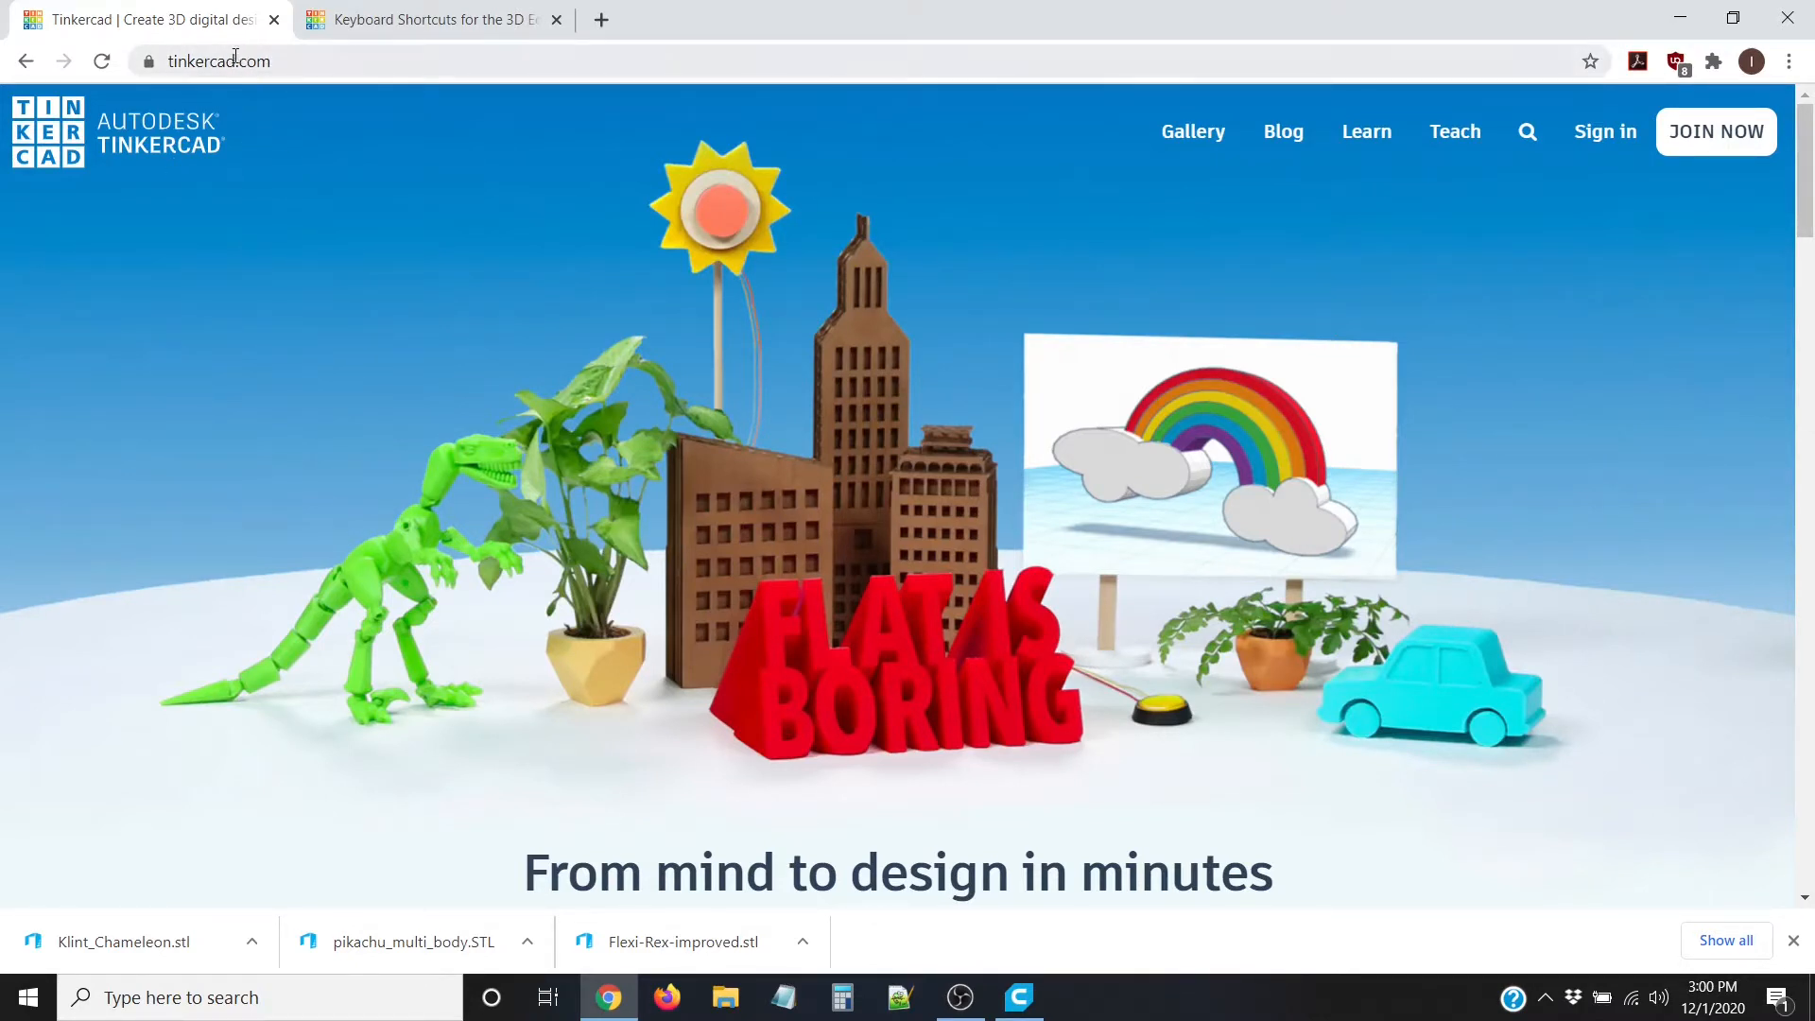
Step: Open Tinkercad's join page to view the account options, and return to the home page
click(1699, 133)
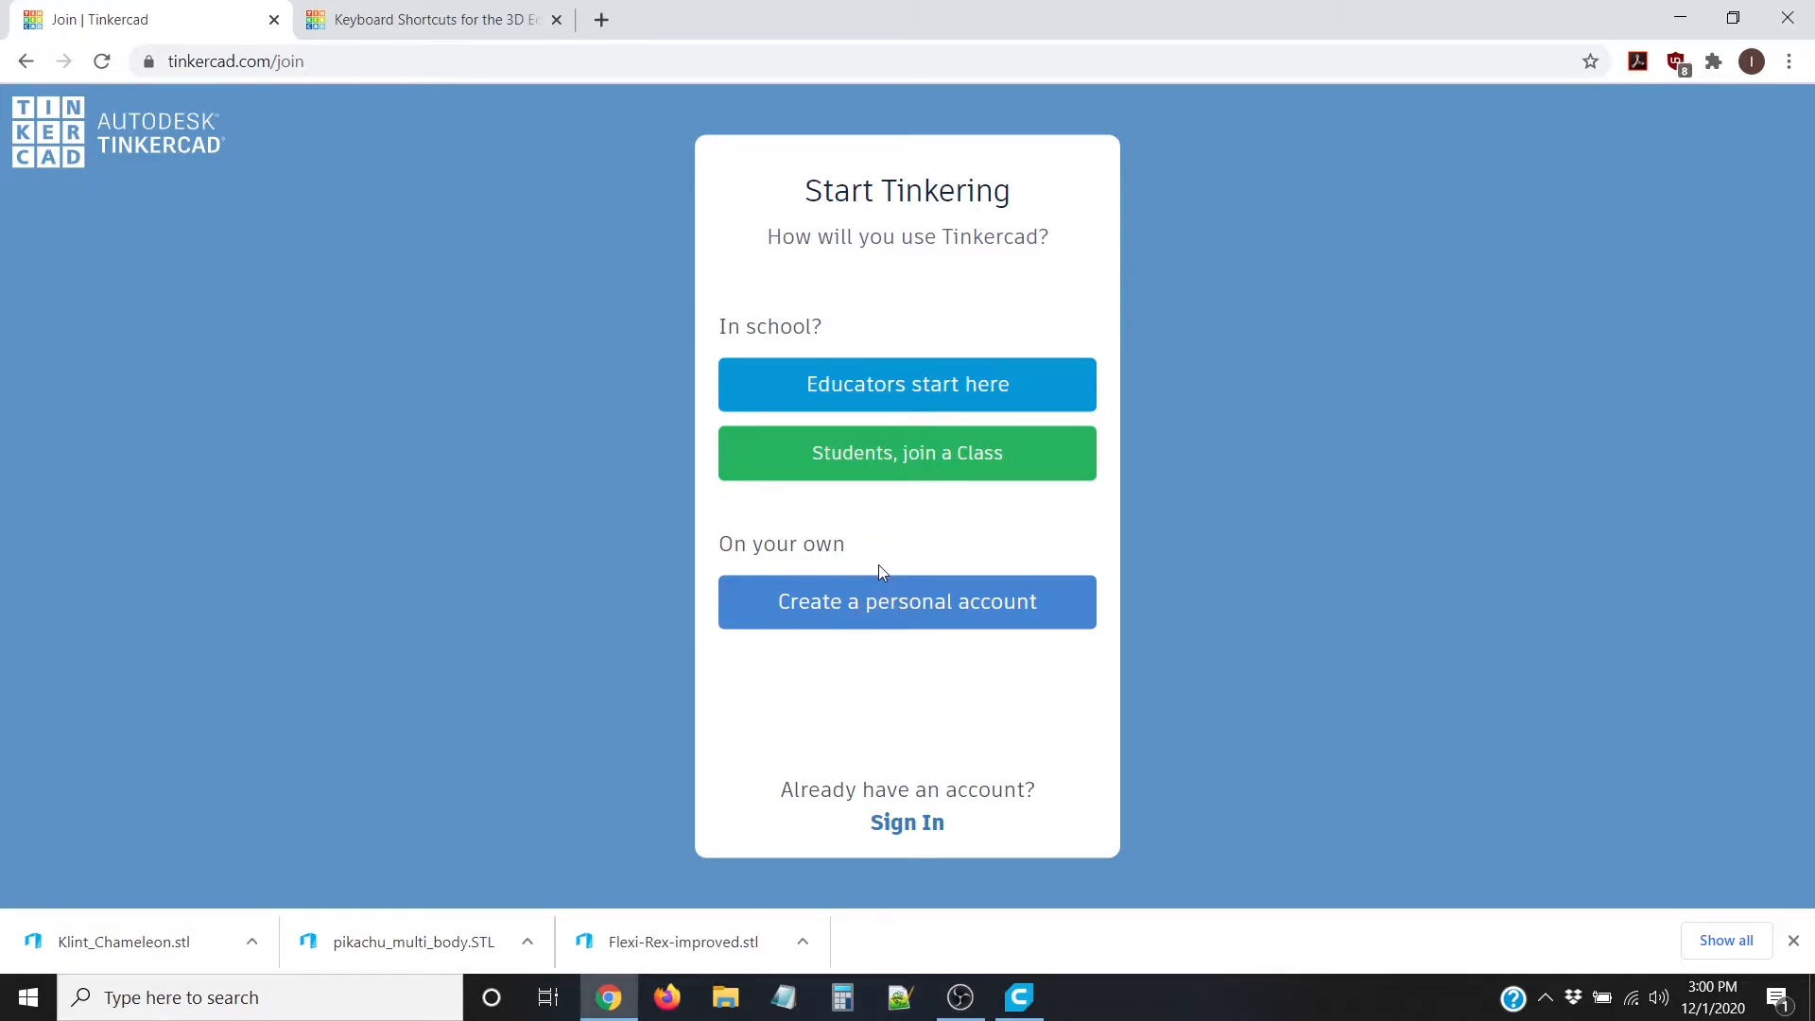
click(28, 63)
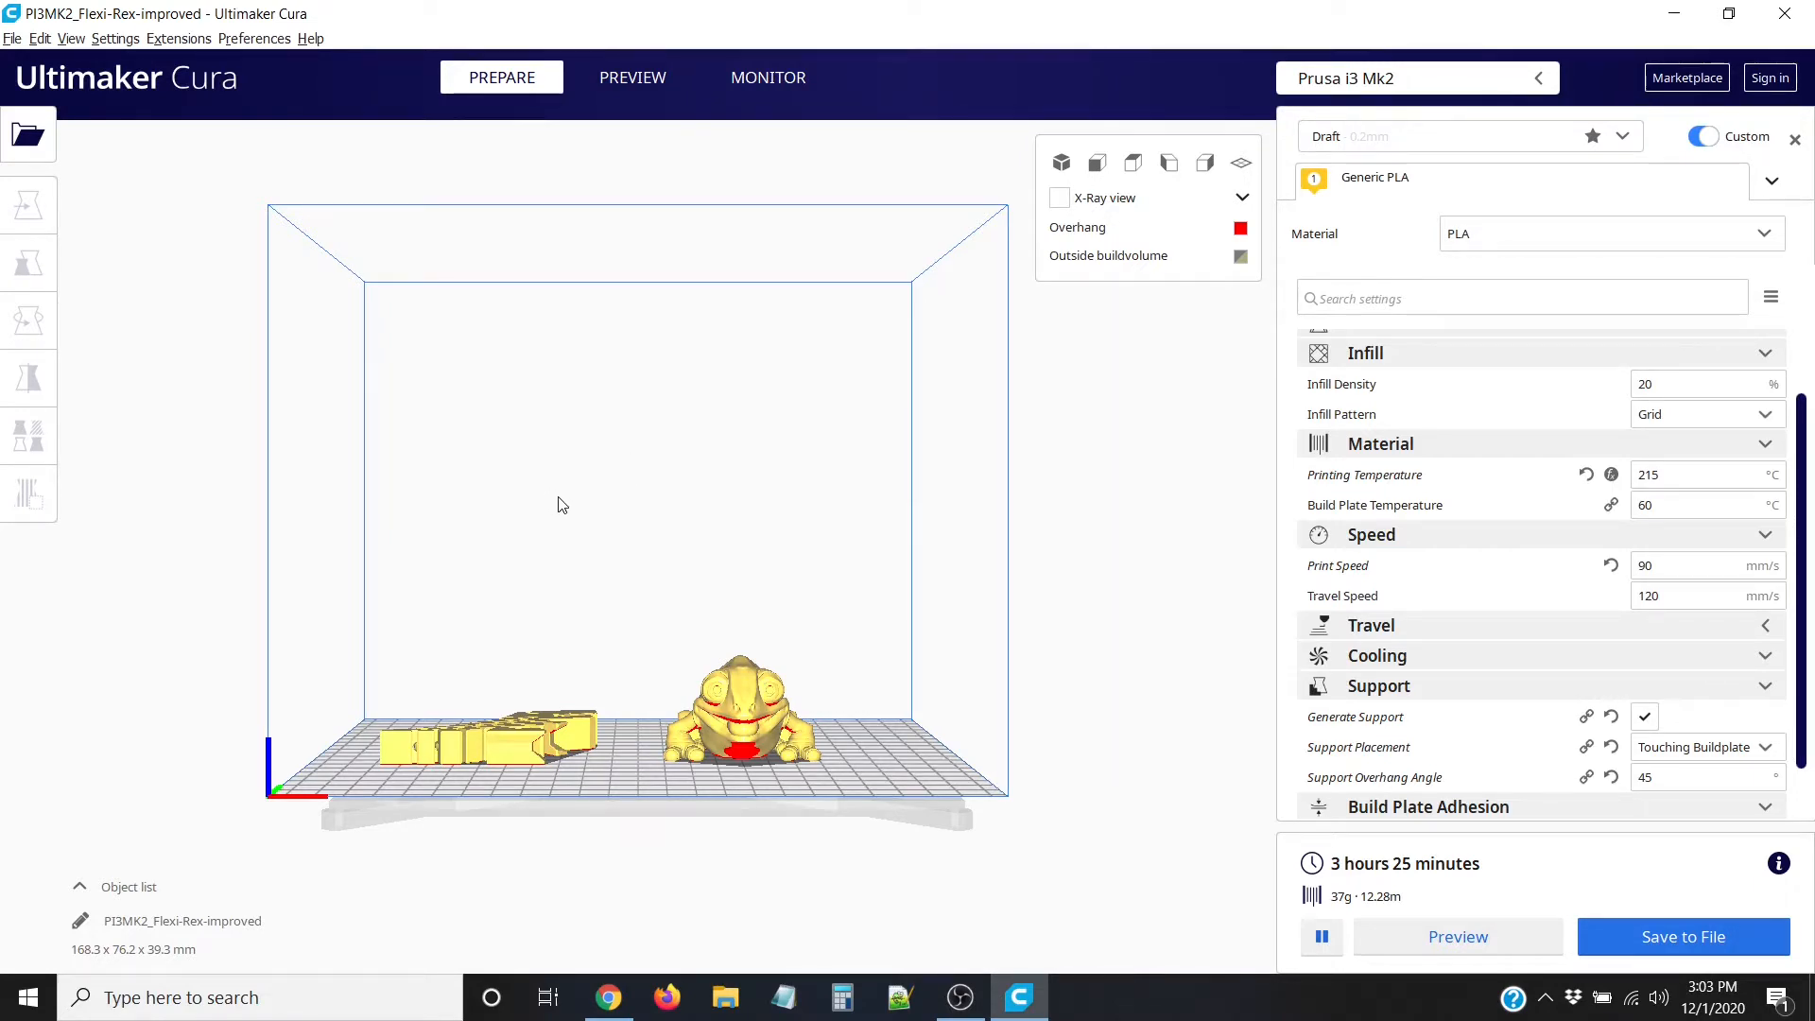
Step: Switch to Ultimaker Cura and examine the dinosaur and chameleon models on the build plate from the front, above and side
scroll(561, 504, up, 2)
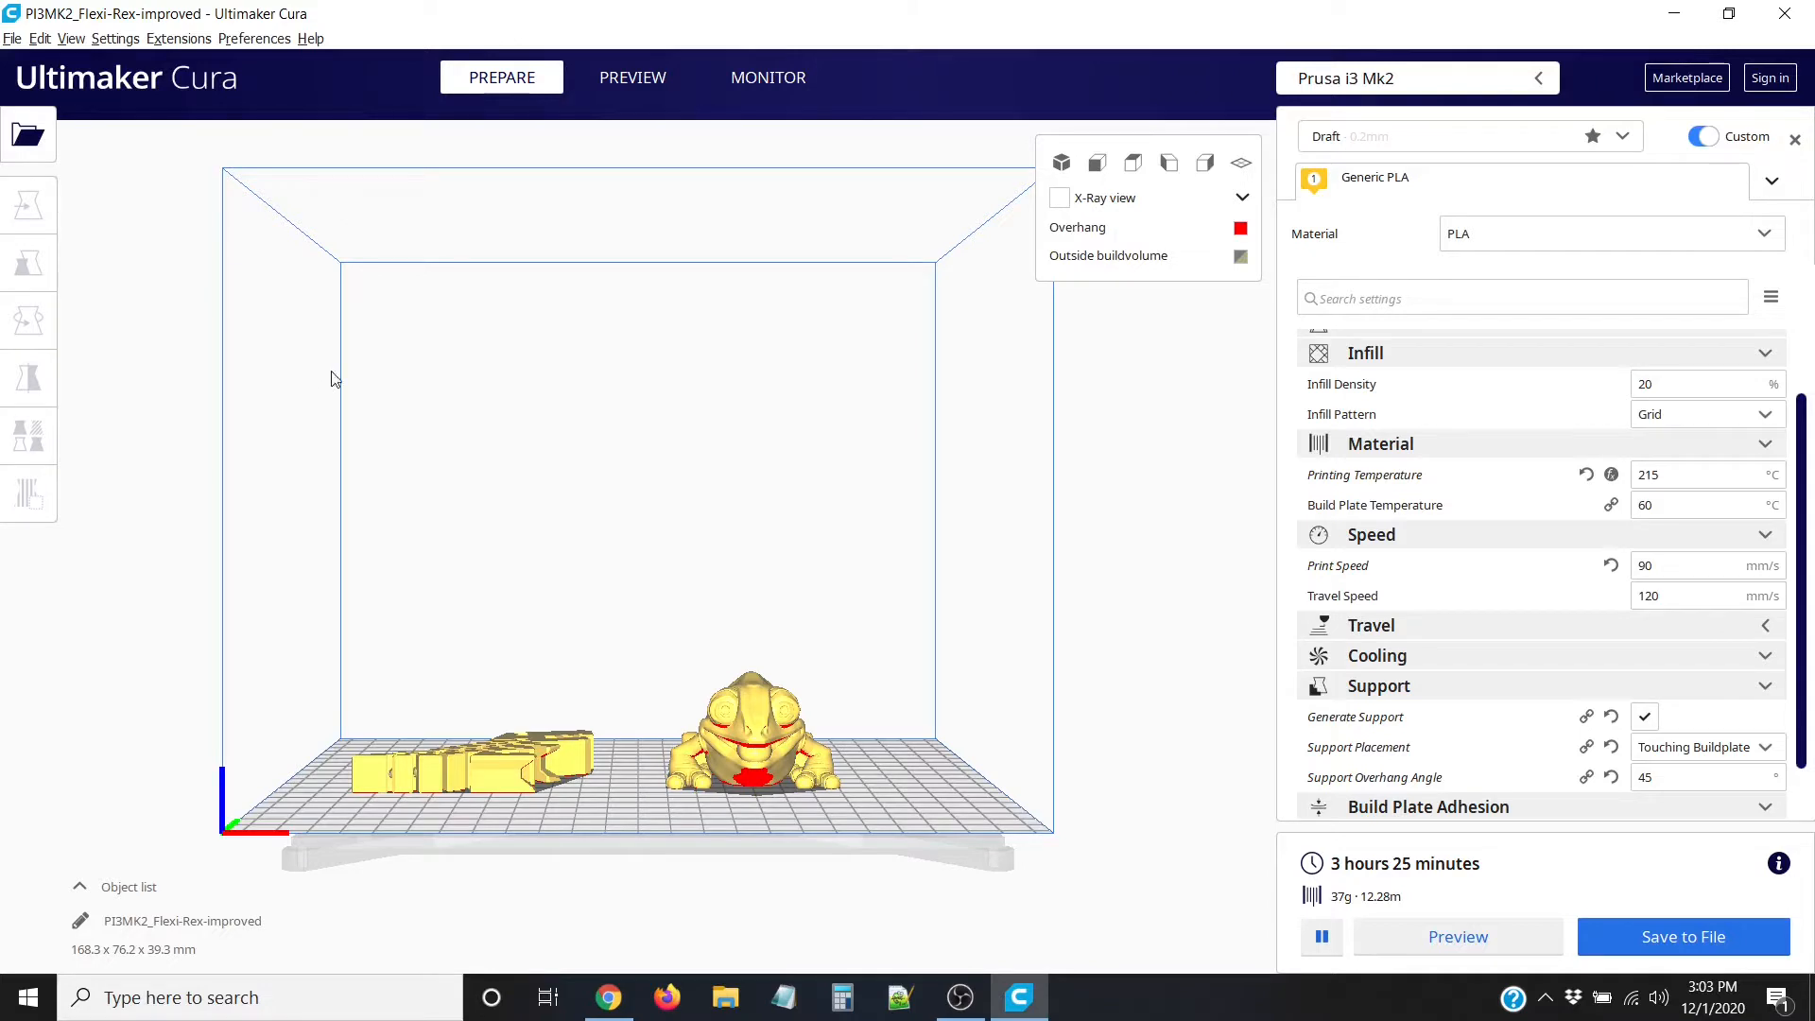
scroll(709, 687, up, 1)
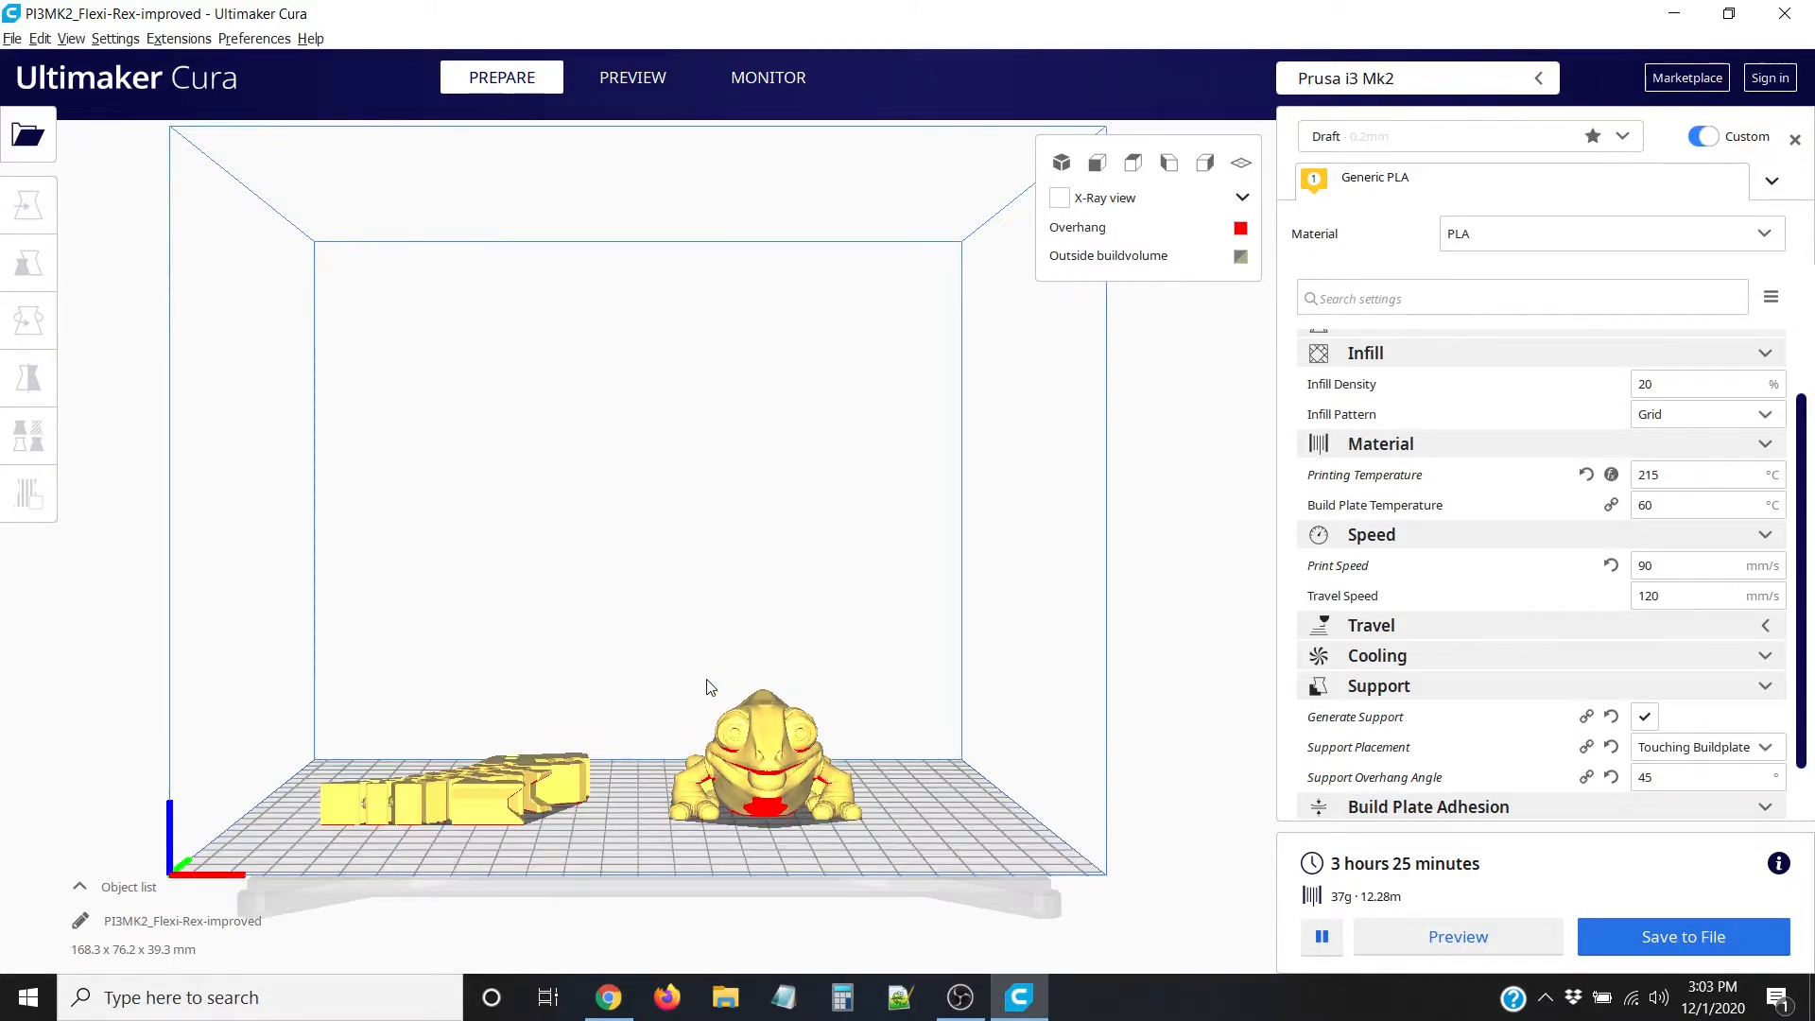
right_drag(711, 687, 704, 734)
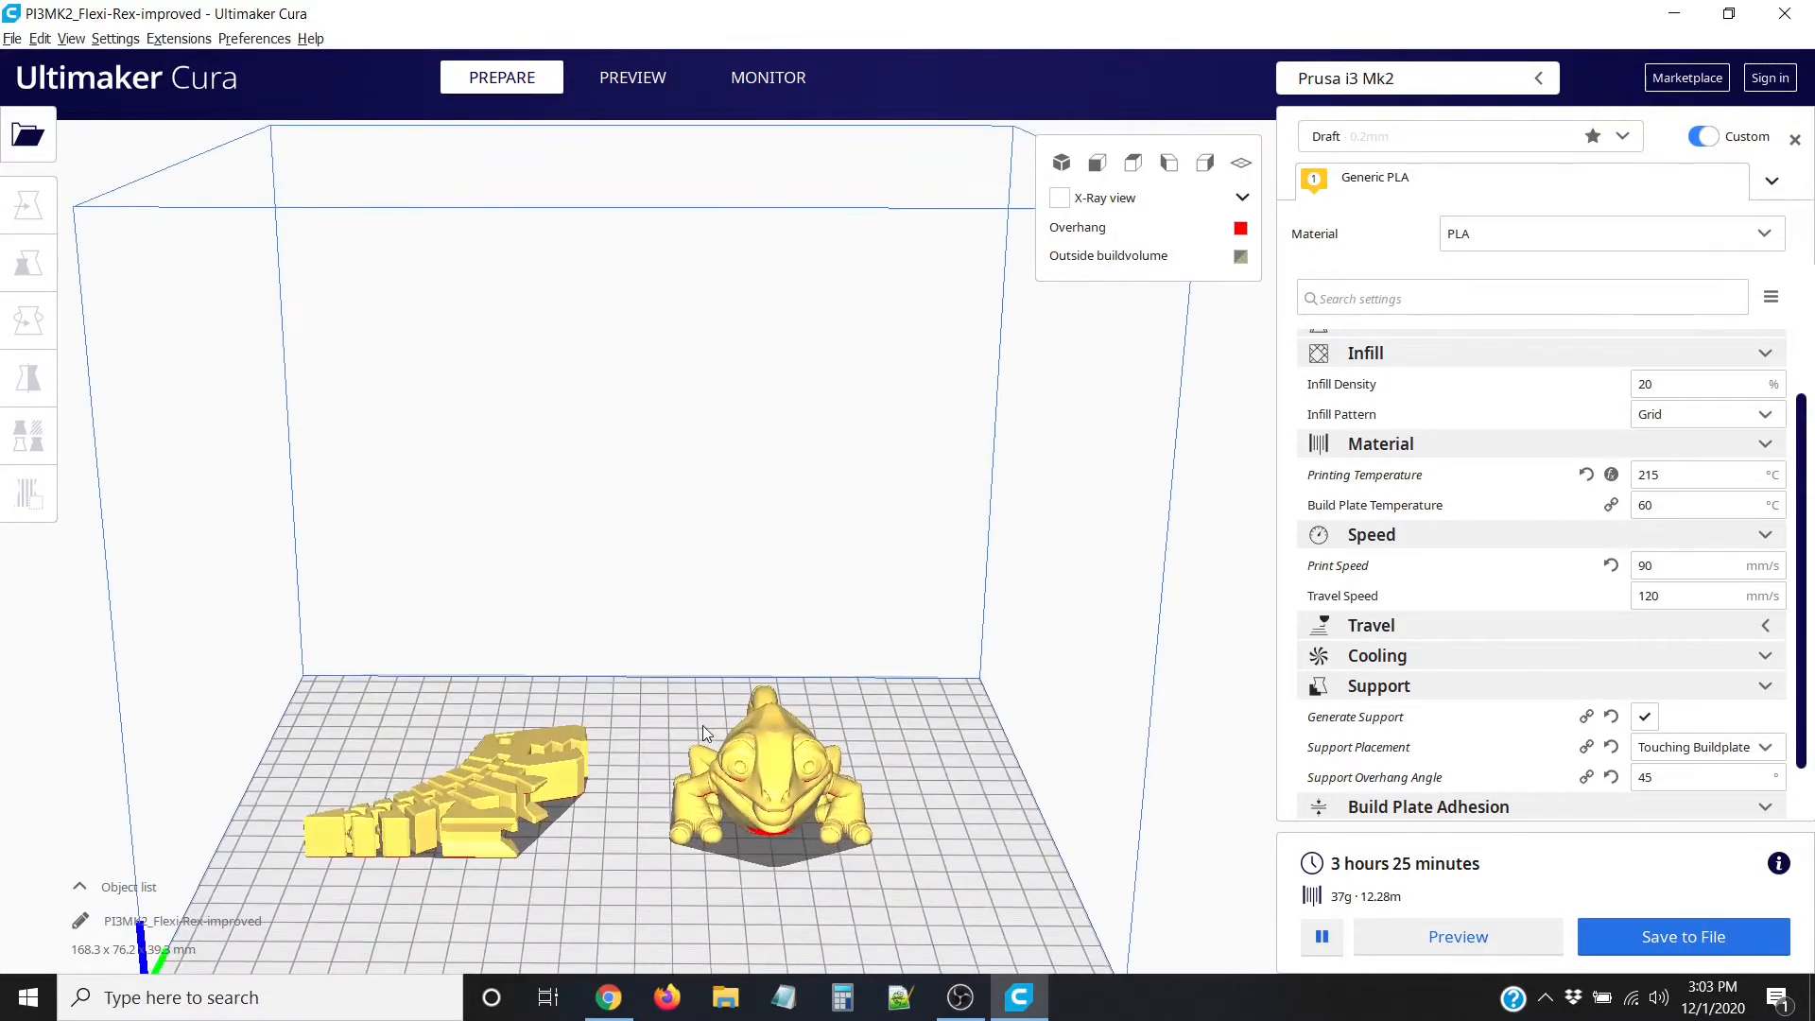
scroll(702, 726, down, 2)
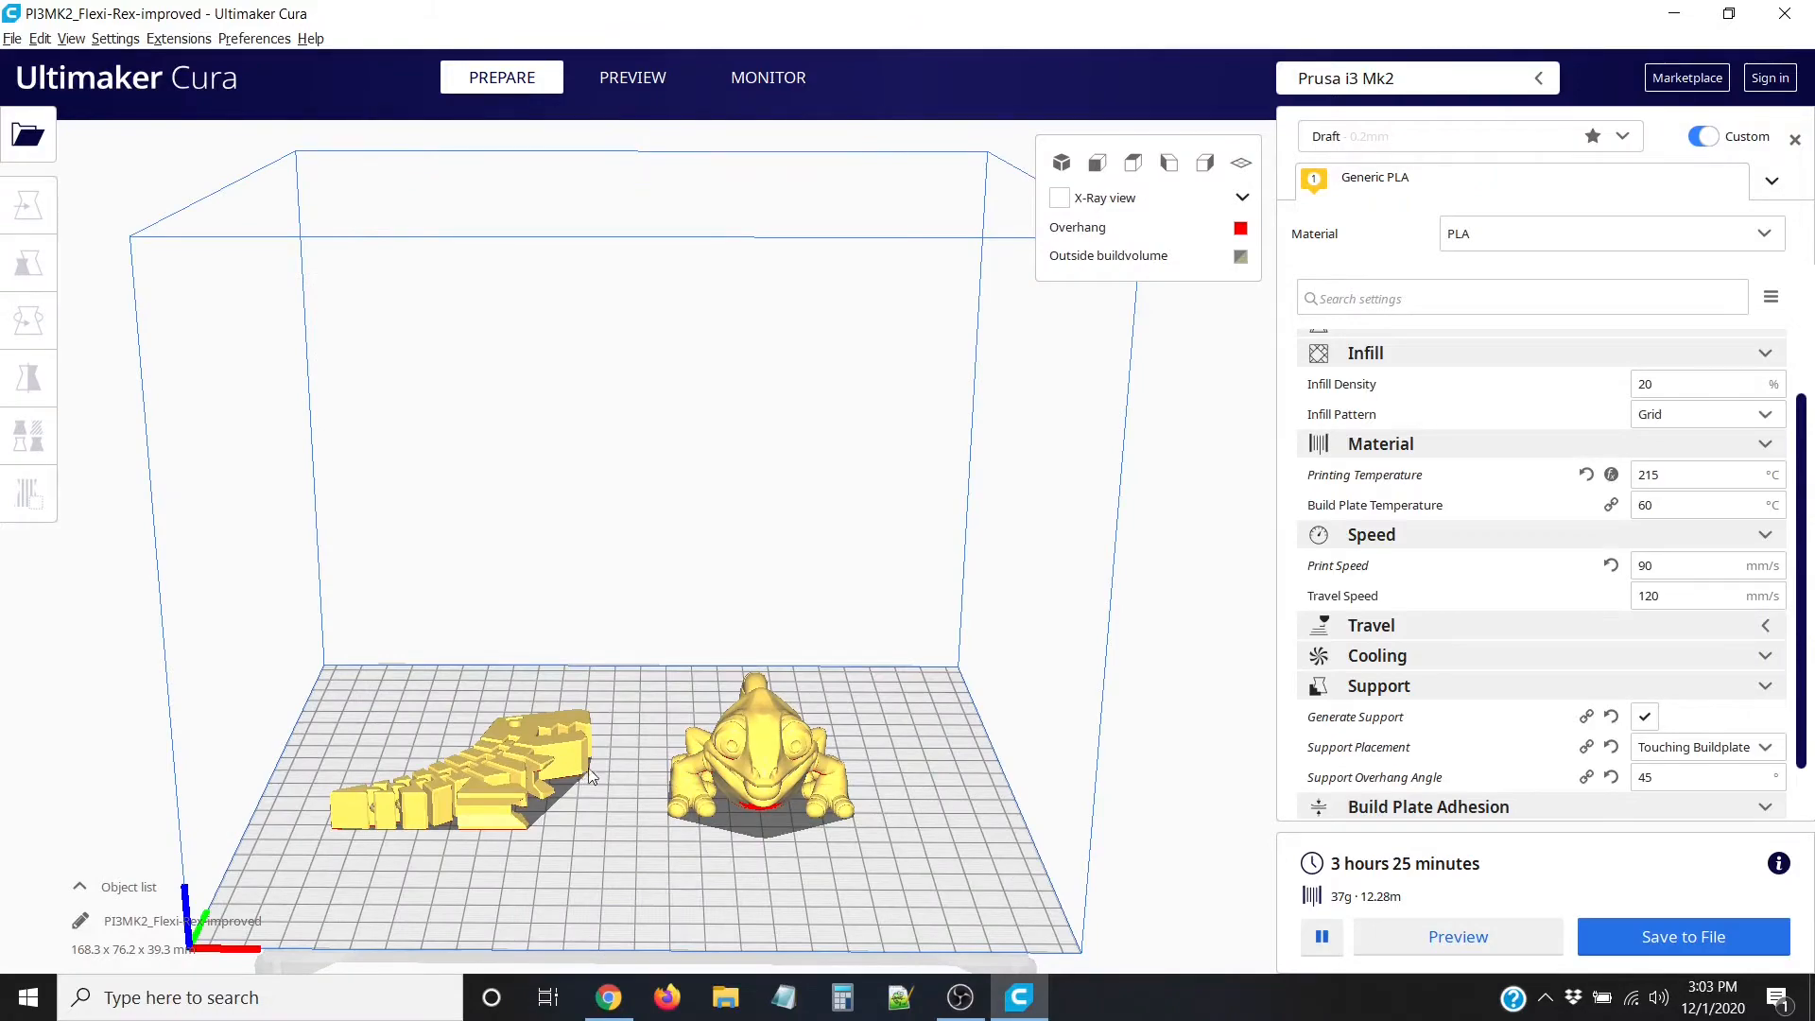
mouse_move(576, 764)
right_down()
mouse_move(889, 715)
mouse_move(590, 775)
right_up()
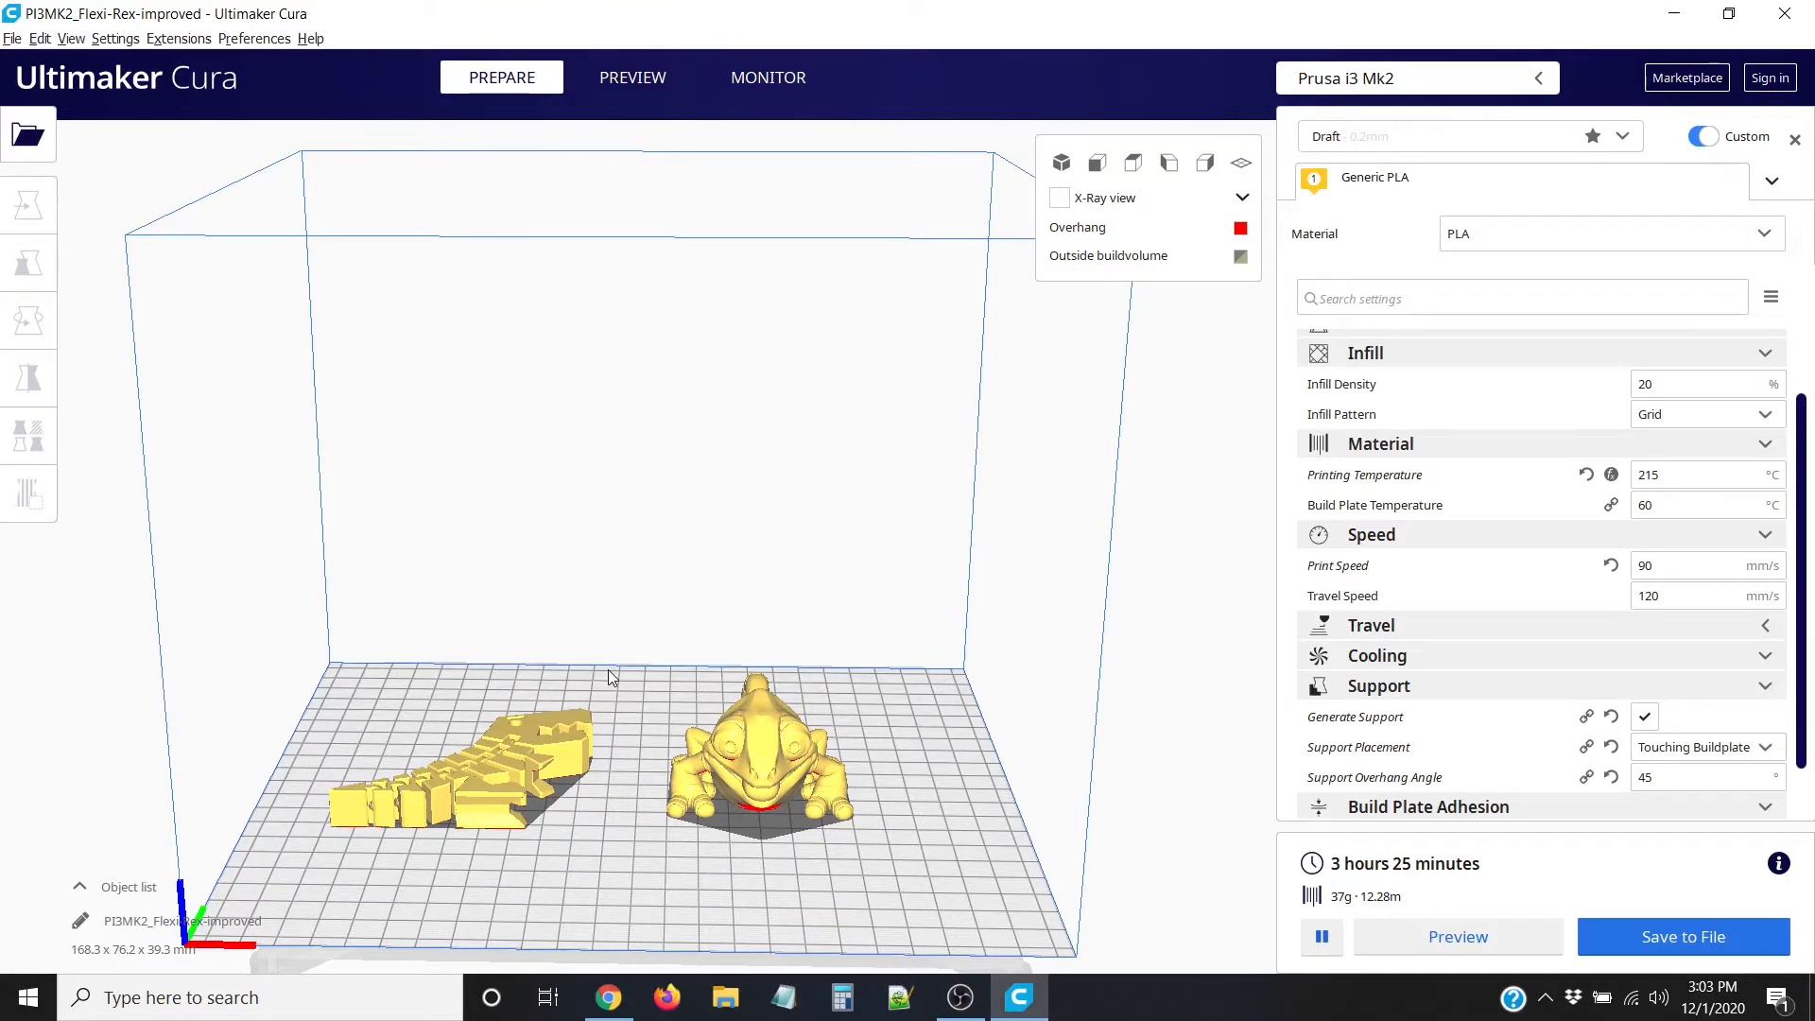
right_drag(422, 853, 846, 793)
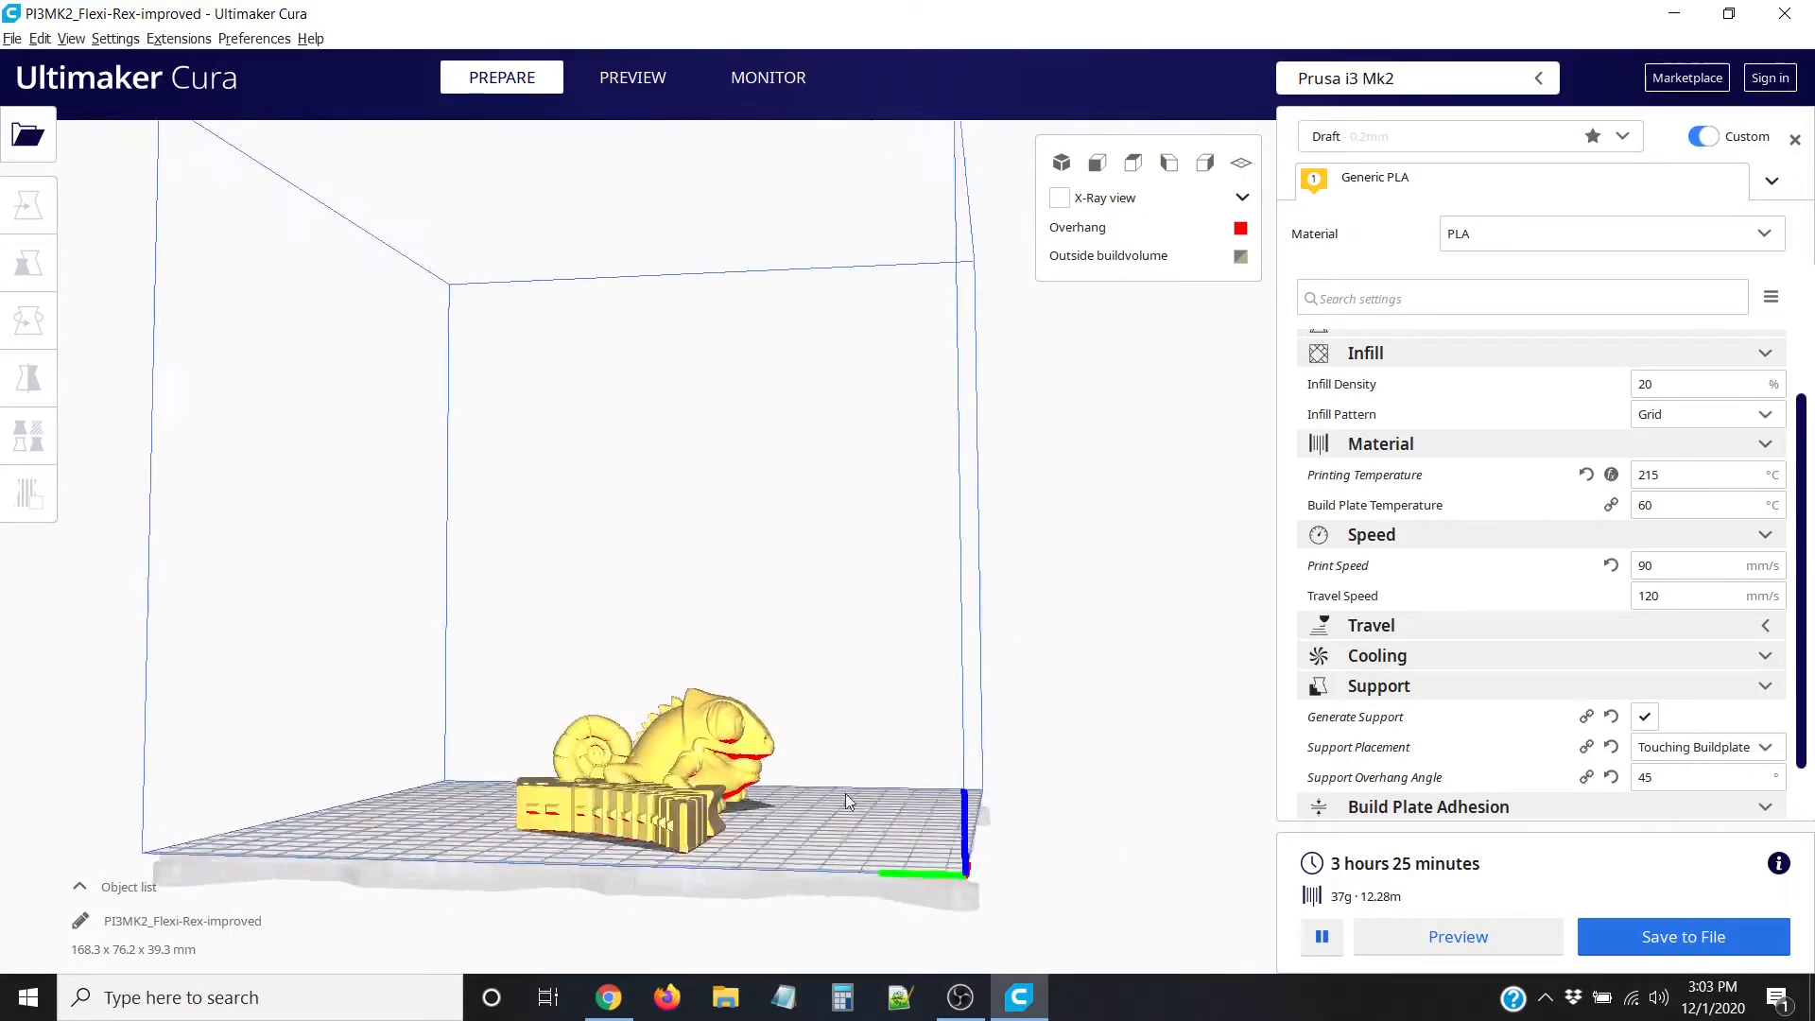
Step: Examine the red overhang areas under the chameleon's chin, mouth and belly from the front and both sides
scroll(645, 852, up, 3)
right_drag(742, 821, 928, 769)
right_drag(724, 854, 495, 861)
right_drag(410, 635, 408, 561)
right_drag(868, 681, 491, 704)
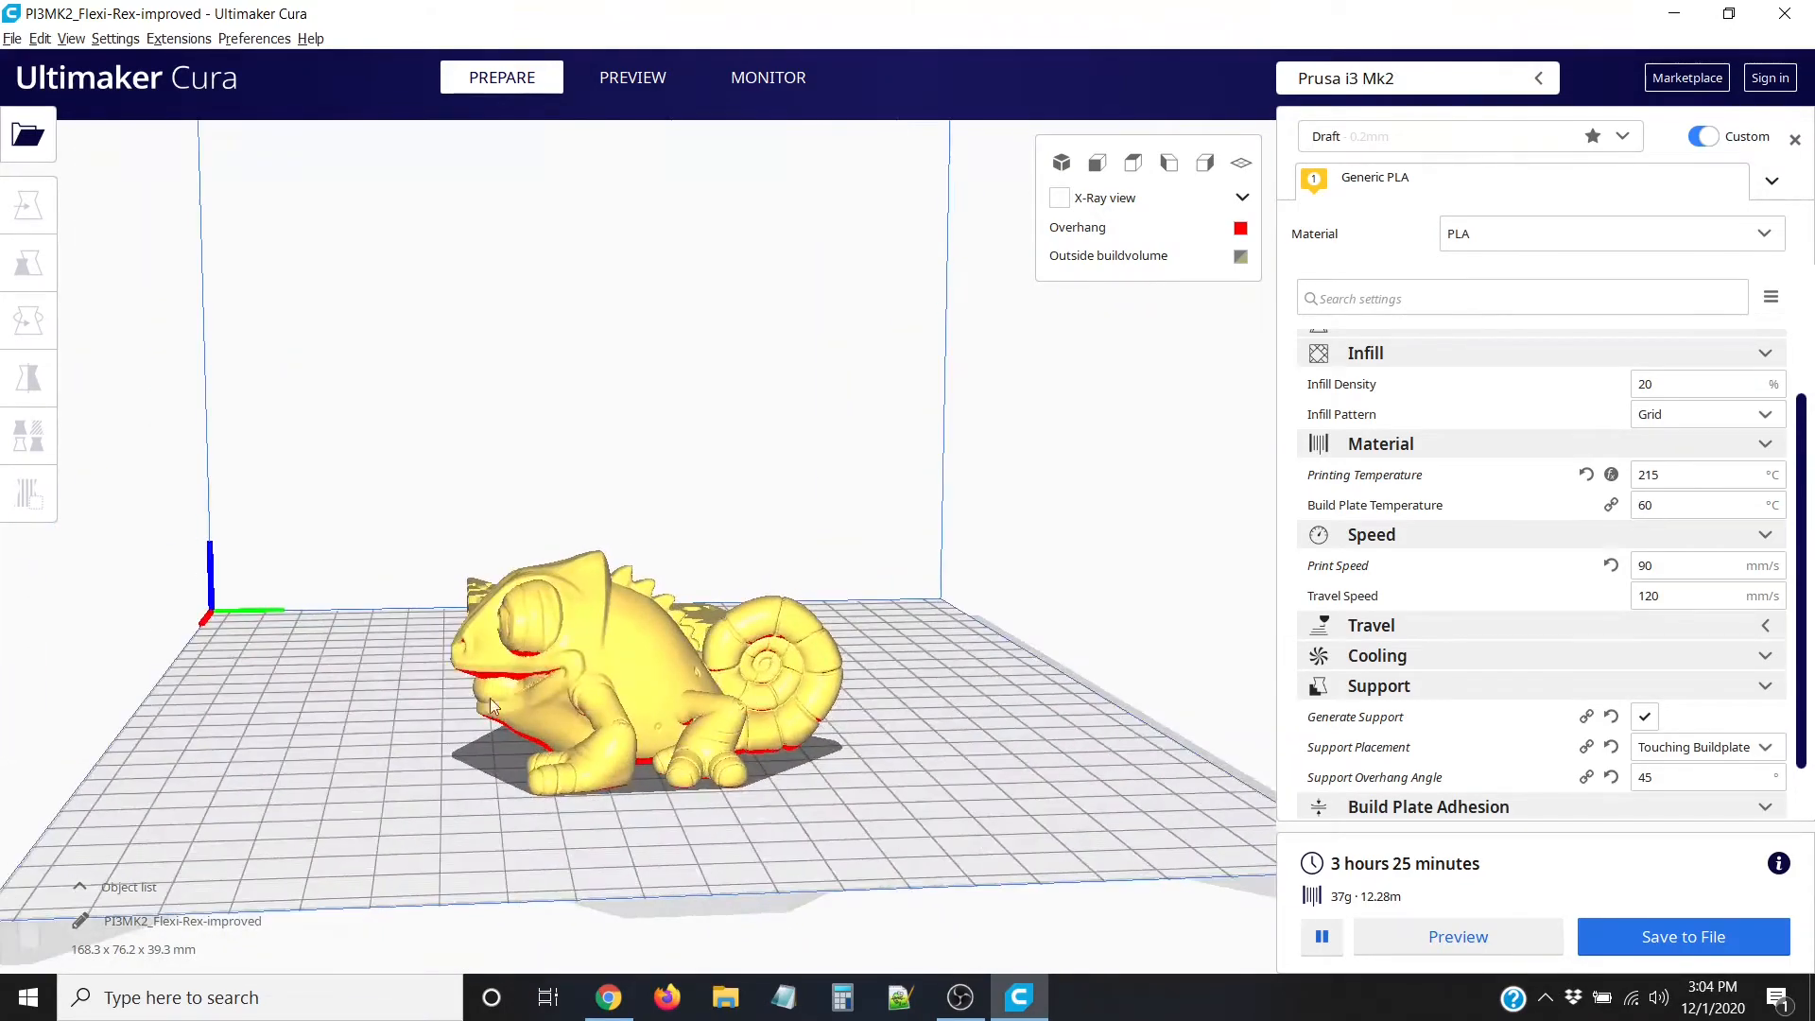
right_drag(593, 779, 924, 742)
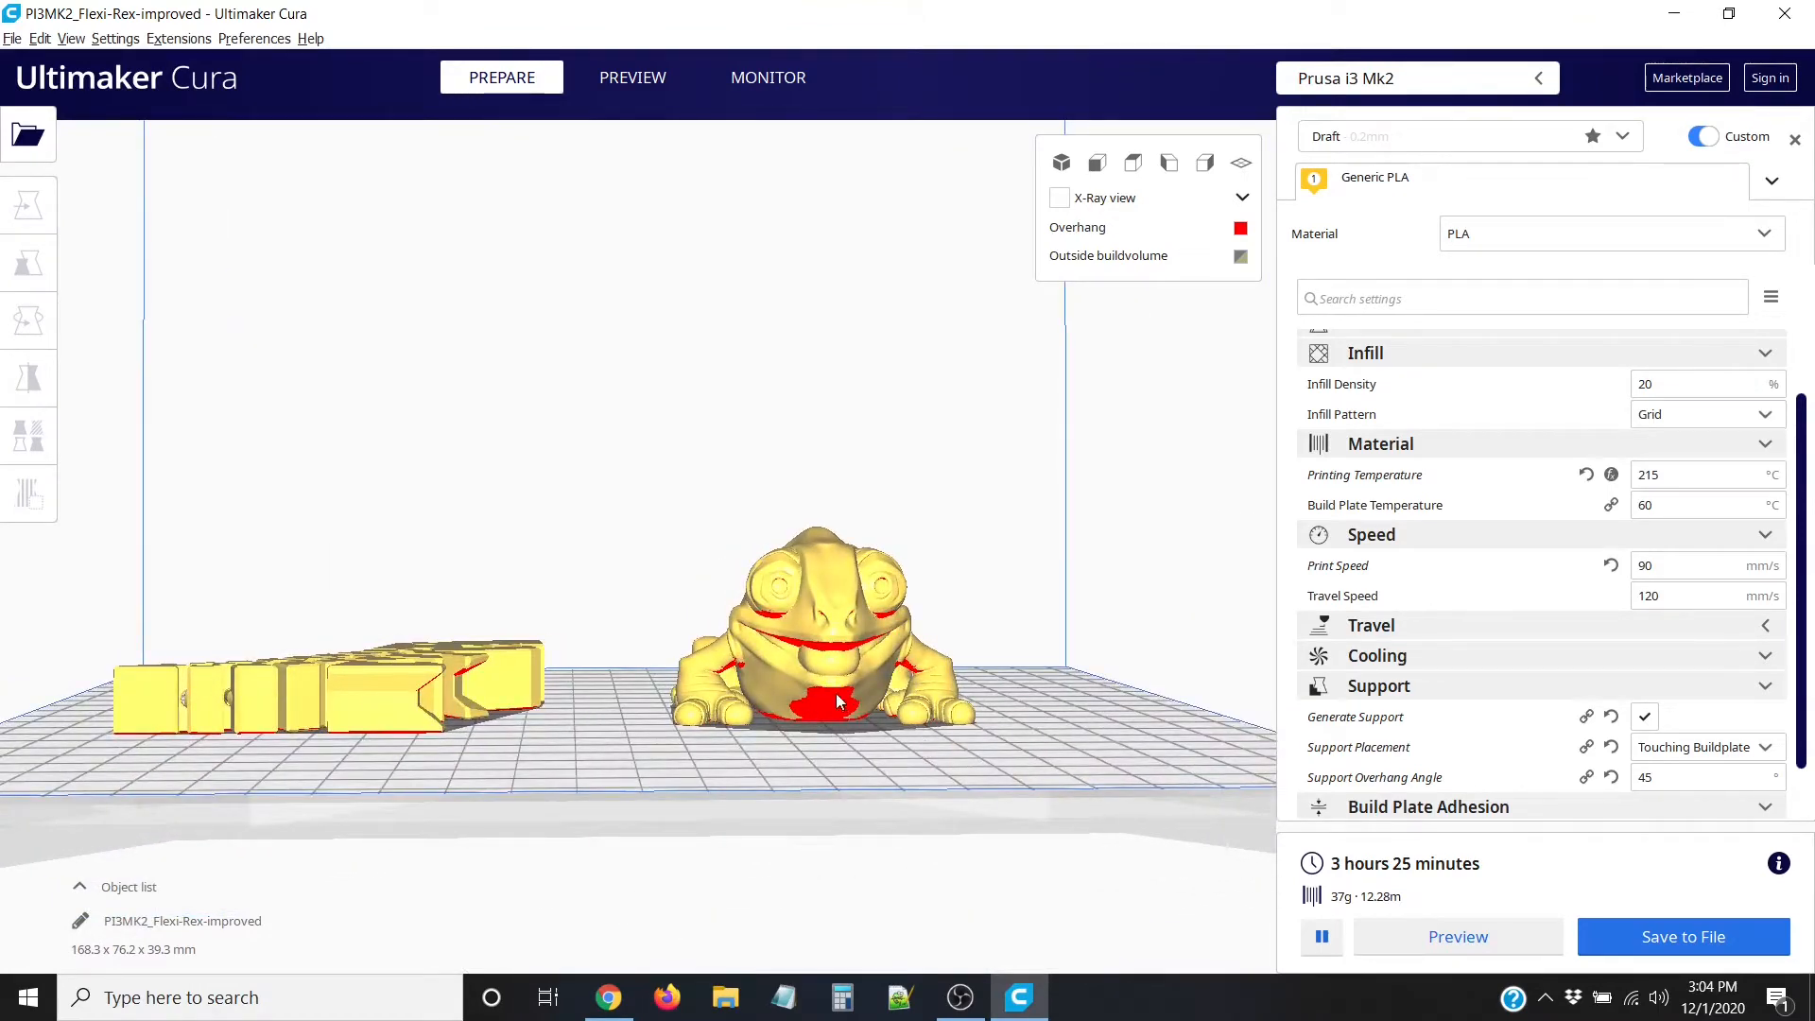
scroll(711, 677, down, 1)
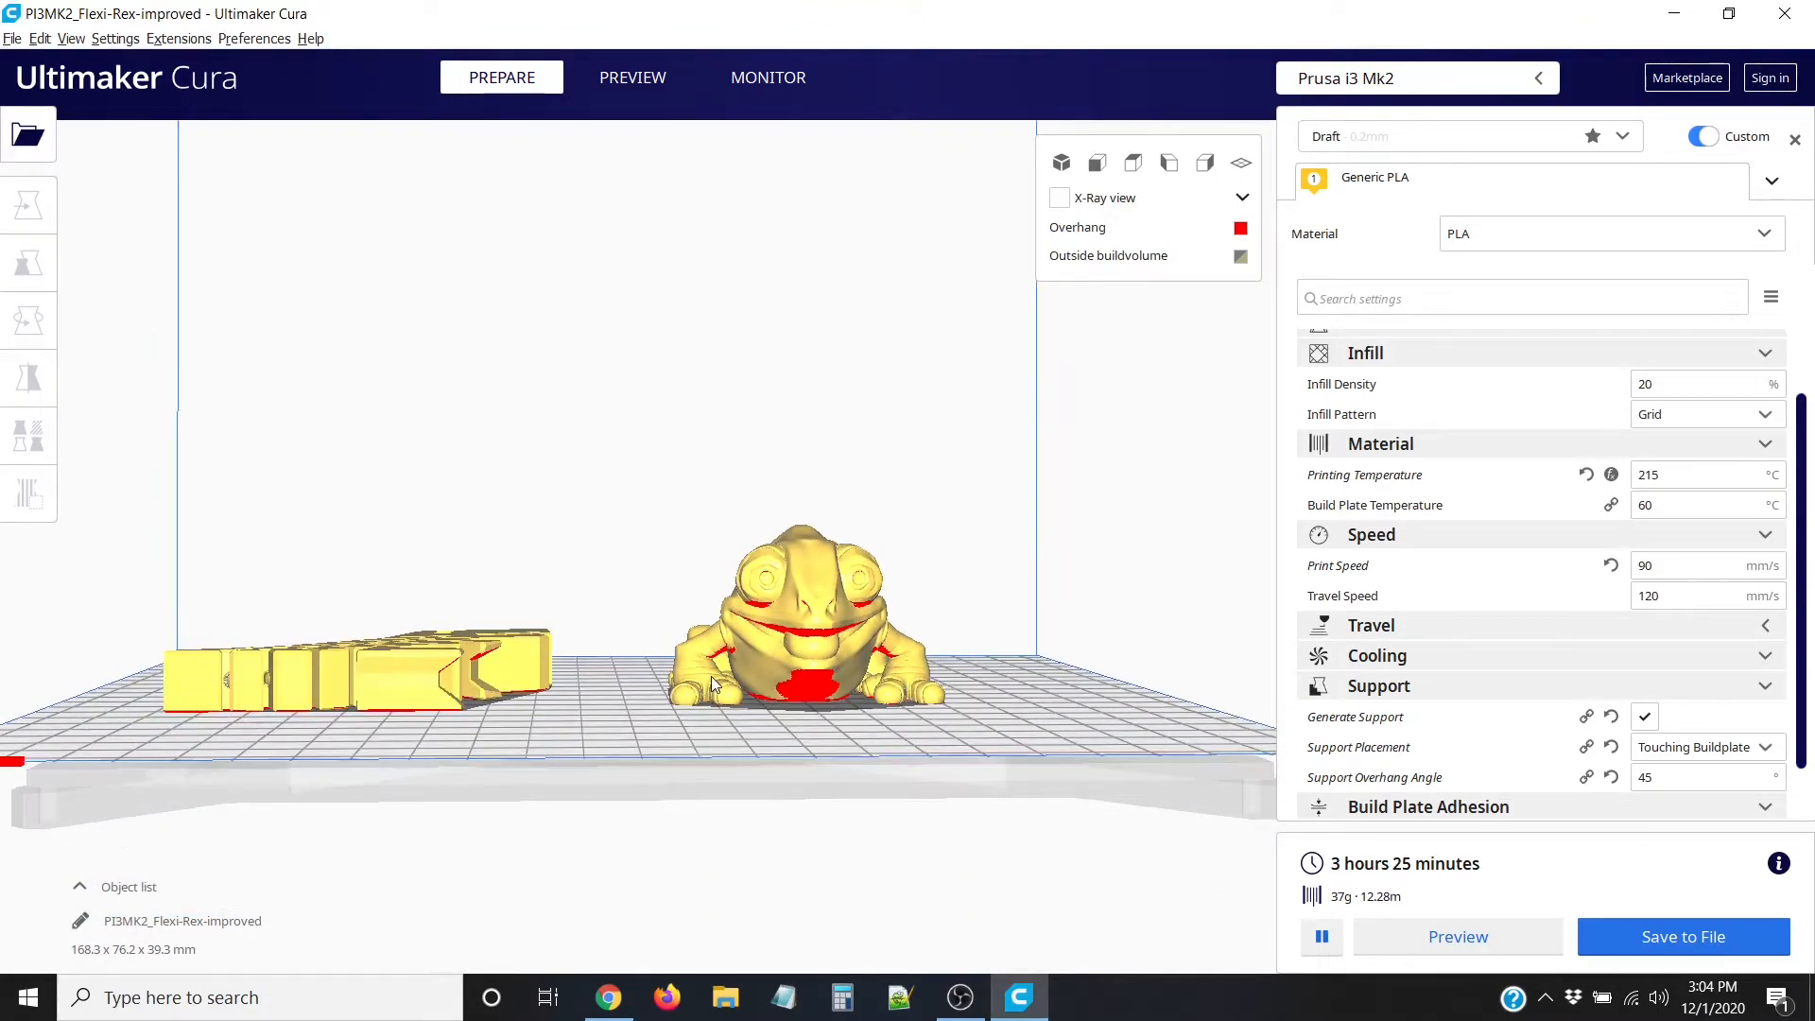
scroll(711, 683, up, 1)
right_drag(931, 700, 536, 756)
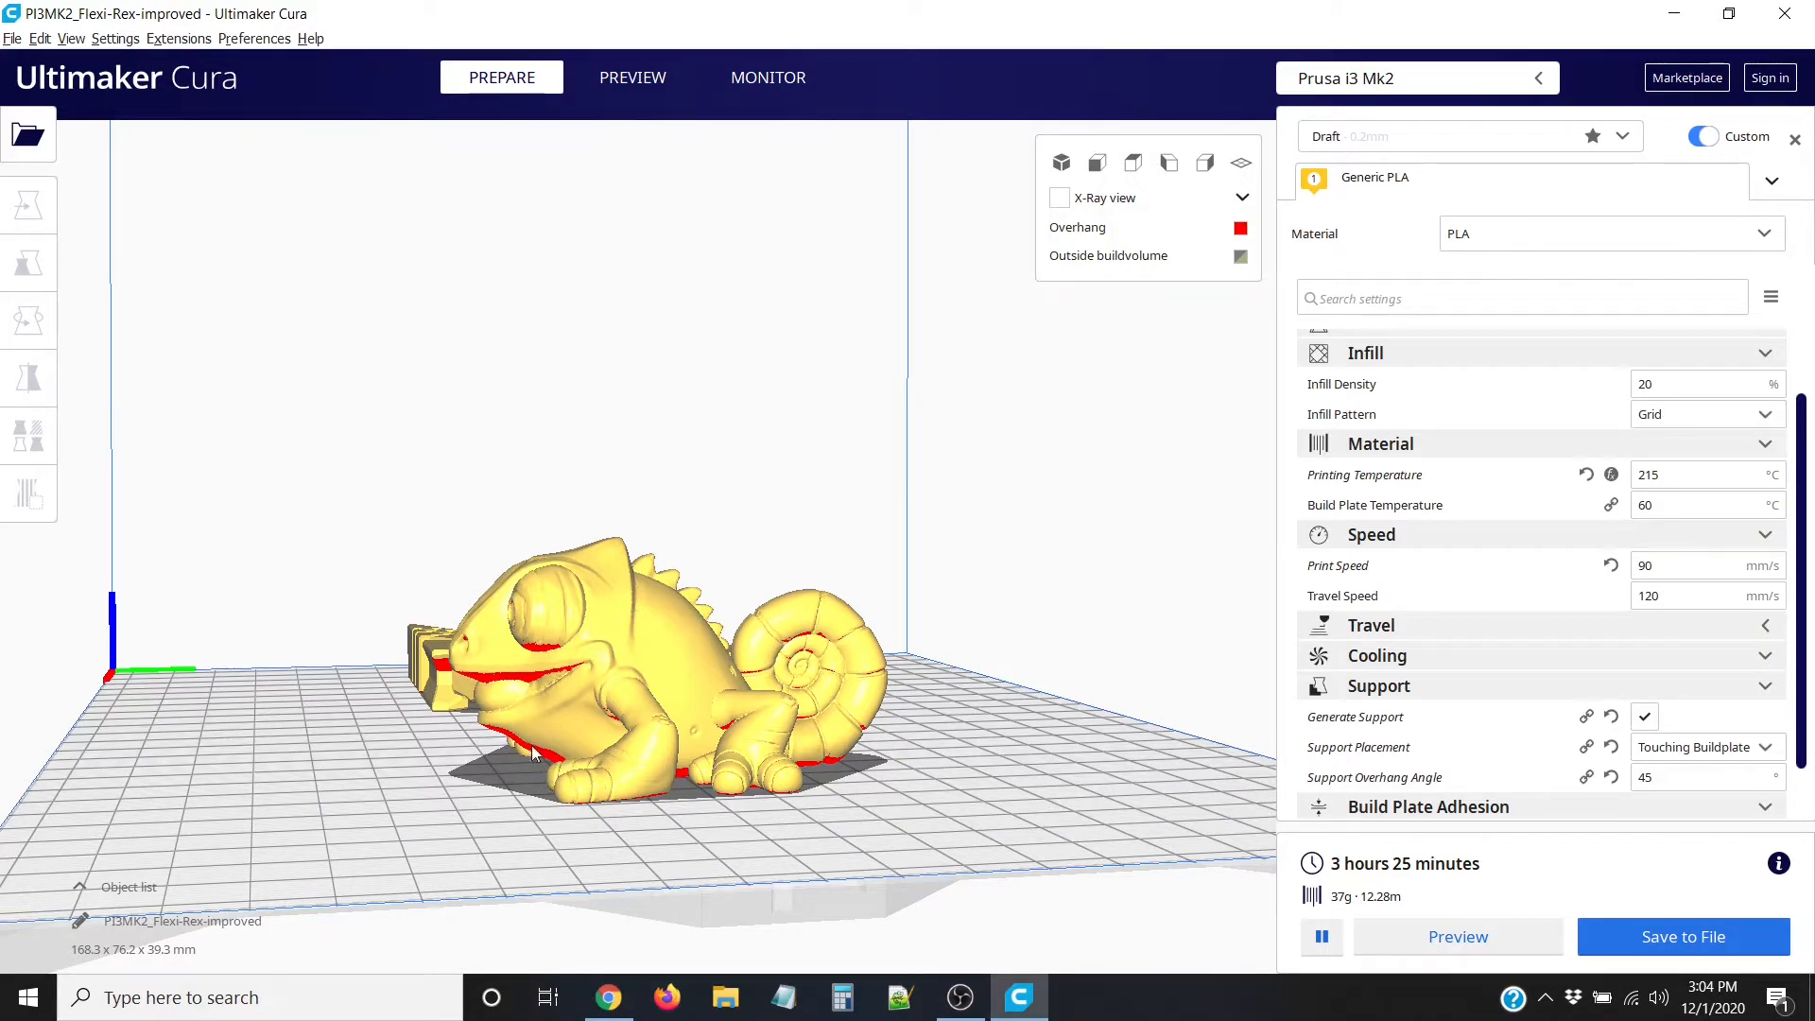
right_drag(495, 726, 435, 711)
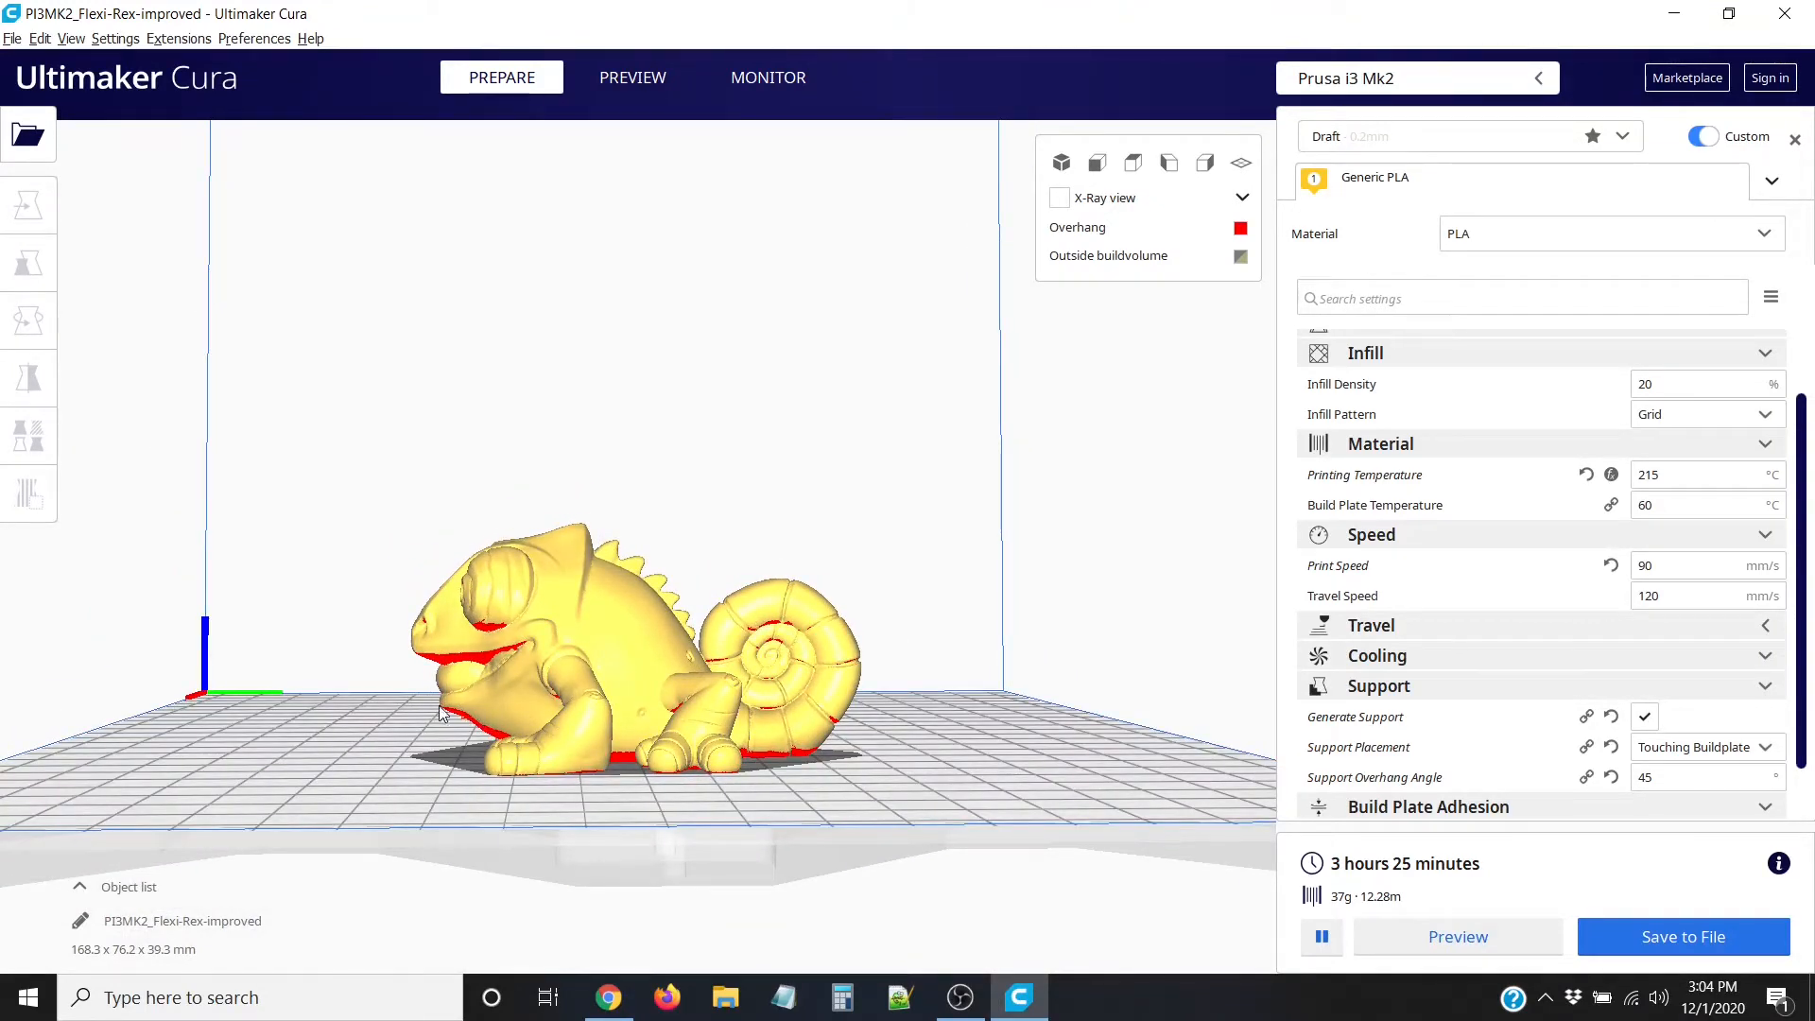
right_drag(289, 685, 757, 684)
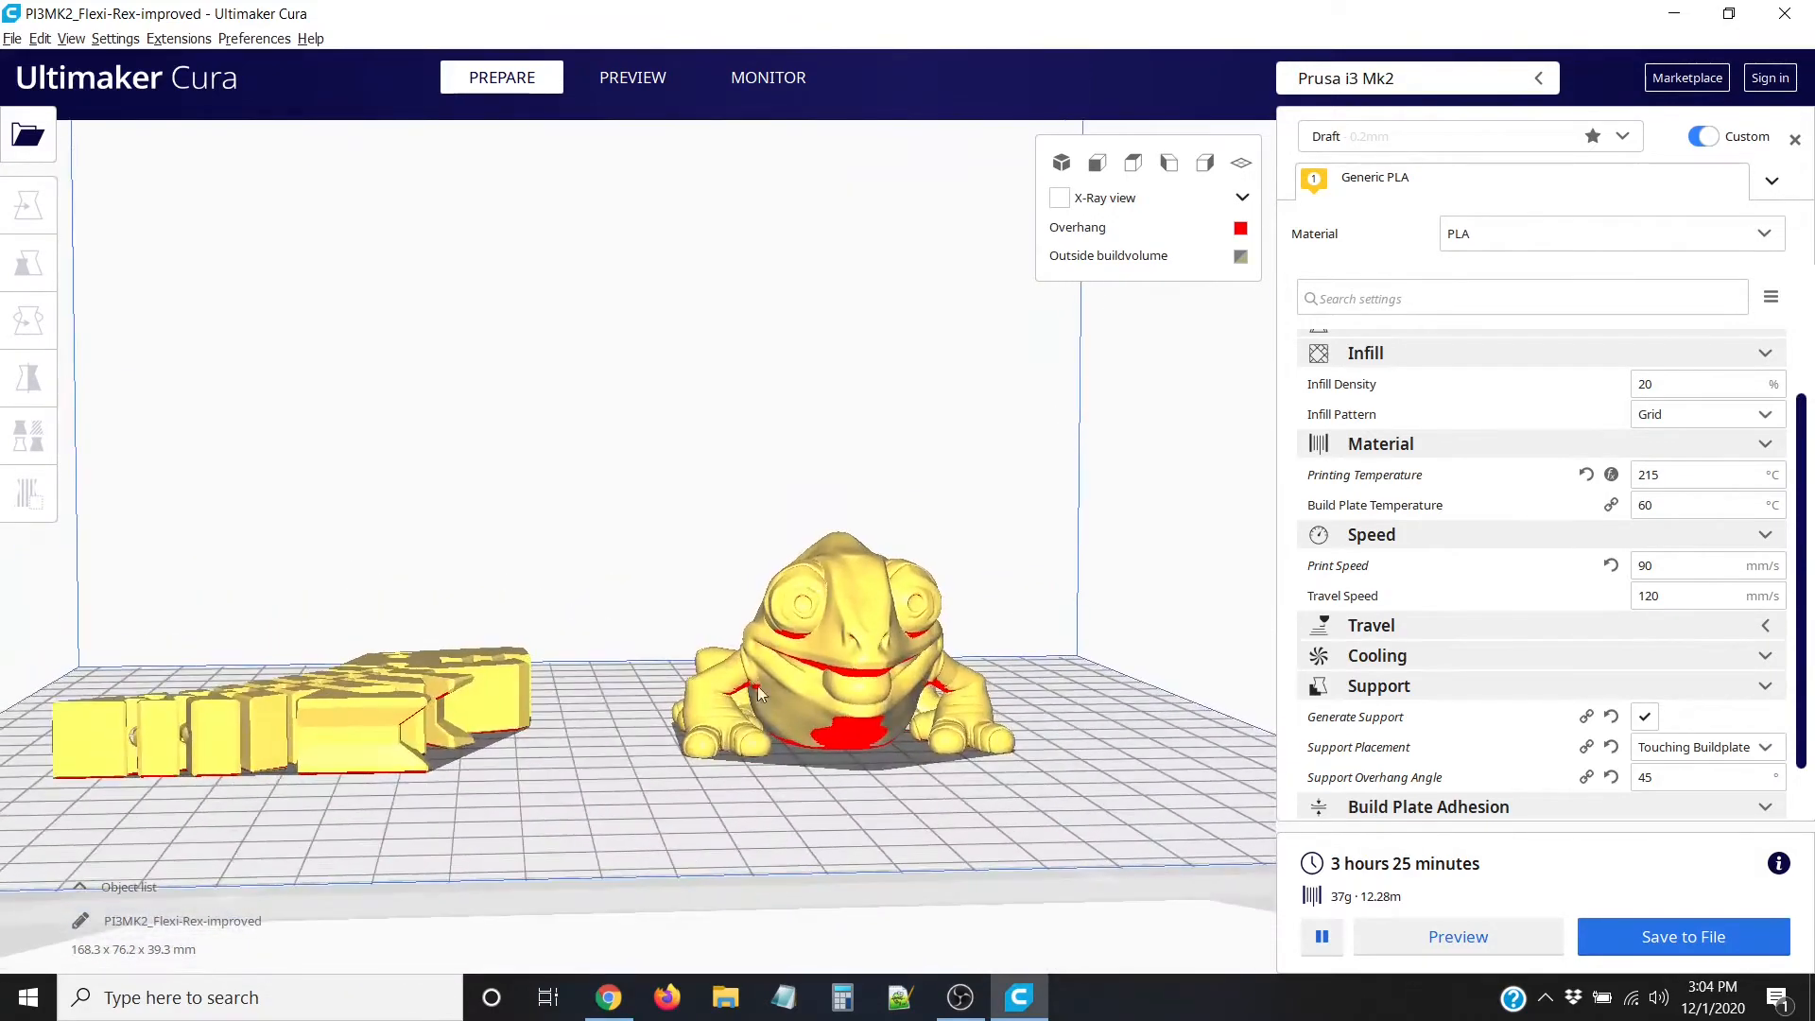
Step: Preview the sliced models and examine the support structures around the chameleon and the dinosaur from below, side and front
click(636, 83)
right_drag(823, 529, 667, 659)
right_drag(807, 730, 810, 295)
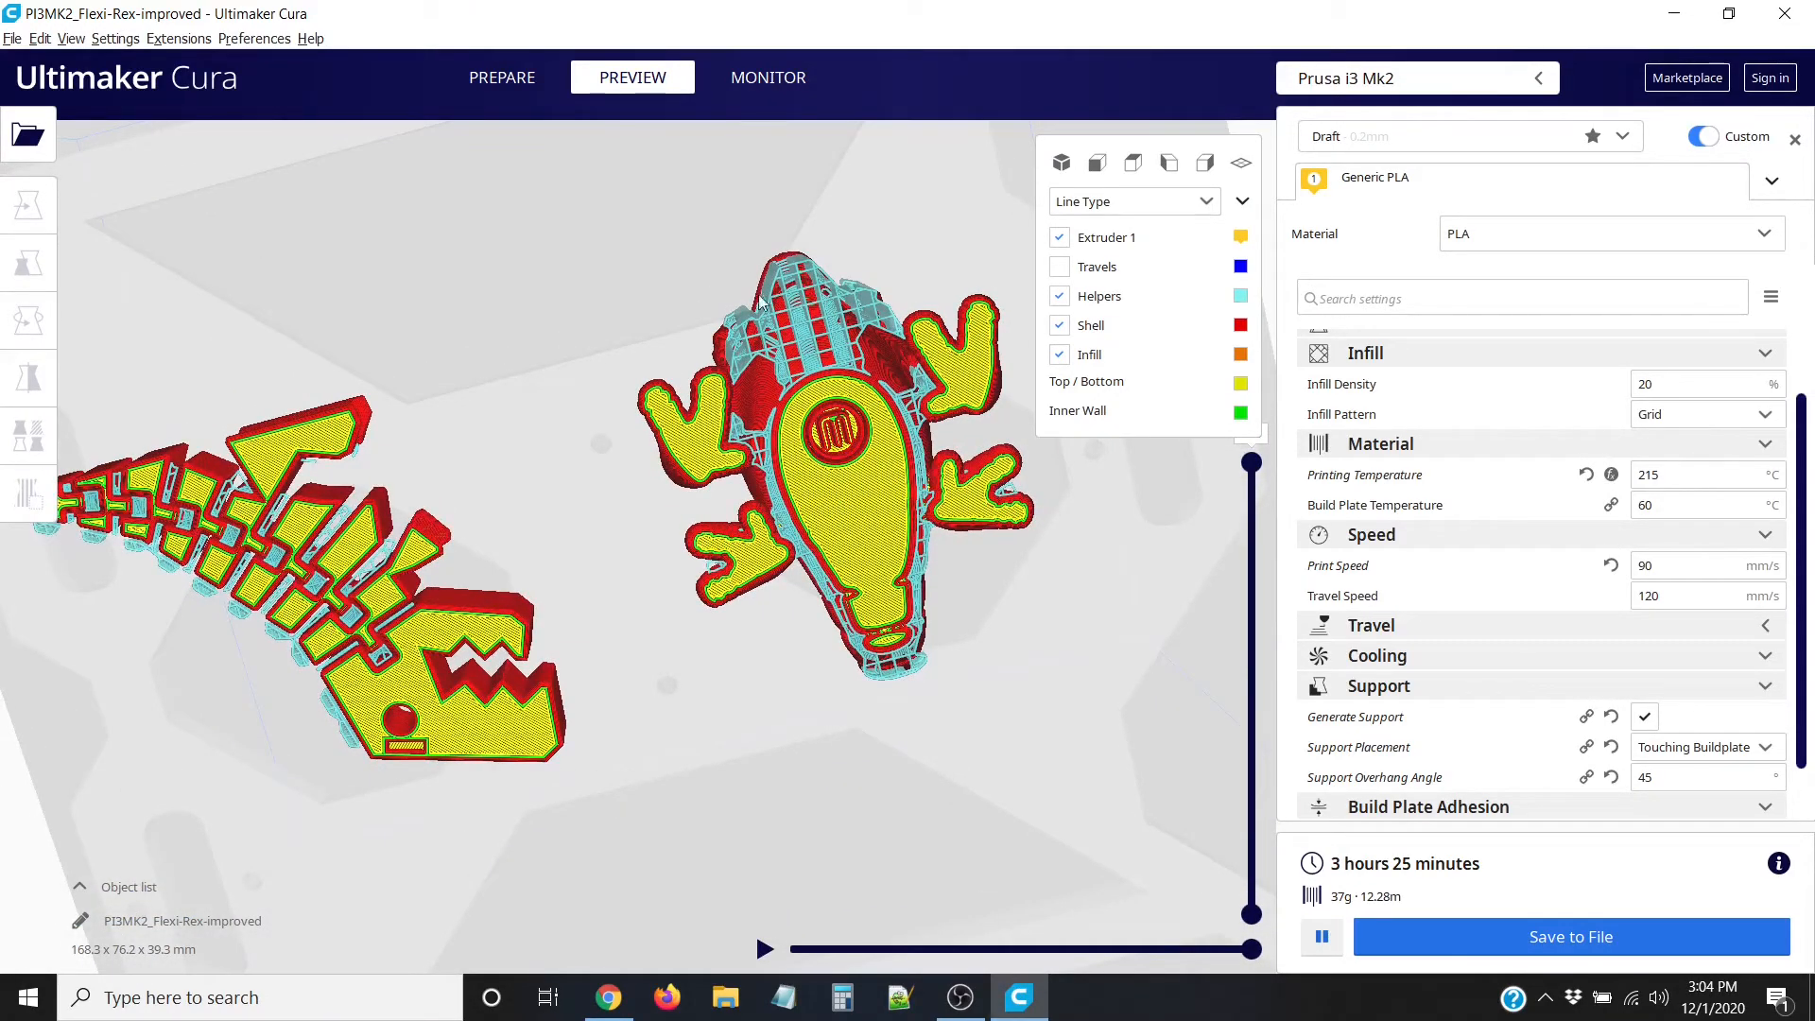
right_drag(837, 301, 413, 617)
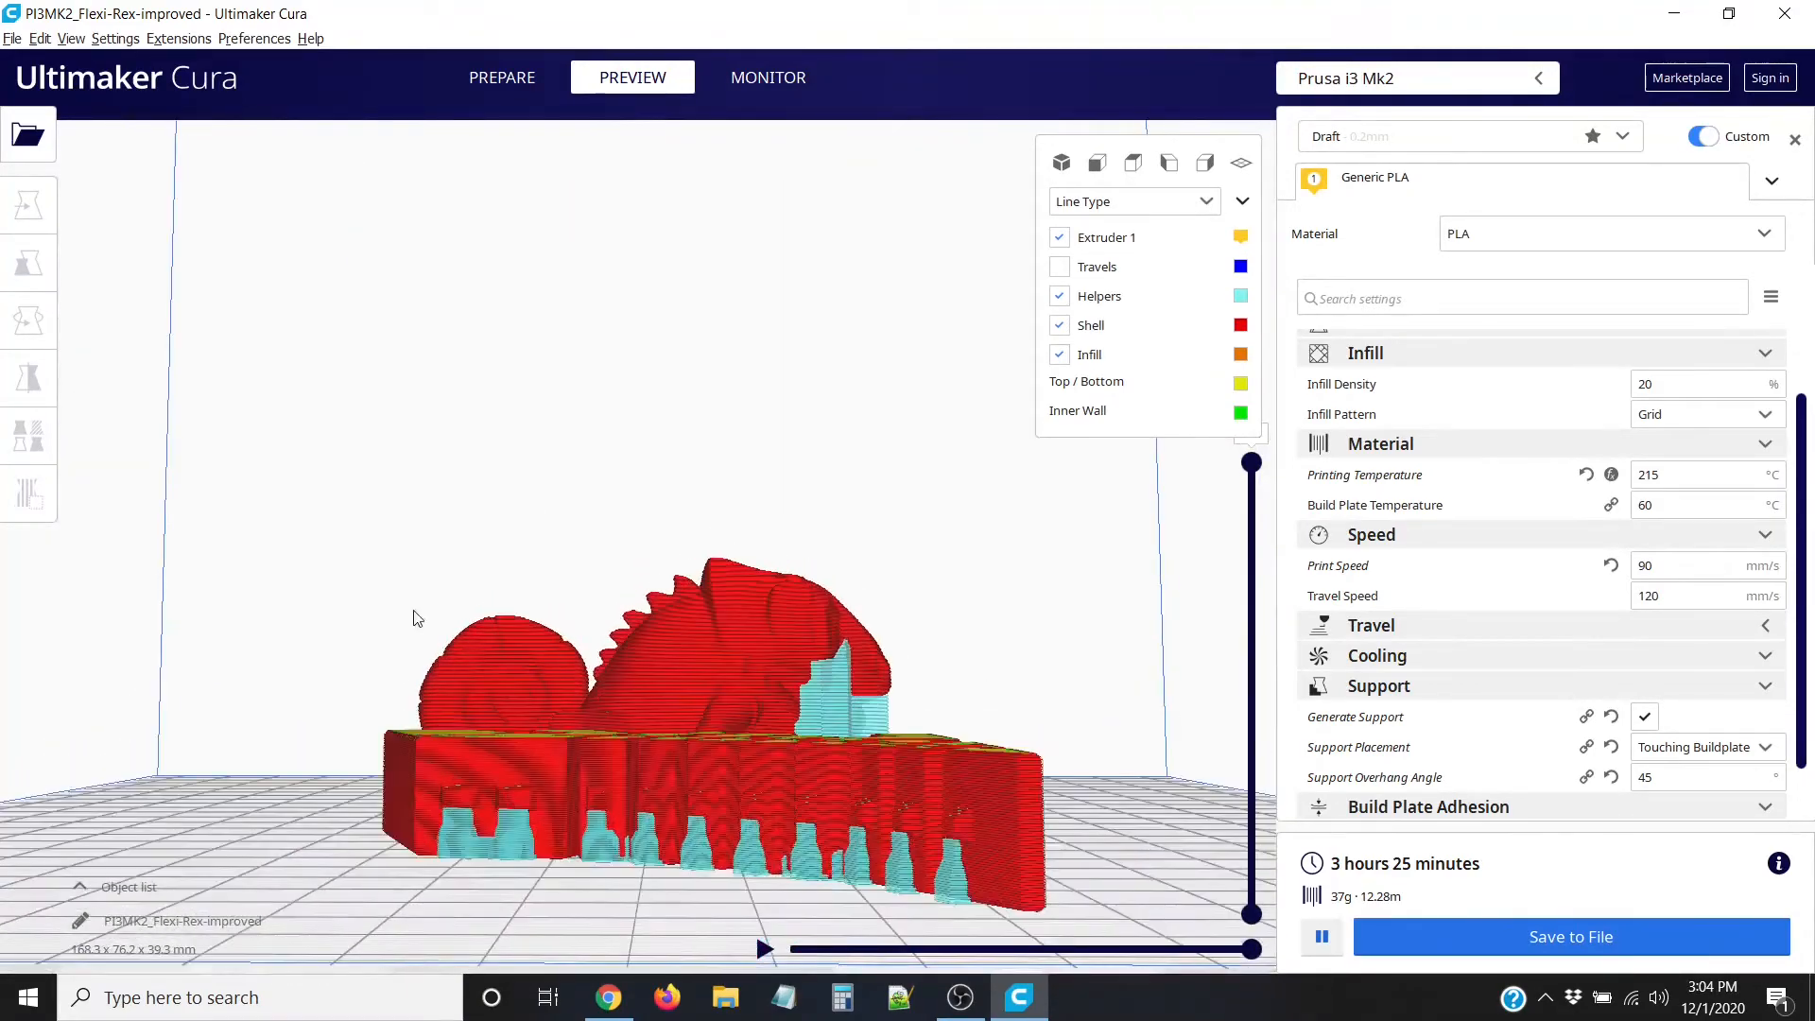
right_drag(621, 865, 628, 819)
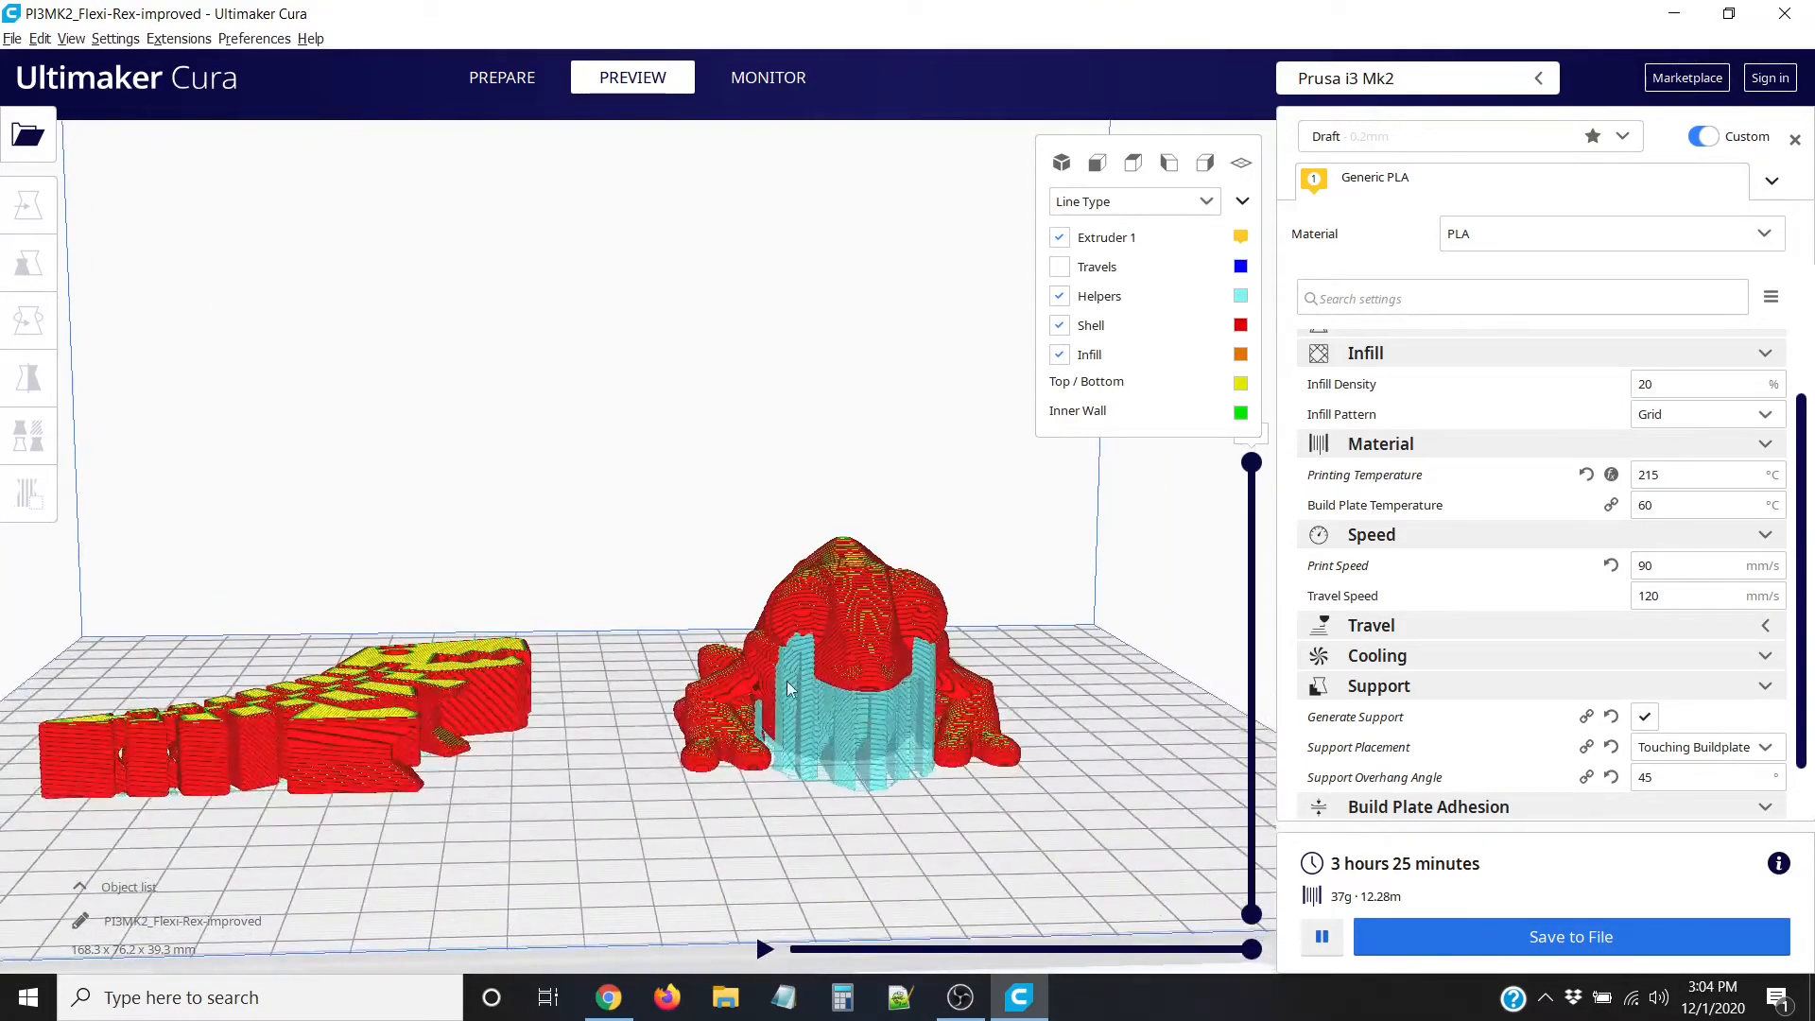
right_drag(787, 681, 547, 709)
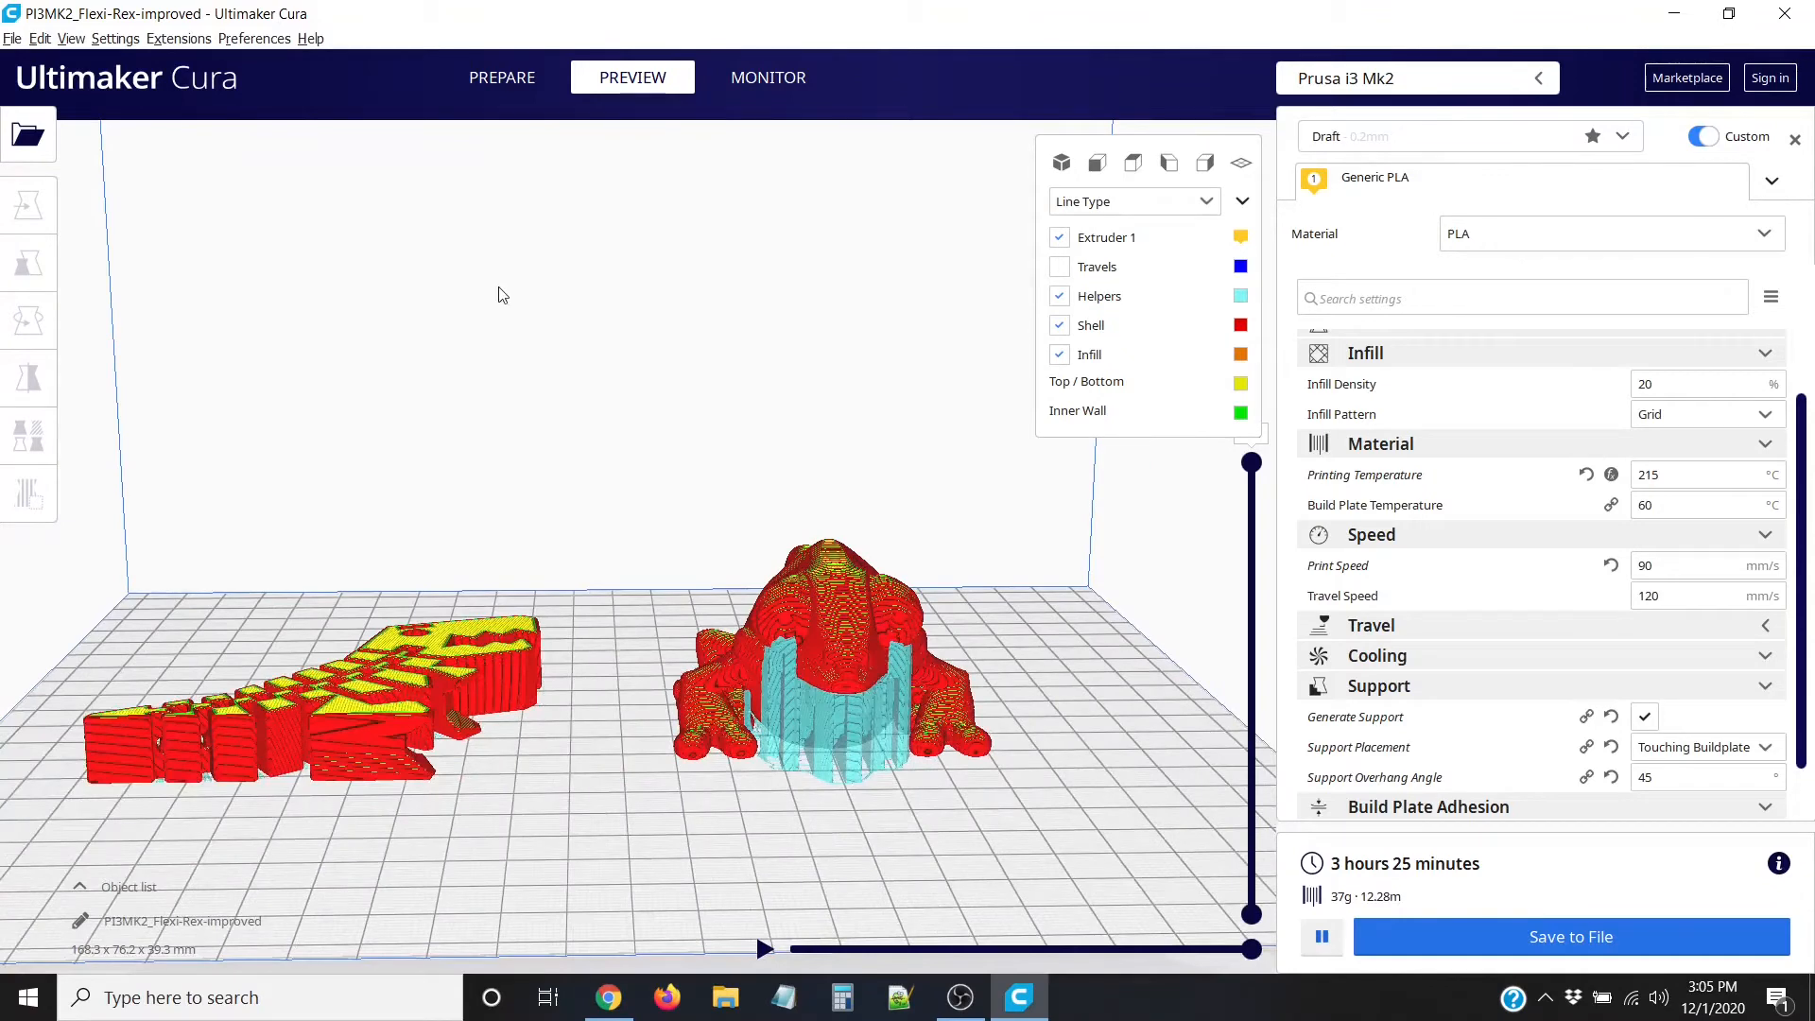
Step: Return to the model preparation view and rotate the chameleon sideways so it stands tilted on one side's feet
click(511, 85)
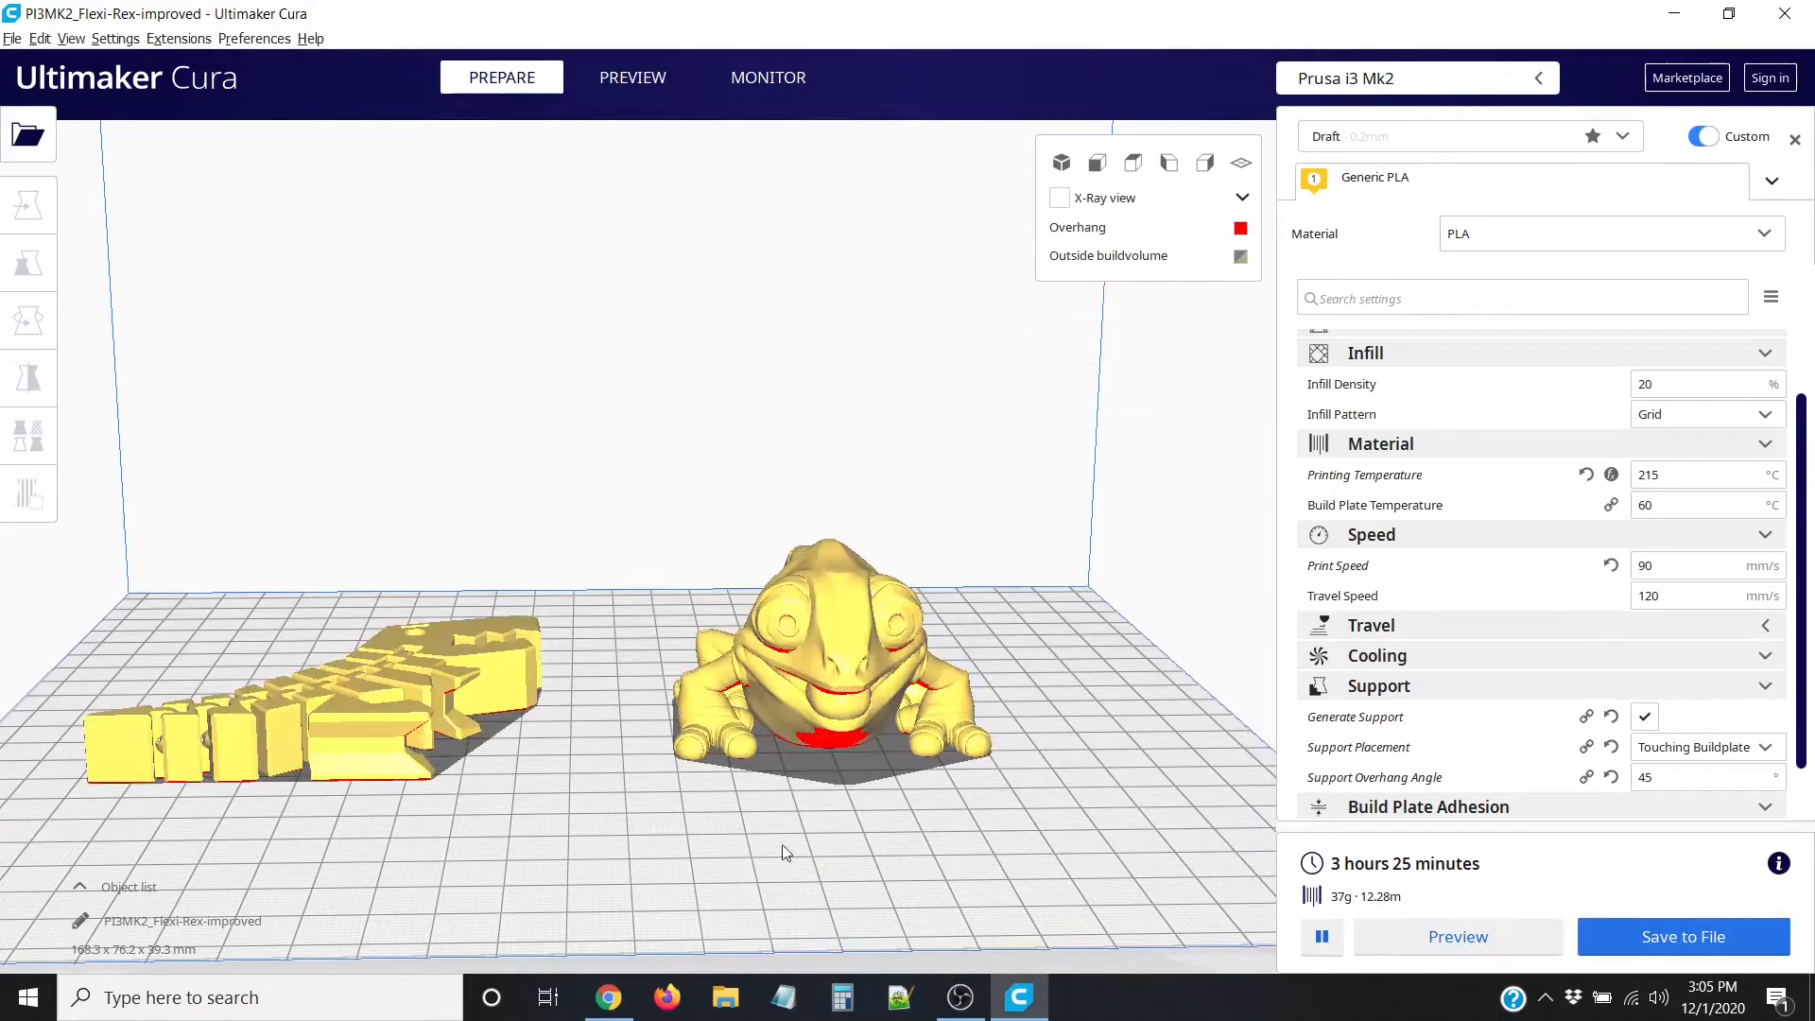
click(862, 651)
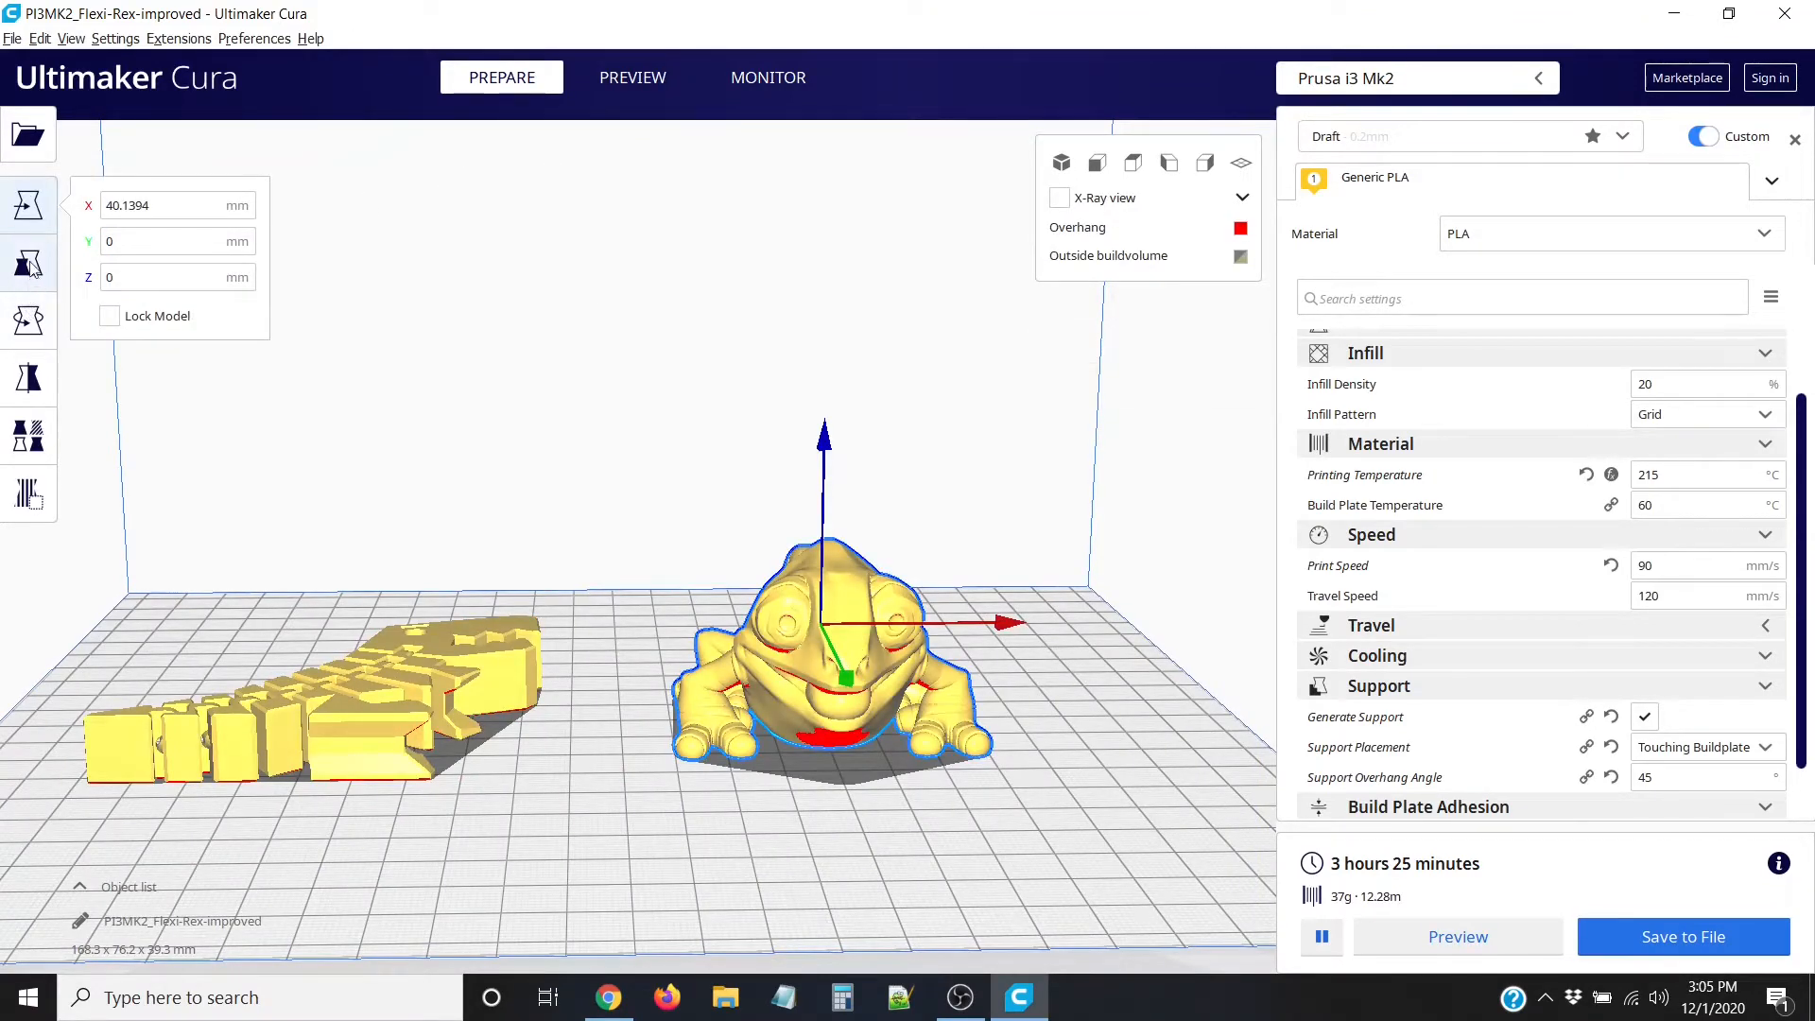
click(29, 323)
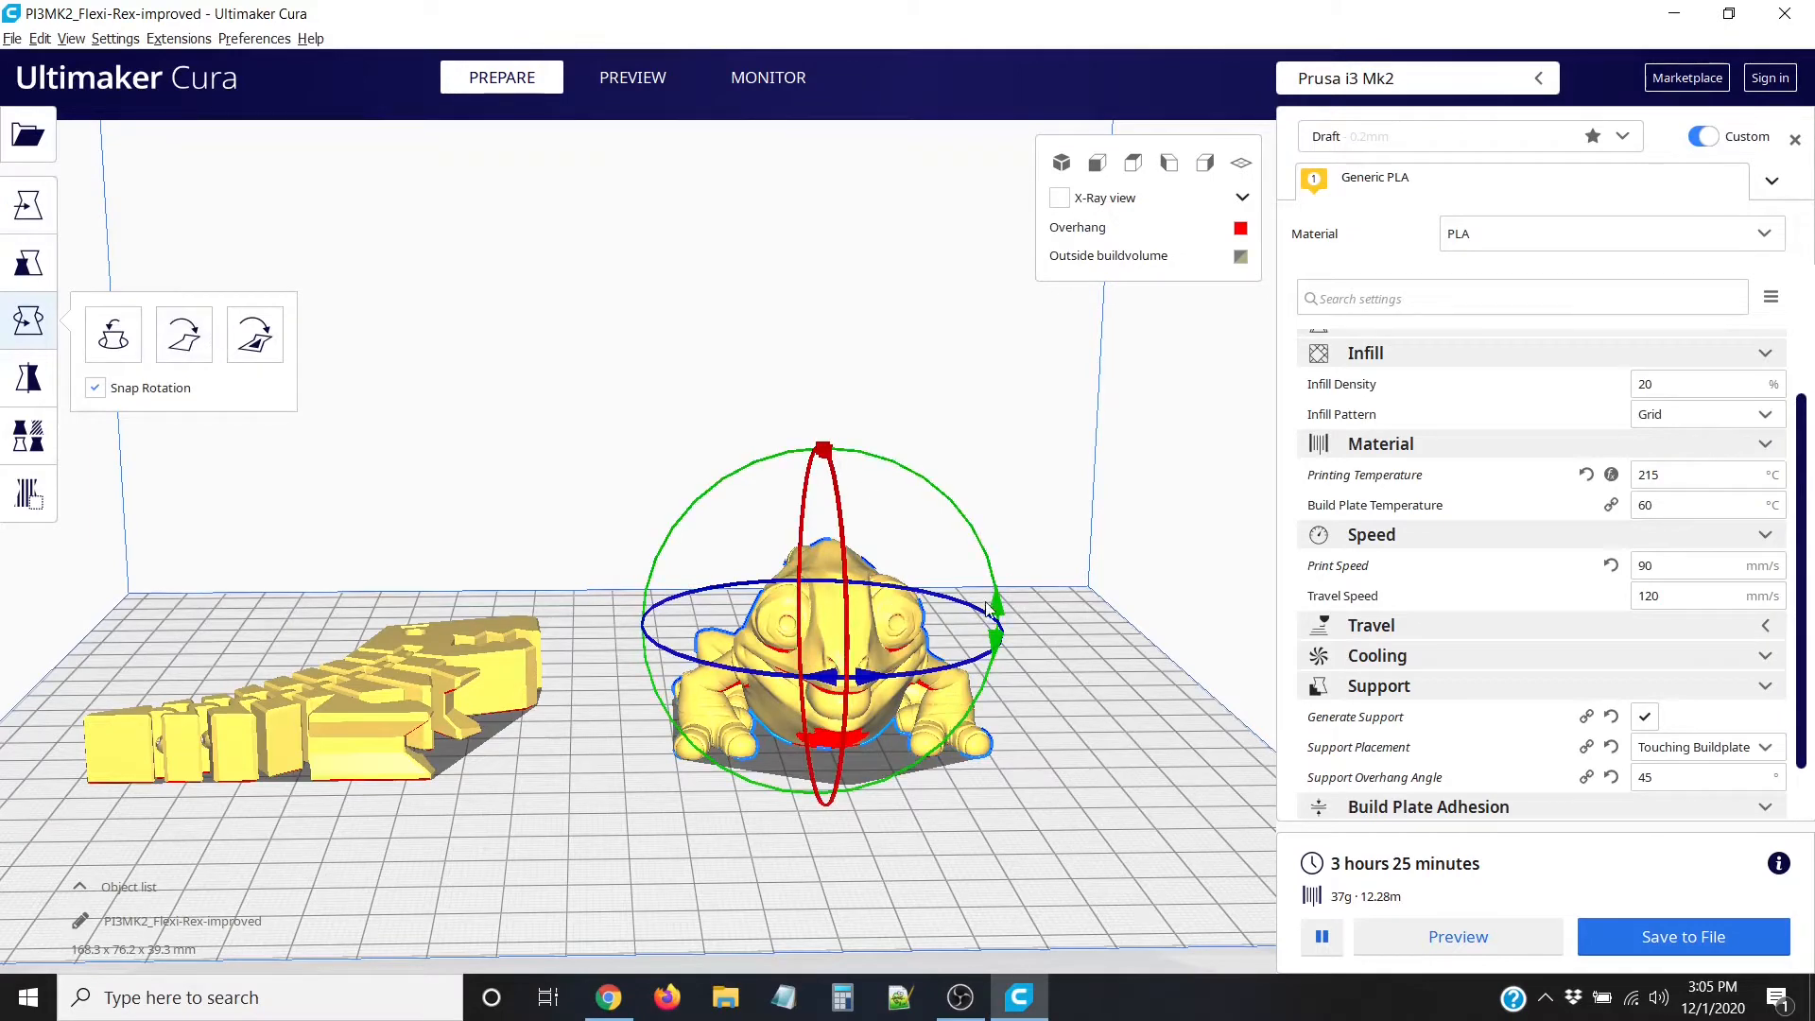
drag(985, 605, 888, 450)
click(1110, 700)
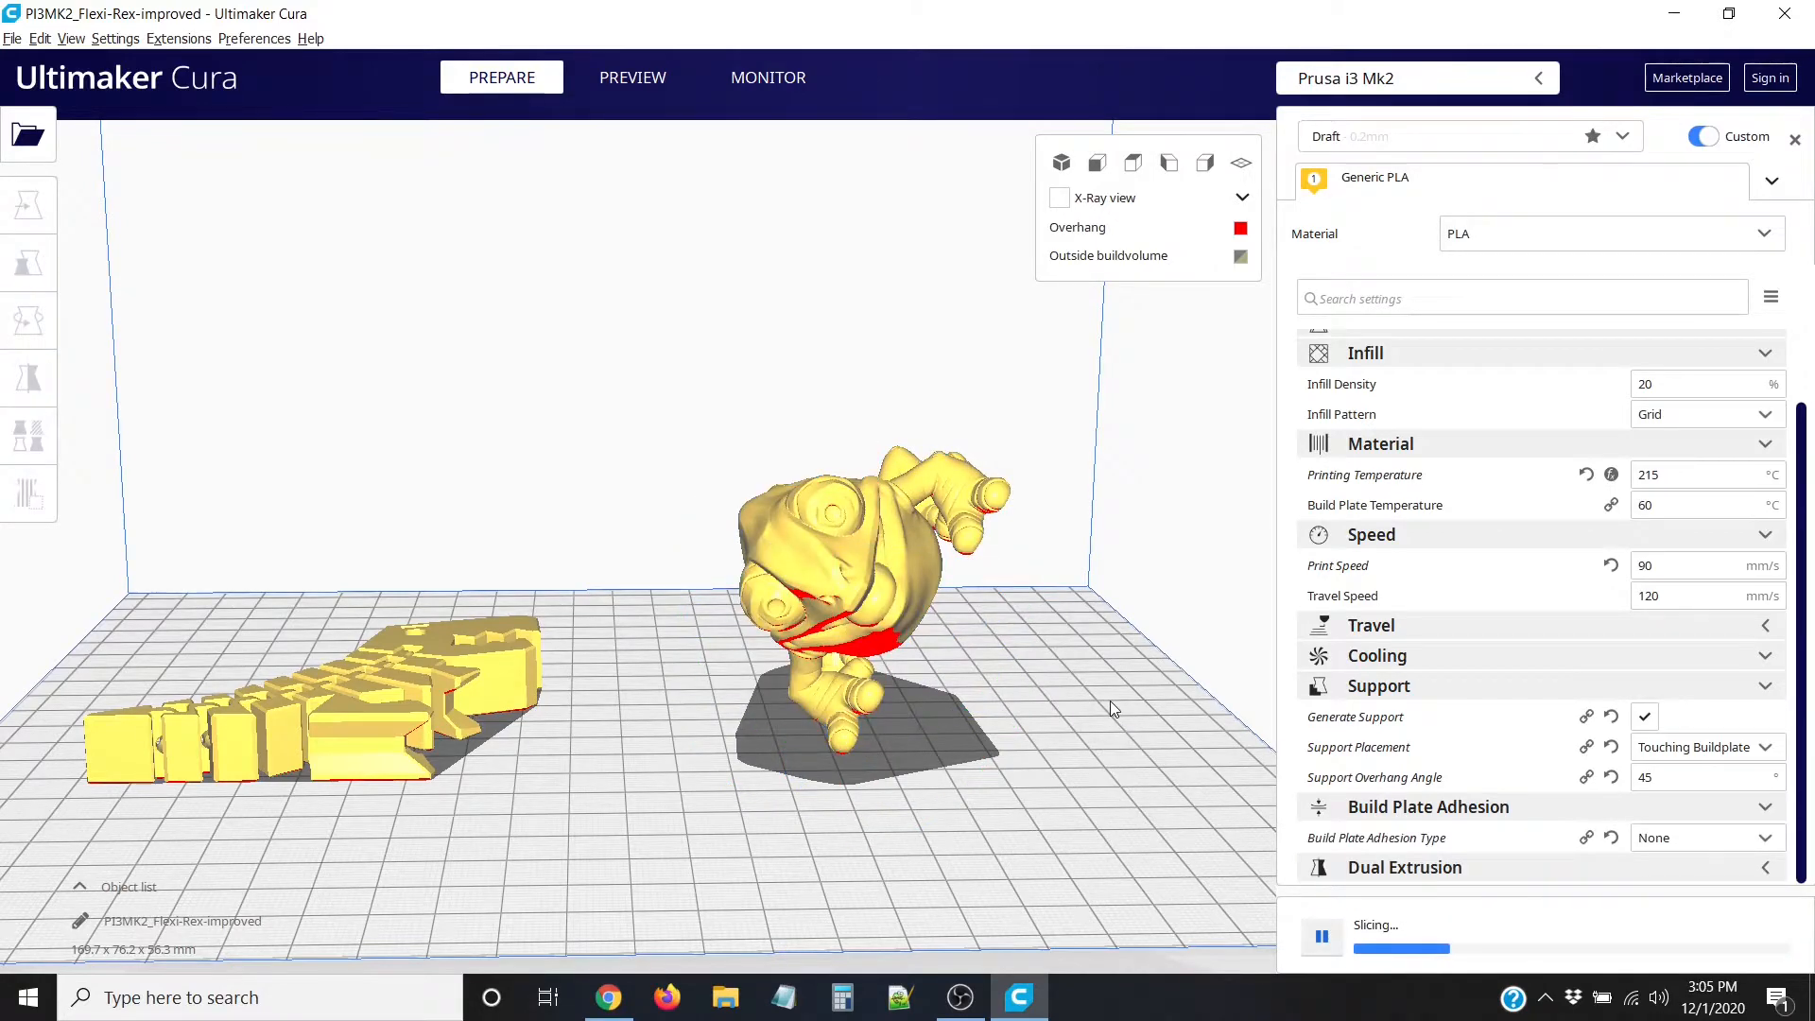
scroll(1009, 702, down, 1)
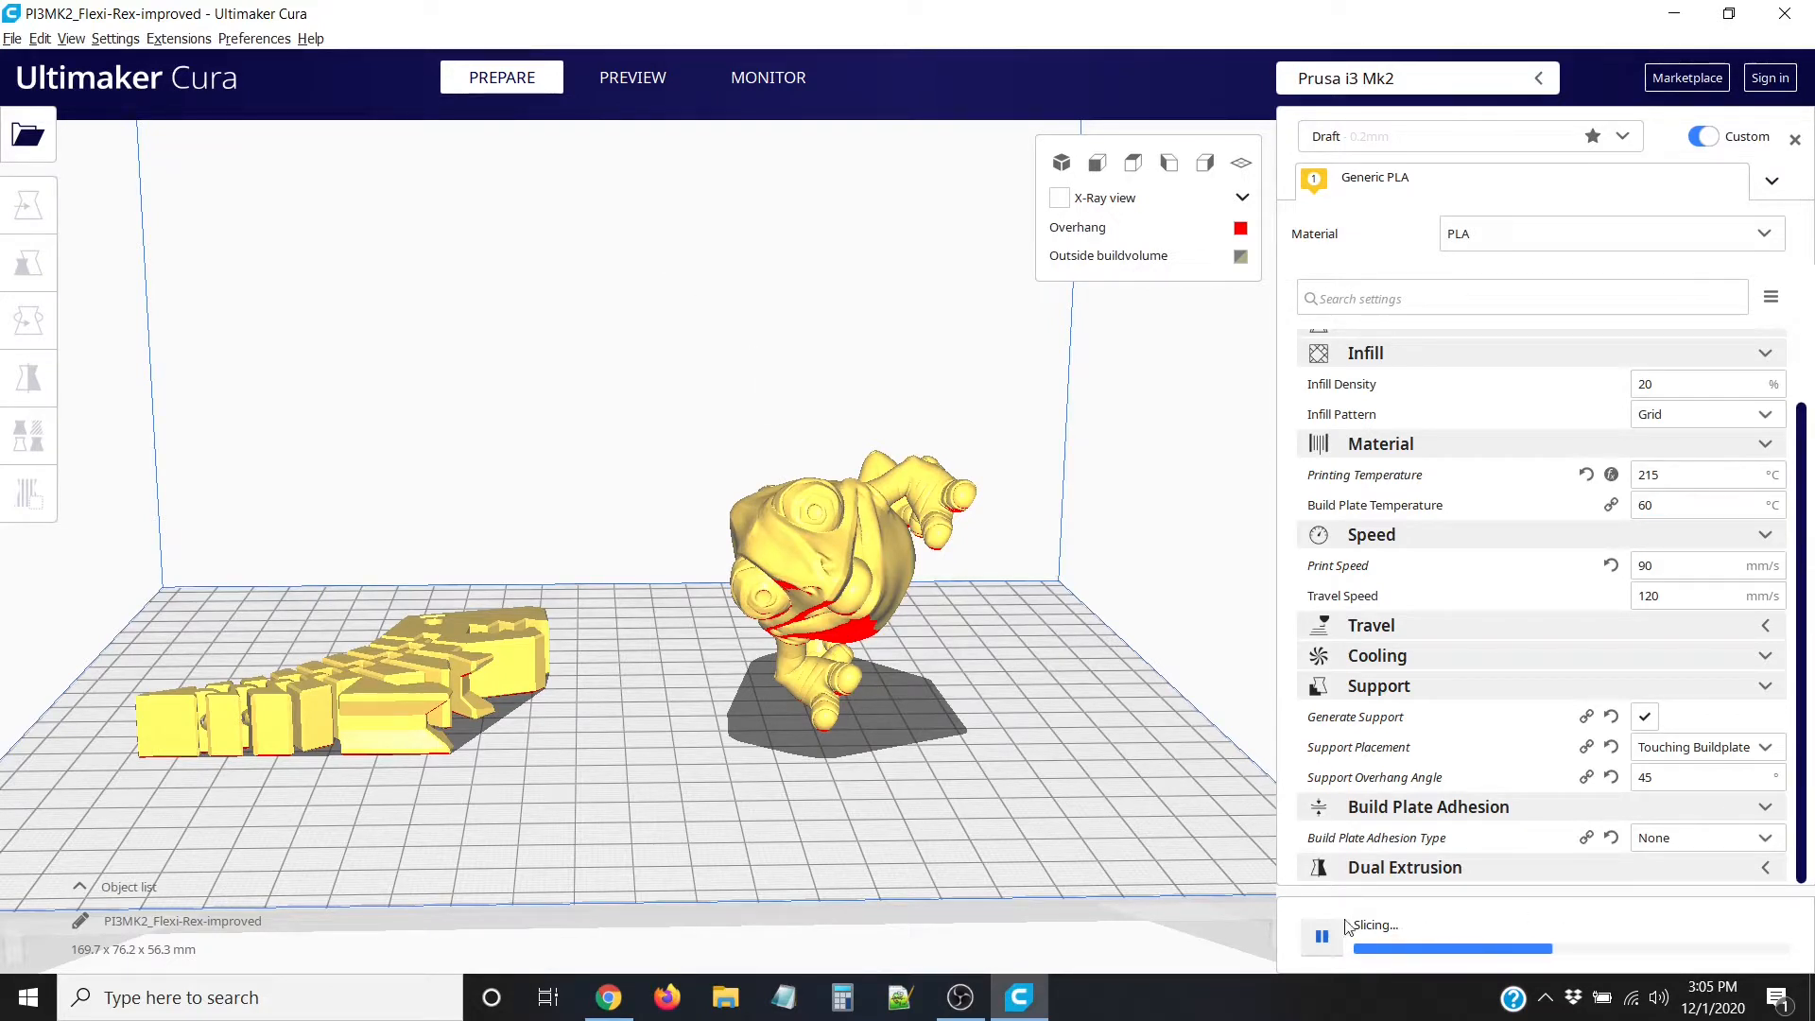
Step: Preview the sliced layers of the tilted chameleon and examine the supports under its head and raised legs
click(622, 77)
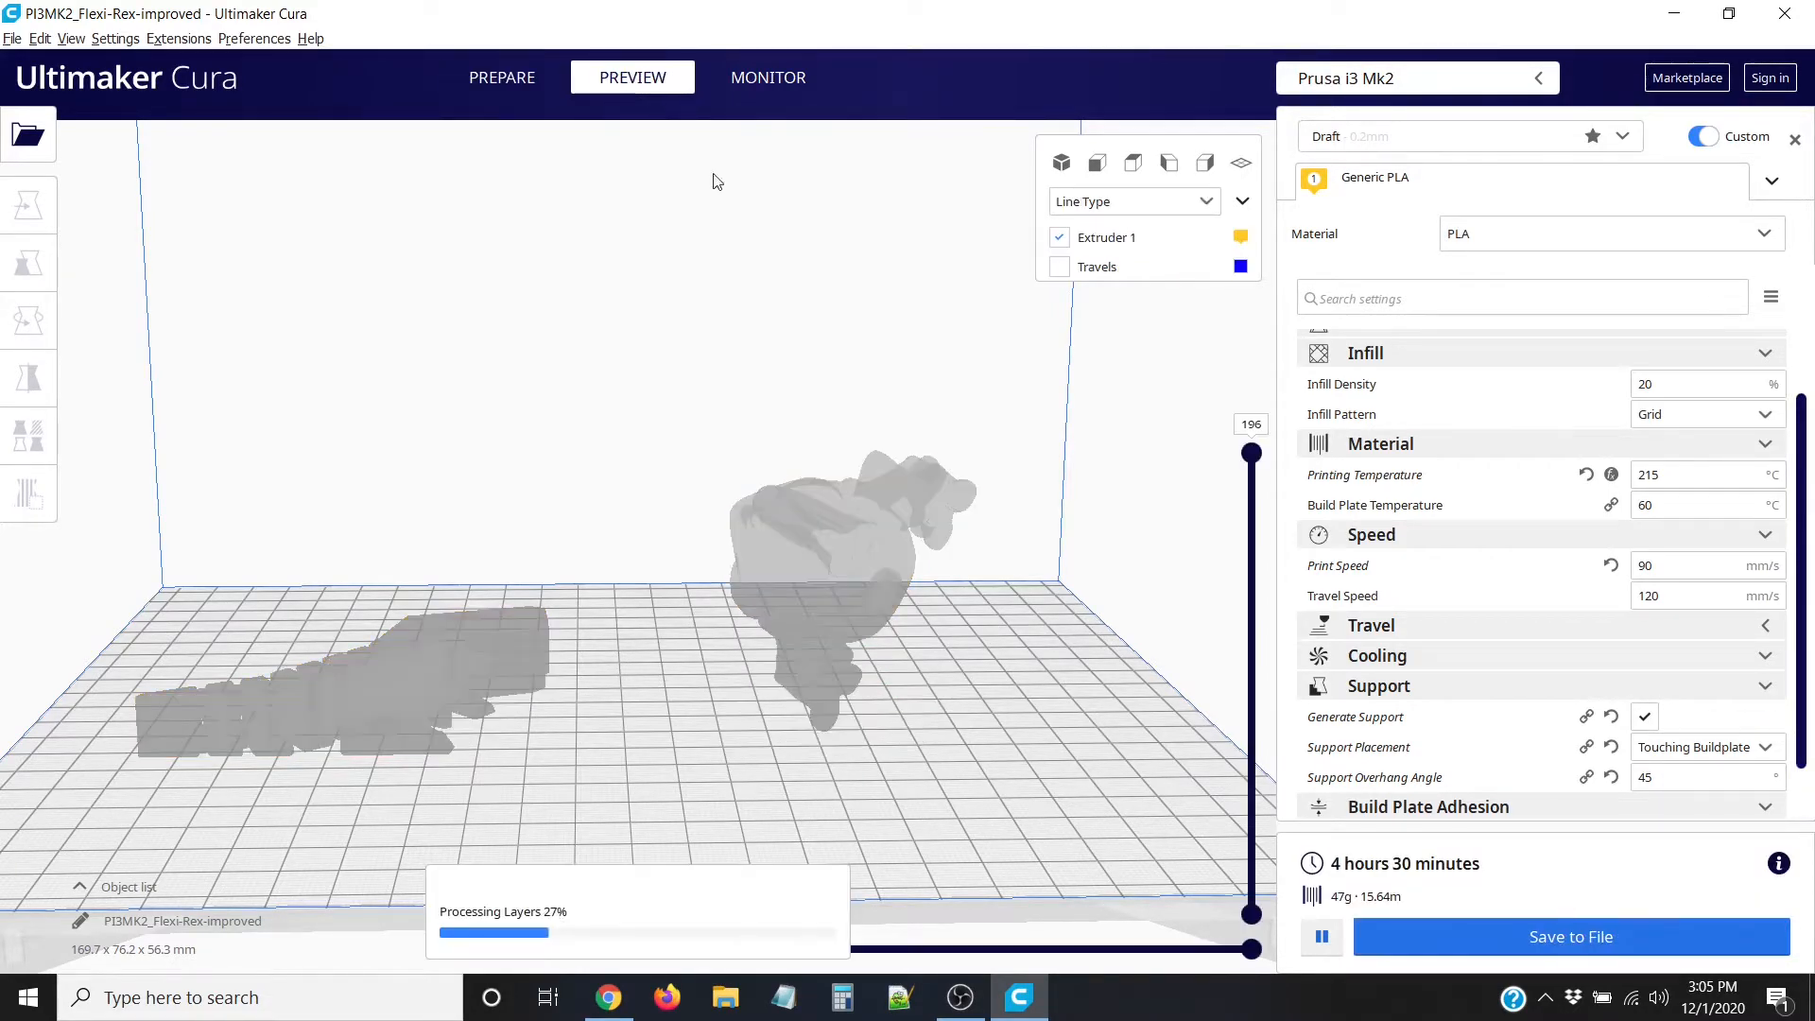
scroll(993, 624, up, 2)
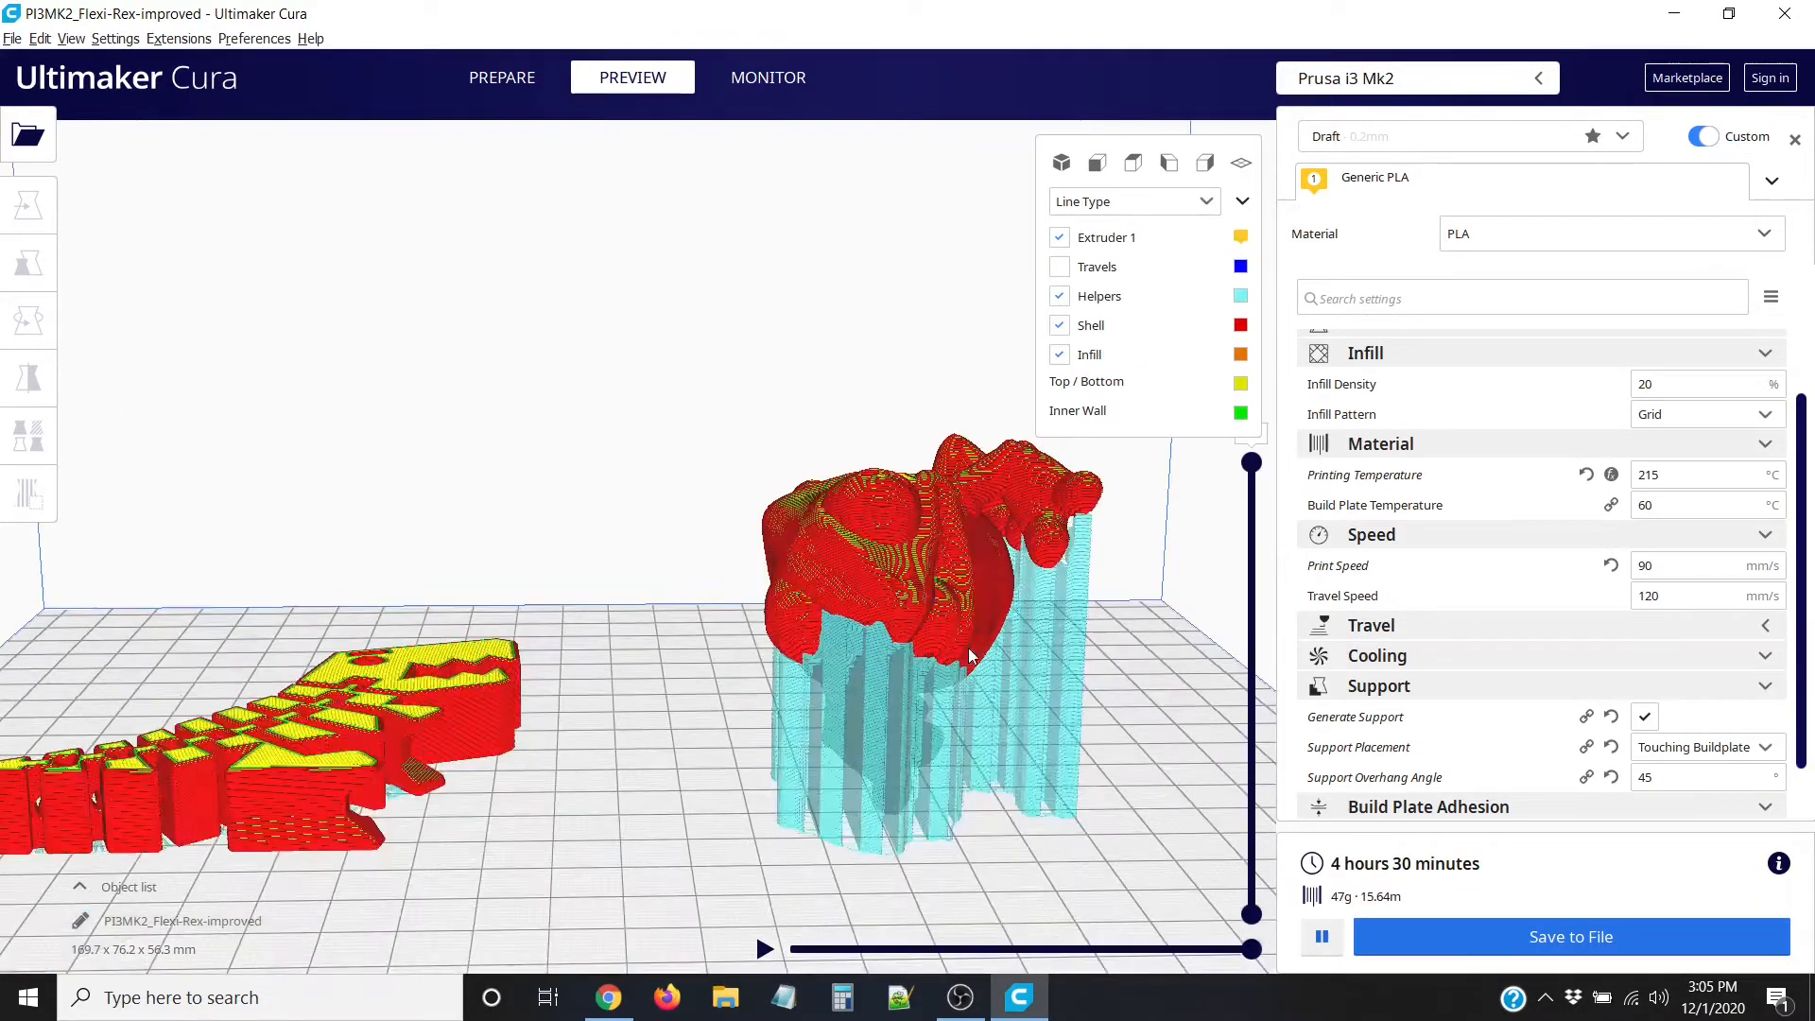
right_drag(1057, 637, 993, 636)
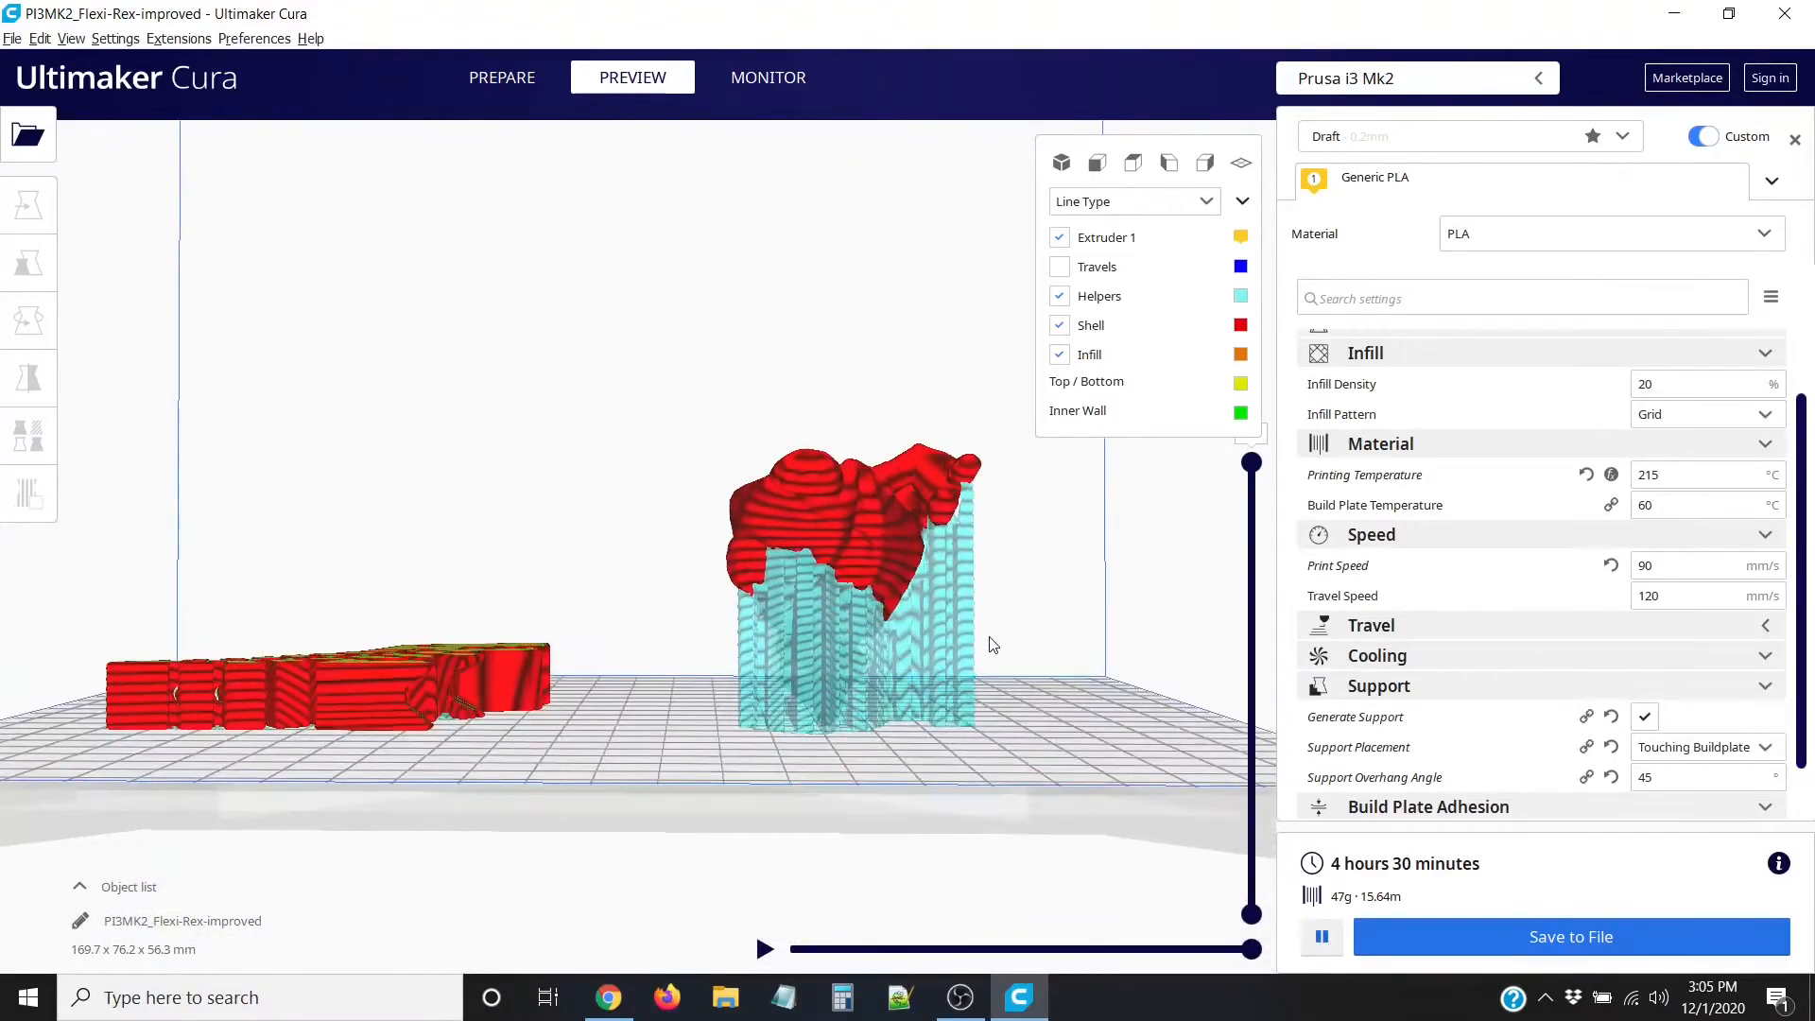
middle_drag(1116, 612, 884, 641)
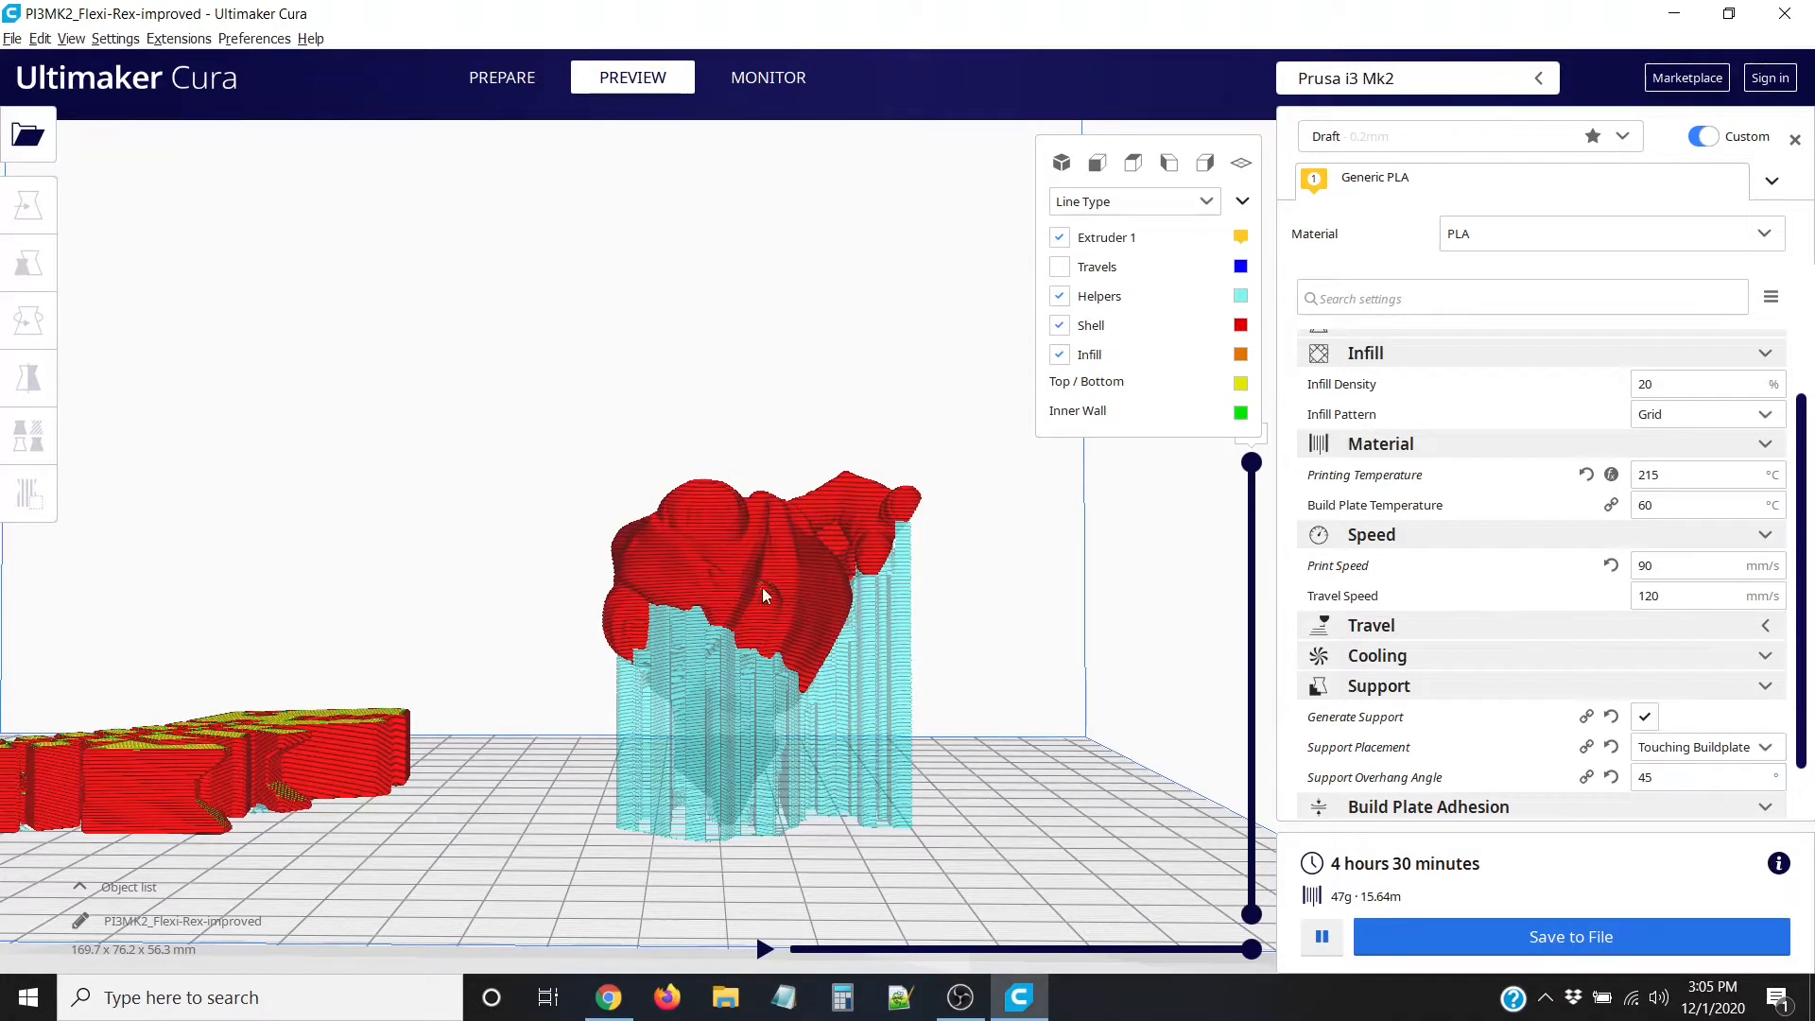
Step: Rotate the tilted chameleon back upright so it rests on all its feet, and deselect it
click(758, 520)
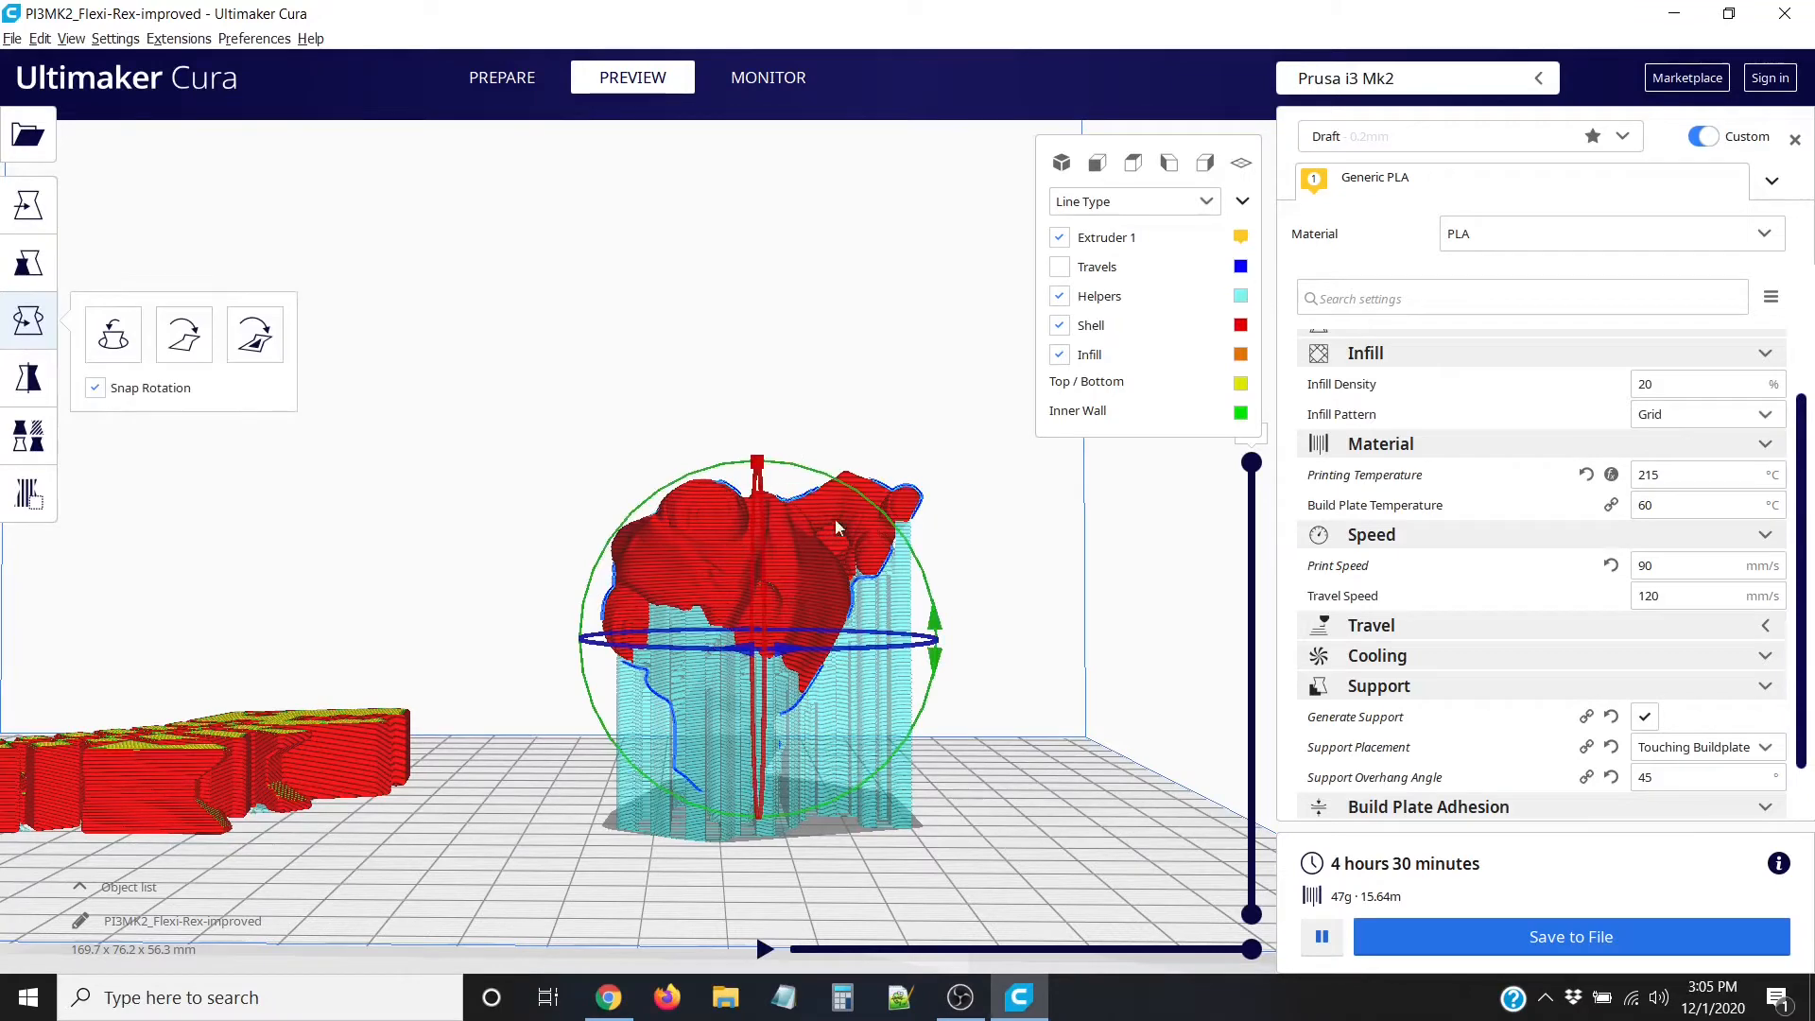
drag(934, 620, 791, 737)
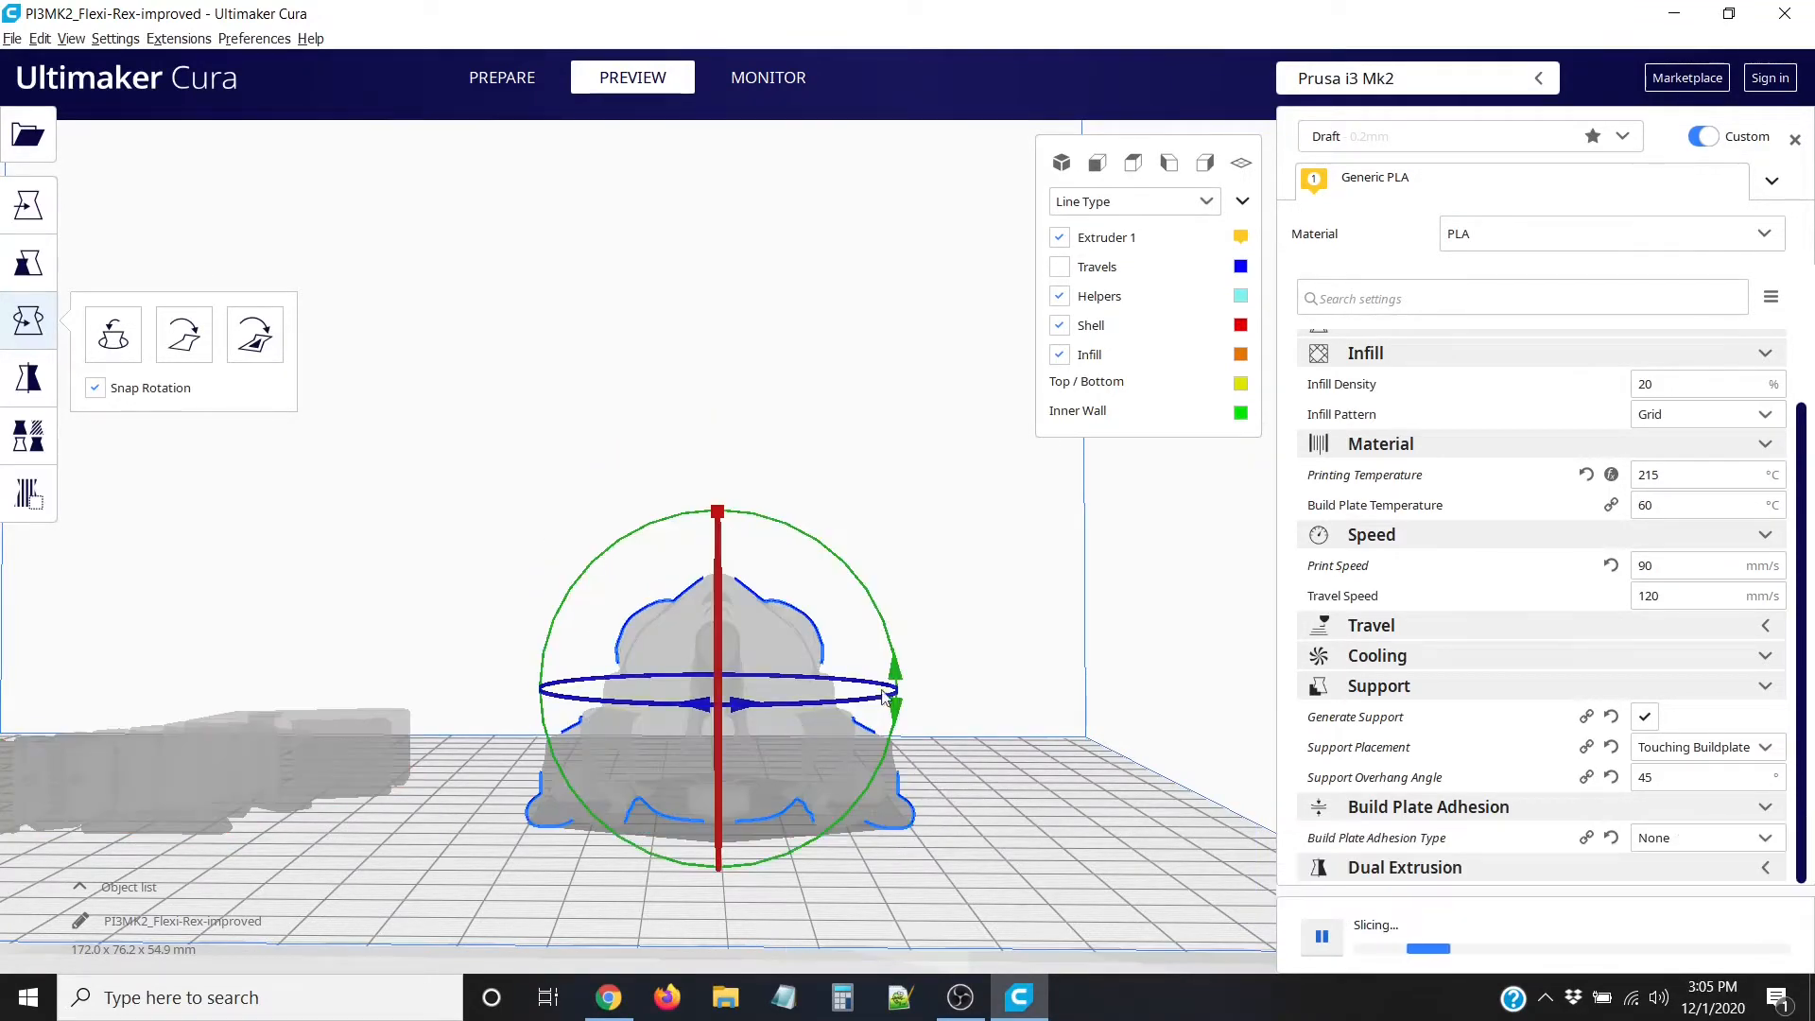
click(959, 582)
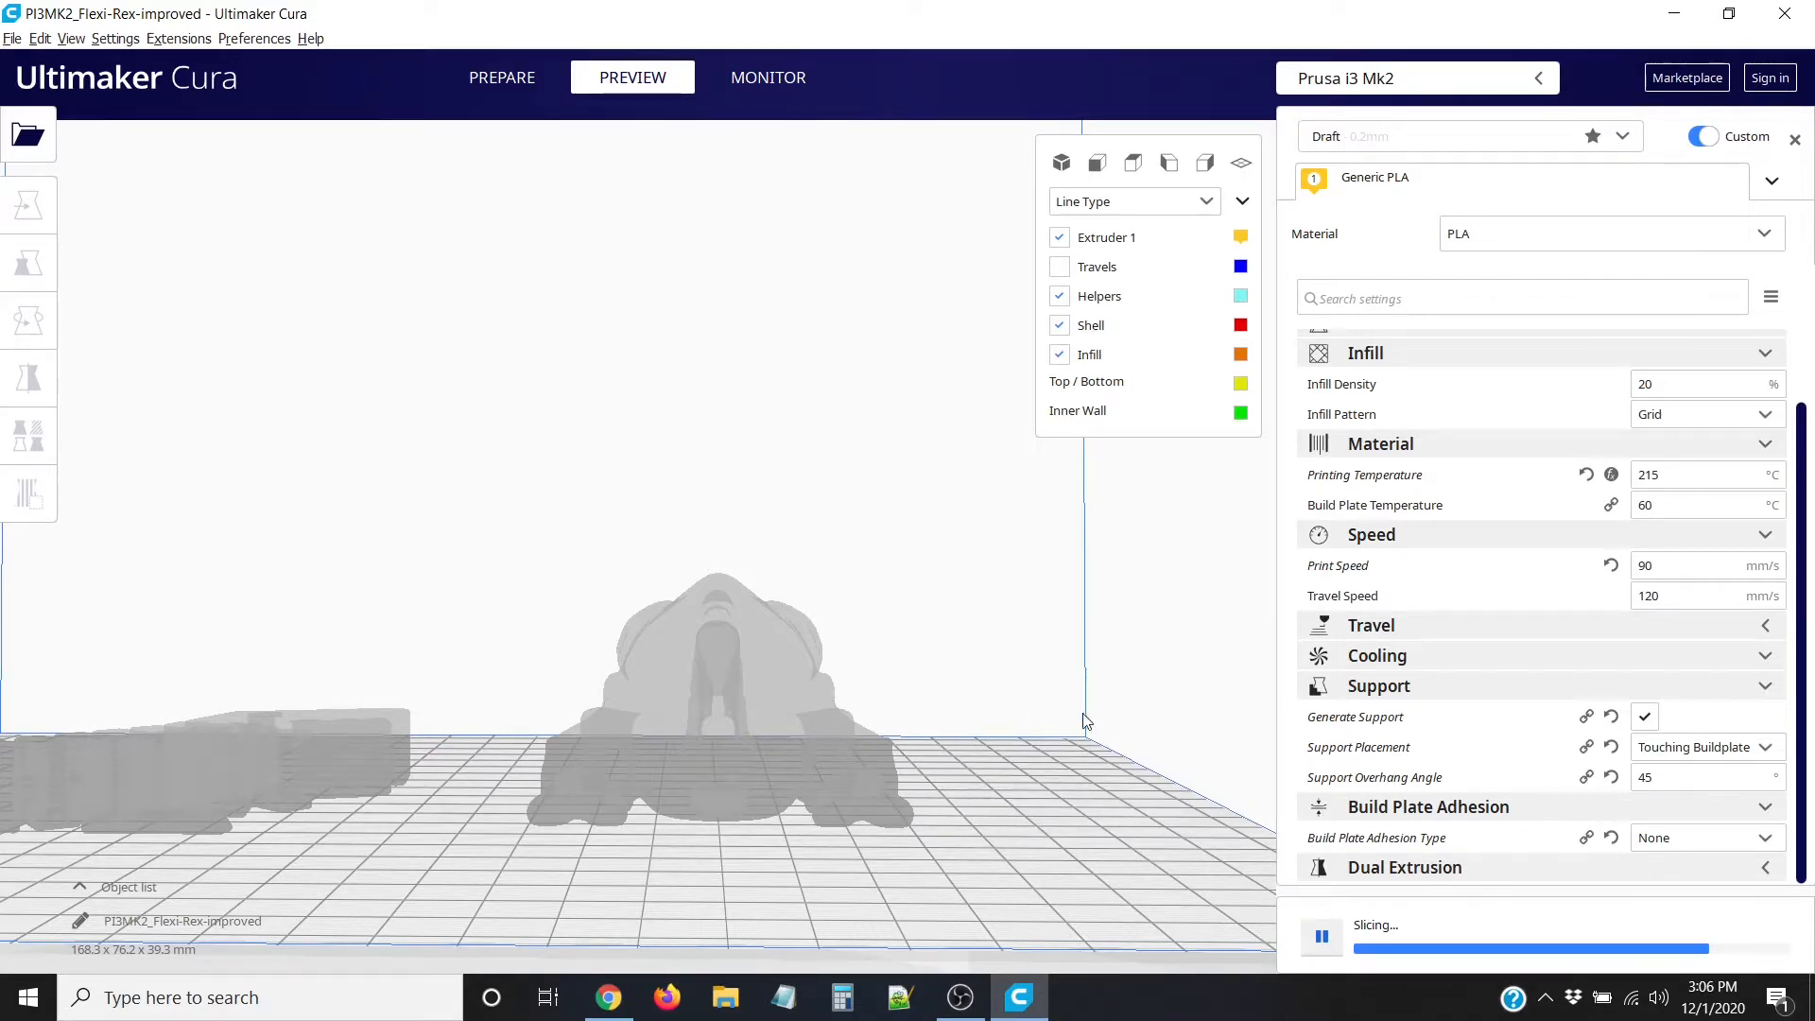
Step: Examine the sliced upright chameleon's chin supports and the dinosaur beside it from the side, front and above
right_drag(1086, 722, 967, 714)
right_drag(665, 749, 448, 697)
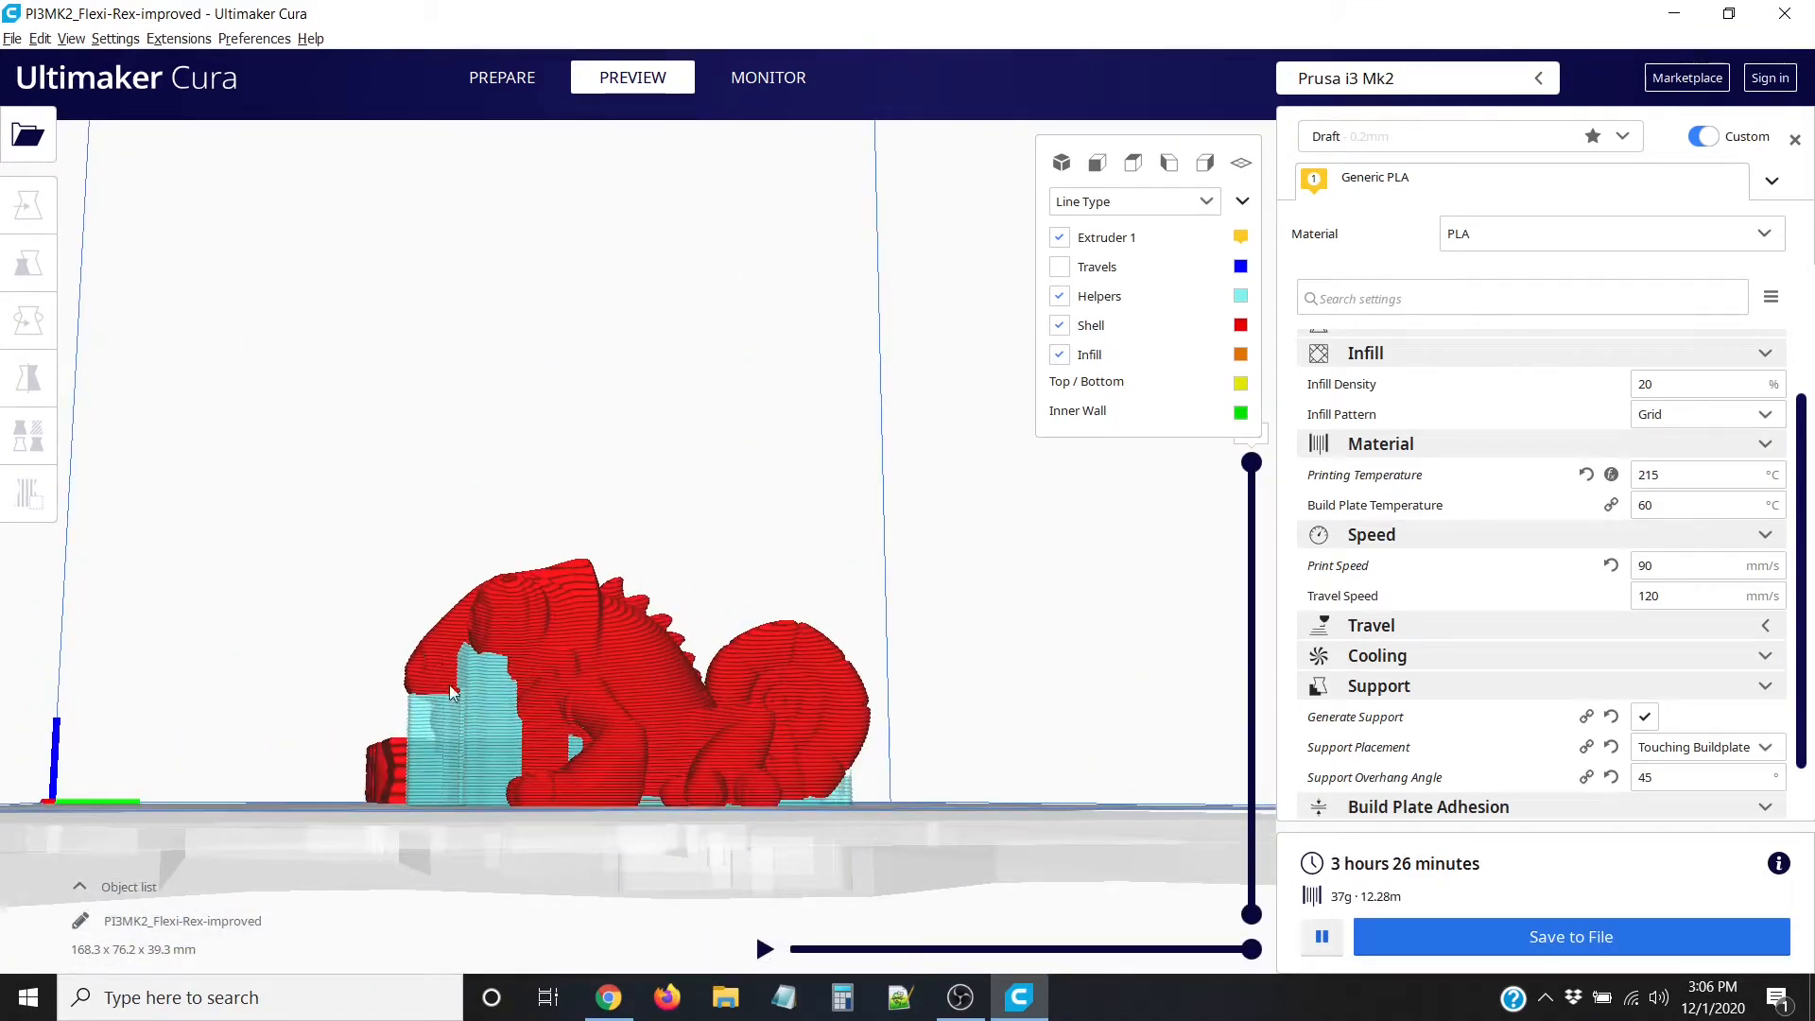
right_drag(585, 807, 478, 567)
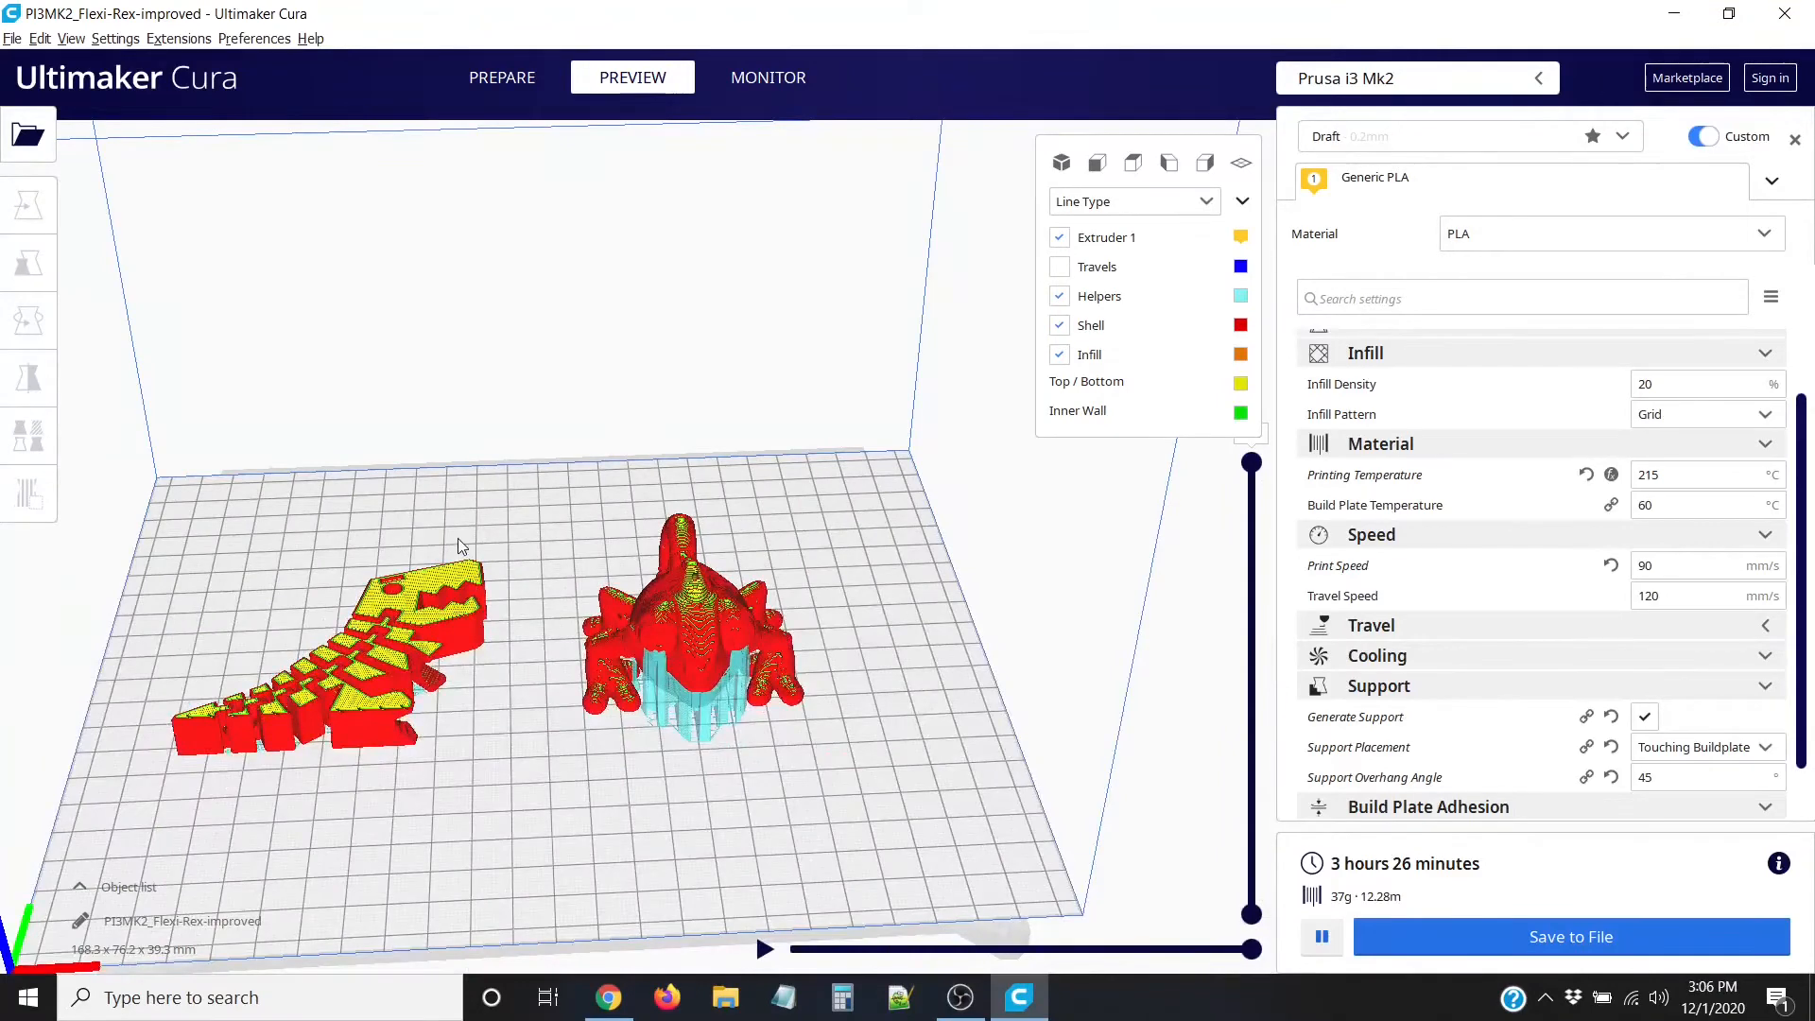
middle_drag(483, 539, 595, 519)
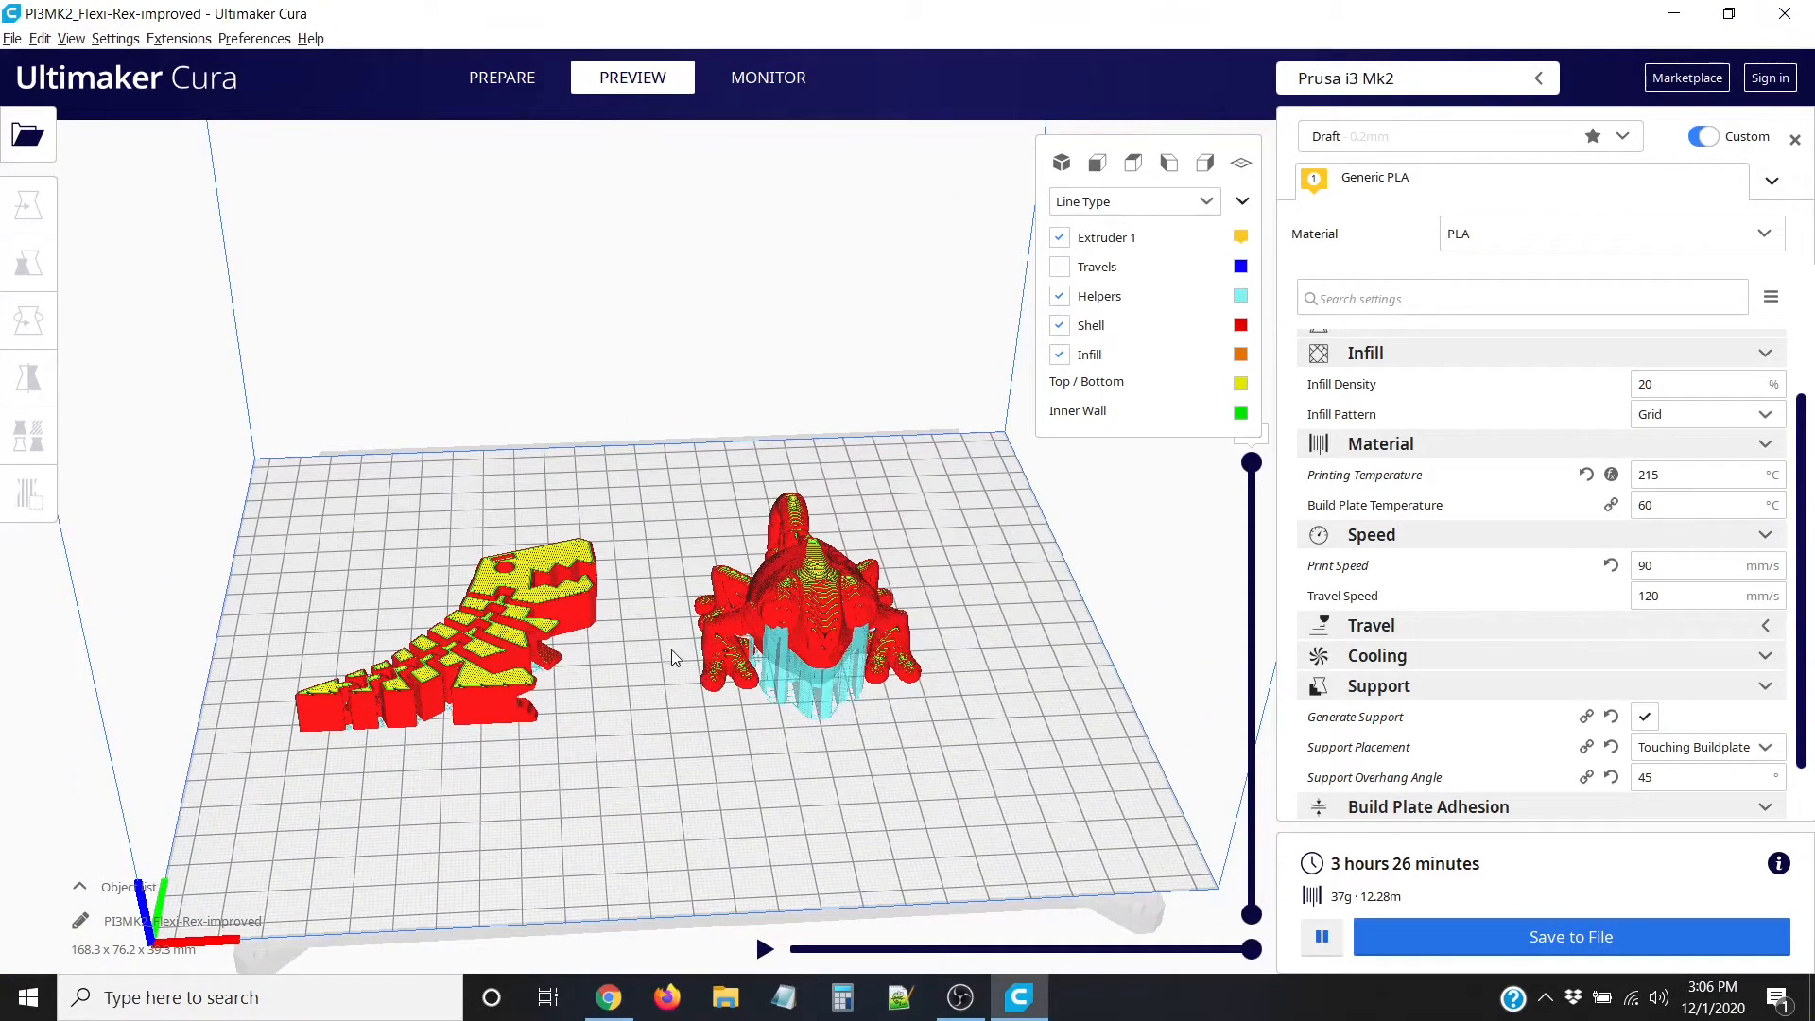
scroll(673, 657, up, 5)
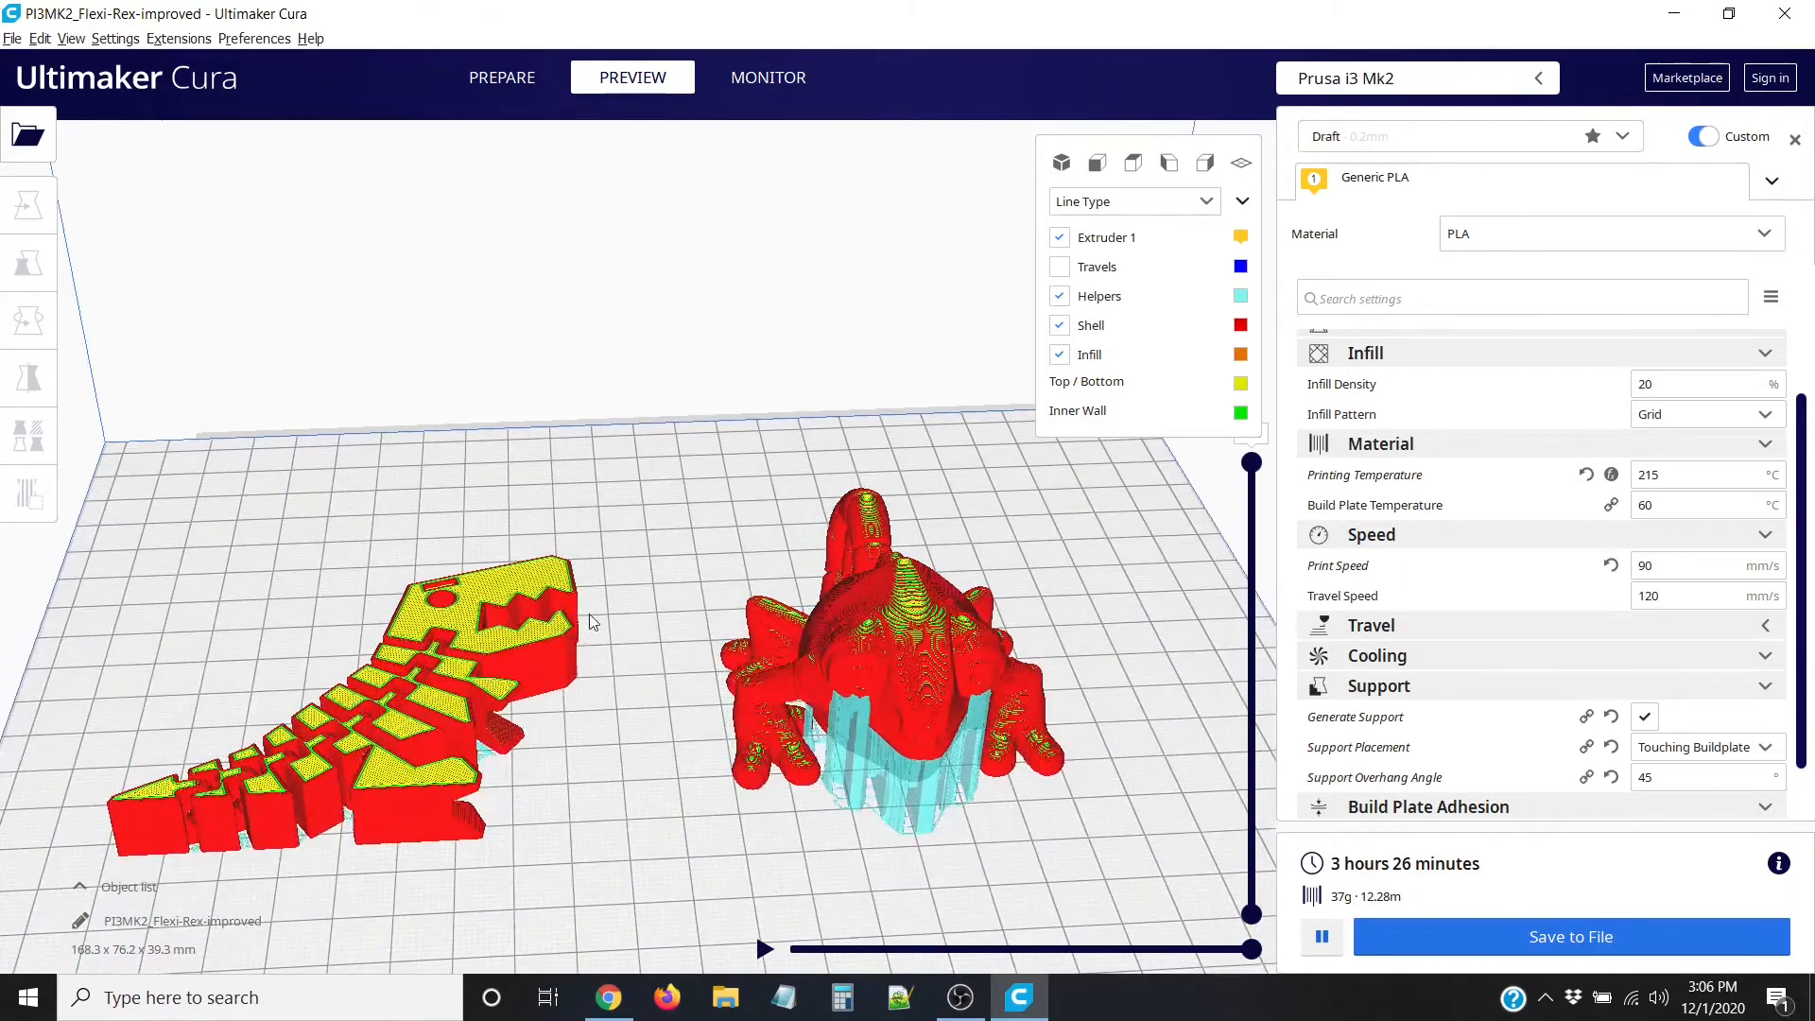
right_drag(593, 622, 599, 578)
scroll(562, 584, down, 3)
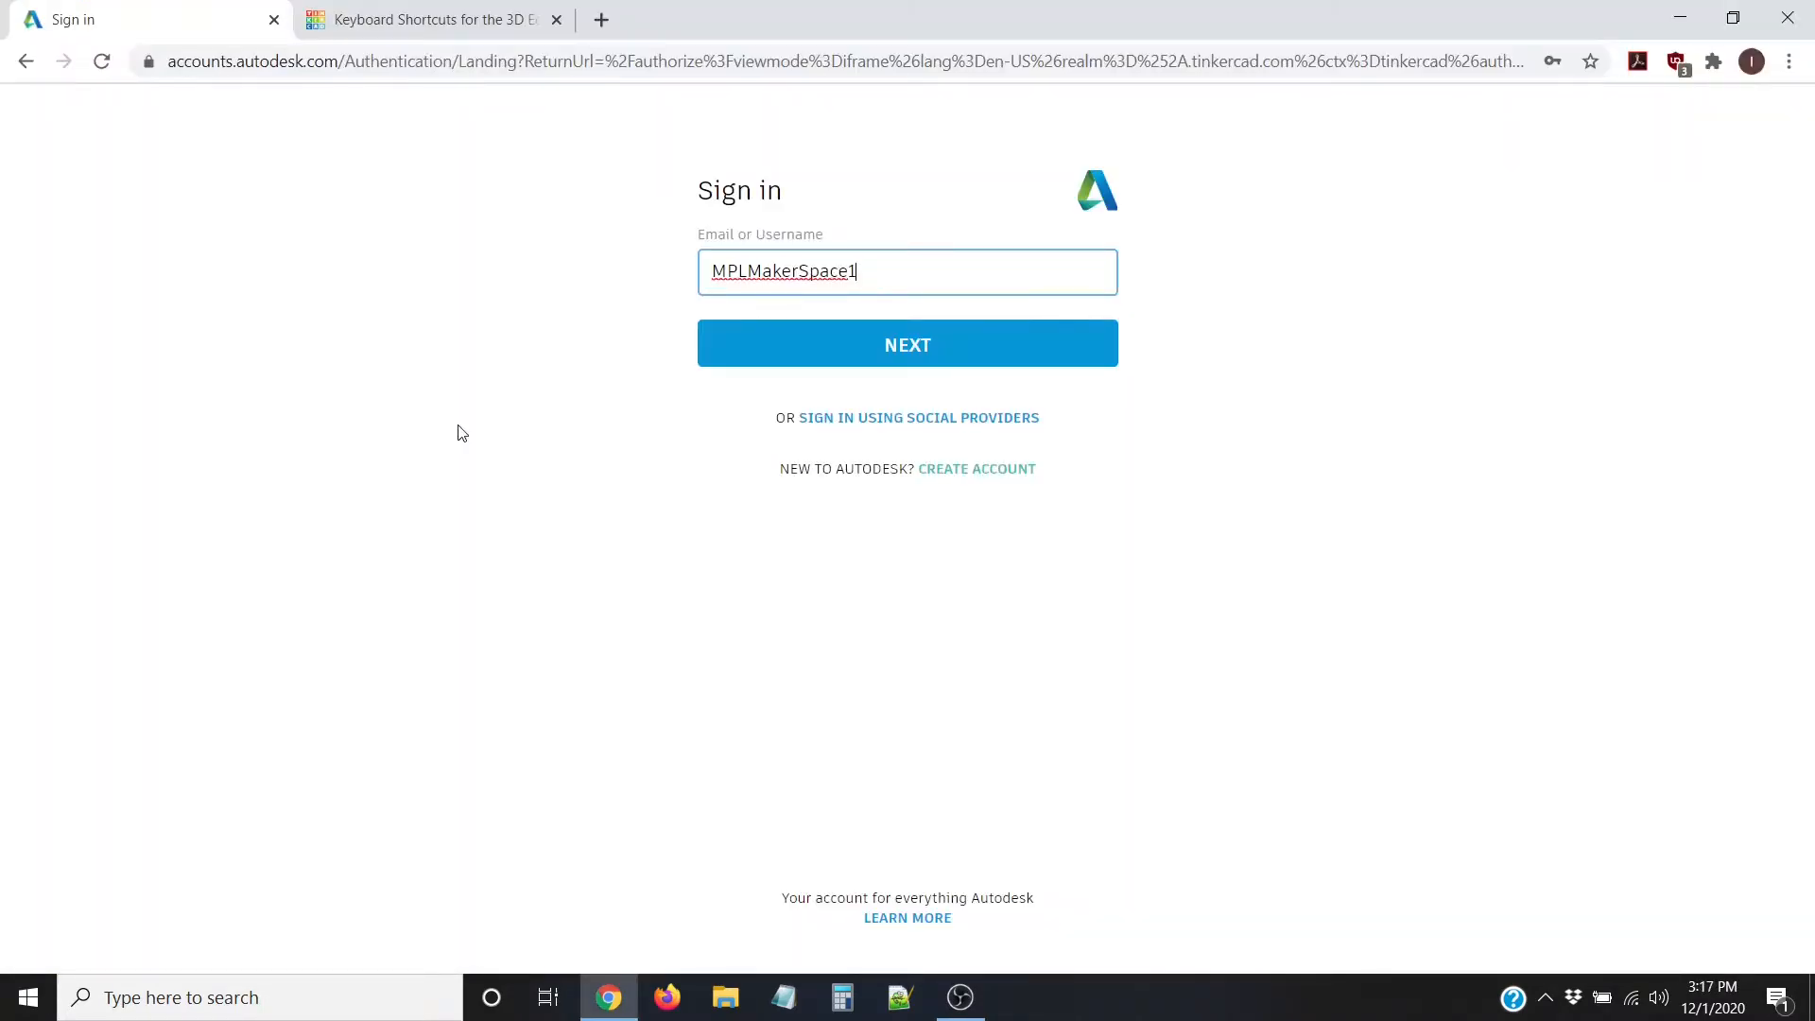
Step: Sign in to the Autodesk account for Tinkercad with the saved username and account password
key(Down)
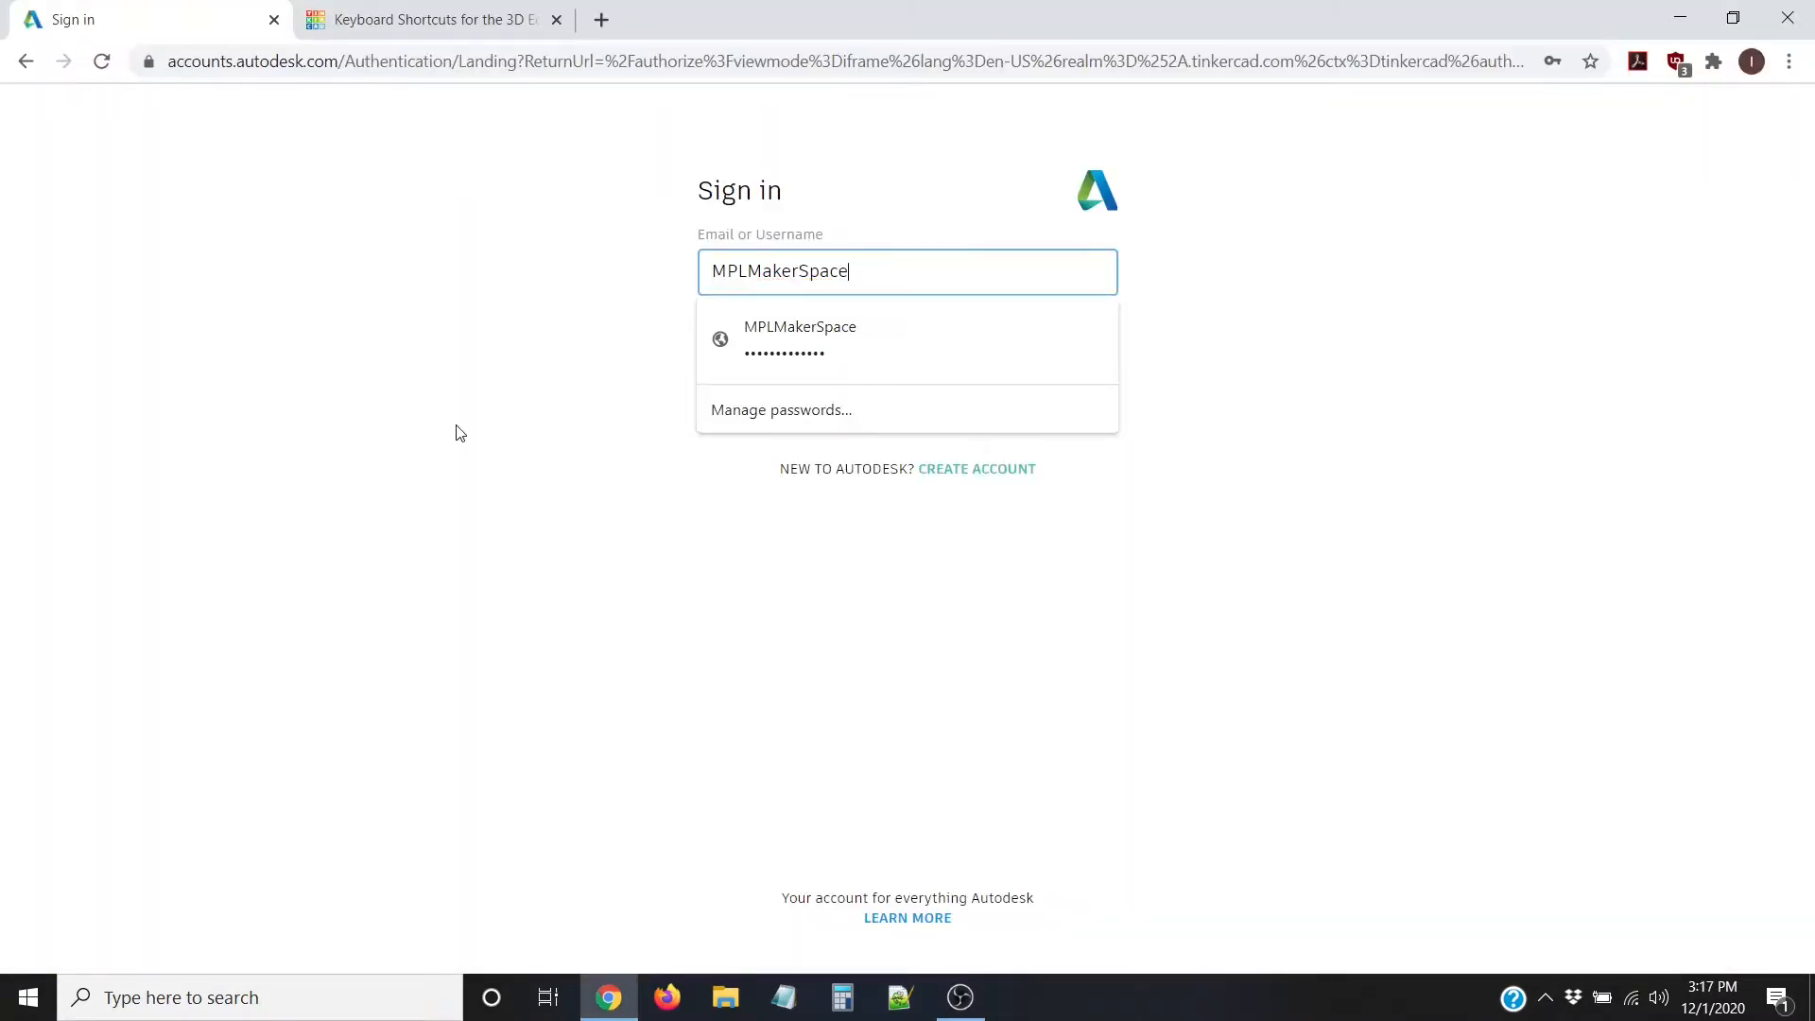
click(714, 635)
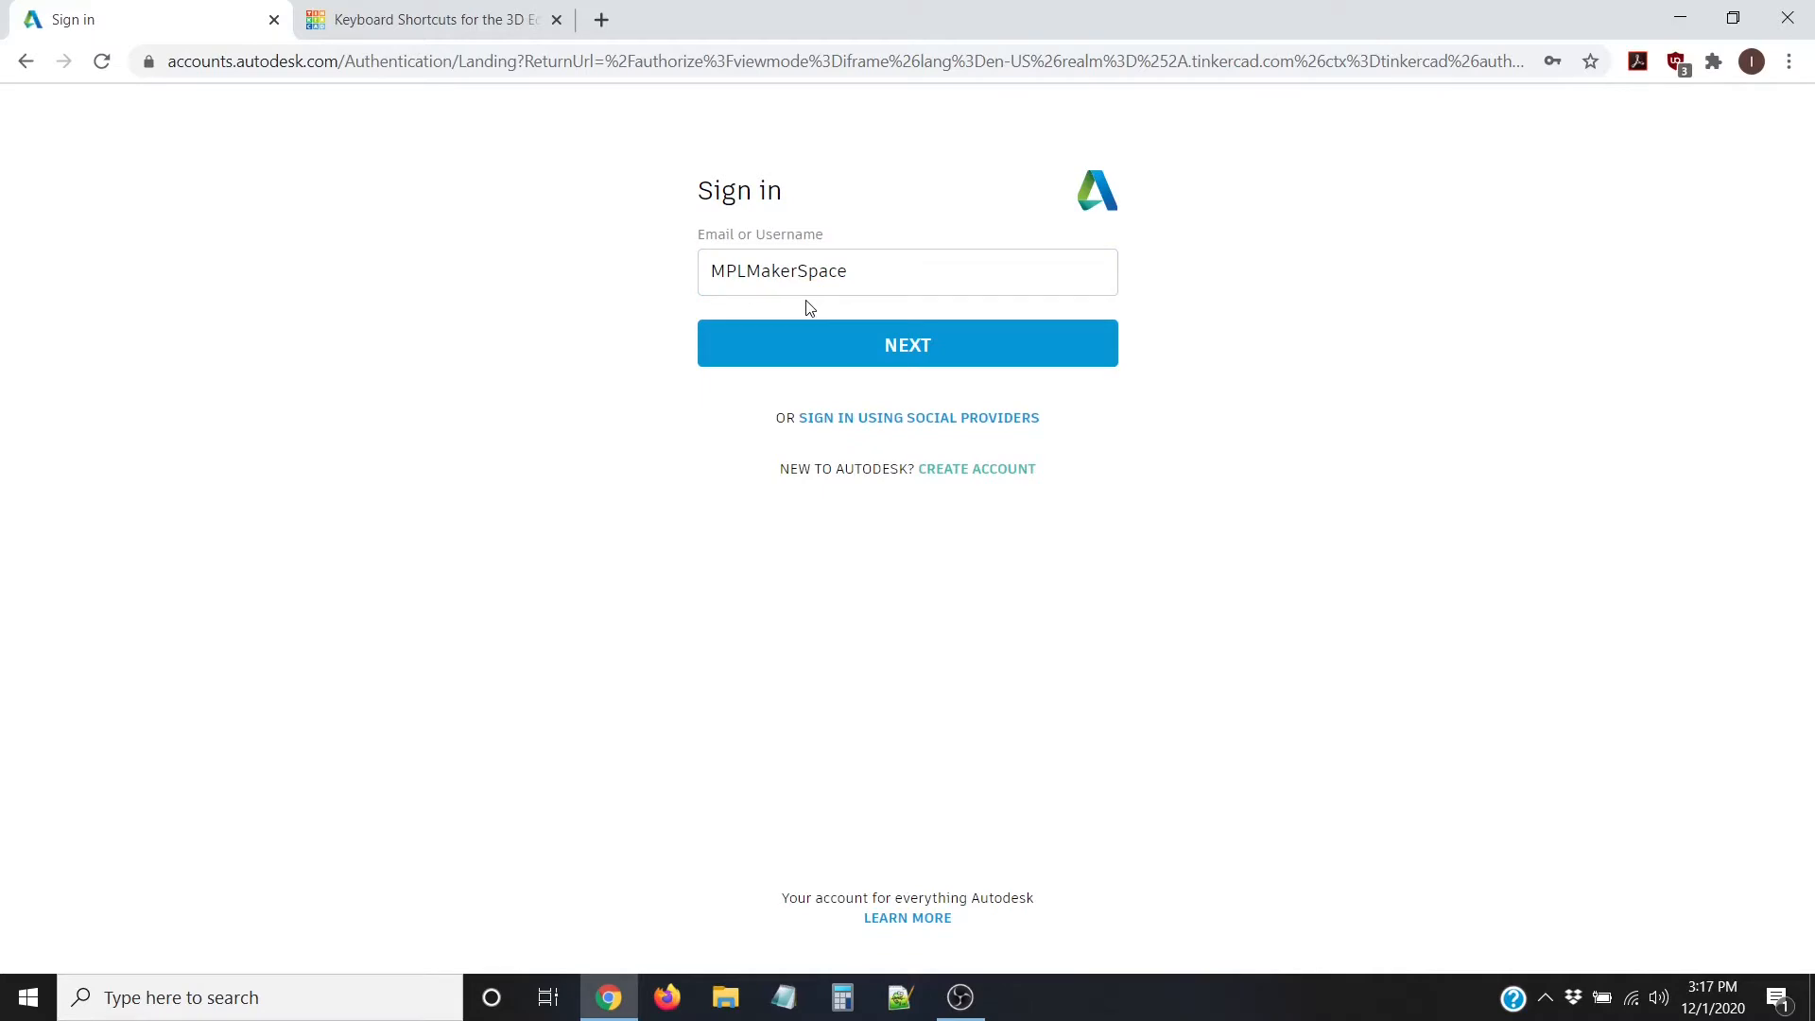
click(825, 354)
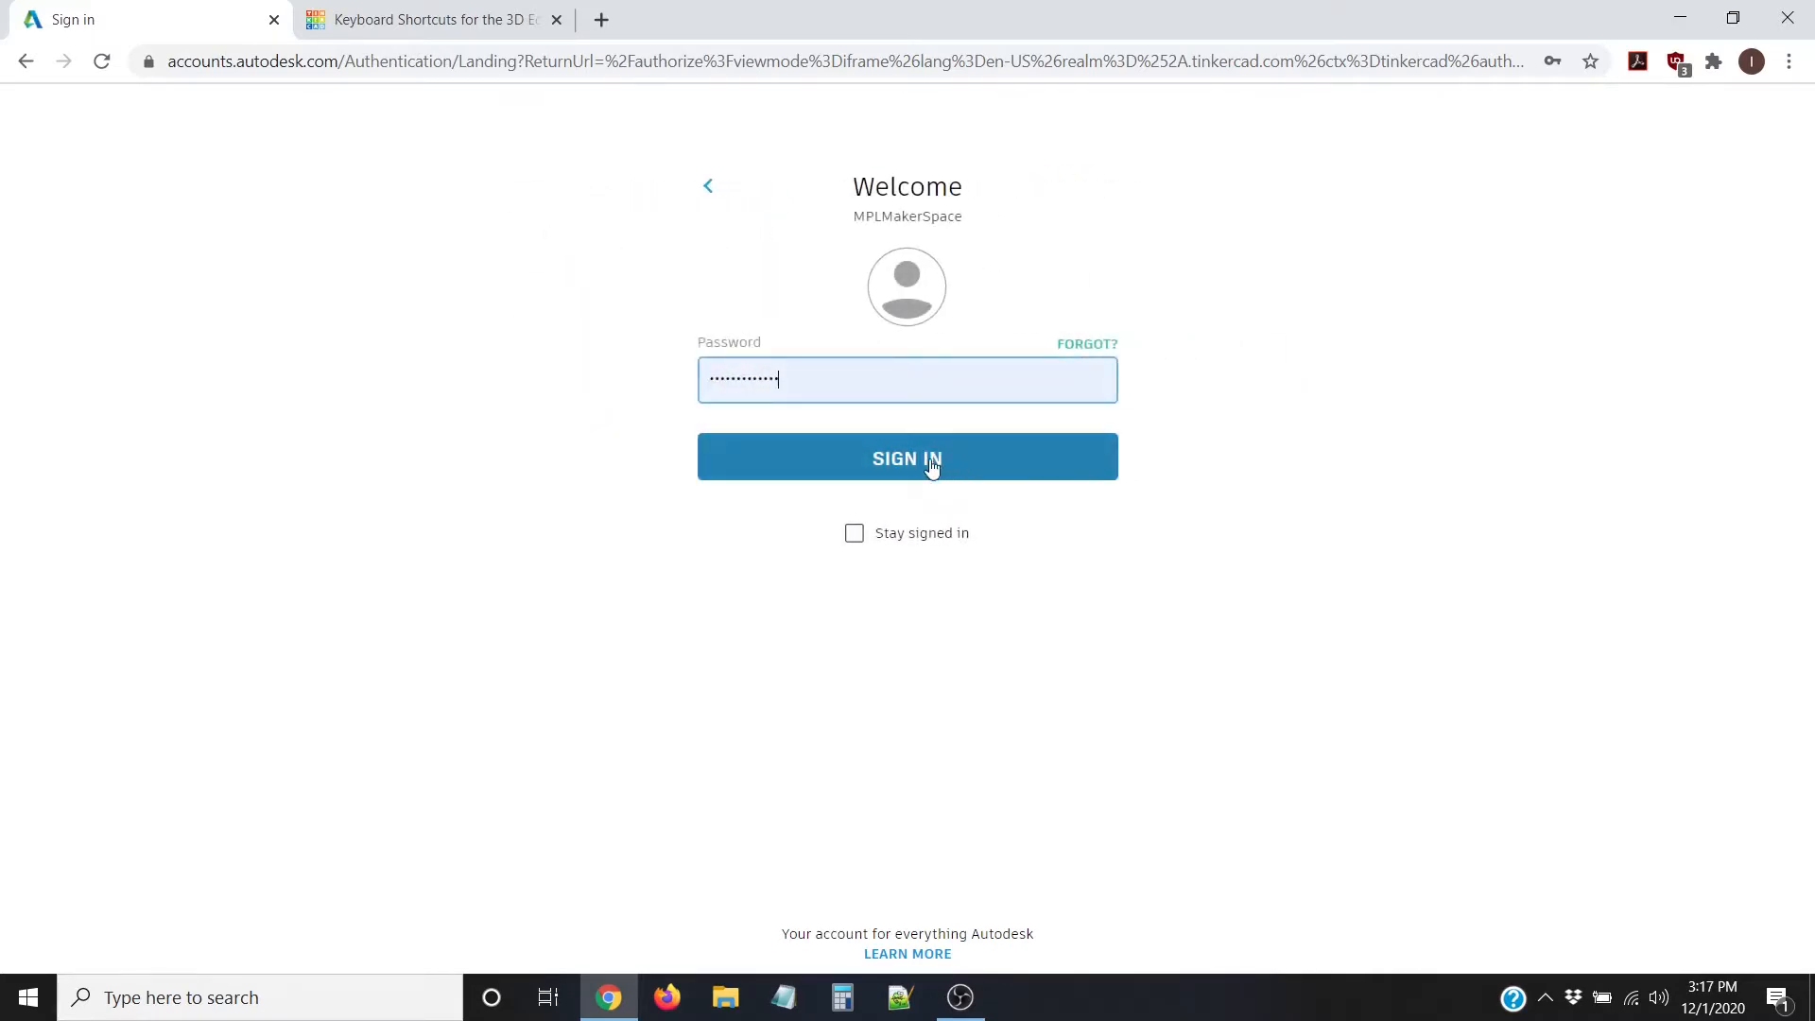
click(932, 466)
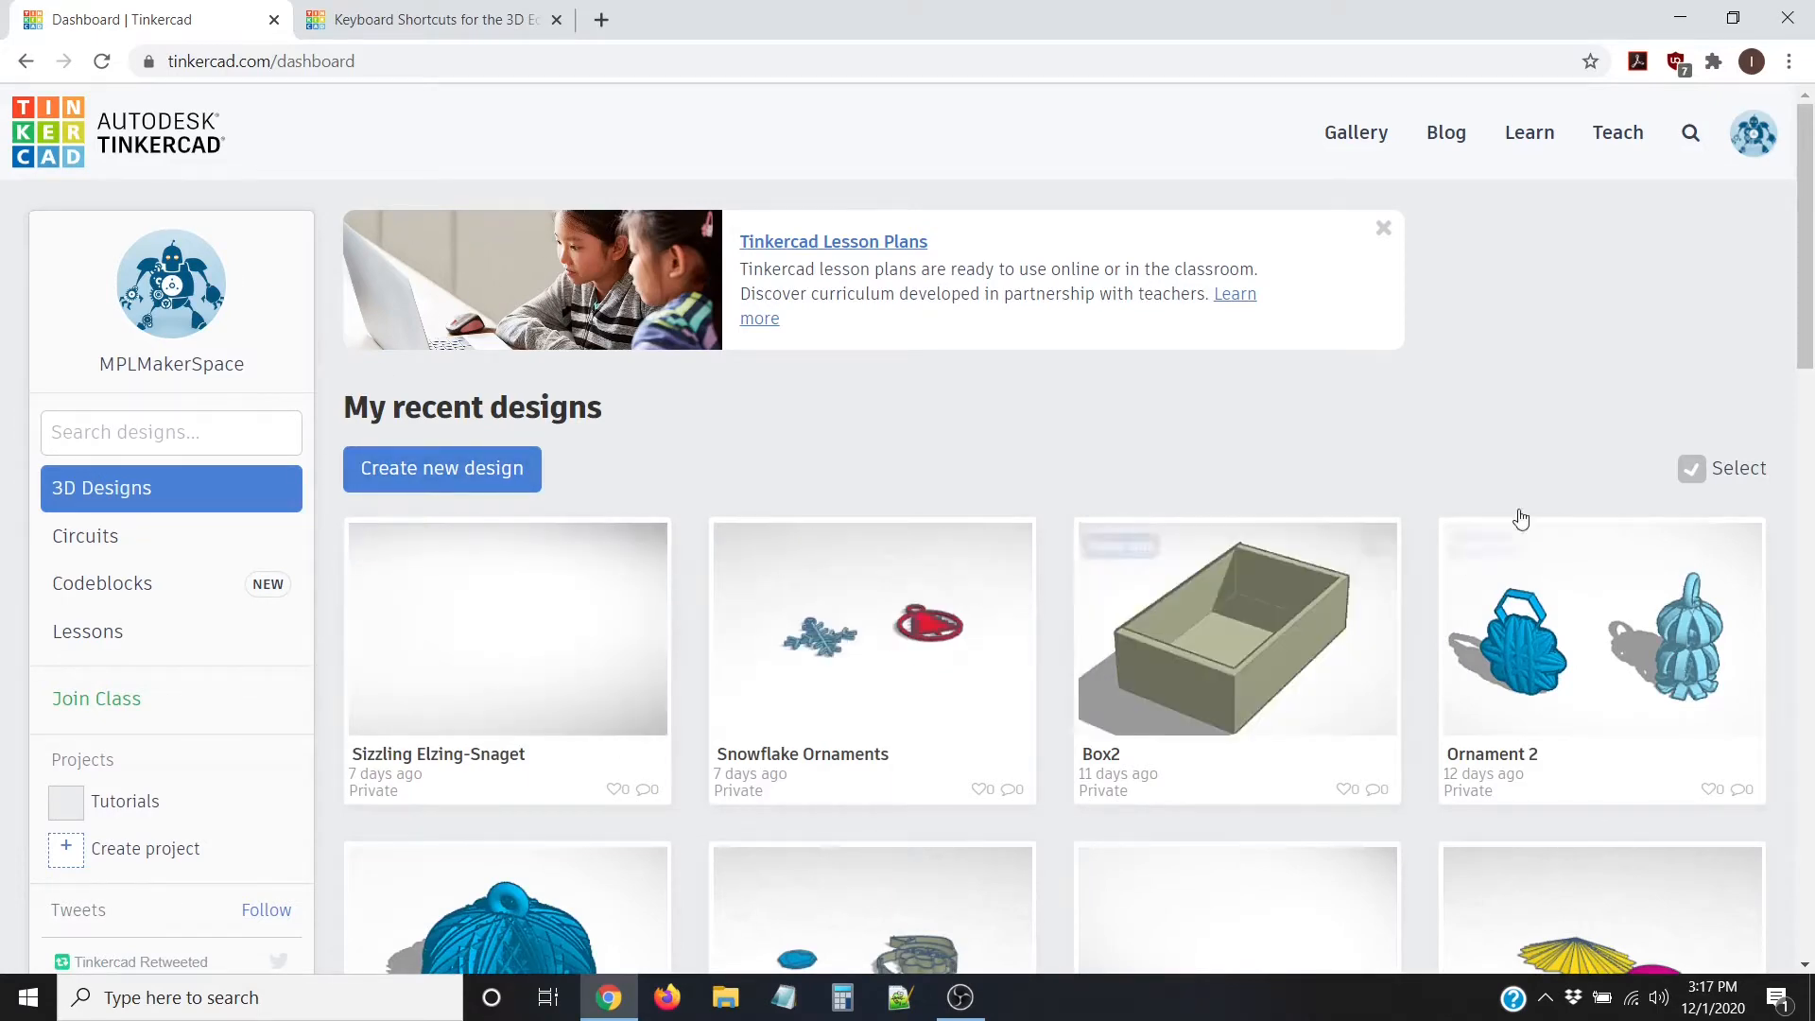
Step: Look through the recent designs on the dashboard and create a new 3D design
mouse_move(1152, 635)
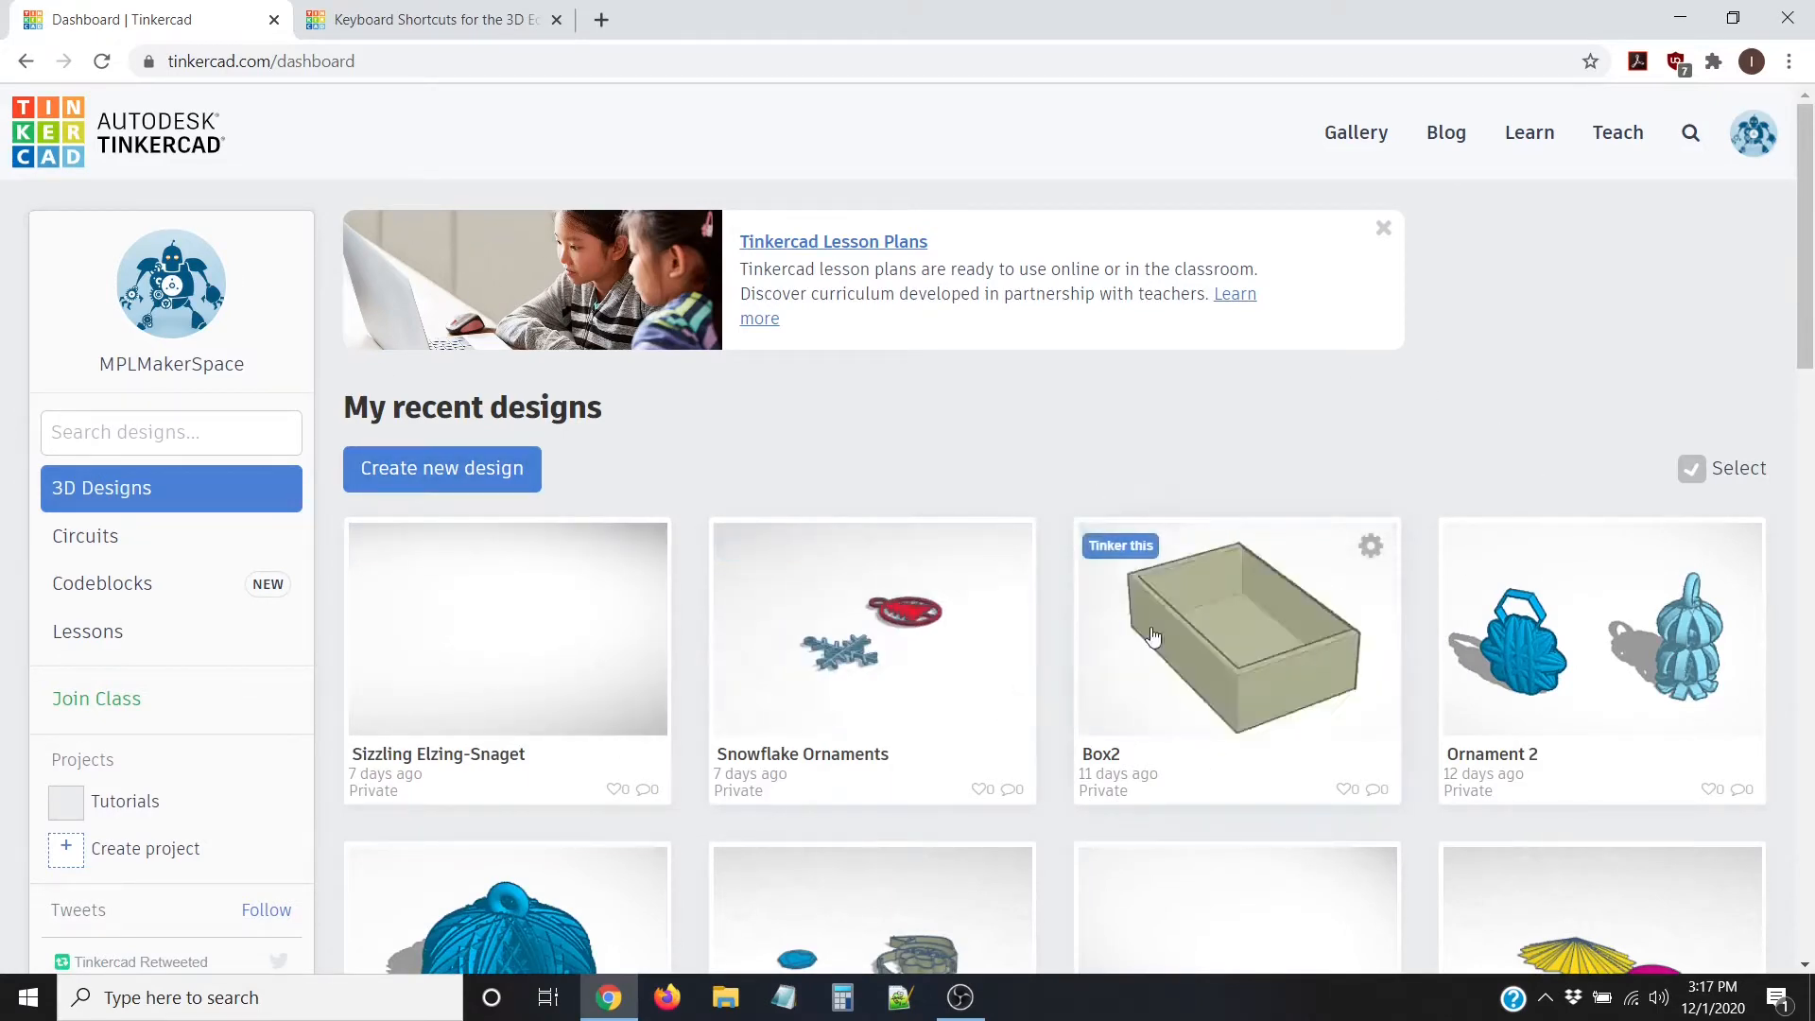
scroll(1236, 728, down, 11)
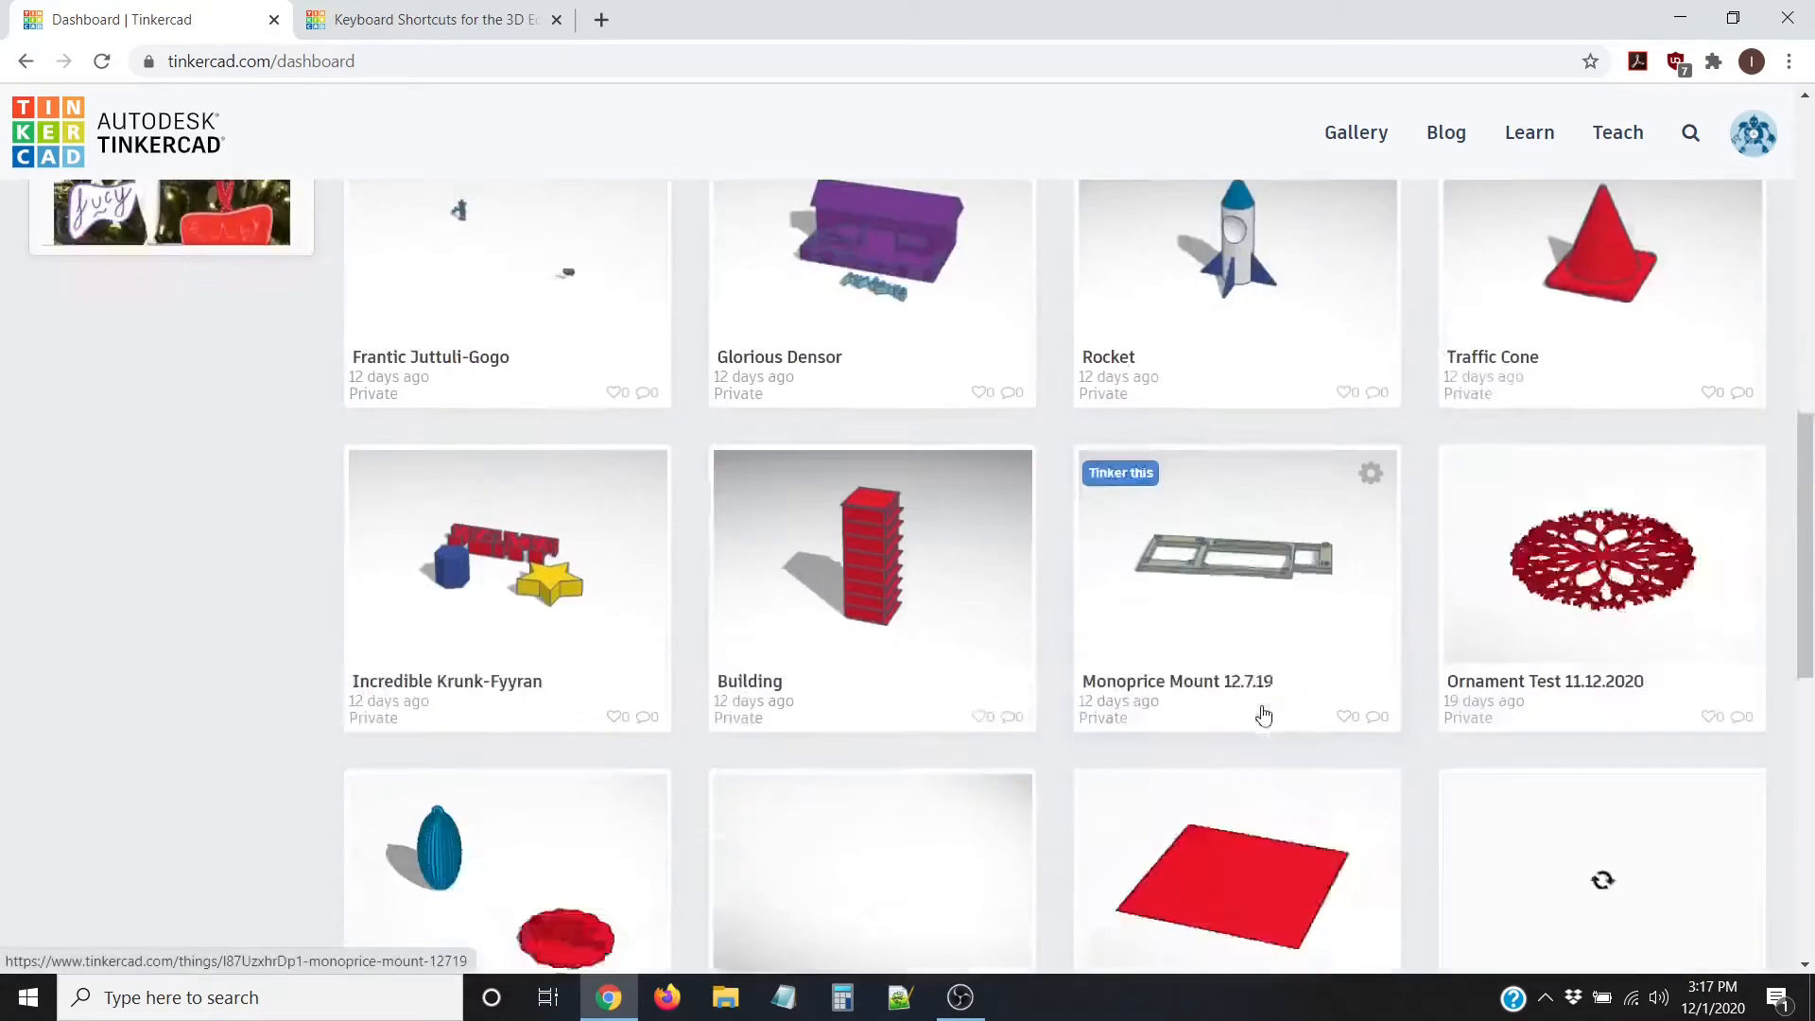
scroll(842, 677, down, 8)
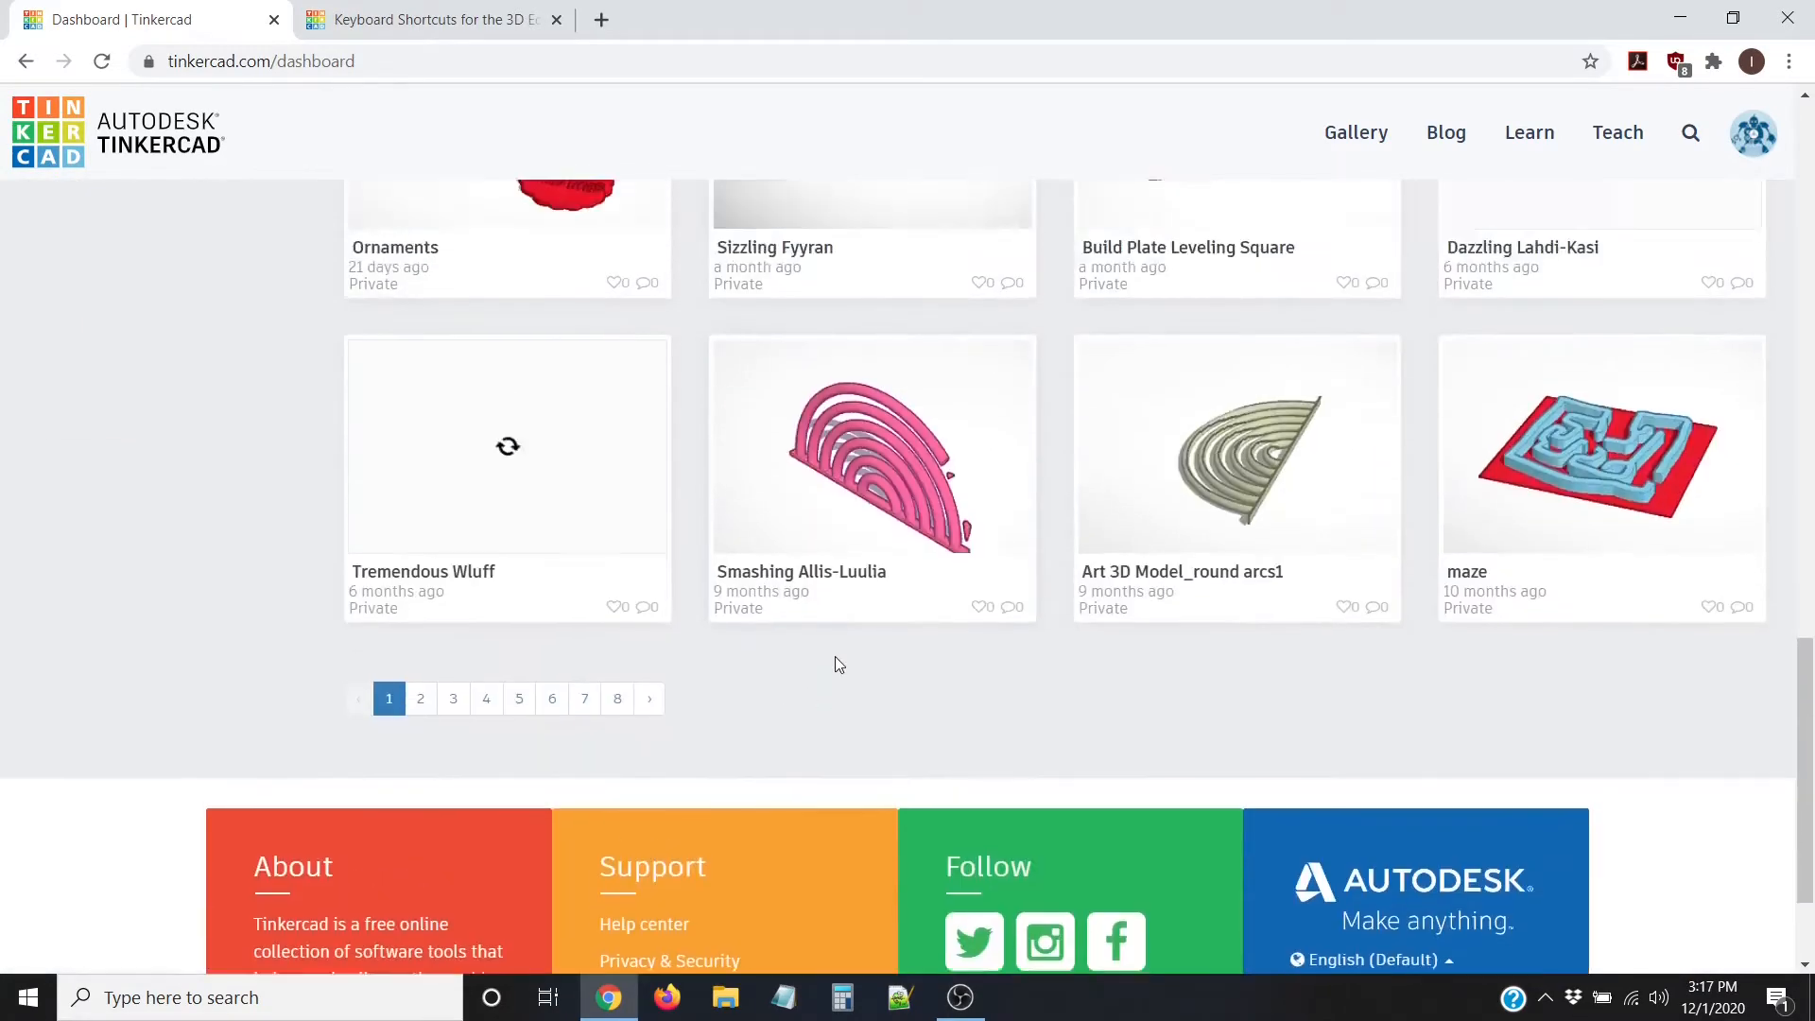
scroll(836, 659, up, 2)
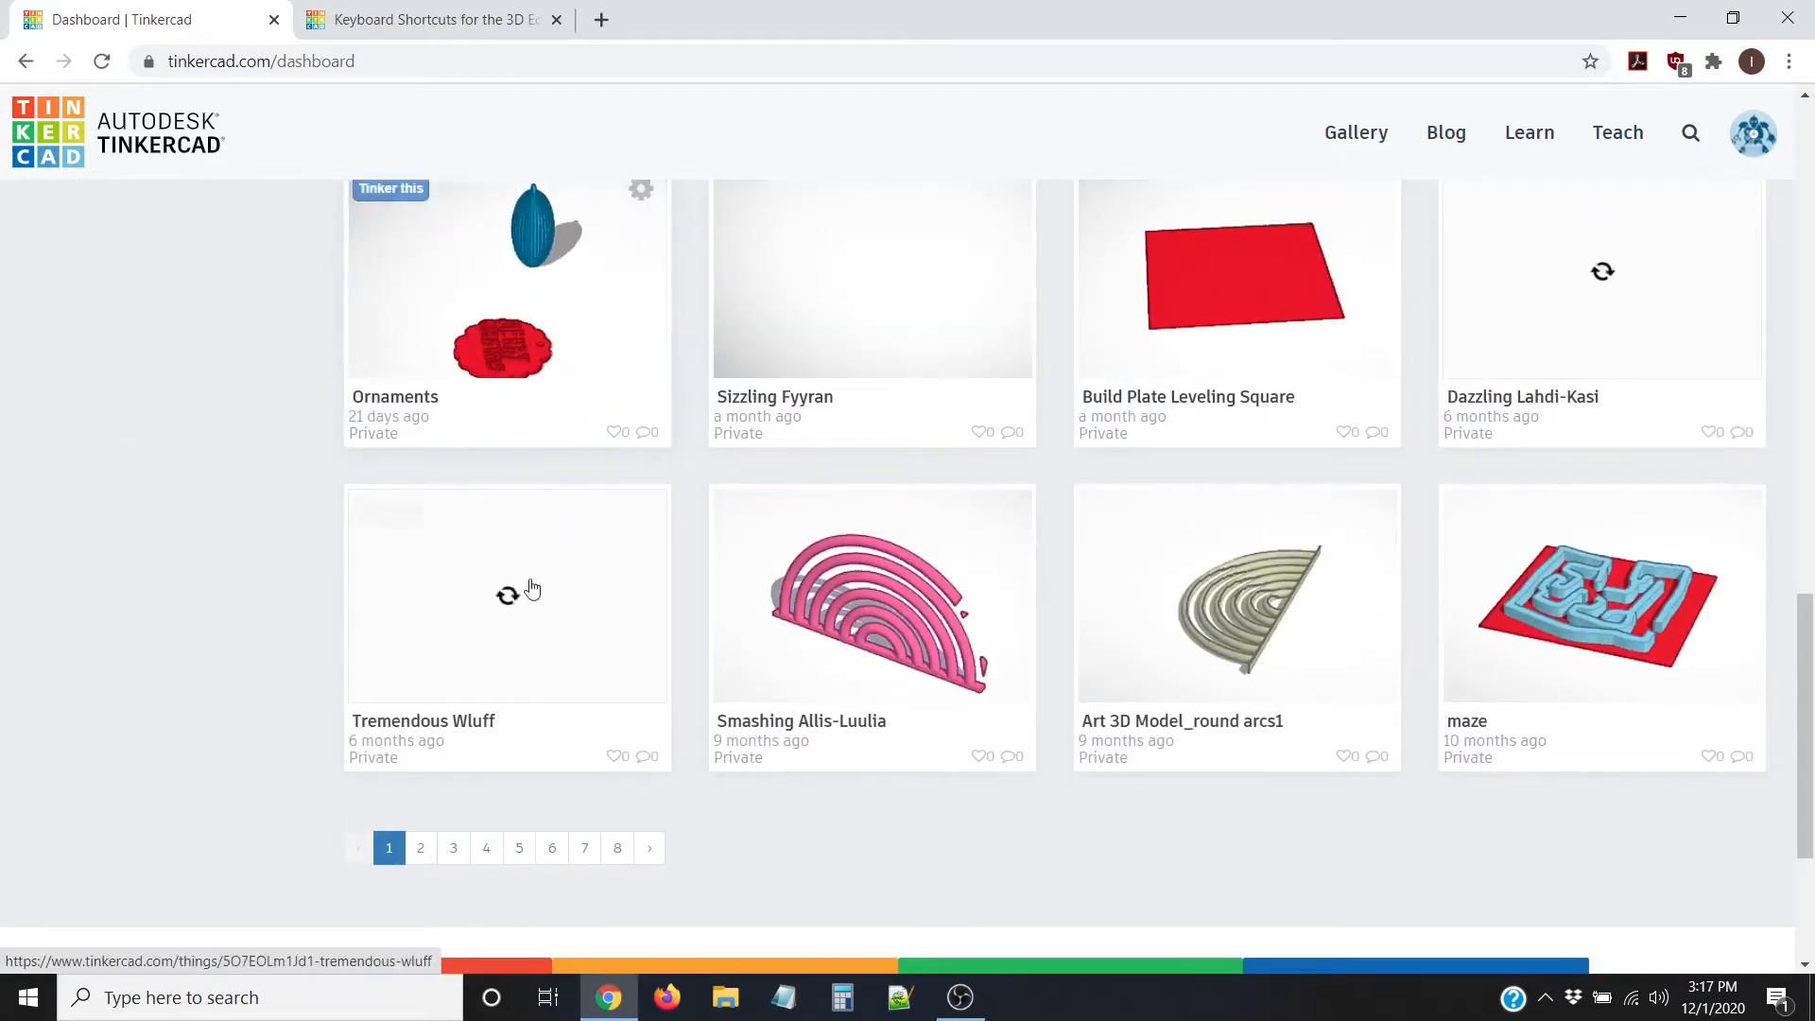
scroll(649, 463, up, 13)
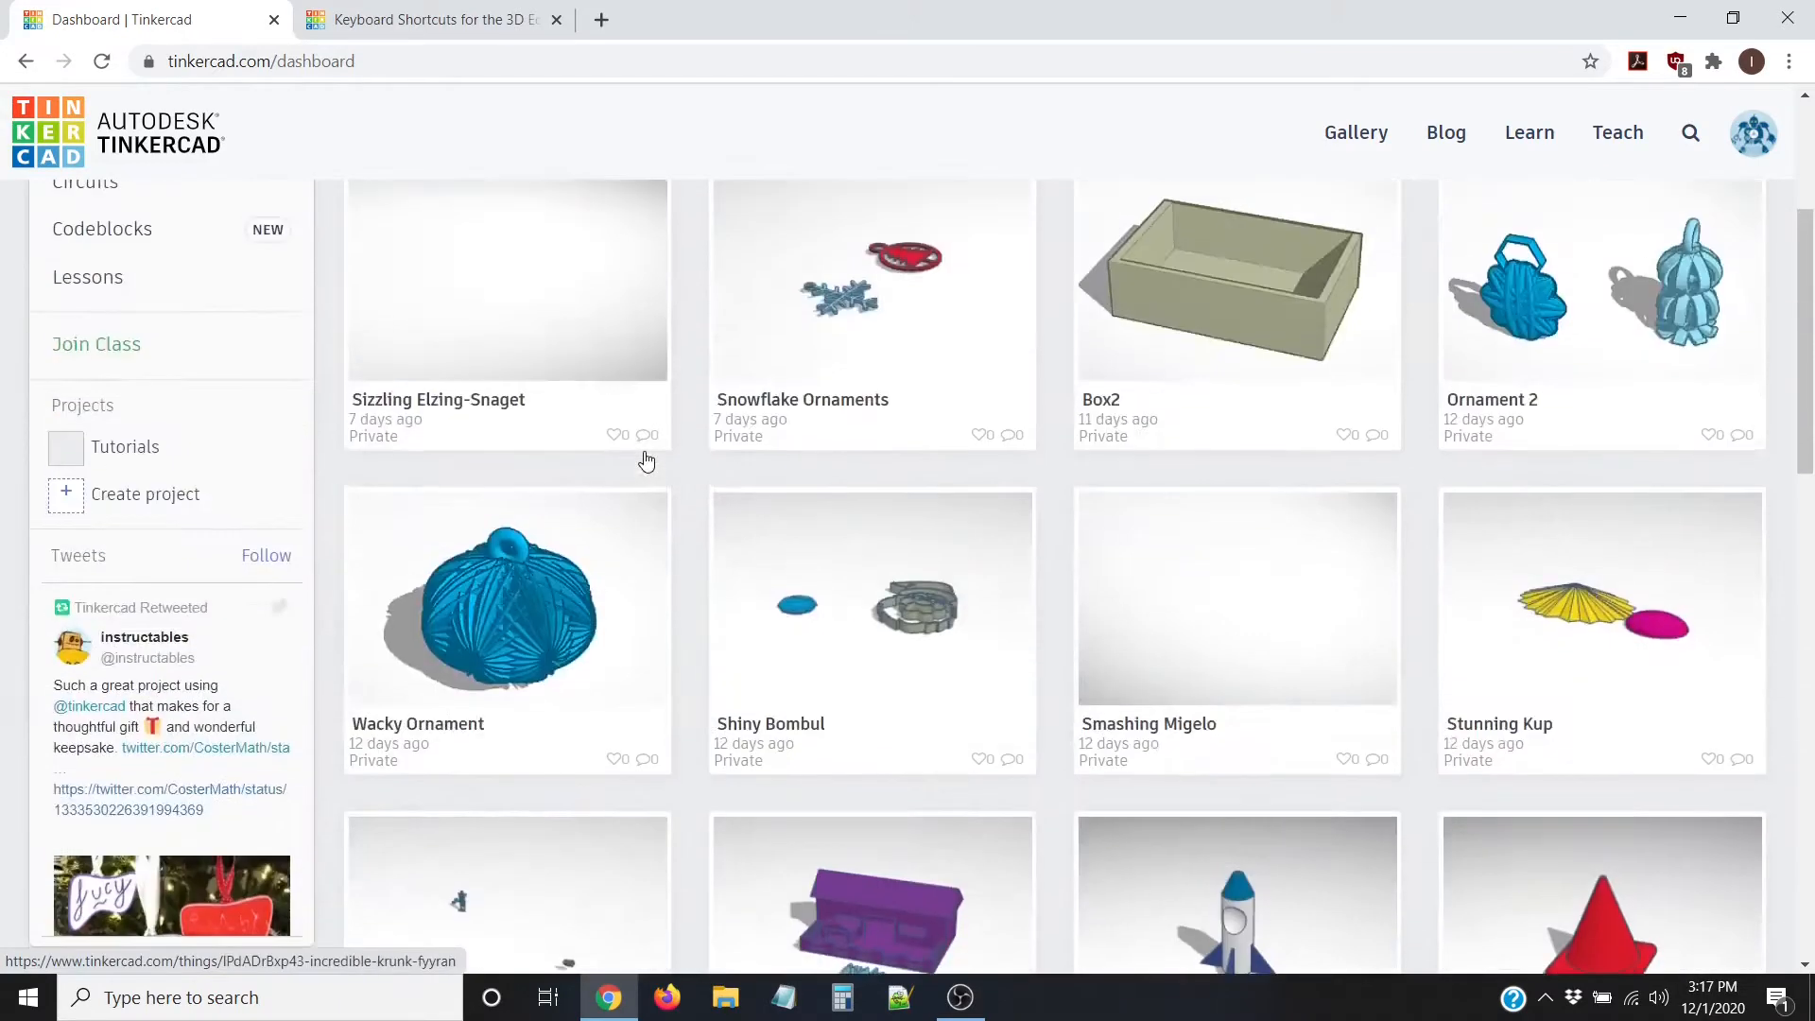
scroll(662, 444, up, 4)
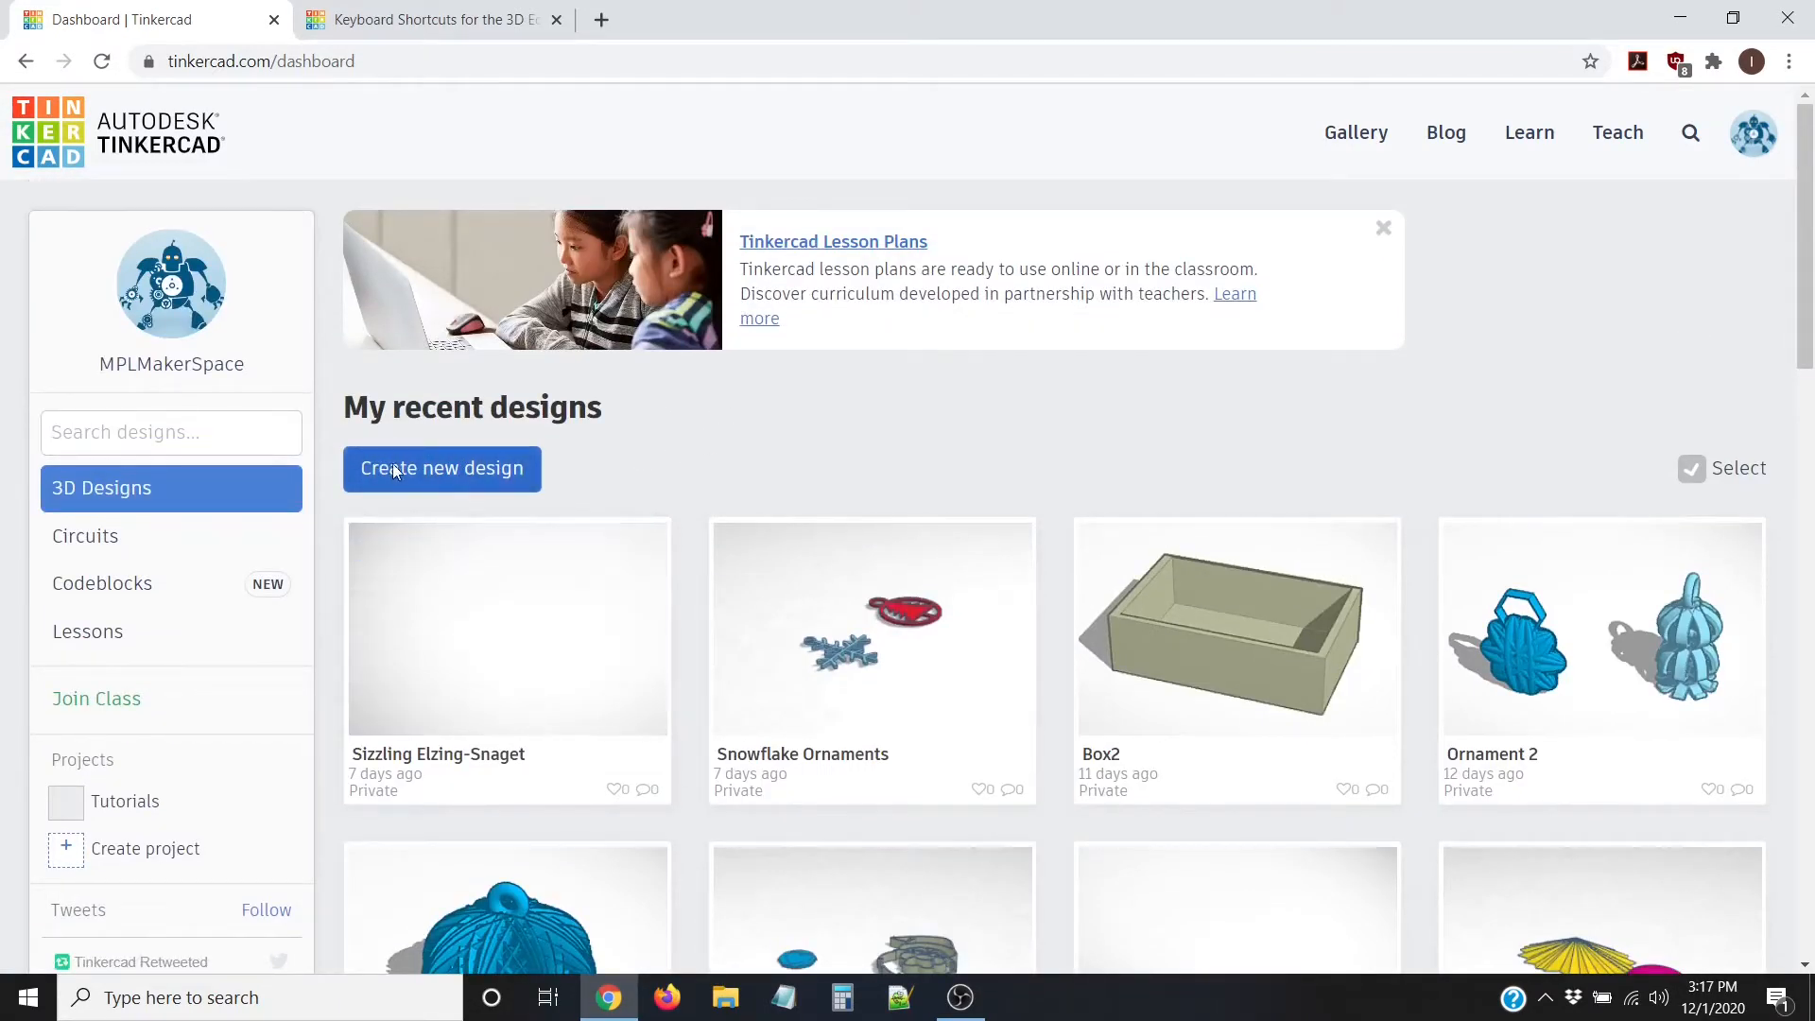
click(427, 468)
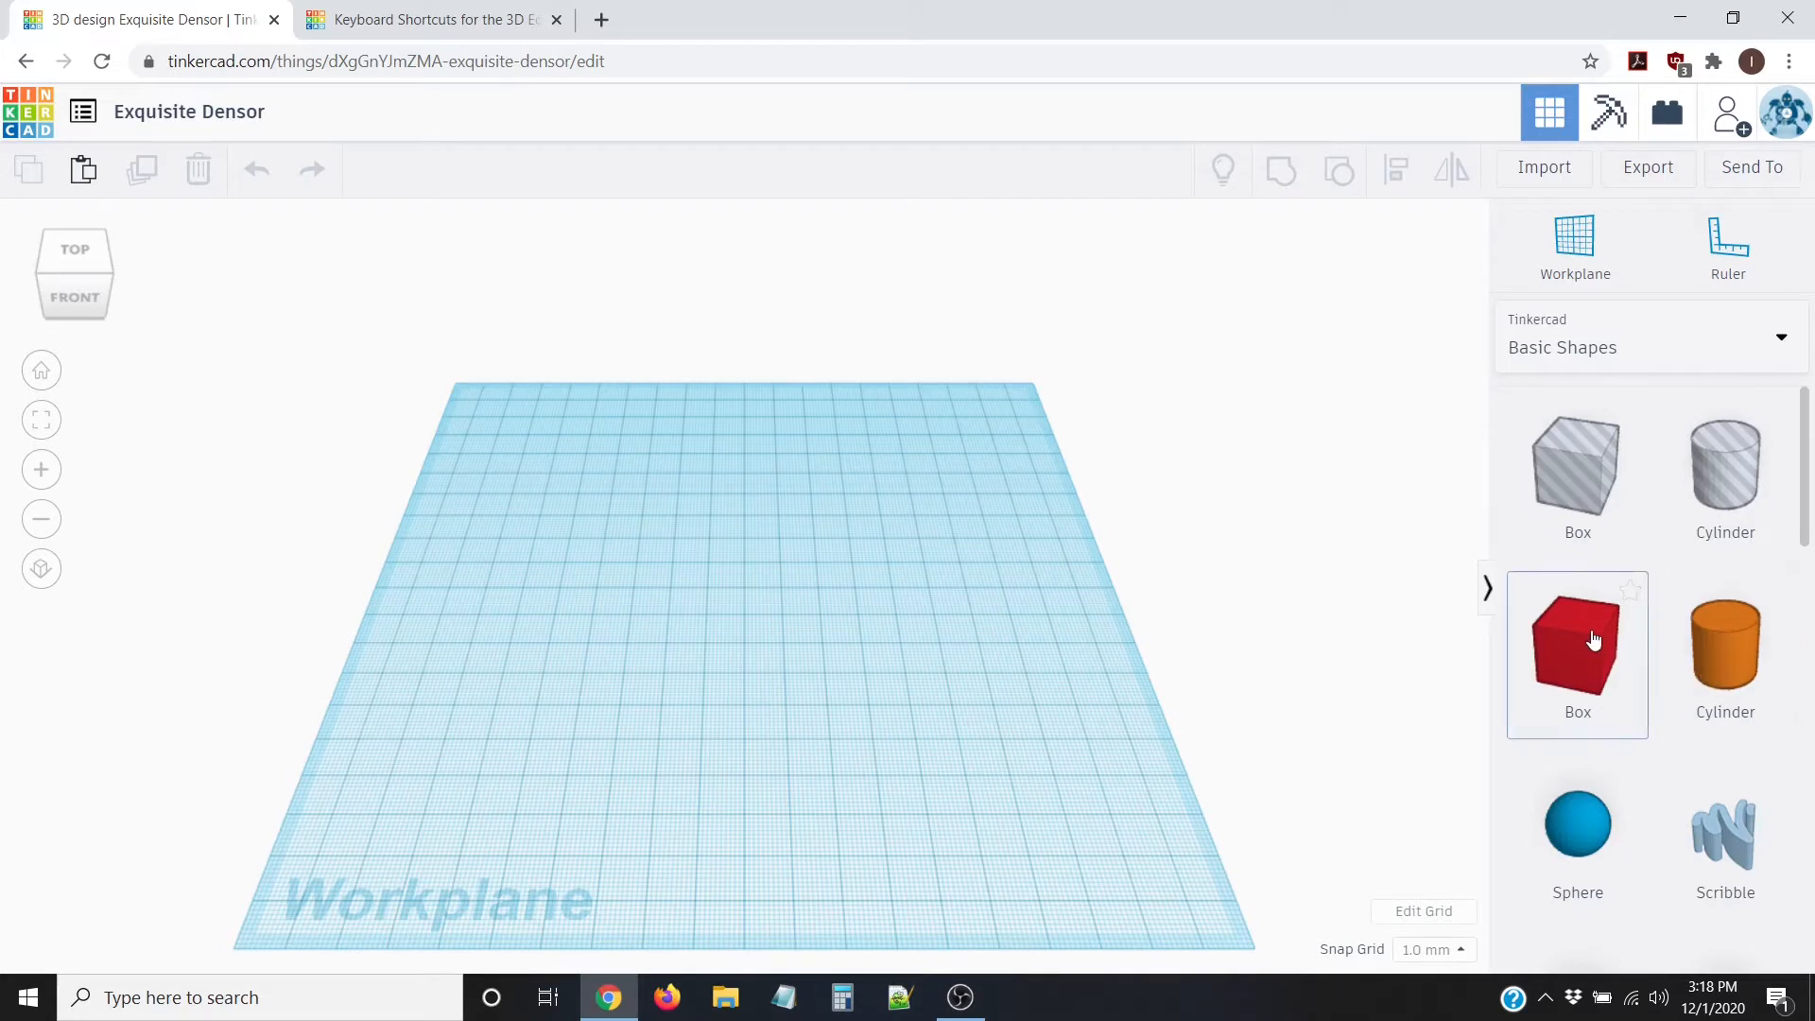
Step: Place a solid box near the middle of the workplane and delete it again
click(741, 648)
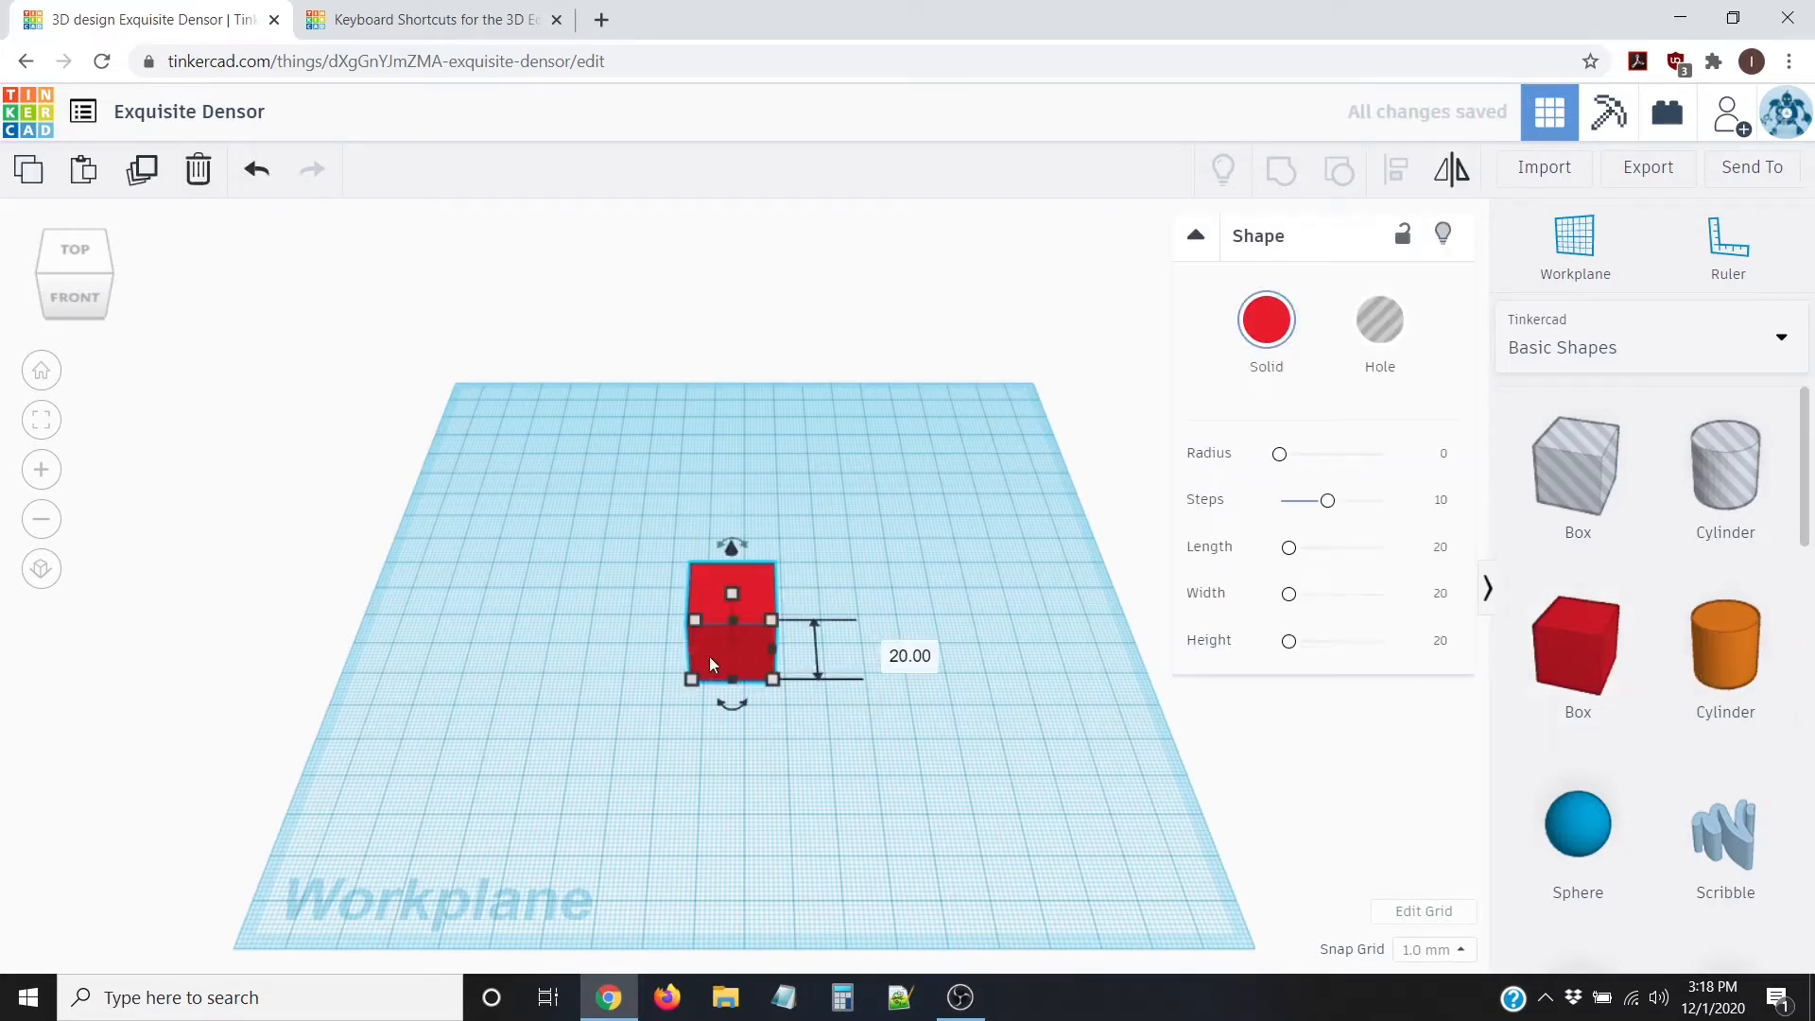
key(Delete)
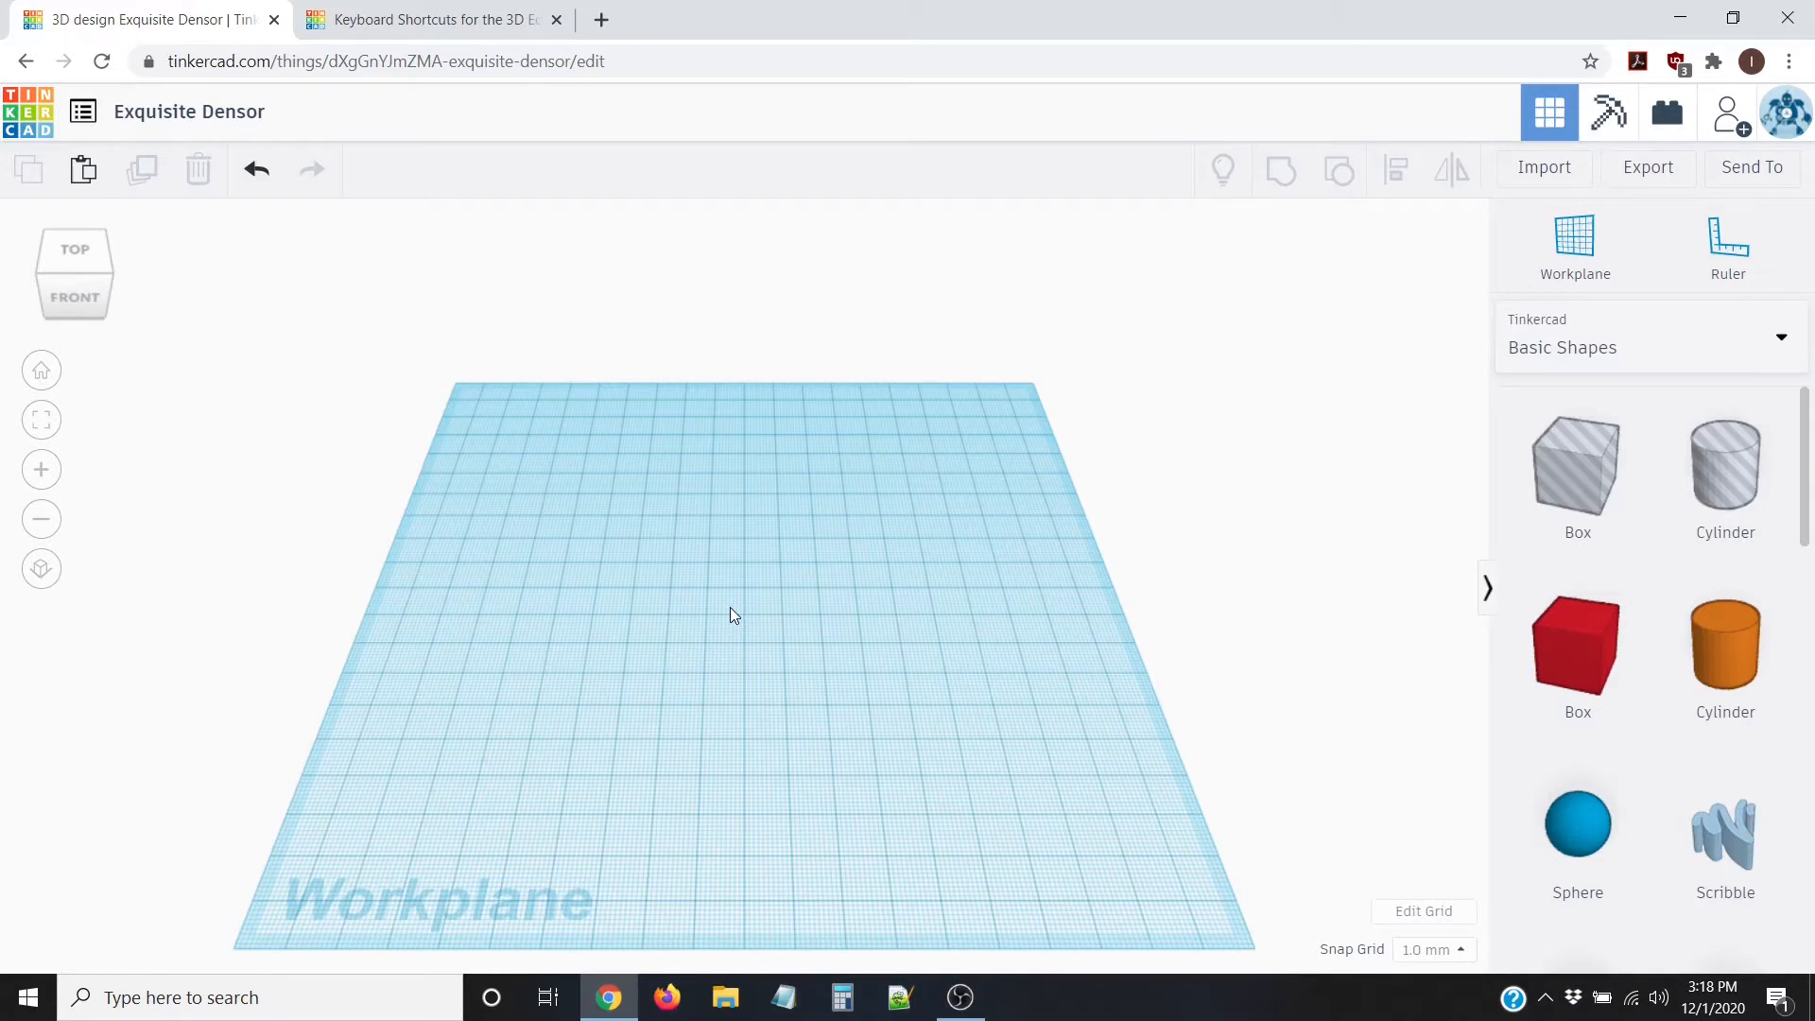
Step: Orbit and zoom around the empty workplane, view it from the top, sides and bottom, and restore the home view
right_drag(665, 734, 598, 647)
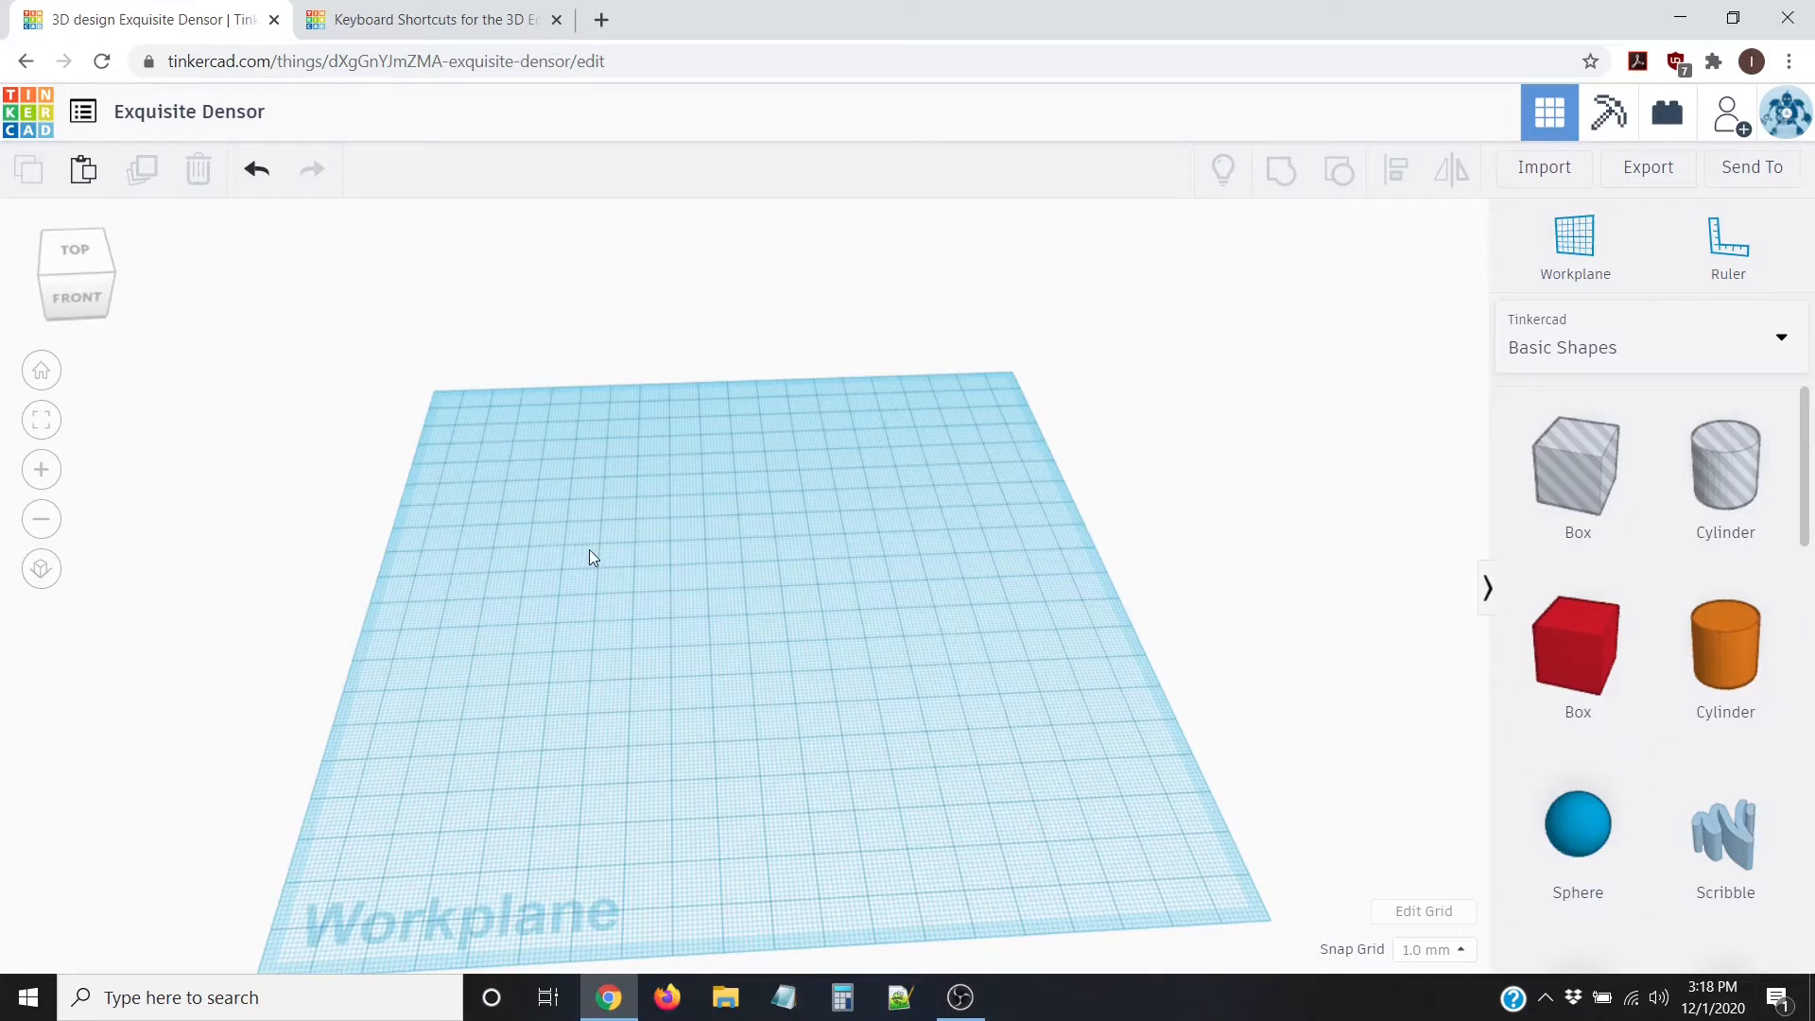
right_drag(503, 479, 486, 457)
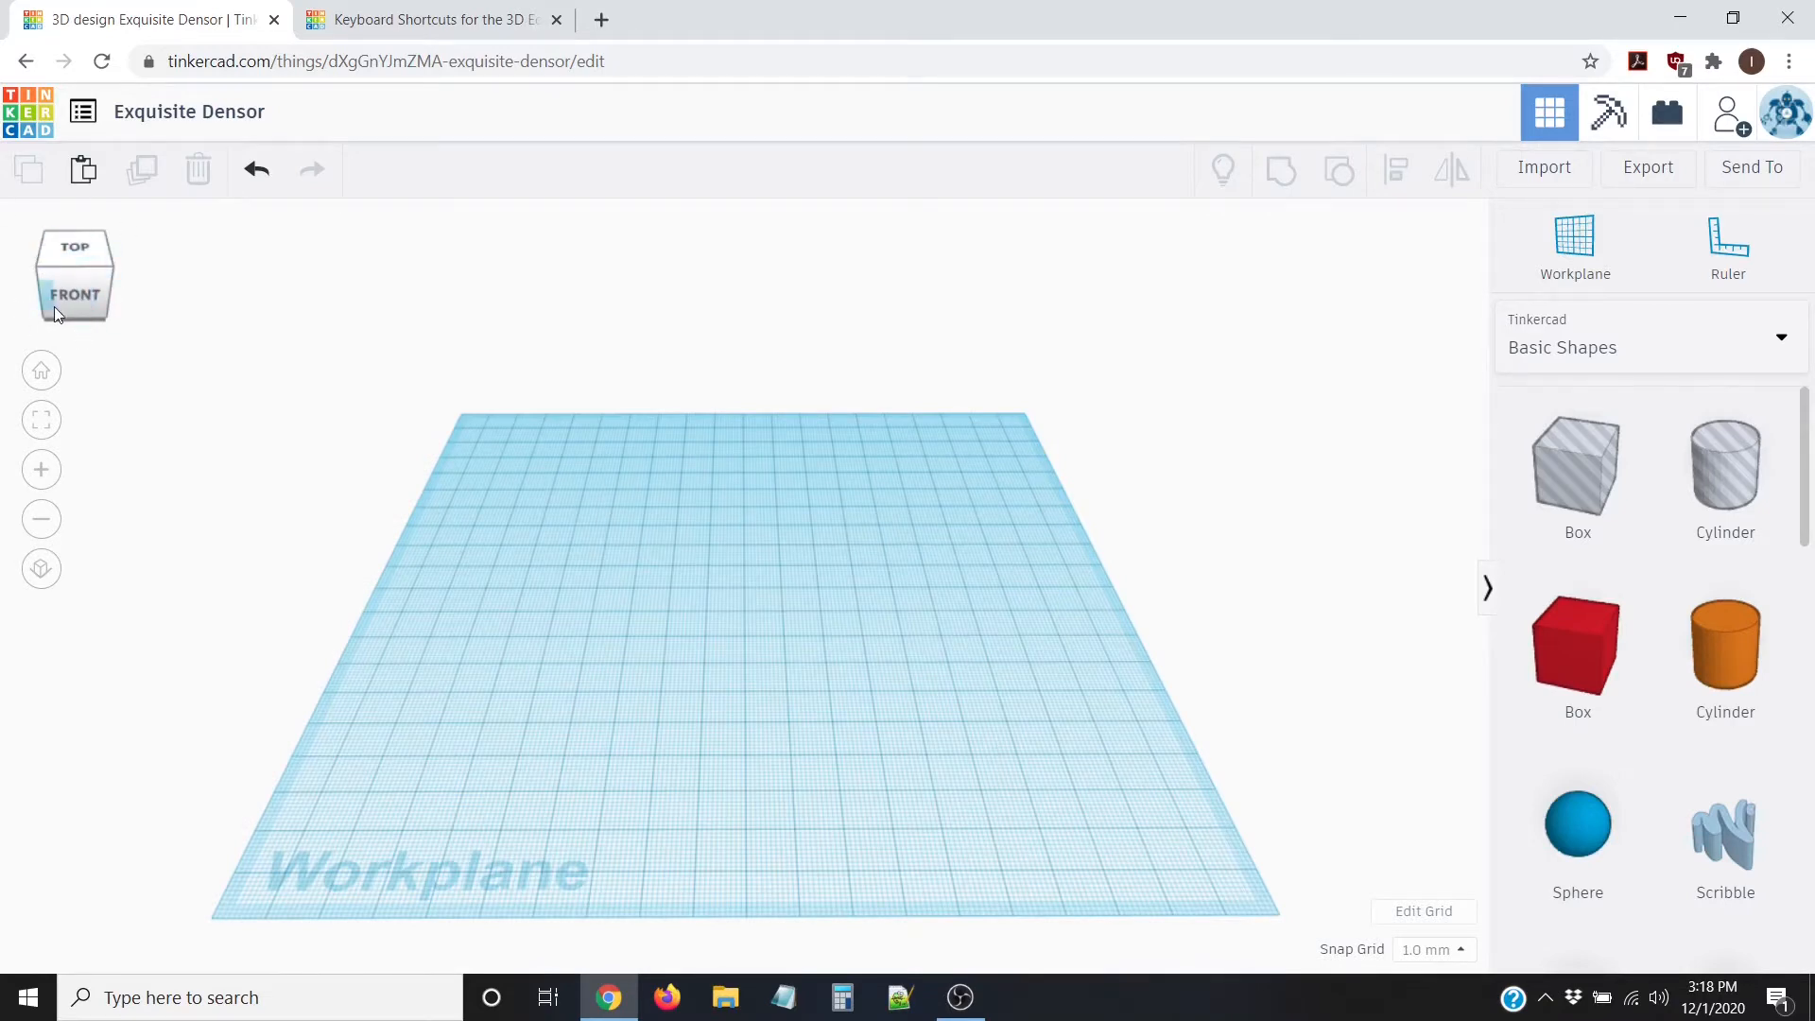
right_drag(832, 686, 348, 672)
scroll(696, 679, up, 3)
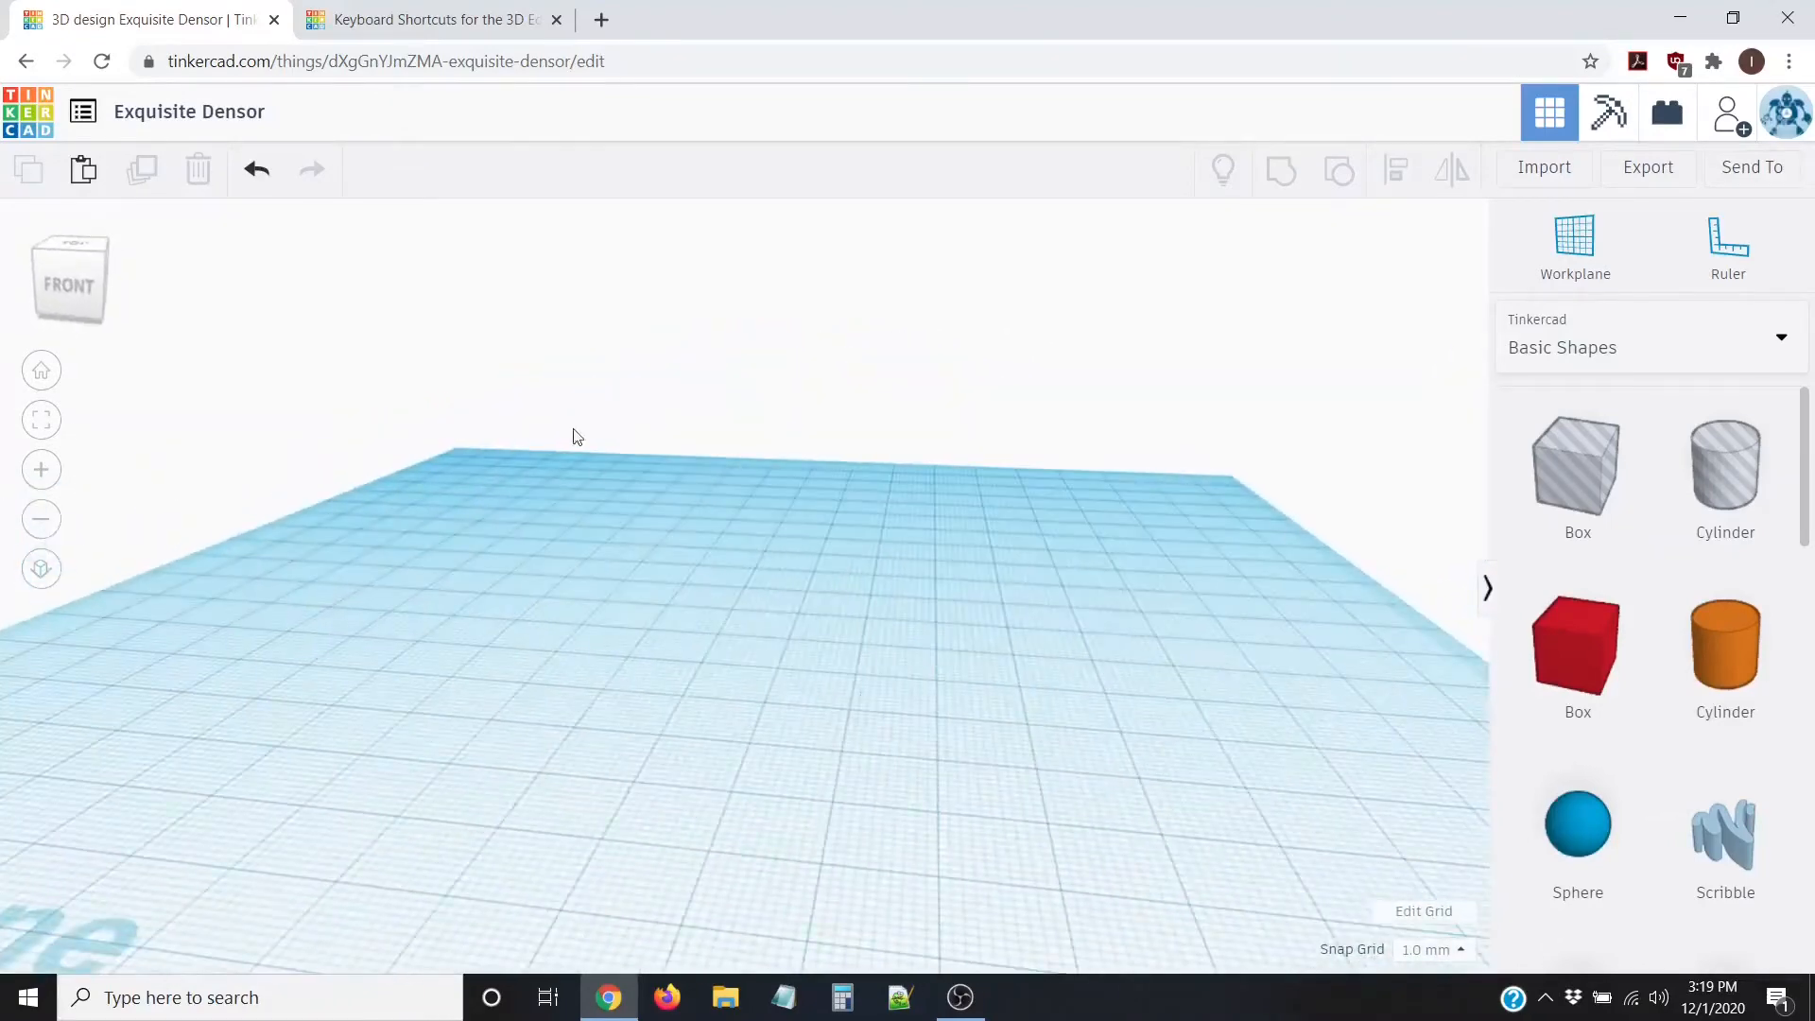
click(43, 376)
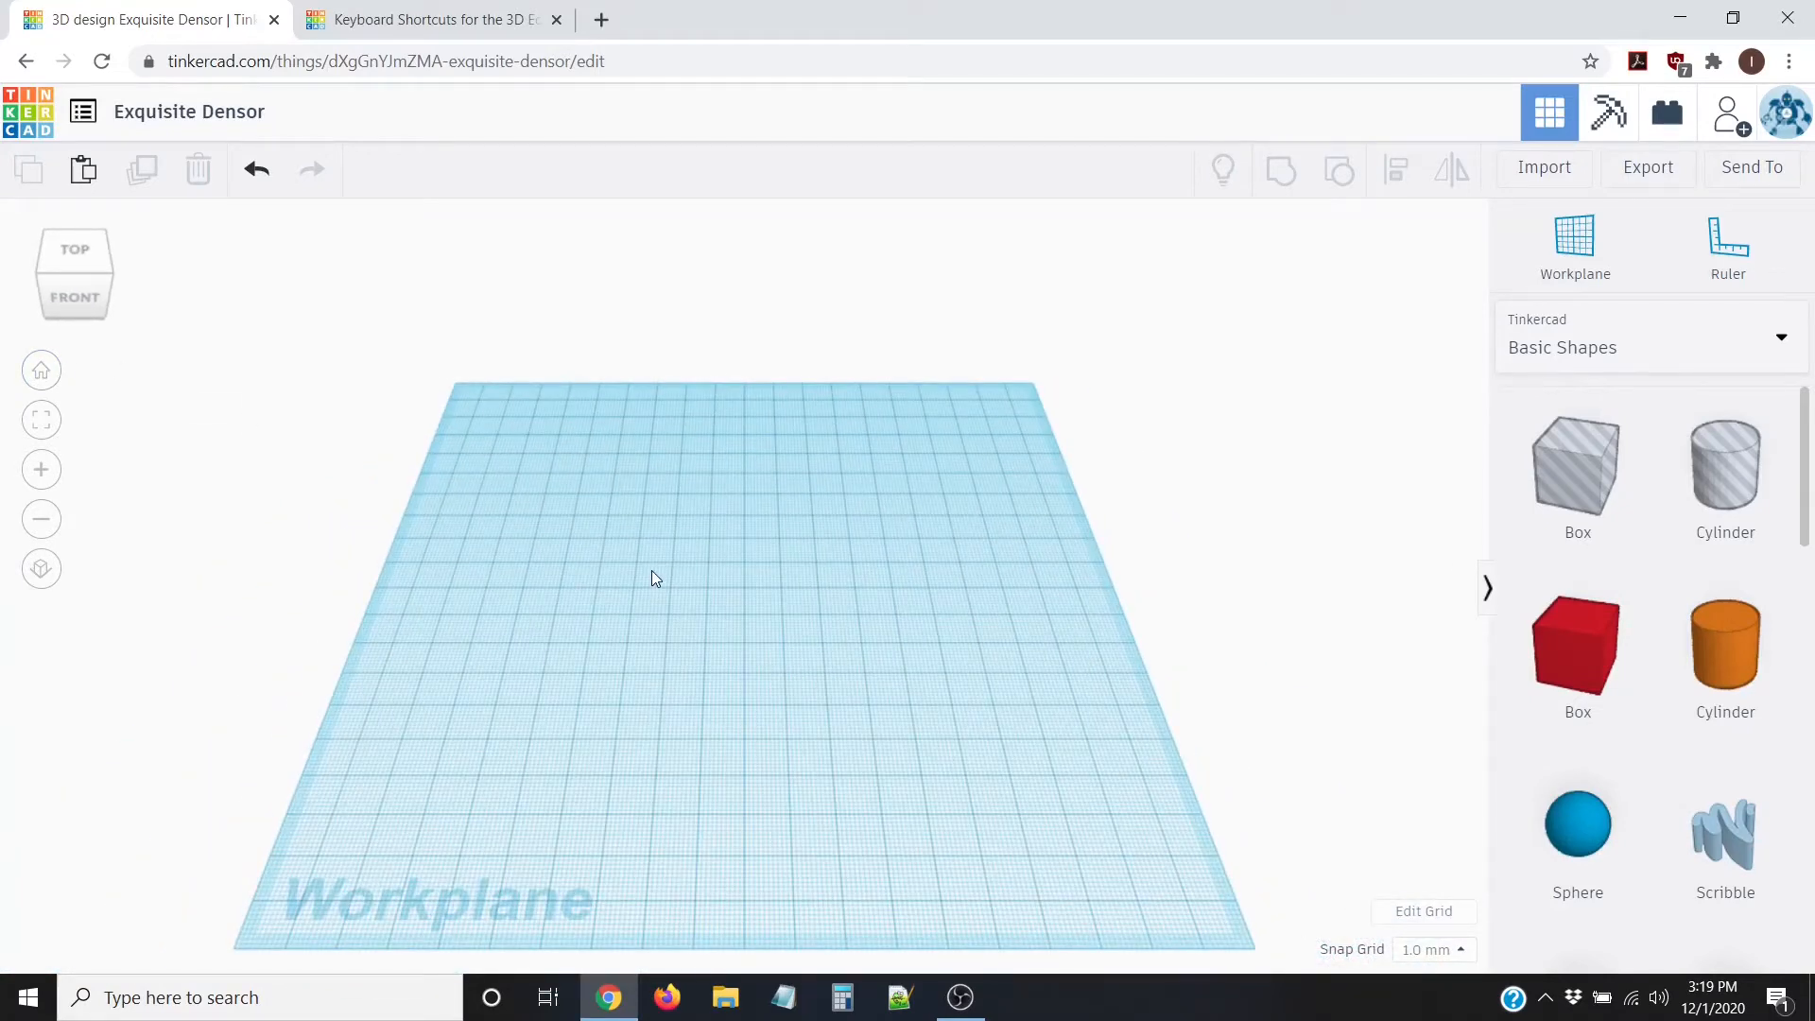
click(75, 262)
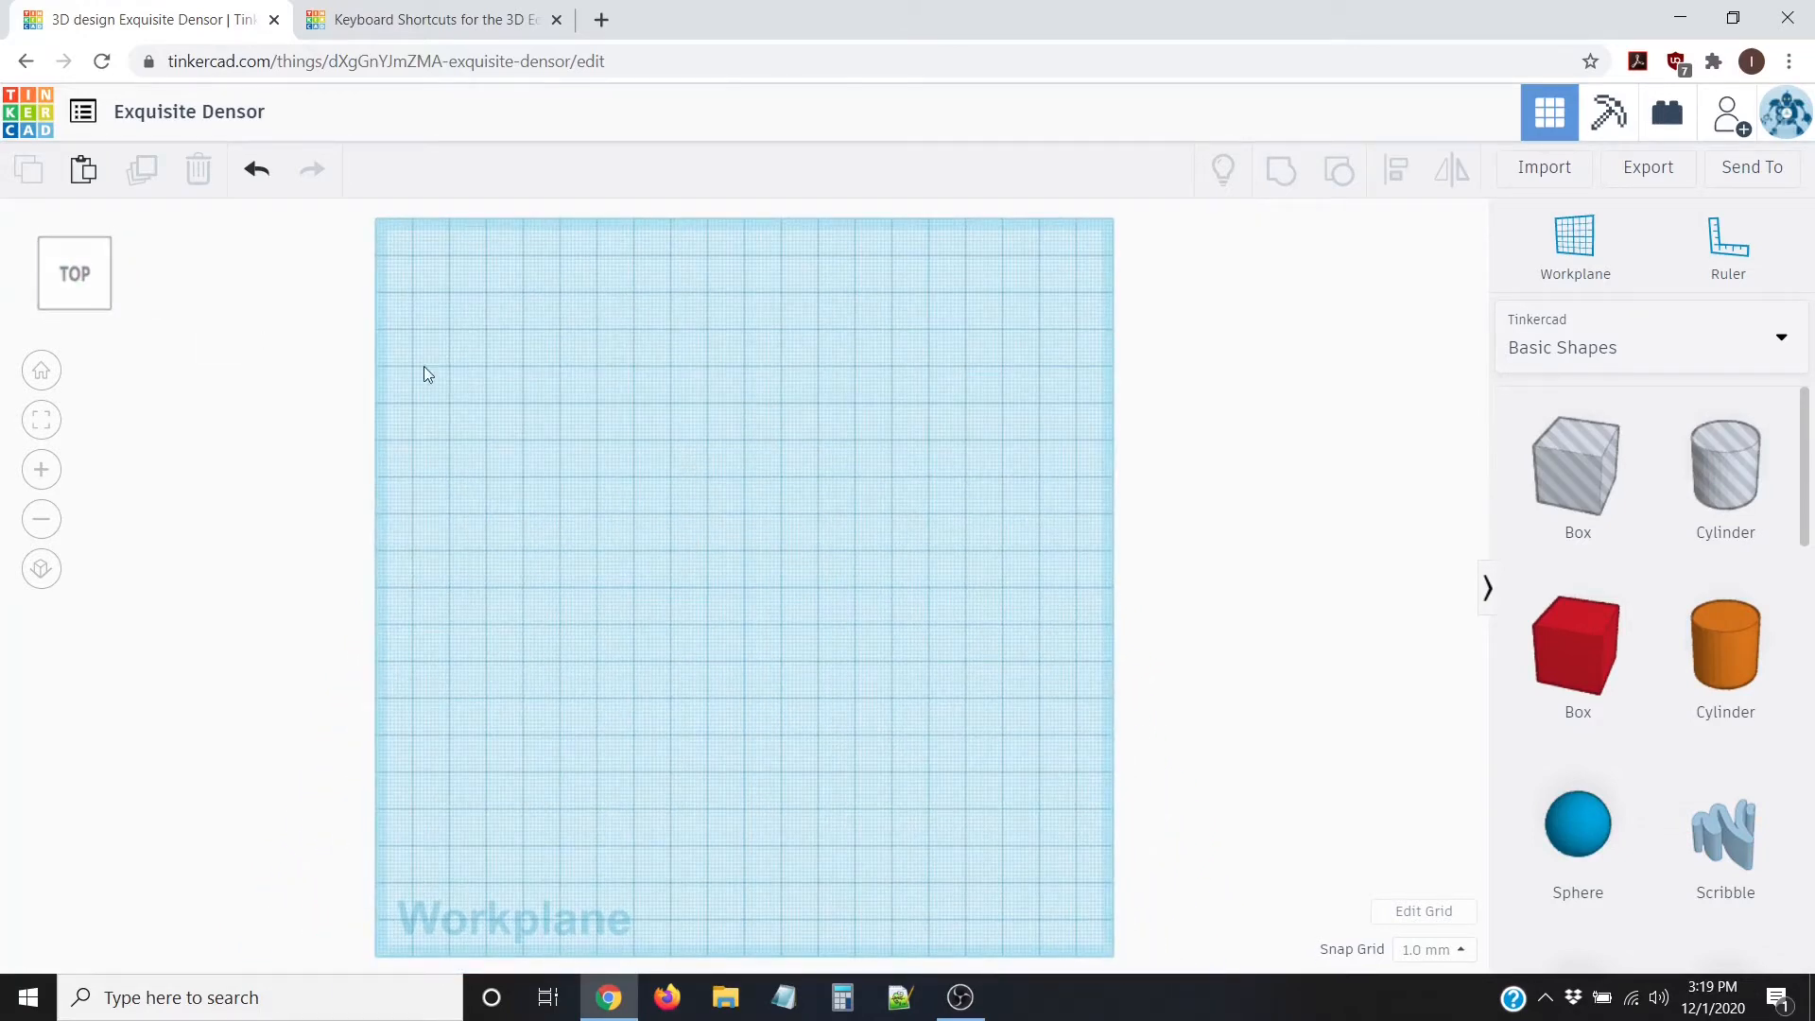
click(124, 275)
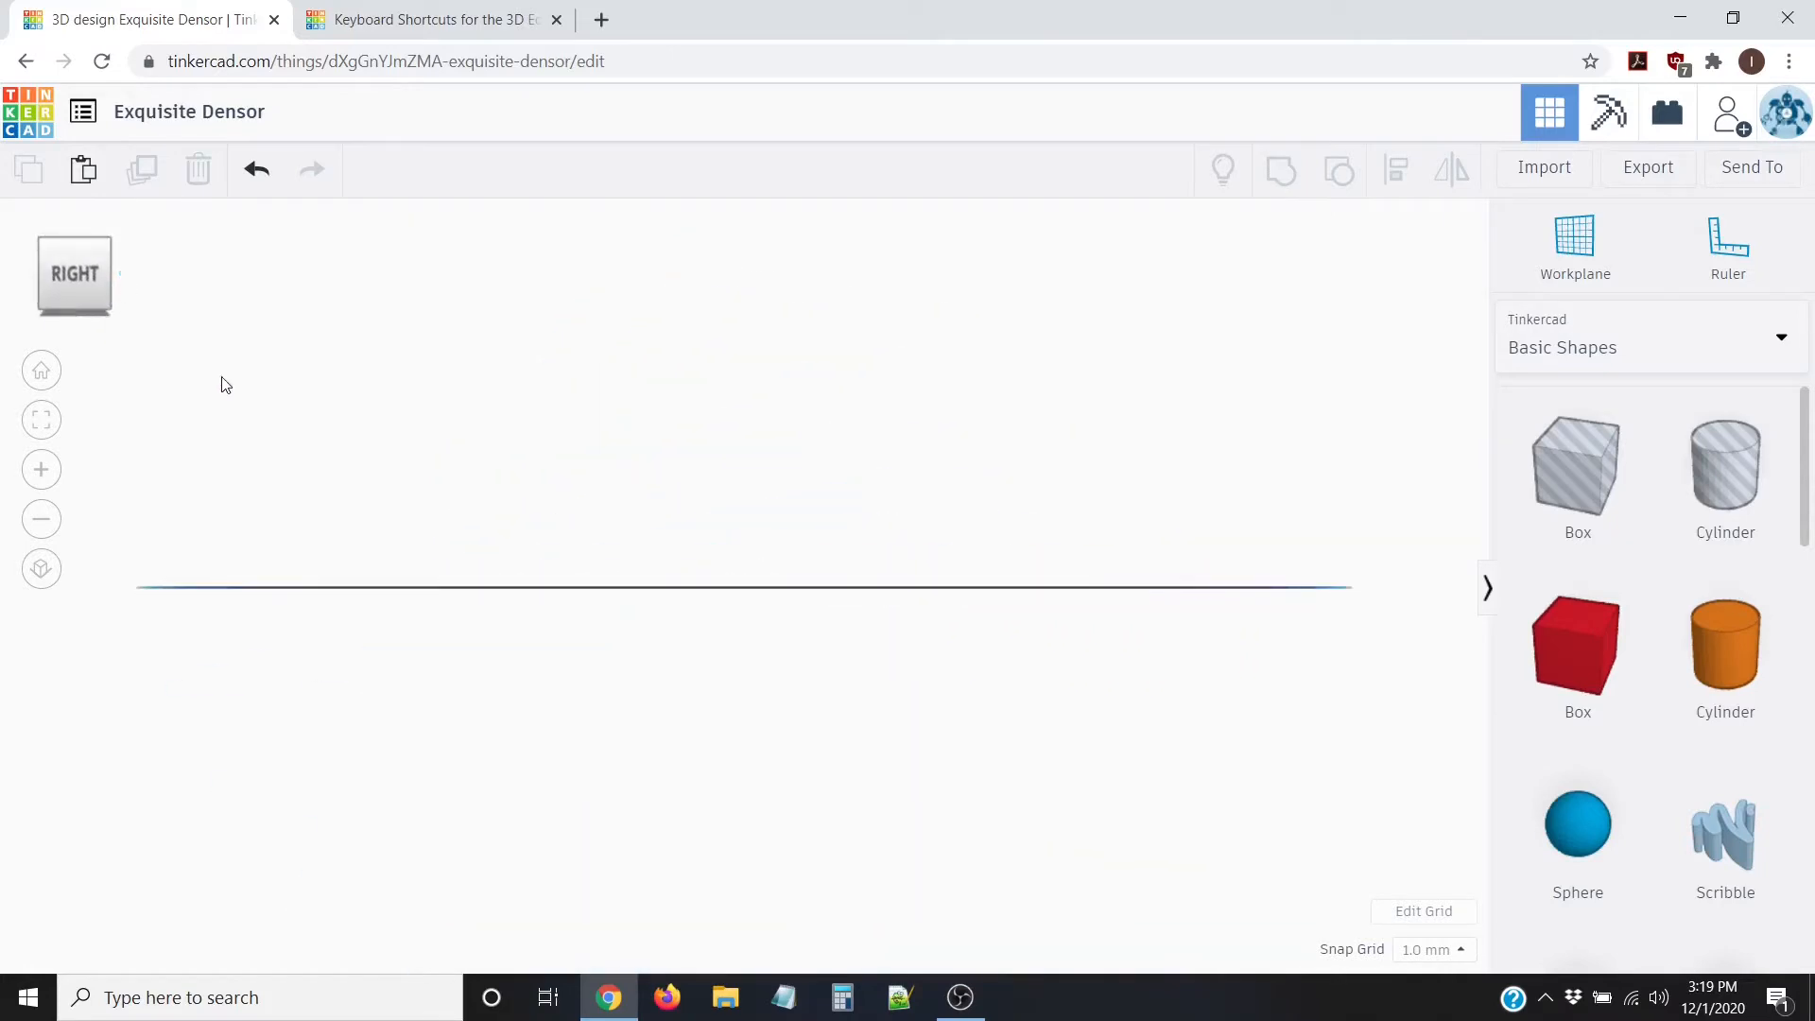
click(125, 275)
click(125, 276)
click(74, 324)
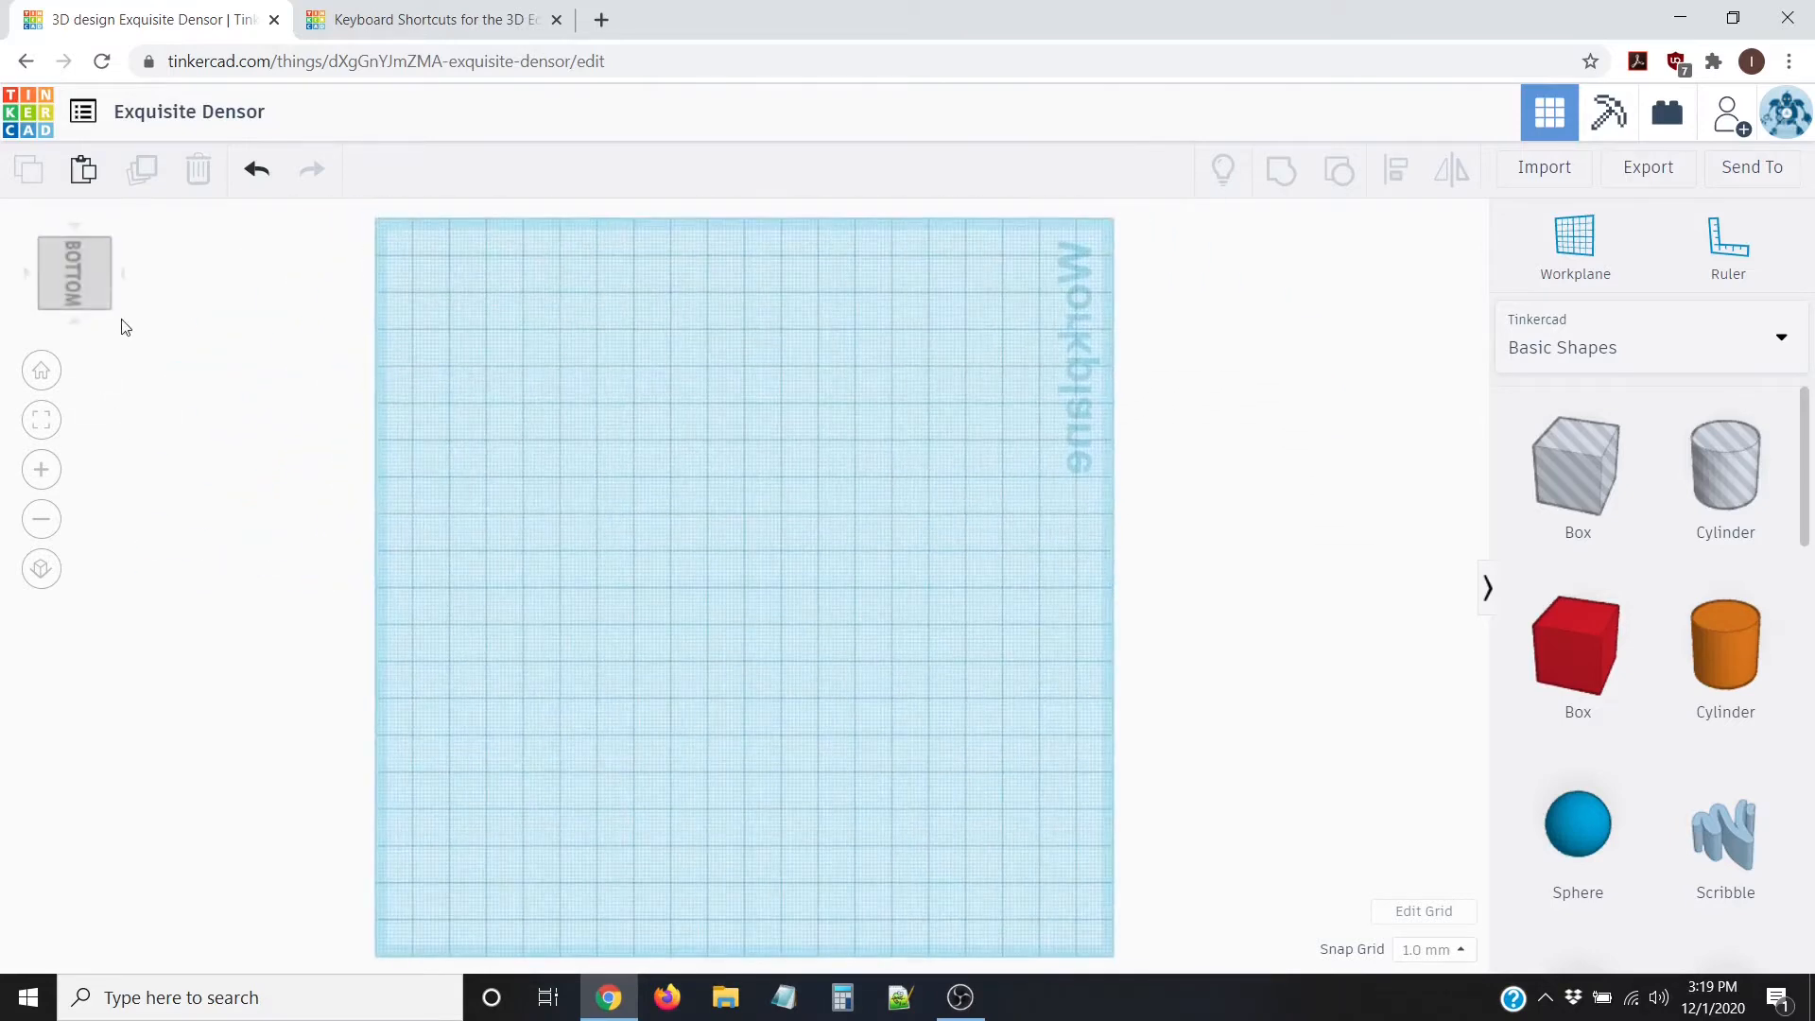
click(41, 372)
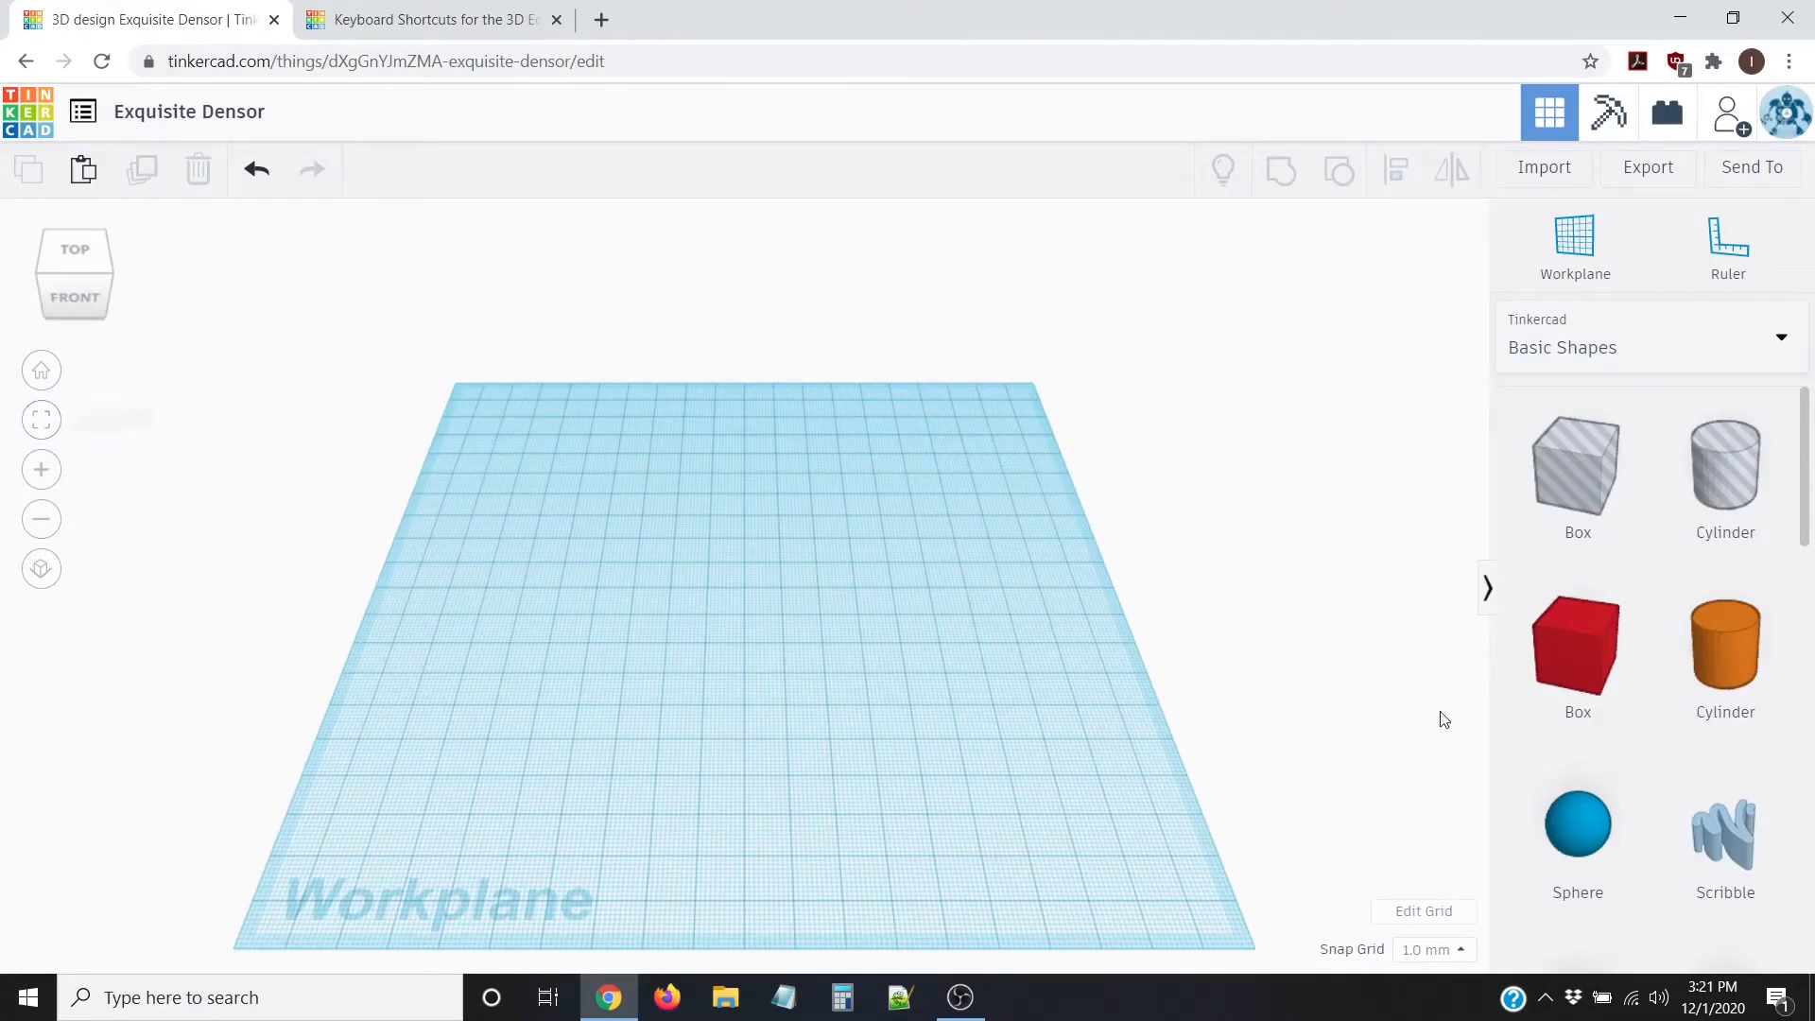
Step: Place a solid box, a cylinder and a sphere between them on the workplane, and fit all shapes in view
drag(1601, 659, 553, 653)
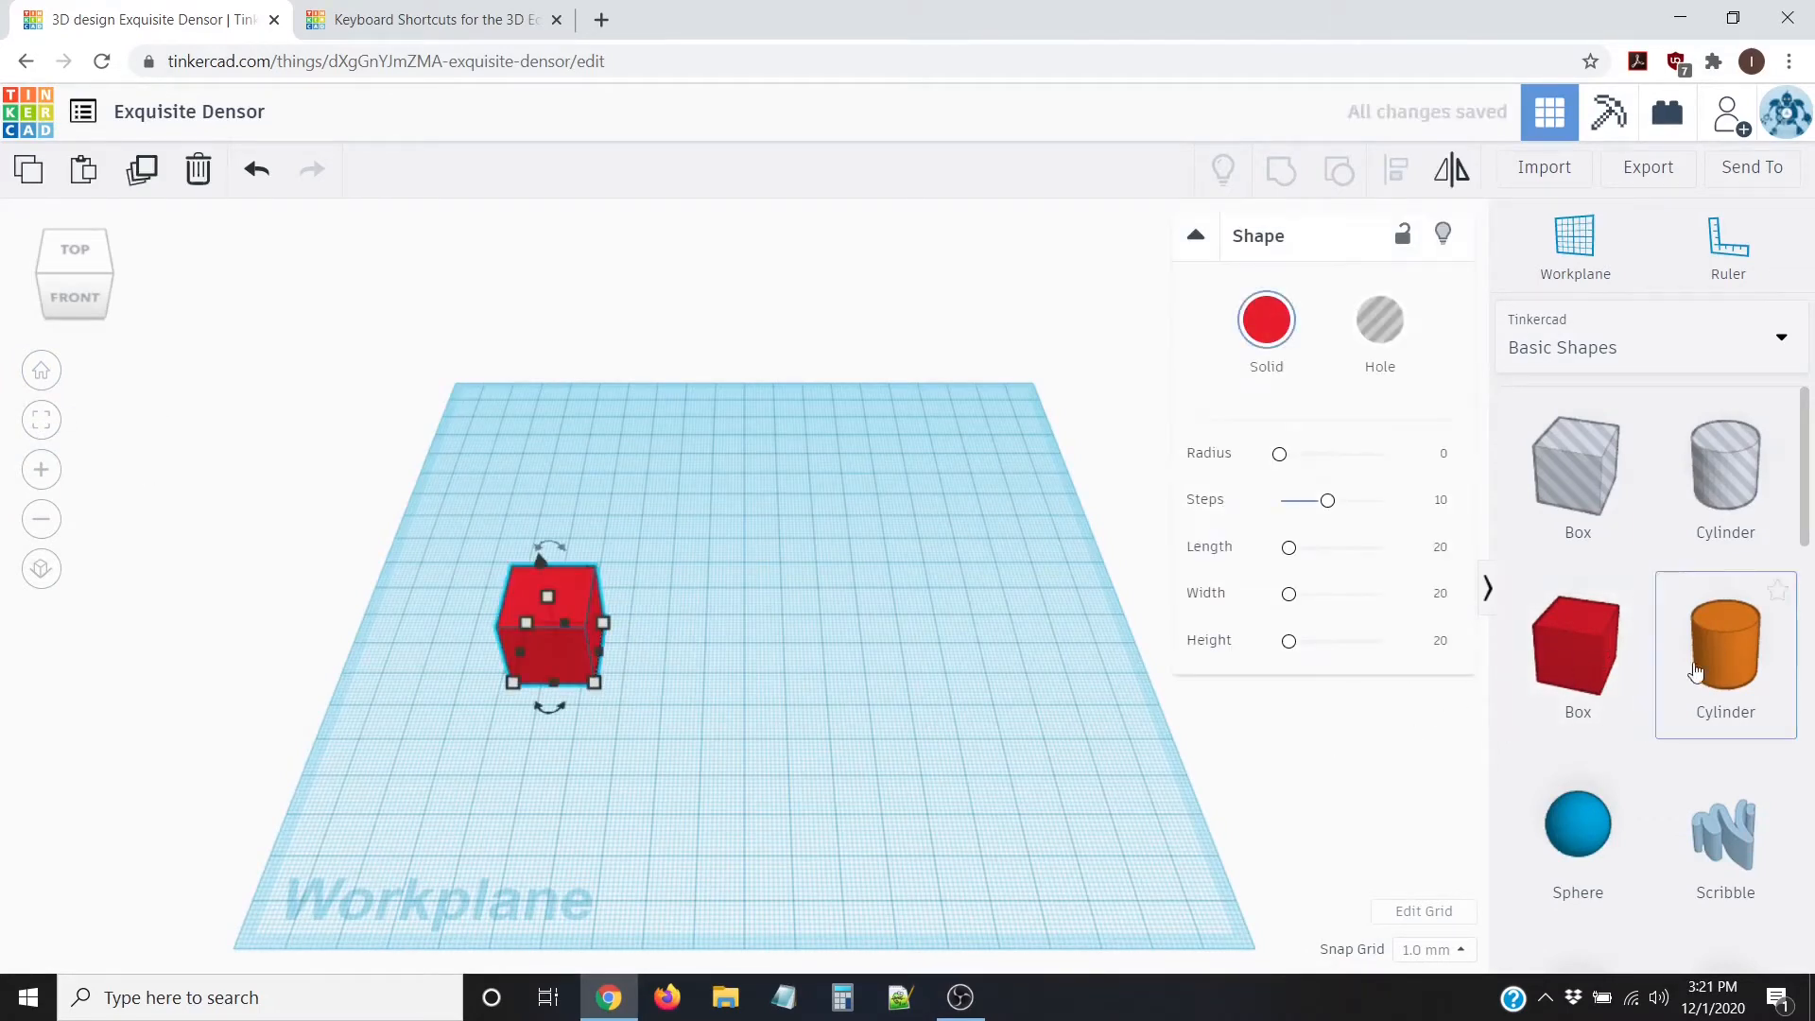
drag(1722, 652, 733, 676)
drag(1578, 827, 662, 675)
click(639, 840)
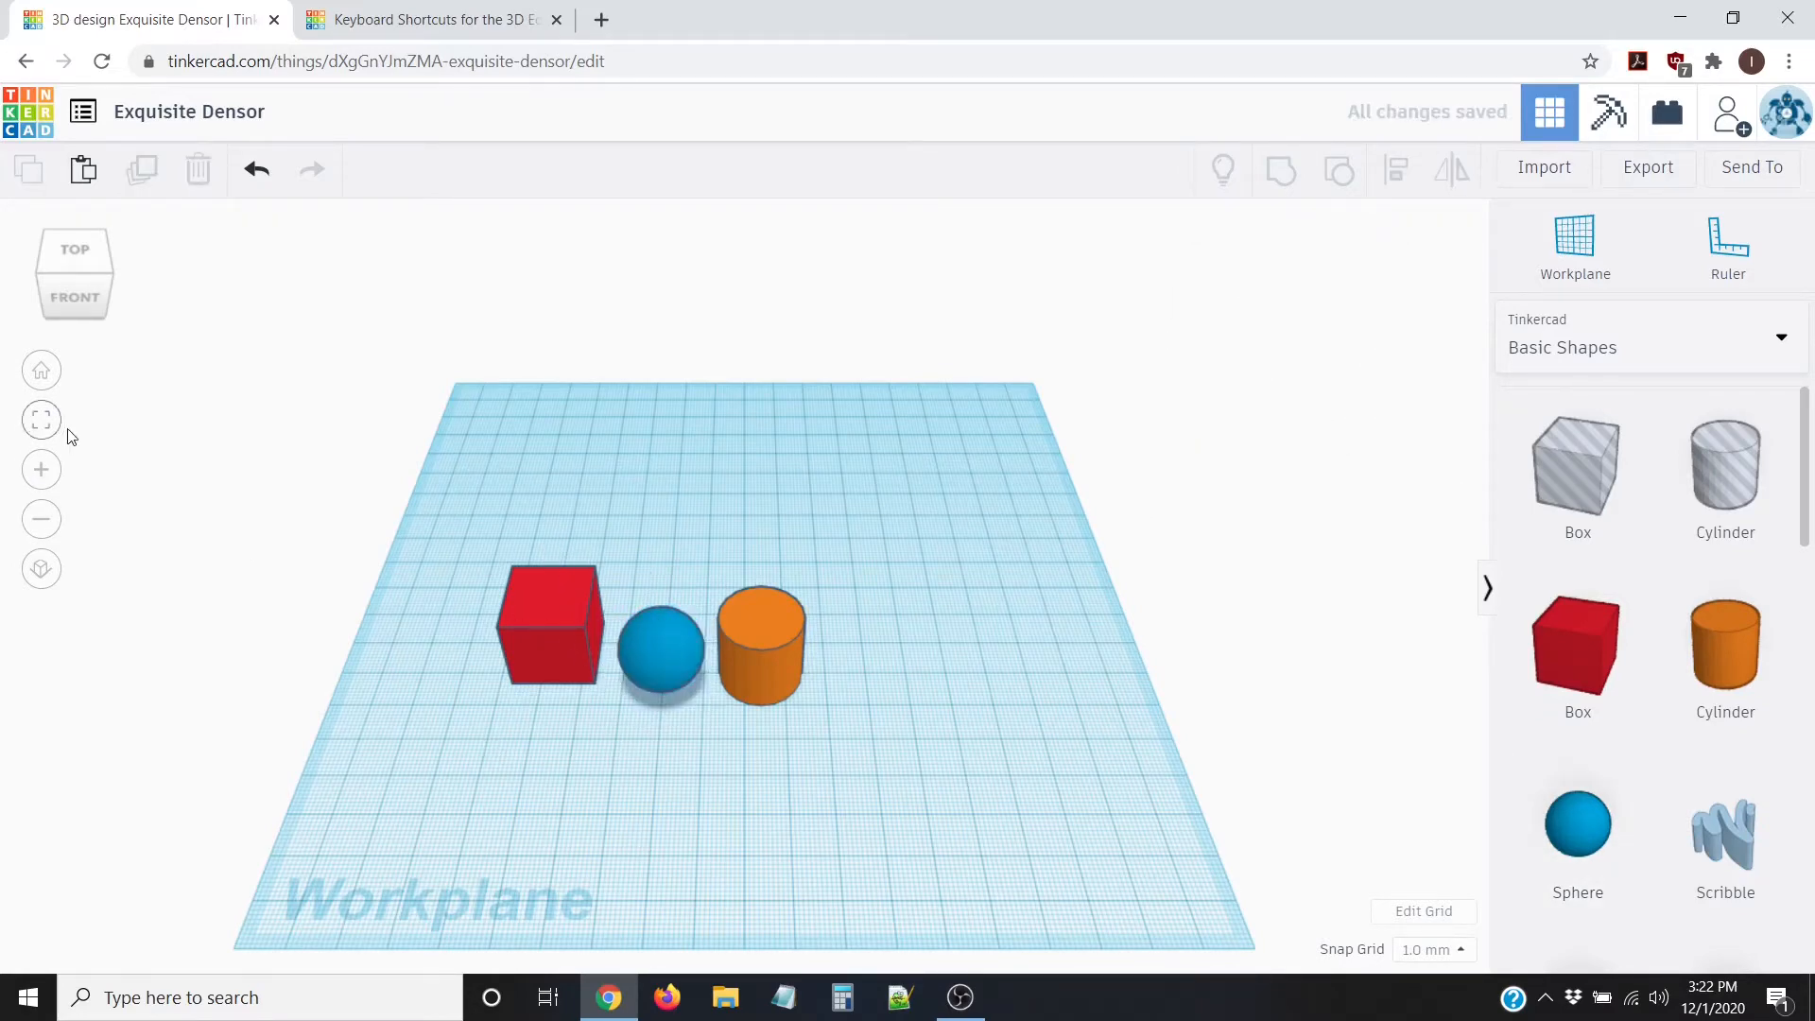
click(39, 427)
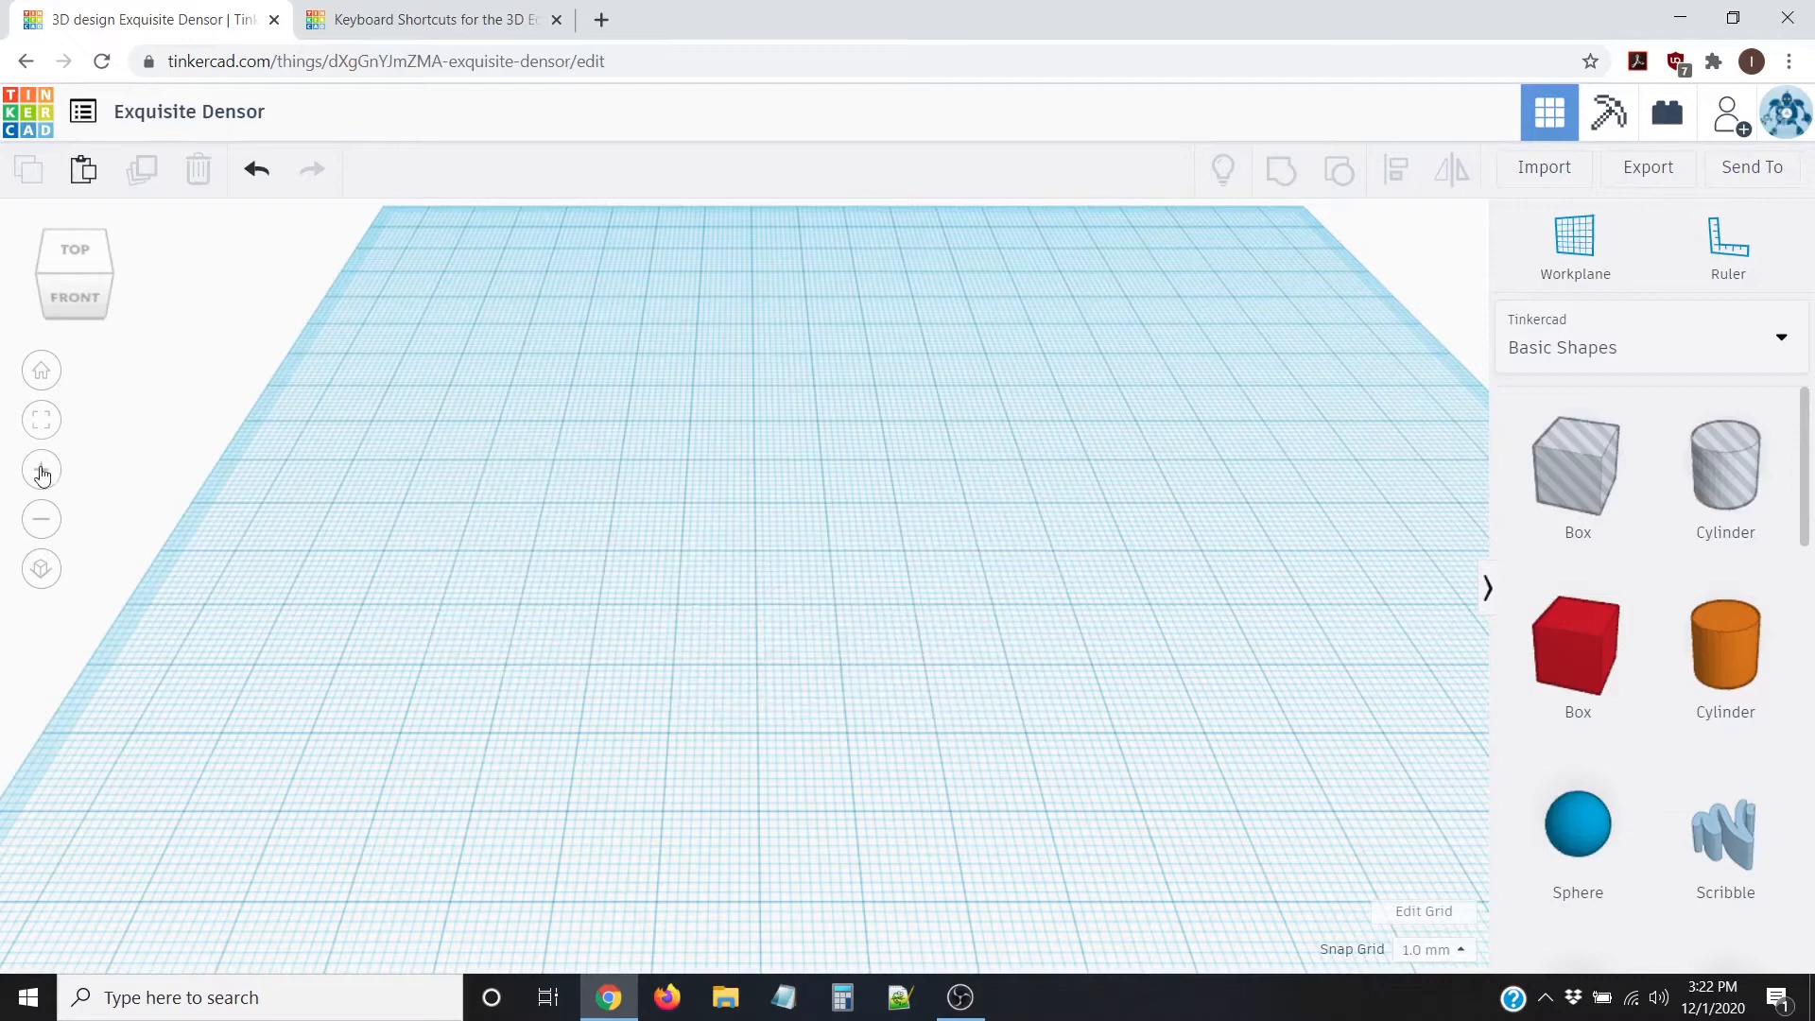
Step: Examine the empty workplane by zooming in and out and orbiting from the home view past the right side to a low front view
click(41, 471)
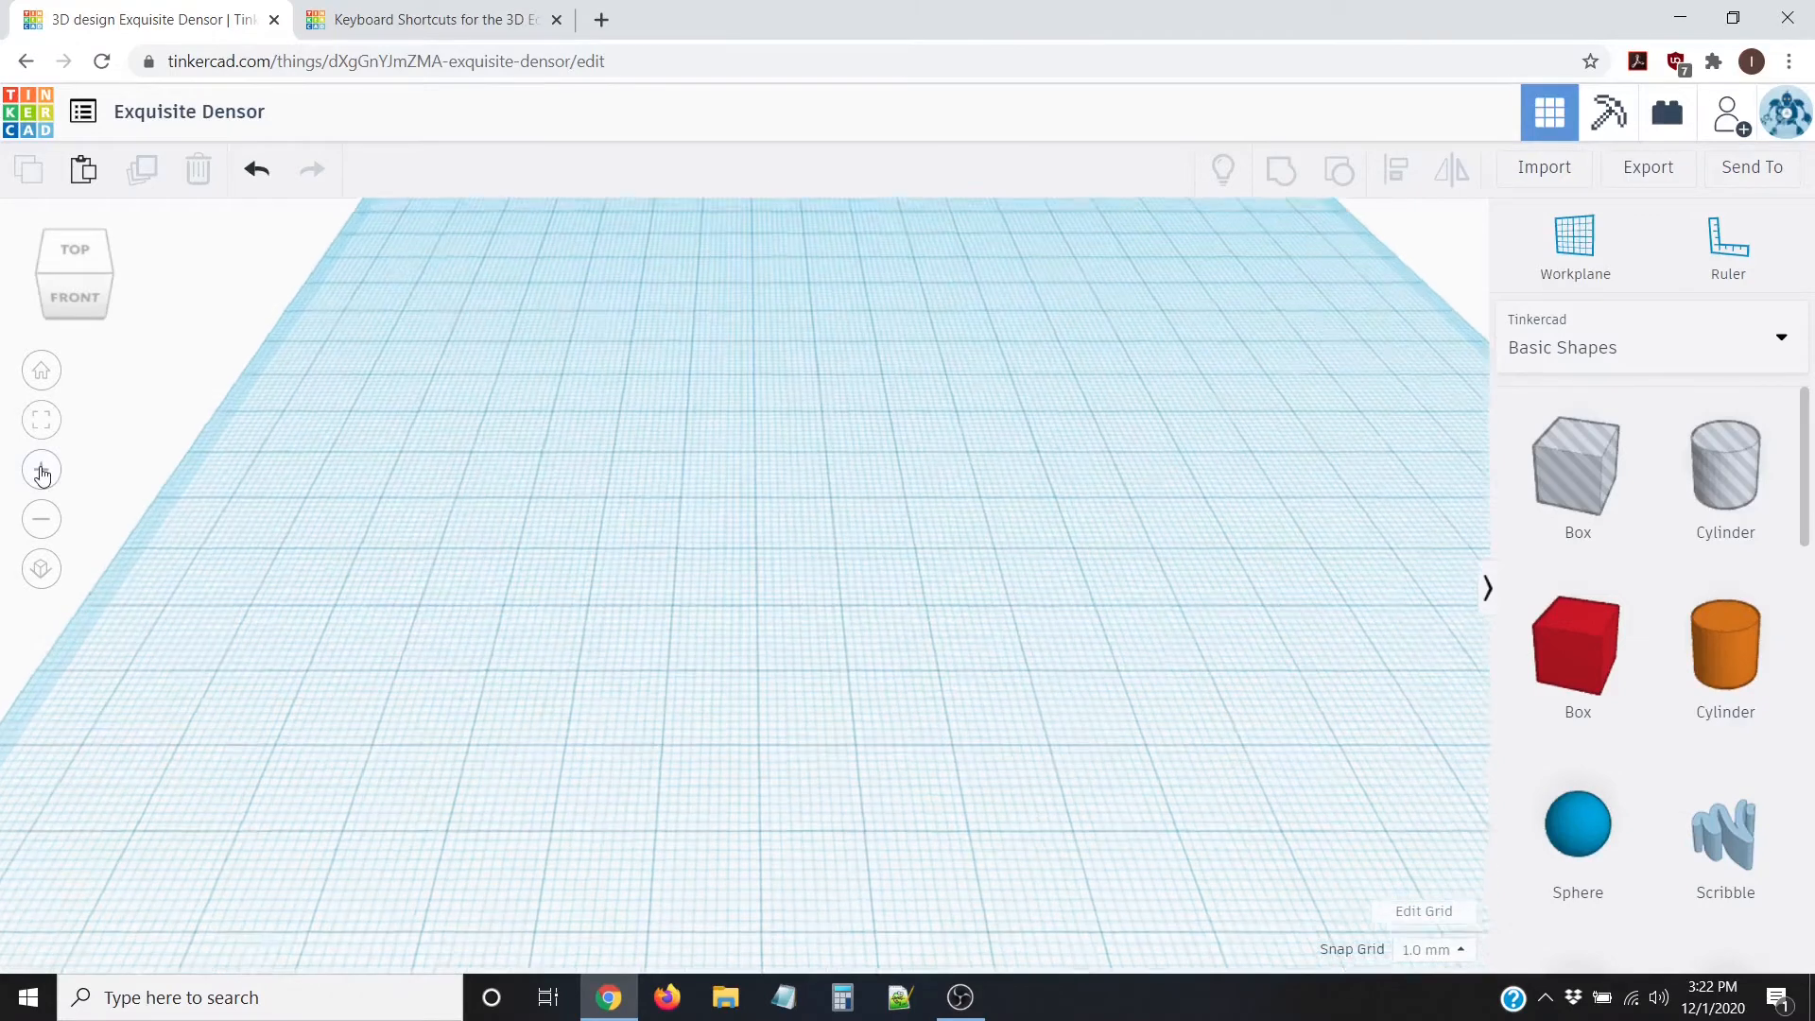
click(41, 520)
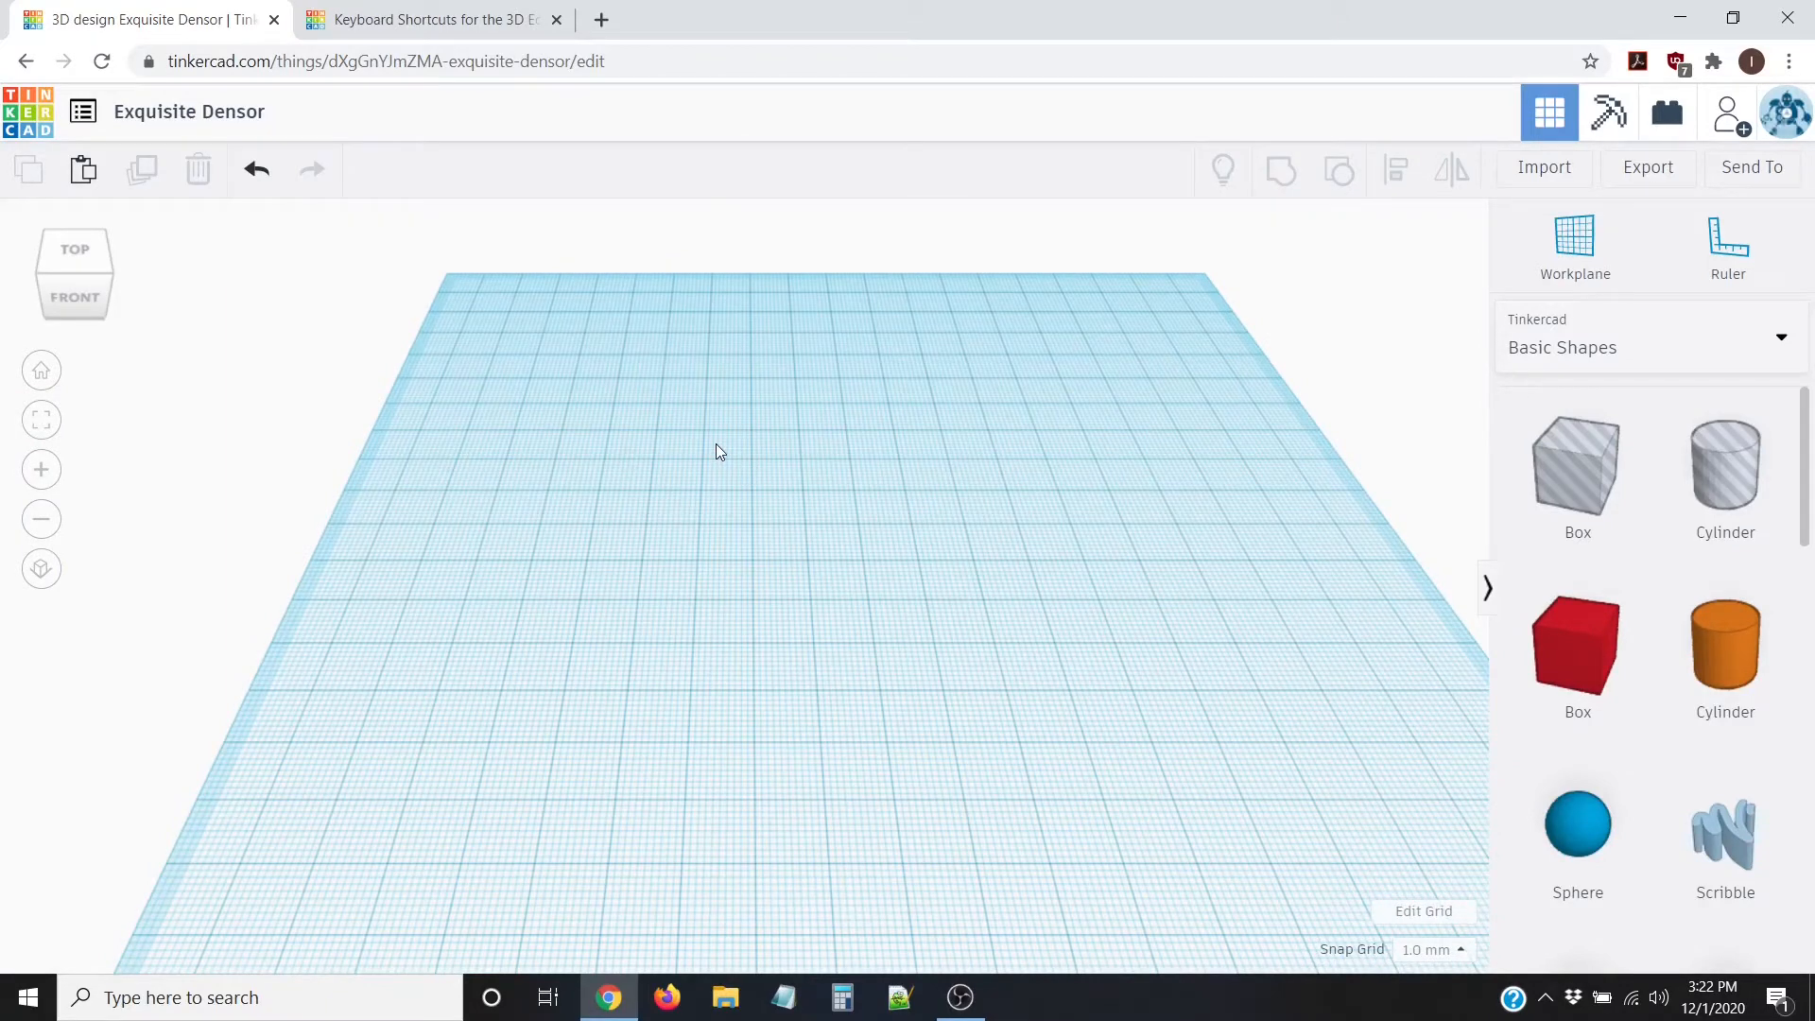
scroll(712, 445, up, 3)
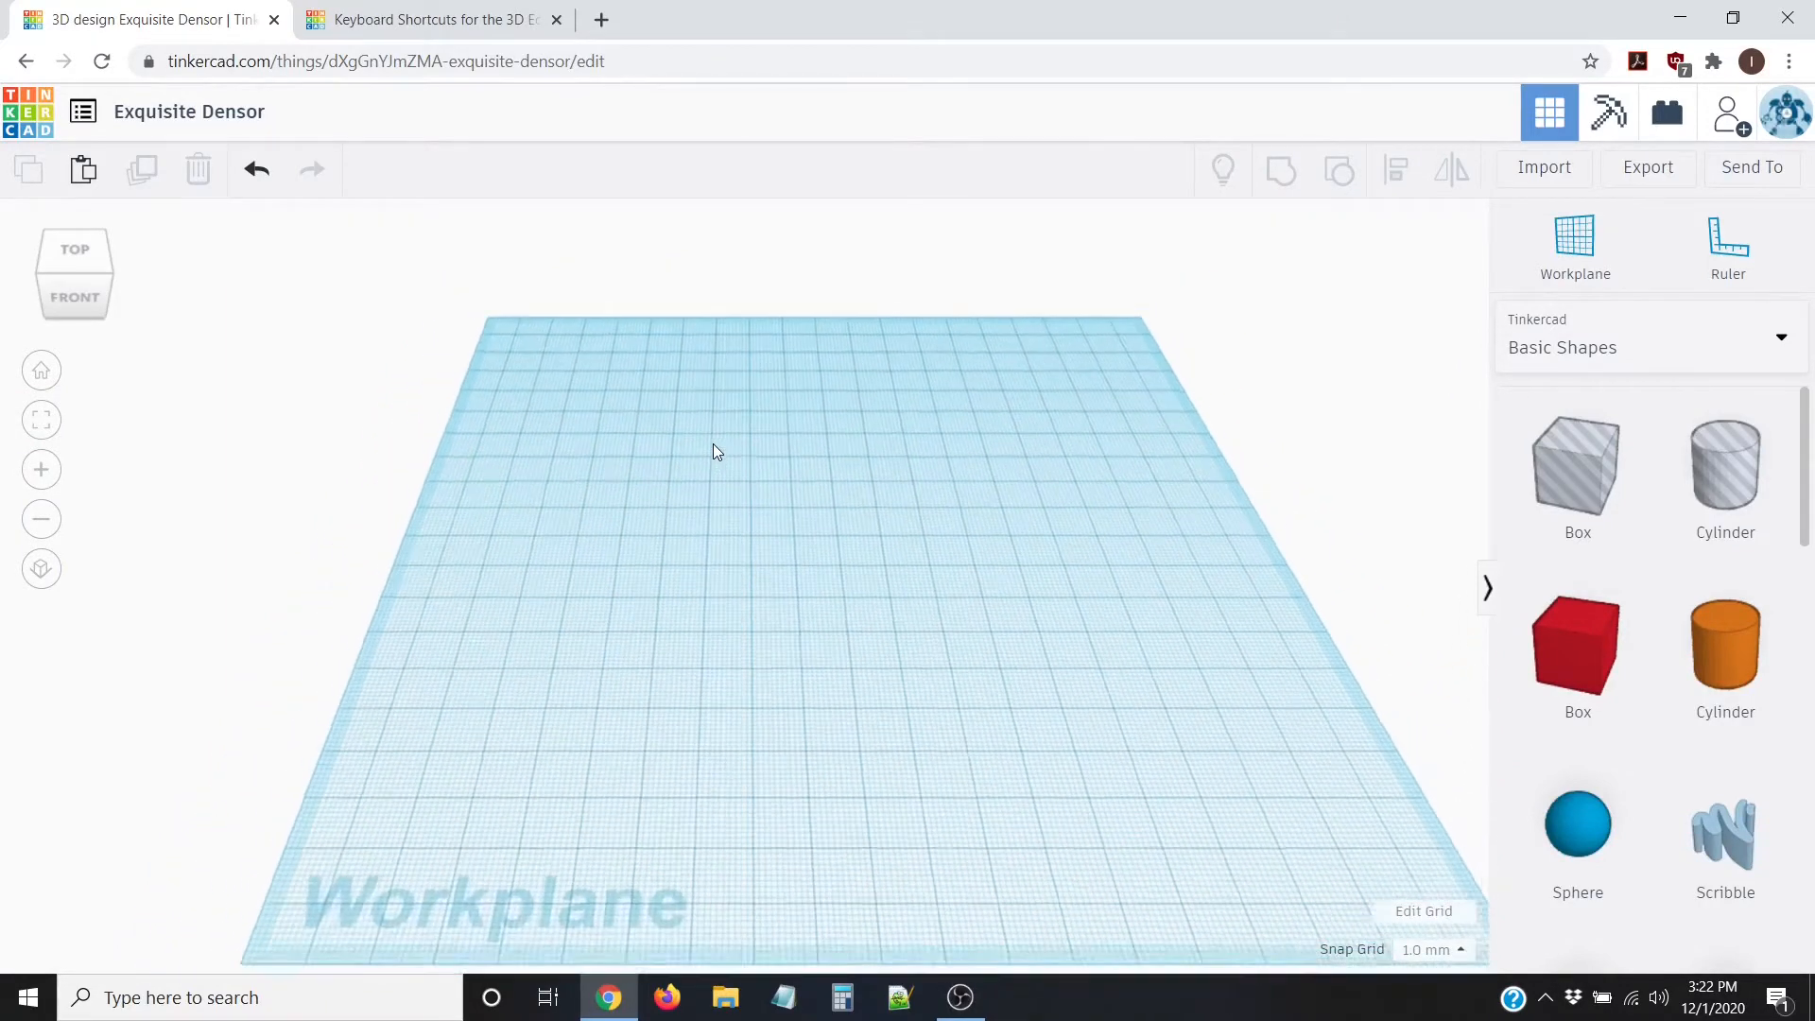
scroll(712, 444, up, 4)
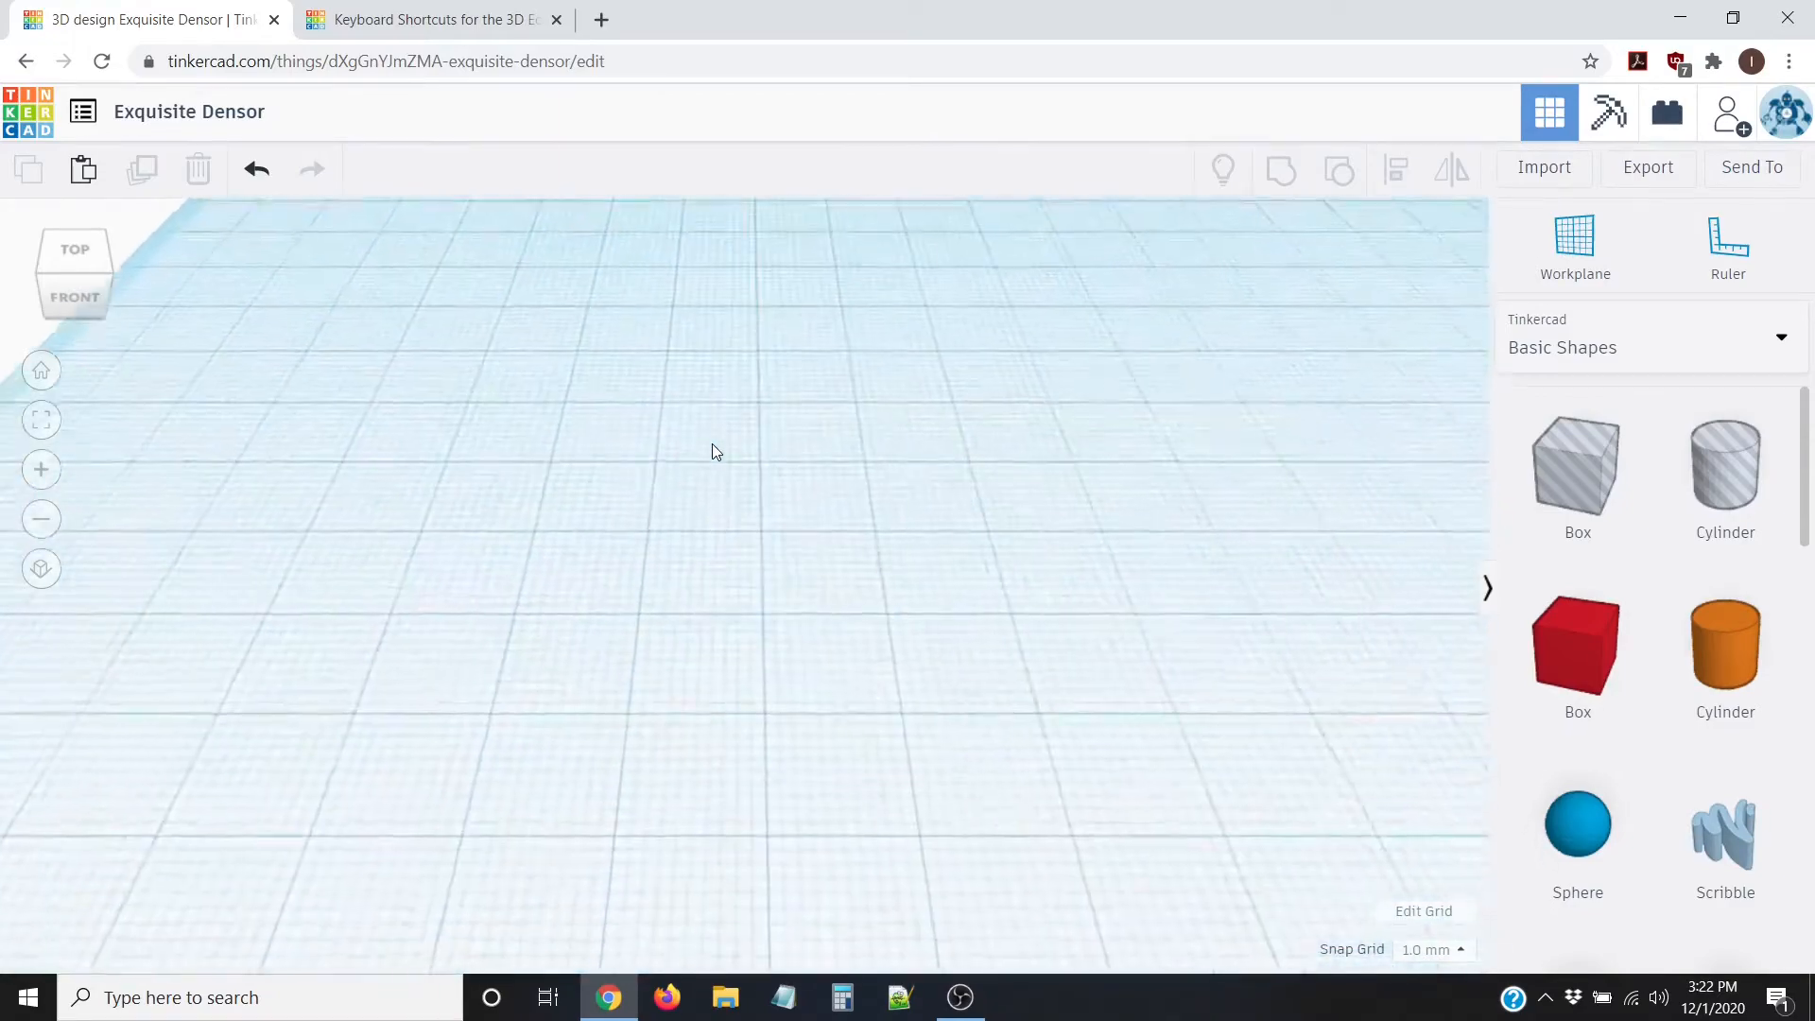
scroll(701, 435, down, 7)
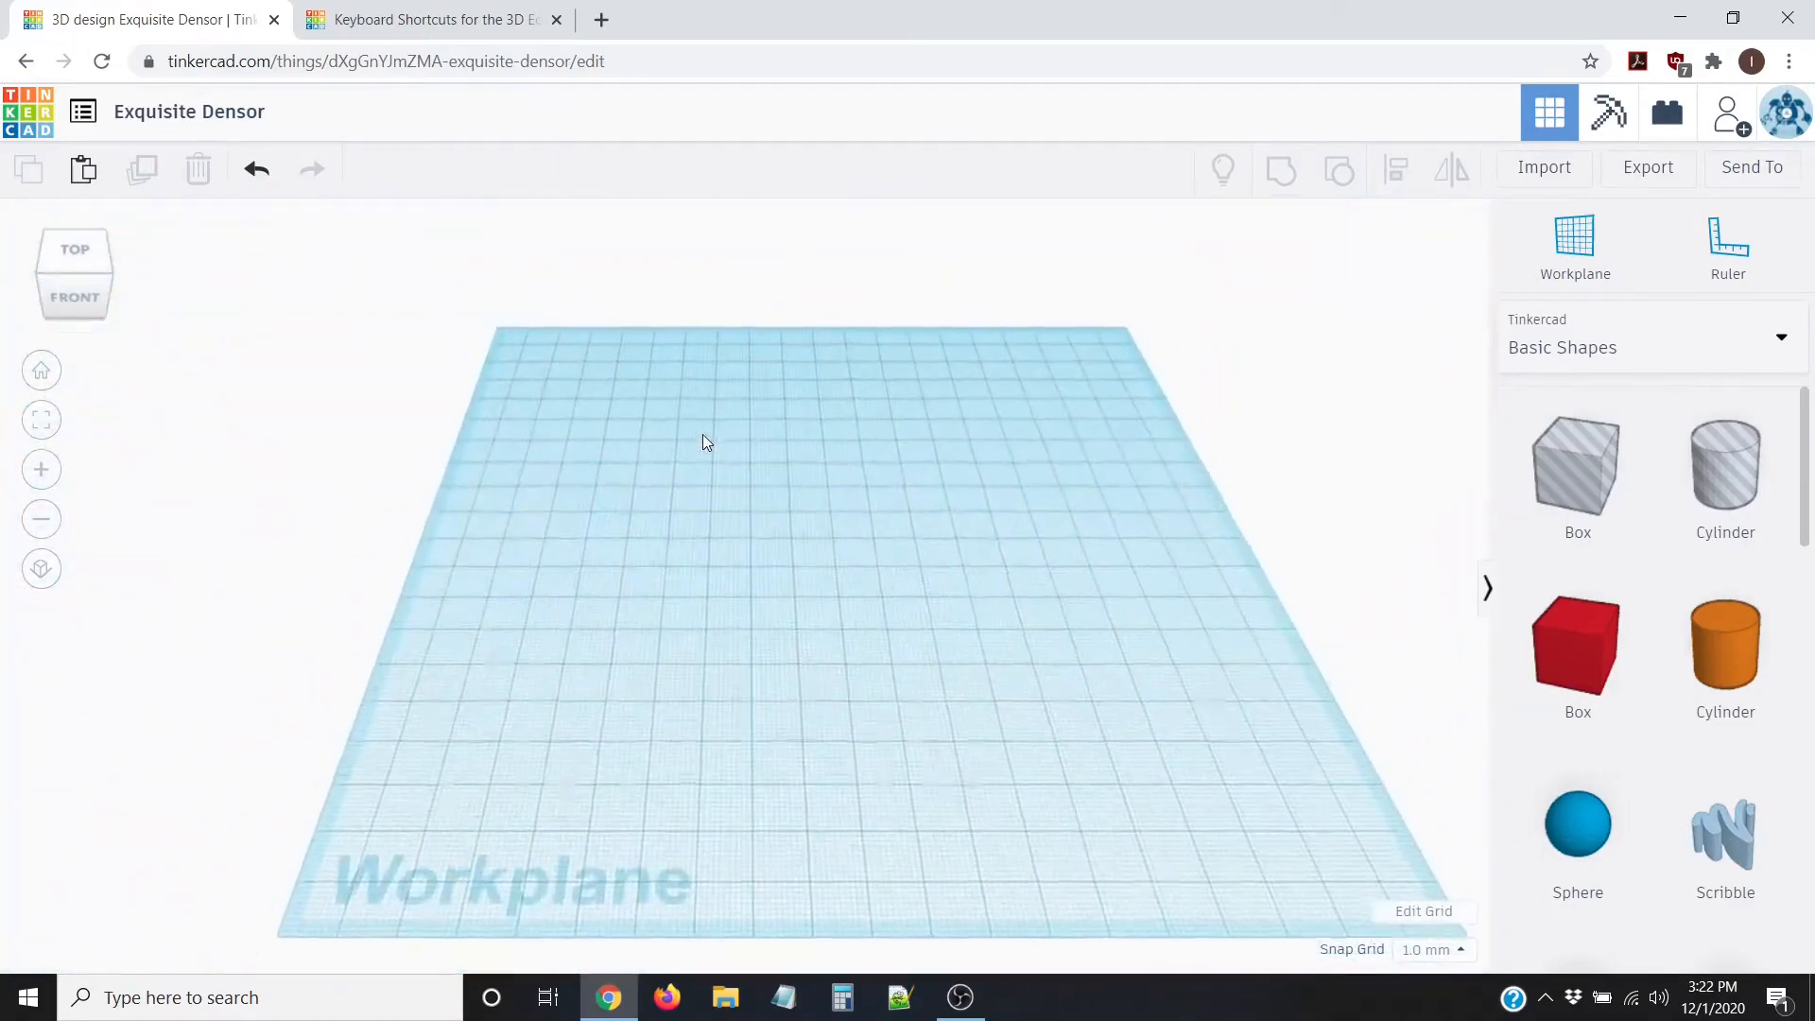
scroll(701, 433, up, 3)
scroll(700, 437, down, 2)
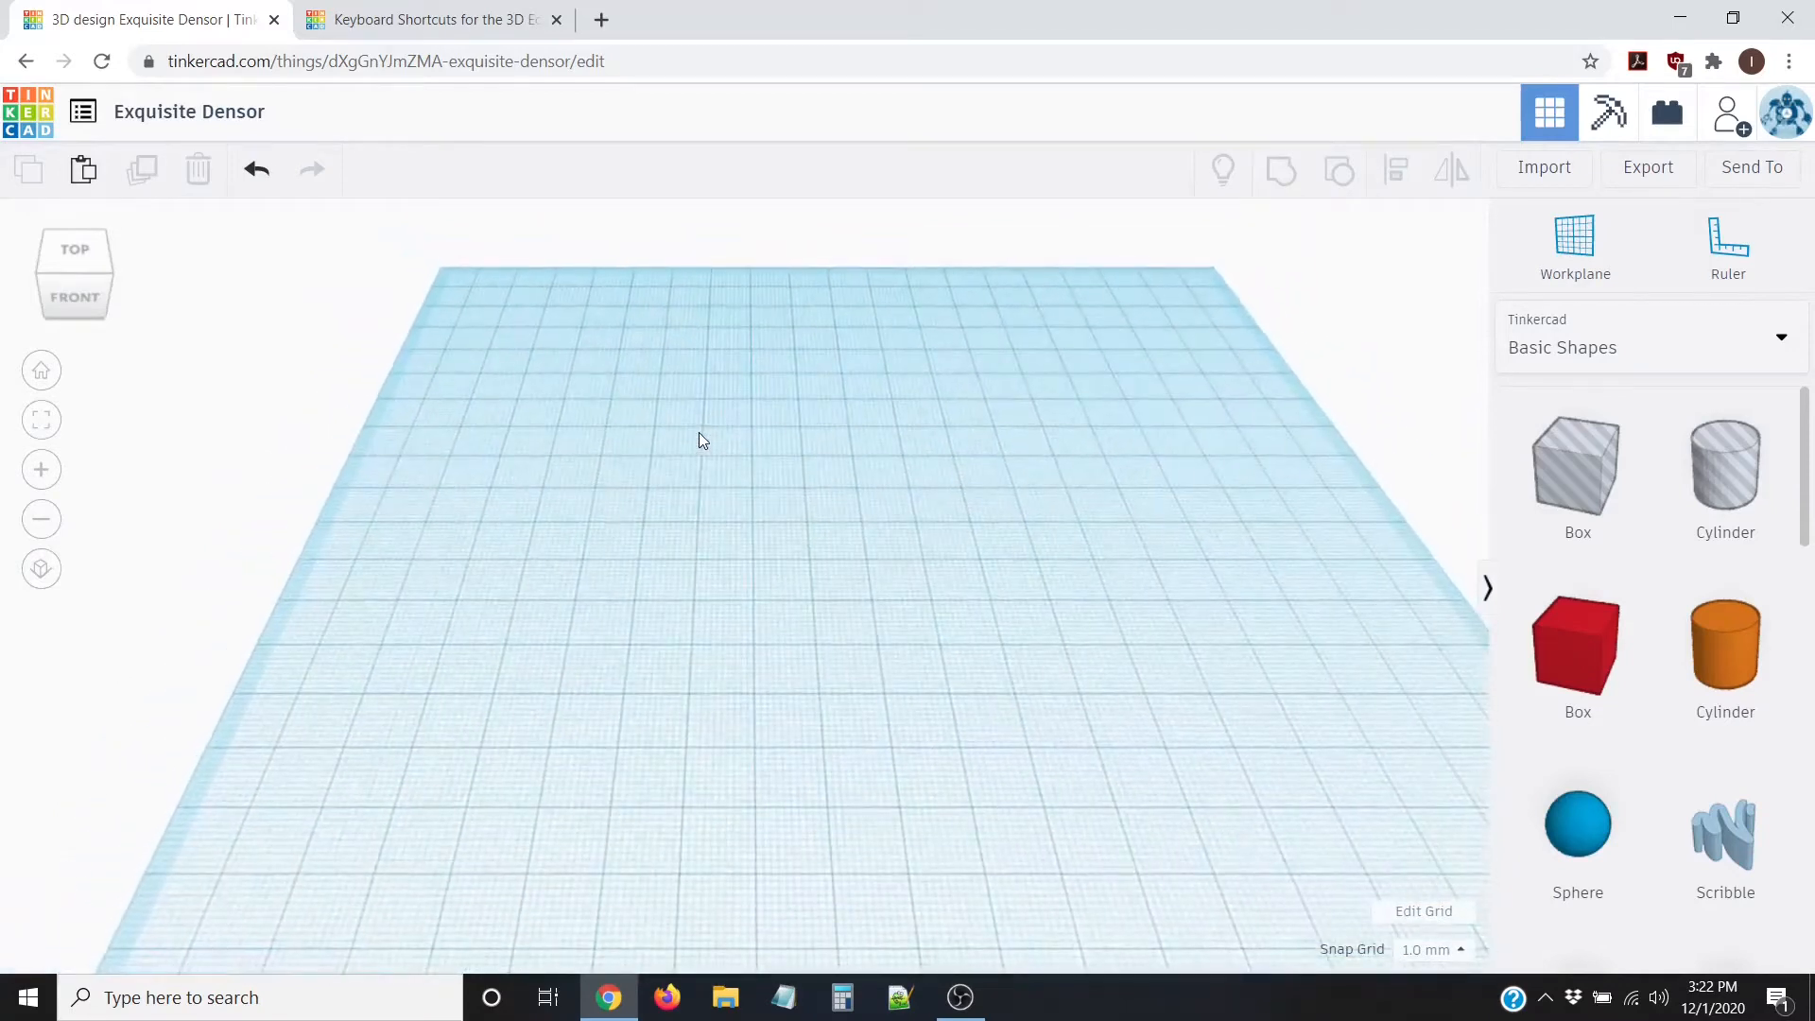
scroll(700, 435, up, 2)
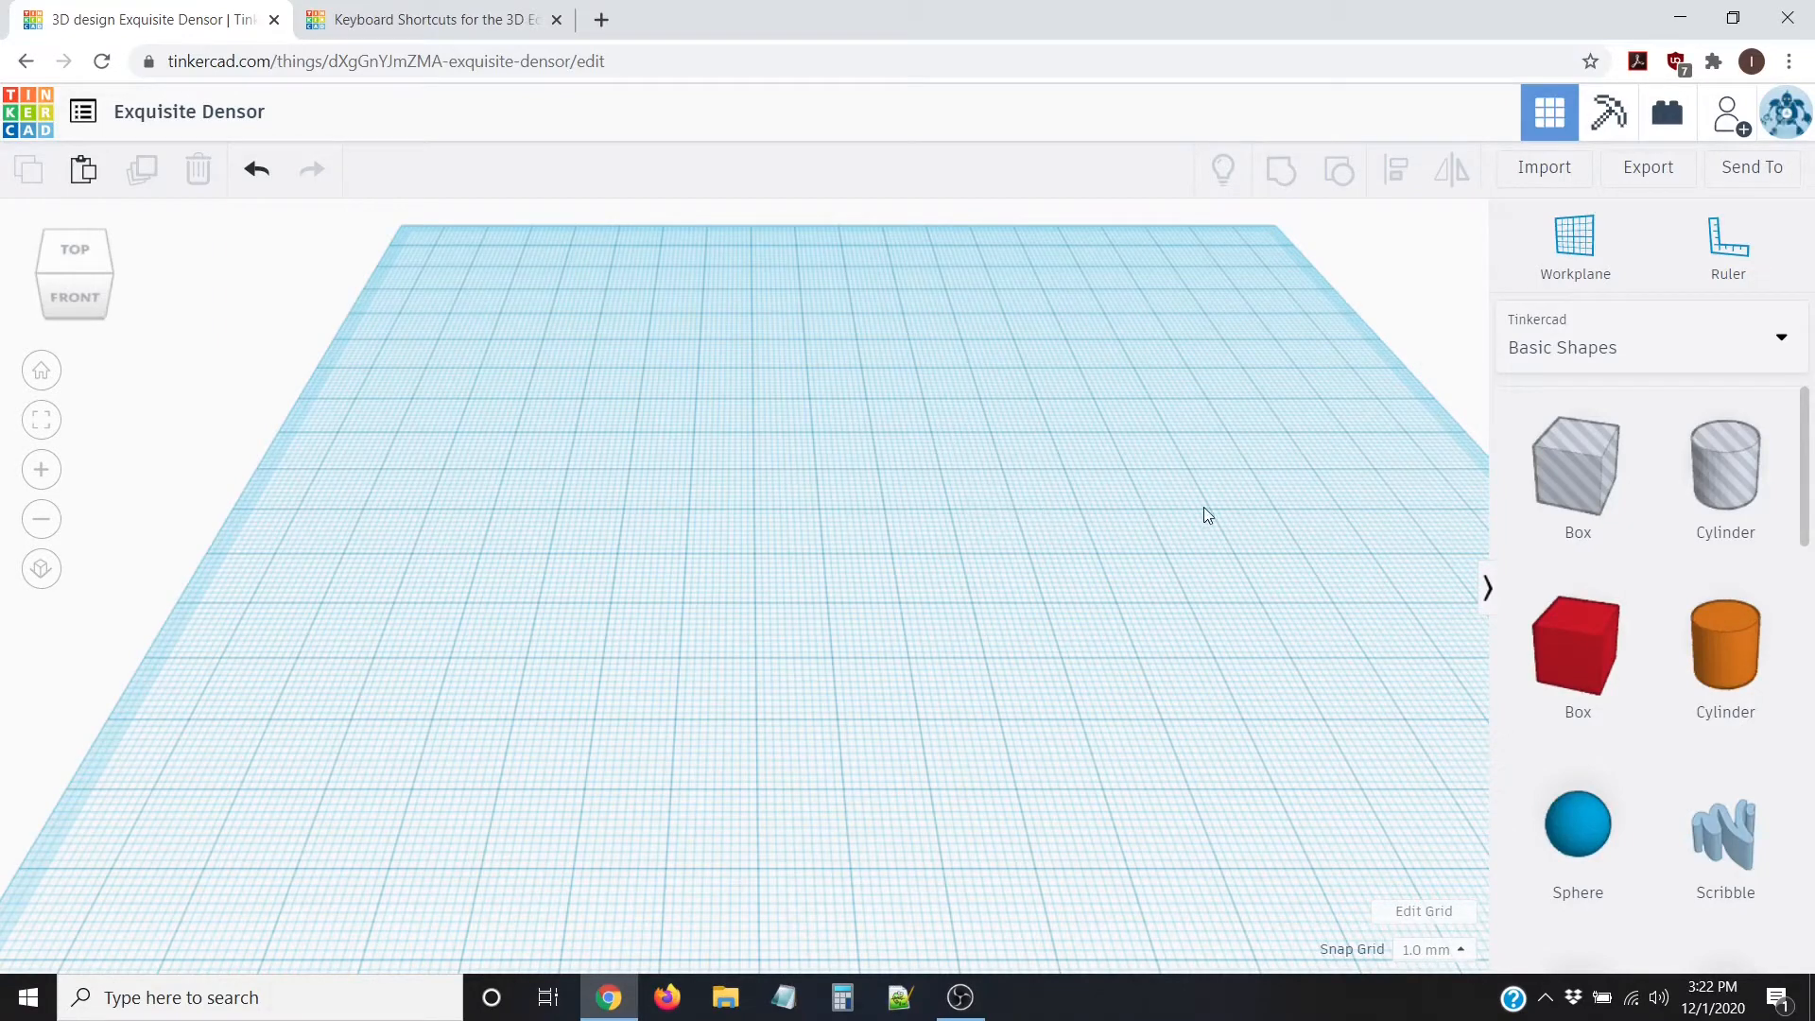
right_drag(1207, 511, 591, 466)
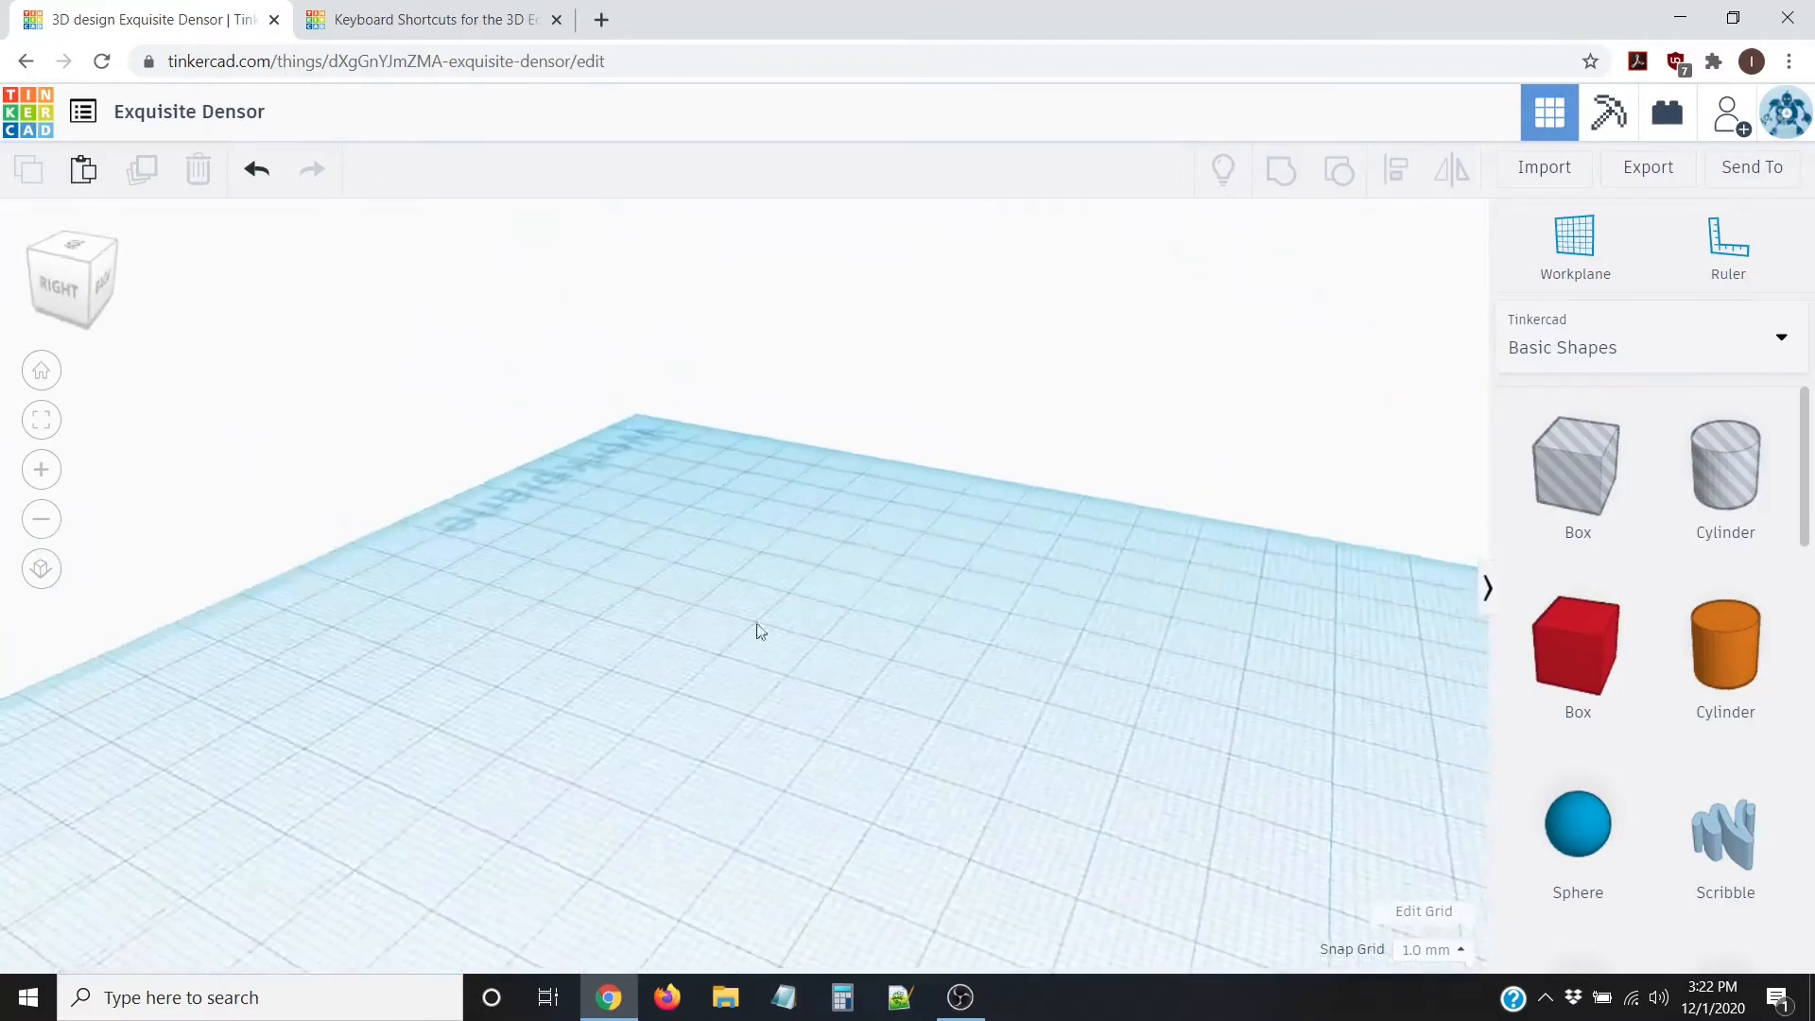
right_drag(761, 632, 1014, 677)
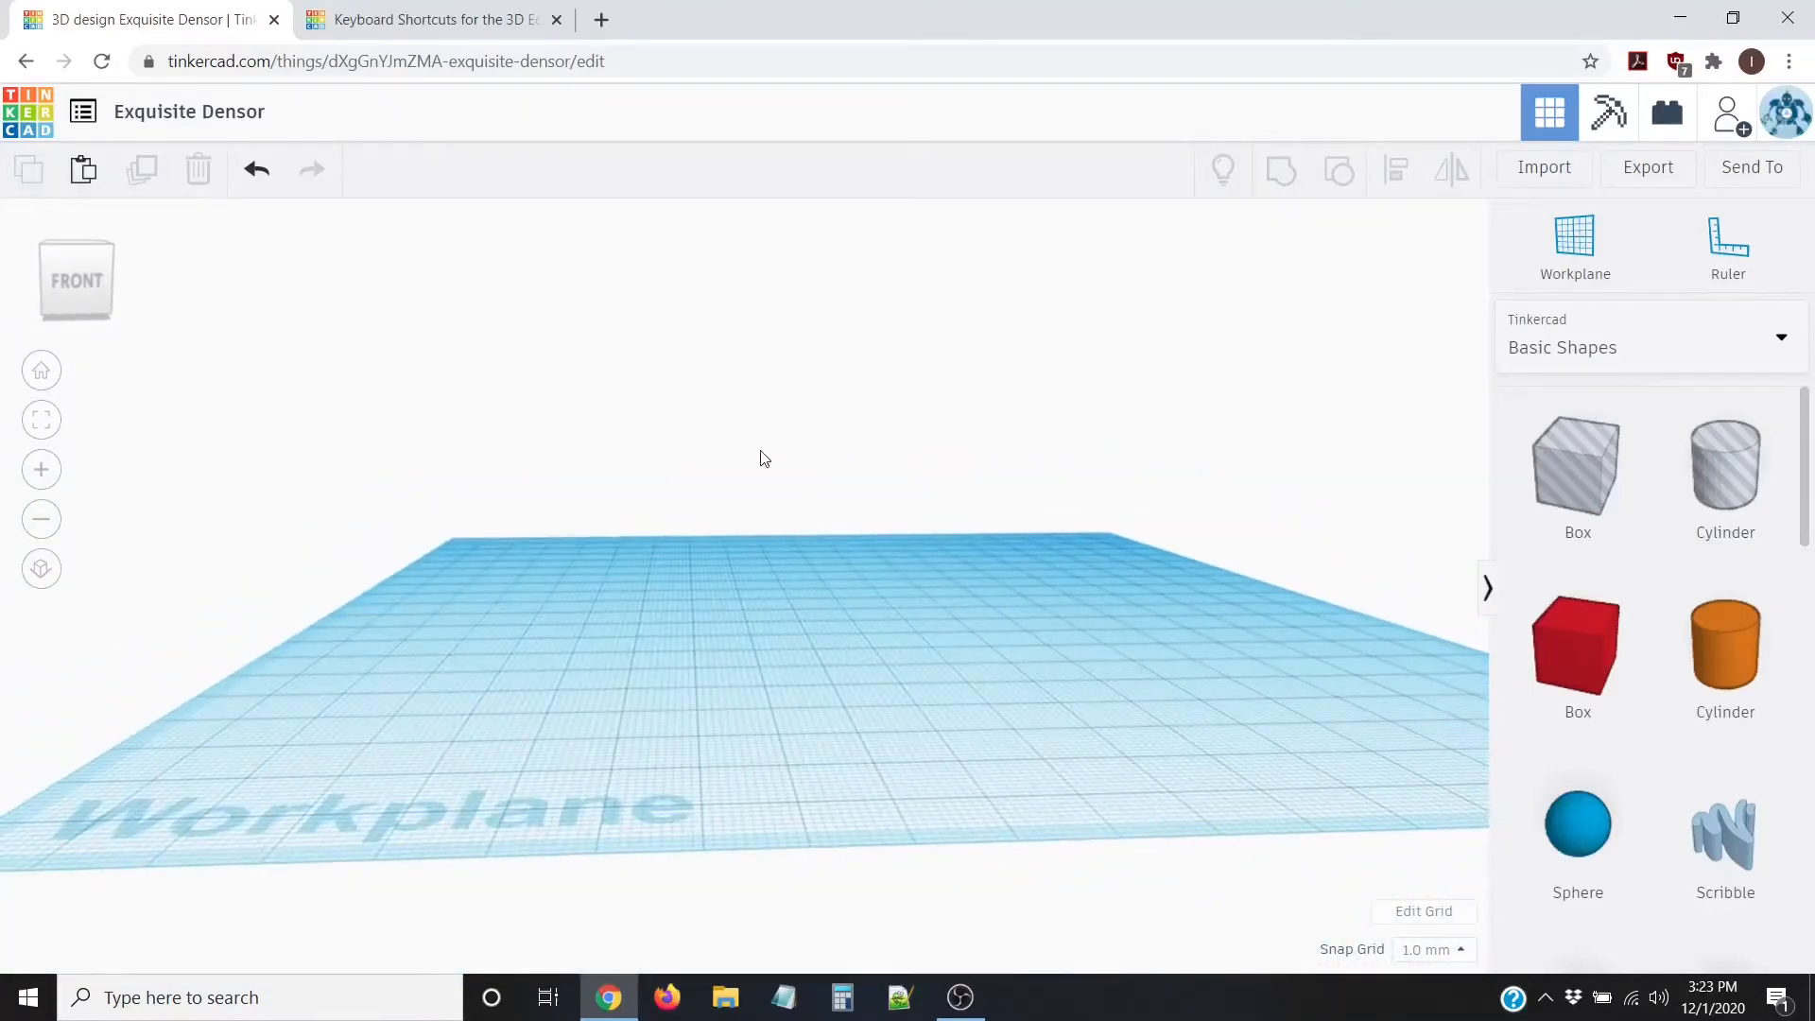
scroll(754, 608, up, 5)
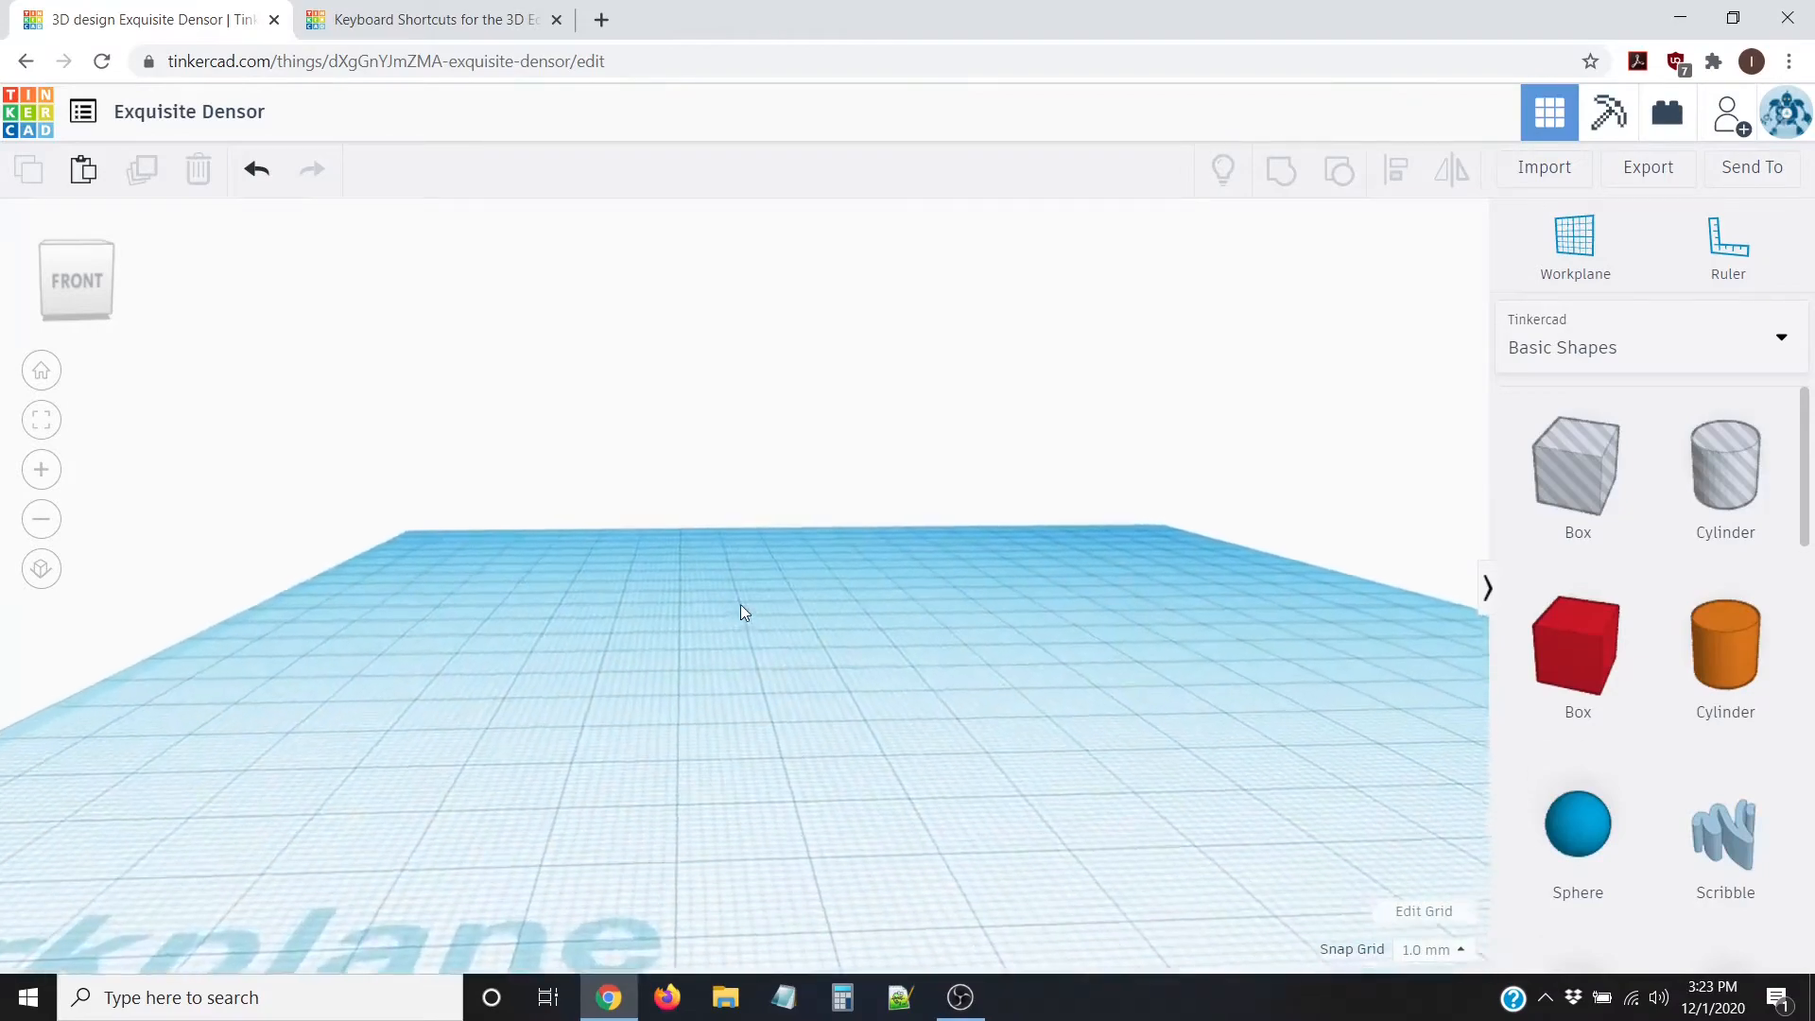
scroll(730, 605, down, 4)
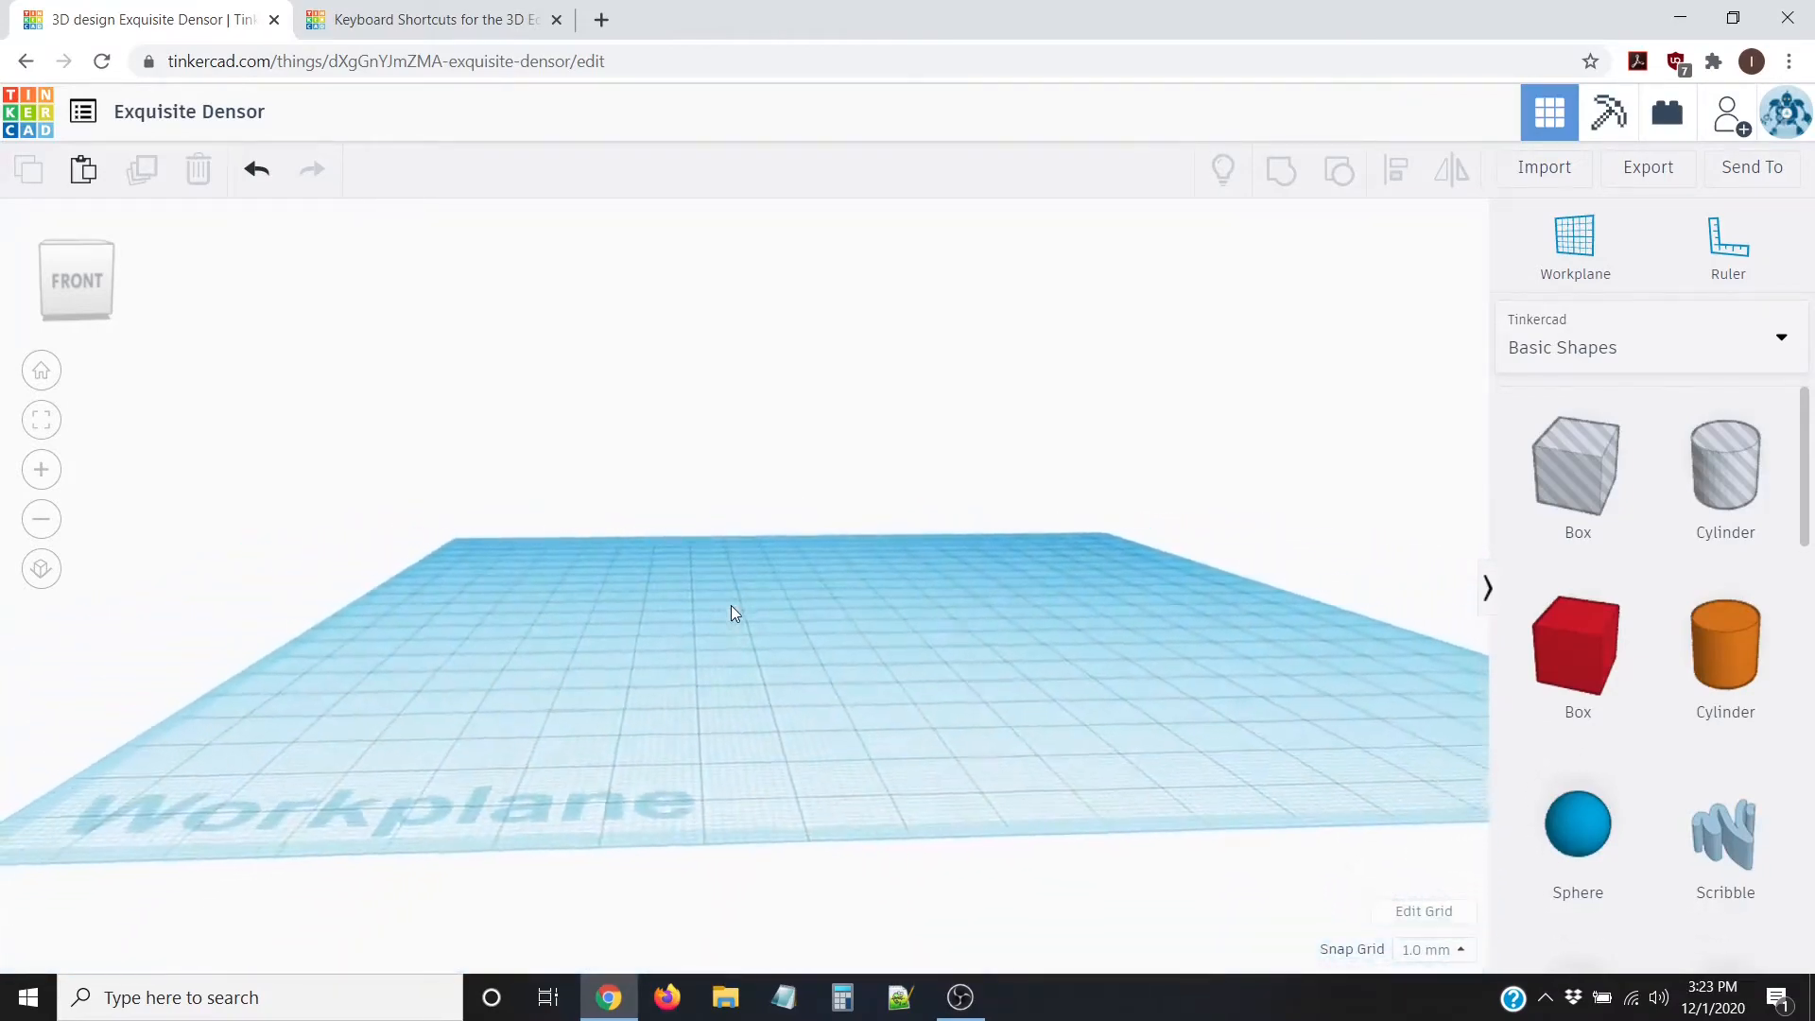
Step: Place a solid box, a sphere and a cylinder side by side across the middle of the workplane
scroll(730, 605, up, 2)
scroll(720, 604, down, 3)
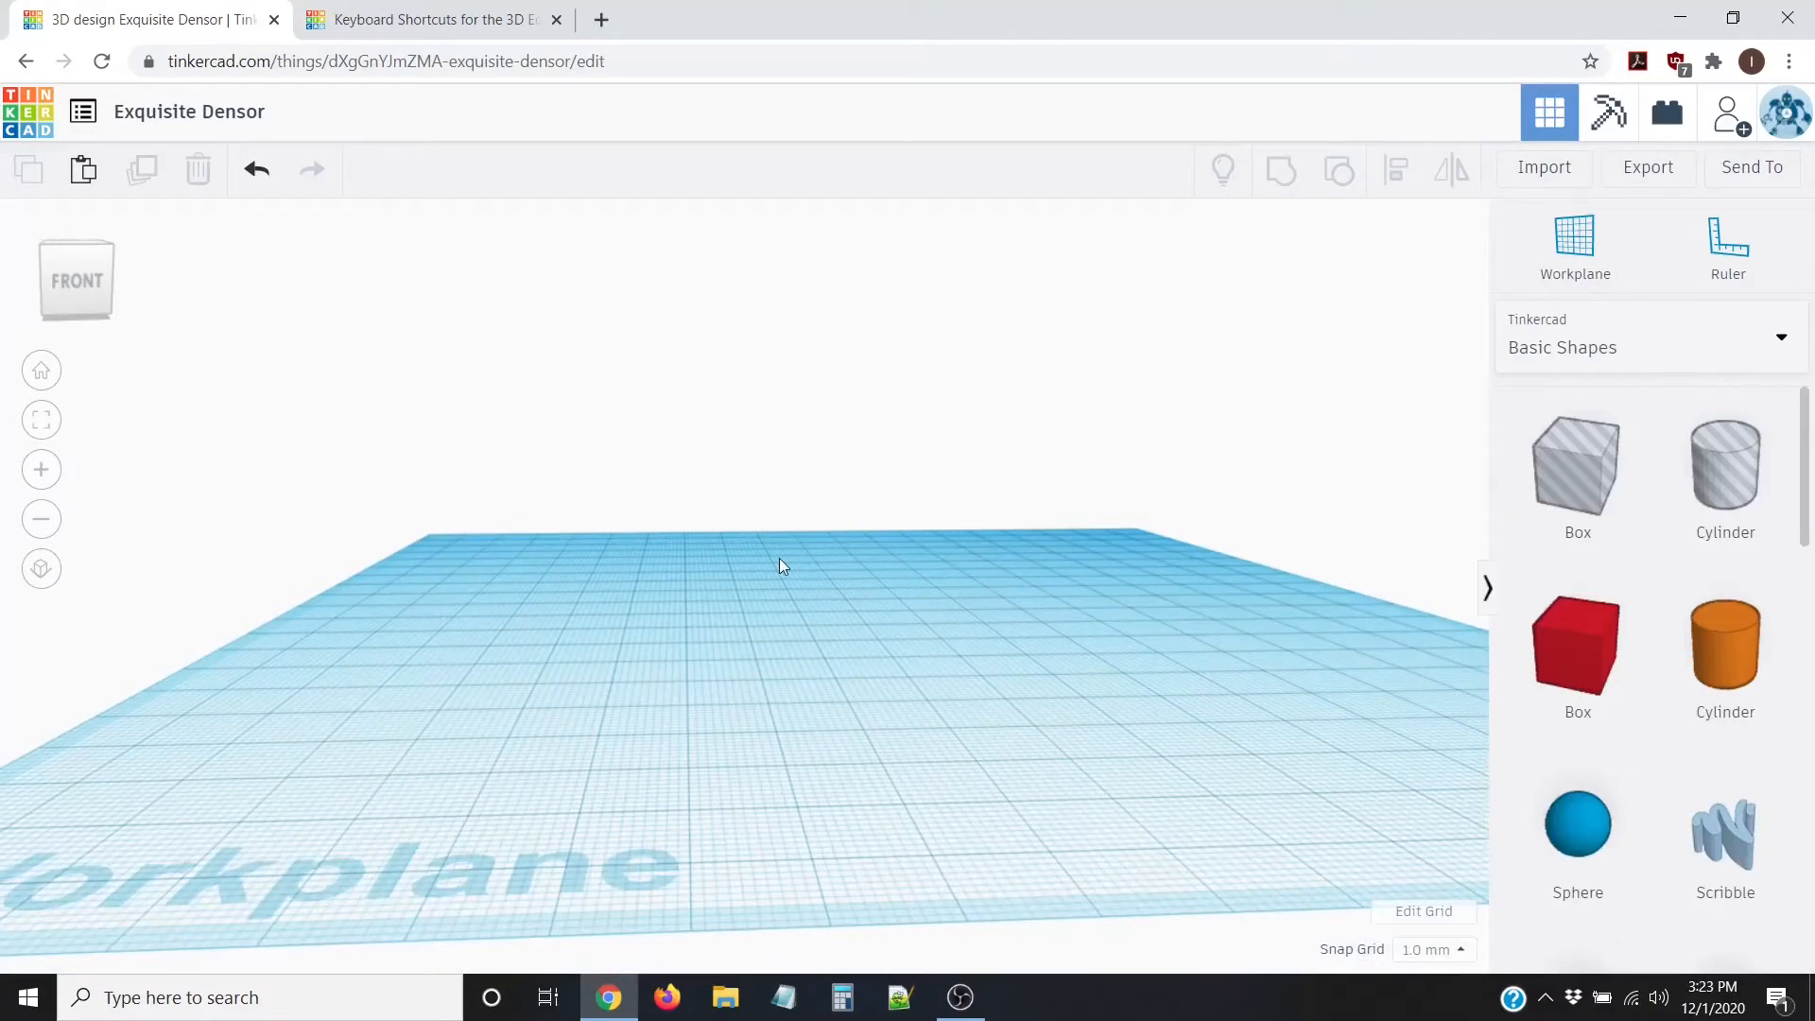
middle_drag(780, 566, 697, 551)
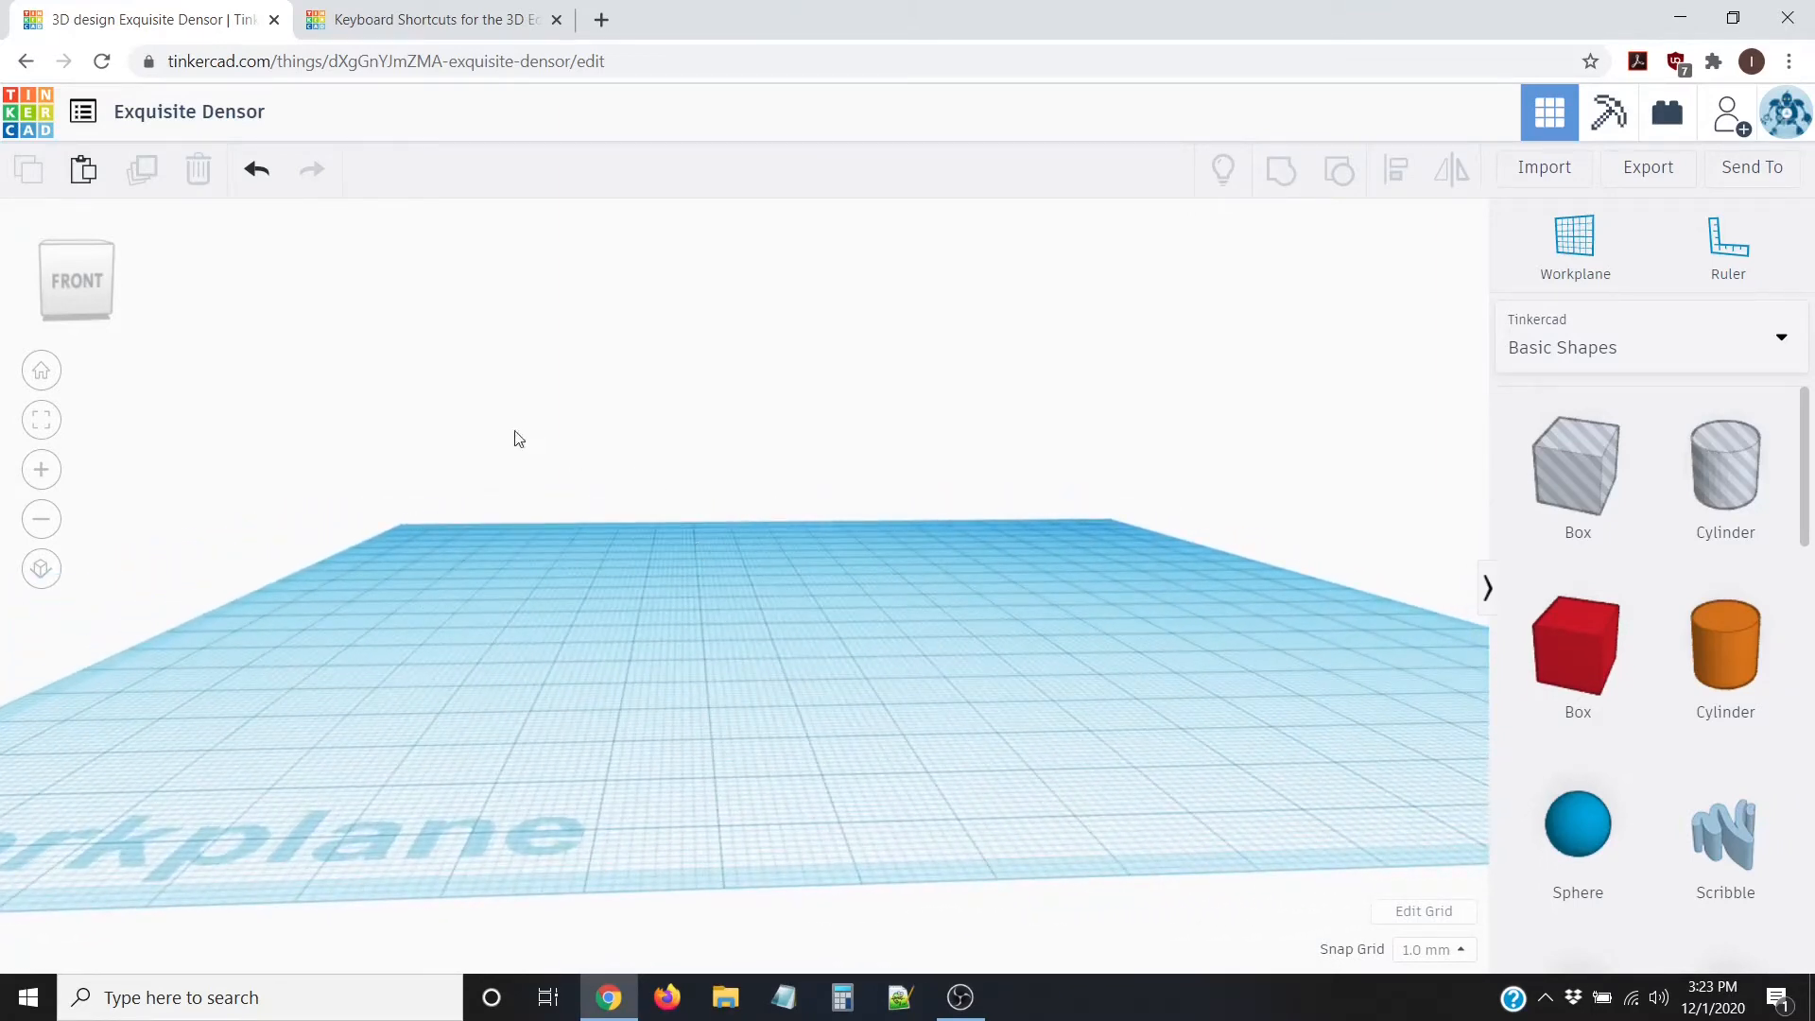
drag(554, 496, 1156, 691)
drag(1570, 648, 560, 626)
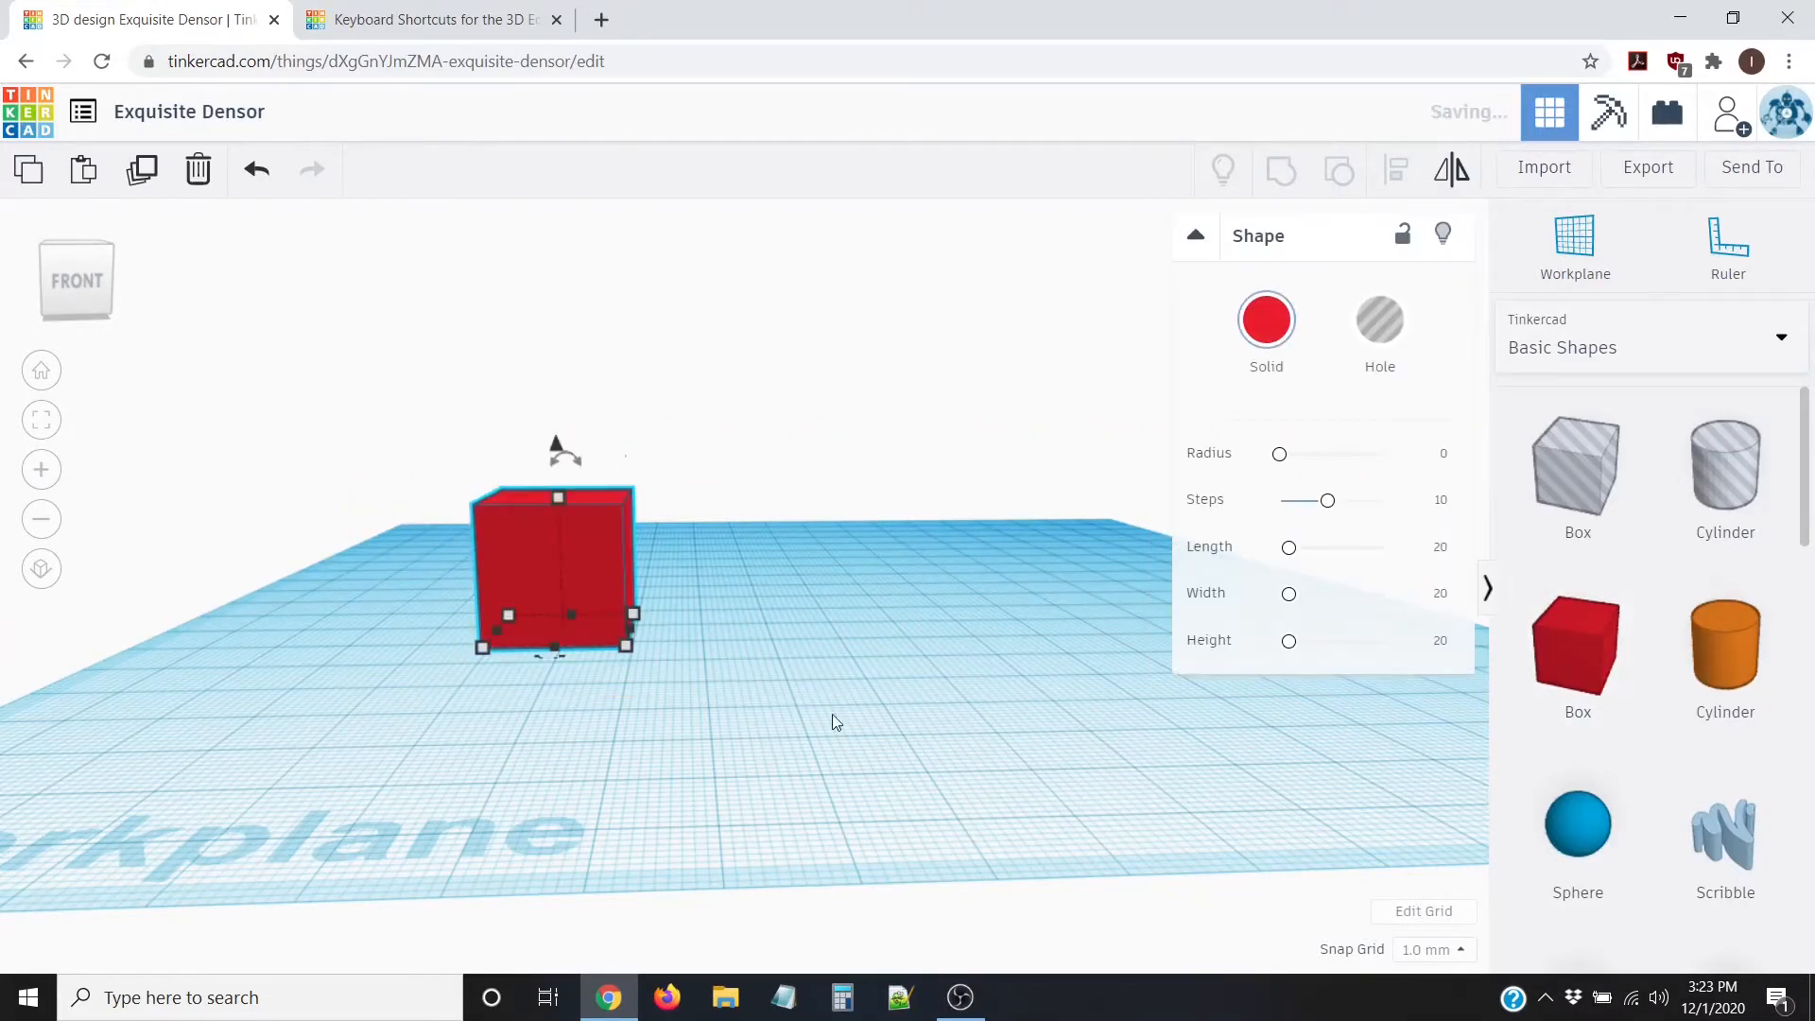
drag(1578, 832, 736, 661)
drag(1718, 649, 856, 716)
right_drag(670, 716, 666, 768)
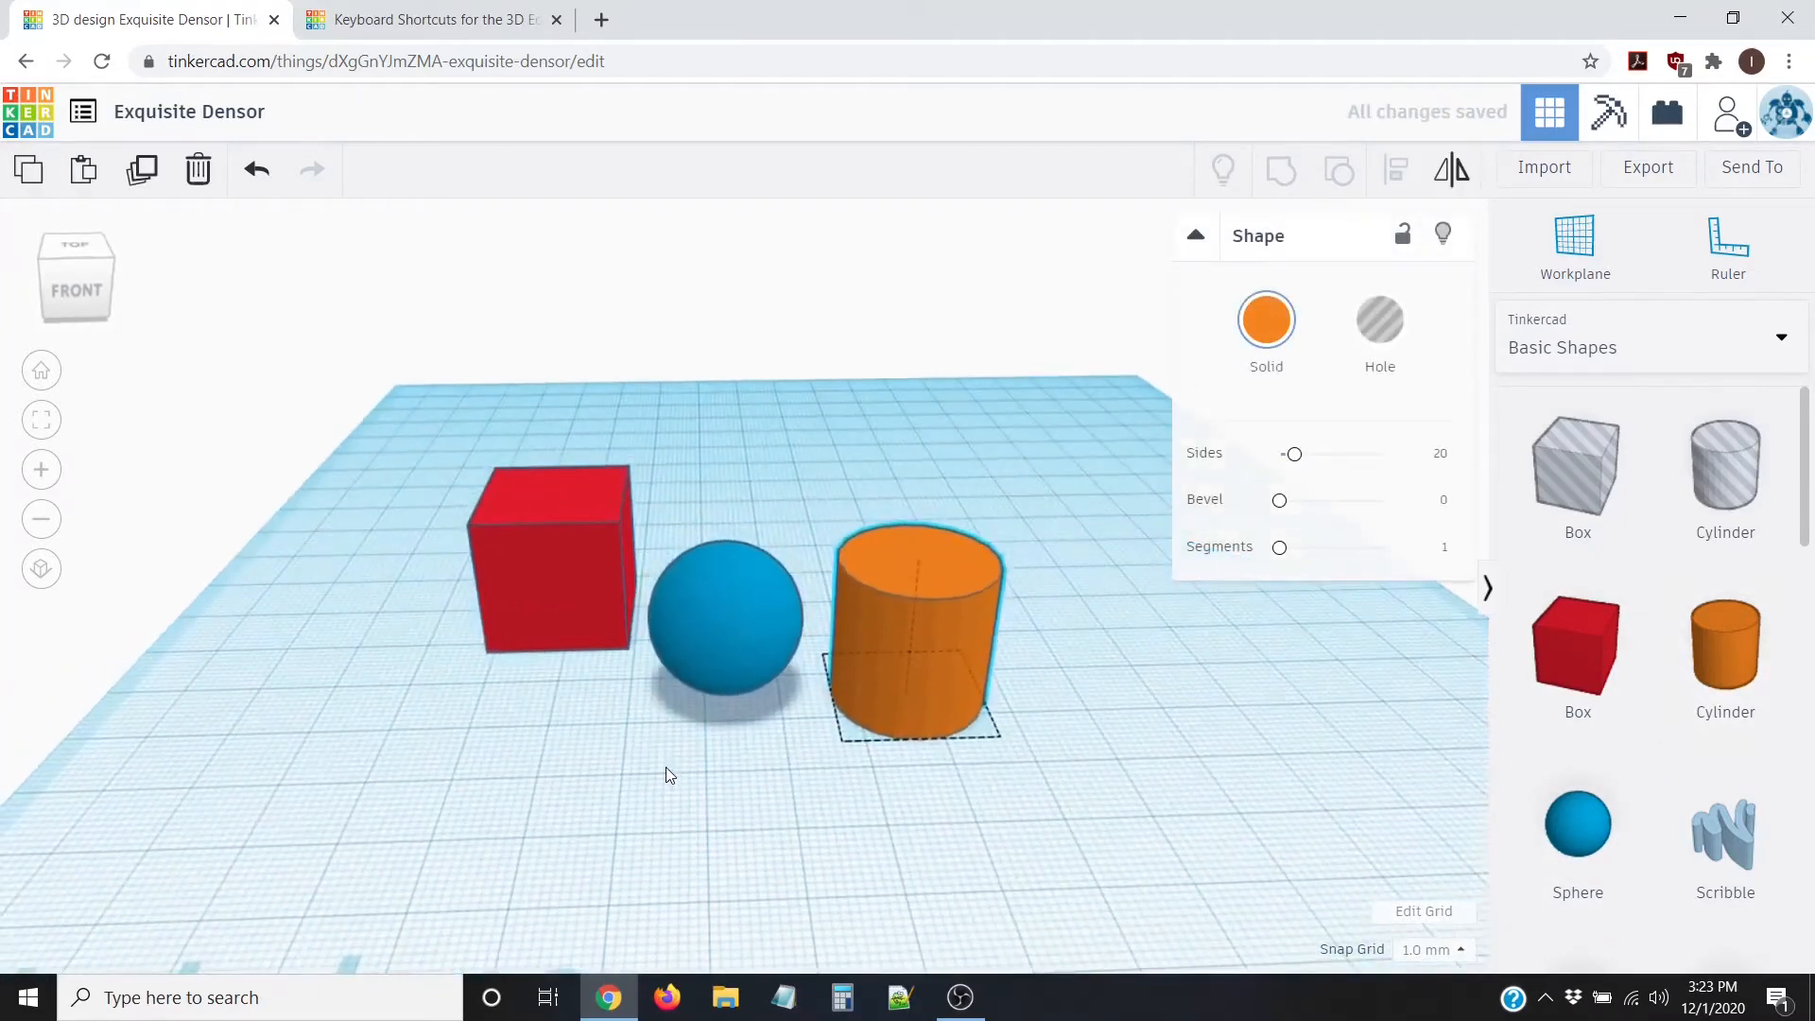
Step: Select the box, sphere and cylinder together with a selection window, and clear the selection
click(681, 768)
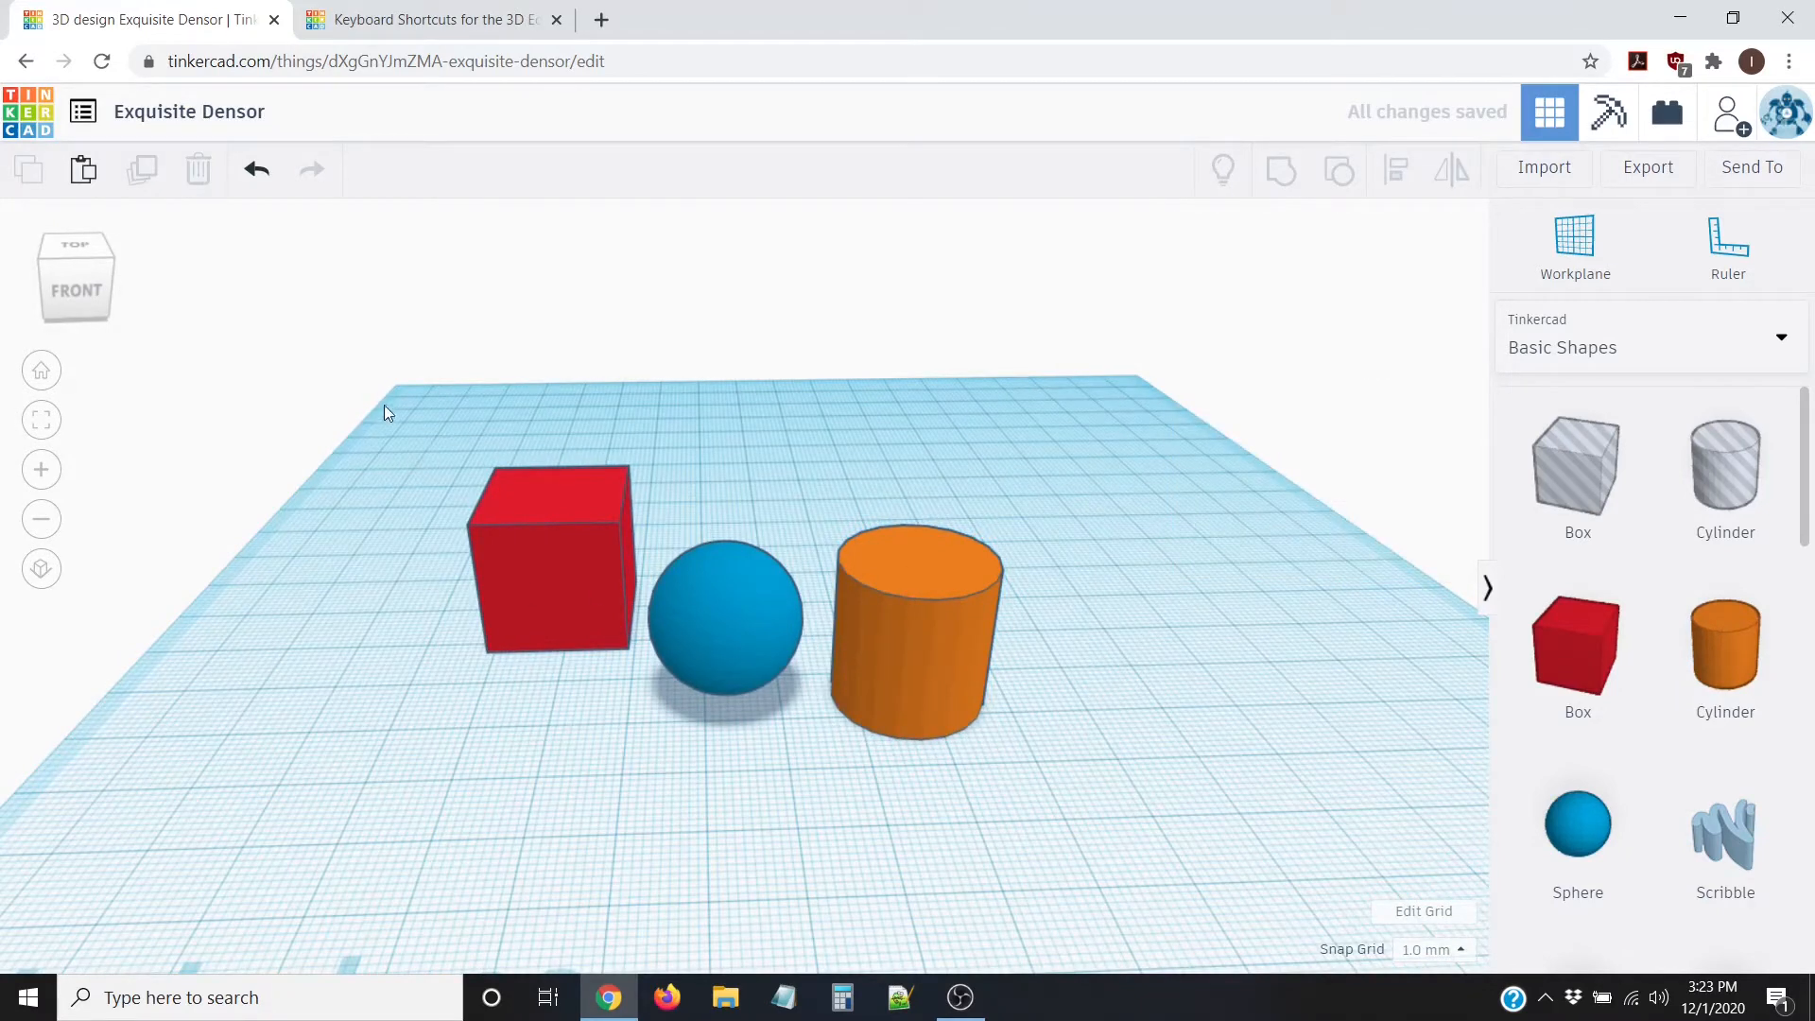
drag(383, 405, 1183, 825)
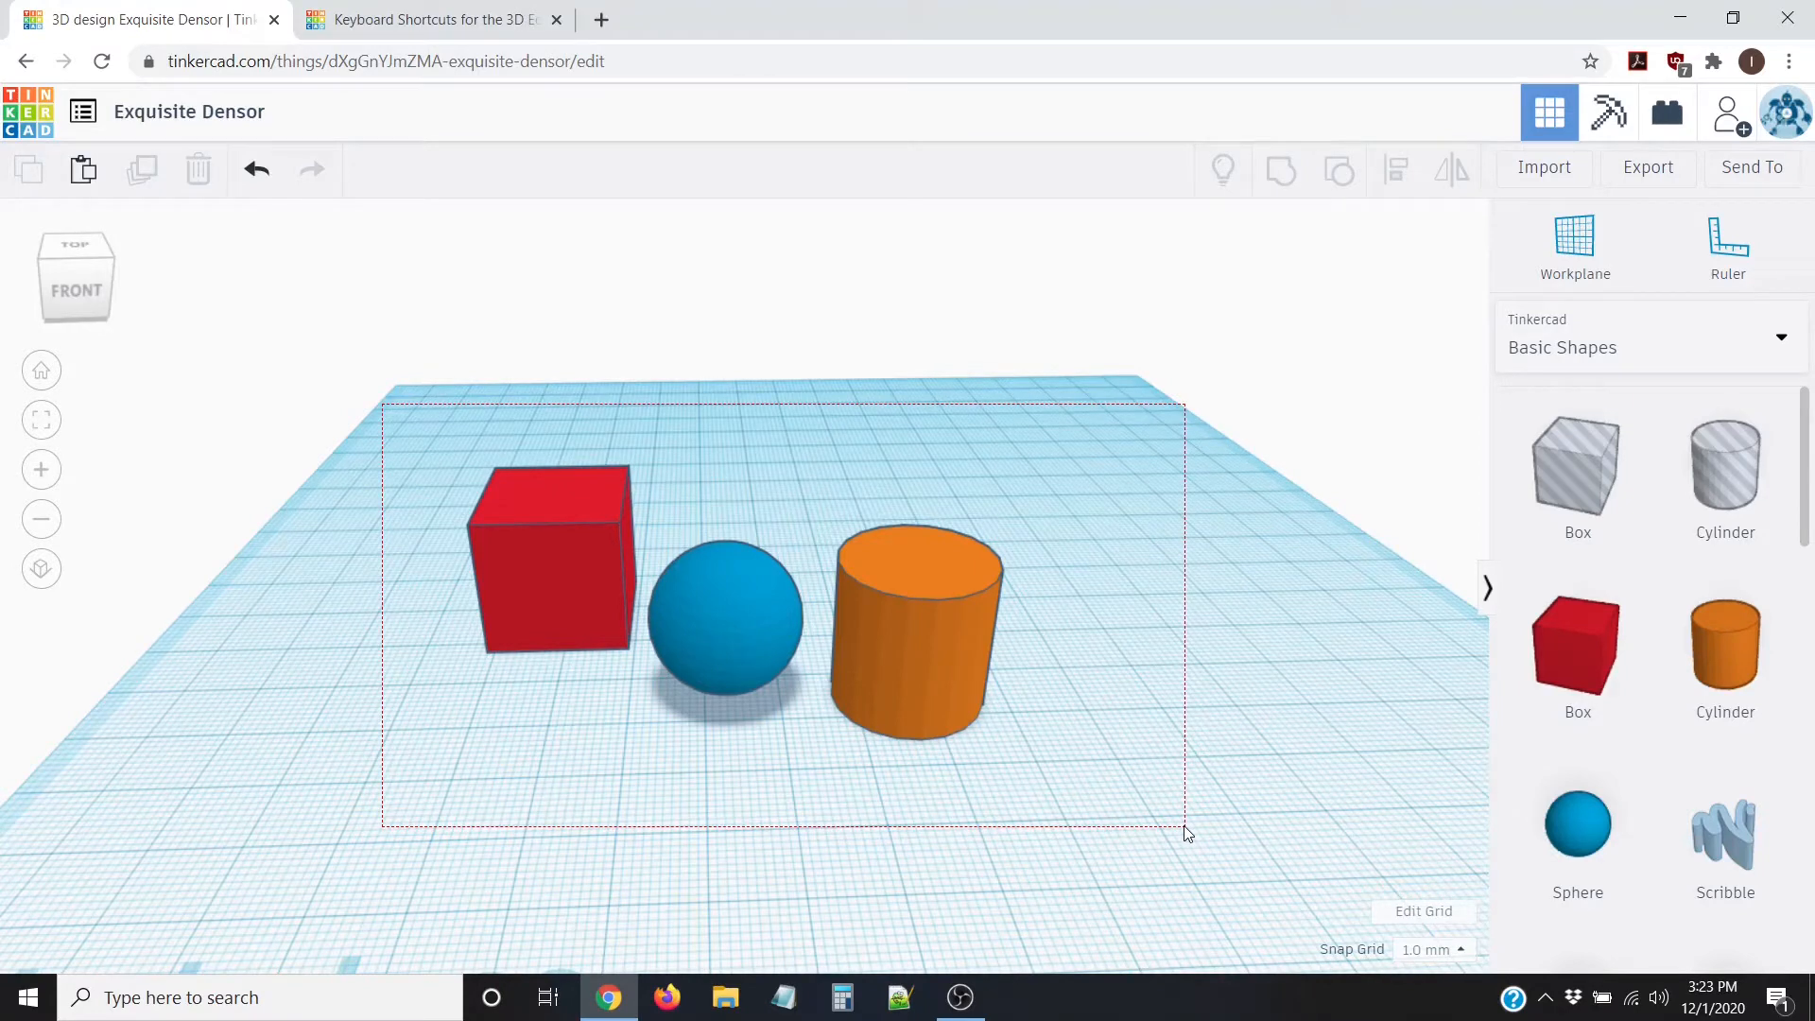
drag(1188, 832, 1188, 833)
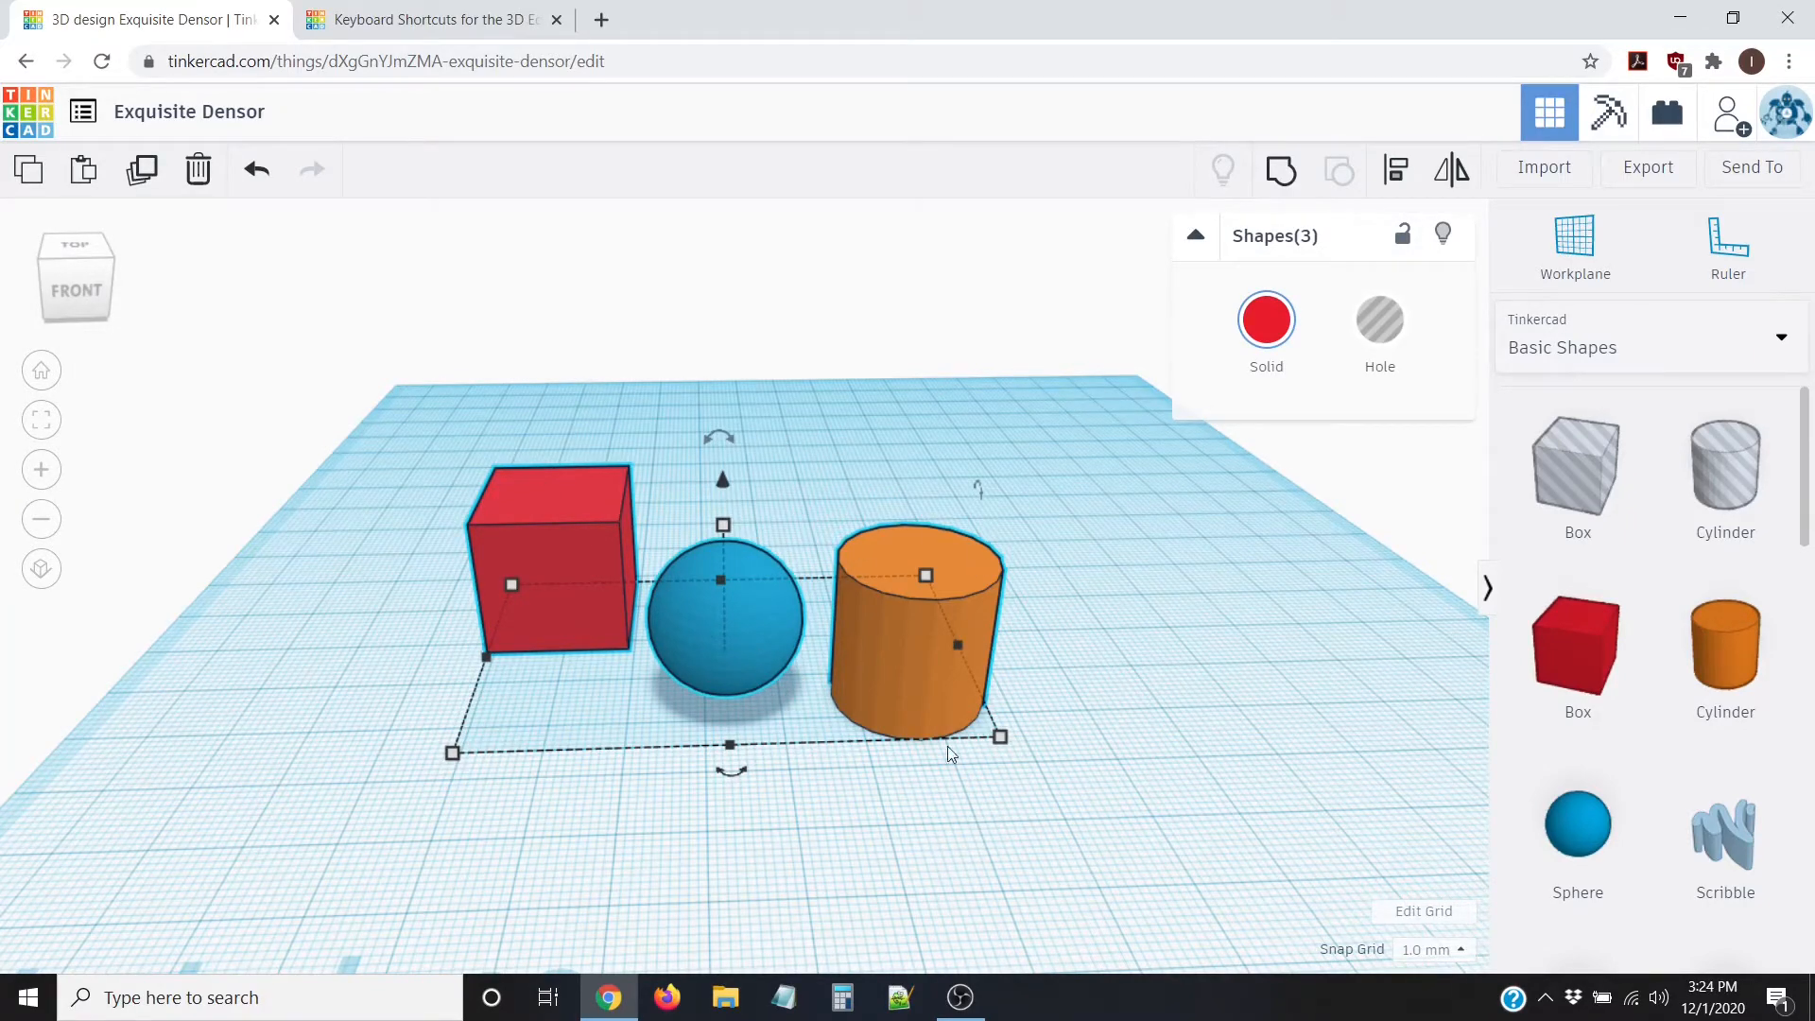
click(979, 866)
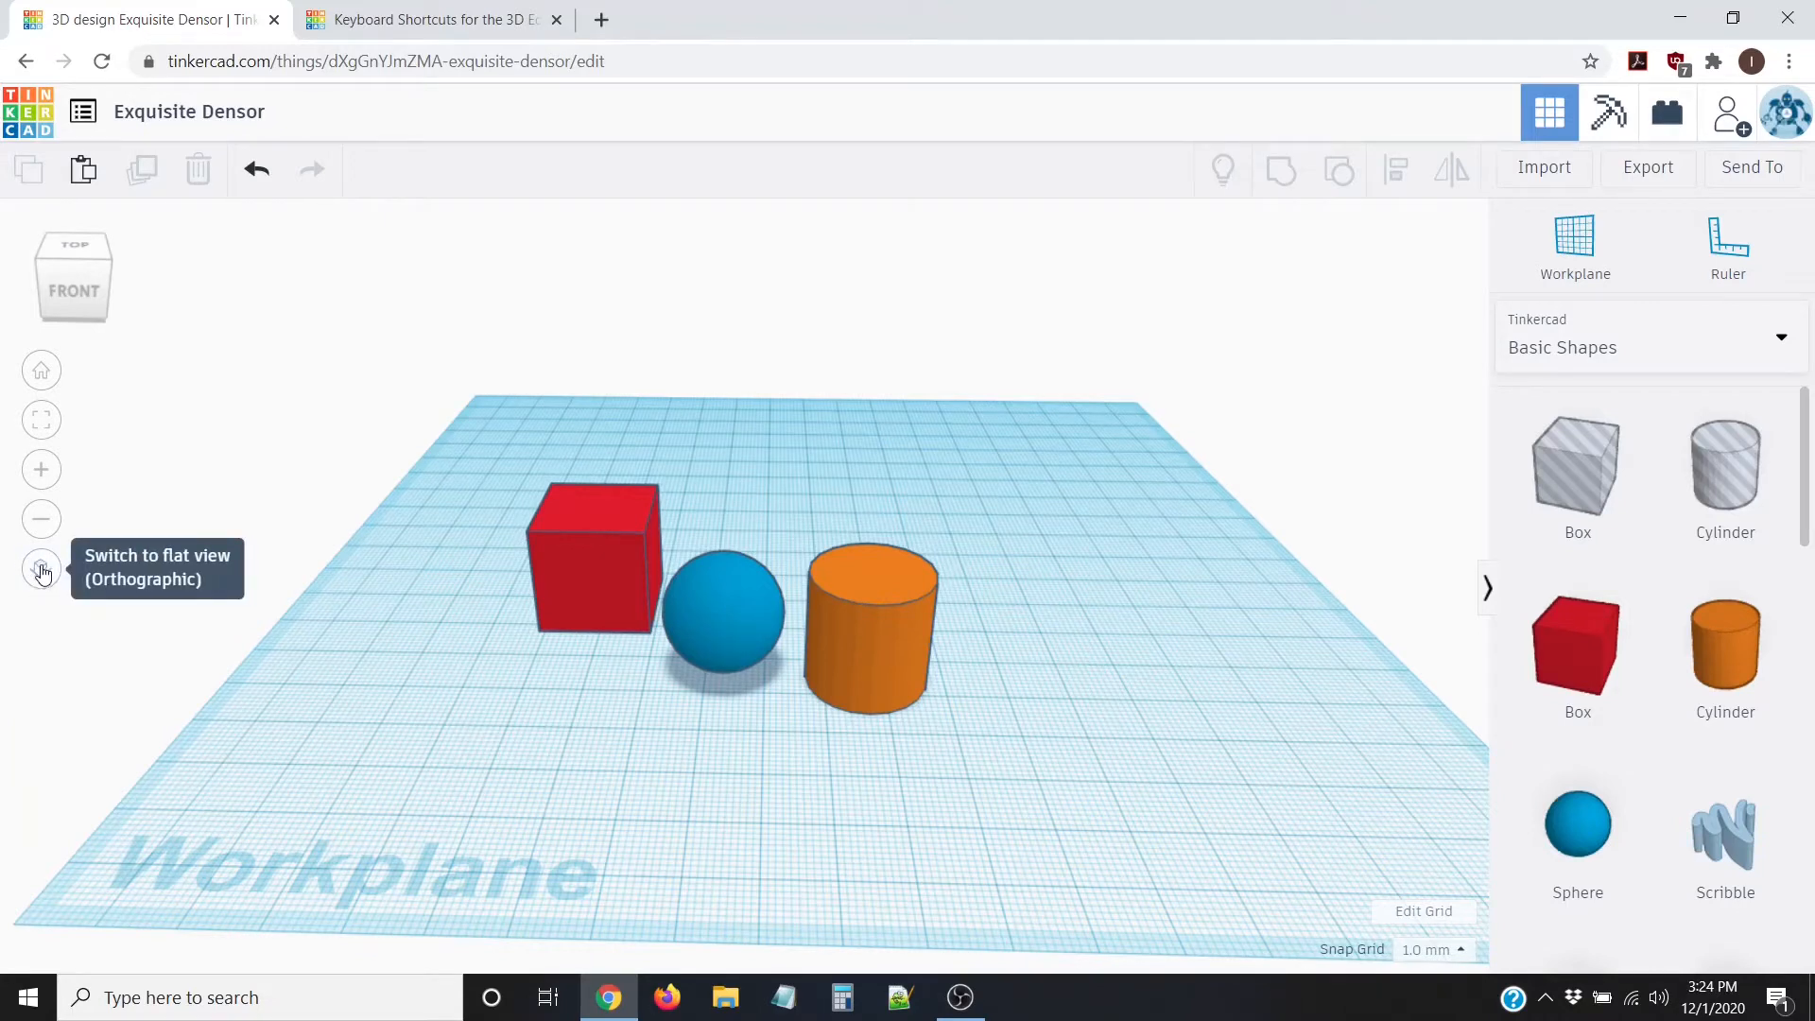
Step: Compare the three shapes in the flat orthographic view and in the perspective view from several angles
click(41, 571)
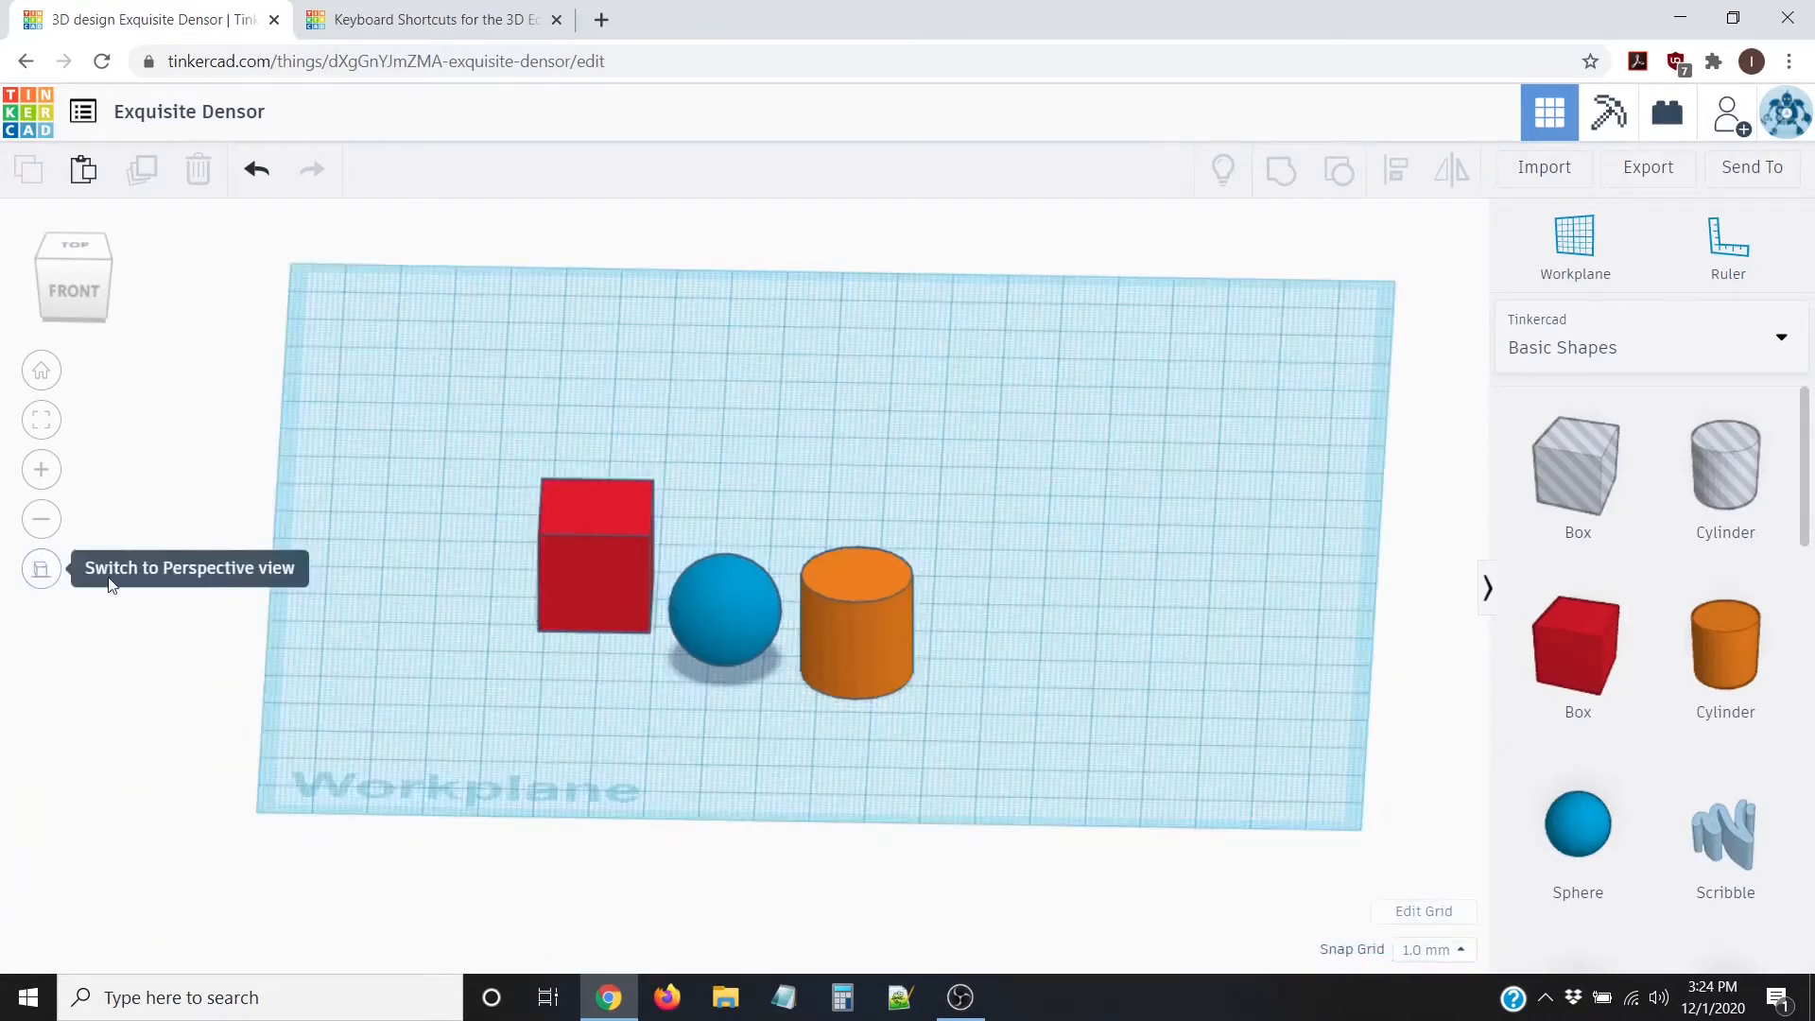
right_drag(726, 567, 227, 523)
scroll(718, 588, up, 5)
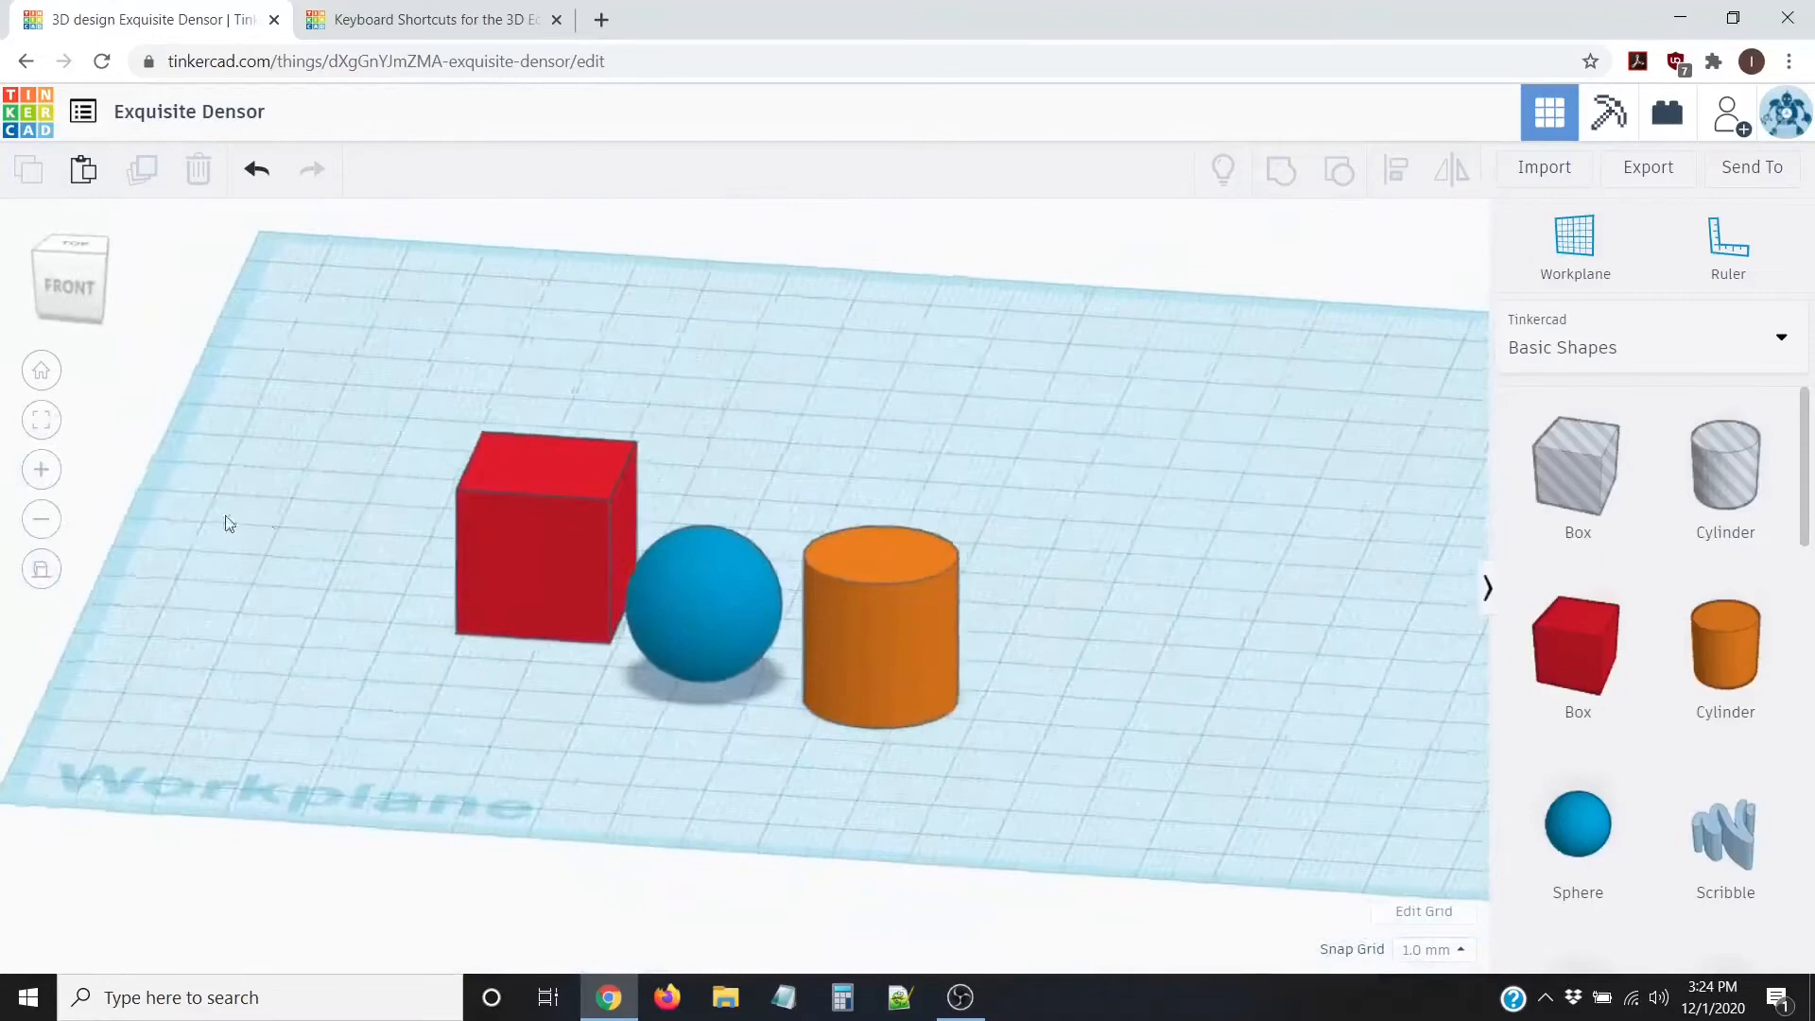
click(41, 570)
mouse_move(475, 697)
right_down()
mouse_move(325, 689)
mouse_move(92, 653)
mouse_move(88, 637)
mouse_move(651, 704)
mouse_move(883, 696)
mouse_move(999, 641)
mouse_move(556, 634)
mouse_move(596, 677)
mouse_move(530, 661)
mouse_move(507, 680)
right_up()
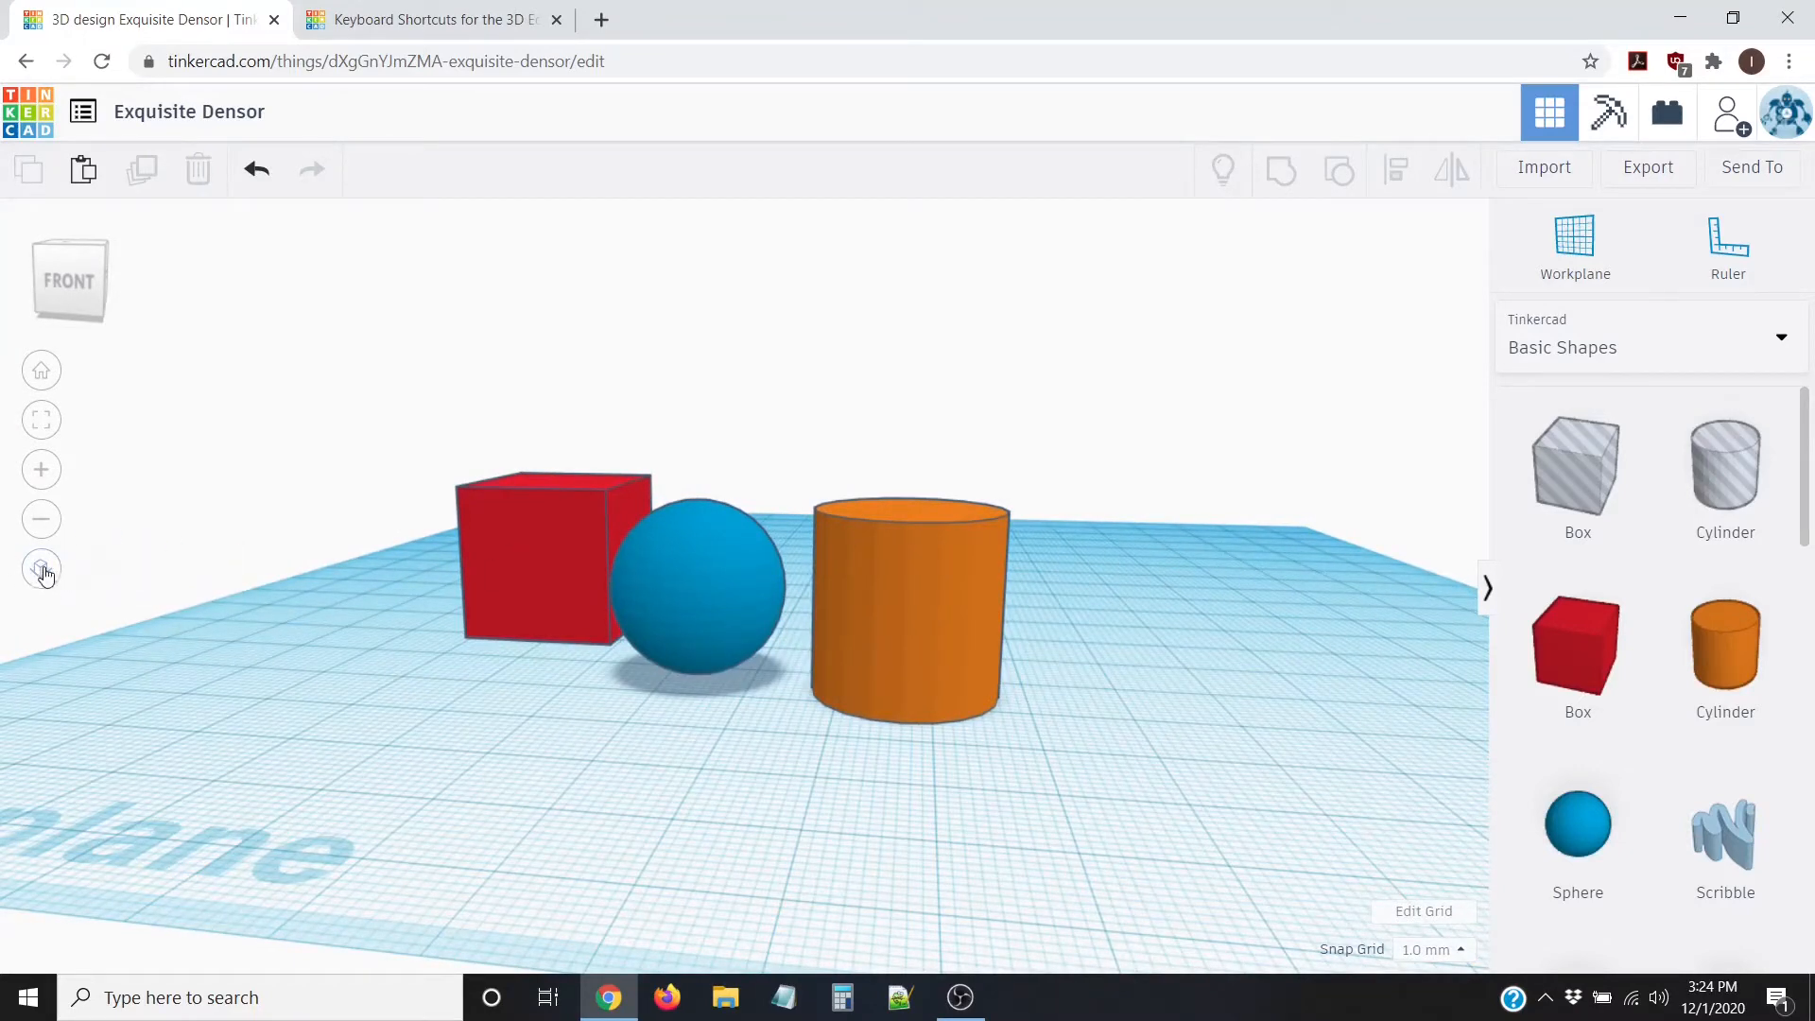
scroll(717, 675, down, 3)
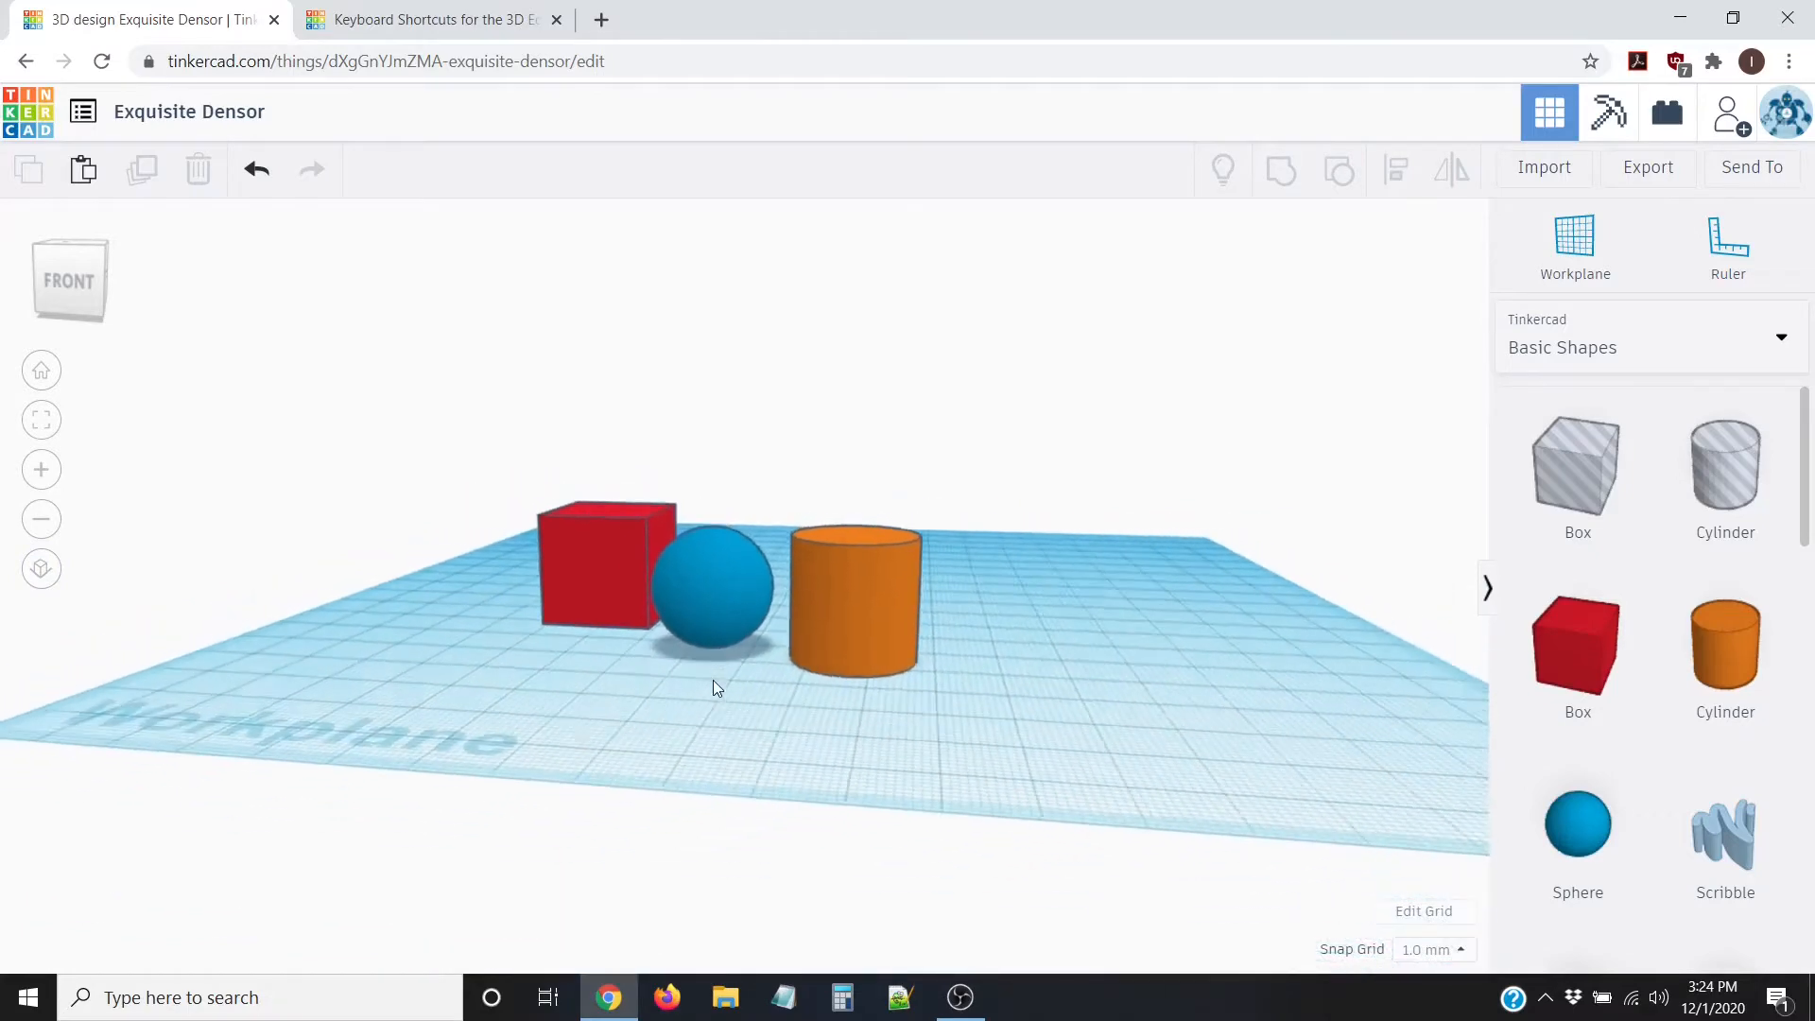
Step: Select the box, sphere and cylinder together and delete them from the workplane
right_drag(716, 680, 1094, 404)
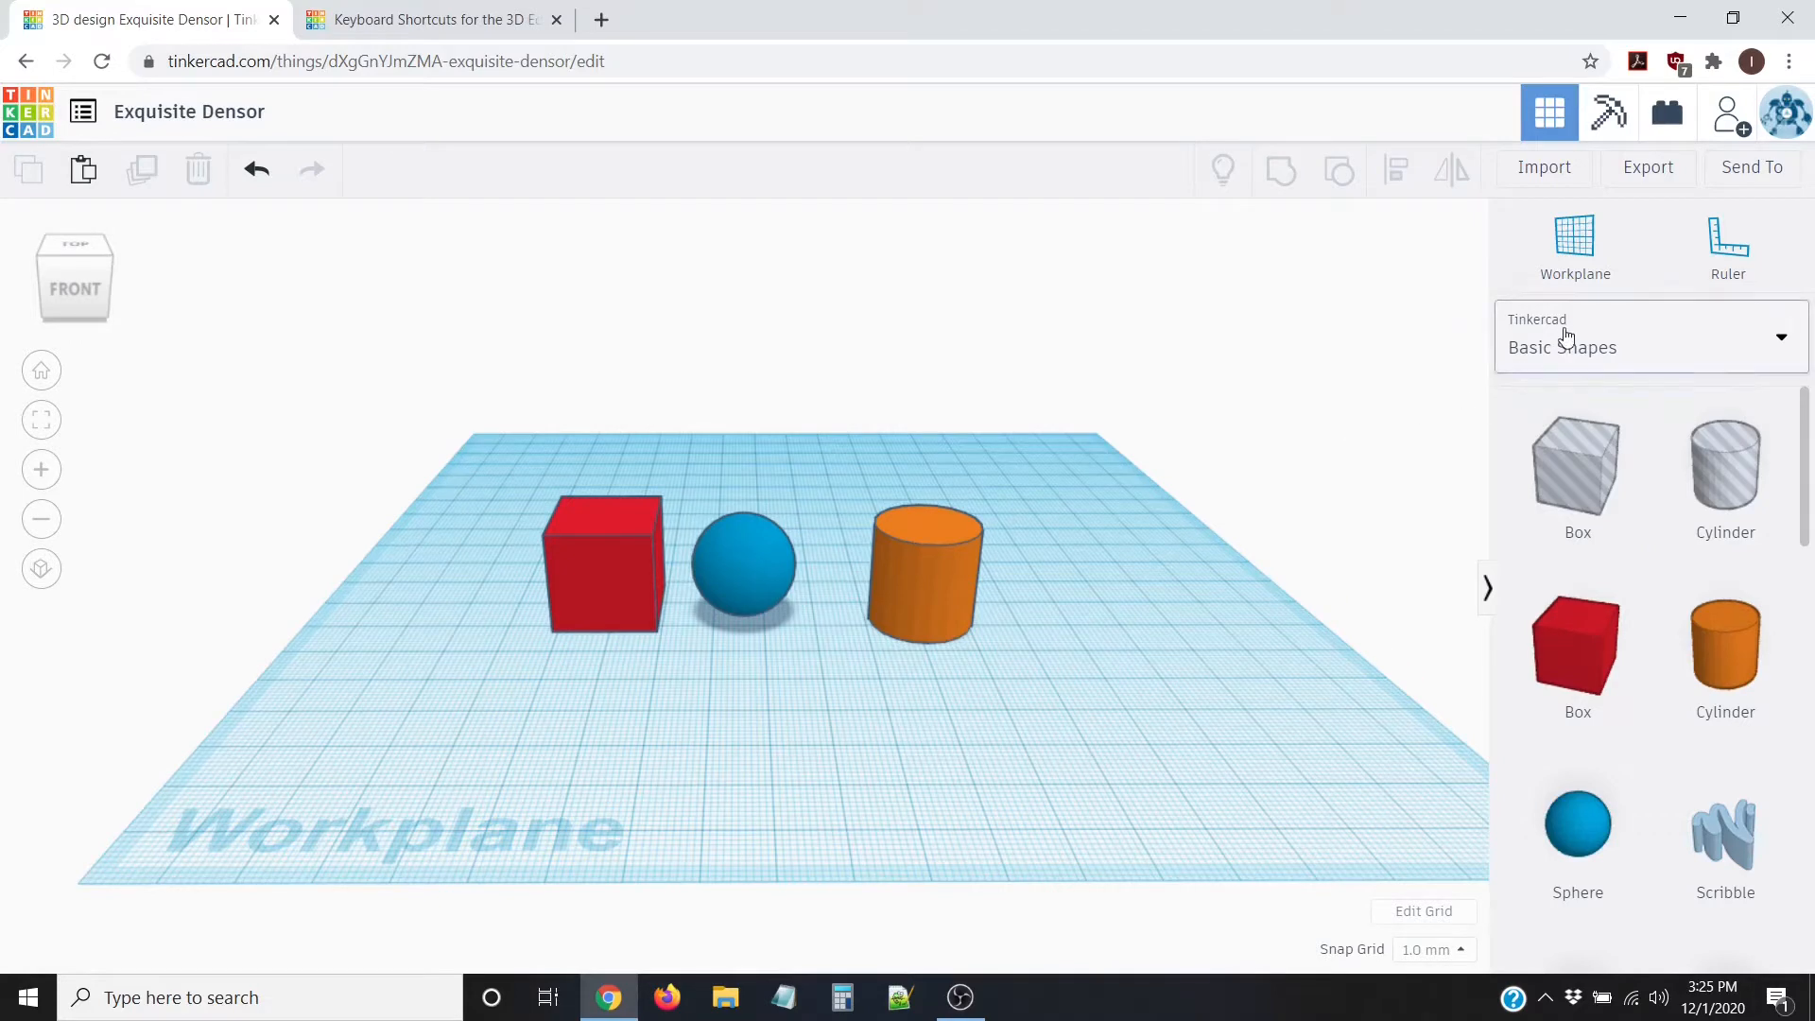
drag(985, 552, 457, 575)
key(Delete)
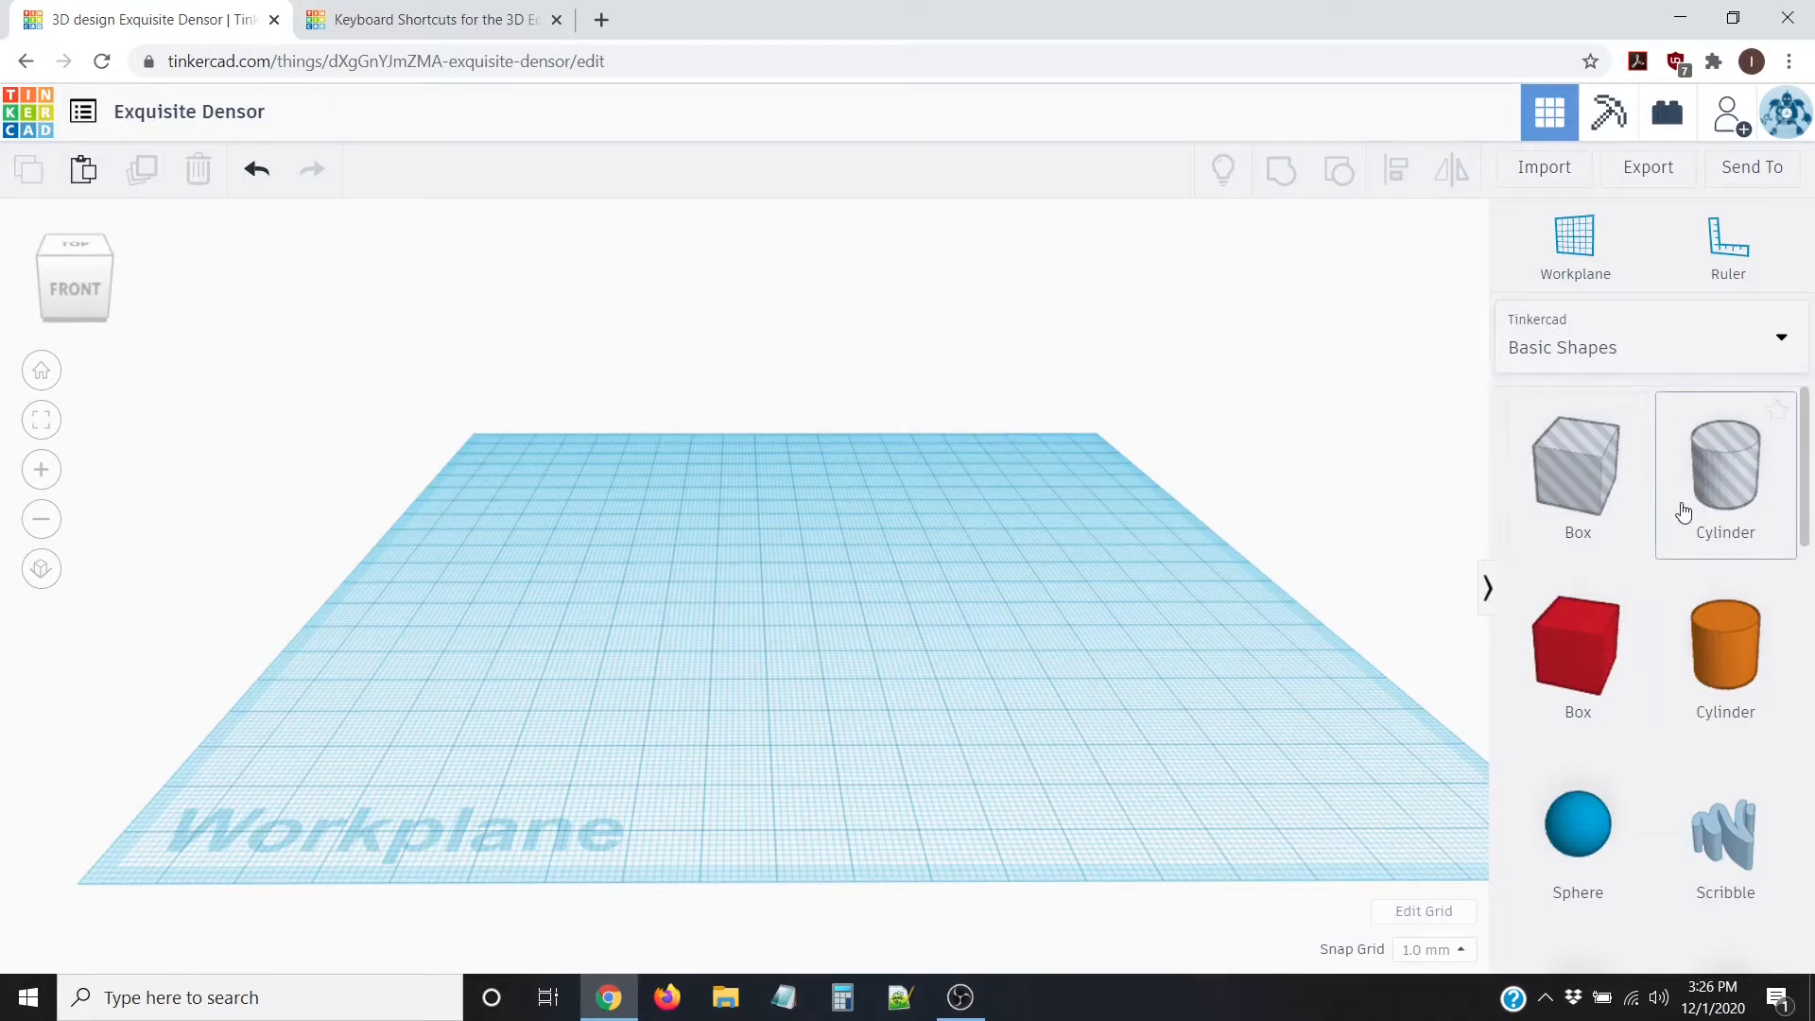
Step: Look up the available shape categories, opening Characters and the All collection under Shape Generators
click(1615, 346)
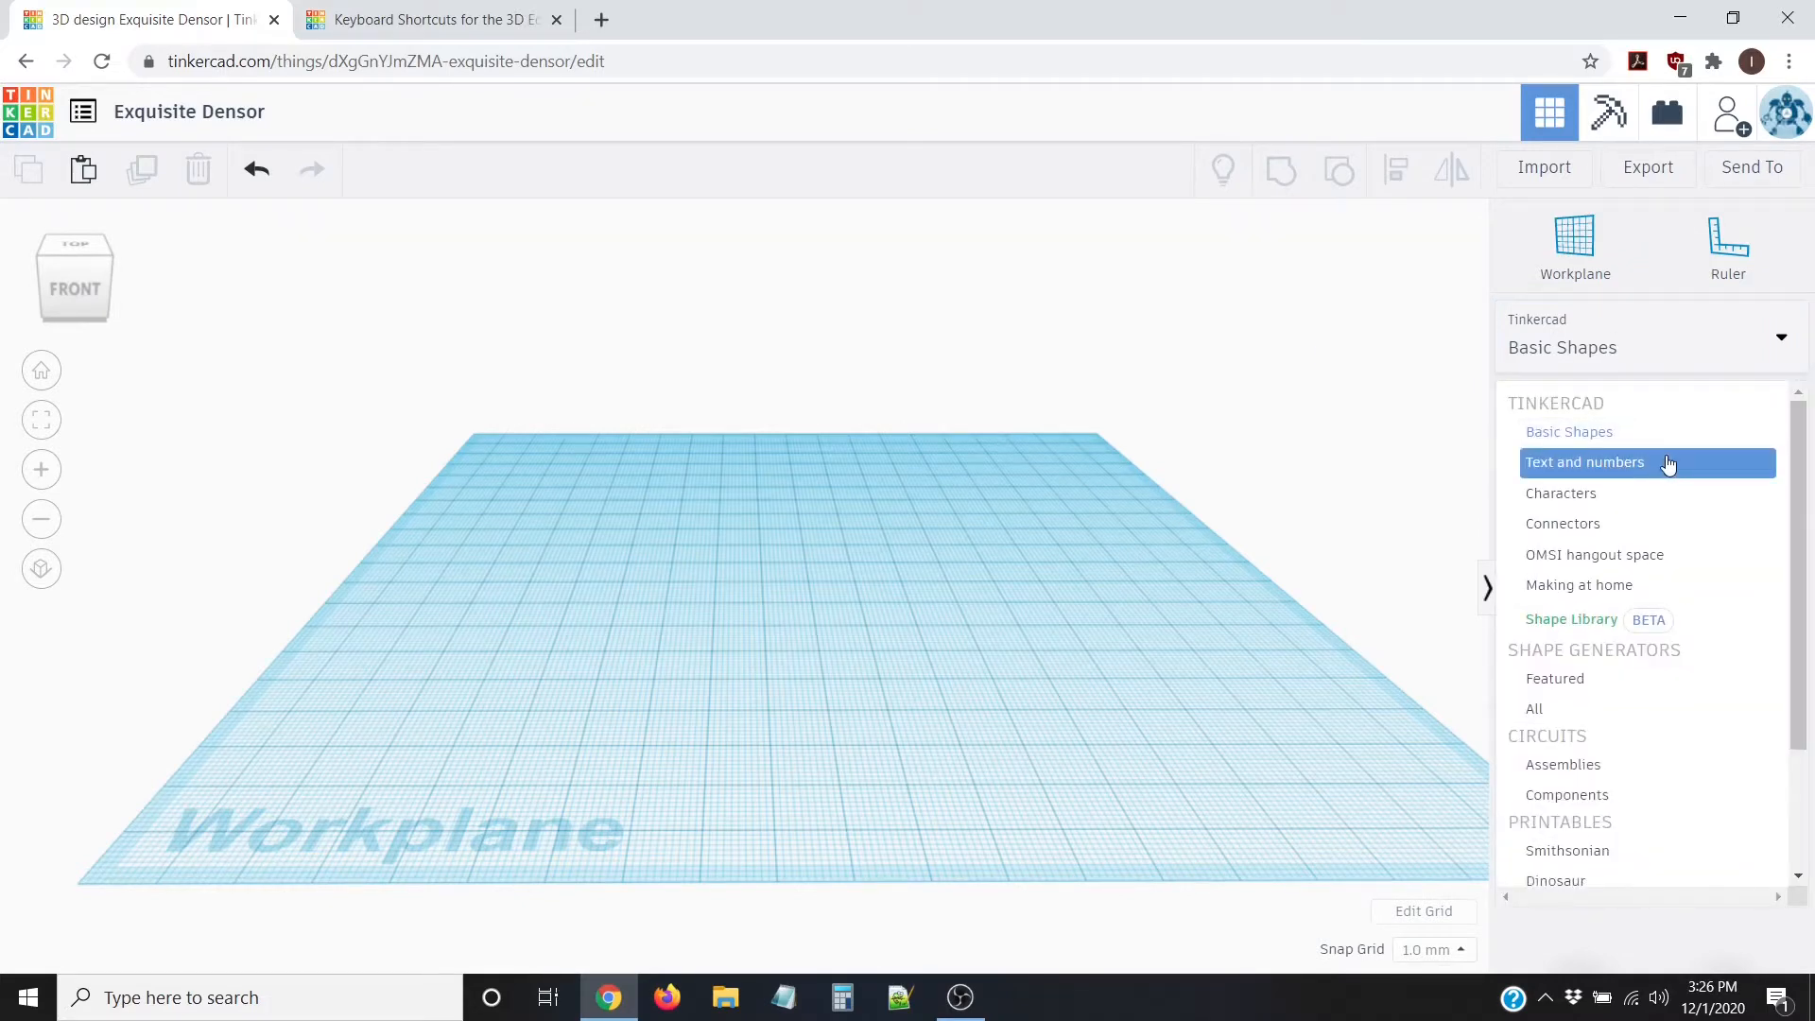
click(1664, 494)
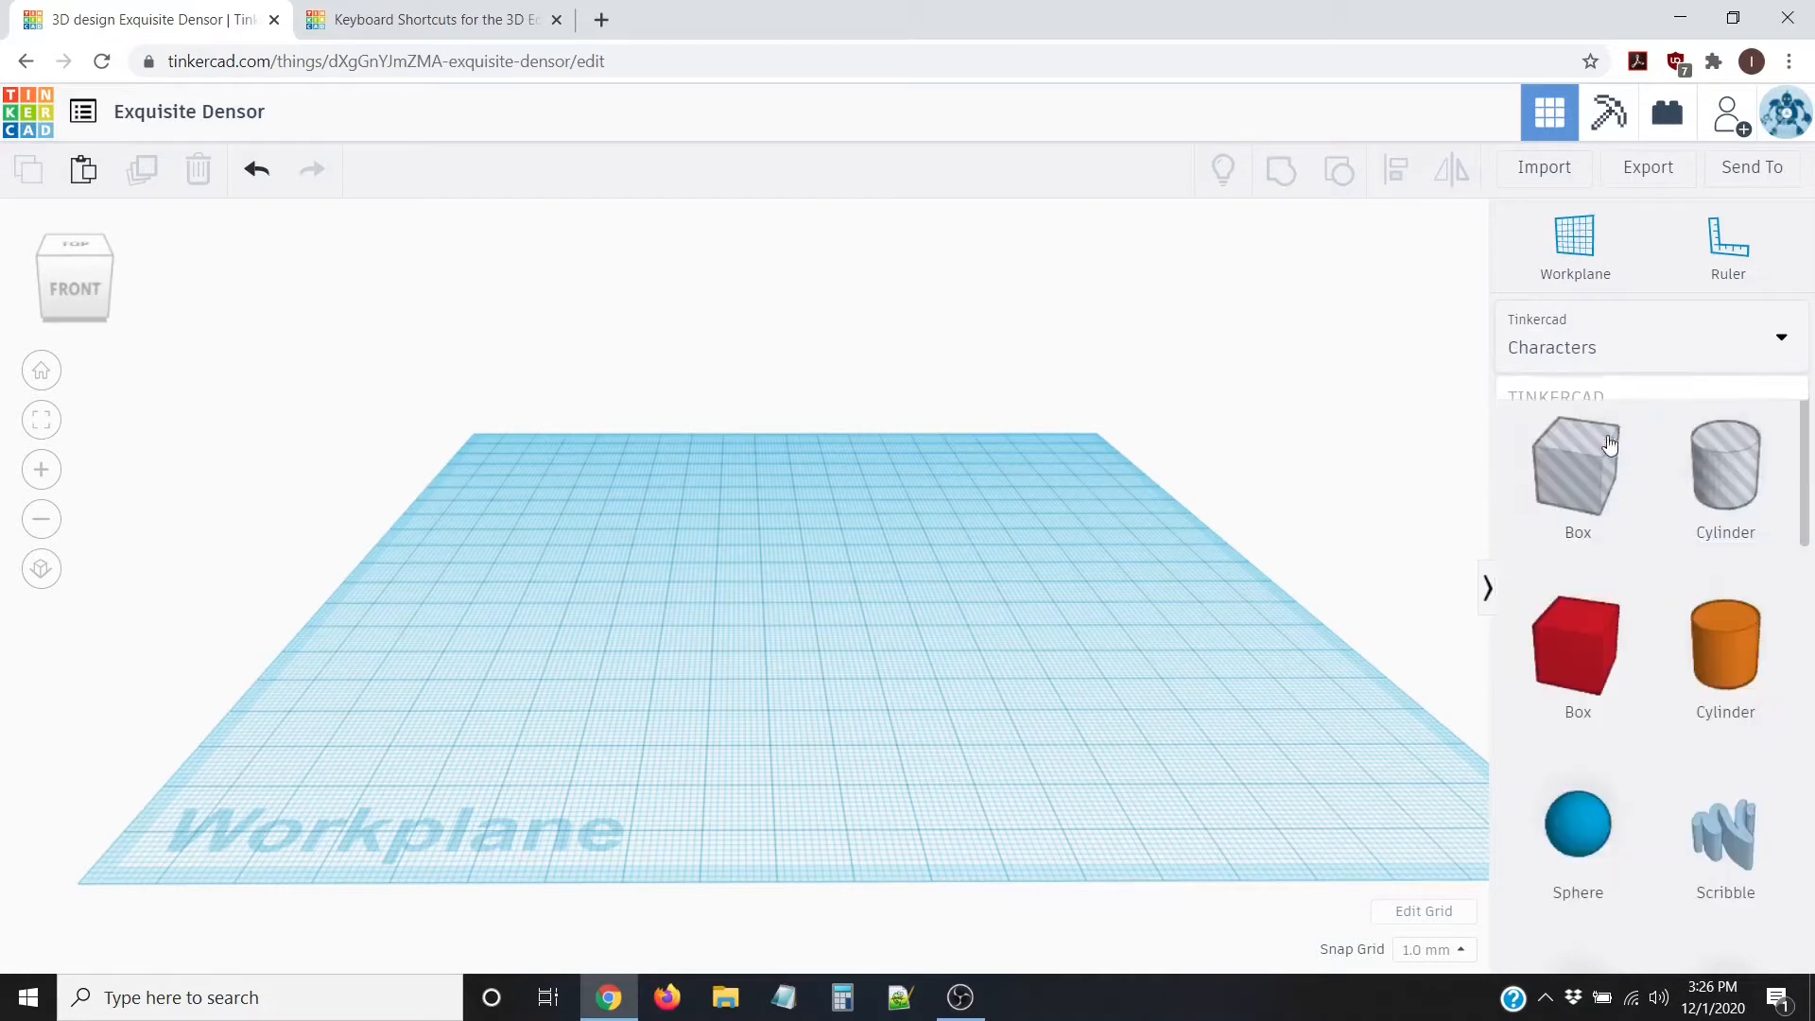
click(1622, 359)
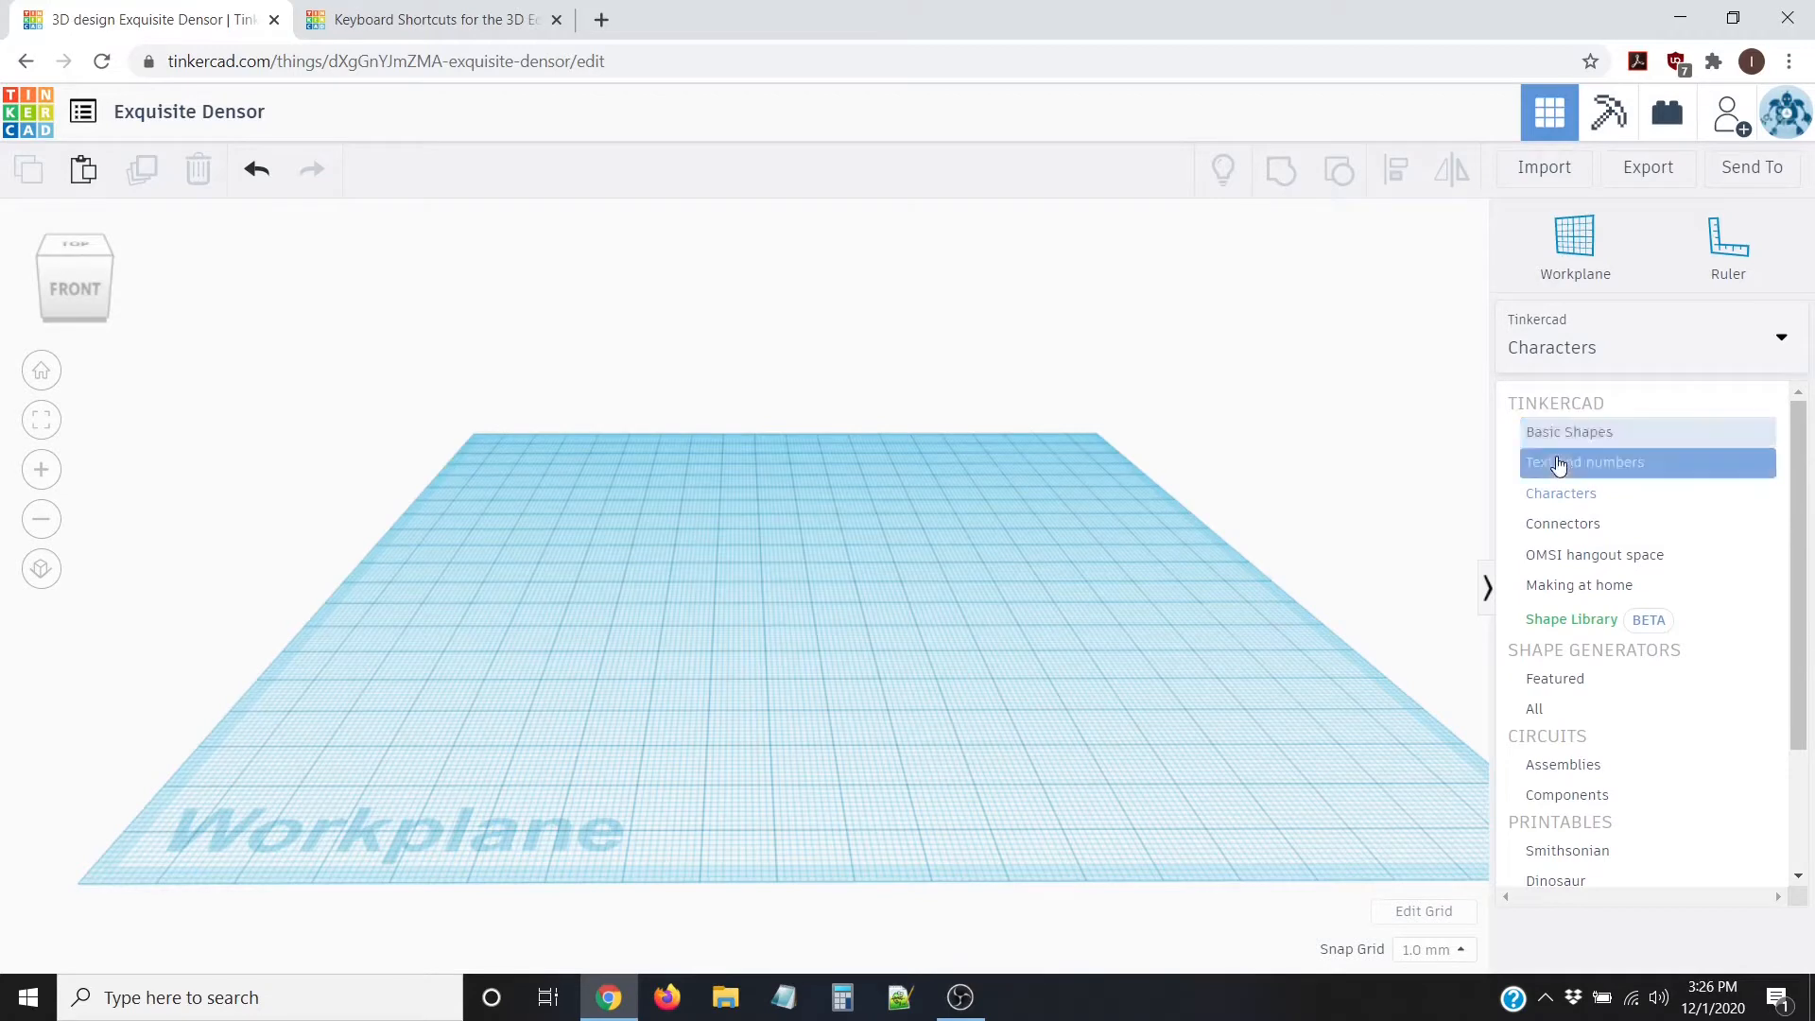
scroll(1617, 464, down, 2)
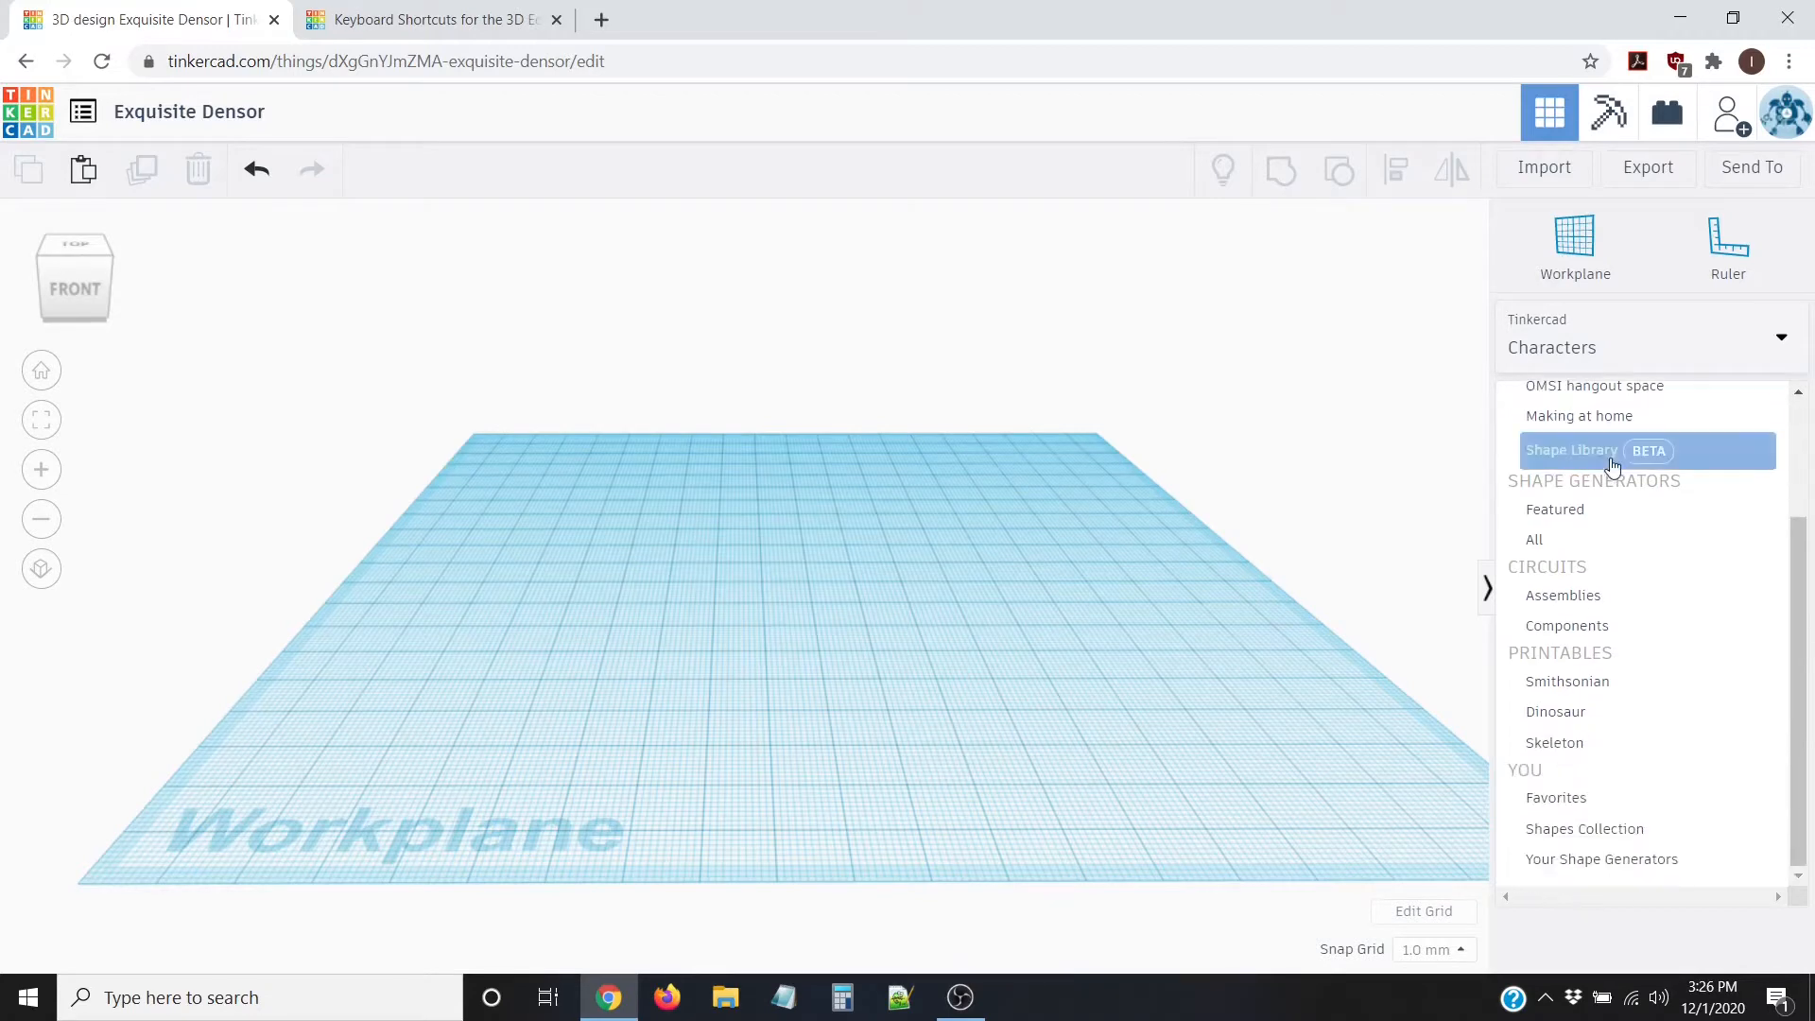
click(1535, 543)
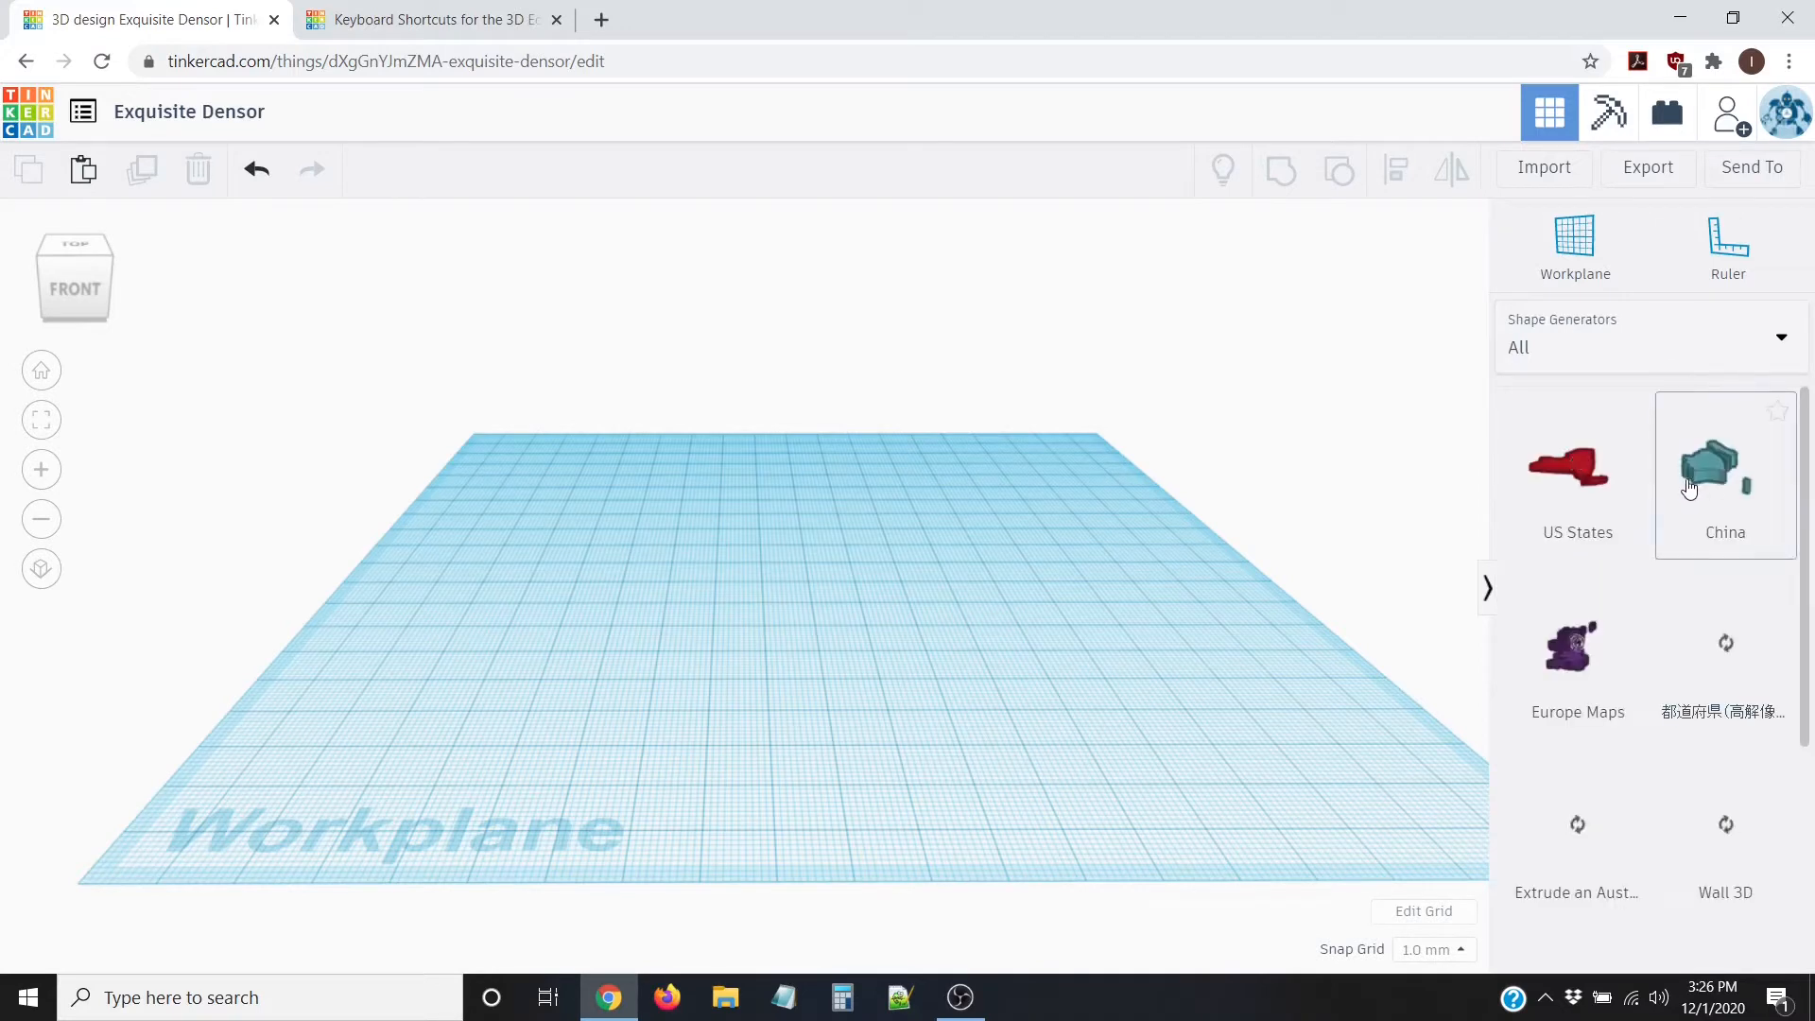
Step: Examine the shapes on the first and fourth pages of the All Shape Generators collection
scroll(1673, 515, down, 4)
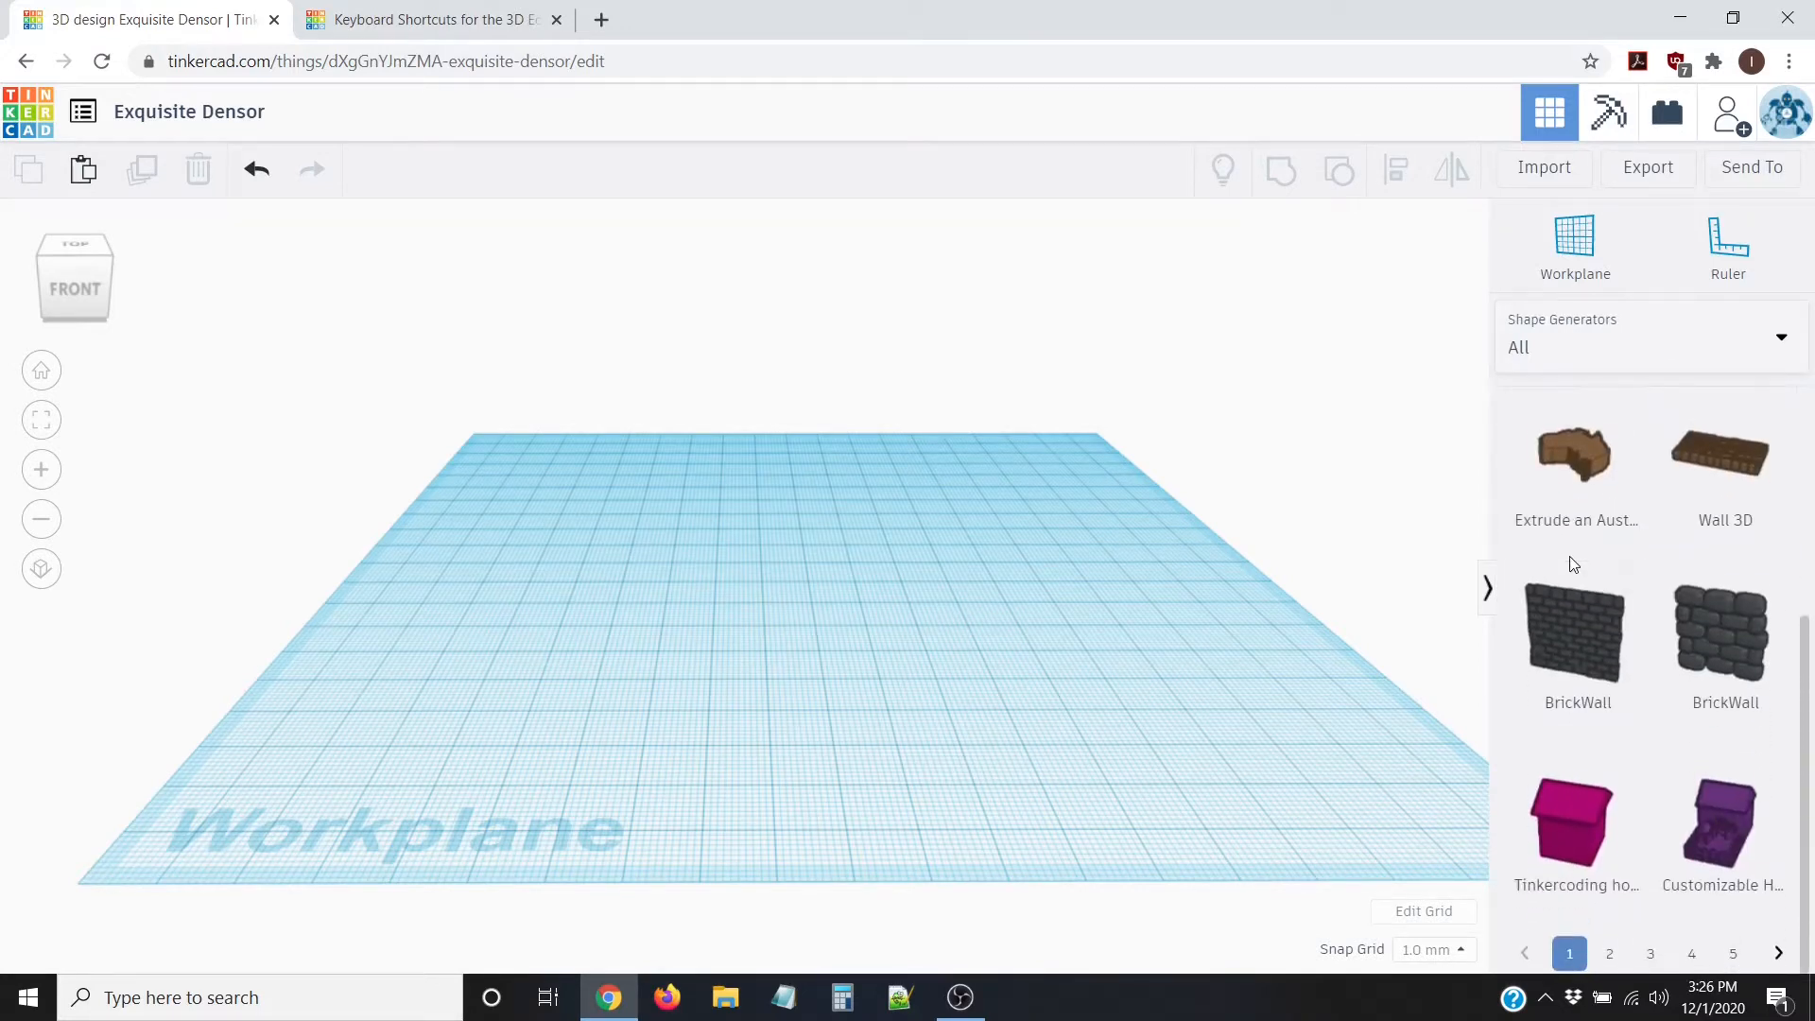
scroll(1607, 572, up, 2)
scroll(1692, 568, down, 2)
click(1694, 954)
scroll(1674, 681, down, 4)
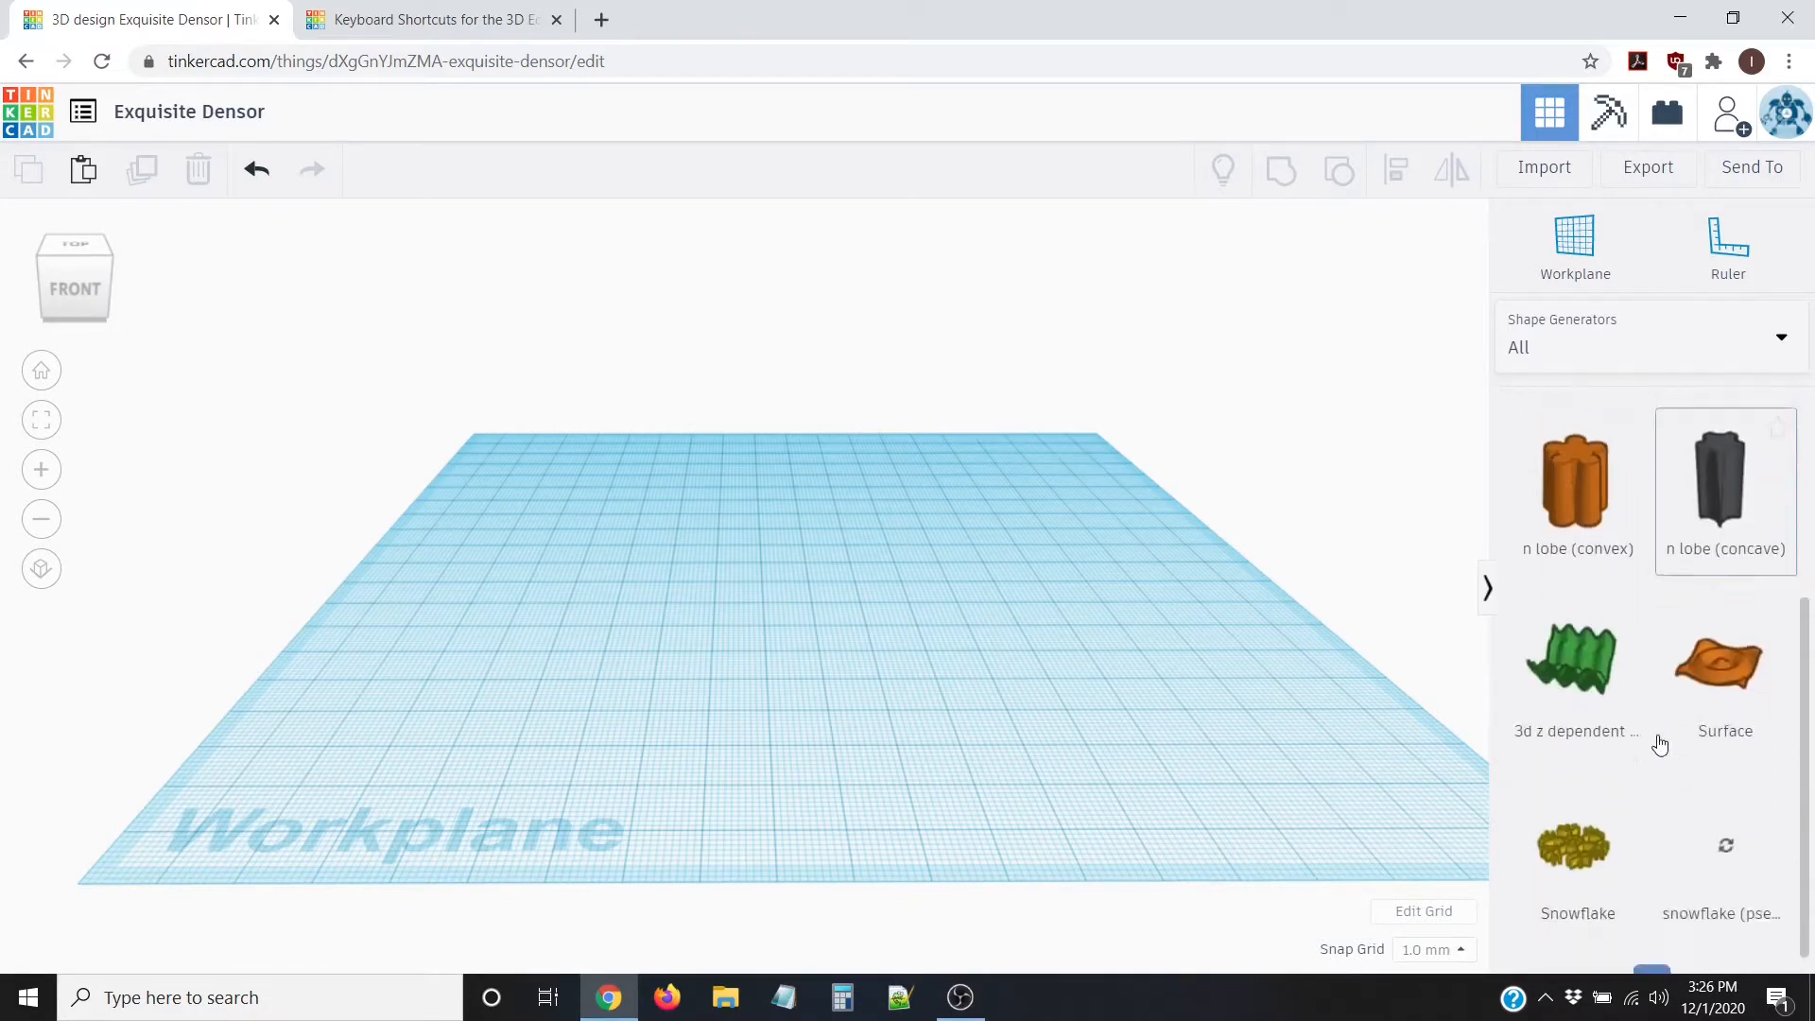
scroll(1660, 661, up, 4)
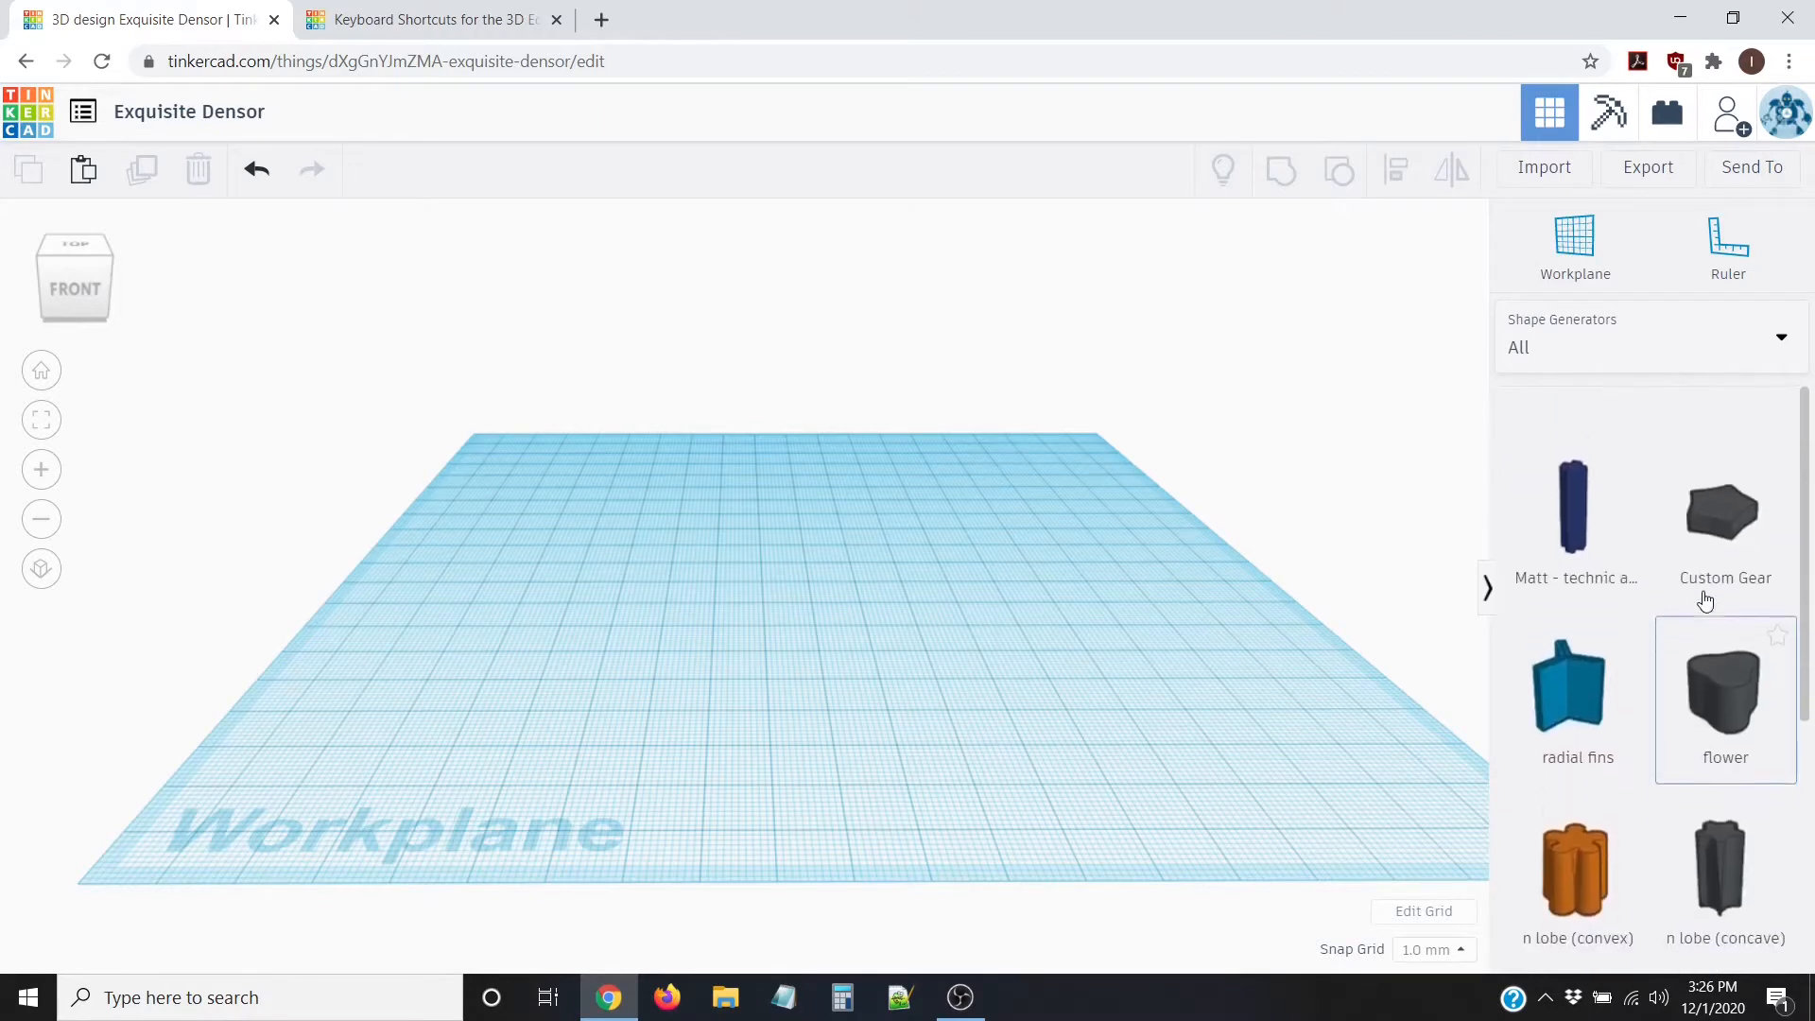
scroll(1688, 577, down, 4)
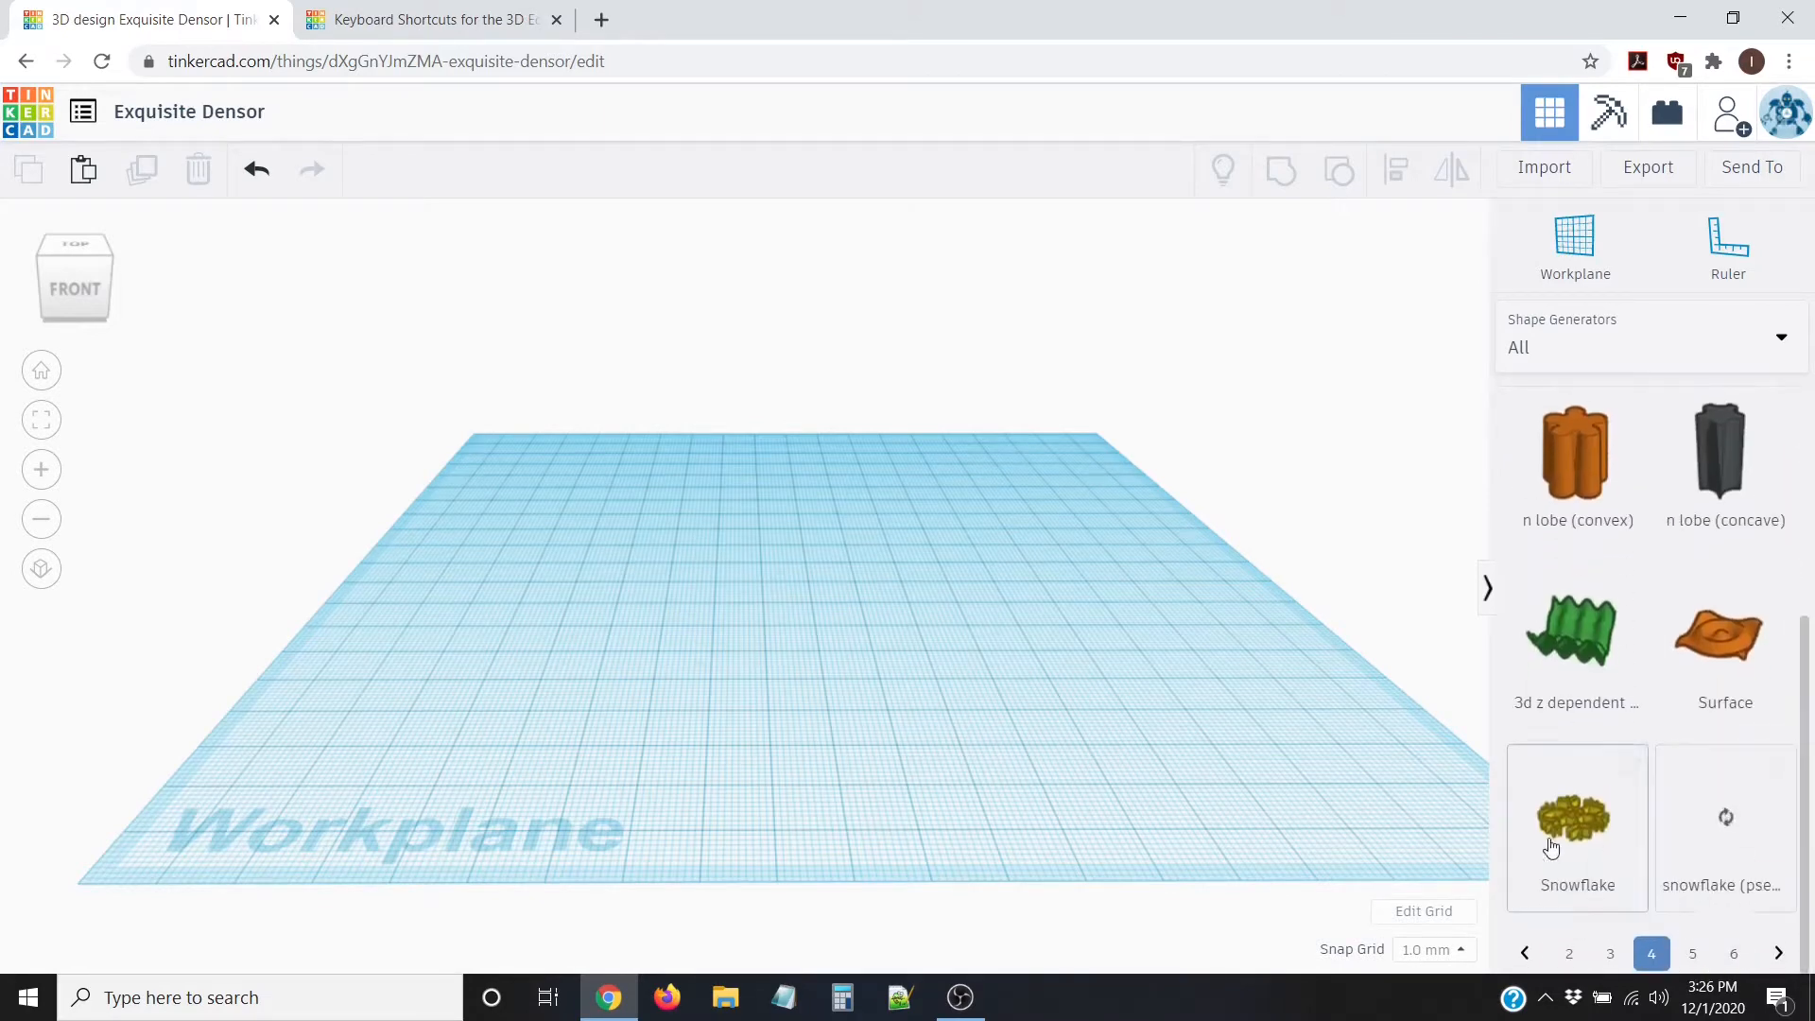
scroll(1619, 449, up, 4)
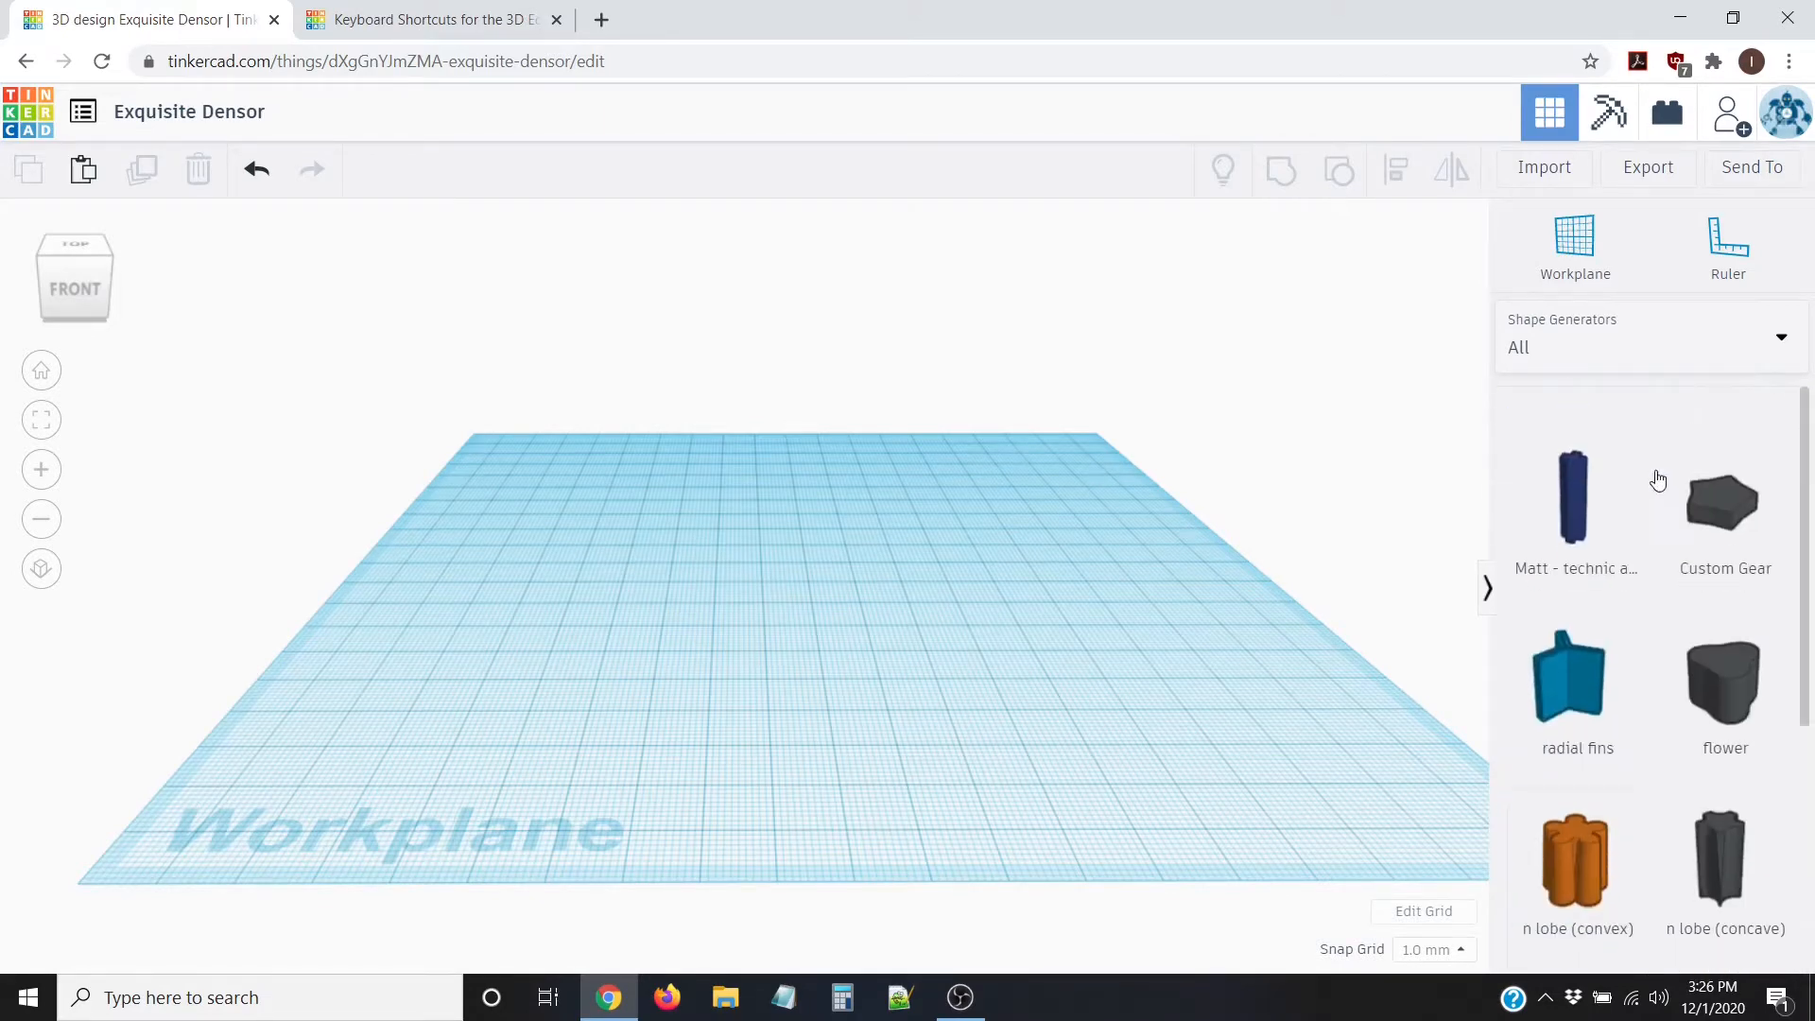
Step: Place a Custom Gear near the middle of the workplane, view it from different angles, and delete it
drag(1703, 487, 830, 624)
click(821, 624)
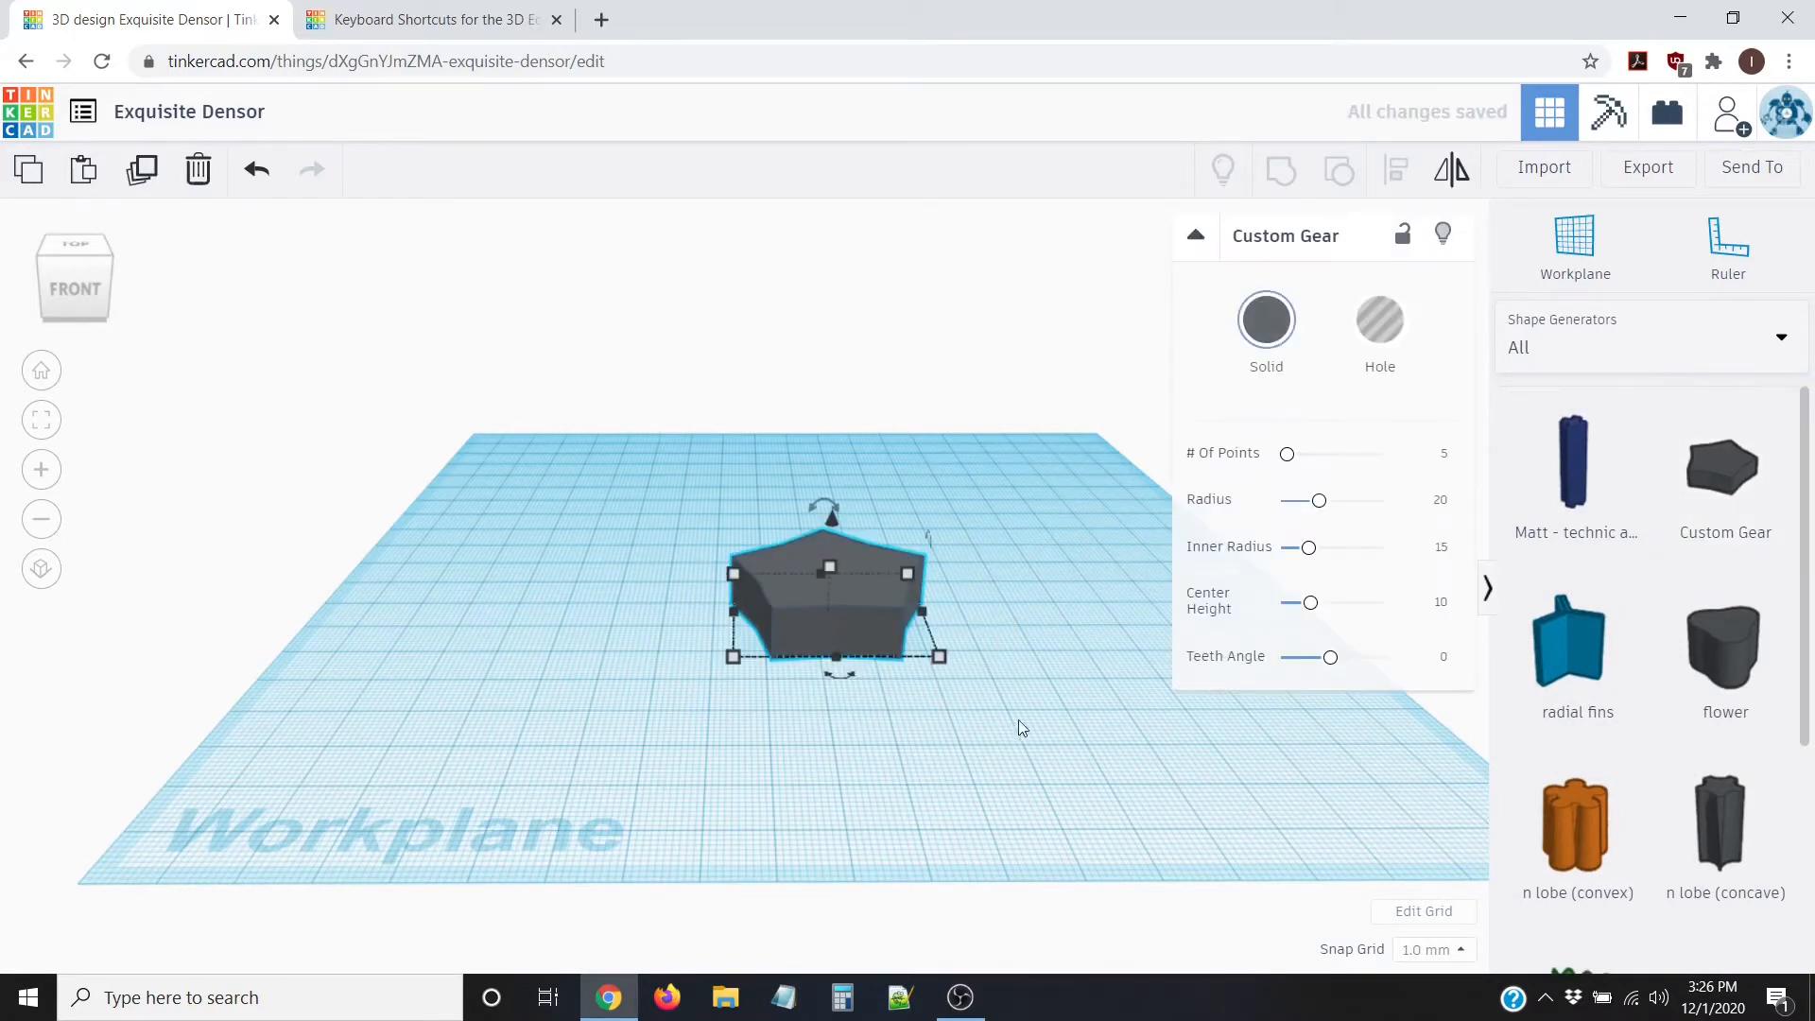
right_drag(1018, 719, 1055, 722)
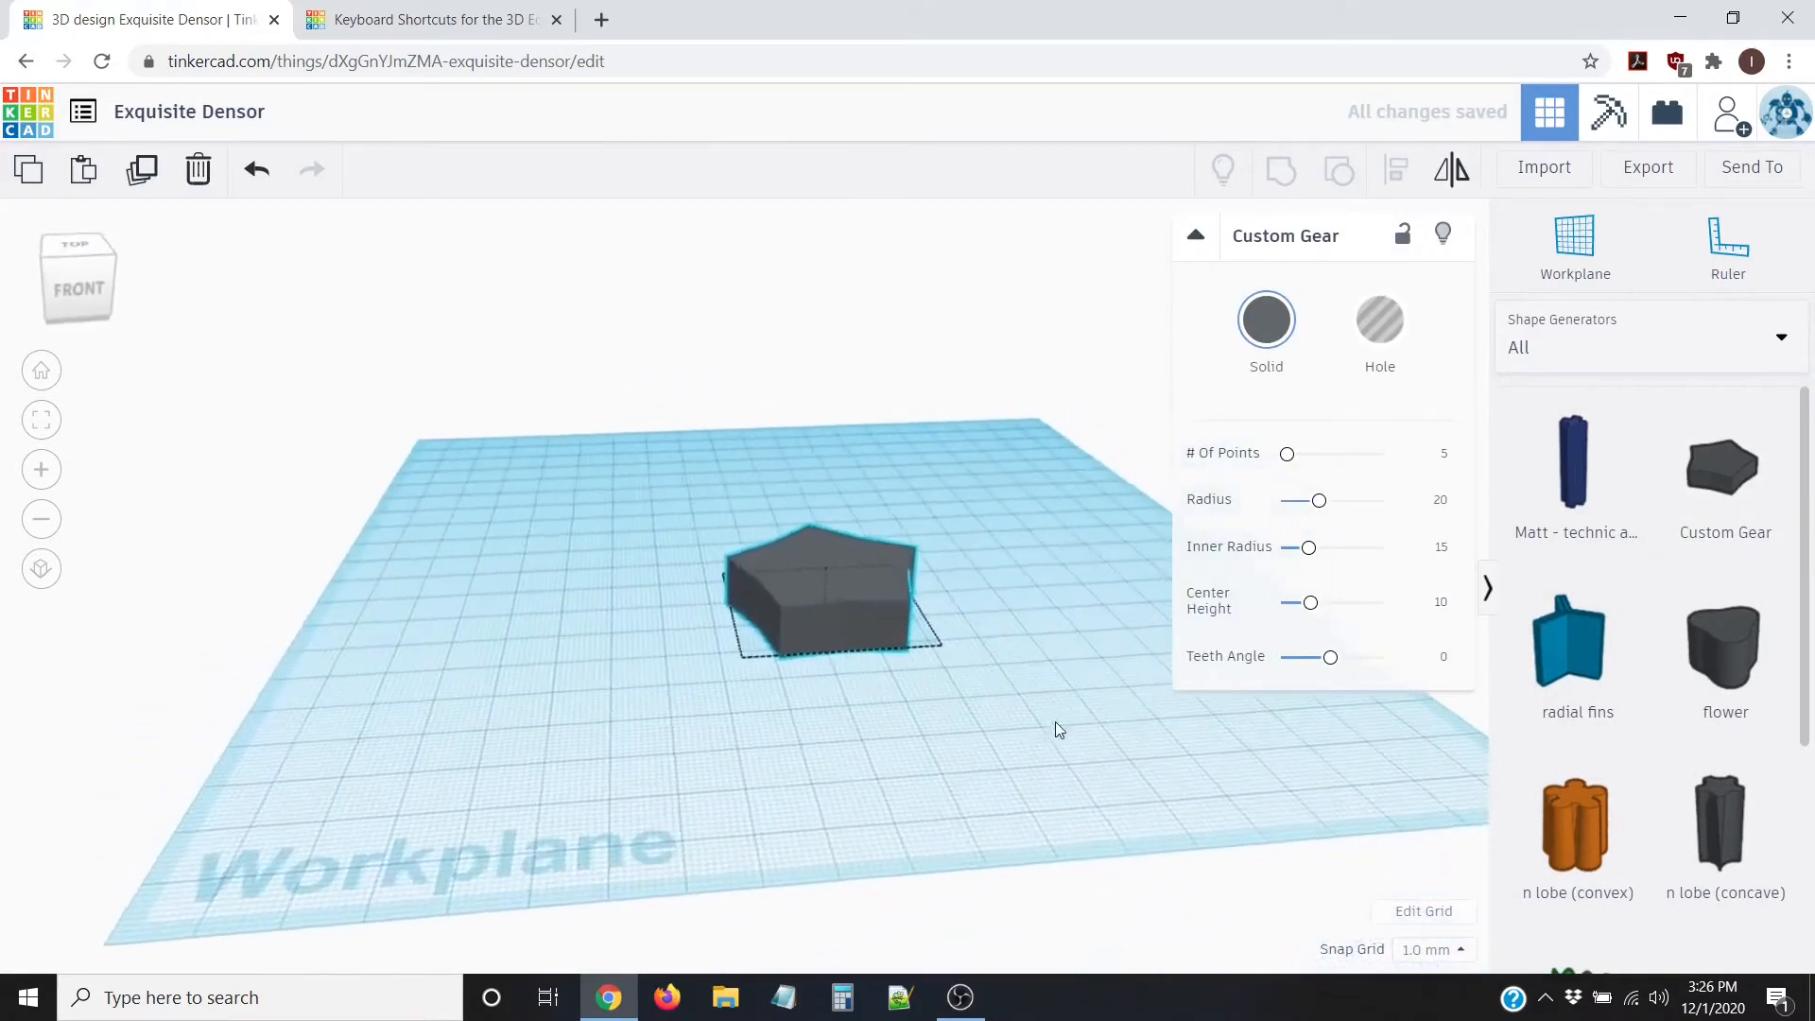
right_drag(974, 654, 838, 639)
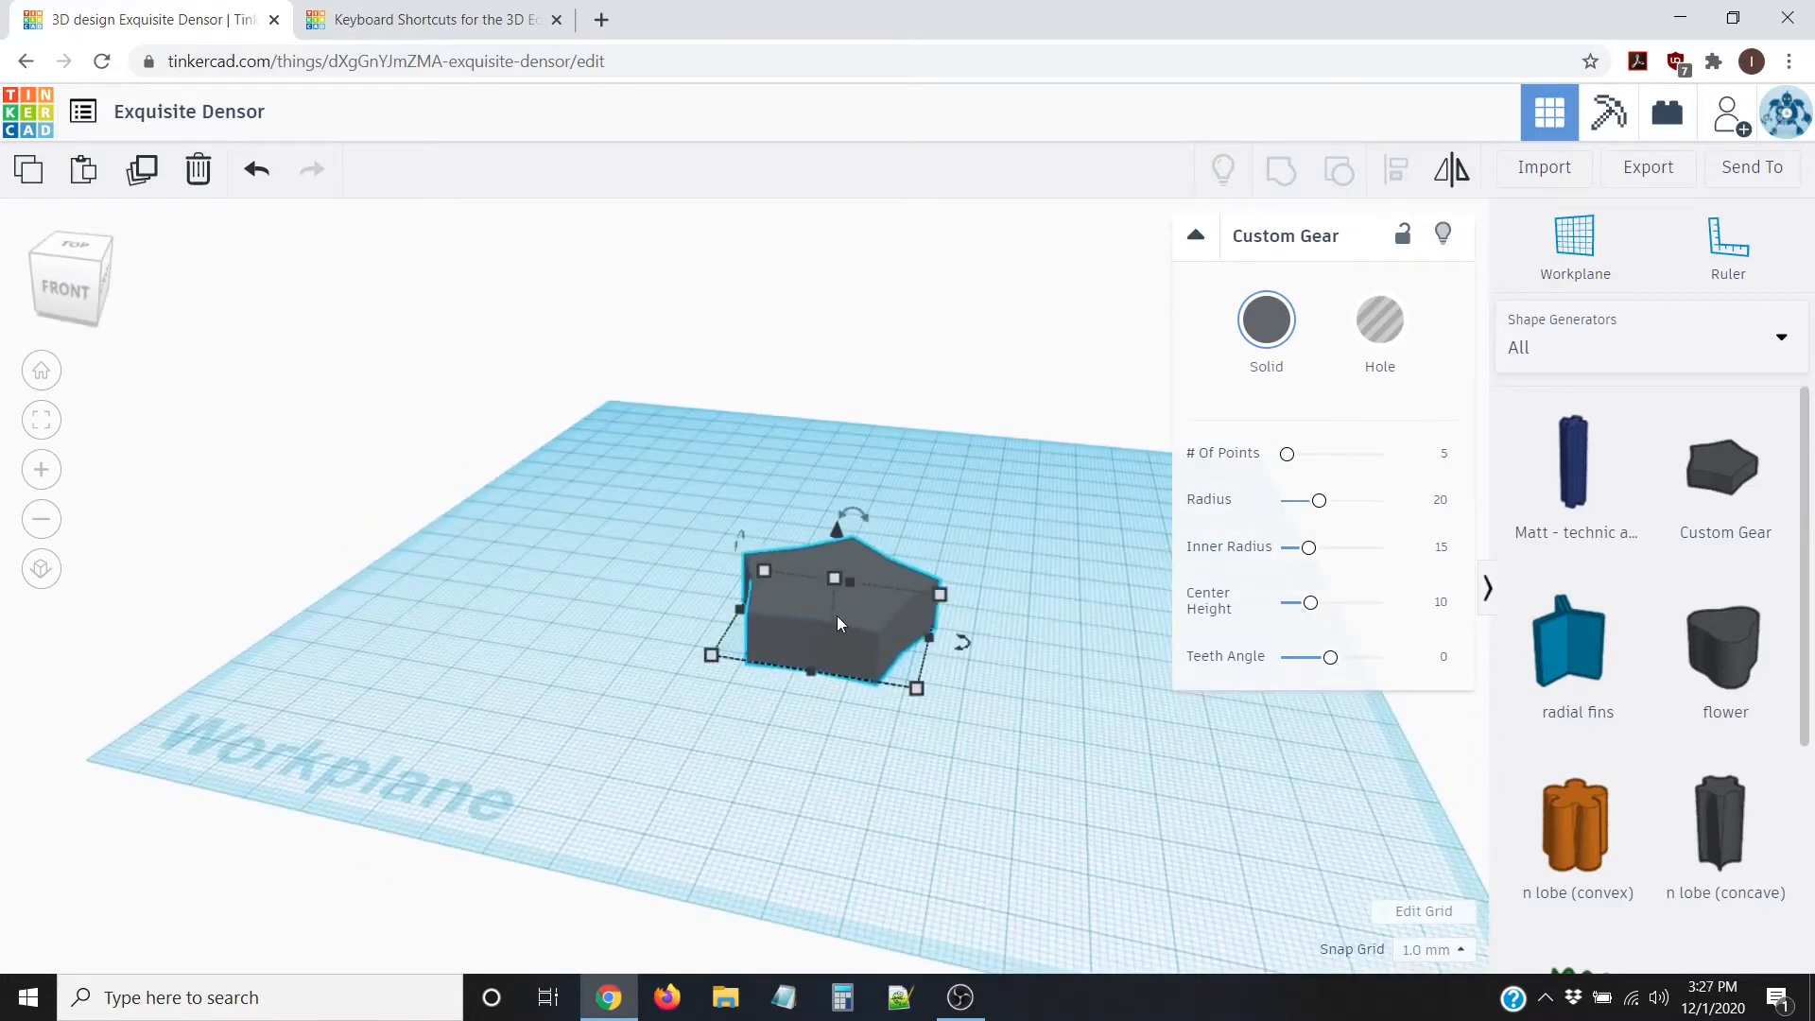
key(Delete)
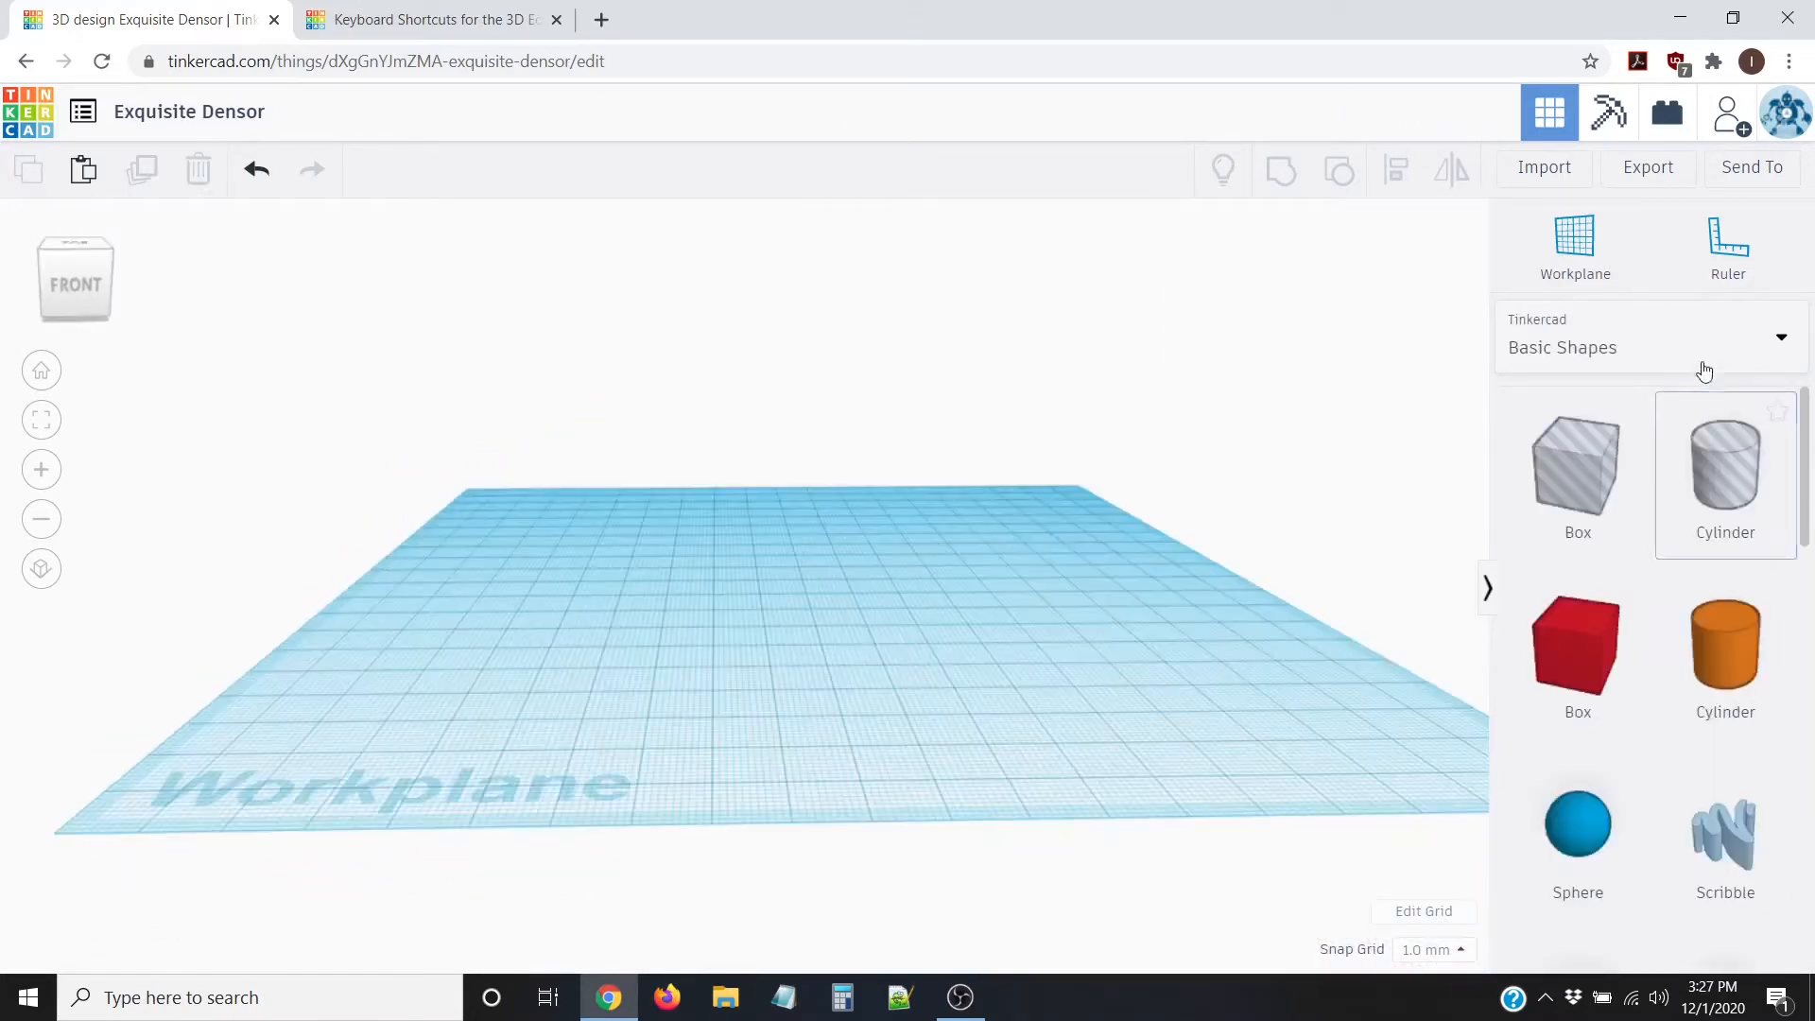
Step: Review the whole list of shape categories, from Basic Shapes through Circuits and Printables to the personal collections
click(1699, 361)
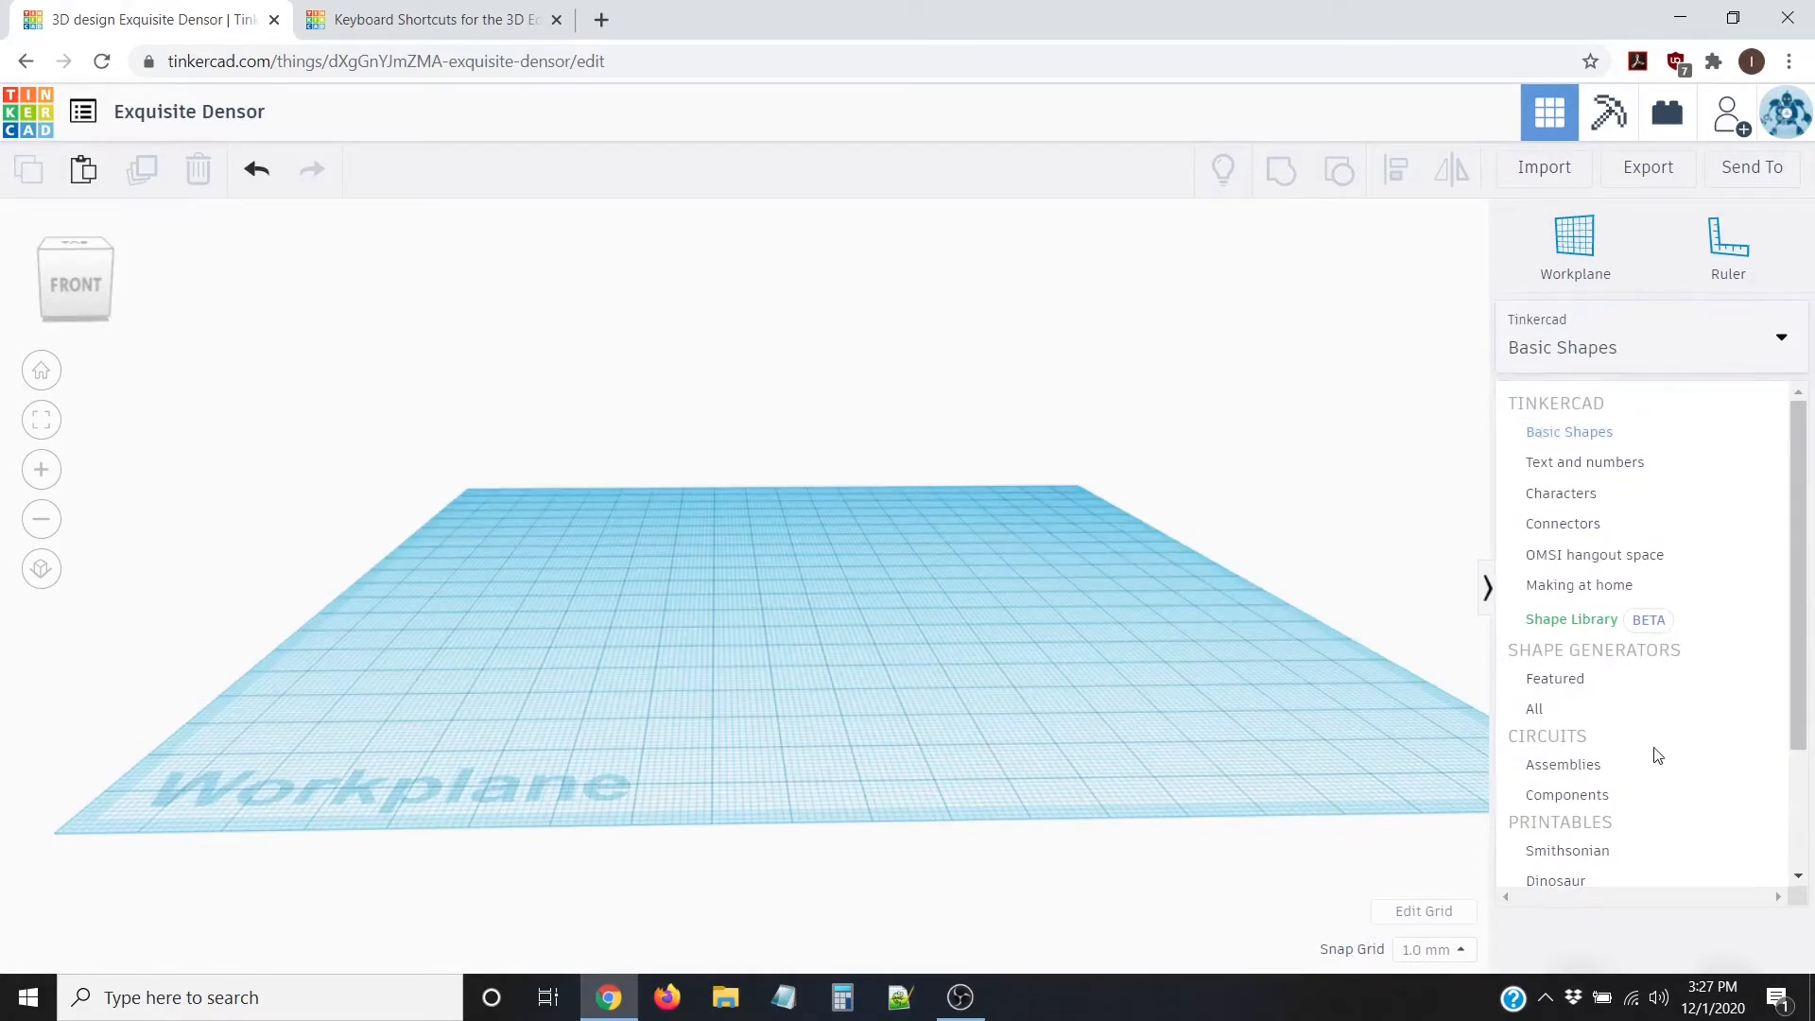
scroll(1655, 747, down, 3)
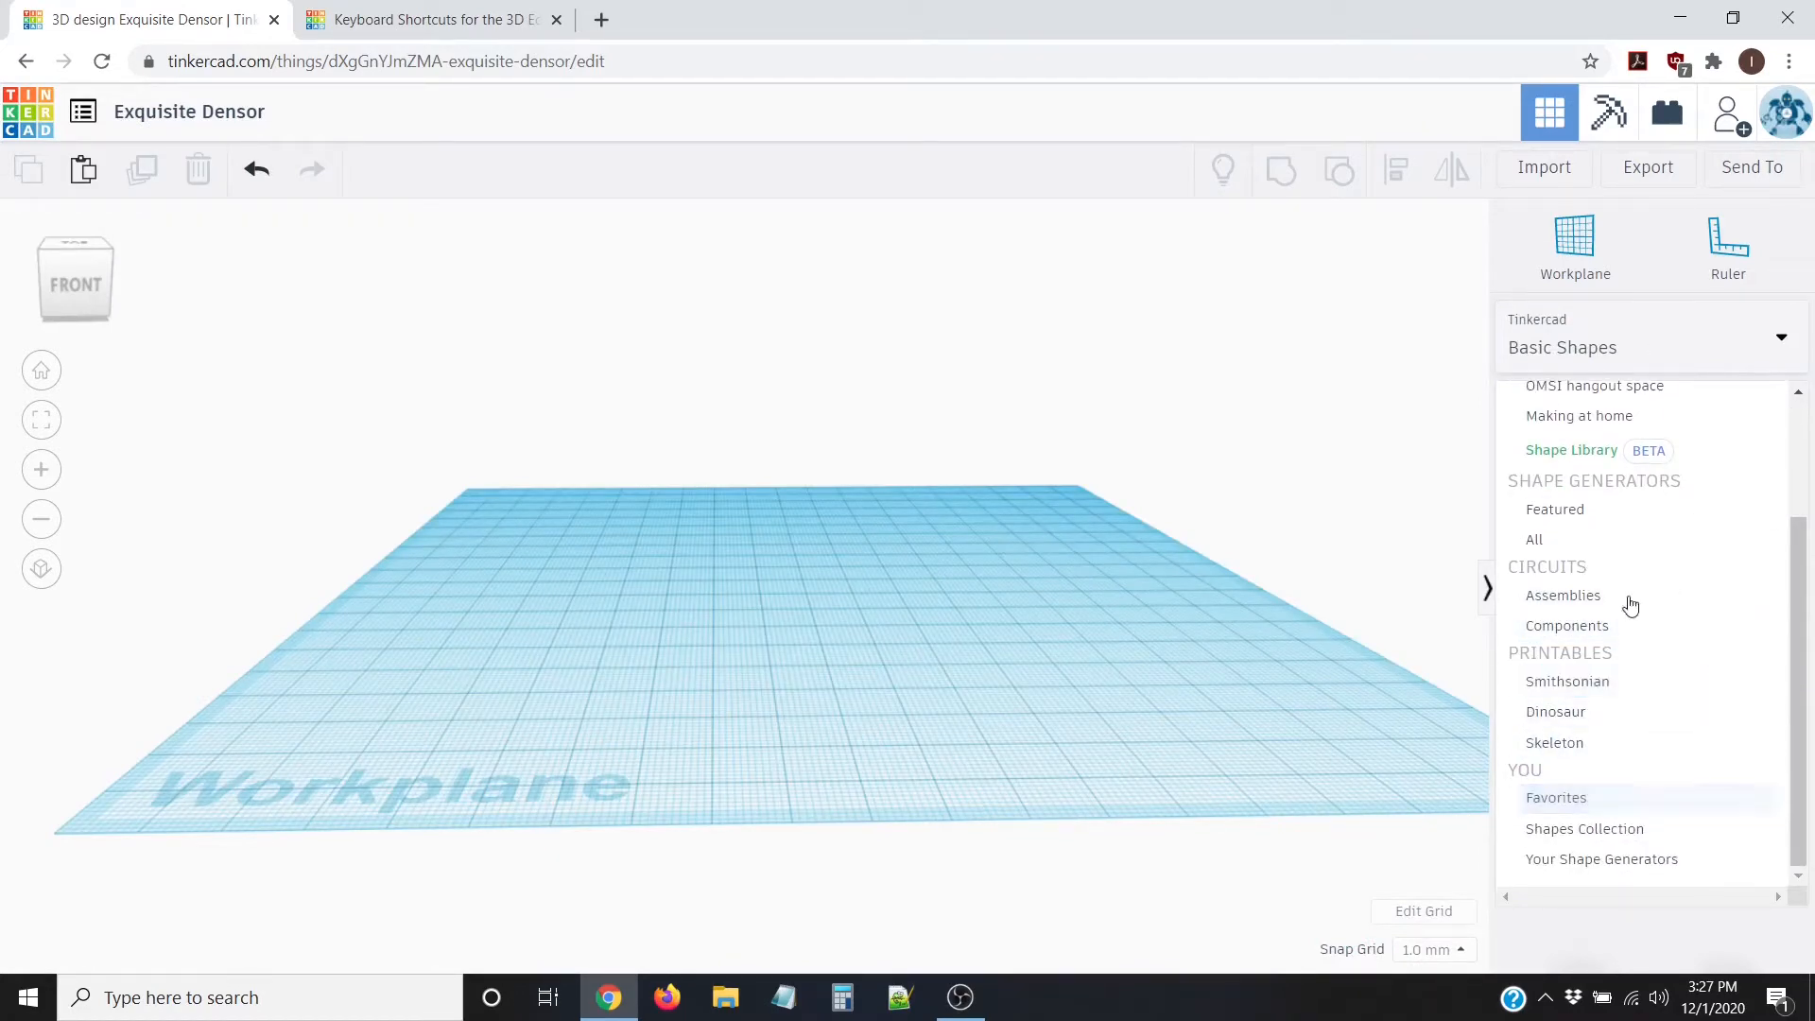
scroll(1702, 615, up, 3)
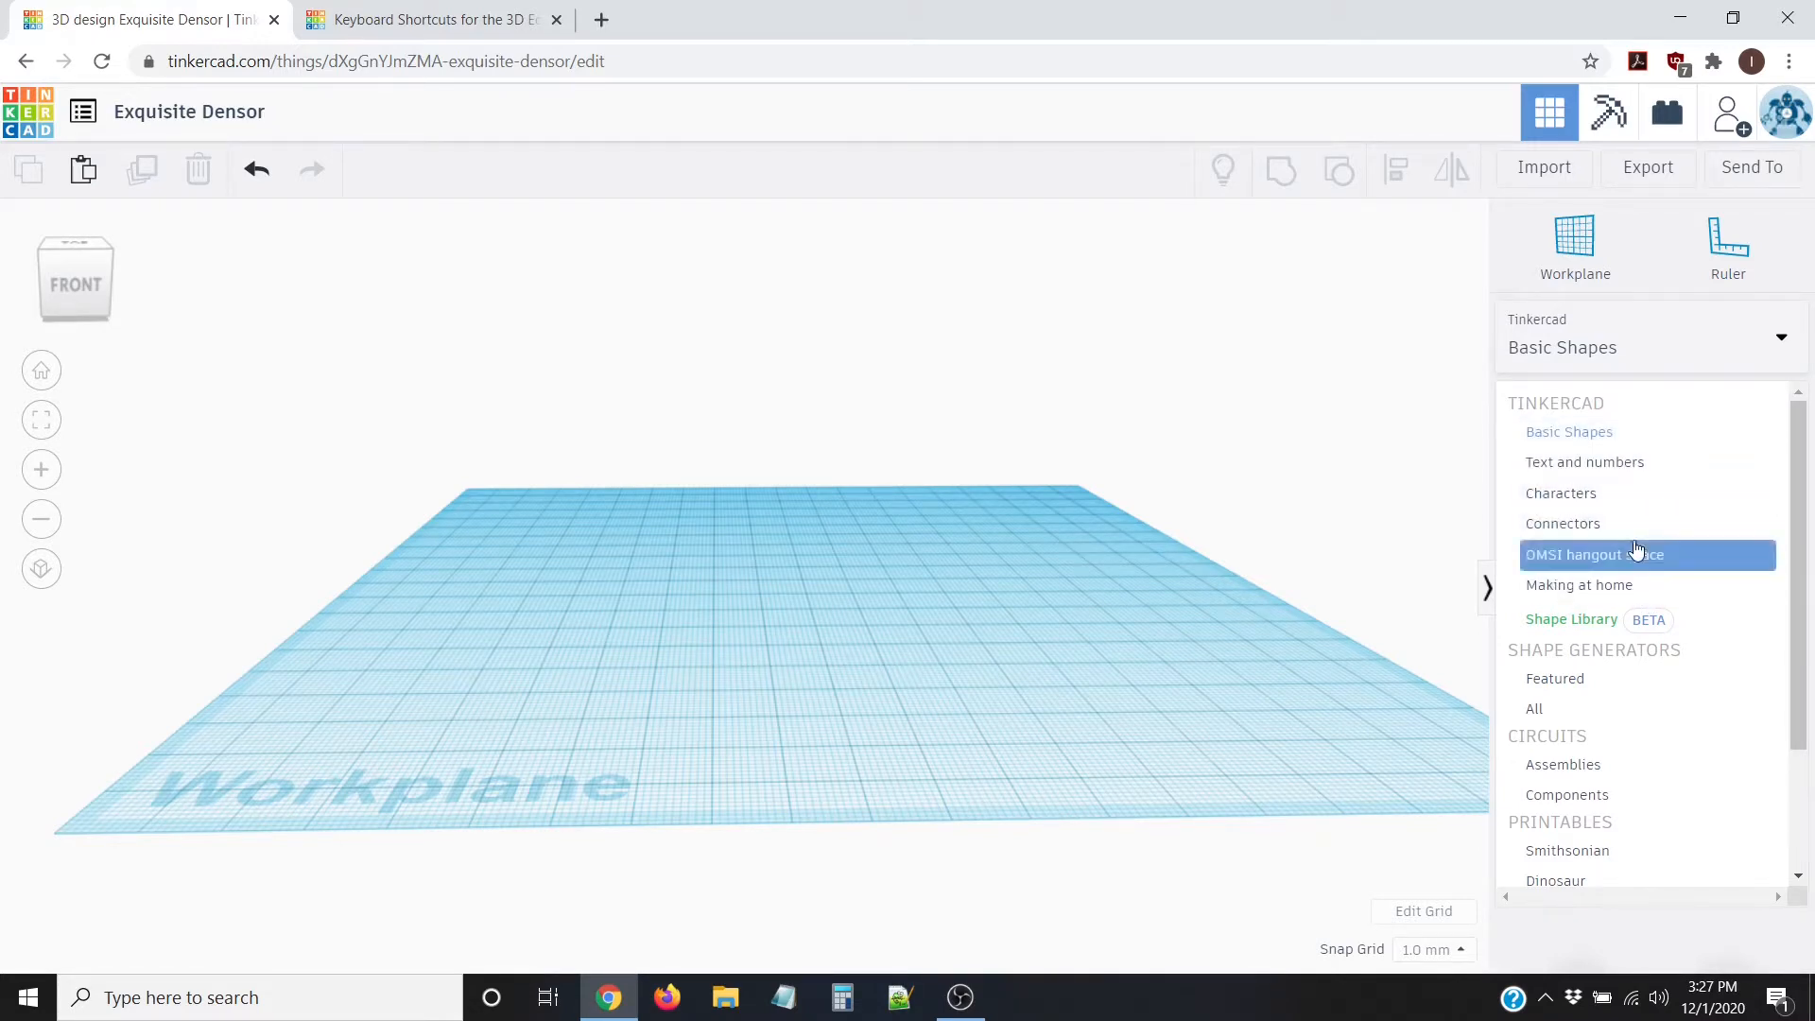
scroll(1683, 614, down, 2)
scroll(1708, 491, up, 2)
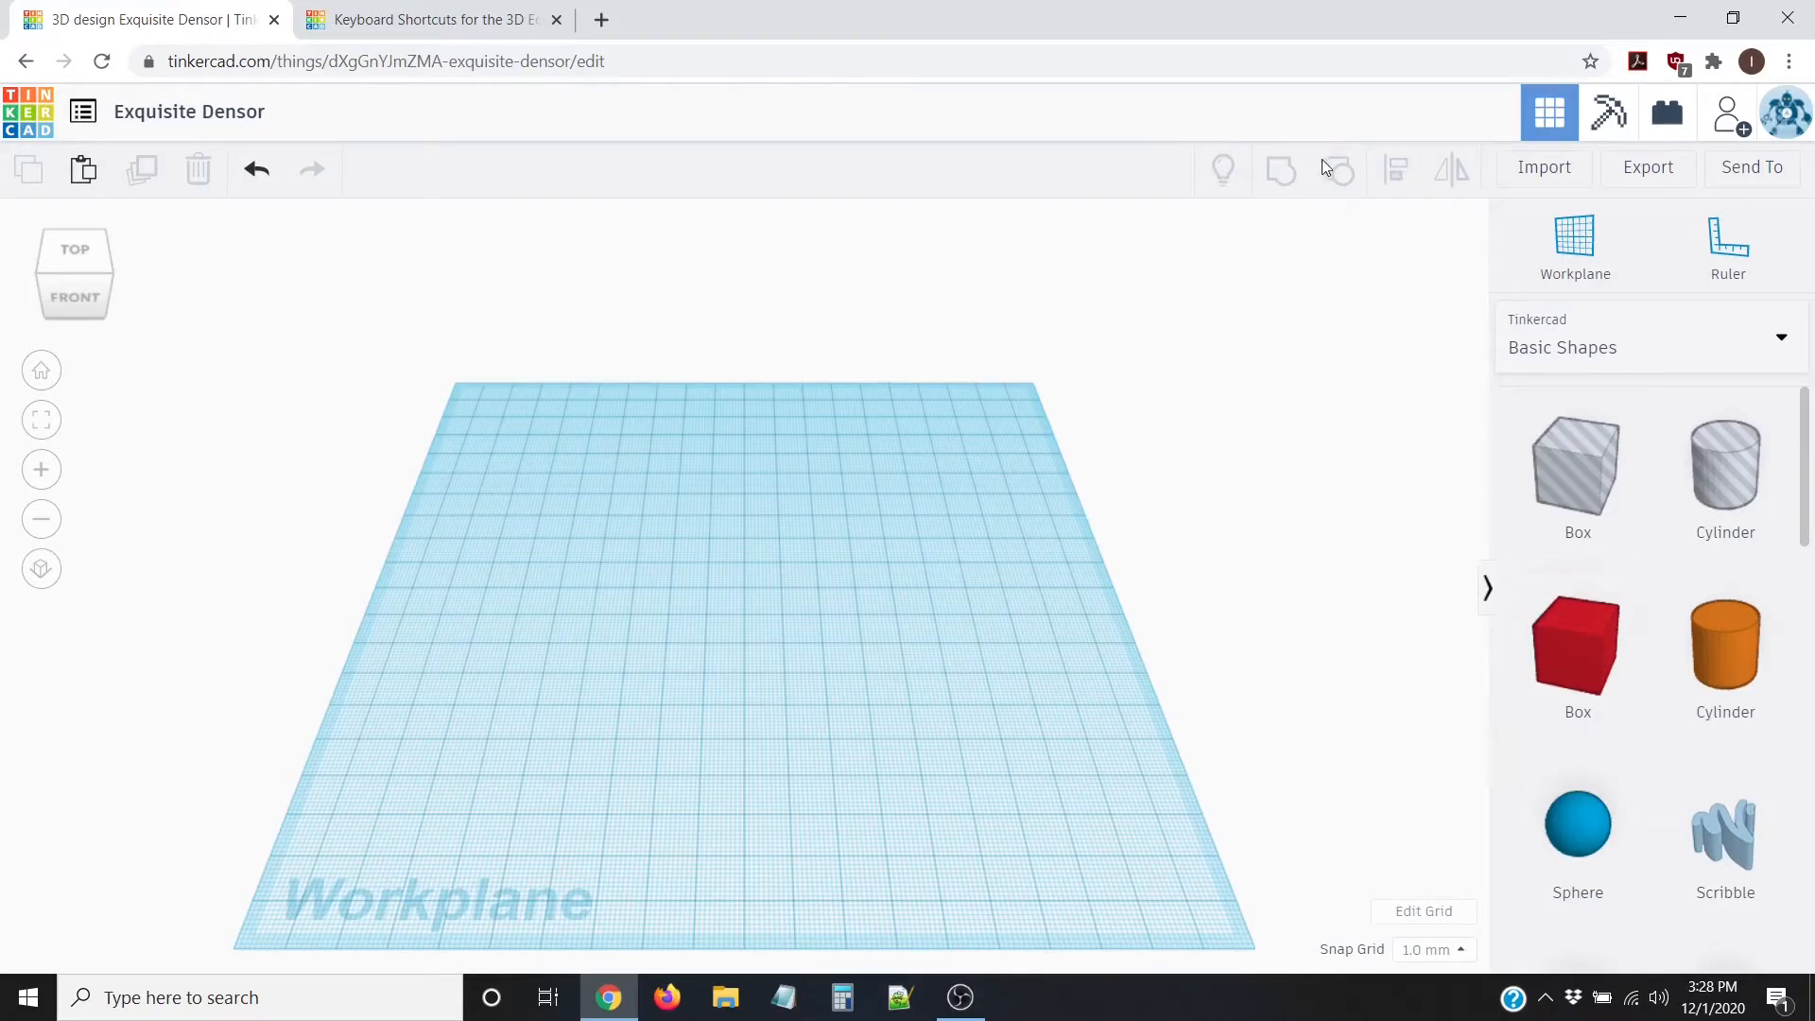
Step: Place a solid box left of the workplane's centre and a cone to the right of the box
drag(1423, 672, 643, 704)
right_drag(828, 820, 853, 811)
scroll(1690, 731, down, 6)
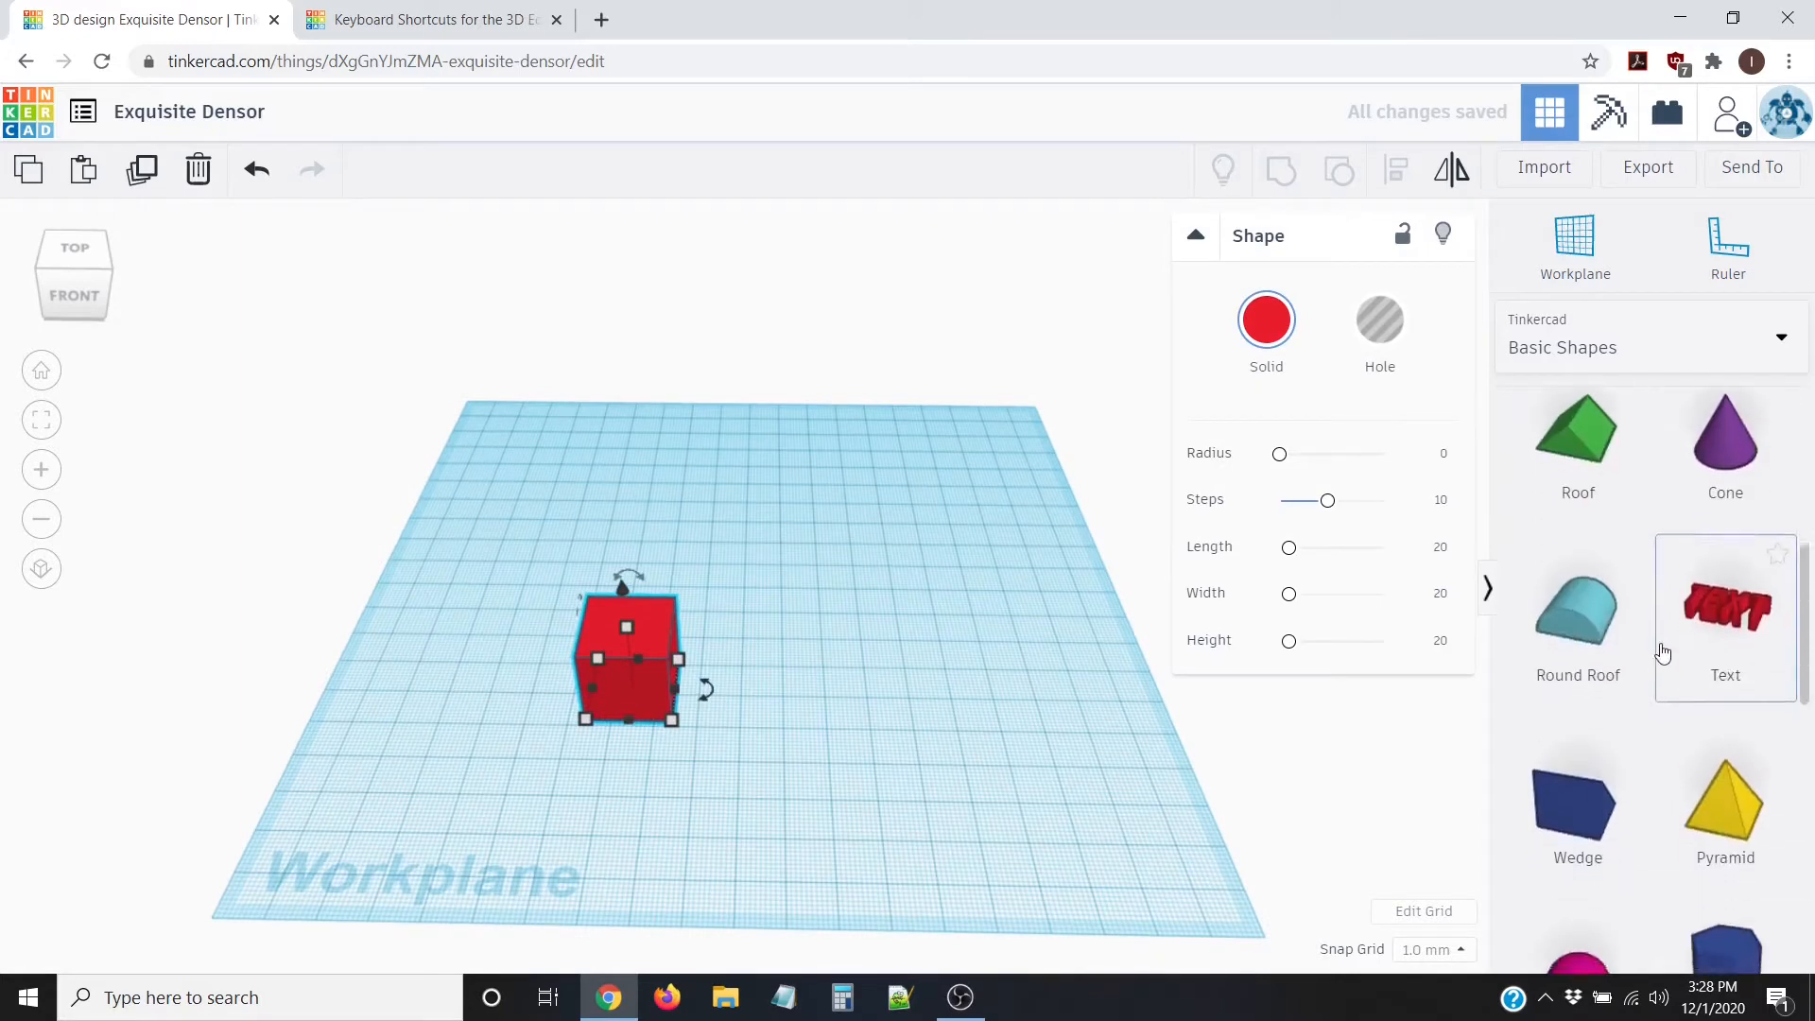
scroll(1711, 731, up, 3)
drag(1718, 731, 972, 674)
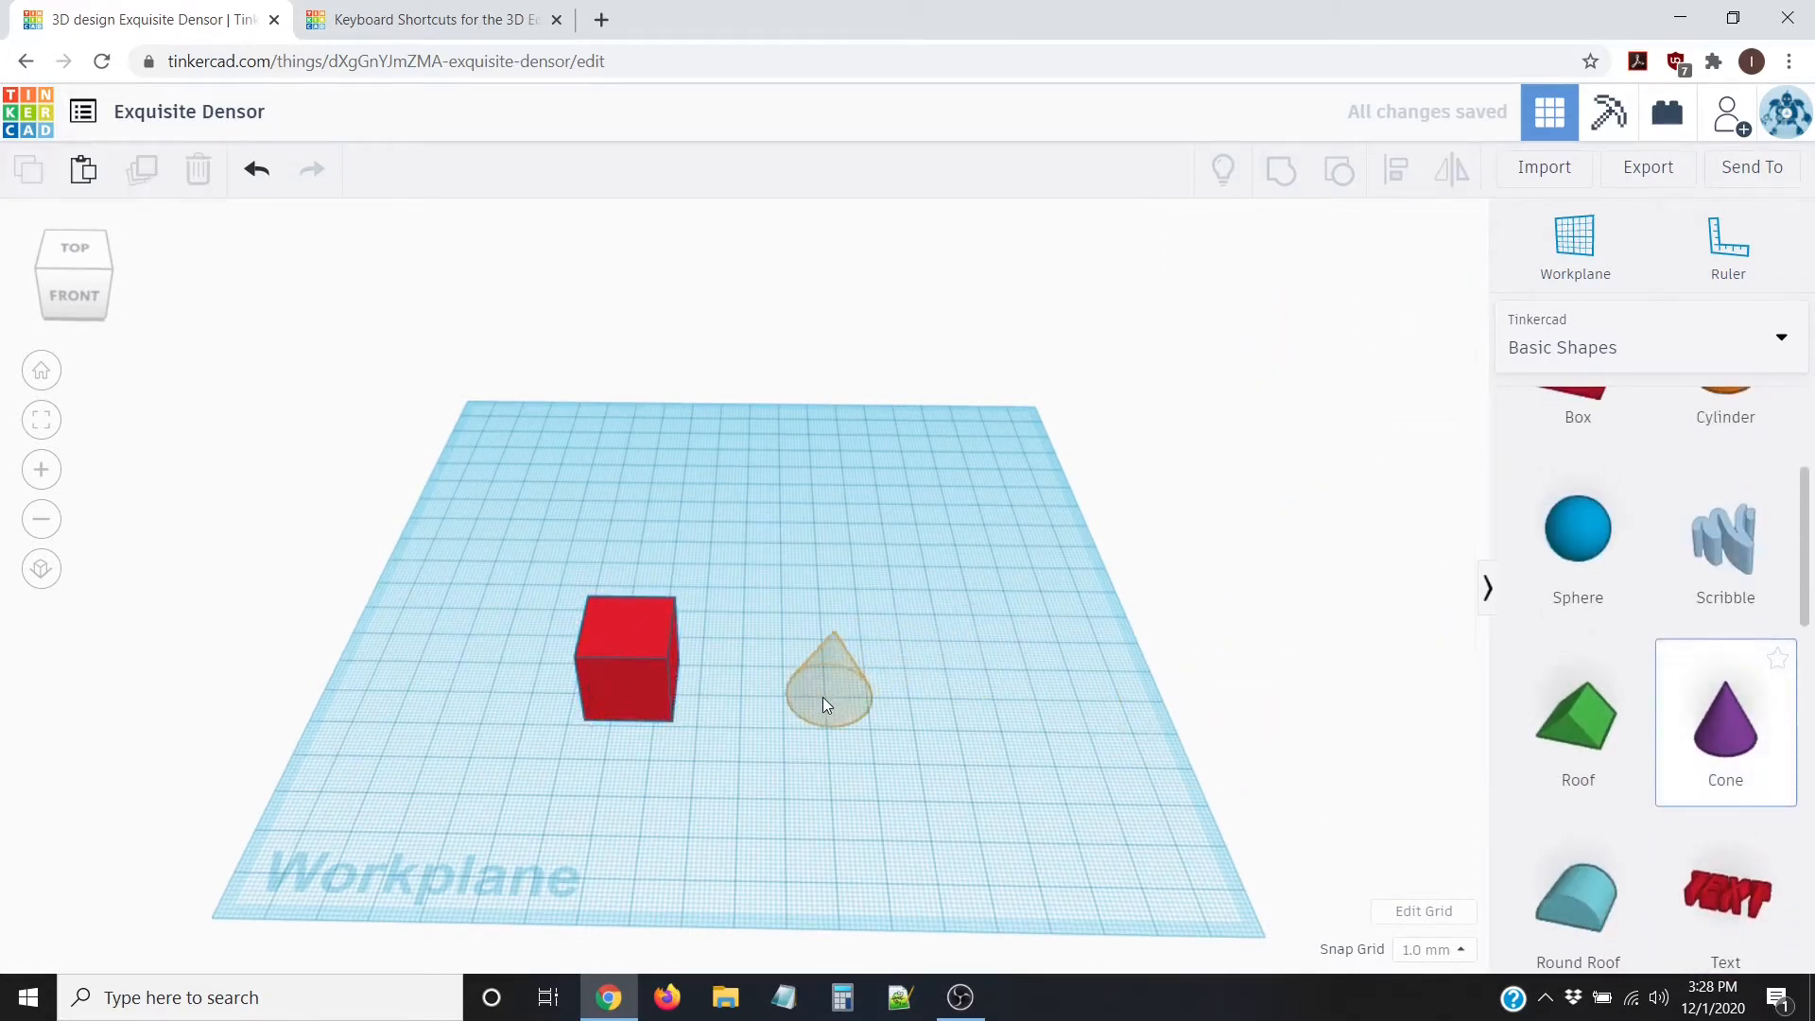
drag(822, 696, 824, 701)
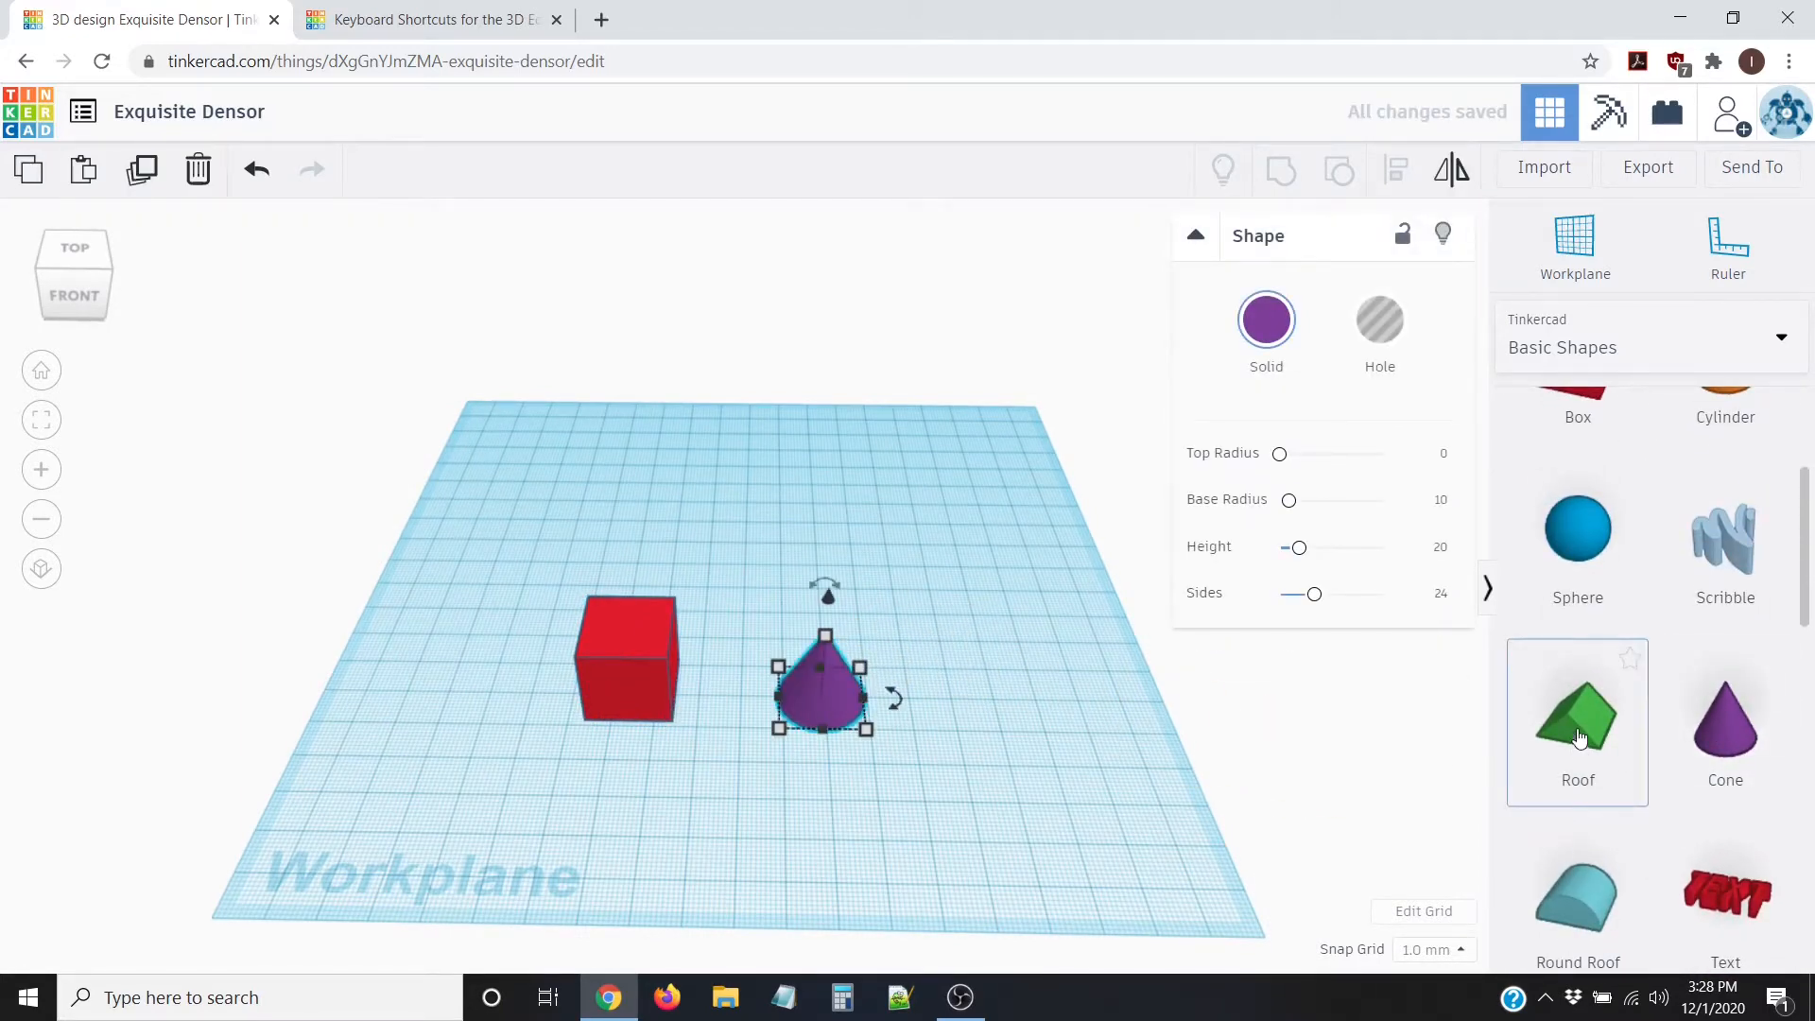
Step: Add a roof to the workplane and move it and the cone into the front of the box so all three overlap
drag(1579, 736, 730, 743)
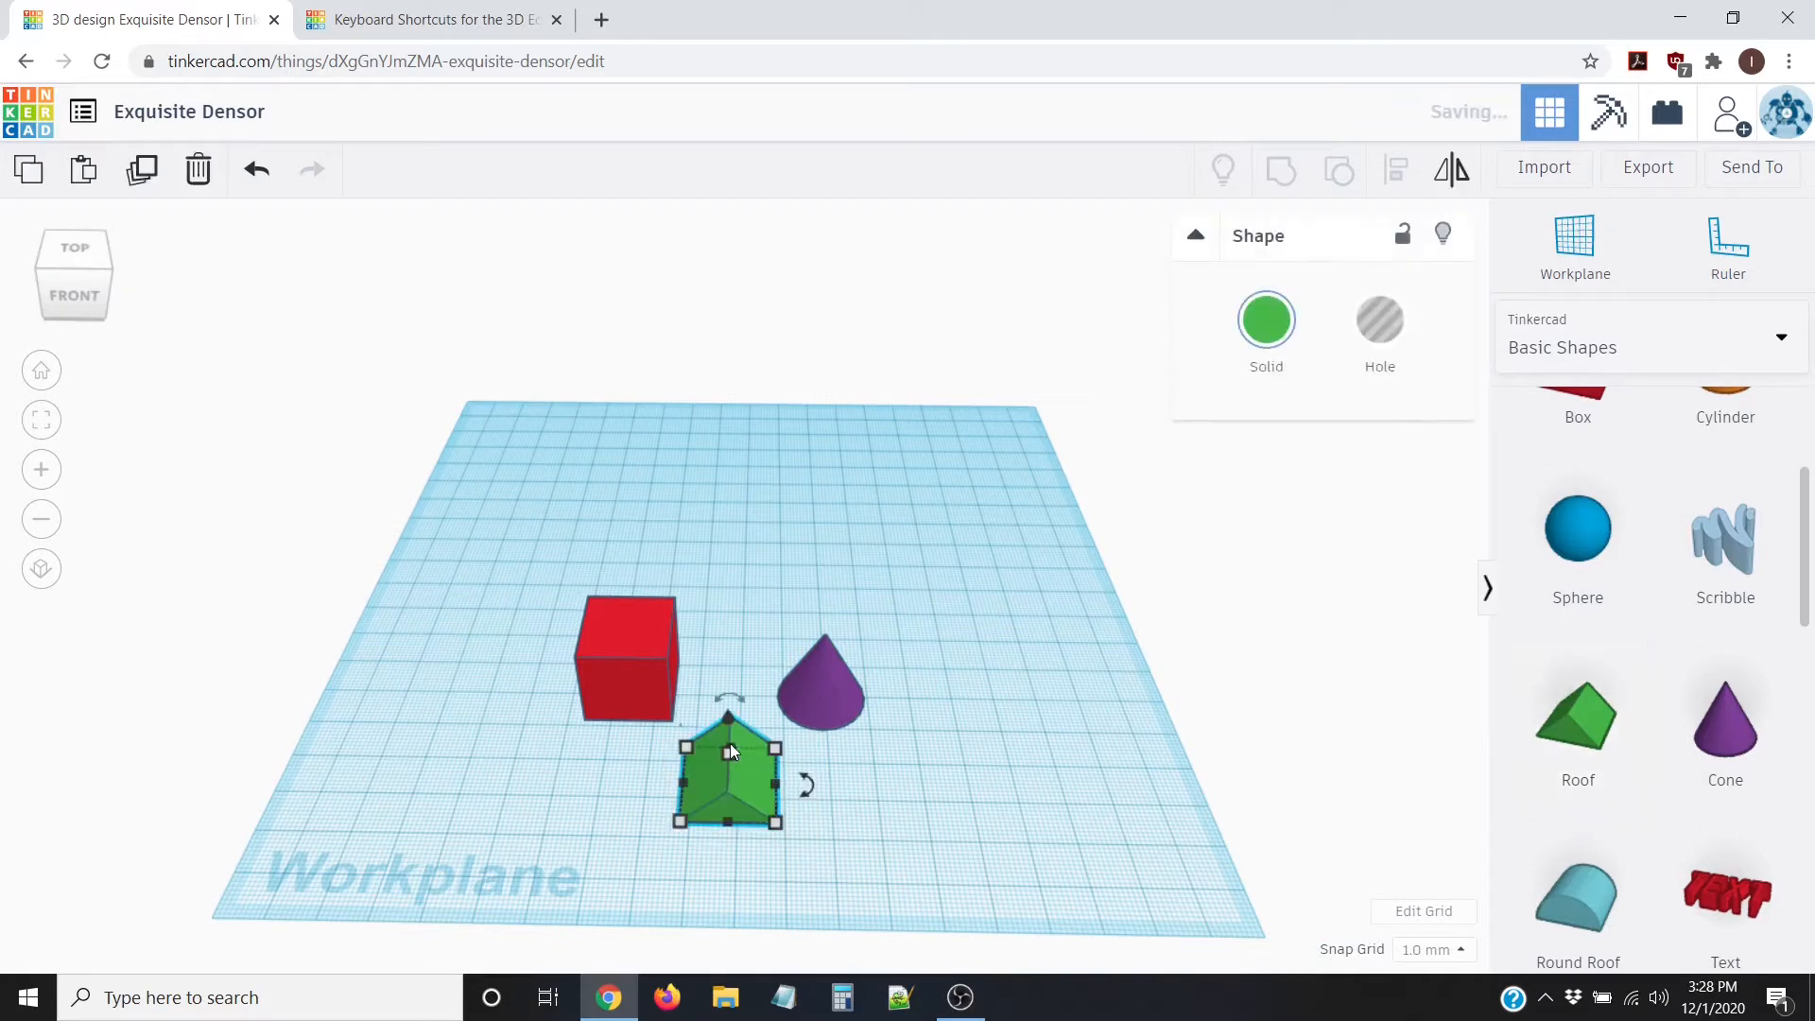
click(547, 469)
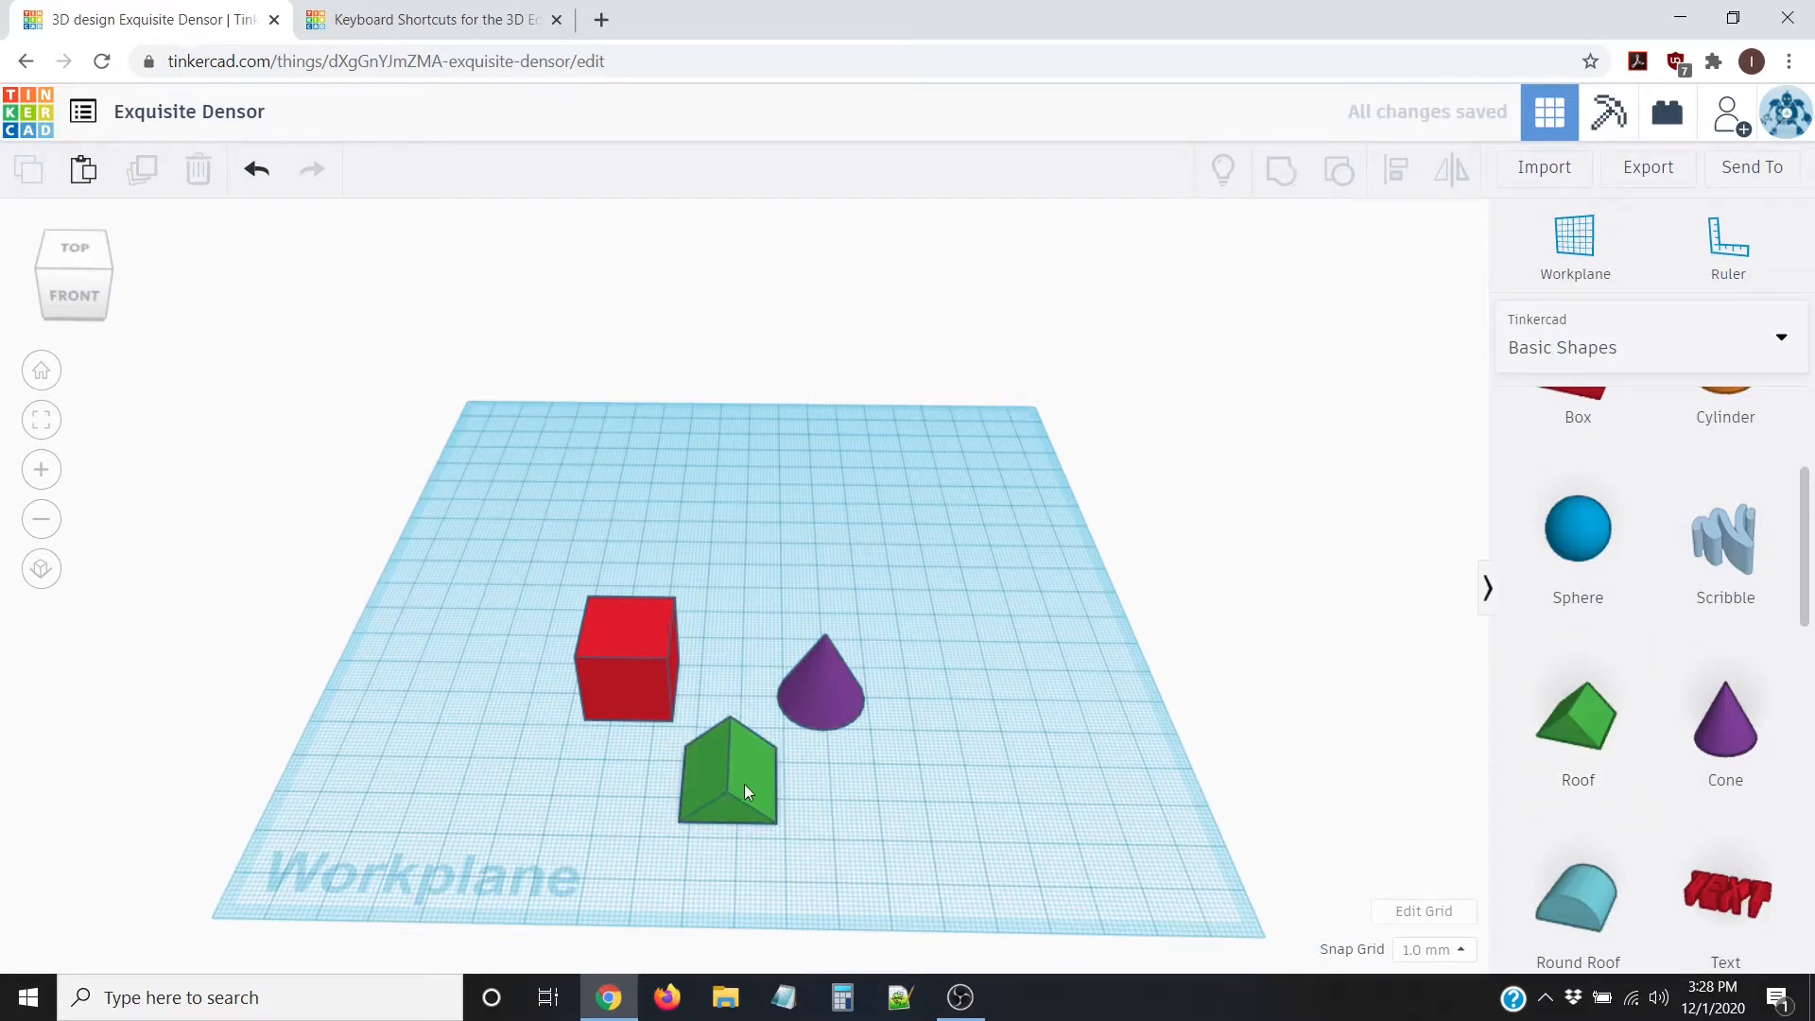
drag(738, 787, 632, 707)
scroll(519, 667, up, 3)
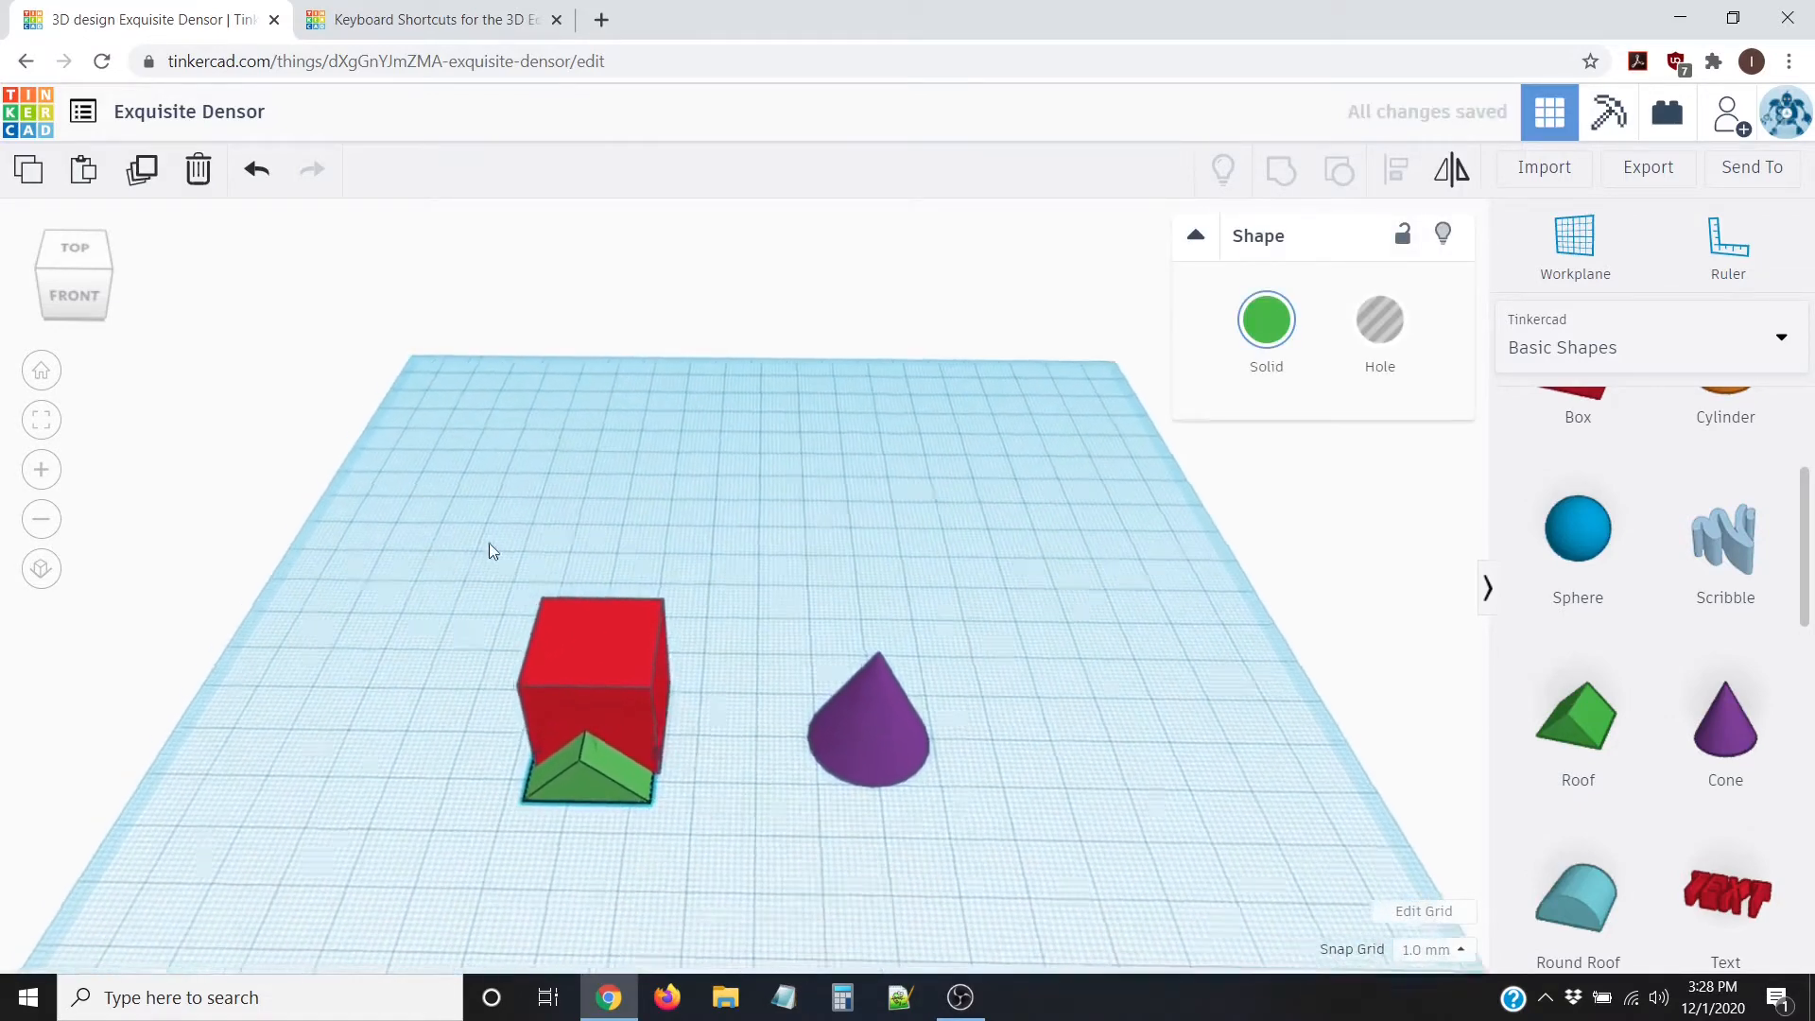
middle_drag(490, 551, 836, 465)
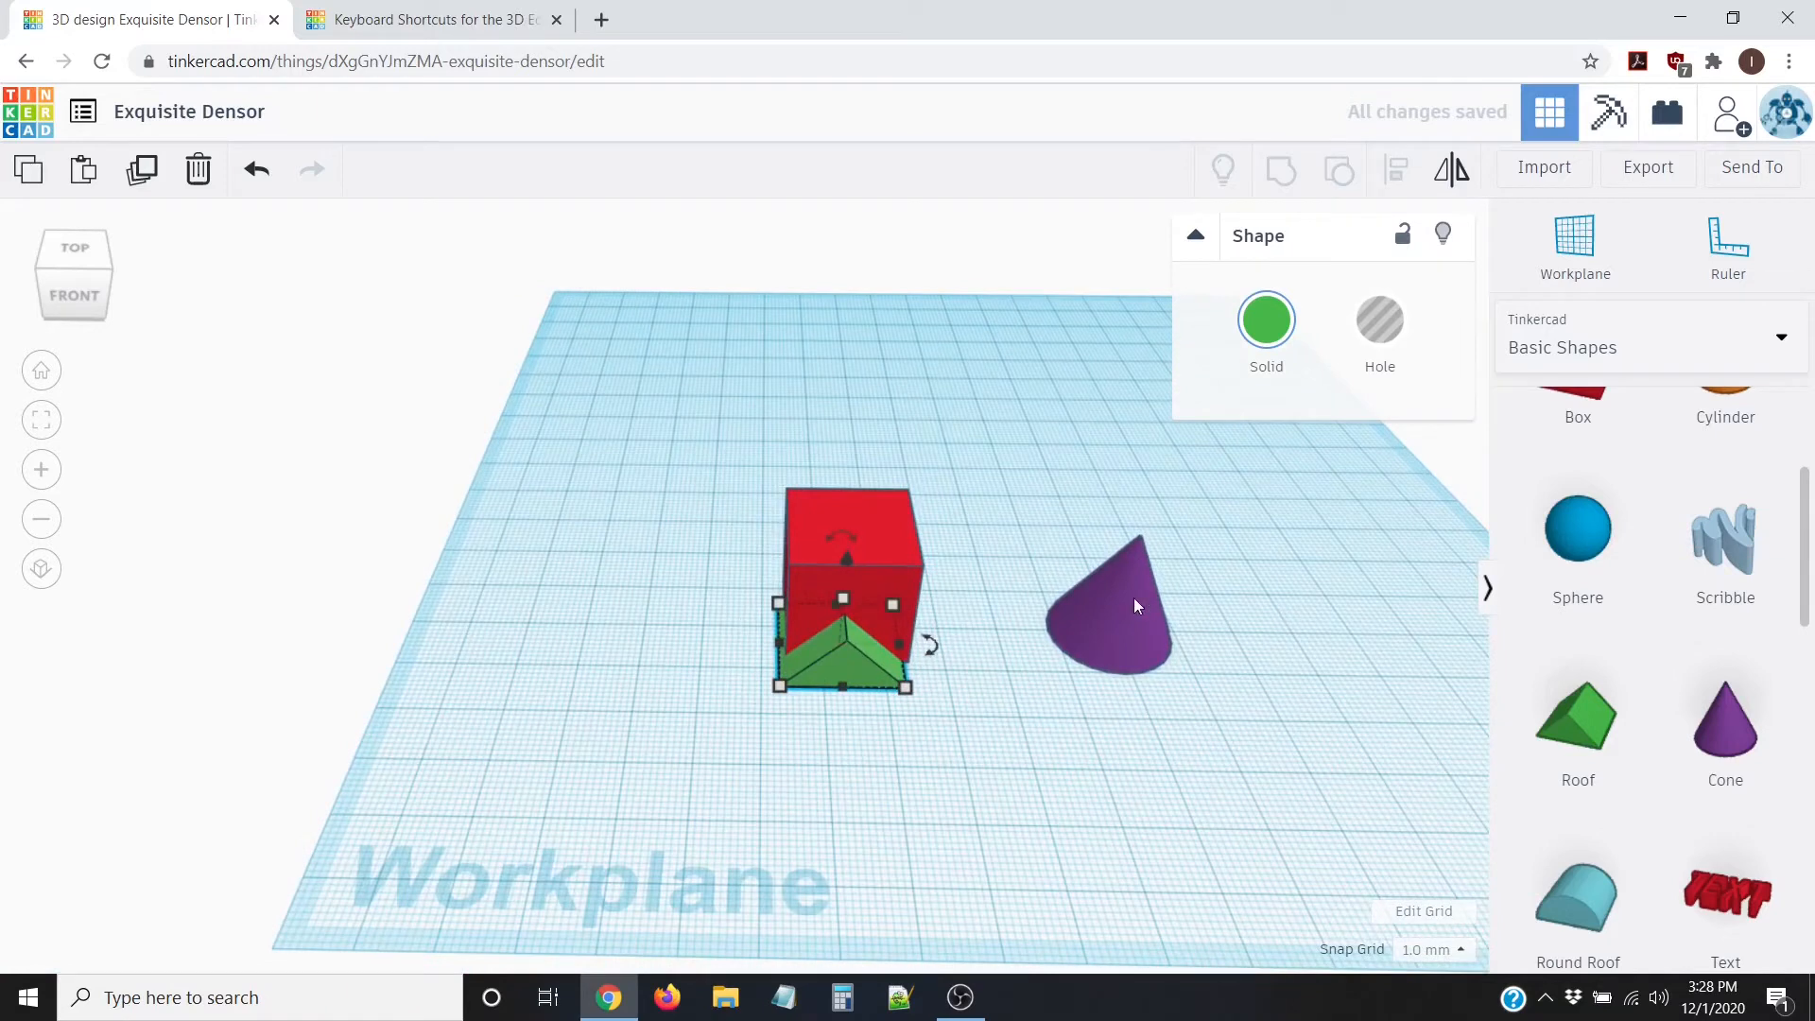
drag(1133, 598, 880, 612)
click(656, 399)
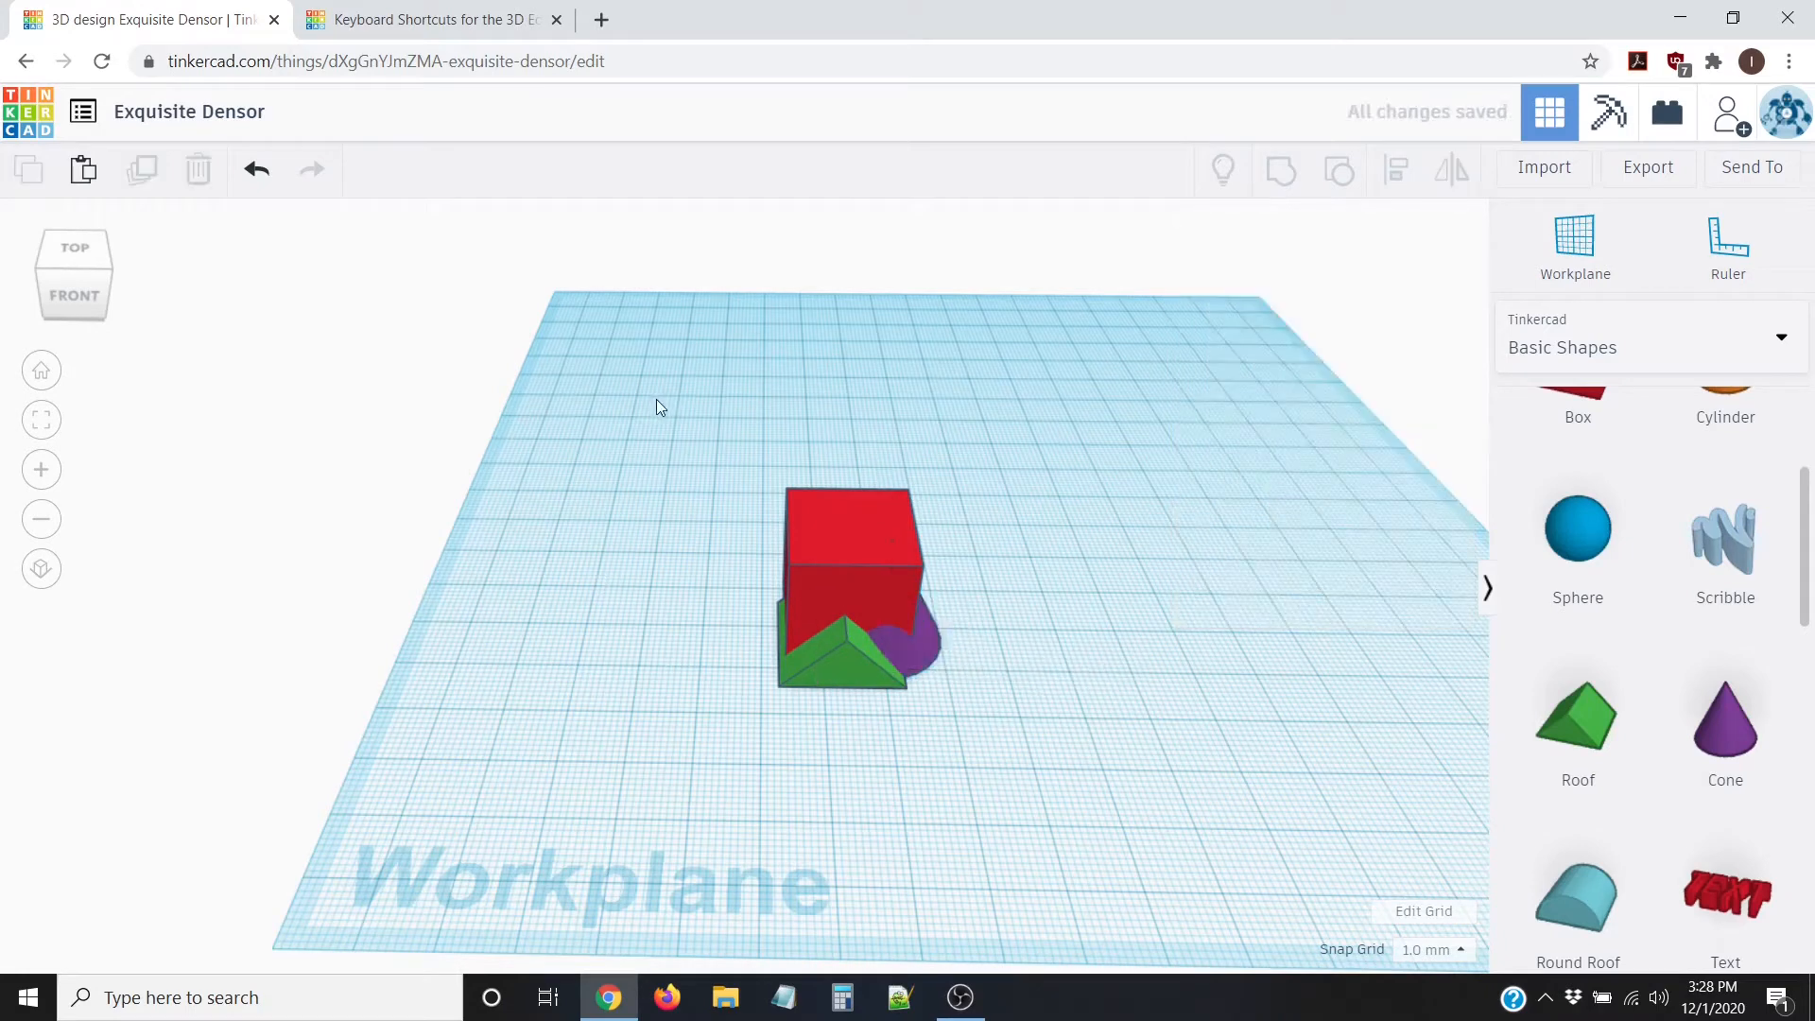
Step: Group the overlapping box, roof and cone into a single solid shape
drag(656, 422, 1078, 769)
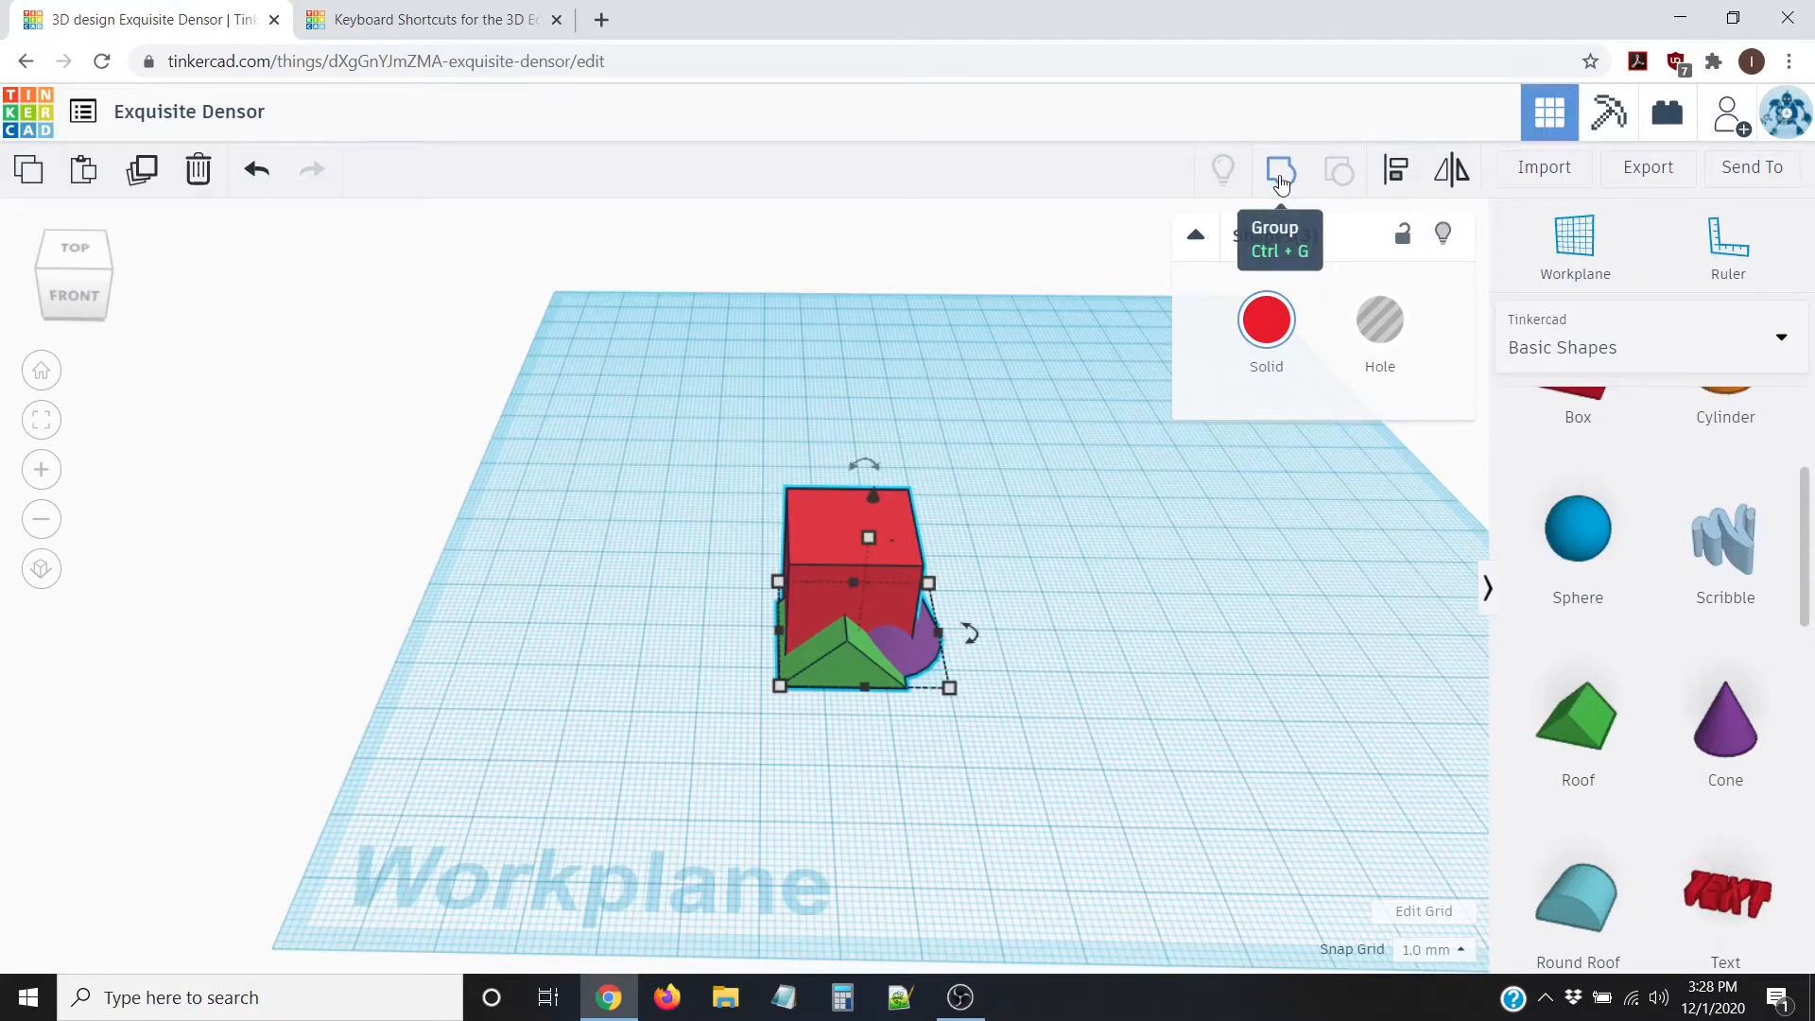
click(1281, 176)
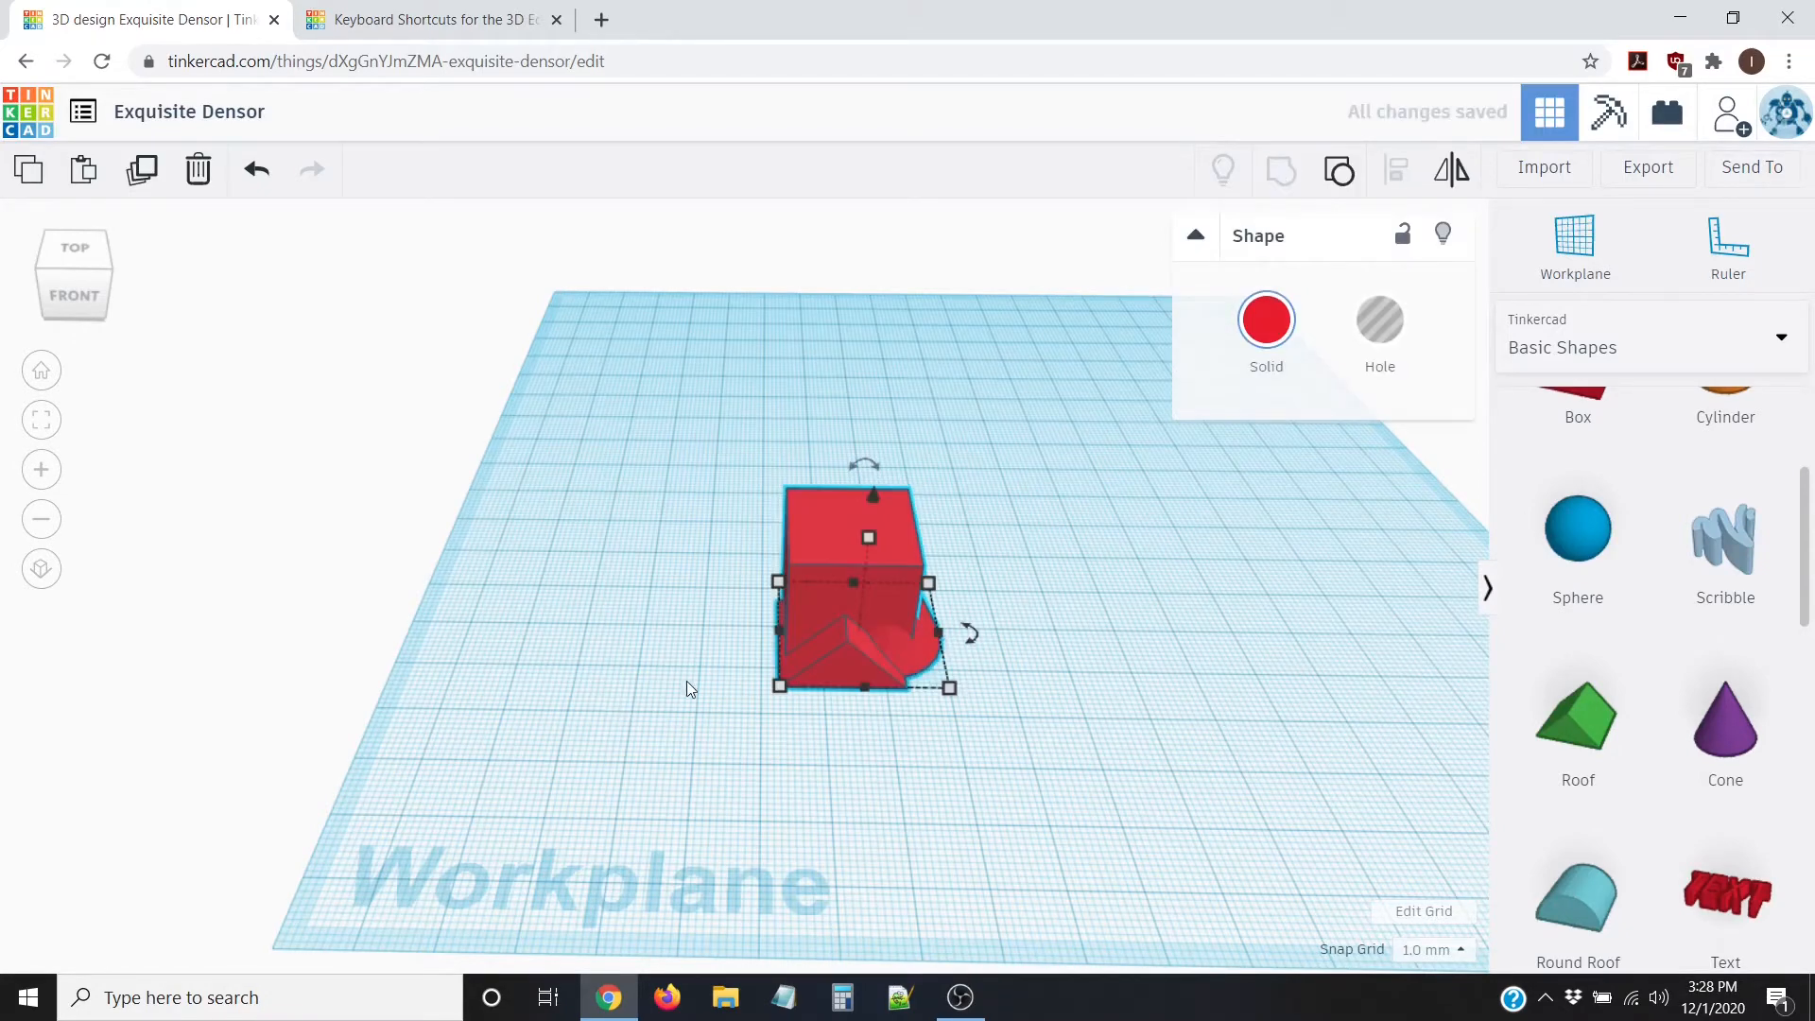
click(677, 641)
right_drag(843, 758, 1082, 735)
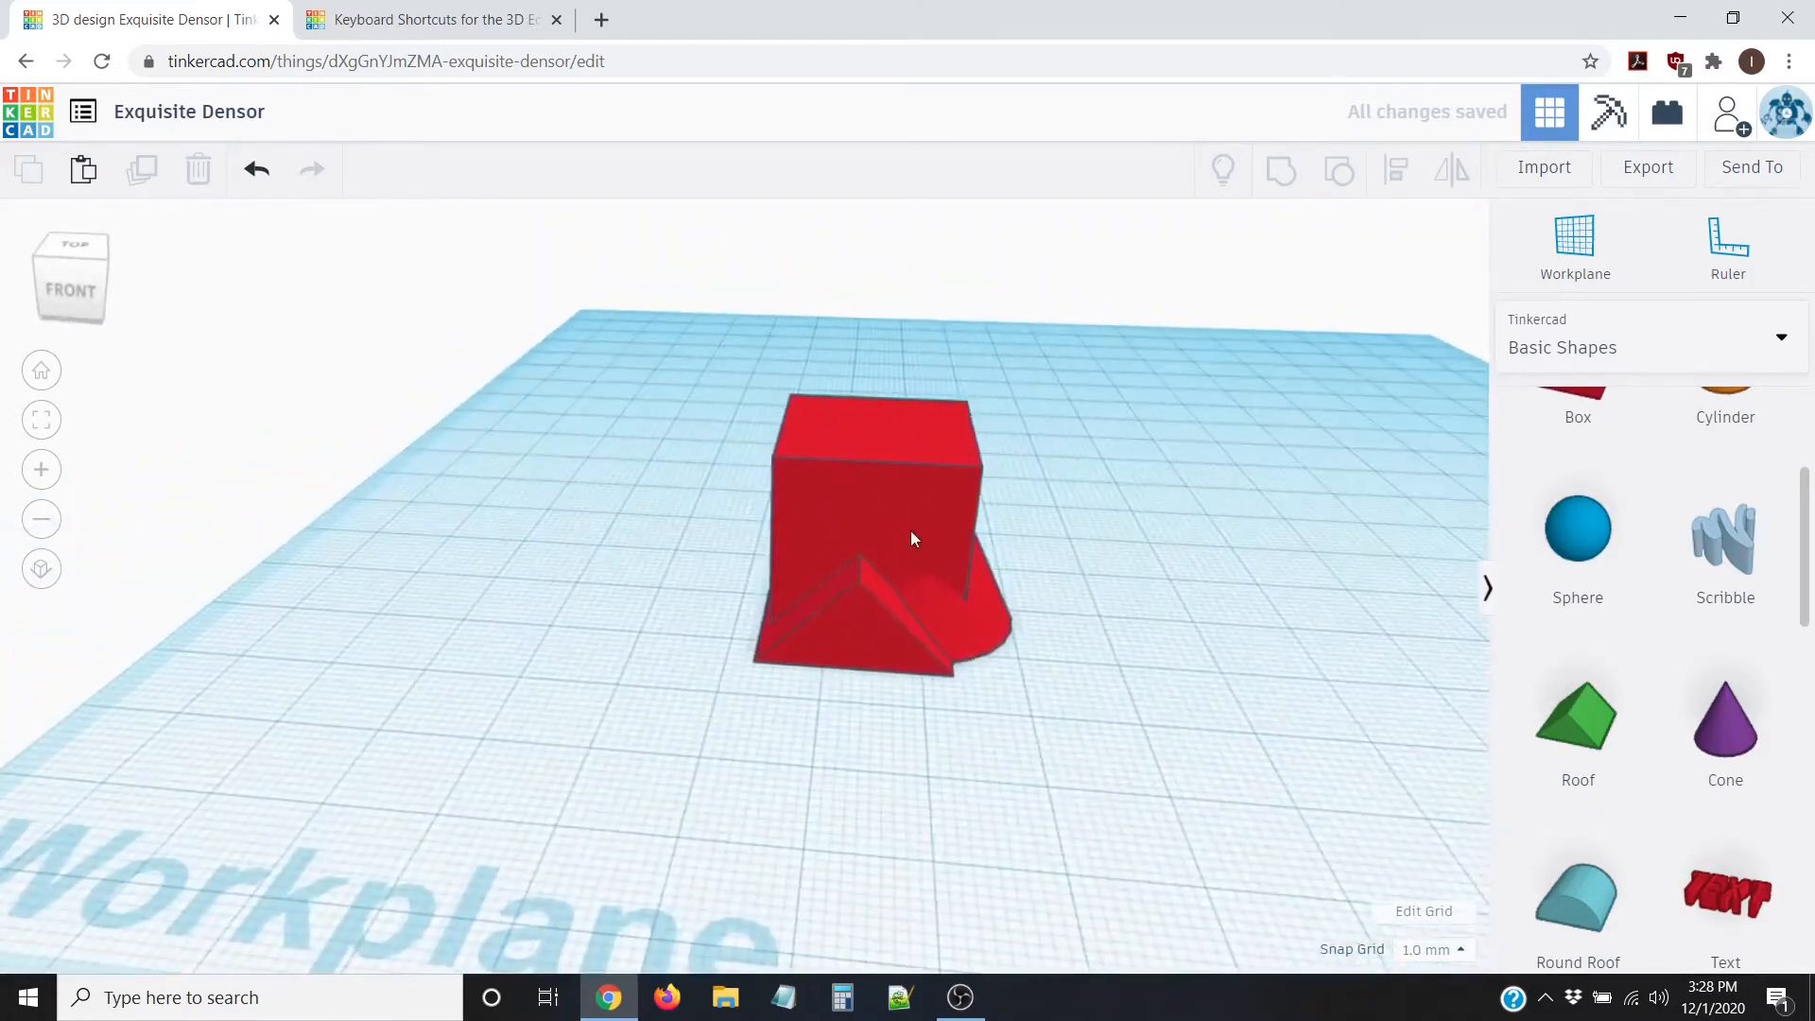
Step: Shift the grouped shape 1 mm on the workplane and undo the move
click(859, 490)
mouse_move(859, 489)
mouse_down()
mouse_move(1003, 516)
mouse_move(879, 513)
mouse_move(862, 541)
mouse_move(832, 499)
mouse_move(858, 502)
mouse_move(828, 486)
mouse_move(858, 491)
mouse_up()
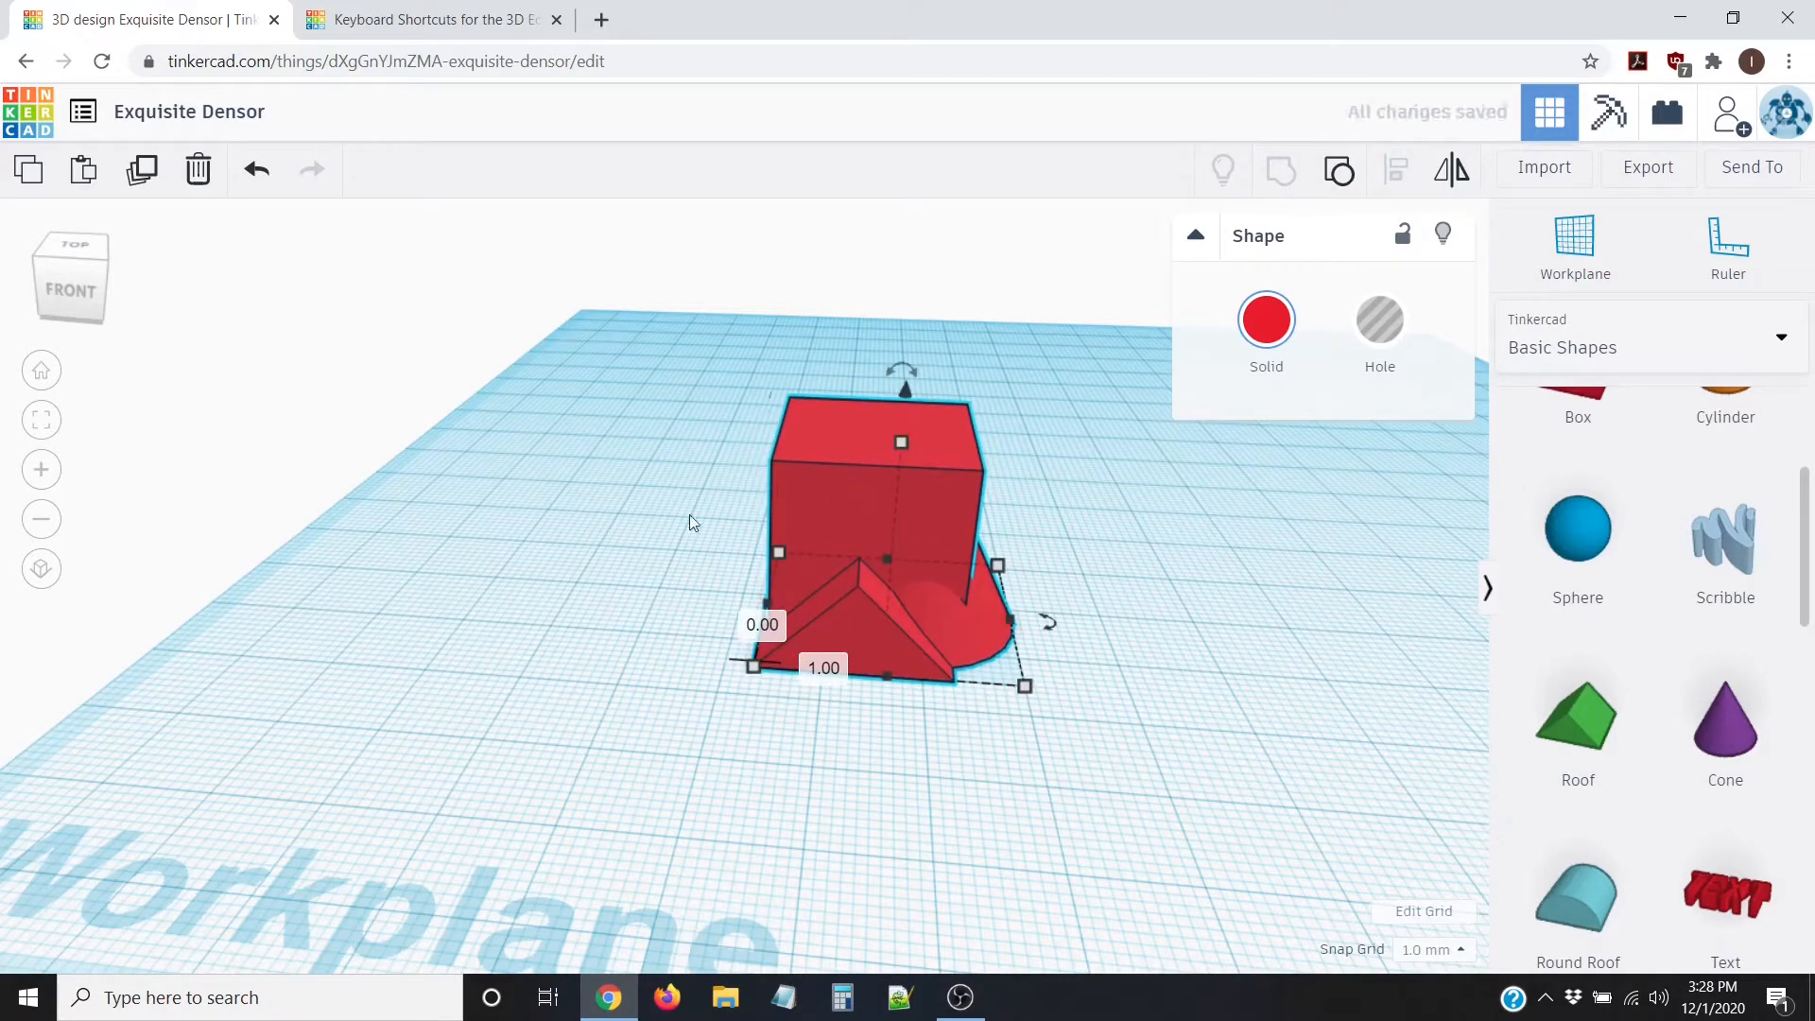
click(633, 545)
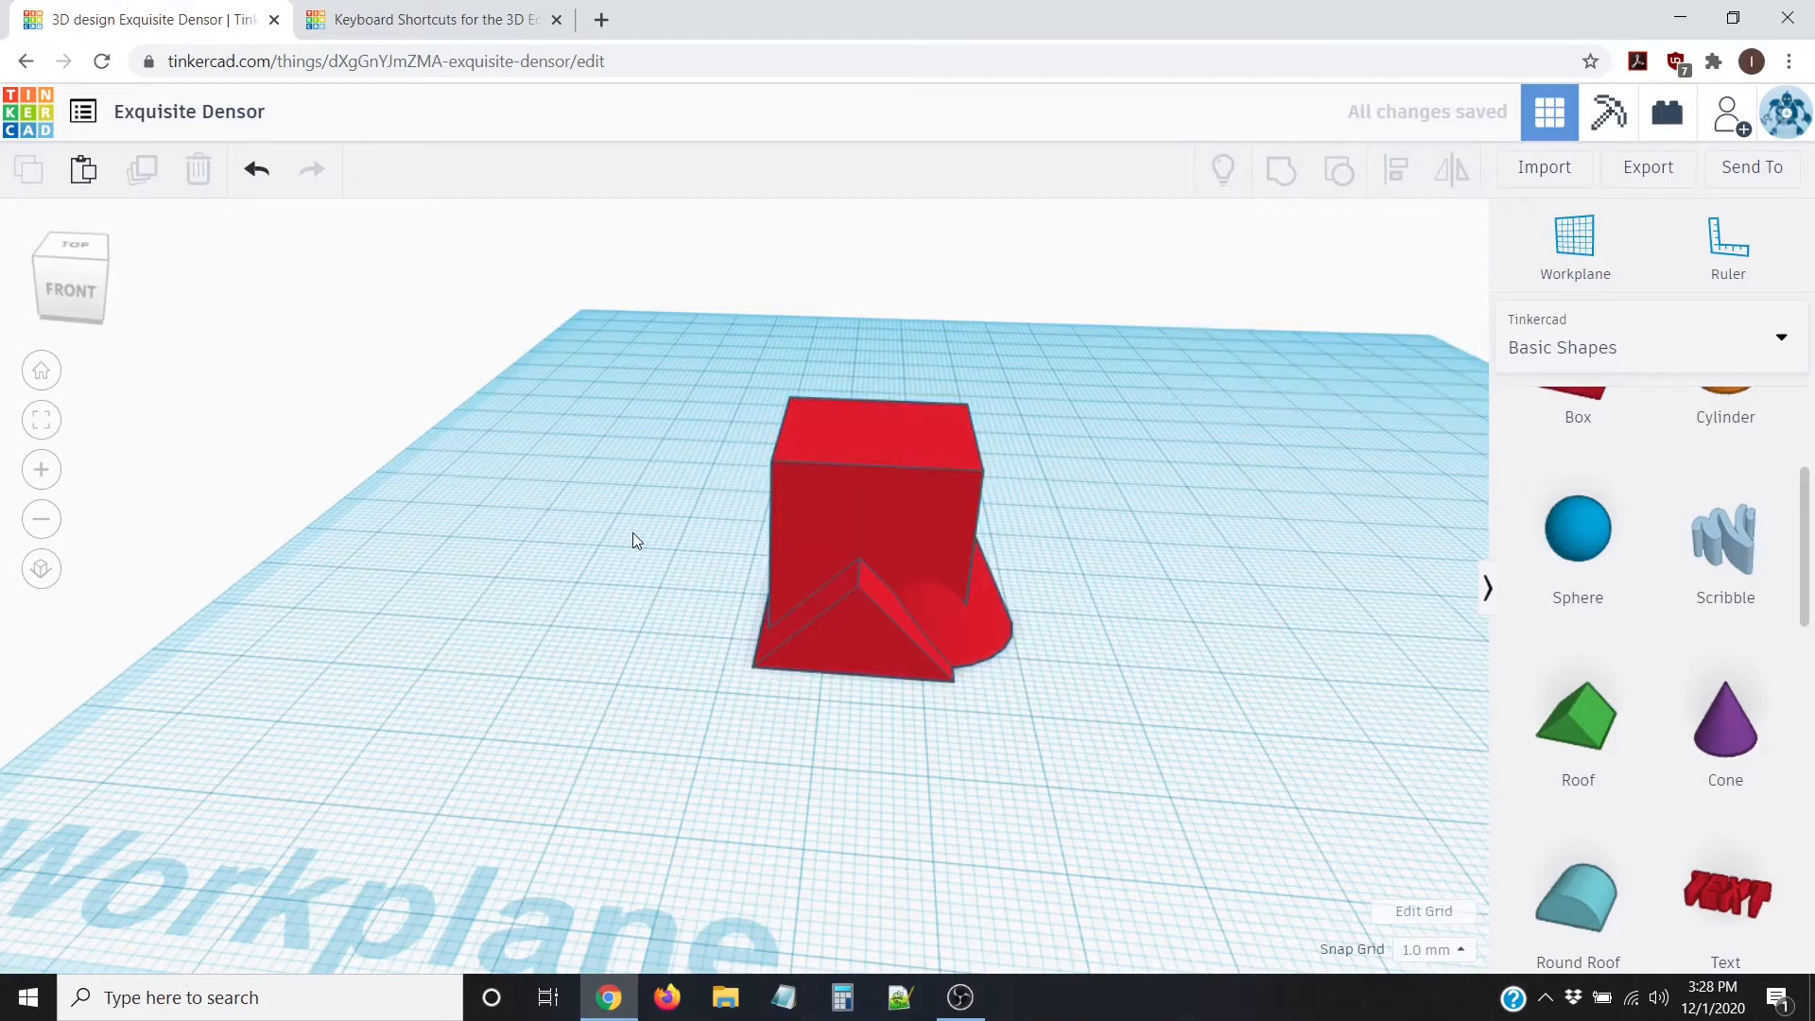
key(ctrl+z)
Step: Ungroup the combined shape and pull the cone to the box's right and the roof to its front left
click(831, 532)
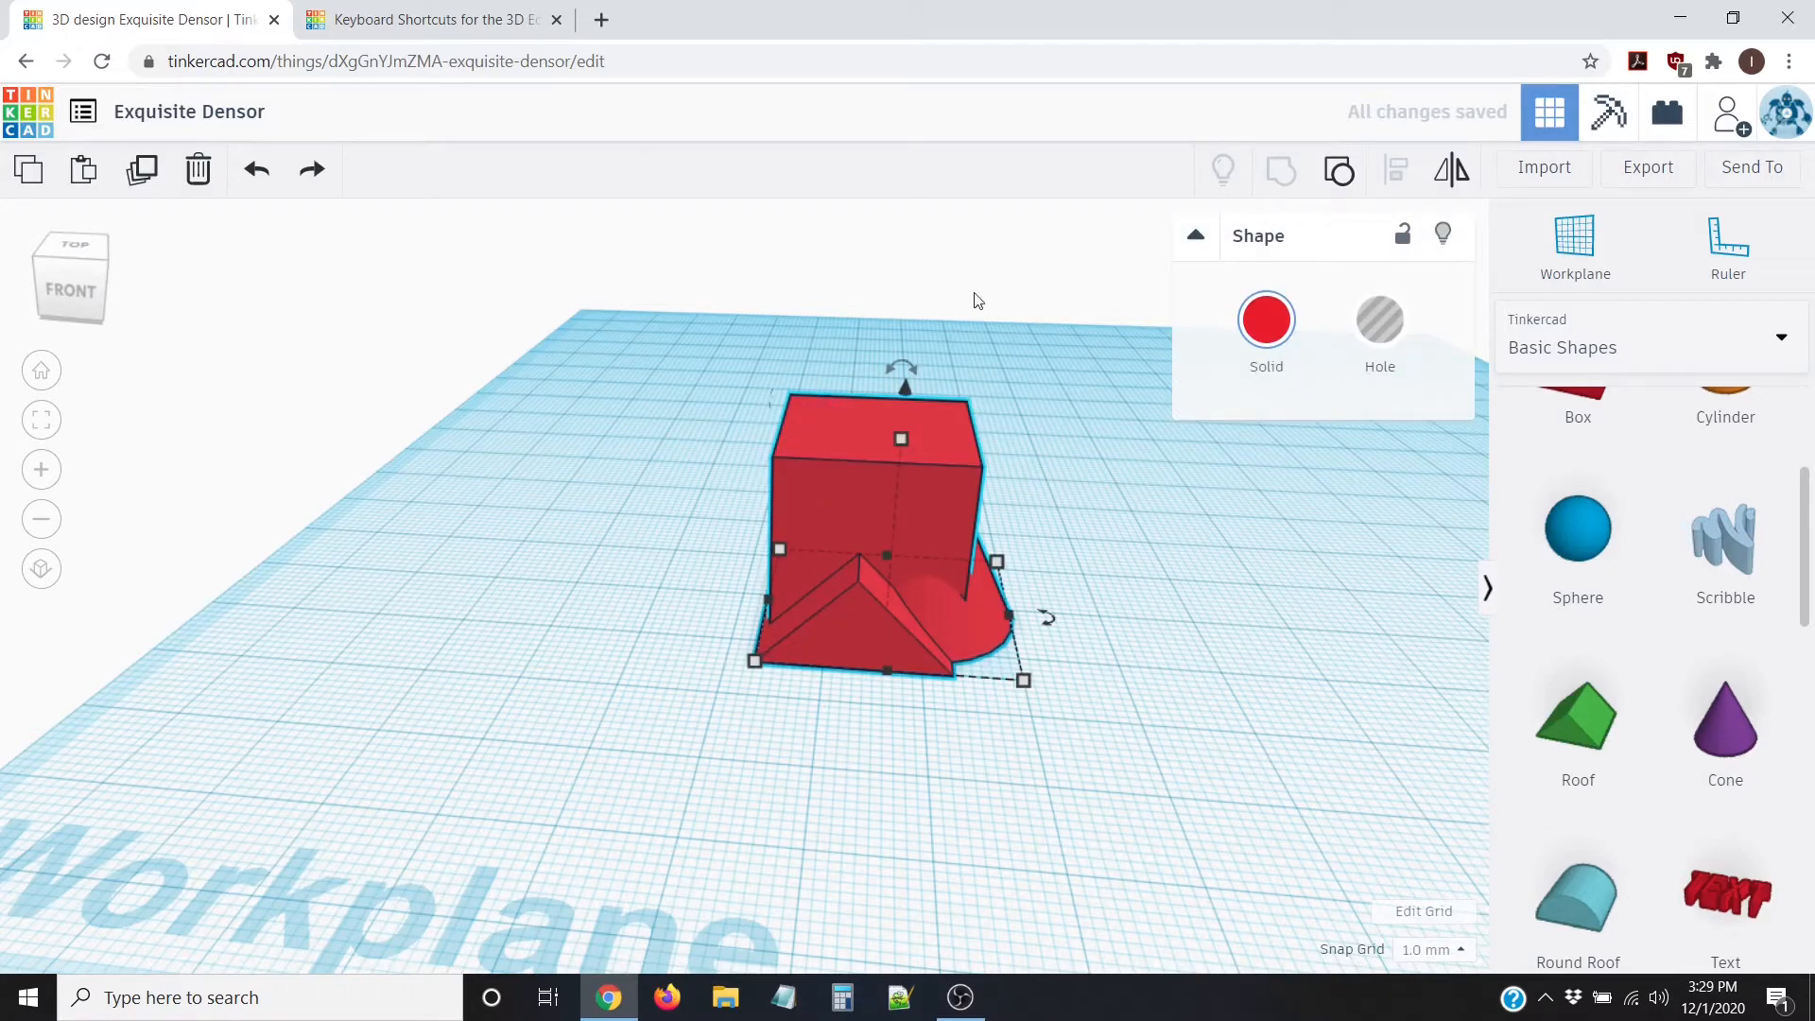
click(1338, 178)
click(1026, 624)
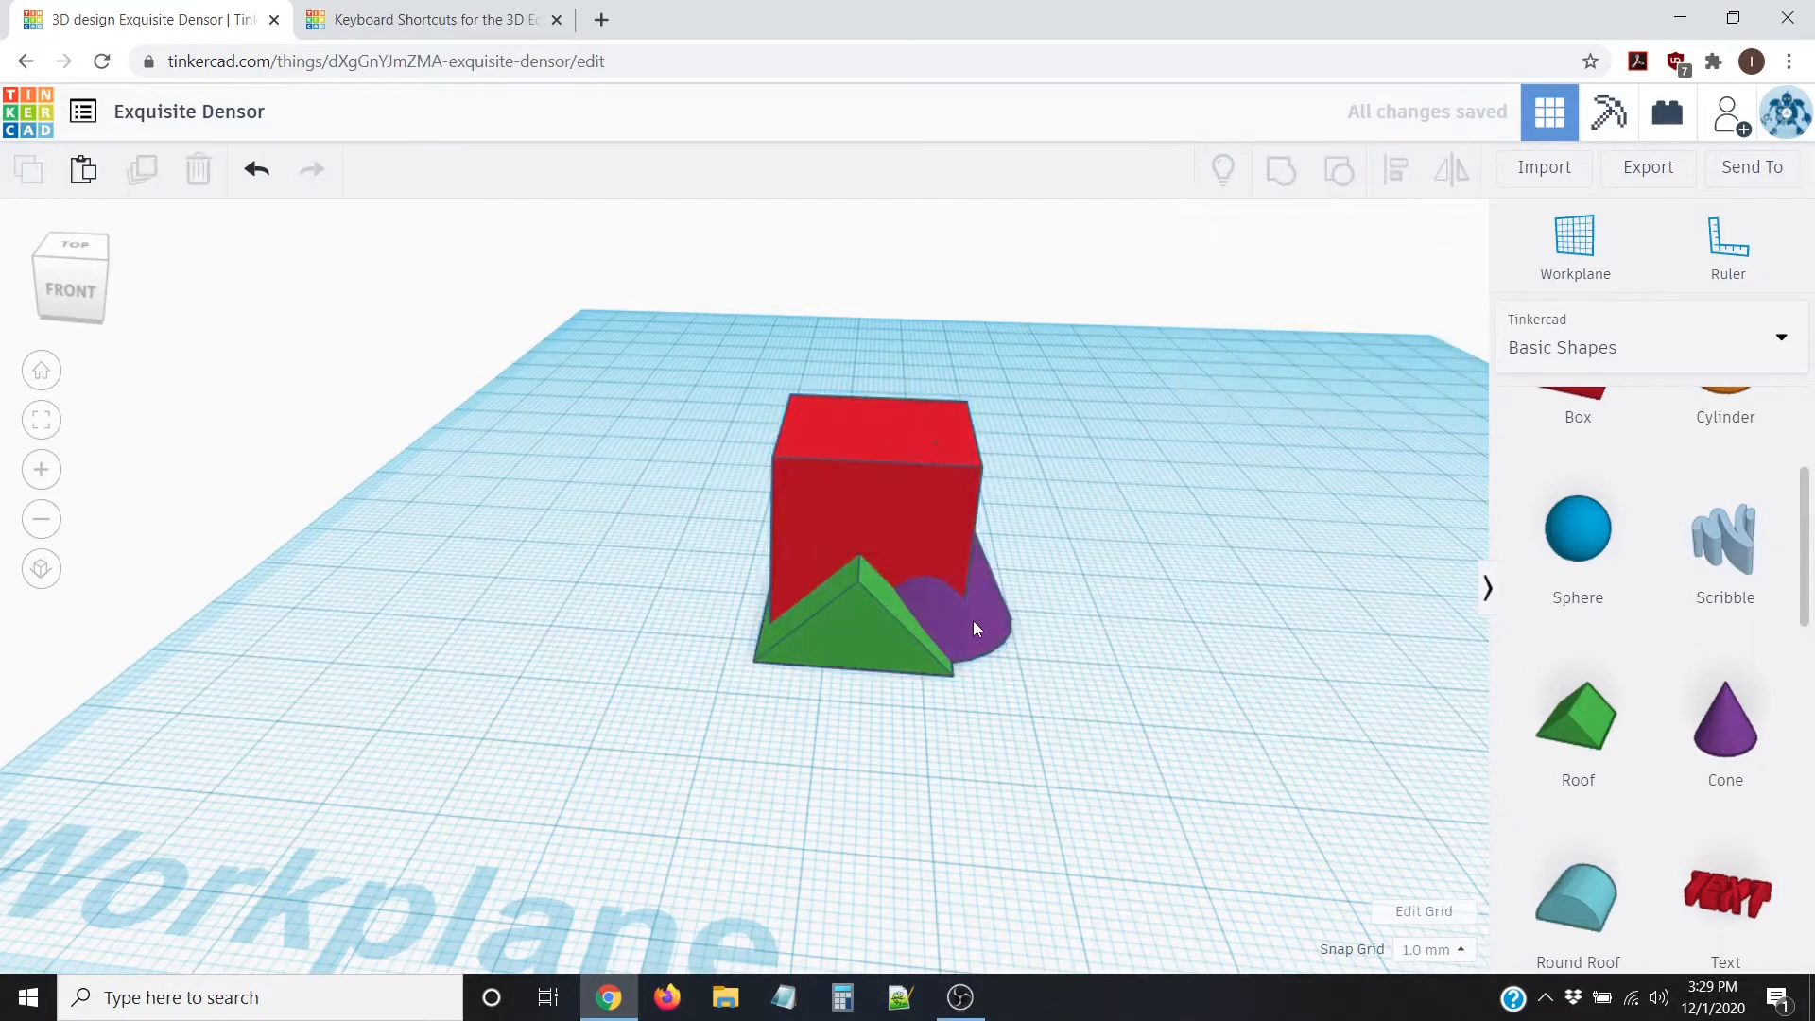
drag(973, 620, 1167, 624)
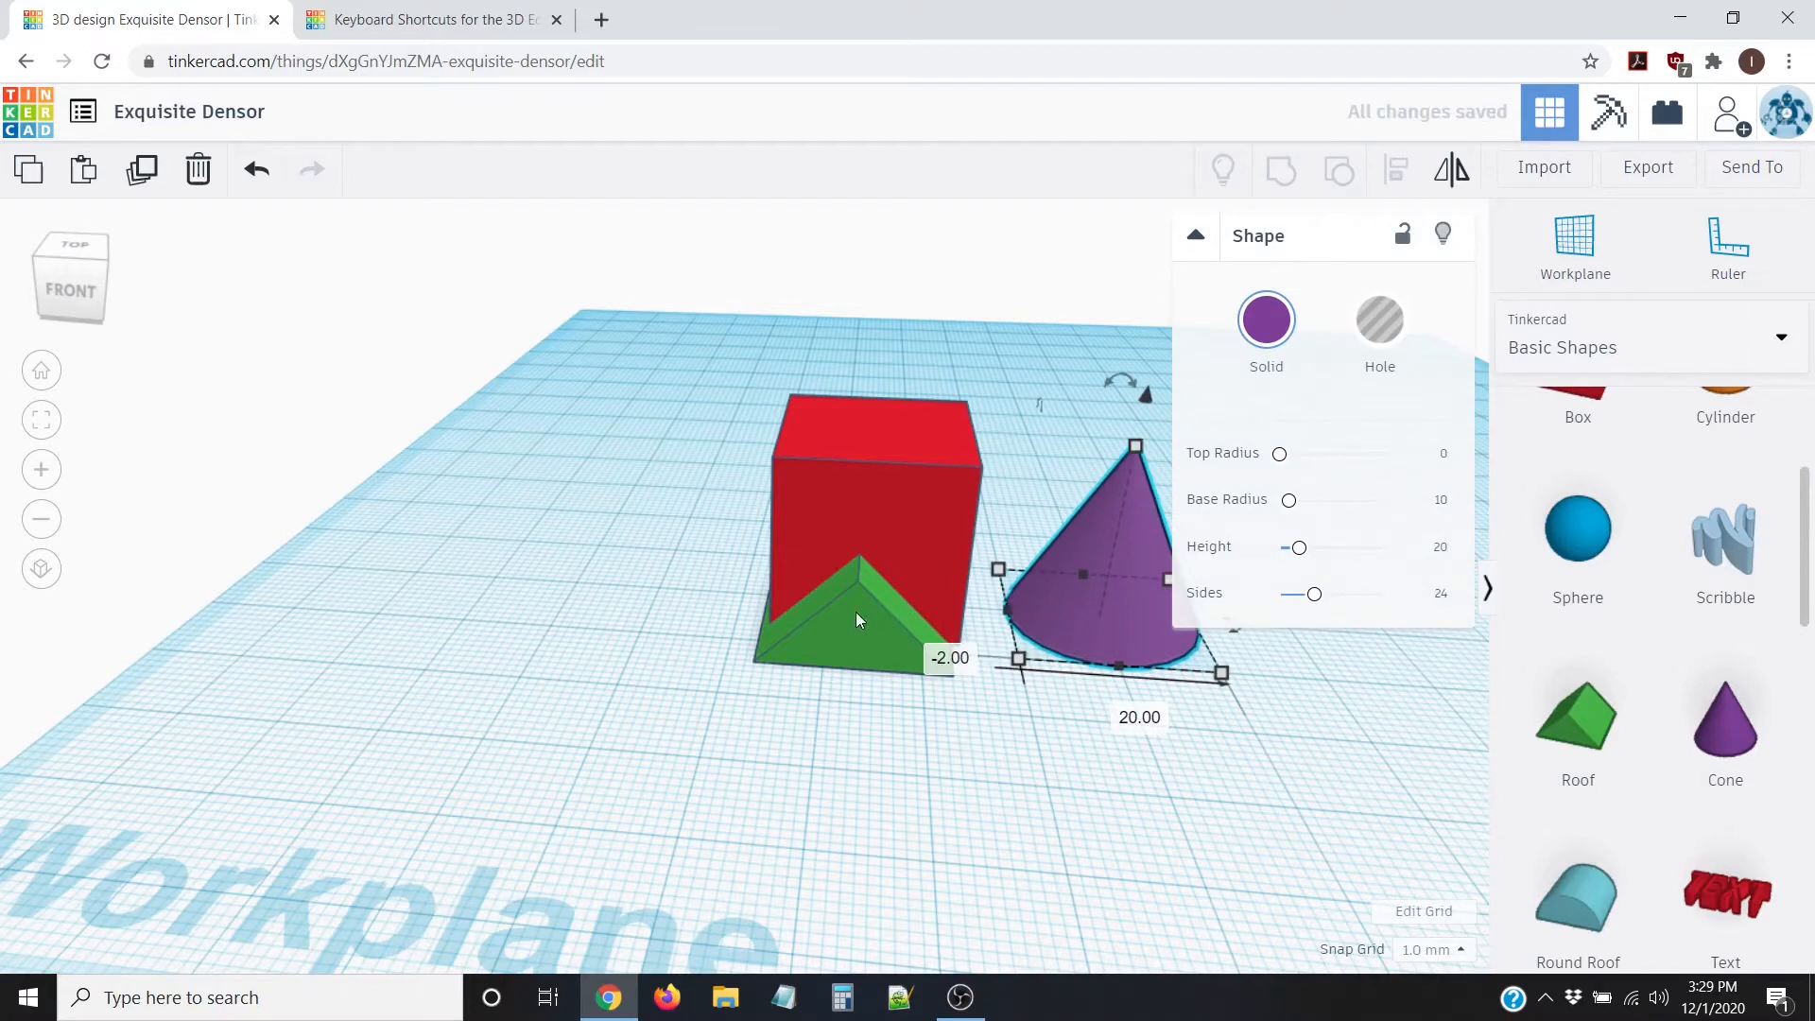
drag(857, 619, 592, 712)
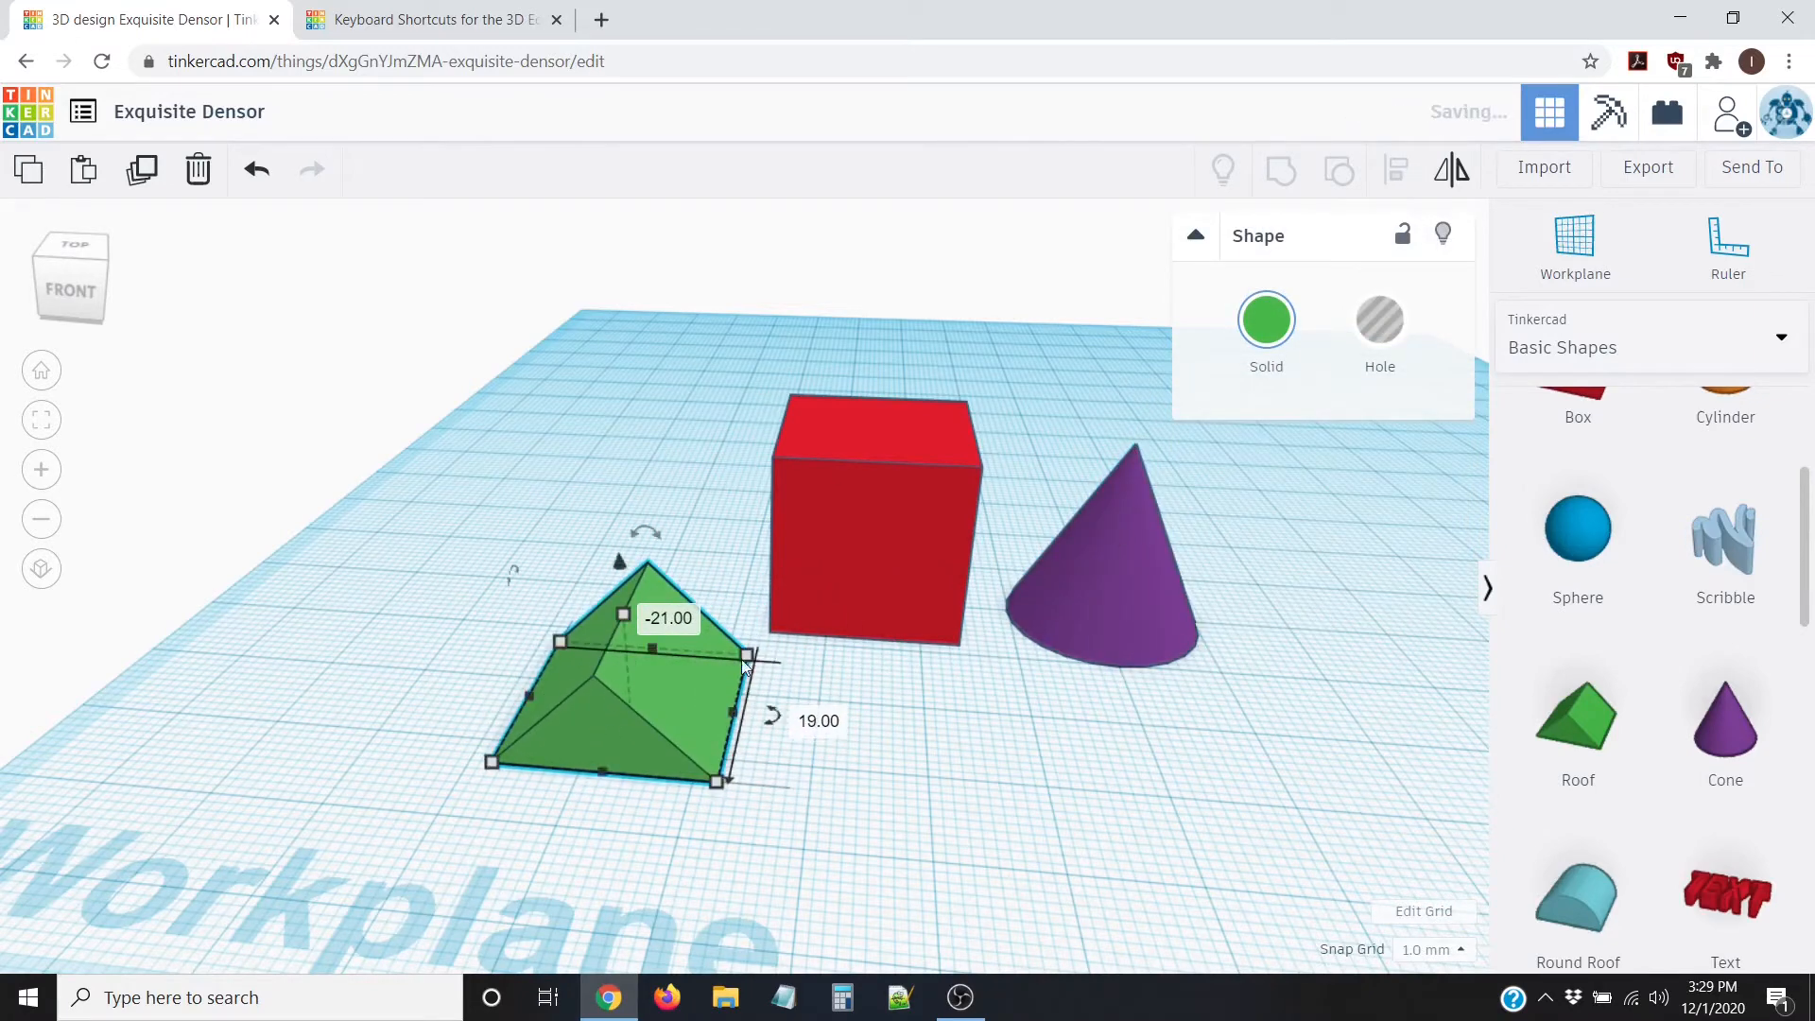
click(1029, 707)
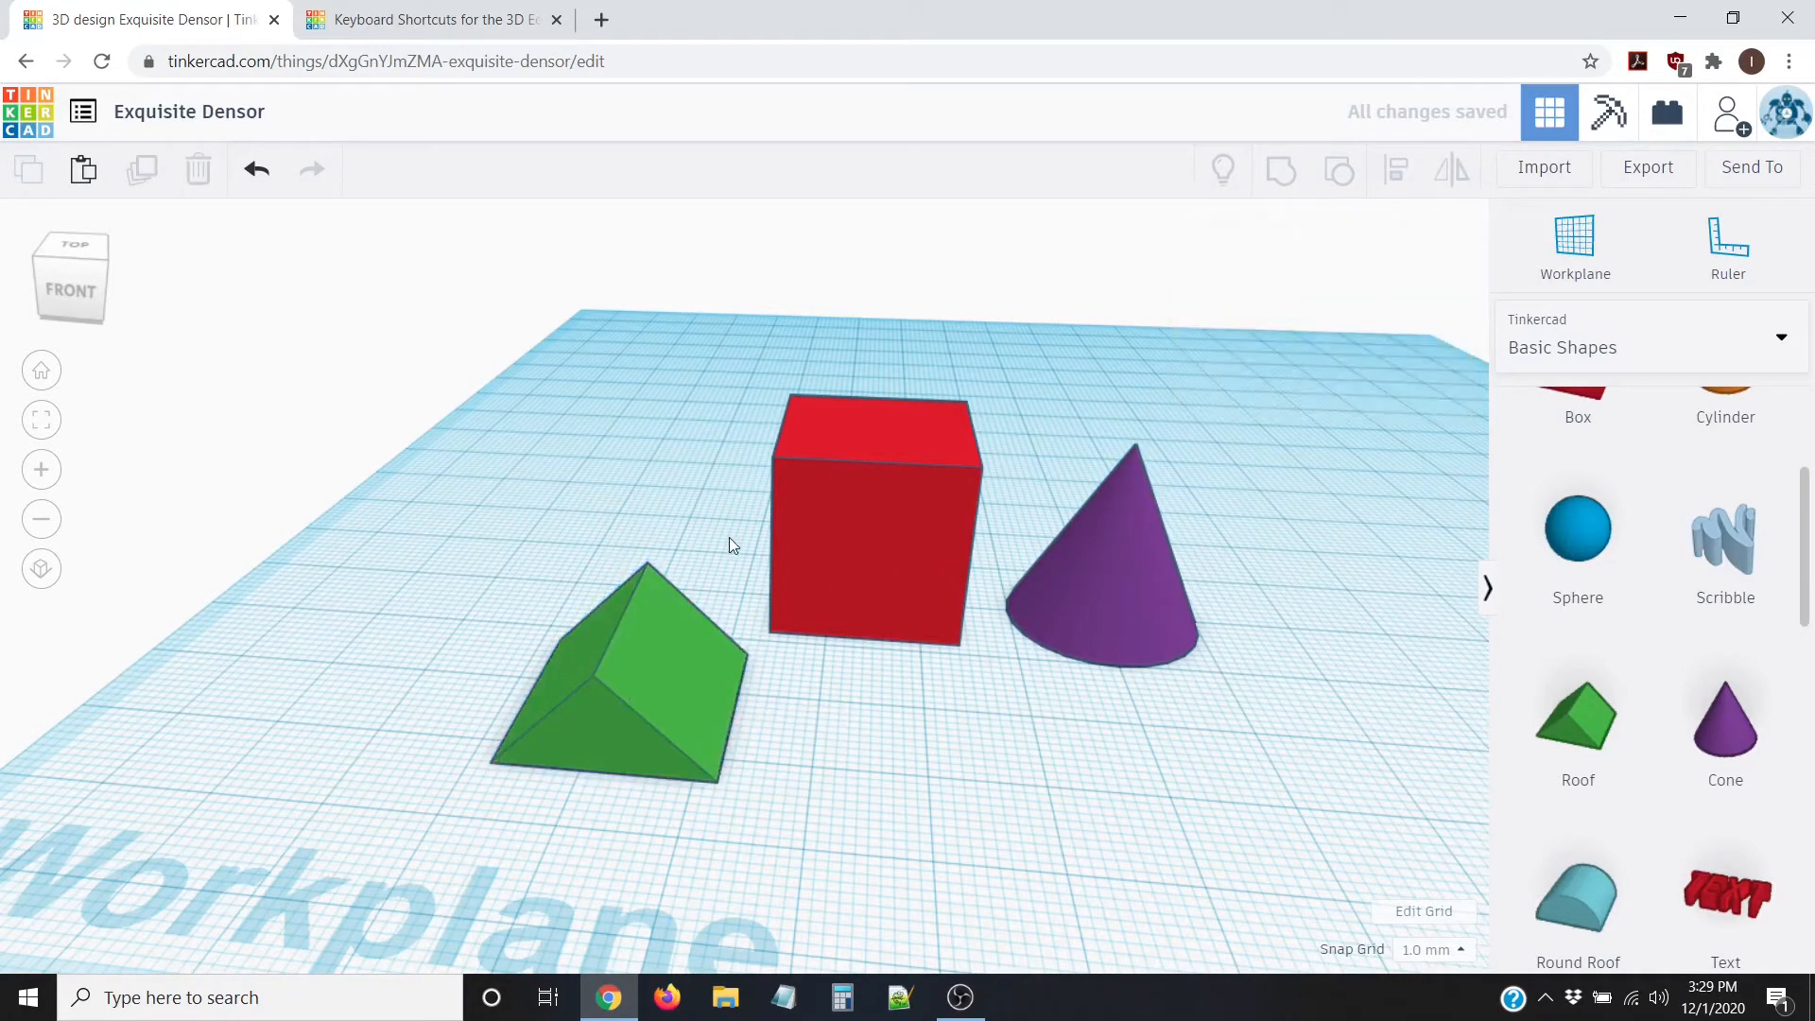
Step: Compare the editable properties of the roof, box and cone, selected one at a time and all three together
click(604, 696)
click(964, 477)
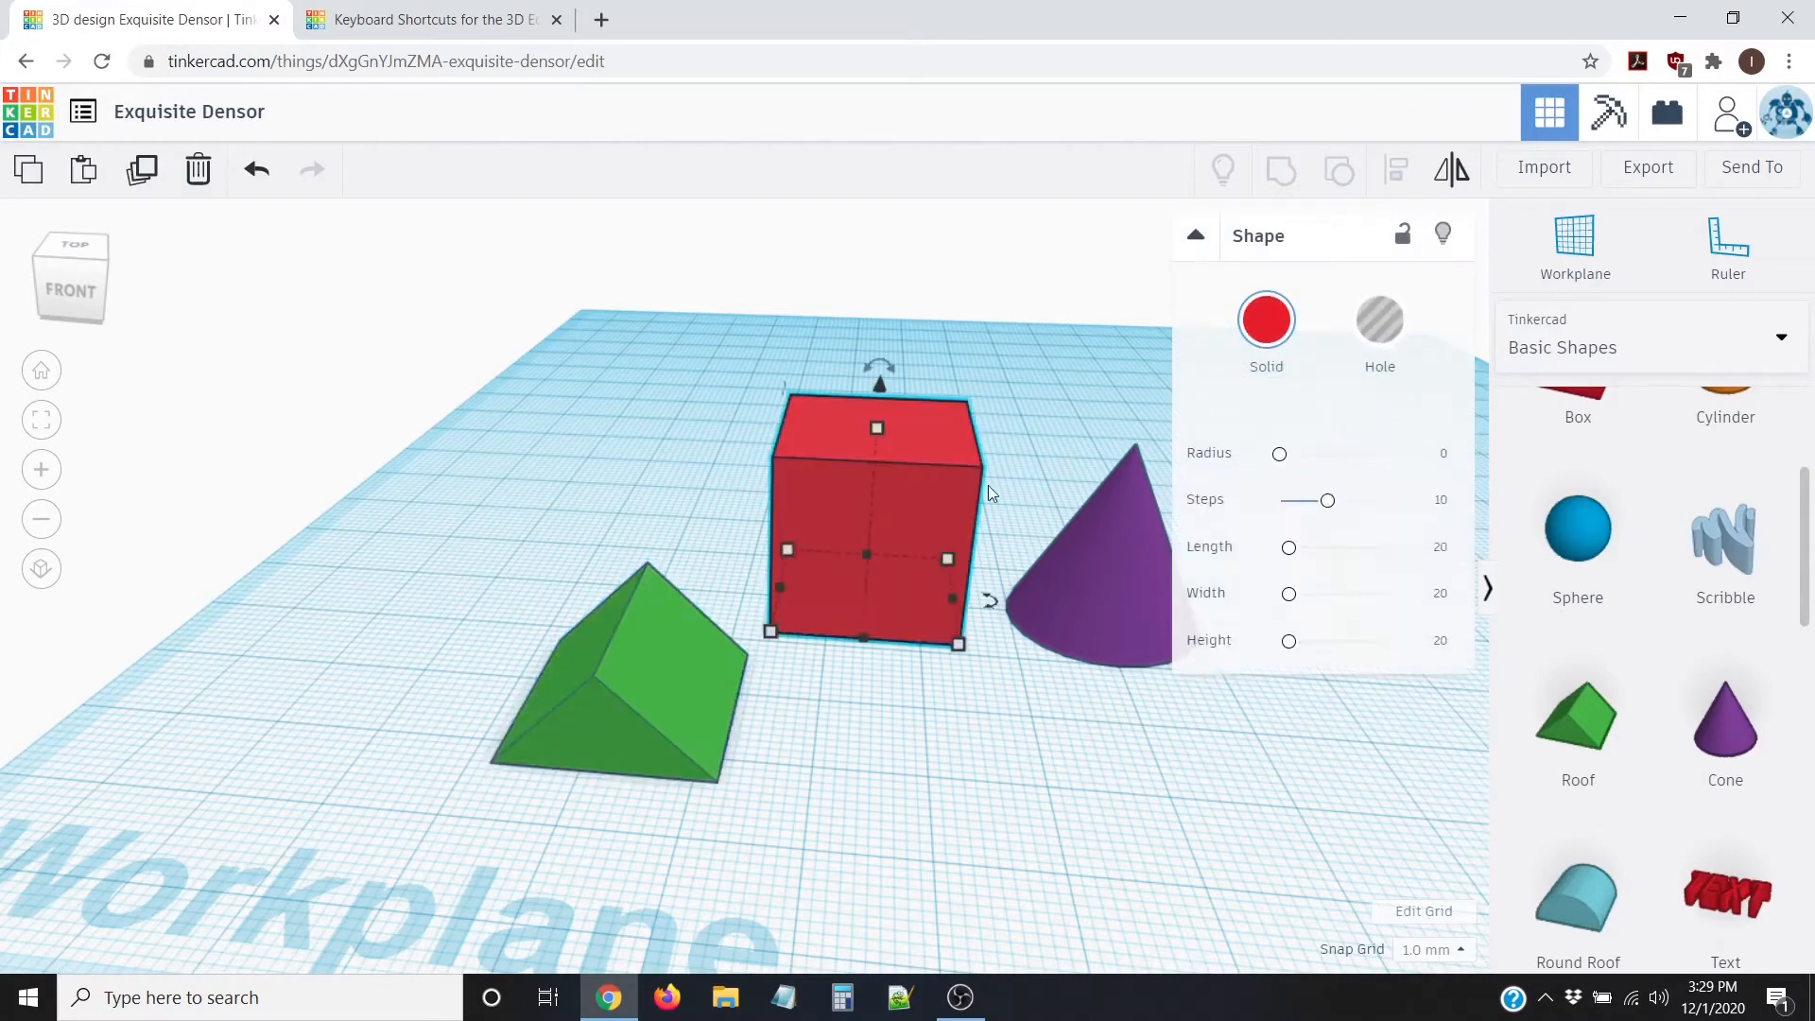
click(1117, 535)
click(633, 679)
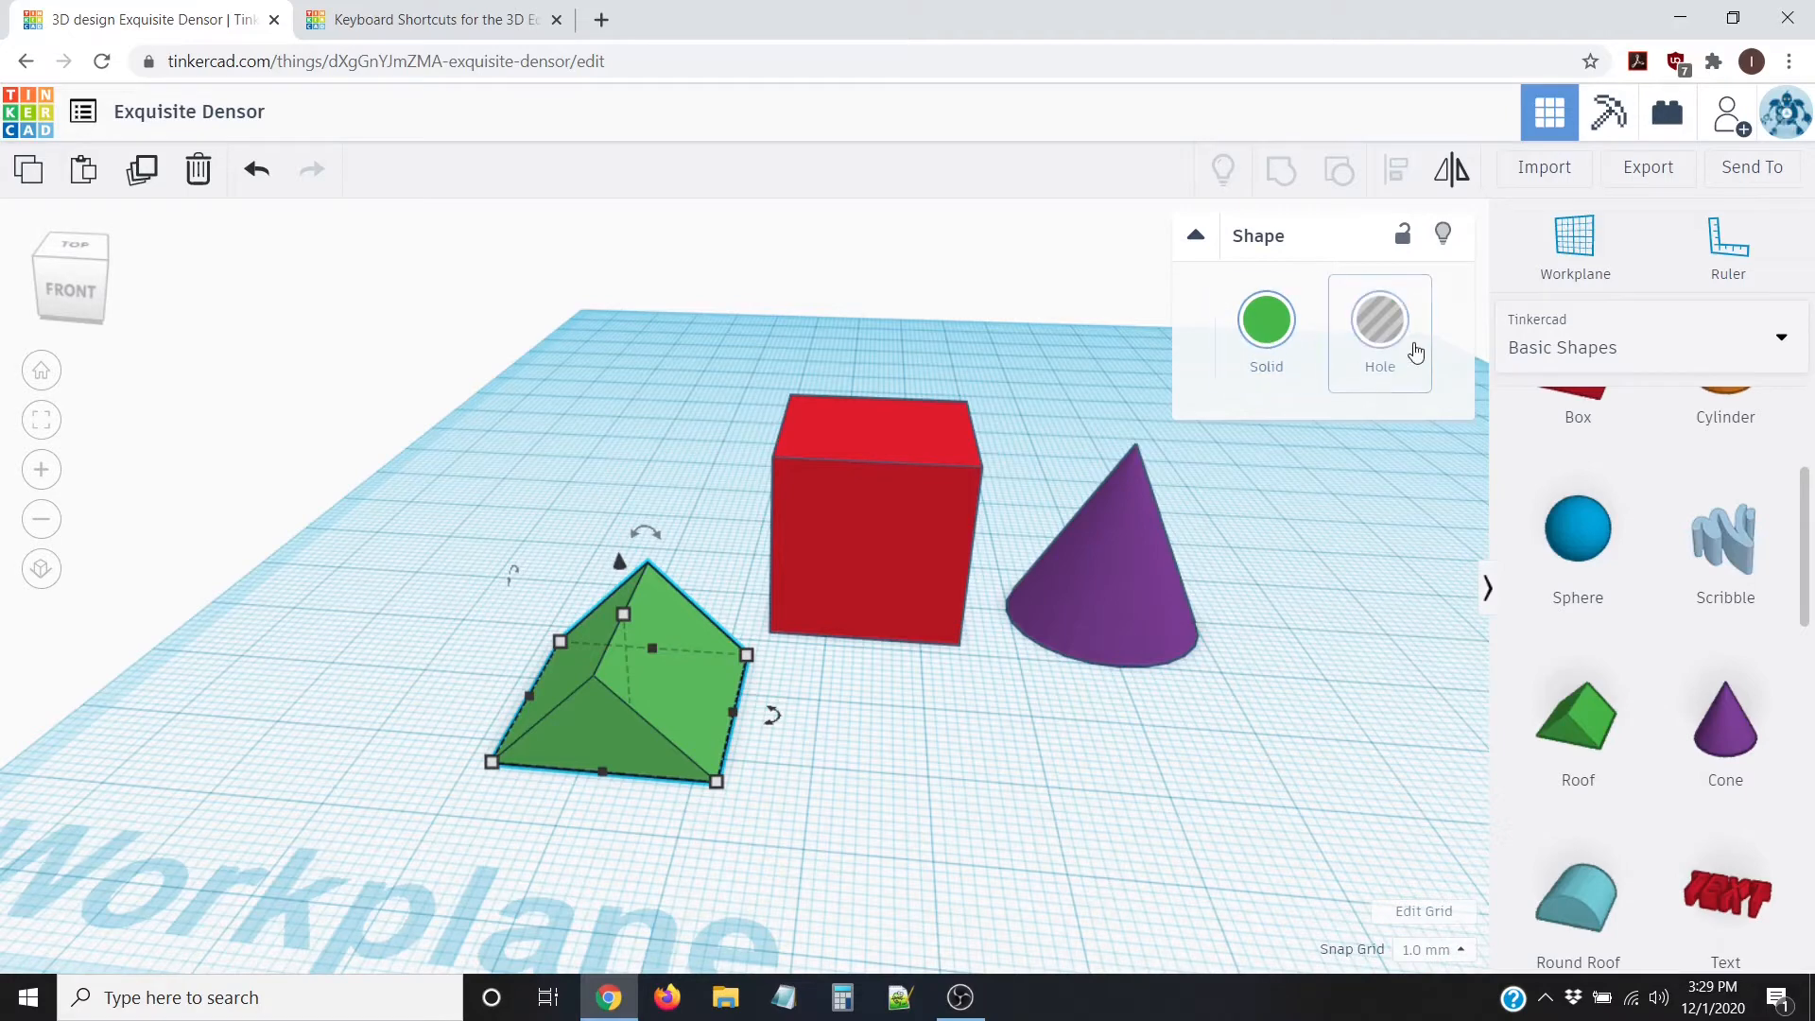
drag(324, 516, 1335, 860)
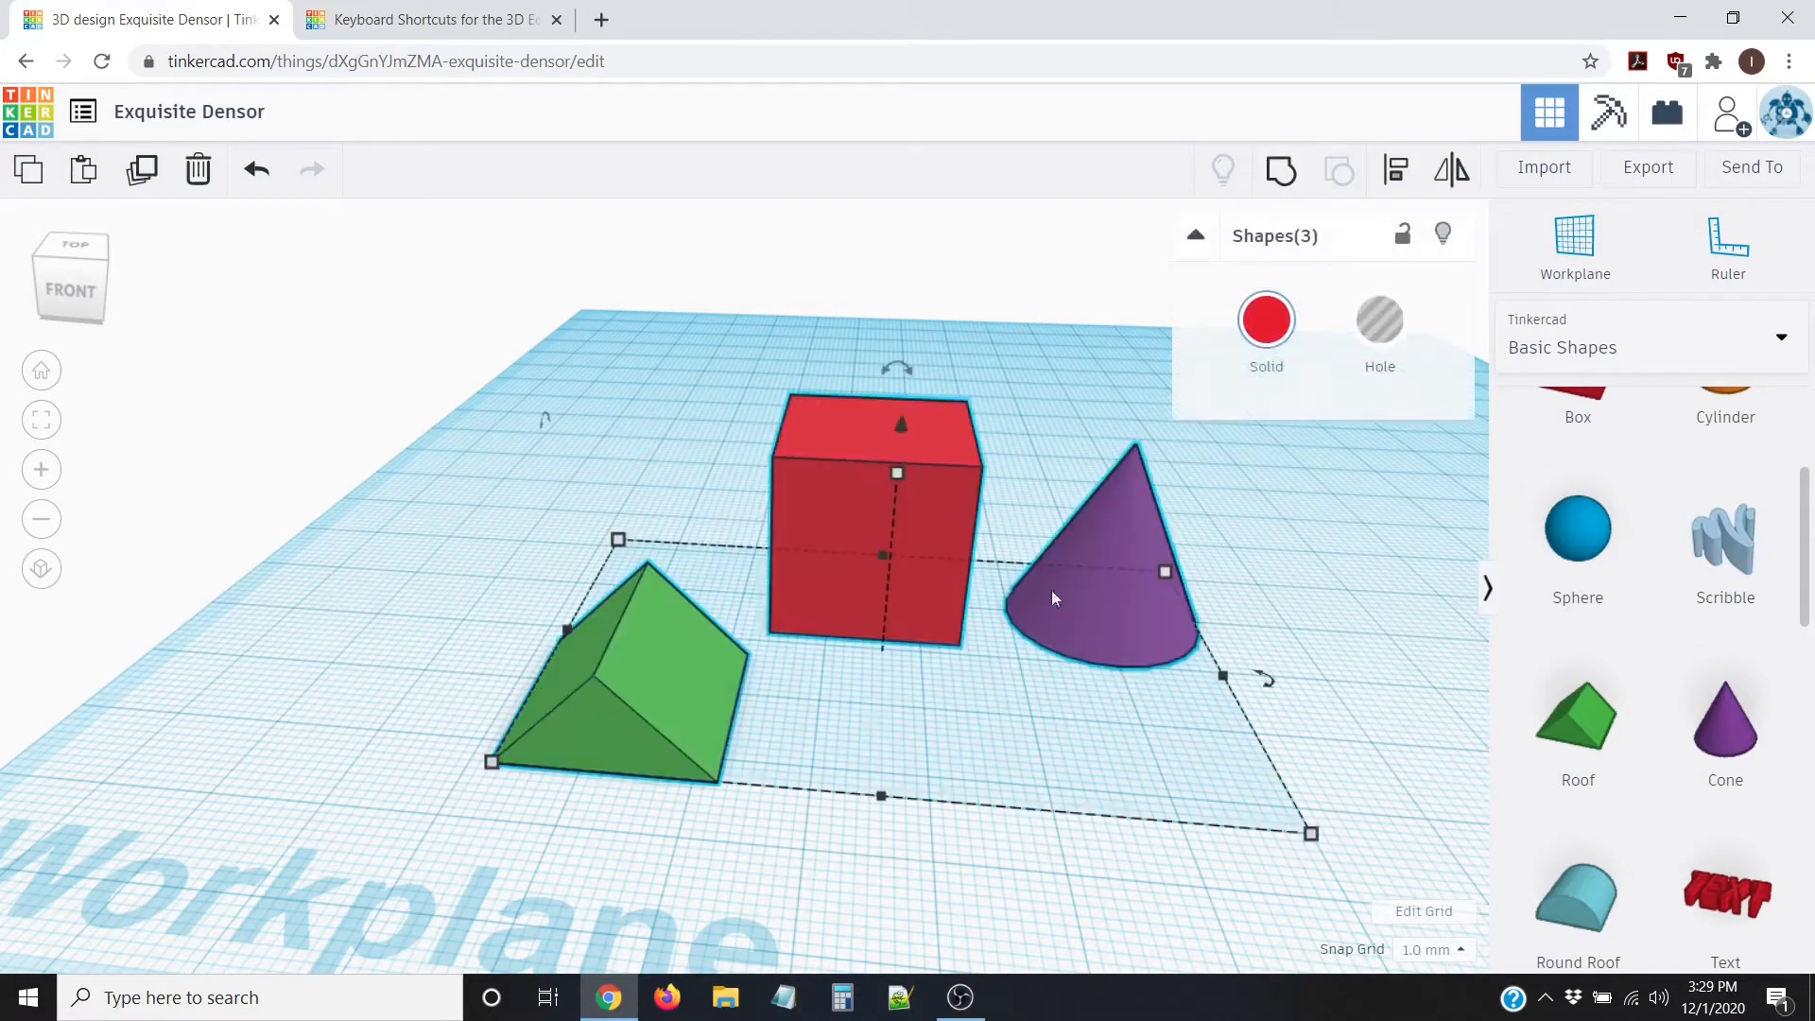
click(714, 421)
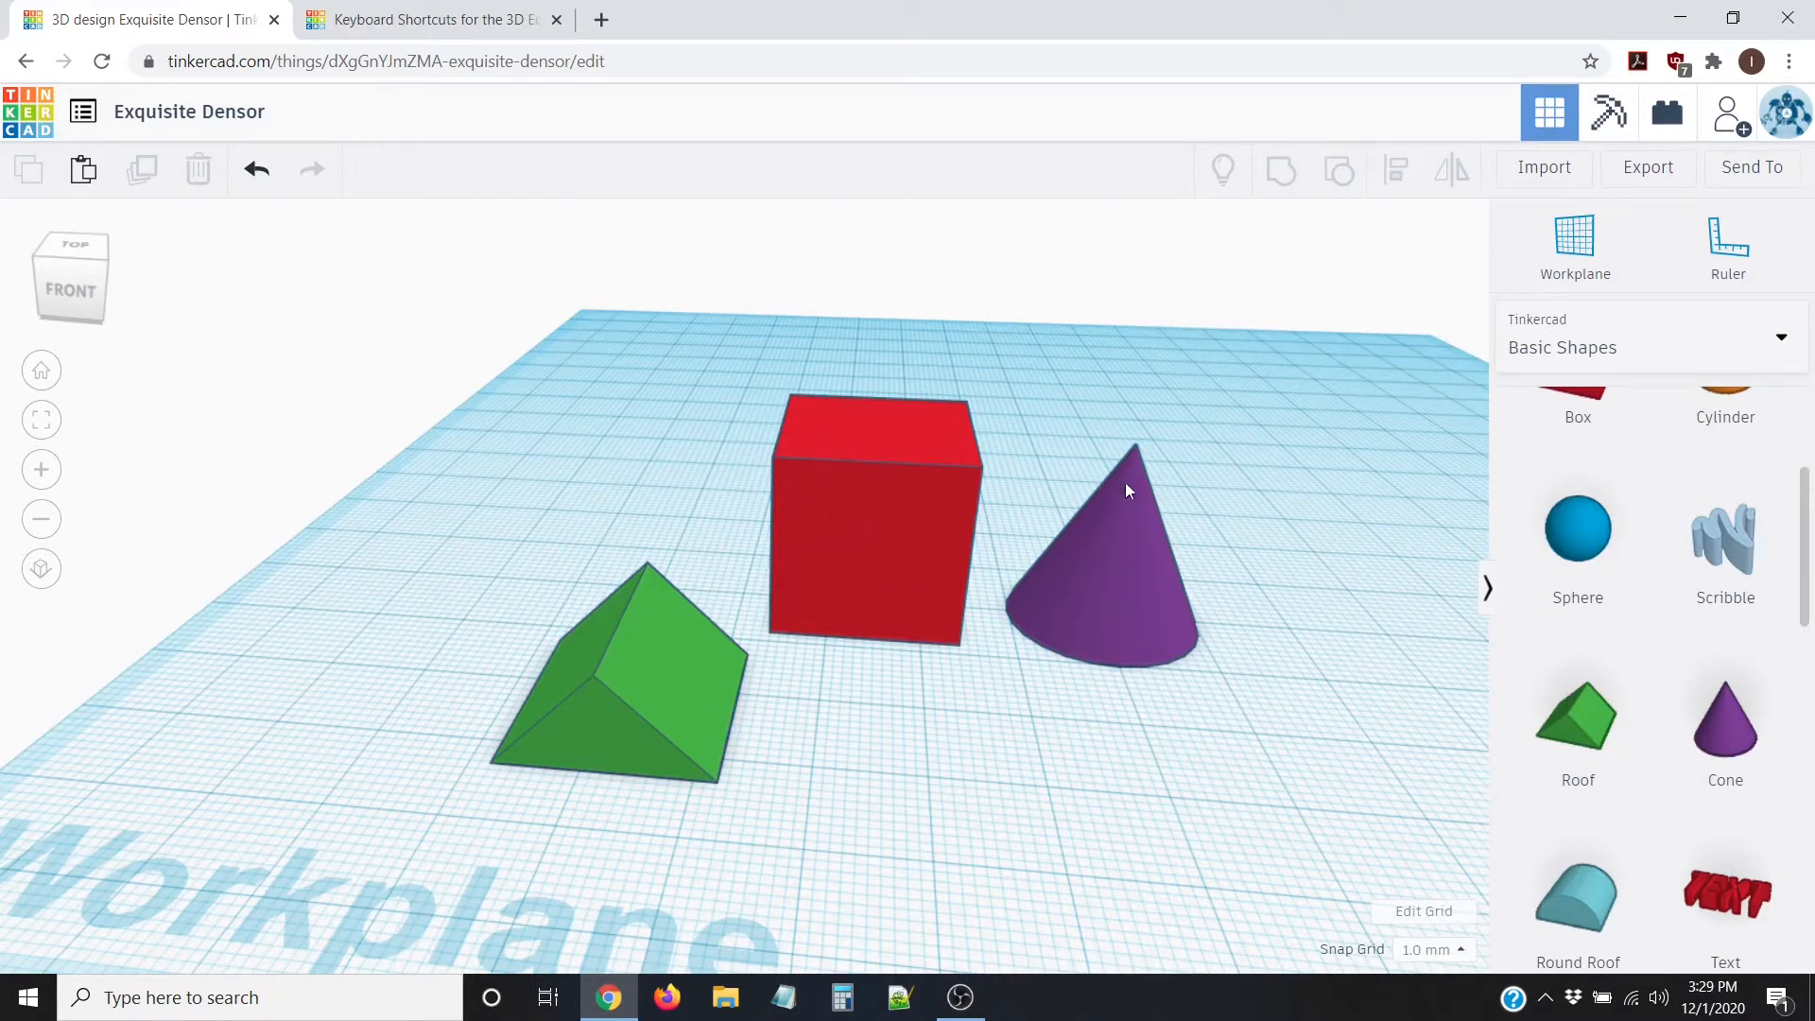
click(1116, 556)
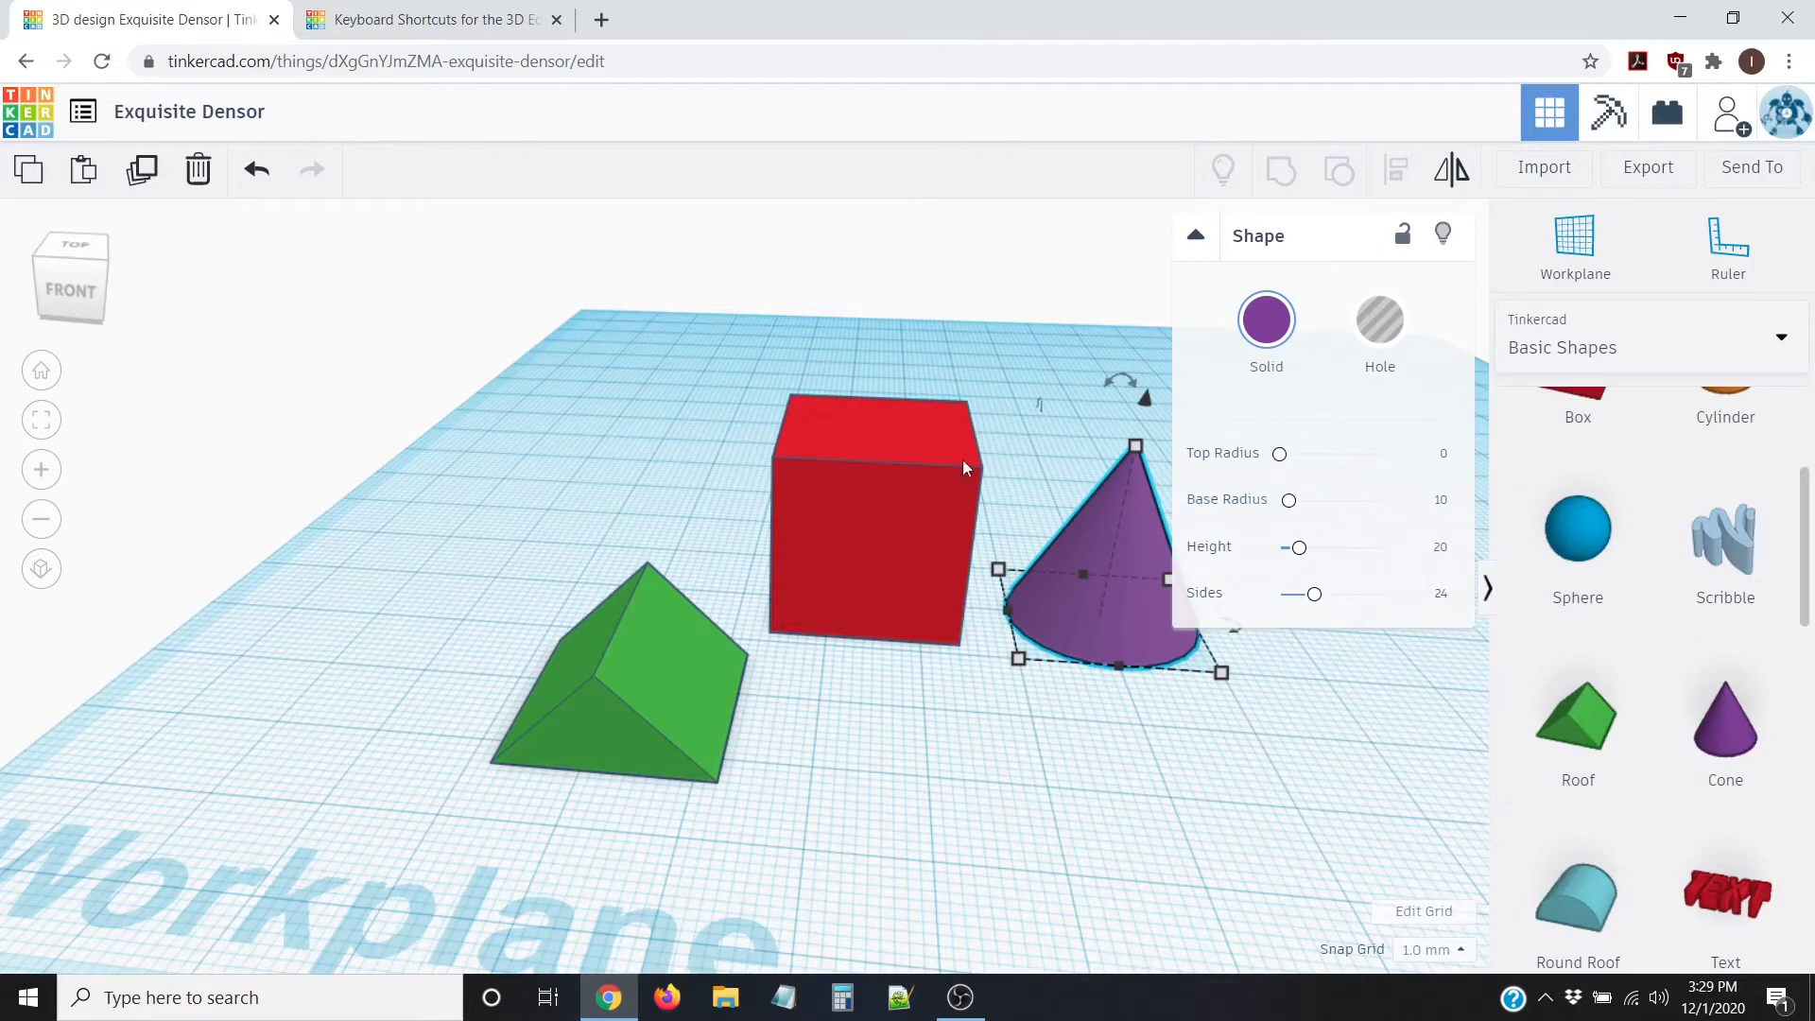
click(913, 474)
Step: Reshape the cone with a top radius of 5.17, base radius of 9.86, height of 20.19 and 3 sides
click(1125, 515)
drag(1282, 461, 1261, 608)
click(1341, 764)
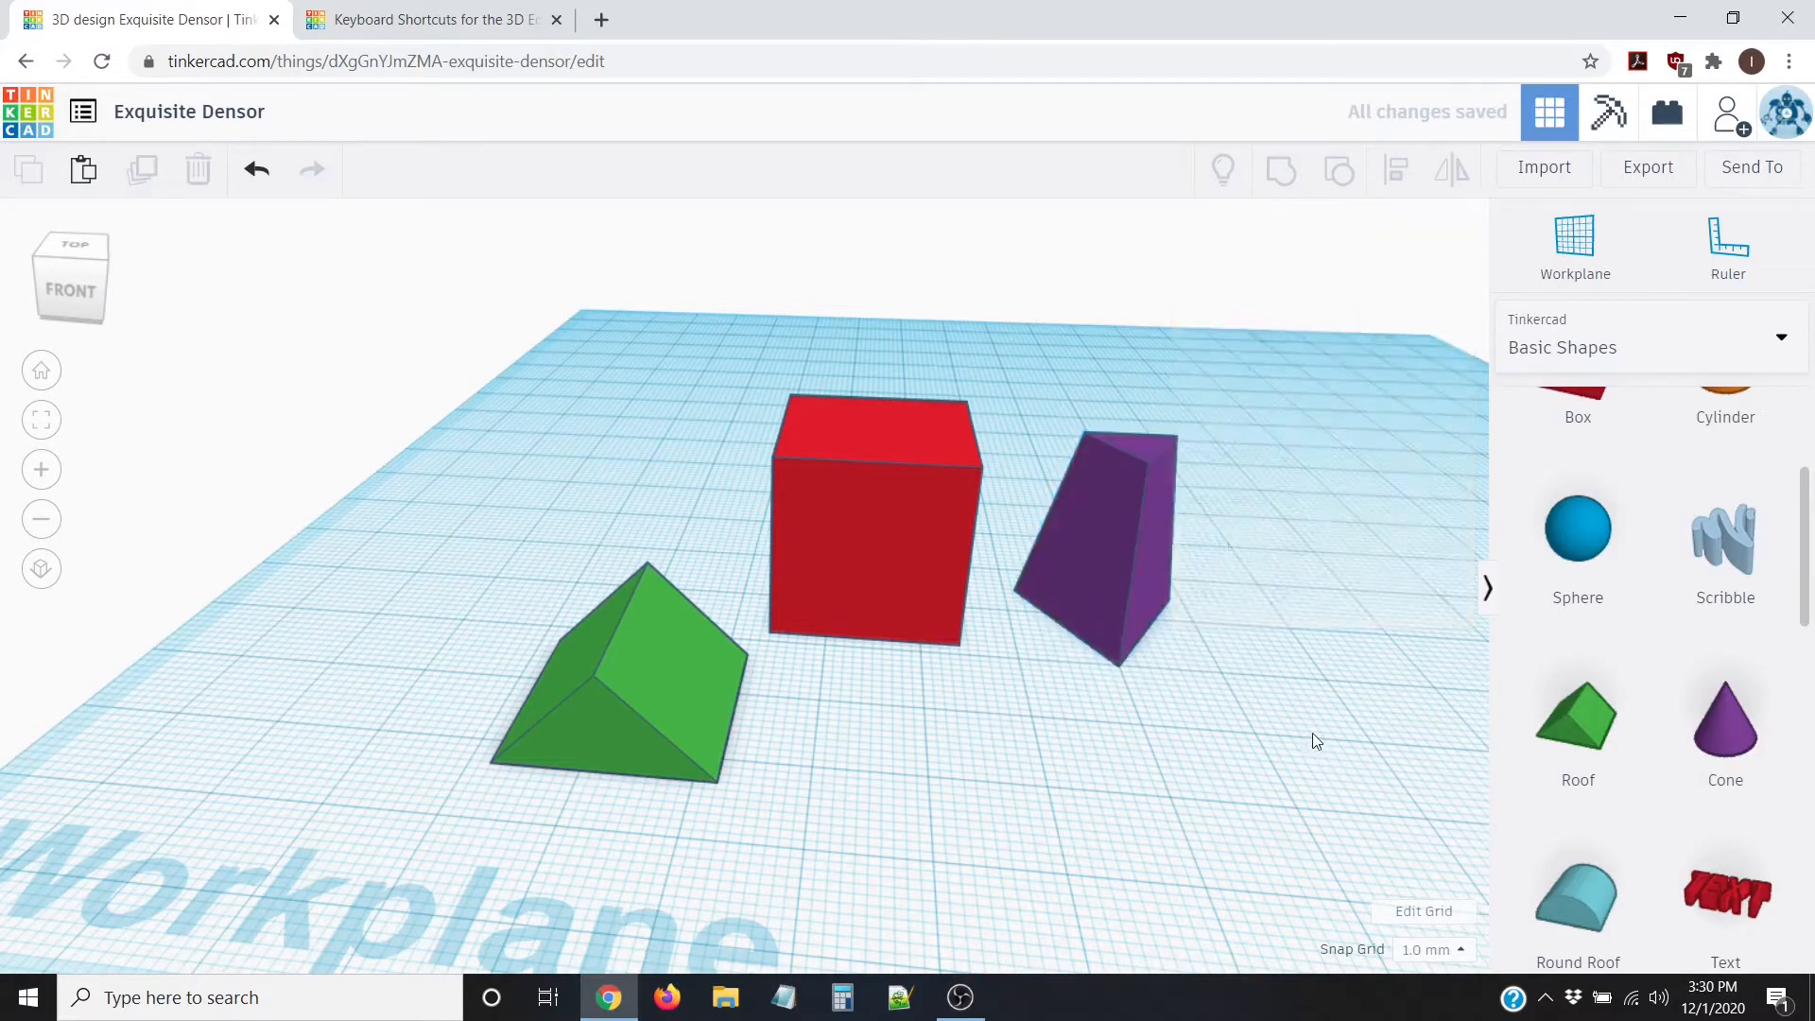
right_drag(1309, 733, 1092, 540)
click(1092, 541)
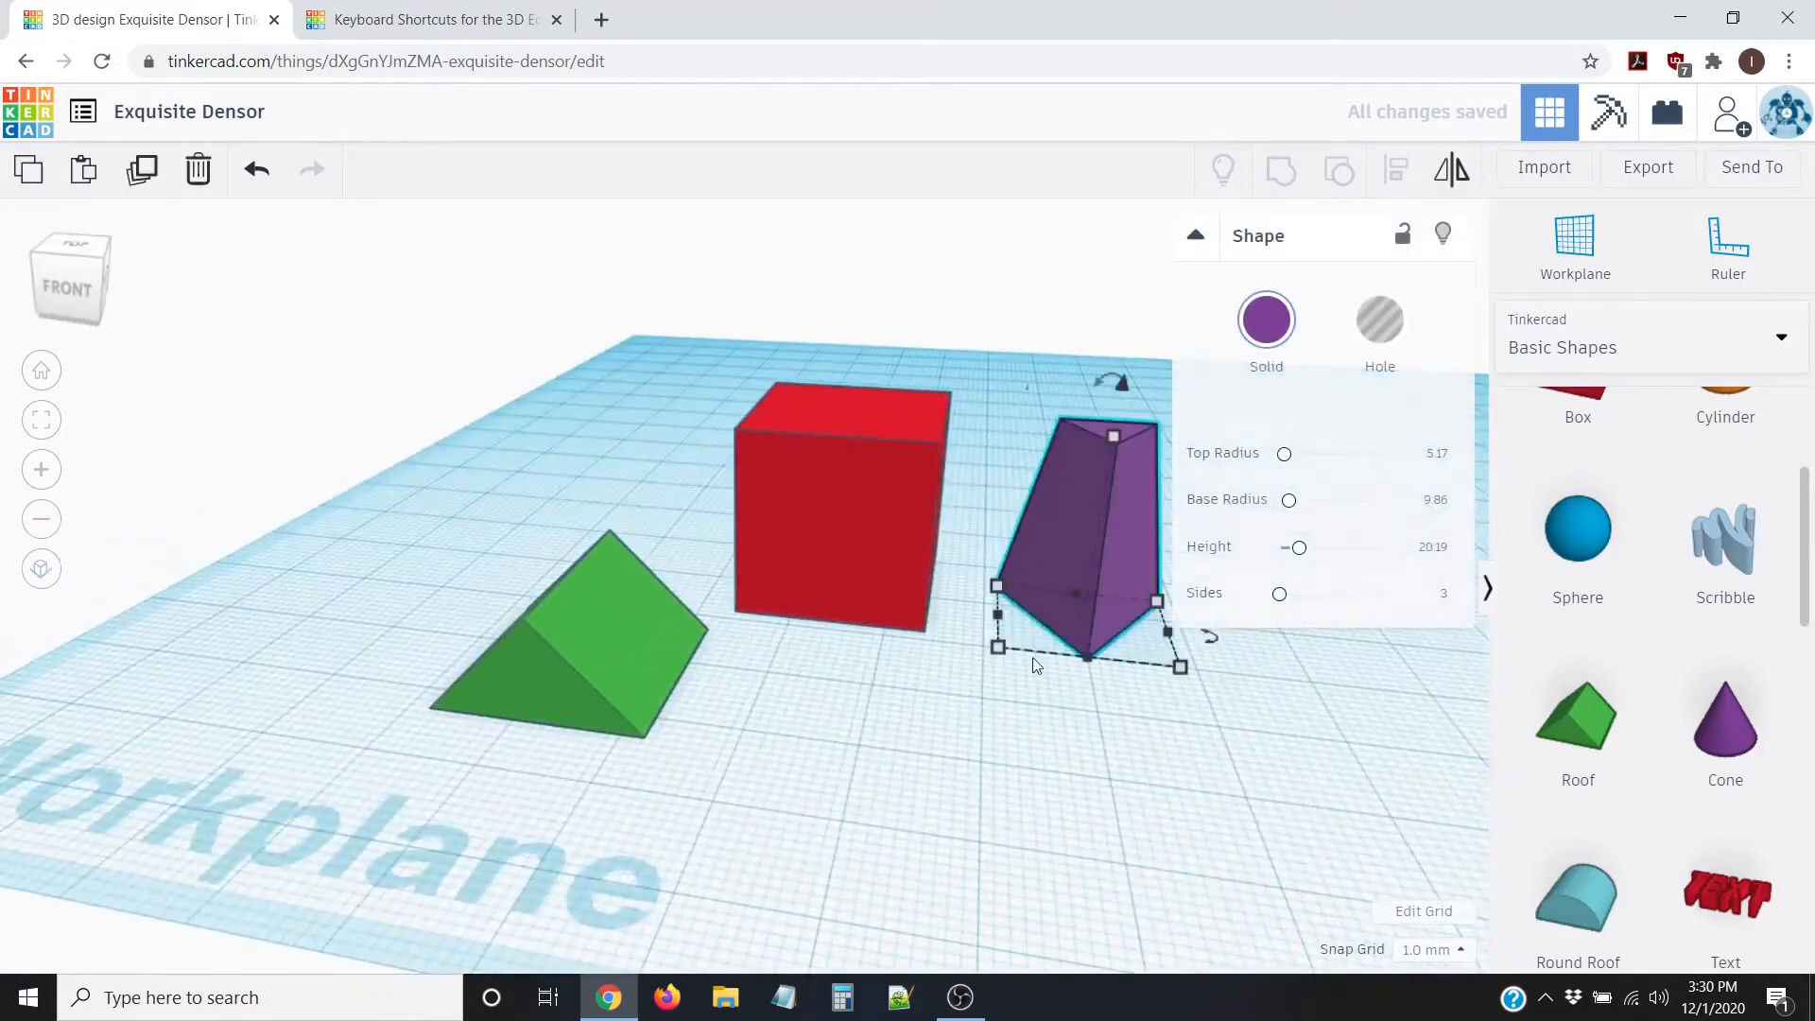
mouse_move(1034, 661)
right_down()
mouse_move(1082, 681)
mouse_move(1062, 661)
right_up()
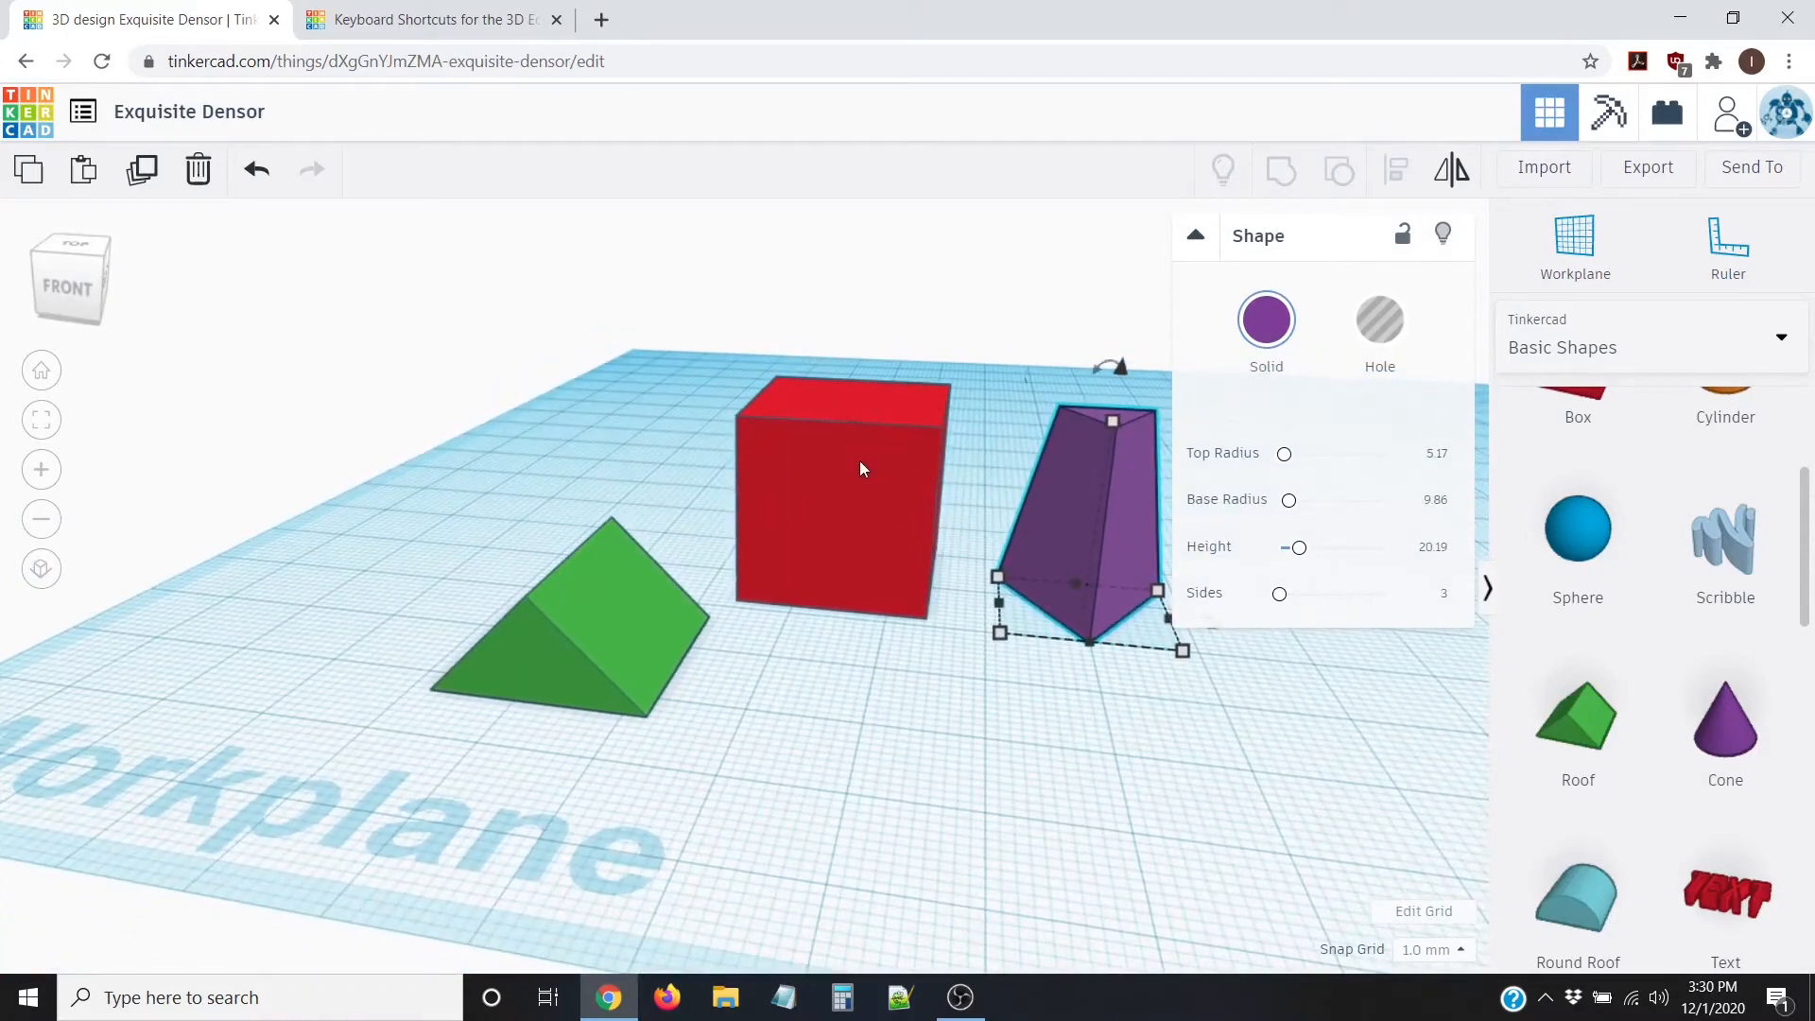
Step: Round the box's edges with a radius of about 3, and set its length to 26.52 and width to 19.63
click(861, 436)
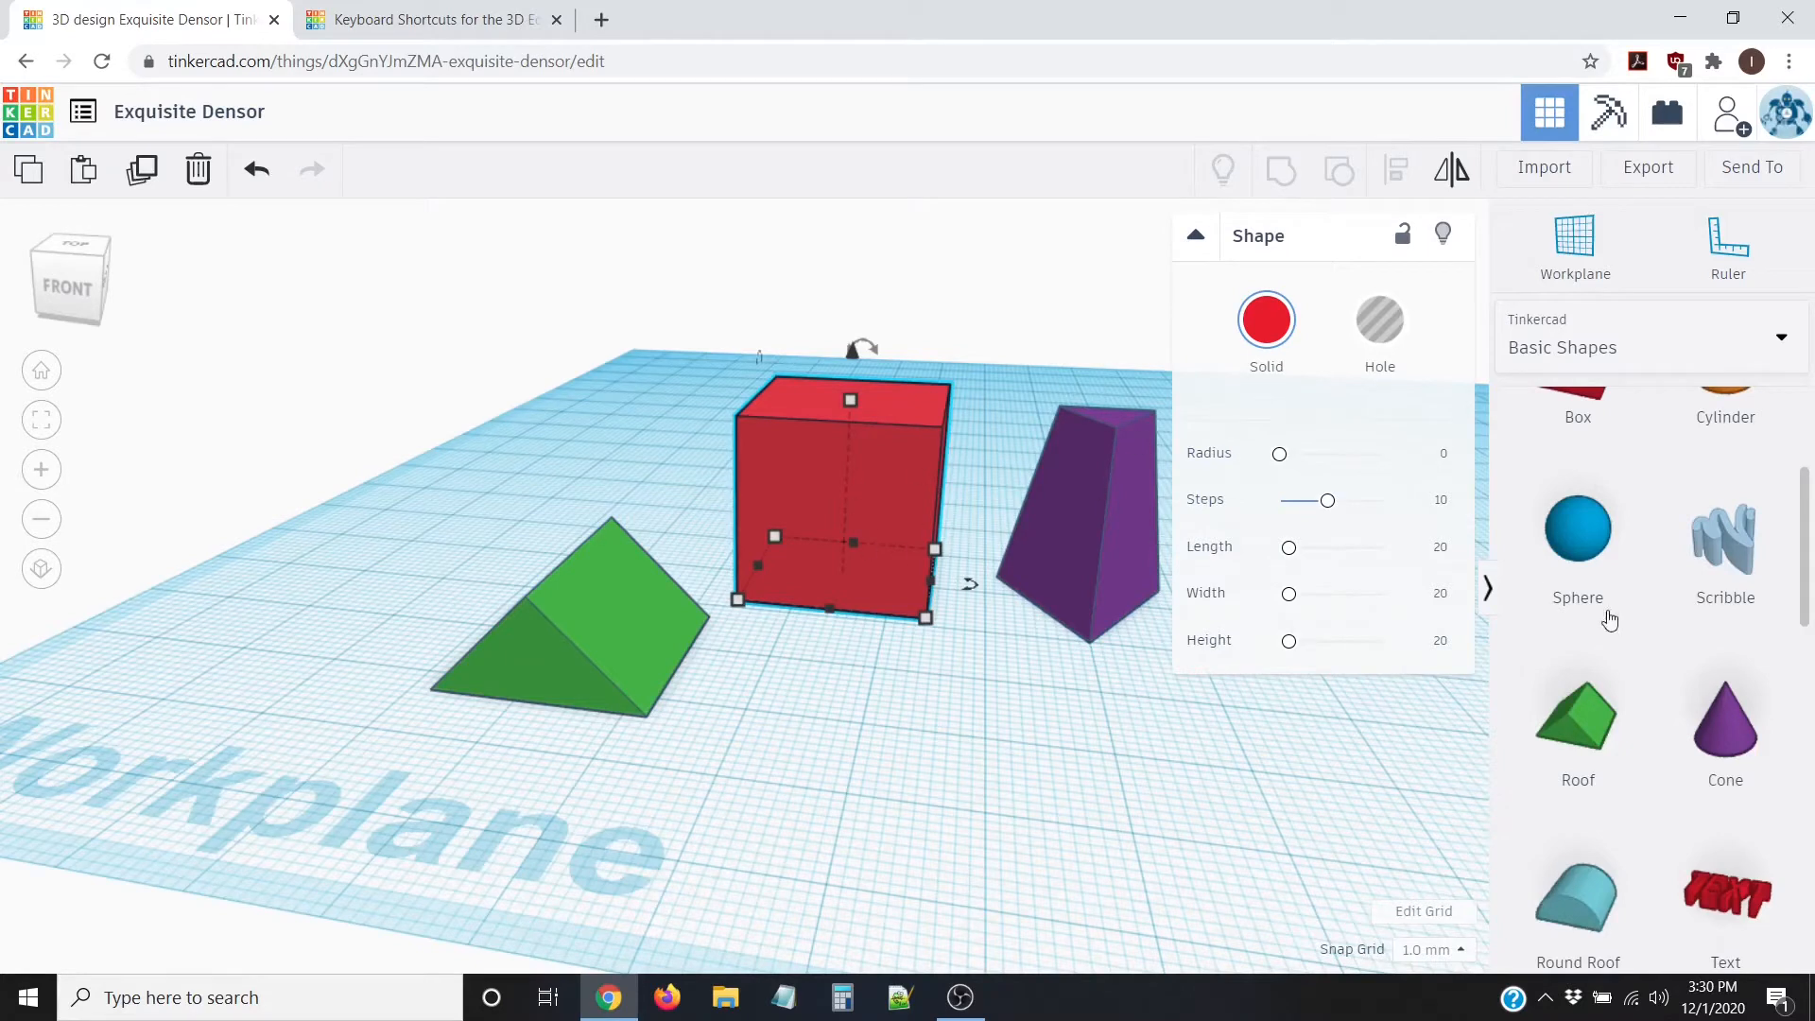
mouse_move(1282, 461)
mouse_down()
mouse_move(1349, 460)
mouse_move(1296, 459)
mouse_move(1306, 471)
mouse_up()
drag(1292, 555, 1289, 594)
click(609, 603)
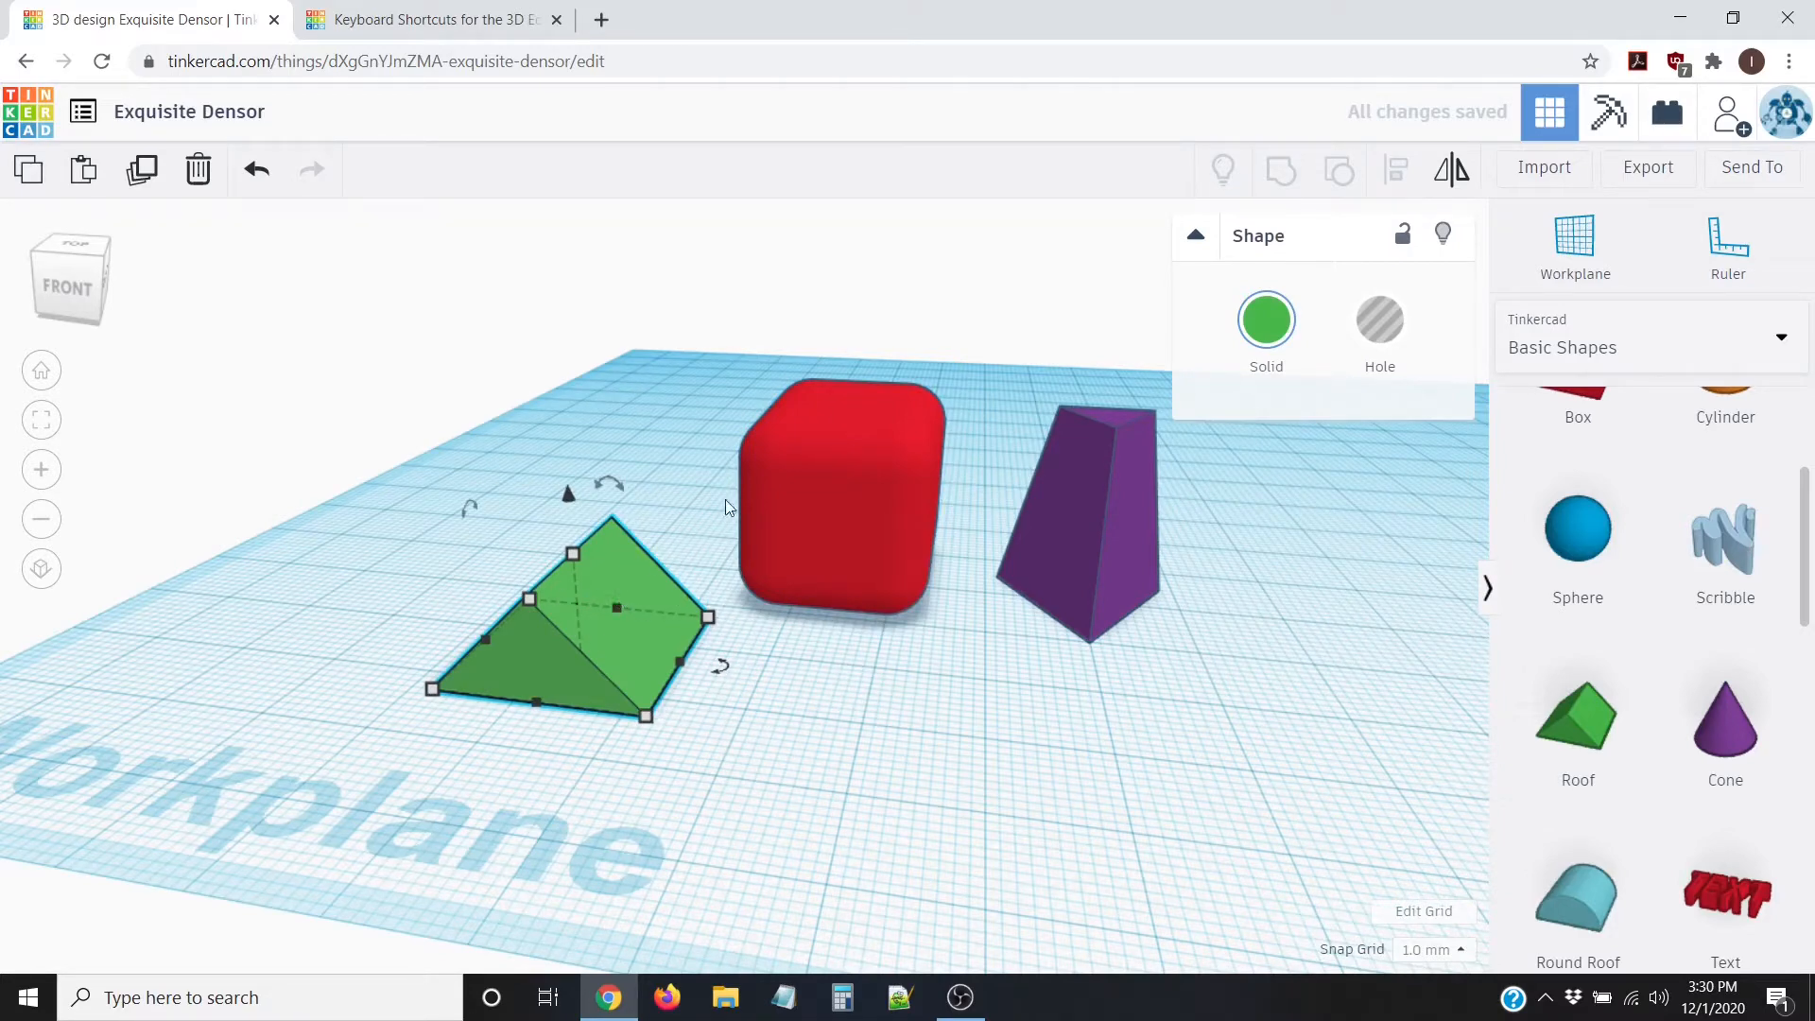
click(825, 476)
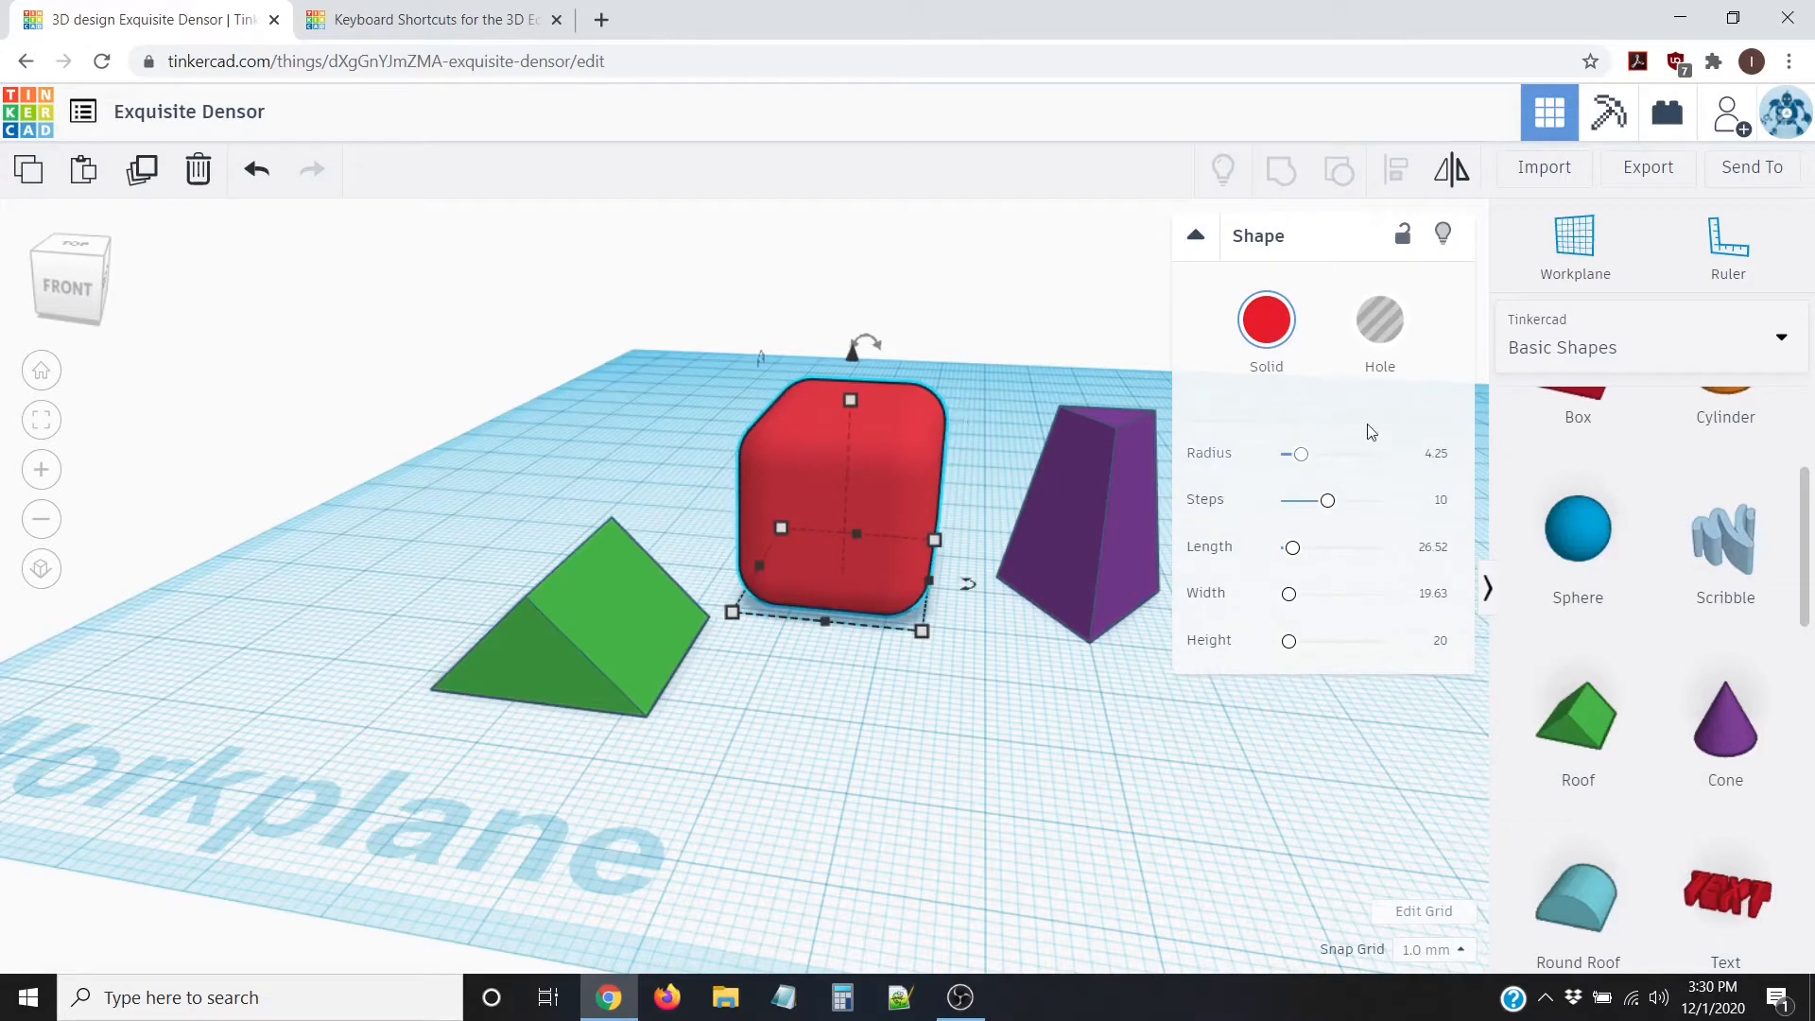
mouse_move(1310, 458)
mouse_down()
mouse_move(1284, 460)
mouse_move(1337, 457)
mouse_move(1293, 455)
mouse_up()
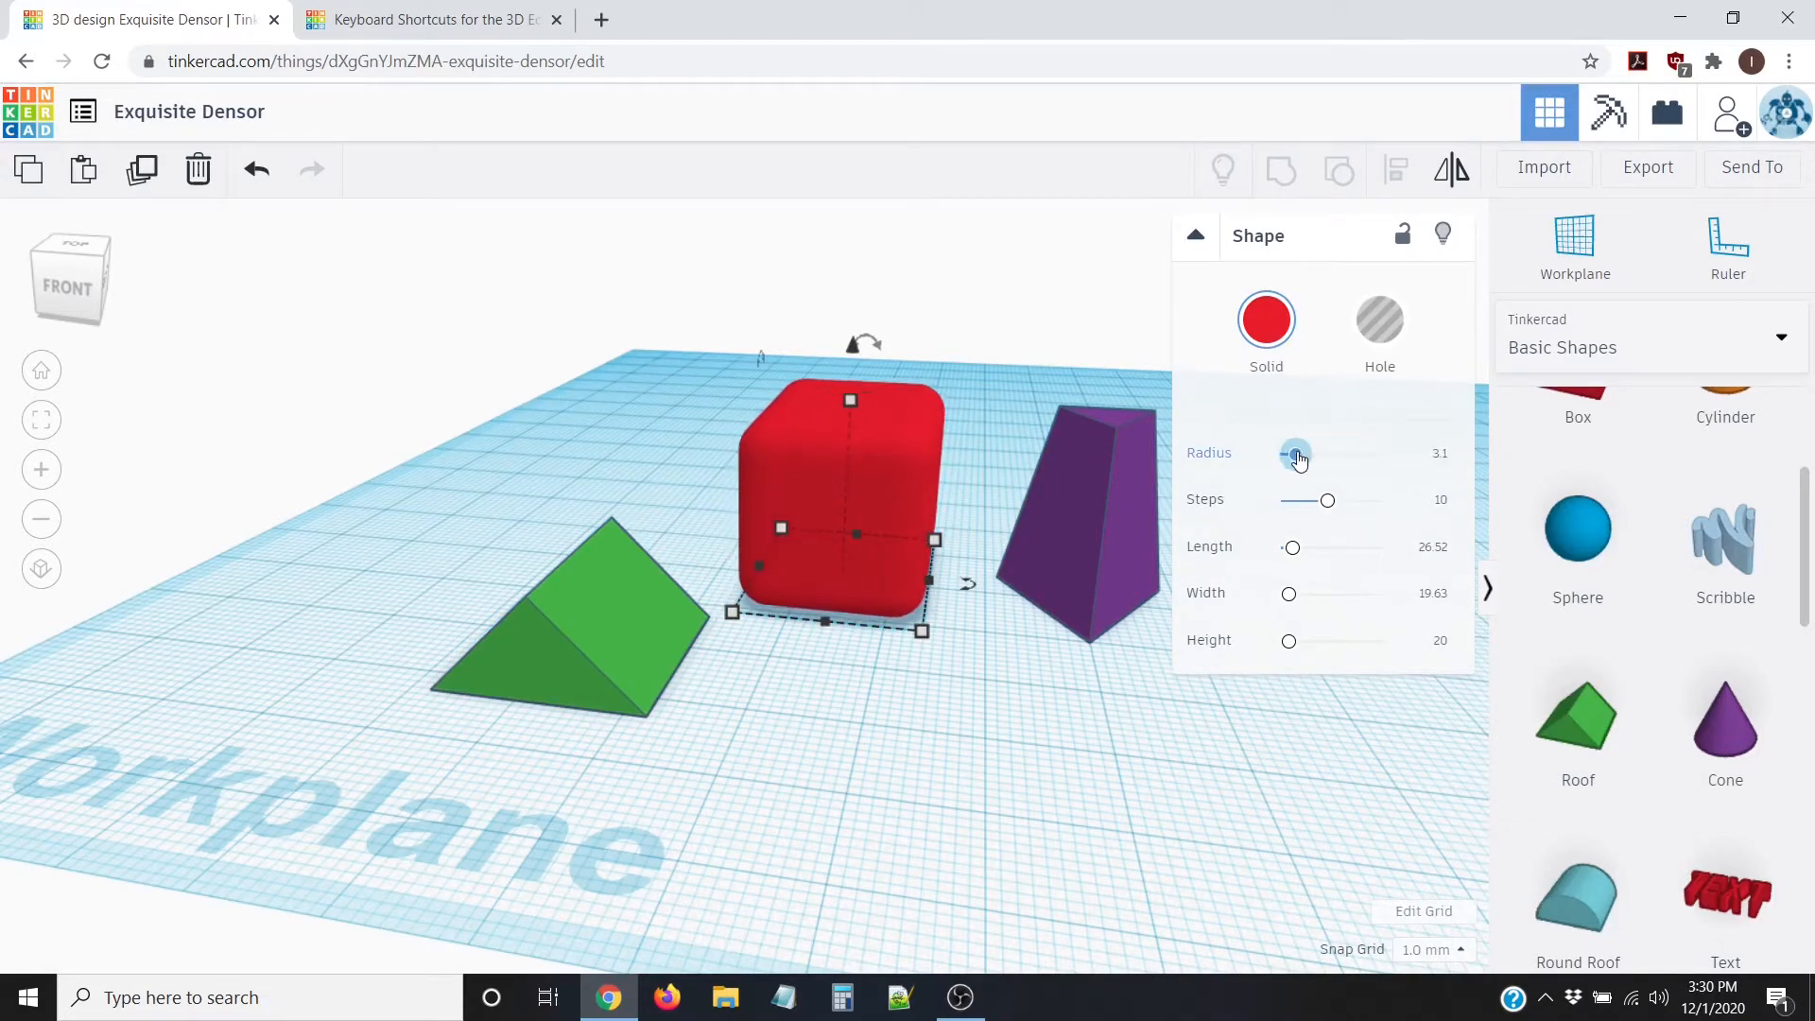
click(1000, 620)
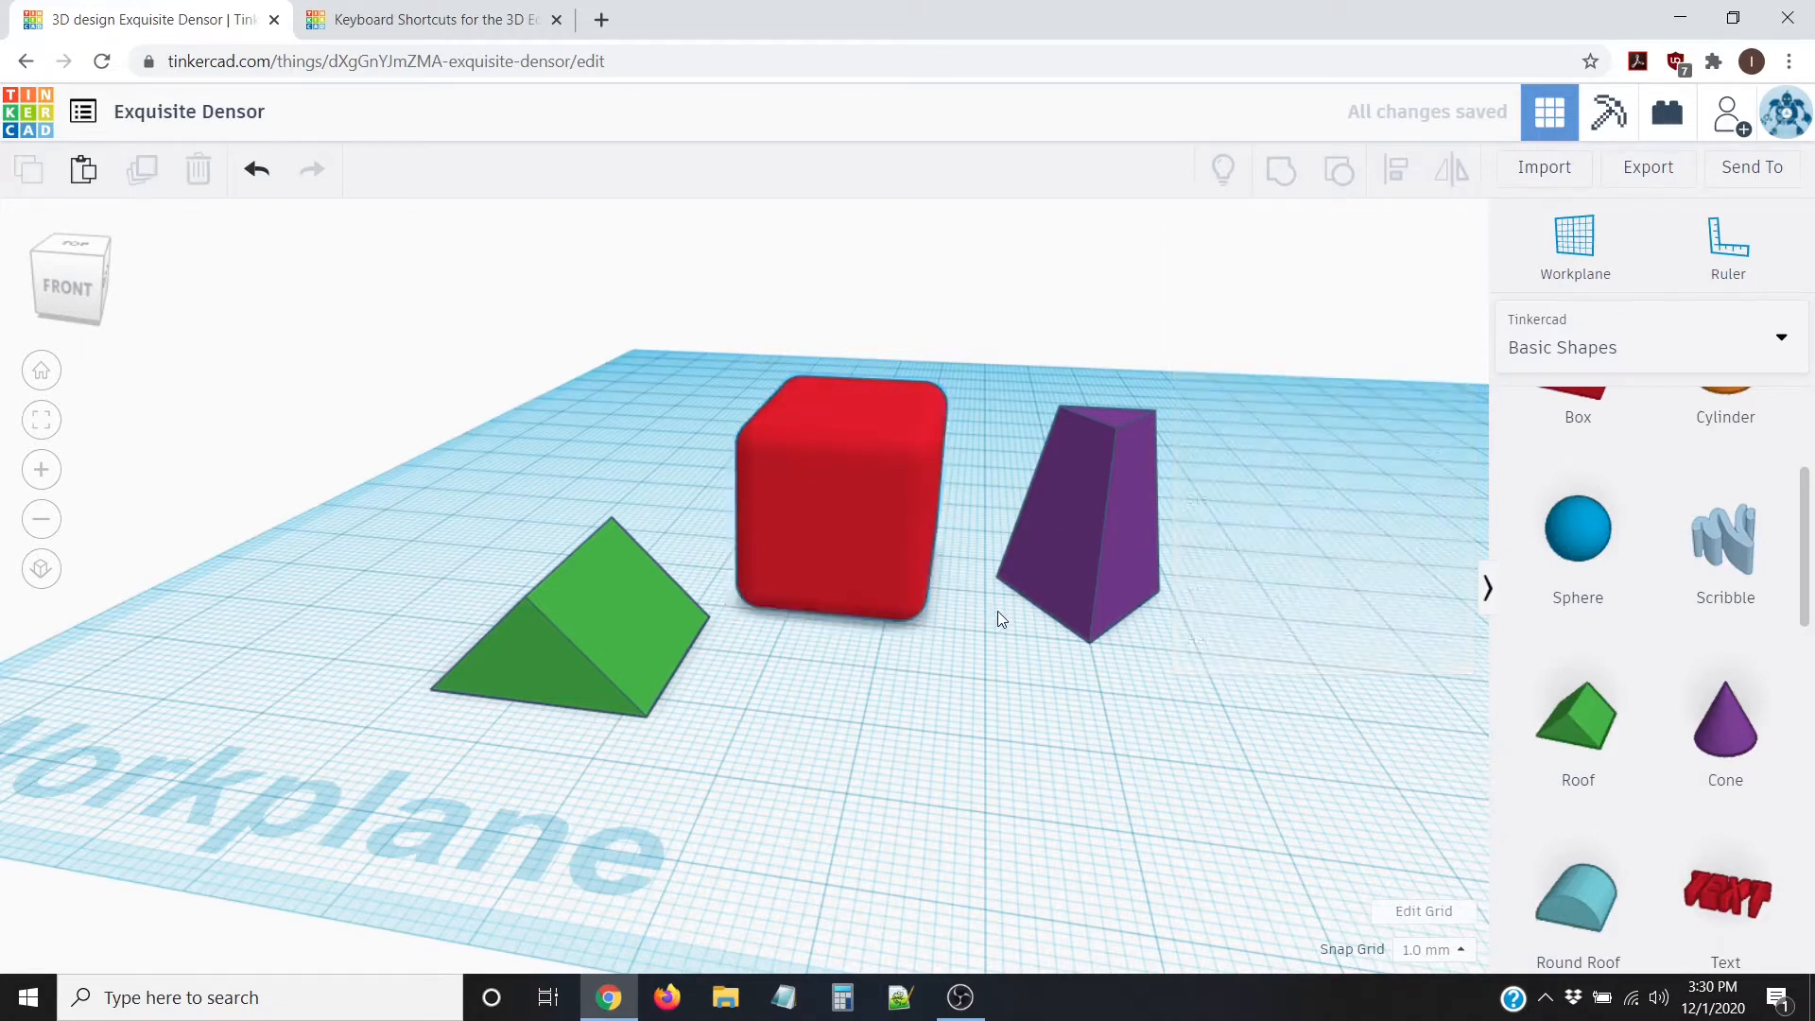
Step: Turn the three-sided tapered shape into a hole and move it into the front right corner of the rounded box
click(1106, 473)
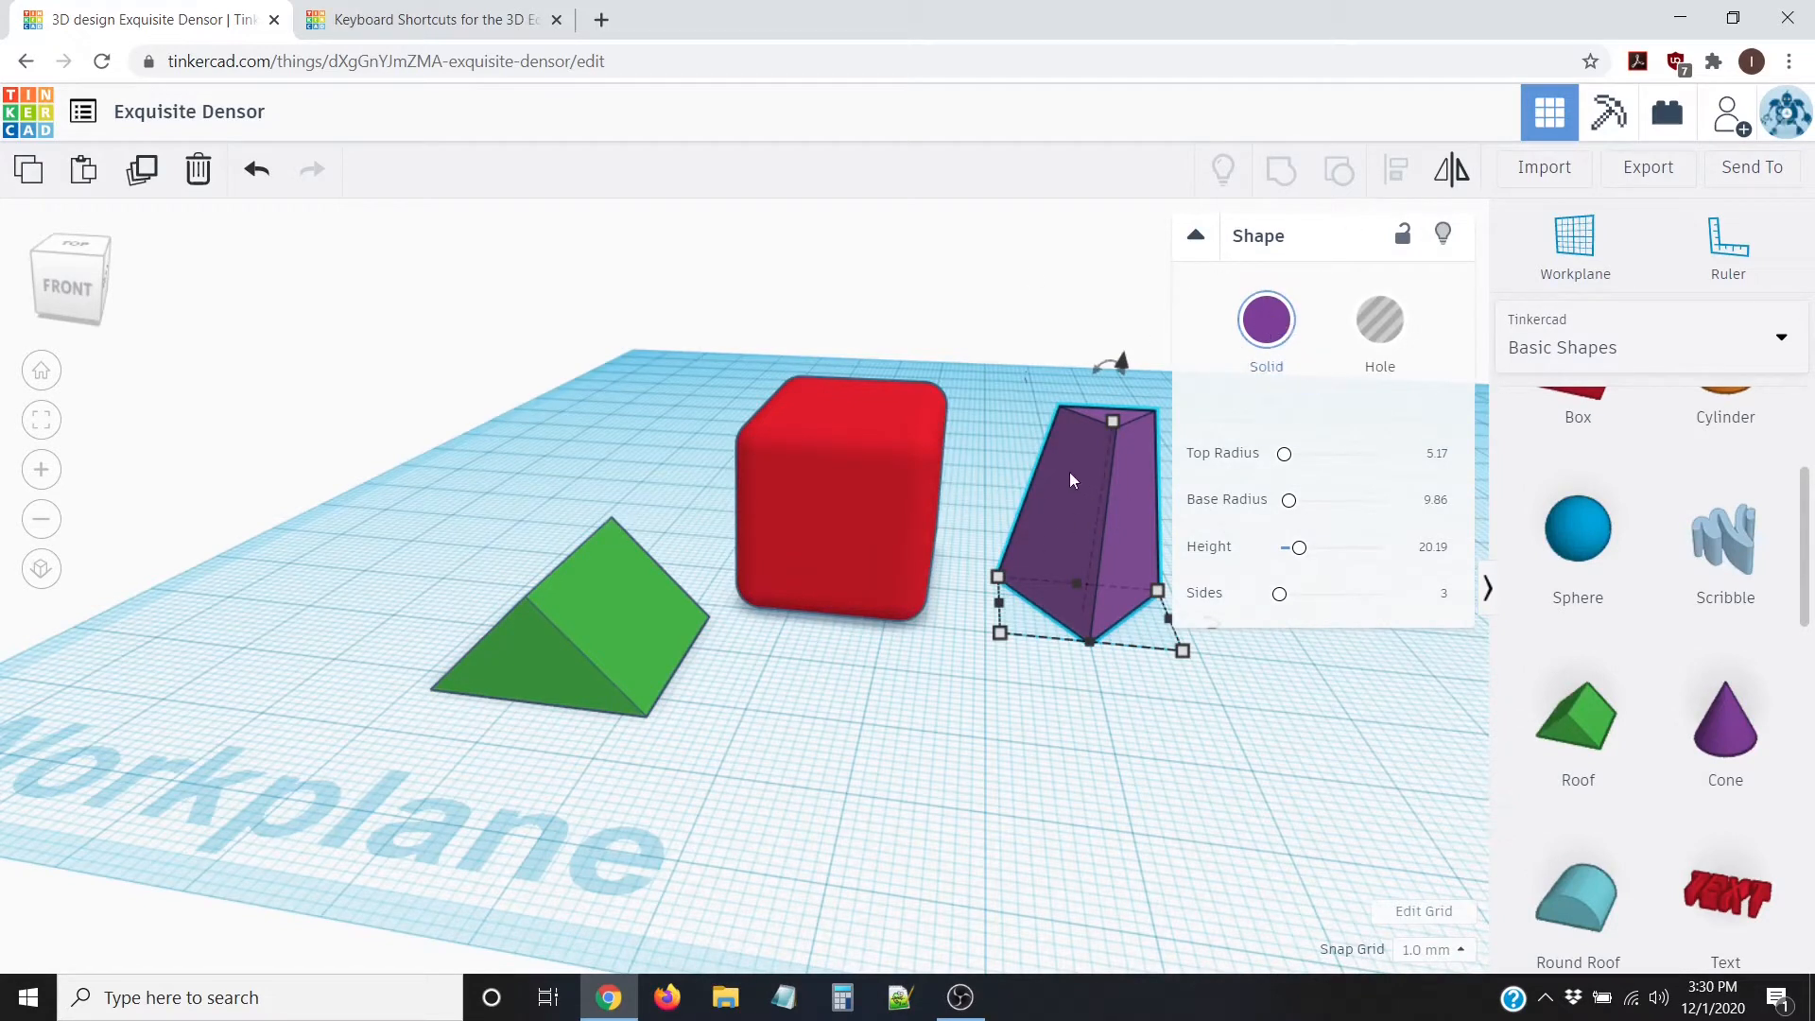
click(1392, 327)
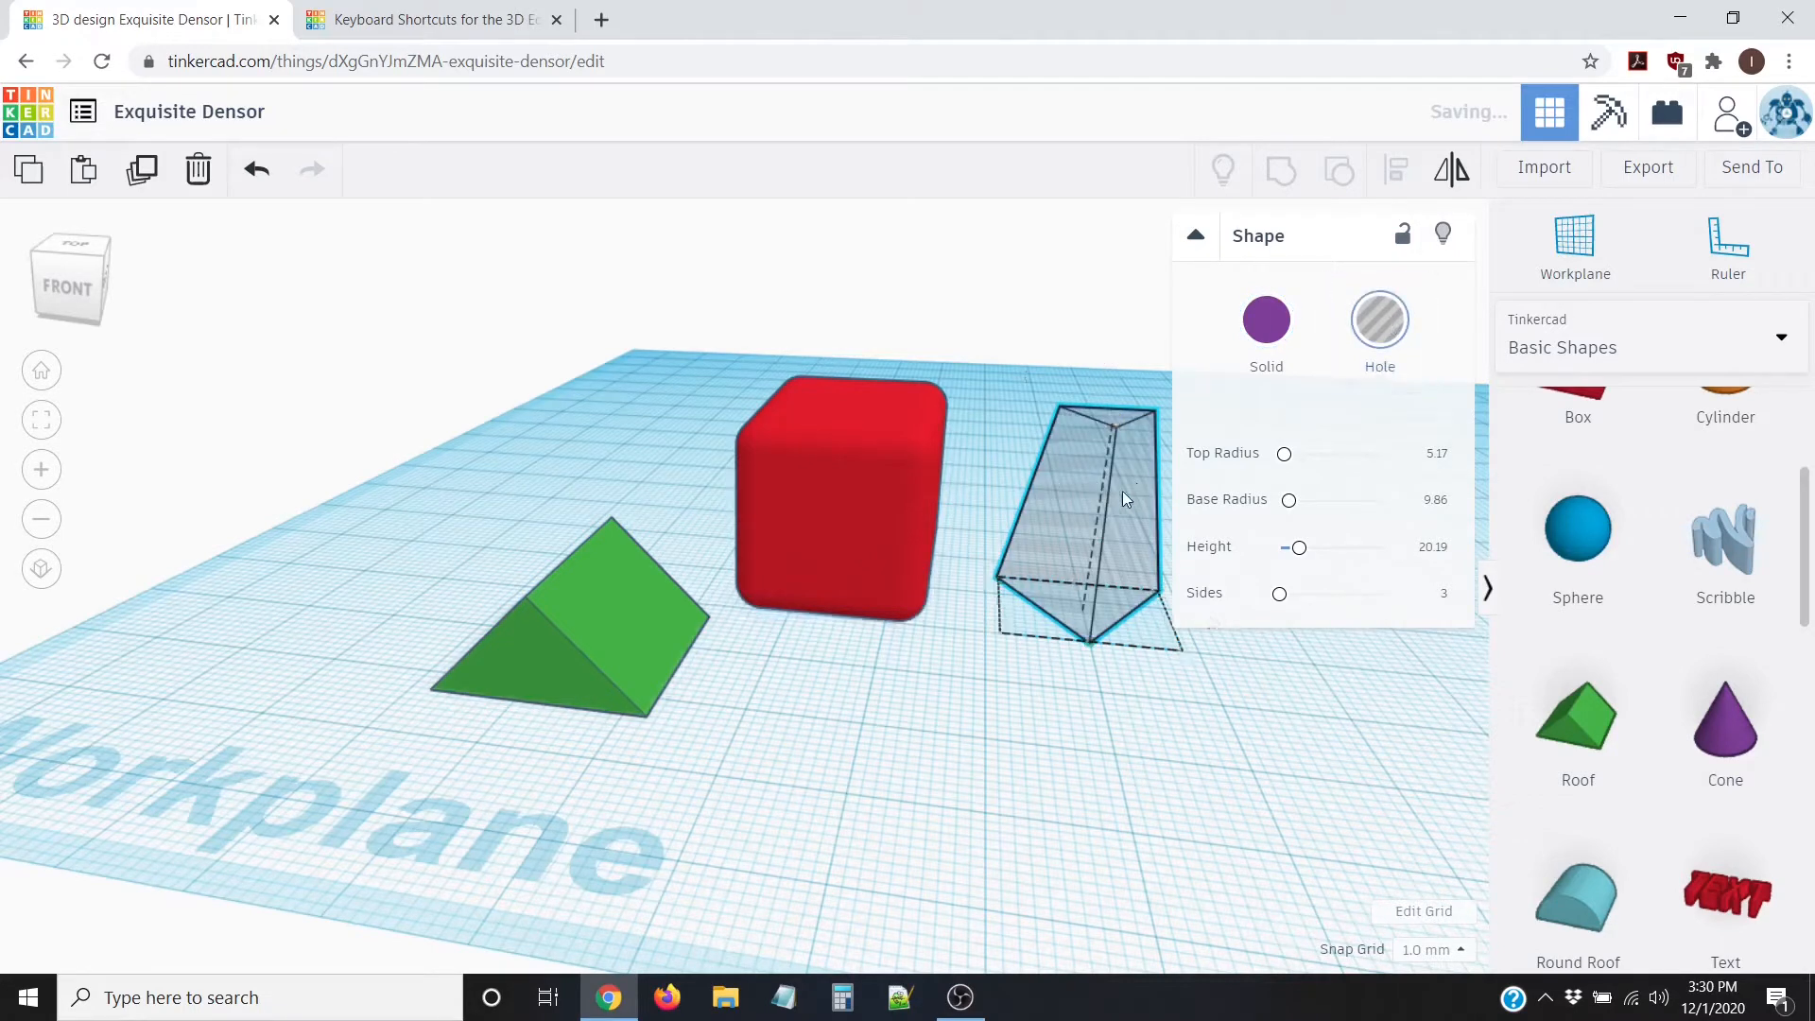
drag(1121, 490, 1022, 485)
scroll(1040, 652, up, 3)
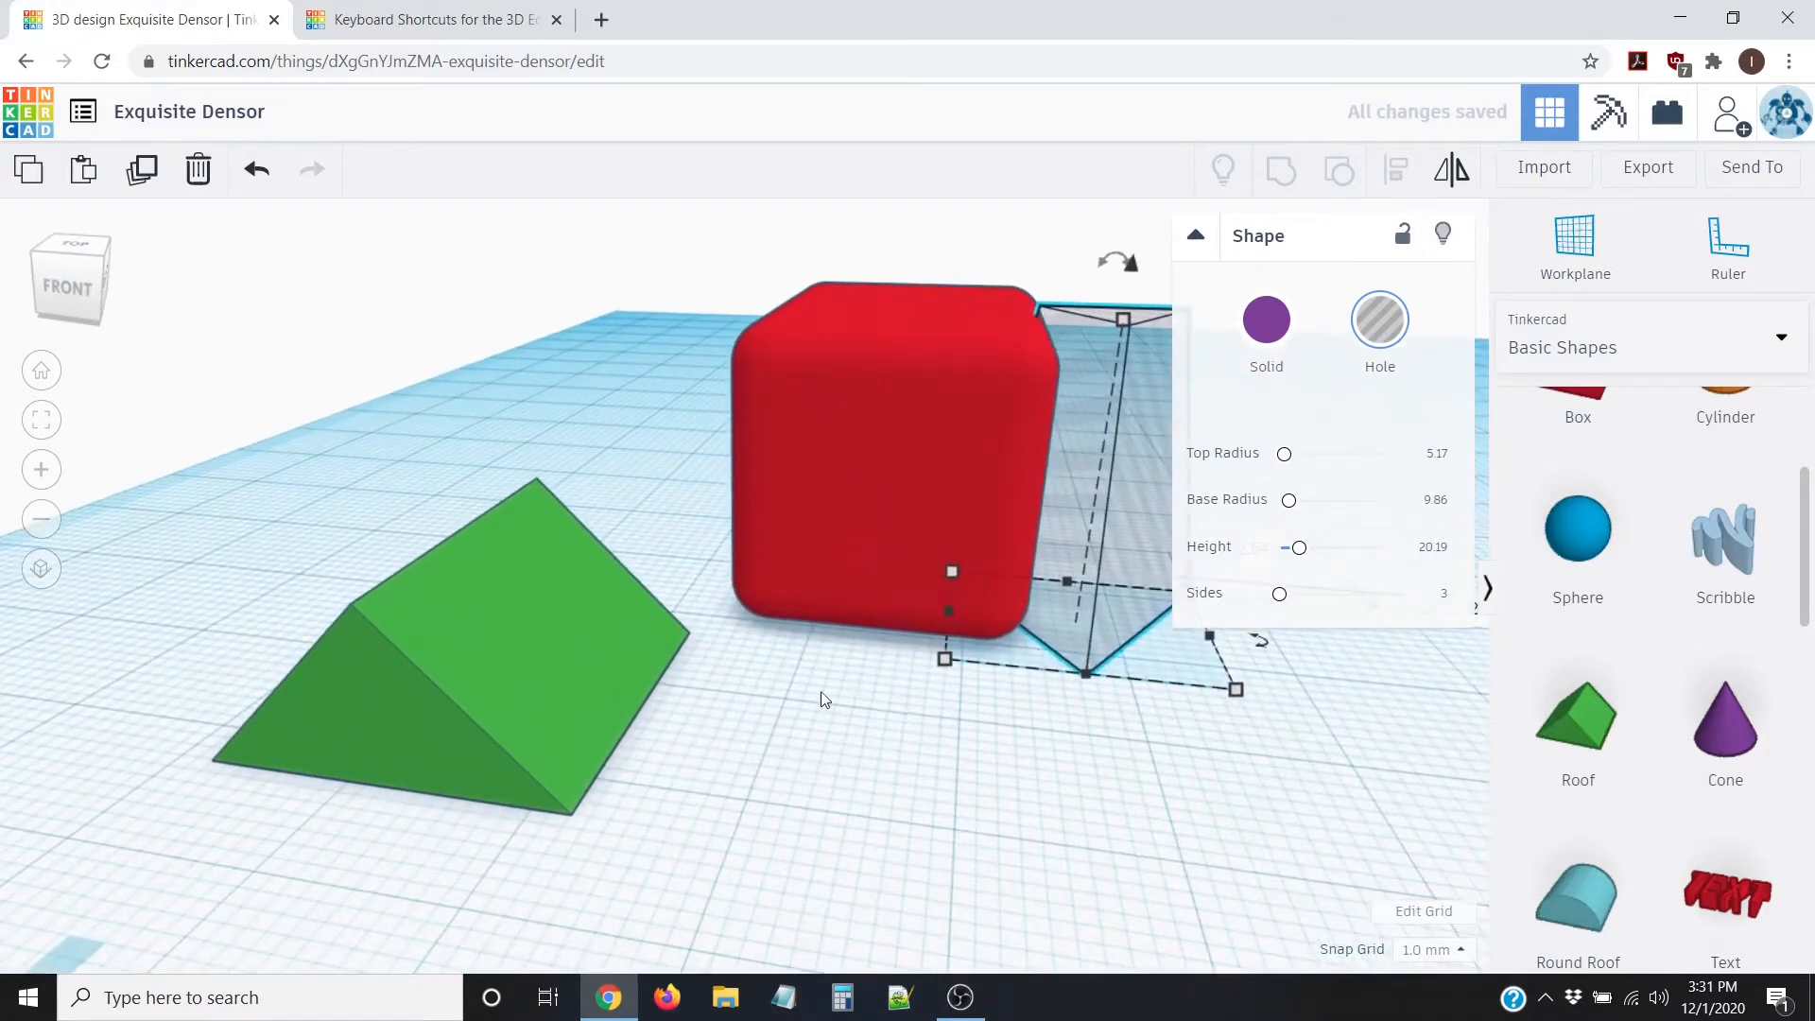
right_drag(822, 700, 957, 622)
drag(953, 622, 809, 636)
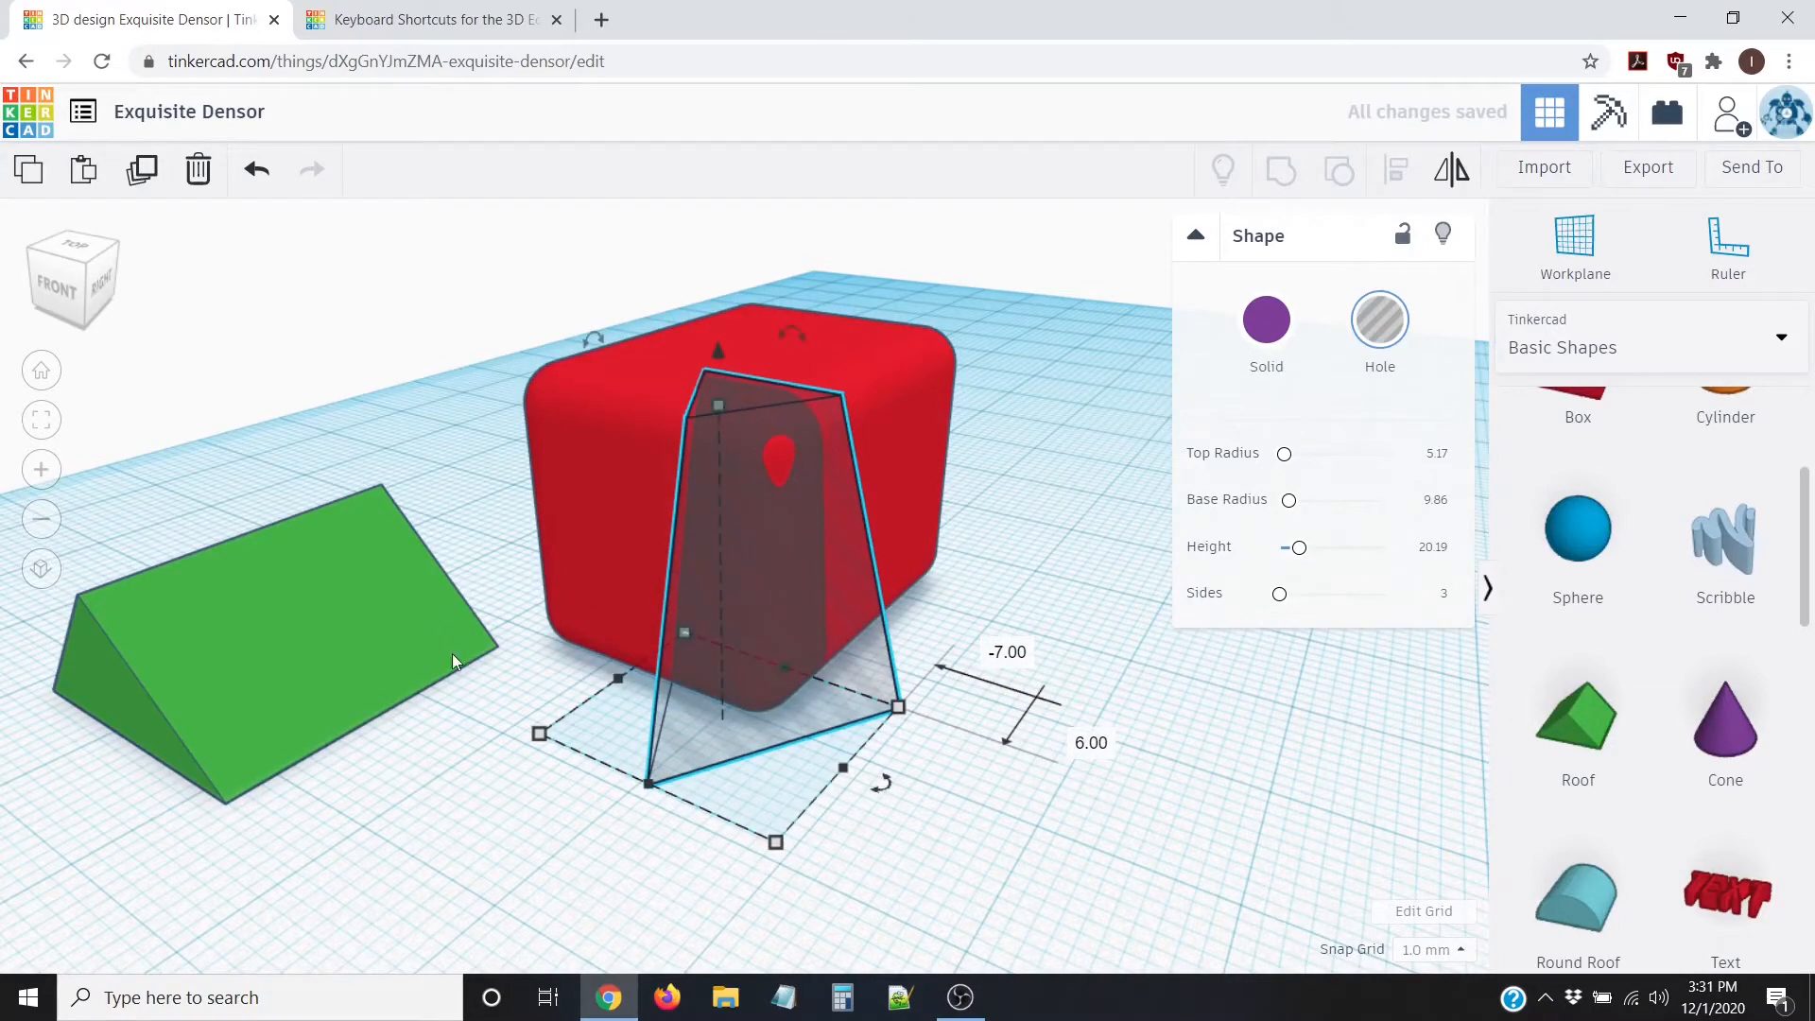
right_drag(452, 654, 652, 685)
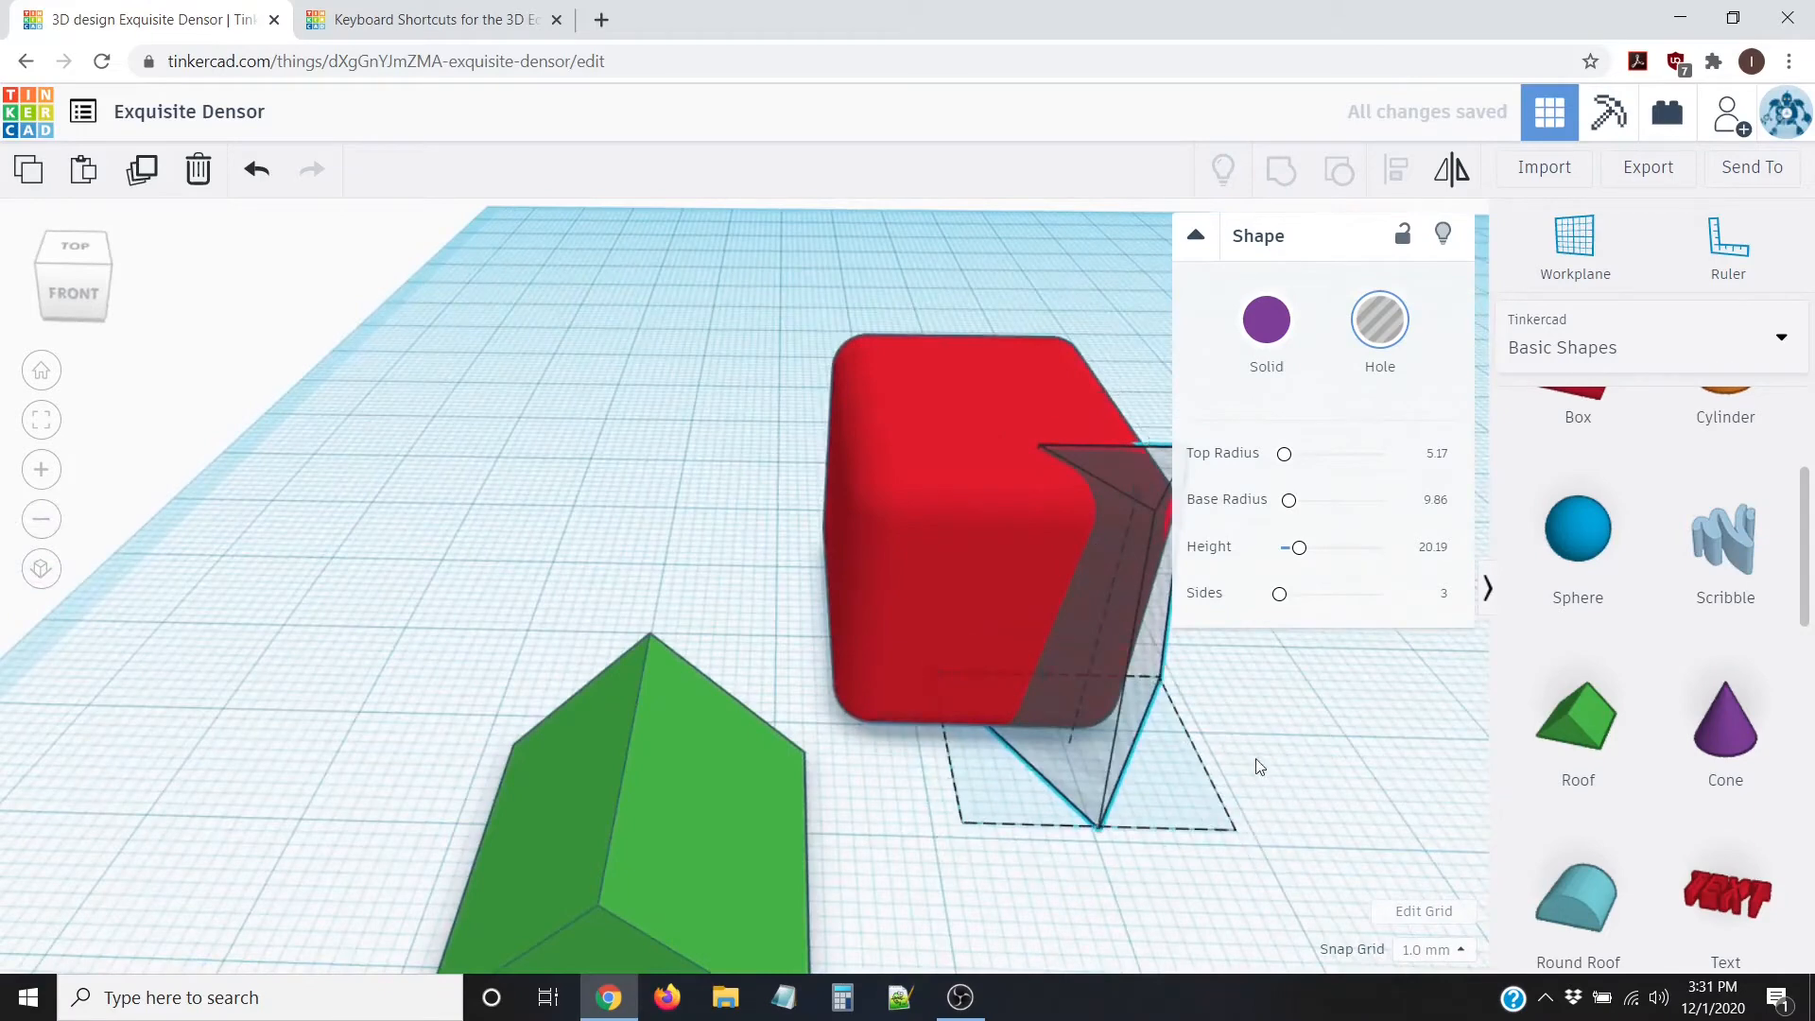
right_drag(1260, 767, 1000, 753)
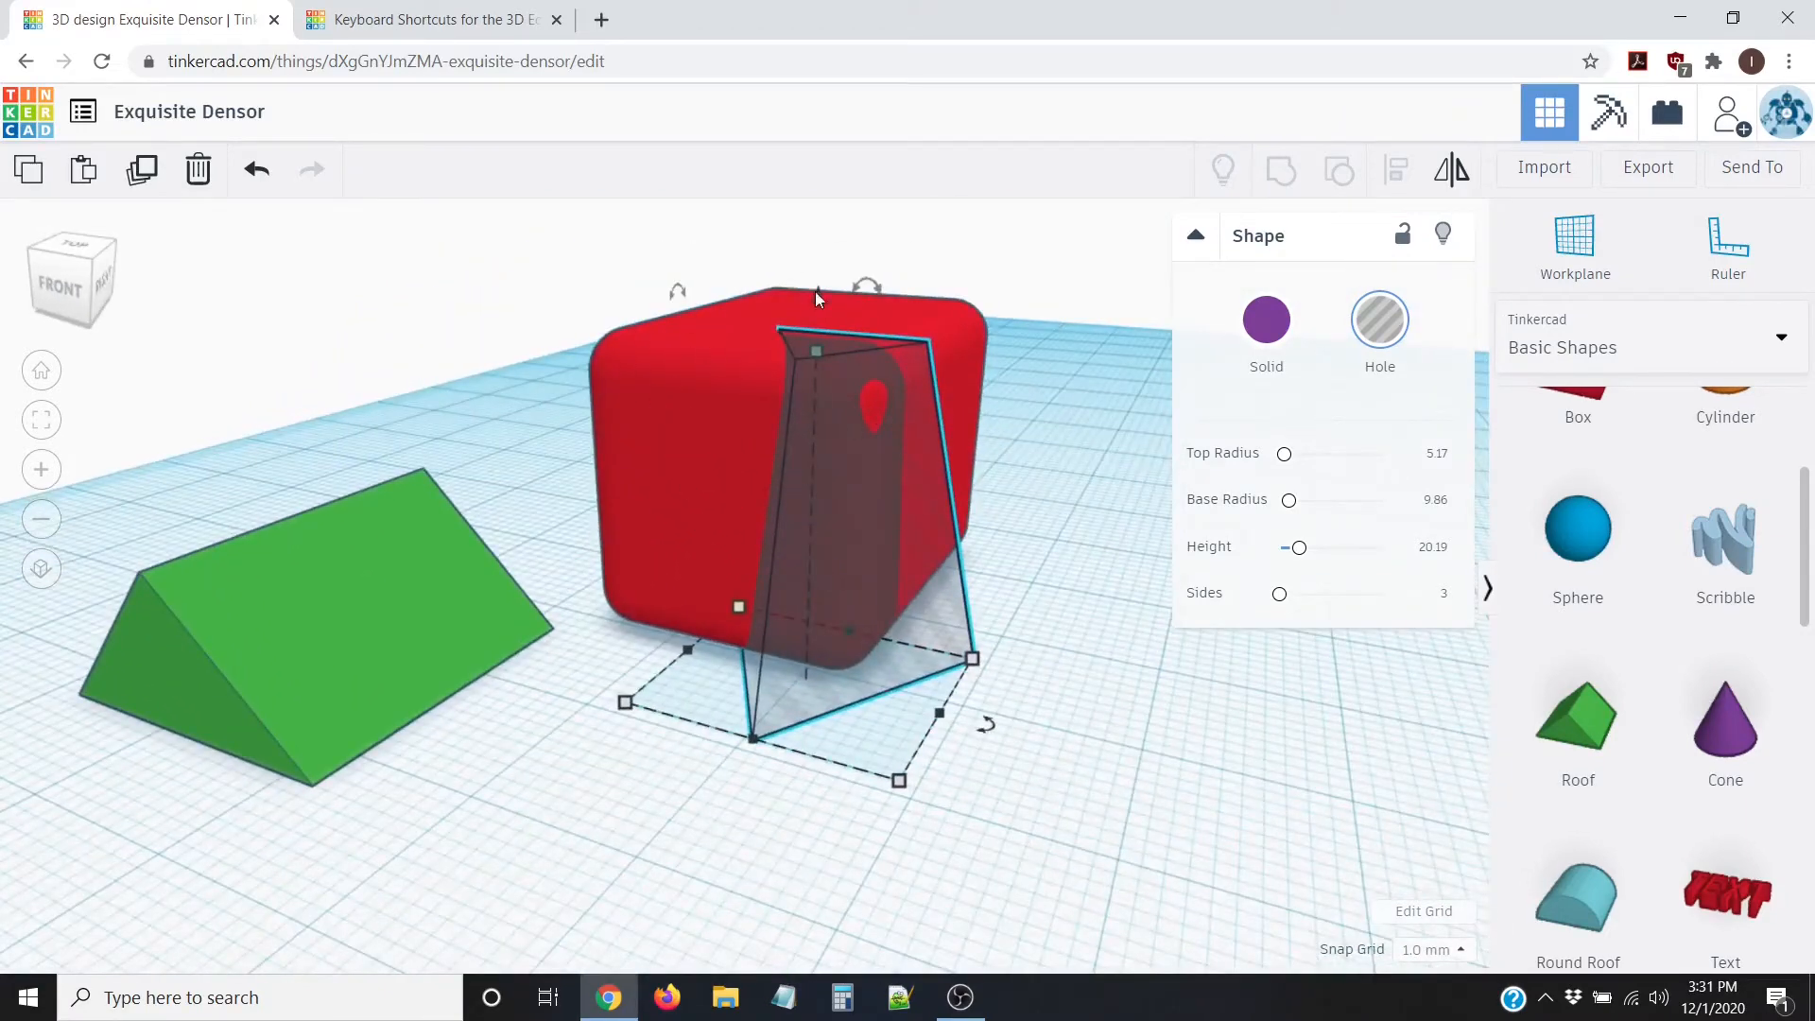
right_drag(995, 458, 1114, 651)
scroll(1113, 652, down, 2)
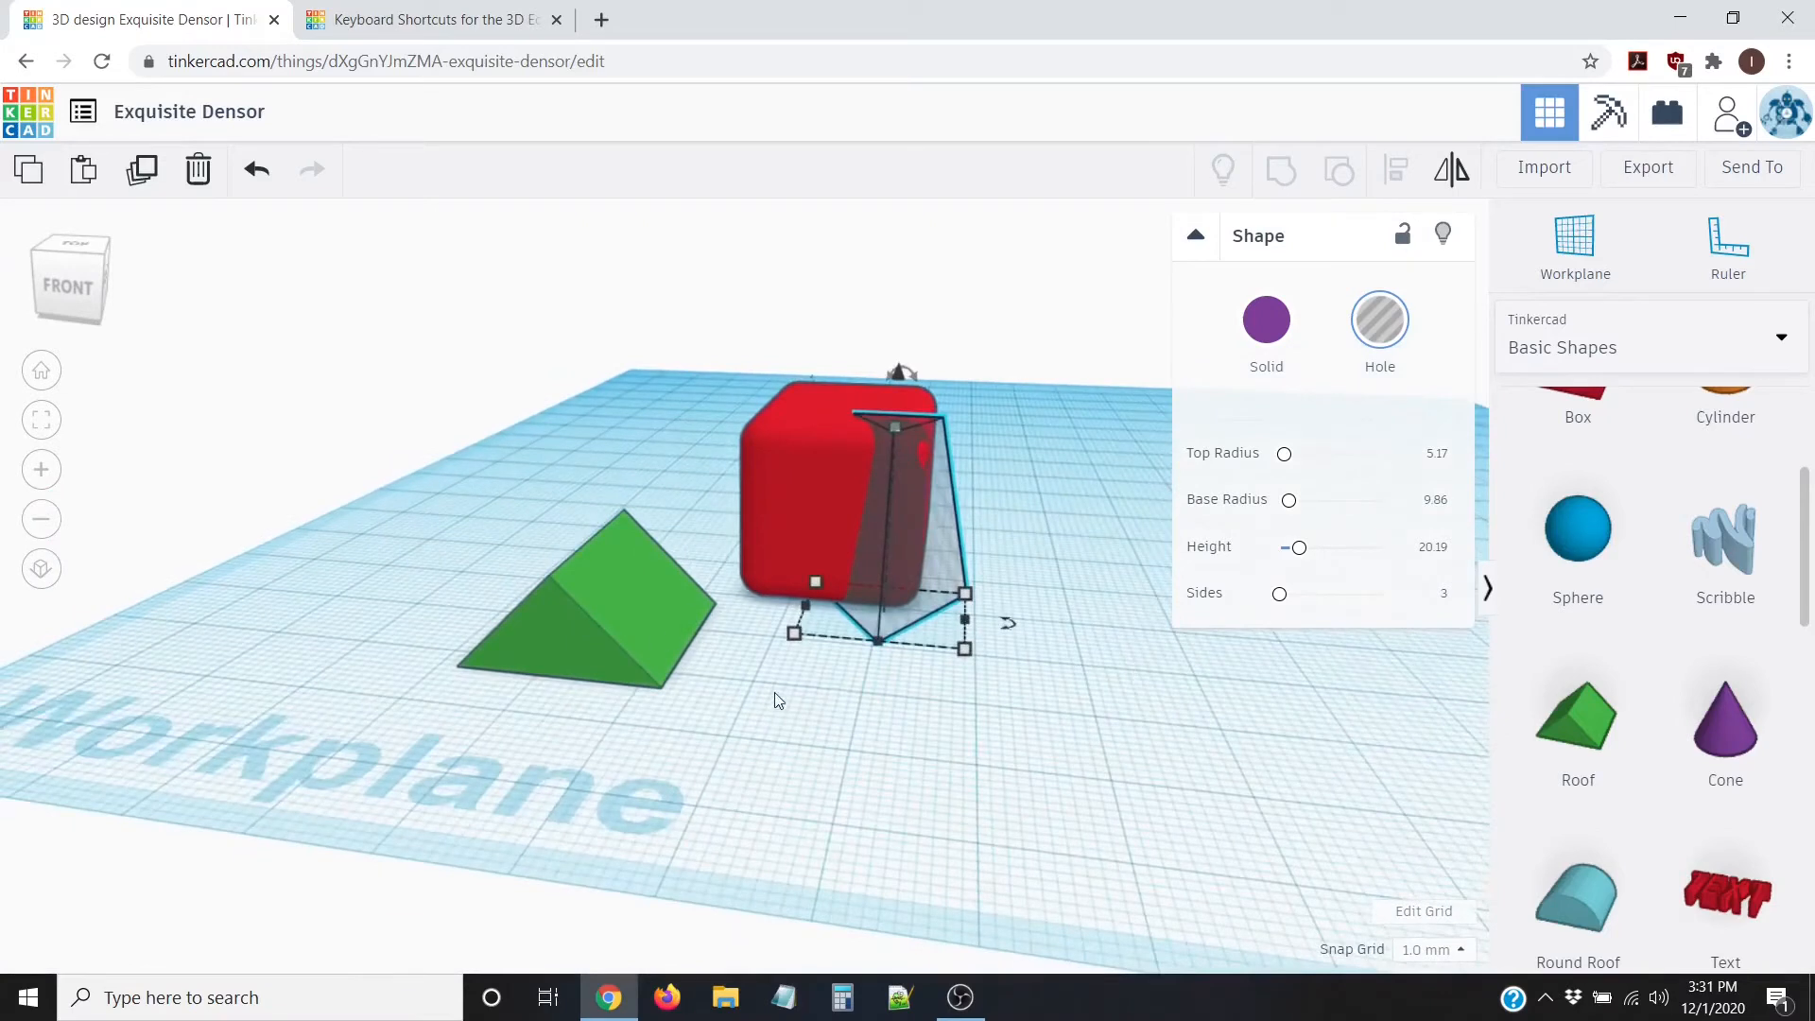
Step: Move the green roof aside, and group the rounded box with the tapered hole to cut out its front right corner
drag(579, 598, 512, 600)
click(742, 632)
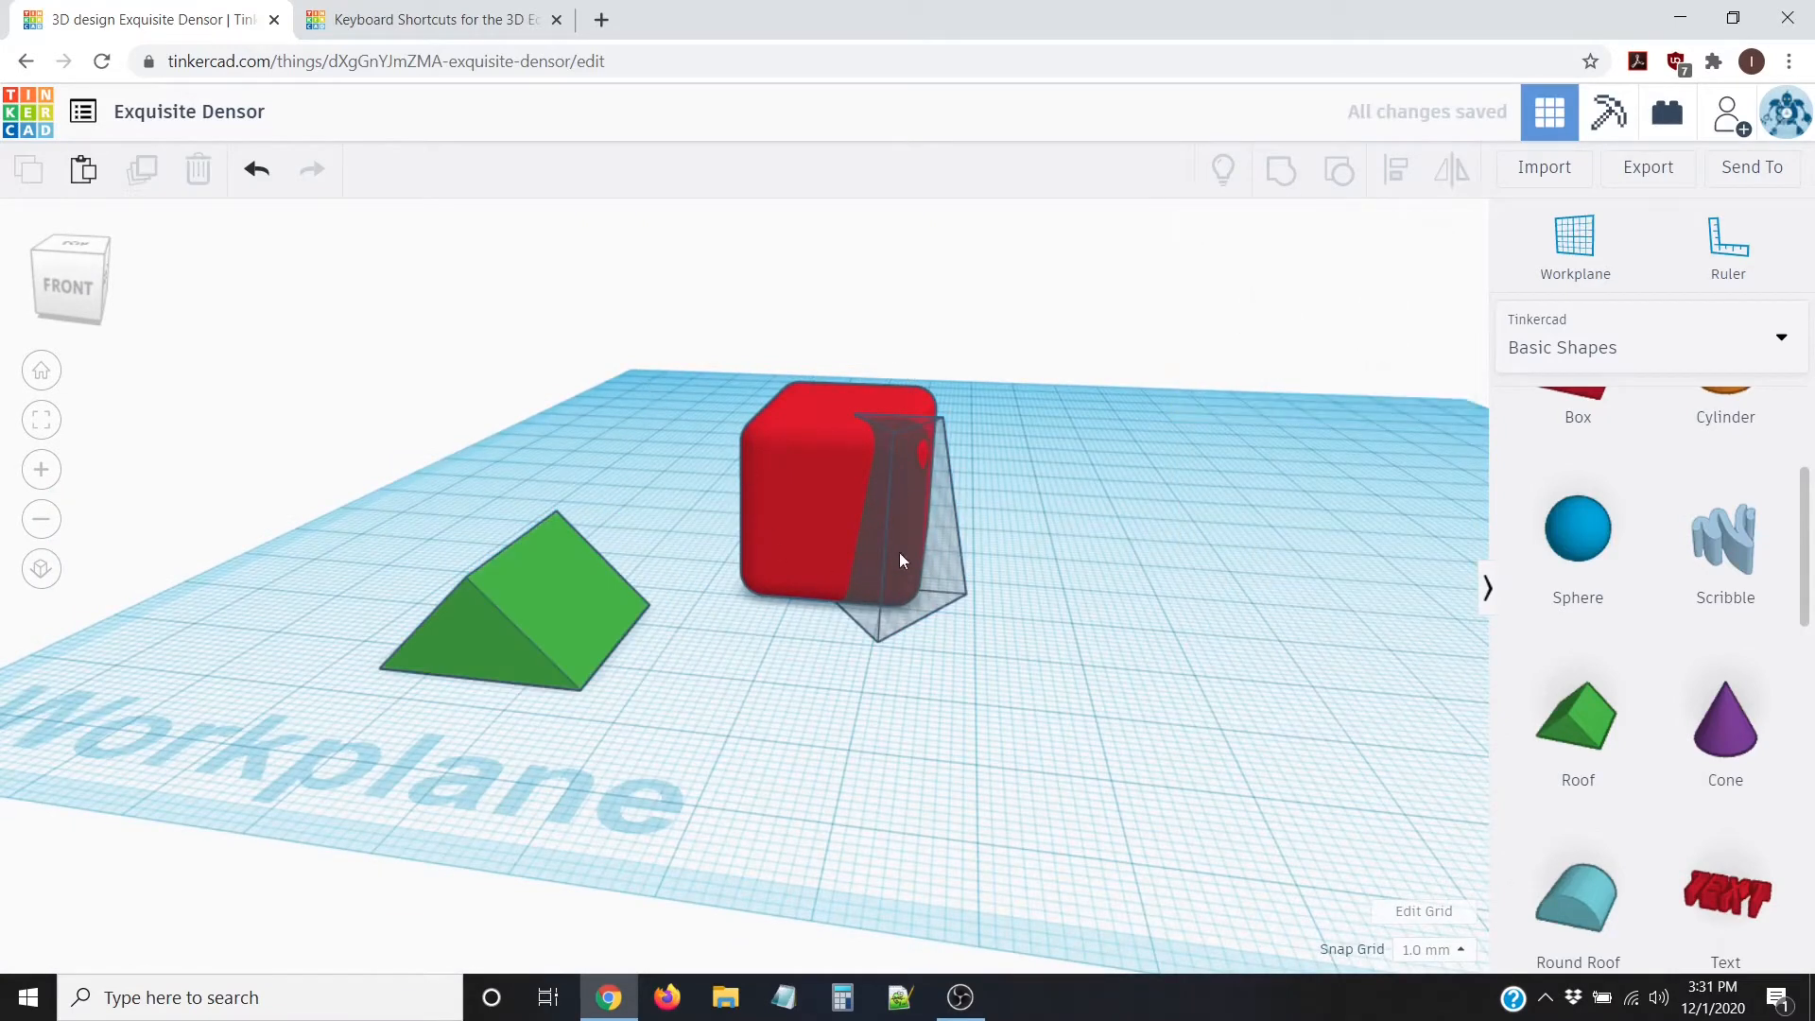
click(898, 480)
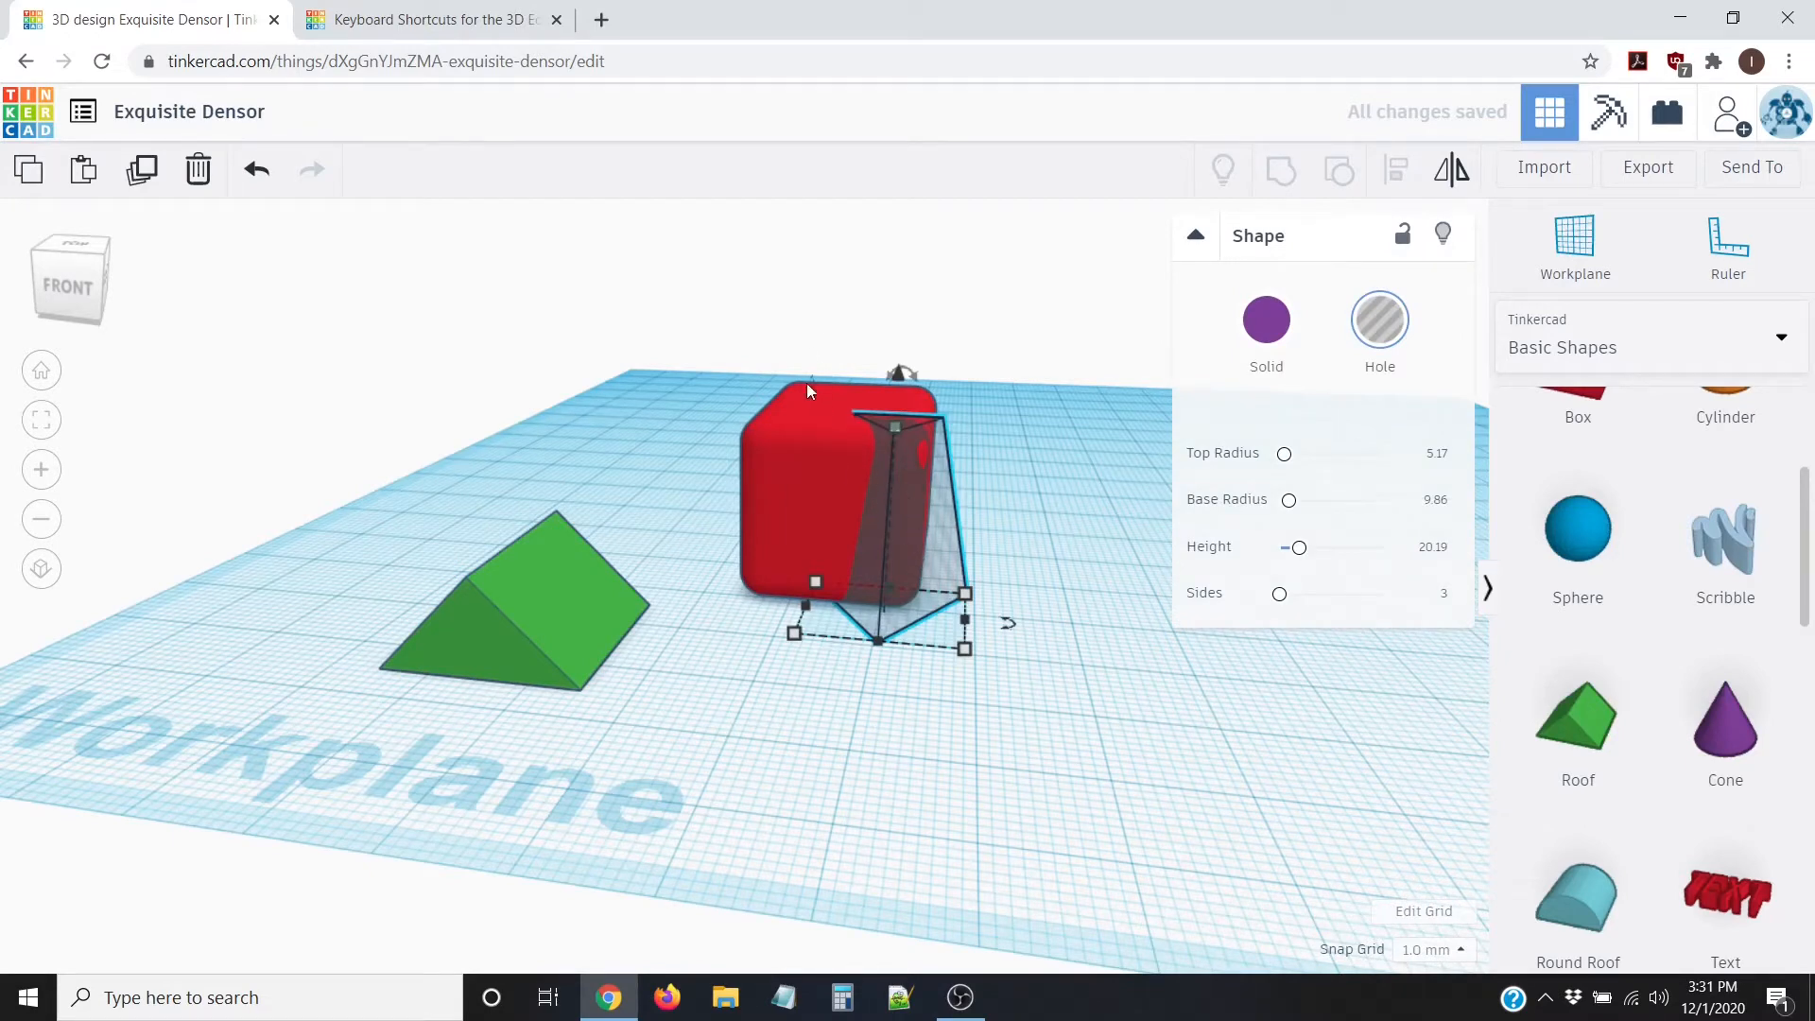
drag(713, 333, 1040, 696)
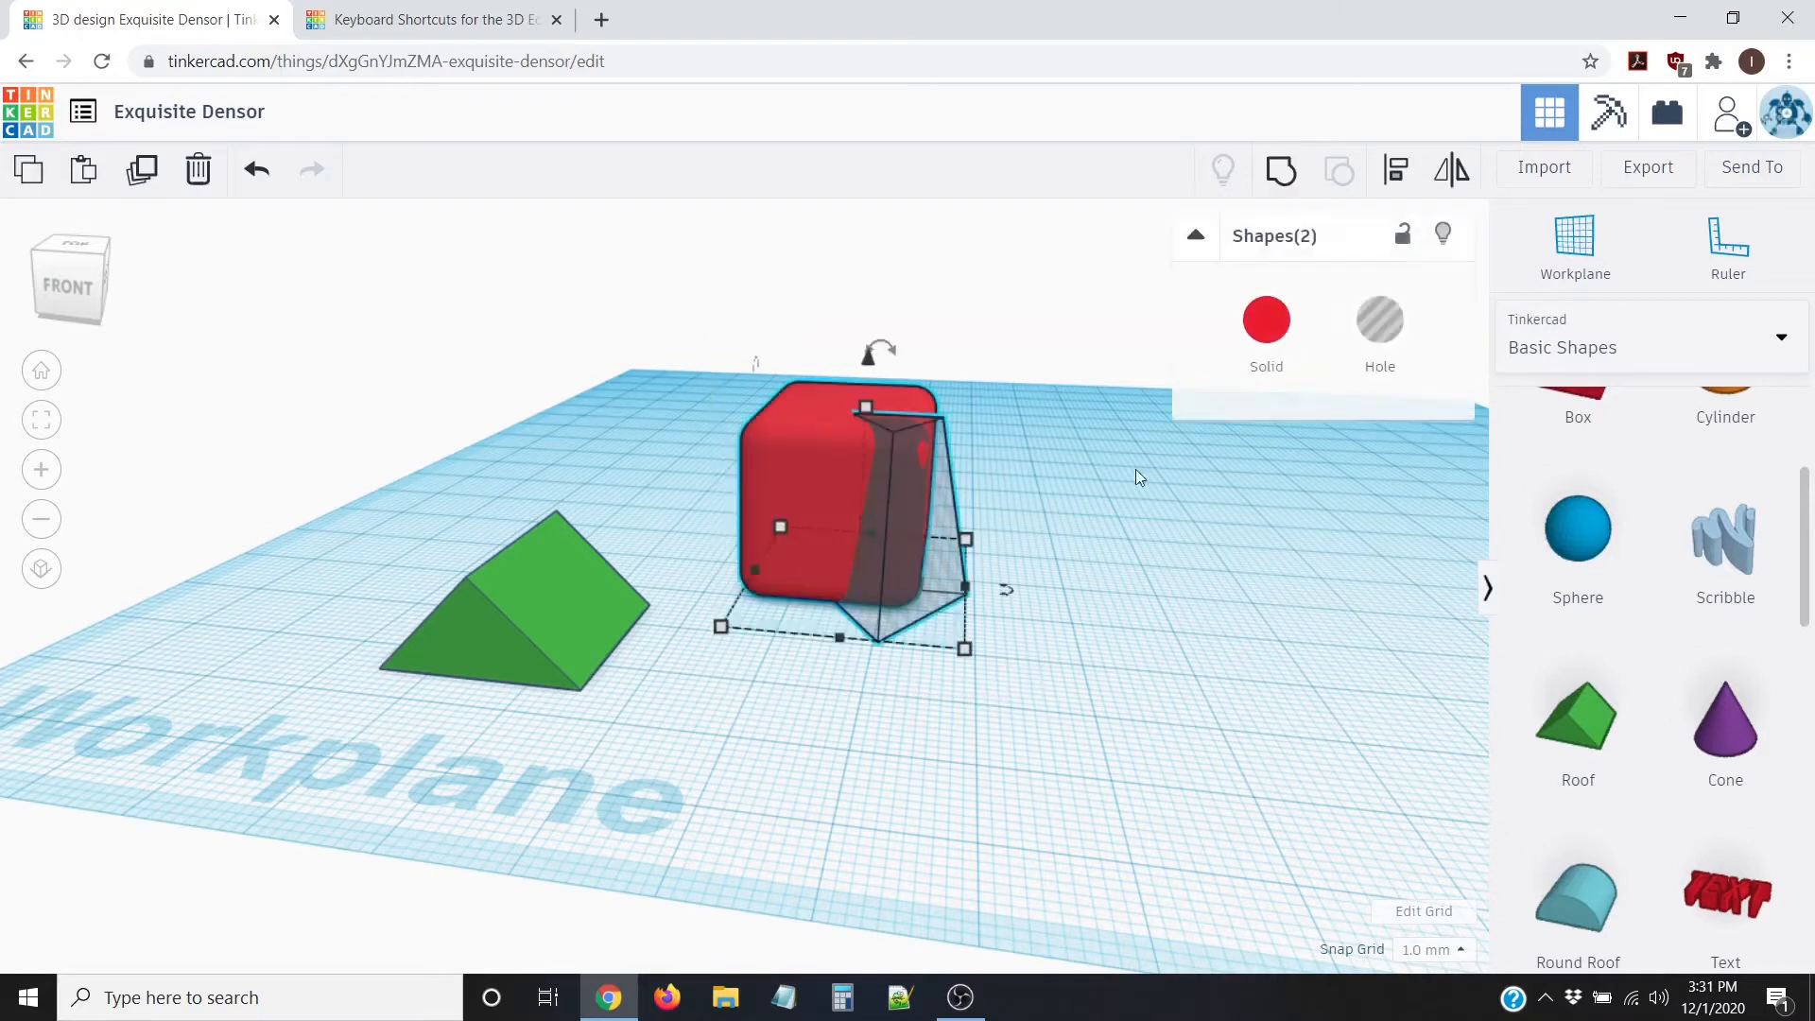
click(1282, 171)
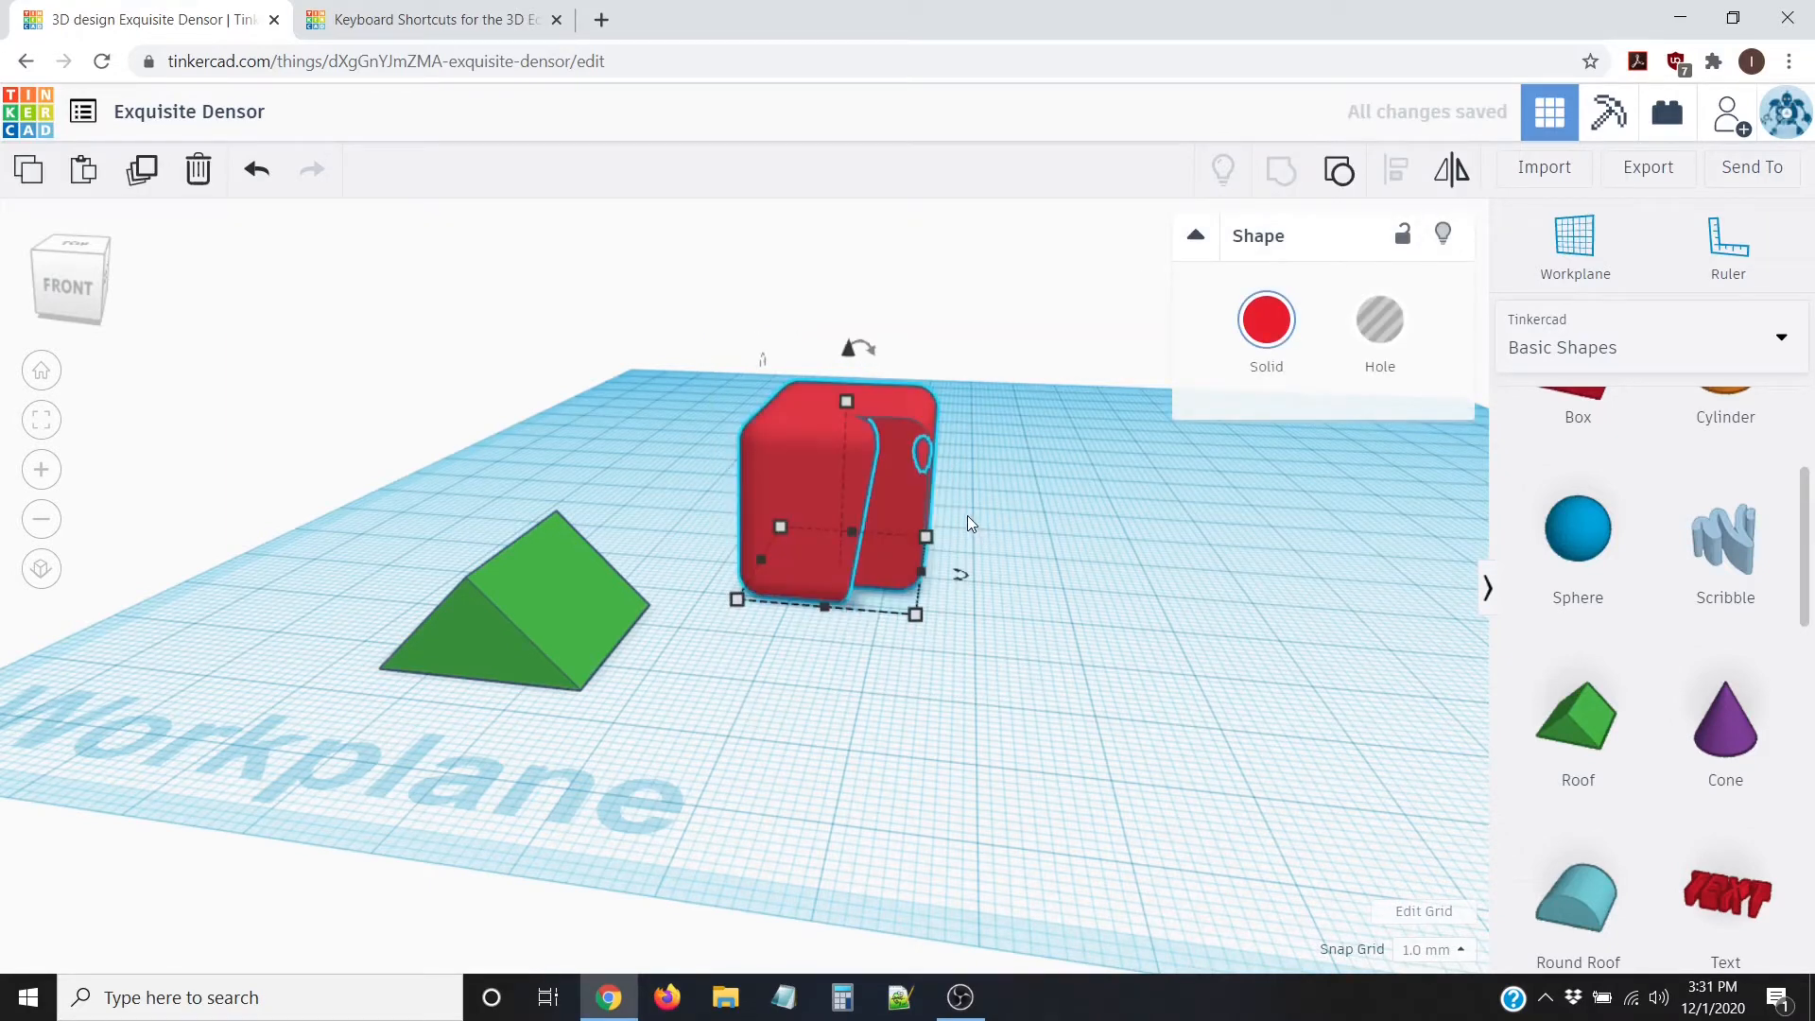
click(1012, 477)
scroll(1034, 524, up, 3)
right_drag(1035, 524, 1206, 488)
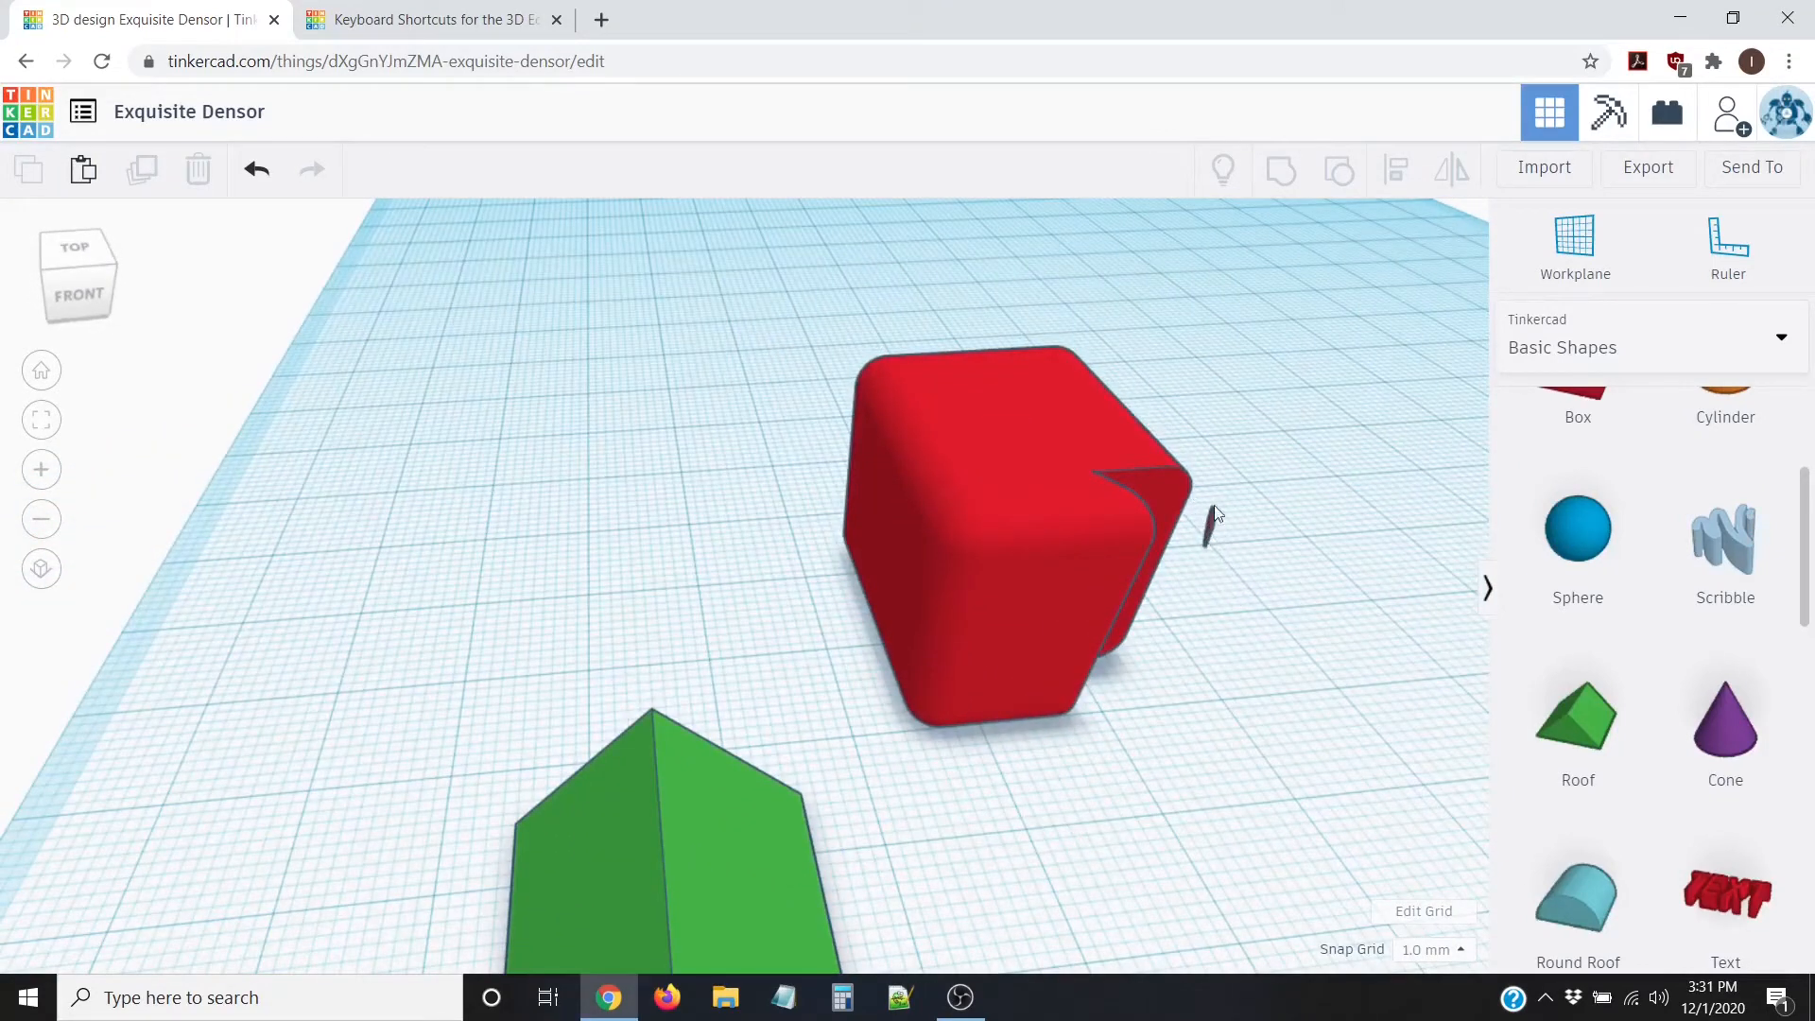
scroll(1252, 503, down, 8)
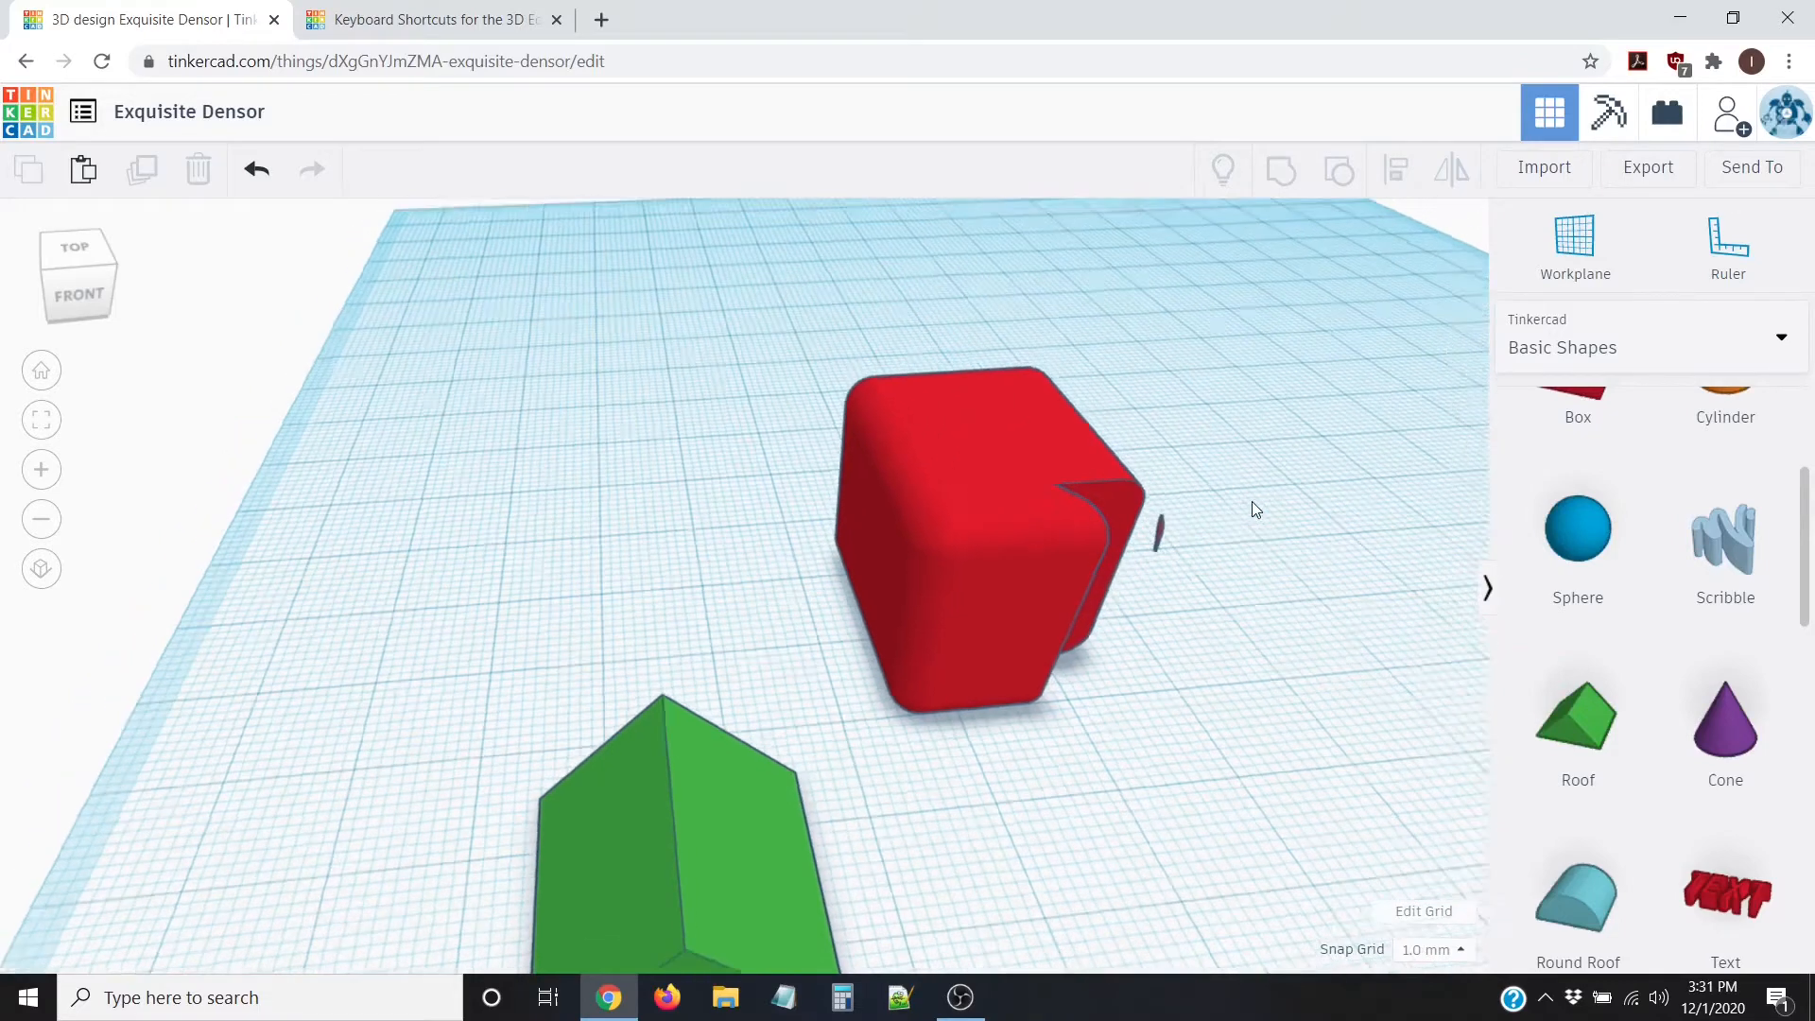
right_drag(1085, 564, 1048, 554)
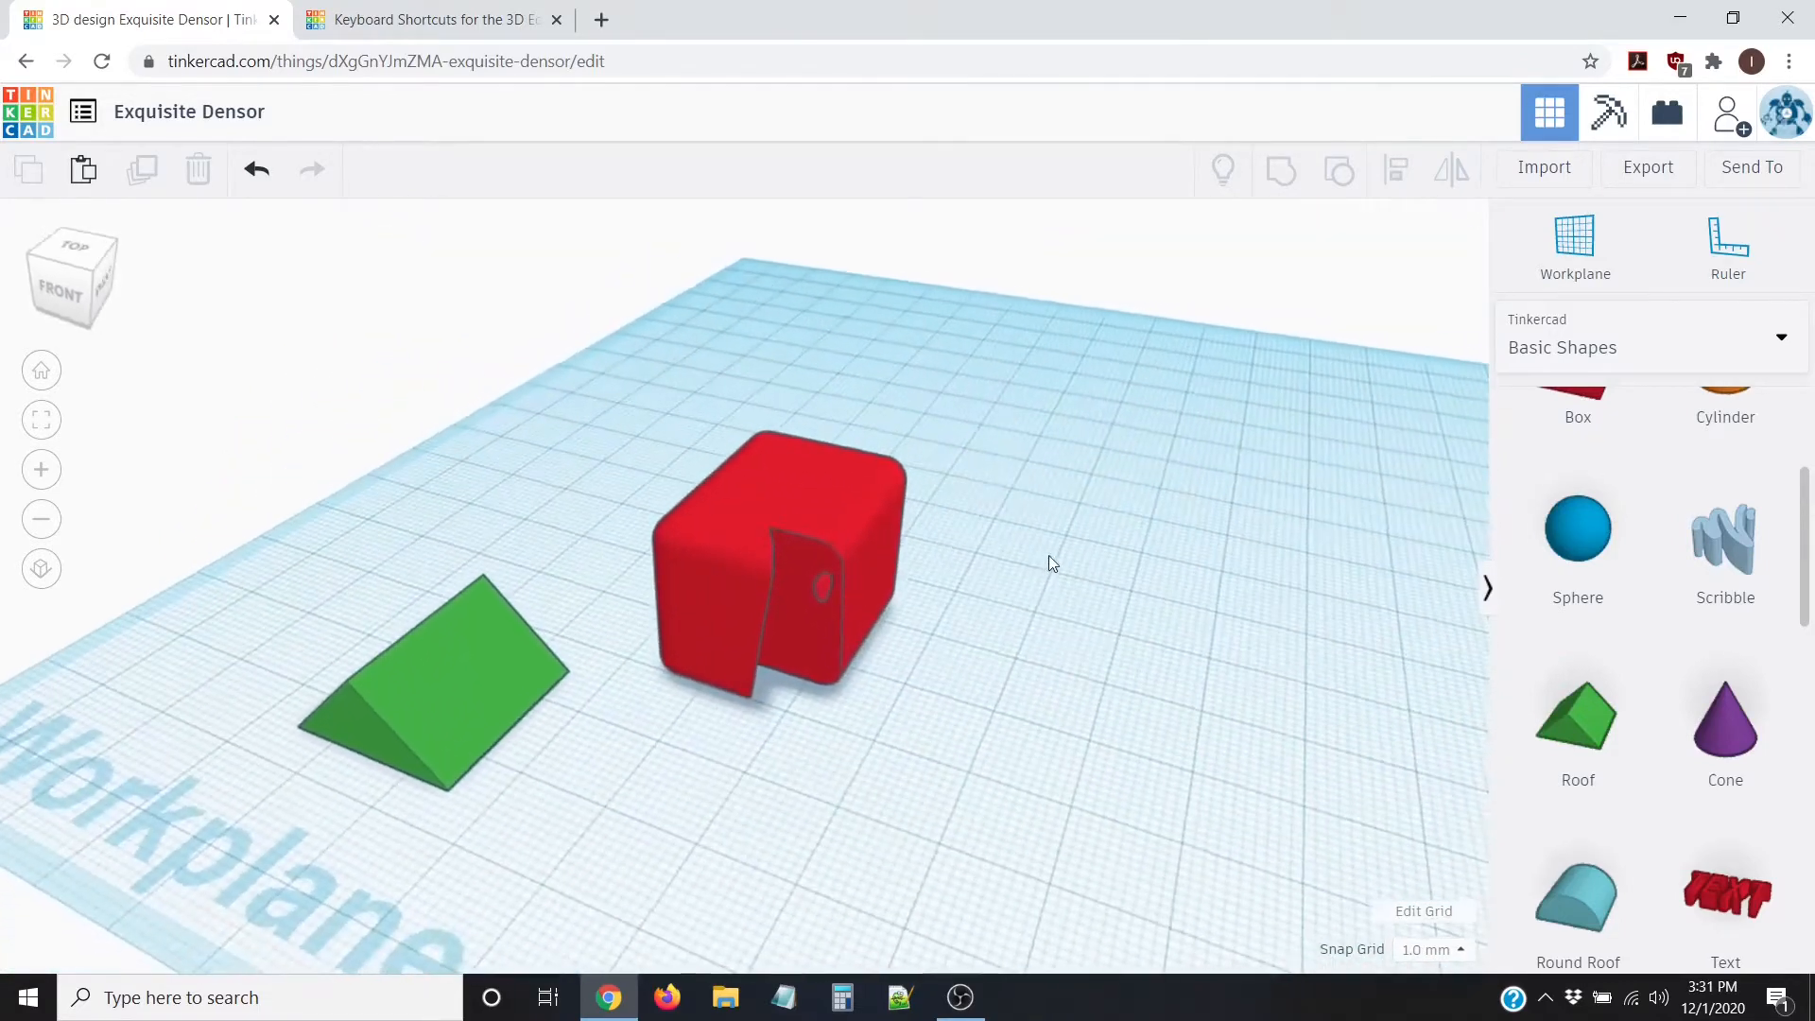
Step: Ungroup the notched box, turn both of its shapes solid, and move the purple tapered shape clear to the box's right
click(666, 625)
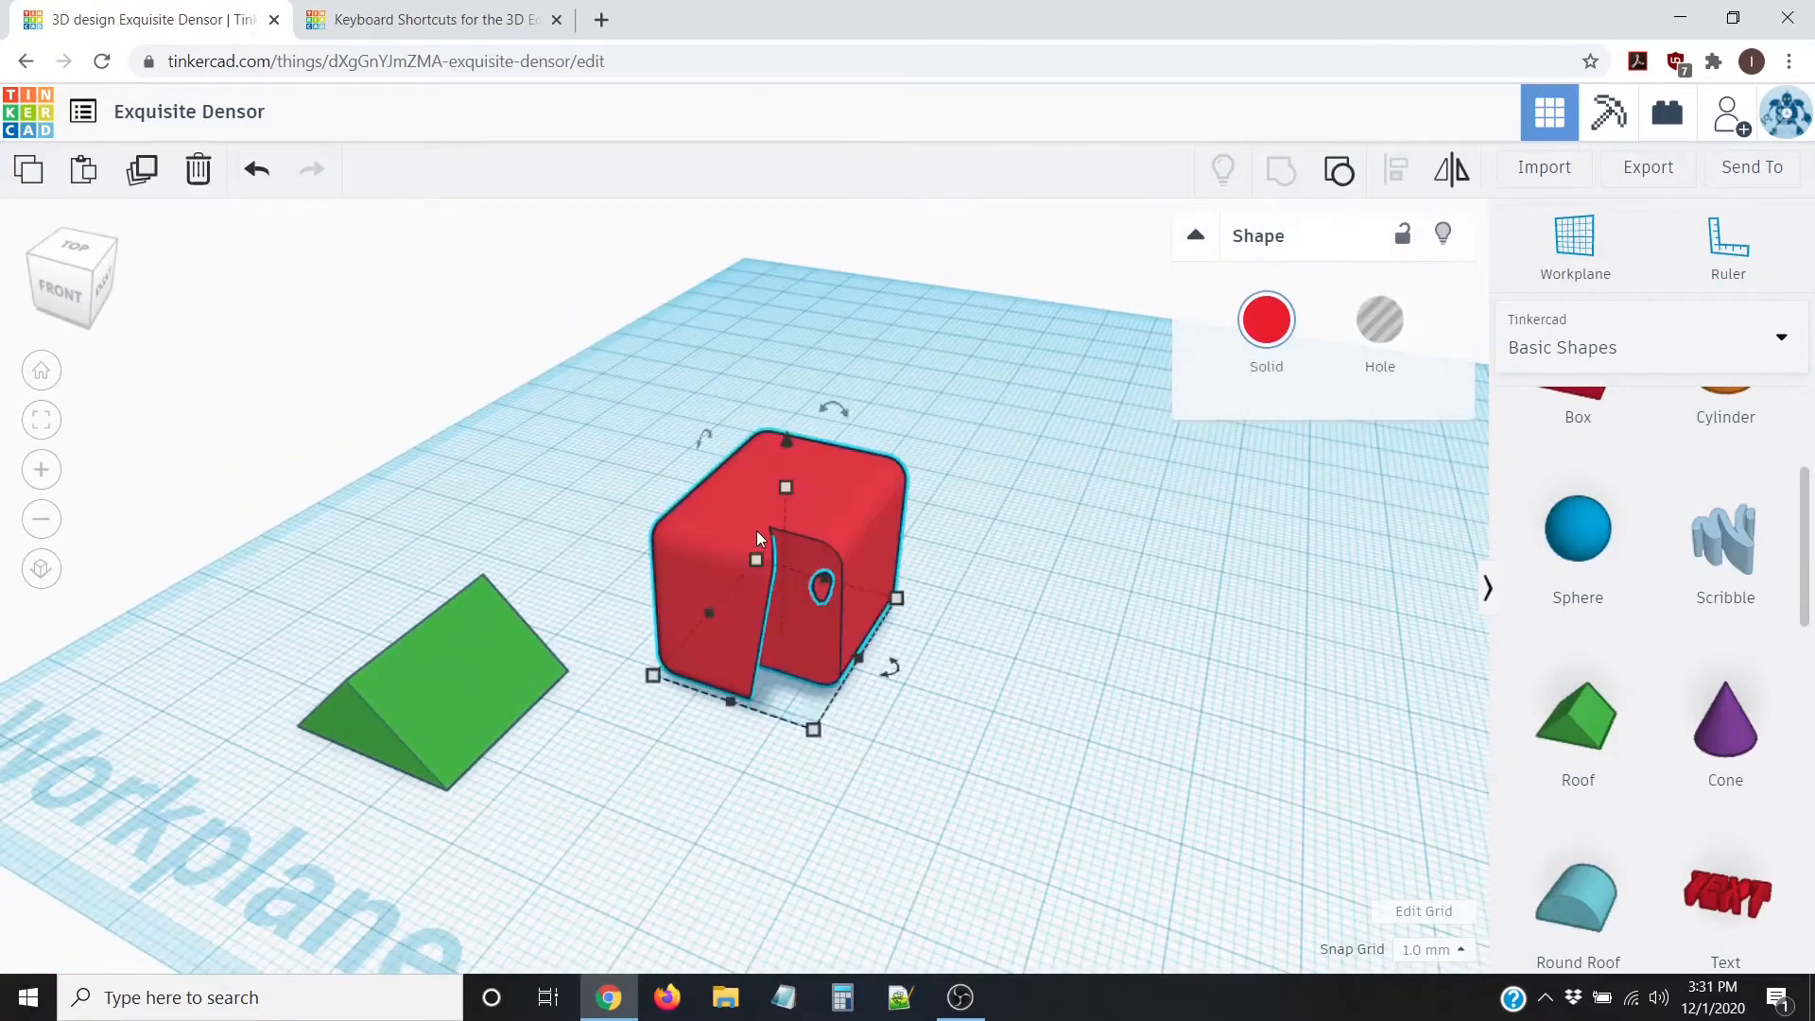
click(1352, 175)
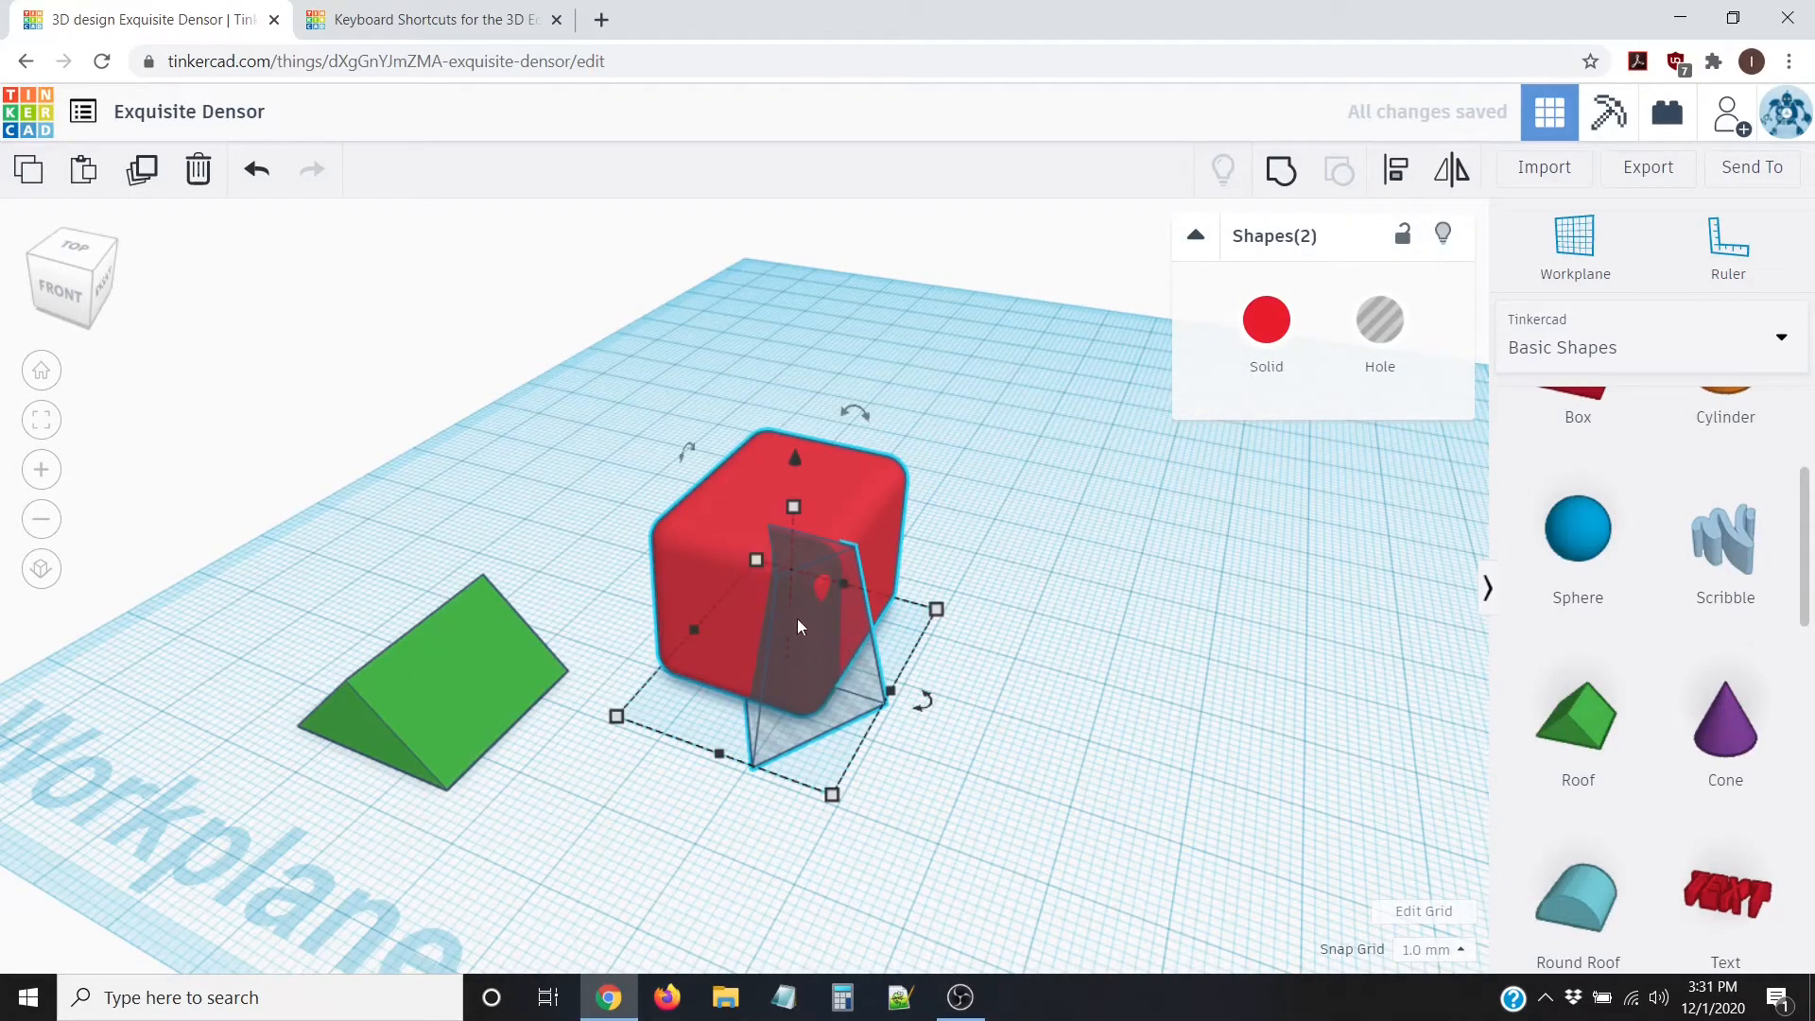
click(1266, 320)
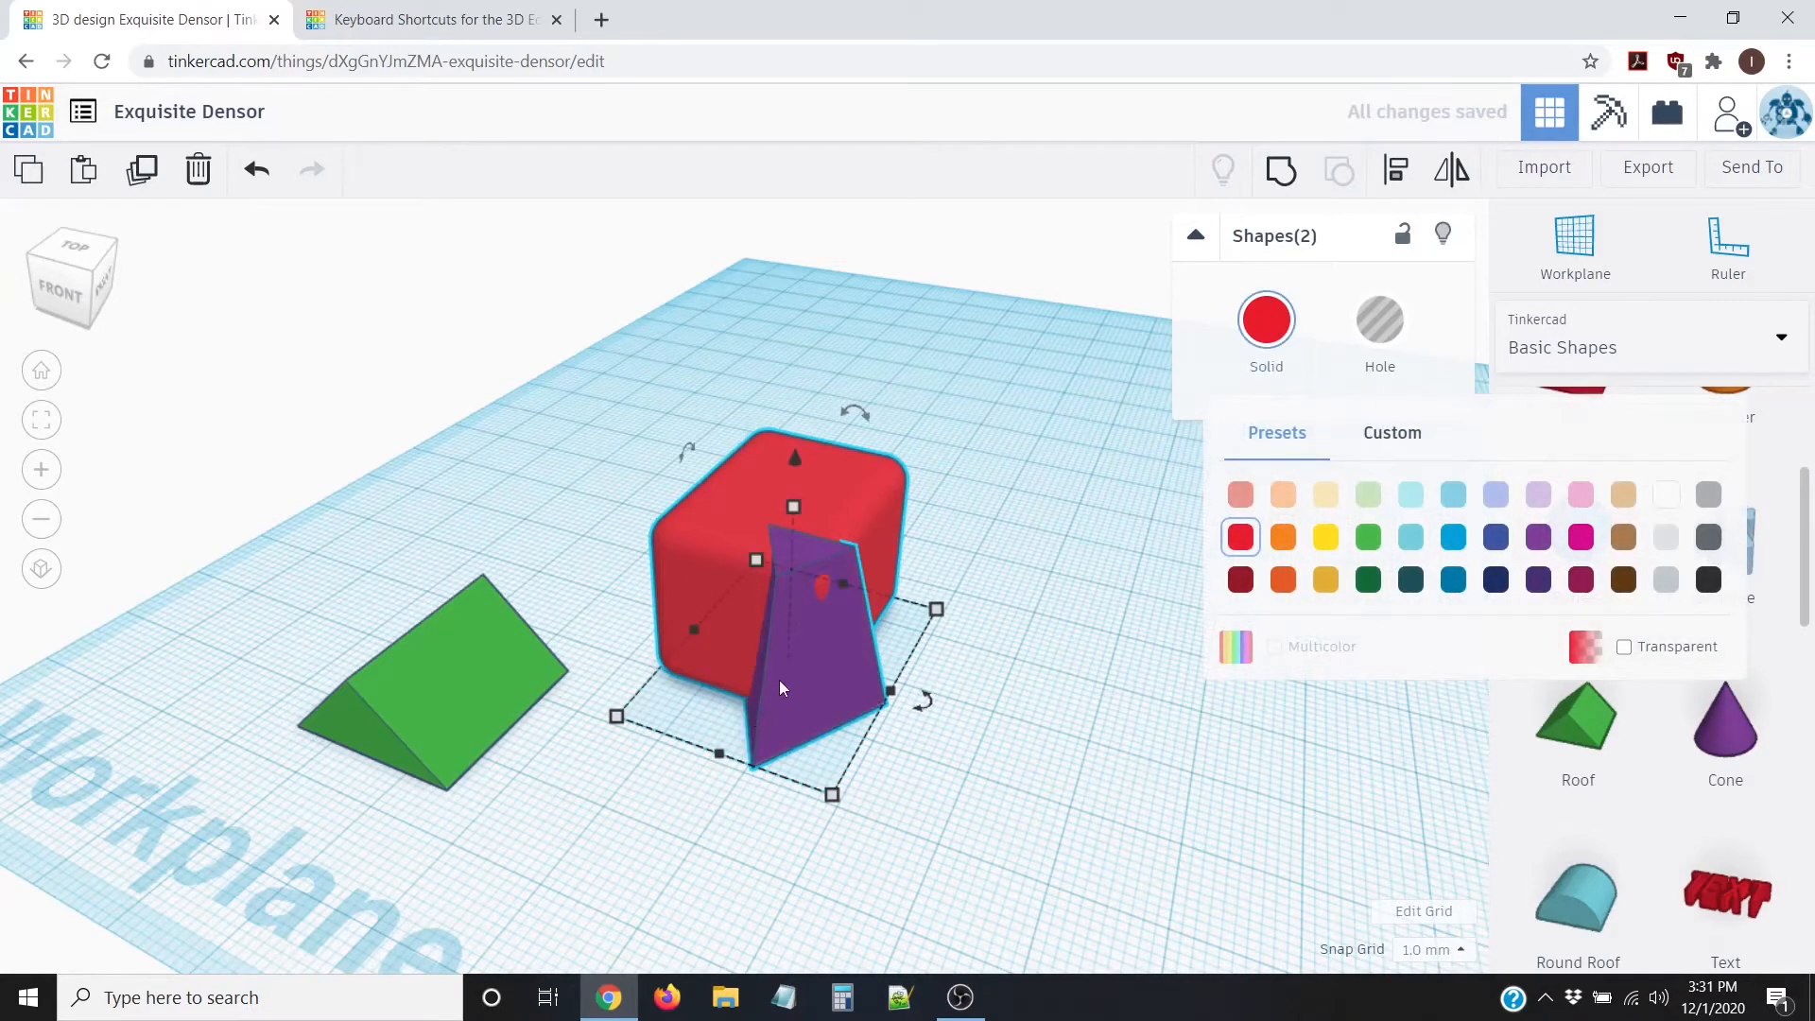
drag(780, 681, 1034, 628)
click(968, 706)
Step: Move the green roof 30 mm right and 16 mm back into the box's front bottom edge, and turn it into a hole
drag(388, 661, 733, 660)
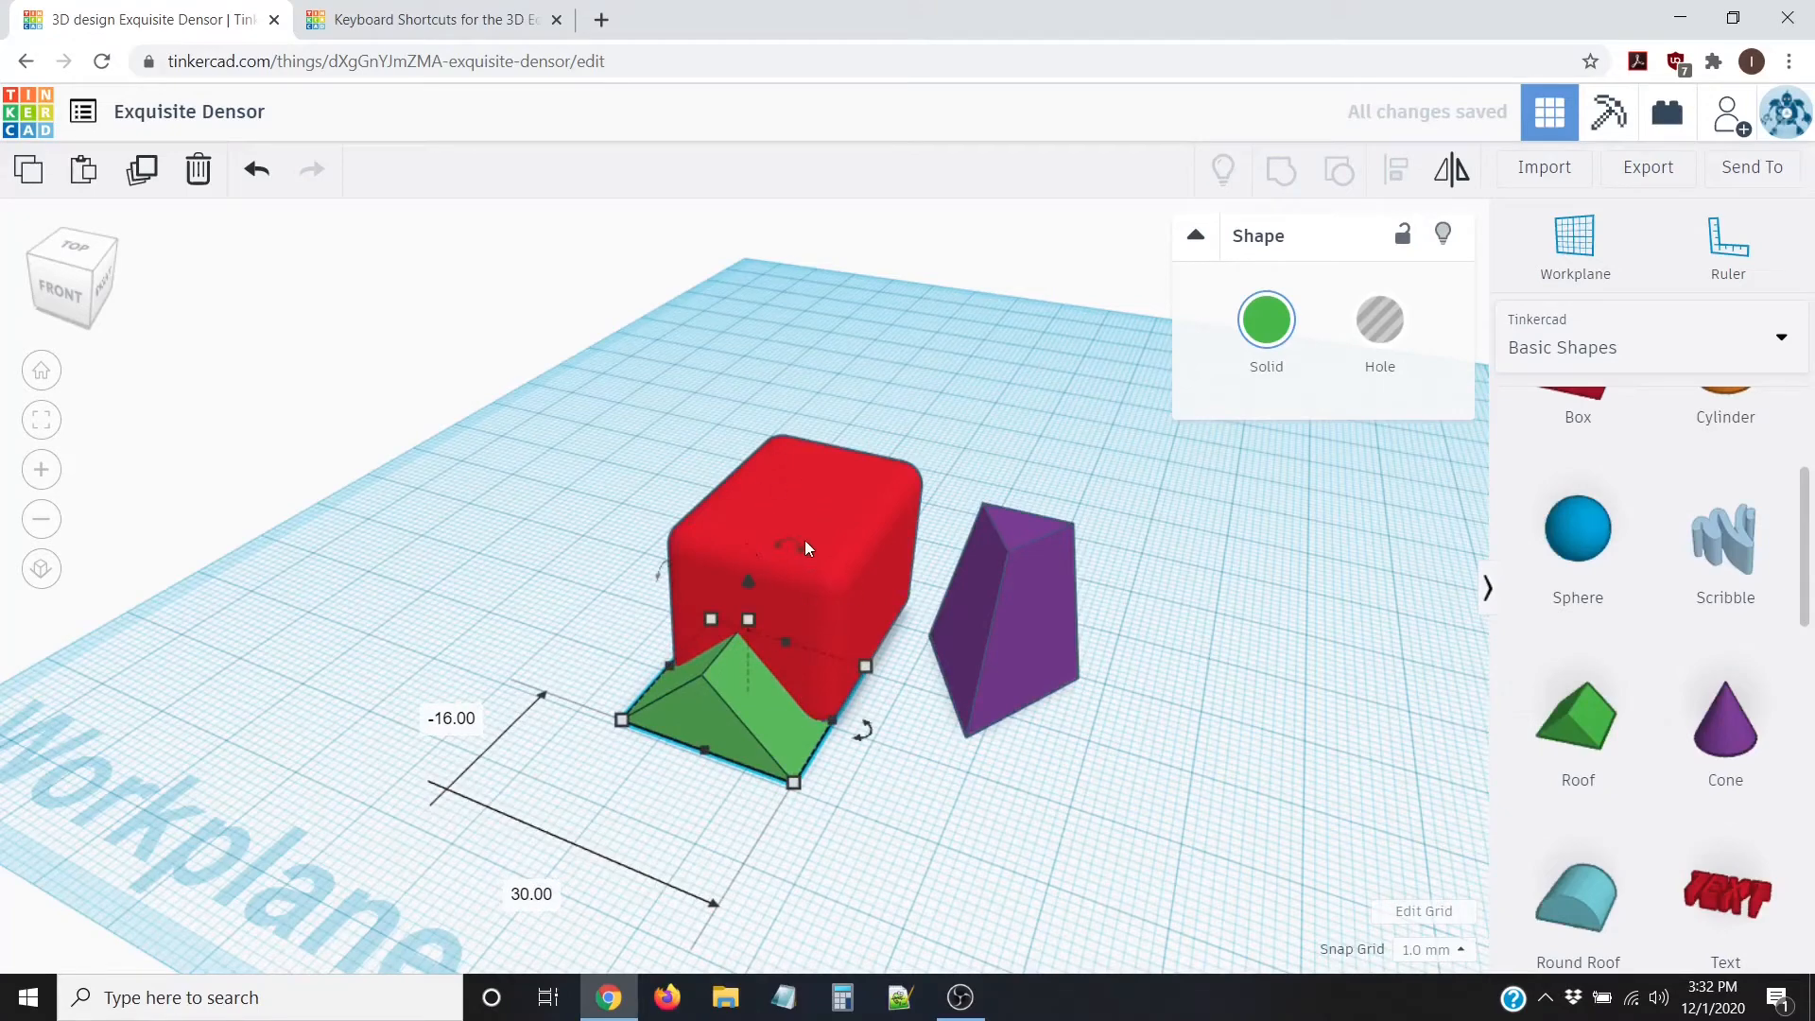
click(697, 766)
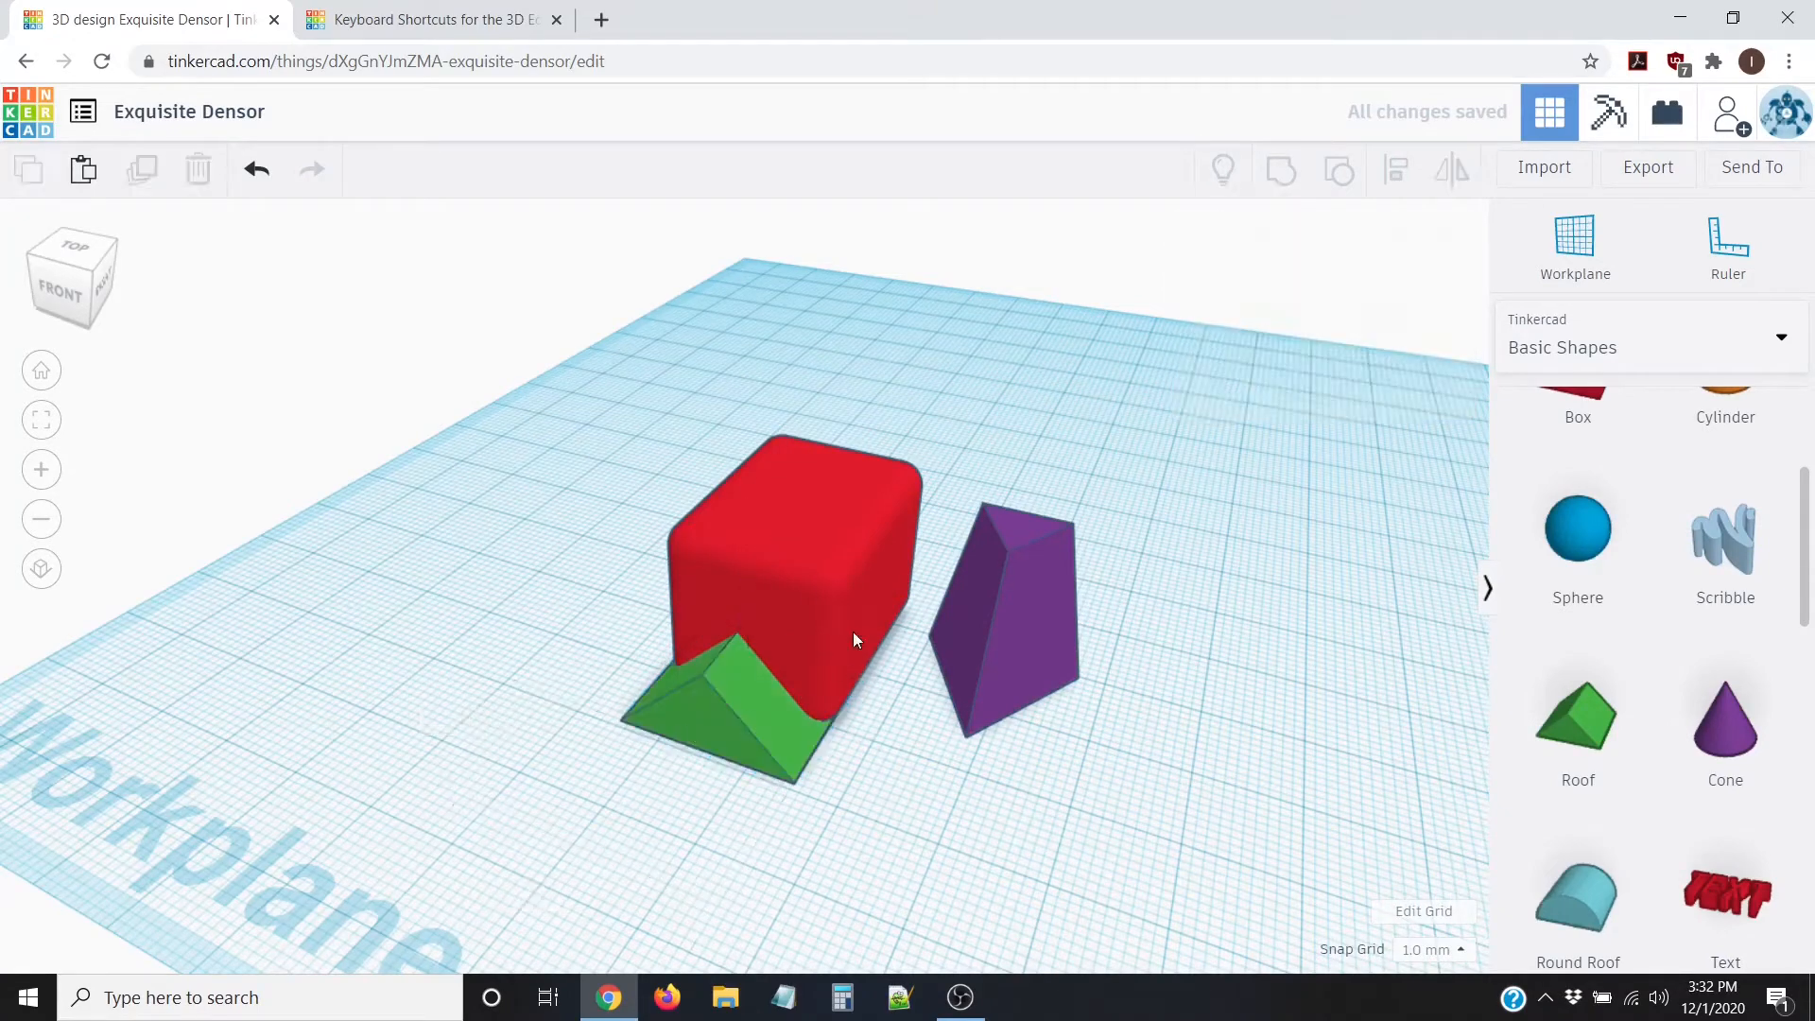
click(773, 570)
click(716, 711)
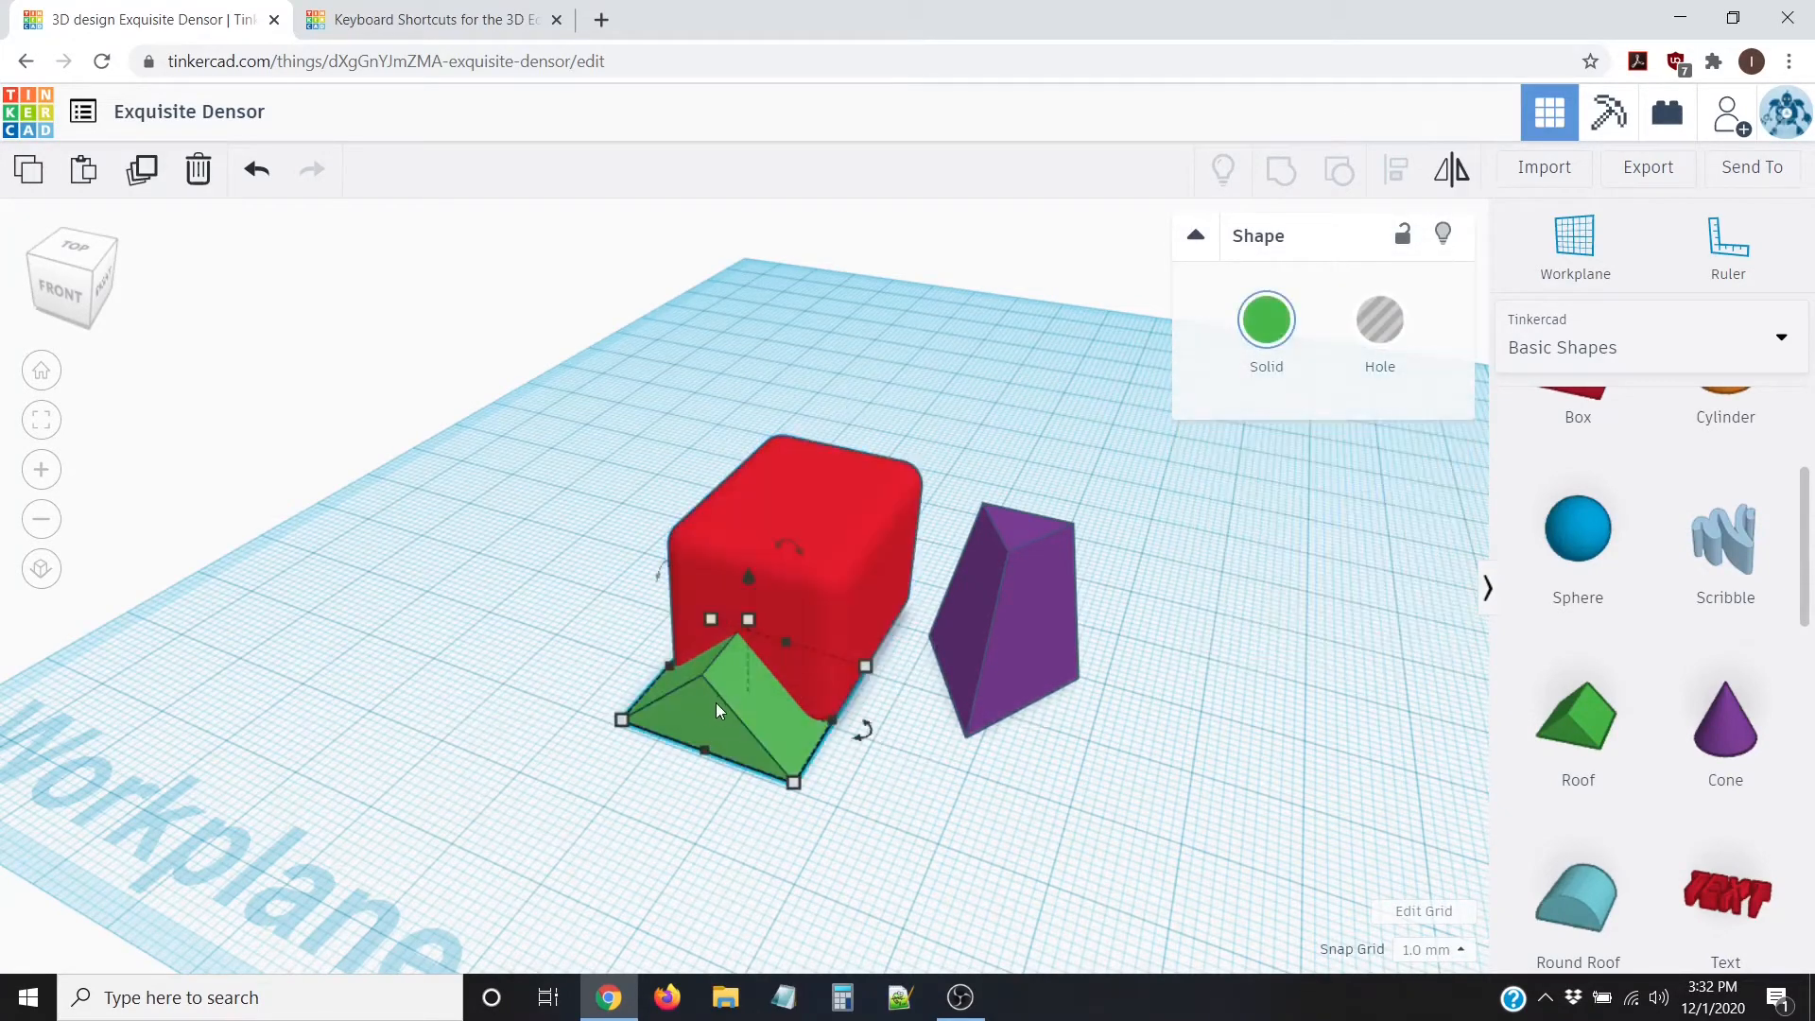
click(1383, 320)
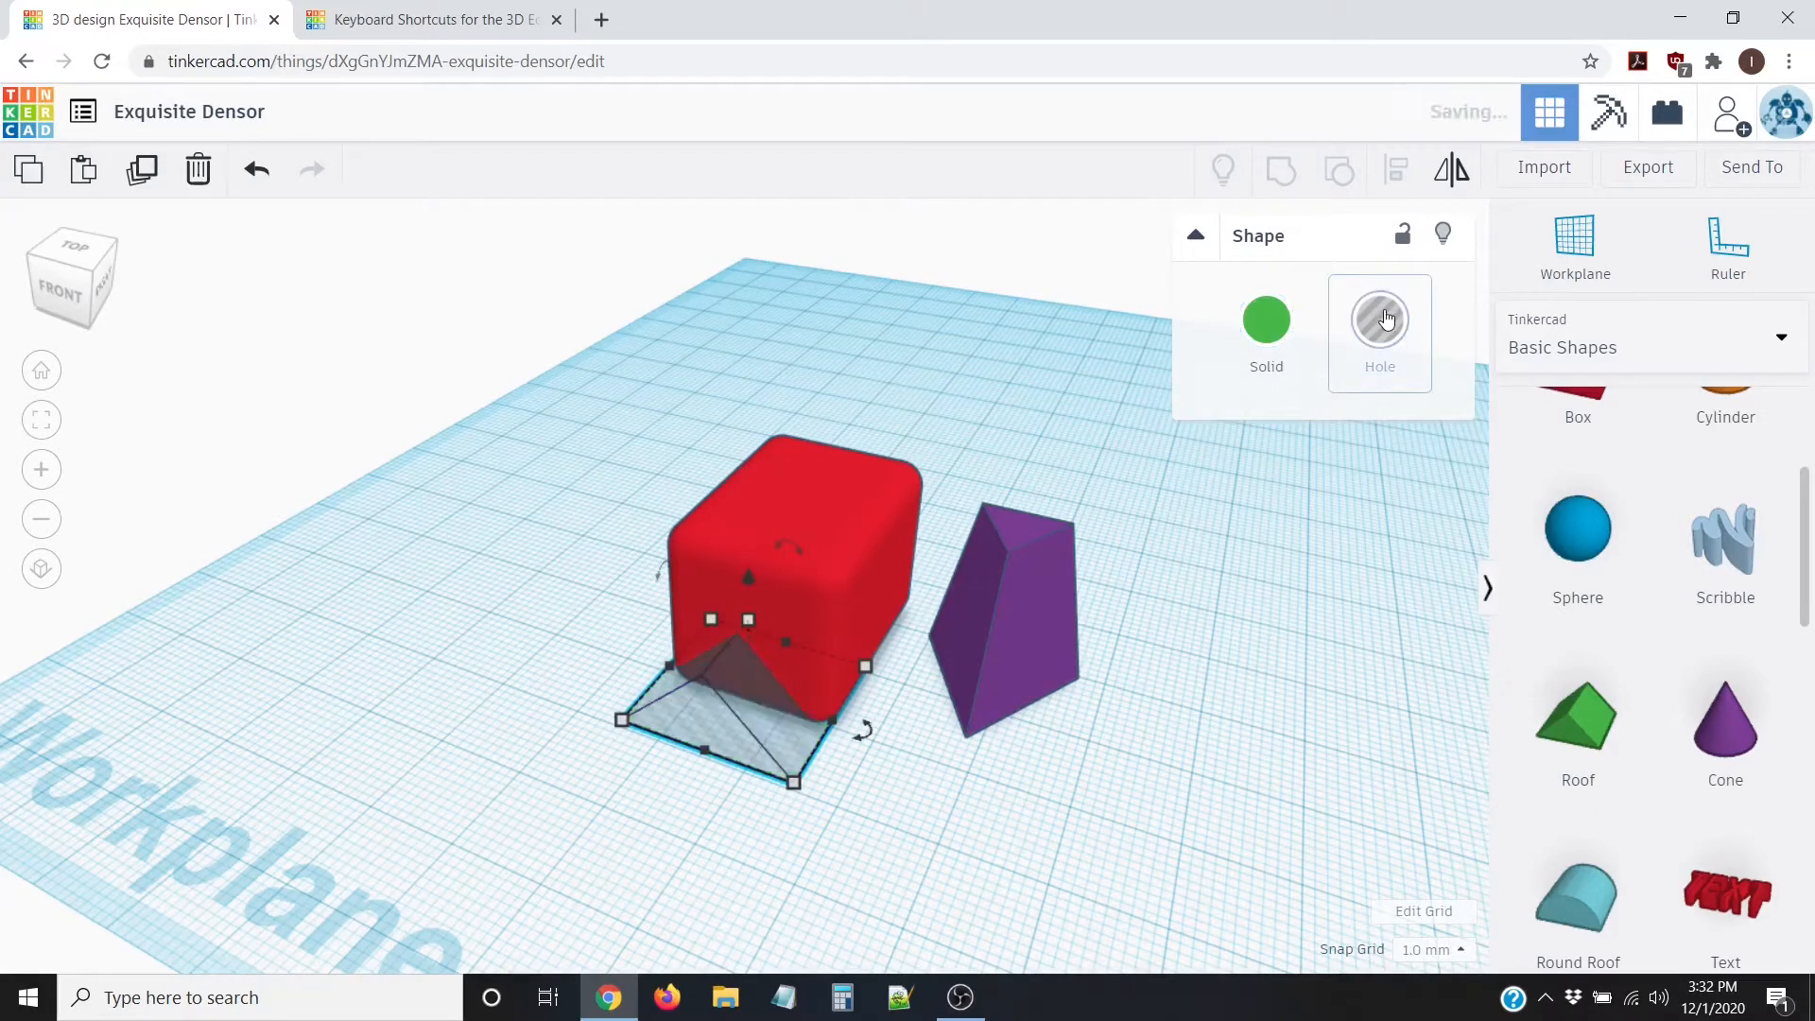
Step: Place the purple tapered shape as a hole inside the box, and shift the roof hole under the box's right side
click(1010, 579)
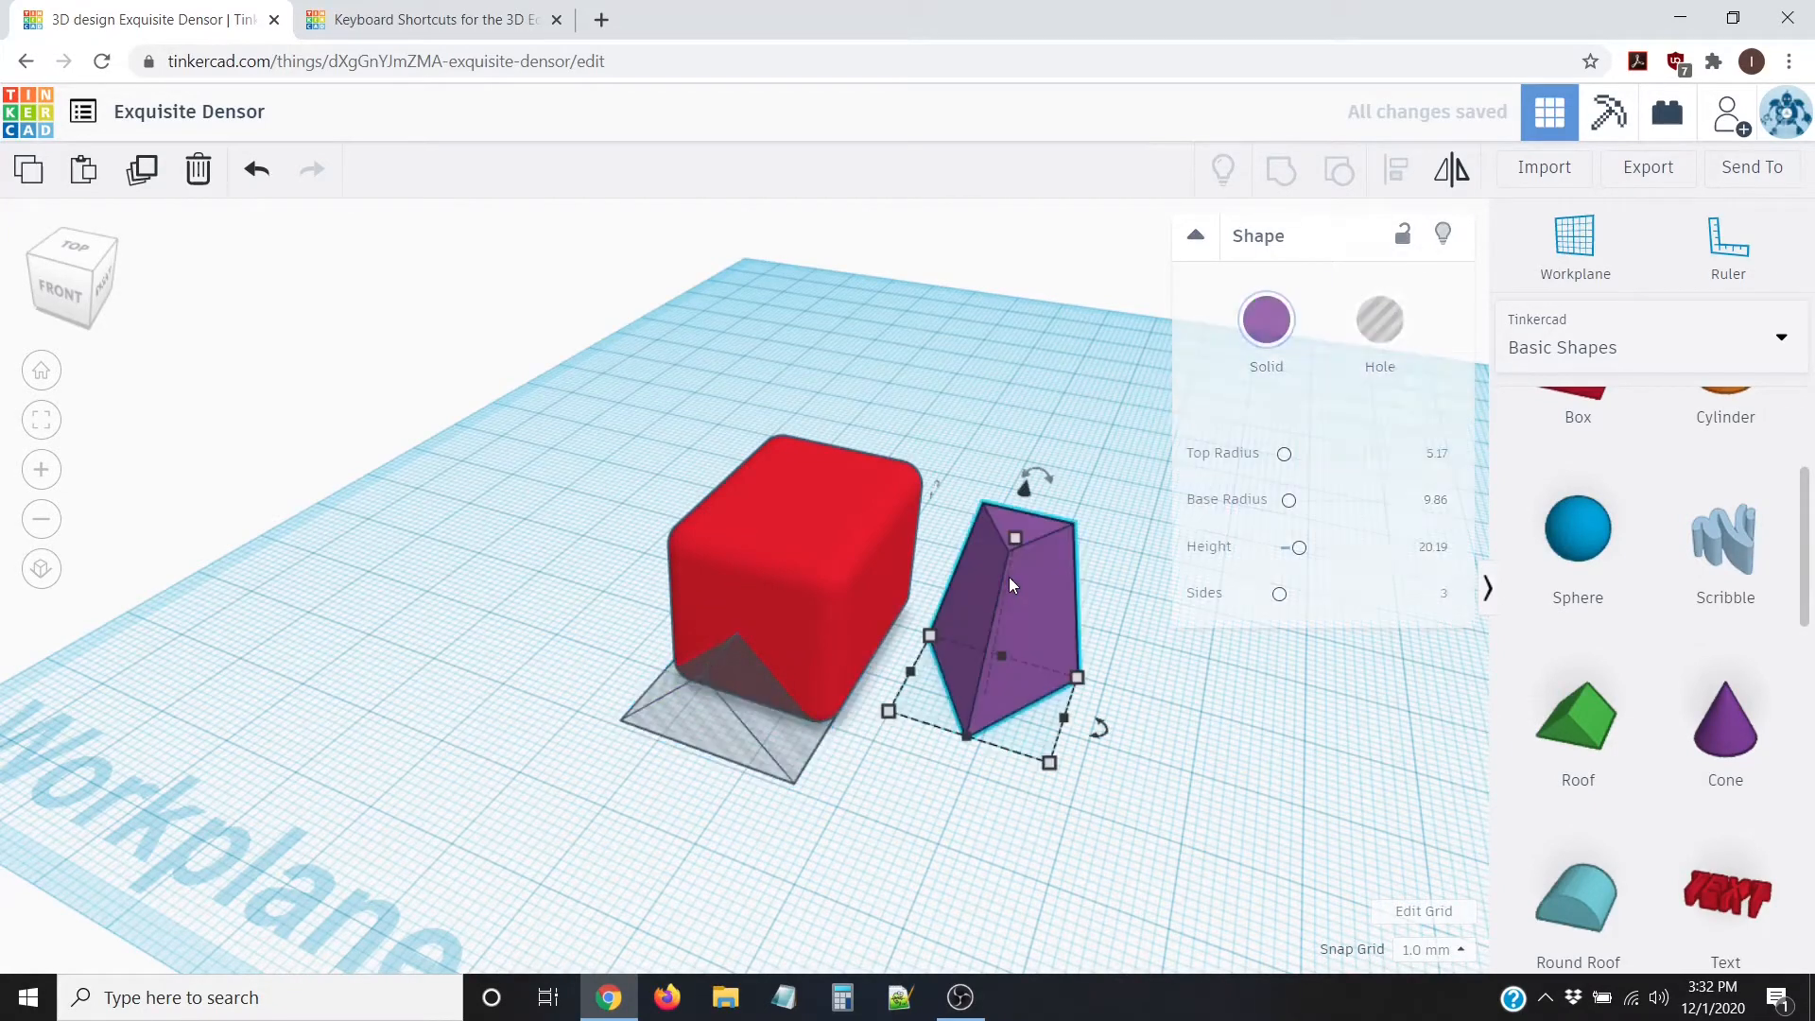
click(1362, 335)
drag(1046, 603, 832, 549)
right_drag(832, 549, 780, 642)
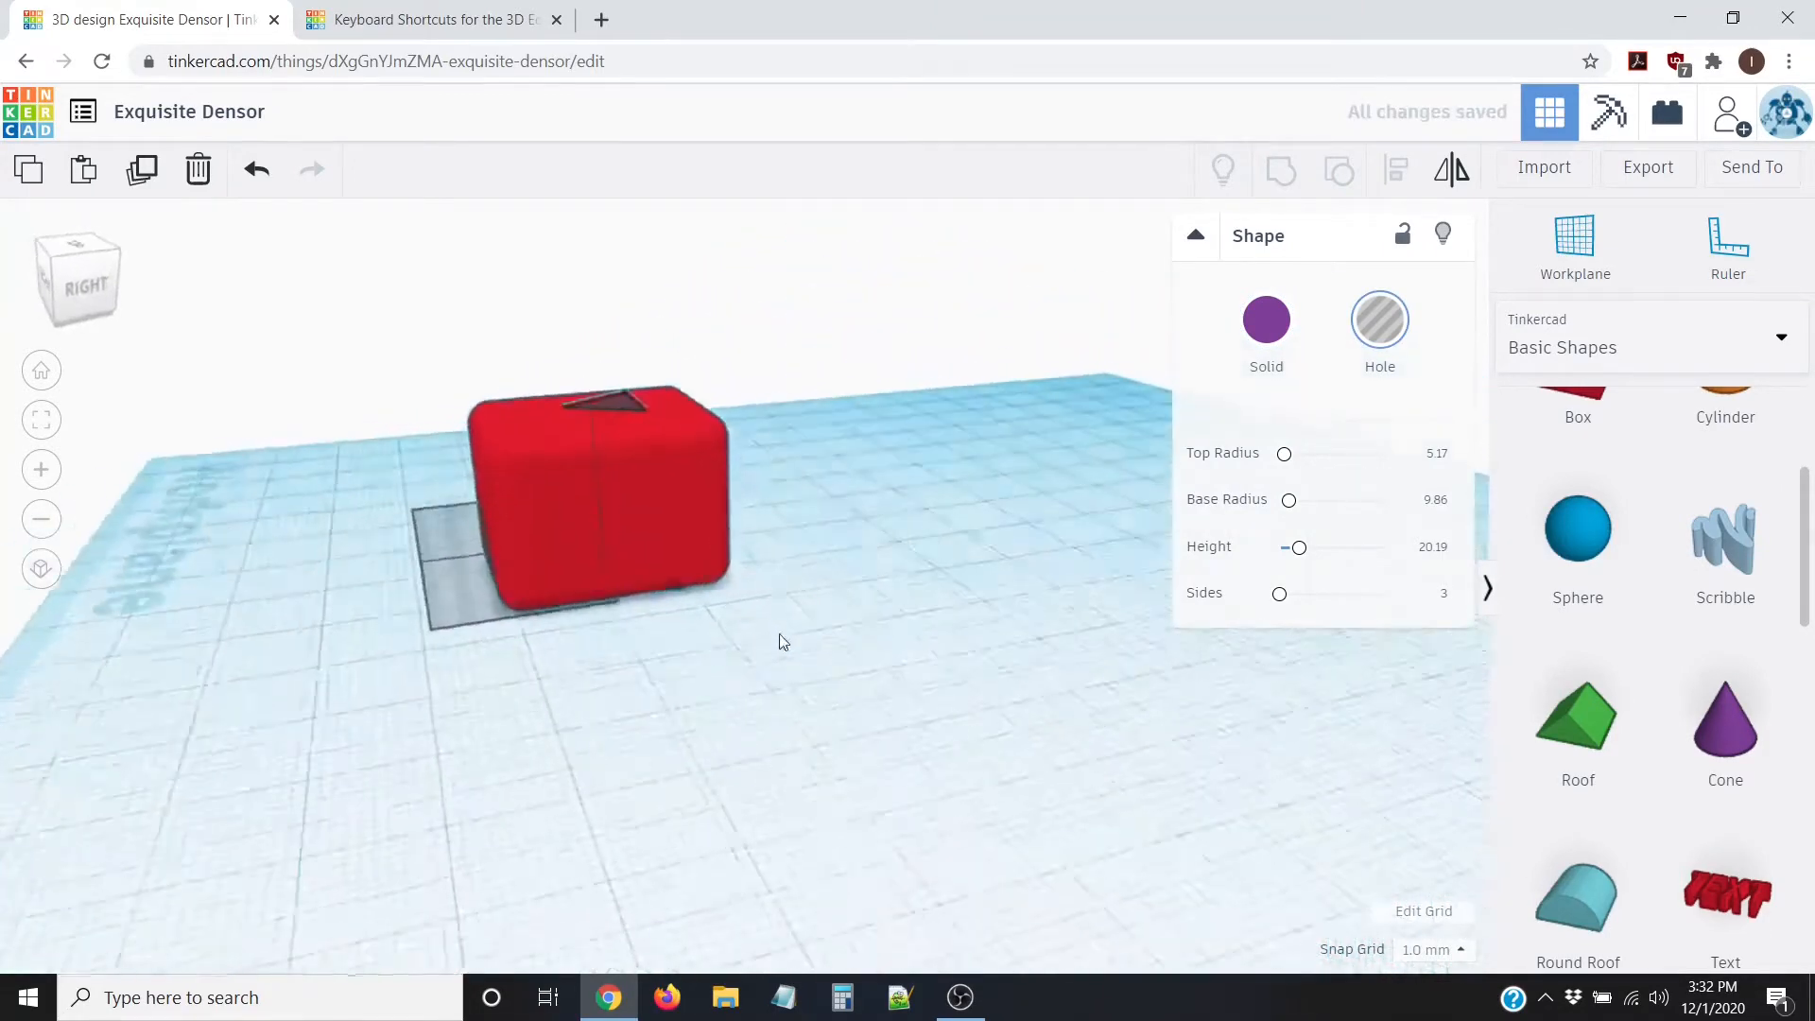
drag(423, 502, 479, 509)
right_drag(478, 508, 665, 369)
click(671, 366)
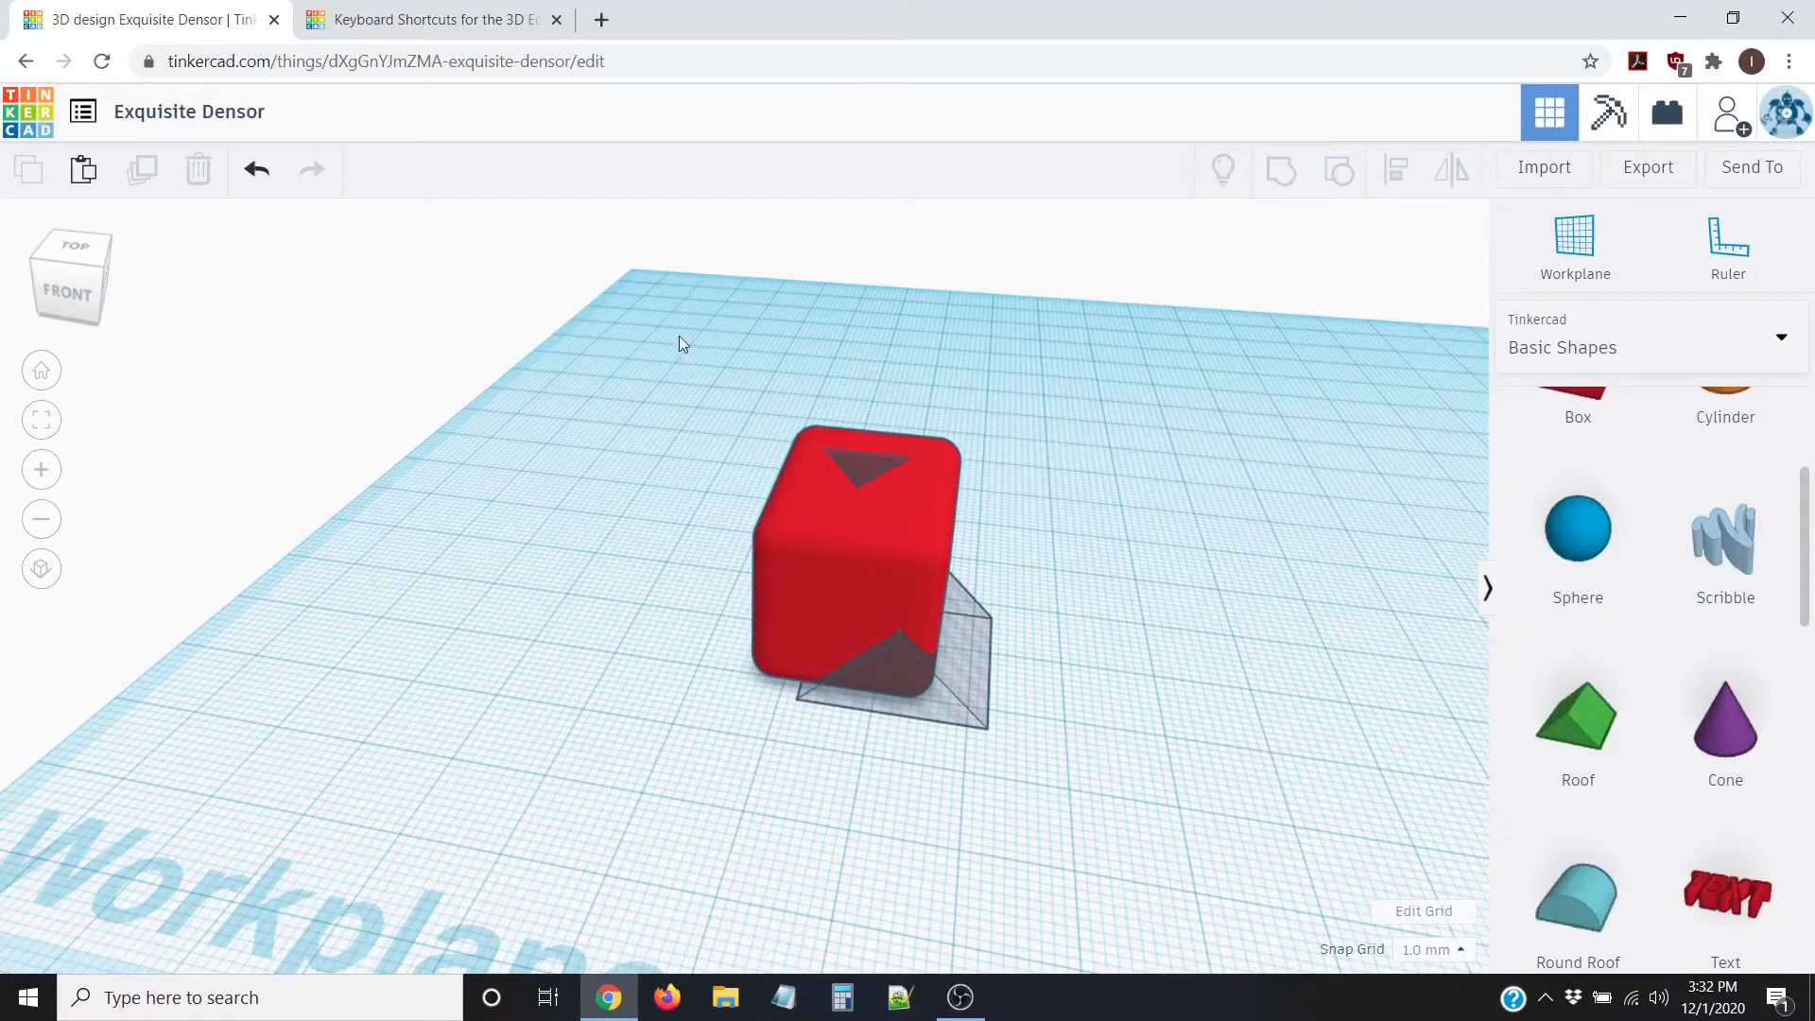
Step: Group the box with both holes to cut them out, and inspect the cuts from below and the front
drag(679, 336, 1095, 864)
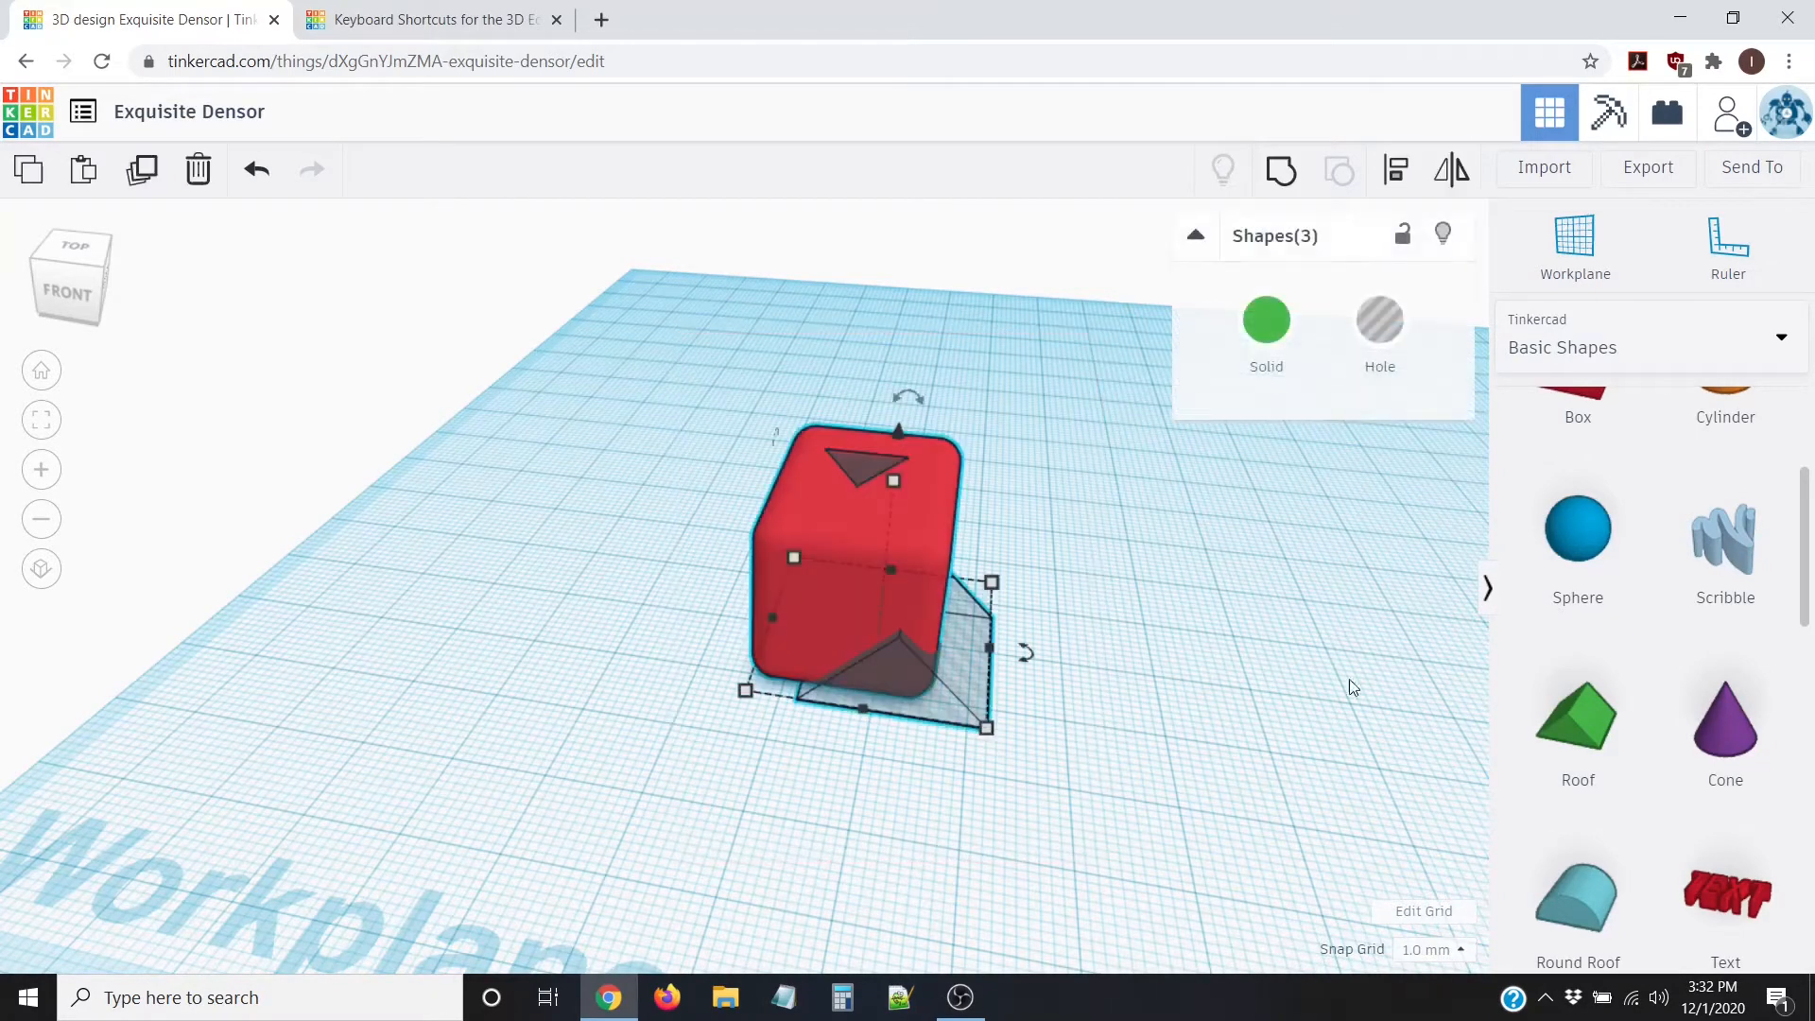
click(1278, 175)
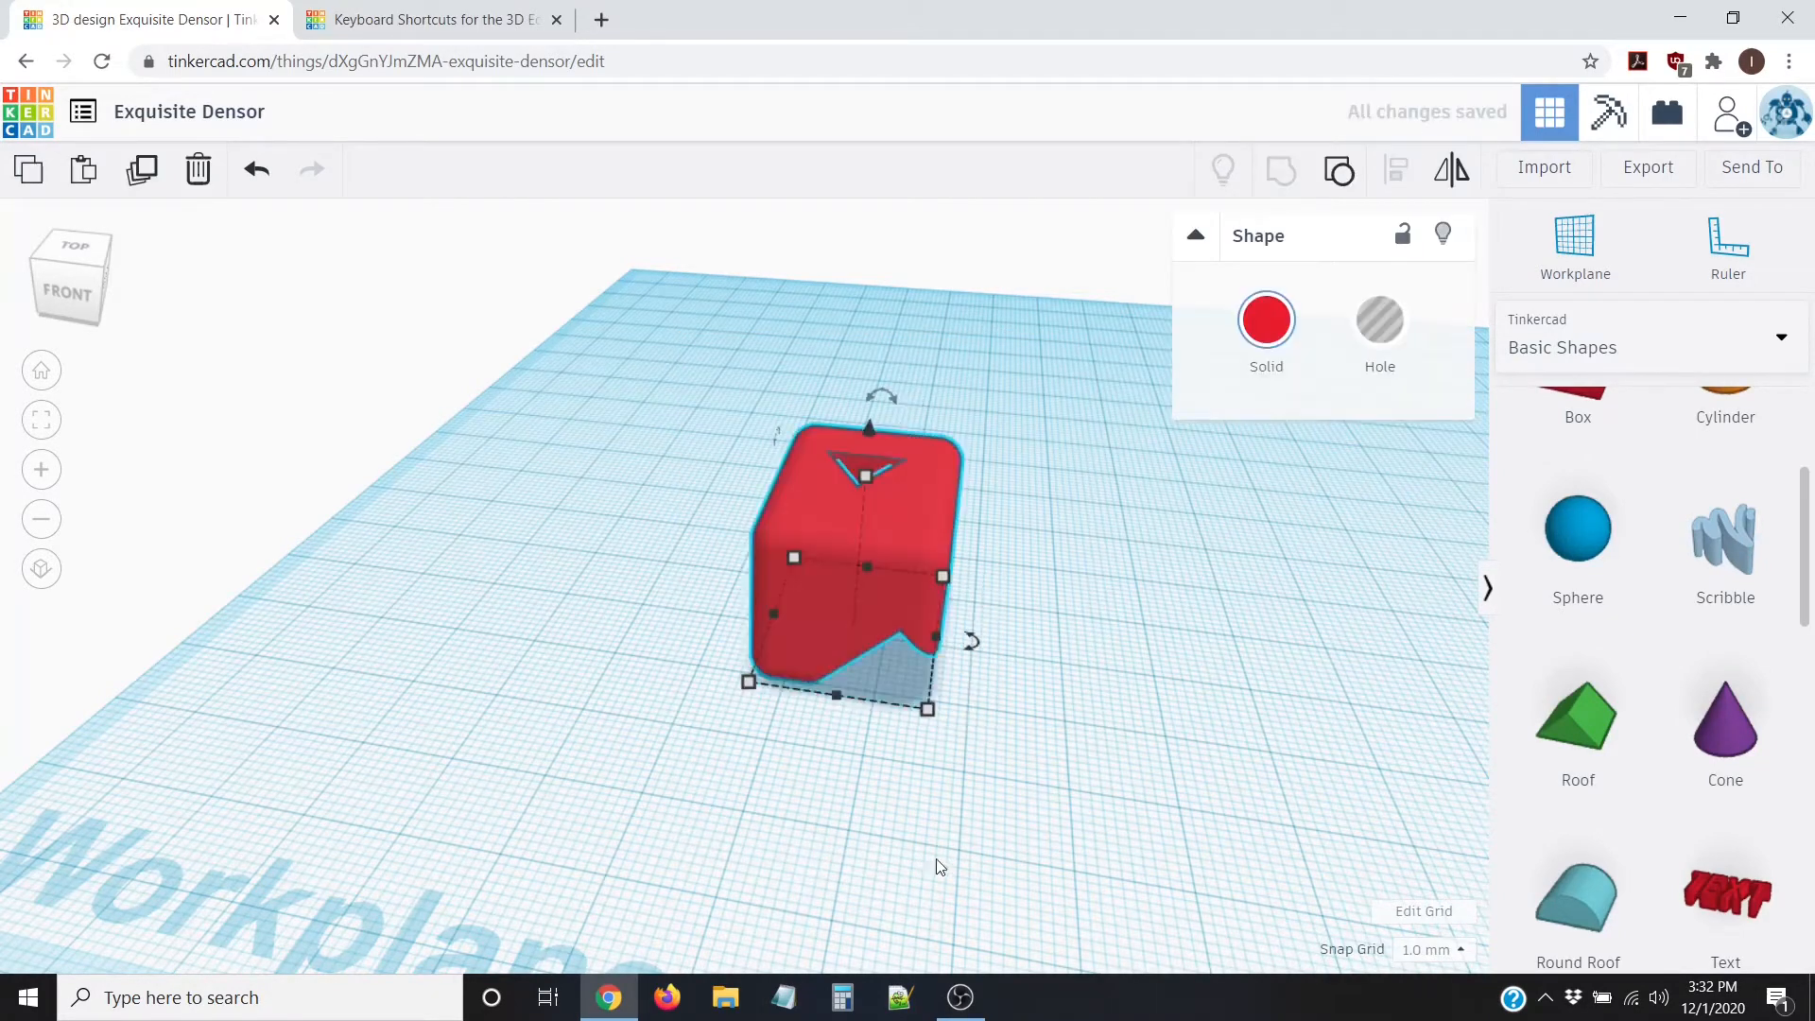
click(1144, 639)
right_drag(1144, 639, 1042, 537)
scroll(832, 442, up, 4)
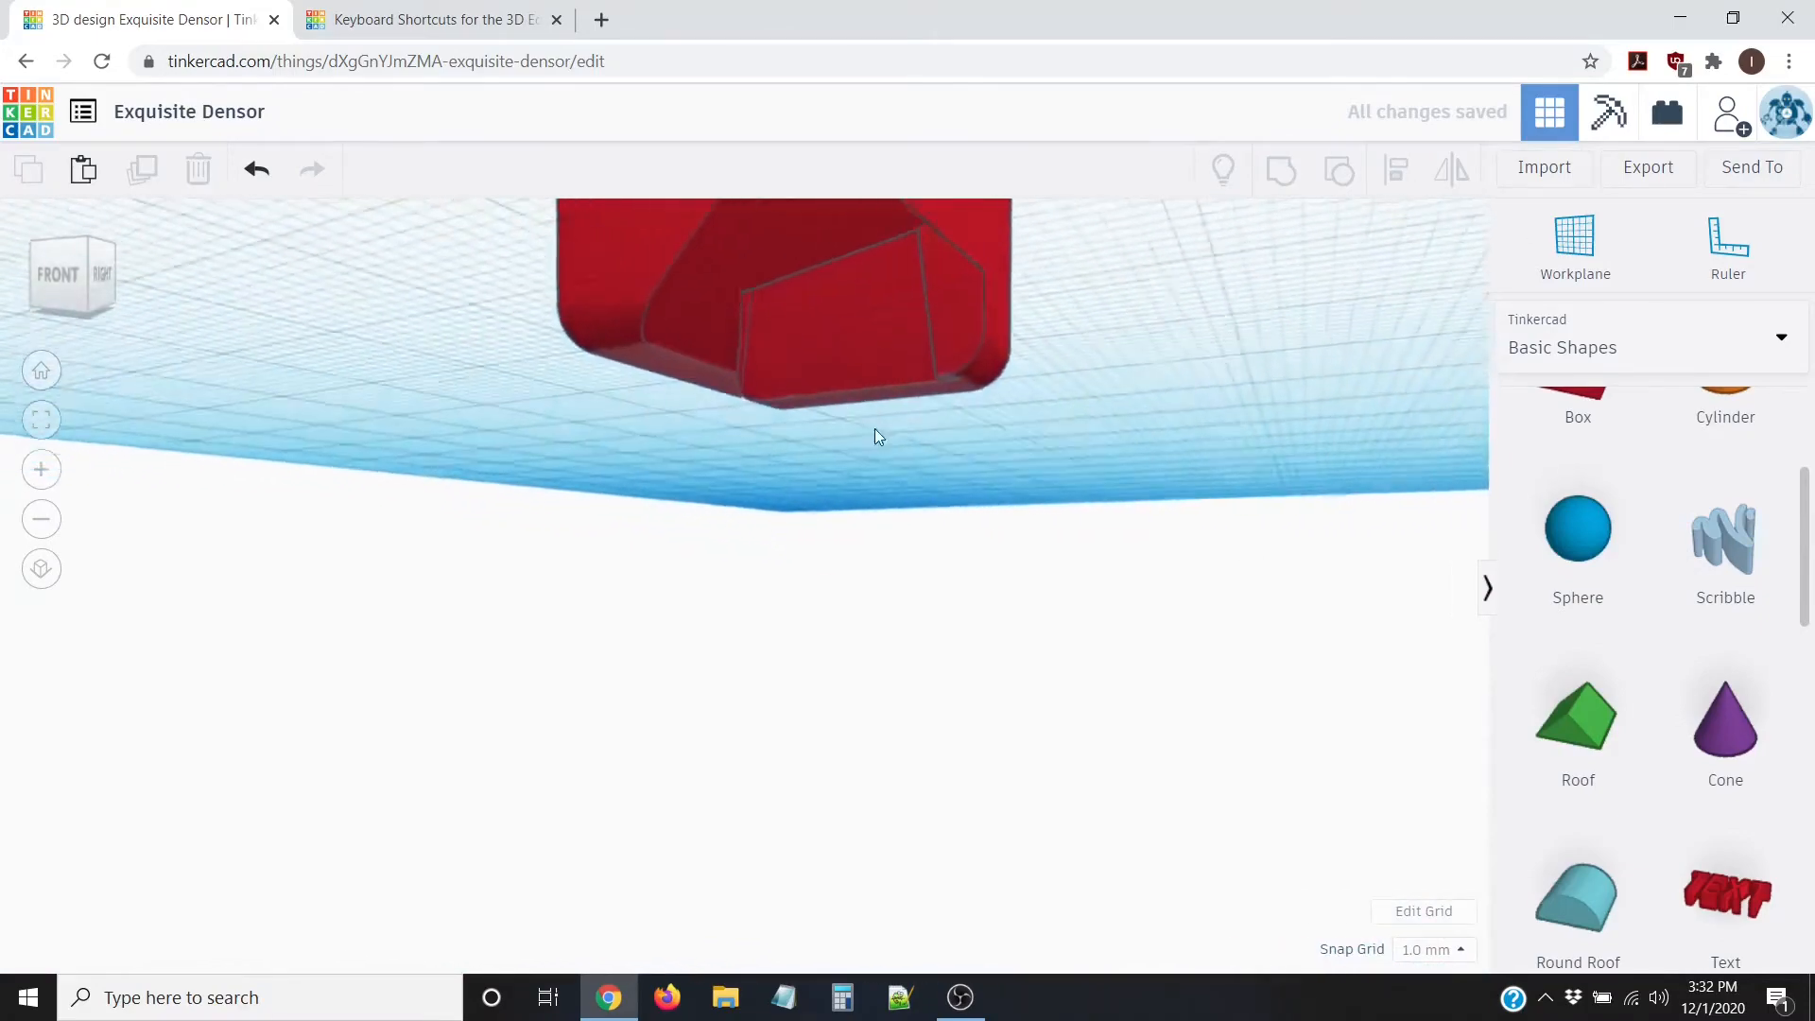
right_drag(875, 428, 913, 406)
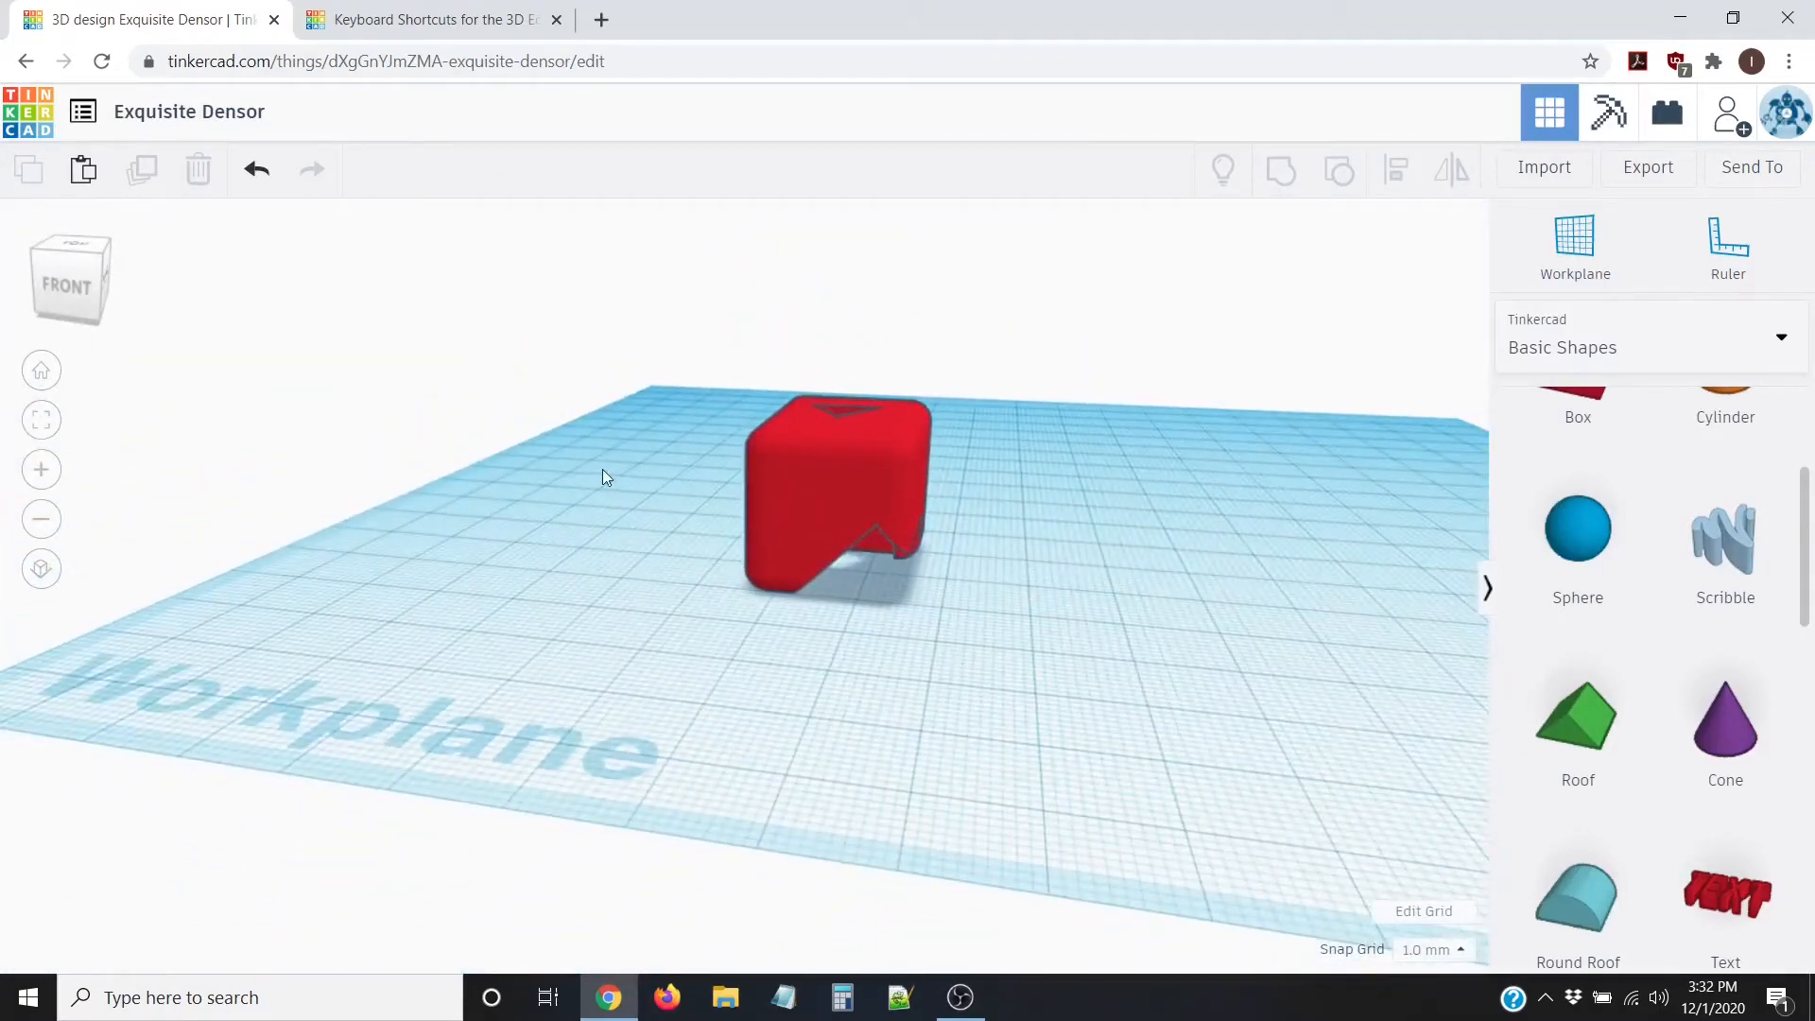
Step: Ungroup the cut box and turn the box, tapered shape and roof all back into solids
click(832, 428)
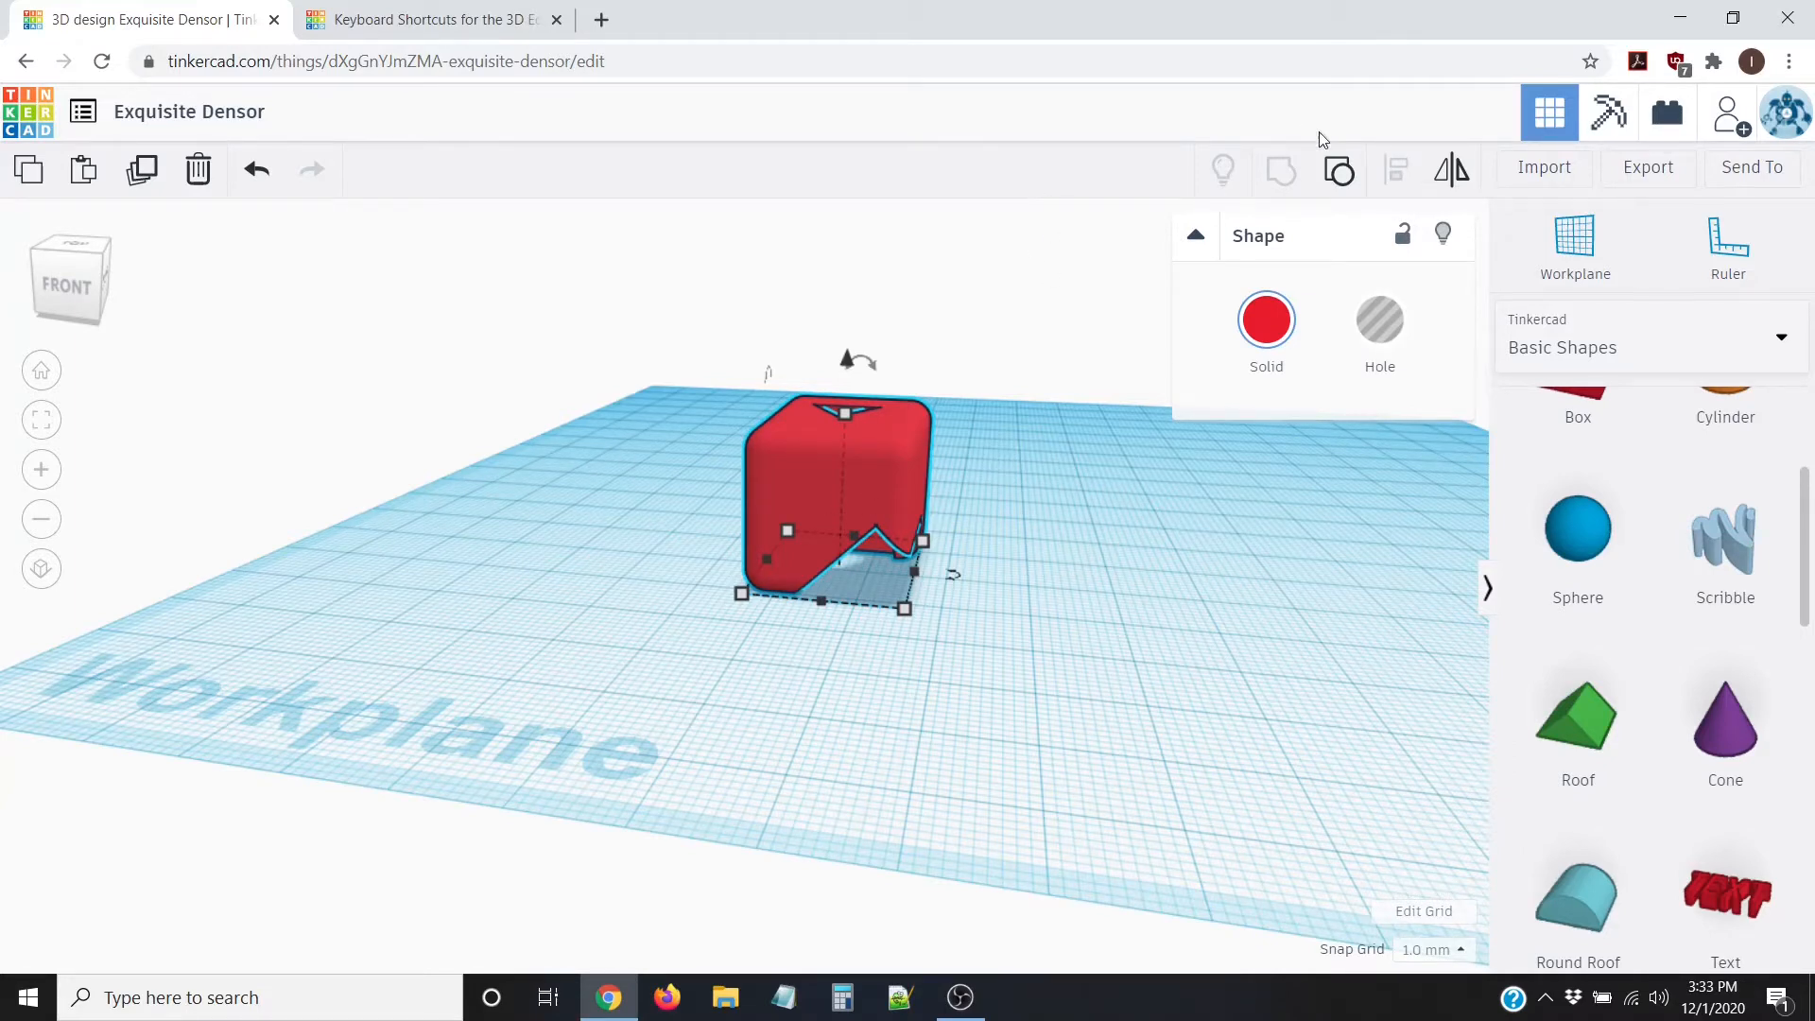
click(1340, 171)
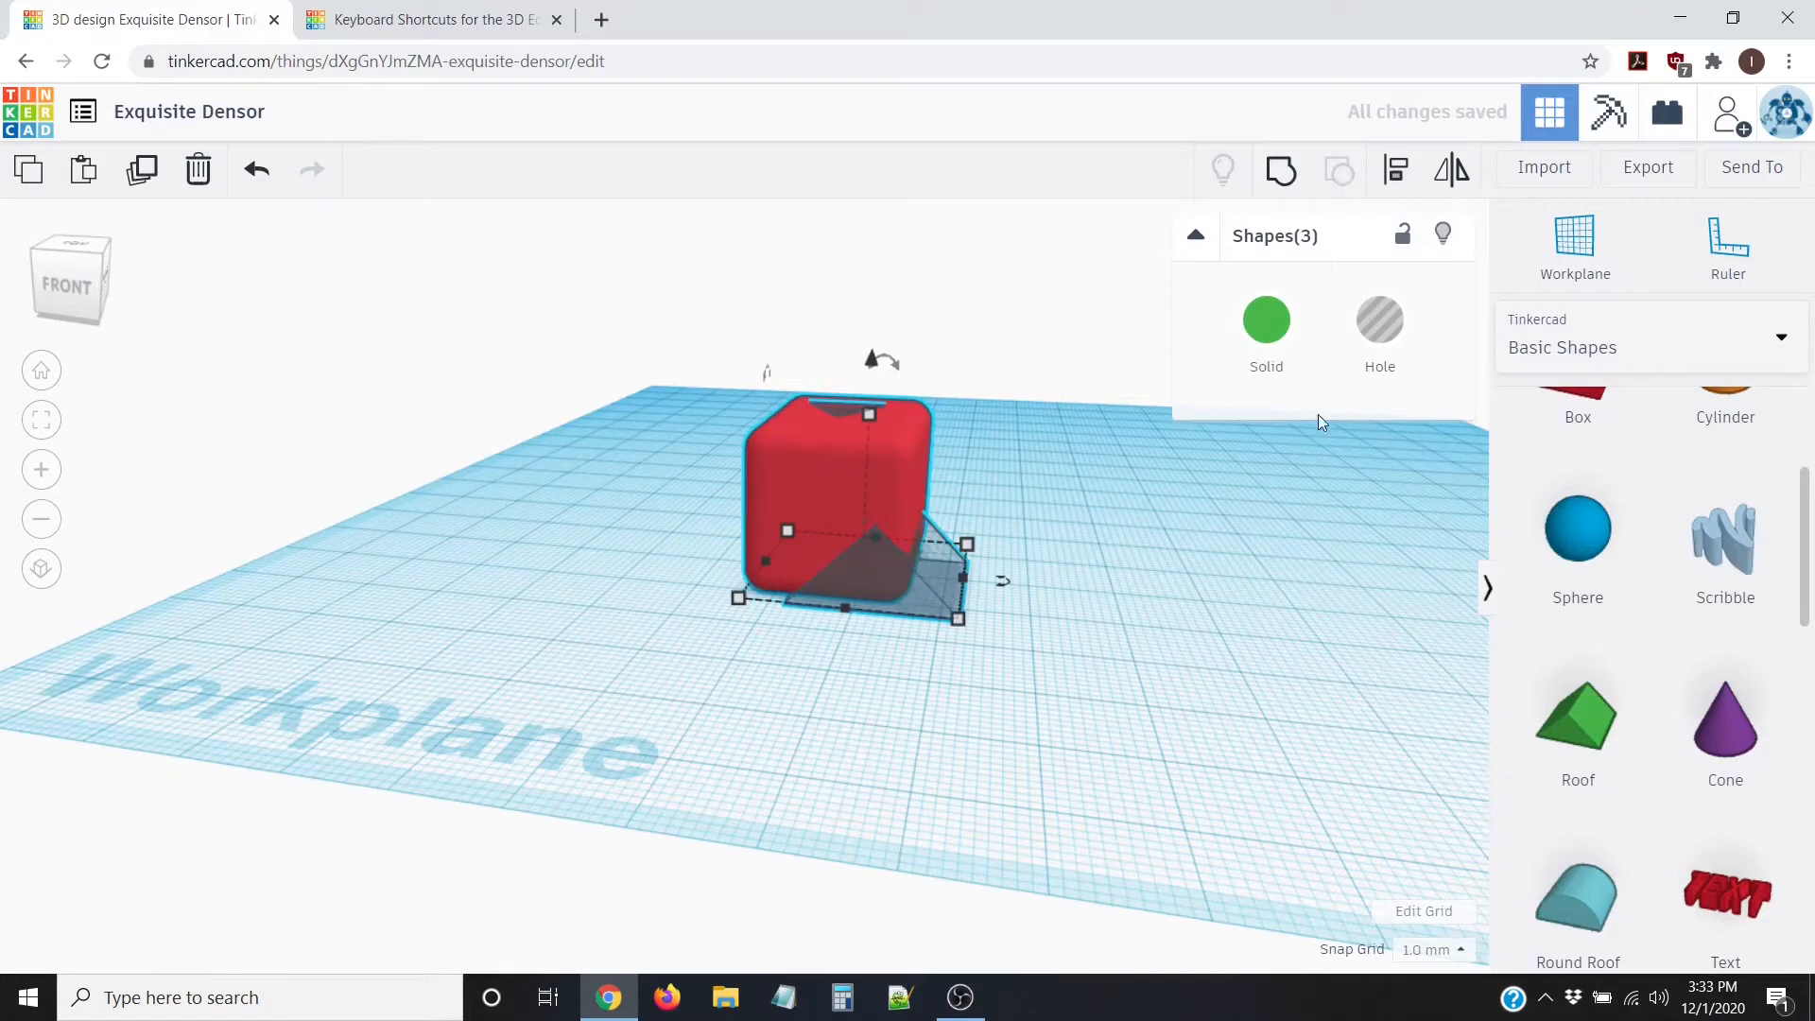
click(1272, 335)
right_drag(839, 407, 1161, 543)
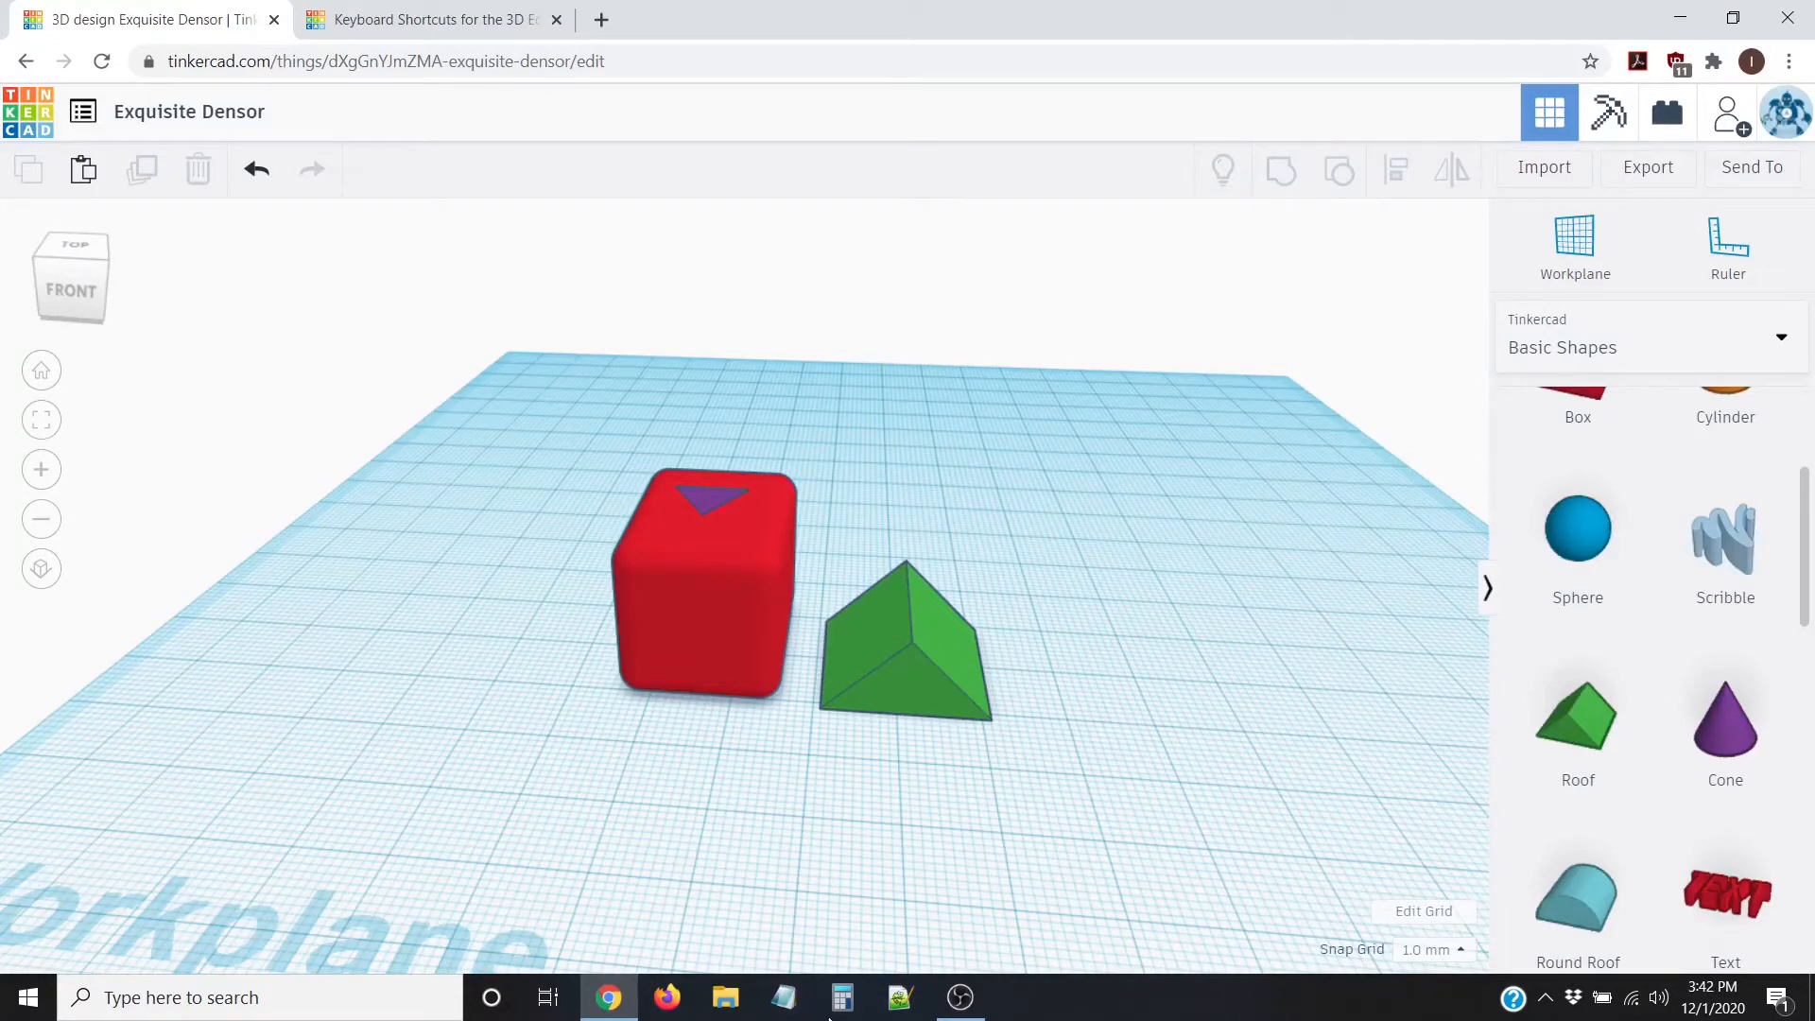
Step: Hide the green roof and bring it back by showing all hidden shapes
click(906, 647)
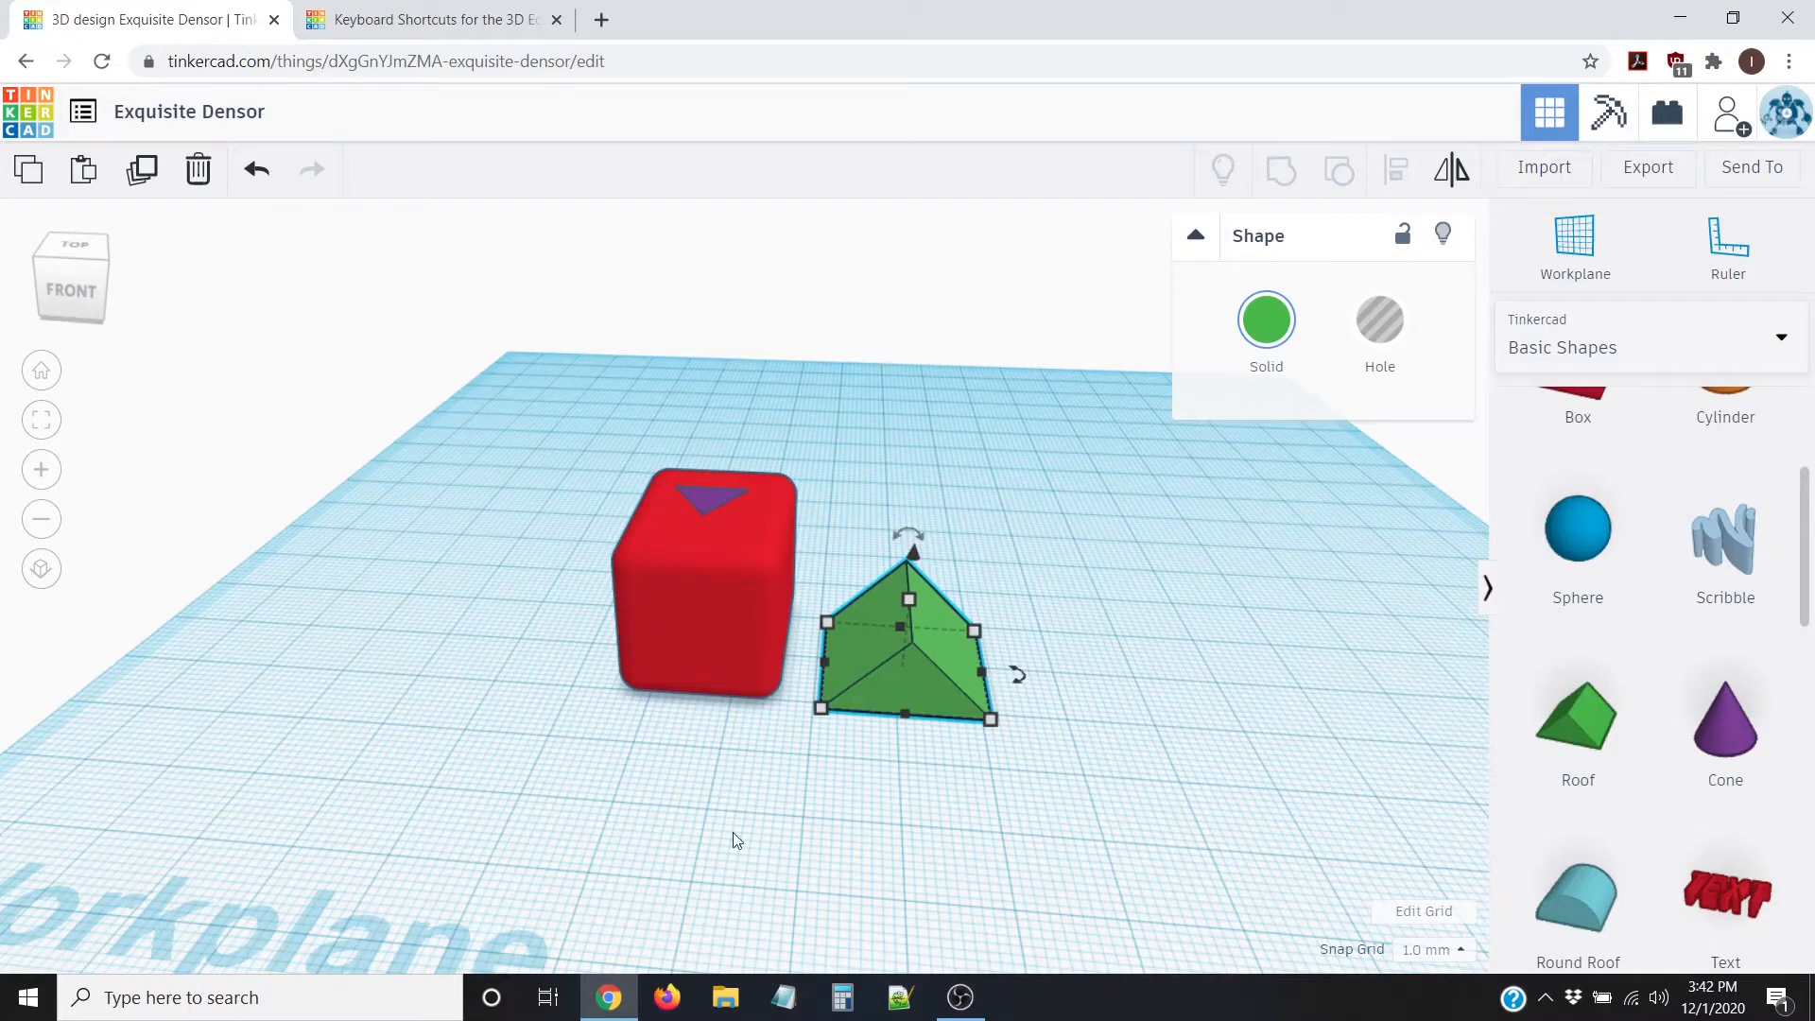
click(639, 729)
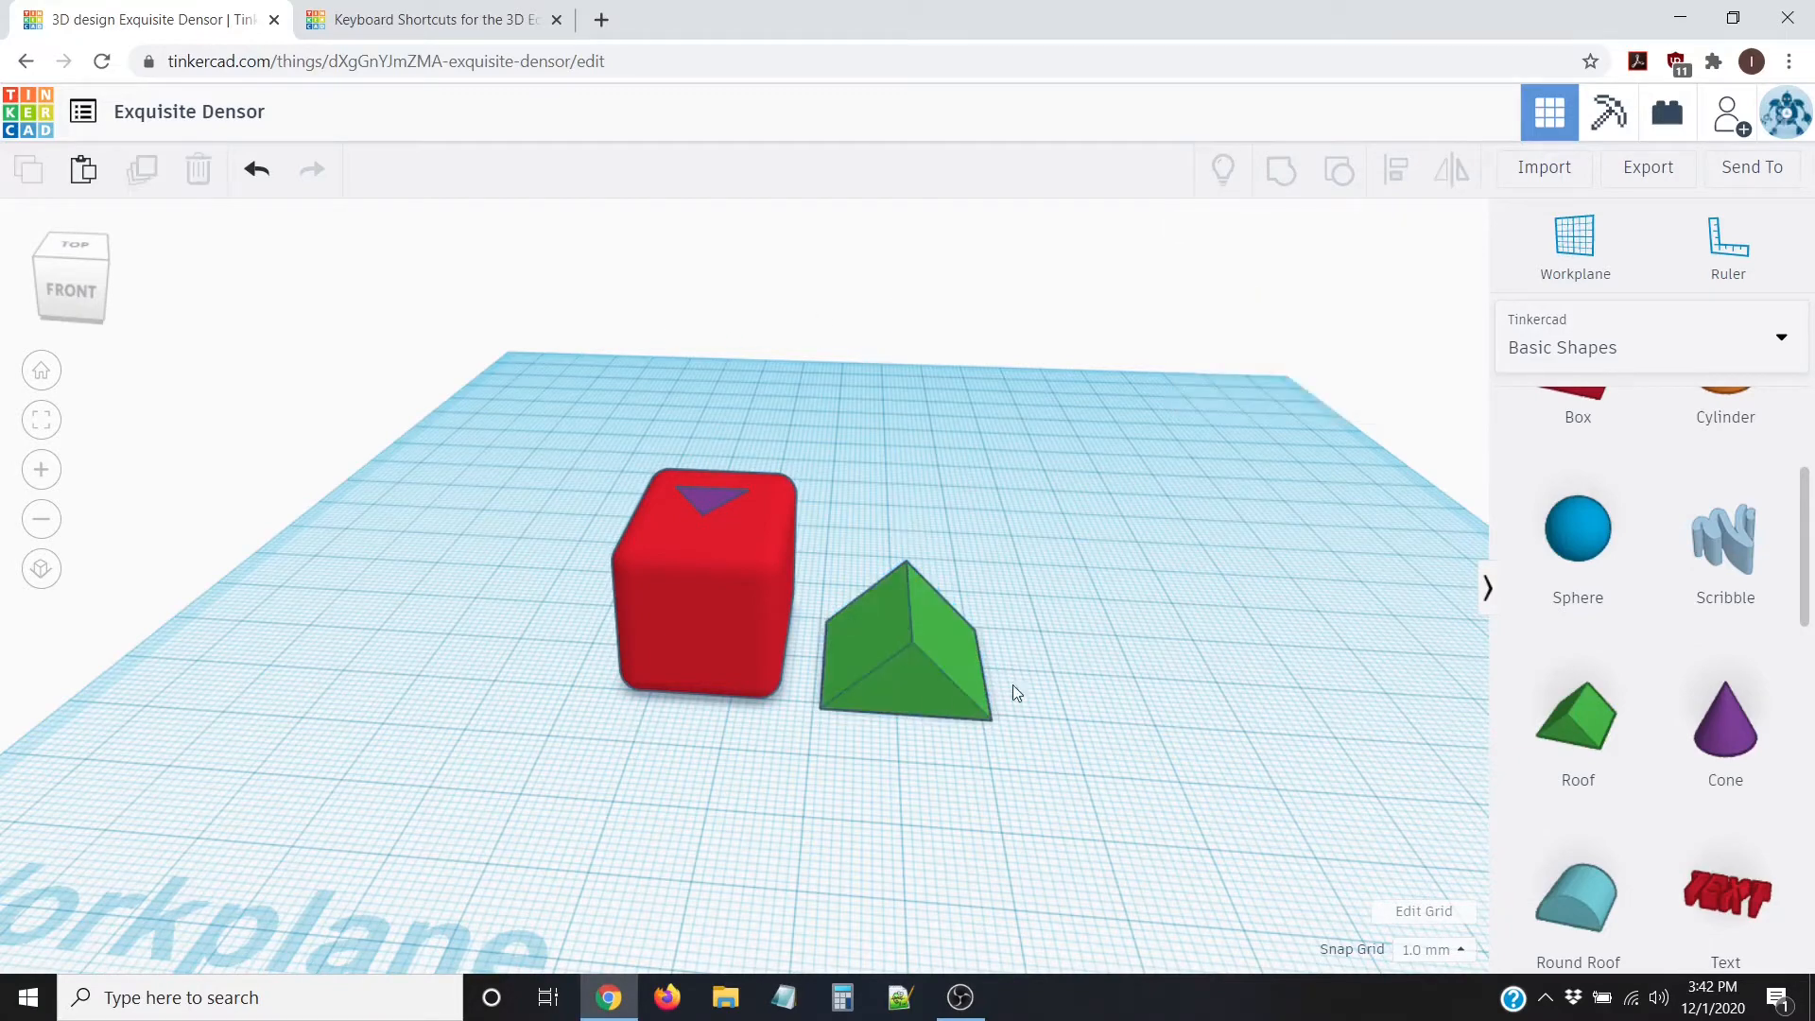
click(909, 639)
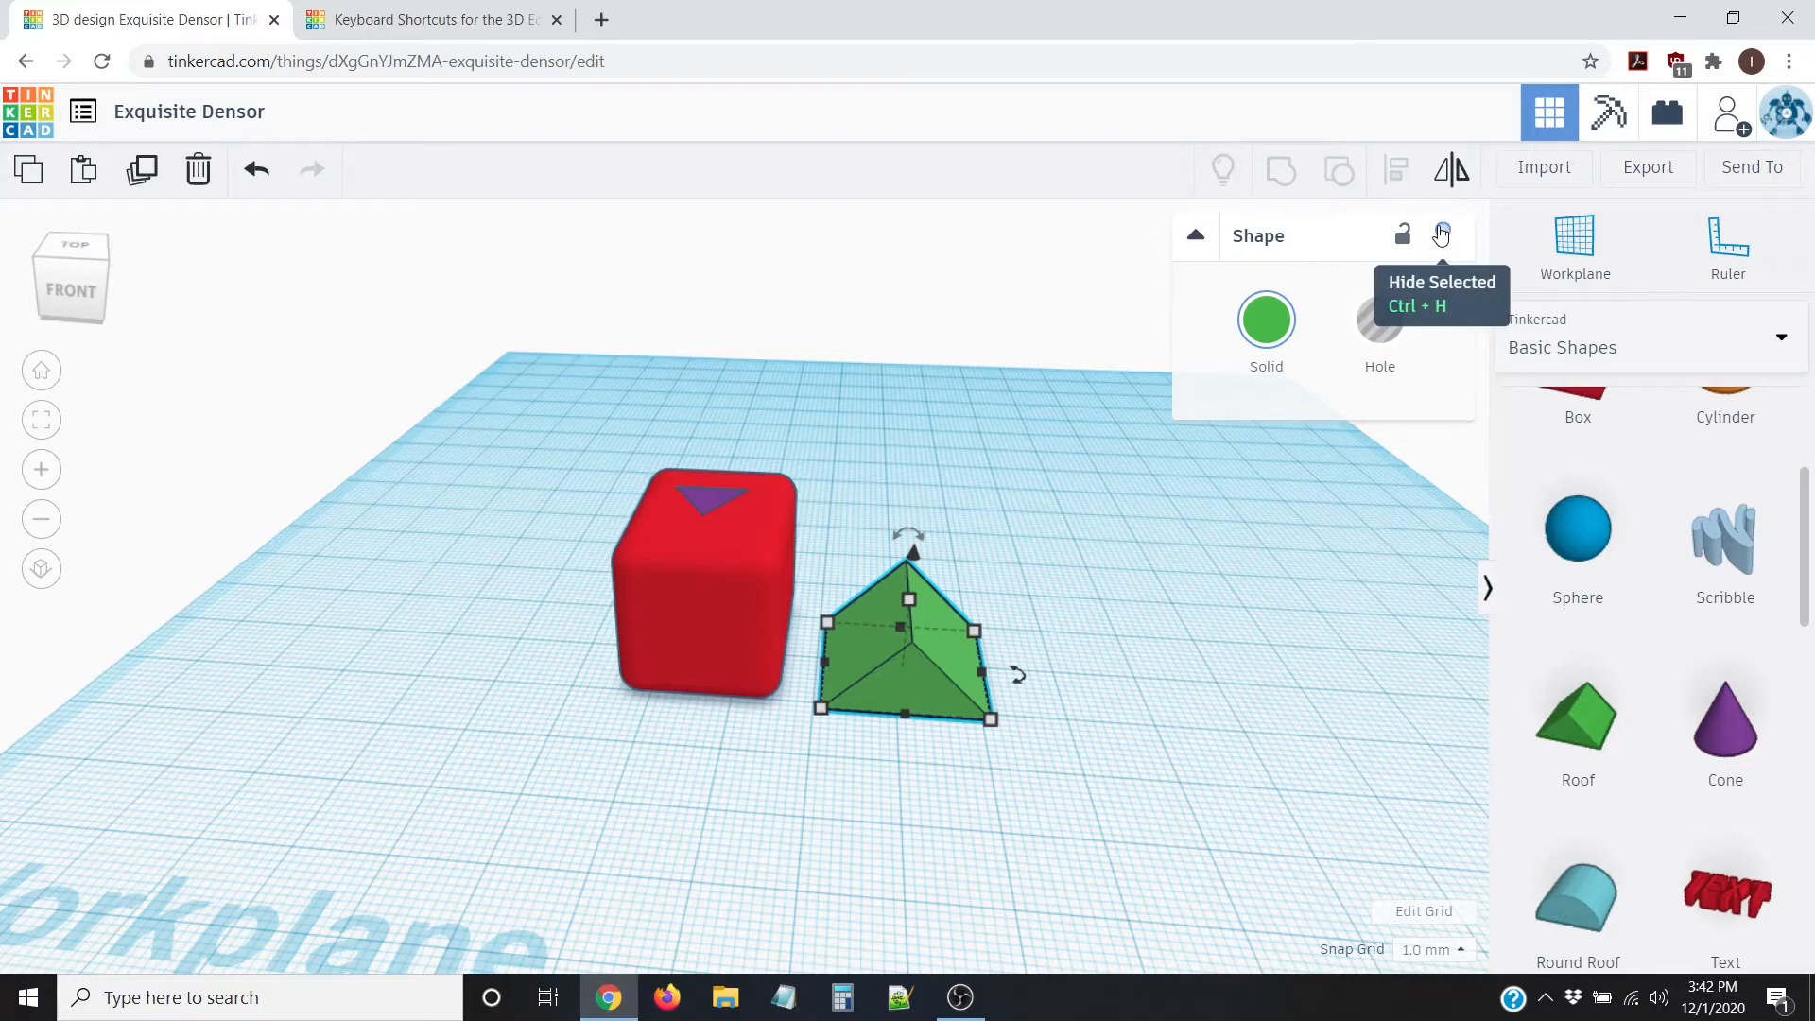
click(1441, 233)
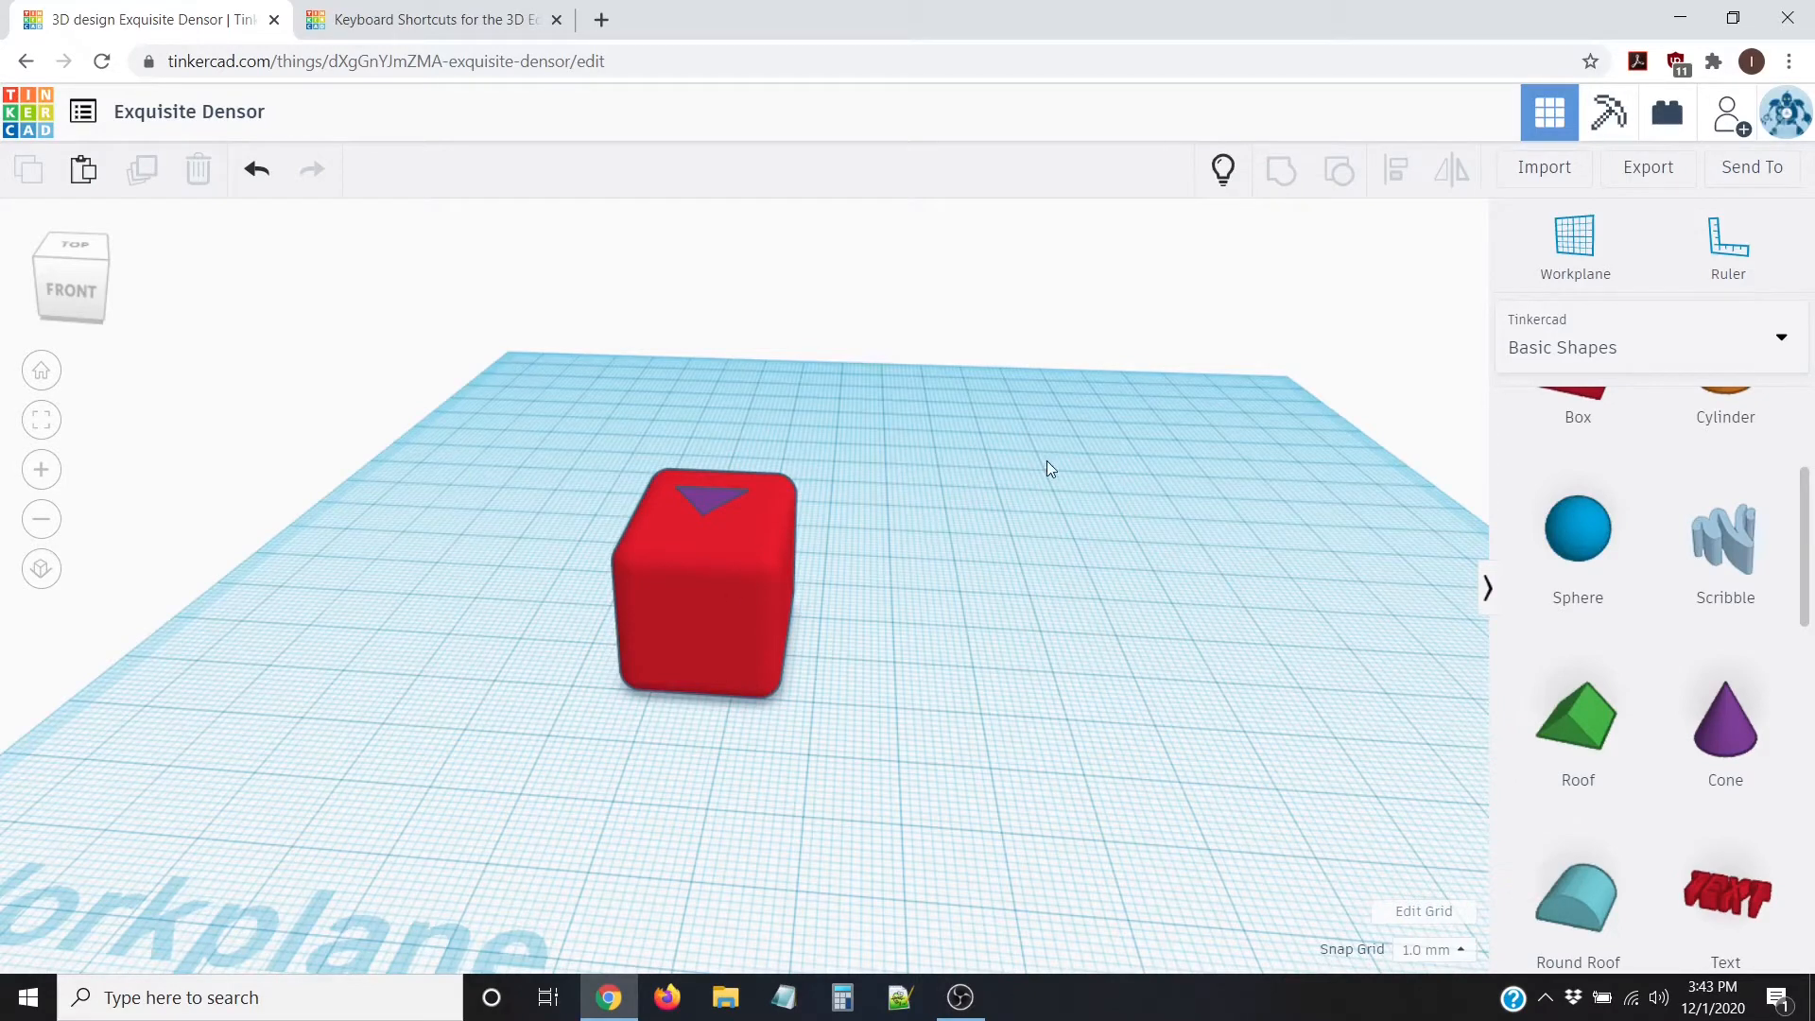
click(1225, 172)
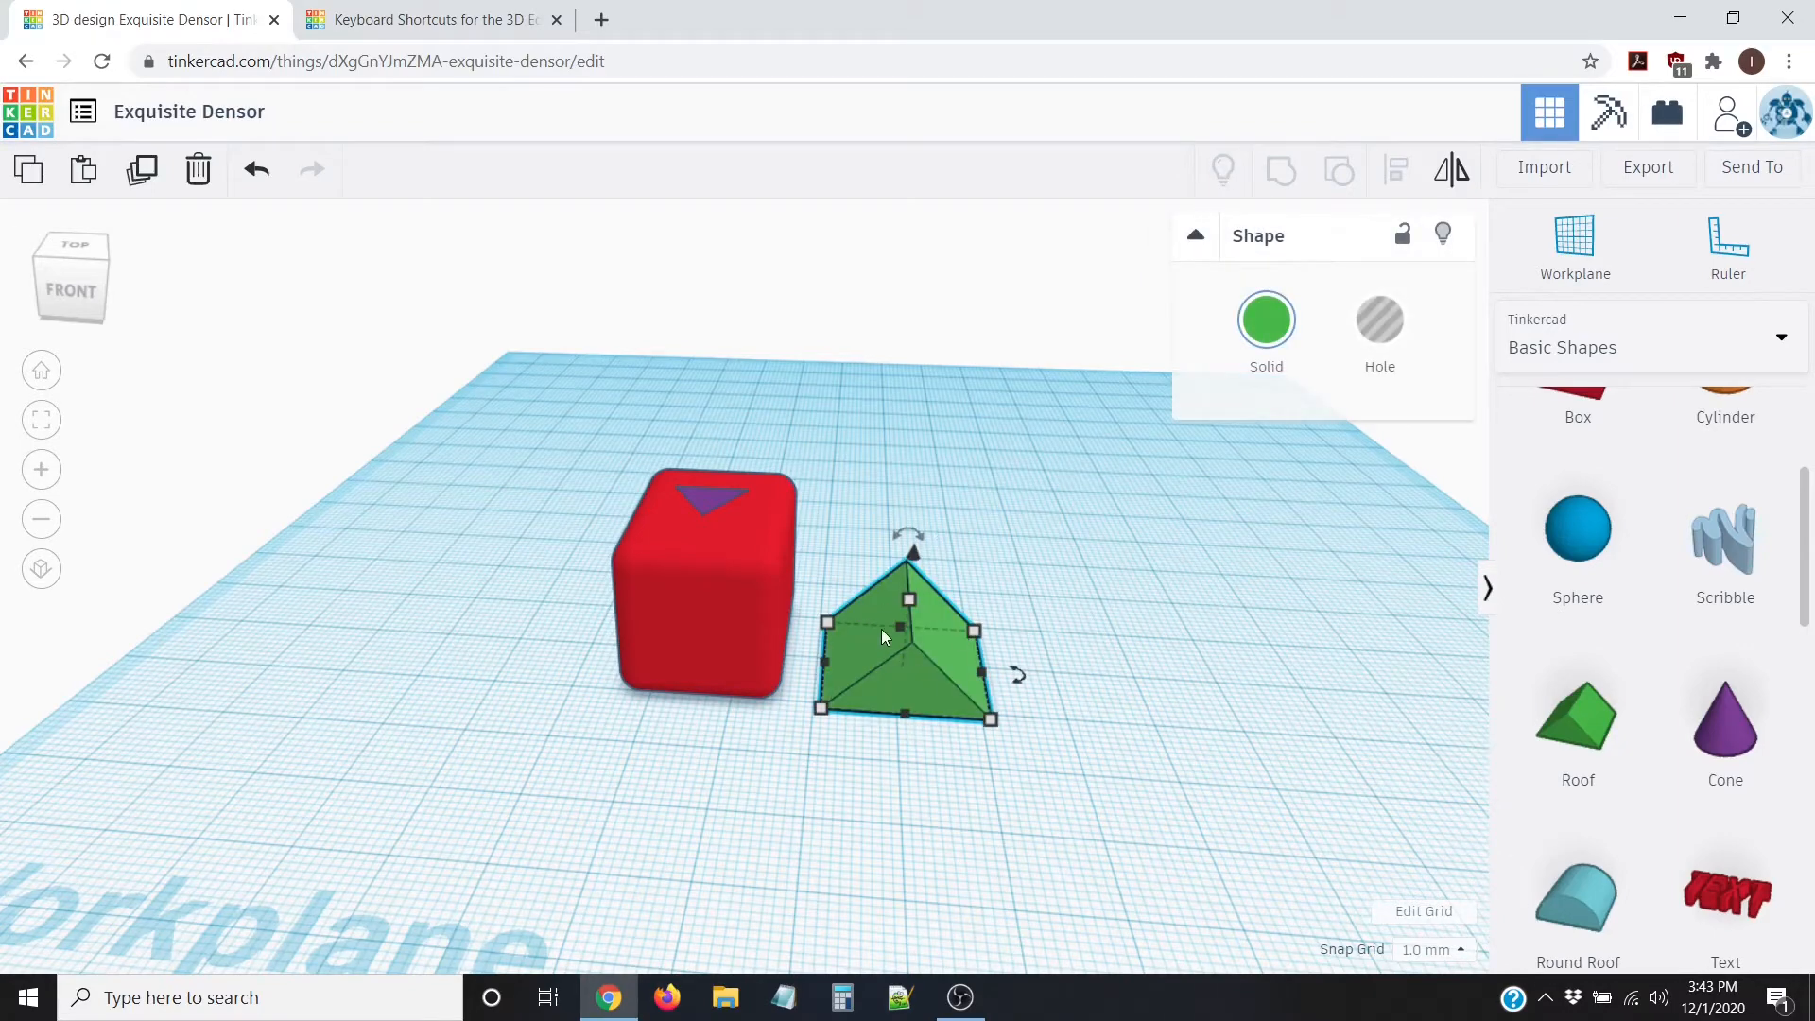
click(989, 800)
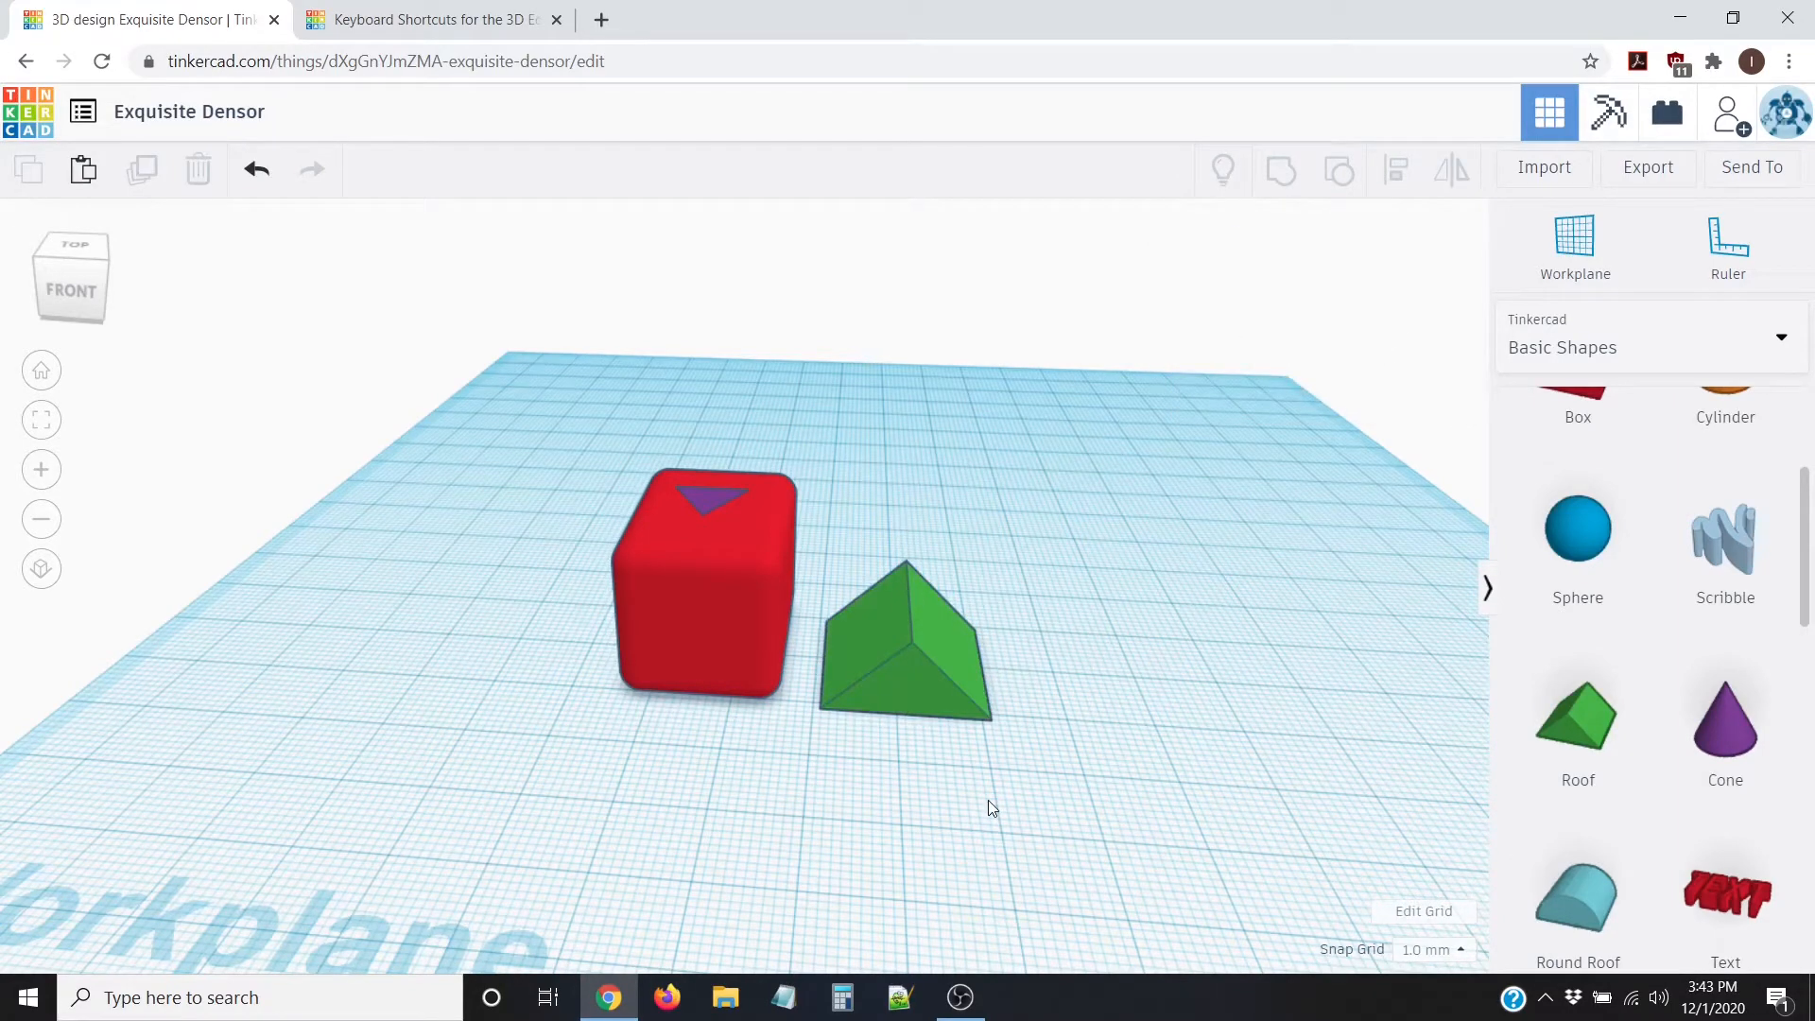
Step: Move the green roof 45 mm towards the back of the workplane and 3 mm to the right
right_drag(1027, 565, 1028, 604)
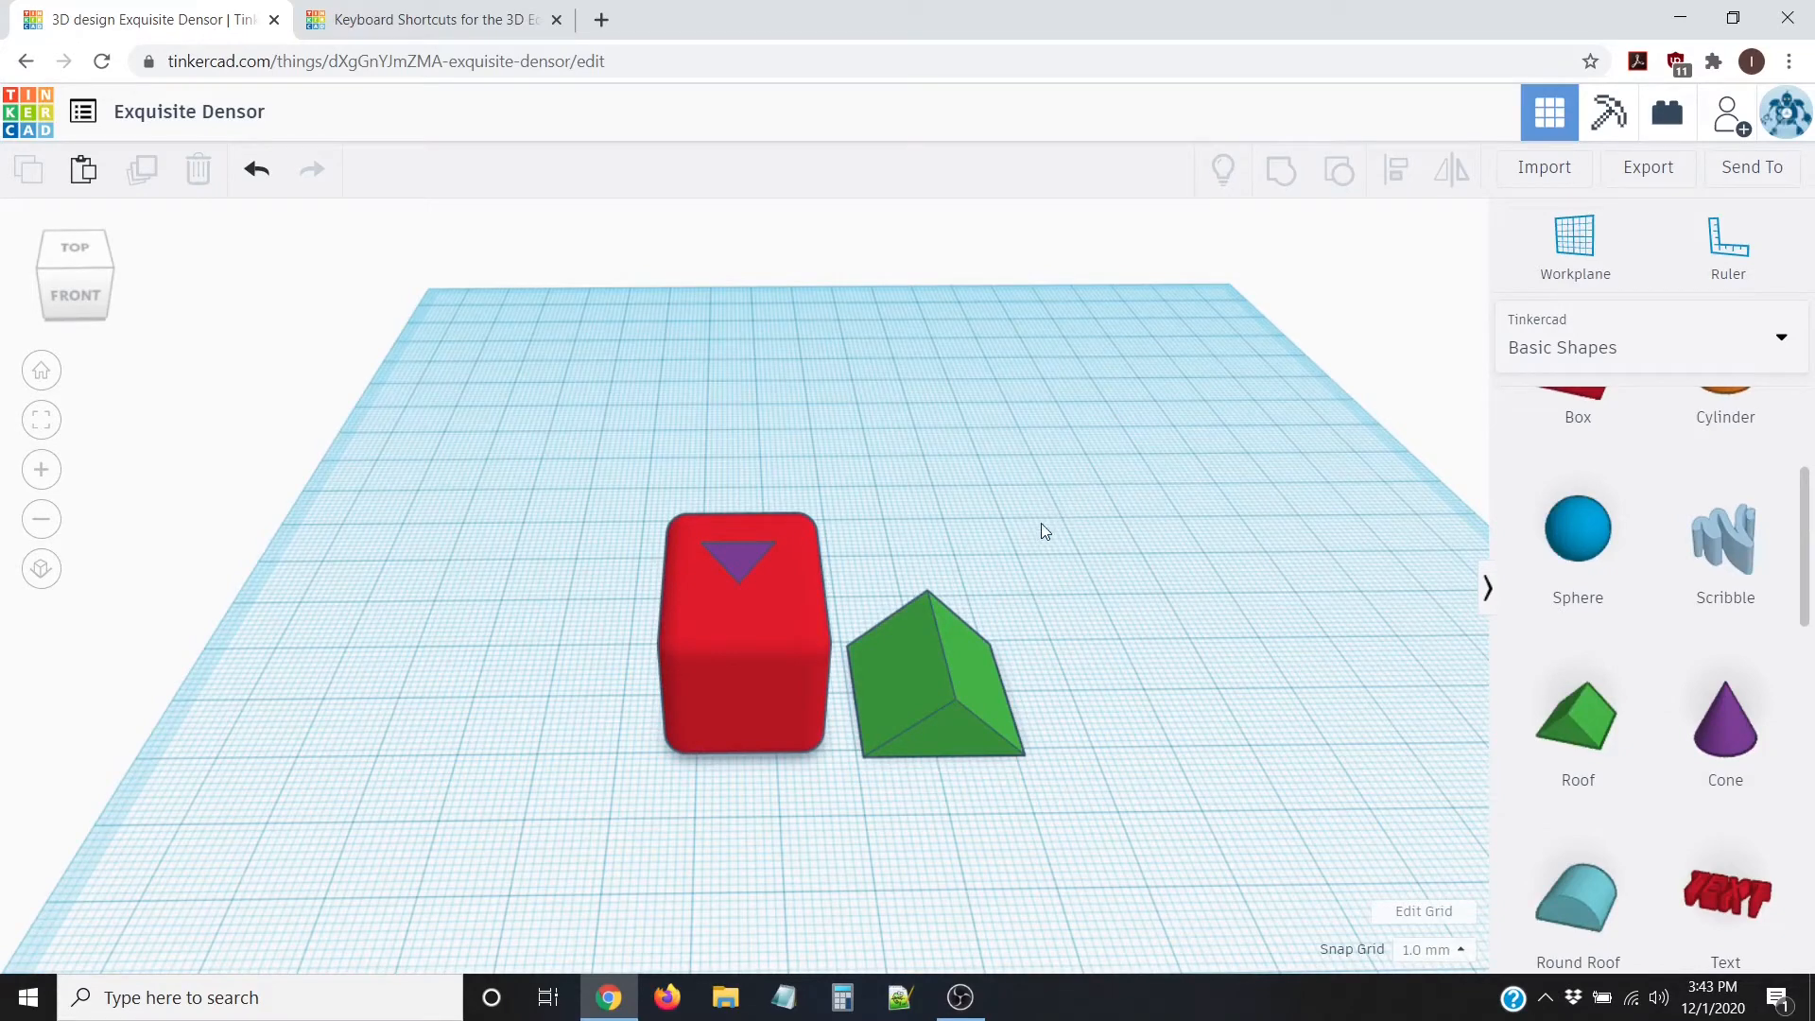
scroll(1040, 527, down, 3)
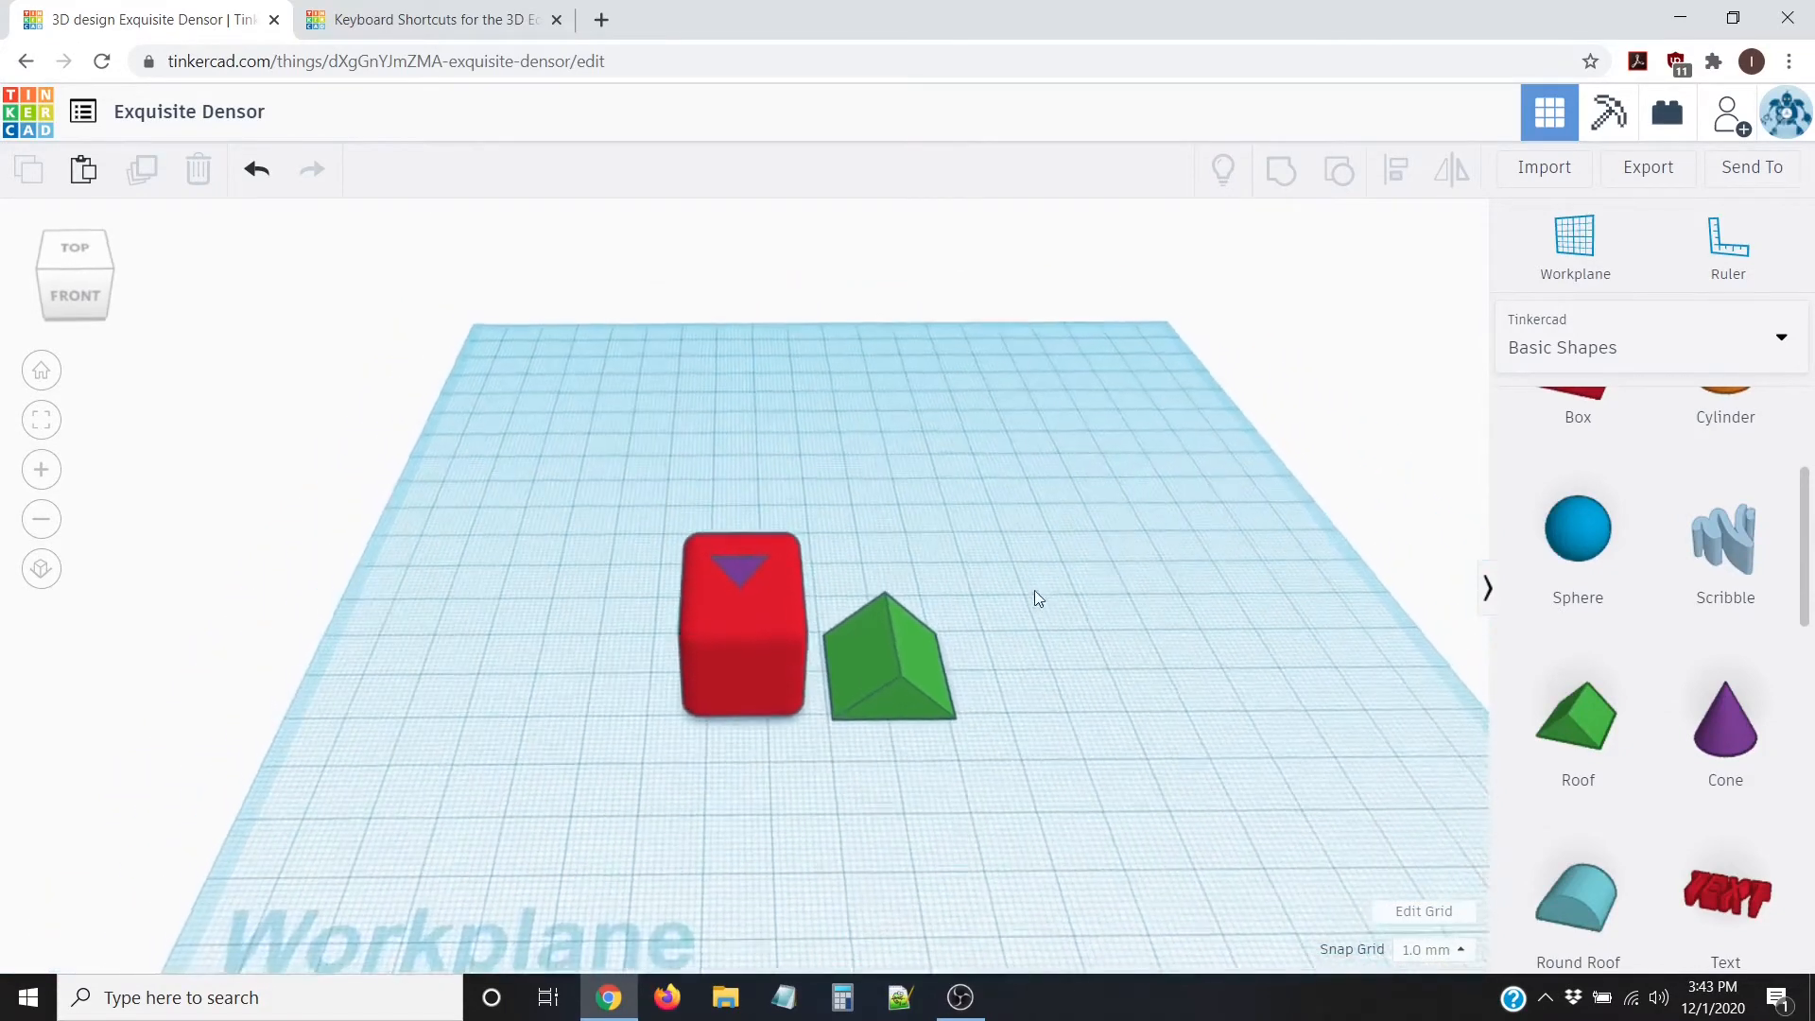
right_drag(1034, 590, 1019, 593)
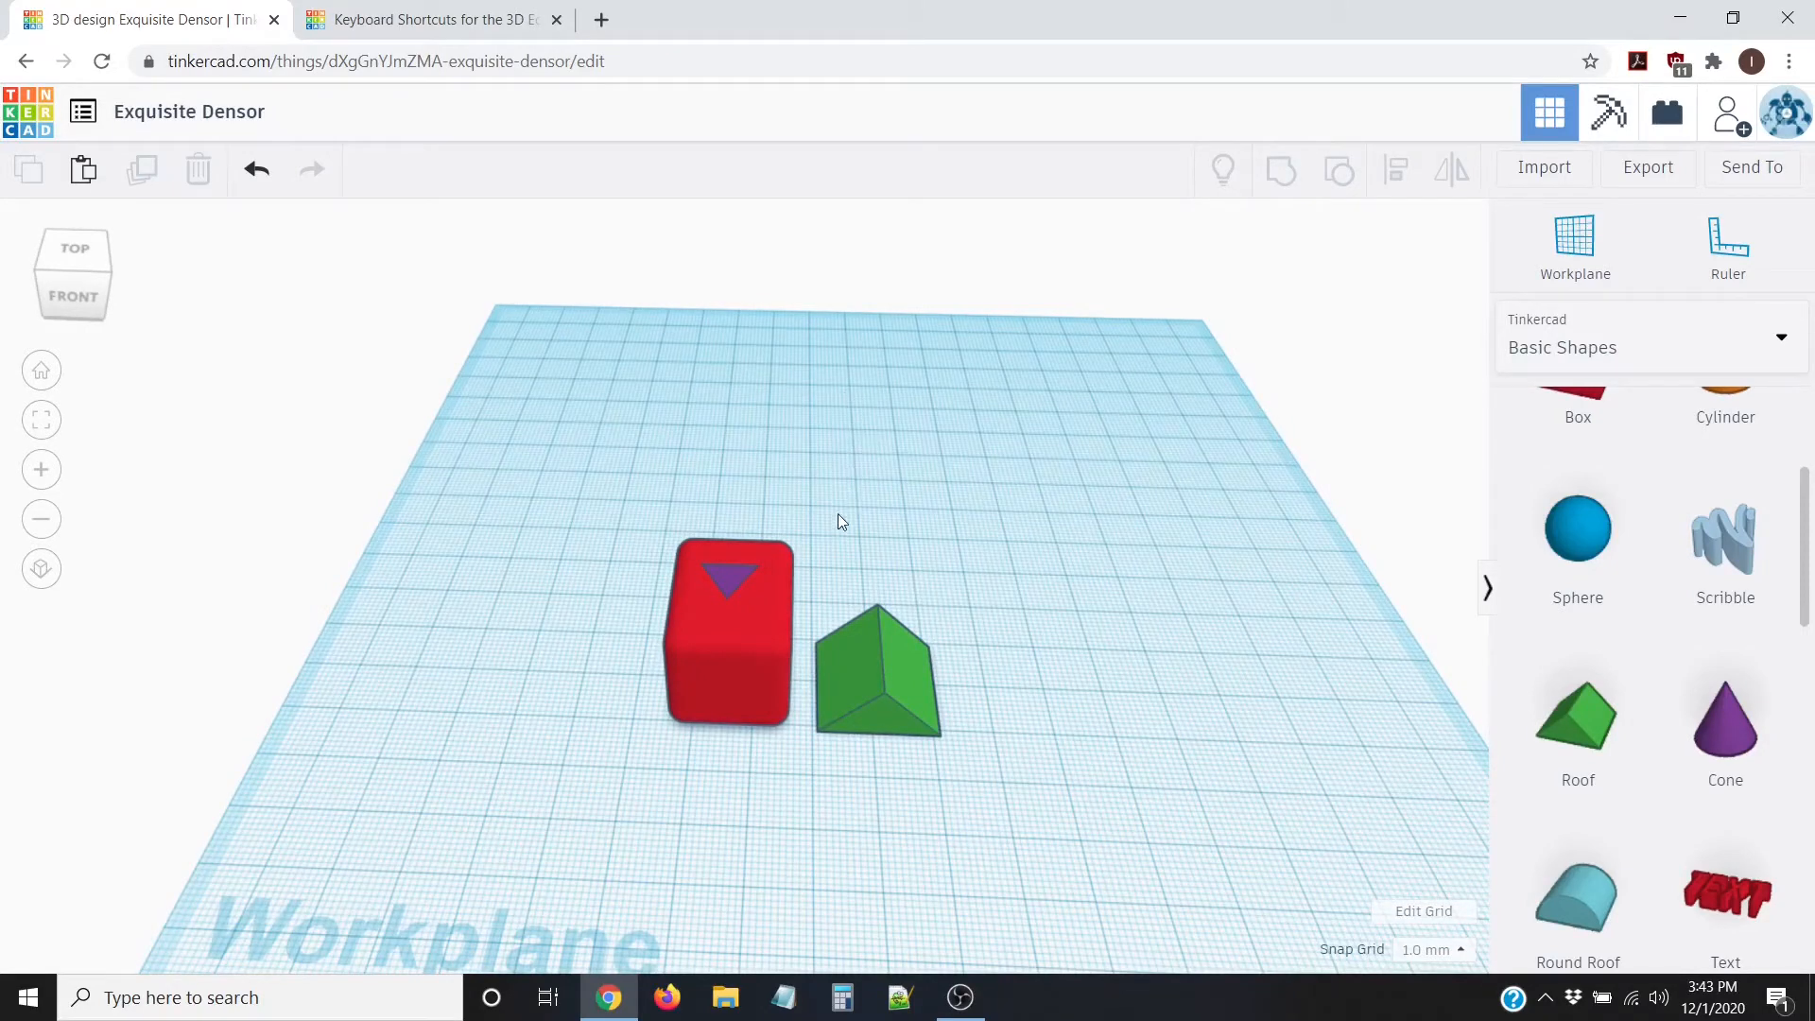
right_drag(819, 529, 860, 535)
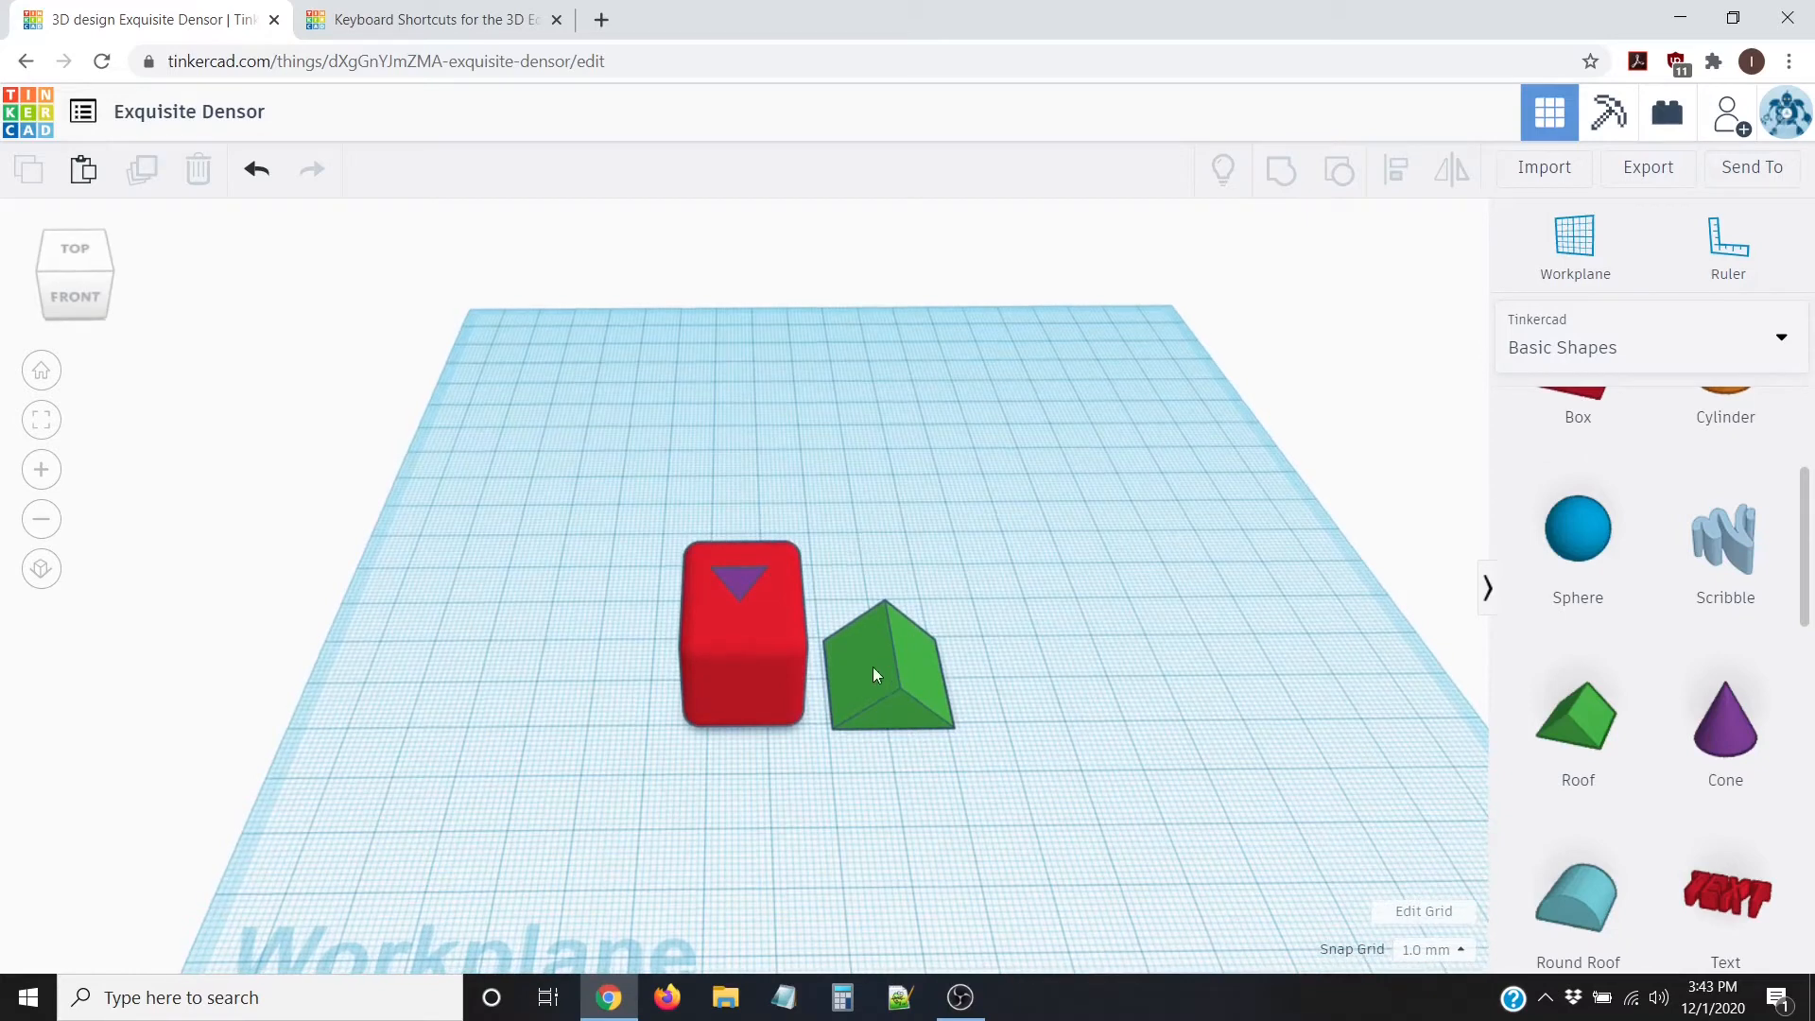
drag(883, 662, 870, 498)
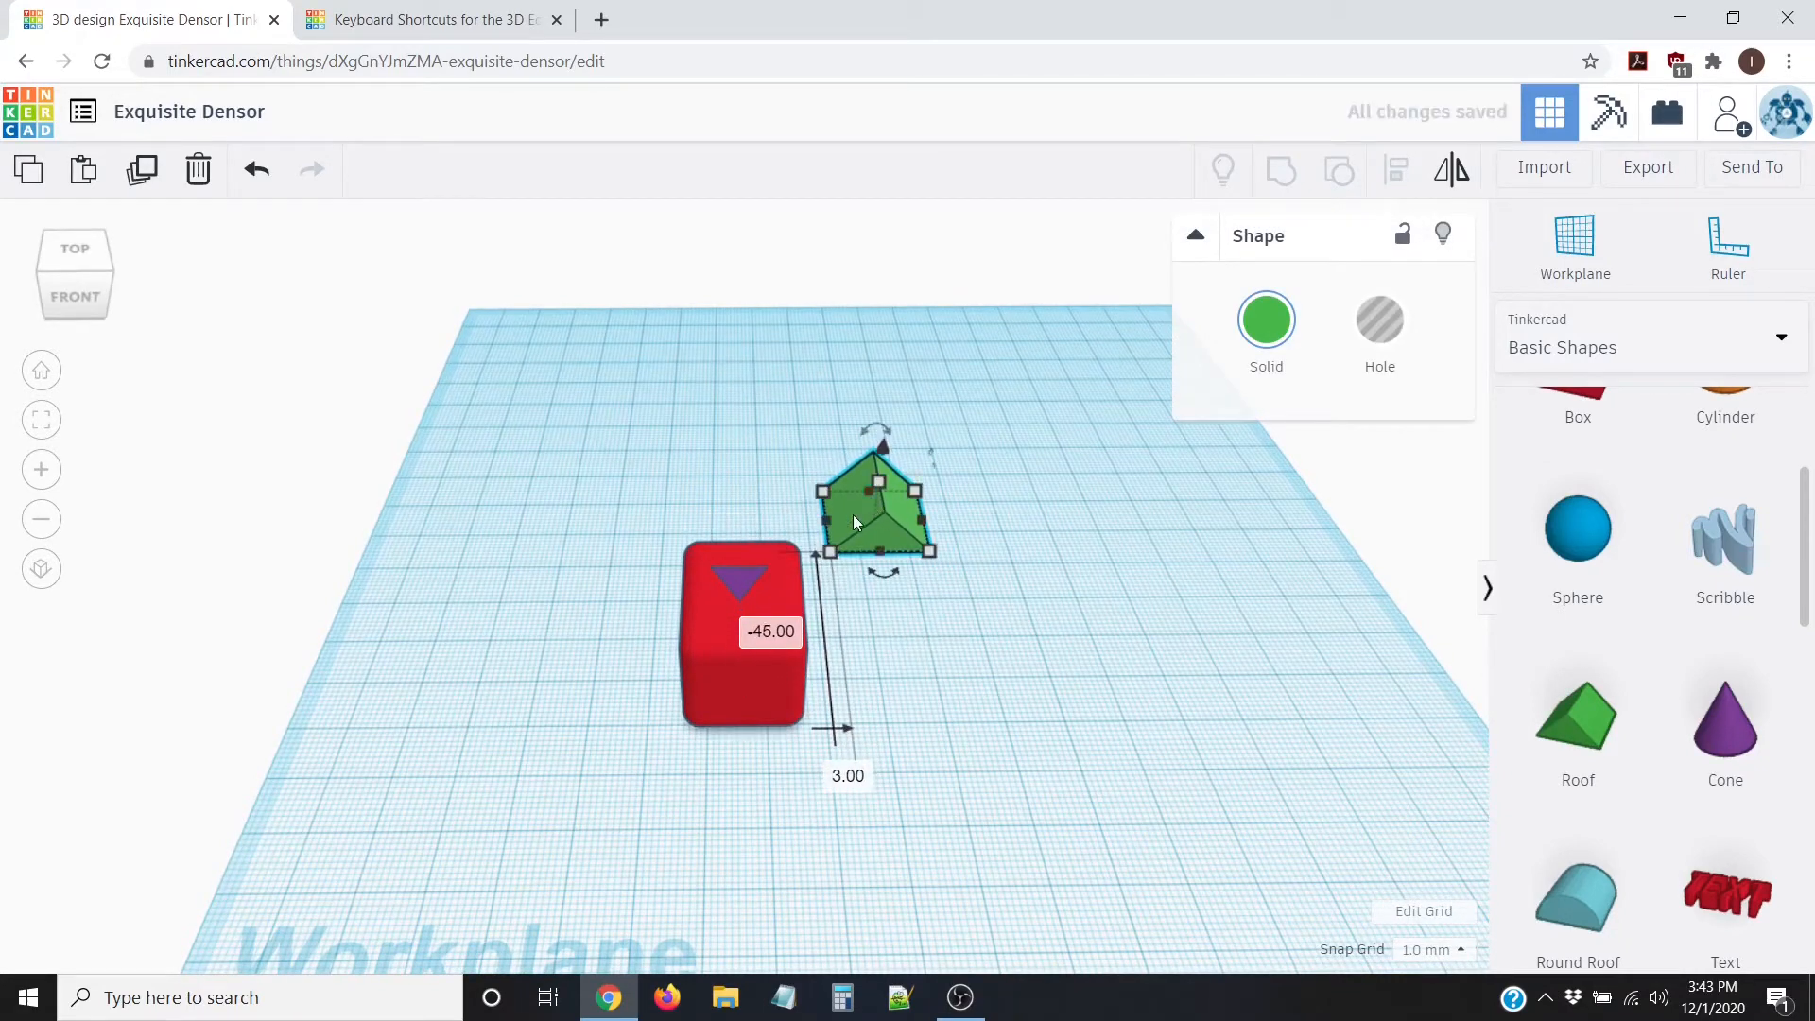
Step: Move the purple tapered shape to the roof's right, and the red box about 59 mm back and 10 mm left
drag(732, 584, 1029, 531)
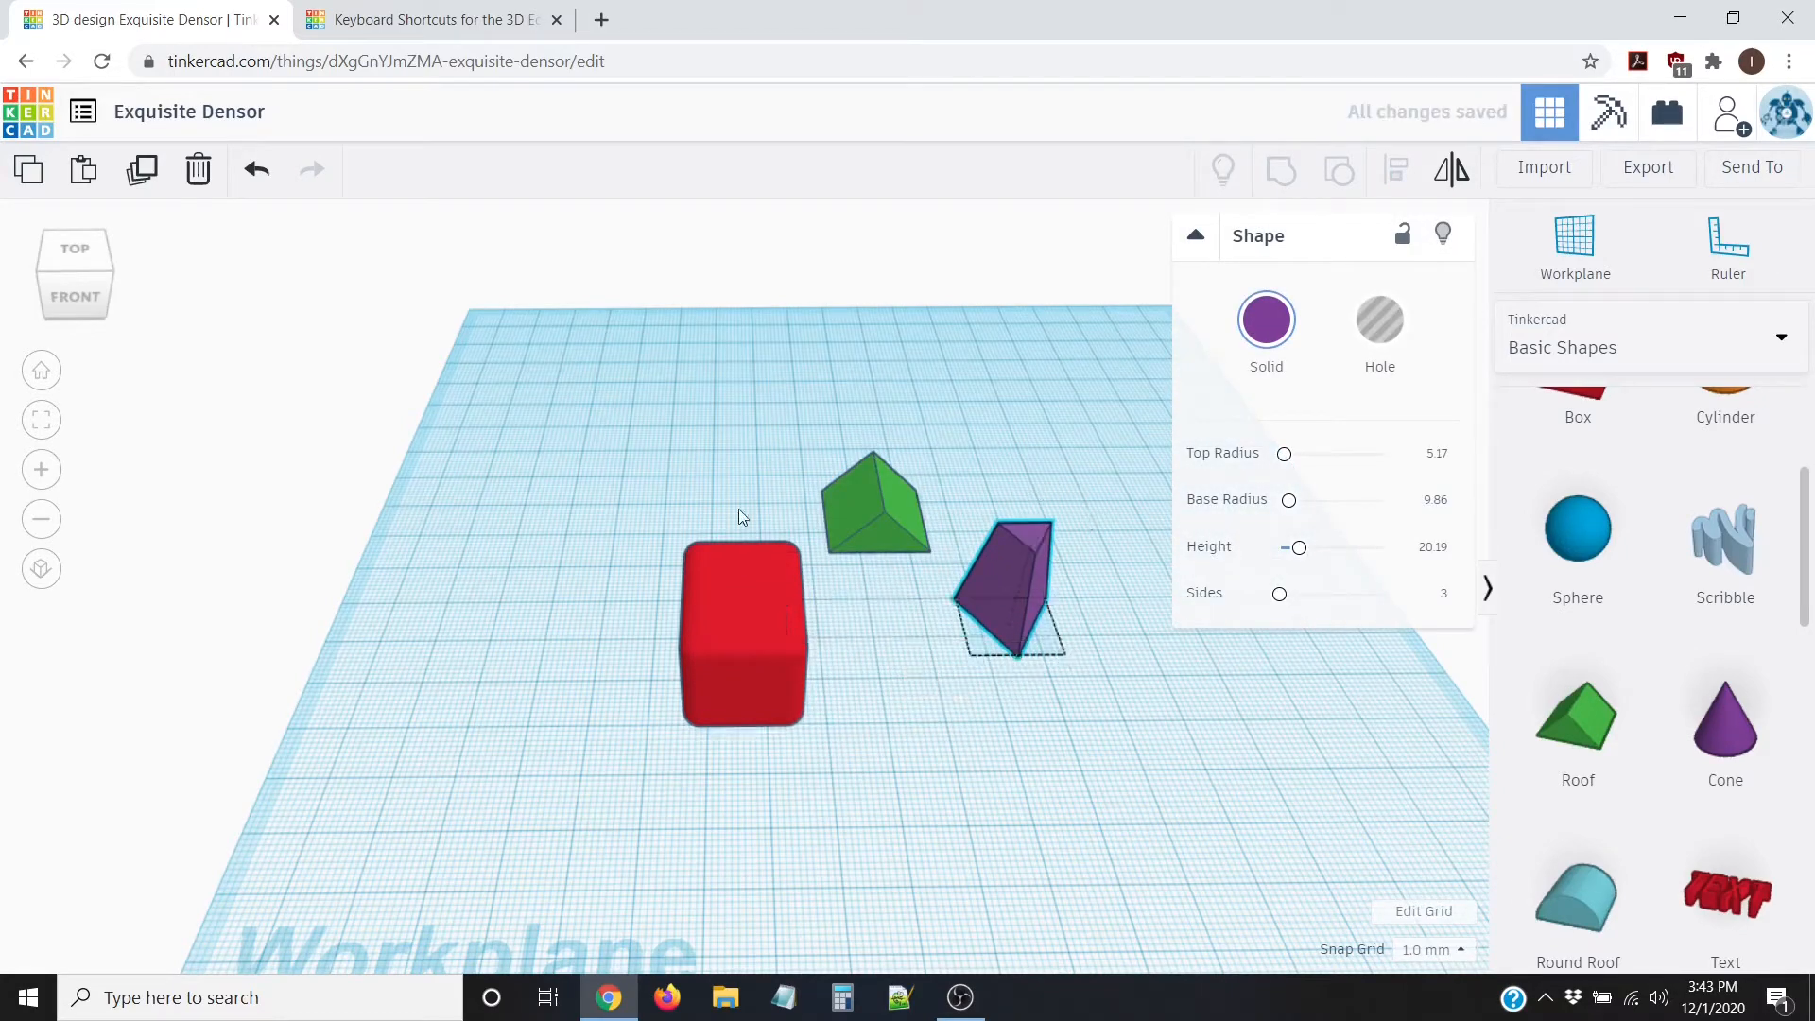
drag(737, 553, 684, 382)
scroll(891, 609, up, 3)
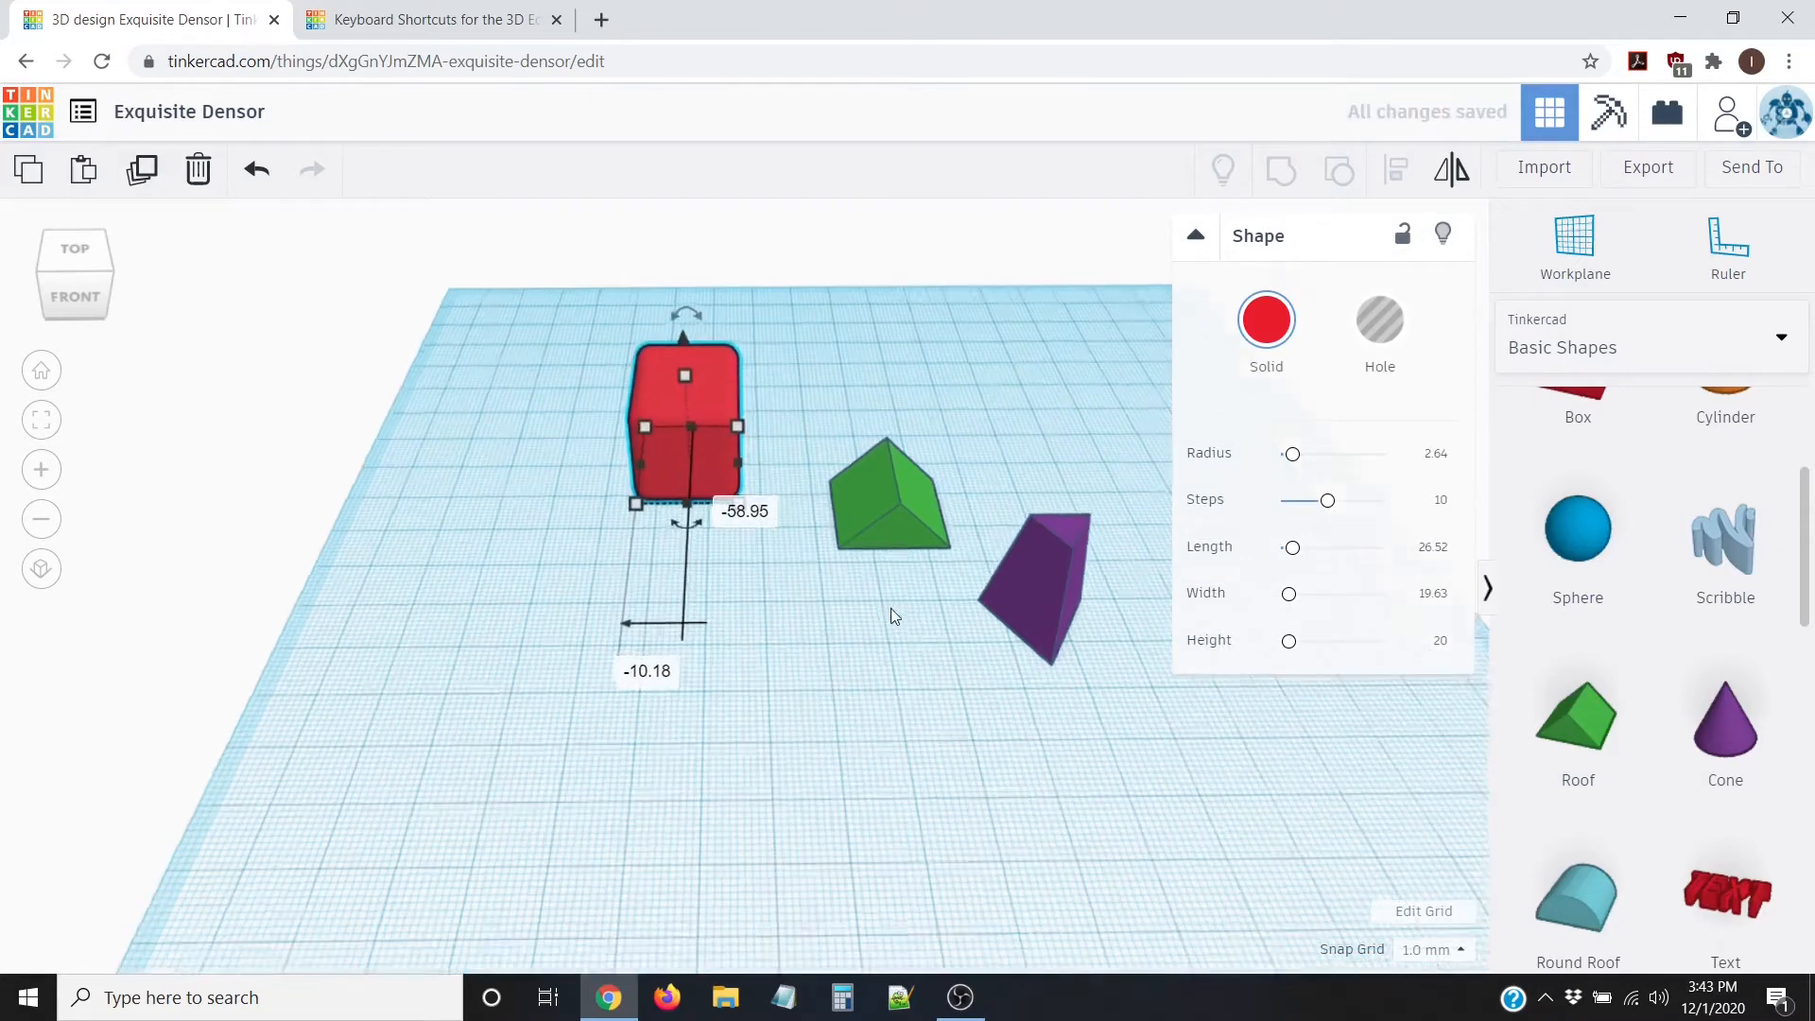
middle_drag(887, 588, 607, 703)
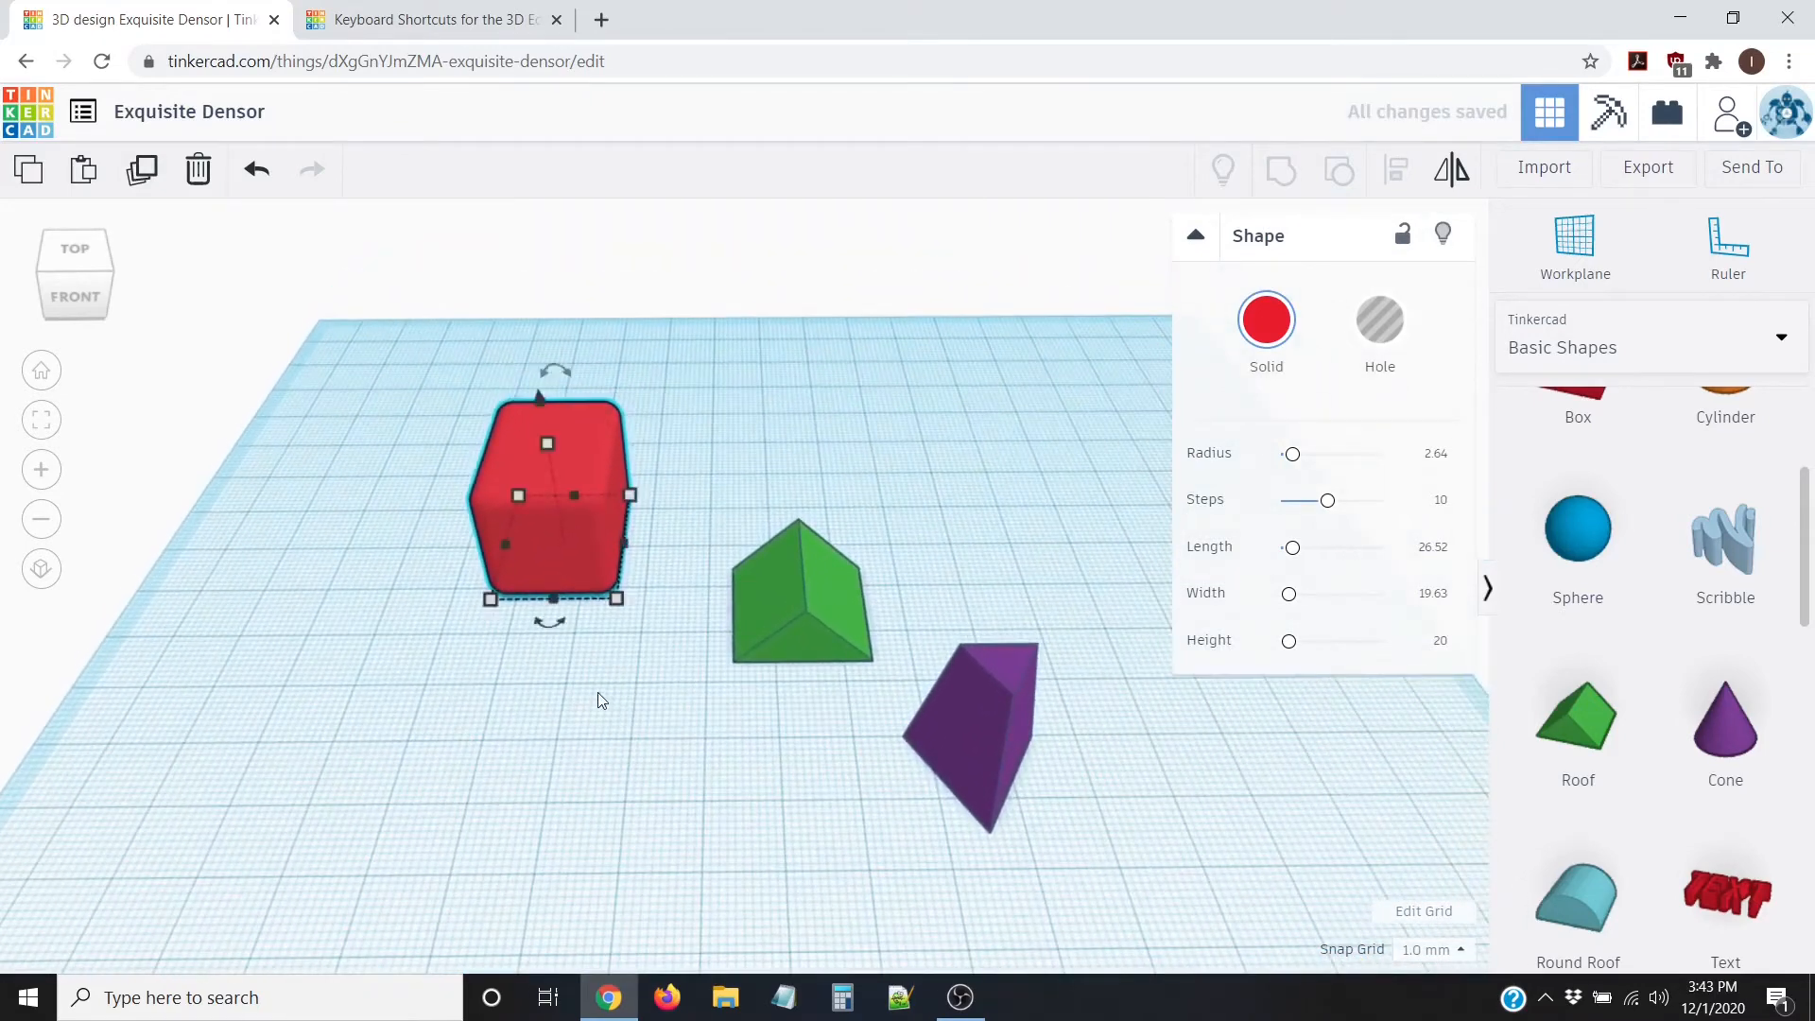
scroll(598, 694, up, 2)
scroll(610, 698, down, 2)
click(621, 701)
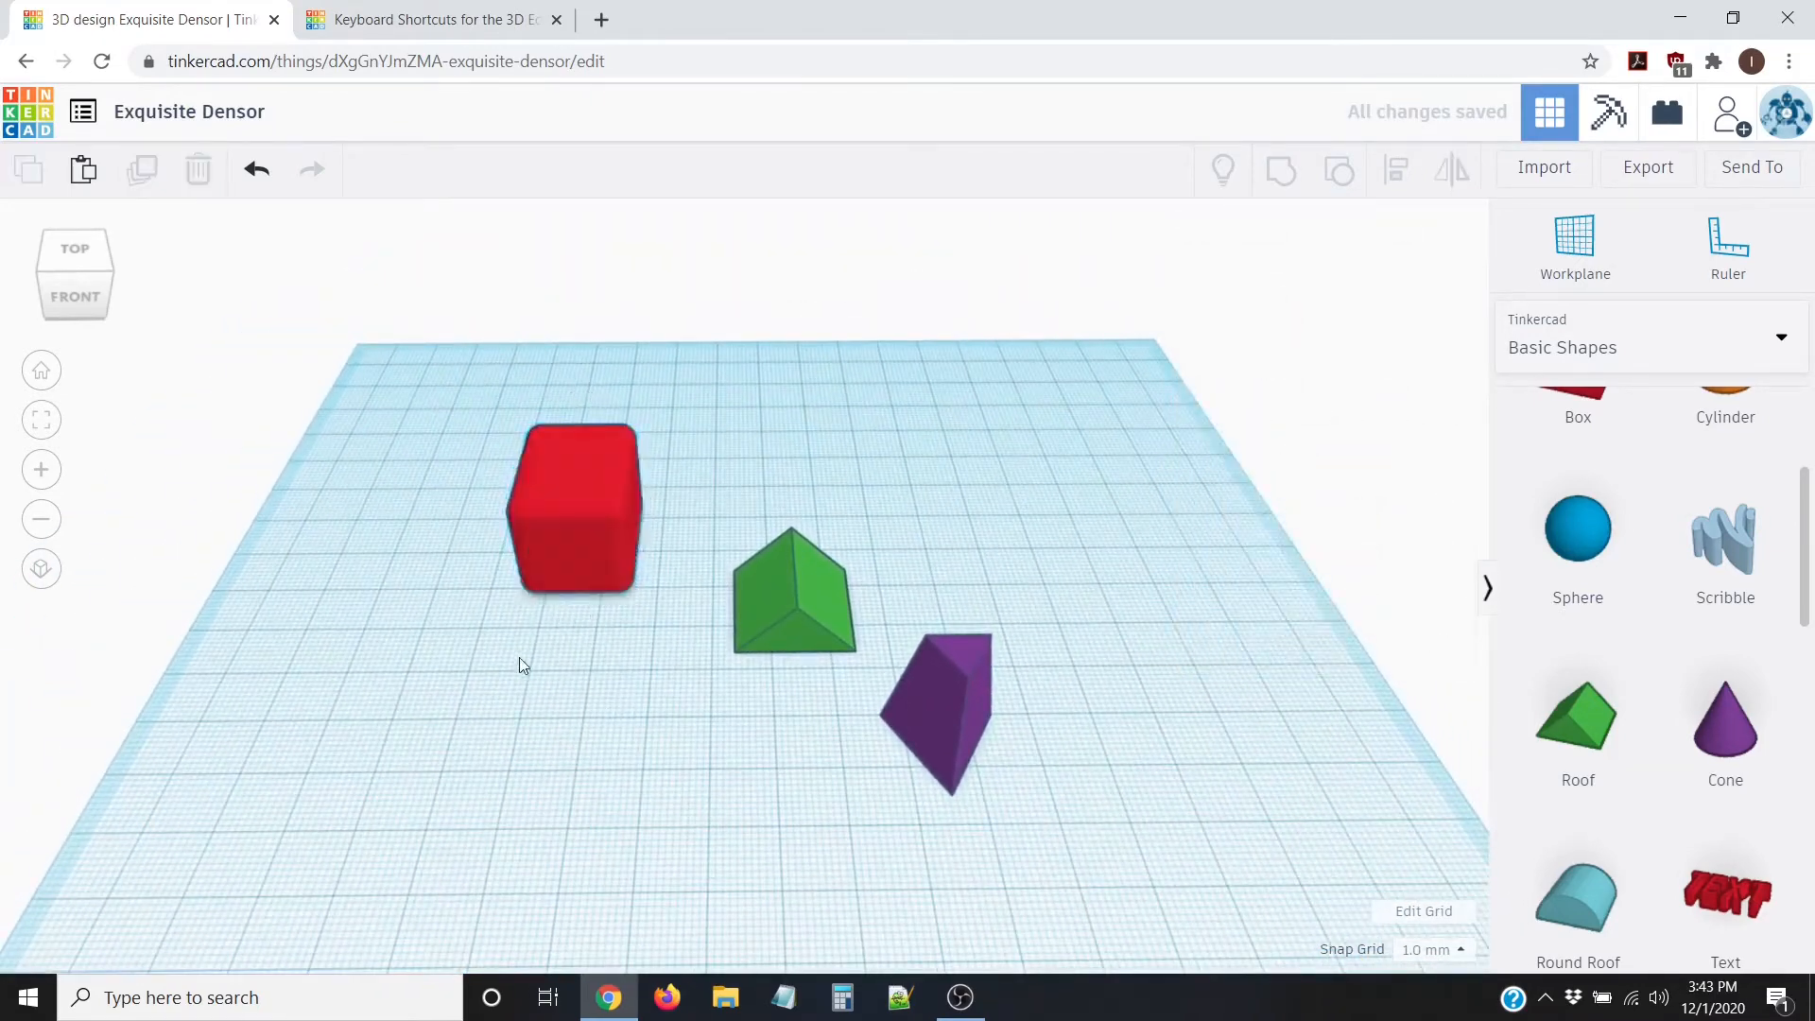
Step: Select the box, roof and tapered shape together and align them vertically at their middle heights
drag(407, 377, 1127, 883)
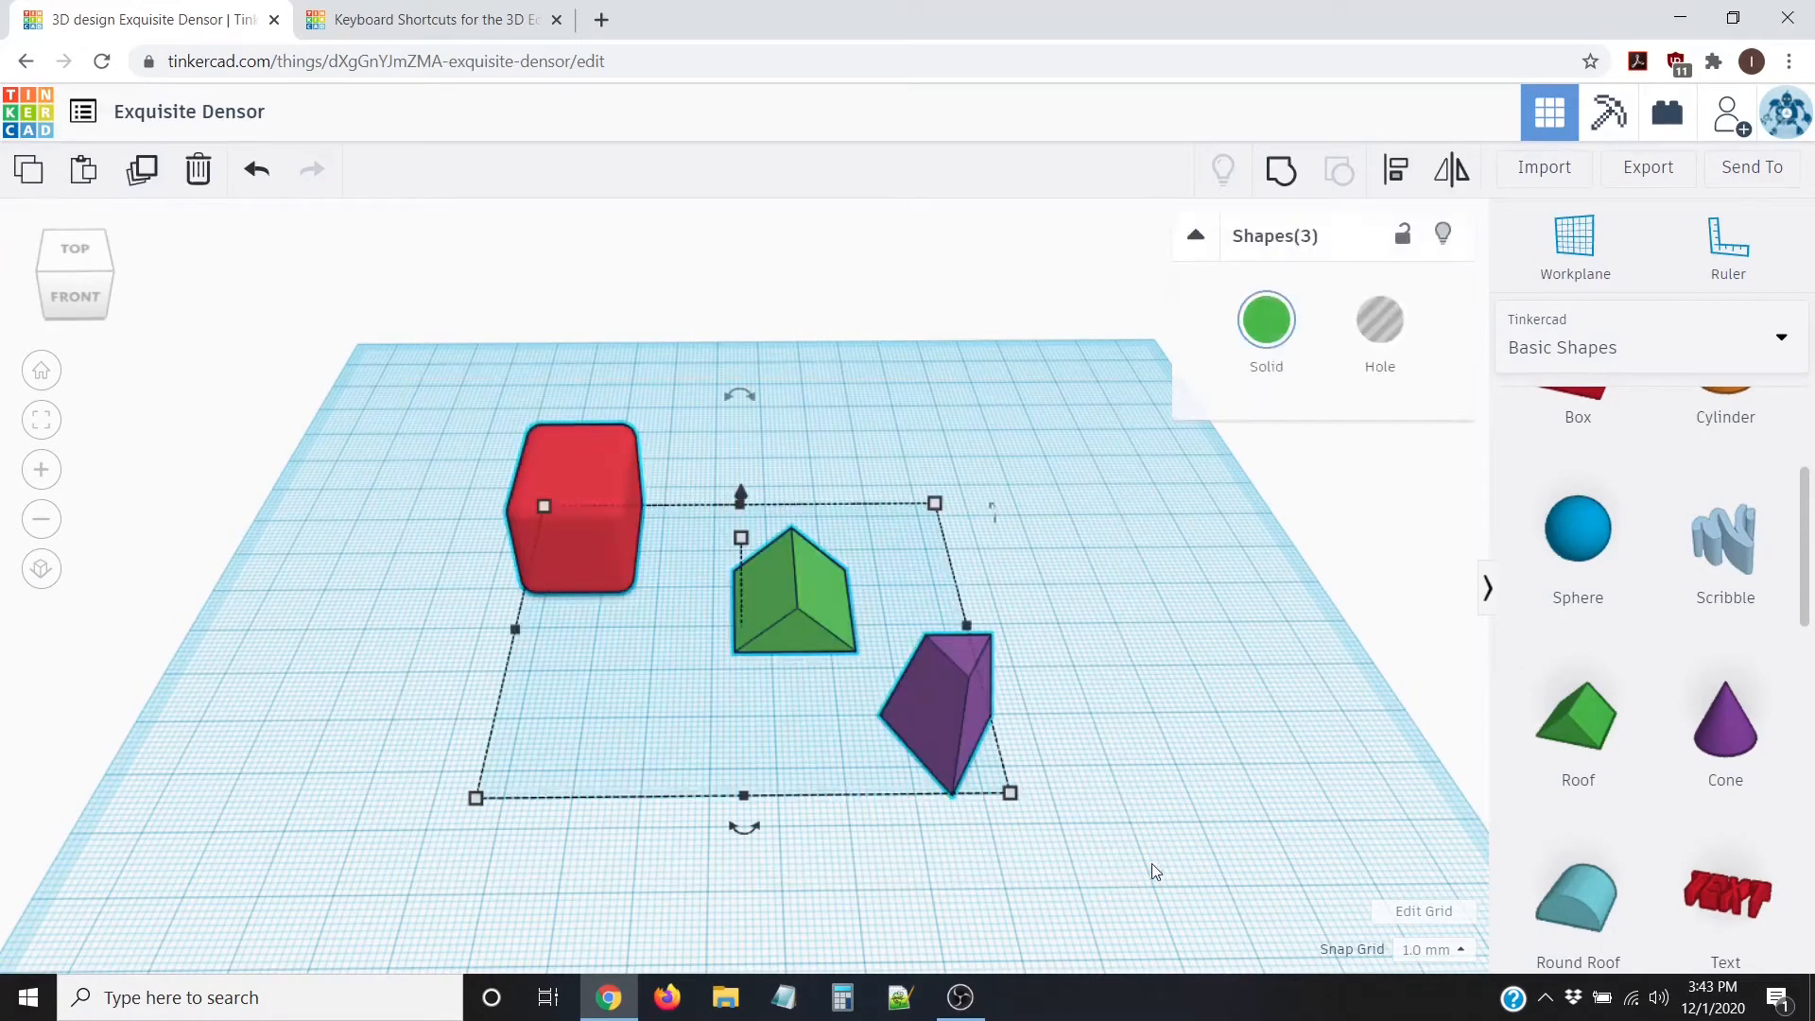
click(1395, 174)
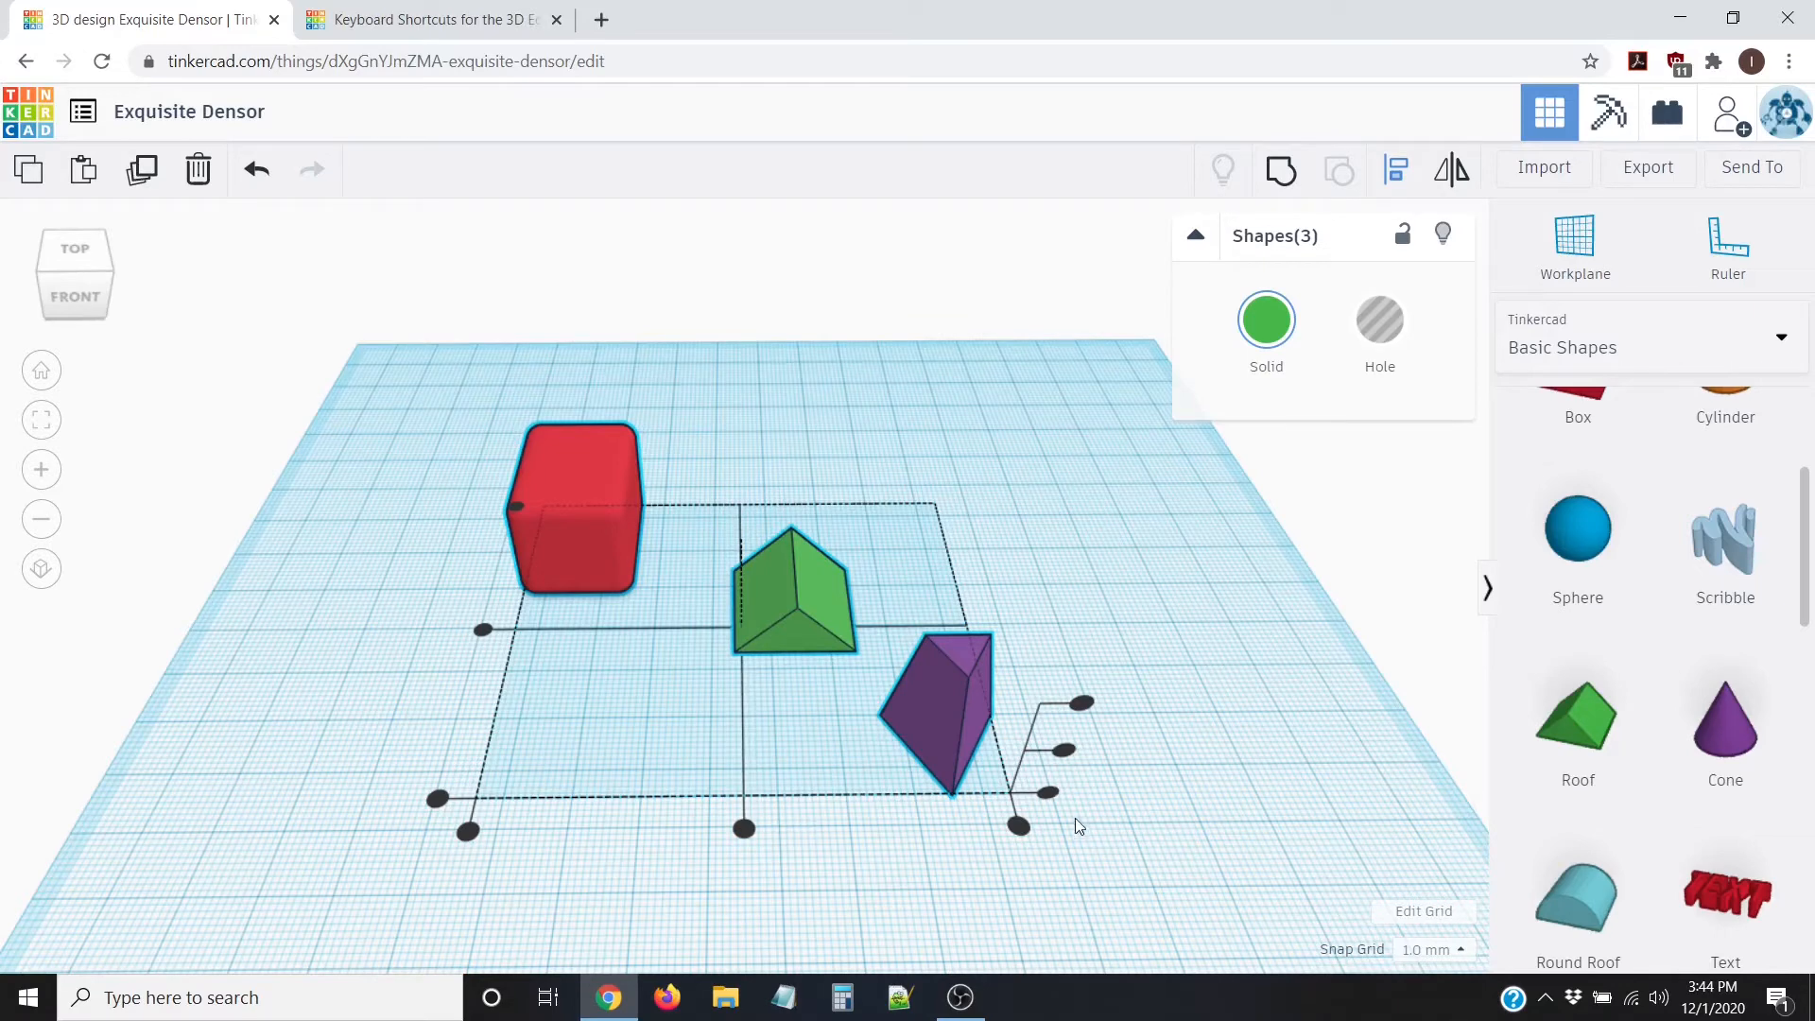
right_drag(1070, 868, 1046, 690)
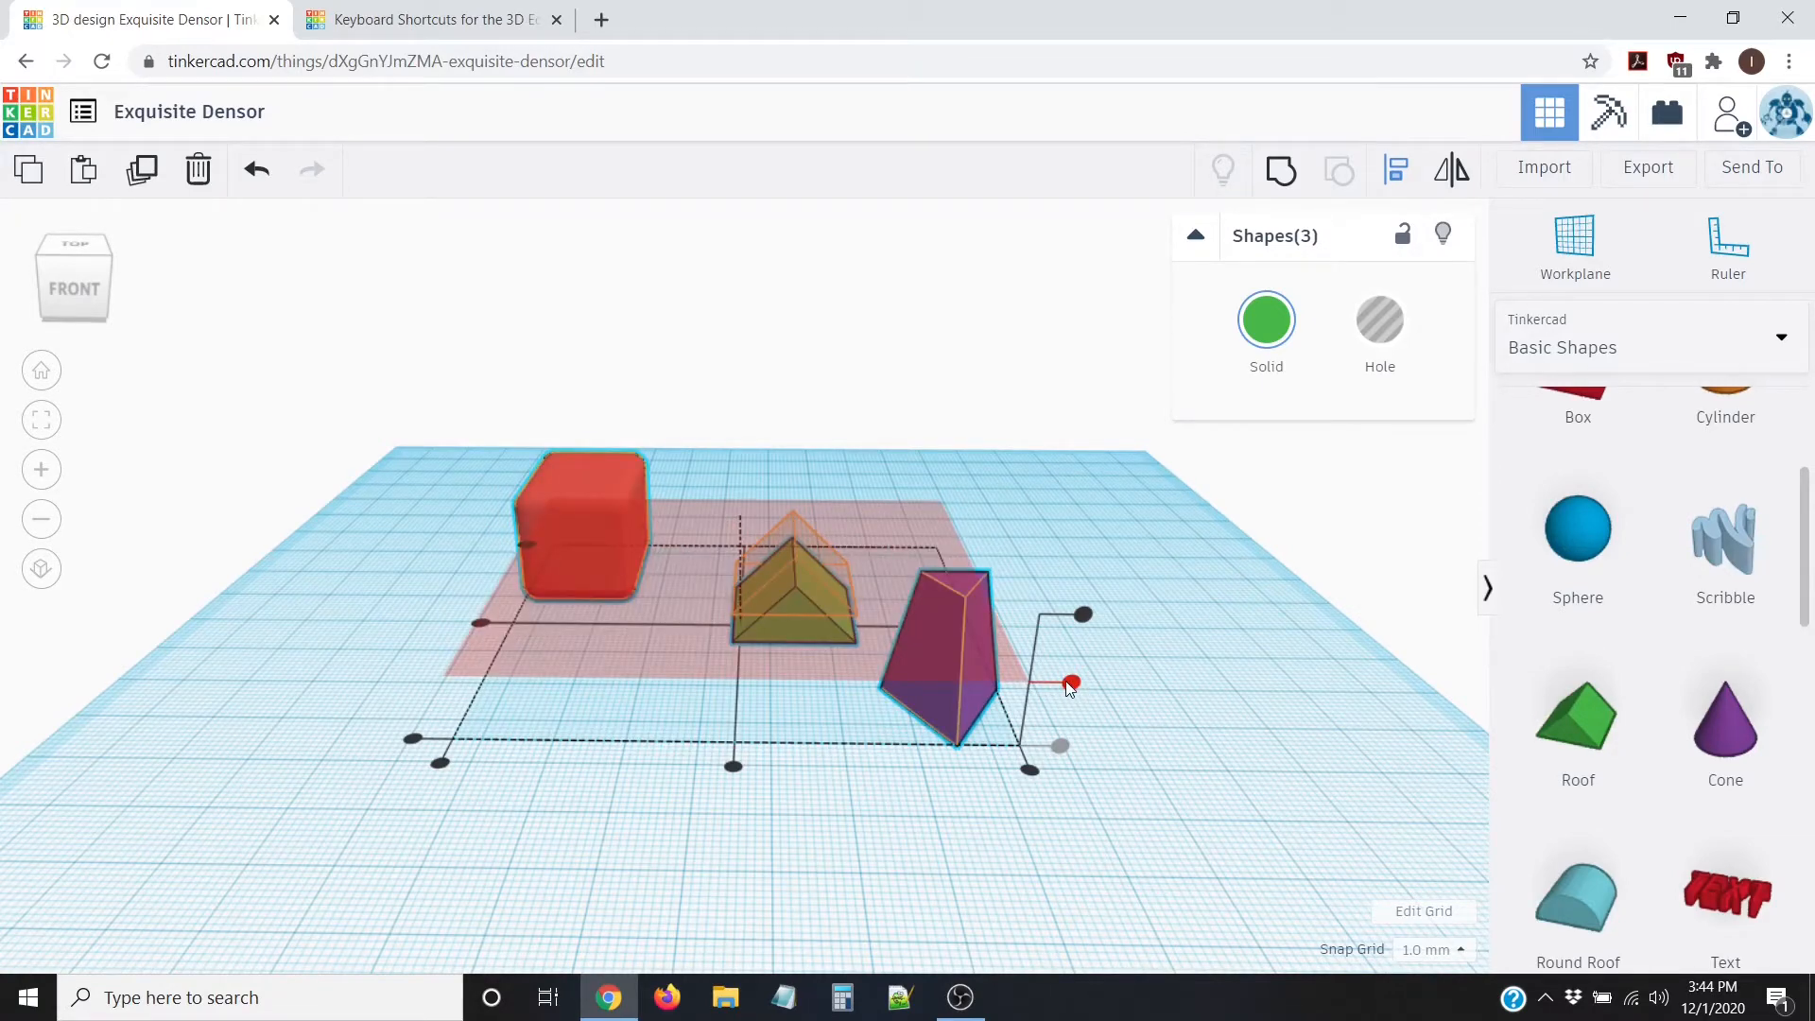
click(1070, 685)
right_drag(1103, 747, 1109, 703)
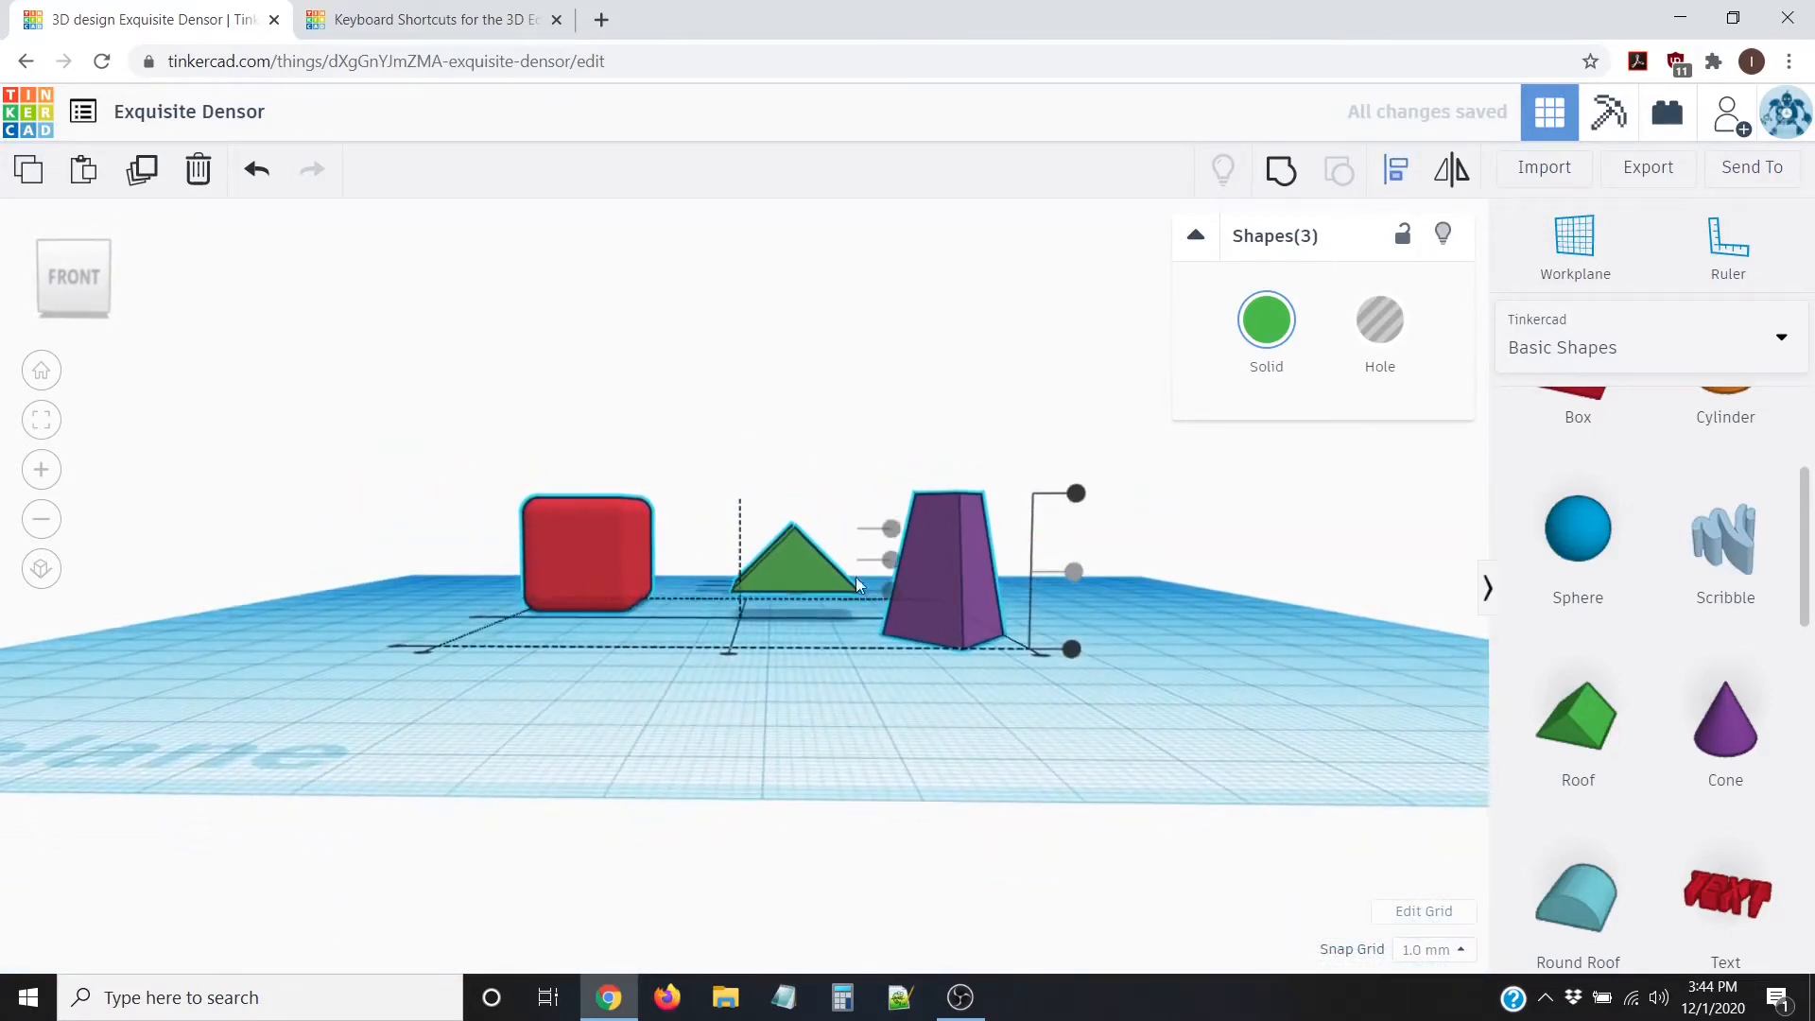
Step: Align the three shapes by their top faces, and then by their bottom faces
right_drag(683, 598, 729, 713)
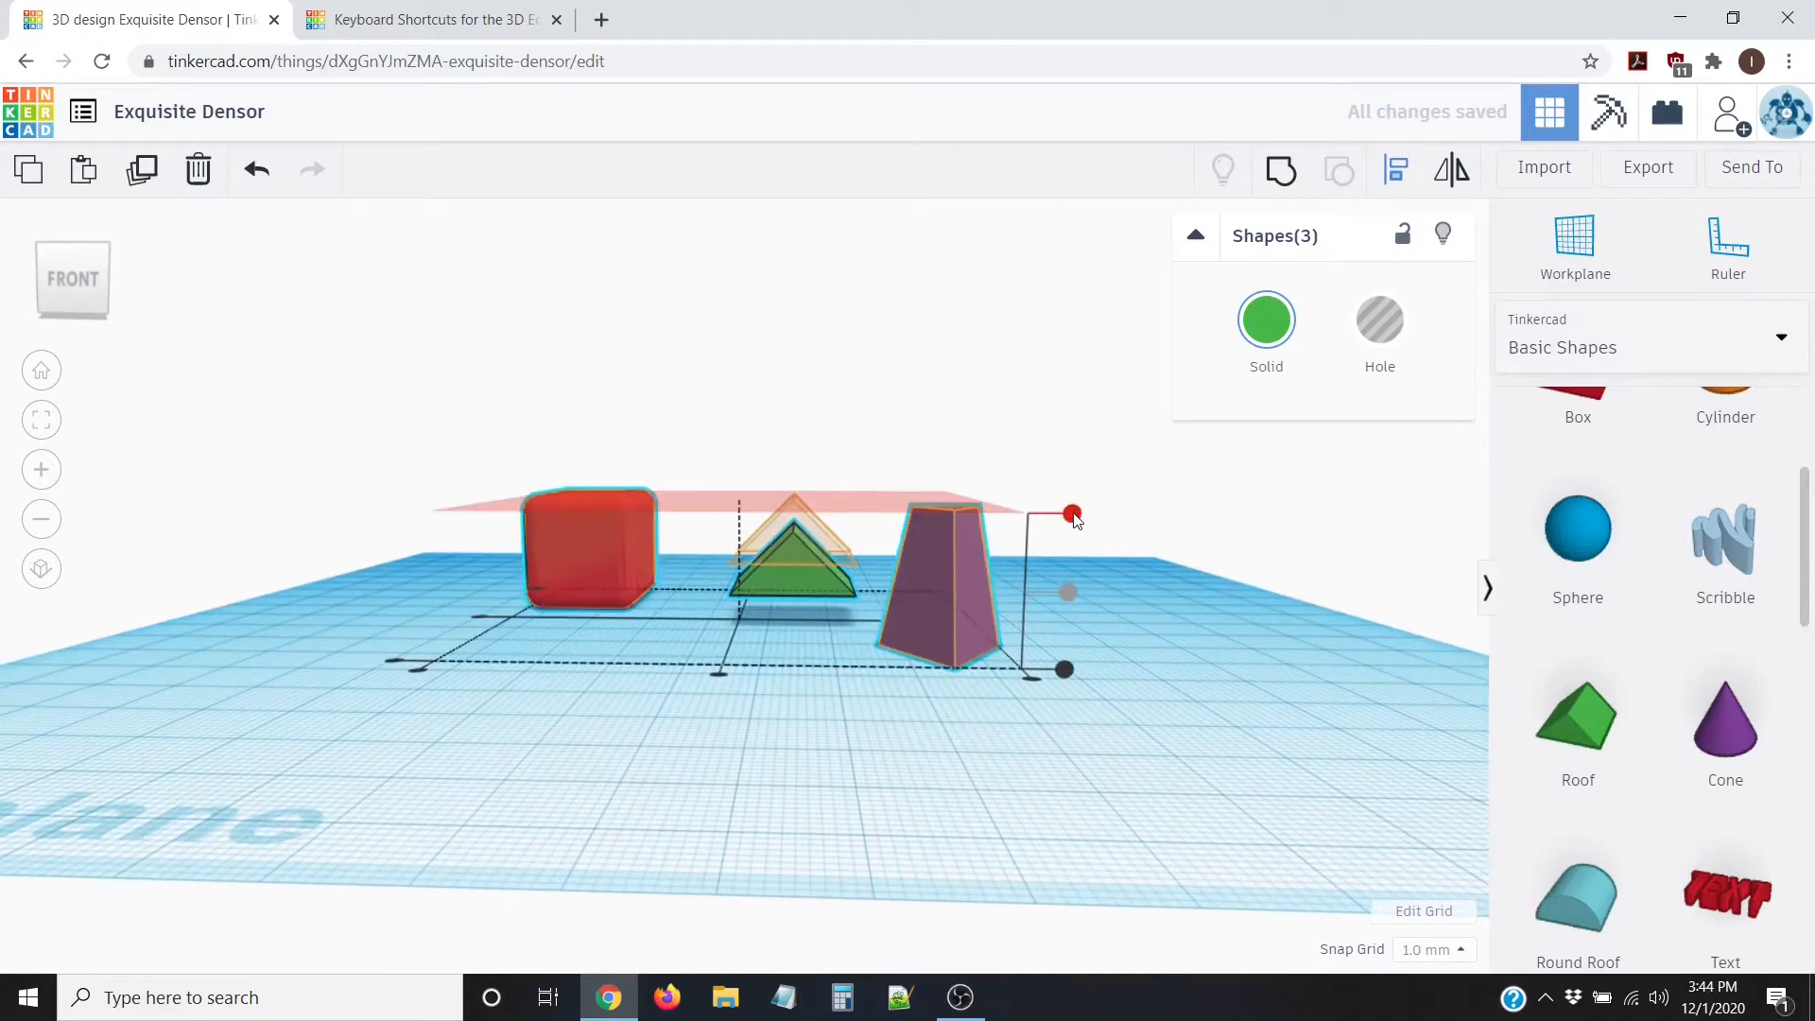
click(1072, 513)
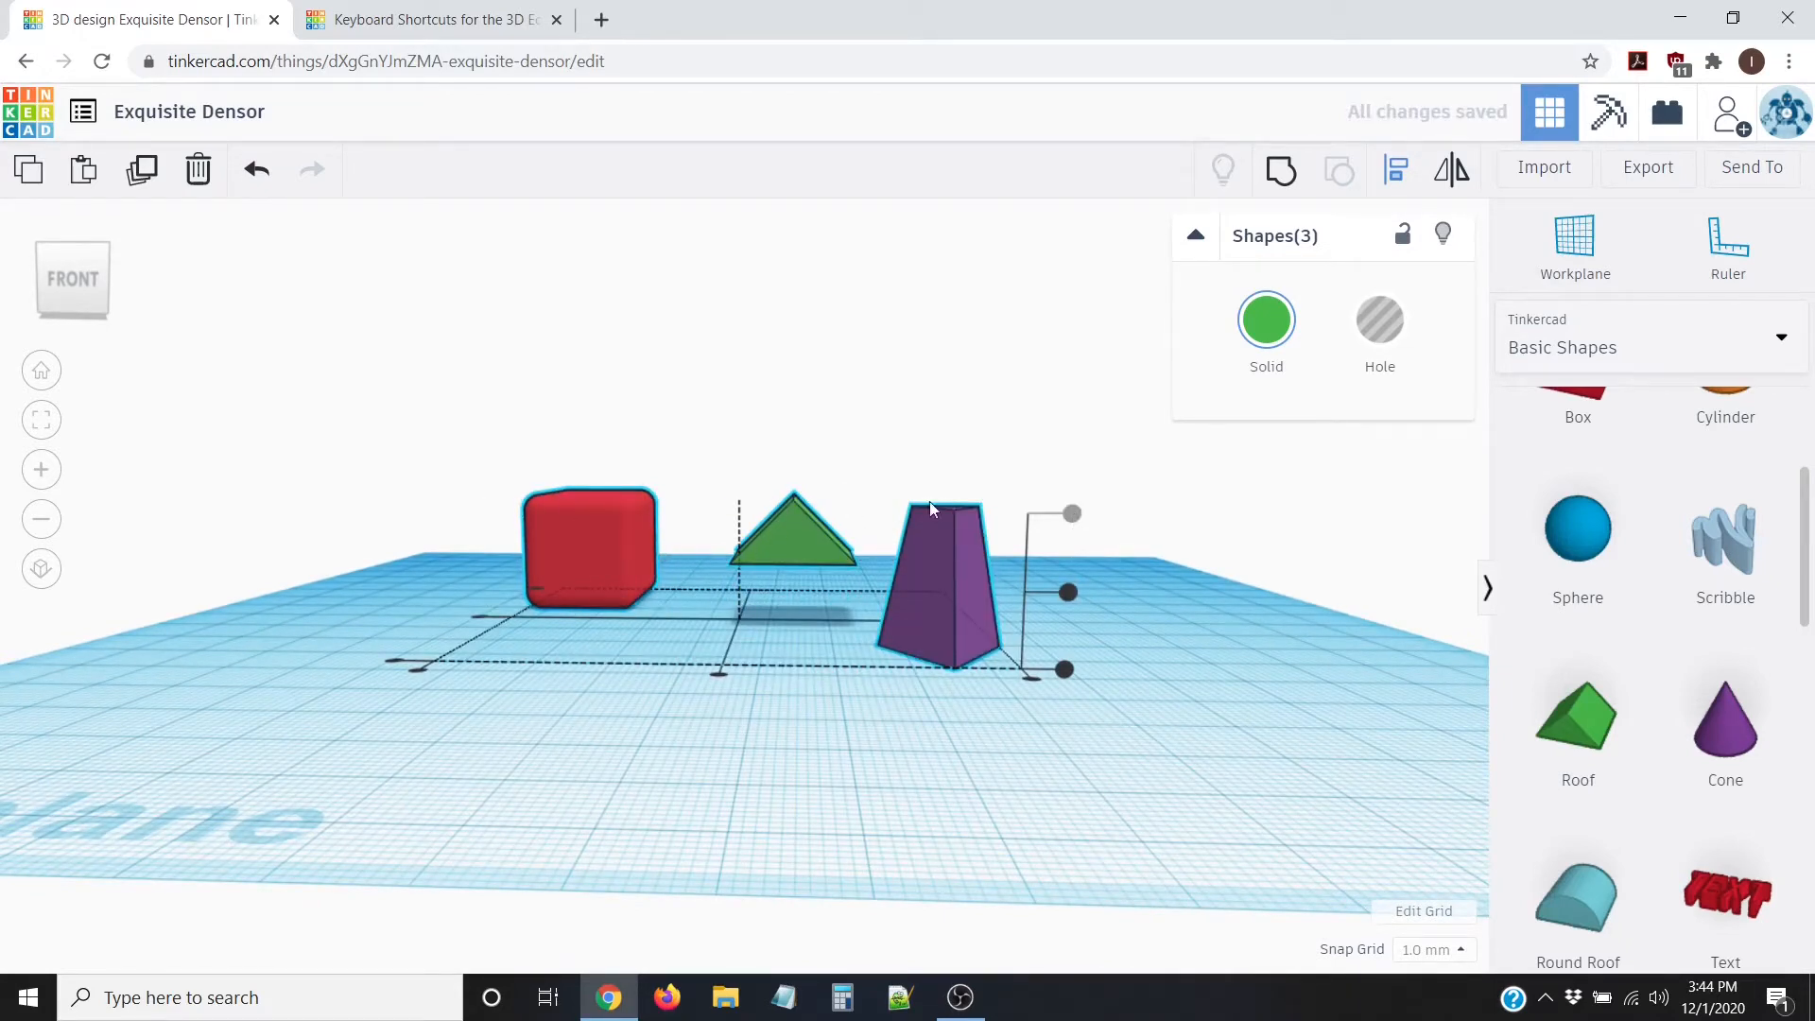
click(1065, 669)
right_drag(861, 695, 963, 655)
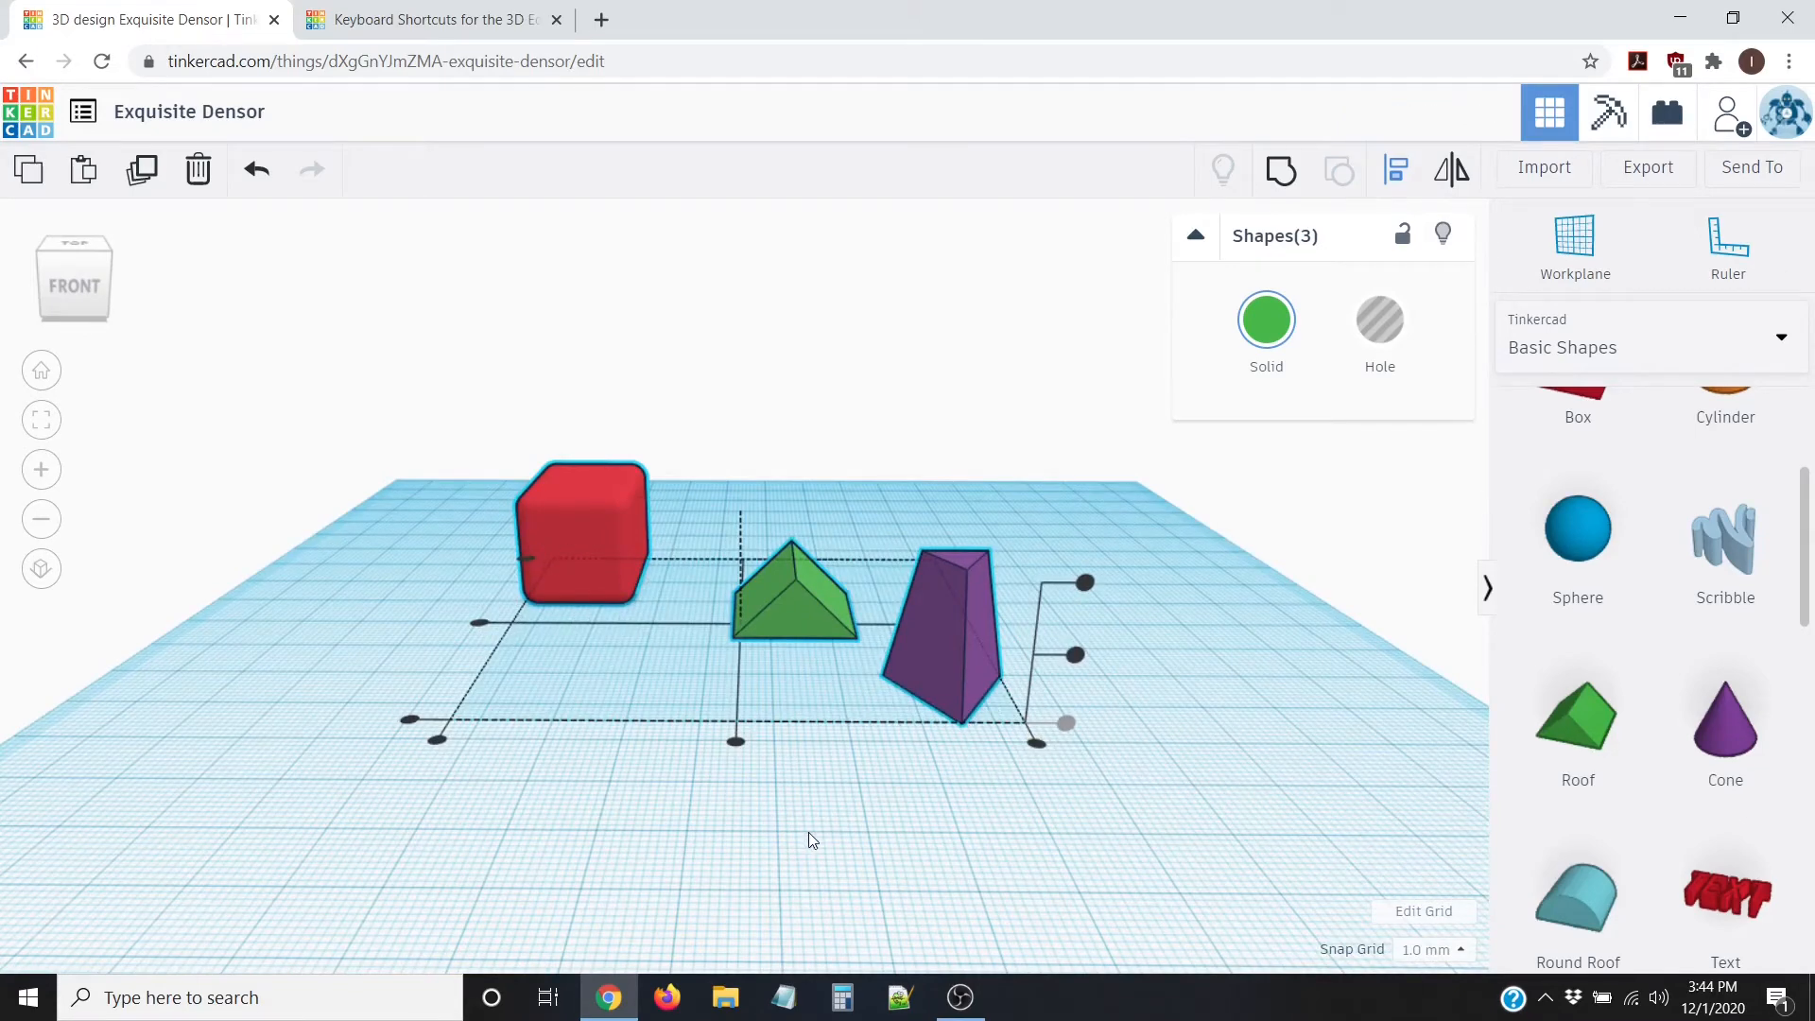
right_drag(806, 831, 693, 870)
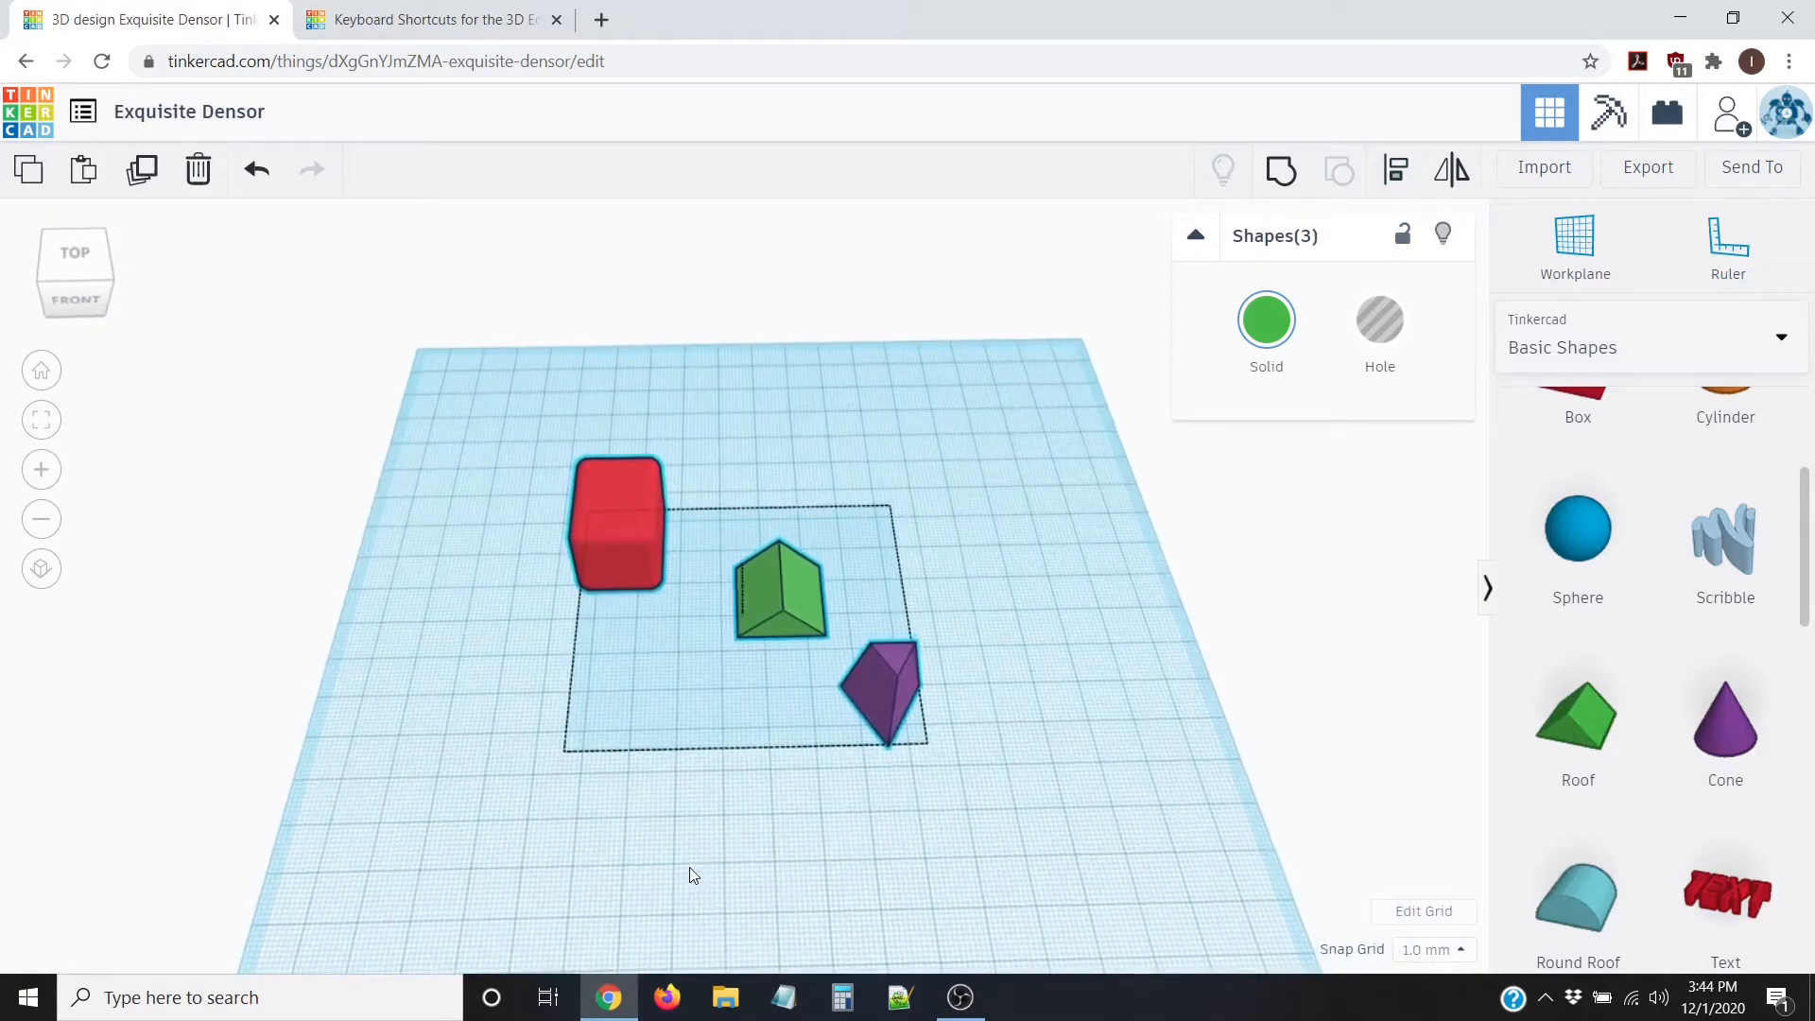
key(l)
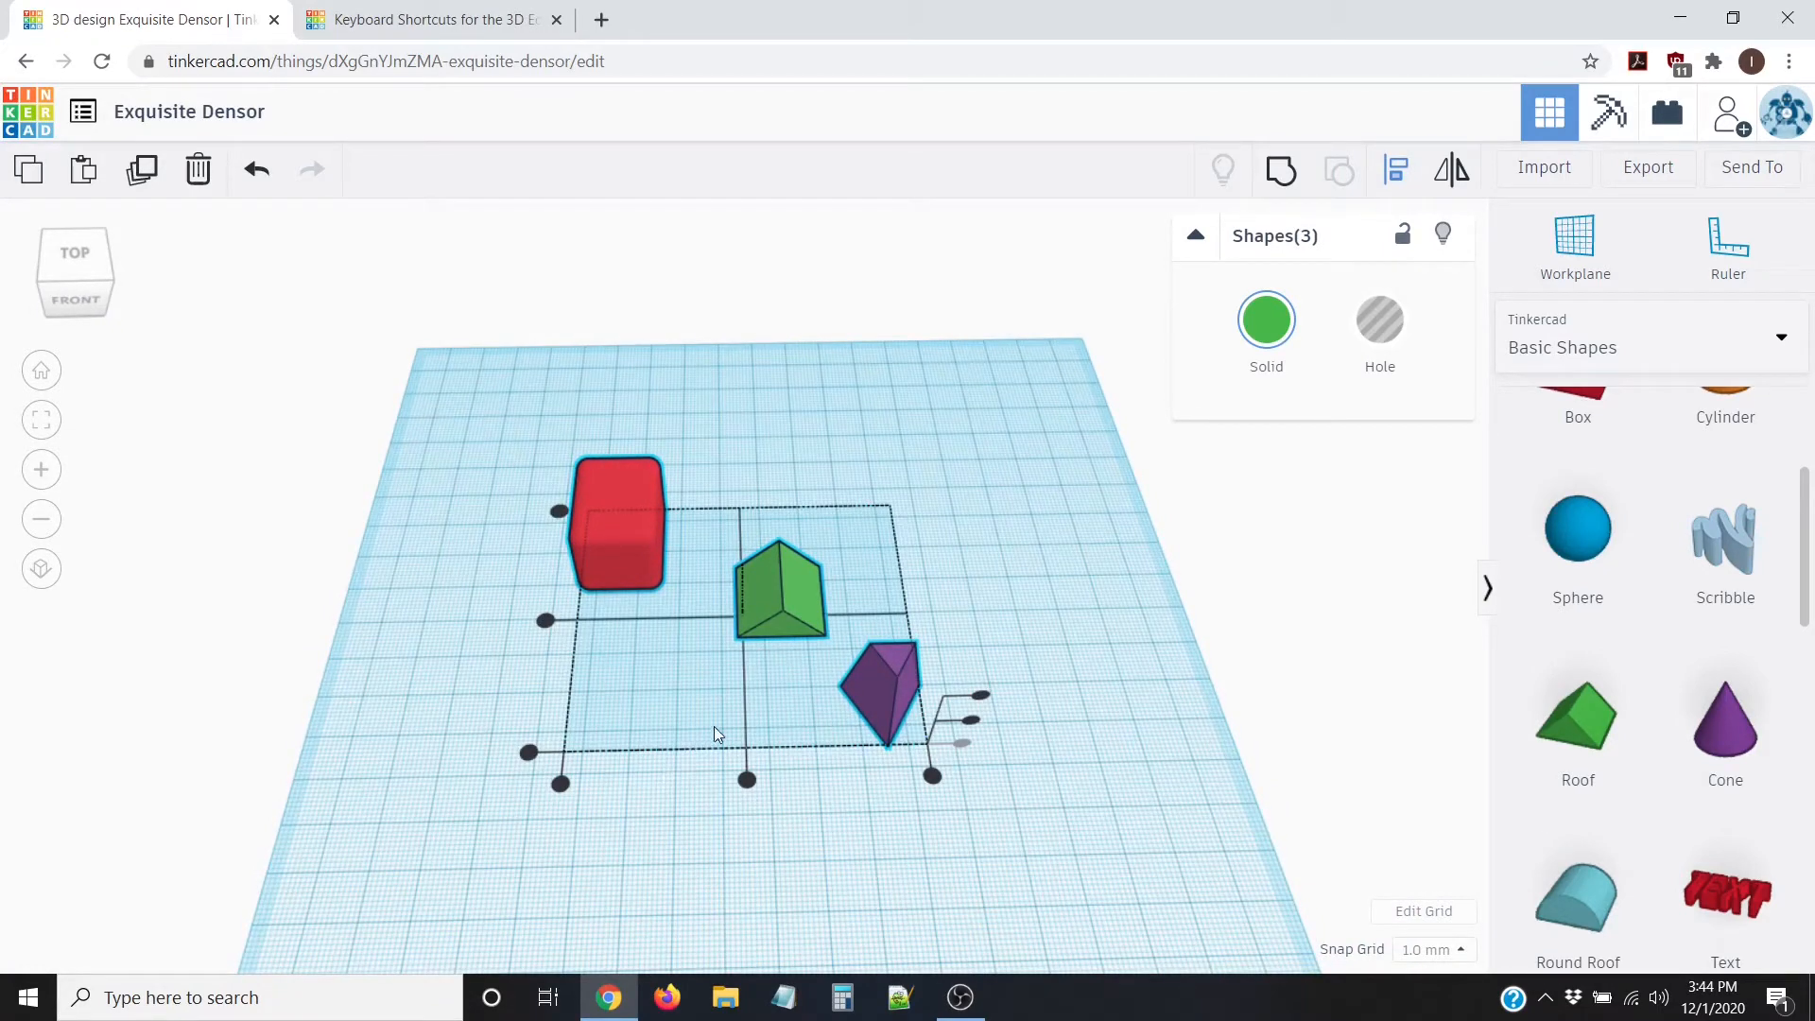
click(892, 855)
mouse_move(892, 851)
right_down()
mouse_move(921, 854)
mouse_move(900, 855)
right_up()
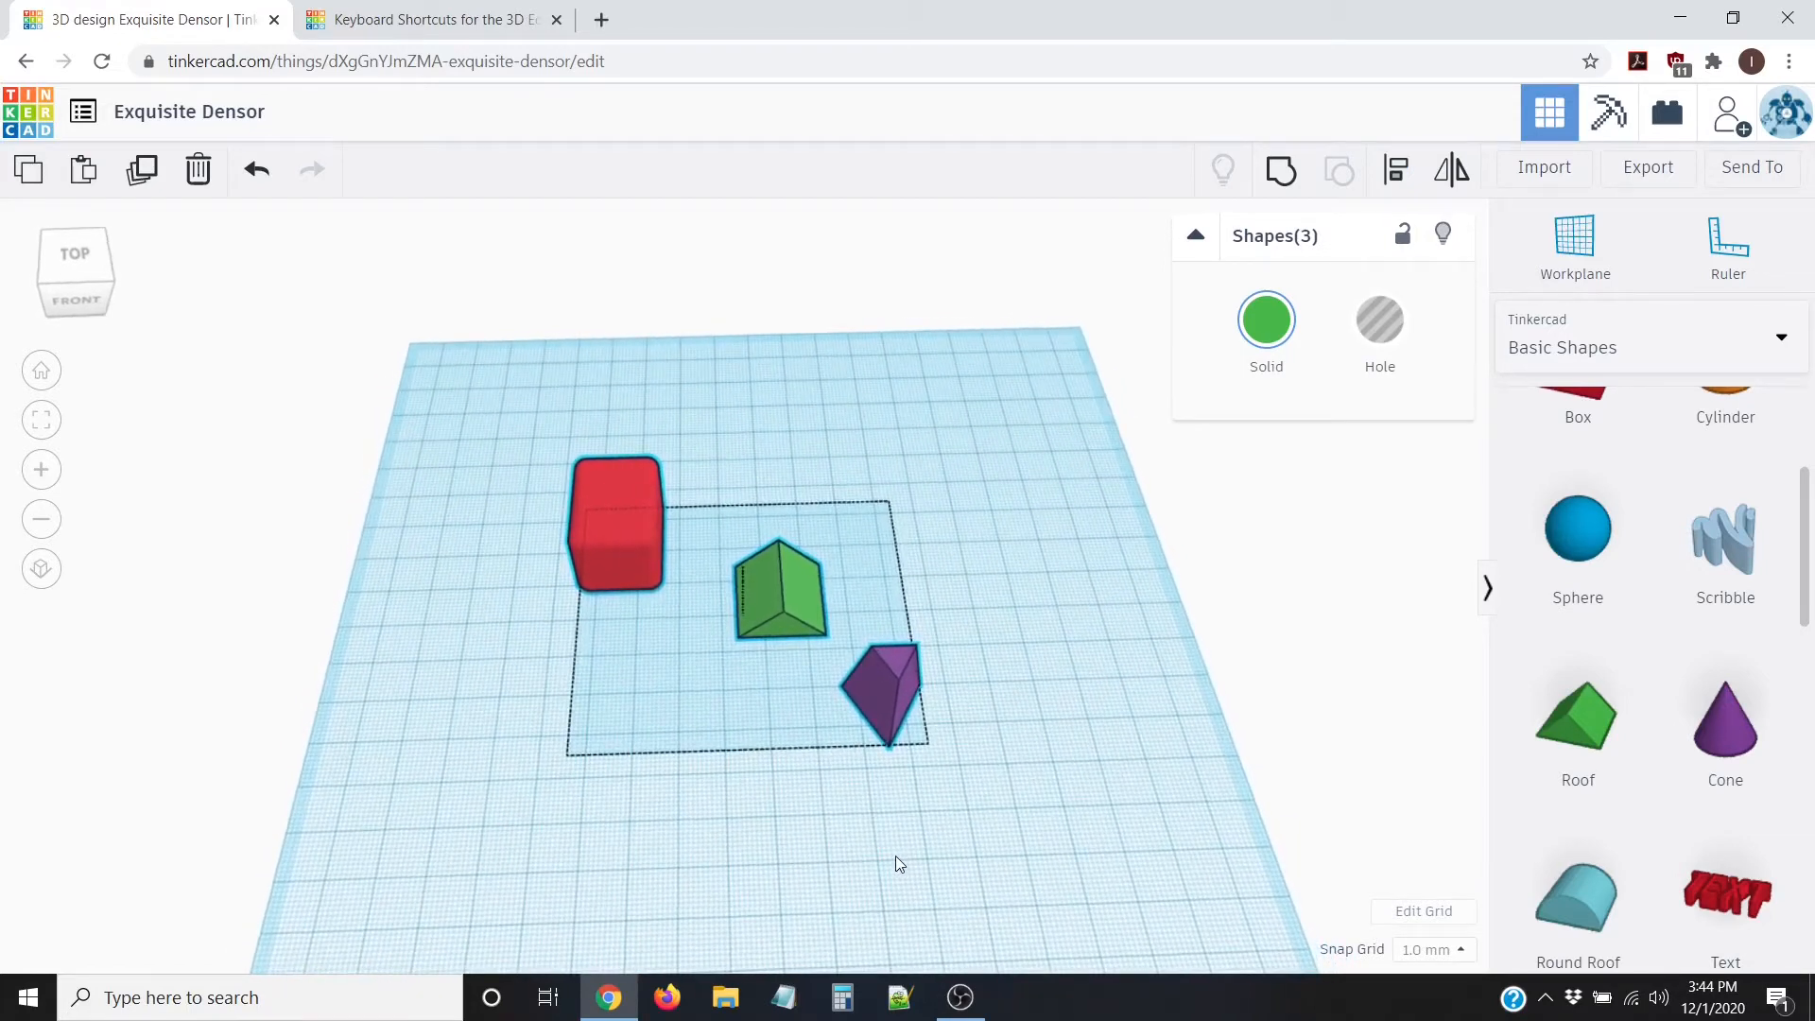
key(l)
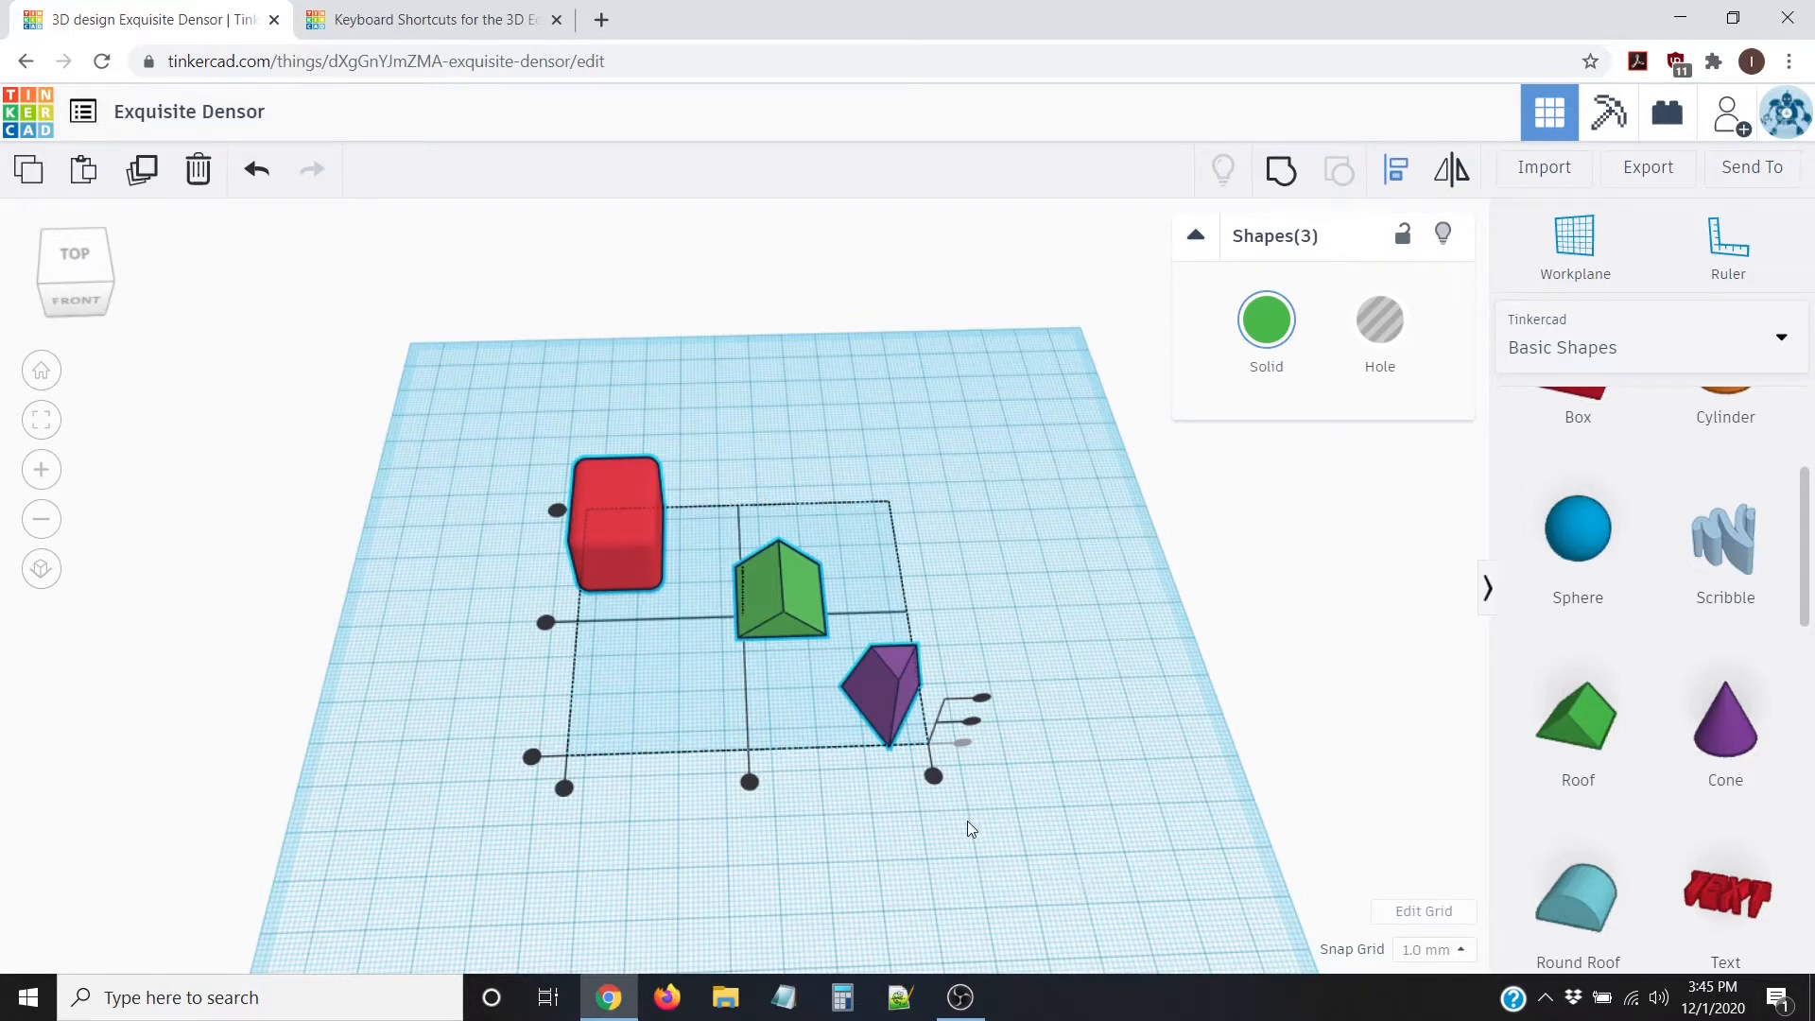
click(939, 865)
Step: Mirror the purple tapered shape along all three axes: vertically, side to side and front to back
right_drag(934, 853, 870, 816)
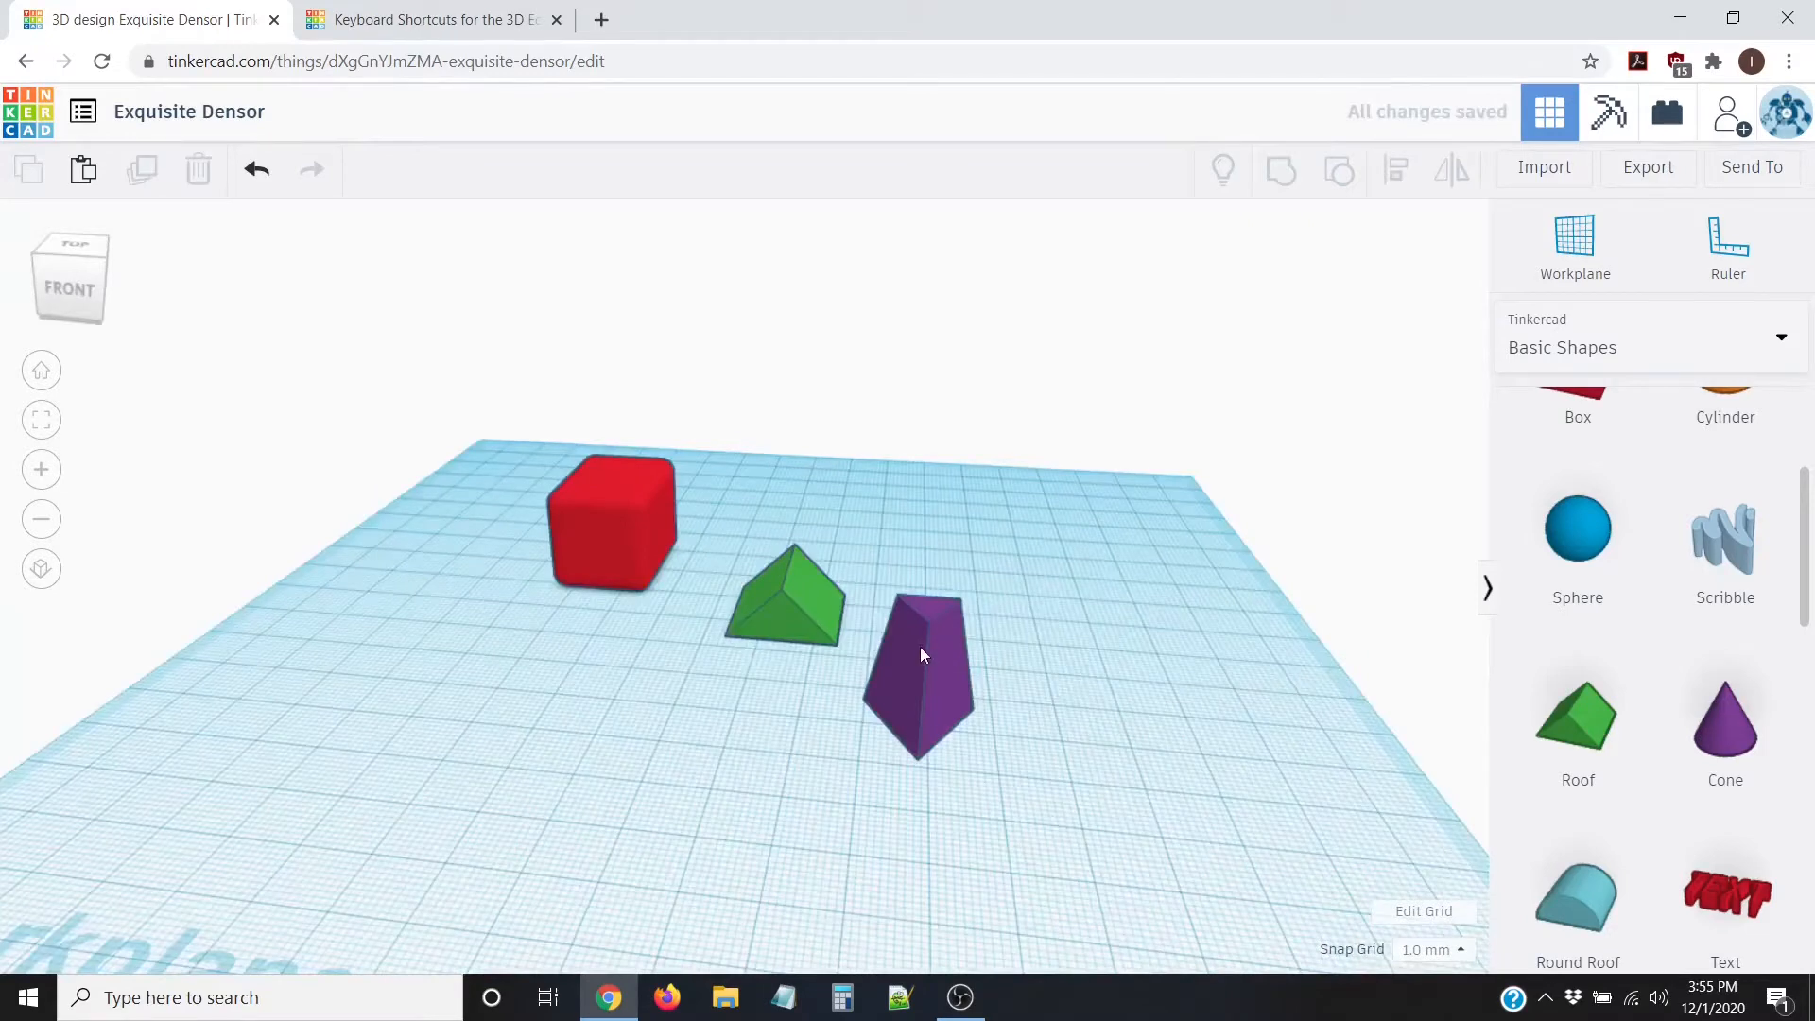
click(921, 652)
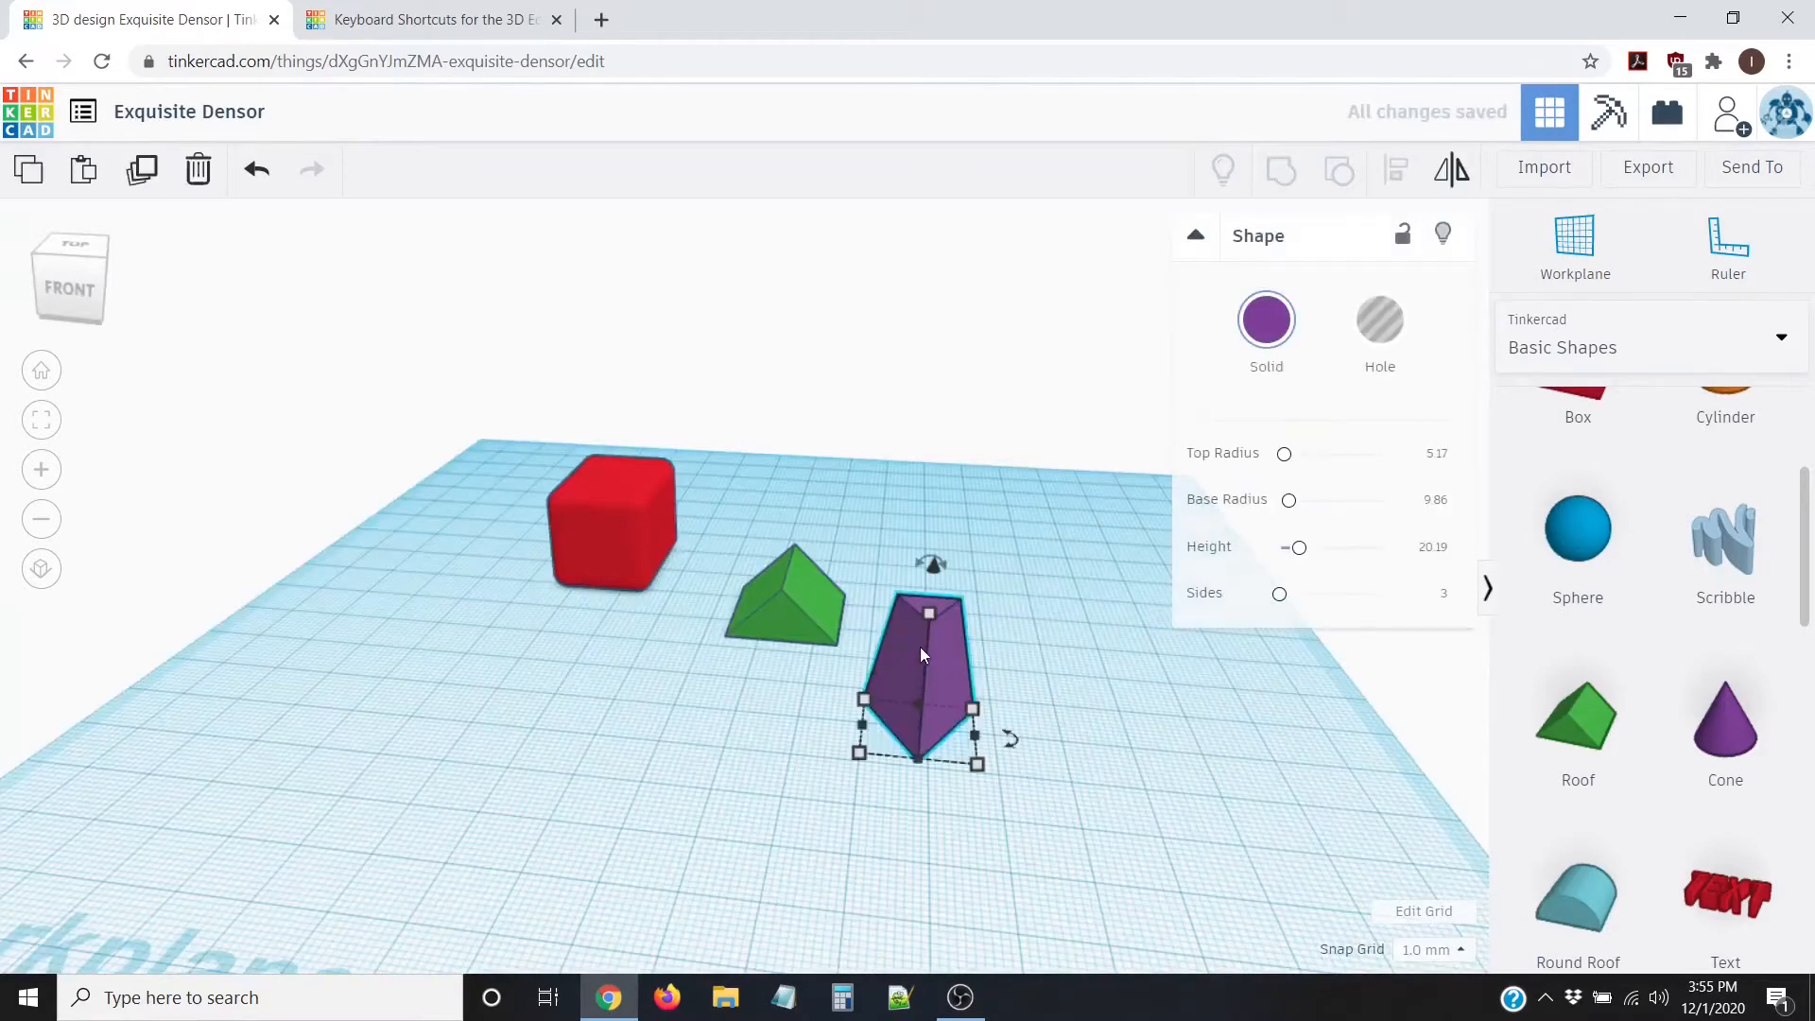
click(1453, 171)
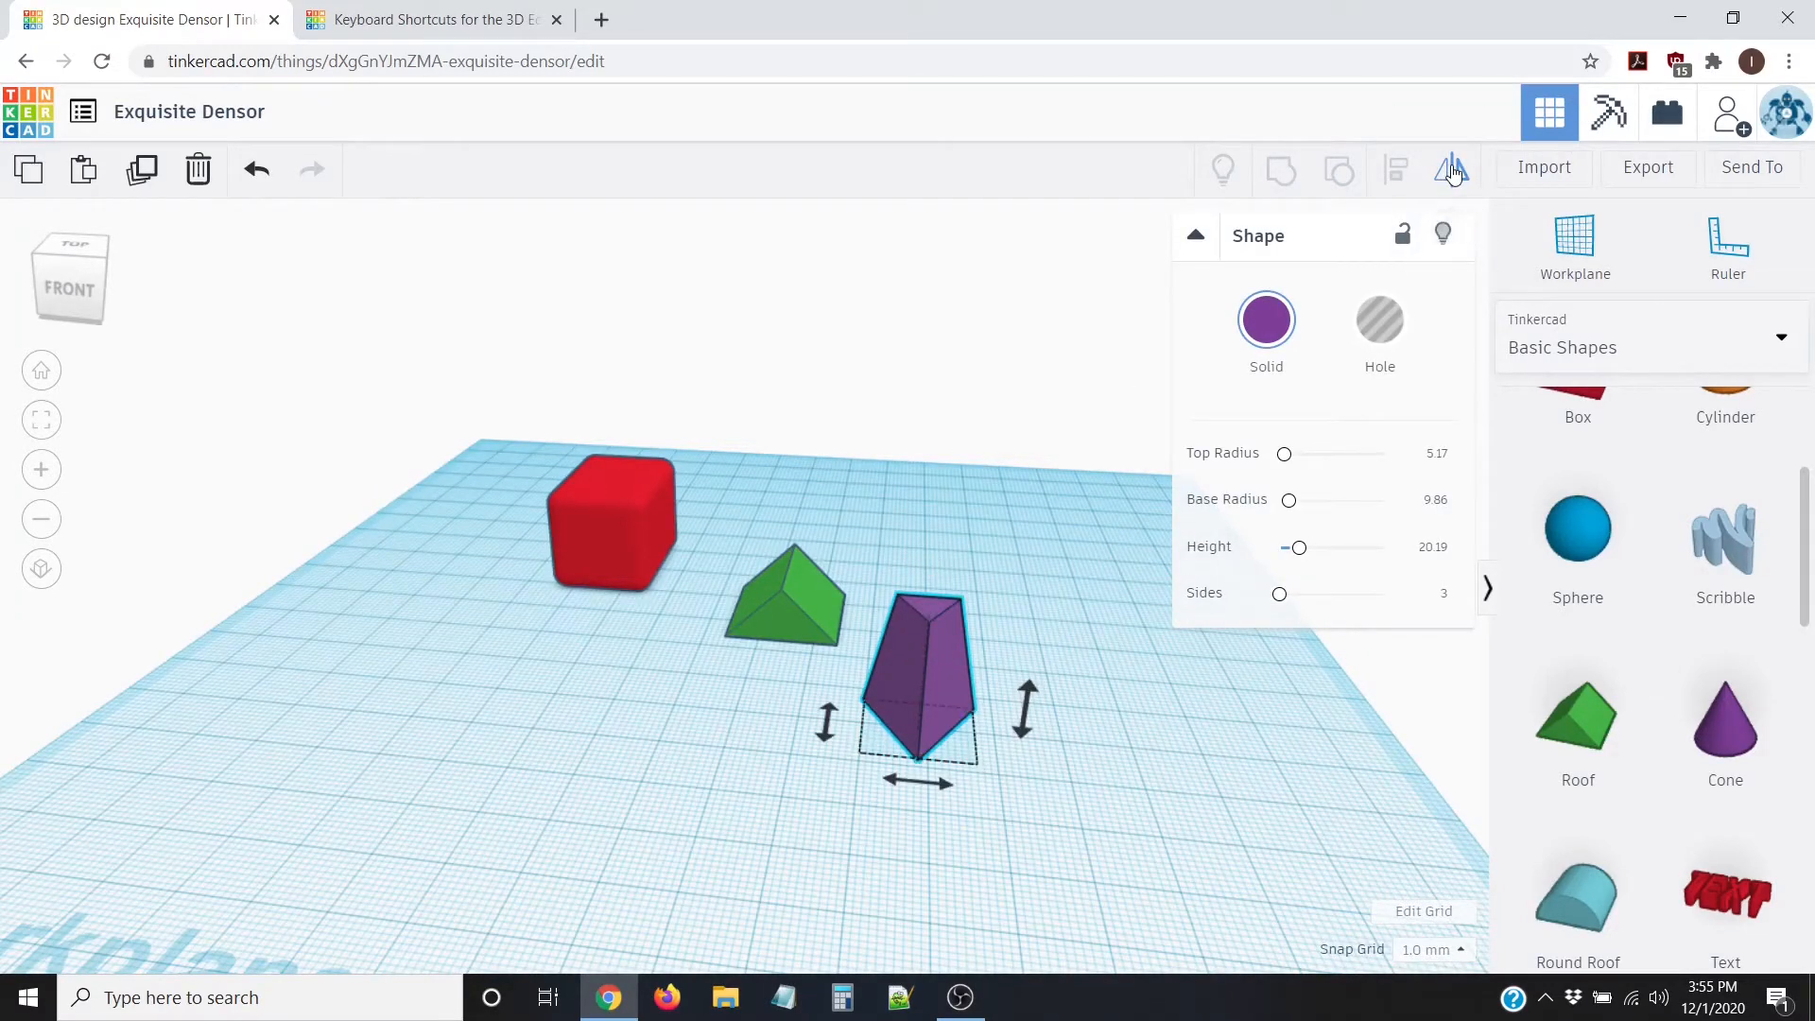
click(1032, 692)
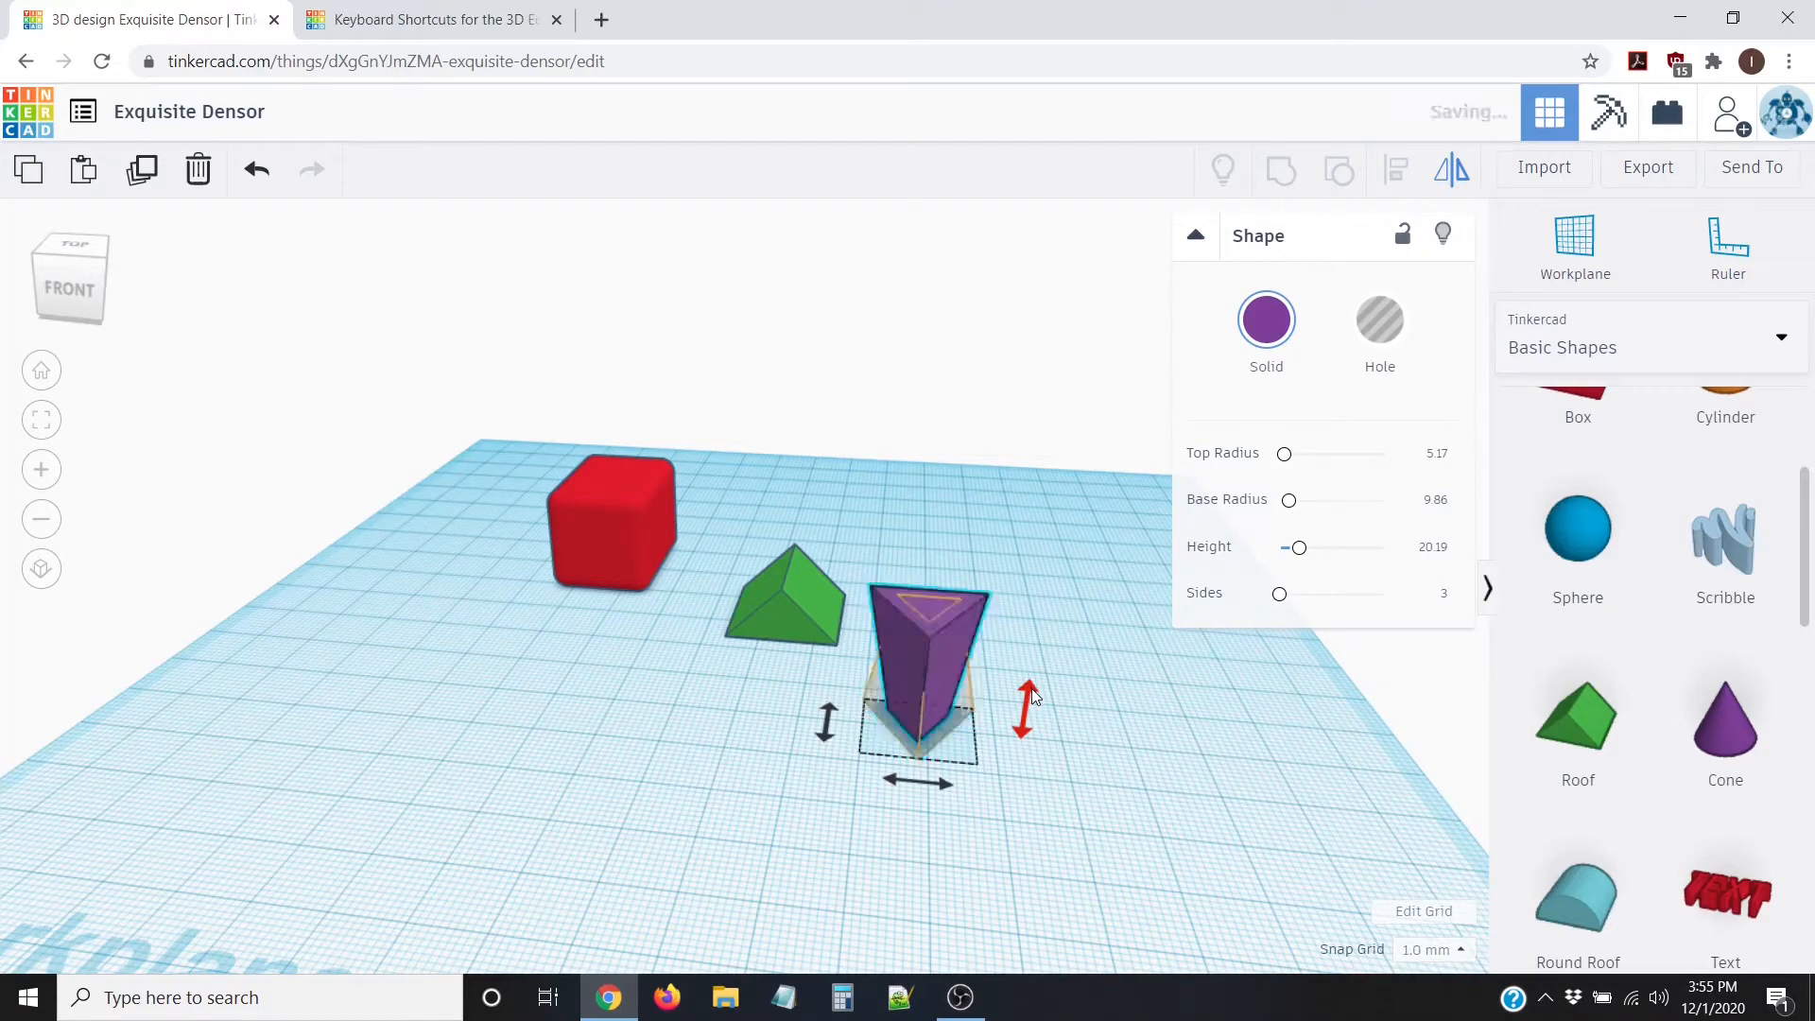
click(892, 788)
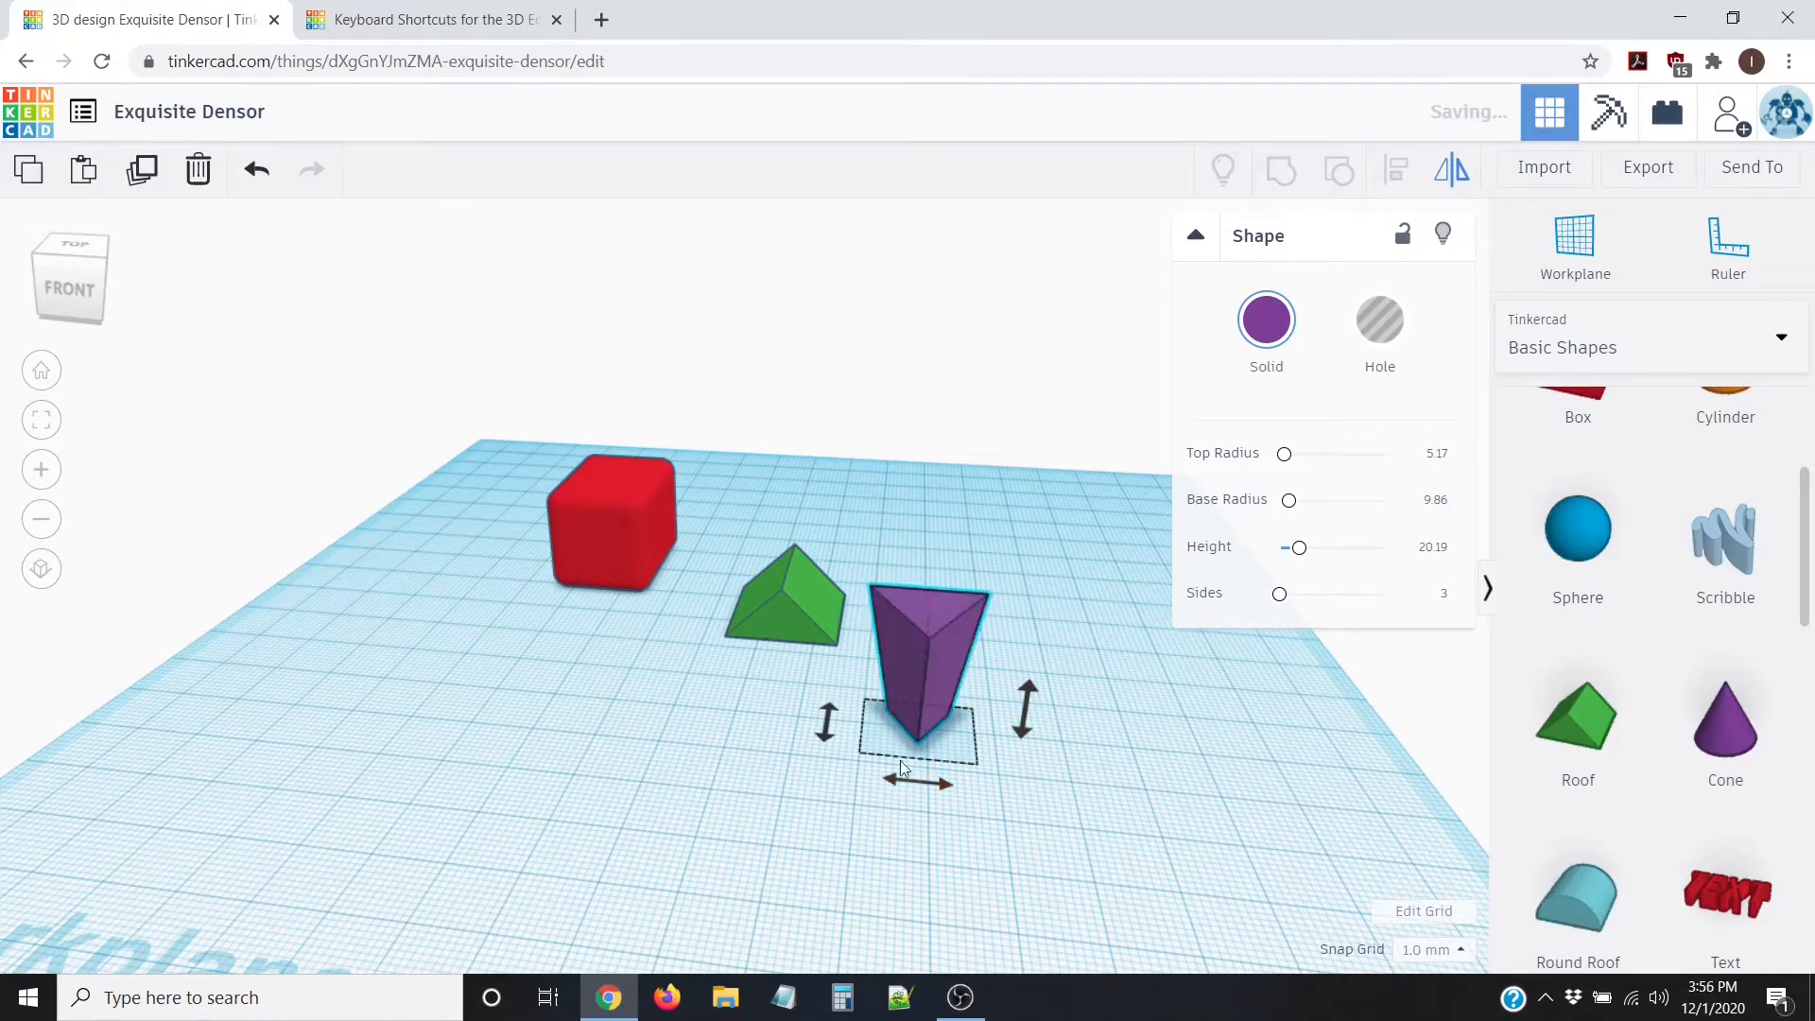
click(826, 722)
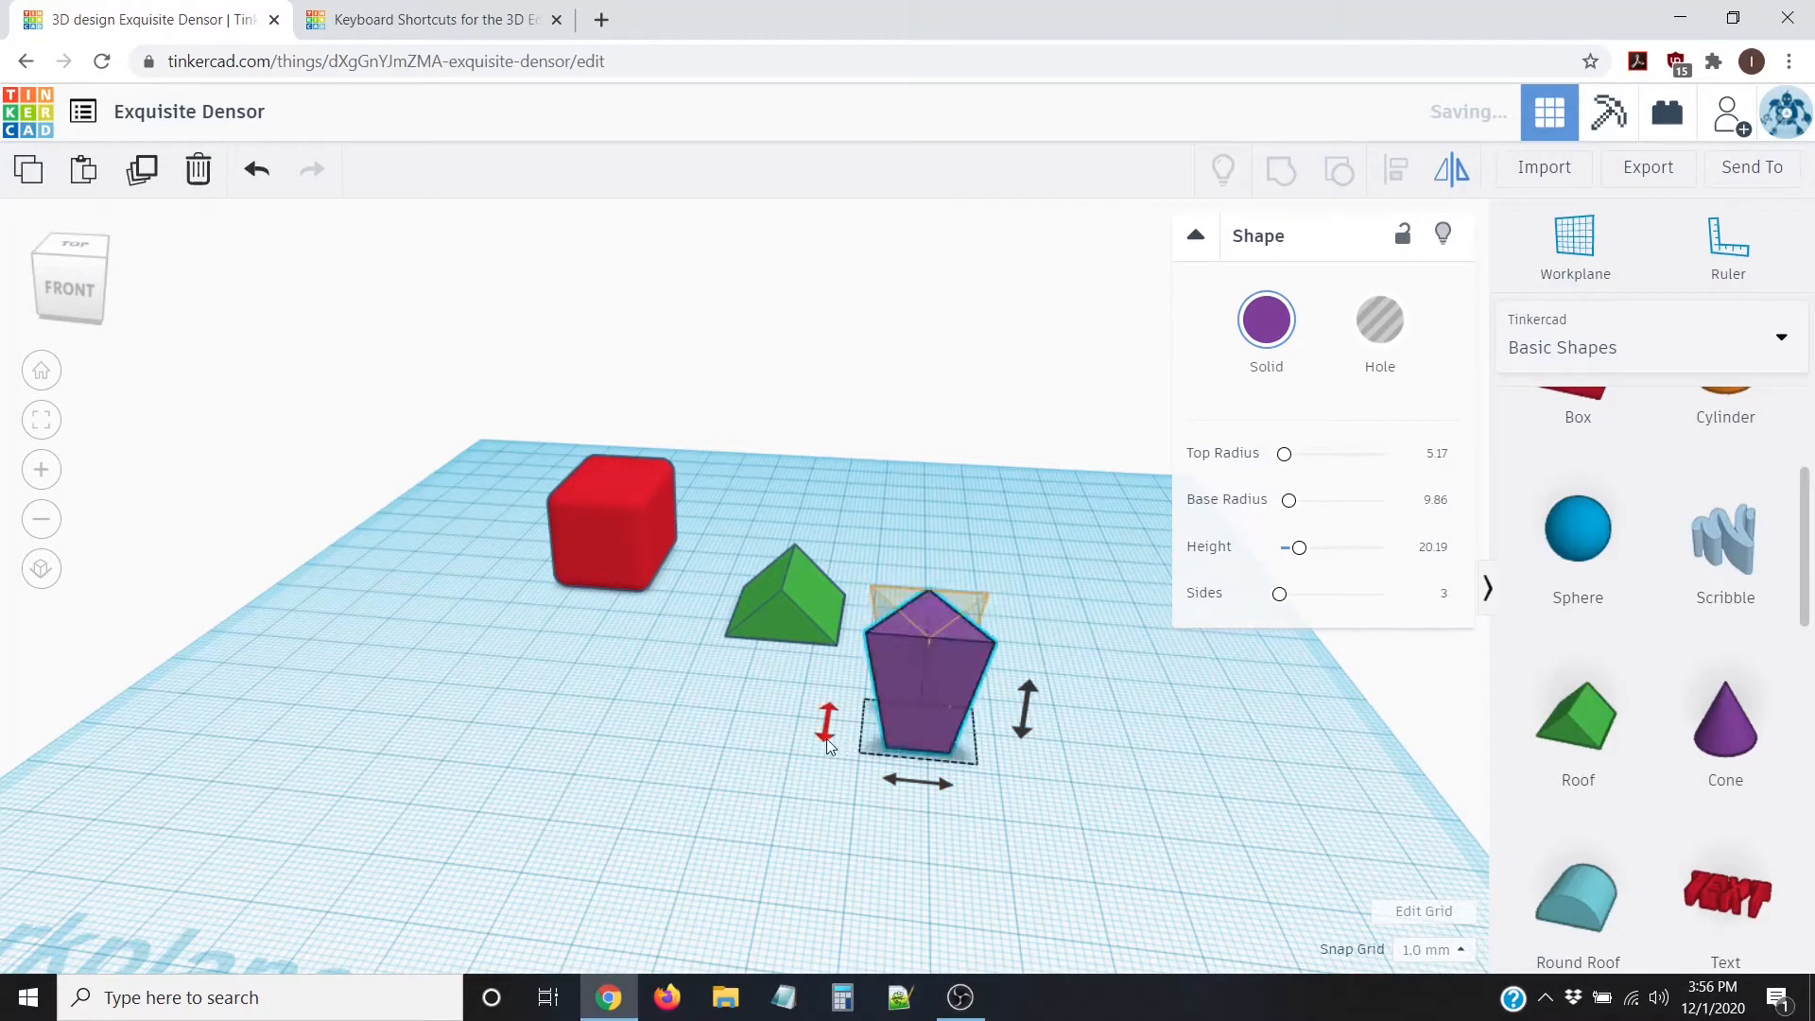
click(716, 773)
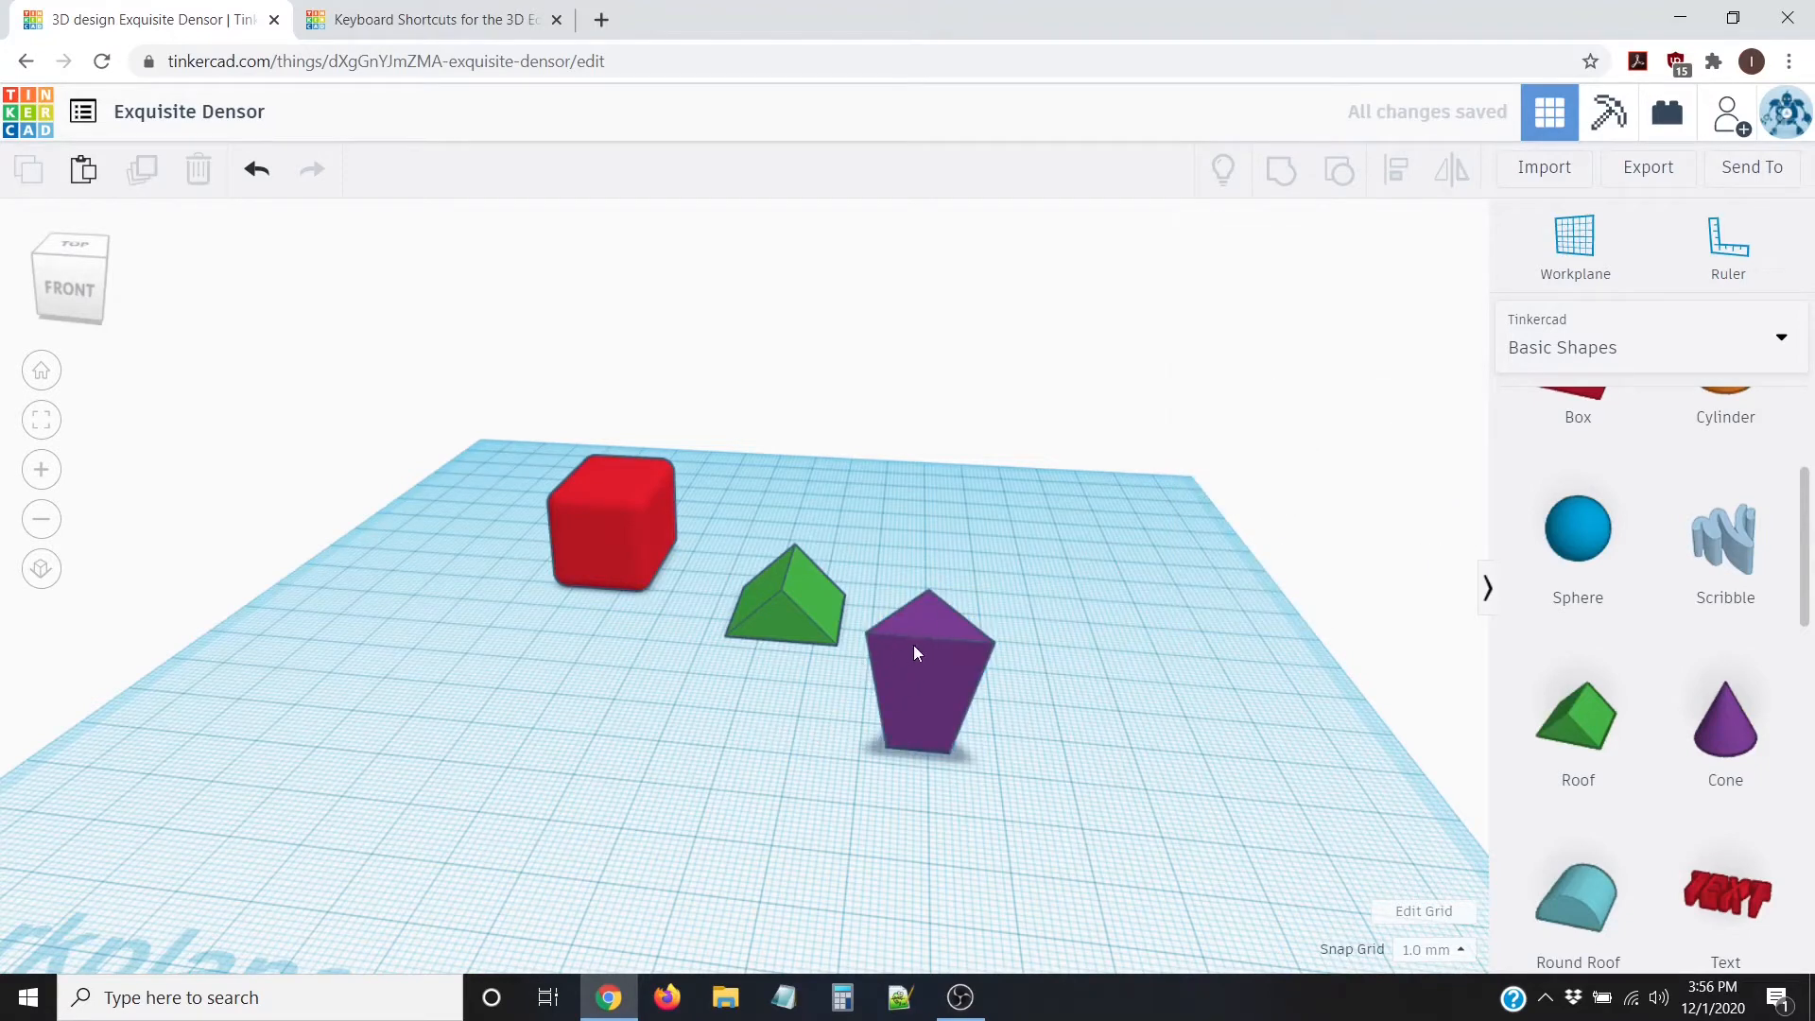
Step: Duplicate the purple tapered shape in place and mirror the copy front to back
click(914, 645)
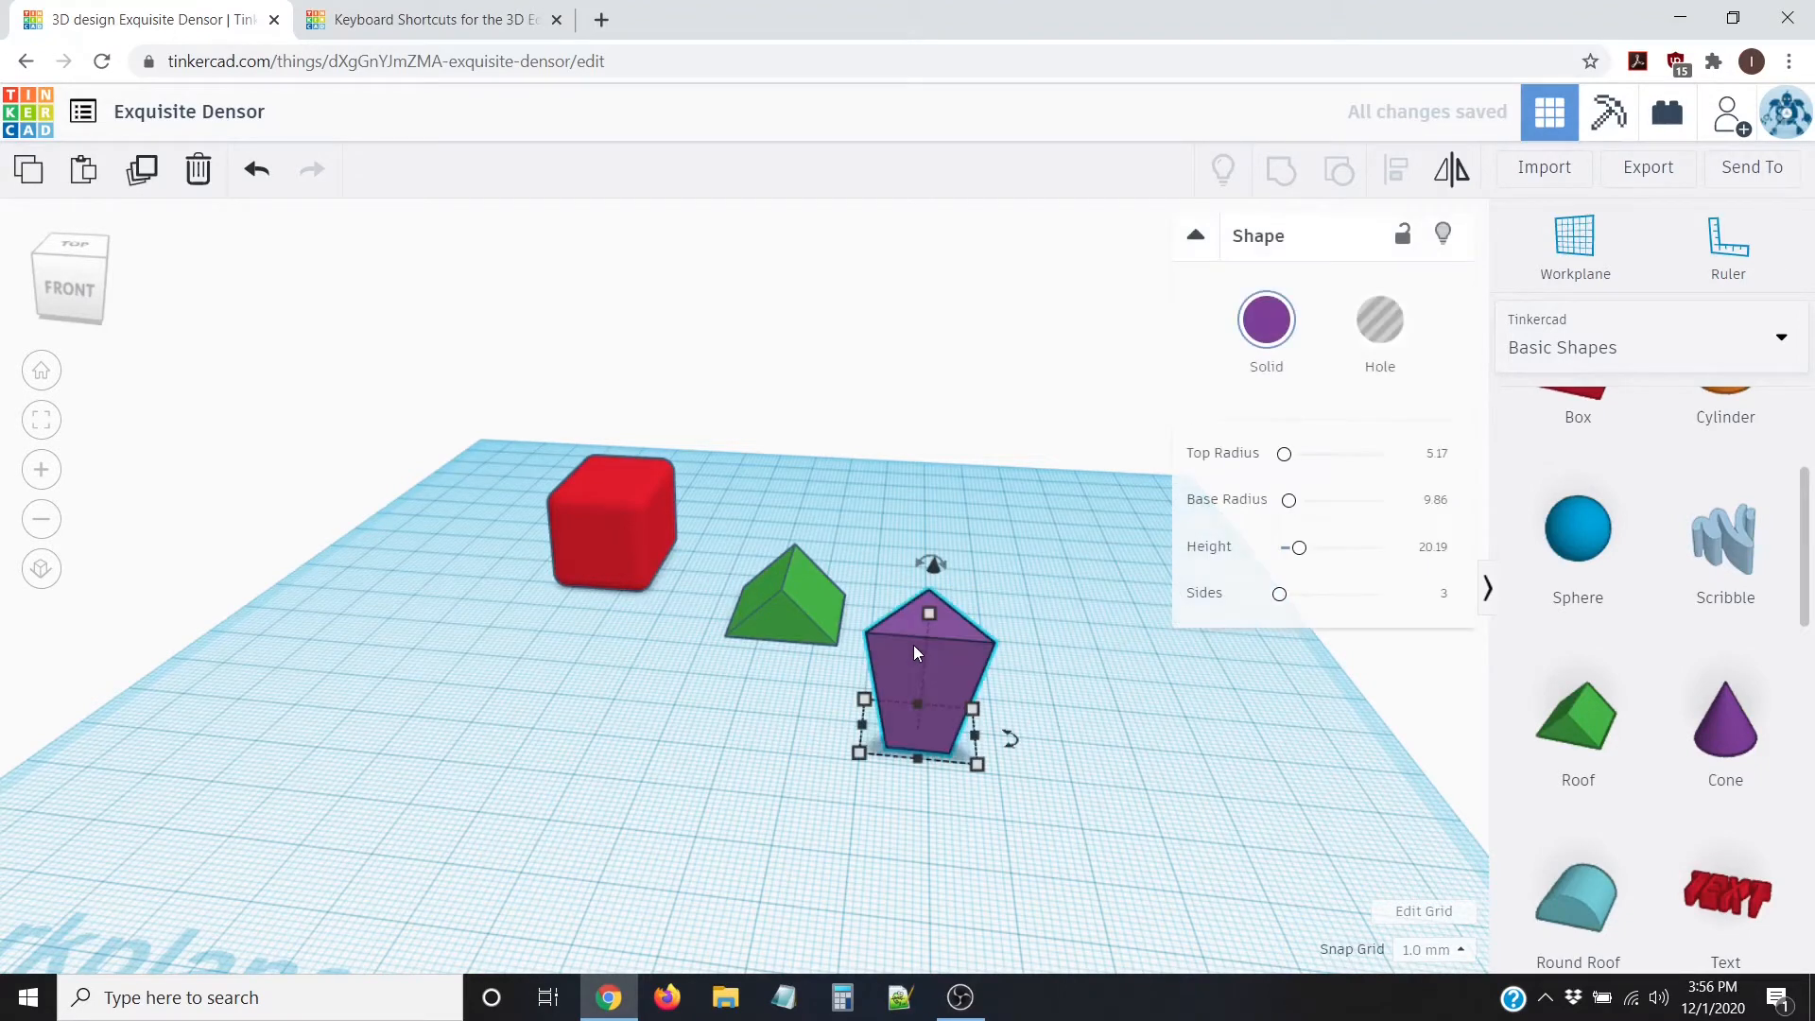
click(145, 174)
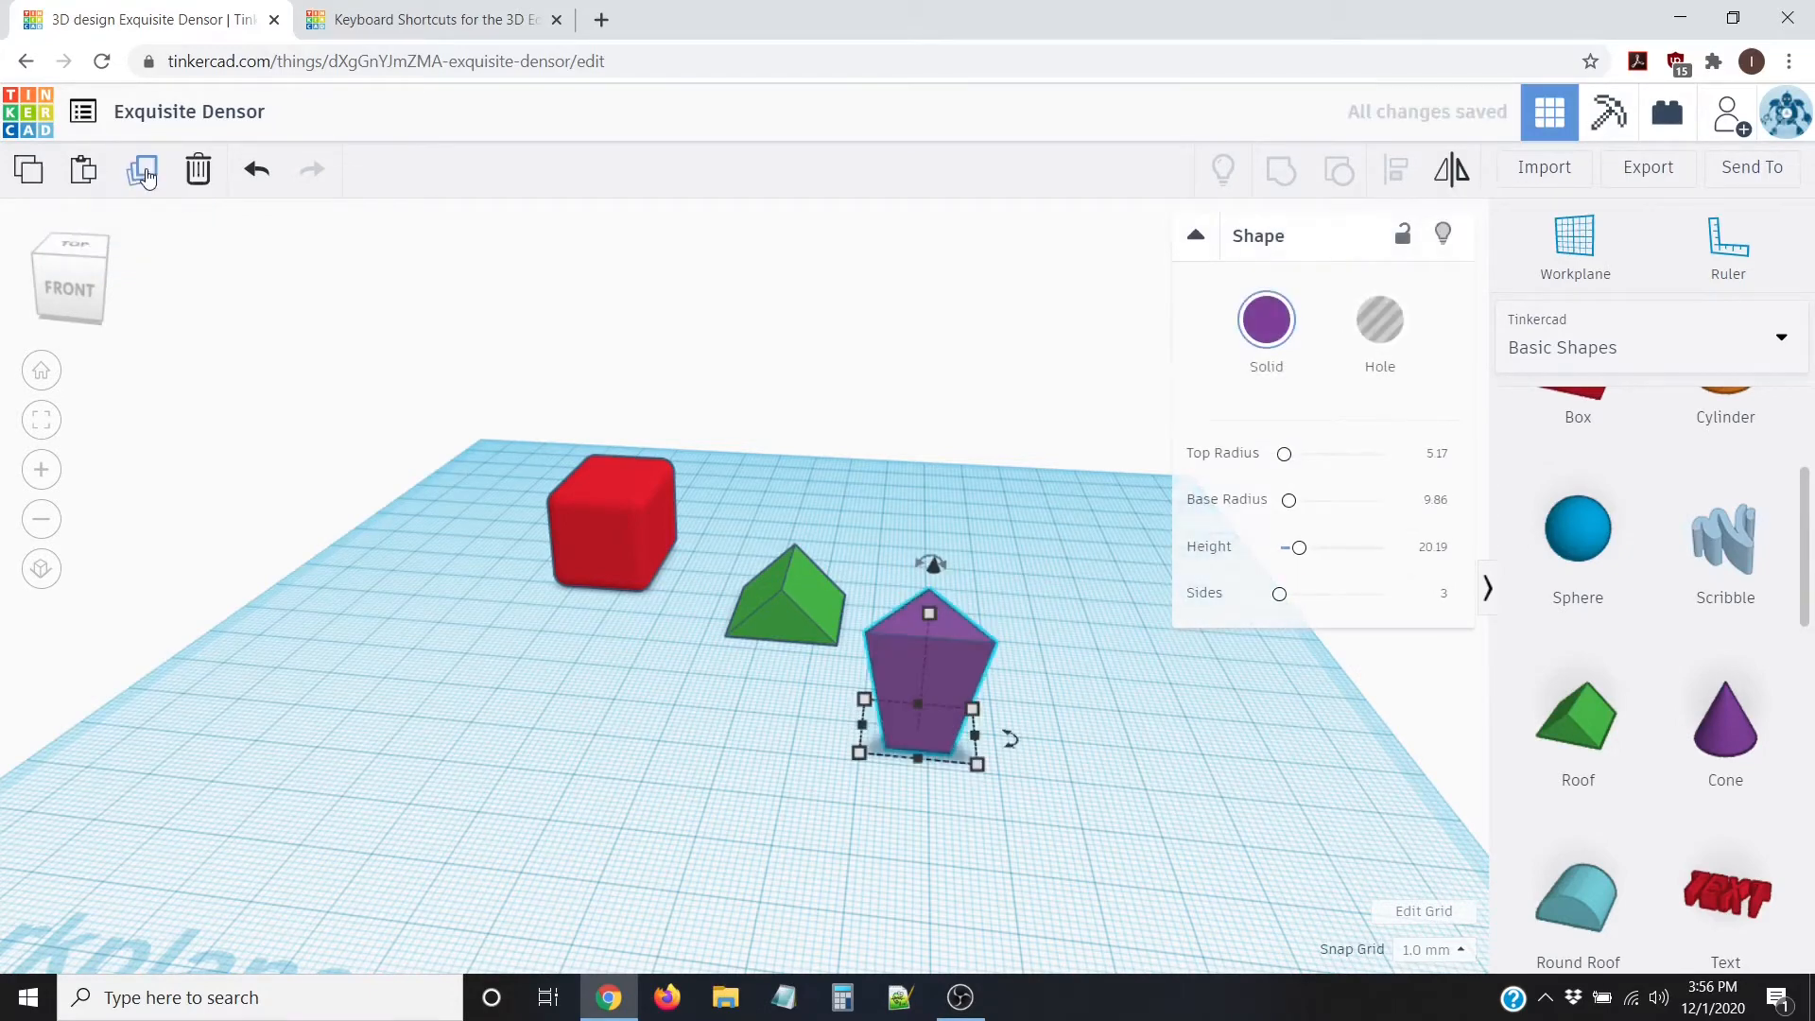
click(1455, 172)
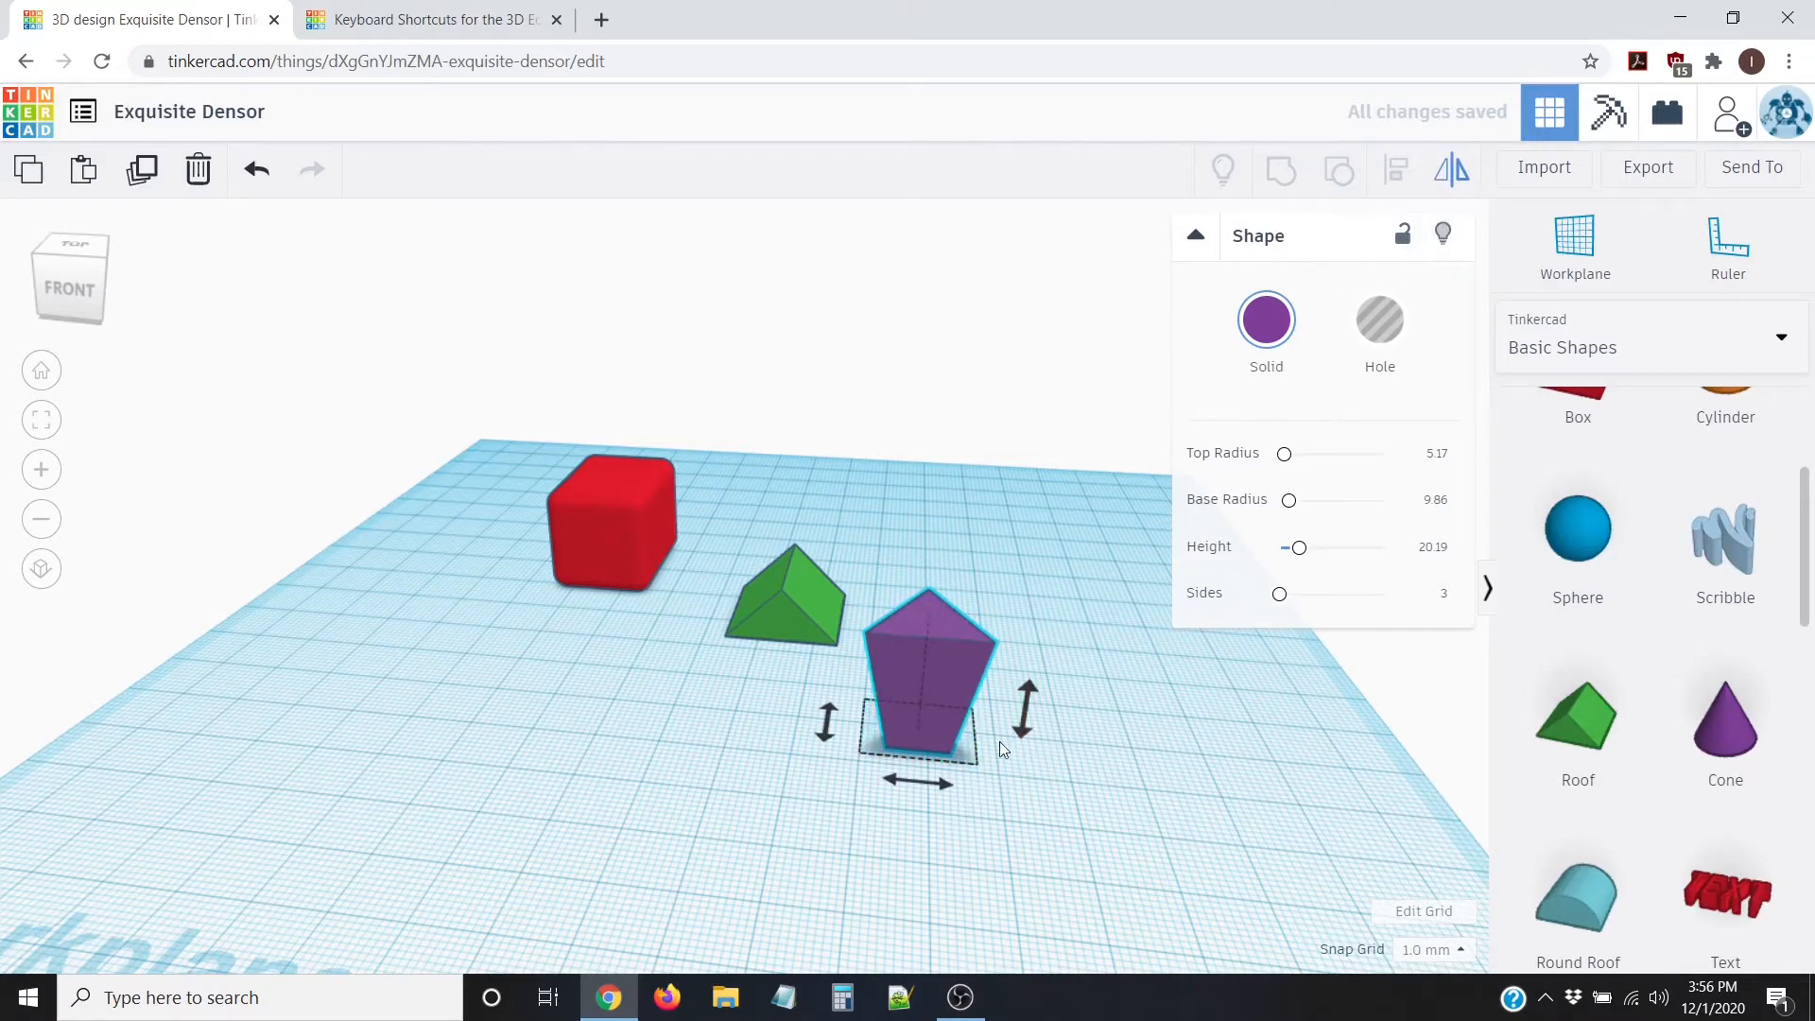
click(826, 736)
right_drag(732, 741, 809, 682)
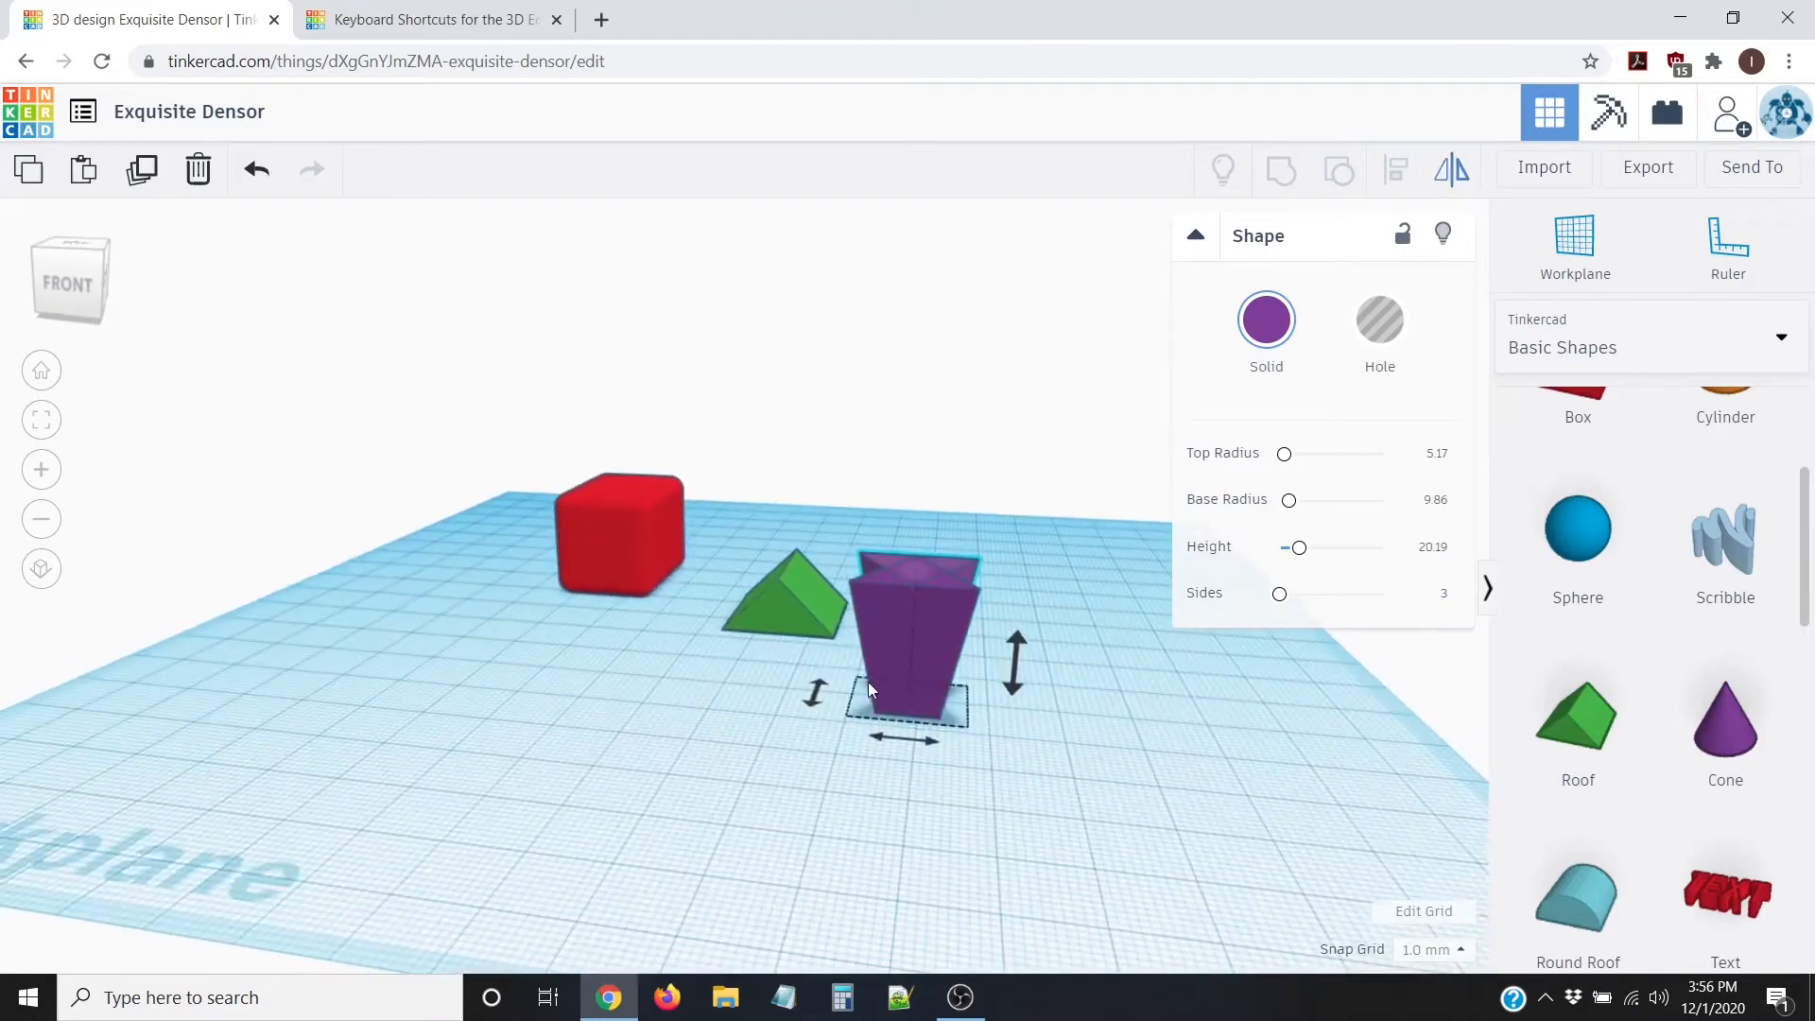
click(1125, 740)
right_drag(1125, 739, 1120, 194)
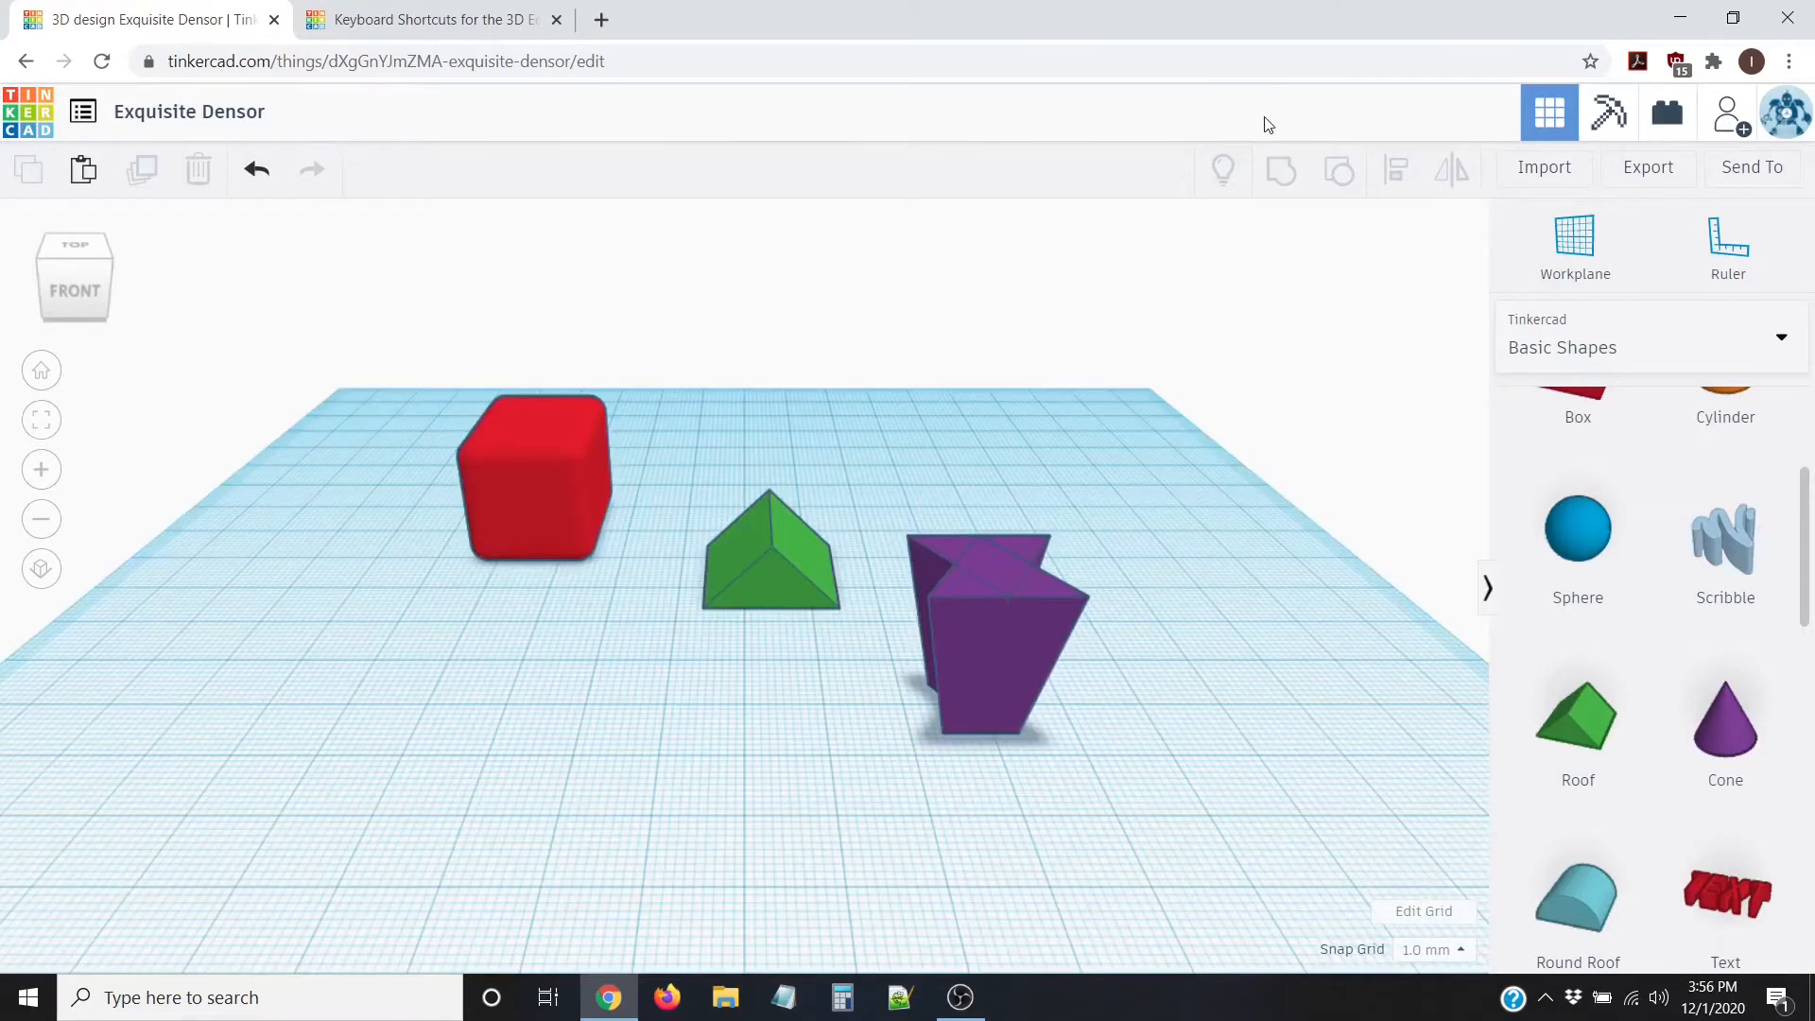
Step: Open the Import Shapes dialog and load thingiverse.com in a new browser tab
click(1546, 170)
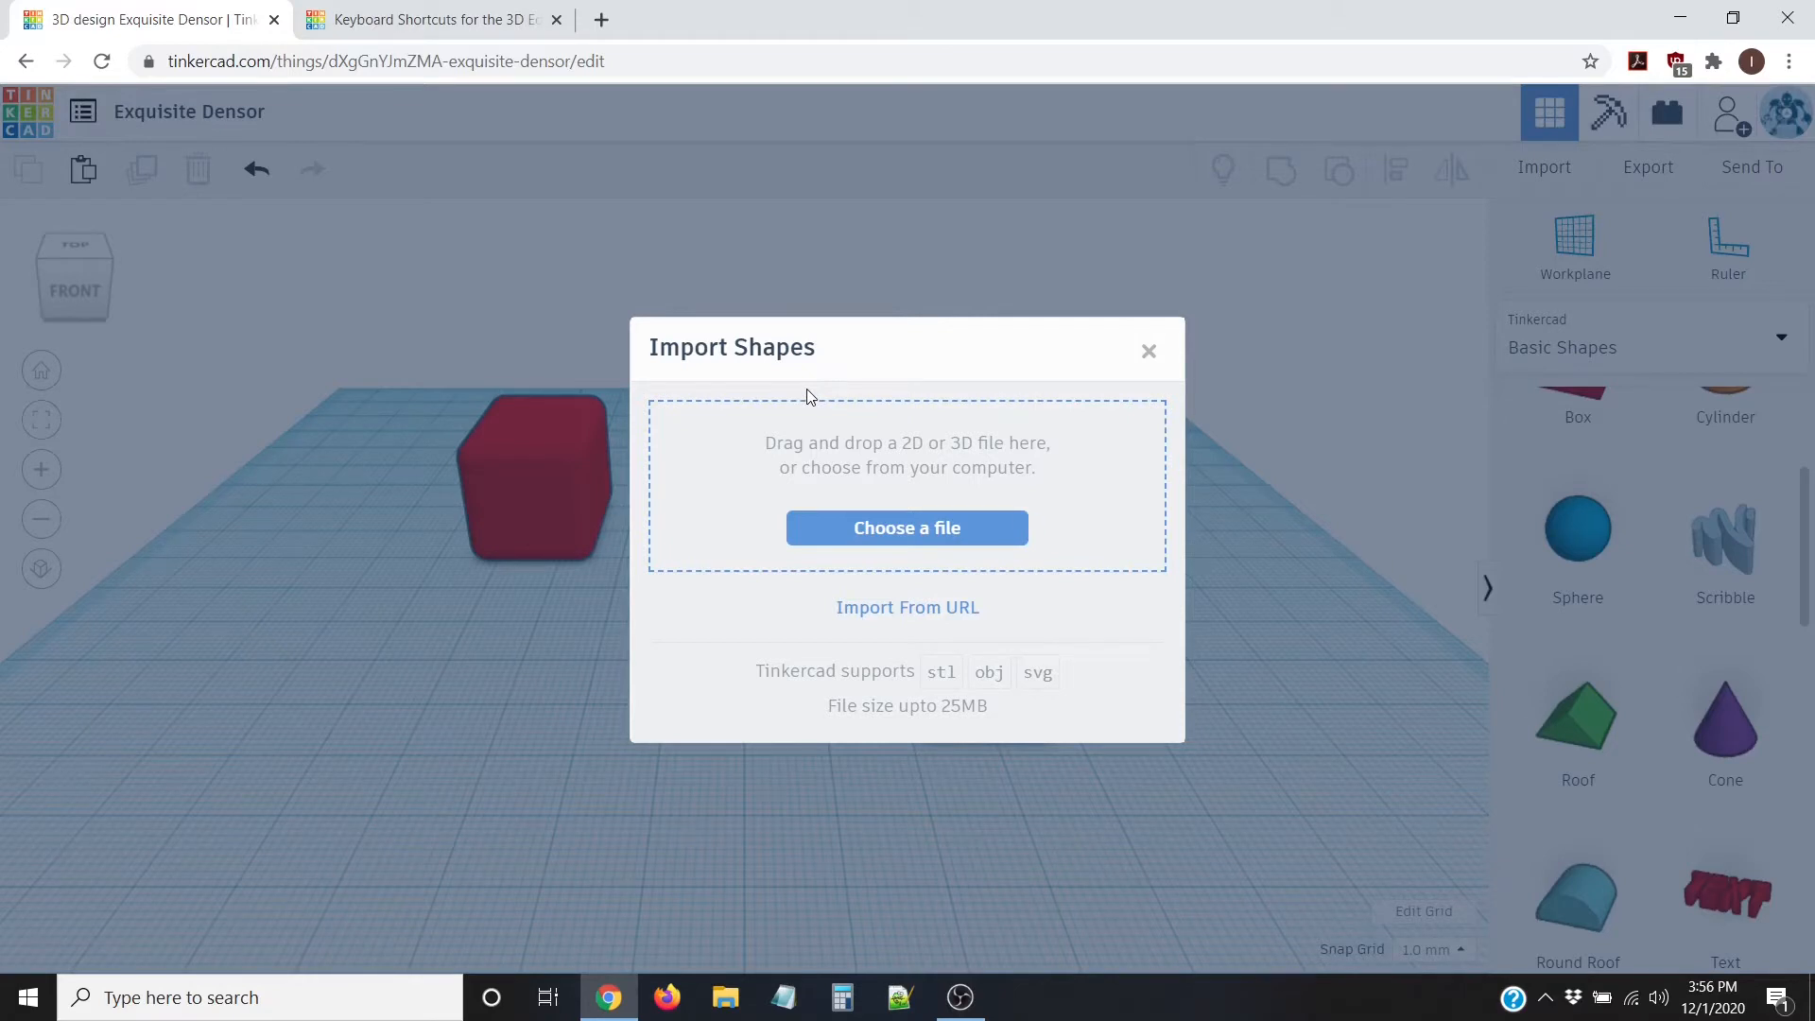
click(601, 20)
text(thingiverse.com)
key(Return)
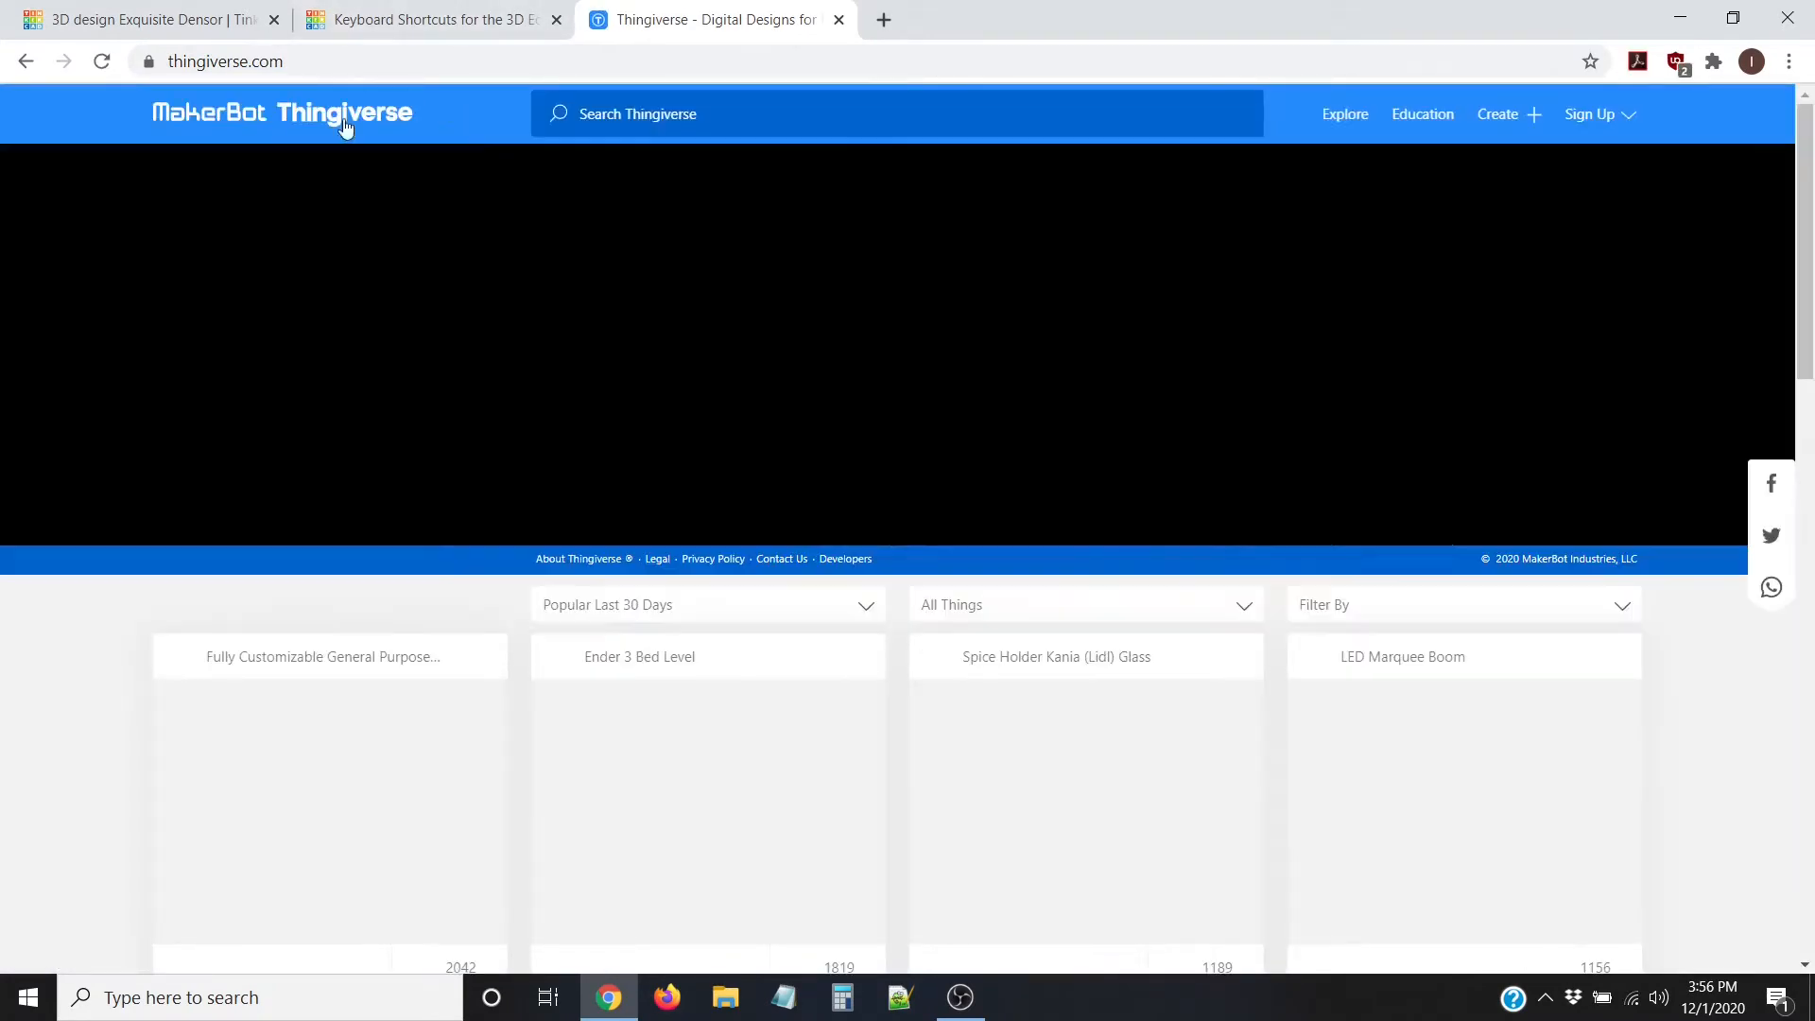
Step: Browse the popular models on Thingiverse, return to the Tinkercad design and dismiss the import dialog
scroll(962, 613, down, 3)
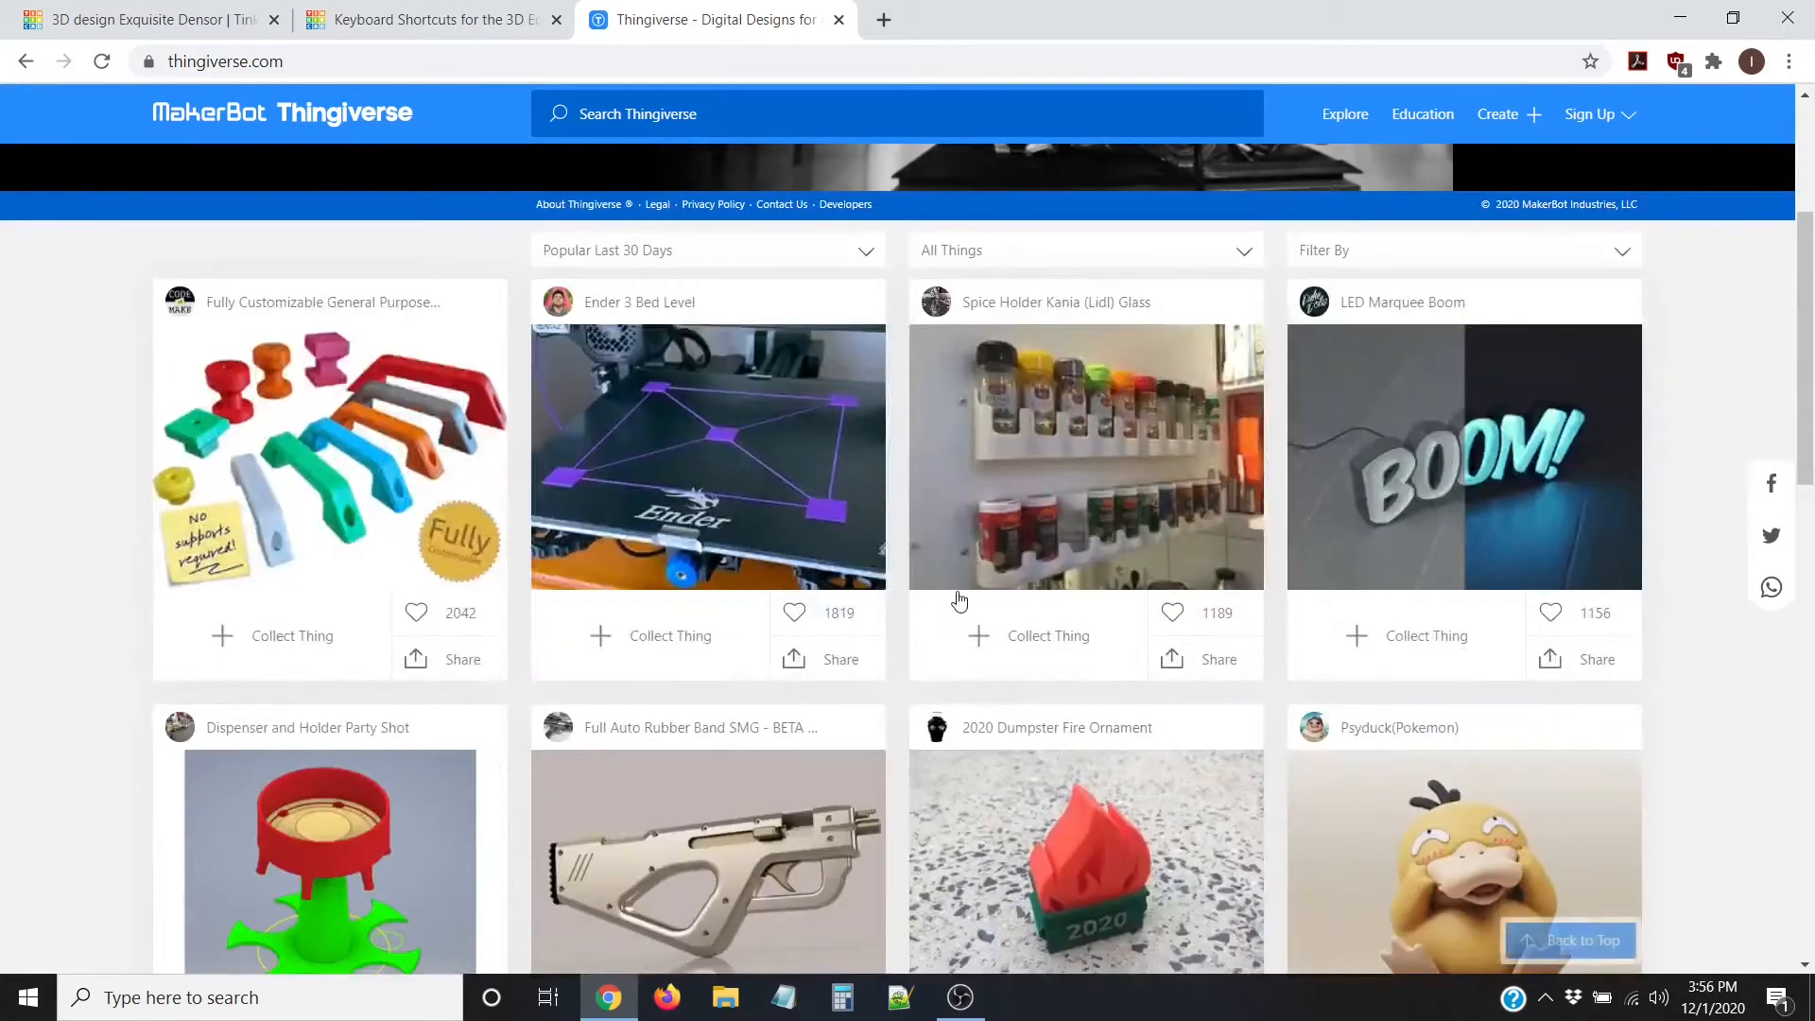
scroll(960, 600, down, 1)
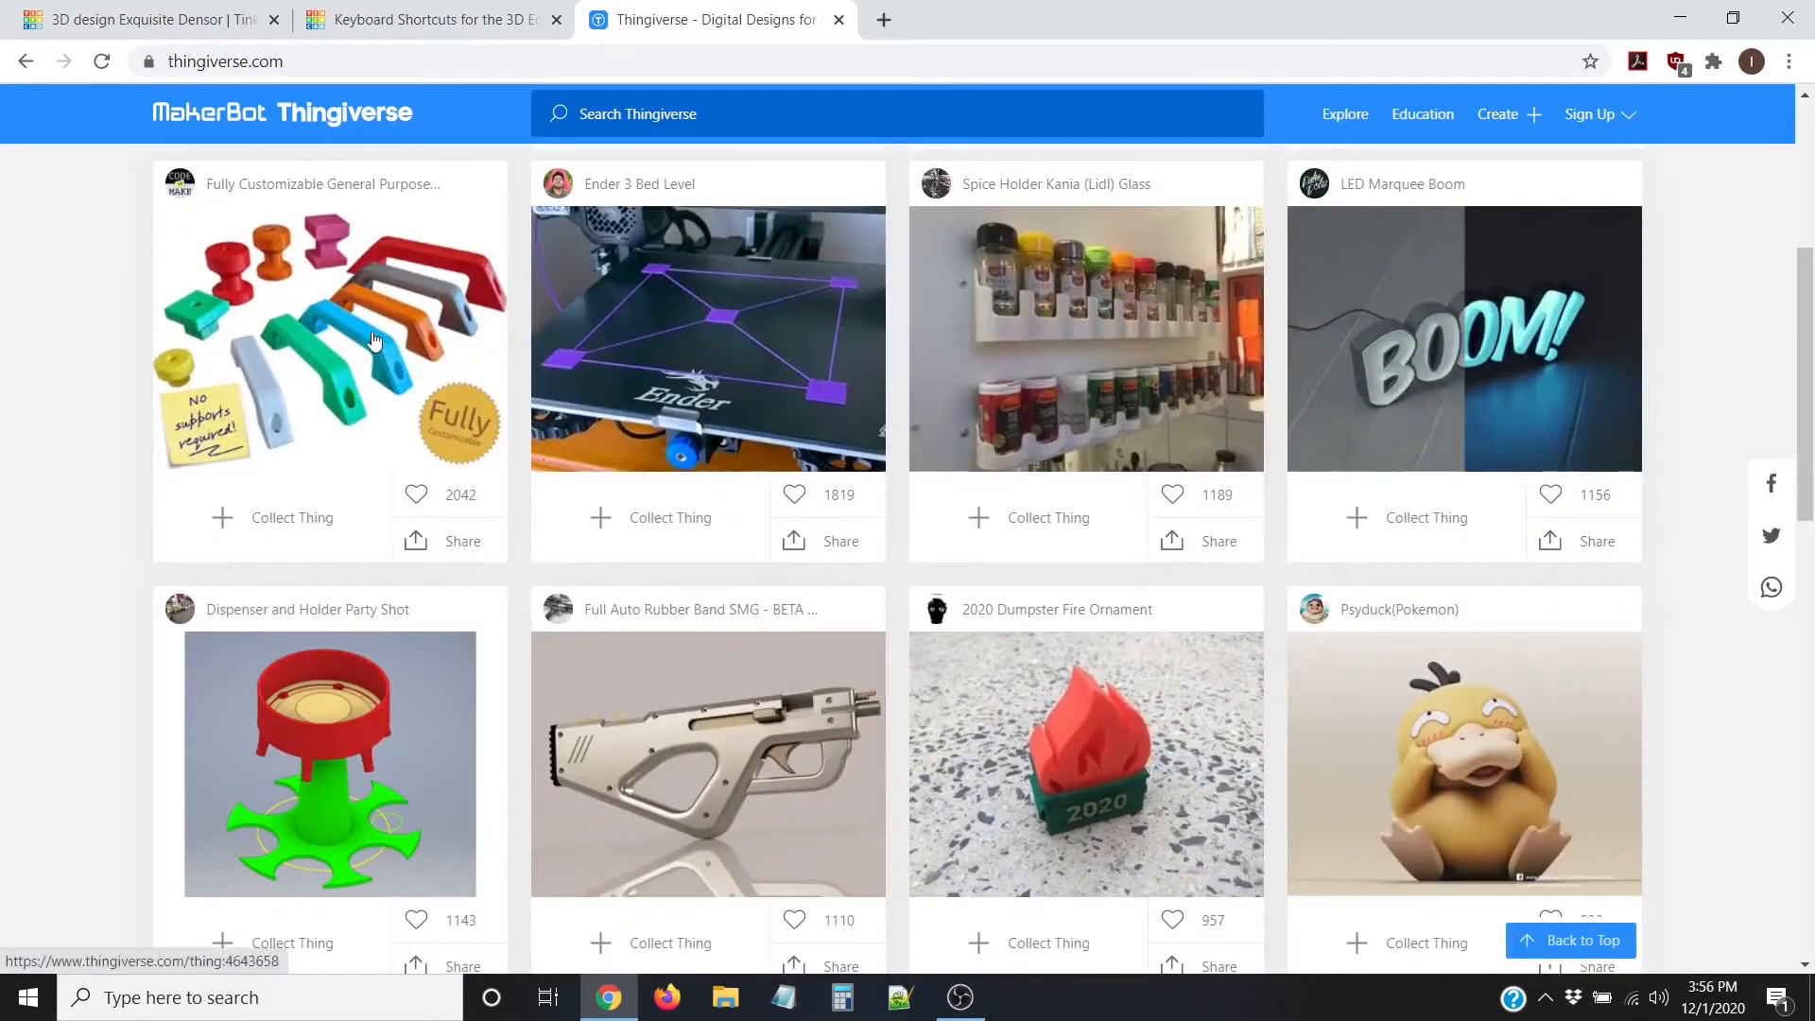
scroll(378, 392, down, 4)
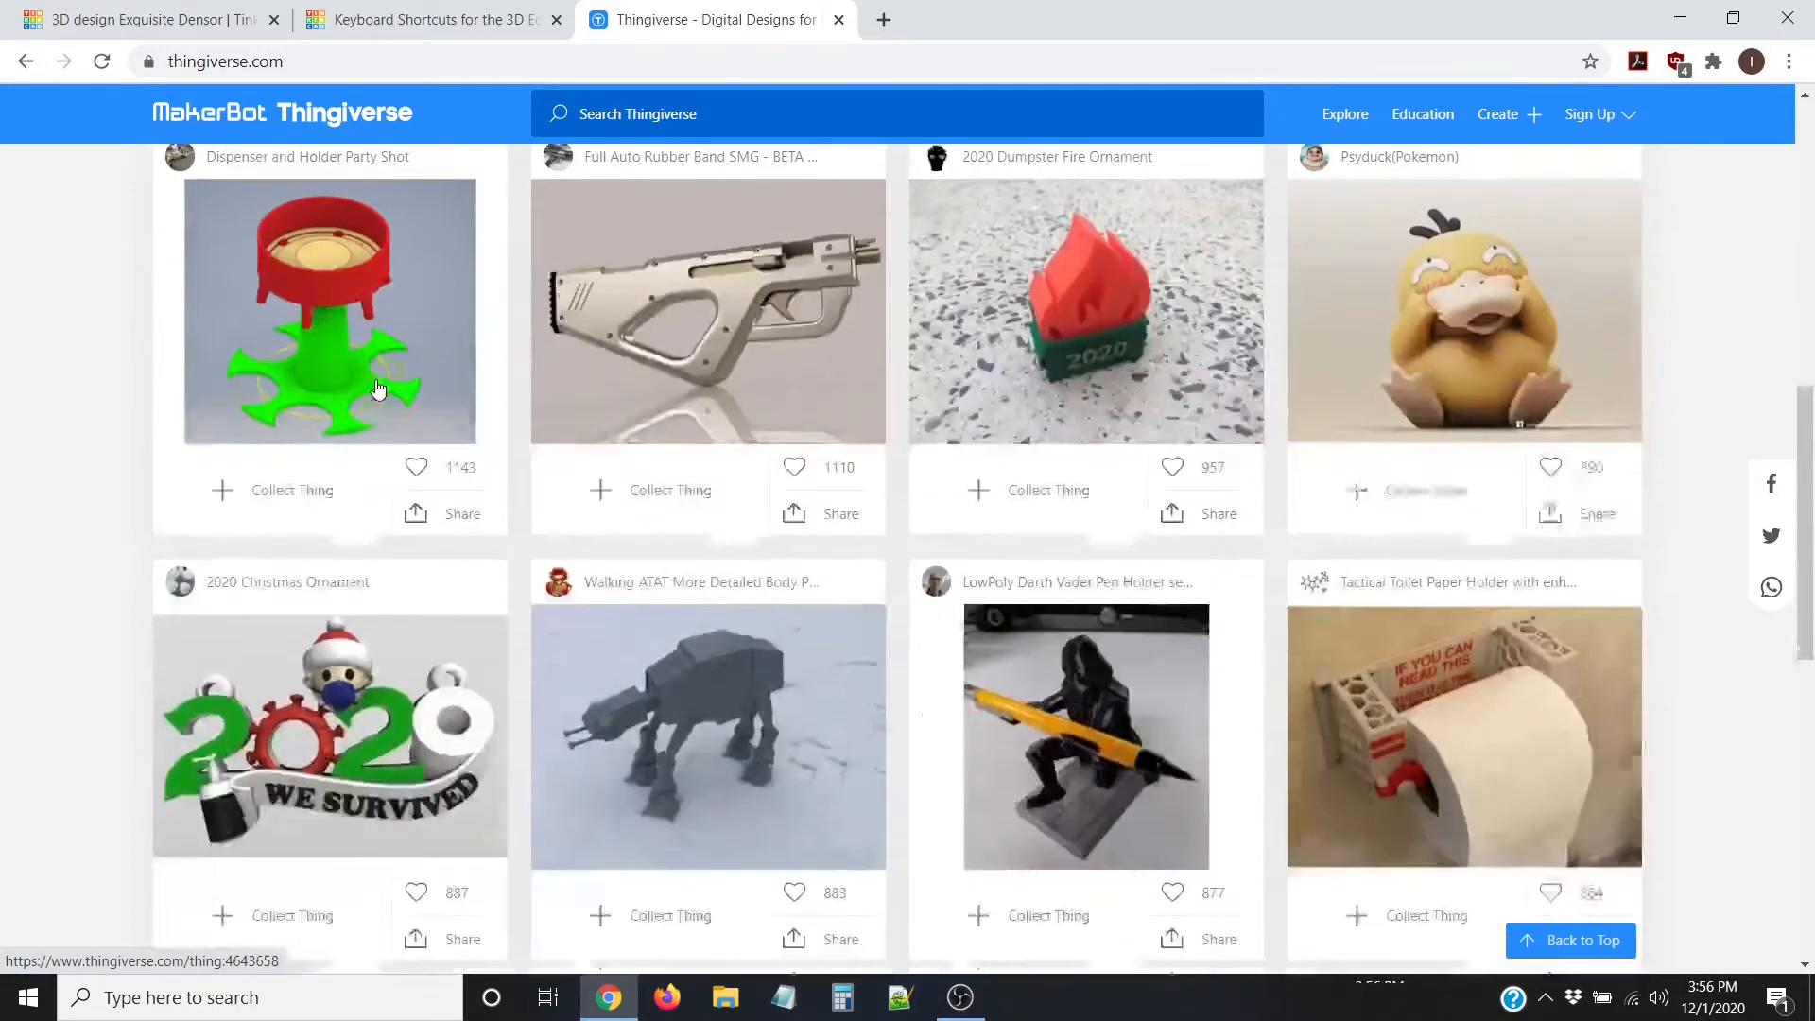
scroll(407, 312, up, 8)
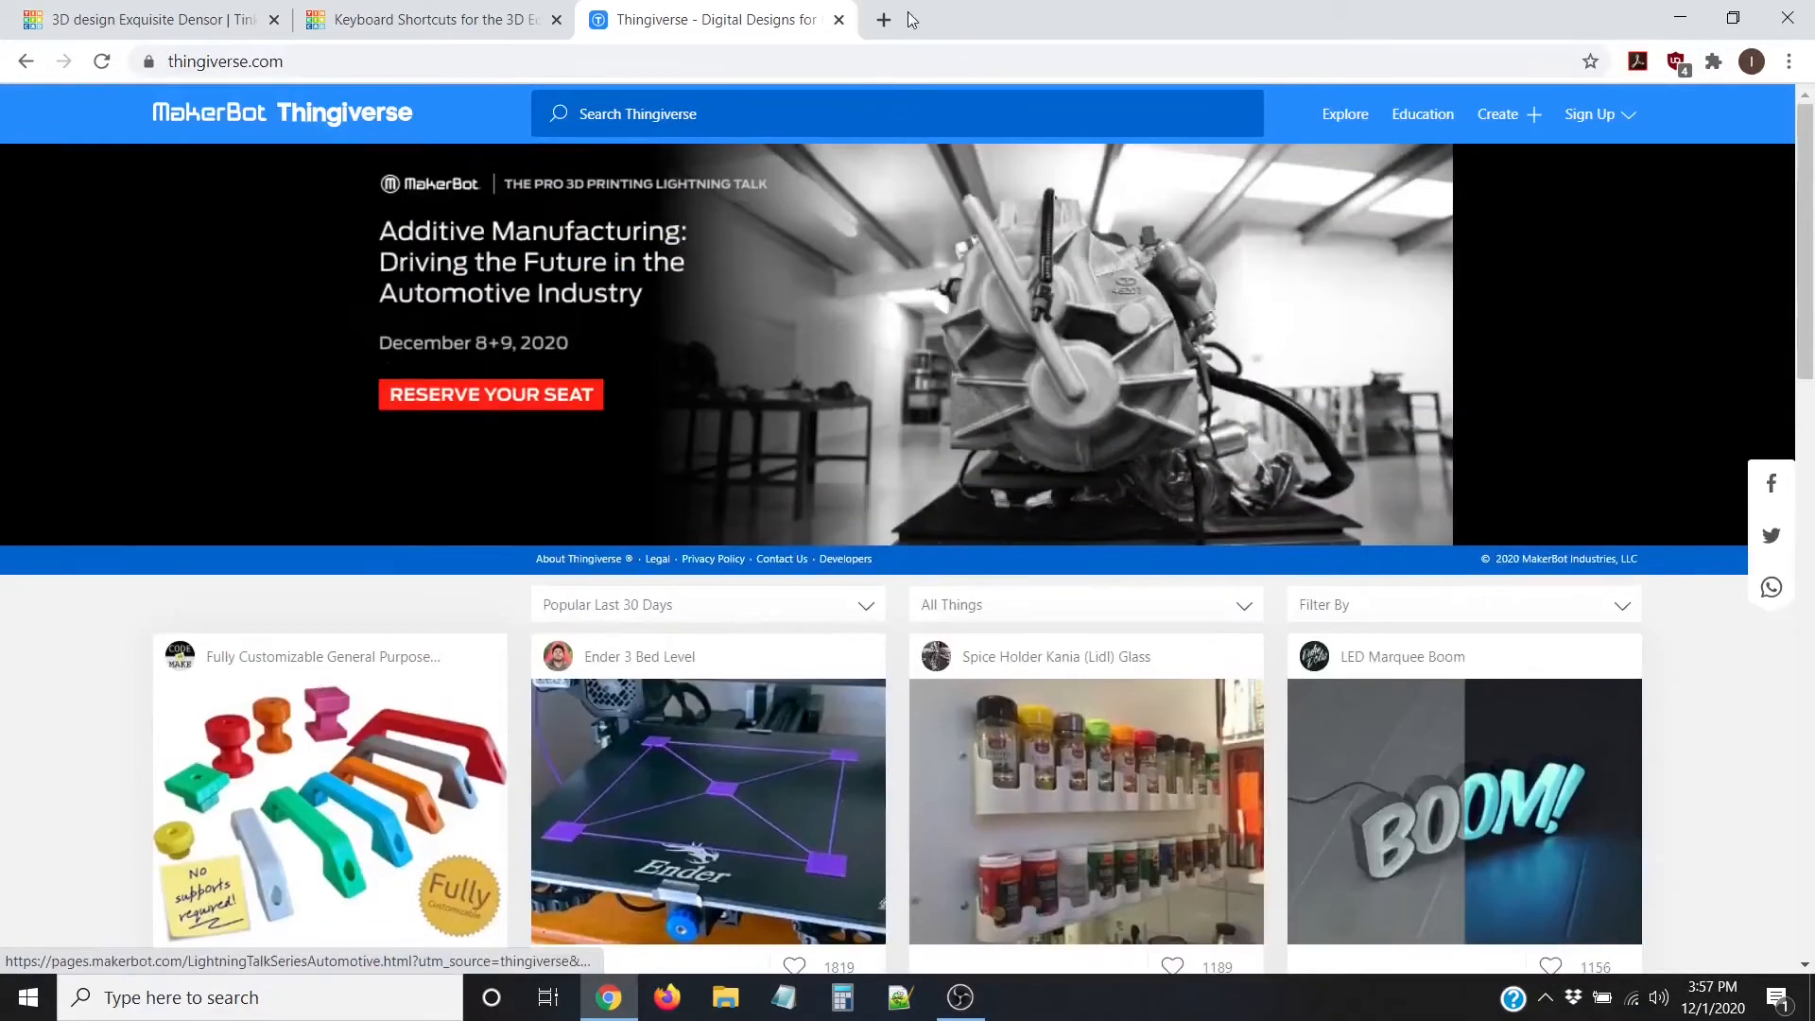
click(840, 21)
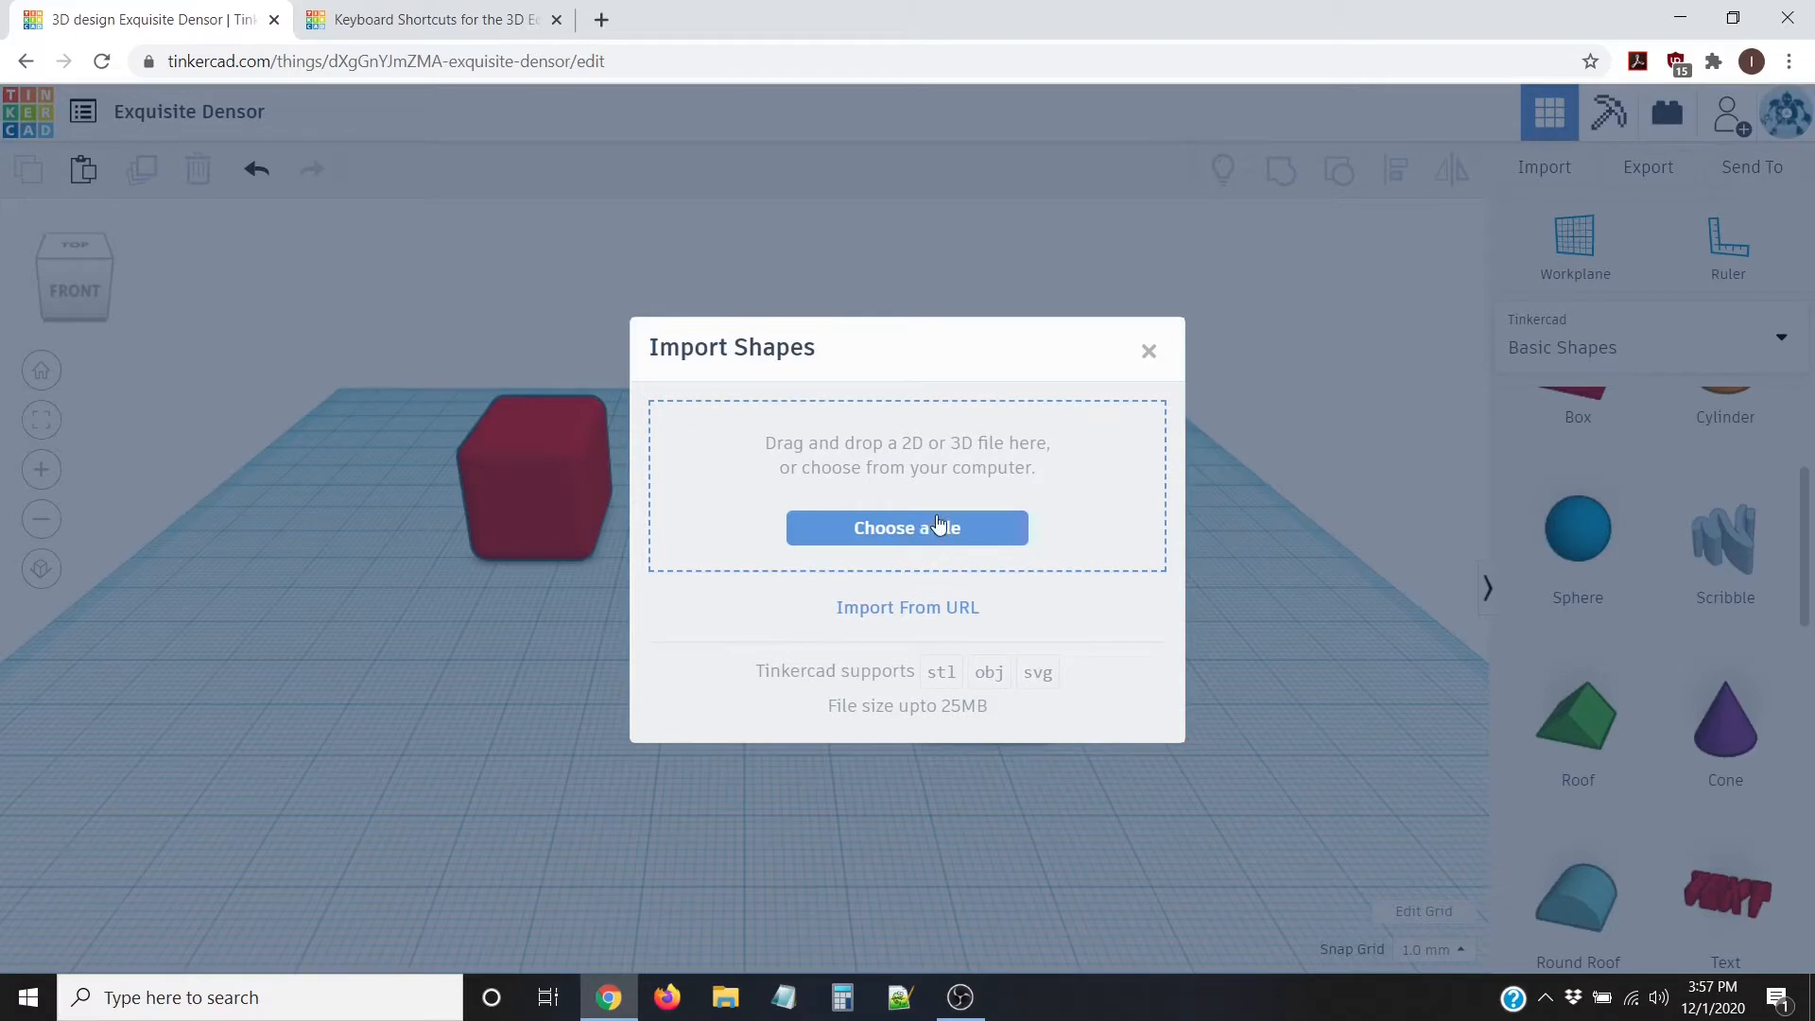
click(1150, 351)
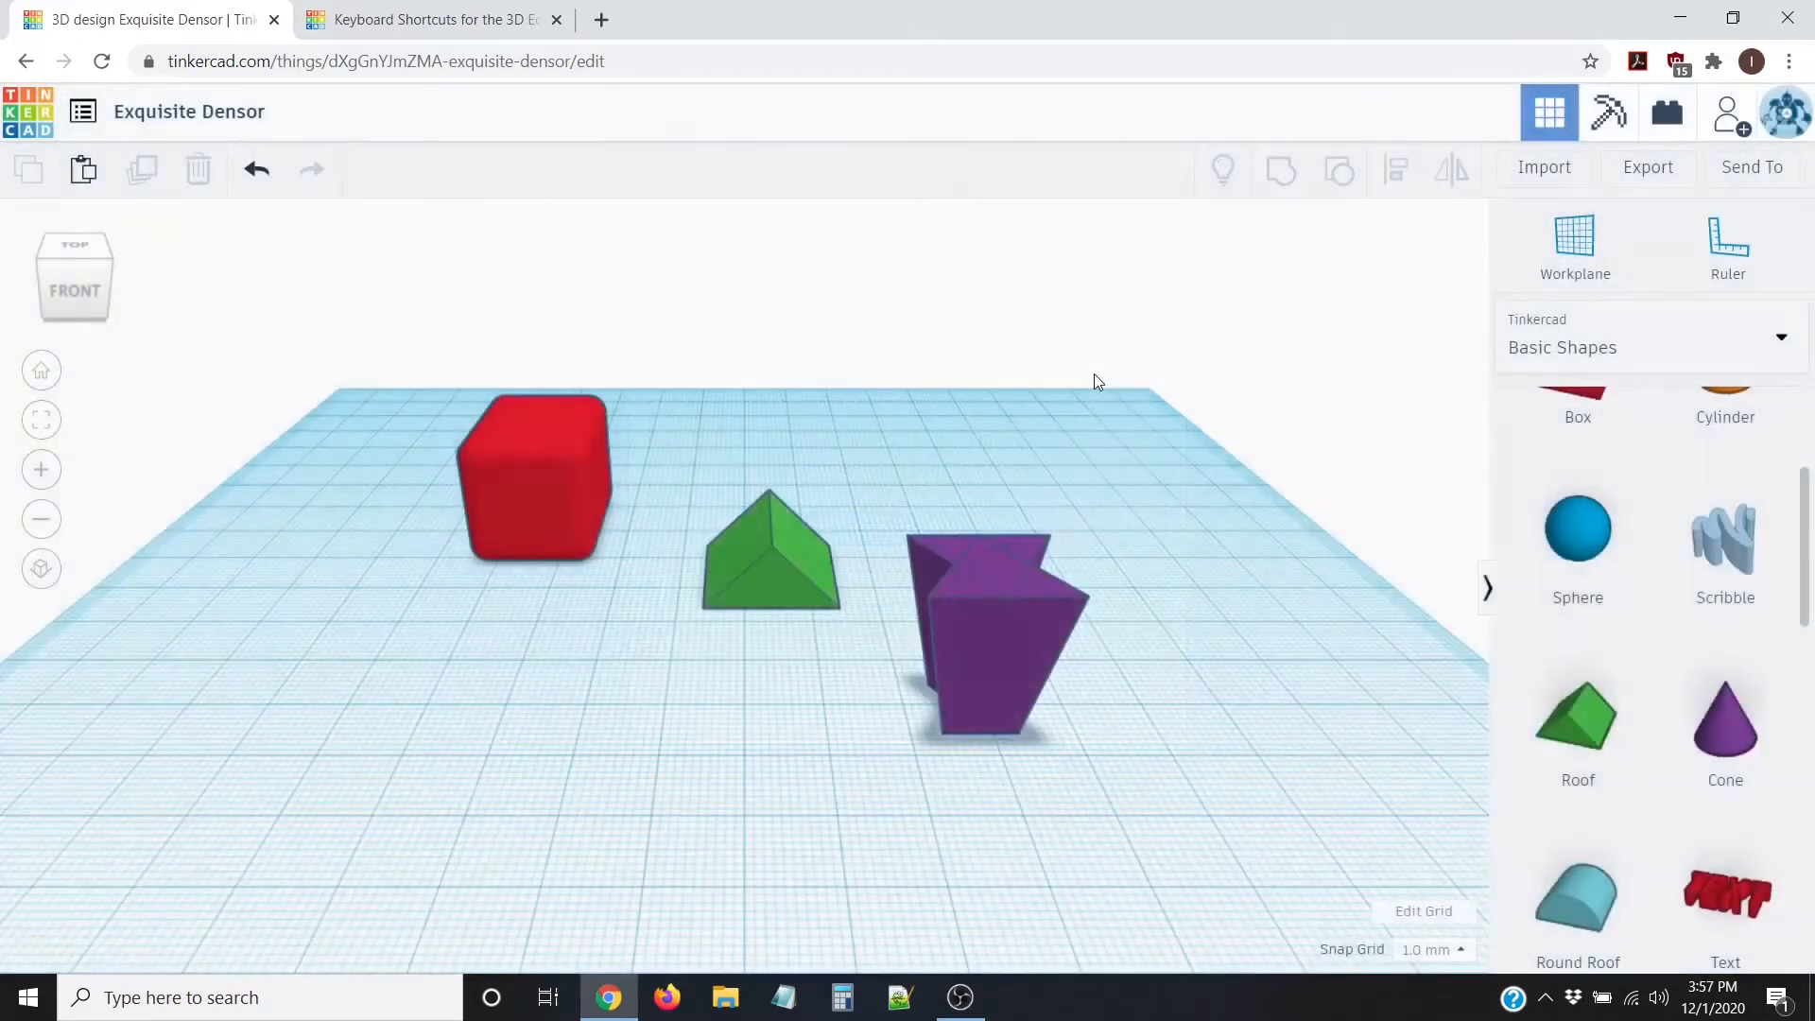
Step: Review the download formats for 3D printing and laser cutting in the Export dialog, and the sharing destinations under Send To
click(1650, 171)
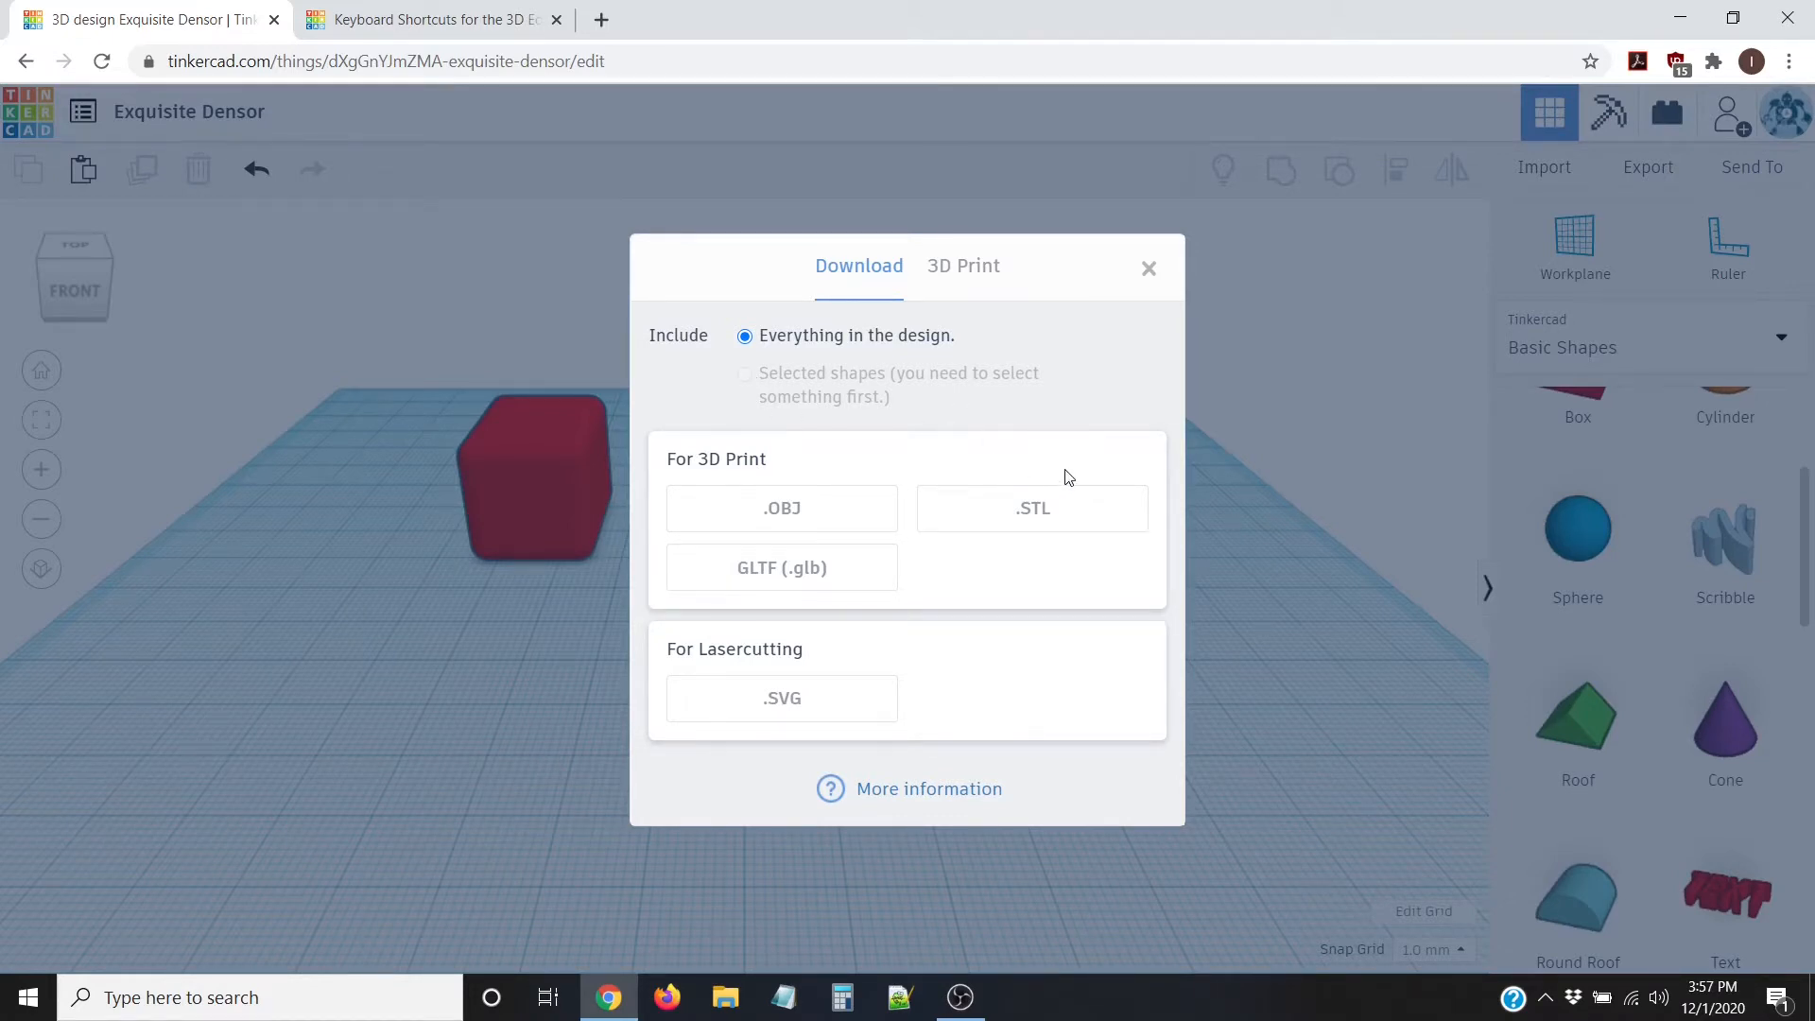
click(1010, 509)
click(1148, 269)
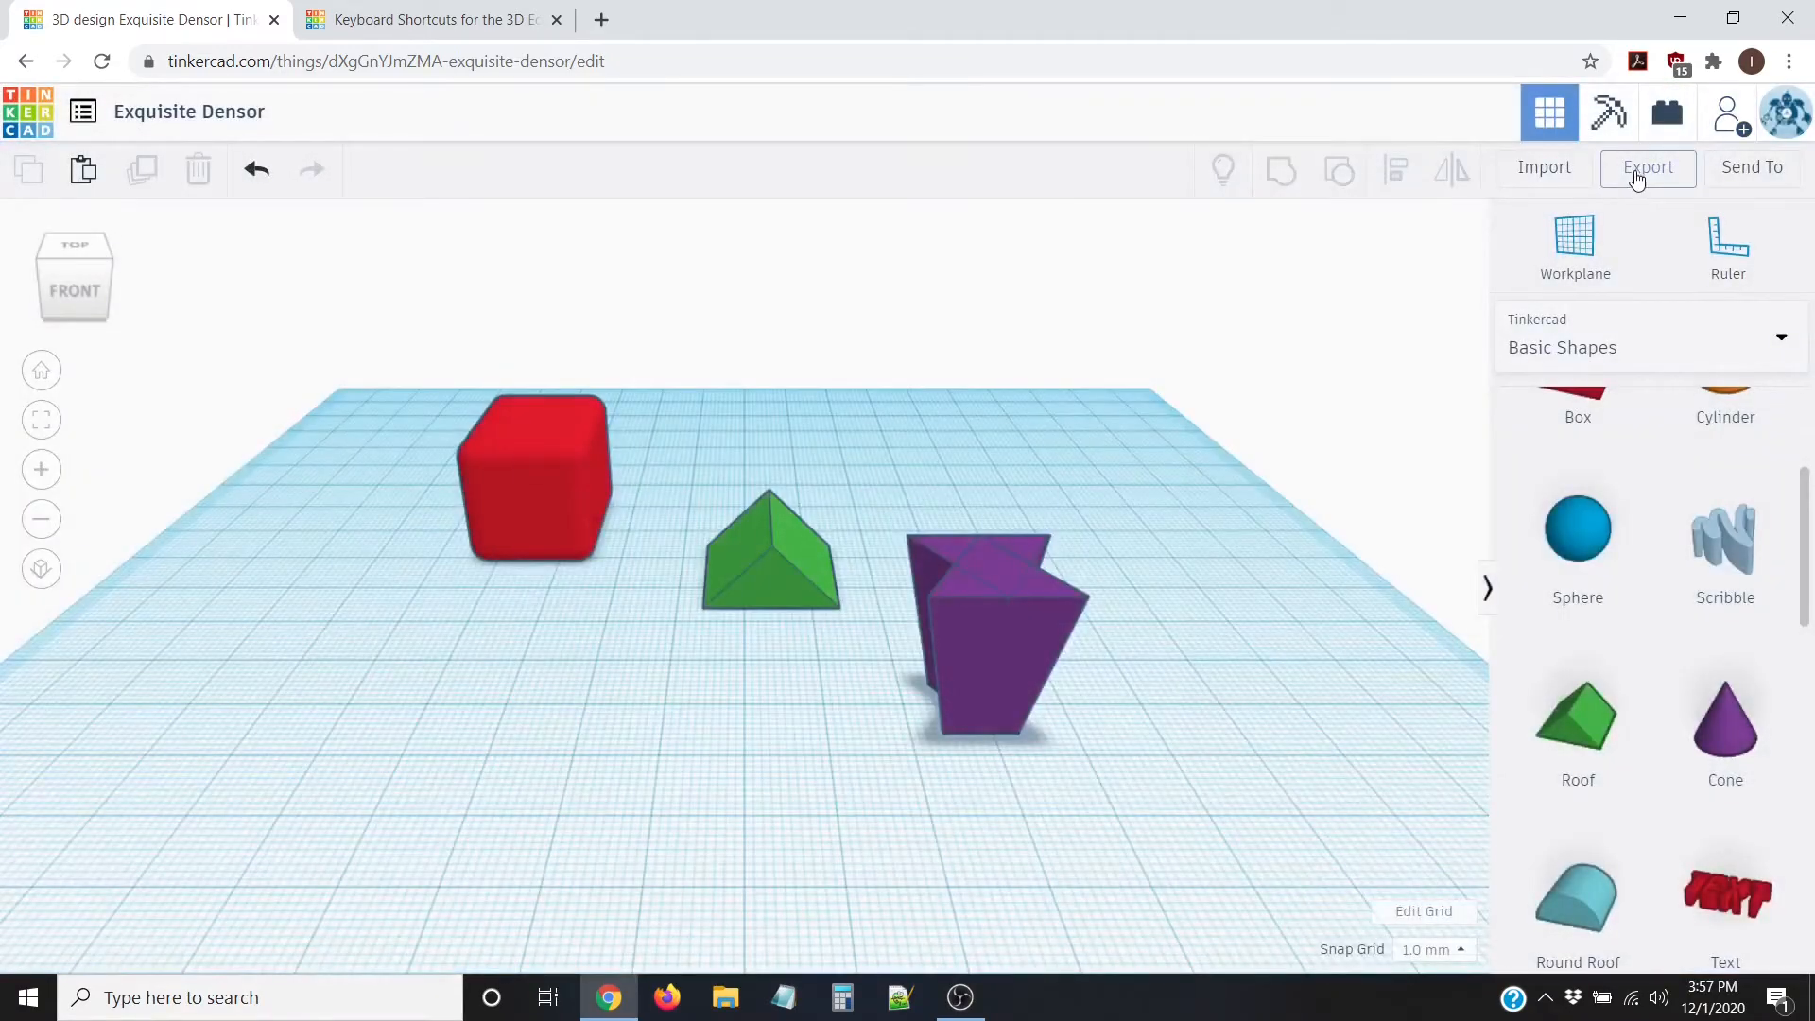
click(1638, 177)
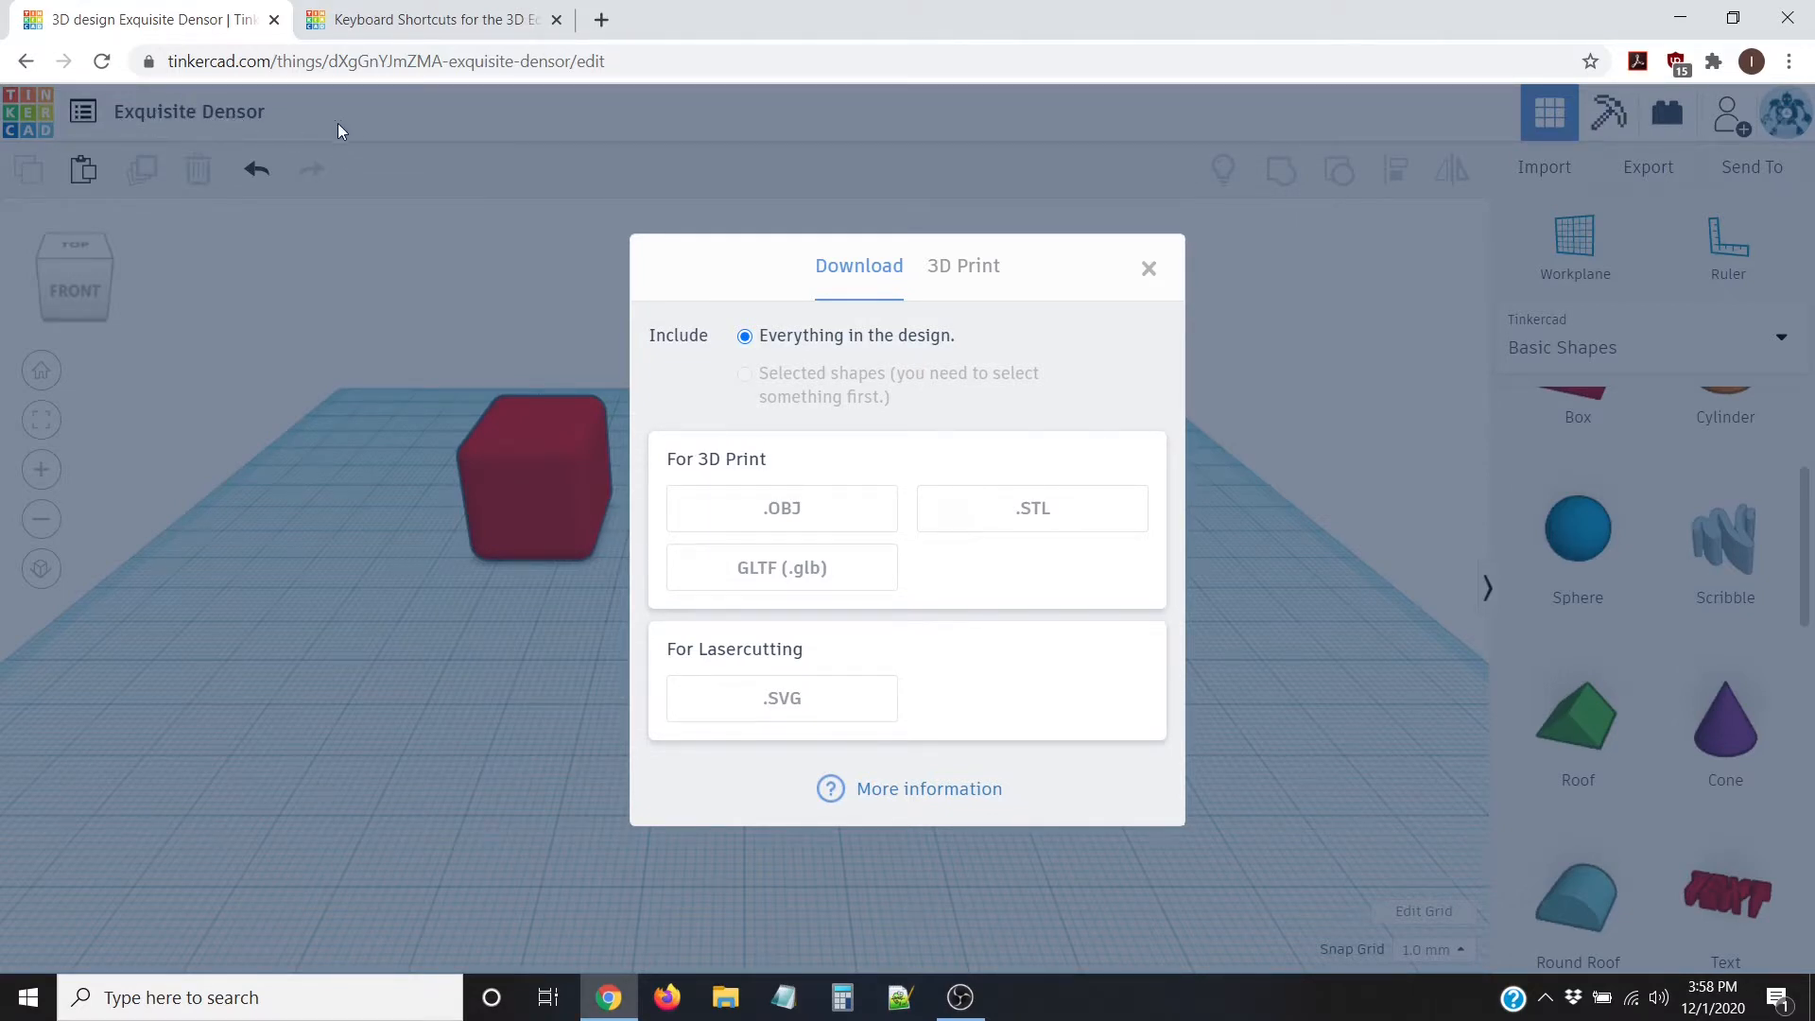
click(1151, 272)
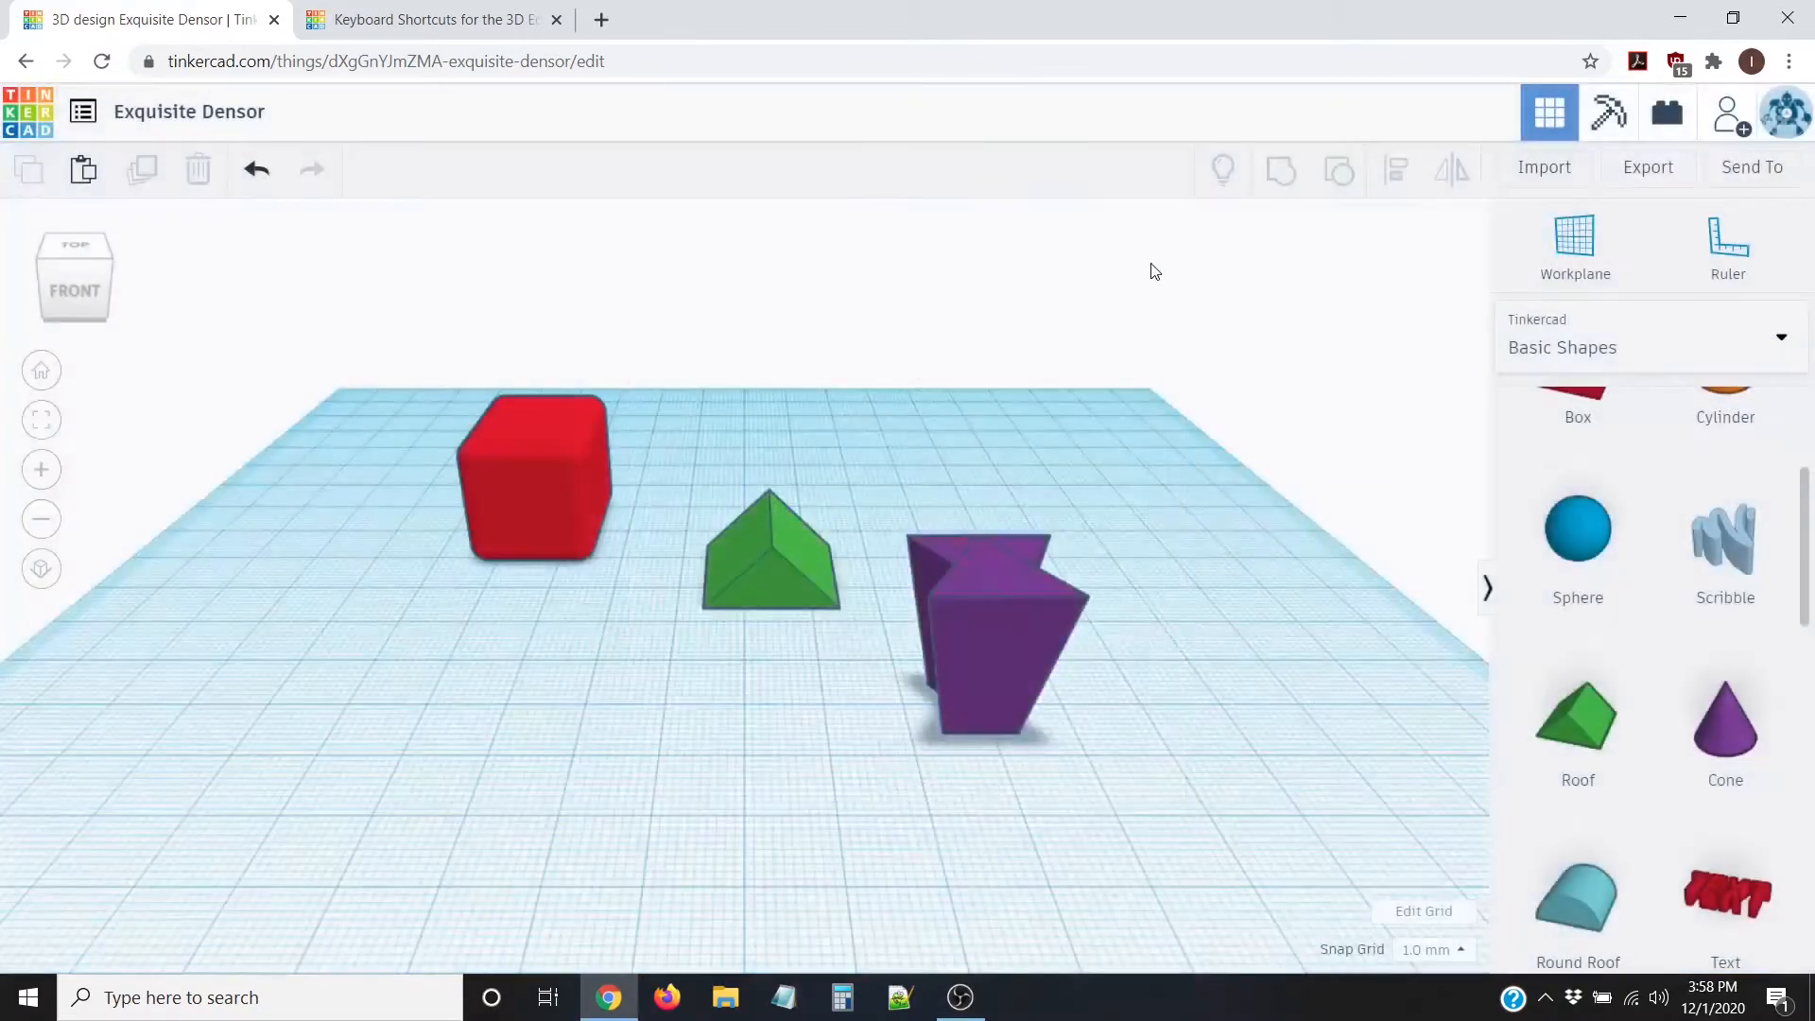
click(1755, 170)
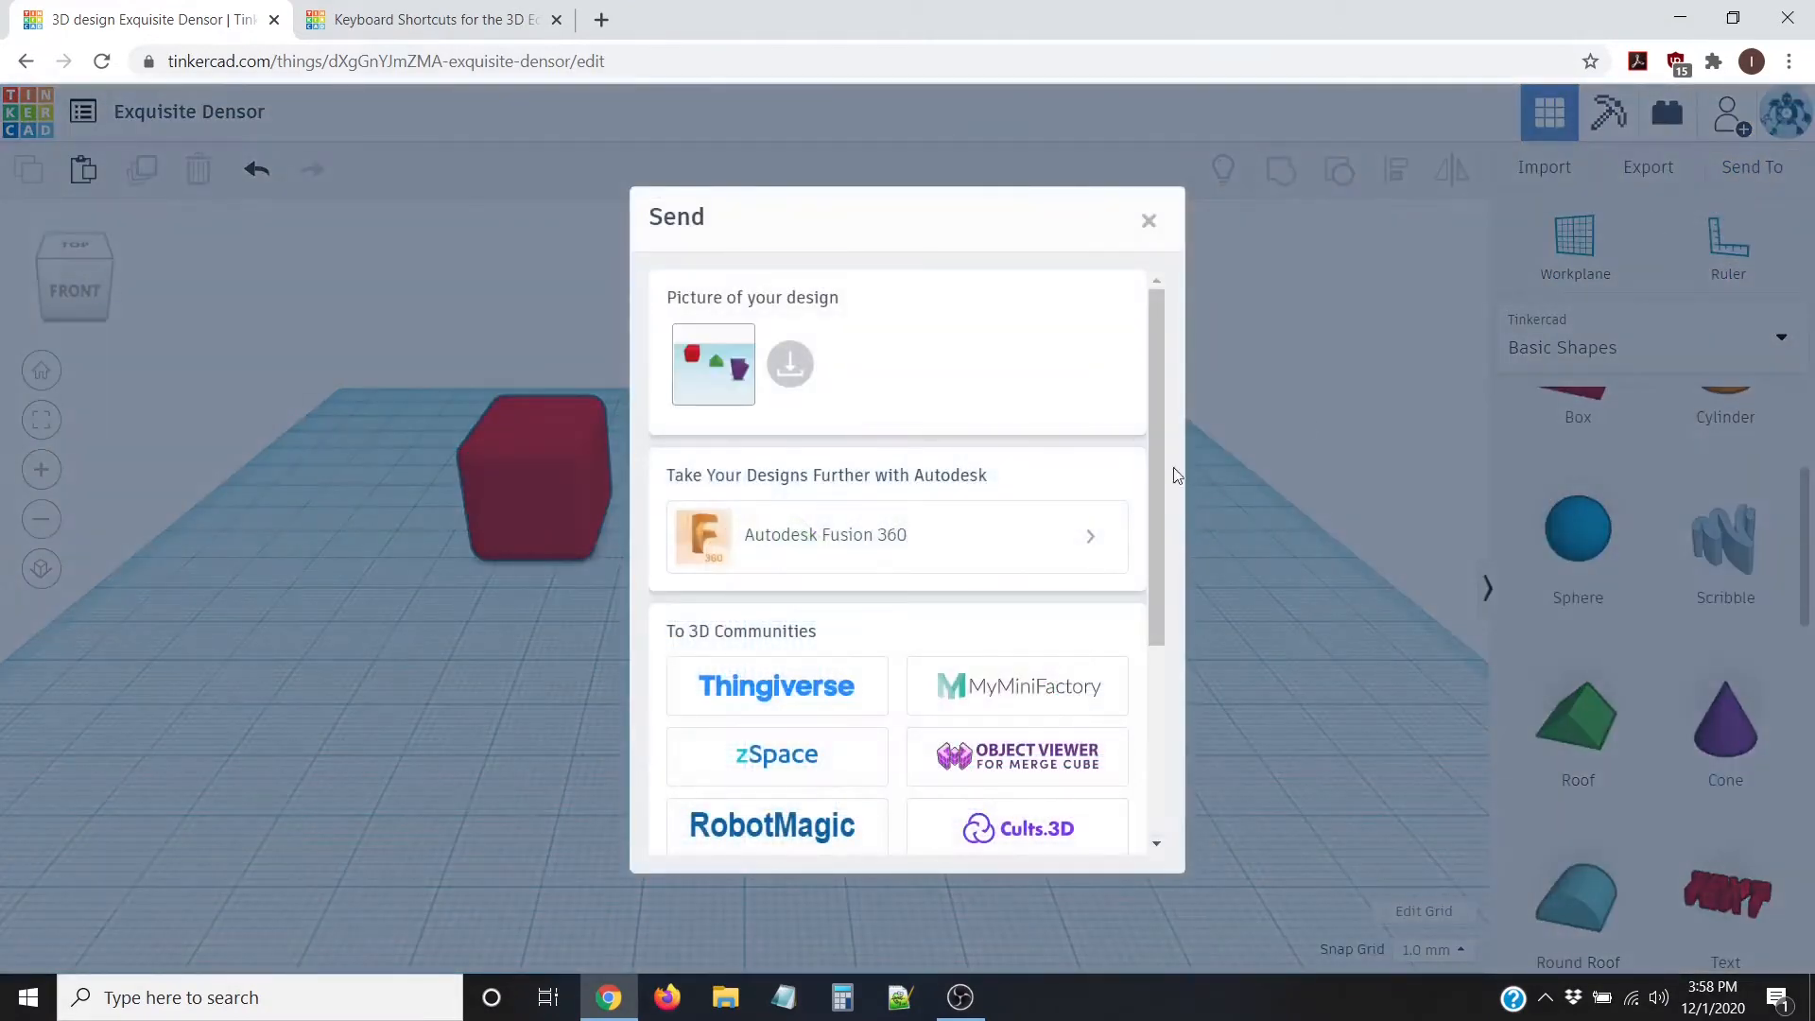
drag(1159, 433, 1122, 446)
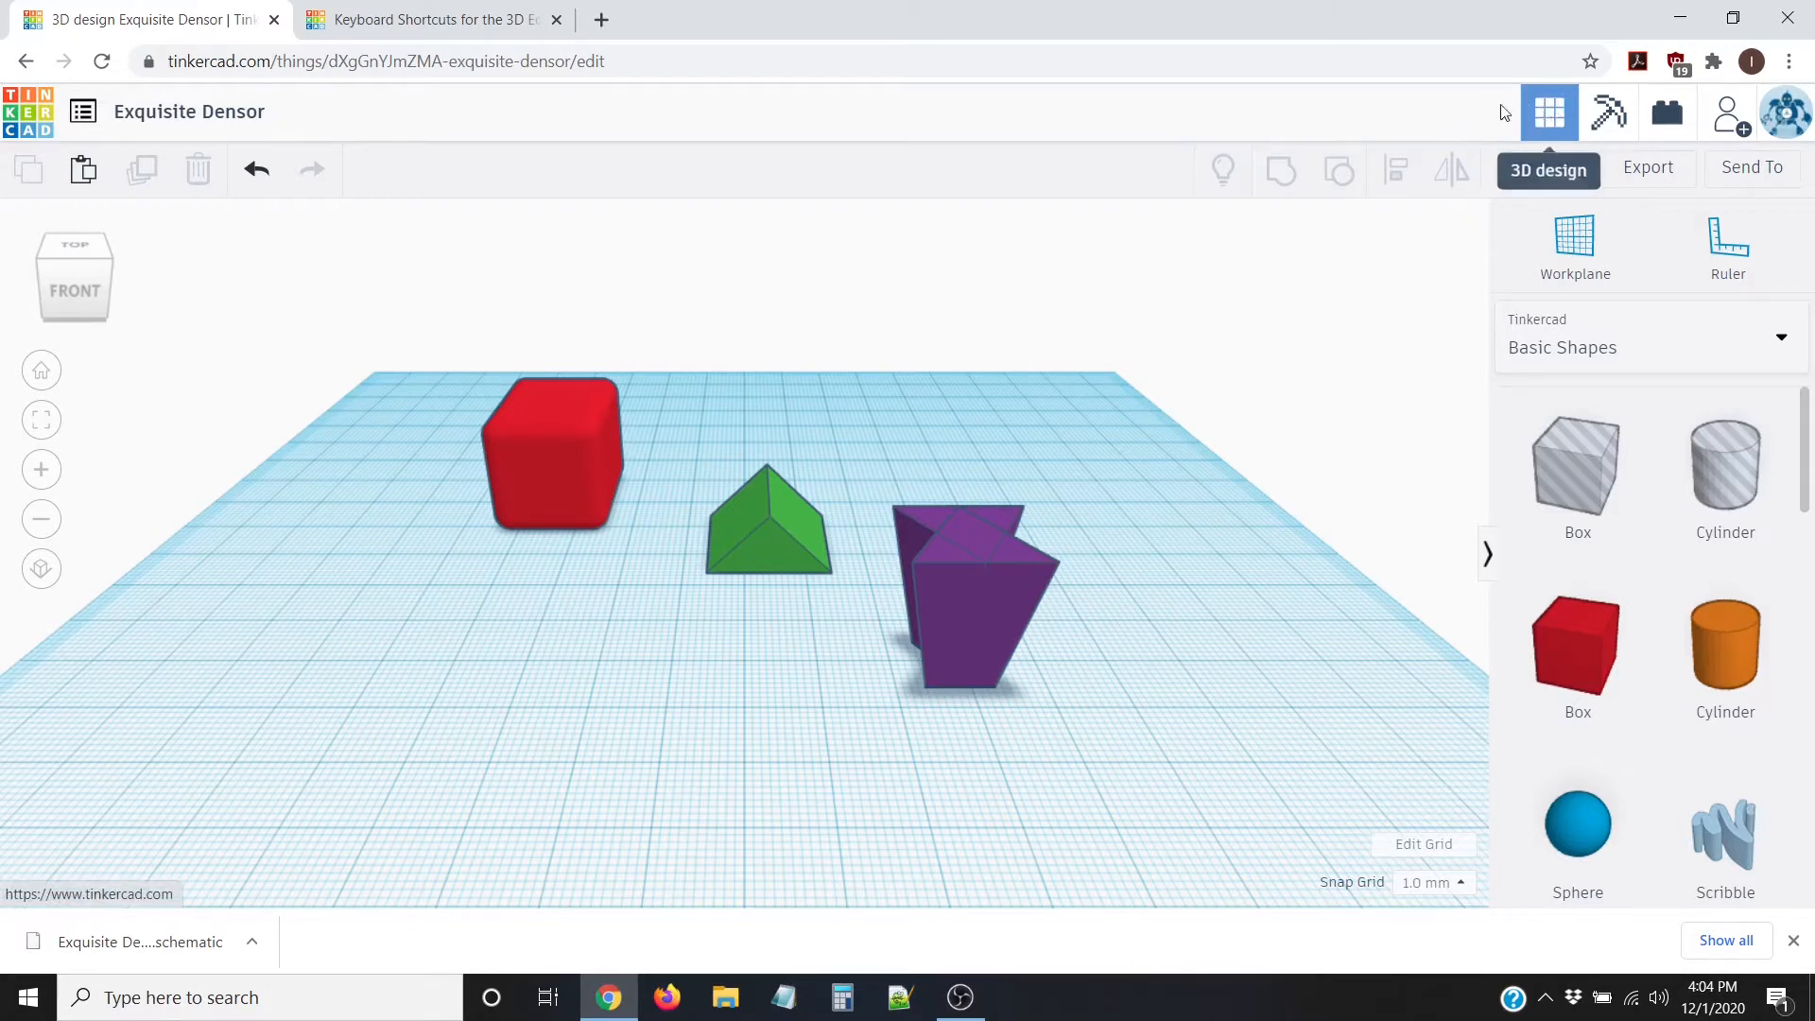
Step: Switch the design to the Blocks view, export it as a schematic file and inspect the block version
click(1611, 112)
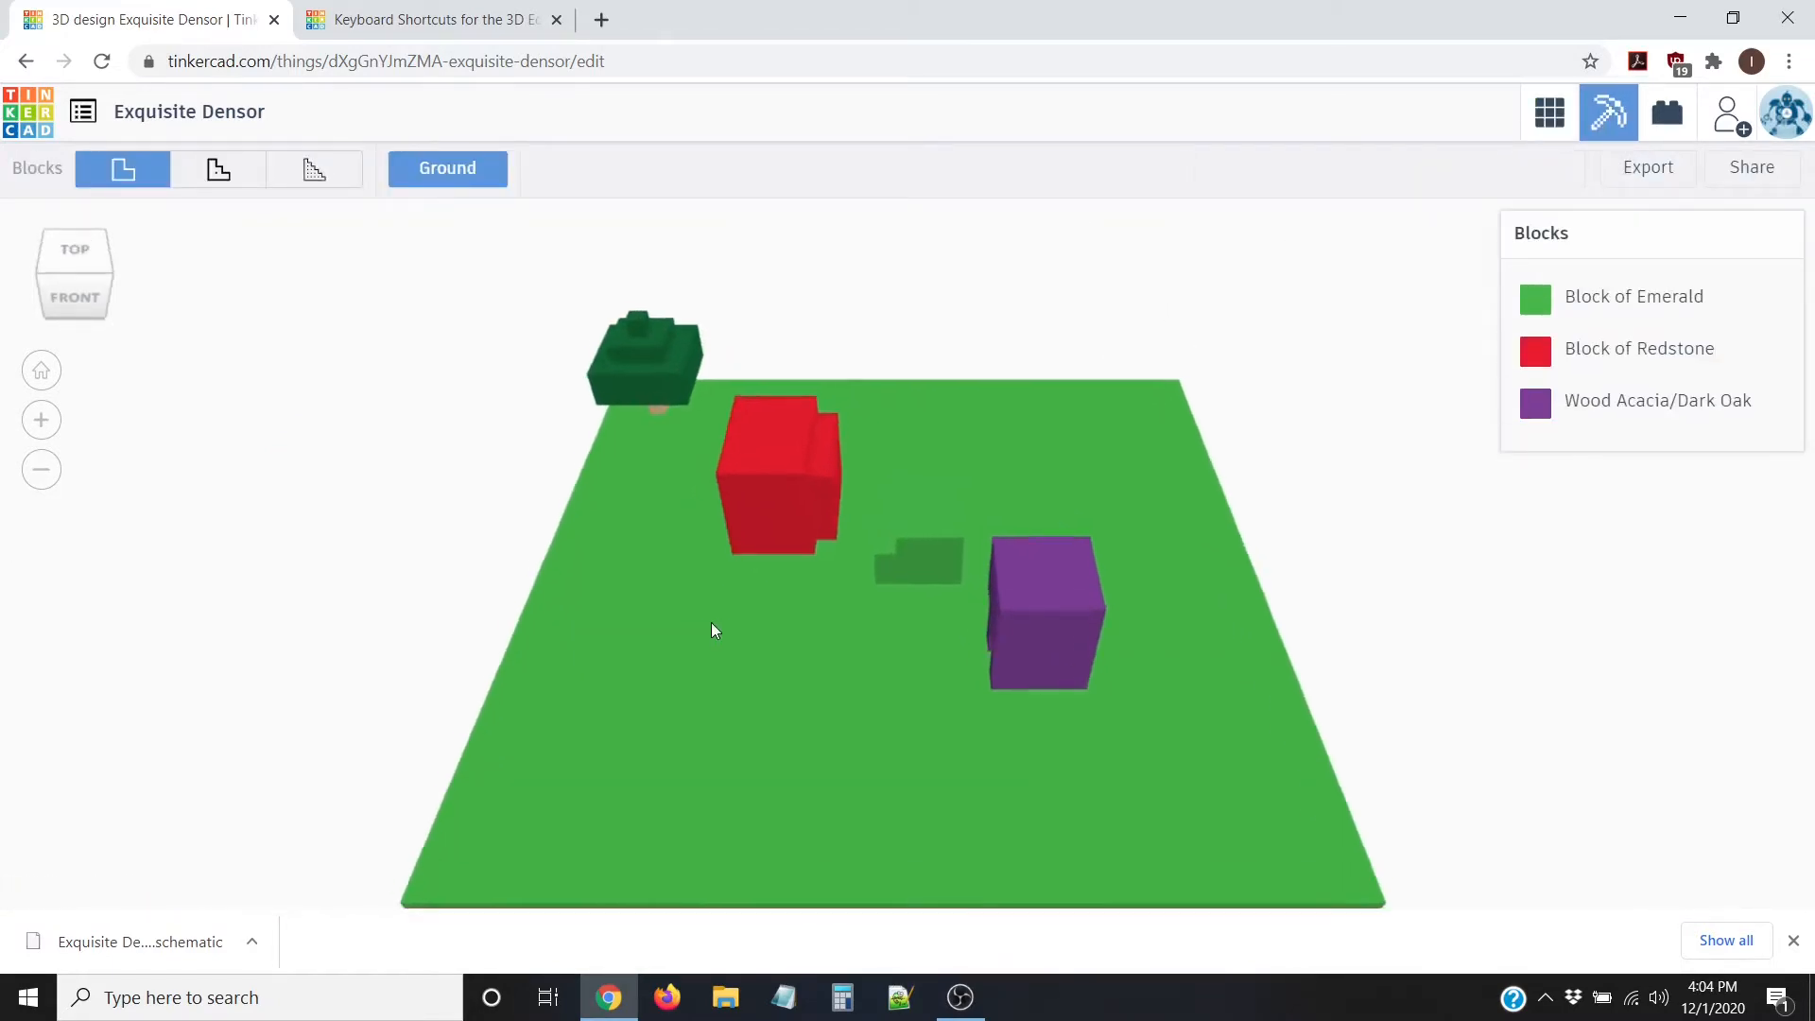
right_drag(711, 622, 908, 520)
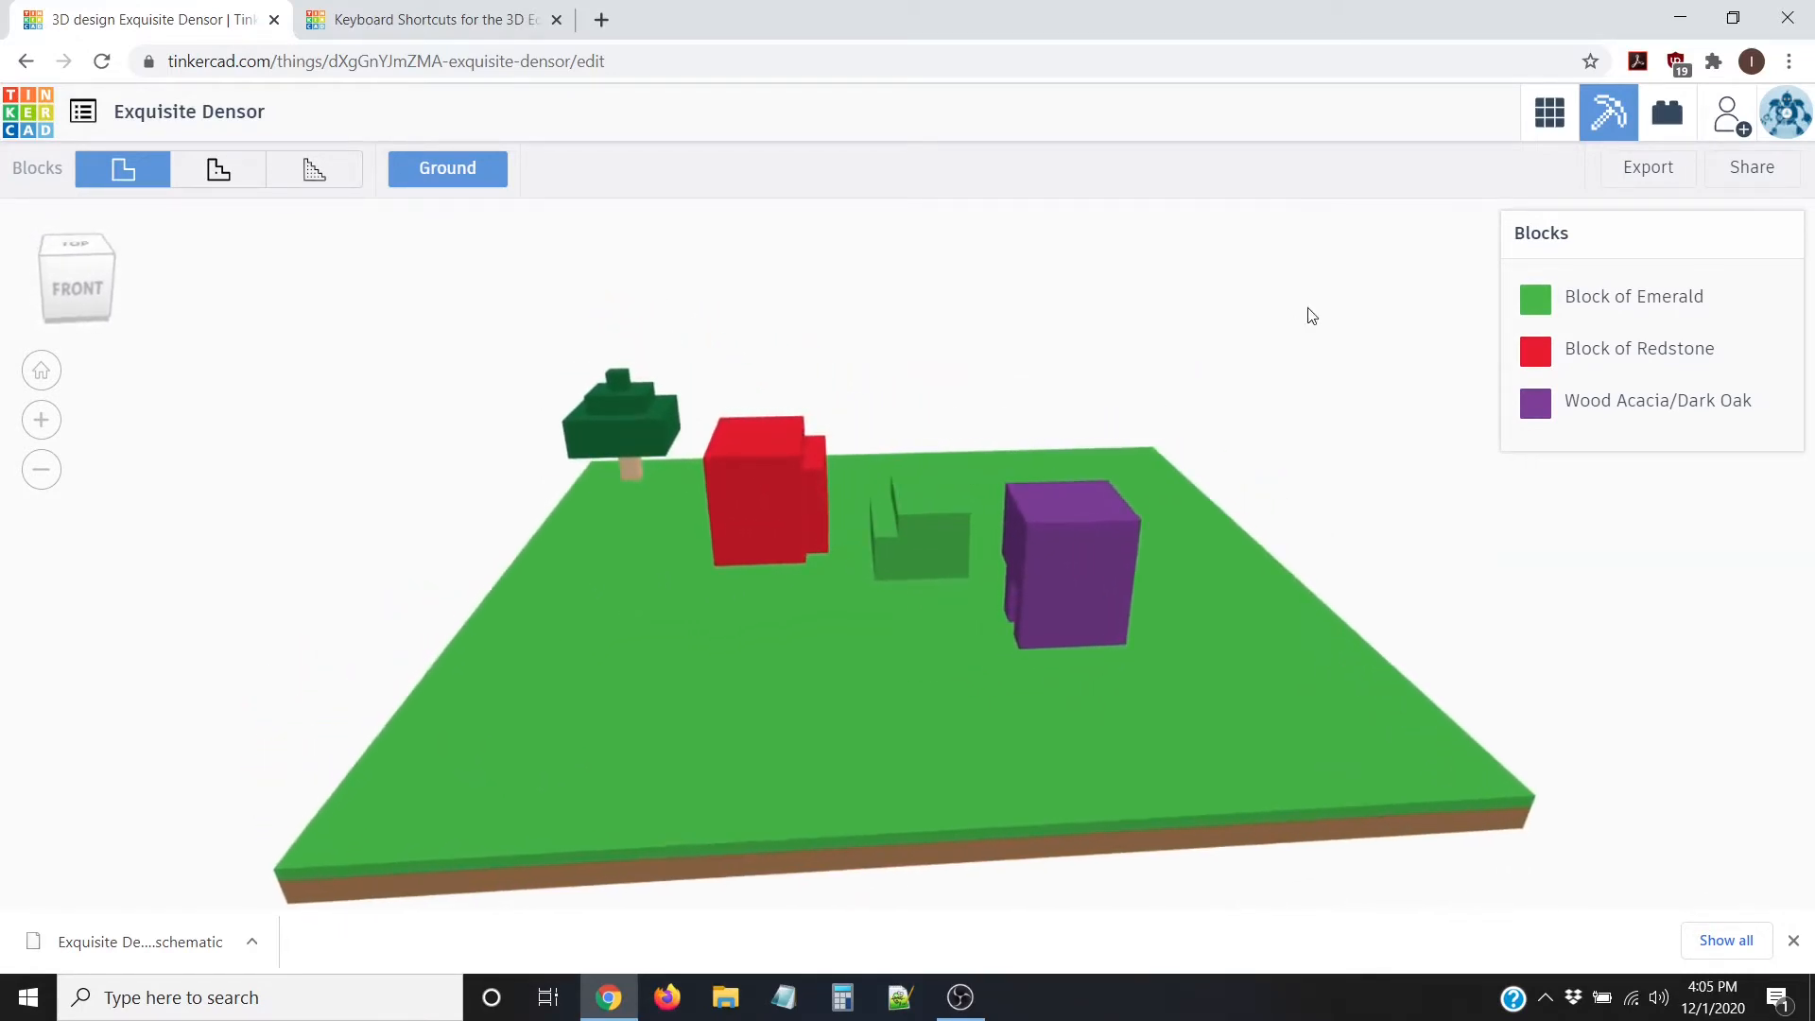
click(1643, 170)
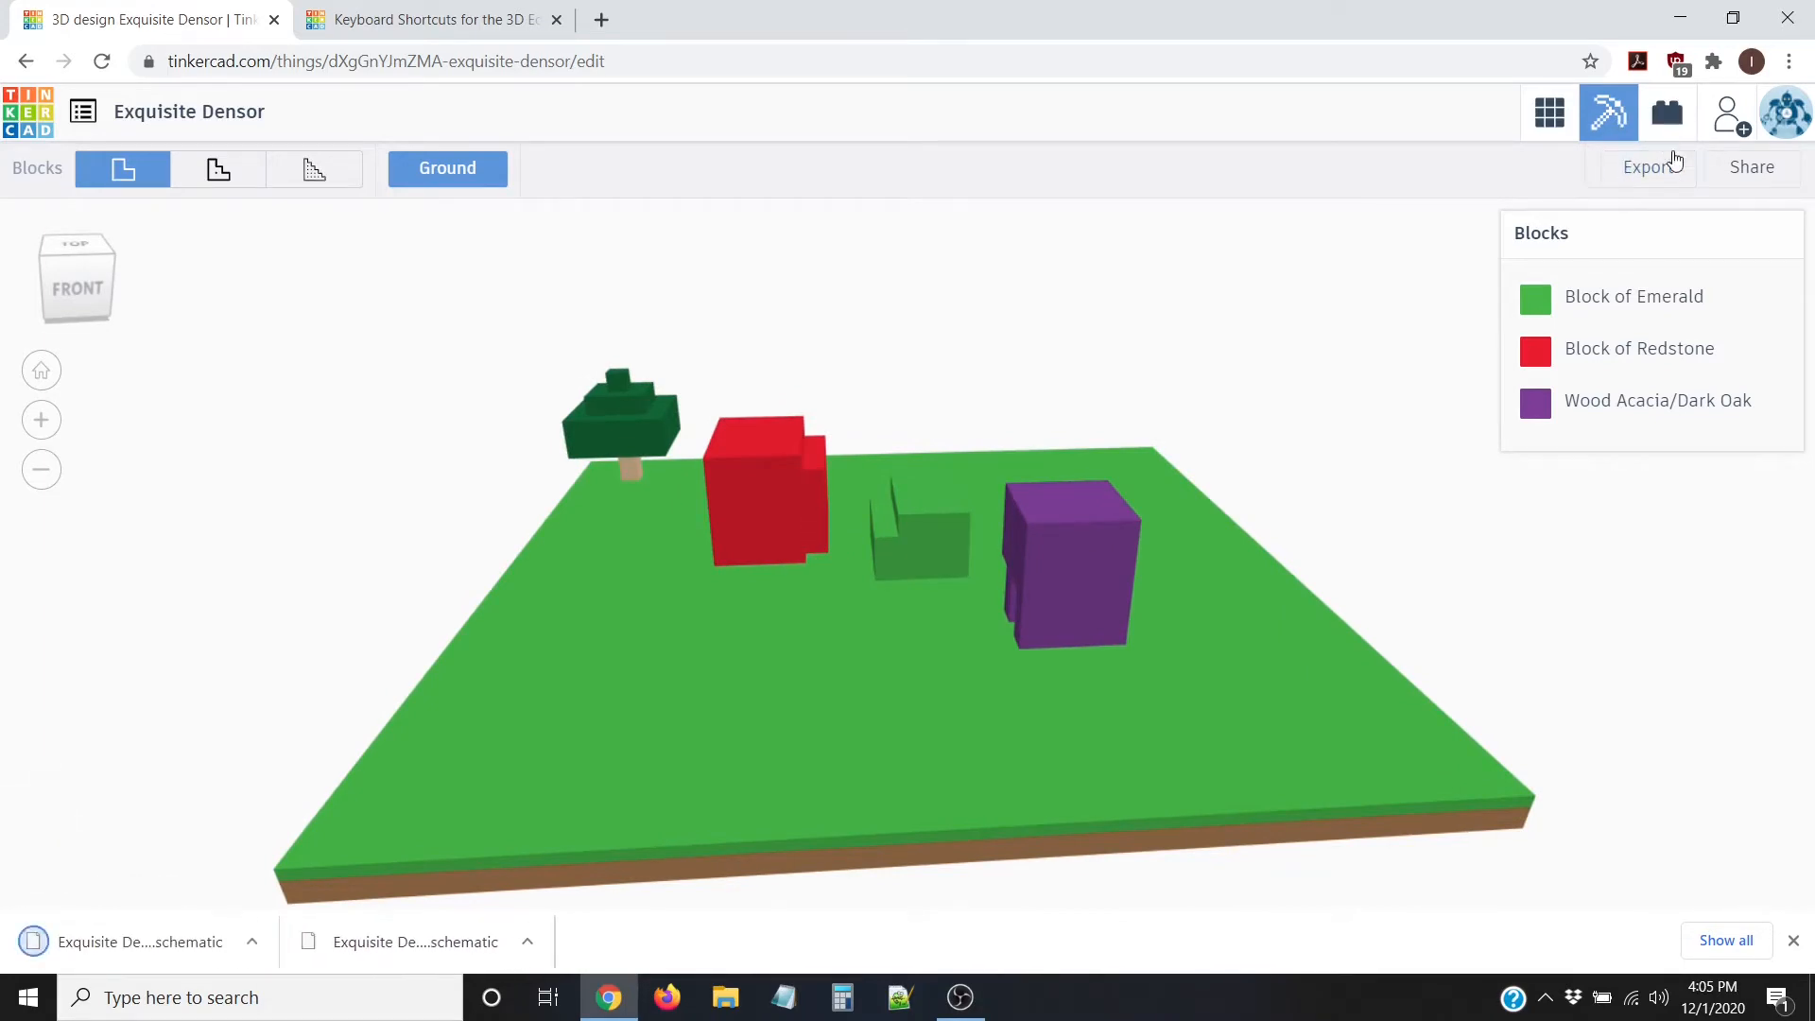
click(1656, 169)
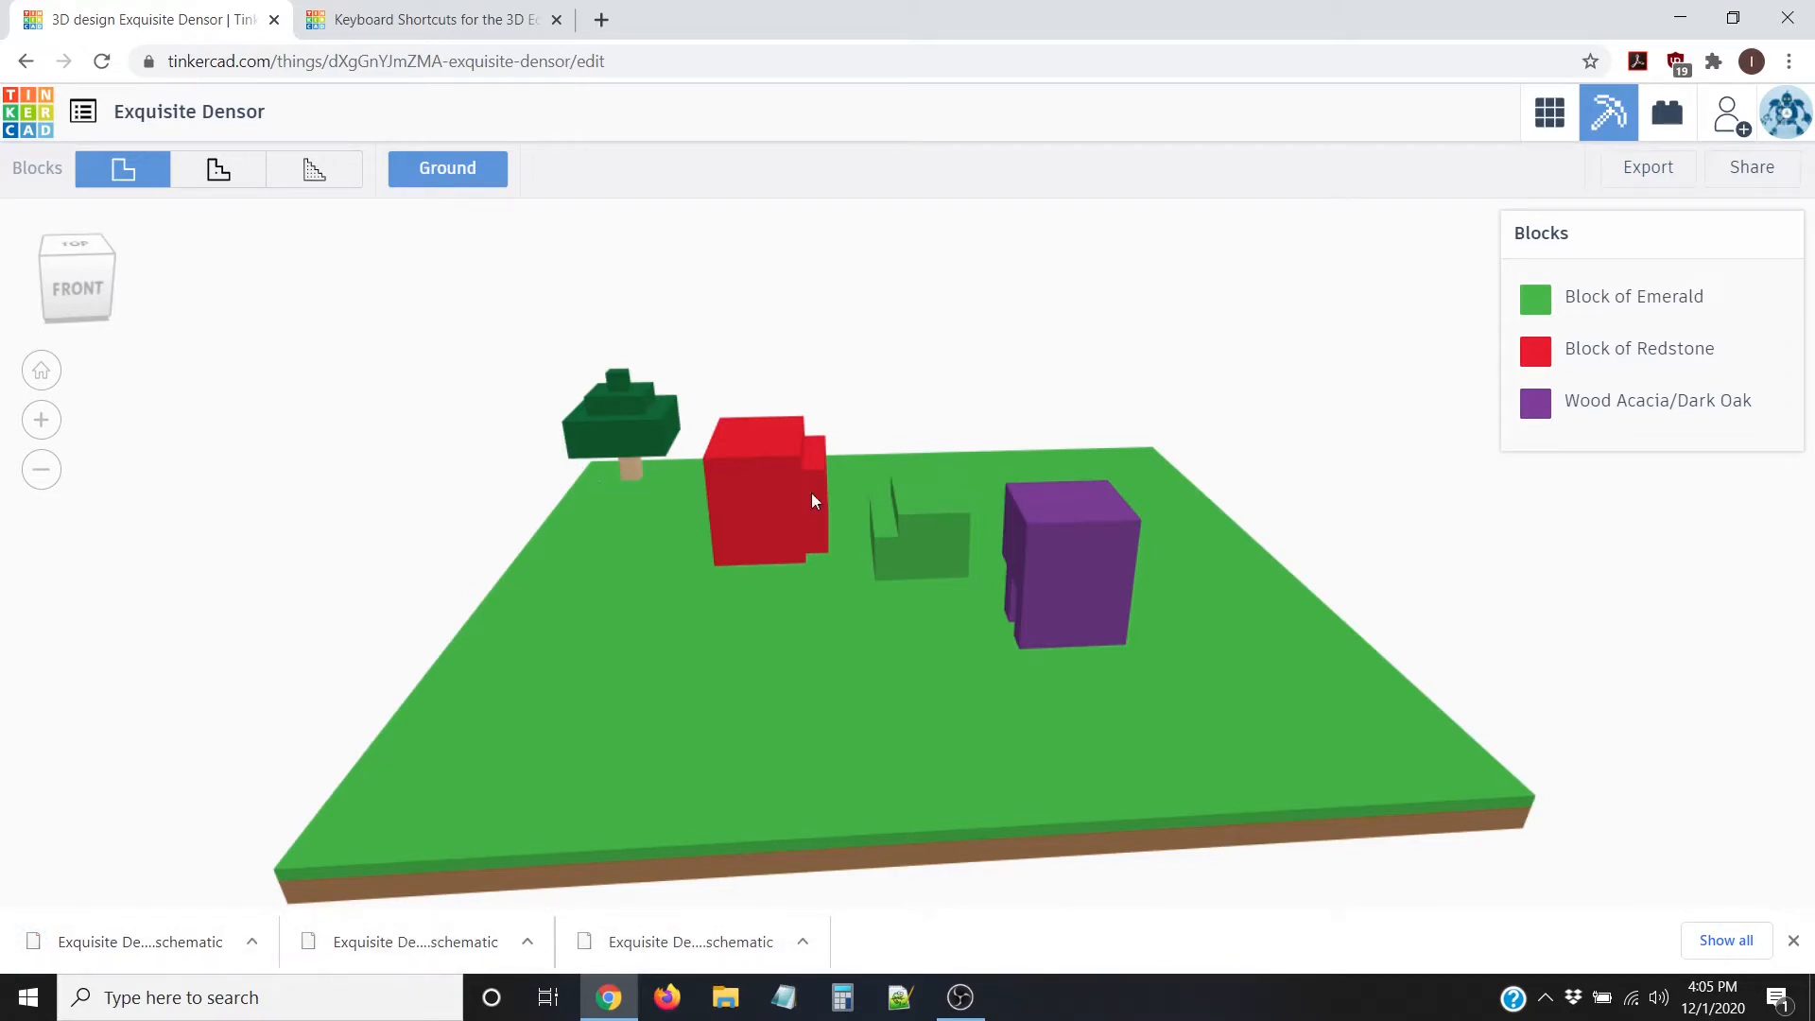
mouse_move(1135, 484)
right_down()
mouse_move(1037, 539)
mouse_move(1220, 564)
mouse_move(1180, 552)
mouse_move(1165, 499)
mouse_move(1110, 479)
right_up()
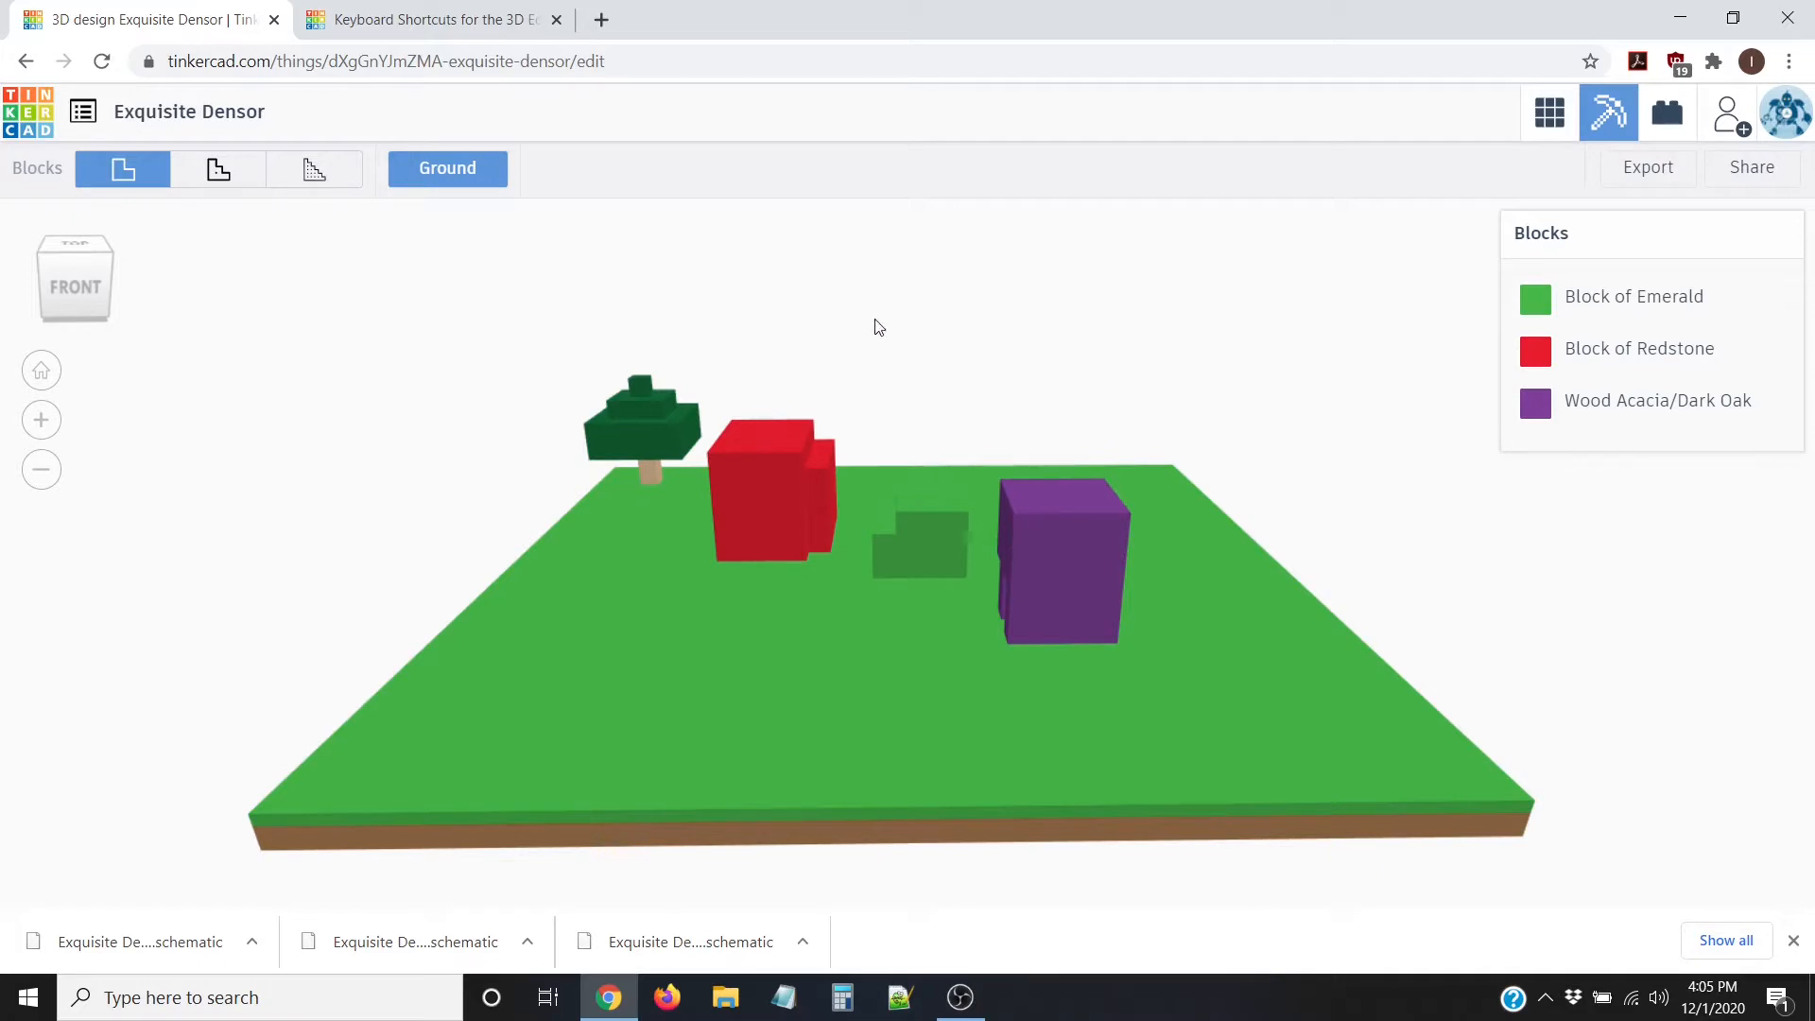
right_drag(955, 433, 972, 470)
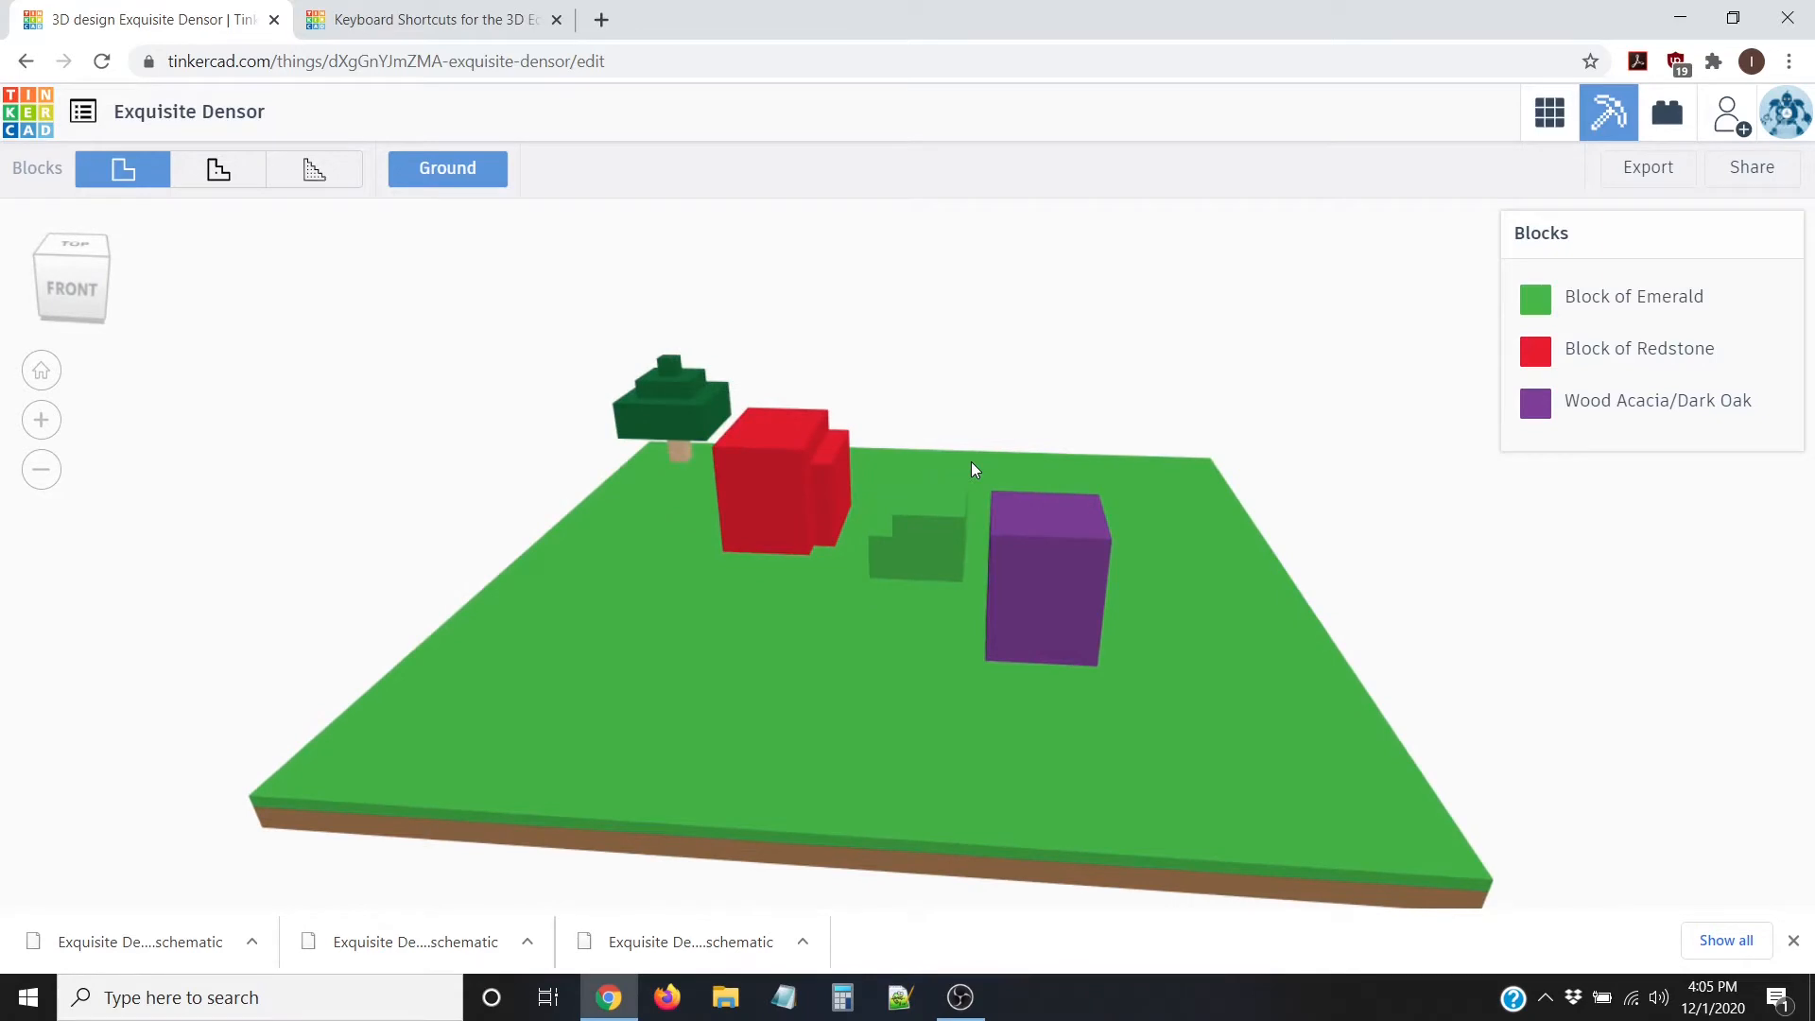
Step: Compare the 3D design with its Blocks version, and examine the Bricks version from different angles and distances
click(1551, 111)
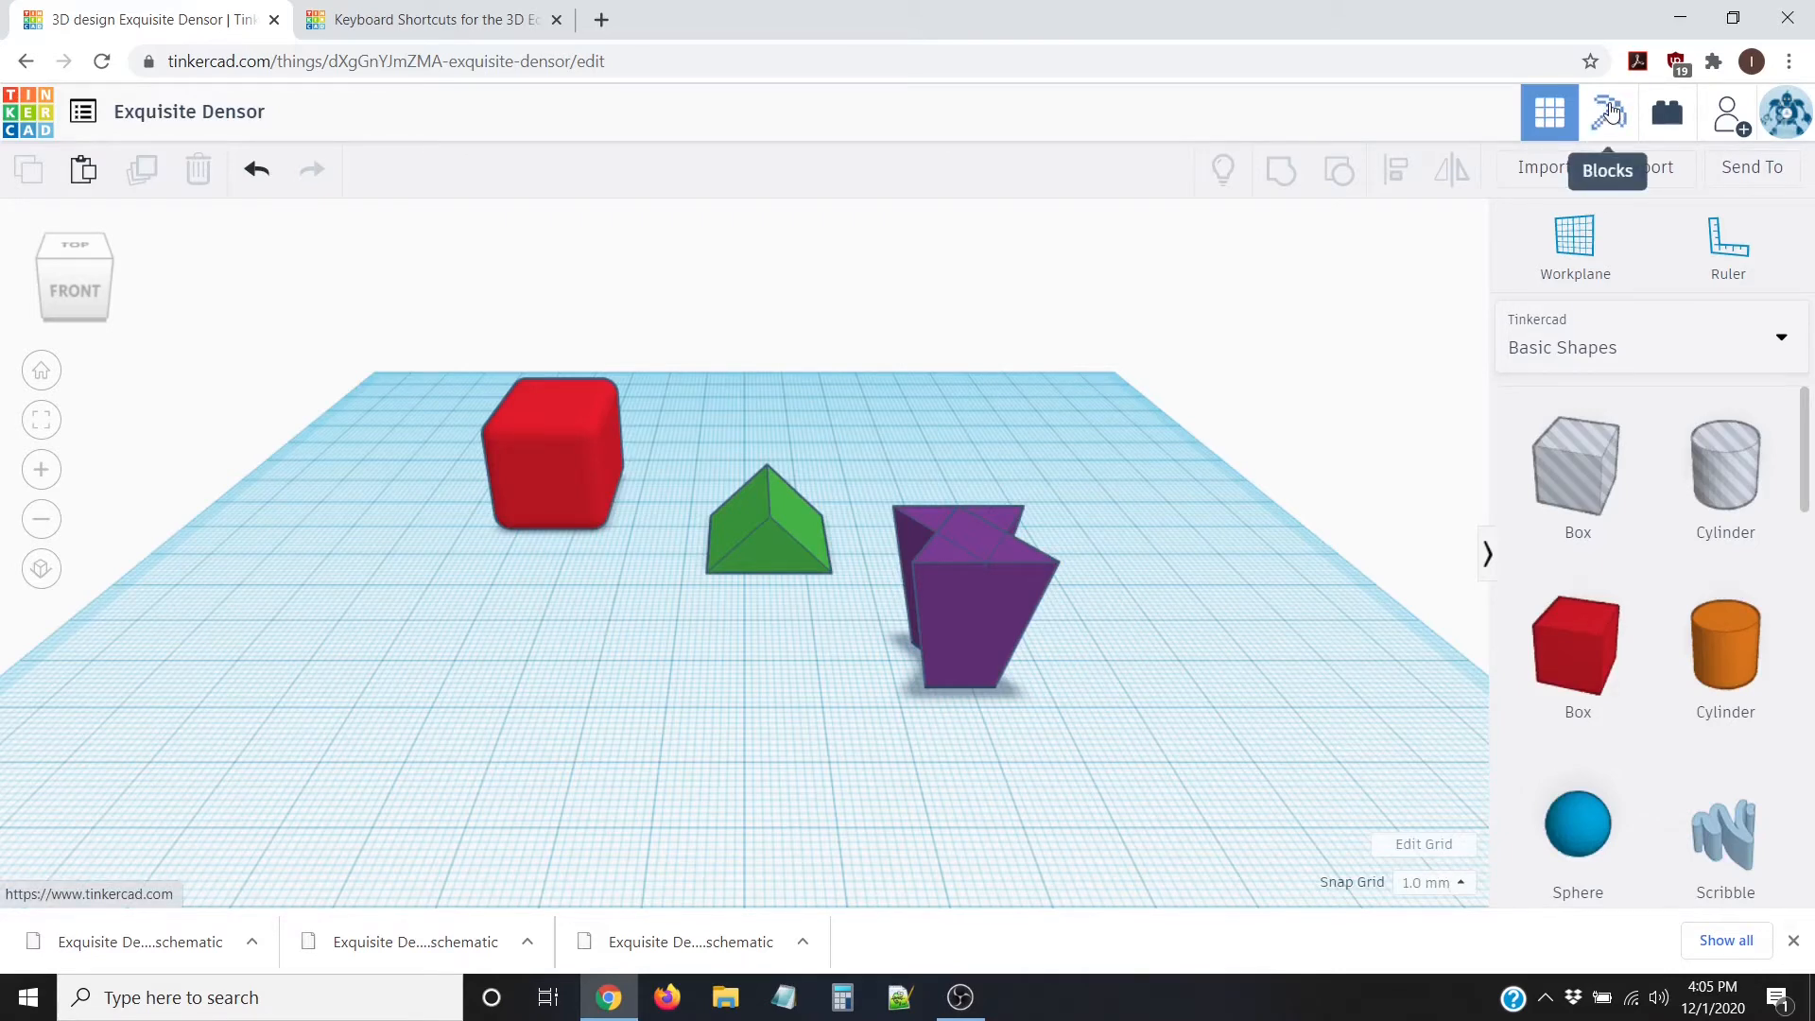
click(1611, 111)
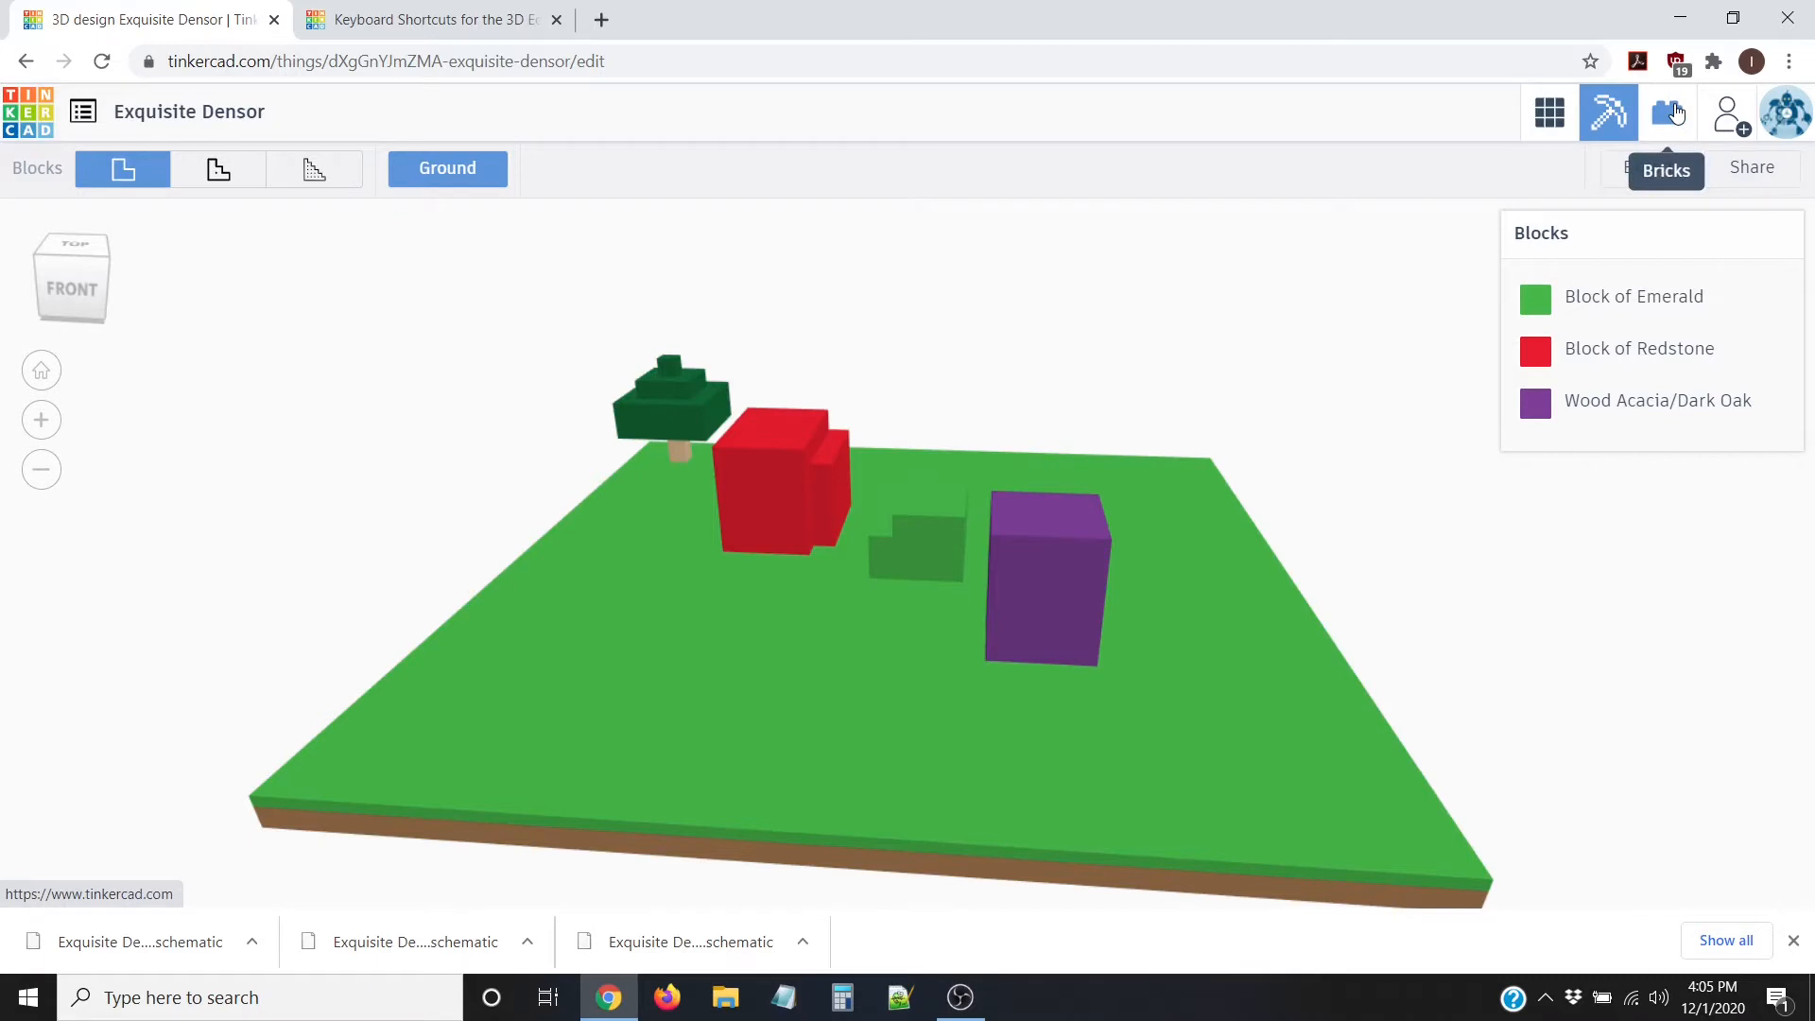
click(1669, 113)
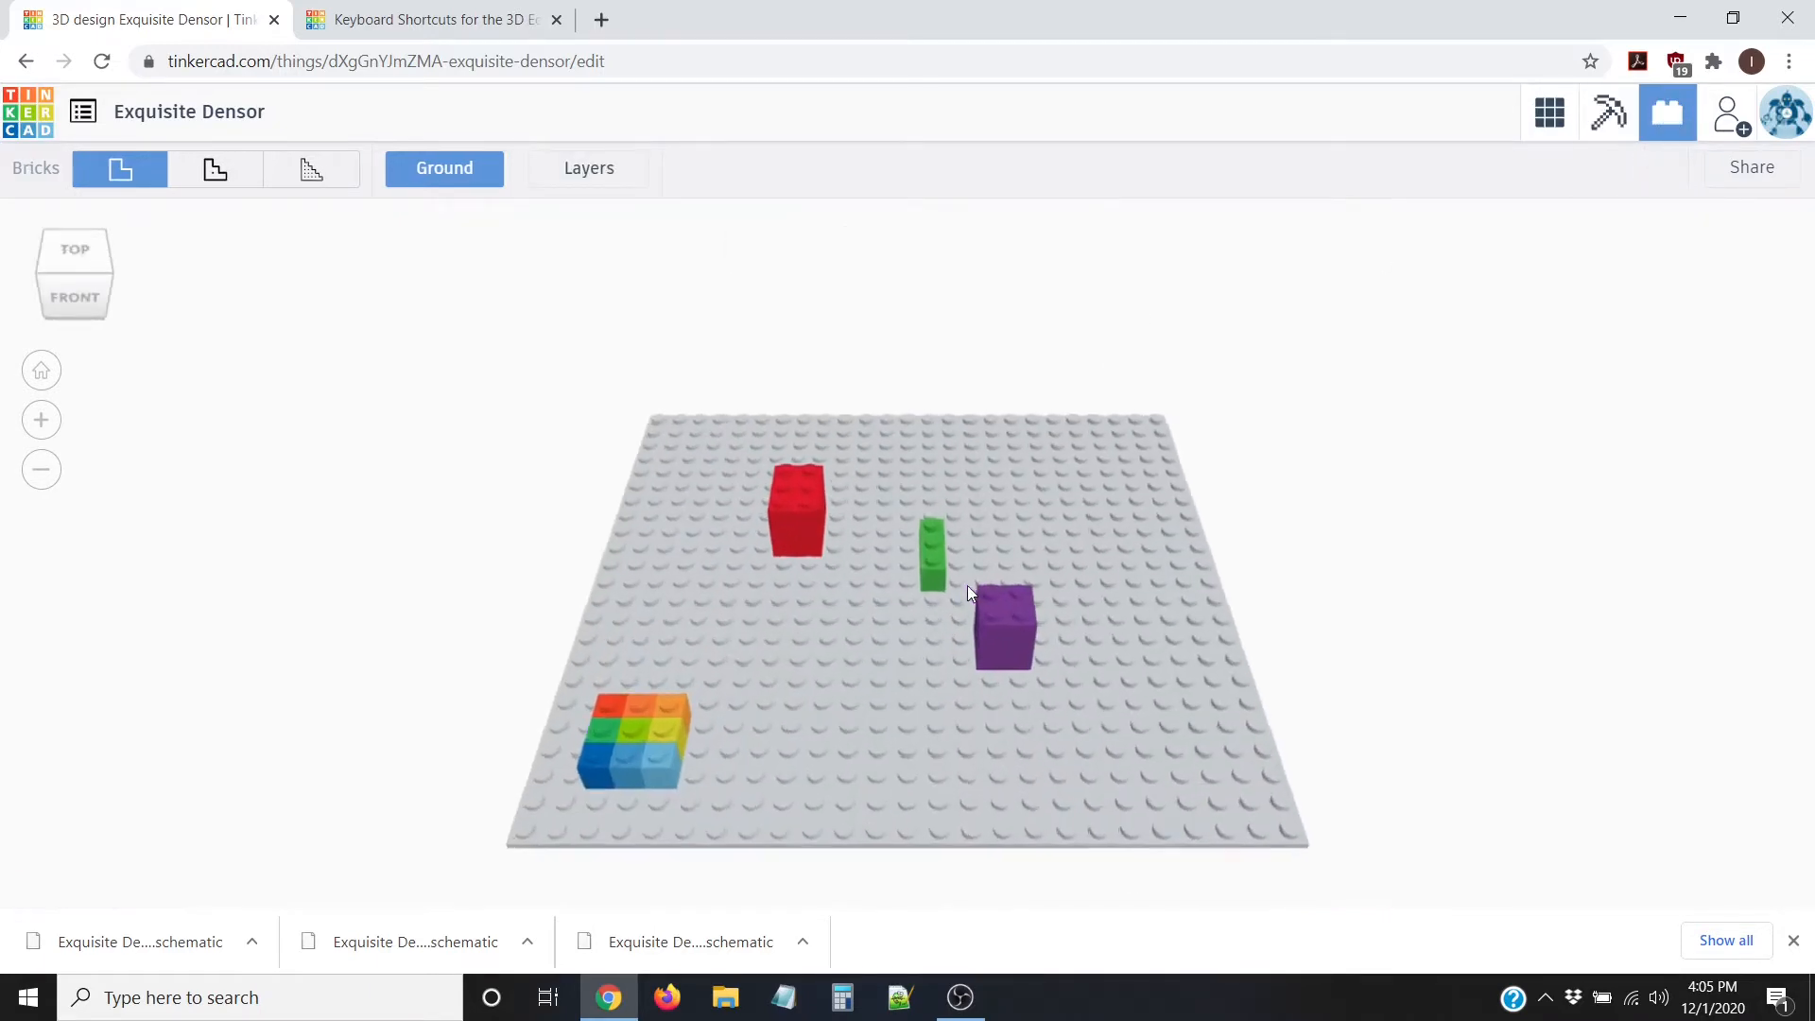
right_drag(1010, 590, 981, 560)
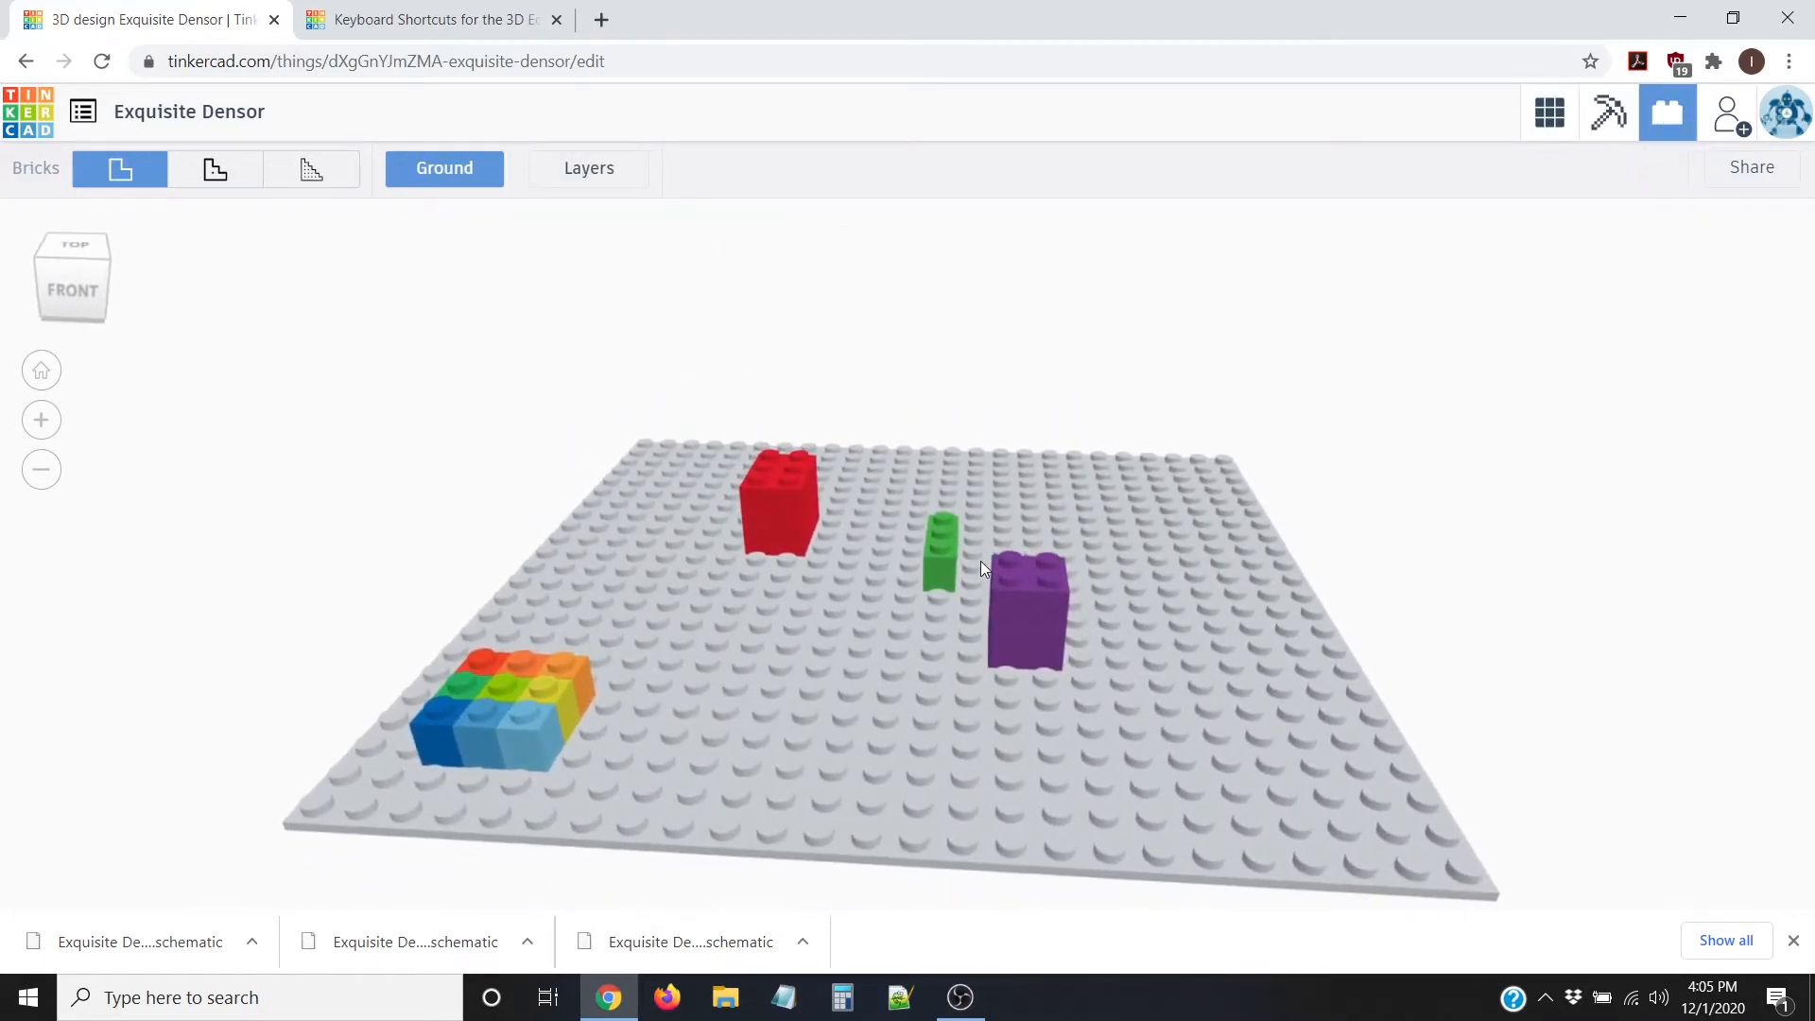
scroll(749, 567, down, 3)
mouse_move(751, 567)
right_down()
mouse_move(696, 582)
mouse_move(768, 598)
mouse_move(845, 552)
mouse_move(803, 565)
mouse_move(896, 558)
mouse_move(766, 594)
right_up()
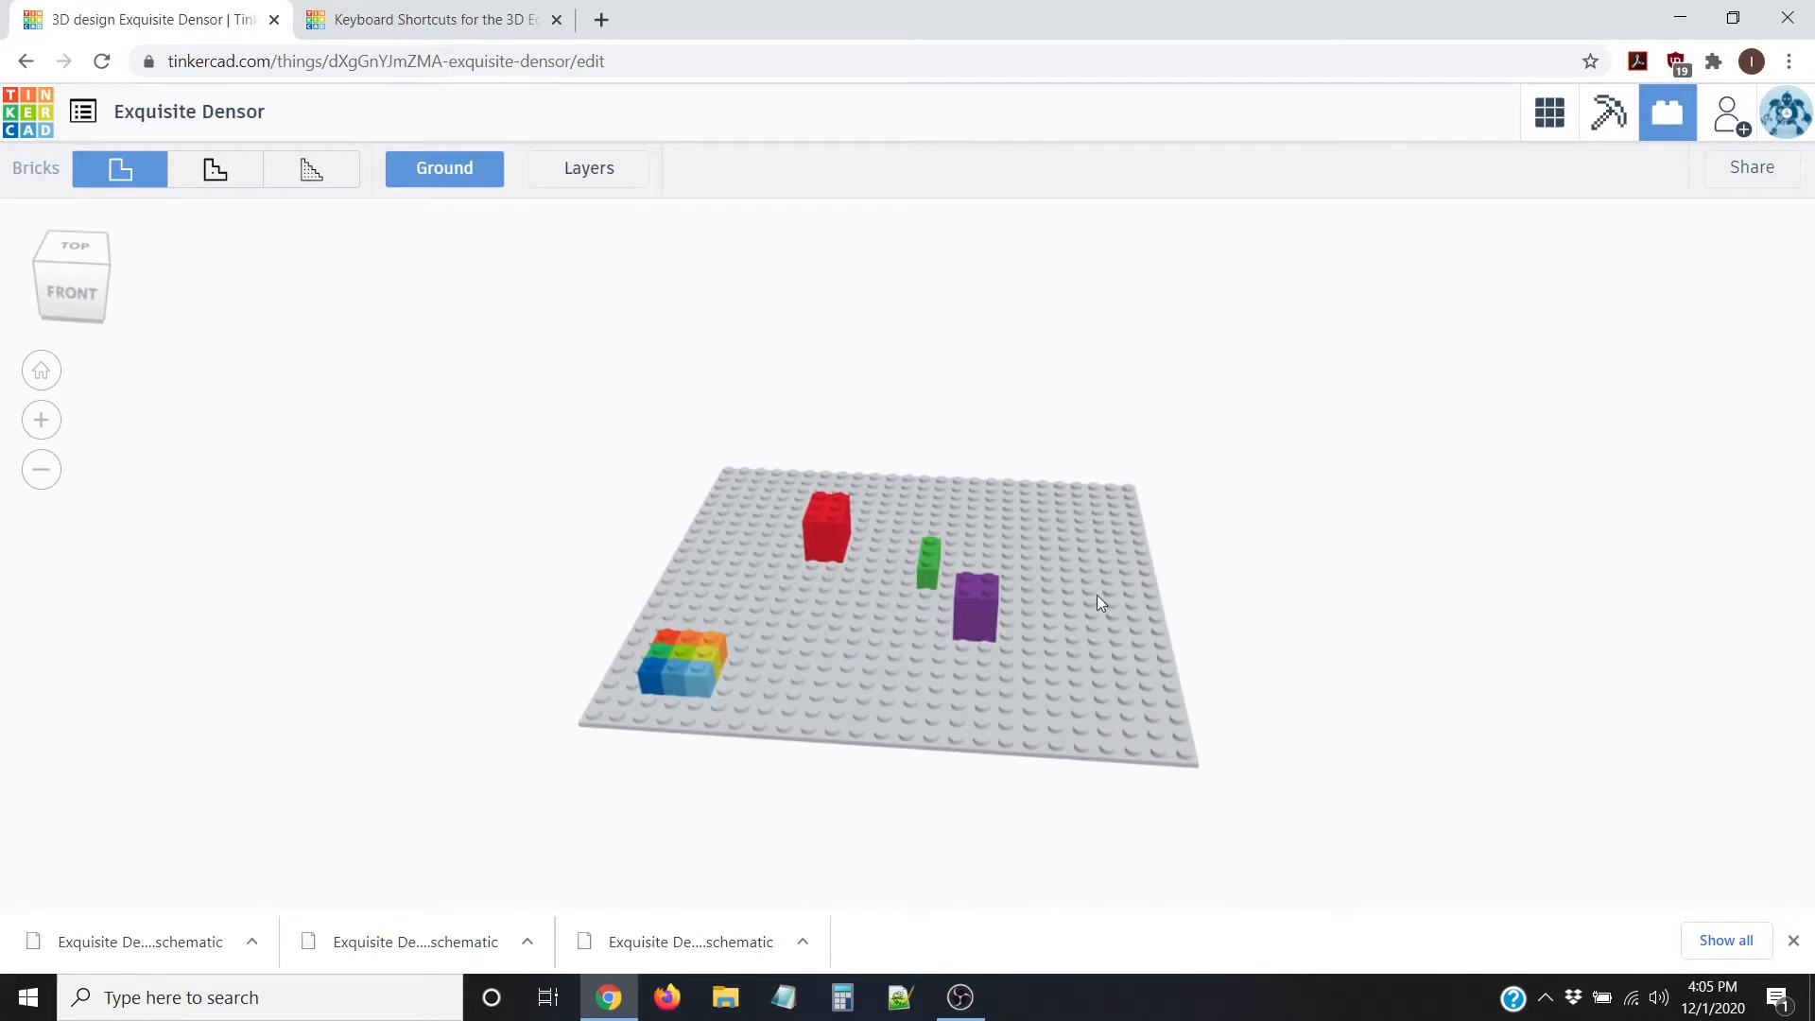
scroll(1218, 583, up, 2)
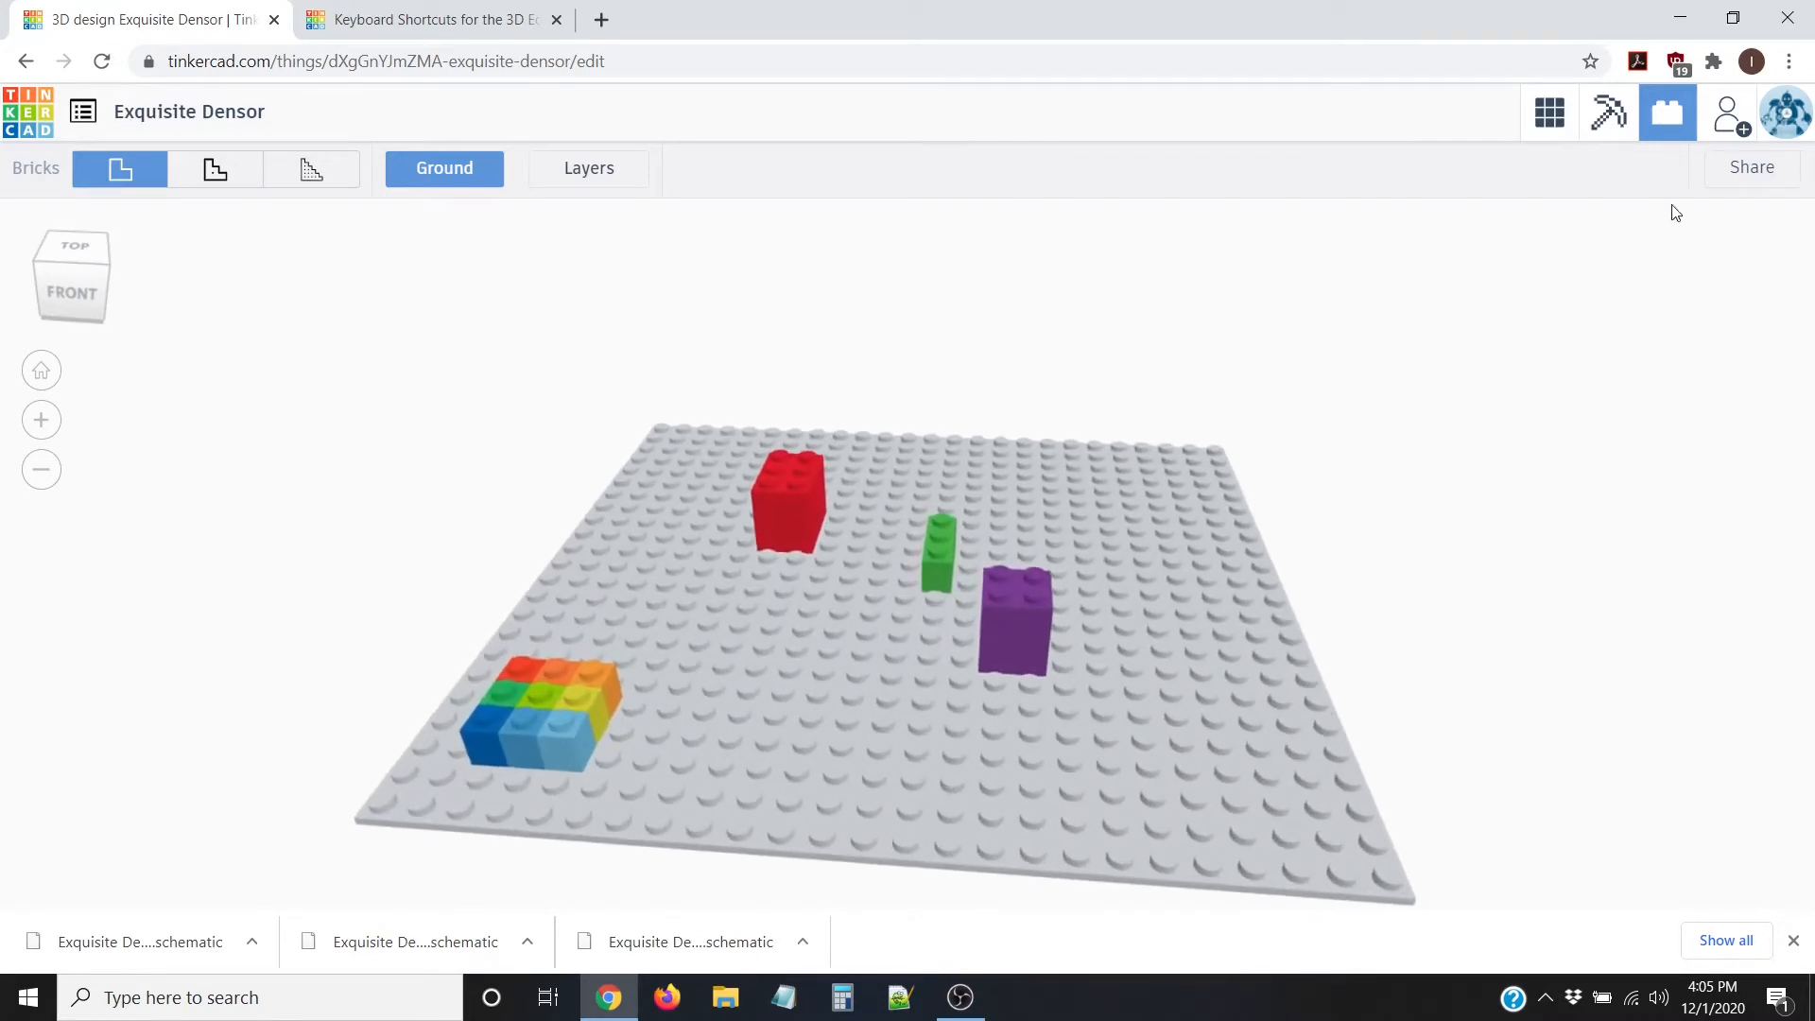
Step: Check the share options for the Bricks version, dismiss them and return to the 3D design view
click(1766, 170)
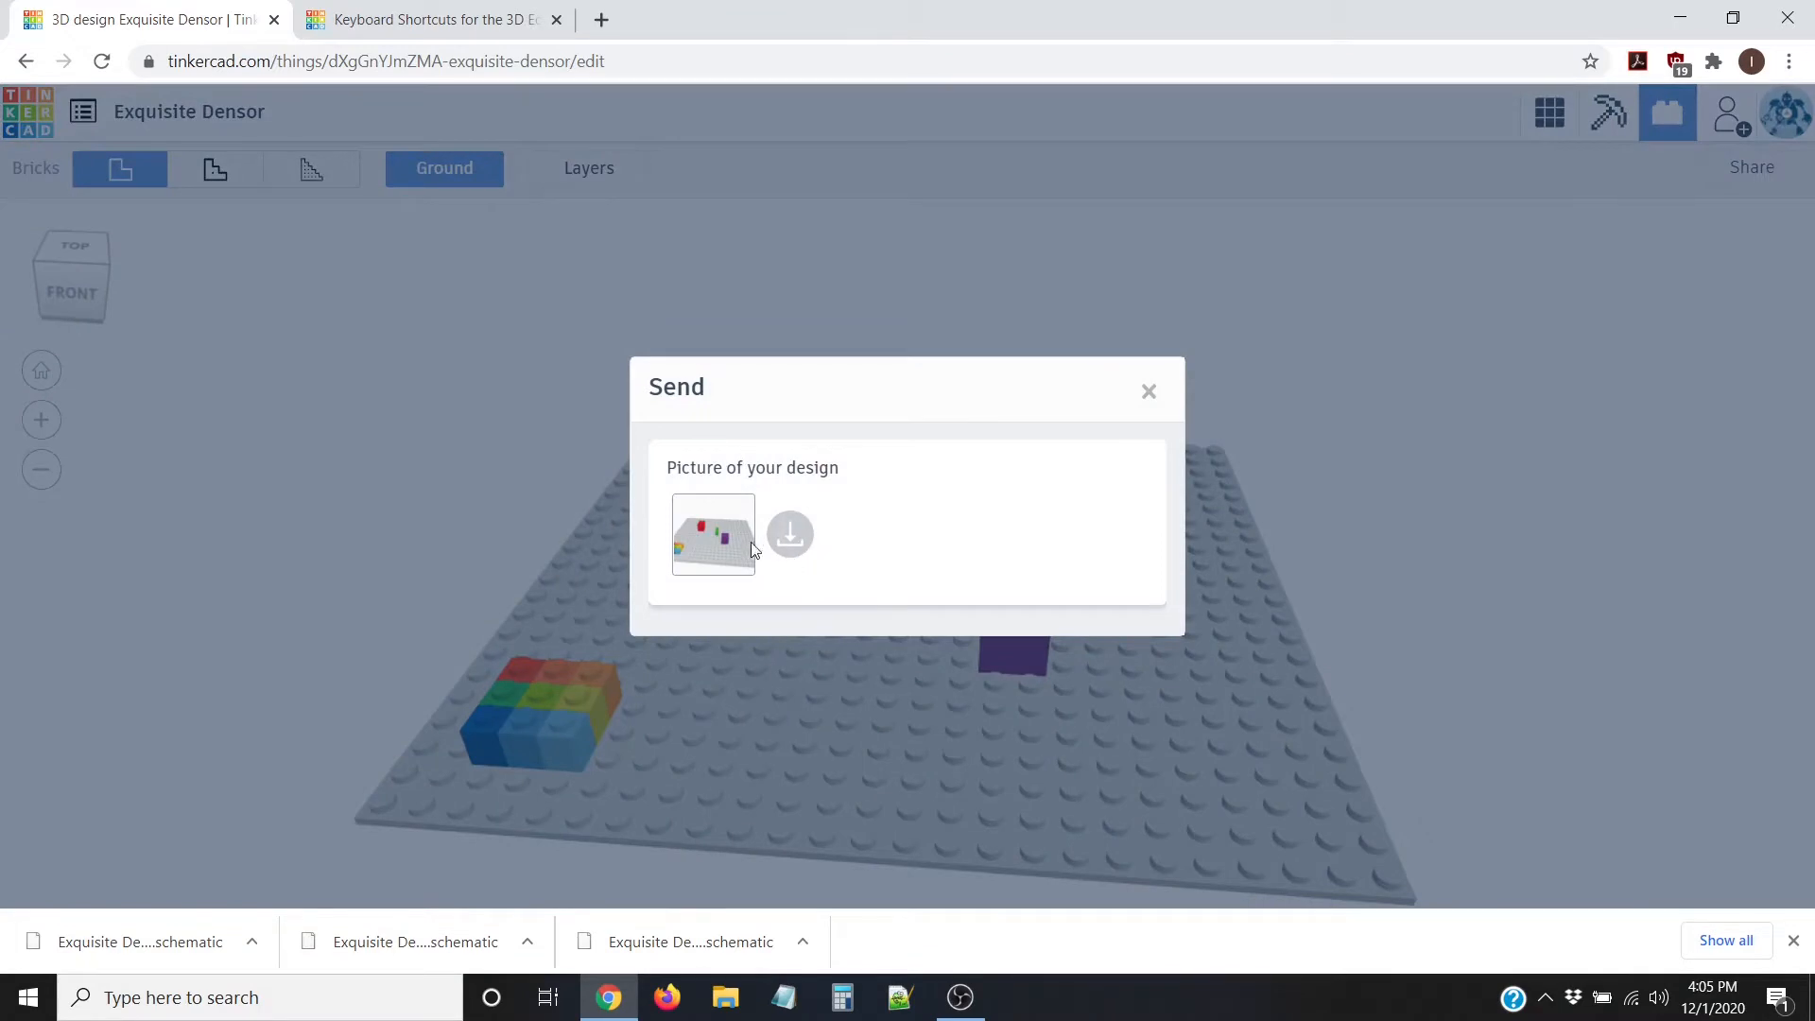
click(1149, 391)
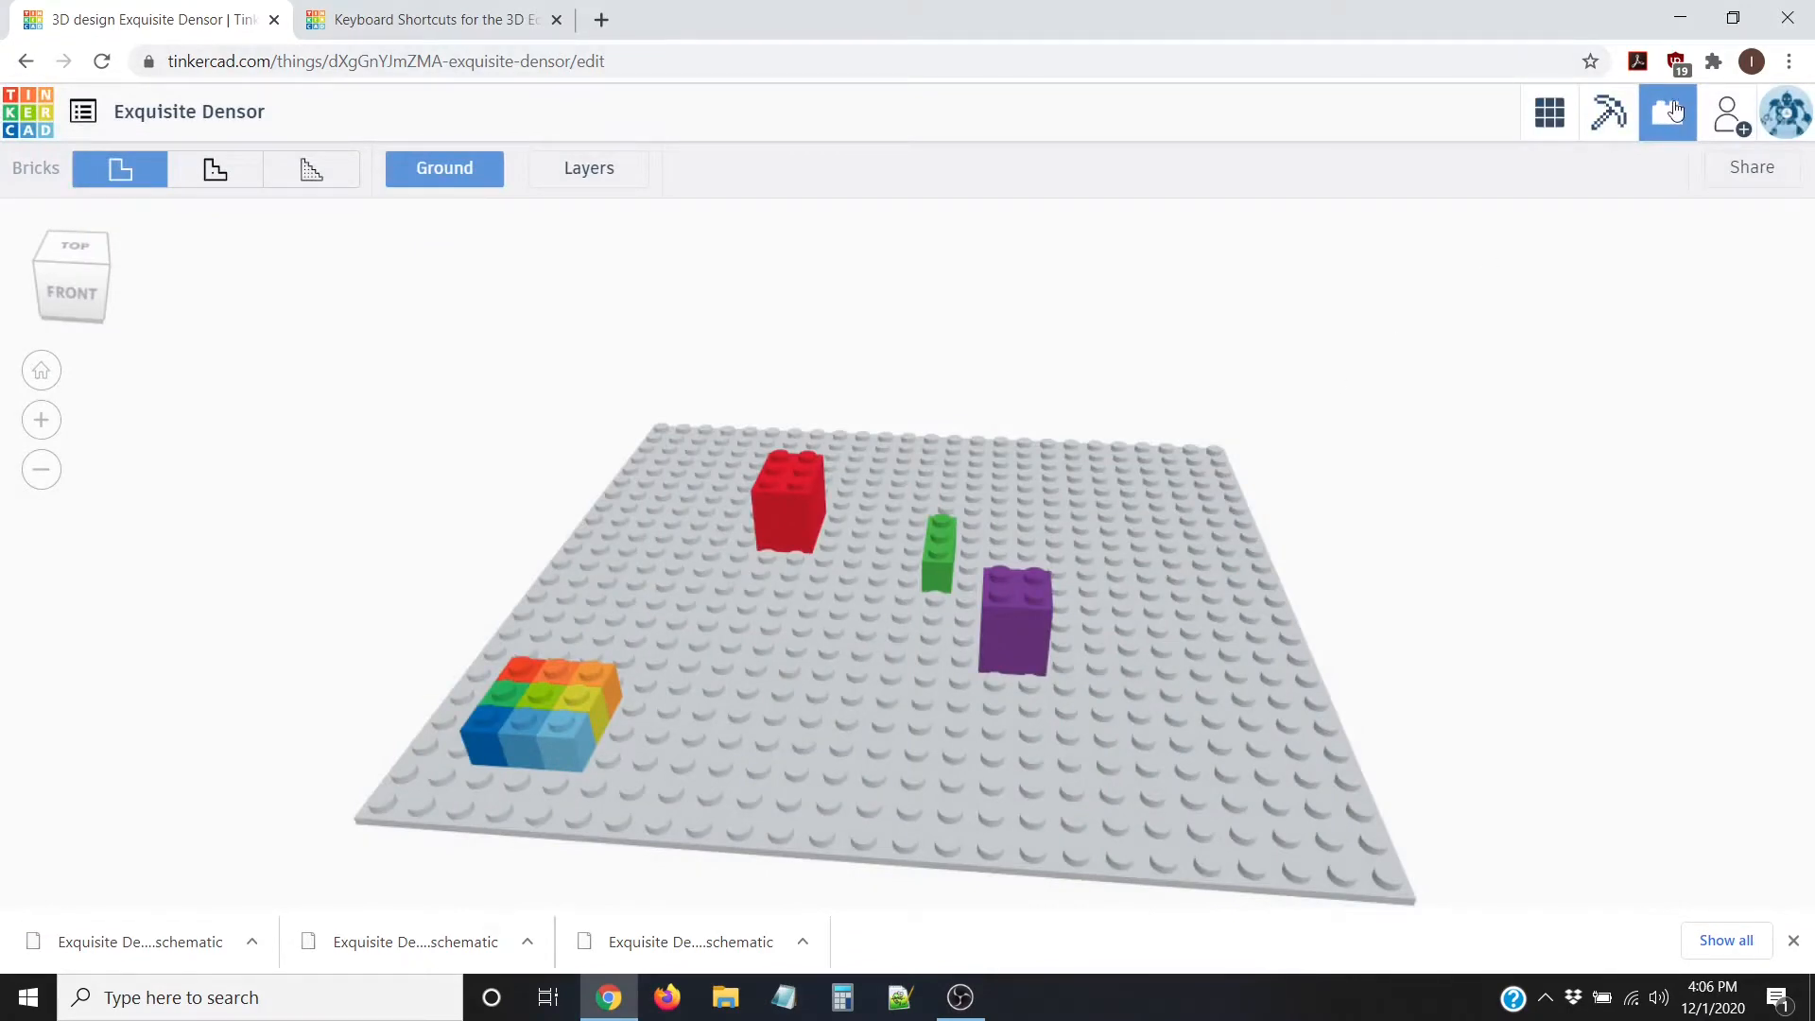
click(1550, 113)
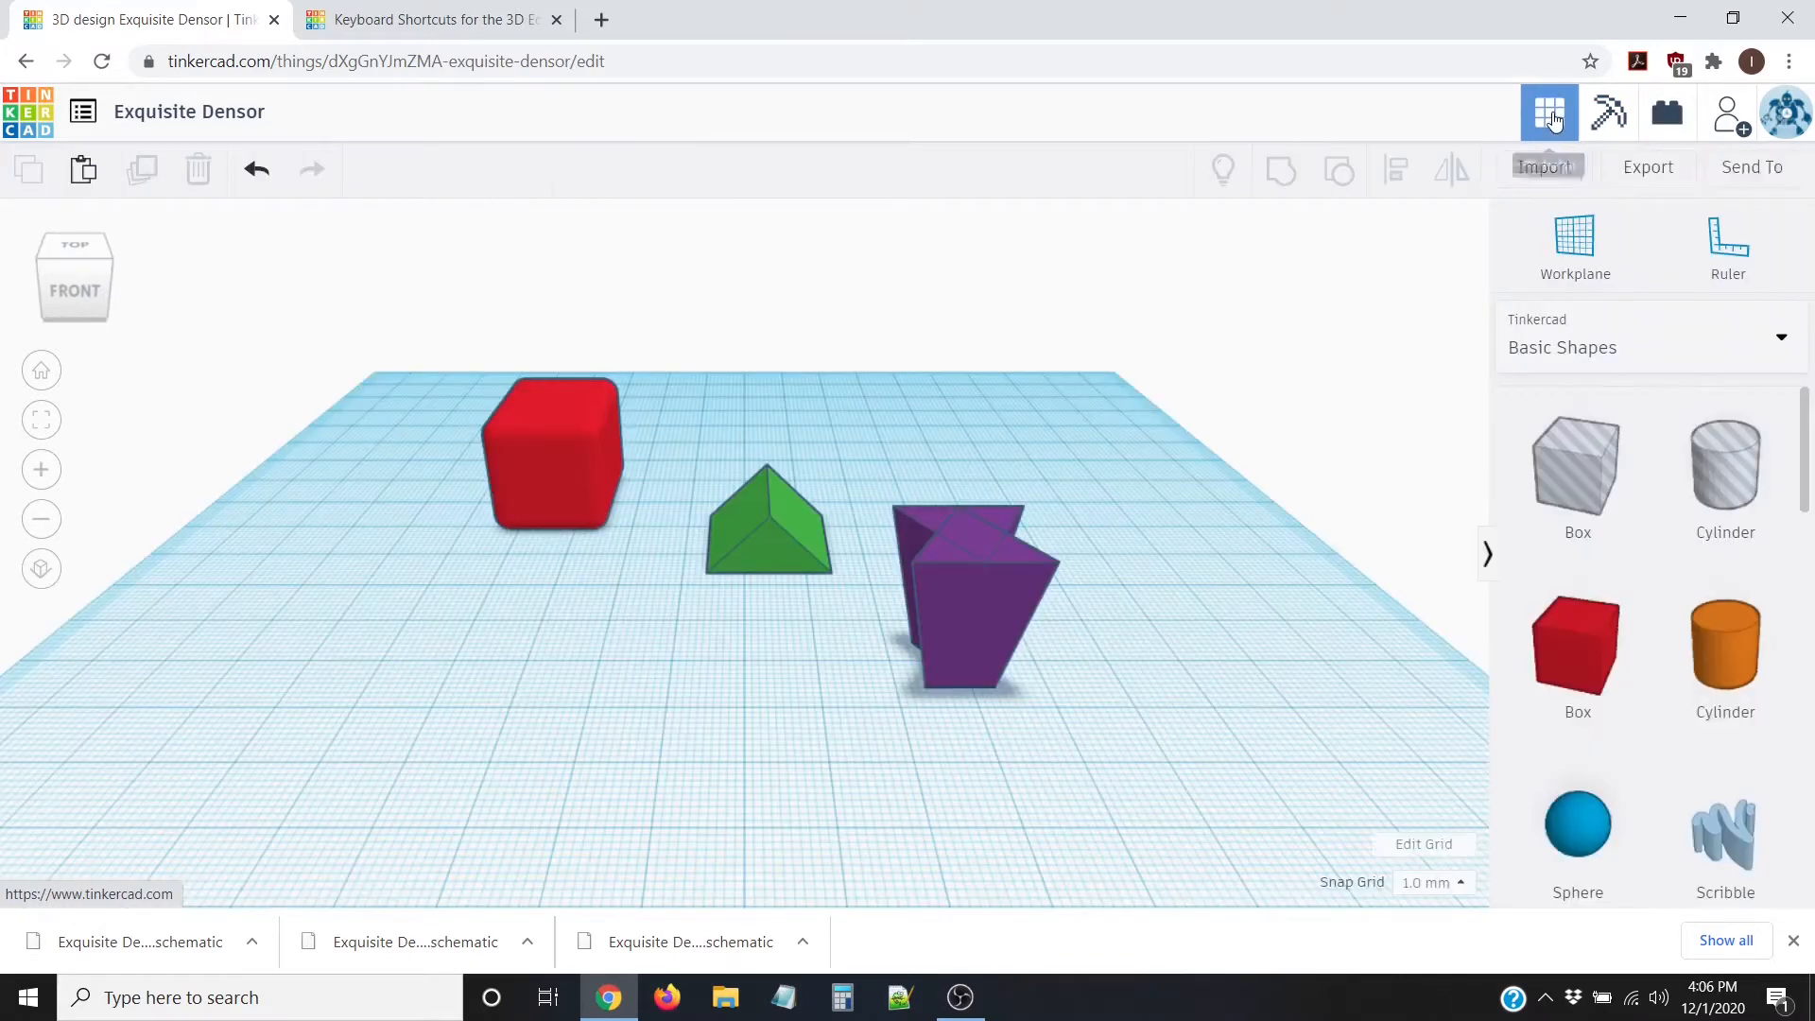
Step: Place a new workplane on the sloped face of the green roof shape
scroll(1129, 573, down, 3)
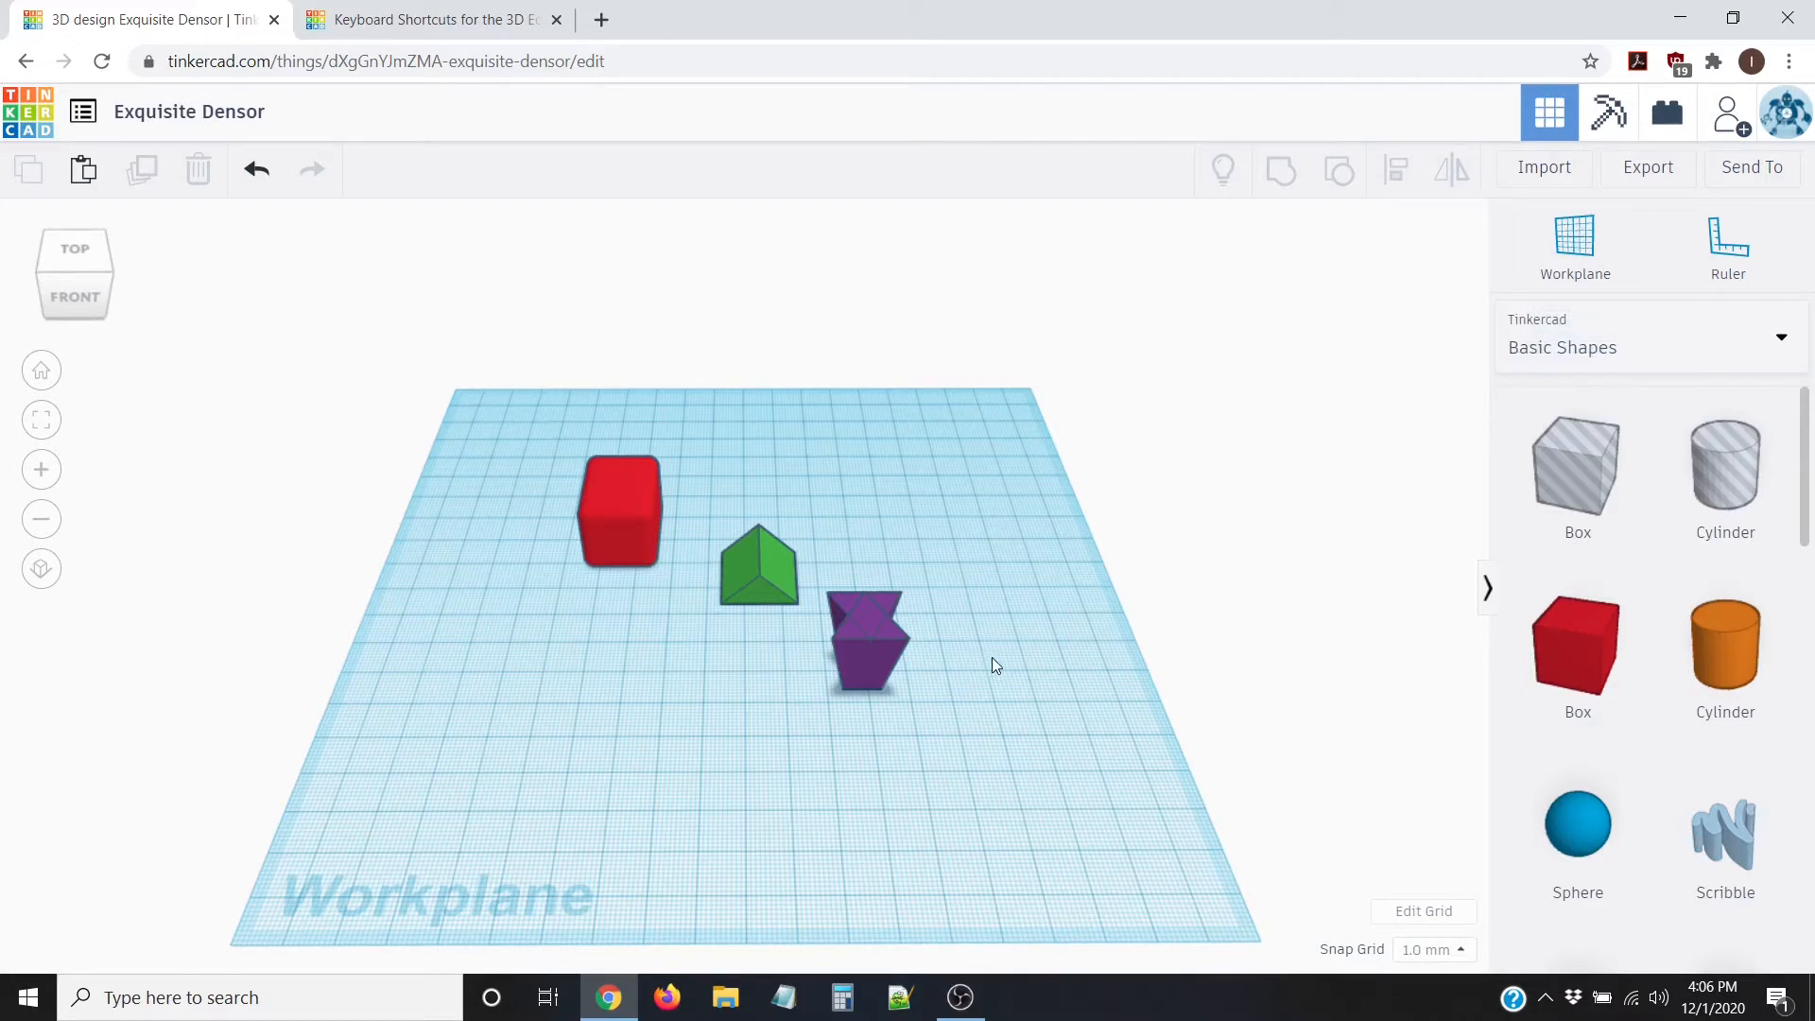
scroll(991, 656, up, 3)
middle_drag(977, 486, 719, 516)
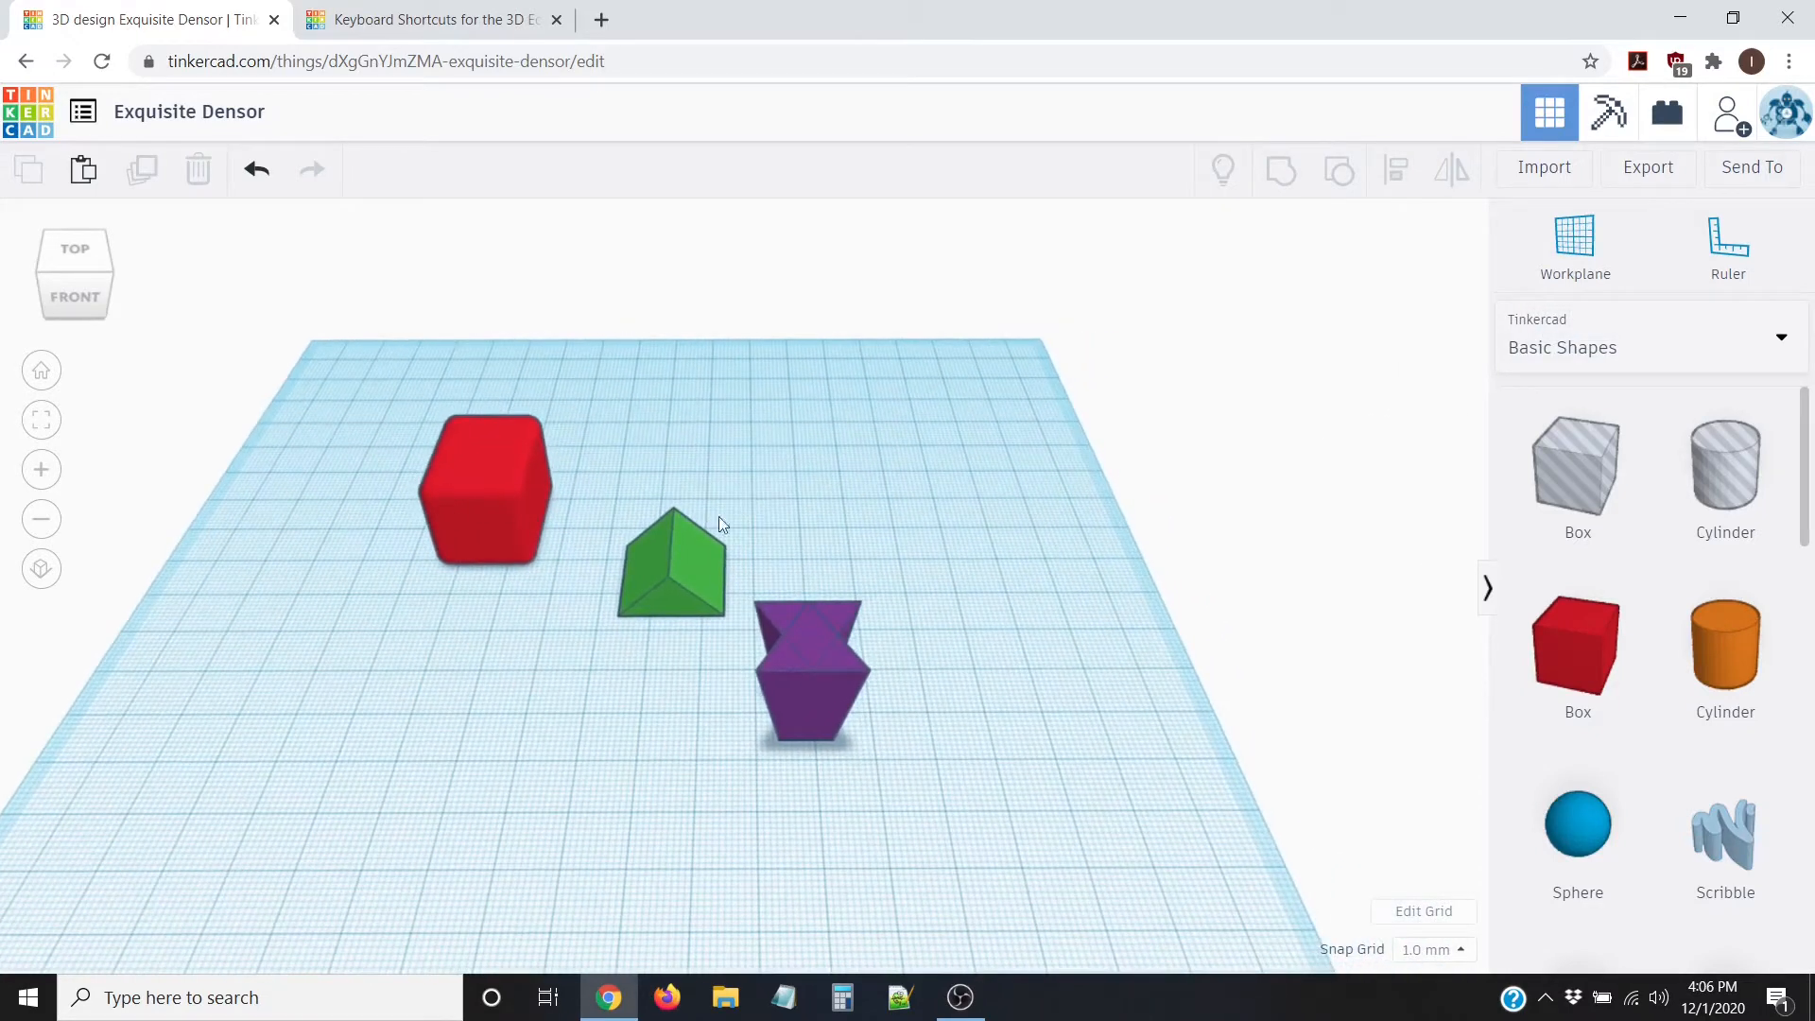
click(685, 568)
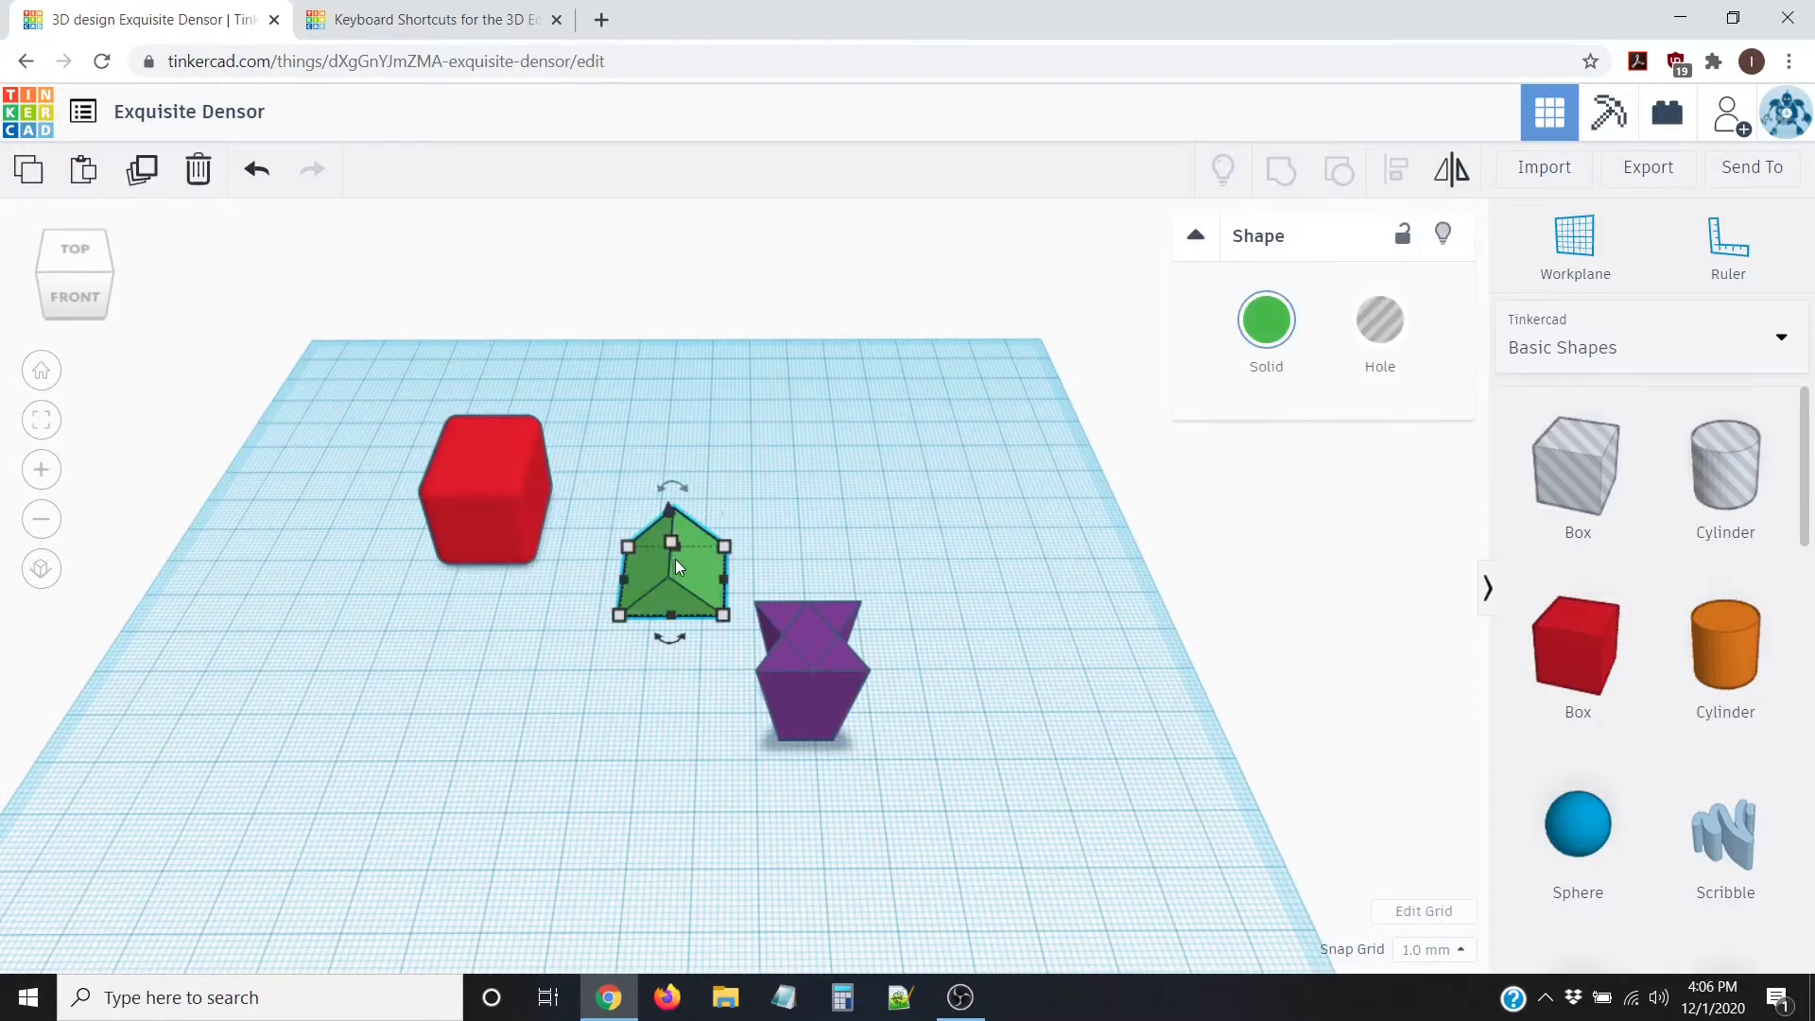
click(1590, 231)
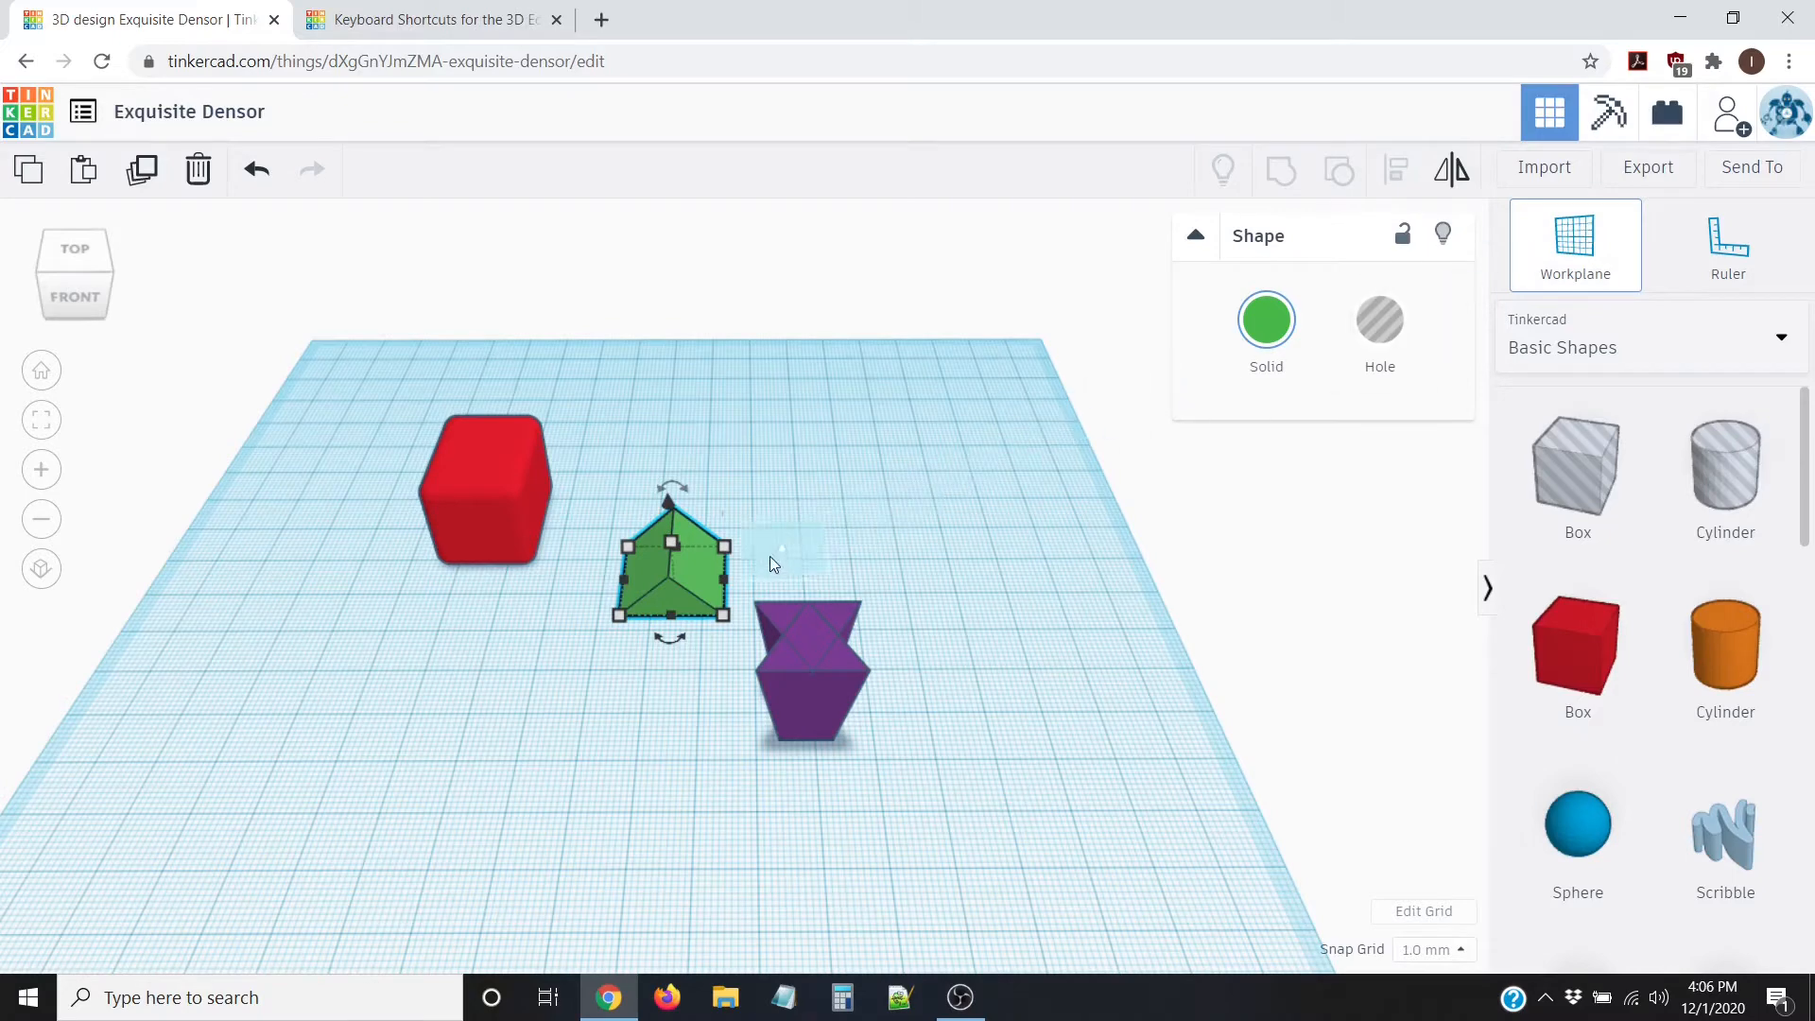
click(700, 565)
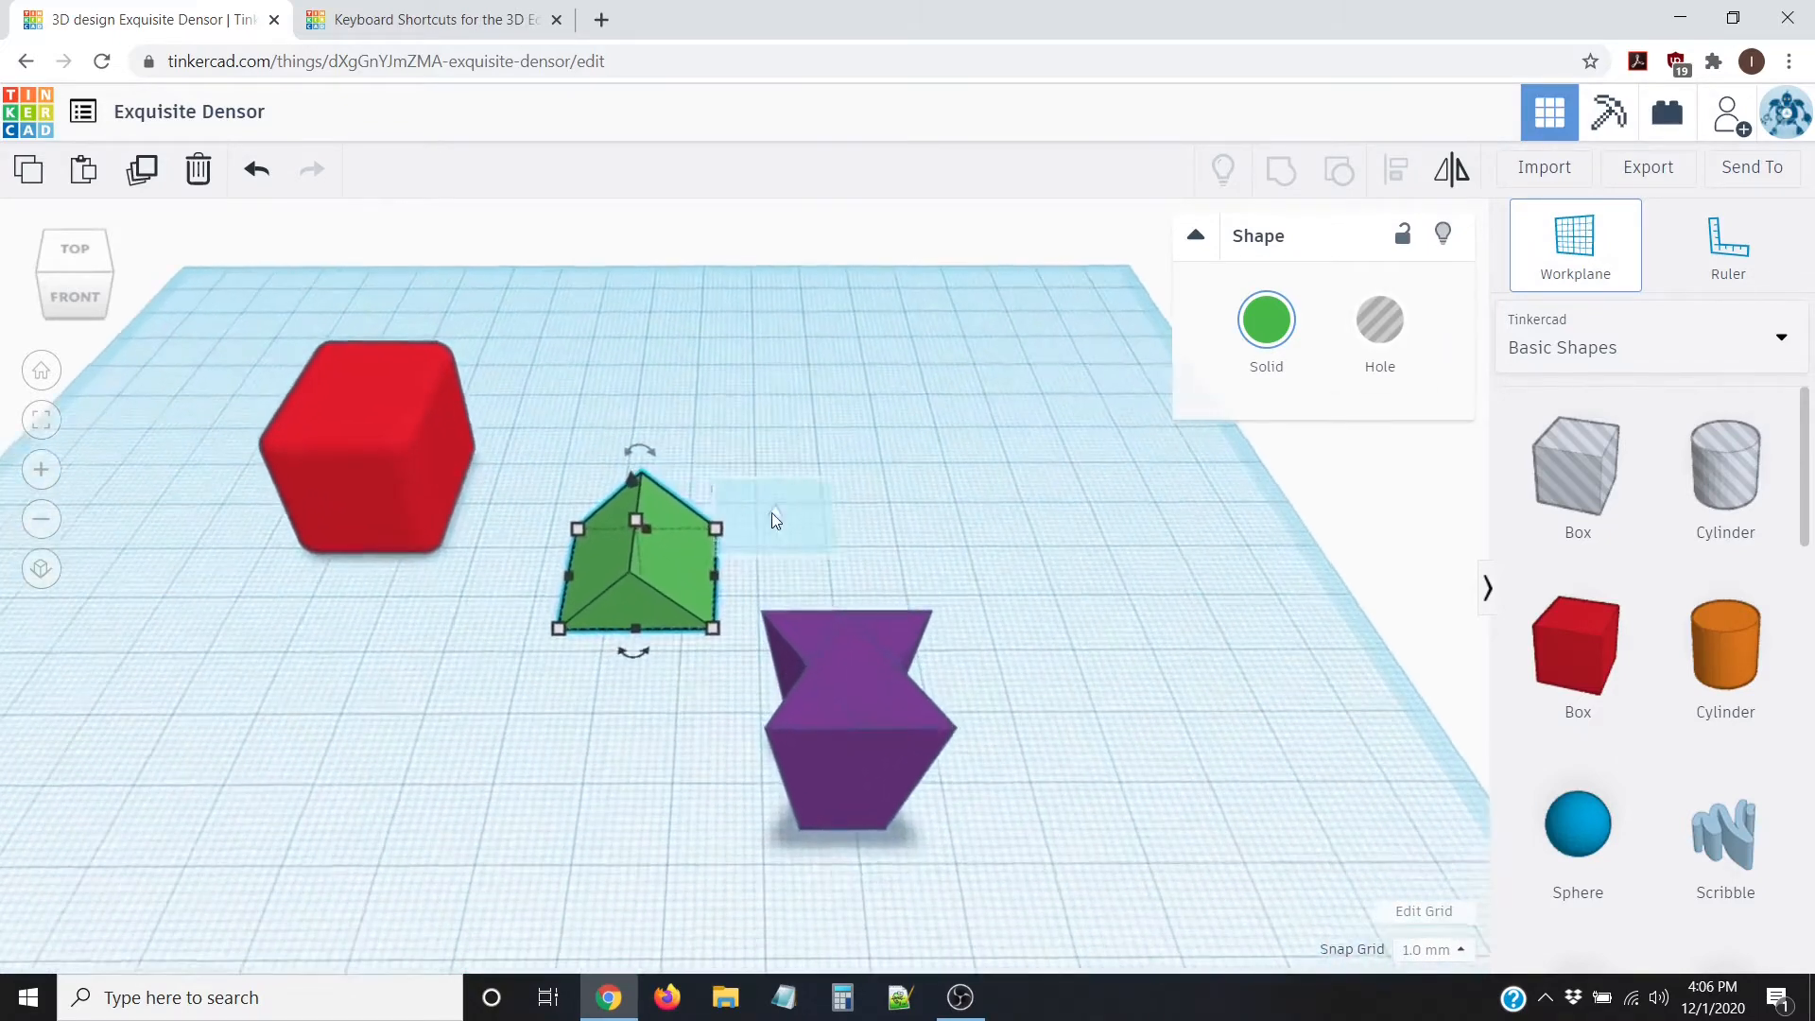
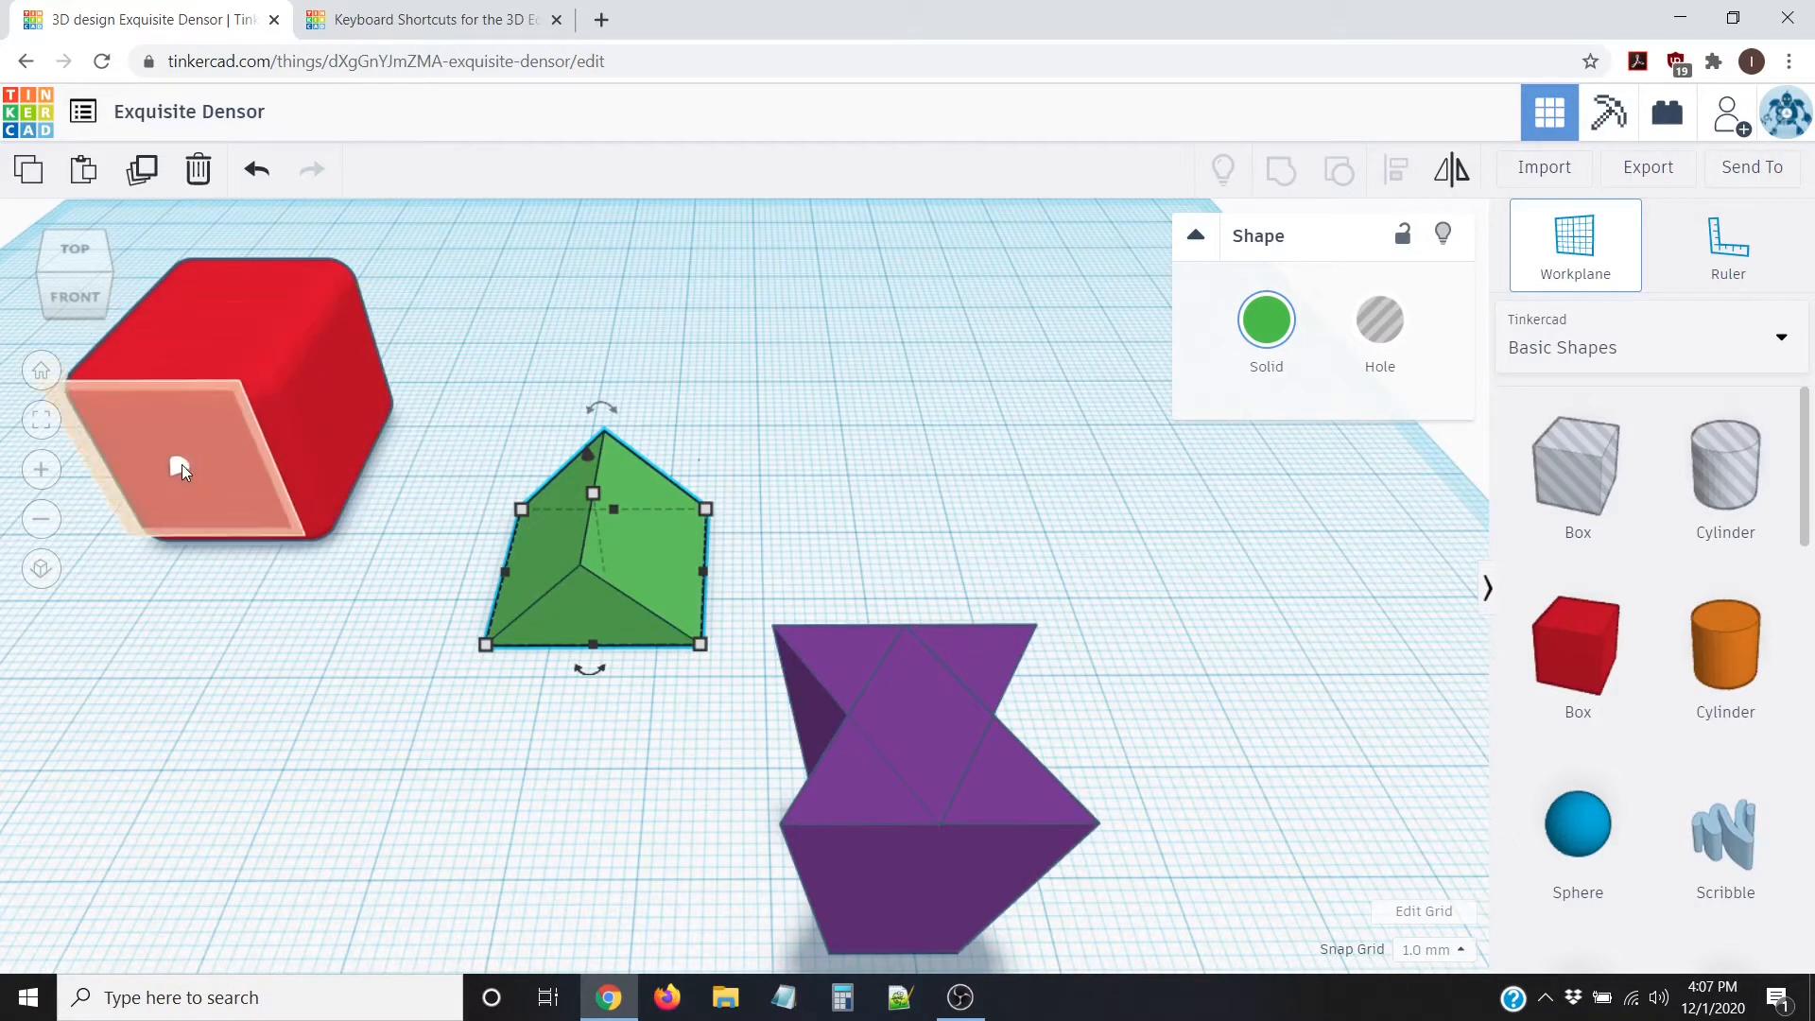
click(1565, 251)
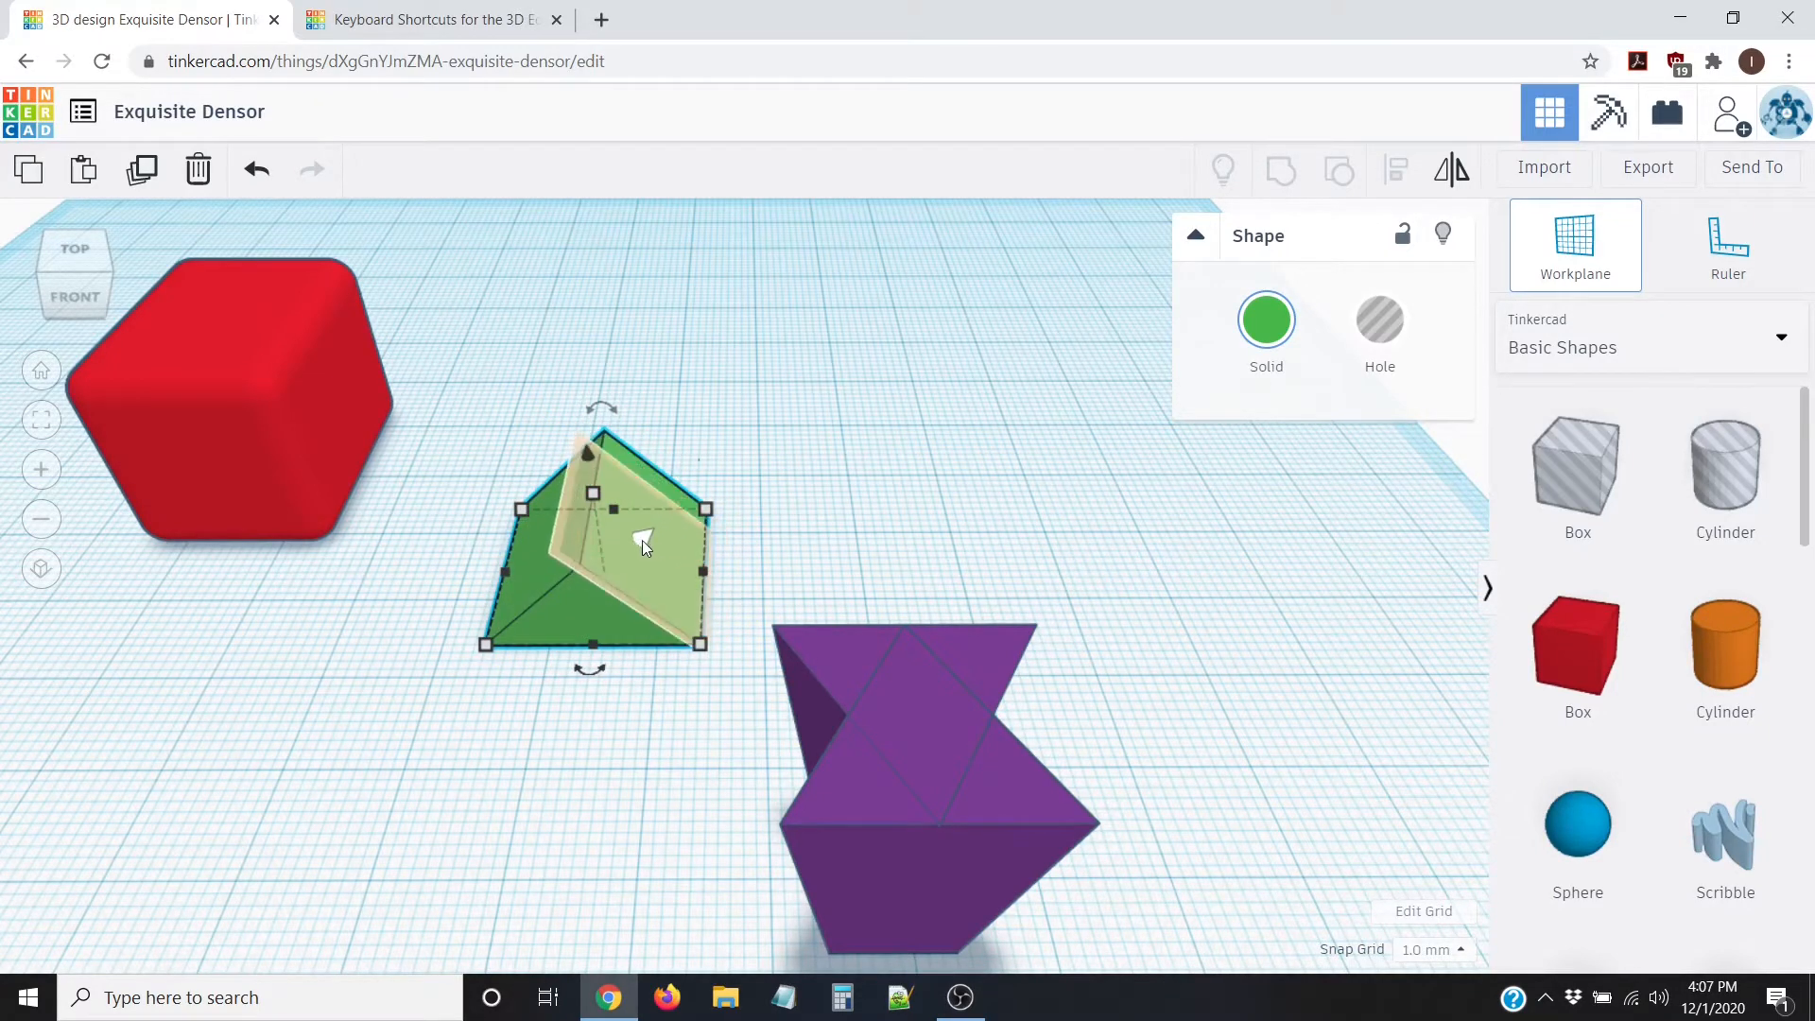
click(644, 532)
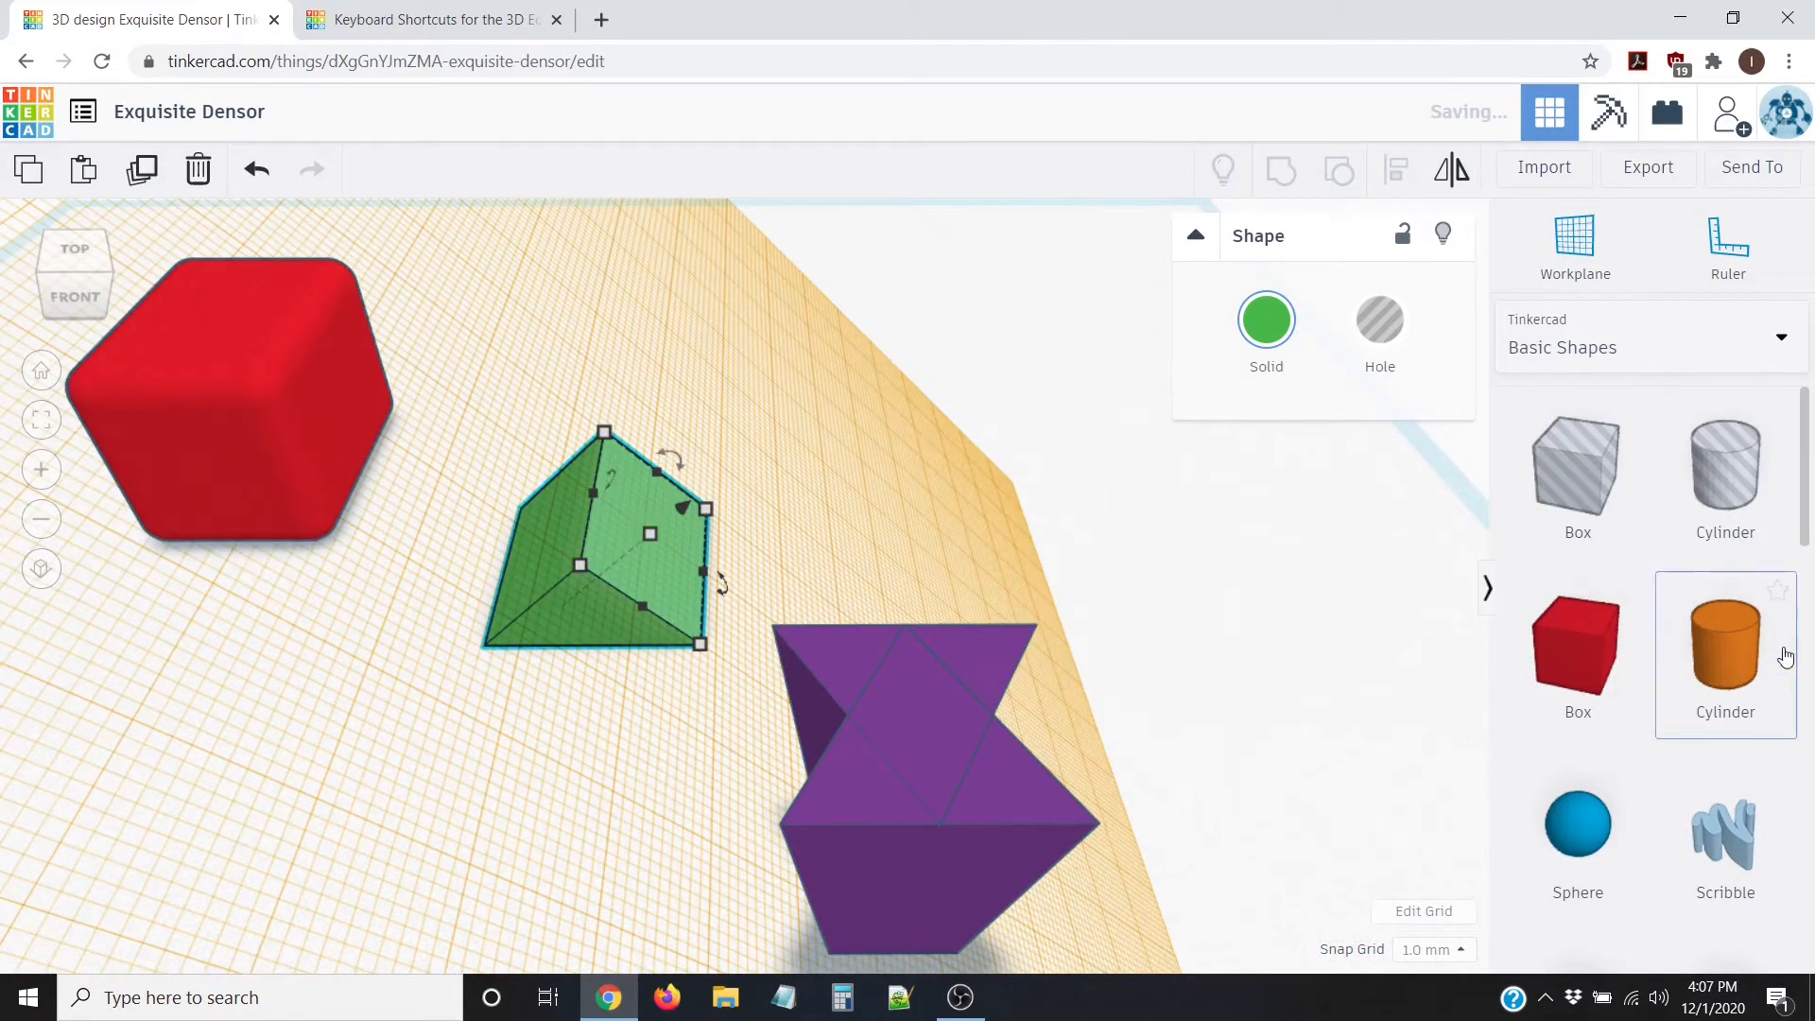
Step: Add a Text shape on the green roof's sloped face, scale it down to about the face's size and deselect it
scroll(1784, 648, down, 5)
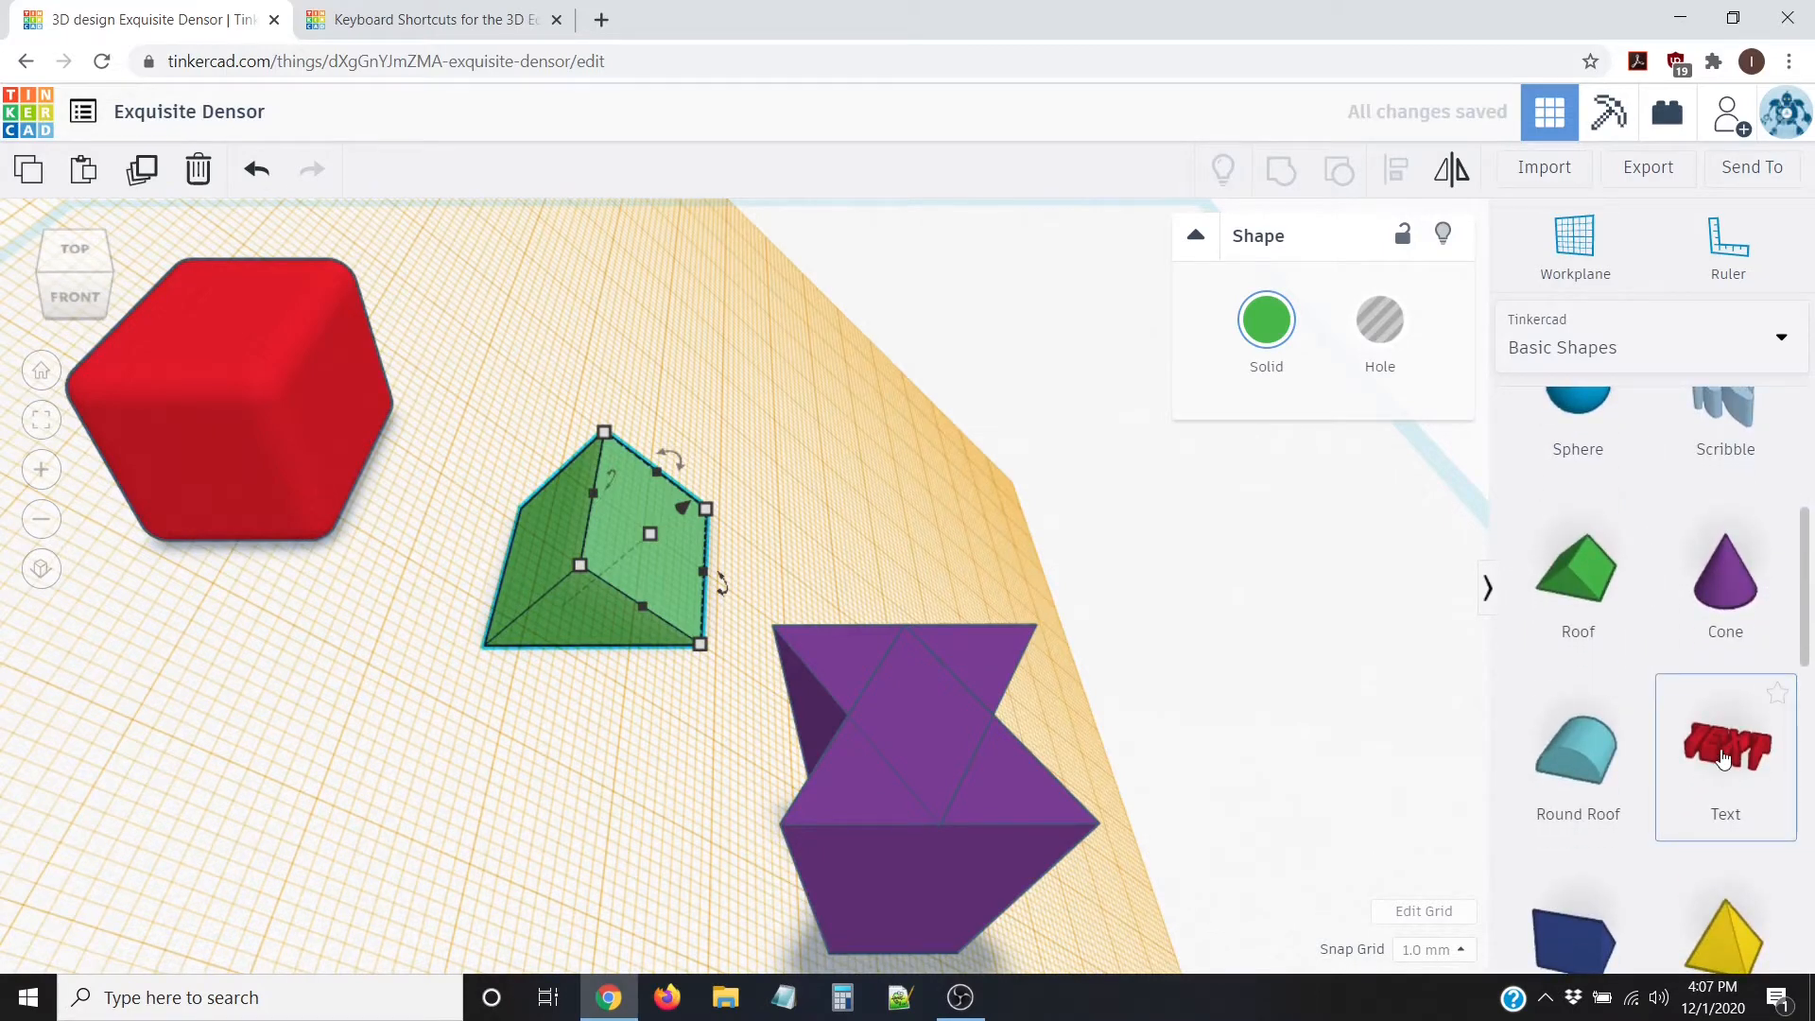
key(Escape)
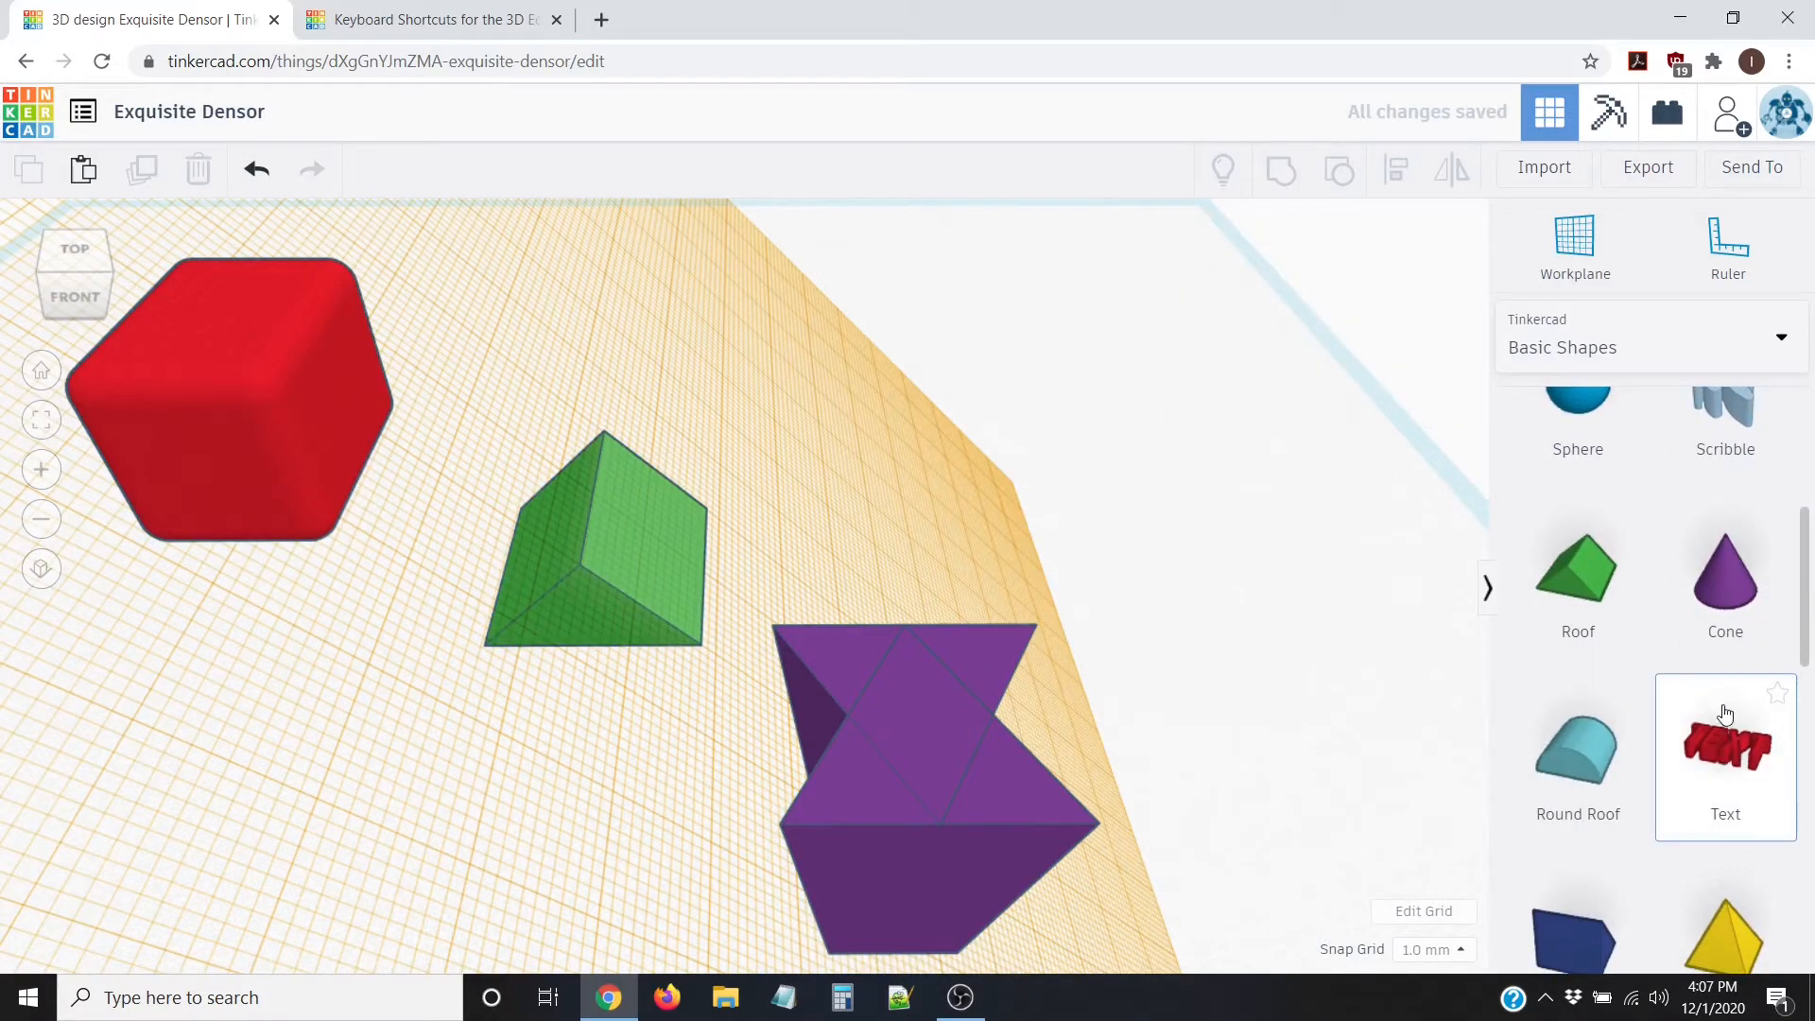
drag(1725, 714, 683, 536)
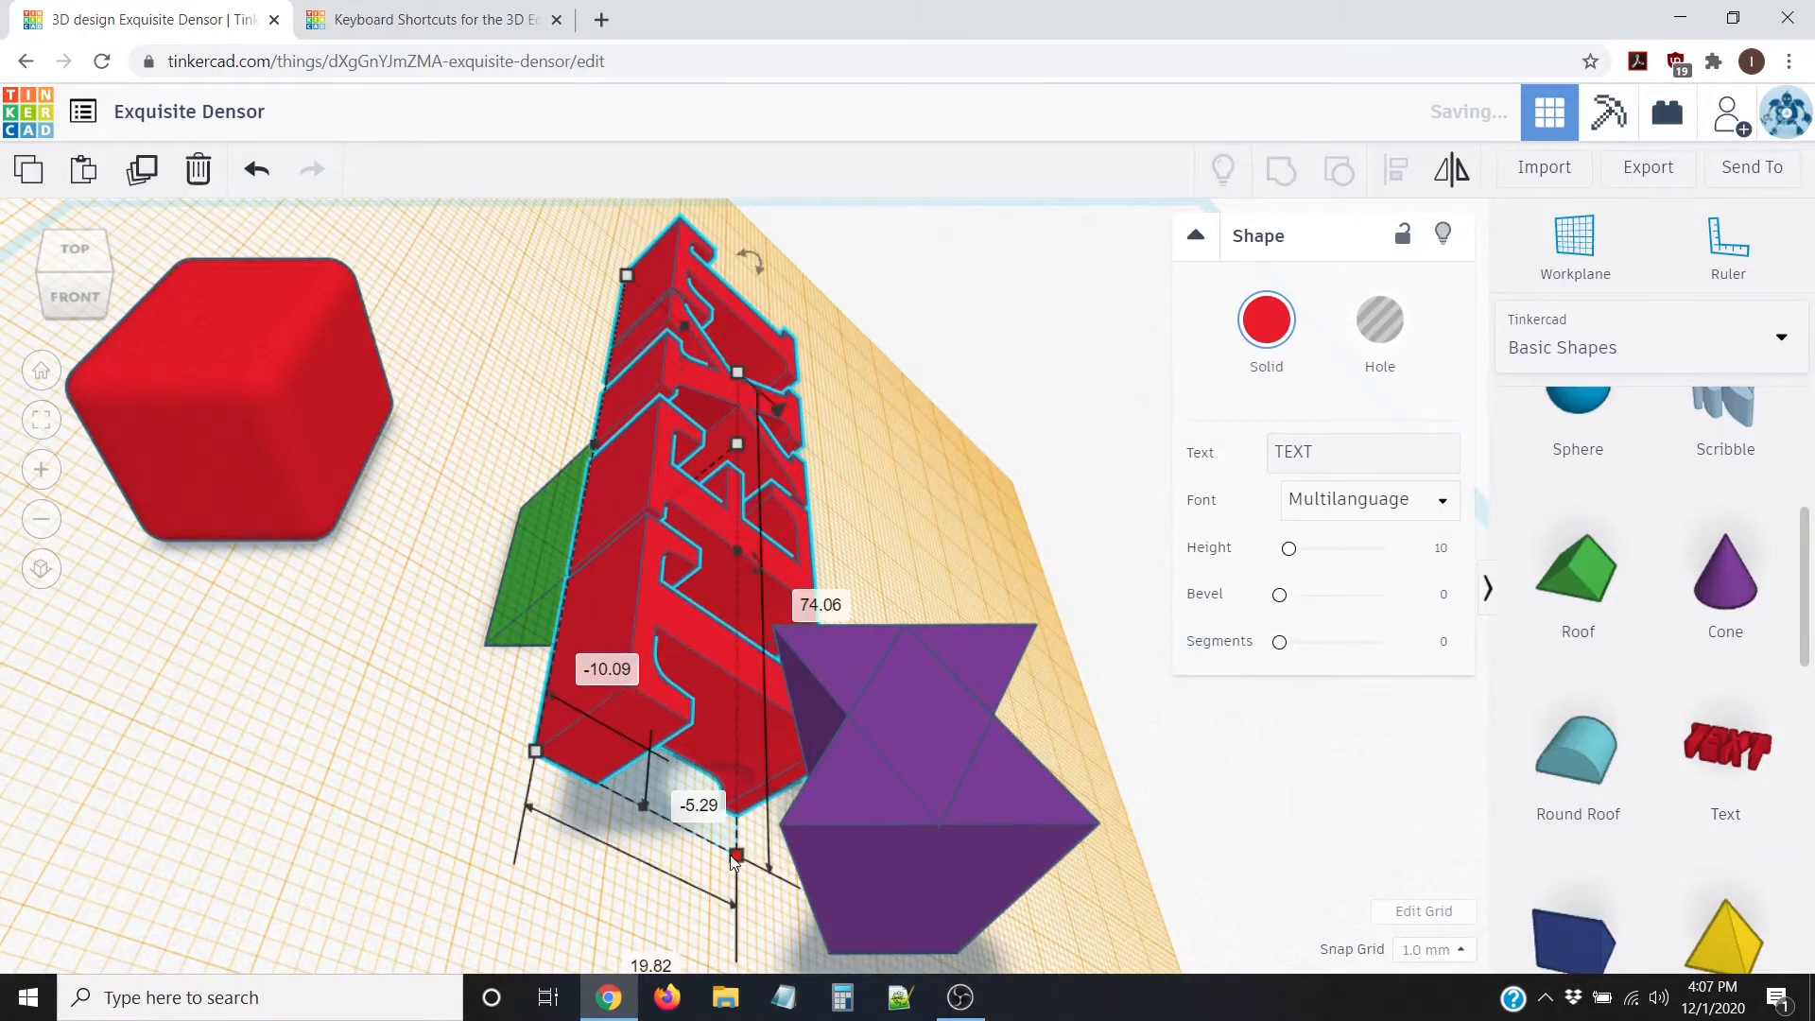
drag(735, 858, 681, 466)
right_drag(839, 579, 896, 431)
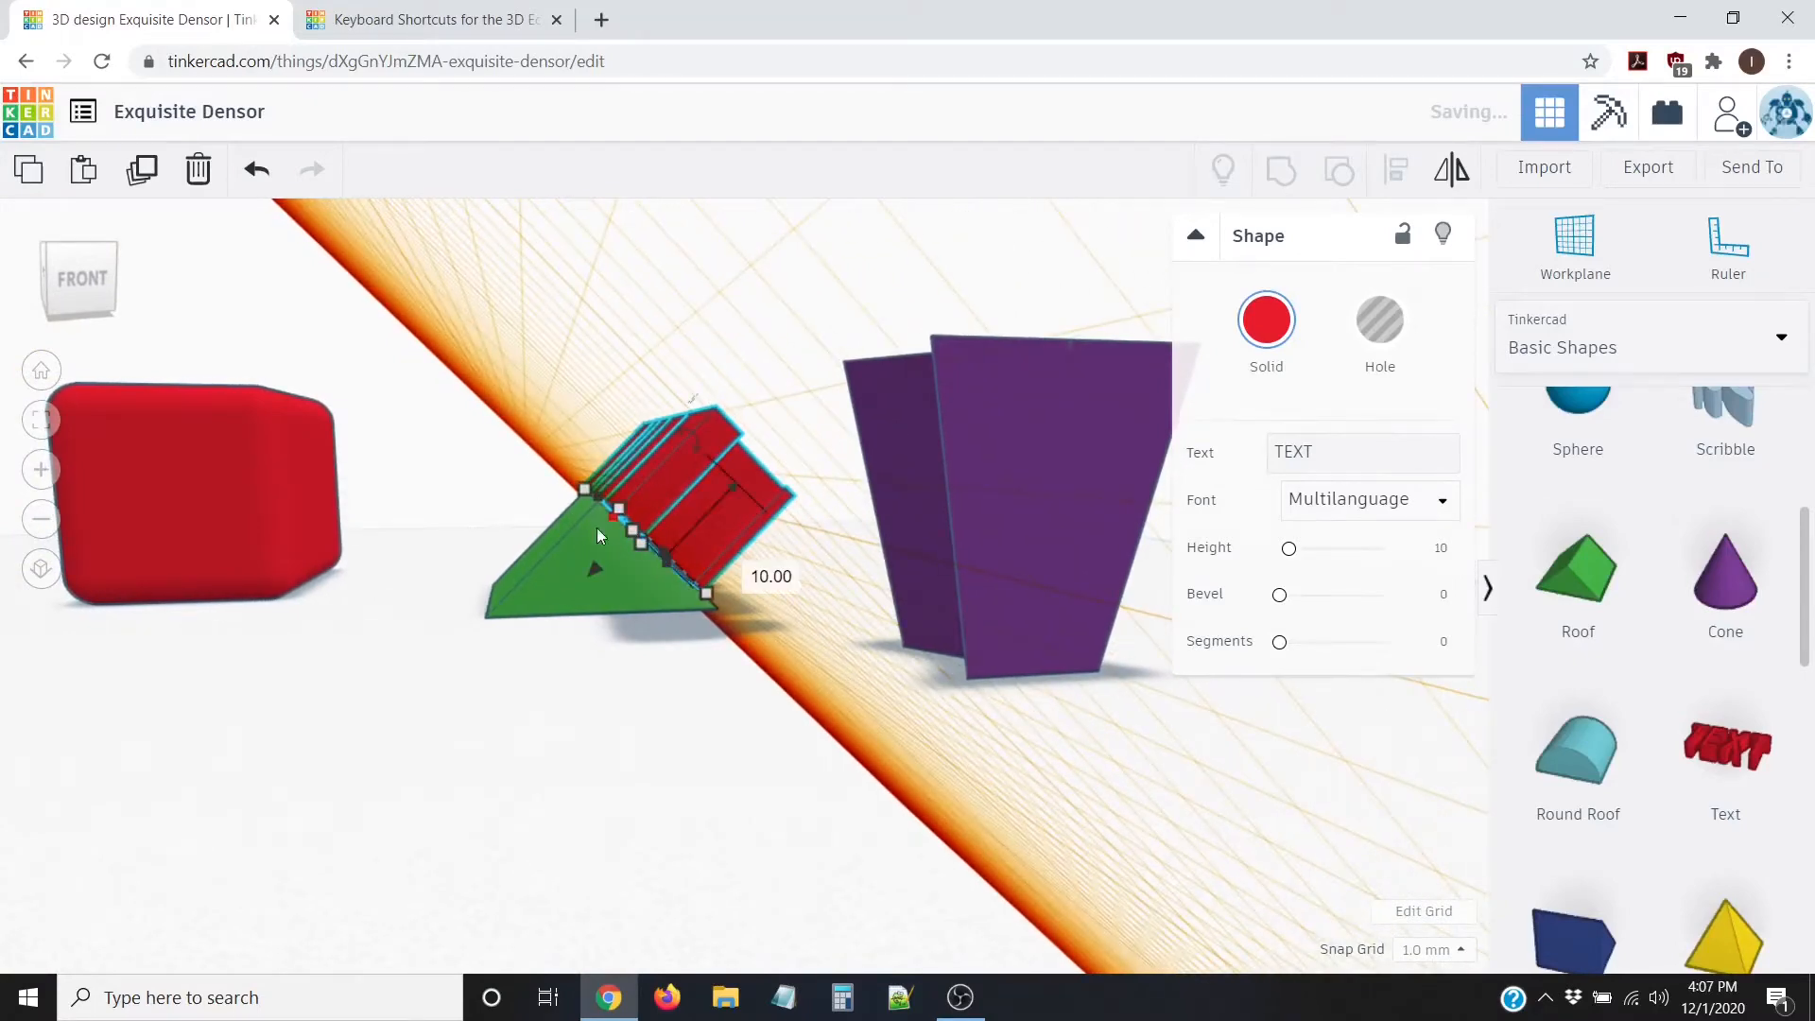
mouse_move(743, 607)
right_down()
mouse_move(692, 626)
mouse_move(735, 641)
right_up()
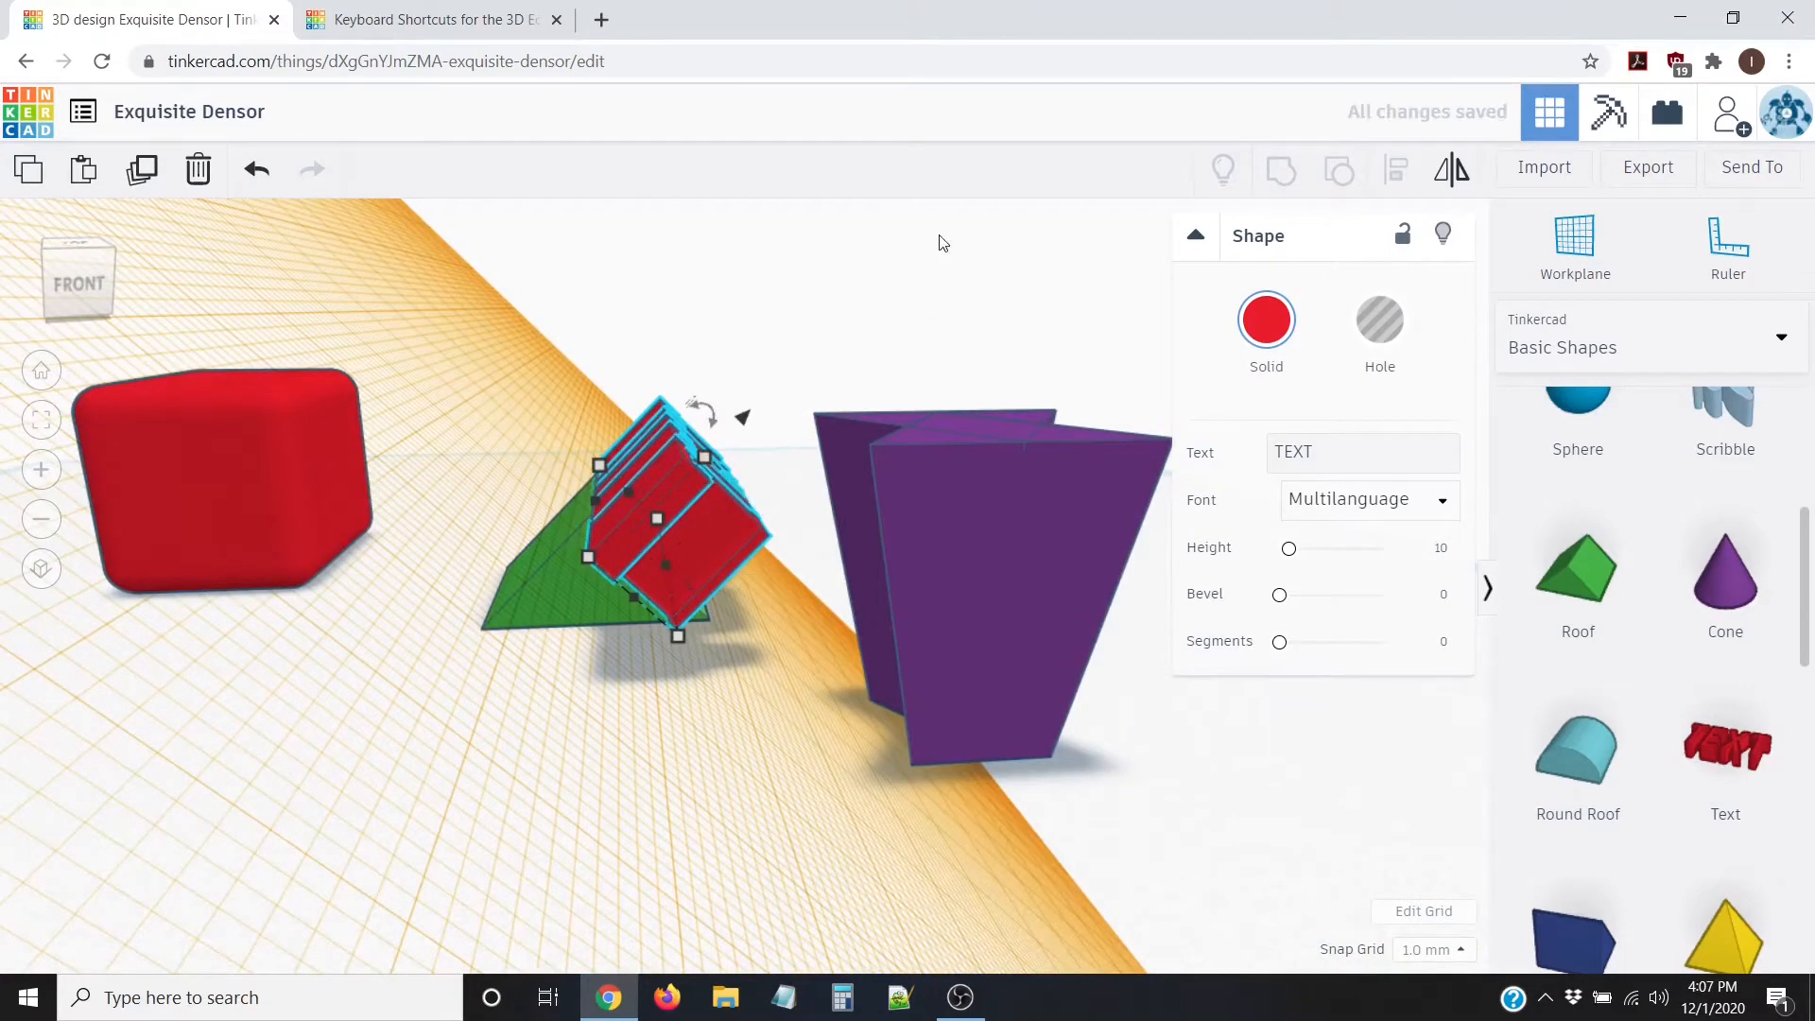
click(1088, 370)
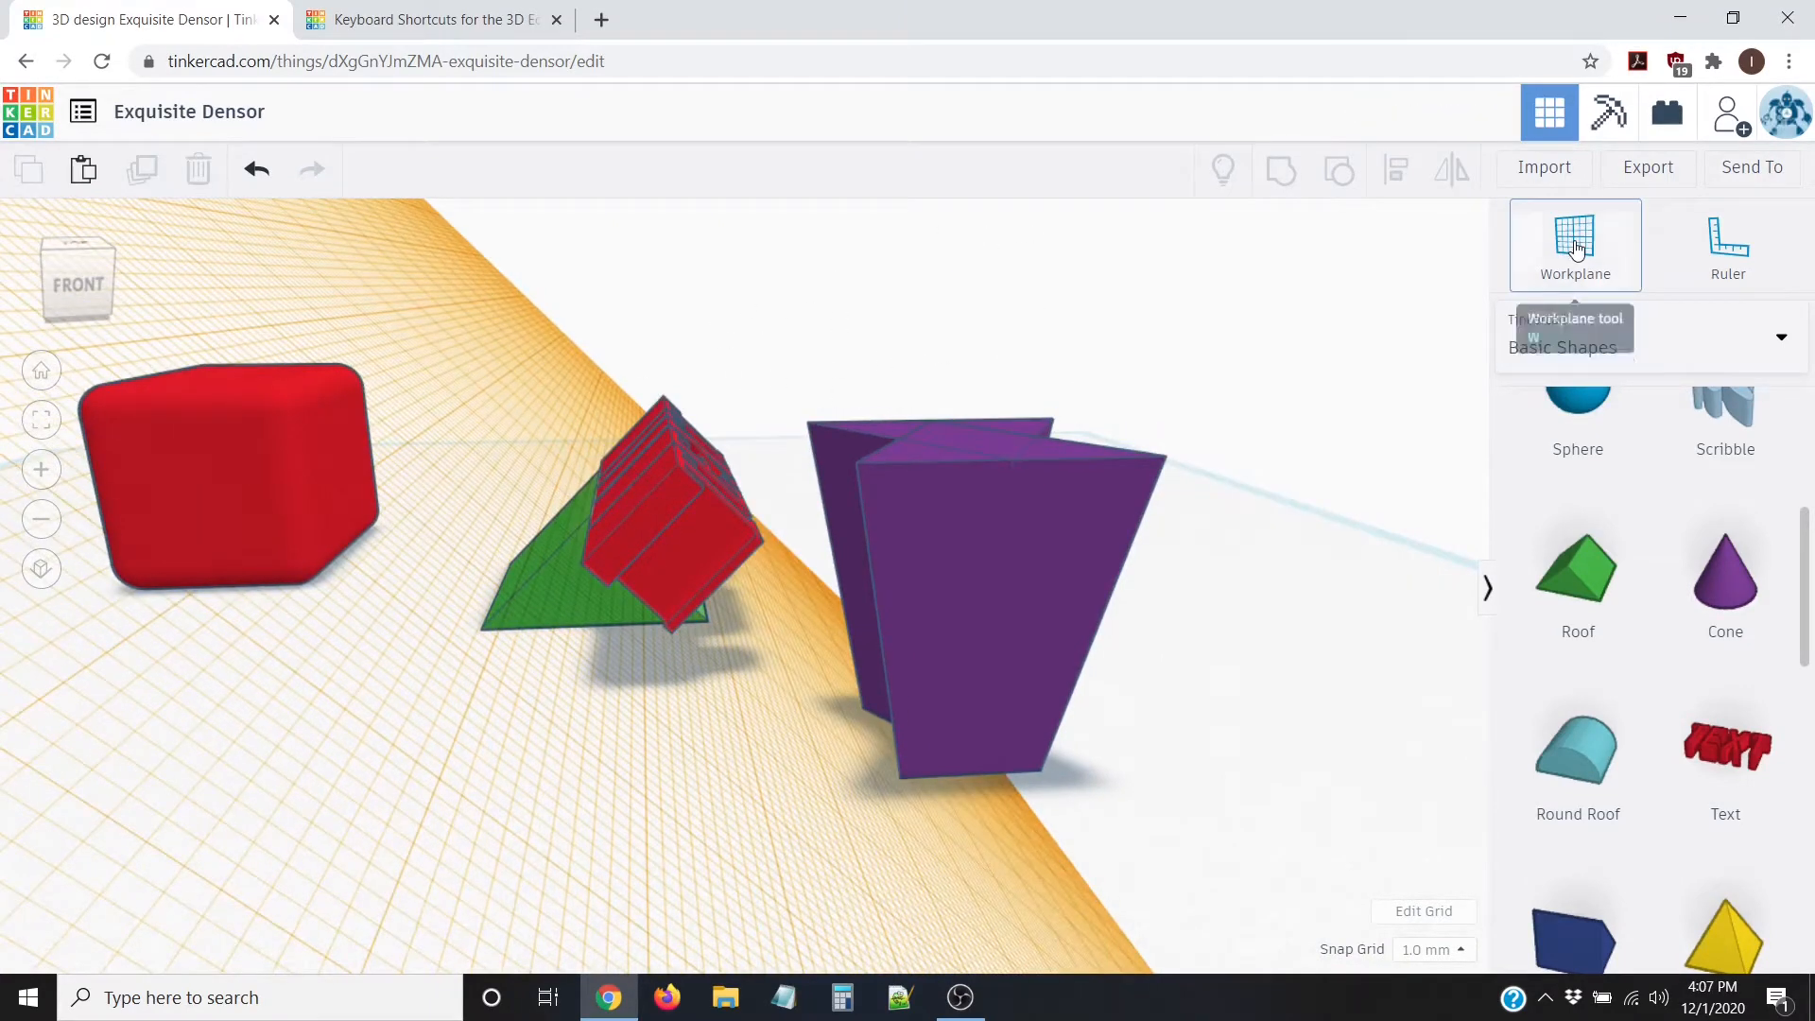
Step: Reset the workplane from the roof's sloped face to the default base grid and view the shapes on it
click(1141, 335)
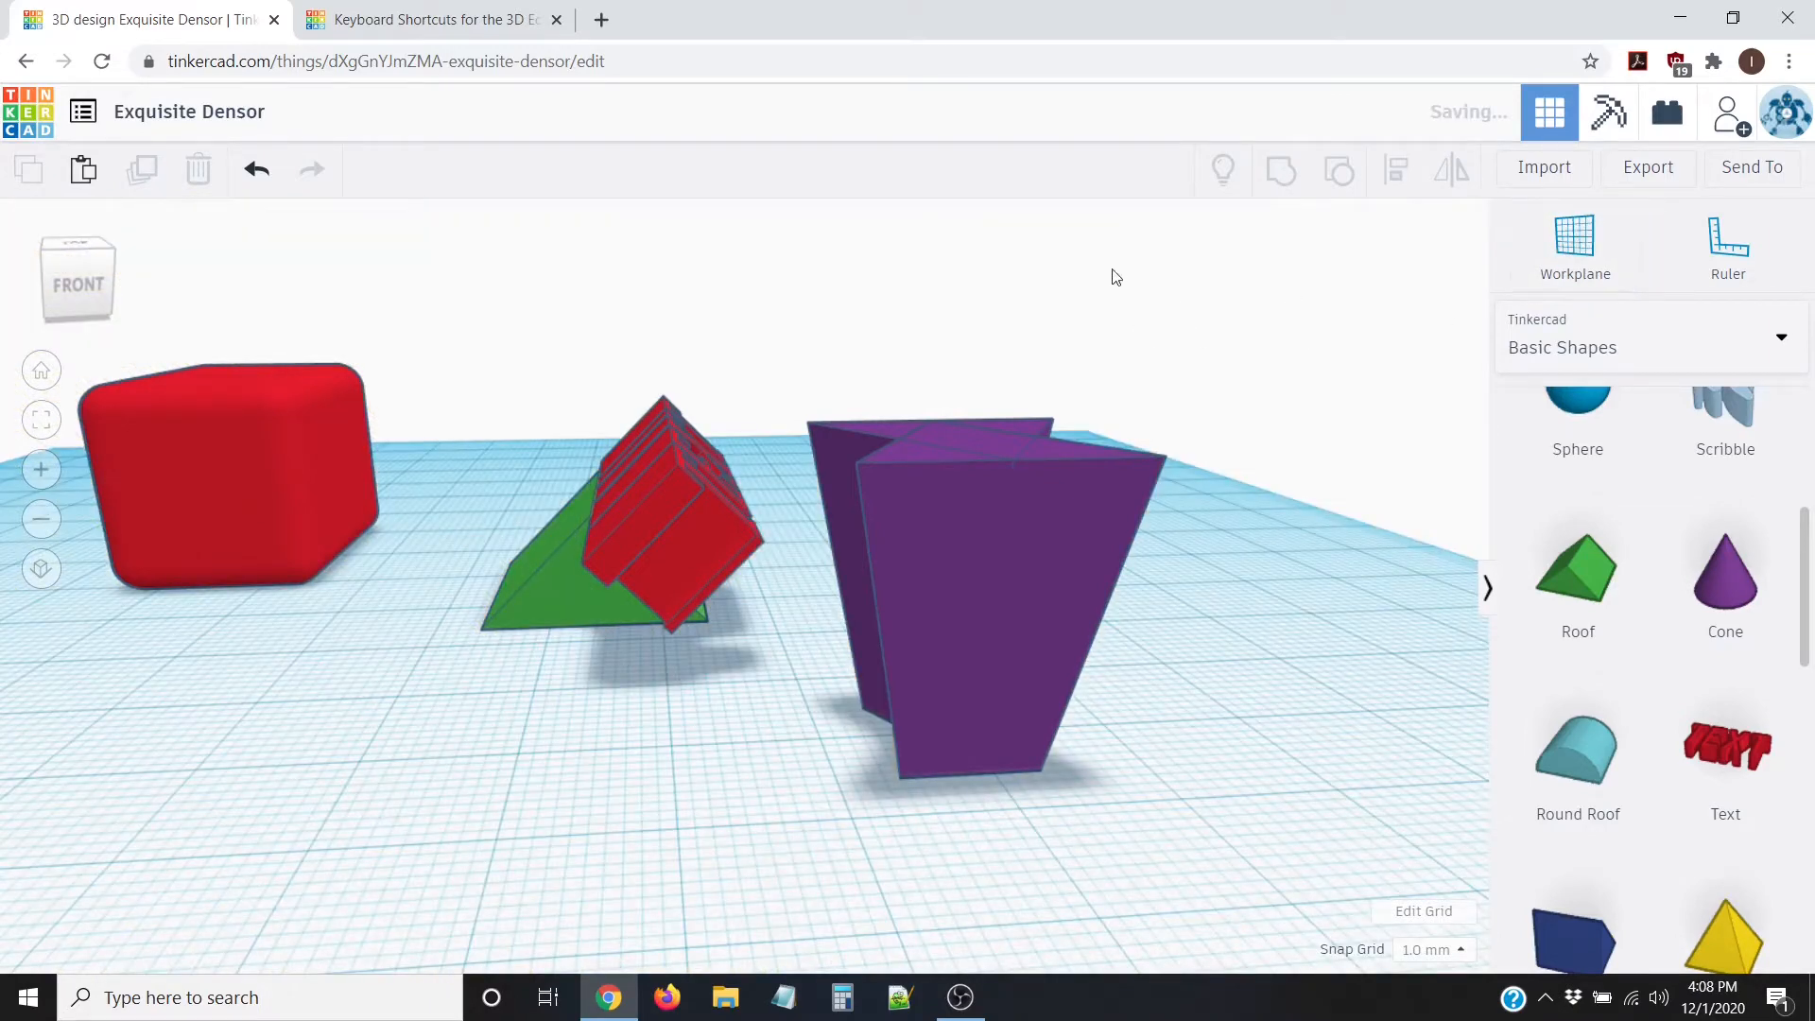
right_drag(1144, 422, 1259, 511)
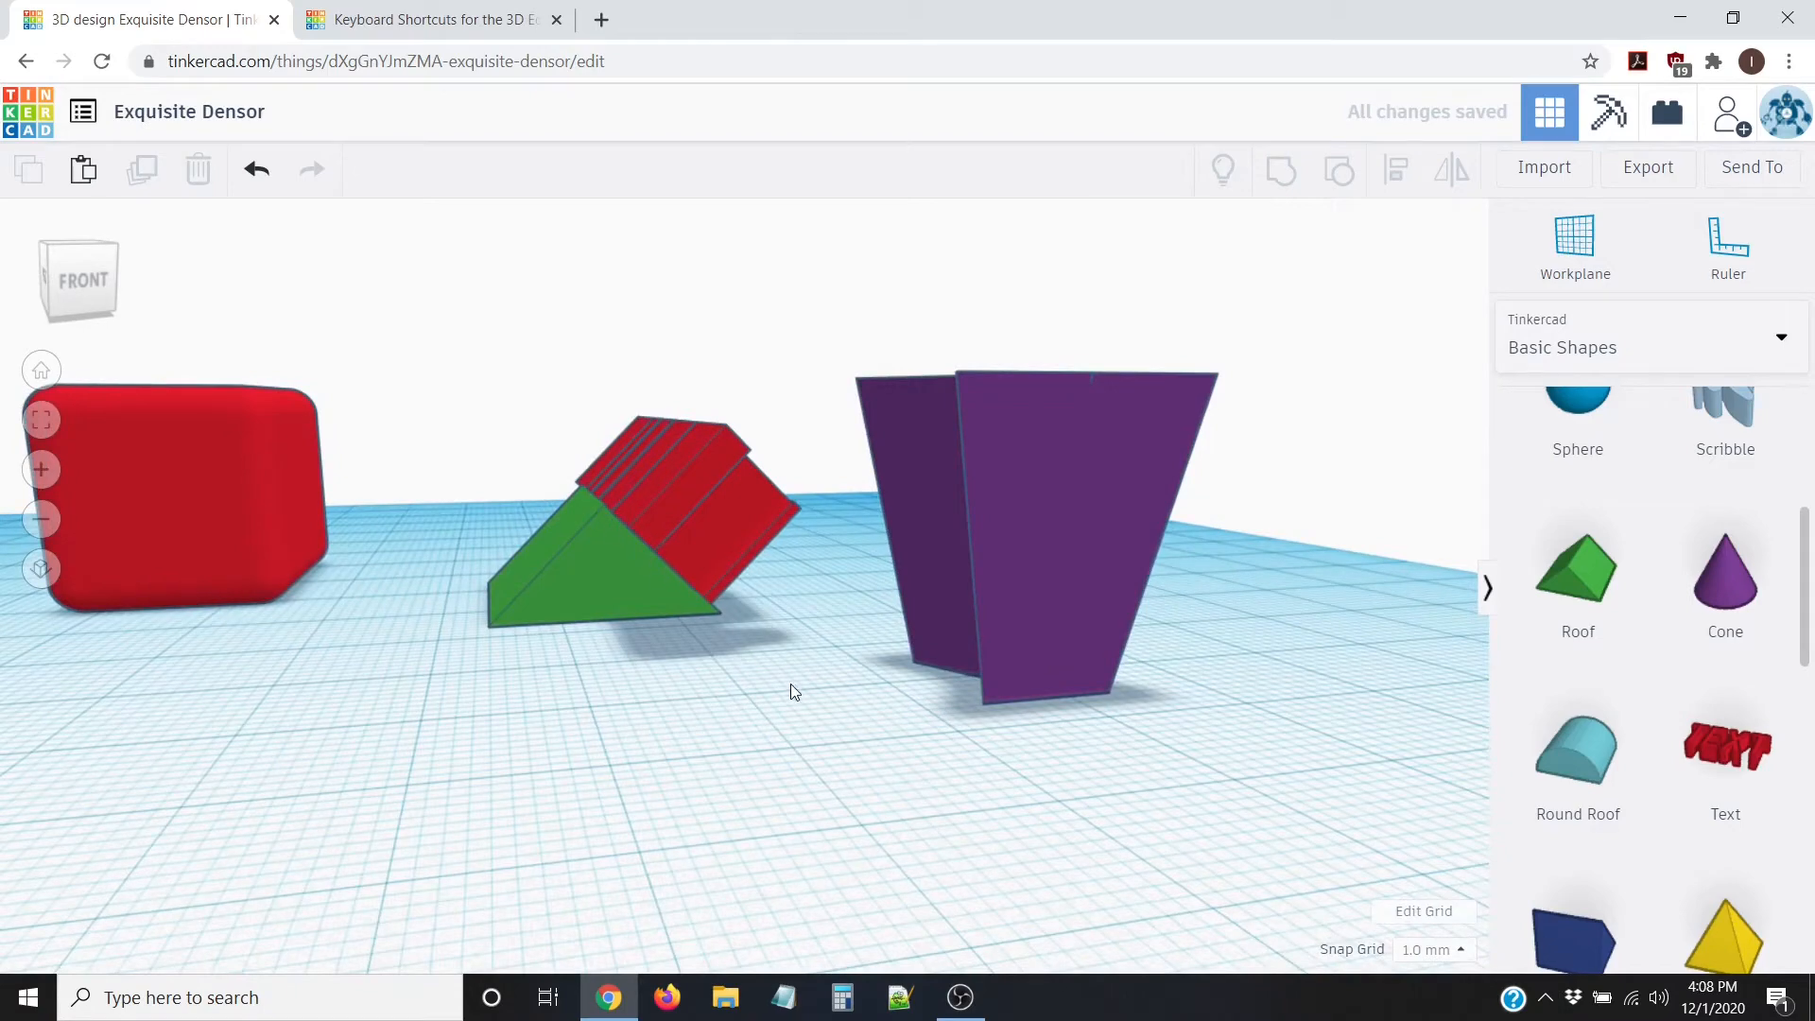
right_drag(791, 683, 705, 780)
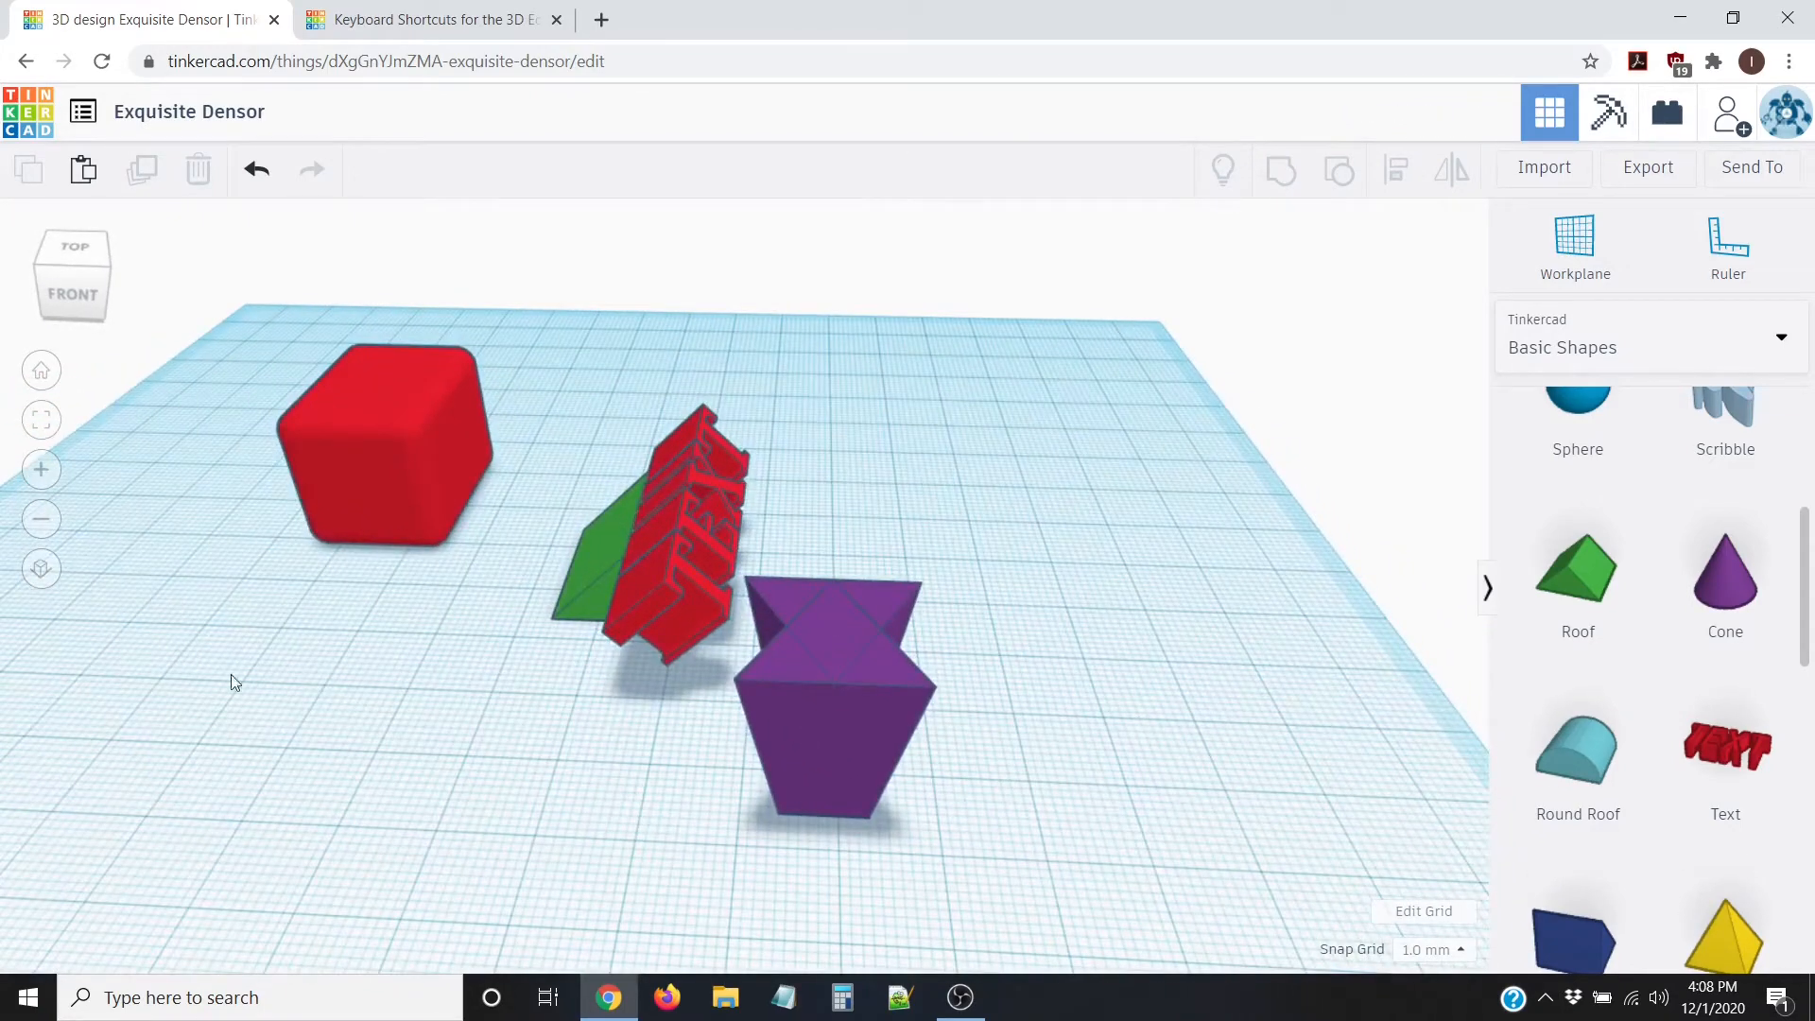
Step: Move the front purple shape sideways so it stands clear of the other purple shape
drag(1073, 281, 1120, 653)
drag(856, 717, 966, 733)
right_drag(945, 312, 1545, 614)
right_drag(670, 651, 727, 690)
Step: Examine from several angles how the red text sits on the green roof's sloped face
click(674, 568)
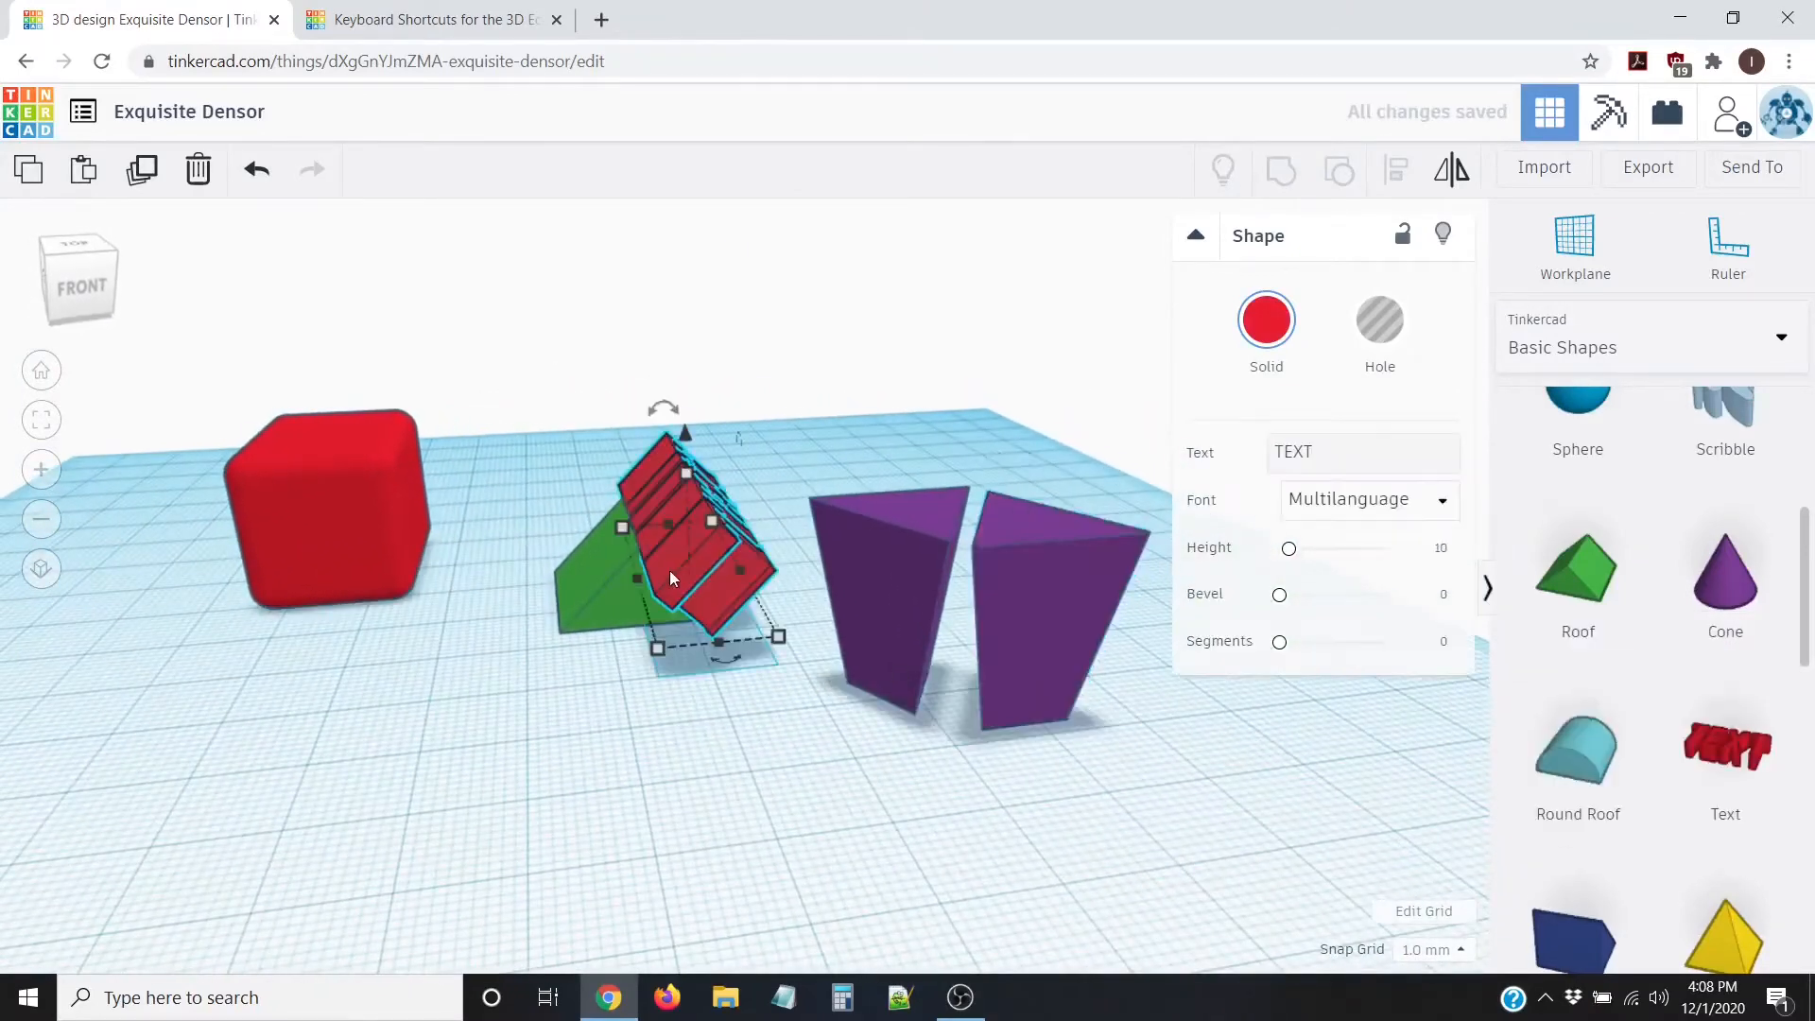
scroll(600, 782, up, 5)
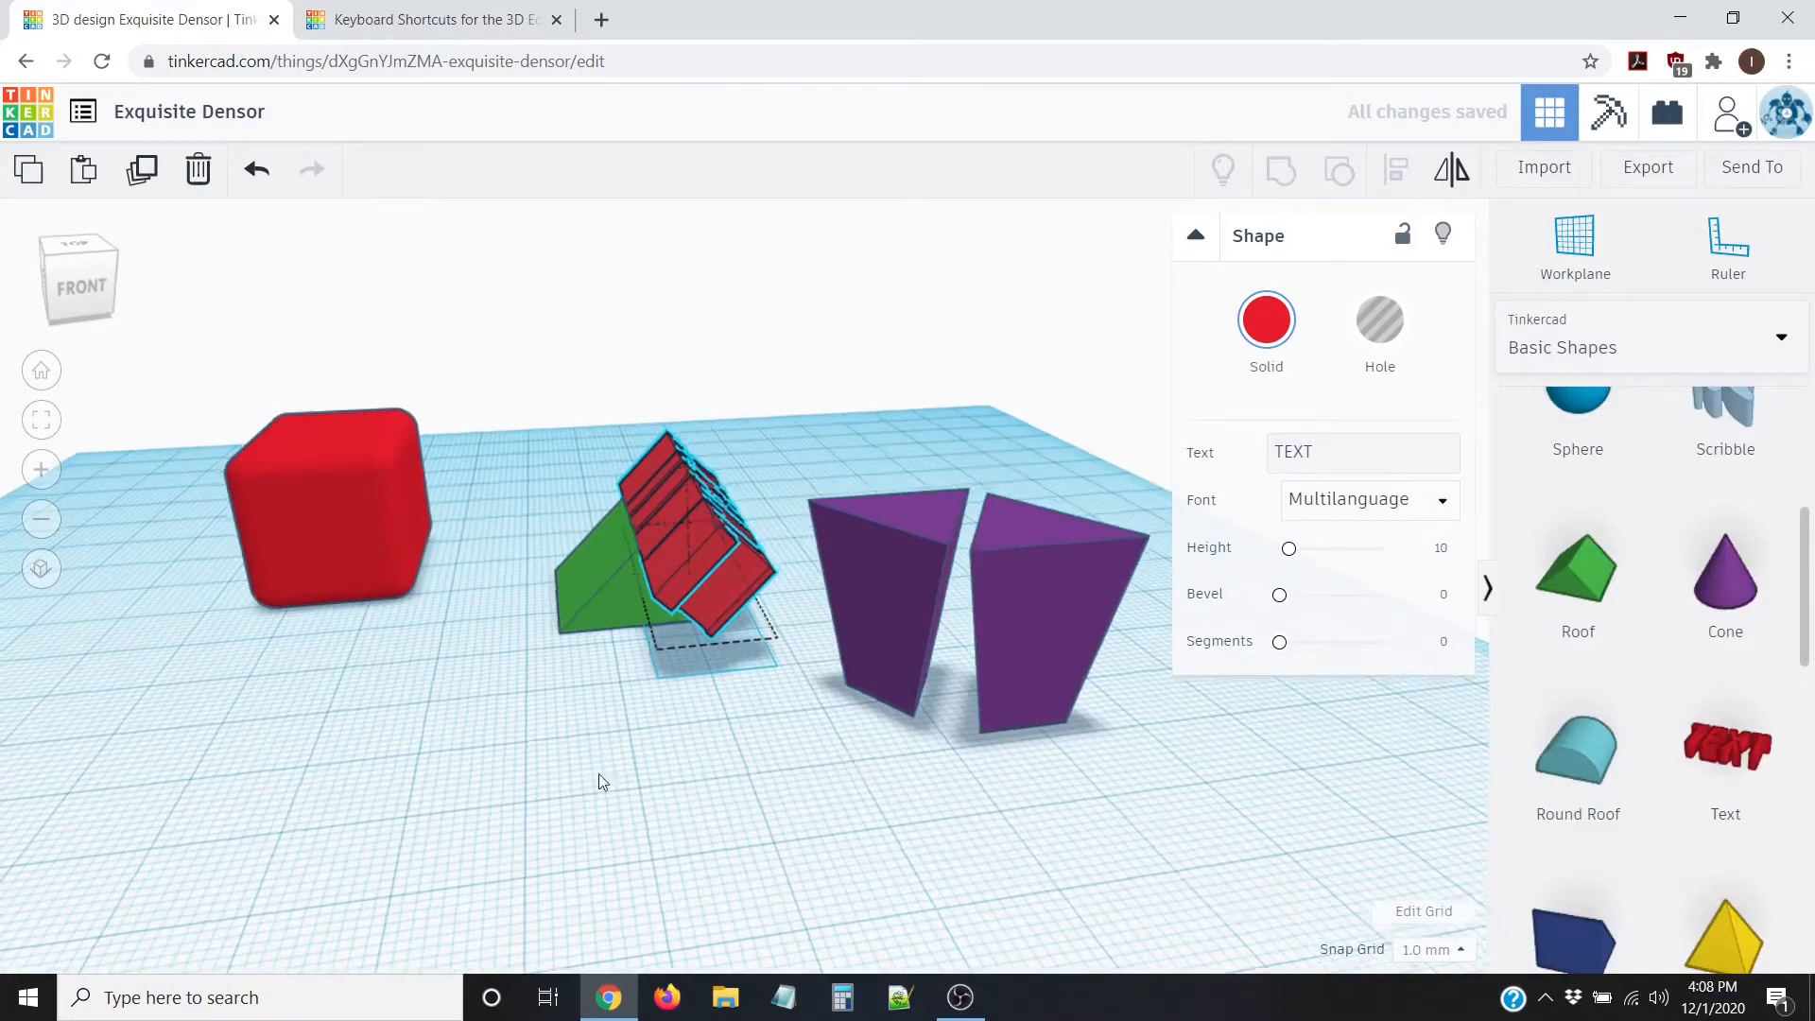
right_drag(541, 709, 550, 671)
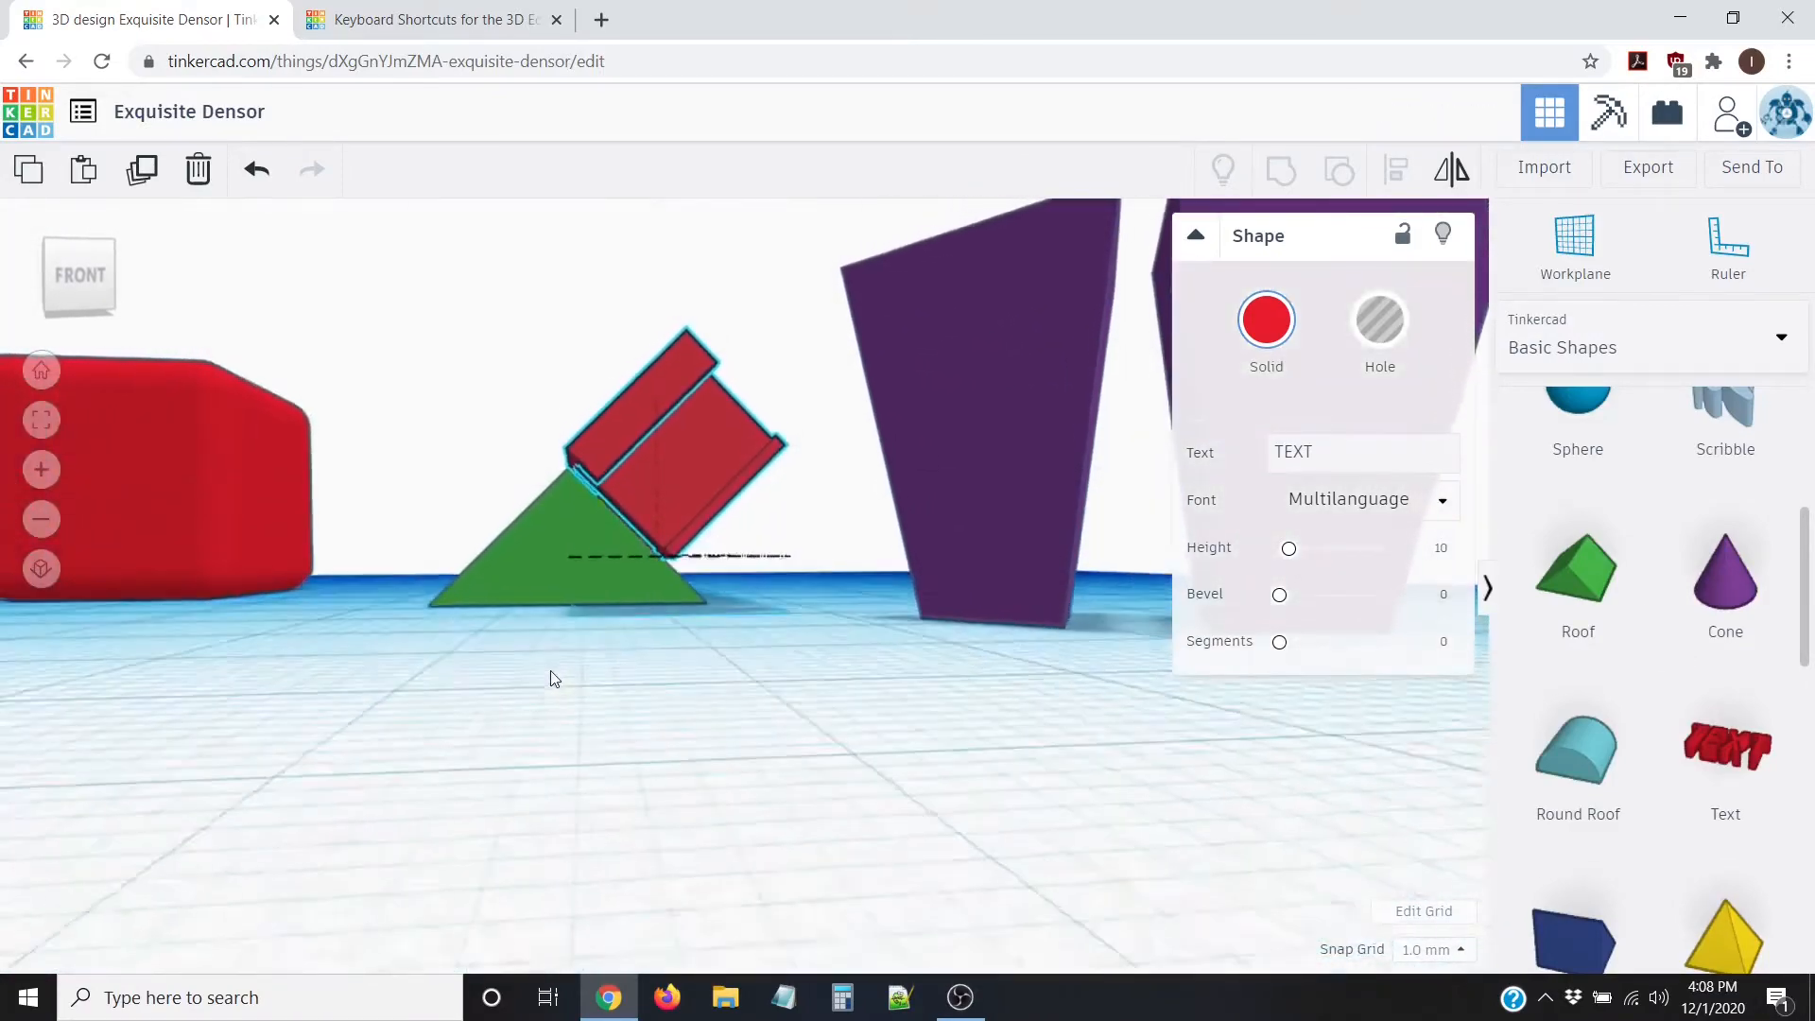
click(709, 582)
right_drag(709, 583, 206, 697)
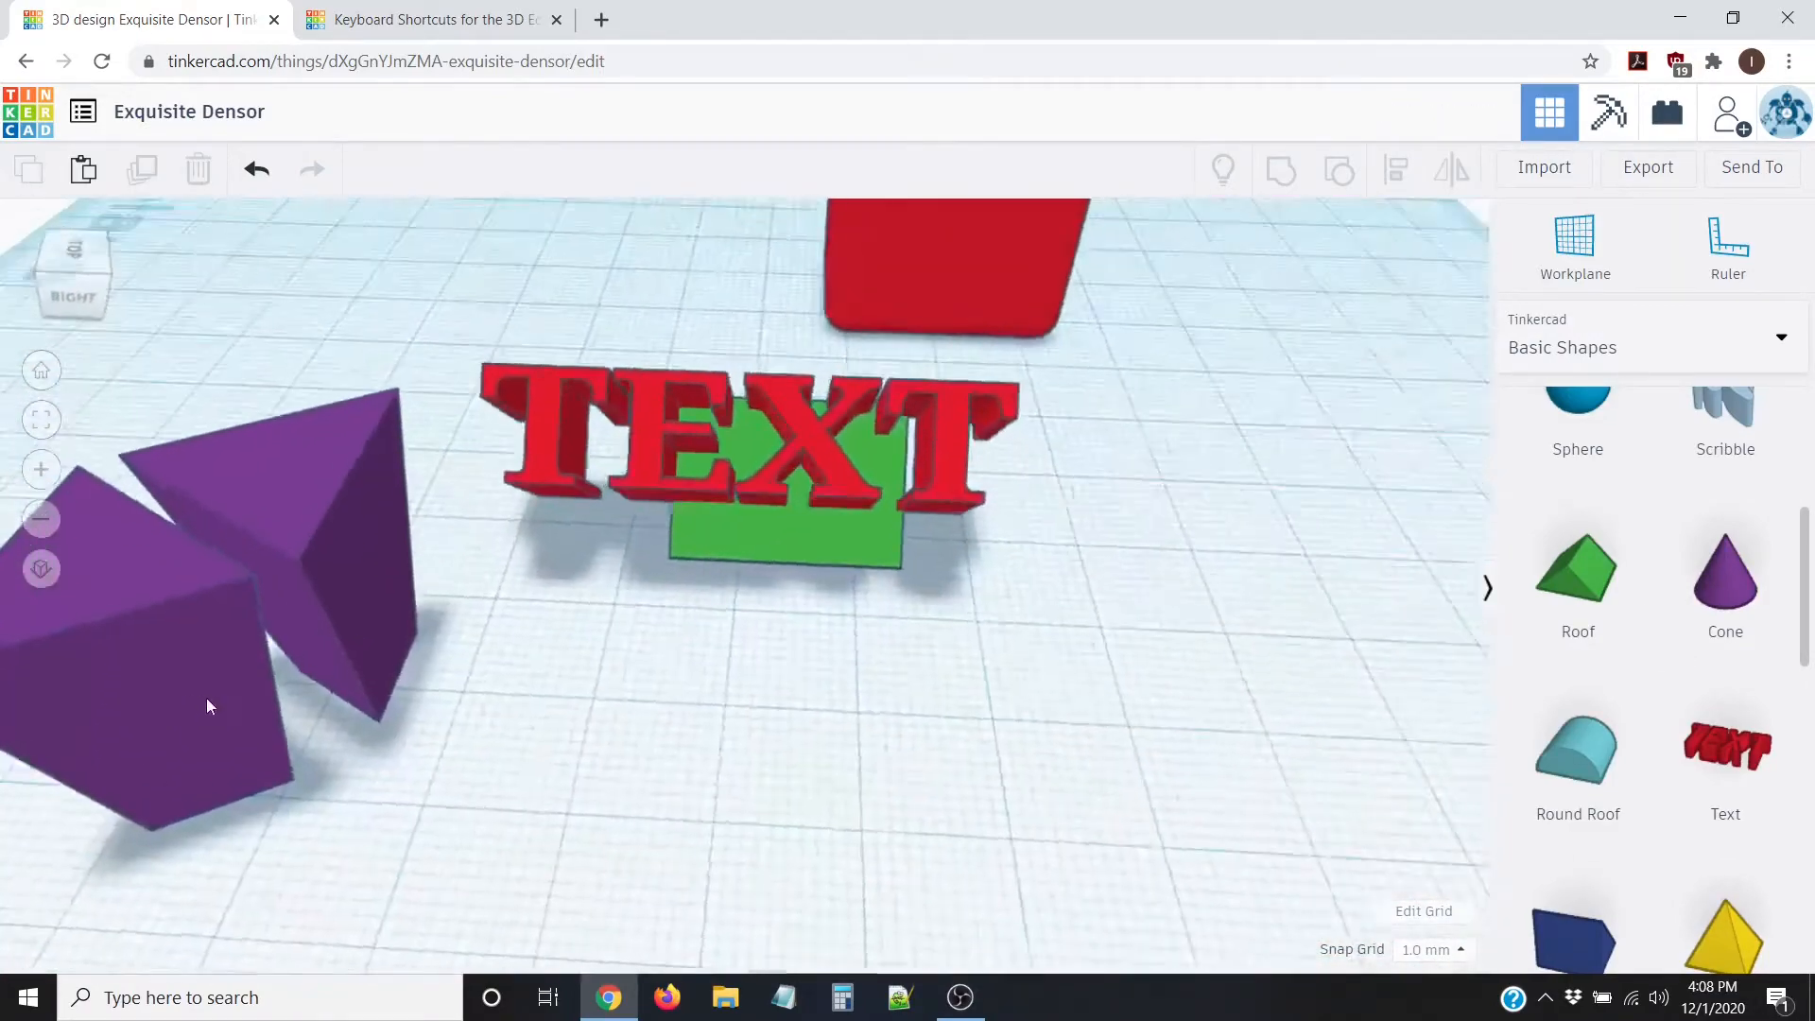
click(908, 477)
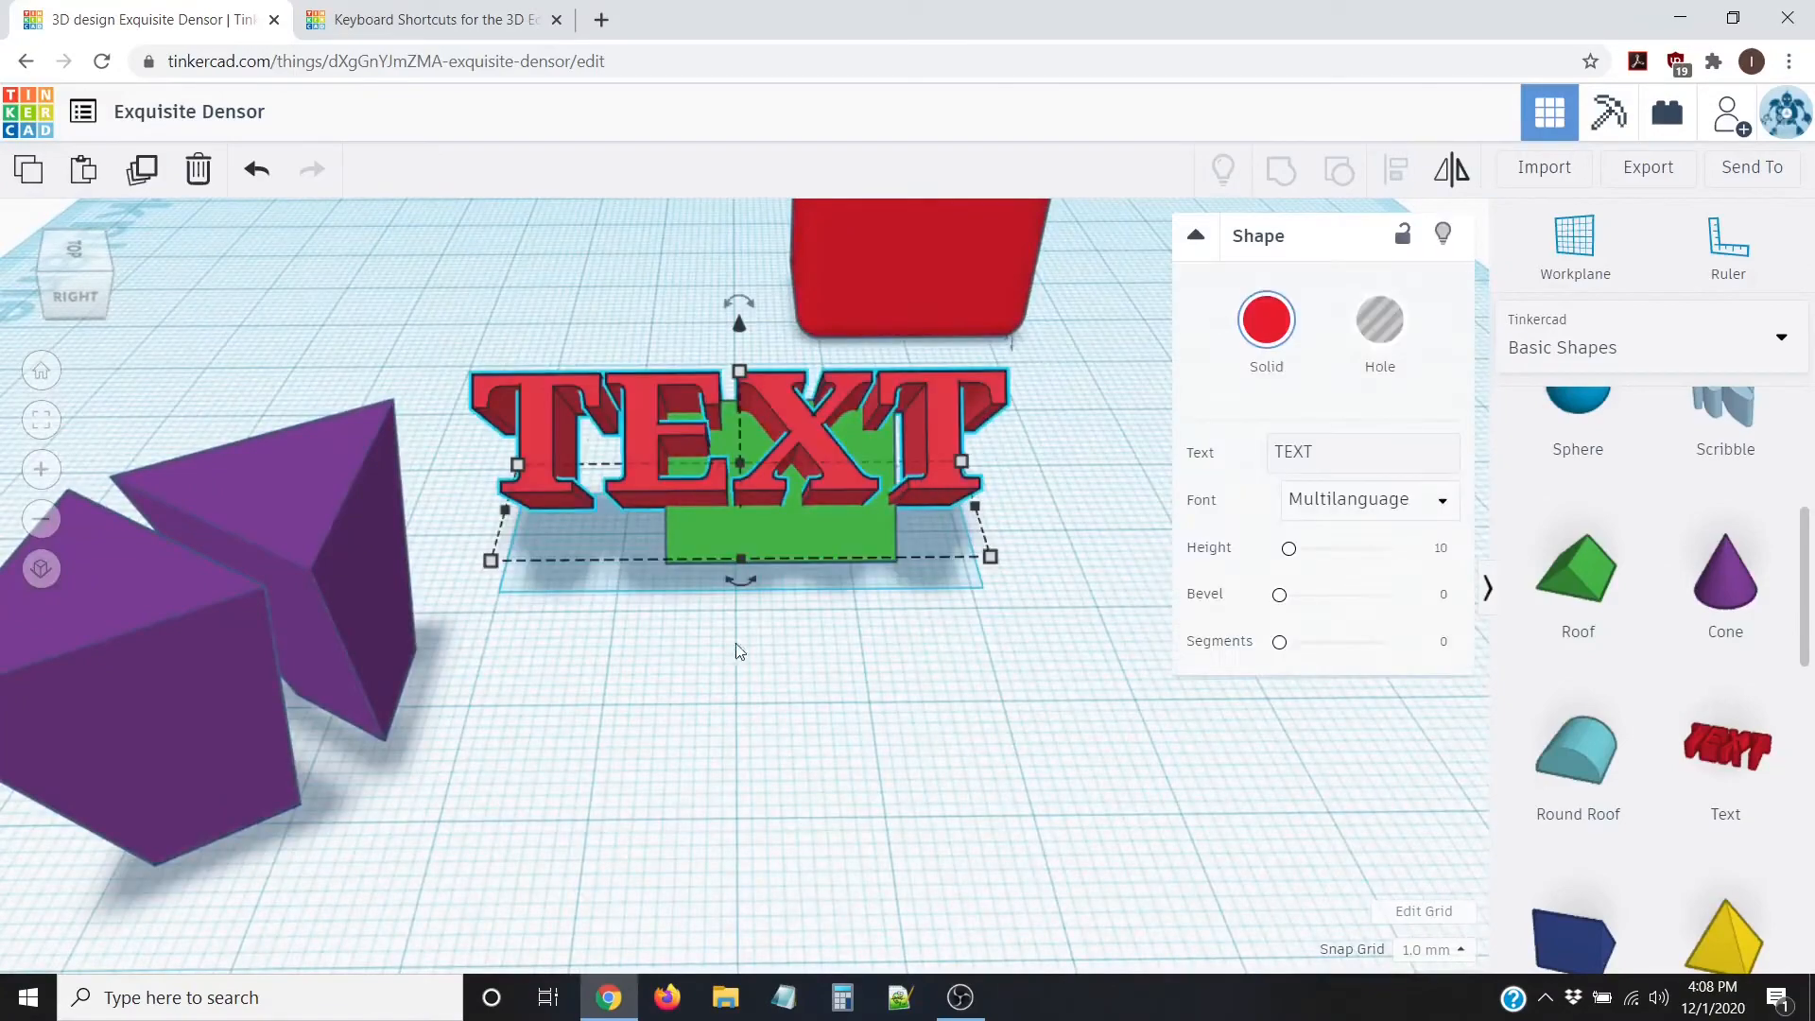
click(702, 612)
right_drag(702, 613, 1147, 580)
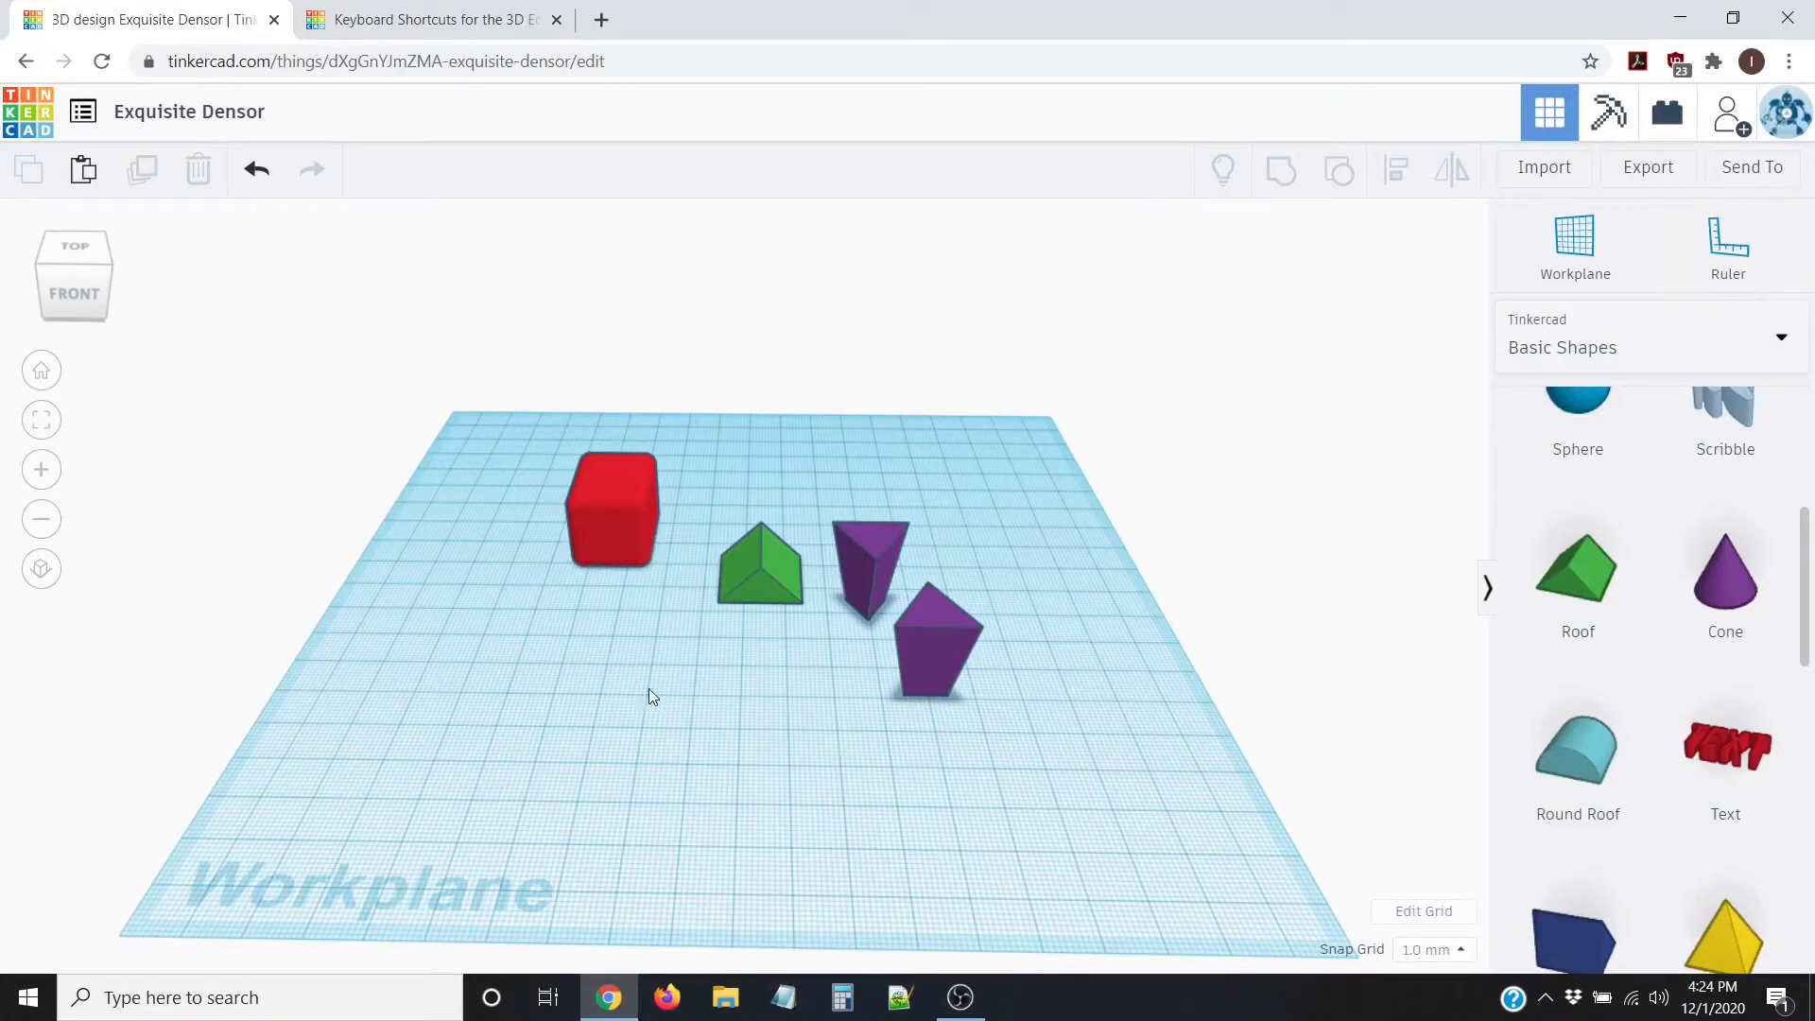
Step: Delete the green roof and both purple shapes, and undo the deletion
drag(717, 468, 1044, 762)
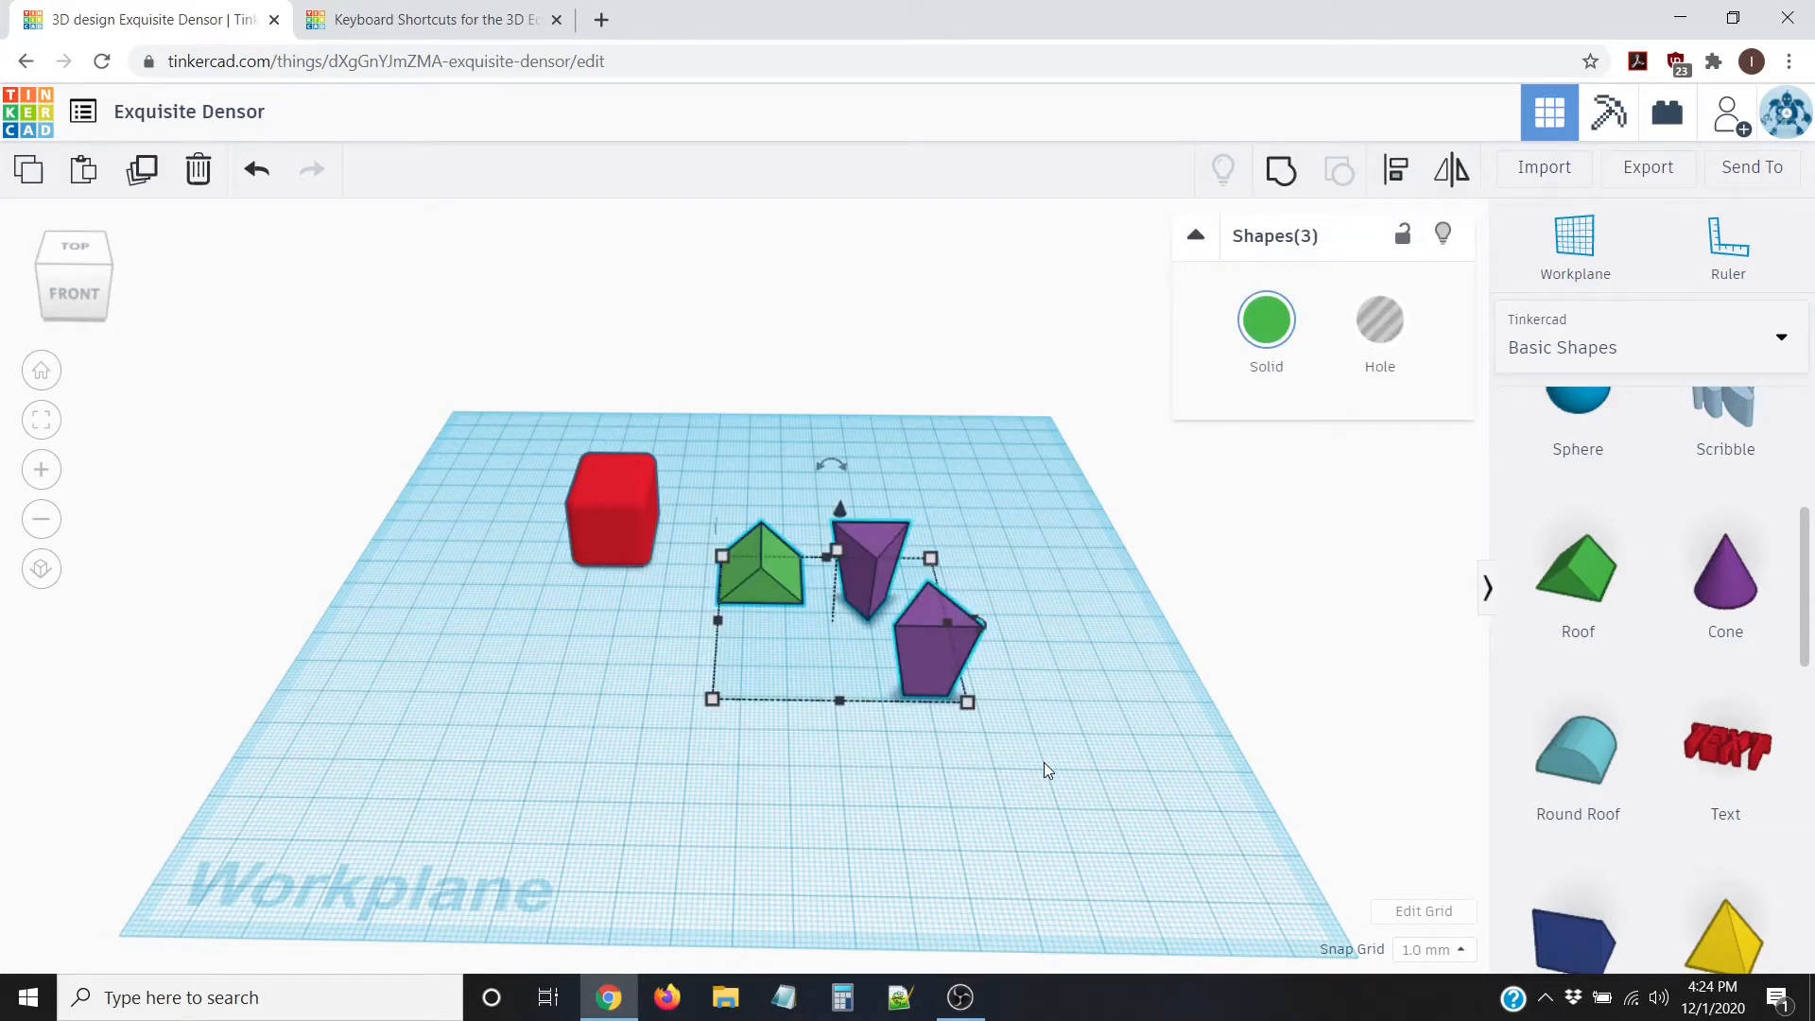
key(Delete)
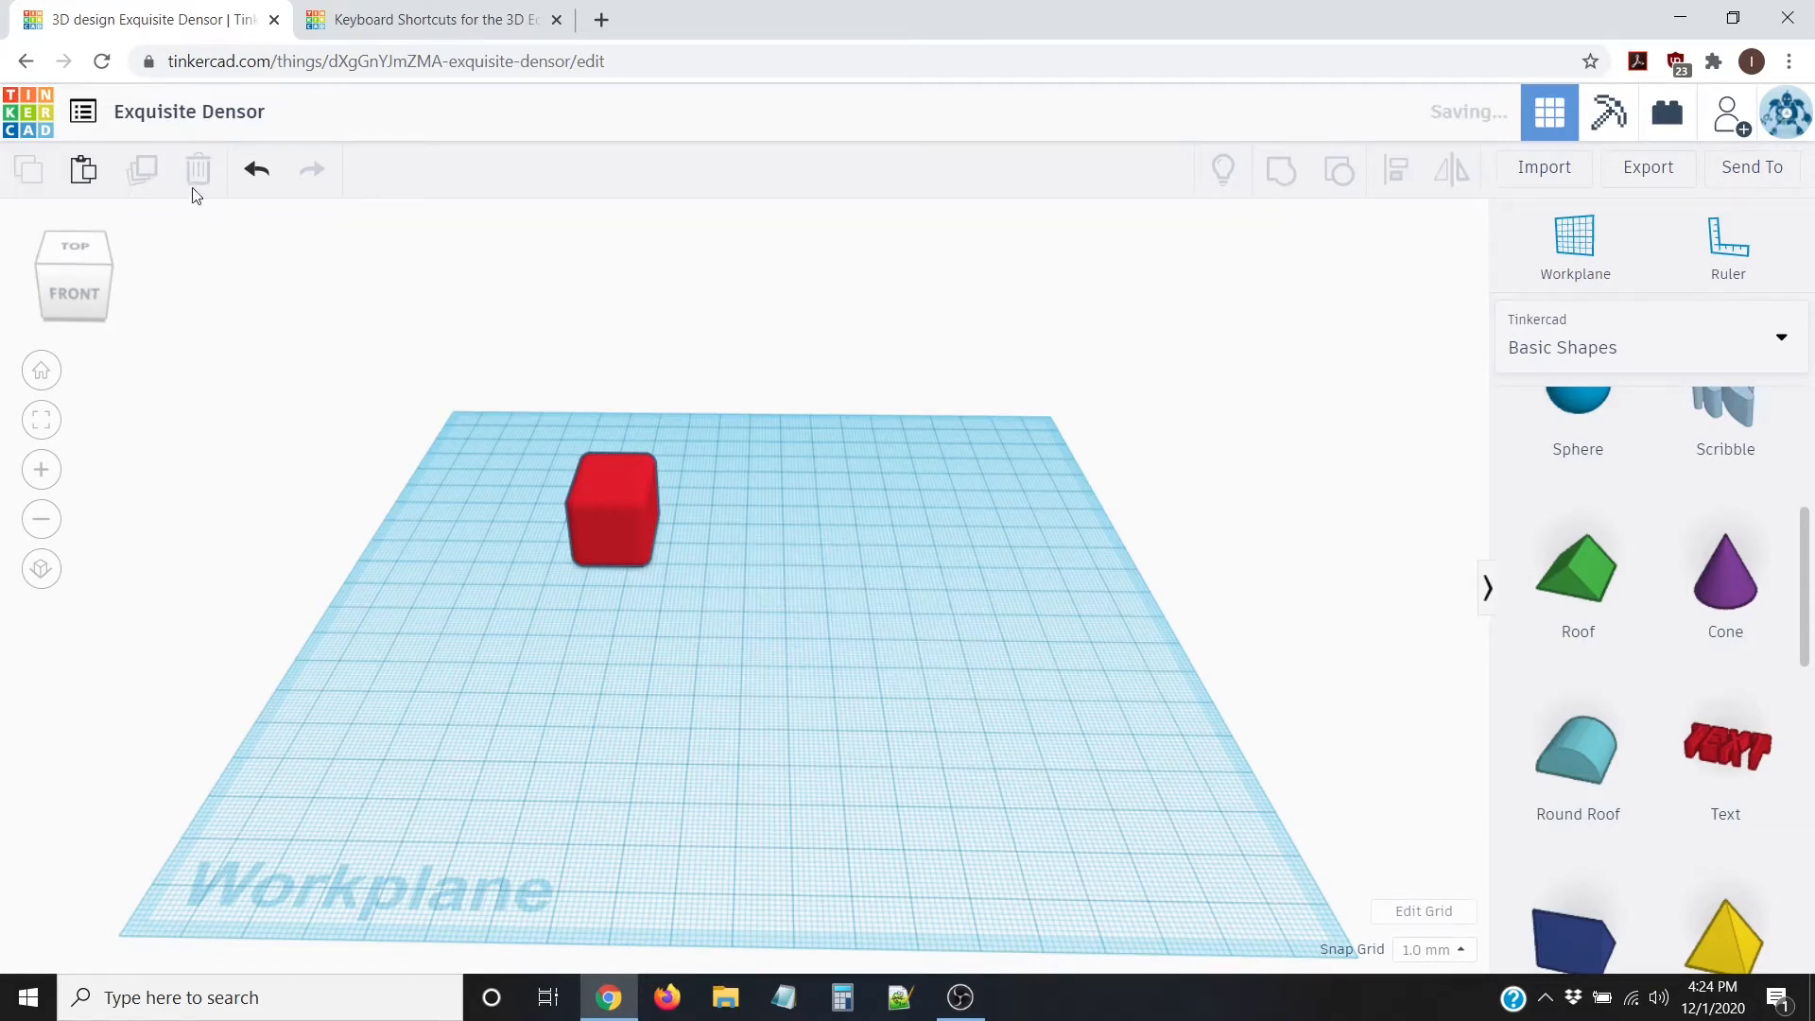
click(257, 173)
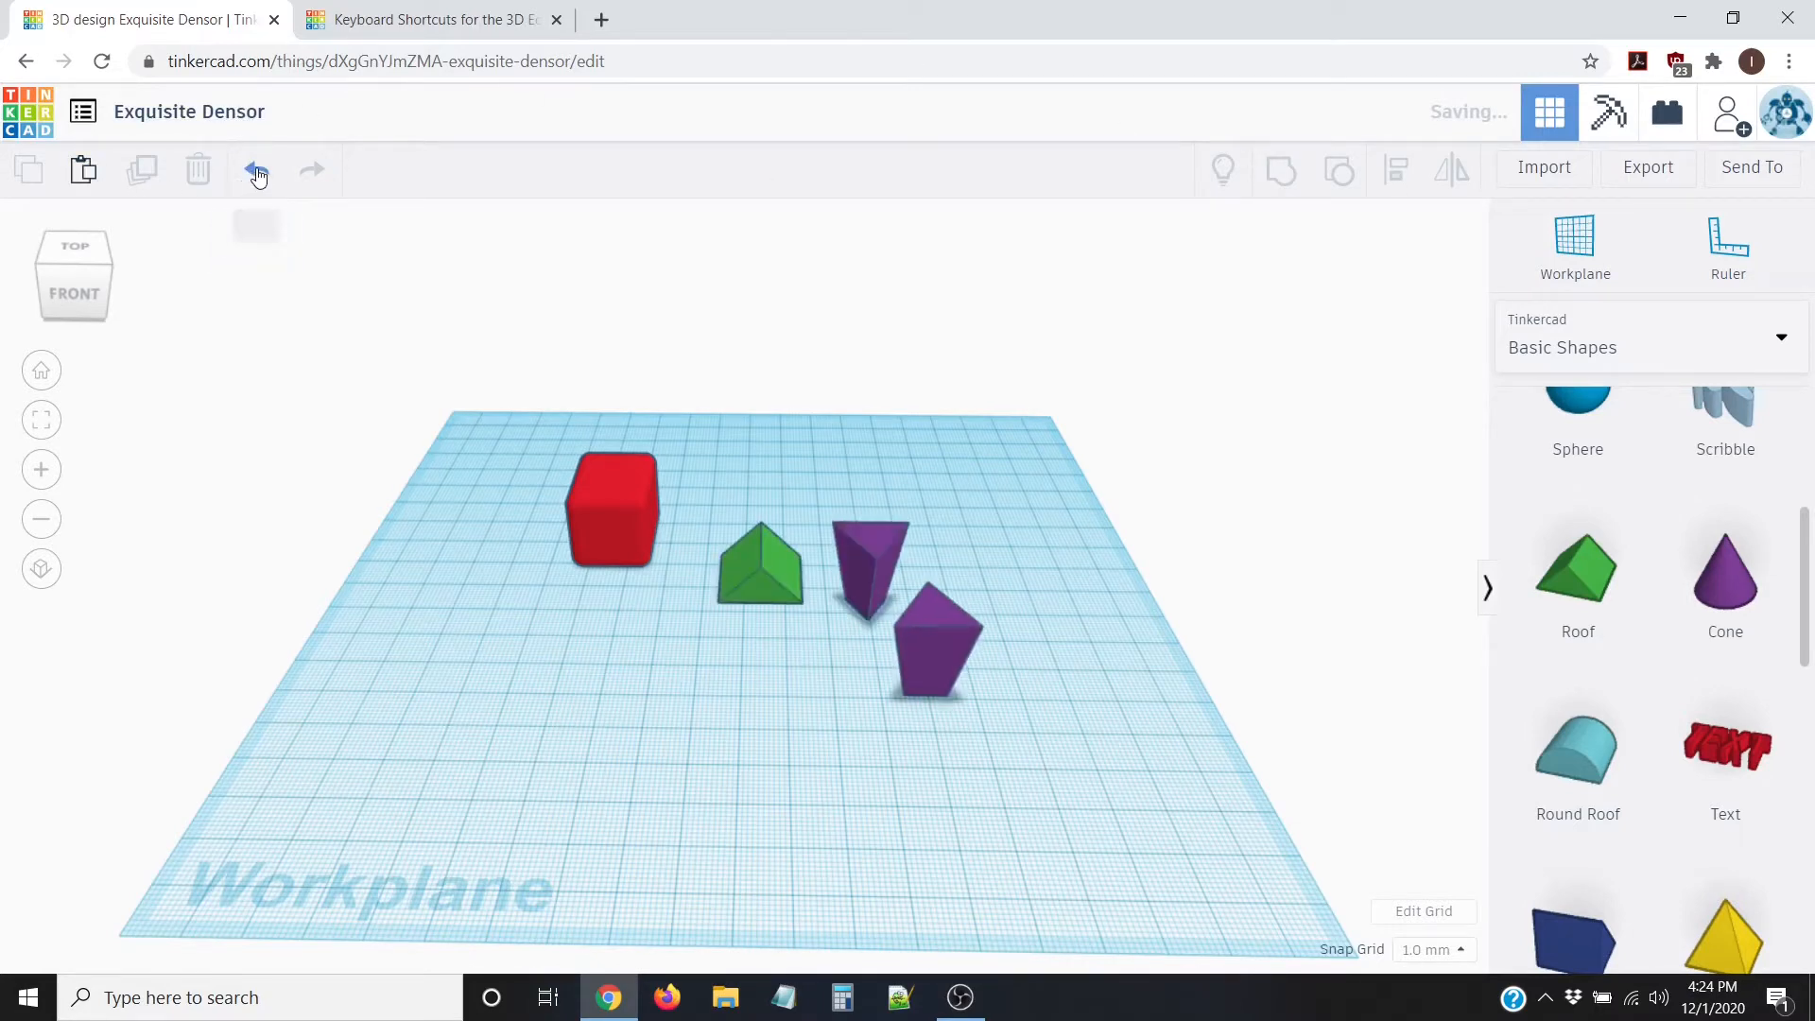
Step: Delete the green roof and the two purple shapes, leaving only the red box on the workplane
drag(730, 497, 999, 757)
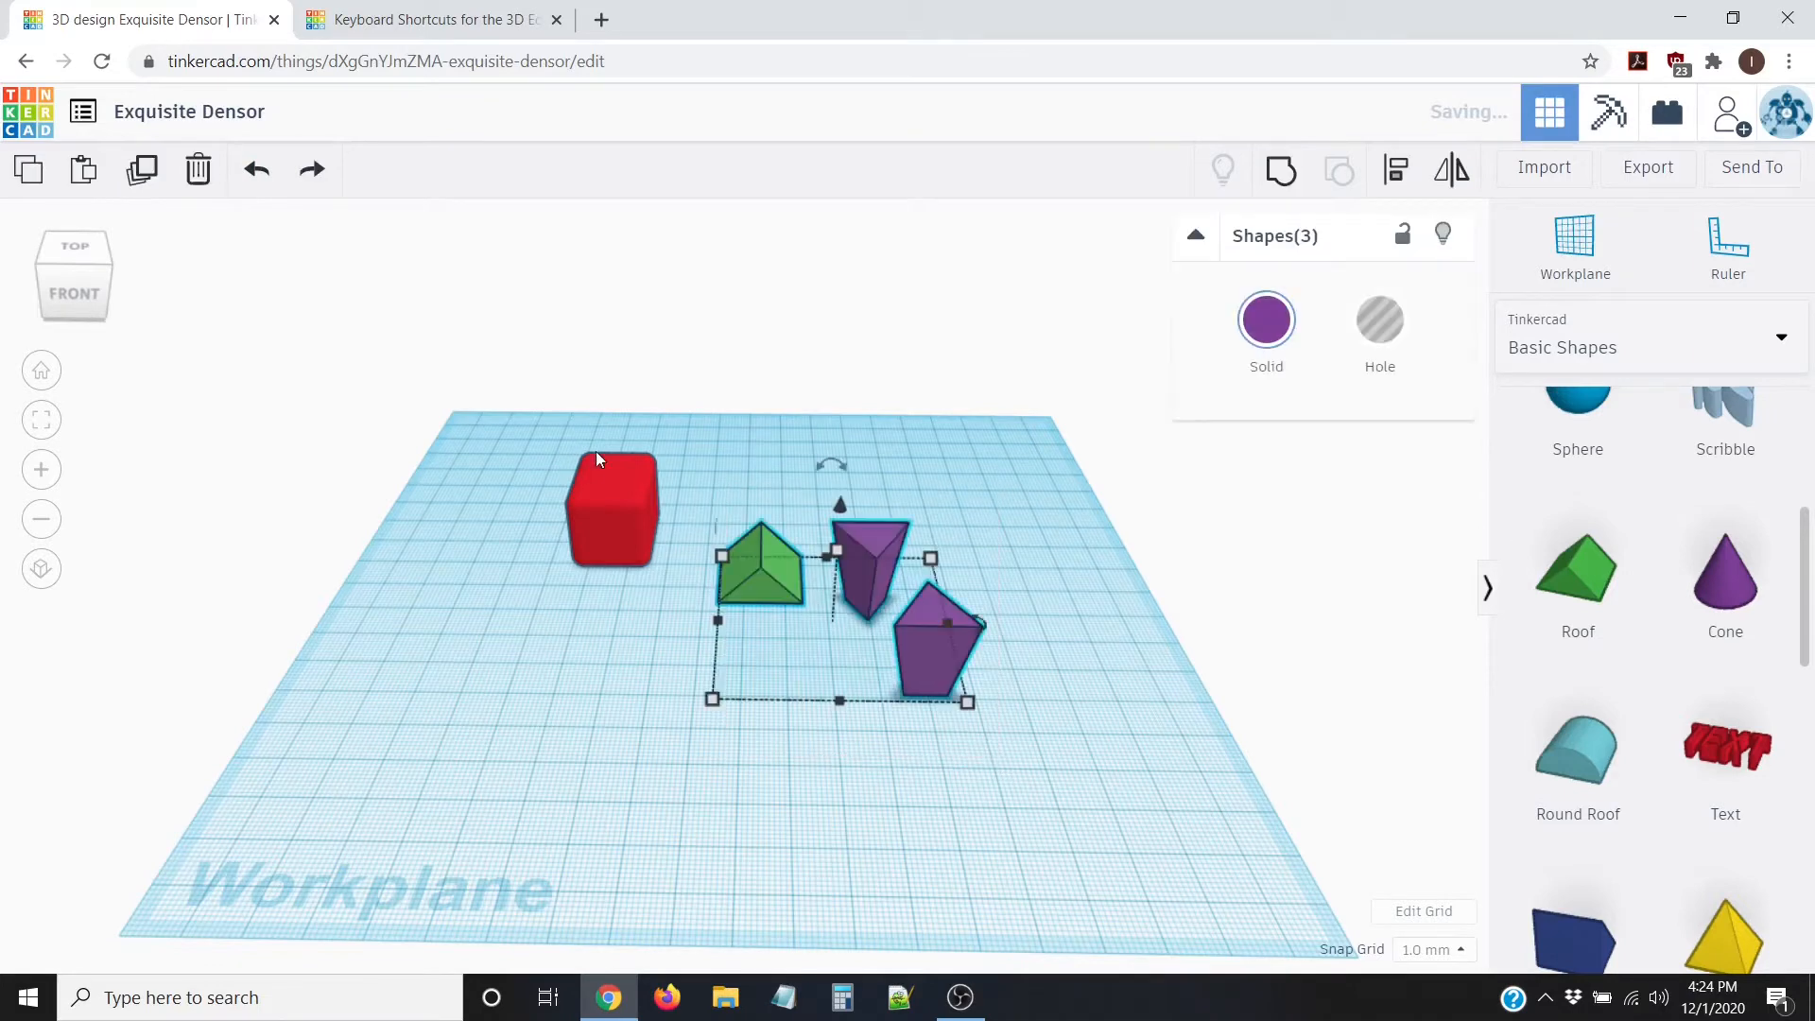
click(198, 172)
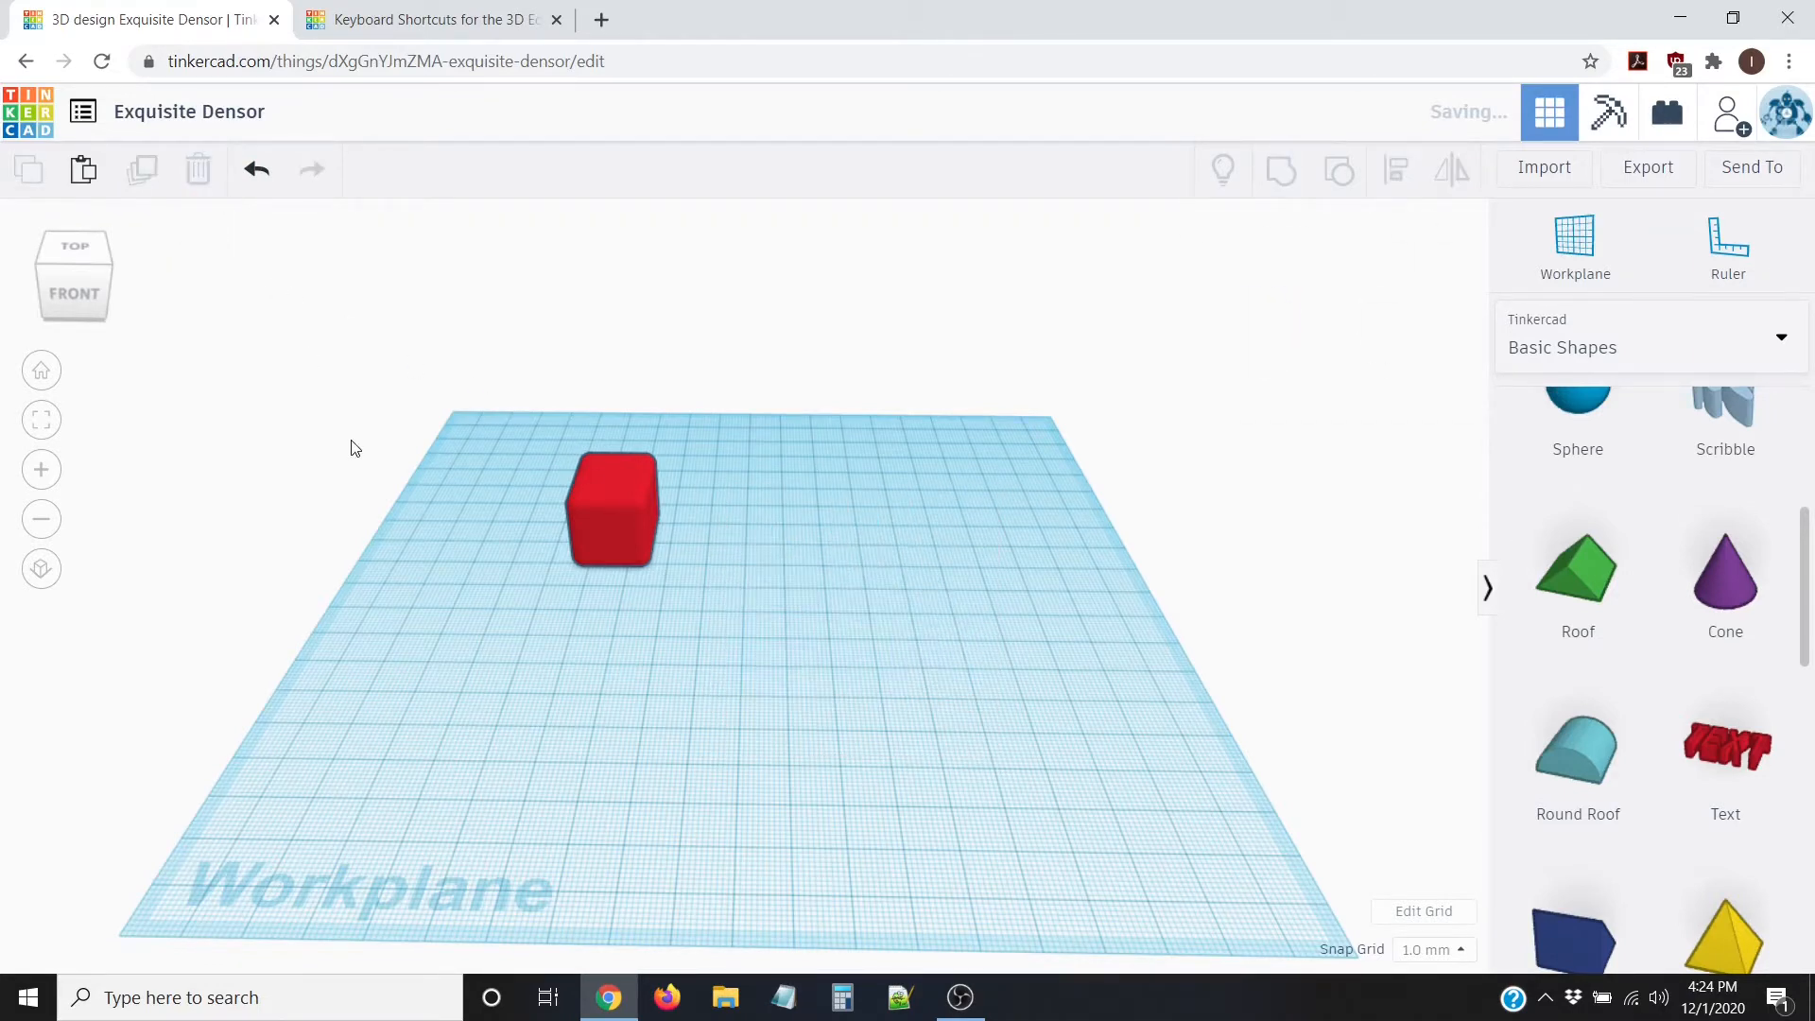
Step: Place a ruler on the workplane just outside the red box's front left corner
scroll(451, 456, up, 3)
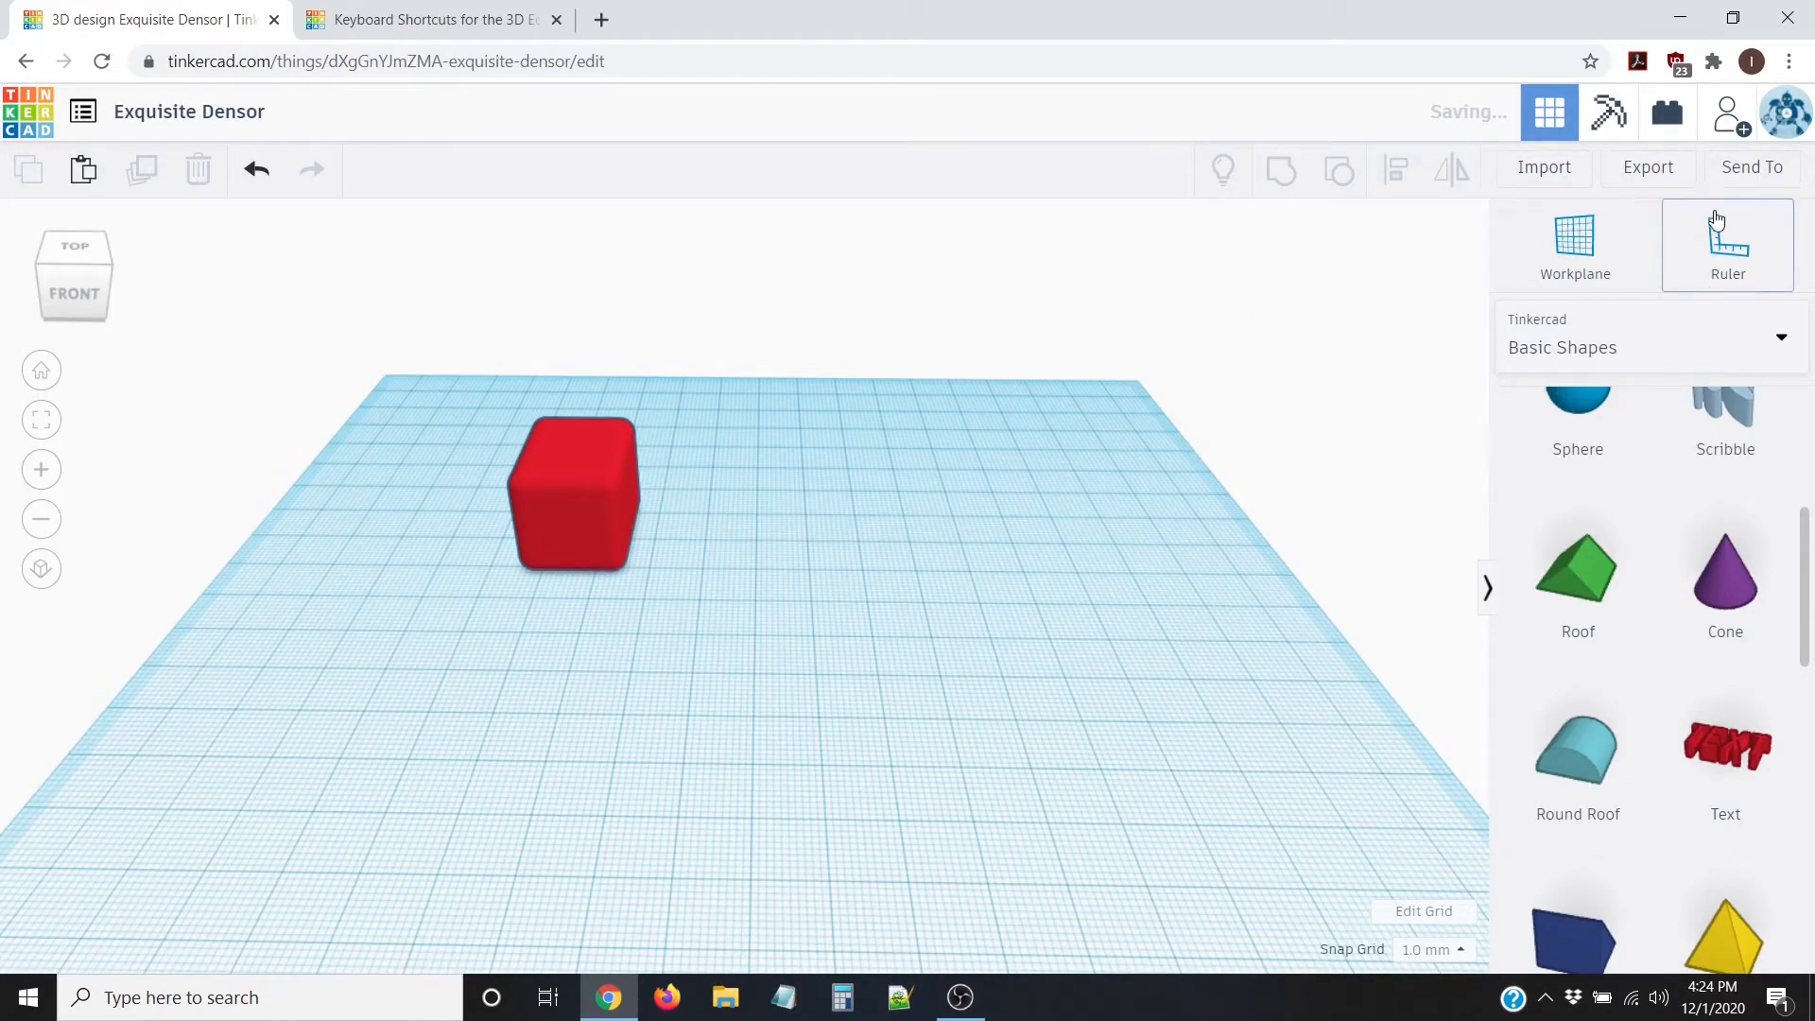
click(1720, 253)
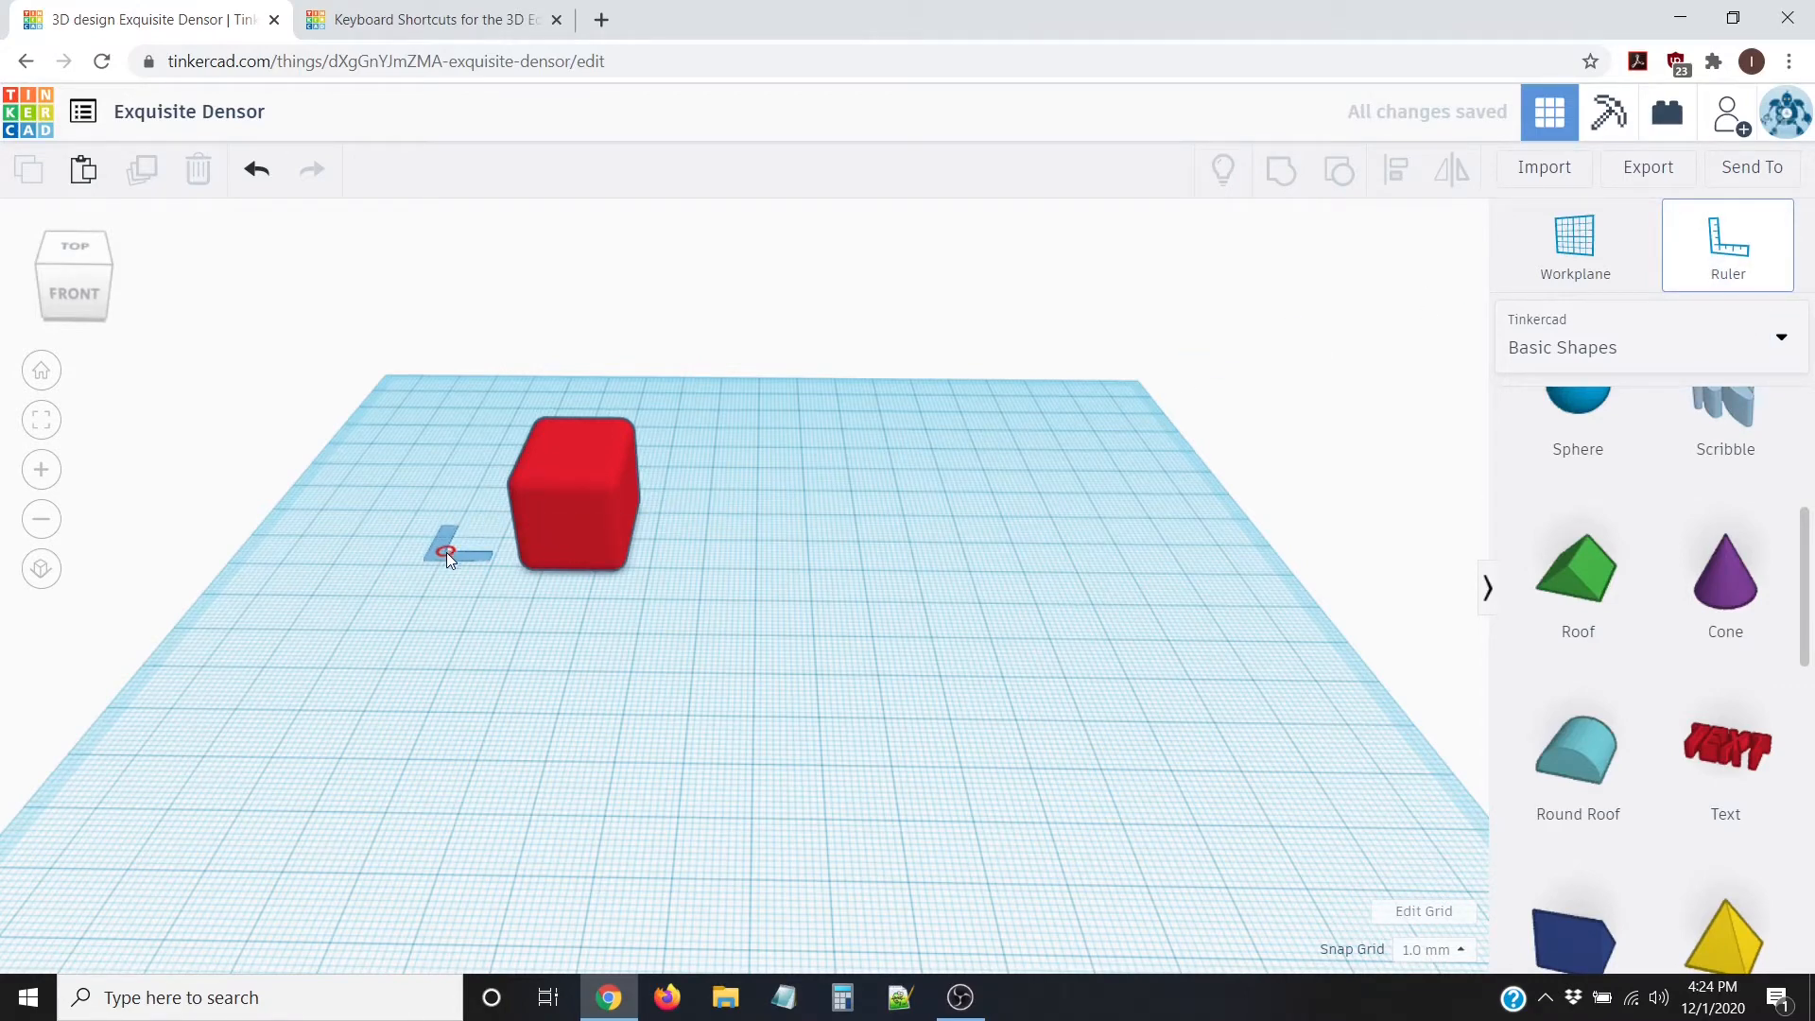
right_drag(446, 553, 445, 652)
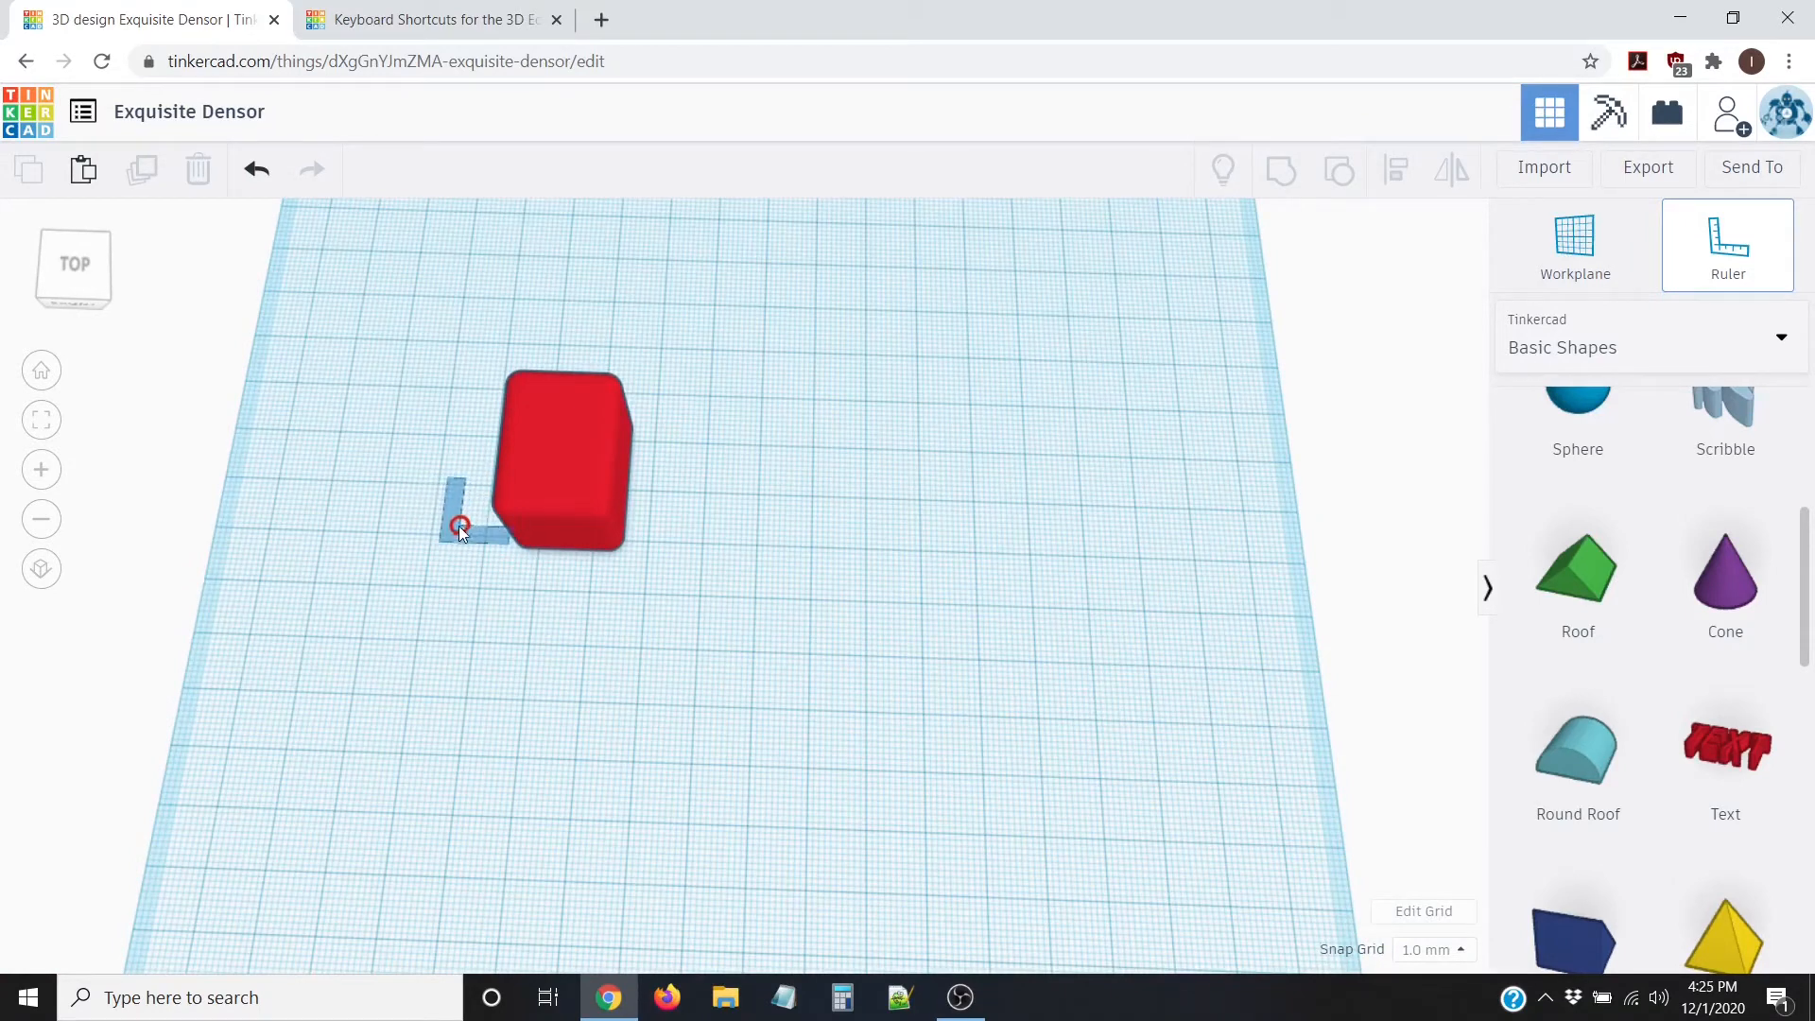
click(427, 584)
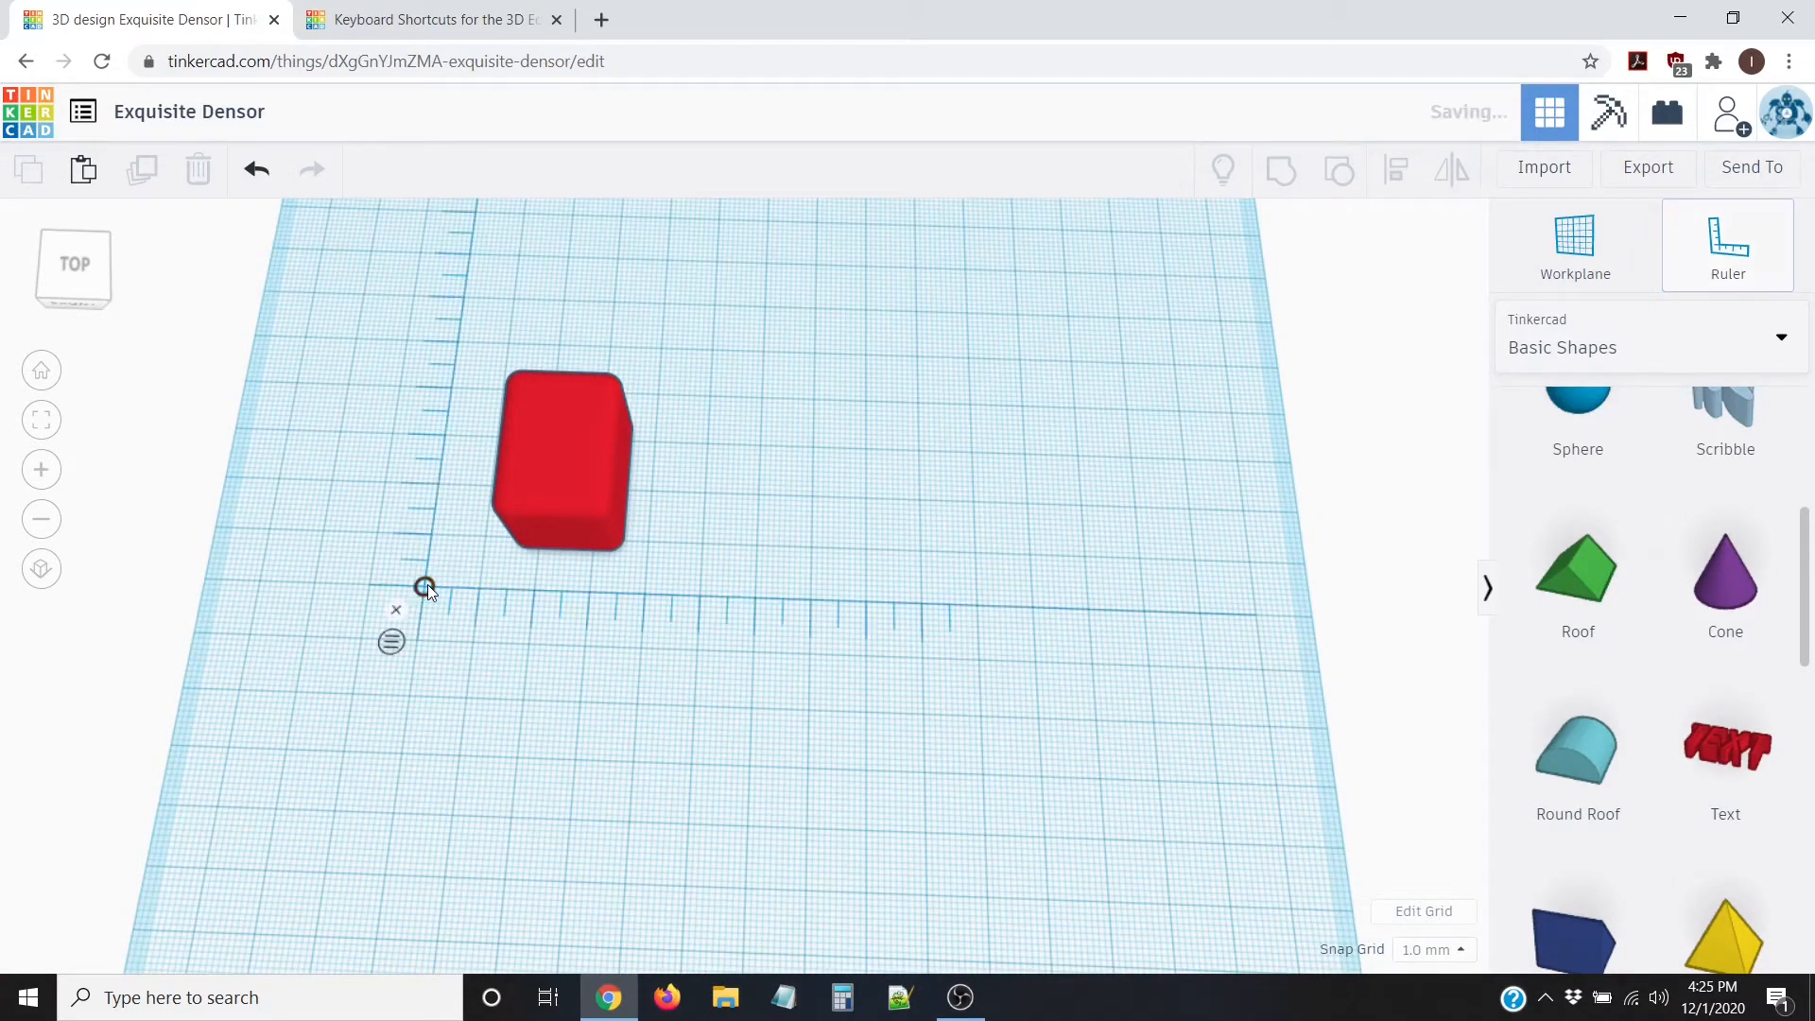
Step: Select the red box and examine its ruler dimensions, its distances from the ruler origin and its elevation
click(542, 480)
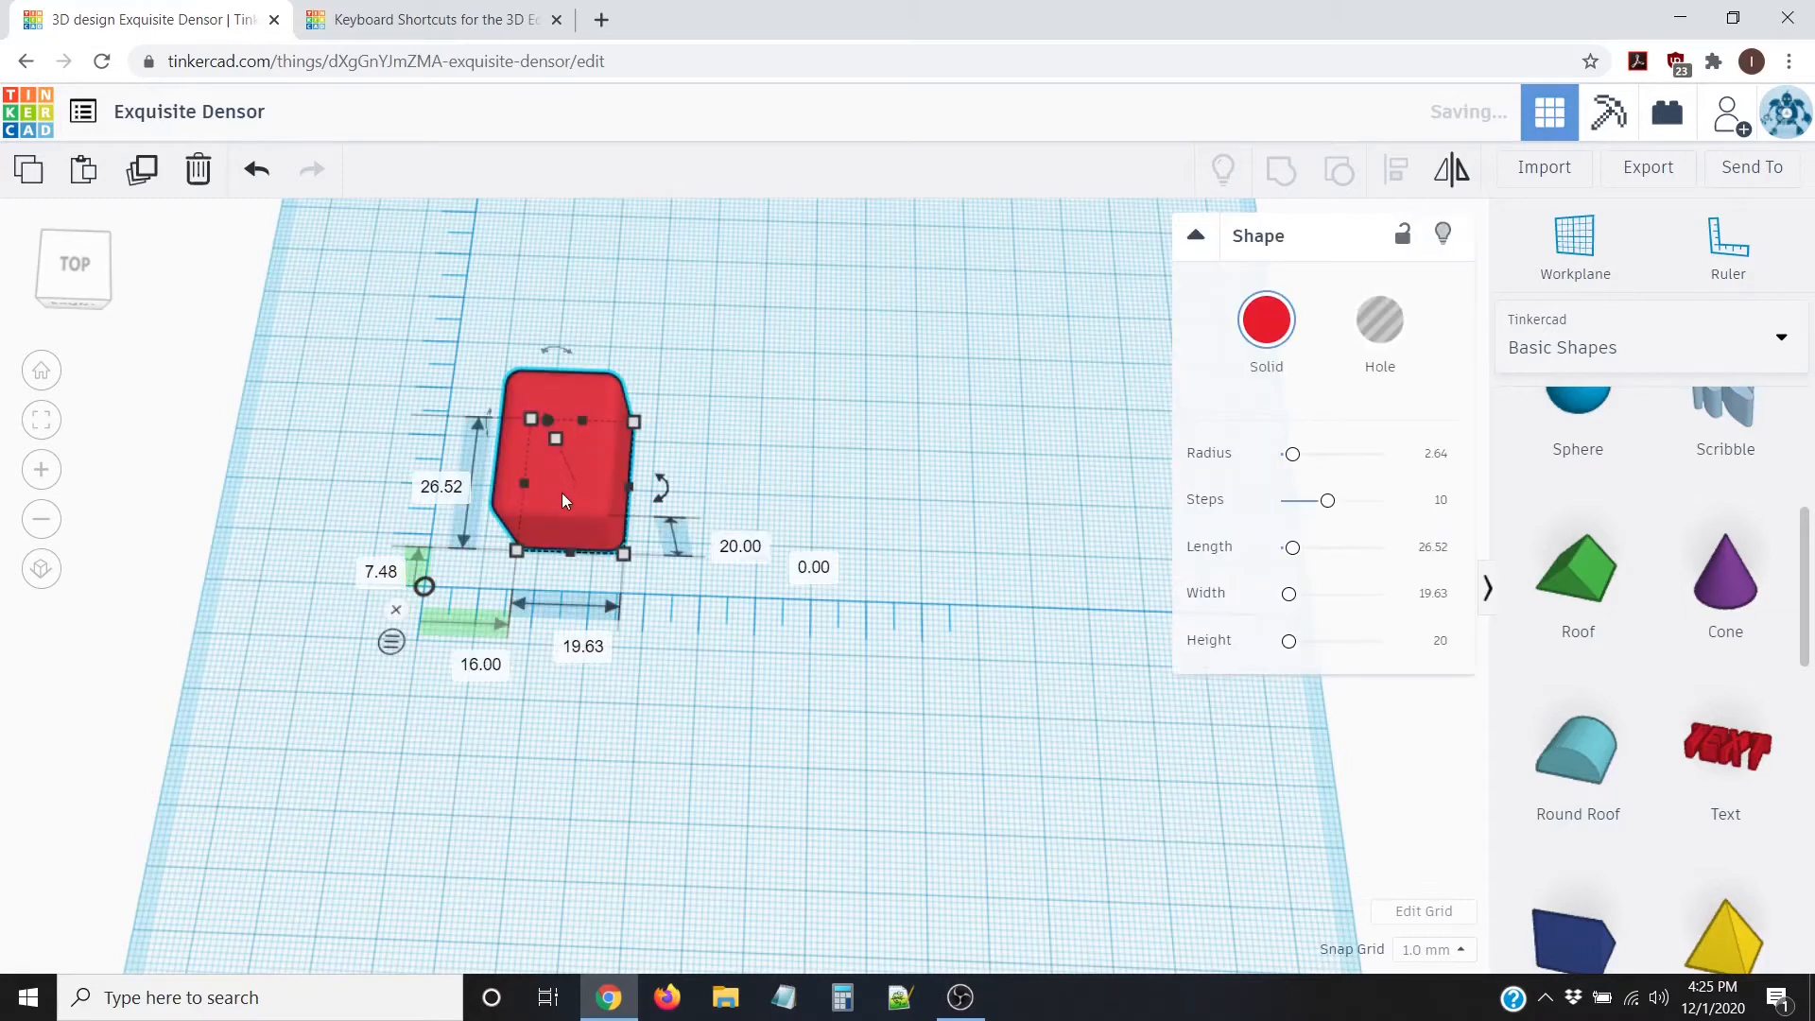
middle_drag(781, 464, 1073, 468)
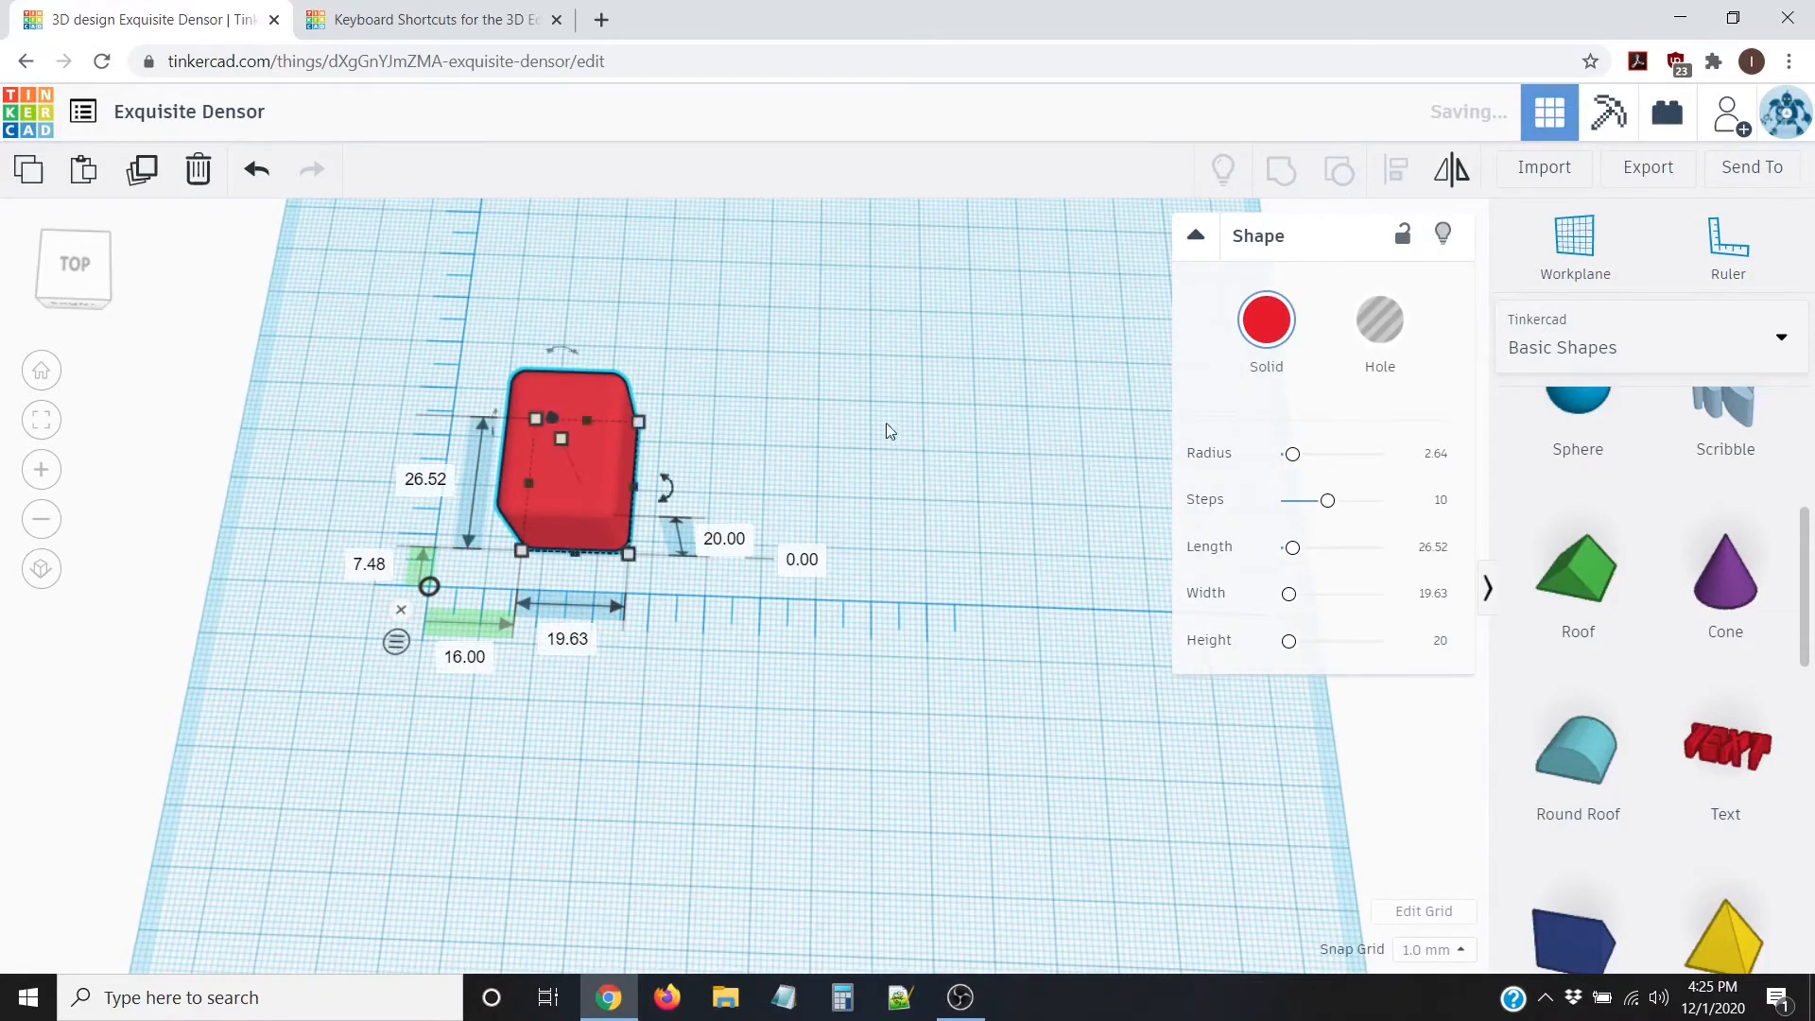
middle_drag(888, 429, 1191, 443)
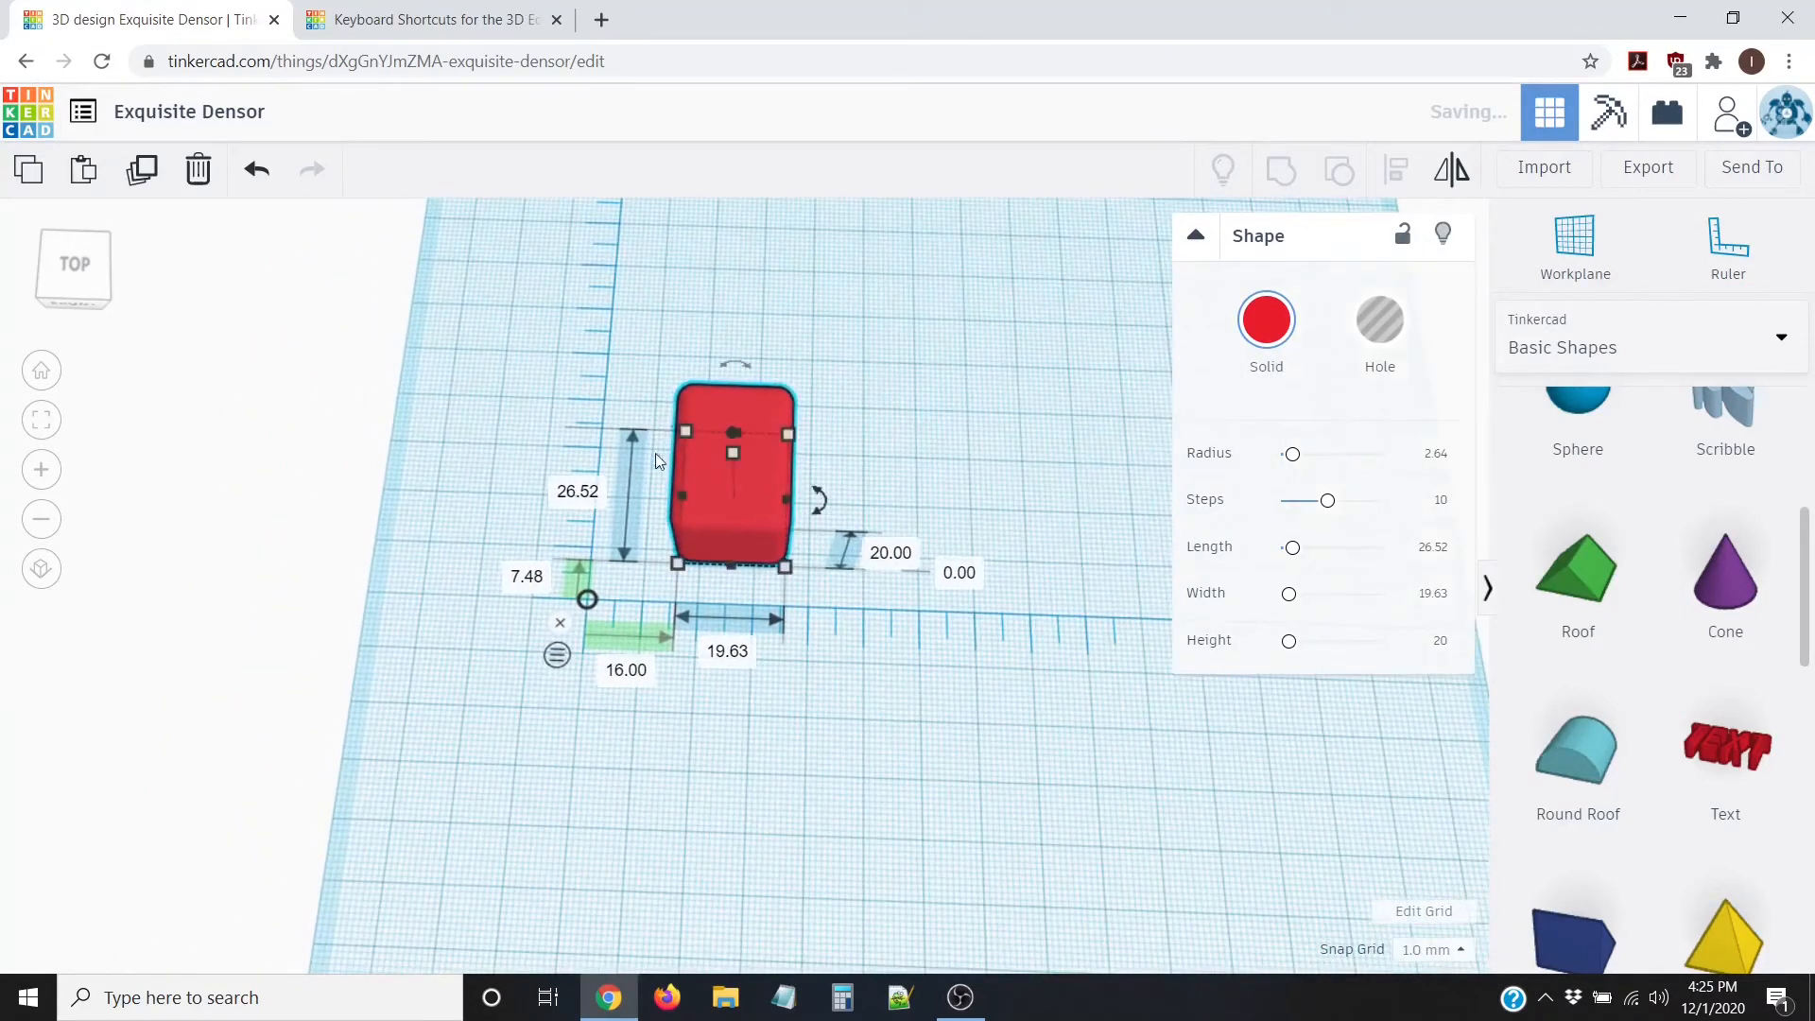
right_drag(712, 689, 719, 665)
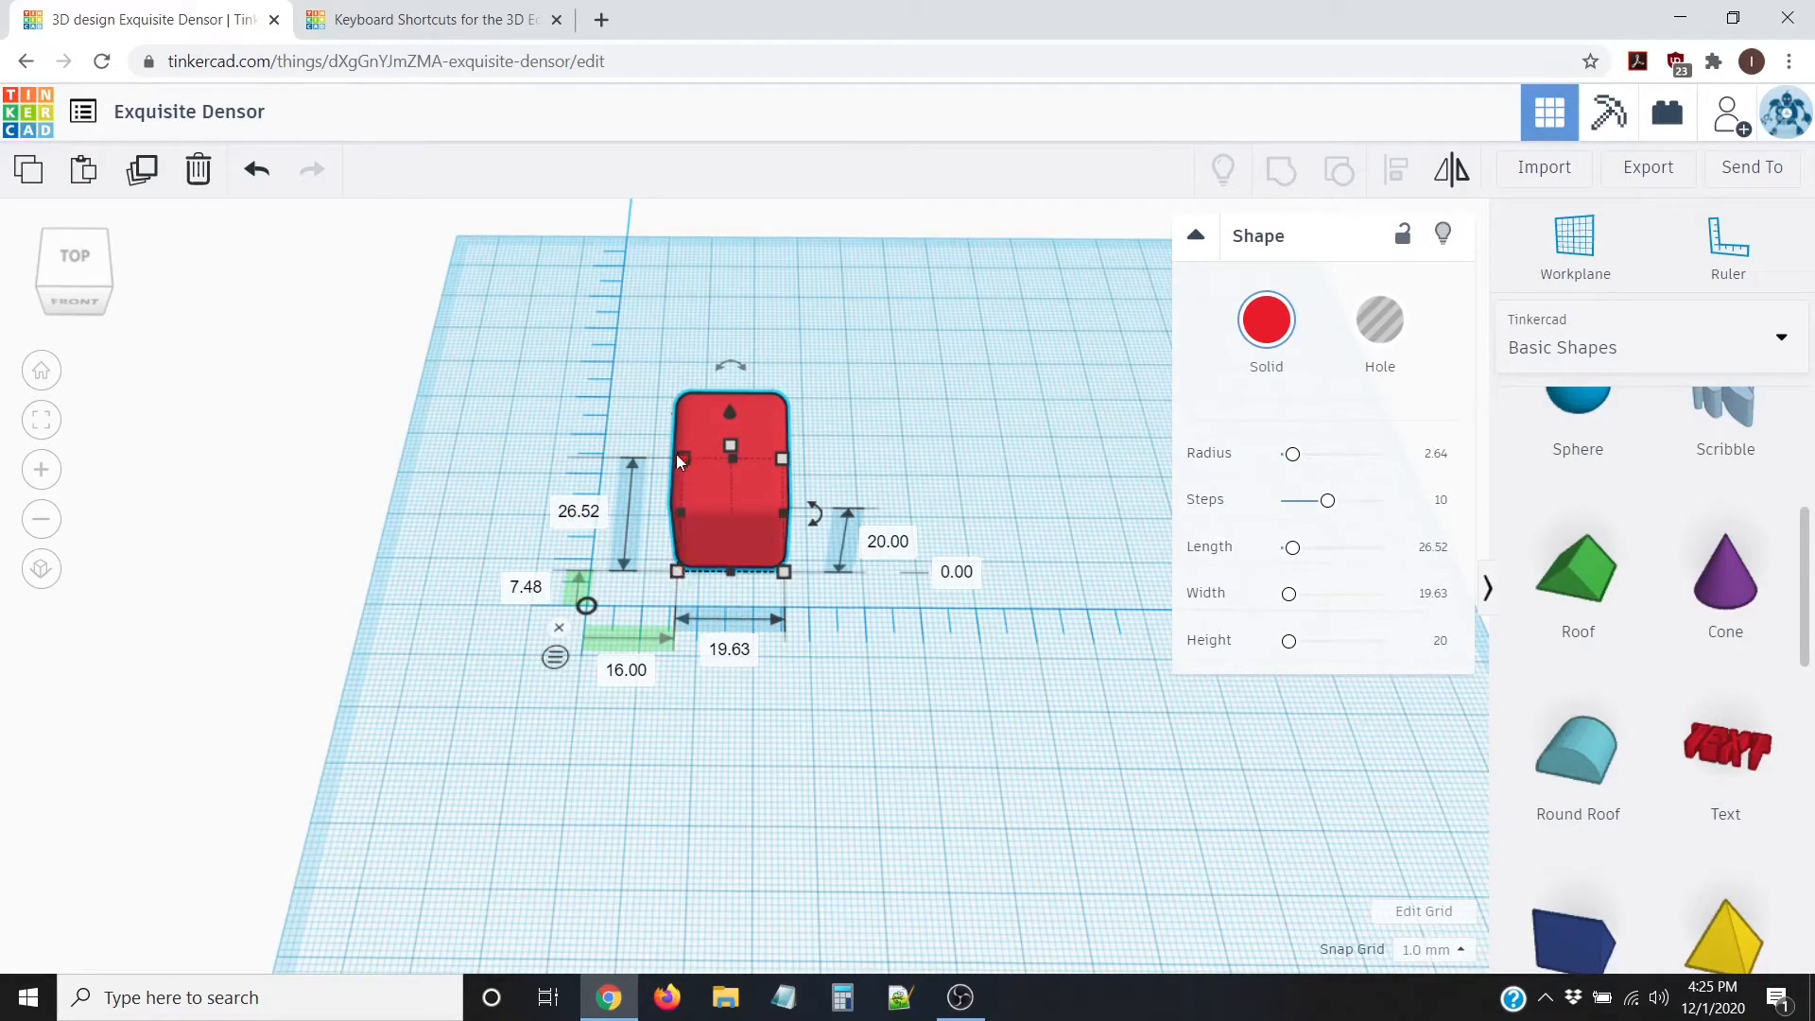
right_drag(865, 640, 844, 562)
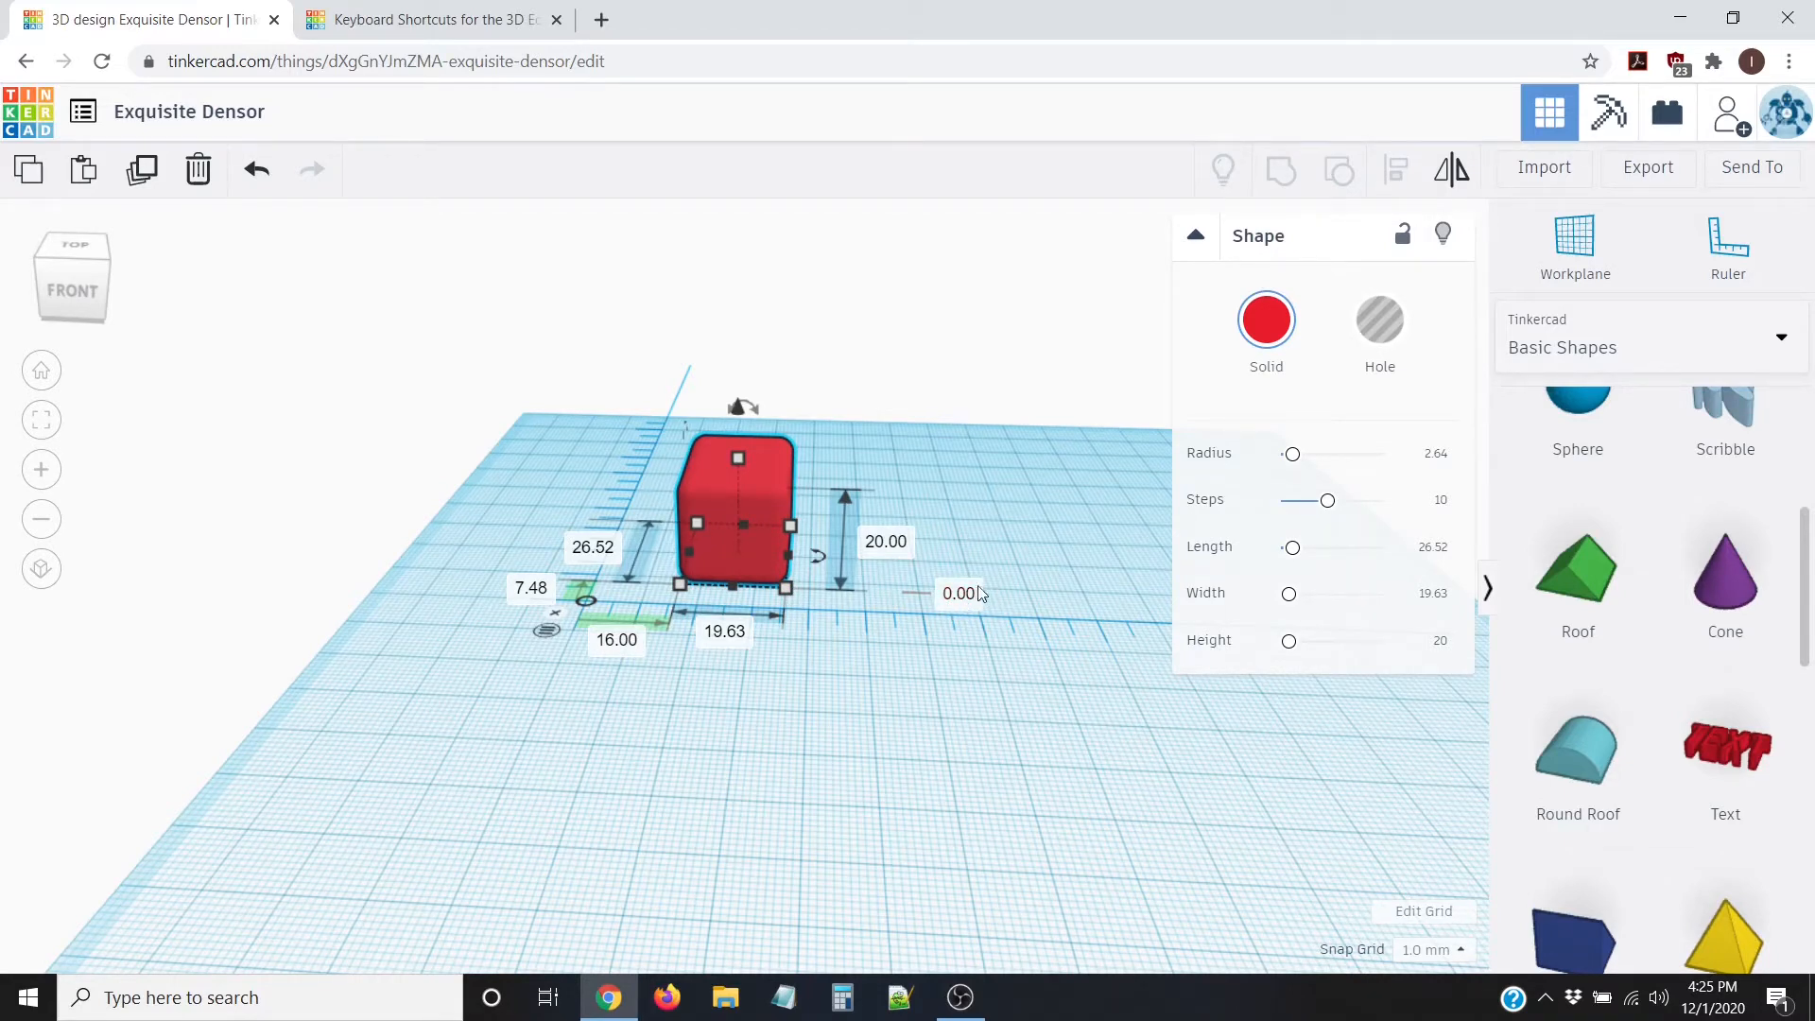
right_drag(843, 698, 888, 575)
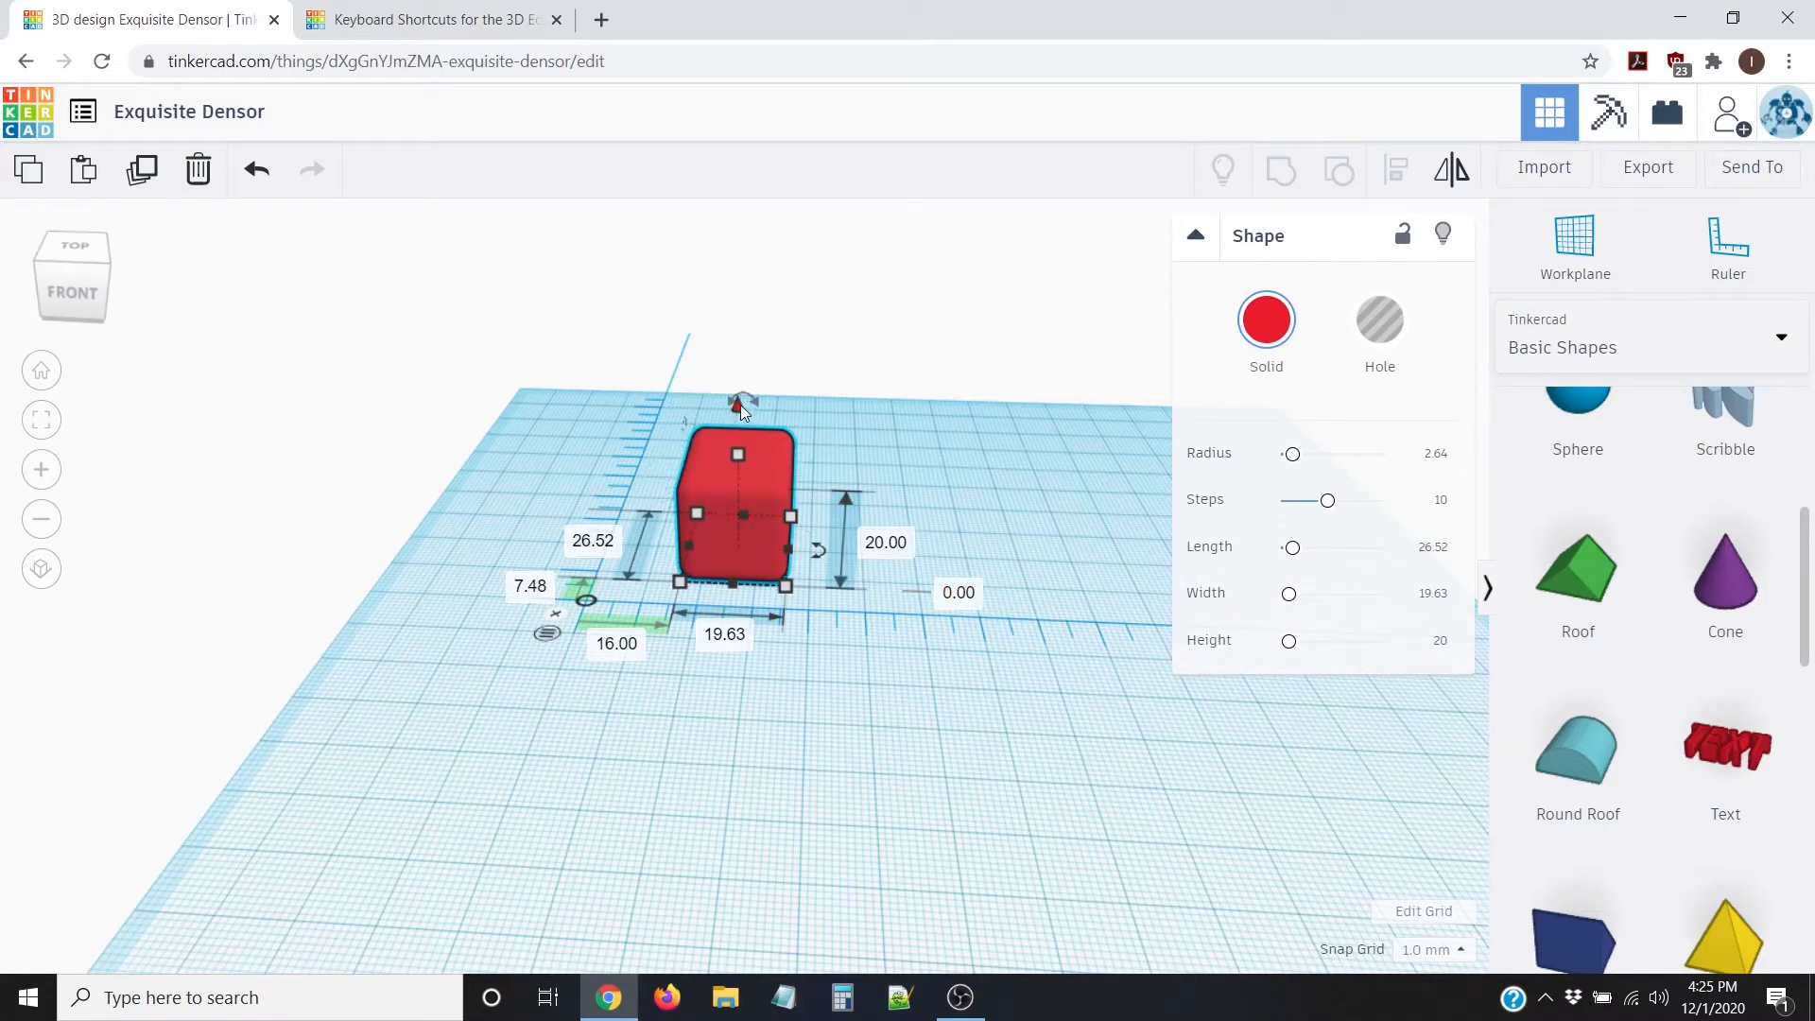
Step: Raise the red box 22 mm above the workplane, and undo the move
drag(740, 407, 738, 286)
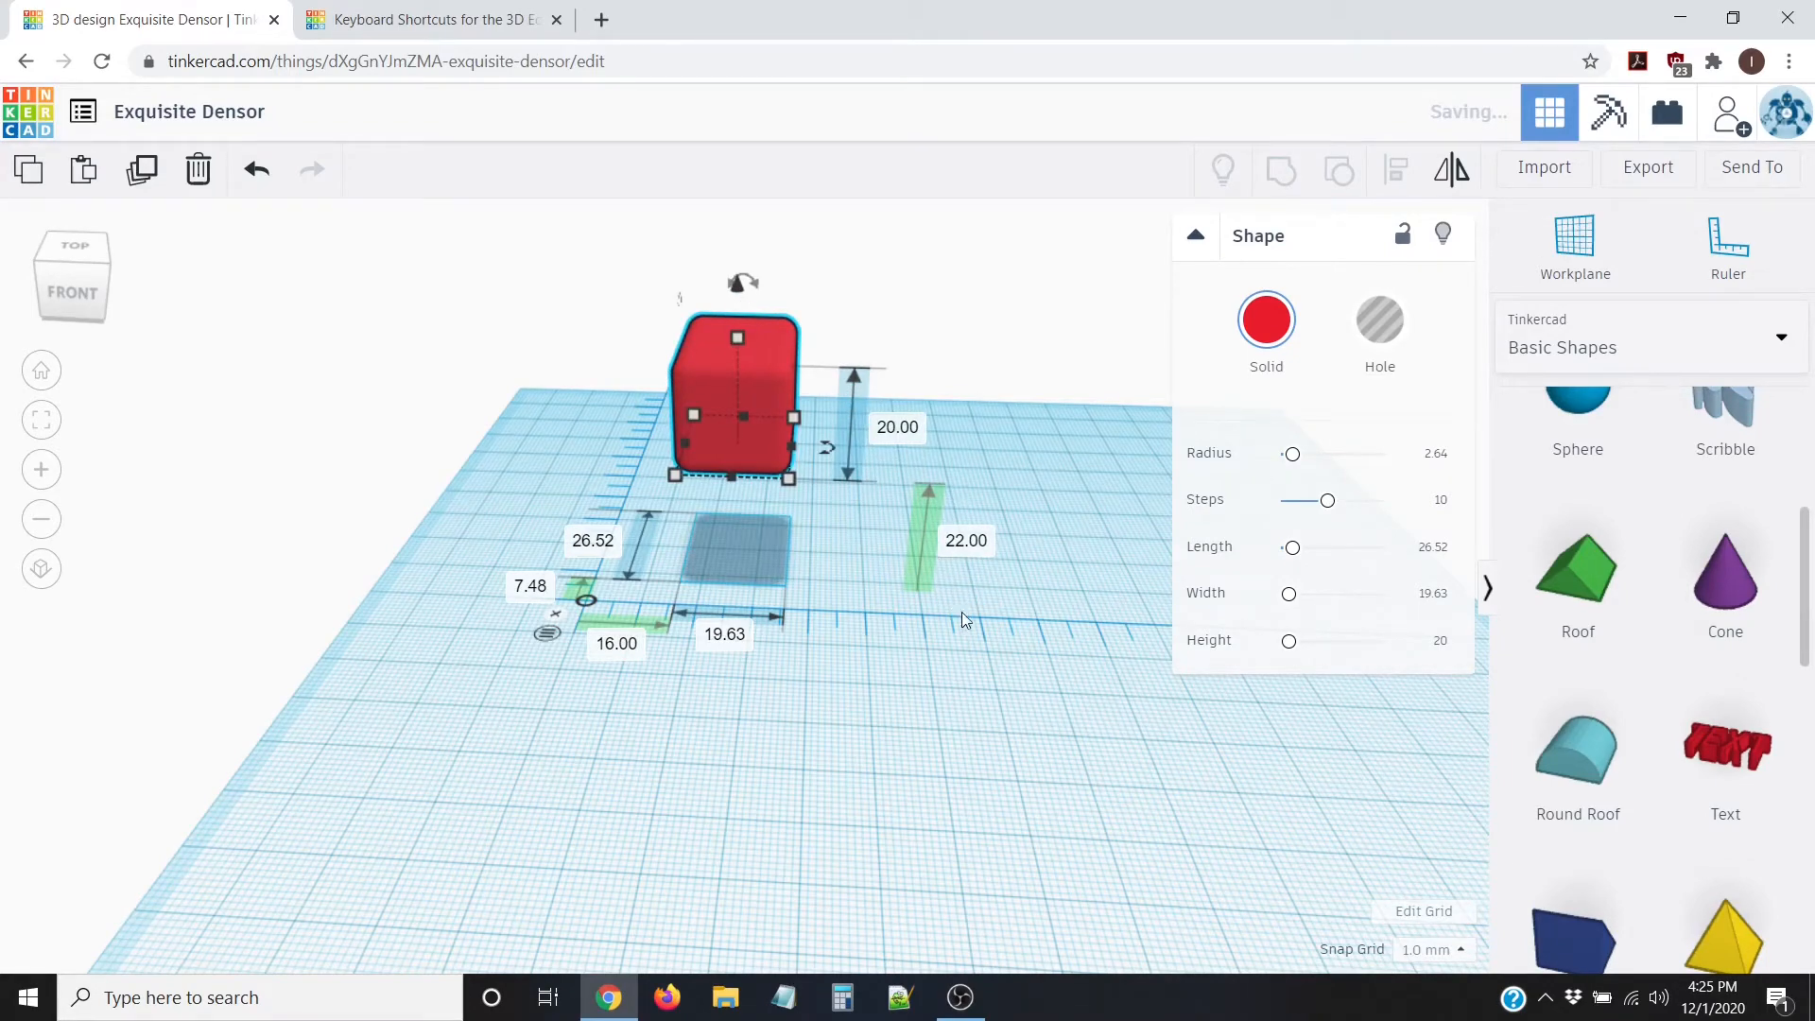
right_drag(899, 694, 895, 596)
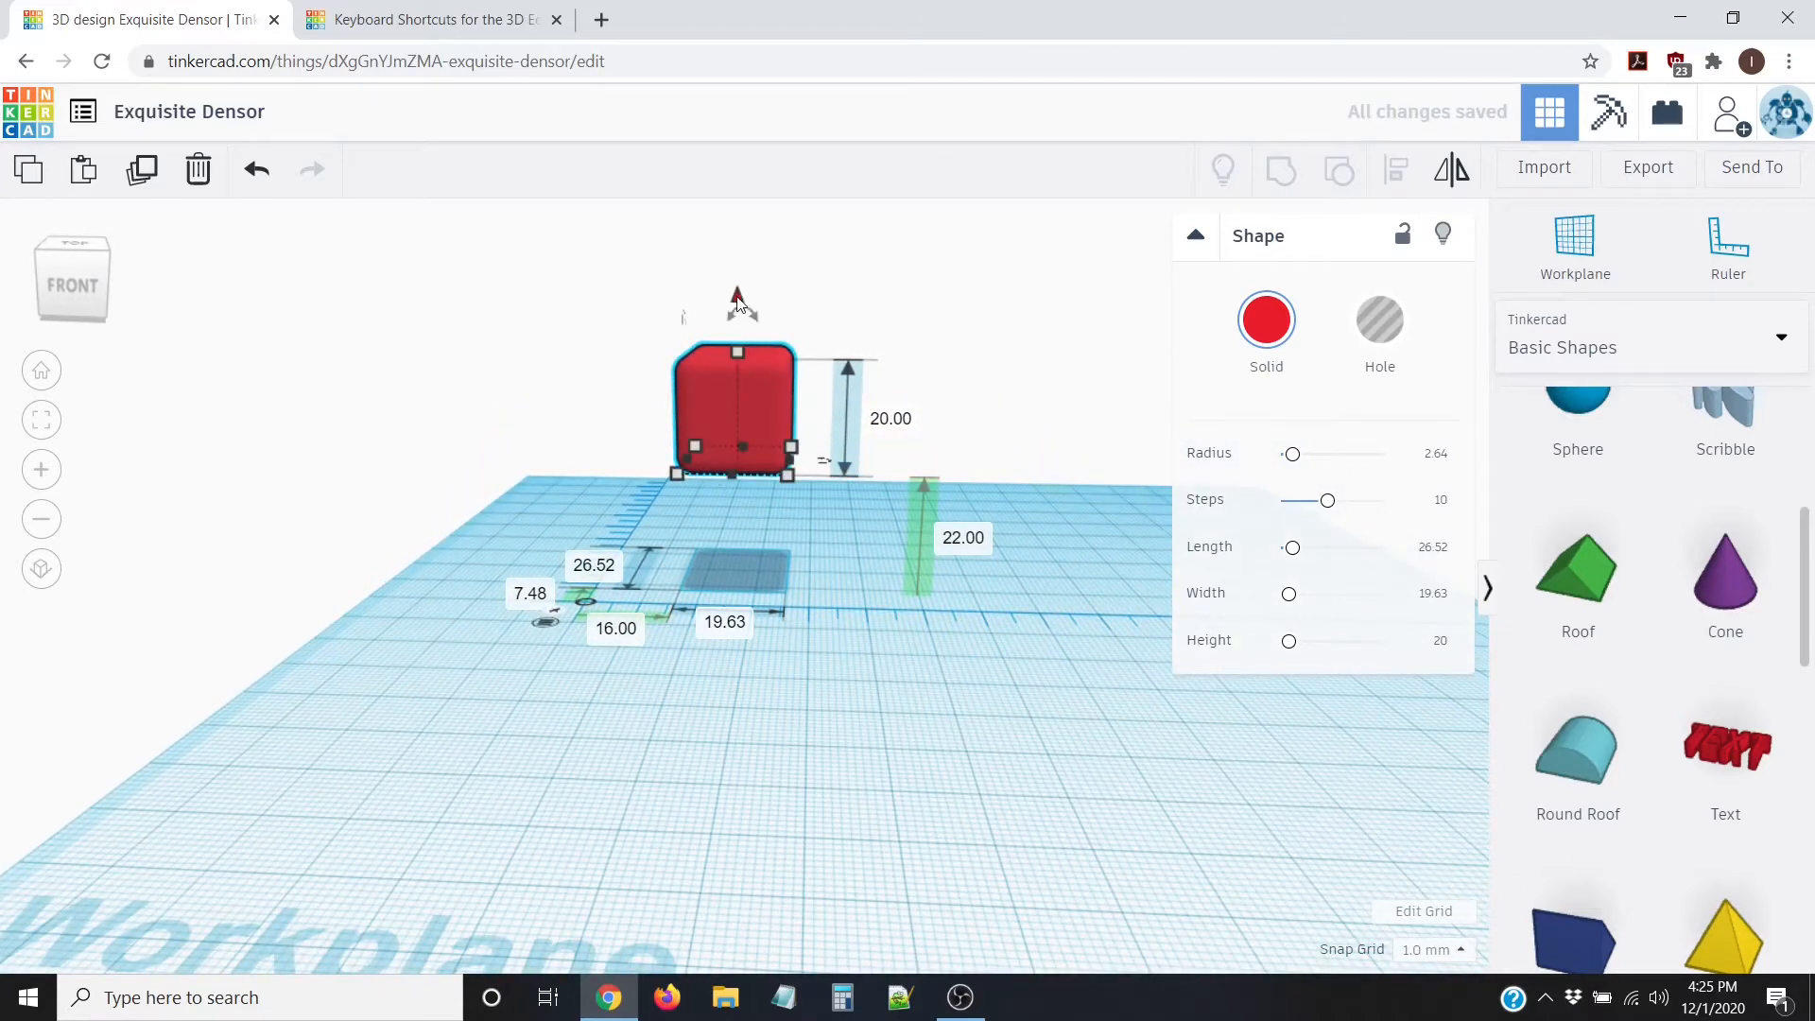
click(255, 171)
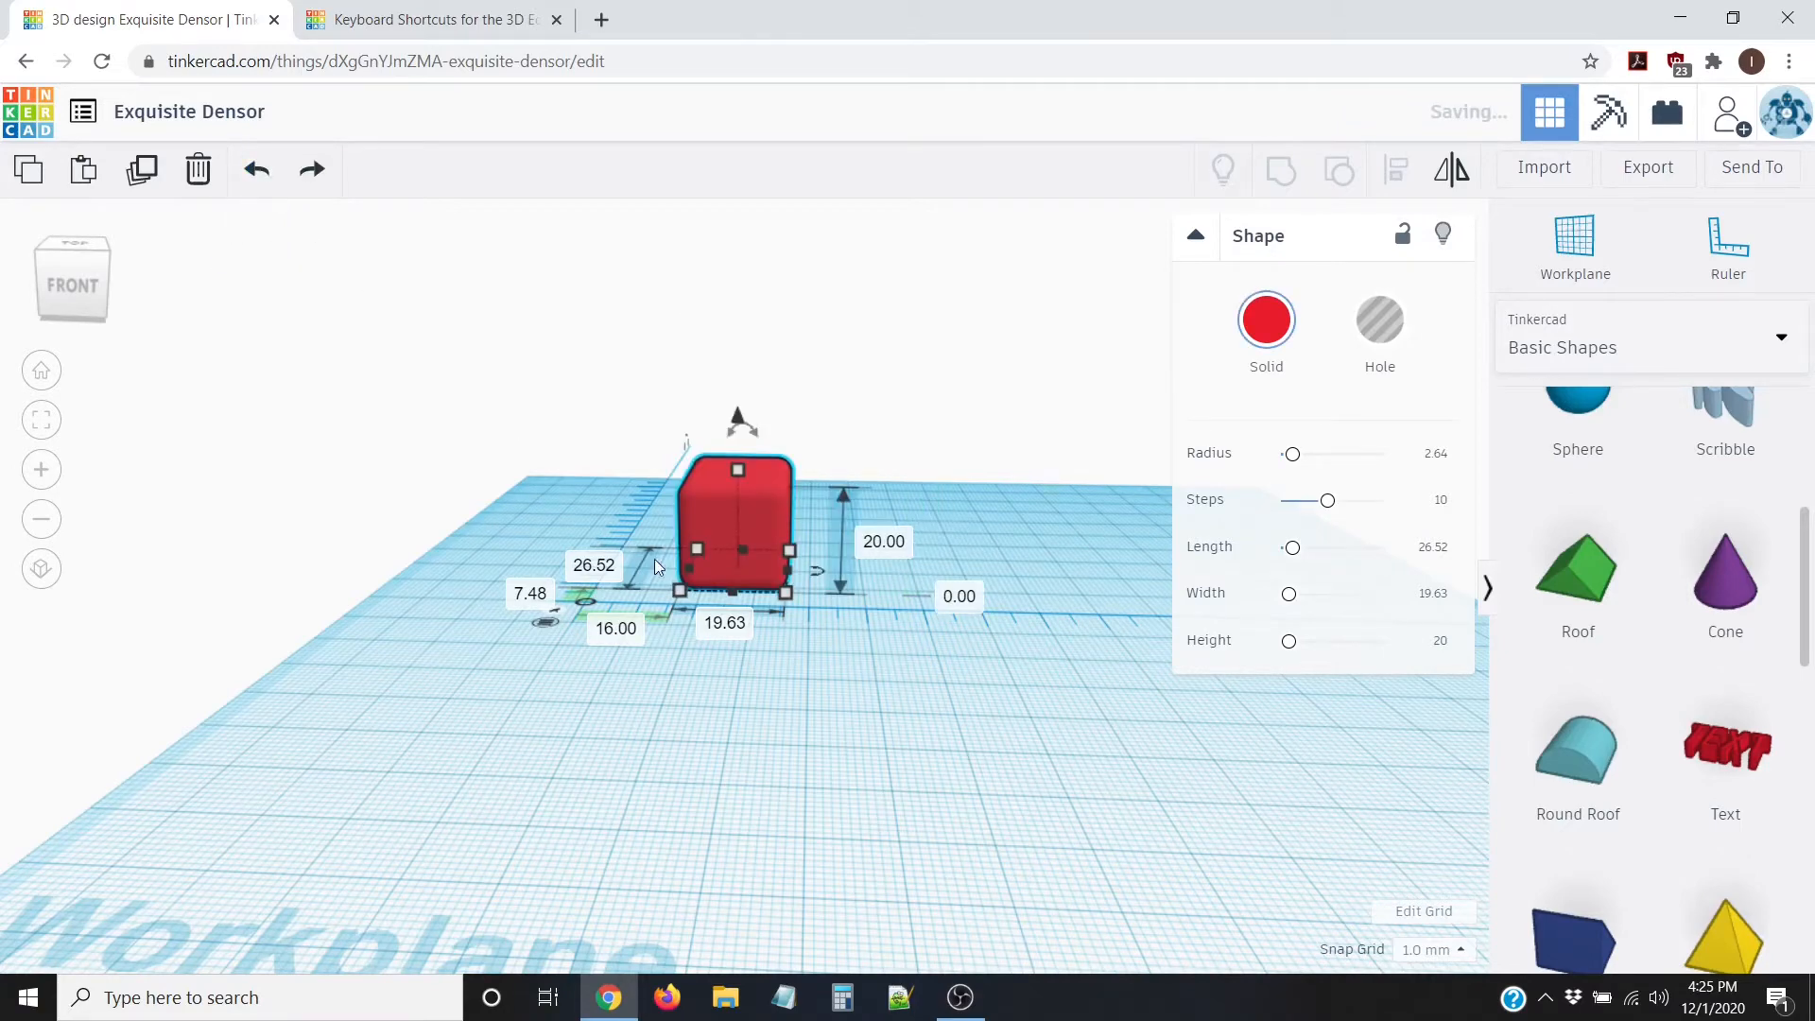
Step: Switch the ruler to measure distances to the red box's midpoint instead of its edges
right_drag(926, 681, 924, 782)
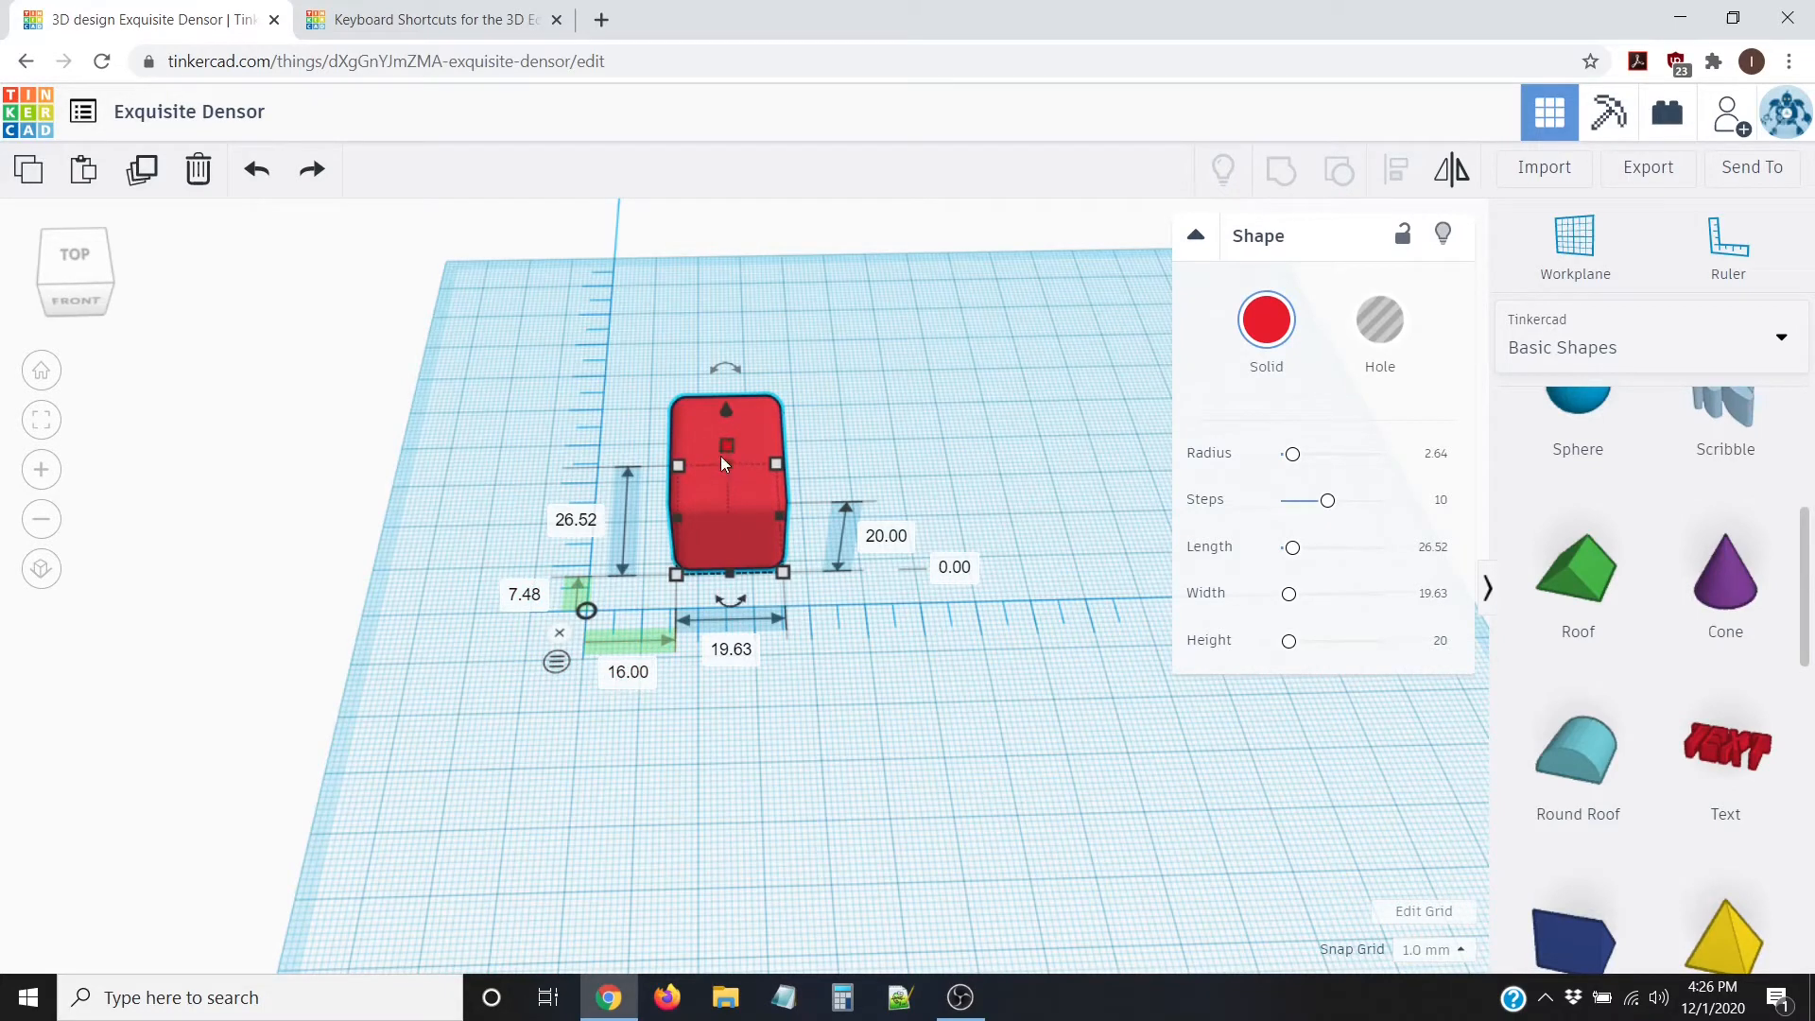
right_drag(677, 694, 723, 500)
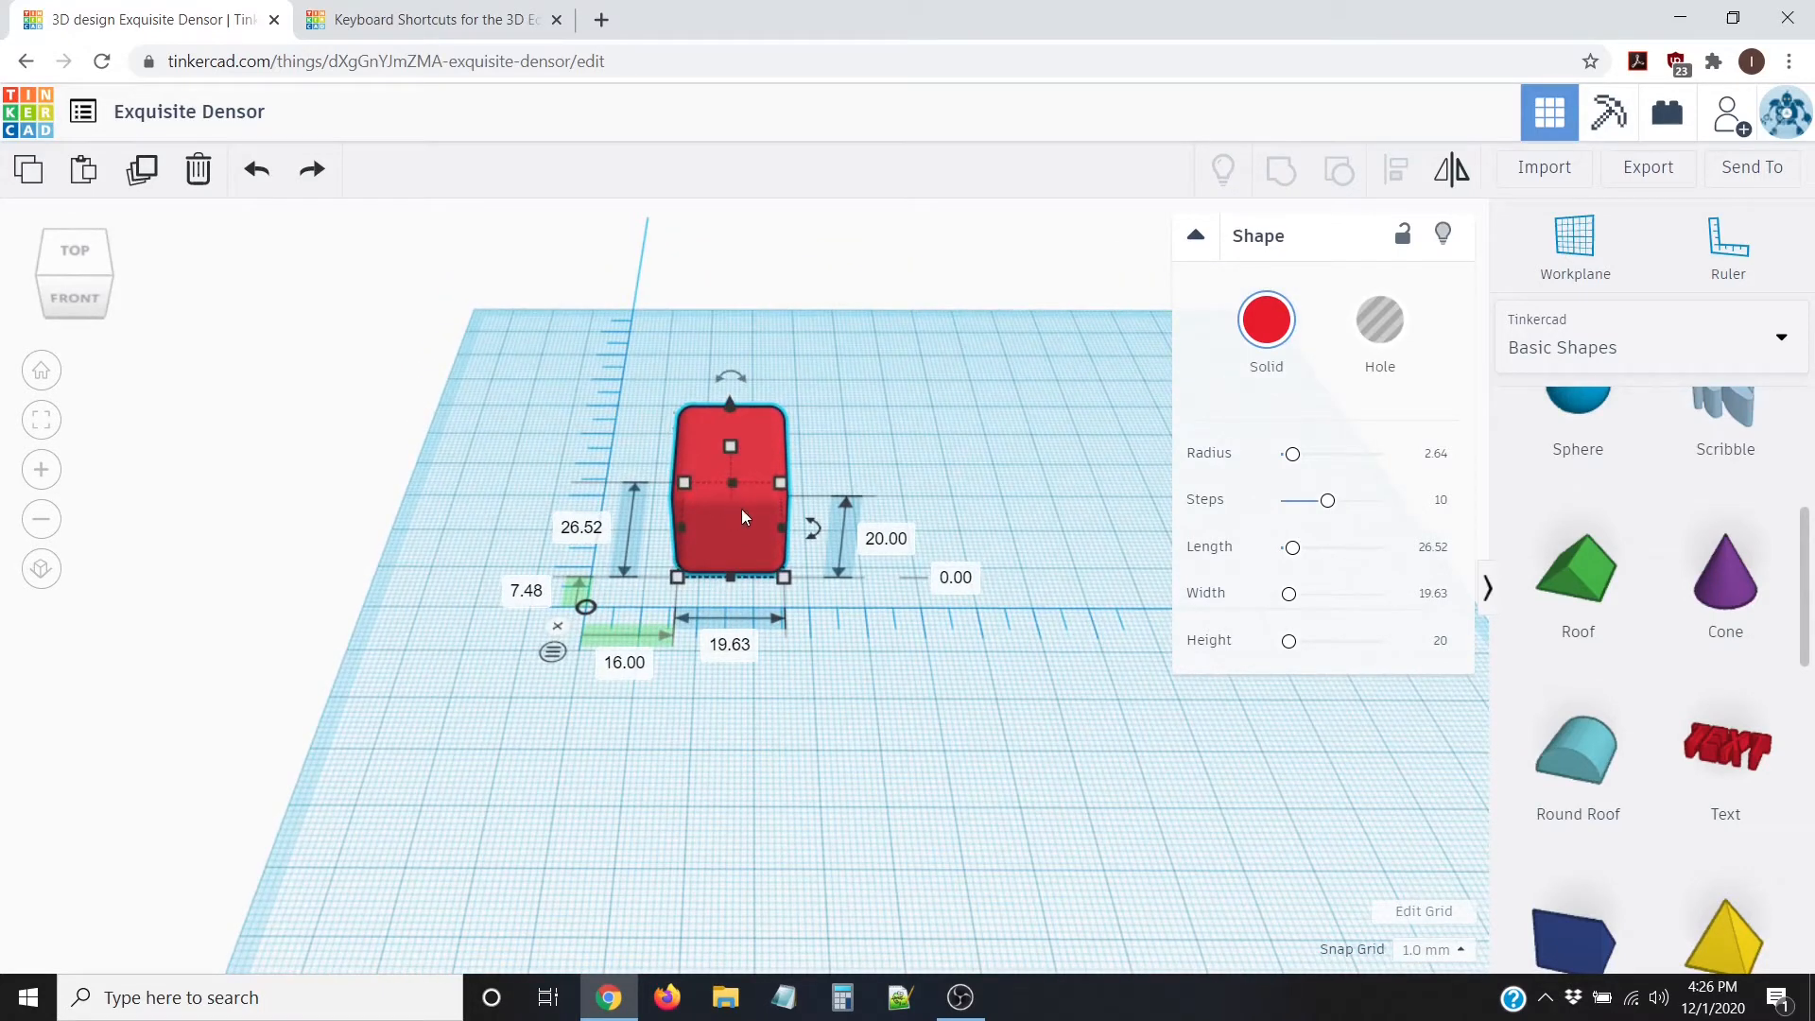
click(553, 653)
right_drag(764, 718, 641, 679)
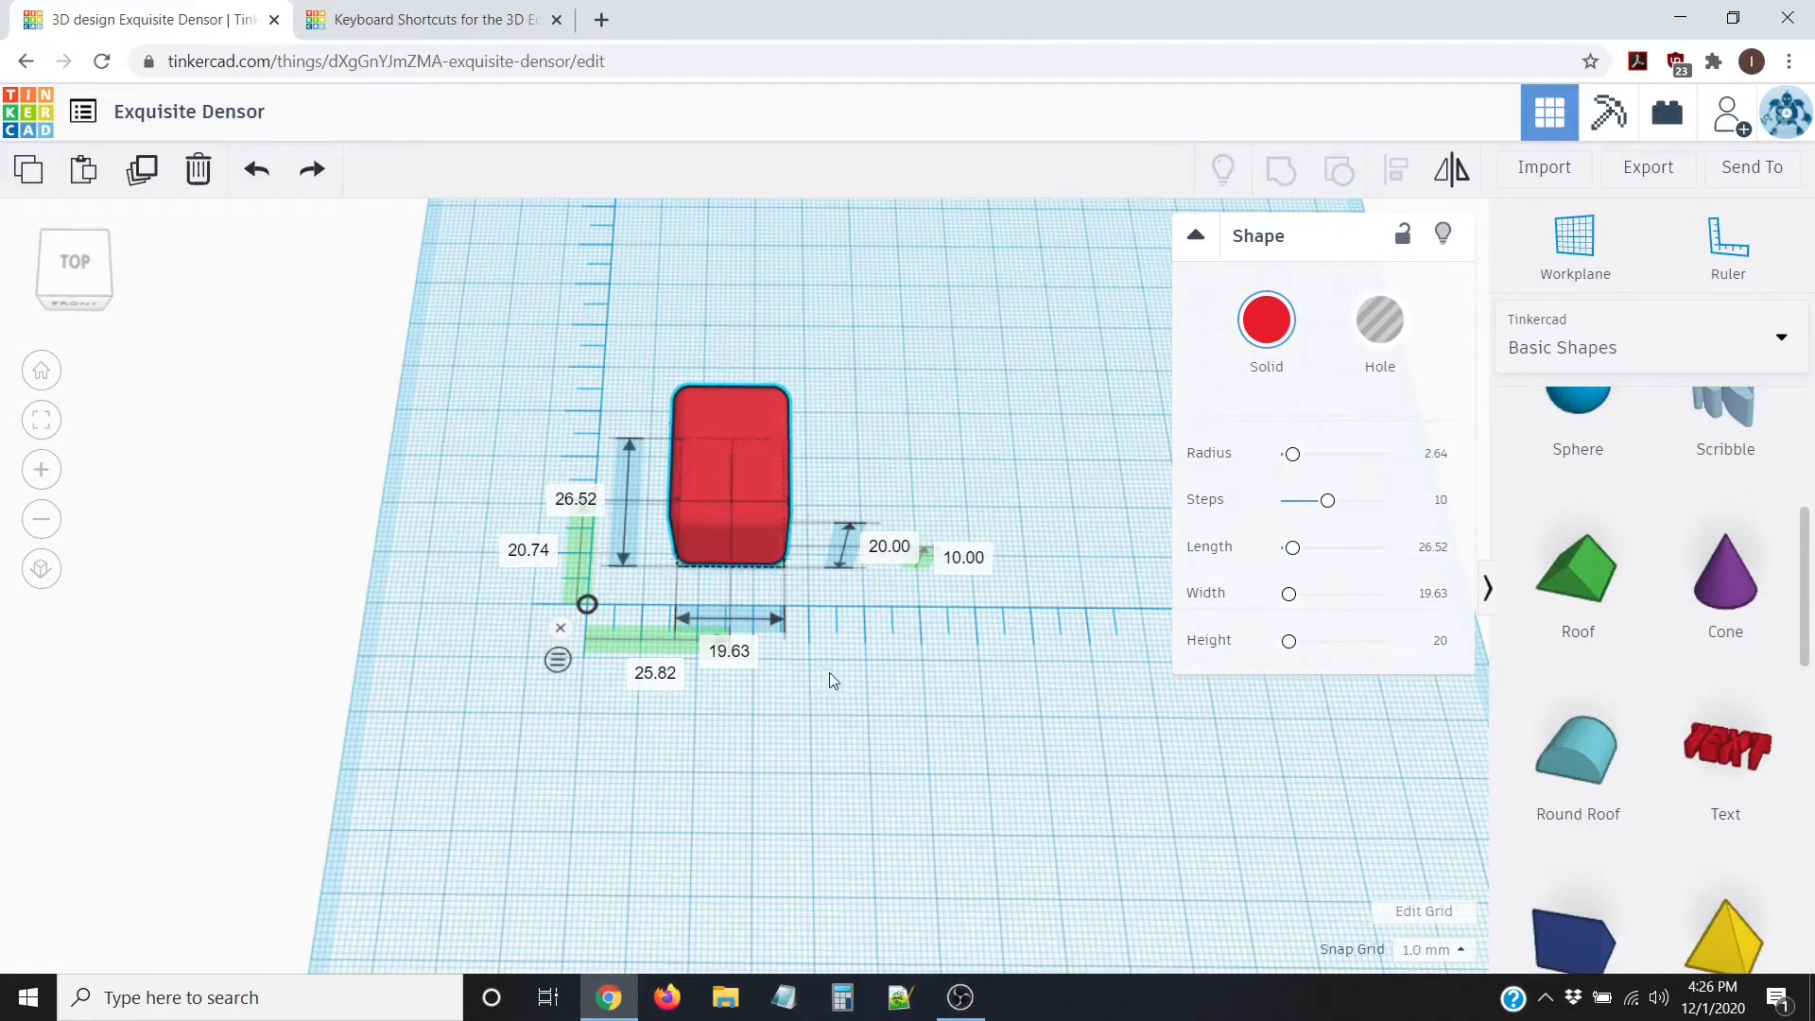
mouse_move(830, 673)
right_down()
mouse_move(810, 596)
mouse_move(791, 602)
mouse_move(858, 603)
mouse_move(853, 667)
mouse_move(832, 669)
right_up()
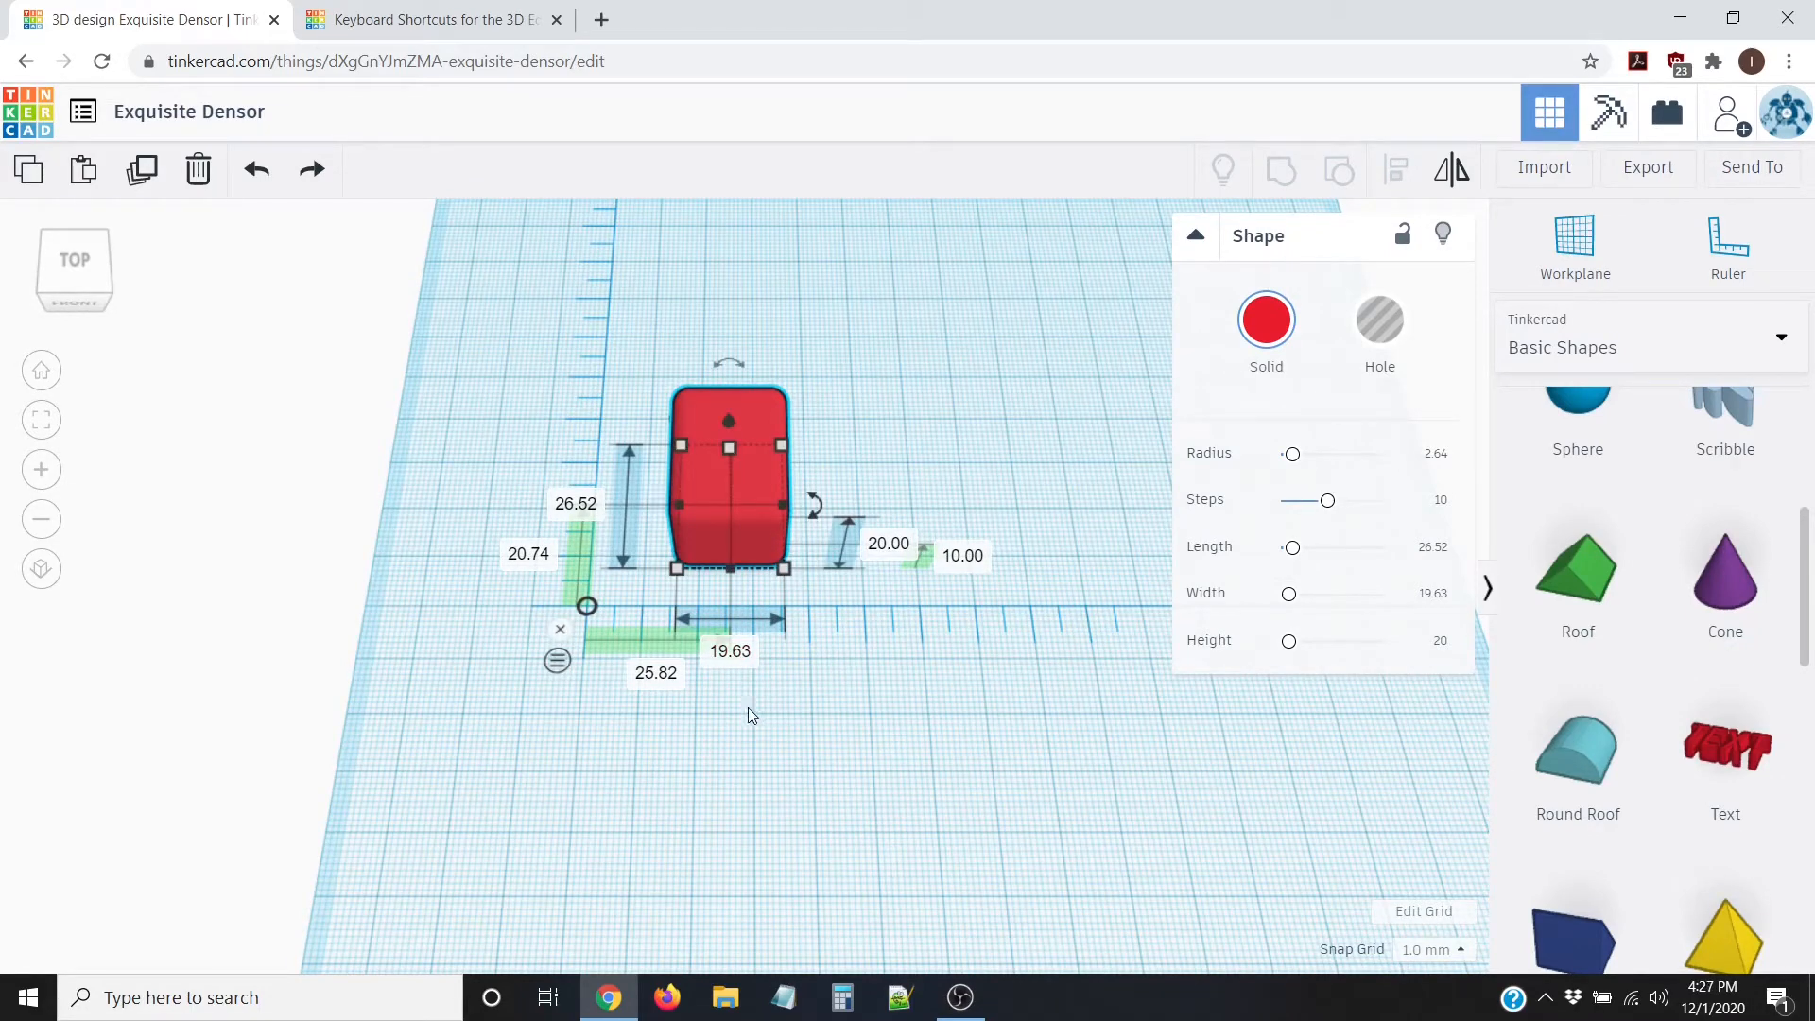
Step: Set the red box's width to 15 mm and its length to 20 mm using the ruler dimensions
click(730, 654)
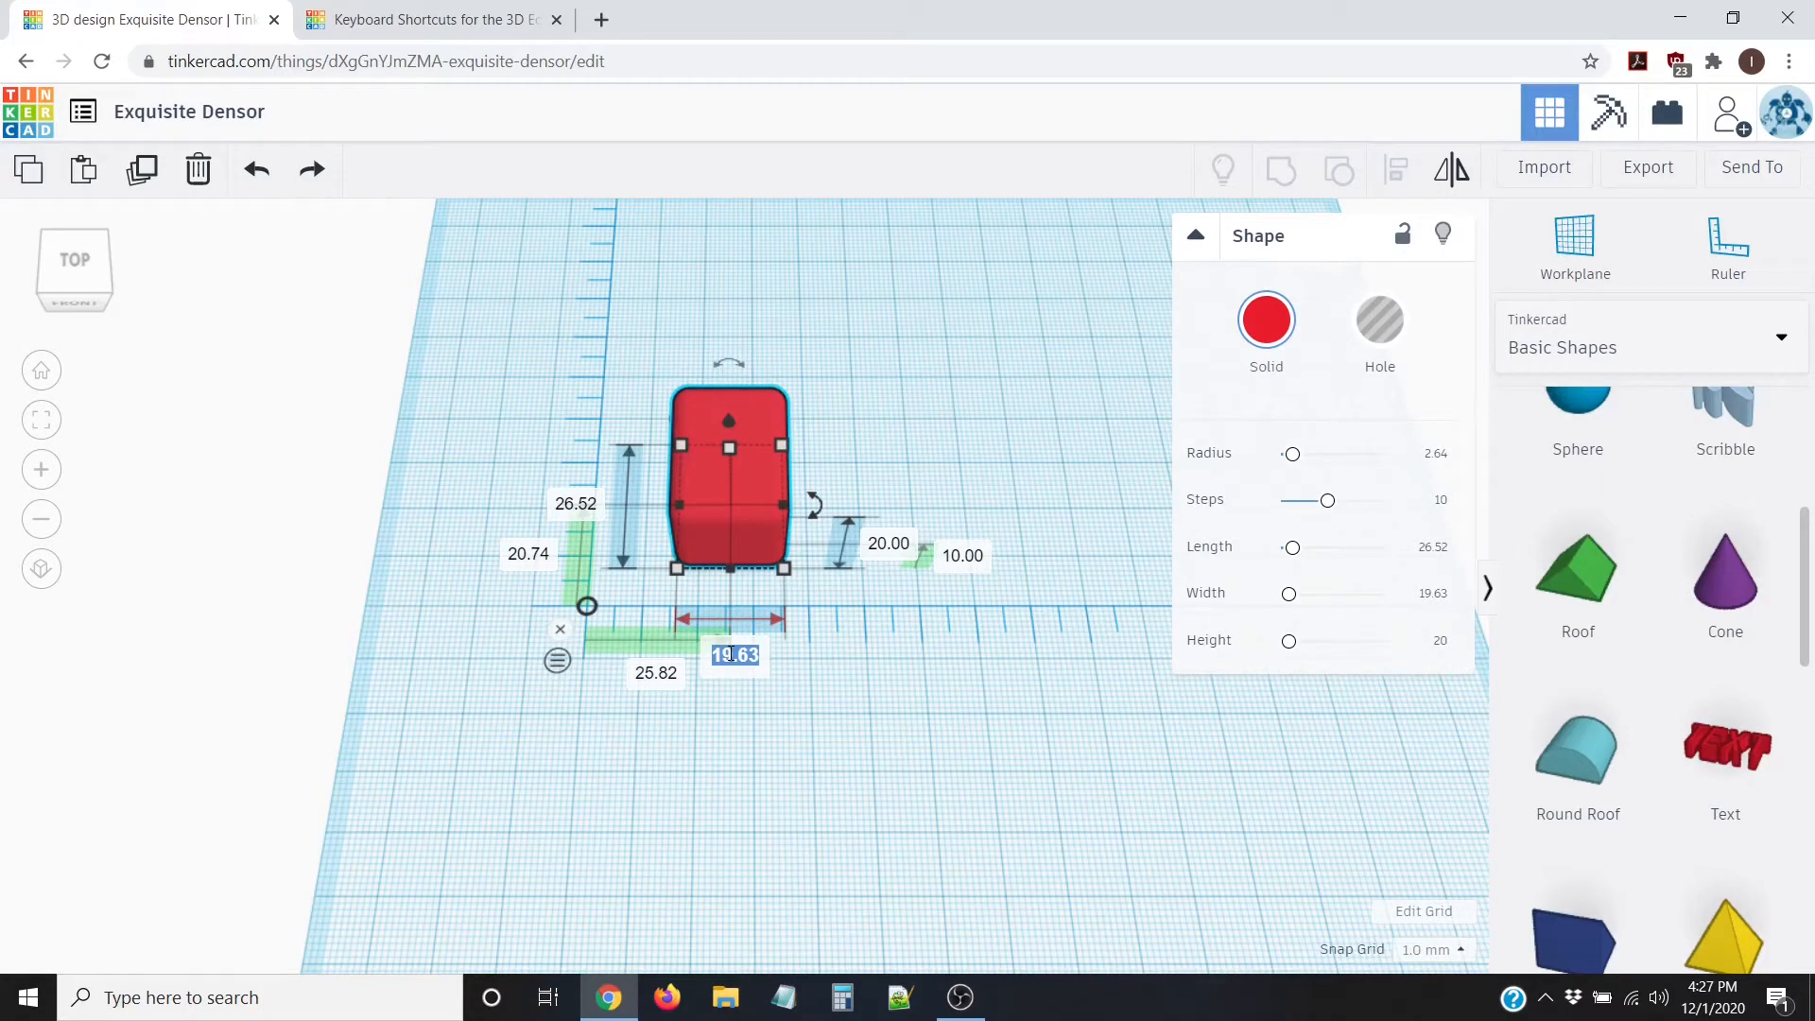
text(15)
key(Return)
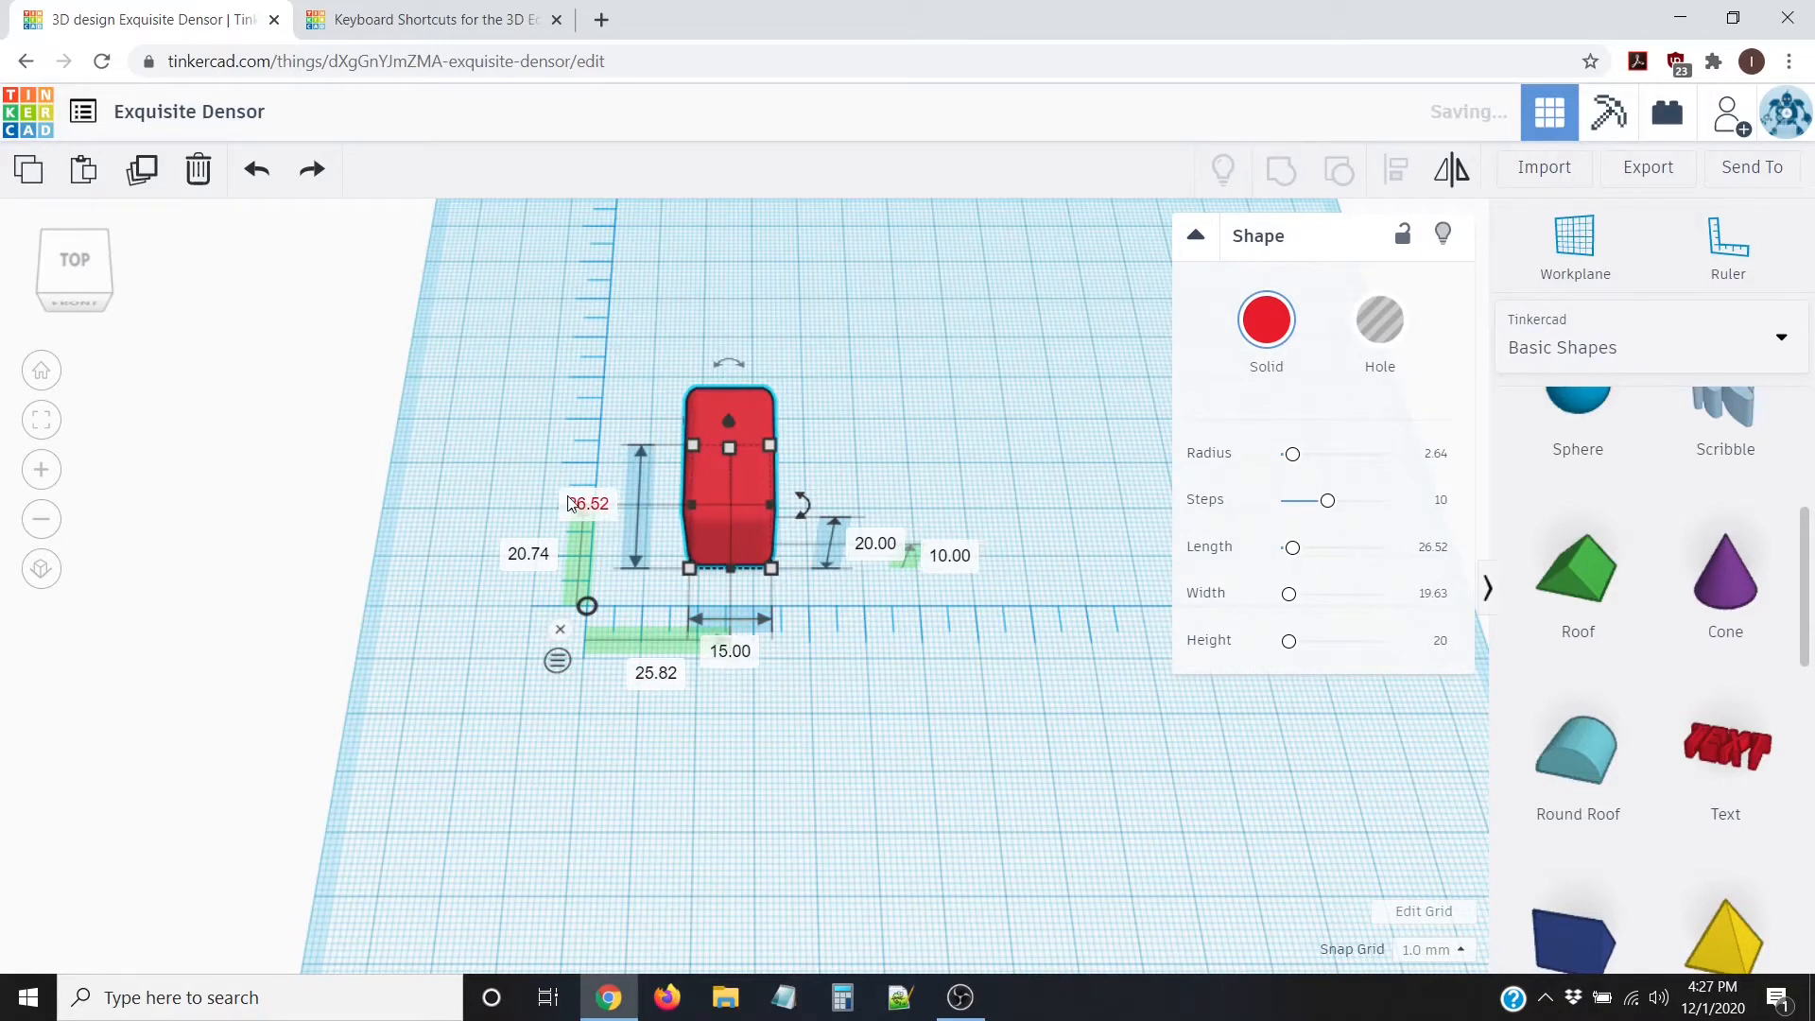
click(581, 503)
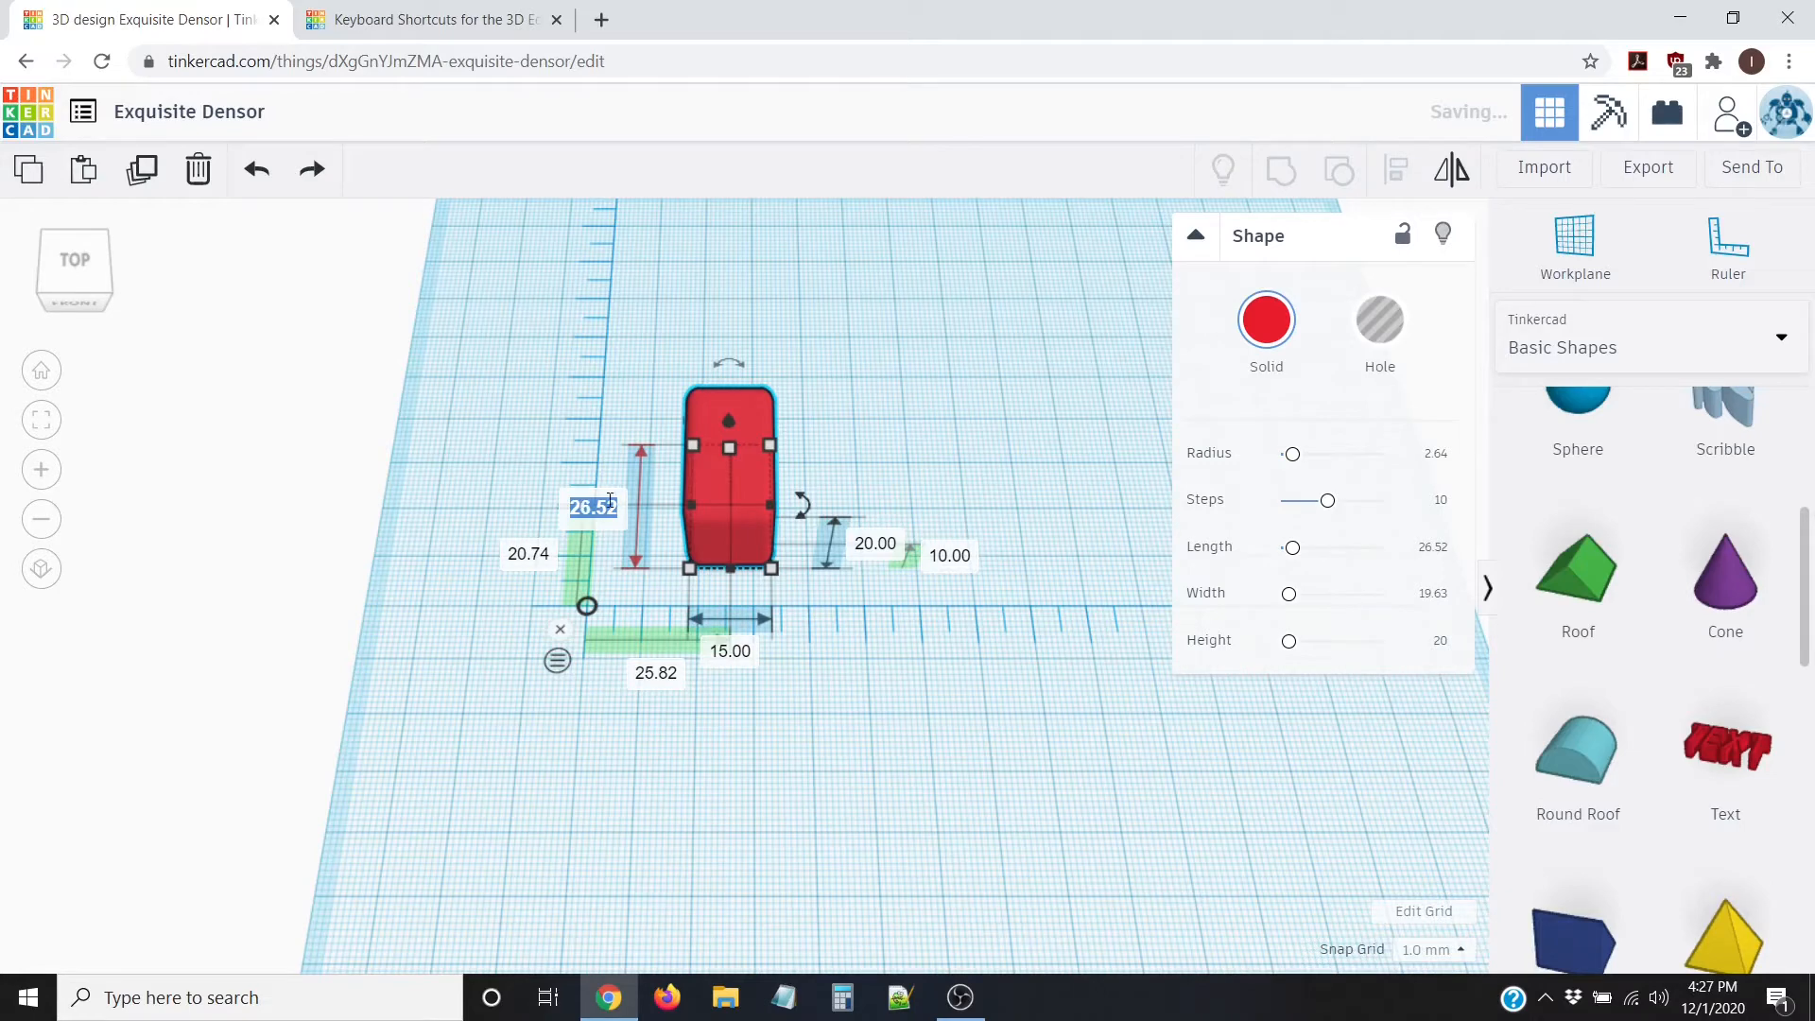
text(20)
key(Return)
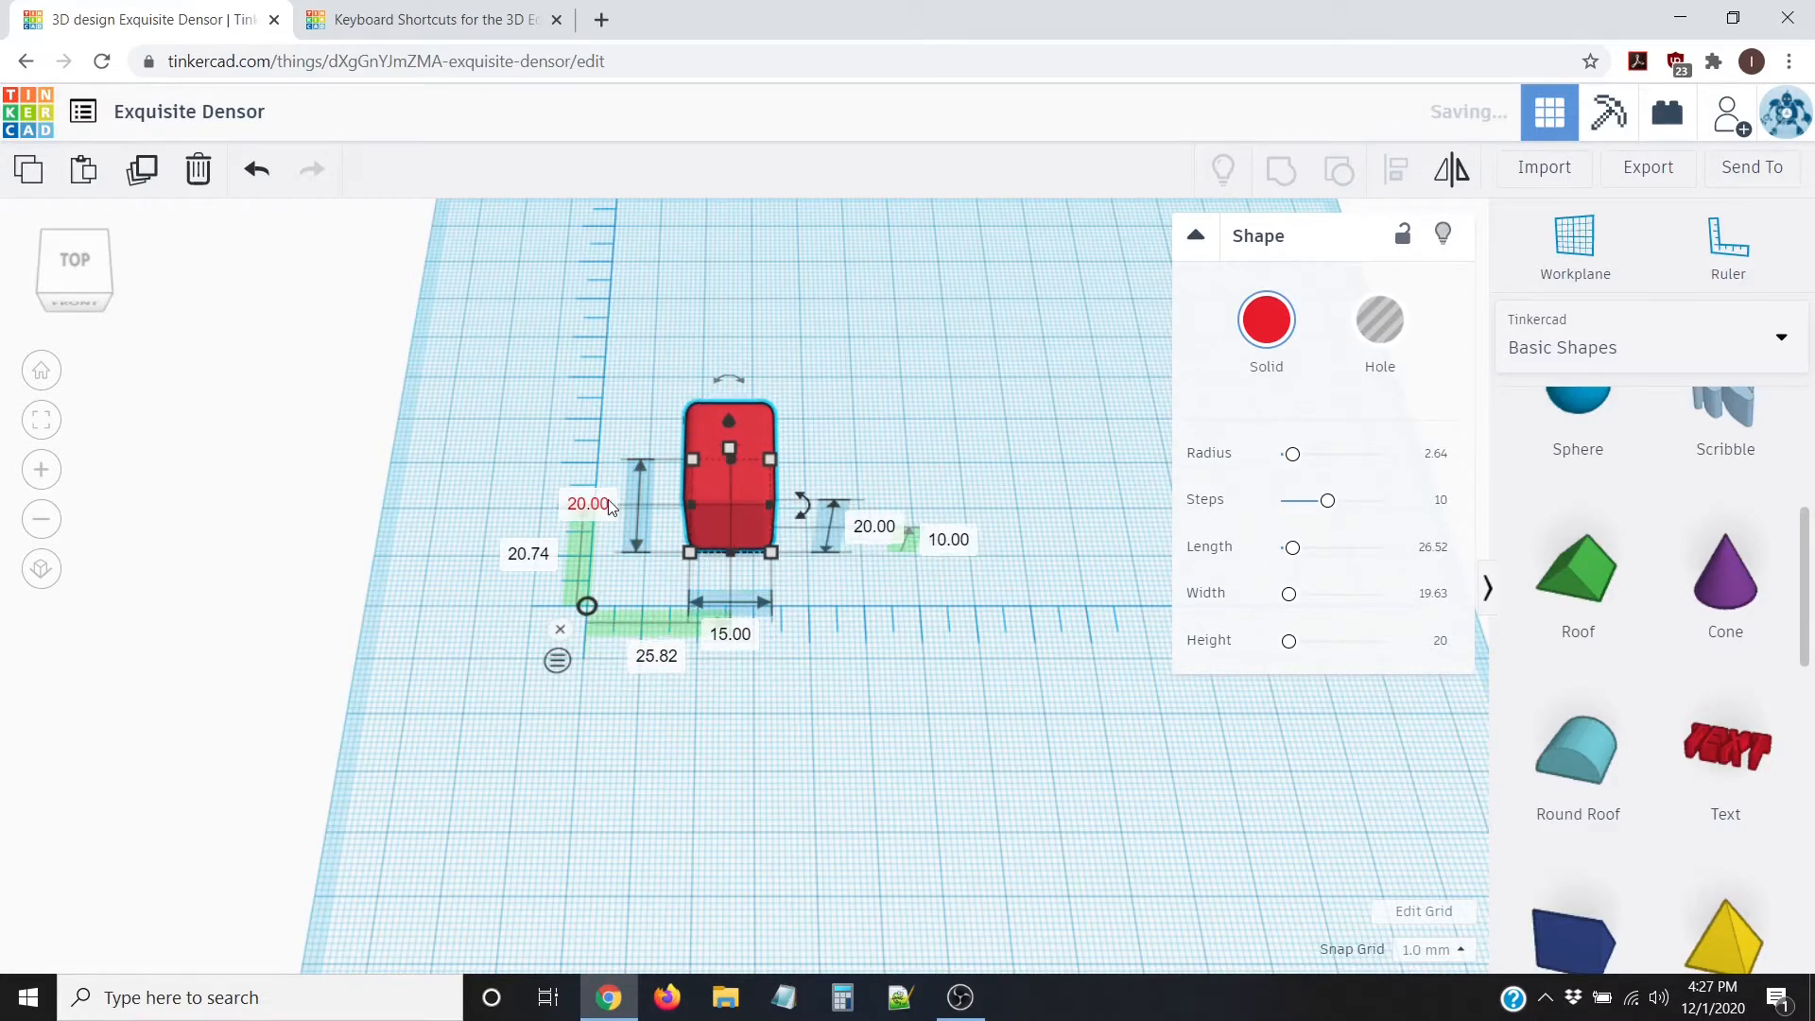
Step: Undo the last length change on the red box
click(863, 667)
scroll(1006, 613, down, 4)
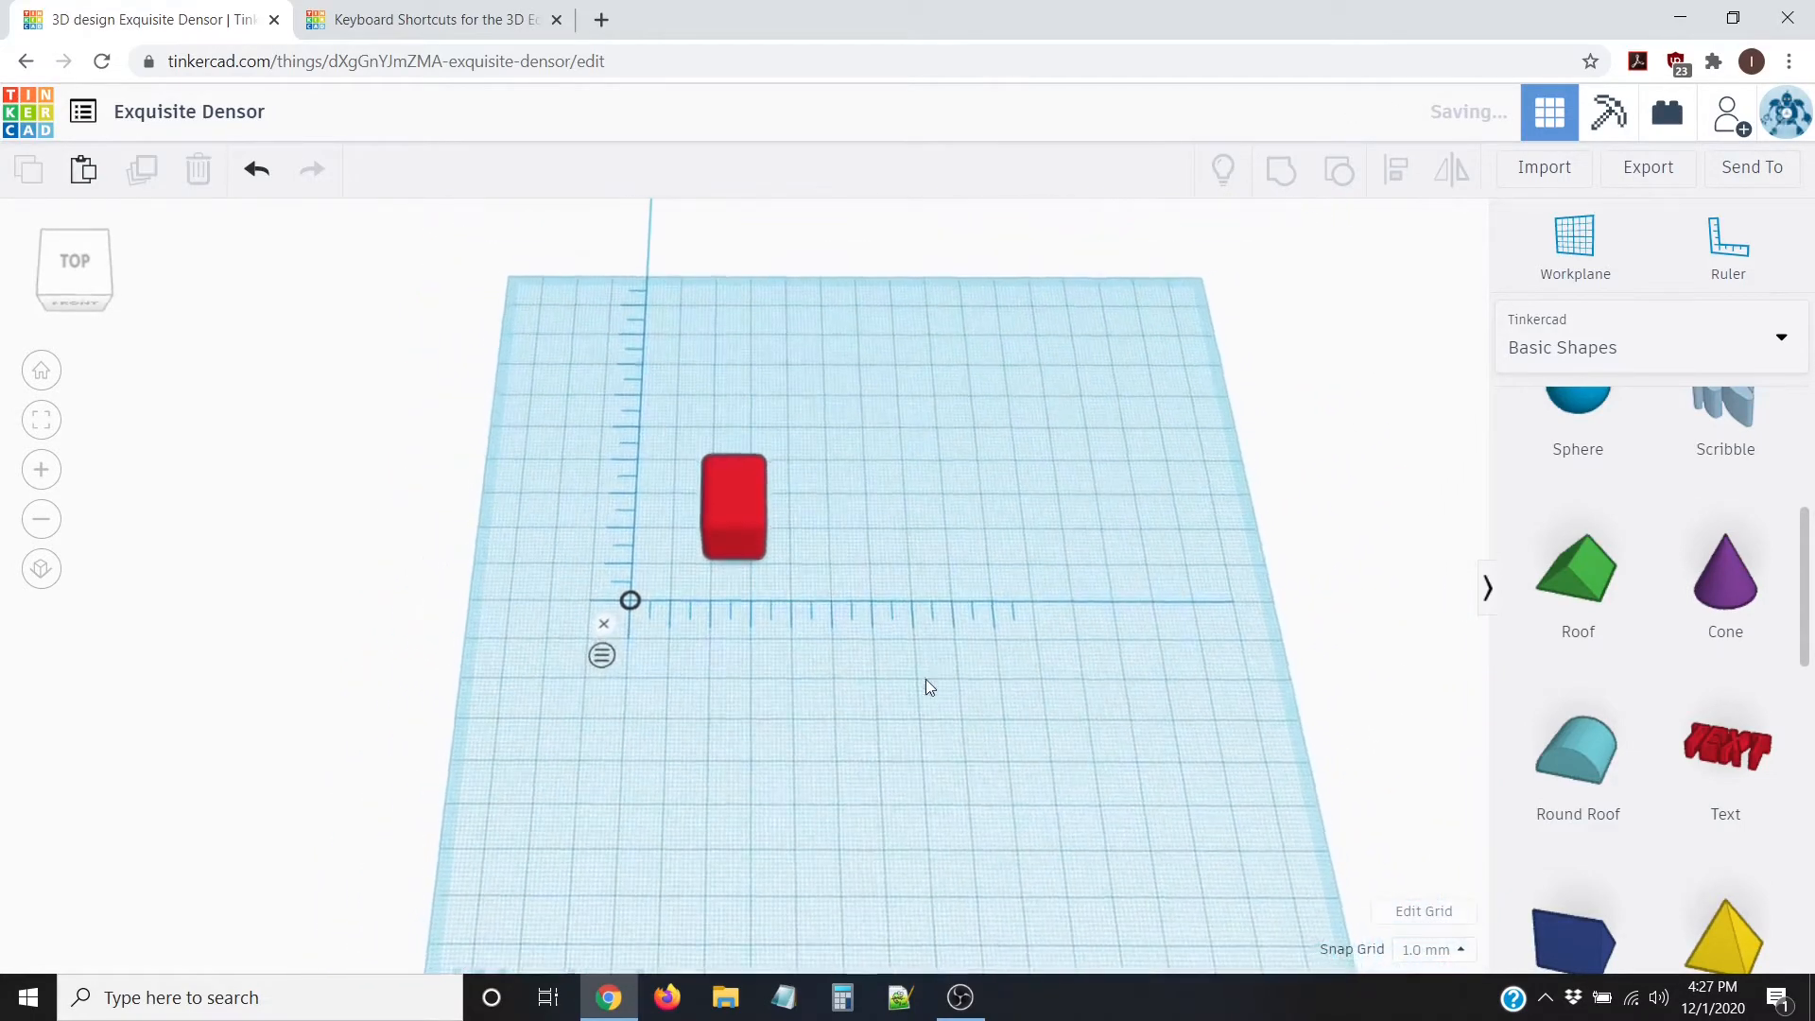
right_drag(927, 679, 872, 599)
scroll(871, 600, up, 5)
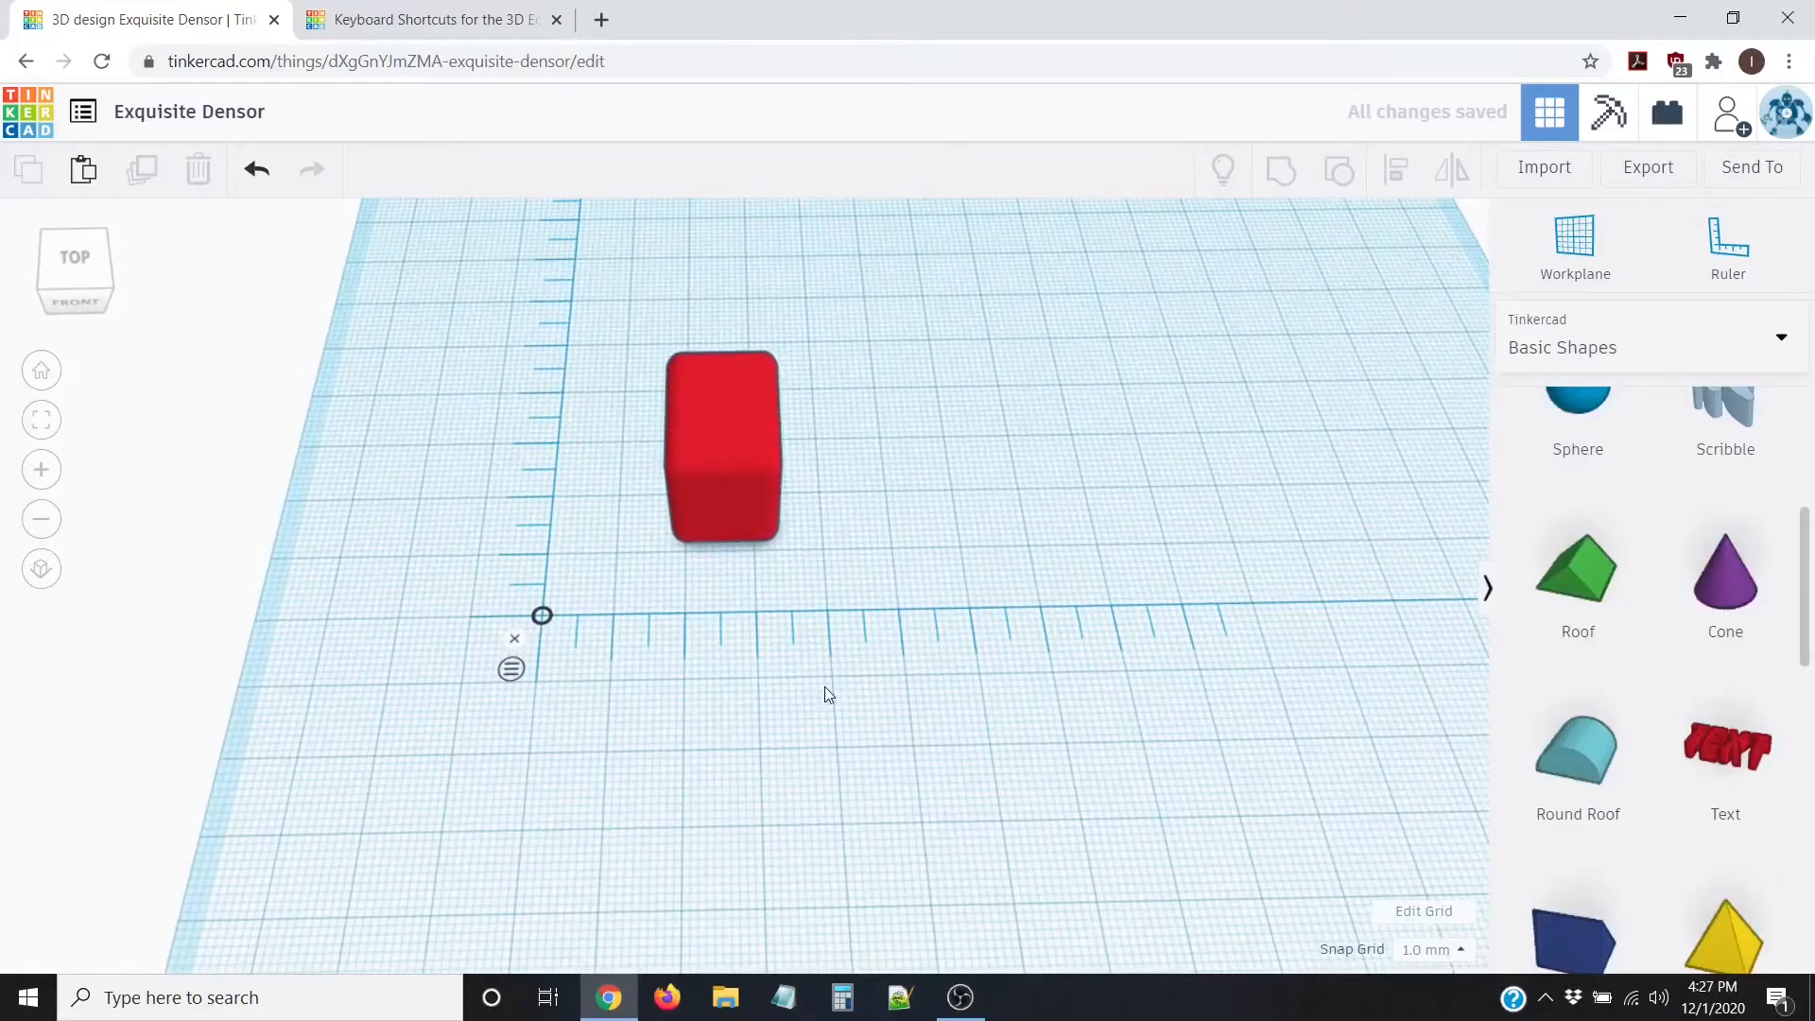
key(ctrl+z)
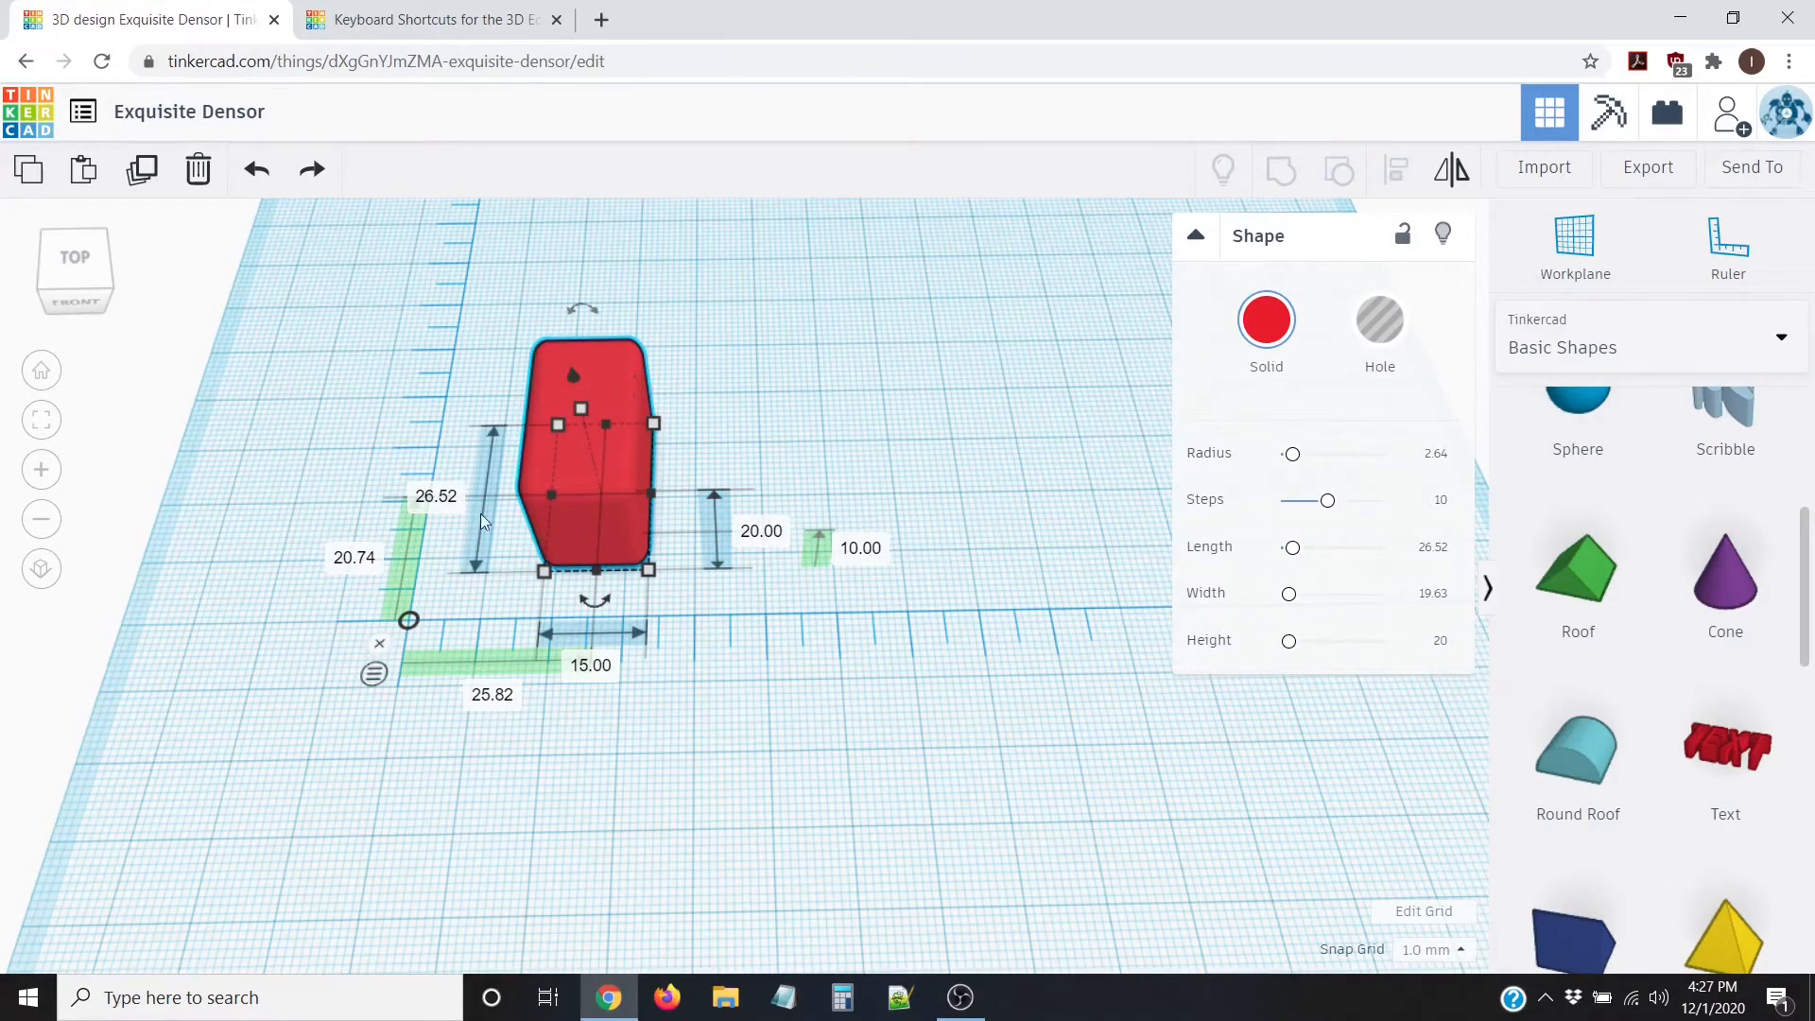
Step: Remove the ruler from the workplane and deselect the red box
click(379, 645)
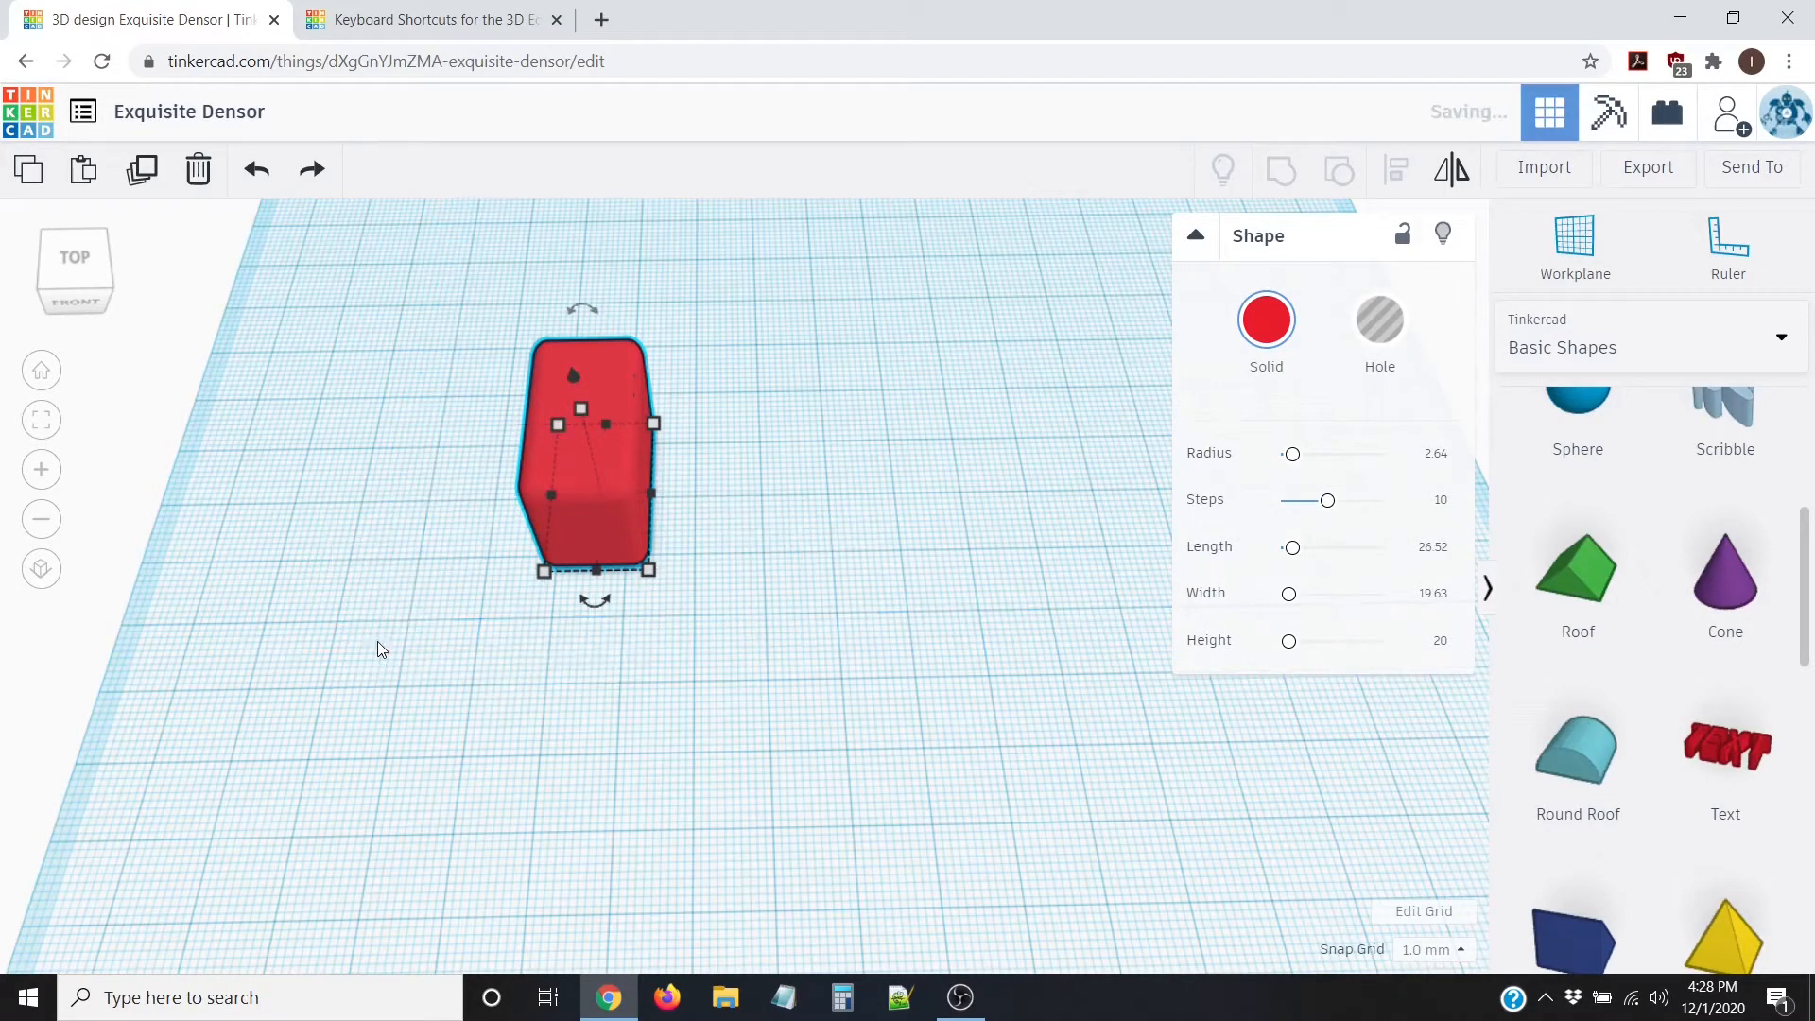
click(383, 656)
right_drag(620, 669, 666, 614)
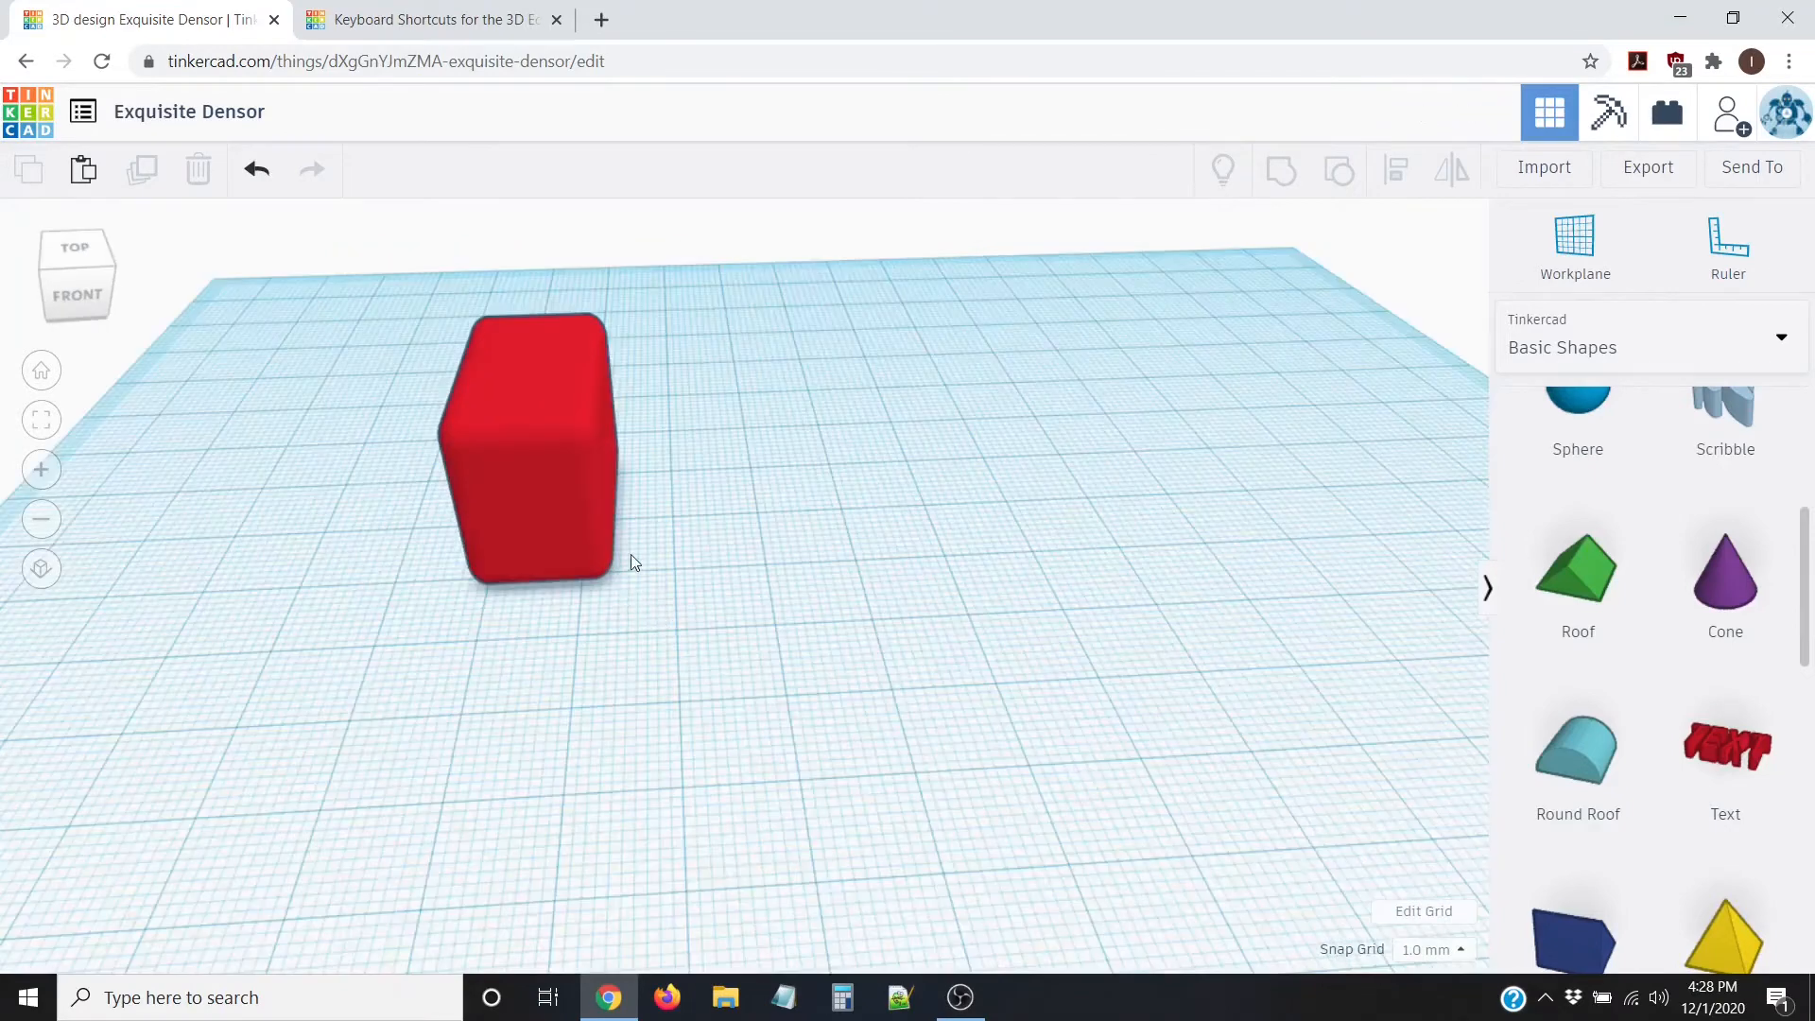
Step: Move the red box a short distance across the workplane with the 1.0 mm grid snapping active
scroll(643, 550, down, 3)
right_drag(644, 550, 613, 548)
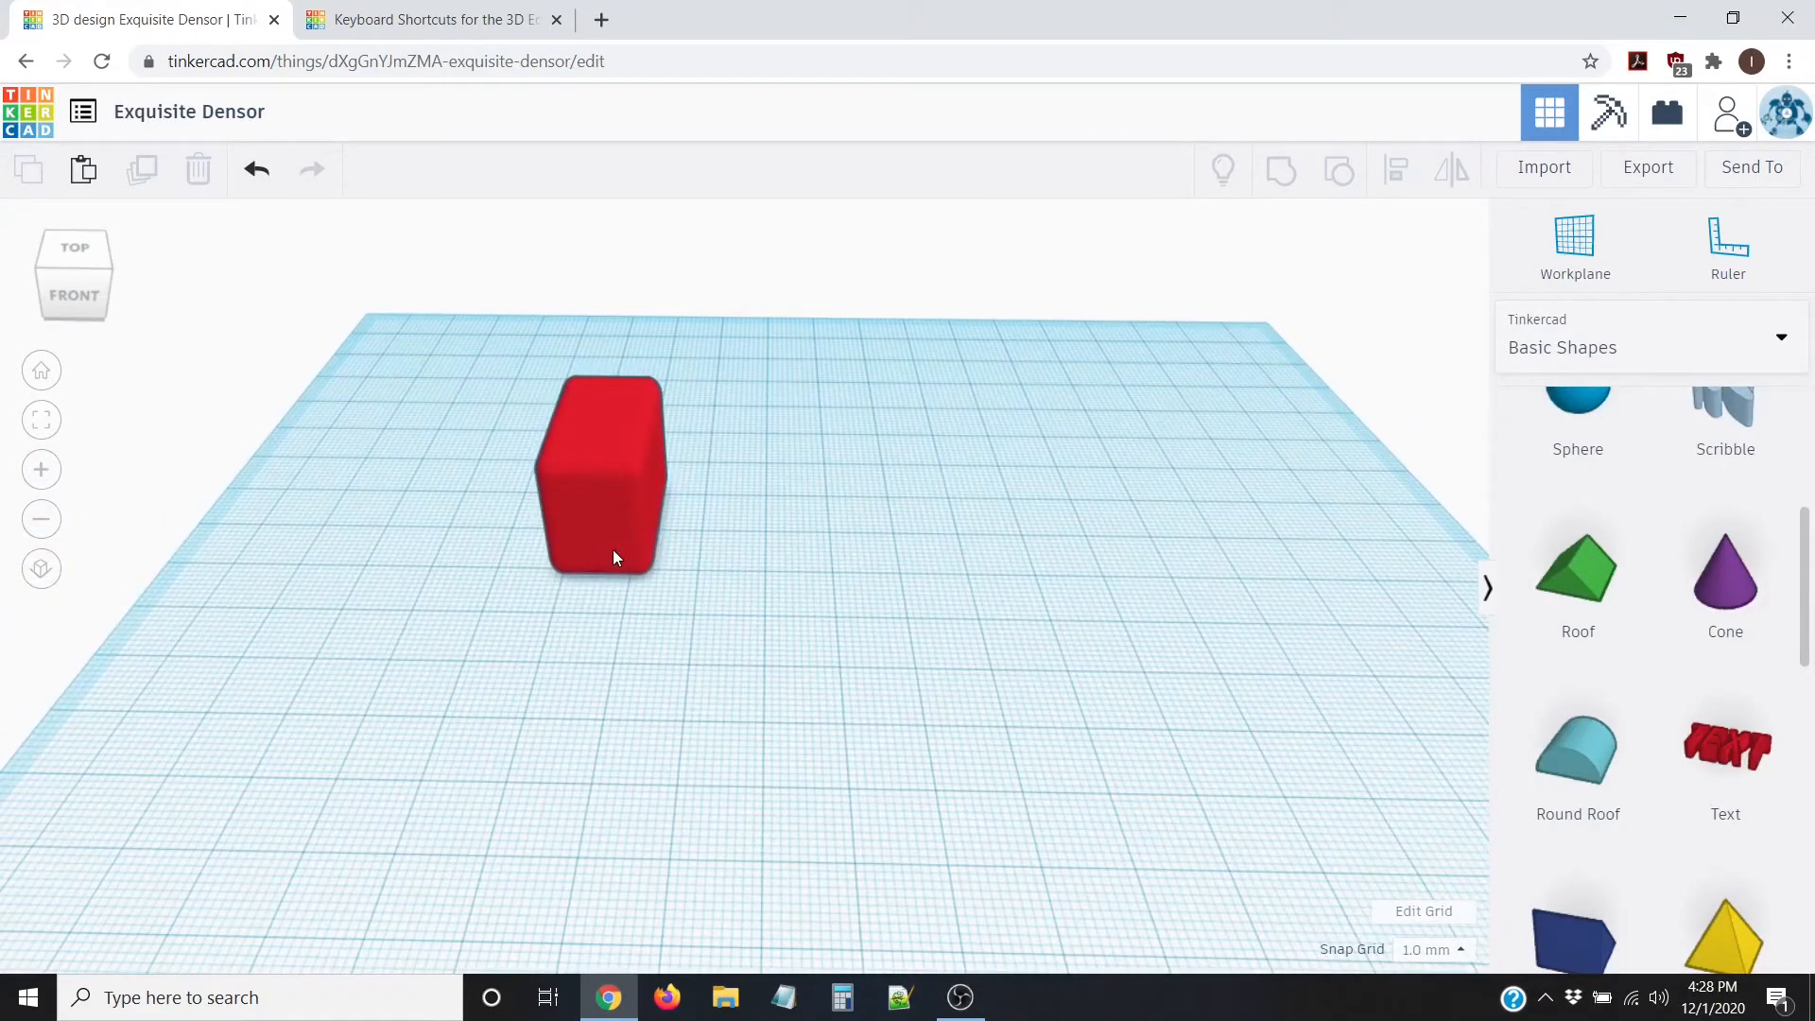
right_drag(612, 548, 626, 548)
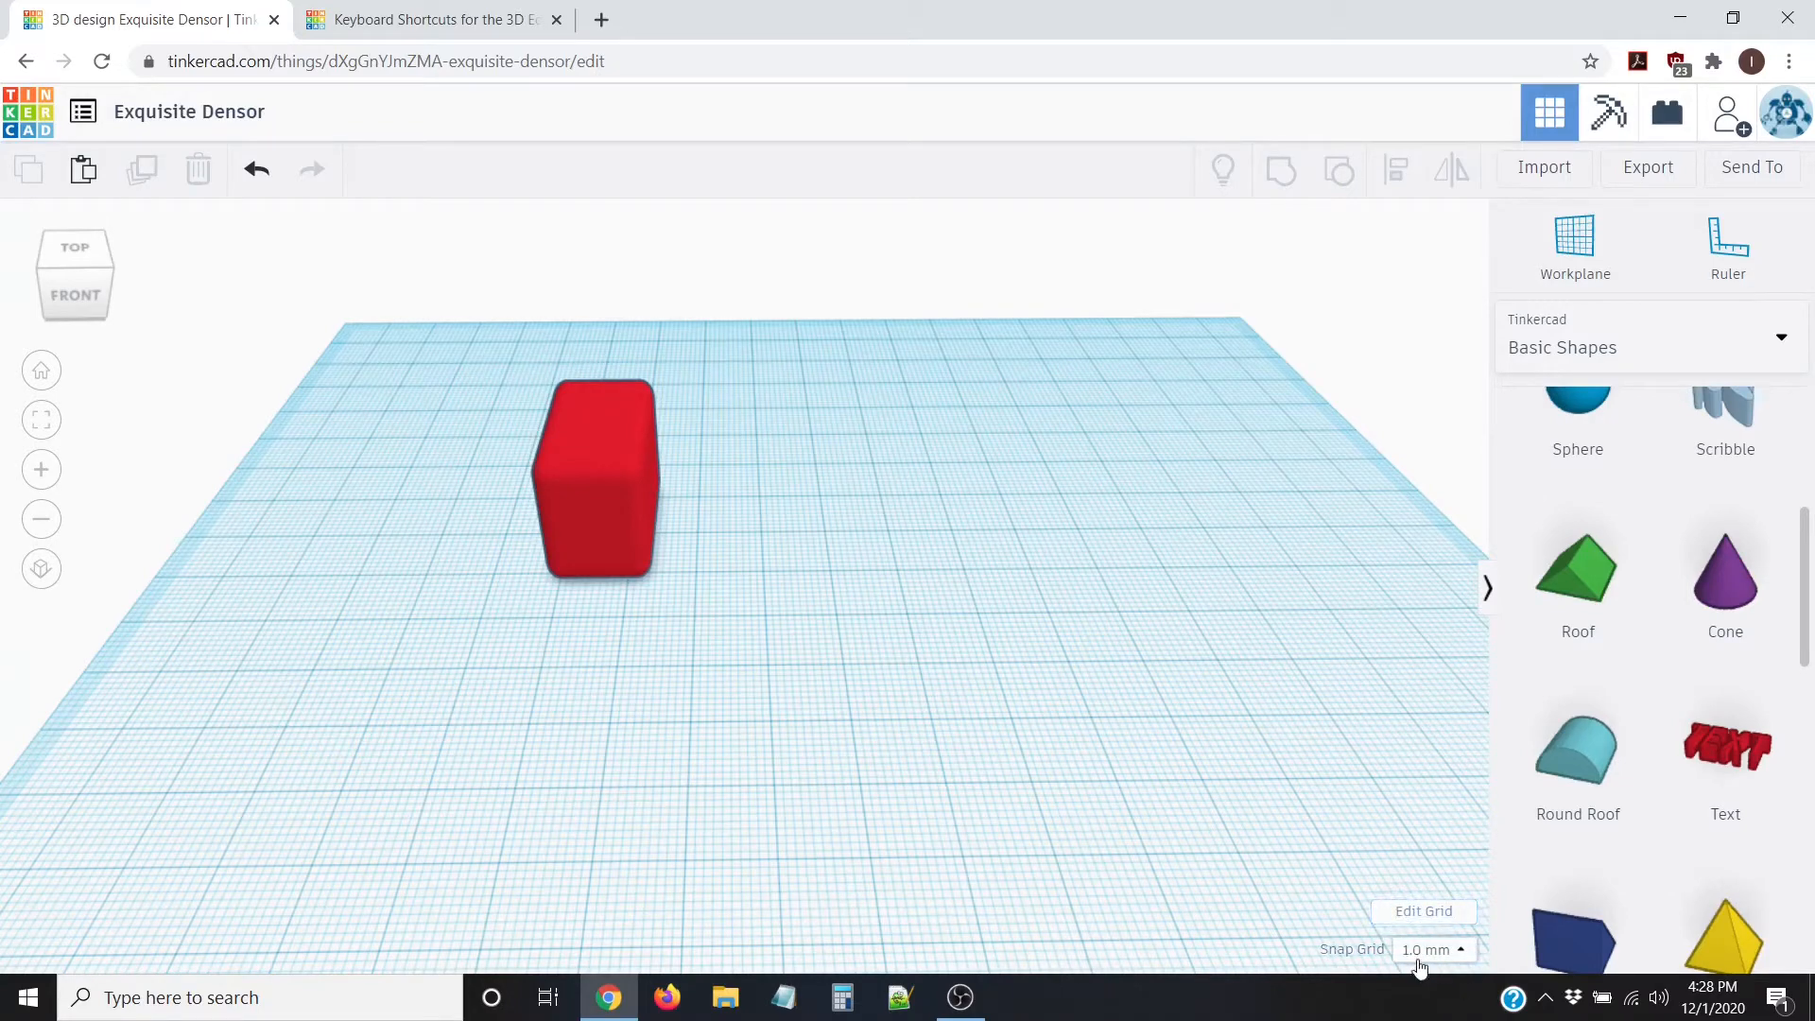
click(594, 462)
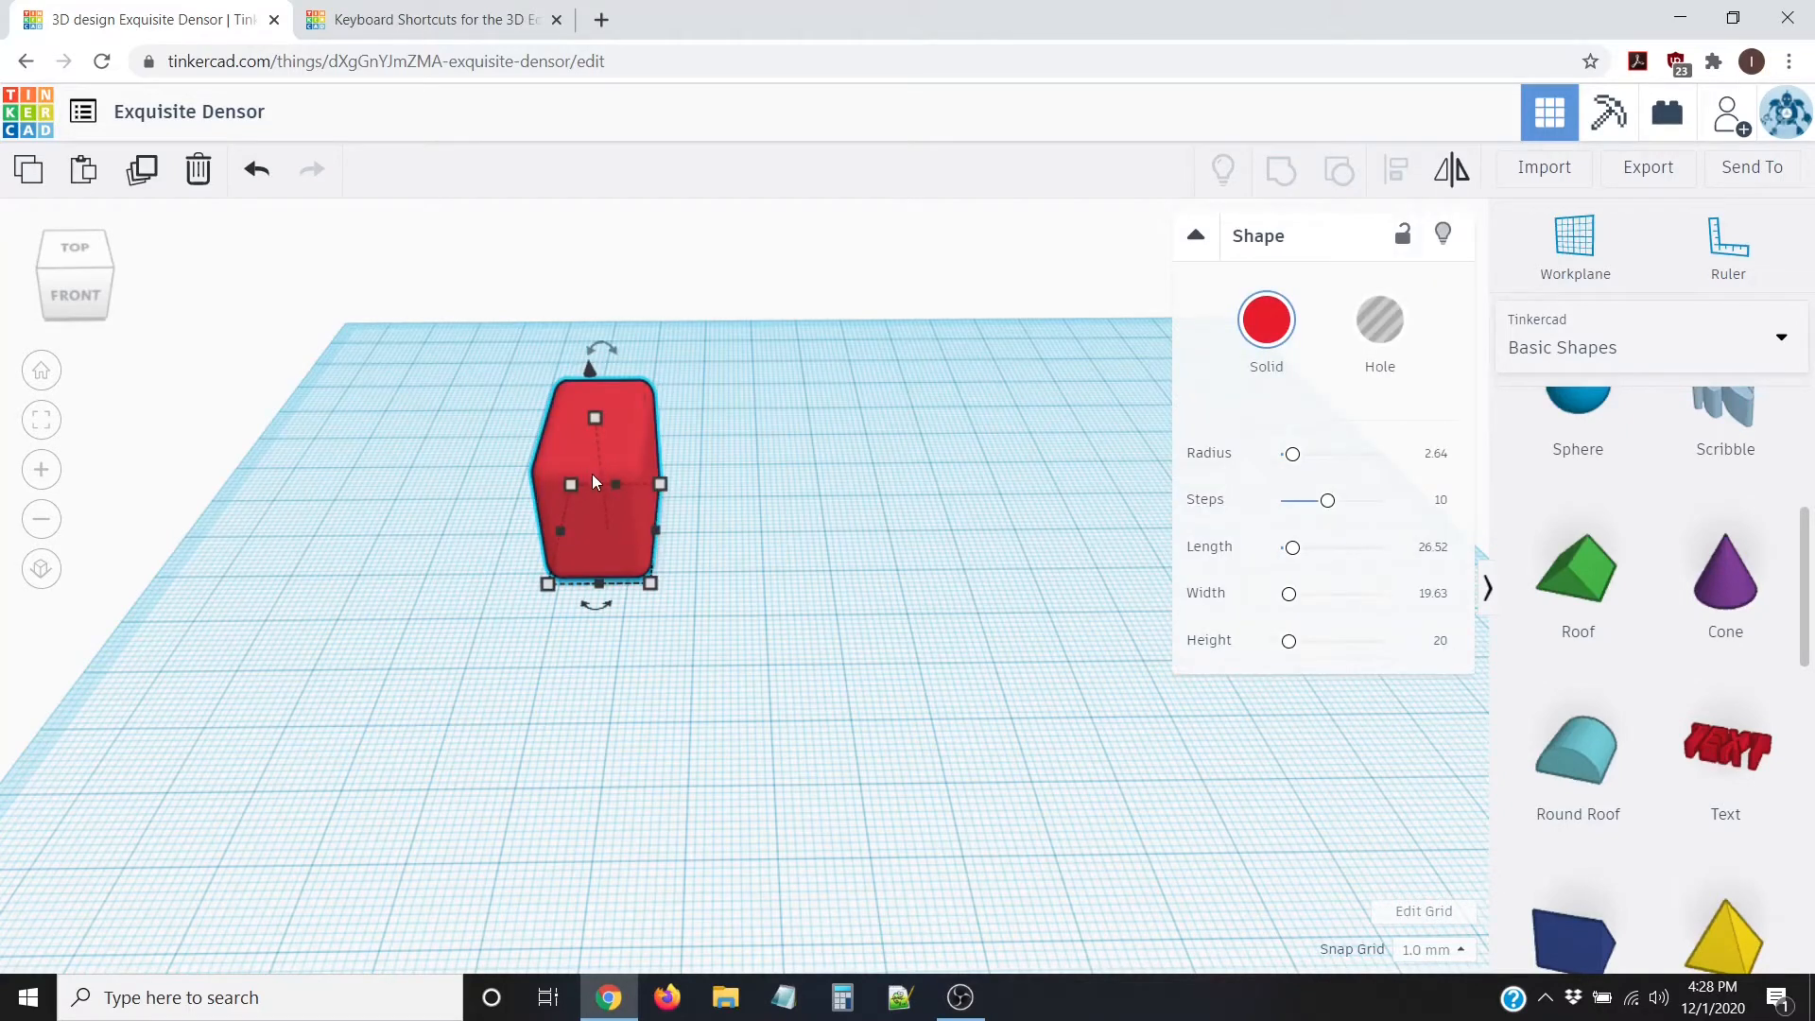
drag(592, 475, 679, 490)
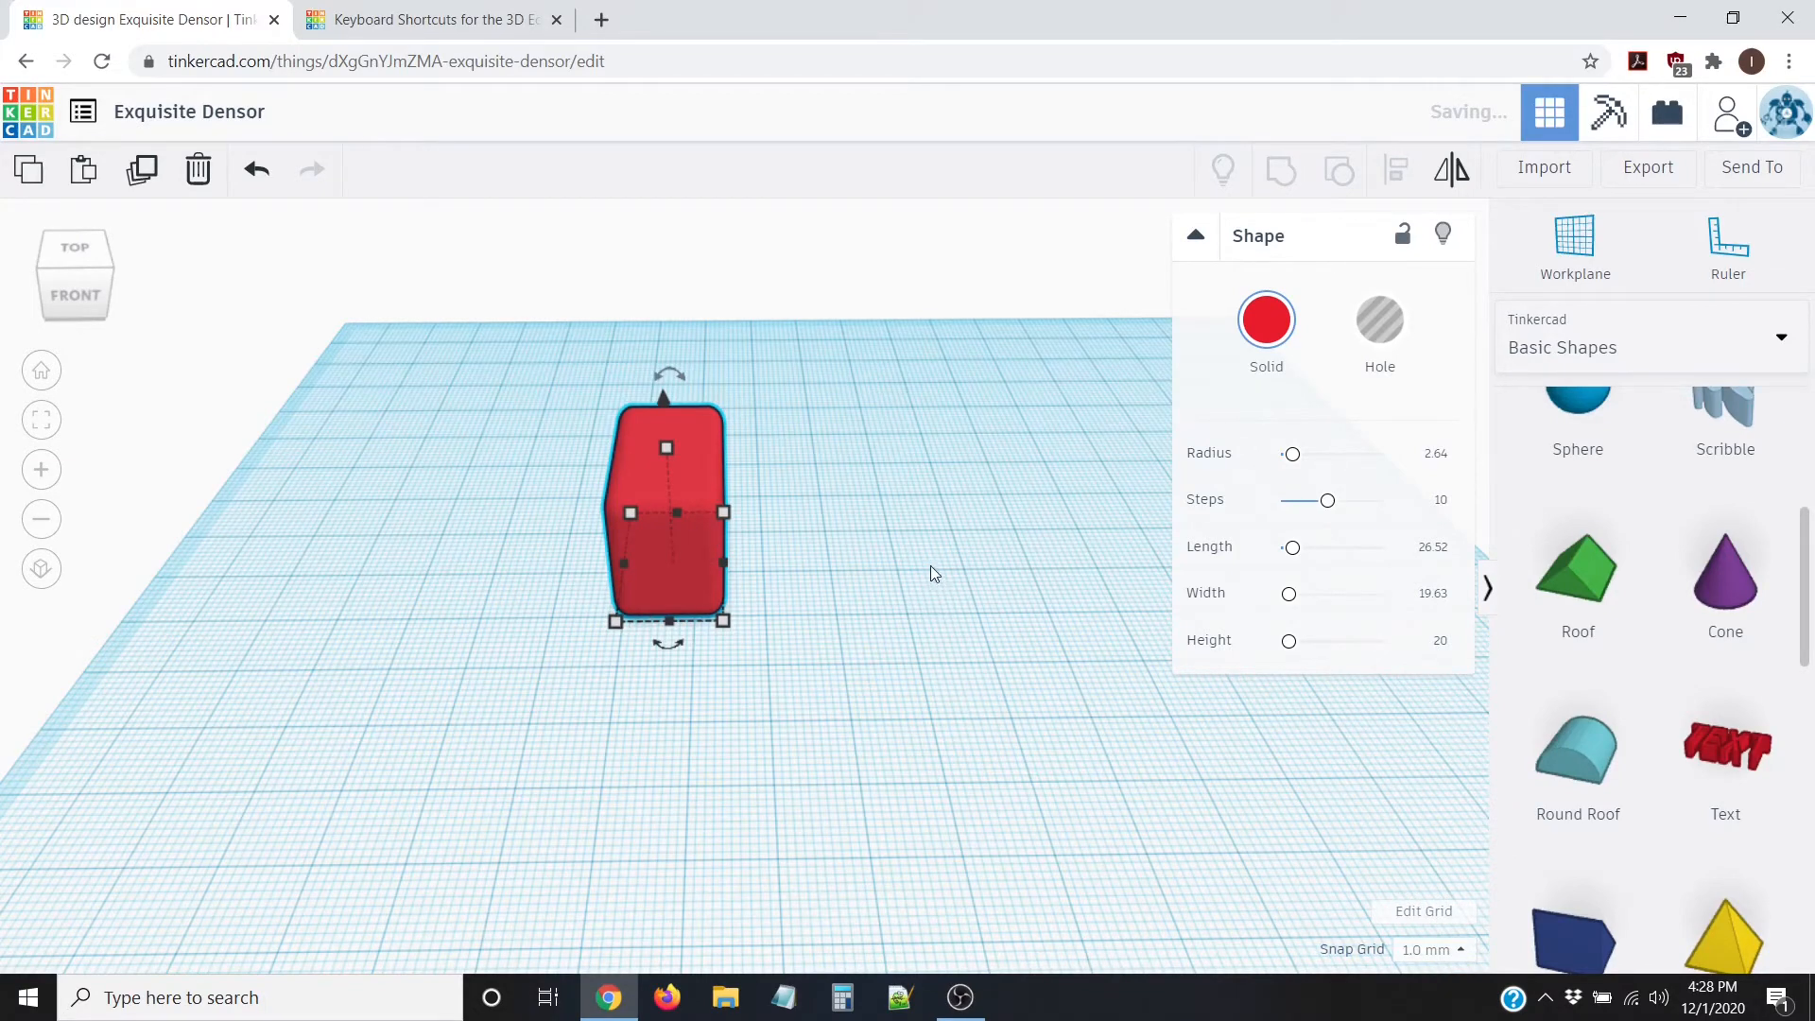
right_drag(931, 566, 763, 579)
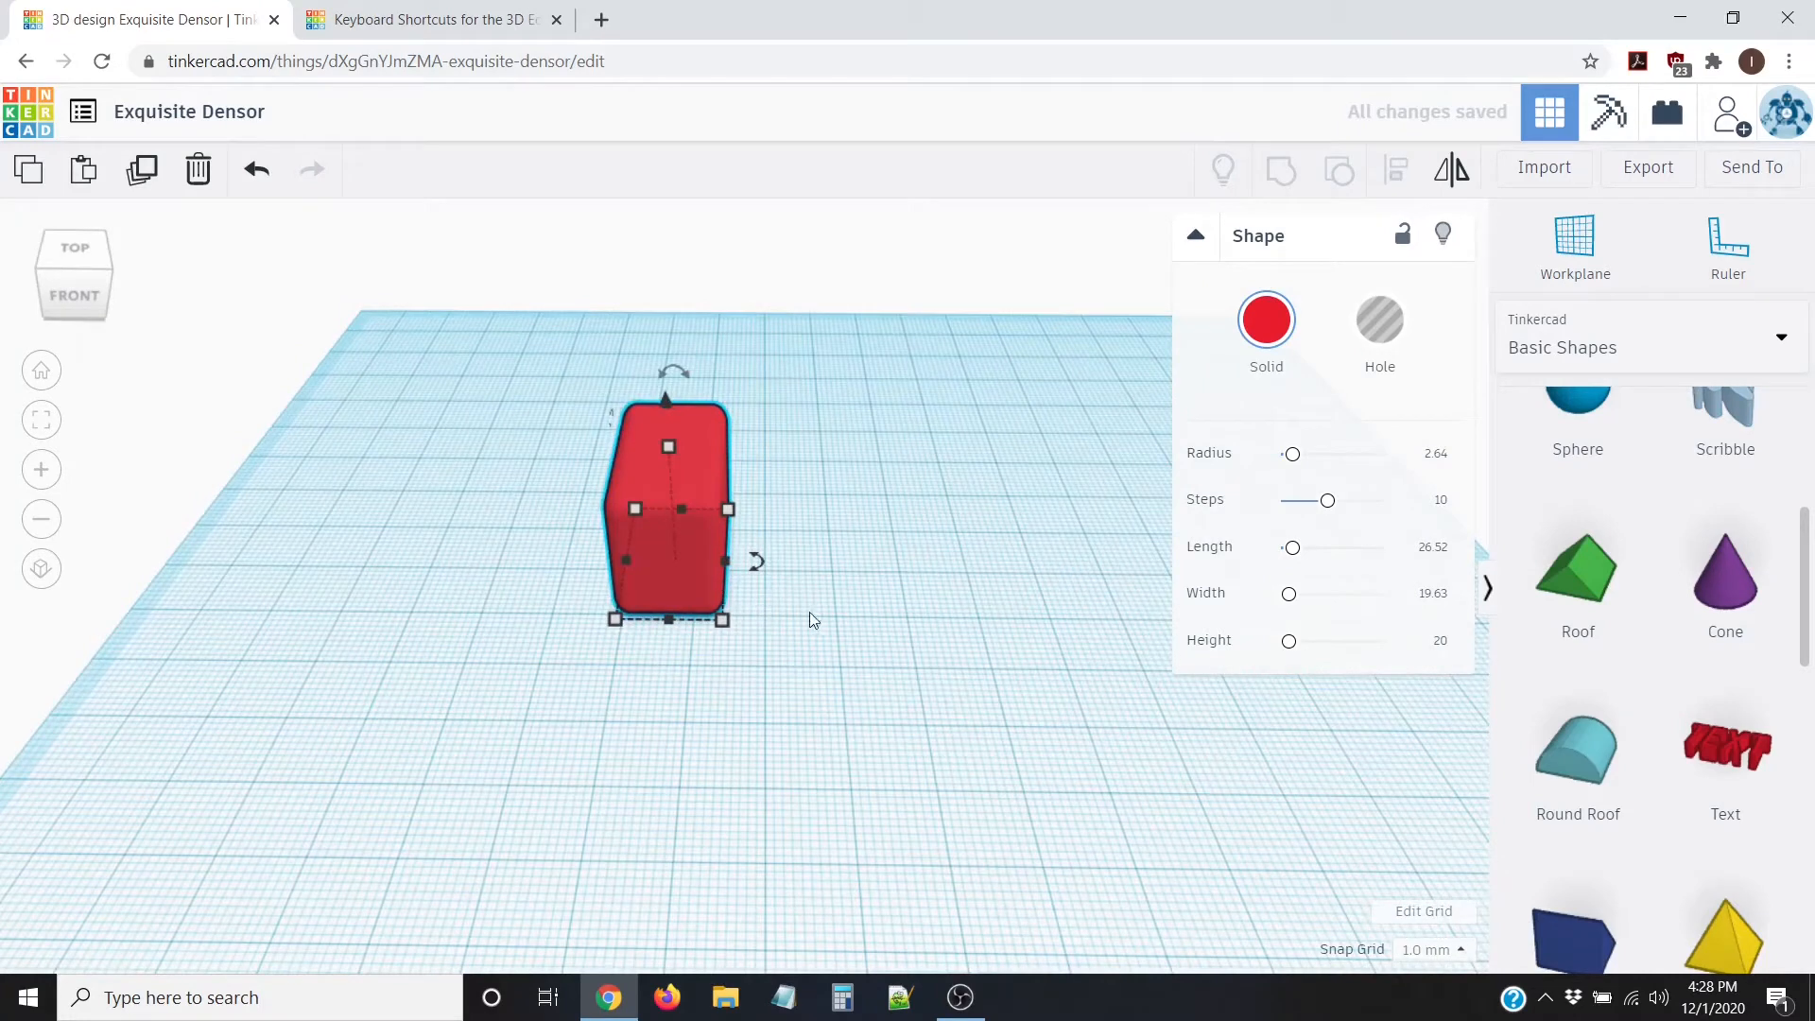
Step: Set the snap grid to 5.0 mm and nudge the red box 35 mm rightward across the workplane
click(1461, 951)
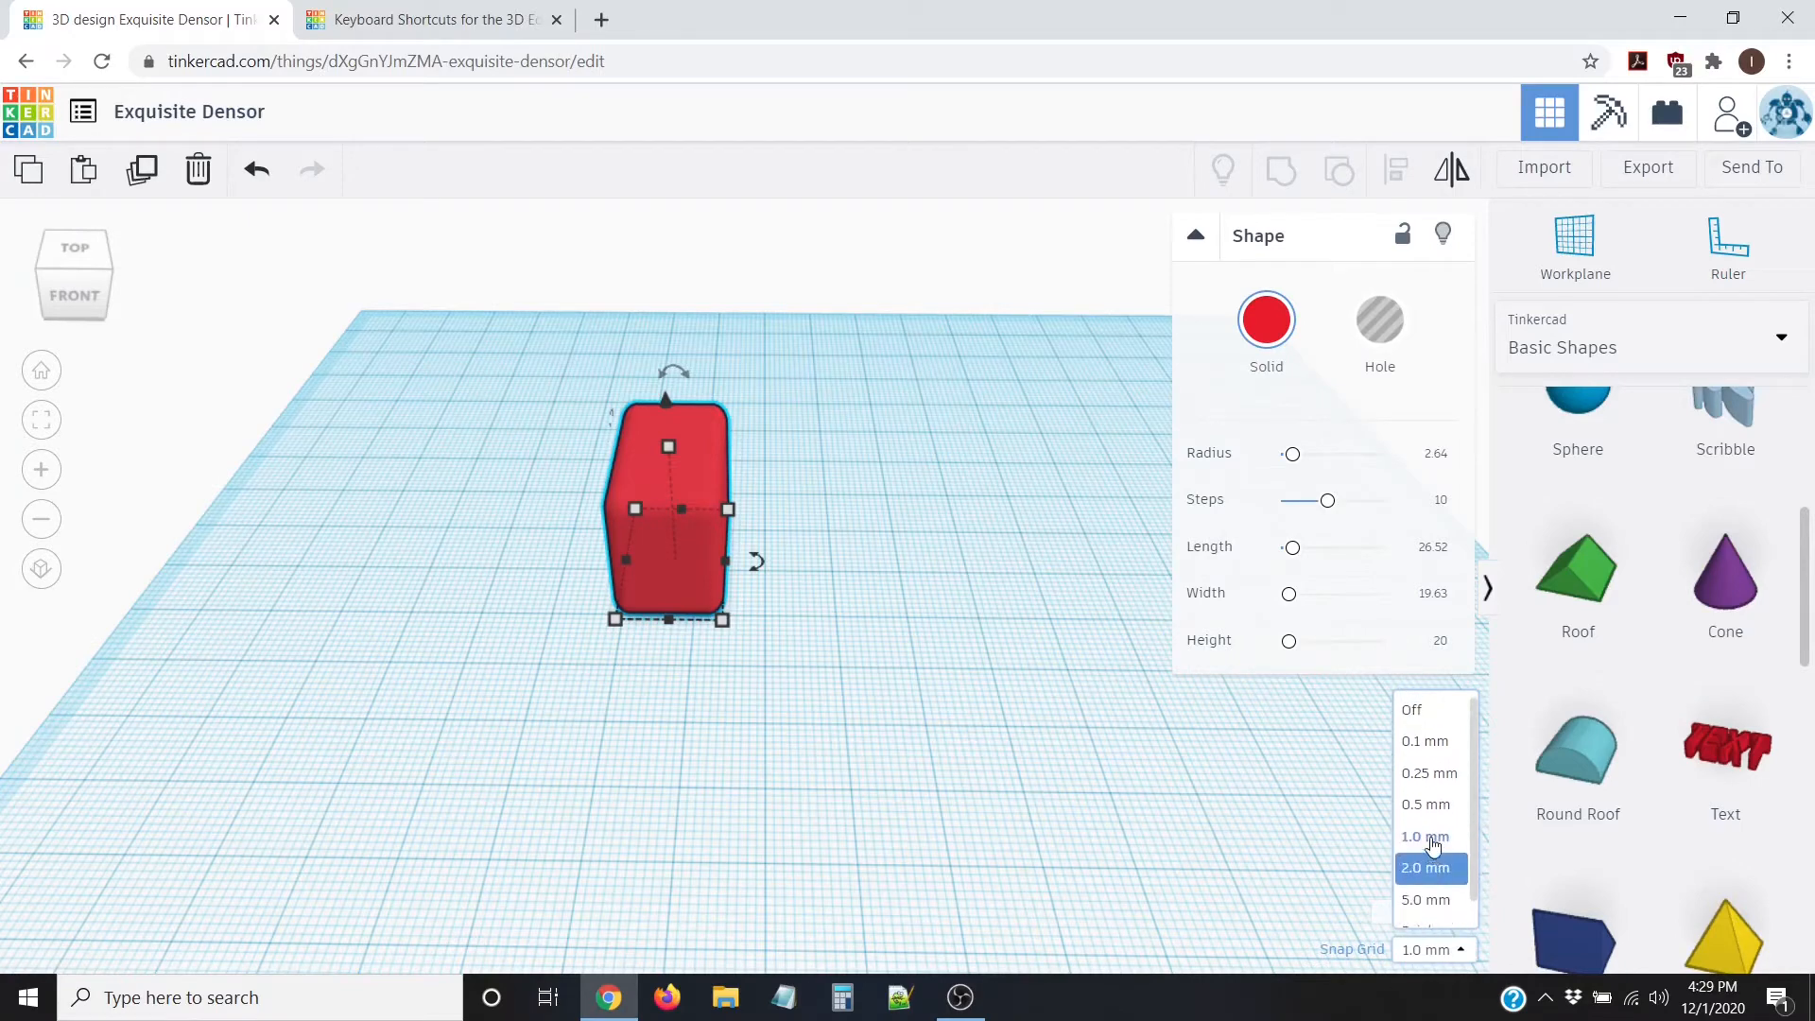
click(1440, 903)
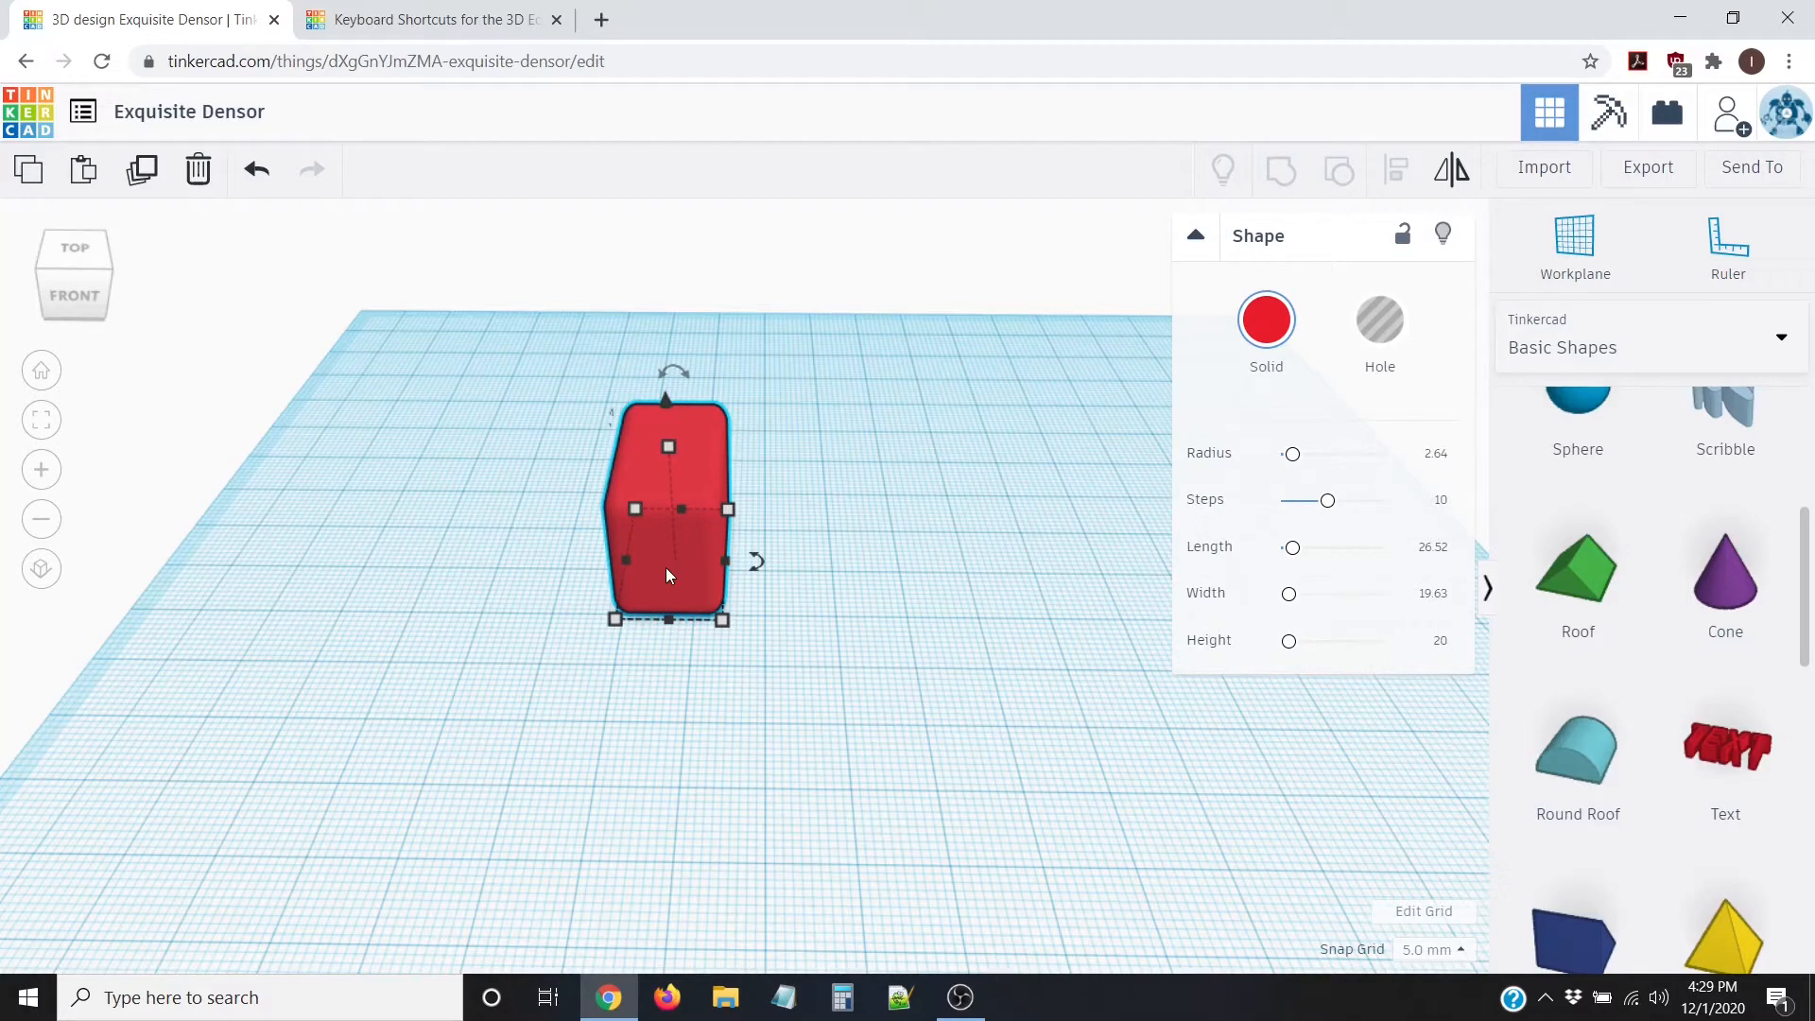
key(Right)
key(Right)
key(Right)
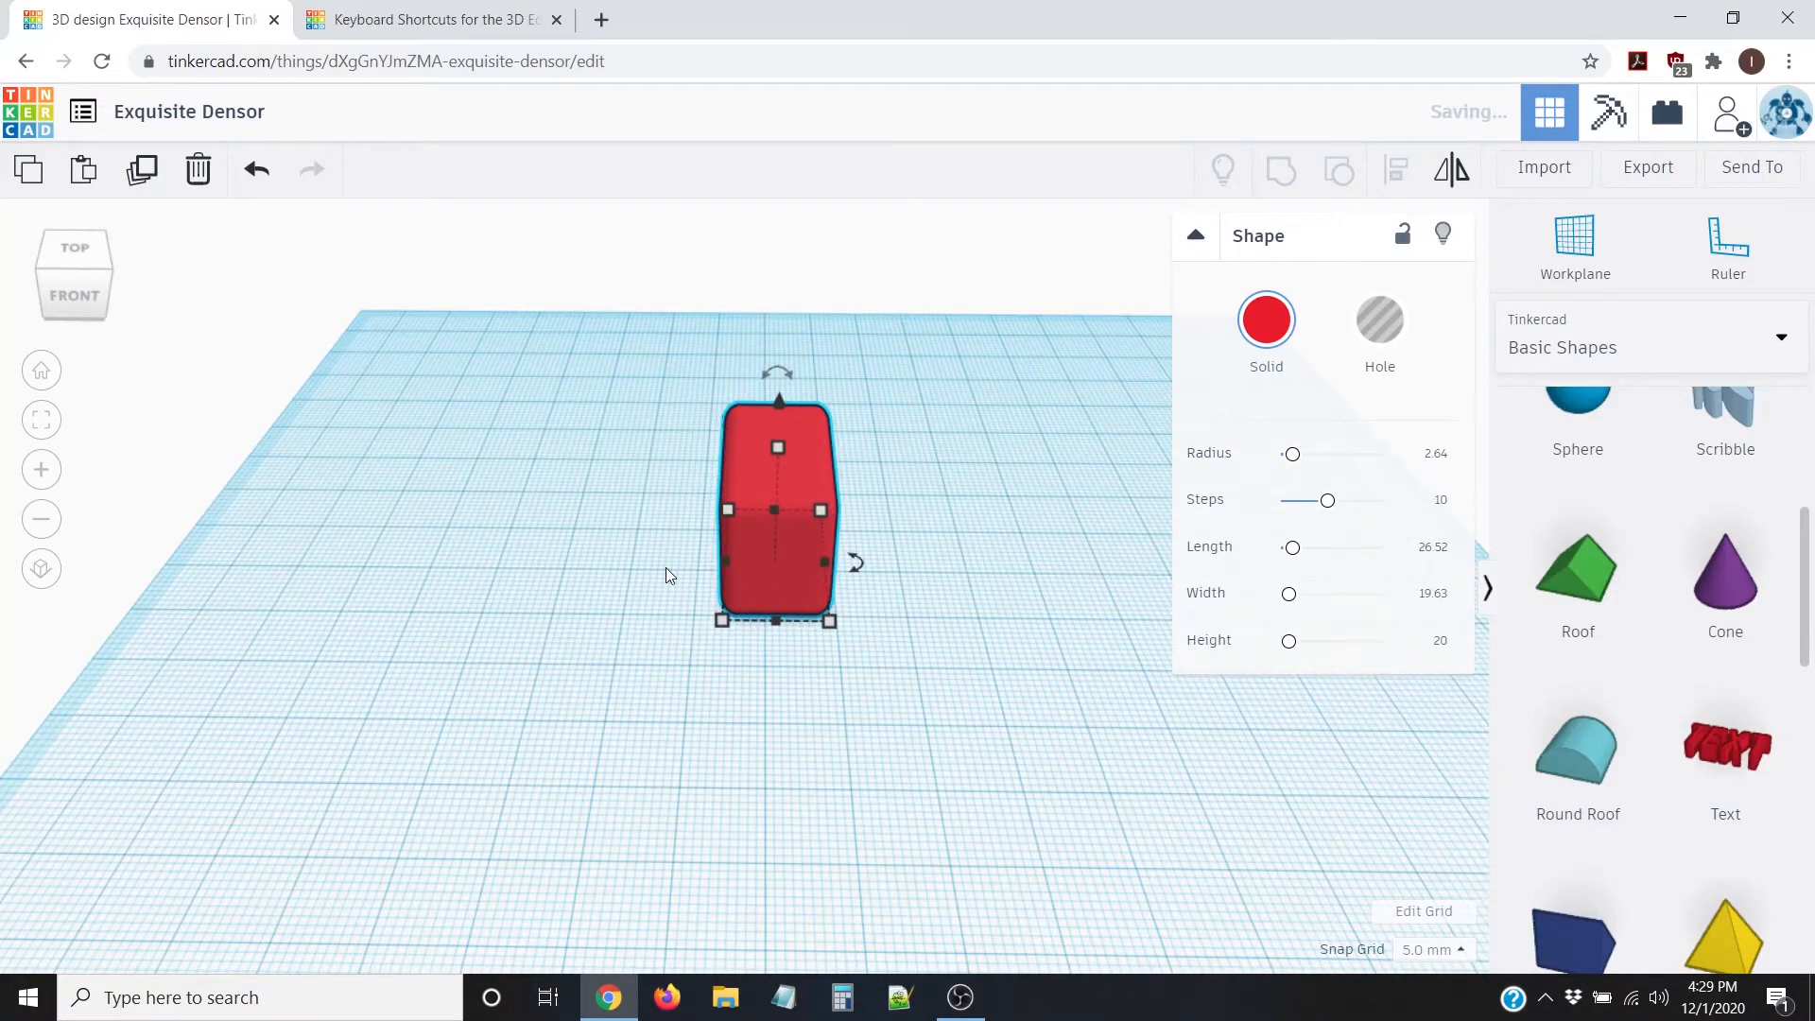
key(Right)
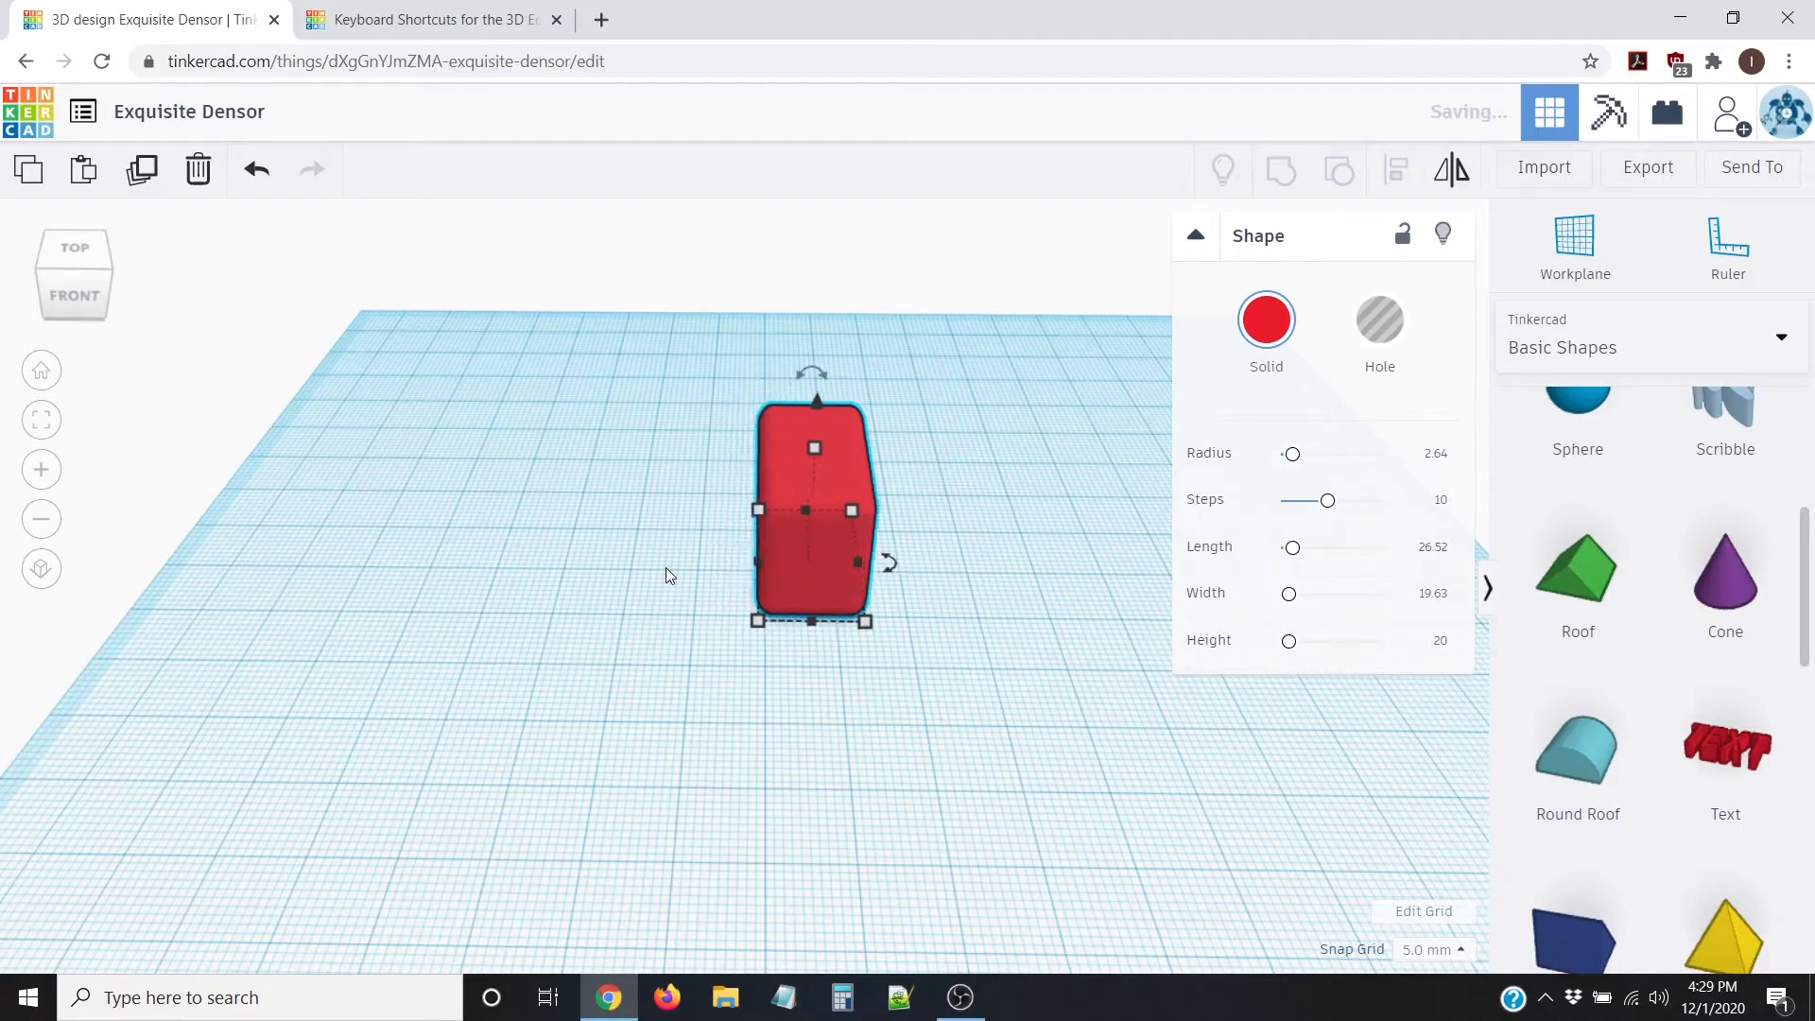
key(Right)
key(Right)
key(Right)
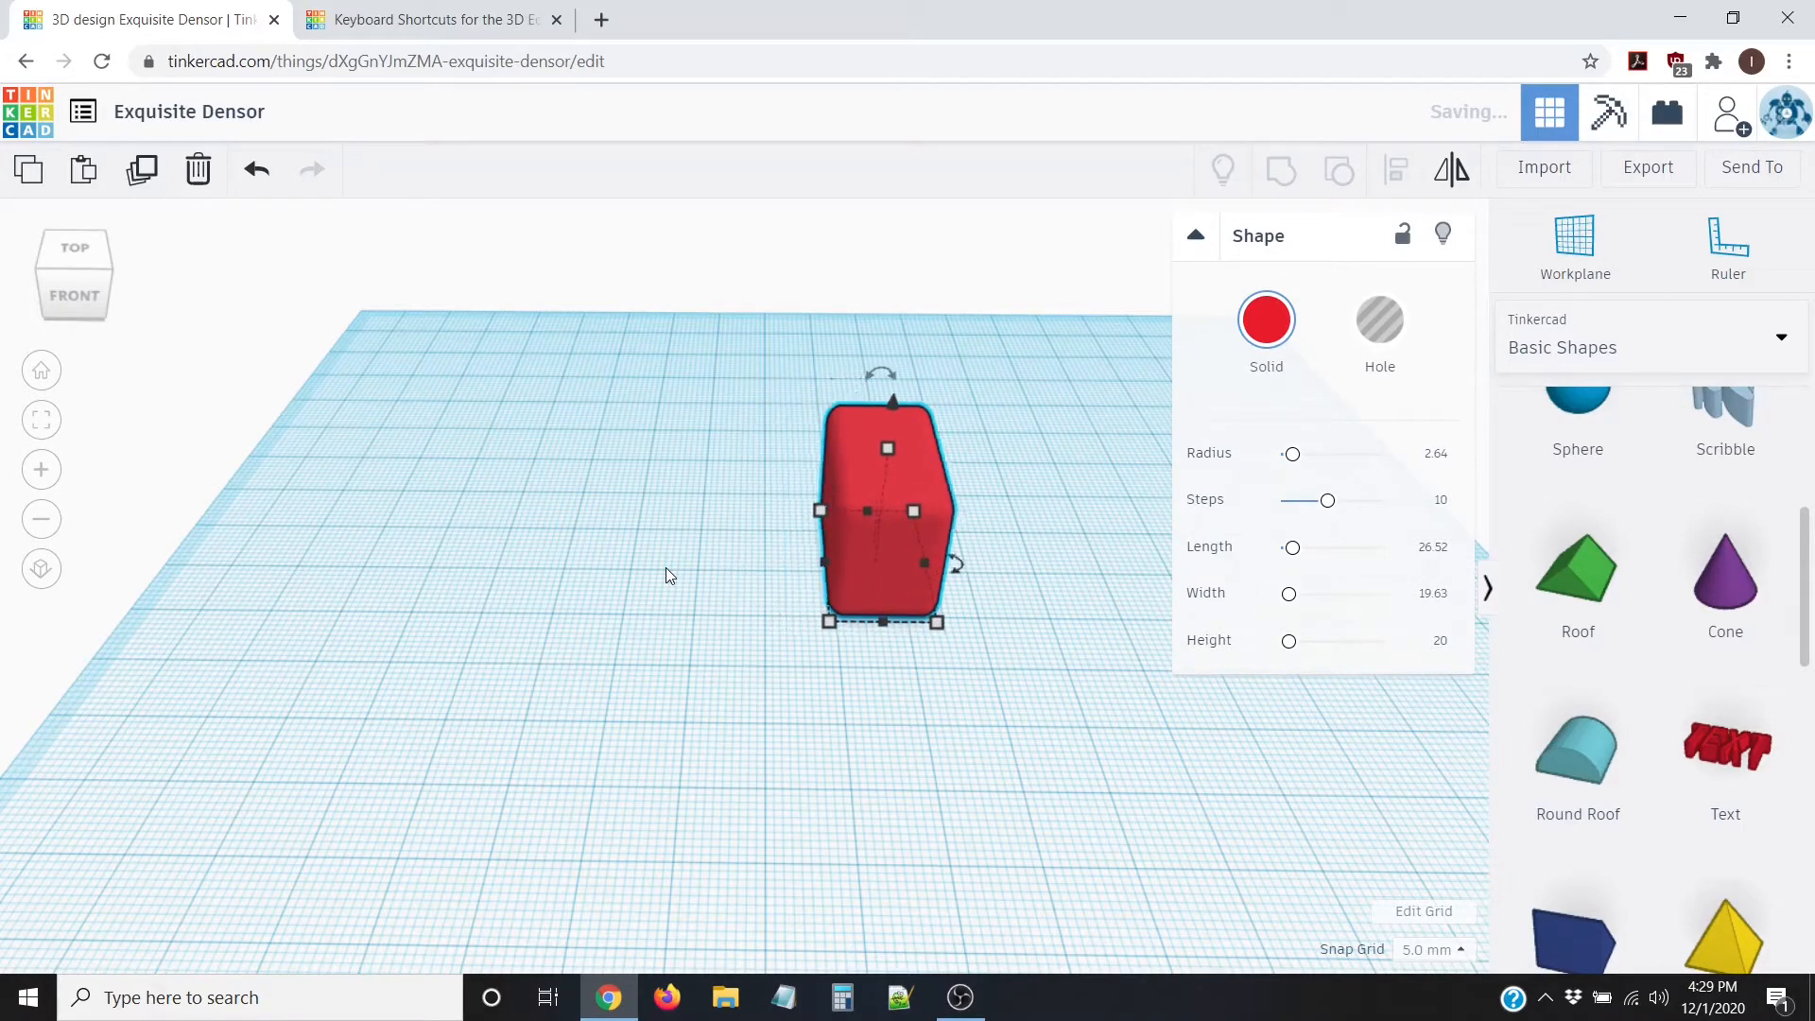
Step: Set the snap grid to 0.1 mm and nudge the red box back leftward across the workplane in fine increments
click(1432, 950)
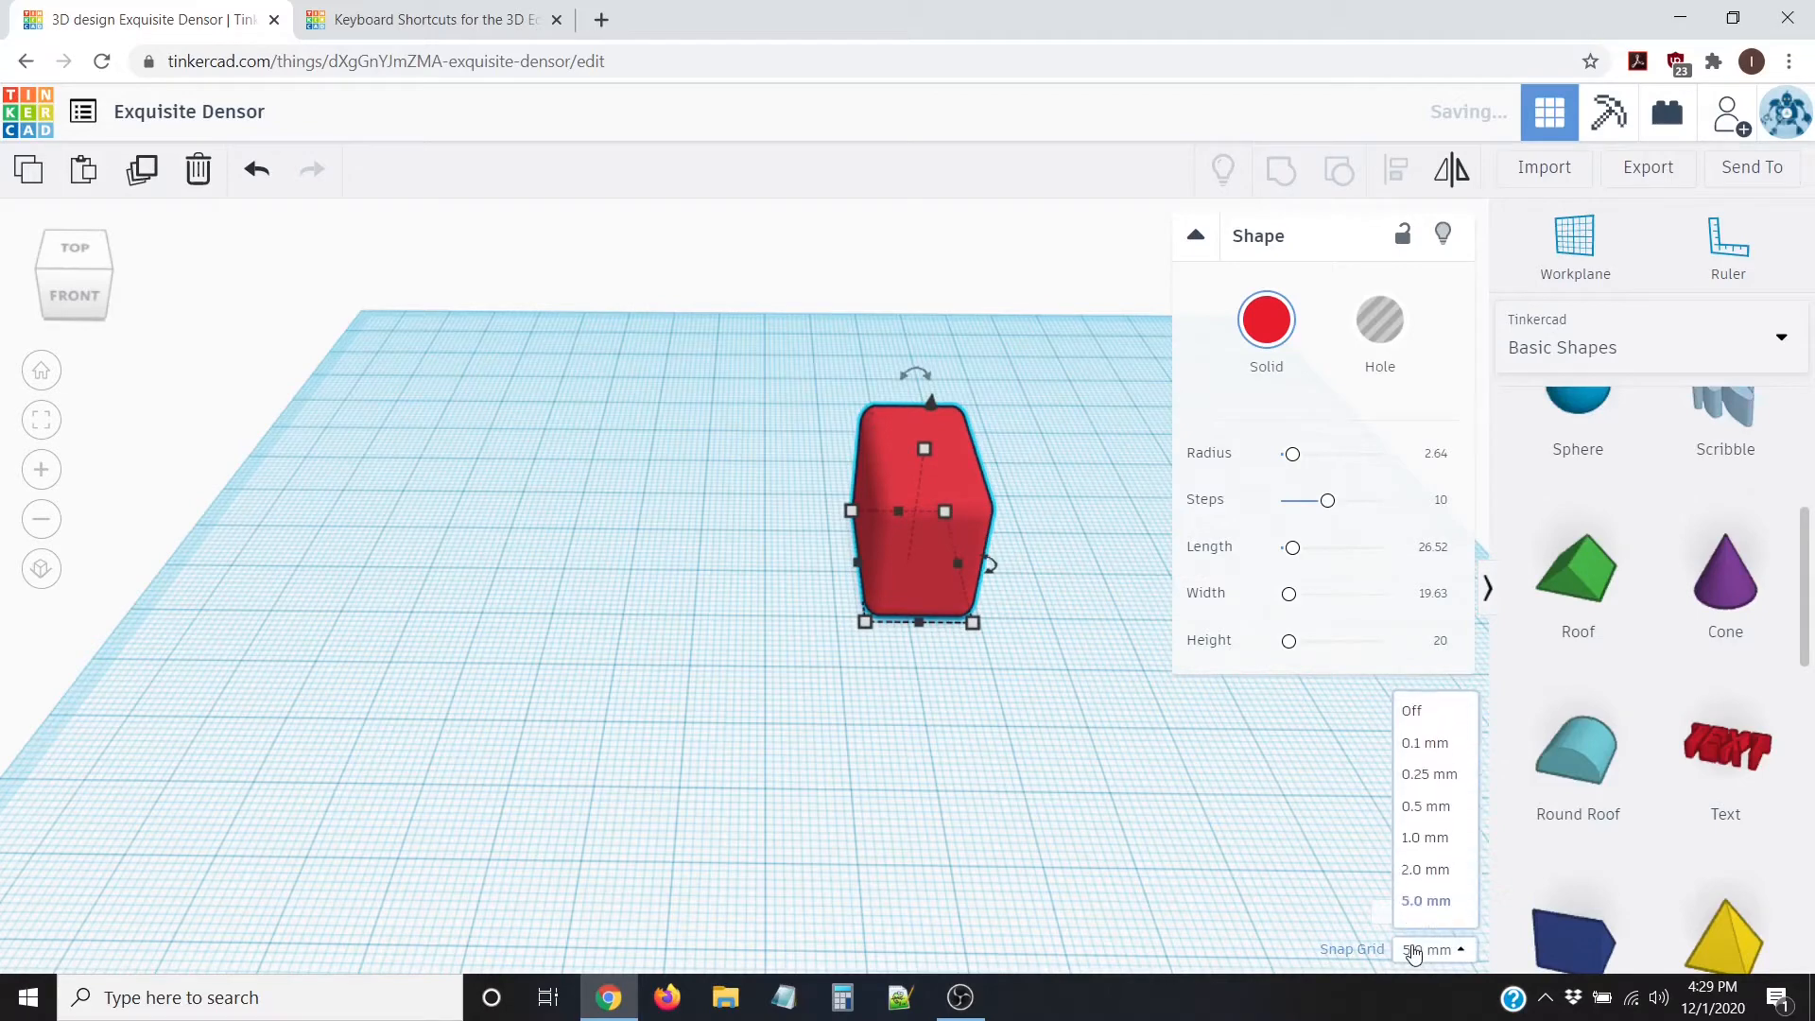
click(1418, 753)
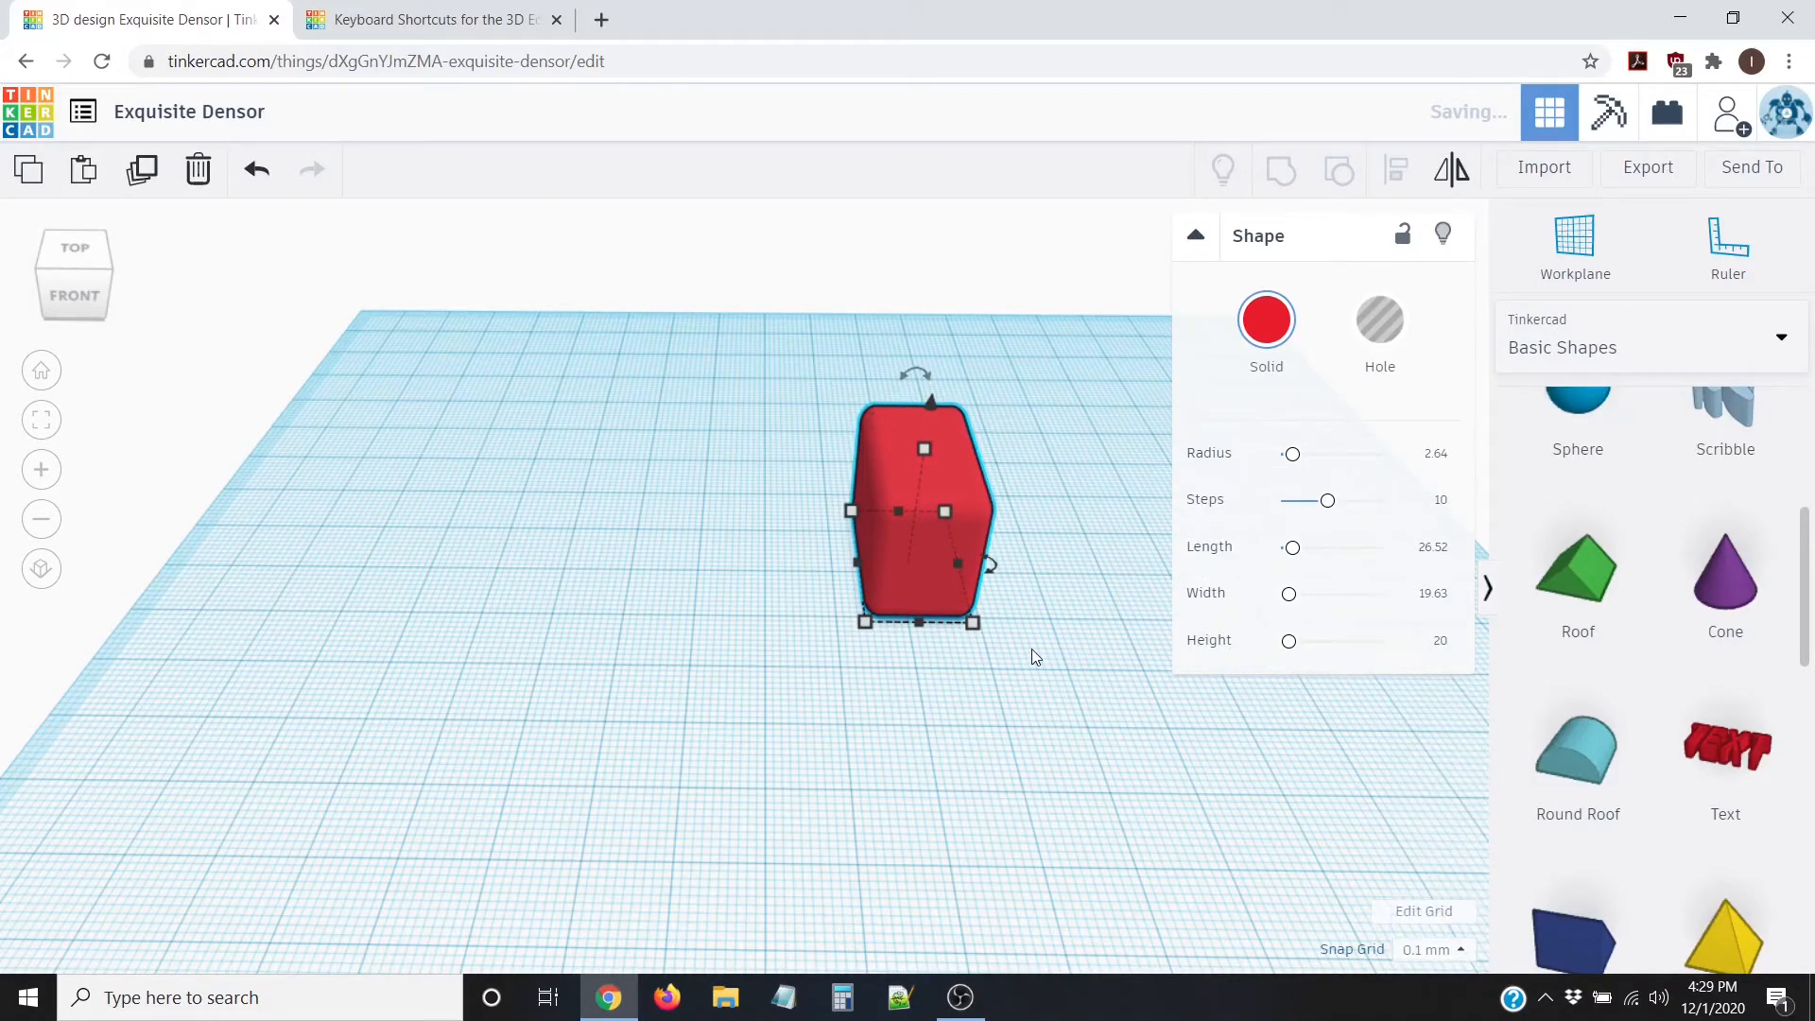
key(Left)
key(Left)
key(Left)
key(Left)
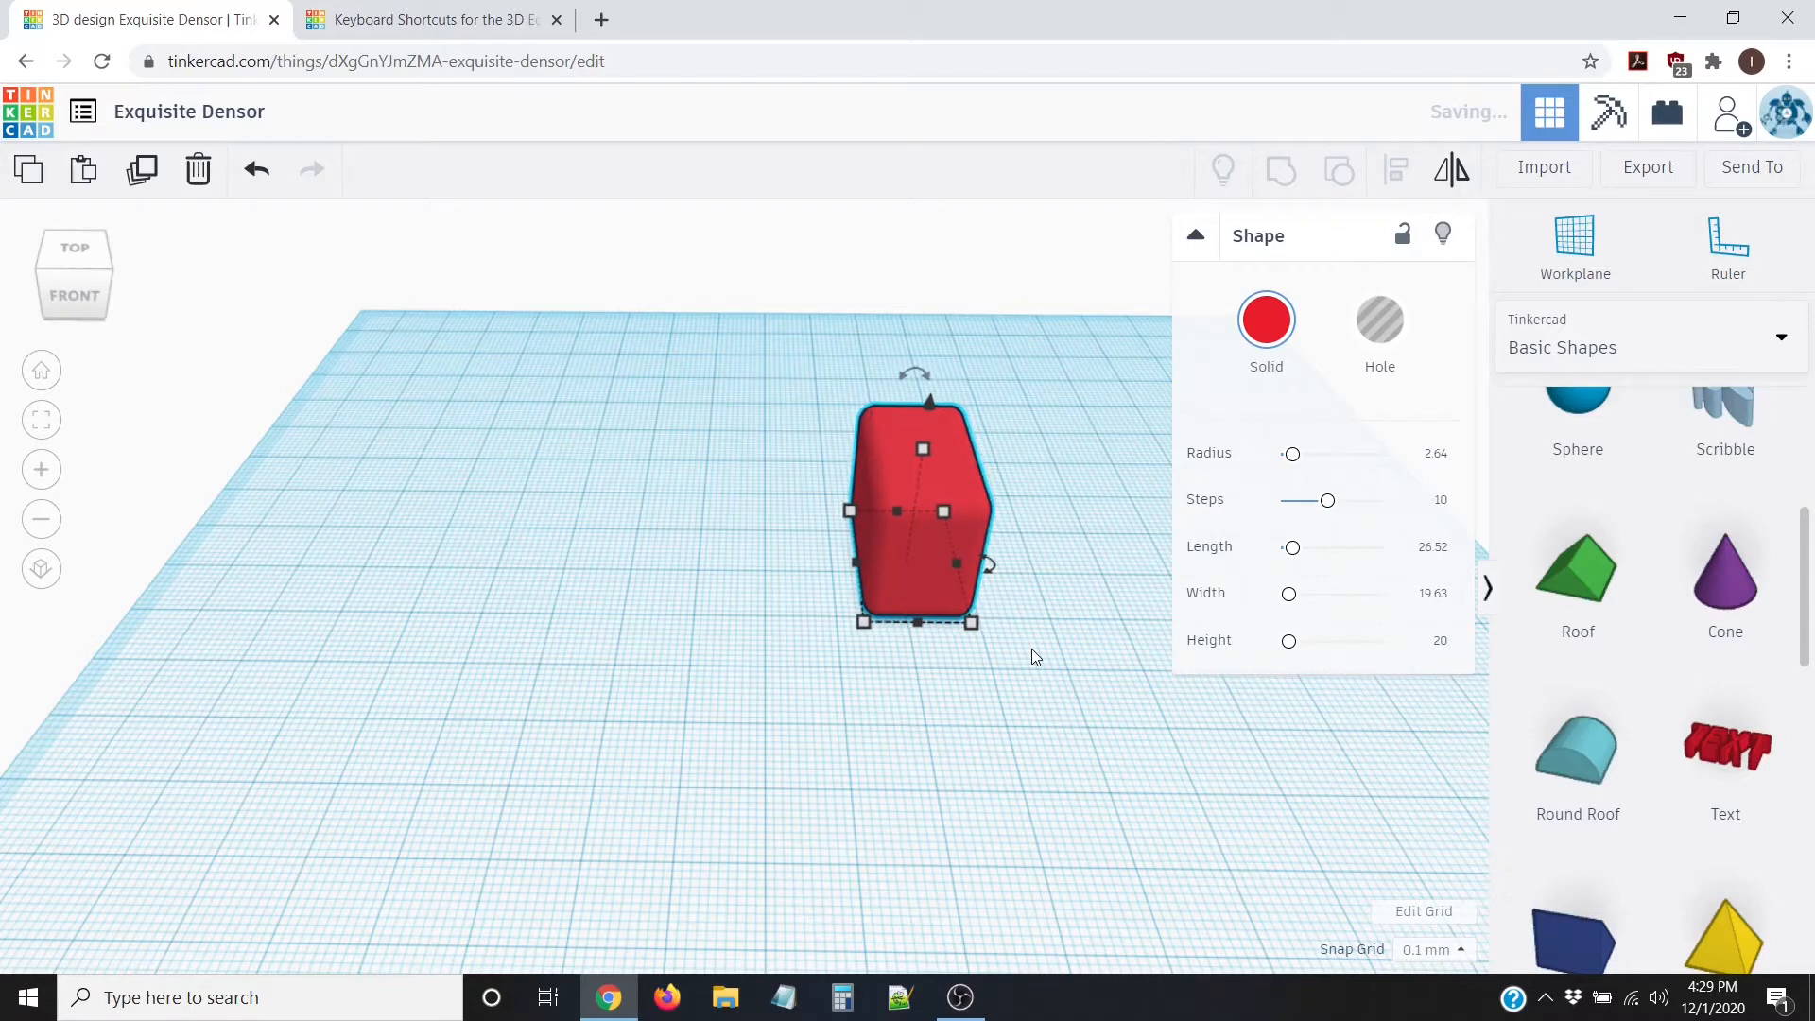
key(Left)
key(Left)
key(Left)
key(Left)
key(Left)
key(Left)
key(Left)
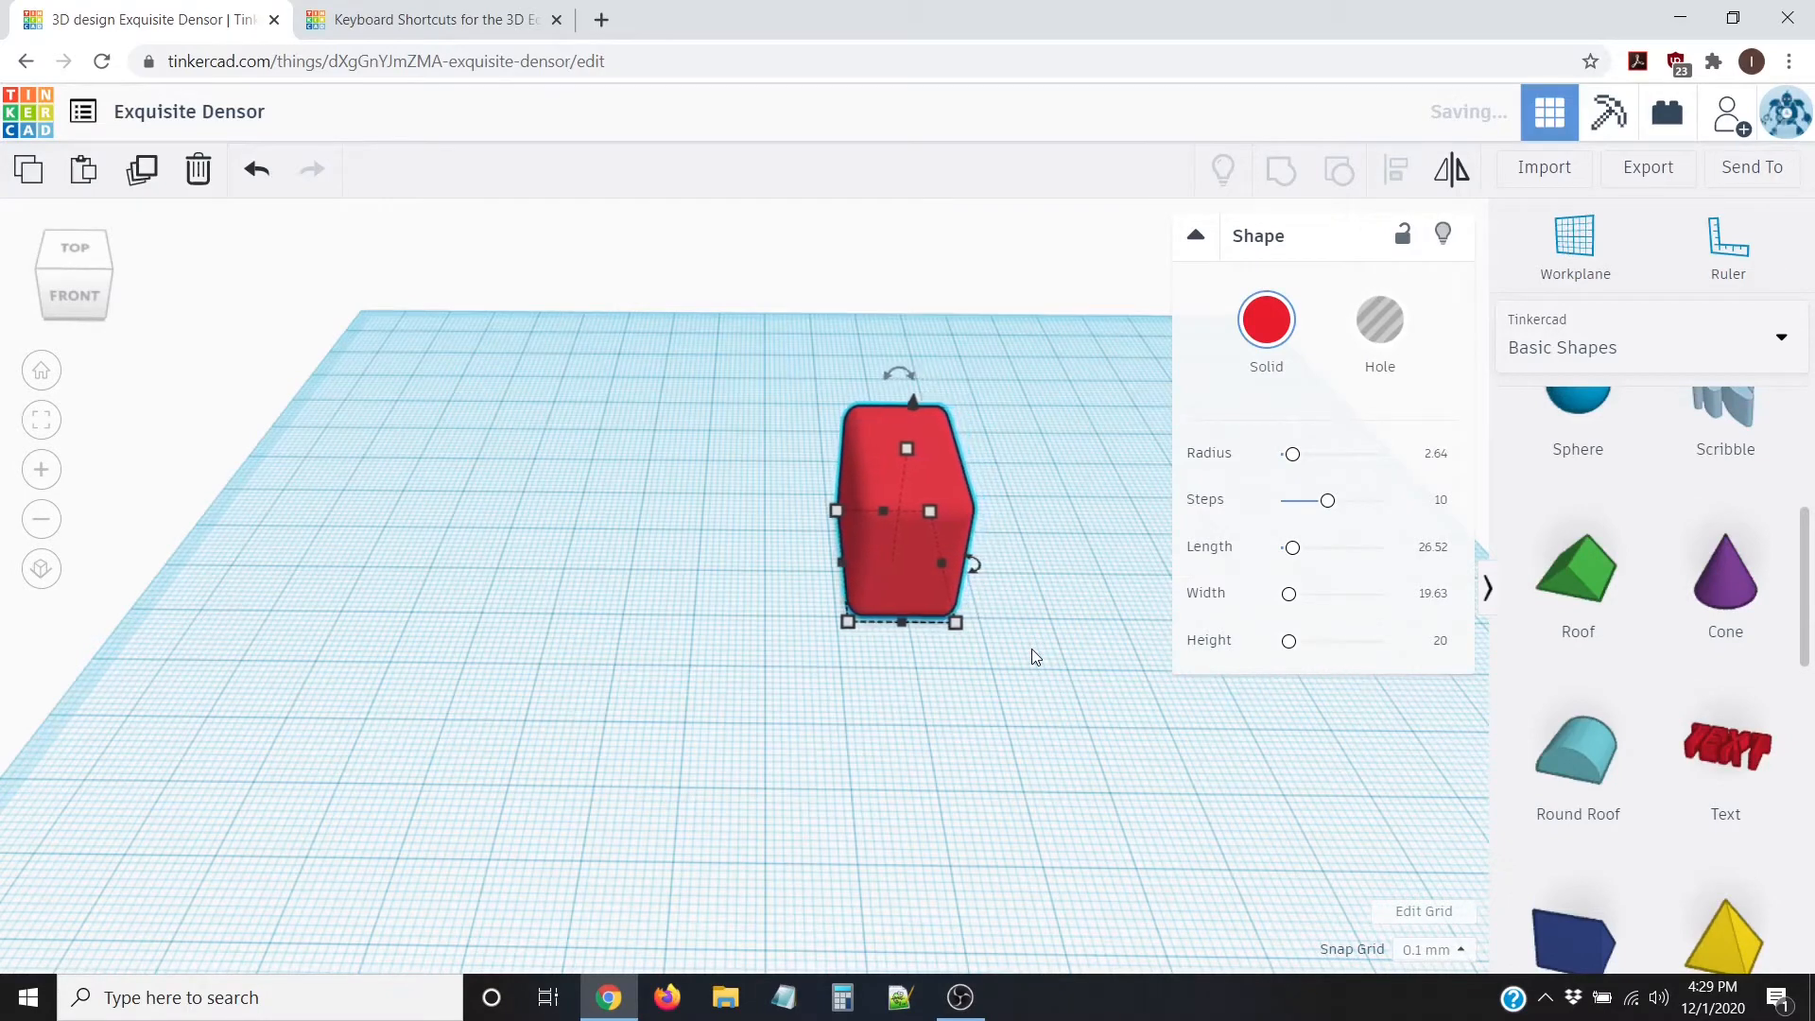
key(Left)
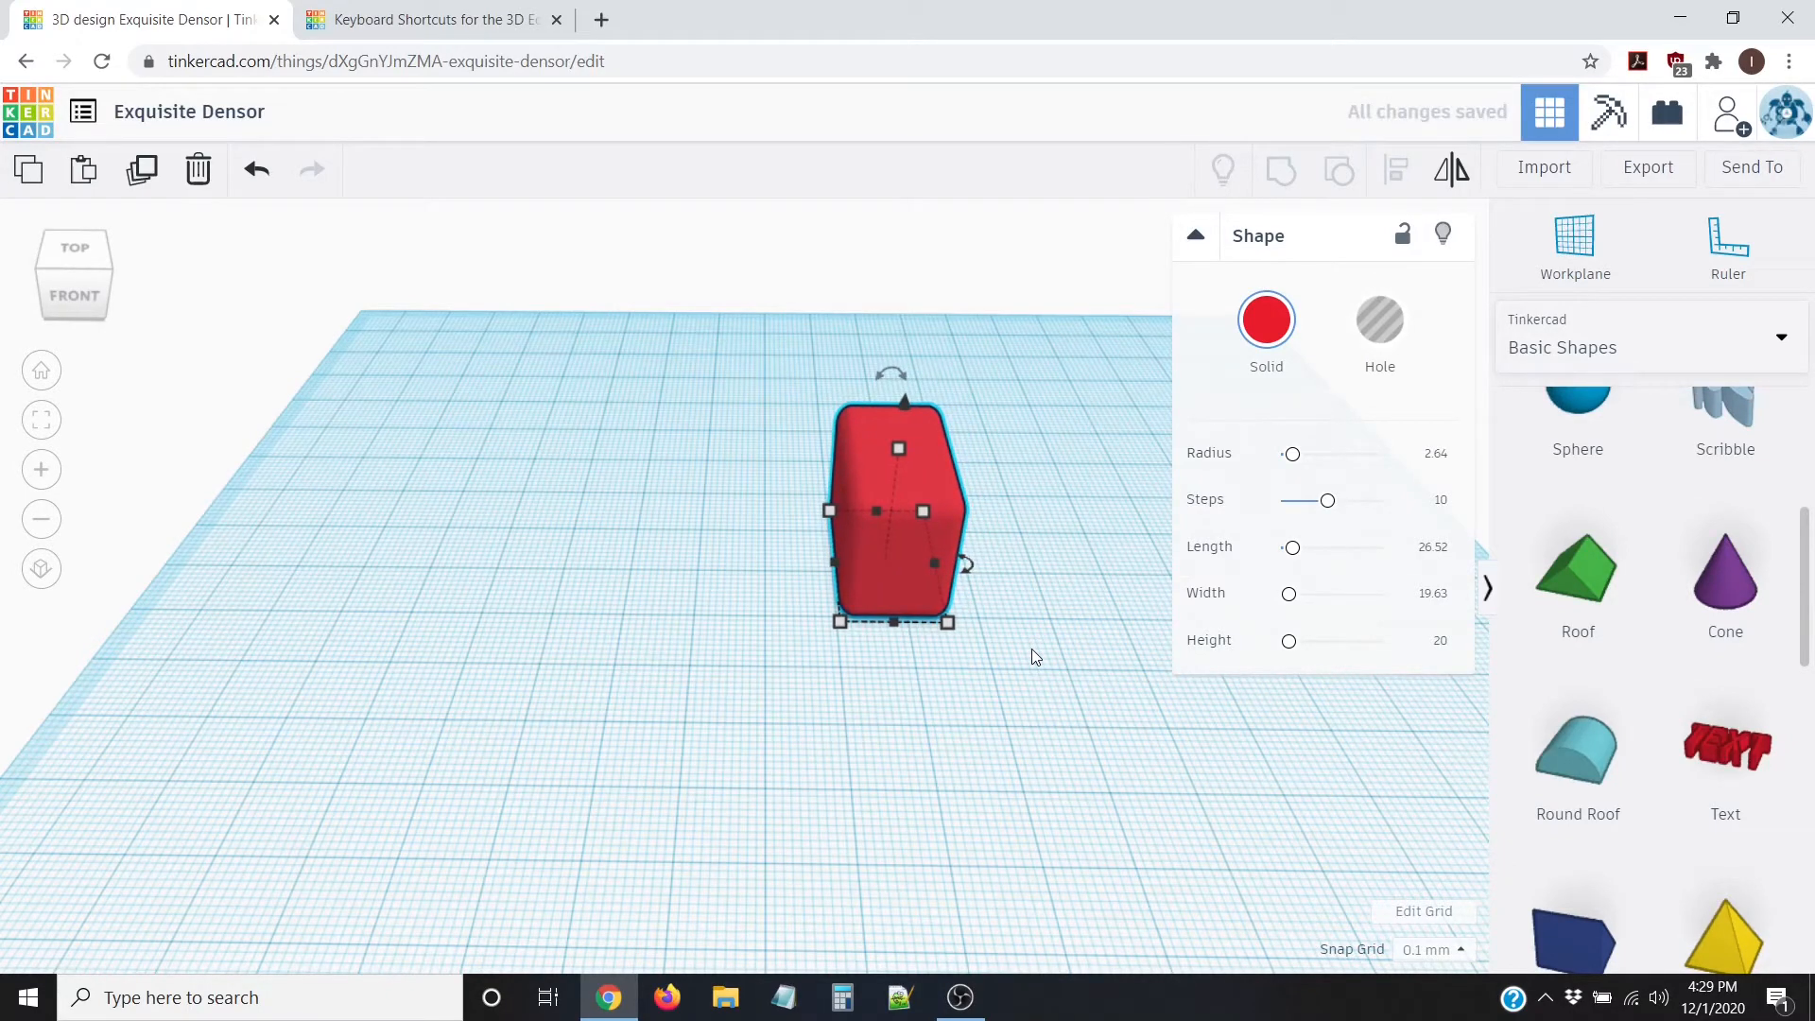
key(Left)
key(Left)
key(Left)
key(Left)
key(Left)
key(Left)
key(Left)
key(Left)
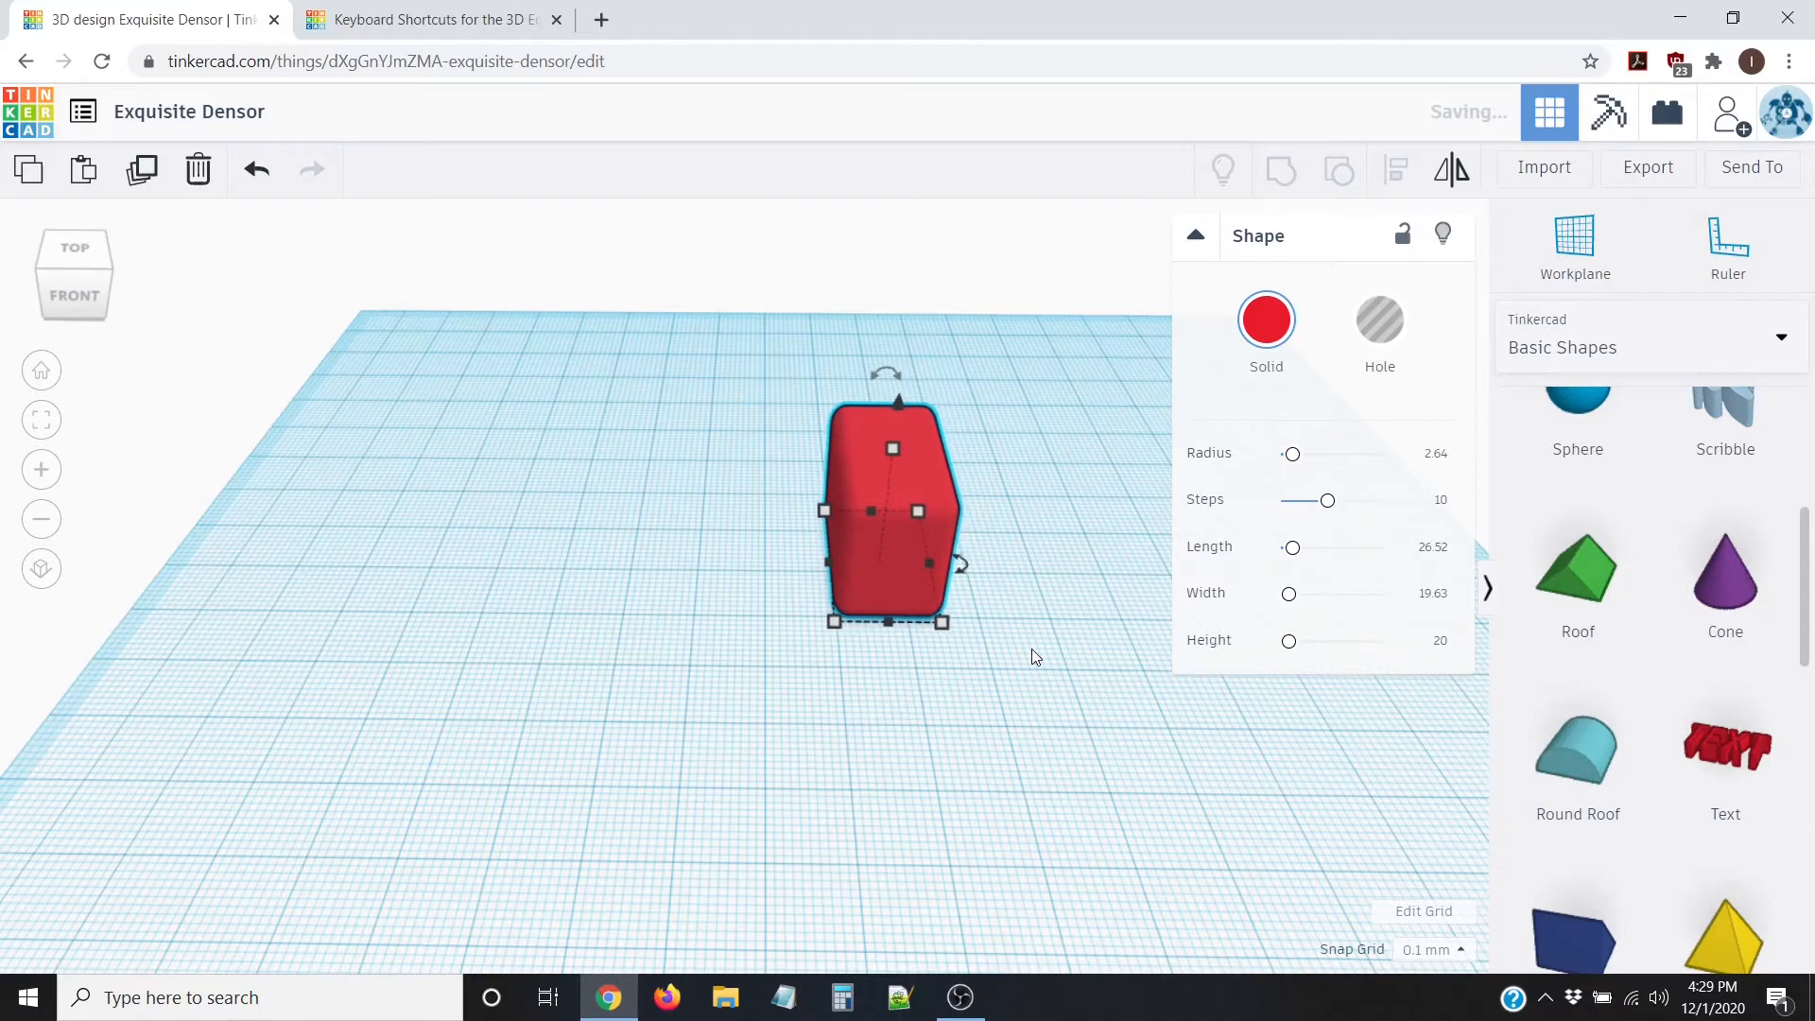
key(Left)
key(Left)
key(Left)
key(Left)
key(Left)
key(Left)
key(Left)
key(Left)
key(Left)
key(Left)
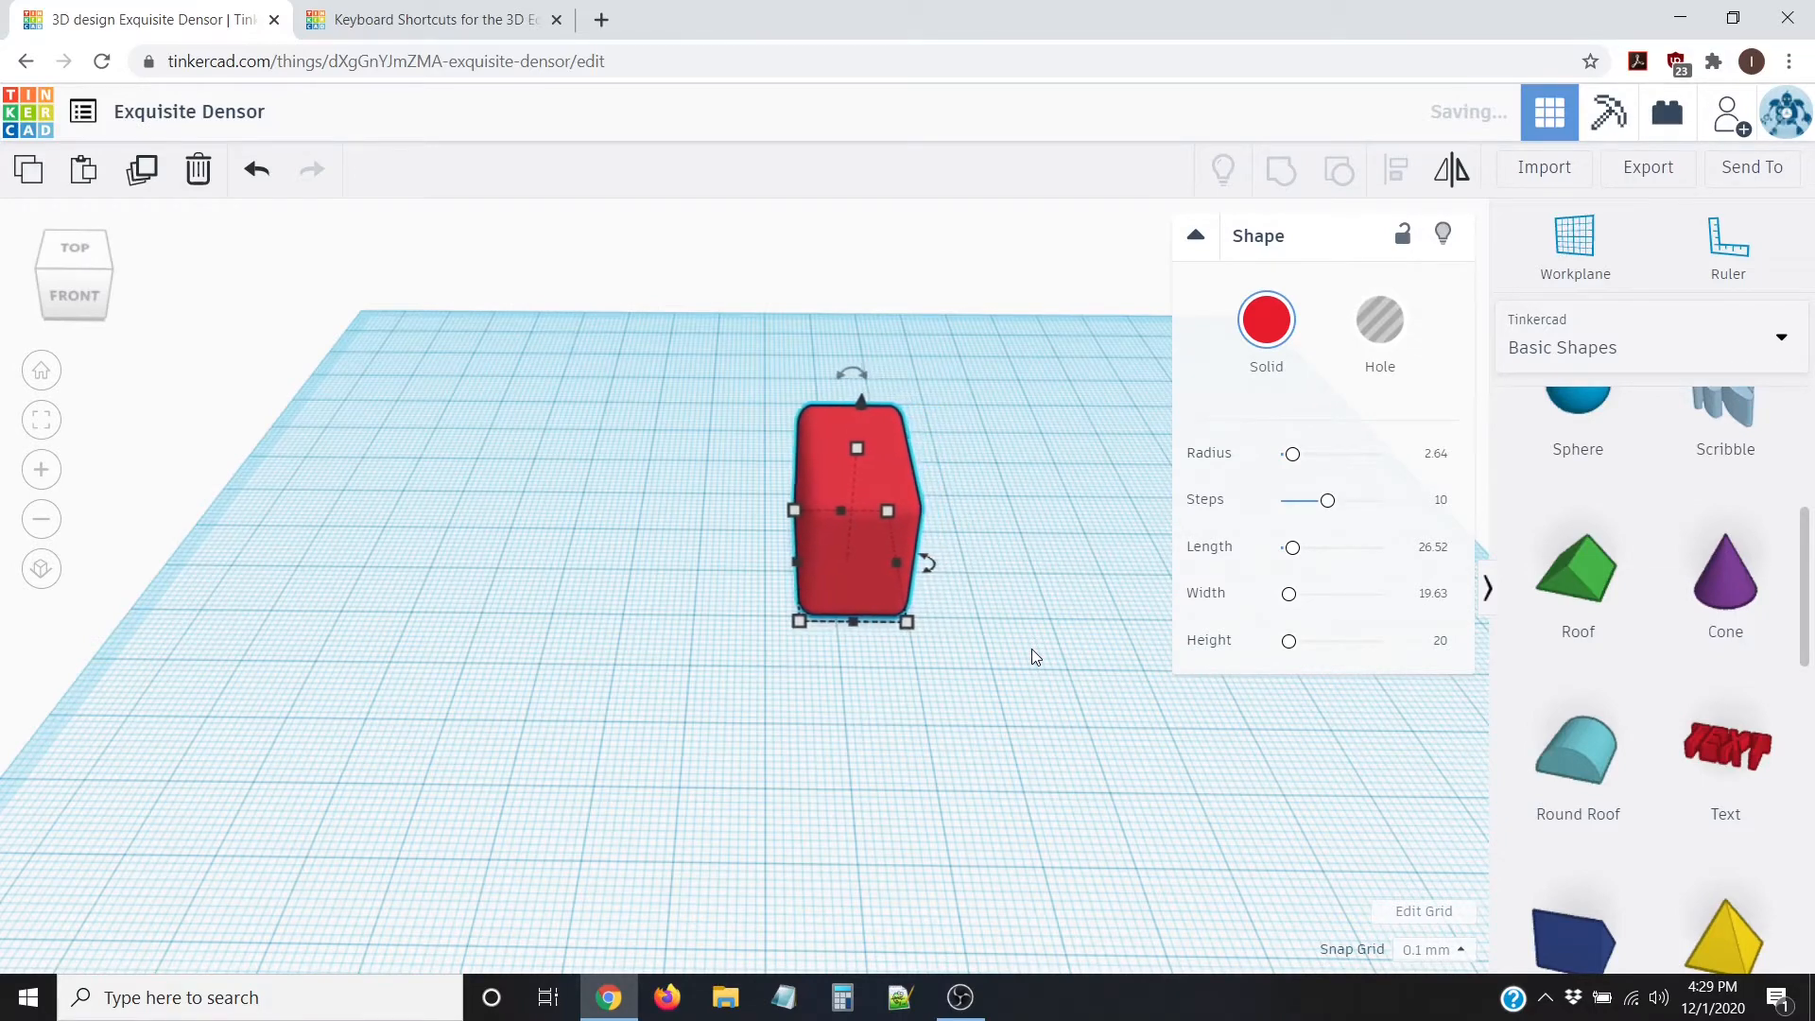
key(Right)
key(Right)
key(Right)
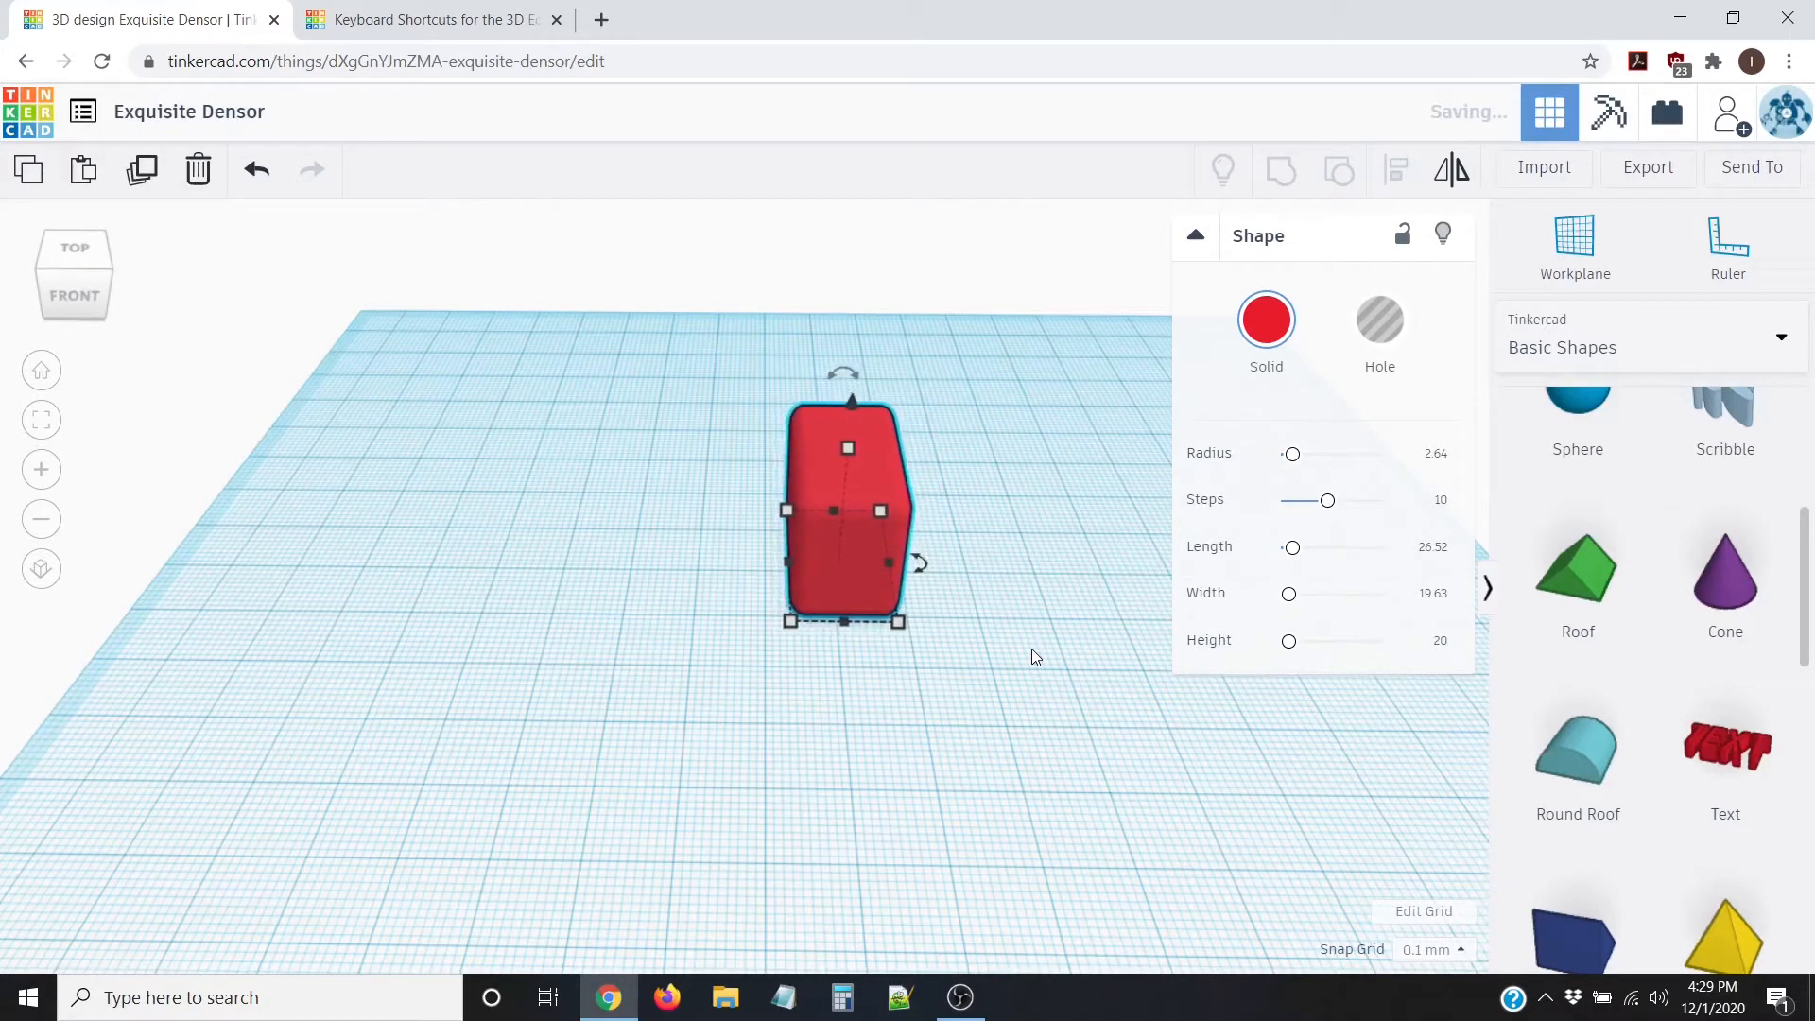
key(Left)
key(Left)
key(Left)
key(Left)
key(Left)
key(Left)
key(Left)
key(Left)
key(Left)
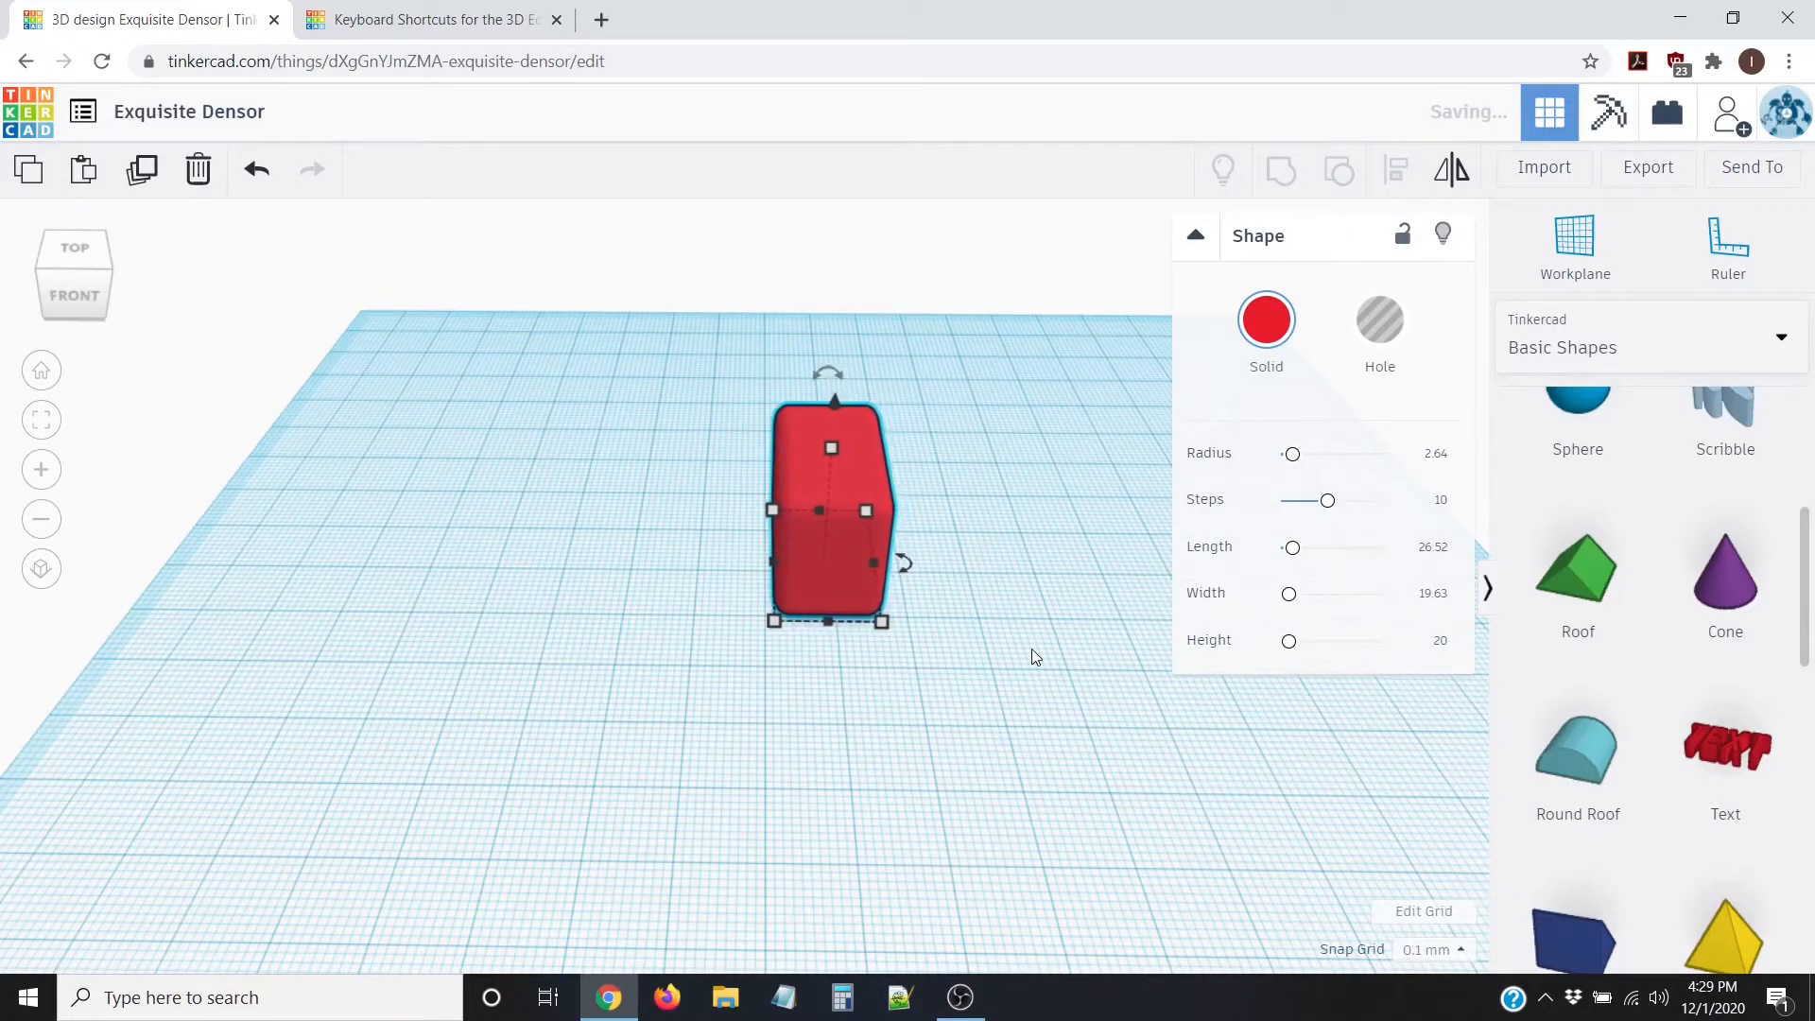
key(Left)
key(Left)
key(Left)
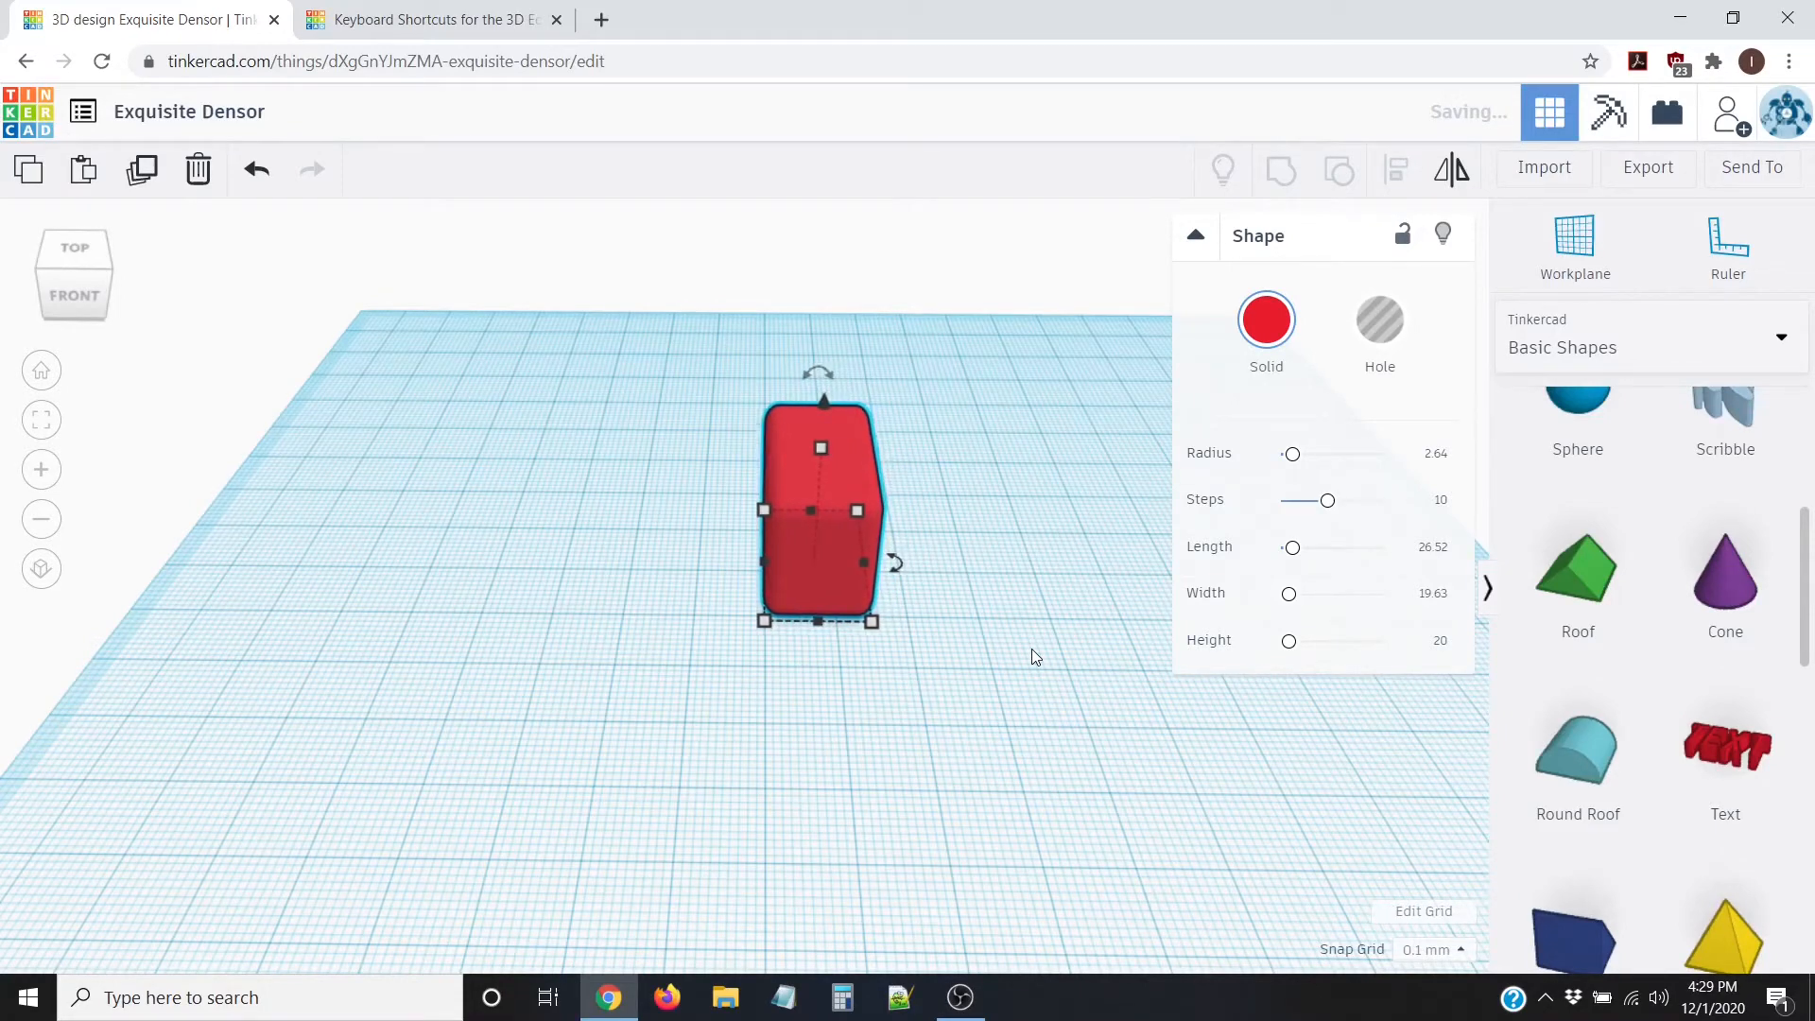
key(Left)
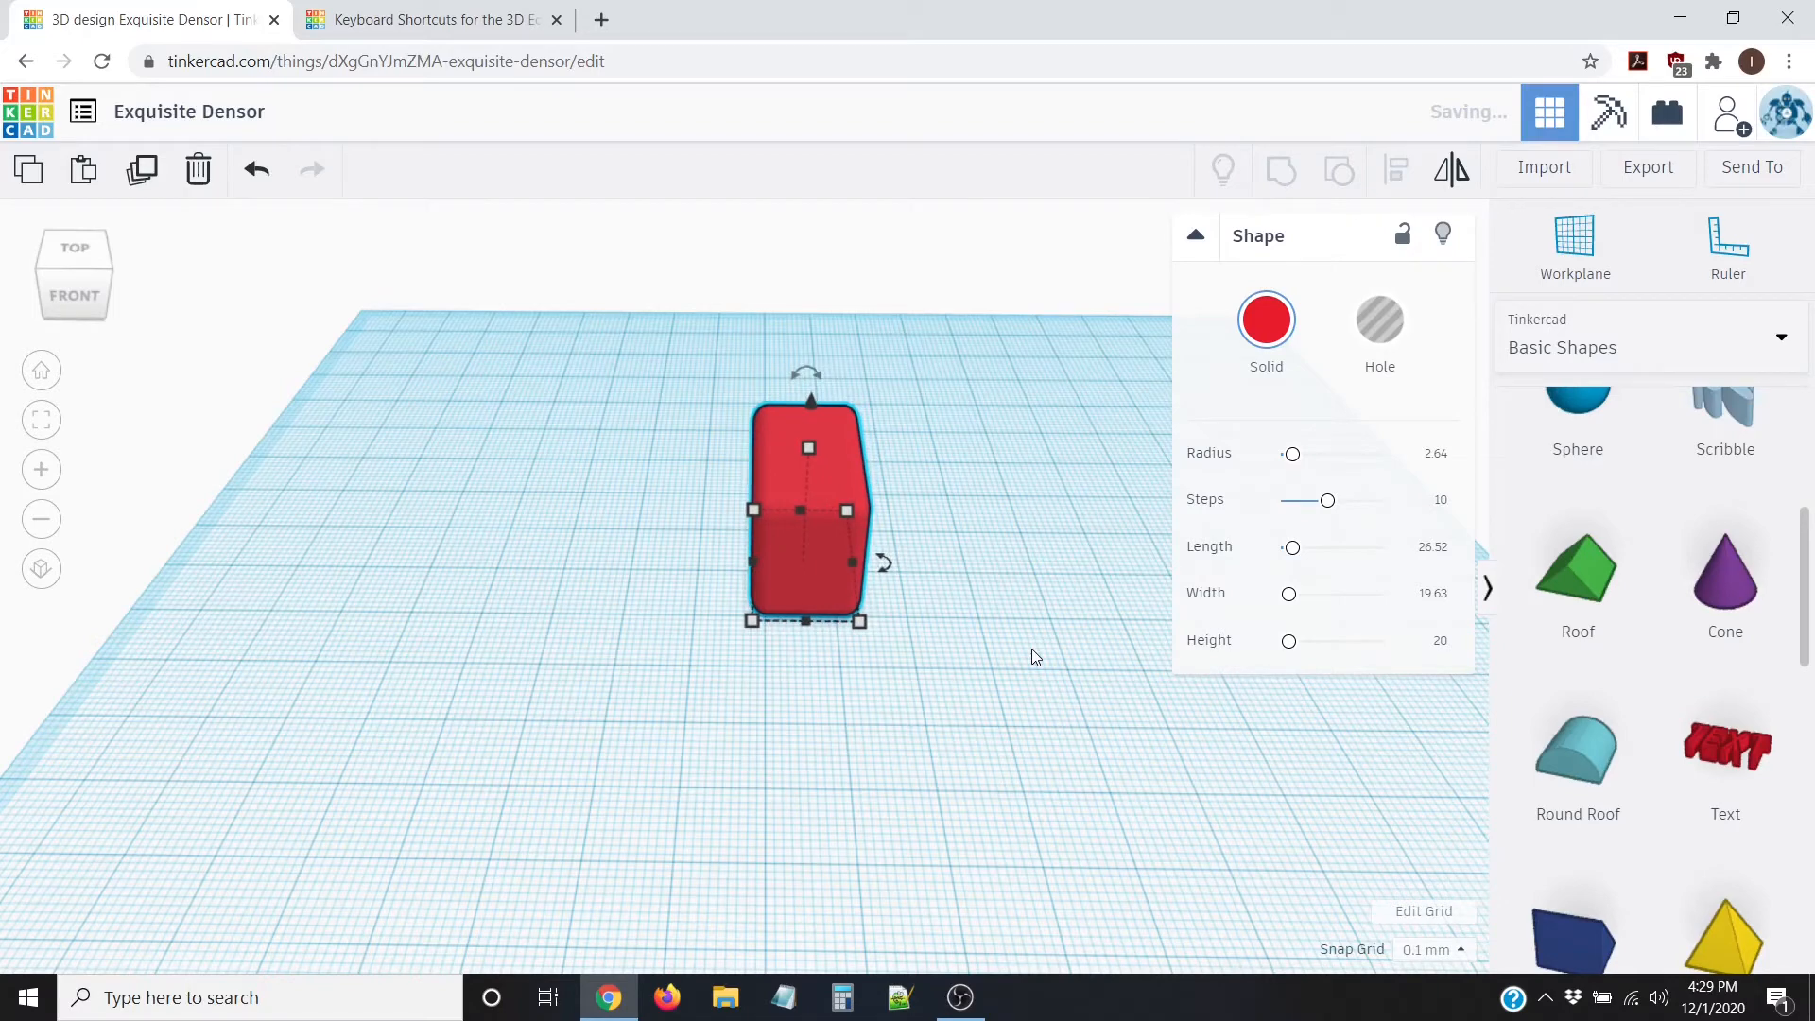
key(Left)
key(Left)
key(Left)
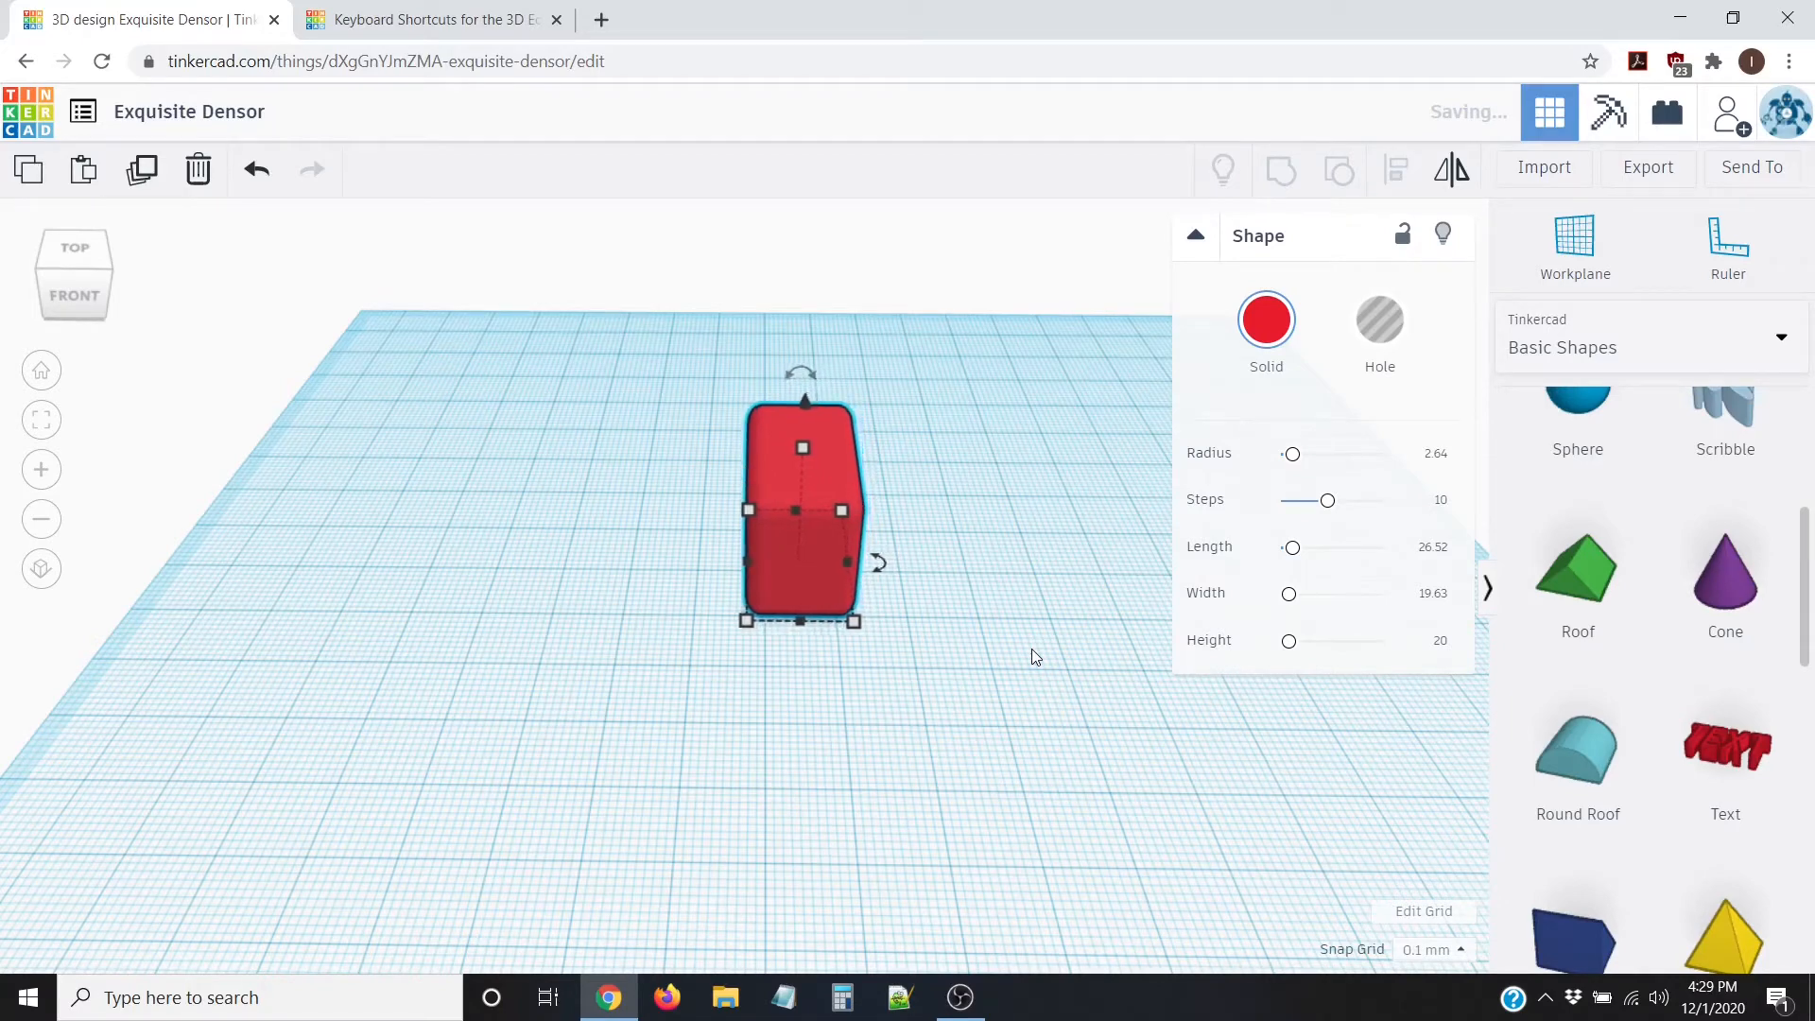
Step: Turn off grid snapping and examine the unit options in the workplane's grid properties
click(1457, 950)
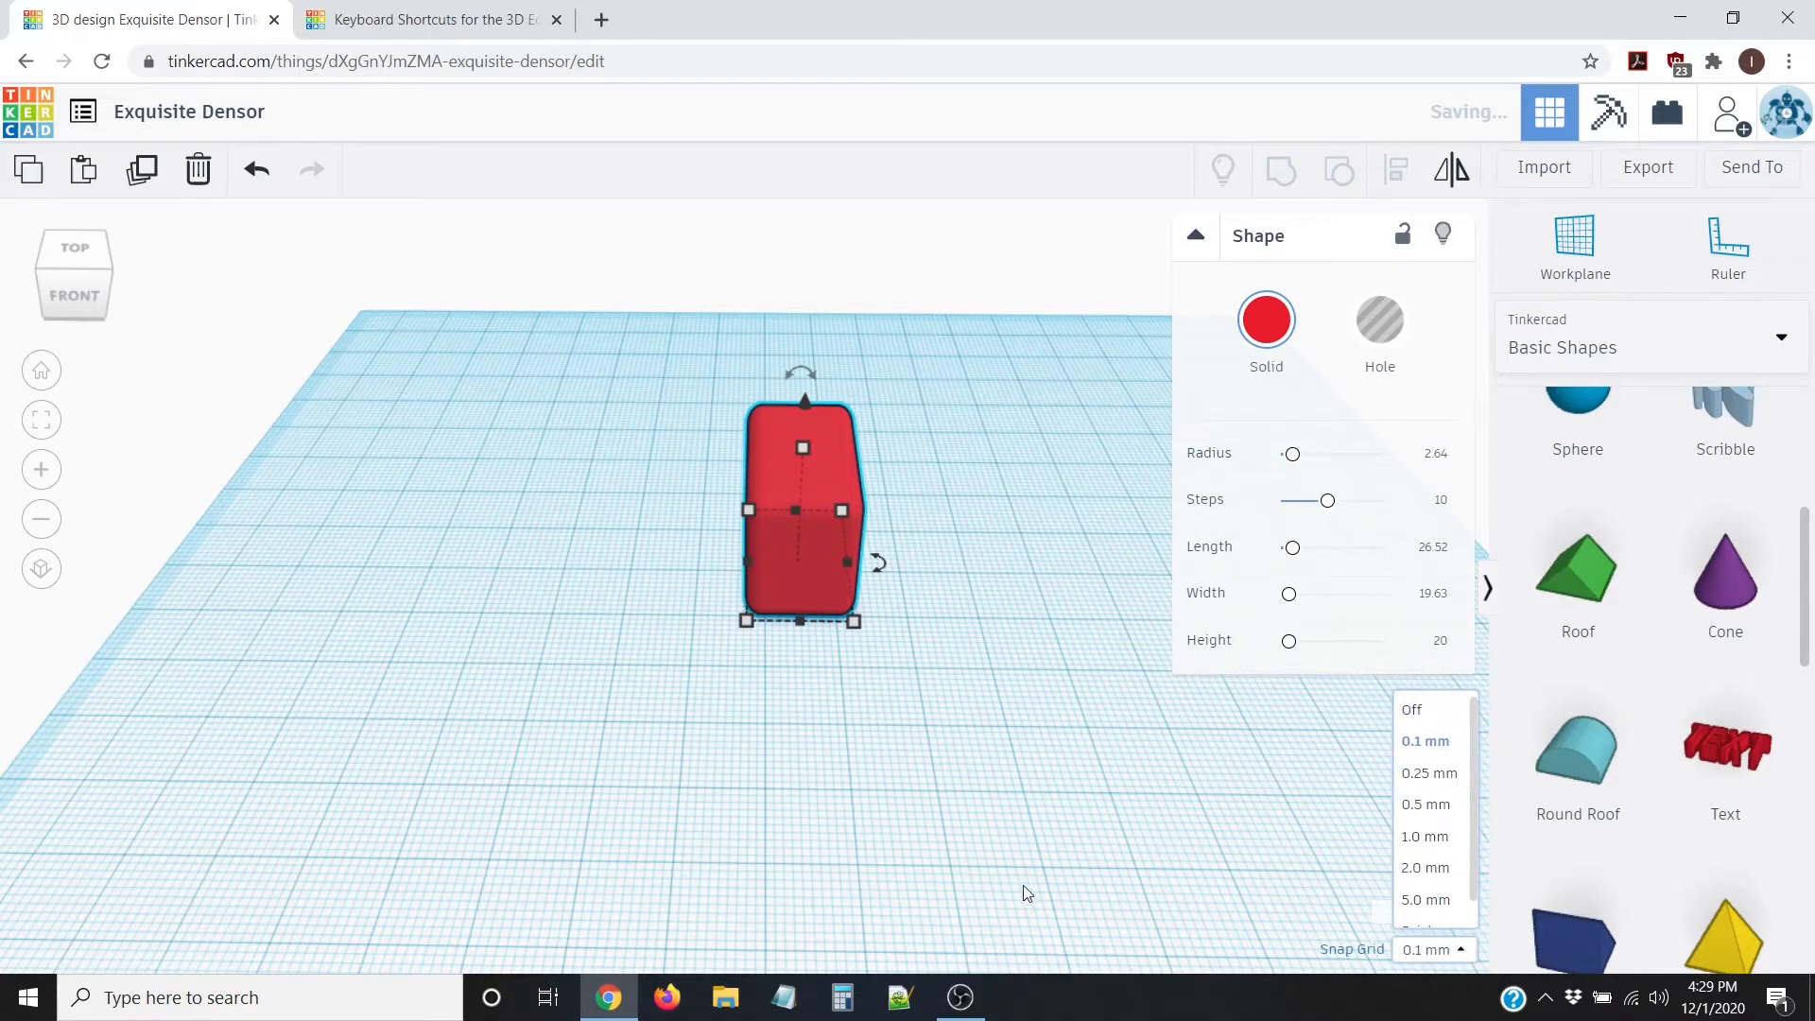
click(1412, 709)
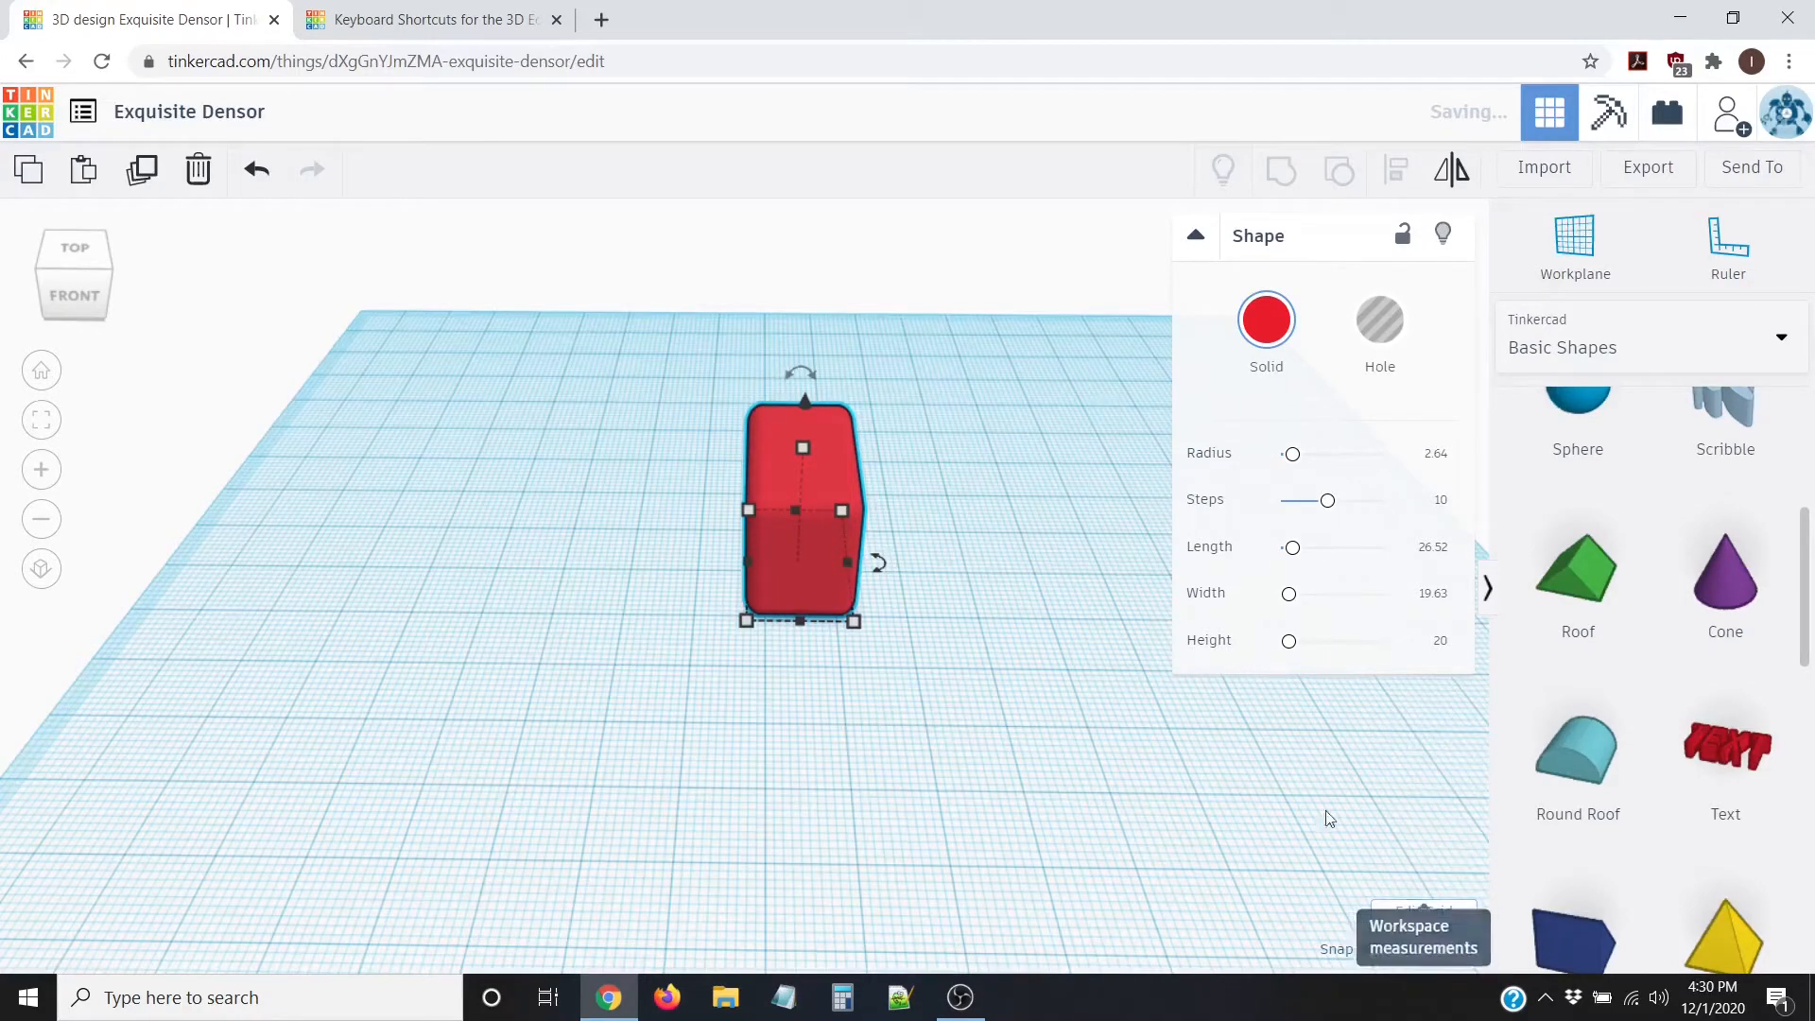
click(1424, 910)
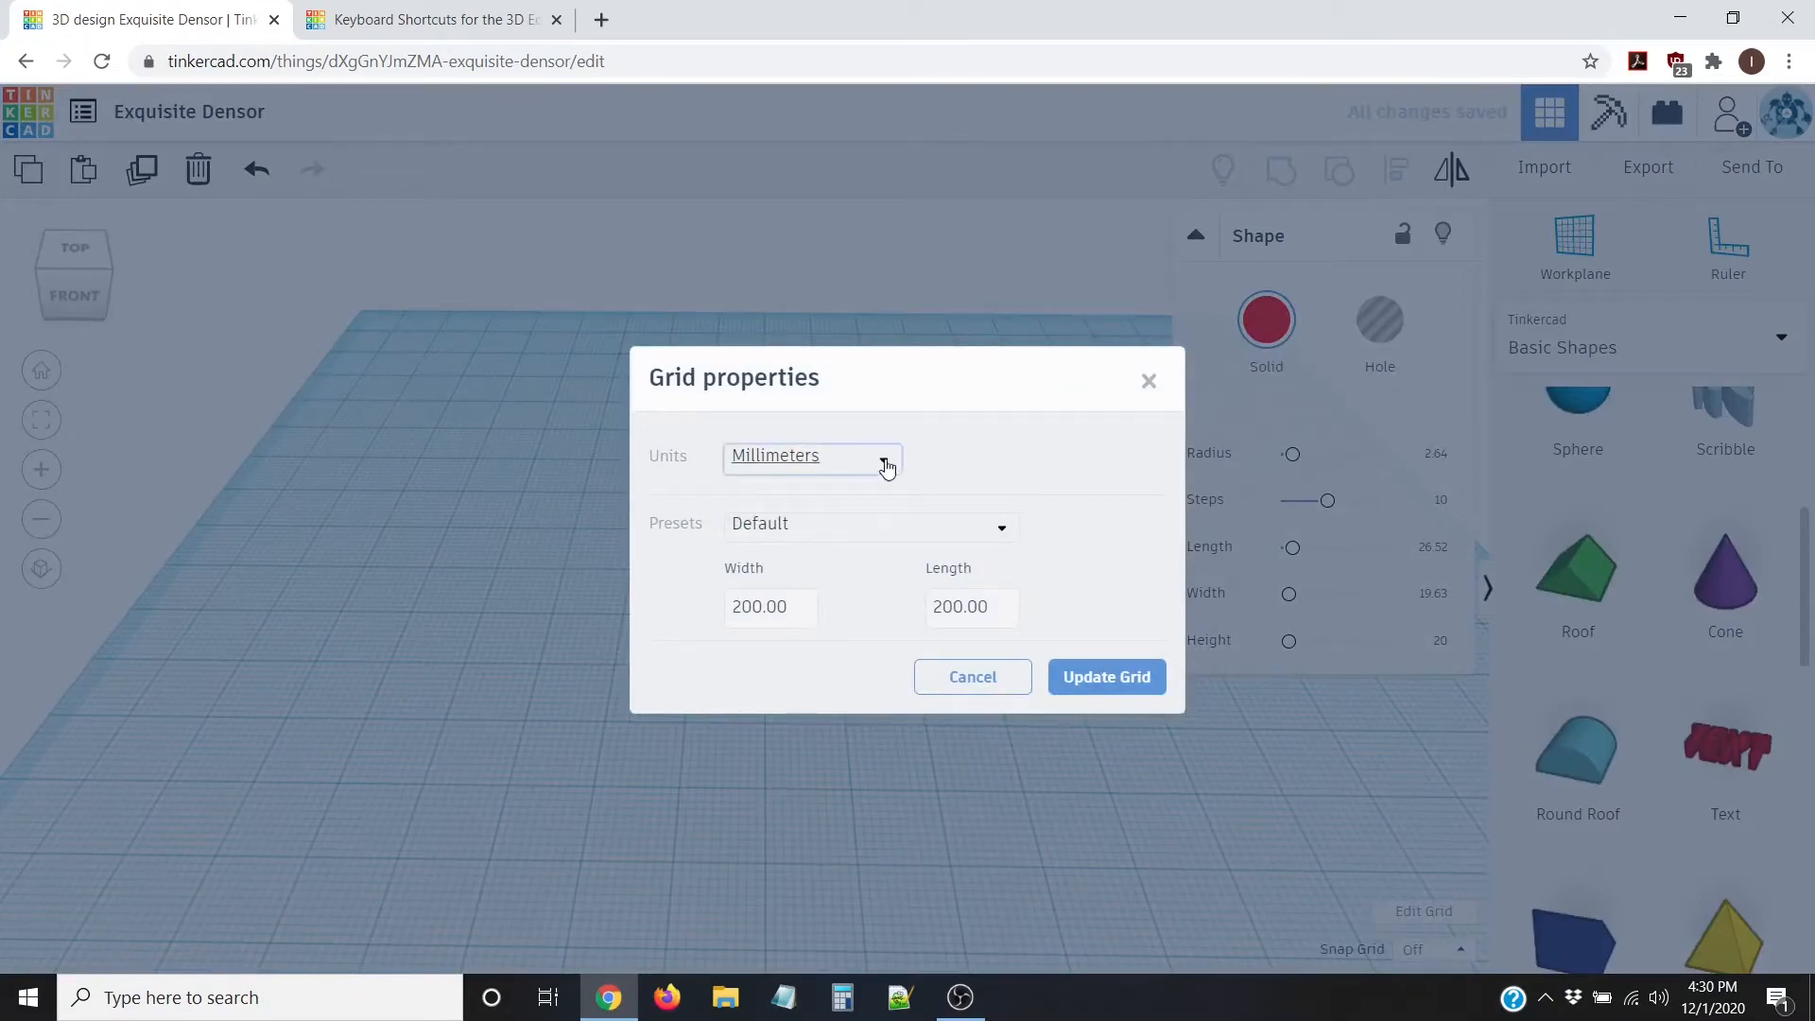
click(886, 467)
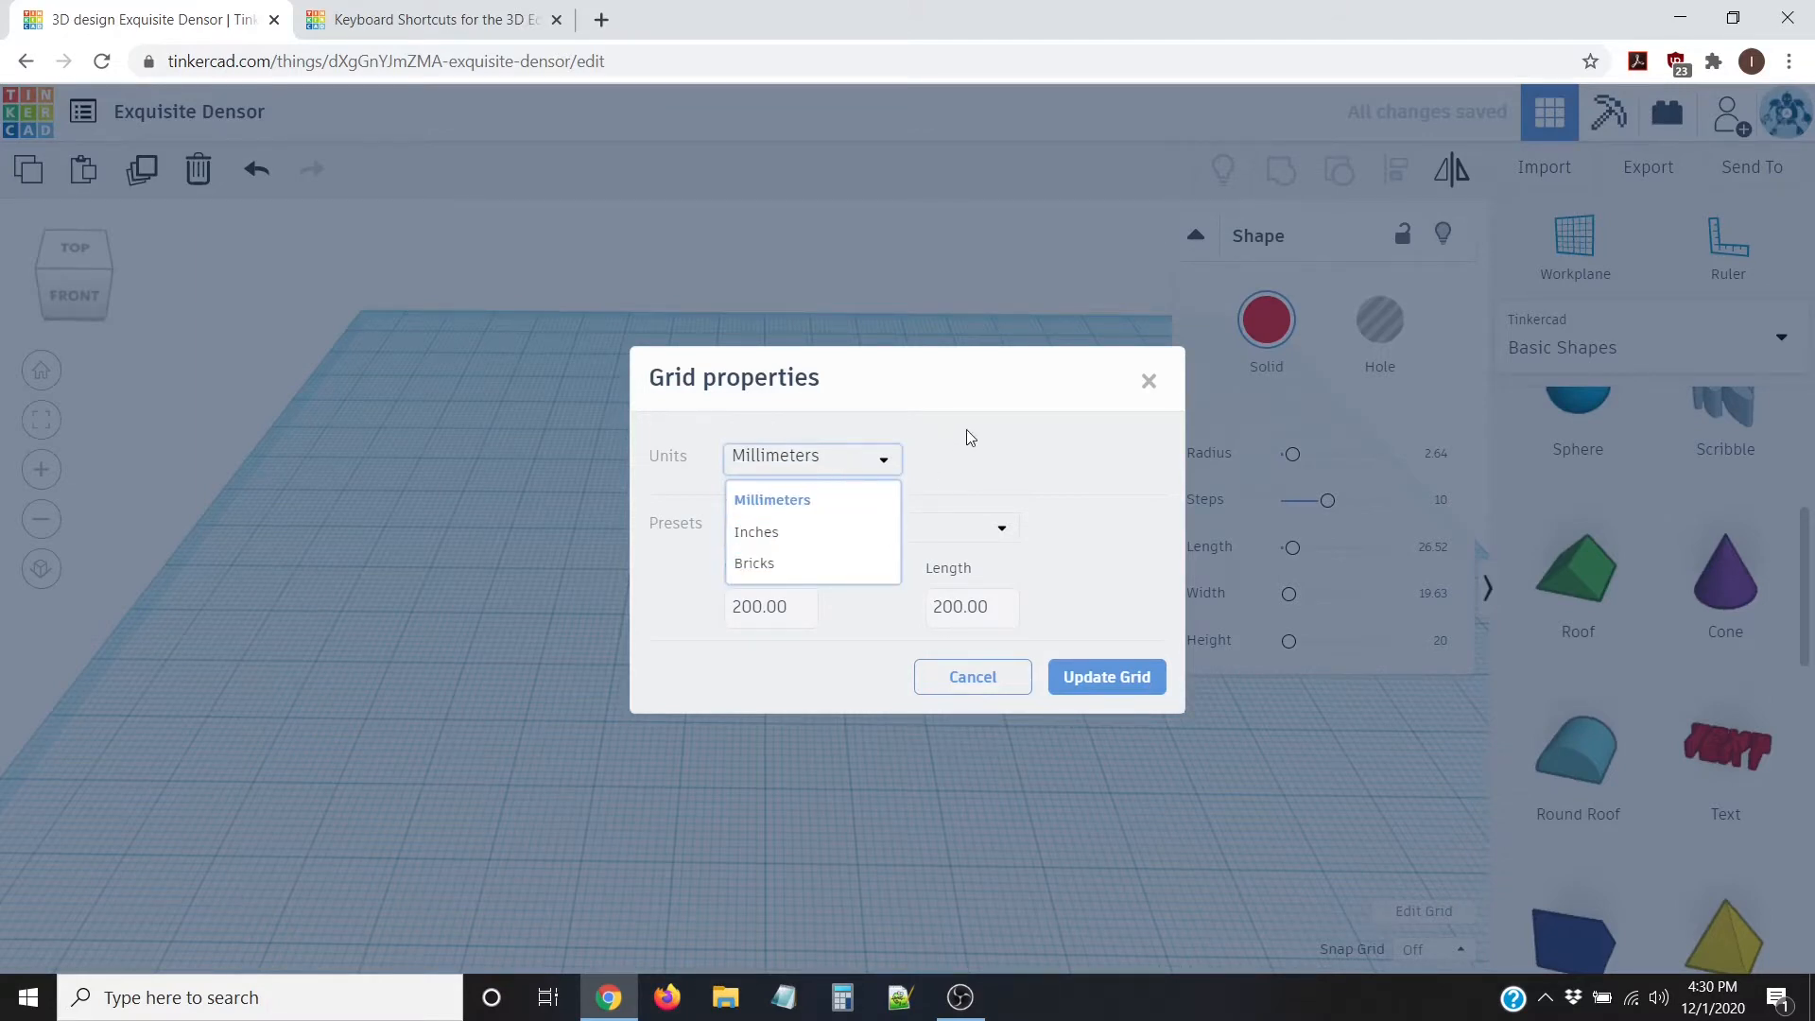
click(945, 456)
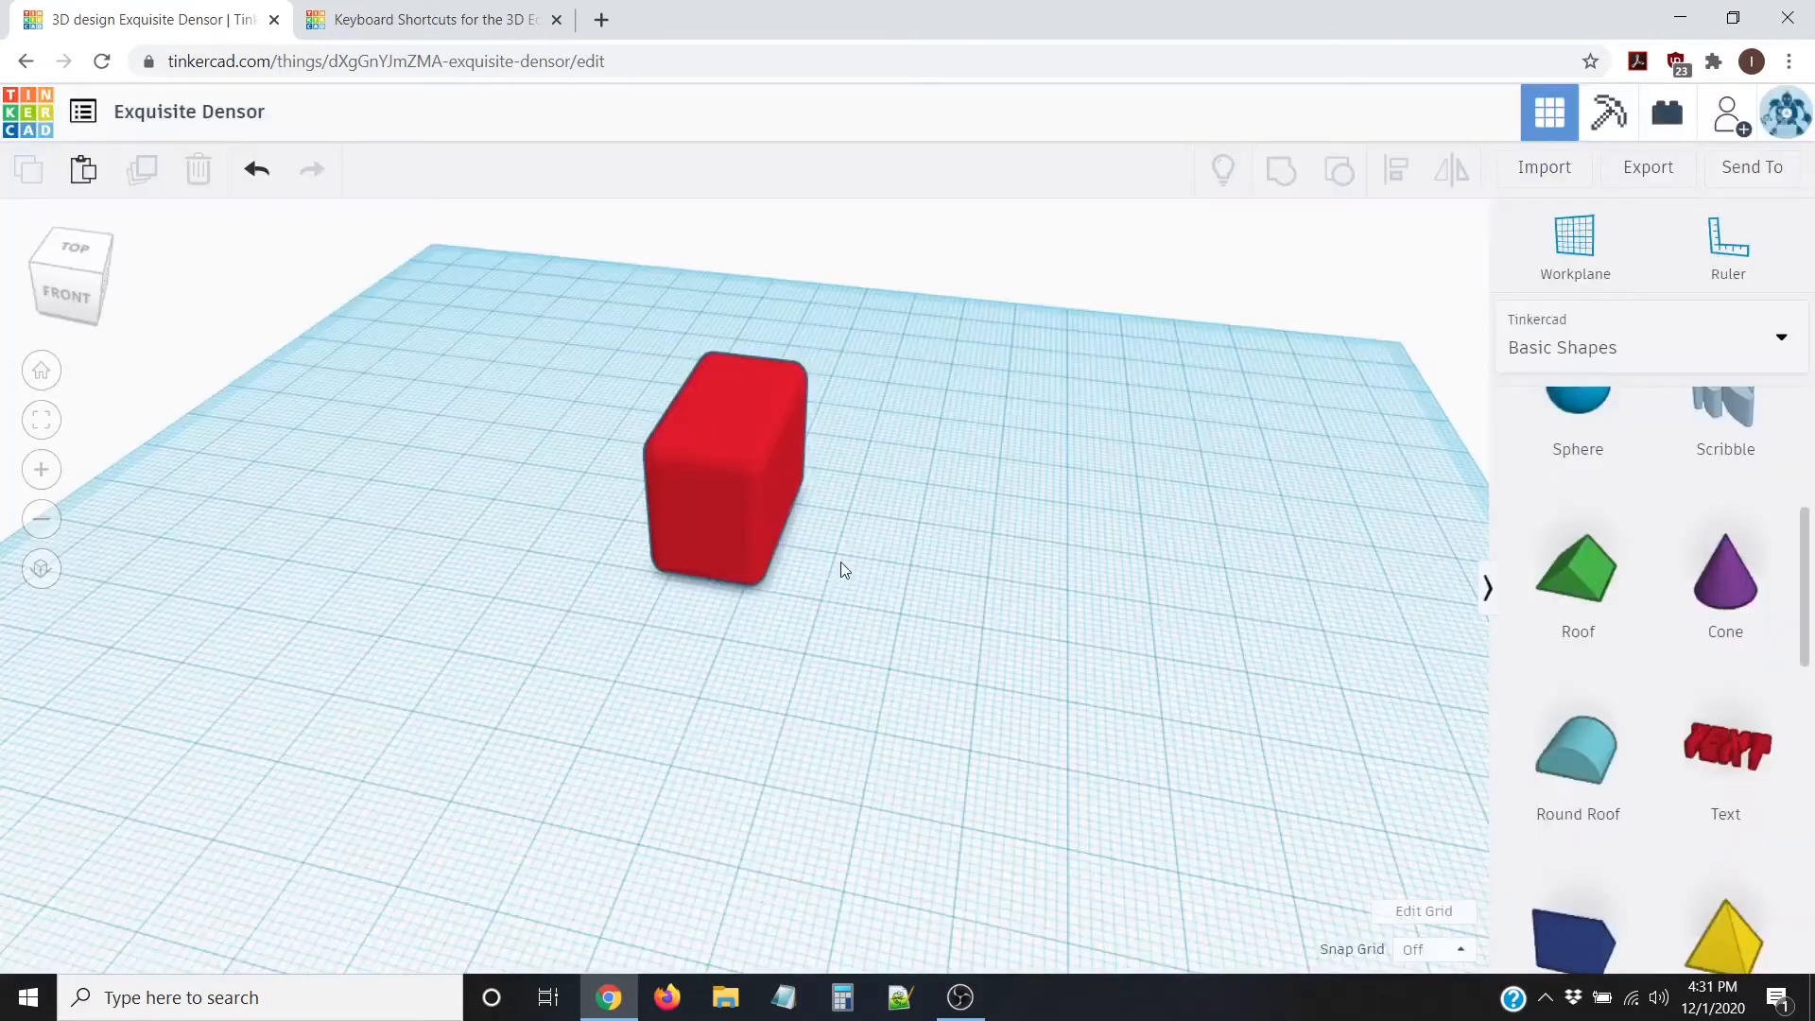
Step: Select the red box and examine its width and length dimensions from its base corner handles
click(715, 471)
right_drag(851, 600, 874, 600)
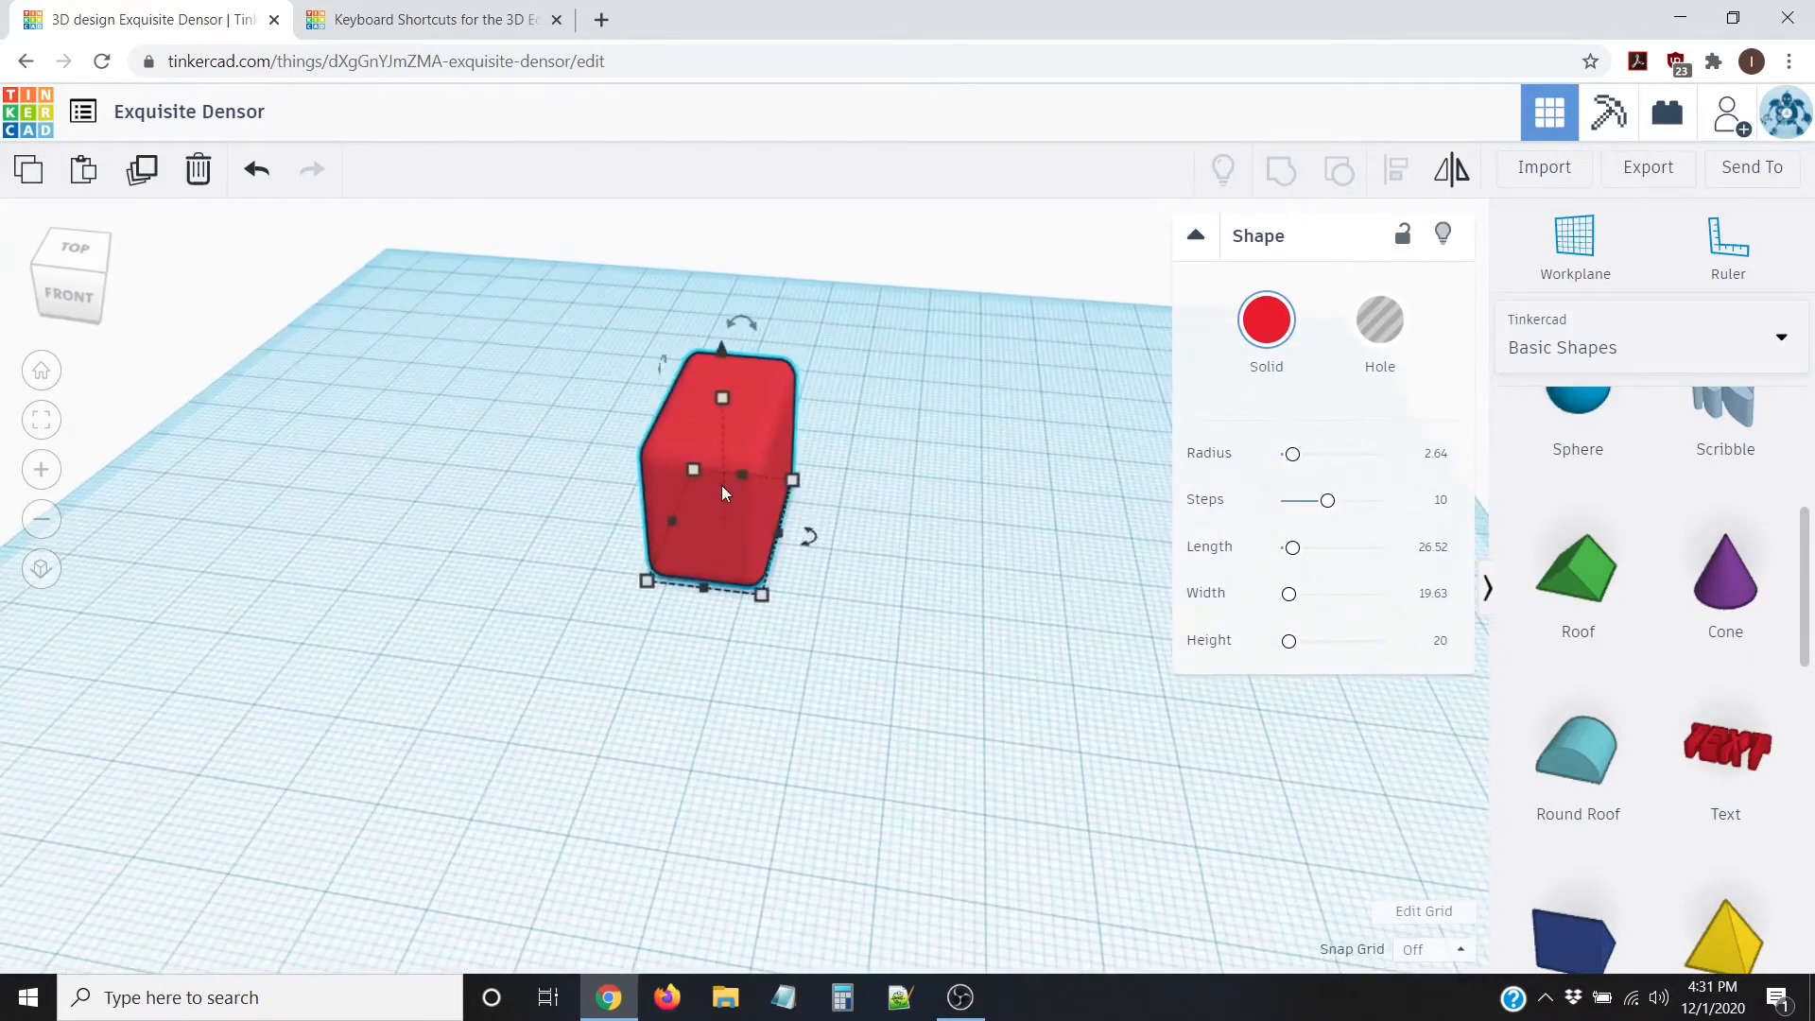
mouse_move(648, 581)
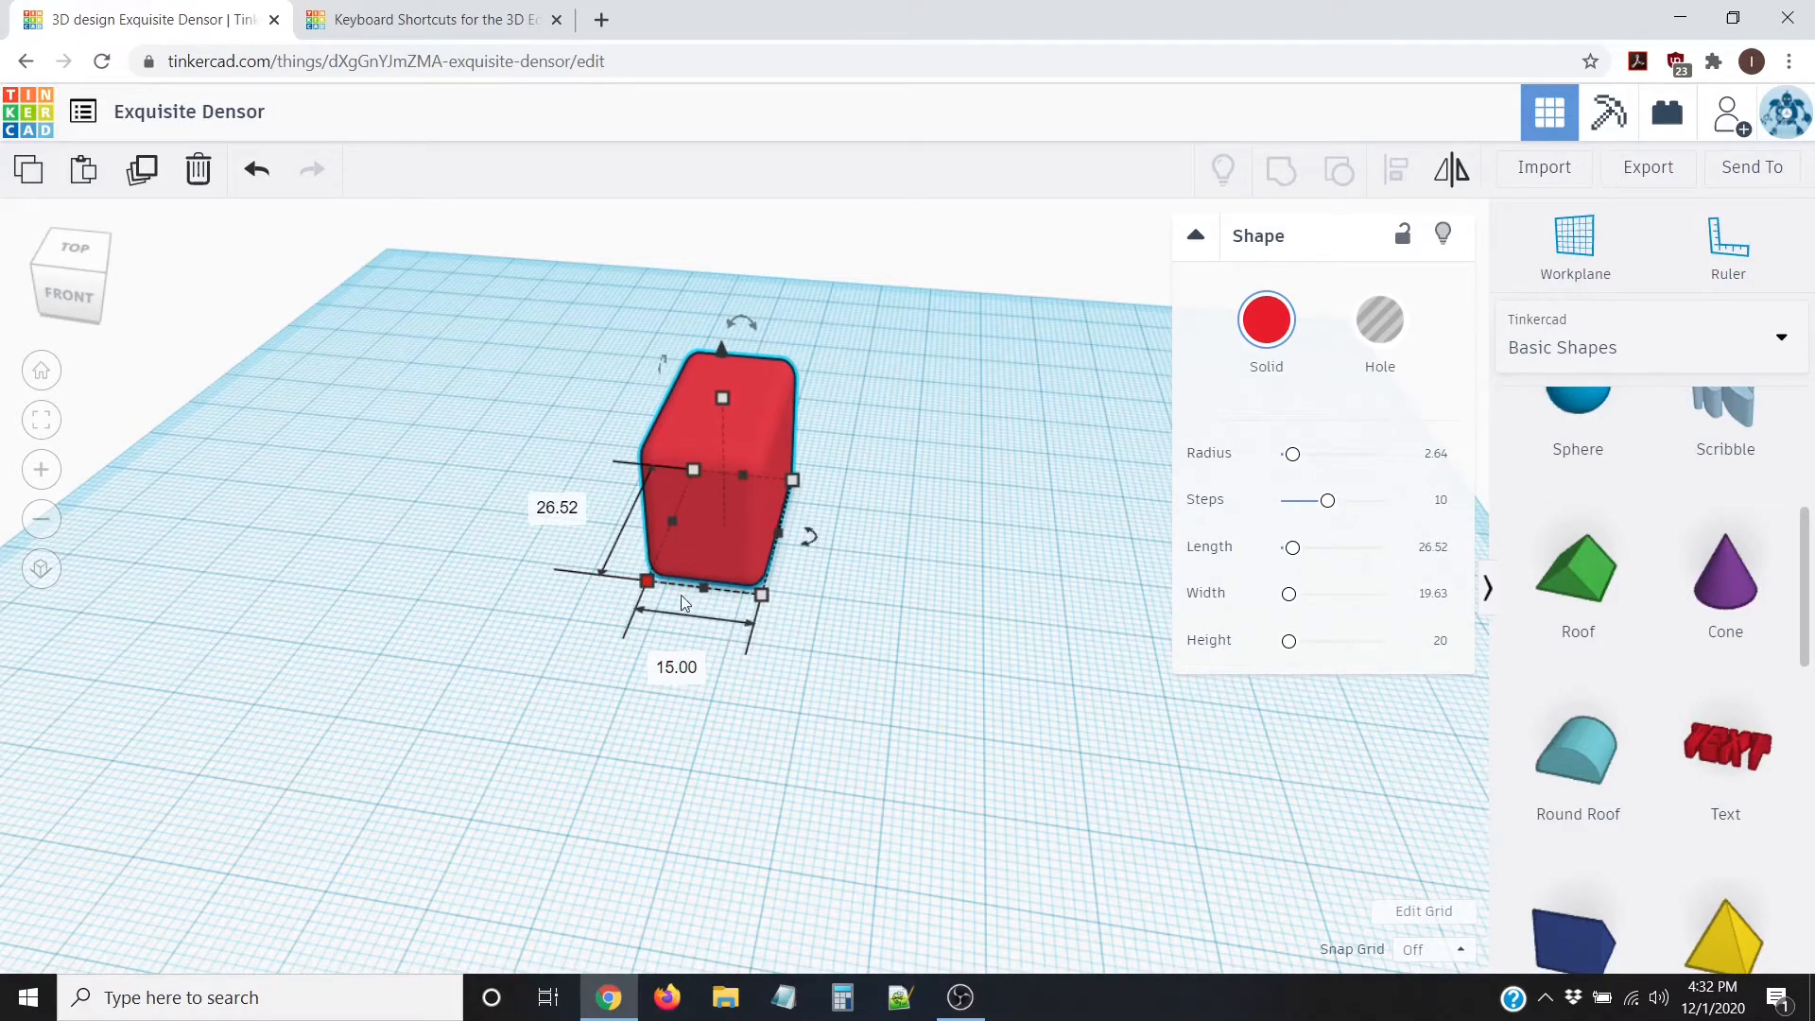
right_drag(482, 591, 698, 593)
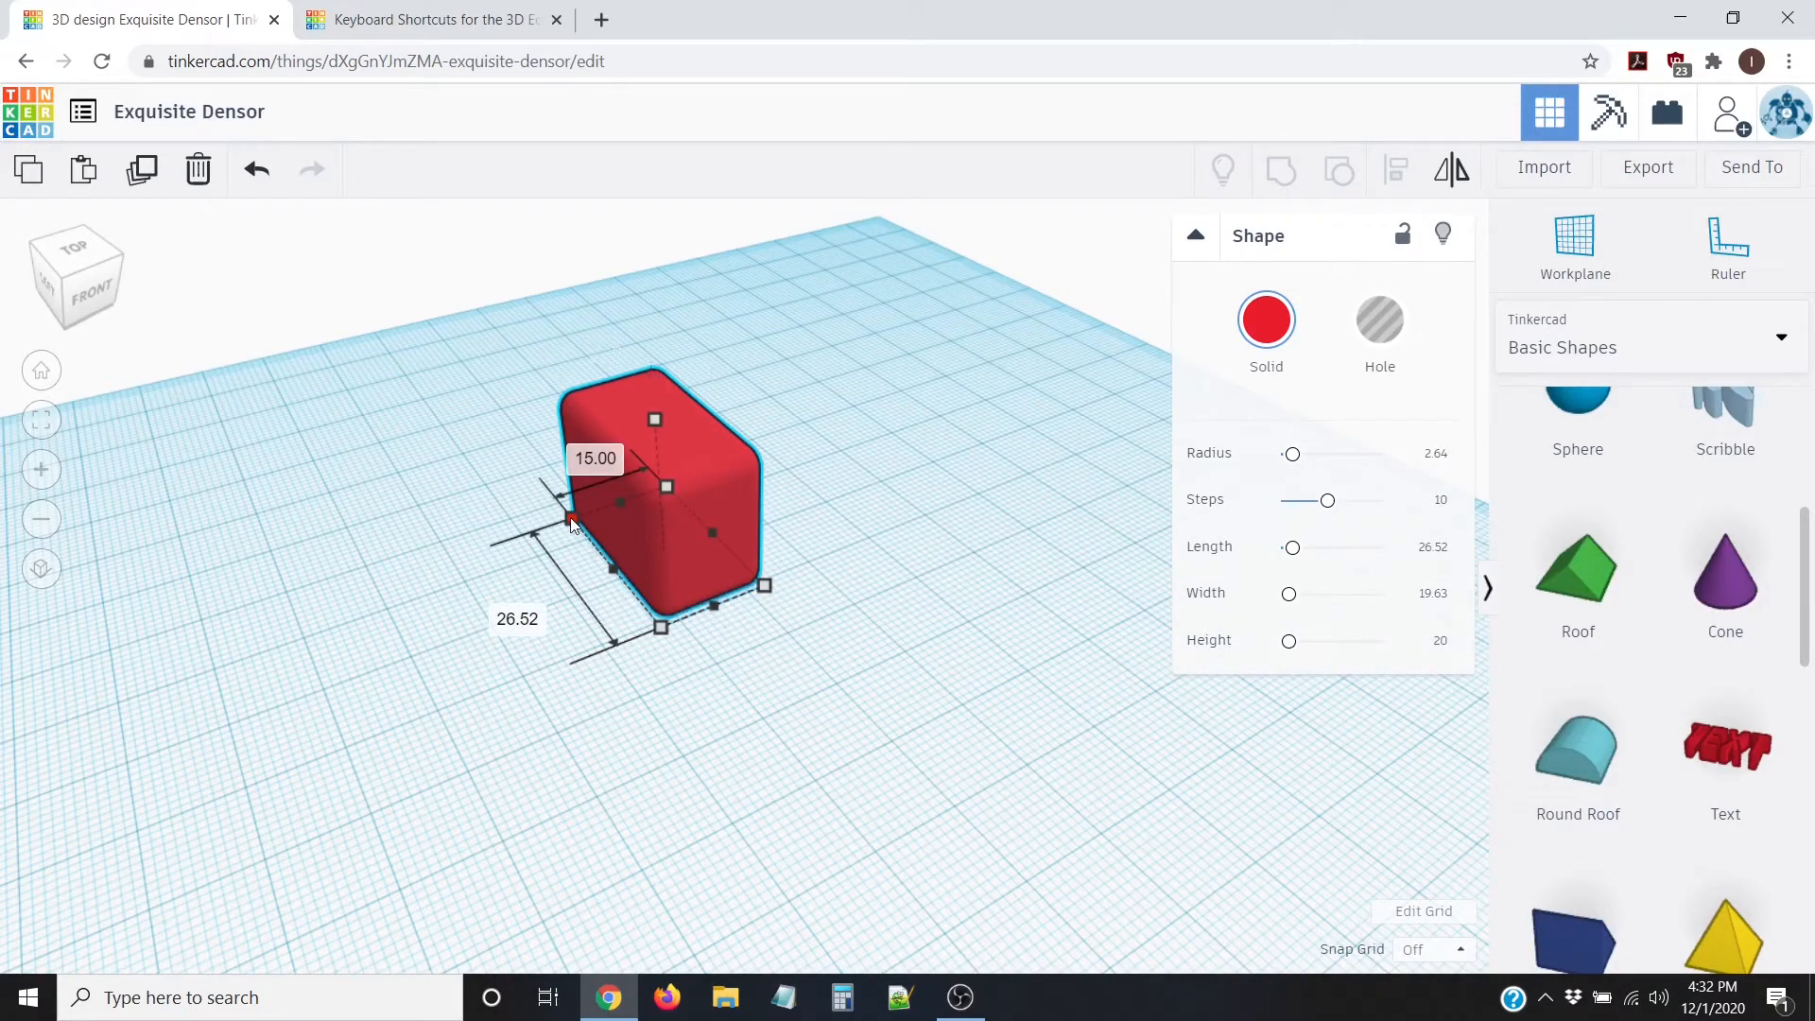
Step: Resize the red box's length and width together from its base corners, making it about 35.5 mm deep
drag(576, 523, 496, 558)
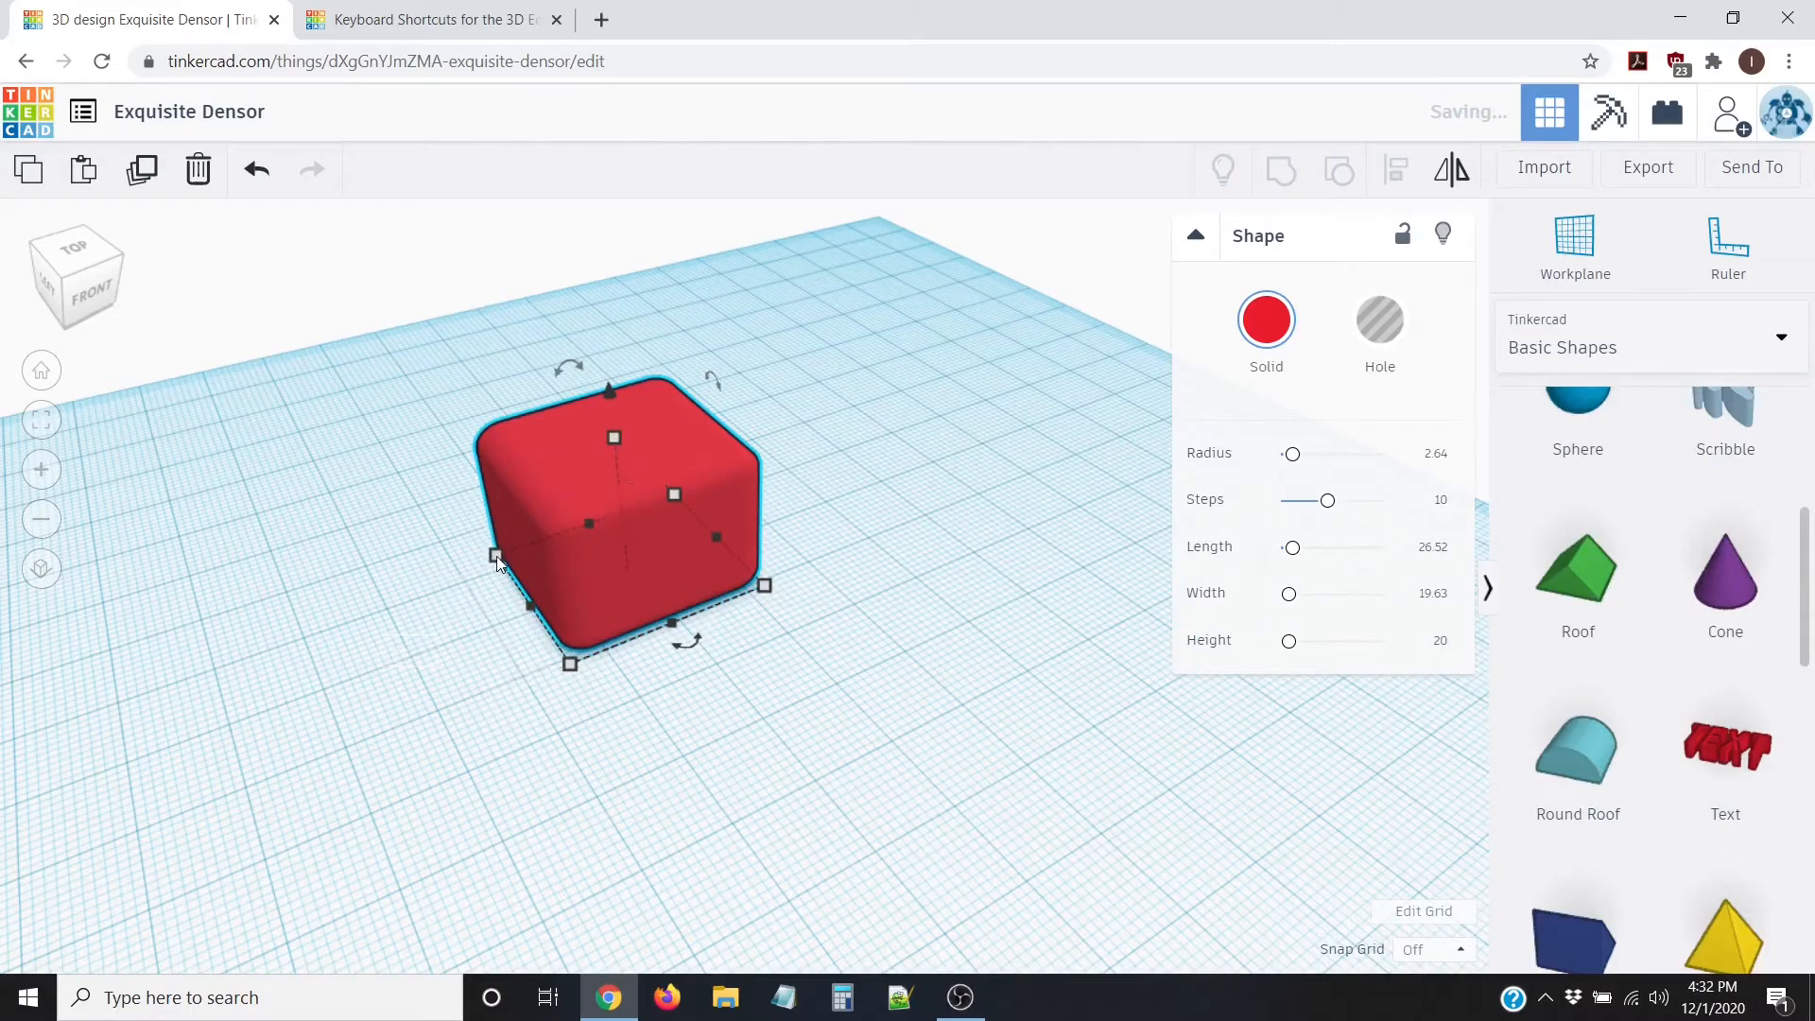
drag(498, 560, 447, 567)
drag(672, 469, 730, 486)
mouse_move(592, 707)
mouse_down()
mouse_move(522, 651)
mouse_move(541, 709)
mouse_move(882, 789)
mouse_move(845, 566)
mouse_move(417, 587)
mouse_move(429, 860)
mouse_move(745, 831)
mouse_move(523, 719)
mouse_move(322, 742)
mouse_move(615, 749)
mouse_move(650, 711)
mouse_move(608, 690)
mouse_move(551, 696)
mouse_move(575, 737)
mouse_up()
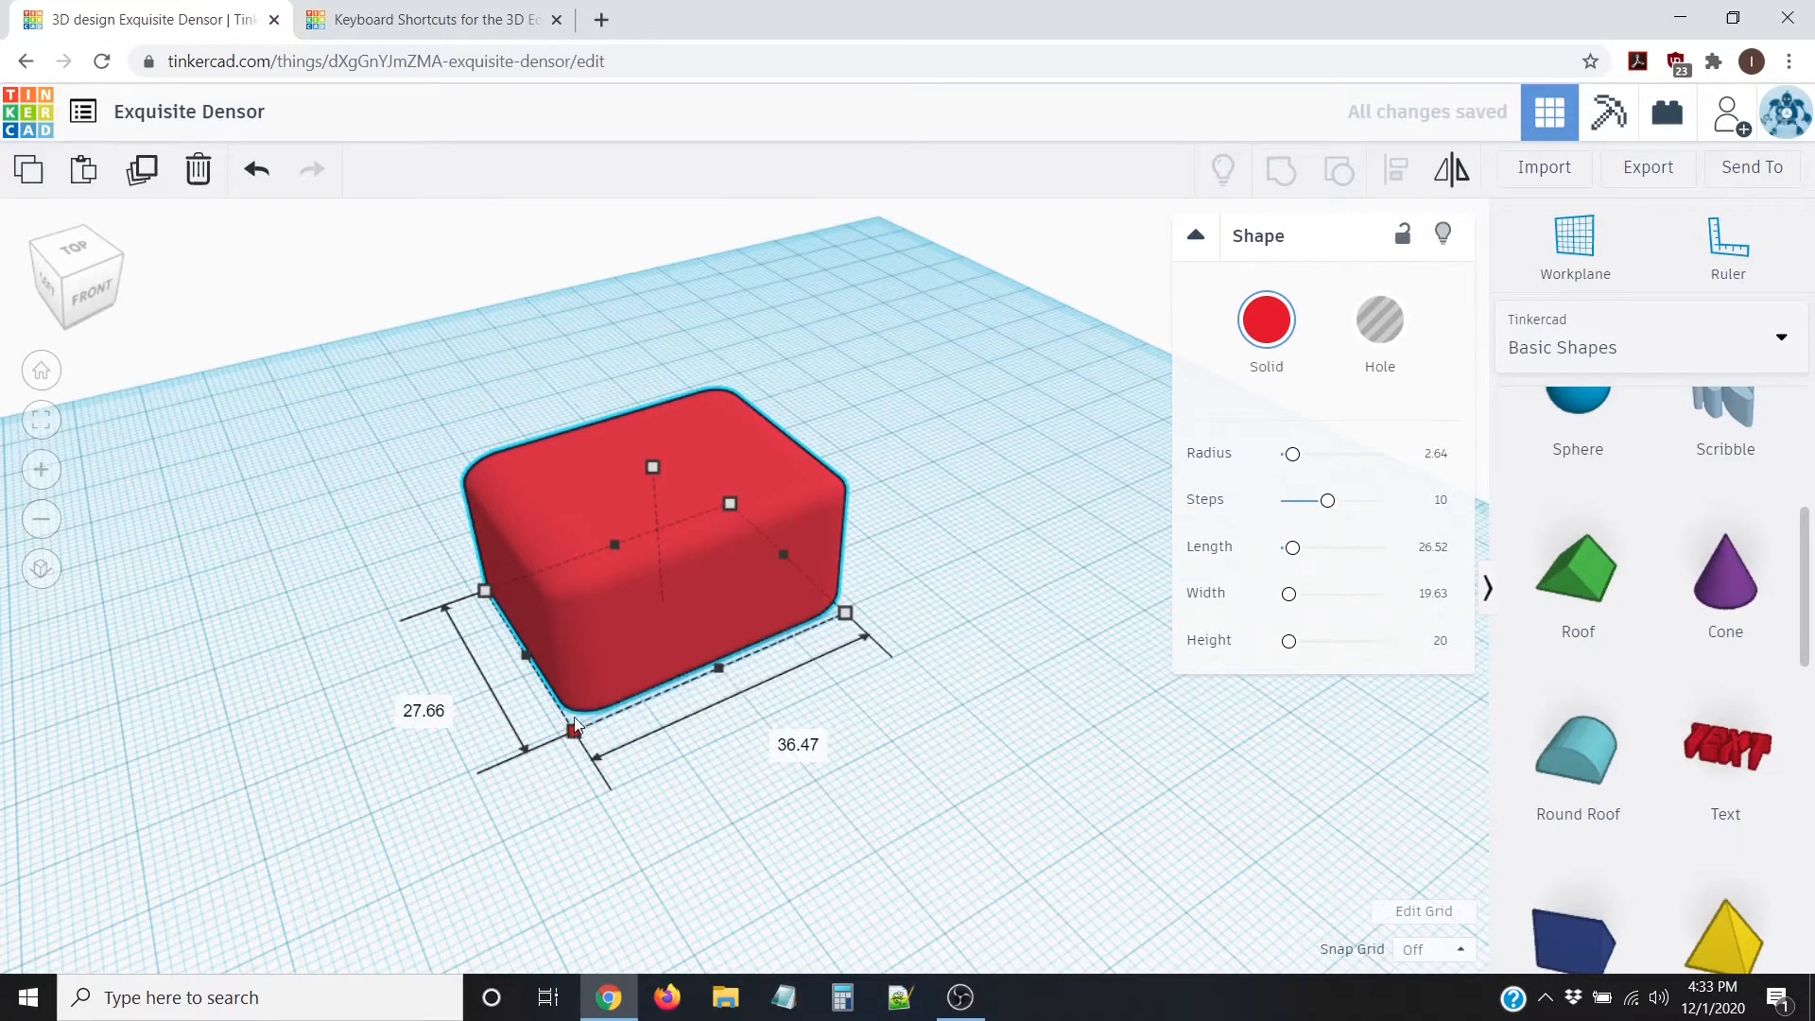
mouse_move(576, 738)
mouse_down()
mouse_move(597, 700)
mouse_move(598, 716)
mouse_up()
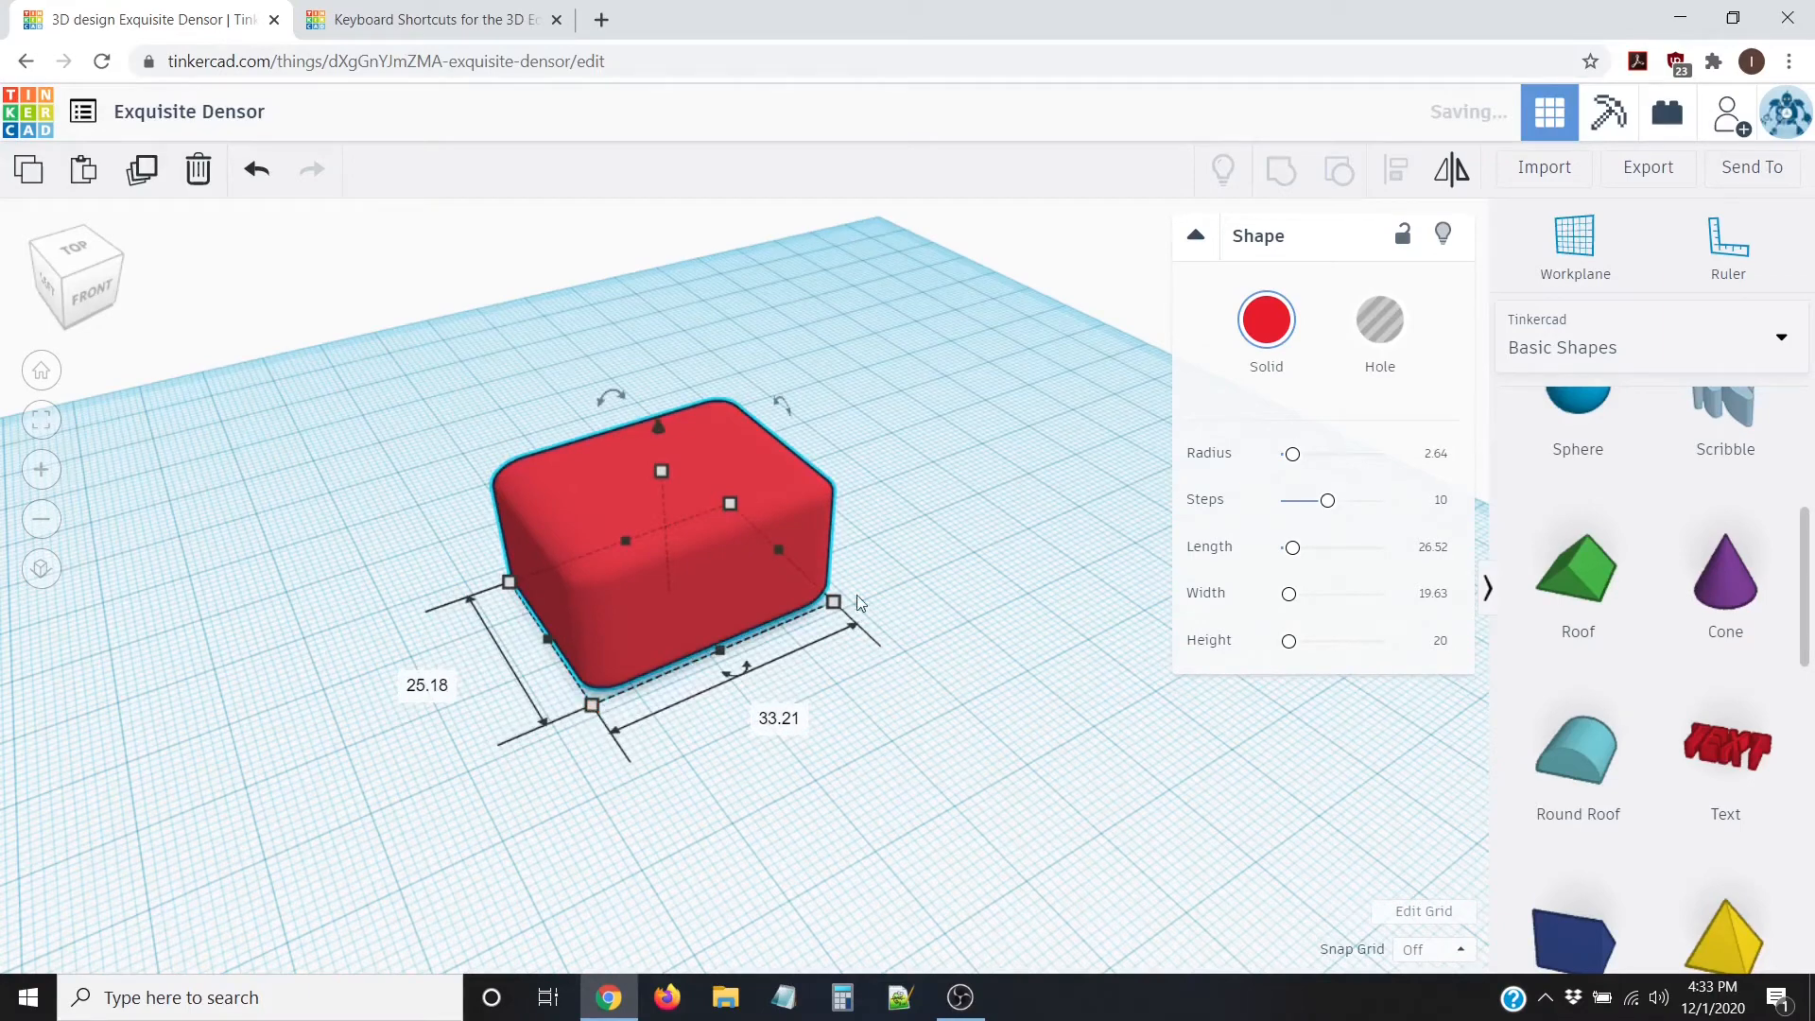
drag(840, 608, 633, 537)
drag(478, 427, 1000, 597)
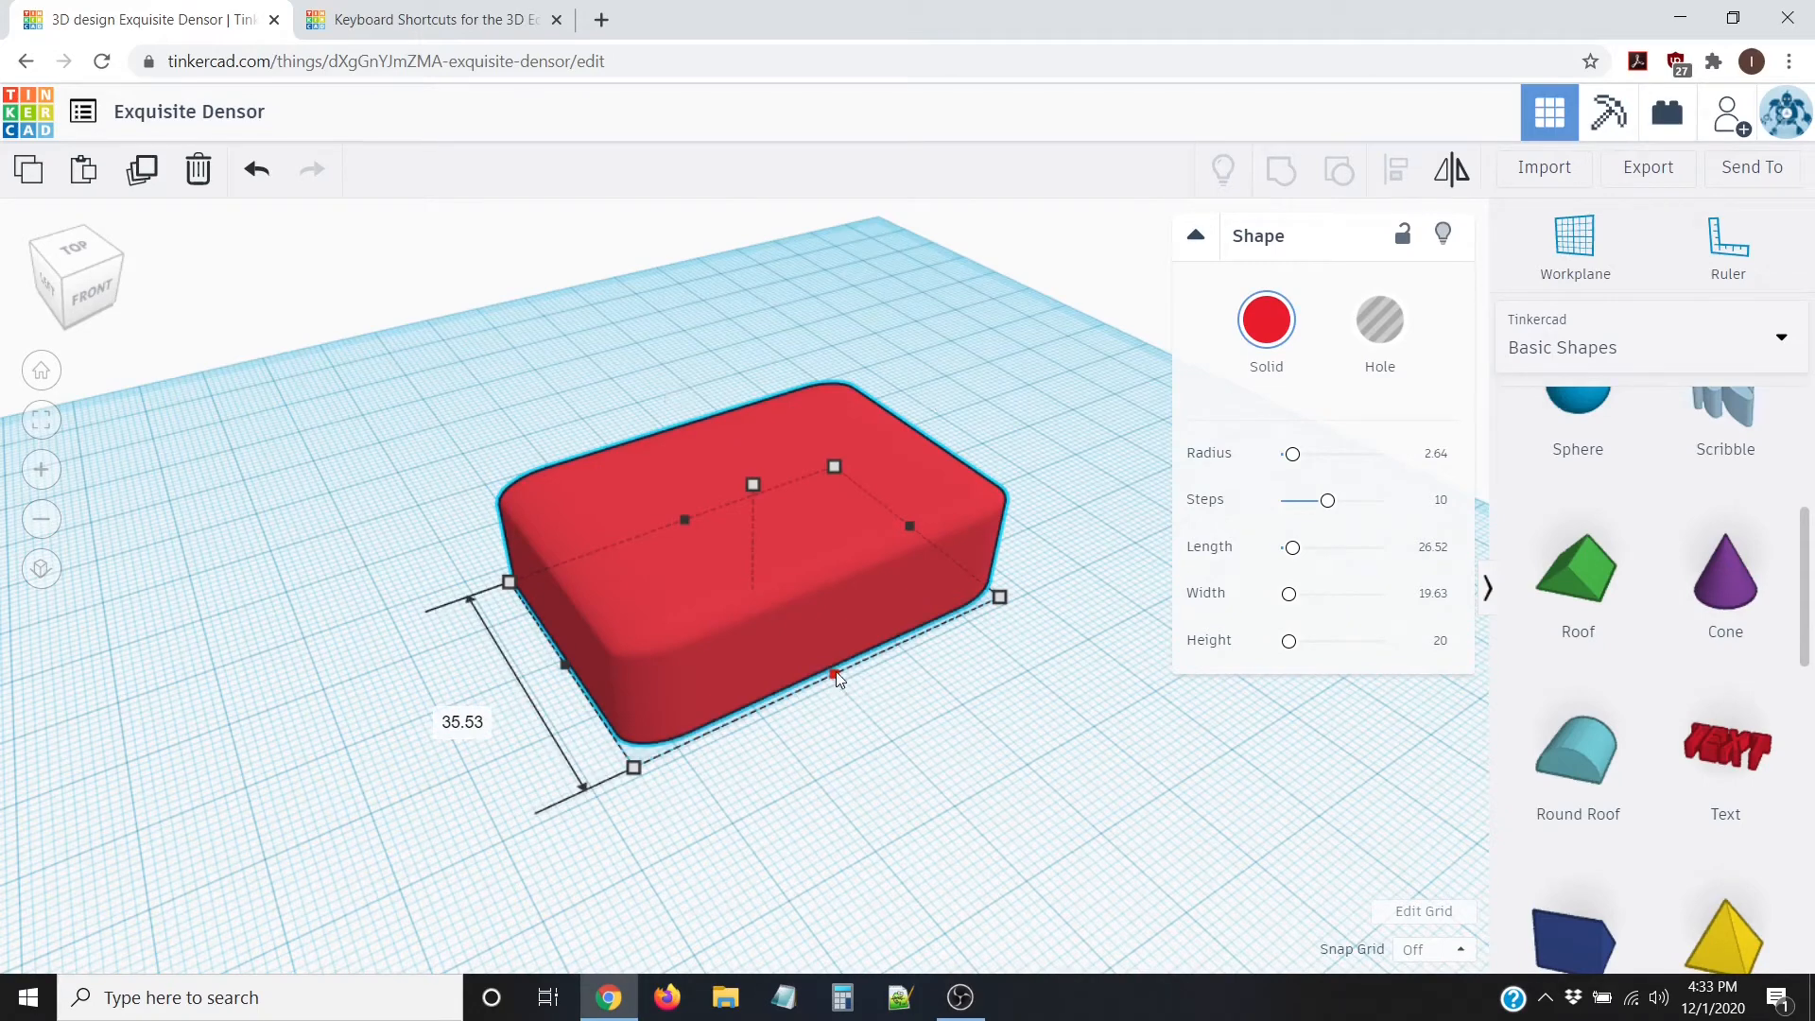
Step: Stretch the red box's base one side at a time, then adjust a corner, to about 59 by 56 mm
drag(840, 681, 896, 746)
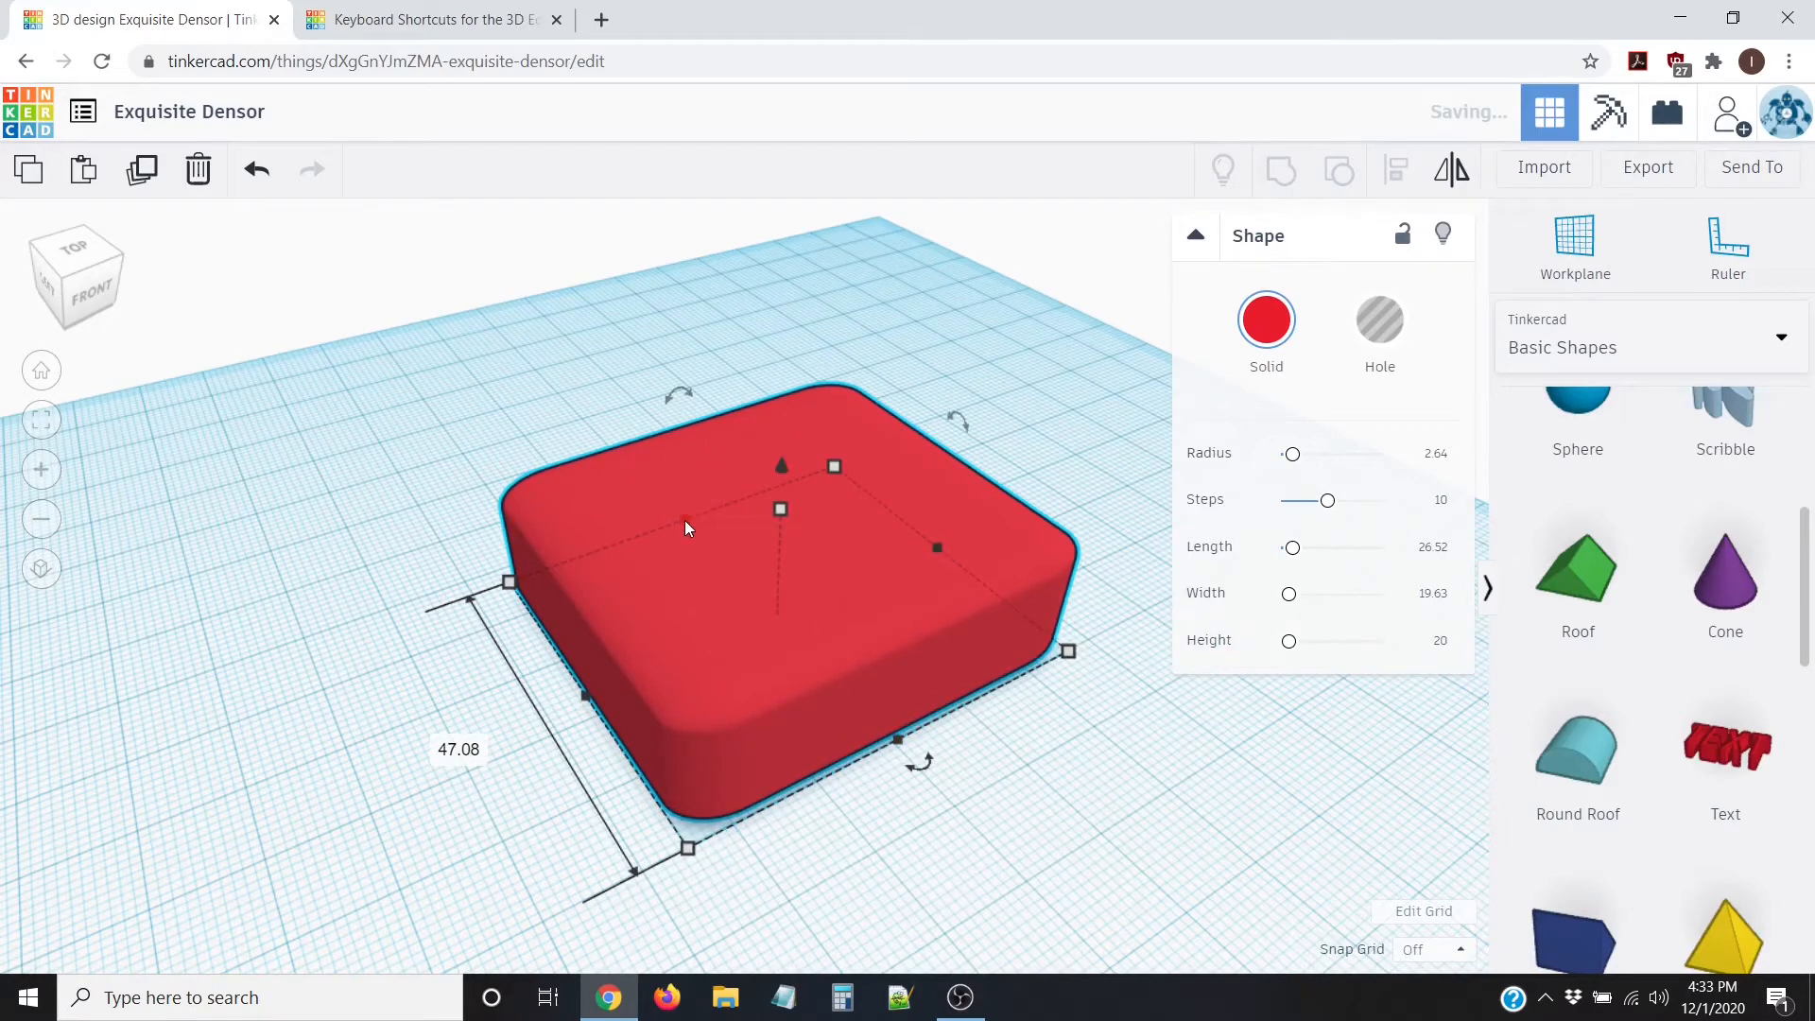
drag(685, 520, 609, 536)
drag(567, 671, 463, 707)
drag(915, 532, 855, 516)
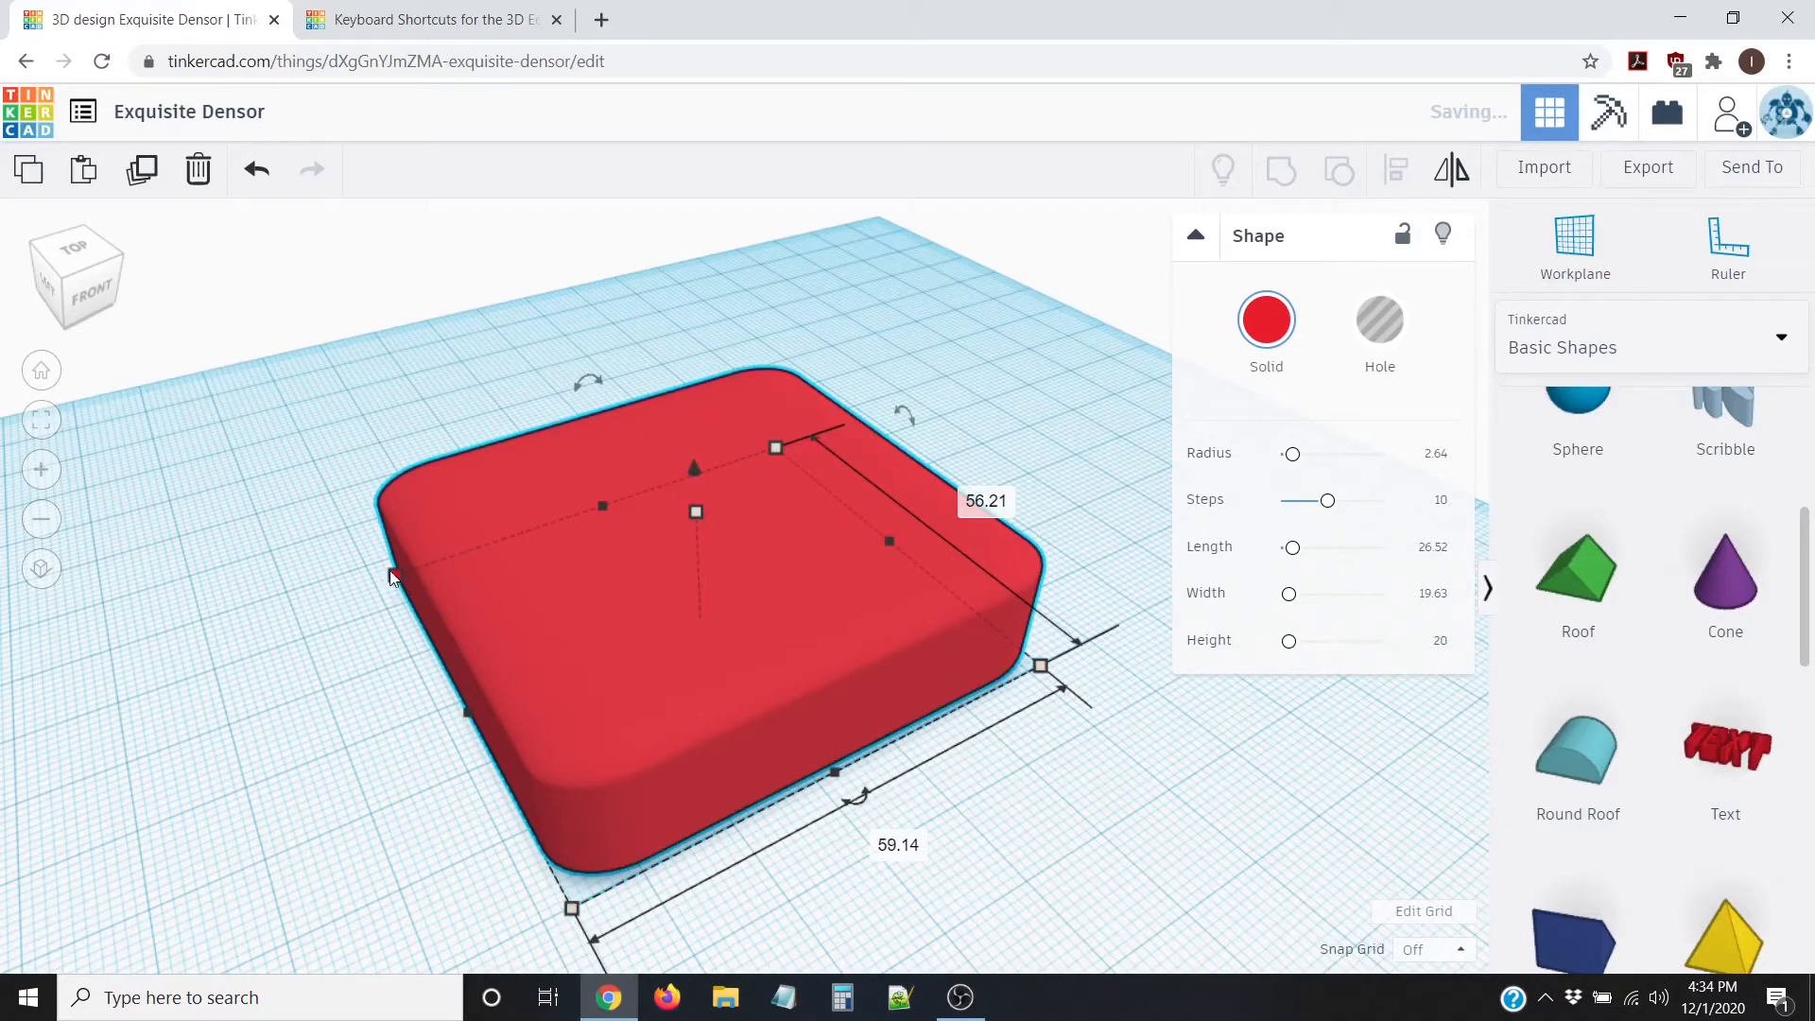
mouse_move(1040, 667)
mouse_down()
mouse_move(1265, 675)
mouse_move(1447, 718)
mouse_move(1014, 649)
mouse_up()
Step: Rotate the red box 22.5° about its vertical axis
right_drag(1049, 830, 992, 803)
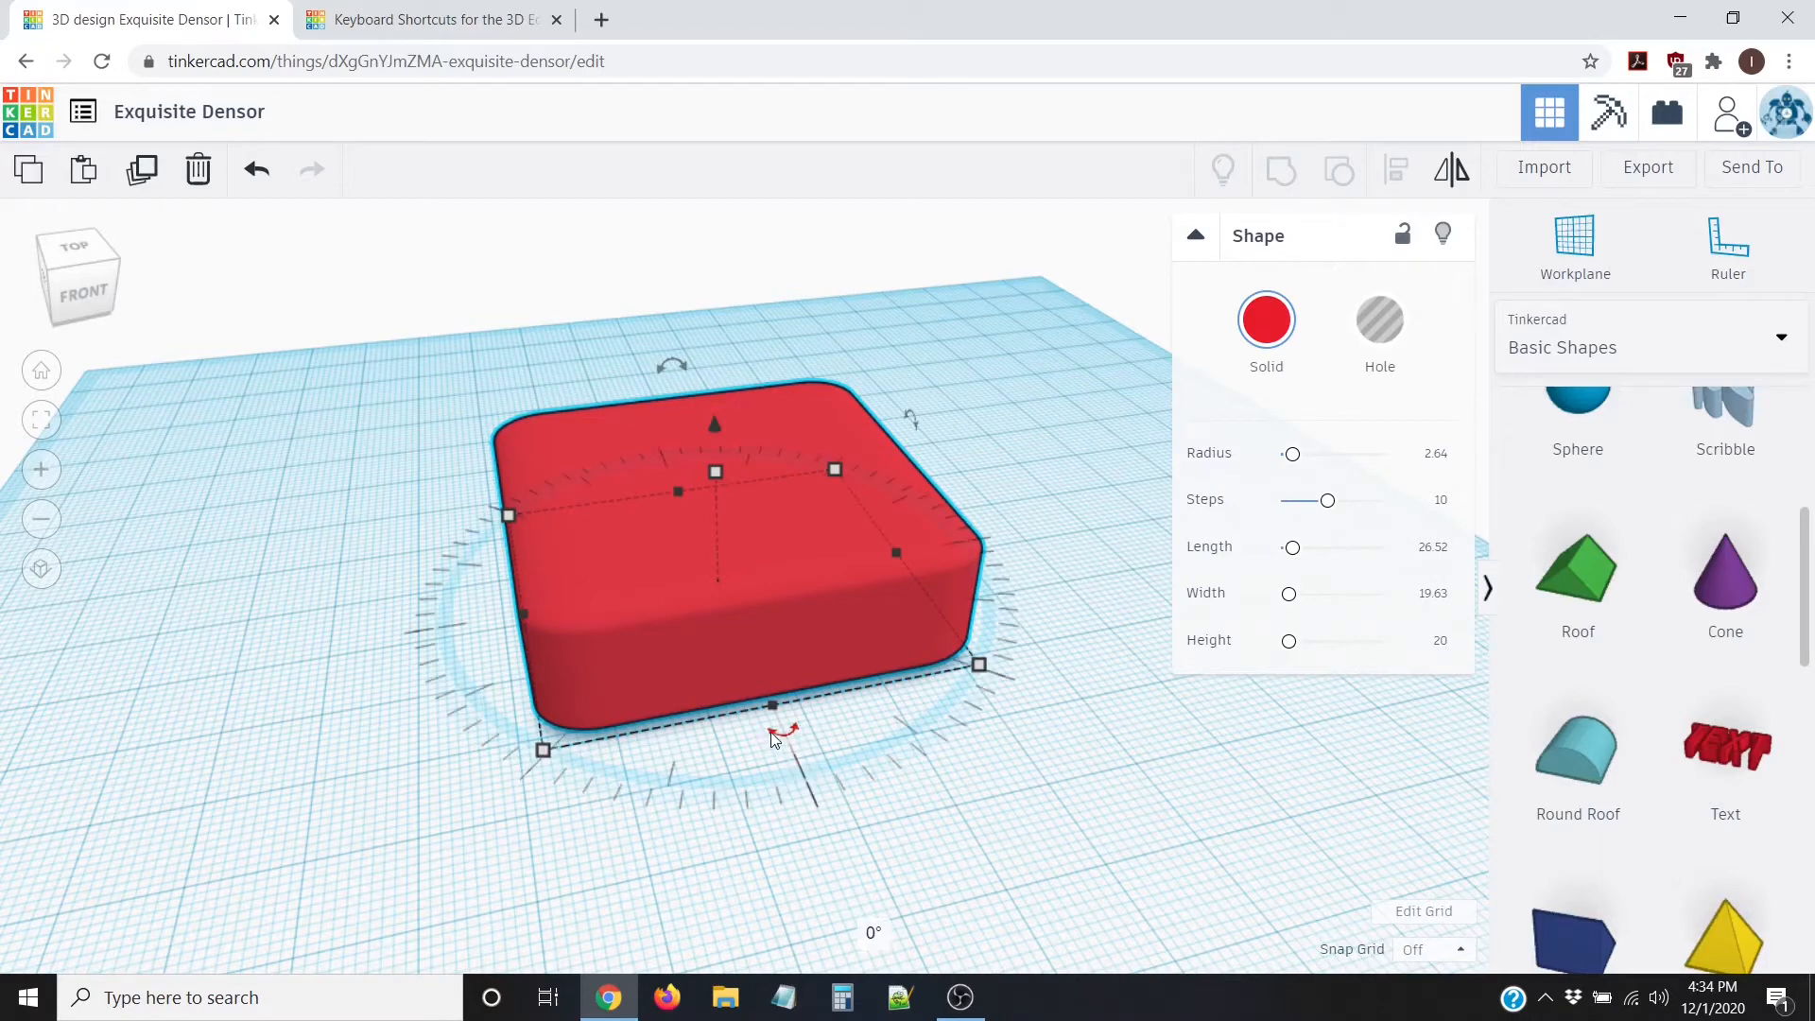
click(774, 732)
drag(775, 732, 697, 663)
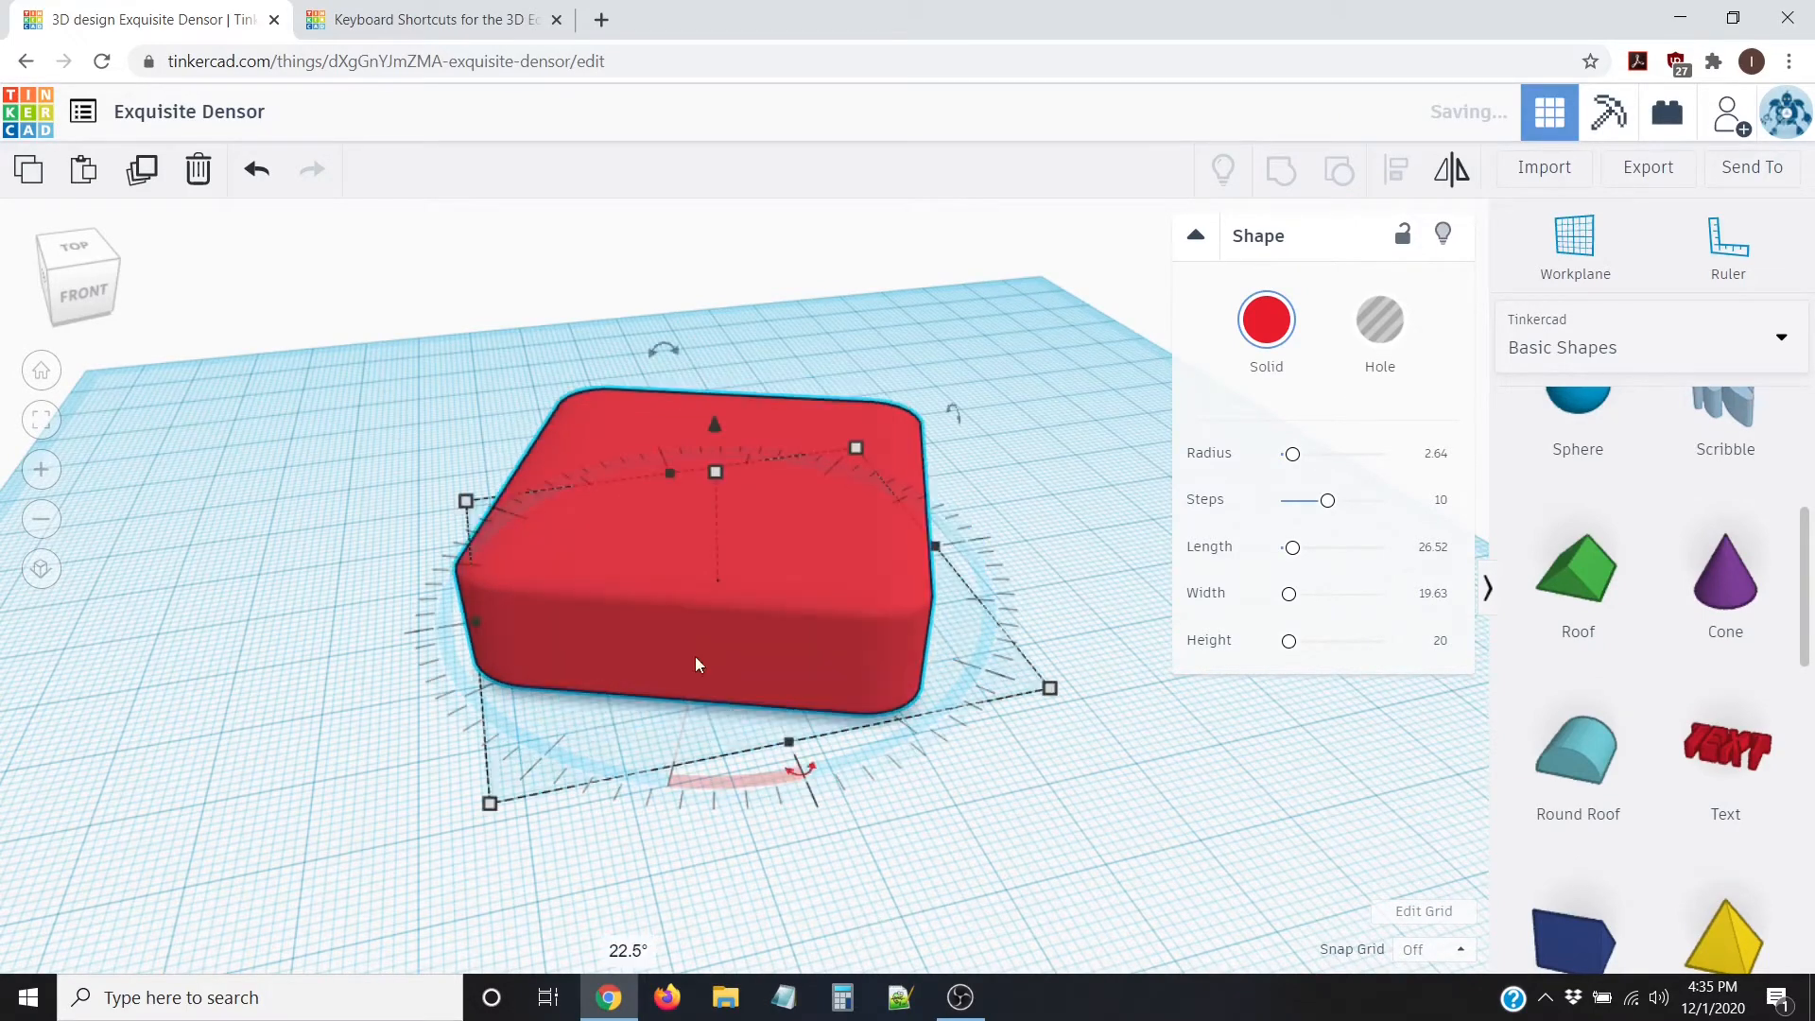
Step: From the top view, rotate the red box about its vertical axis until its sides run nearly parallel to the grid
click(75, 251)
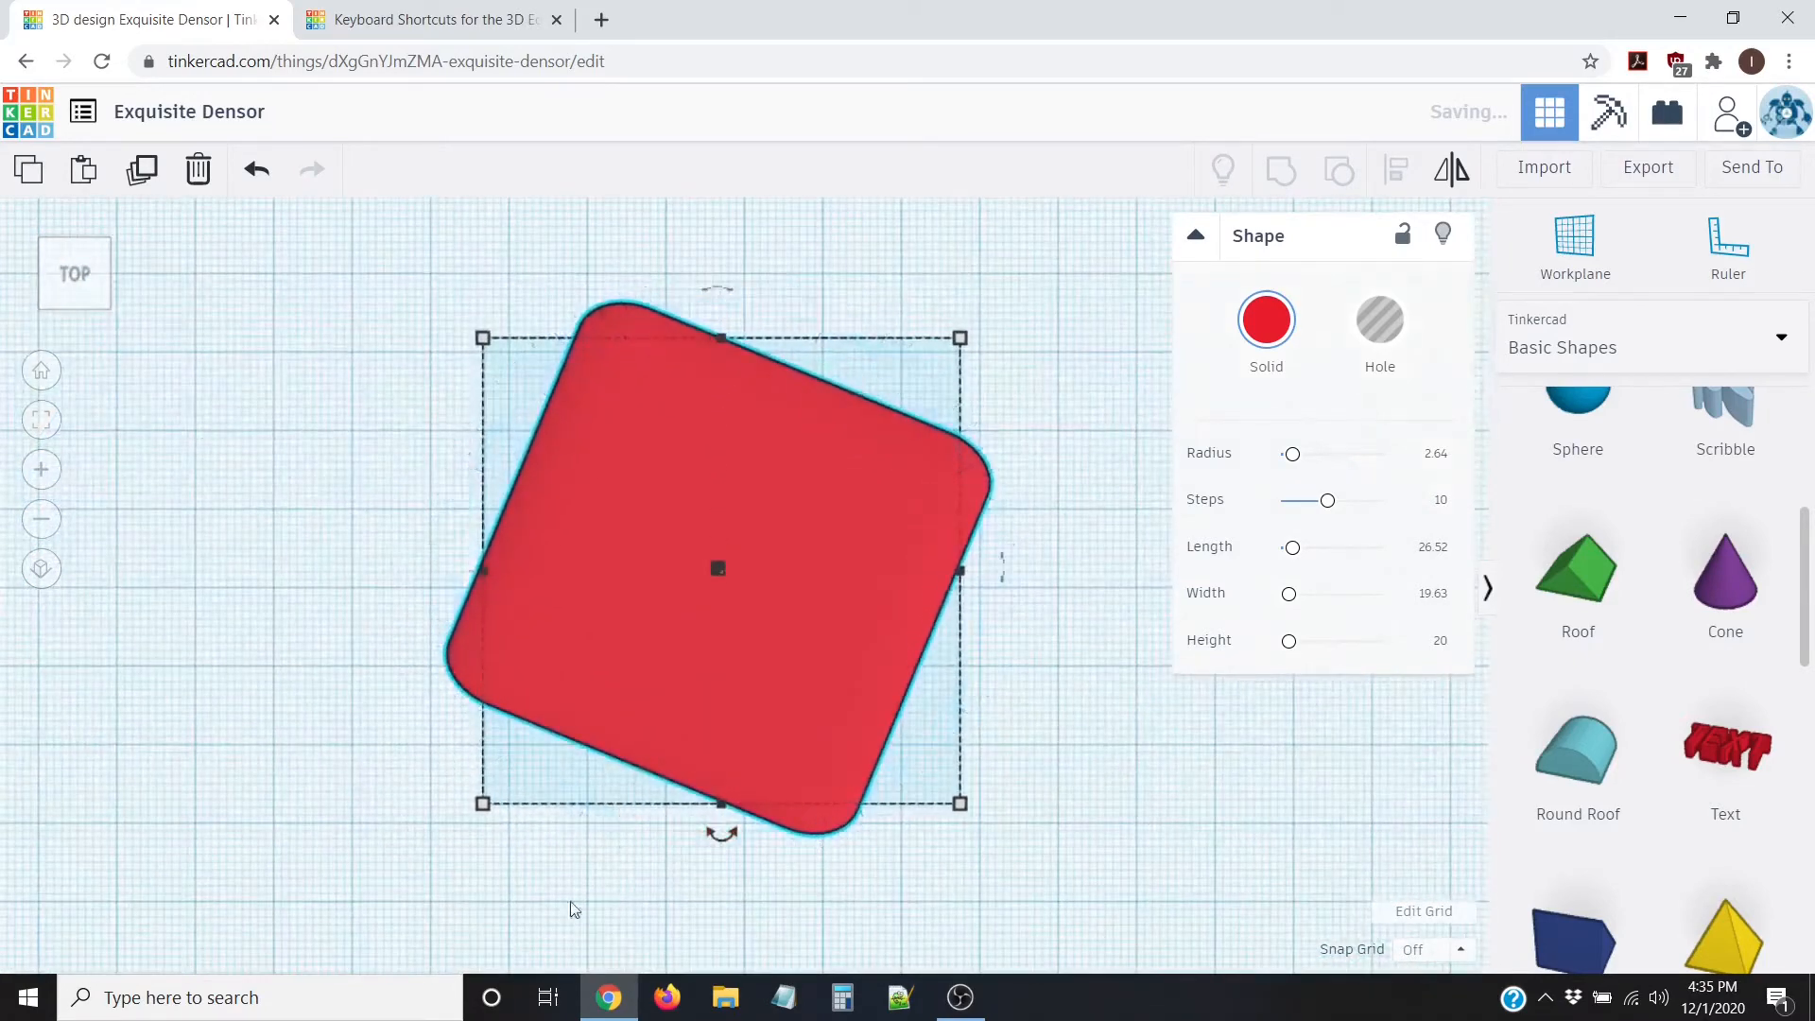
drag(716, 846, 715, 846)
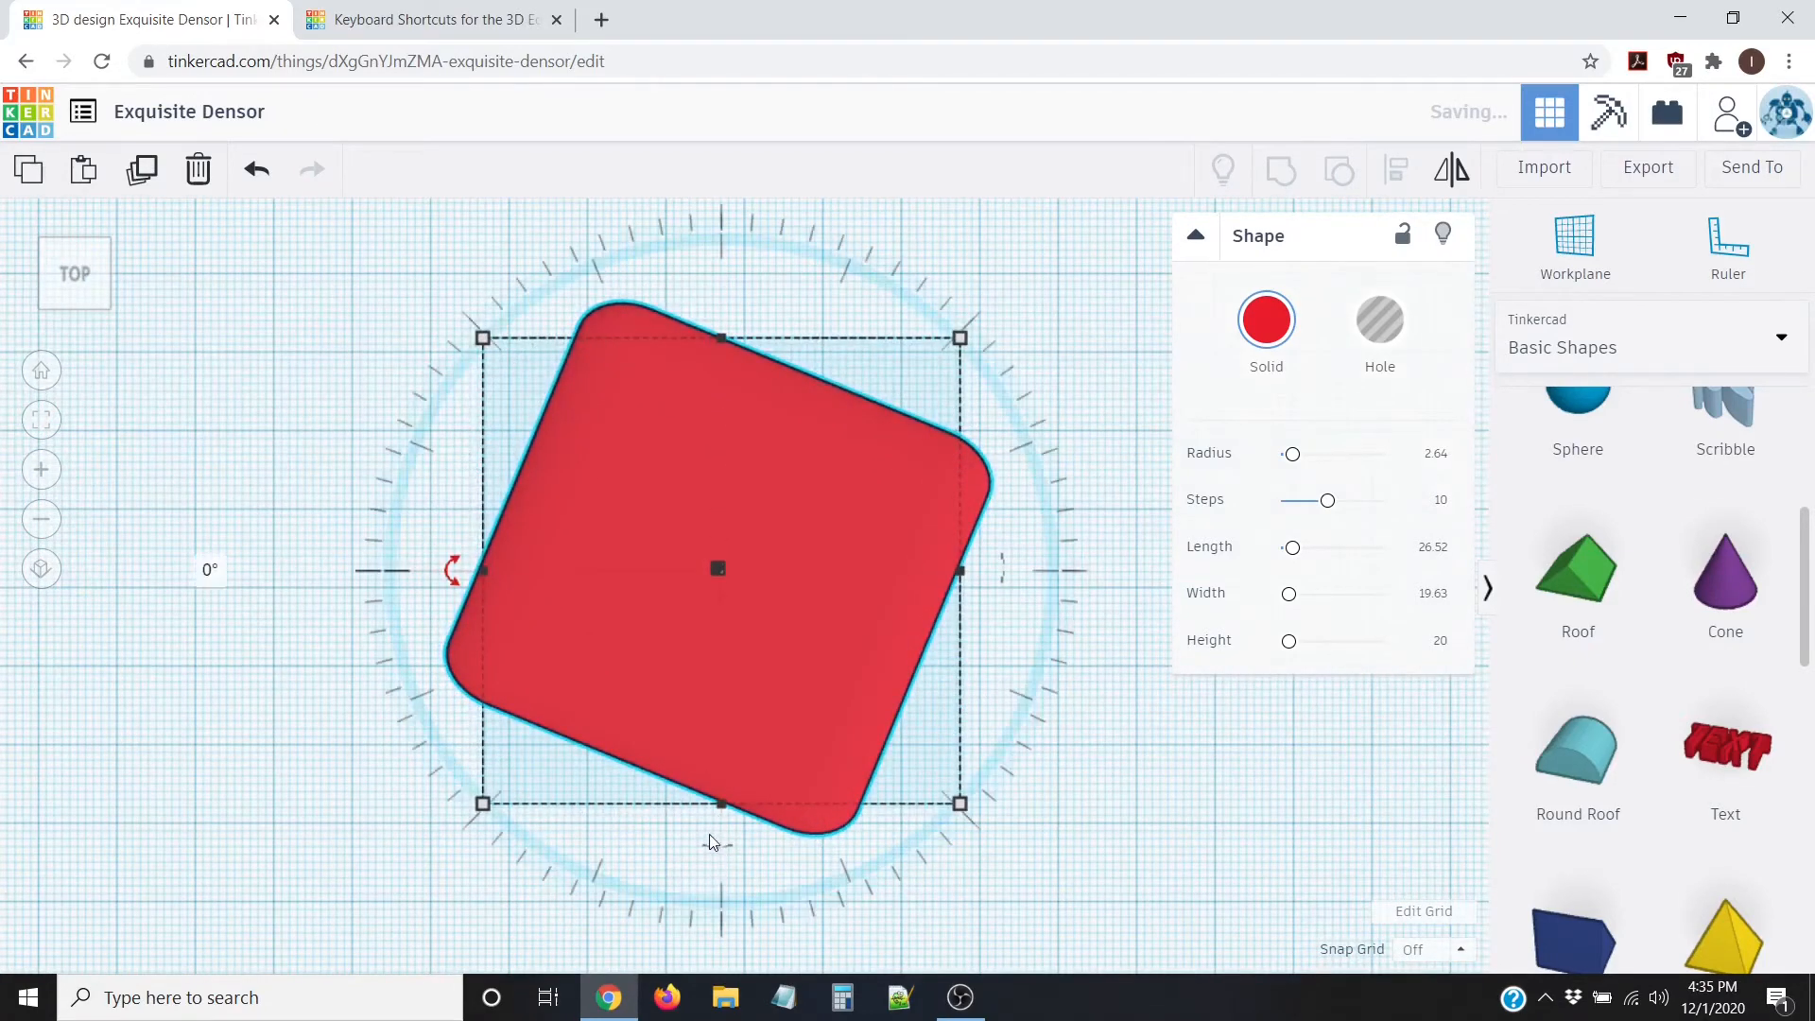
click(723, 851)
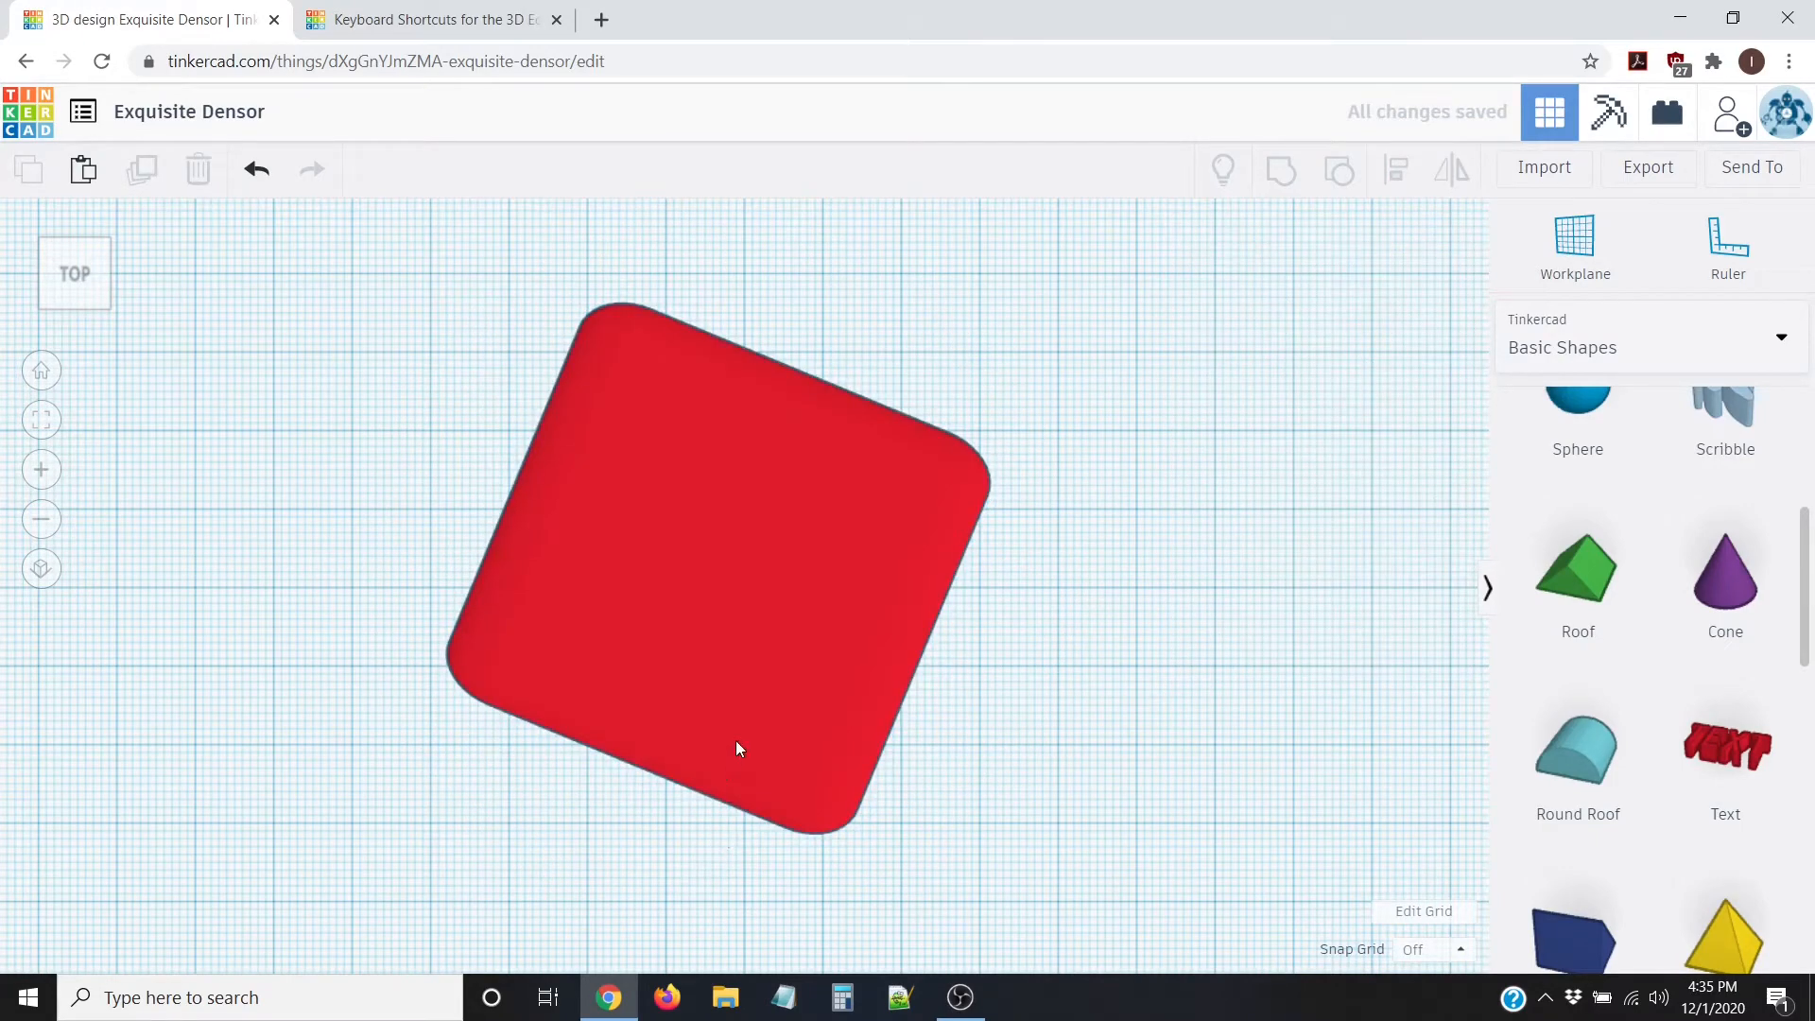
click(740, 749)
click(712, 849)
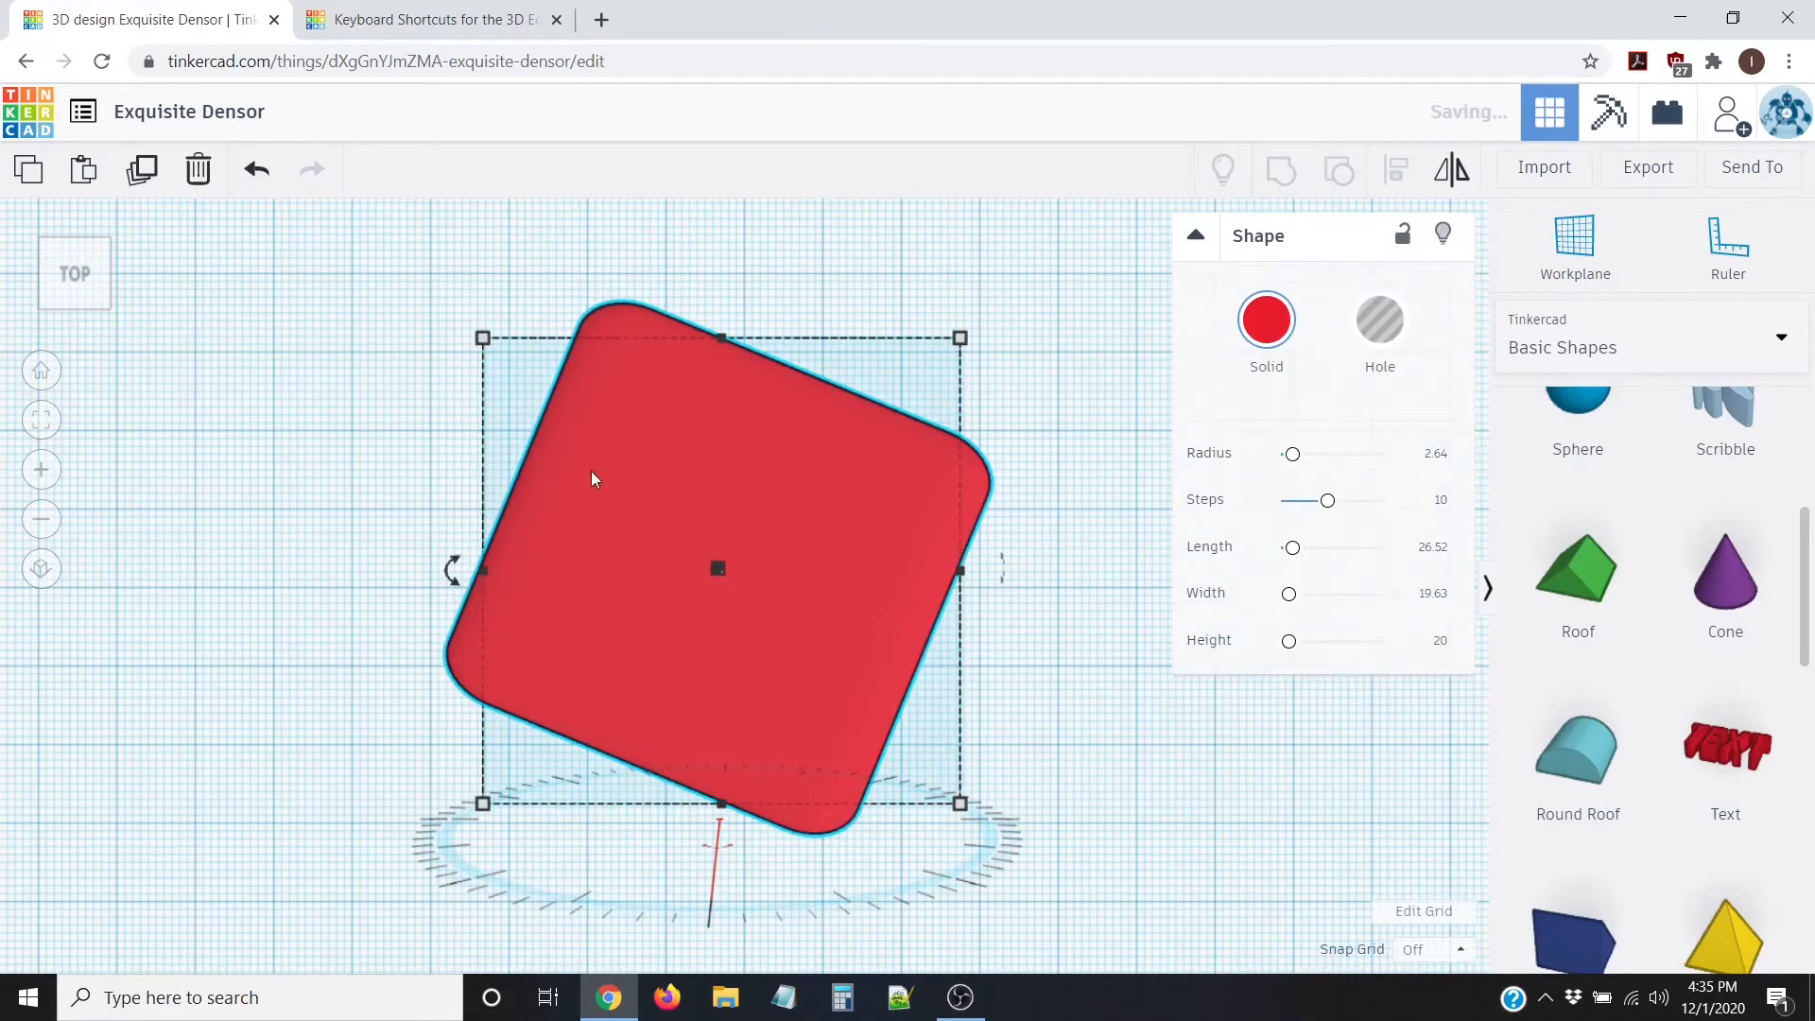
click(451, 570)
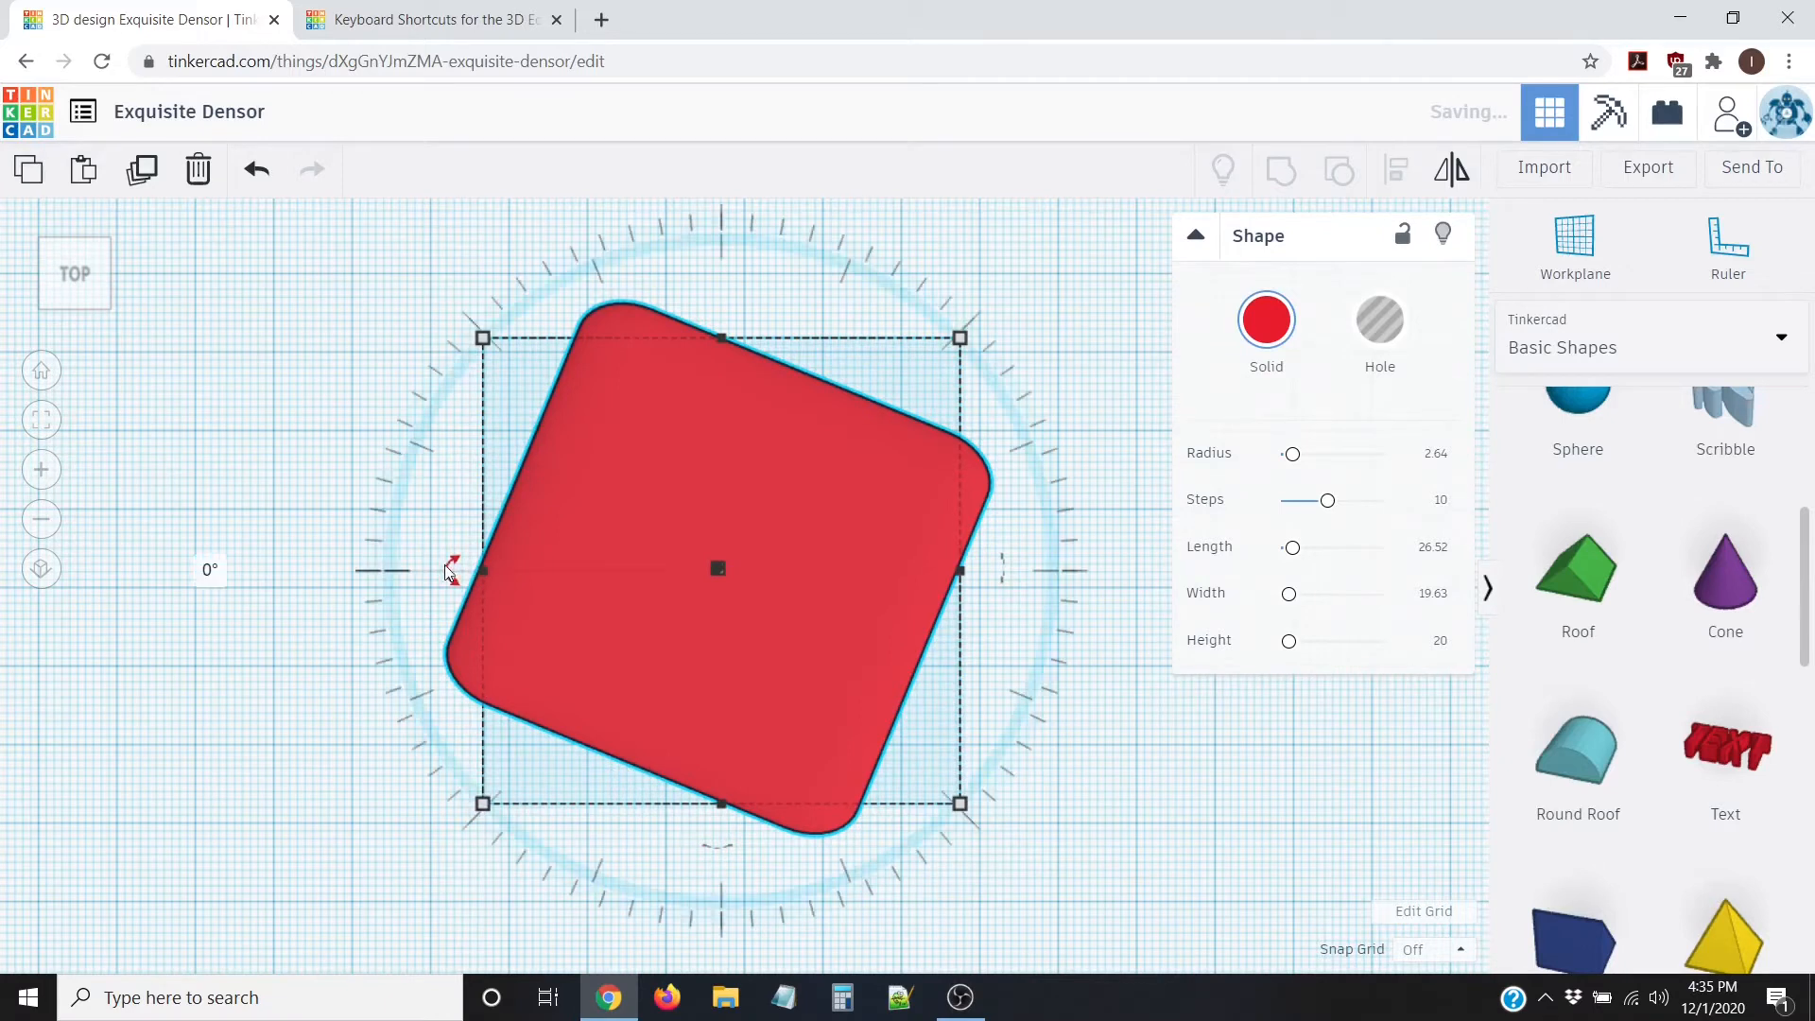
drag(451, 565, 452, 627)
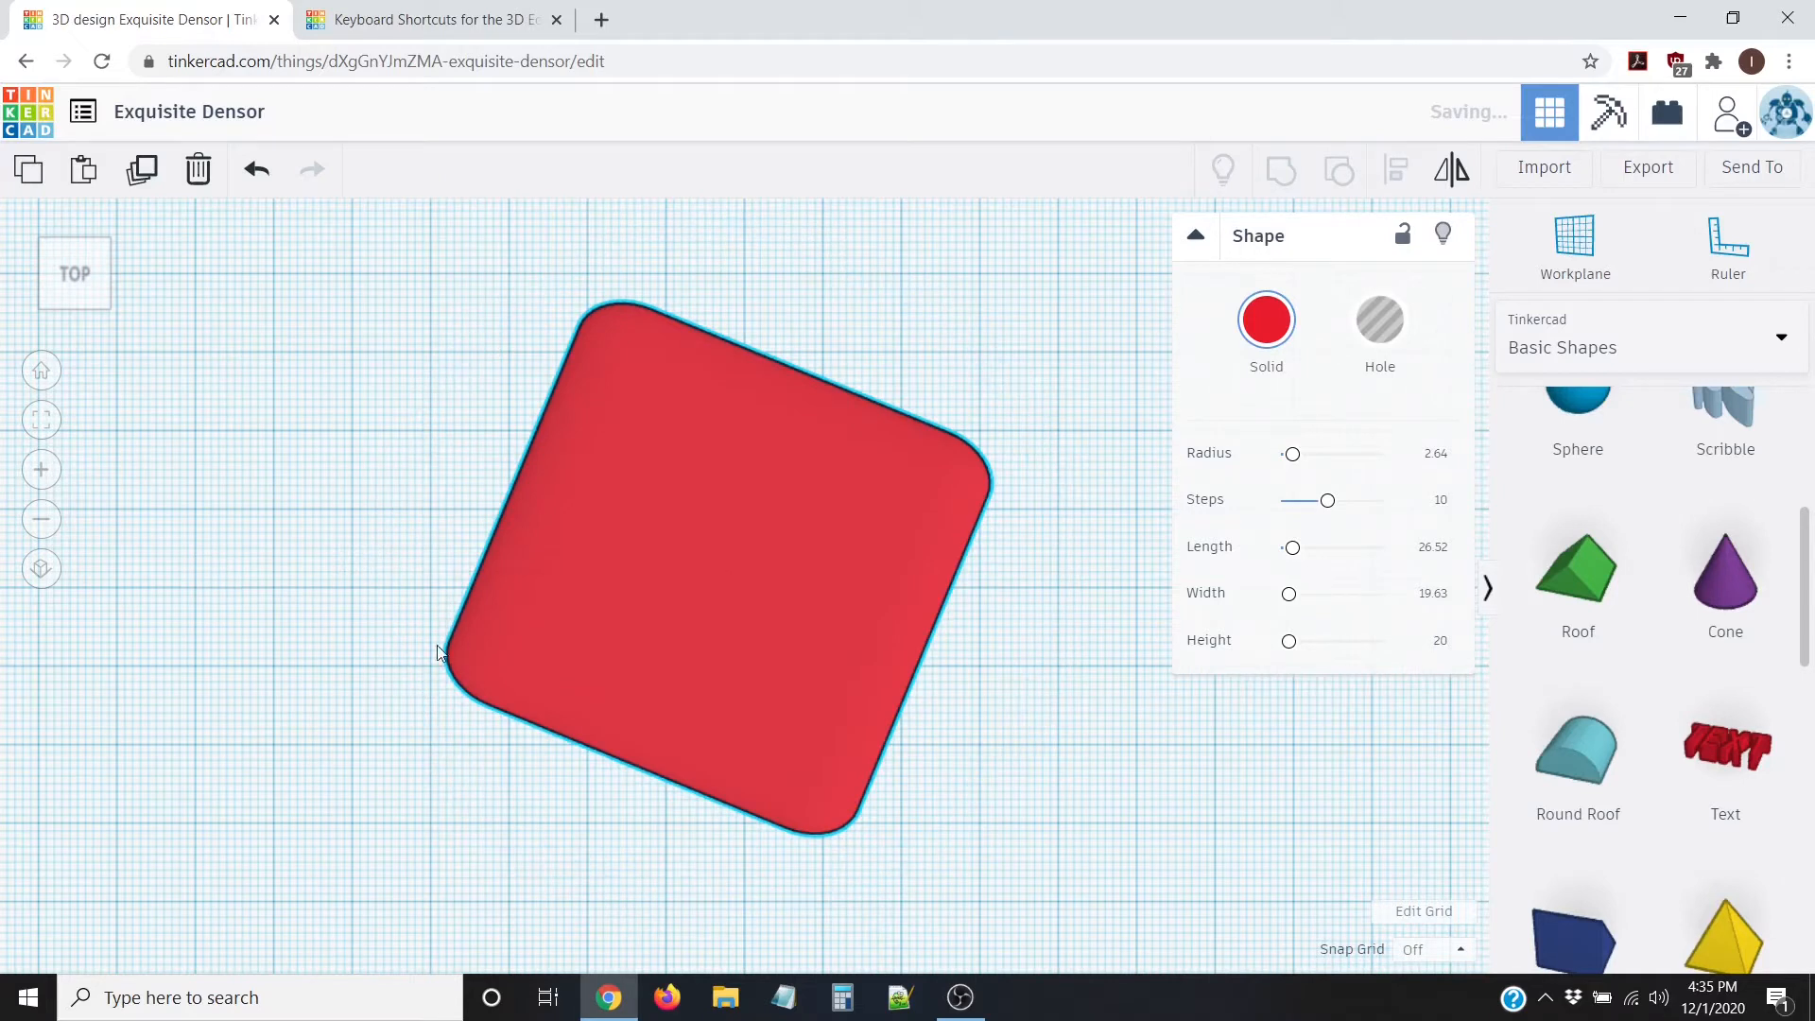
drag(454, 565, 281, 830)
click(450, 567)
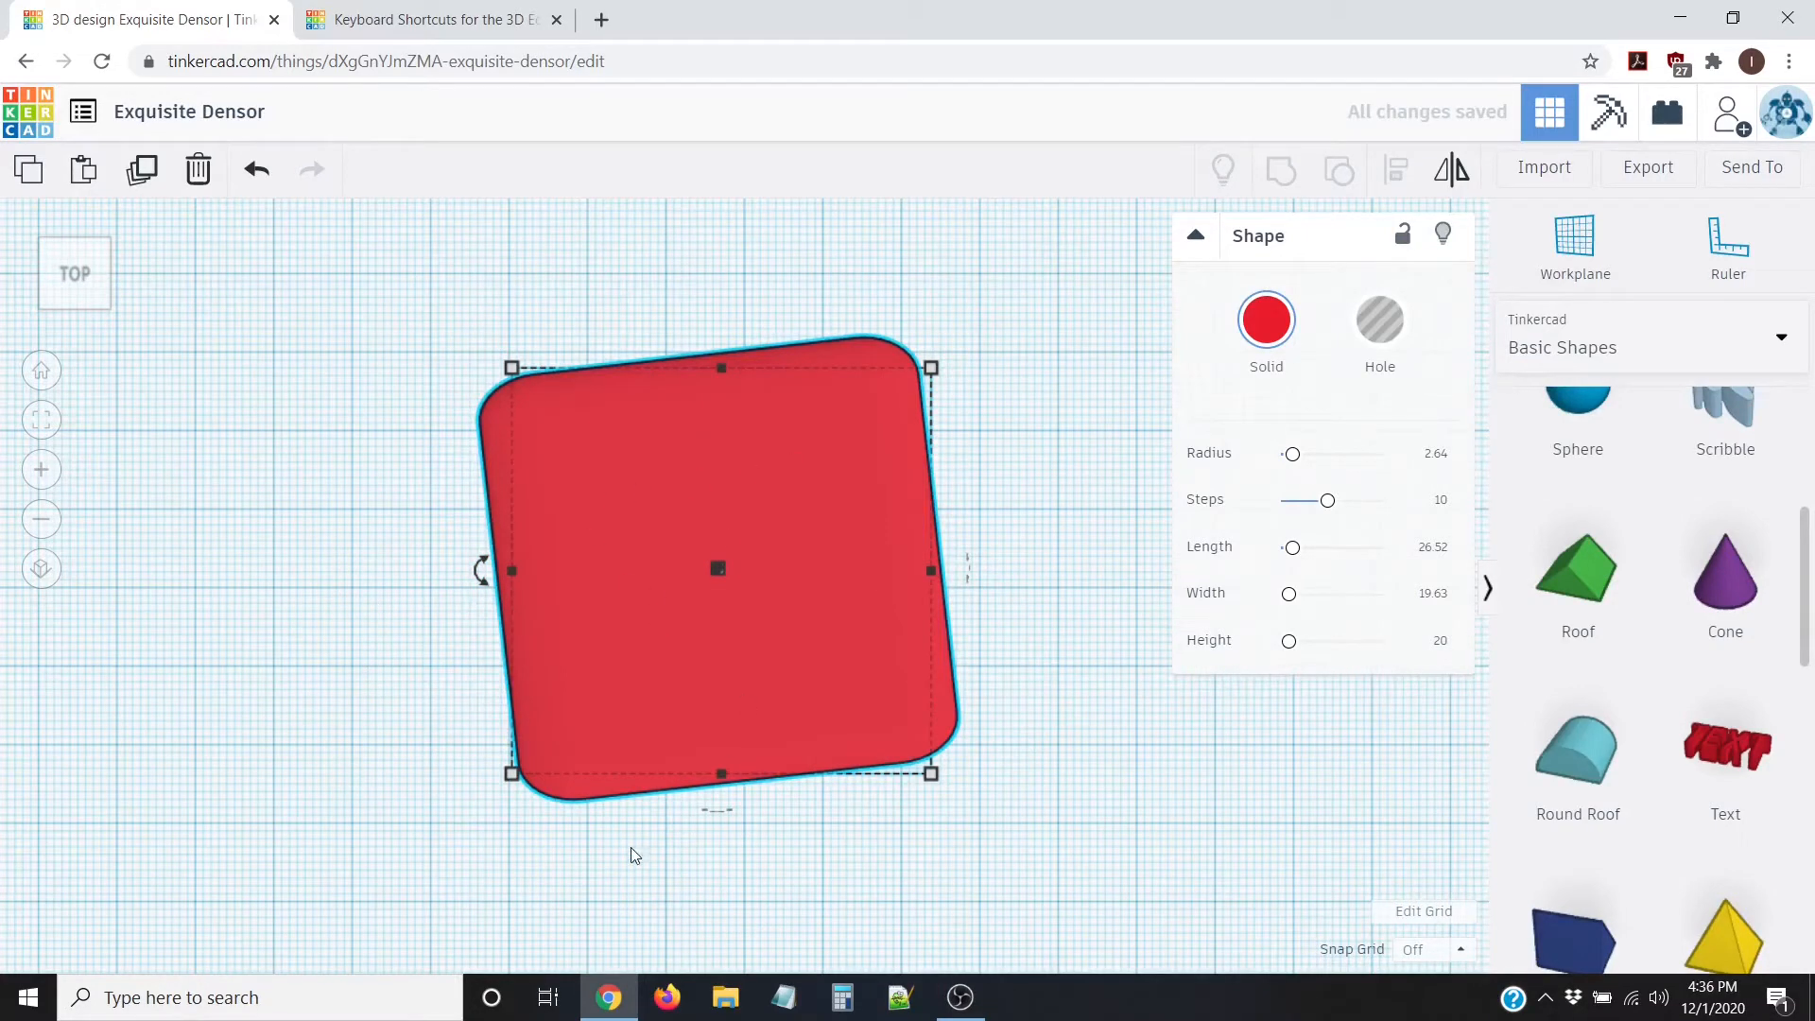
Step: Examine the red box's rotation handles from the home, tilted and front views
click(41, 374)
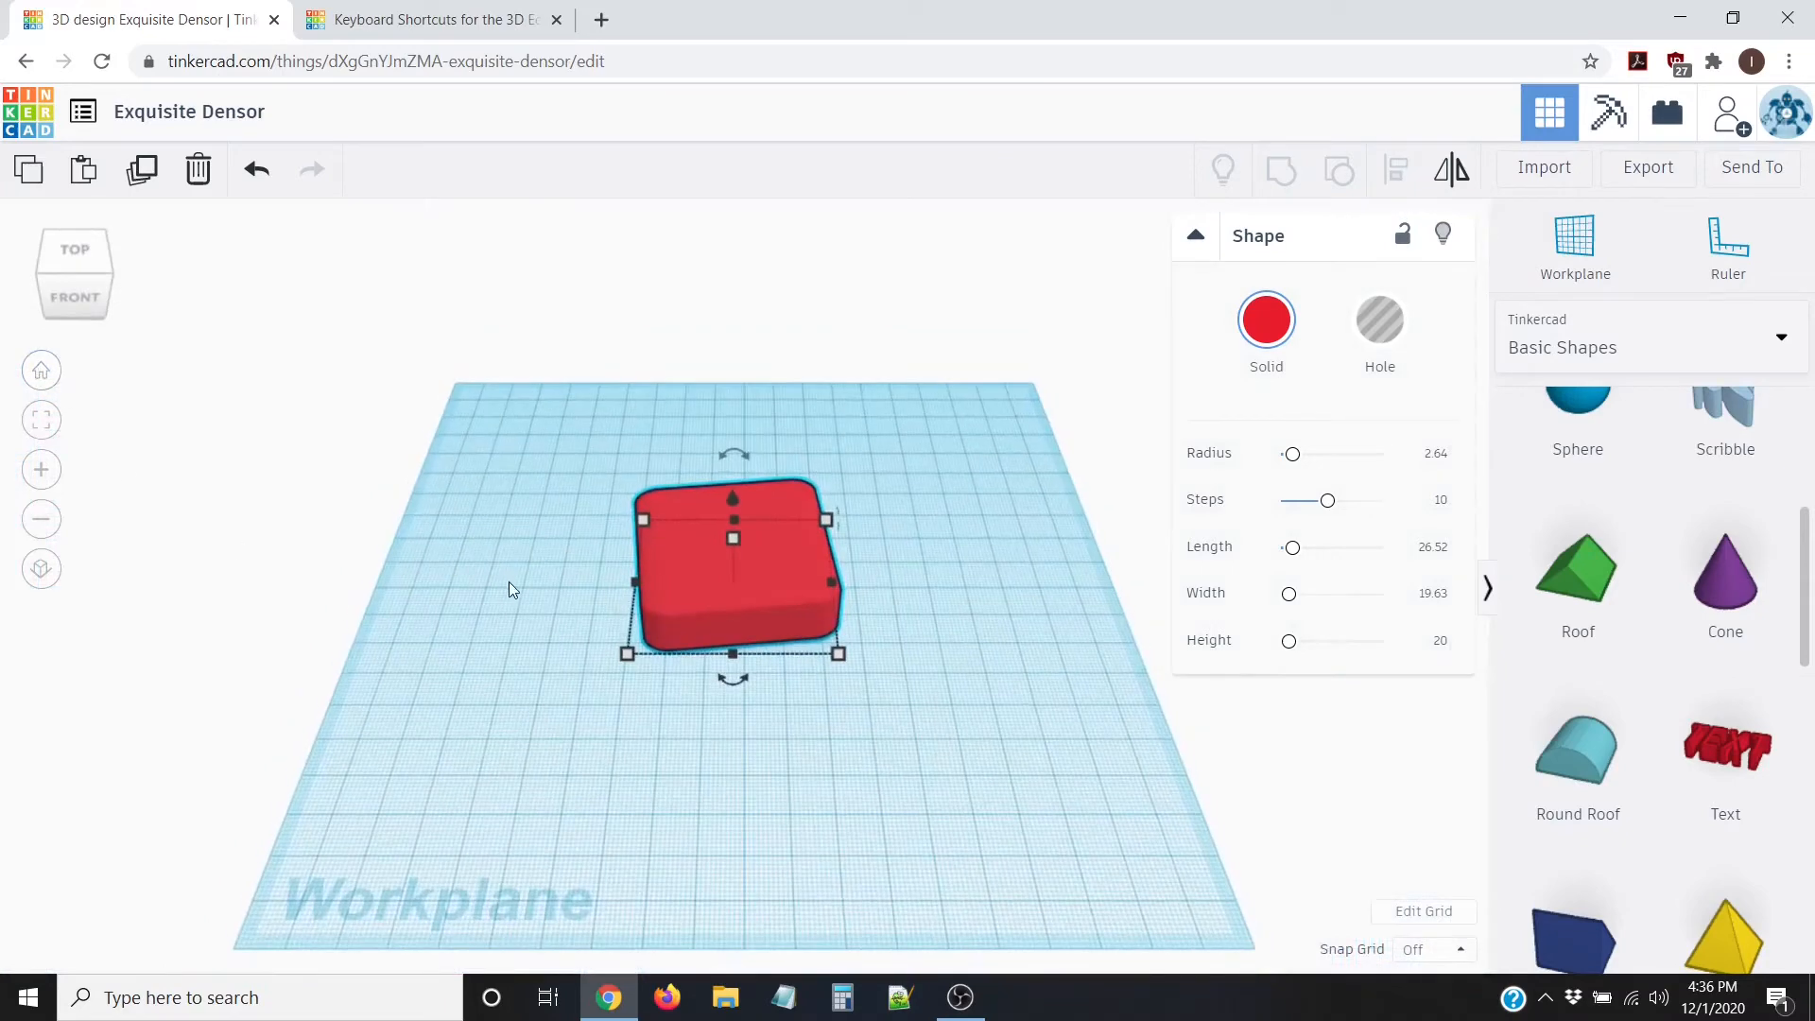
scroll(506, 581, up, 5)
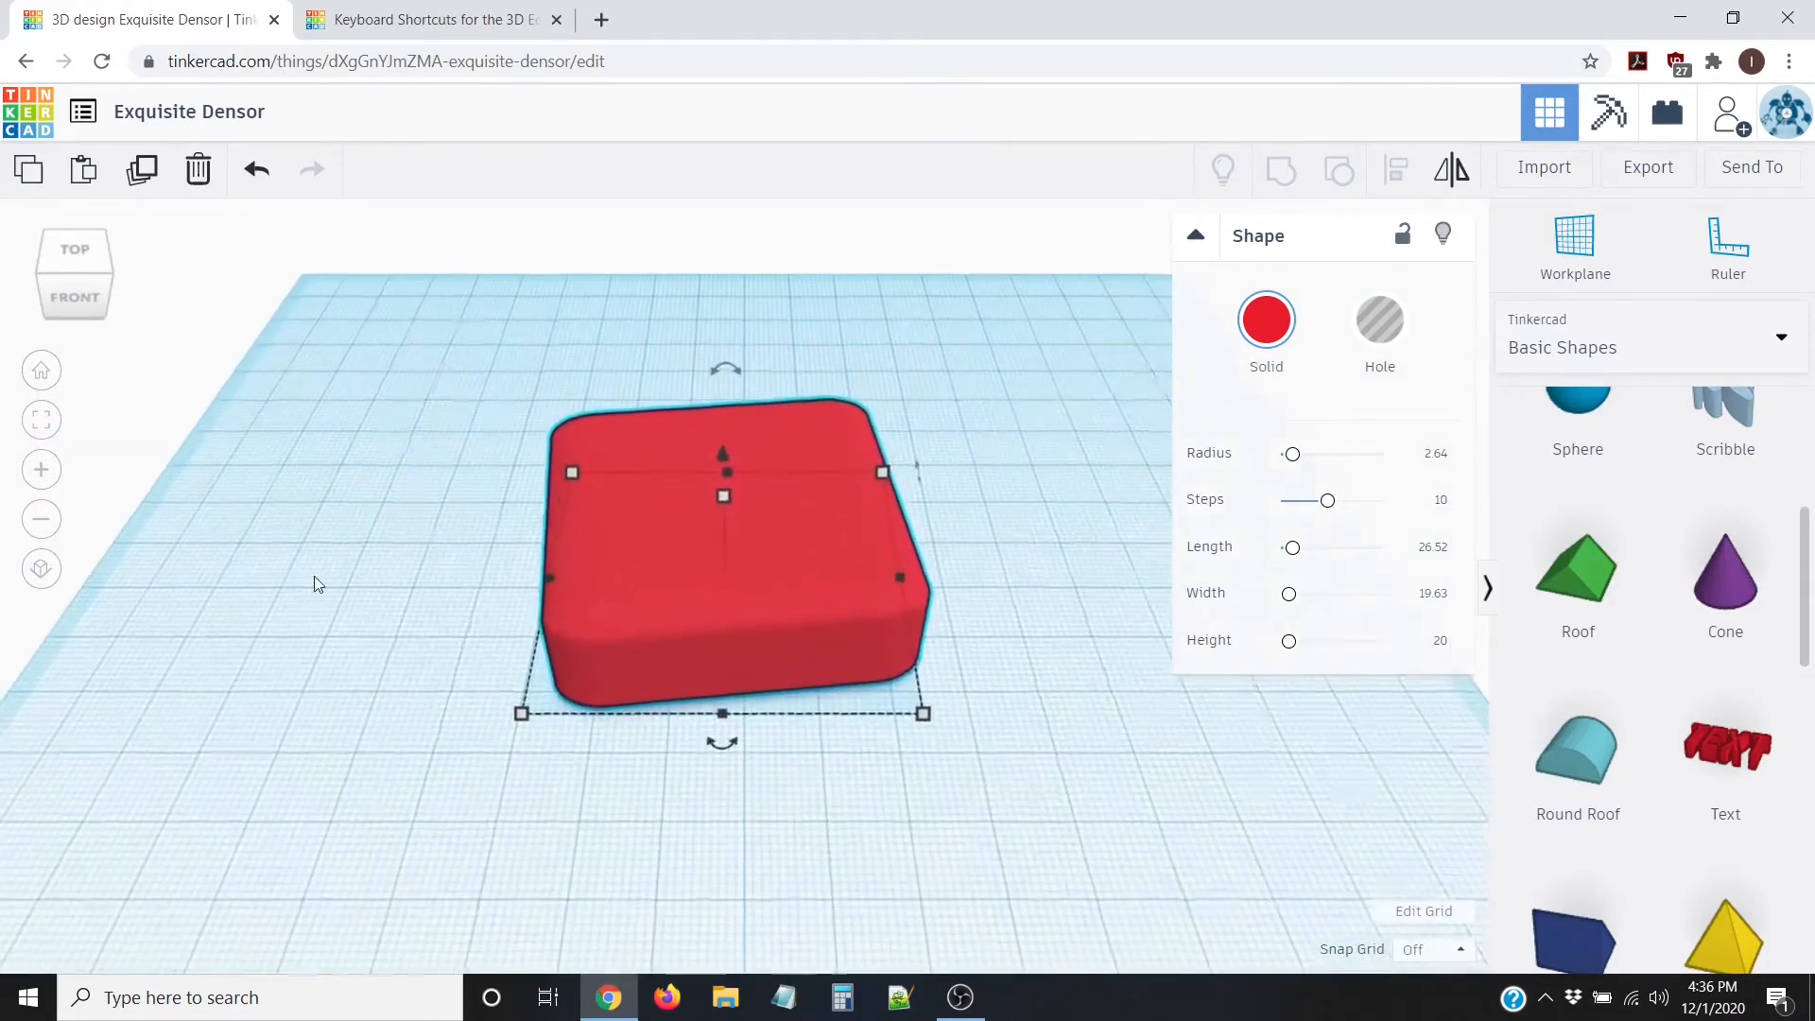
scroll(312, 576, up, 6)
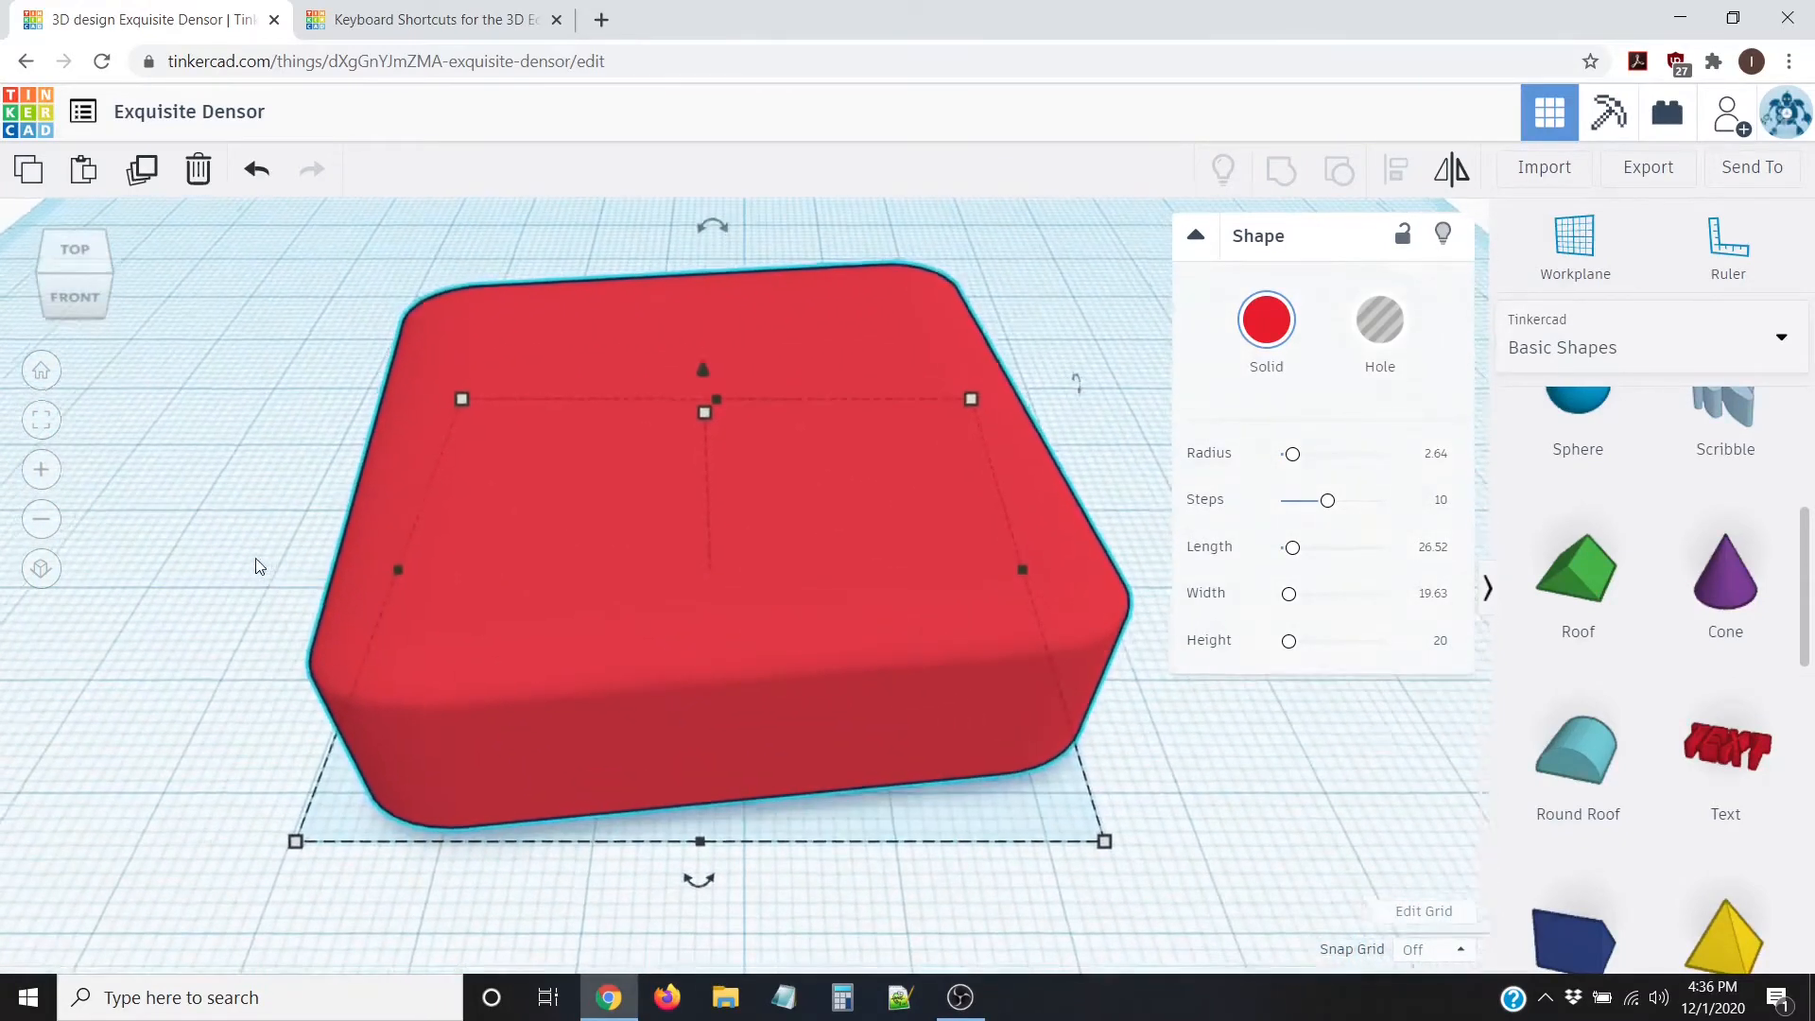
scroll(251, 572, down, 2)
right_drag(252, 580, 255, 552)
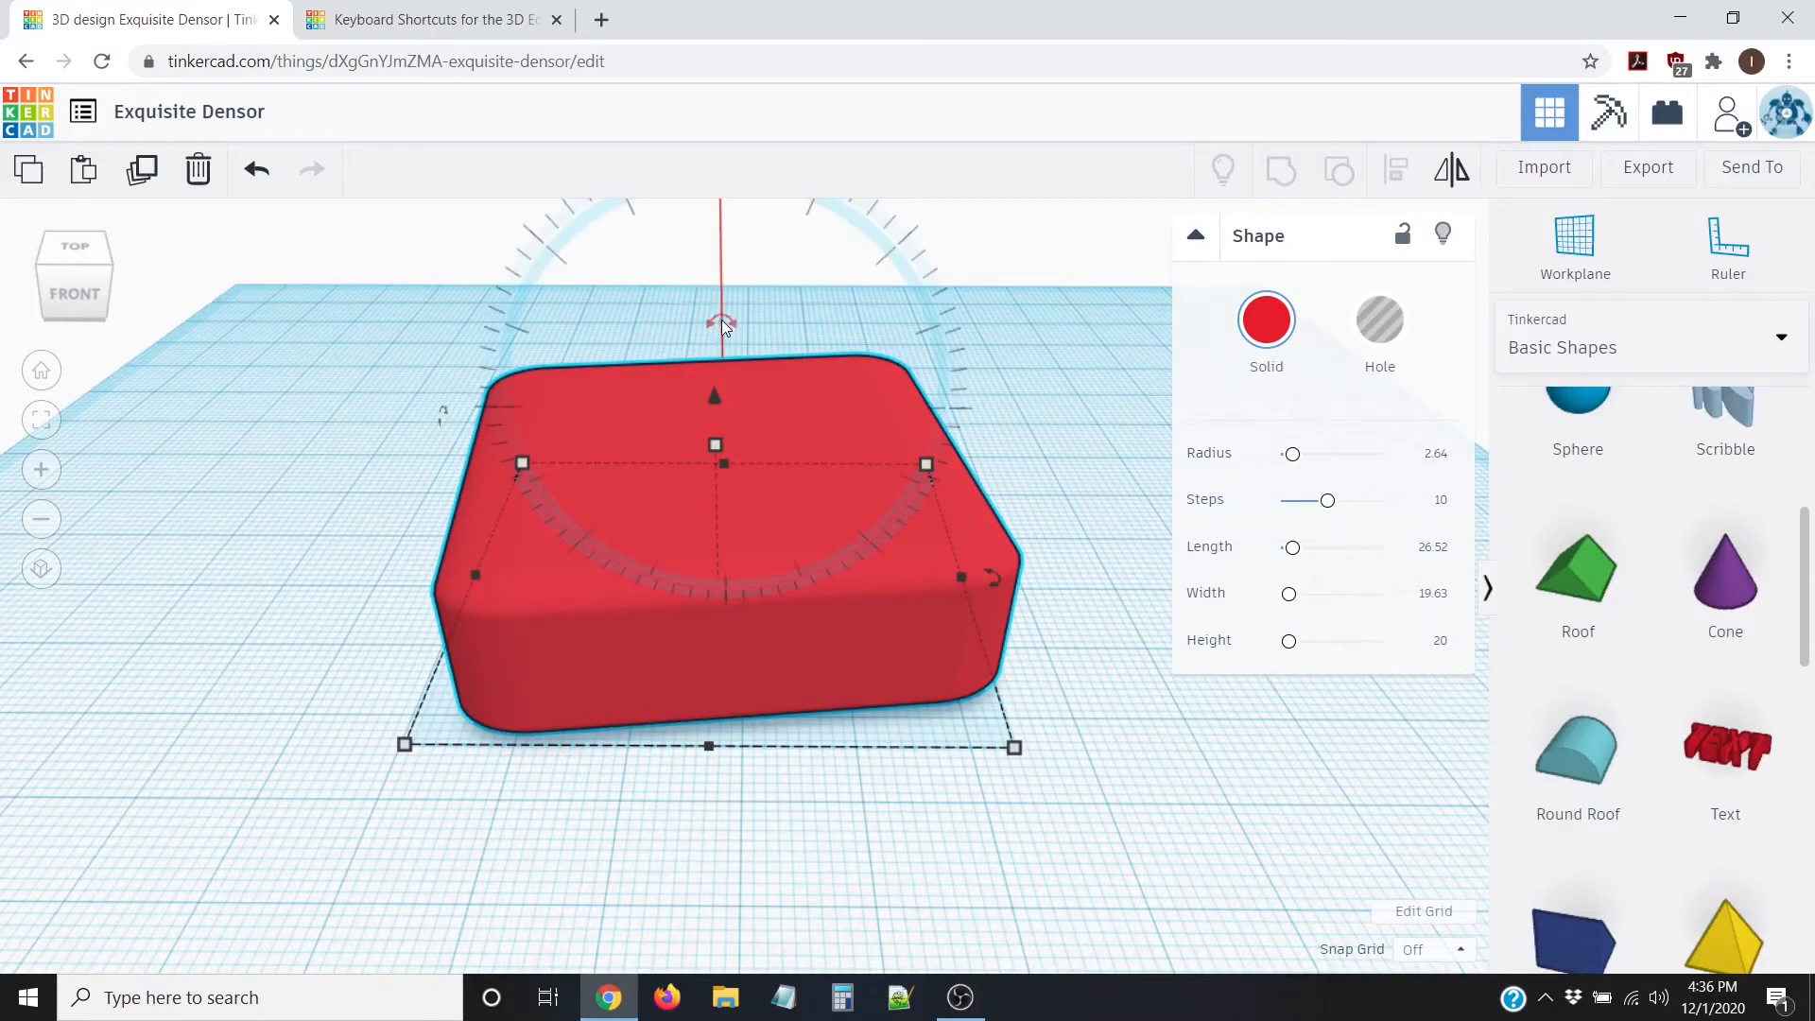
scroll(979, 525, up, 3)
scroll(945, 464, down, 3)
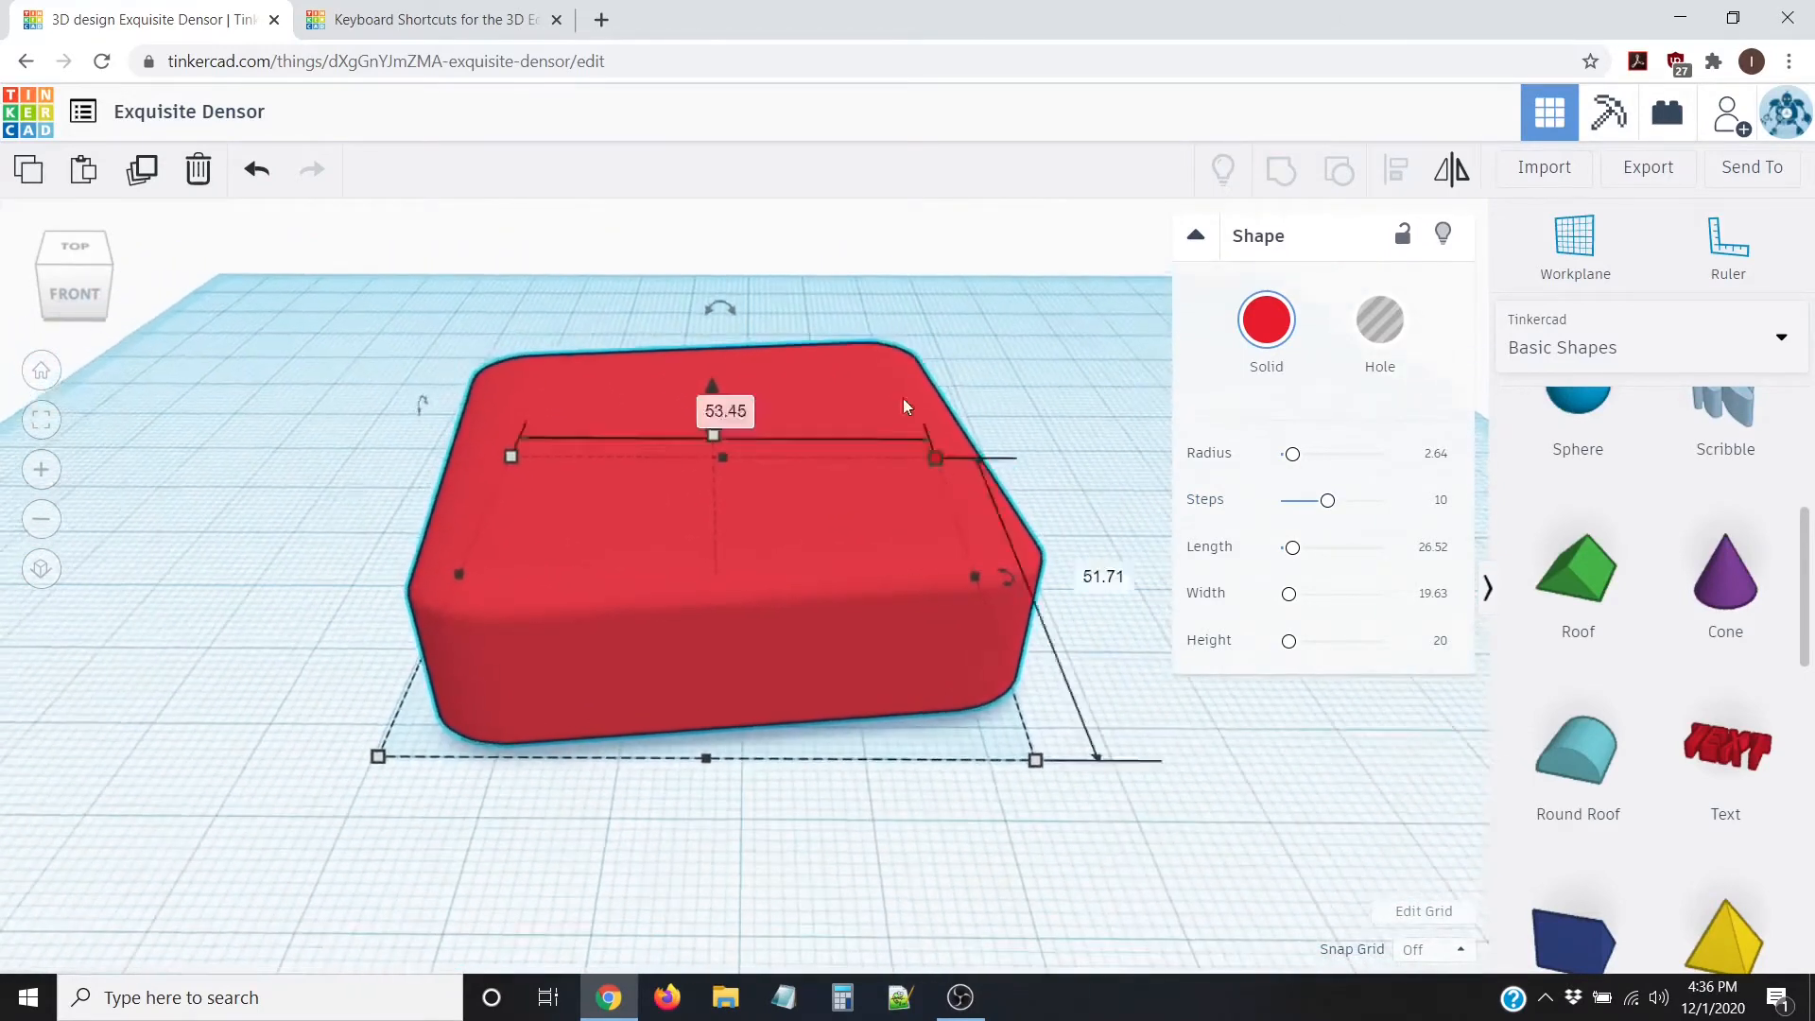
middle_drag(852, 255, 866, 309)
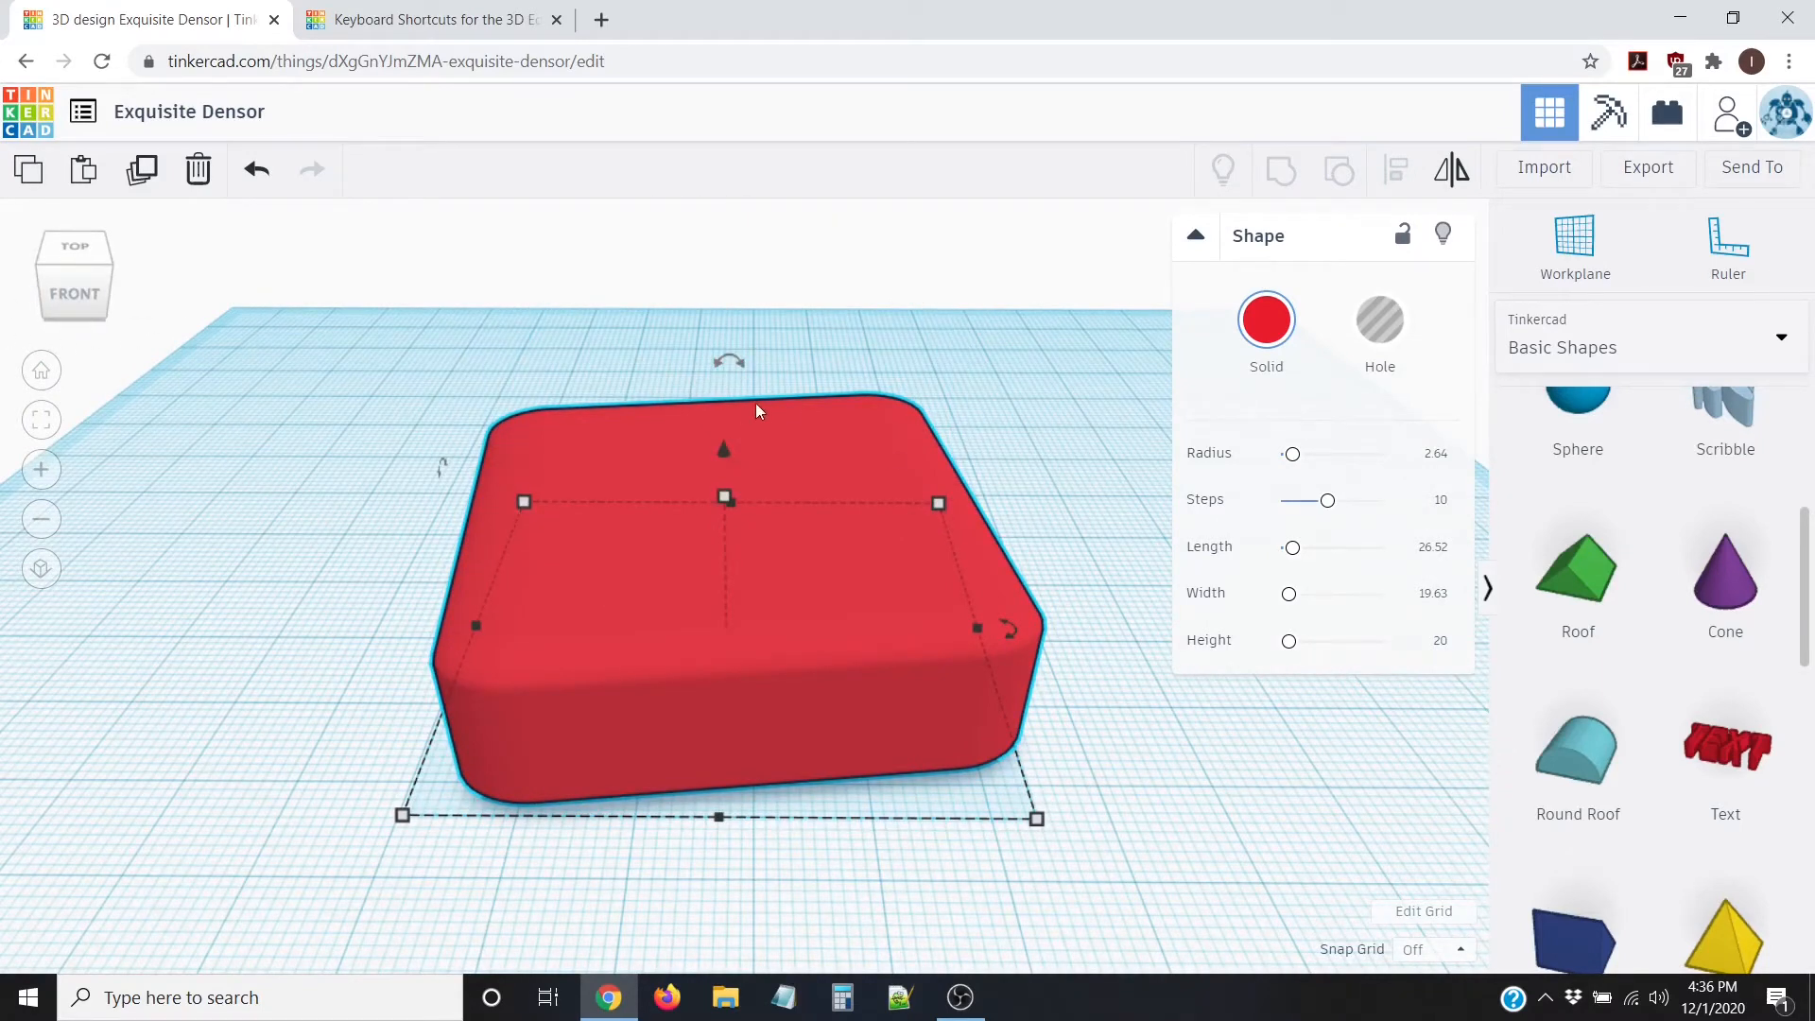
click(76, 291)
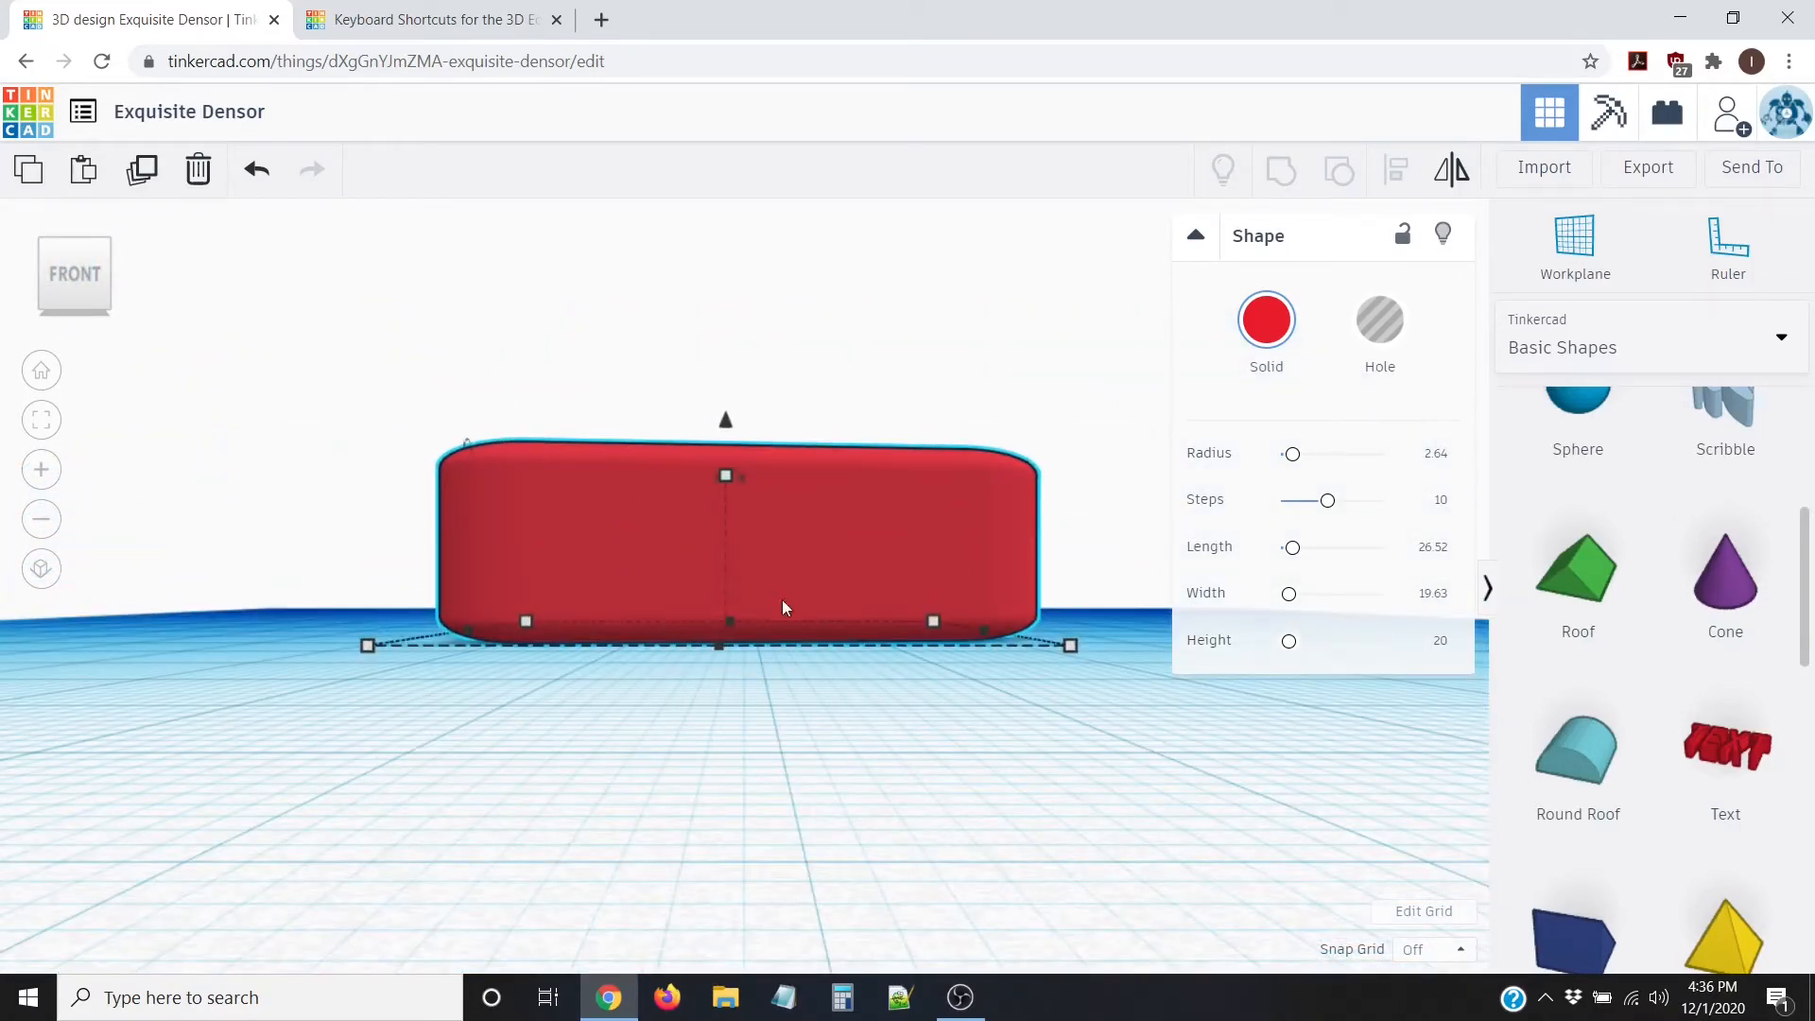
key(Escape)
scroll(871, 668, down, 5)
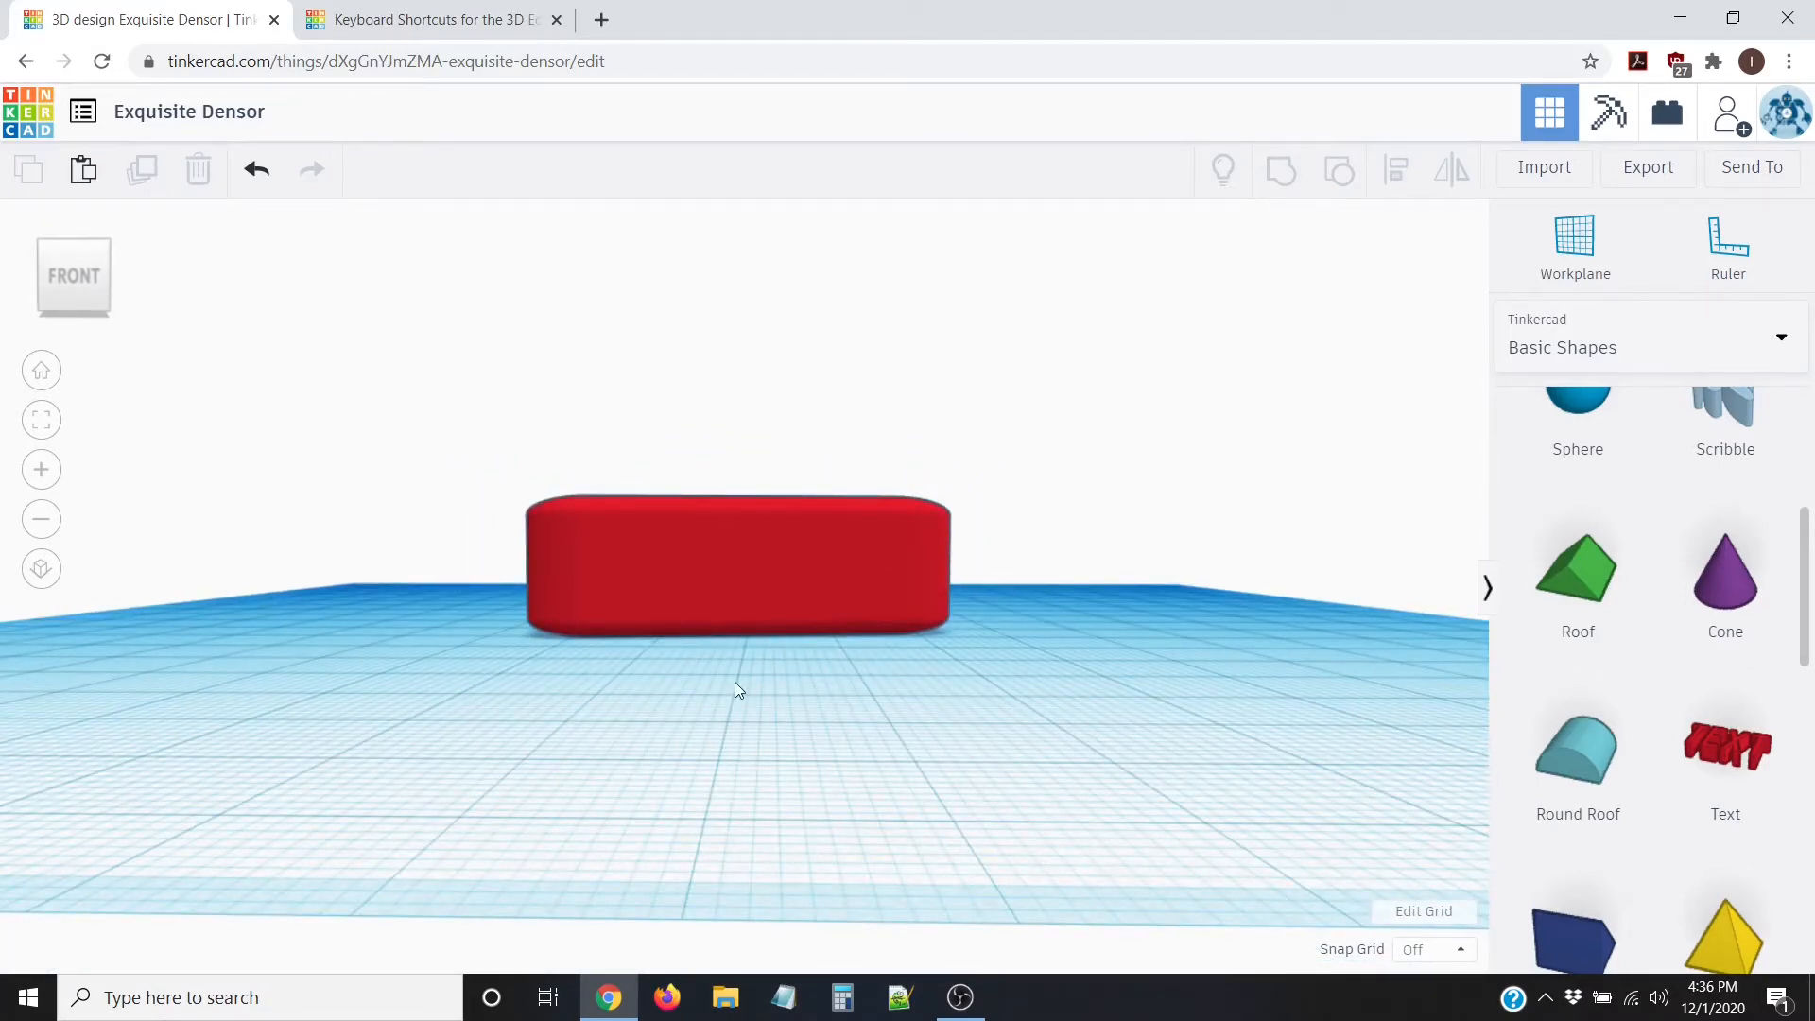
right_drag(735, 688, 718, 723)
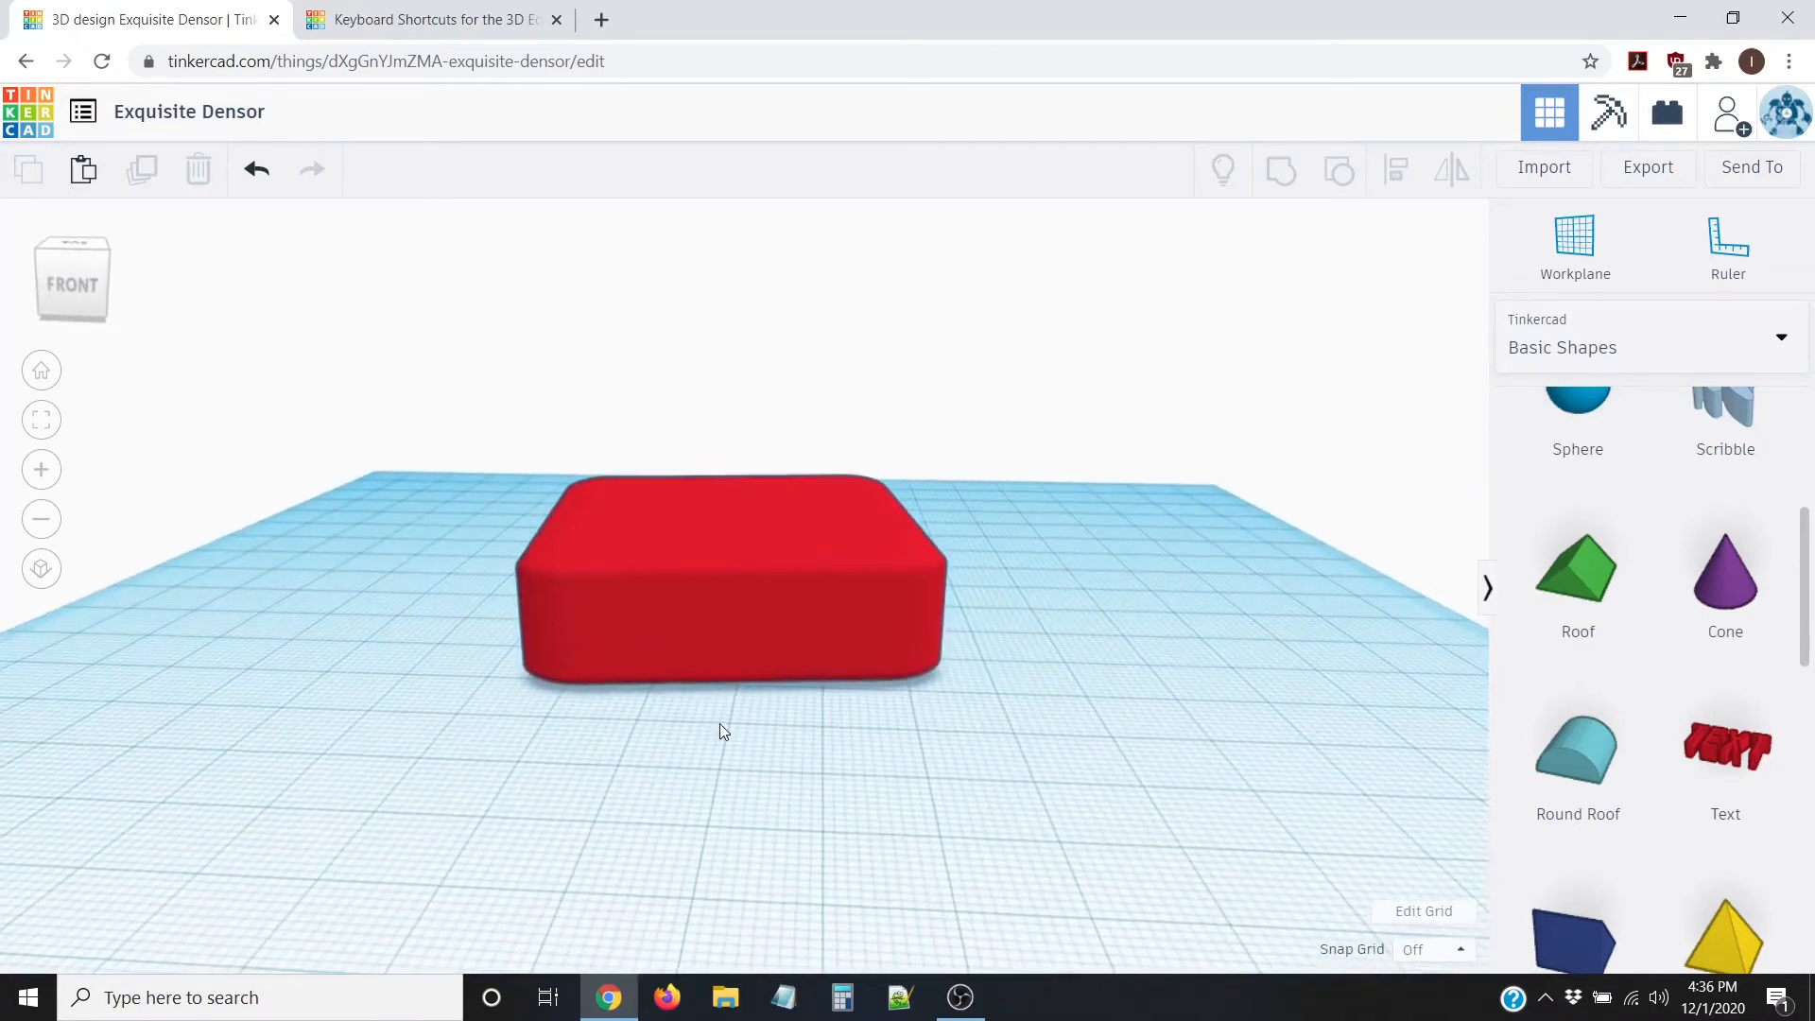
Step: Try rotating the red box sideways with its front-facing rotation handle
click(714, 528)
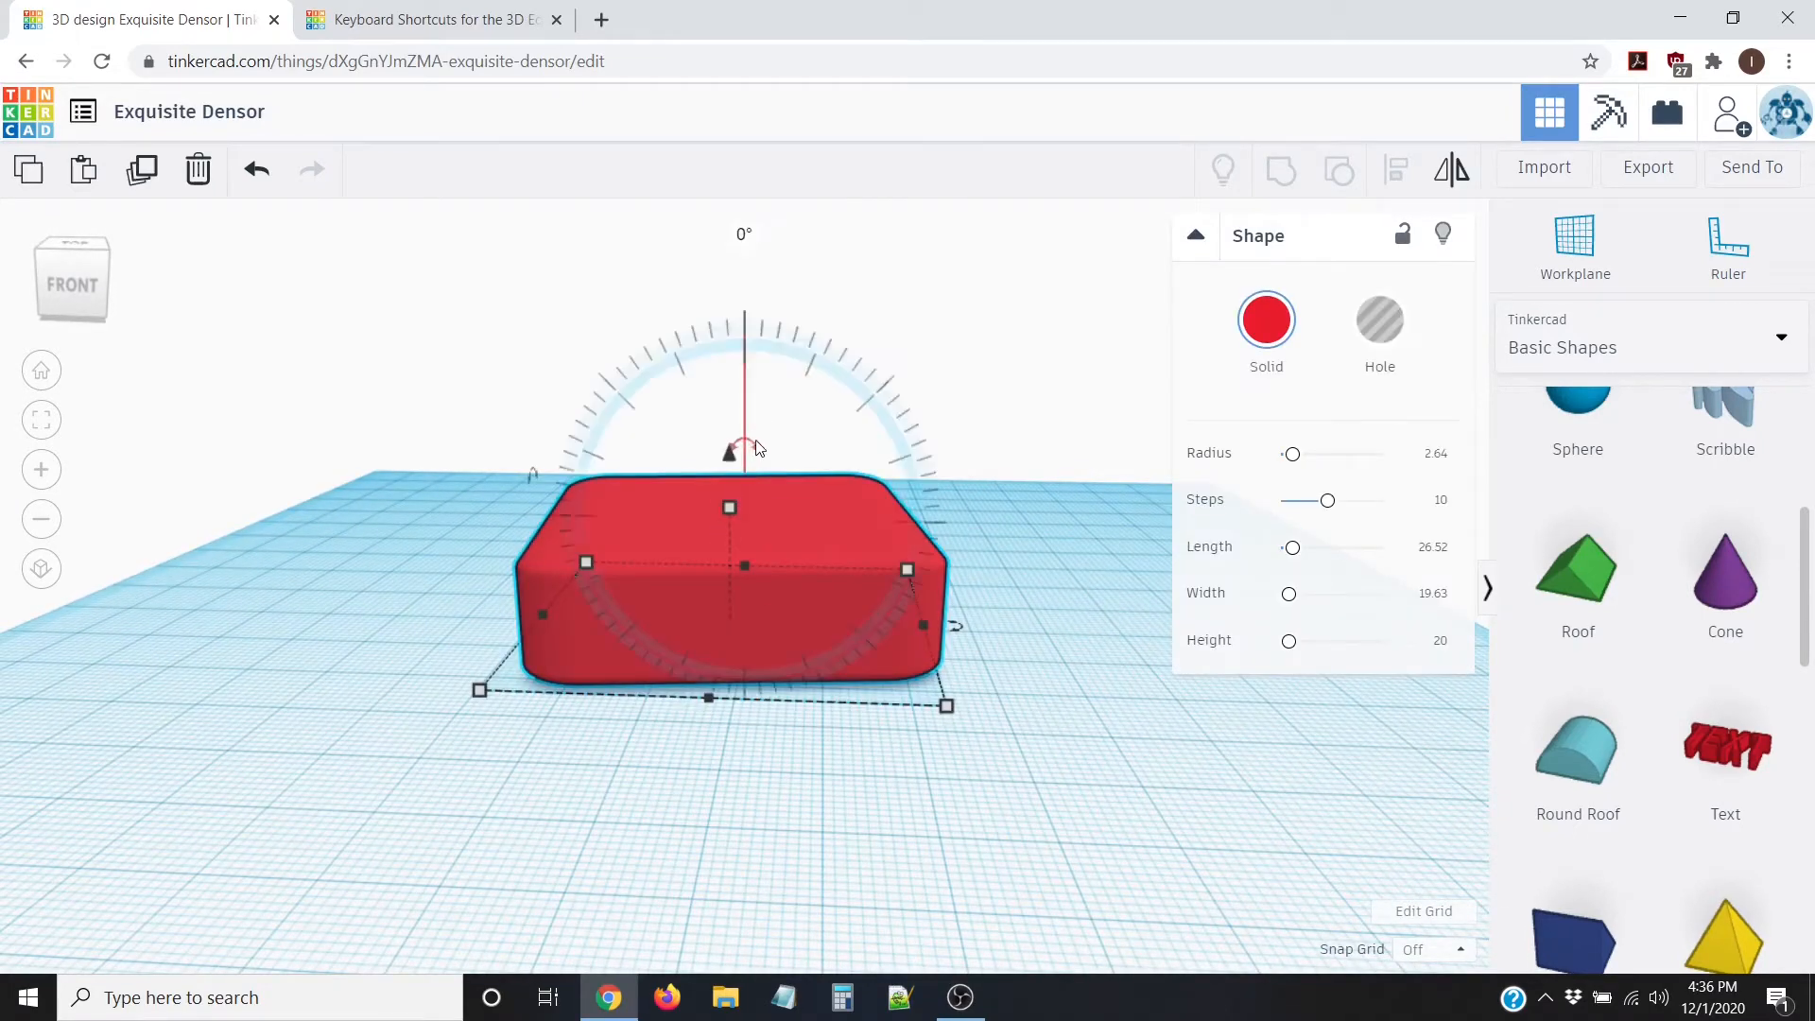
drag(757, 454, 764, 366)
mouse_move(749, 443)
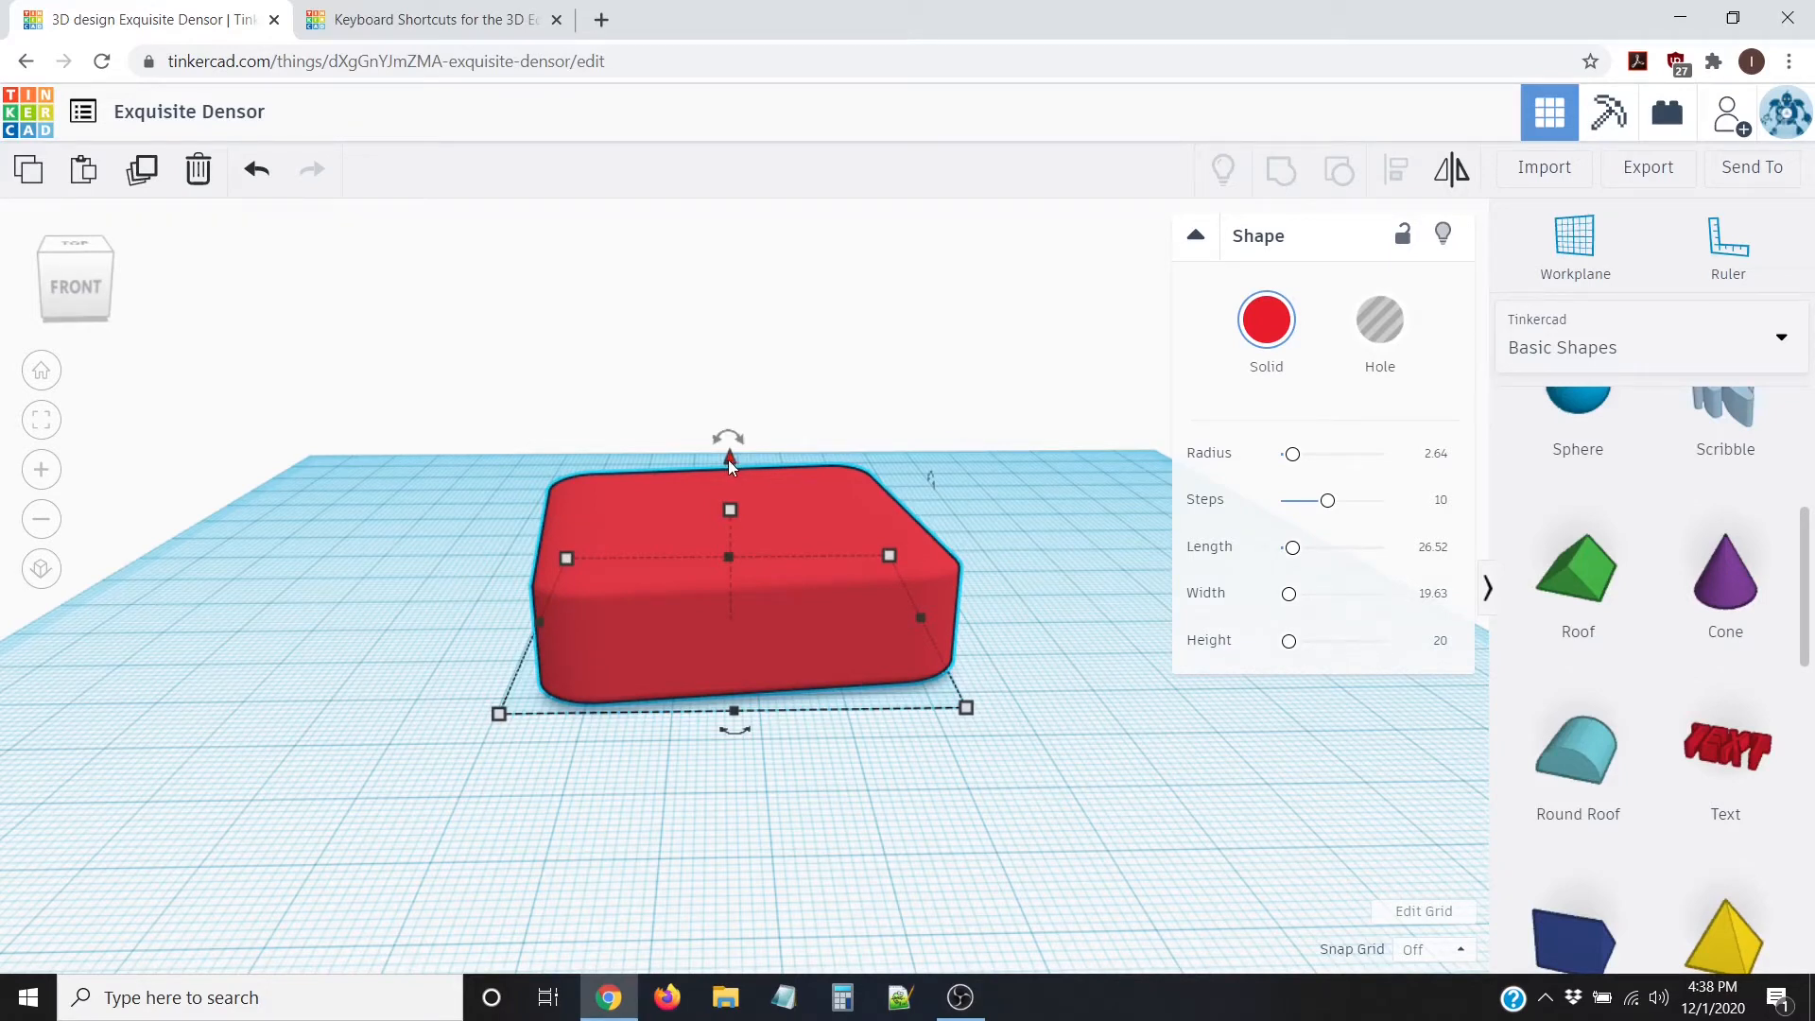
Step: Raise the red box about 26.2 mm above the workplane and place a Round Roof shape underneath it
drag(729, 460, 745, 253)
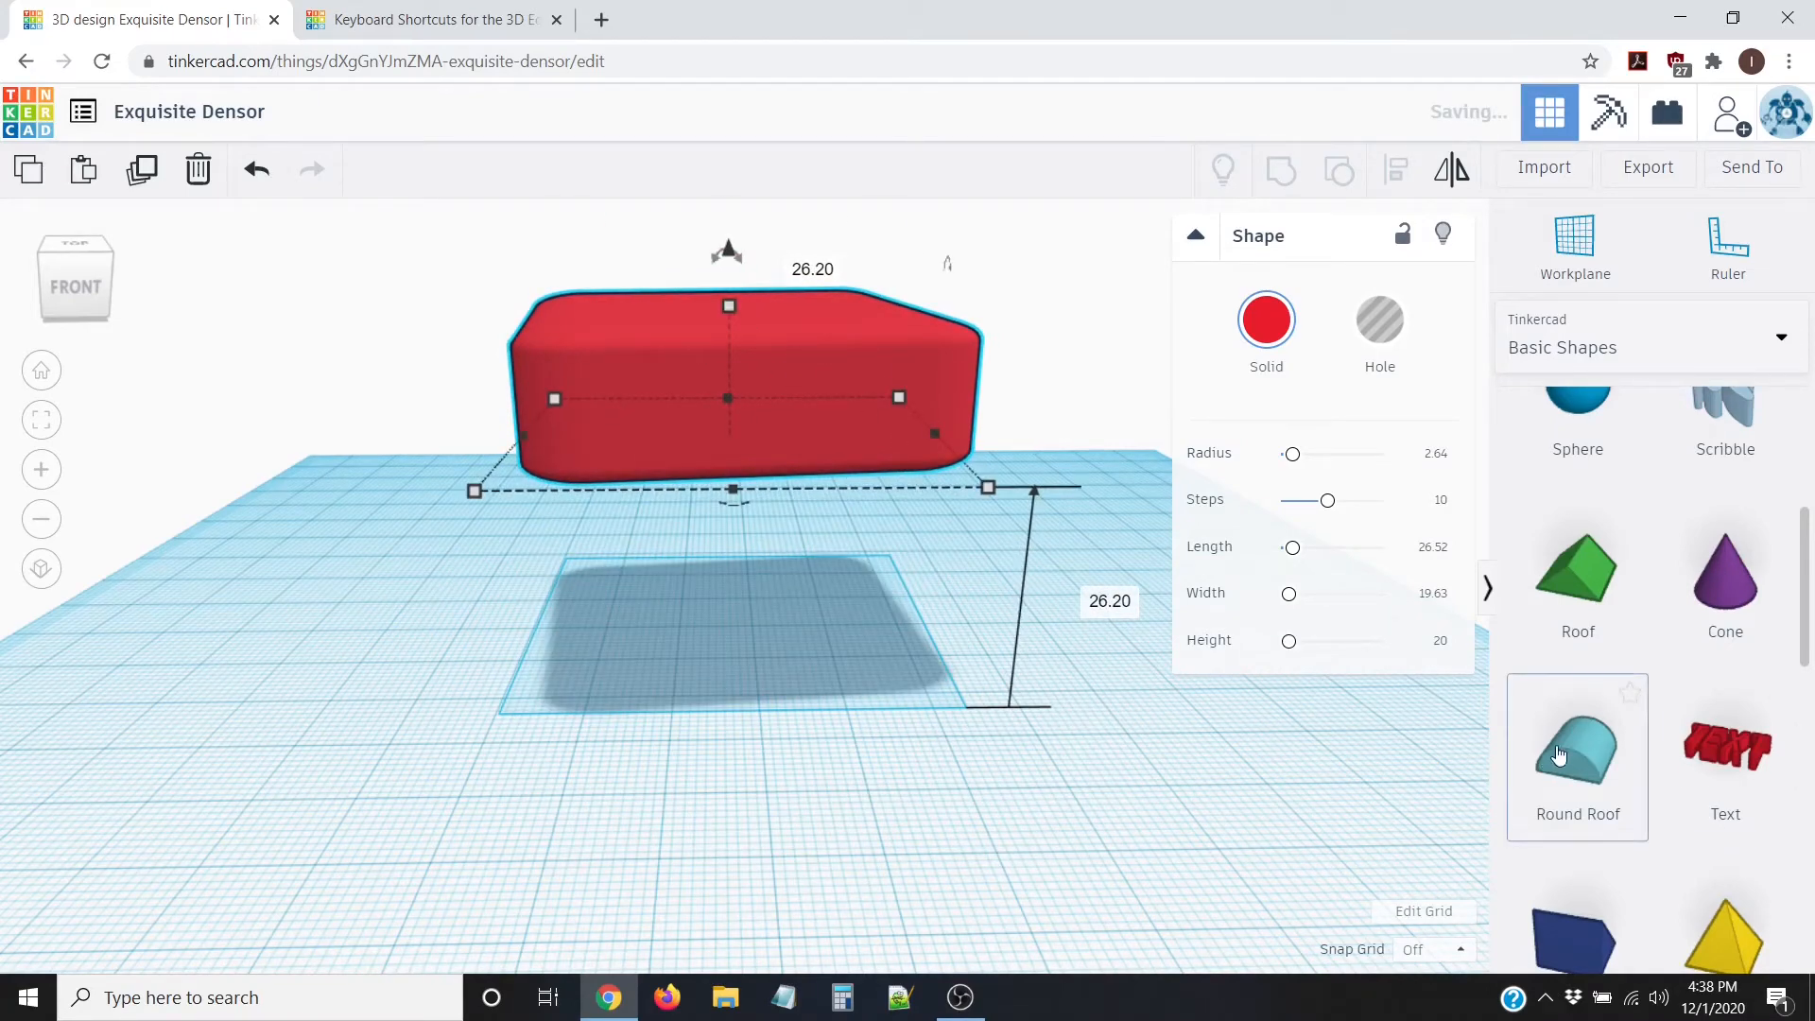
drag(1574, 757, 746, 671)
Step: Lower the red box vertically until it overlaps the round roof beneath it
click(729, 362)
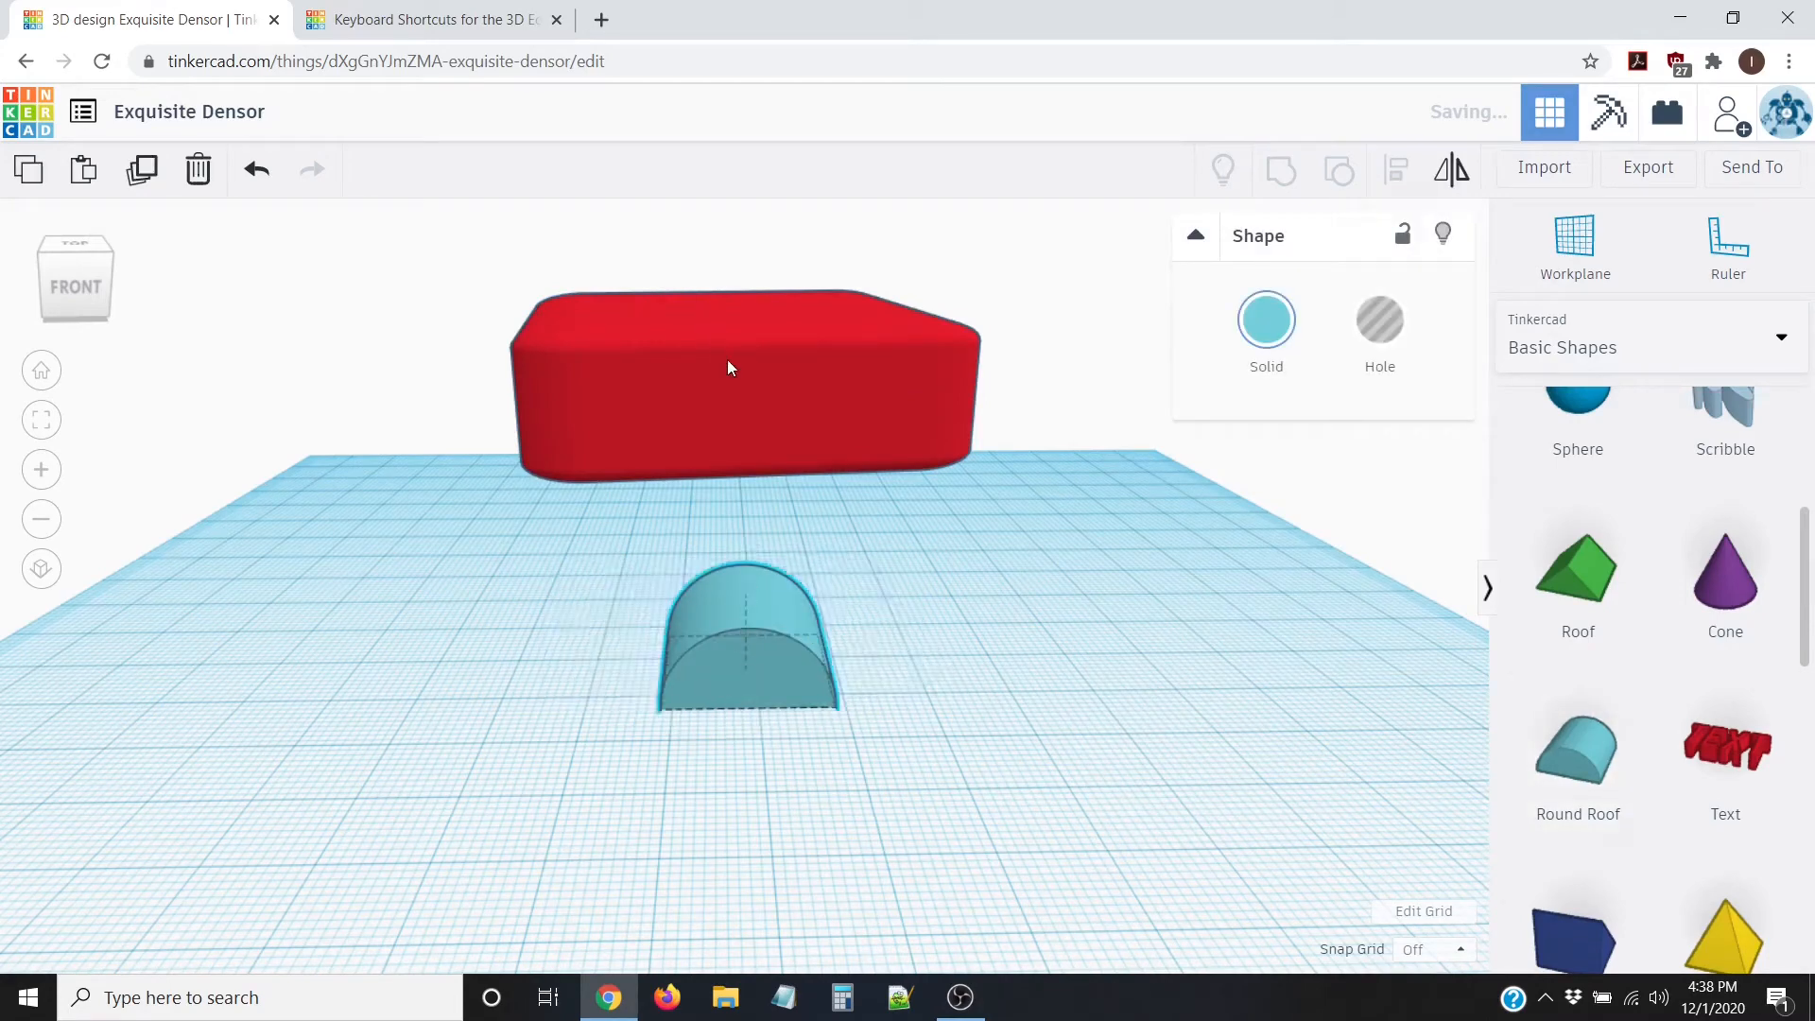
drag(728, 253, 705, 675)
right_drag(588, 829, 566, 792)
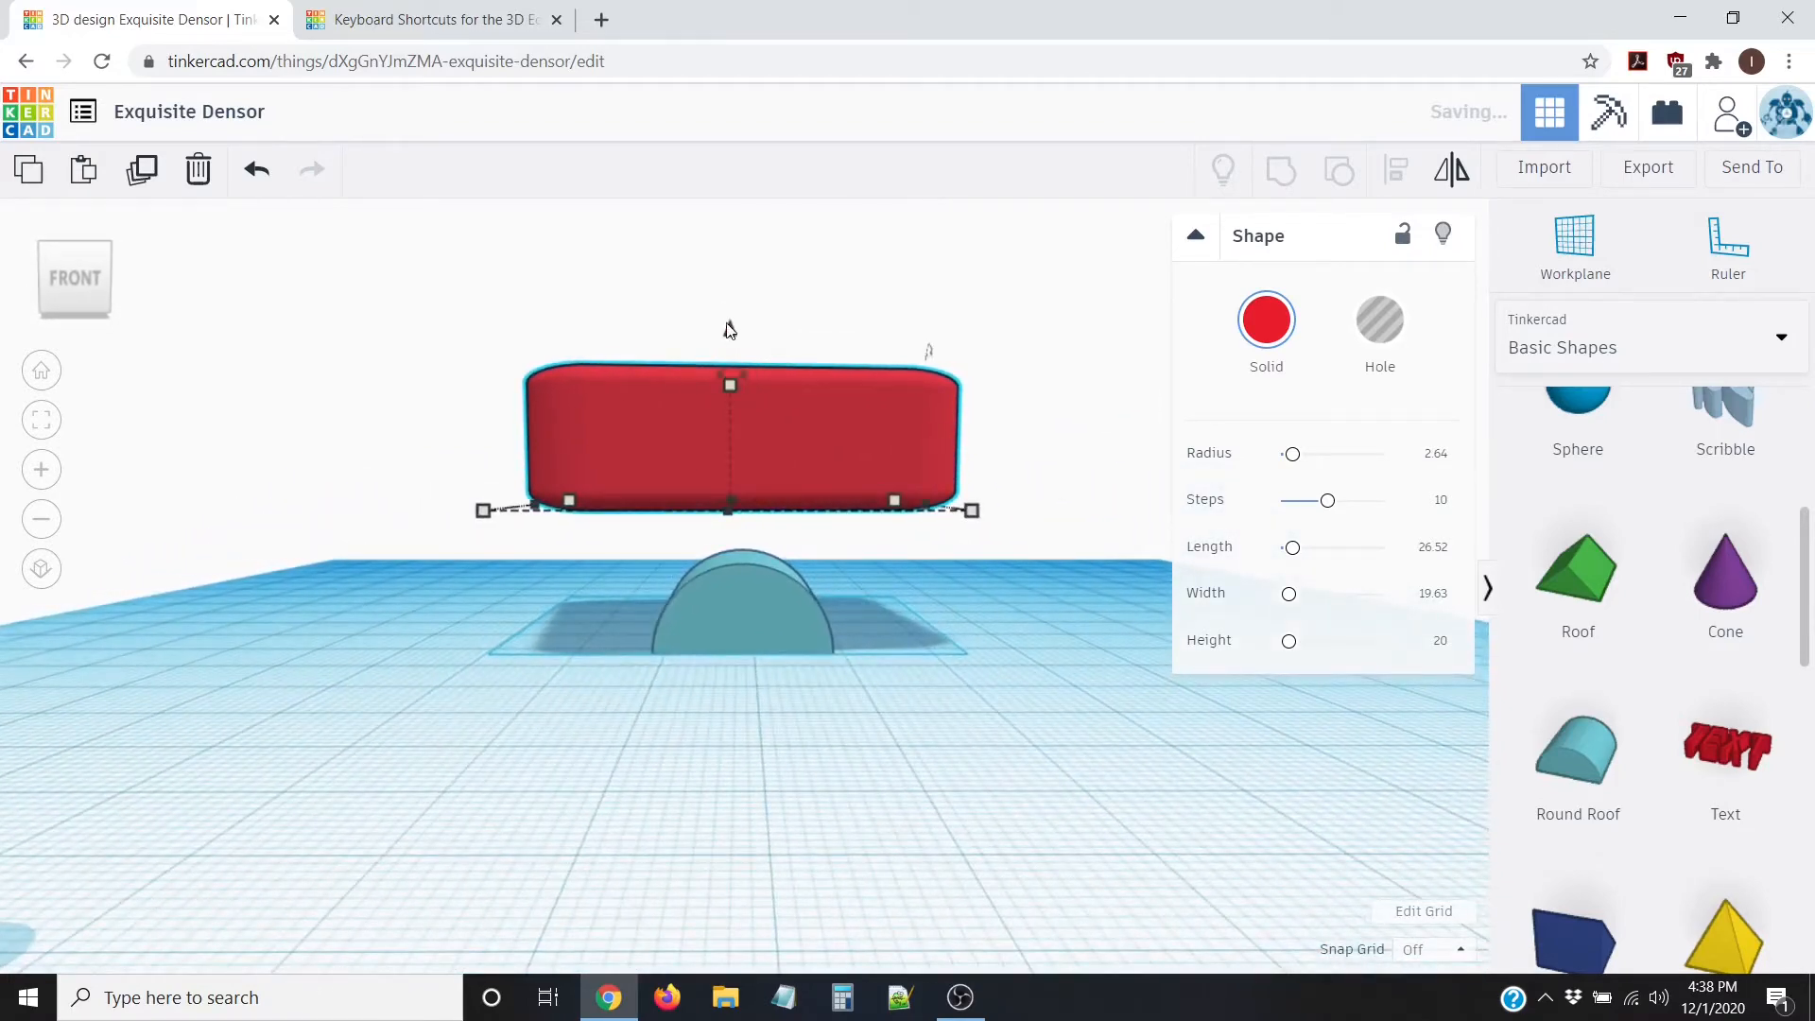
drag(731, 333, 752, 404)
Step: From the right-side view, rotate the red box to stand it upright on its edge behind the round roof
right_drag(984, 692, 602, 711)
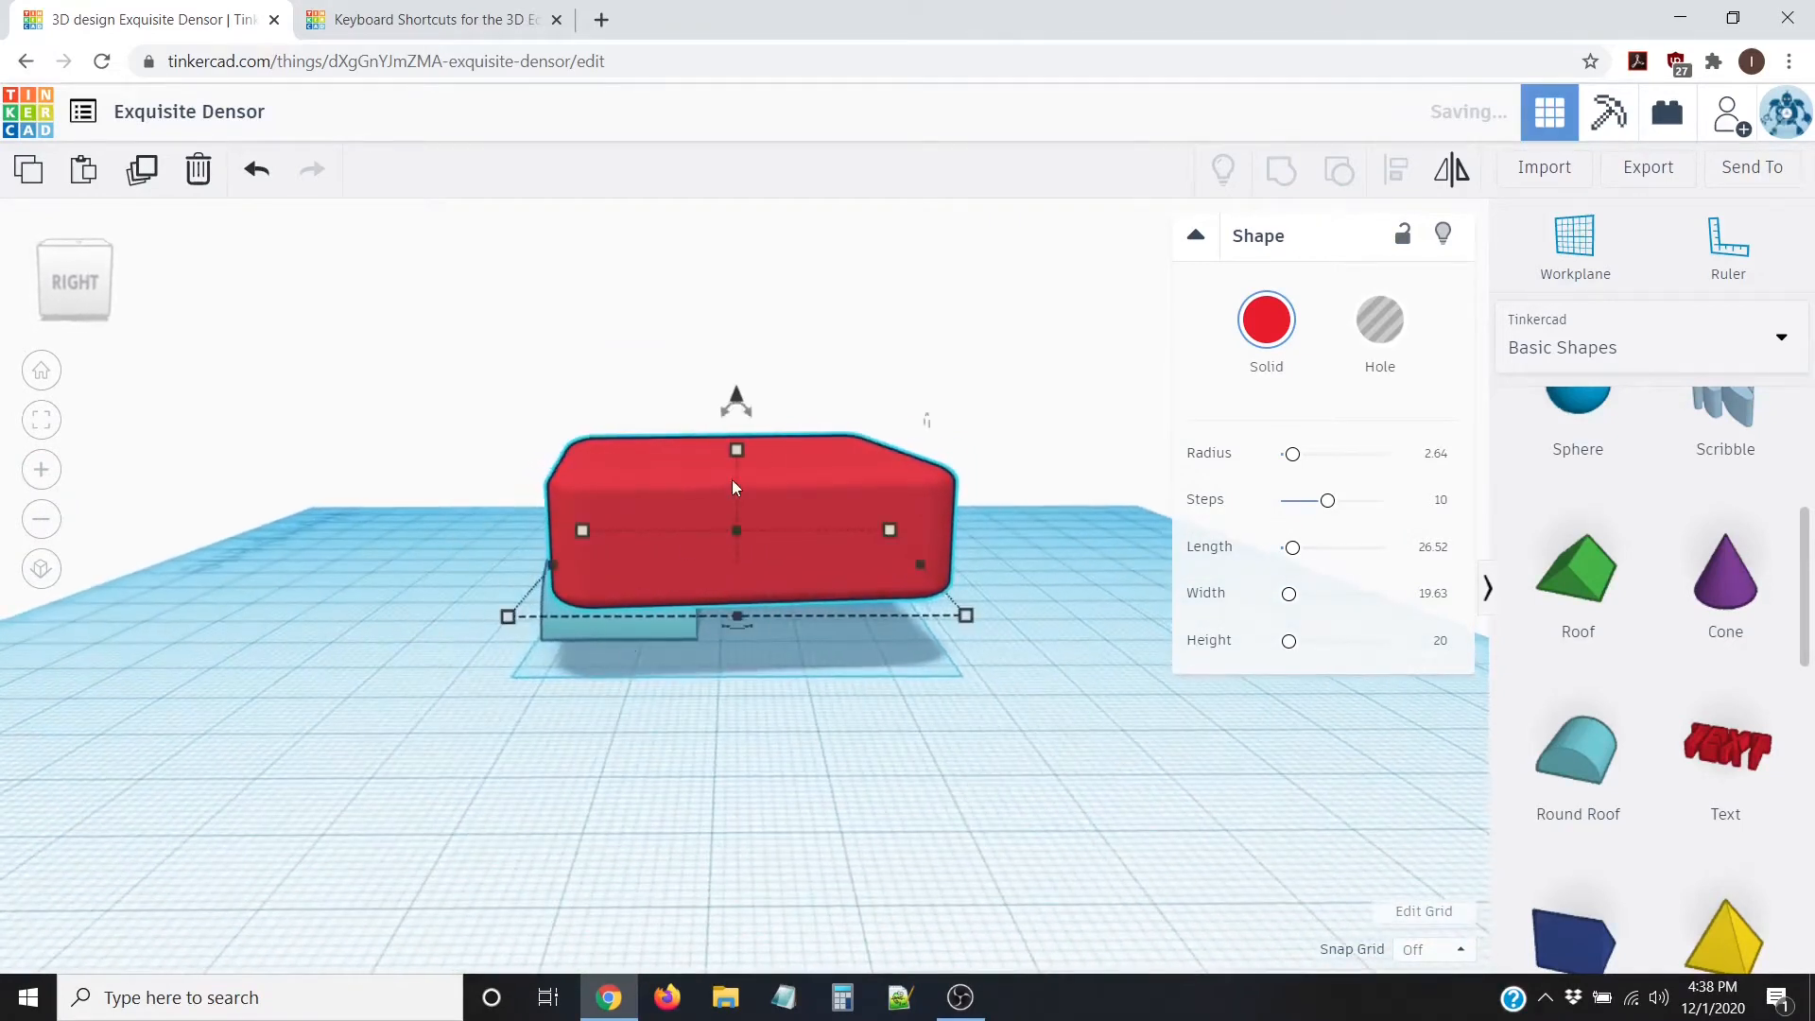
drag(745, 416, 524, 490)
right_drag(451, 536, 830, 626)
mouse_move(743, 279)
mouse_move(742, 279)
mouse_down()
mouse_move(802, 318)
mouse_move(745, 281)
mouse_up()
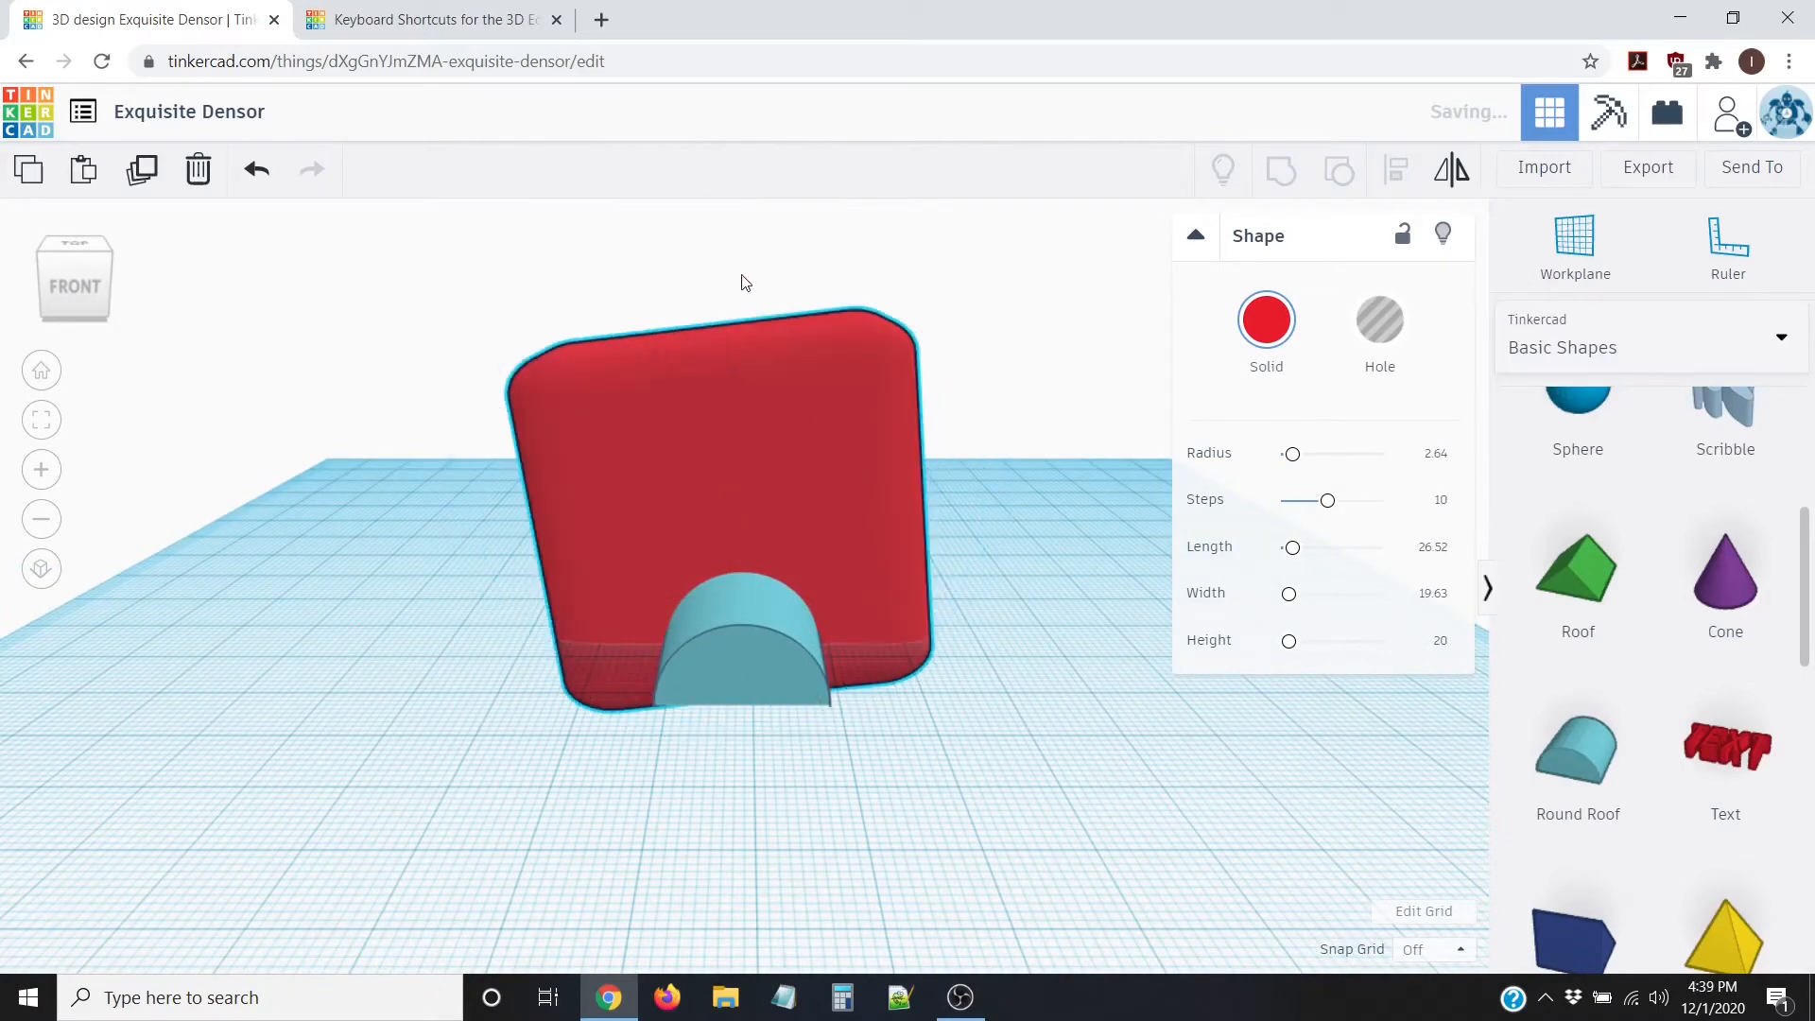
Step: Straighten the upright red box's sideways tilt and raise it so its bottom edge sits on the workplane
right_drag(745, 282, 749, 200)
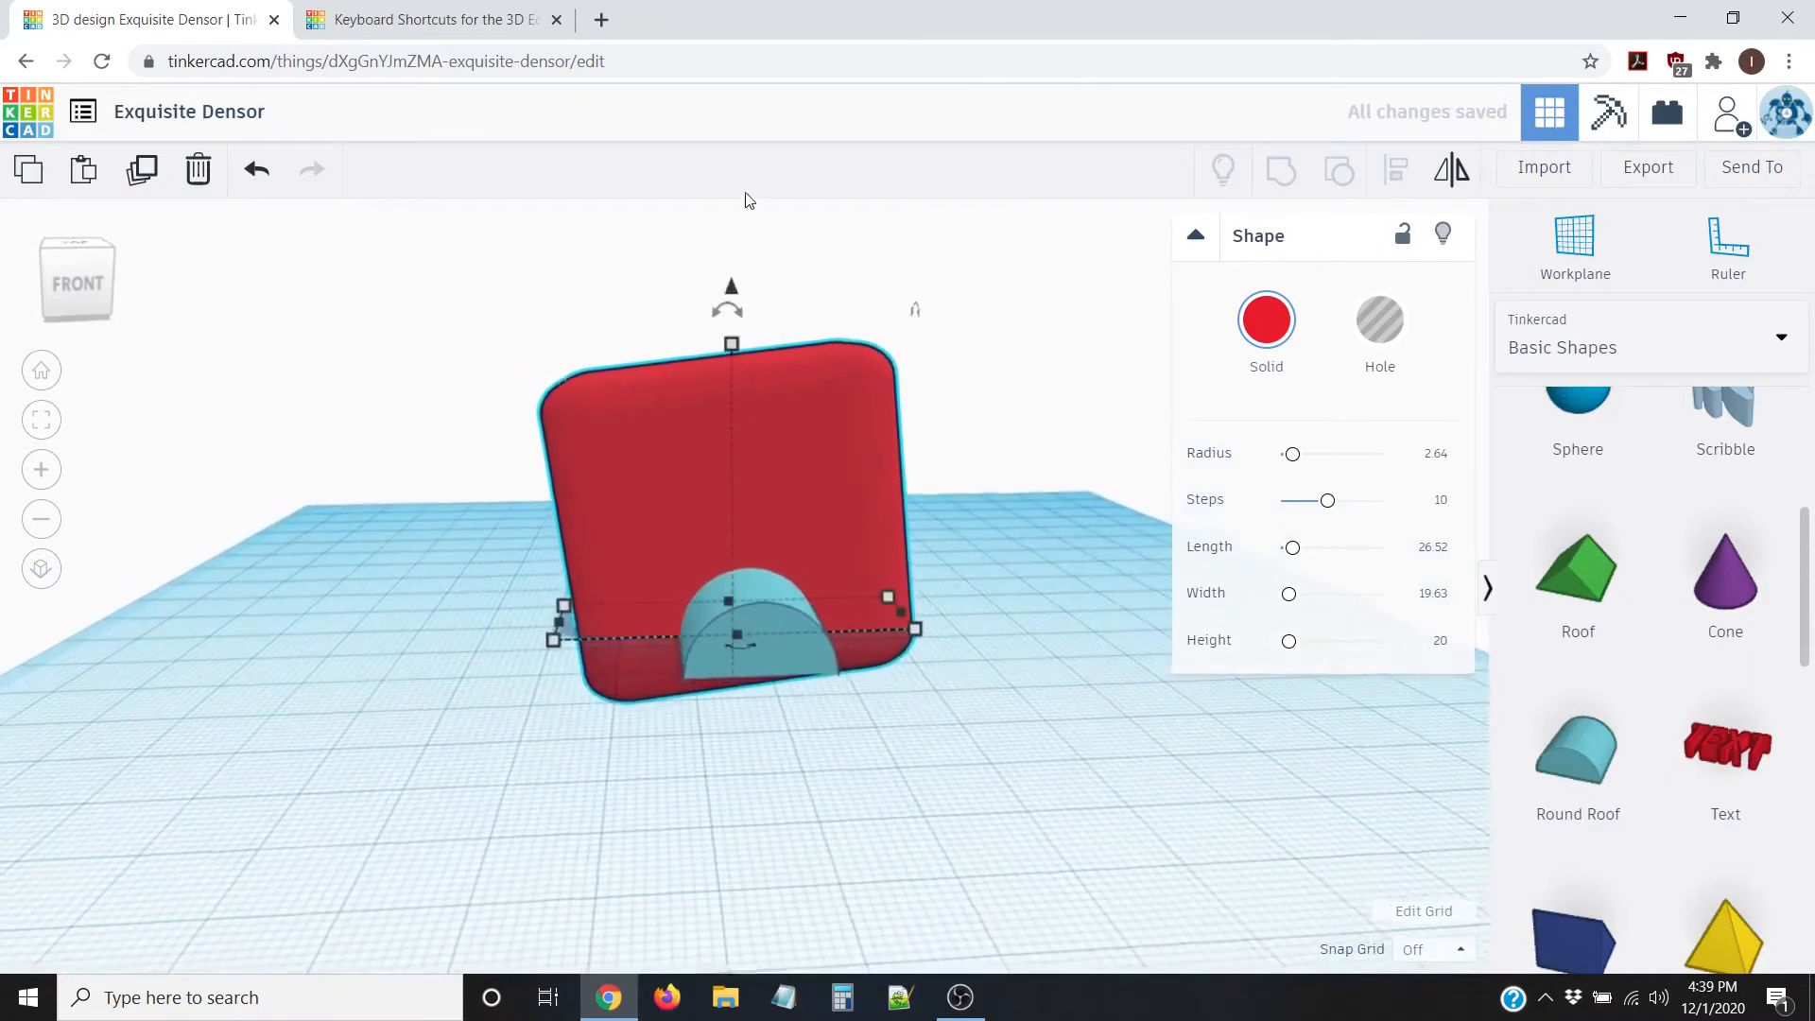
drag(742, 315, 770, 221)
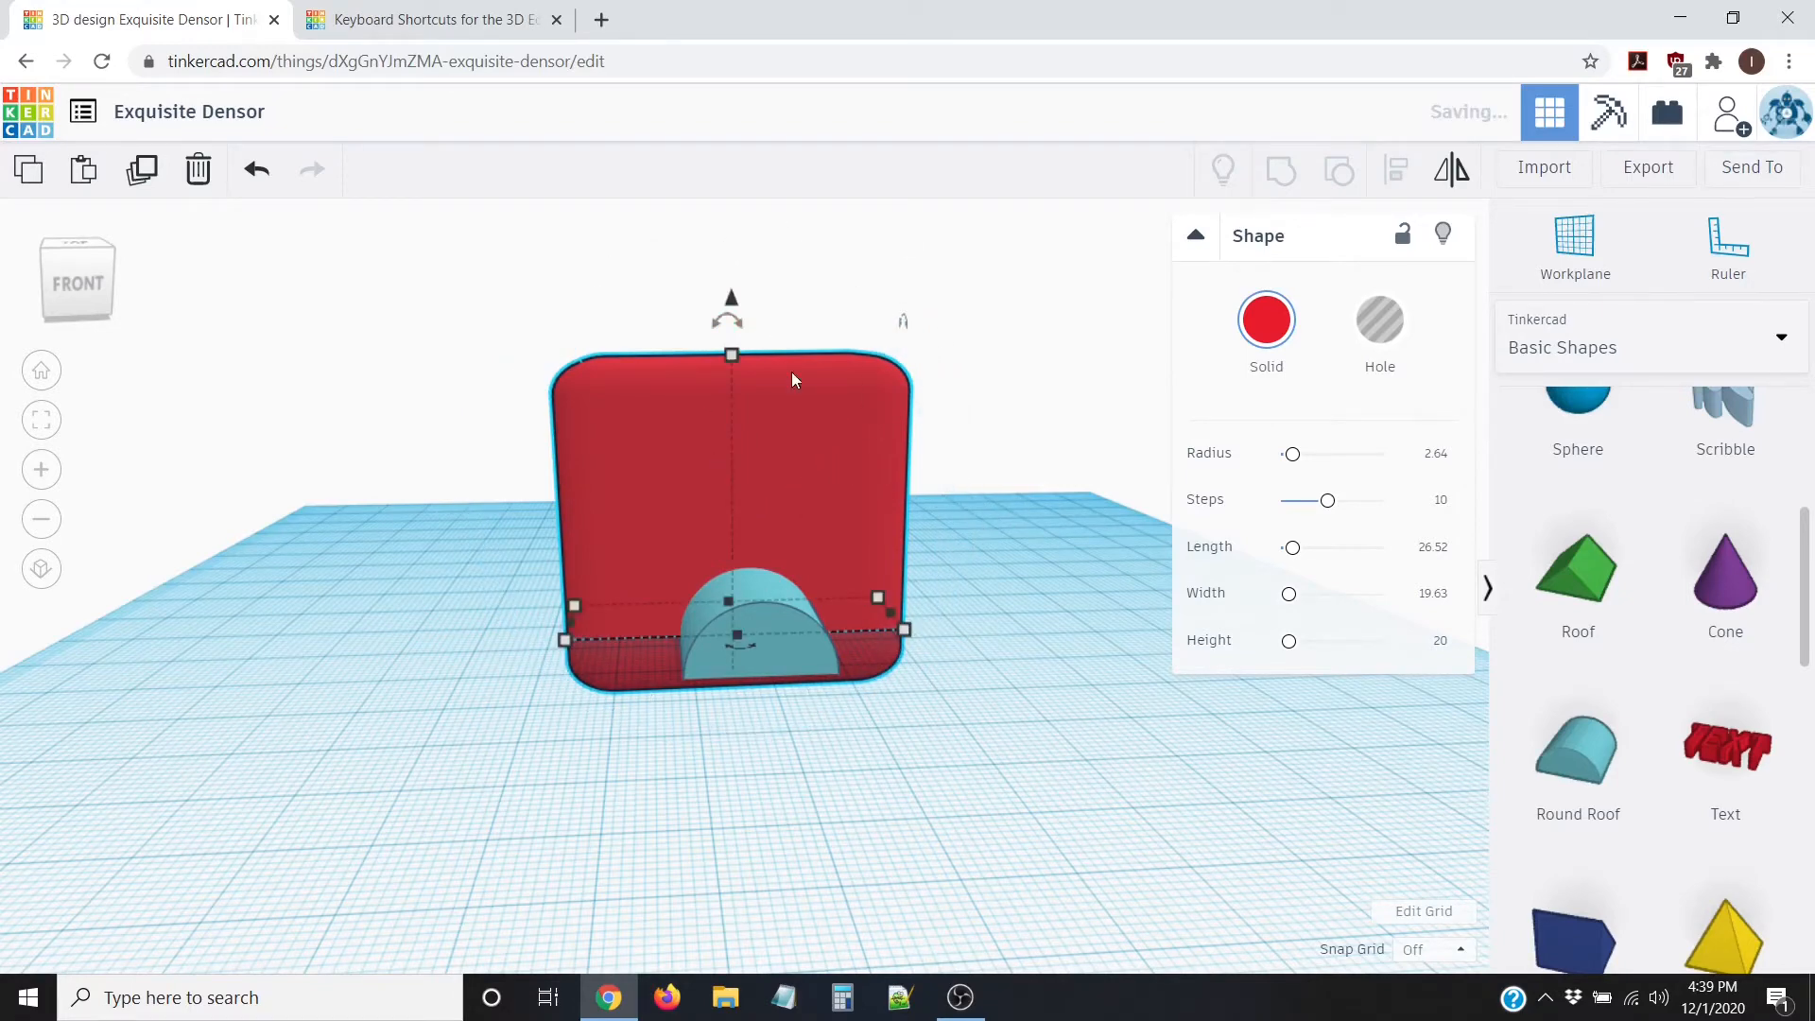
right_drag(492, 633, 423, 645)
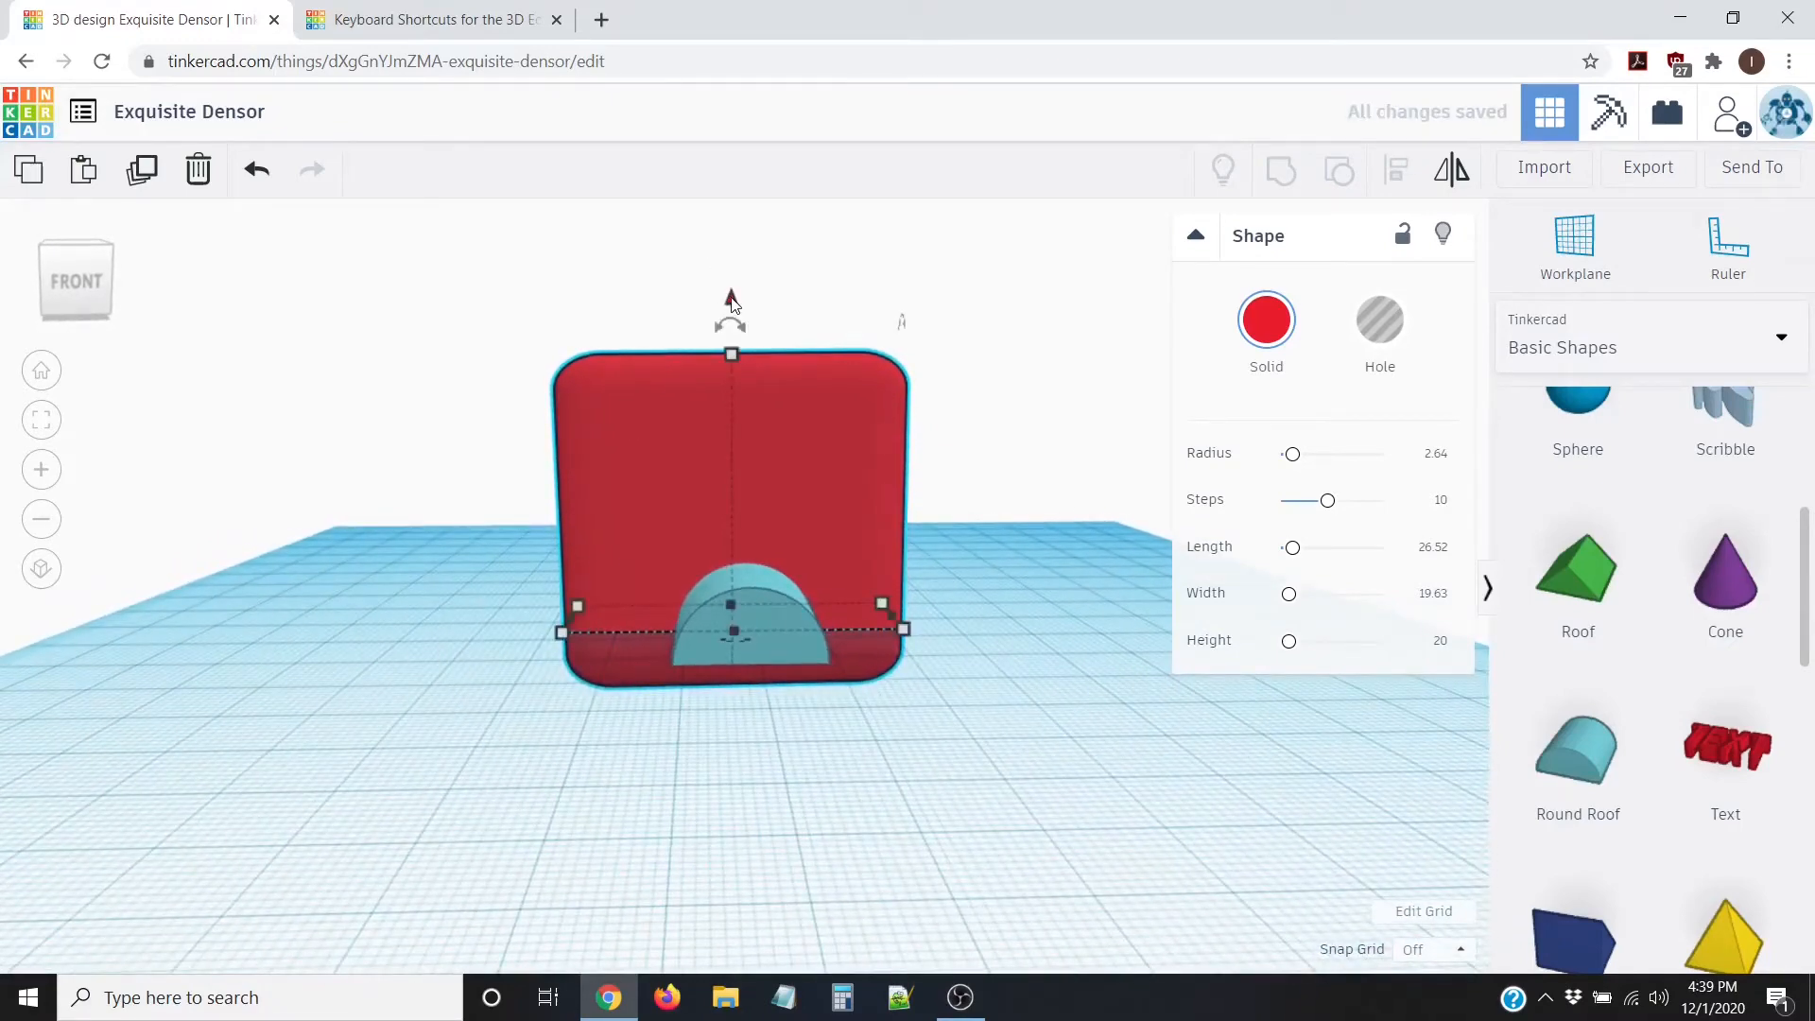
drag(733, 301, 733, 248)
right_drag(1049, 501, 675, 450)
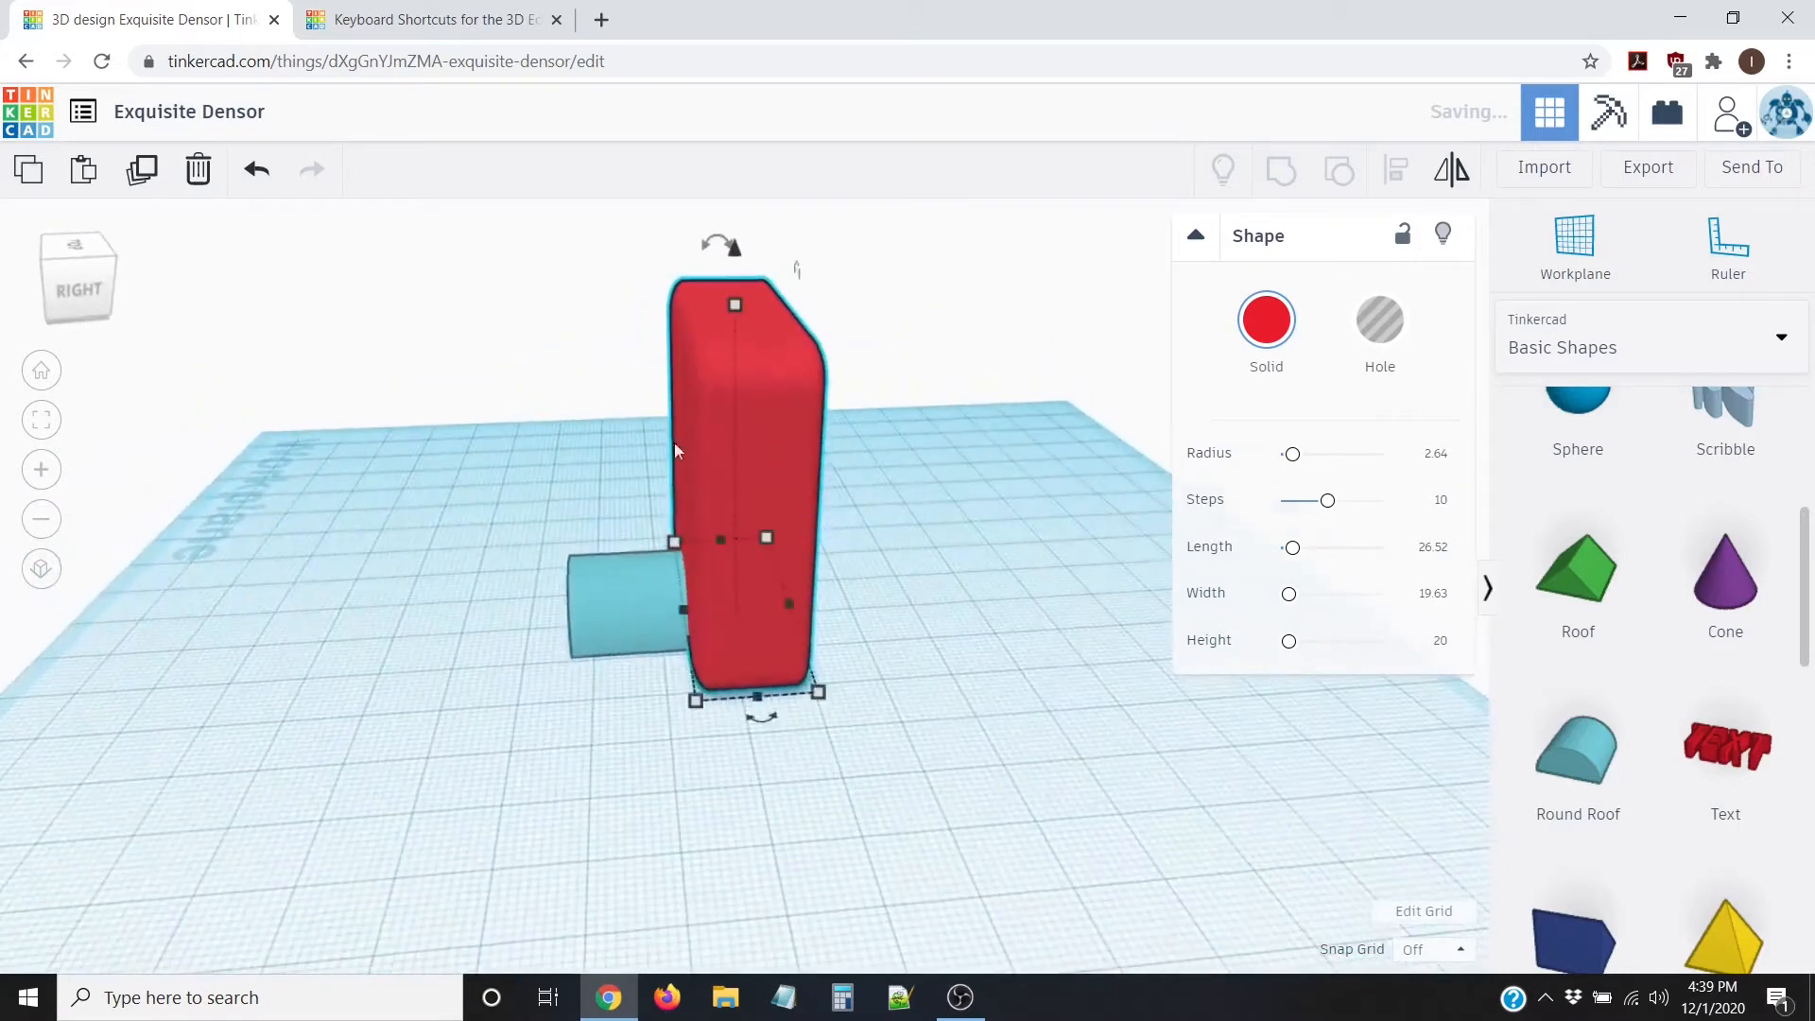
Step: Set the snap grid to 2.0 mm and nudge the upright red box forward in increments until it sits over the round roof's middle
right_drag(609, 569, 769, 446)
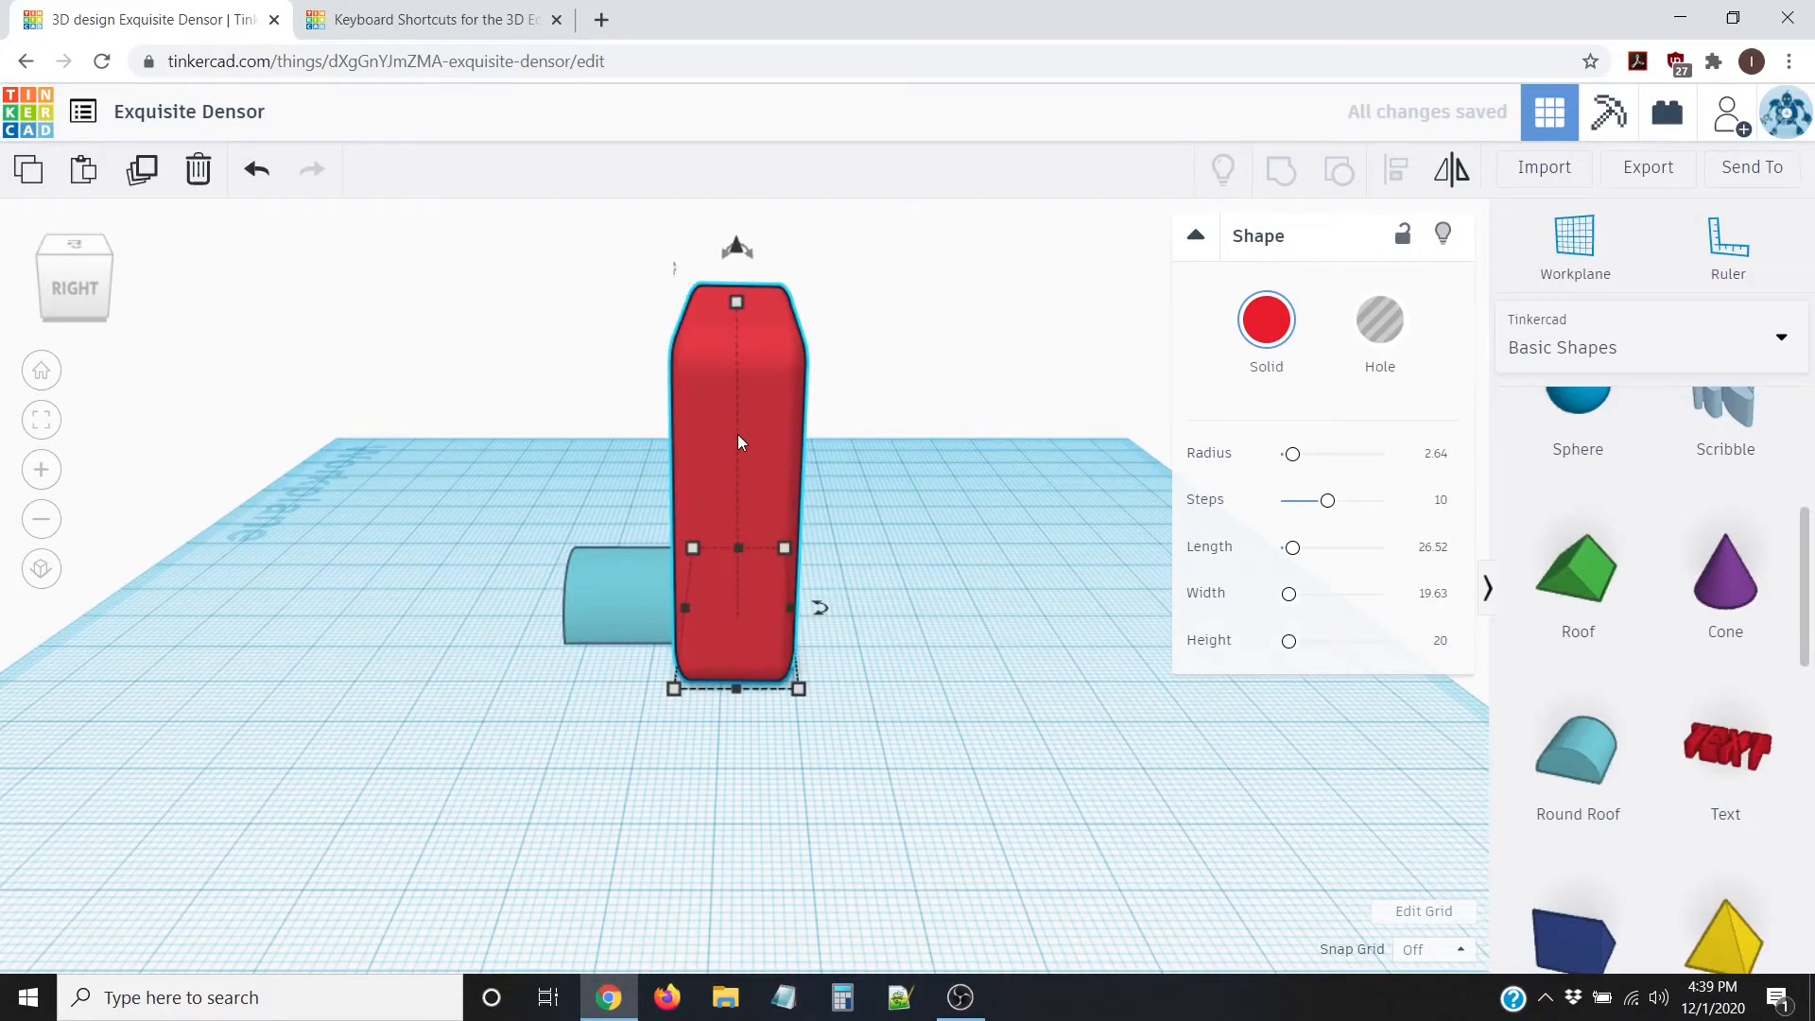
click(1428, 950)
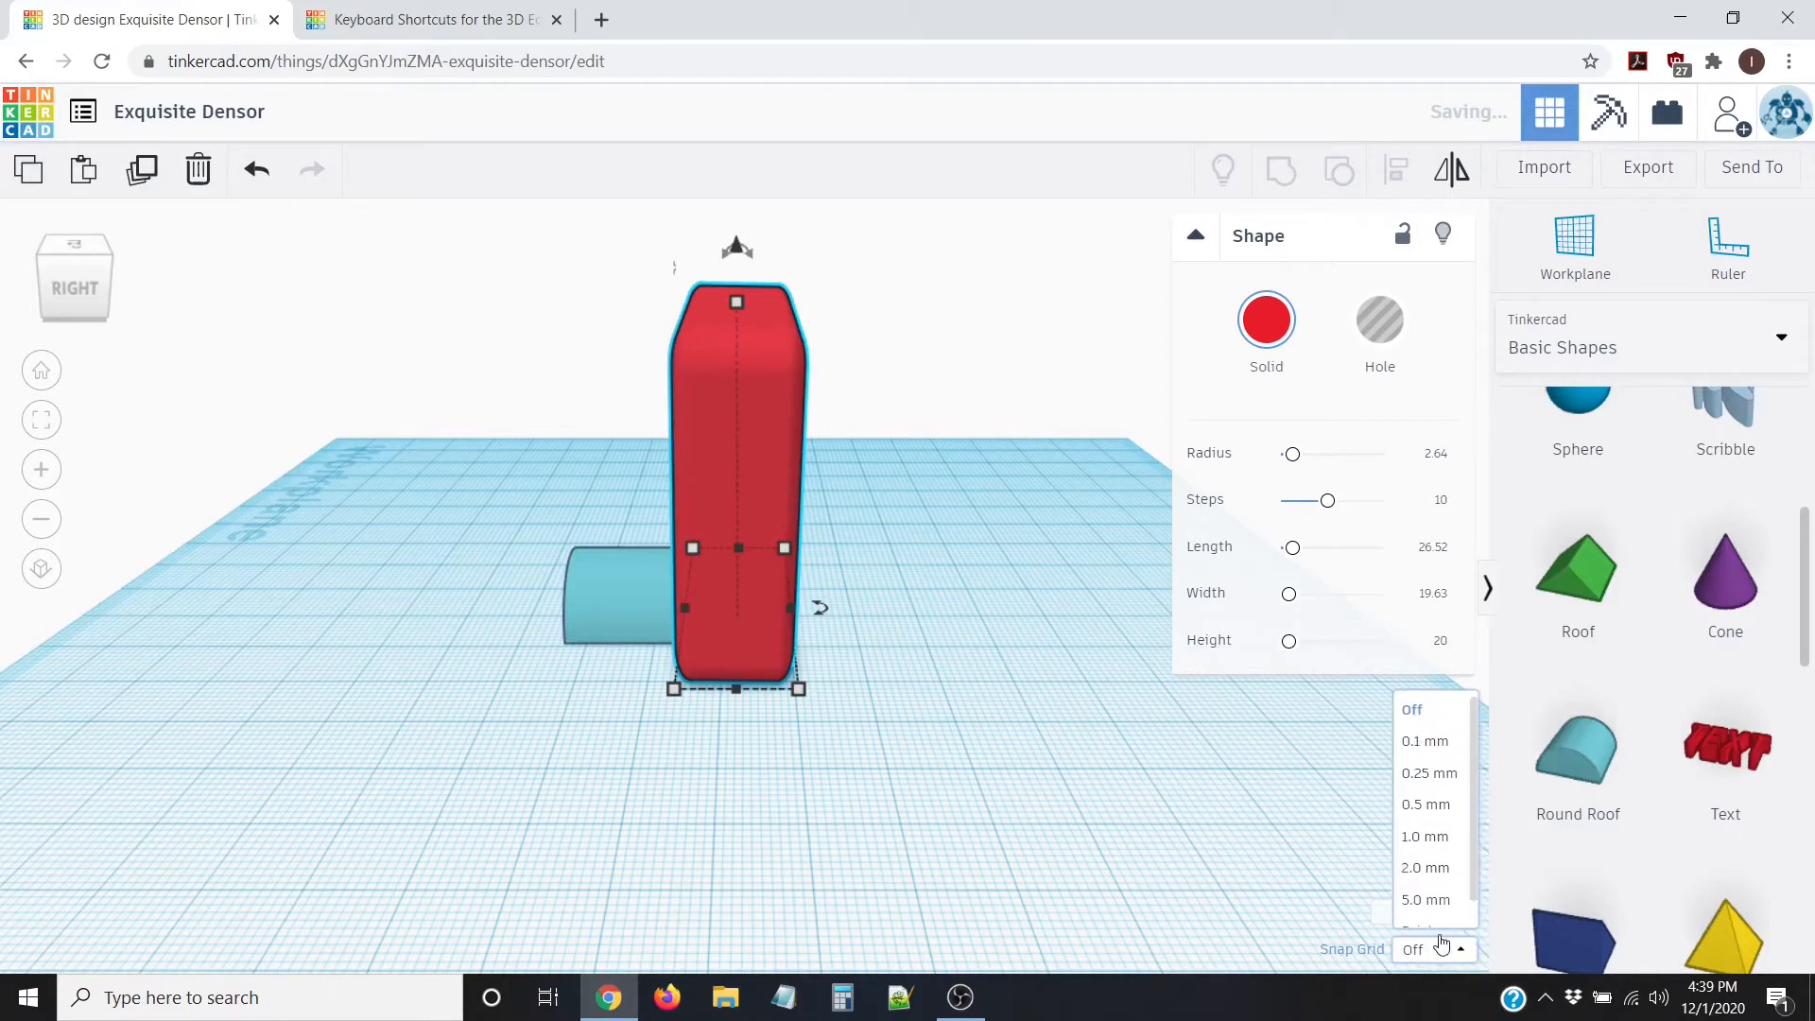
click(1426, 867)
key(Left)
key(Left)
key(Left)
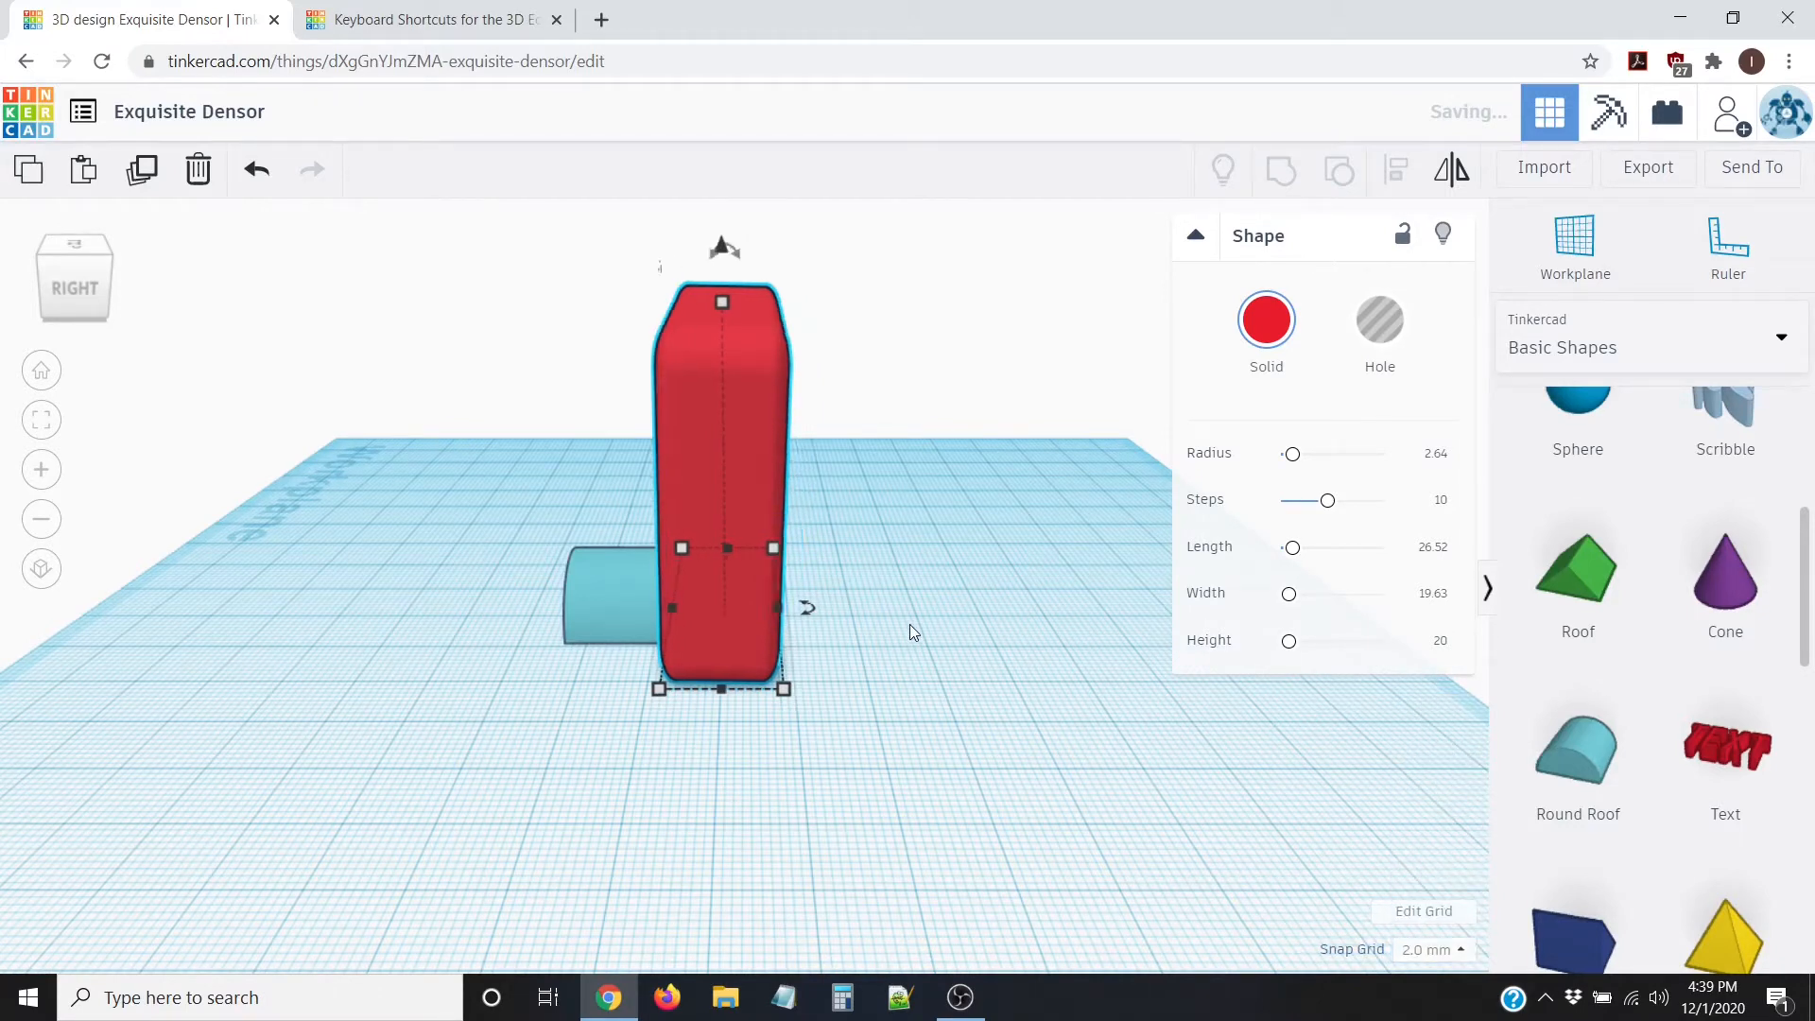
key(Left)
key(Left)
key(Left)
key(Left)
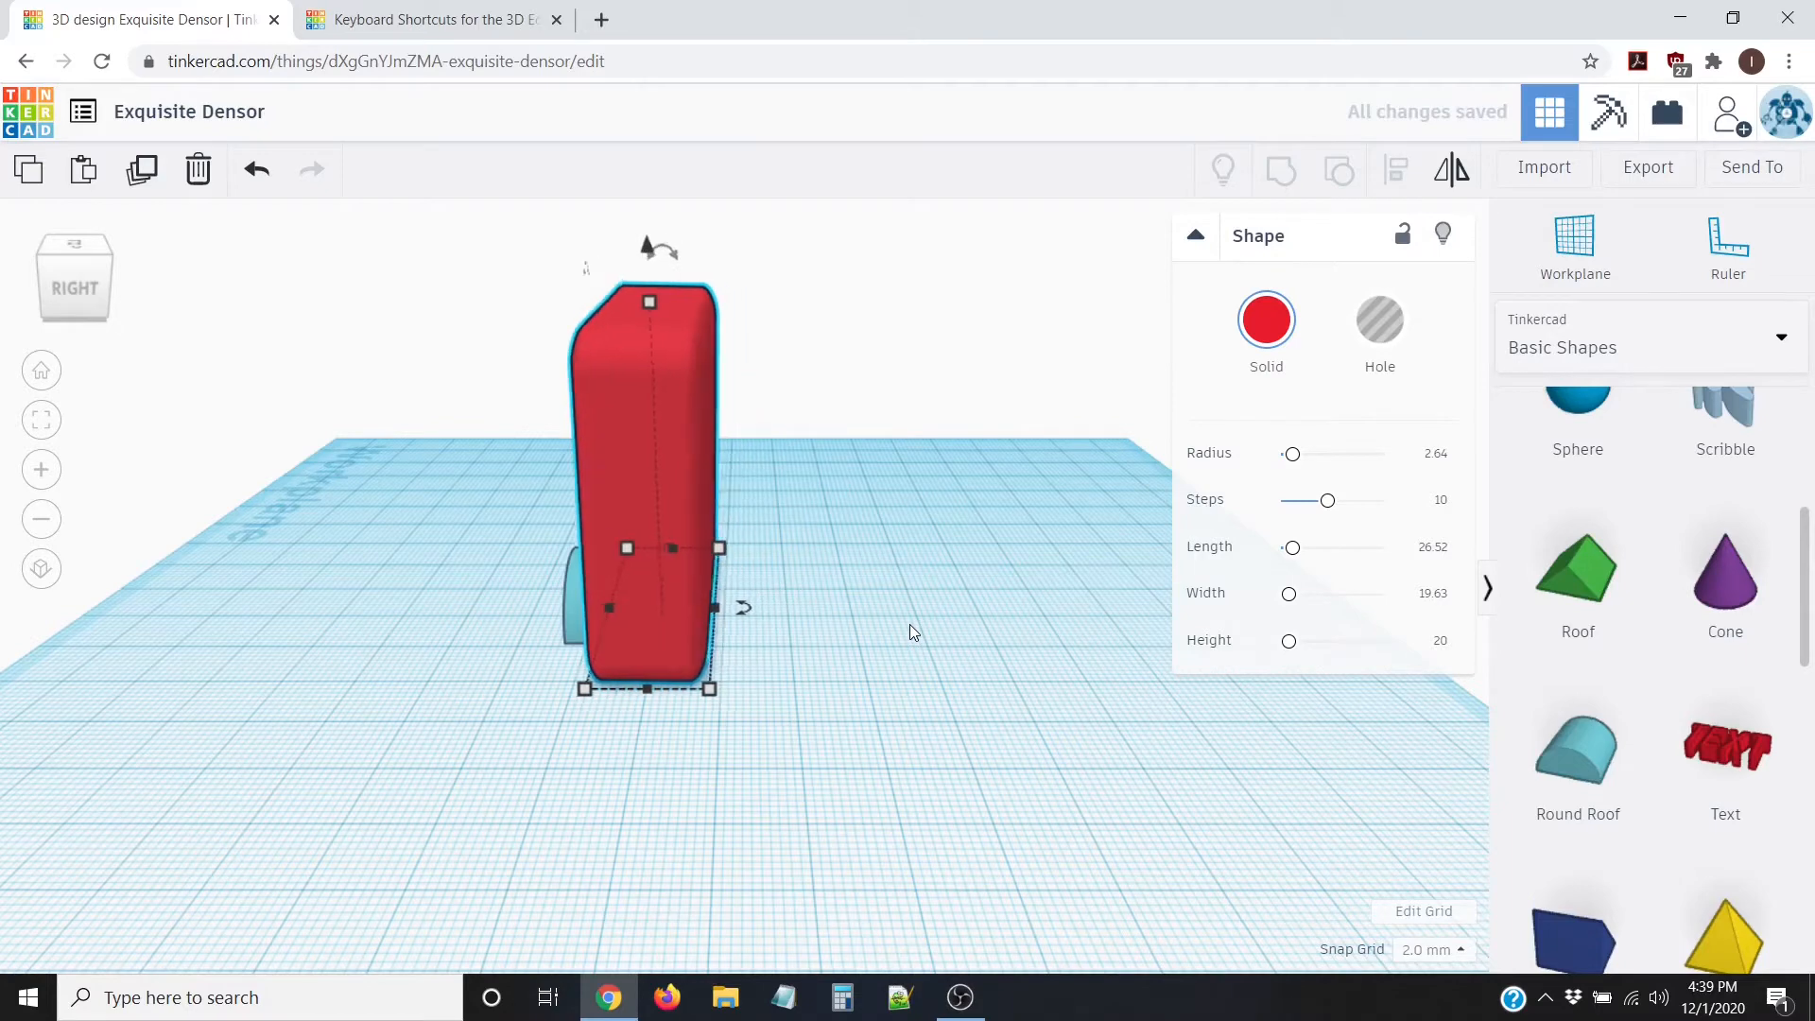
key(Right)
key(Right)
Step: From the front view, raise the red box 8 mm above the workplane and examine it over the round roof
right_drag(342, 911, 800, 793)
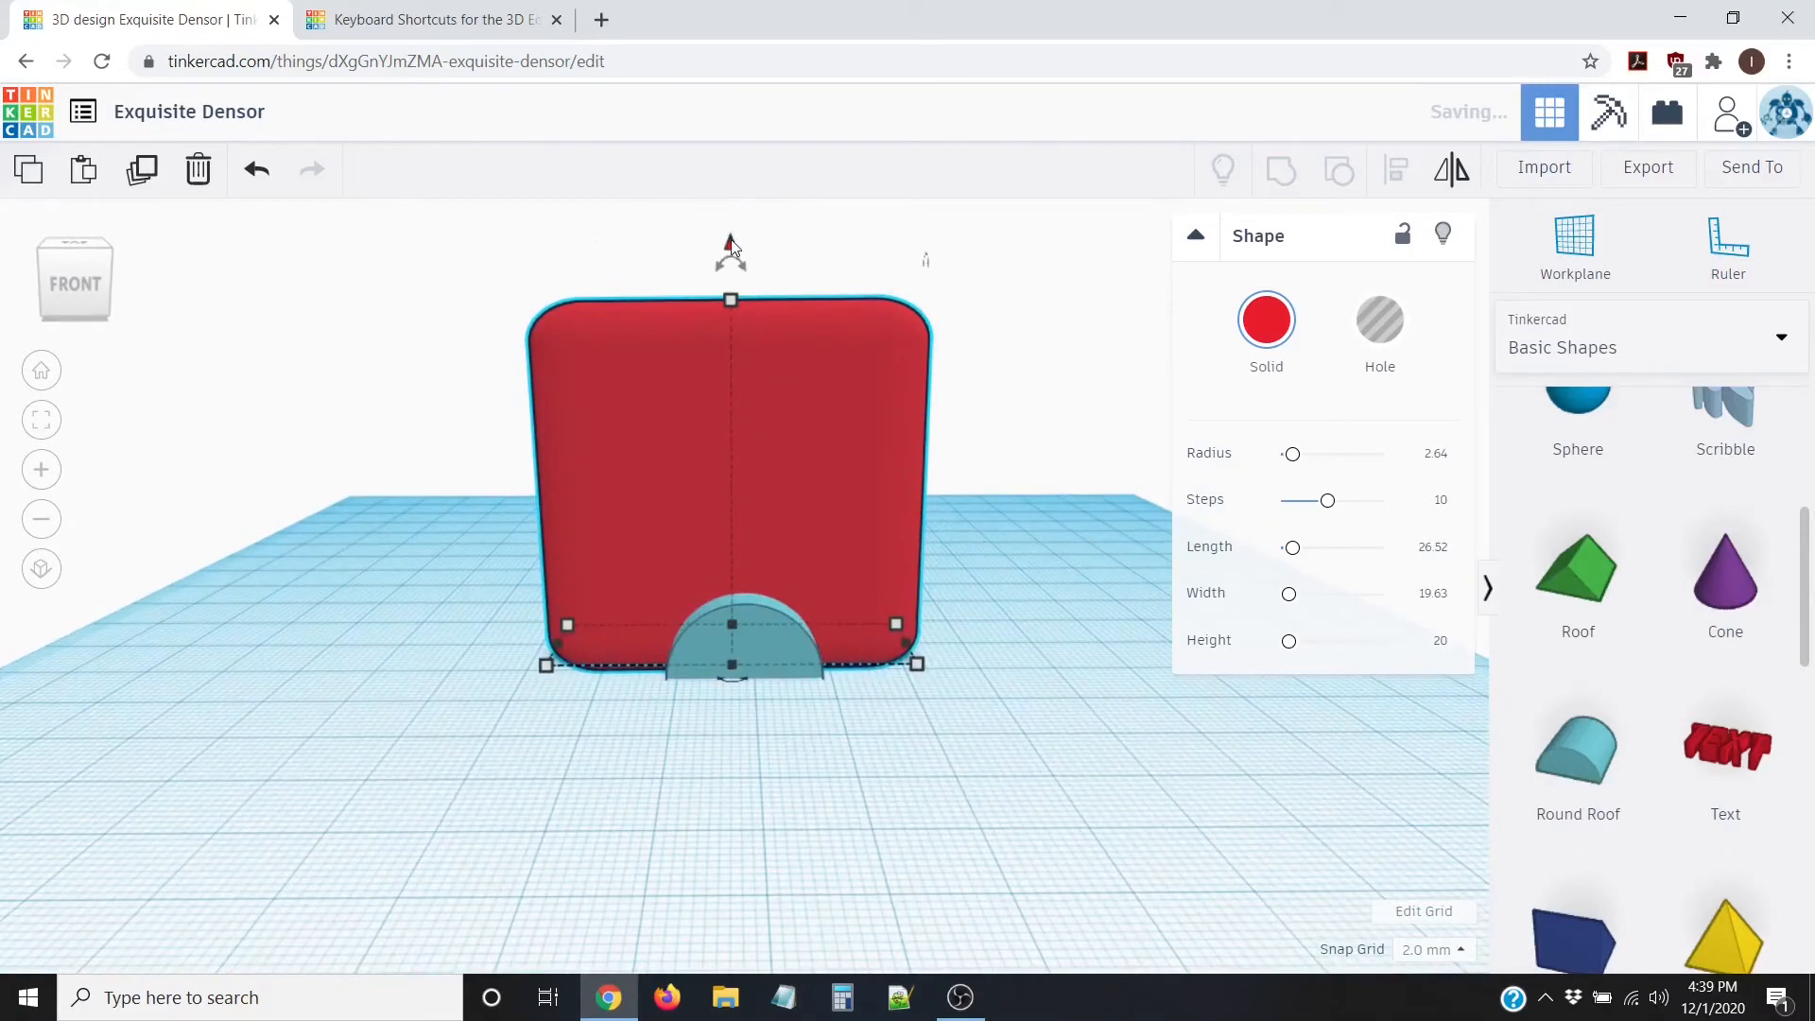
drag(731, 248, 771, 140)
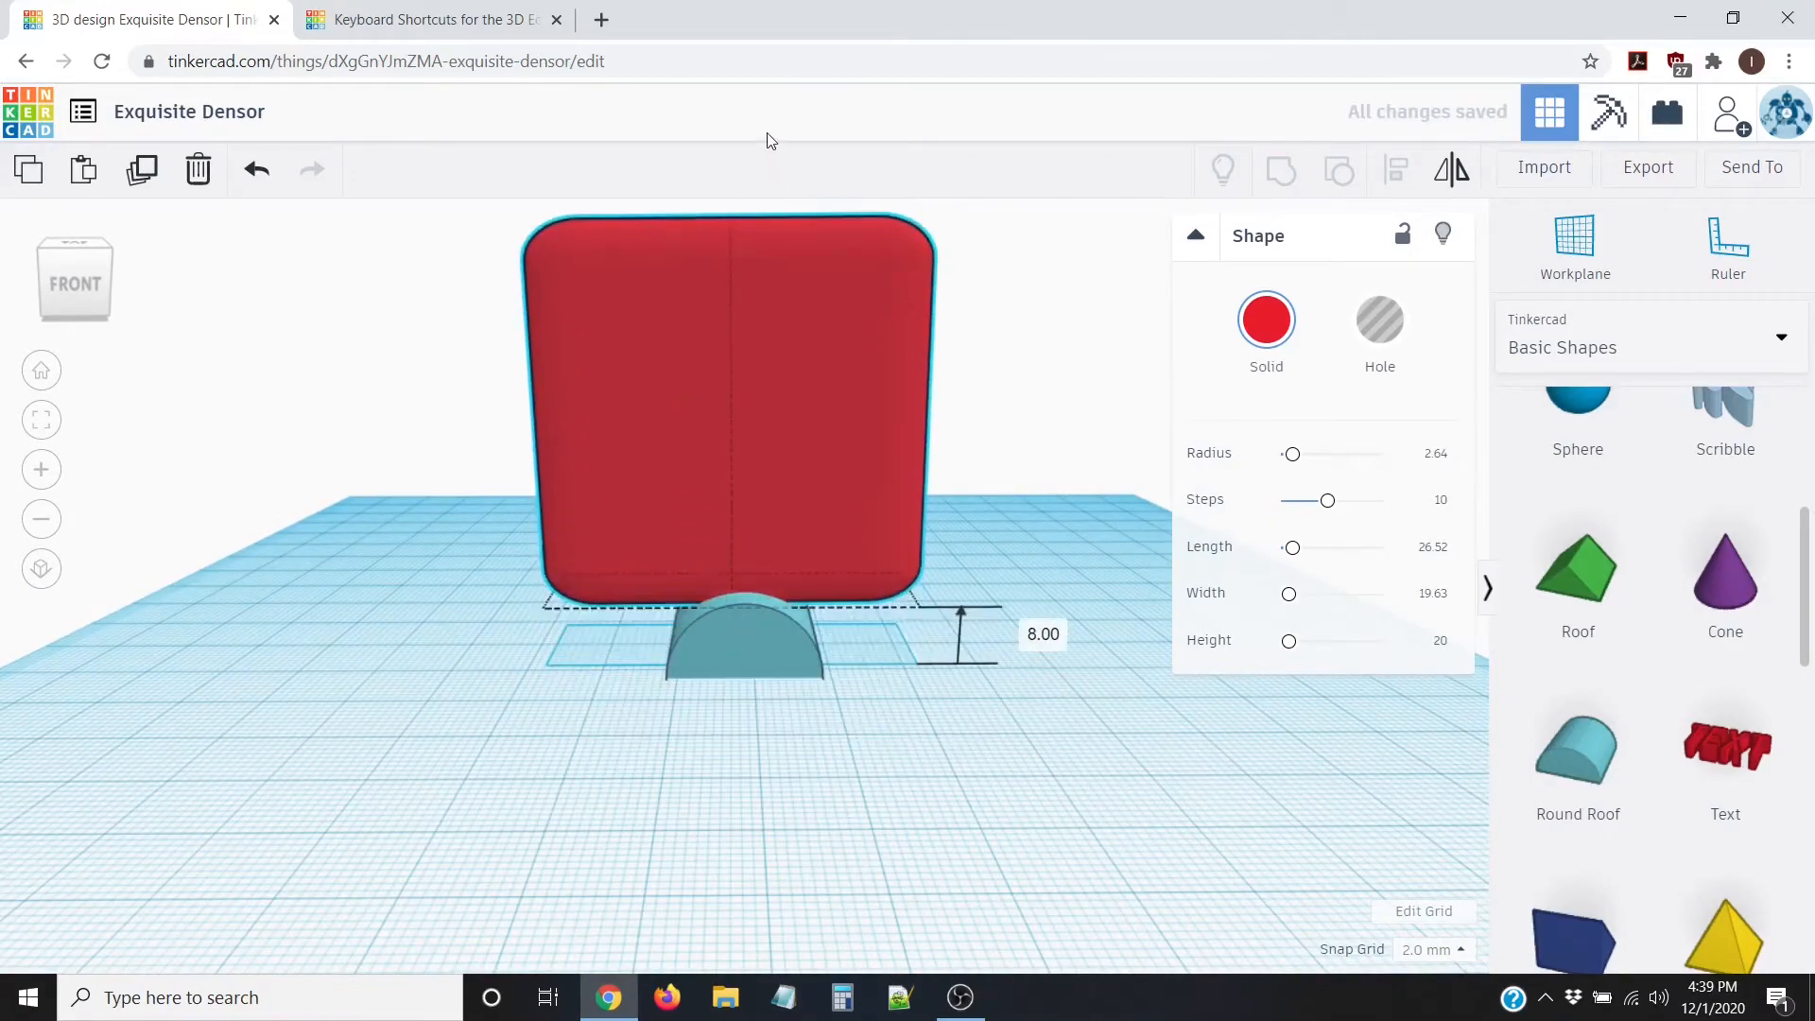
right_drag(571, 405, 468, 632)
scroll(378, 567, up, 2)
scroll(456, 808, down, 2)
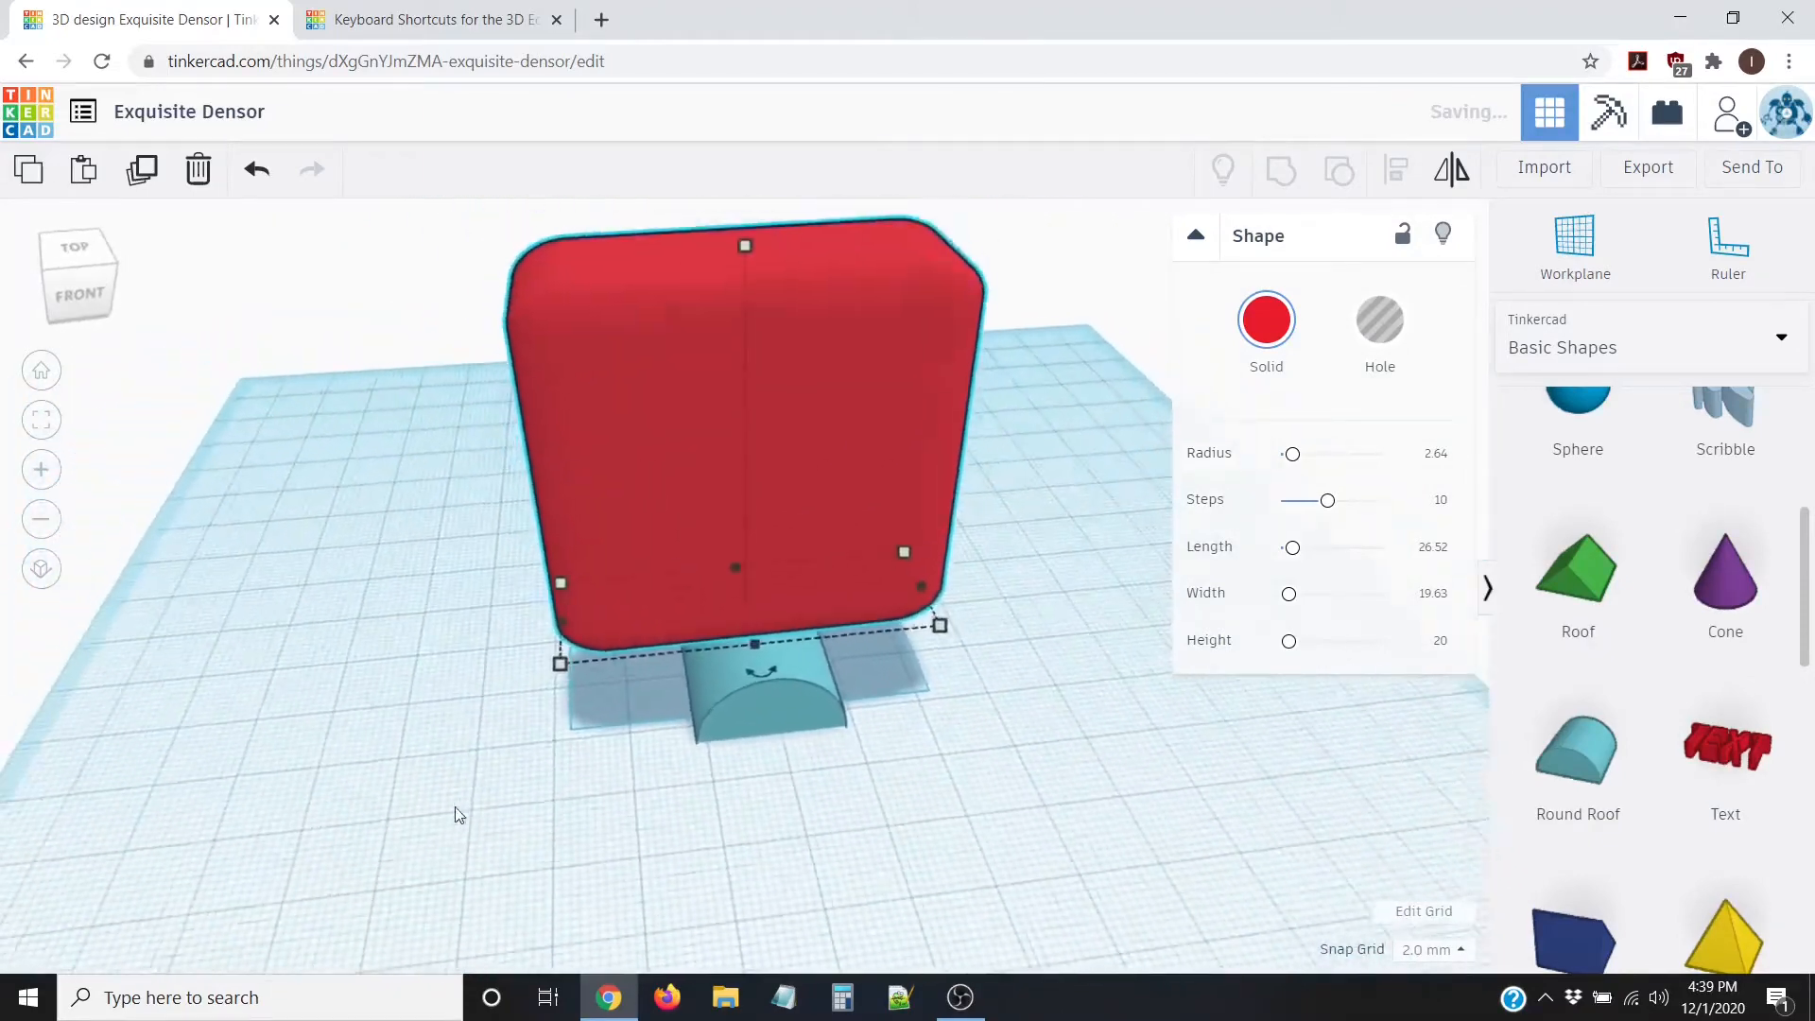
right_drag(458, 815, 409, 621)
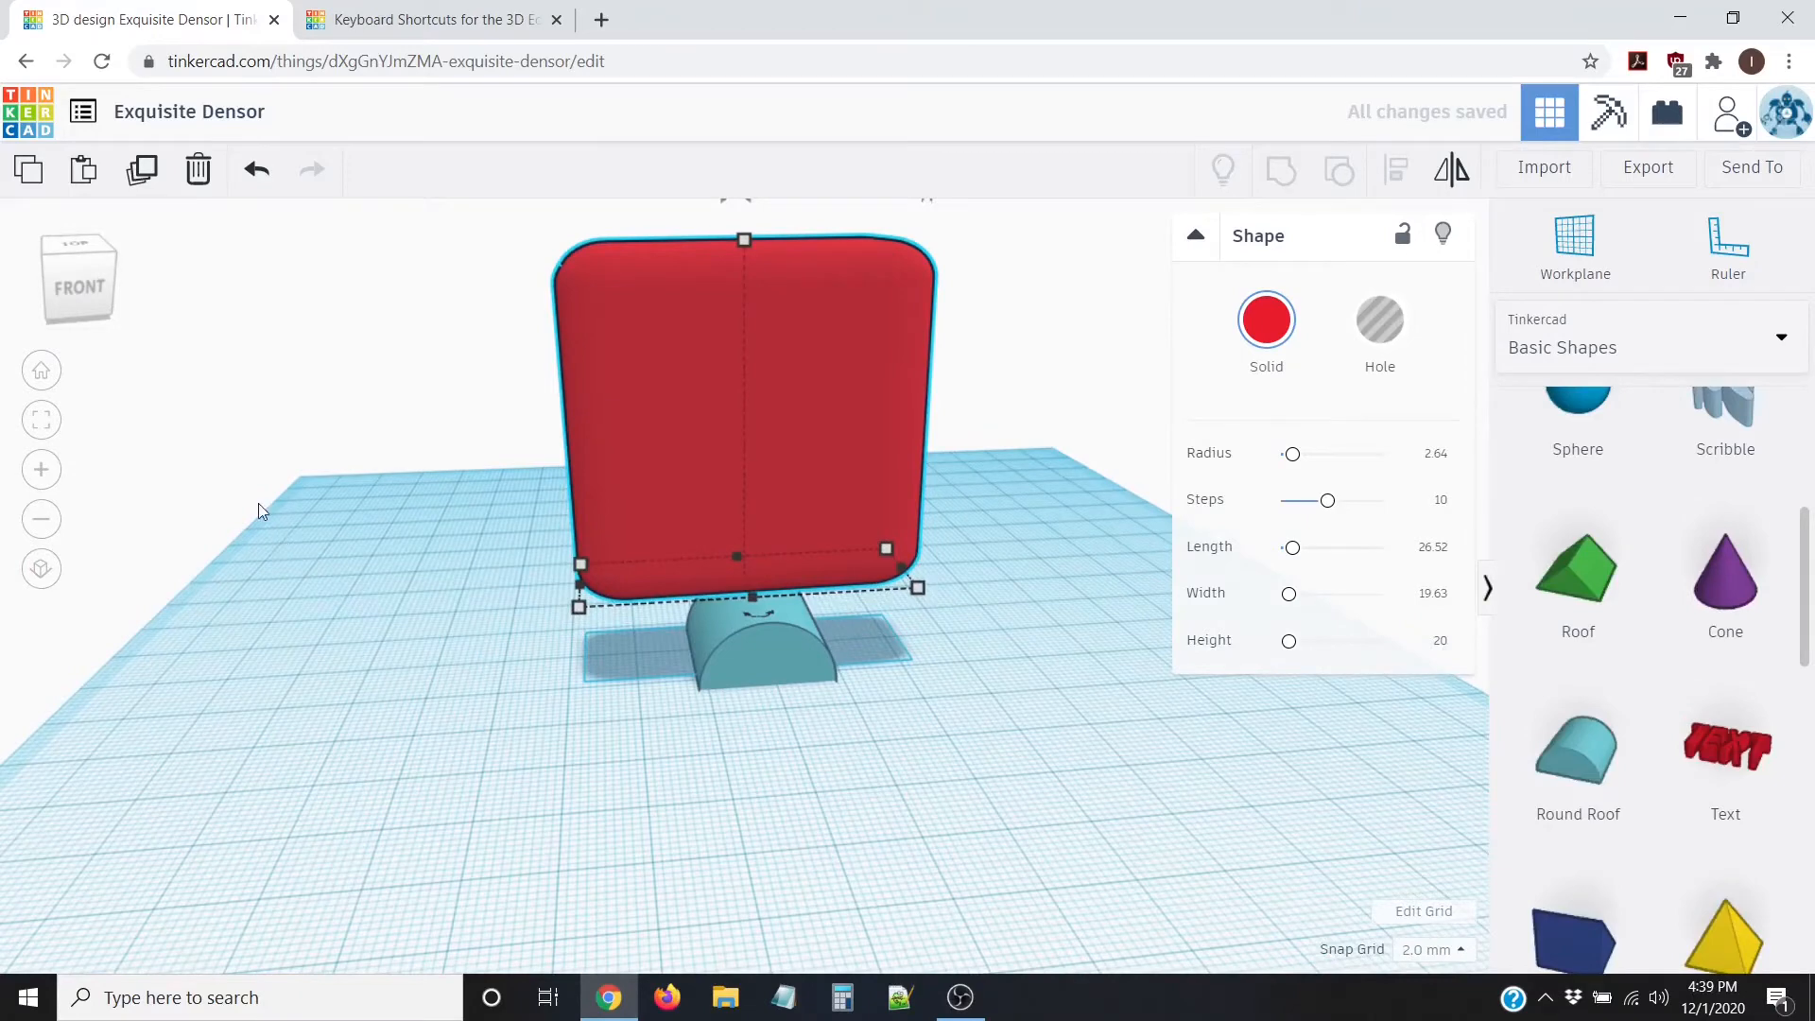
scroll(756, 344, down, 2)
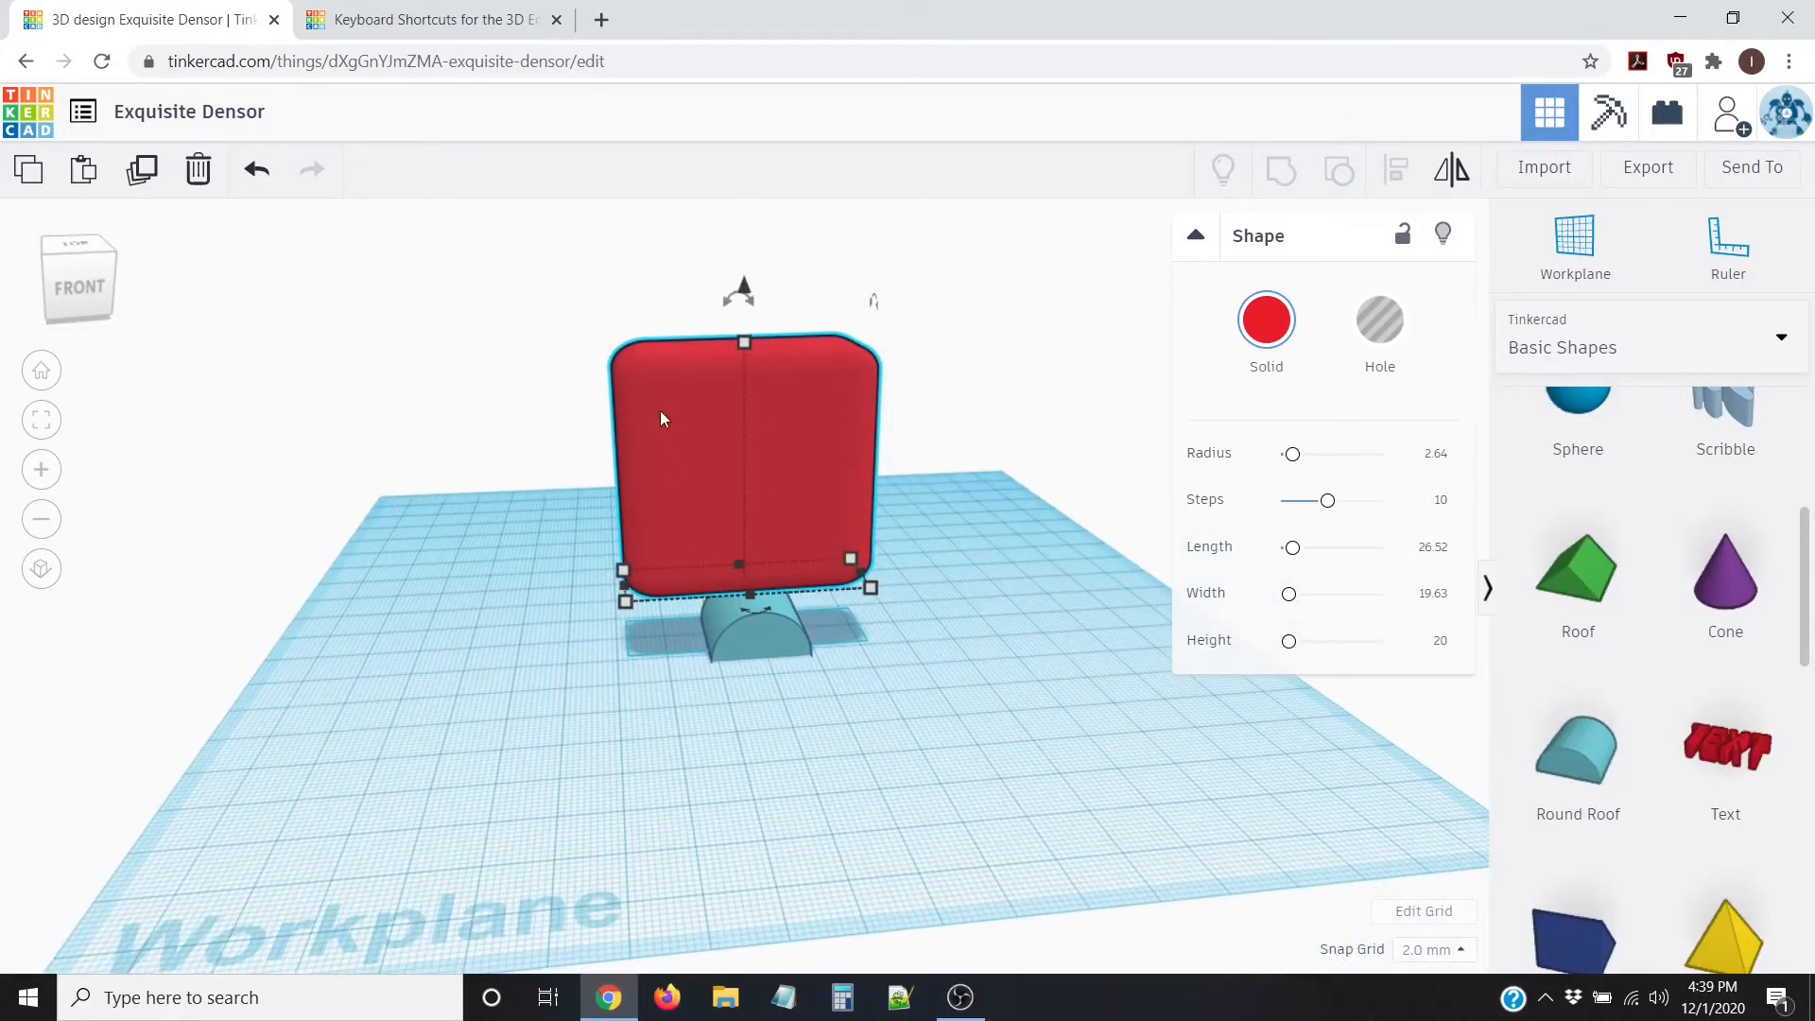
Step: Reselect the raised red box and drop it onto the workplane
click(693, 710)
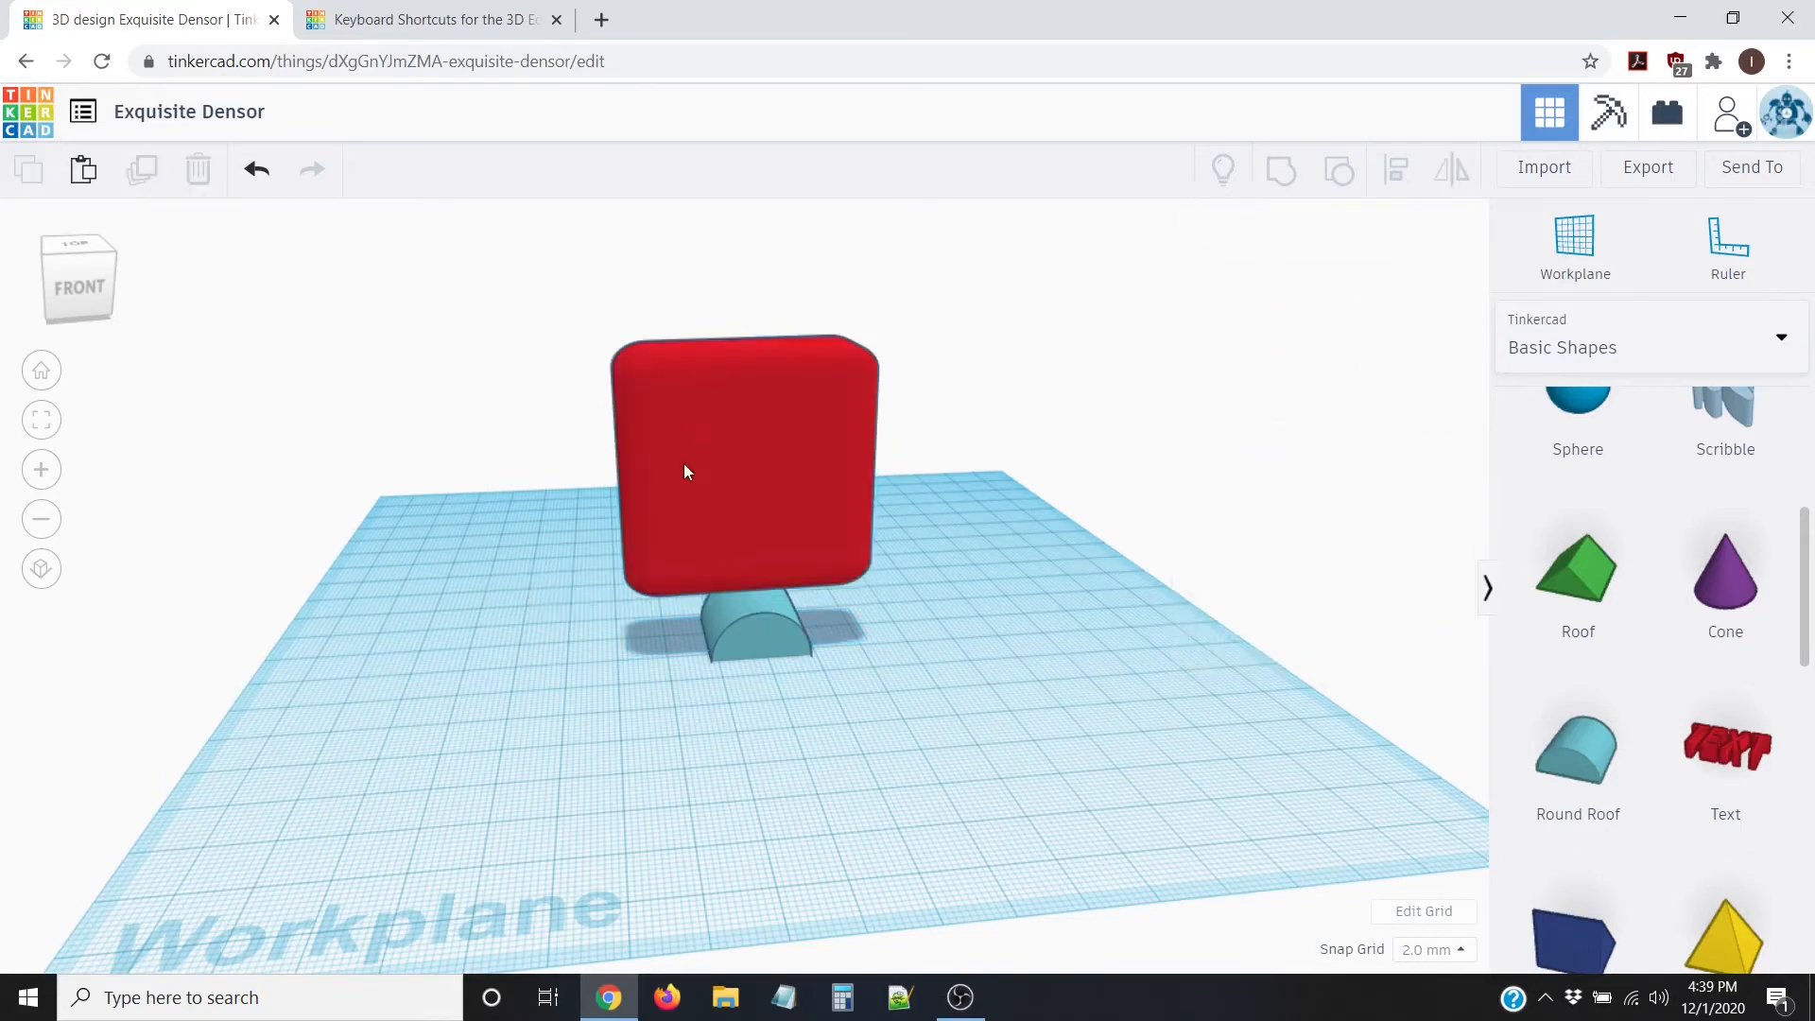
click(690, 446)
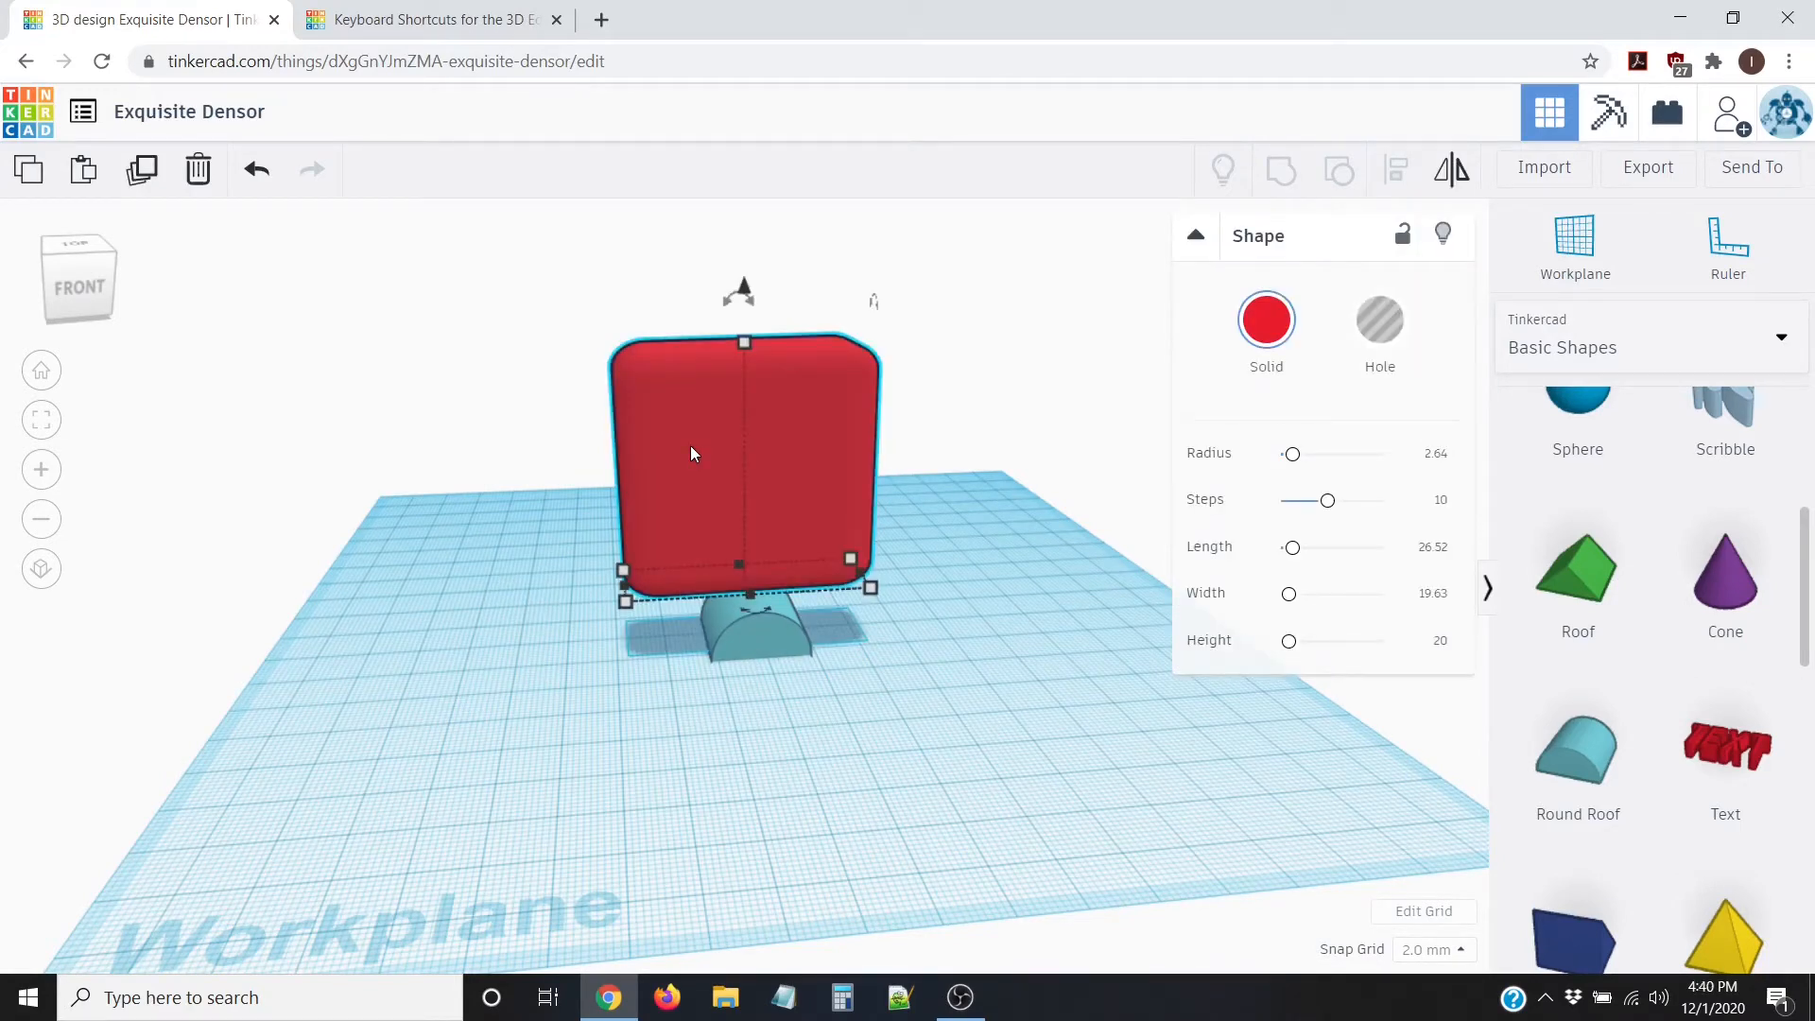
key(d)
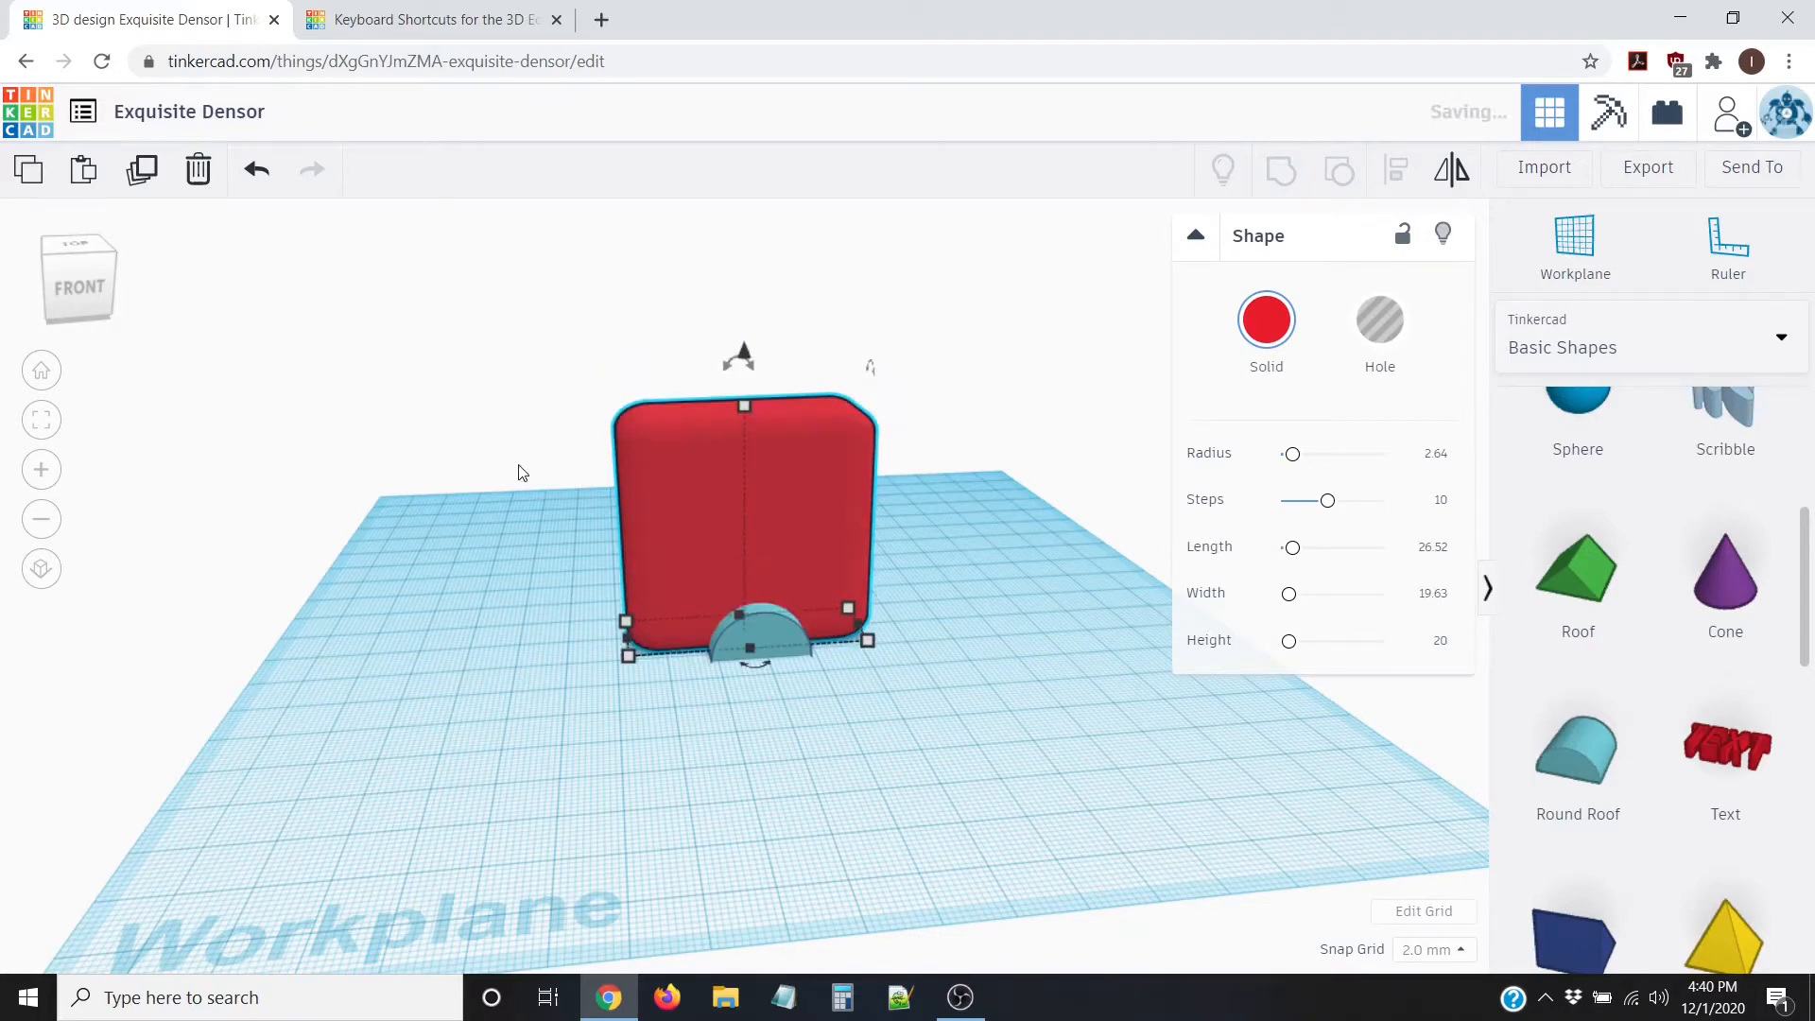
right_drag(519, 474, 662, 698)
mouse_move(790, 672)
right_down()
mouse_move(1023, 729)
mouse_move(747, 701)
mouse_move(795, 679)
right_up()
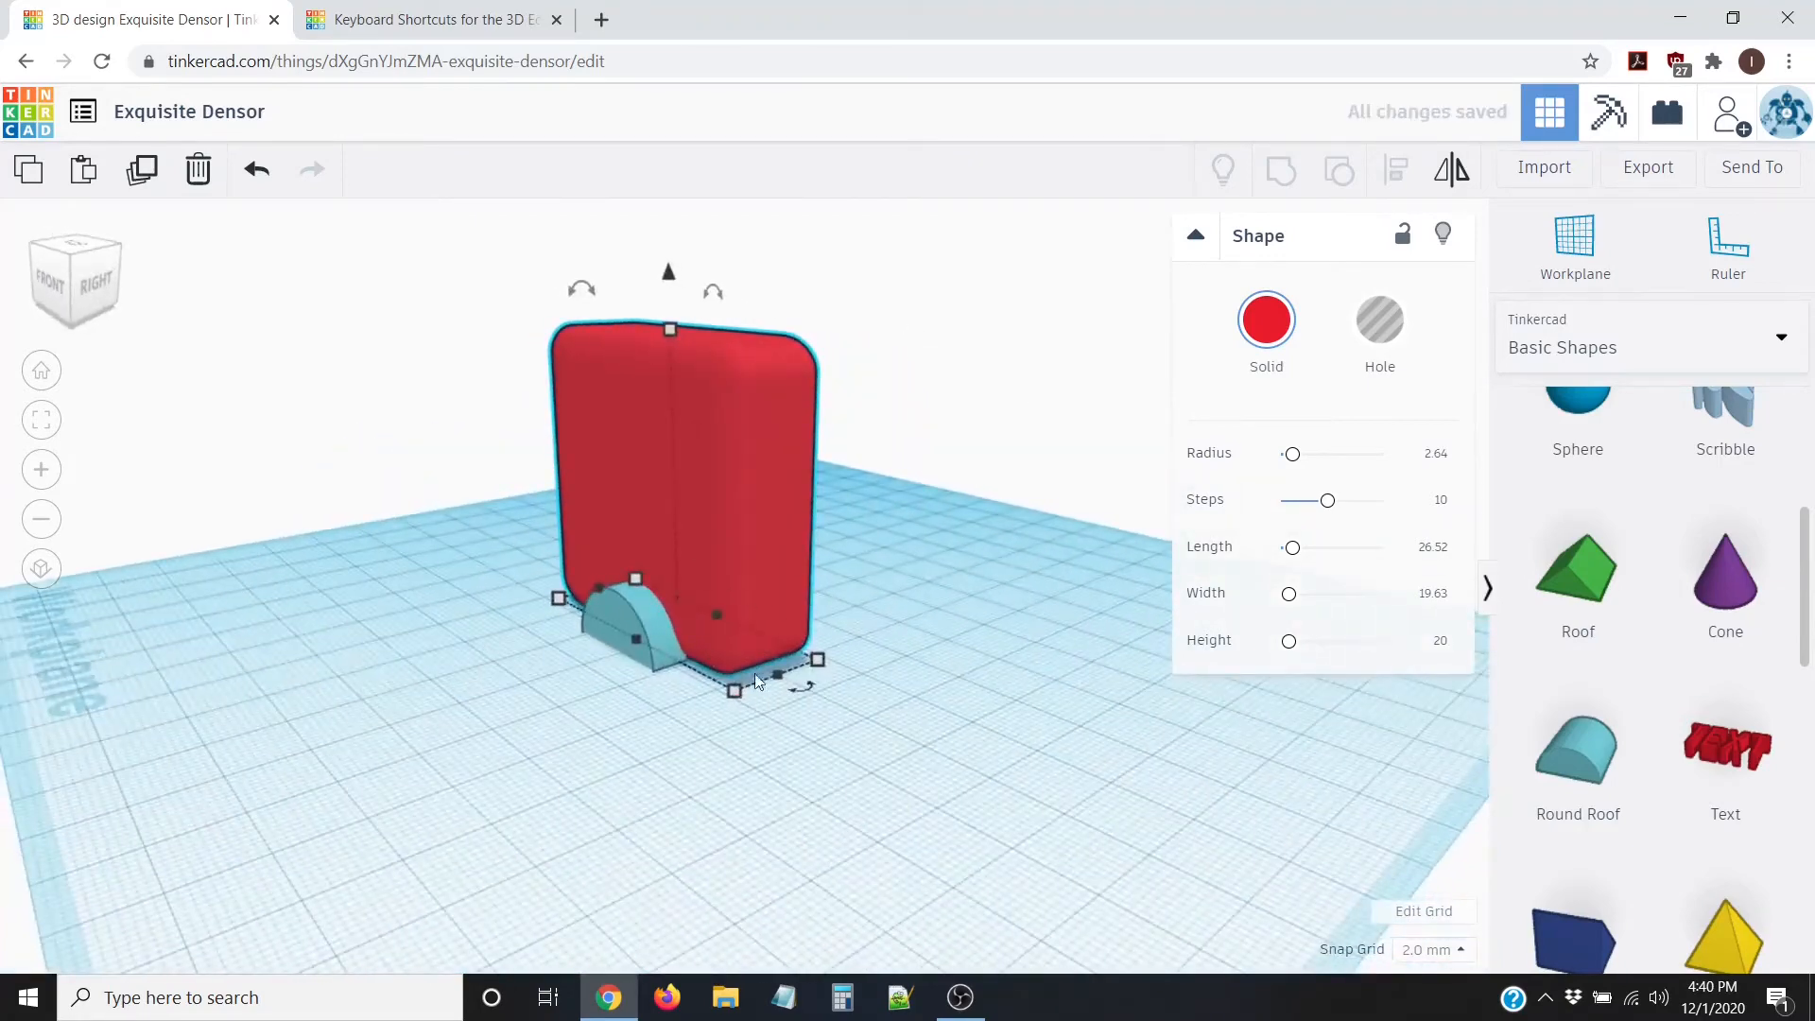
mouse_move(792, 740)
right_down()
mouse_move(837, 795)
mouse_move(1050, 781)
mouse_move(1040, 802)
mouse_move(792, 756)
right_up()
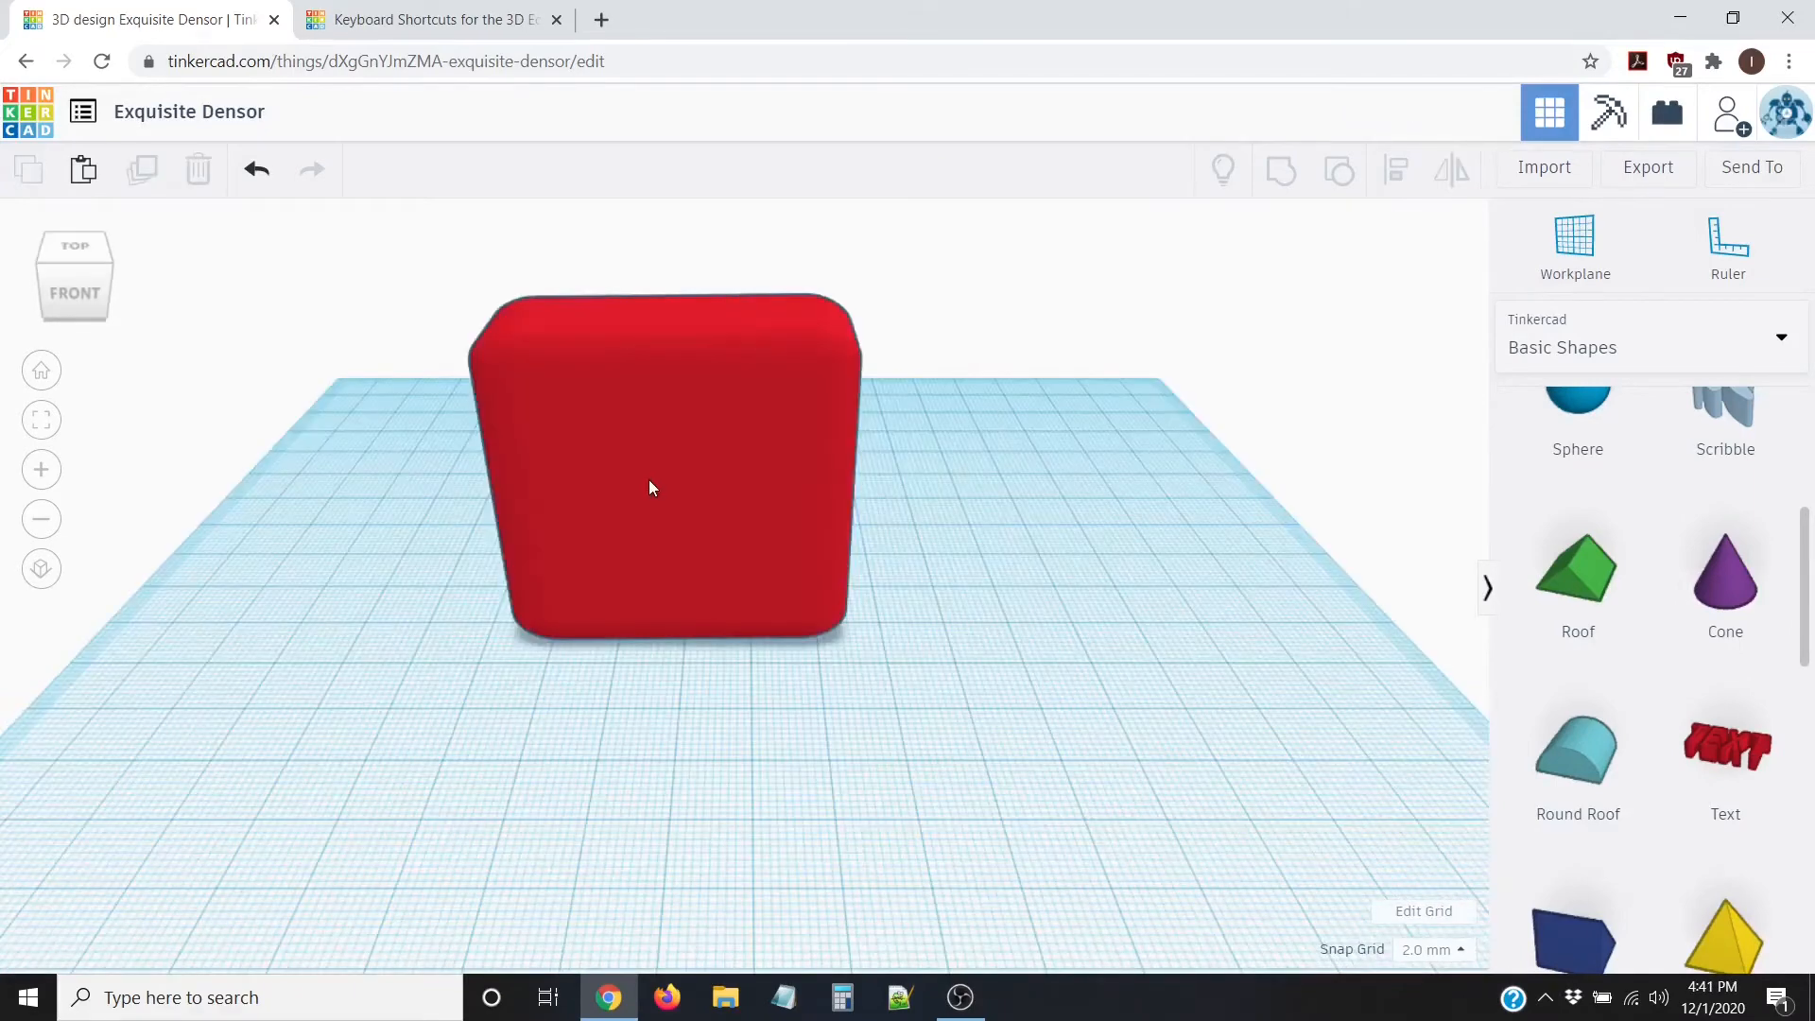
Step: Paste a copy of the red rounded box about 30 mm in front of the original and delete that copy
right_drag(373, 465, 333, 480)
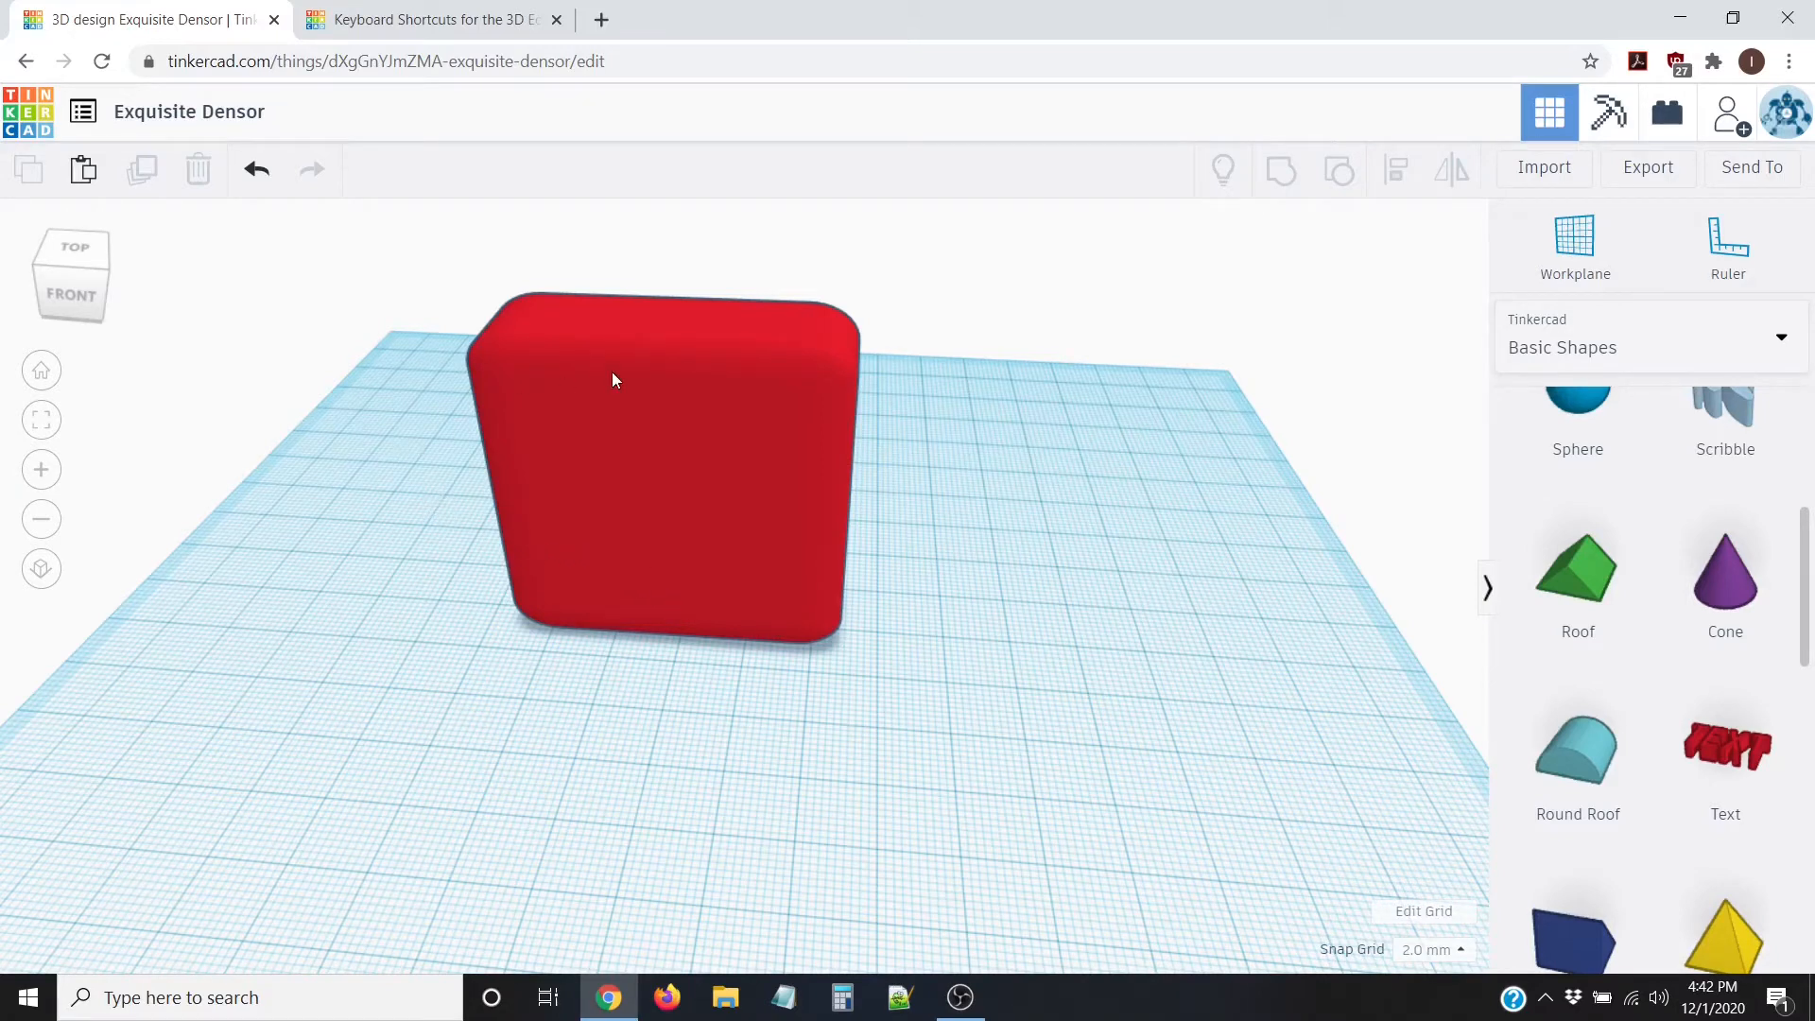
click(638, 425)
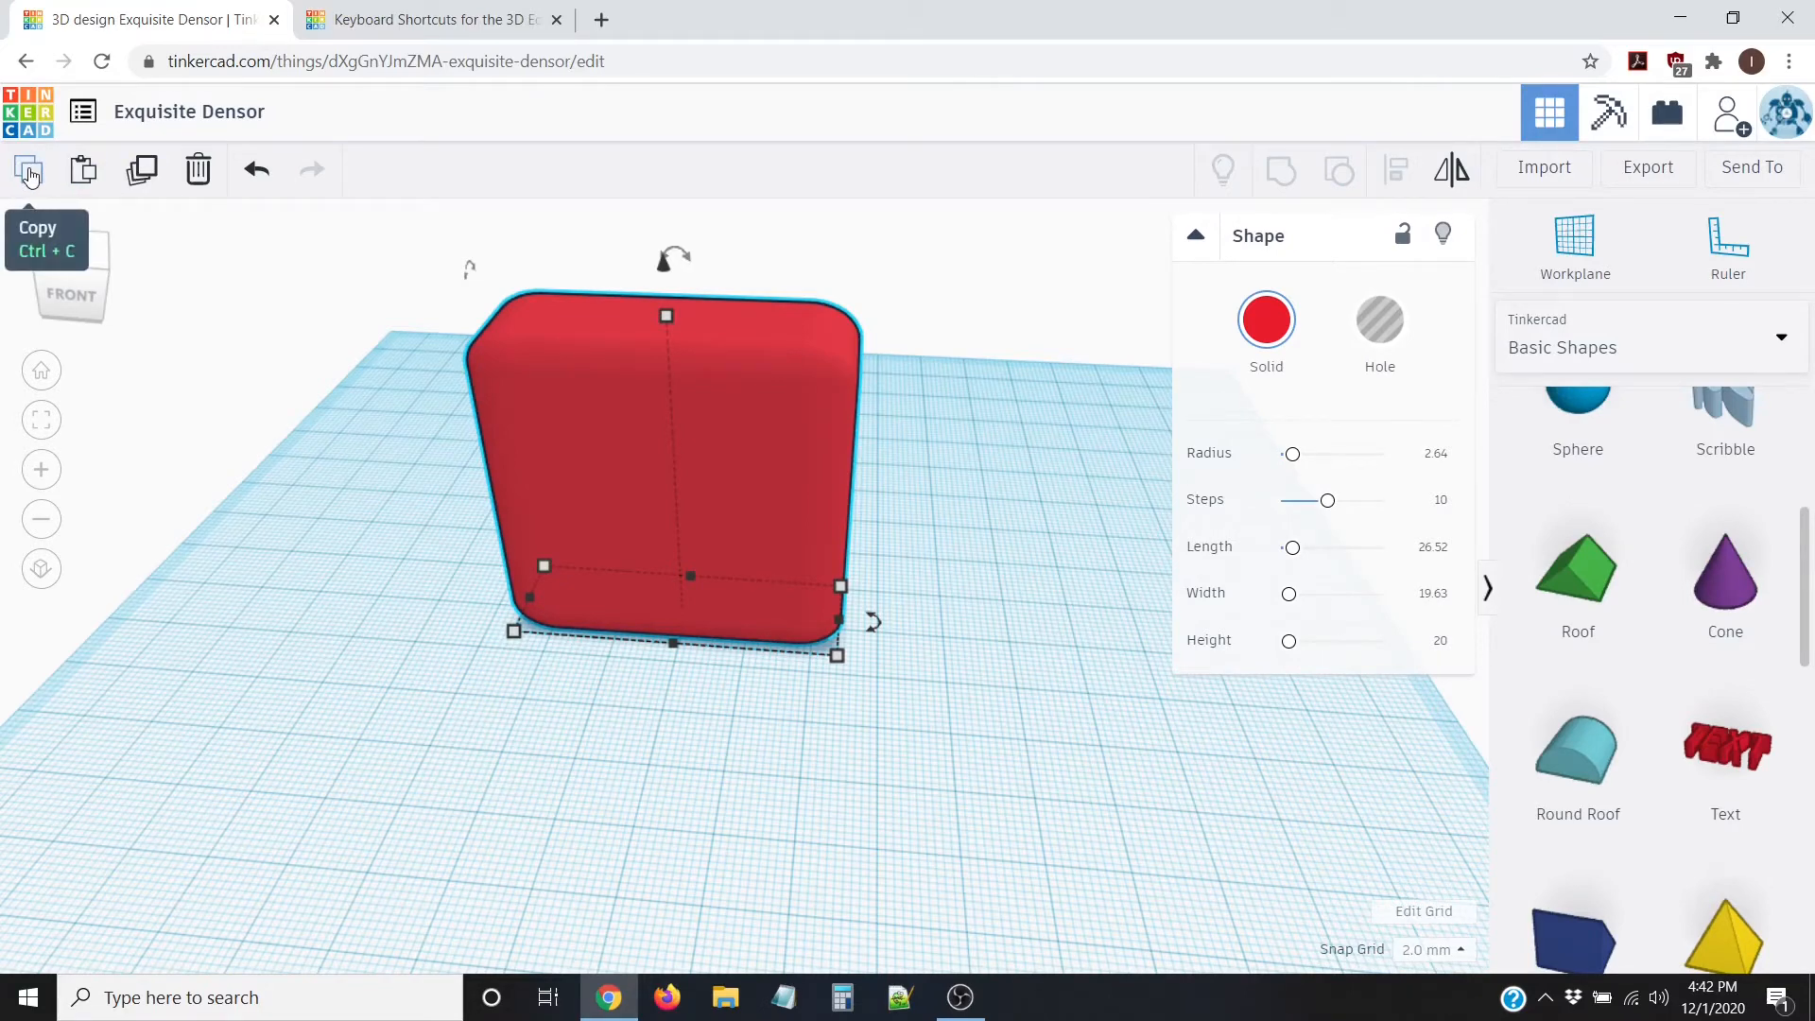
click(84, 172)
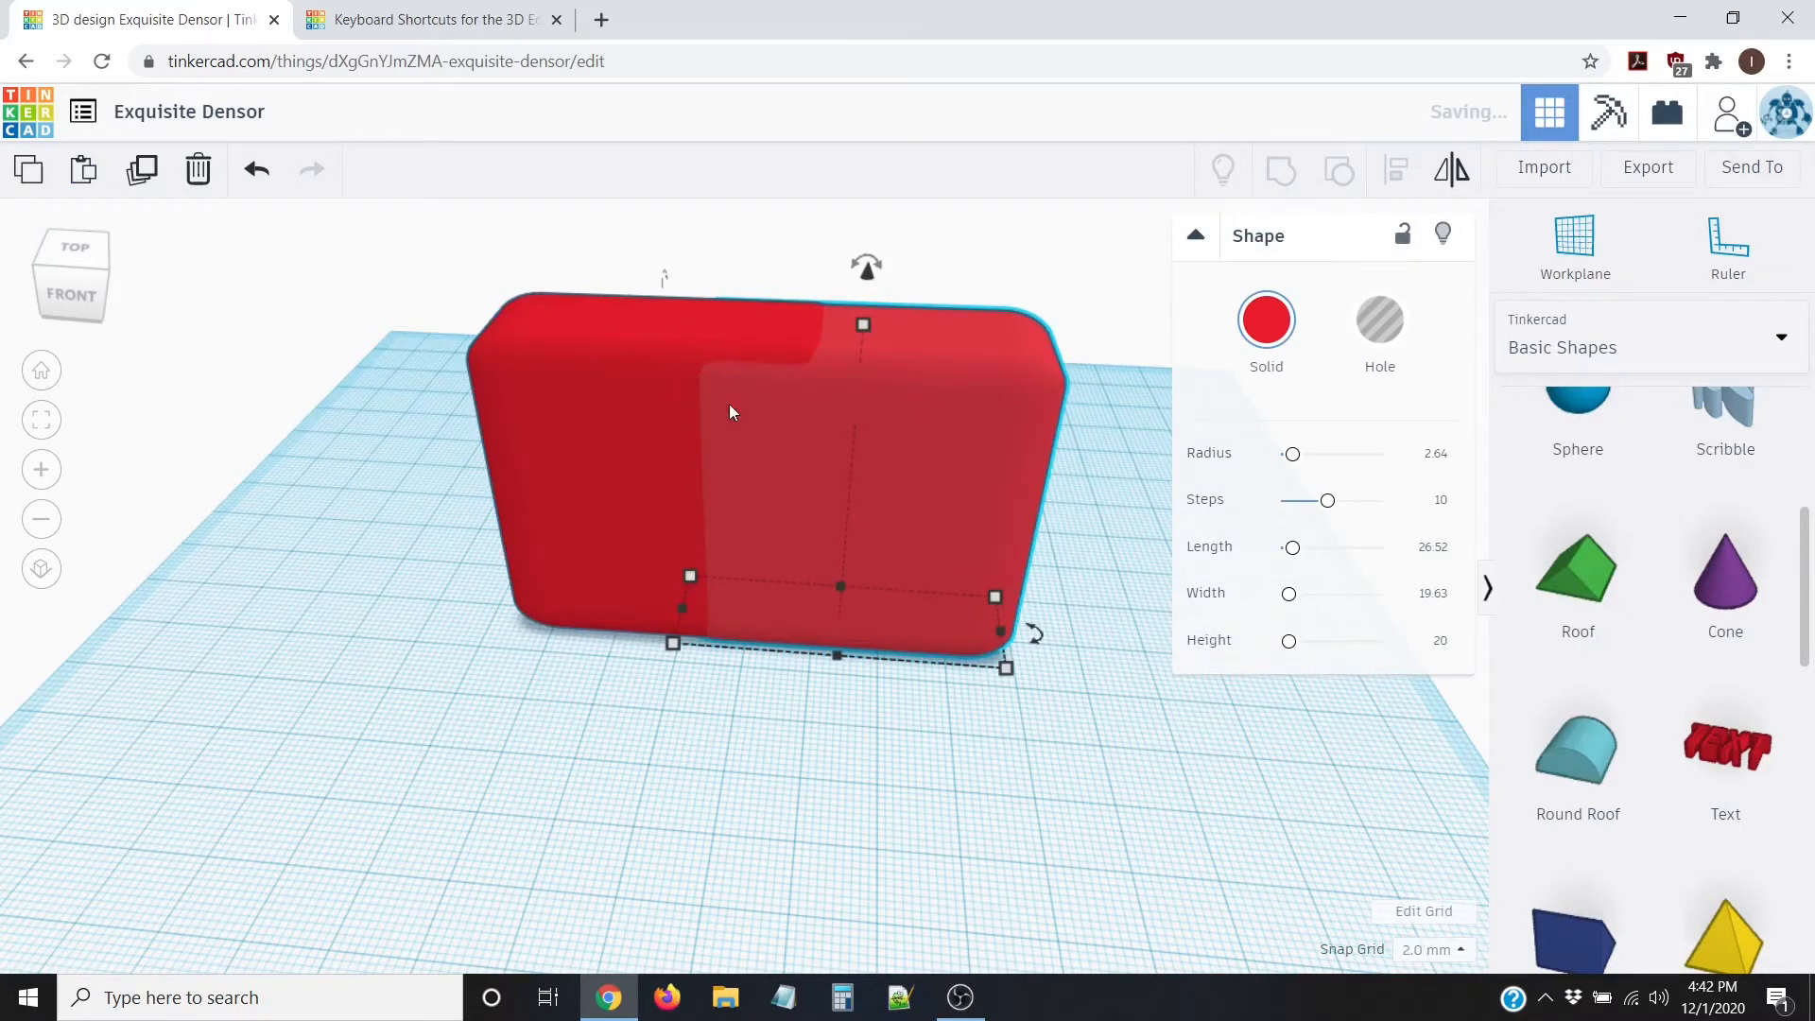
drag(917, 427, 791, 571)
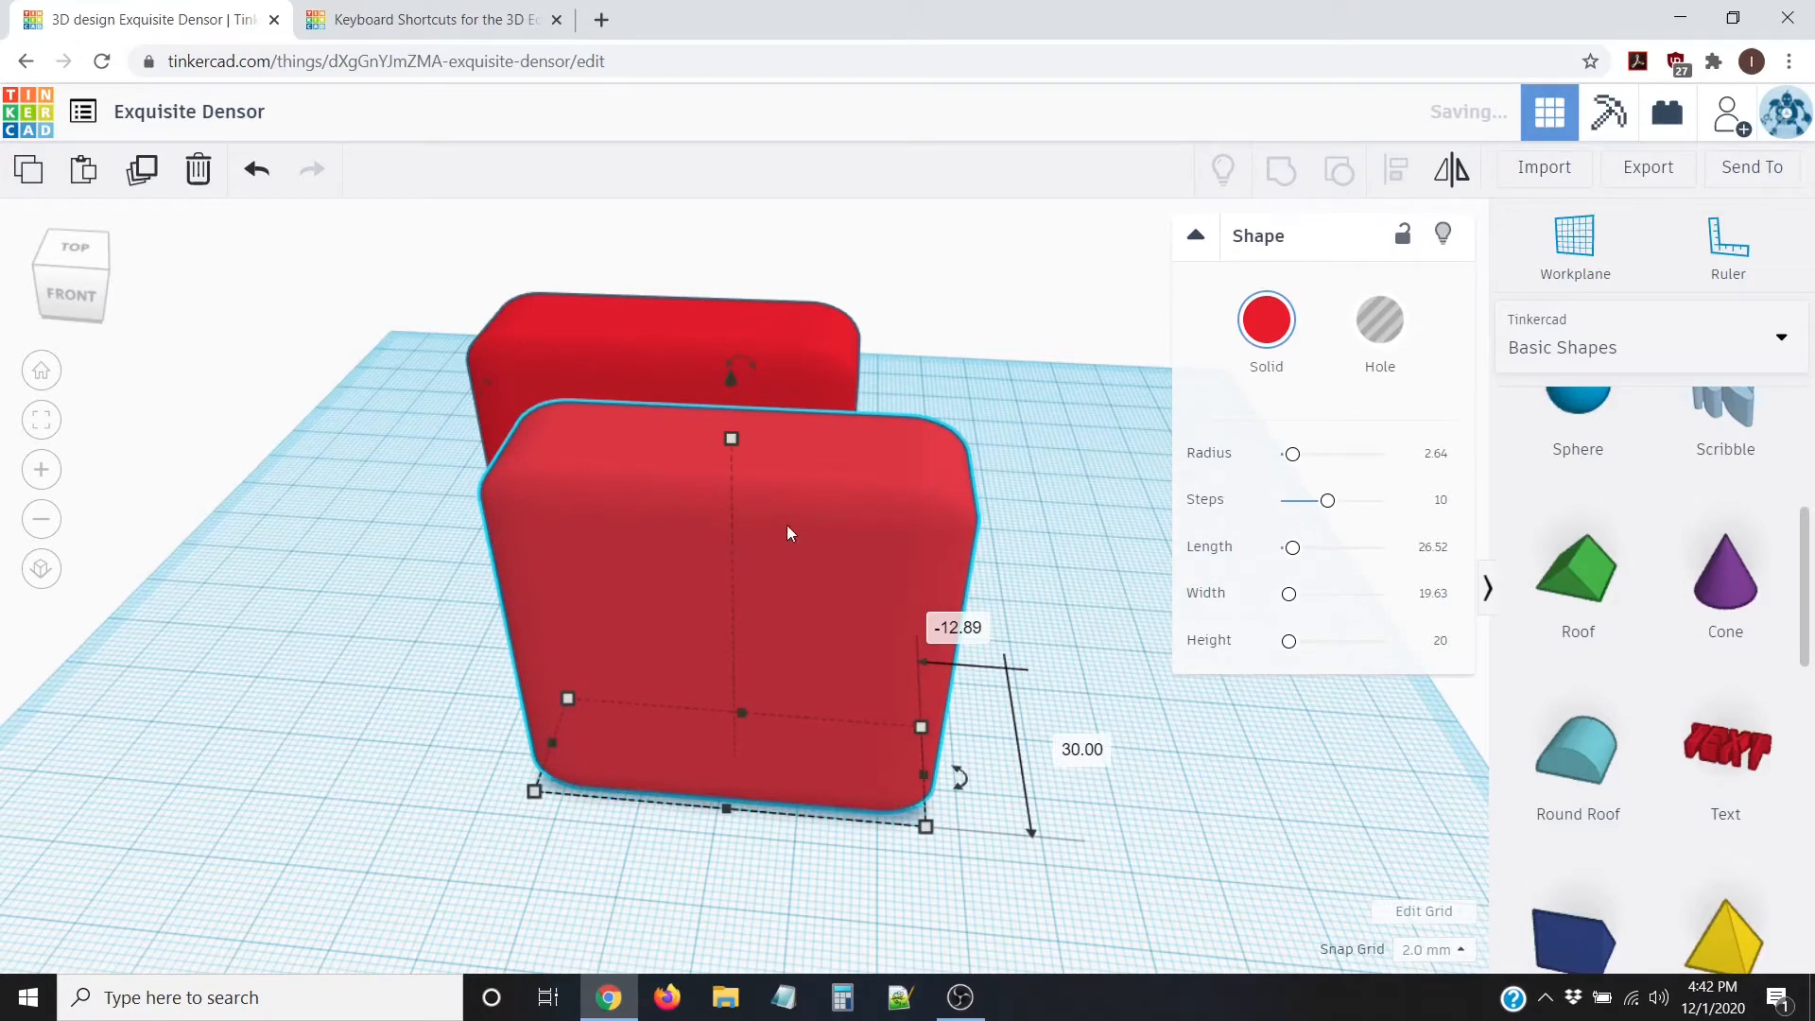
key(Delete)
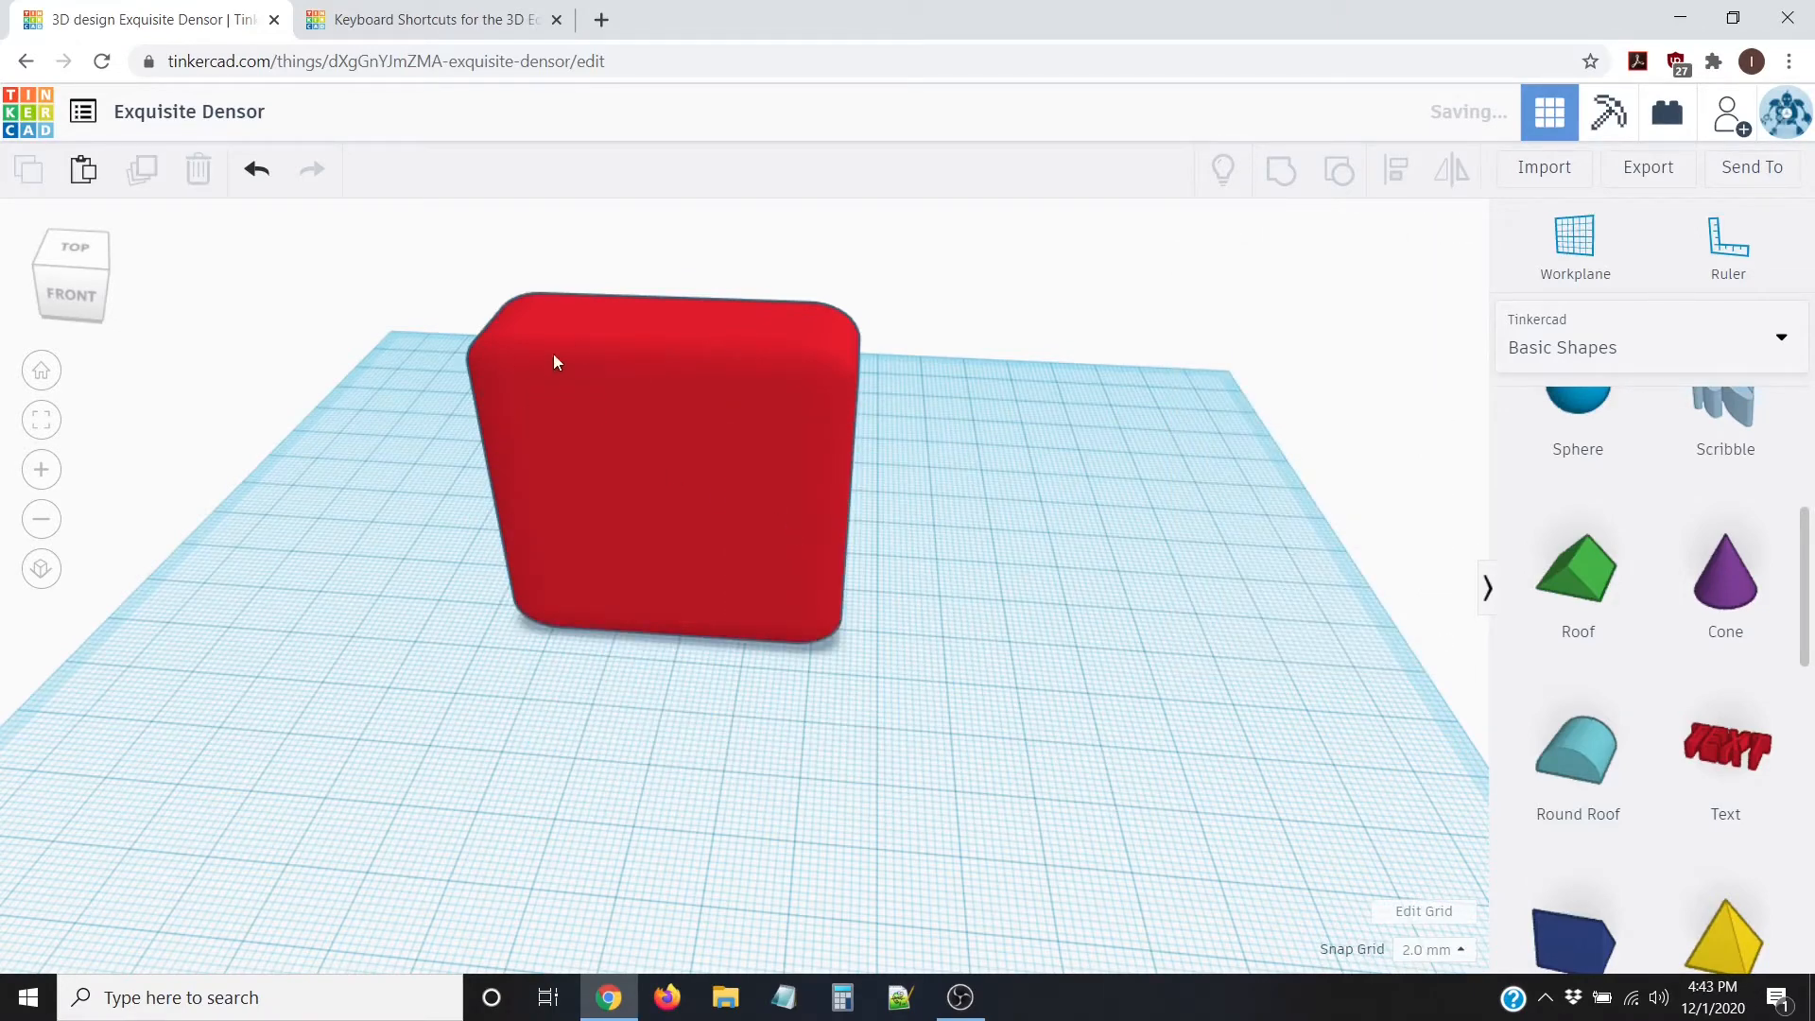
Step: Duplicate the red rounded box in place and move the duplicate 34 mm toward the front and 16 mm to the right
right_drag(288, 441, 277, 507)
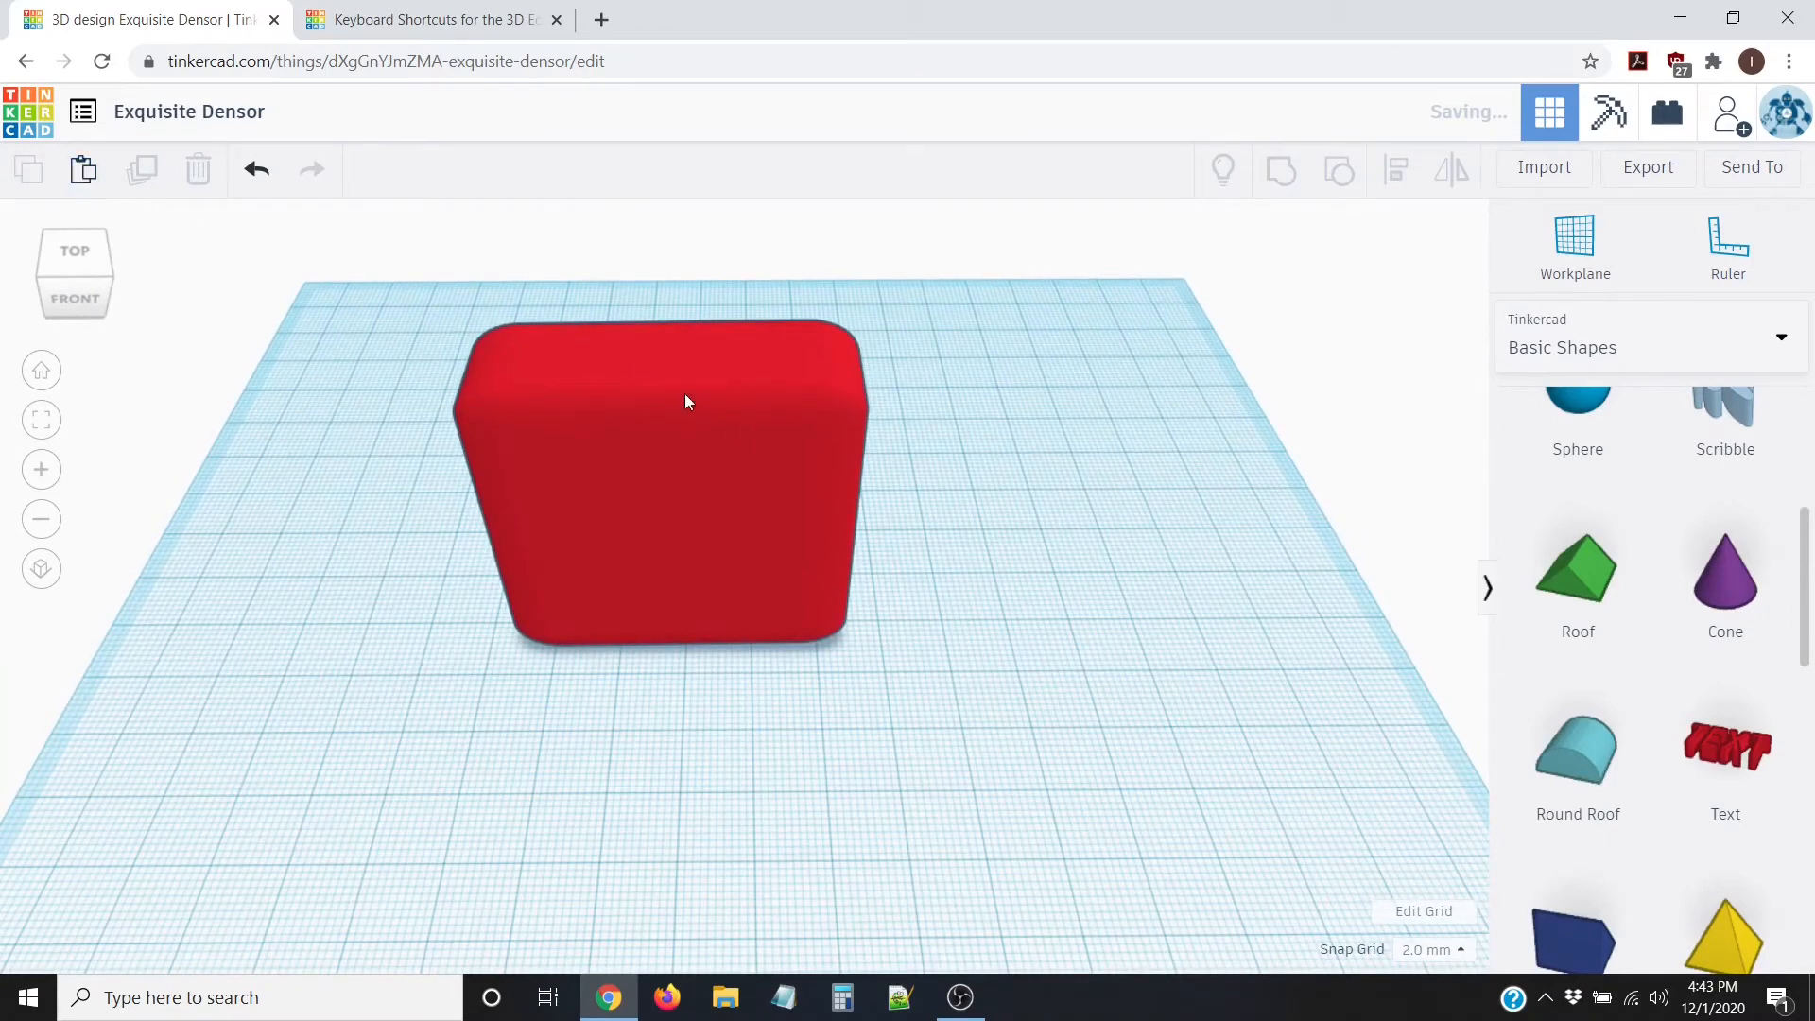
click(625, 399)
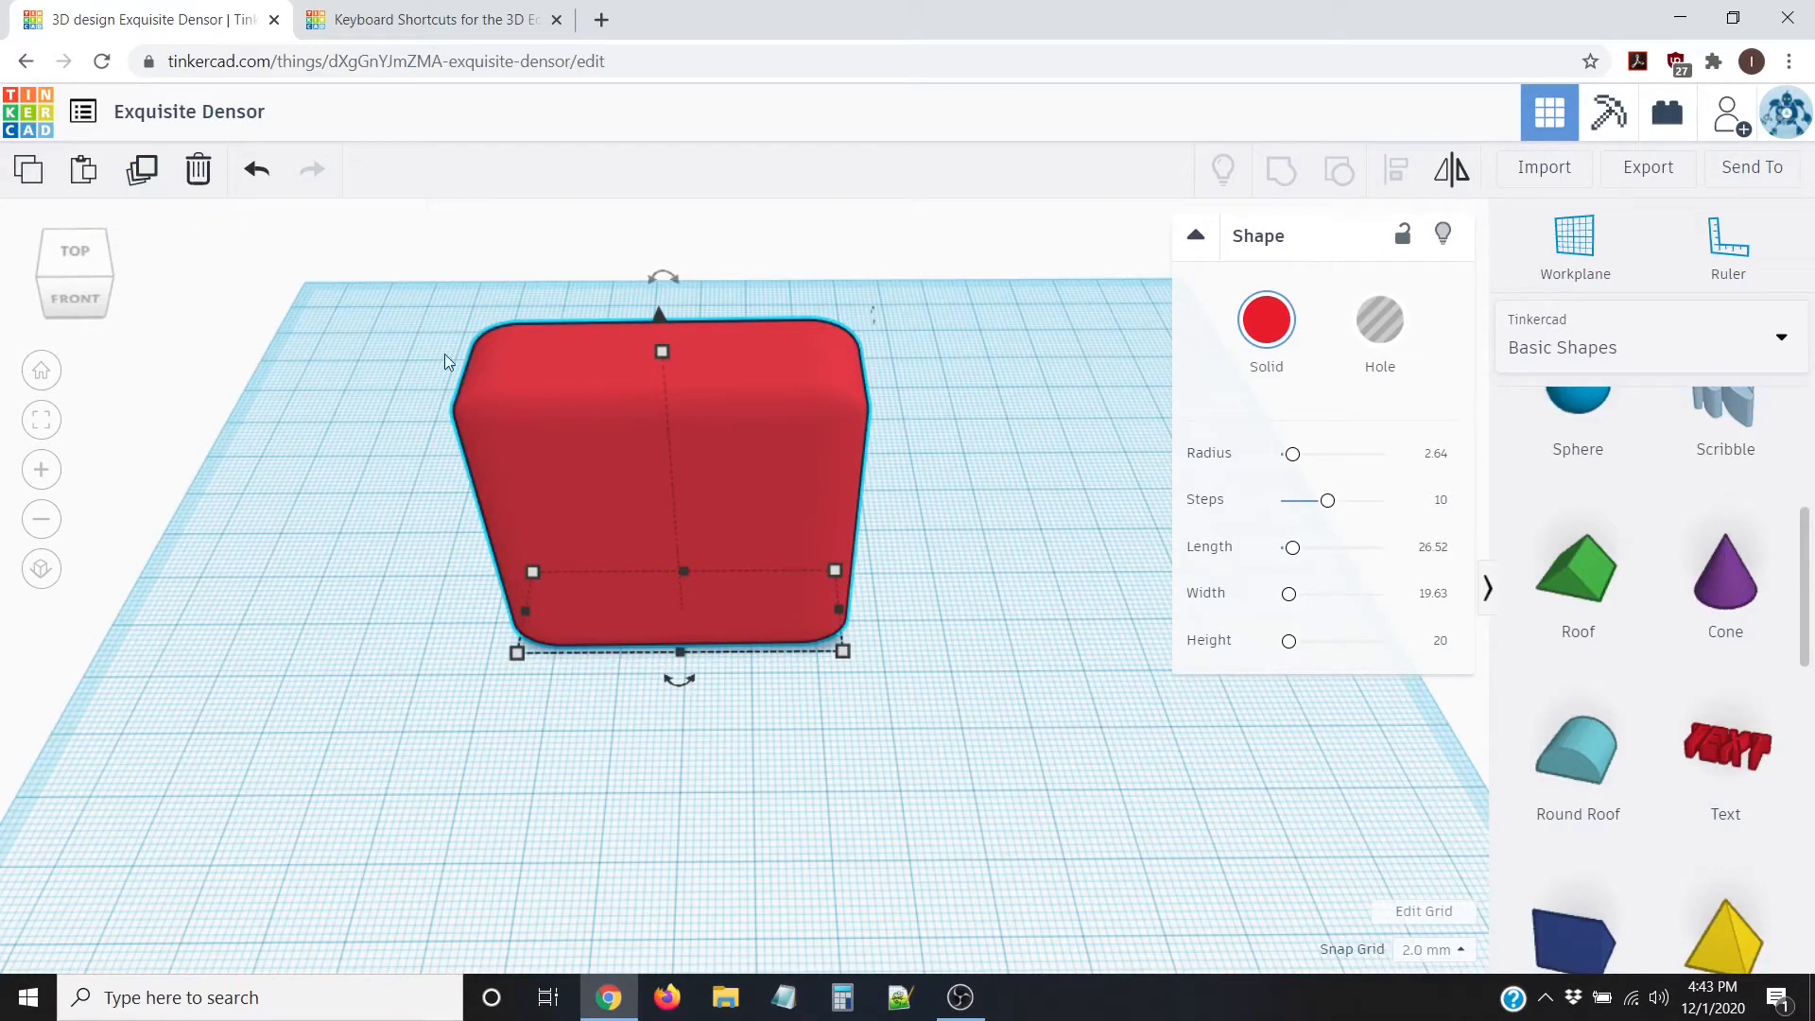
click(143, 174)
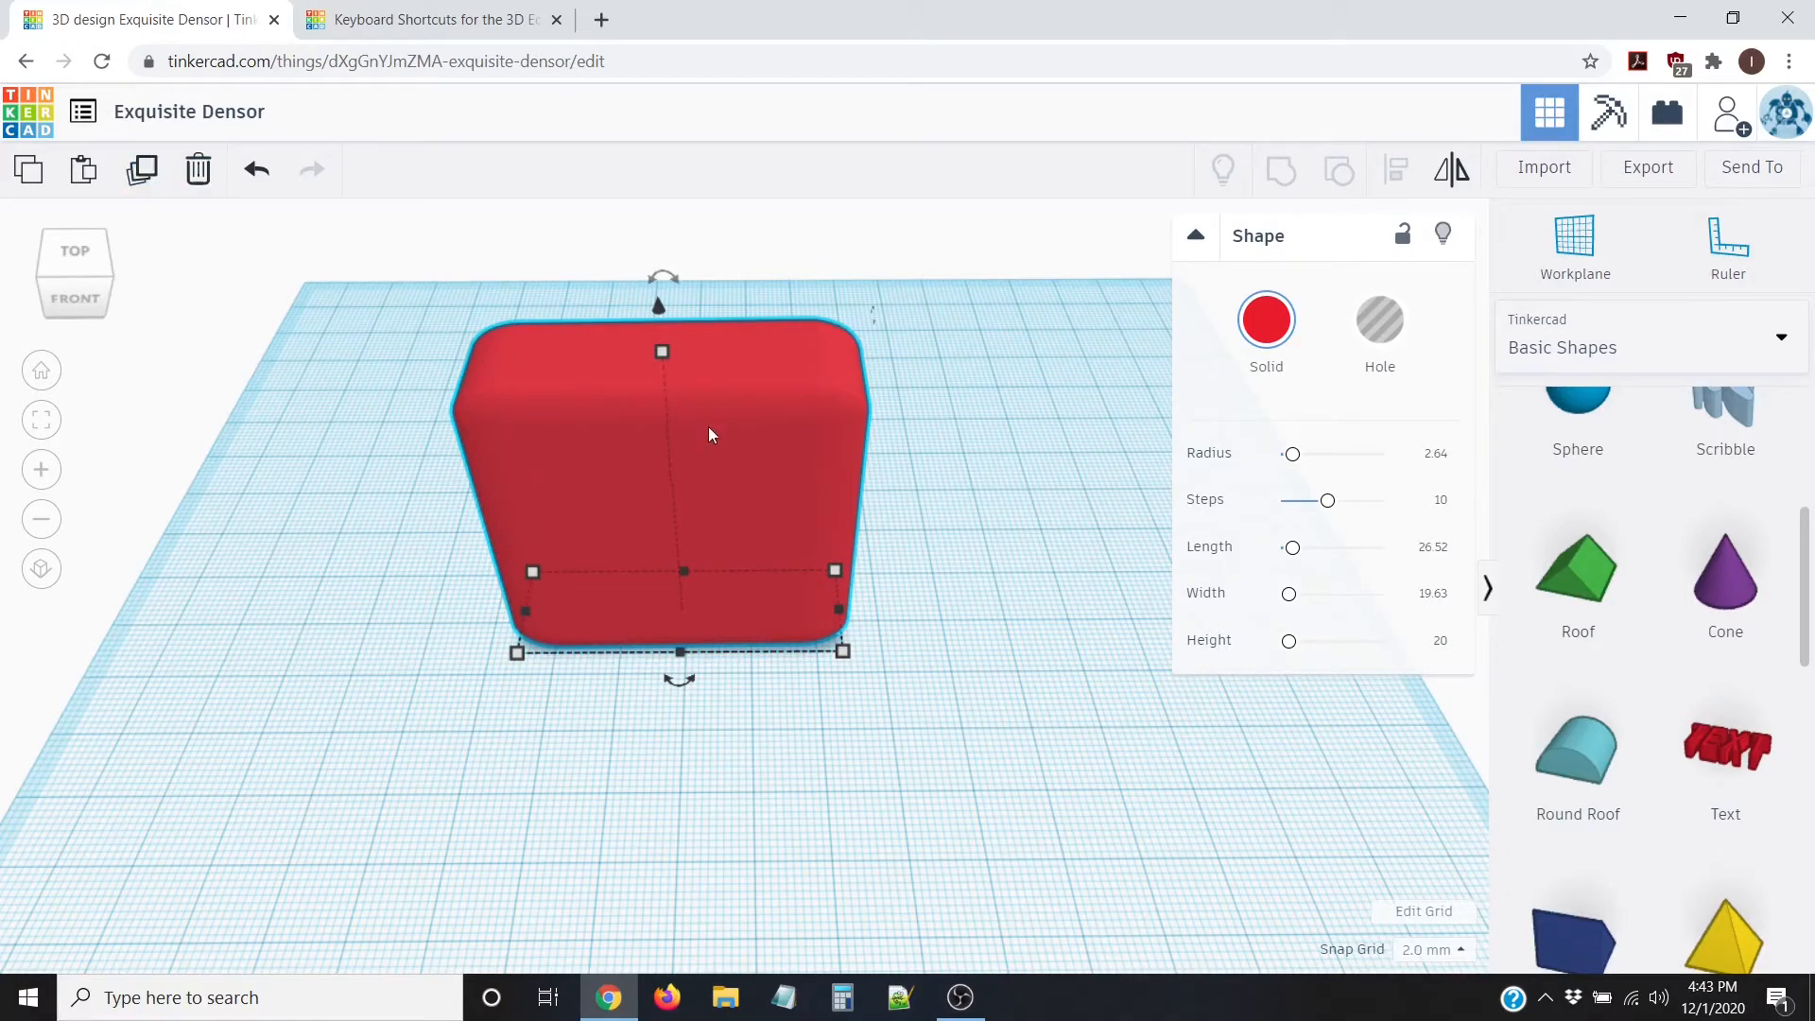
alt+drag(723, 401, 900, 640)
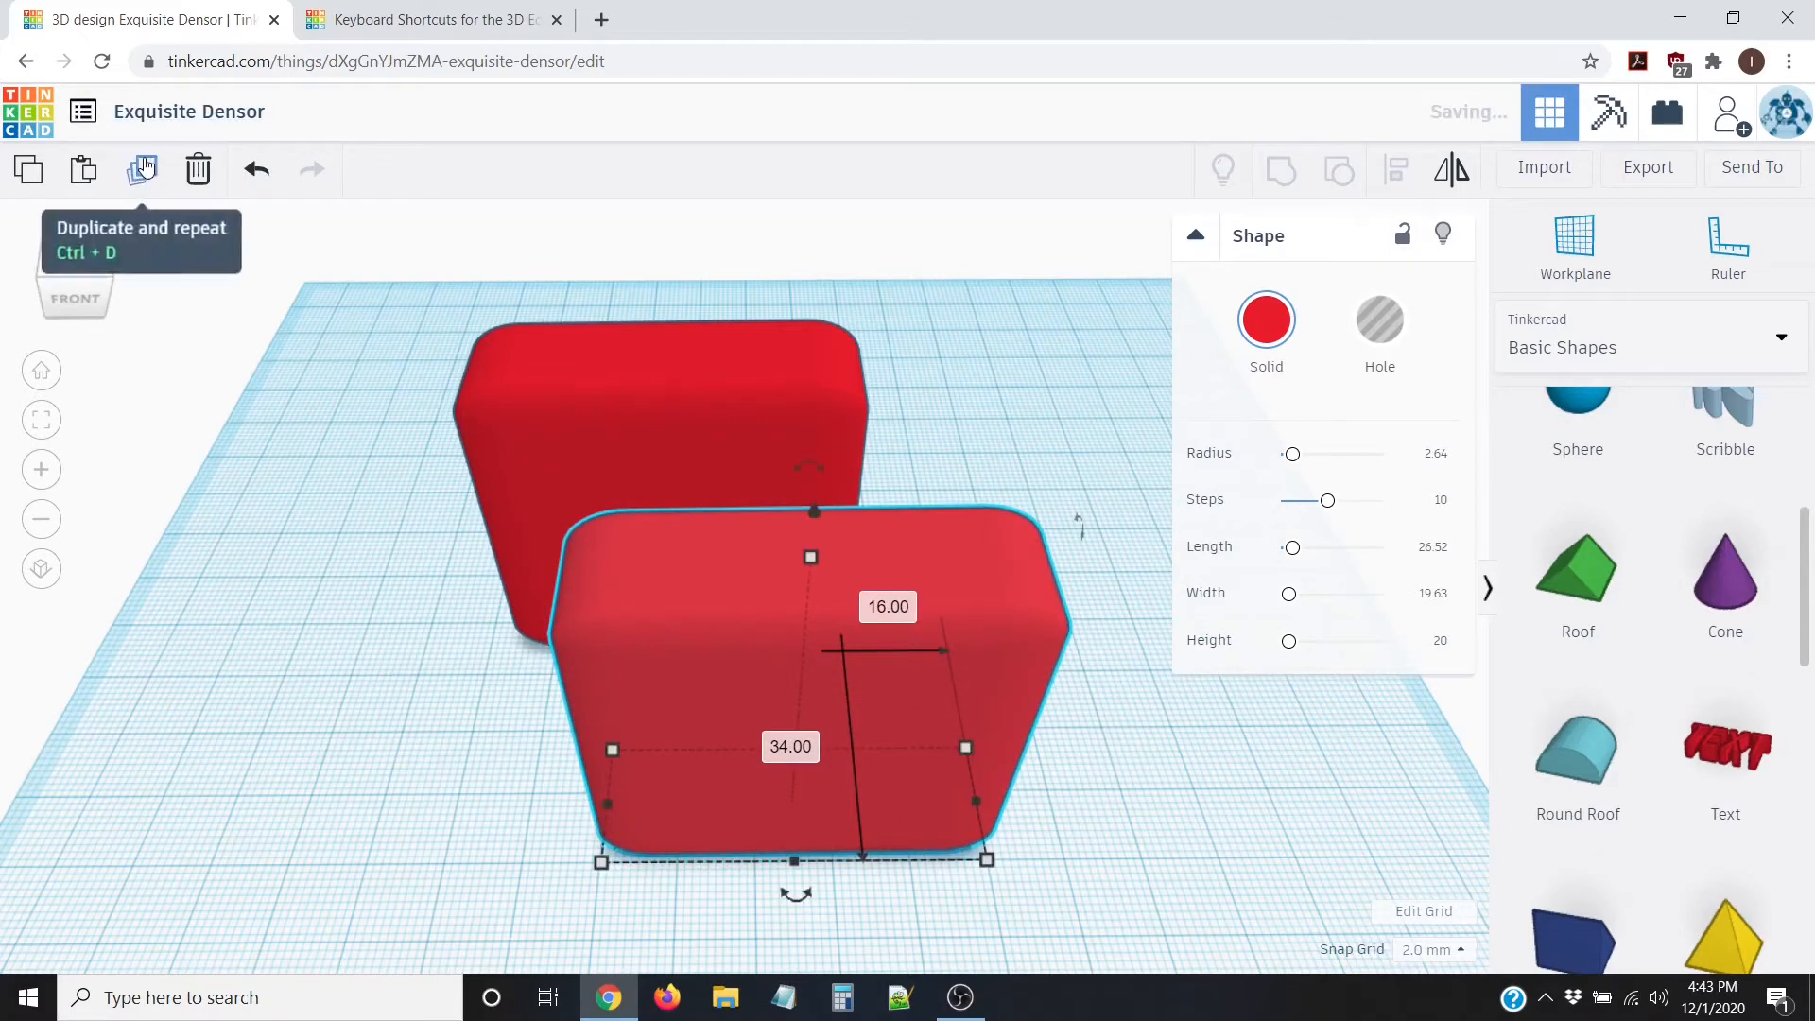
scroll(326, 584, down, 2)
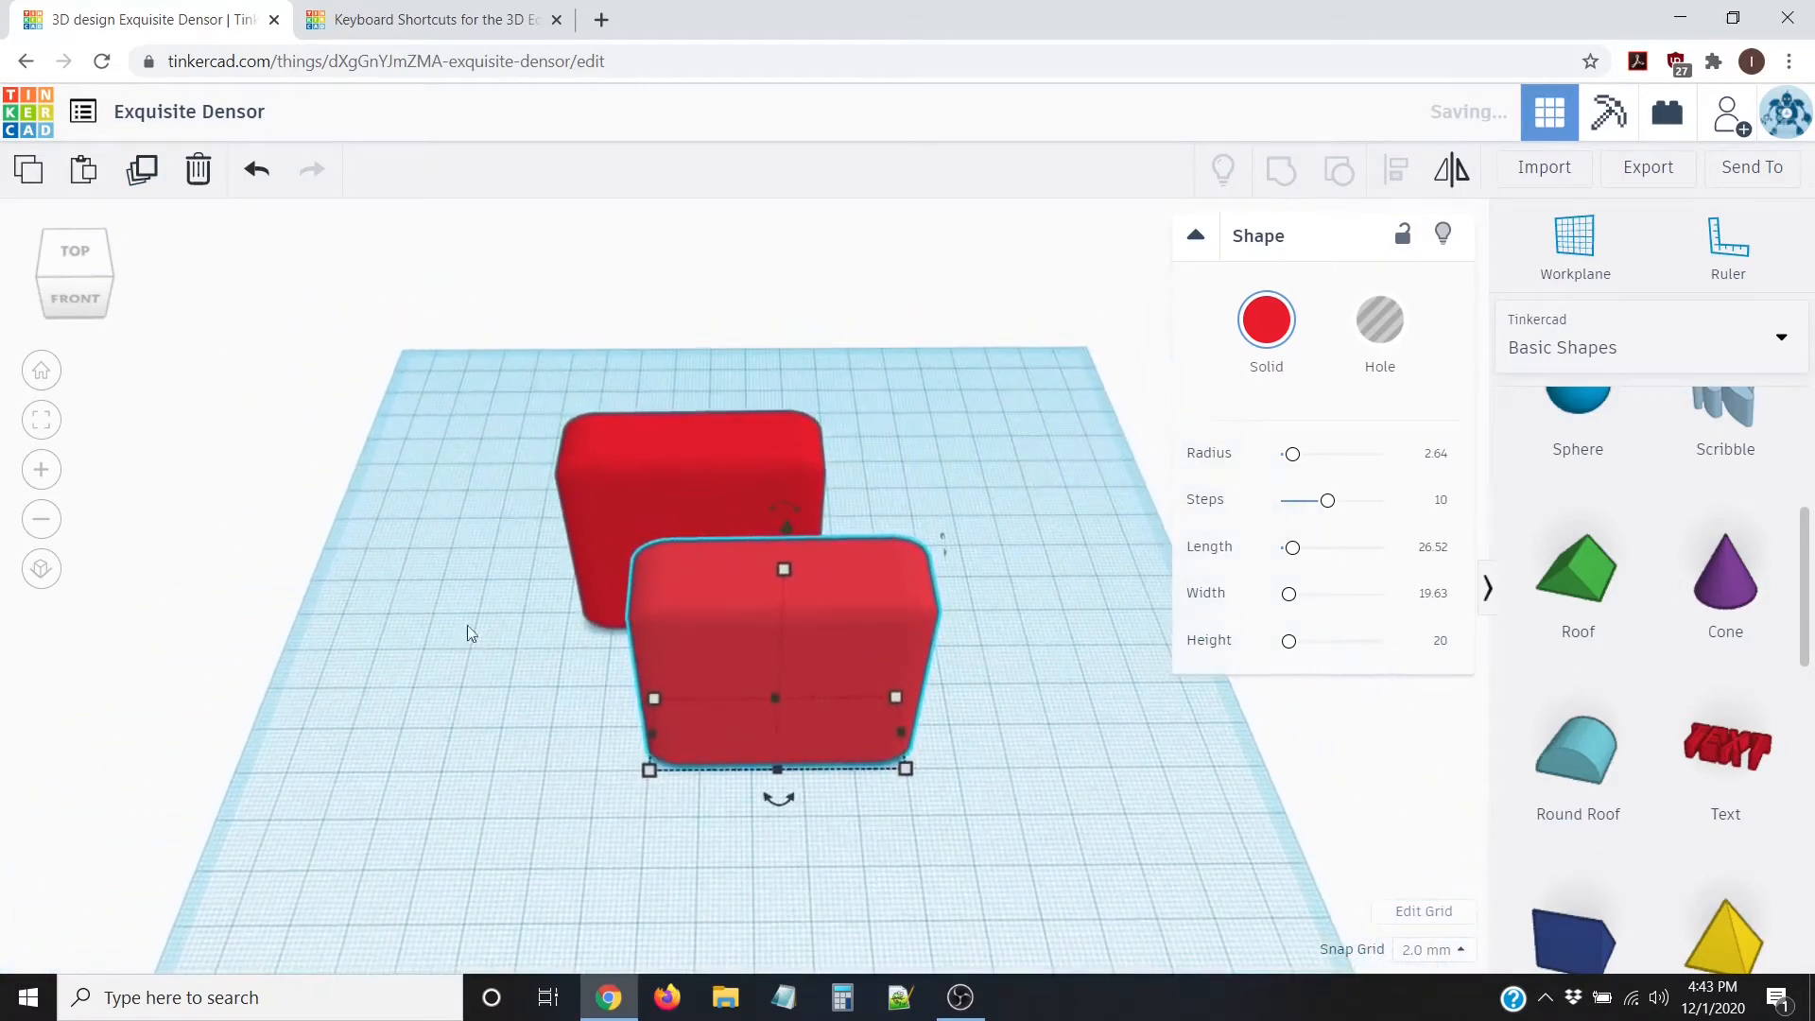
mouse_move(467, 626)
right_down()
mouse_move(284, 648)
mouse_move(230, 579)
mouse_move(722, 655)
mouse_move(774, 531)
mouse_move(585, 604)
mouse_move(482, 598)
right_up()
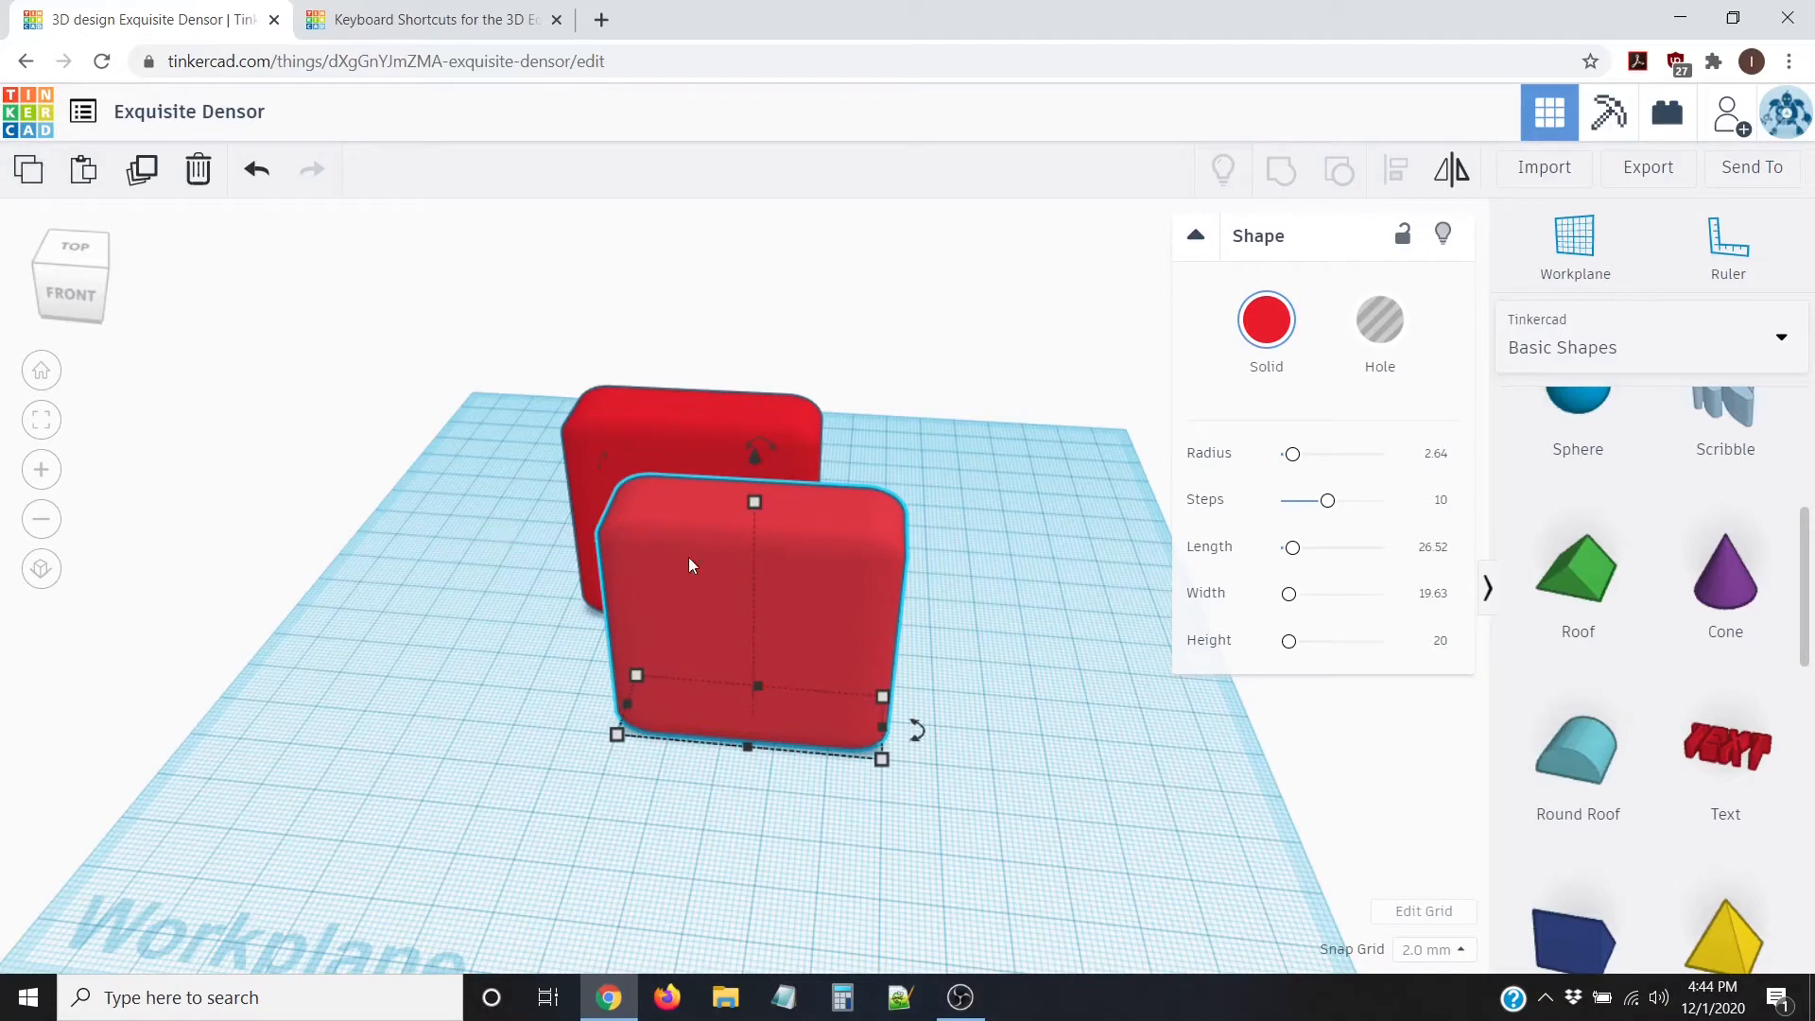
right_drag(1036, 530, 773, 509)
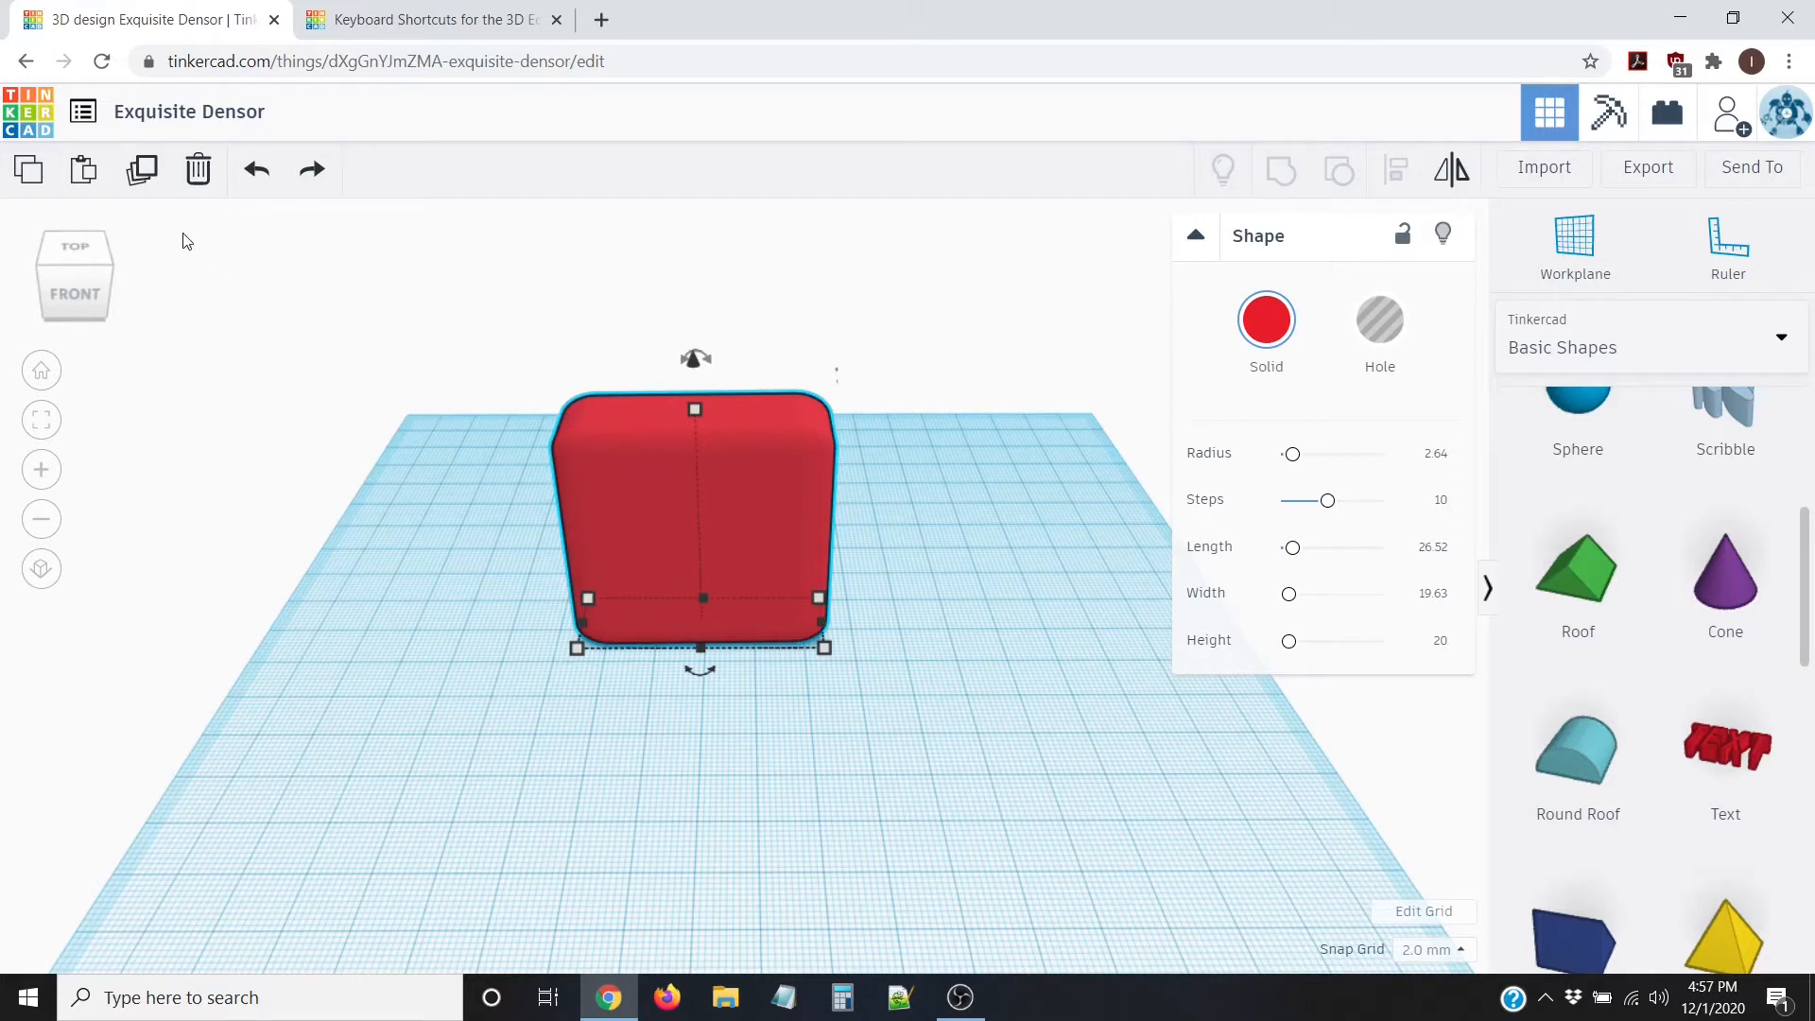
Step: Delete the selected red box and the identical one in the same place so the workplane is empty
click(199, 173)
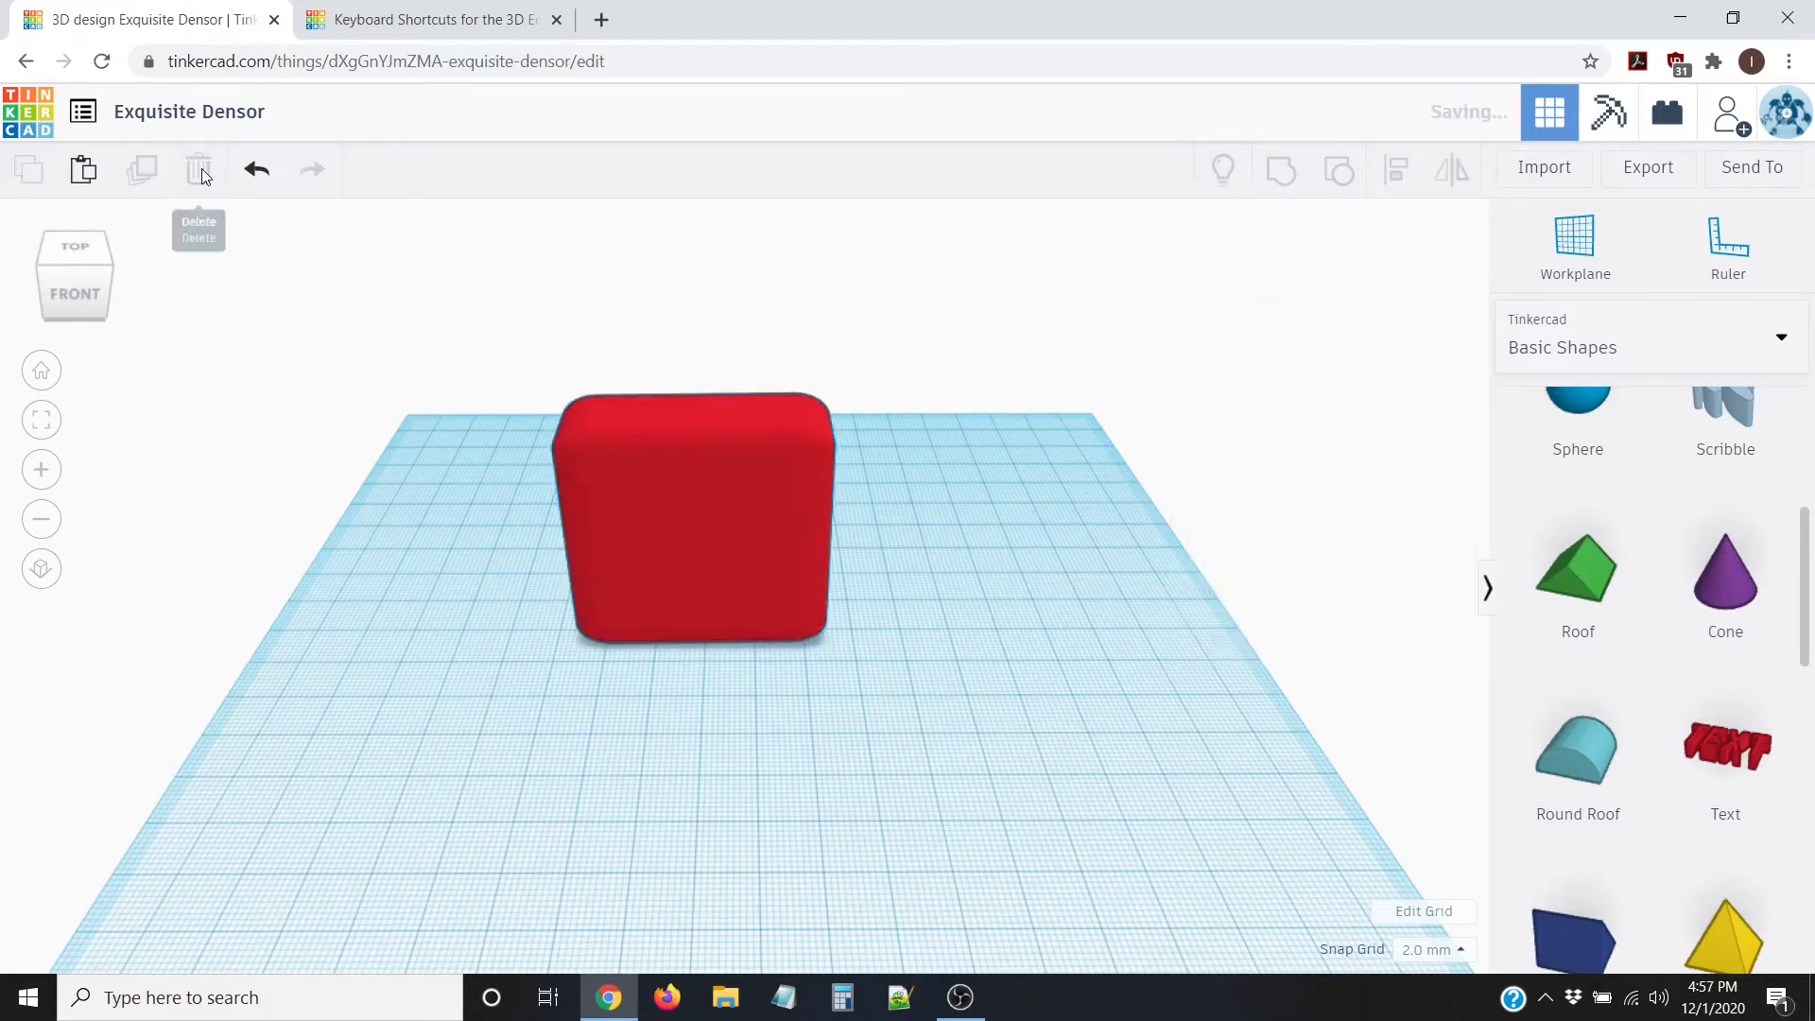
click(656, 507)
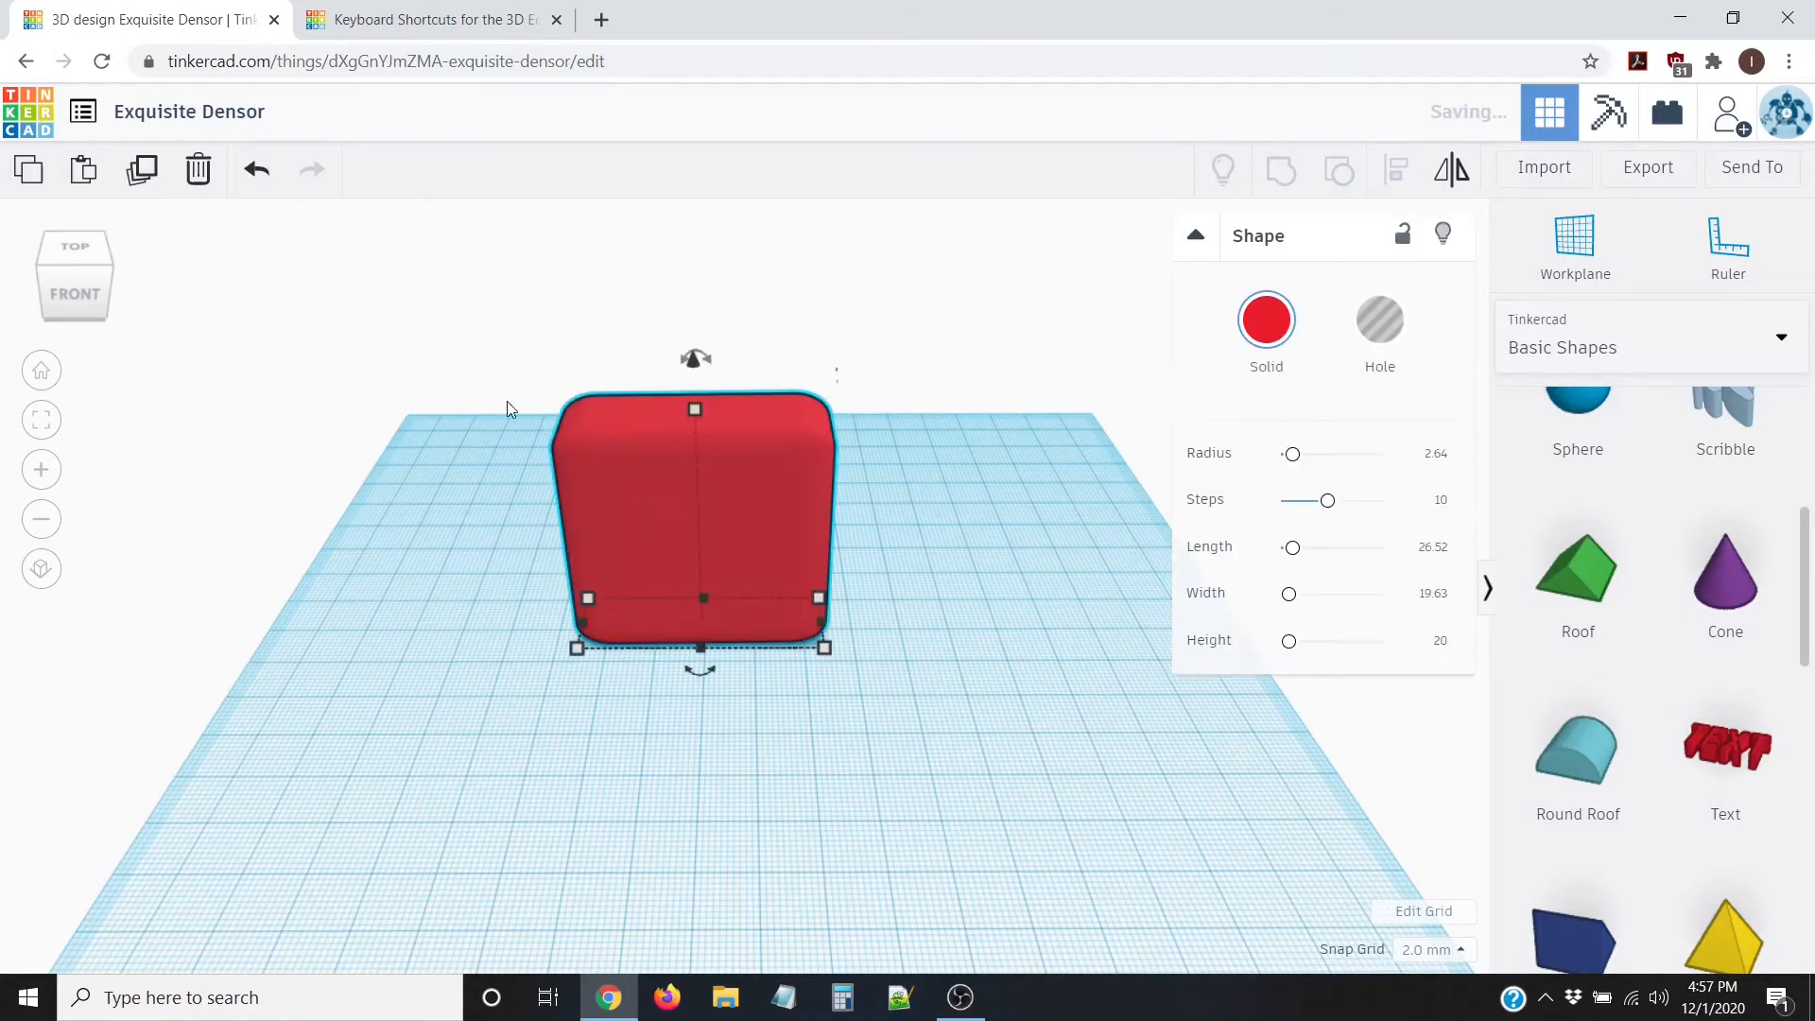
click(202, 175)
mouse_move(755, 601)
right_down()
mouse_move(745, 656)
mouse_move(747, 593)
right_up()
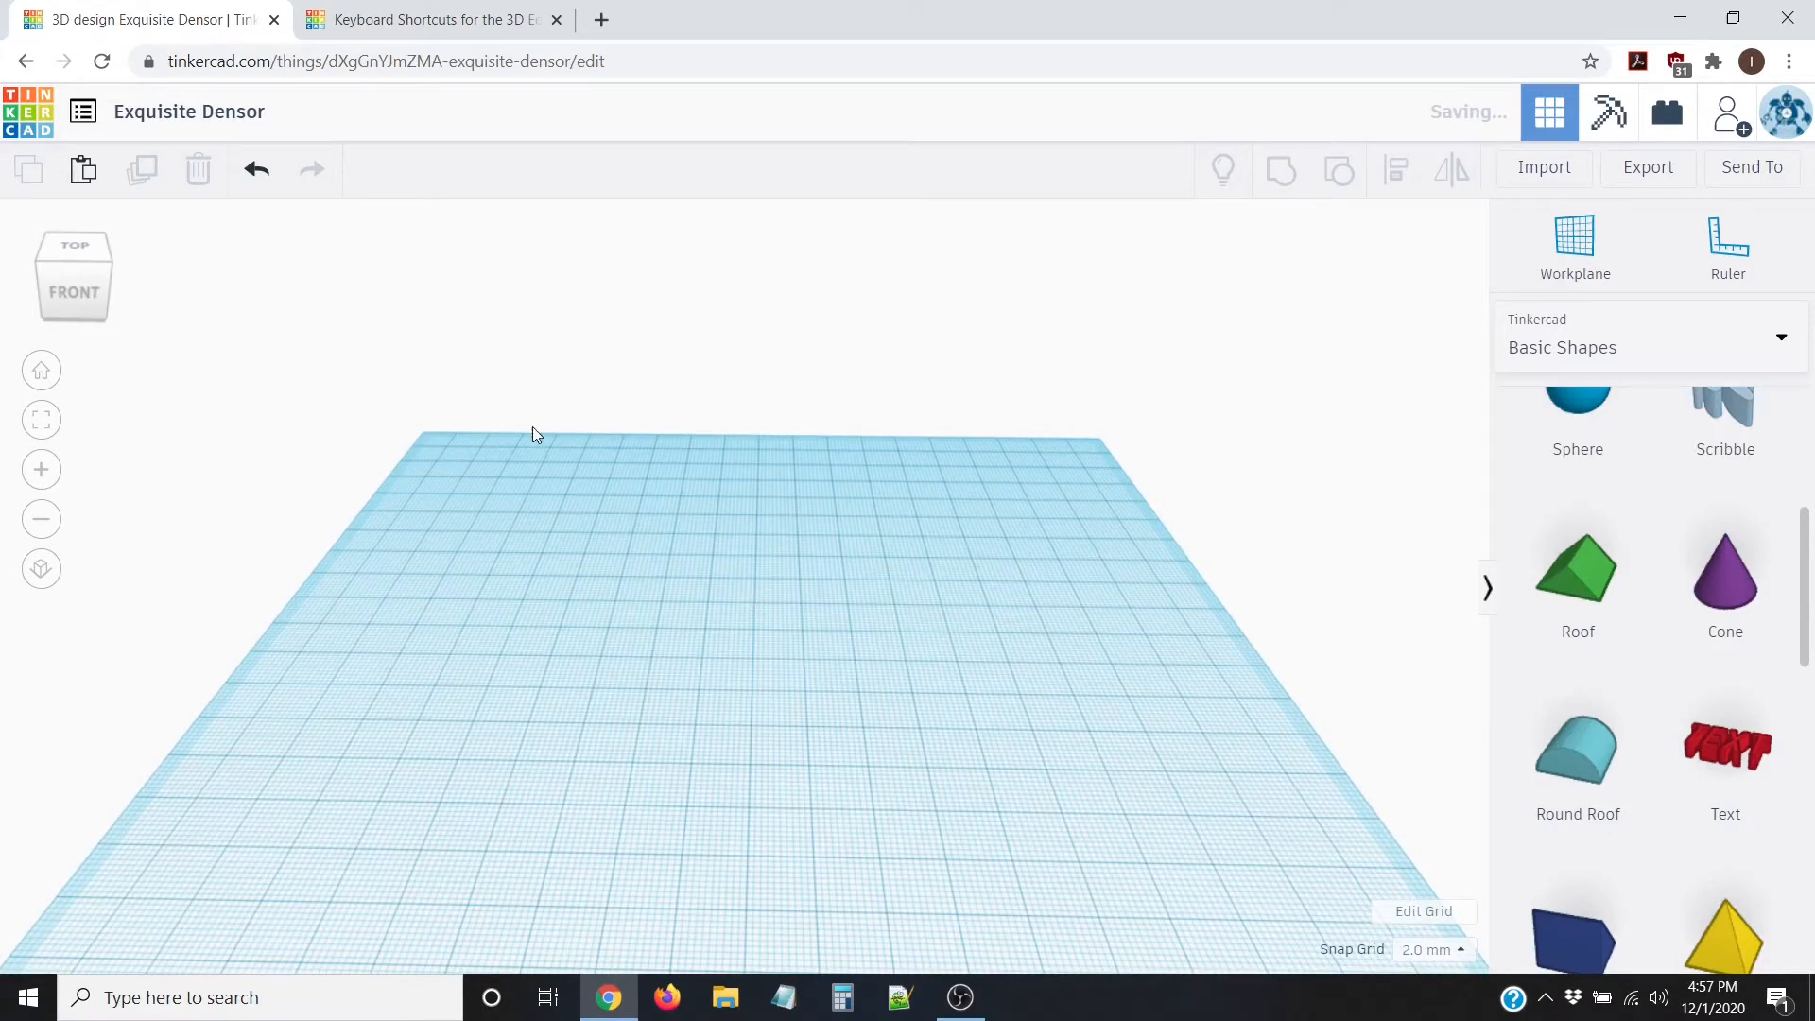
right_drag(499, 433, 575, 524)
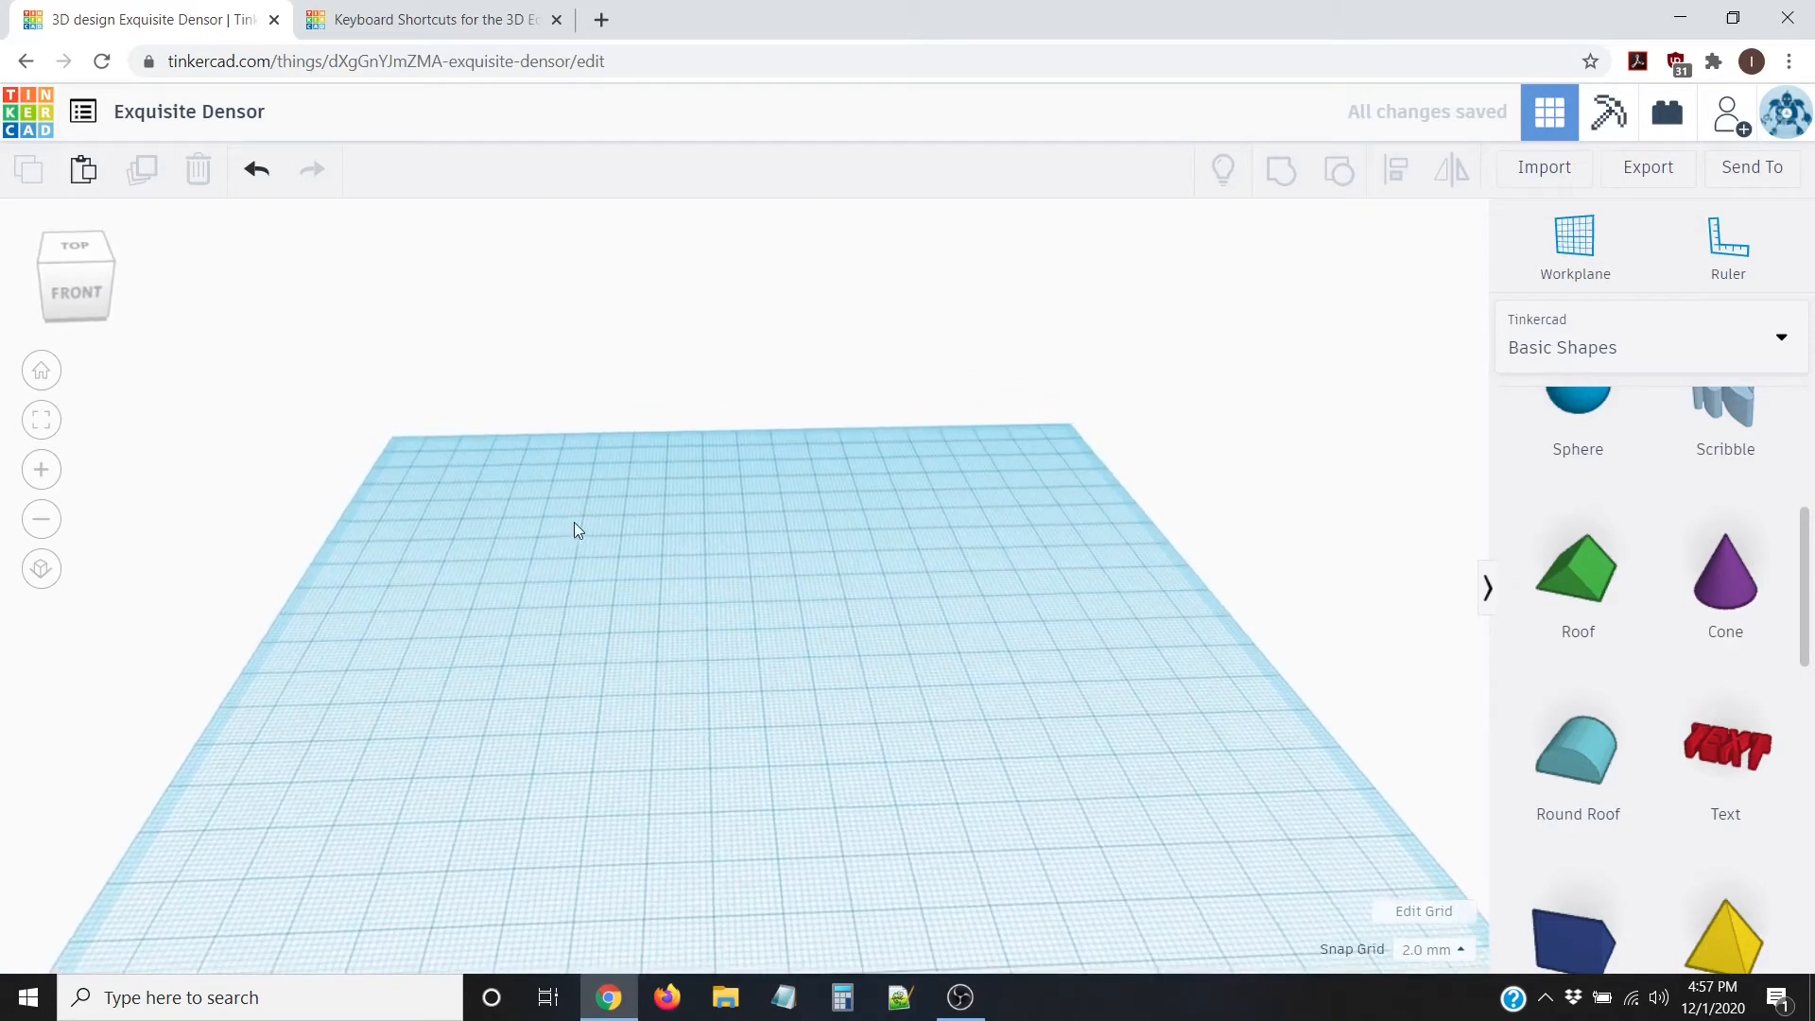
Step: Undo the last deletion and select the restored red box
click(256, 175)
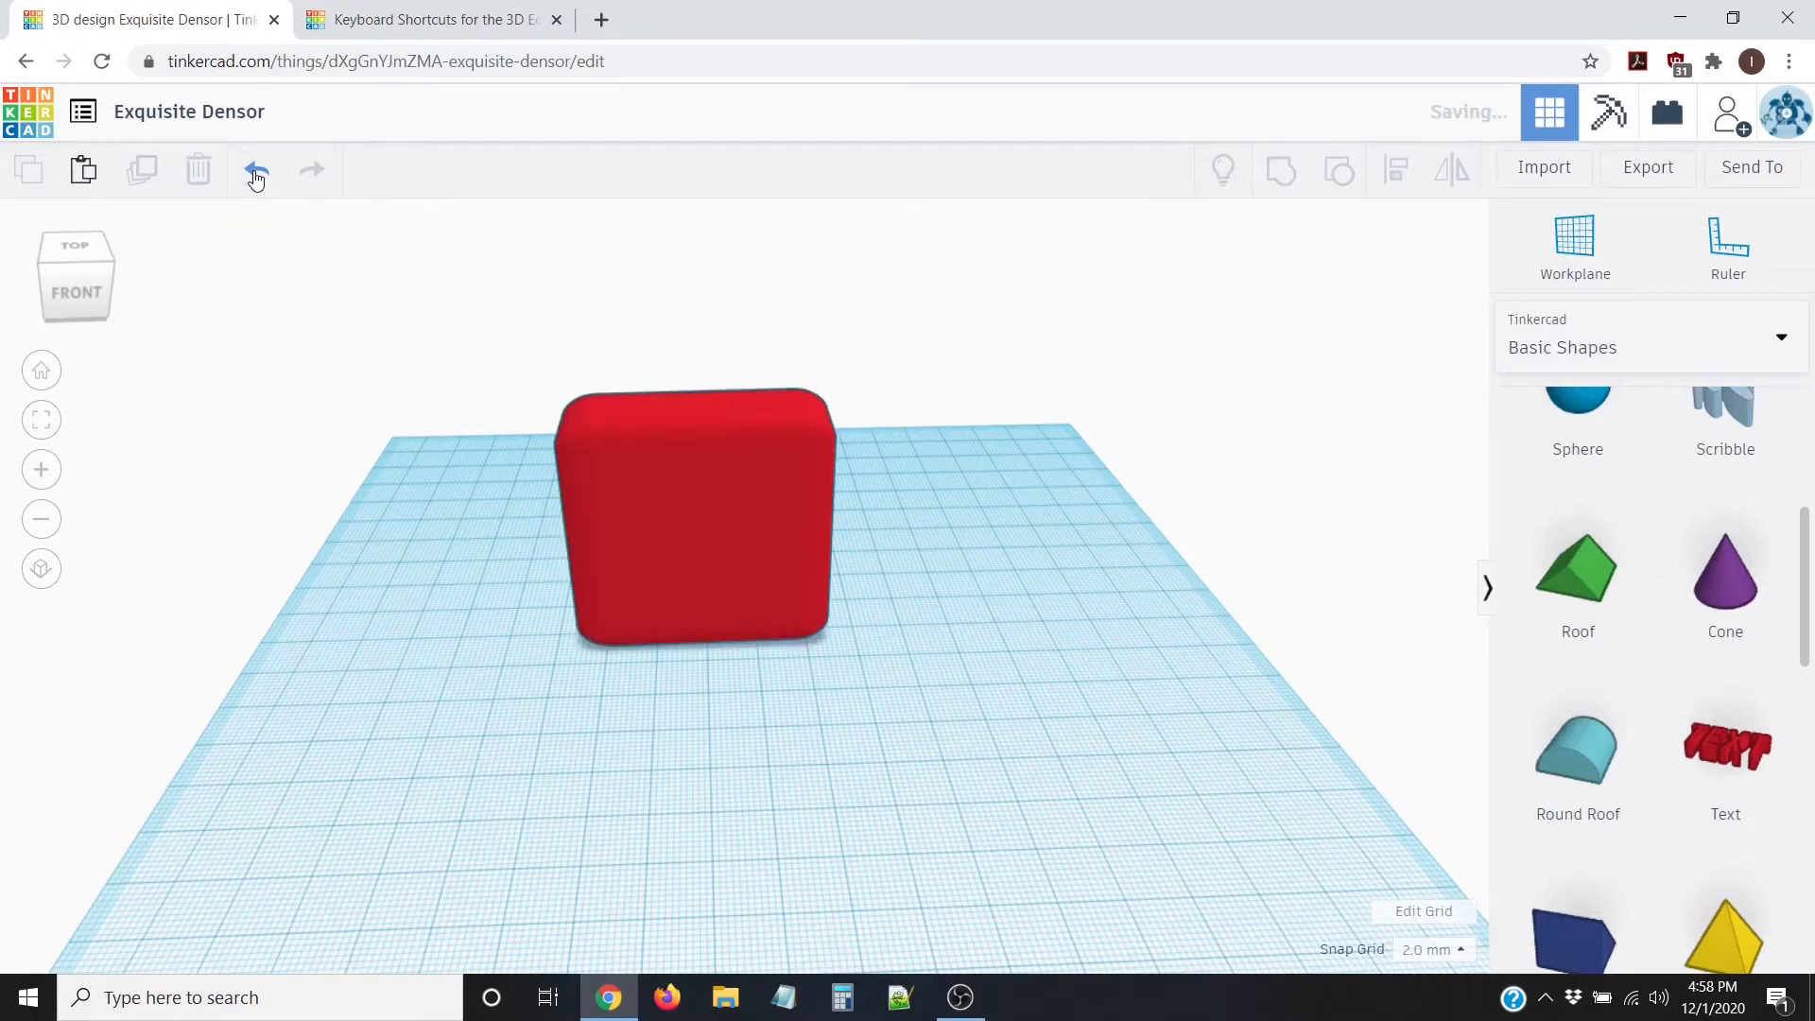
mouse_move(740, 498)
right_down()
mouse_move(656, 502)
mouse_move(718, 523)
mouse_move(713, 539)
mouse_move(746, 507)
right_up()
click(684, 448)
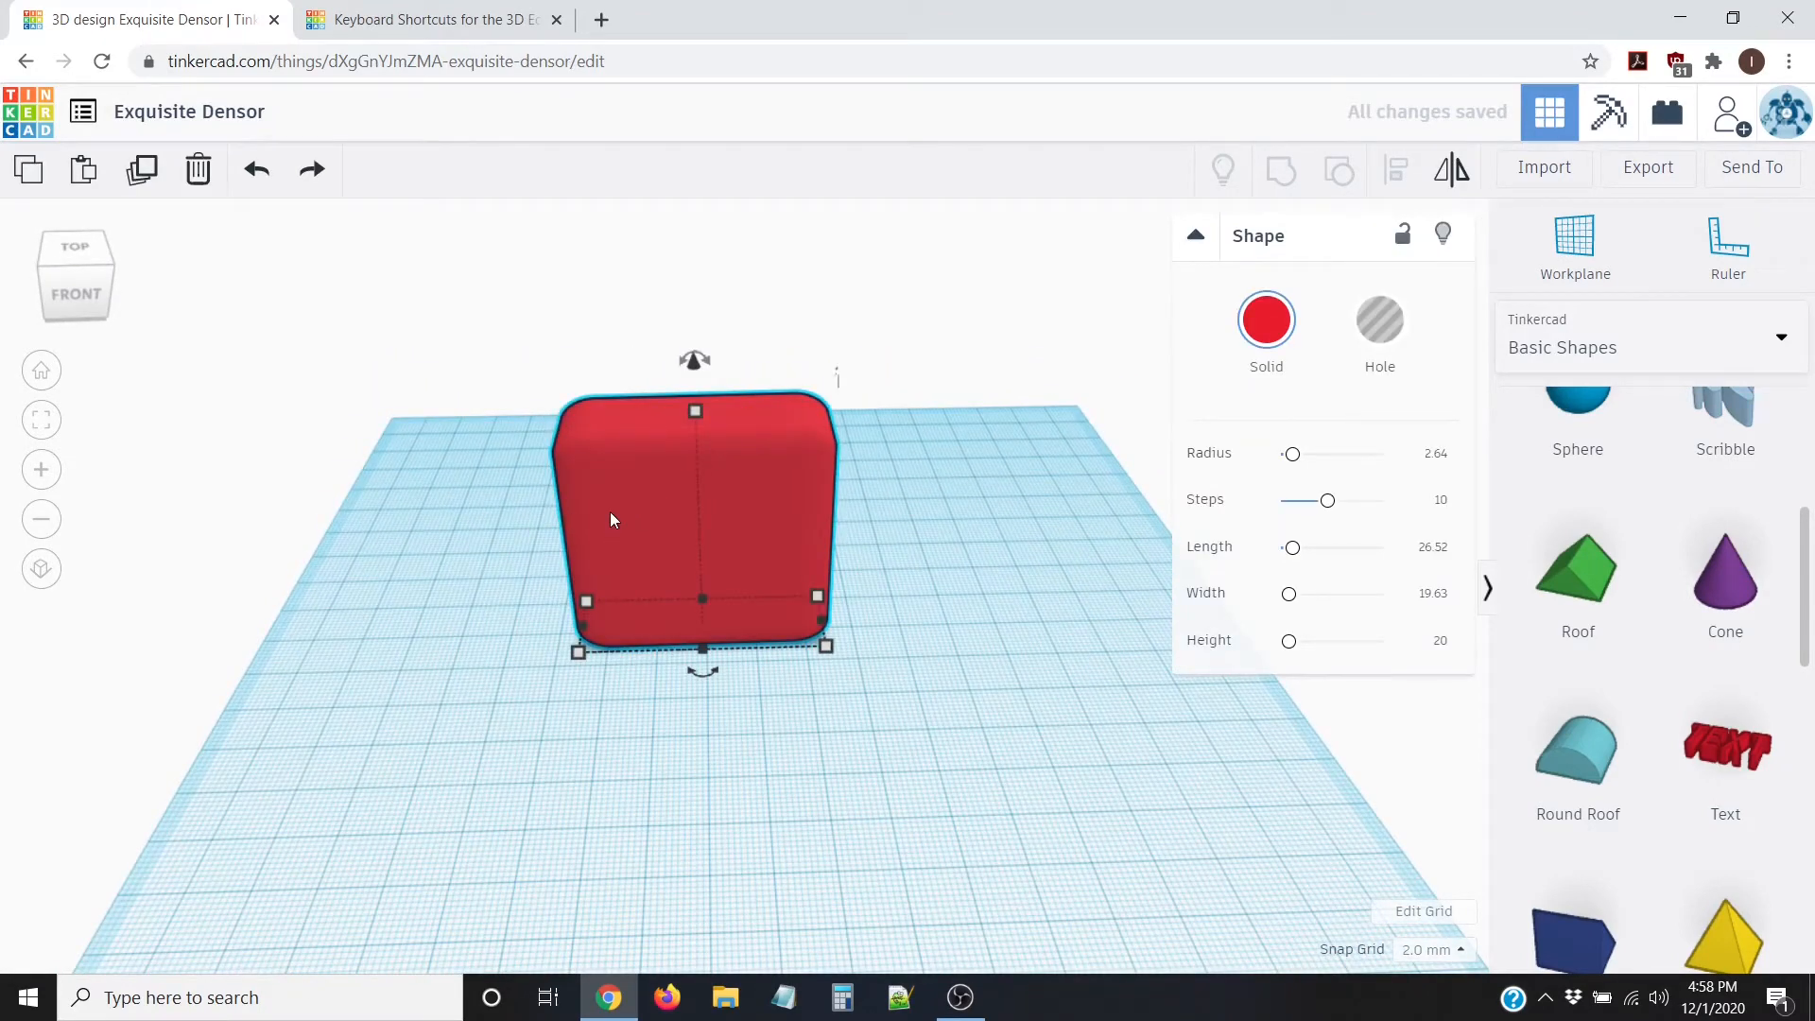
Step: Redo the deletion of the red box
click(315, 173)
right_drag(935, 616, 794, 523)
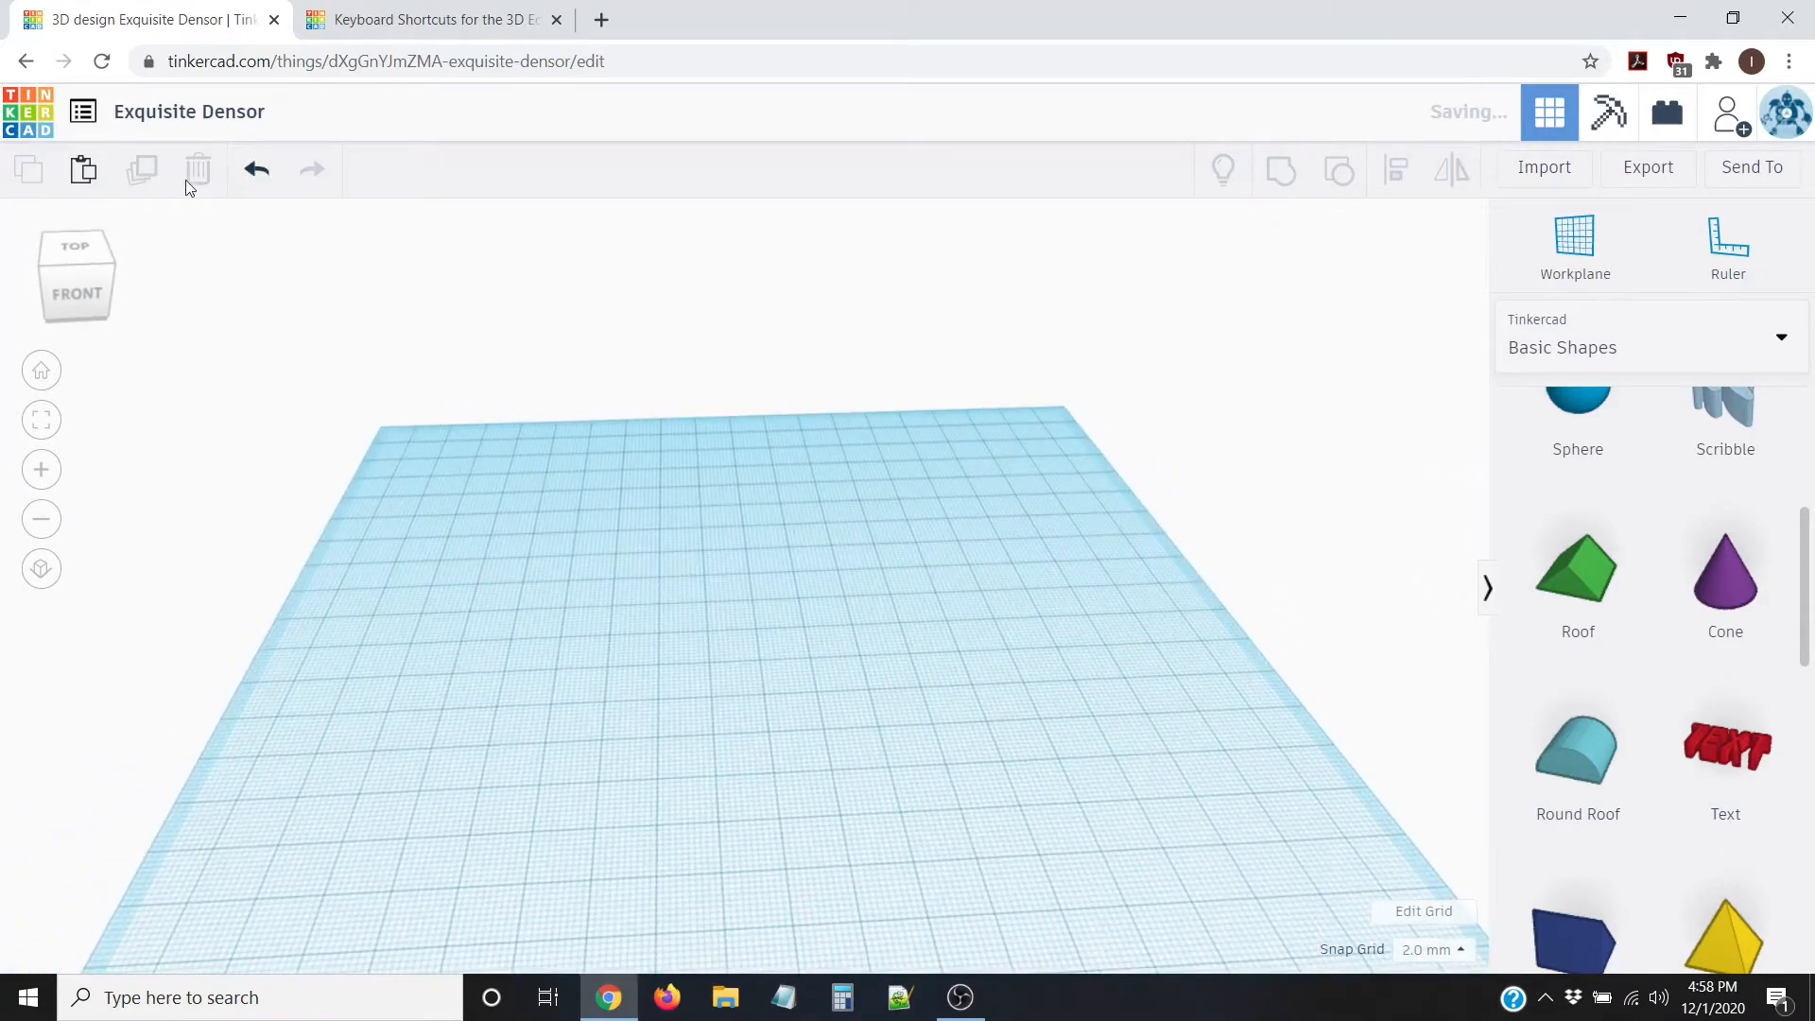
right_drag(565, 505, 592, 548)
scroll(913, 712, down, 2)
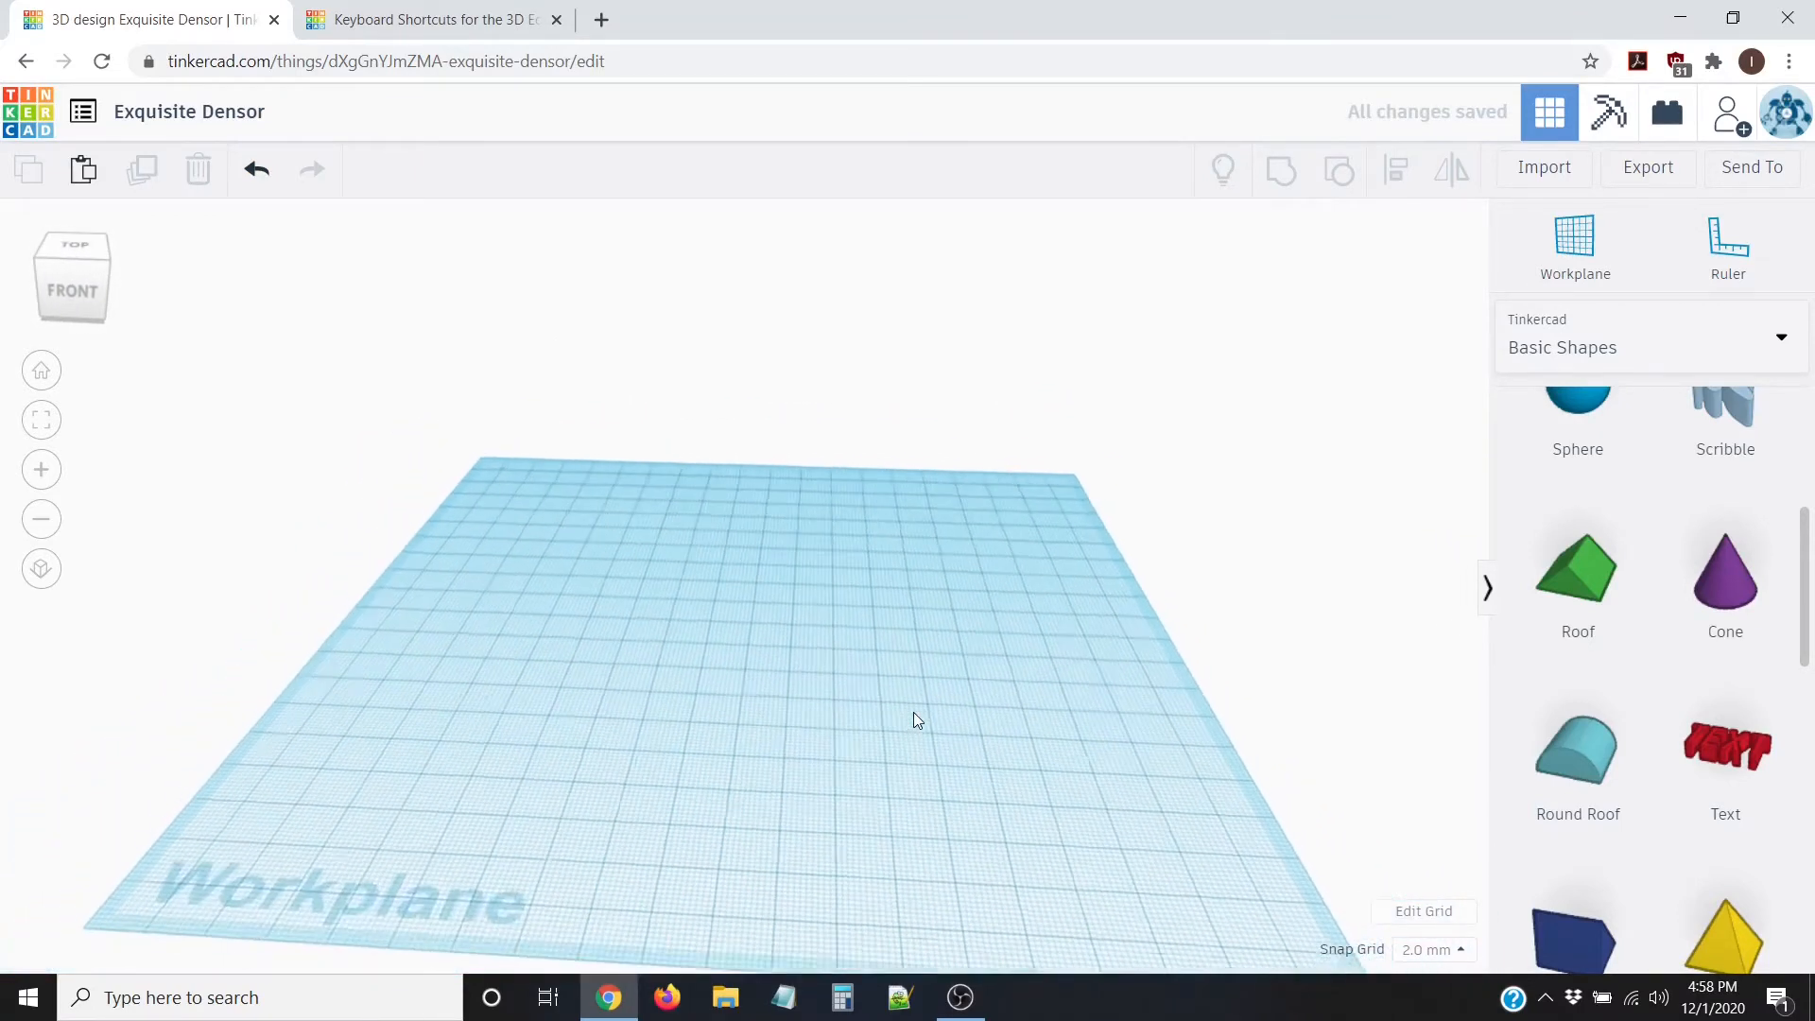
mouse_move(957, 650)
right_down()
mouse_move(949, 685)
mouse_move(968, 651)
right_up()
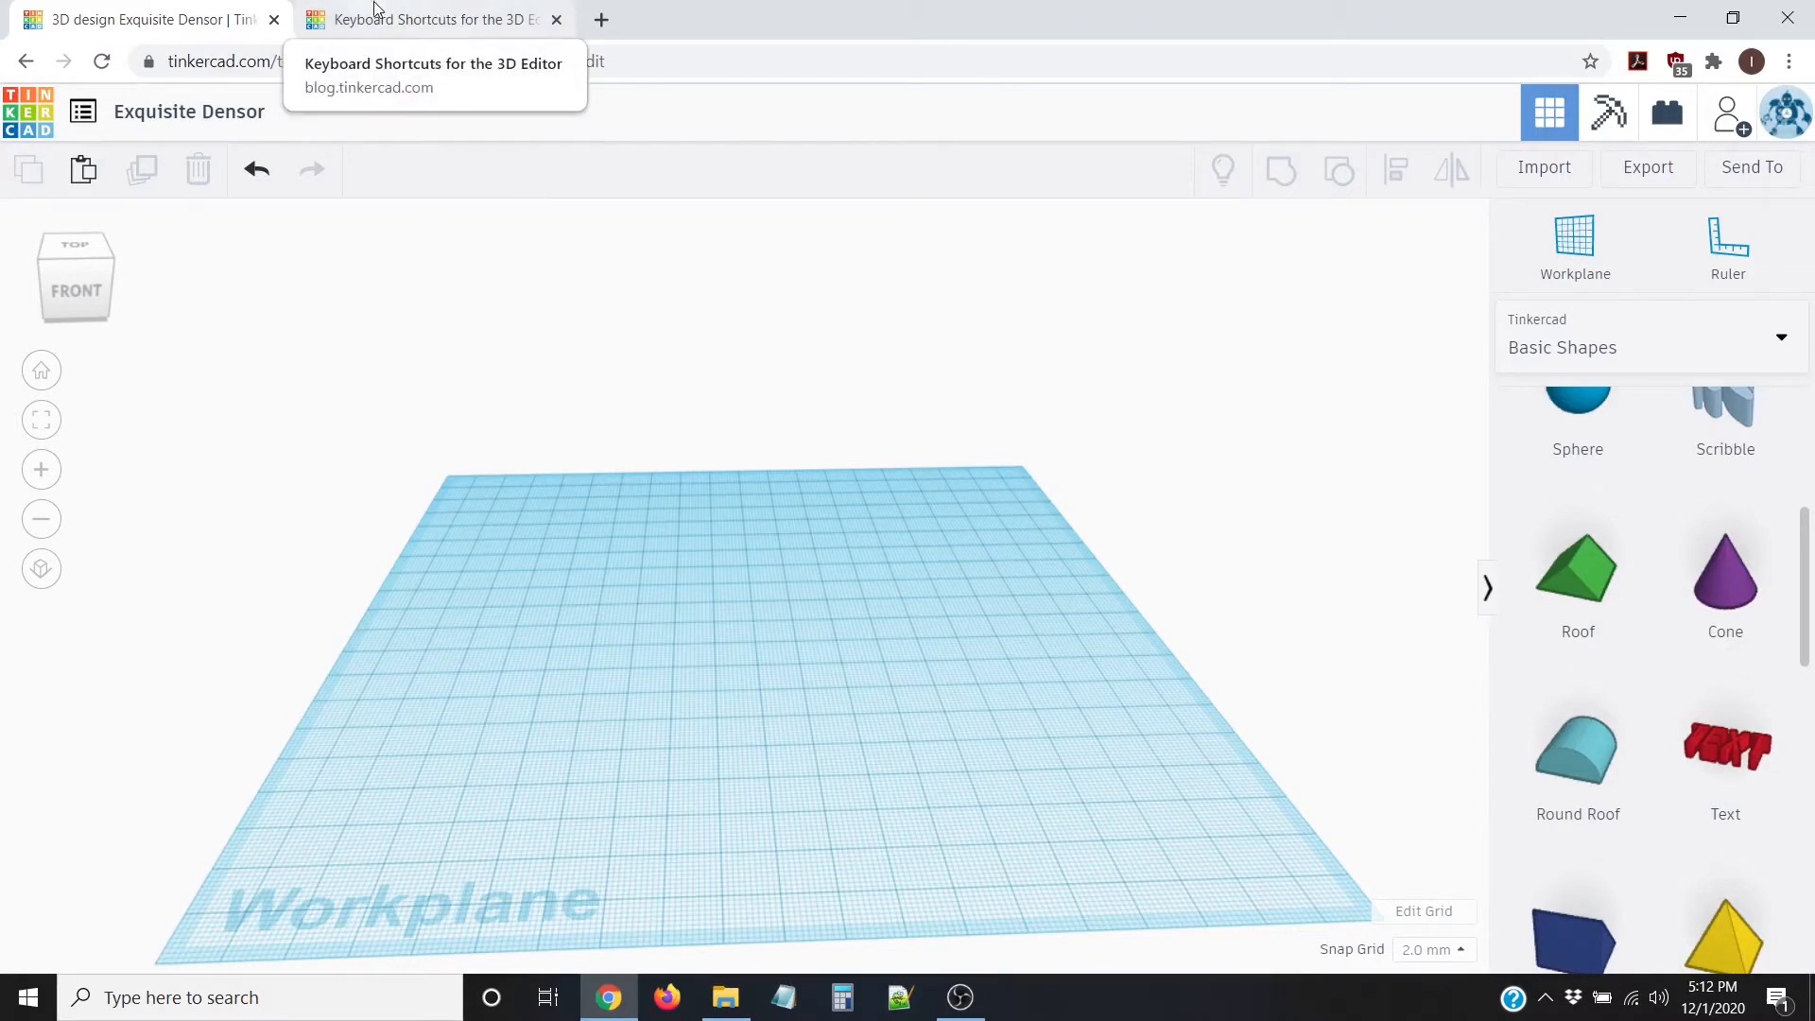
Step: Switch to the Keyboard Shortcuts for the 3D Editor article and read through its shortcut chart
click(431, 13)
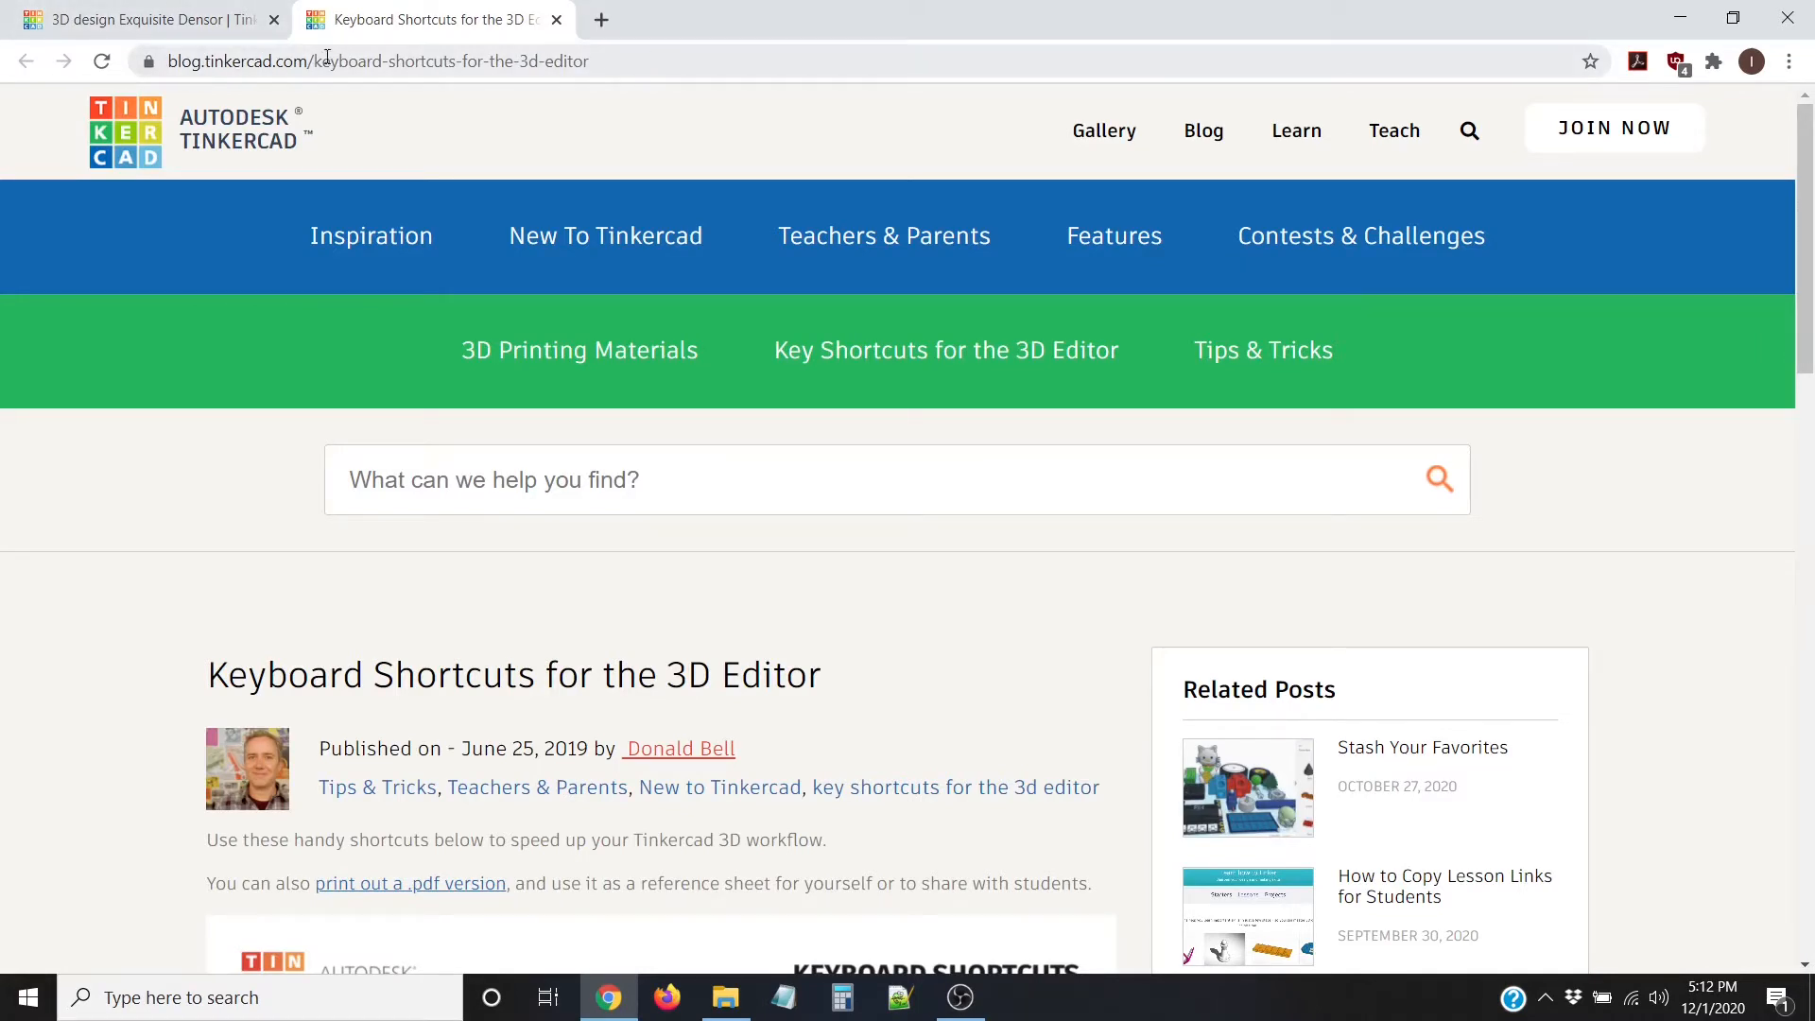
scroll(272, 451, down, 2)
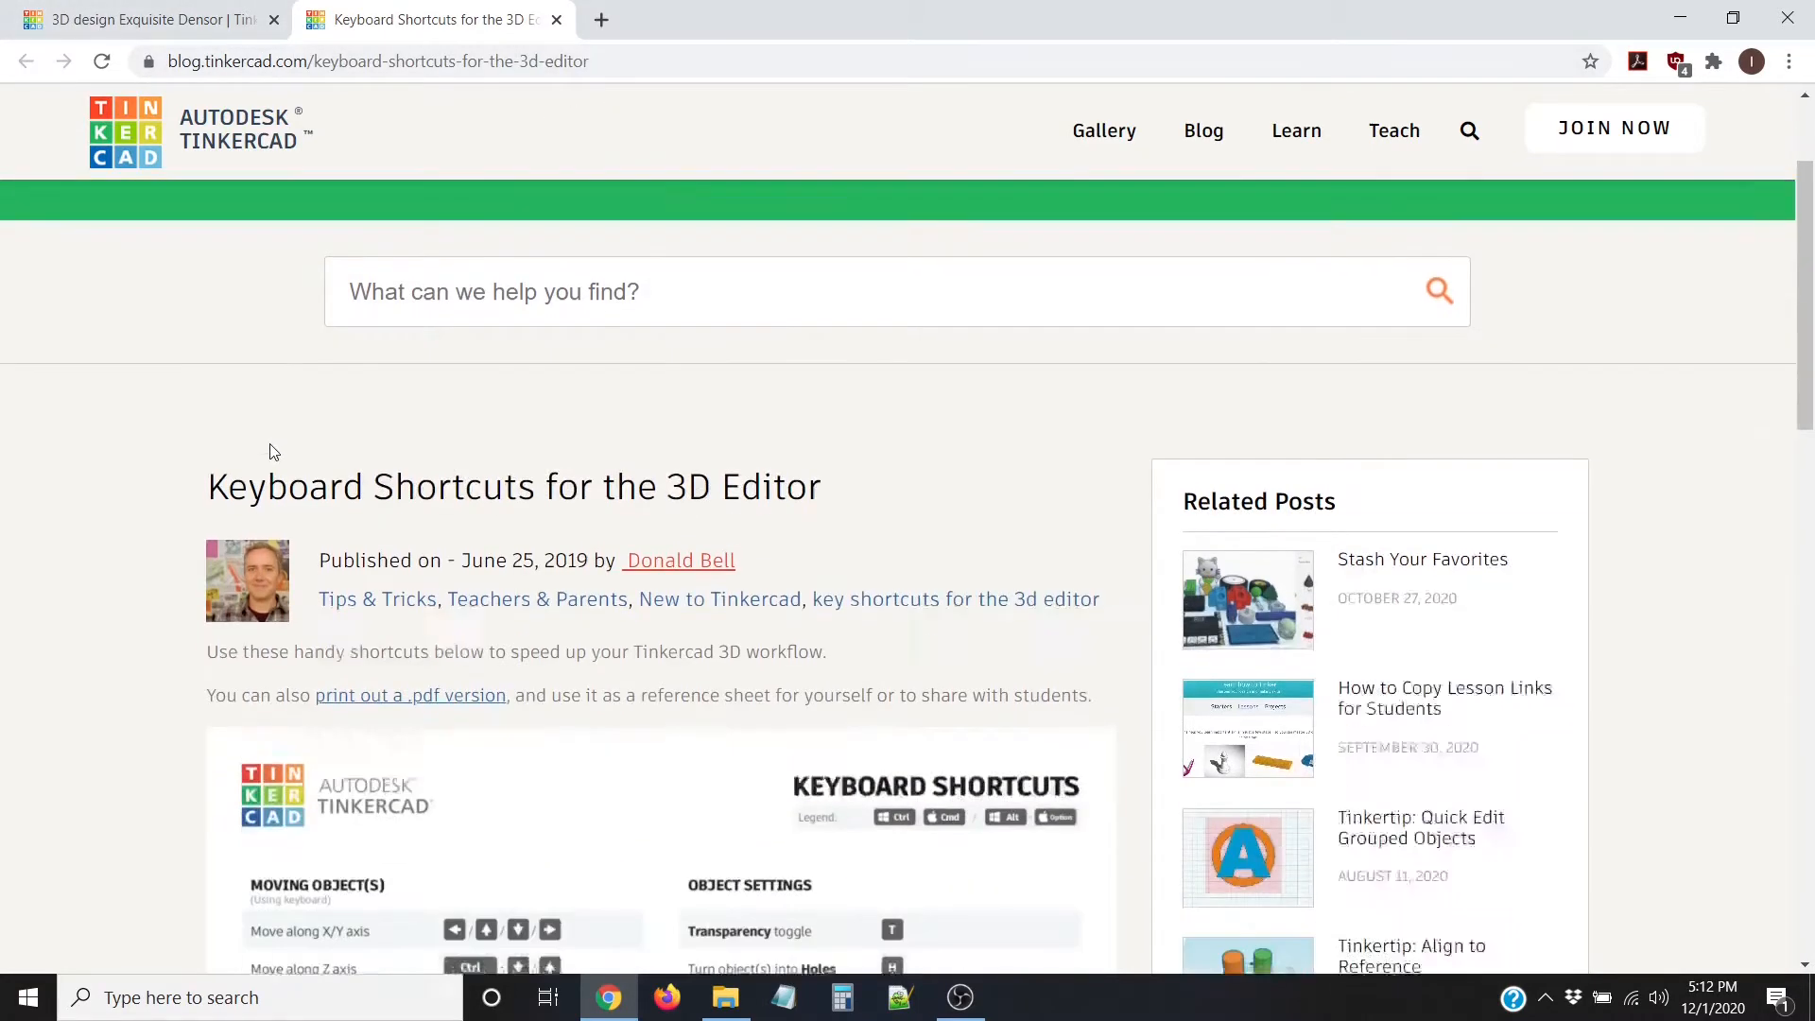
scroll(186, 398, down, 4)
scroll(107, 453, up, 2)
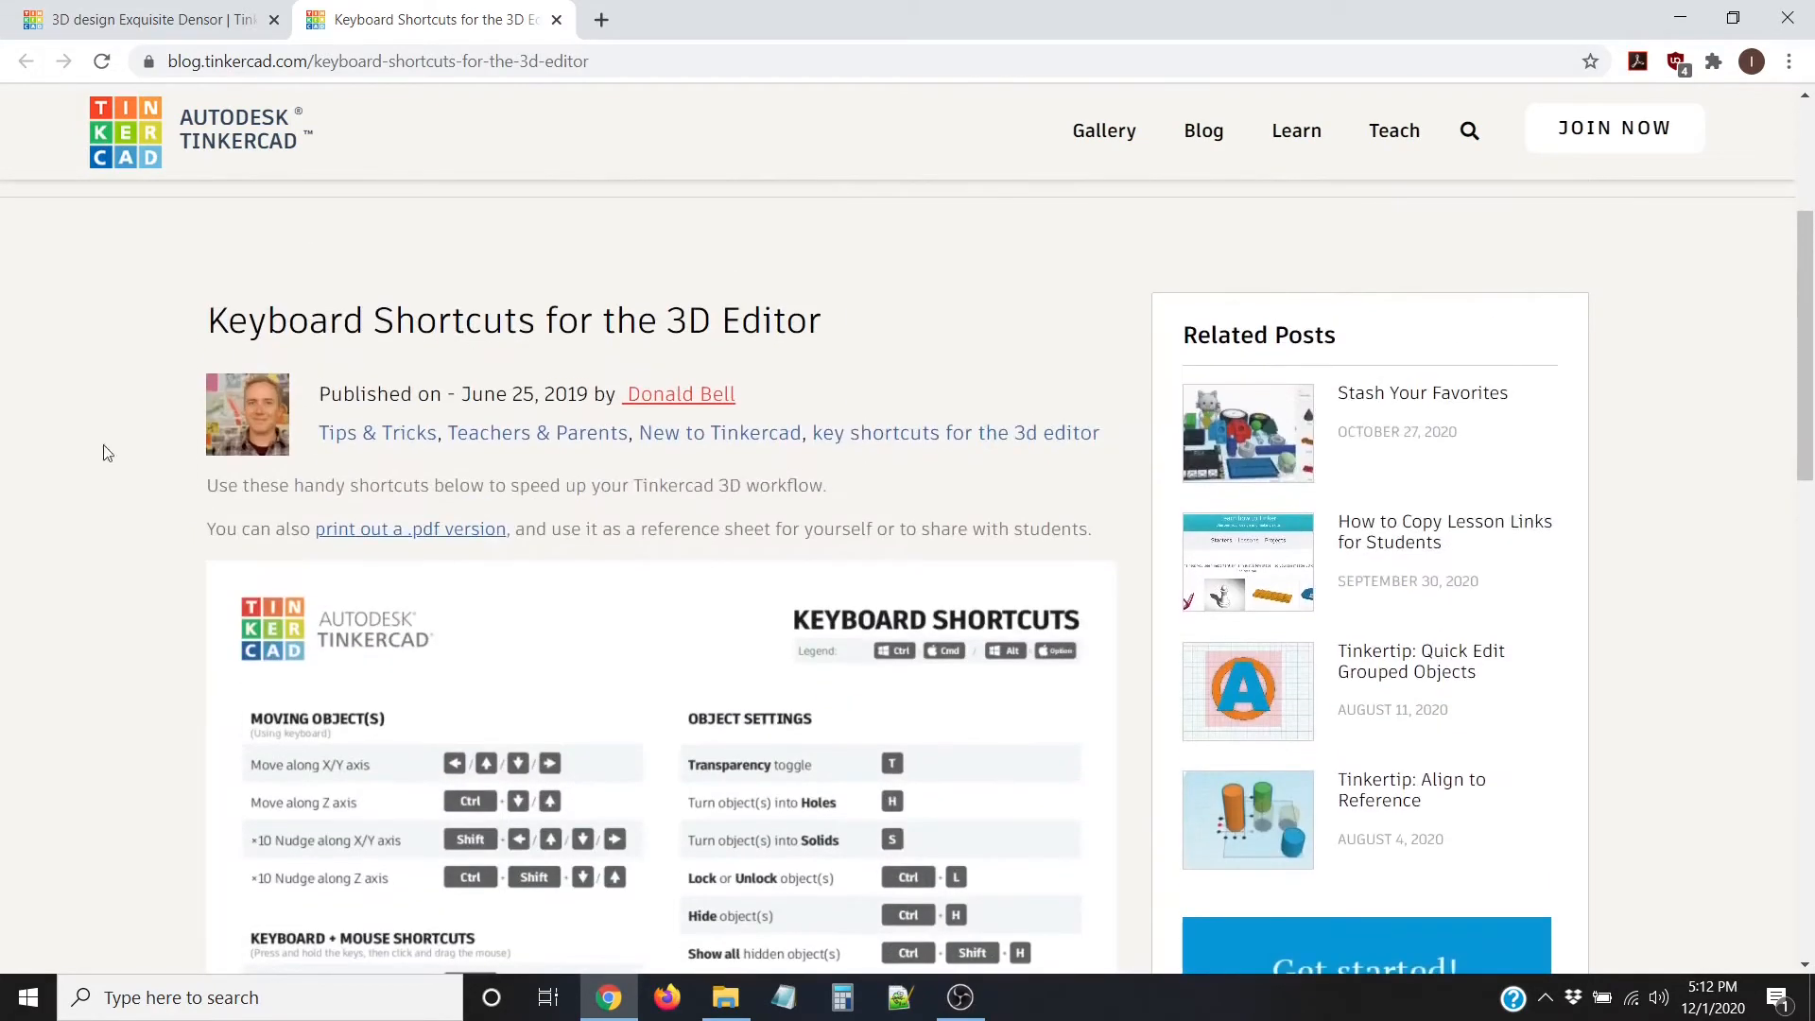
scroll(107, 453, down, 4)
scroll(112, 435, down, 1)
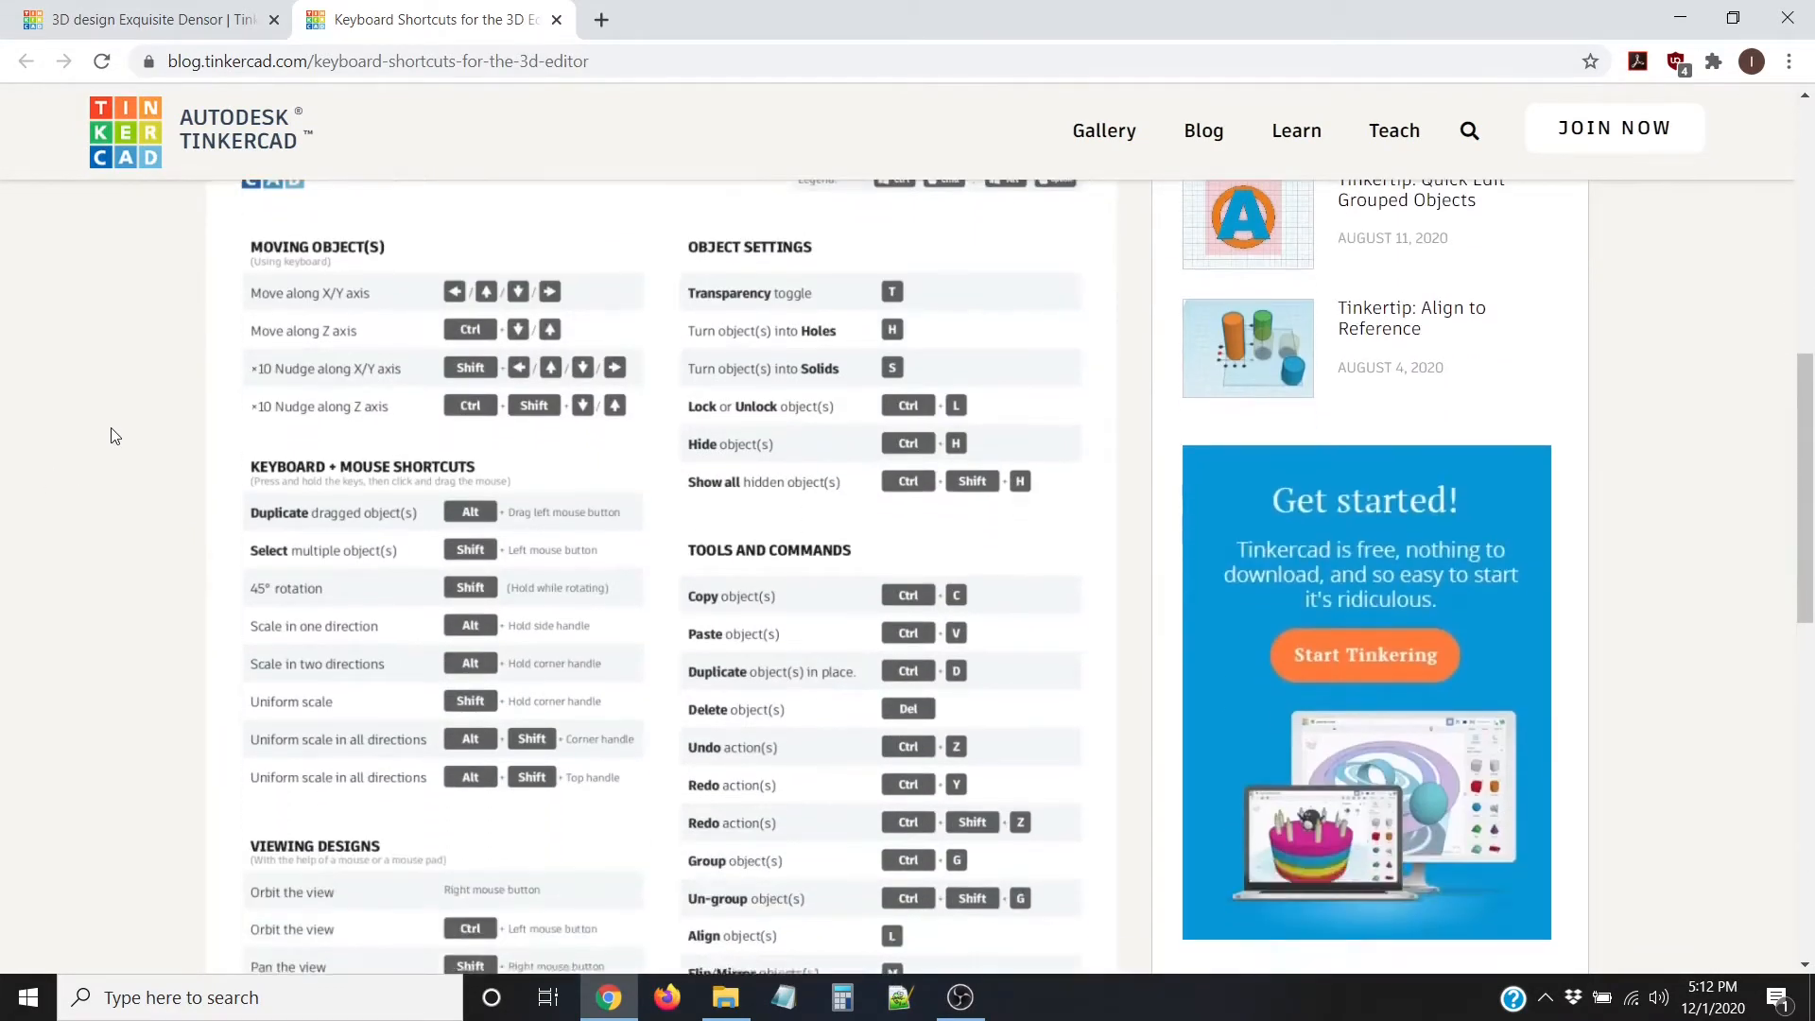
scroll(284, 352, up, 1)
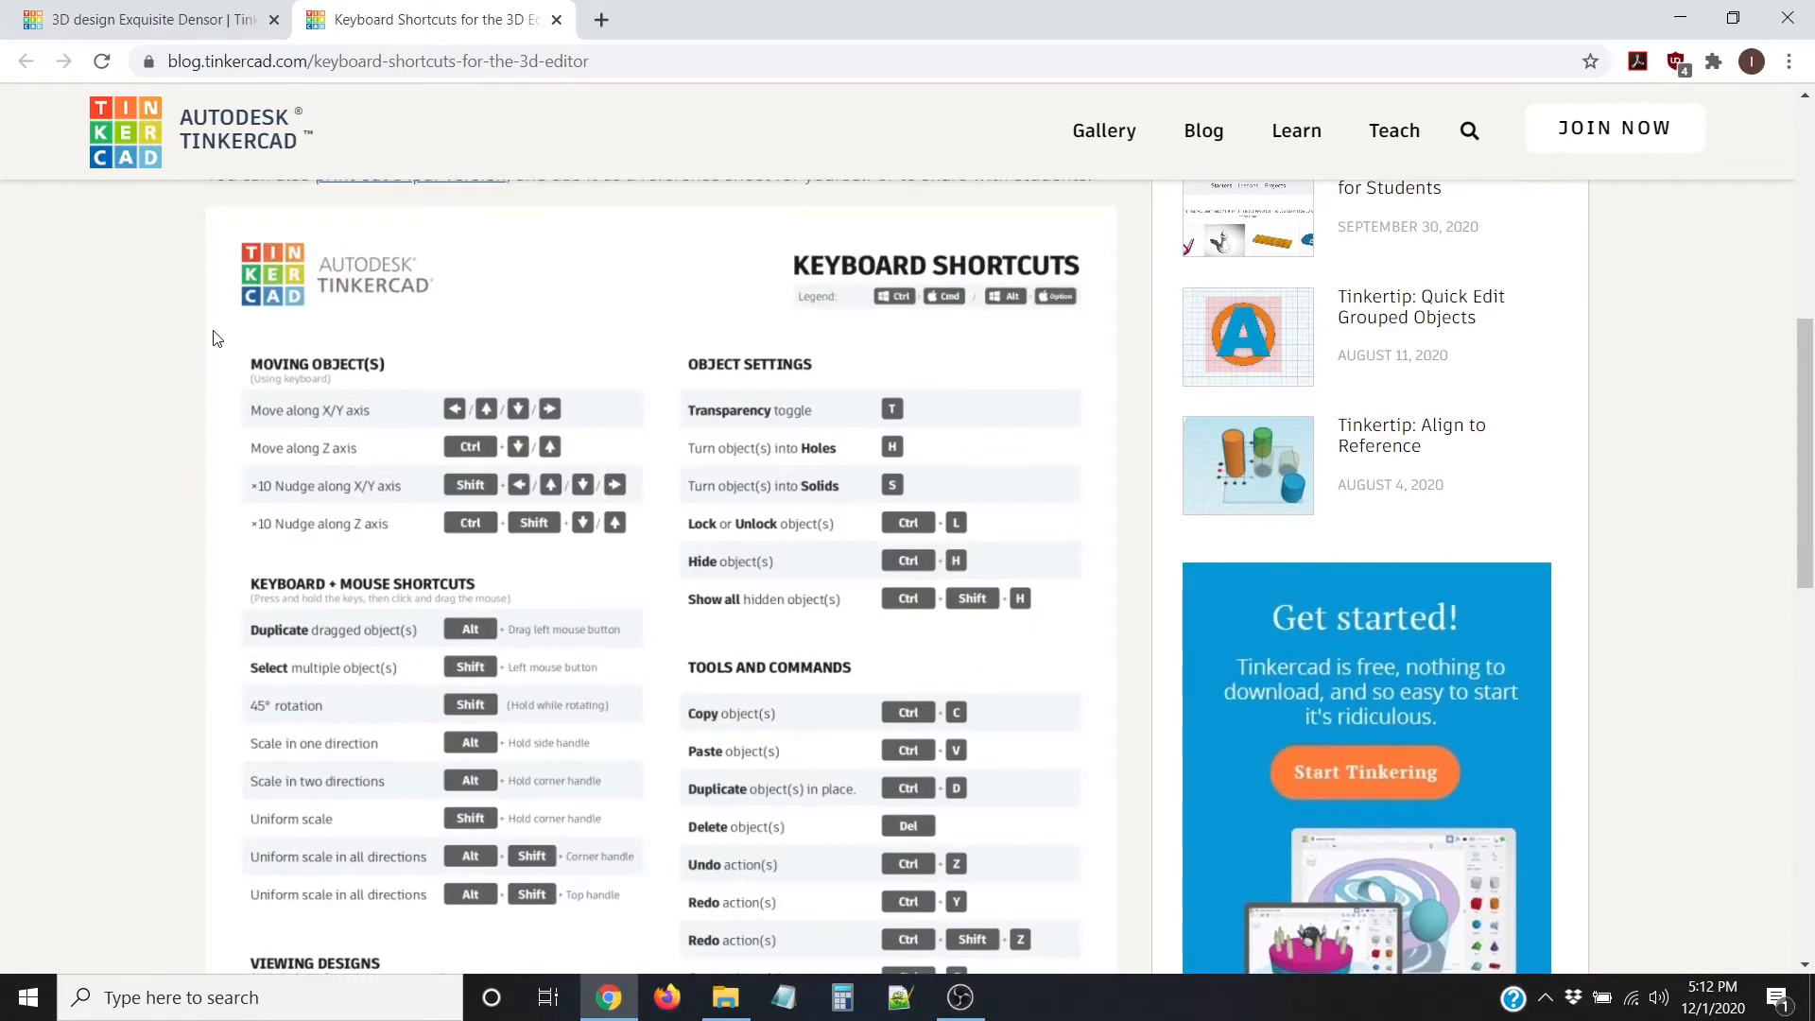
scroll(216, 338, down, 1)
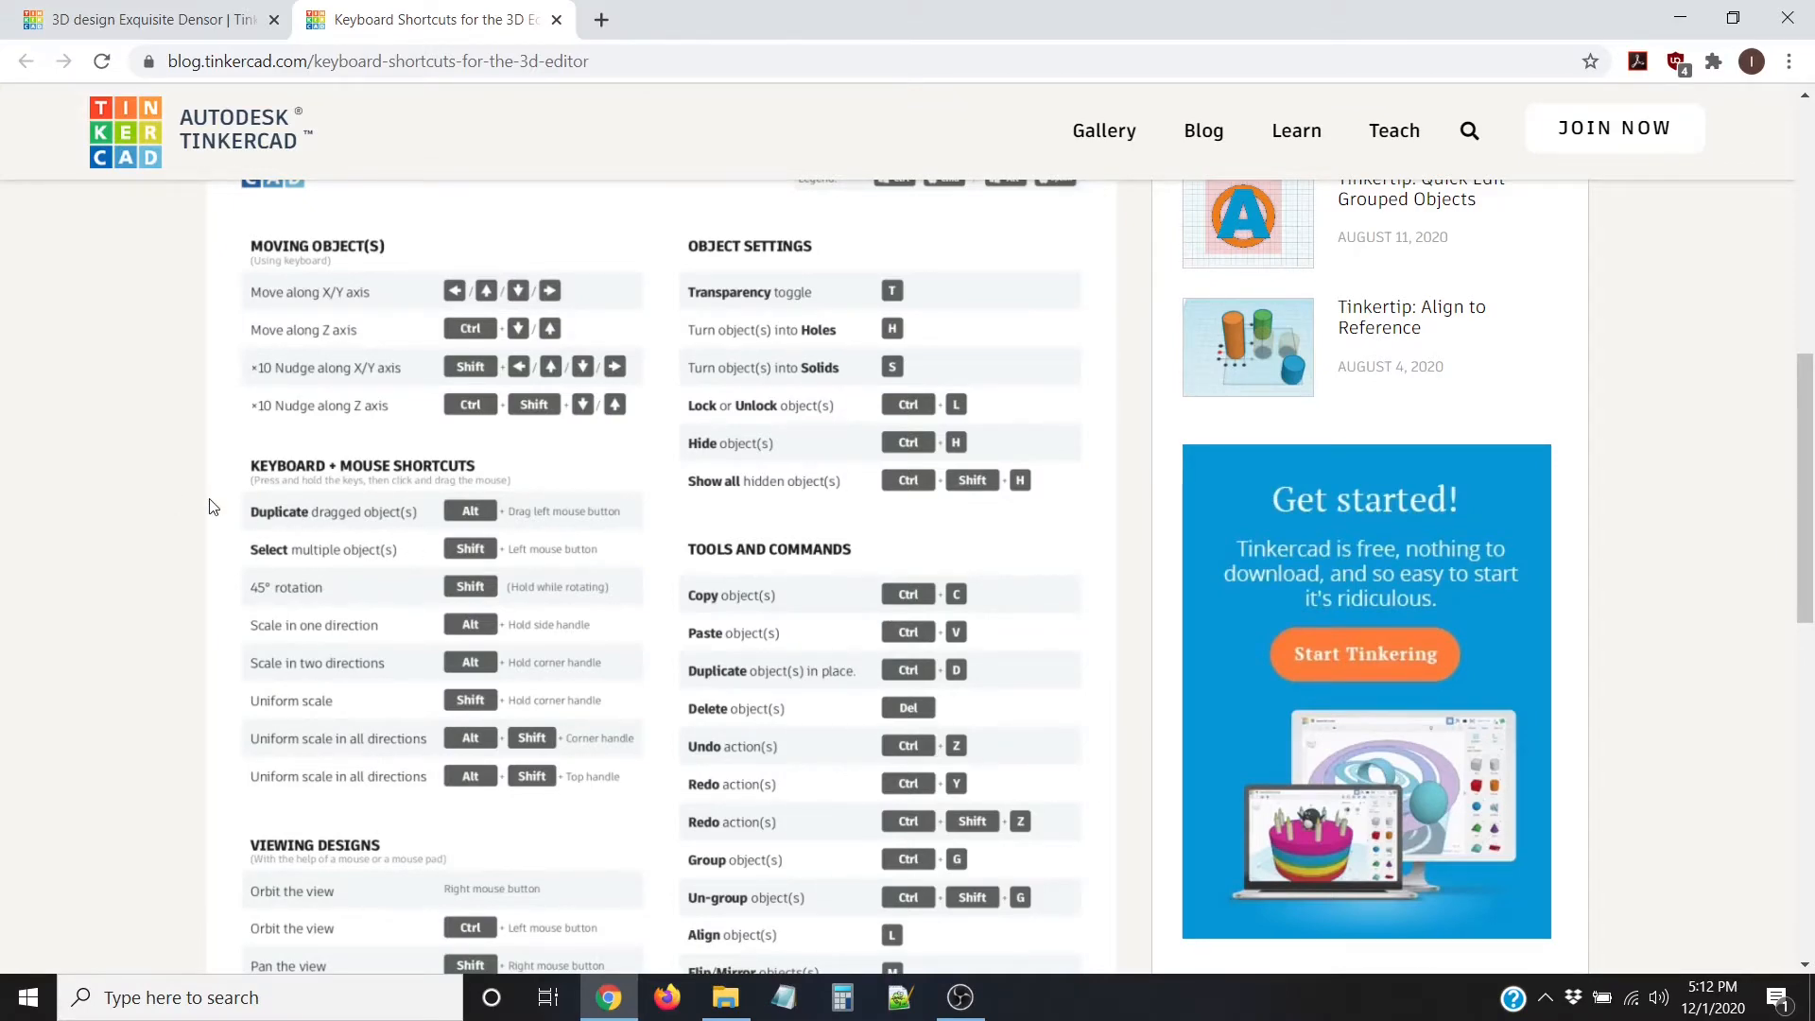
scroll(213, 501, up, 7)
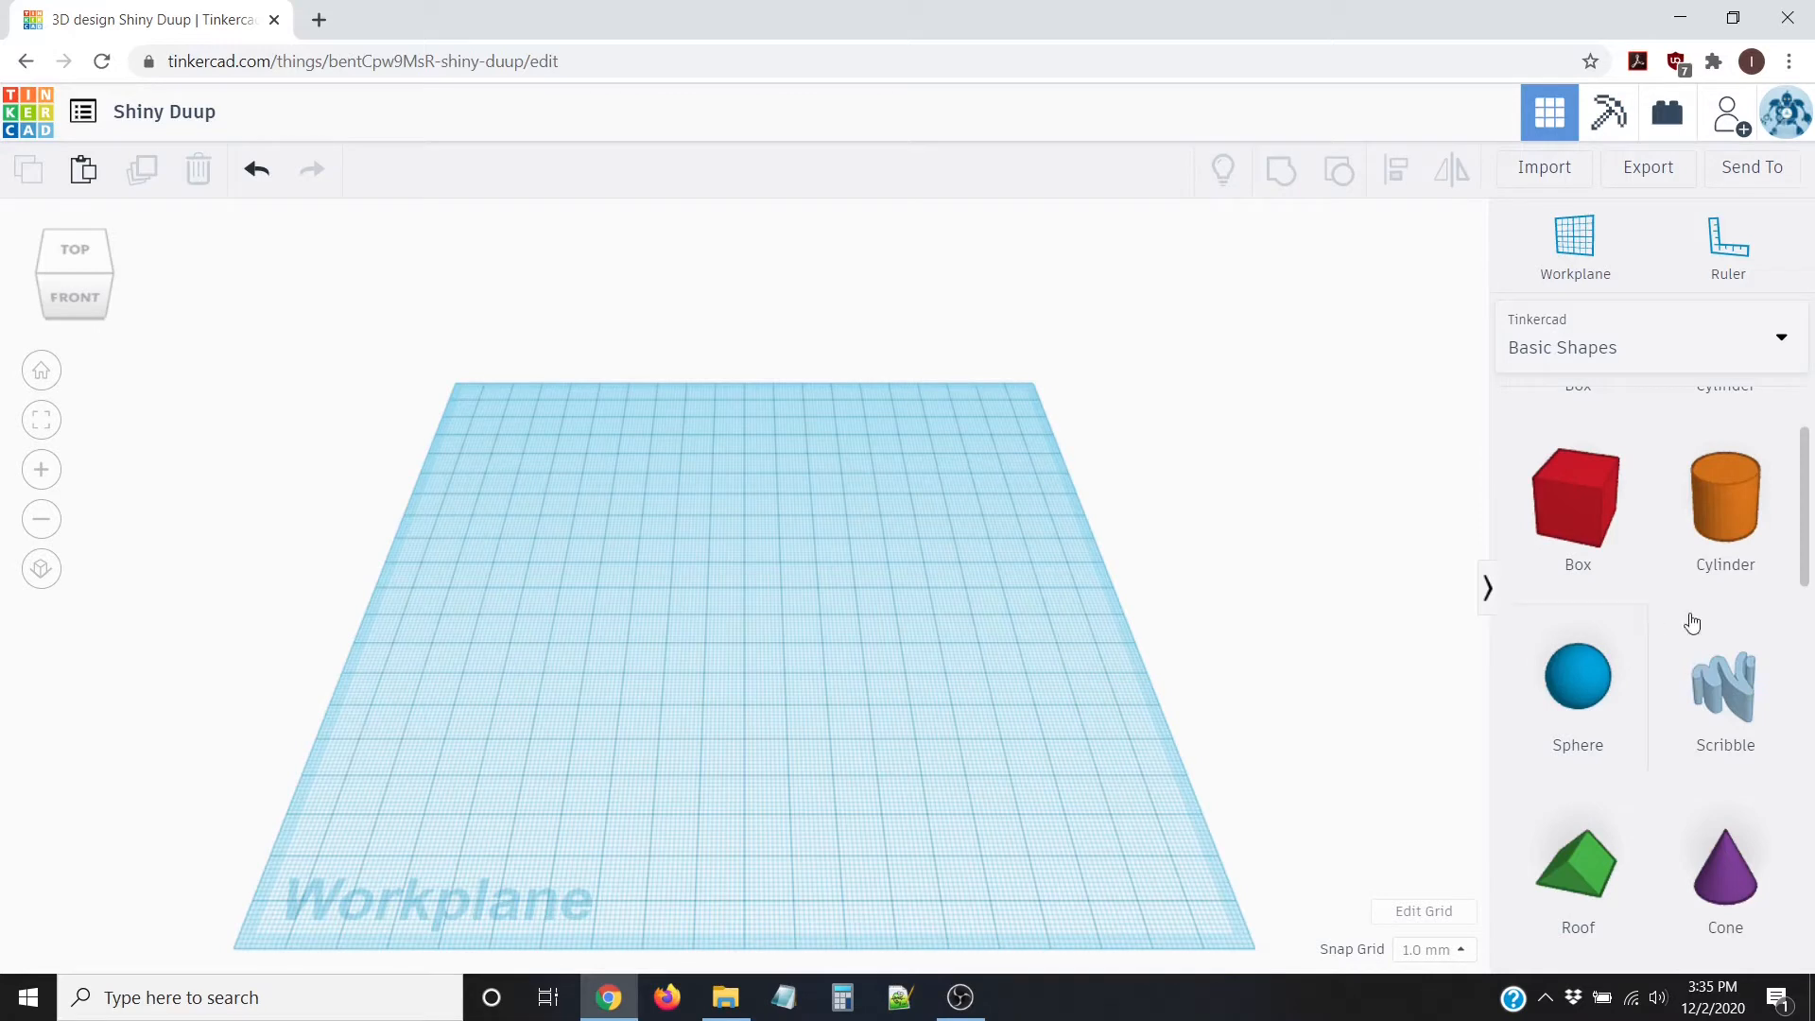
Step: Place a Scribble from the basic shapes on the workplane, draw one freehand zigzag stroke and finish the drawing
scroll(1746, 620, down, 9)
scroll(1721, 655, down, 3)
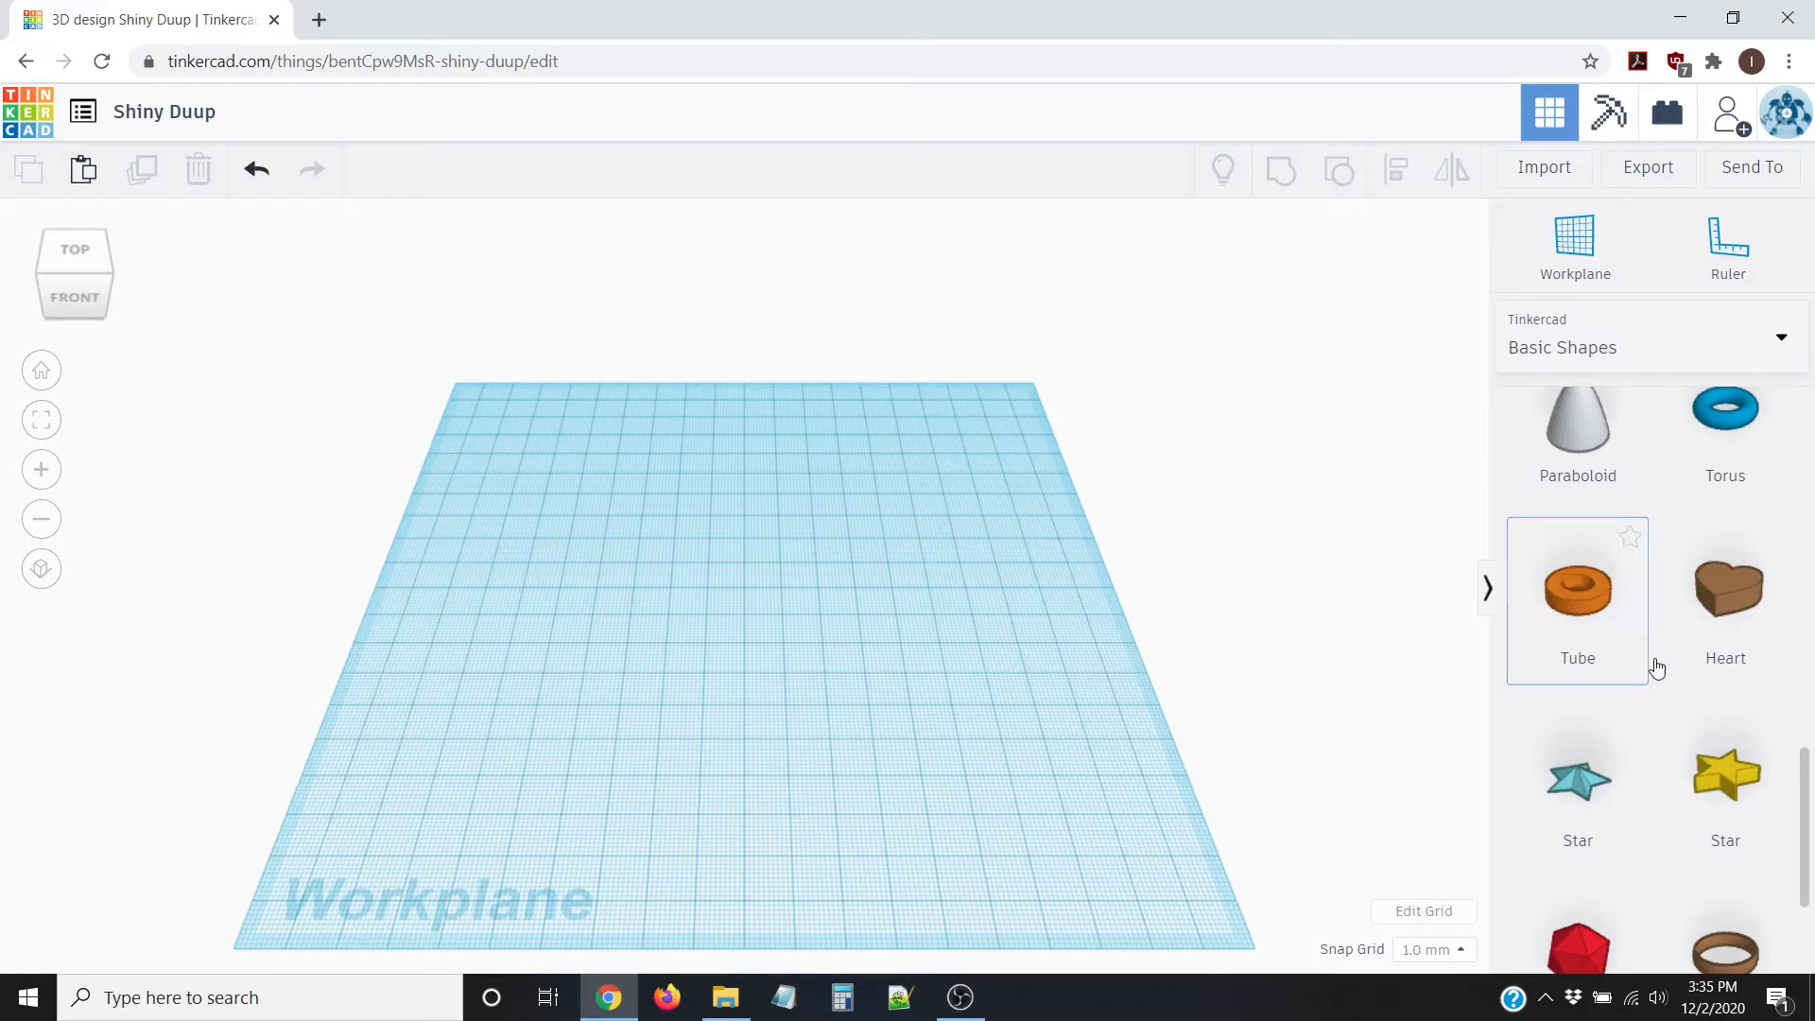
scroll(1657, 667, up, 10)
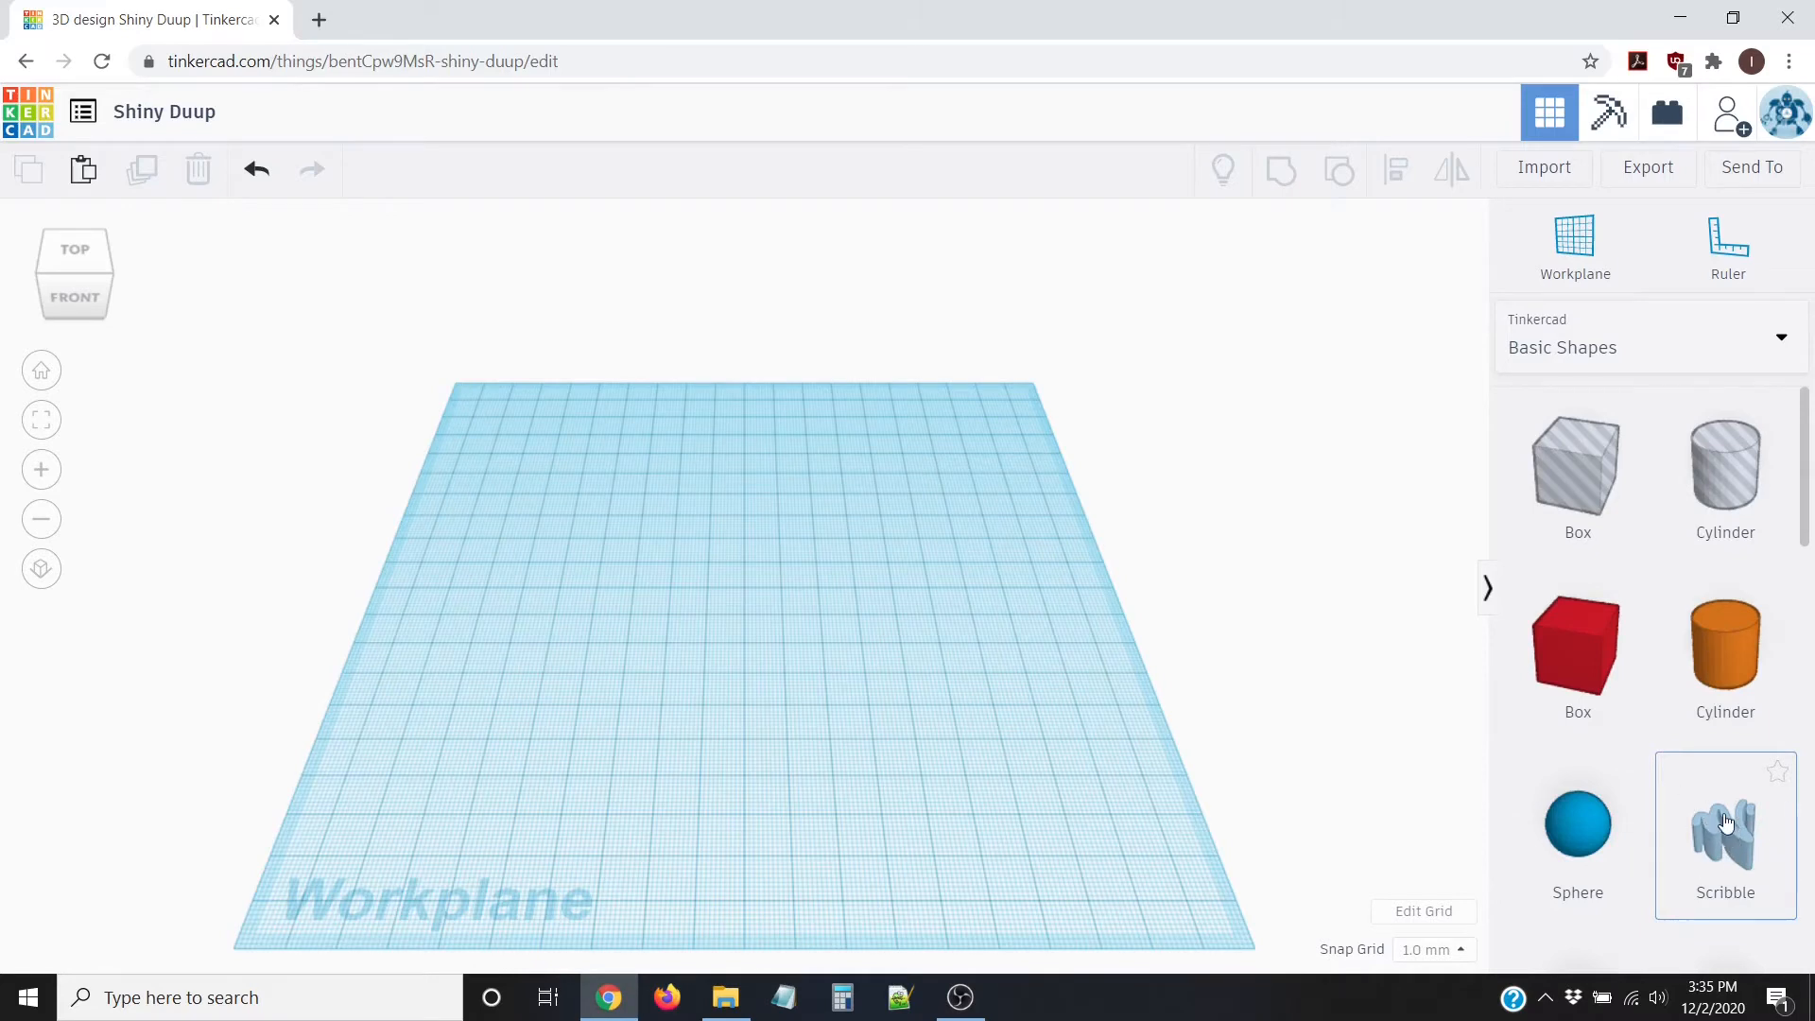
mouse_move(1726, 823)
mouse_down()
mouse_move(619, 724)
mouse_move(665, 673)
mouse_up()
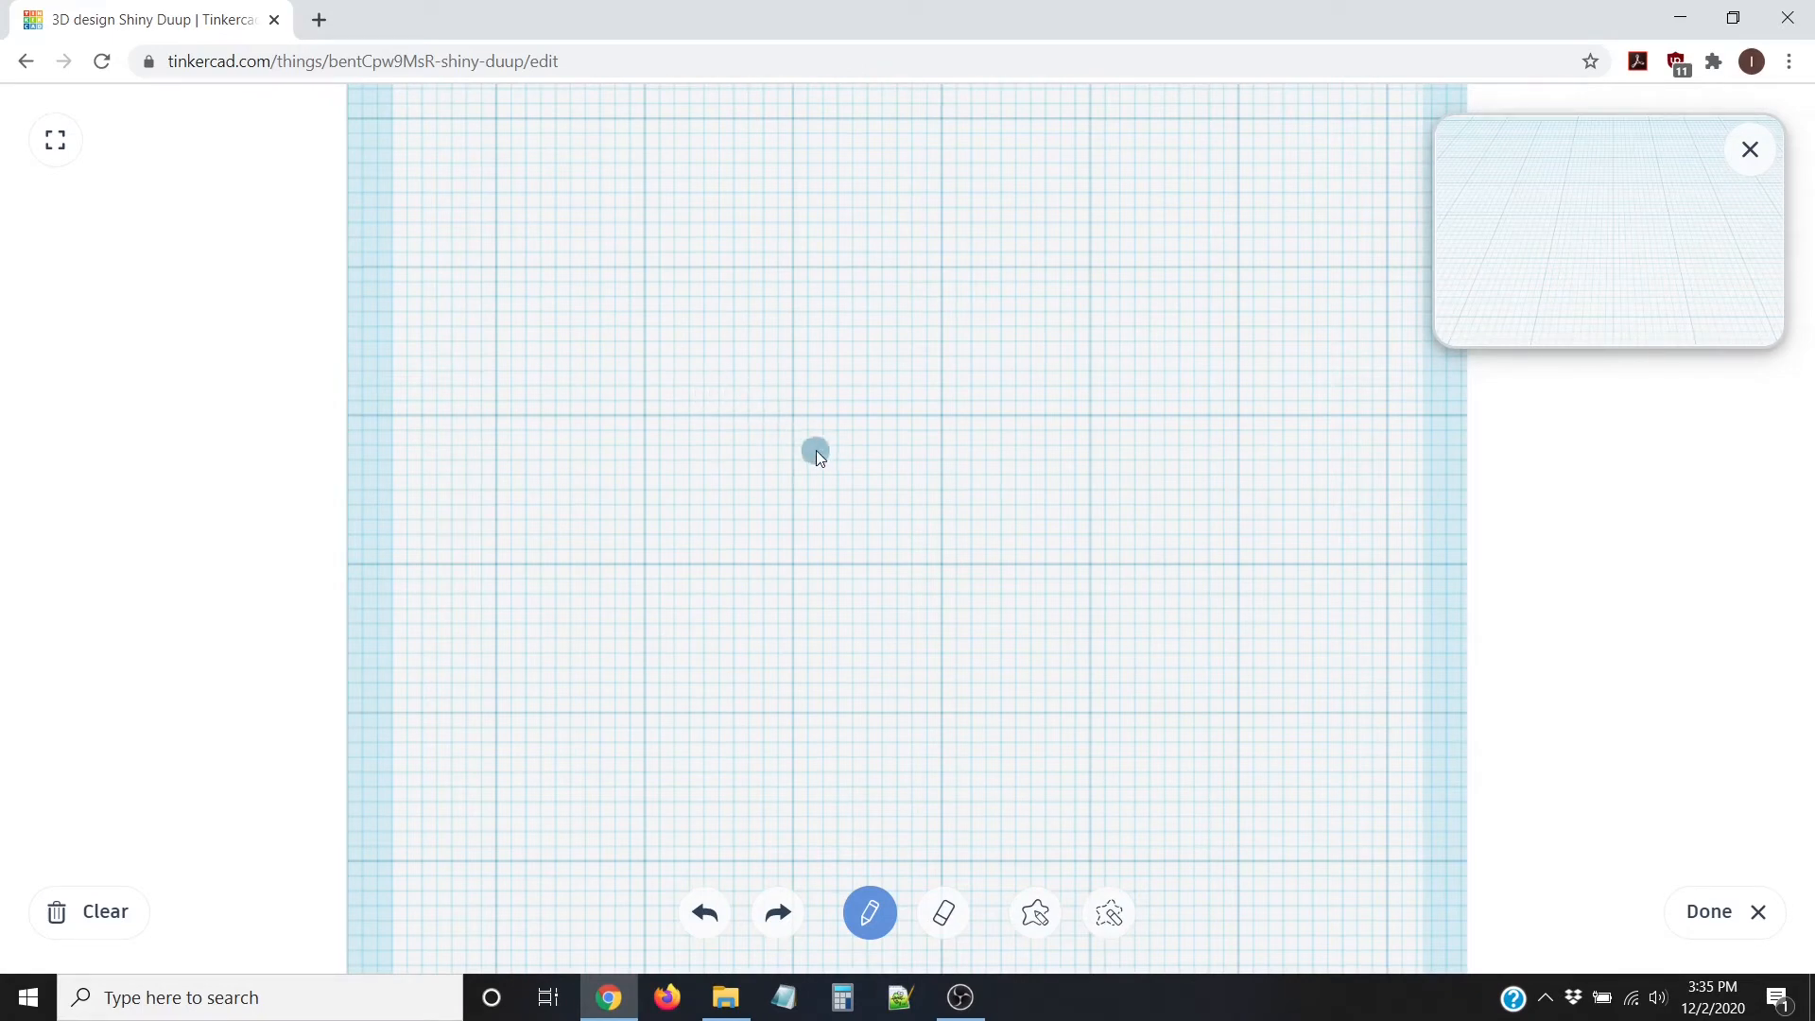
mouse_move(632, 359)
mouse_down()
mouse_move(721, 377)
mouse_move(661, 608)
mouse_move(1034, 762)
mouse_move(1011, 599)
mouse_up()
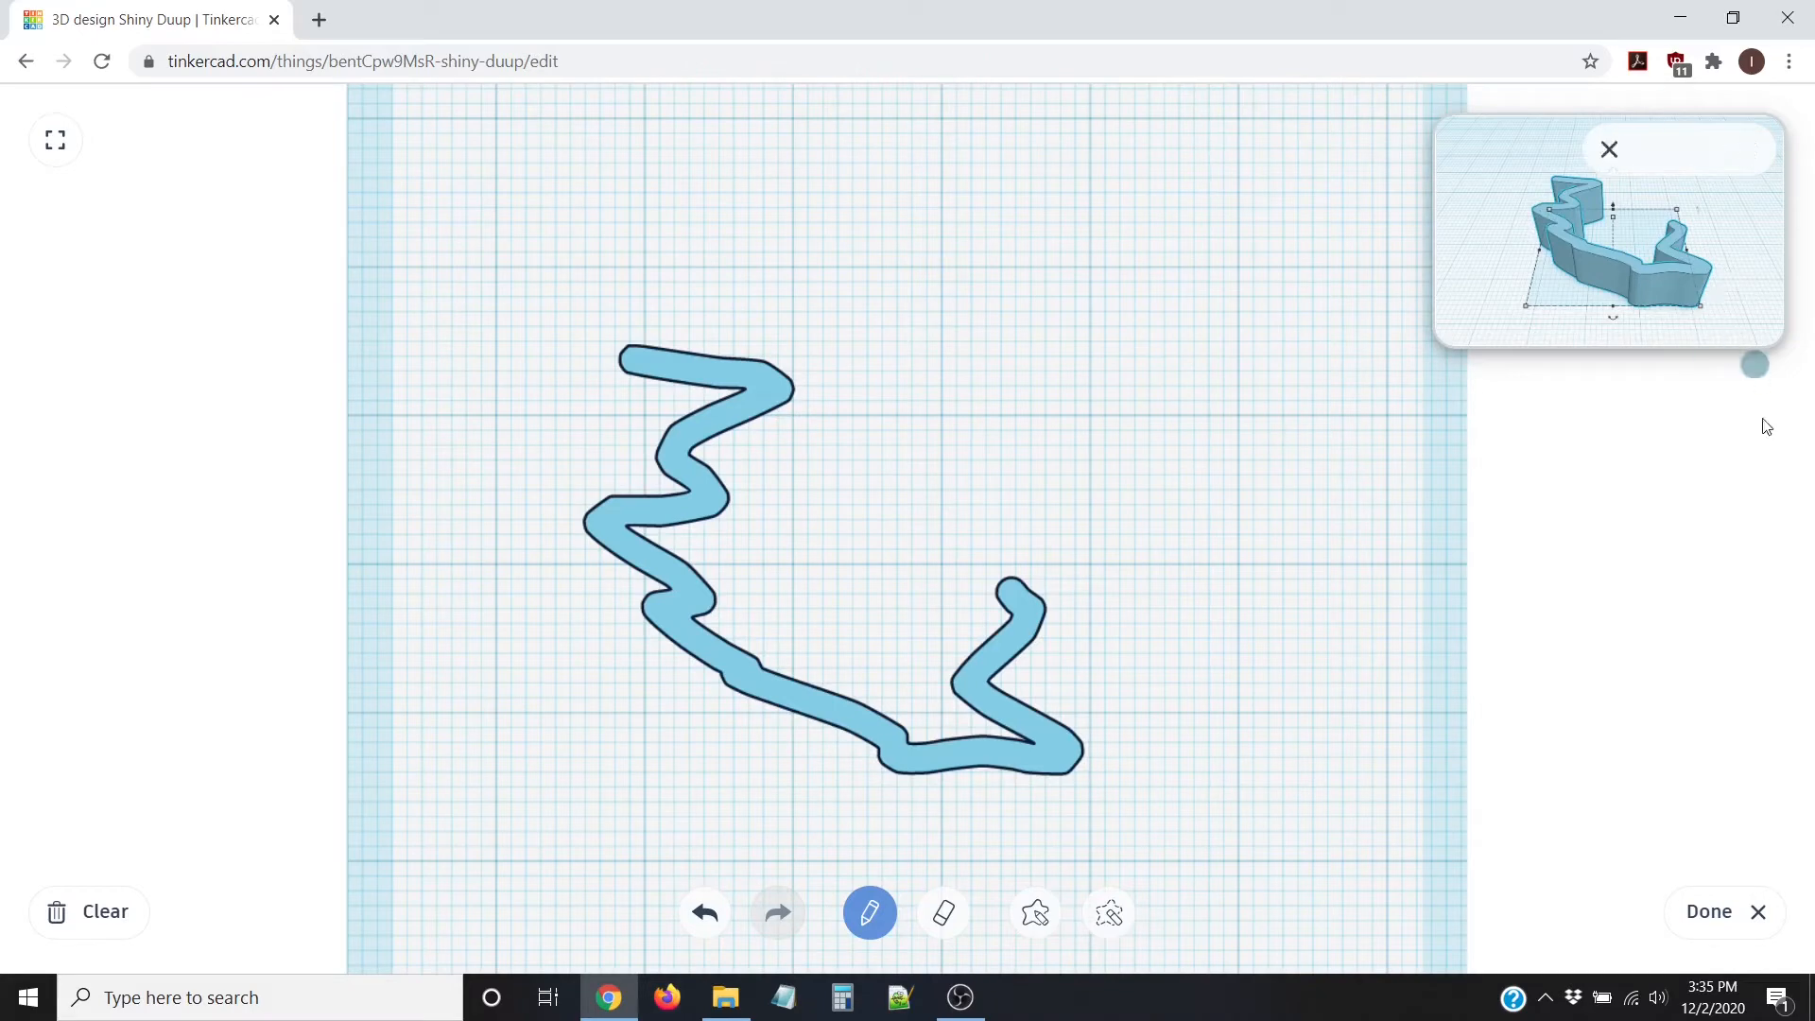
click(1708, 913)
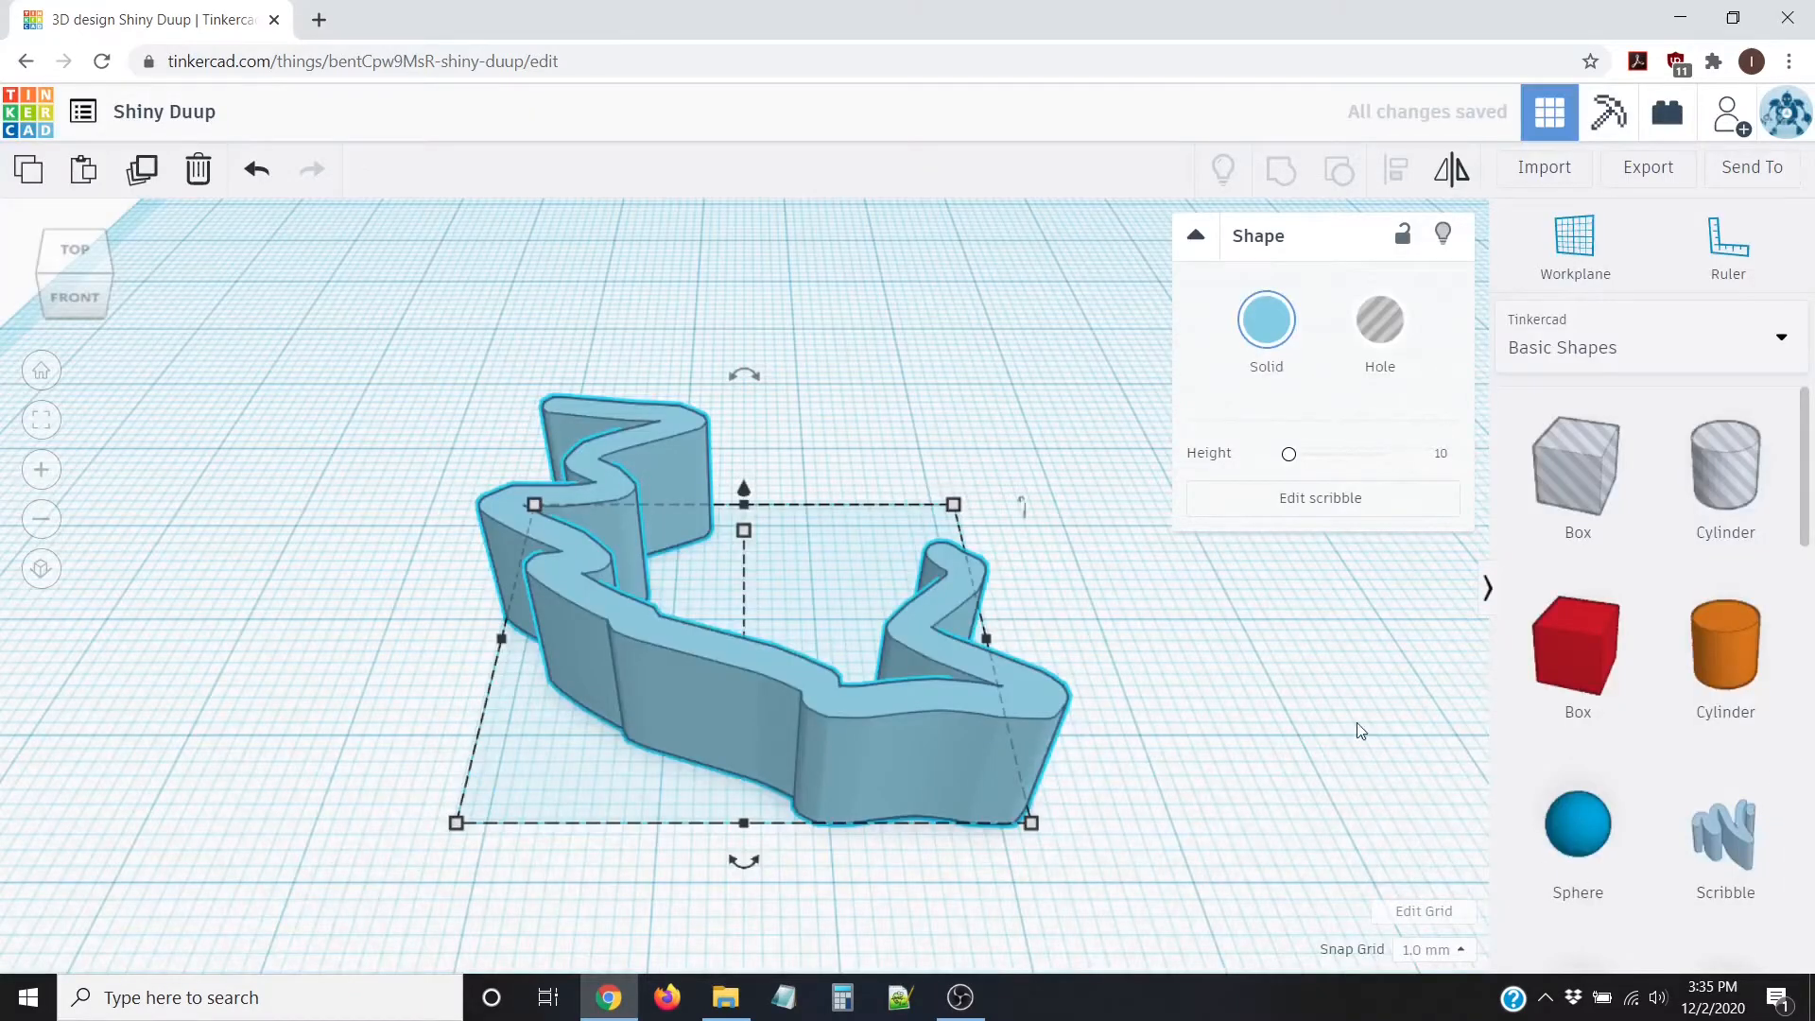
Step: Delete the zigzag scribble, then place a new Scribble on the workplane with one straight vertical stem
mouse_move(1167, 693)
right_down()
mouse_move(445, 615)
mouse_move(1402, 734)
mouse_move(1255, 603)
mouse_move(1182, 681)
mouse_move(1195, 803)
mouse_move(1147, 693)
mouse_move(1106, 664)
mouse_move(1145, 651)
mouse_move(1156, 618)
mouse_move(1195, 638)
mouse_move(1205, 714)
right_up()
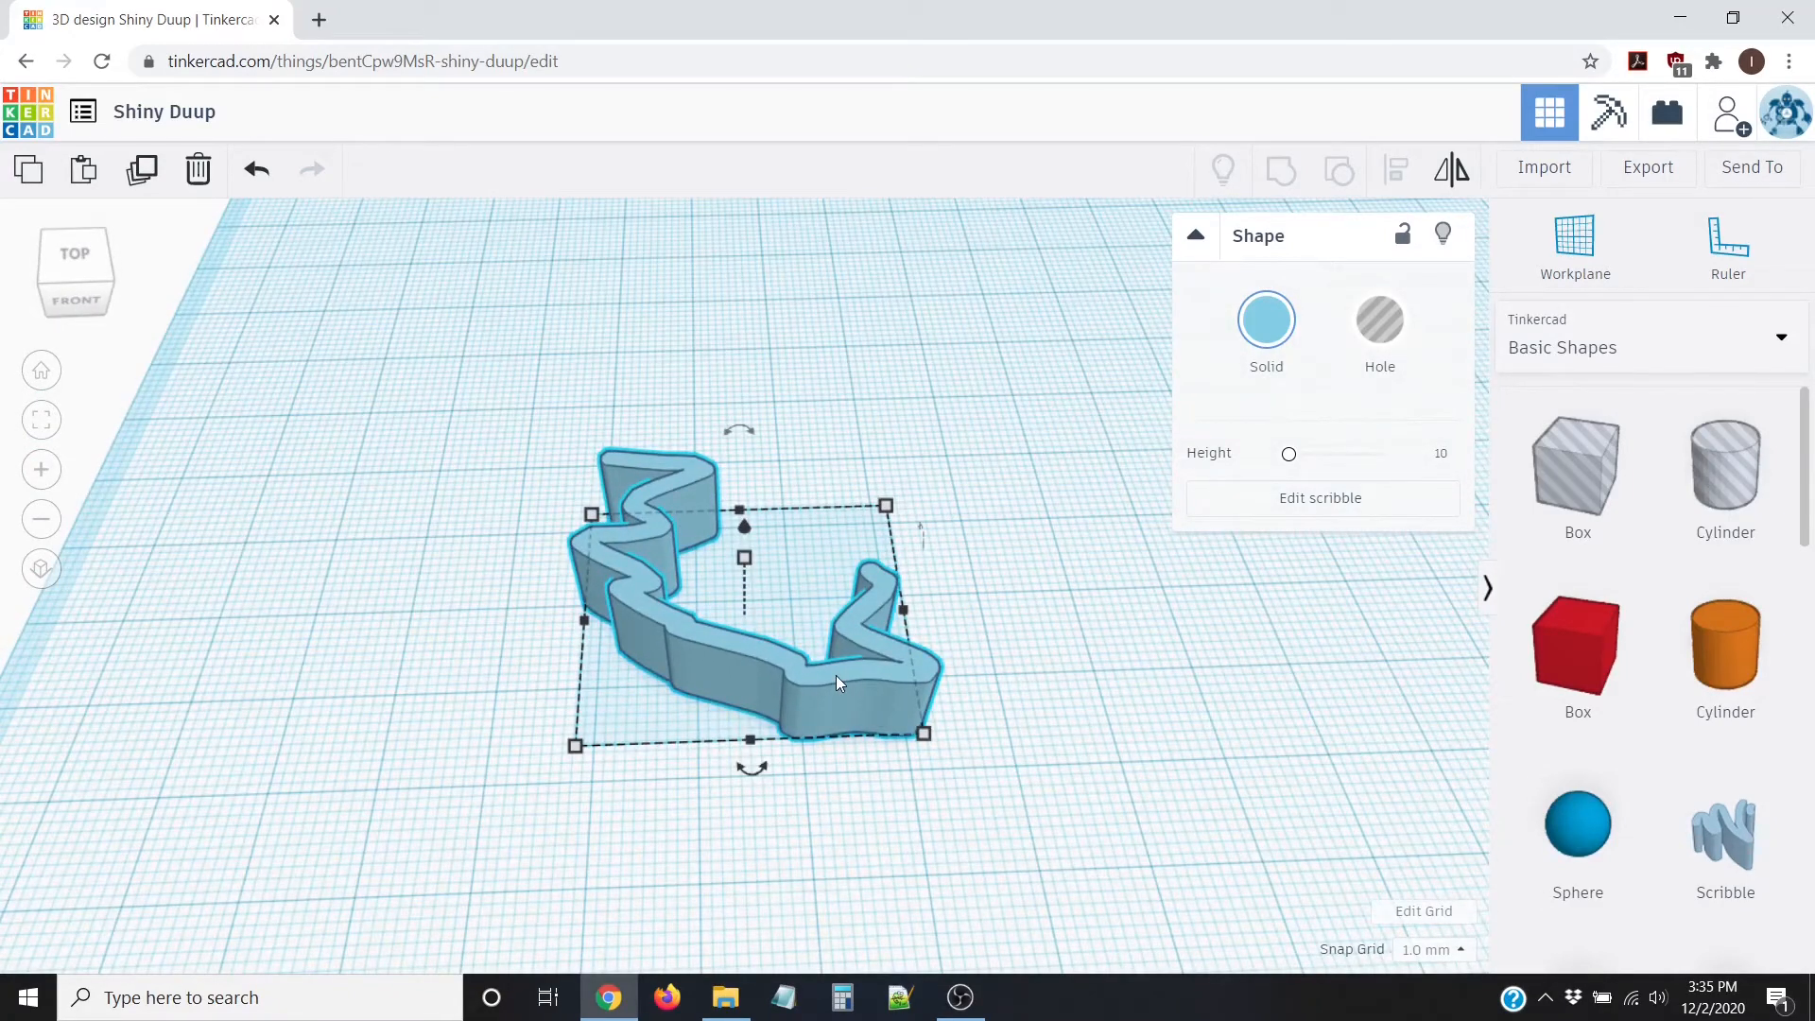
key(Delete)
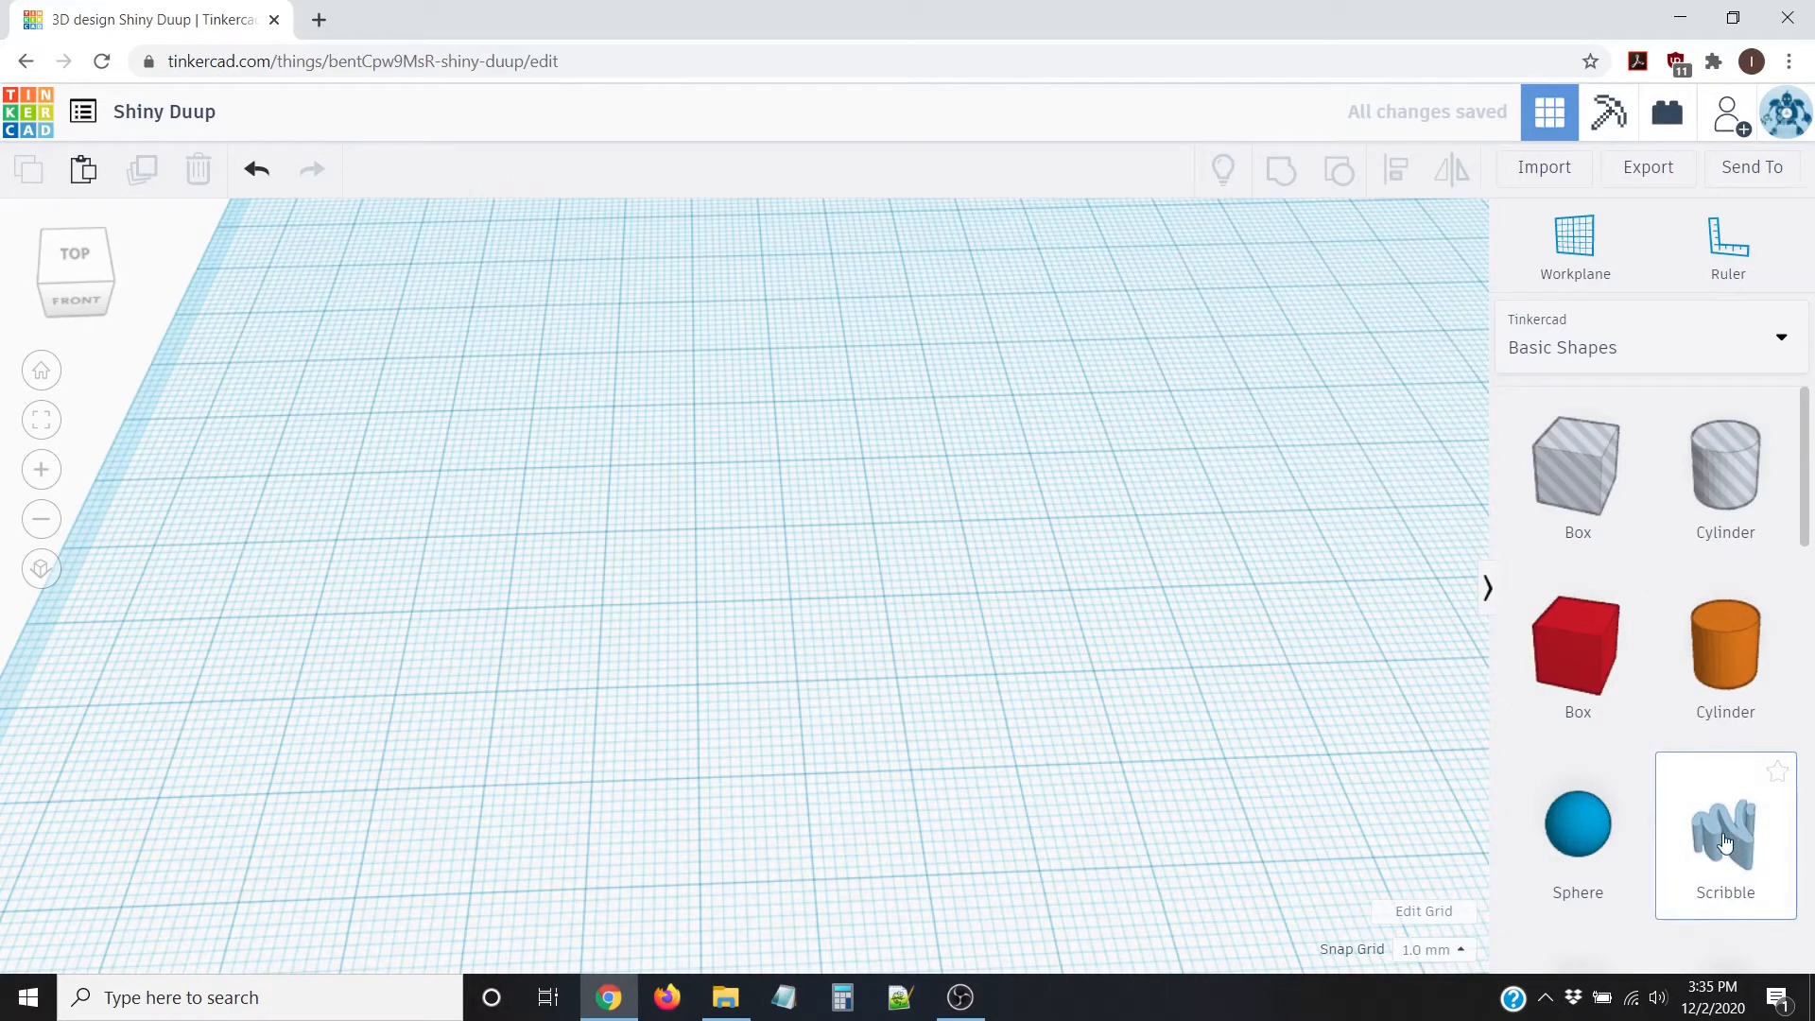
mouse_move(1688, 841)
mouse_down()
mouse_move(991, 599)
mouse_move(814, 565)
mouse_move(888, 603)
mouse_up()
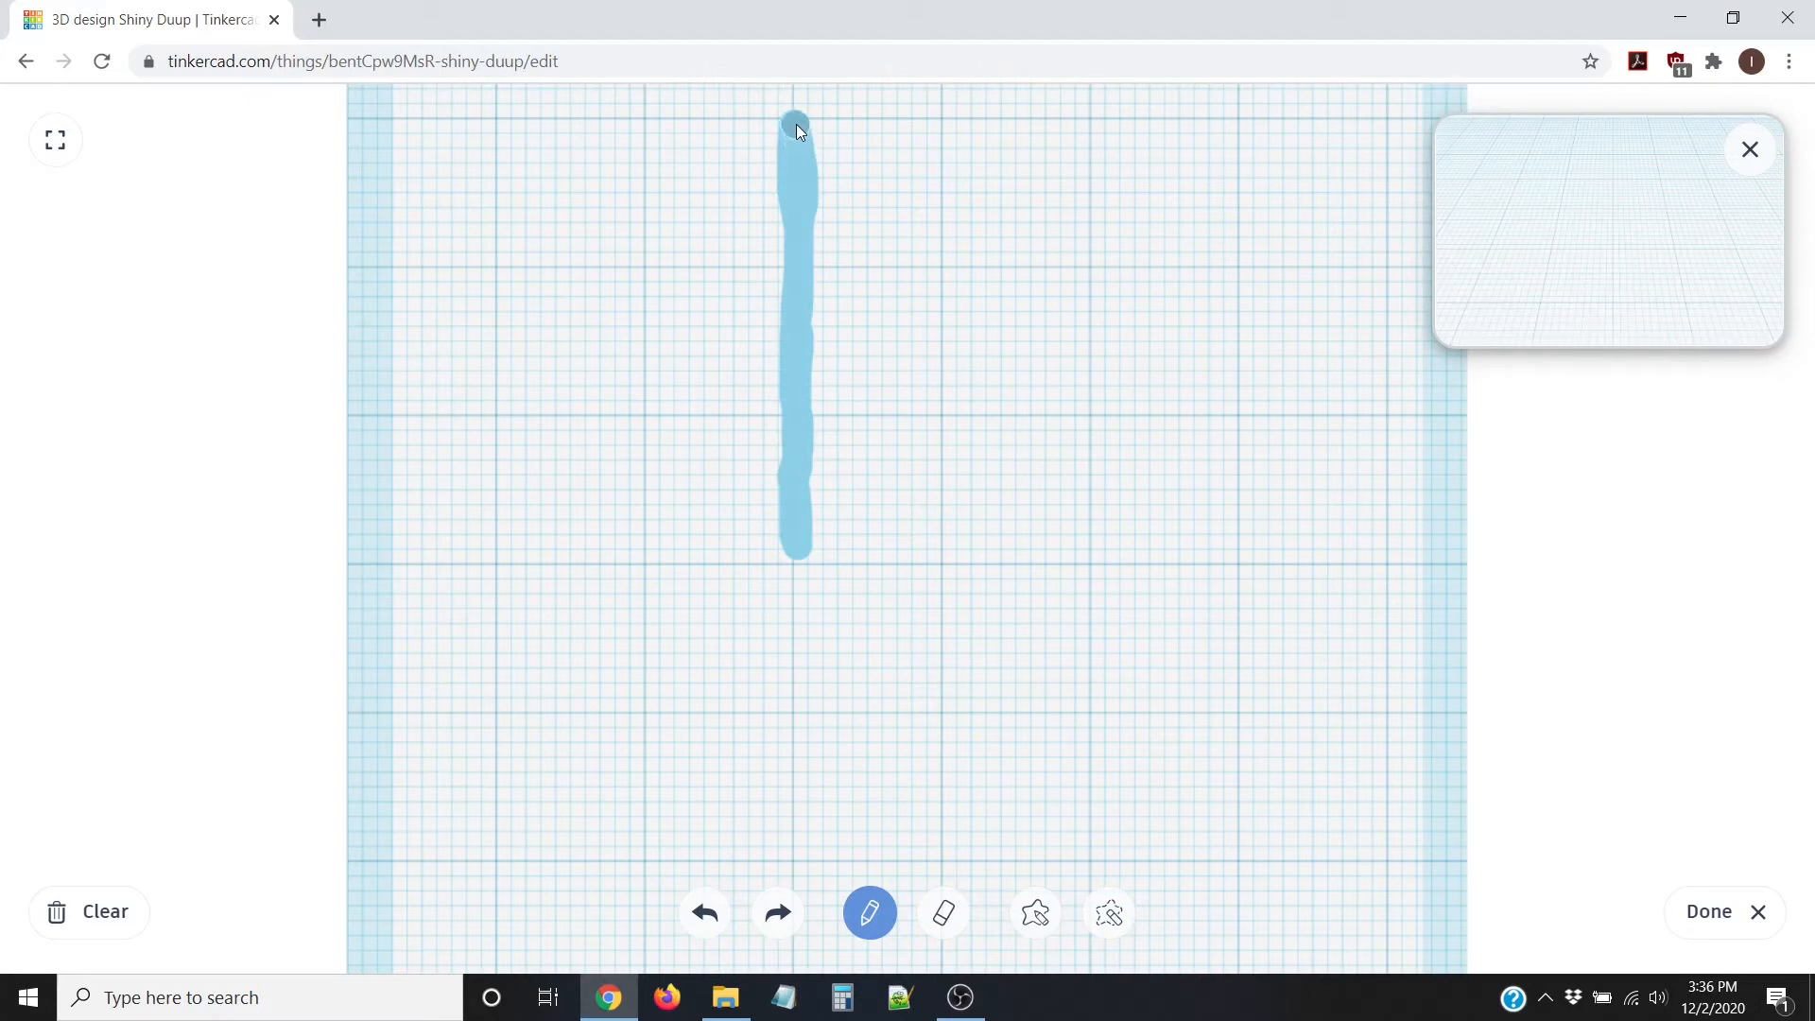
drag(796, 121, 797, 121)
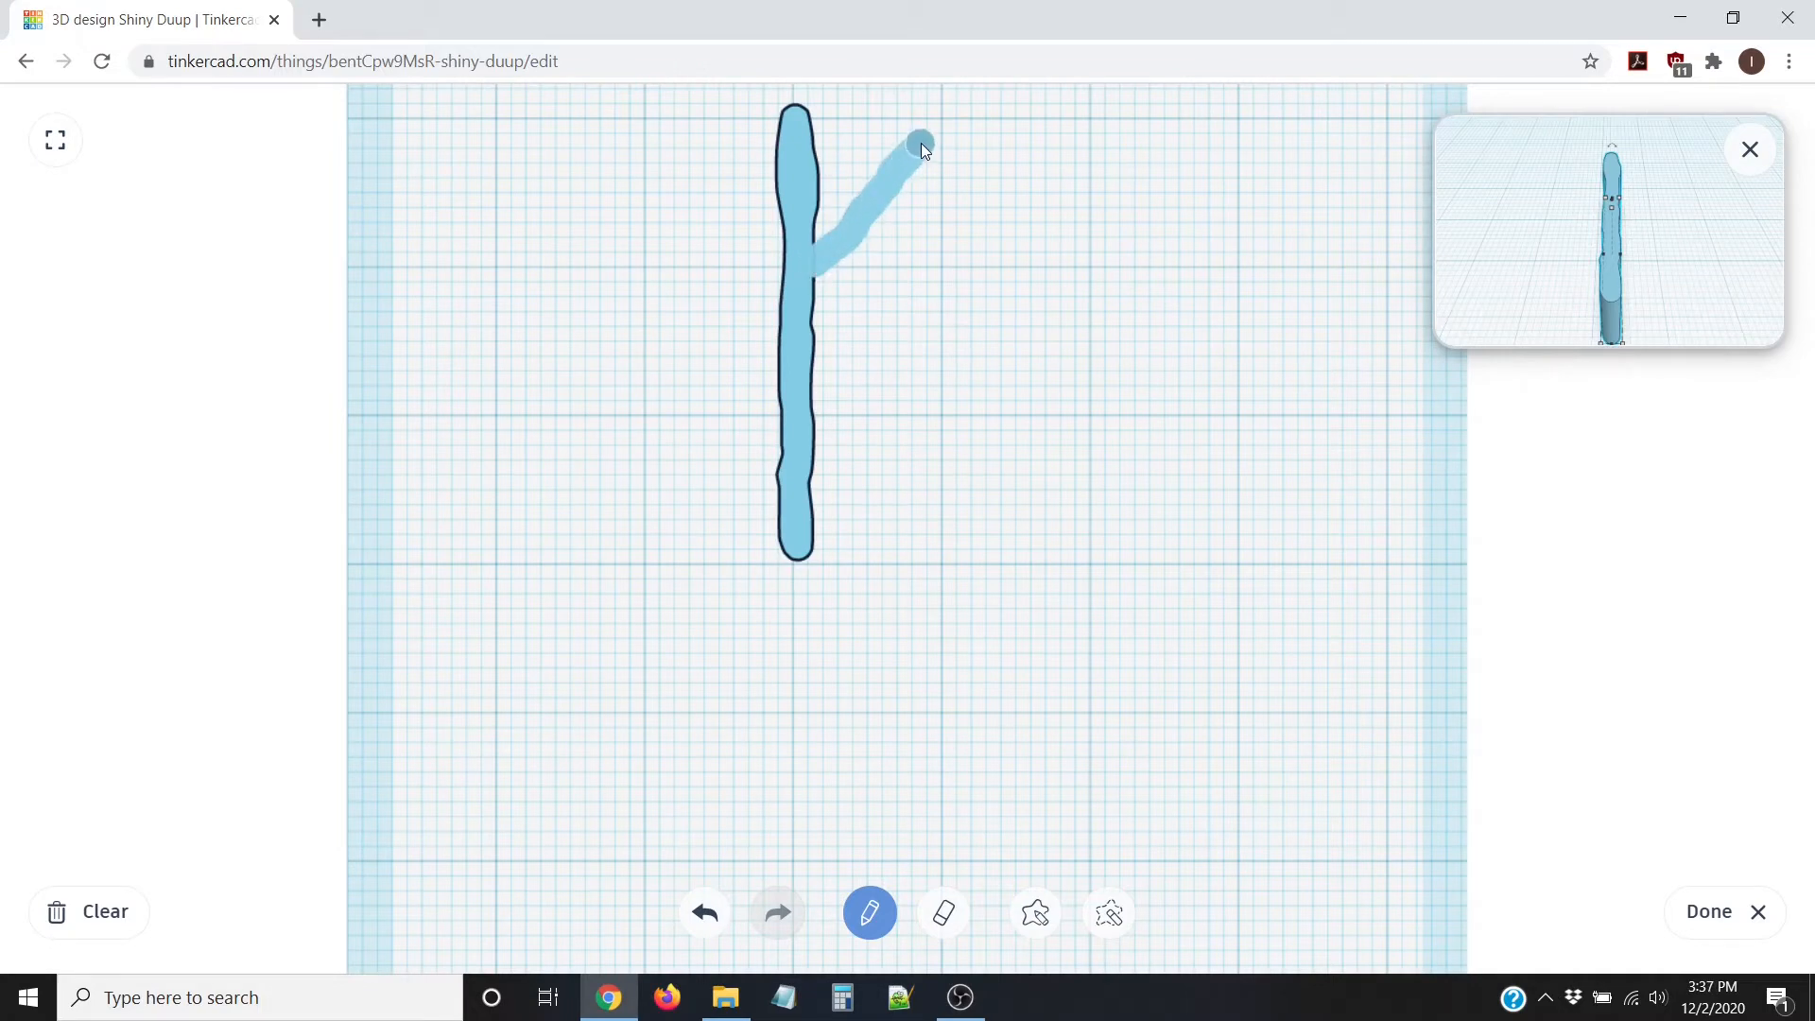
Step: Draw two pairs of slanted branches on both sides of the stem, at its upper part and middle, and finish the drawing
drag(925, 139, 925, 139)
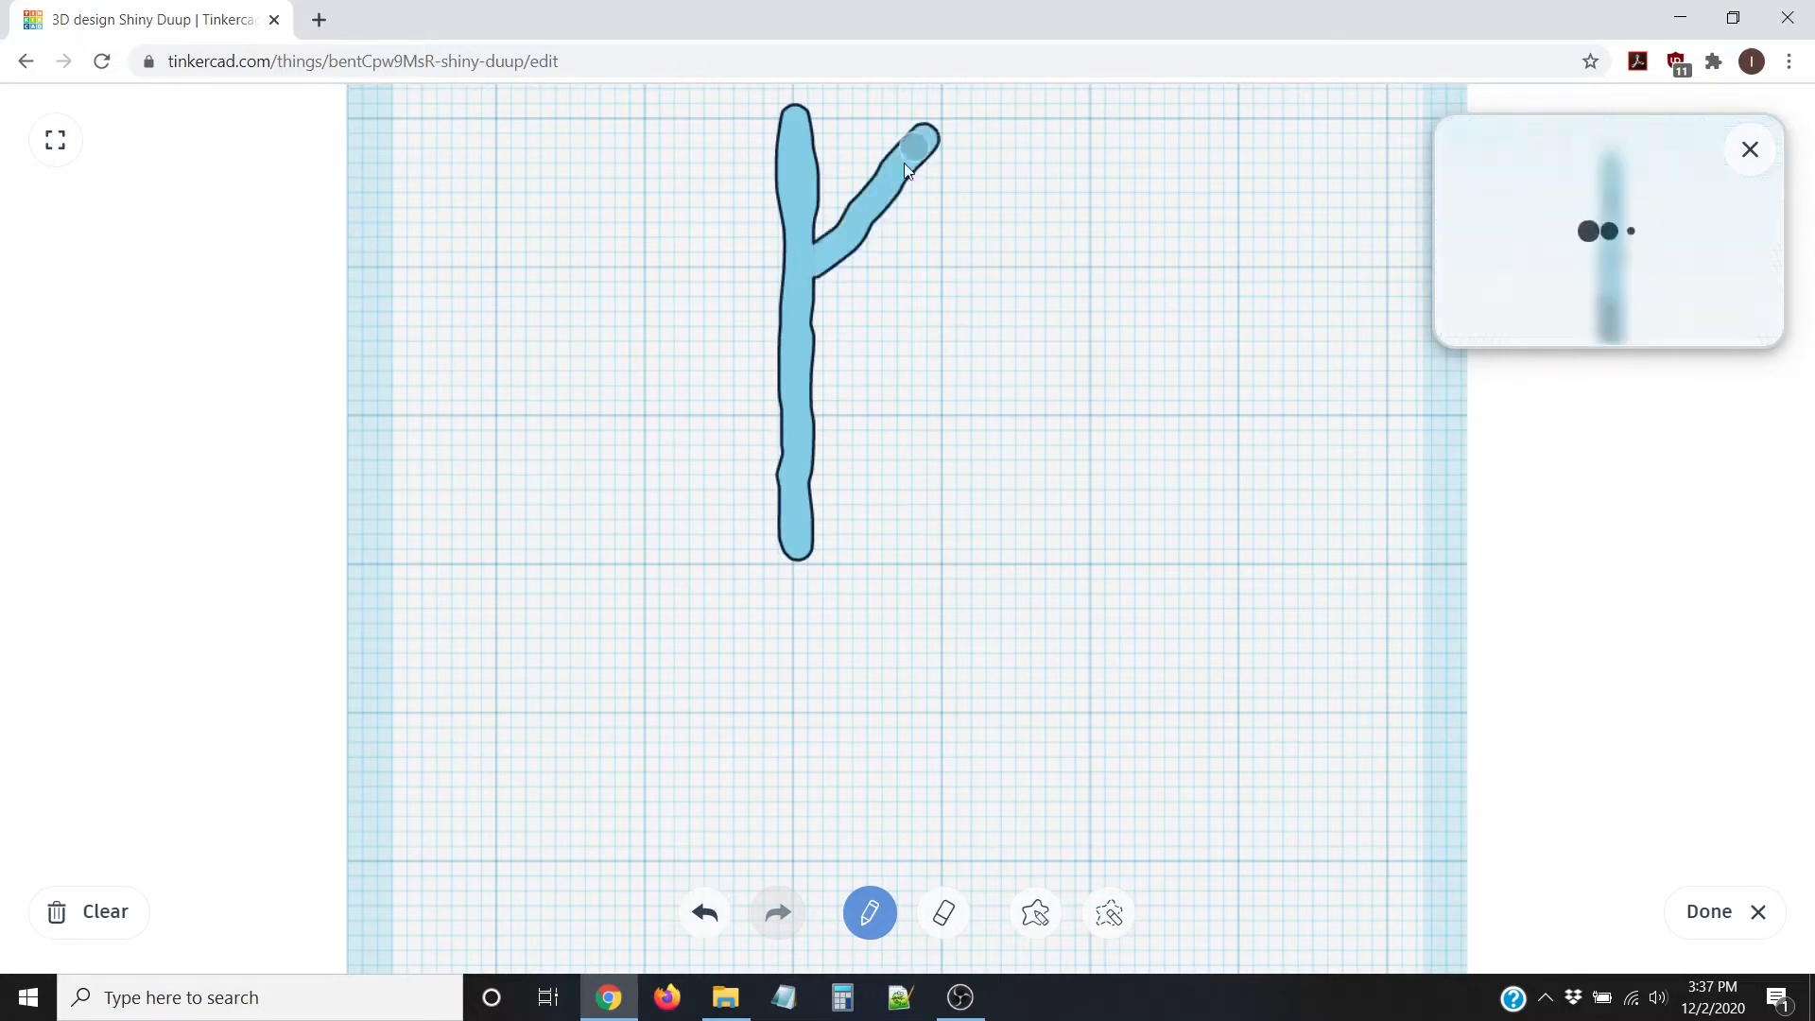
drag(788, 259, 666, 156)
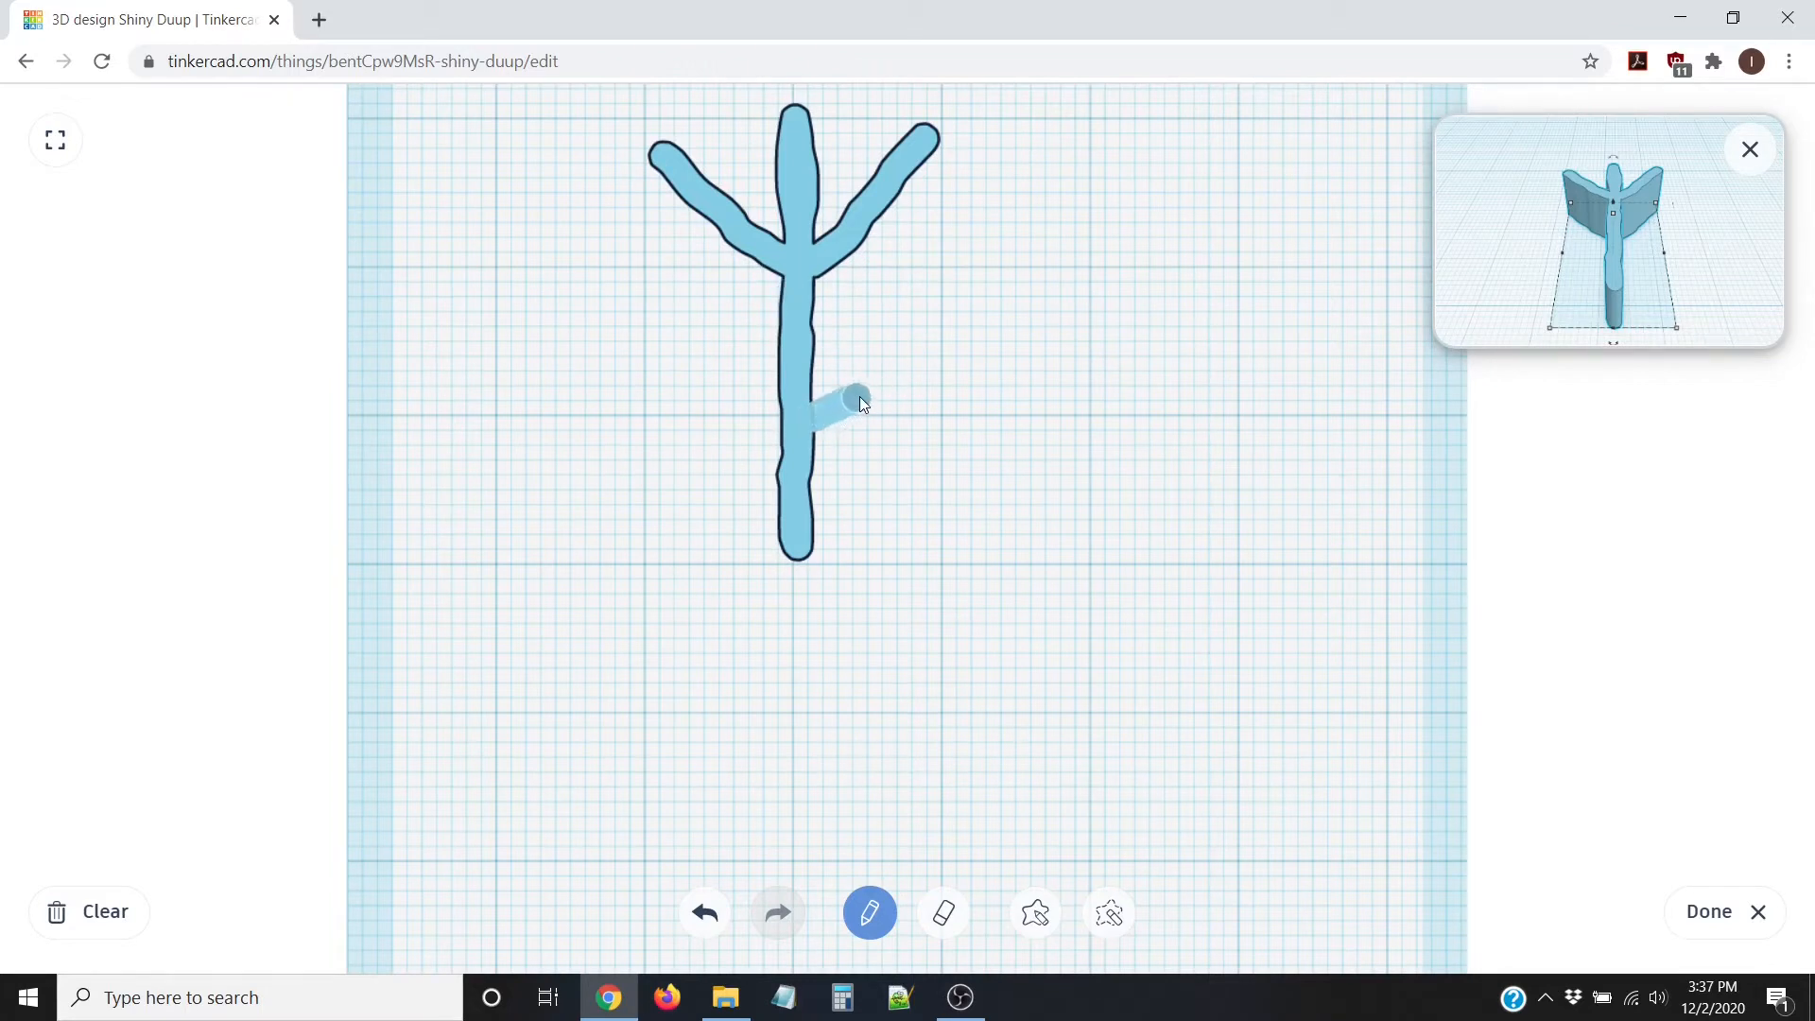
drag(924, 359, 939, 338)
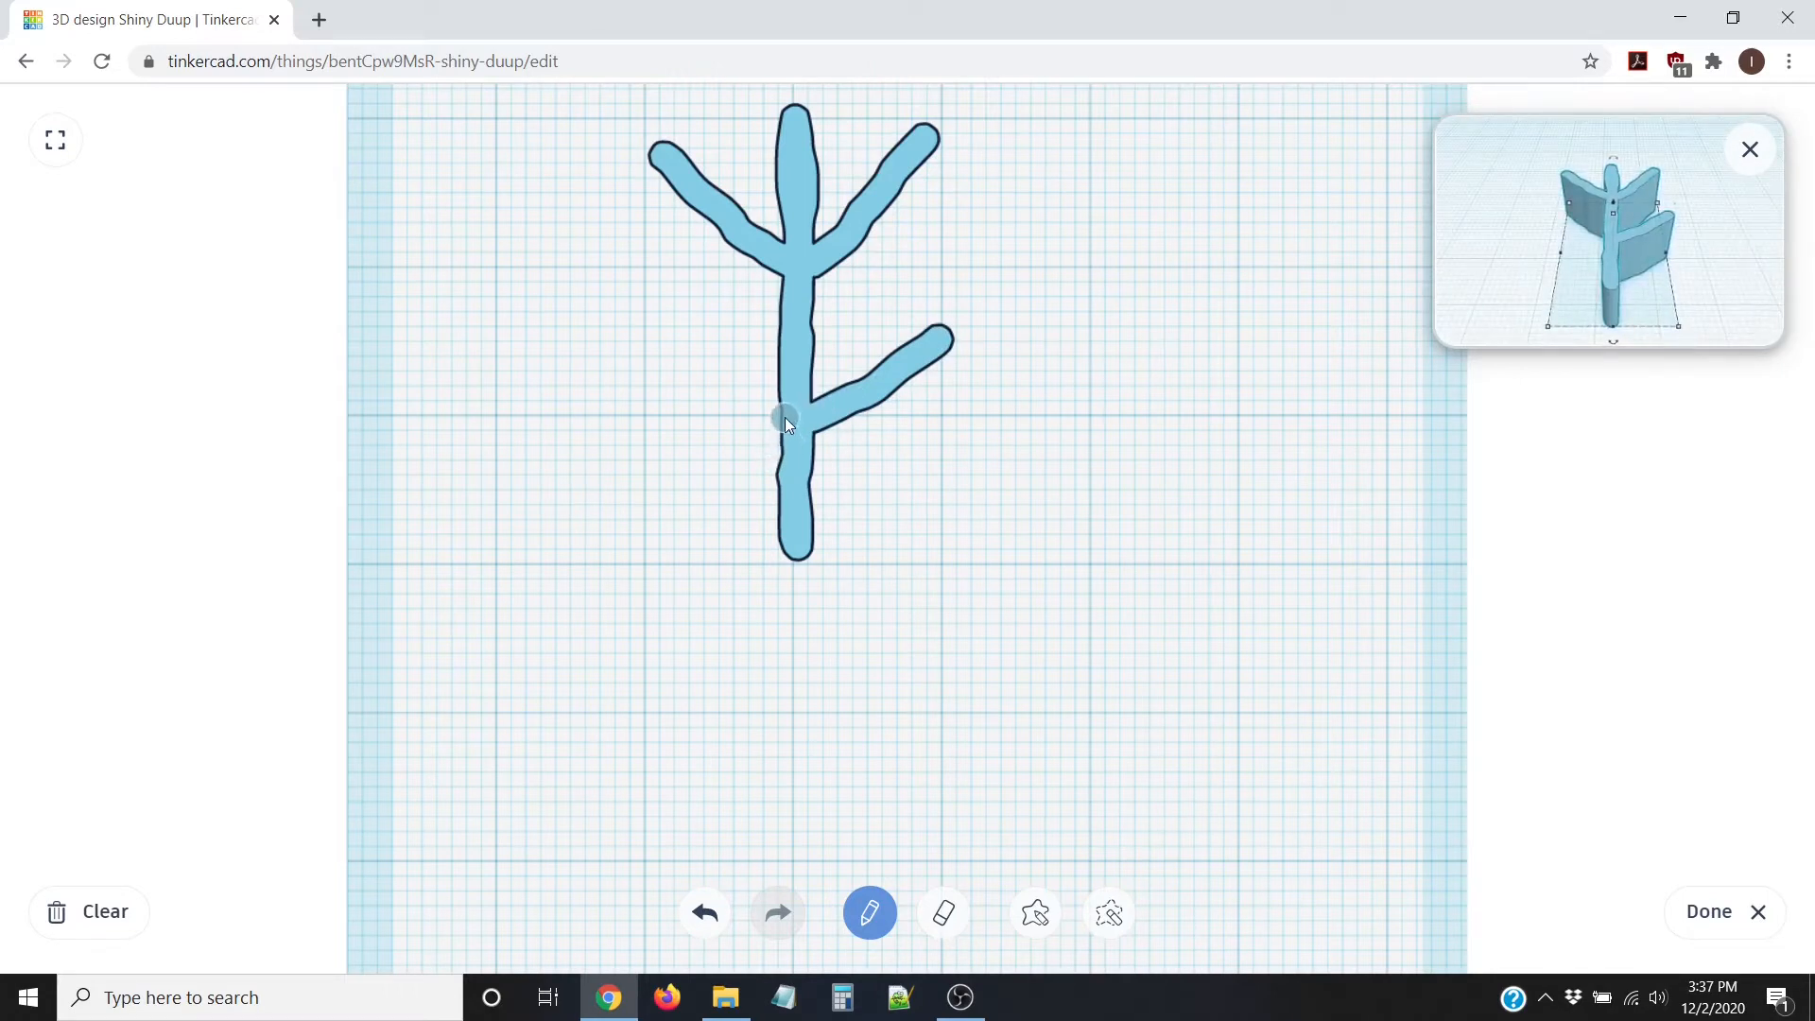
drag(752, 397, 667, 349)
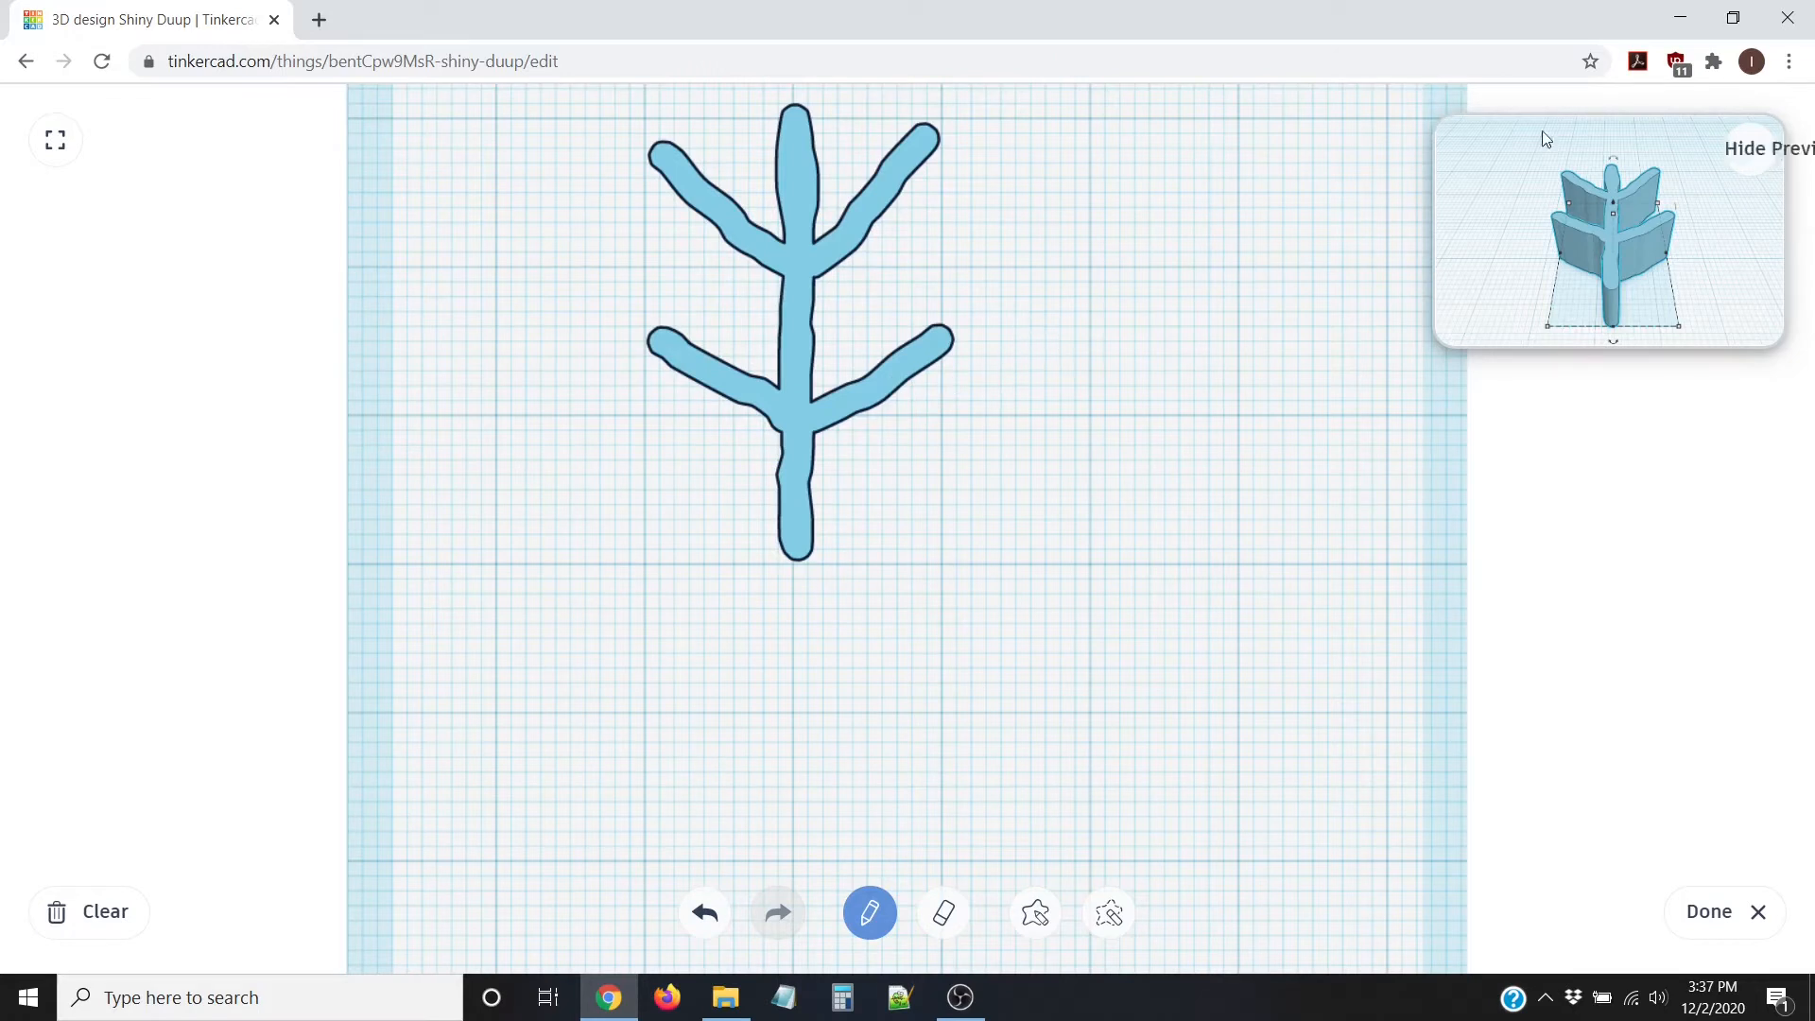
click(1704, 912)
Step: Set the height of the branched scribble to 2 mm
mouse_move(1078, 698)
right_down()
mouse_move(685, 599)
mouse_move(952, 661)
mouse_move(729, 596)
mouse_move(547, 584)
mouse_move(813, 636)
mouse_move(499, 593)
mouse_move(683, 494)
right_up()
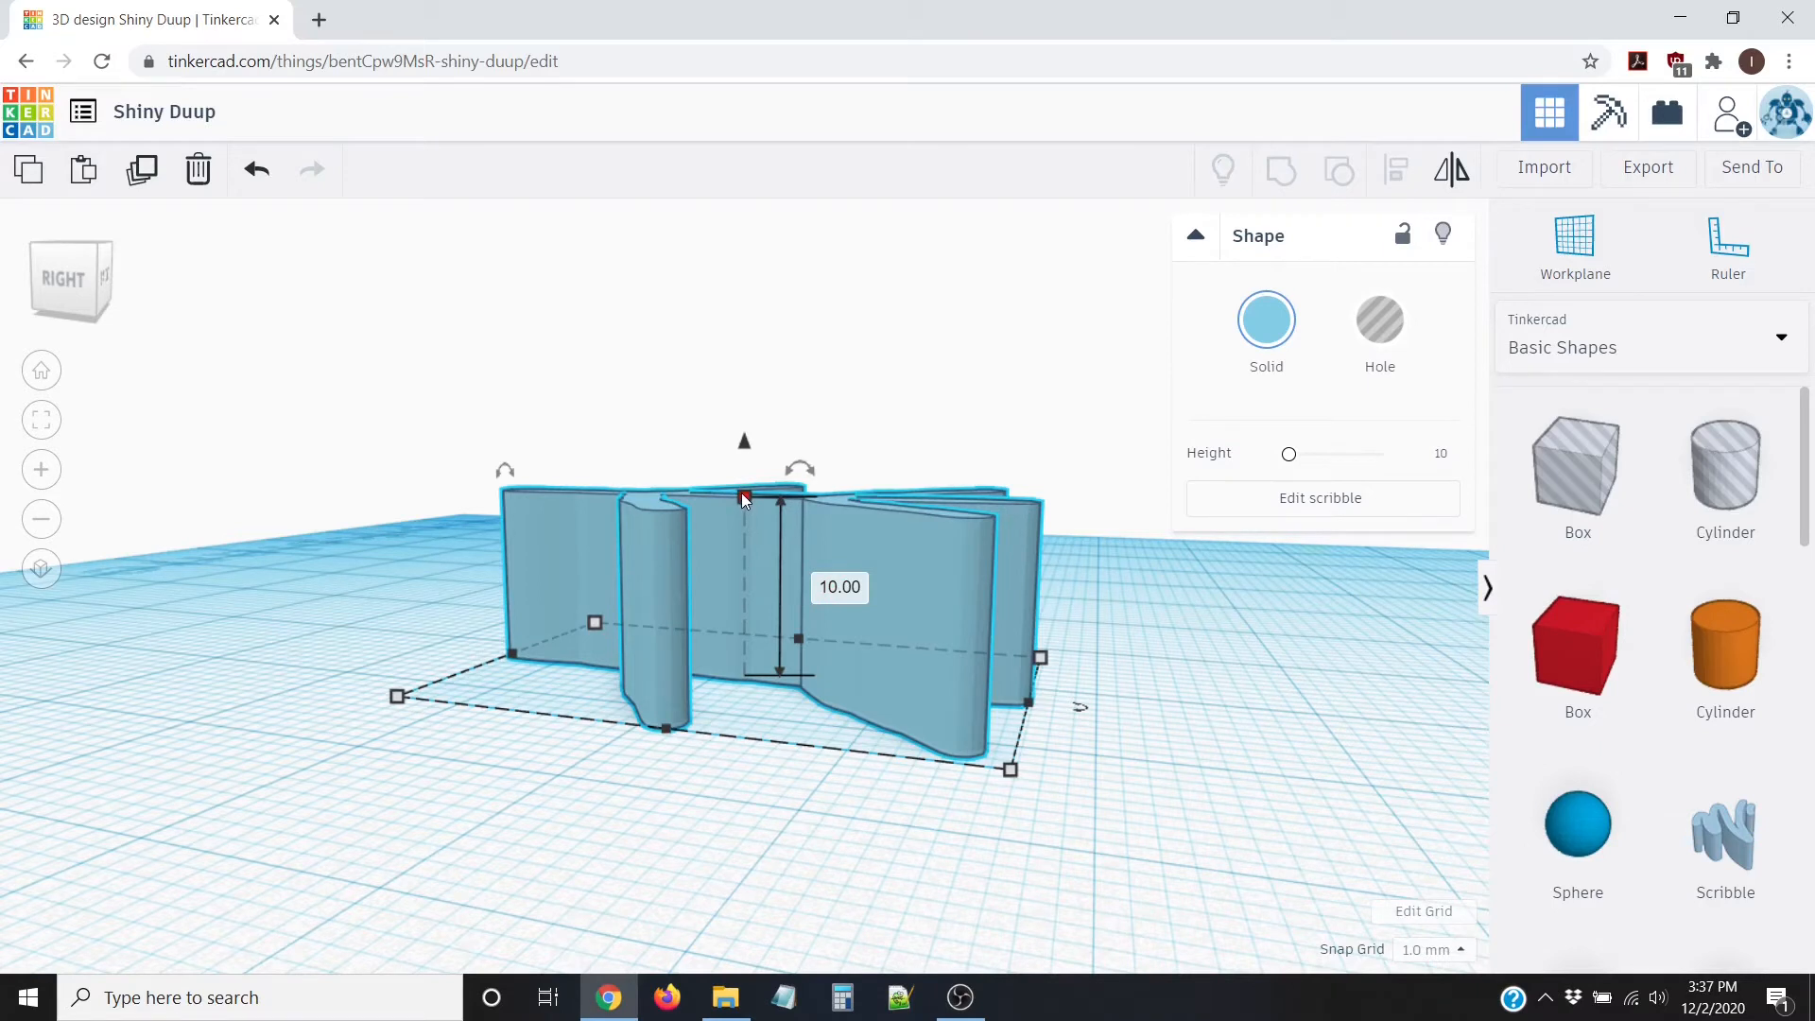
click(836, 587)
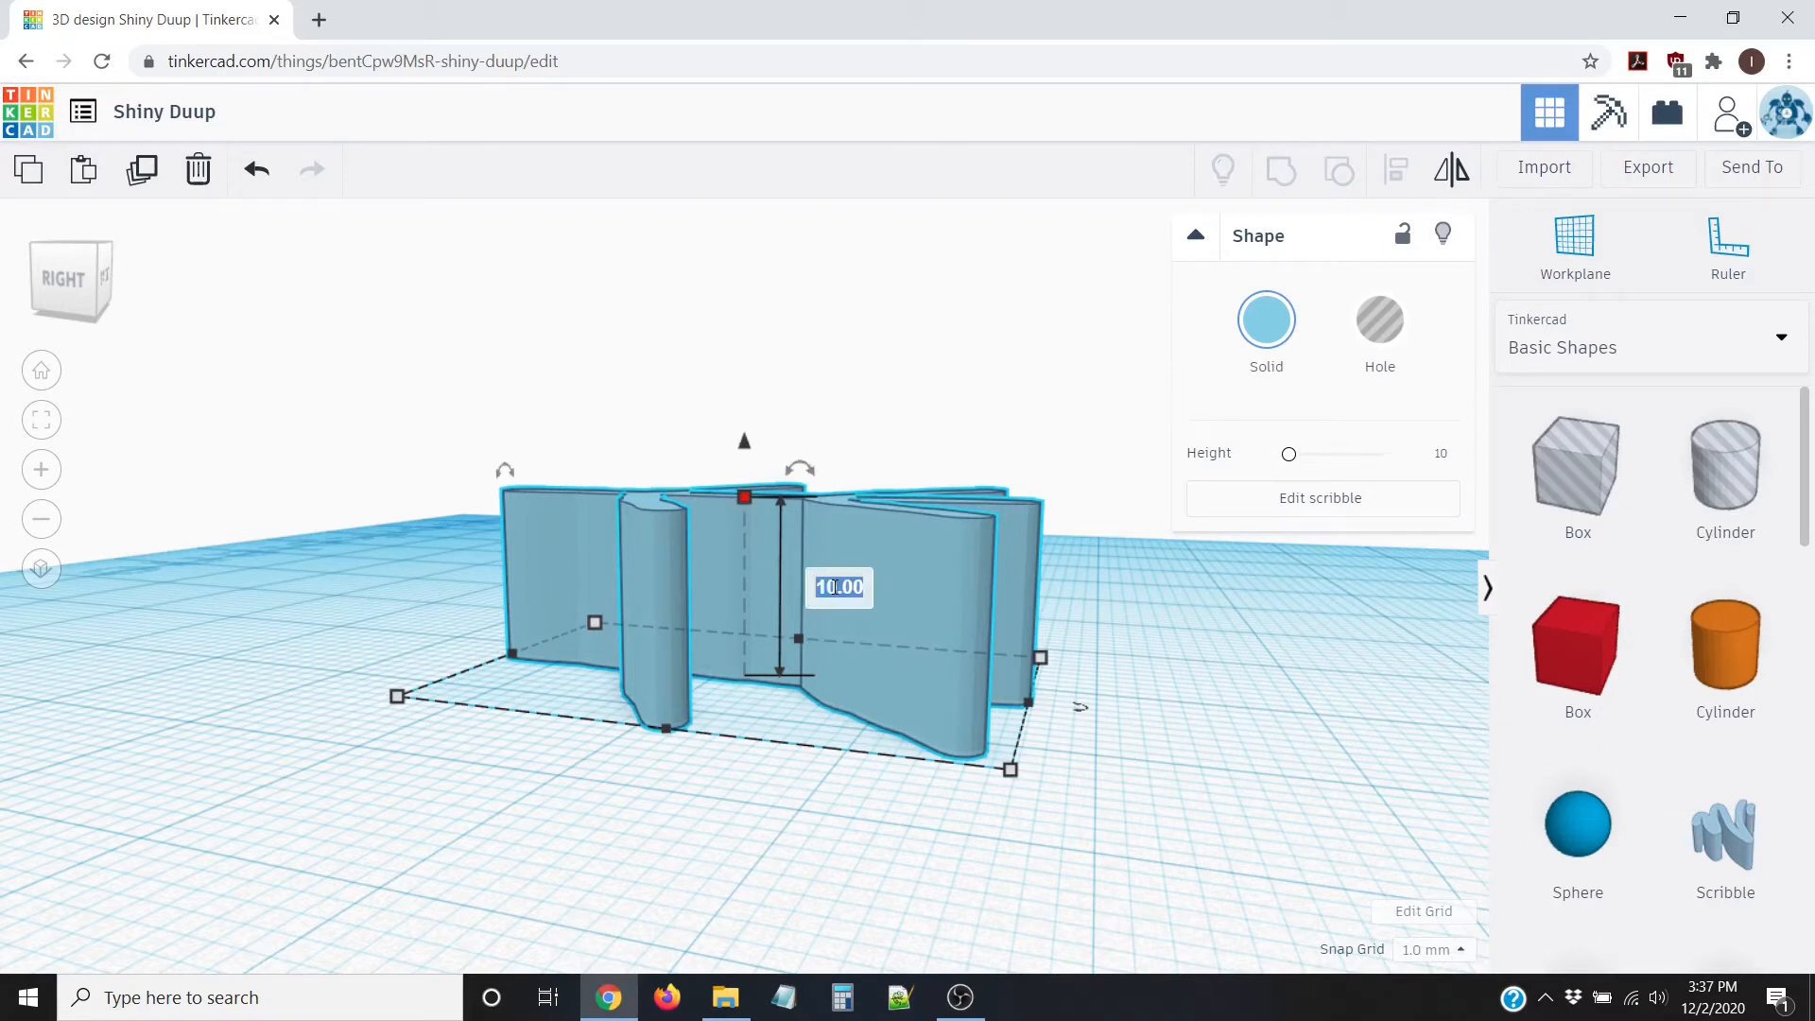
text(2)
key(Return)
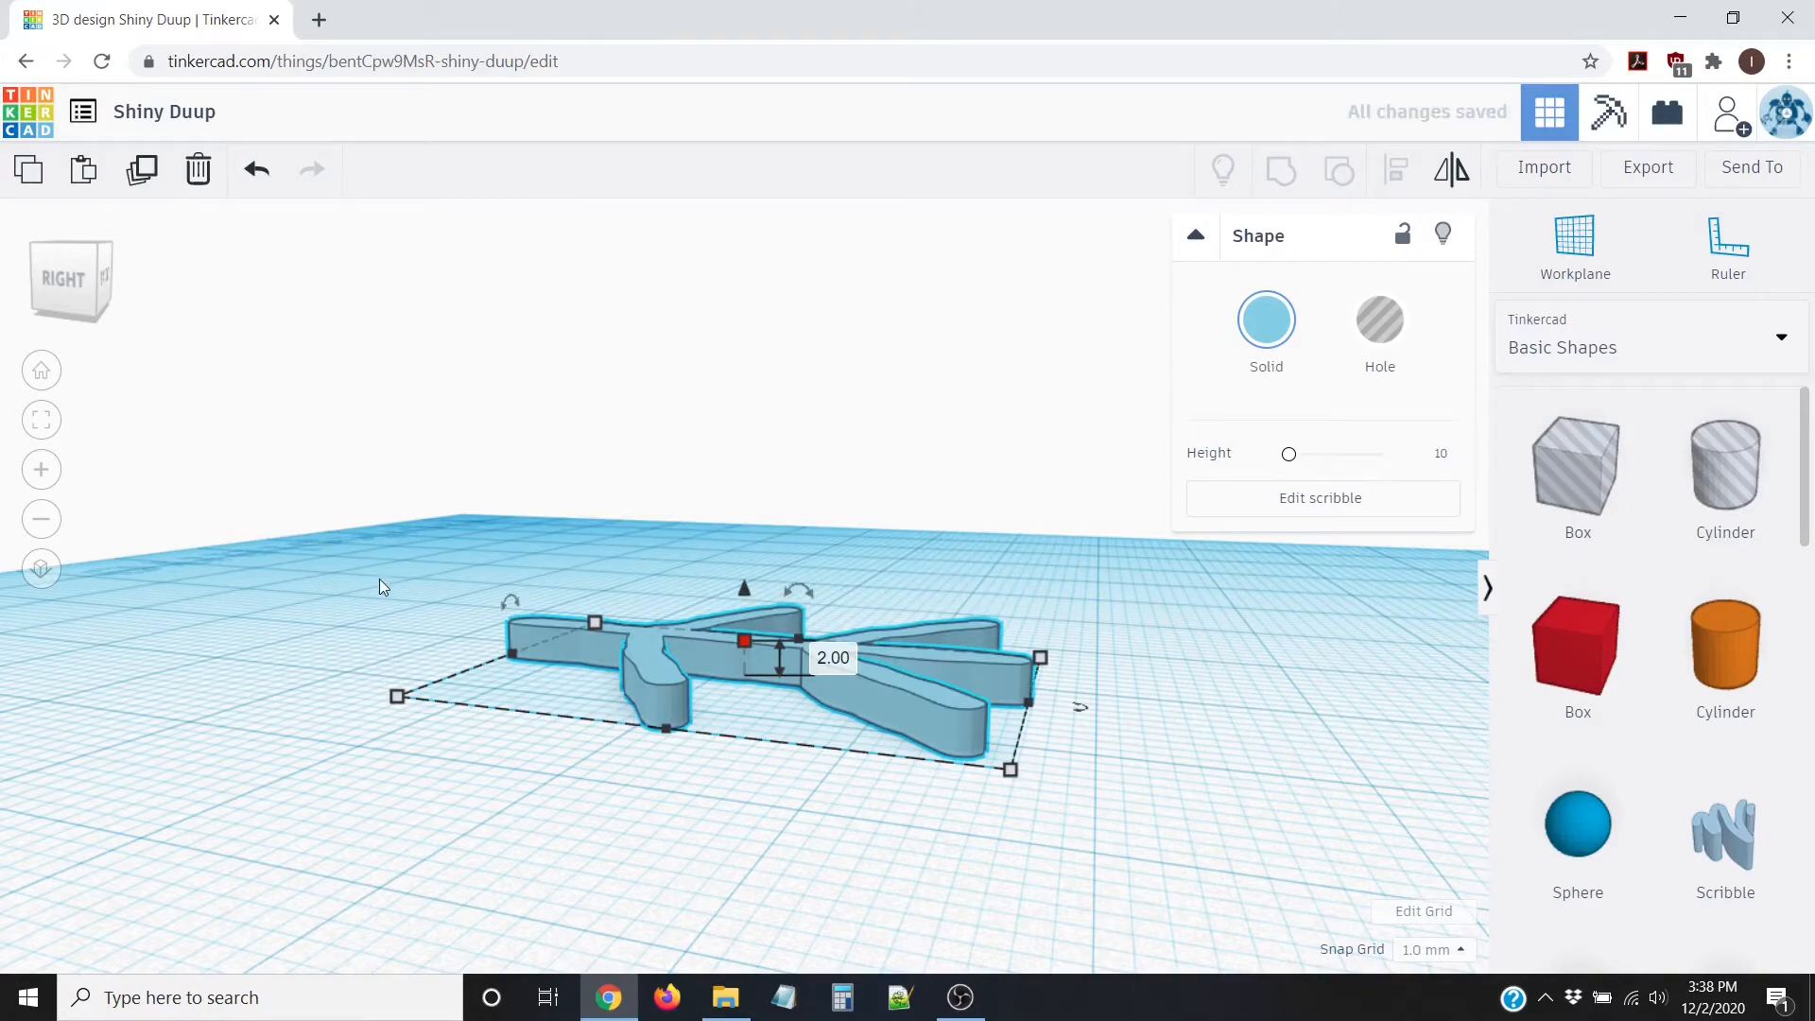
Step: Duplicate the flat branch in top view and rotate the copy 90° clockwise
mouse_move(378, 579)
right_down()
mouse_move(782, 640)
mouse_move(1135, 587)
mouse_move(927, 733)
mouse_move(955, 711)
mouse_move(980, 768)
right_up()
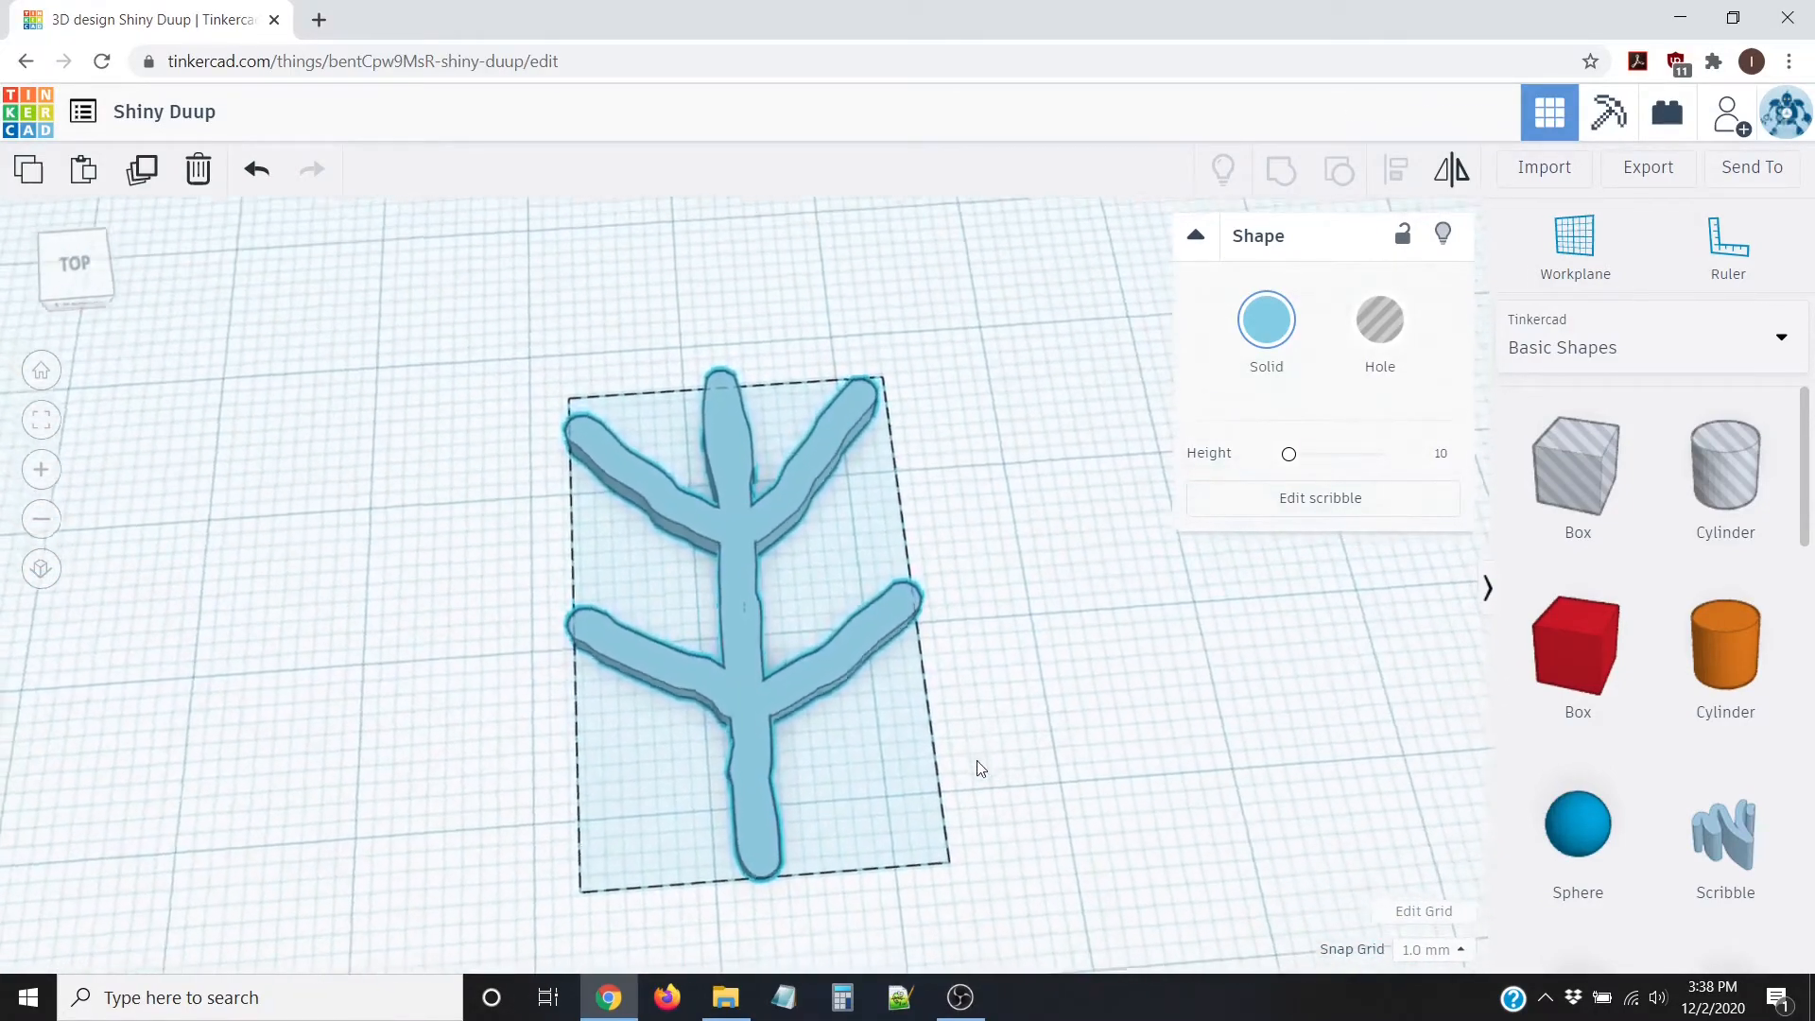
scroll(987, 624, down, 5)
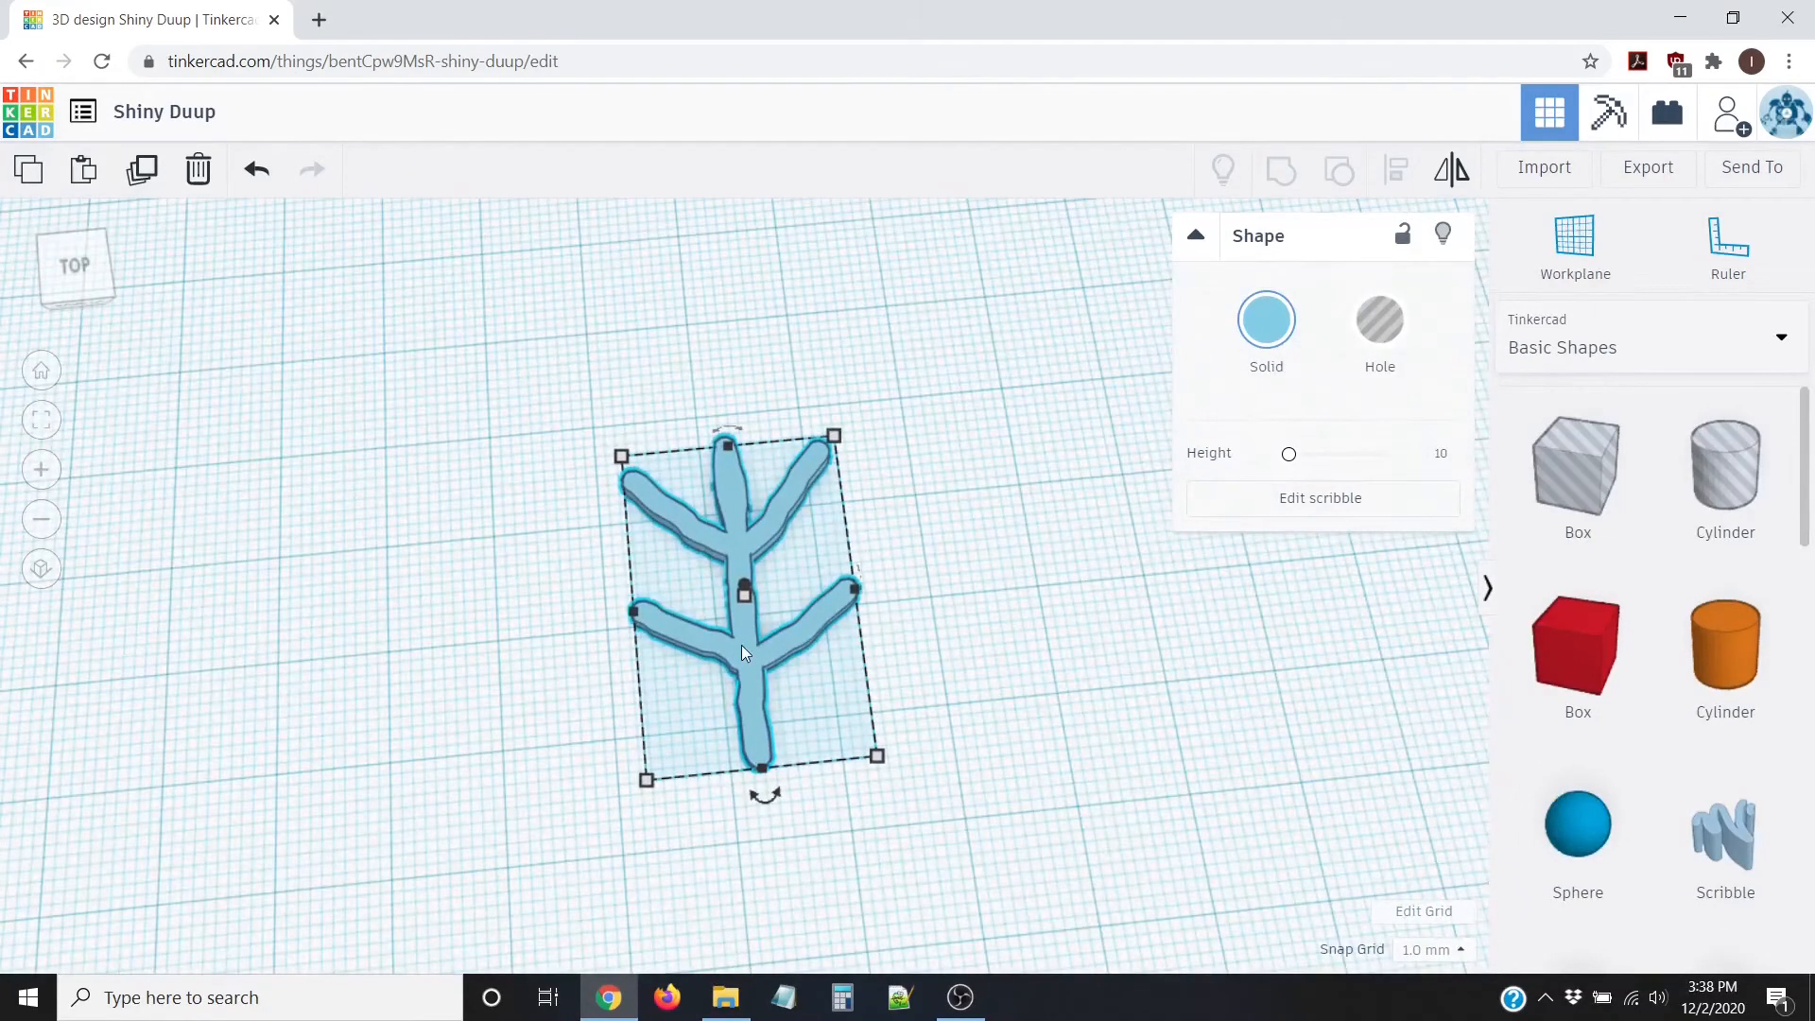
scroll(742, 645, down, 2)
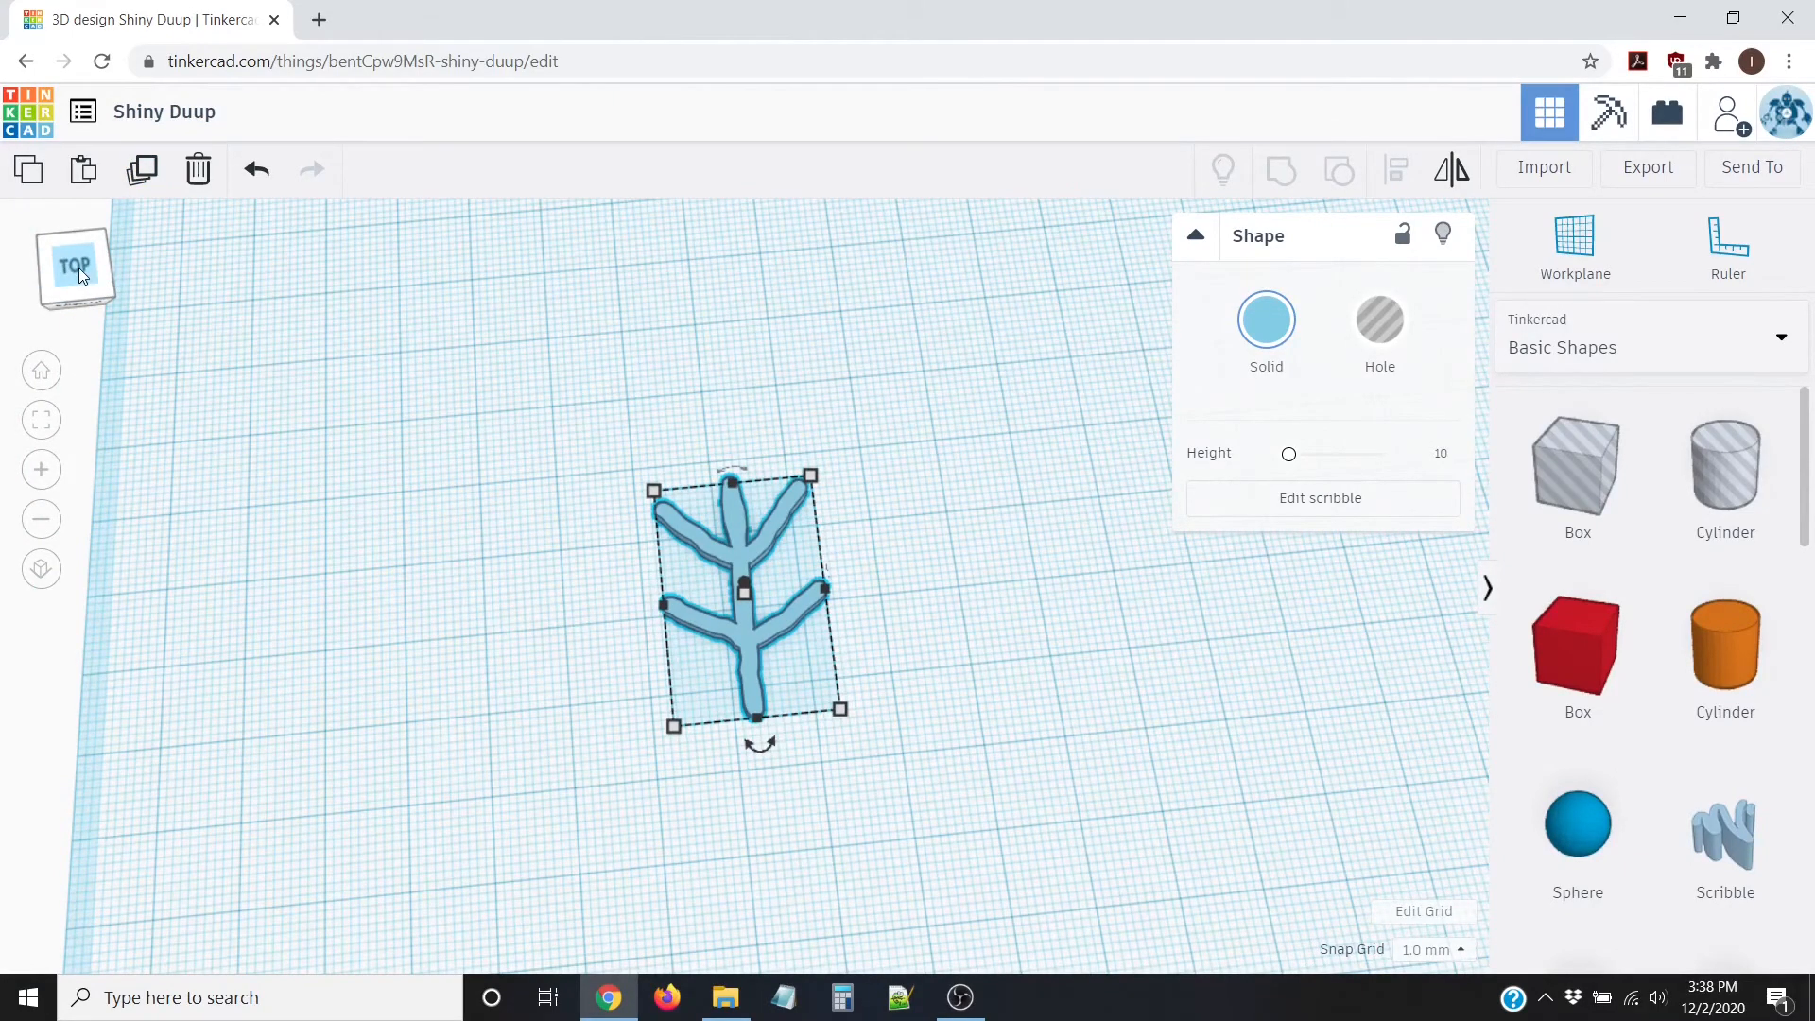
click(78, 268)
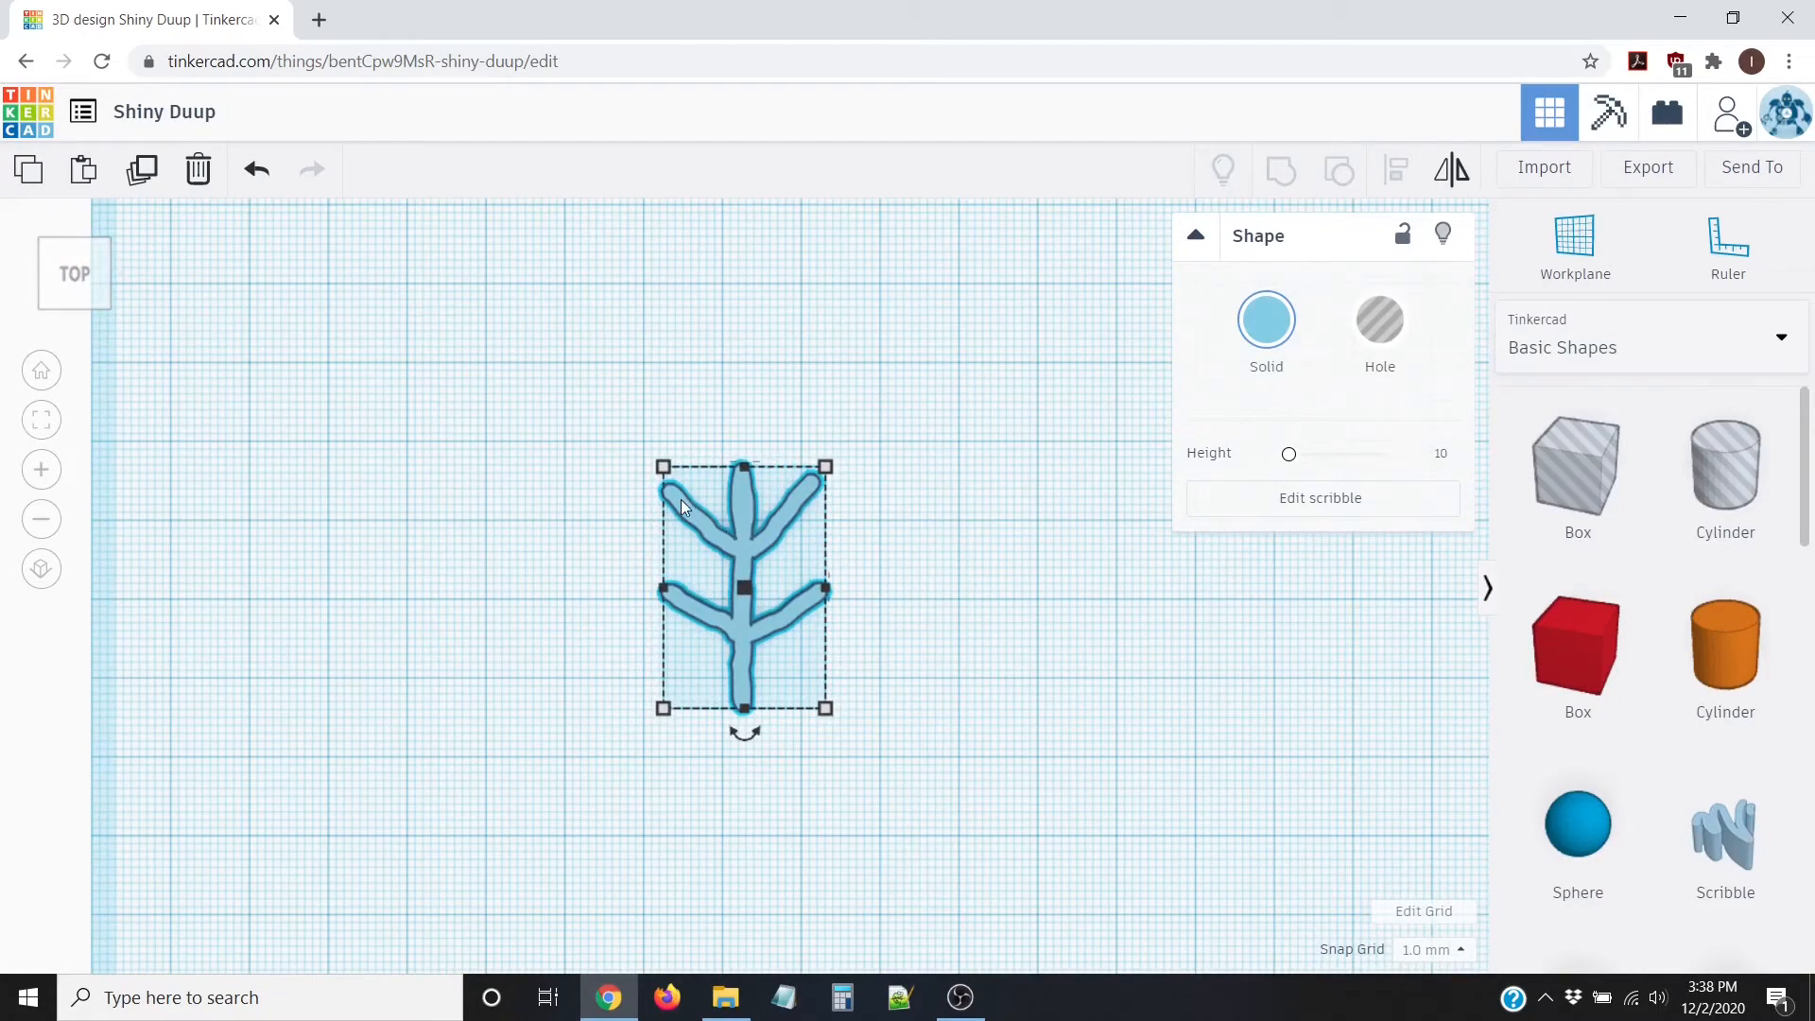
scroll(106, 389, up, 2)
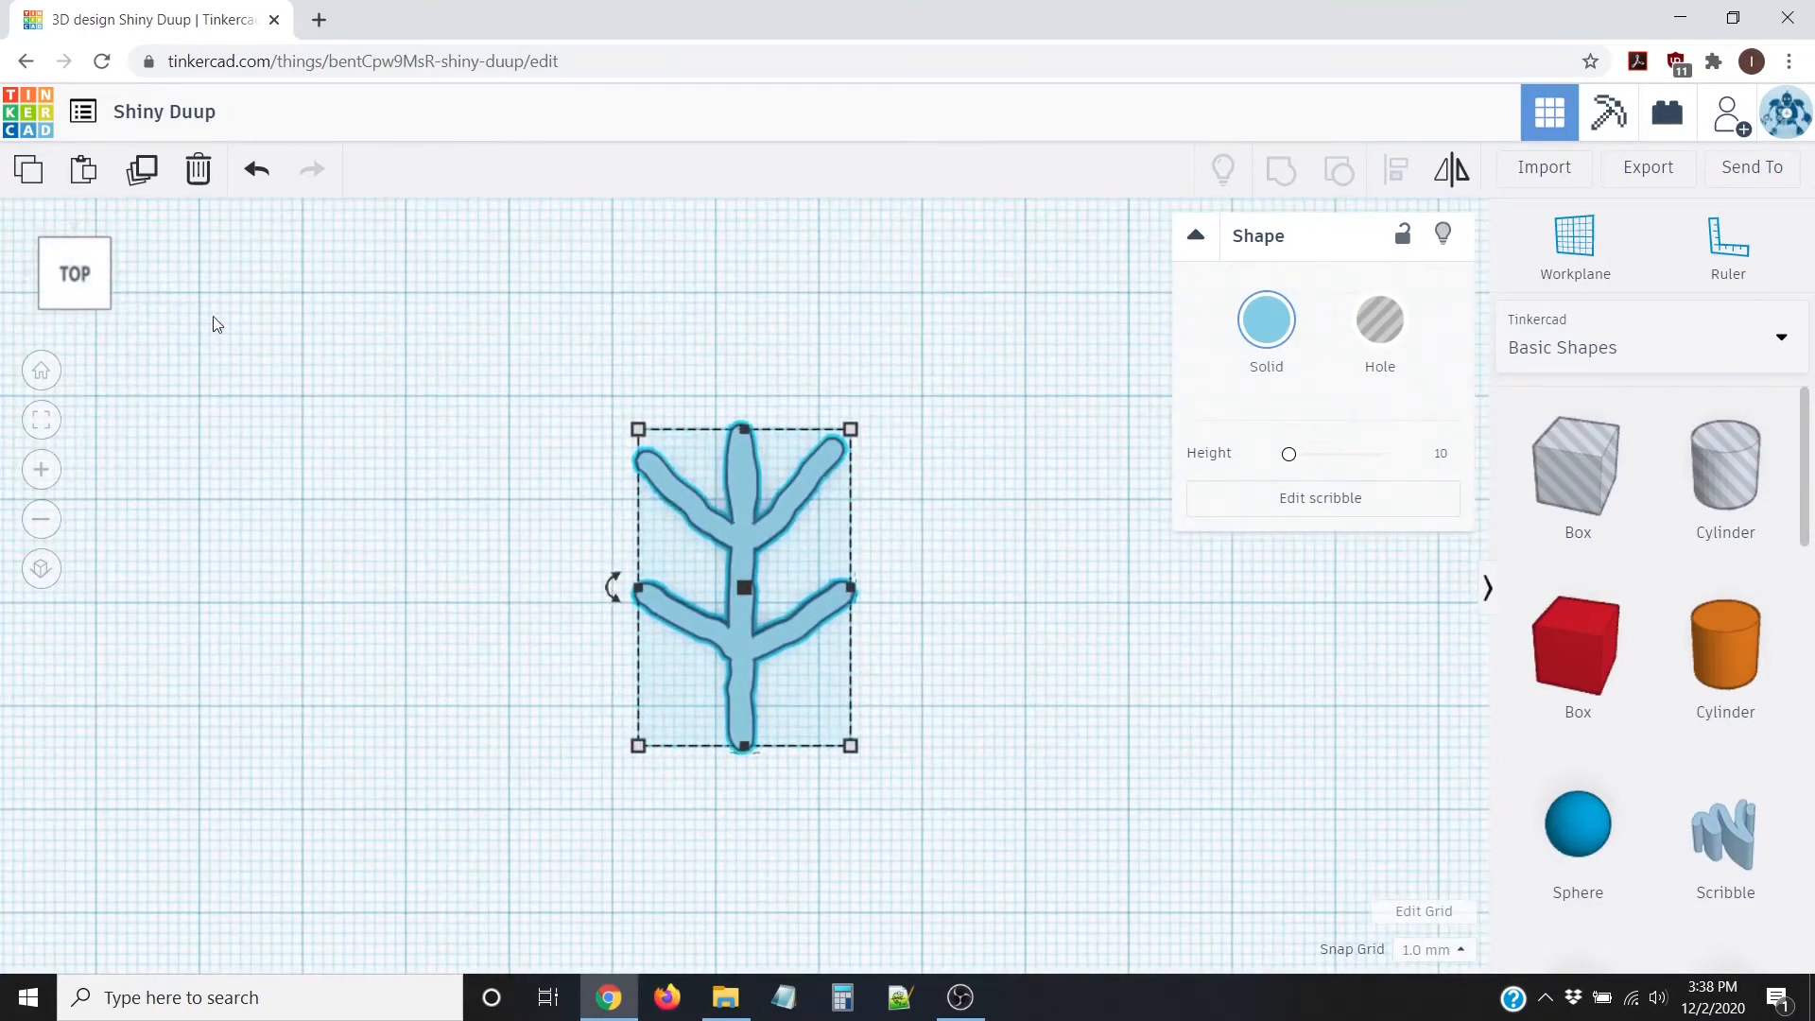
click(142, 174)
mouse_move(605, 590)
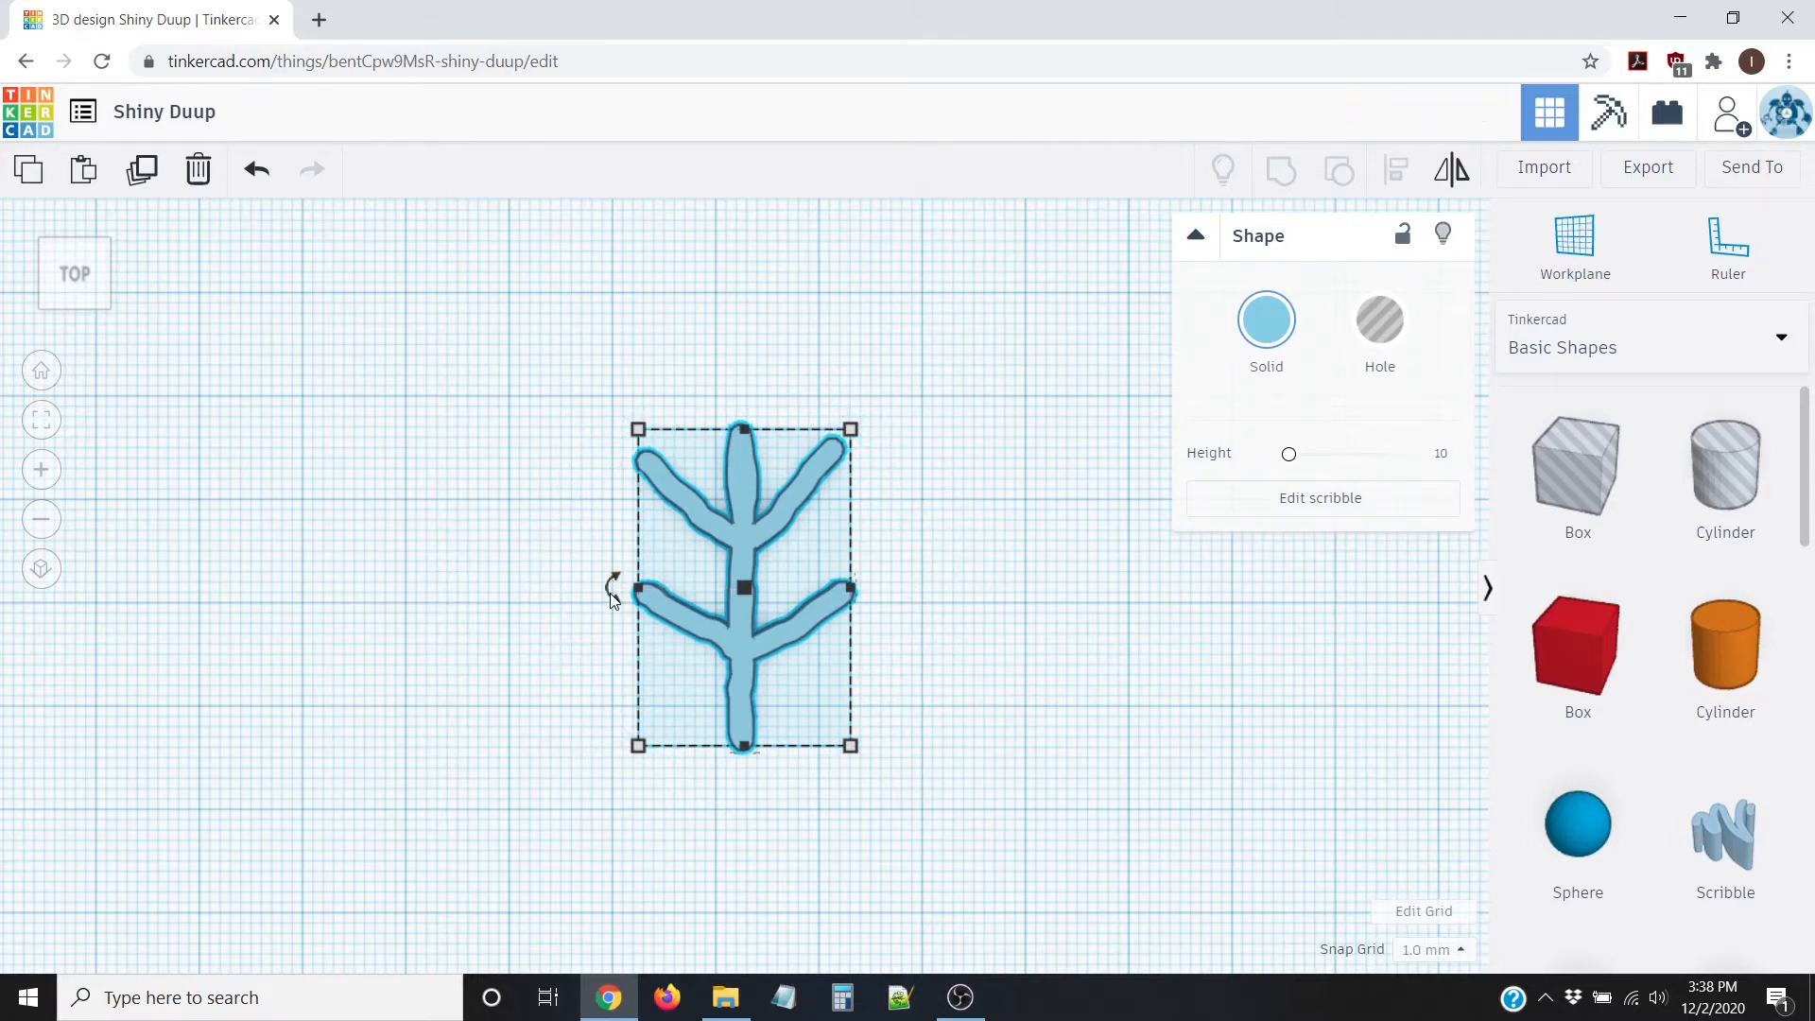
mouse_move(613, 588)
mouse_down()
mouse_move(614, 541)
mouse_move(690, 458)
mouse_move(730, 447)
mouse_up()
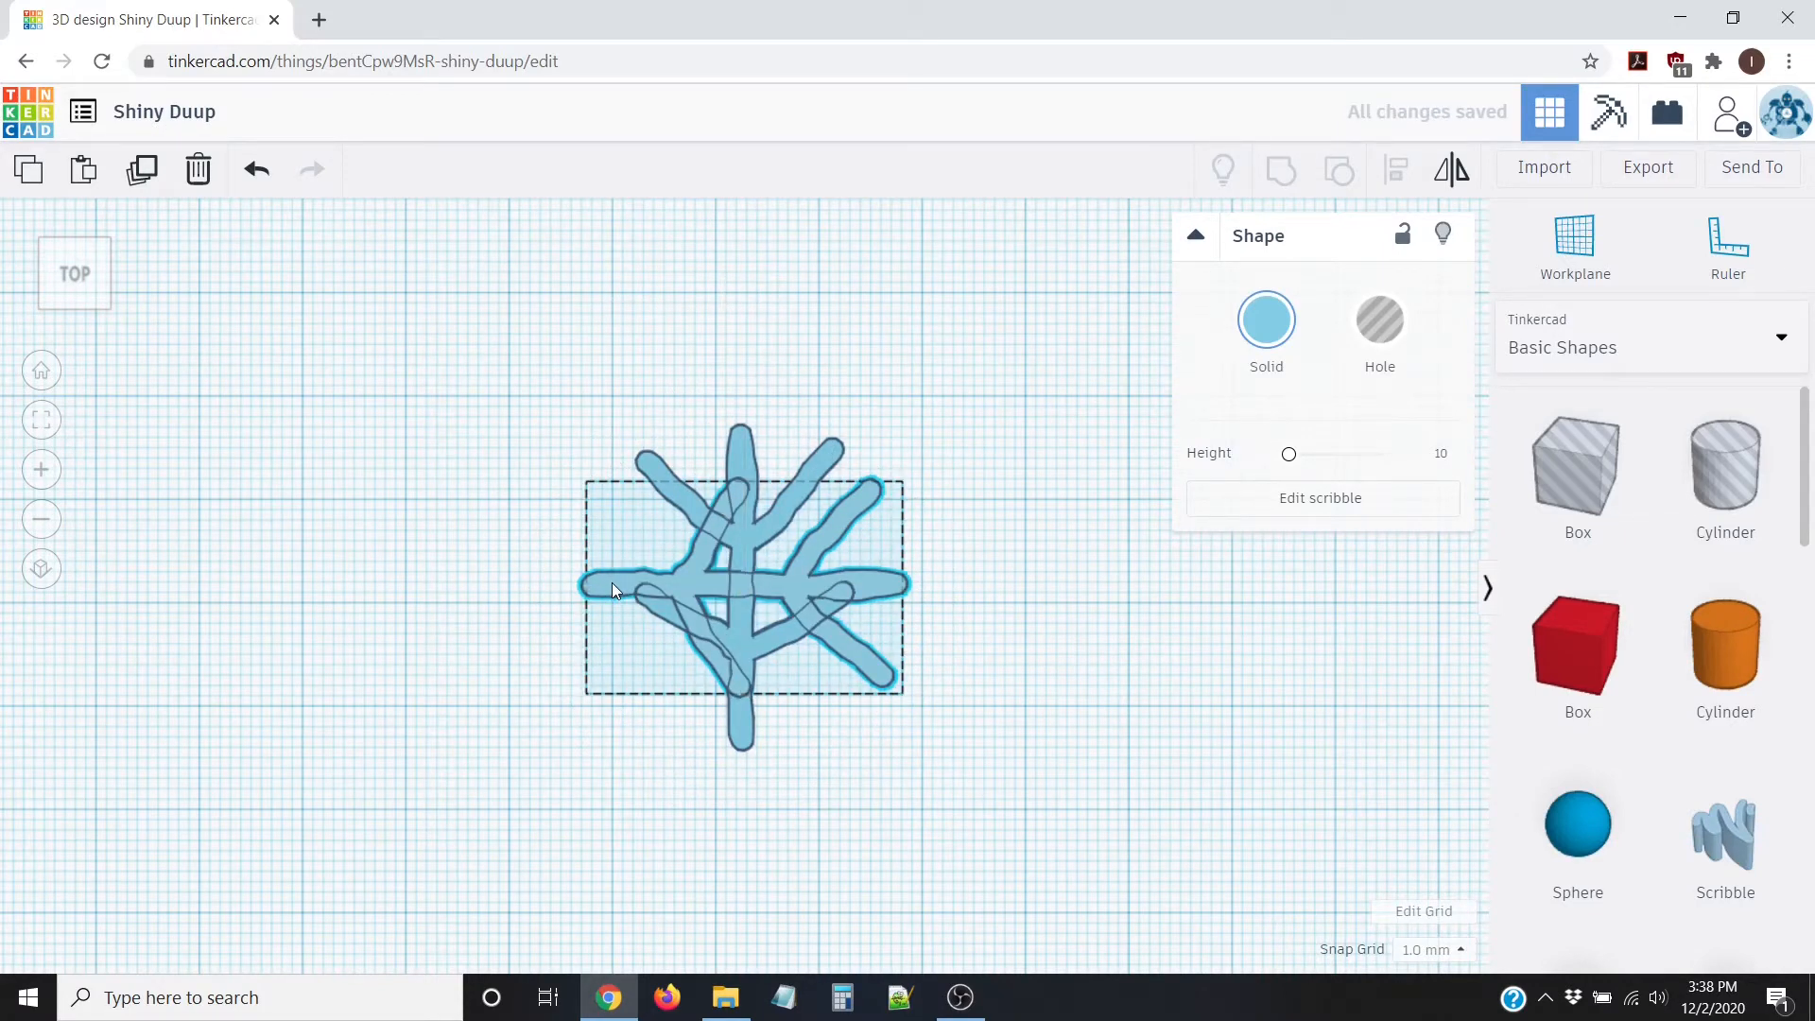
Step: Move the rotated copy about 13.53 mm sideways and 13.74 mm down so its stem base overlaps the original's base
mouse_move(613, 588)
mouse_down()
mouse_move(726, 628)
mouse_move(756, 734)
mouse_up()
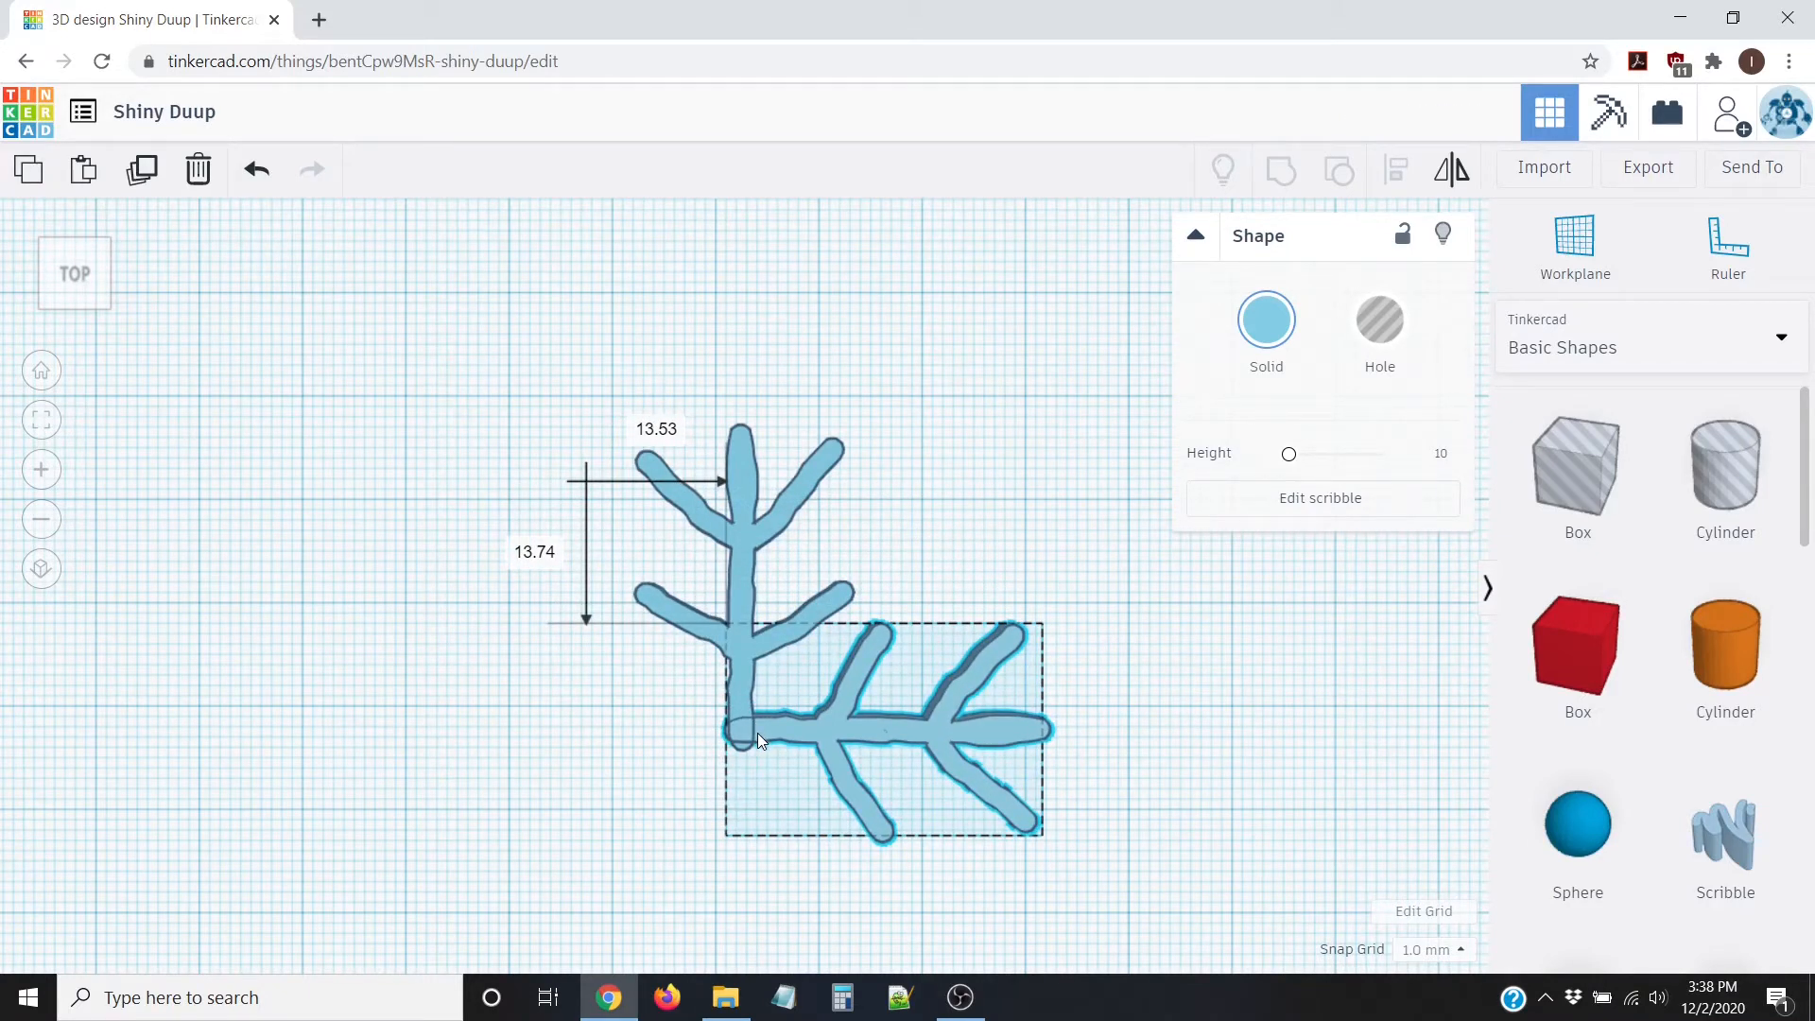
drag(758, 734, 758, 733)
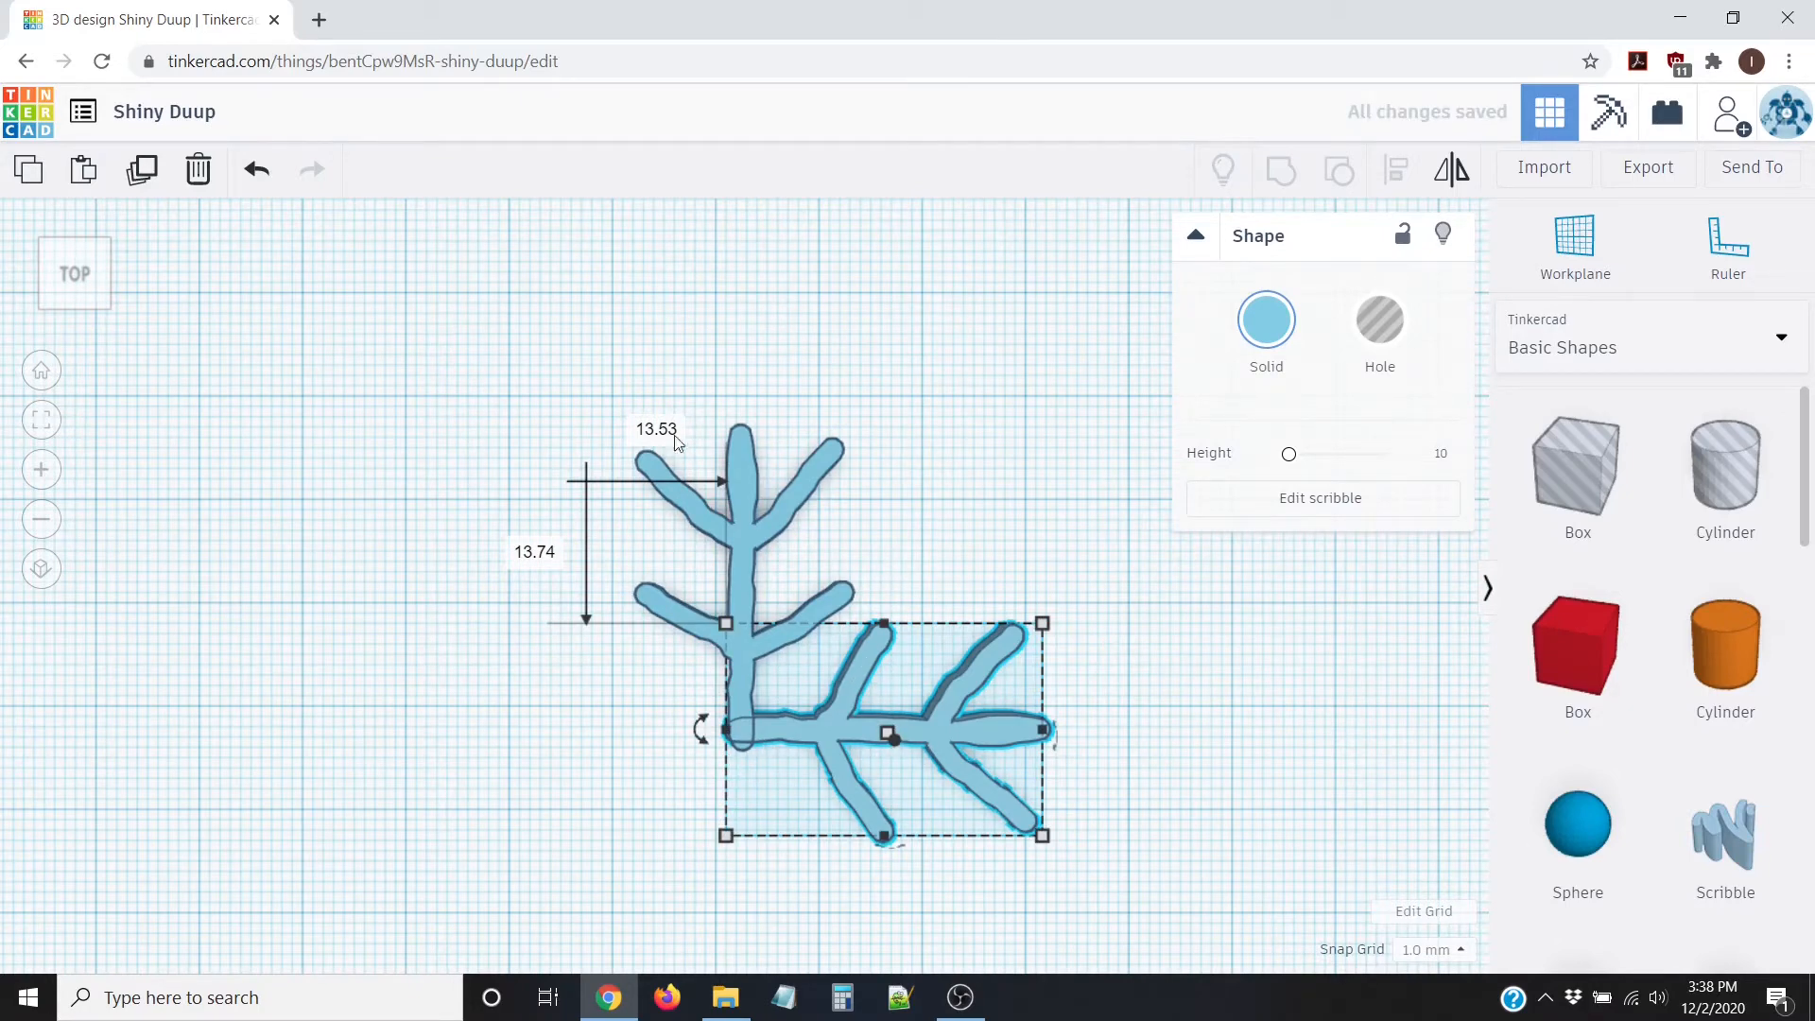
Step: Duplicate the moved arm twice, repeating the rotation and offset, to complete a four-armed snowflake
scroll(908, 704, down, 3)
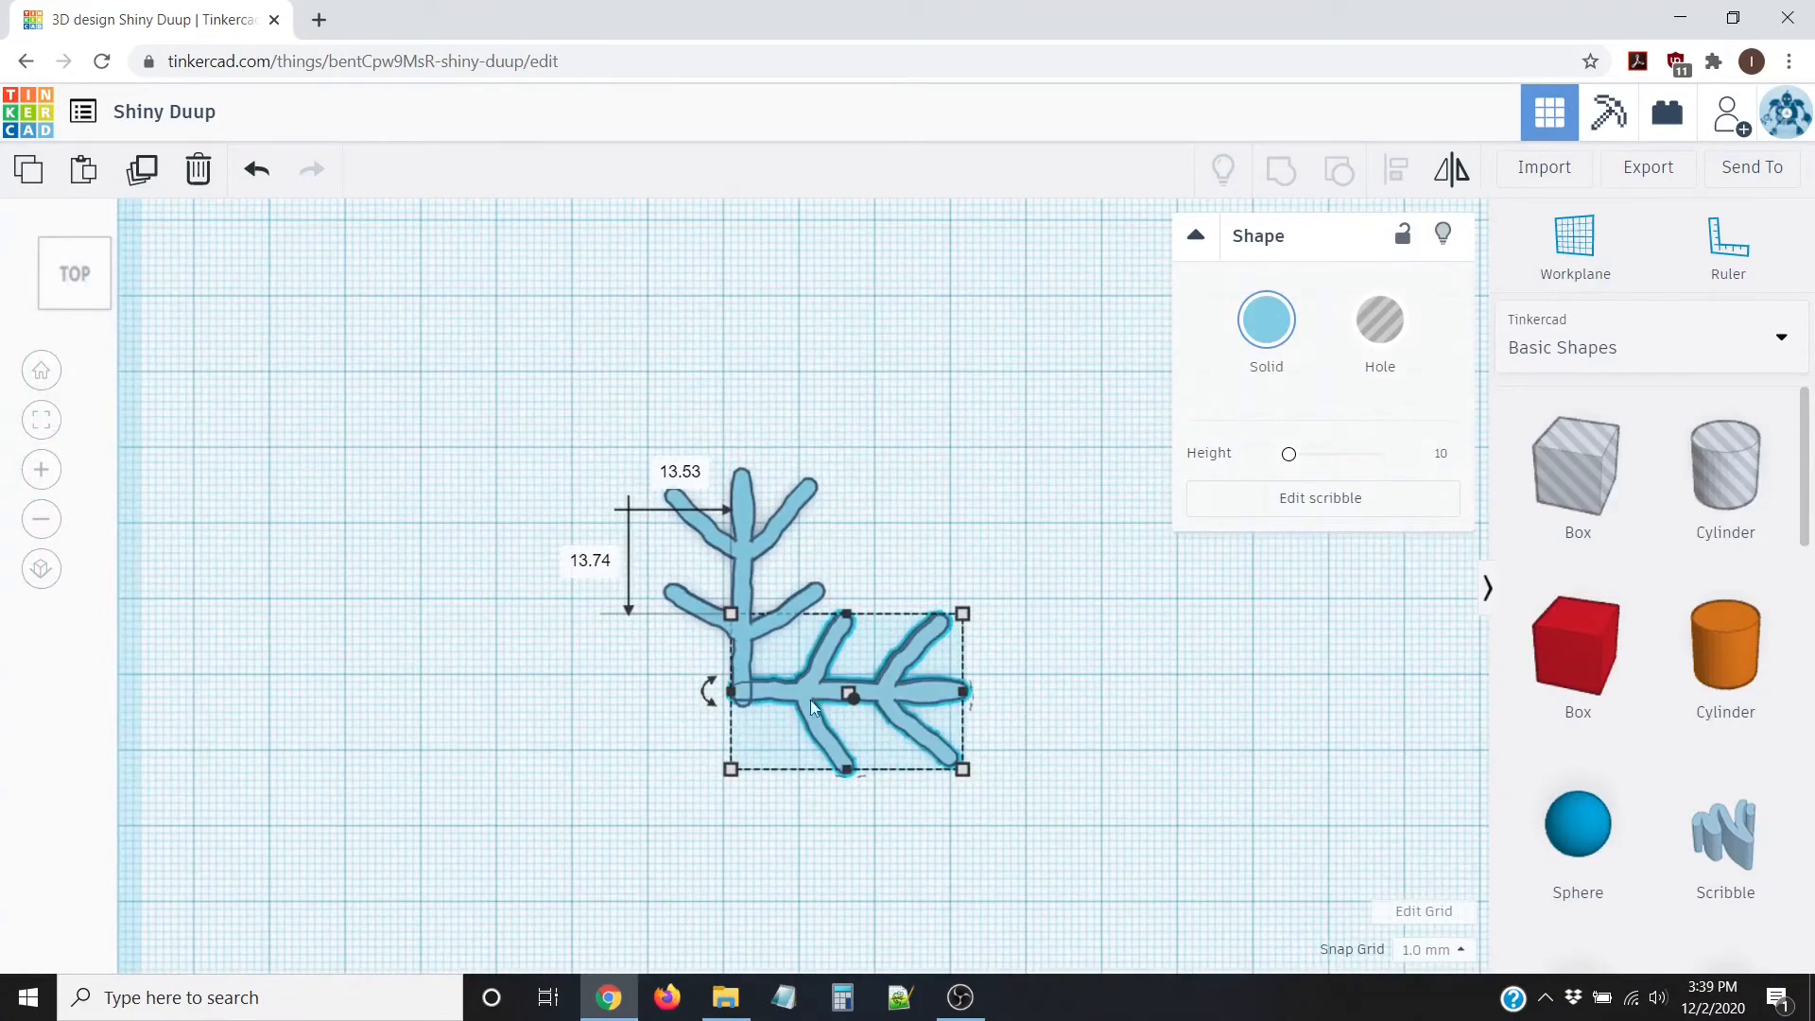
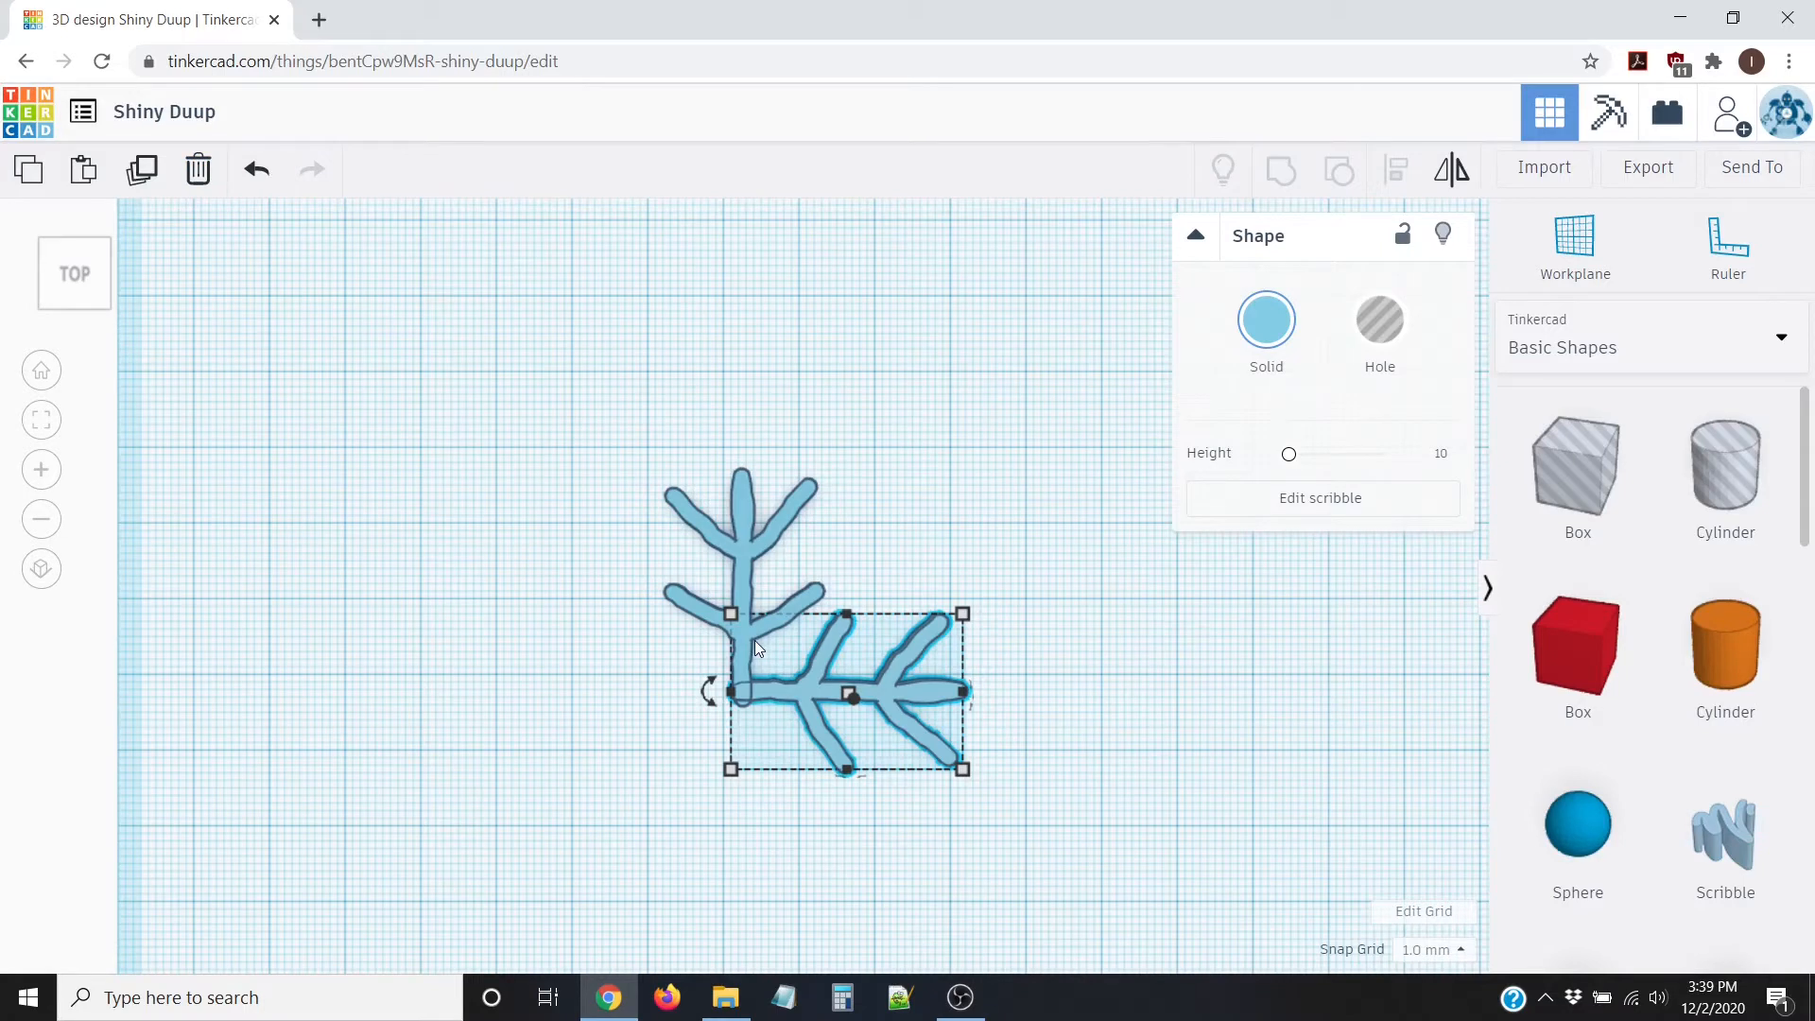
key(ctrl+d)
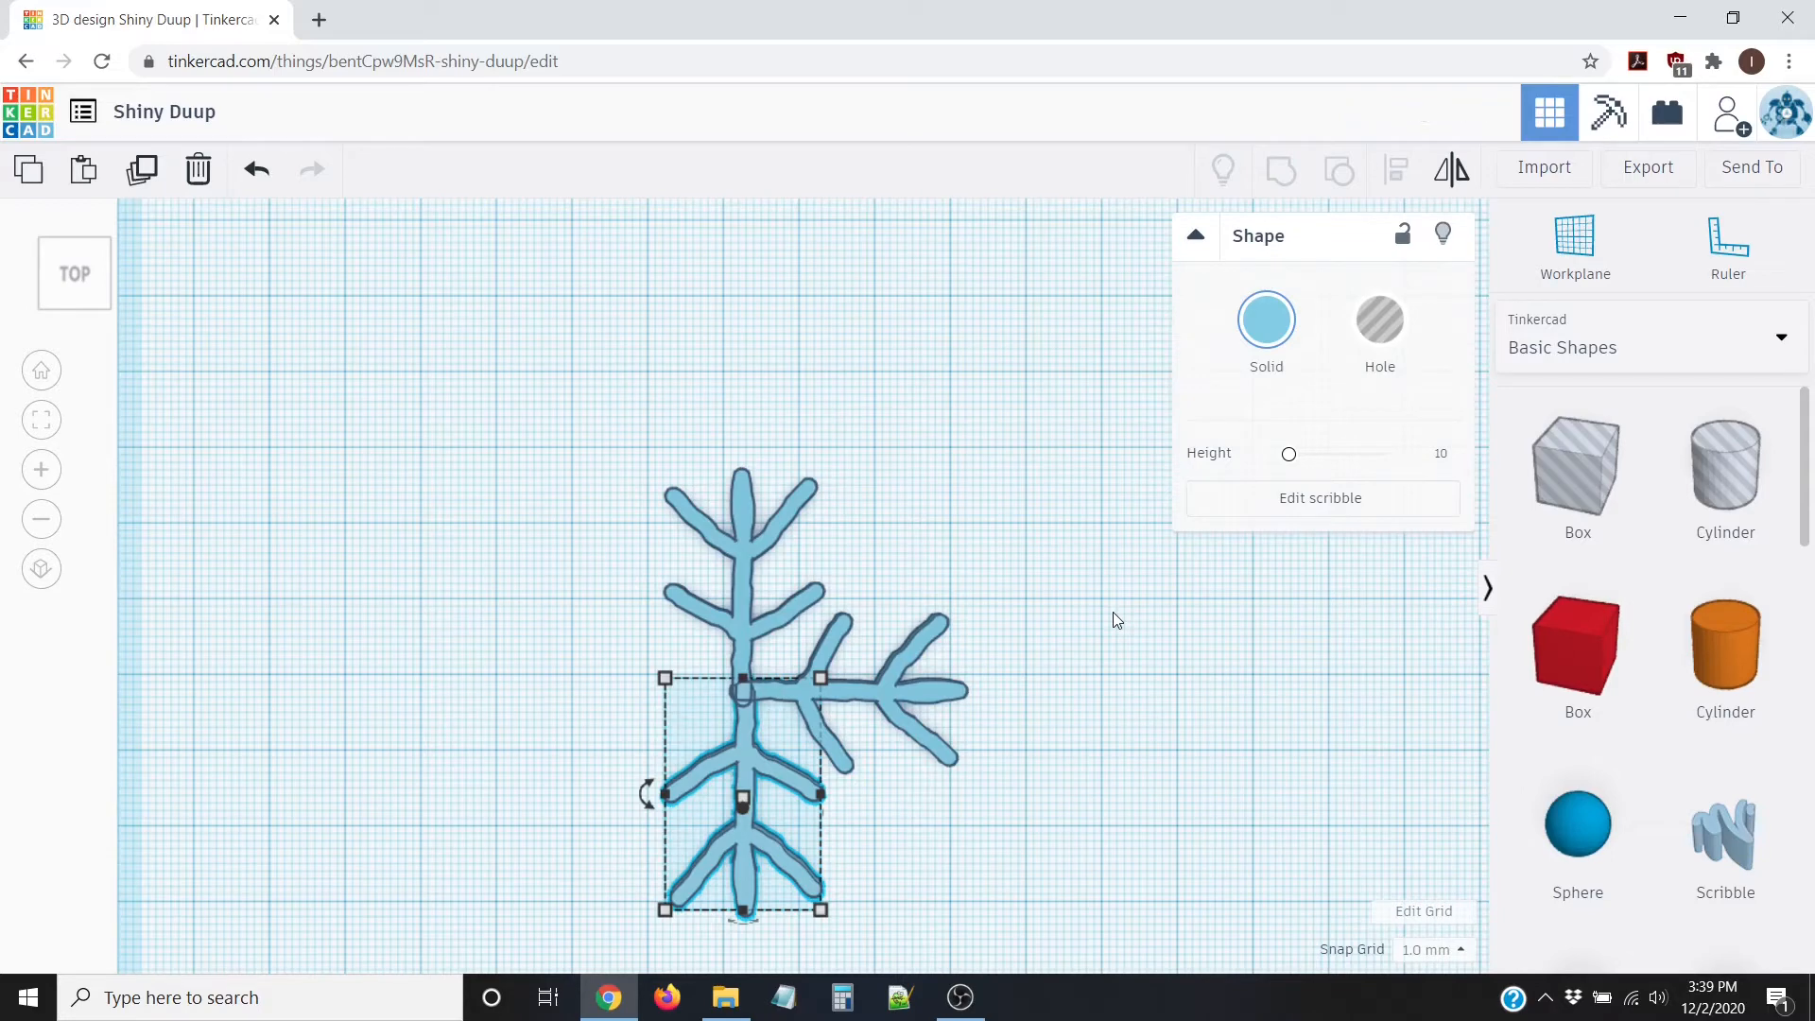
key(ctrl+d)
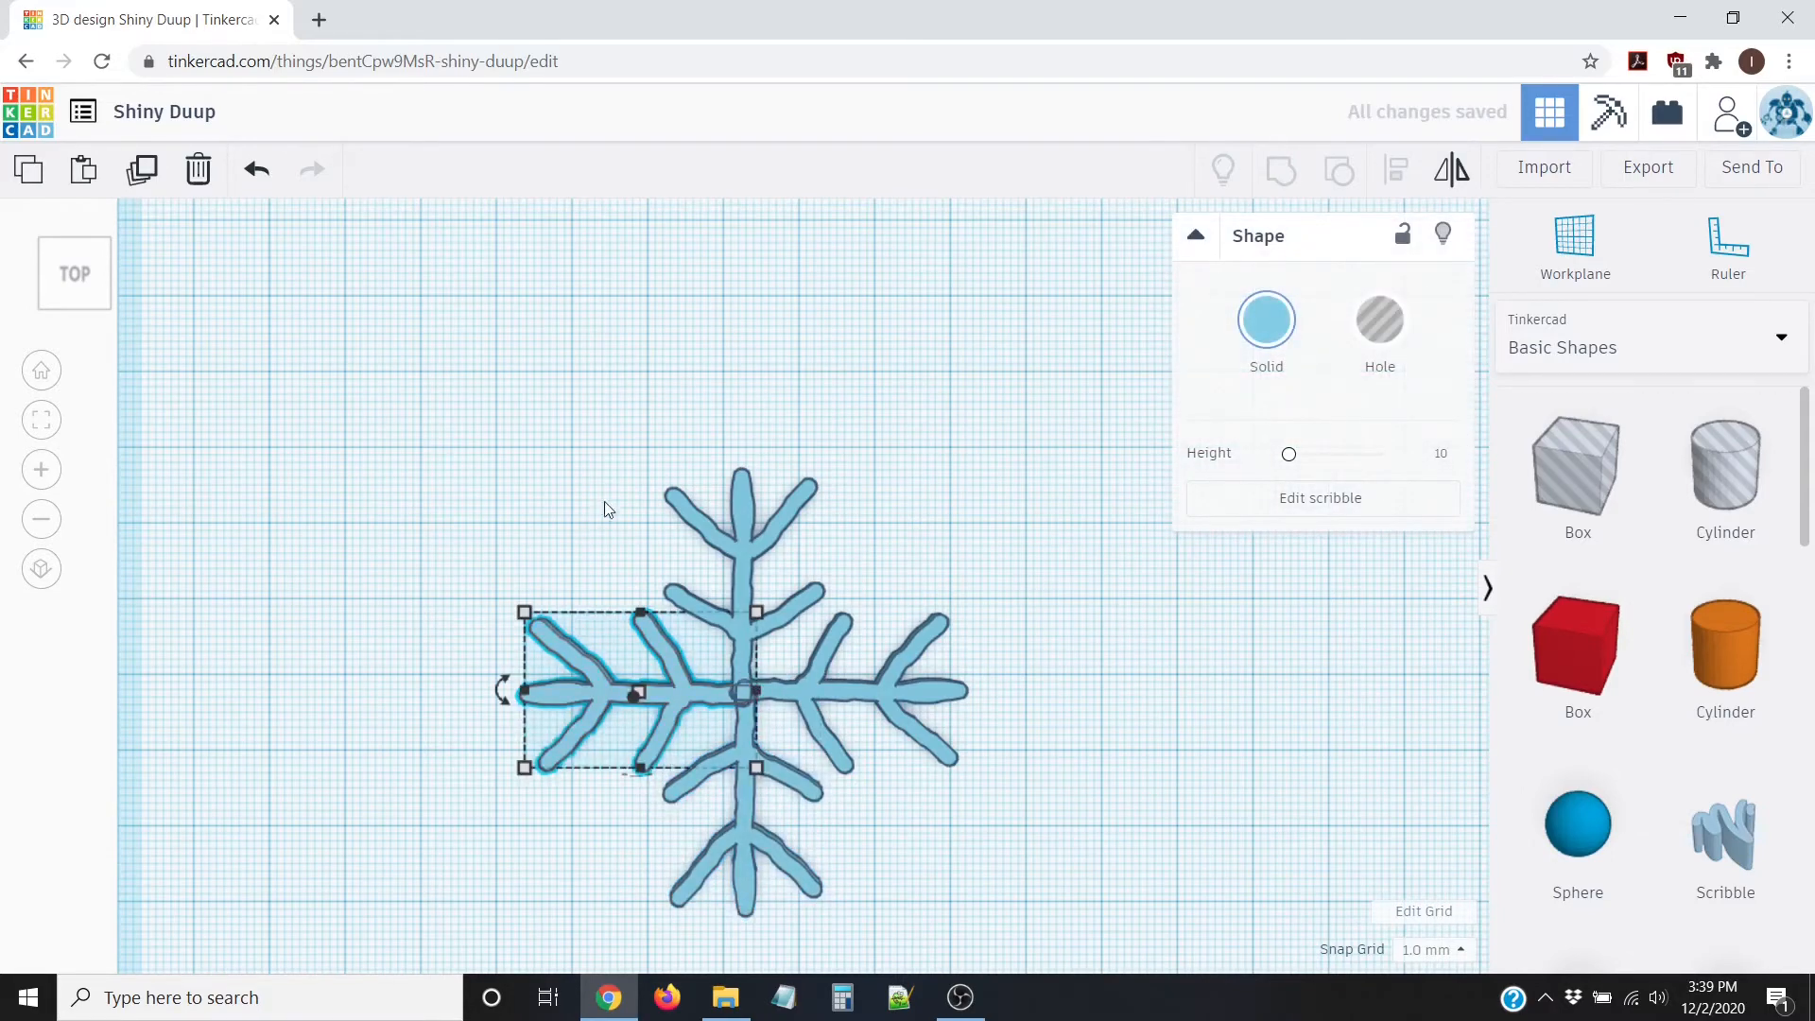
Step: Select all four arms of the snowflake and group them into one shape
click(494, 463)
scroll(560, 532, down, 2)
right_drag(554, 530, 486, 762)
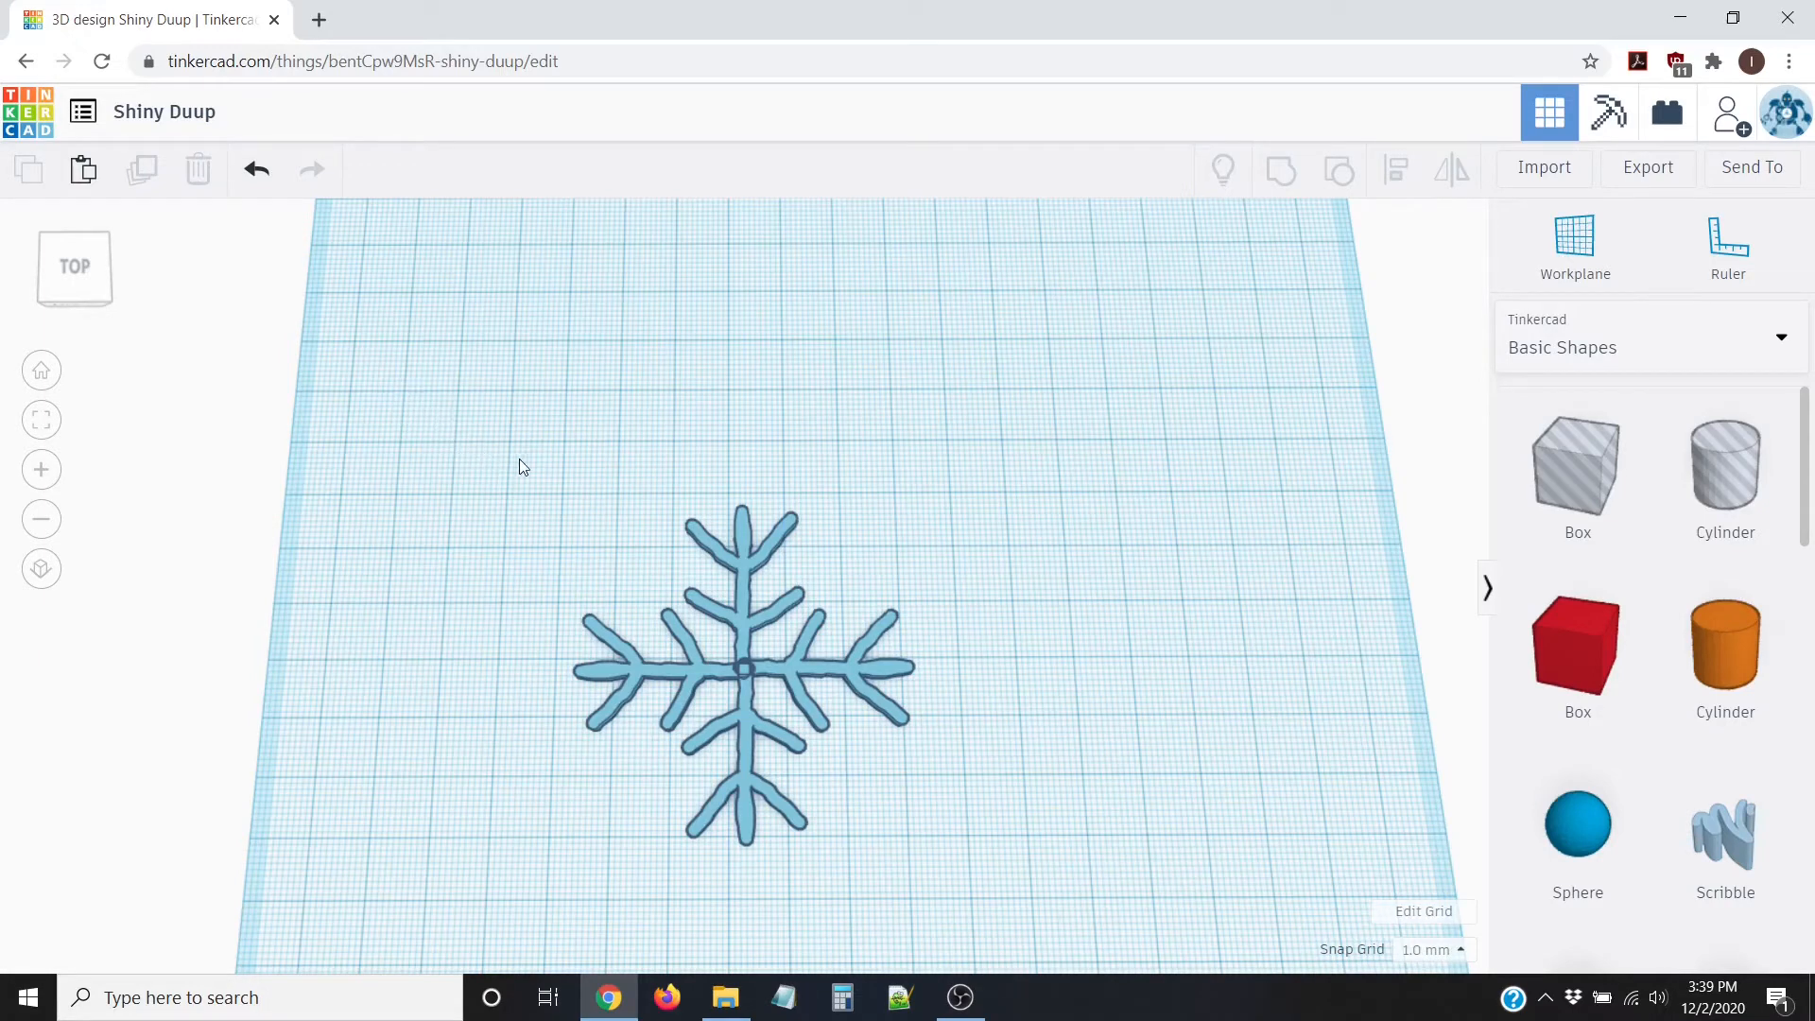
drag(467, 418, 1064, 898)
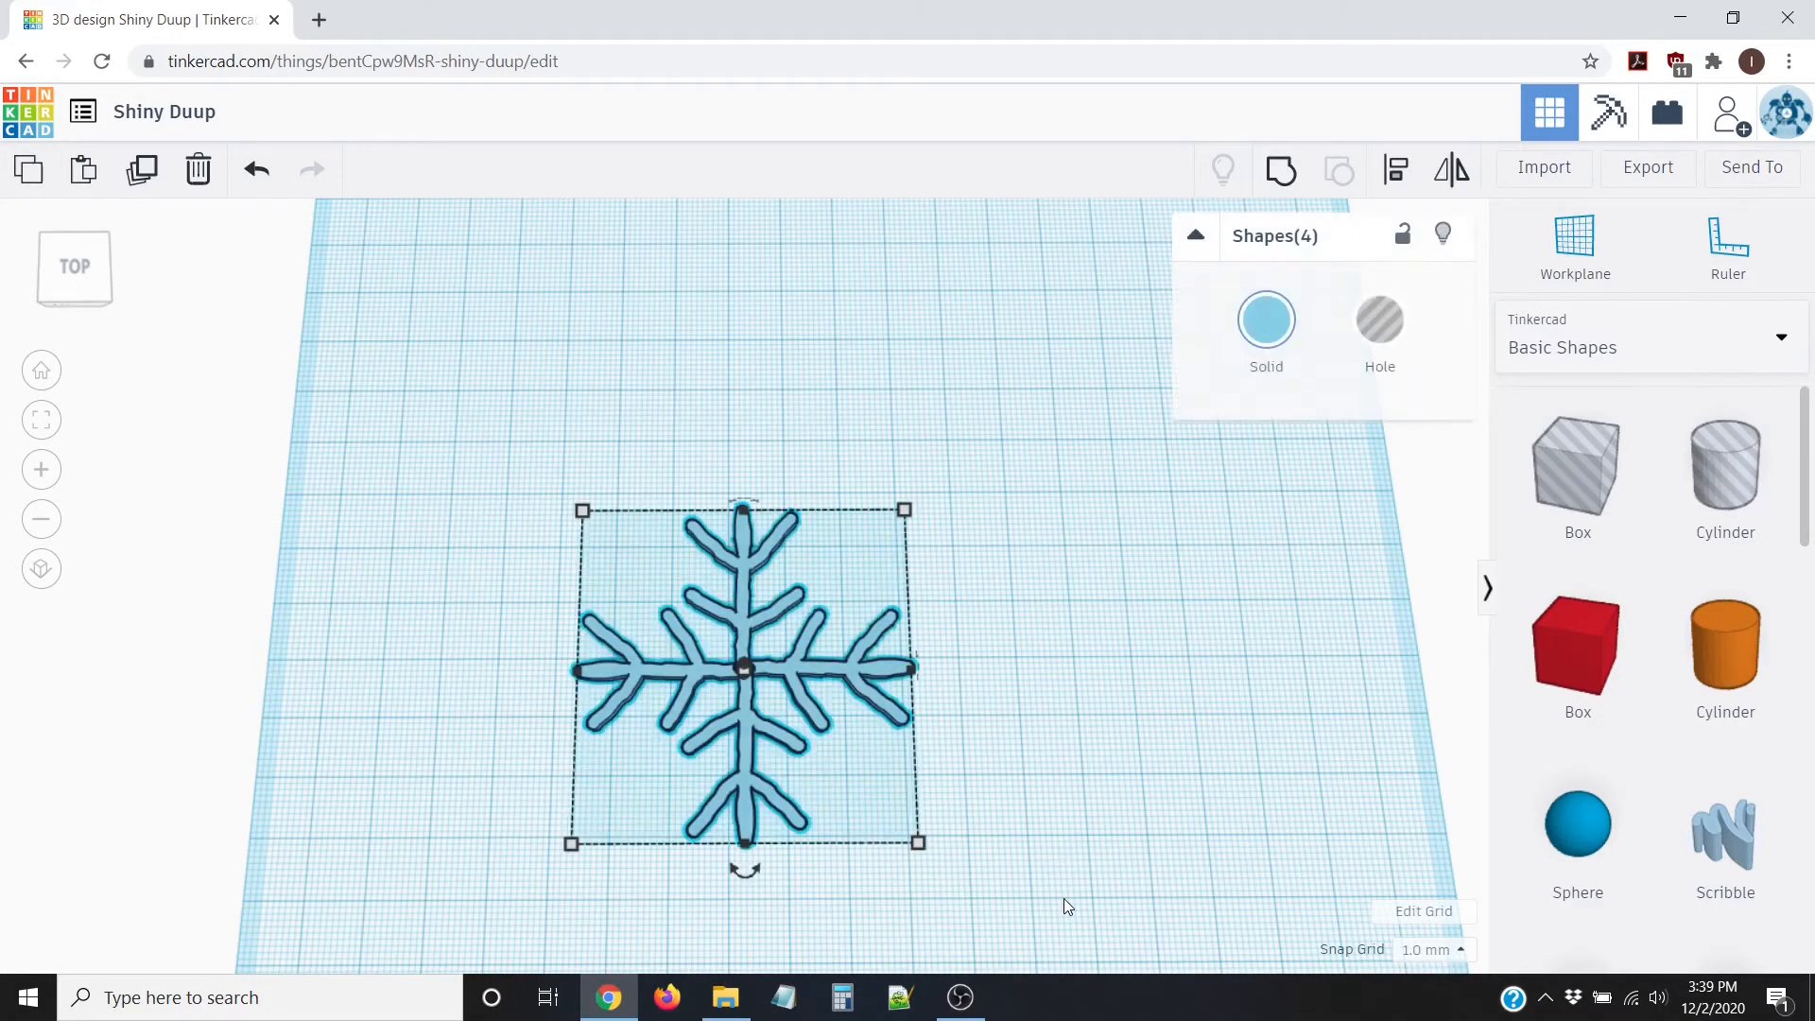
click(1285, 167)
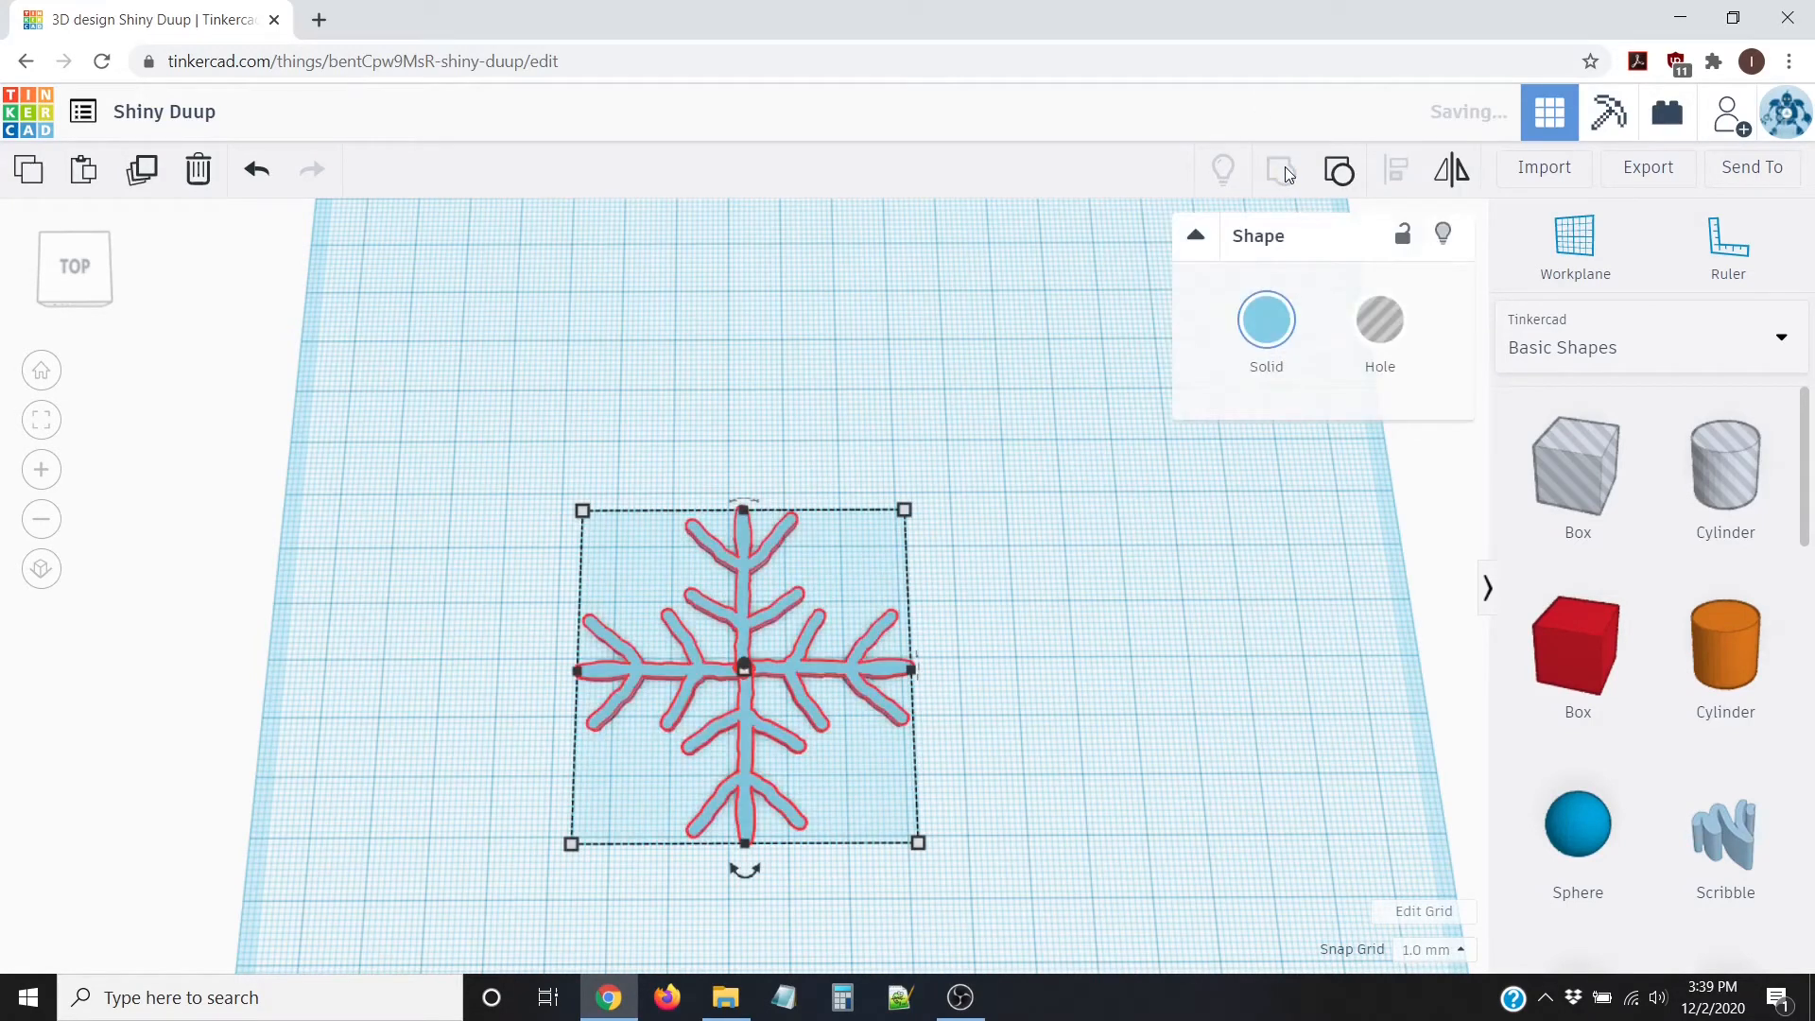
Step: Move the grouped snowflake across the workplane as one piece and bring it back near its starting place
click(1054, 628)
right_drag(1063, 638, 730, 665)
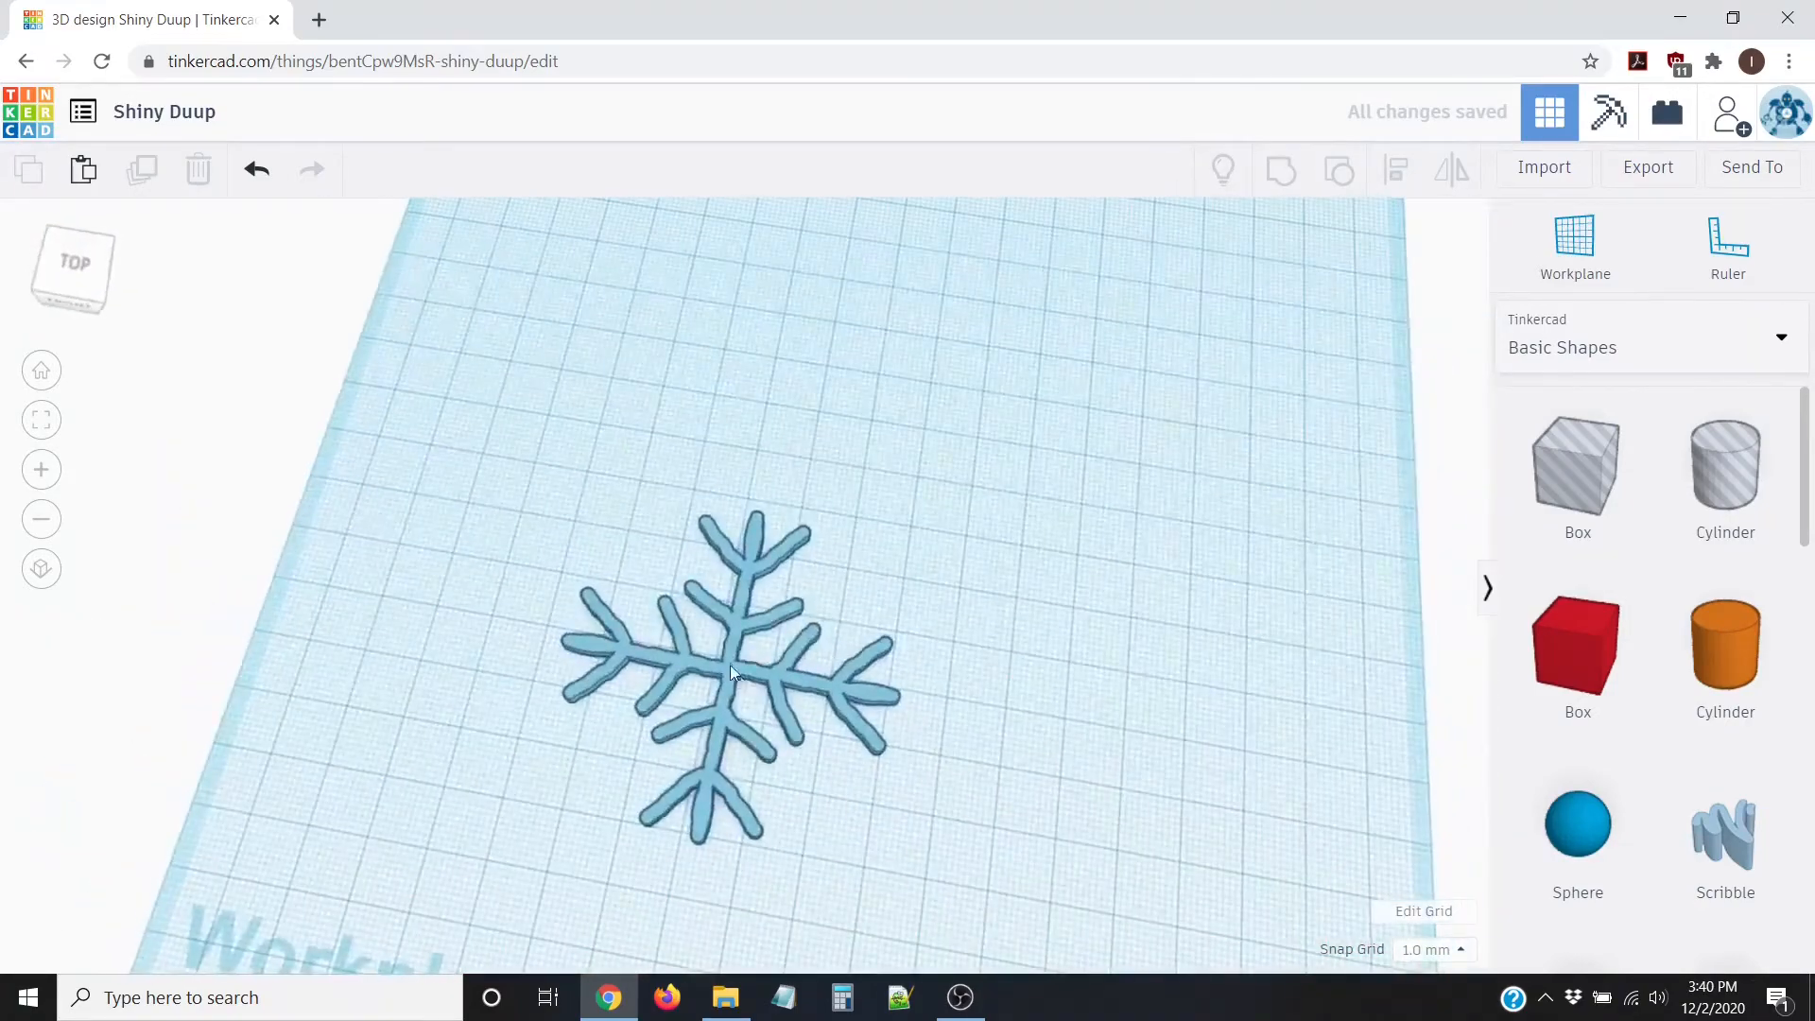
drag(730, 666, 655, 554)
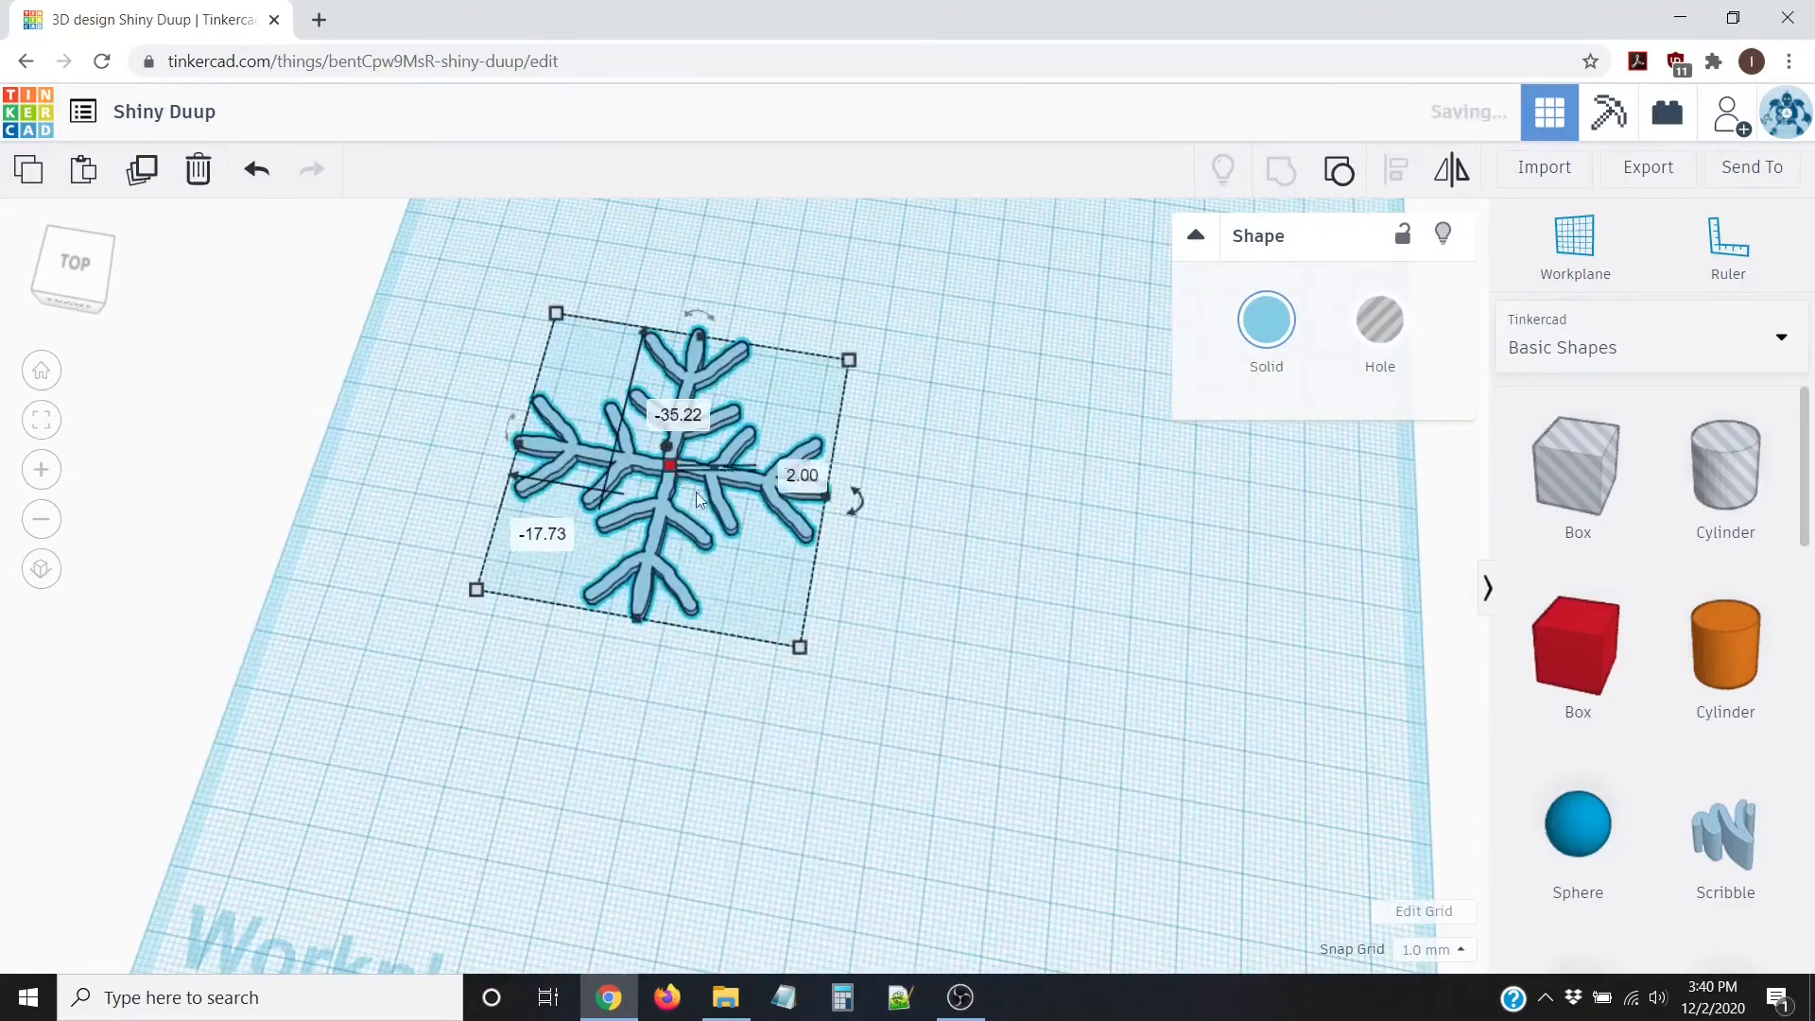
drag(689, 469, 735, 632)
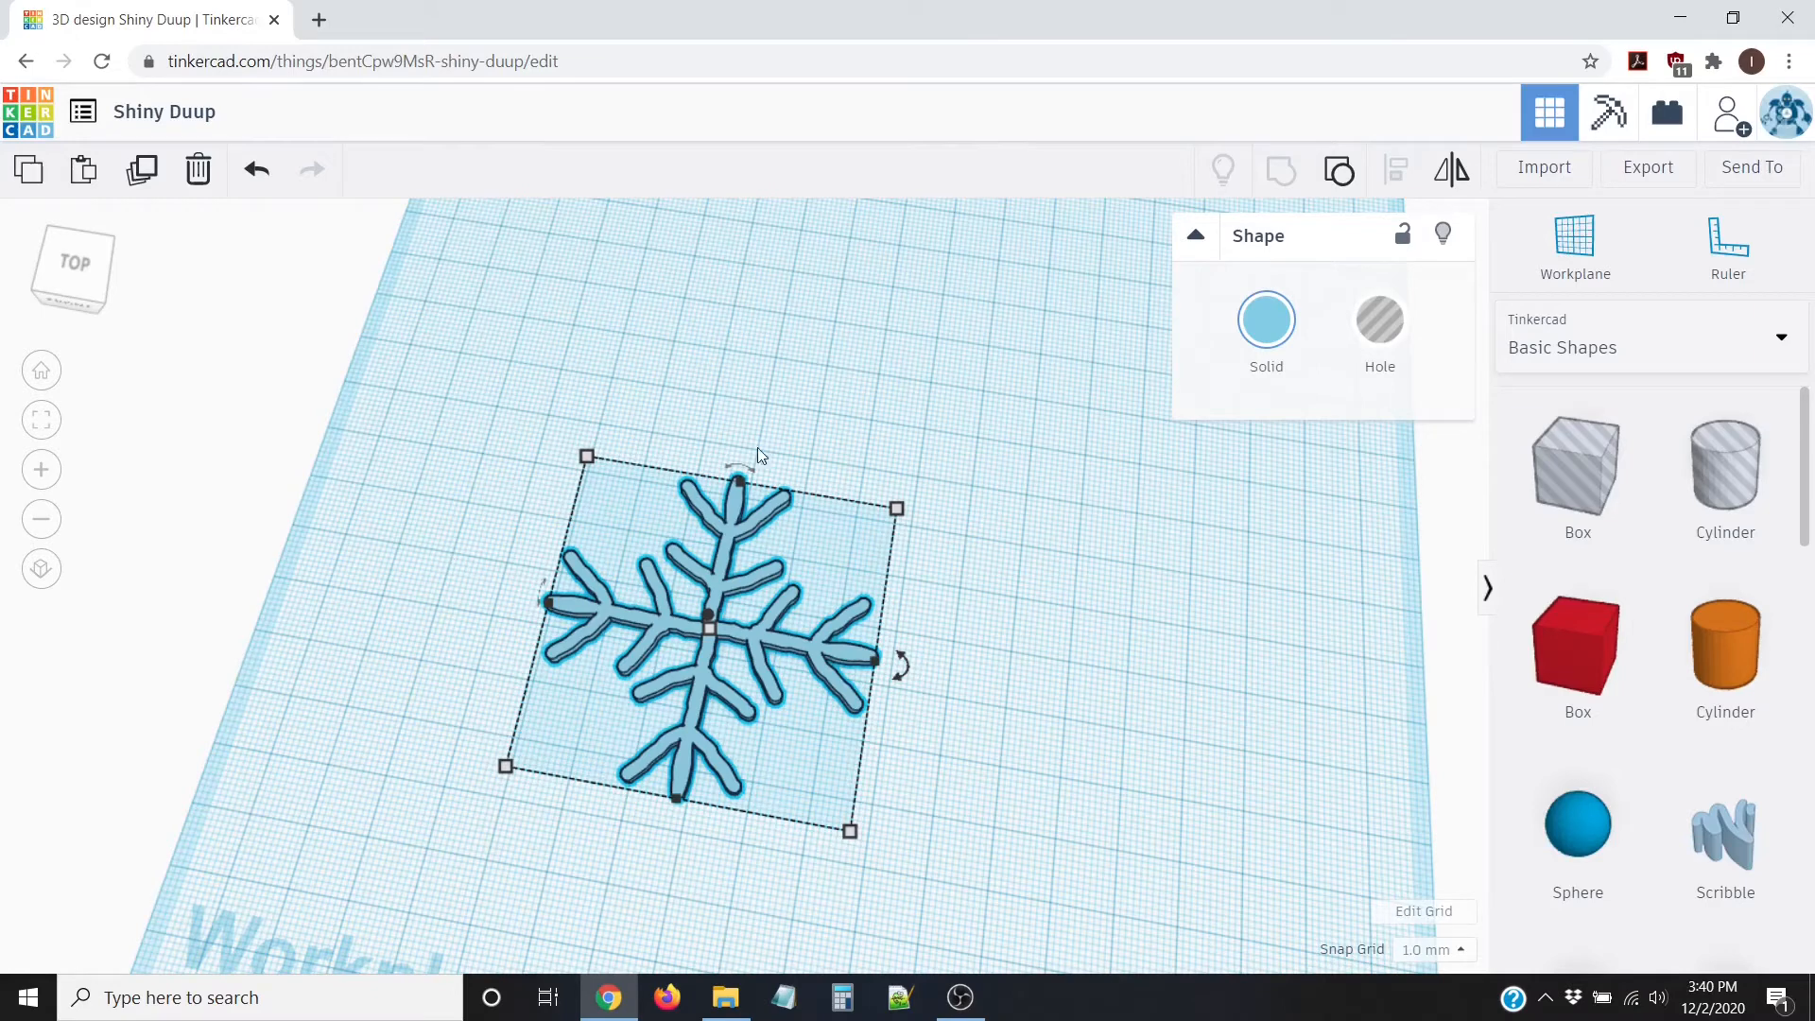
Step: Ungroup the snowflake into its four arms, then group them again and deselect the shape
click(1339, 173)
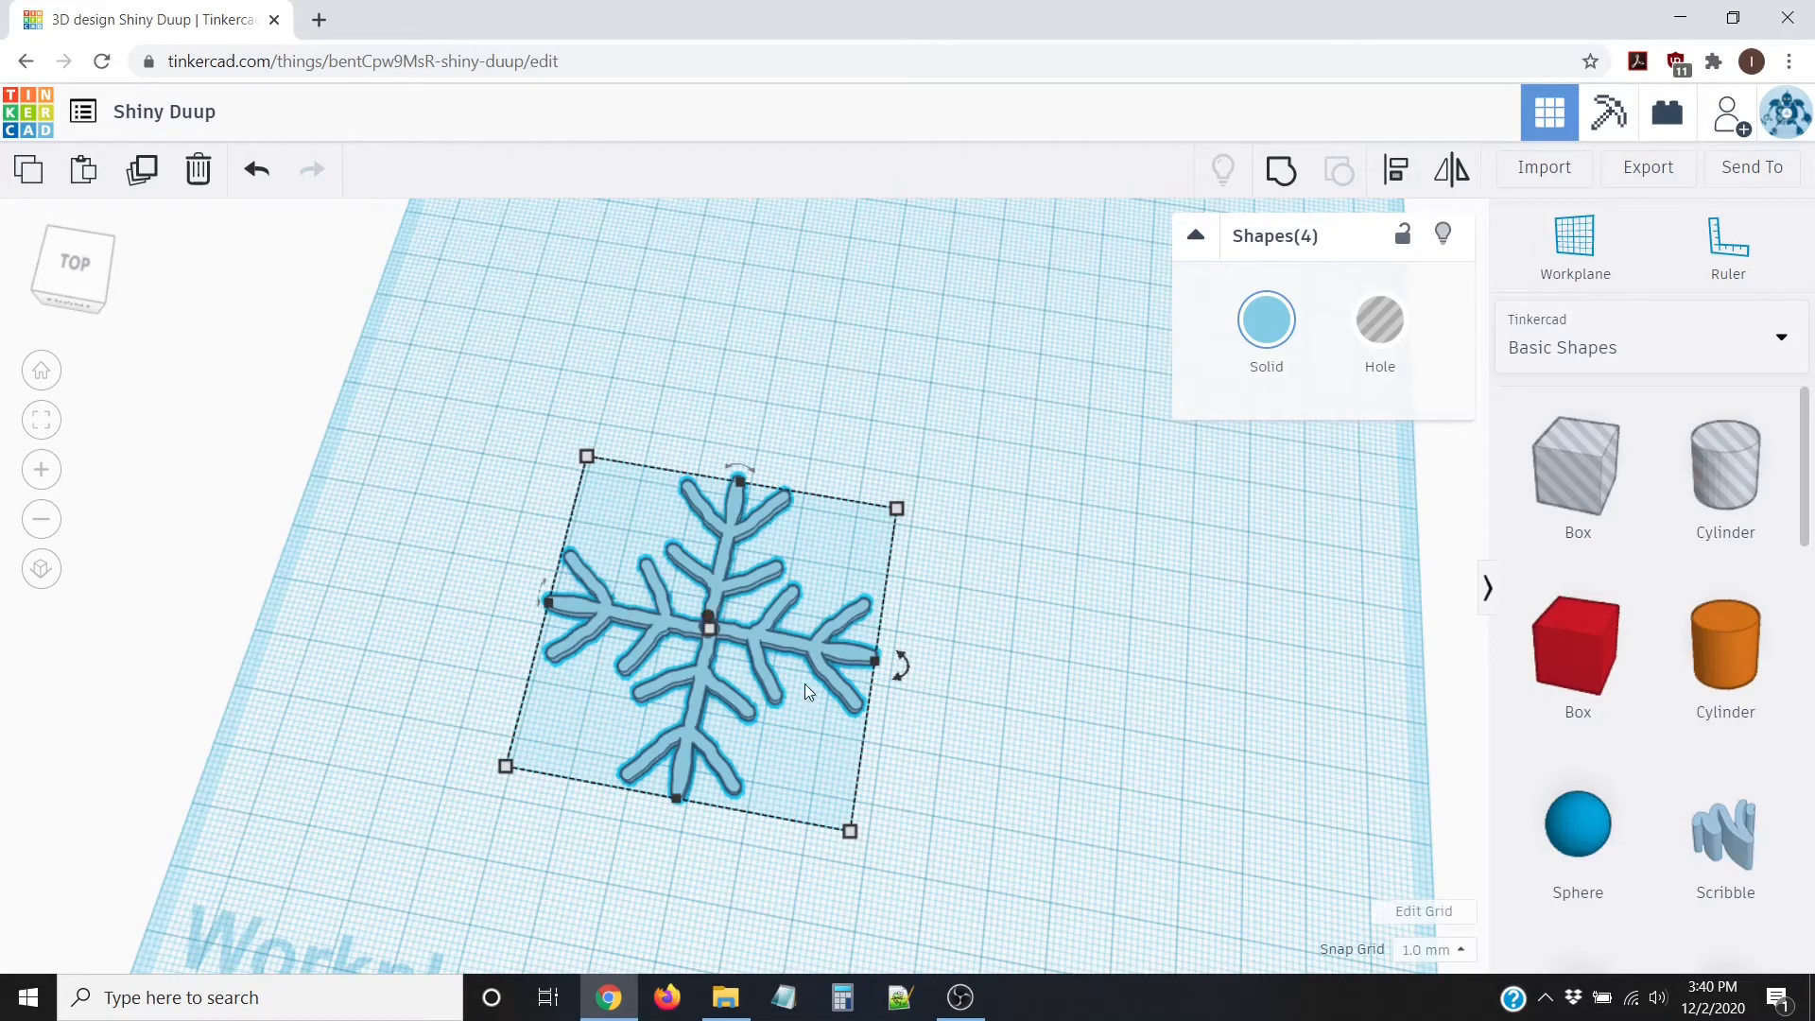
click(1282, 174)
click(1035, 499)
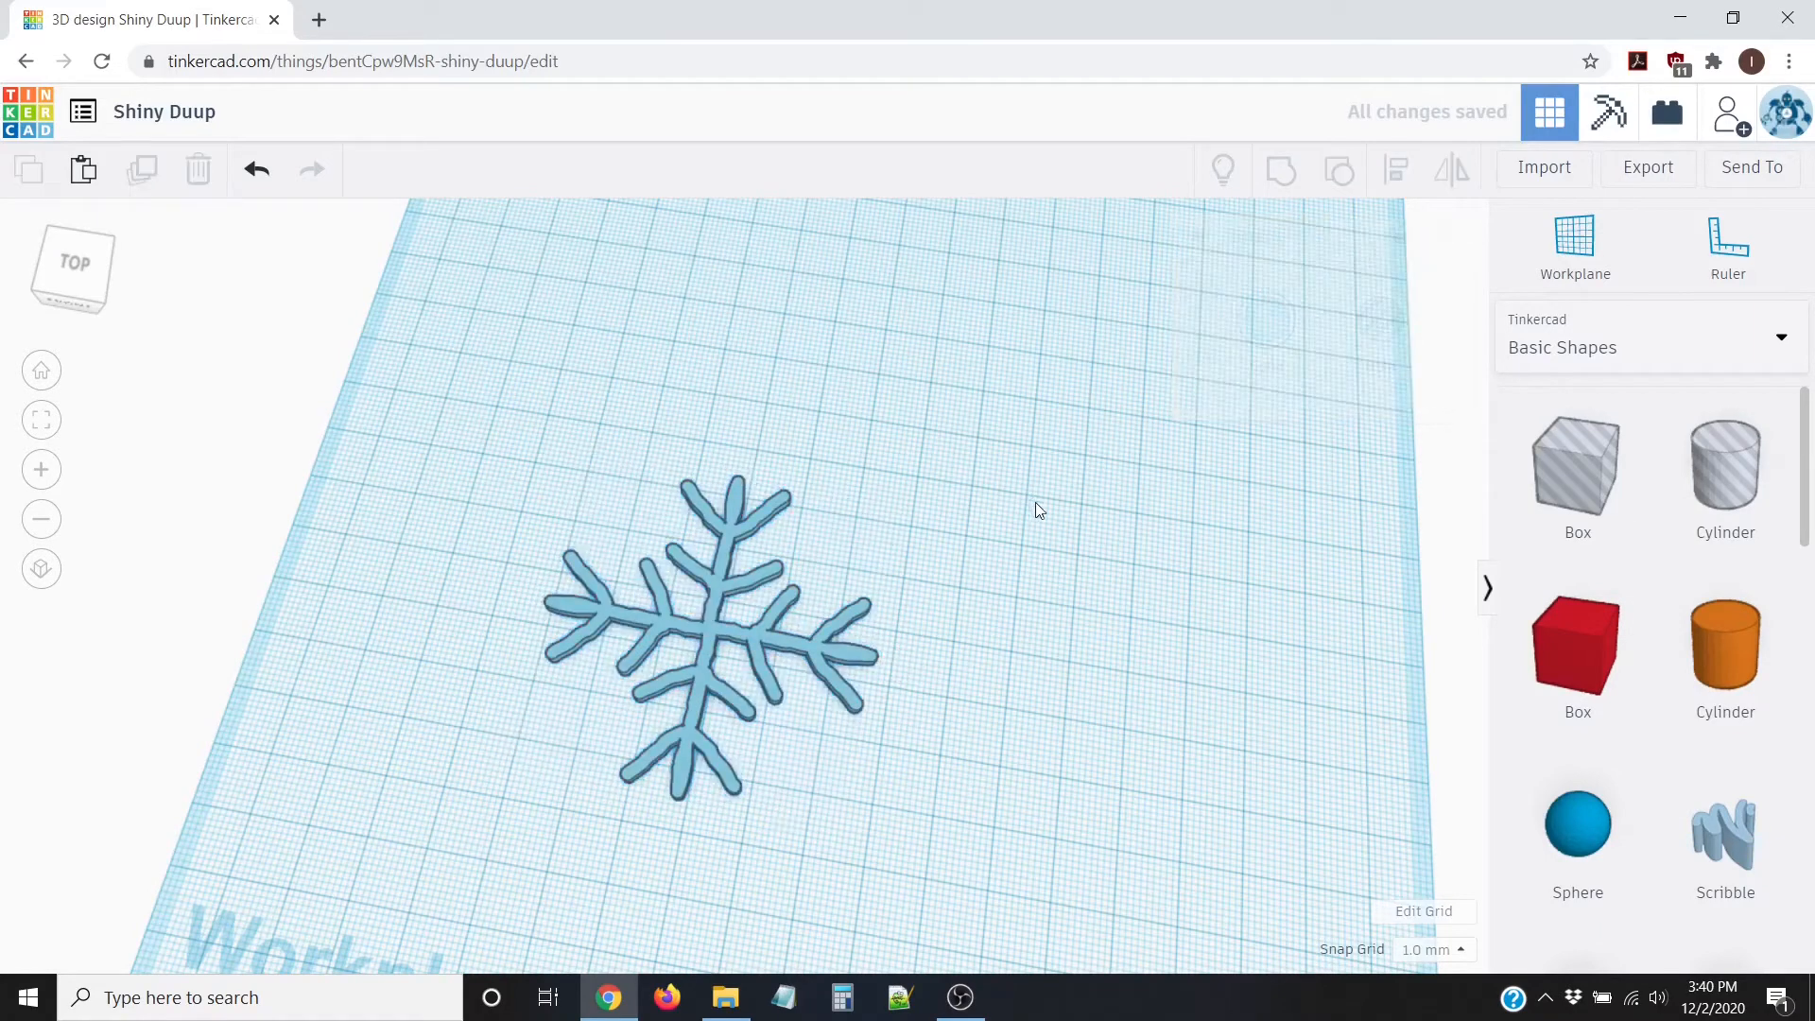
Step: Set the snowflake's solid color to the bright red preset
click(722, 626)
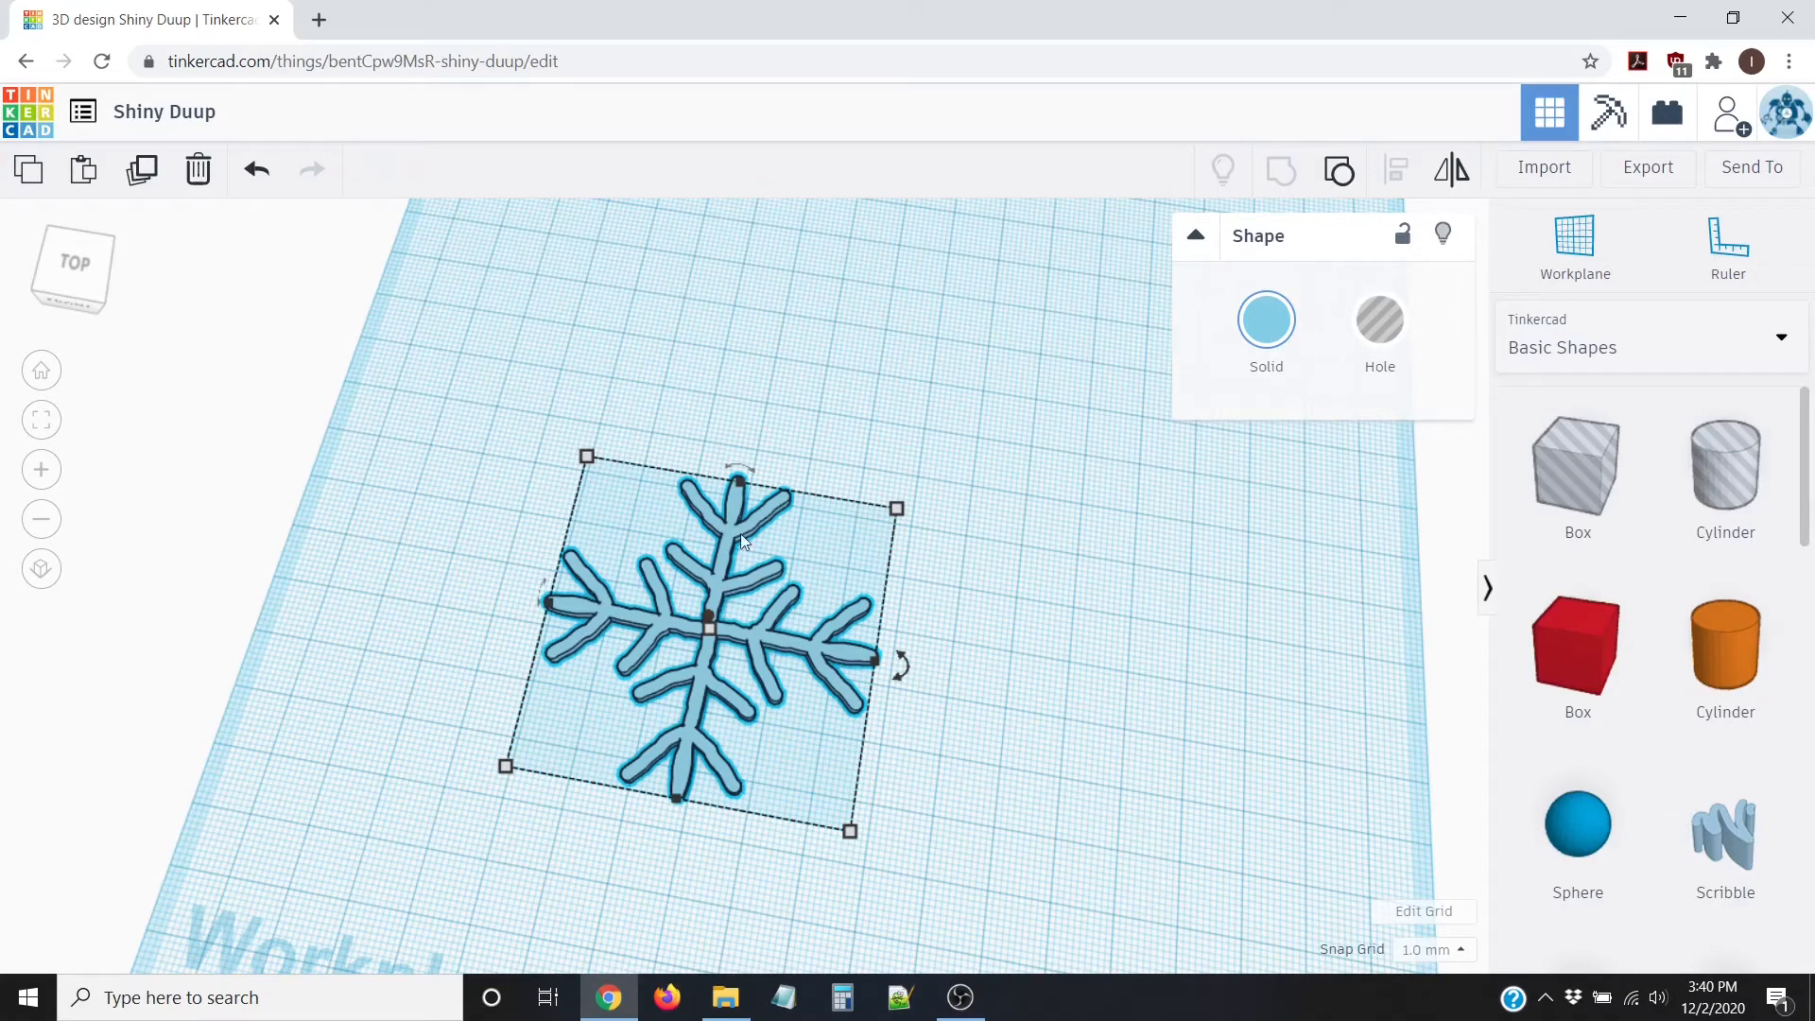
click(1269, 323)
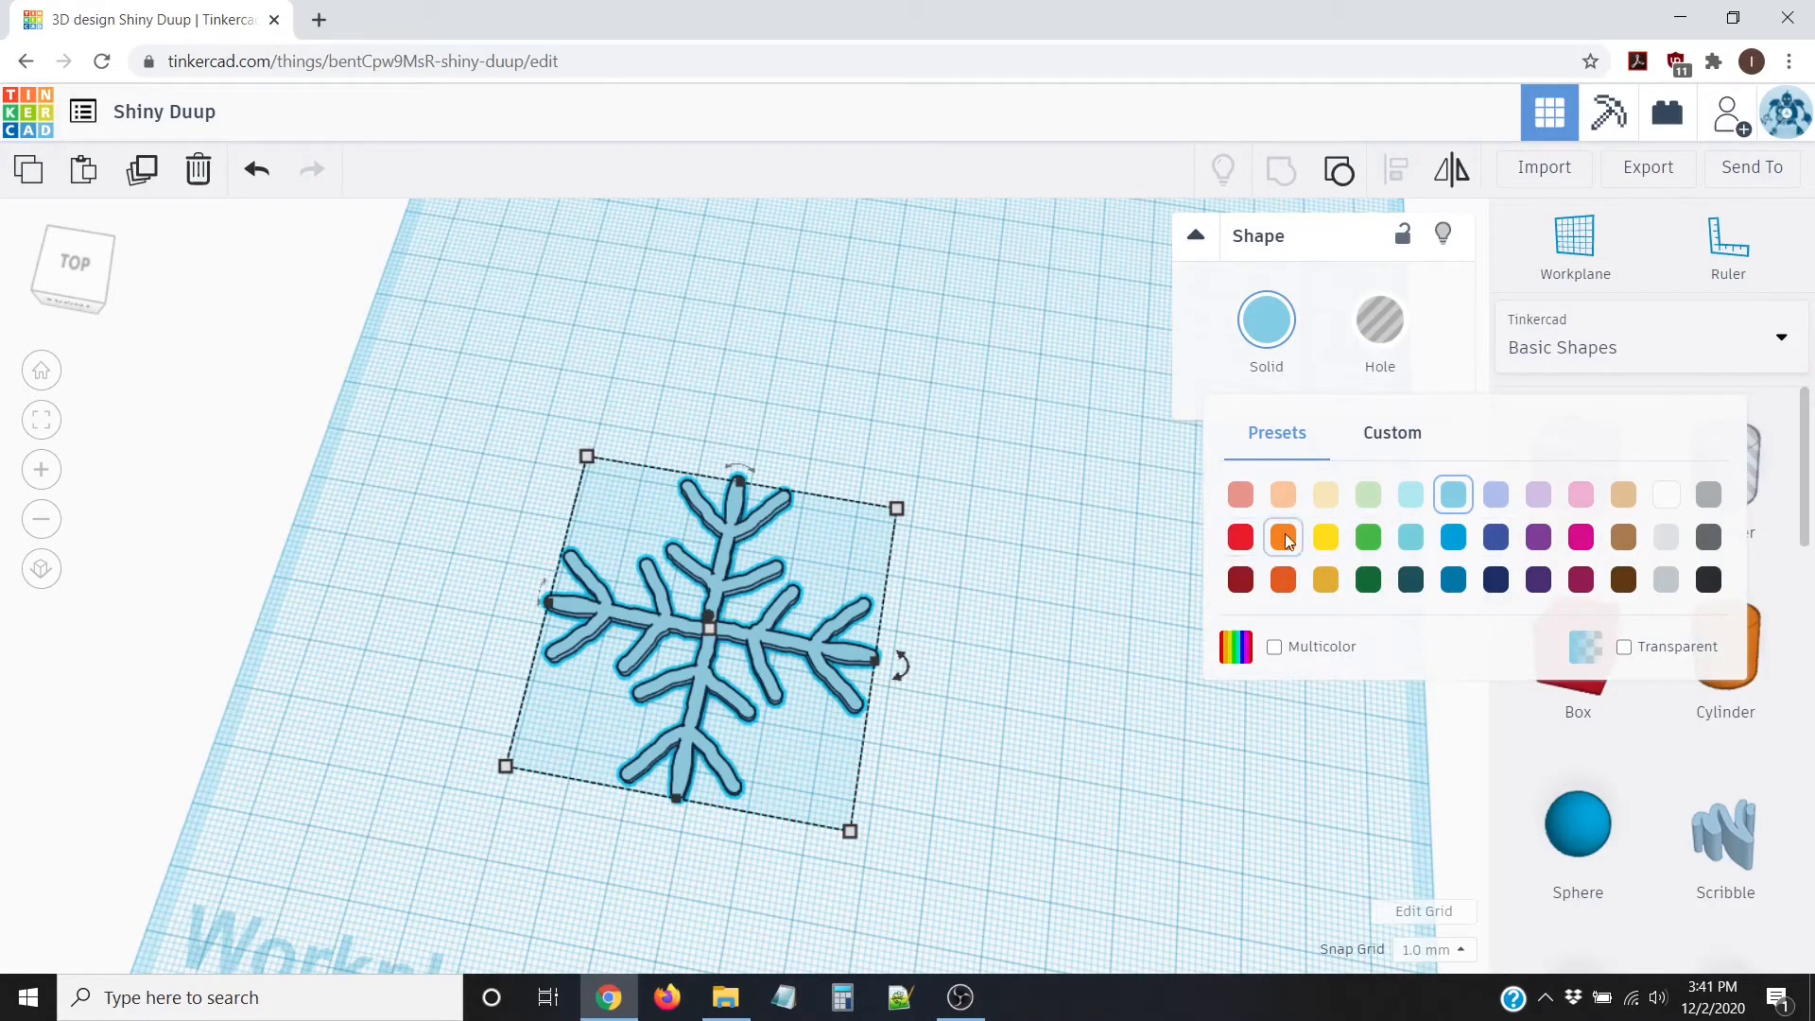
click(1240, 537)
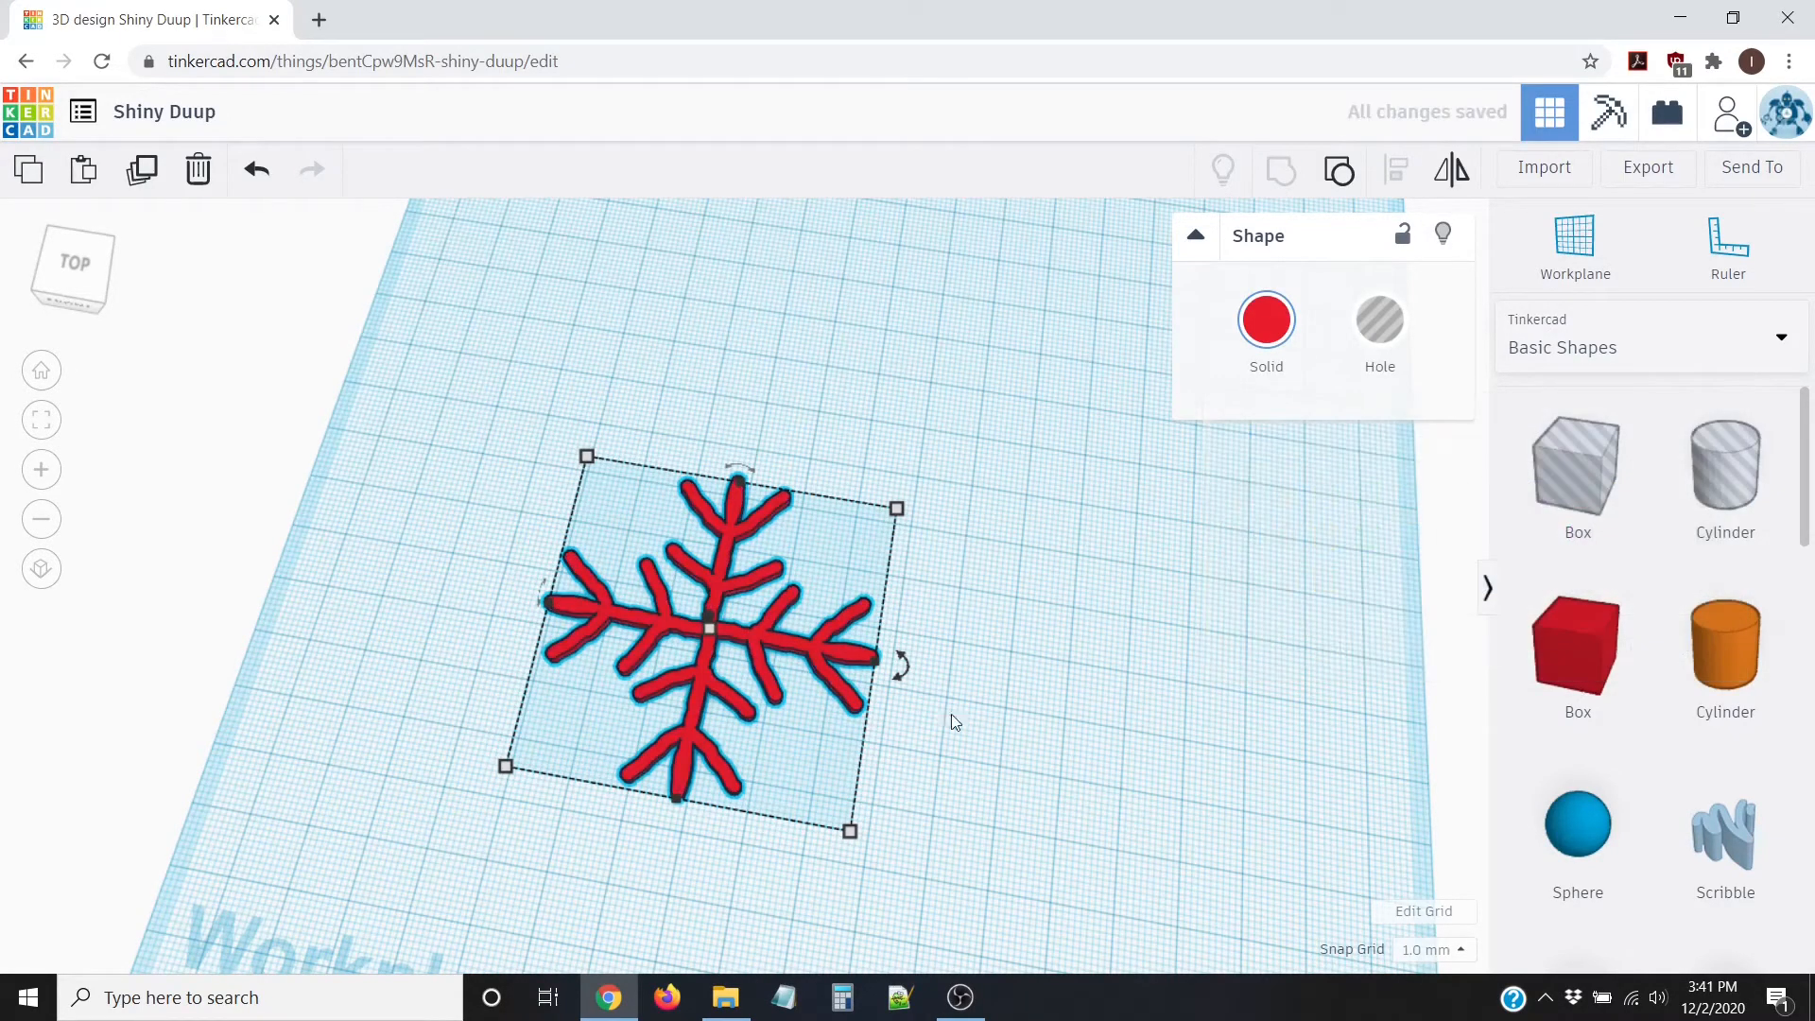
Step: Add a Tube from the basic shapes just beyond the snowflake's upper arm, with radius 7.56 and wall thickness 2.33
click(985, 658)
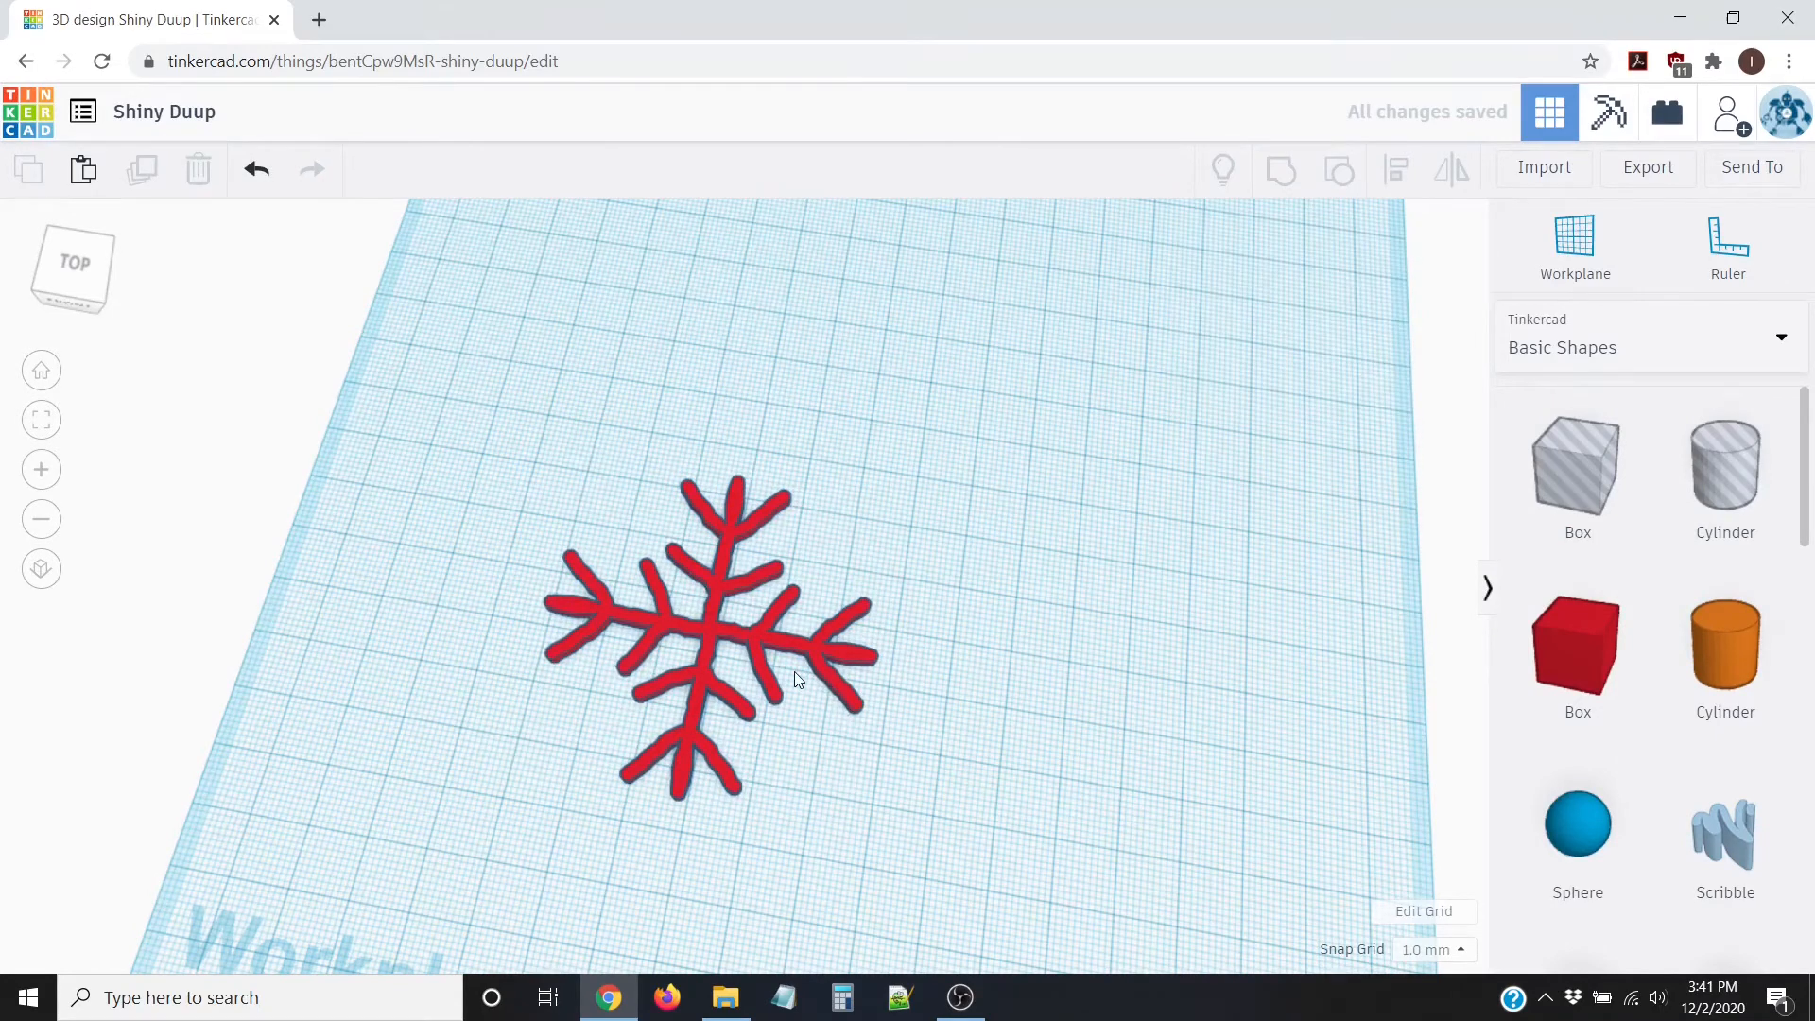
right_drag(843, 689, 881, 685)
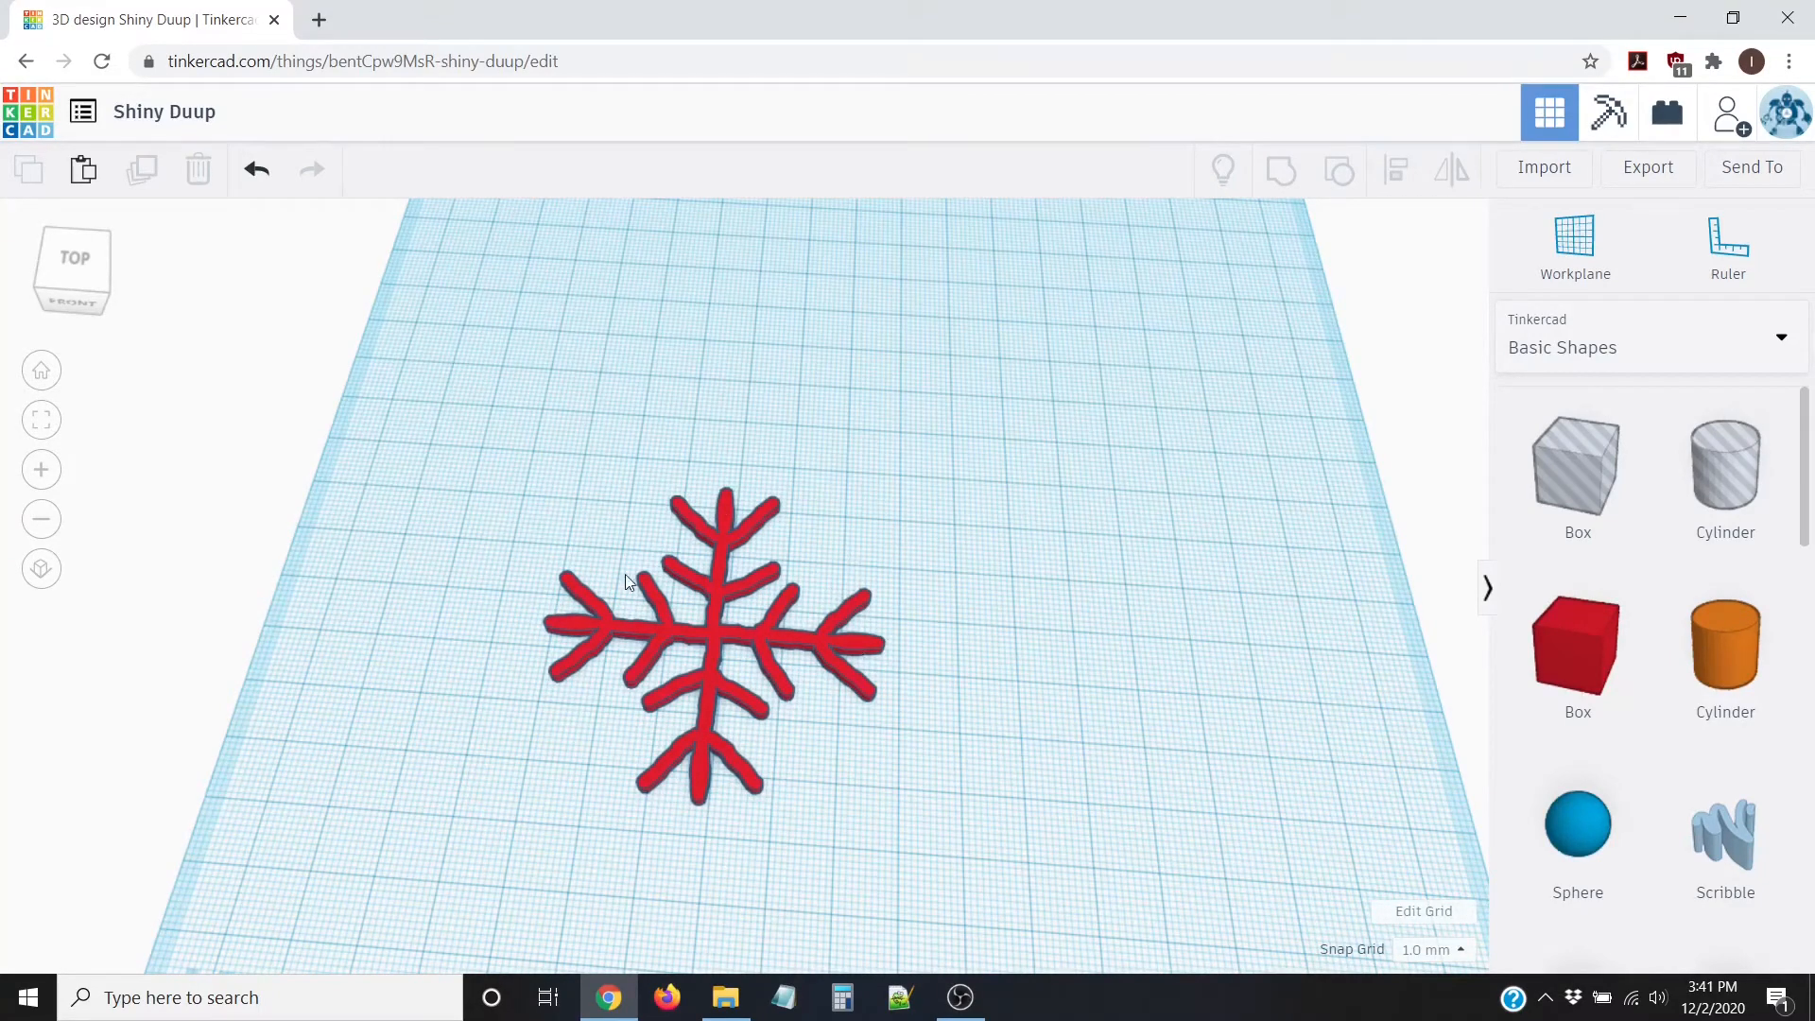
right_drag(773, 747, 862, 792)
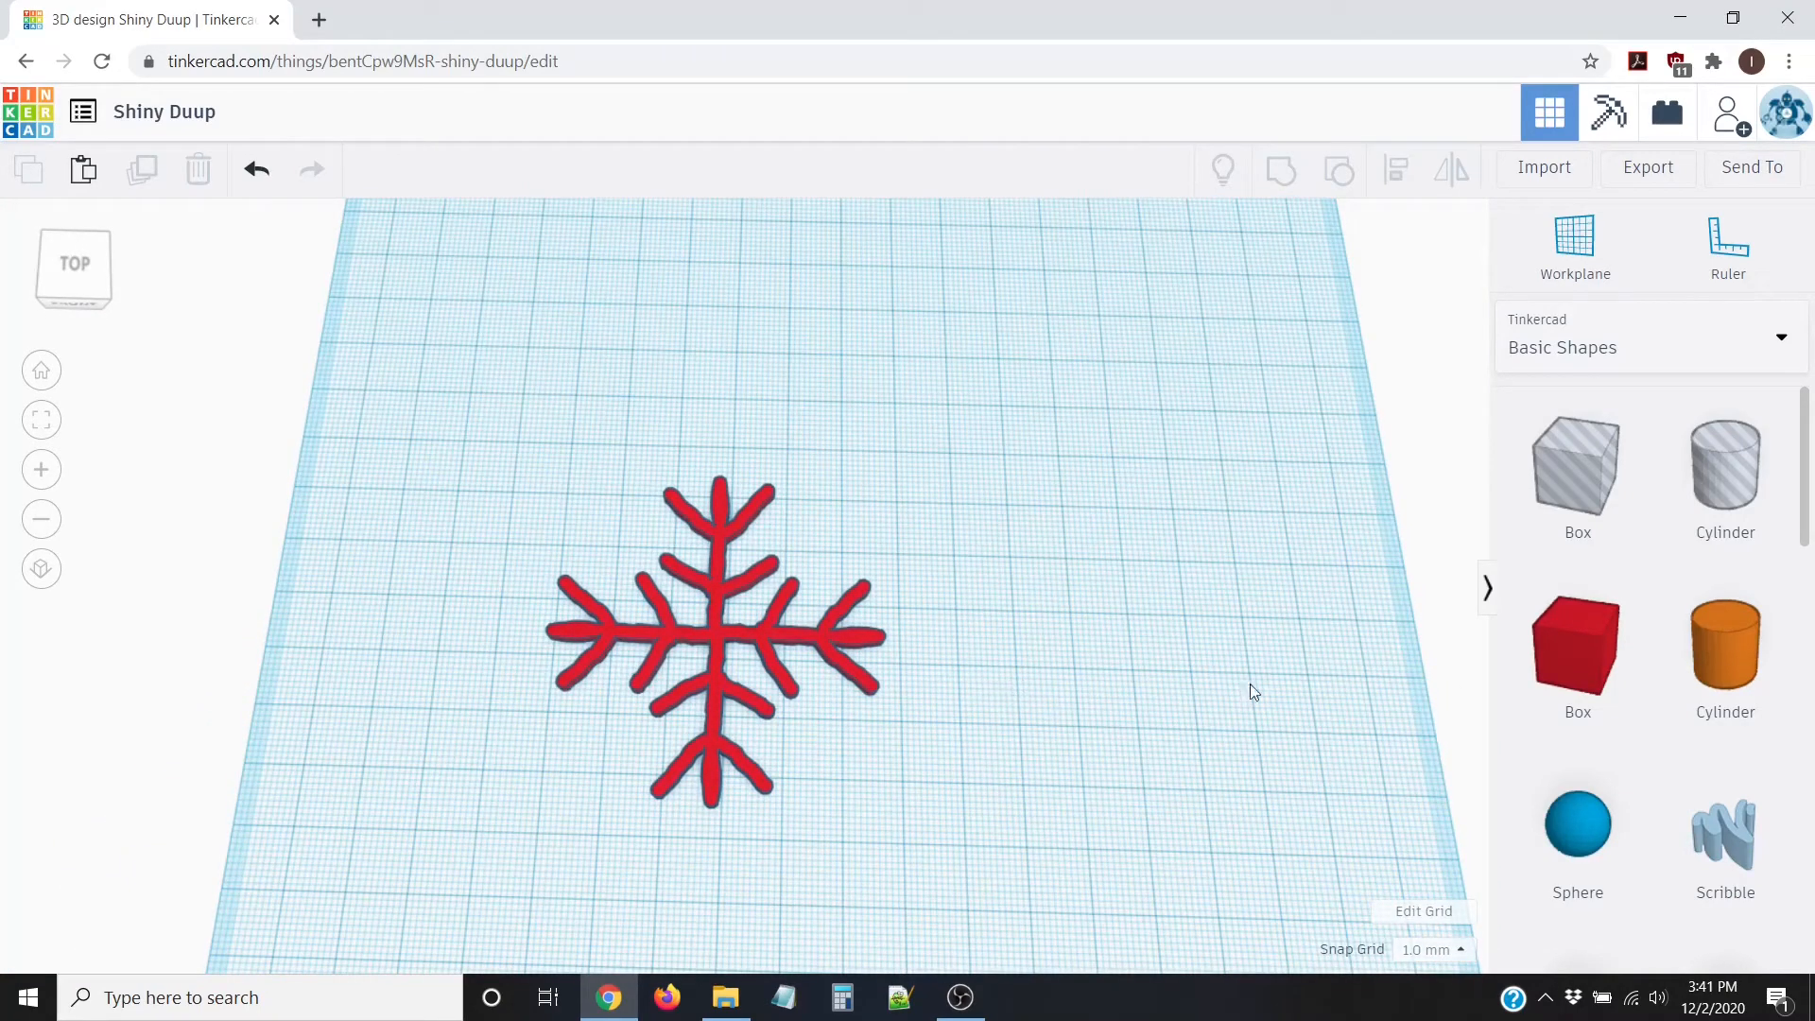
drag(1804, 484, 1811, 851)
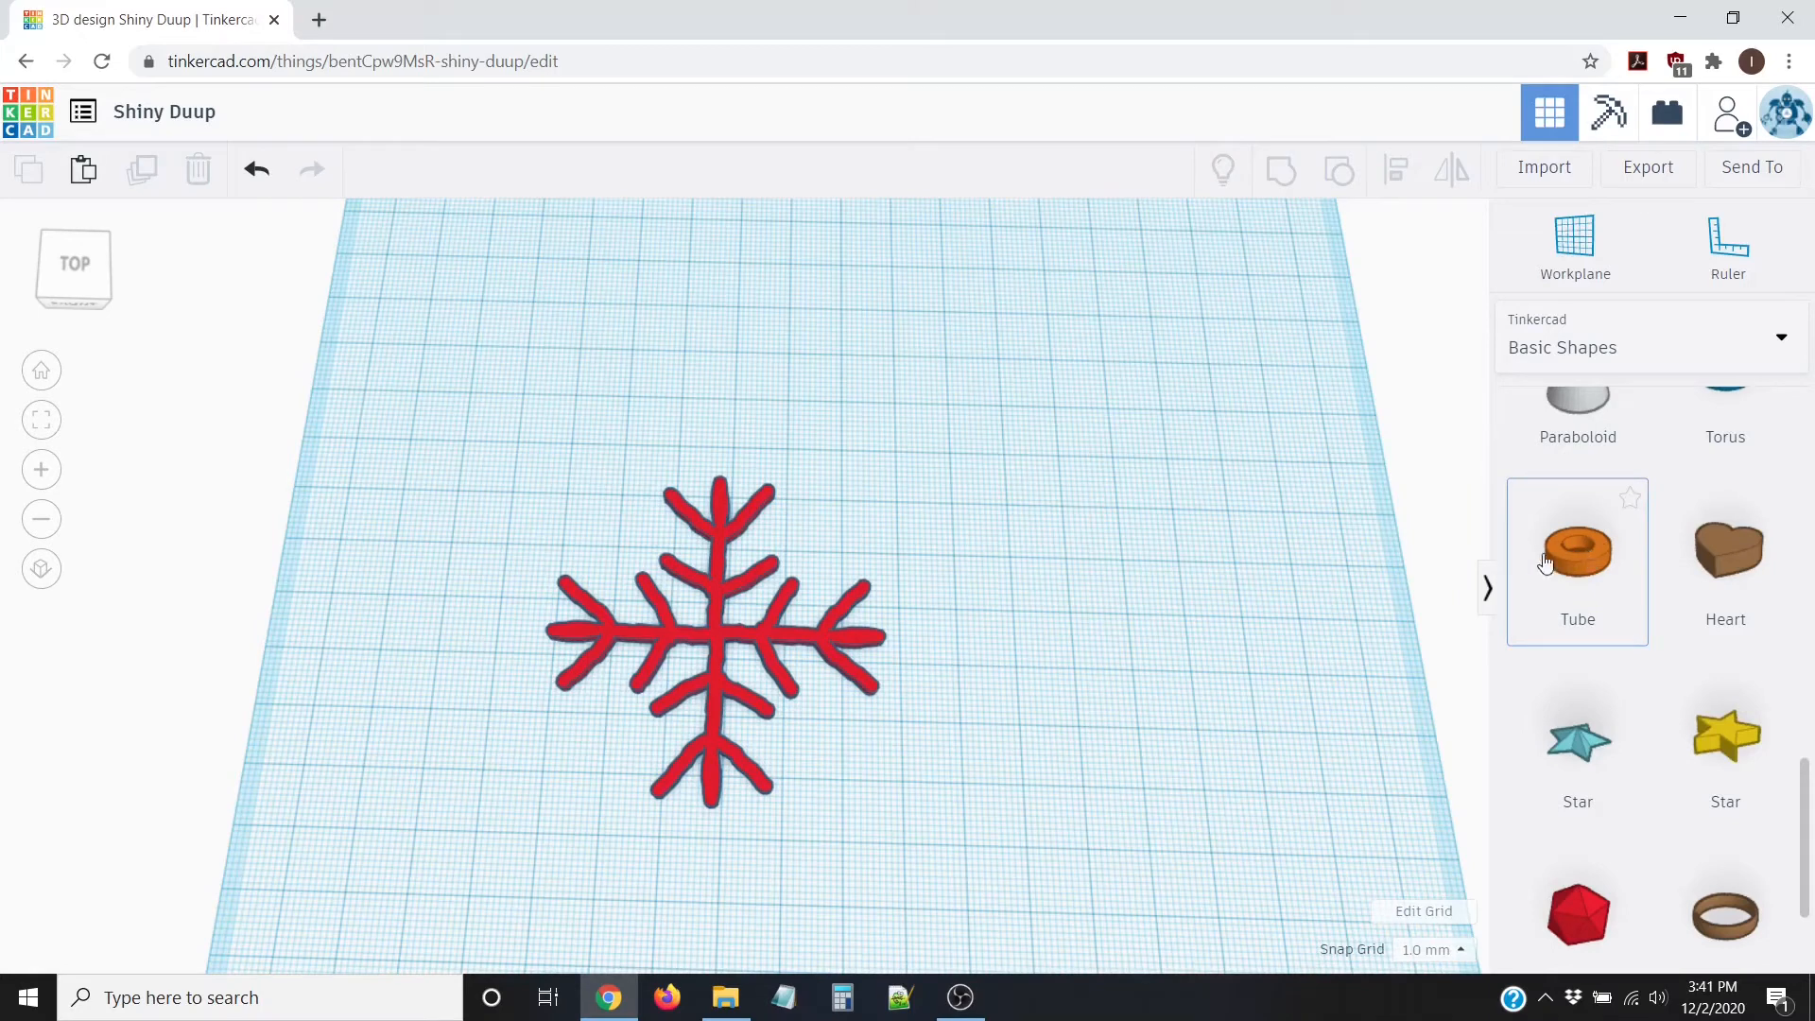
drag(1591, 558, 725, 412)
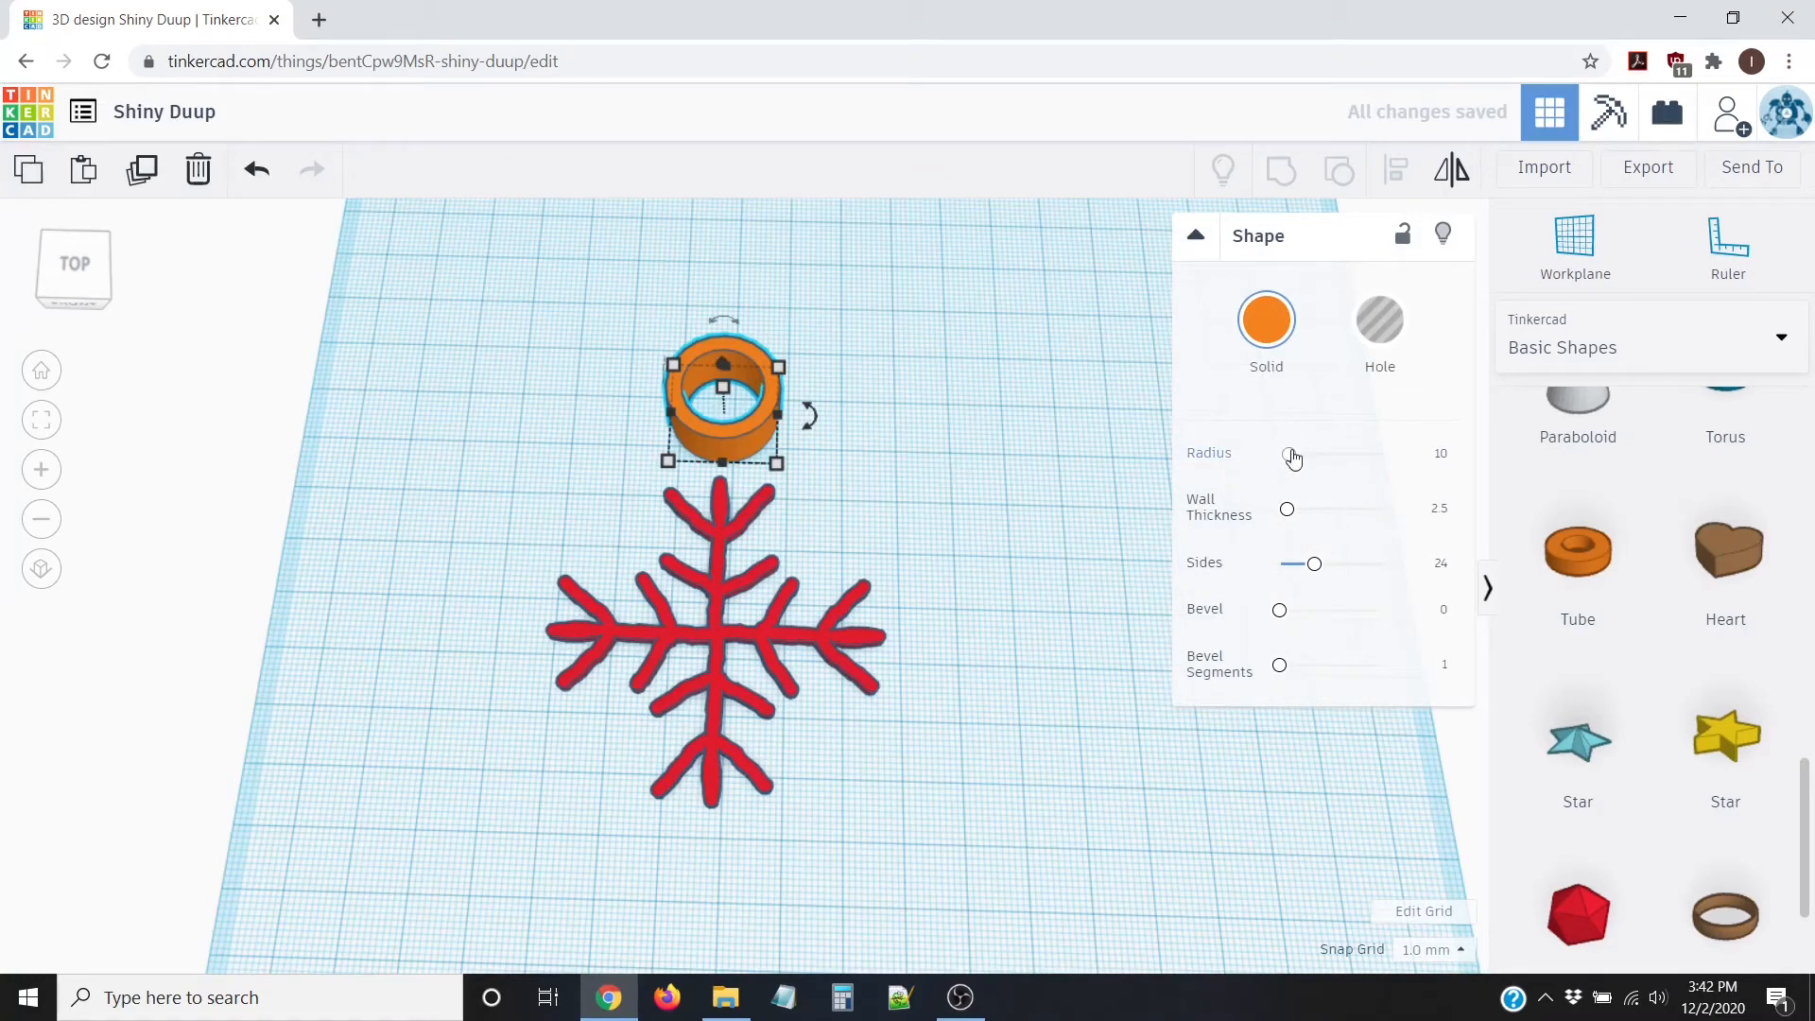
drag(1289, 453, 1287, 455)
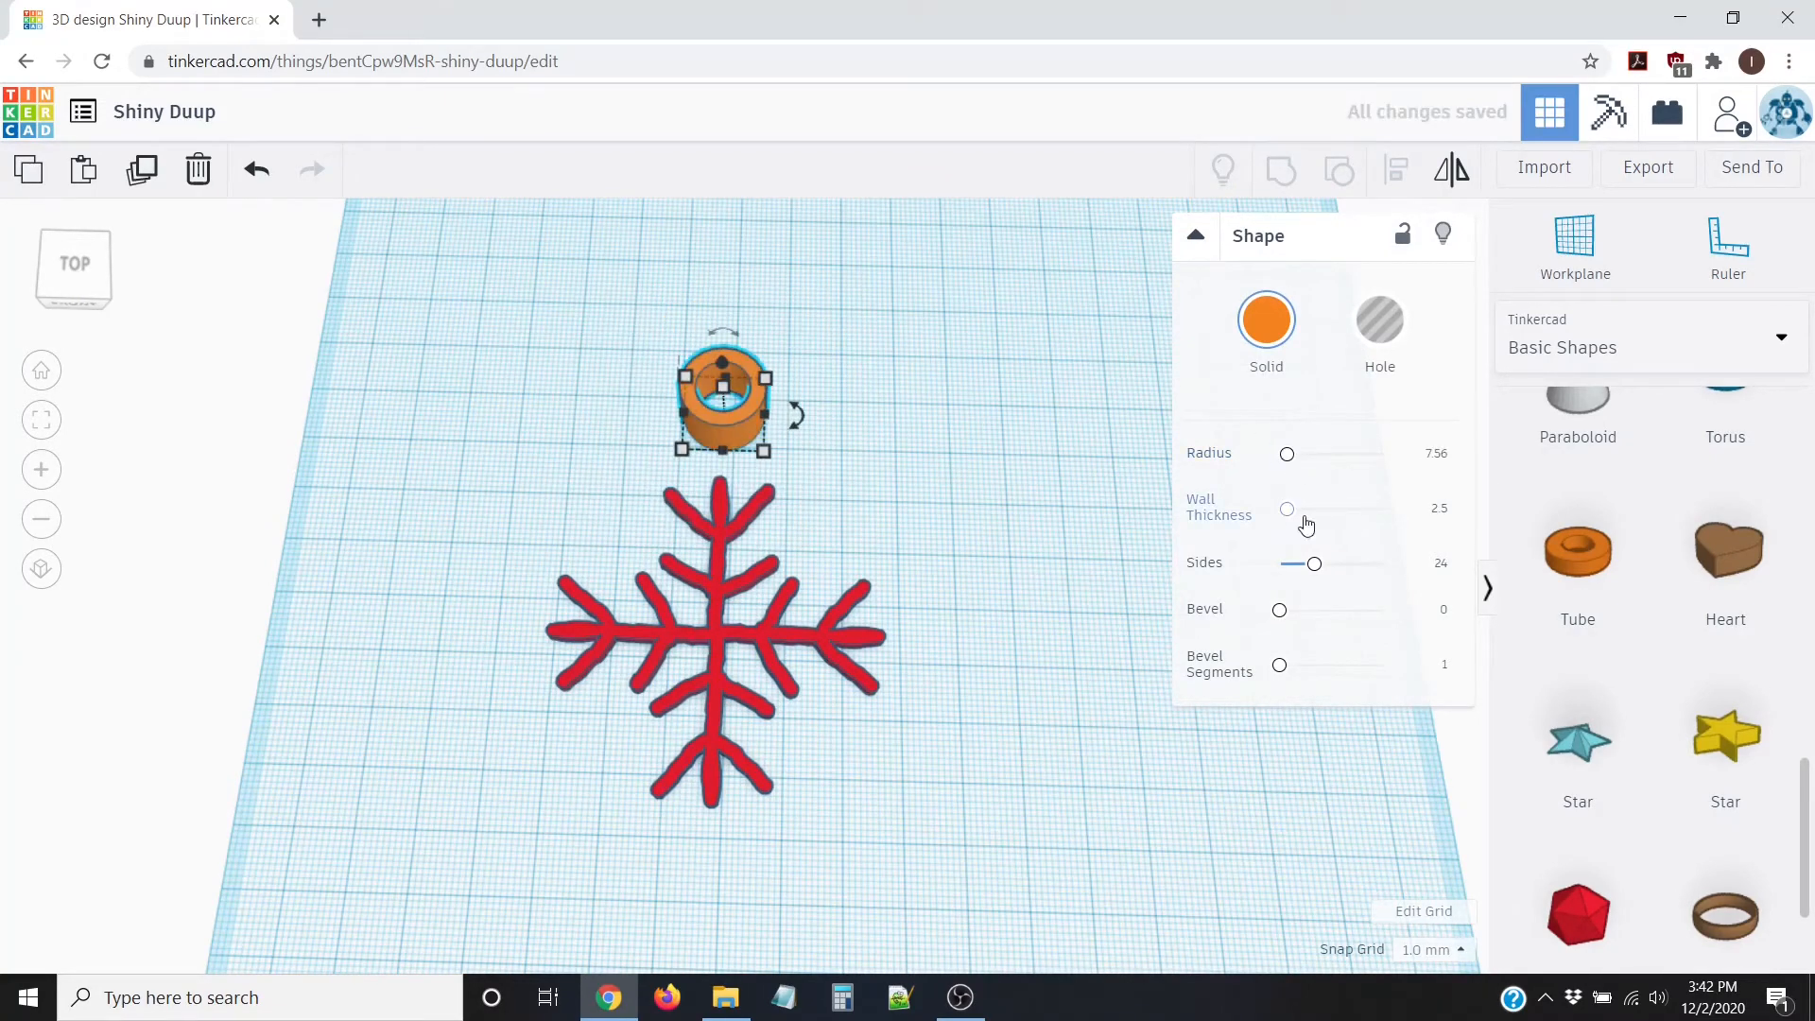
mouse_move(1291, 519)
mouse_down()
mouse_move(1320, 518)
mouse_move(1292, 519)
mouse_up()
Step: Try a bevel of 1.93 on the tube, inspect it up close, and return the bevel to 0
drag(1280, 610, 1317, 610)
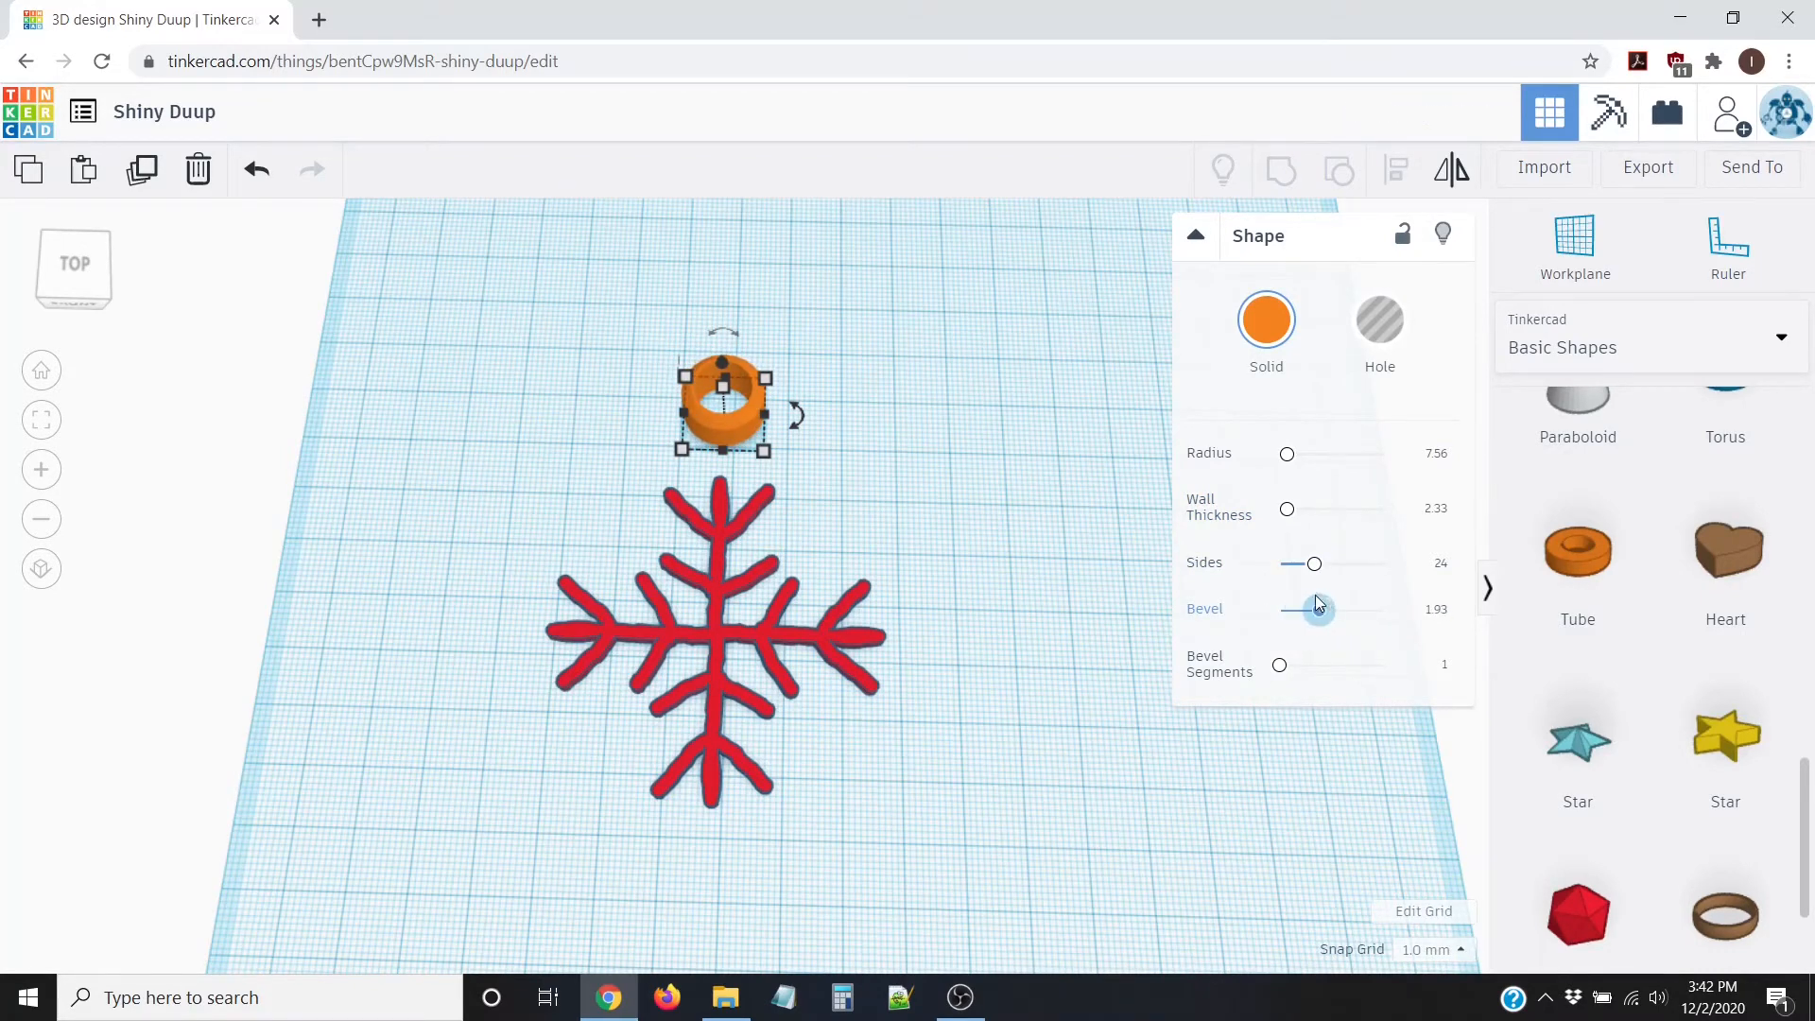
scroll(922, 470, up, 1)
scroll(916, 446, up, 5)
right_drag(948, 373, 841, 407)
middle_drag(929, 287, 824, 638)
right_drag(858, 635, 840, 539)
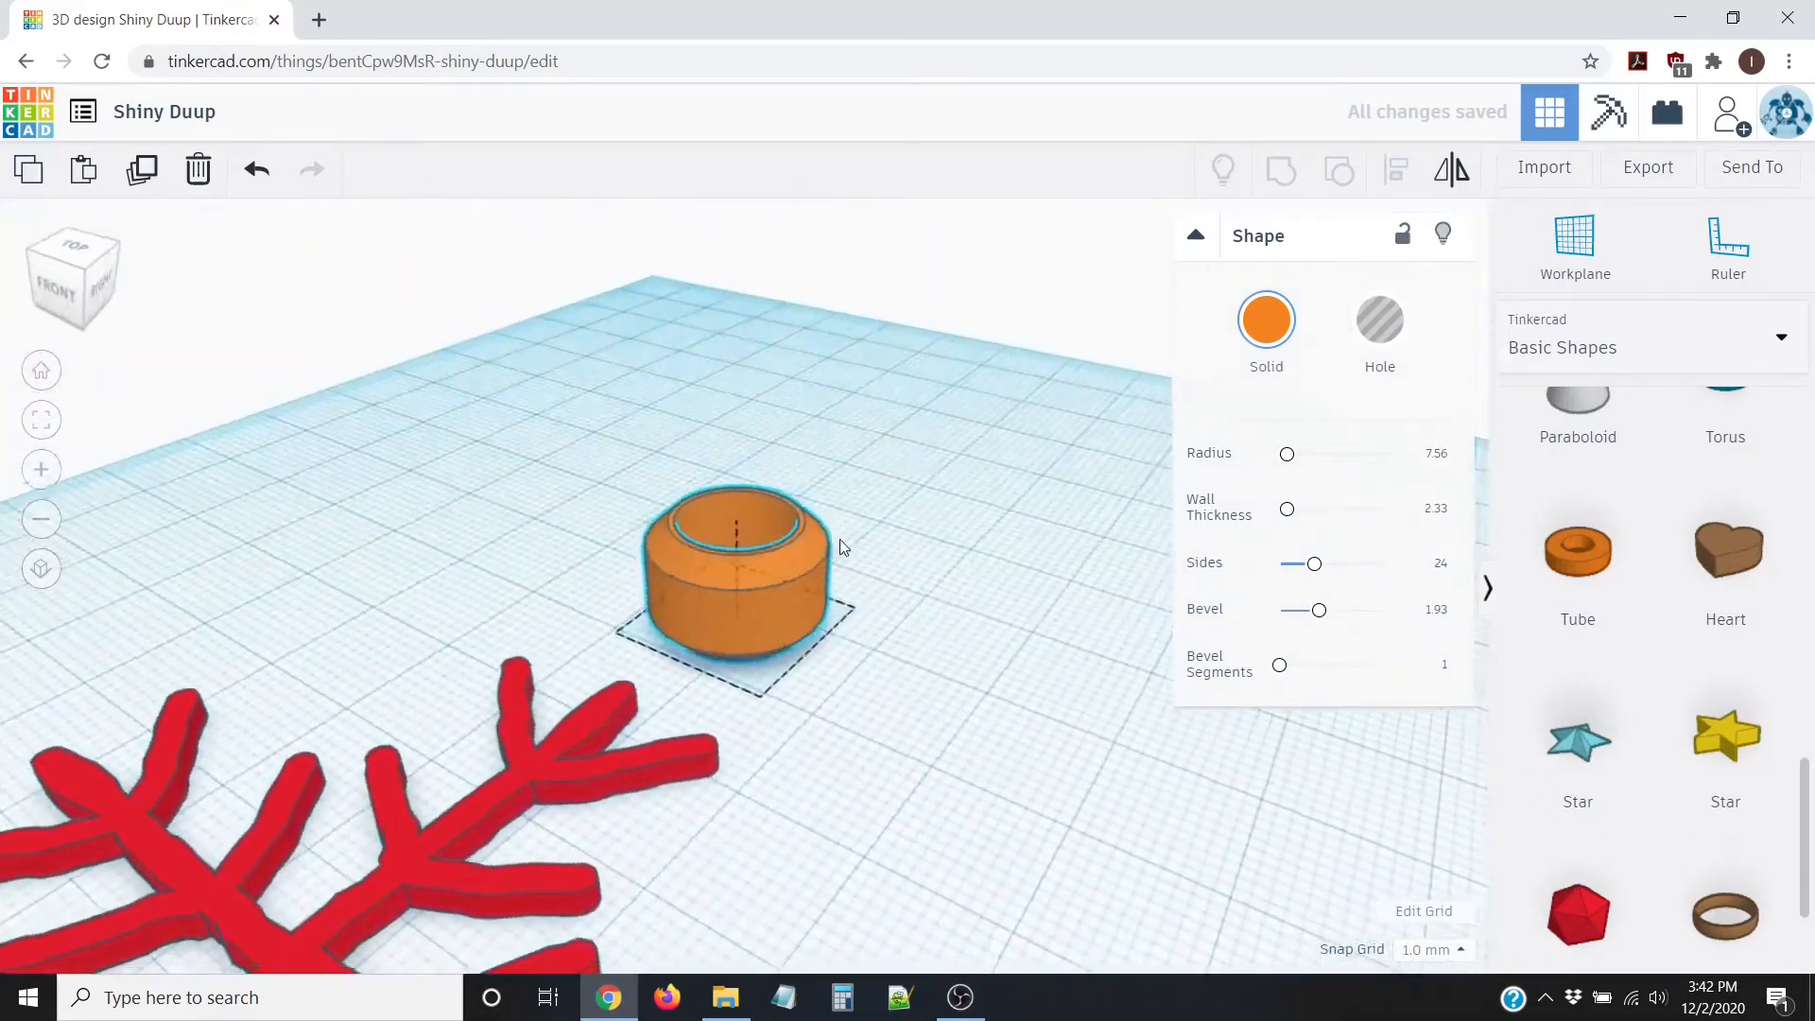
drag(1321, 610, 887, 605)
Step: Compare the tube's height with the snowflake's and set the tube's height to 2 mm
right_drag(936, 622, 756, 630)
right_drag(889, 761, 839, 774)
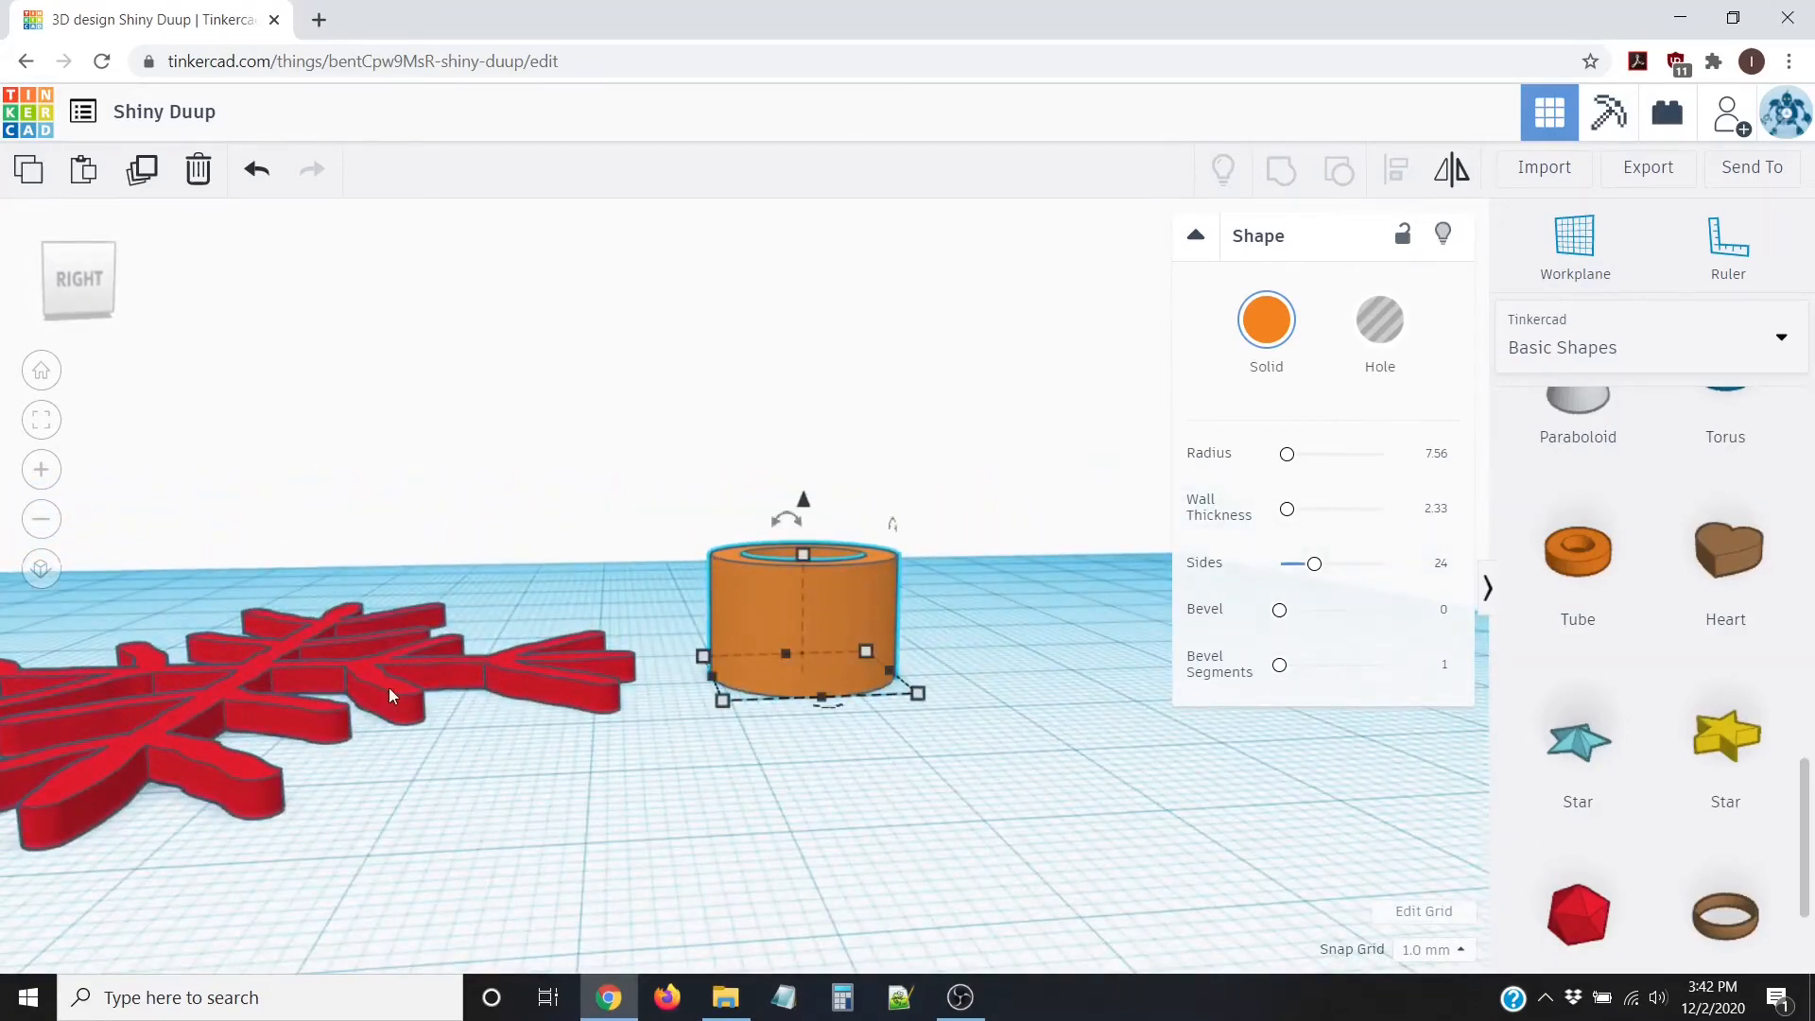
click(371, 672)
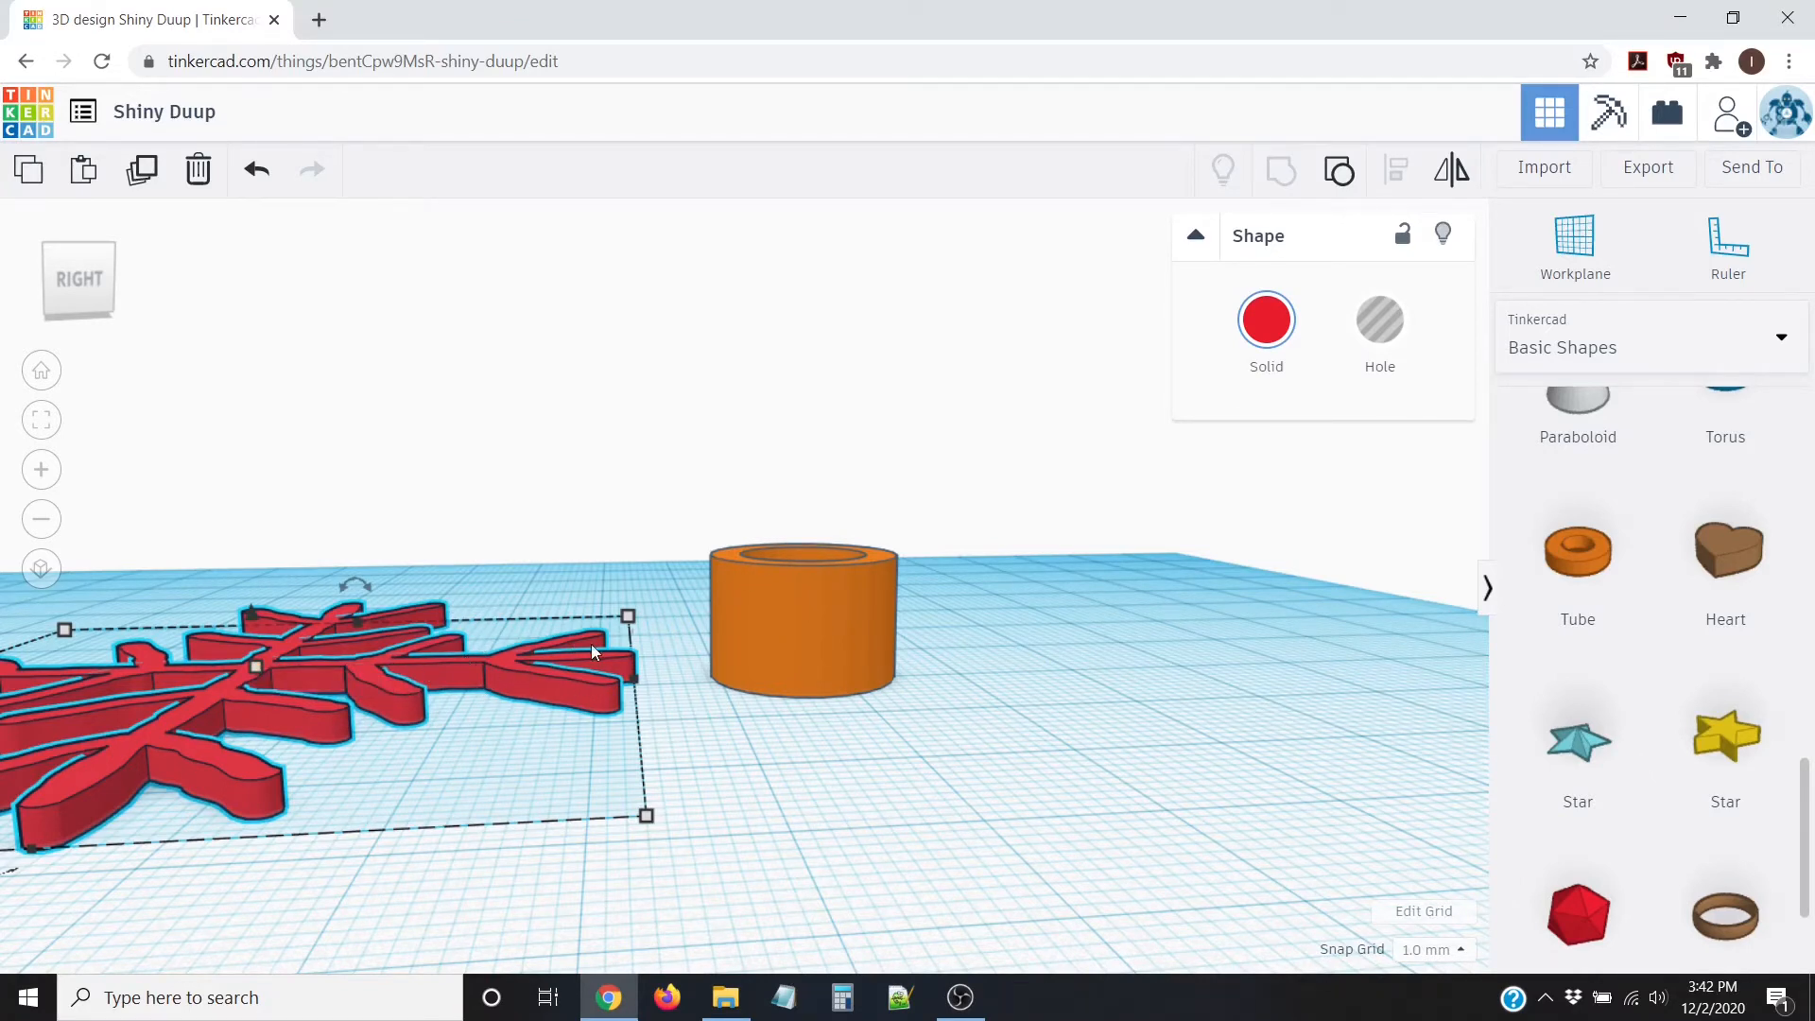
click(820, 580)
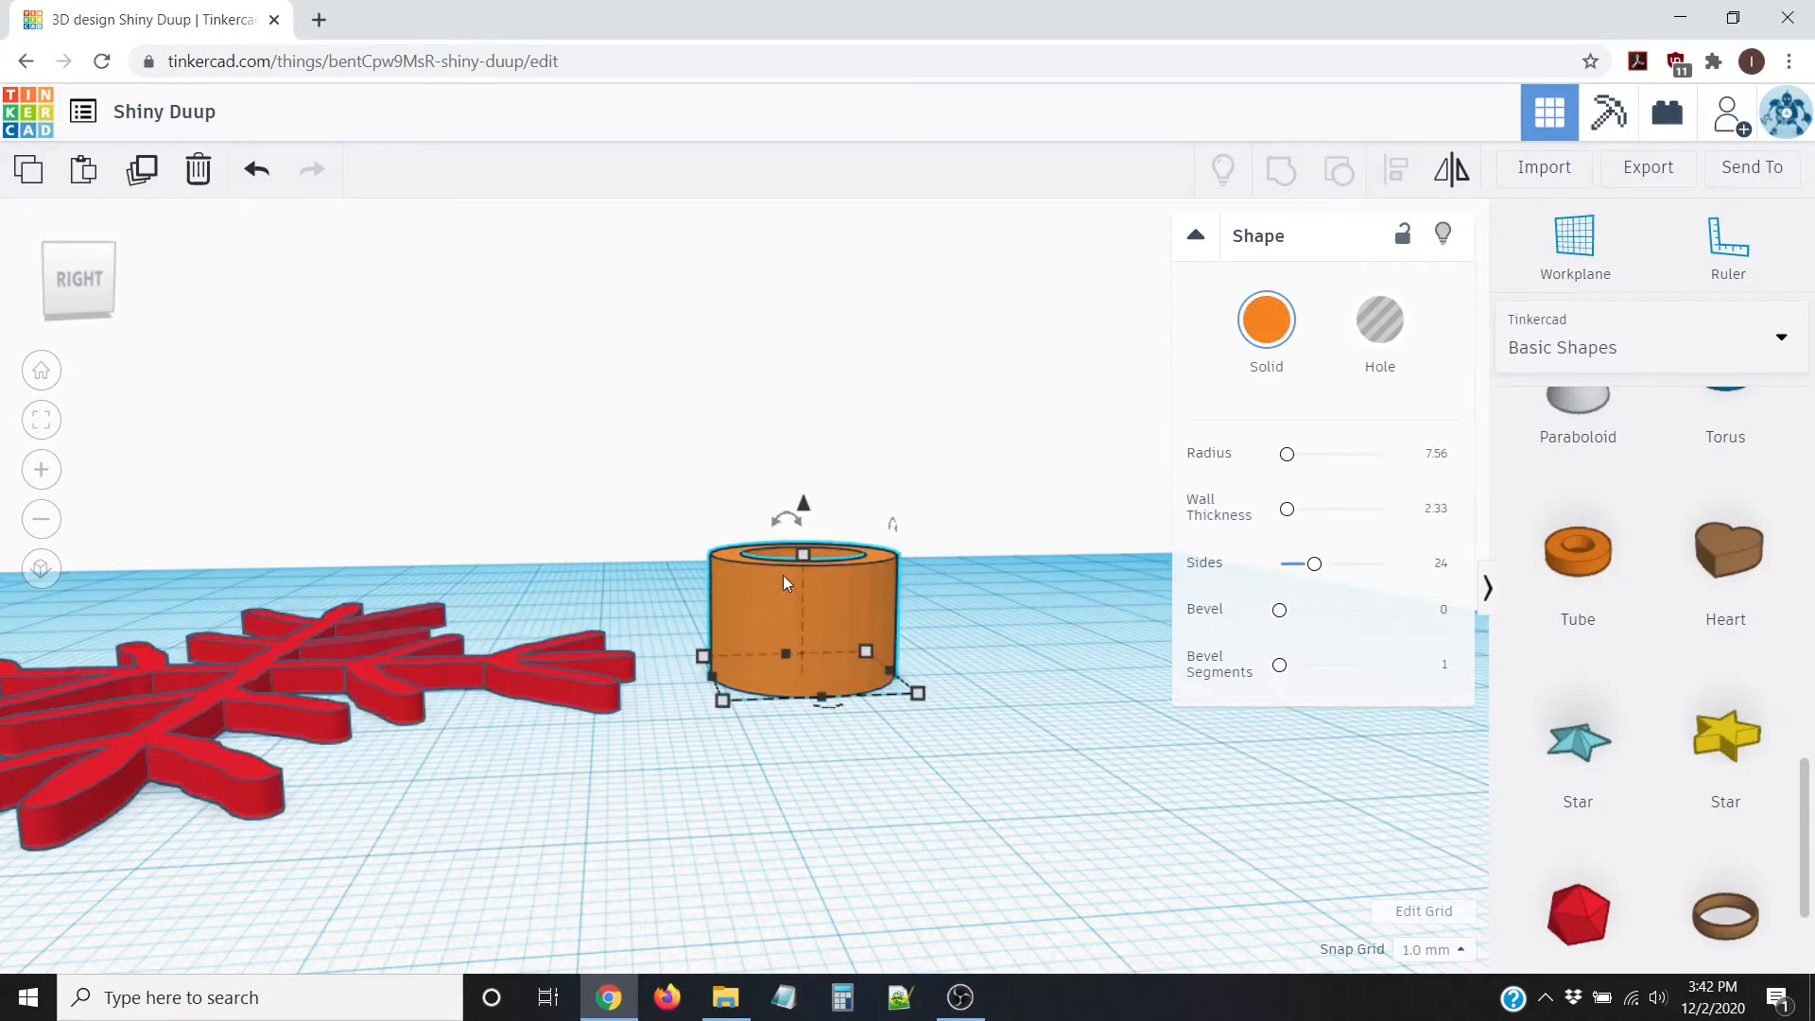
mouse_move(804, 554)
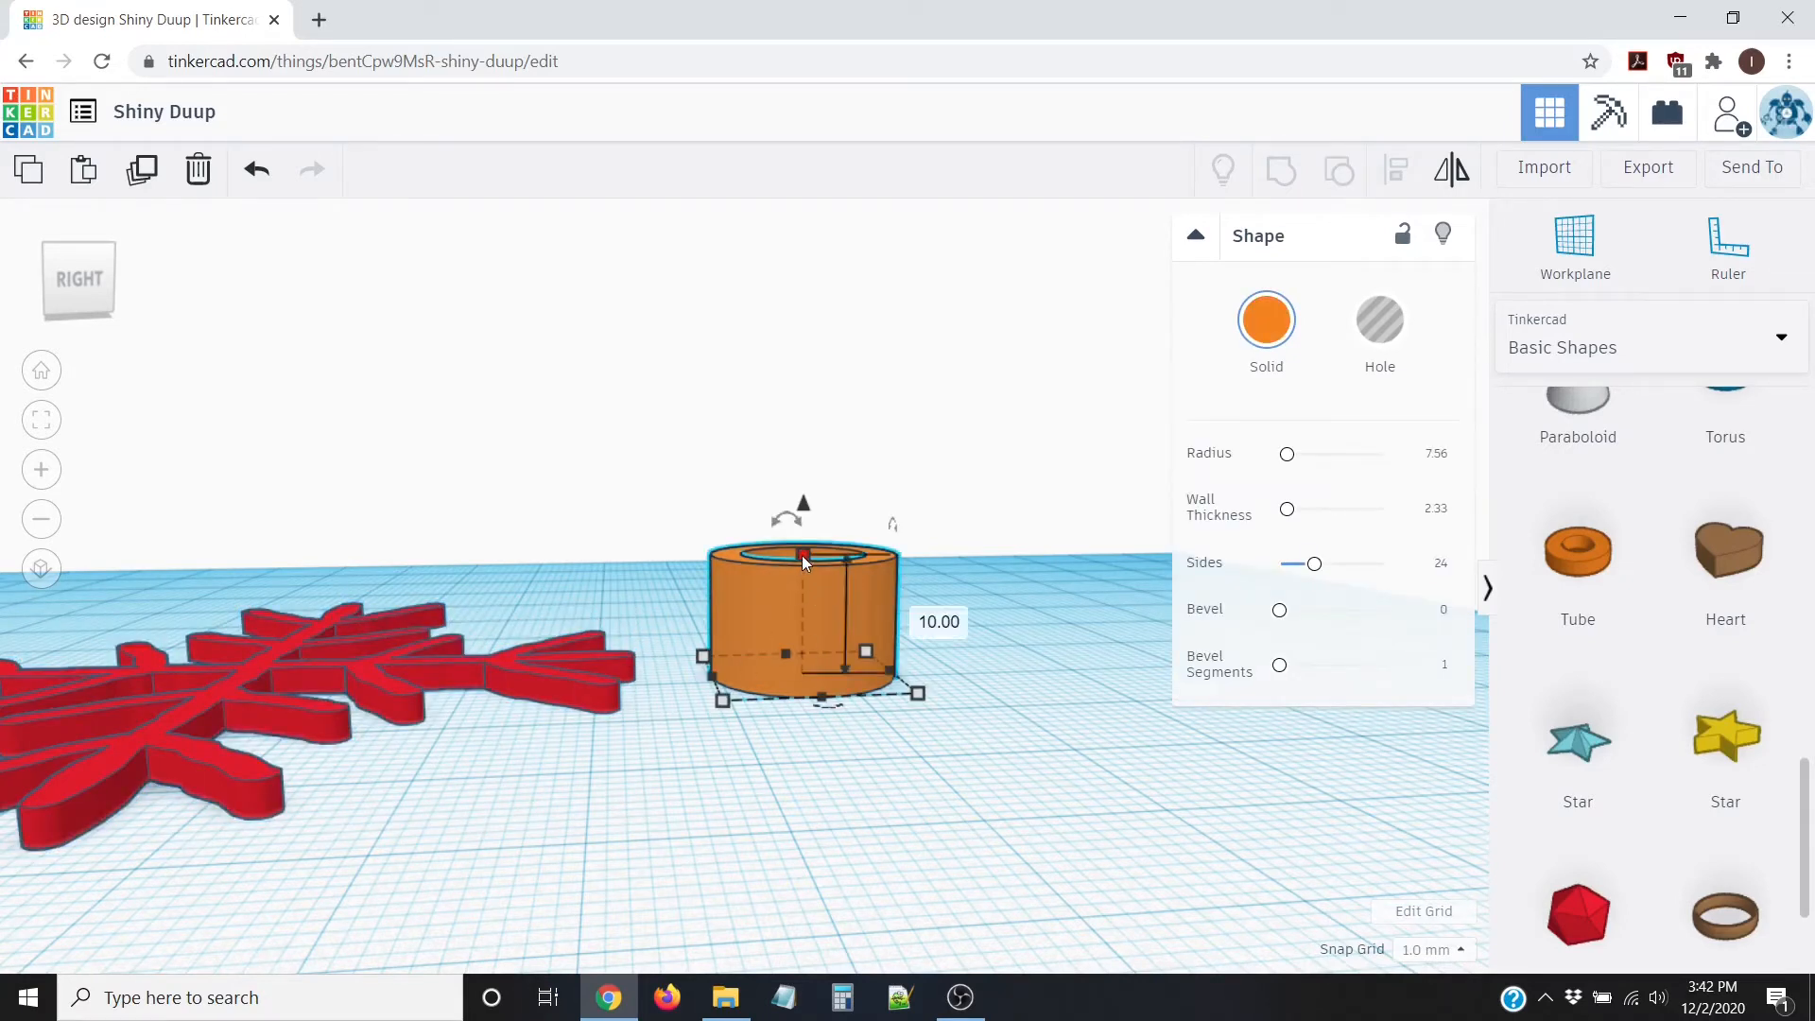
click(919, 613)
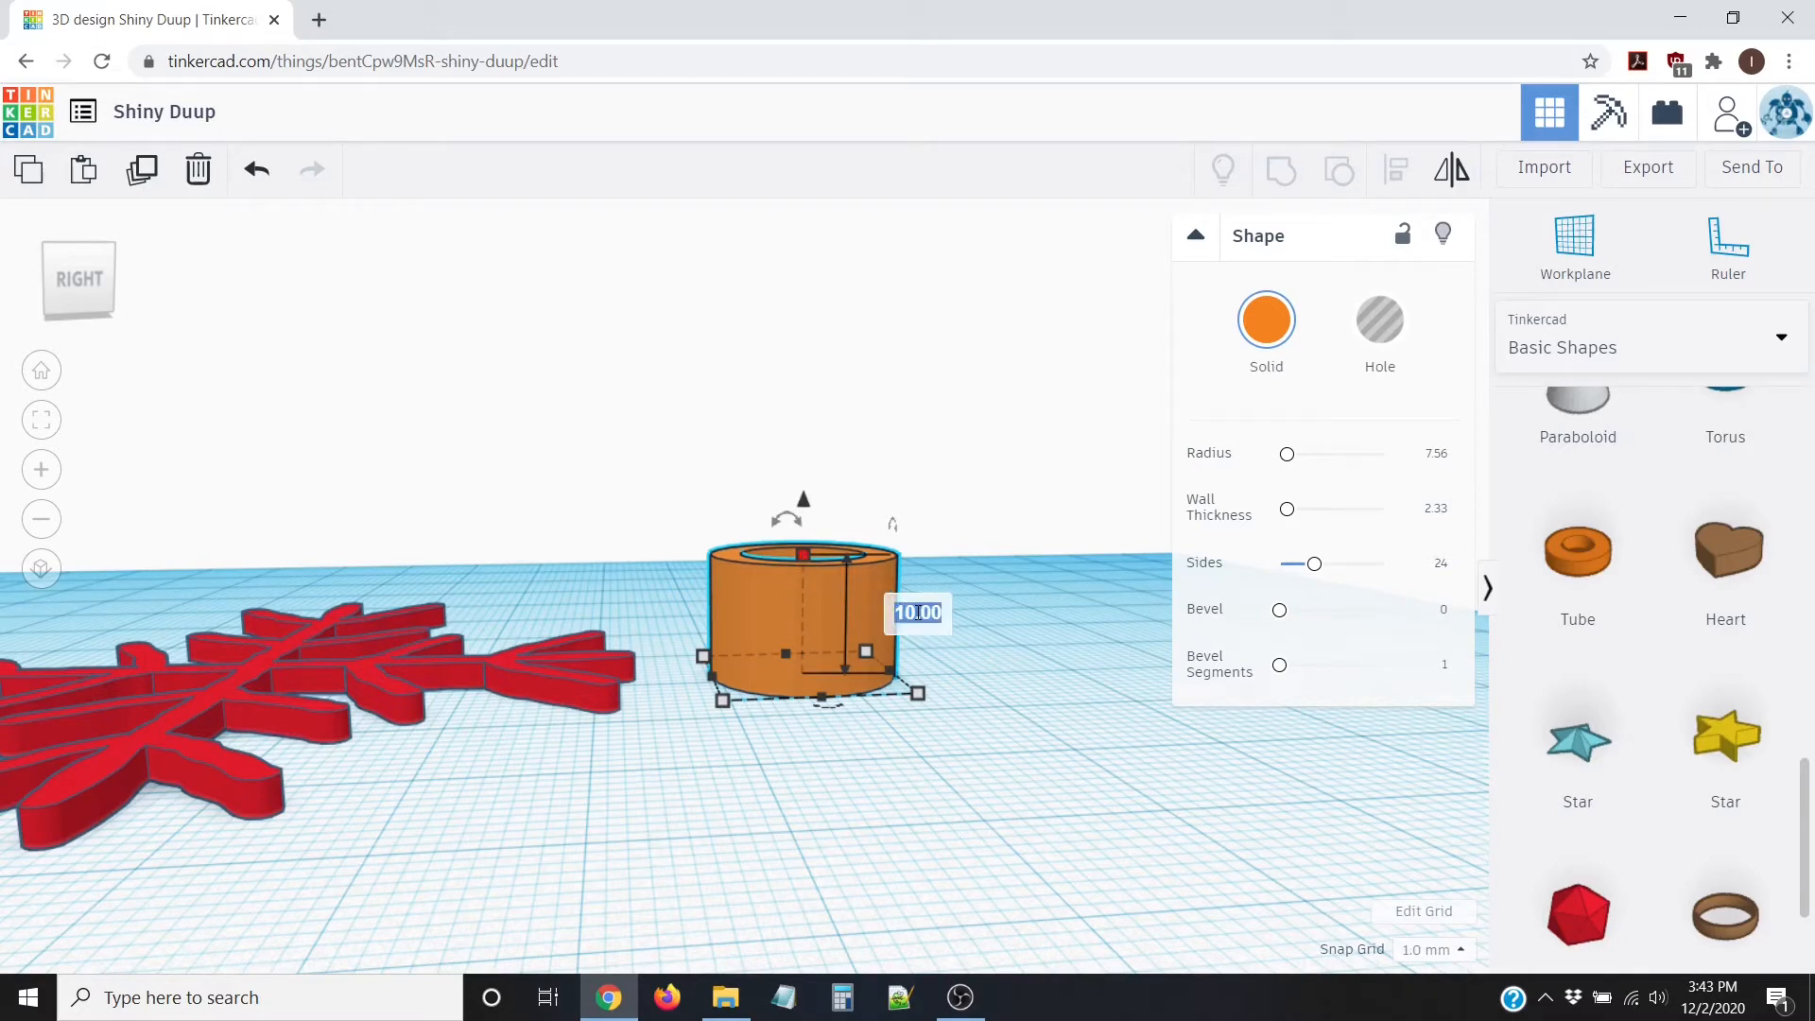
text(2)
key(Return)
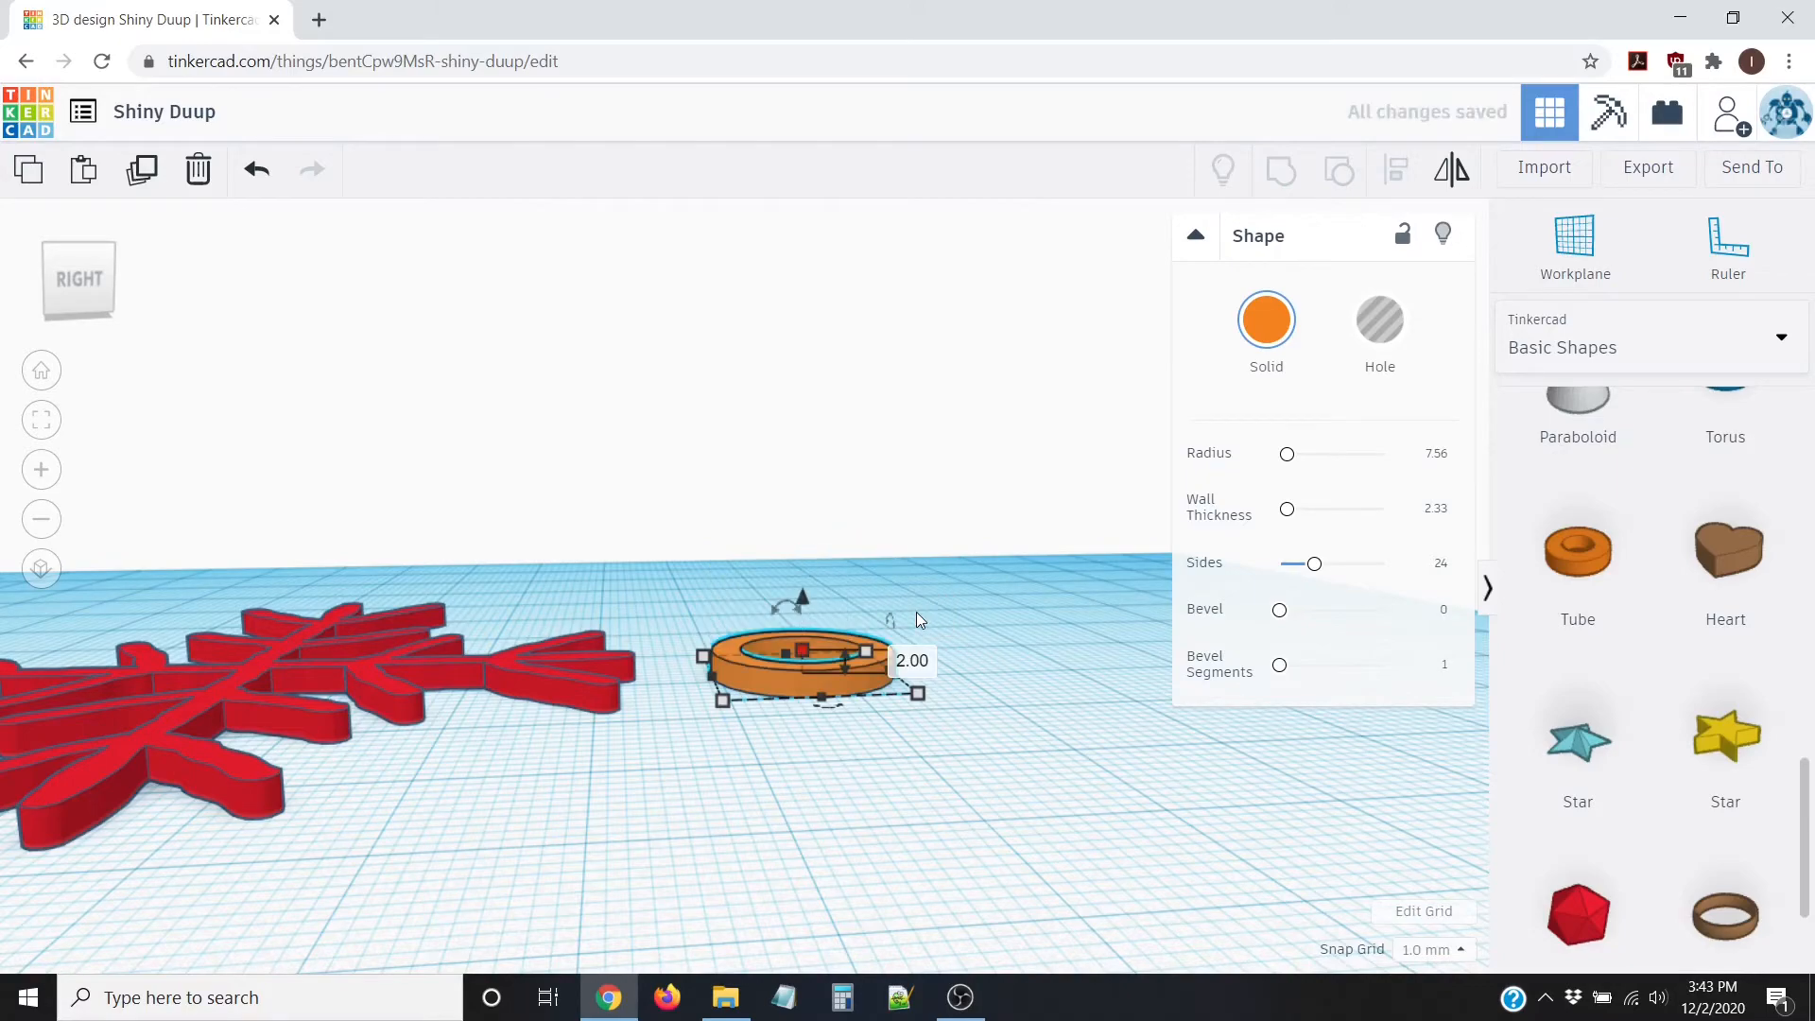
Step: Viewing from above, nudge the ring 8 mm toward the snowflake so it overlaps the upper arm's tip
right_drag(651, 579, 1070, 777)
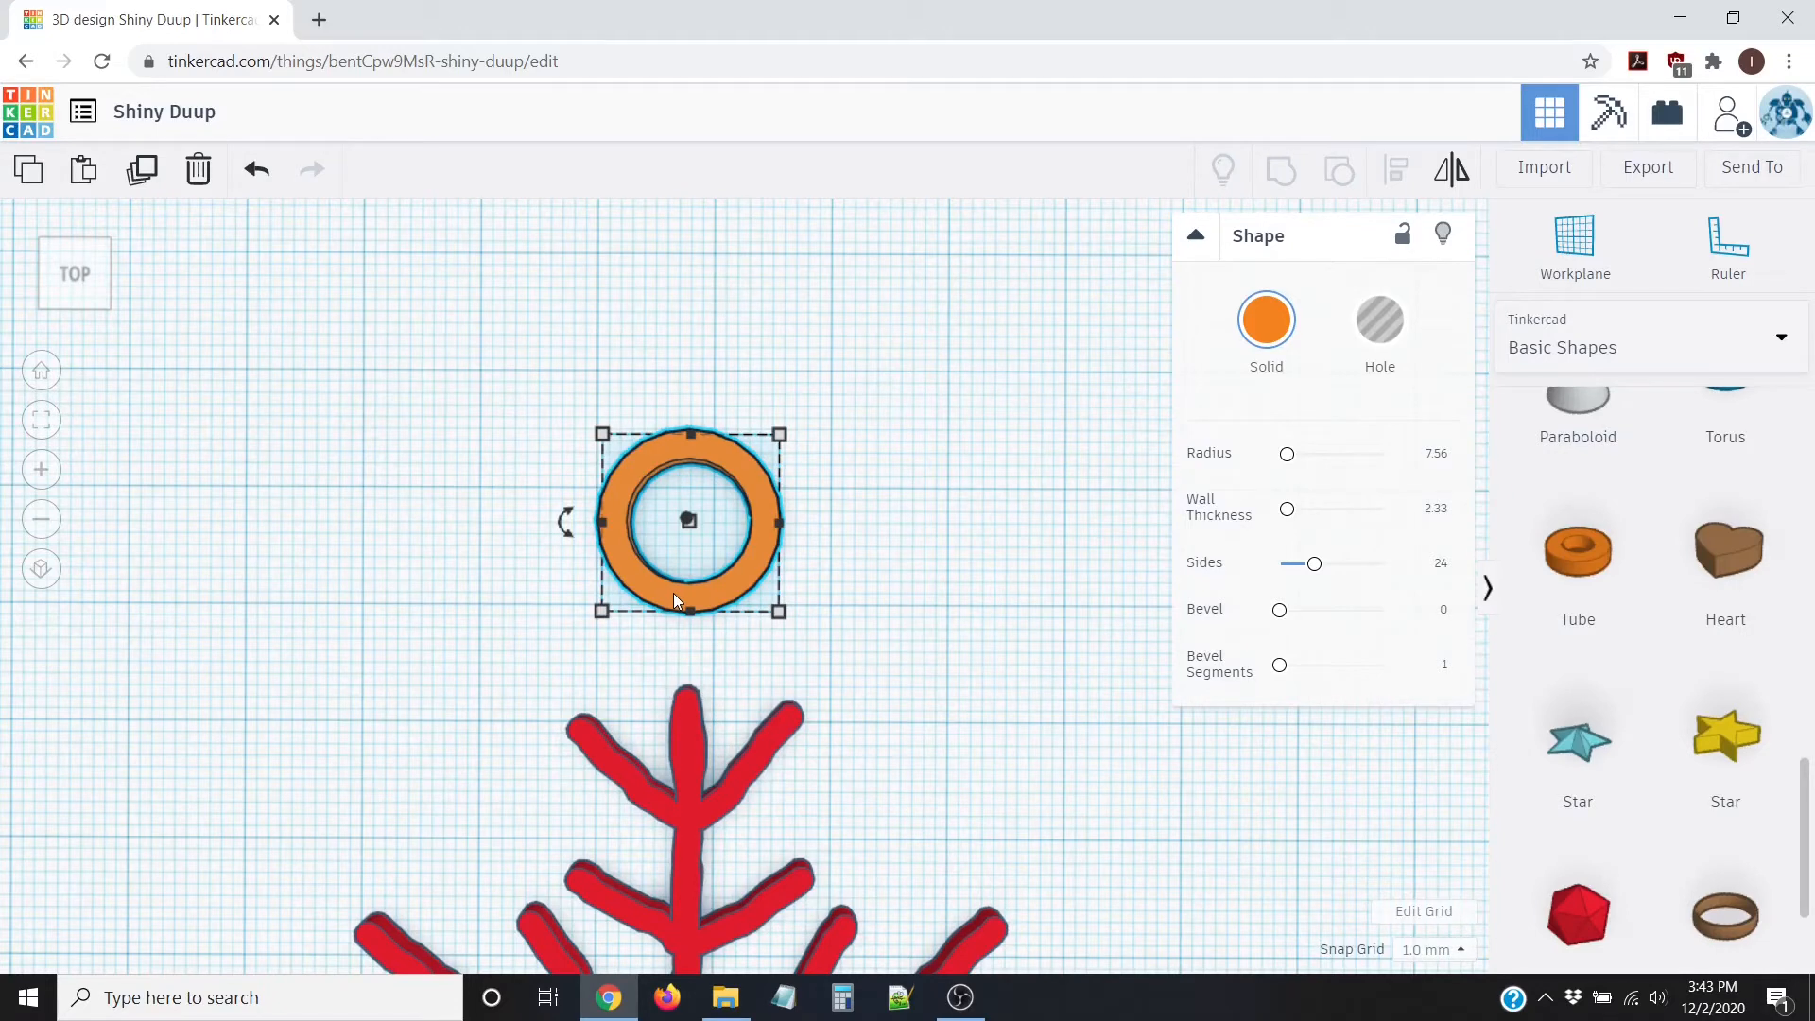
key(Down)
key(Down)
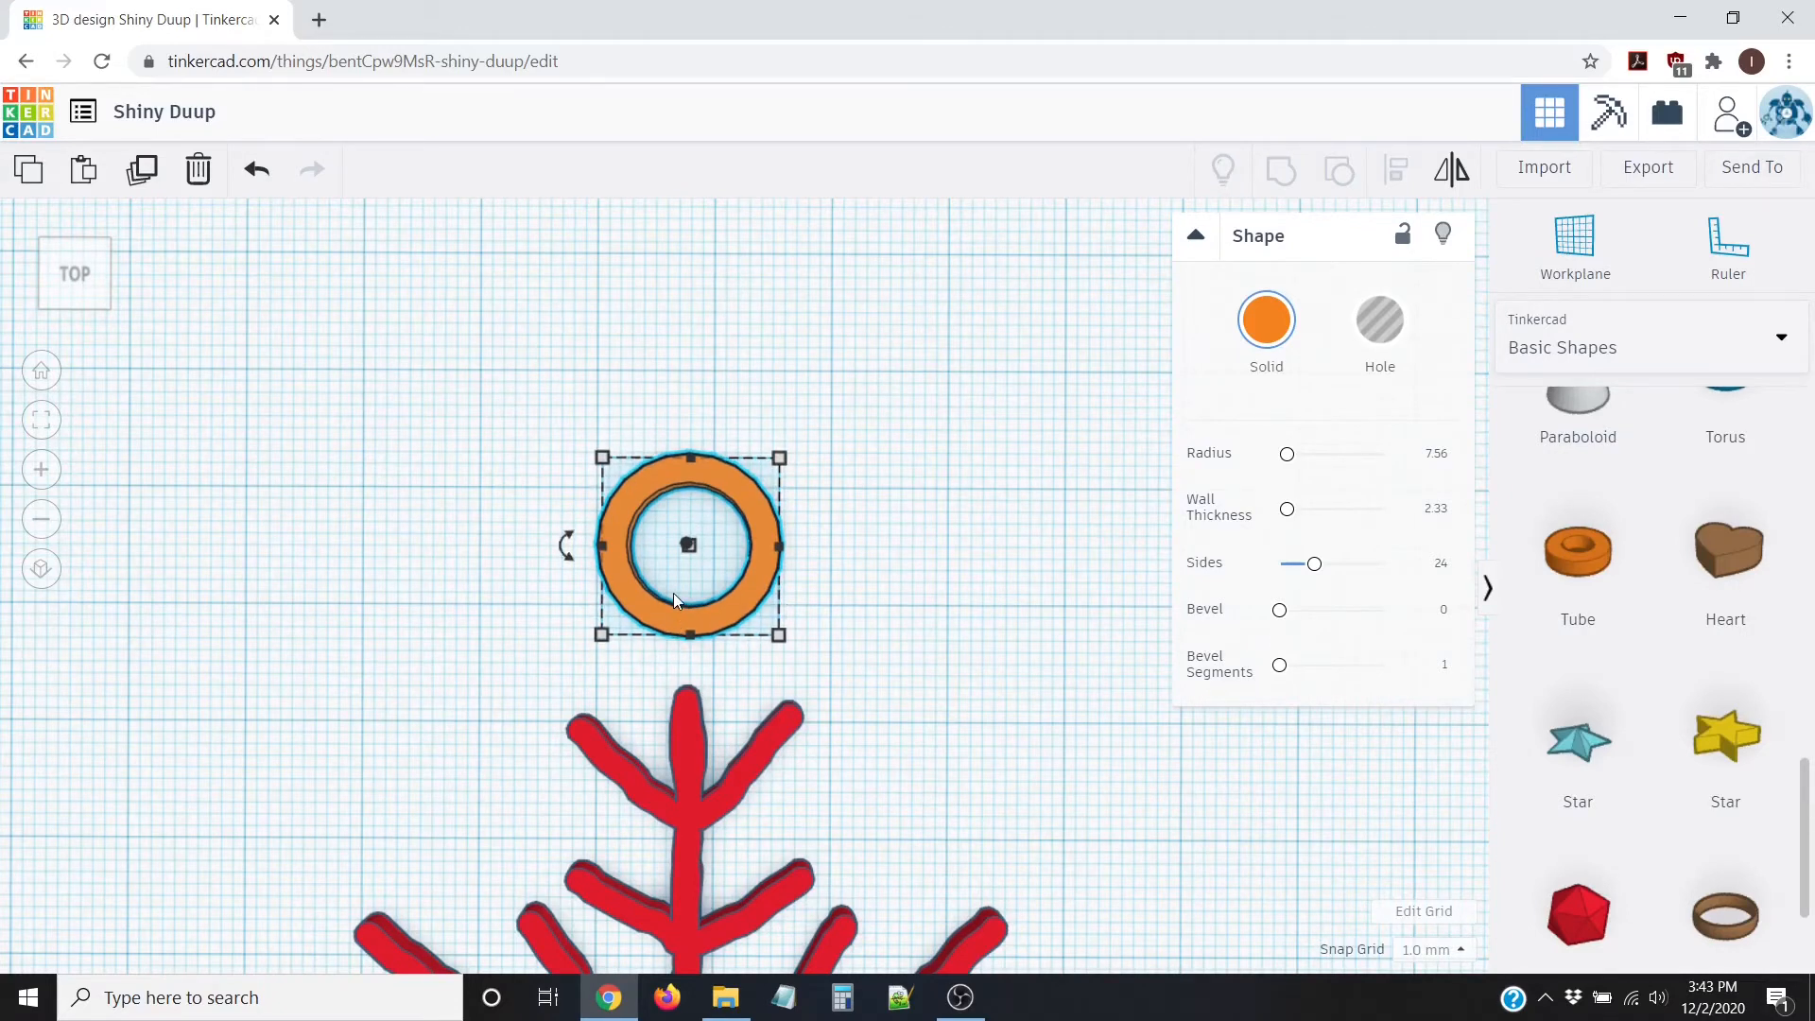
key(Down)
key(Down)
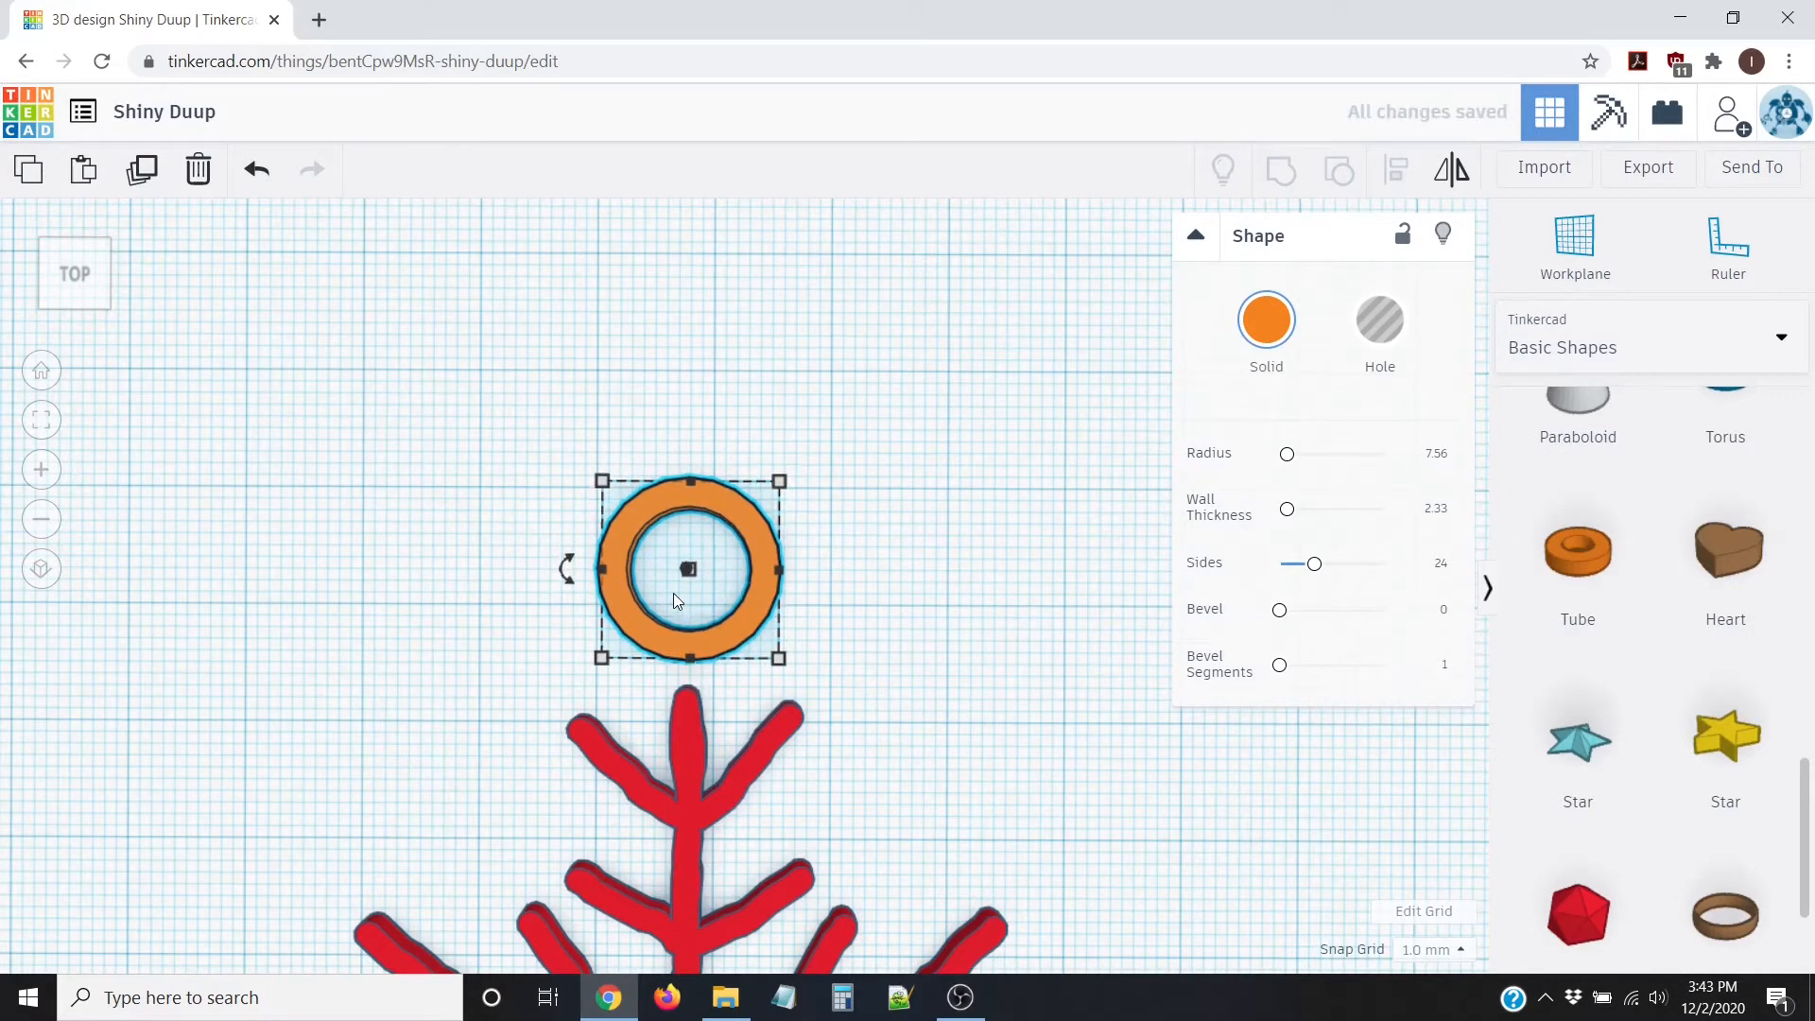
key(Down)
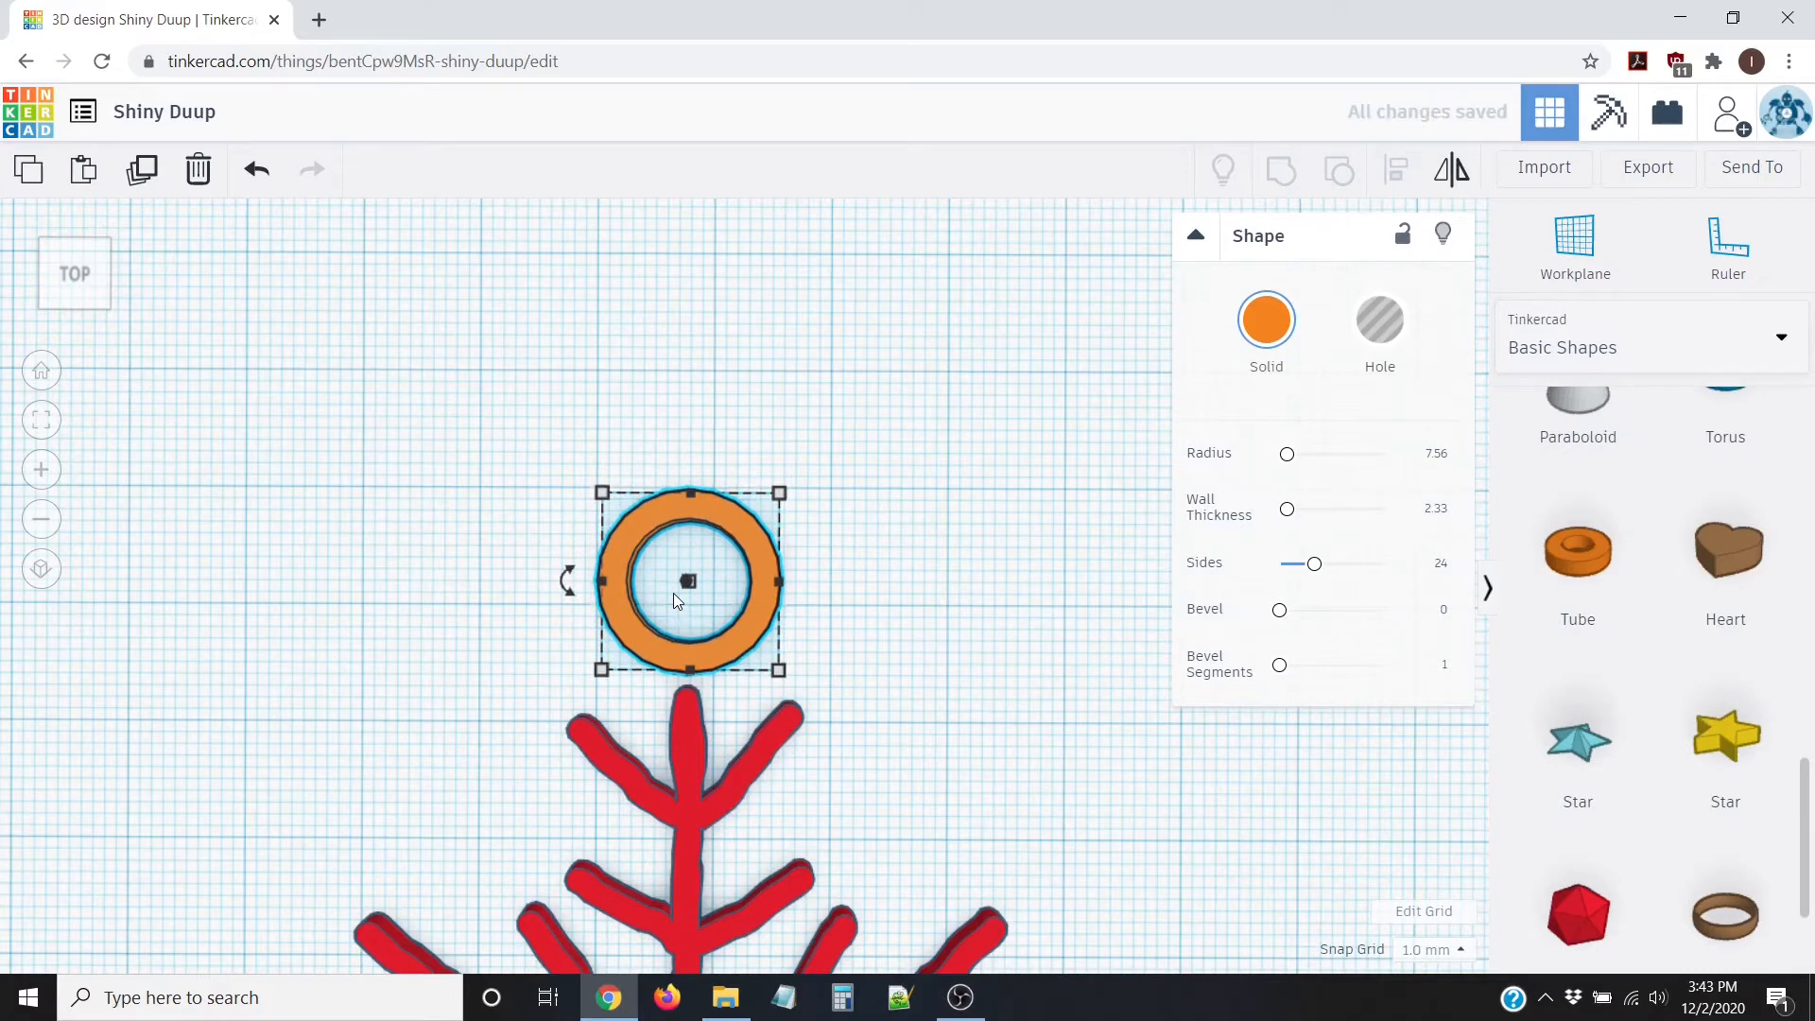
key(Down)
key(Down)
key(Down)
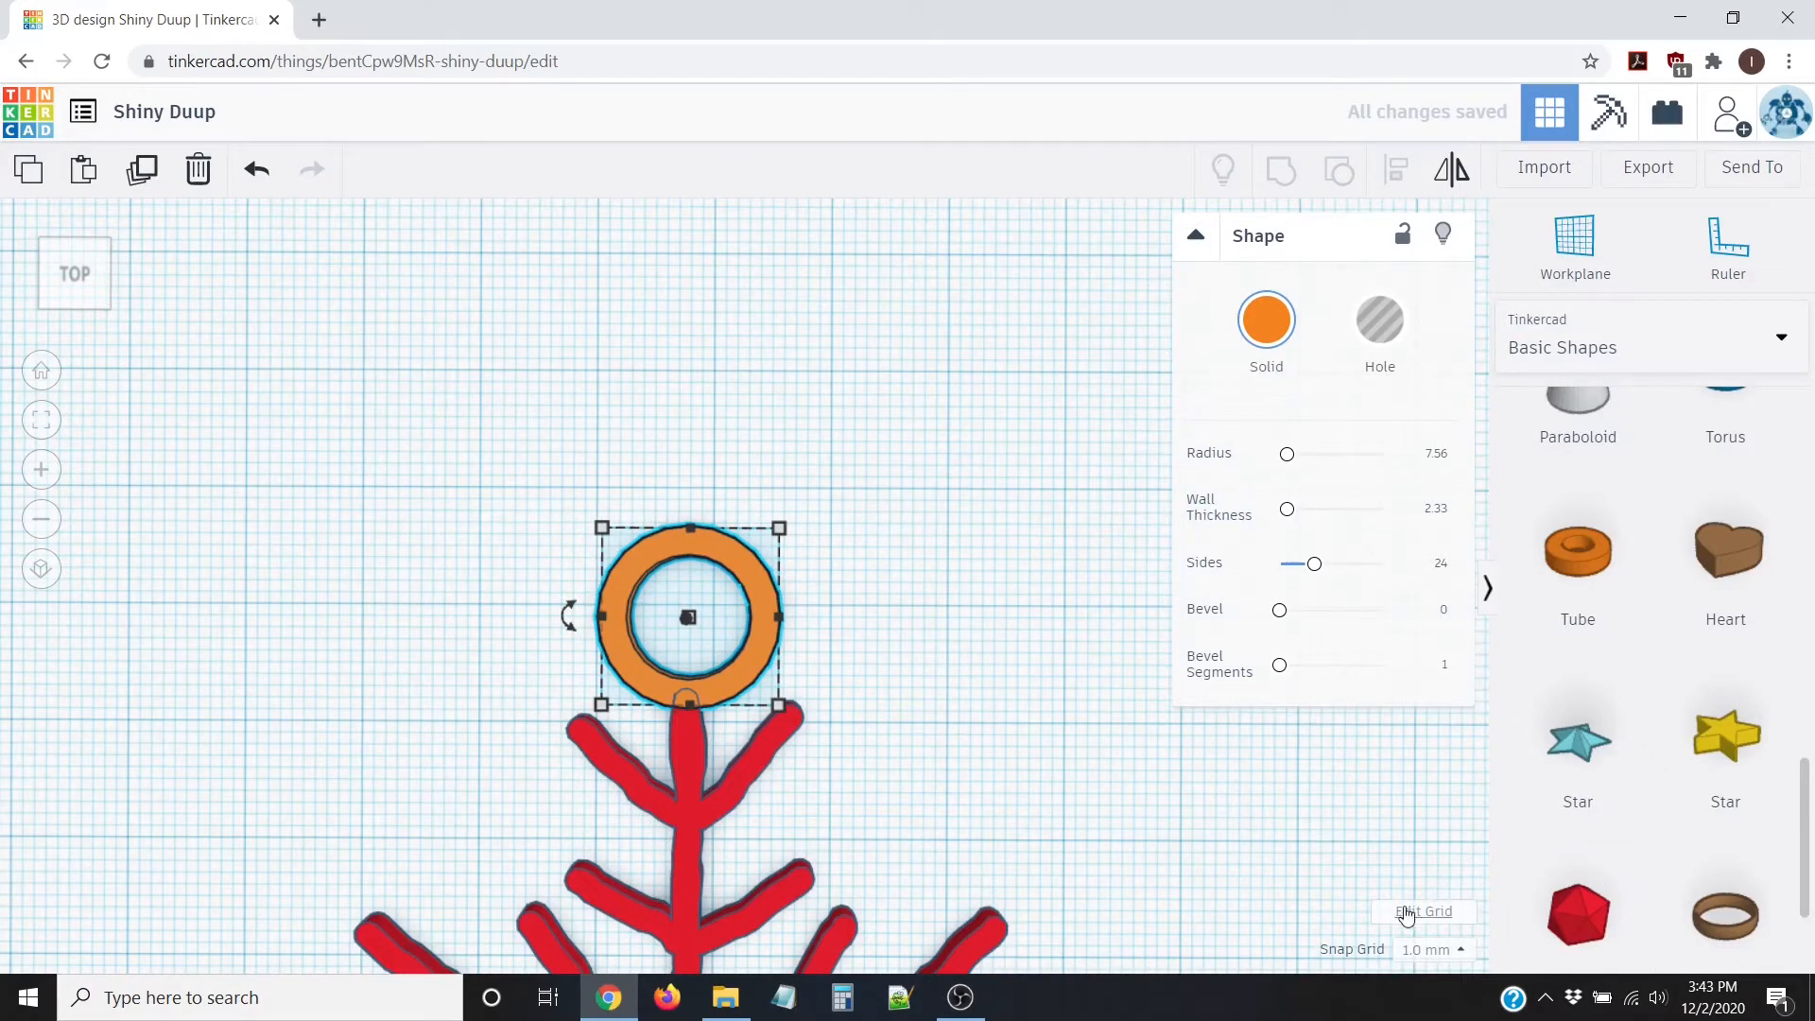
Step: Set the snap grid to 0.1 mm and nudge the ring about 0.6 mm further onto the arm's tip
click(1451, 952)
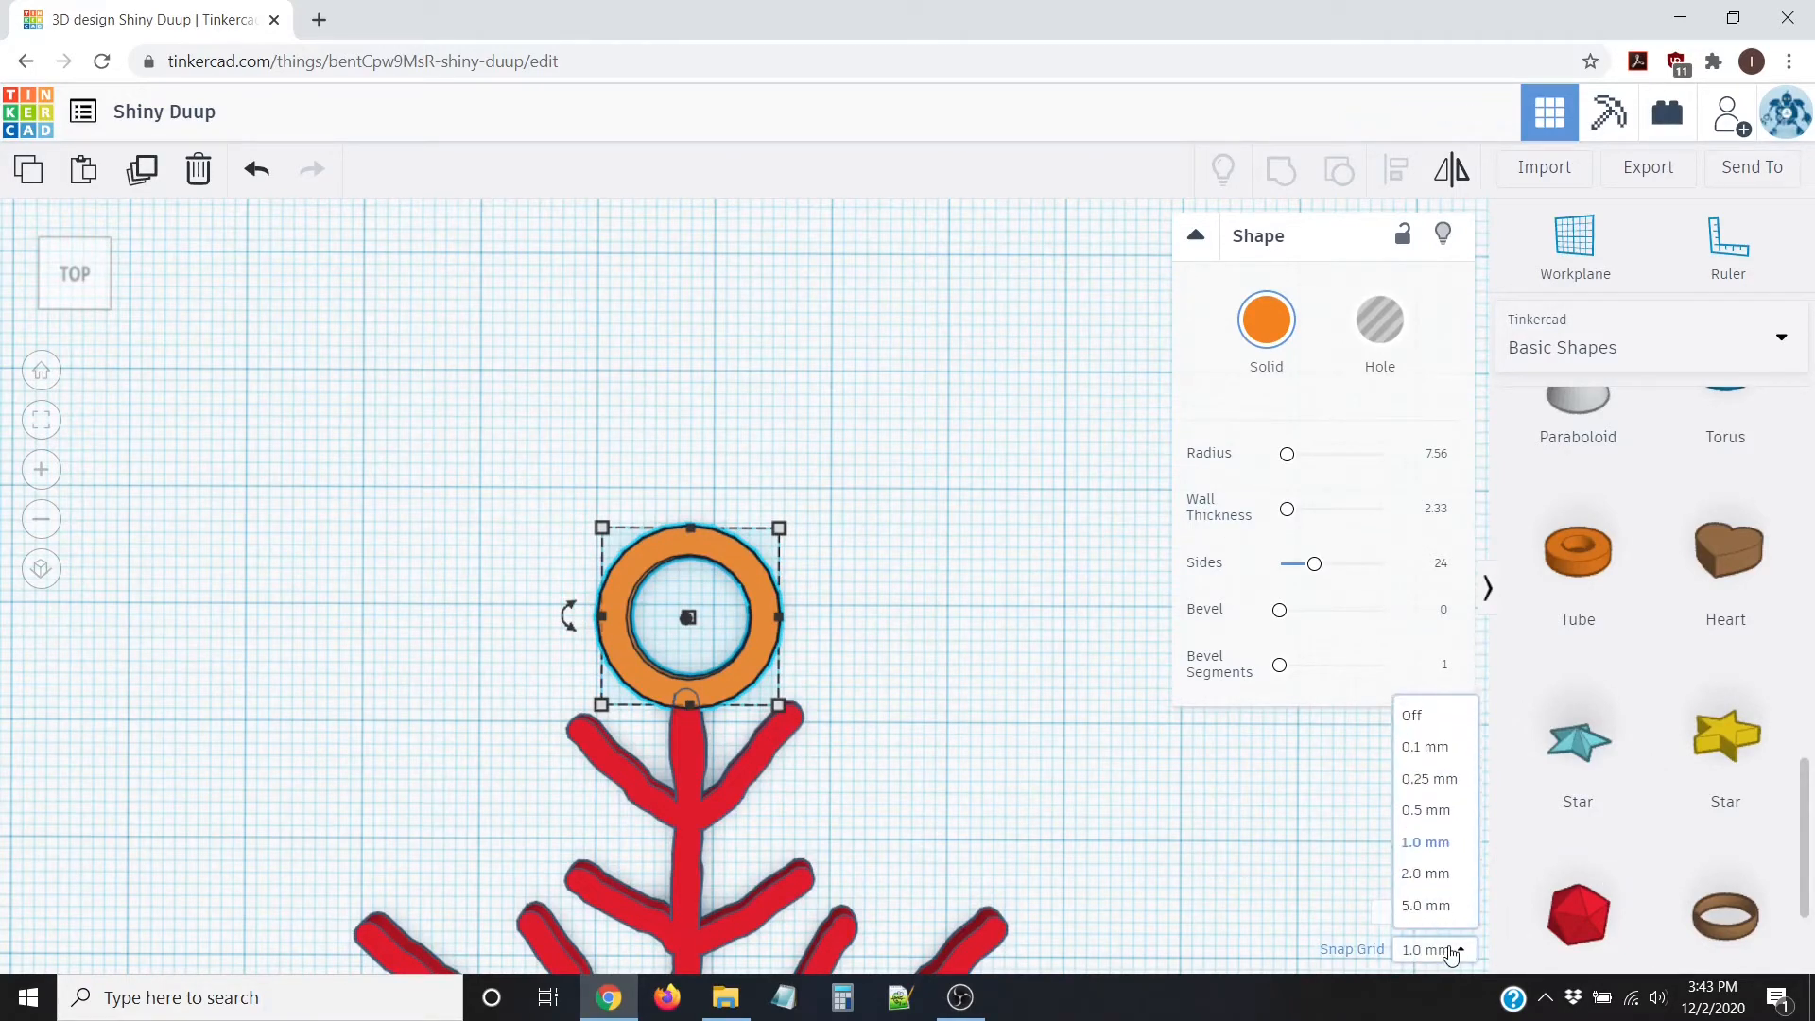
click(1433, 742)
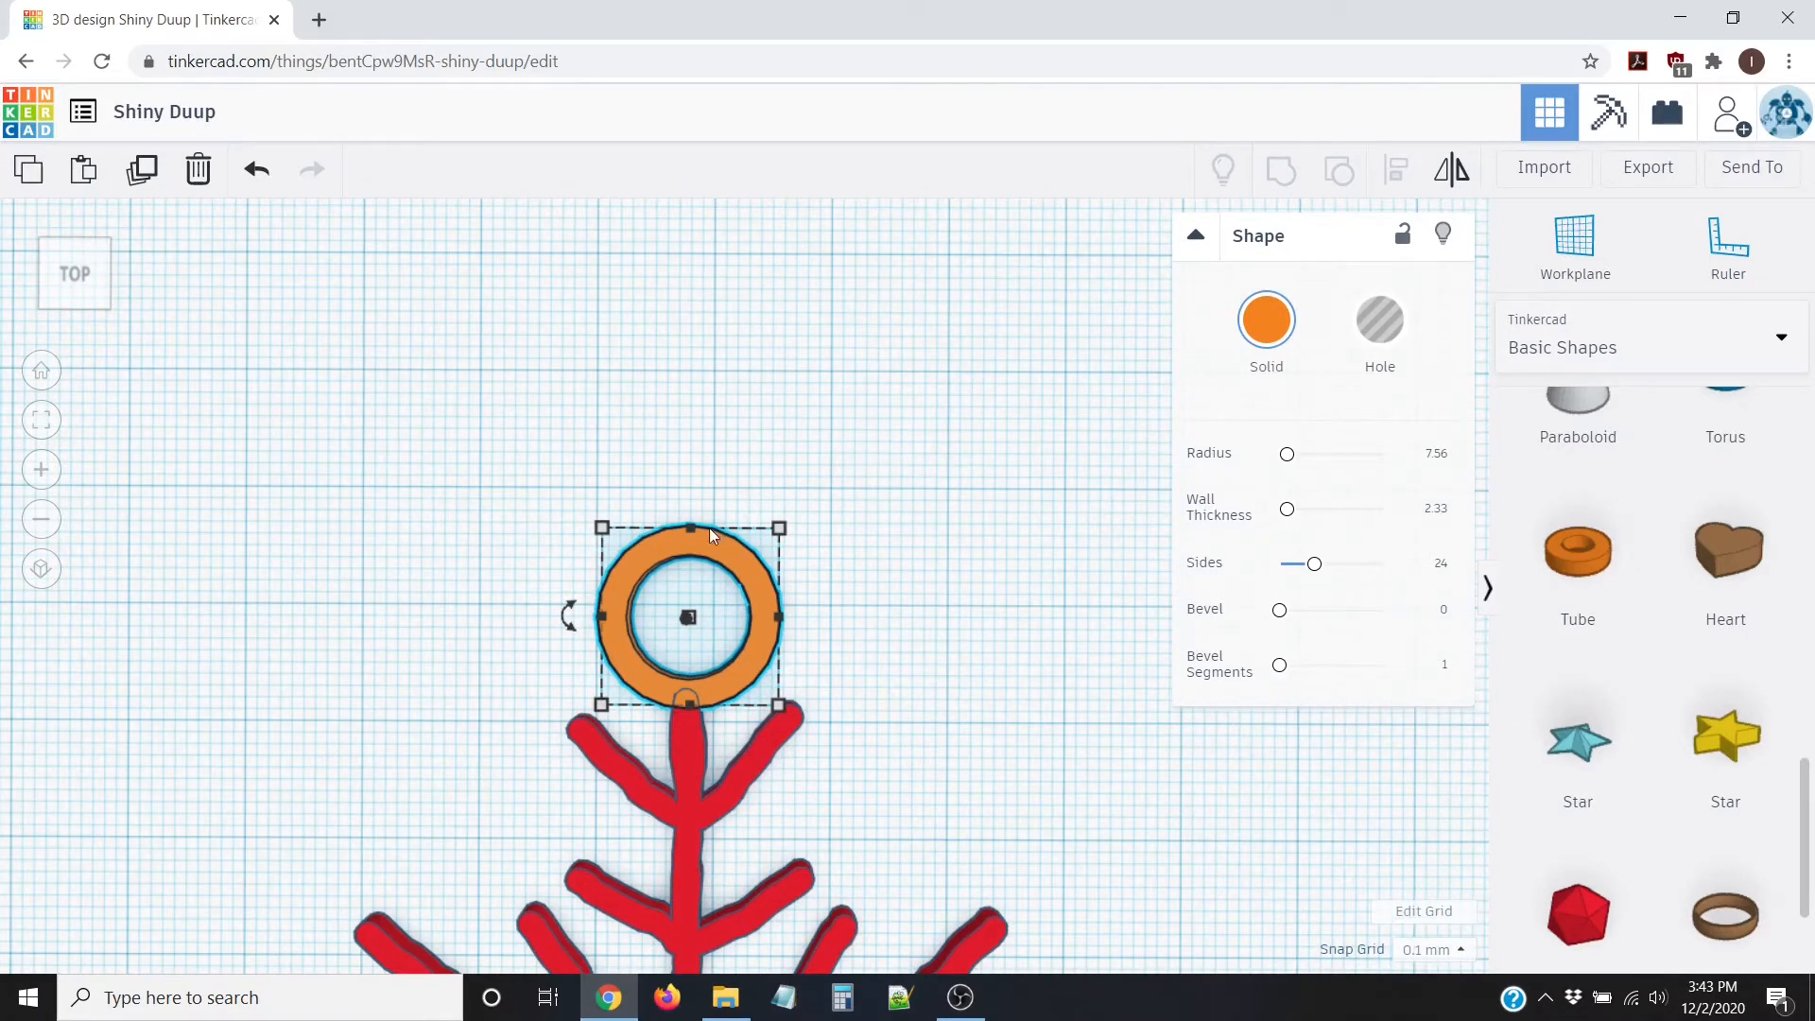
scroll(710, 530, up, 4)
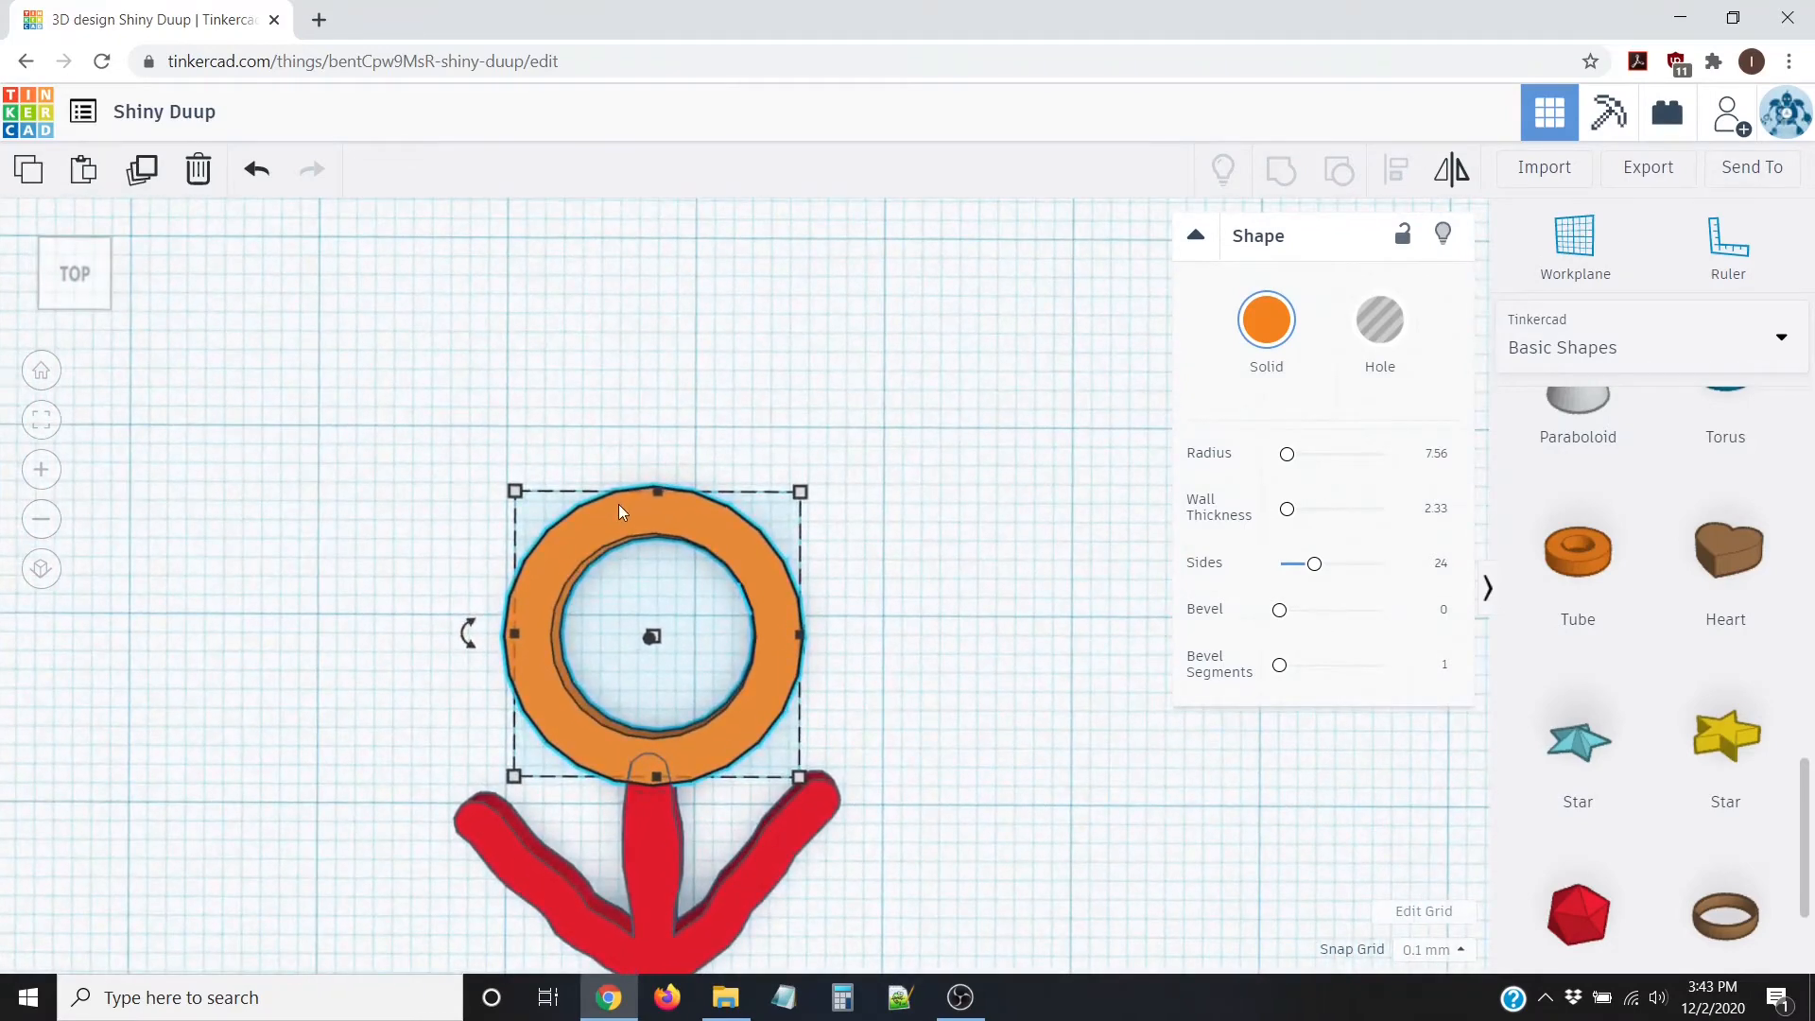
scroll(472, 541, up, 2)
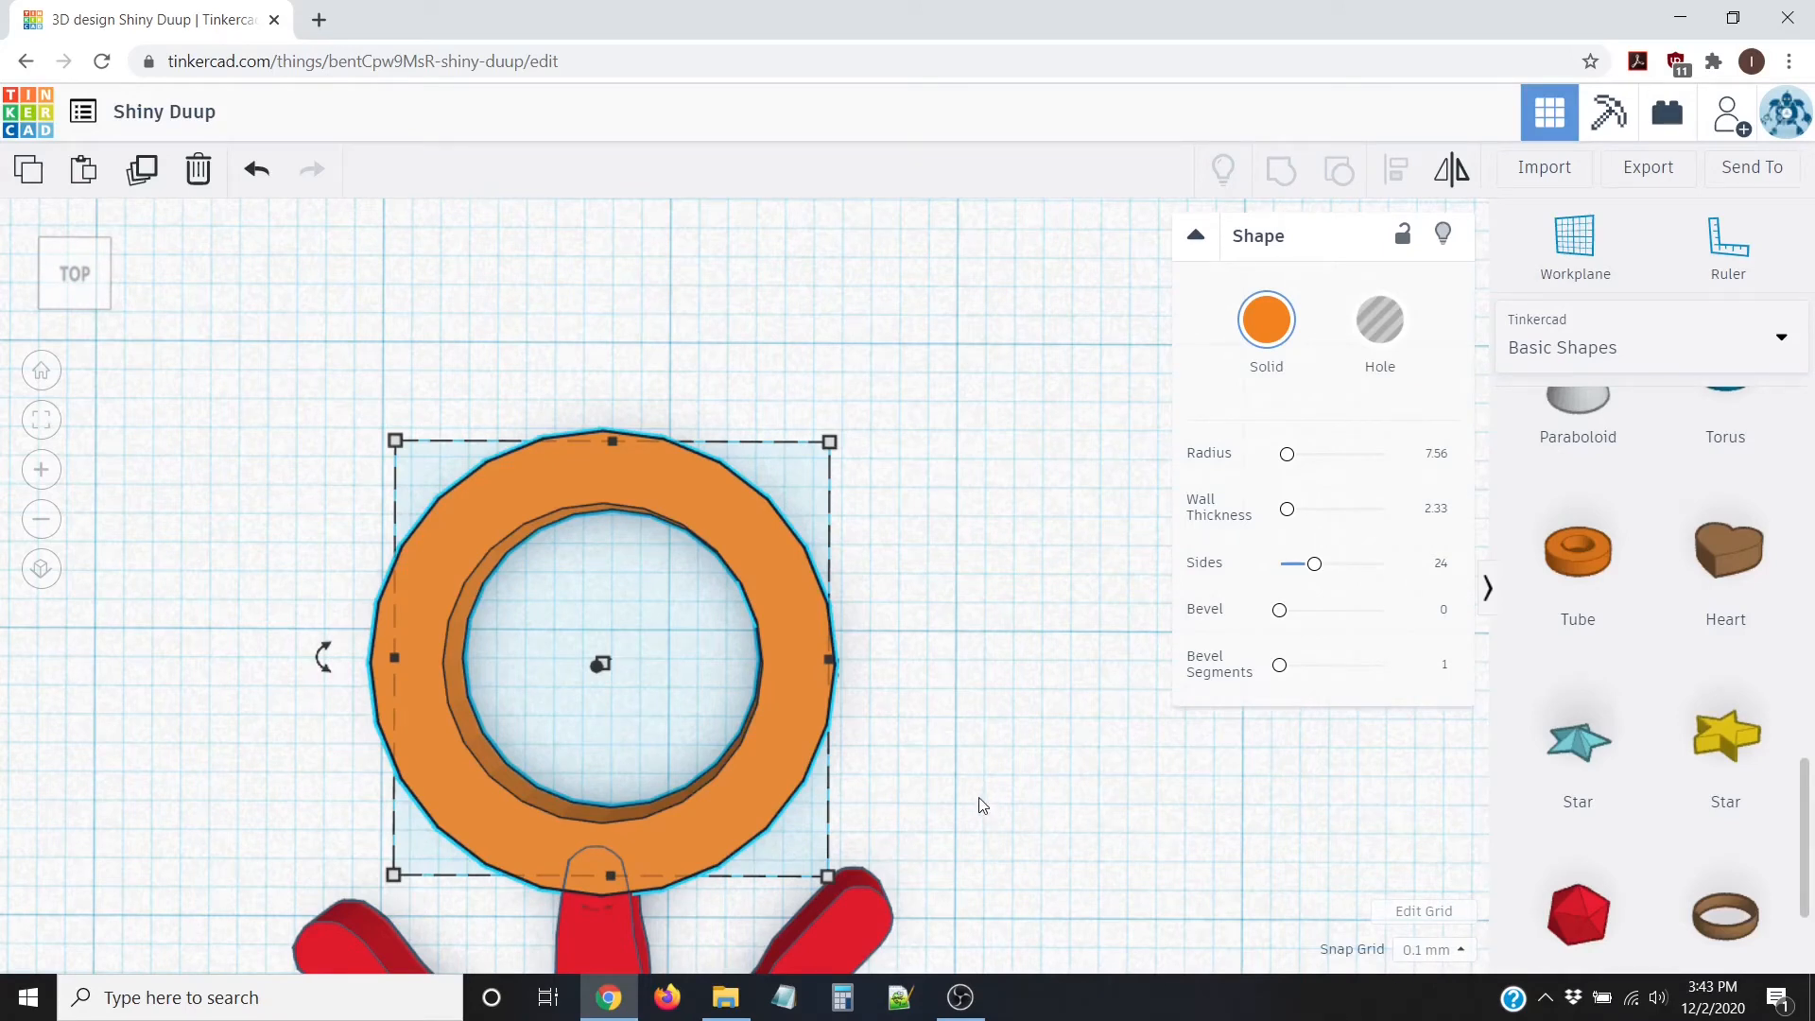
key(Down)
key(Down)
key(Down)
key(Down)
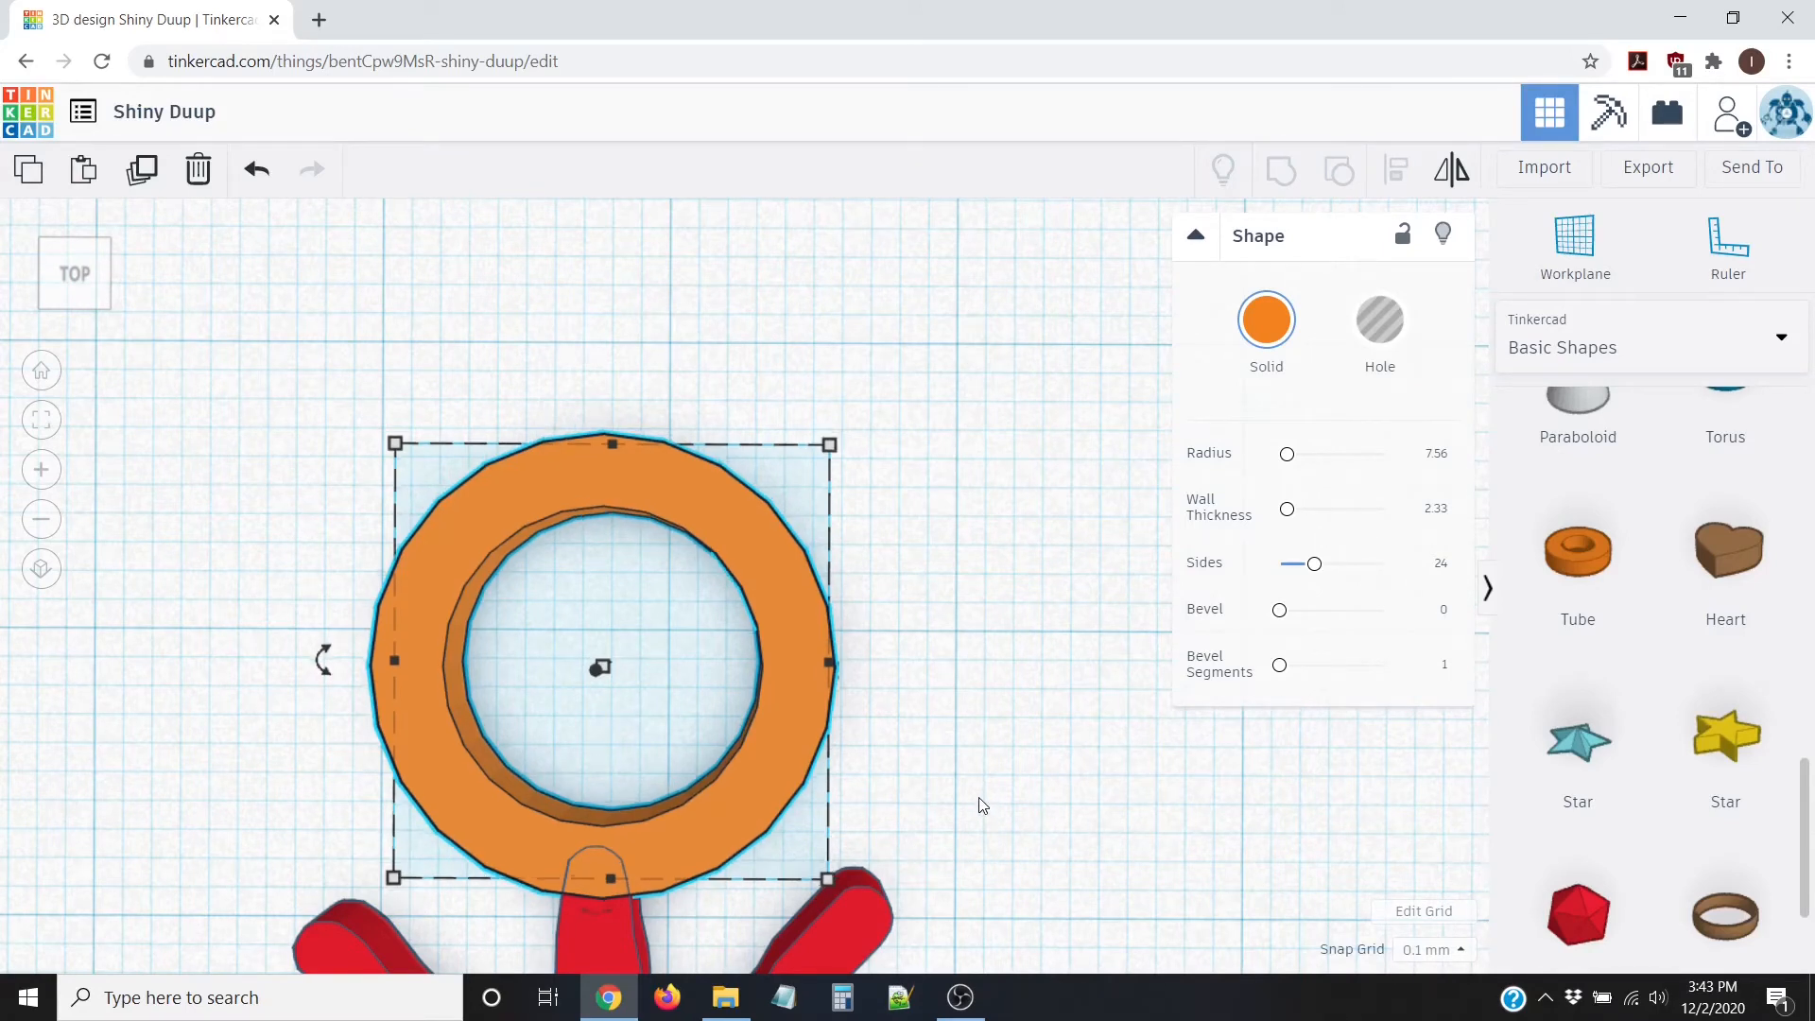
key(Down)
key(Down)
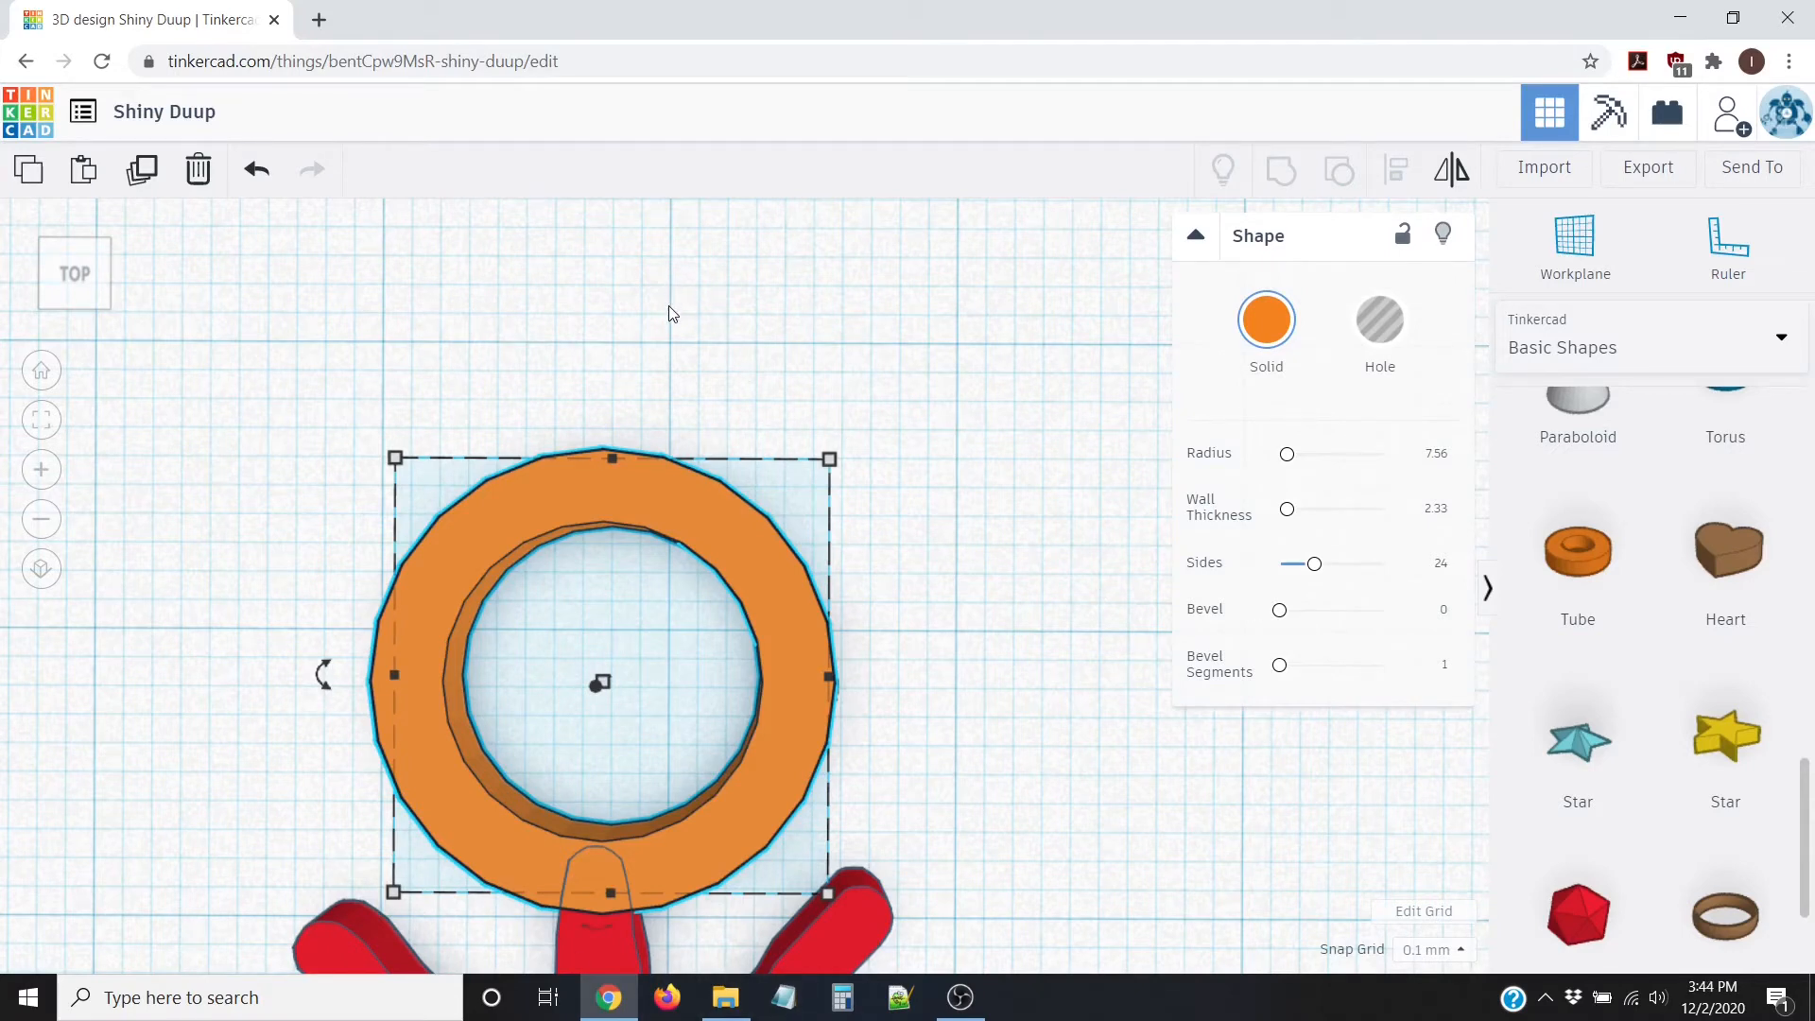
click(932, 502)
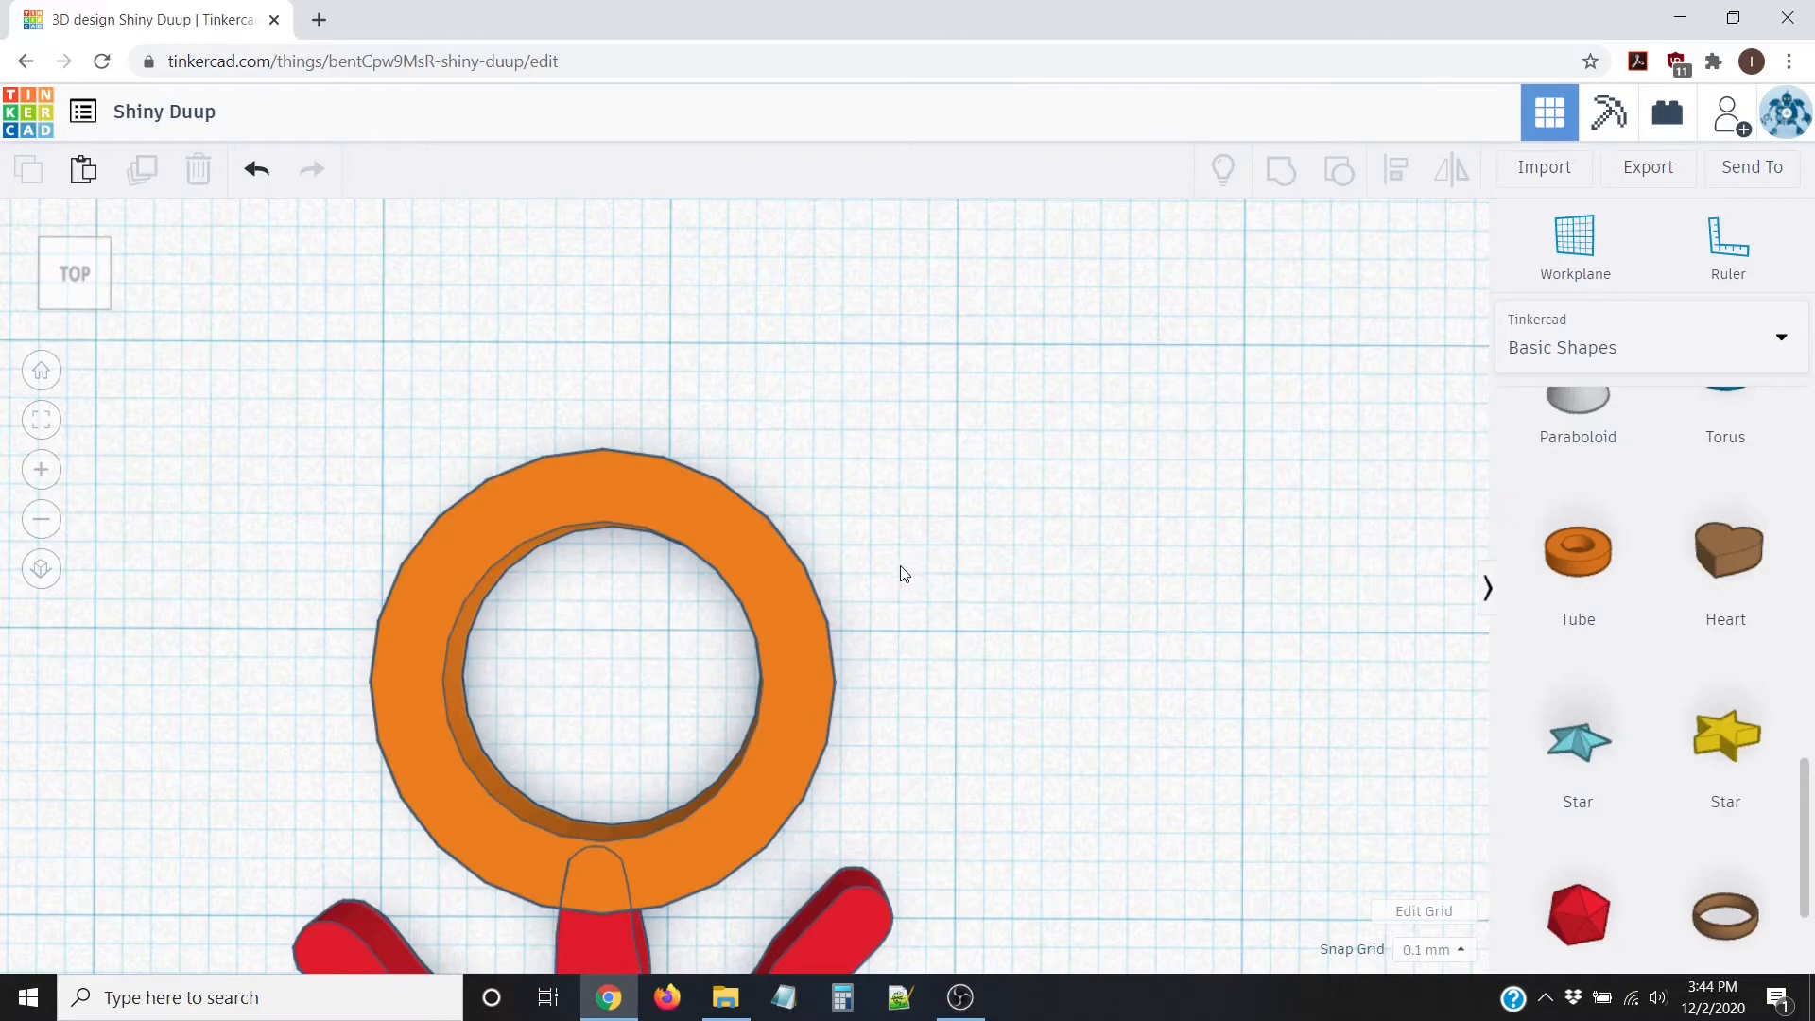
Step: Group the snowflake and the ring into one shape, deselect it, and undo the grouping
scroll(903, 572, down, 10)
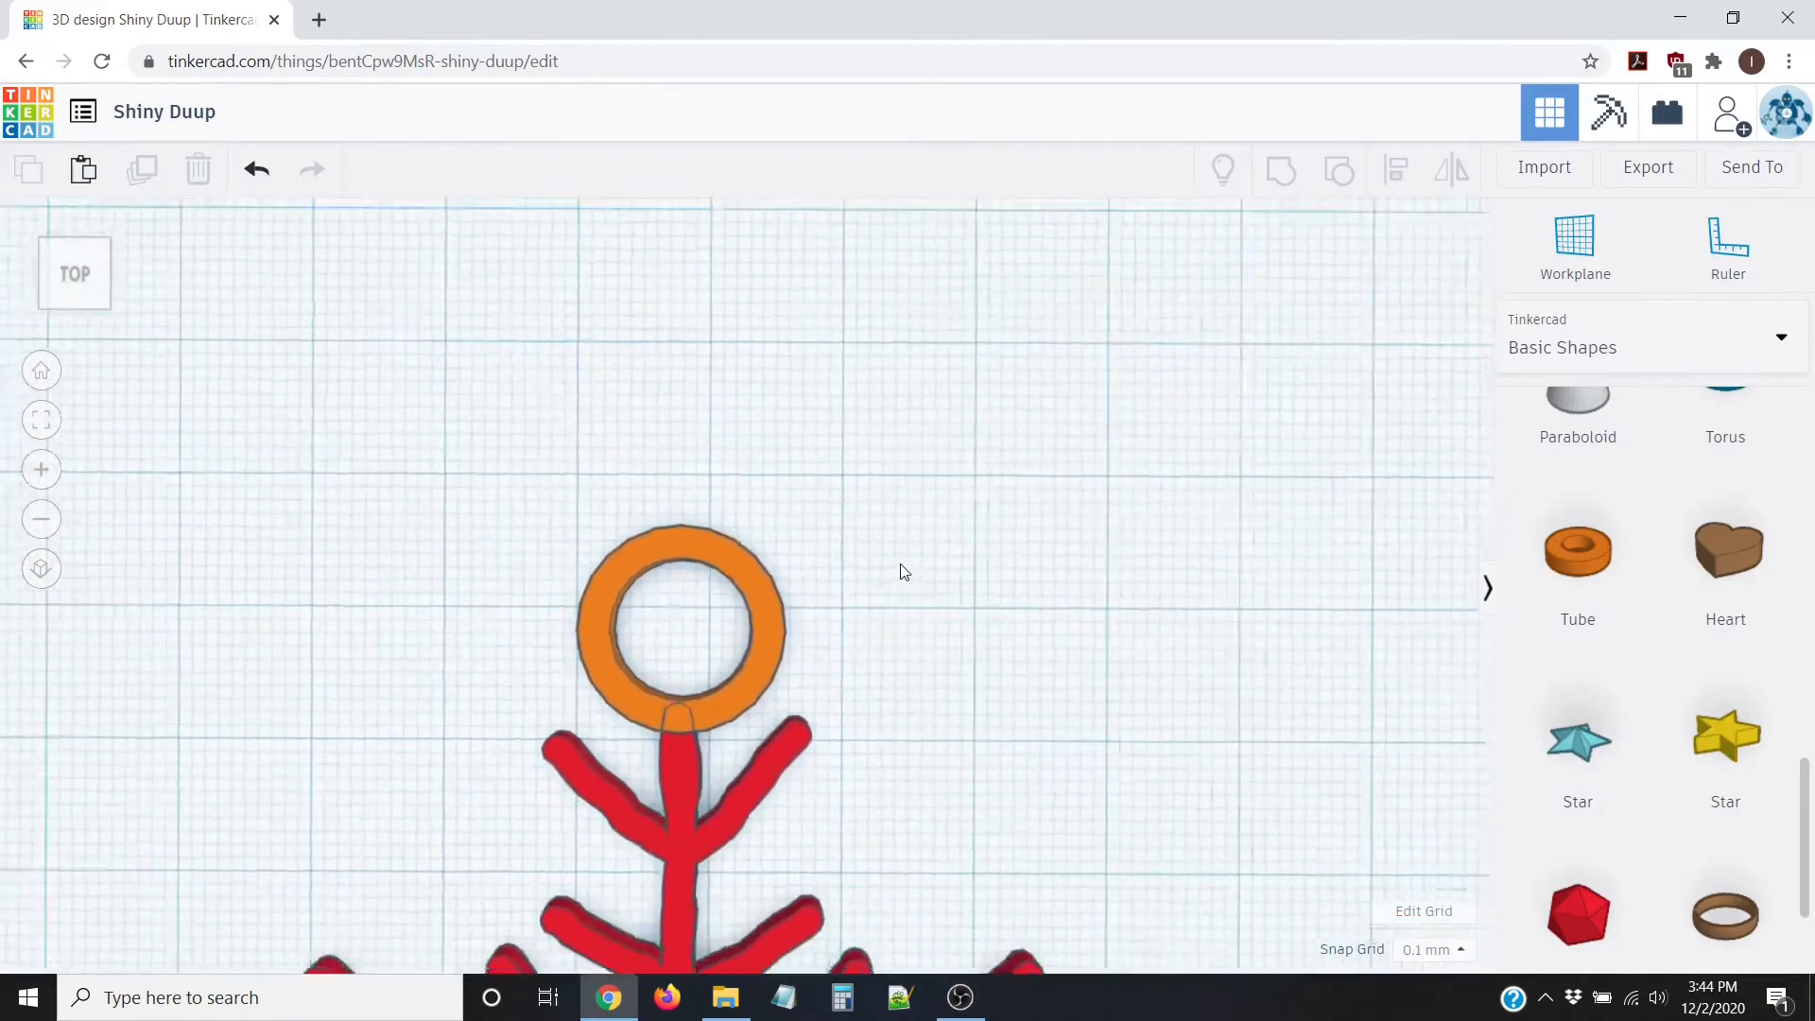
scroll(898, 569, down, 5)
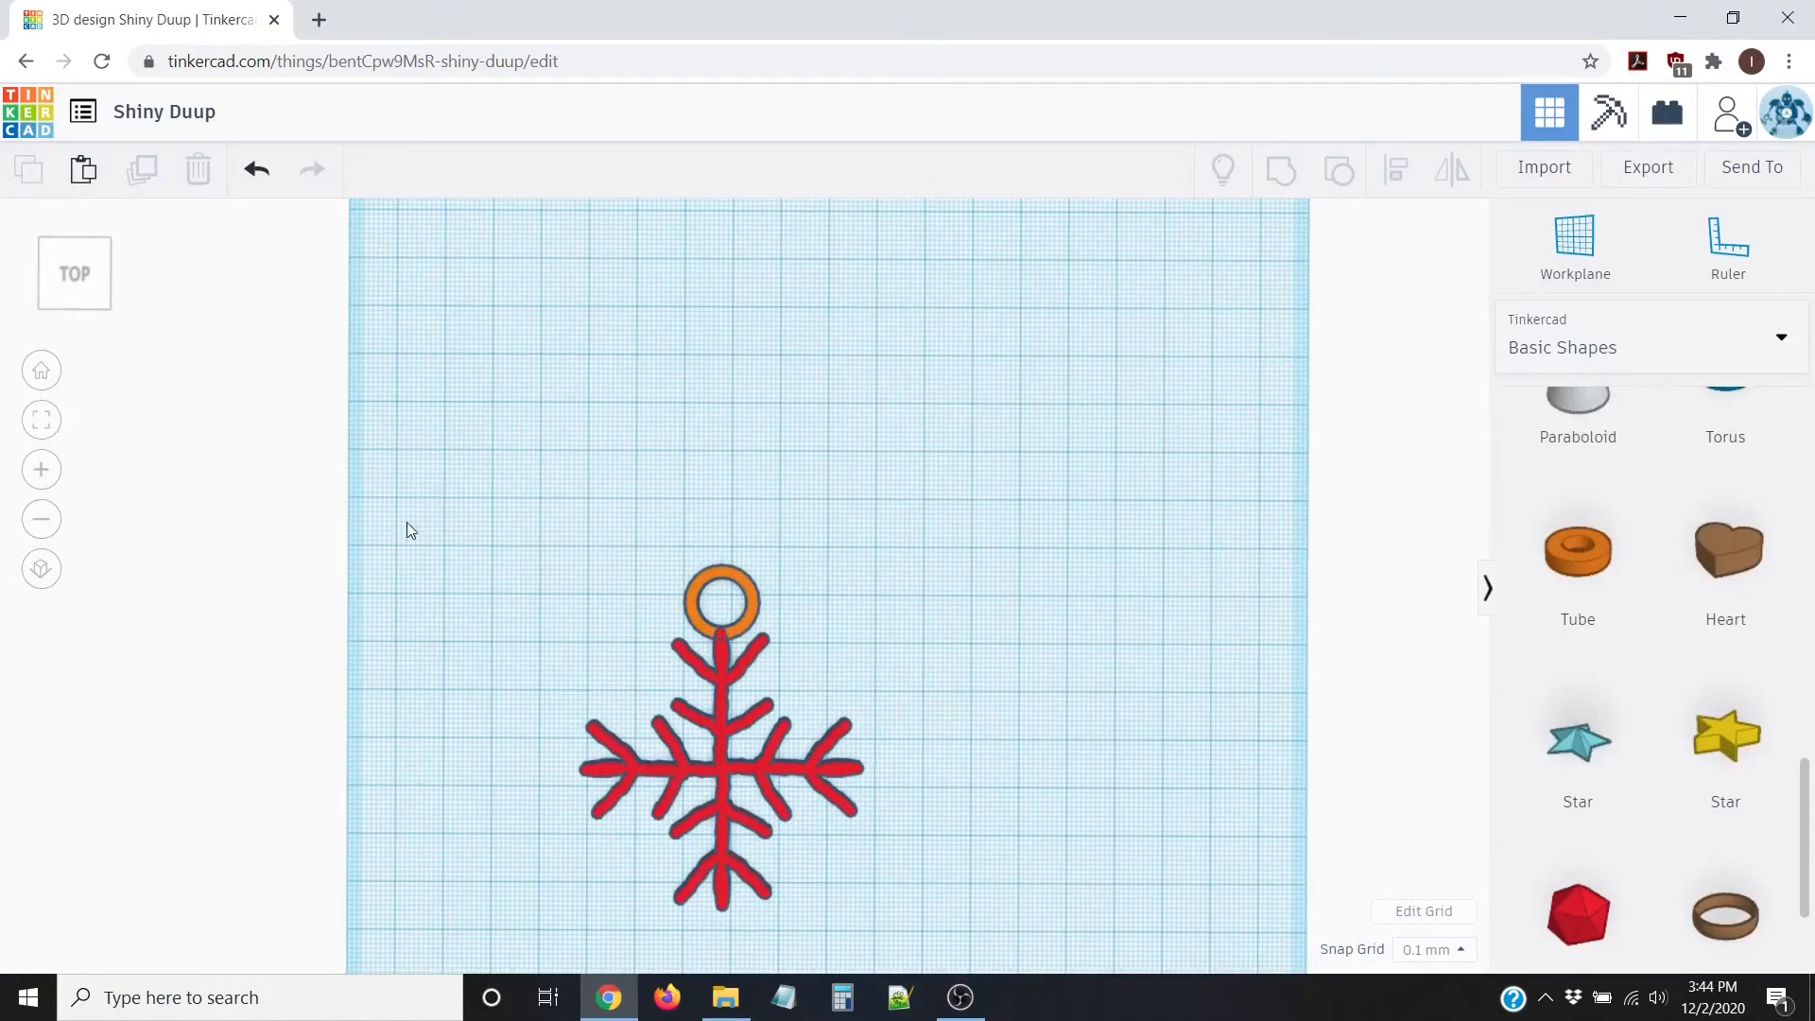
drag(435, 493, 1051, 985)
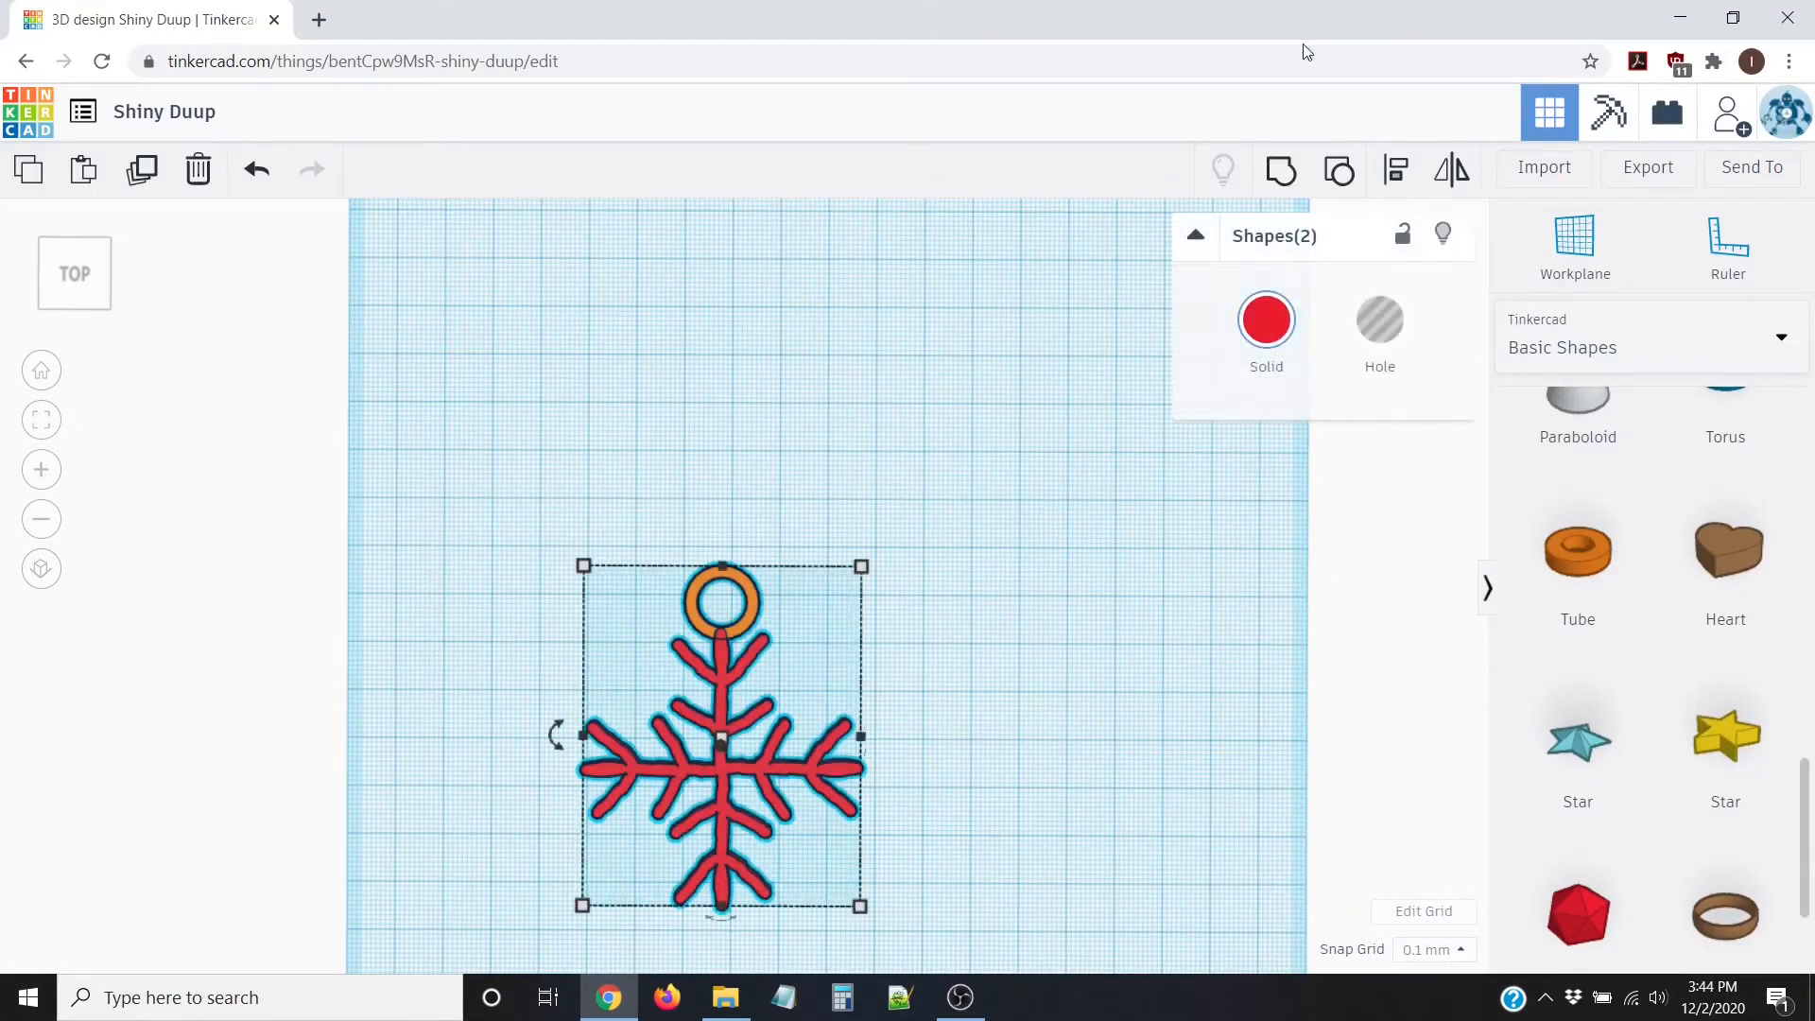
click(1278, 172)
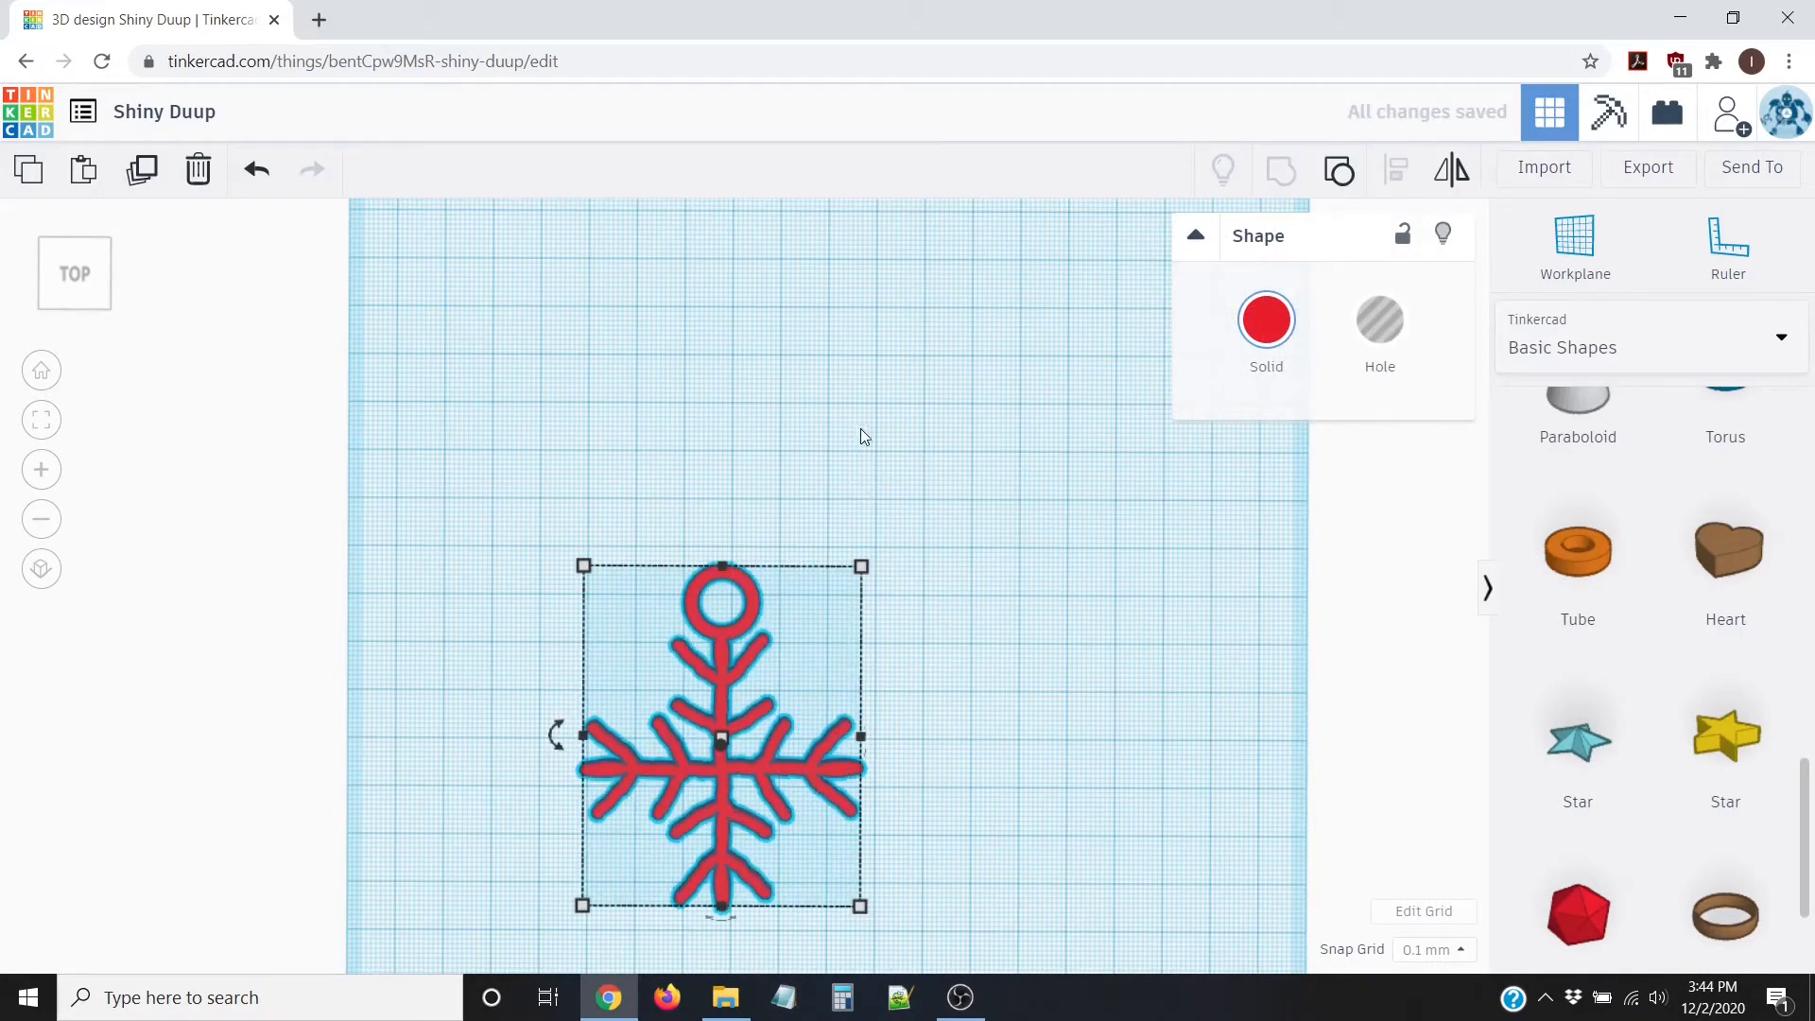
click(923, 430)
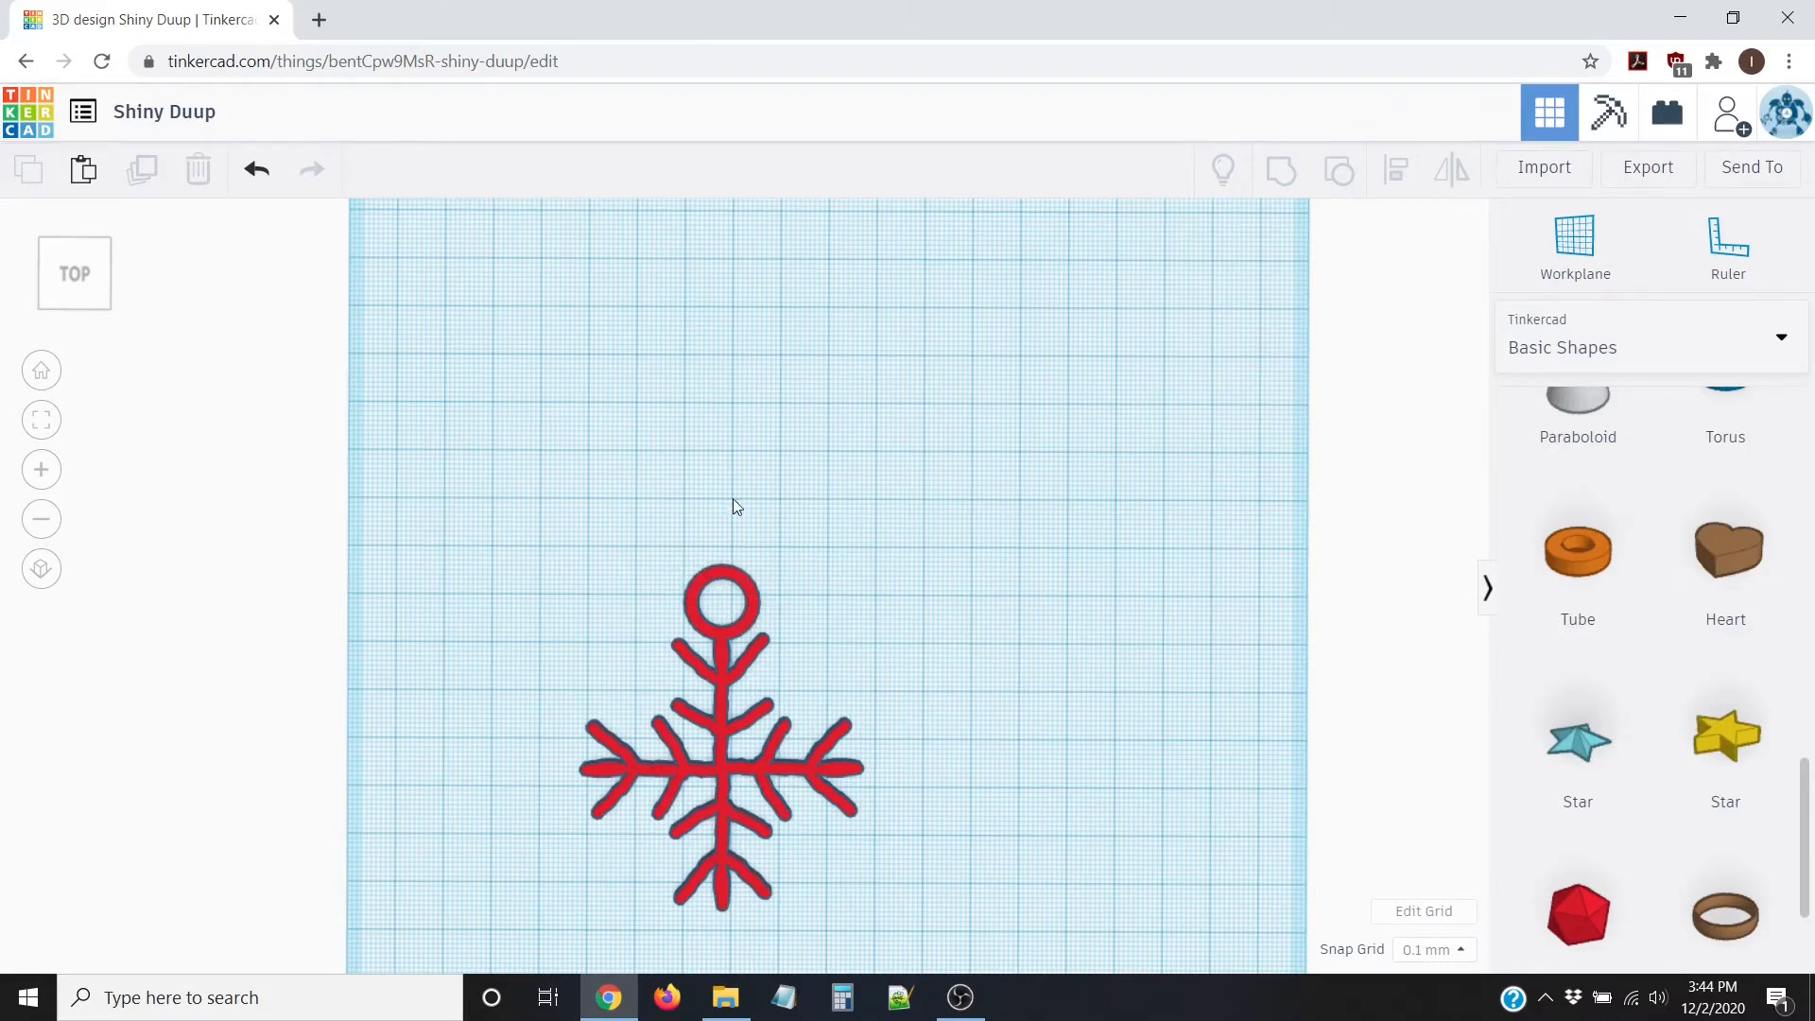
click(256, 172)
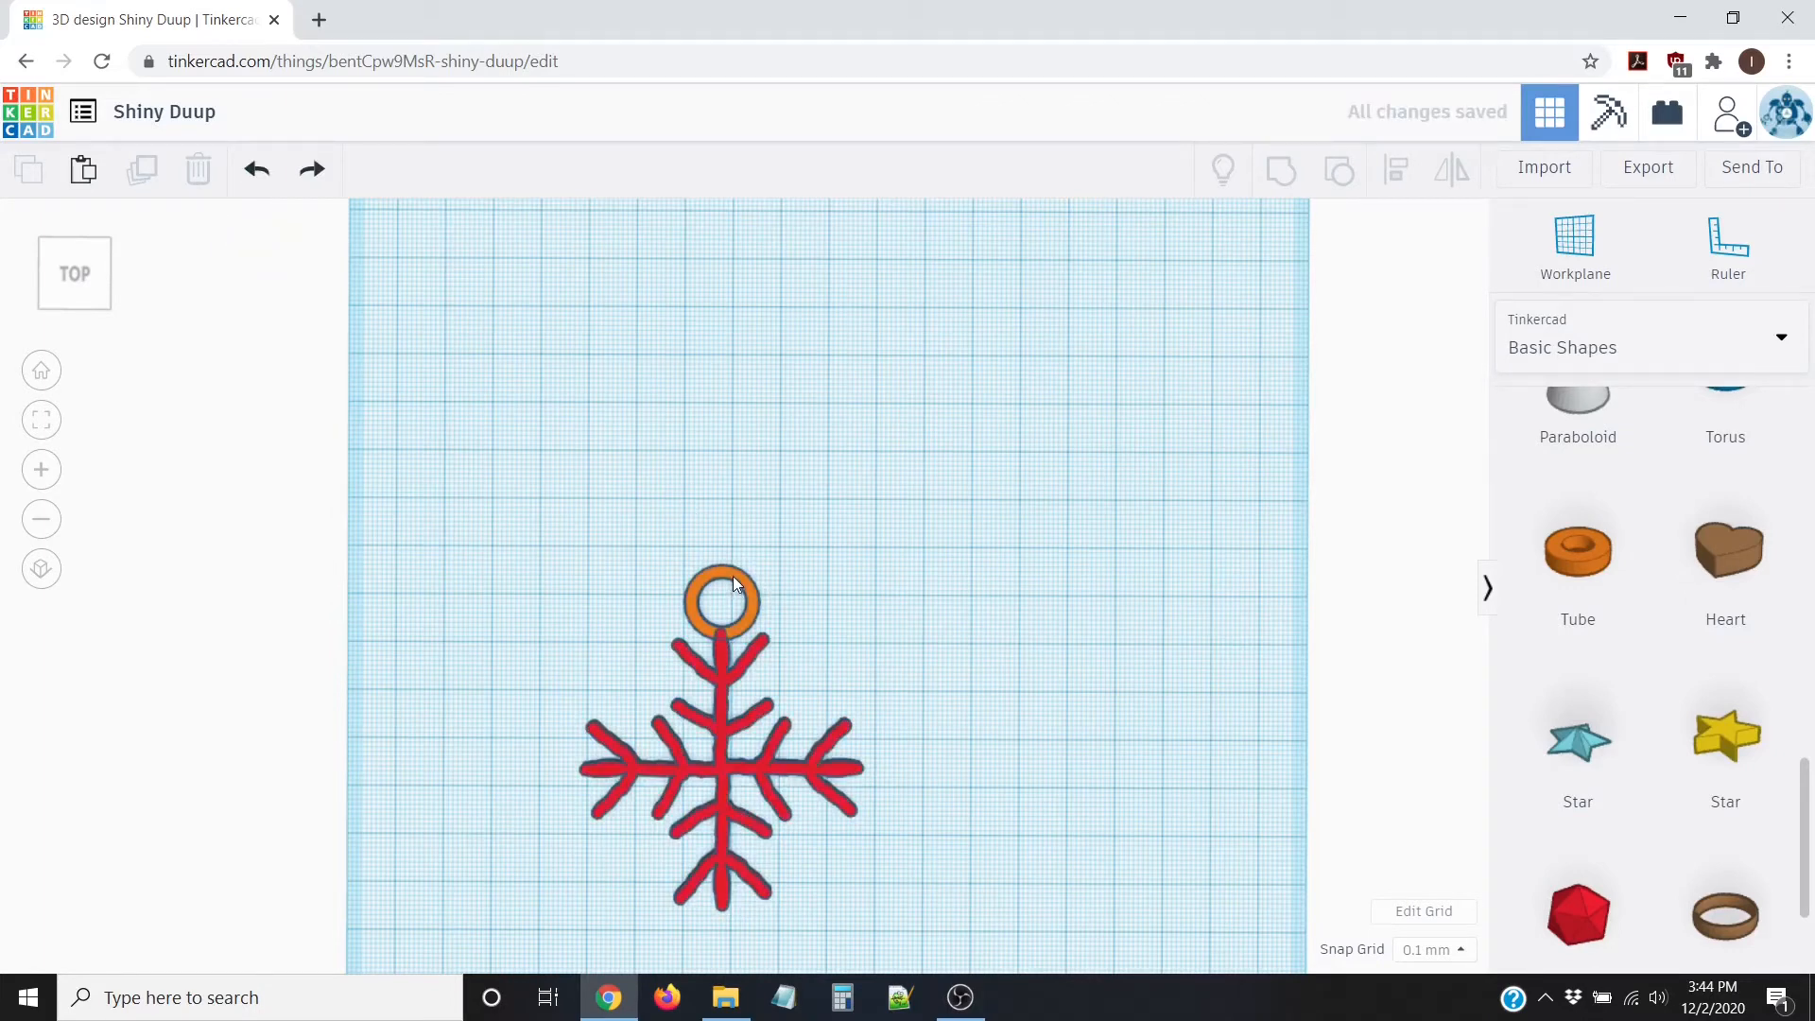
Step: Move the ring away from the snowflake's upper arm and set its width to 5 mm
drag(735, 584, 735, 516)
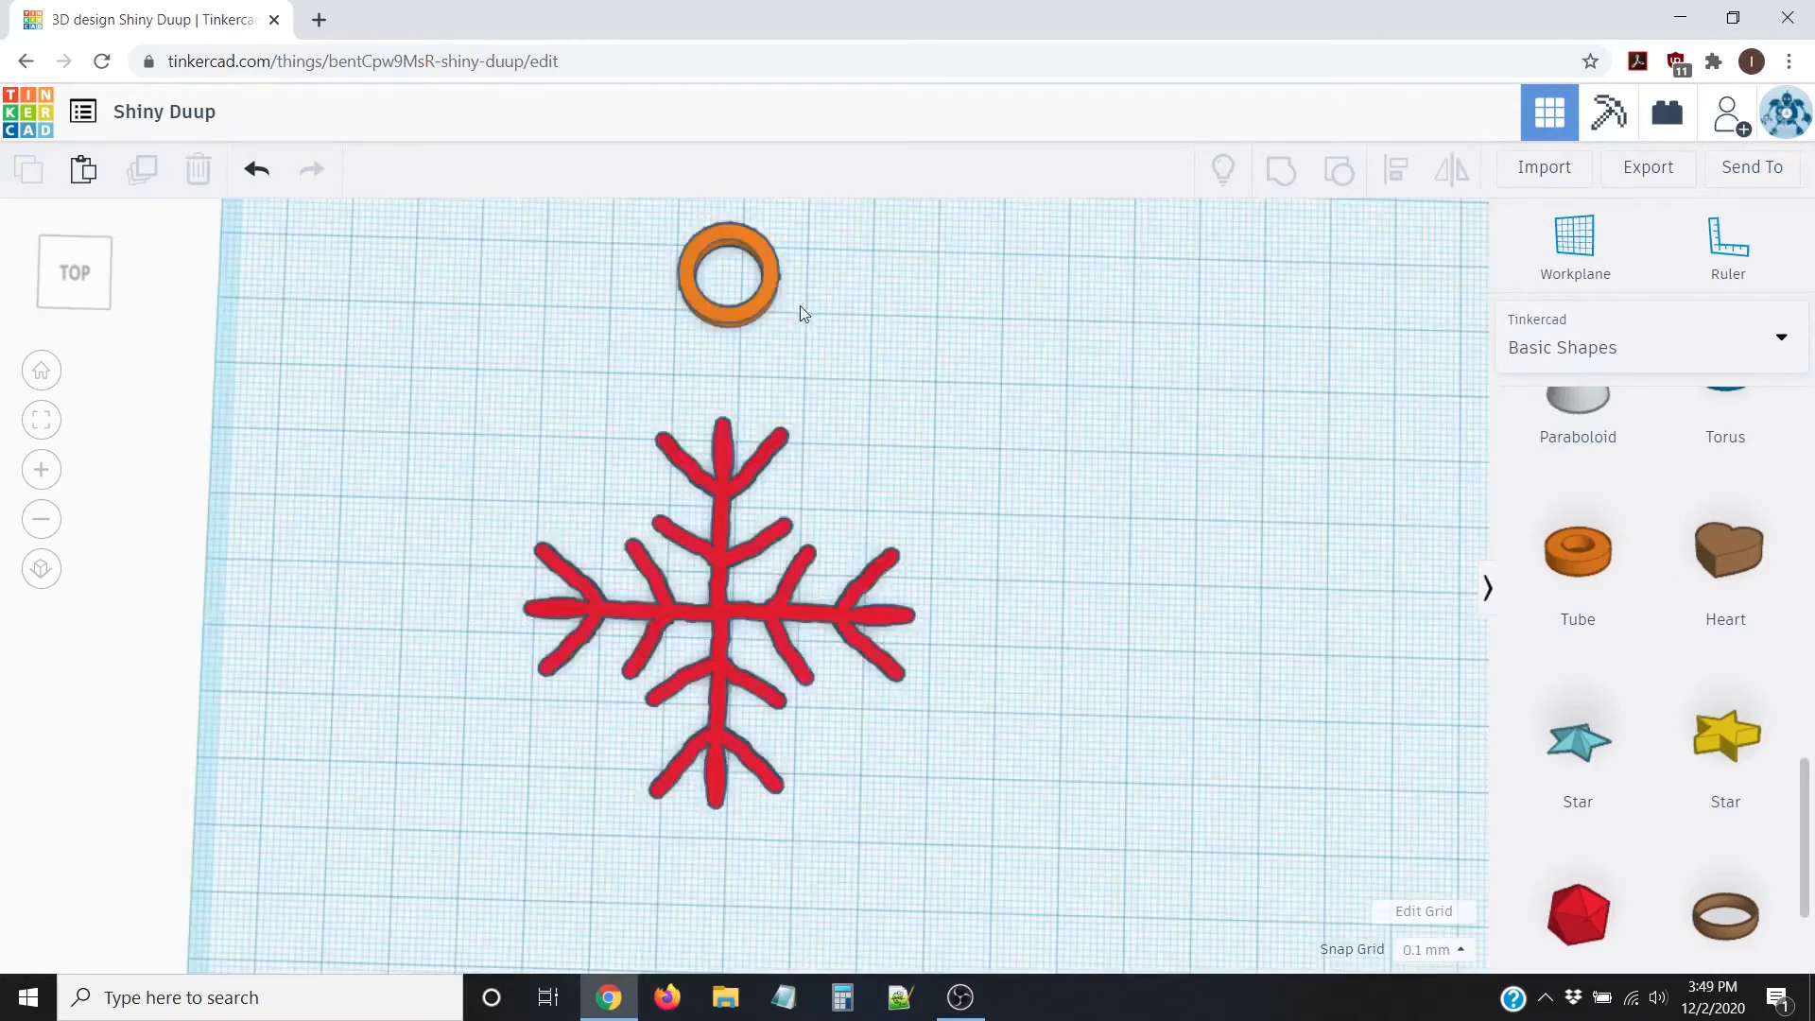
click(742, 310)
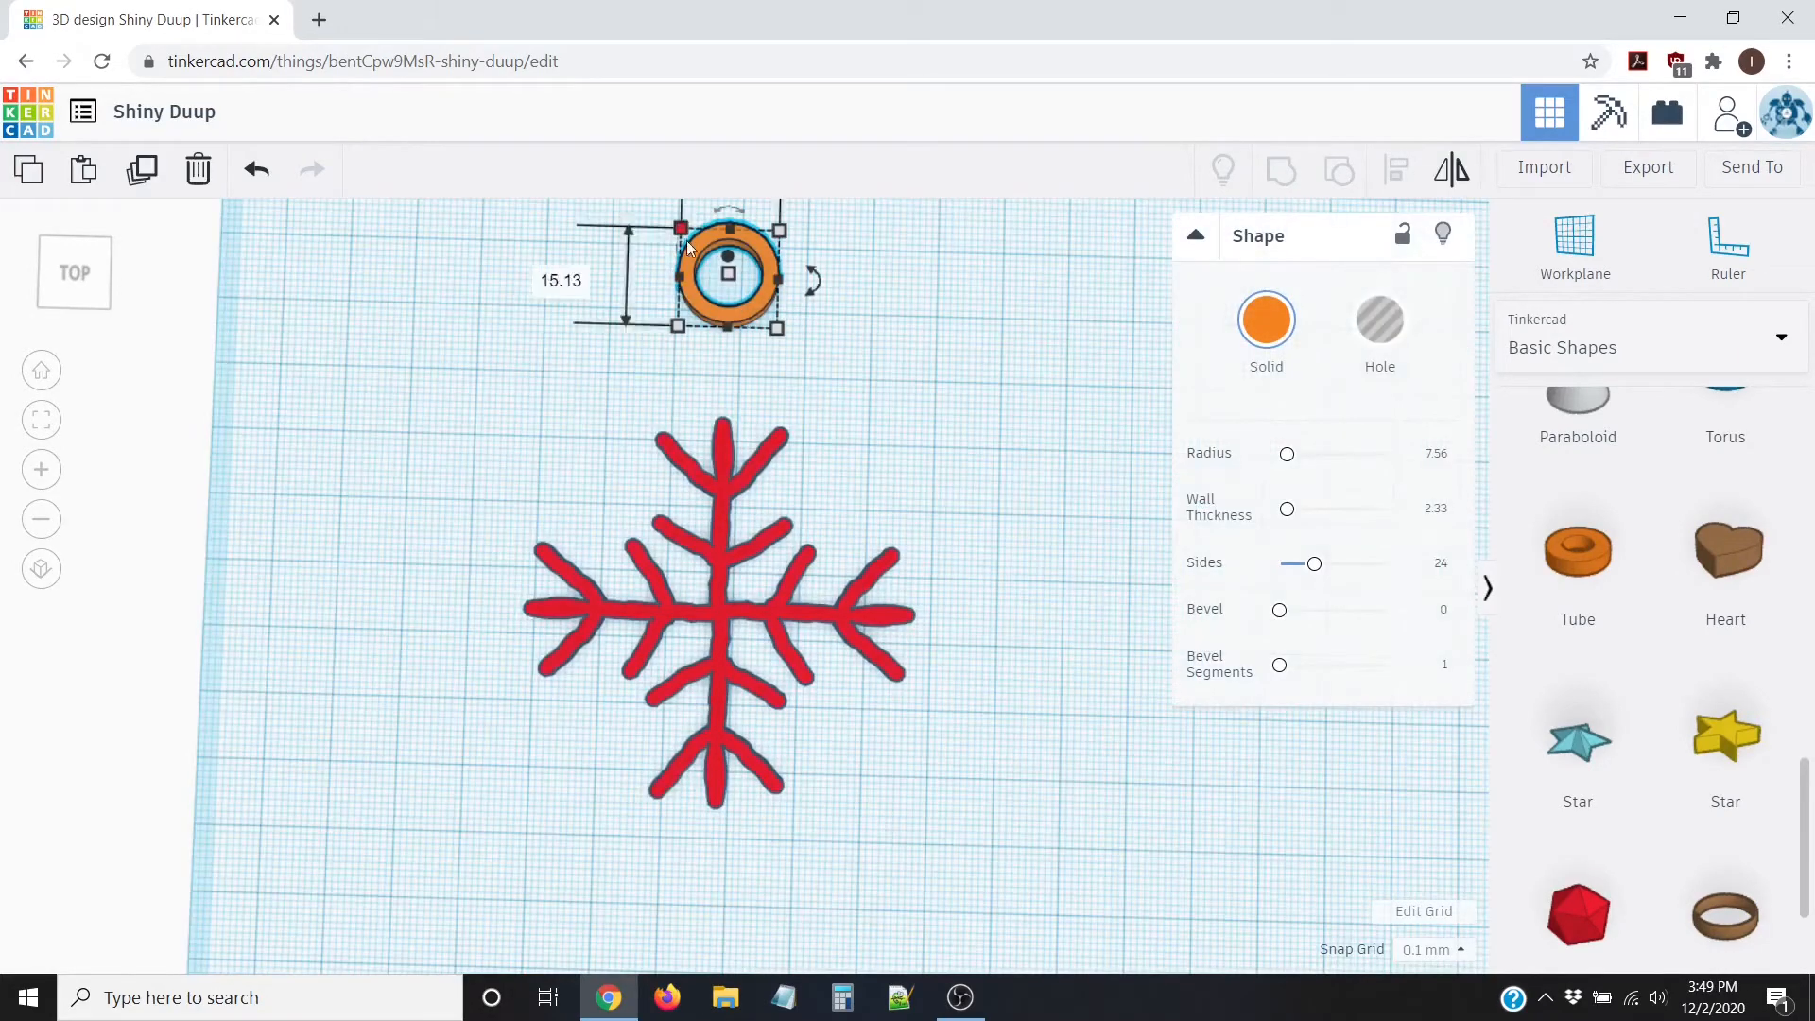
mouse_move(775, 331)
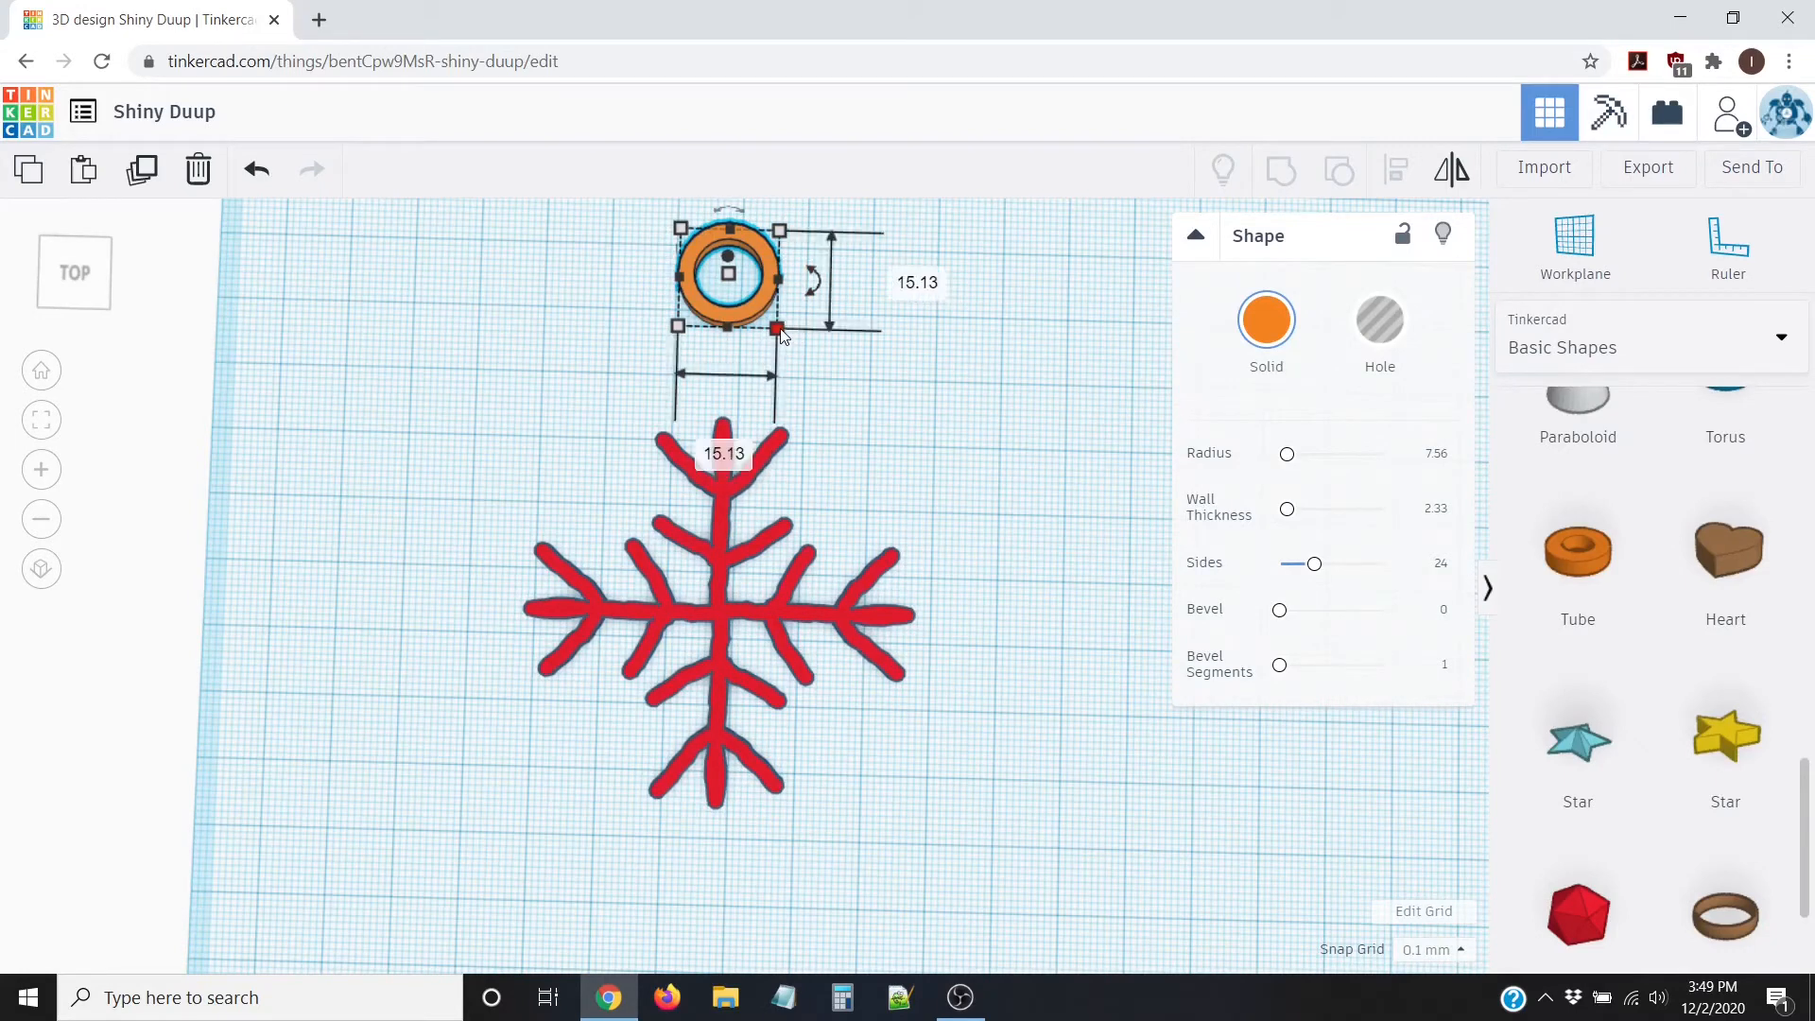
click(721, 455)
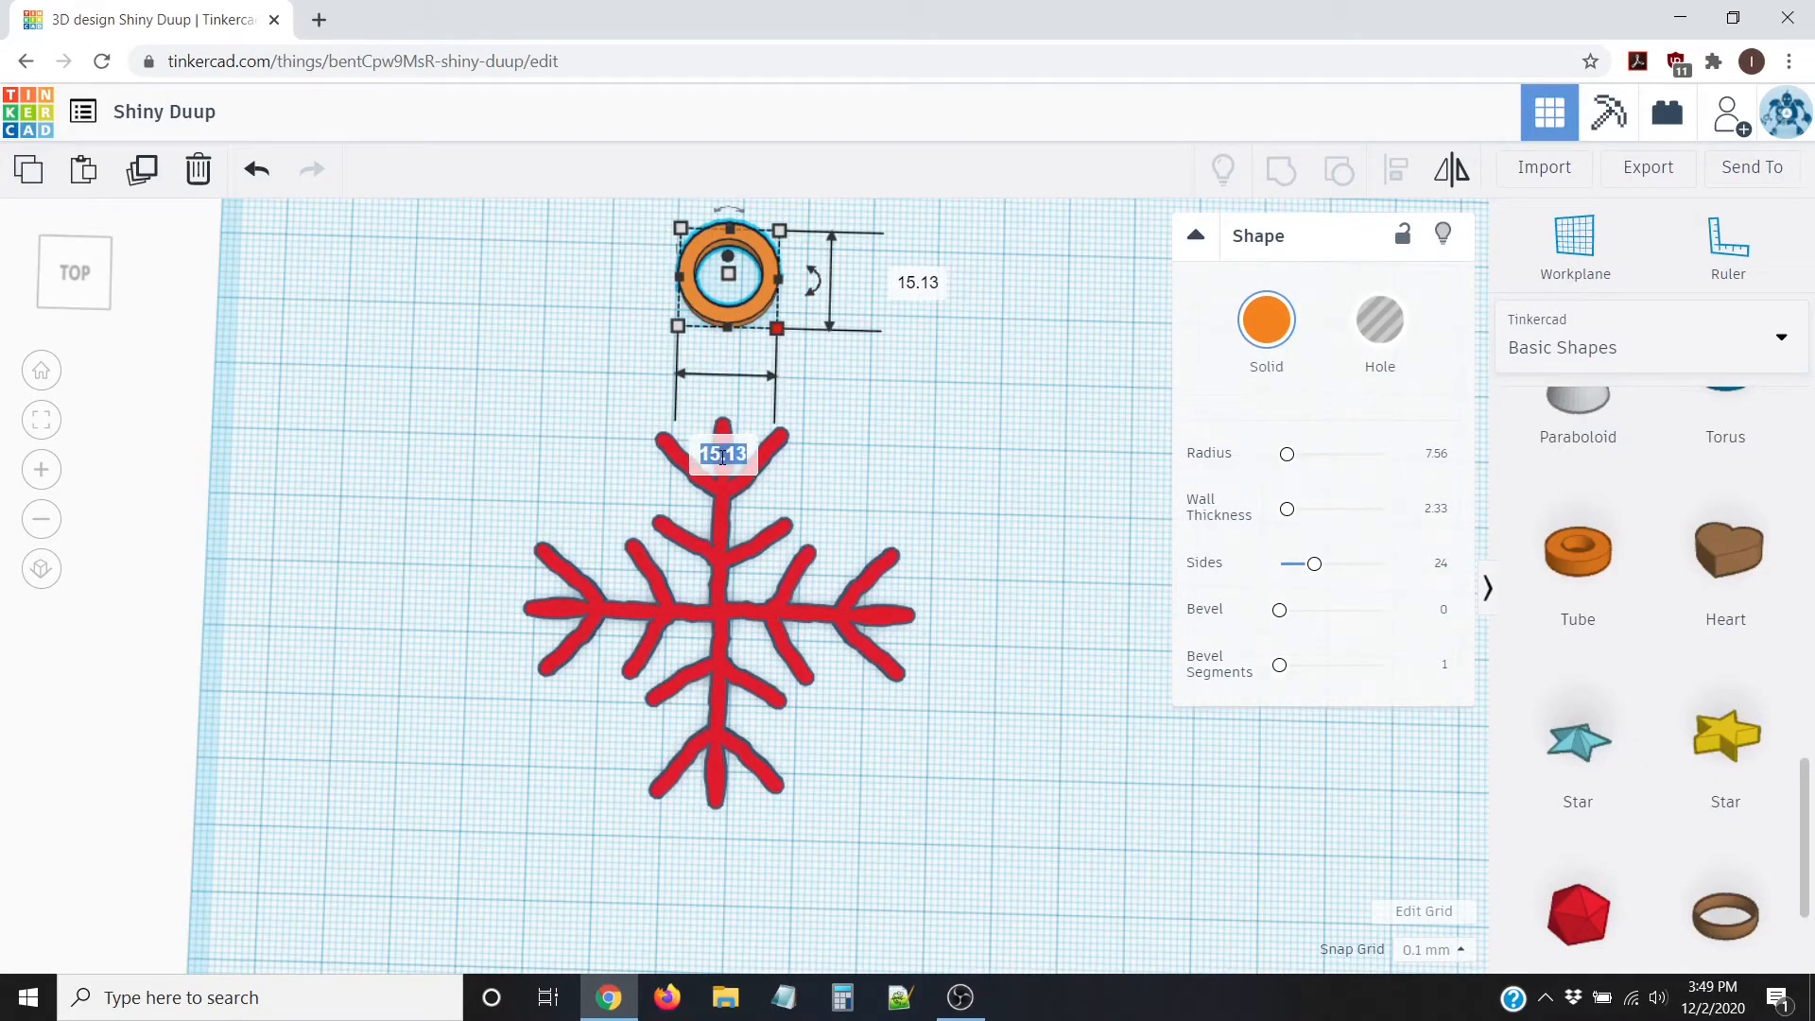
text(5)
key(Return)
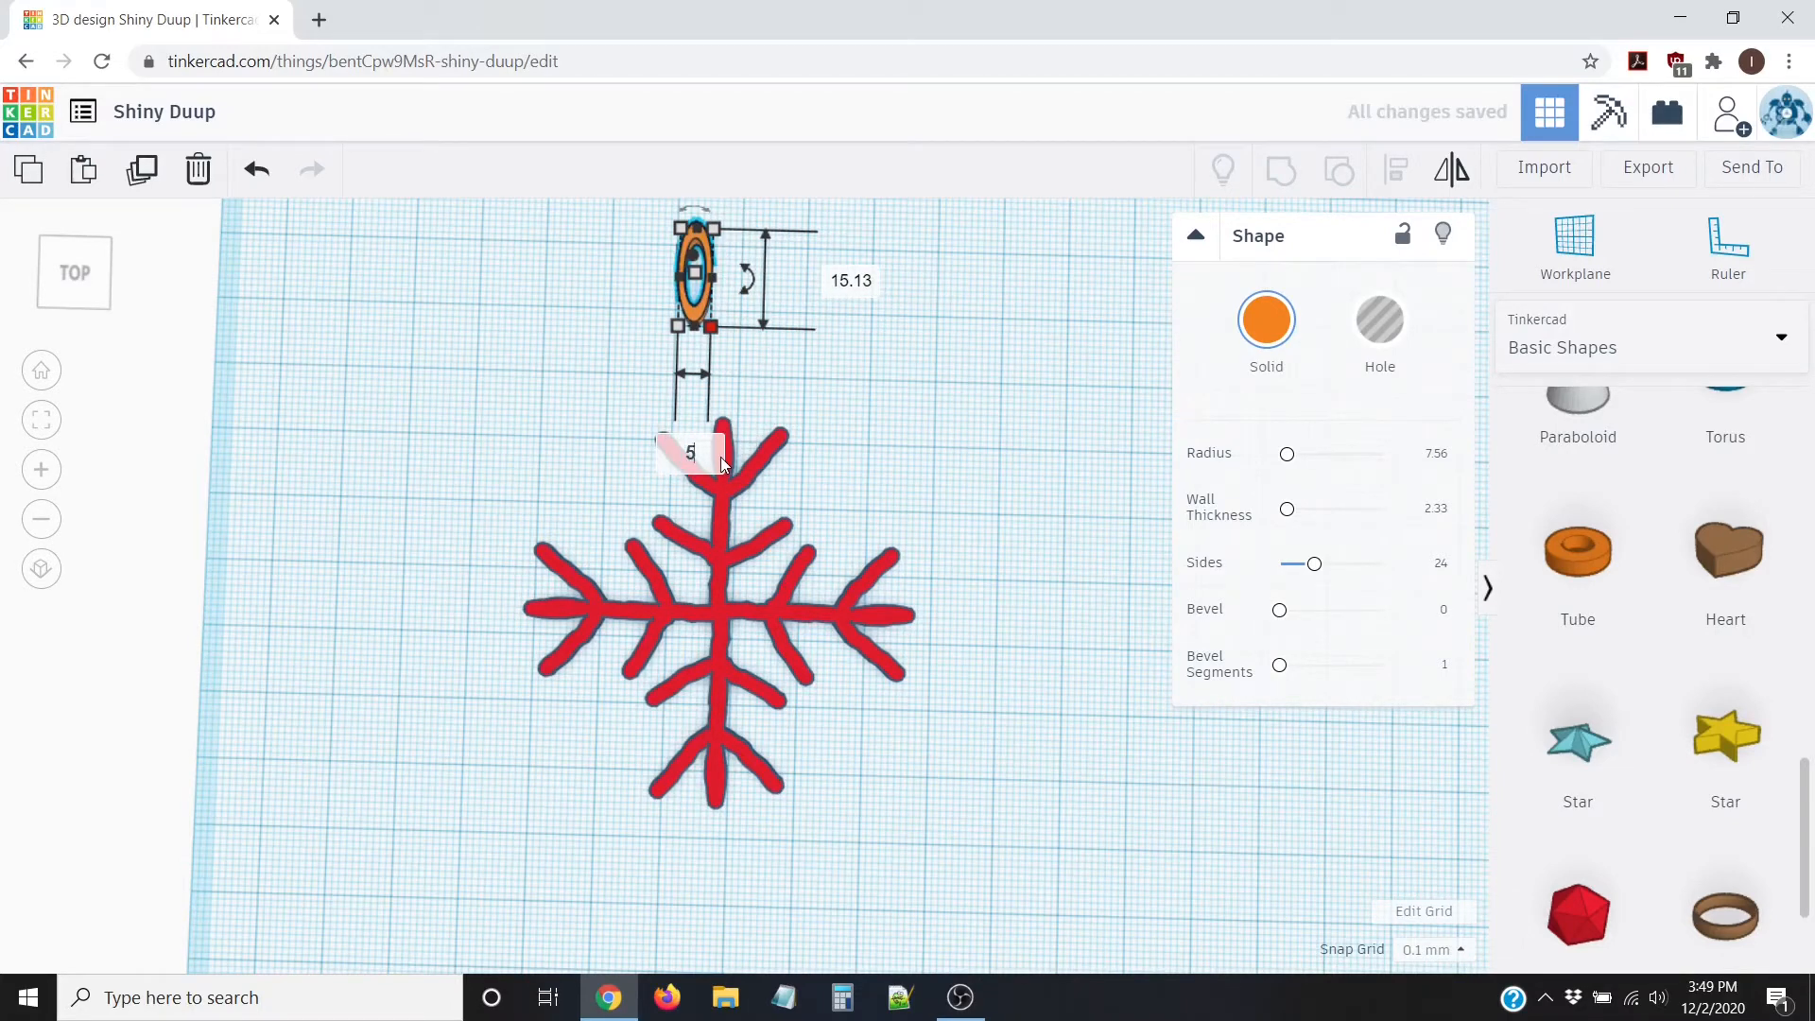
Step: Set the ring's length to 5 mm so it matches the width, and deselect the ring
key(Tab)
click(855, 281)
click(853, 281)
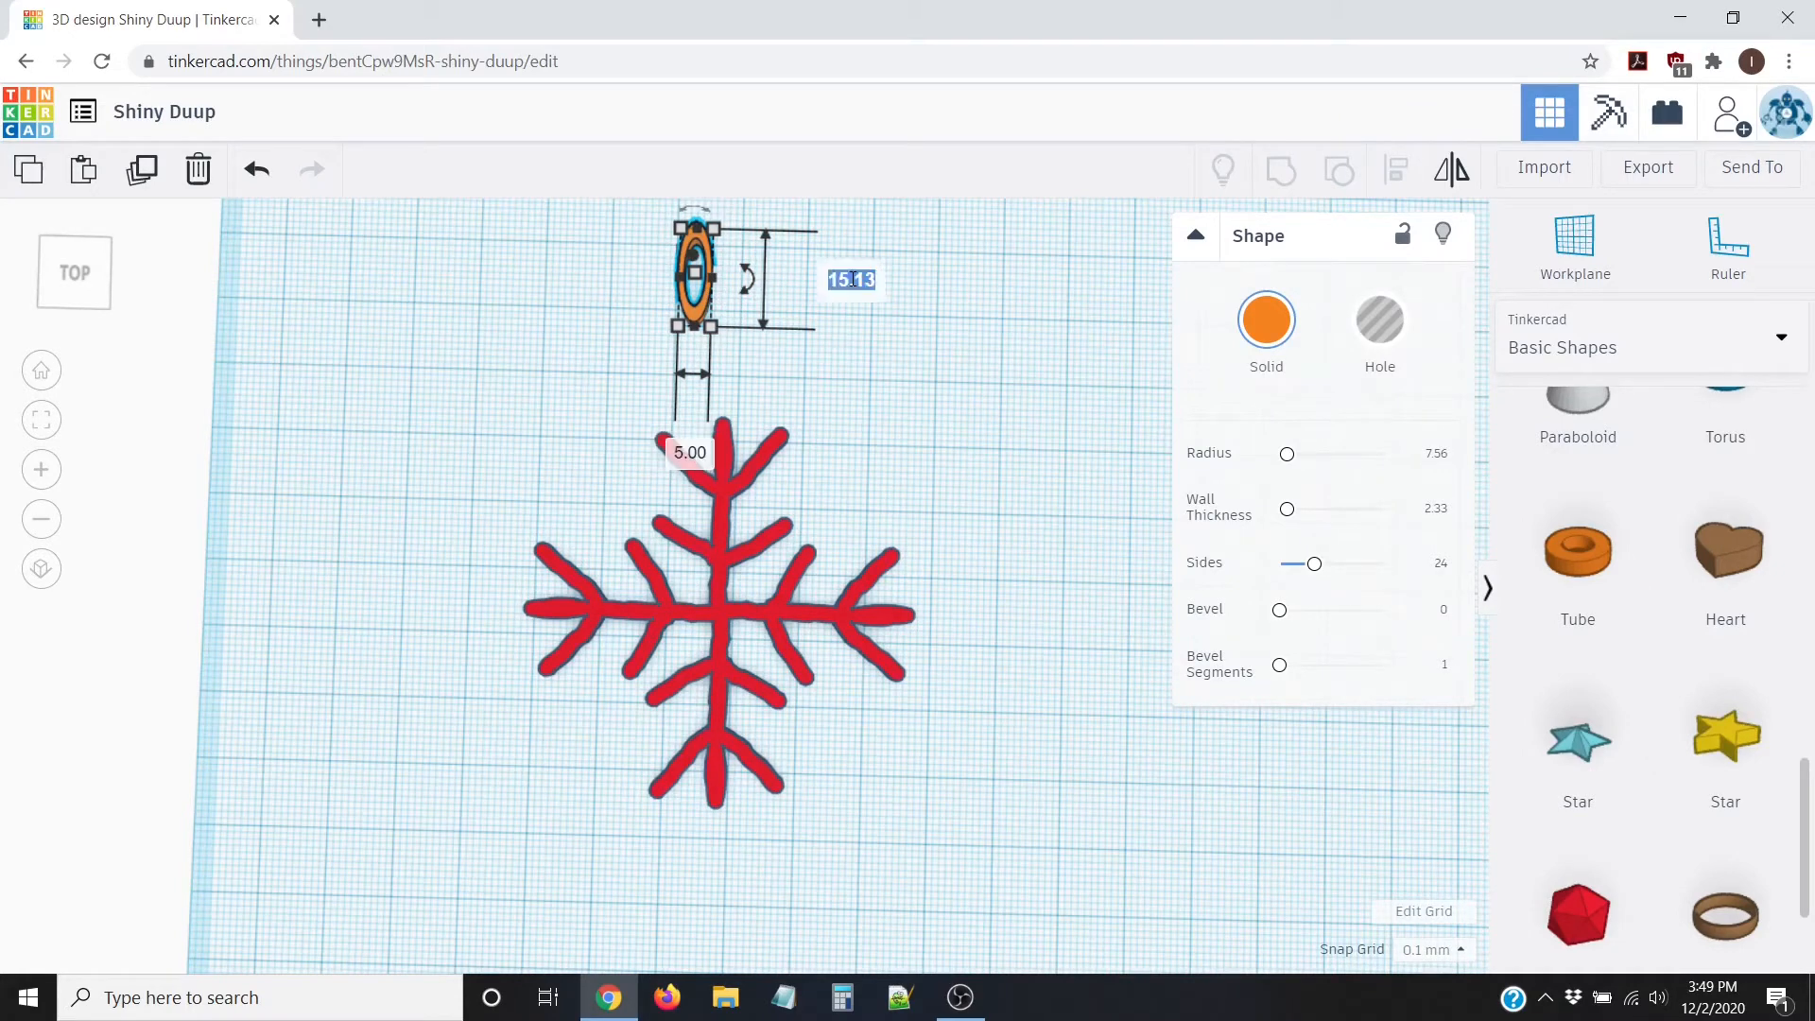
text(5)
key(Return)
click(815, 336)
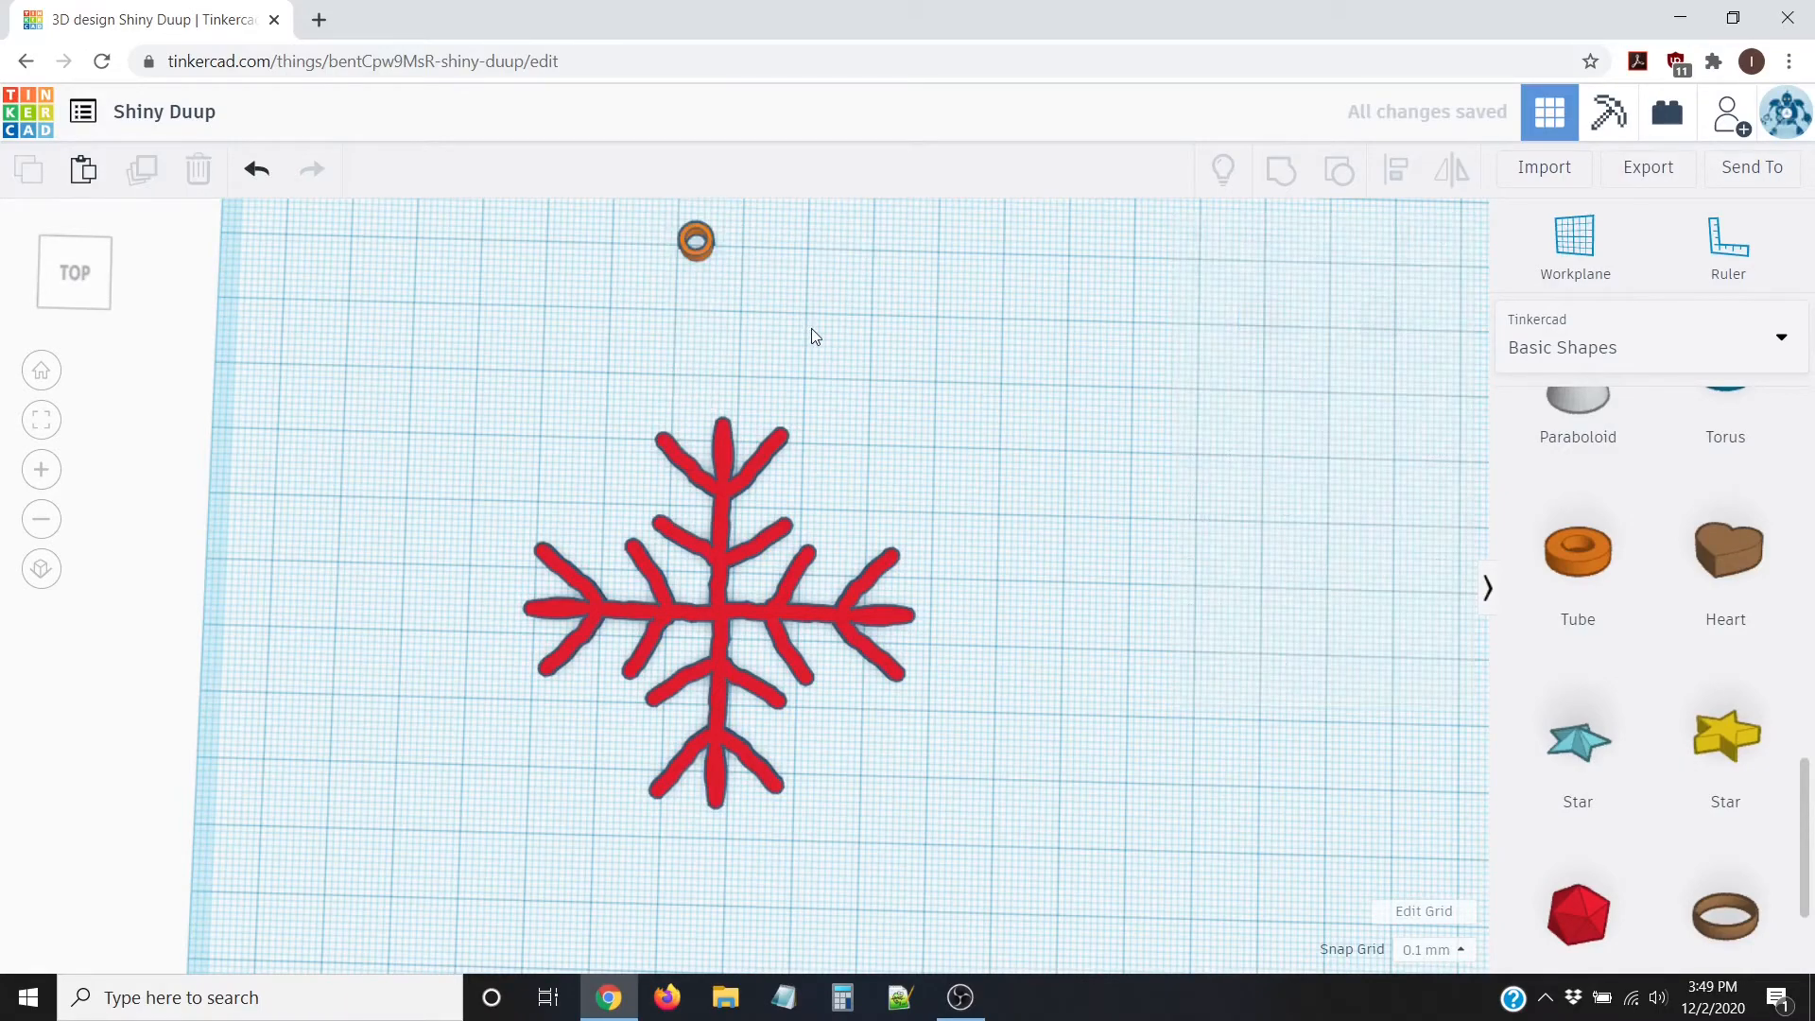
Step: Examine the resized ring beside the snowflake at an angle, from the side and from above
right_drag(815, 337, 1127, 471)
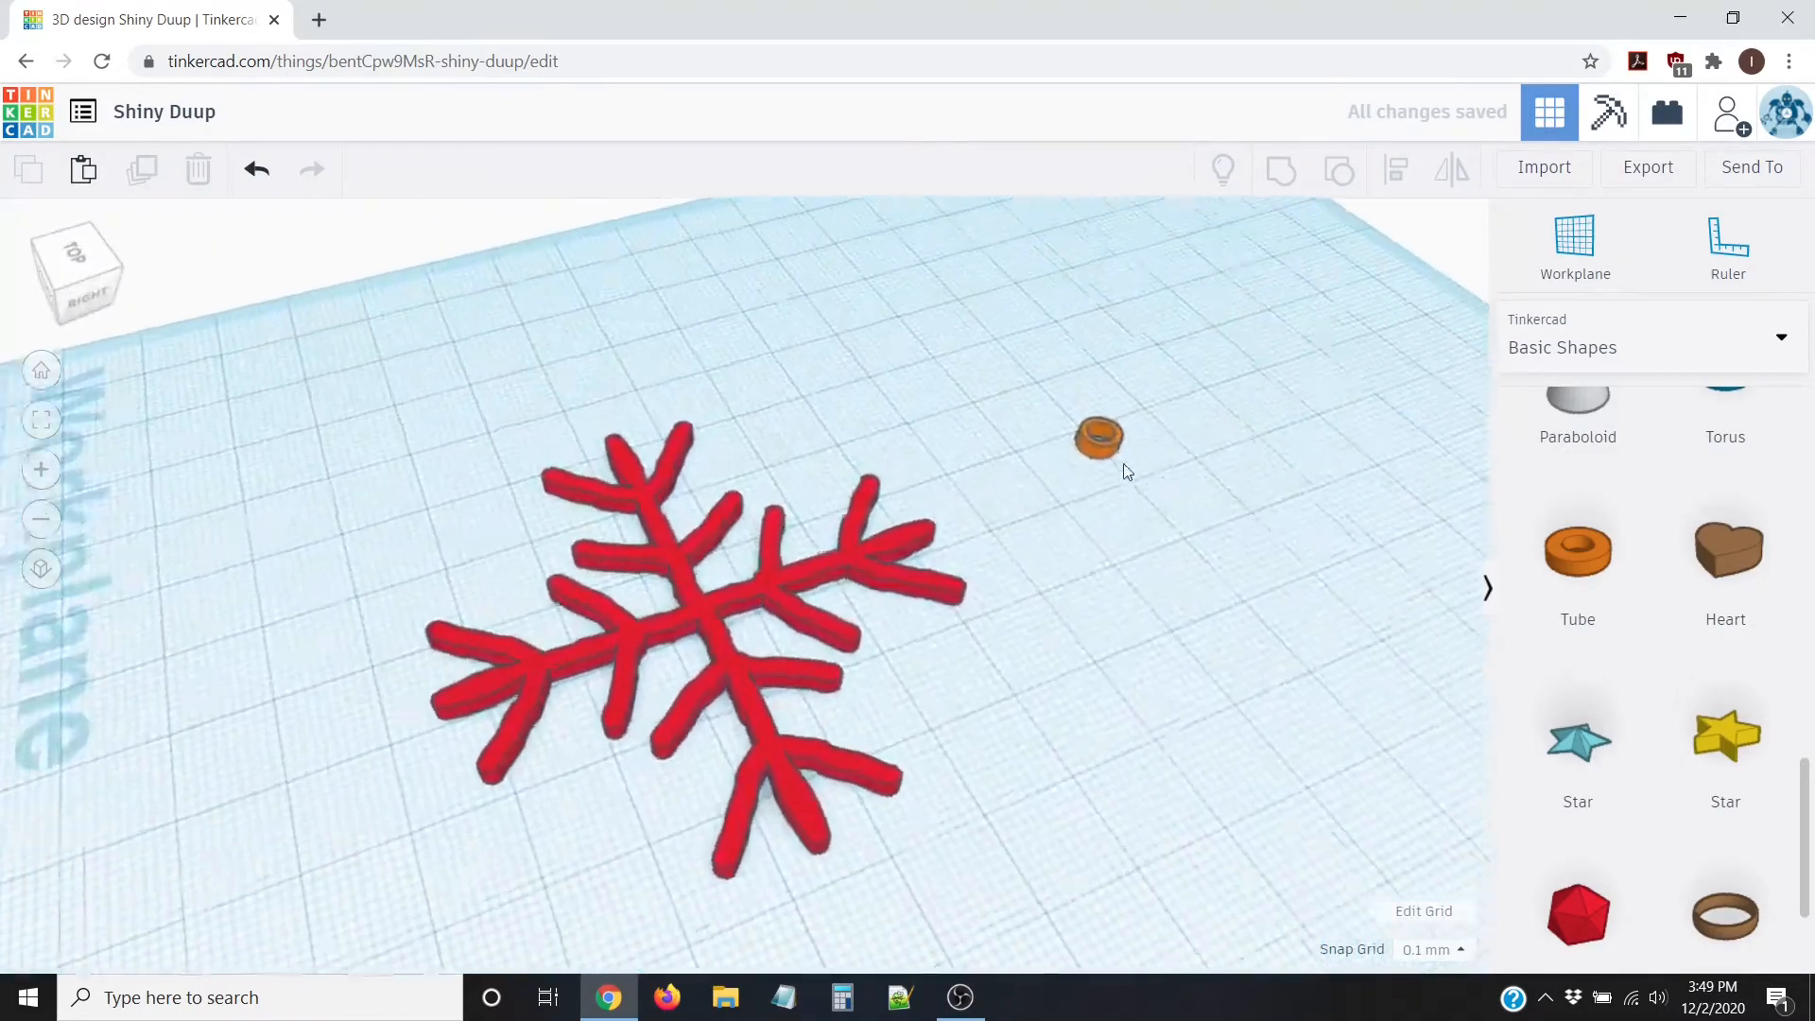
scroll(977, 493, up, 3)
scroll(830, 511, up, 2)
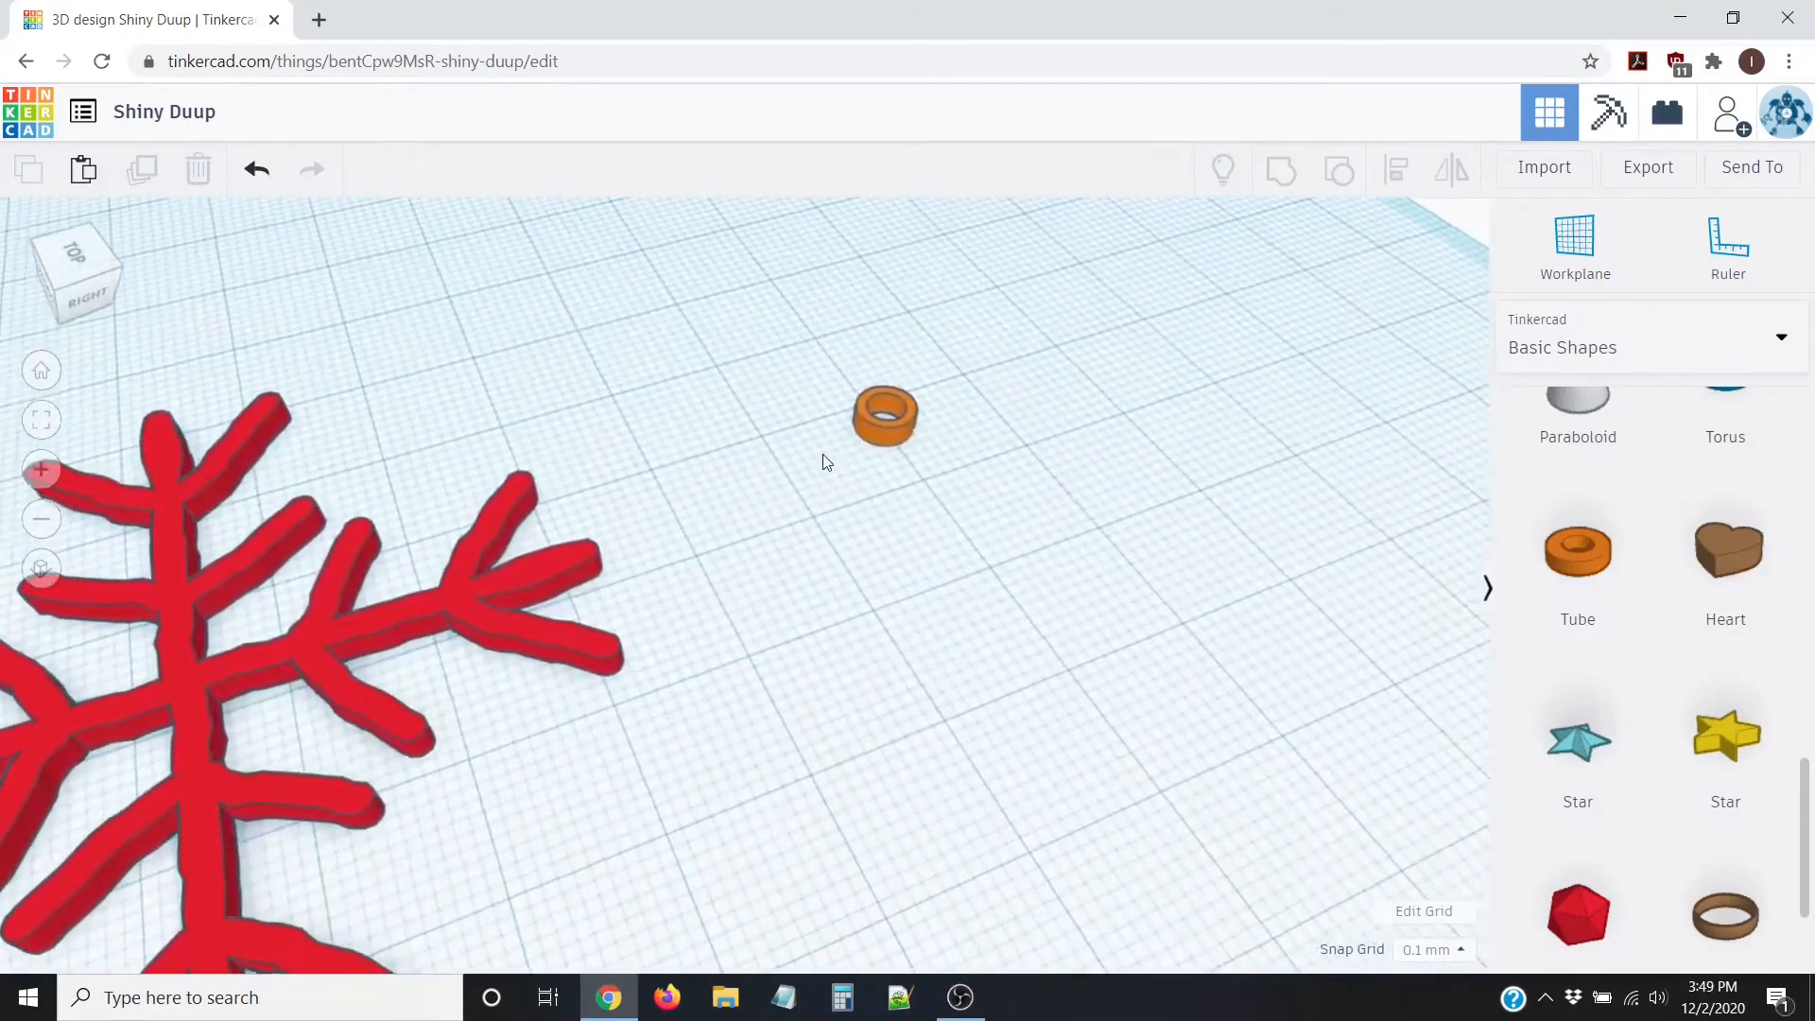
right_drag(822, 454, 791, 467)
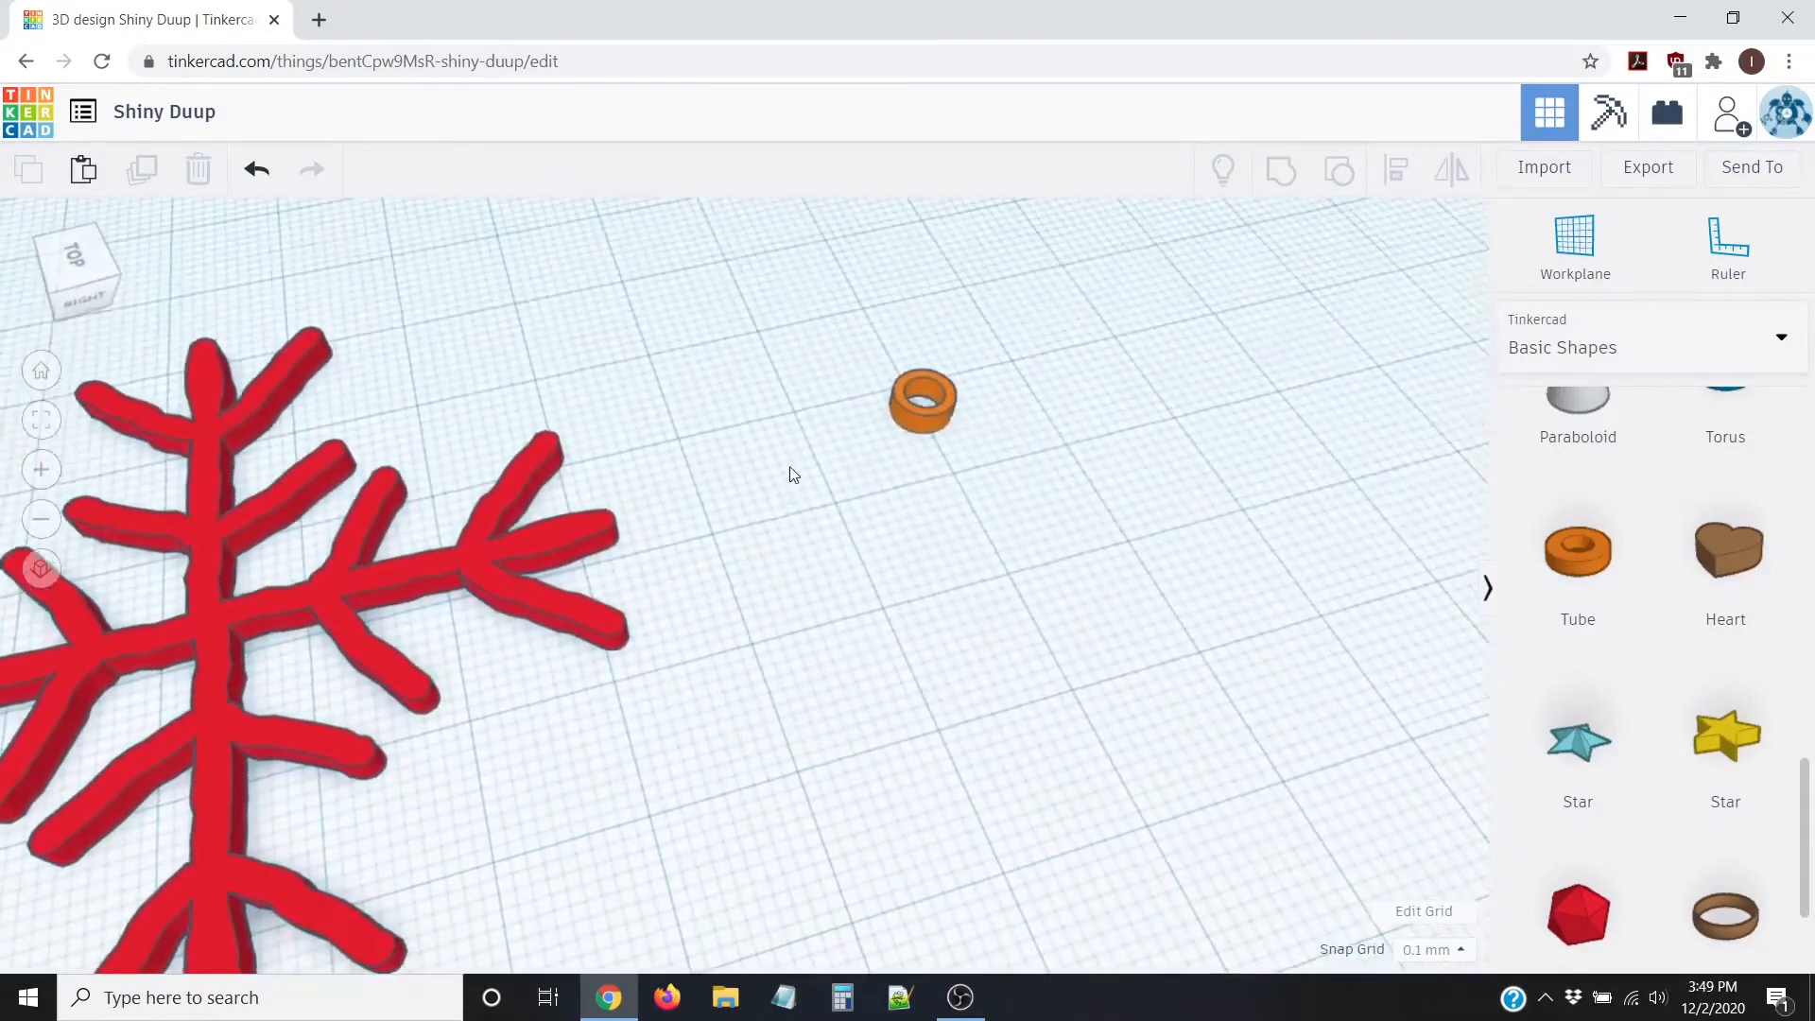
click(923, 421)
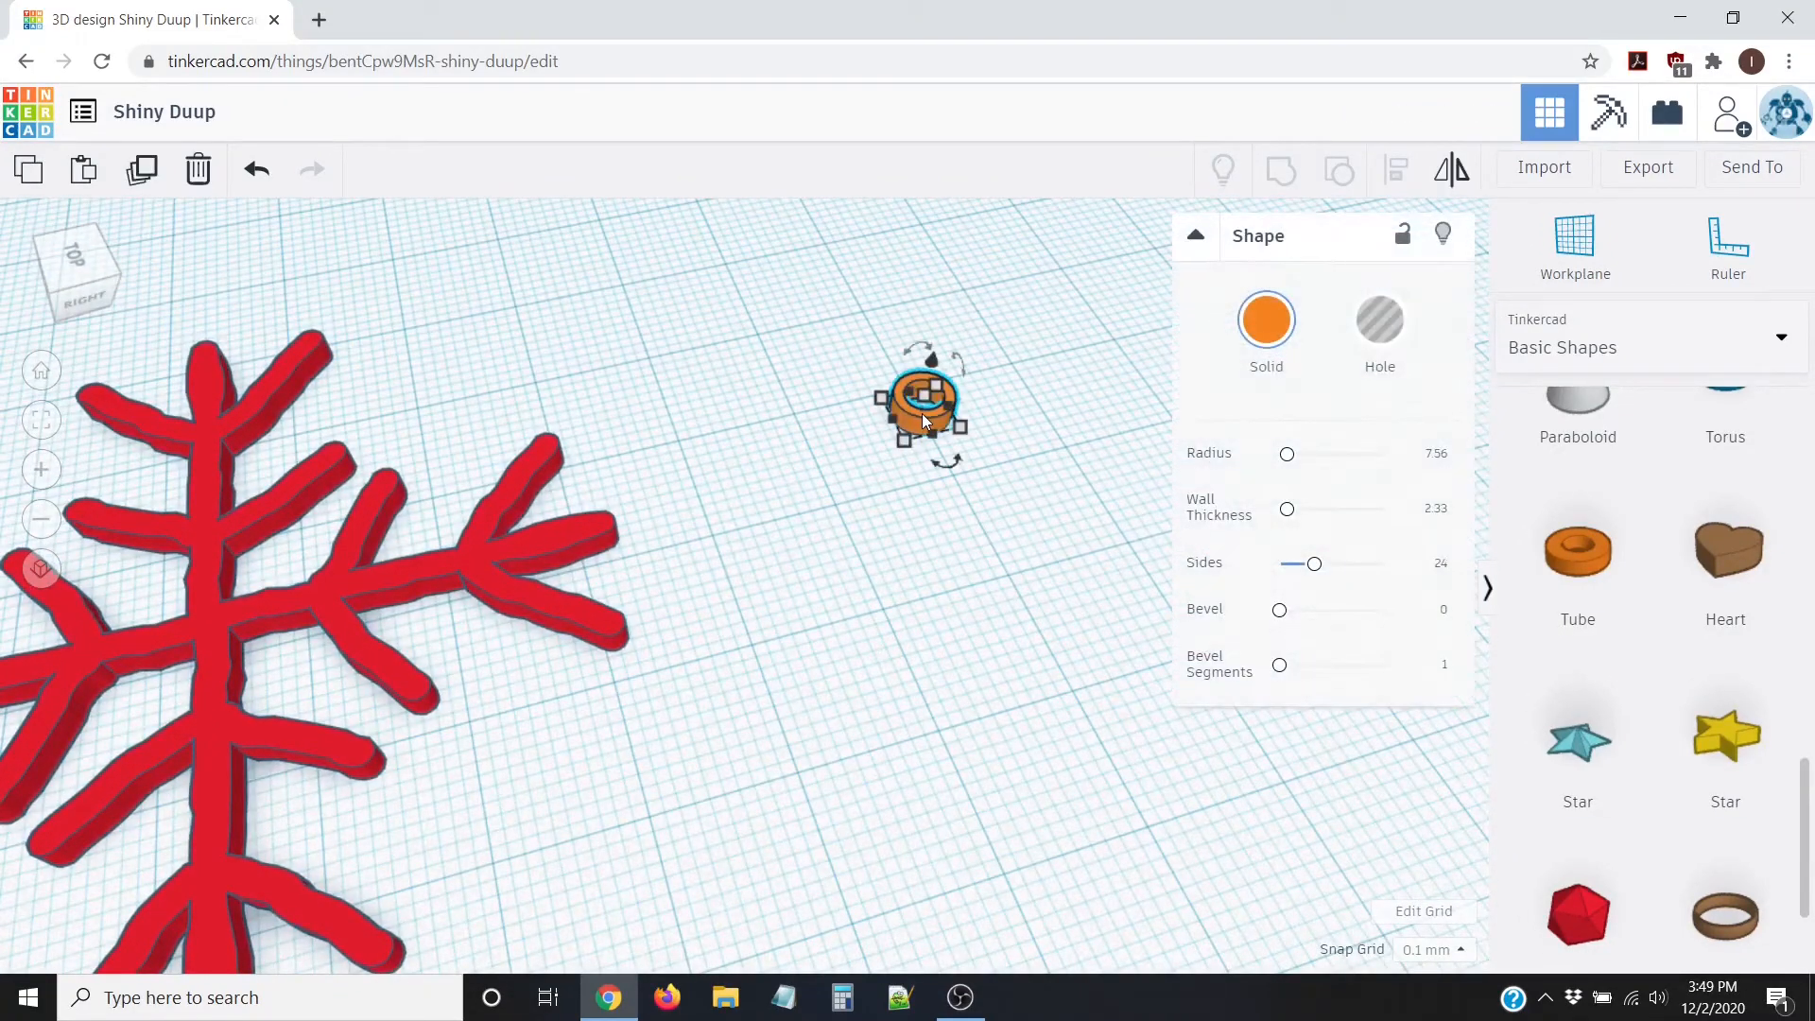
right_drag(921, 408, 904, 352)
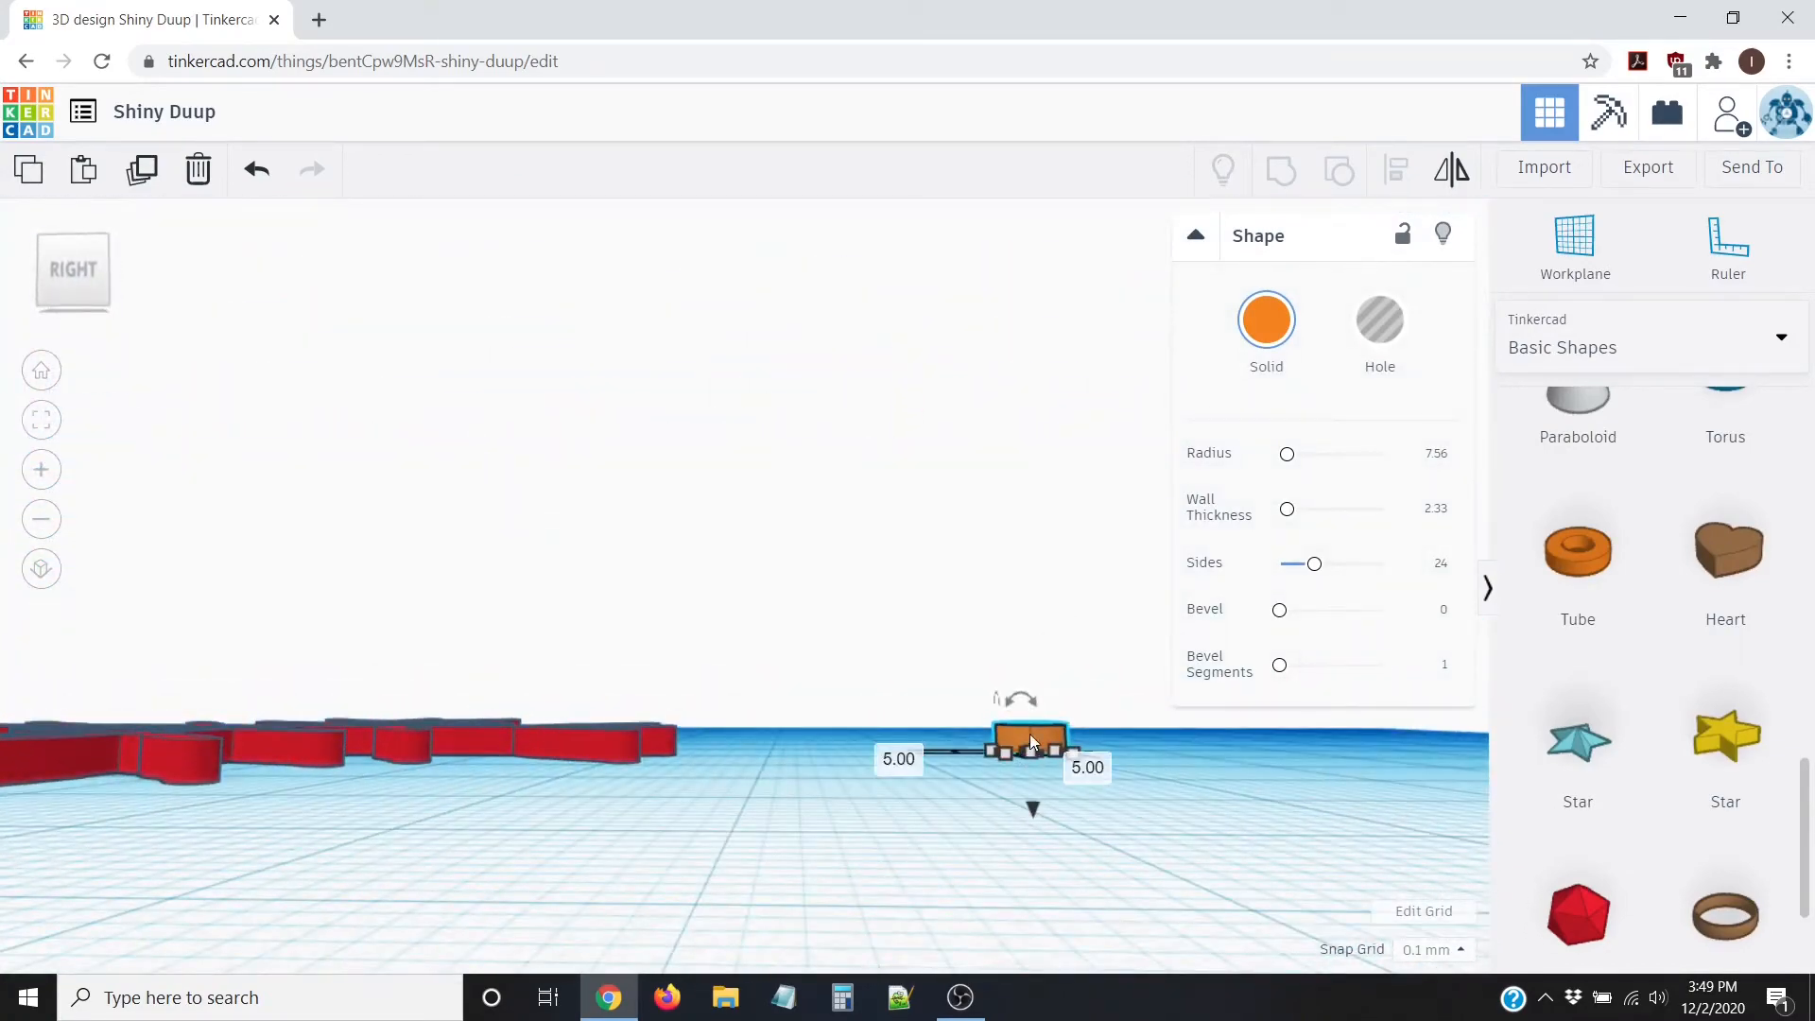
right_drag(1056, 806, 1084, 944)
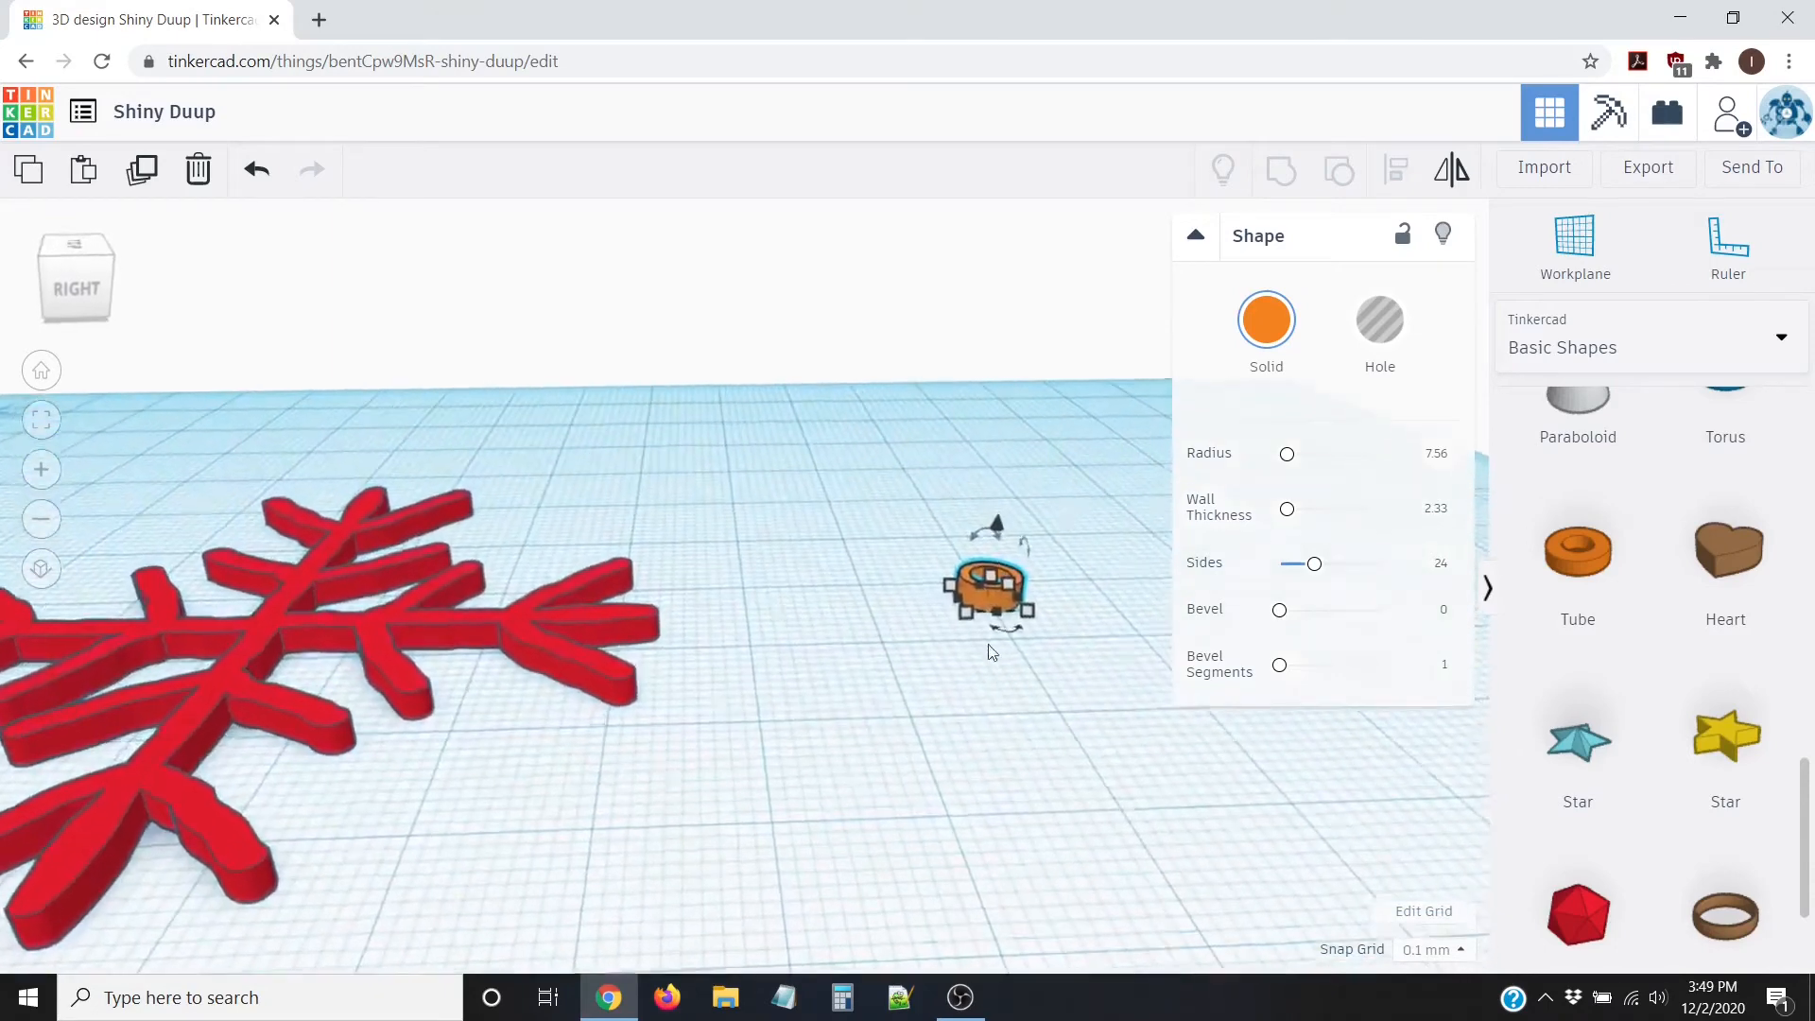
right_drag(990, 652, 643, 711)
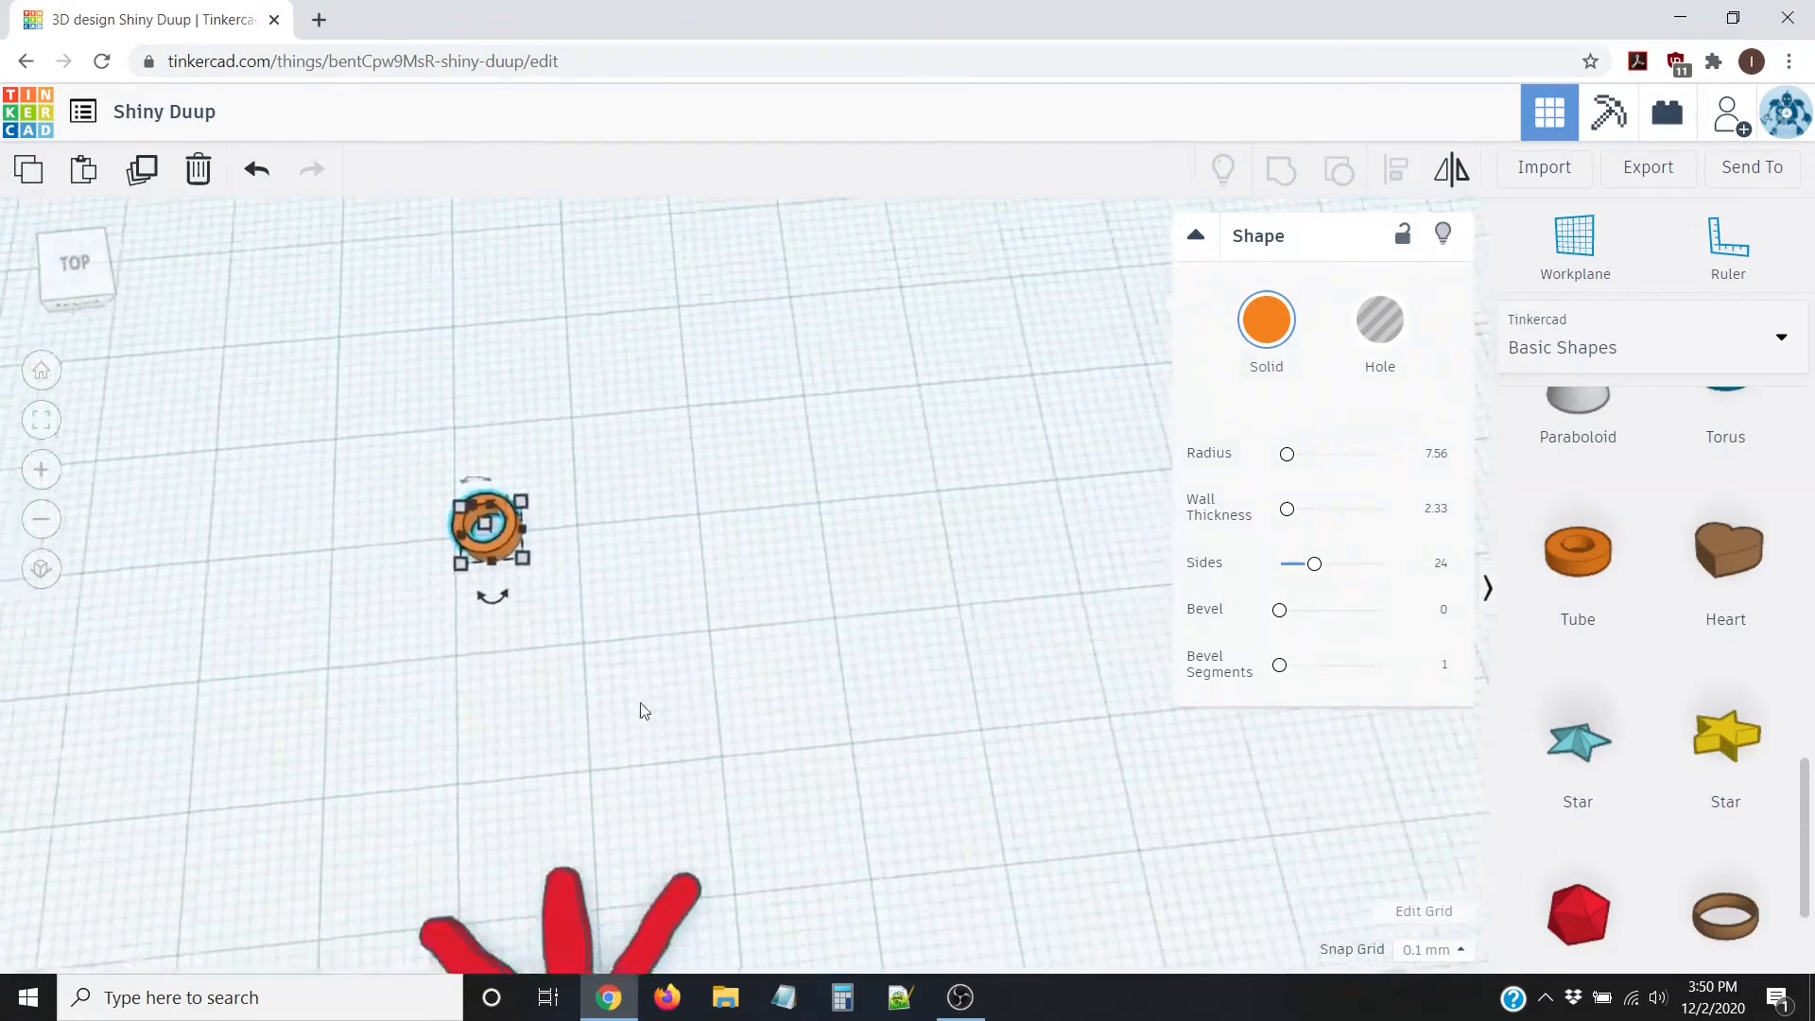
scroll(628, 713, down, 3)
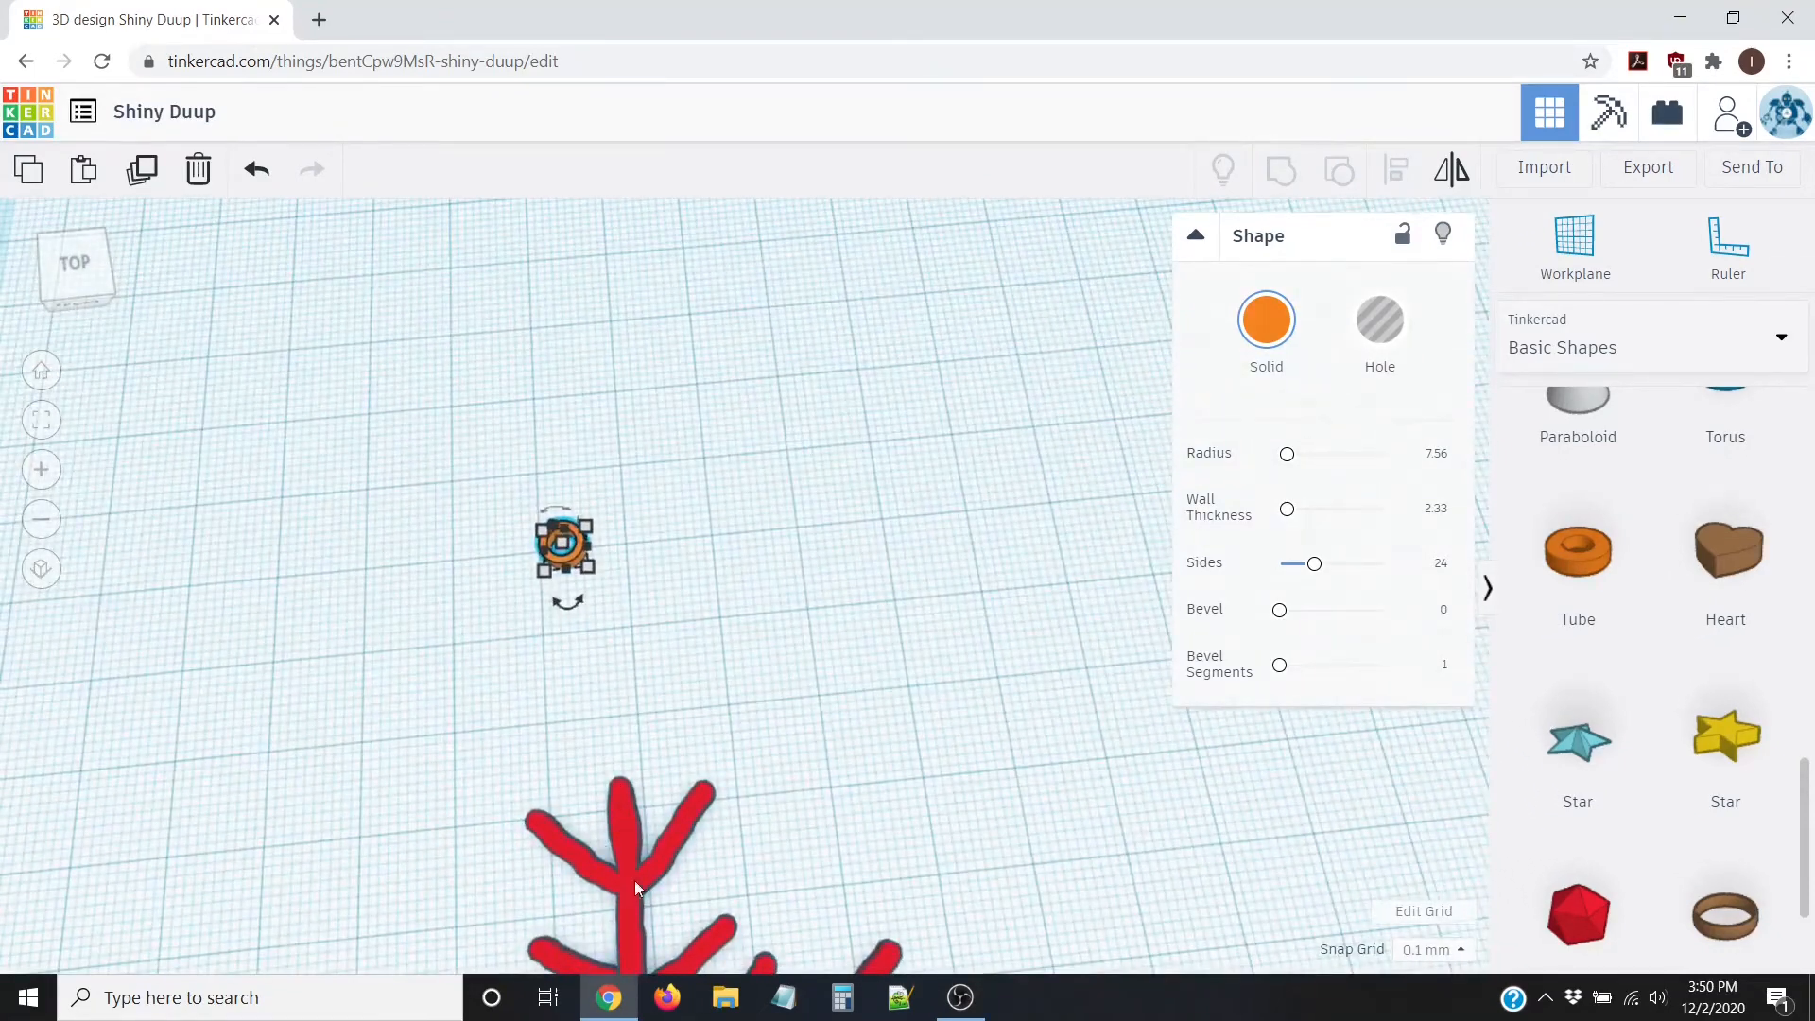
click(774, 616)
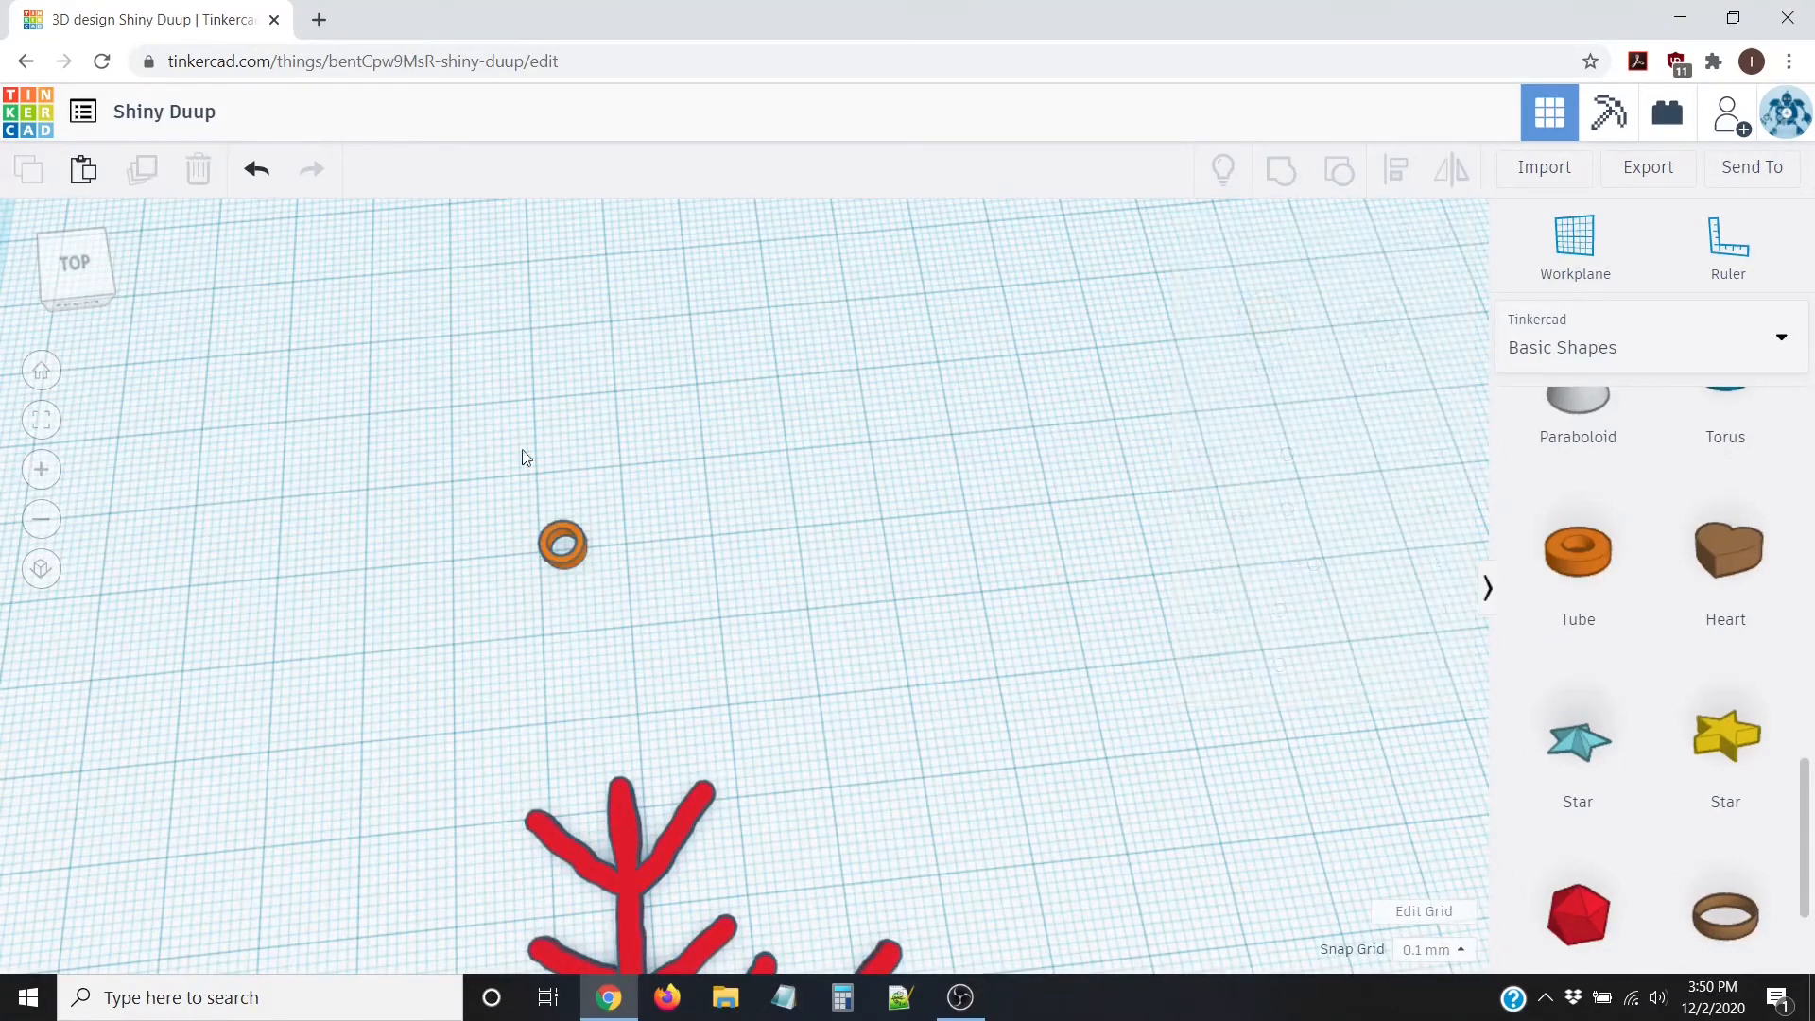
Step: Try enlarging the ring freehand to about 5.7 by 7.6 mm, undo the resize, and deselect the ring
click(563, 543)
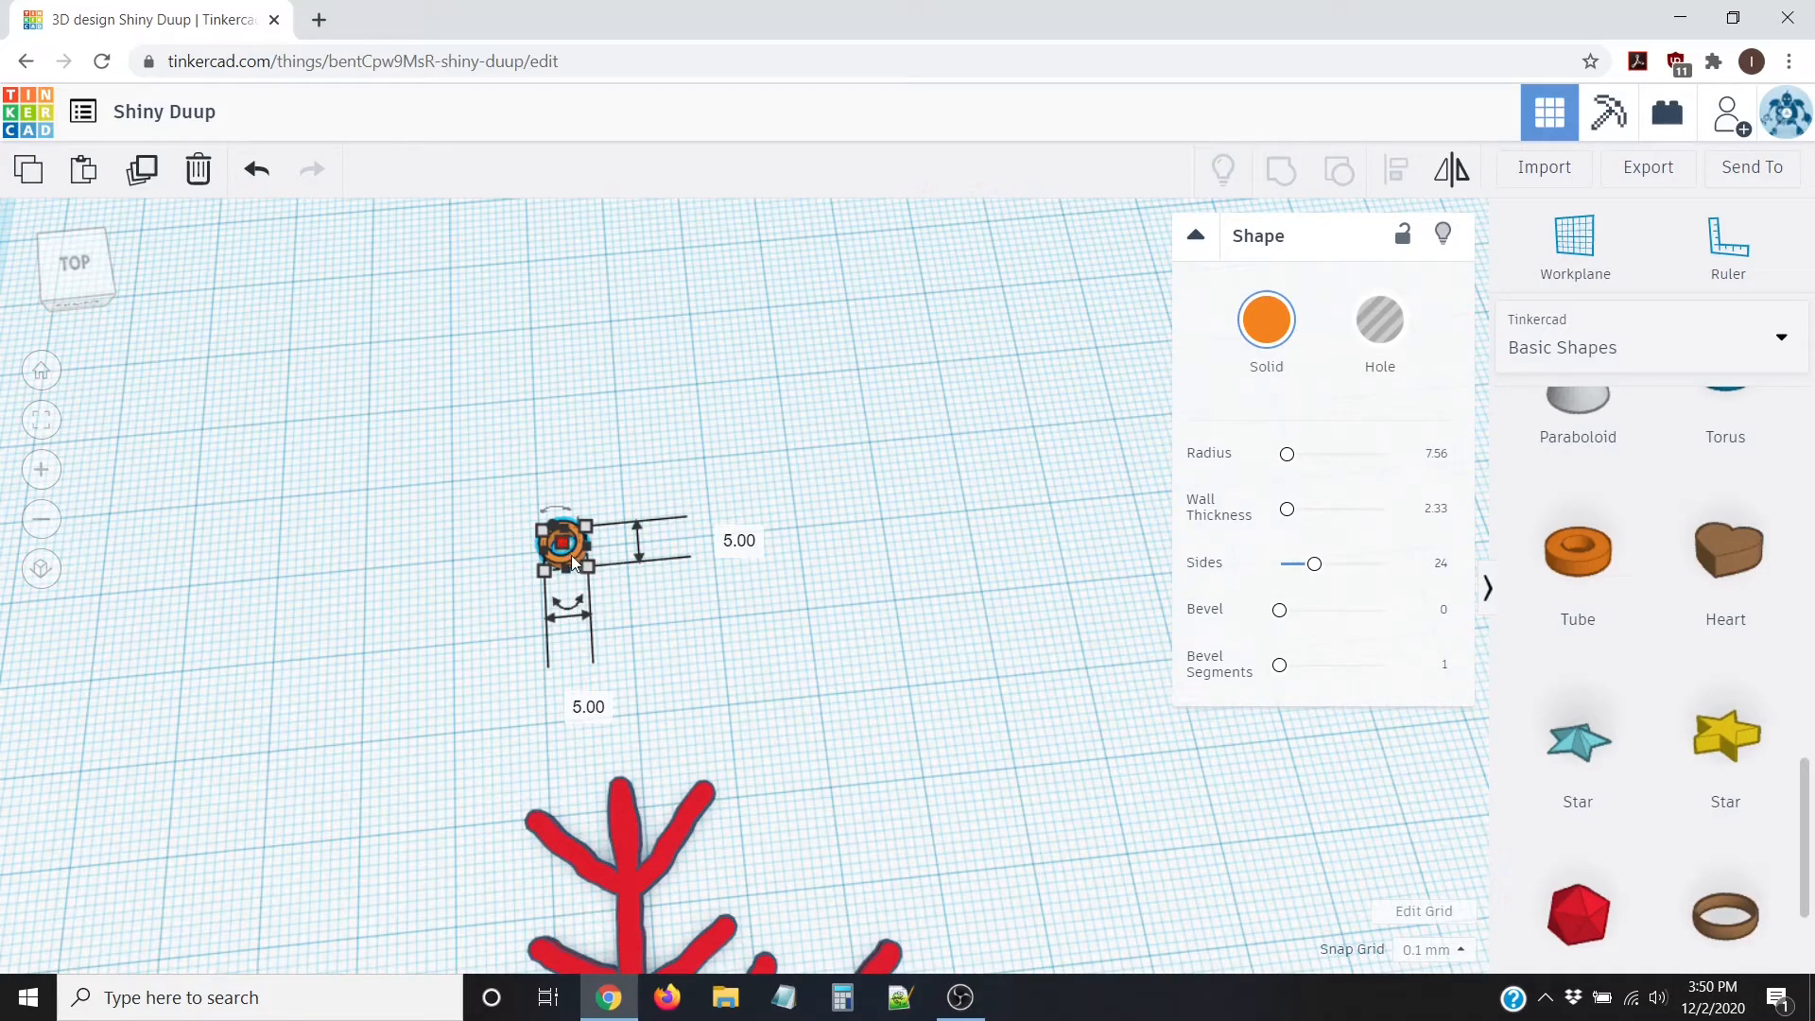
mouse_move(573, 562)
mouse_down()
mouse_move(615, 627)
mouse_move(561, 548)
mouse_up()
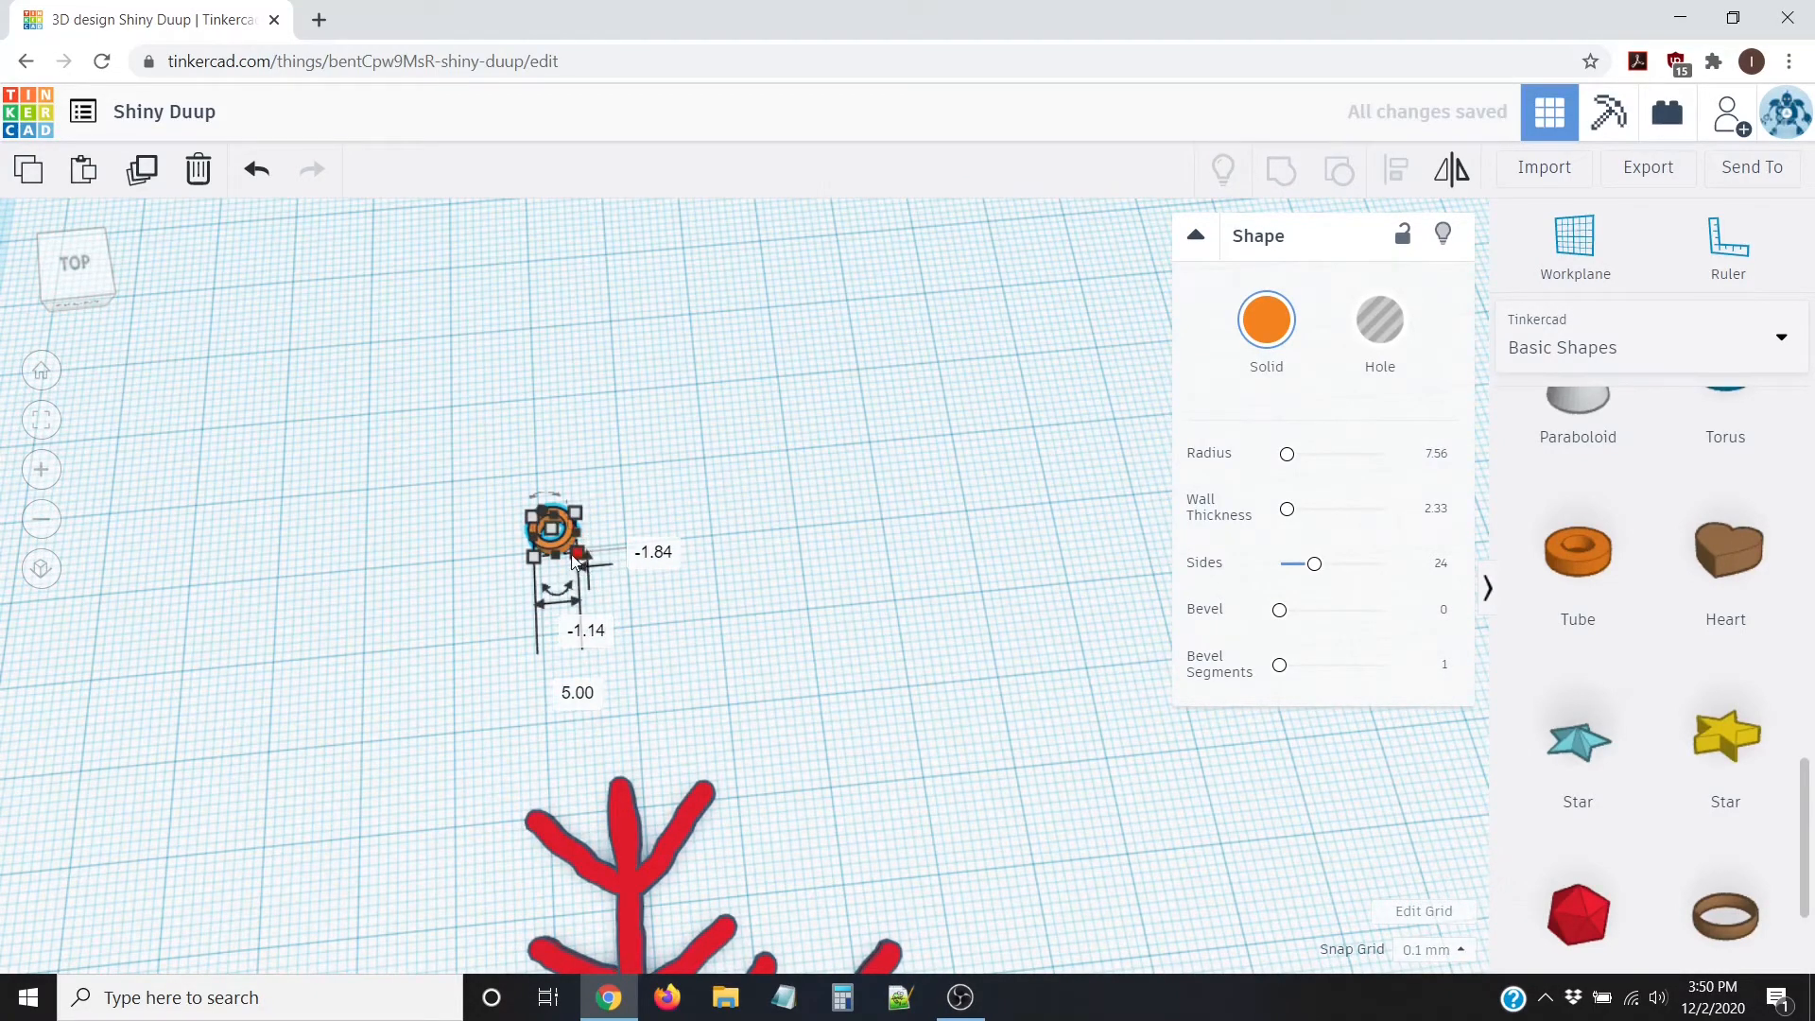
mouse_move(571, 555)
mouse_down()
mouse_move(613, 579)
mouse_move(583, 573)
mouse_up()
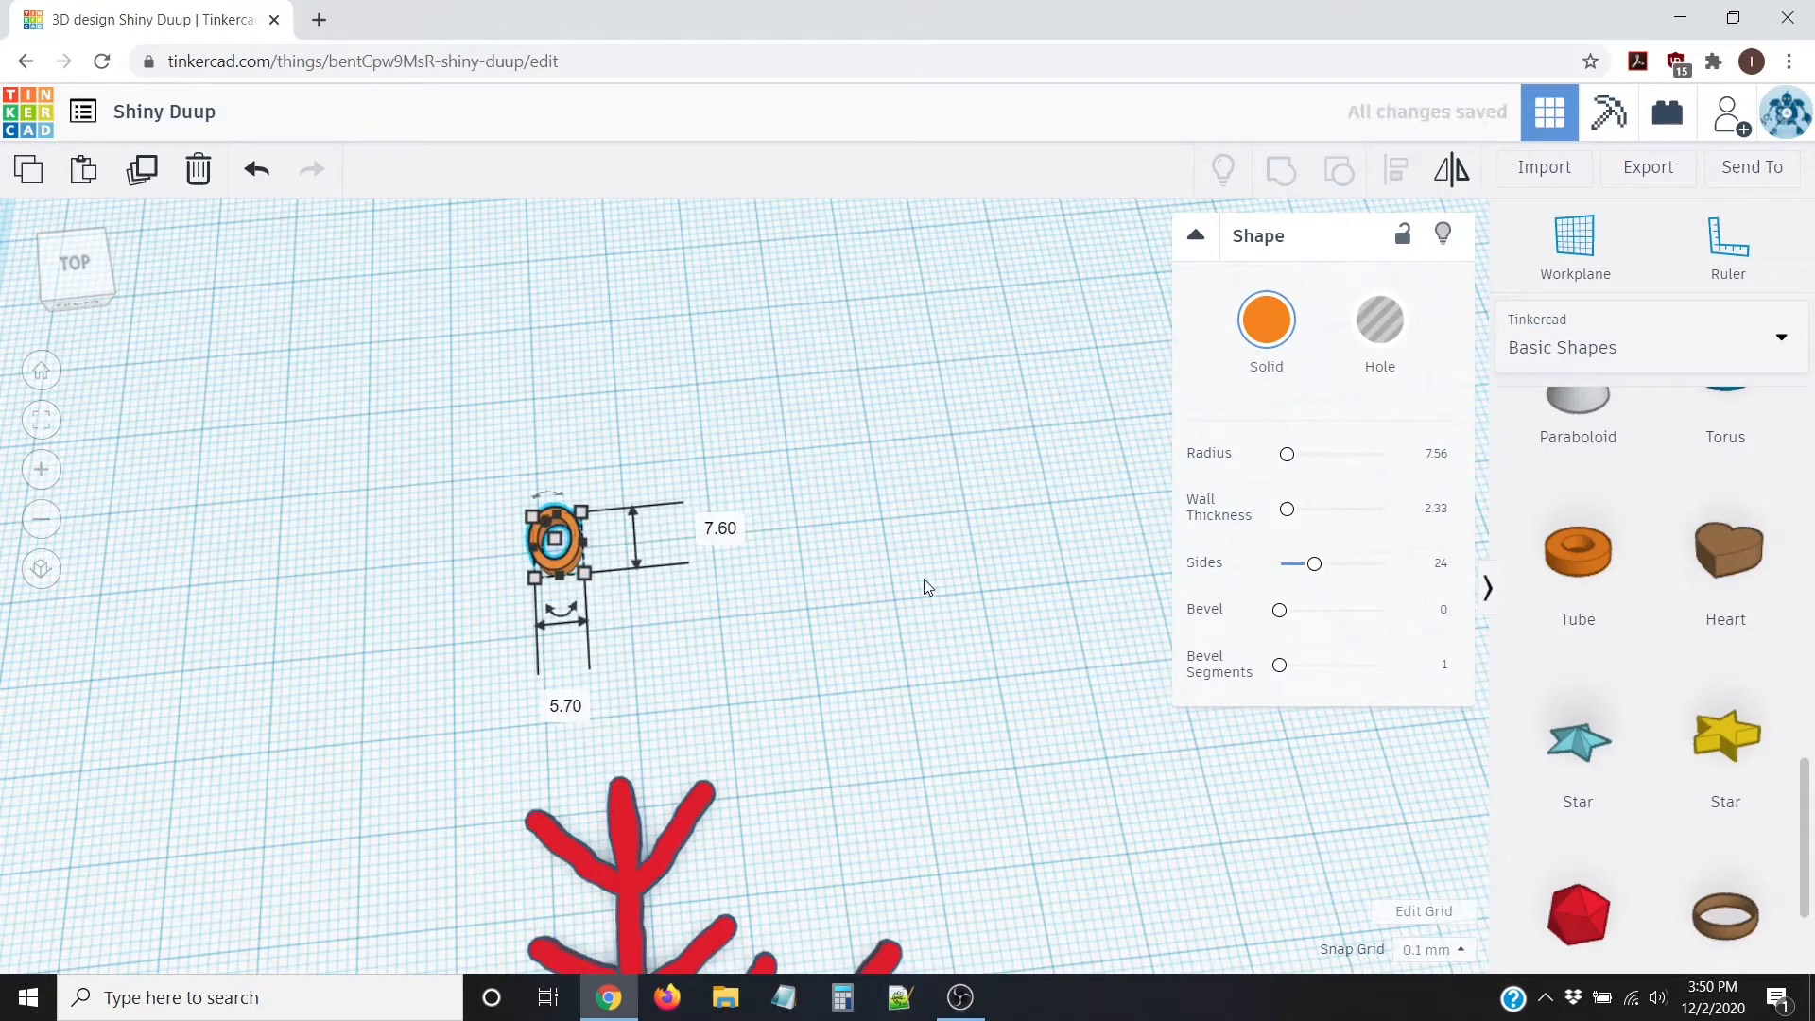
click(256, 170)
click(594, 599)
Step: Set the snap grid to 1.0 mm and, viewing from above, nudge the ring 5 mm right toward the upper arm's centre line
scroll(592, 593, down, 3)
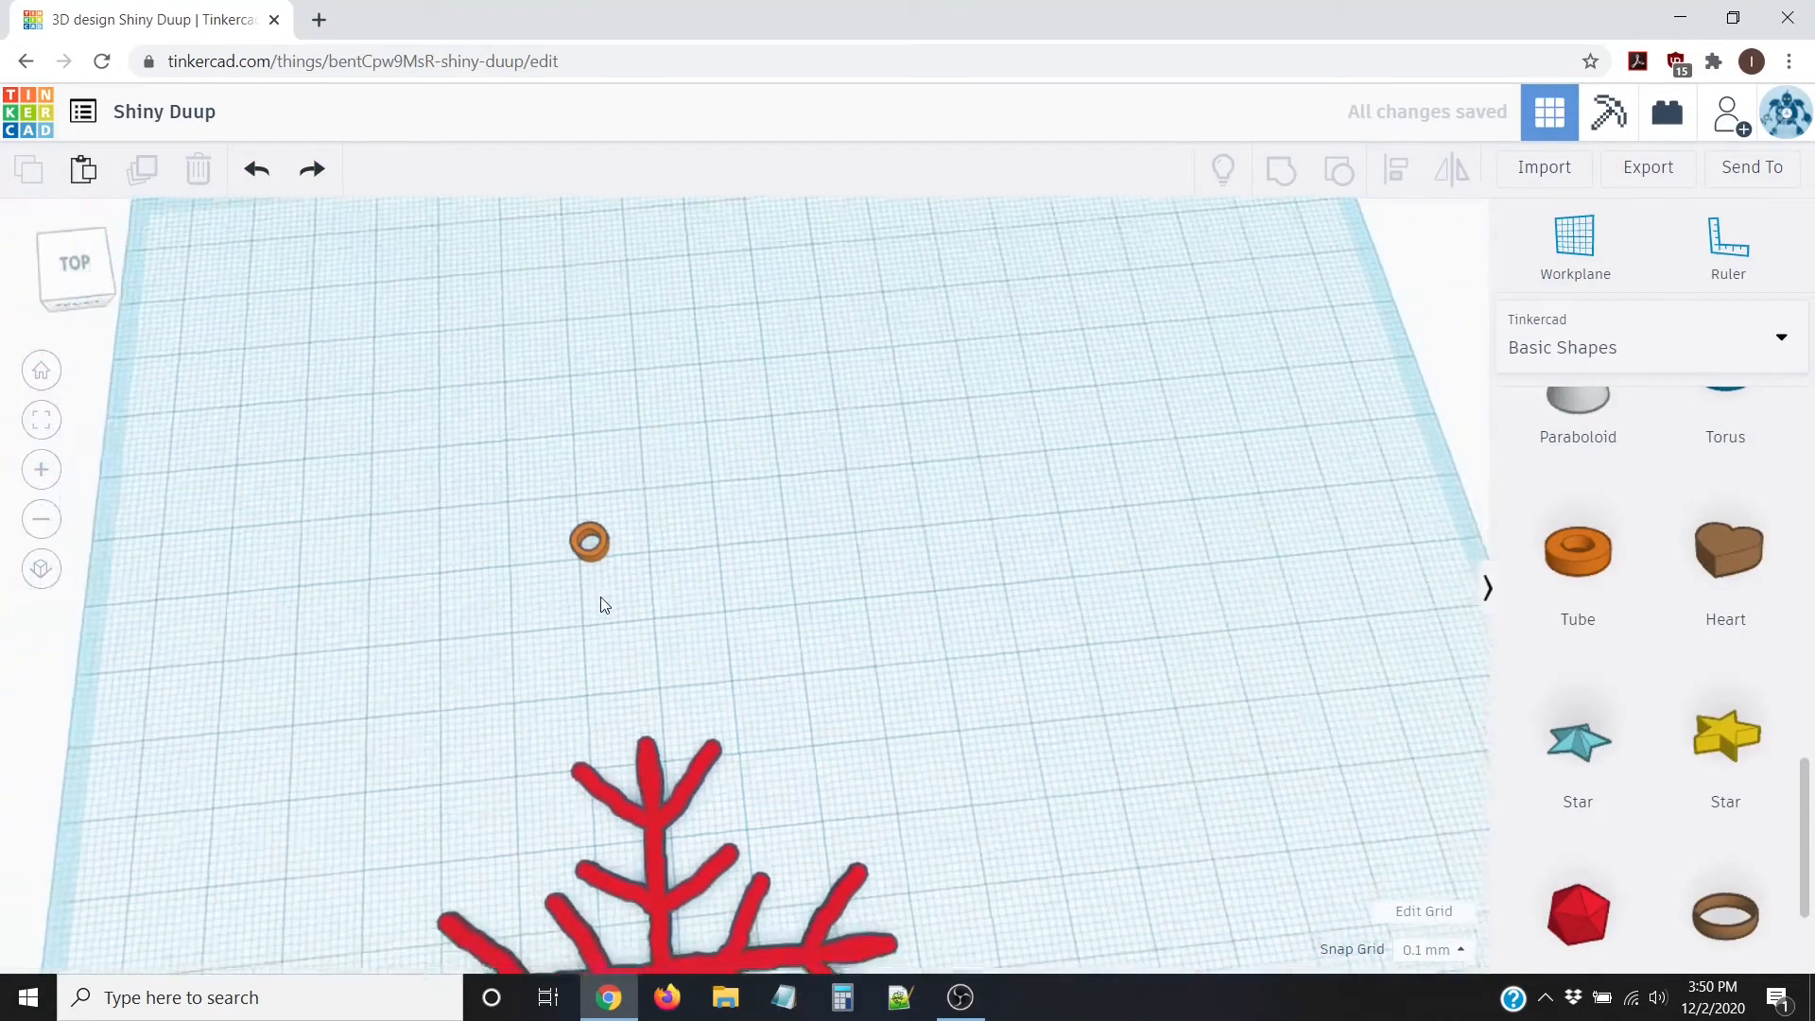
right_drag(600, 597, 581, 640)
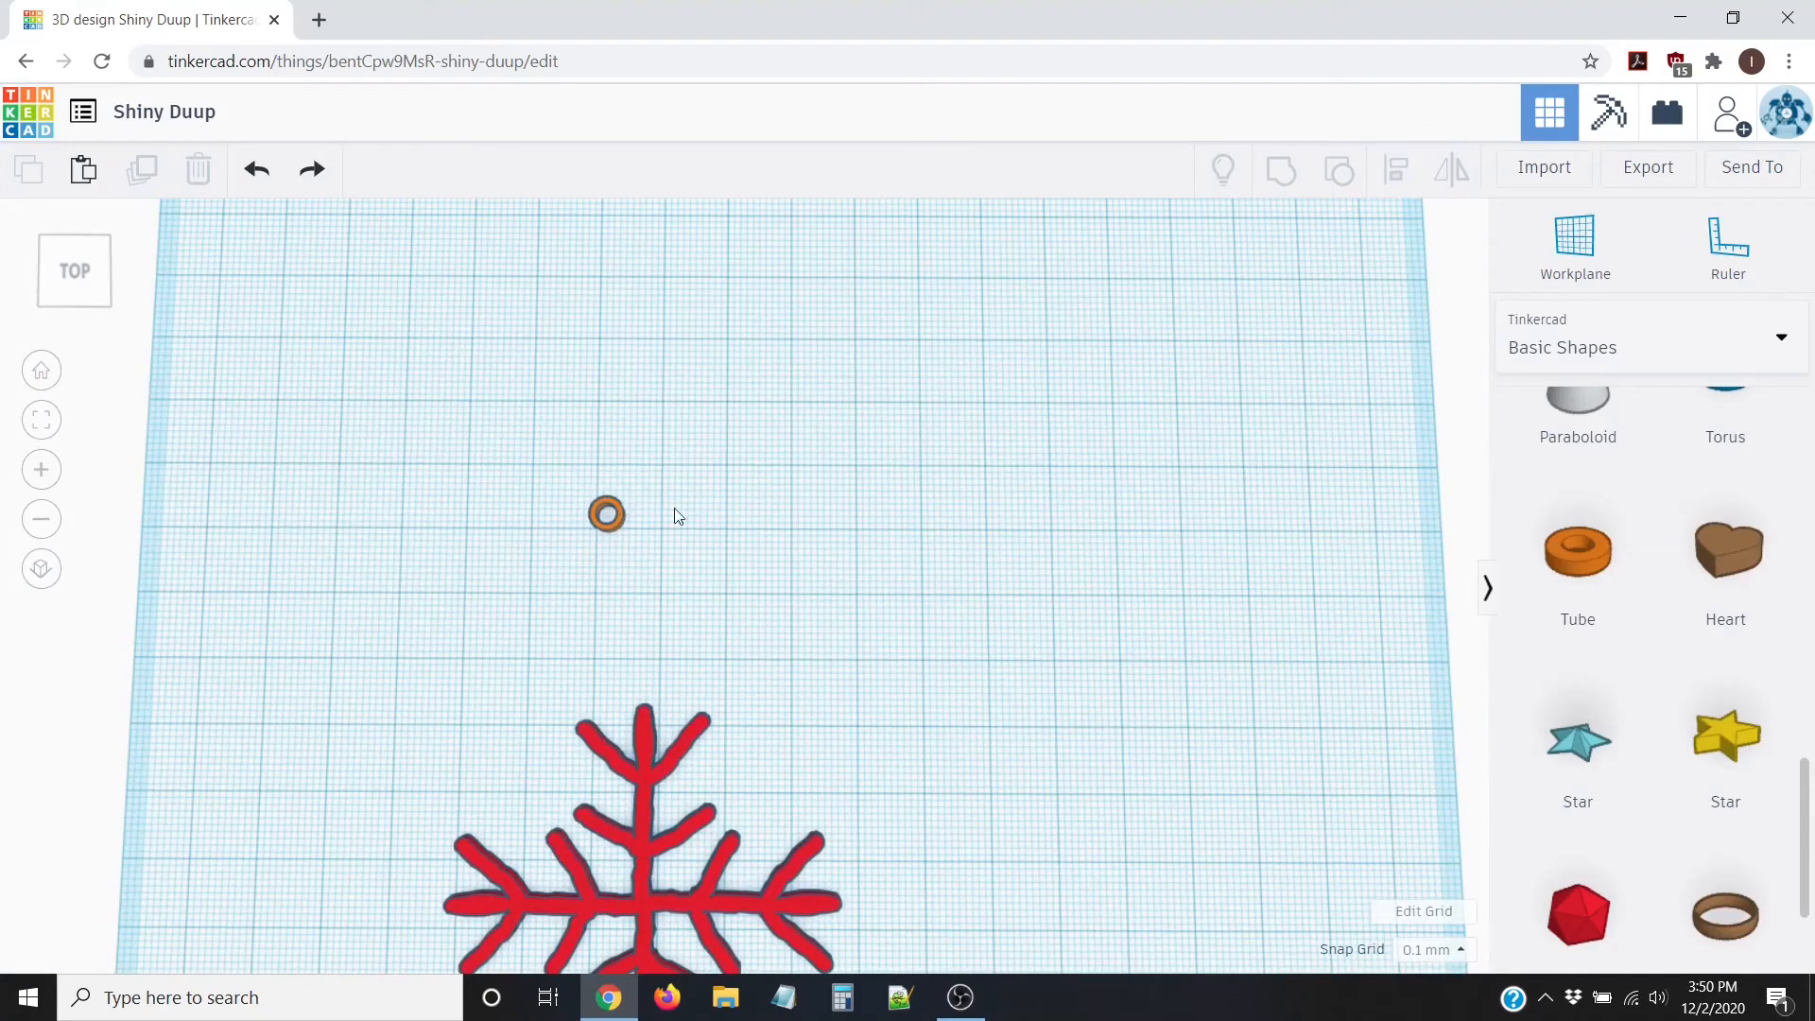
click(607, 511)
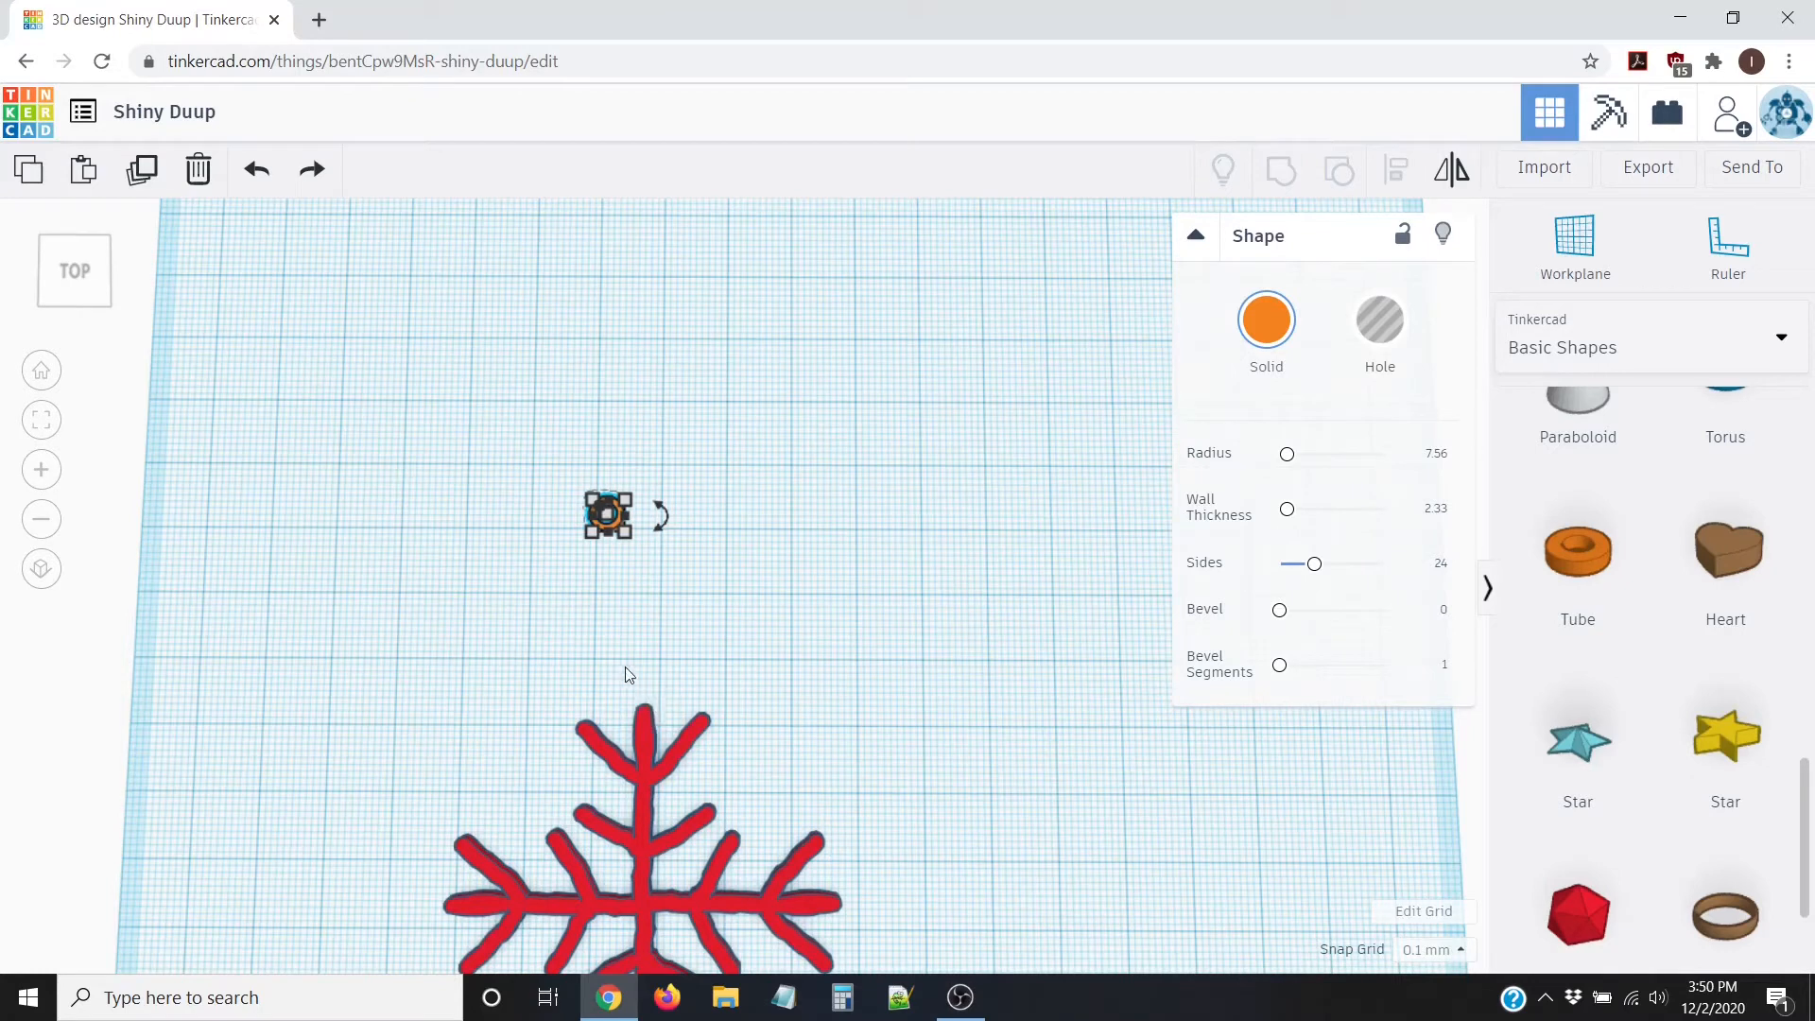
click(1432, 949)
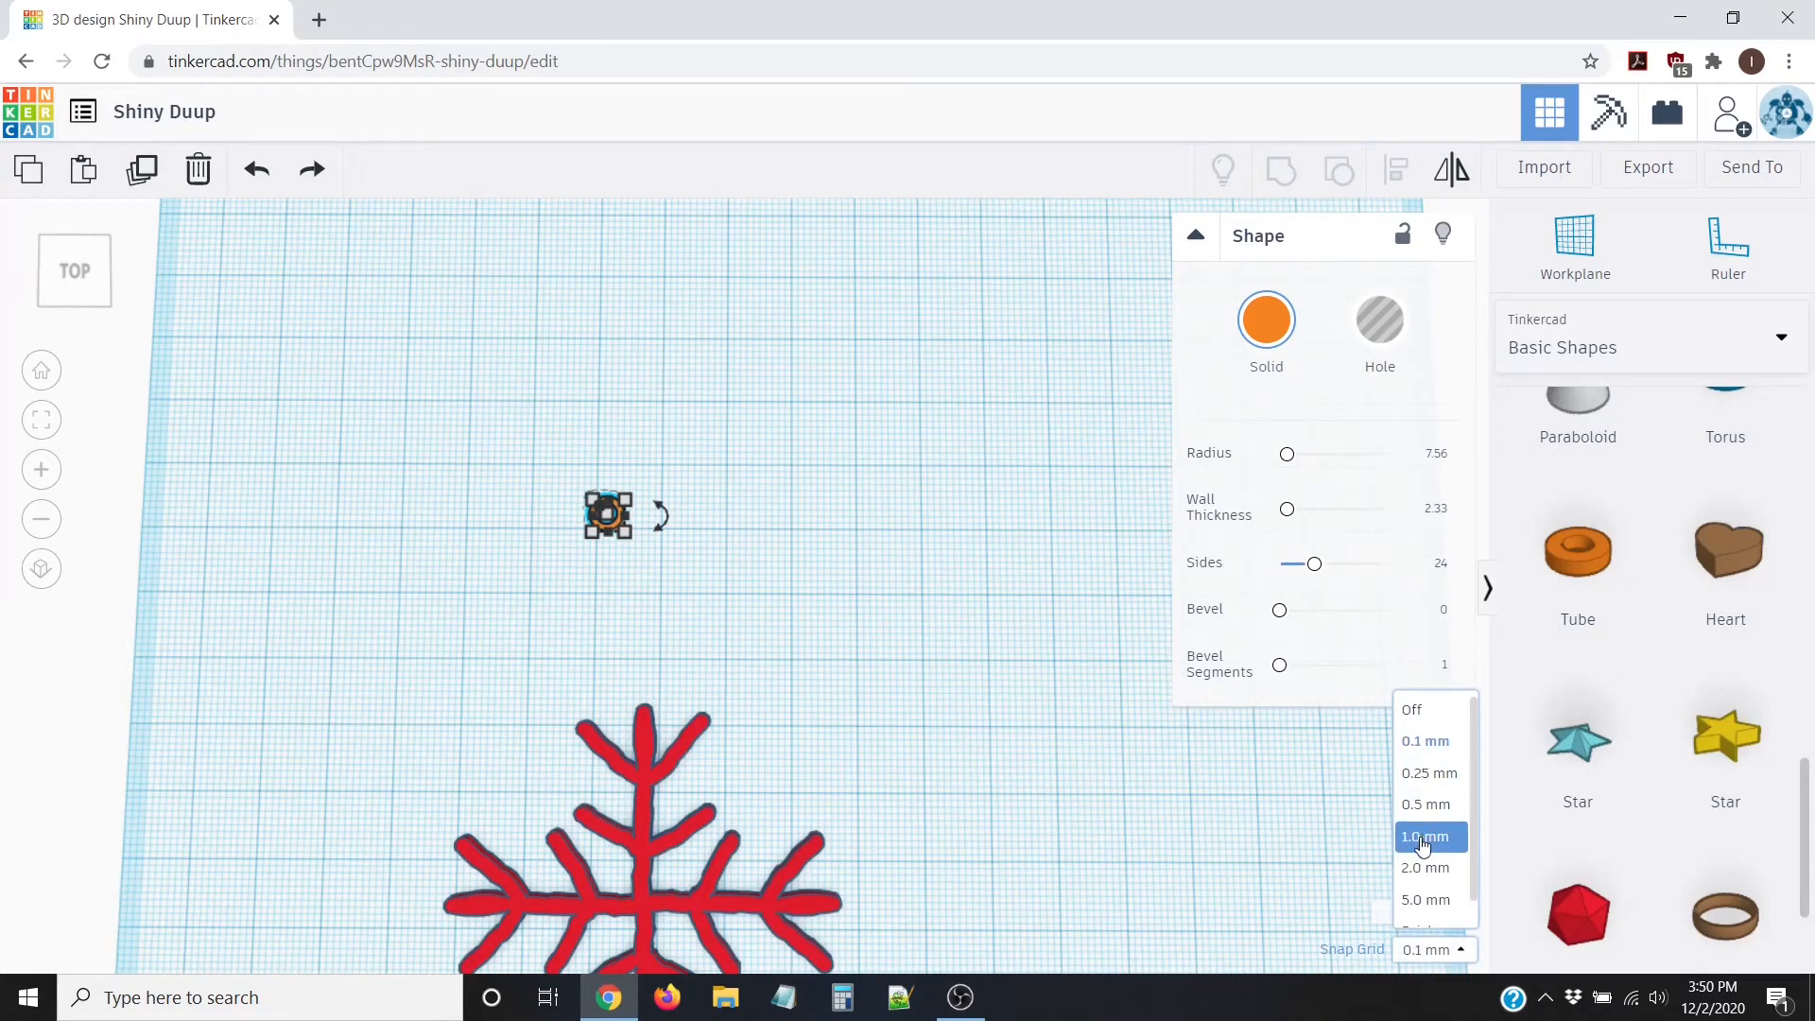
click(1423, 837)
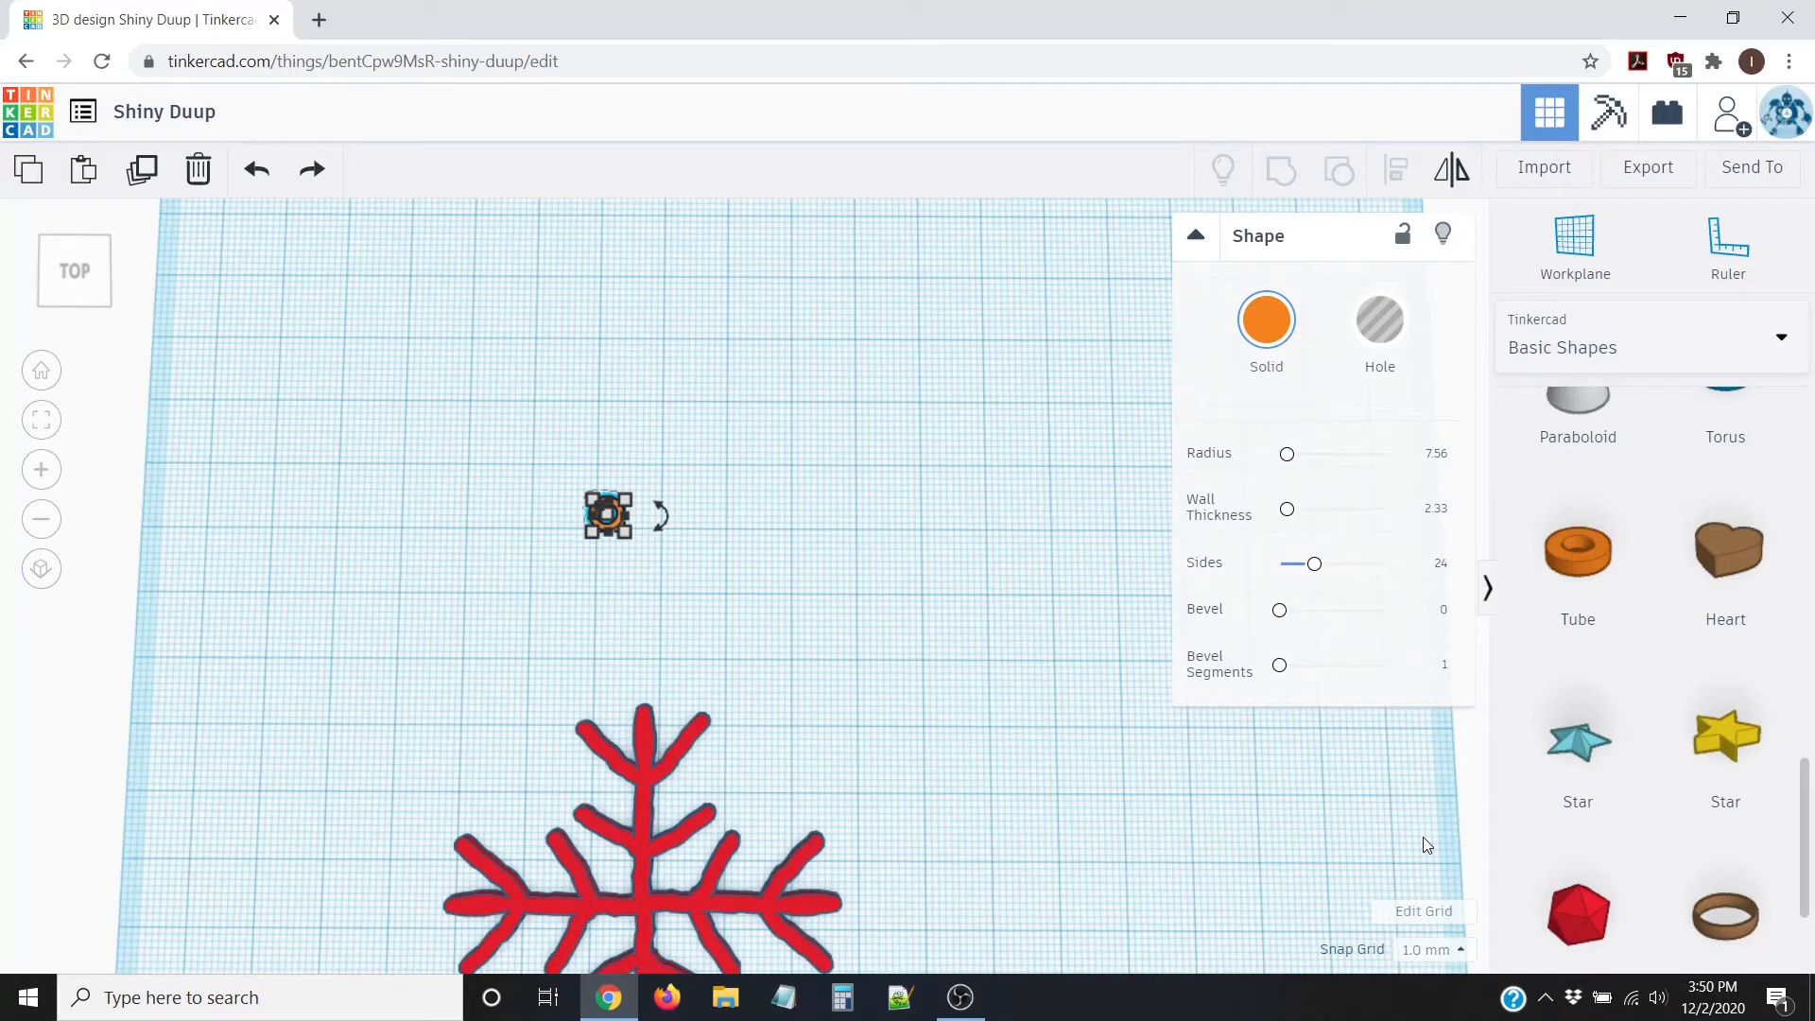
key(Right)
key(Right)
key(Right)
key(Right)
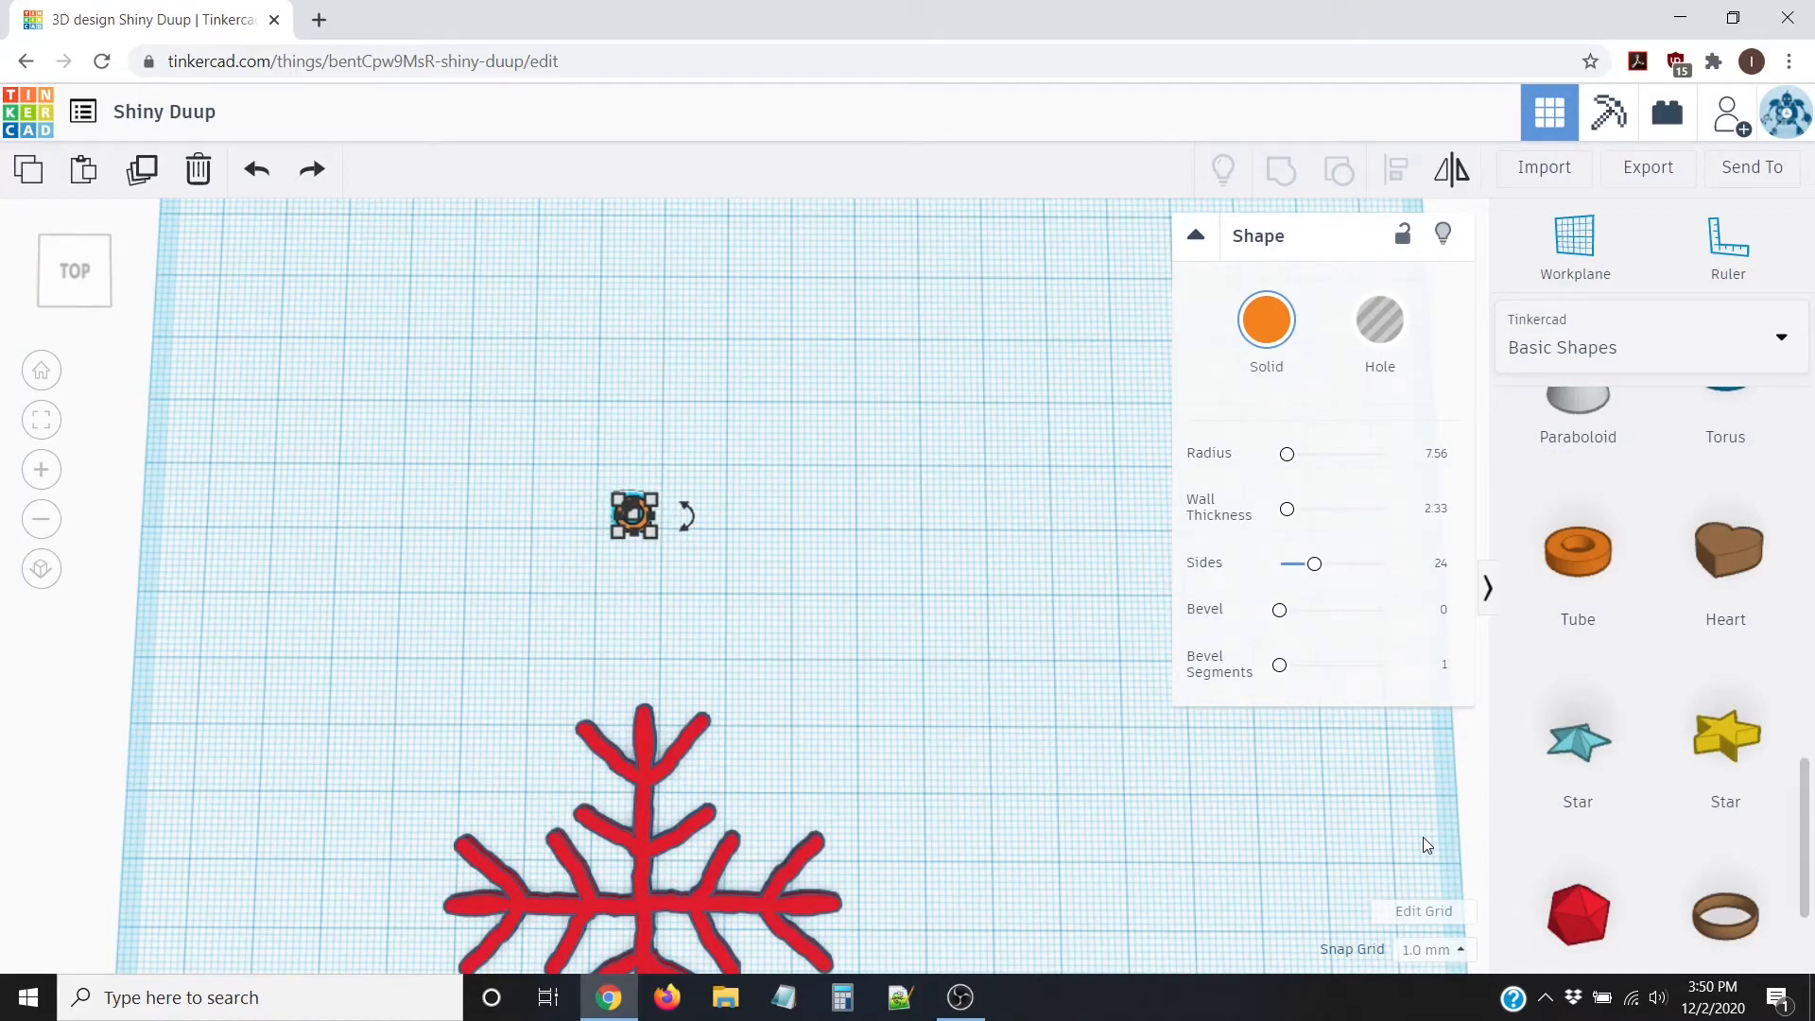
key(Right)
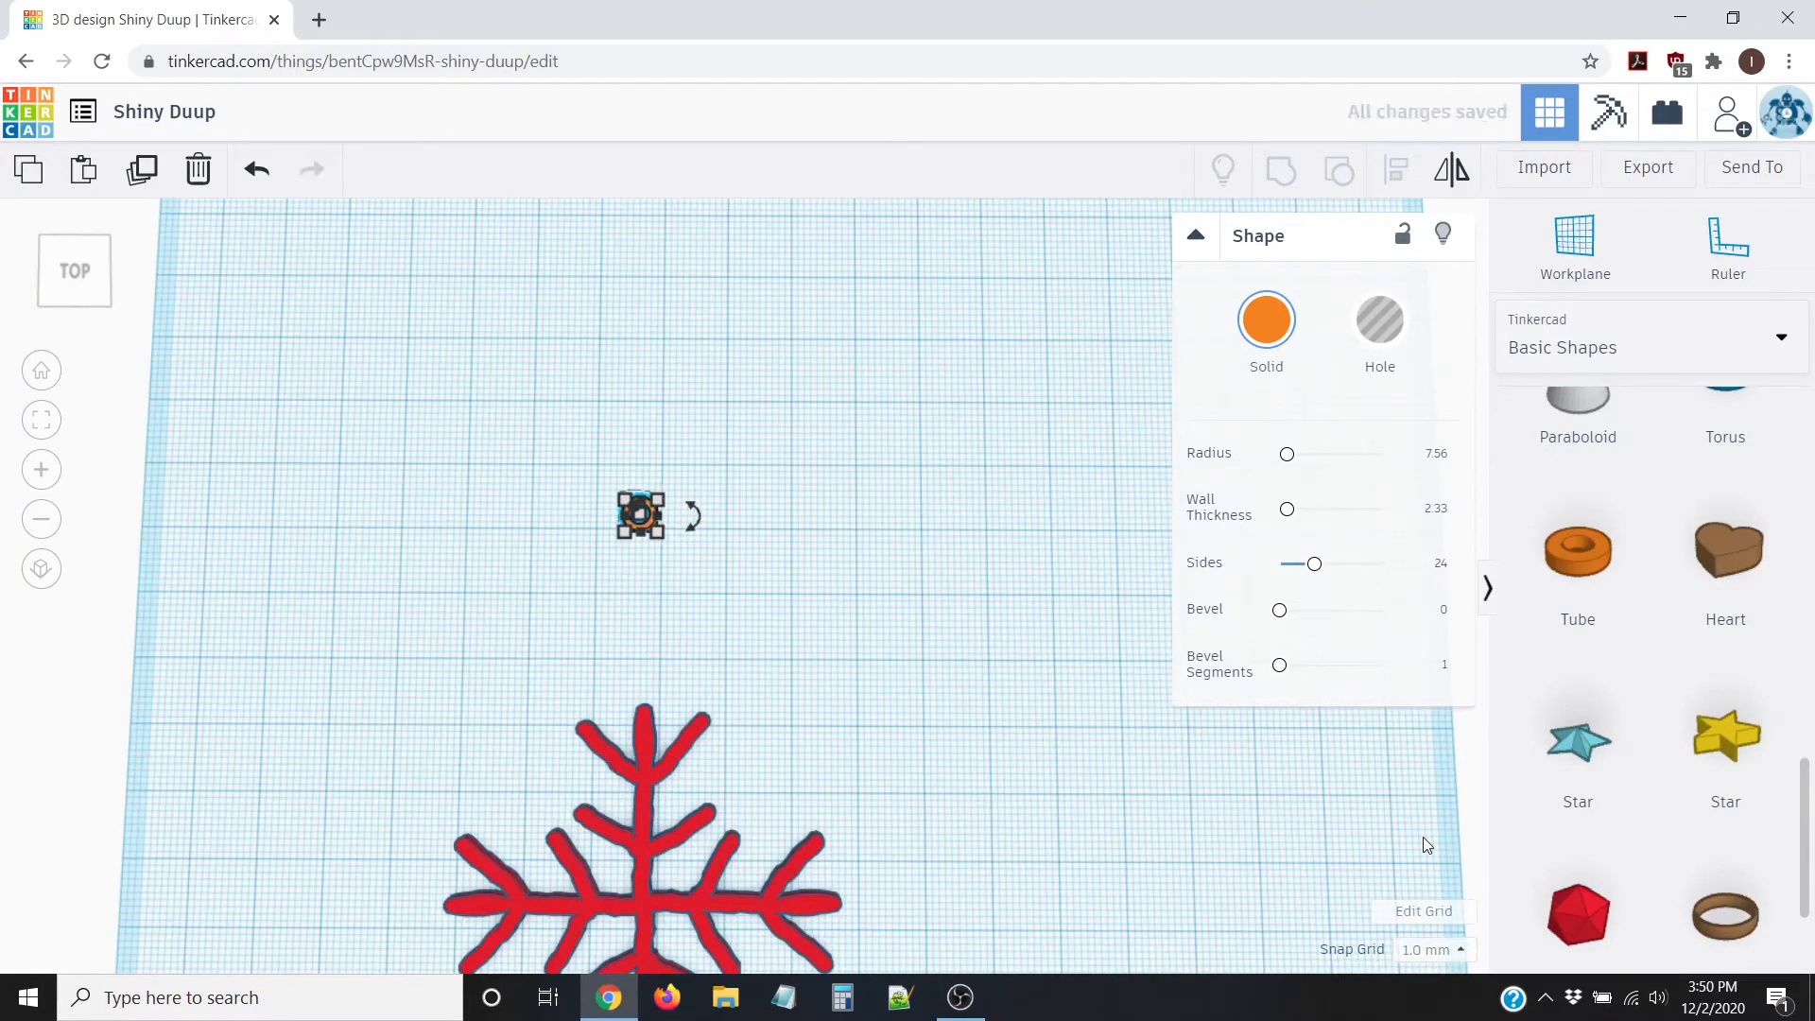
Step: Nudge the ring about 25 mm toward the snowflake, stopping just short of the upper arm's tip
key(Down)
key(Down)
key(Down)
key(Down)
key(Down)
key(Down)
key(Down)
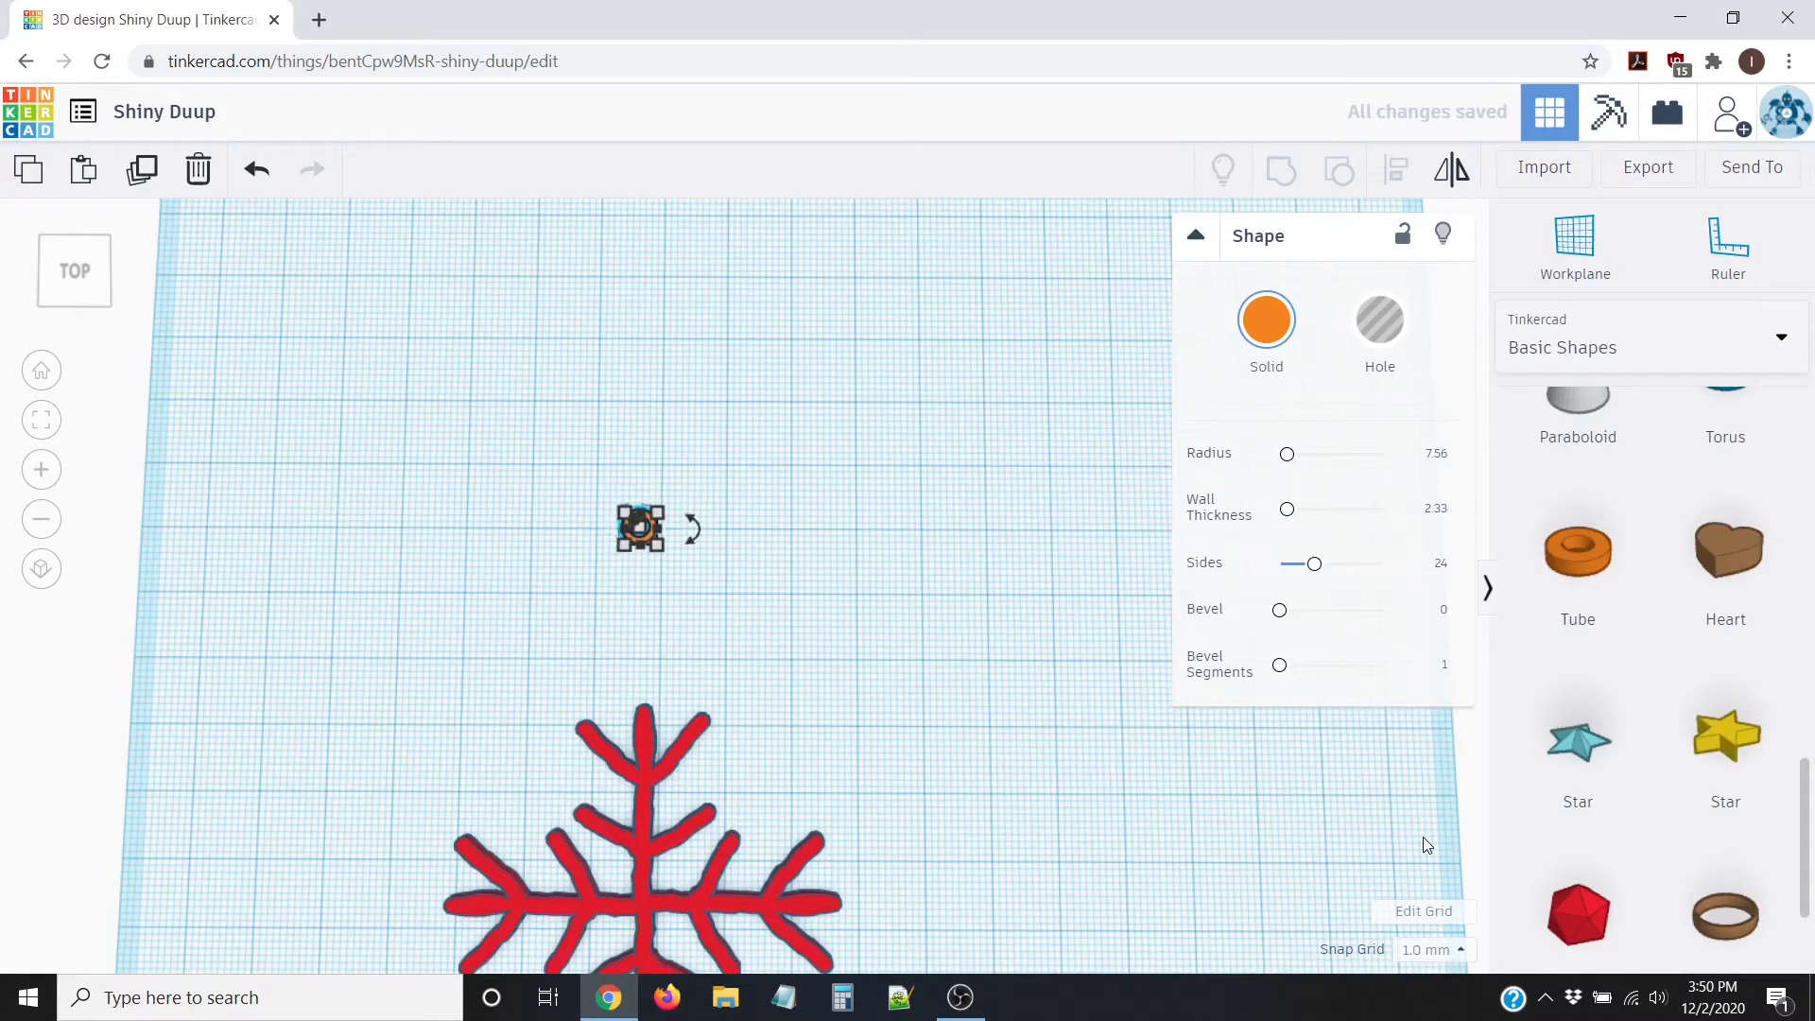
key(Down)
key(Down)
key(Down)
key(Down)
key(Down)
key(Down)
key(Down)
key(Down)
key(Down)
key(Down)
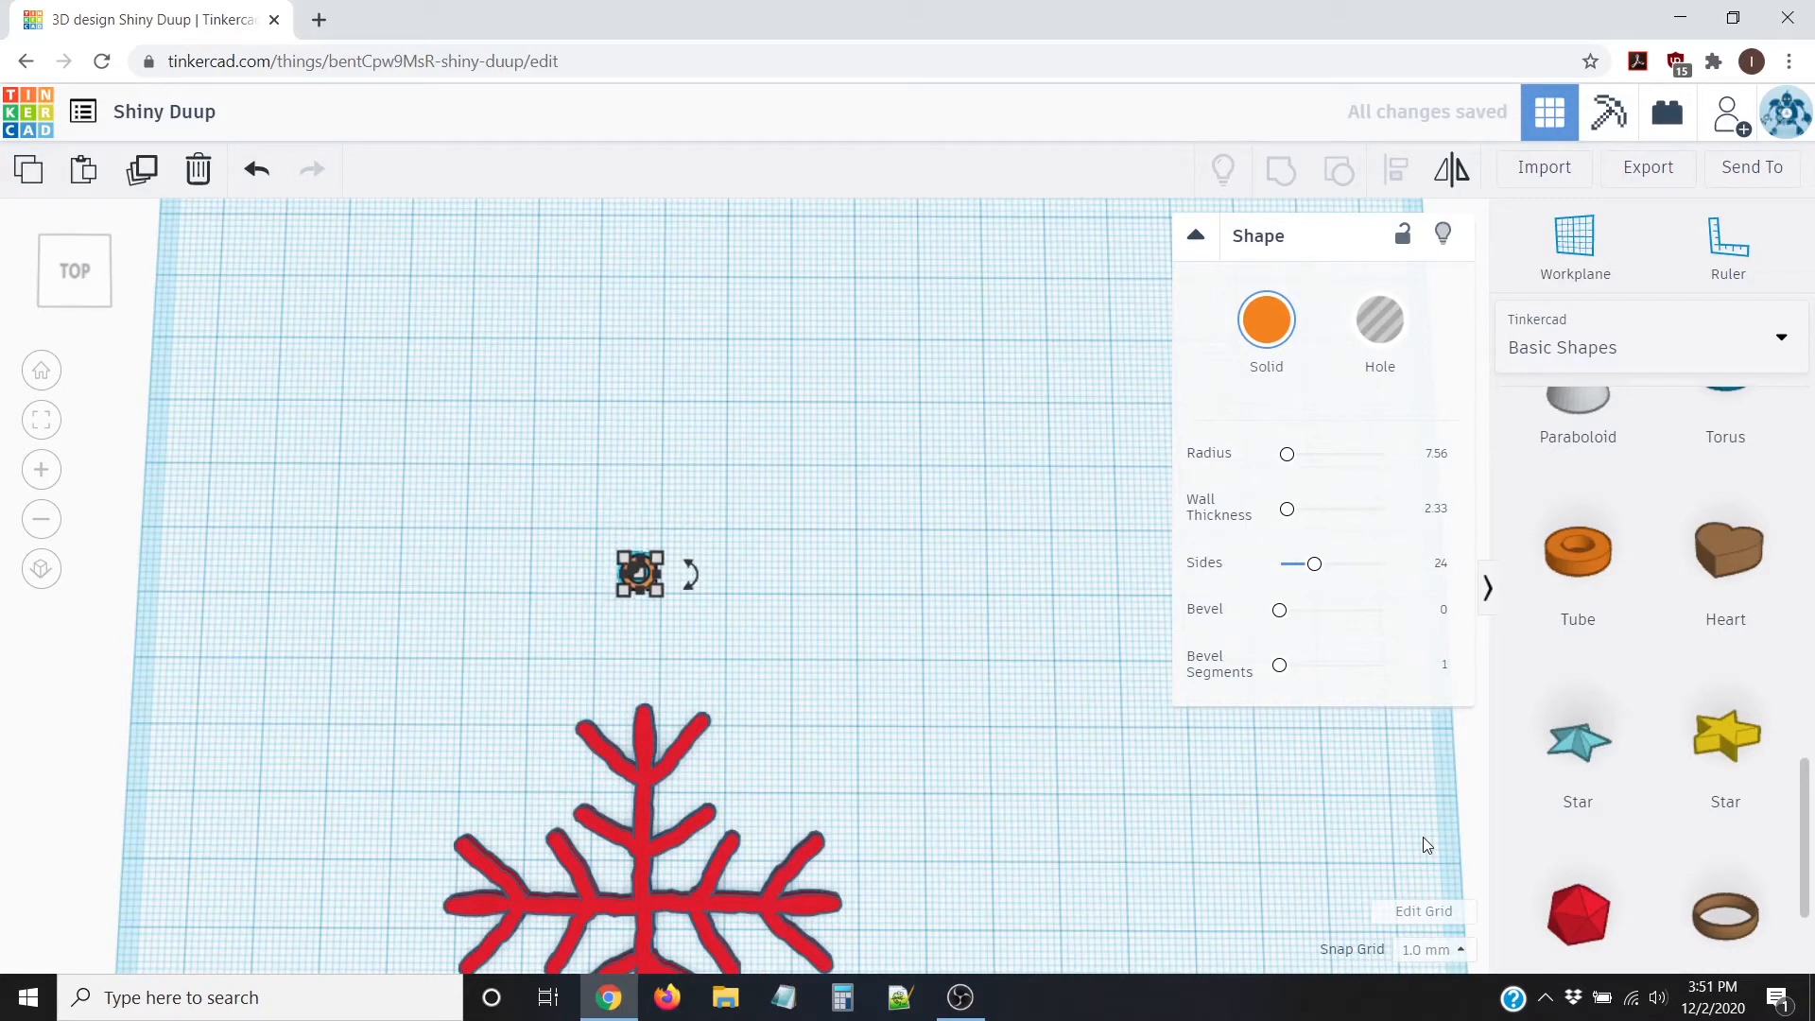
key(Down)
key(Down)
key(Down)
key(Down)
key(Down)
key(Down)
key(Down)
key(Down)
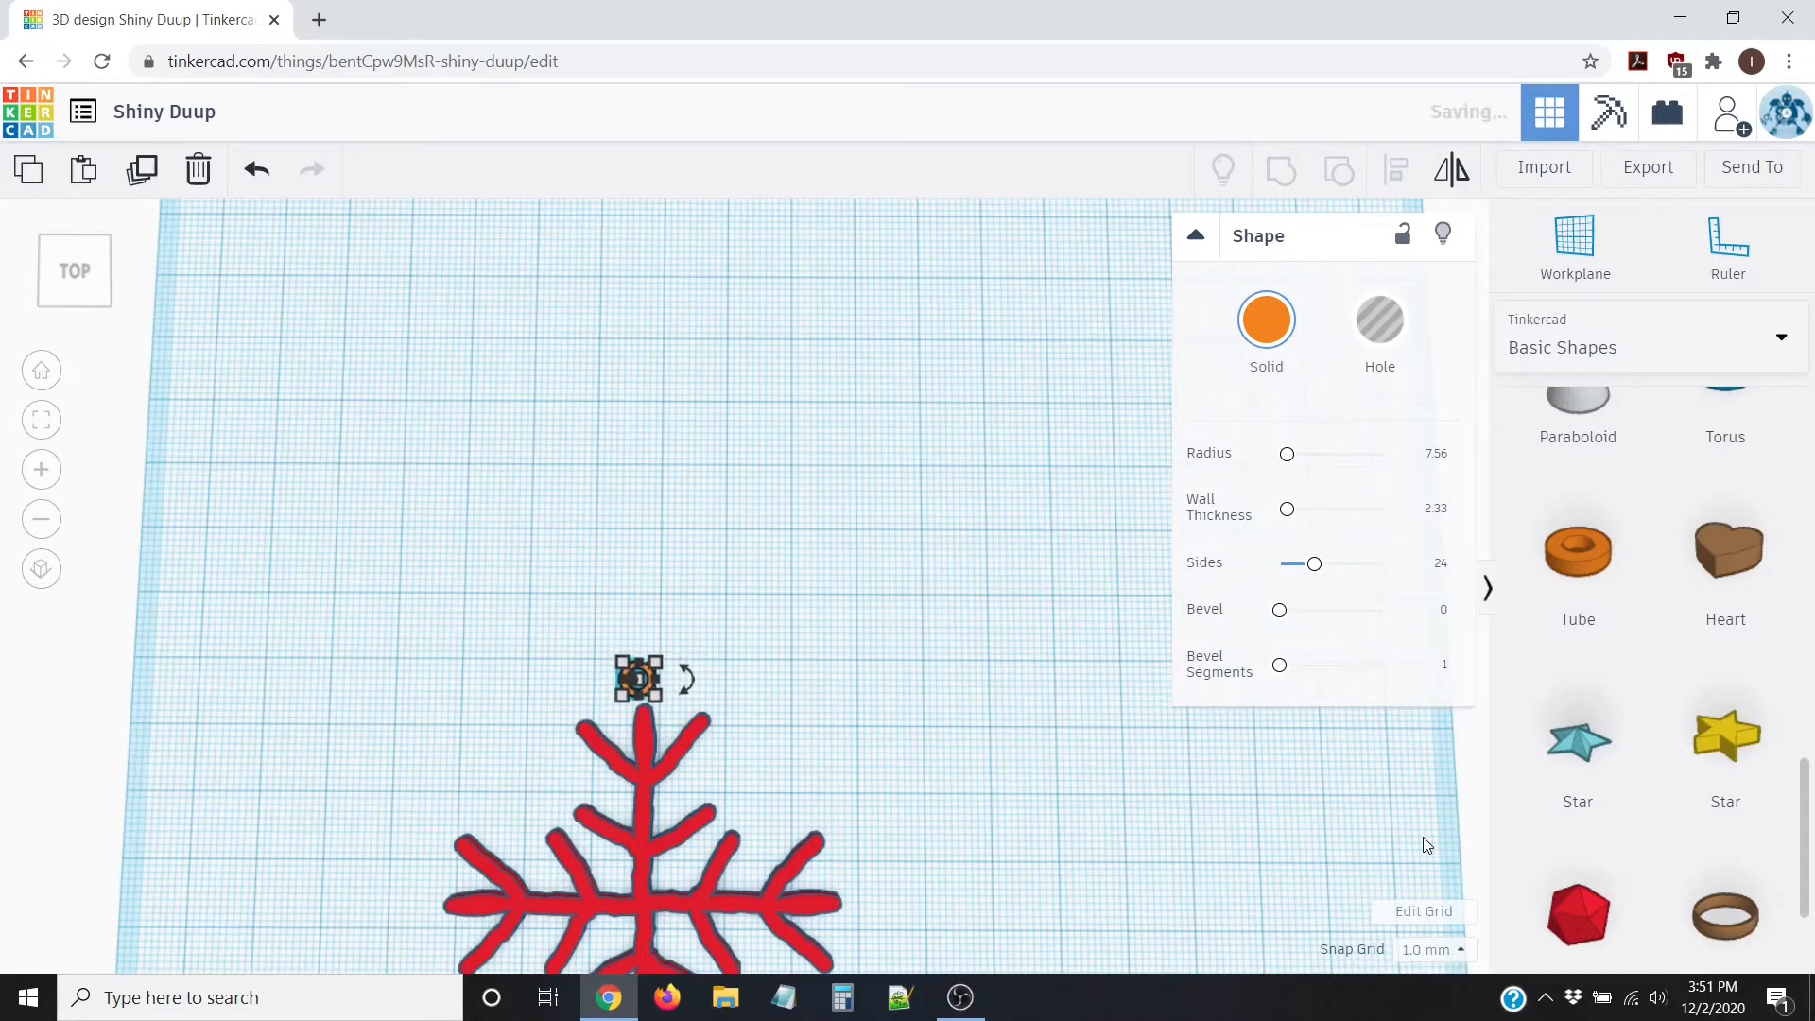
Step: Nudge the ring 1 mm right and 2 mm toward the snowflake so it overlaps the upper arm's tip
scroll(610, 654, up, 3)
scroll(514, 649, up, 3)
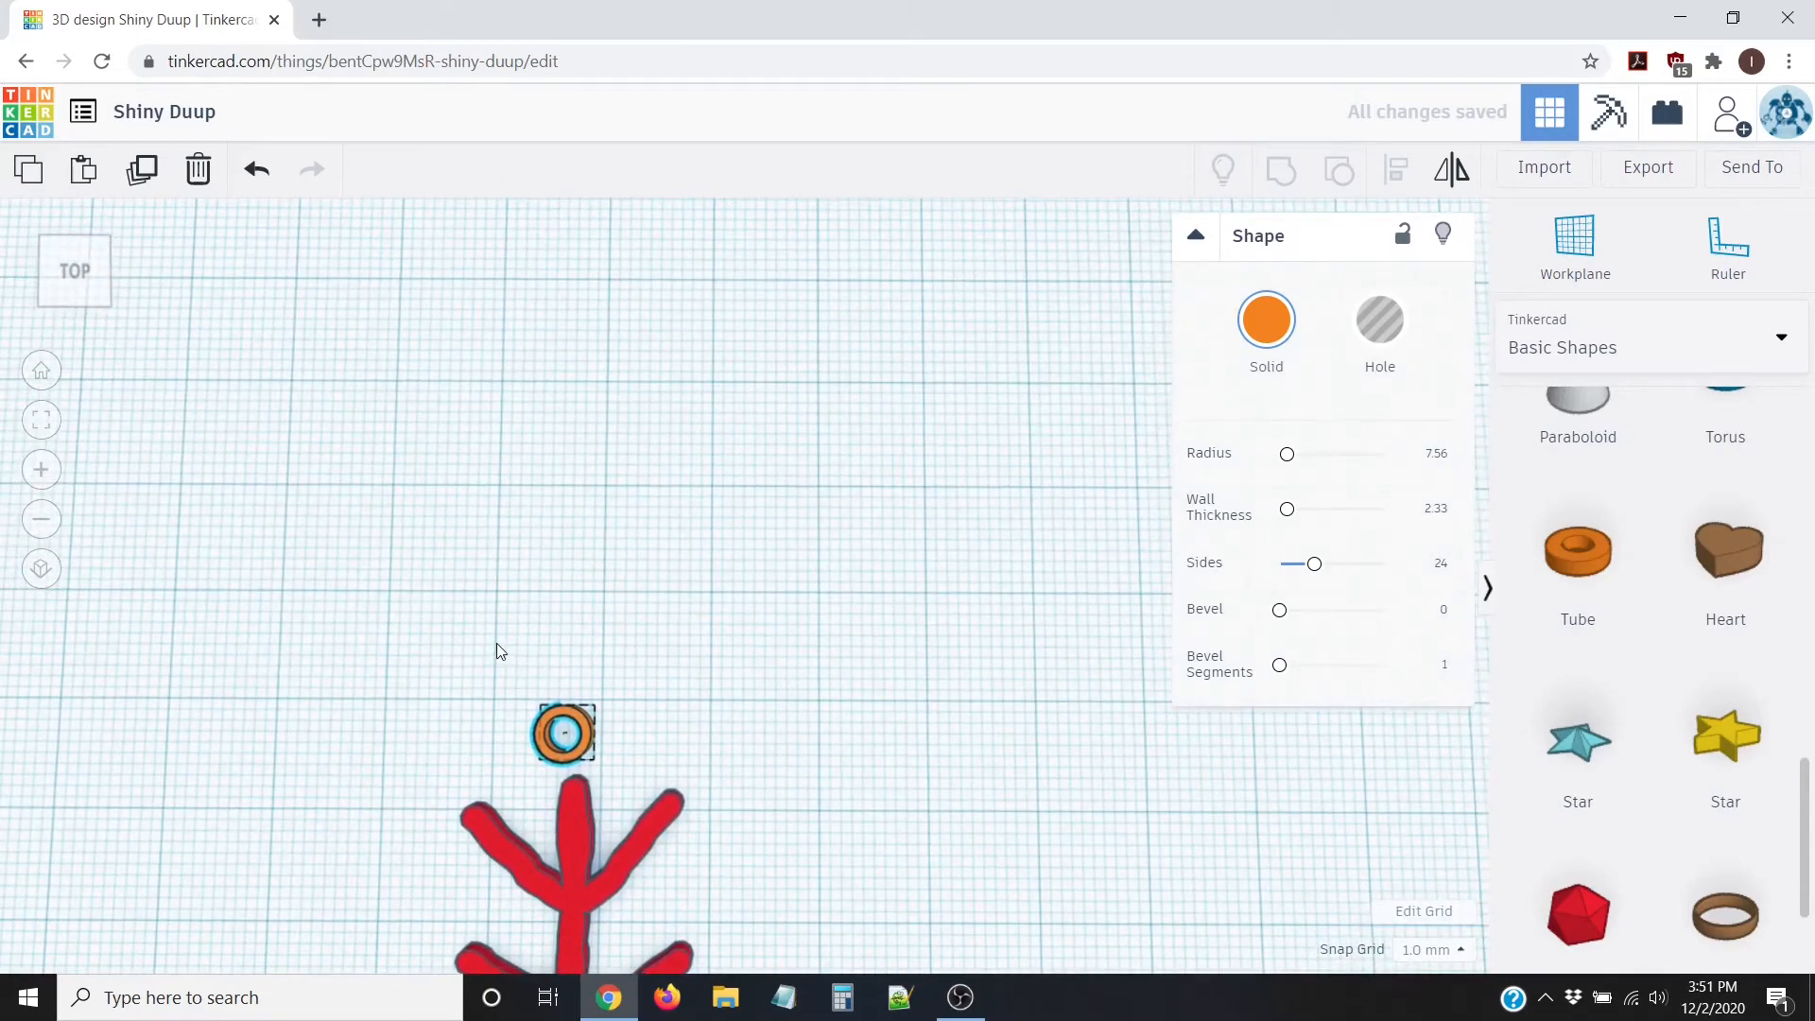
middle_drag(502, 653, 907, 580)
scroll(859, 643, down, 2)
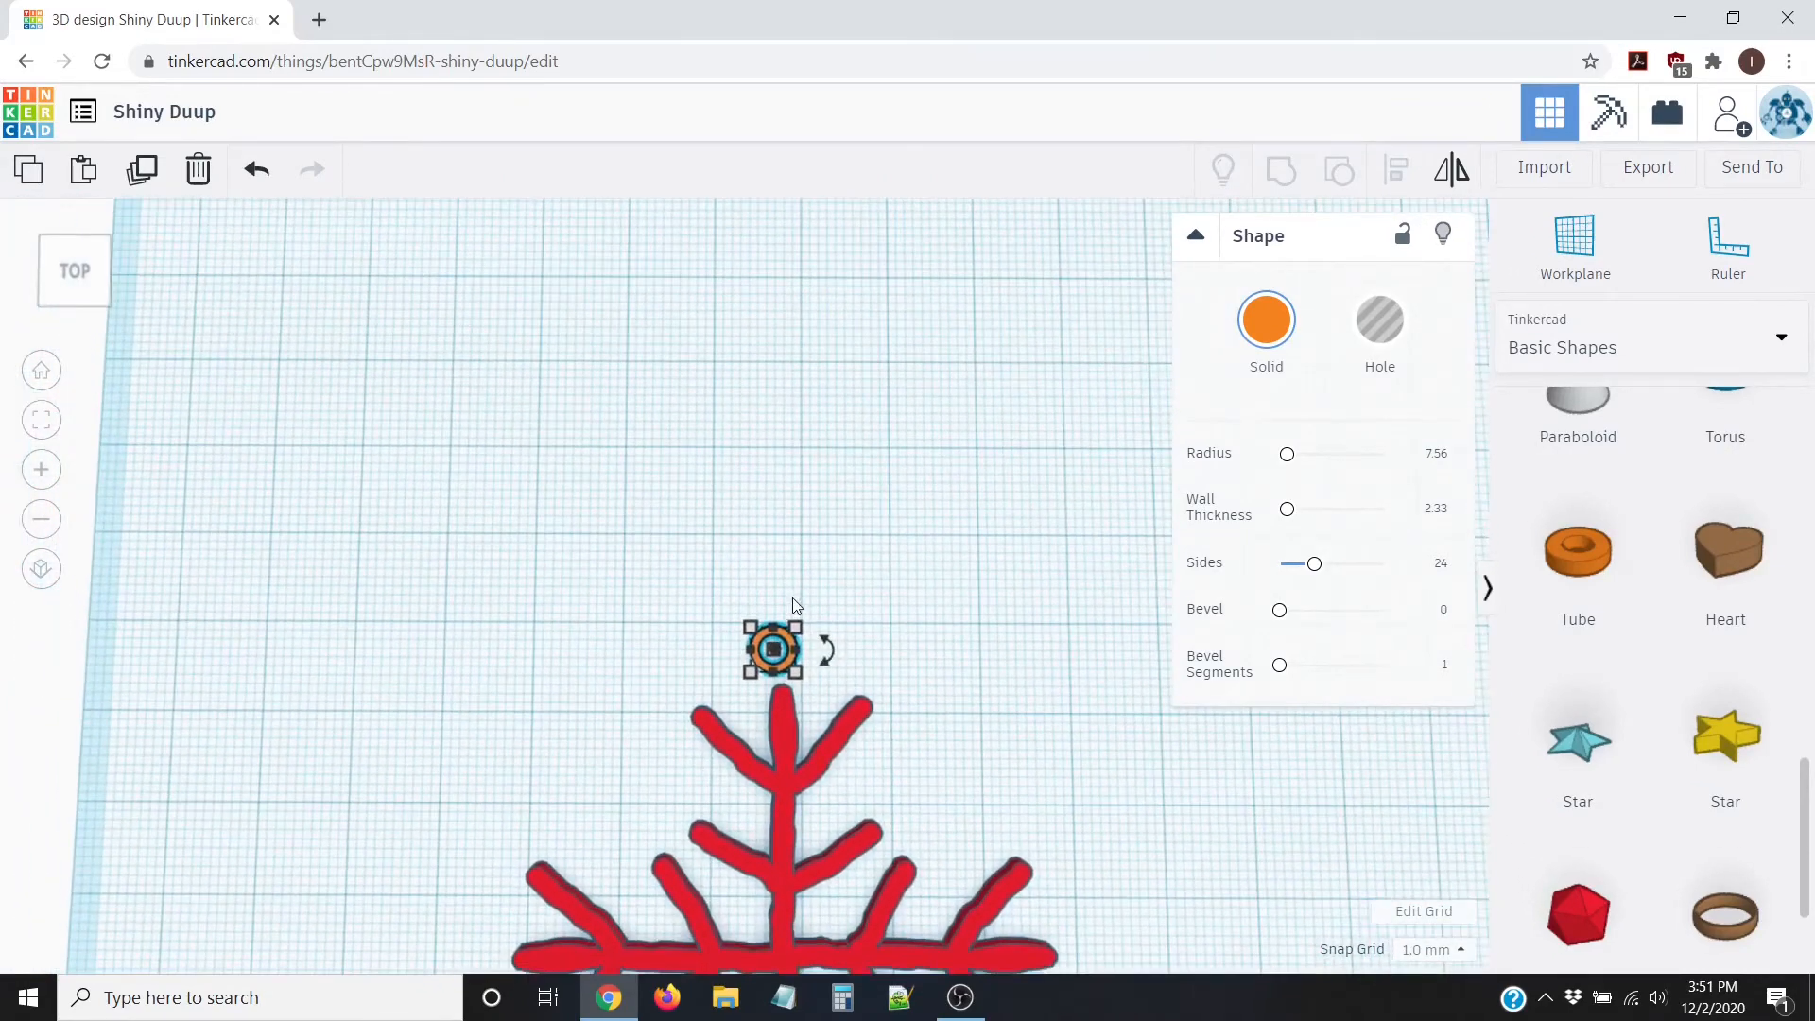
scroll(797, 610, up, 4)
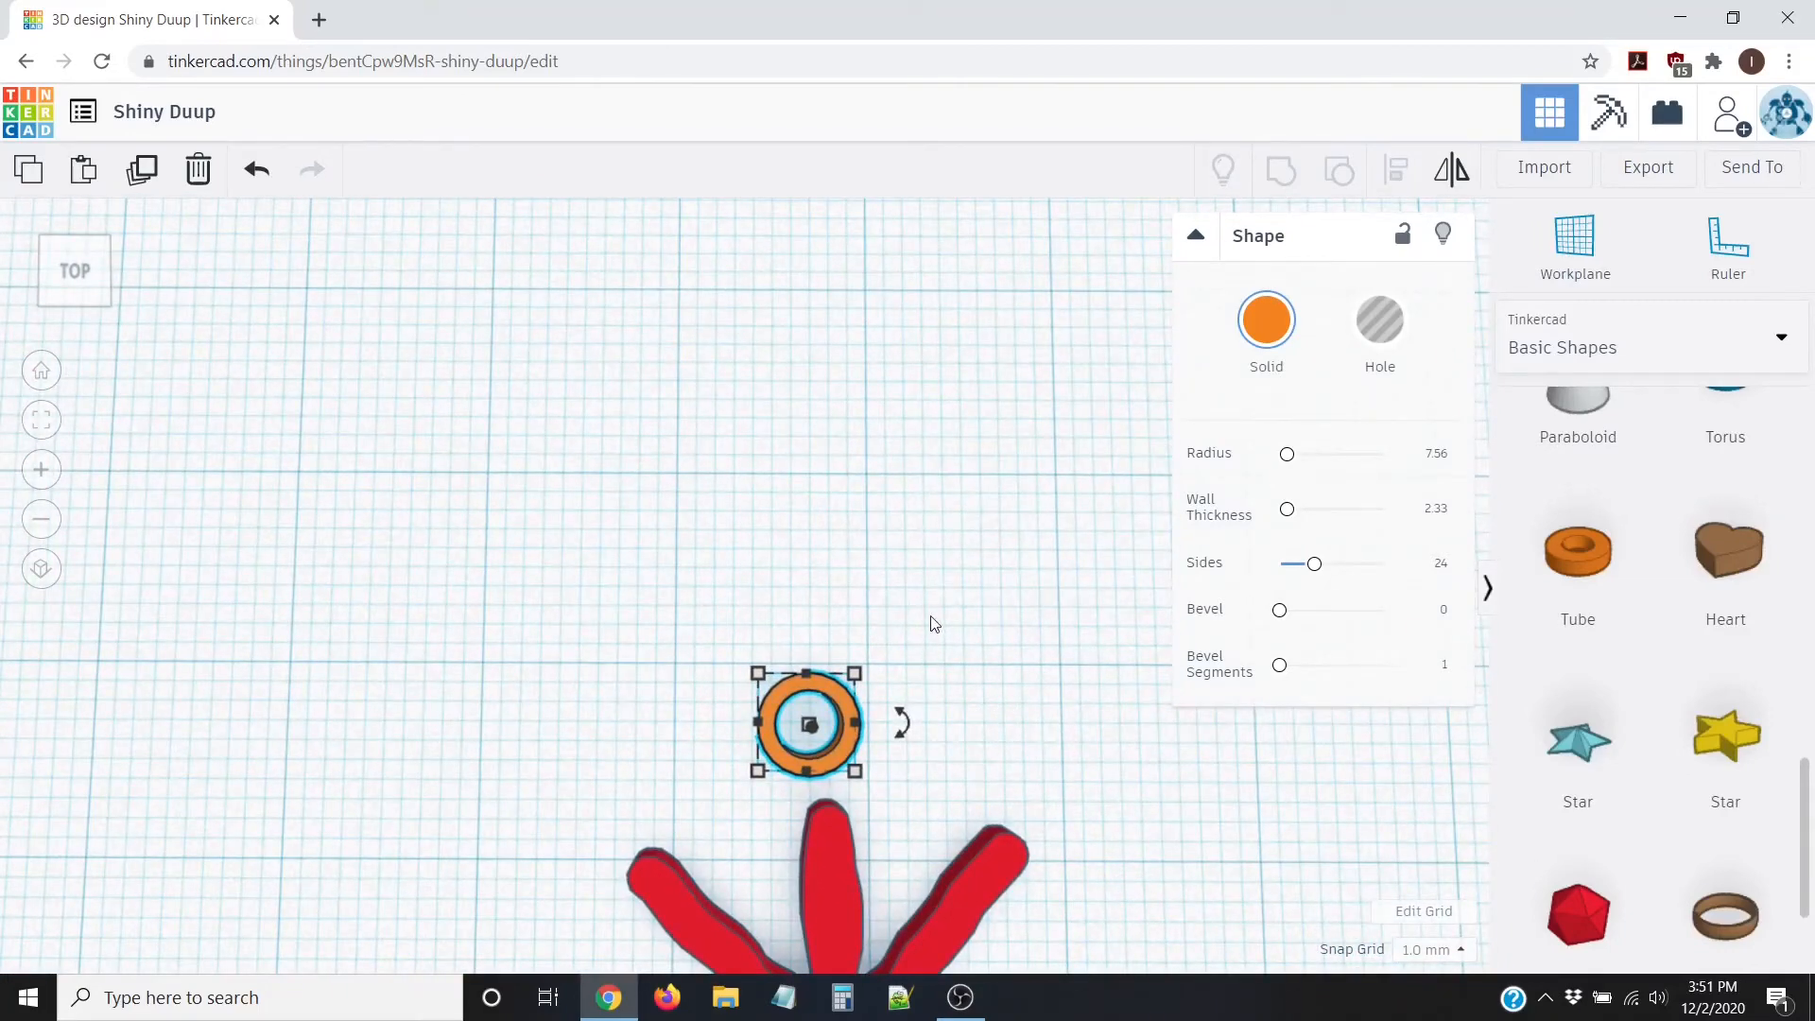
key(Right)
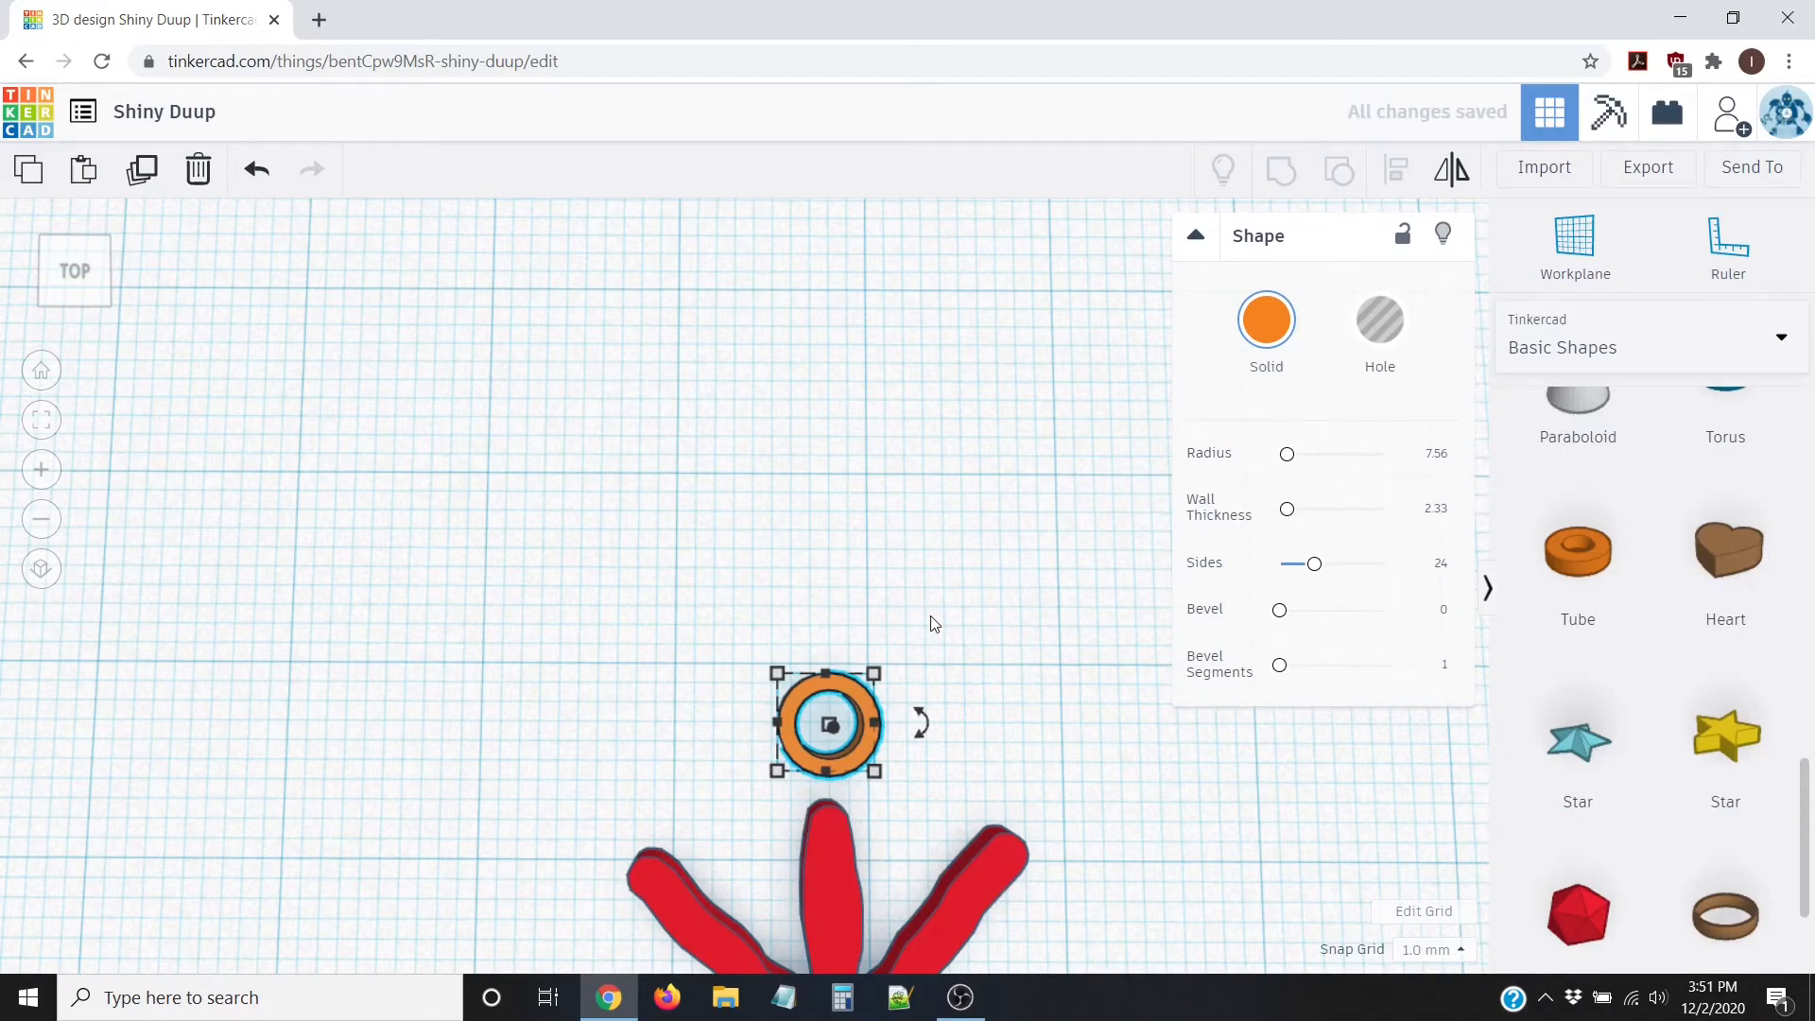
key(Down)
key(Down)
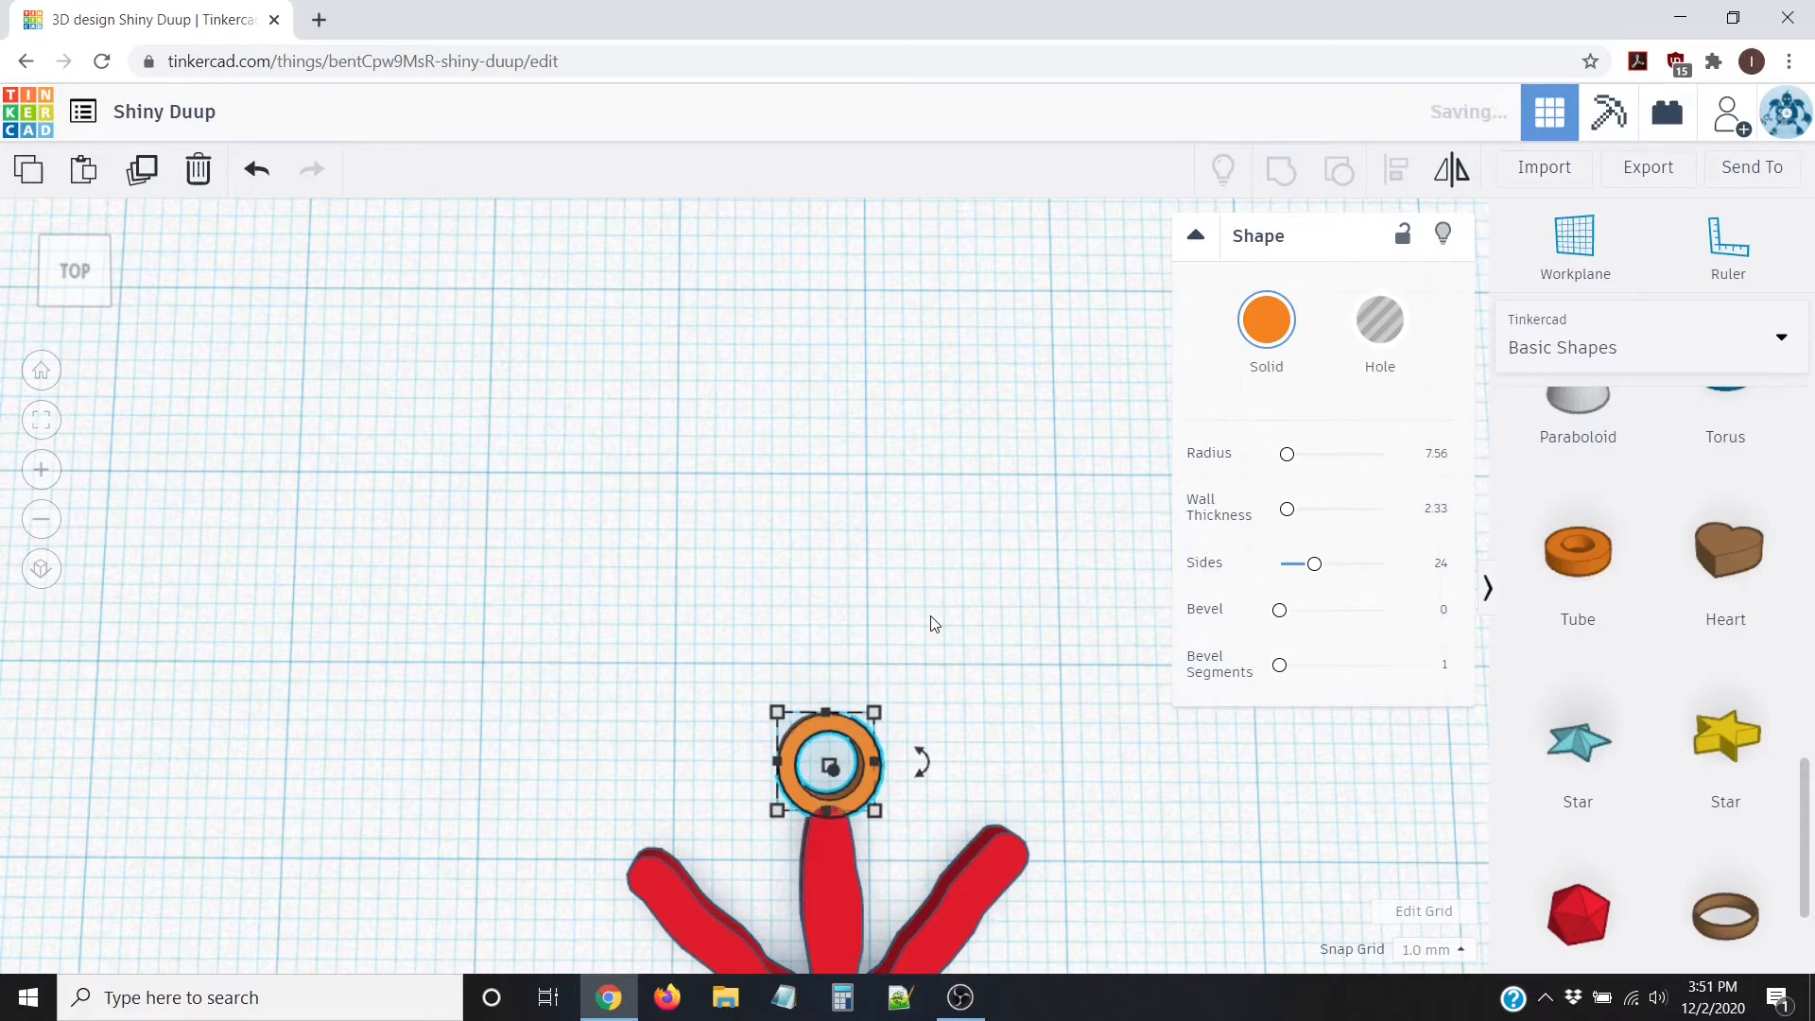
key(Down)
key(Up)
right_drag(688, 768, 689, 754)
scroll(931, 723, up, 3)
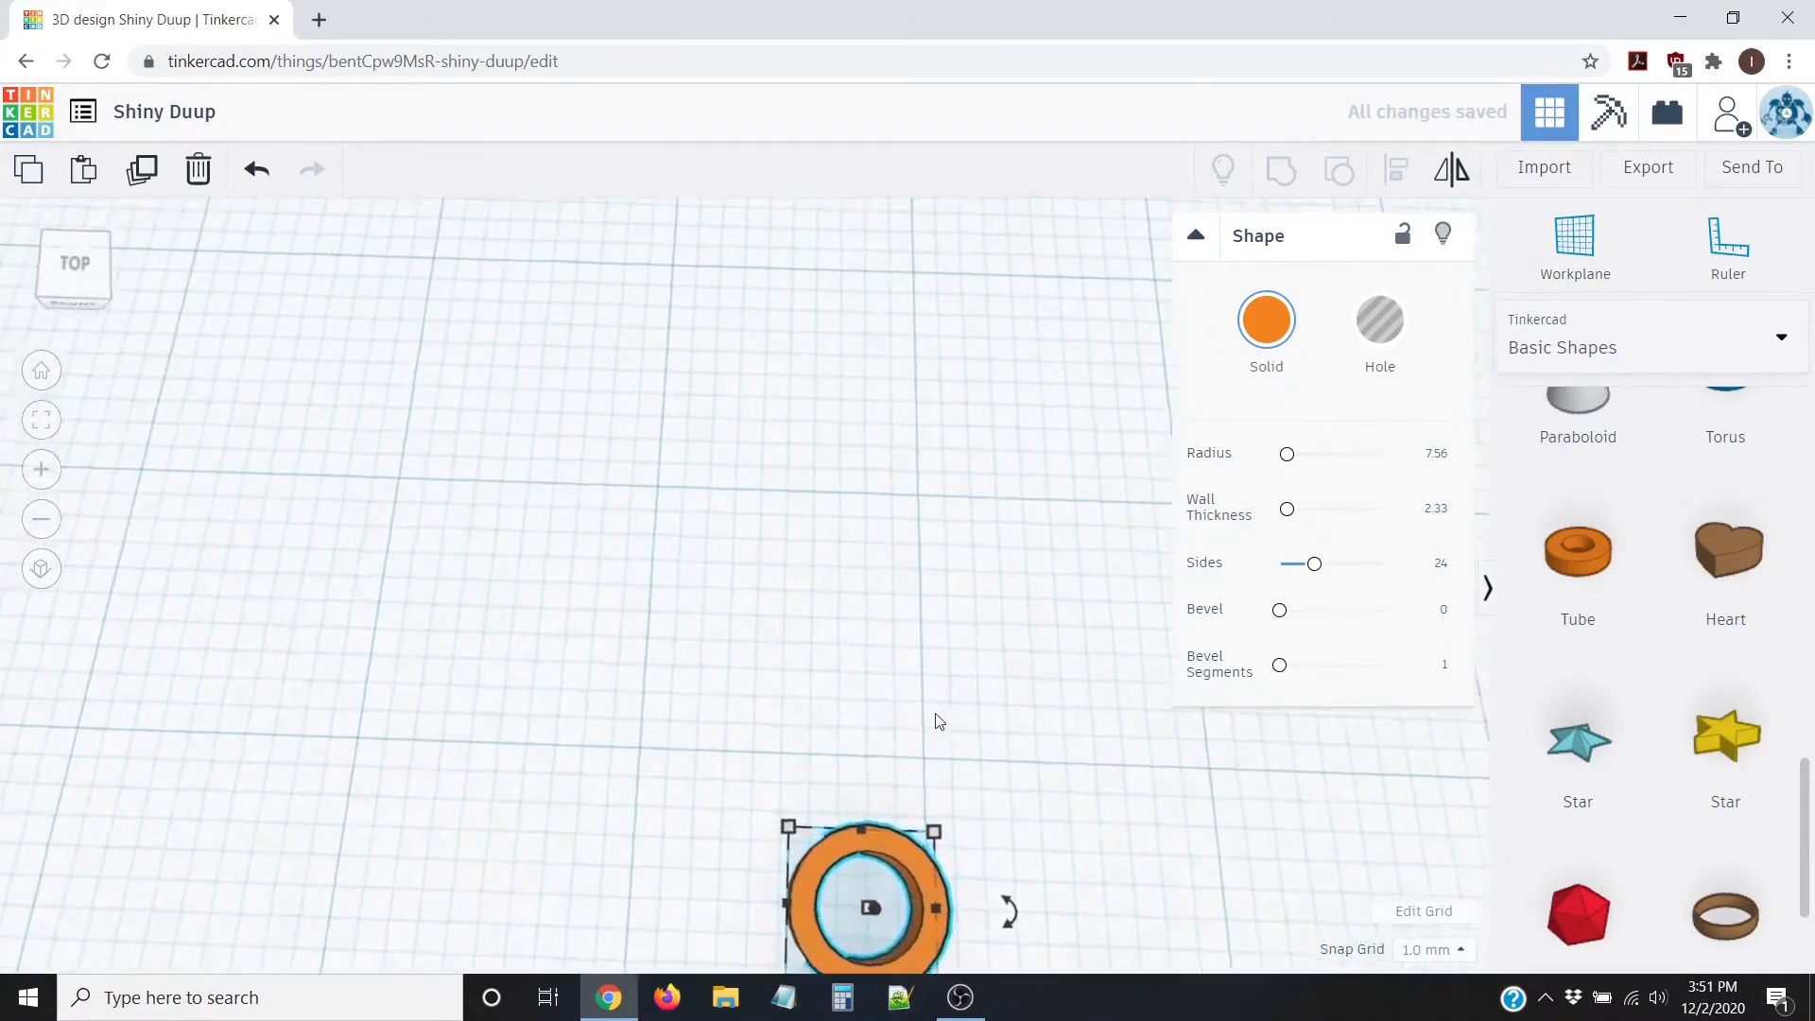
Step: Set the snap grid to 0.1 mm and nudge the ring 0.2 mm further onto the upper arm's tip
middle_drag(931, 720, 652, 478)
scroll(851, 663, up, 2)
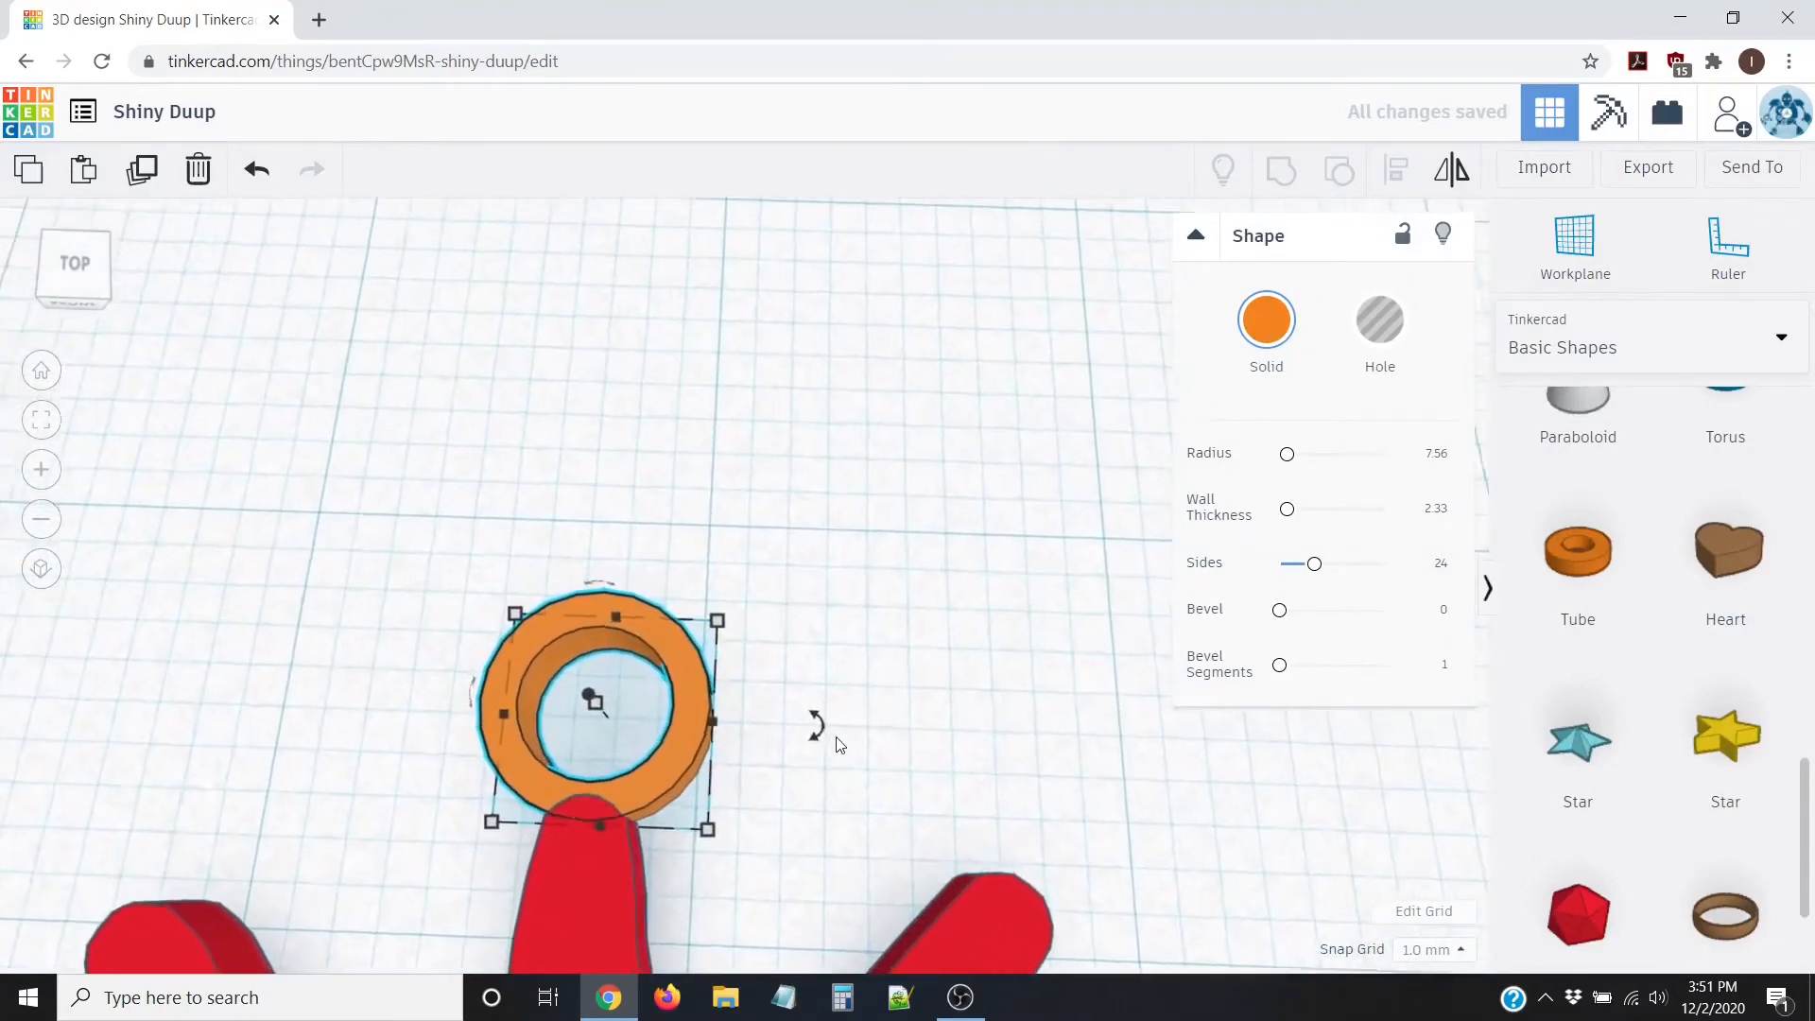
right_drag(836, 735, 724, 838)
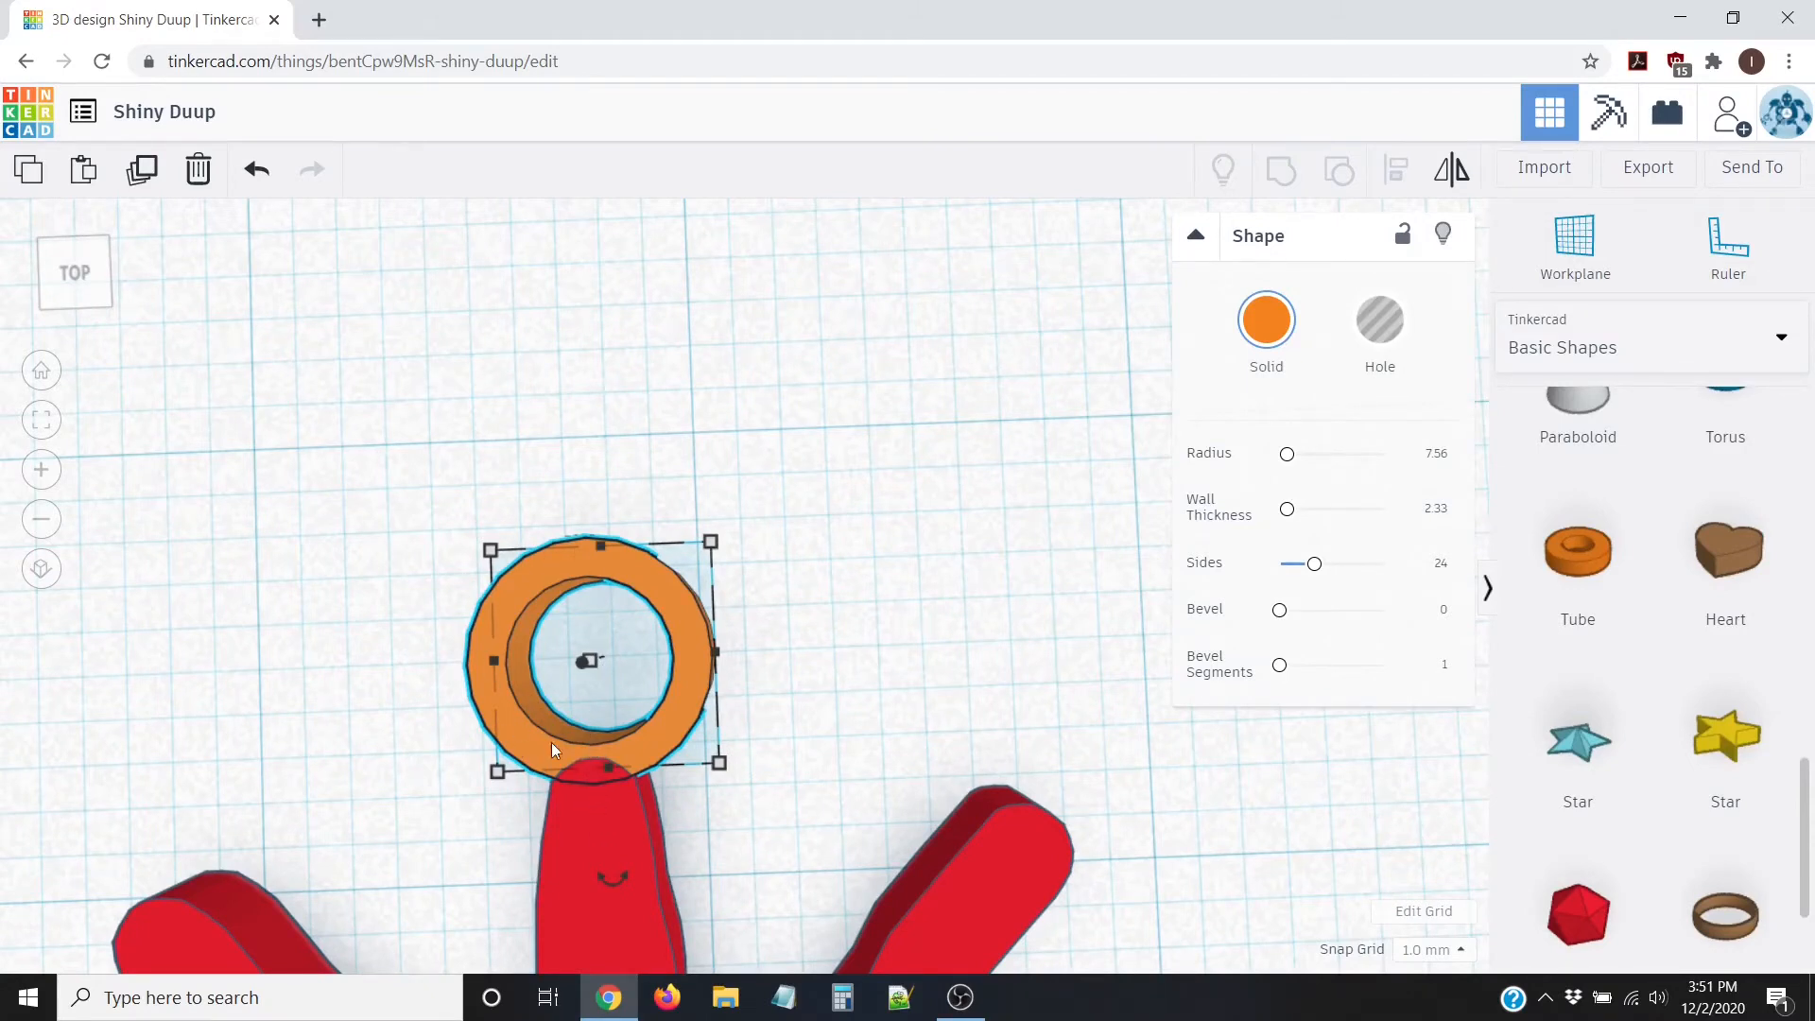
click(1433, 949)
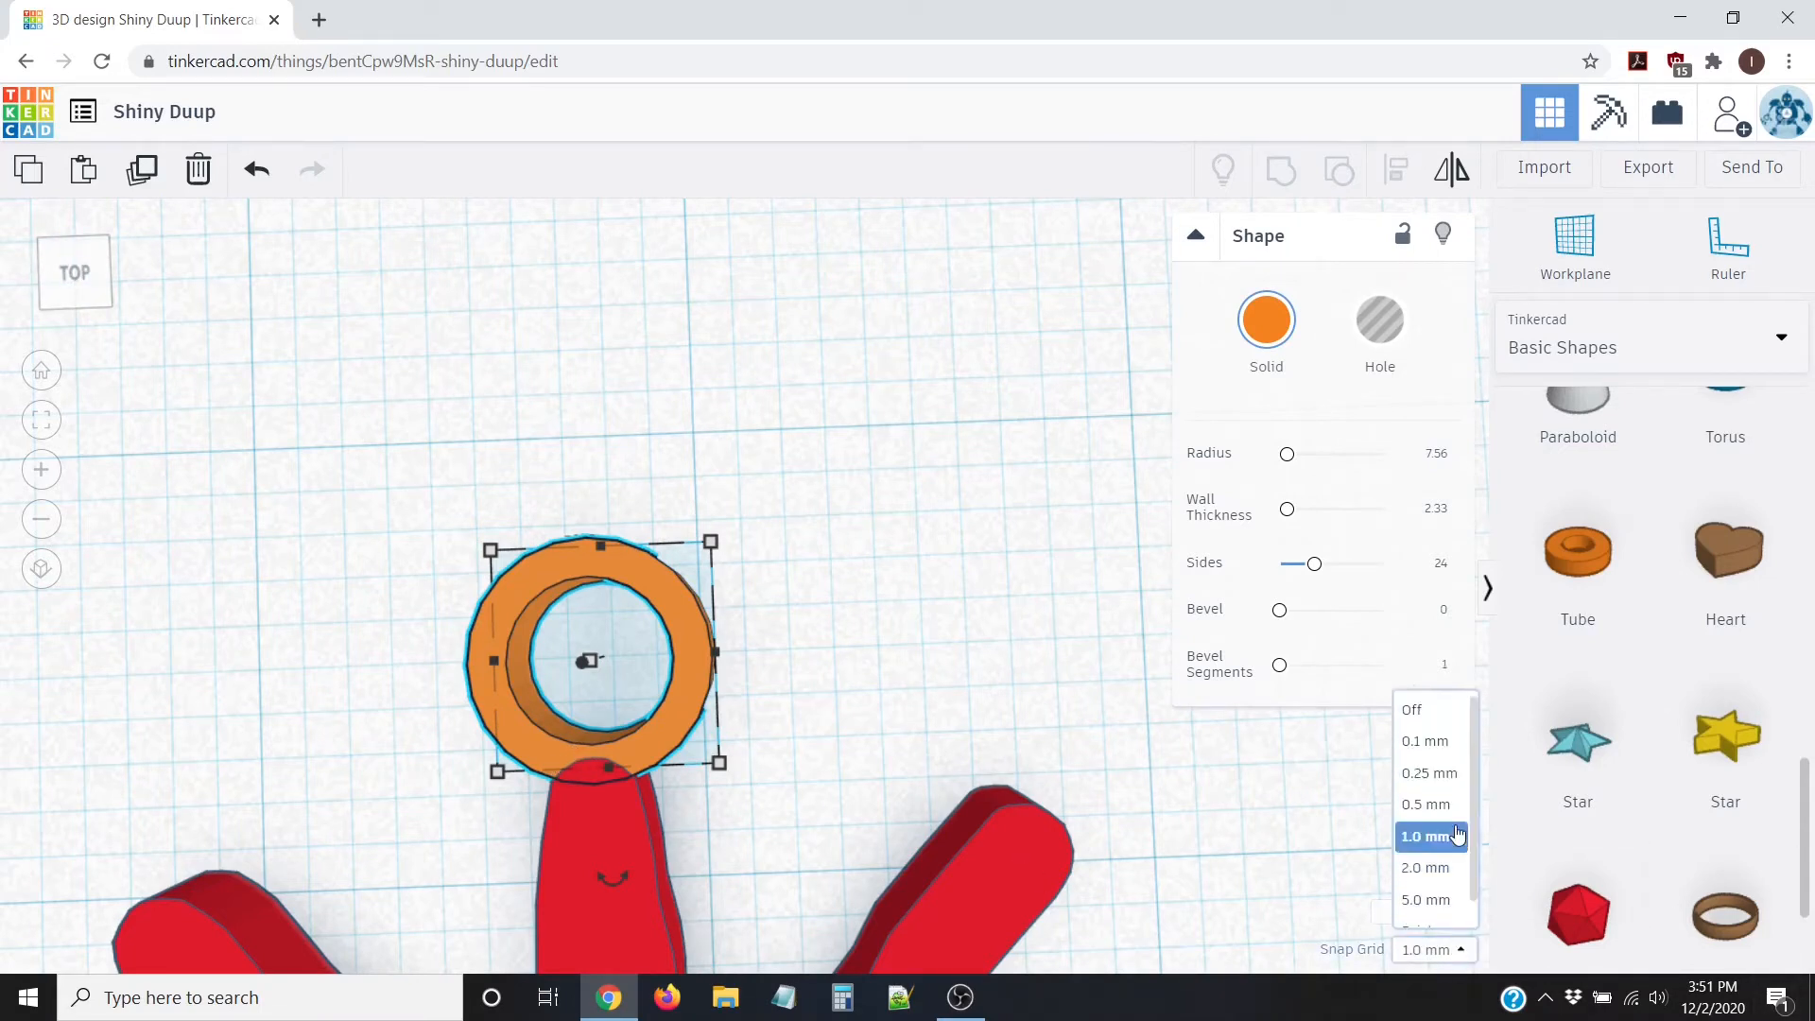
click(1429, 743)
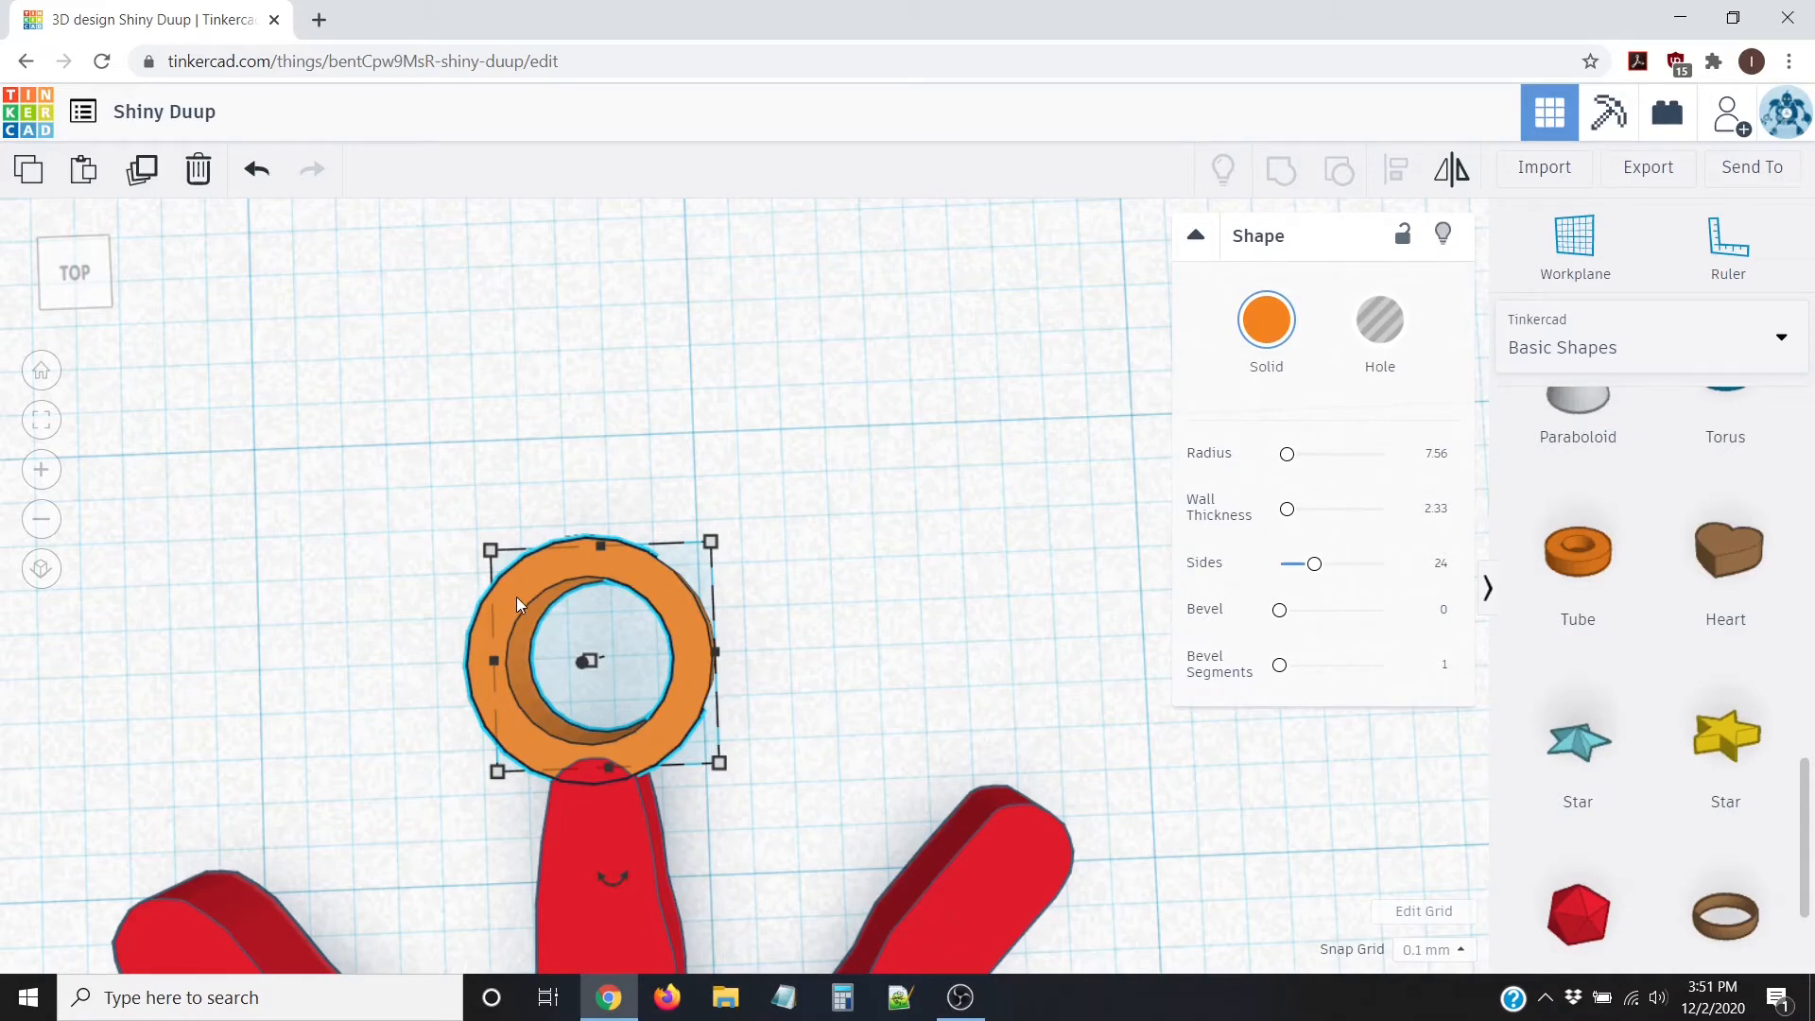
key(Down)
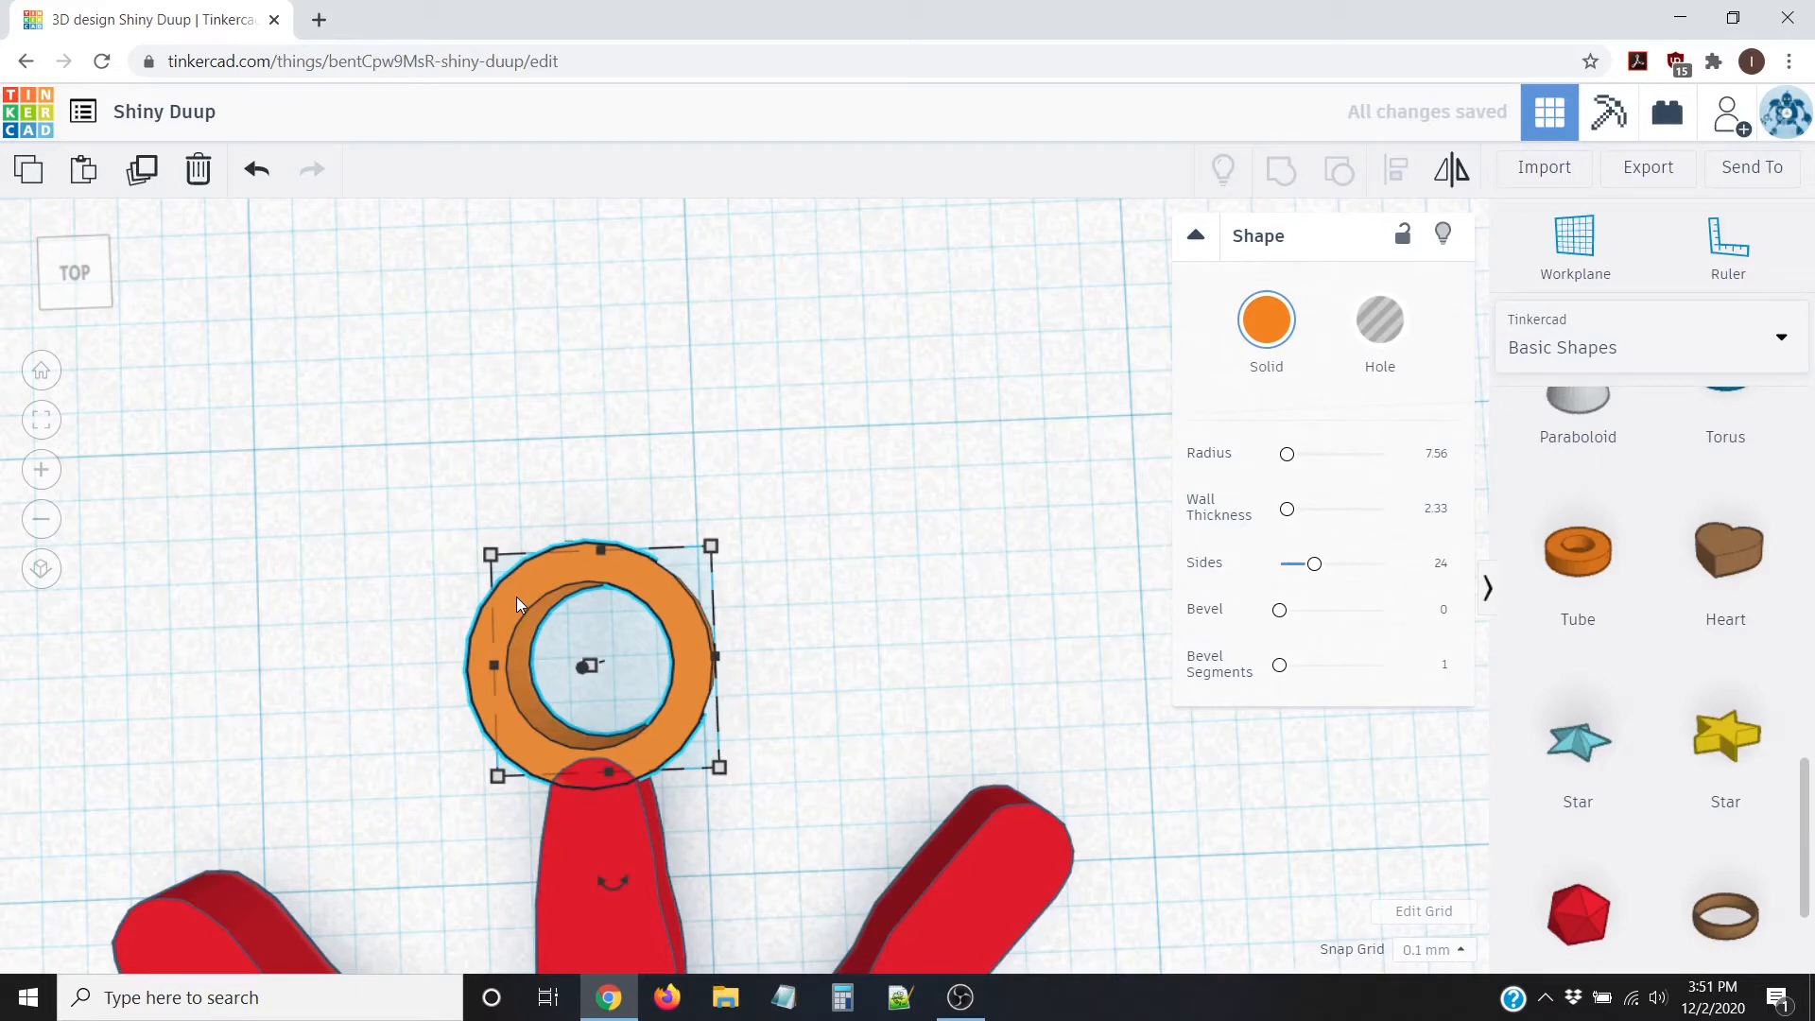
key(Down)
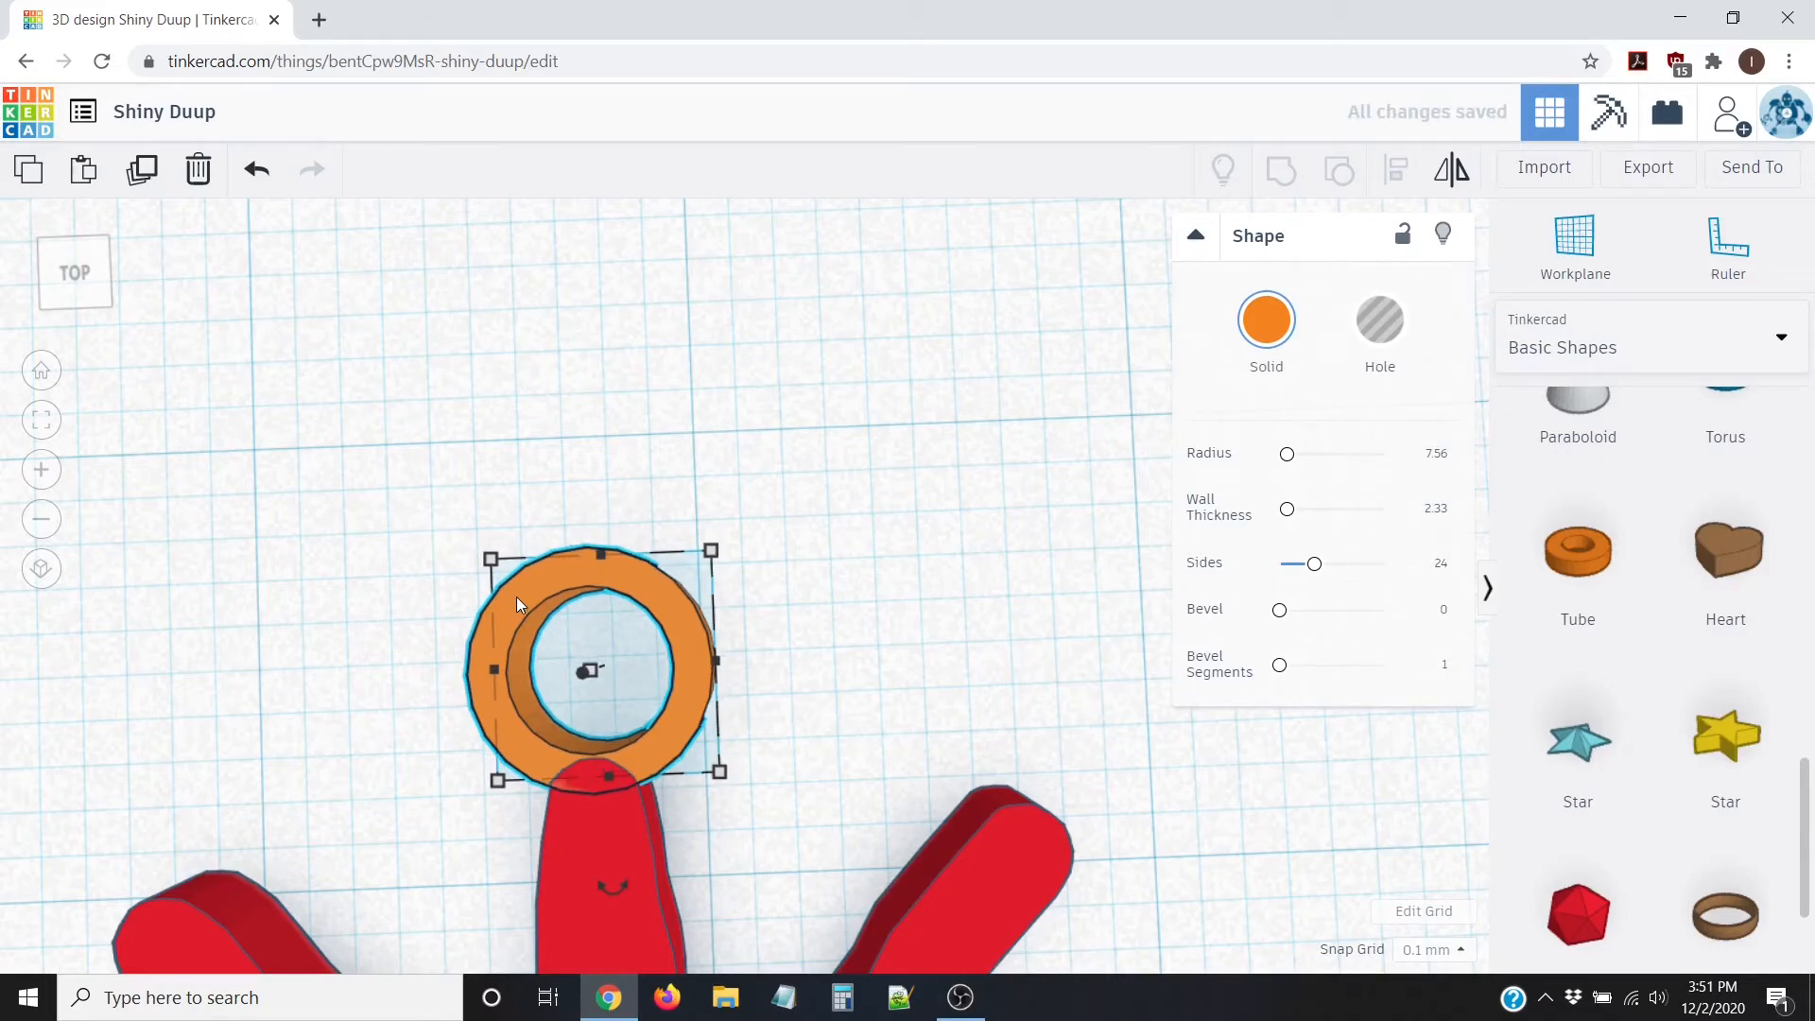
right_drag(309, 523, 276, 693)
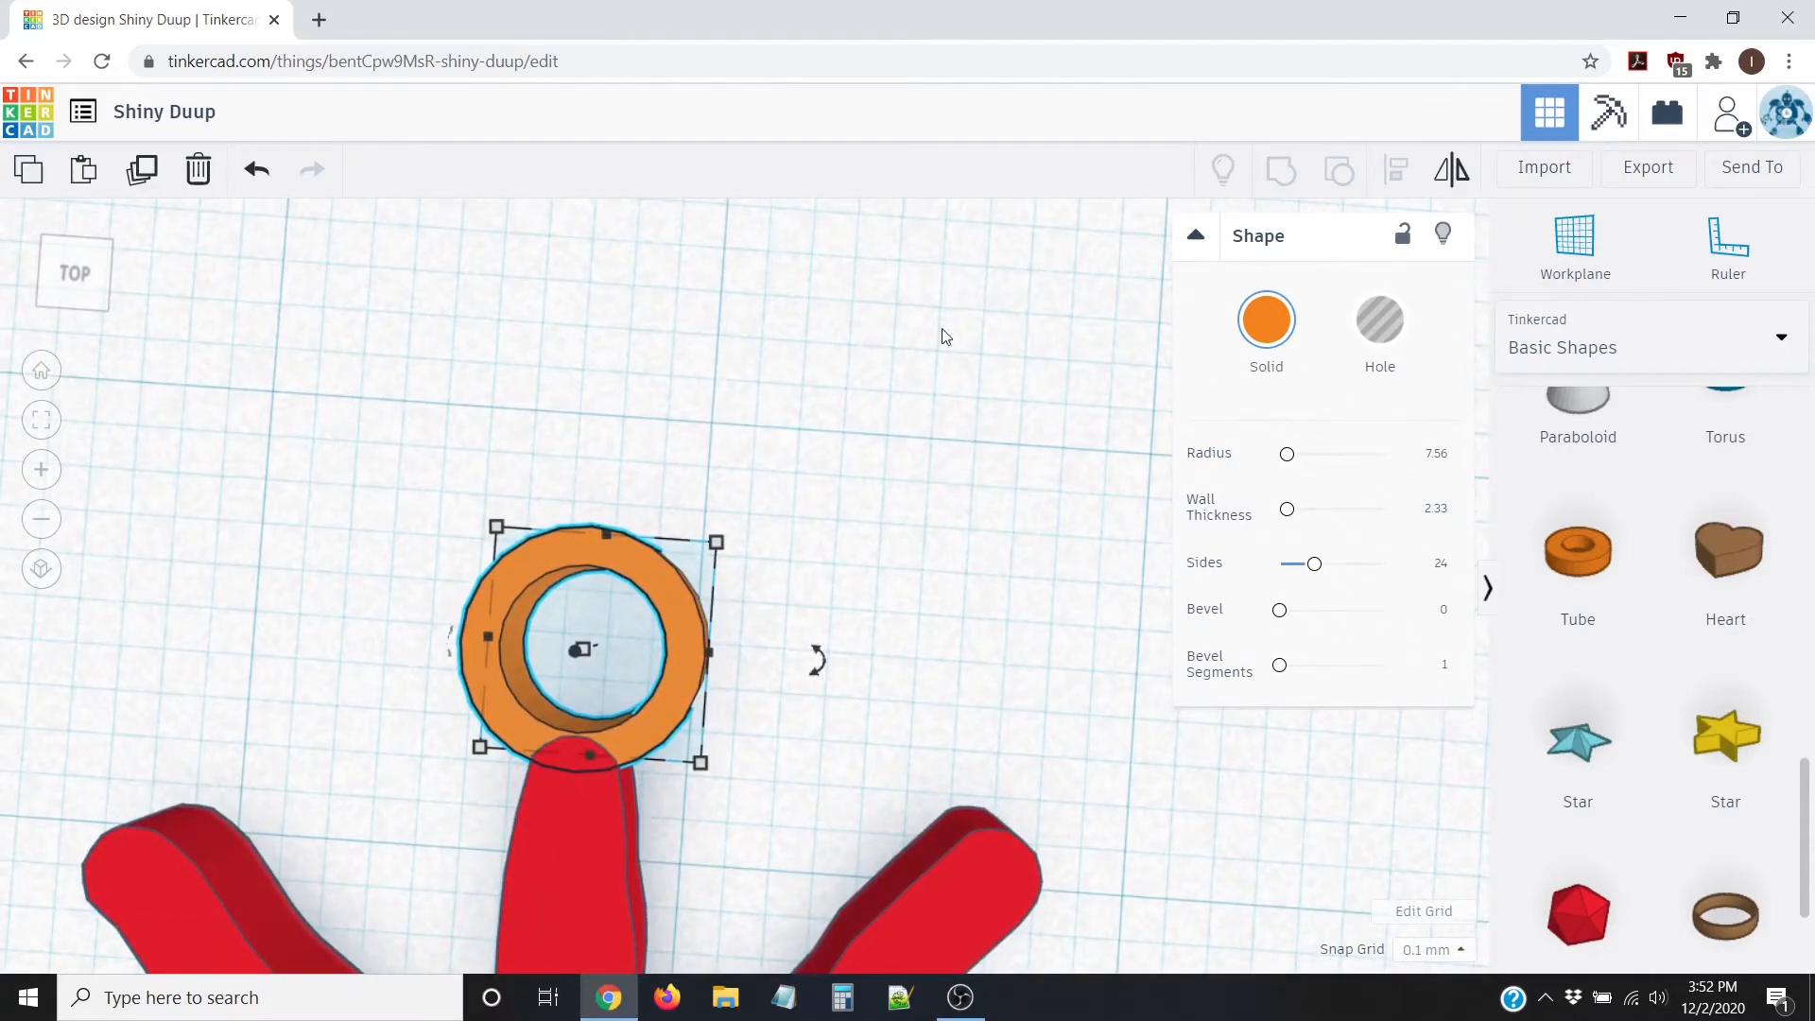
Step: Viewing from above, select the snowflake and the ring together, group them into one shape, and deselect it
click(41, 370)
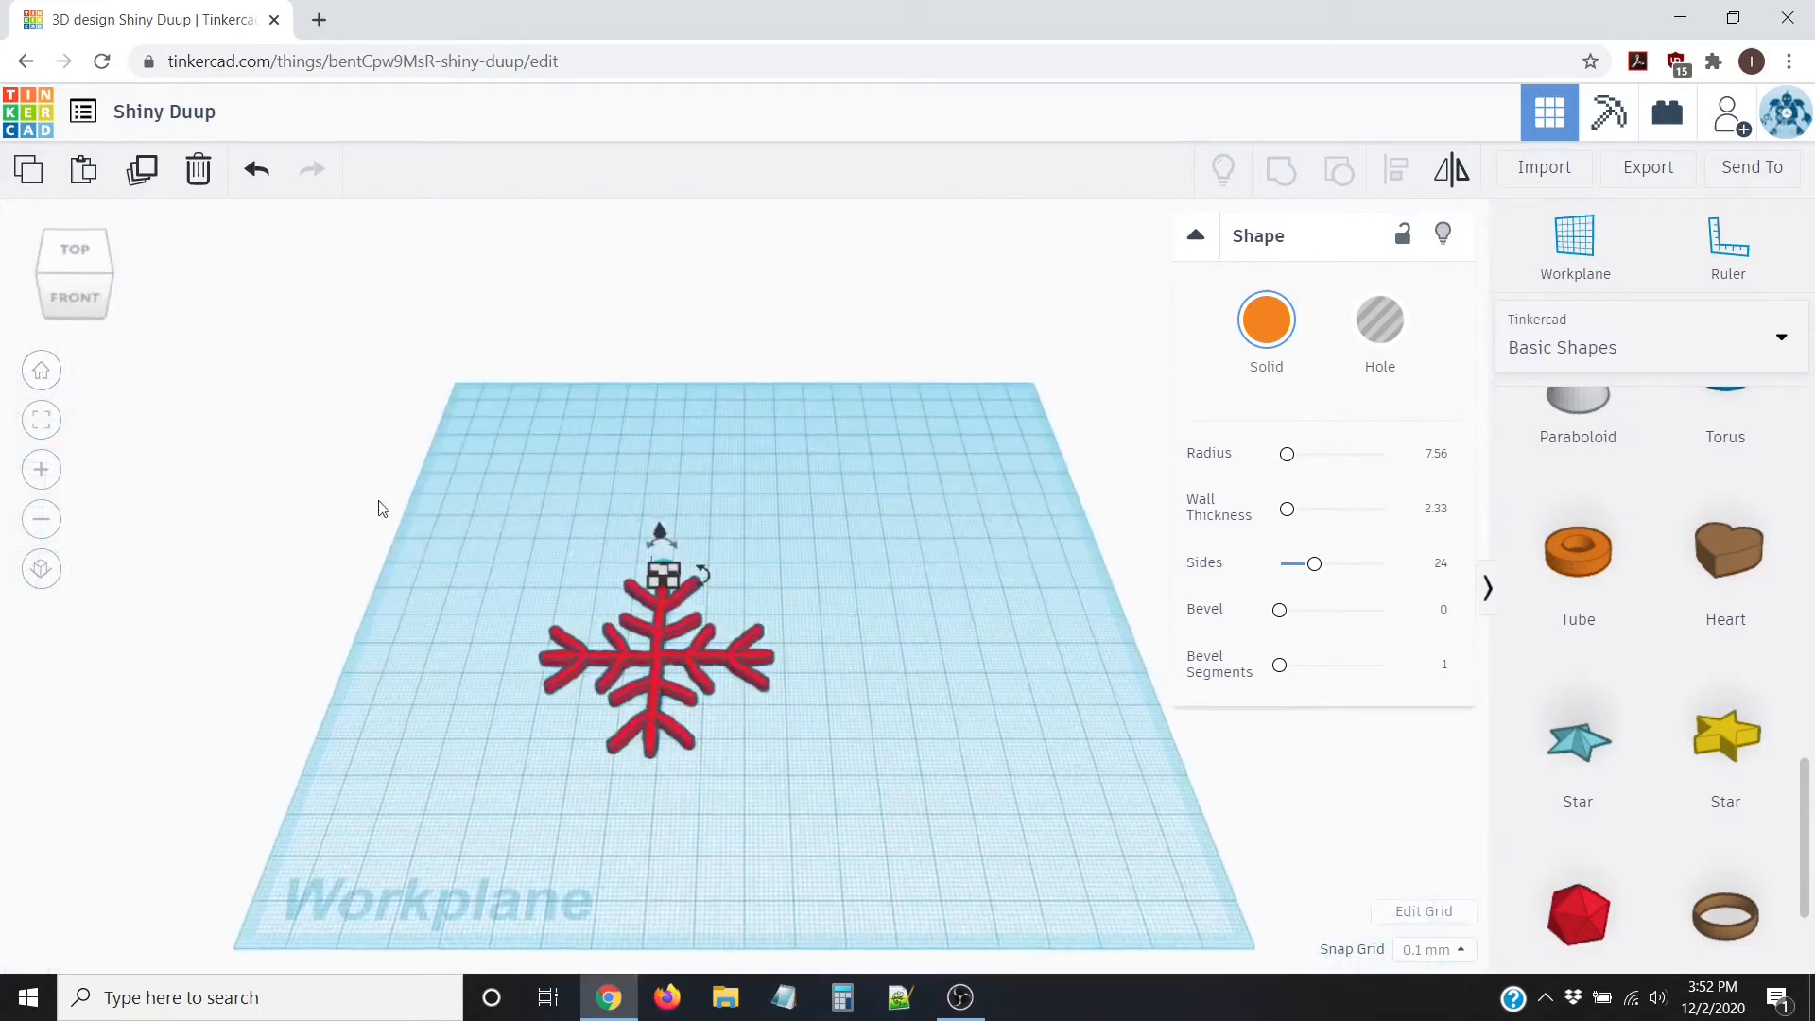
click(76, 255)
click(543, 473)
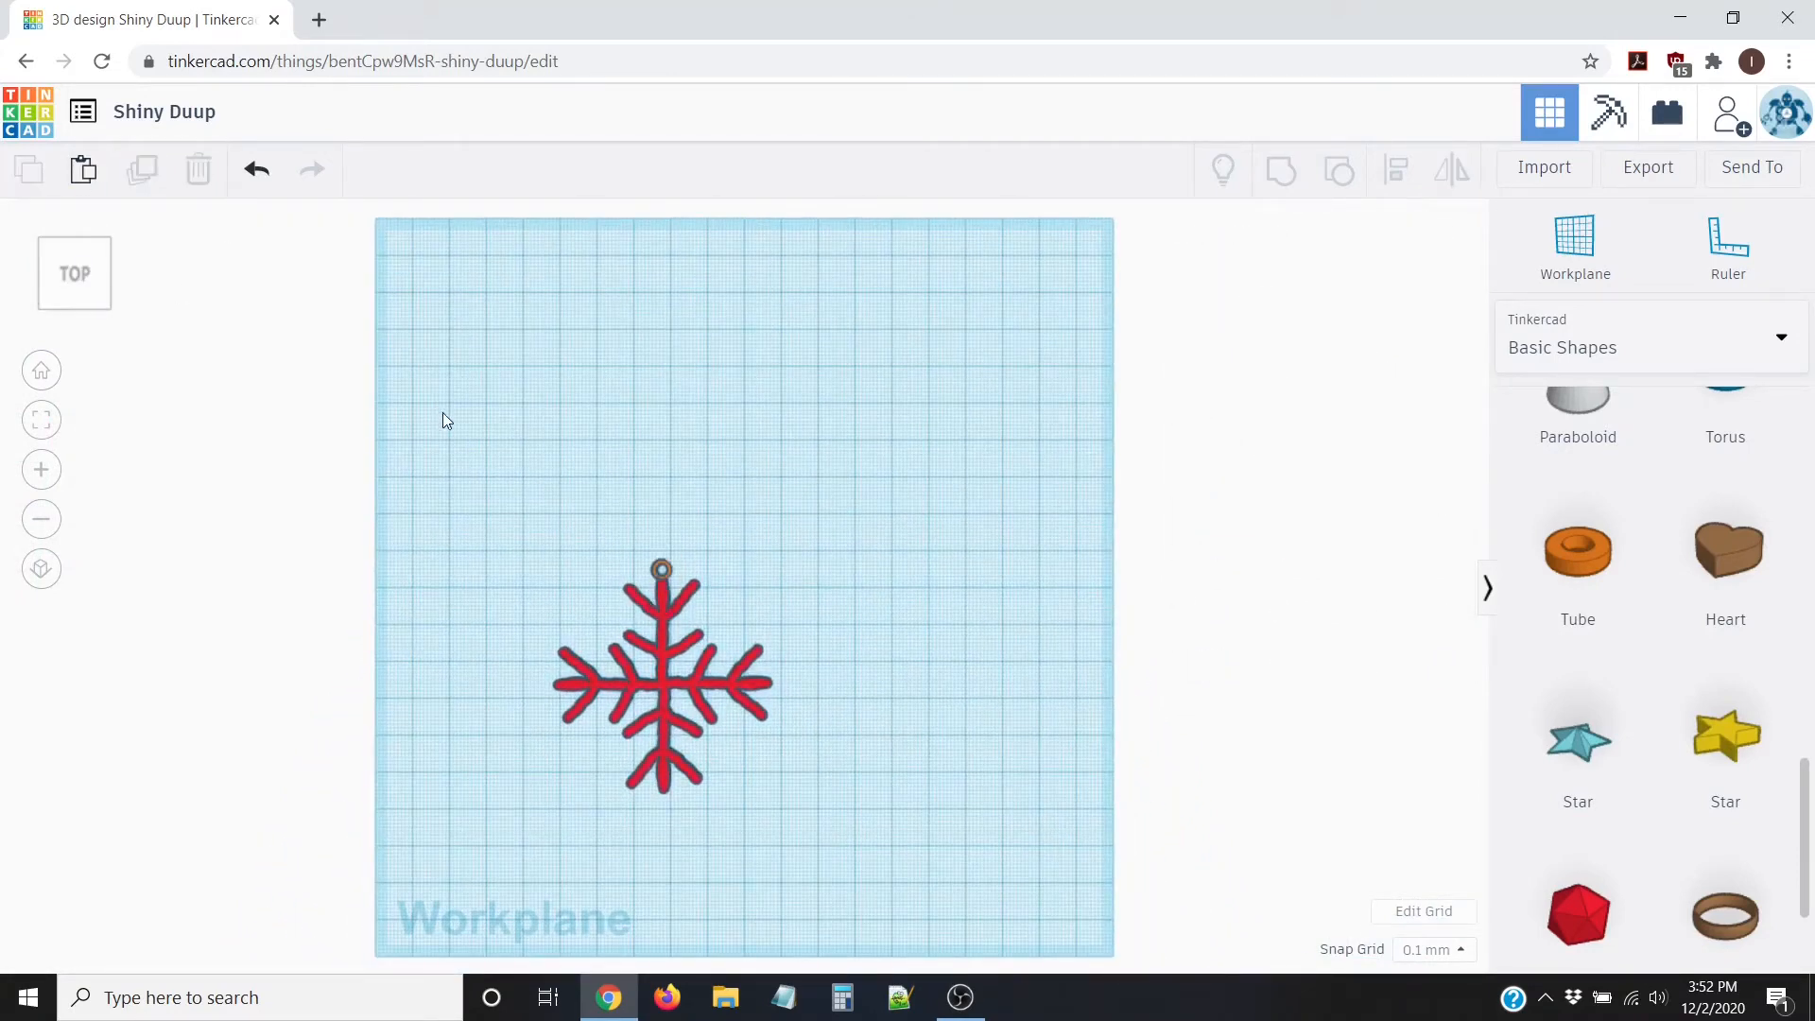
drag(426, 432, 959, 878)
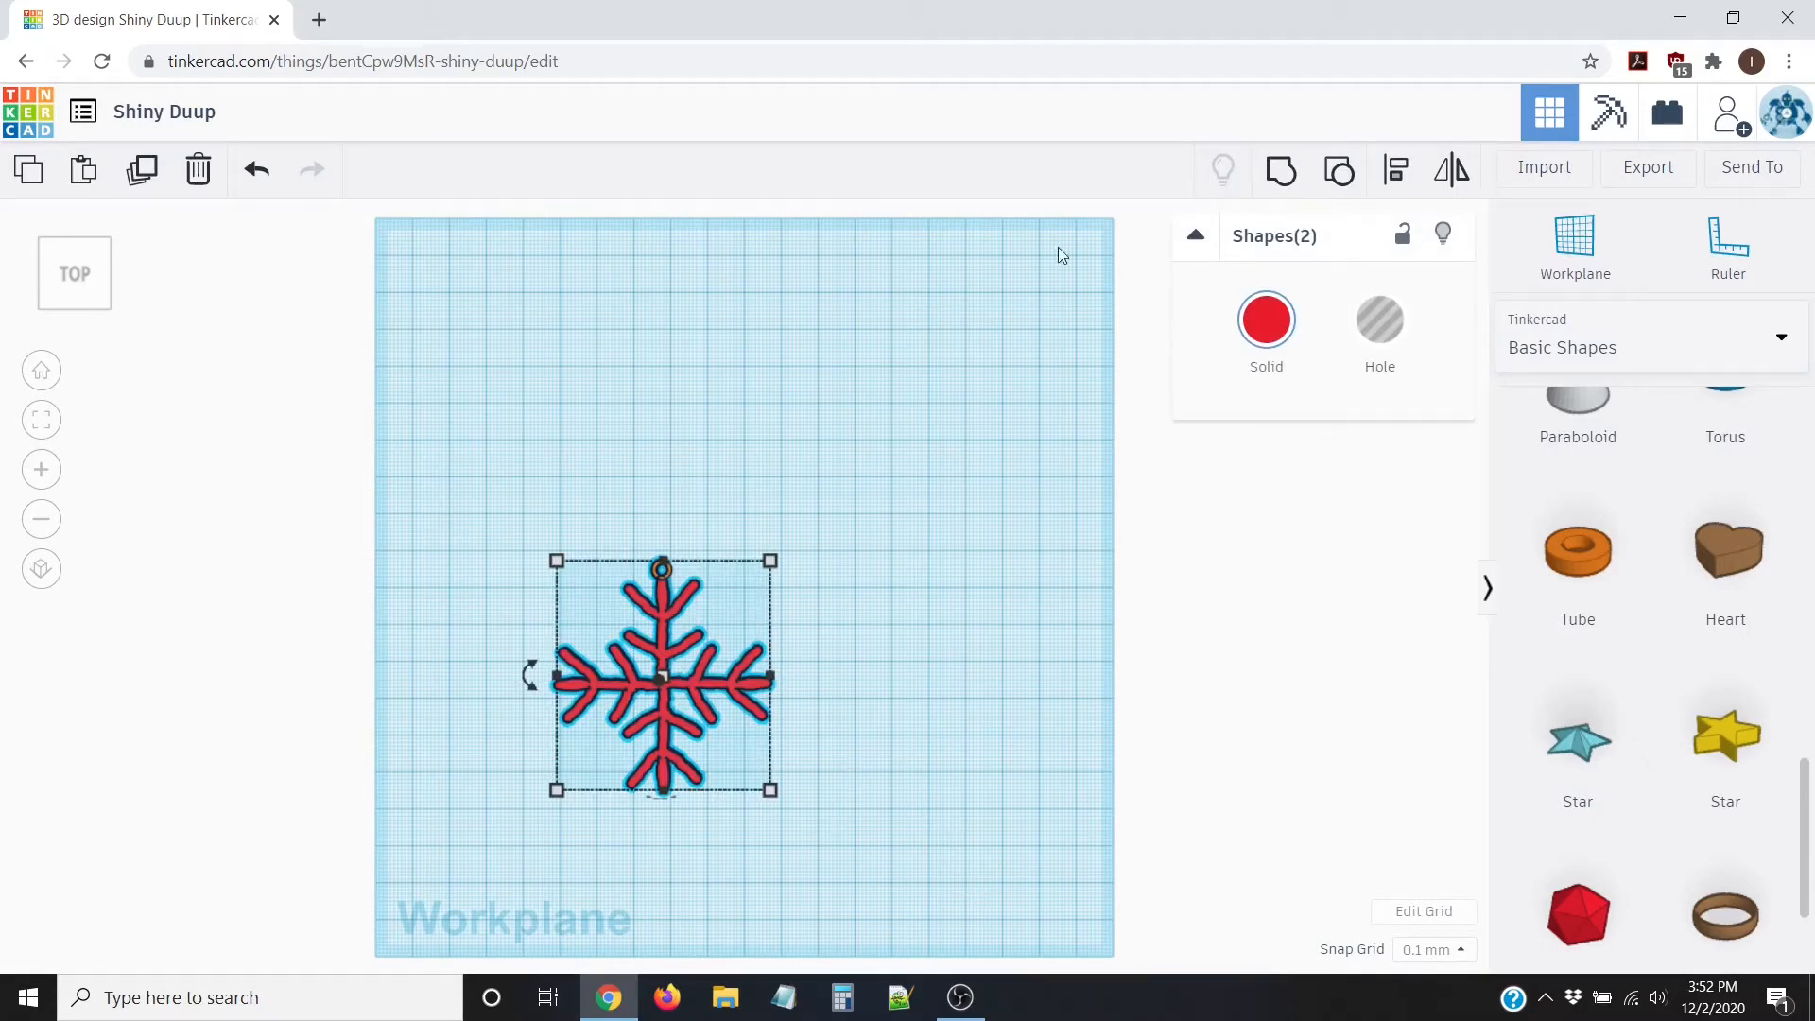
click(1282, 170)
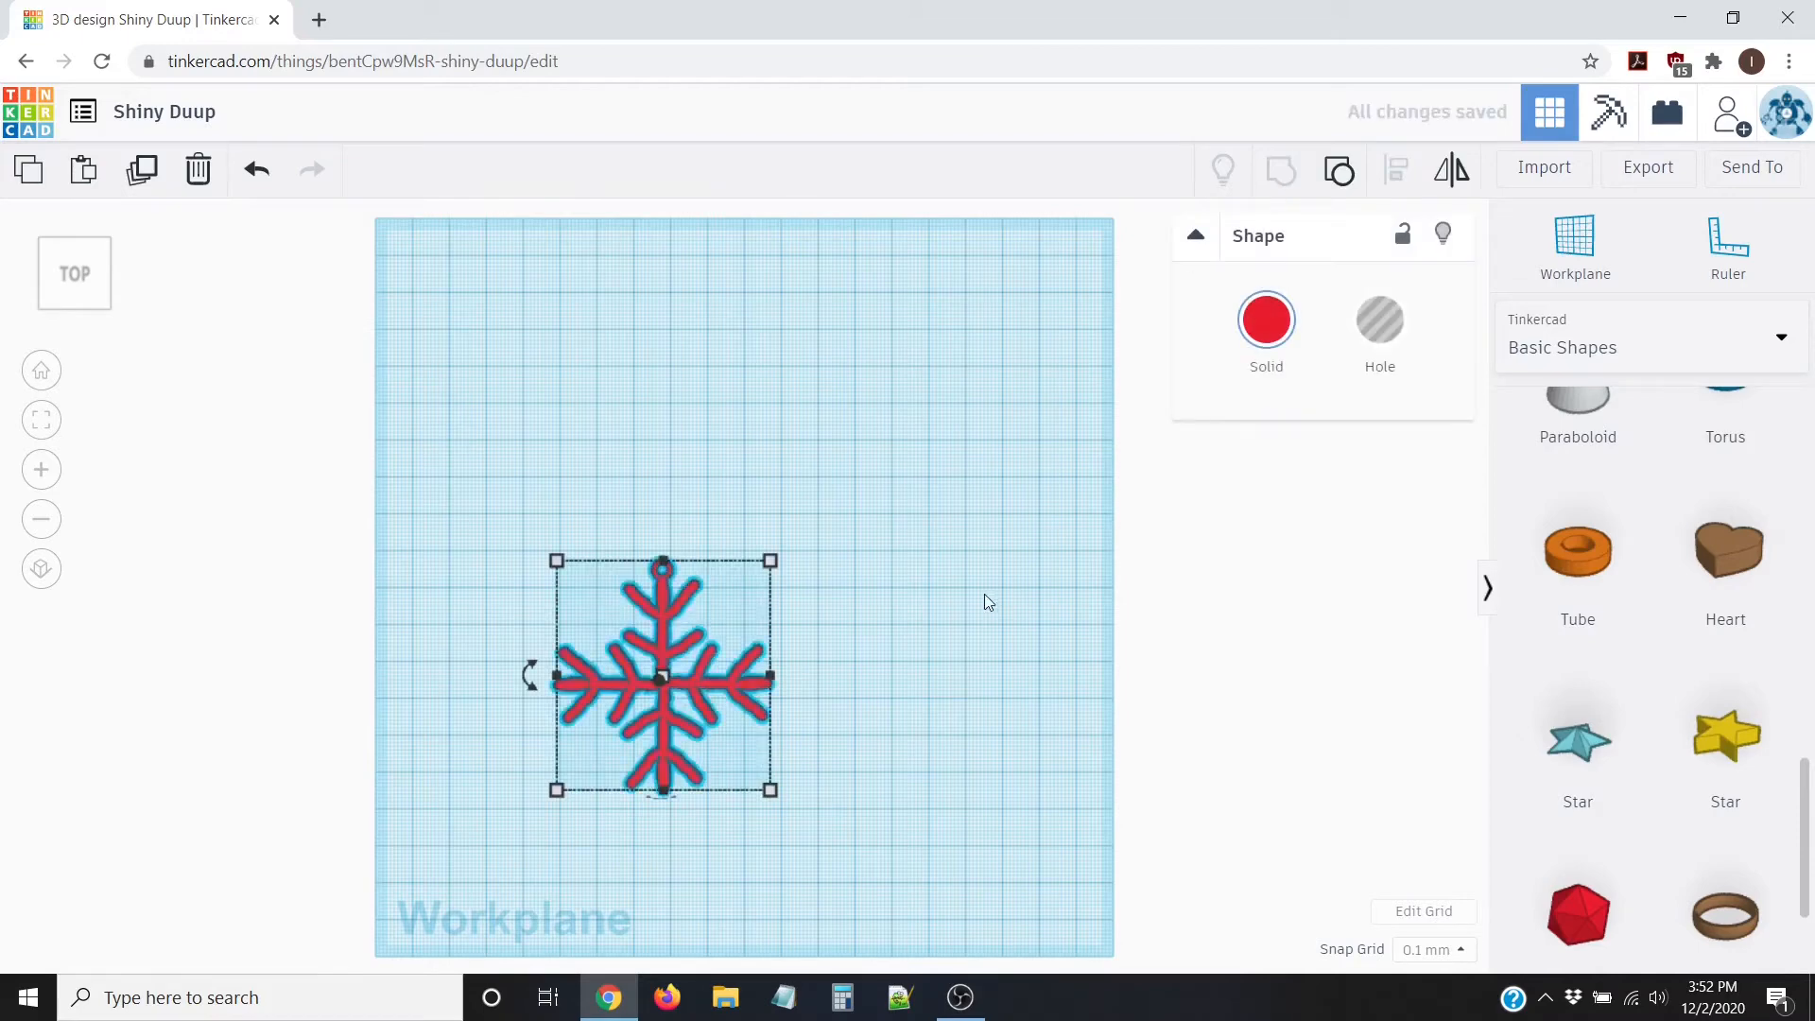
scroll(709, 542, up, 6)
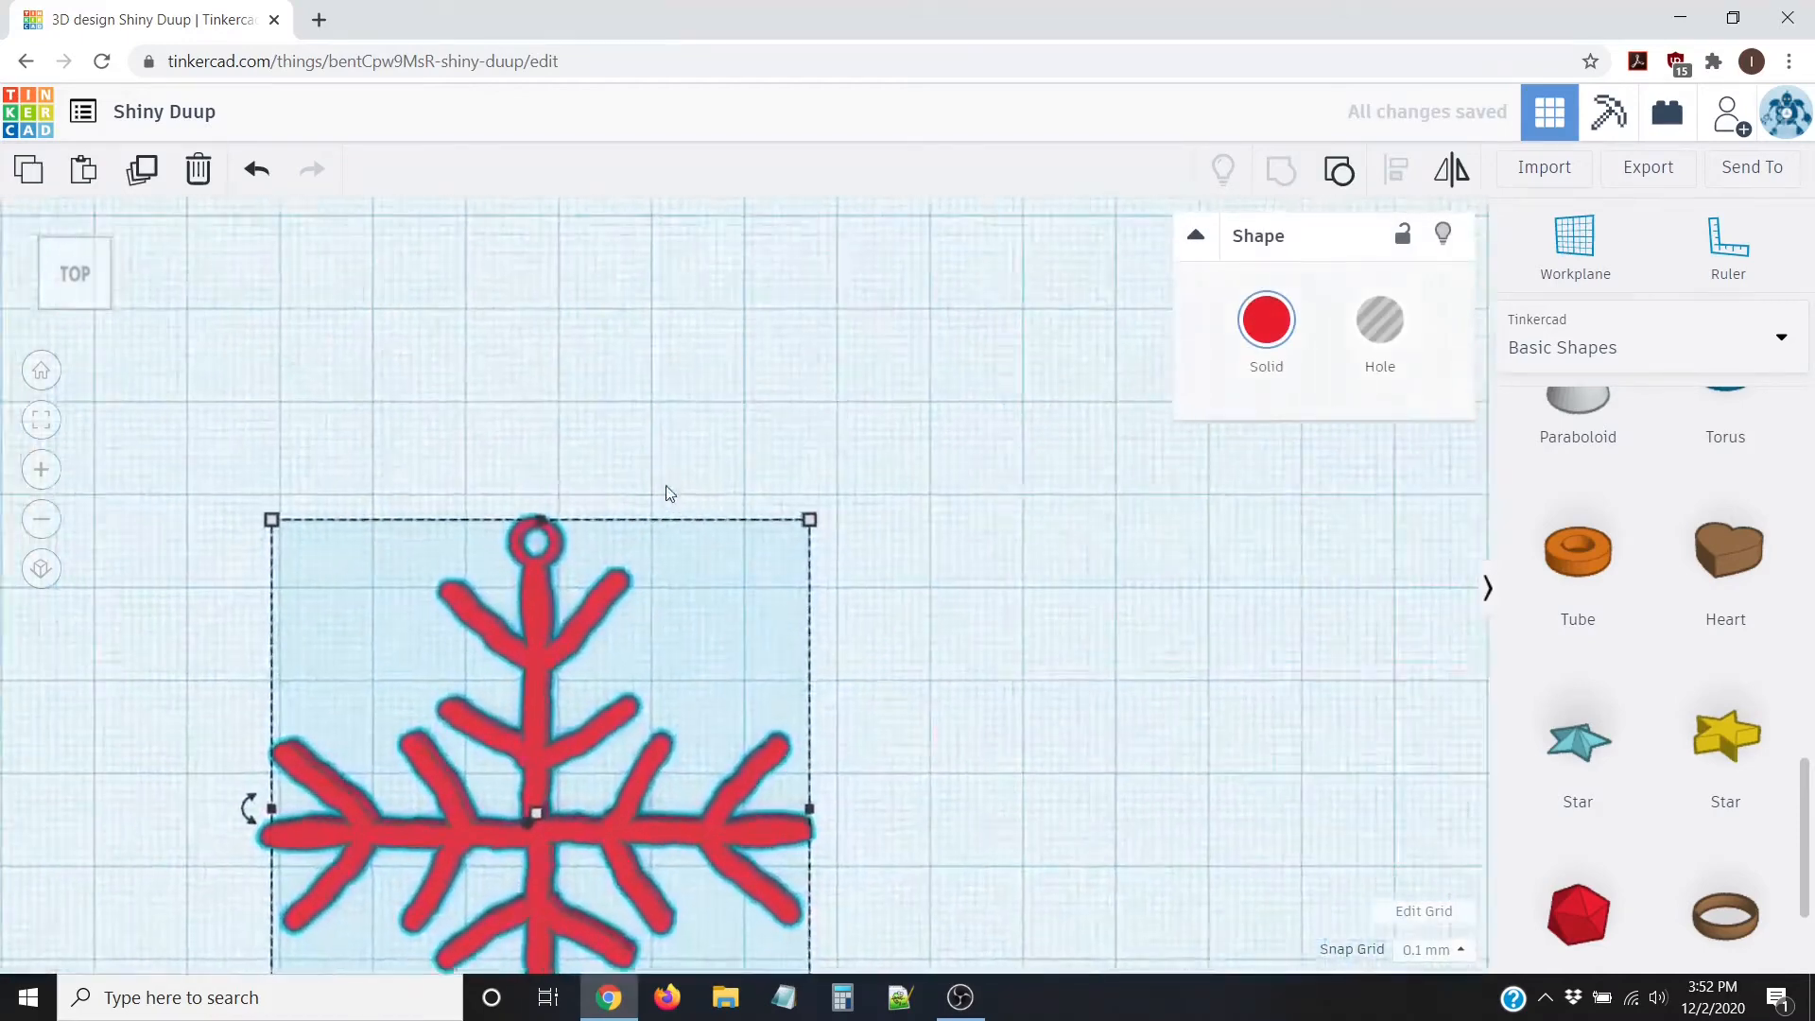
click(1106, 690)
right_drag(1106, 690, 864, 645)
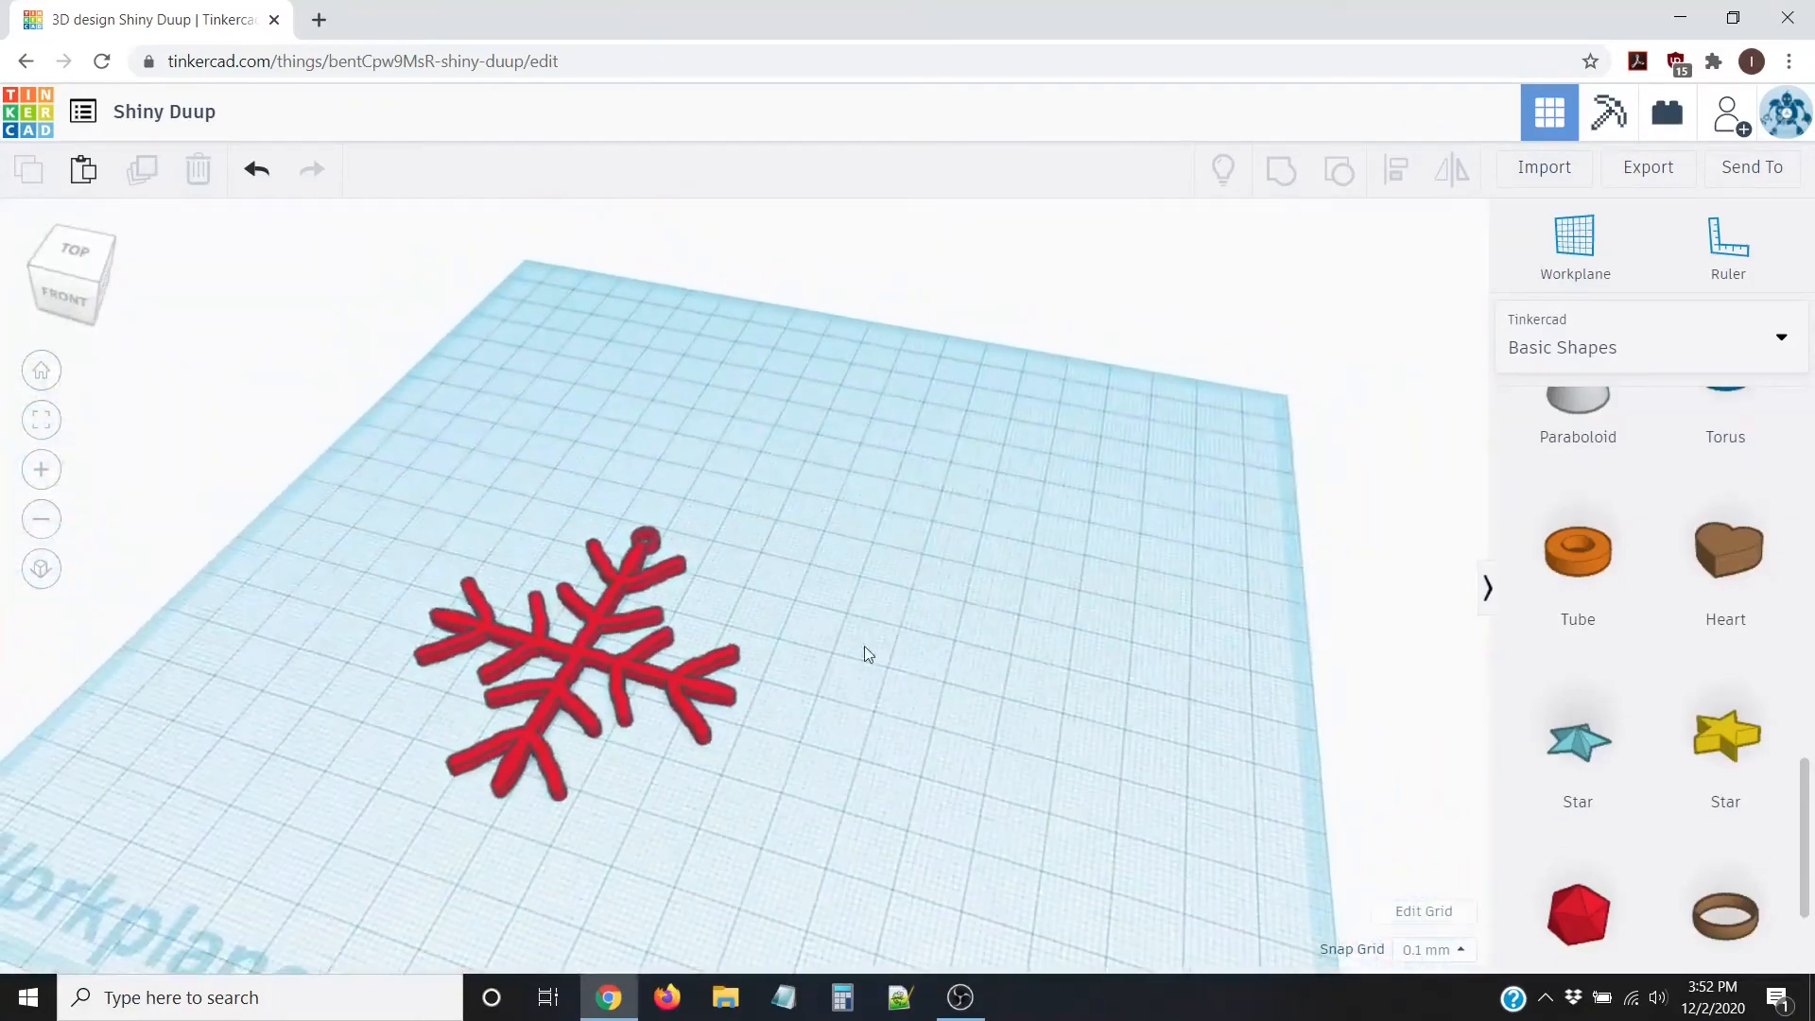
Step: View the export download options for 3D printing and close the dialog without exporting
click(1642, 169)
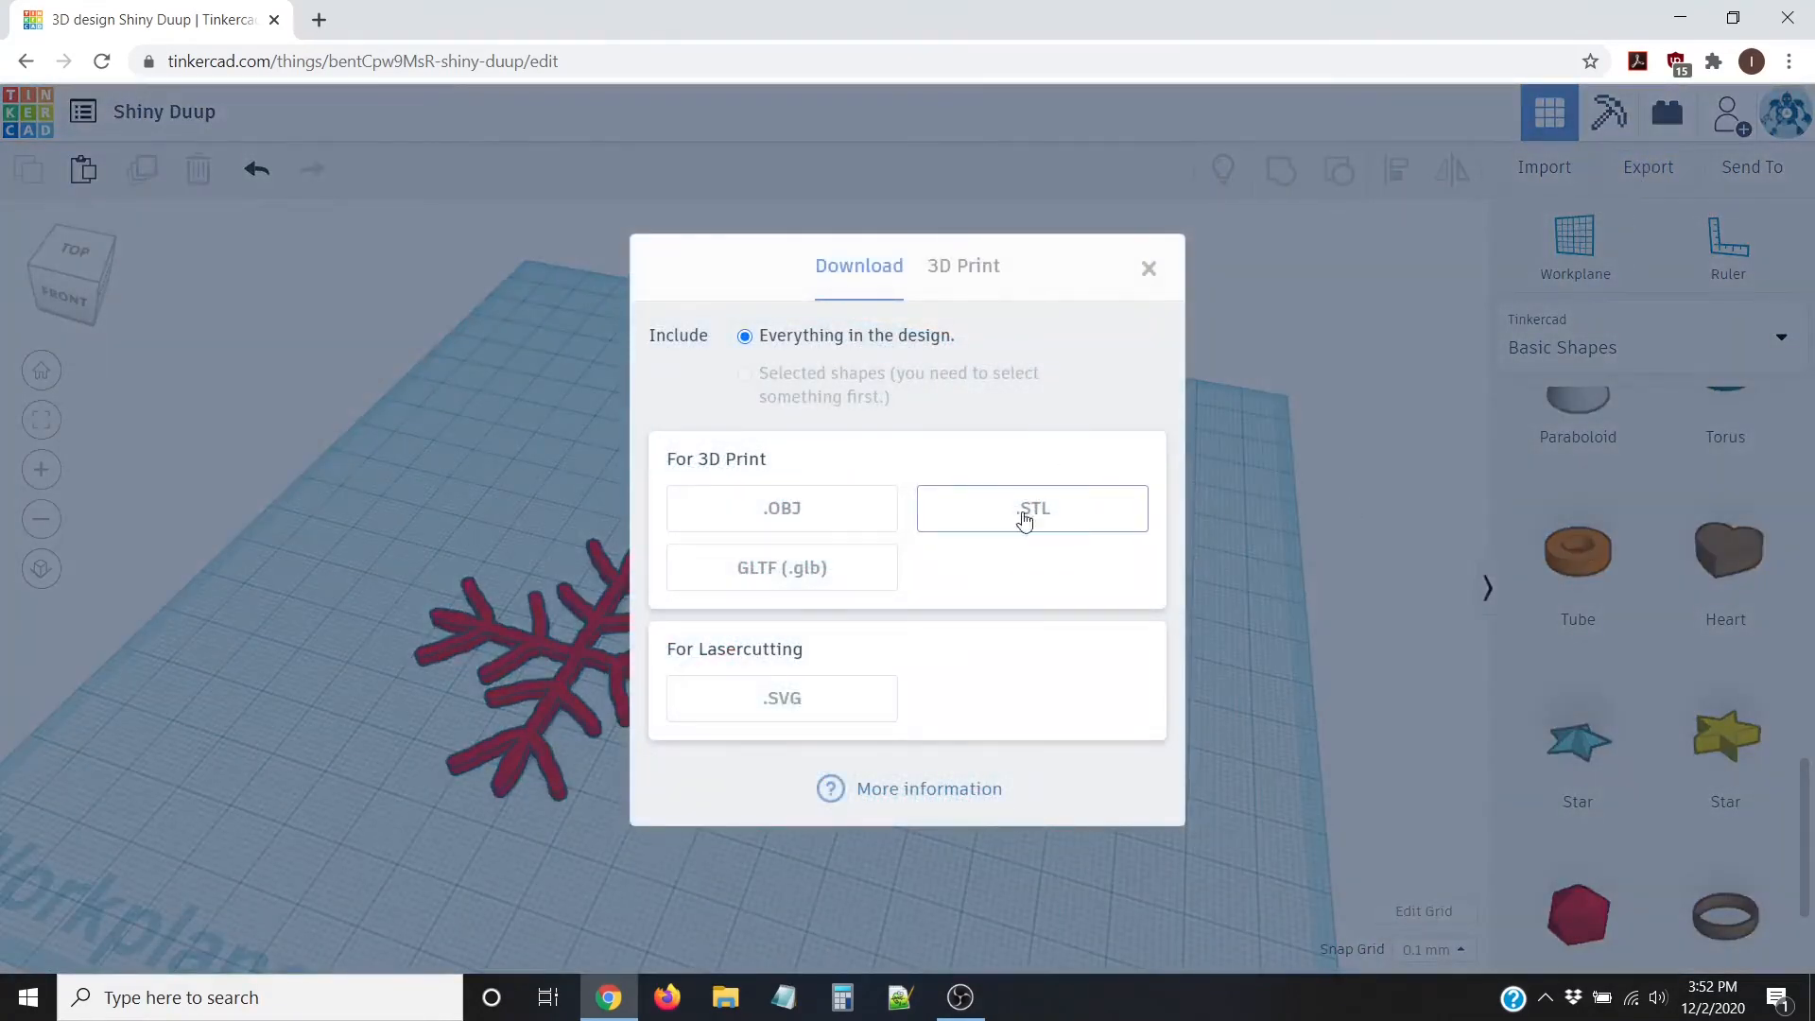
click(1148, 271)
right_drag(862, 573, 850, 773)
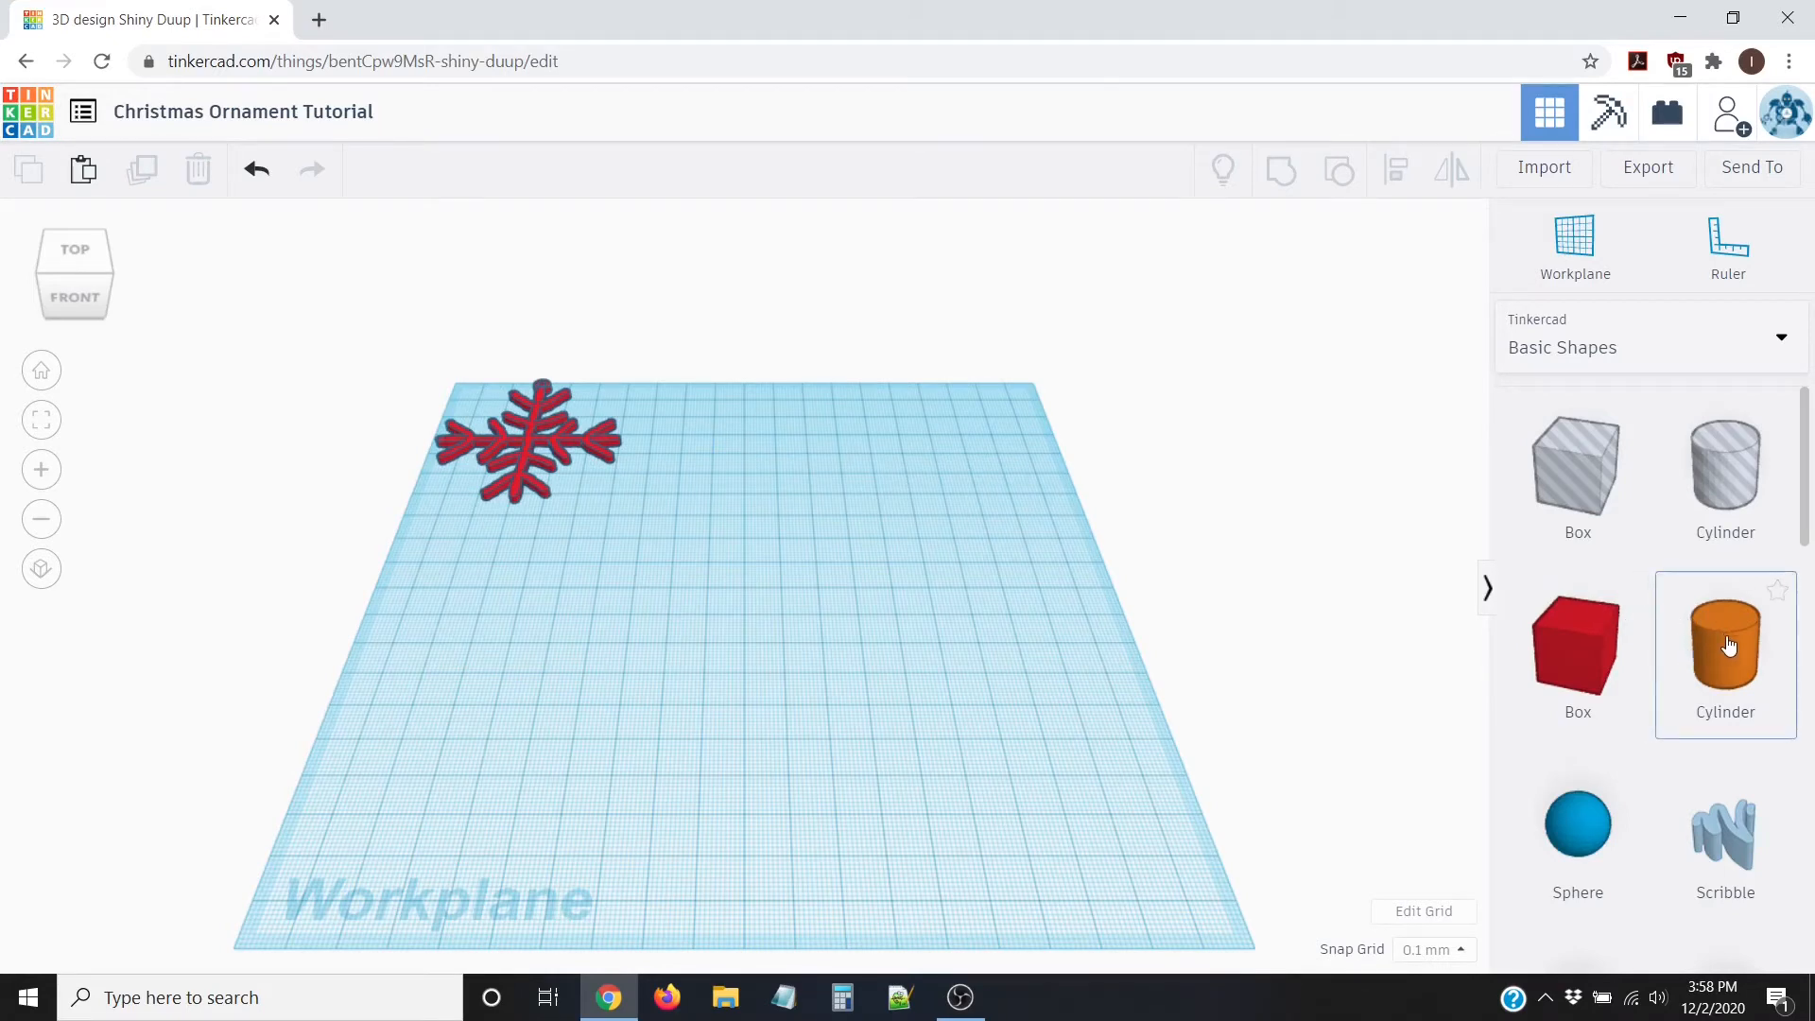
Step: Place a solid cylinder on the workplane away from the snowflake and set its width and length to 45 mm each
drag(1729, 643, 915, 568)
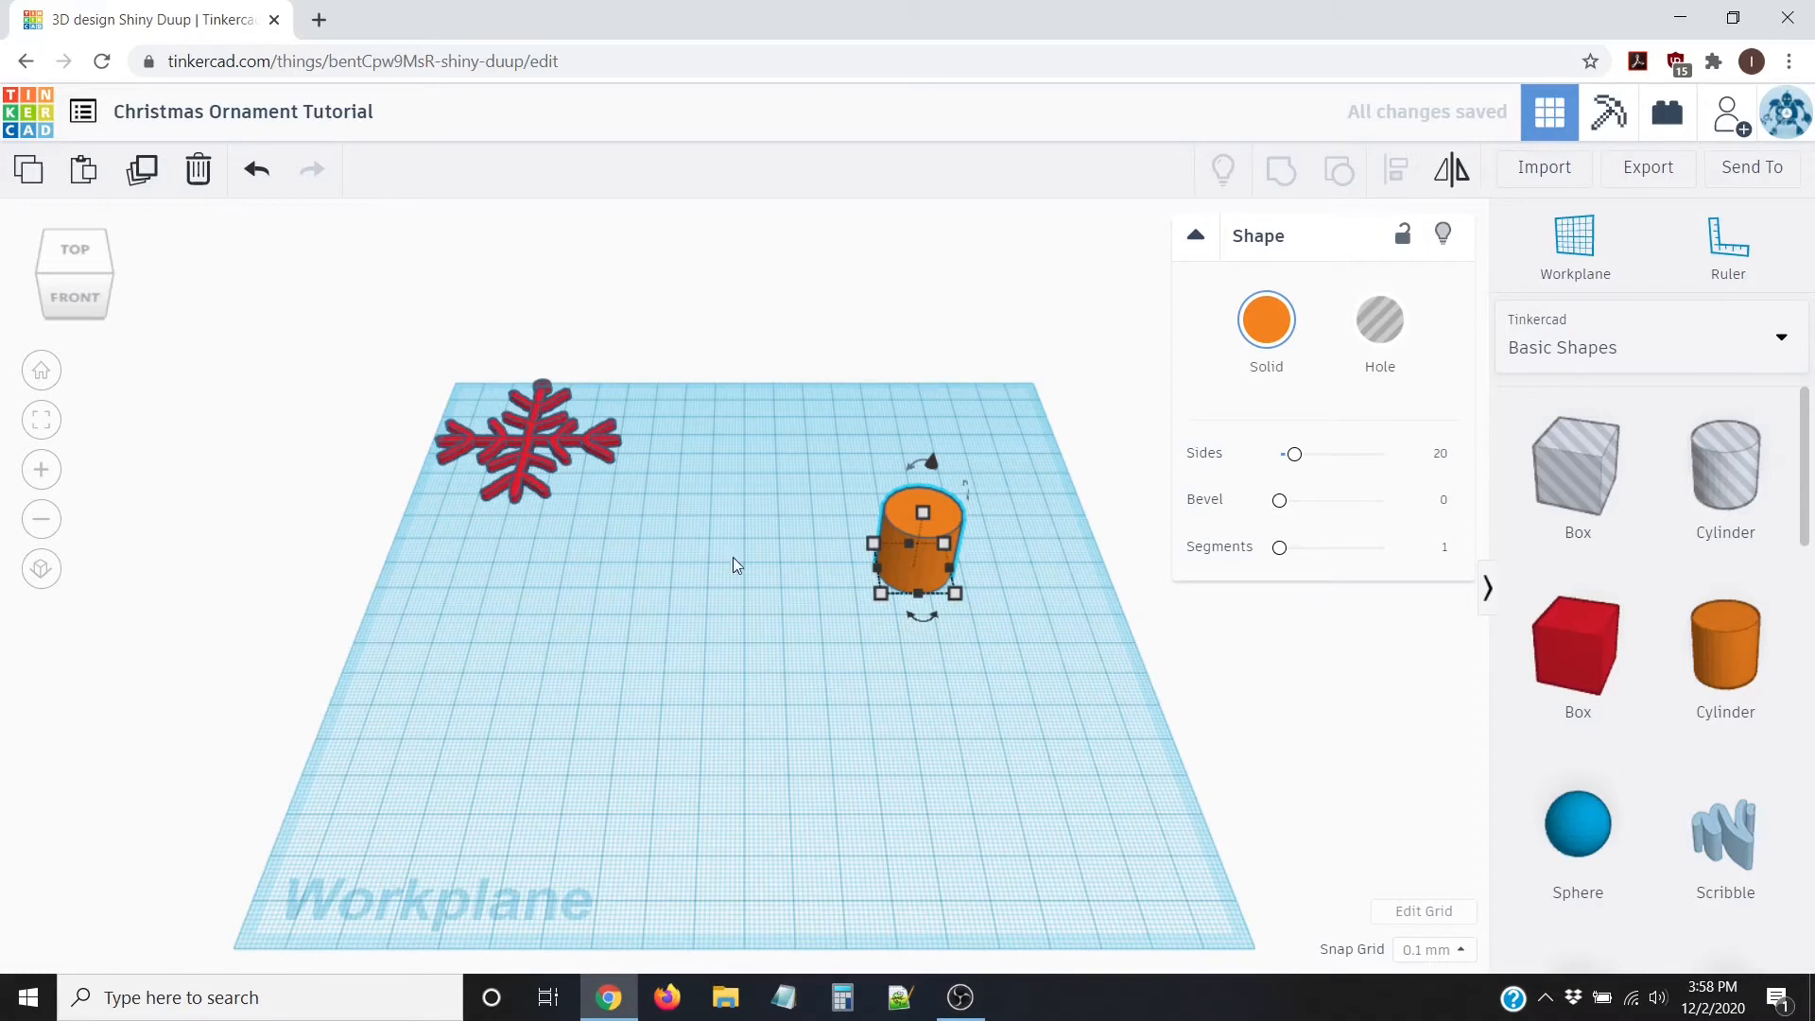
middle_drag(803, 541, 475, 553)
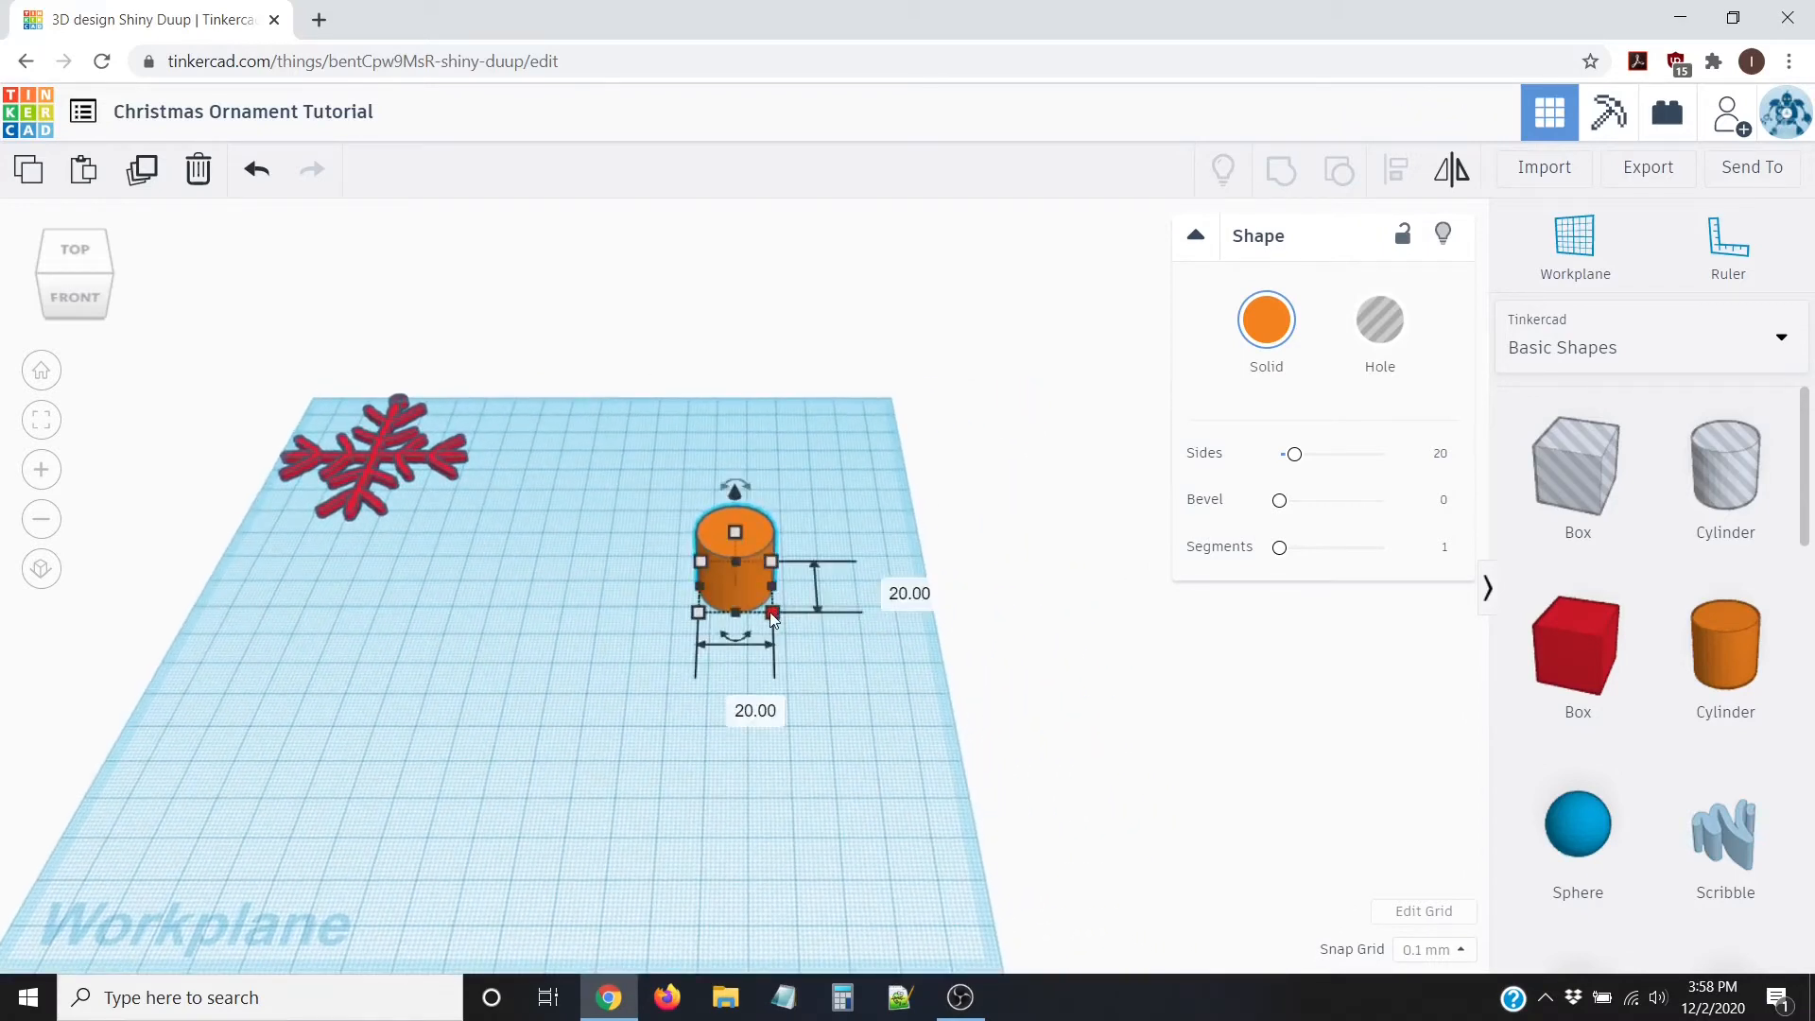
click(773, 612)
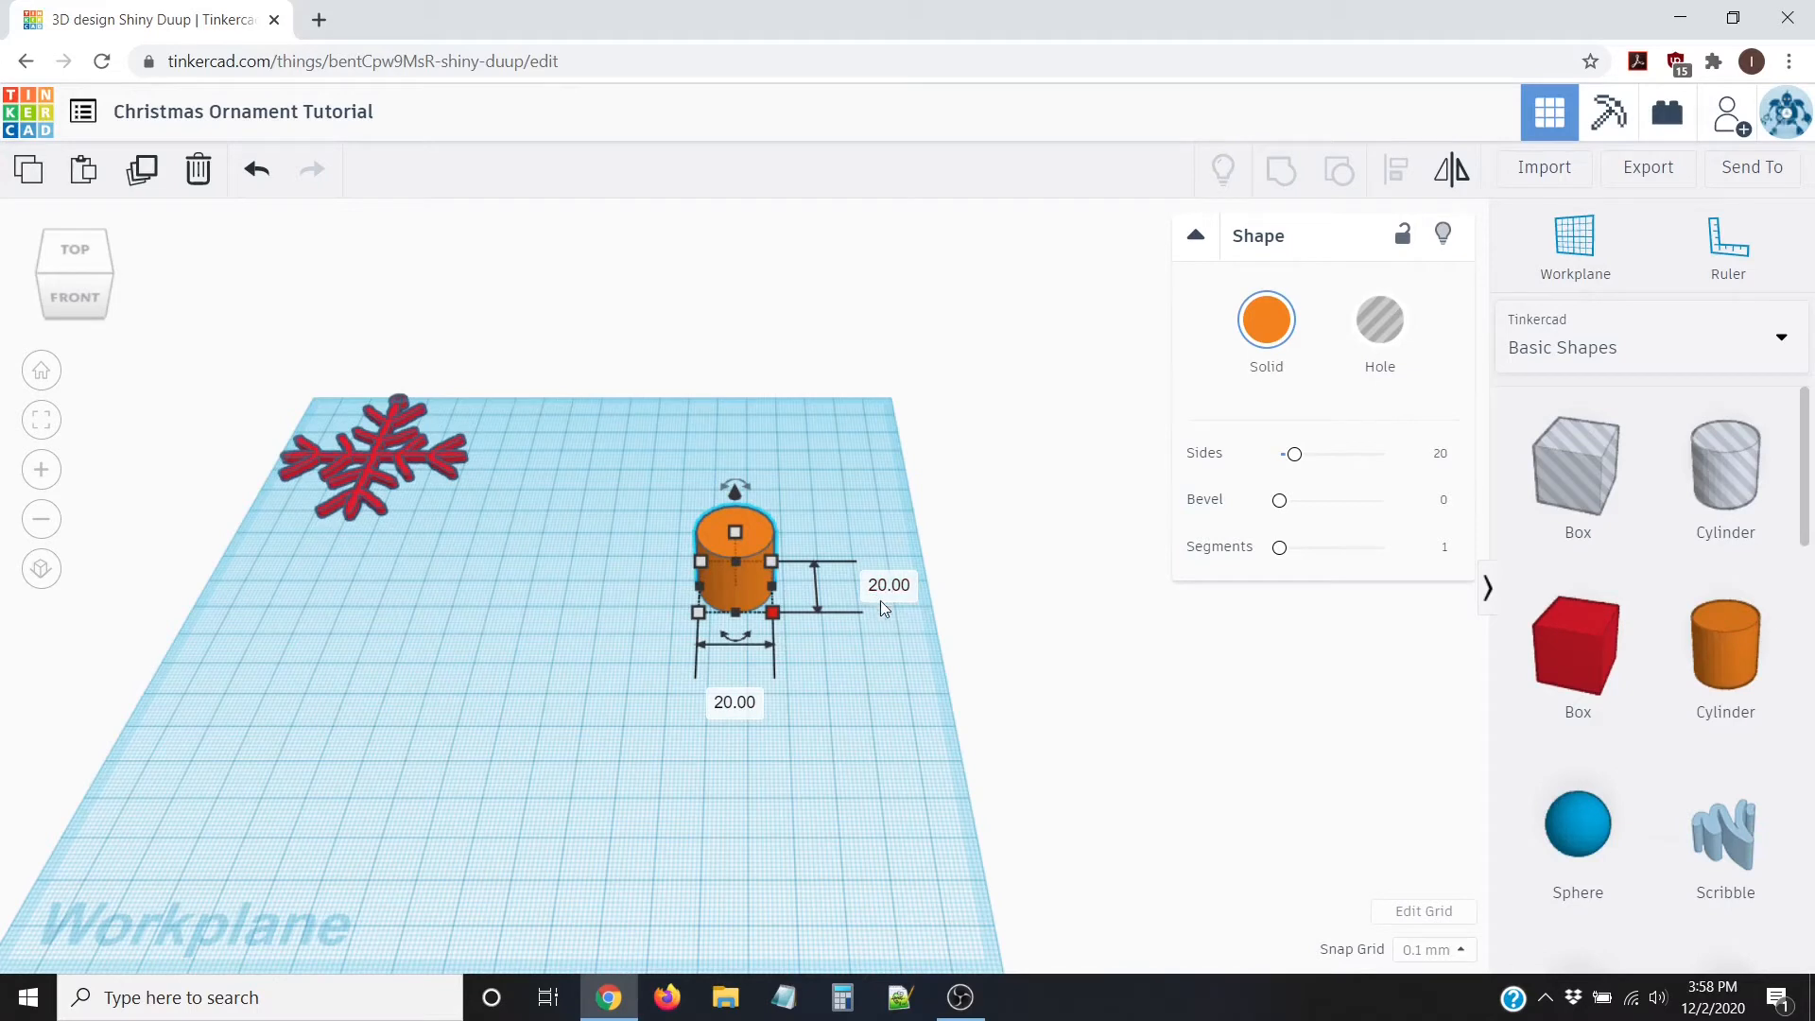
click(735, 704)
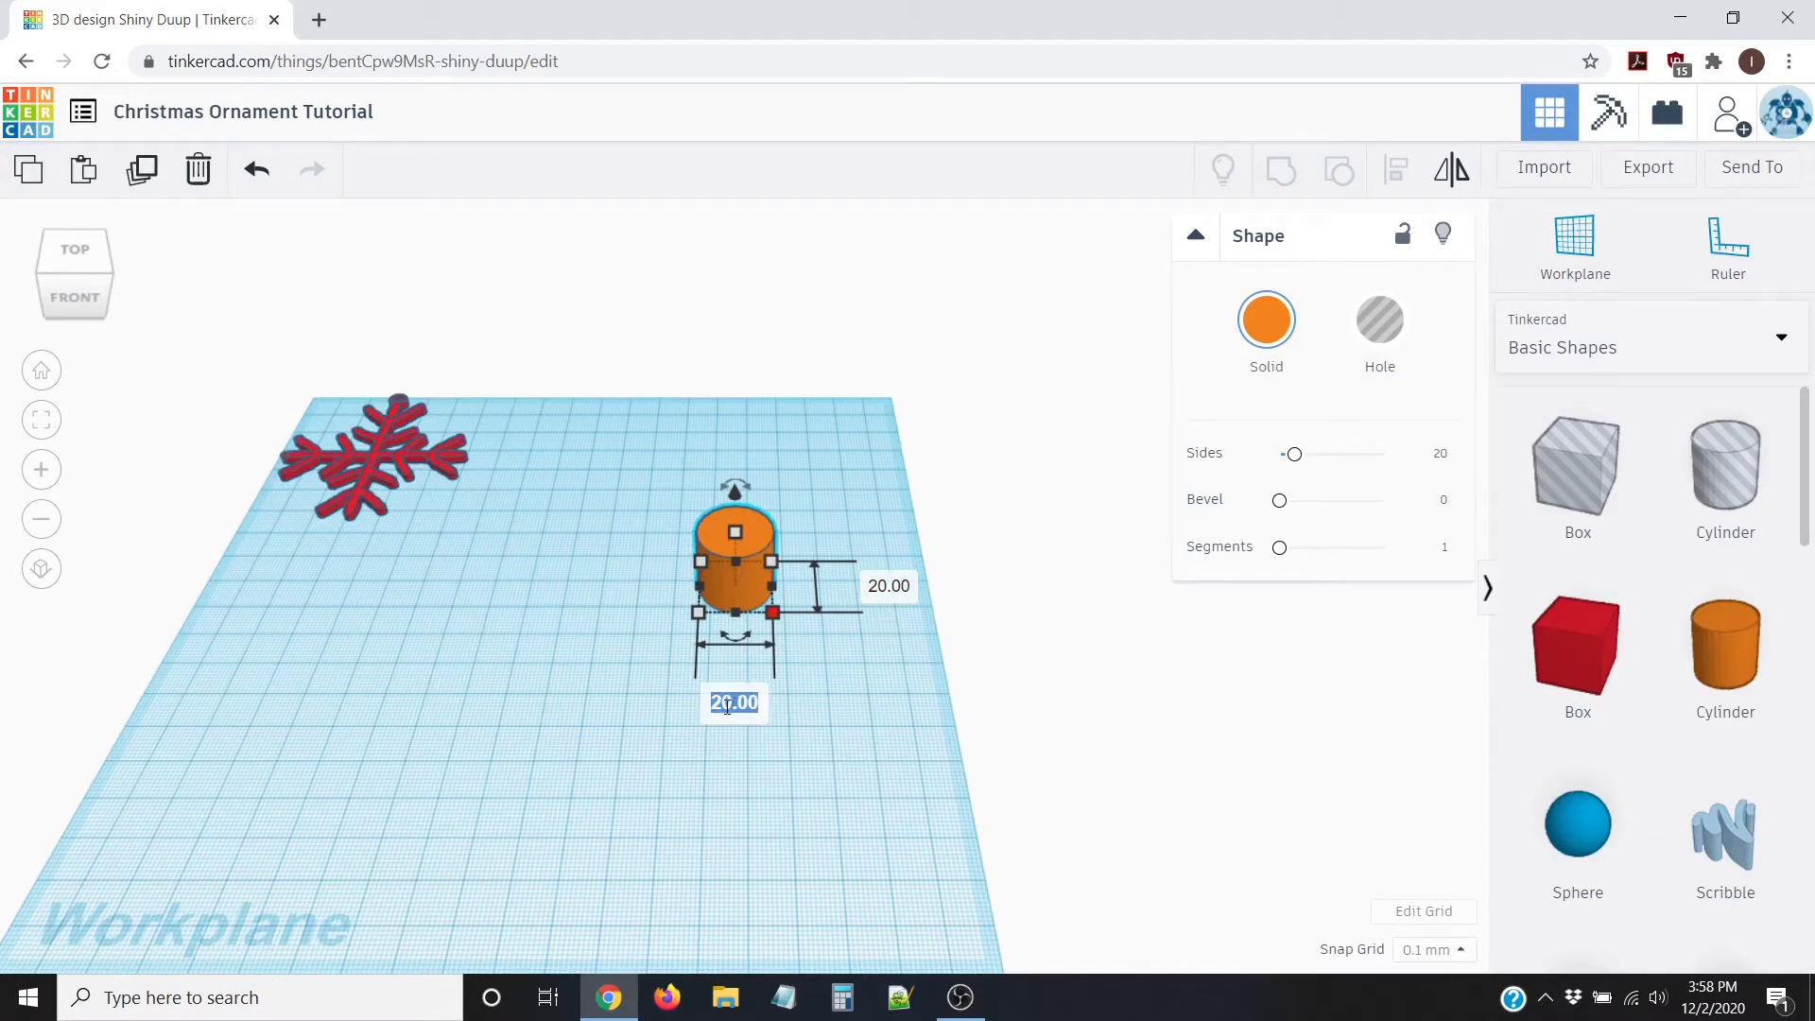
text(45)
key(Tab)
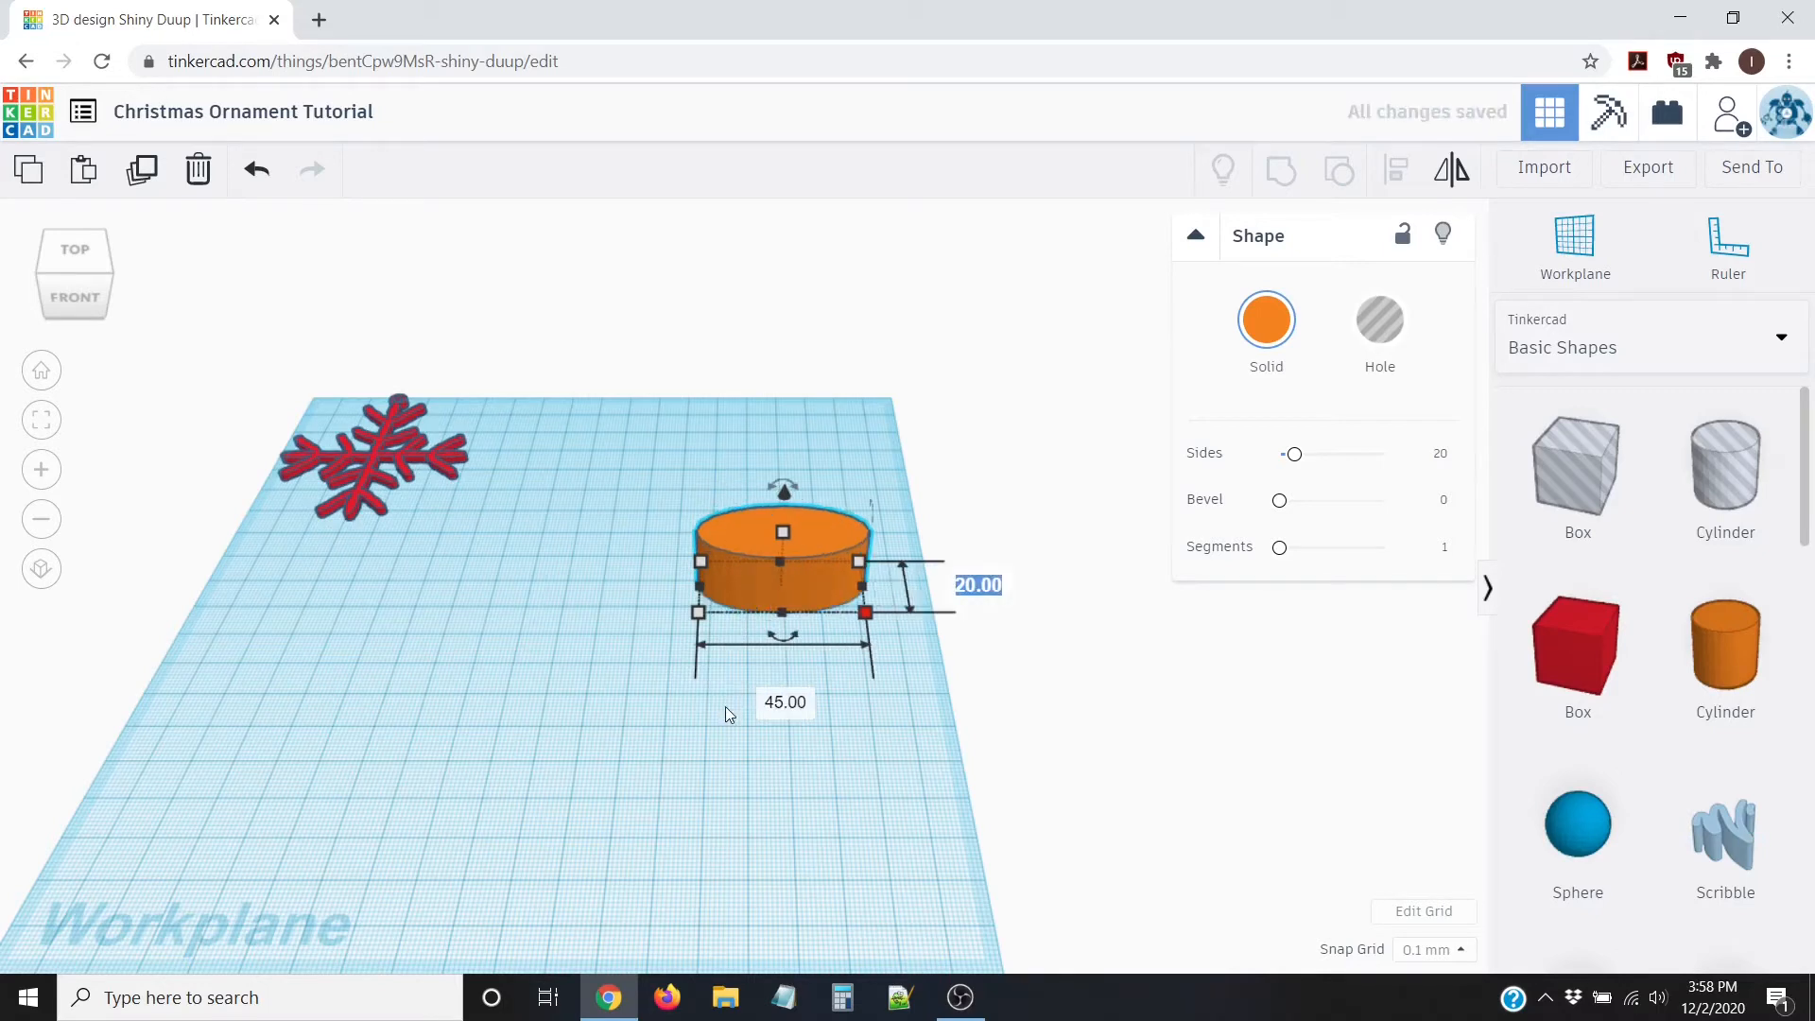
text(45)
key(Return)
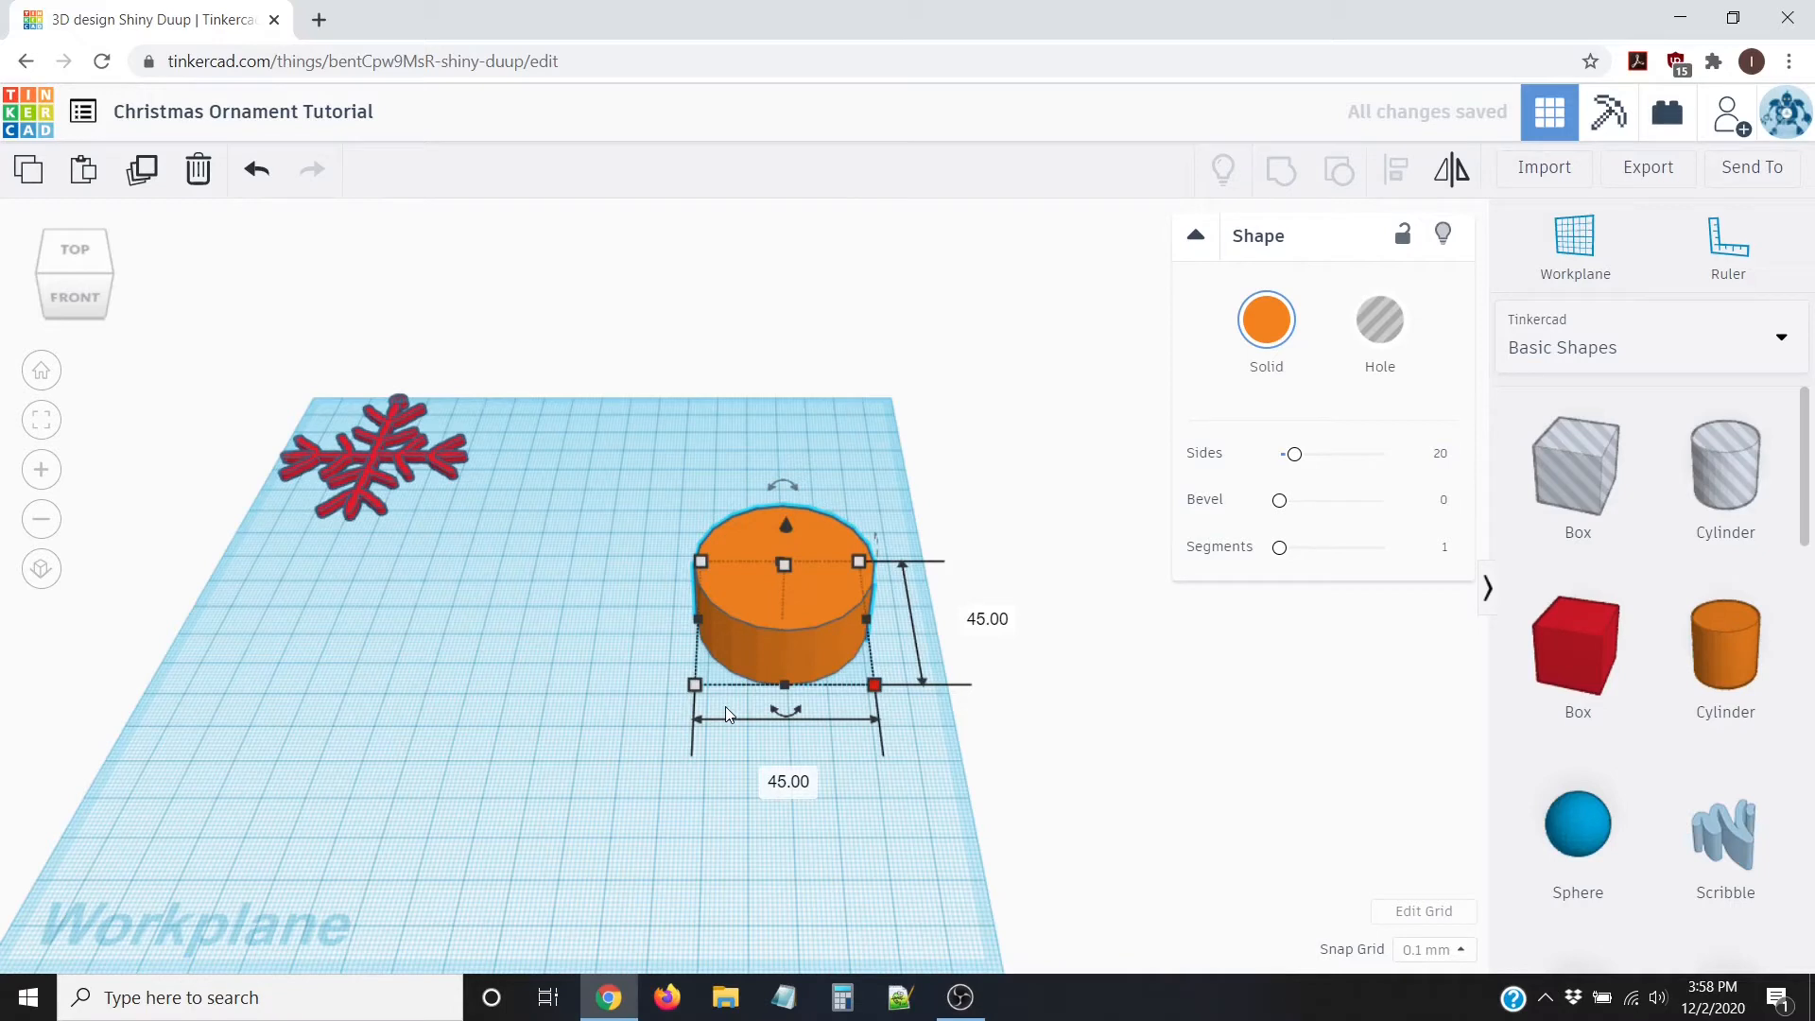
Step: Set the cylinder's height to 2 mm to make it a thin disc
right_drag(849, 811, 856, 738)
right_drag(771, 680, 843, 674)
right_drag(971, 730, 762, 543)
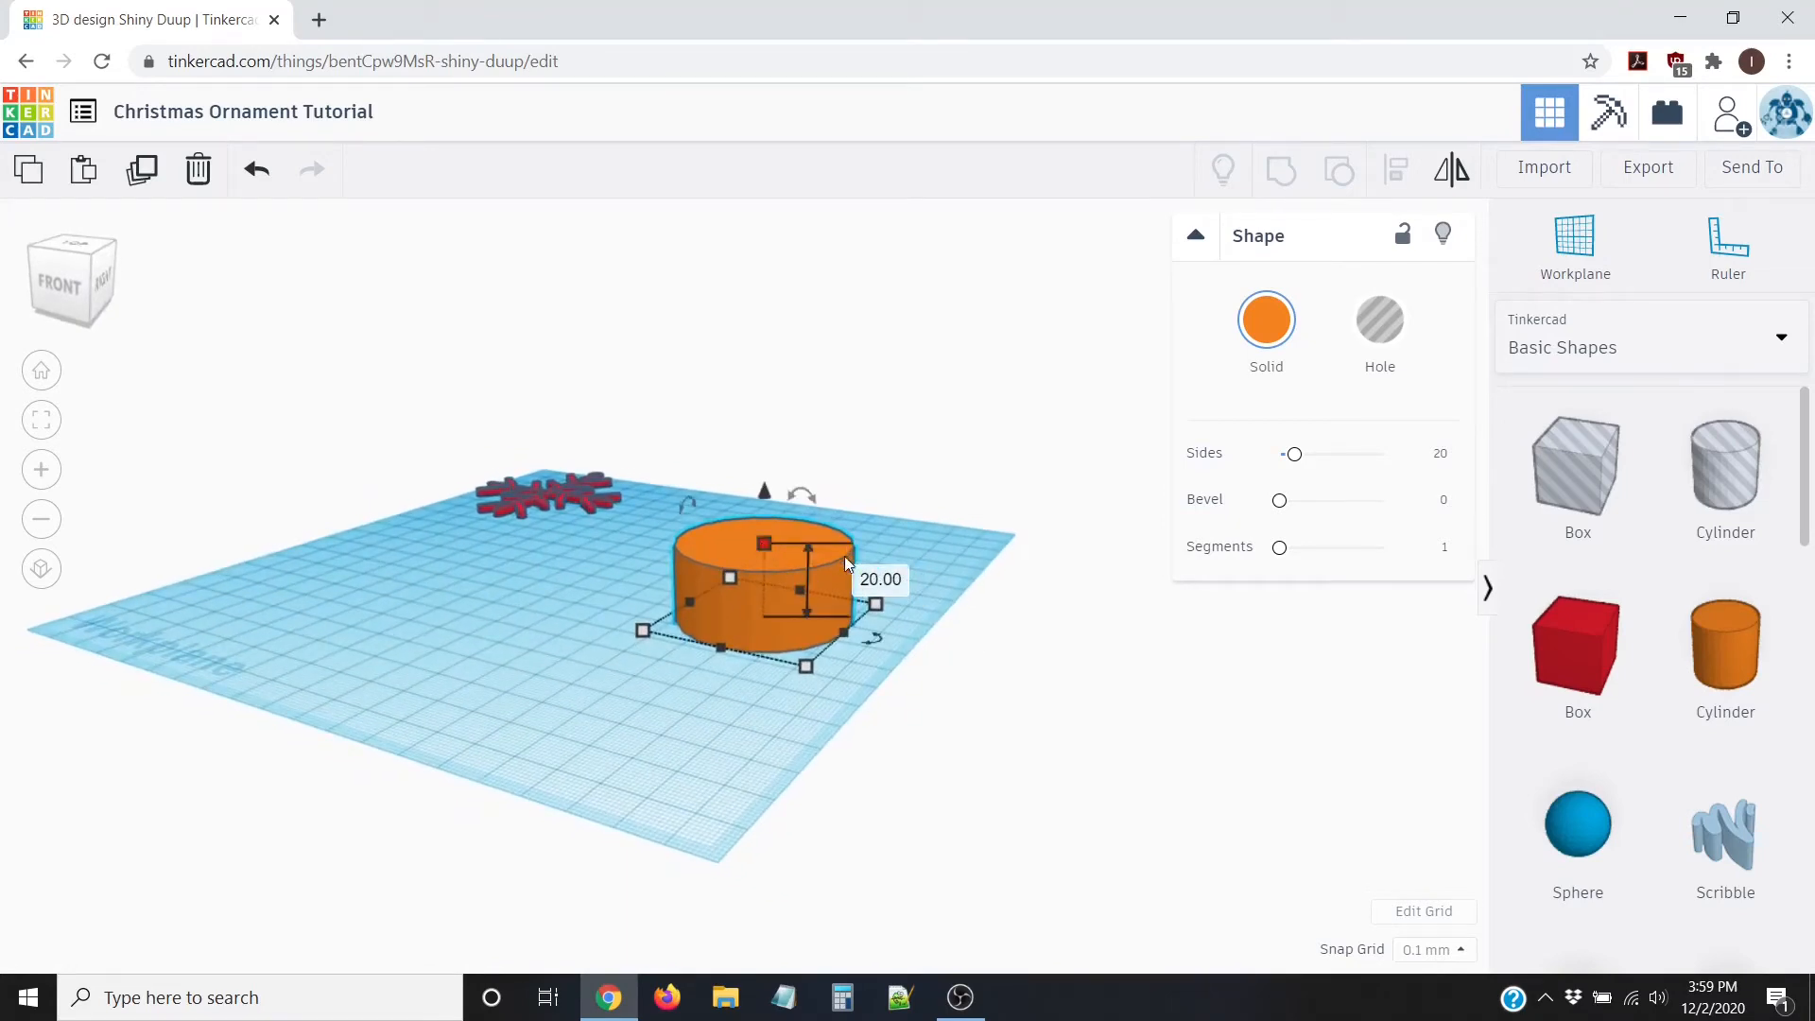
click(882, 581)
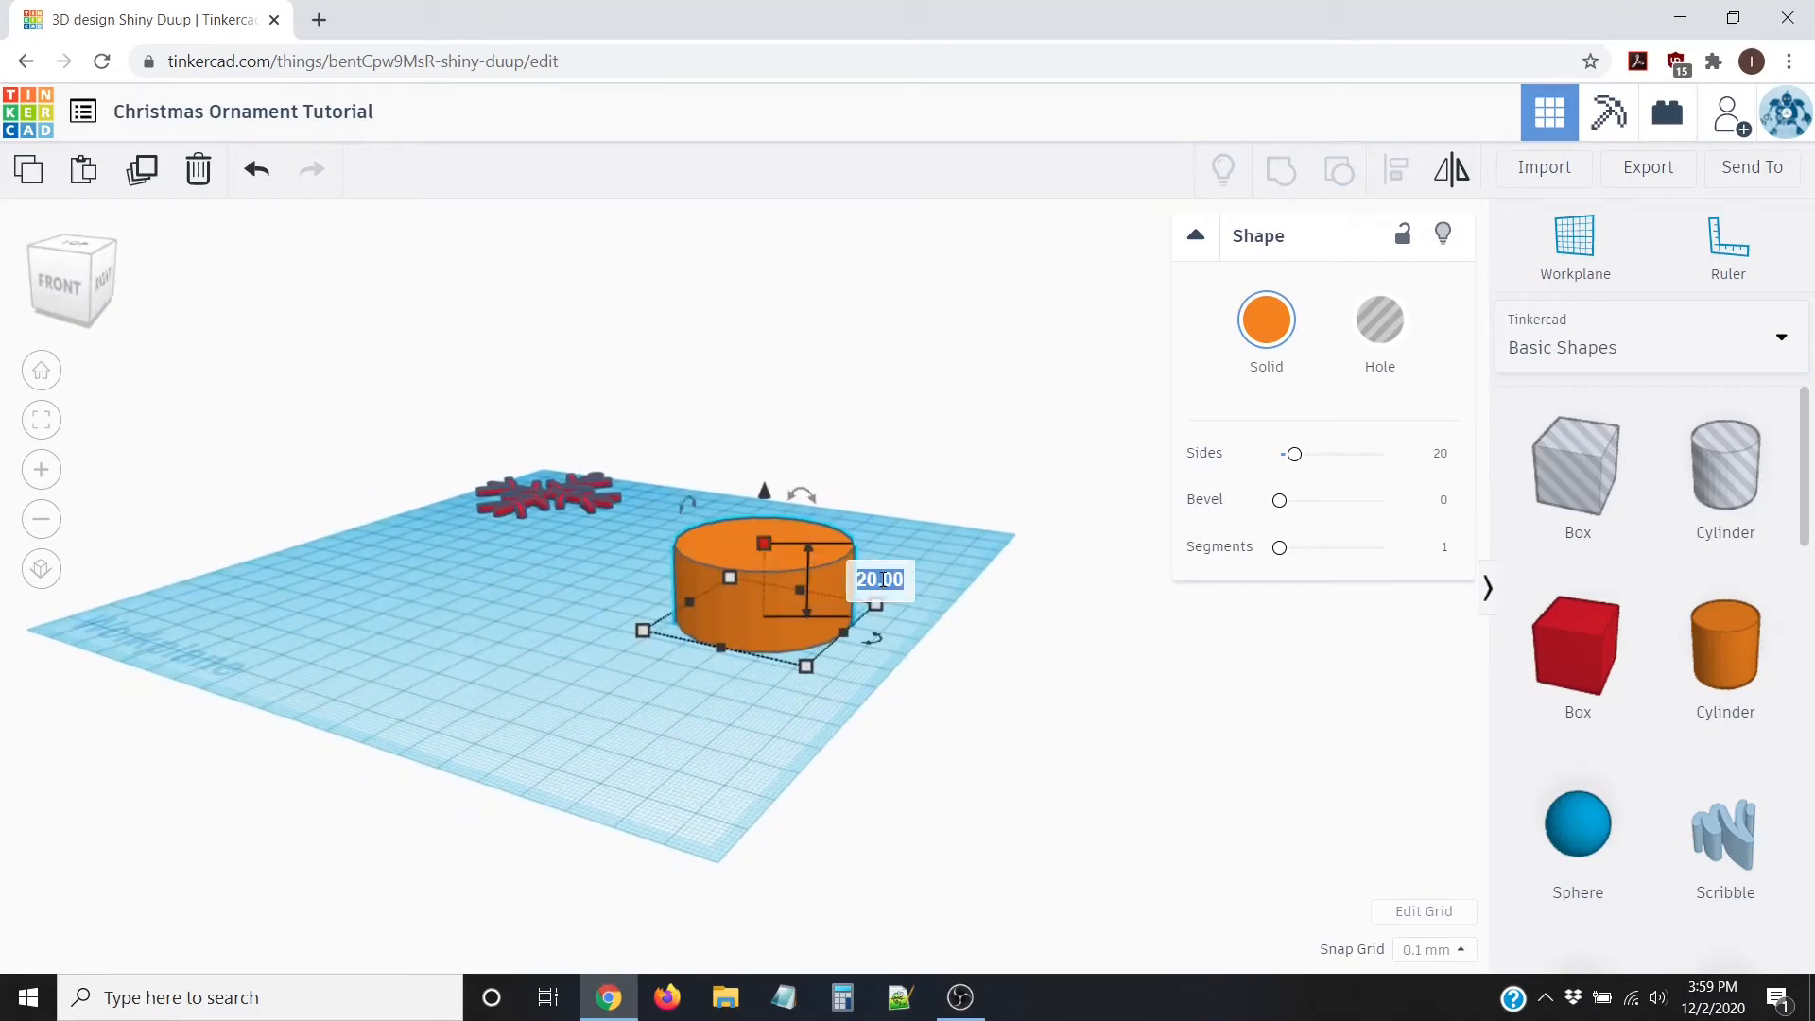
click(527, 481)
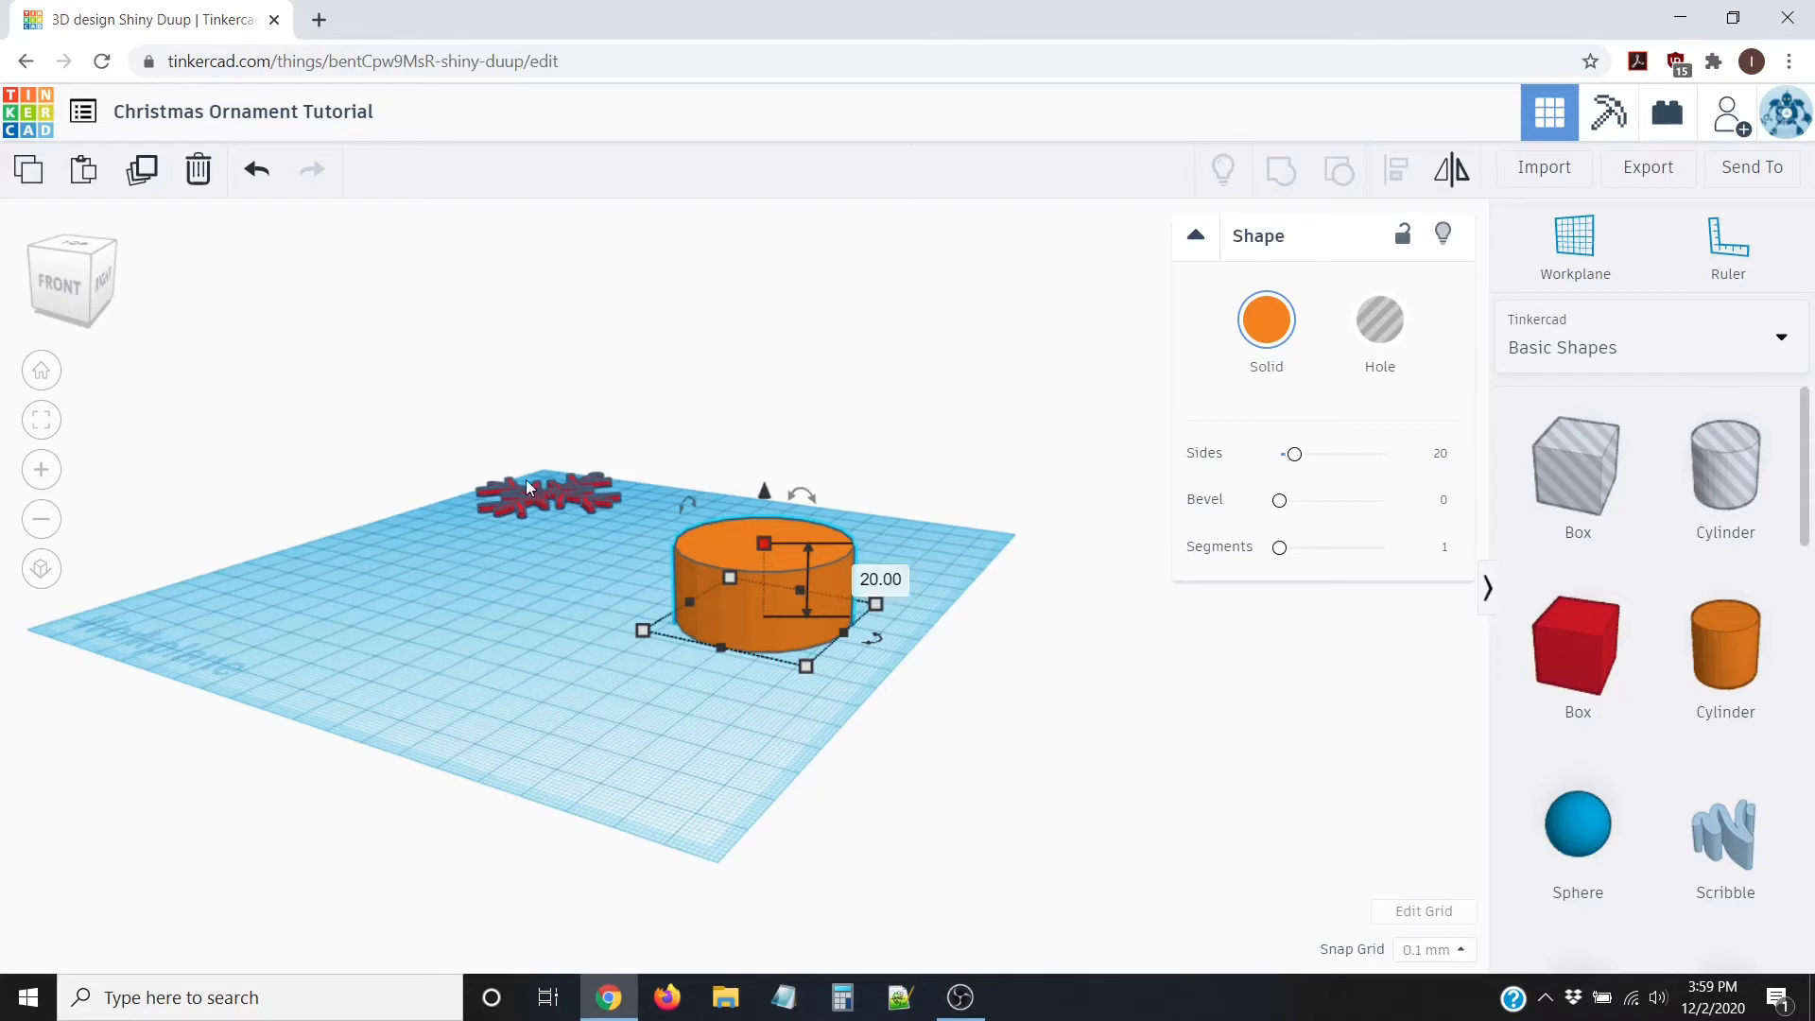
click(880, 578)
text(2)
key(Return)
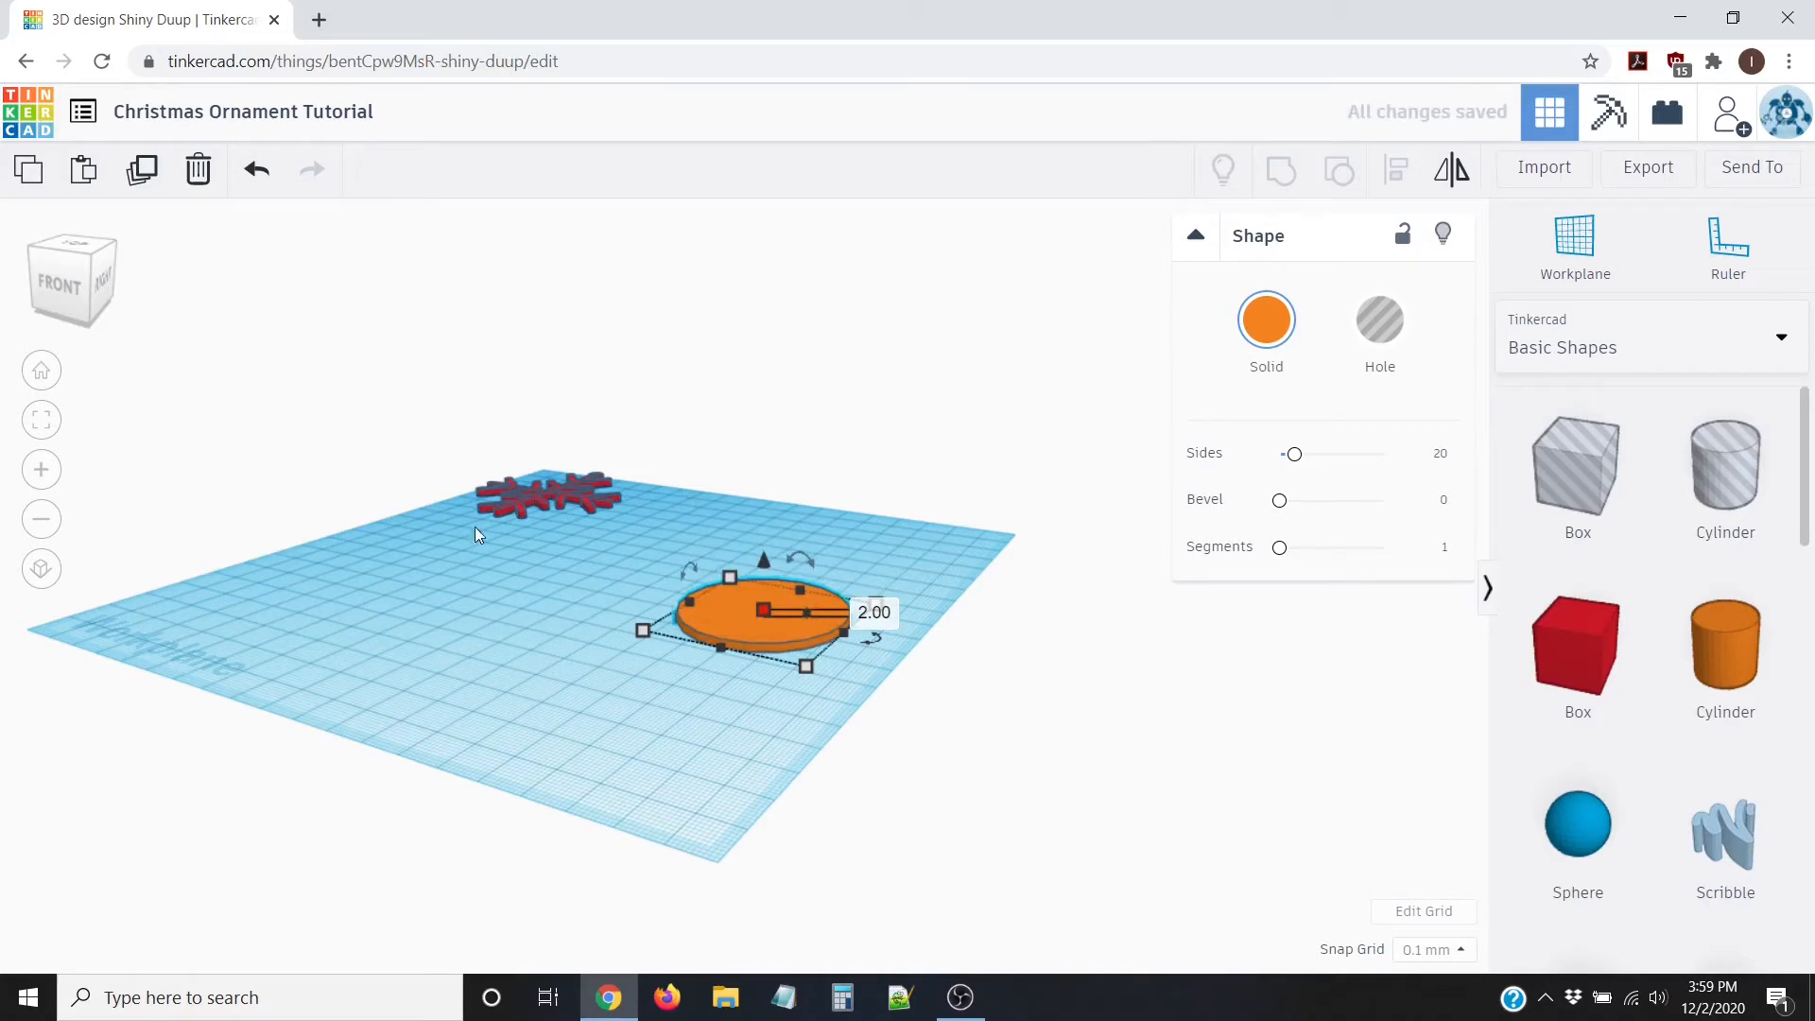
Step: Viewing from above, duplicate the orange disc and place the copy just to its right, partly off the workplane
right_drag(544, 581, 649, 774)
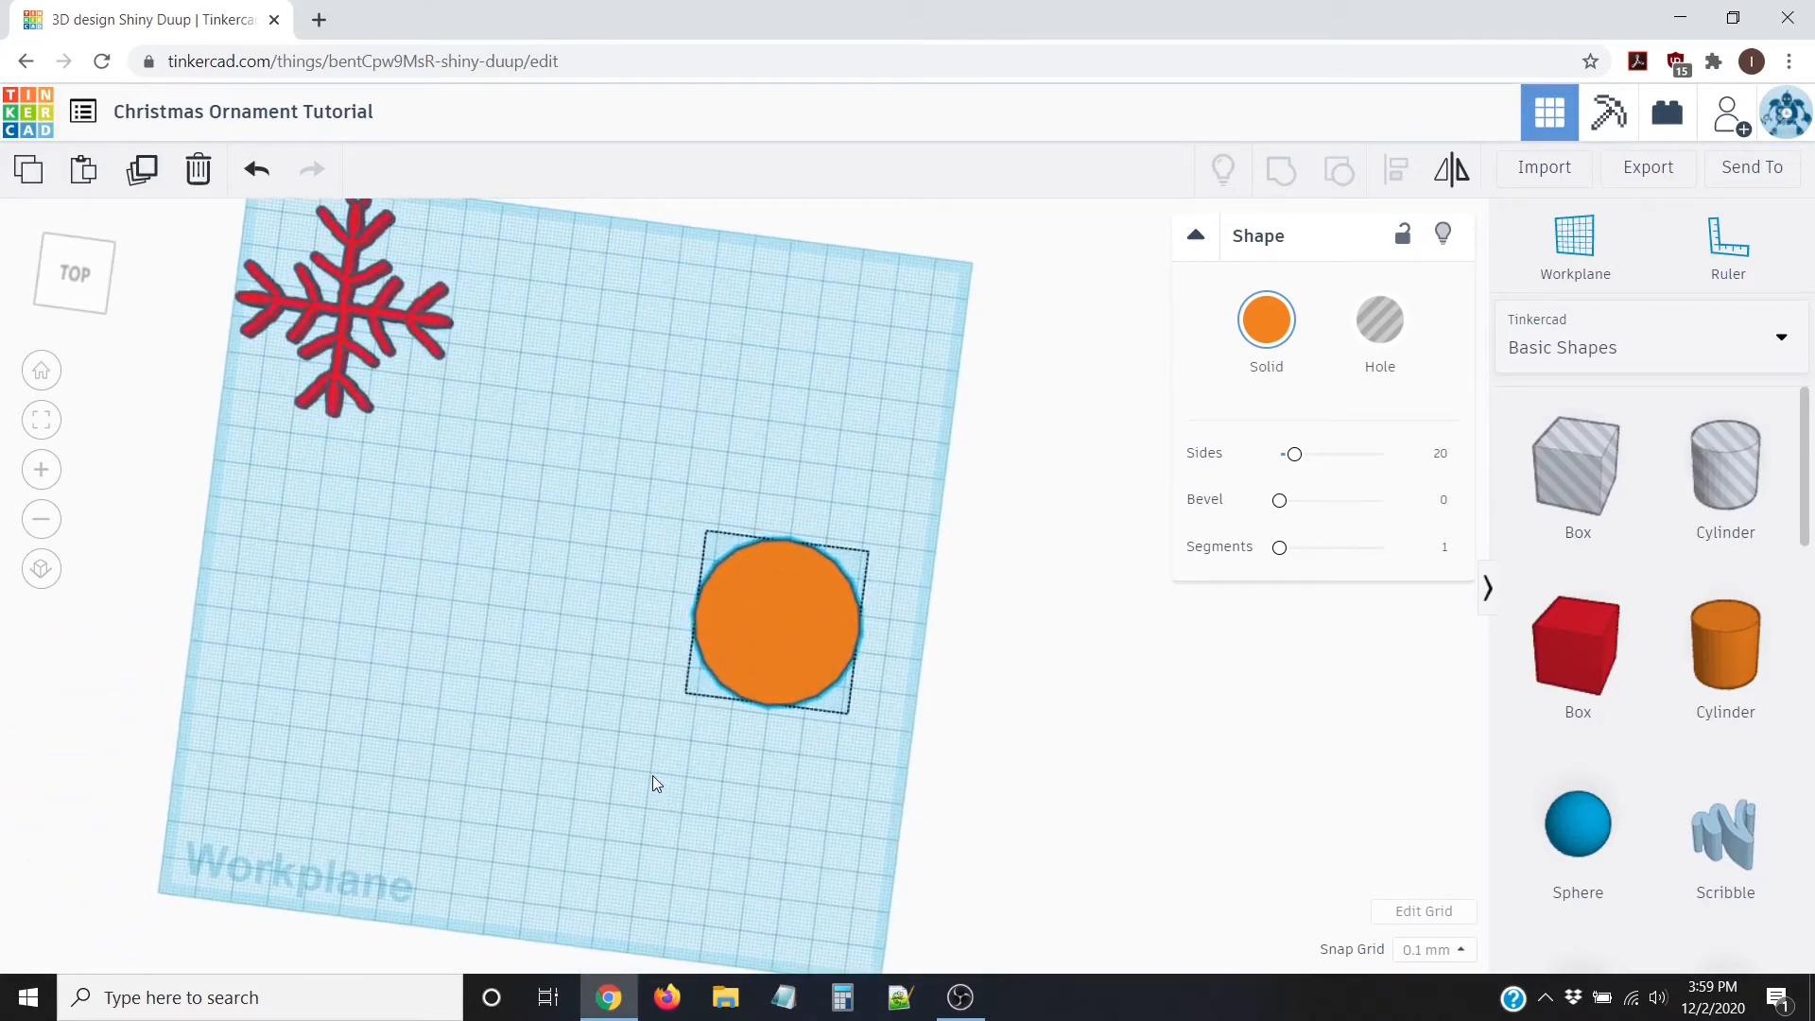
right_drag(652, 780, 674, 775)
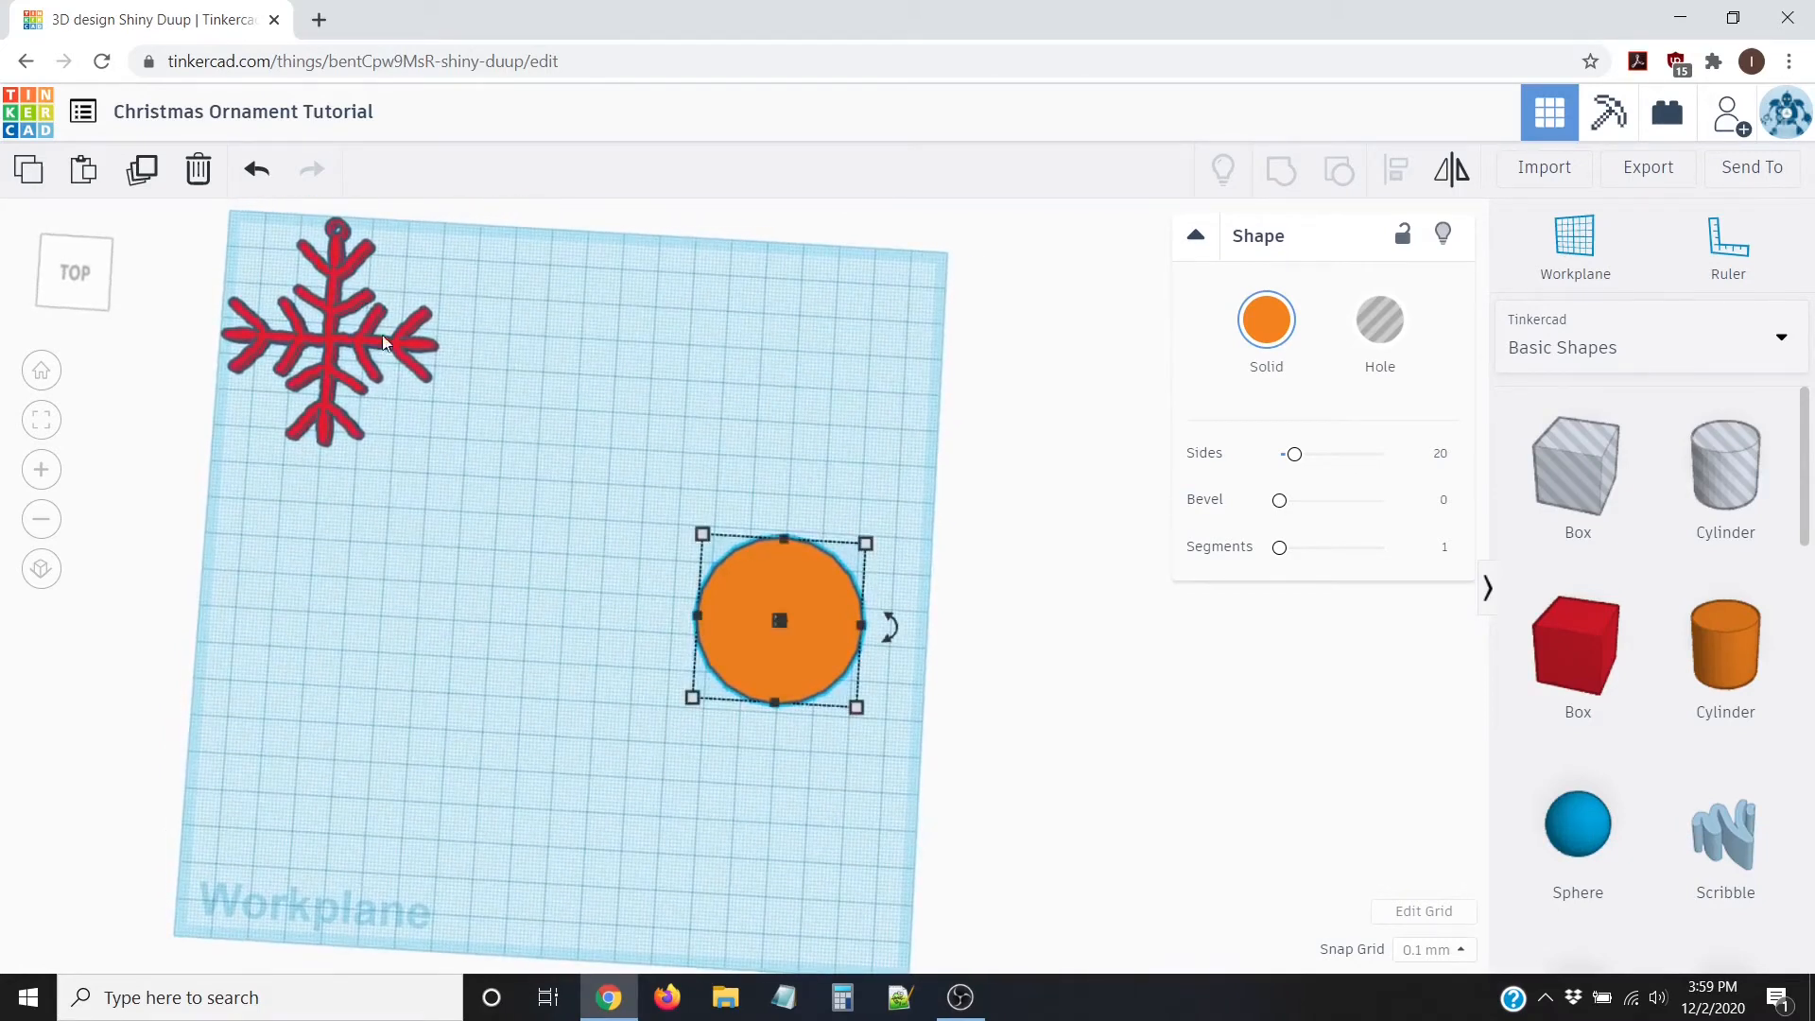
click(484, 564)
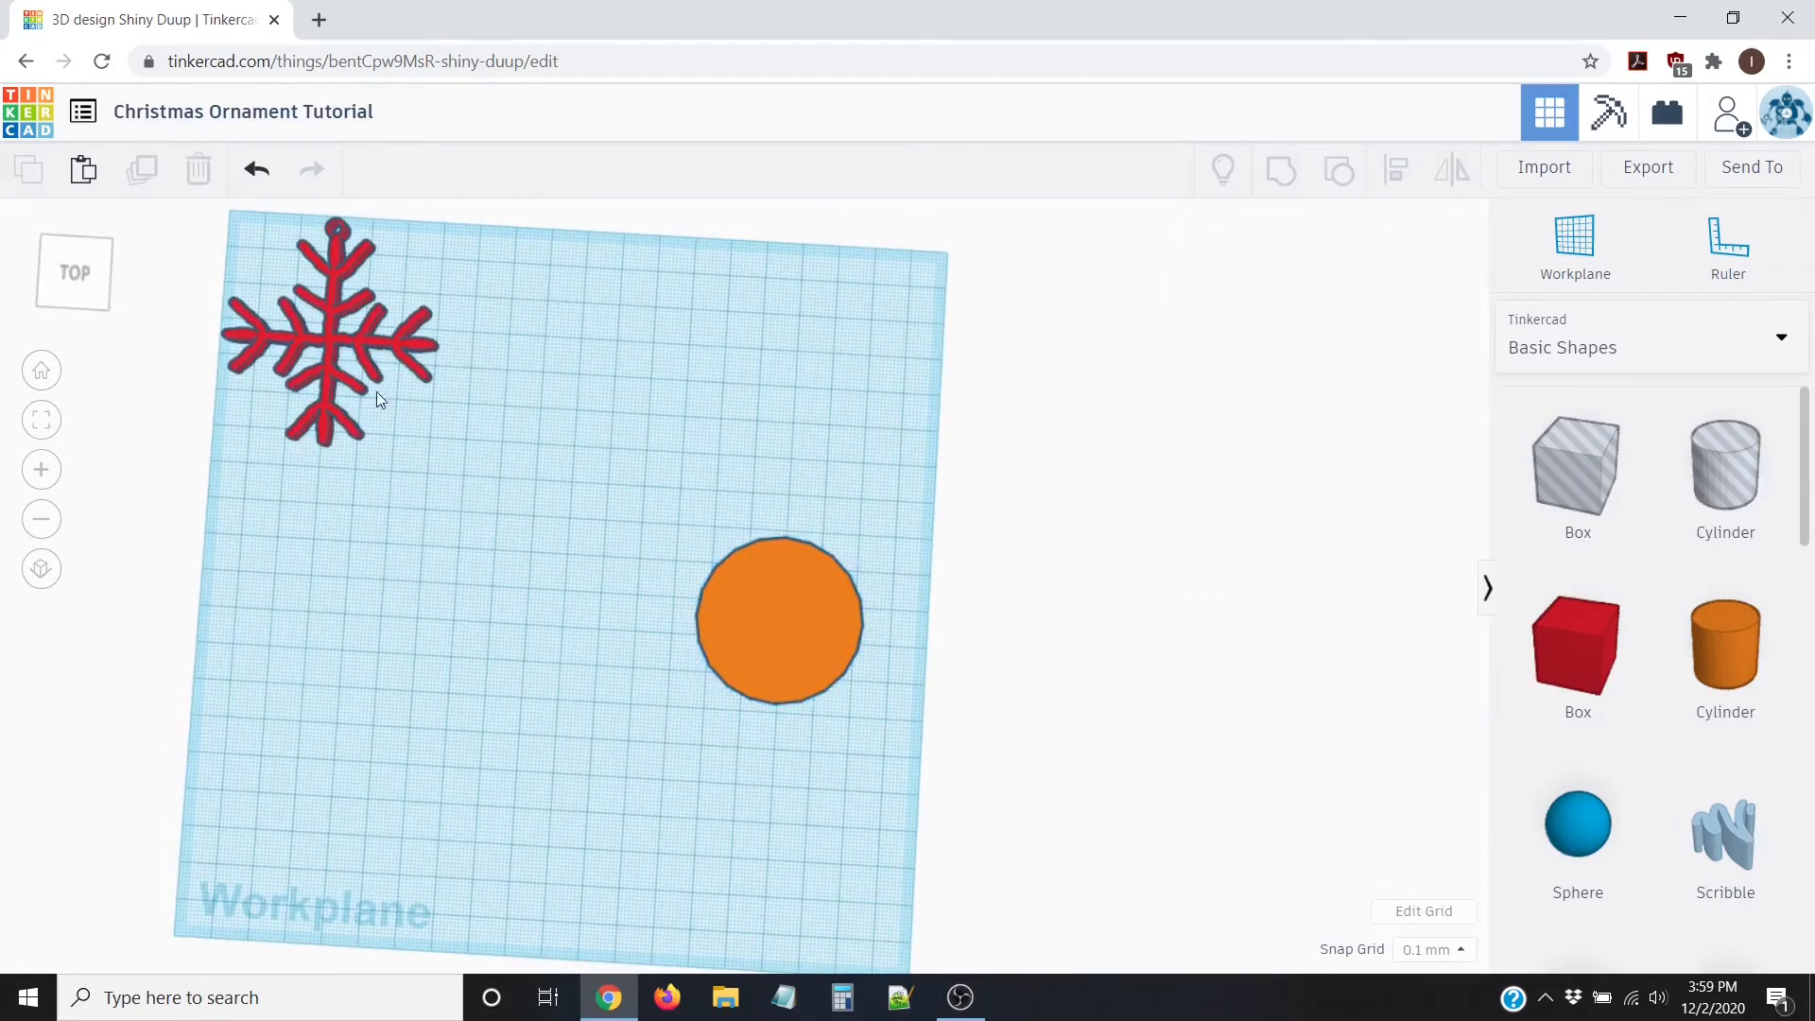
click(760, 594)
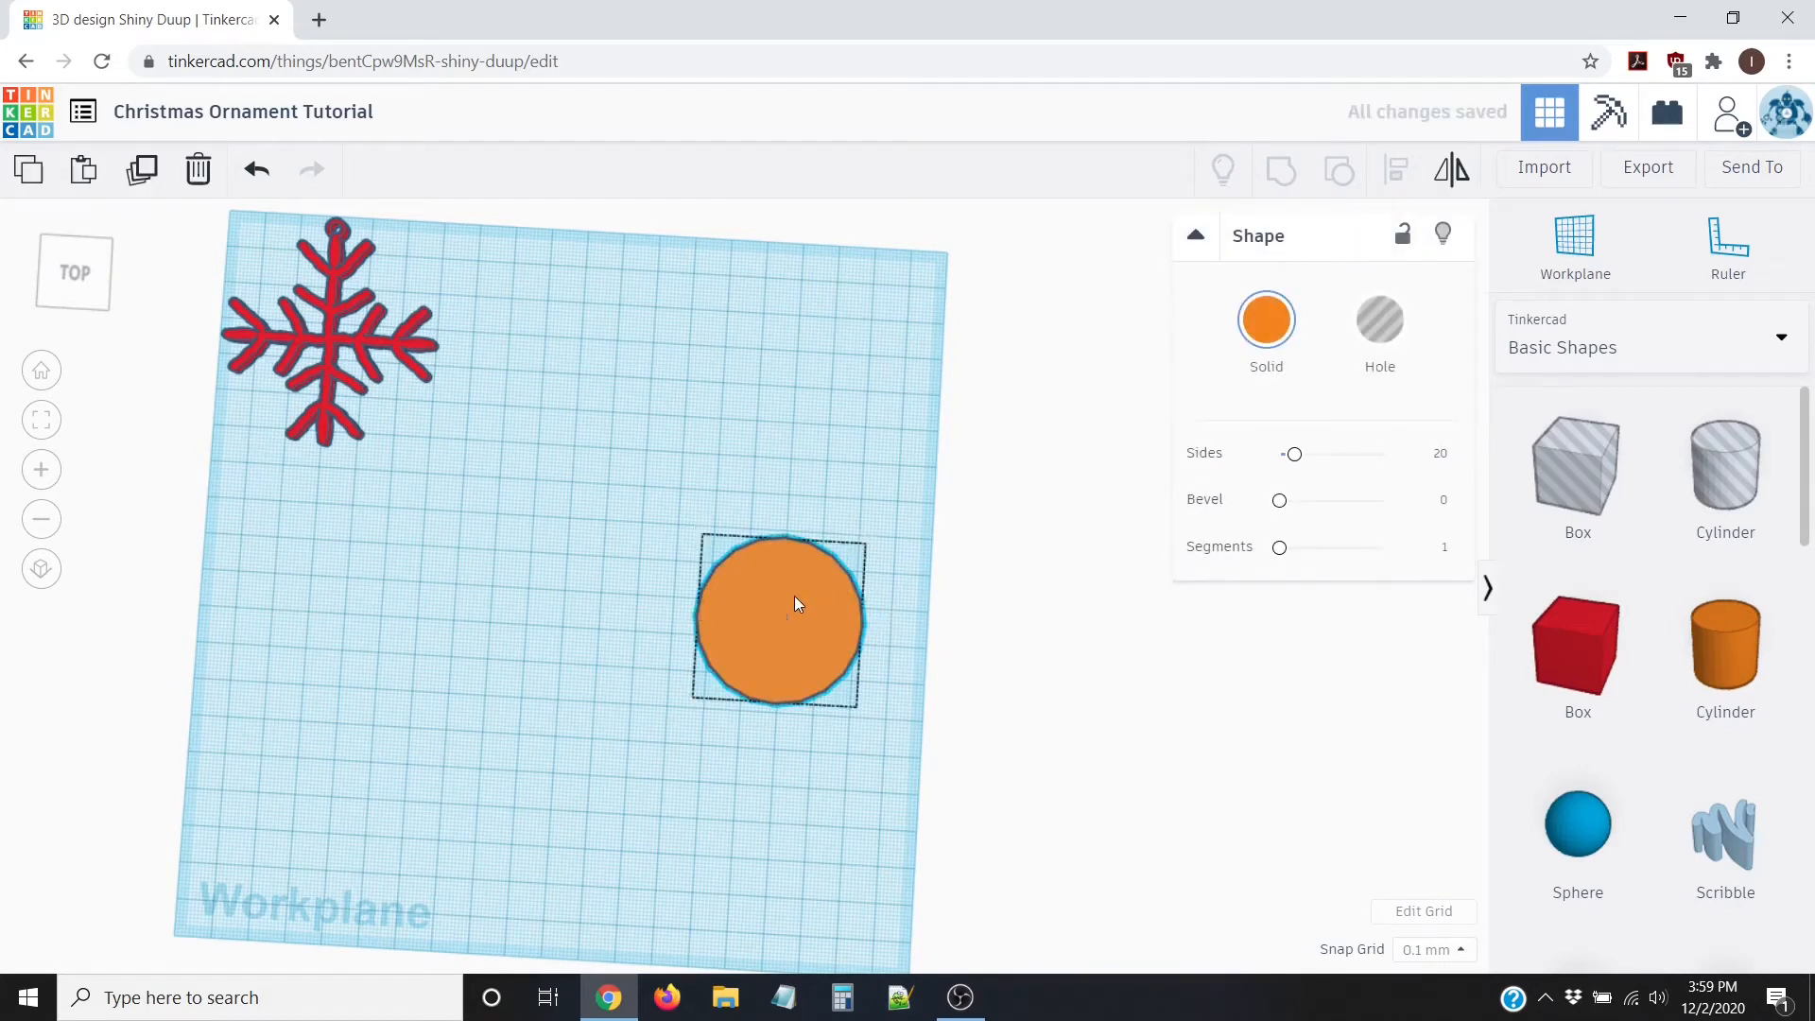
drag(795, 596, 991, 610)
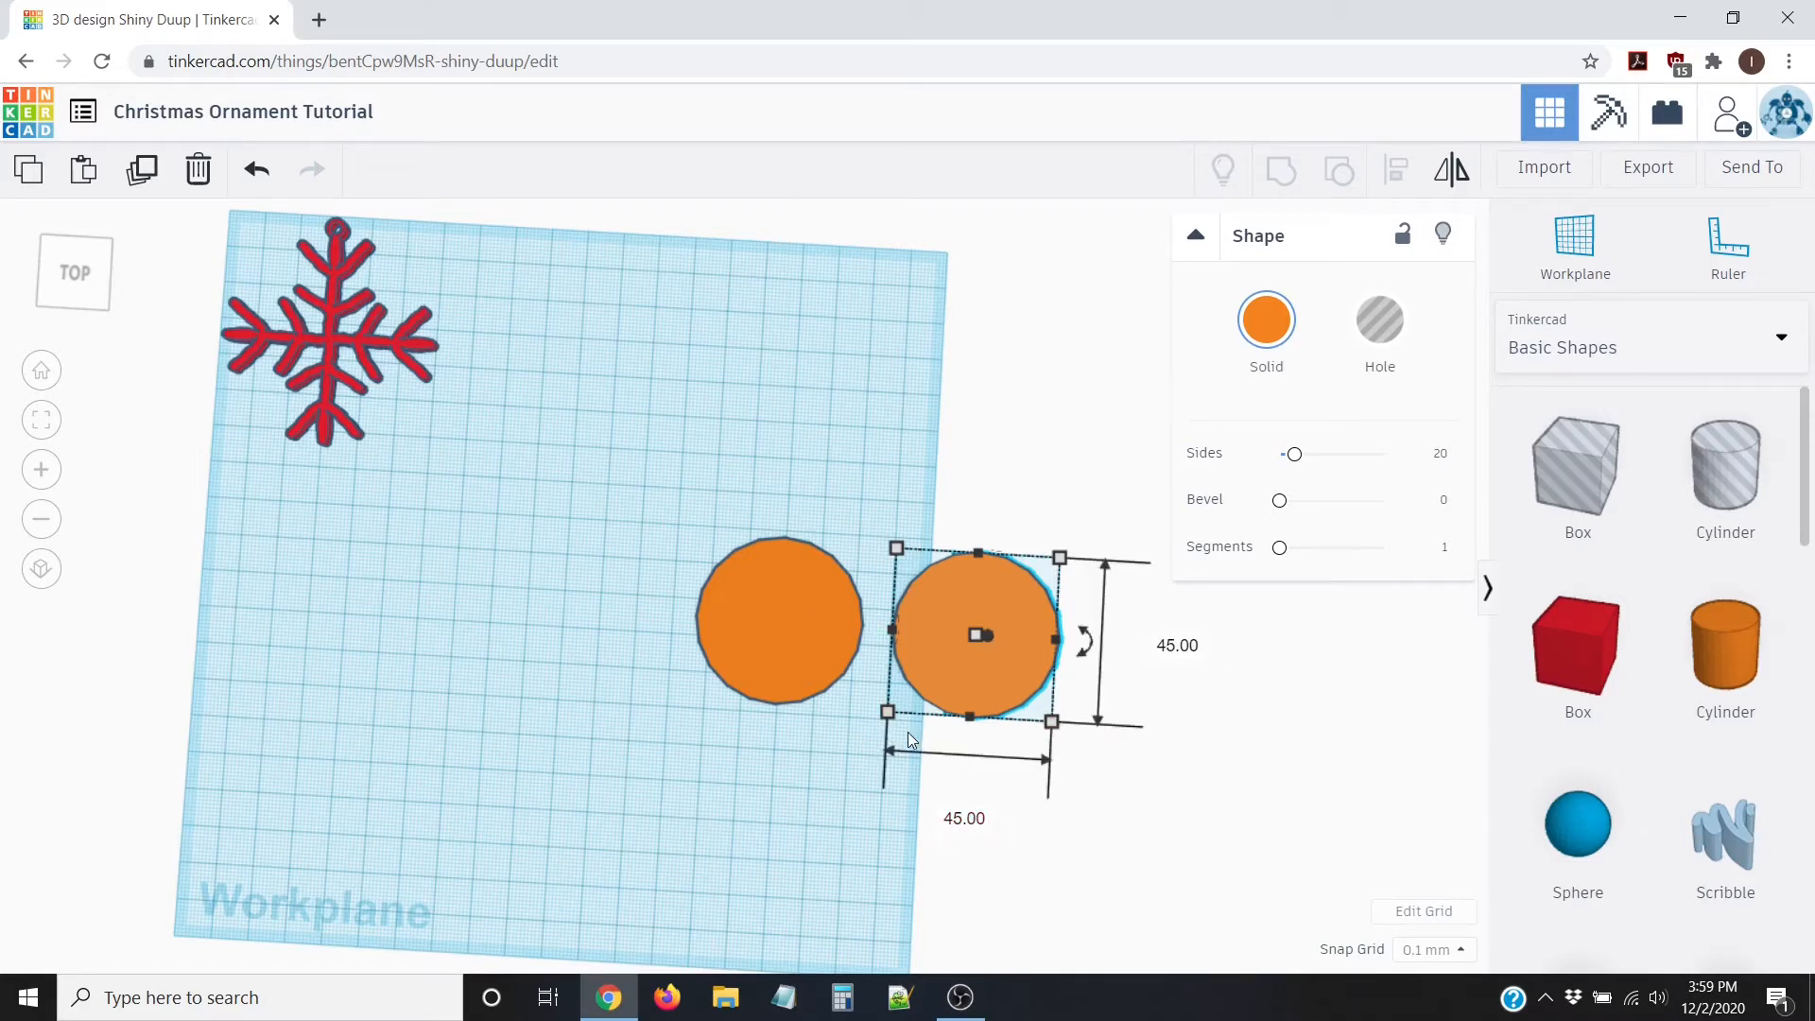
Step: Set the duplicated disc's width and length to 40 mm each
click(963, 820)
text(40)
key(Return)
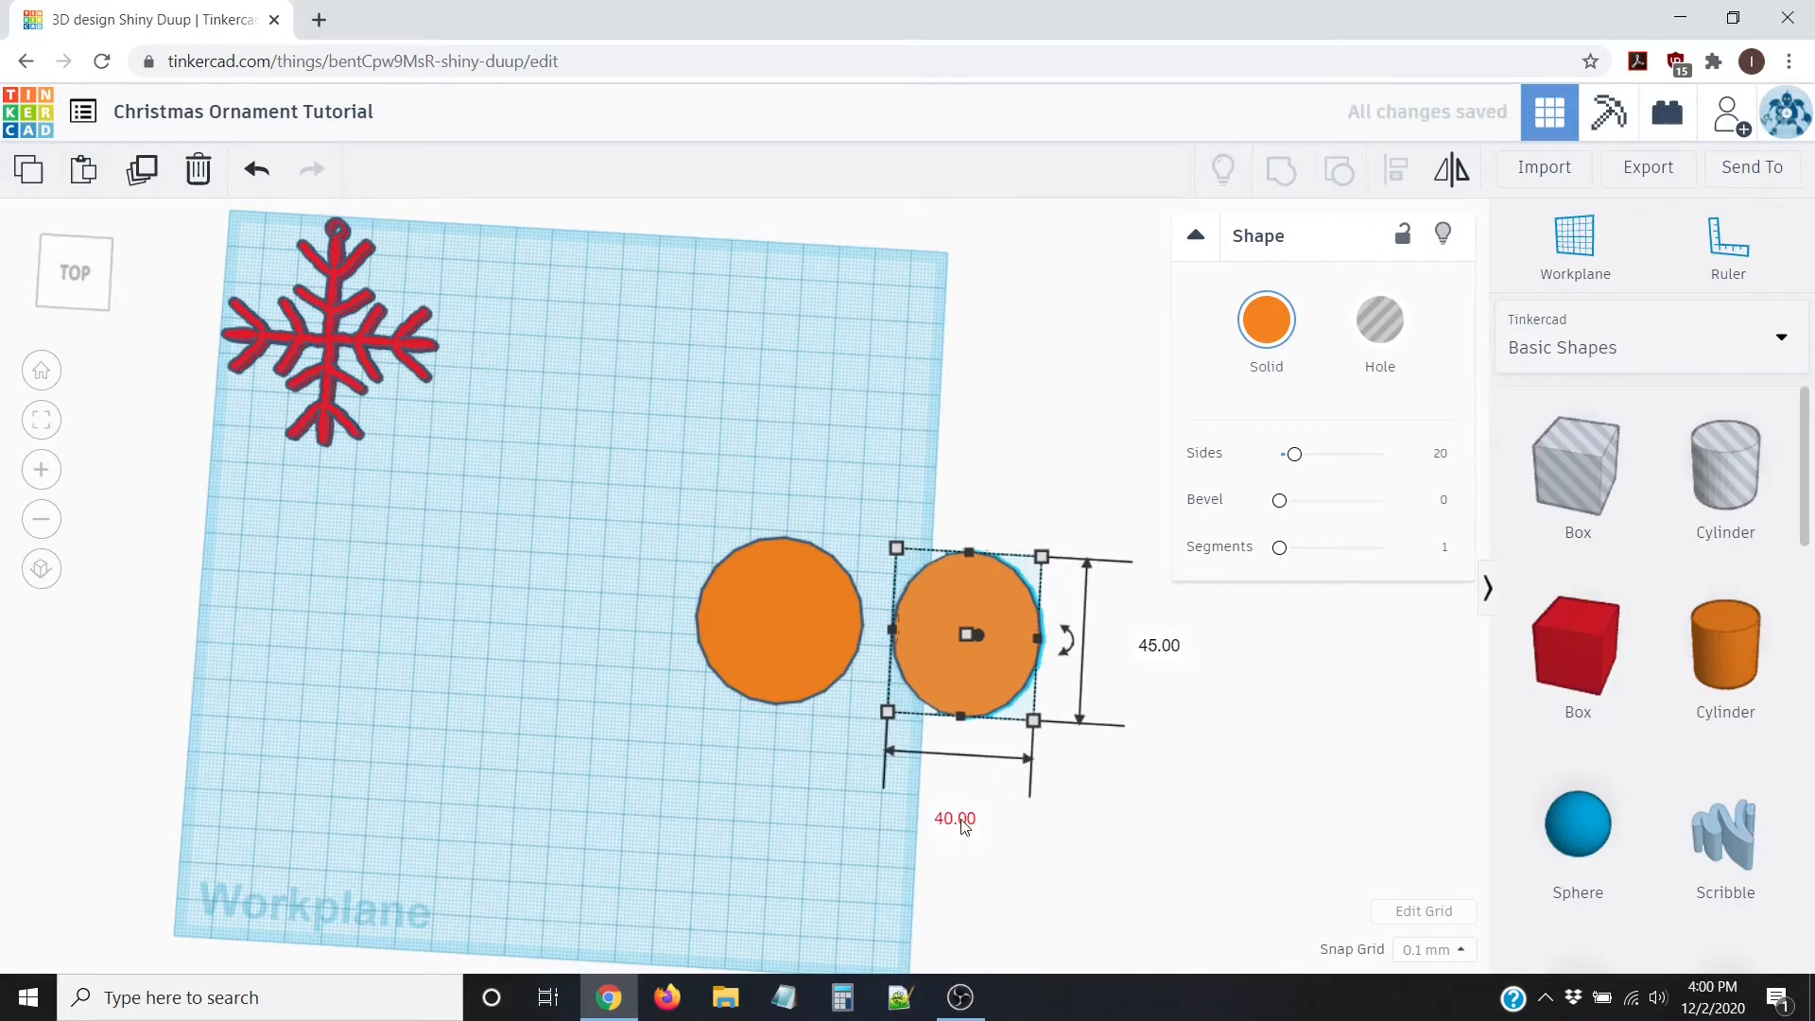
click(1160, 649)
text(40)
key(Return)
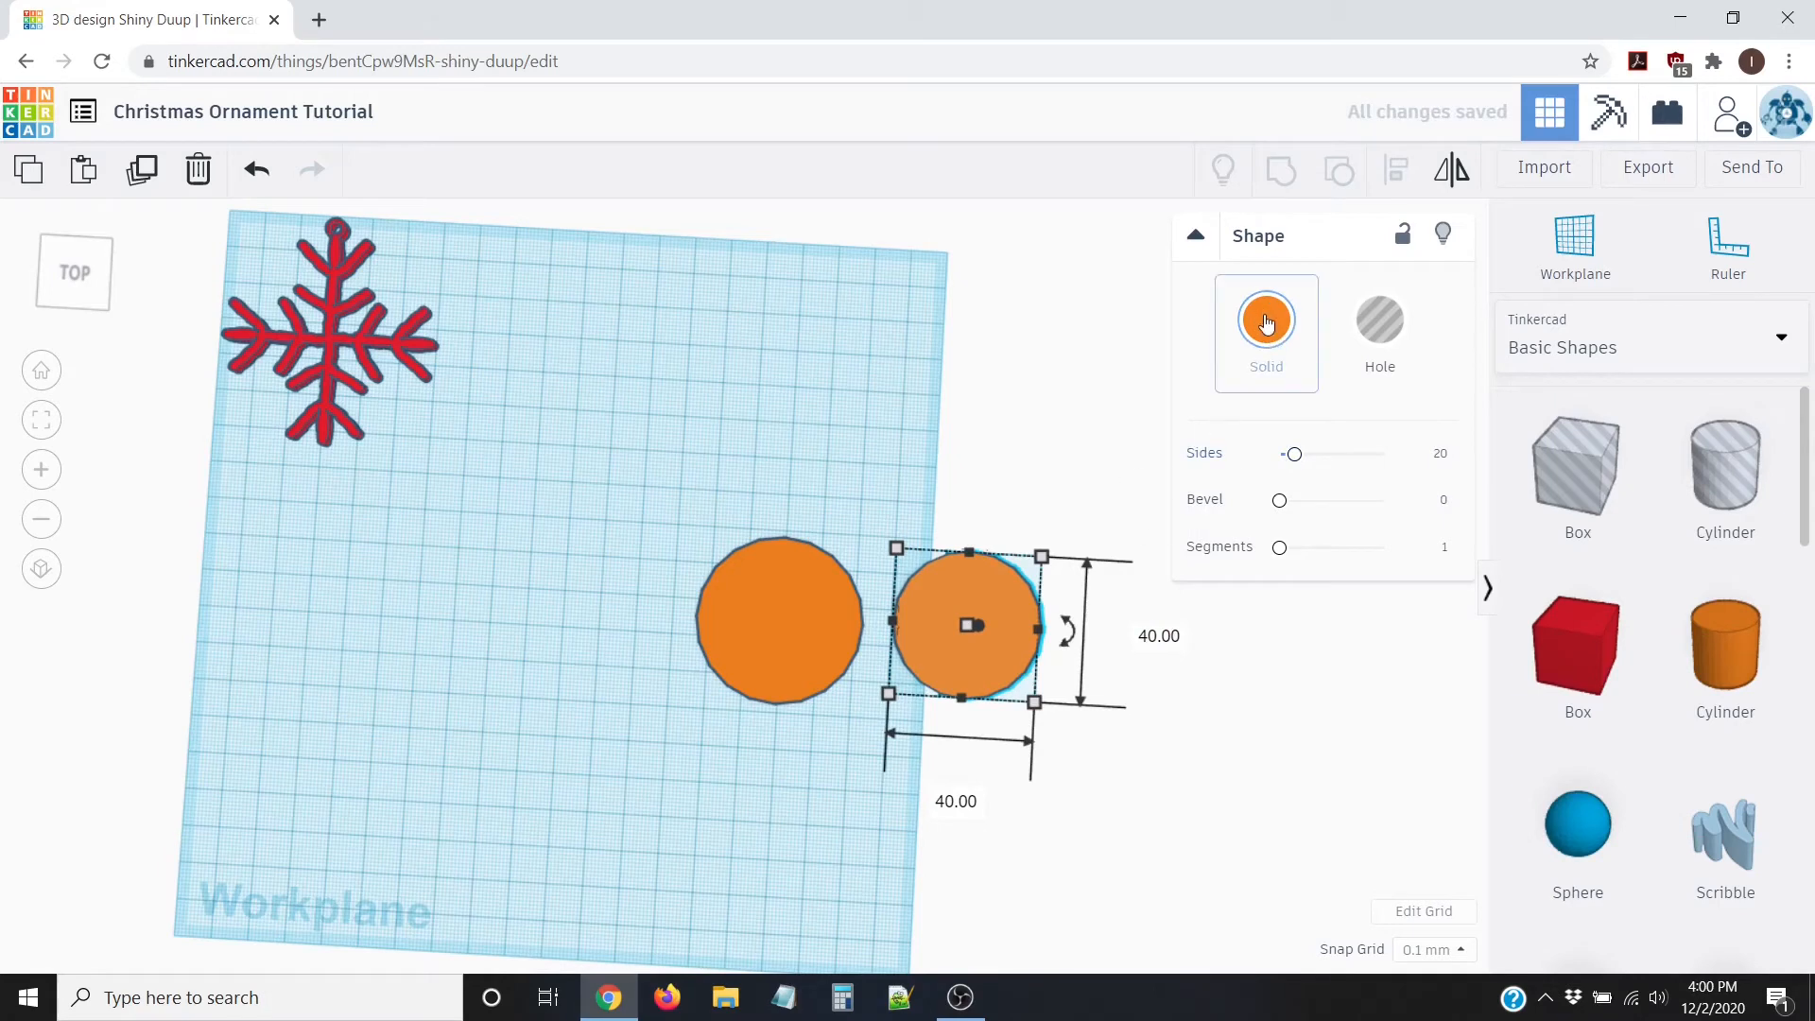
Step: Turn the 40 mm disc into a hole and set the snap grid to 1.0 mm
click(1381, 320)
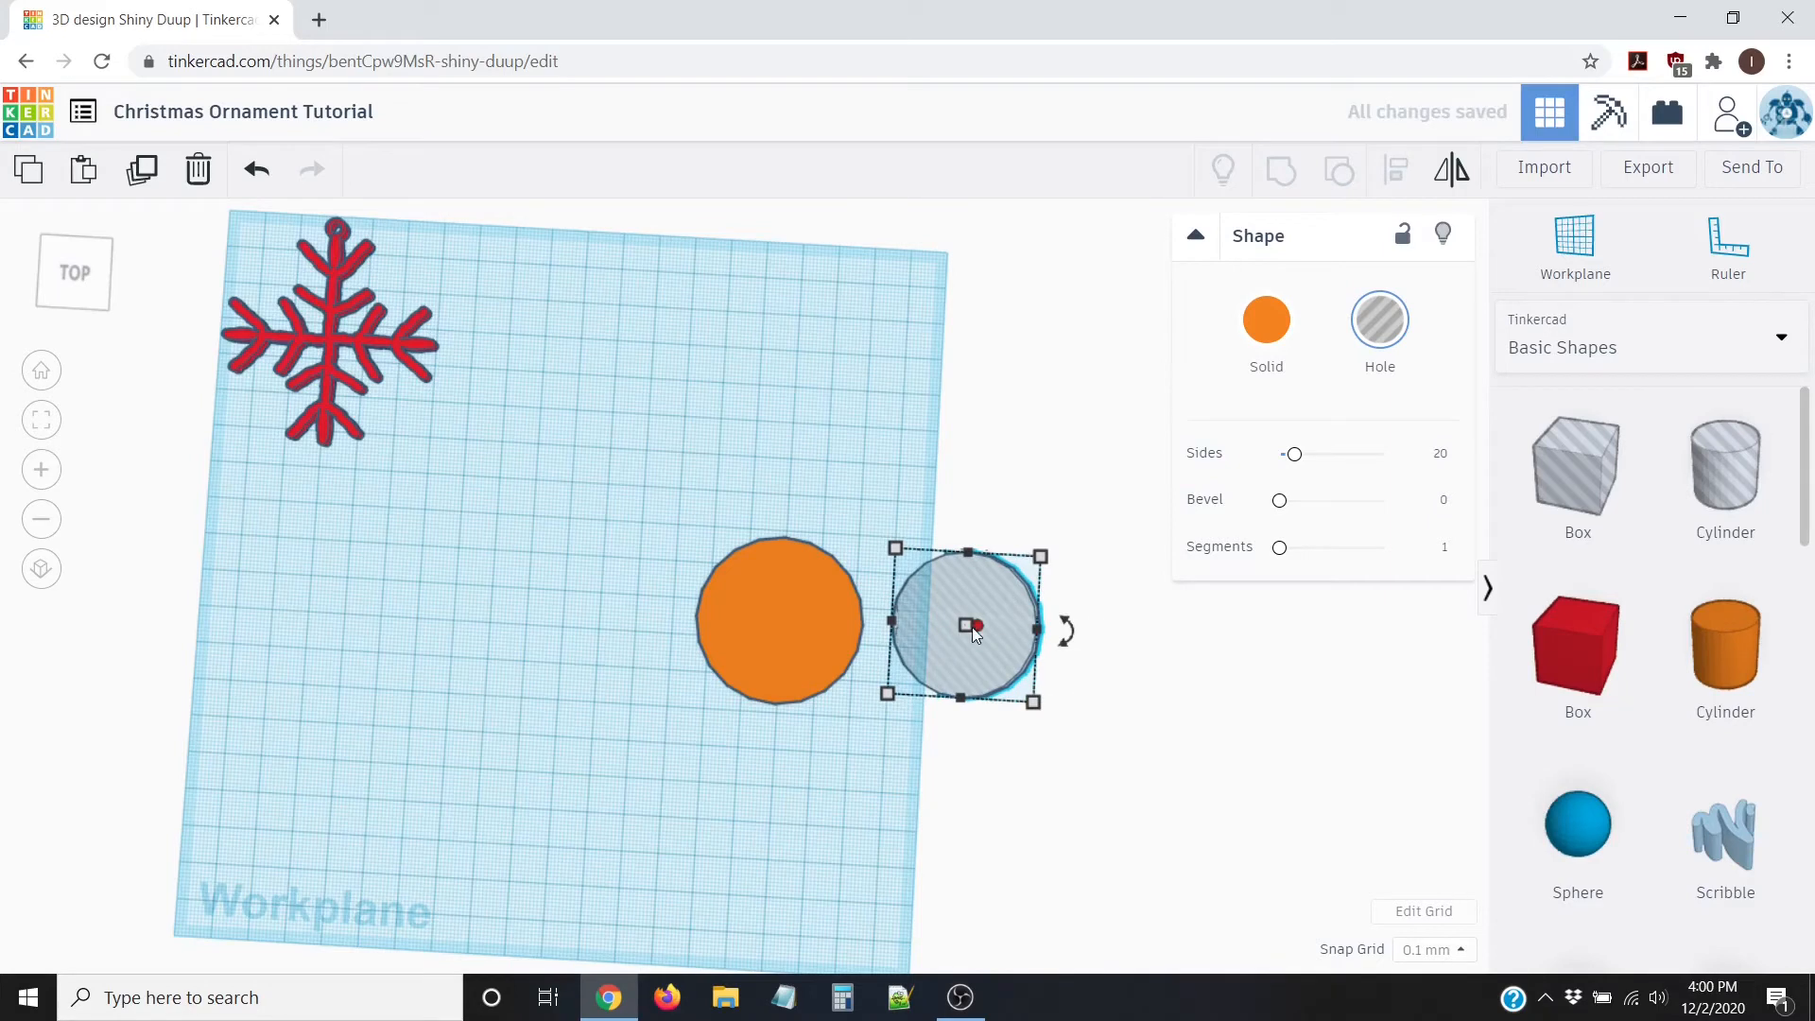
click(1461, 950)
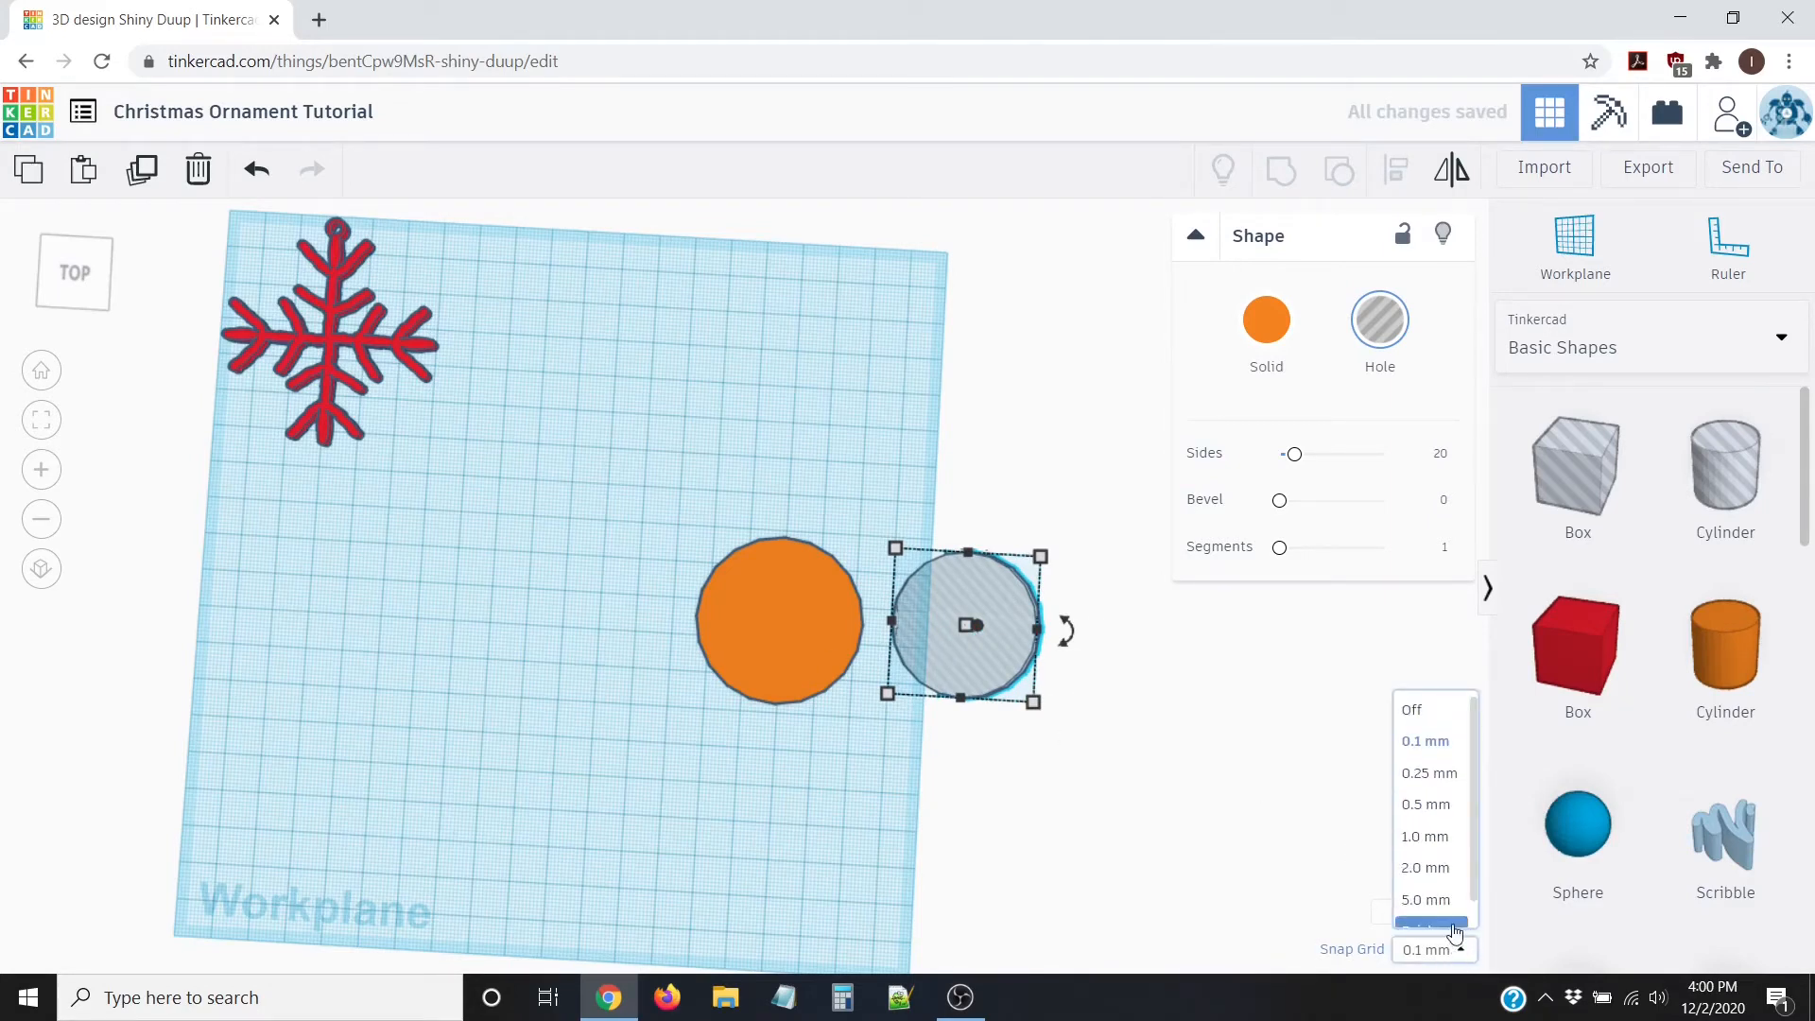
click(1444, 837)
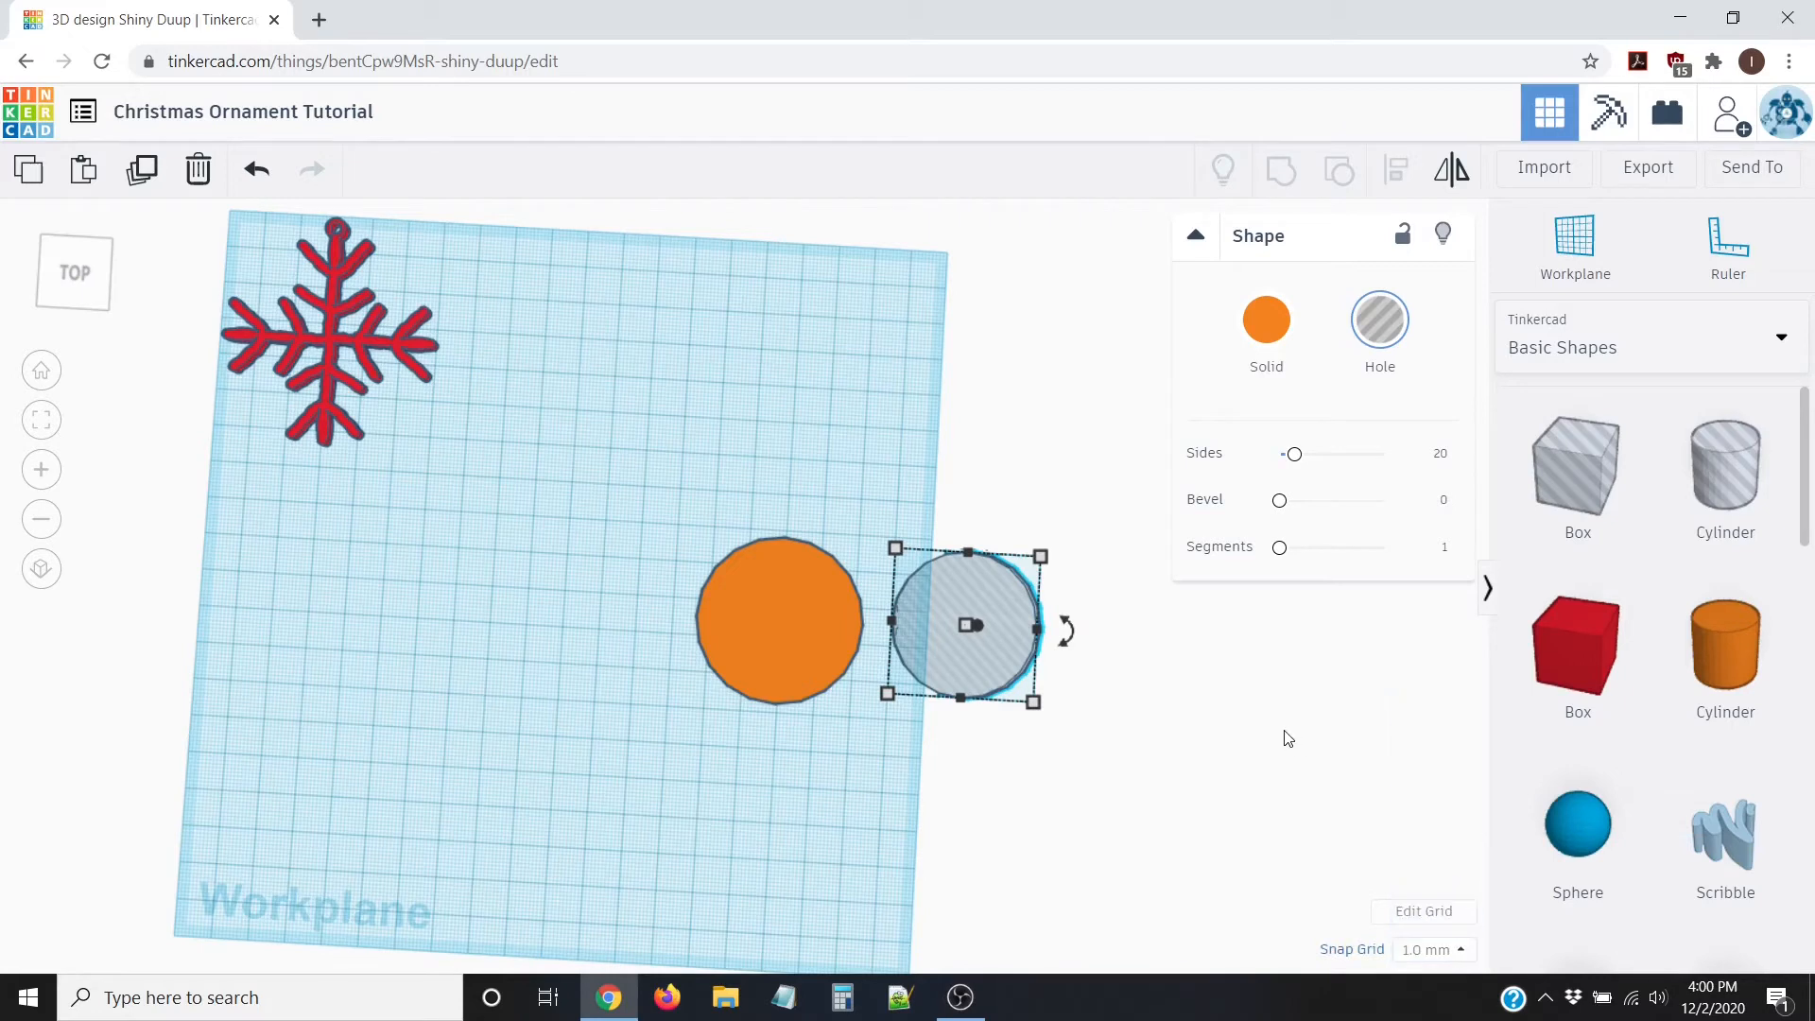
Step: Nudge the 40 mm hole in 1 mm increments along the workplane until it sits roughly centred over the orange disc
key(Left)
key(Left)
key(Left)
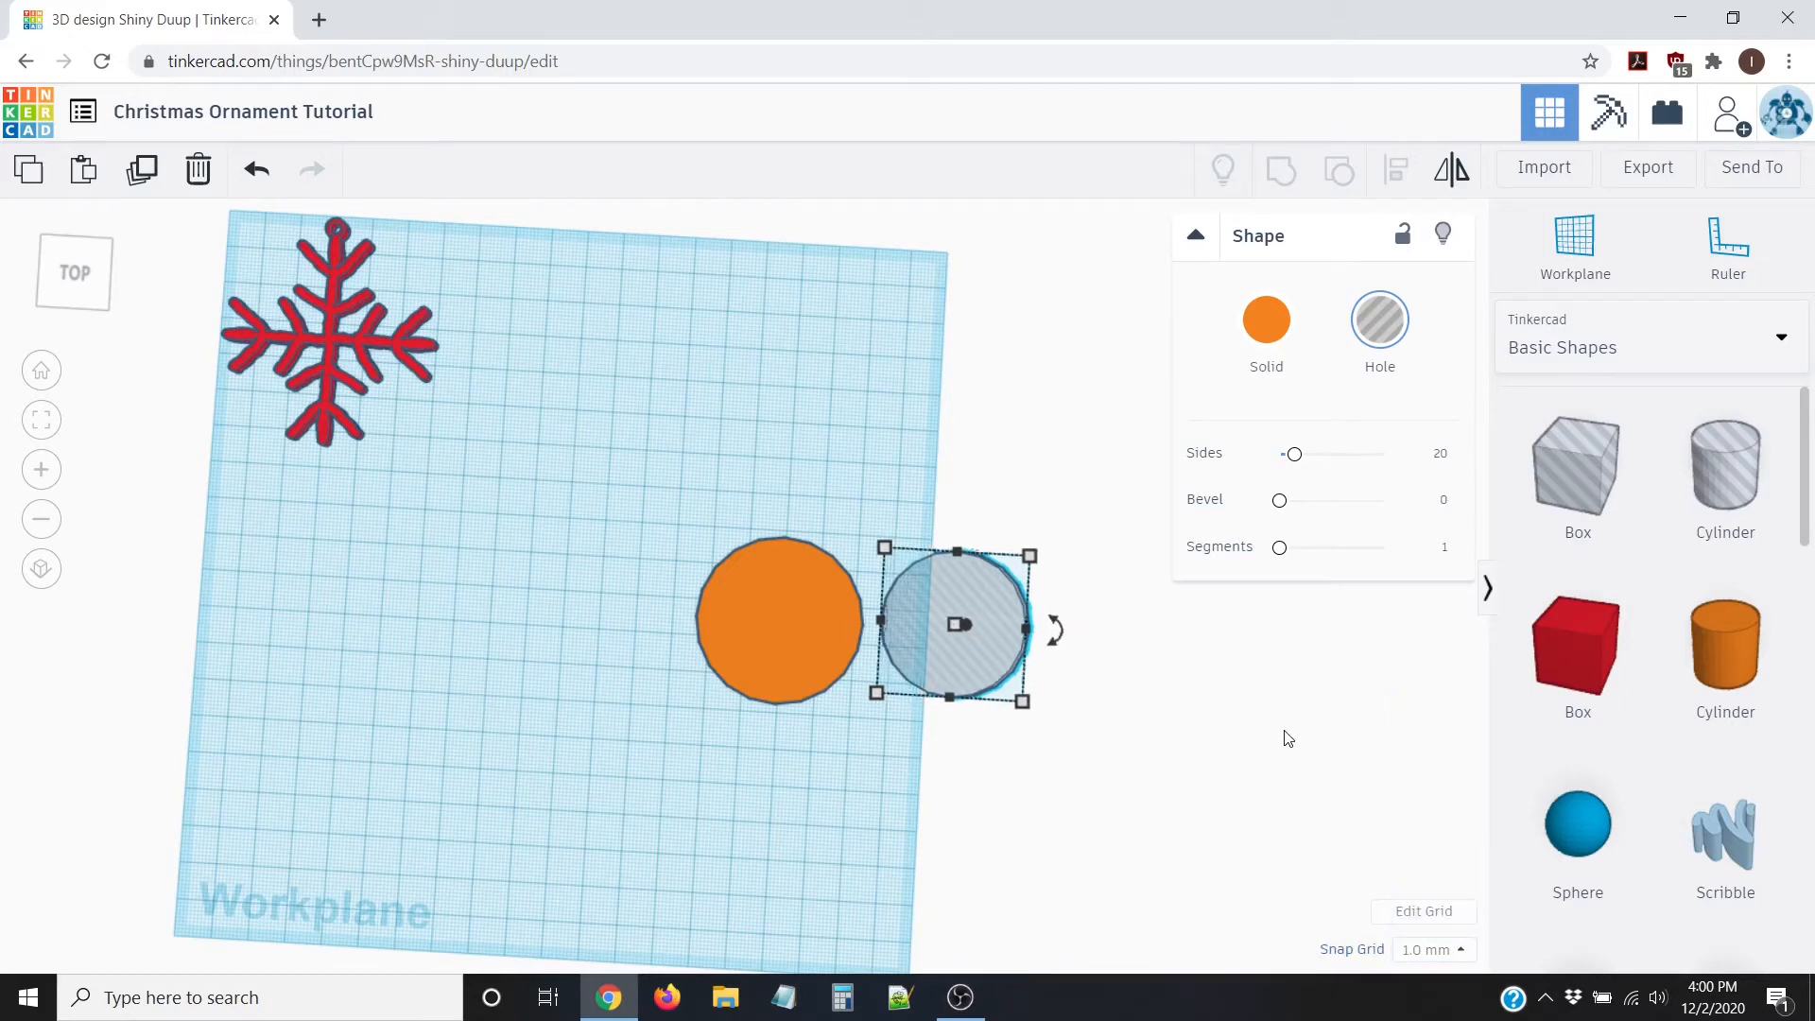
key(Left)
key(Left)
key(Left)
key(Left)
key(Left)
key(Left)
key(Left)
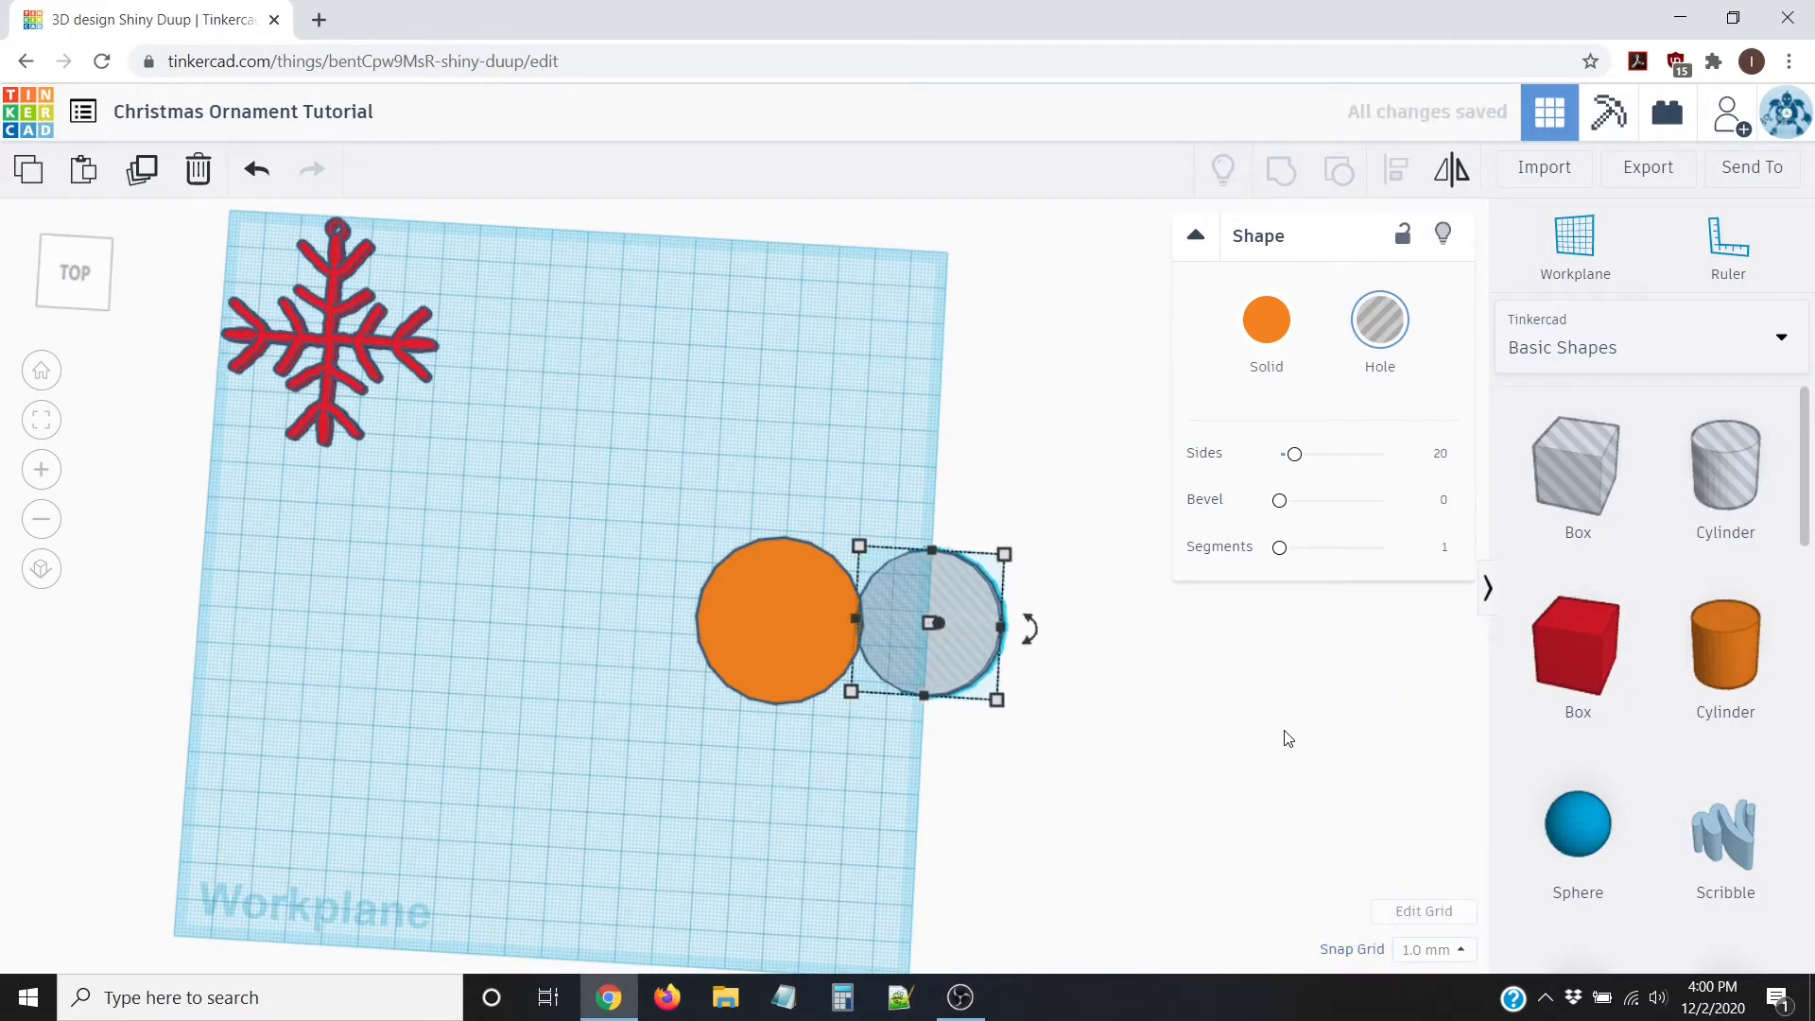
key(Left)
key(Left)
key(Left)
key(Left)
key(Left)
key(Left)
key(Left)
key(Left)
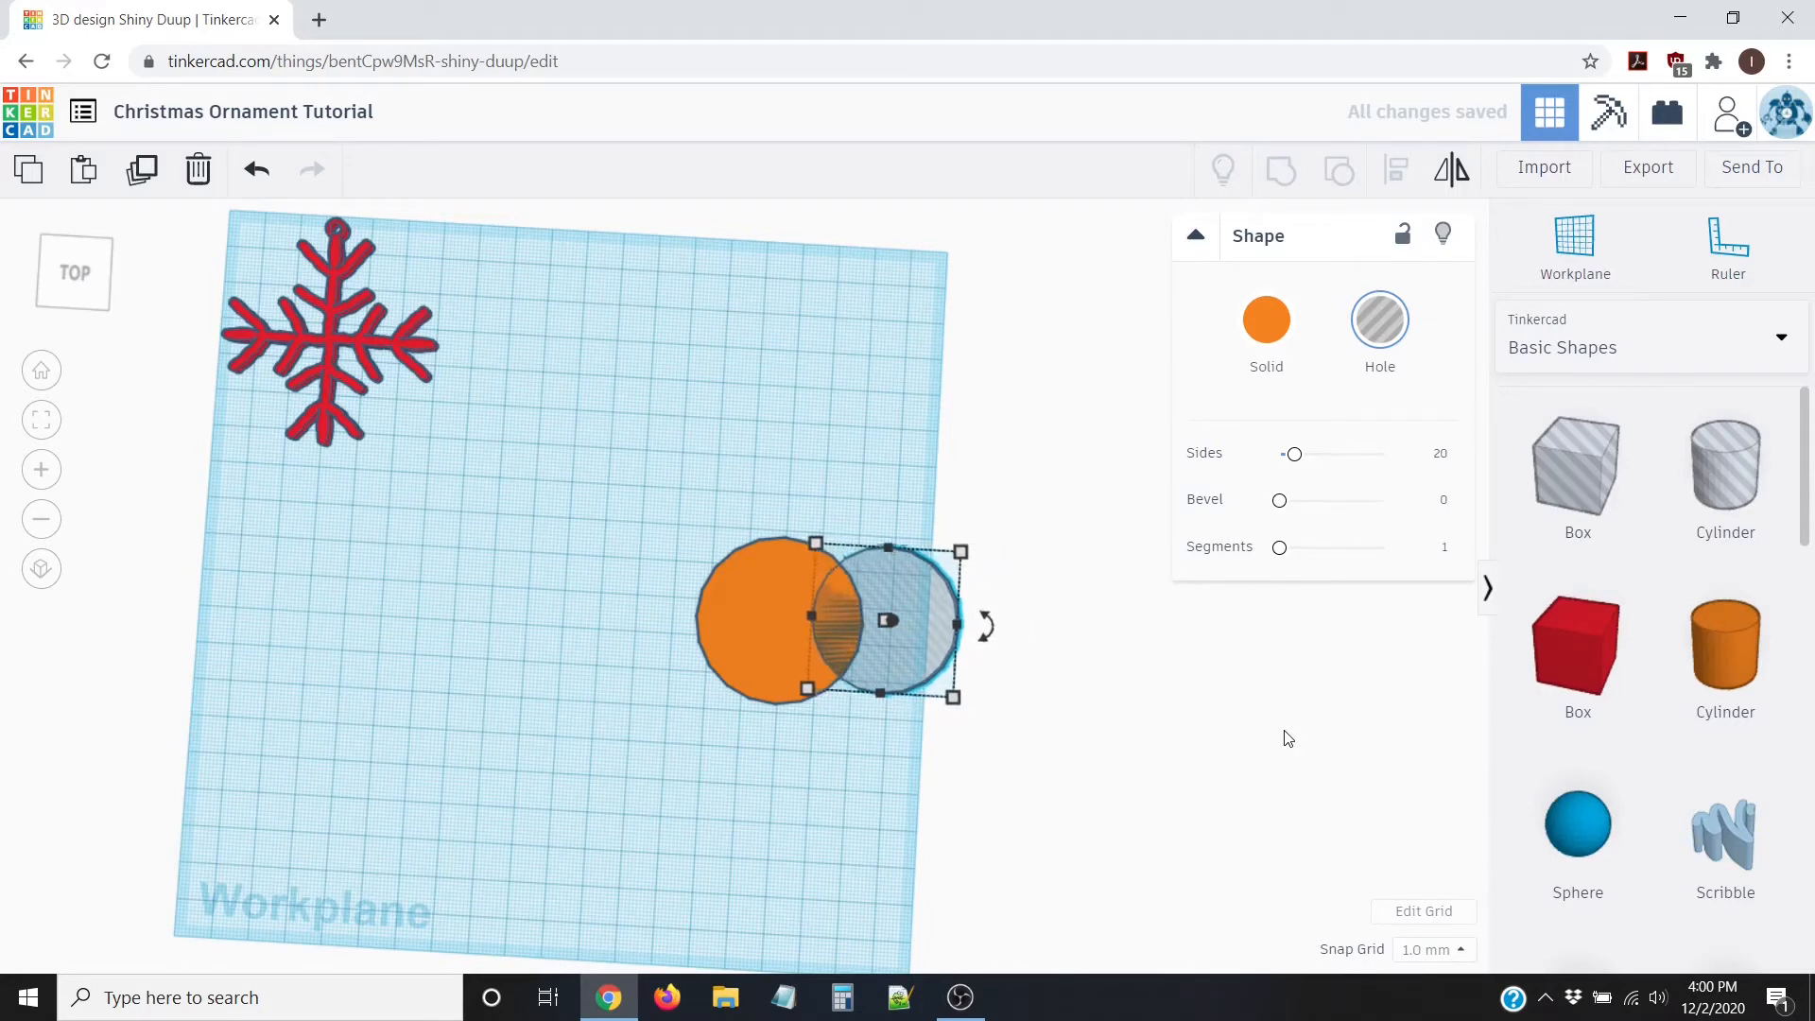
key(Left)
key(Left)
key(Left)
key(Left)
key(Left)
key(Left)
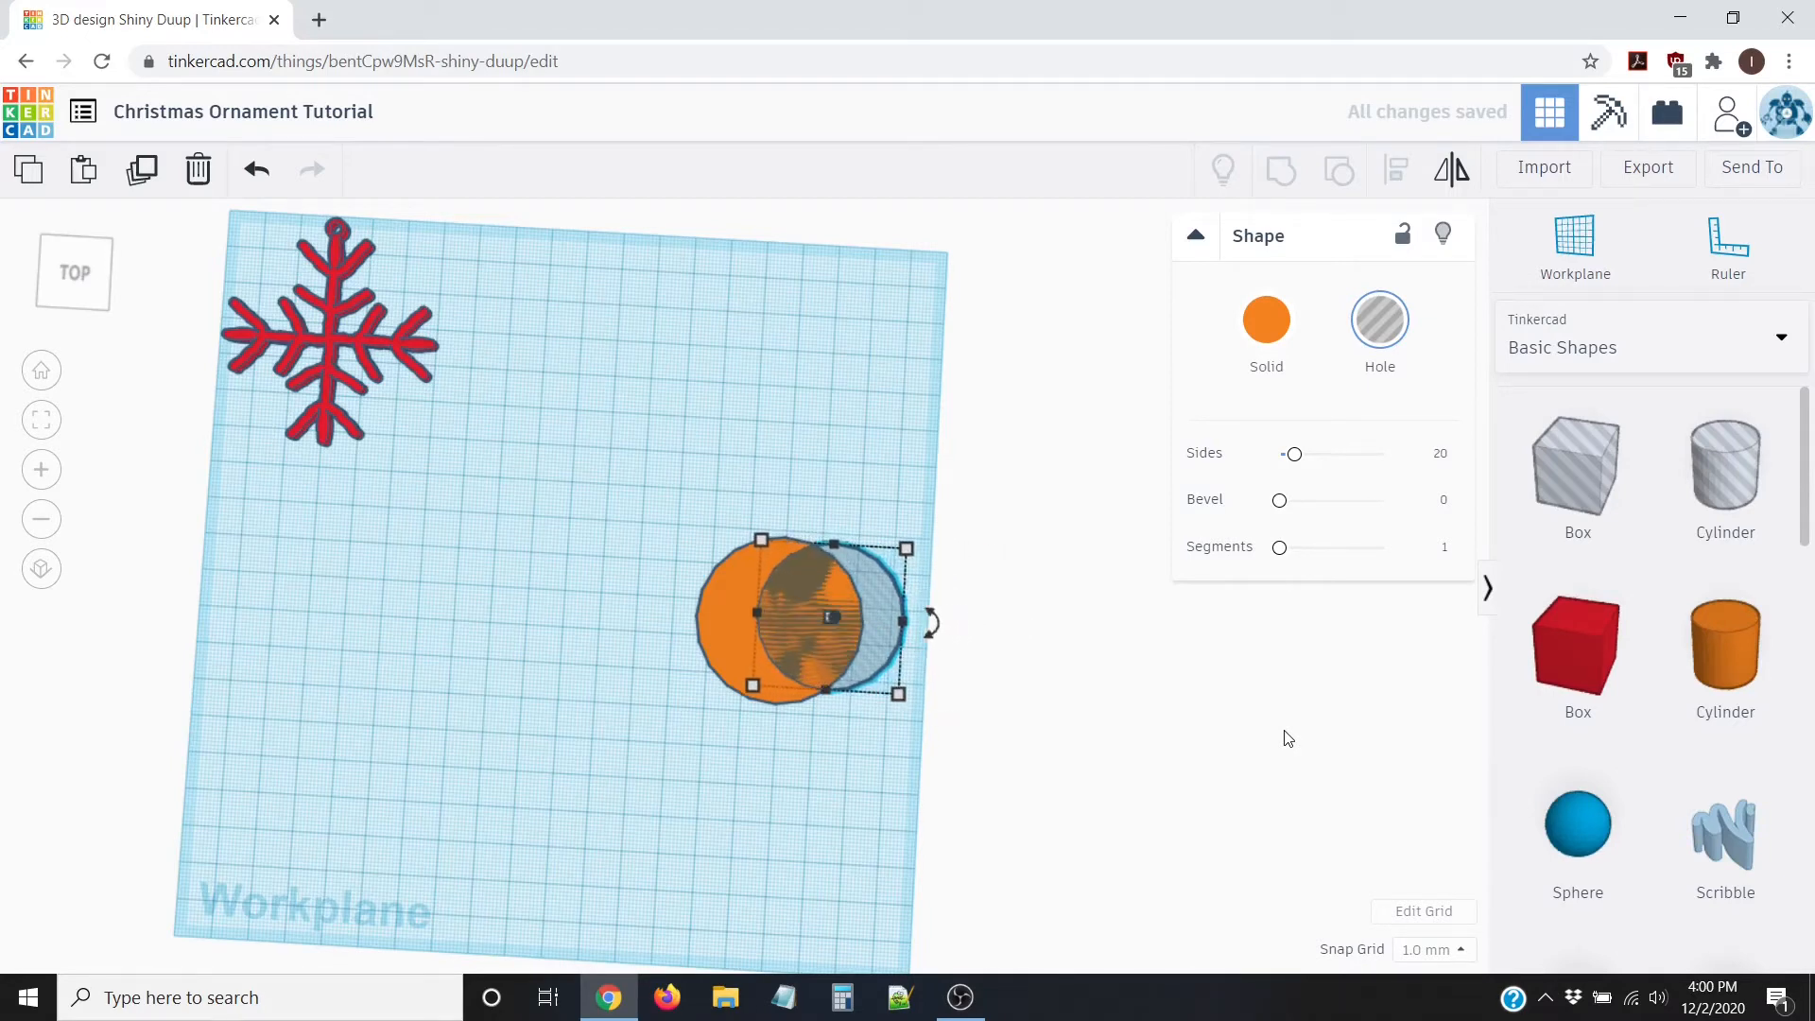
key(Left)
key(Left)
key(Left)
key(Left)
key(Left)
key(Left)
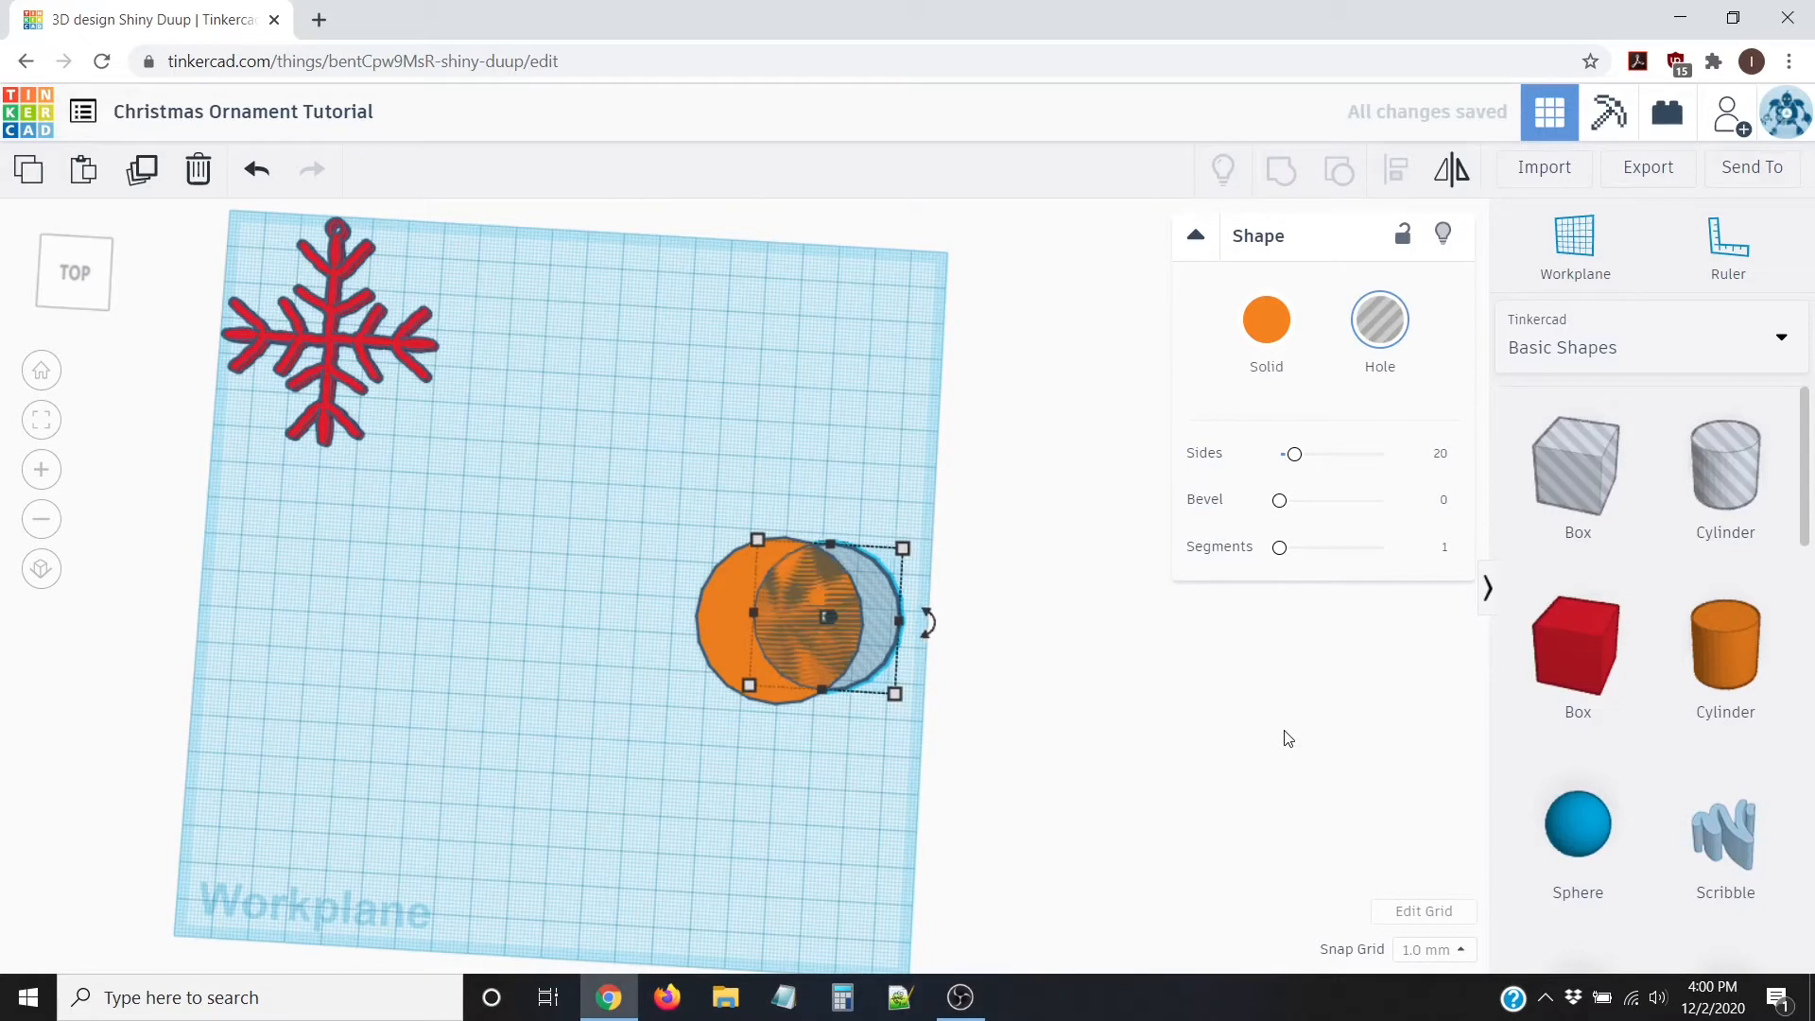
key(Left)
key(Left)
key(Left)
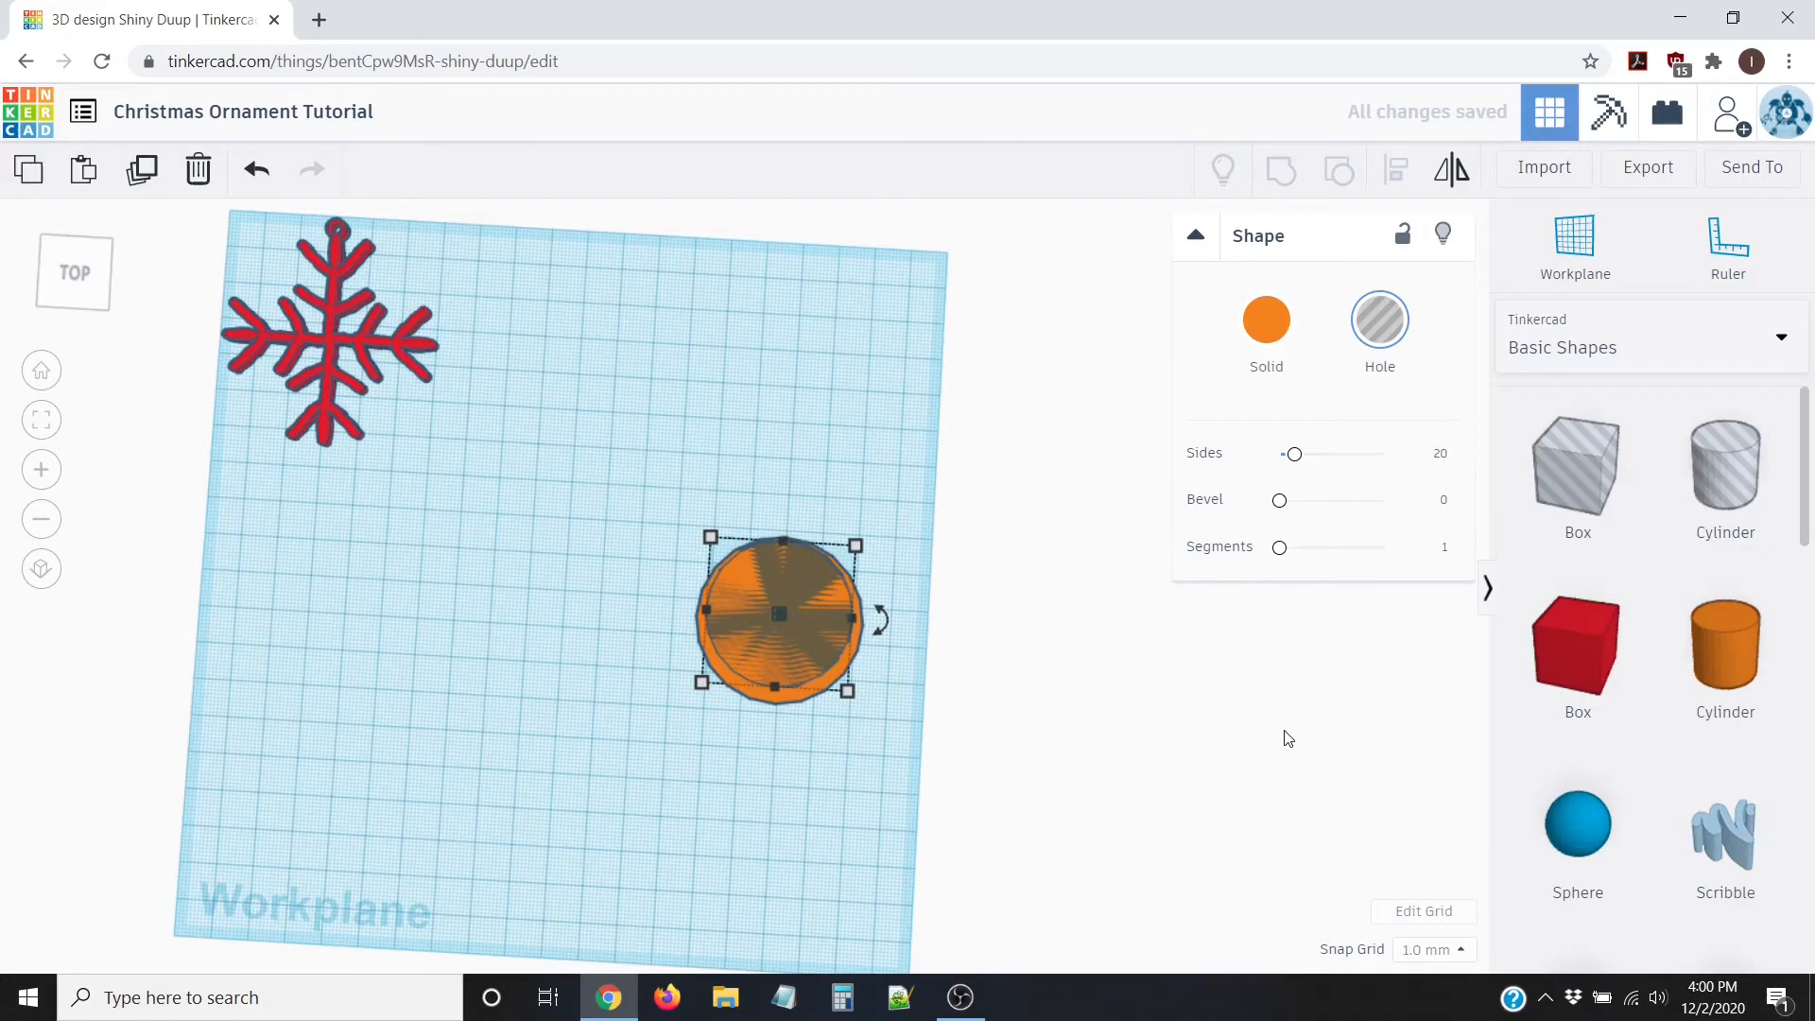
key(Down)
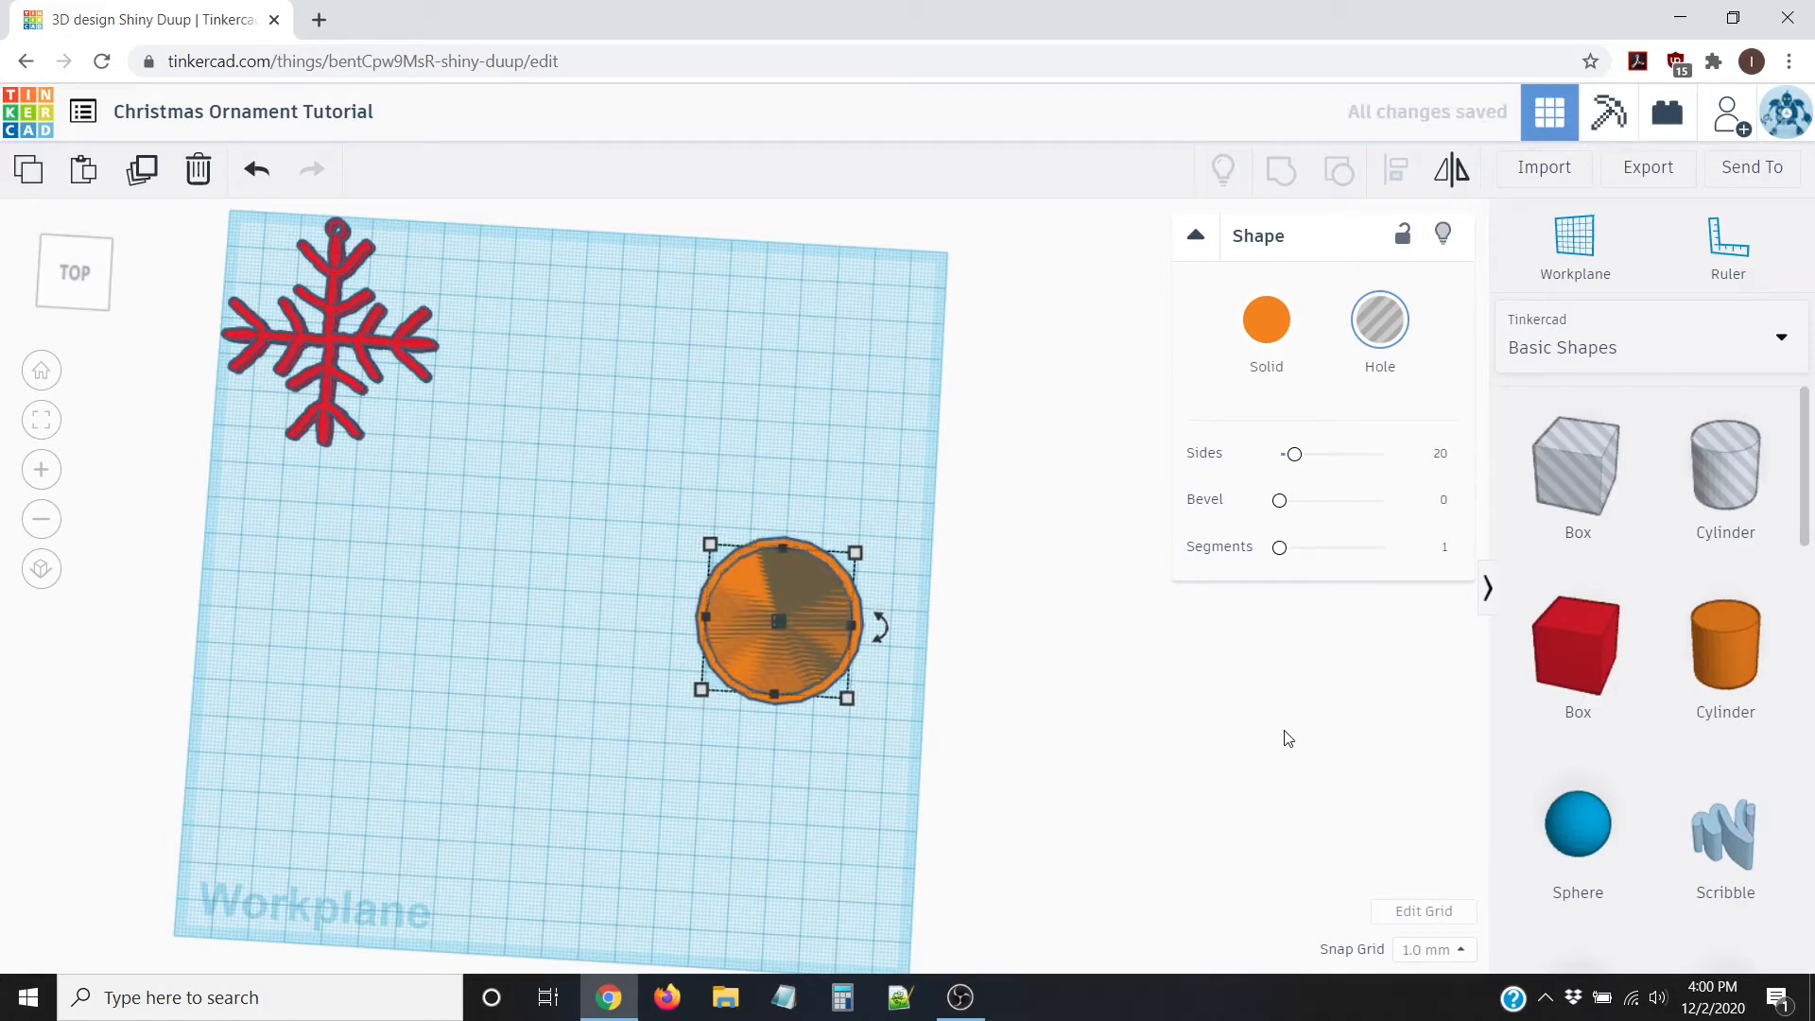
Step: Select the orange disc and the hole together and align their centres along both workplane directions
scroll(846, 776, up, 5)
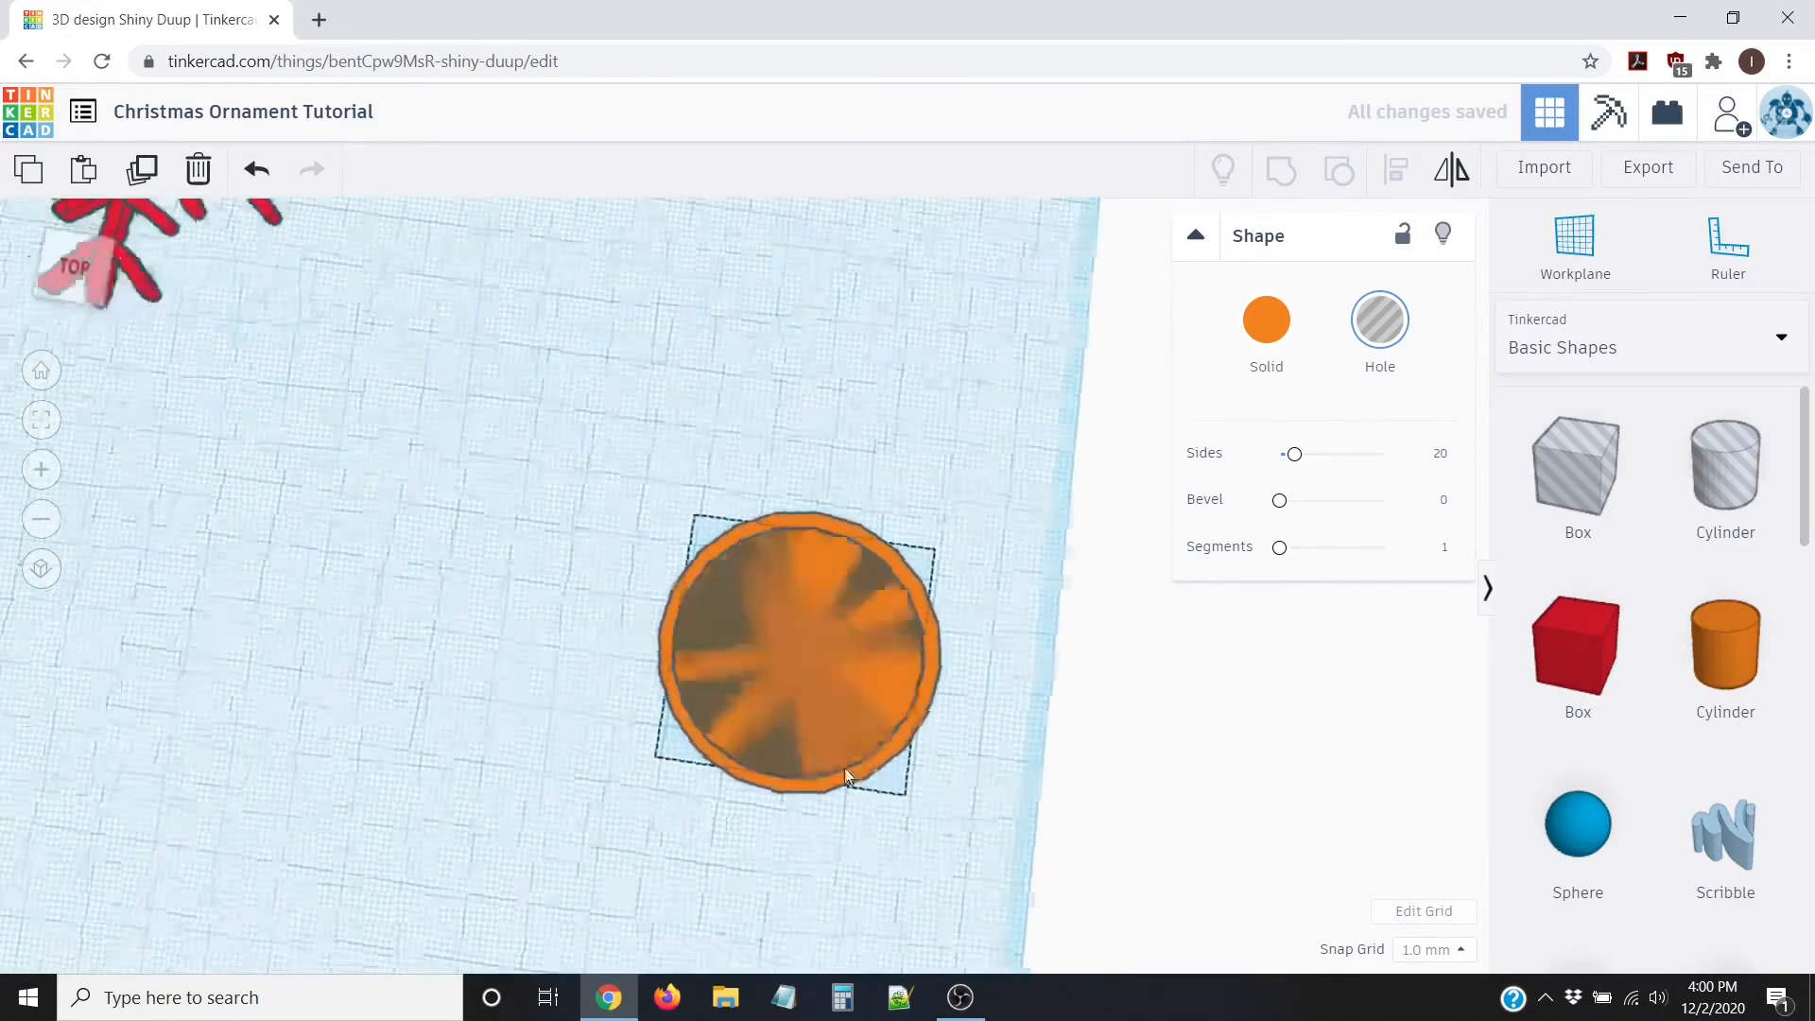
right_drag(844, 767, 1031, 971)
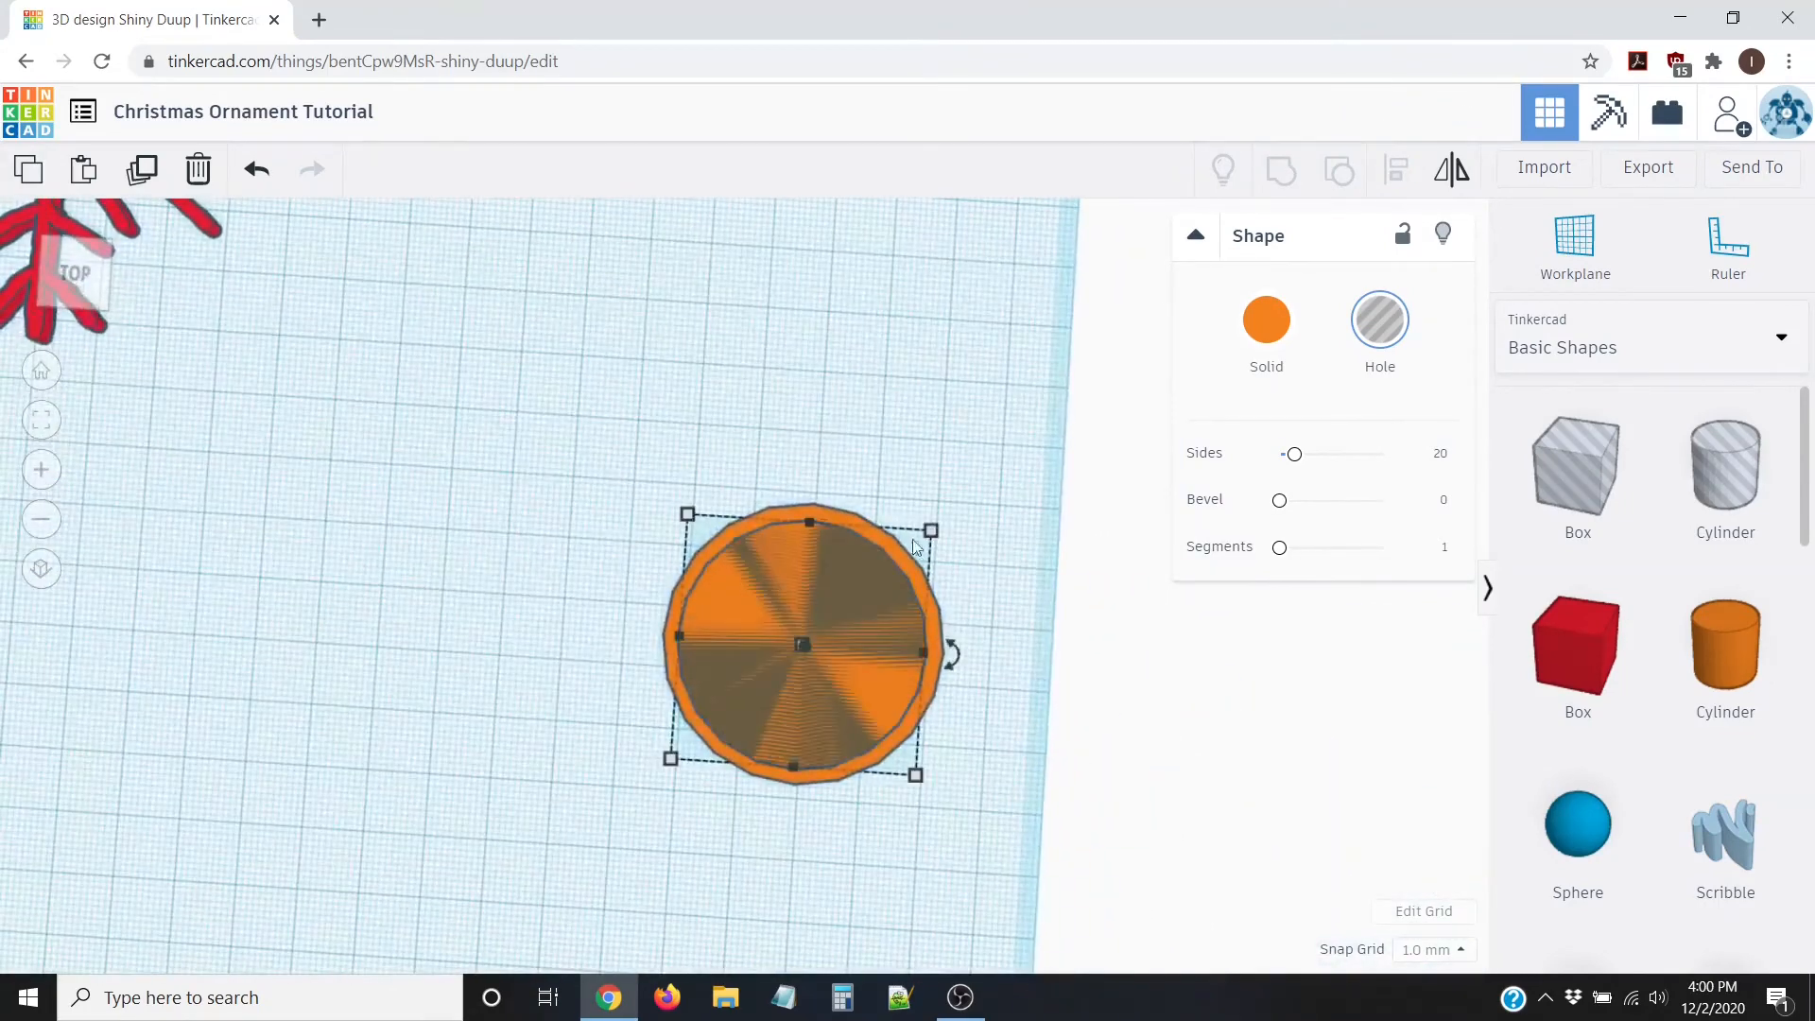
click(539, 615)
right_drag(543, 620, 607, 660)
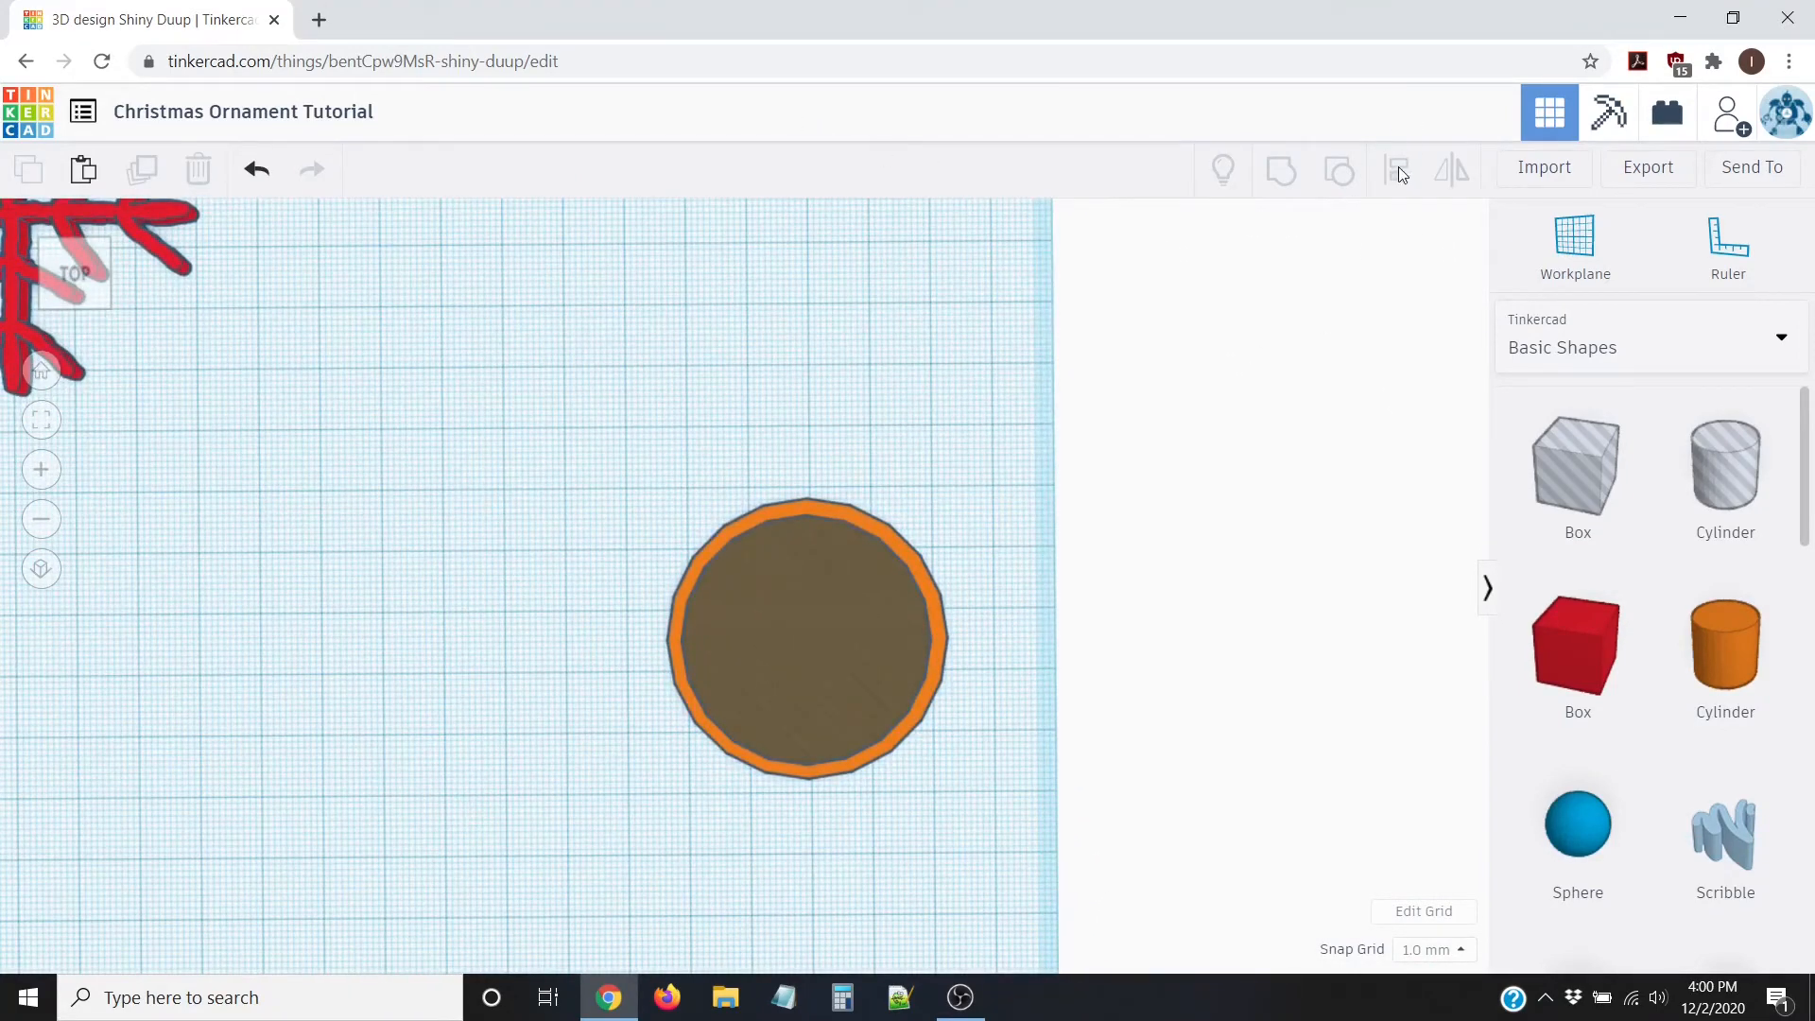
drag(520, 394, 1047, 921)
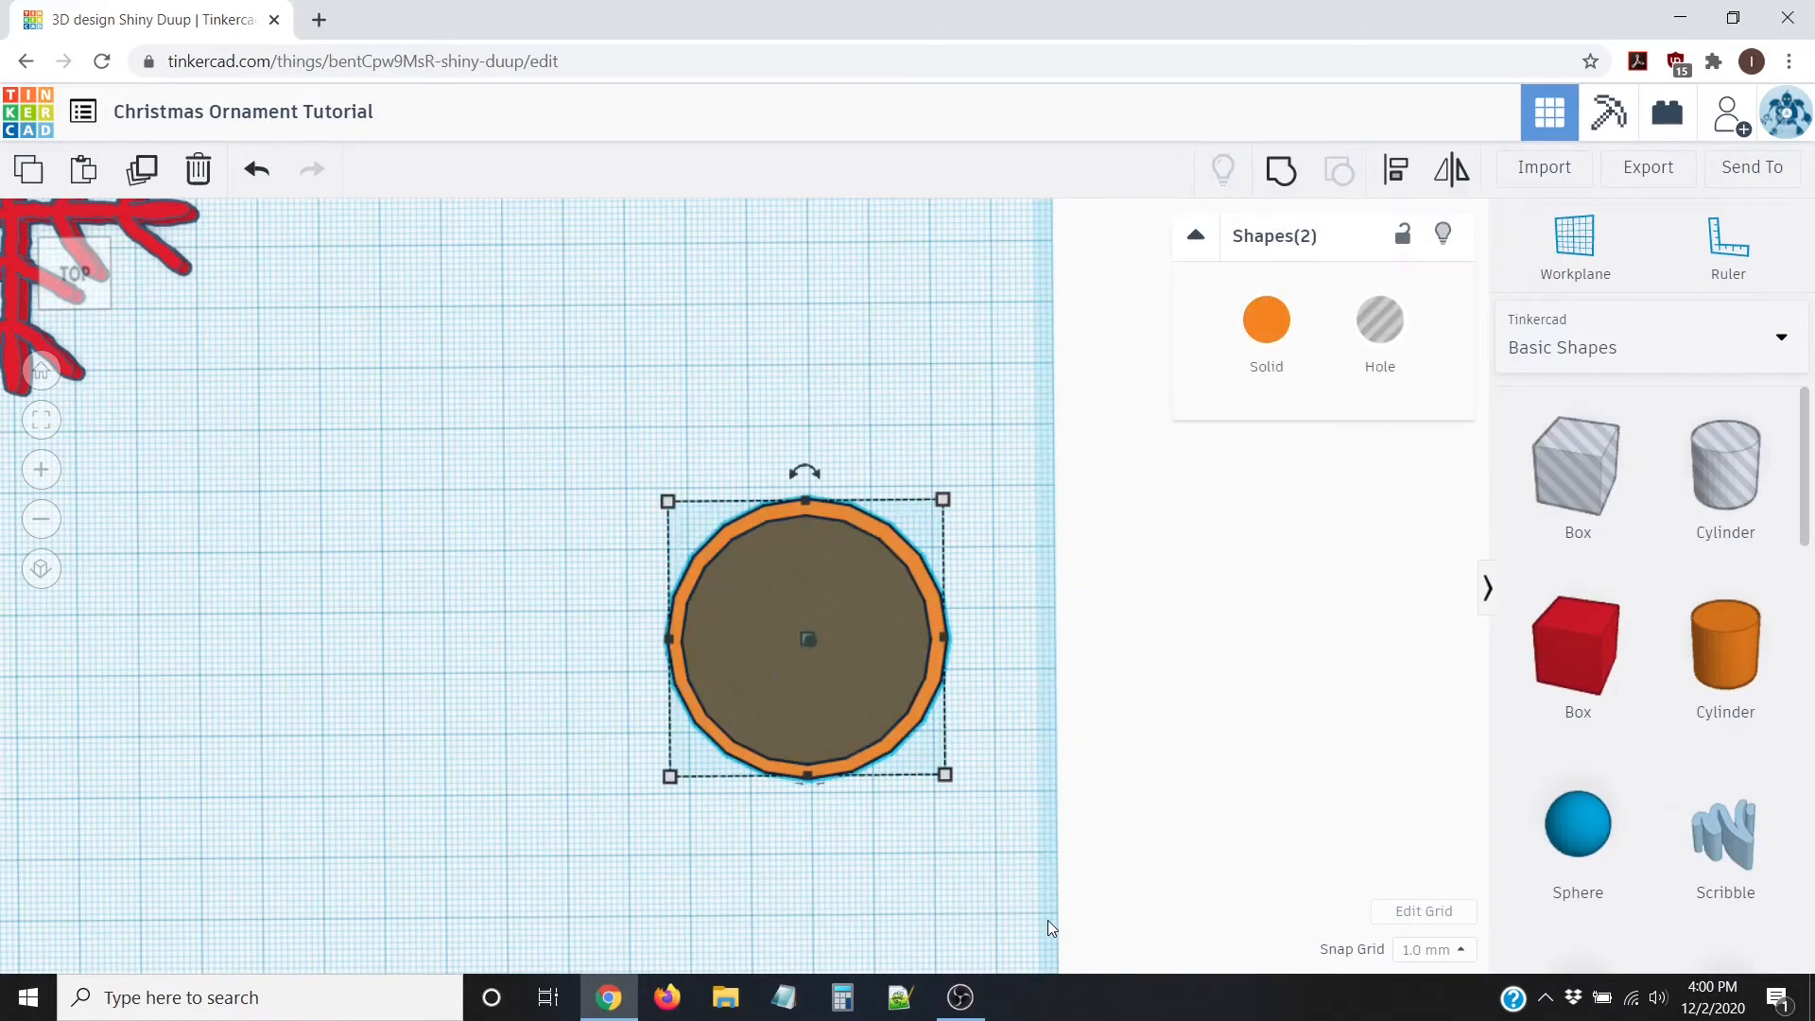
click(1399, 170)
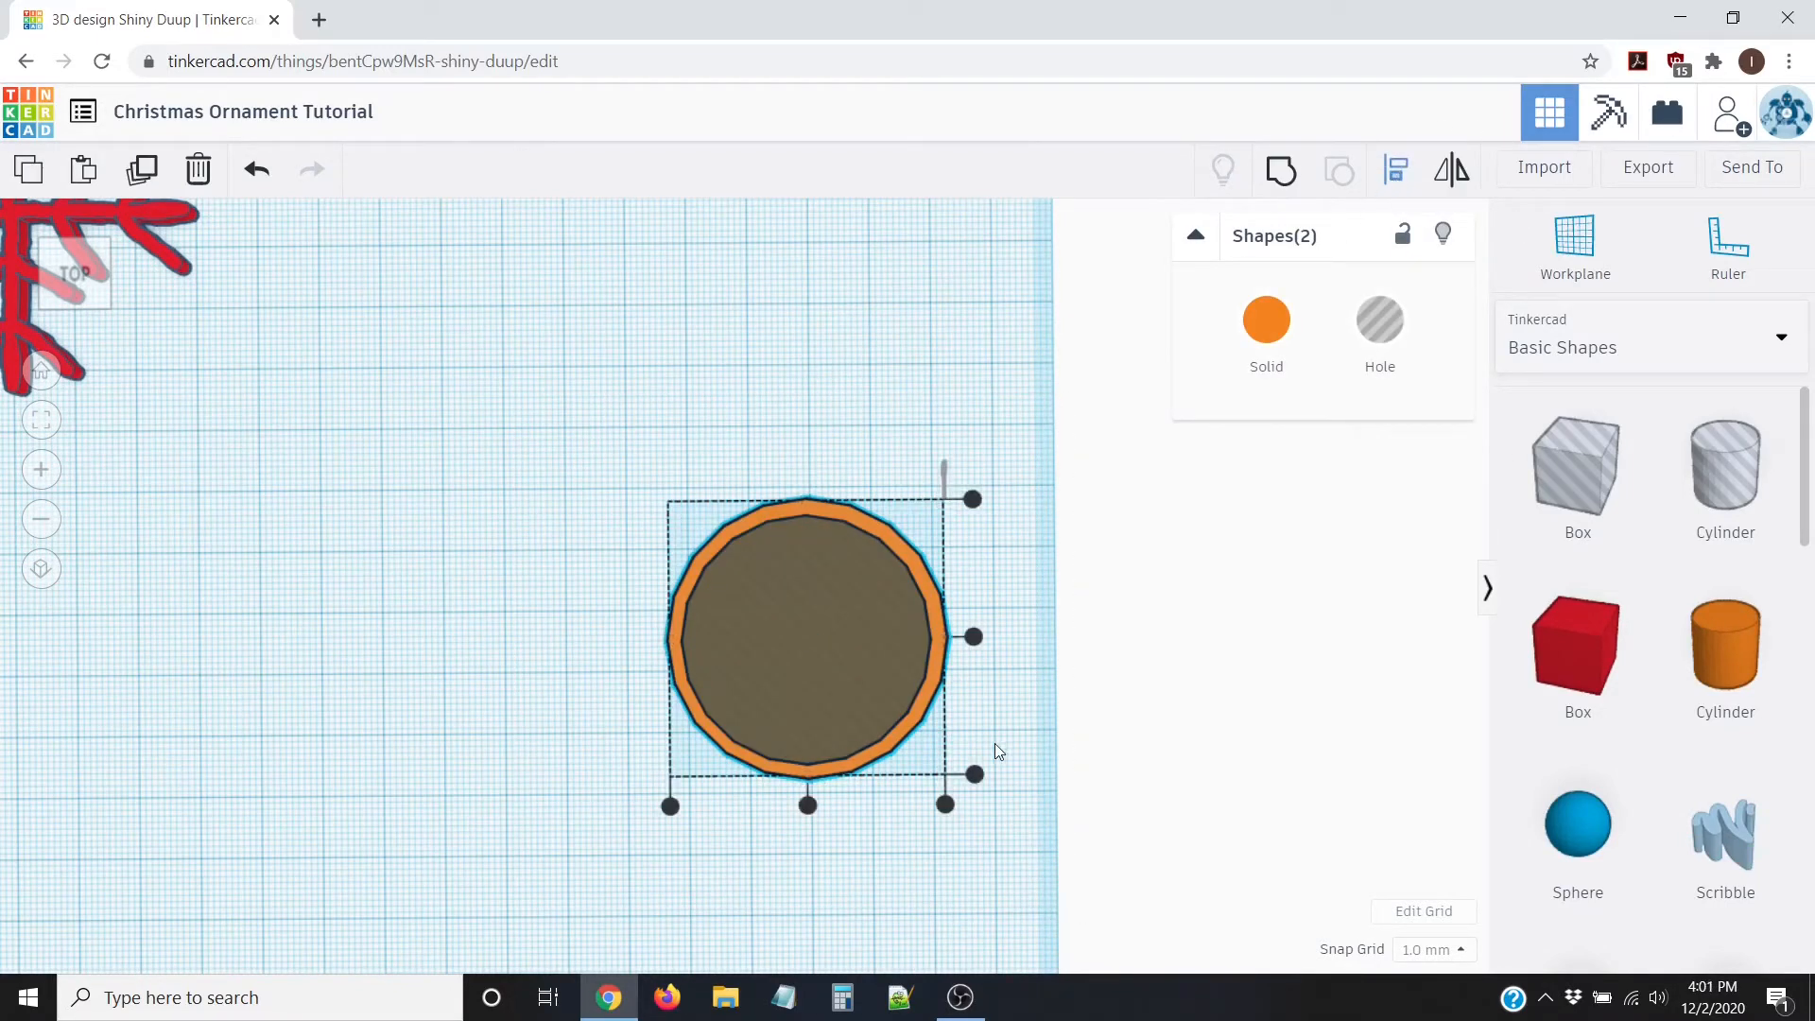
click(808, 806)
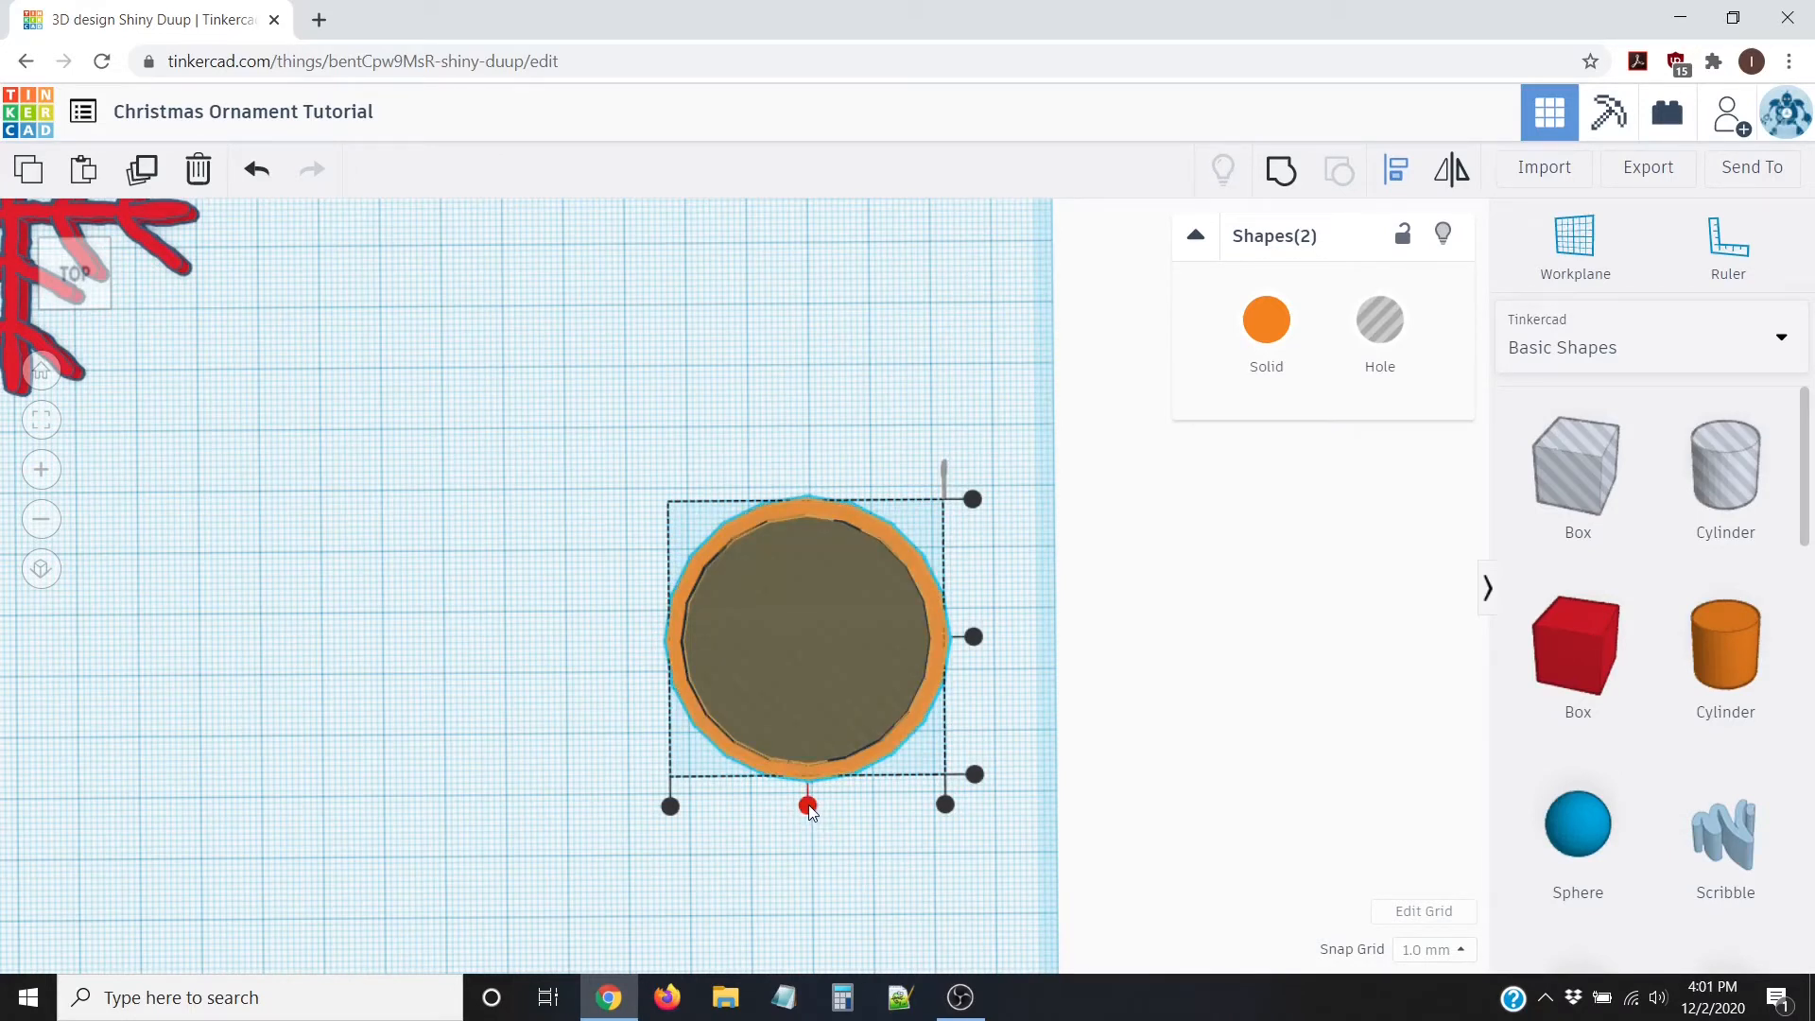
click(974, 640)
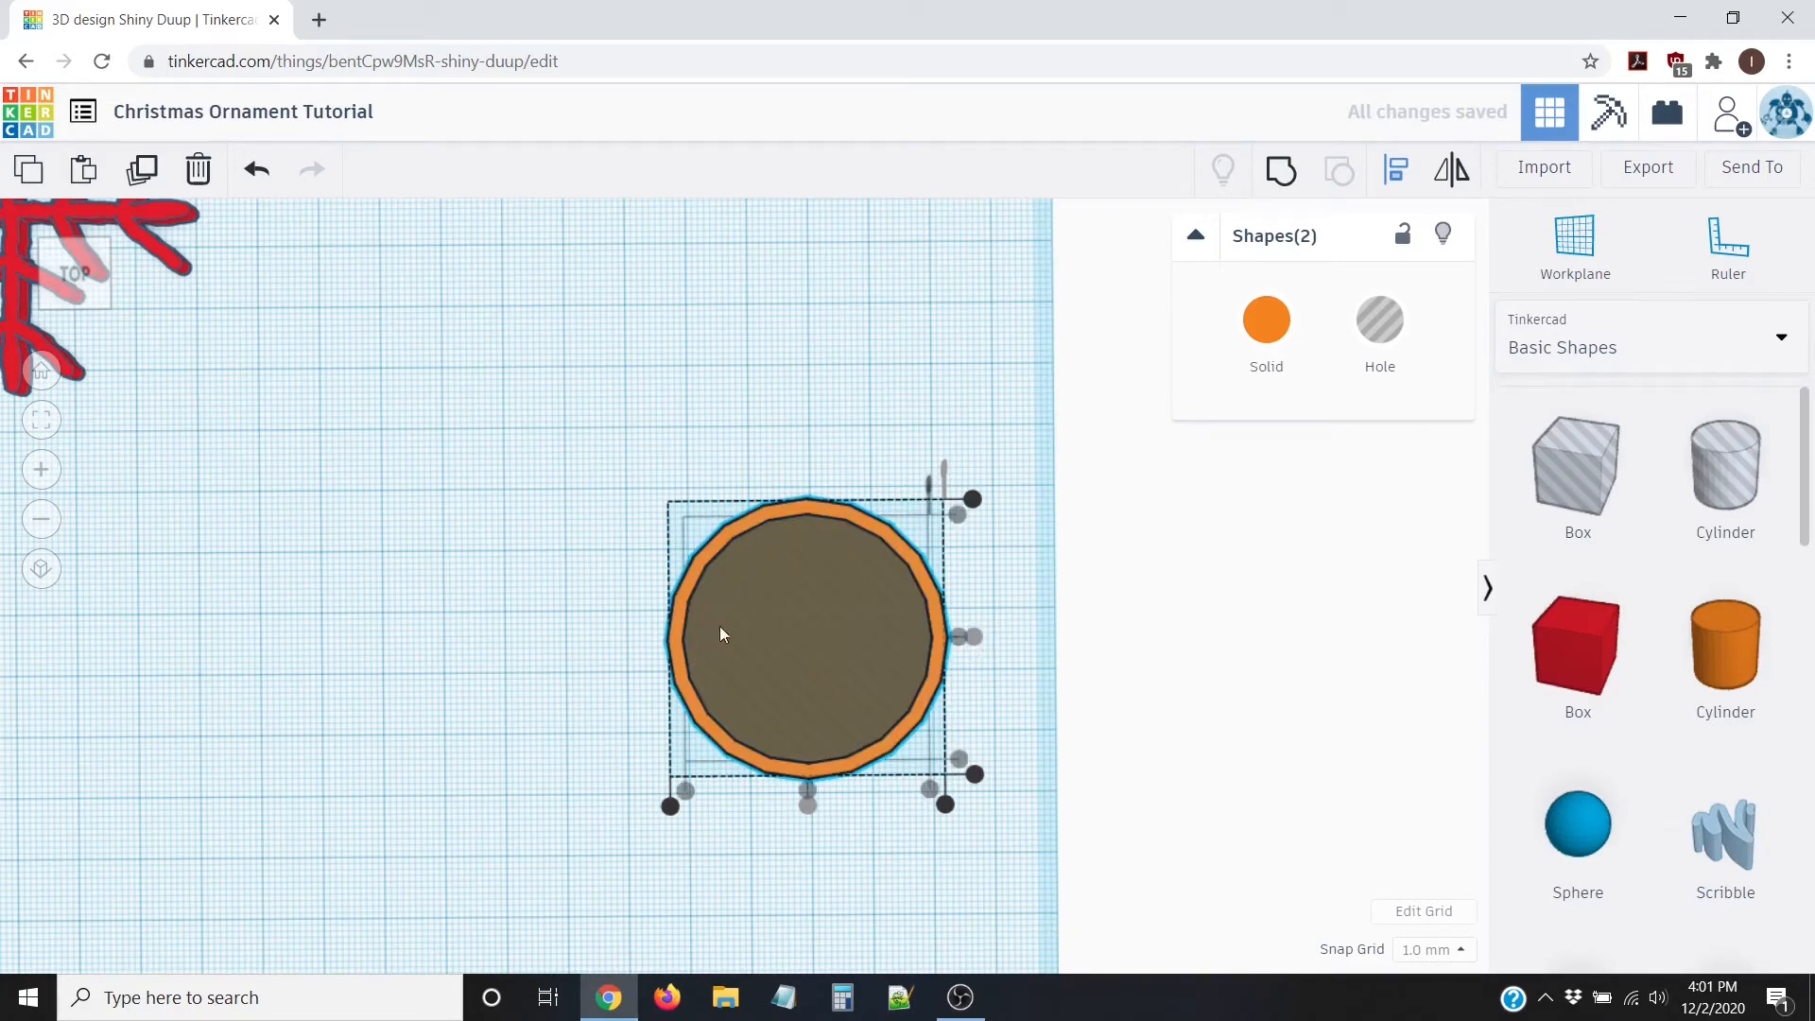
right_drag(1143, 857, 879, 717)
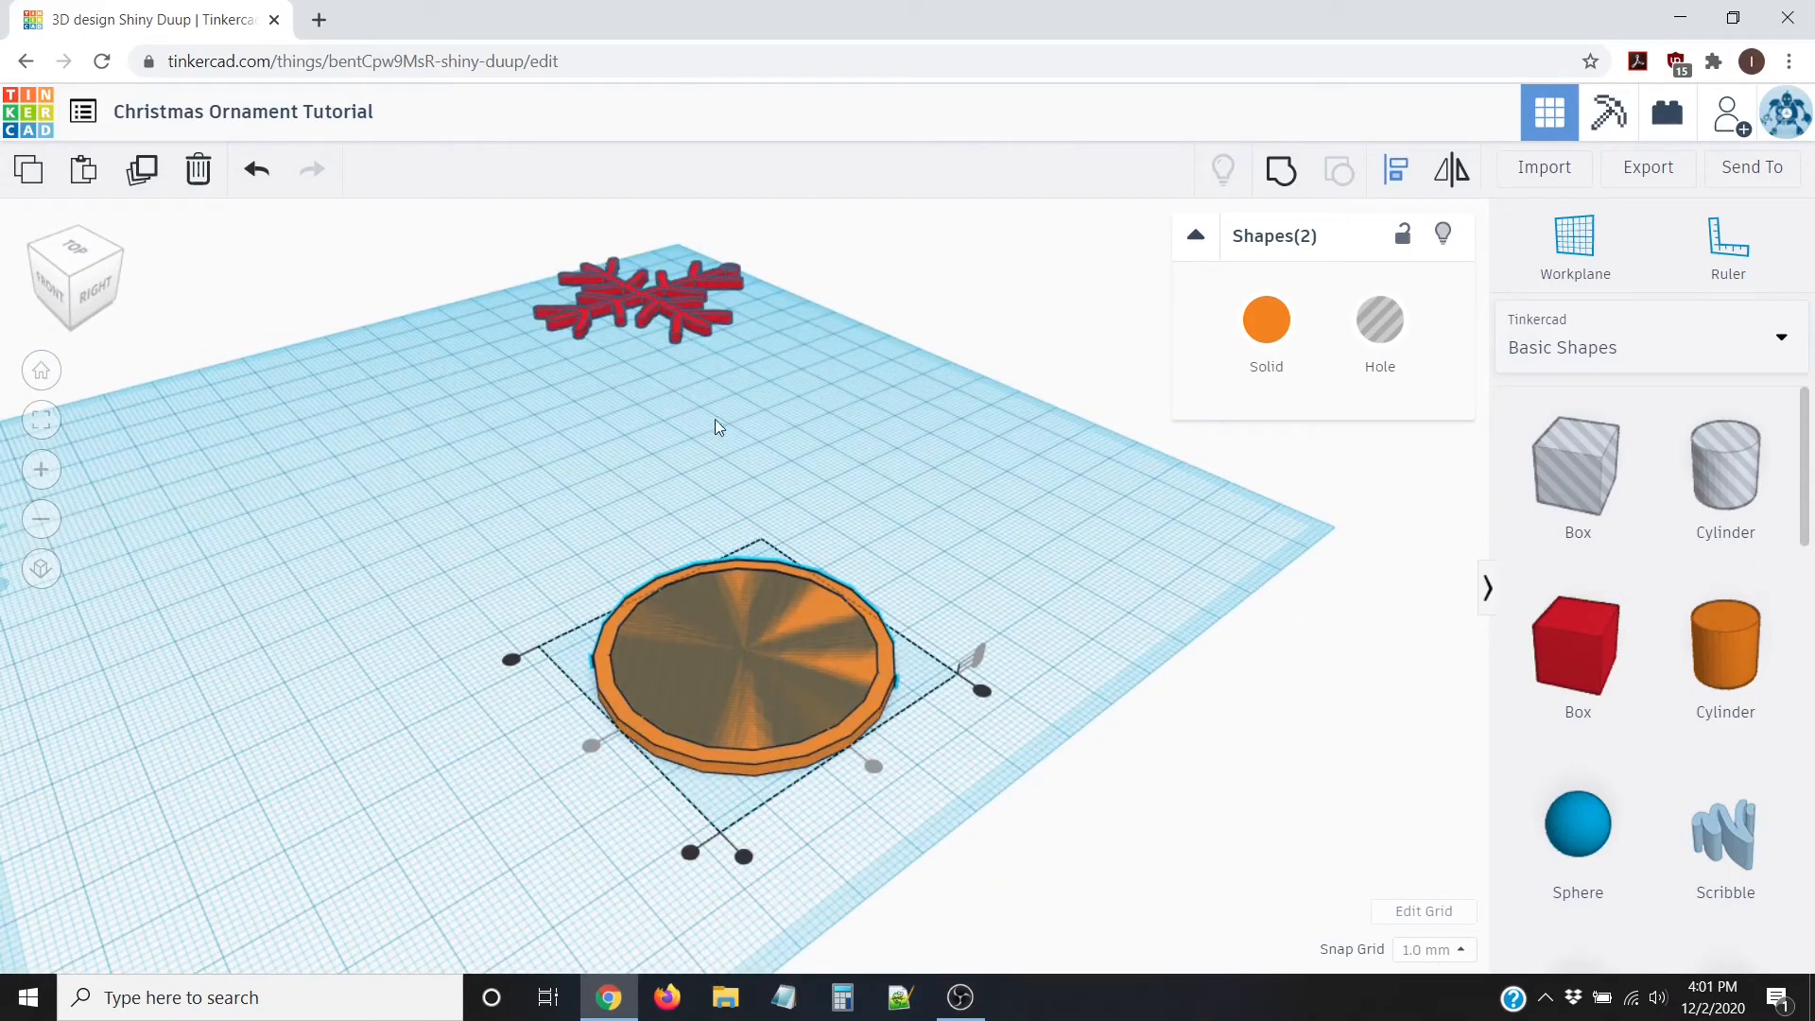
right_drag(718, 421, 914, 454)
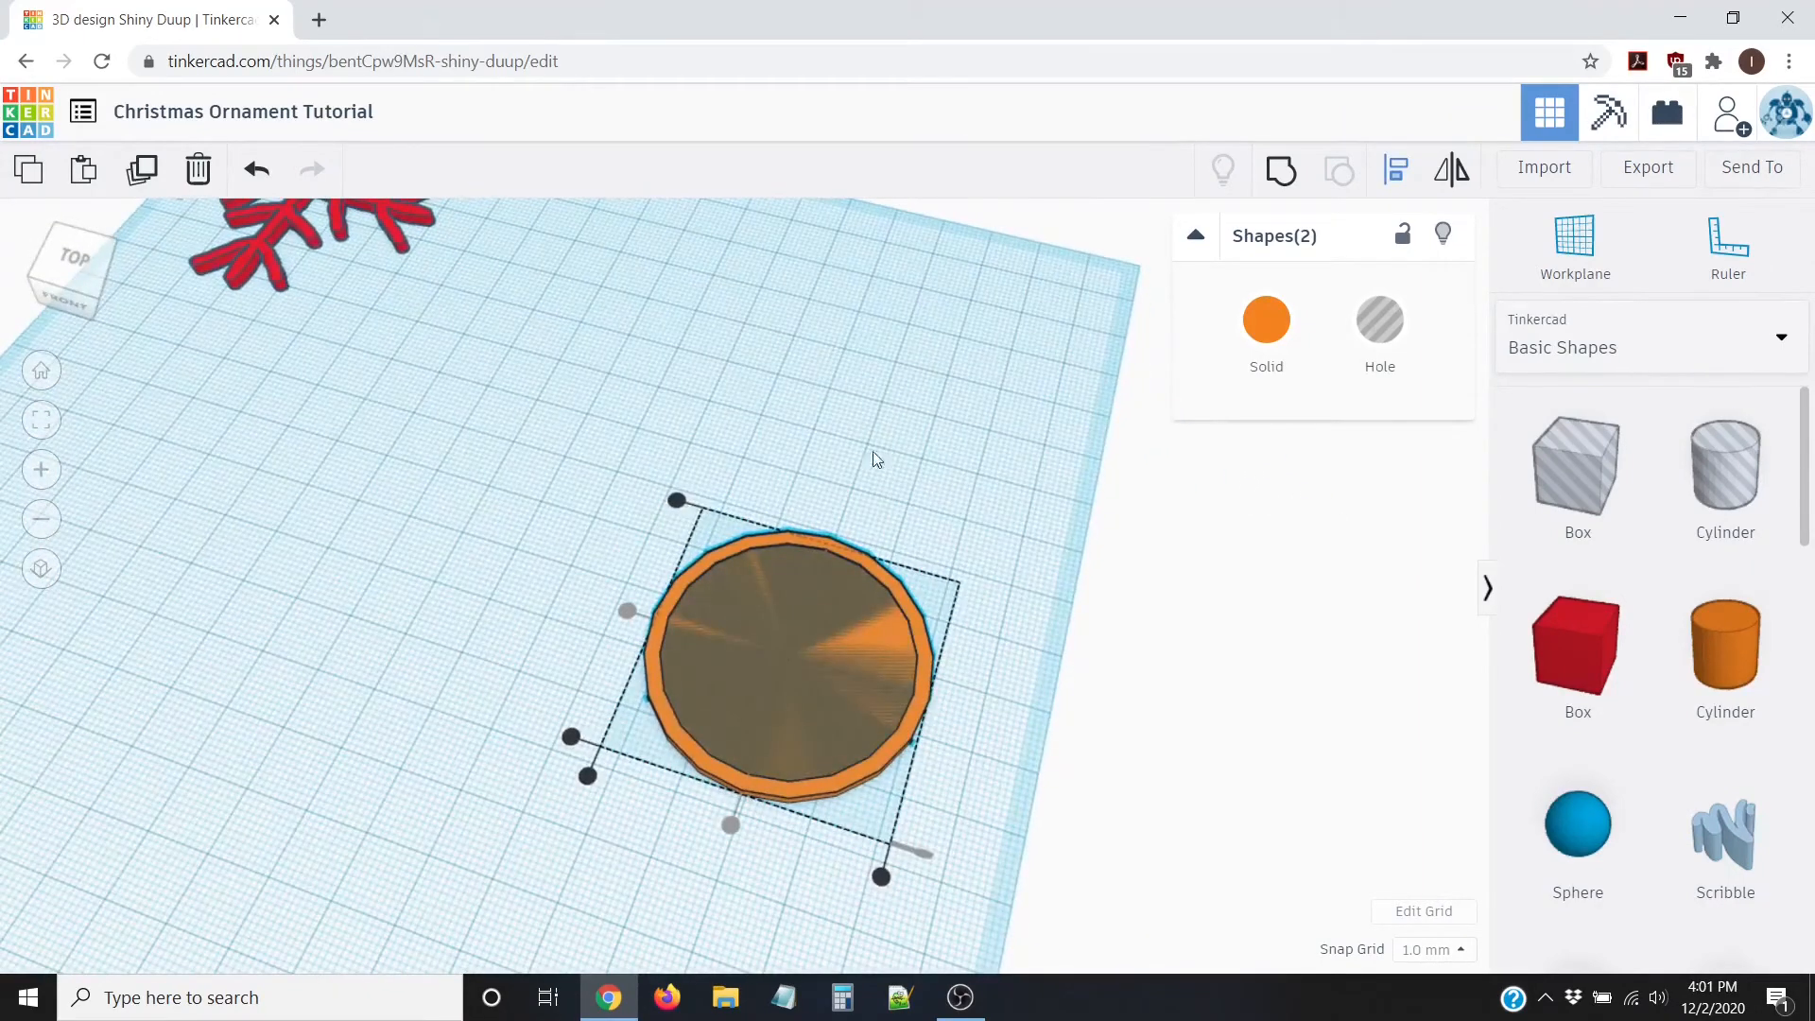
click(801, 428)
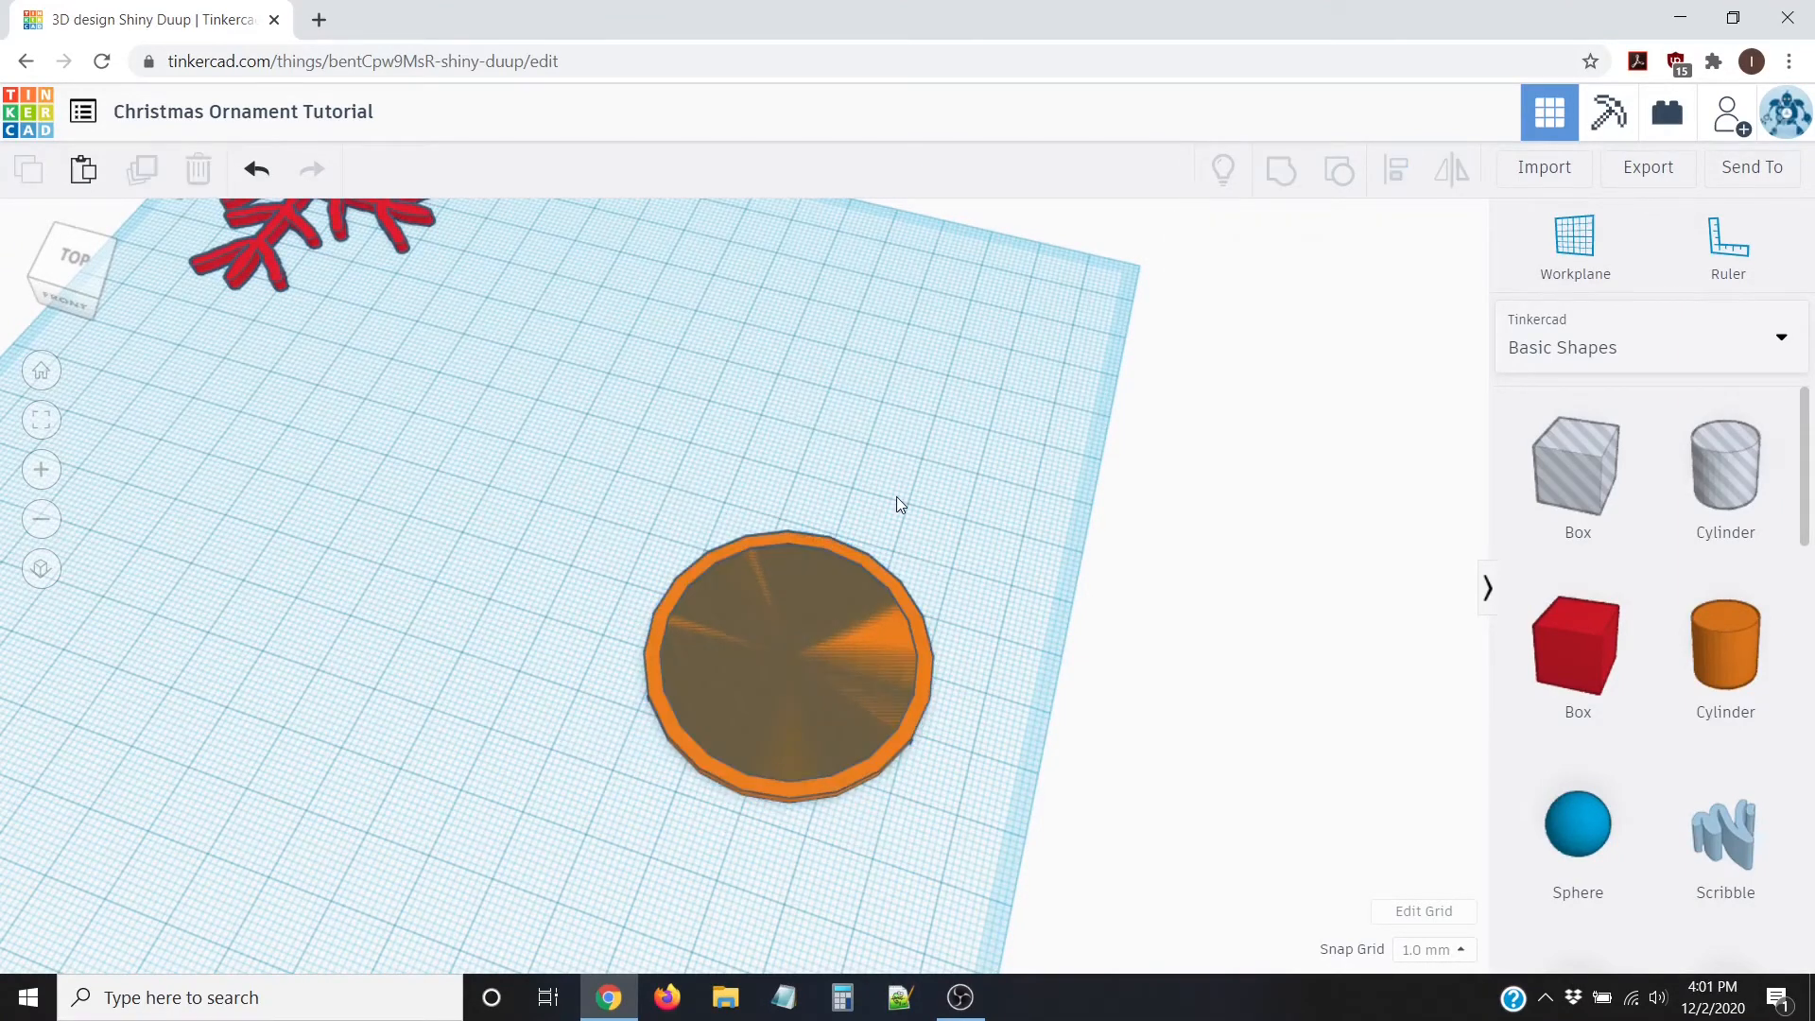
Step: Group the orange disc with the hole to cut out its middle and leave a ring
right_drag(522, 495, 716, 590)
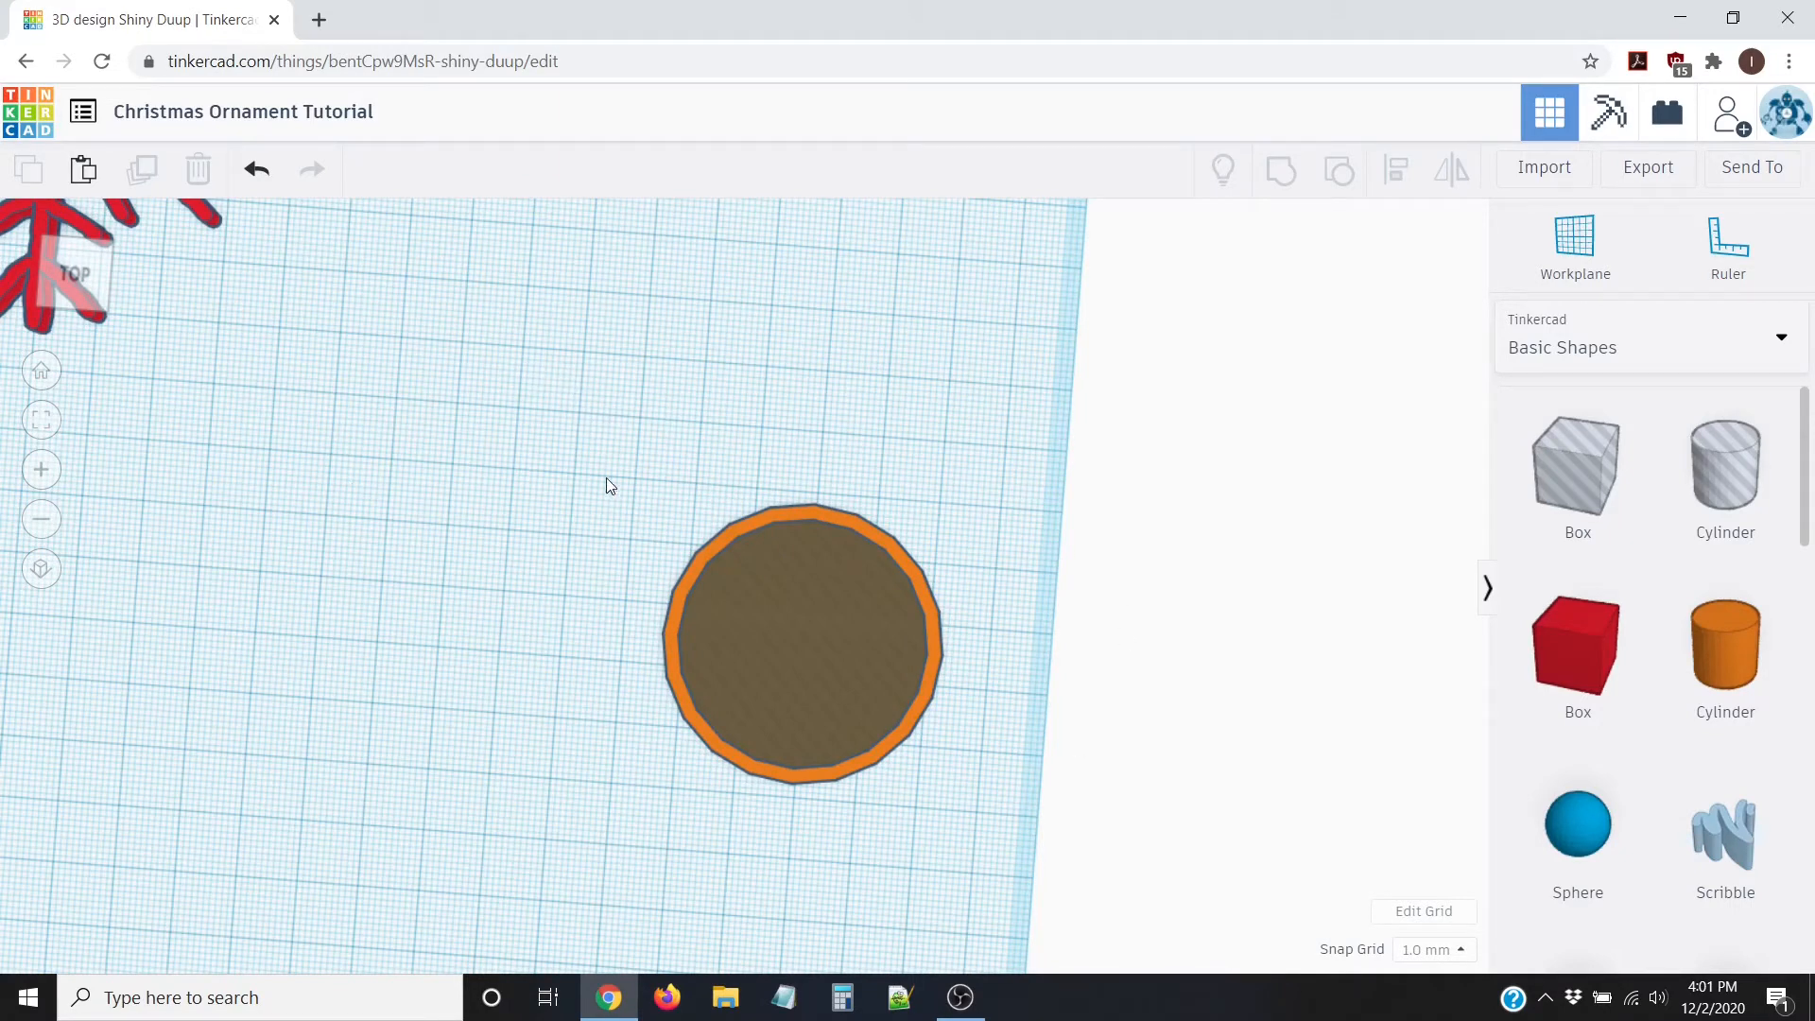
drag(615, 456, 995, 845)
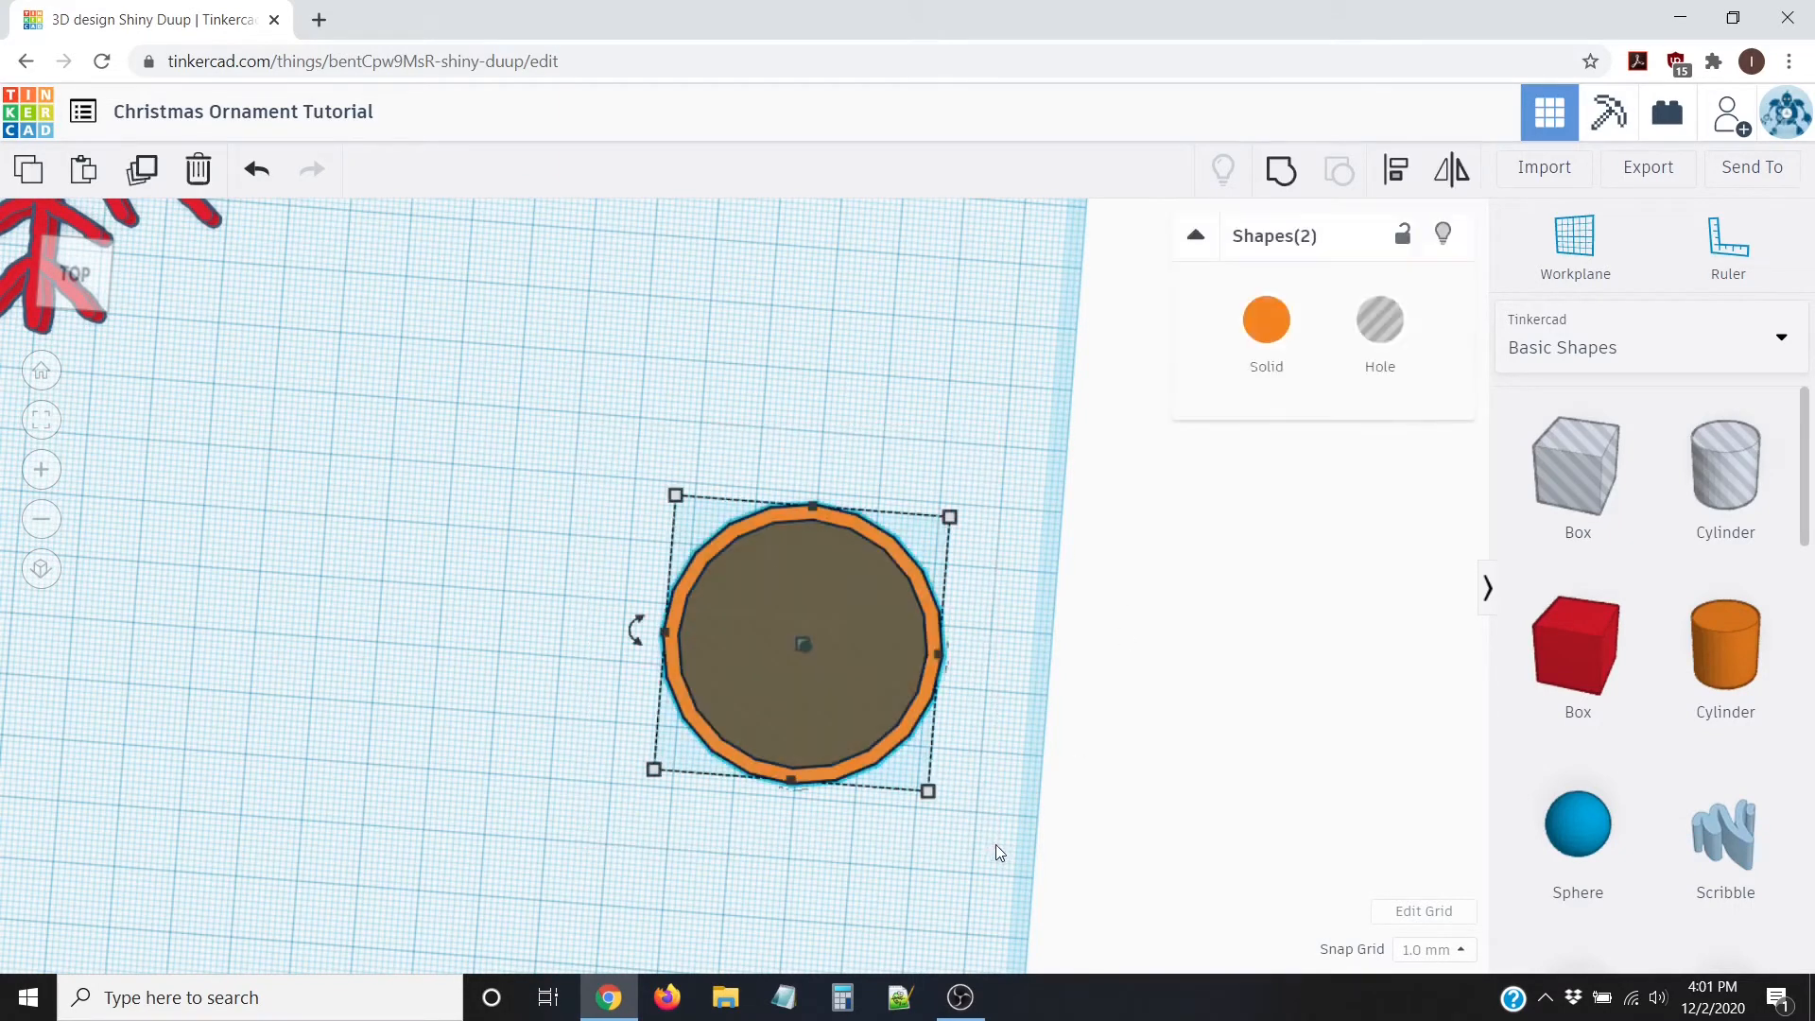
click(1281, 170)
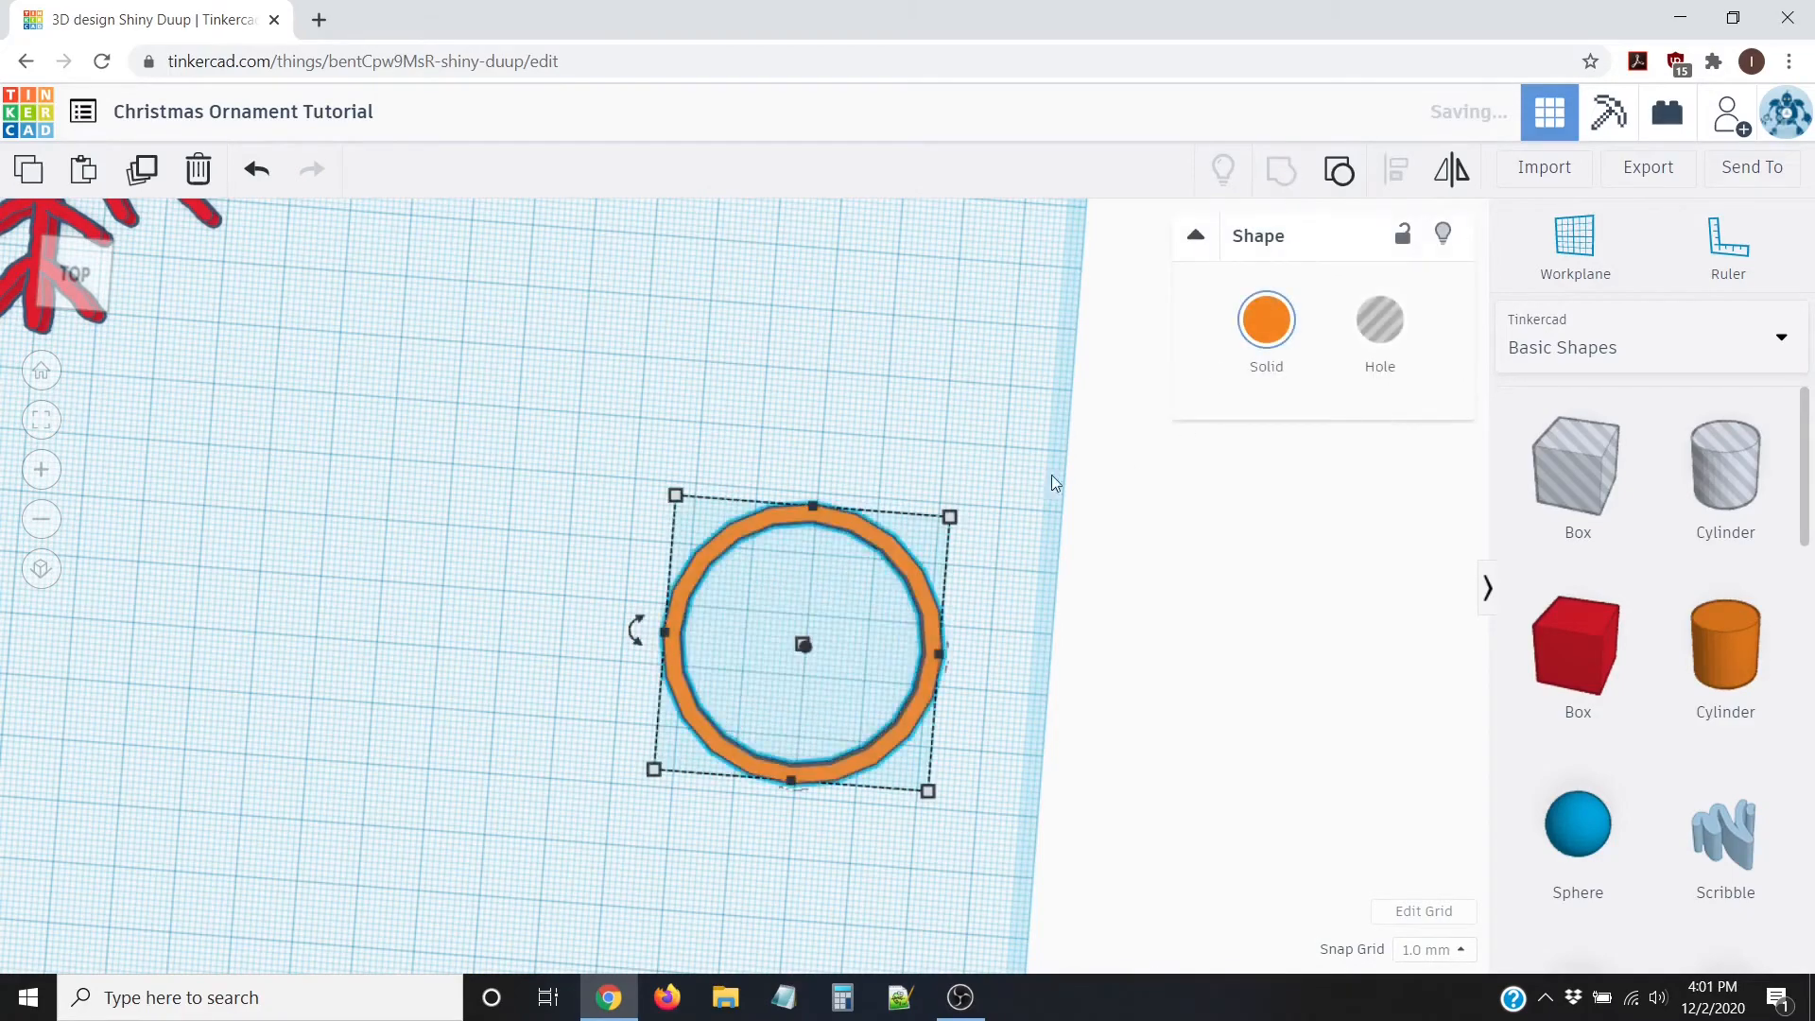
Step: Add a Roof shape from the basic shapes to the workplane just behind the orange ring
right_drag(981, 462, 1080, 787)
right_drag(1010, 604, 955, 698)
scroll(1016, 640, down, 3)
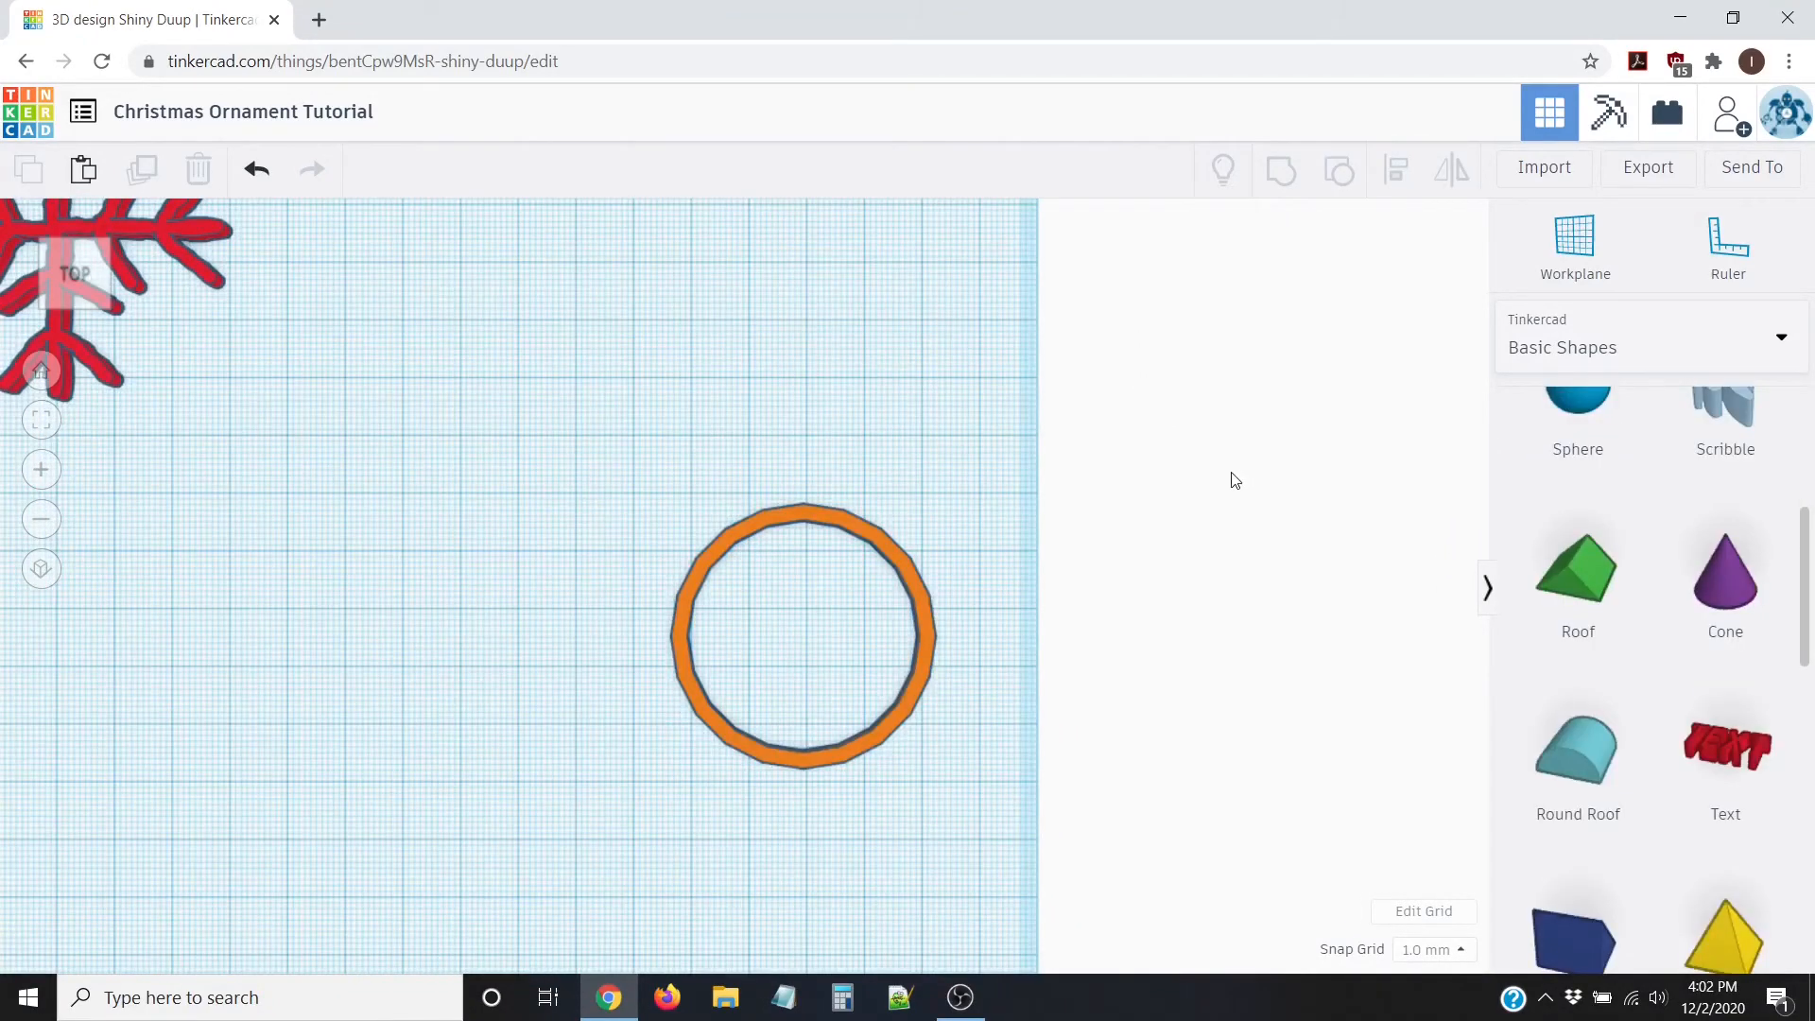
scroll(1744, 515, up, 5)
scroll(1767, 502, down, 5)
drag(1589, 572, 698, 342)
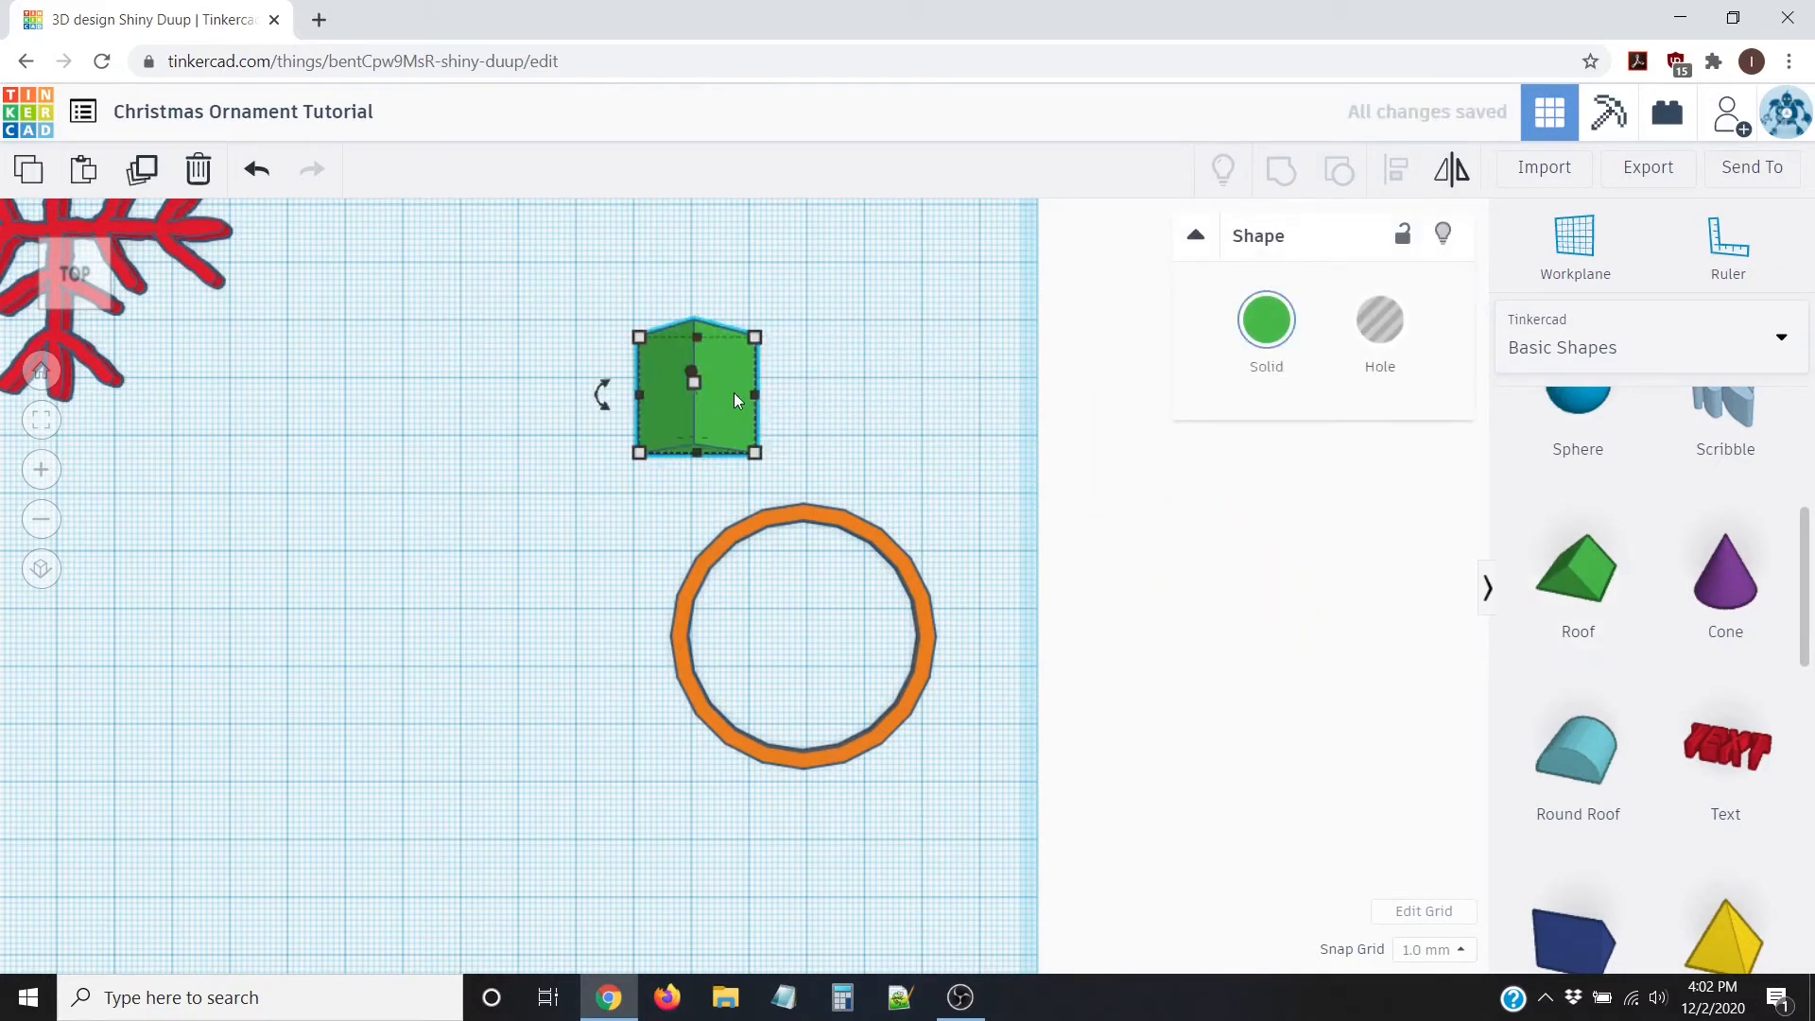
Step: Rotate the green roof by -90° so that it stands upright with its triangular face pointing up
right_drag(893, 411, 636, 296)
right_drag(1040, 643, 921, 599)
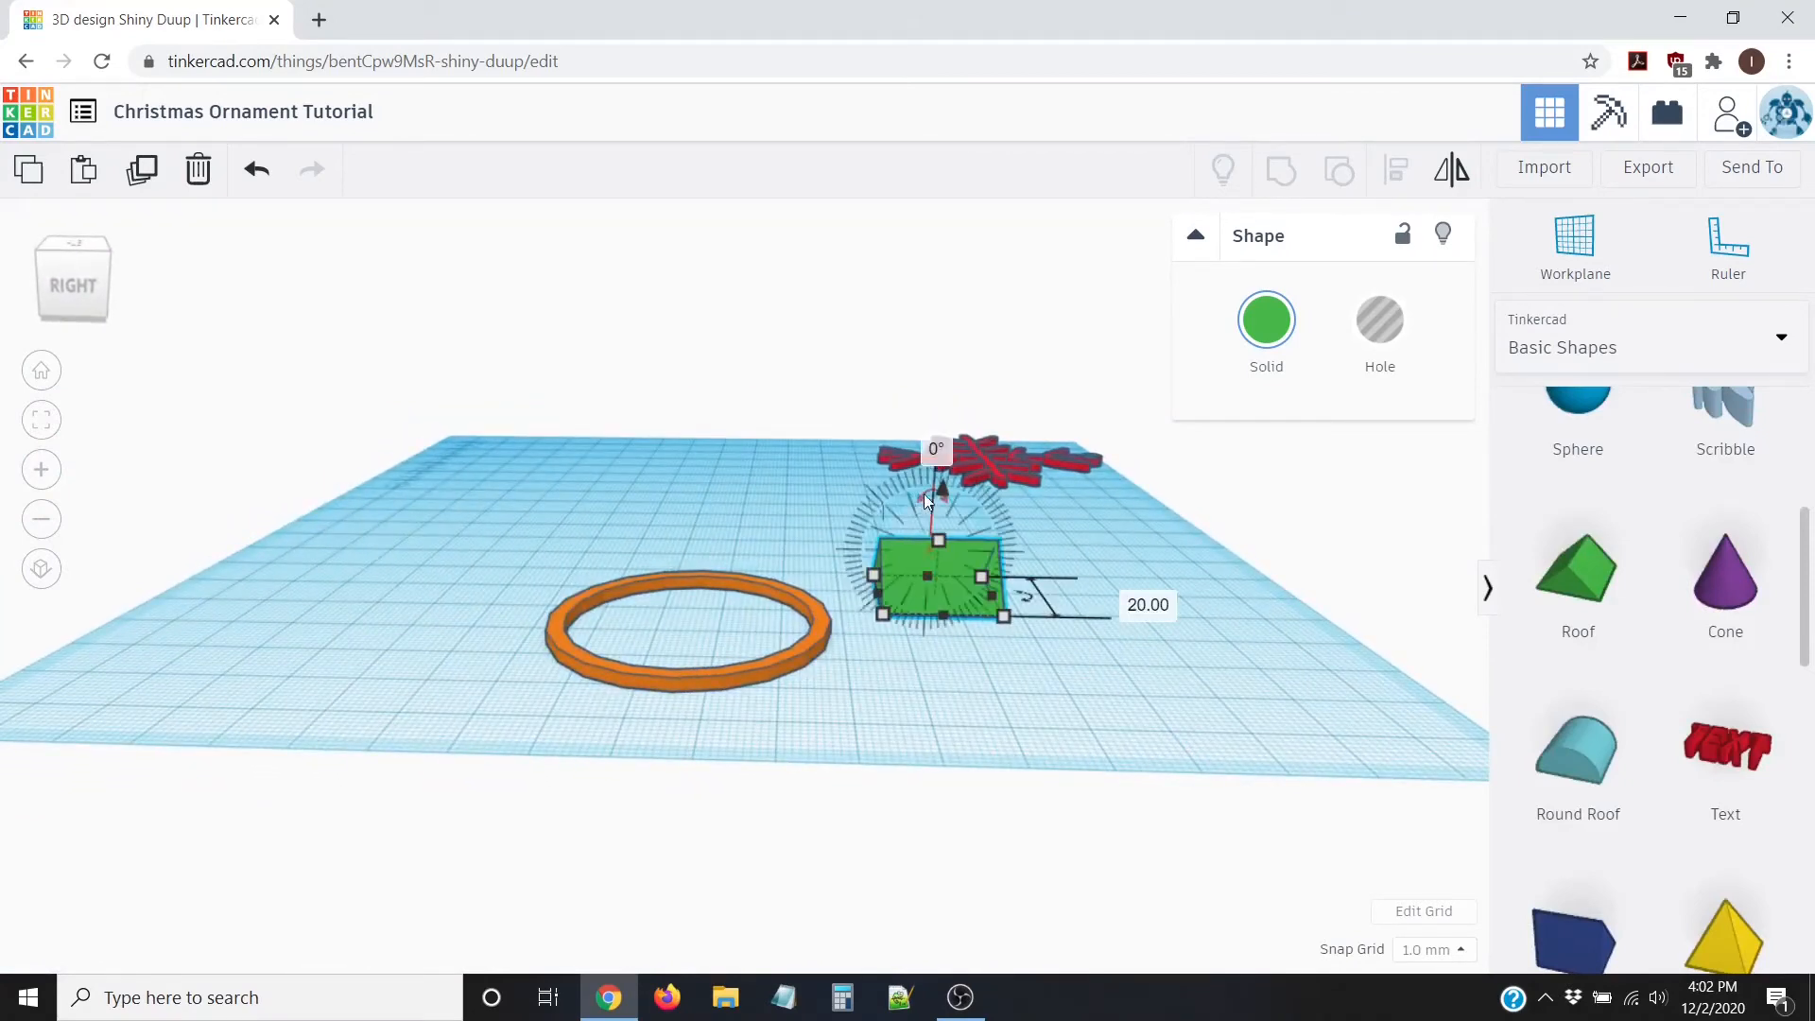
mouse_move(921, 496)
mouse_down()
mouse_move(972, 464)
mouse_move(984, 557)
mouse_move(915, 497)
mouse_move(919, 437)
mouse_move(1066, 498)
mouse_move(949, 501)
mouse_up()
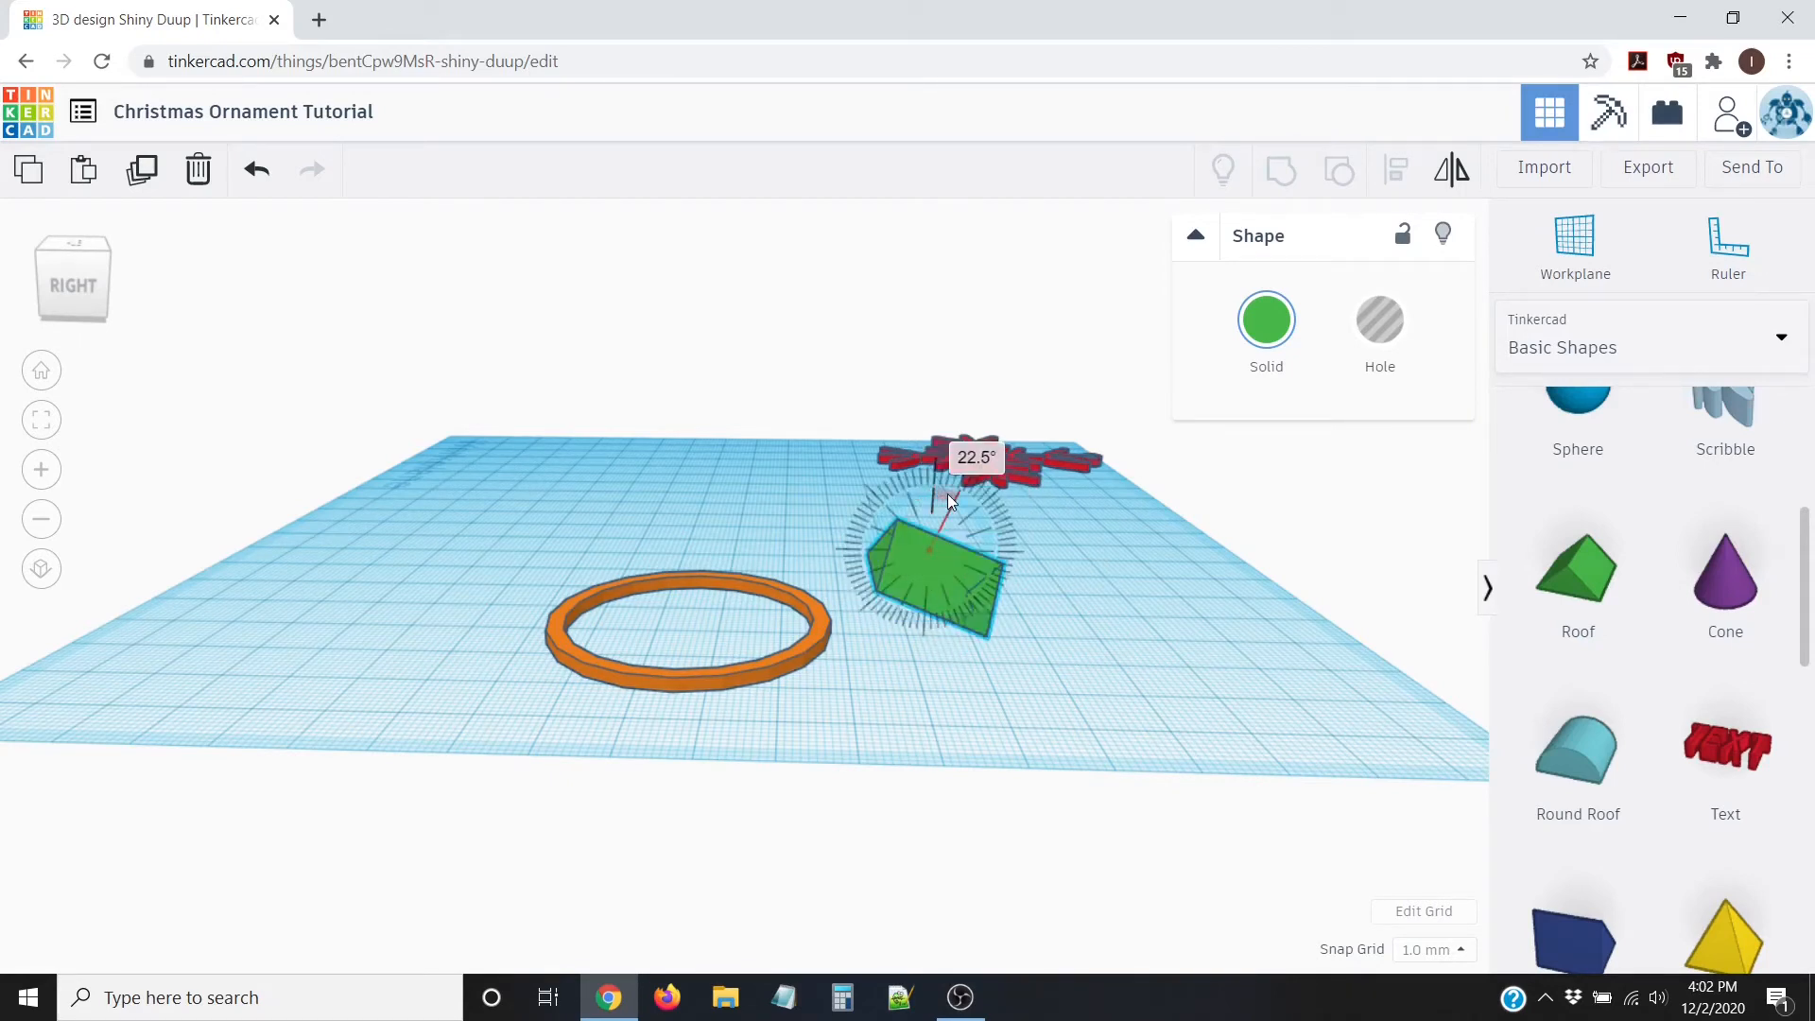
drag(948, 493, 970, 491)
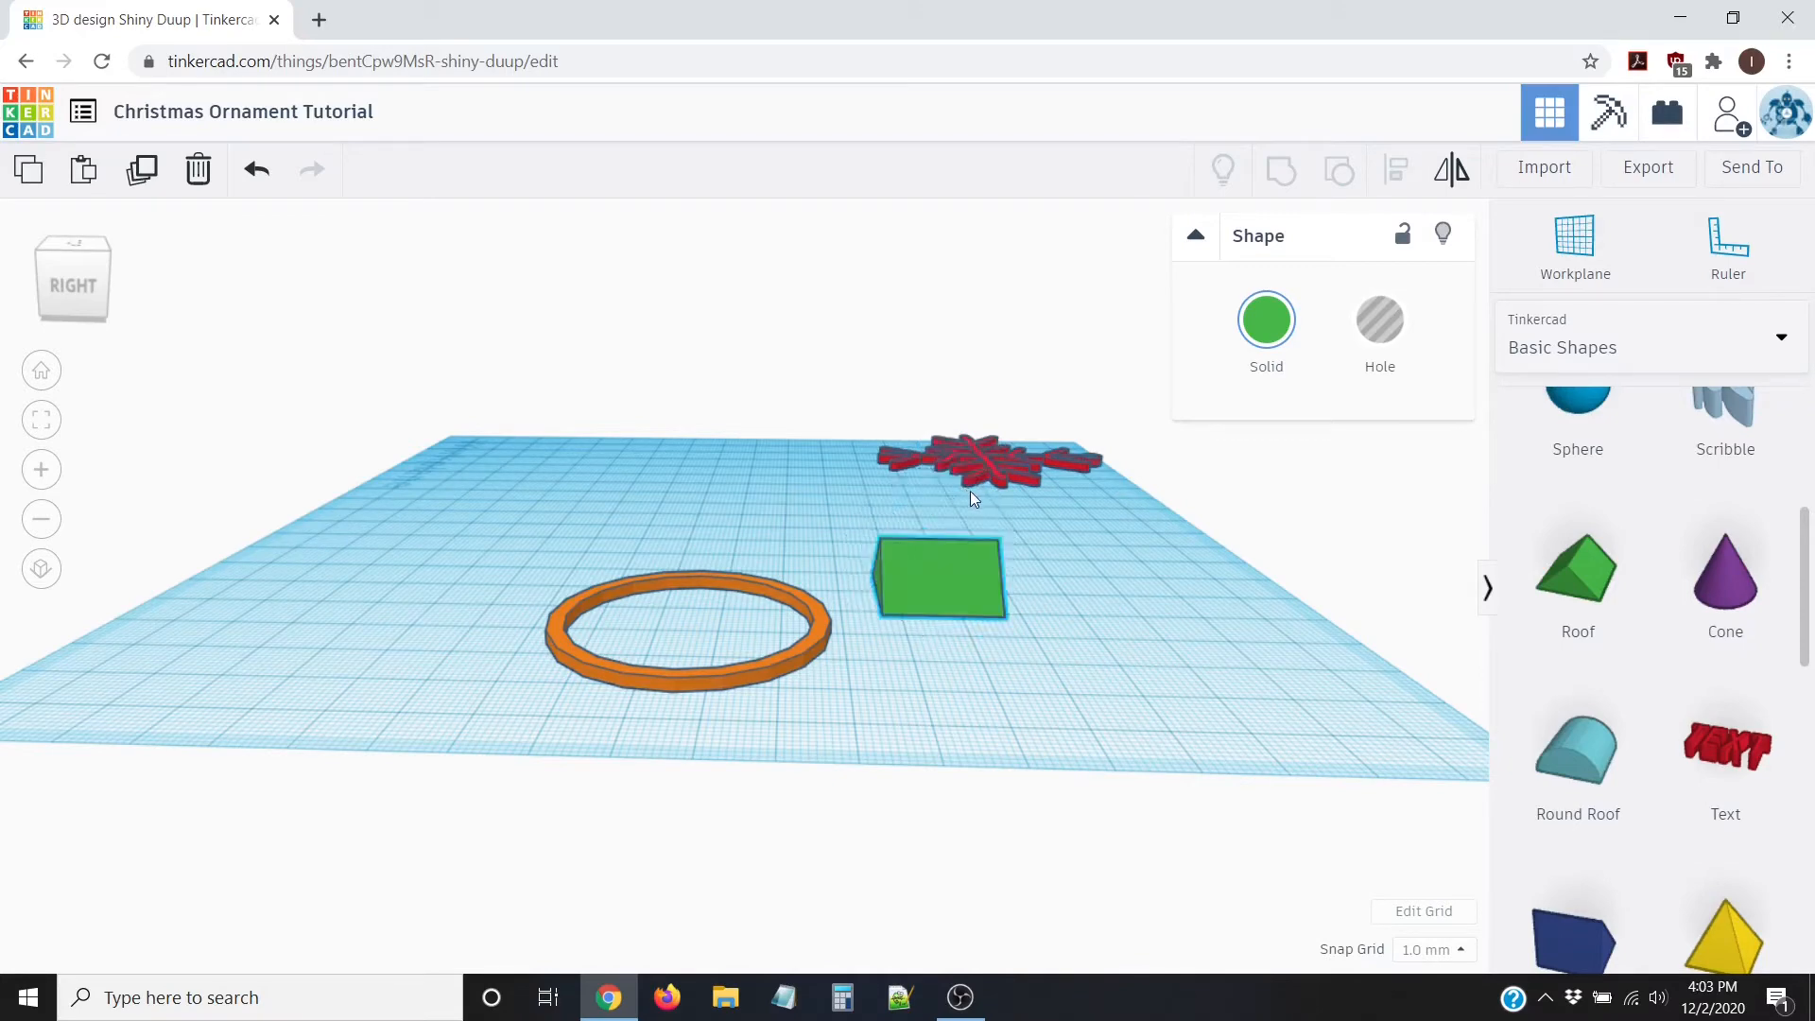
scroll(968, 522, up, 2)
scroll(968, 522, up, 2)
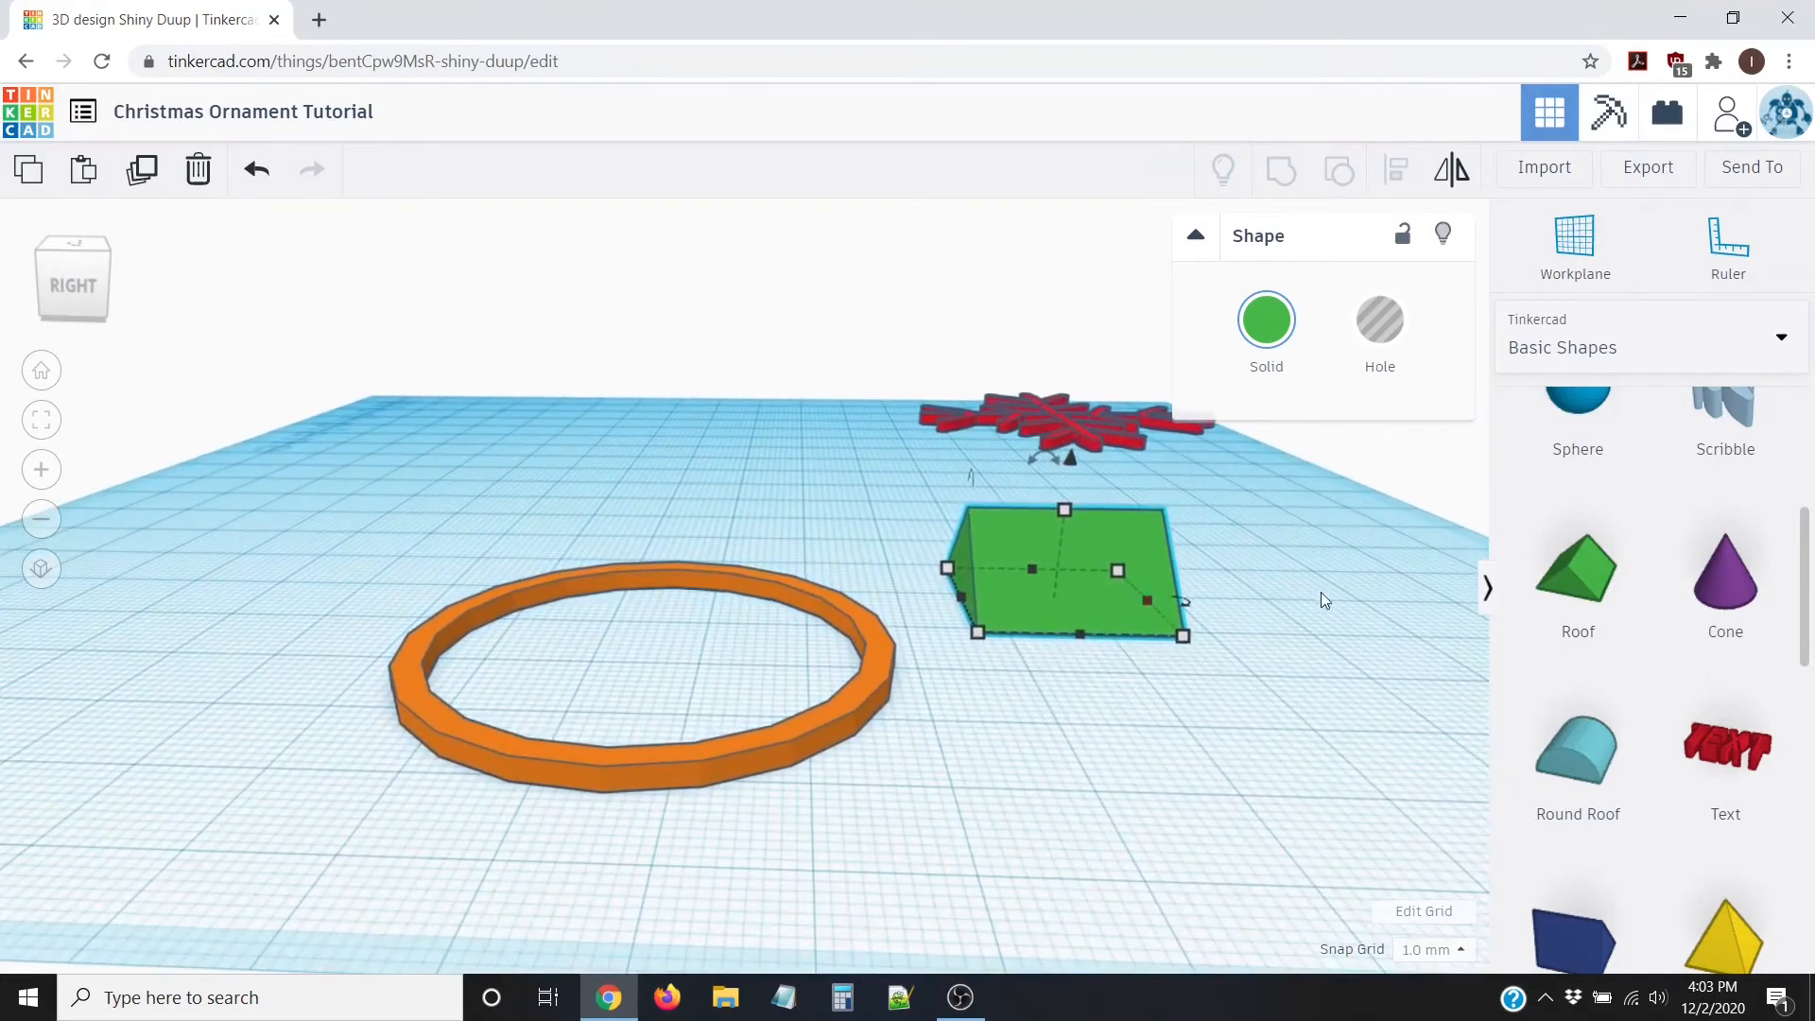
middle_drag(1267, 568, 945, 650)
scroll(815, 553, up, 2)
scroll(803, 535, up, 5)
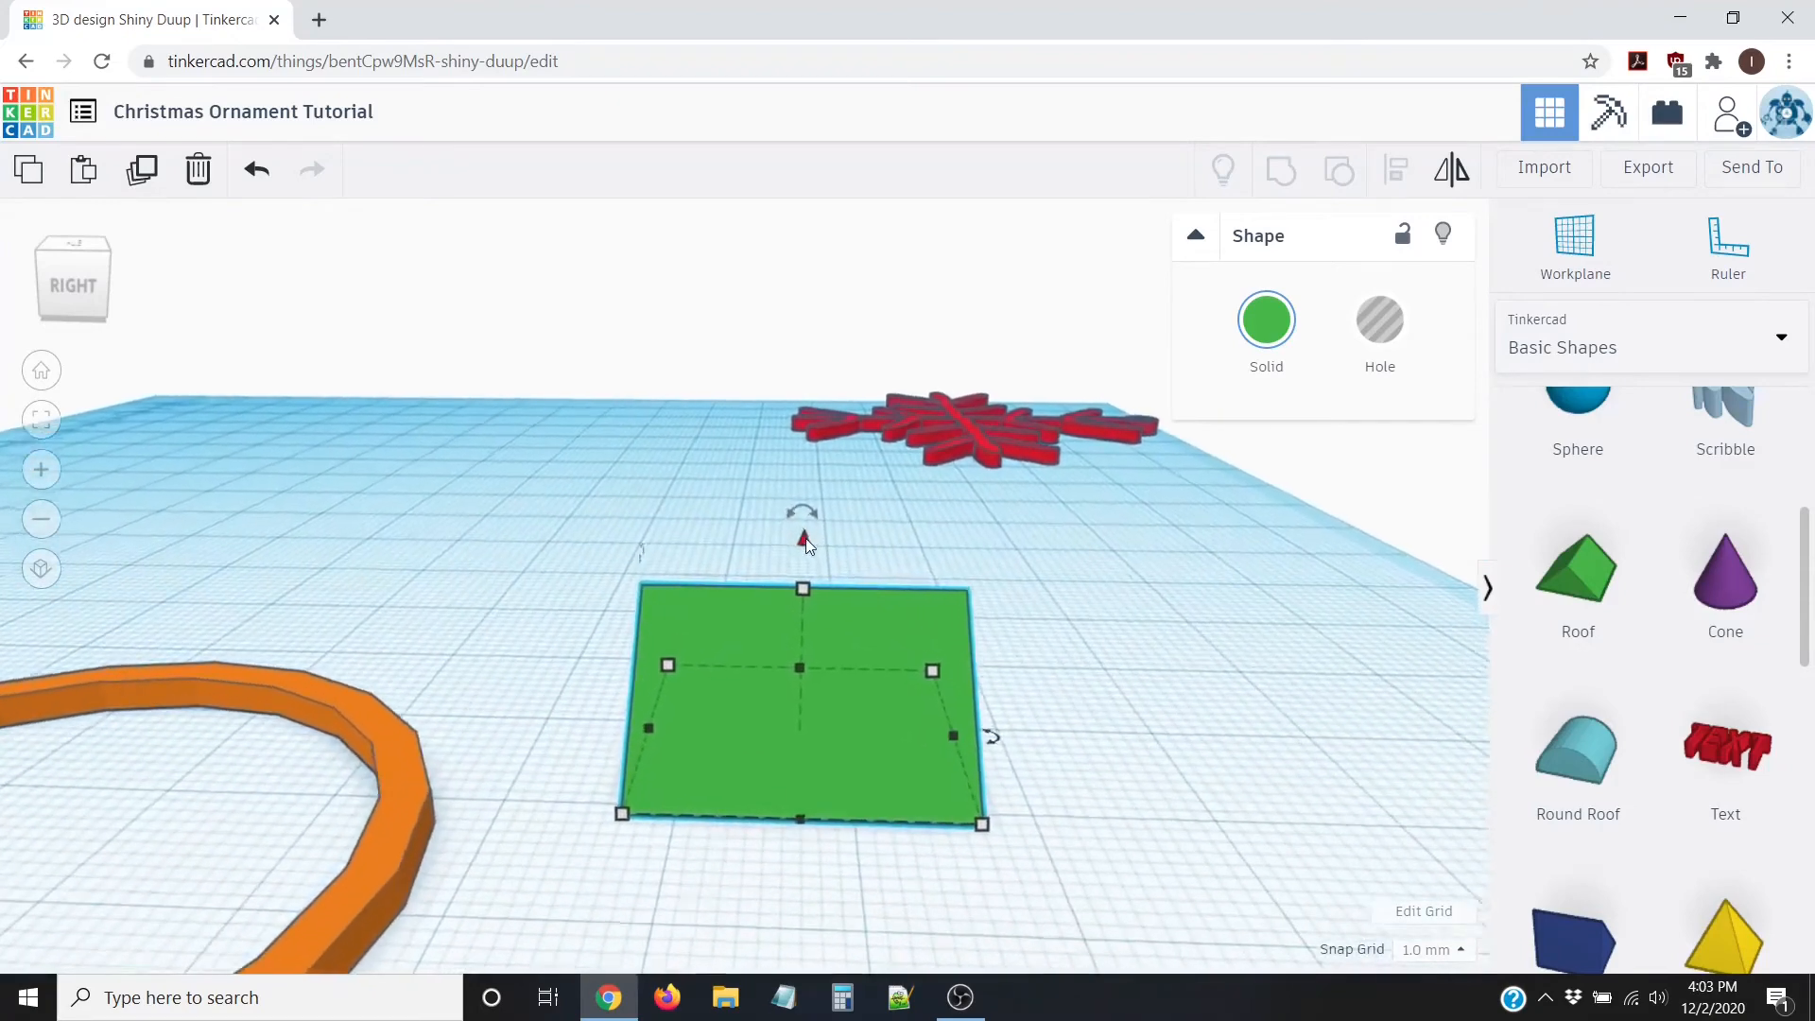
scroll(1154, 664, down, 2)
scroll(1153, 664, down, 1)
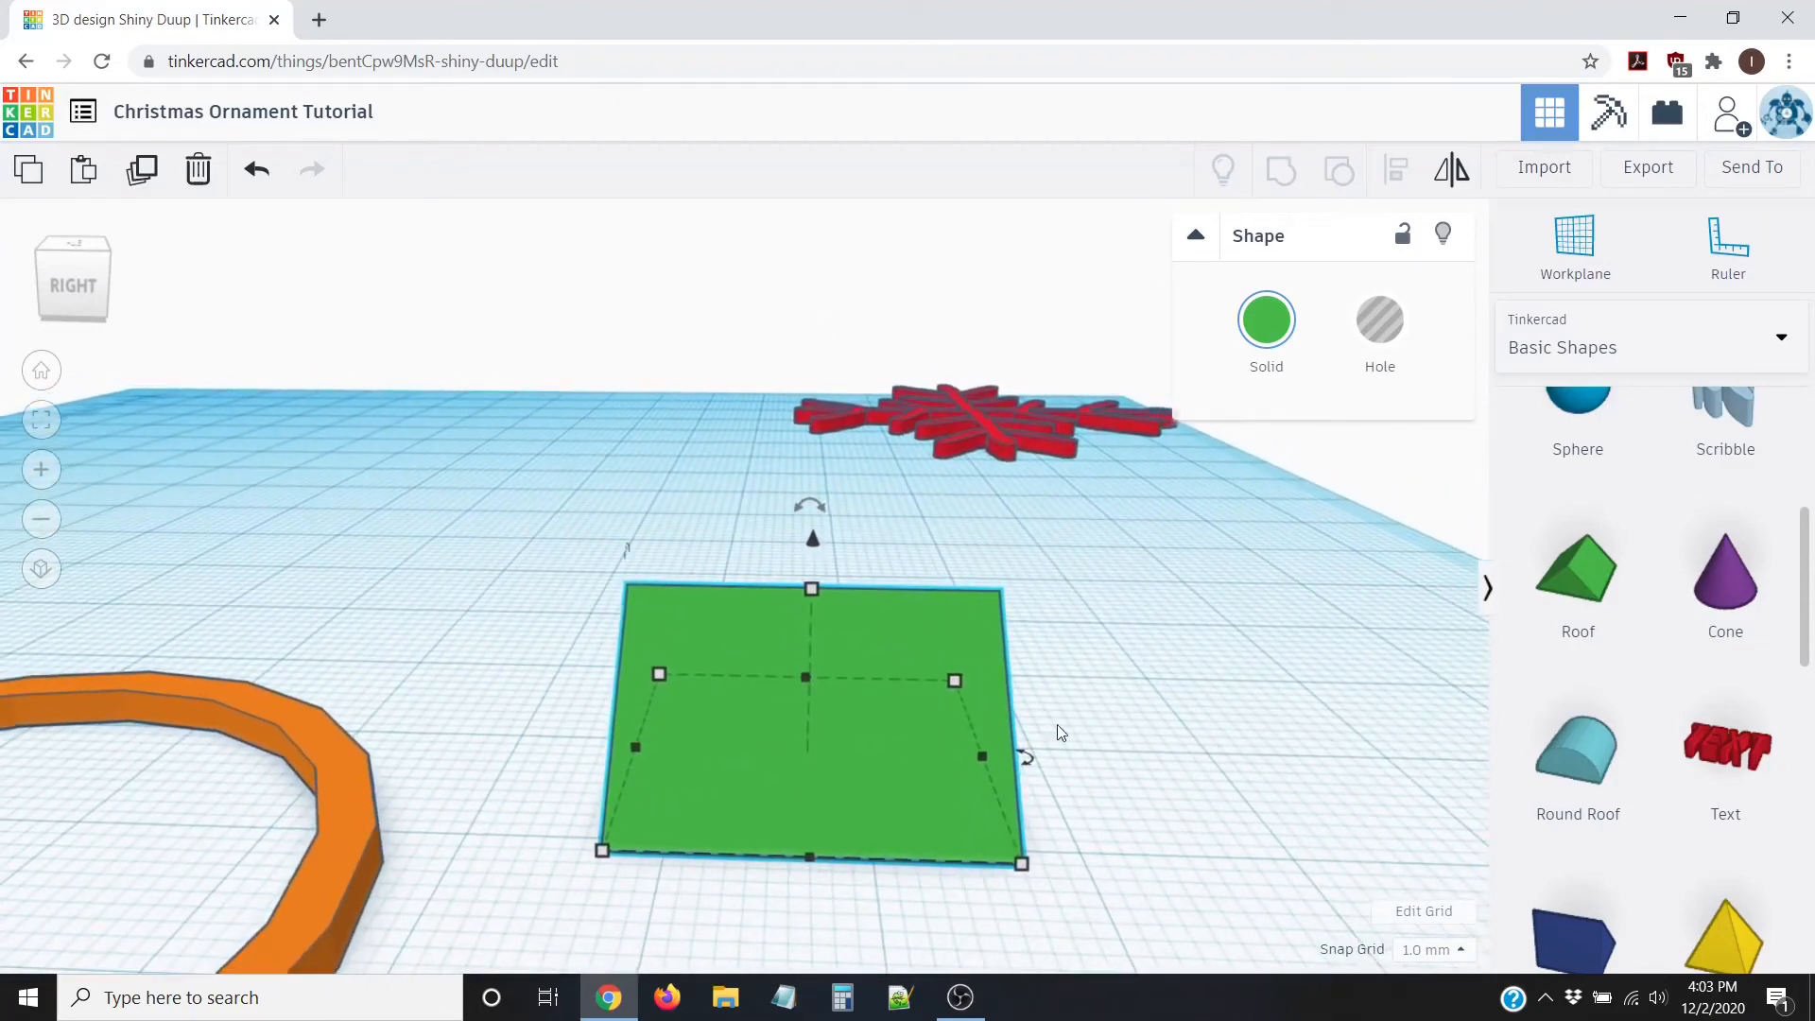
right_drag(1057, 728, 1092, 657)
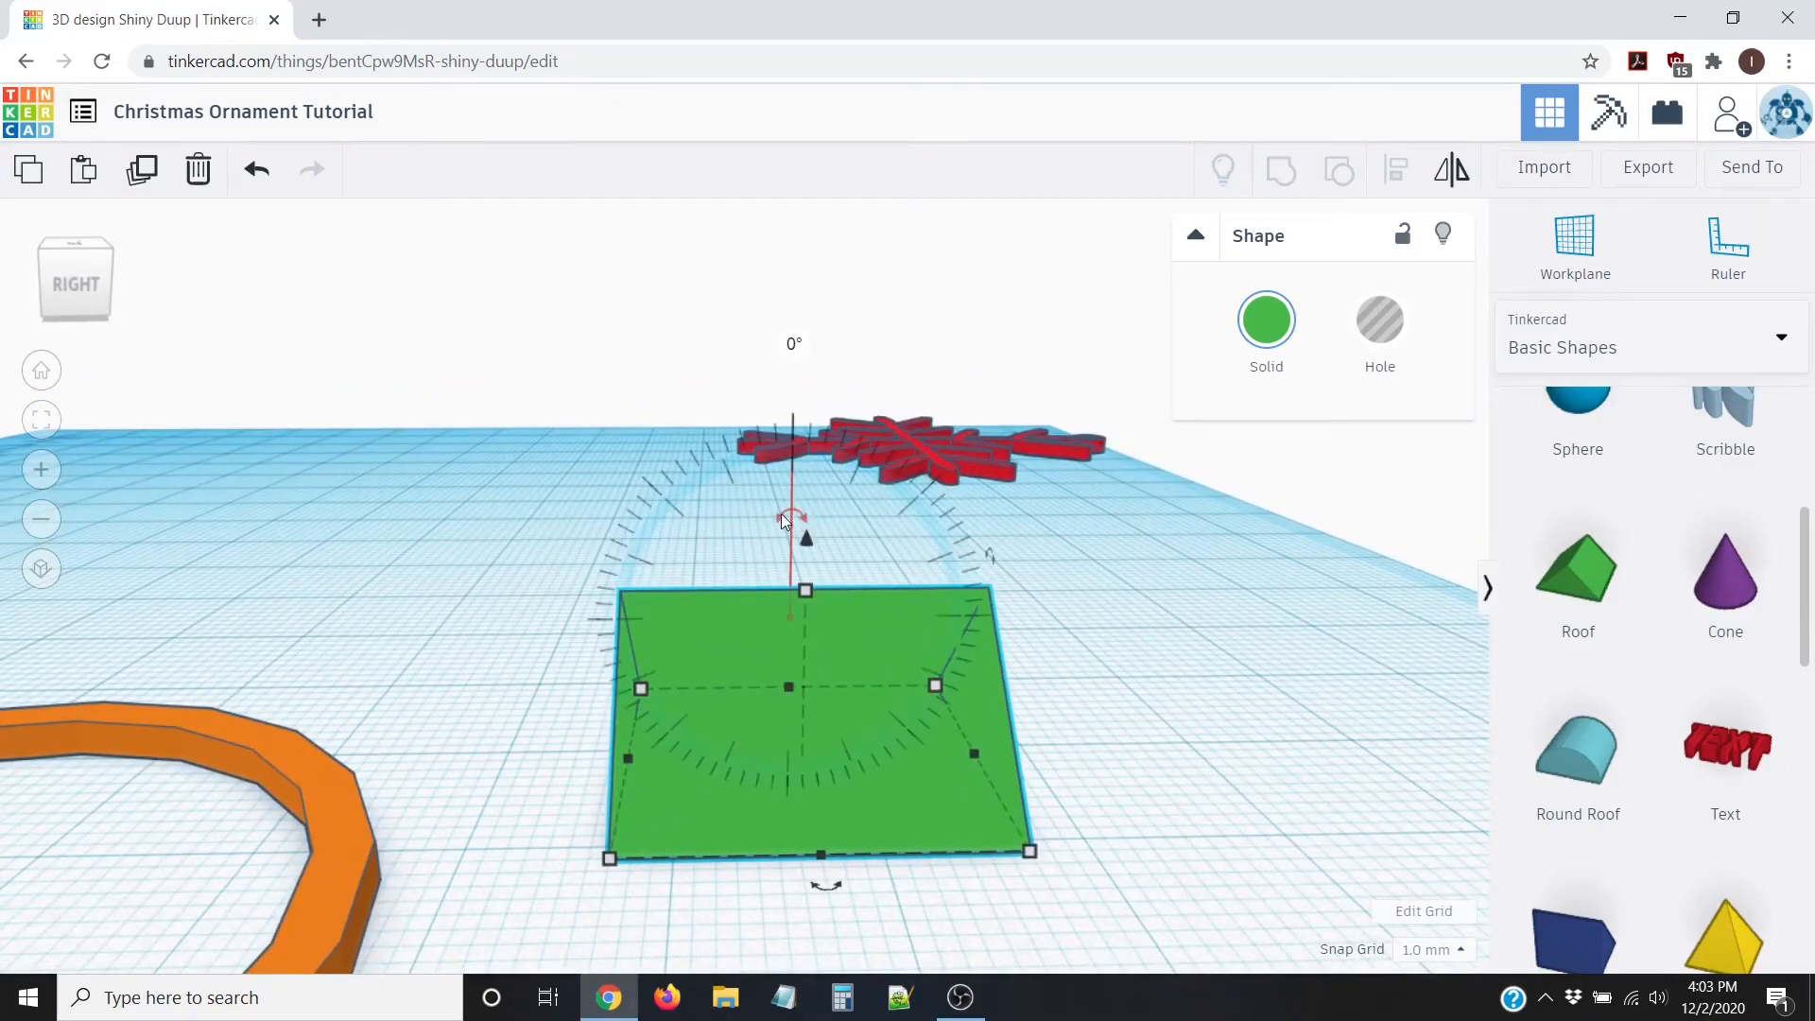
drag(781, 513, 945, 616)
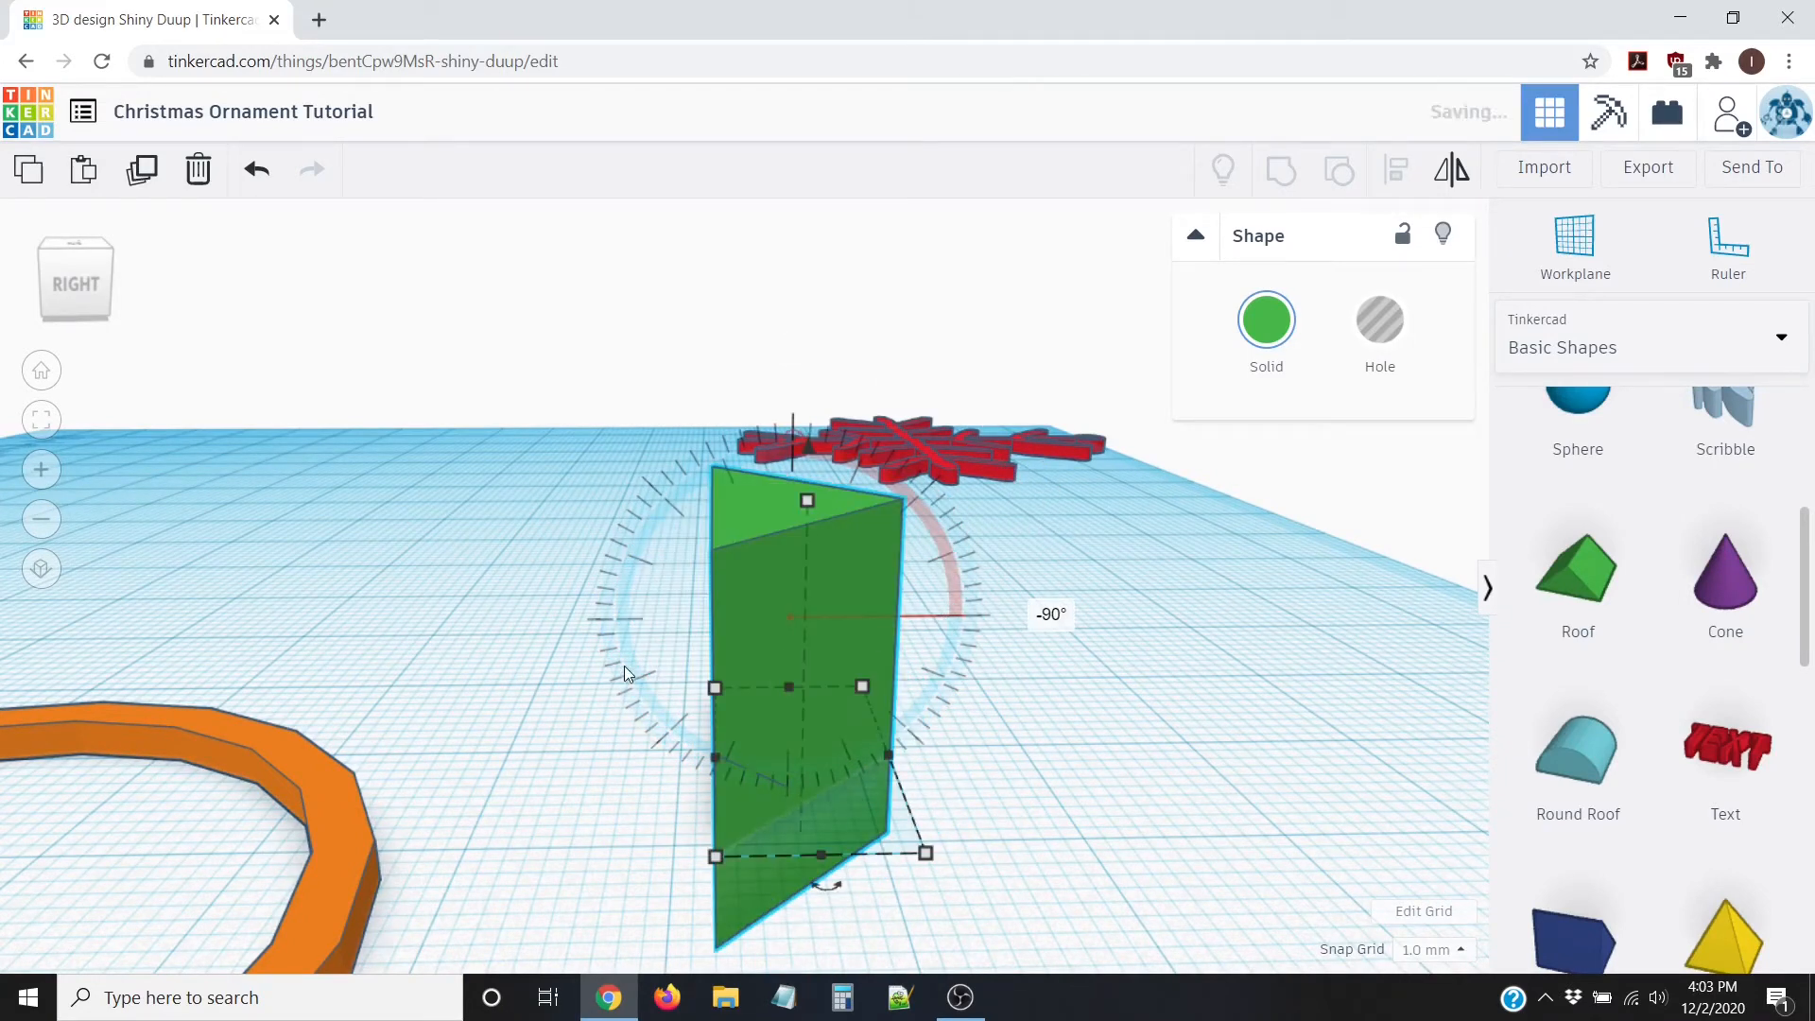
click(1023, 734)
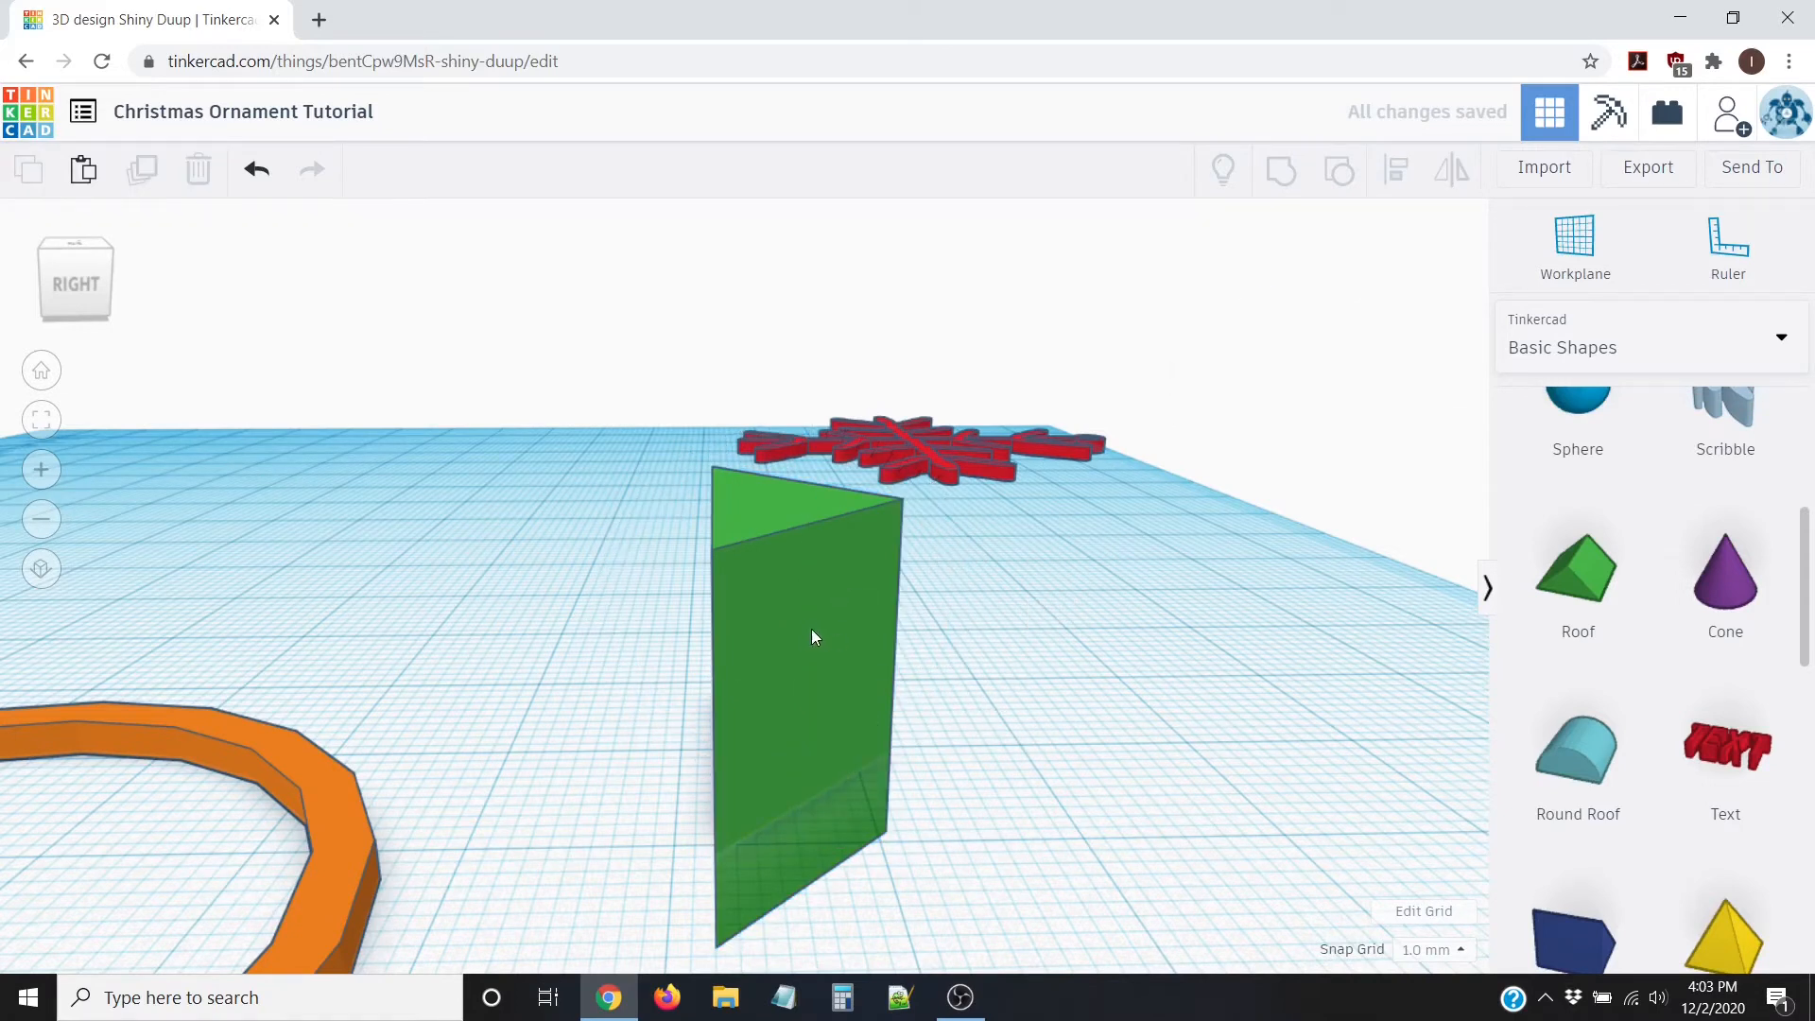
Step: Drop the upright green triangular prism onto the workplane so its triangular base rests on it
click(780, 609)
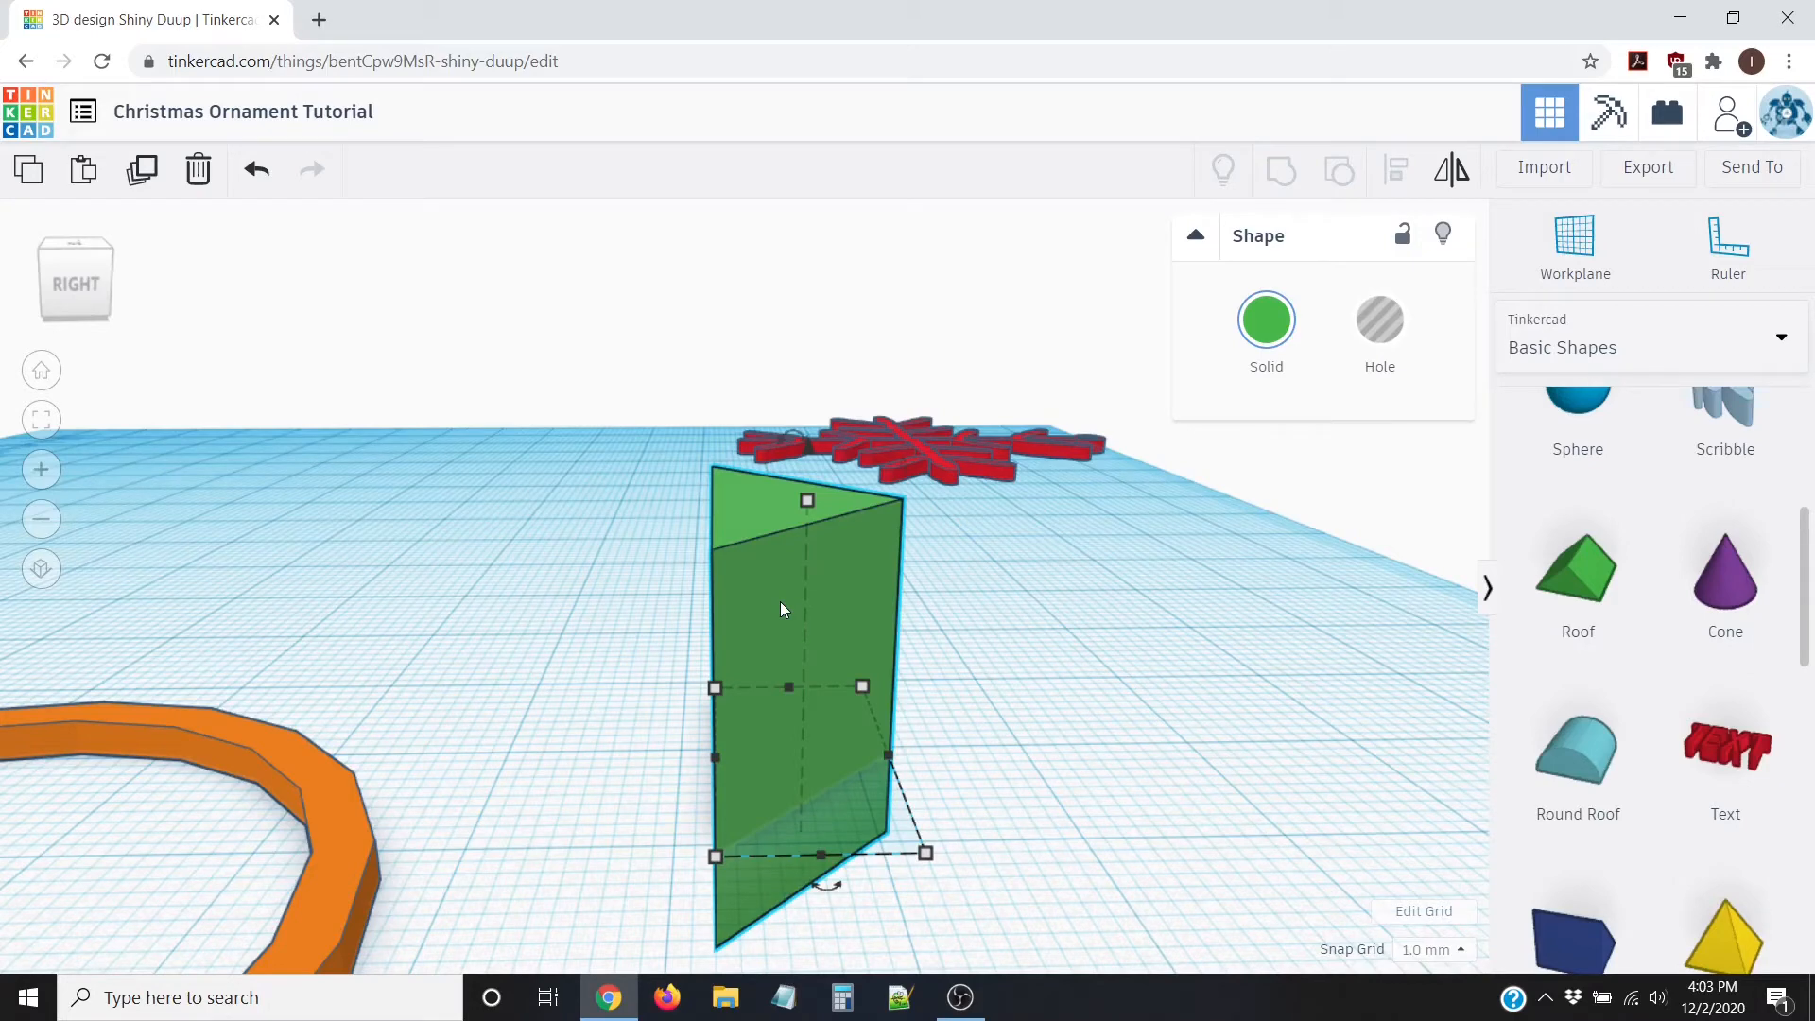
key(d)
right_drag(548, 791, 993, 858)
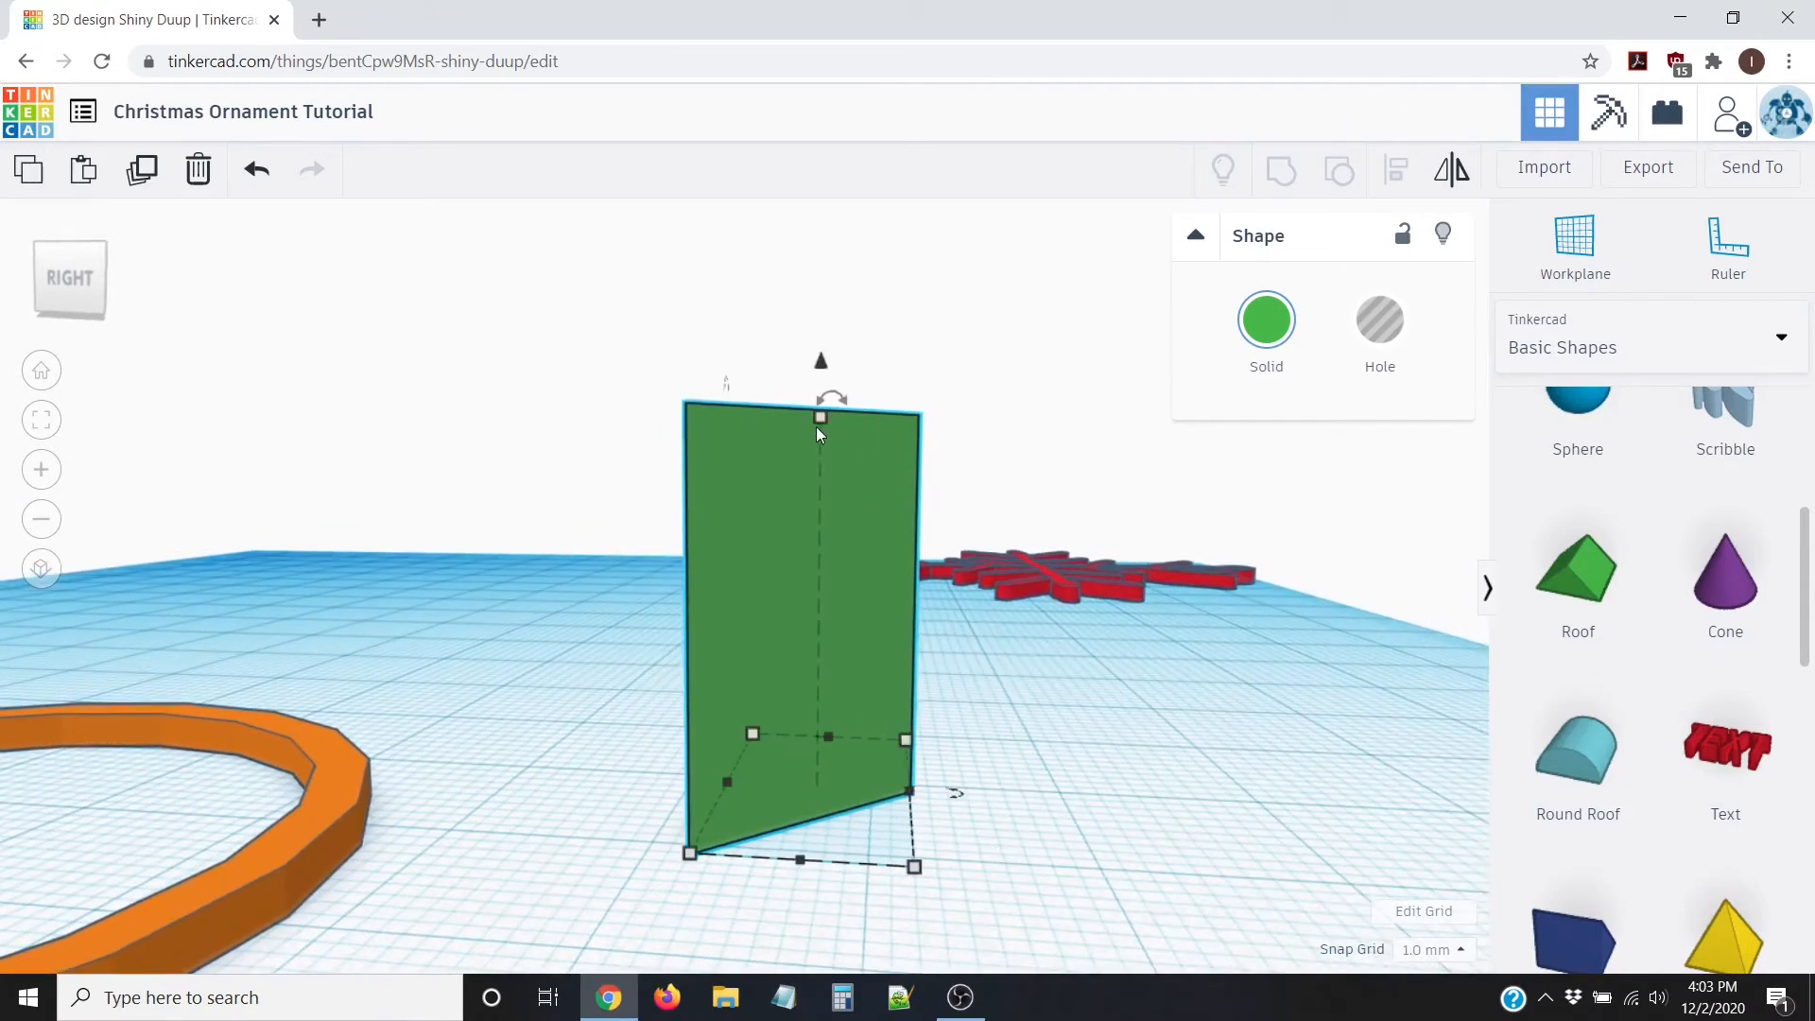
Step: Set the green triangular prism's height to 2 mm
mouse_move(820, 417)
click(253, 869)
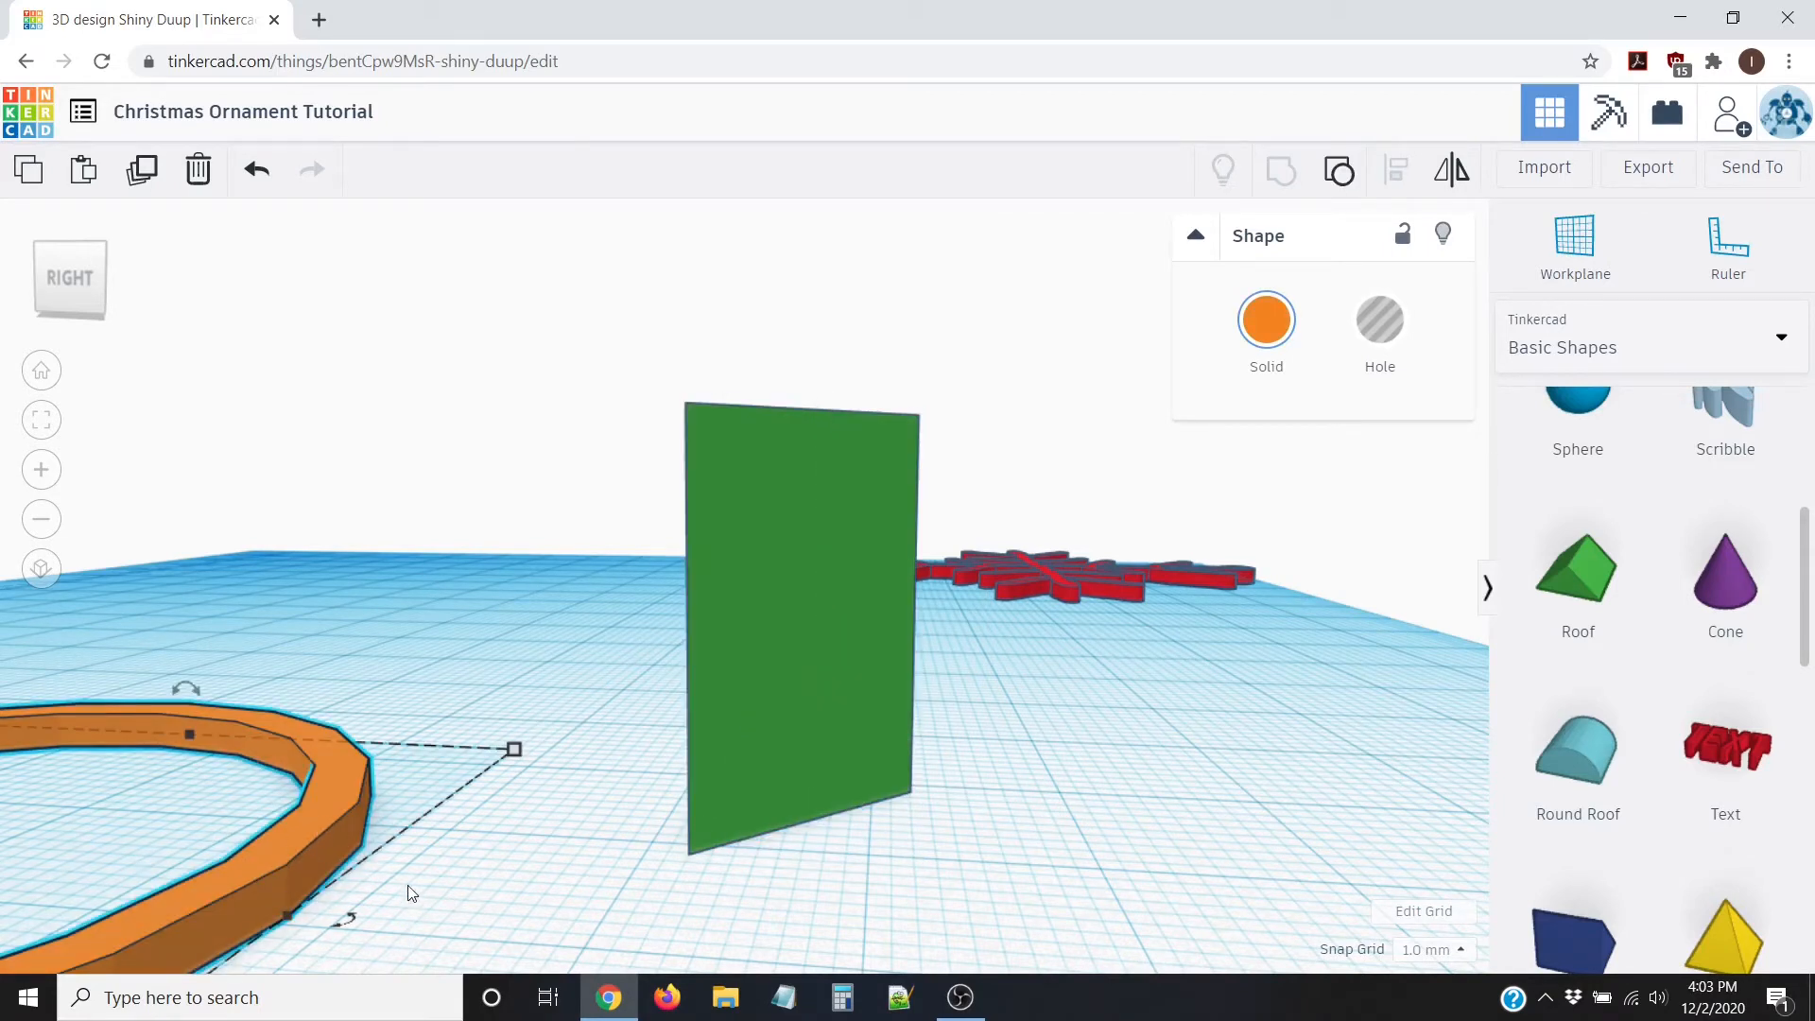
click(799, 531)
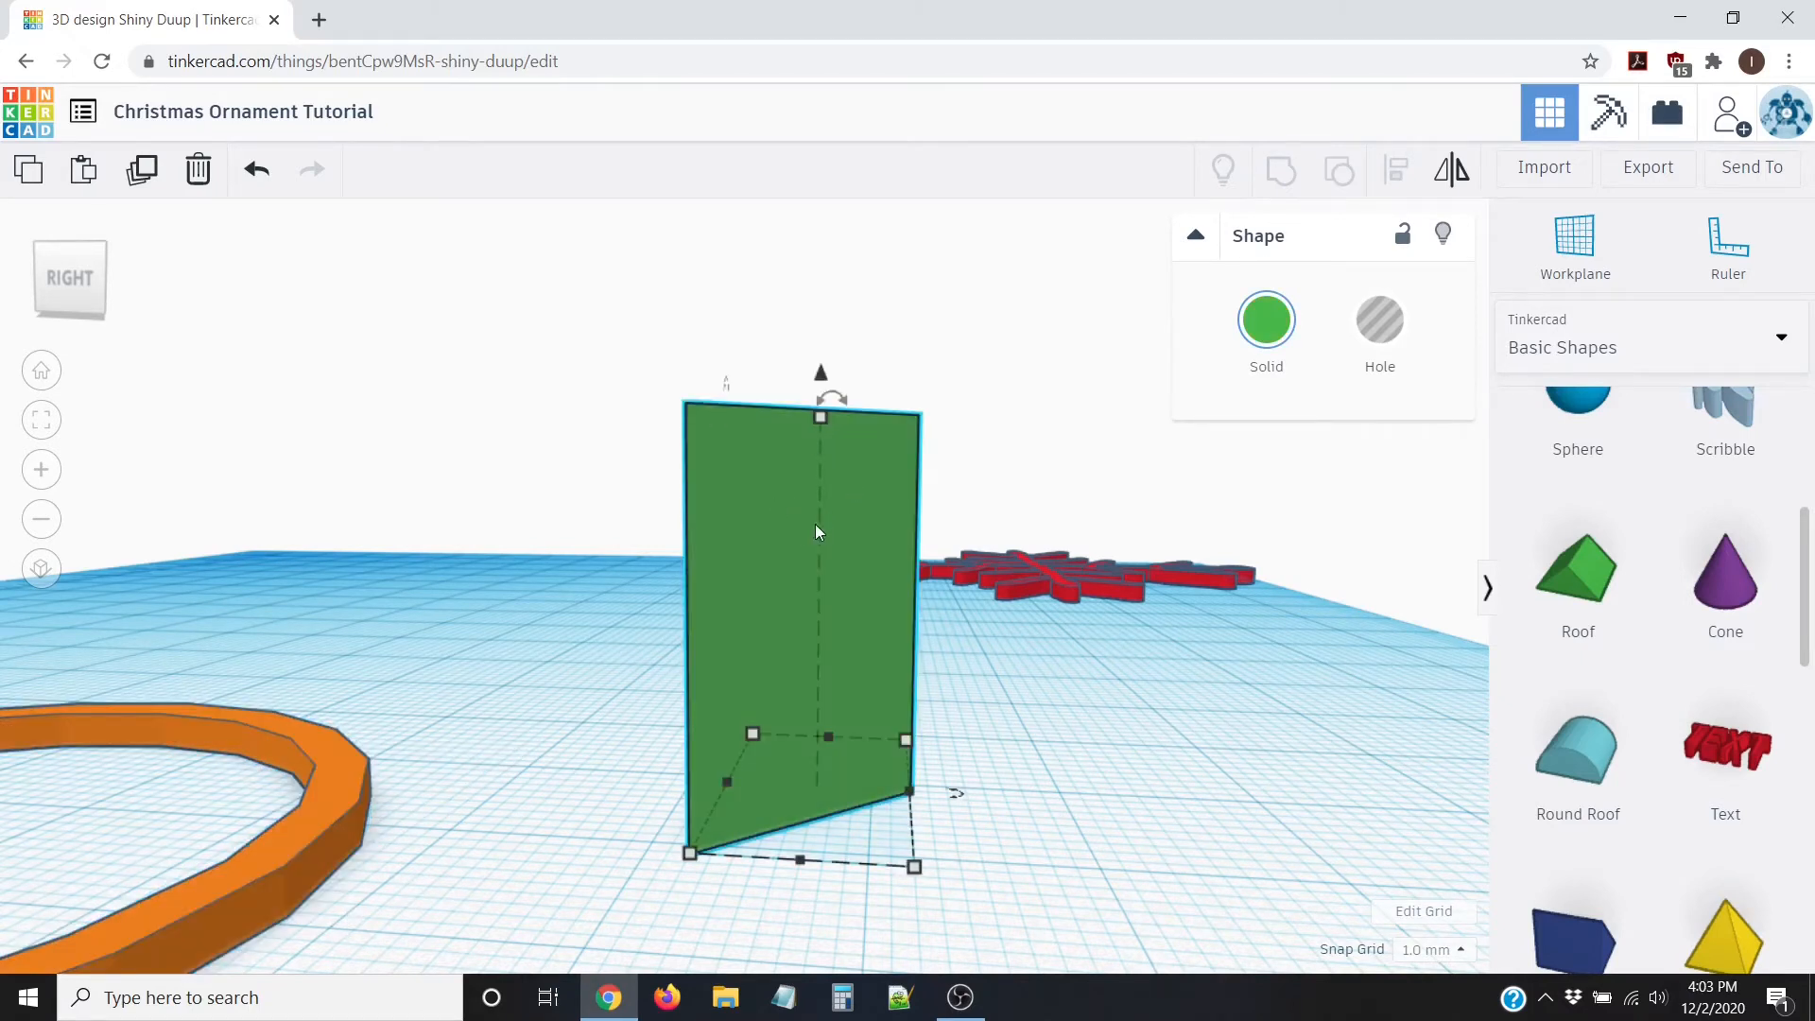
click(820, 417)
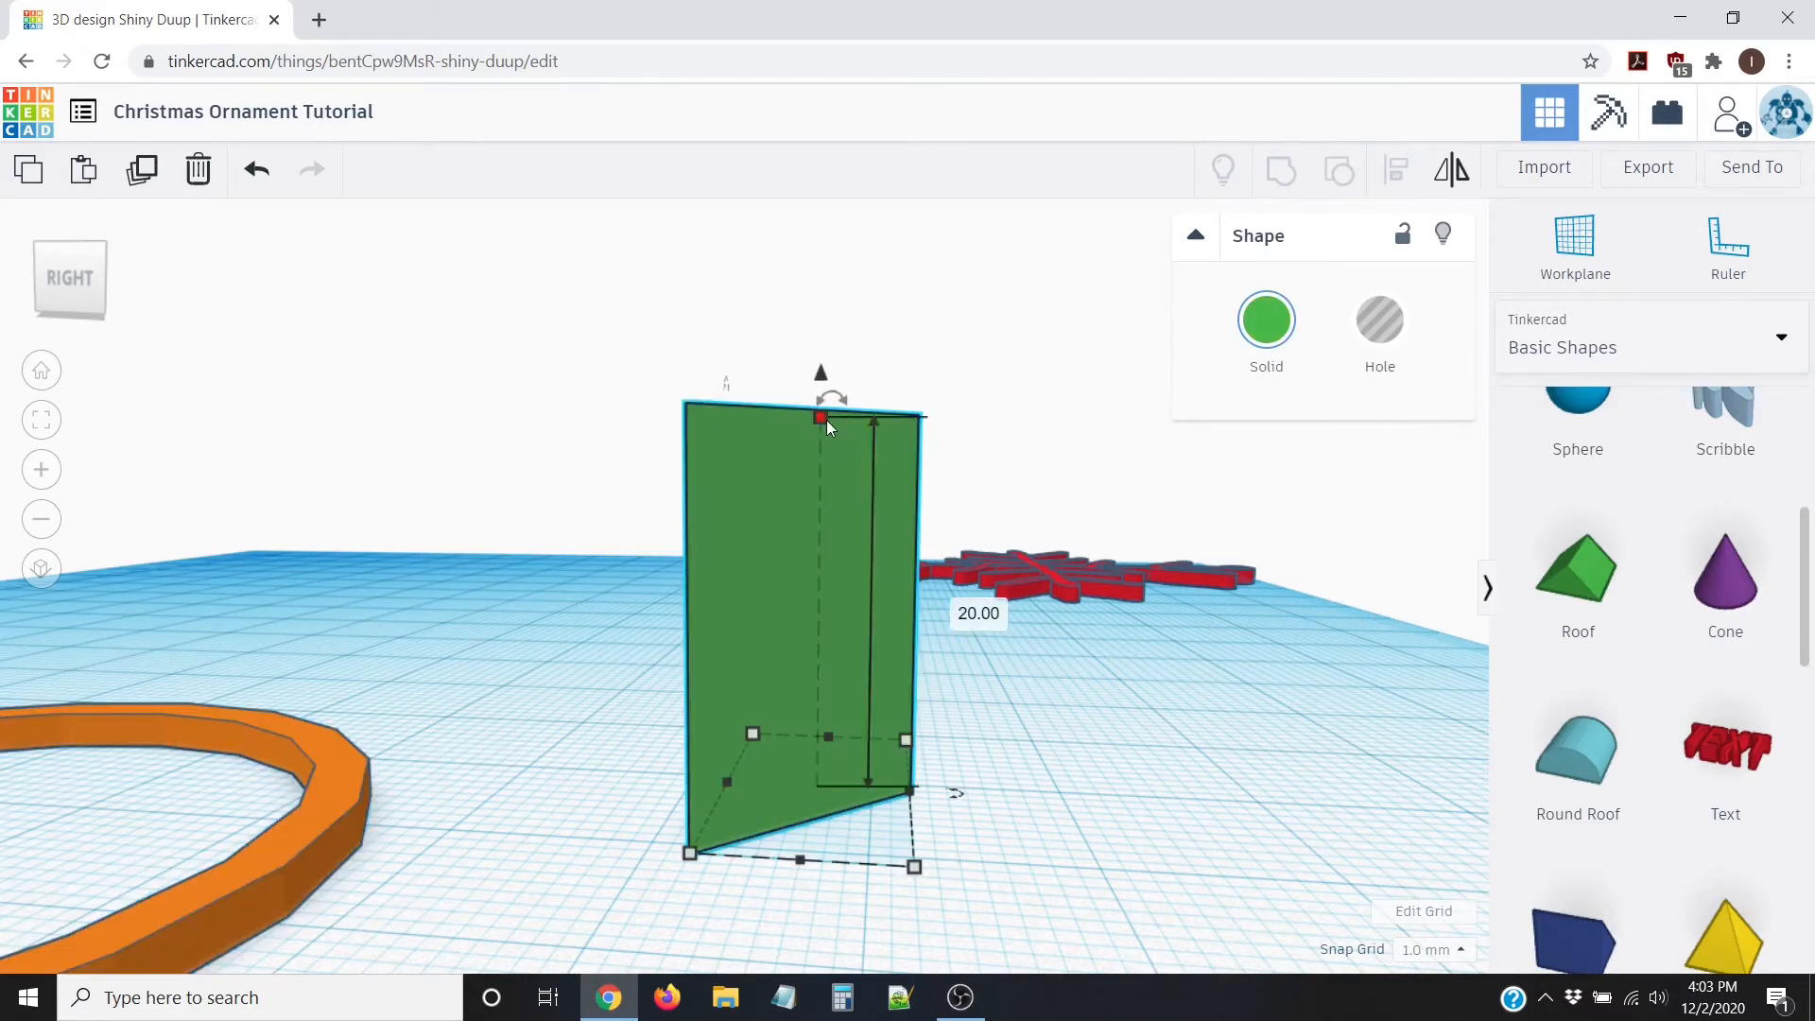
click(953, 604)
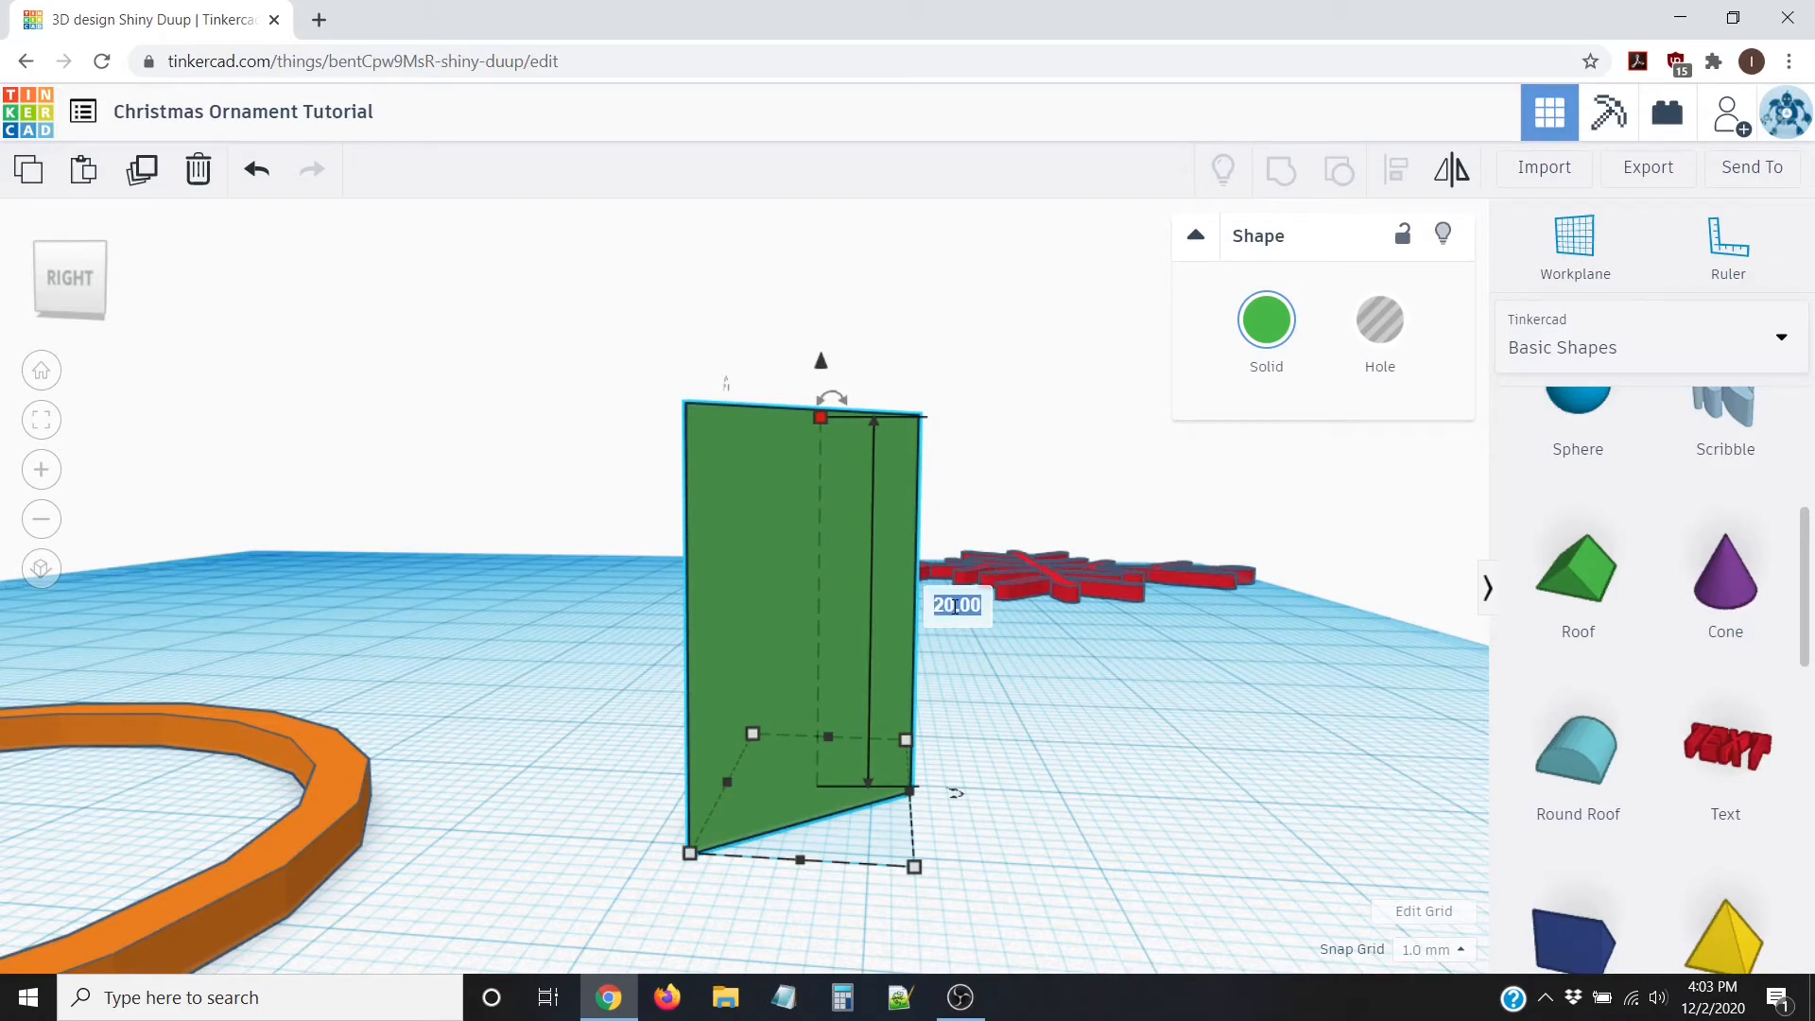
text(2)
key(Return)
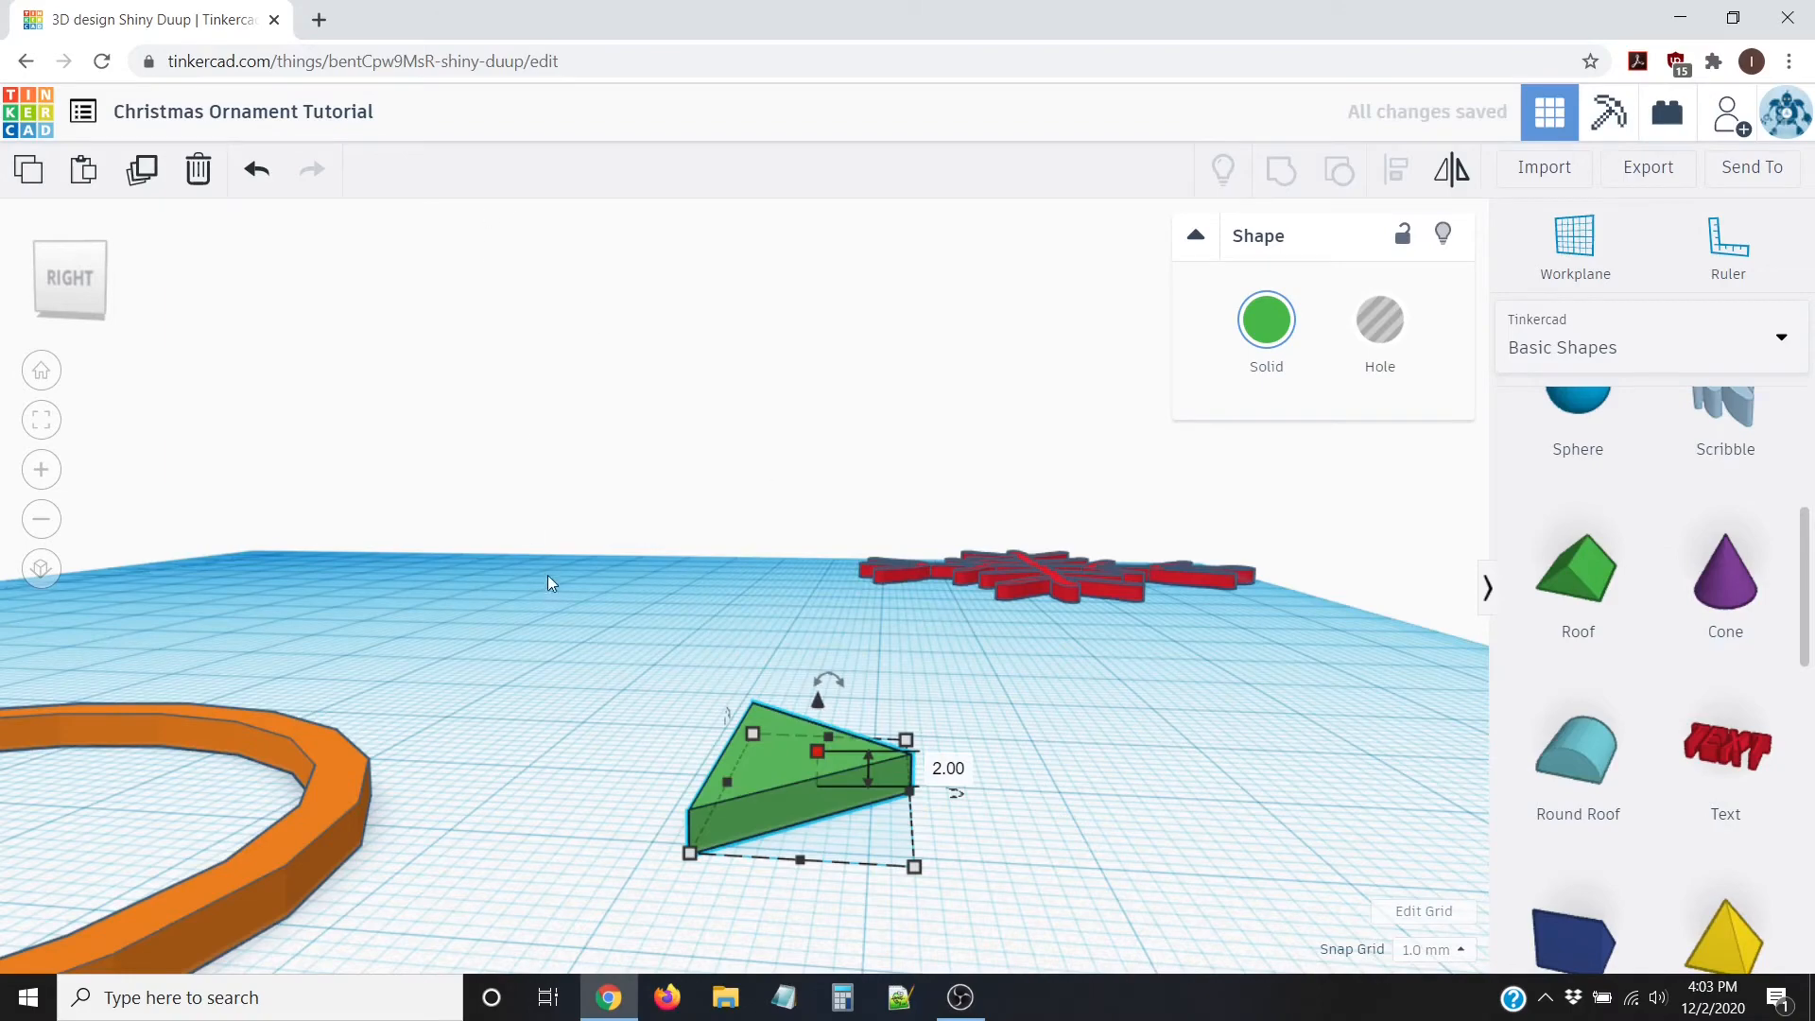
Step: In the top view, shift the green triangle sideways until it sits centred above the orange ring
right_drag(548, 575, 984, 690)
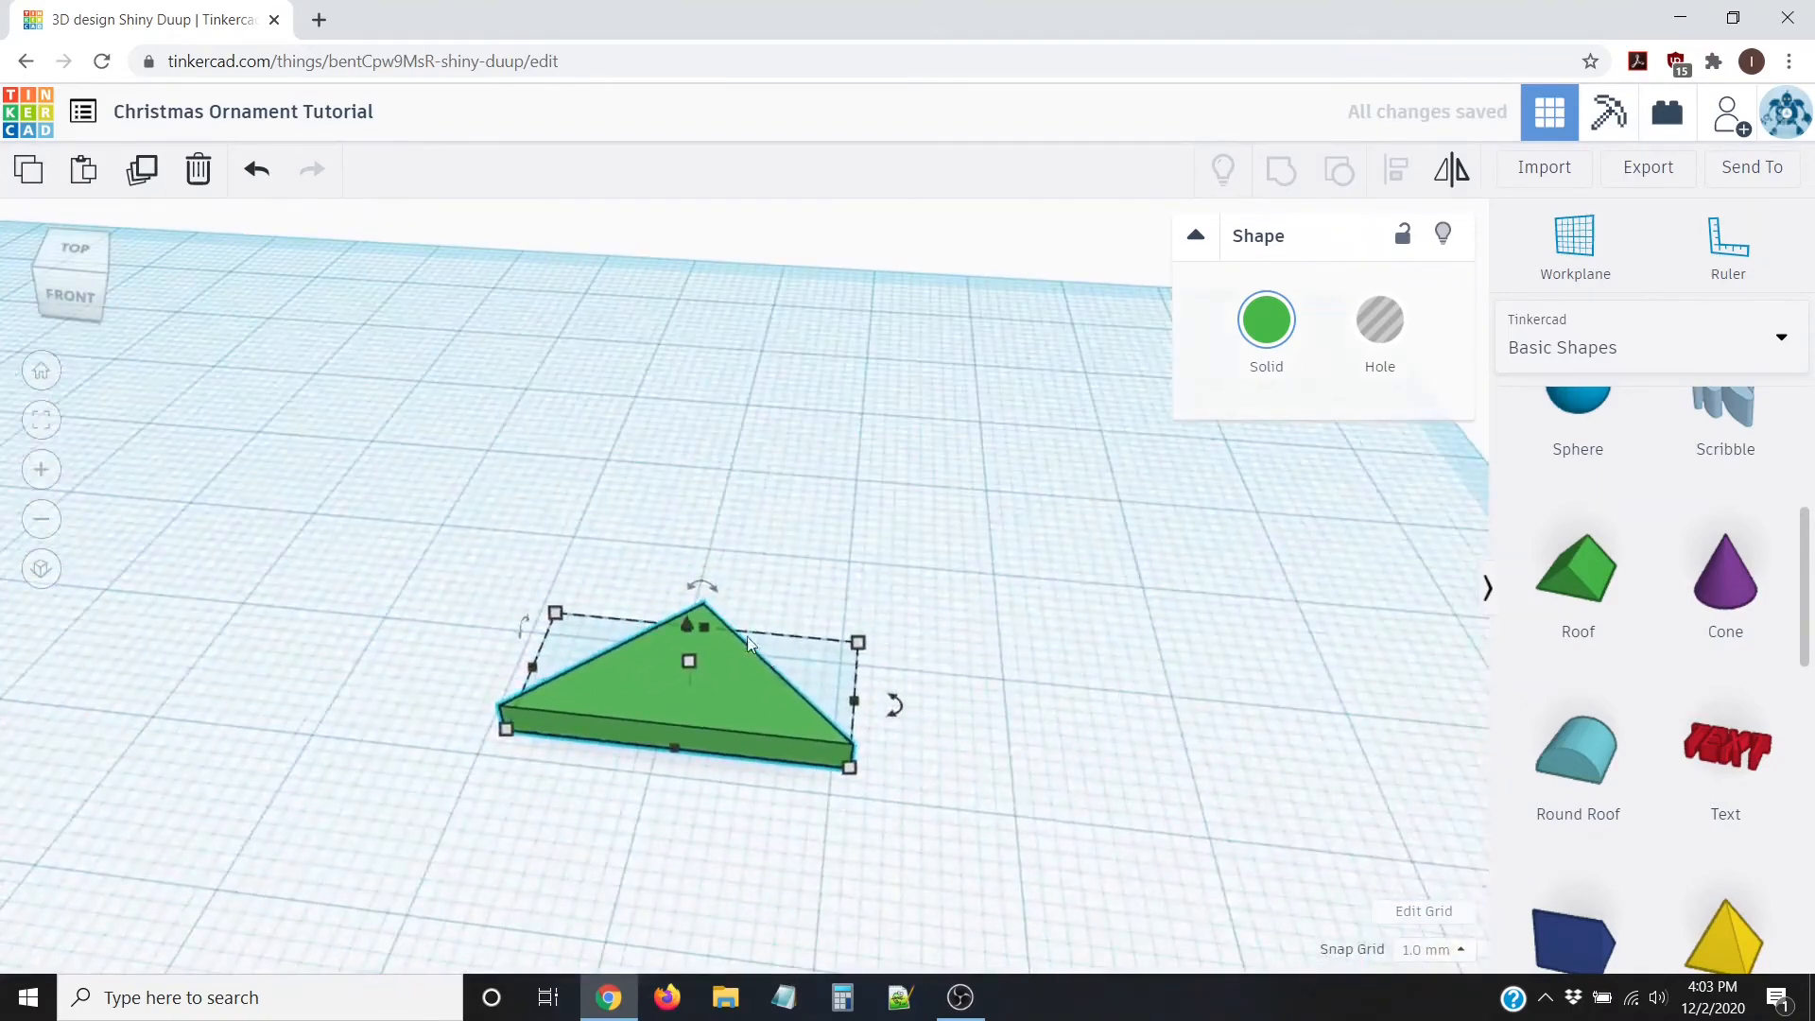
scroll(1042, 636, down, 5)
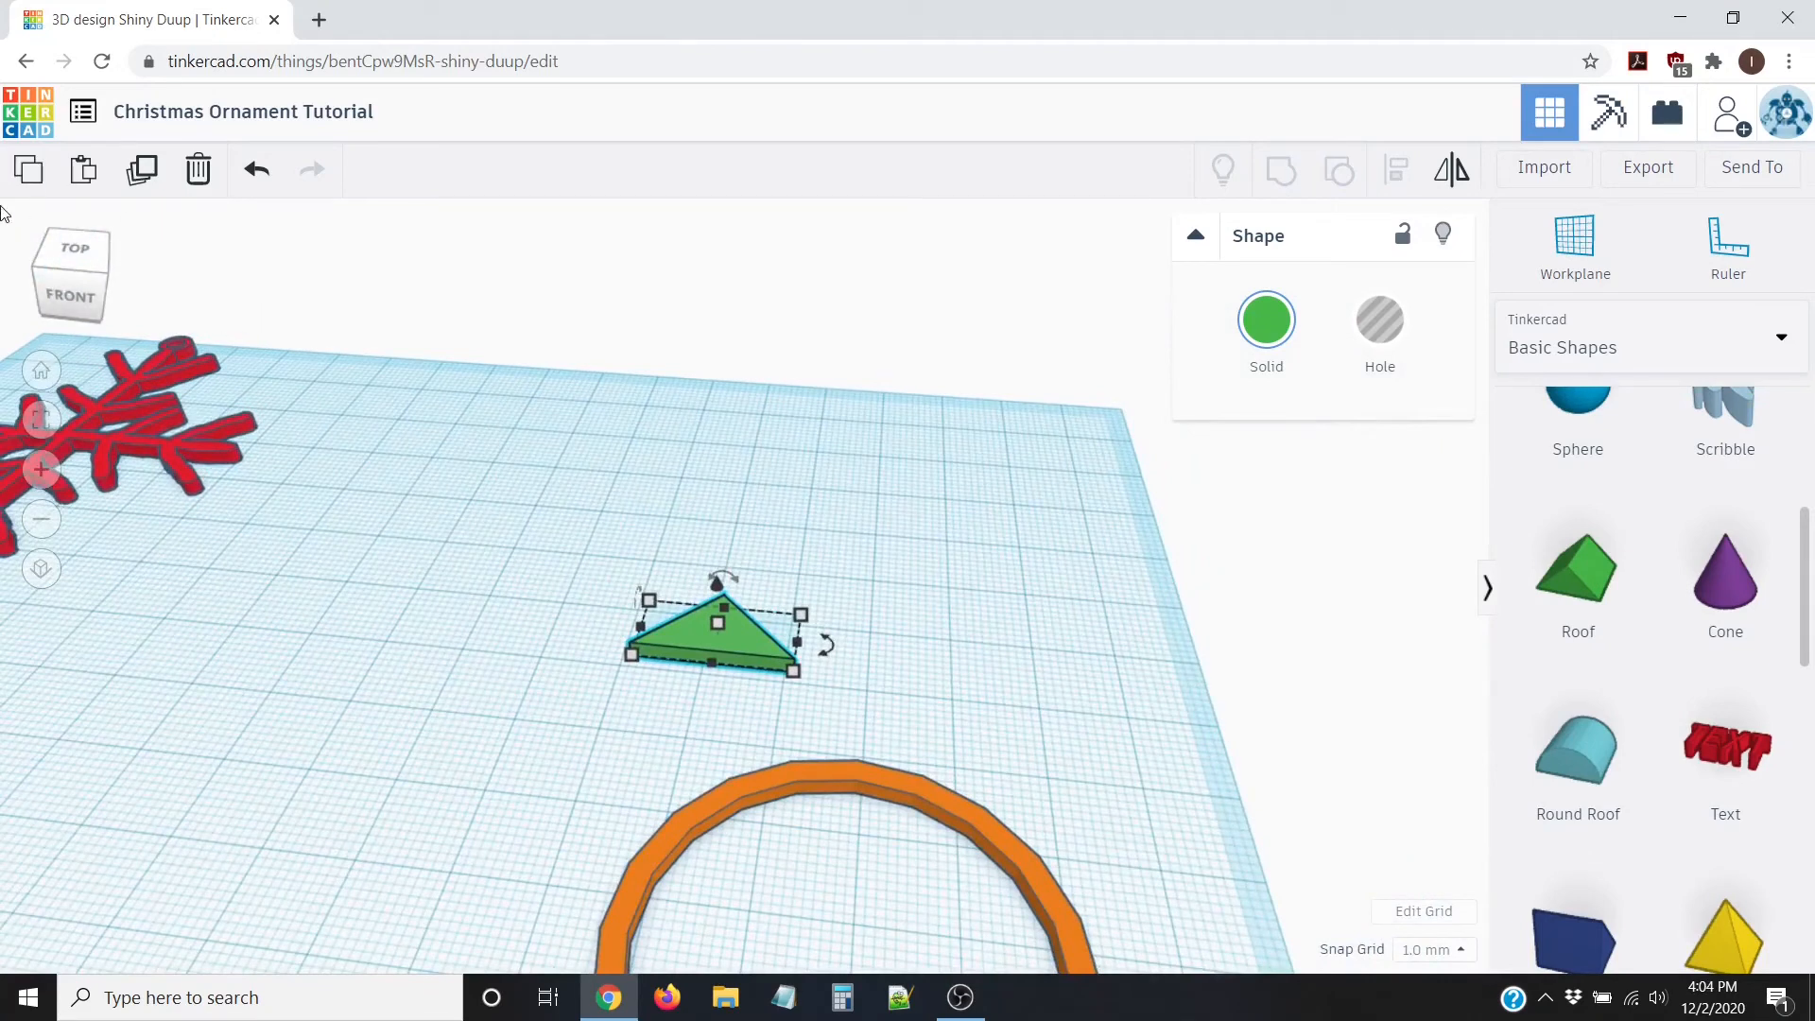
click(88, 254)
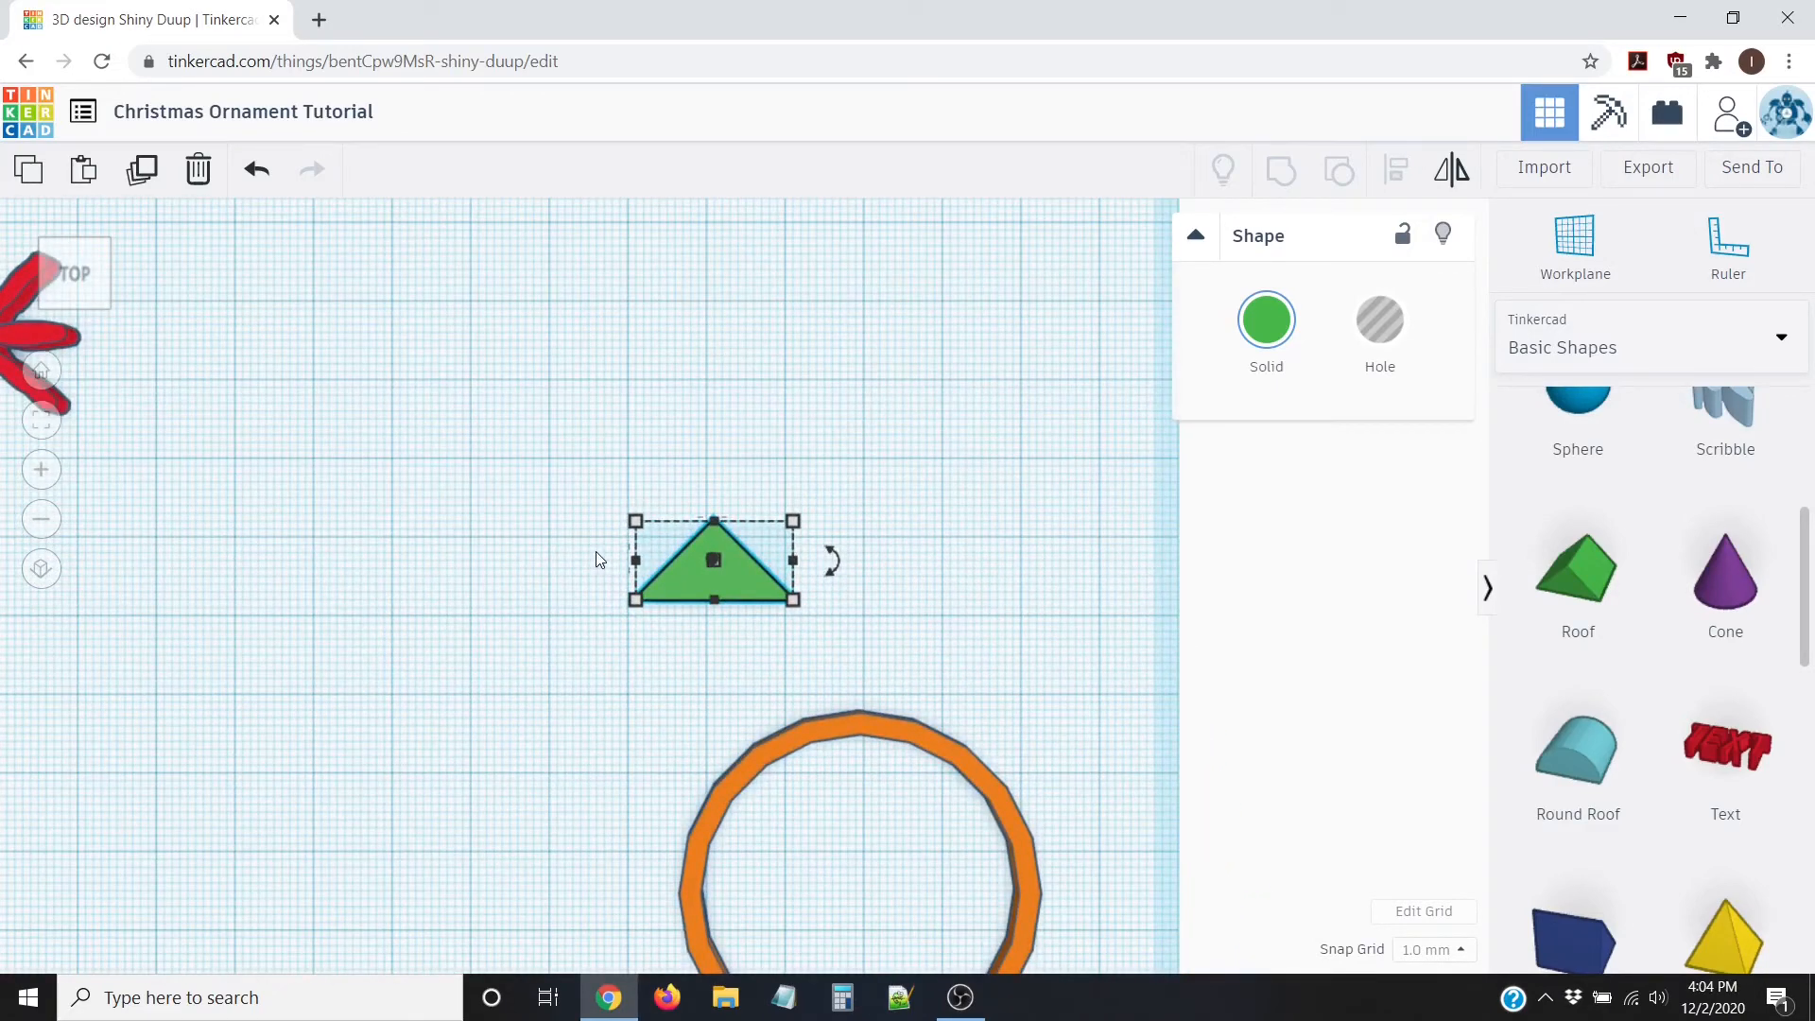
key(Right)
key(Right)
key(Right)
key(Right)
key(Right)
key(Right)
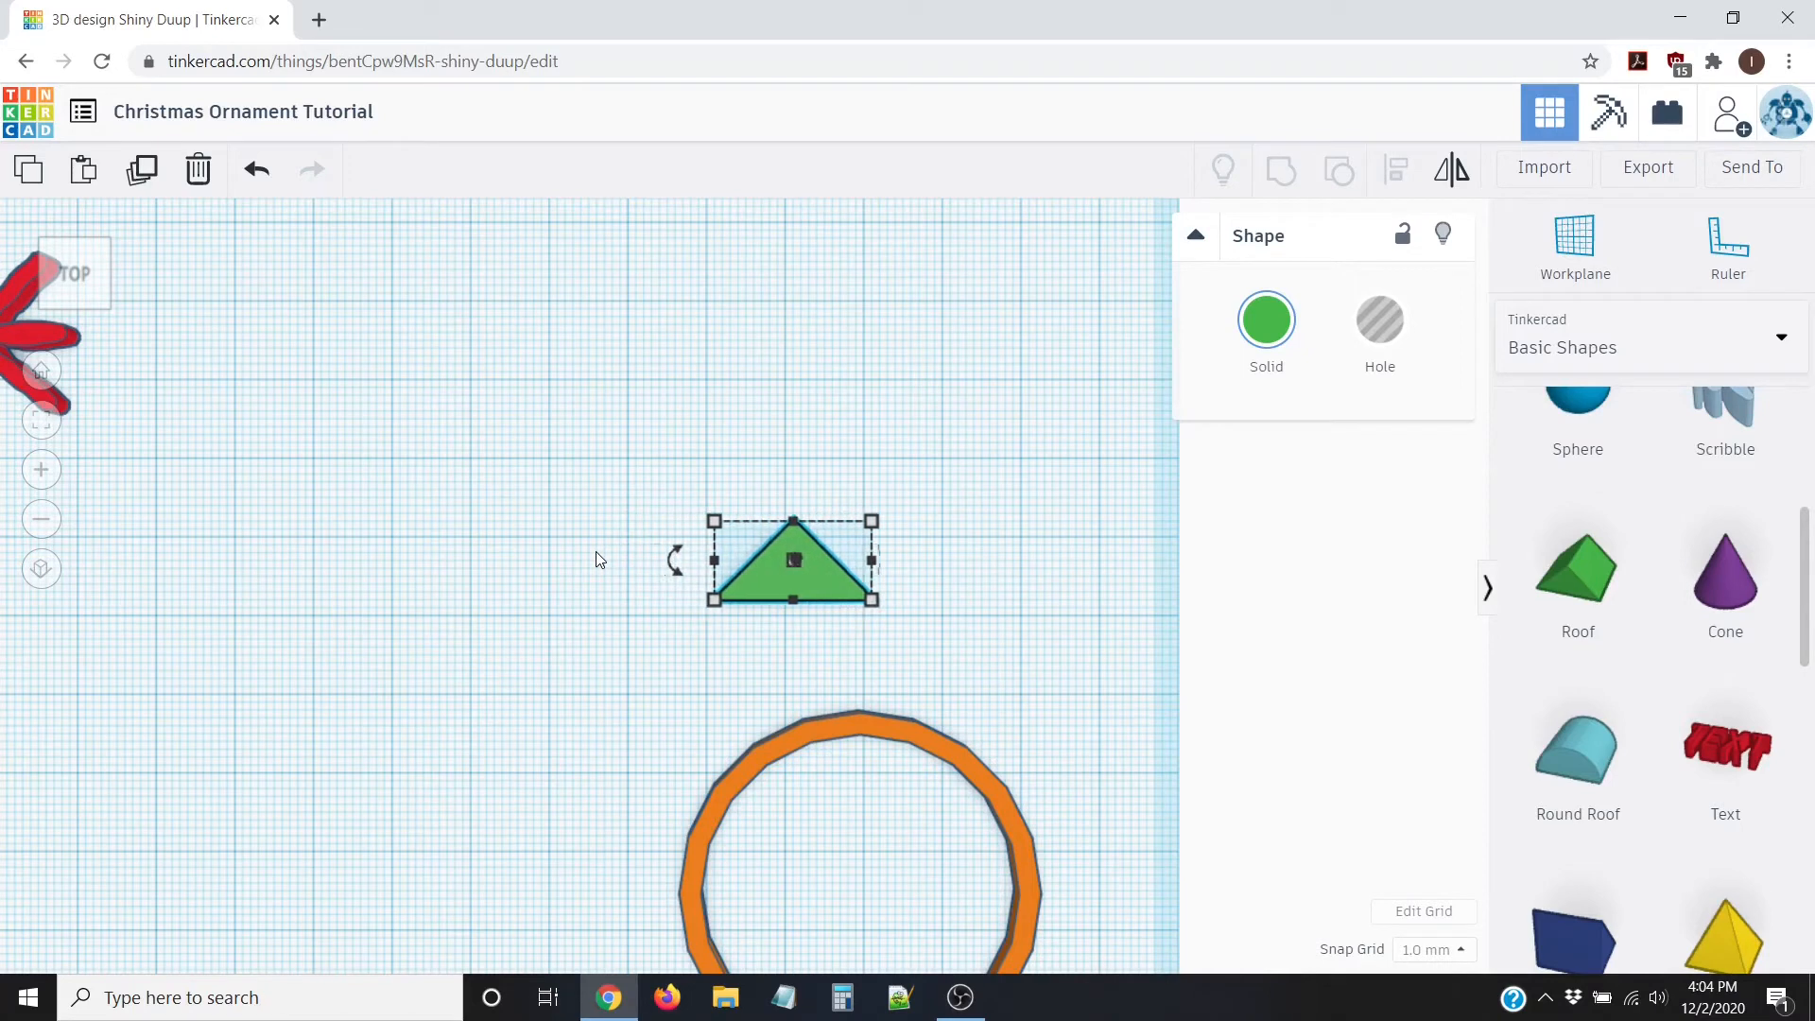
key(Right)
key(Right)
key(Right)
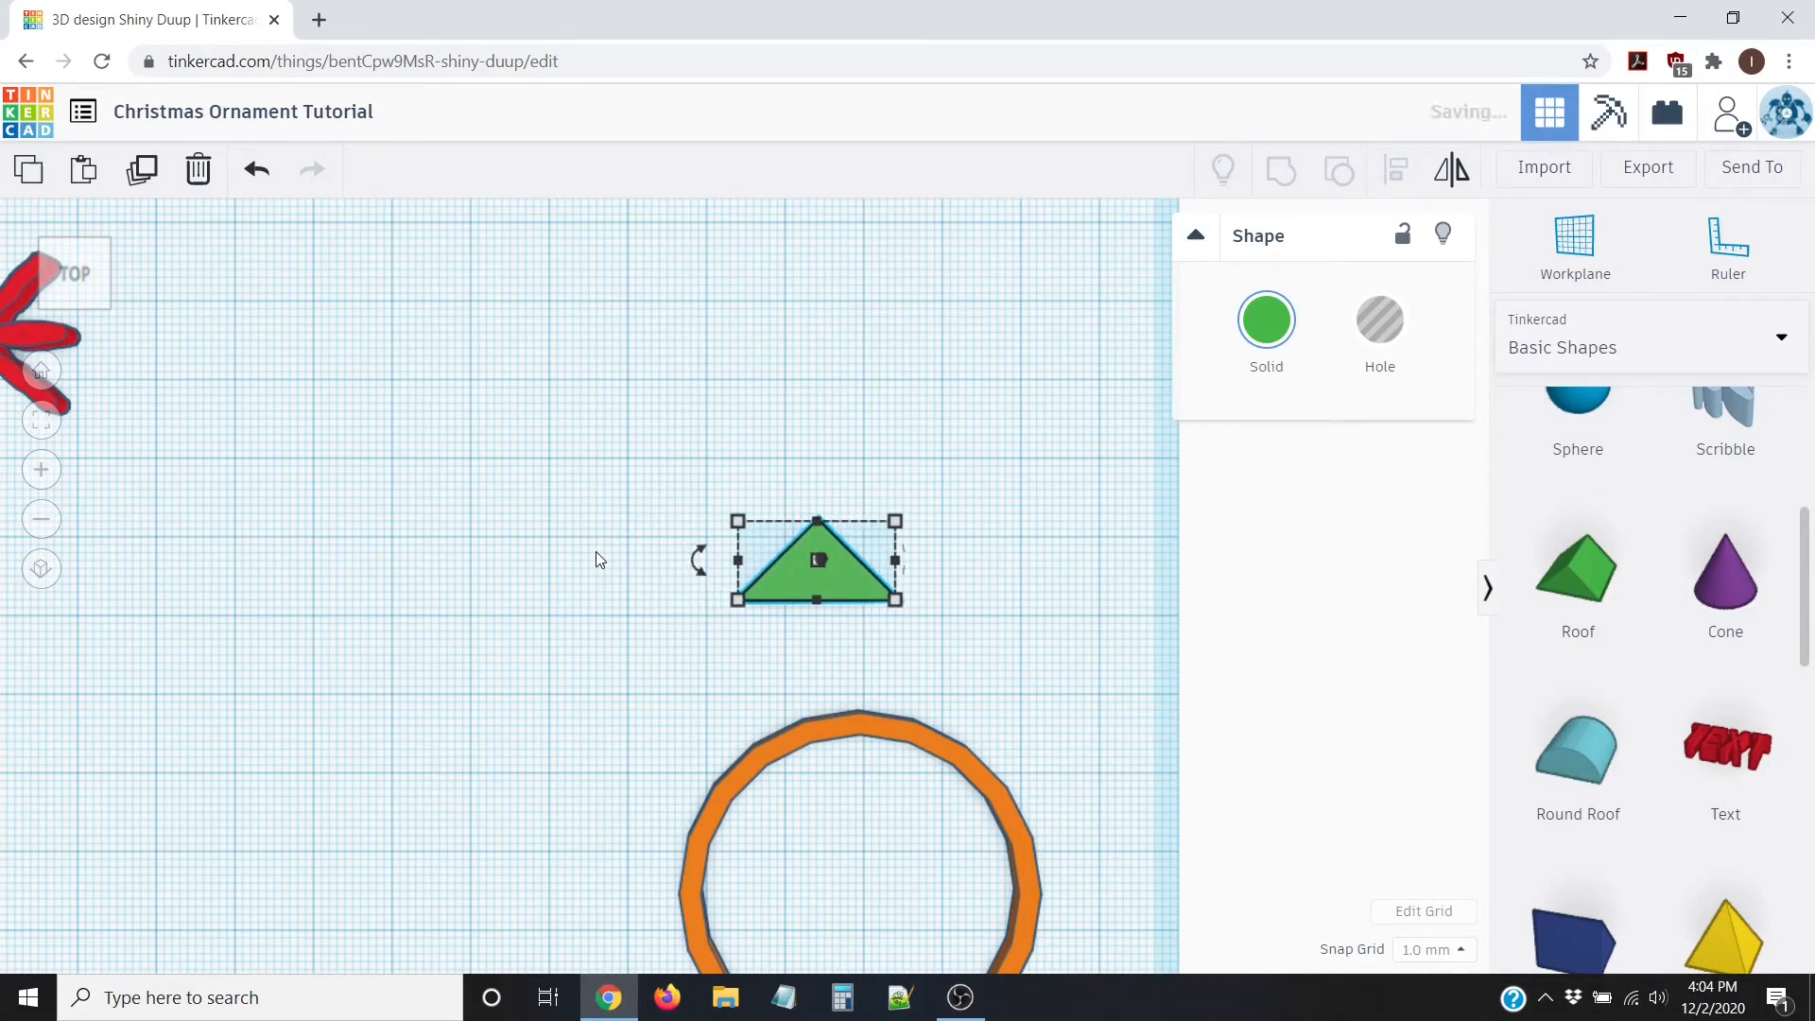
key(Right)
key(Right)
key(Right)
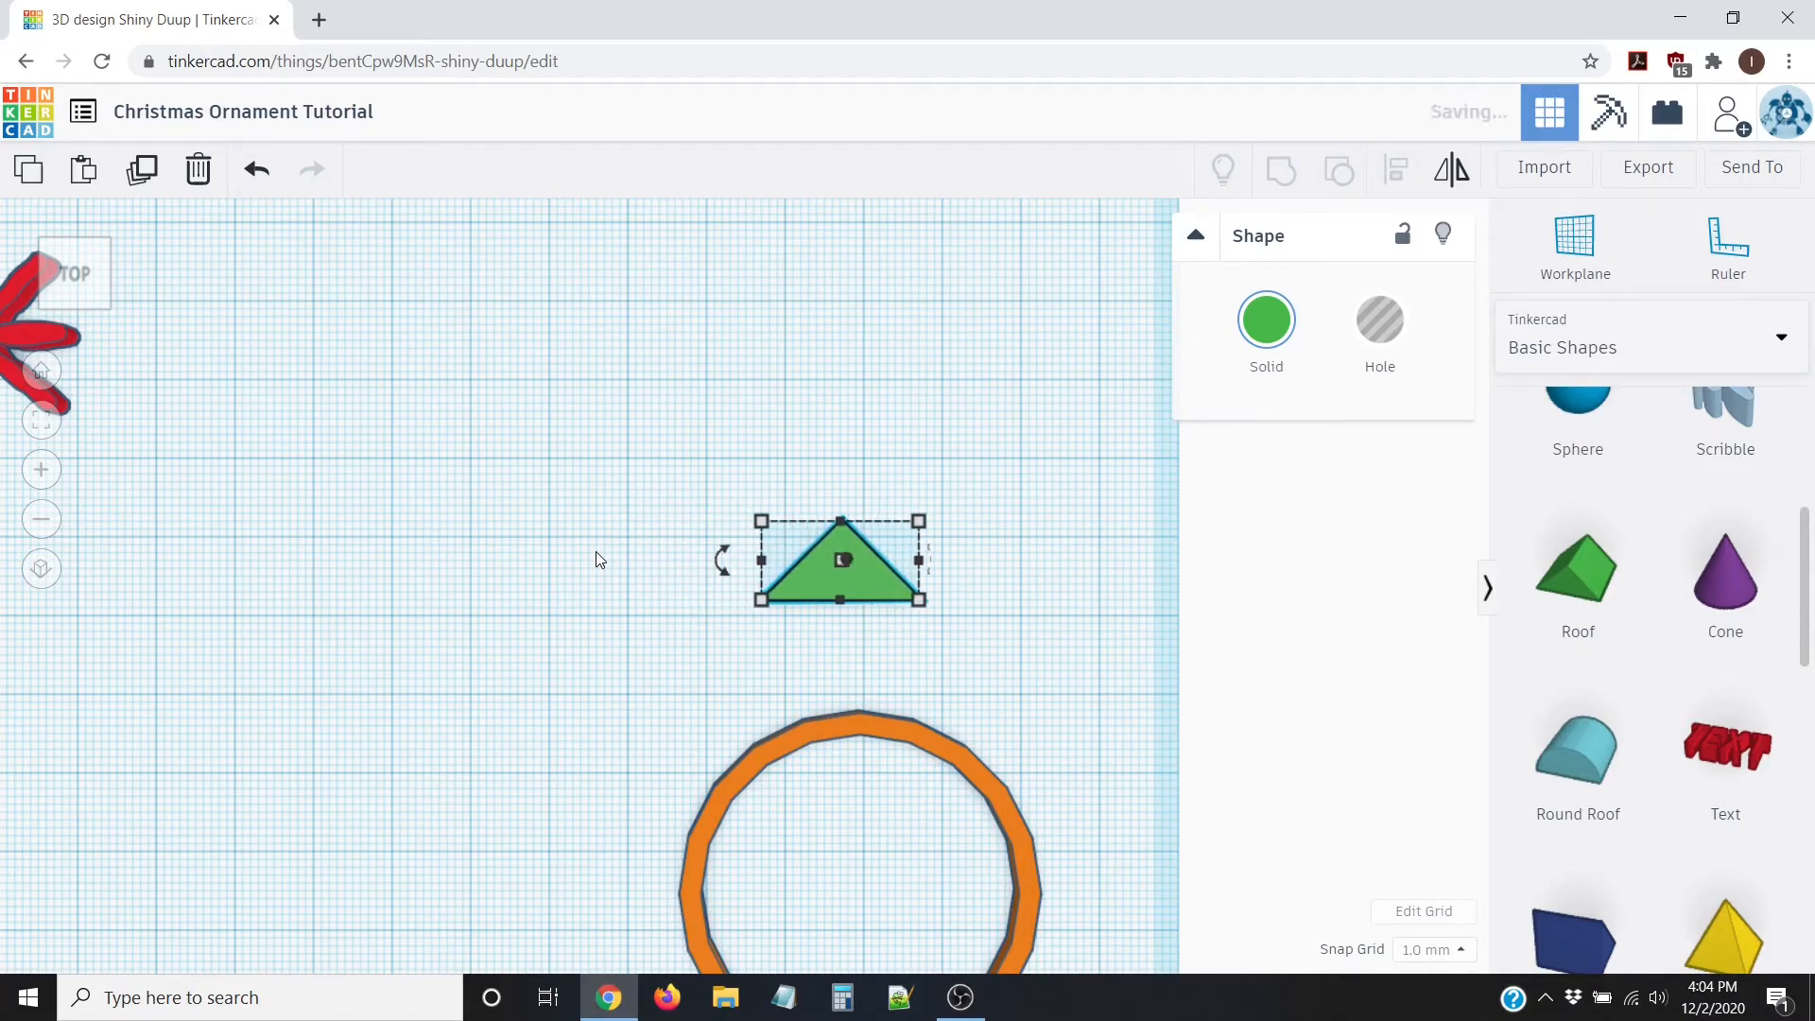
key(Right)
Step: Move the green triangle down into the orange ring until its tip overlaps the middle of the ring's upper band
key(Down)
key(Down)
key(Down)
key(Down)
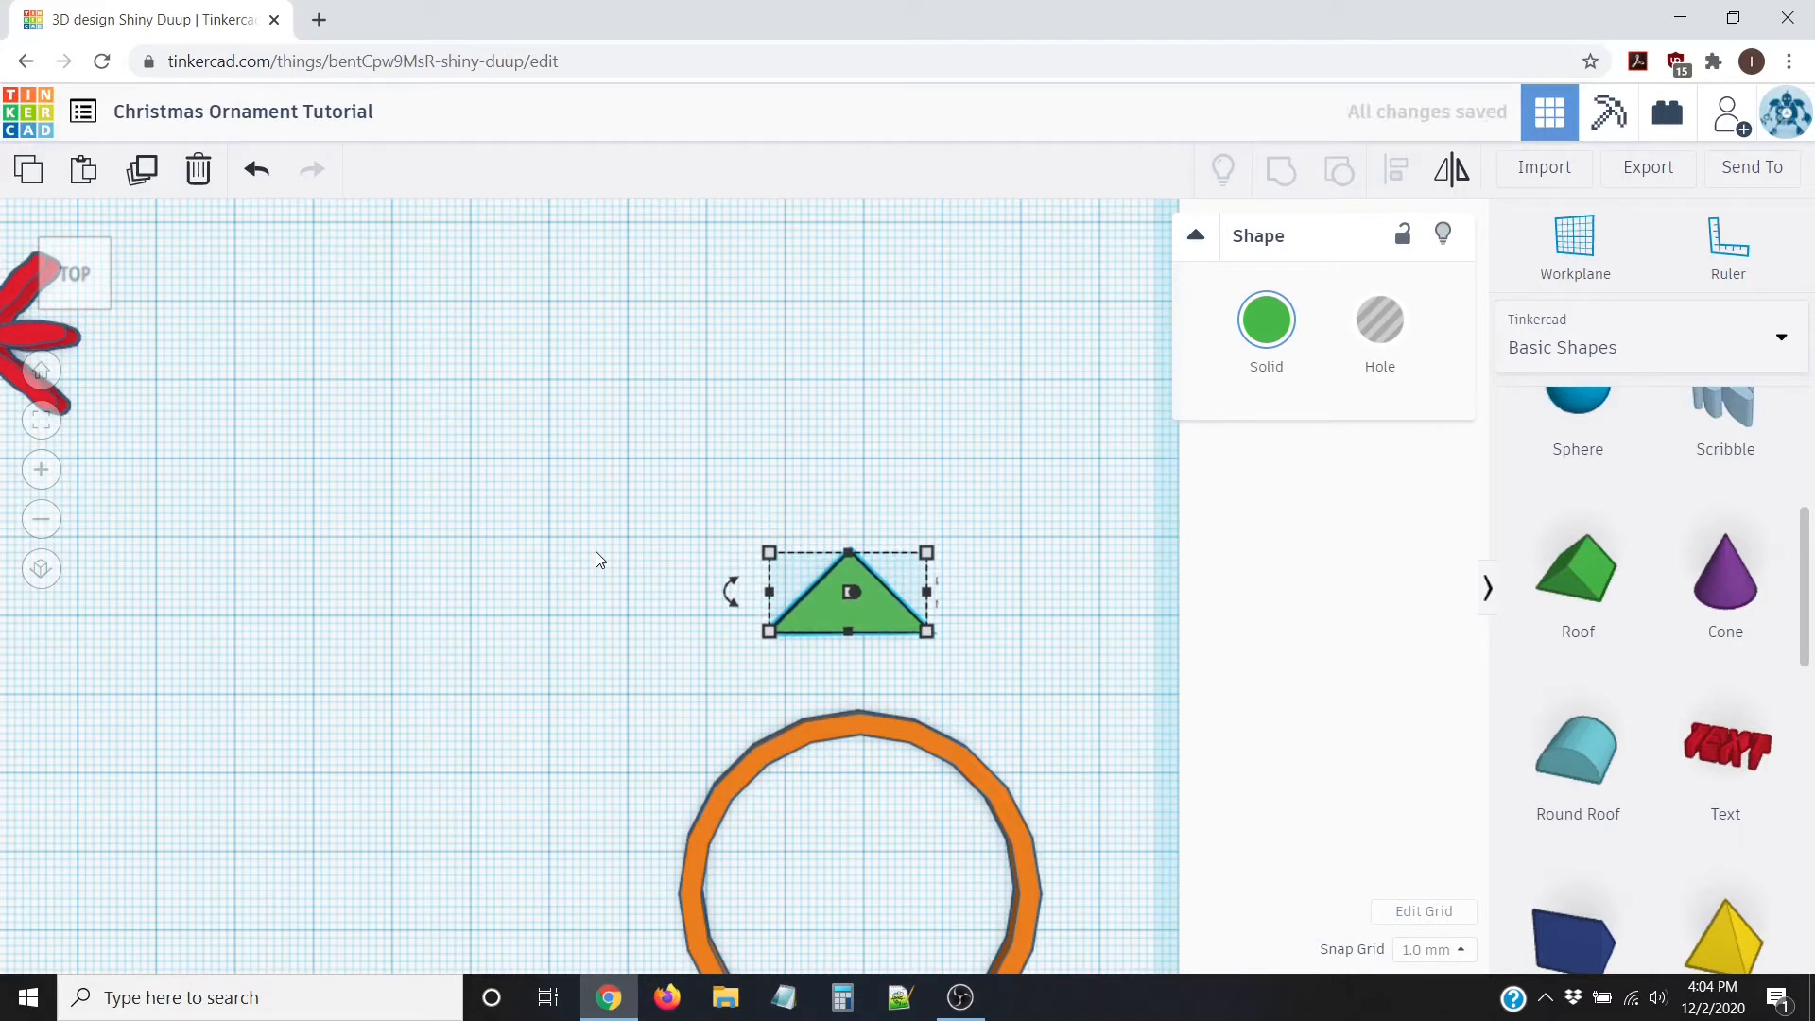
key(Down)
key(Down)
key(Down)
key(Down)
key(Down)
key(Down)
key(Down)
key(Down)
key(Down)
key(Down)
key(Down)
key(Down)
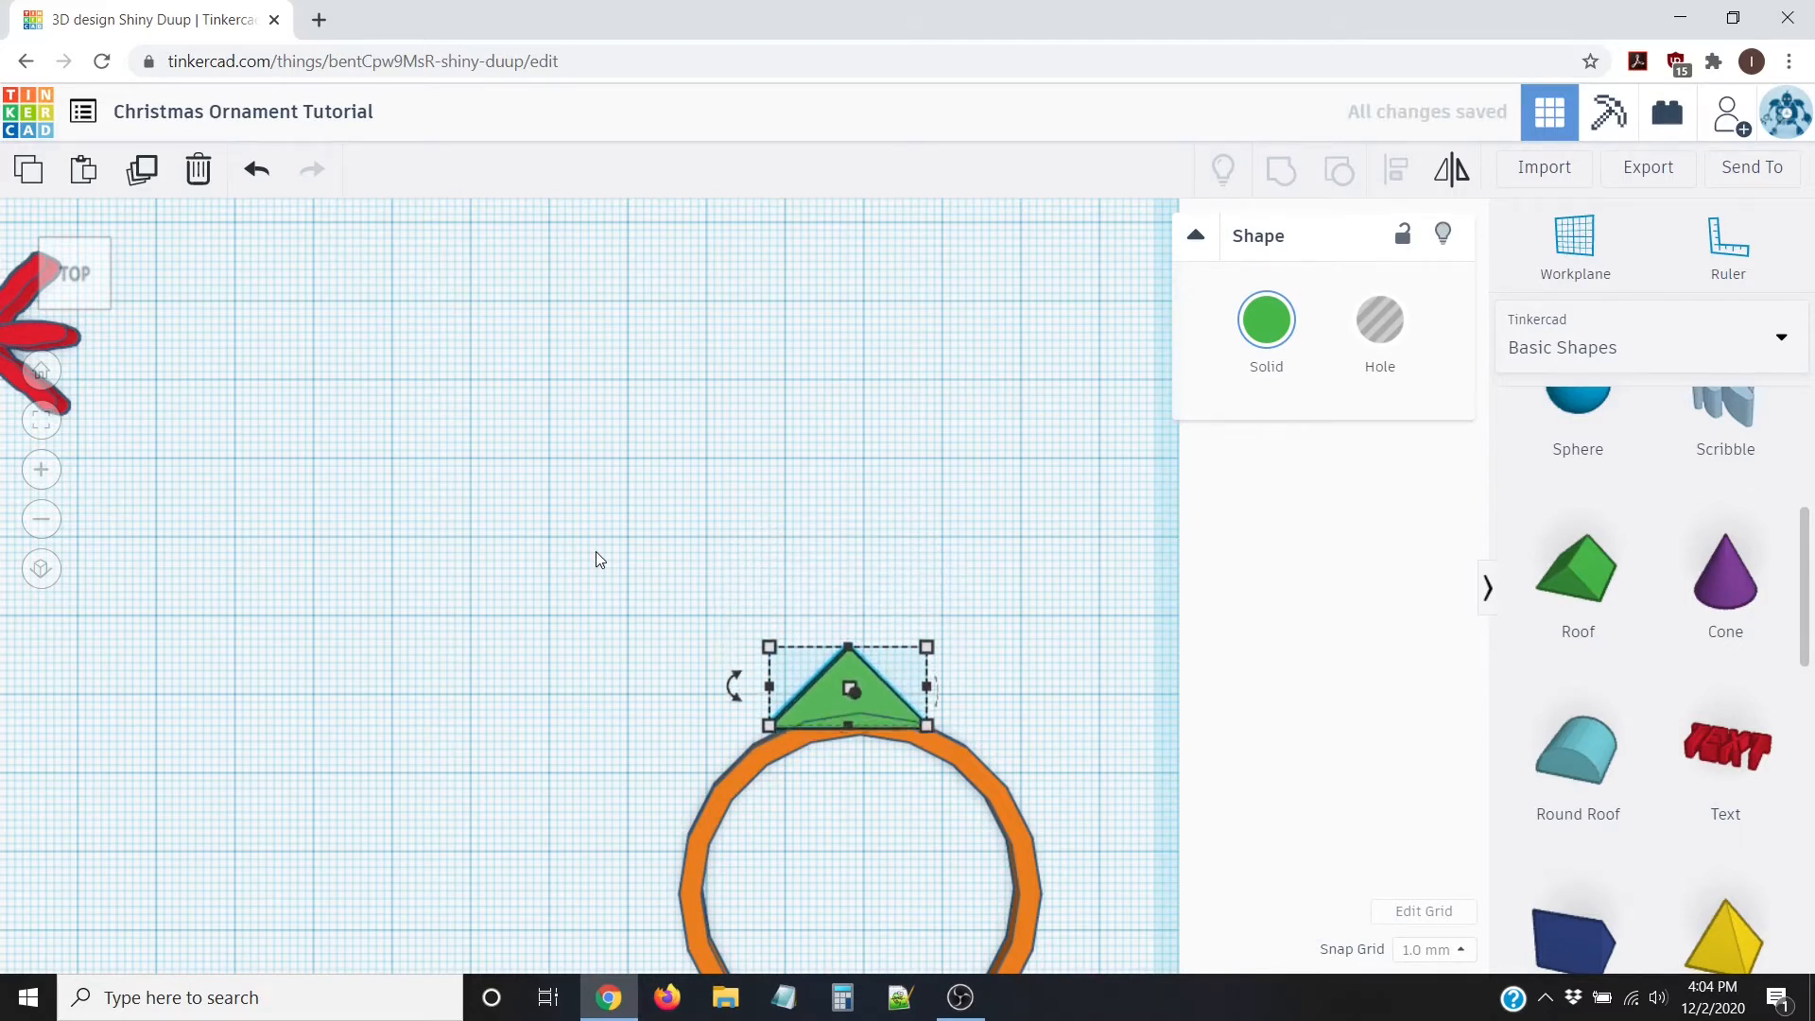
key(Down)
key(Down)
key(Down)
key(Down)
key(Down)
key(Down)
key(Down)
key(Down)
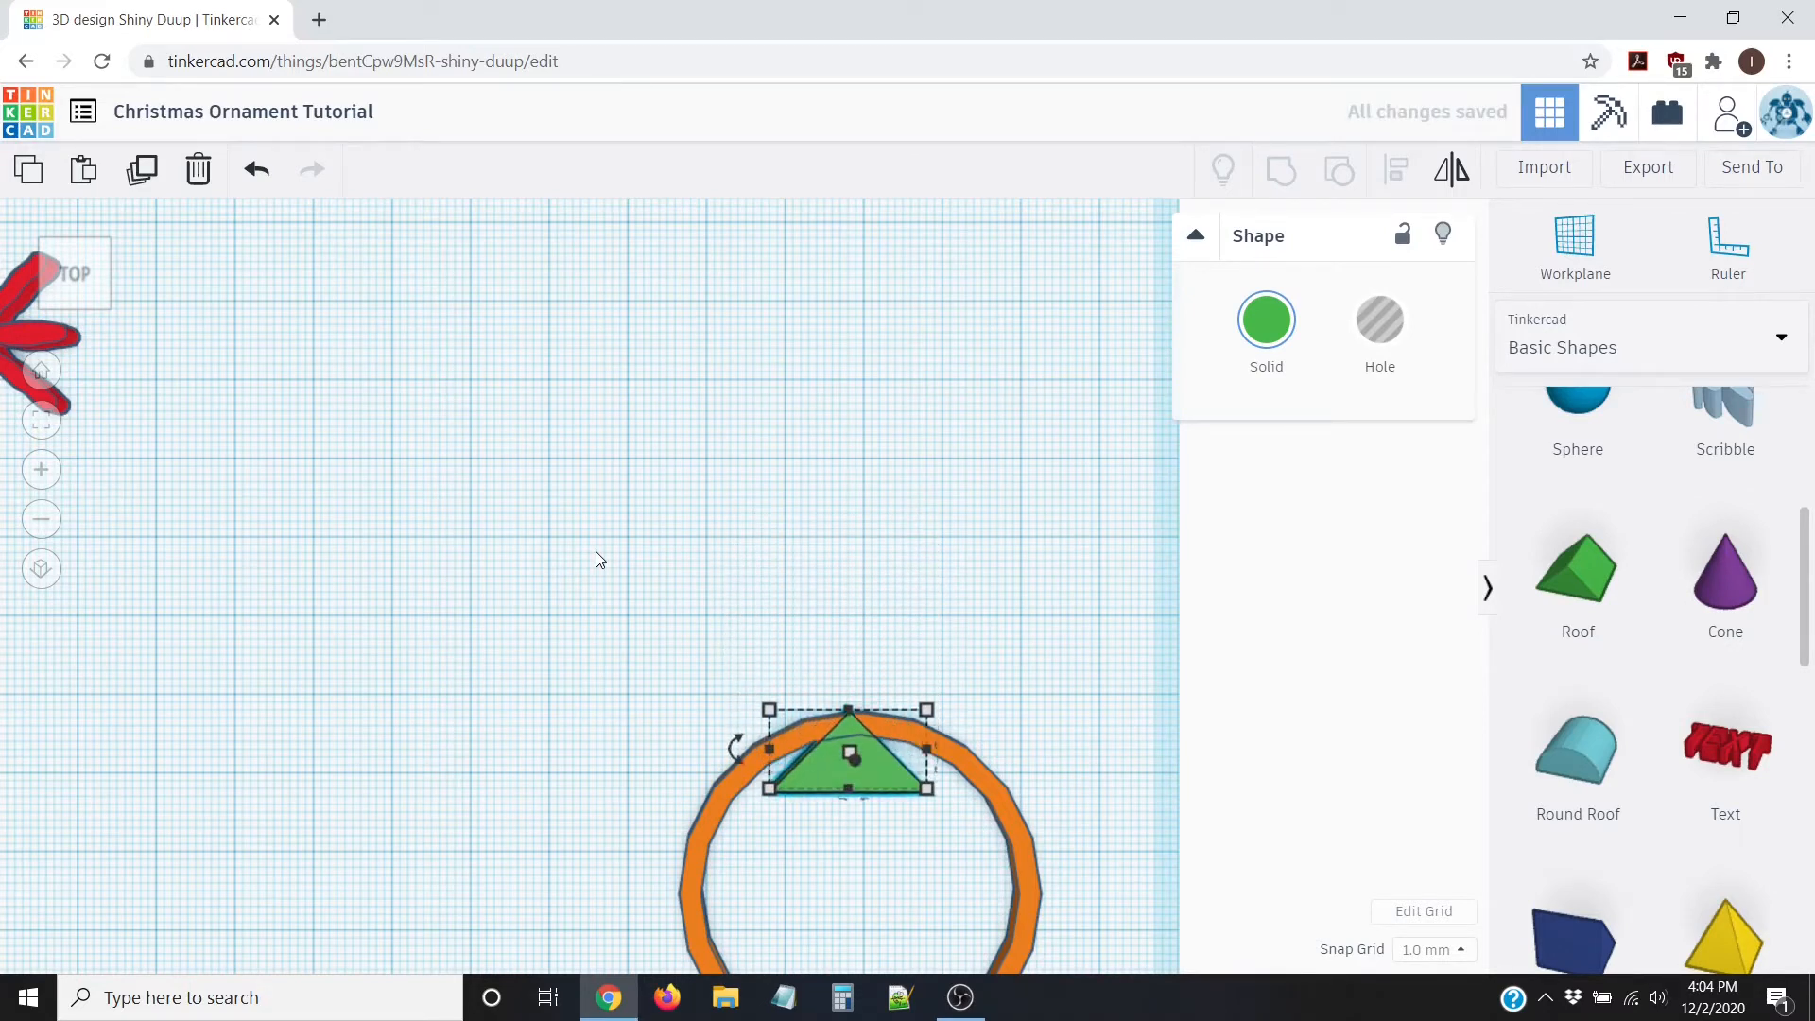
key(Down)
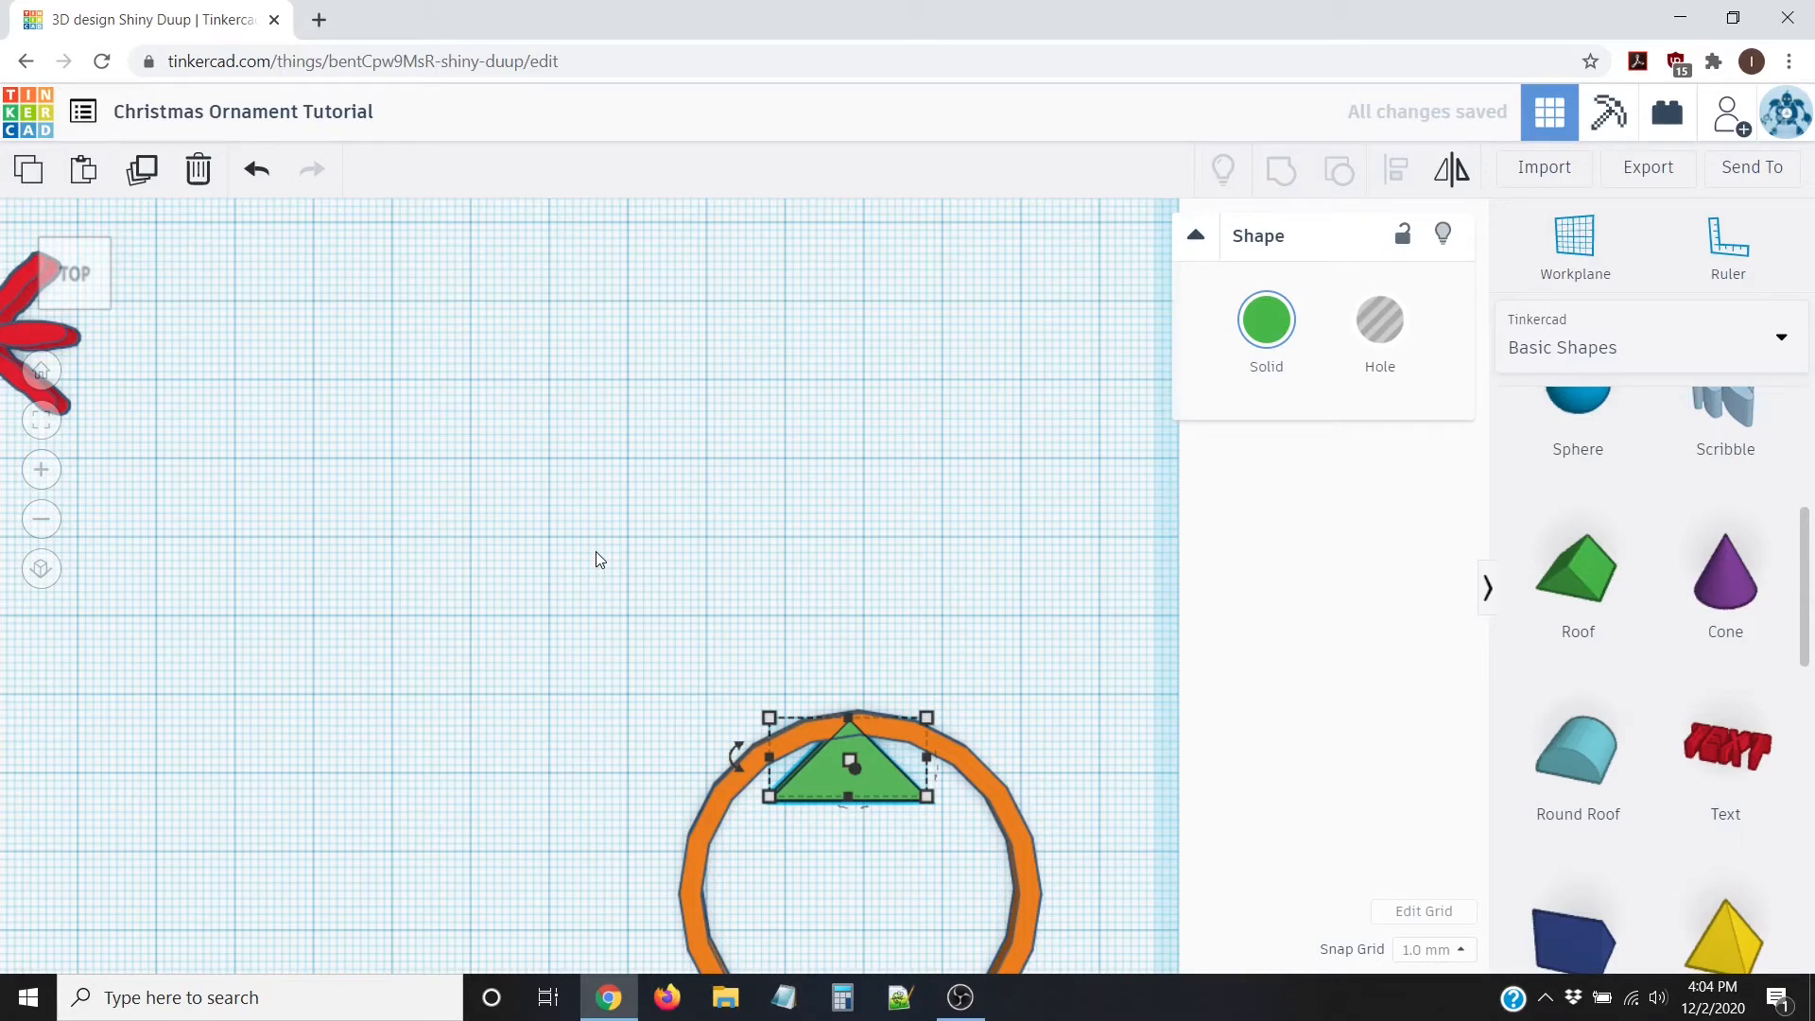
key(Right)
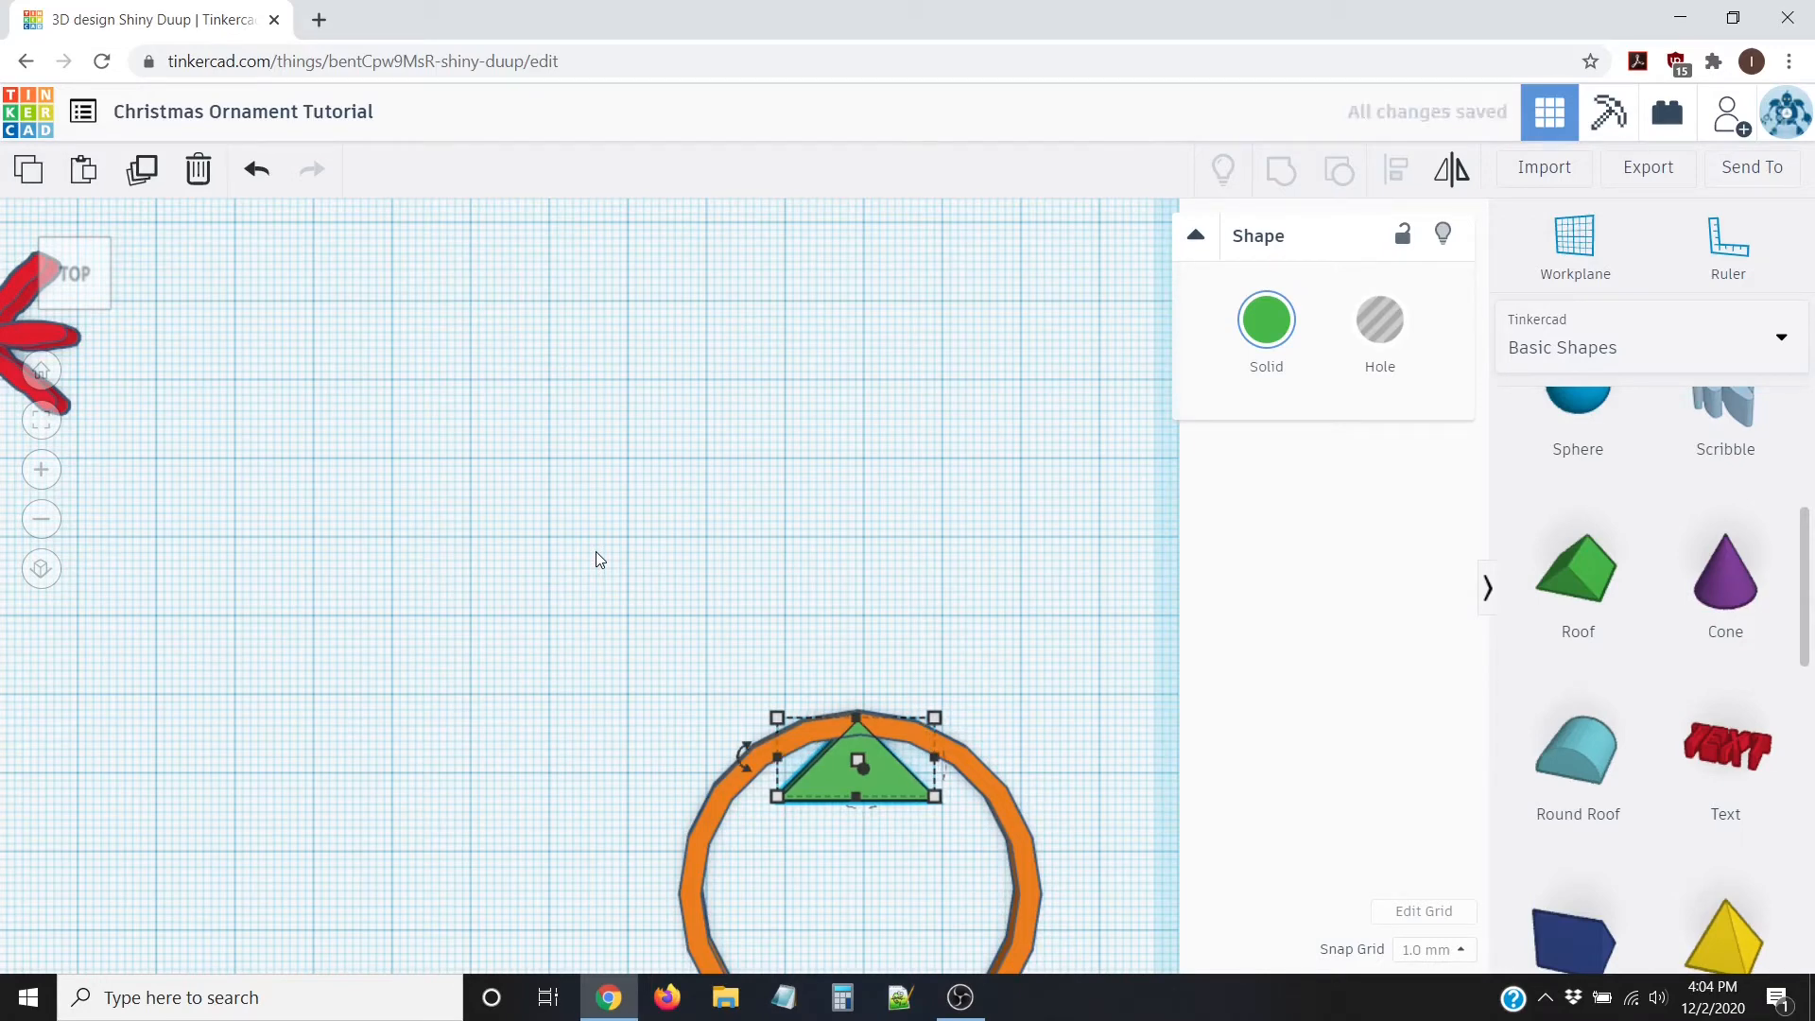
Step: Duplicate the green triangle and move the copy 5 mm down inside the ring as a second tree tier
scroll(788, 638, down, 1)
scroll(874, 636, down, 2)
scroll(863, 775, up, 3)
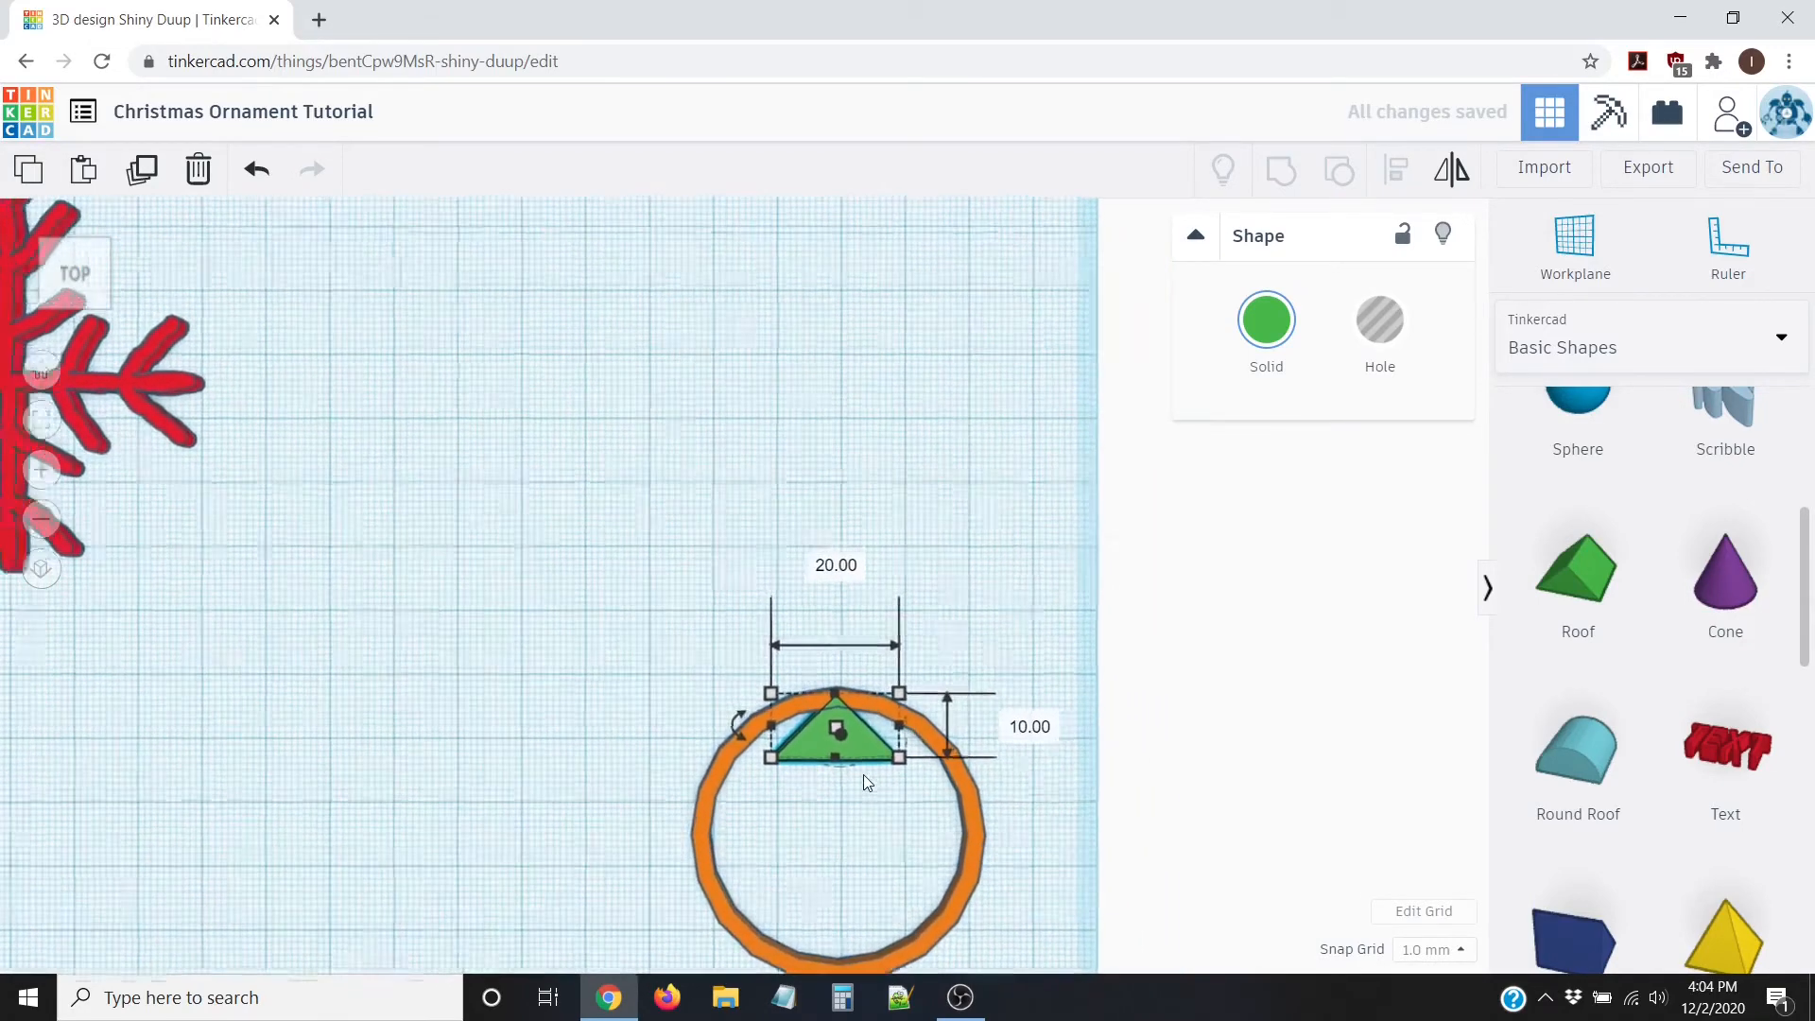
click(856, 522)
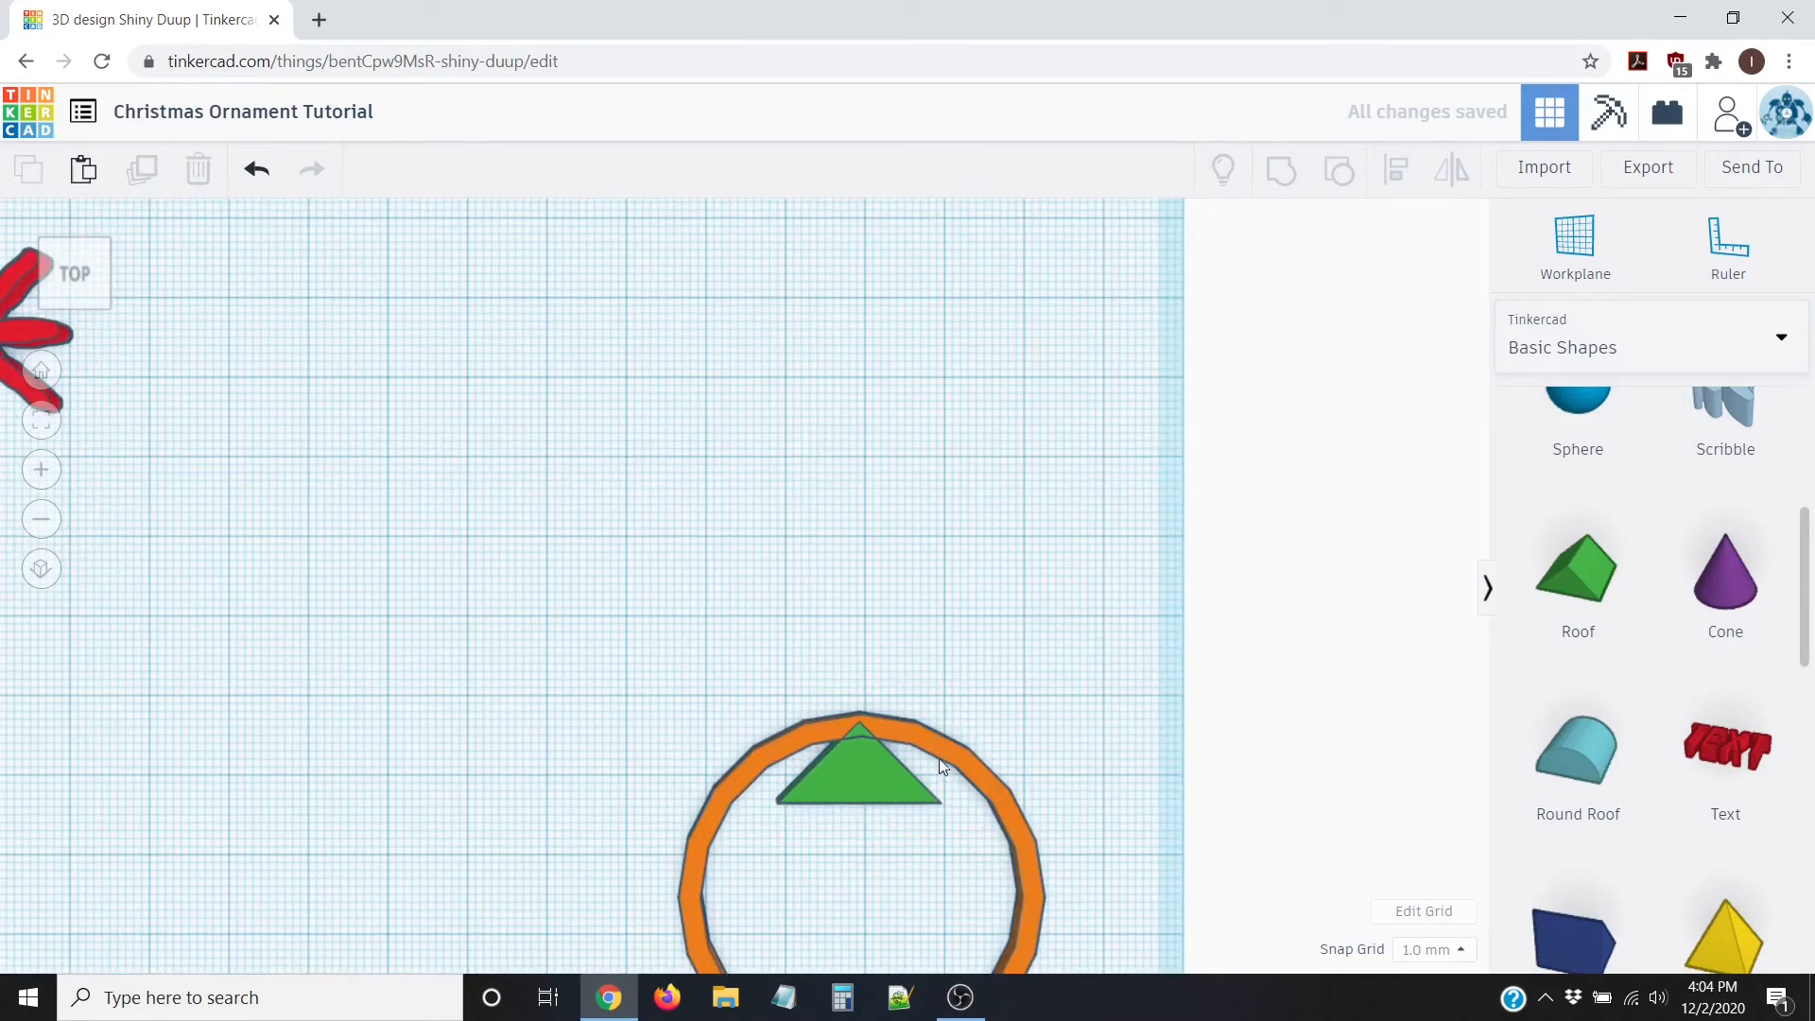
scroll(945, 771, down, 2)
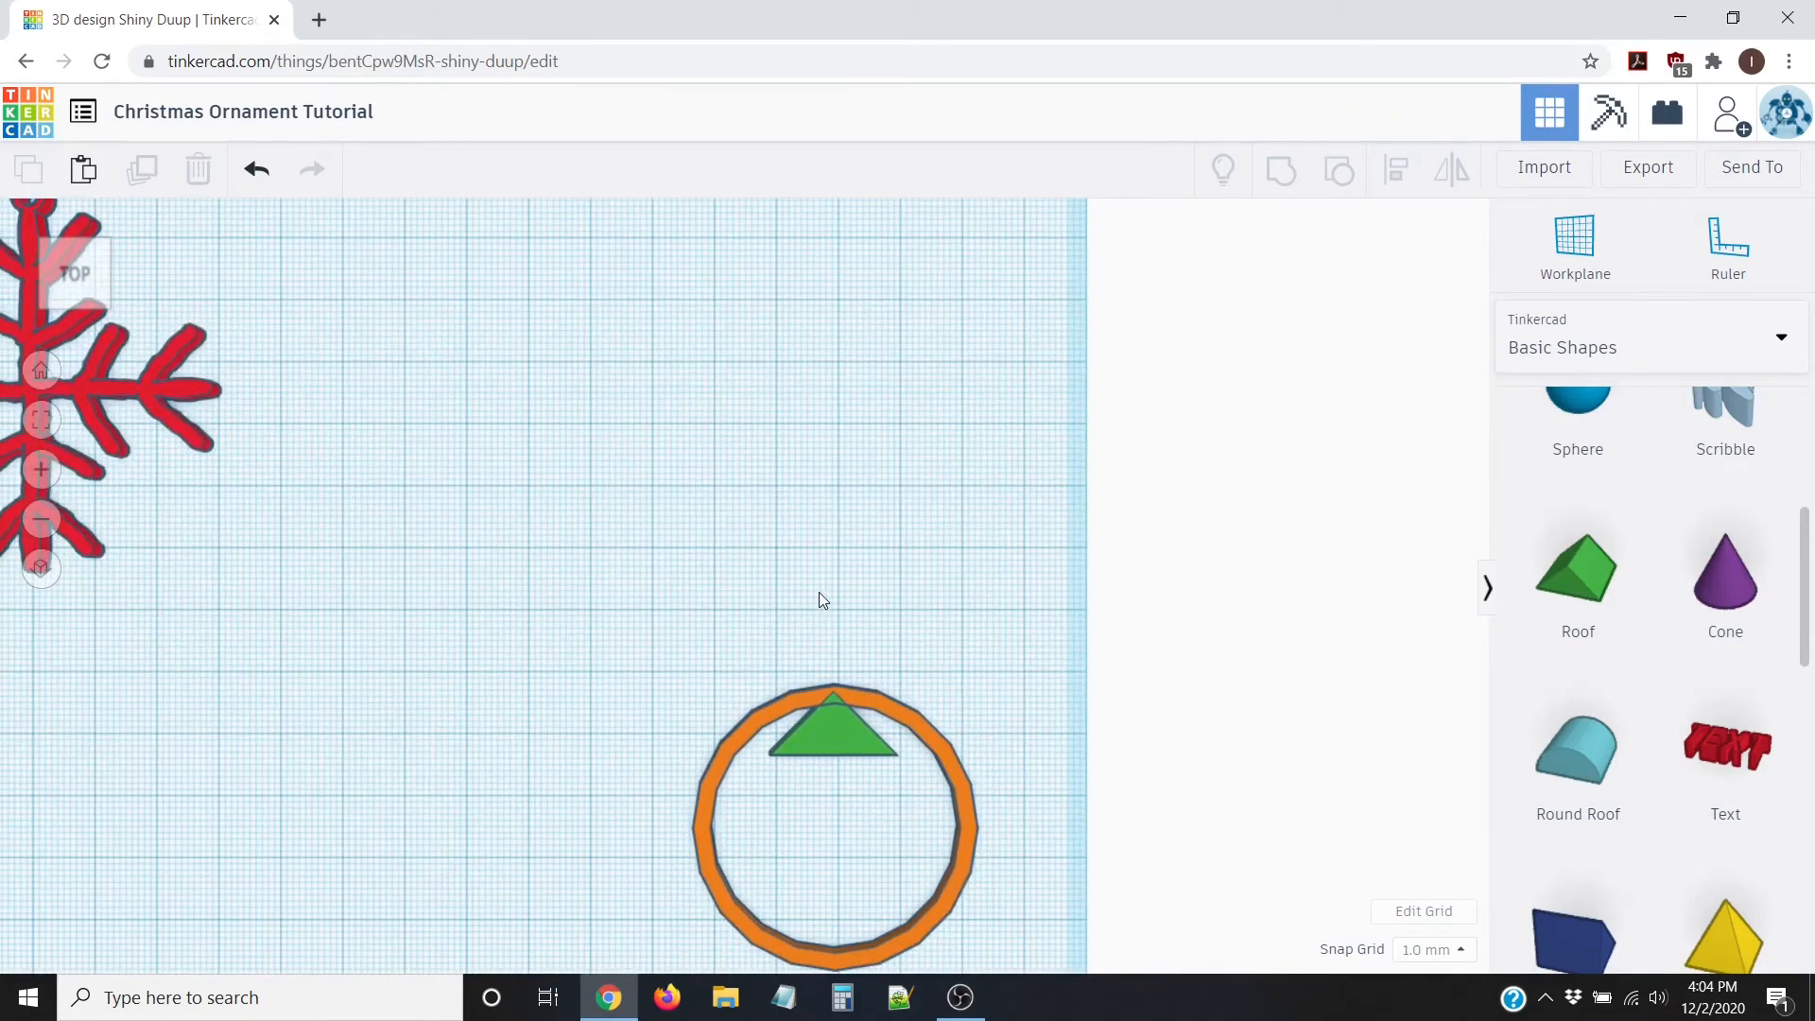
click(825, 734)
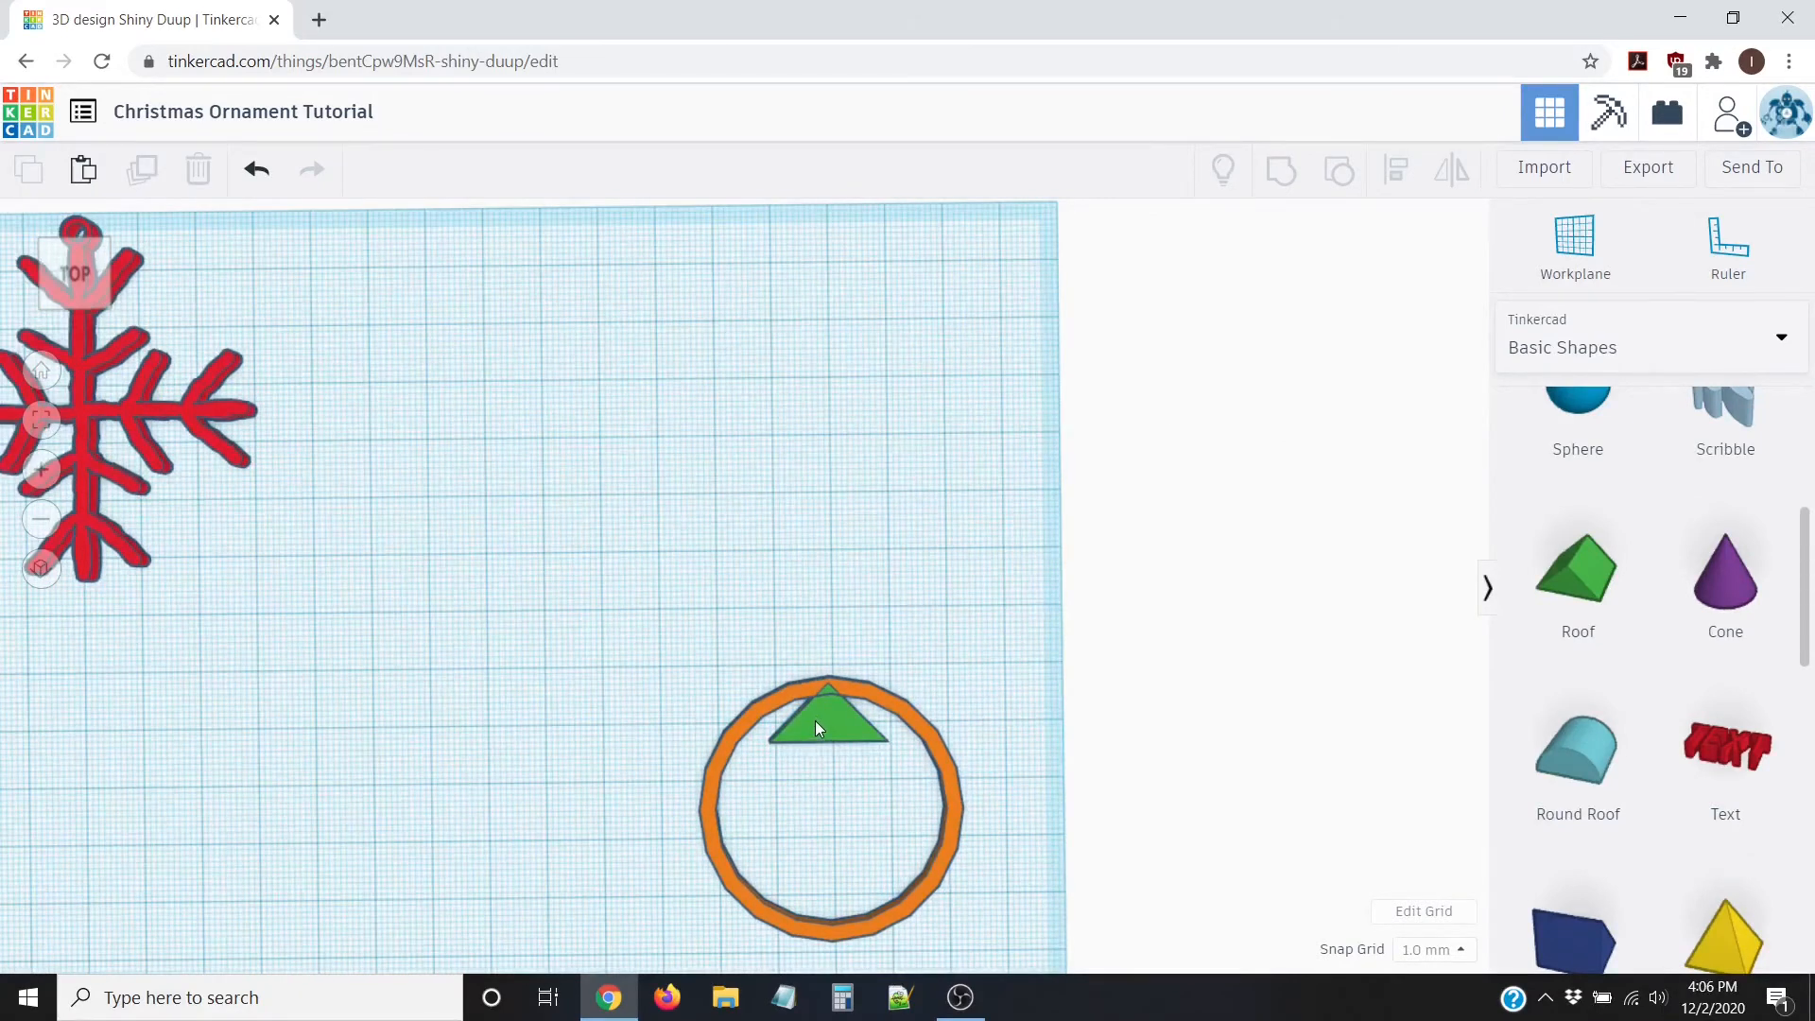
click(815, 726)
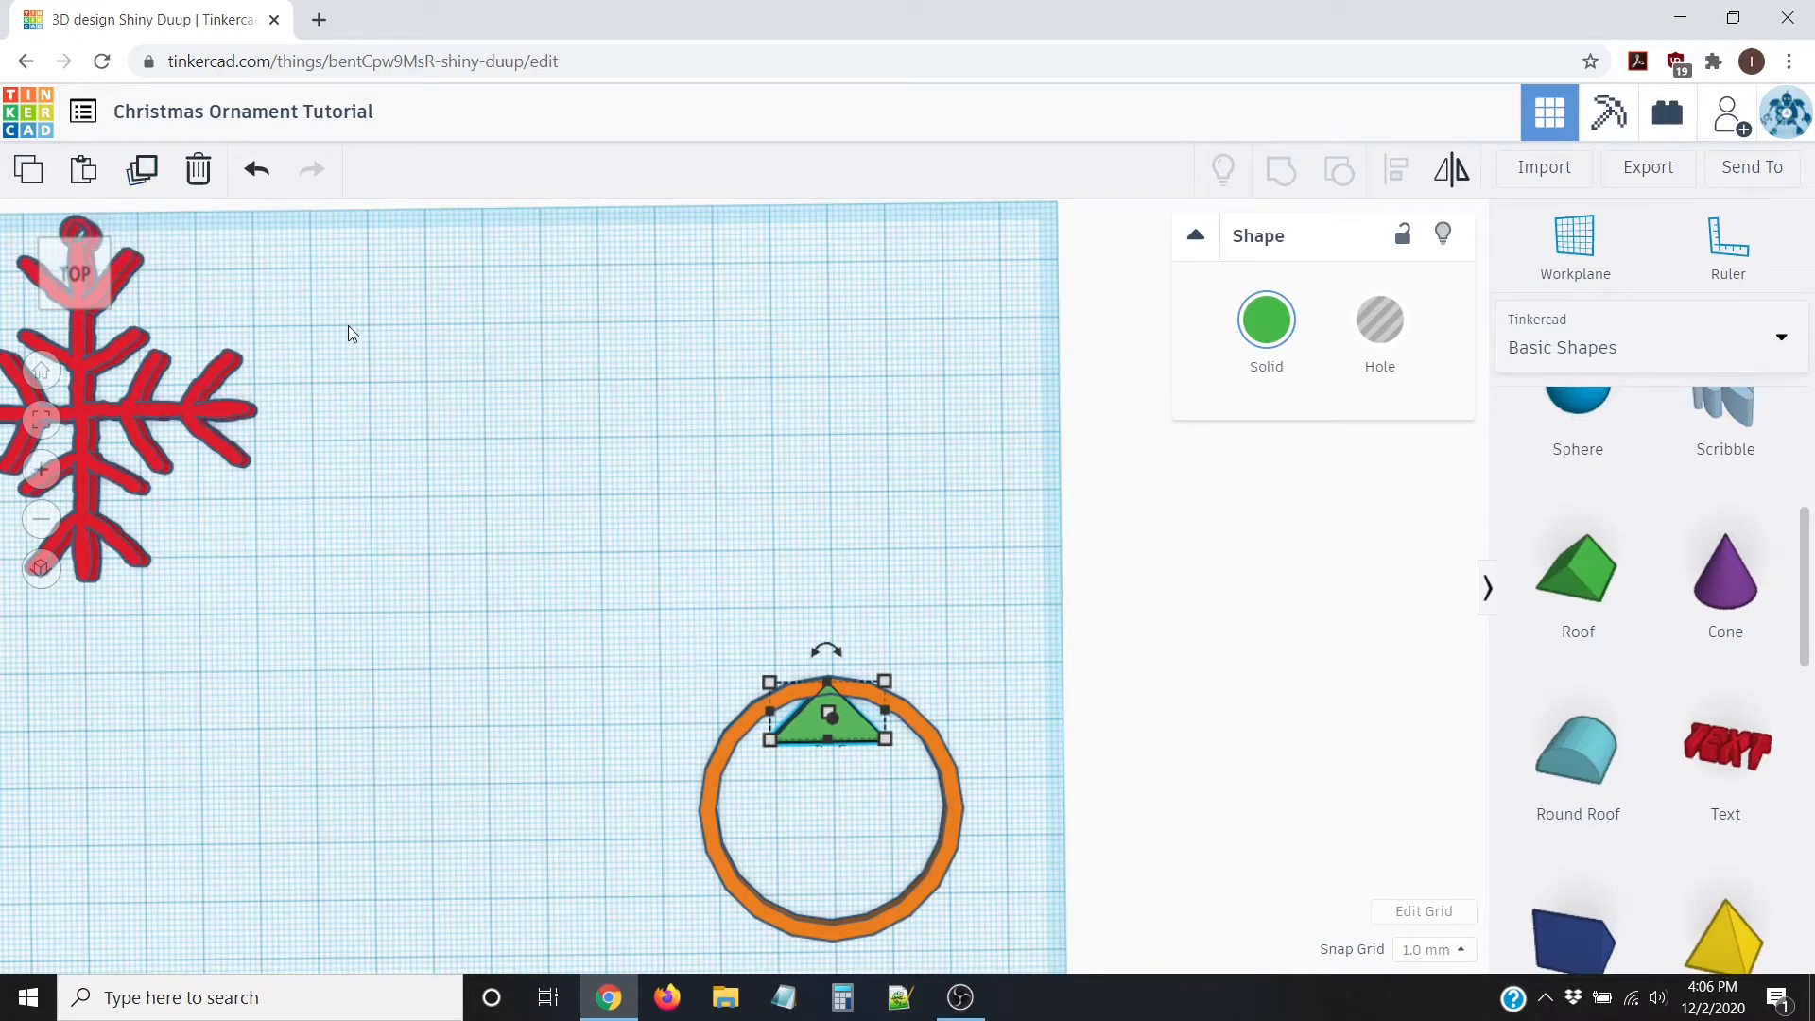
key(ctrl+d)
key(Down)
key(Down)
key(Down)
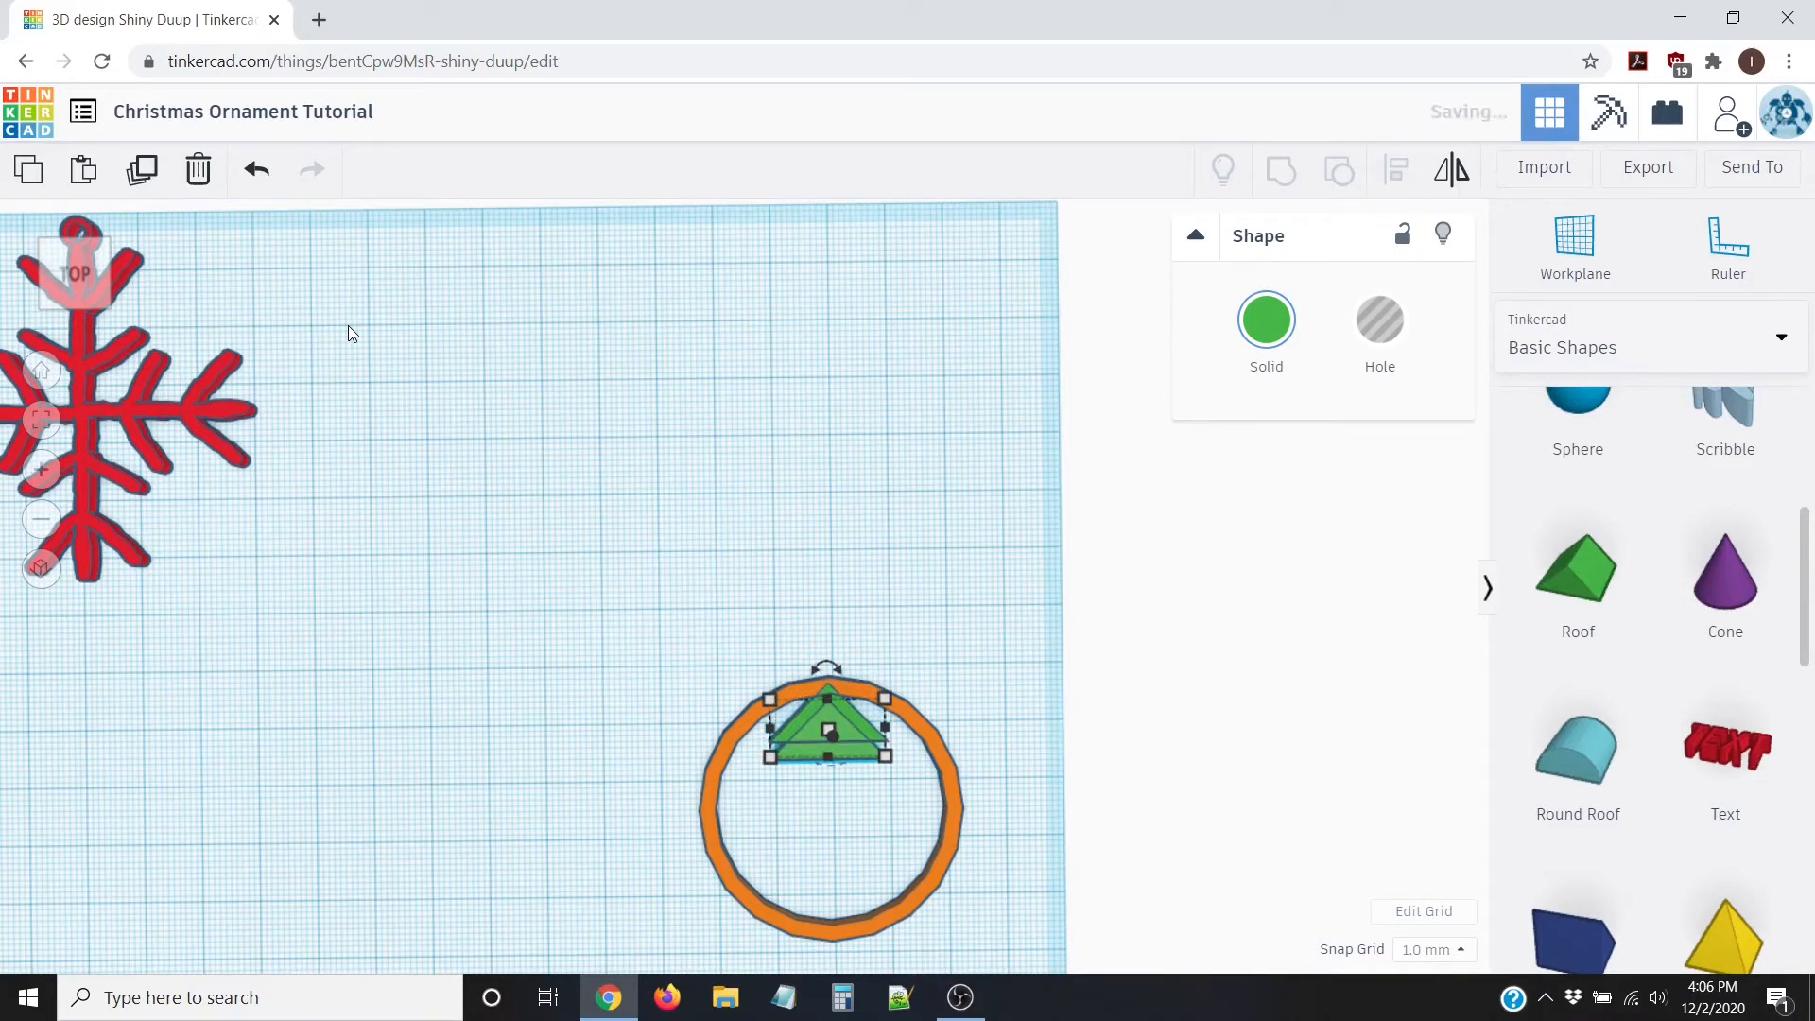
key(Down)
key(Down)
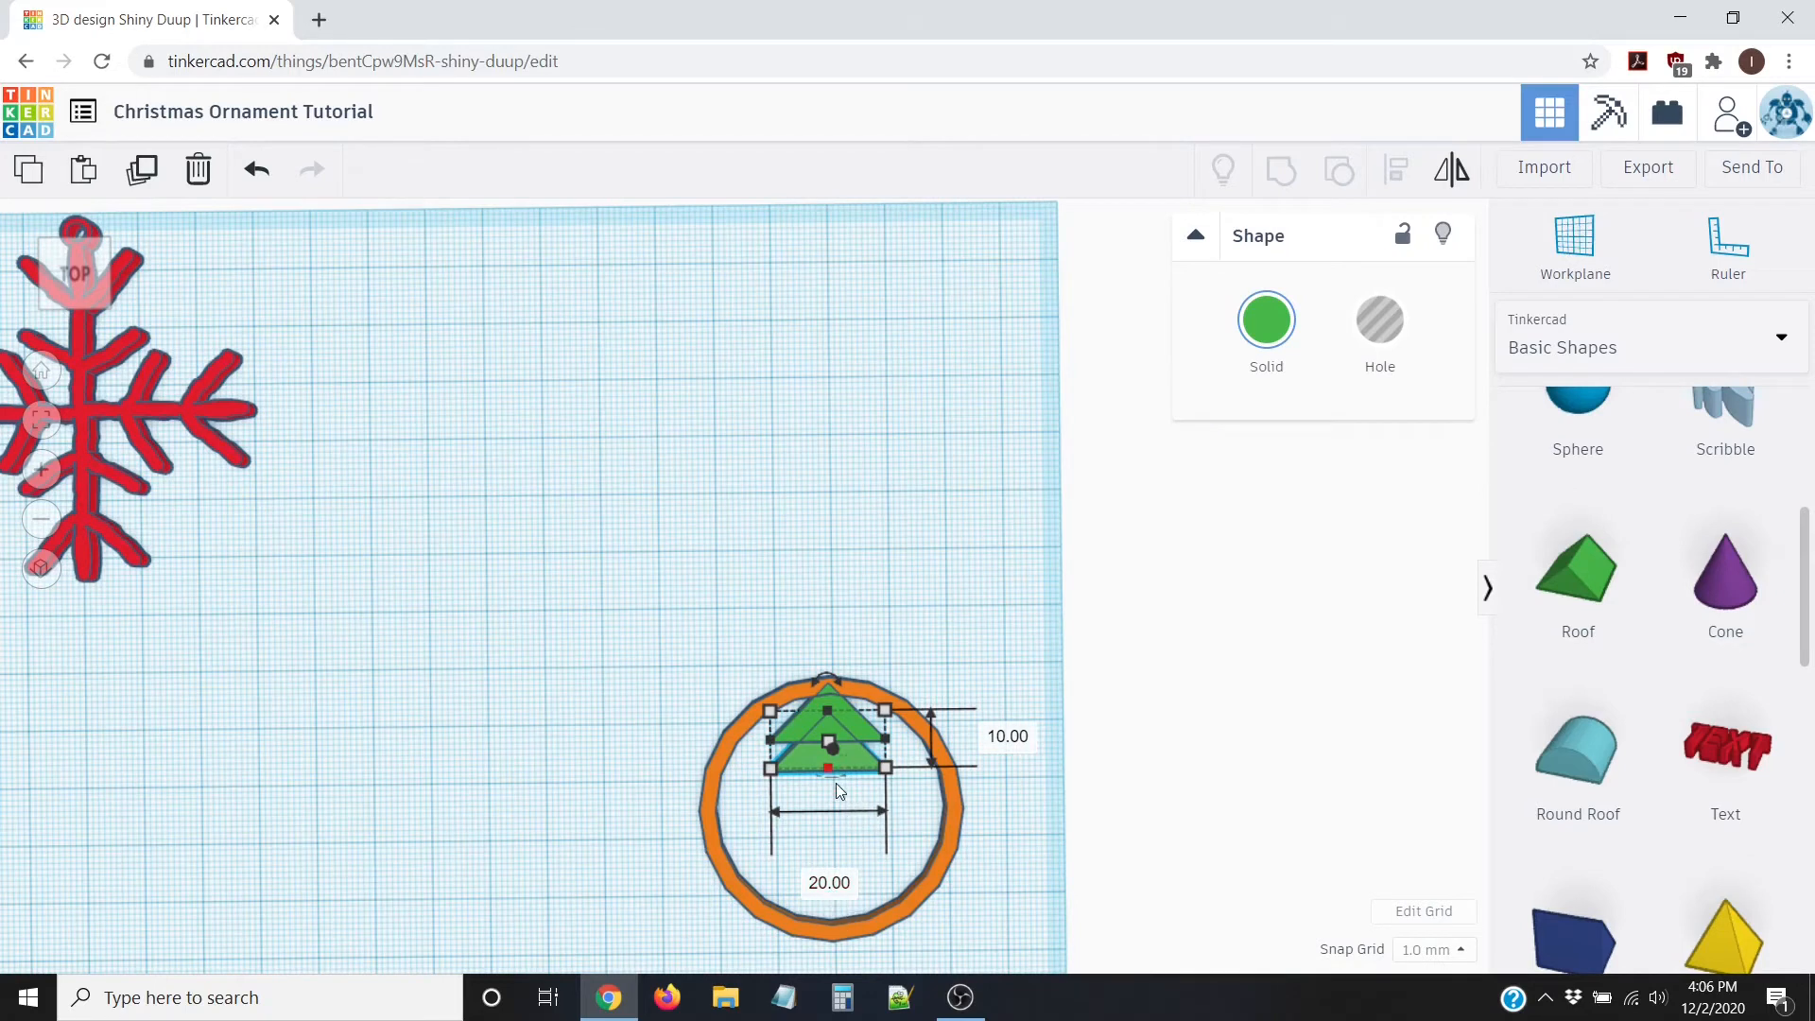
Step: Set the lower green triangle's width to 25 mm and move it 2 mm left under the upper one
click(833, 882)
text(25)
key(Return)
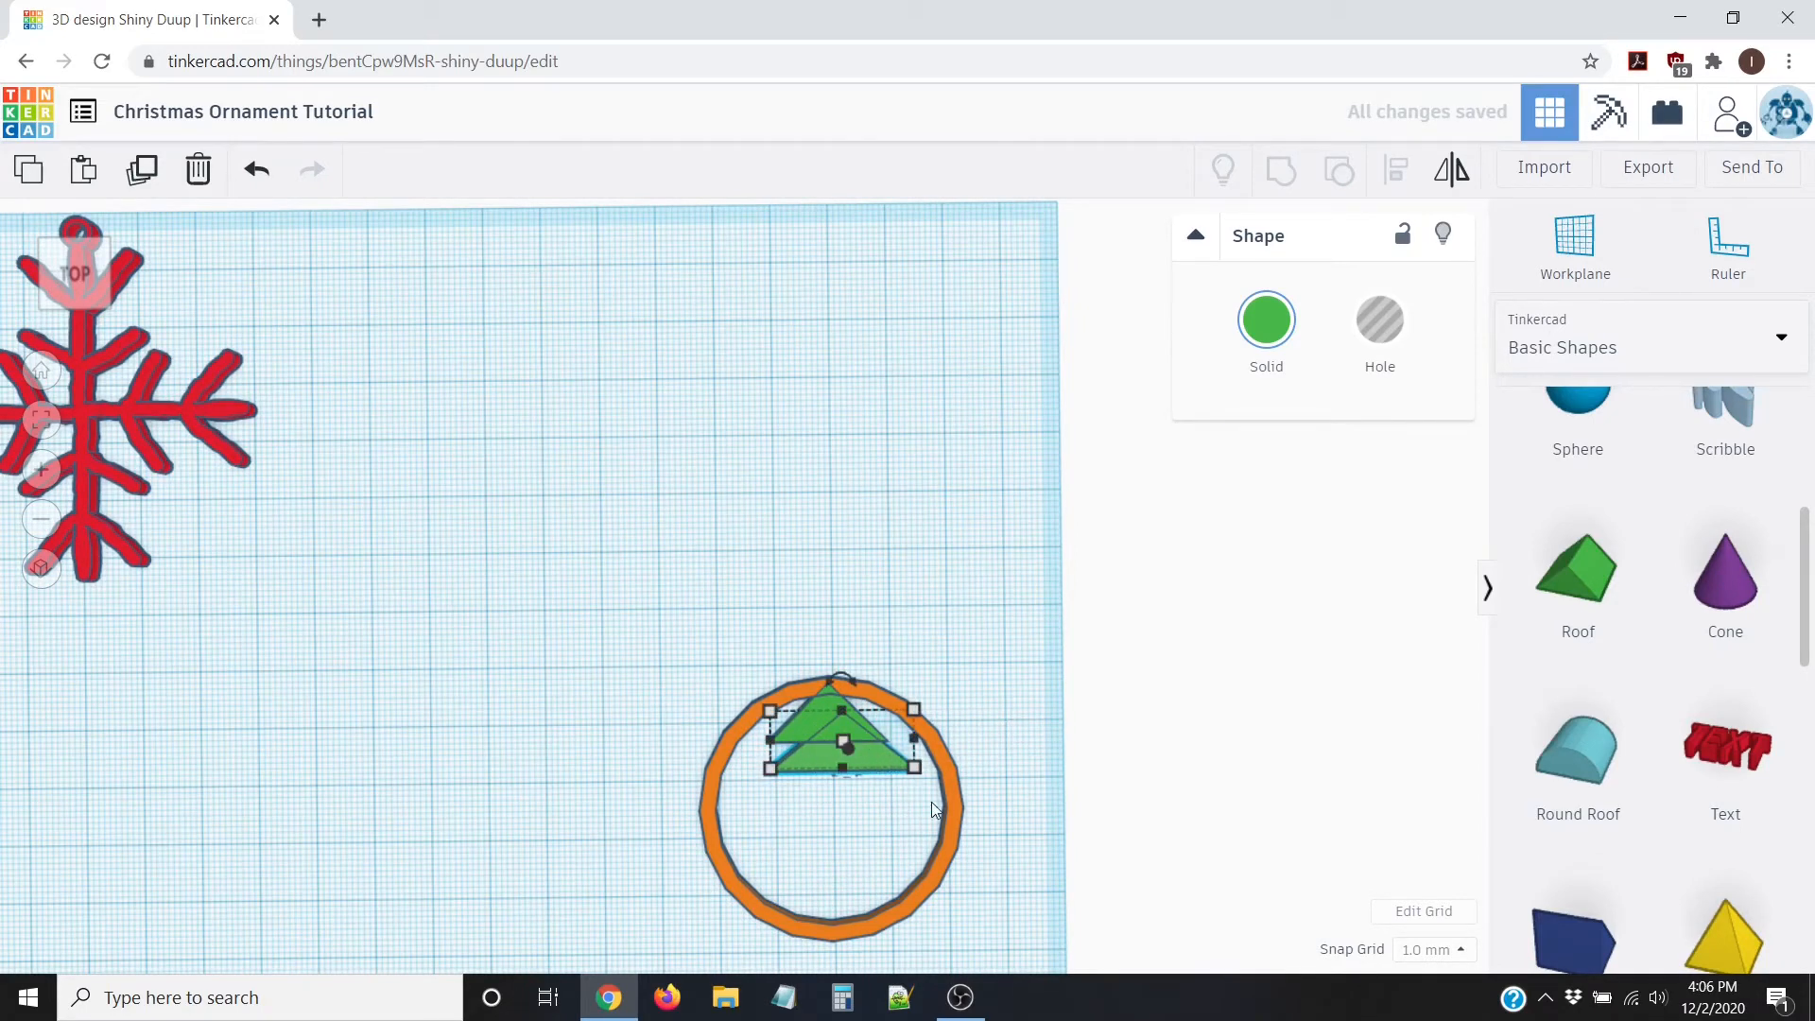
click(870, 774)
click(870, 751)
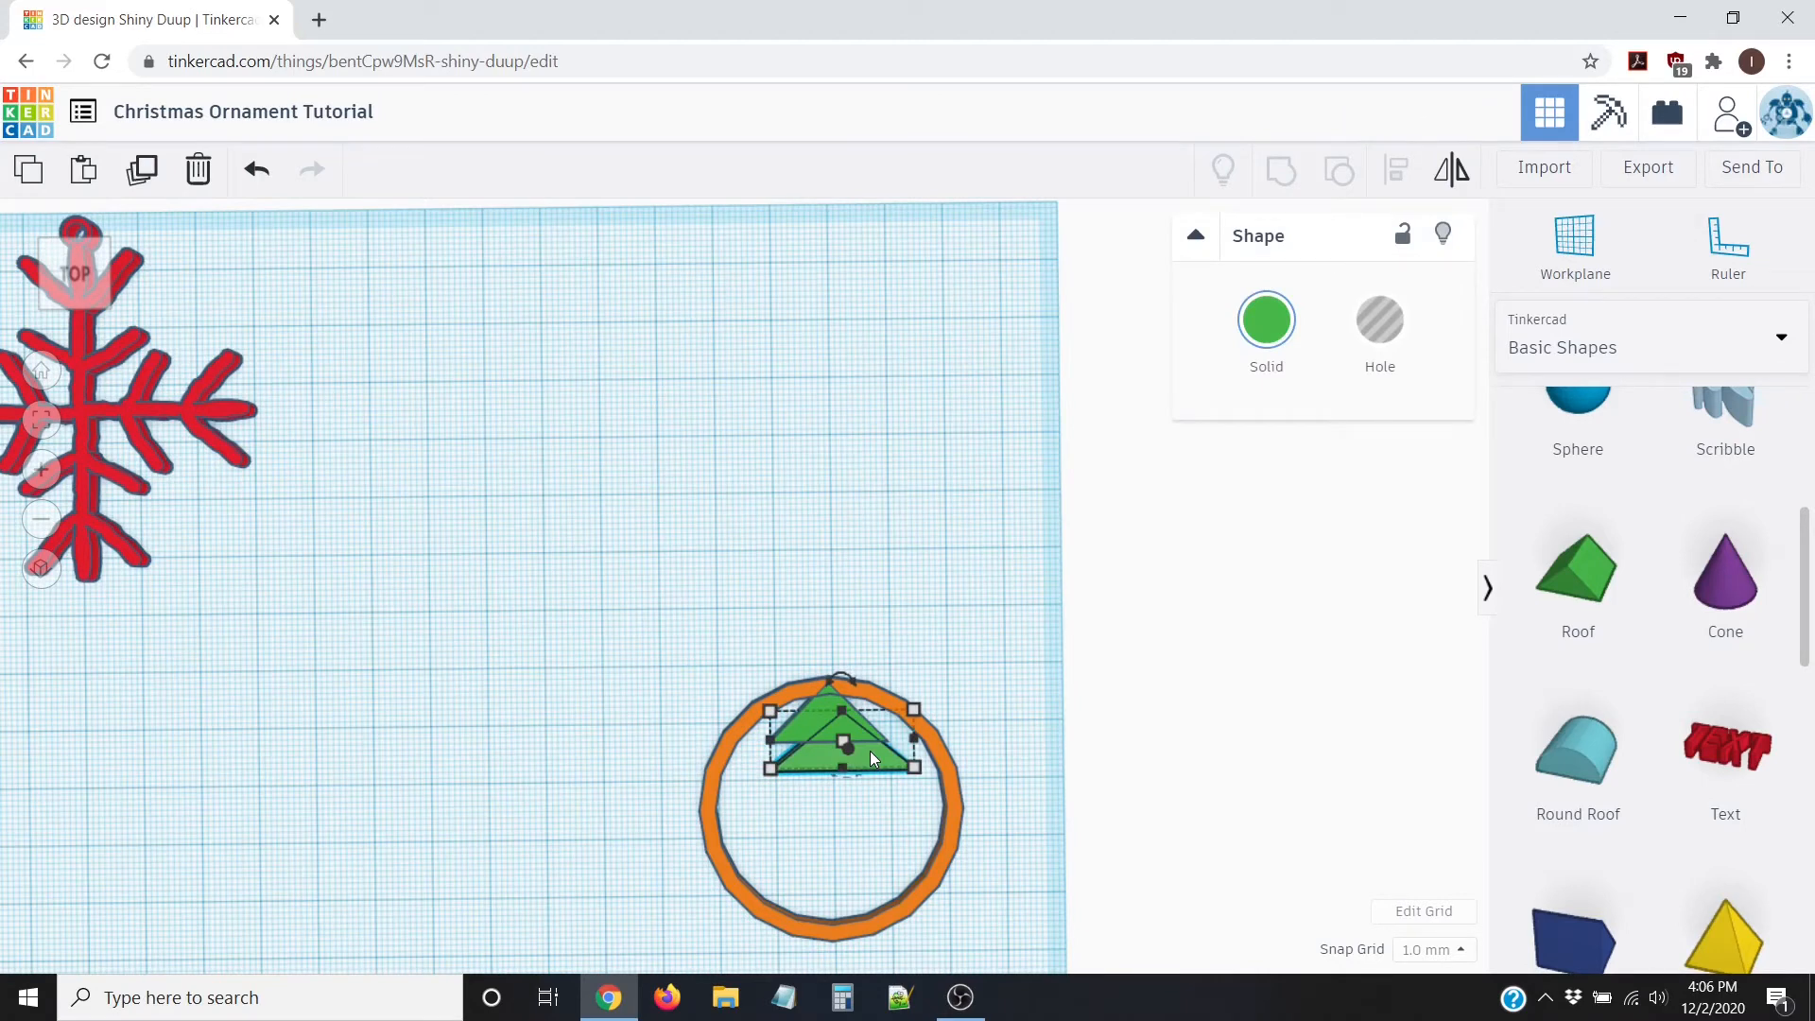
key(Left)
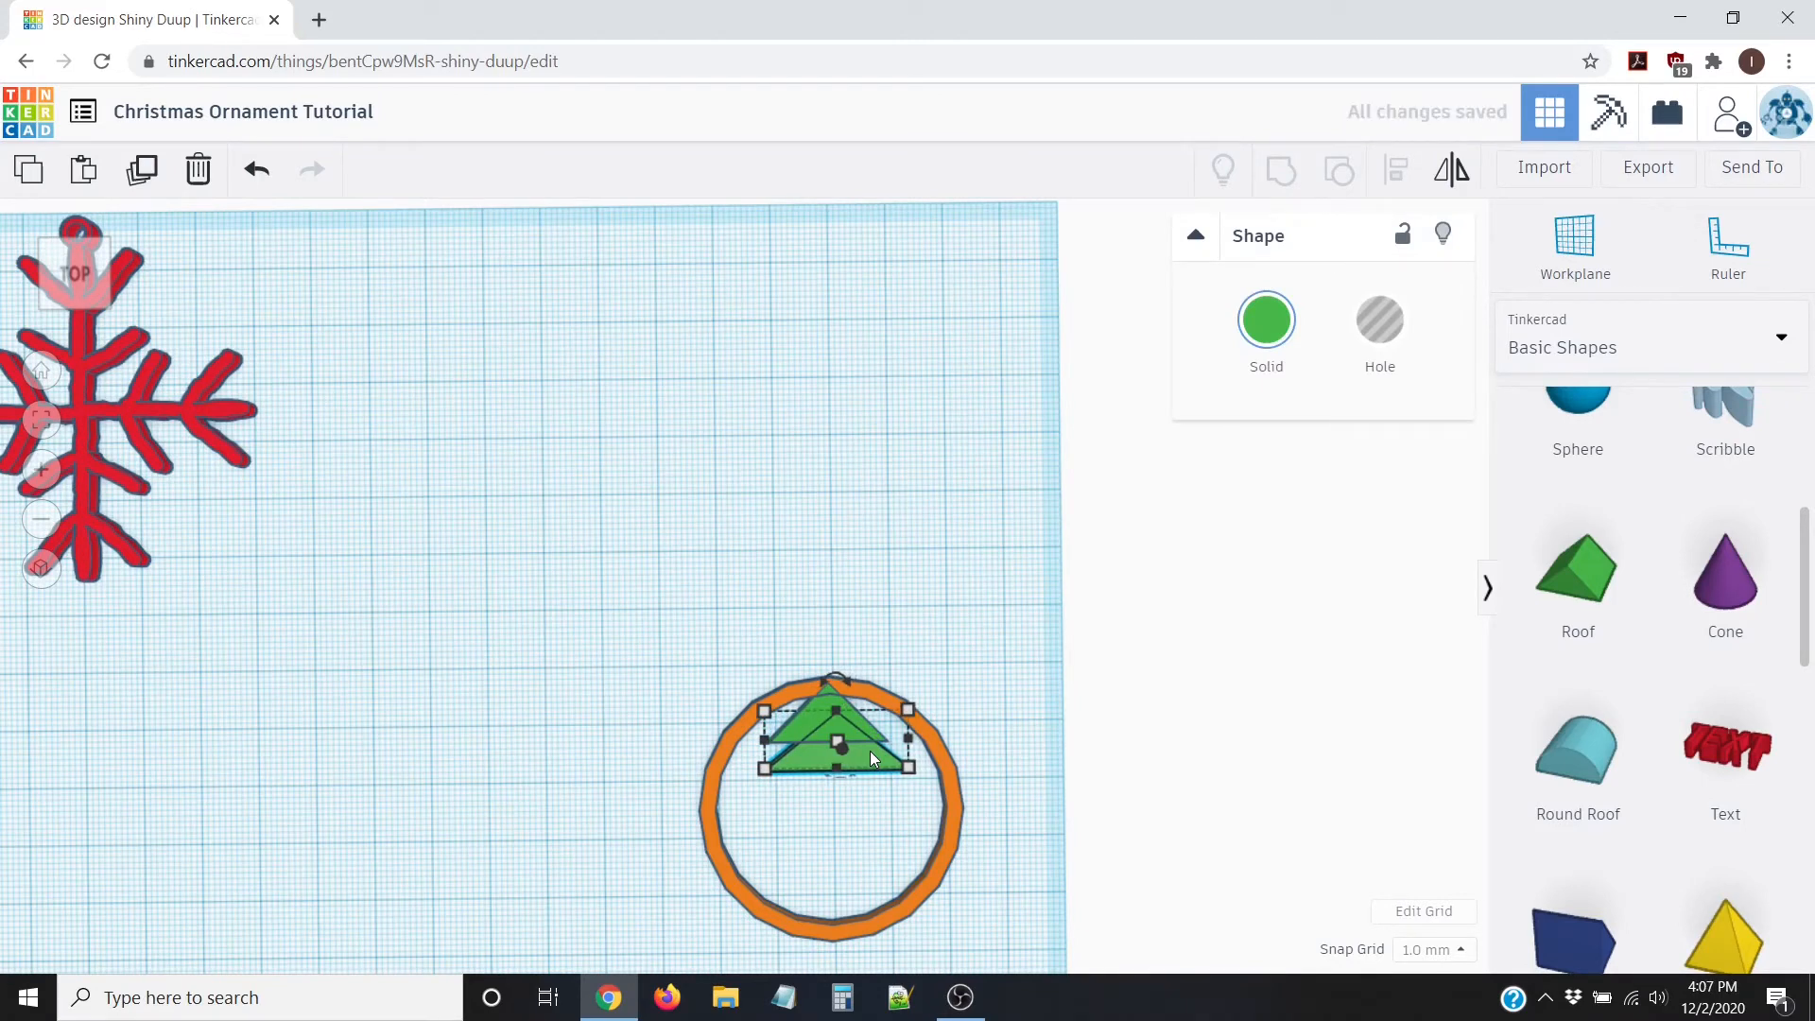
key(Left)
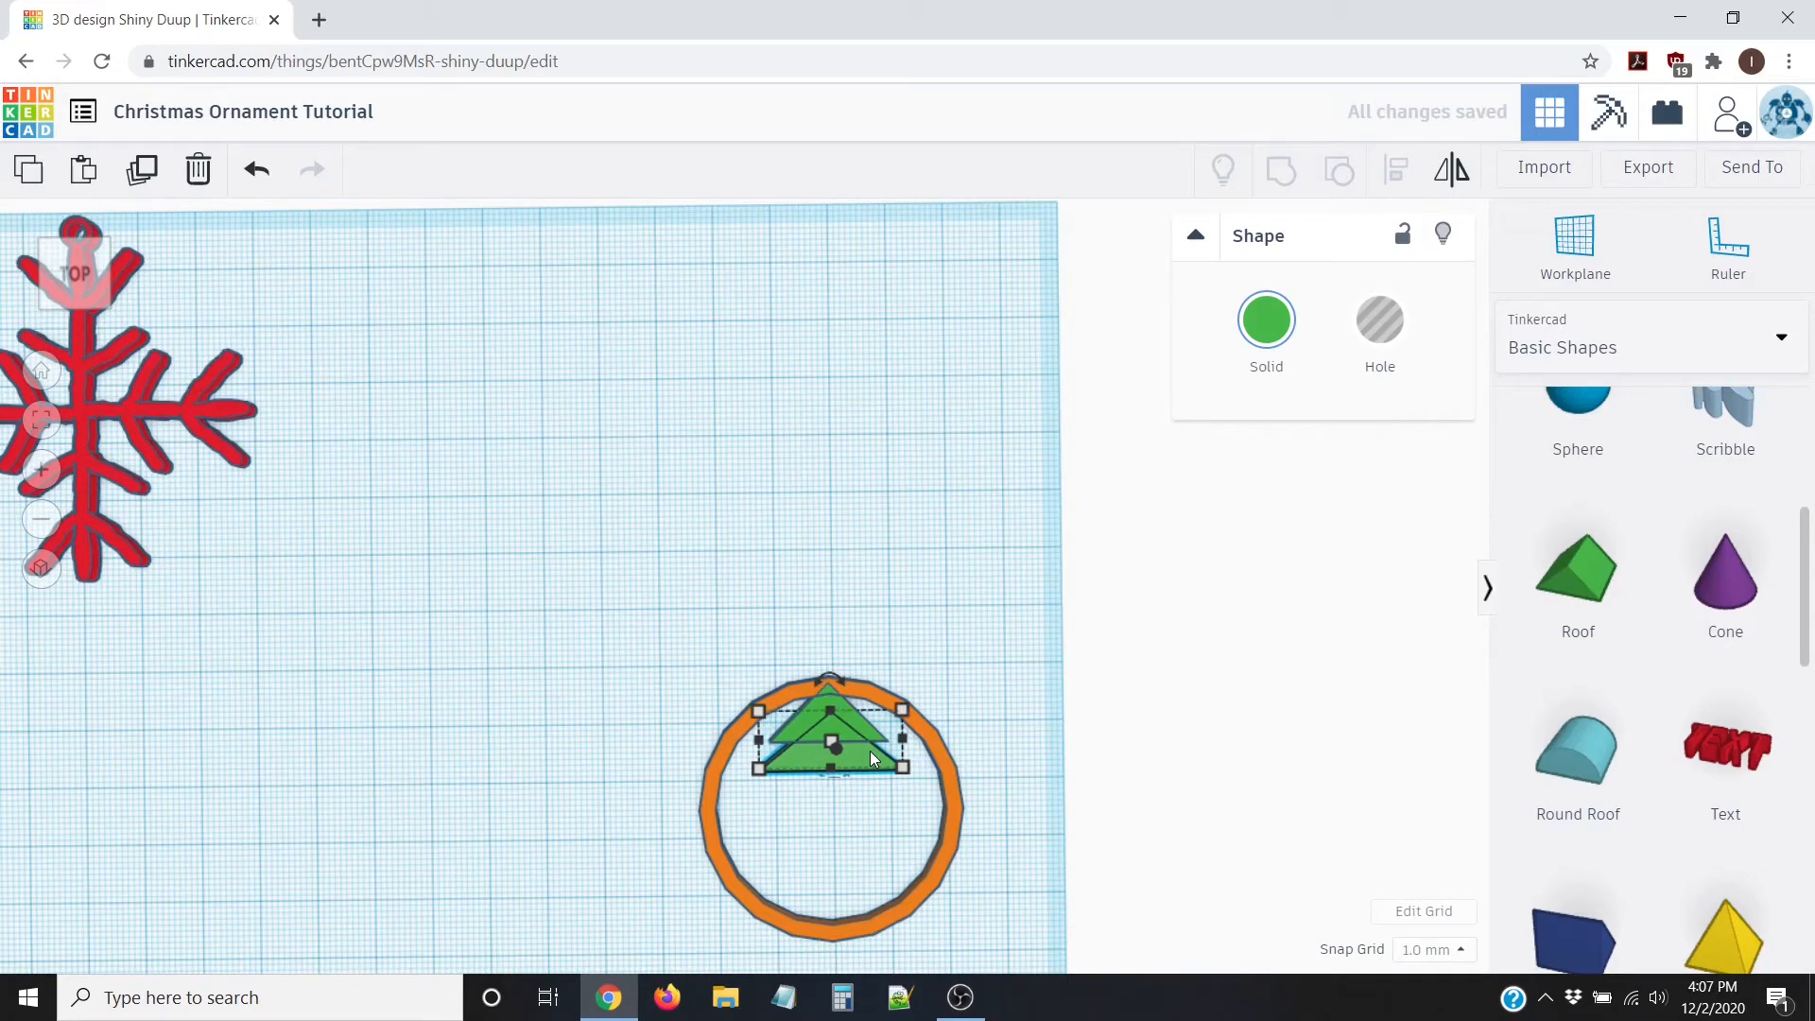
Step: Set the snap grid to 0.25 mm and nudge the lower triangle sideways until its tip is centred under the upper one
scroll(817, 702, up, 5)
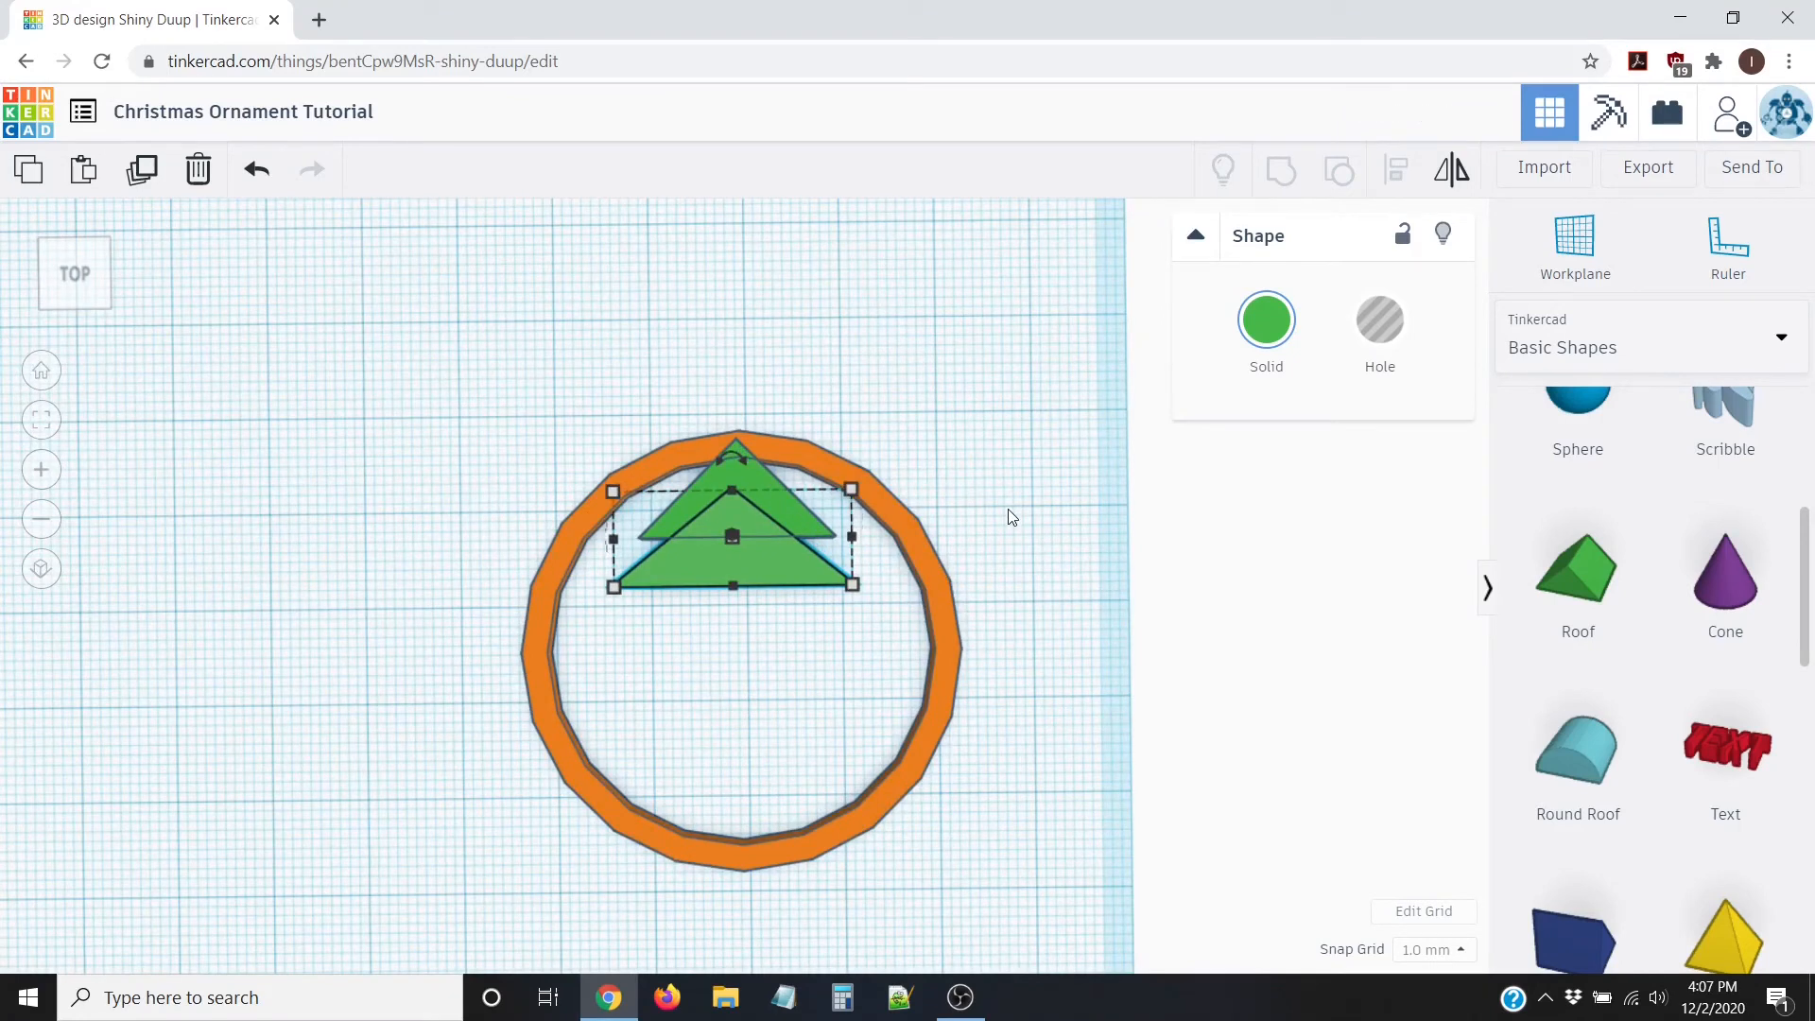
click(1456, 950)
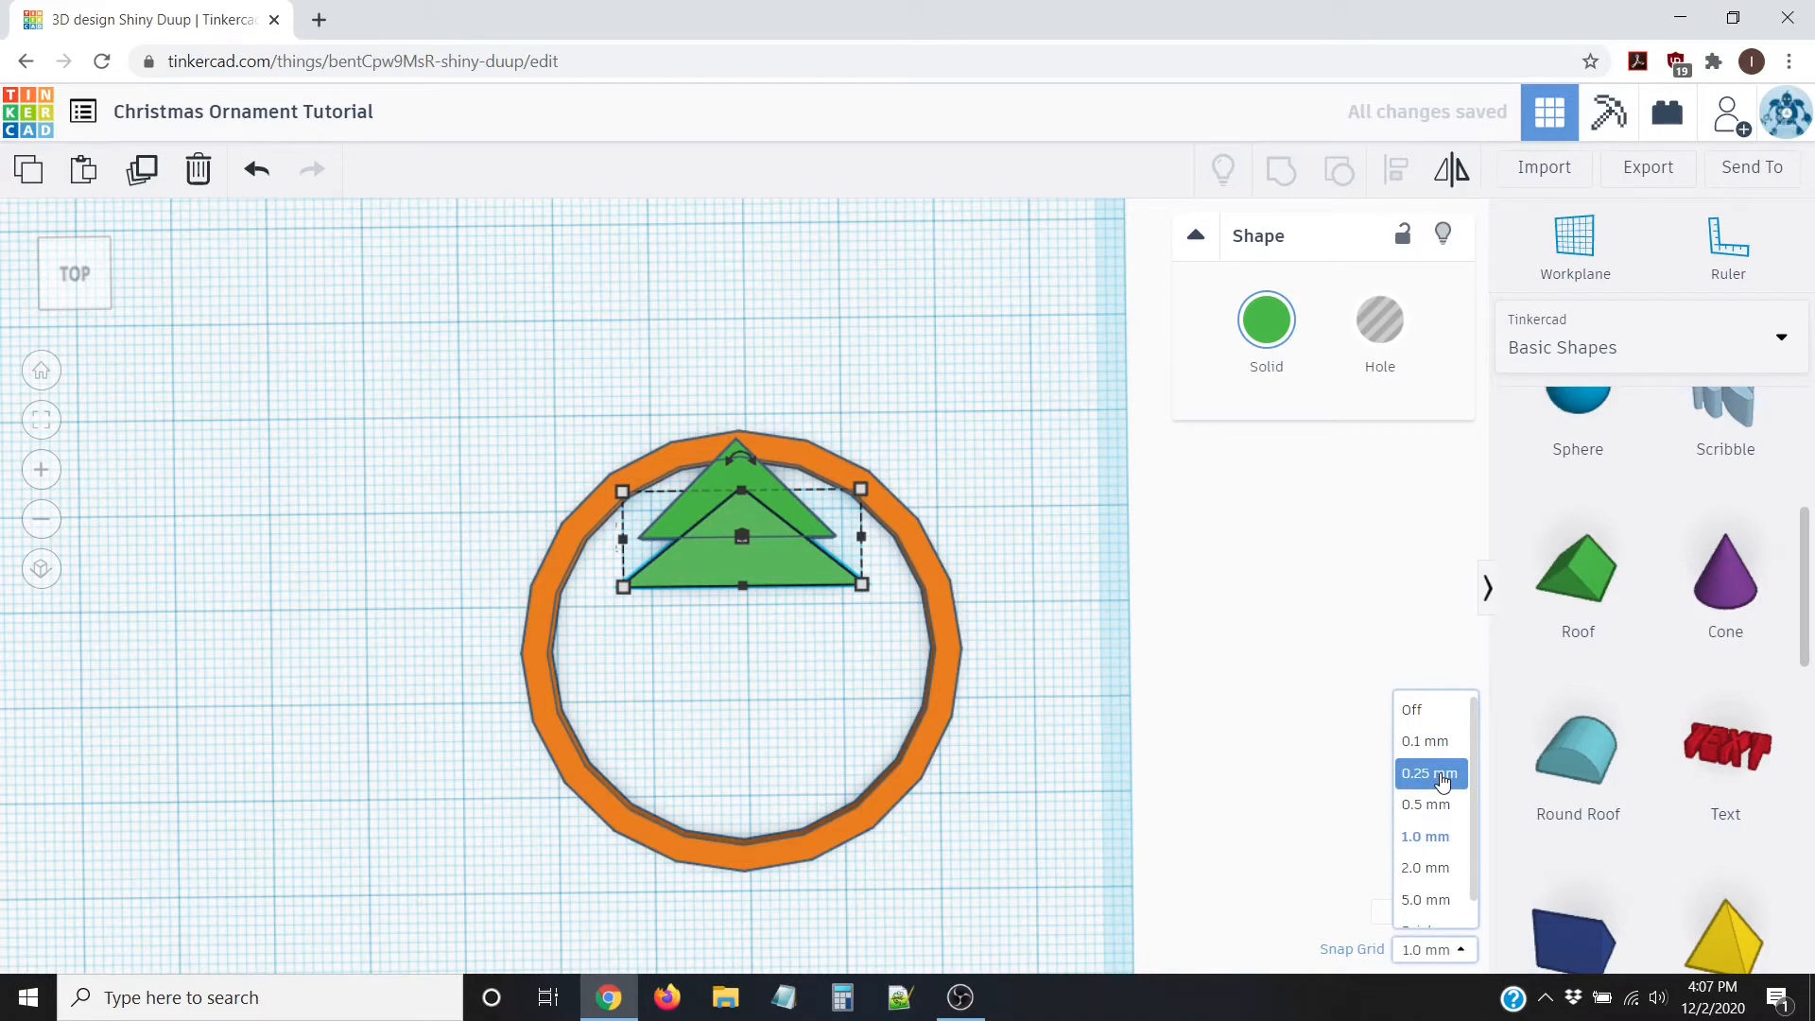
click(1442, 776)
key(Left)
key(Left)
key(Left)
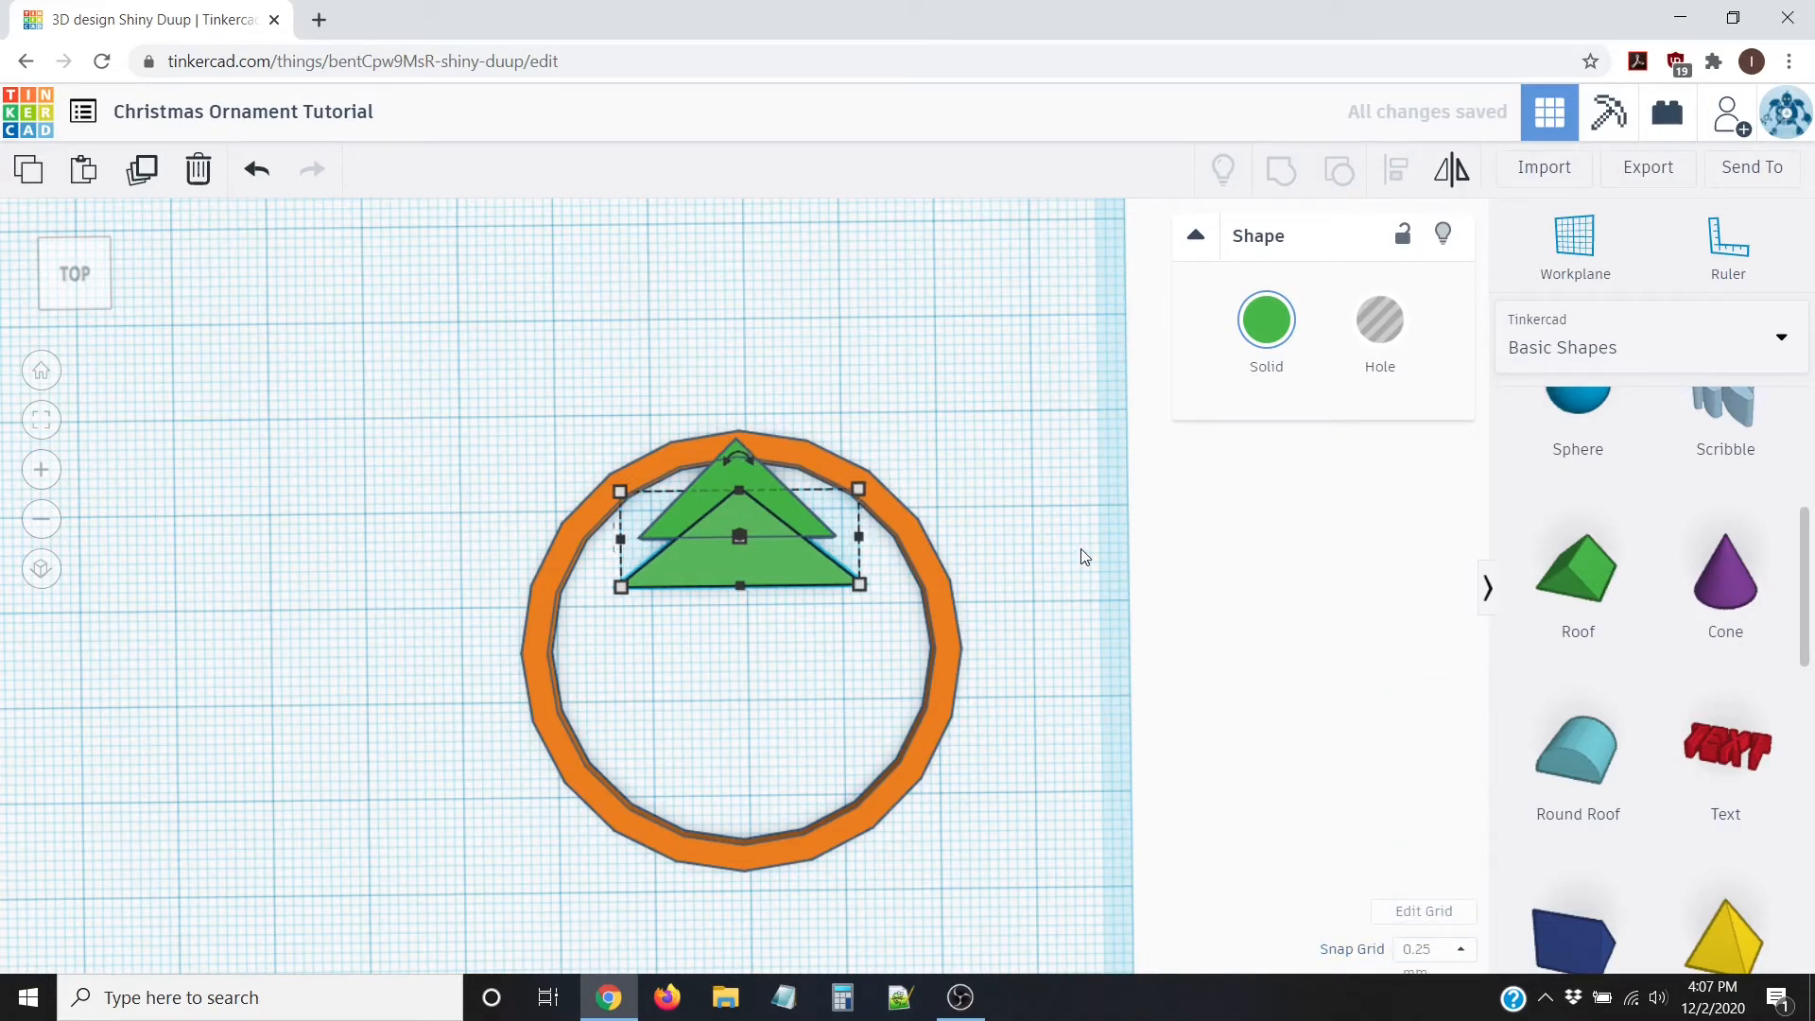
key(Right)
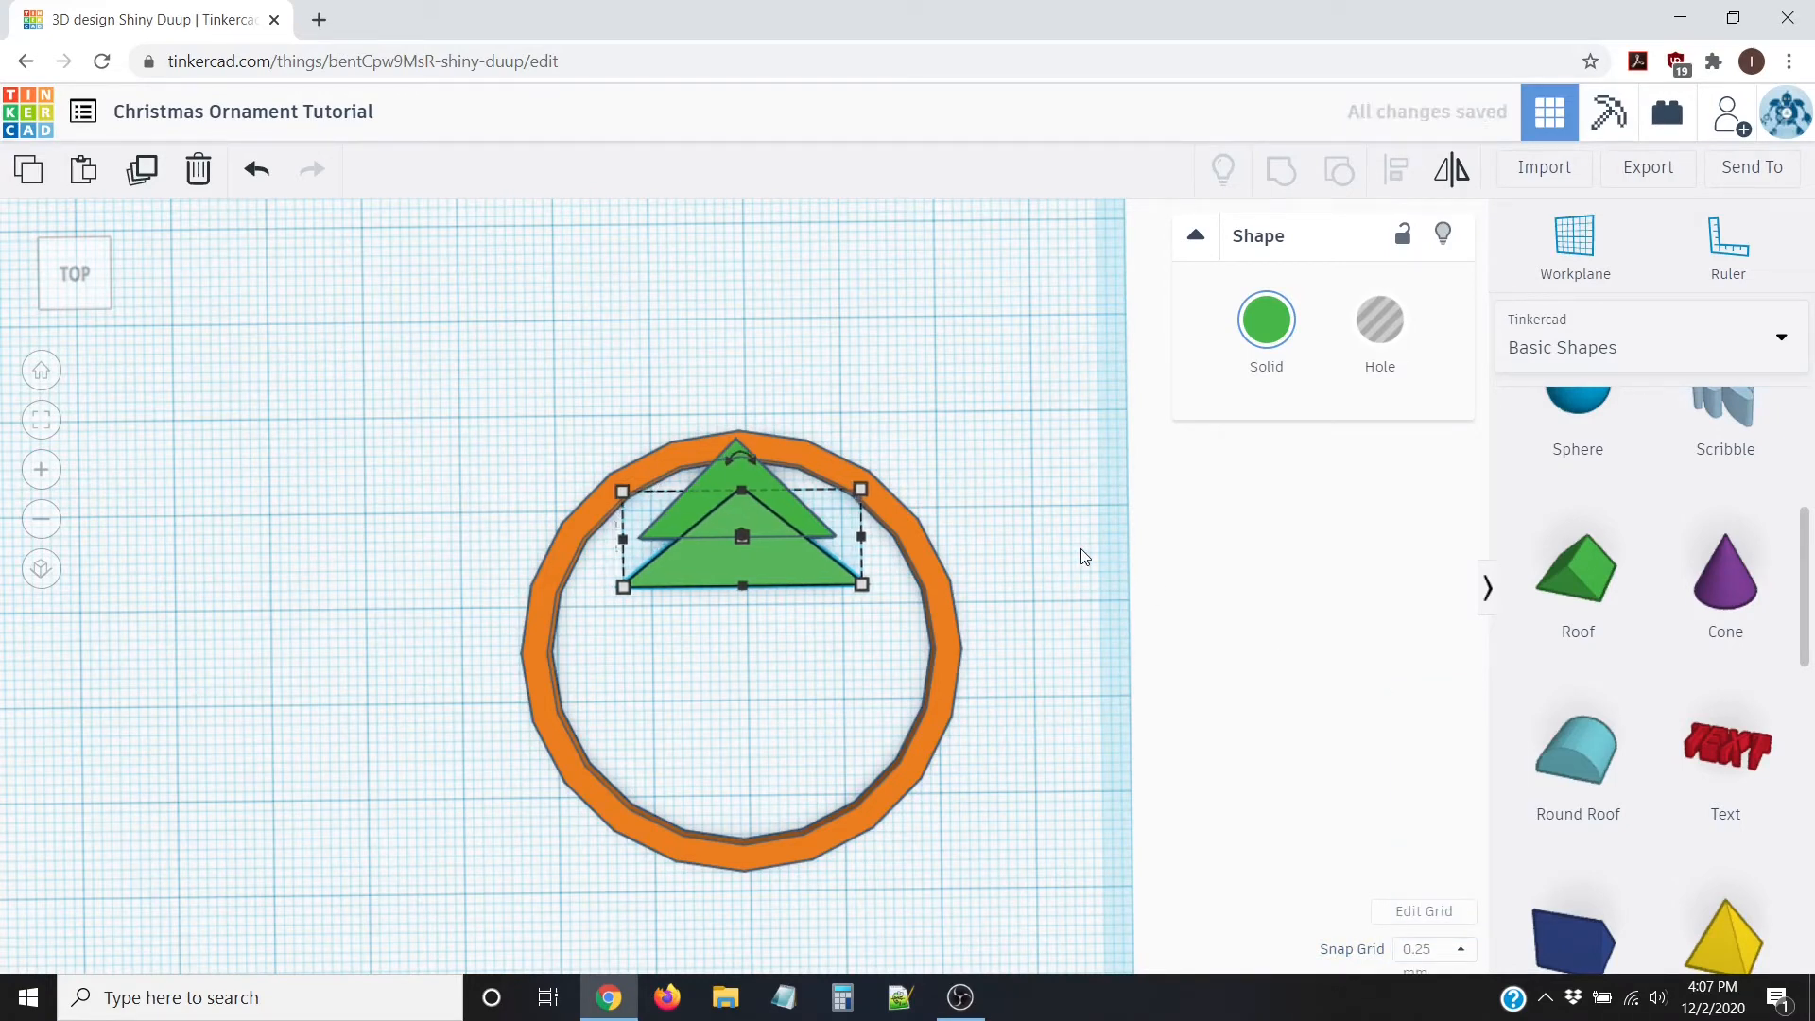
key(Left)
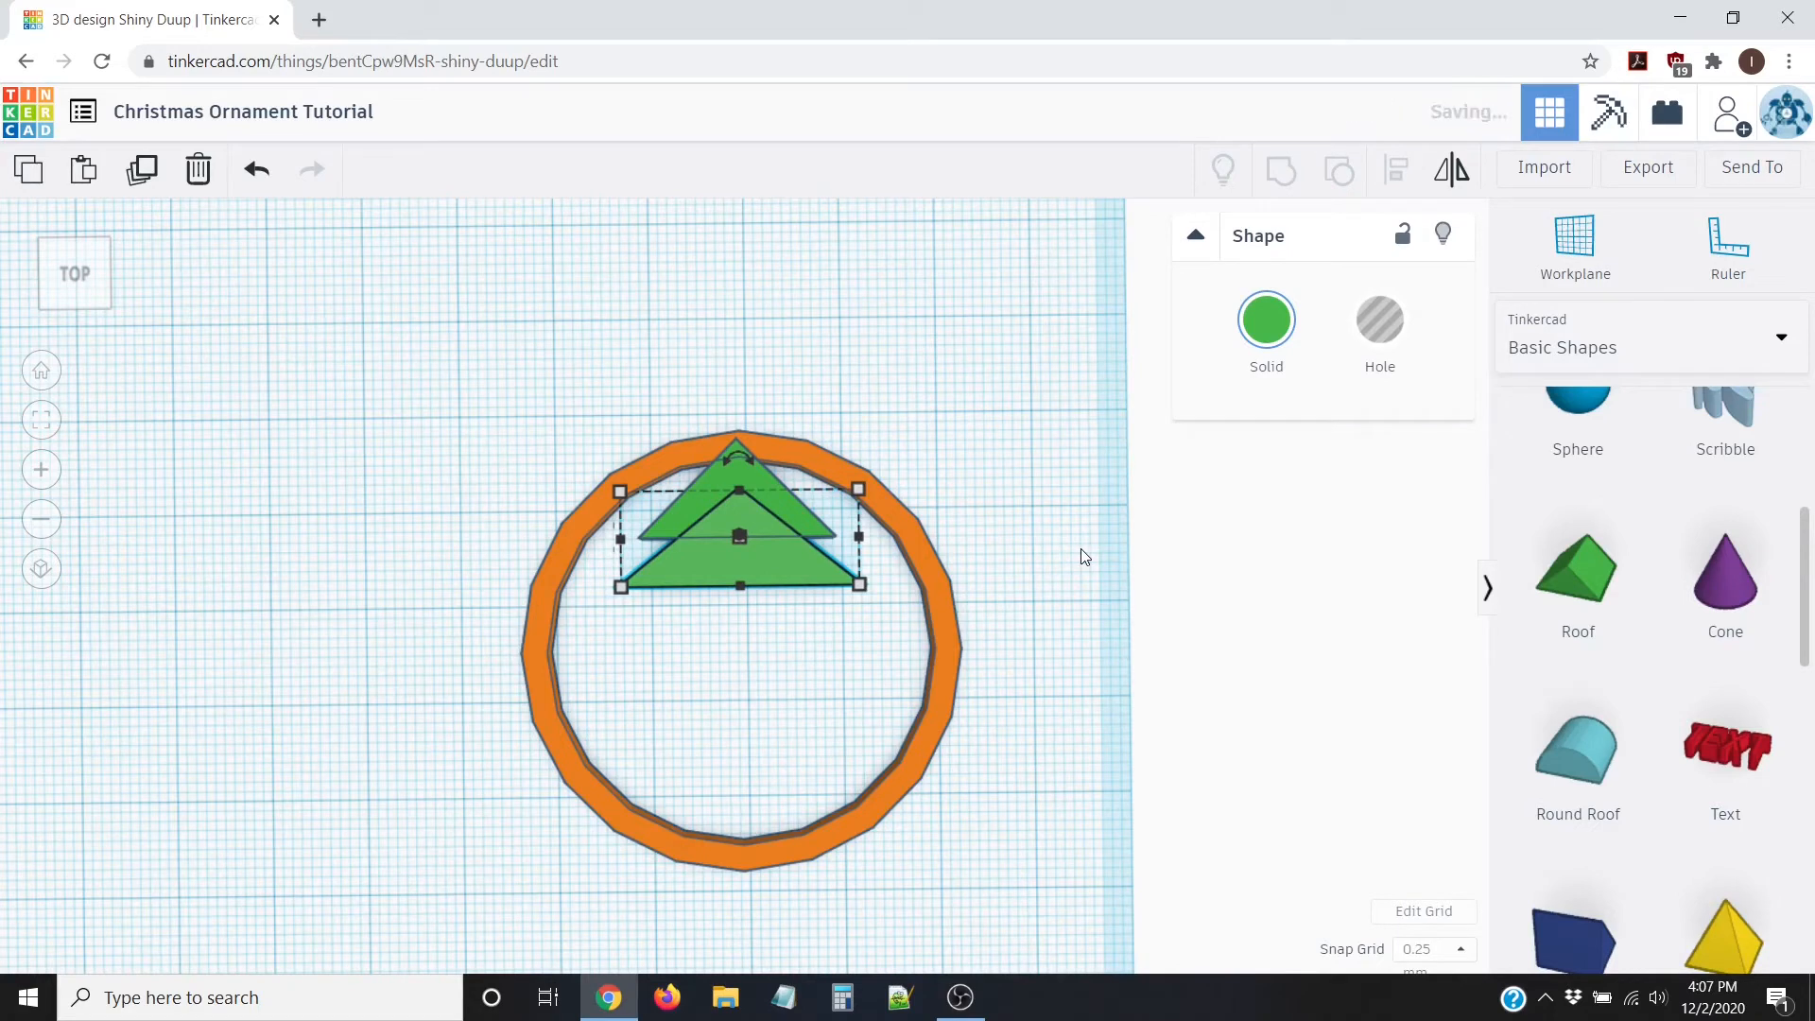
key(Left)
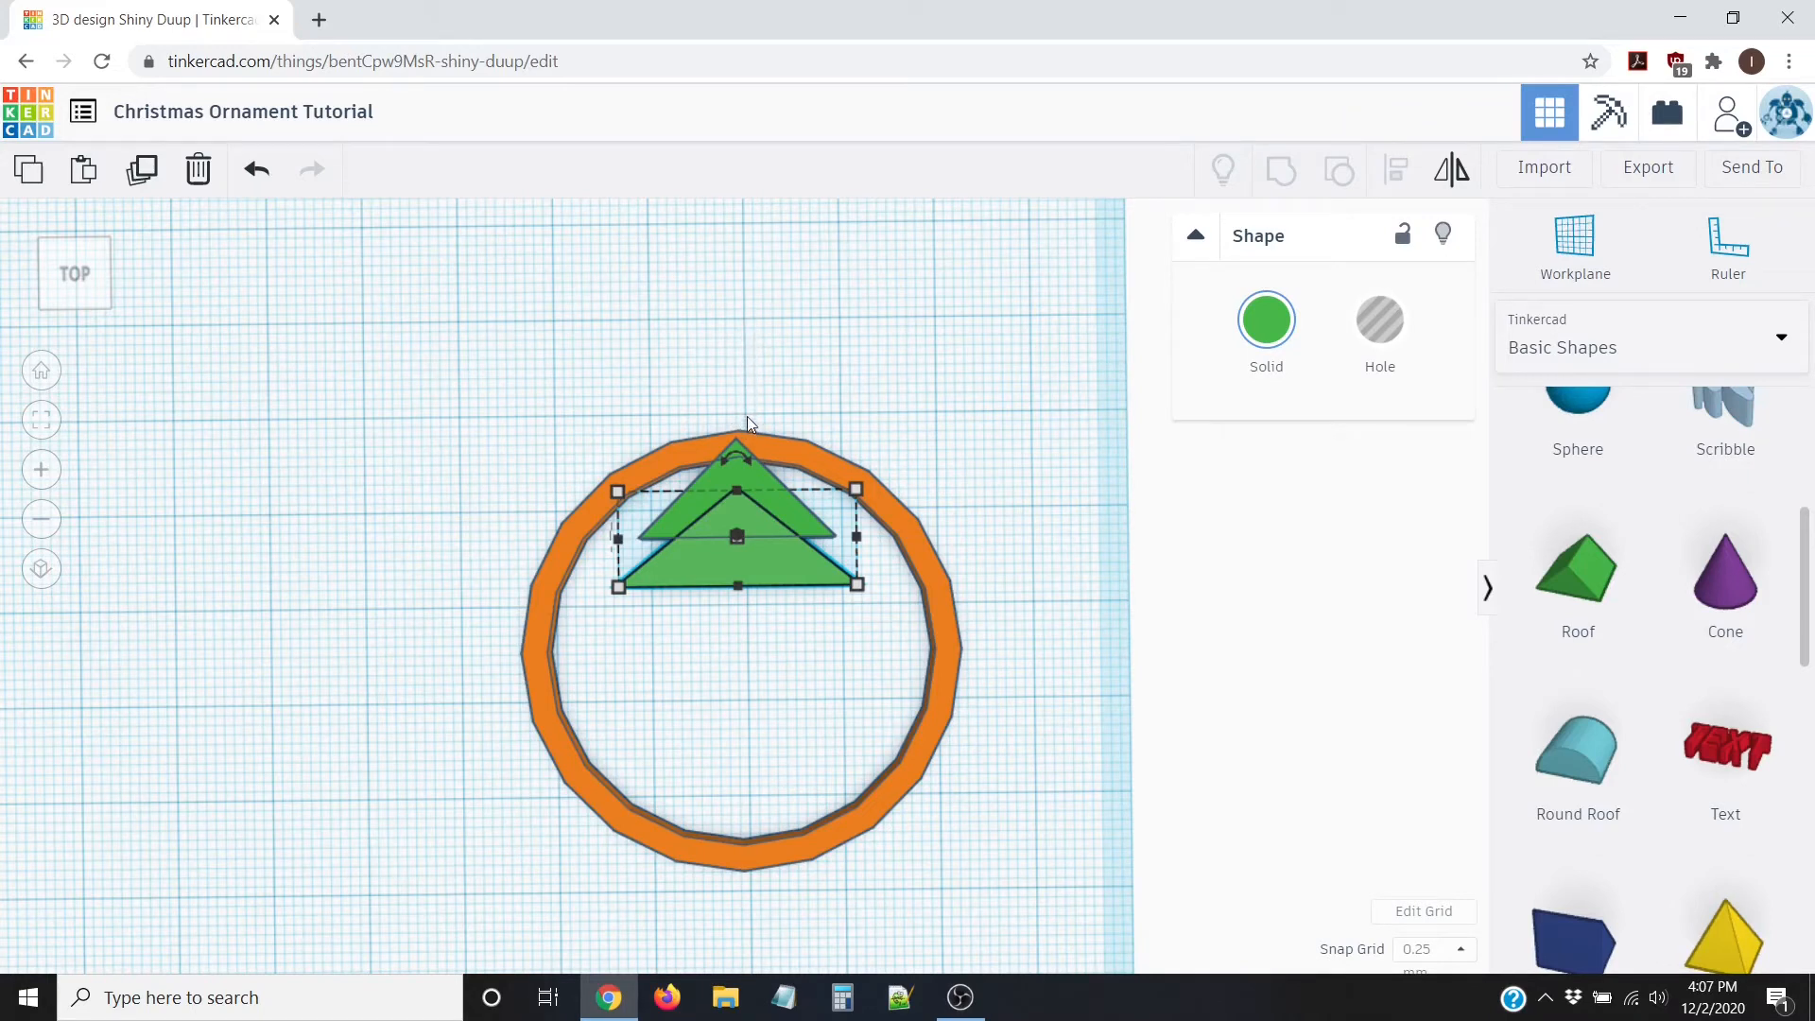
Step: Select the orange ring with both green triangles and shift them together 0.5 mm to the right
click(318, 412)
drag(401, 343, 1091, 949)
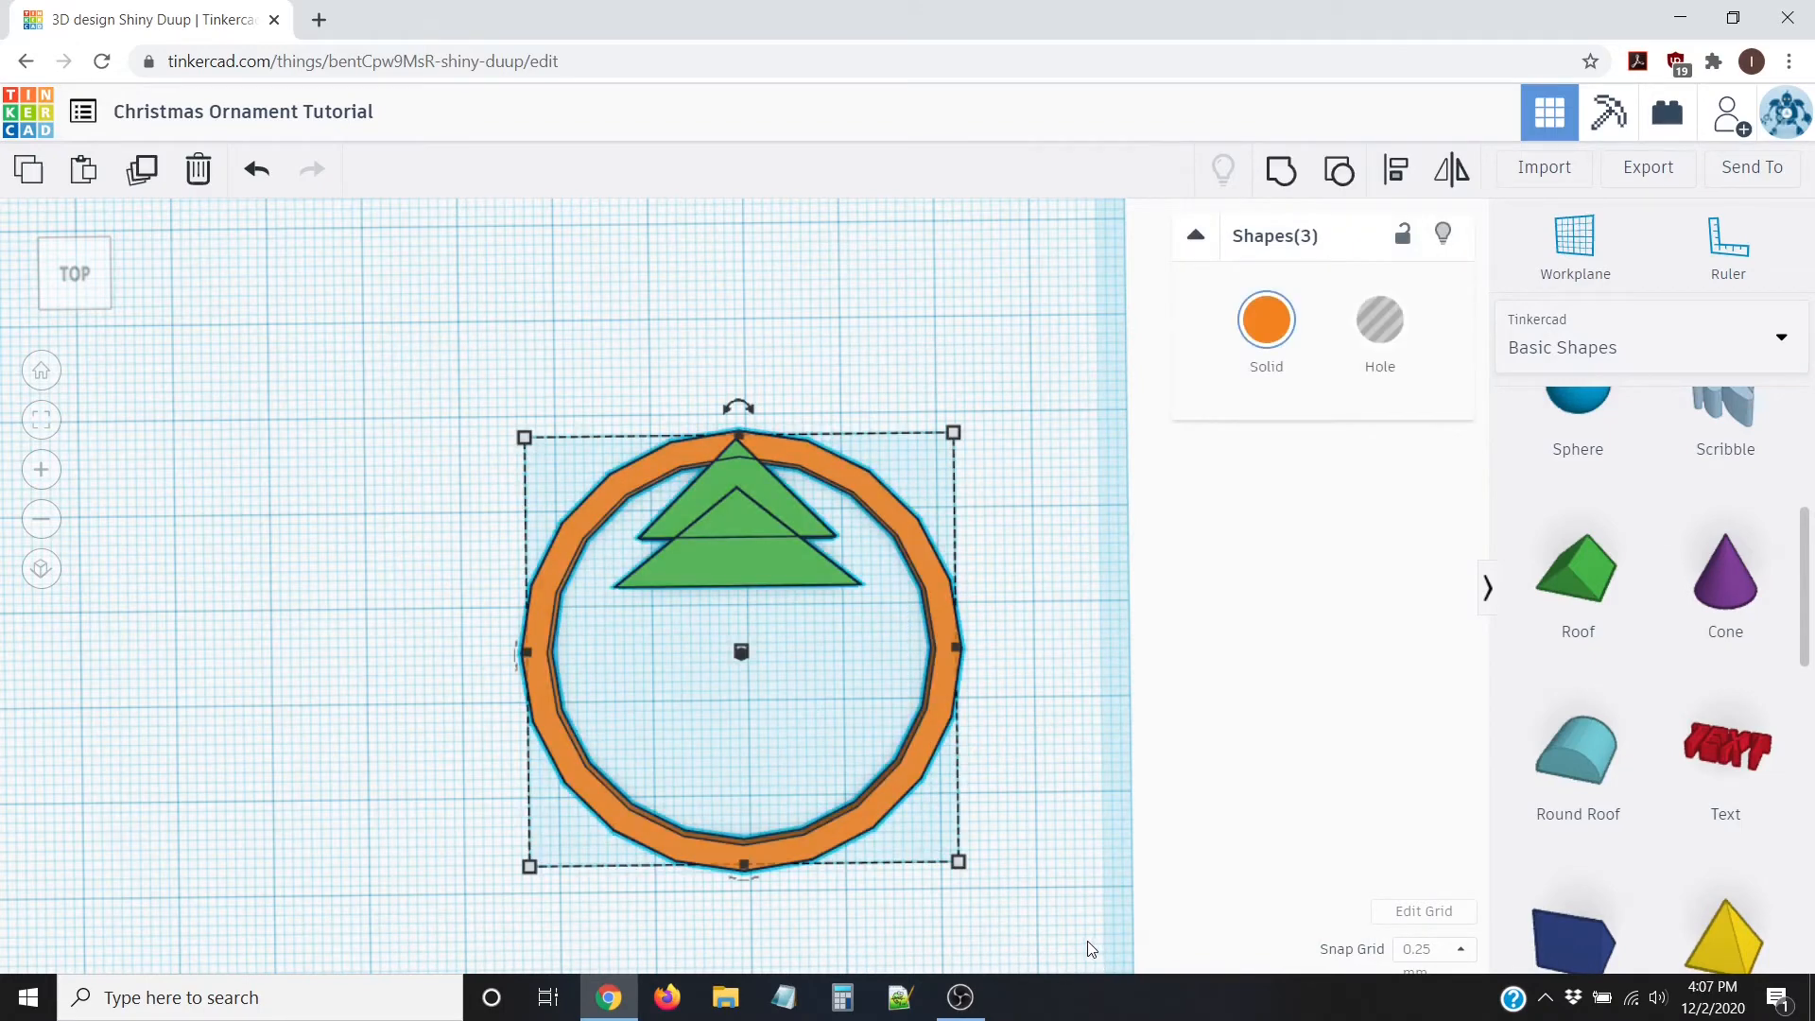
key(Right)
key(Right)
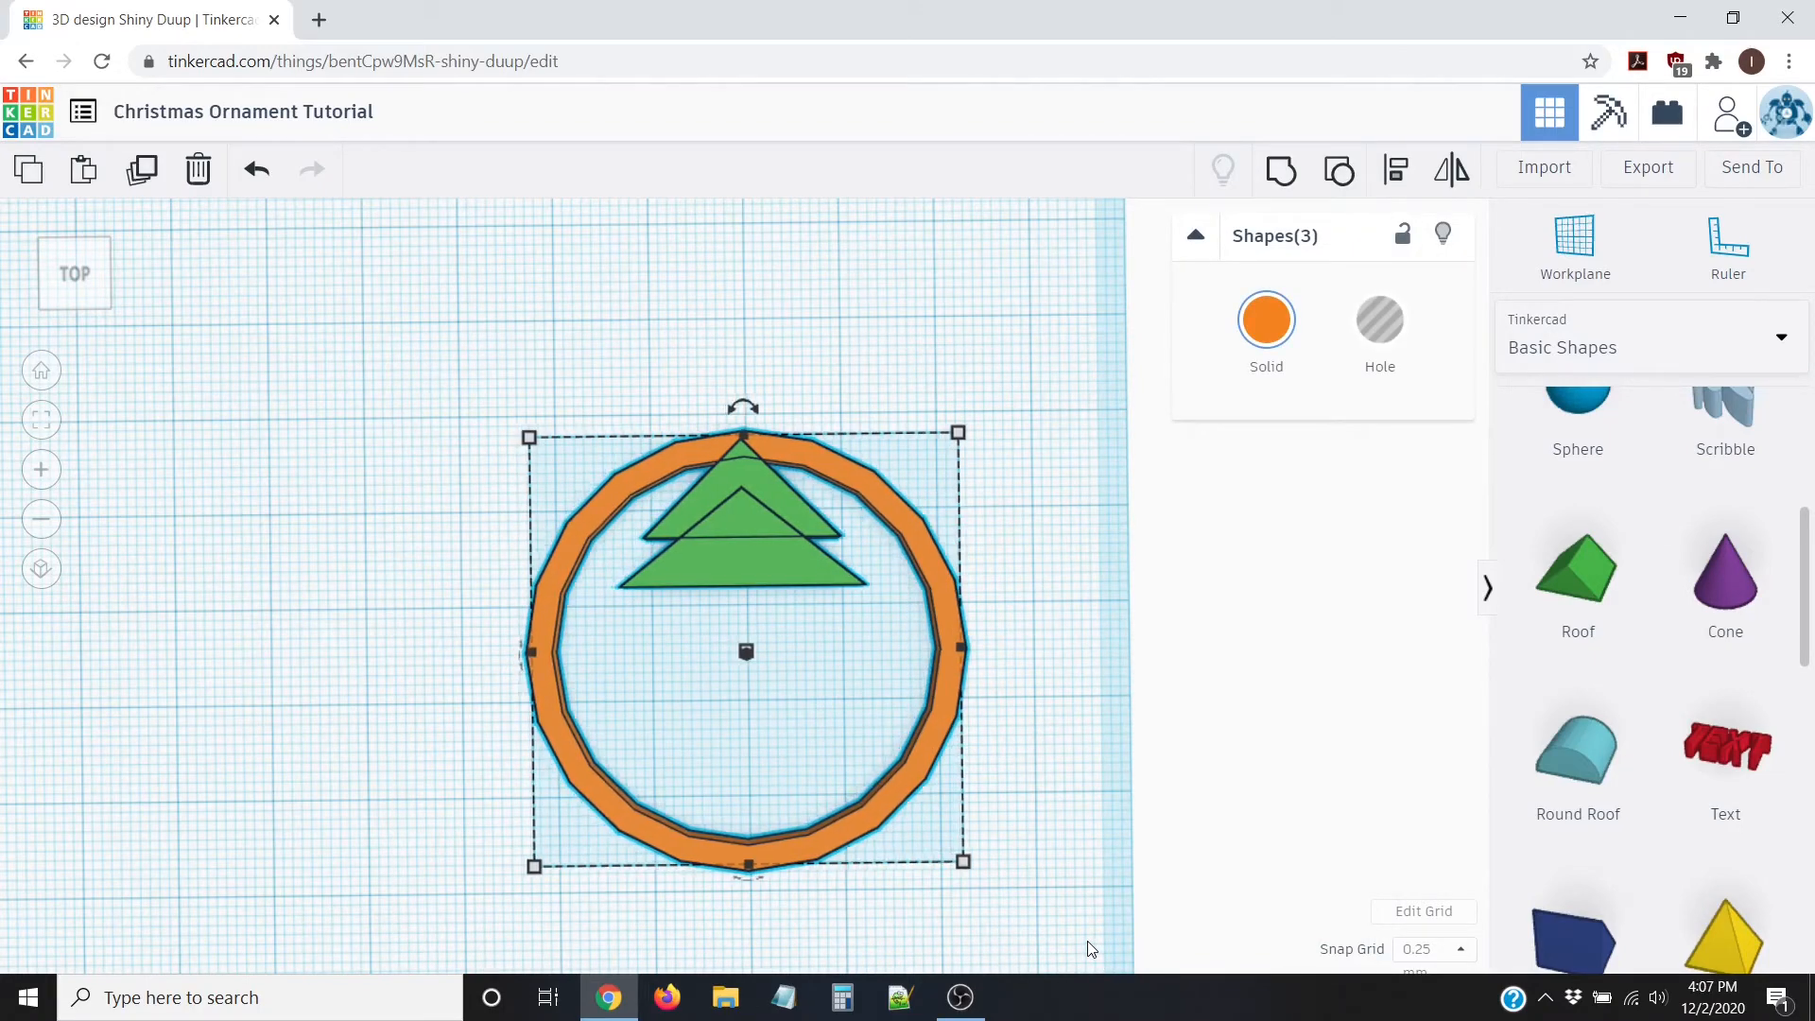
Step: Nudge the ring and both green triangles together by a net 0.25 mm to the right and clear the selection
key(Right)
key(Right)
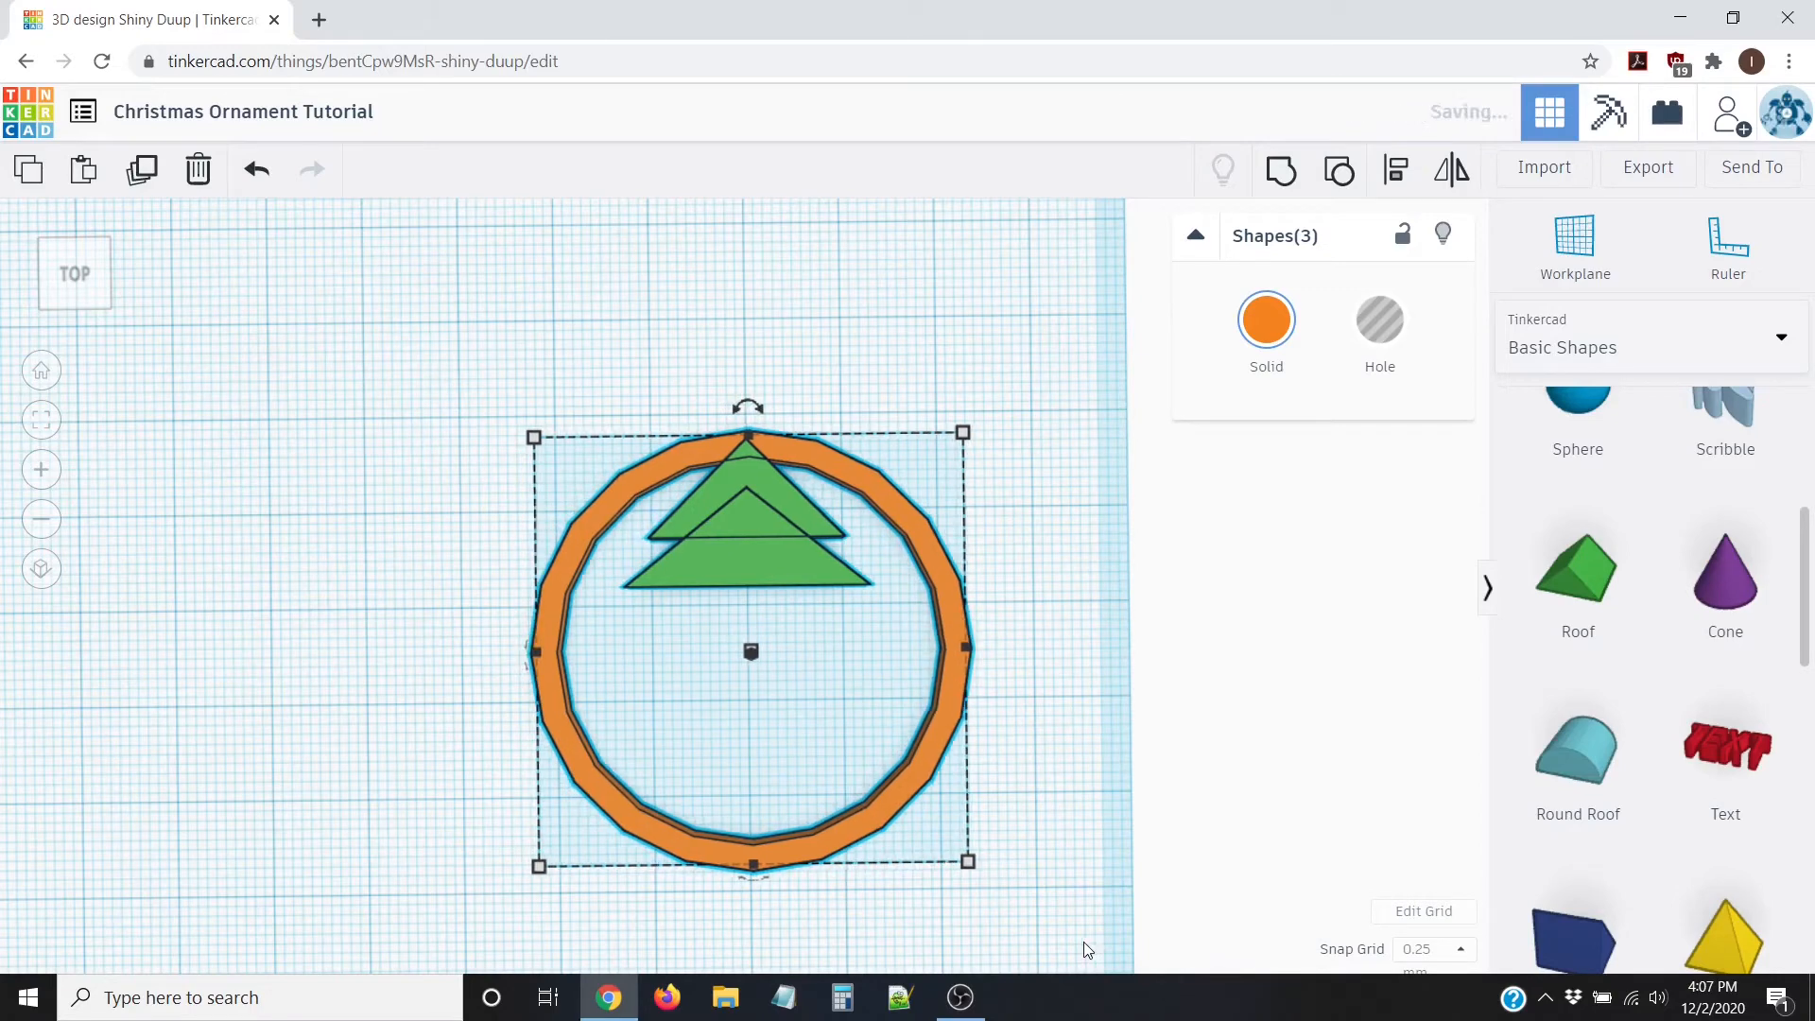
scroll(762, 385, up, 4)
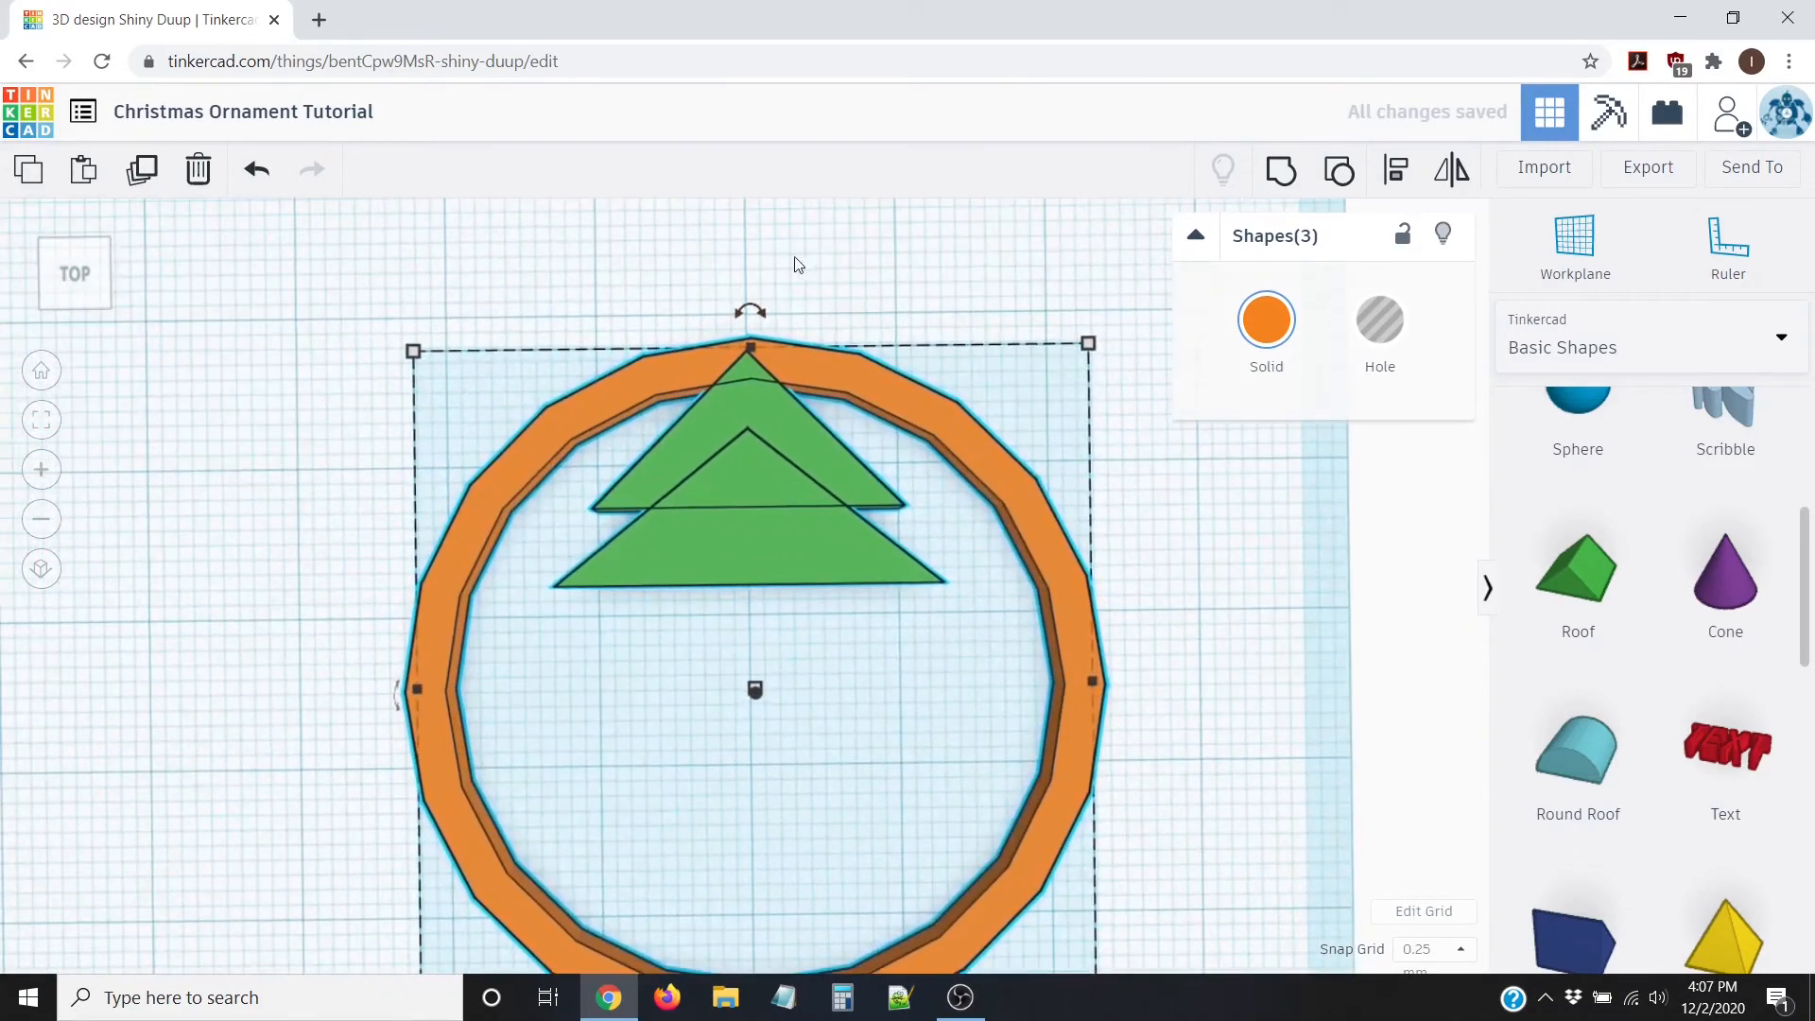
key(Left)
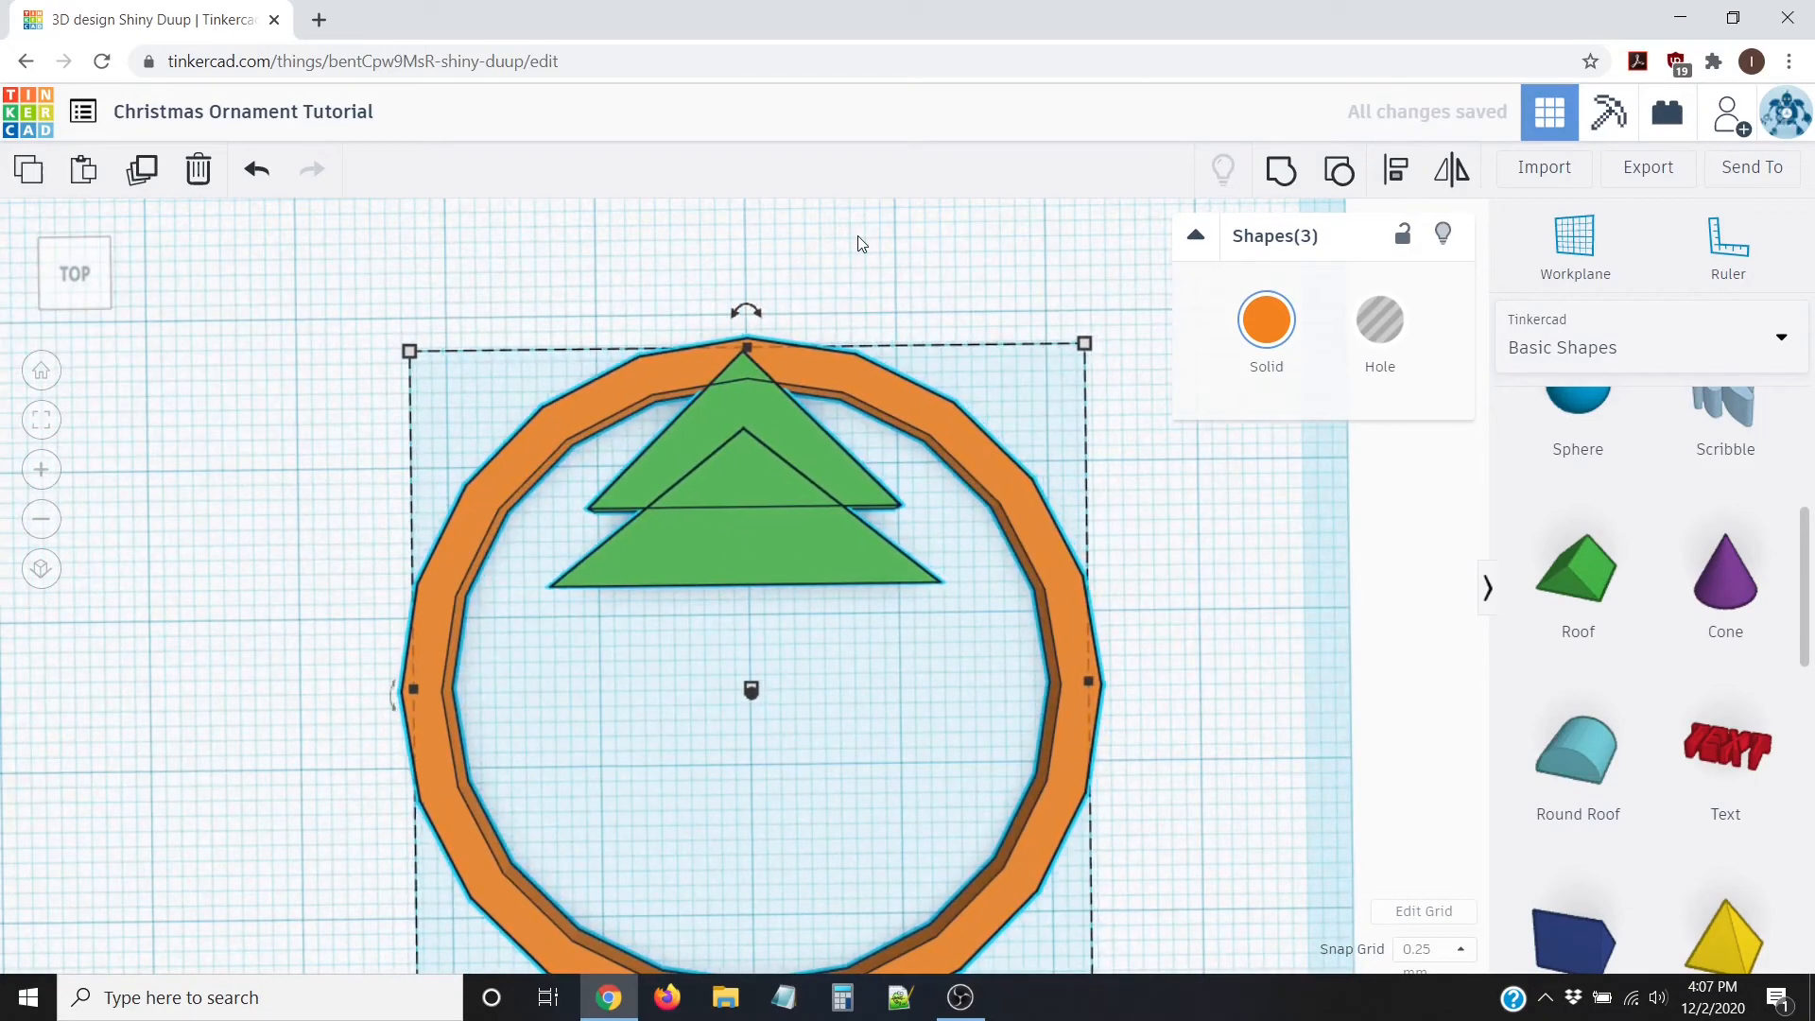
click(307, 569)
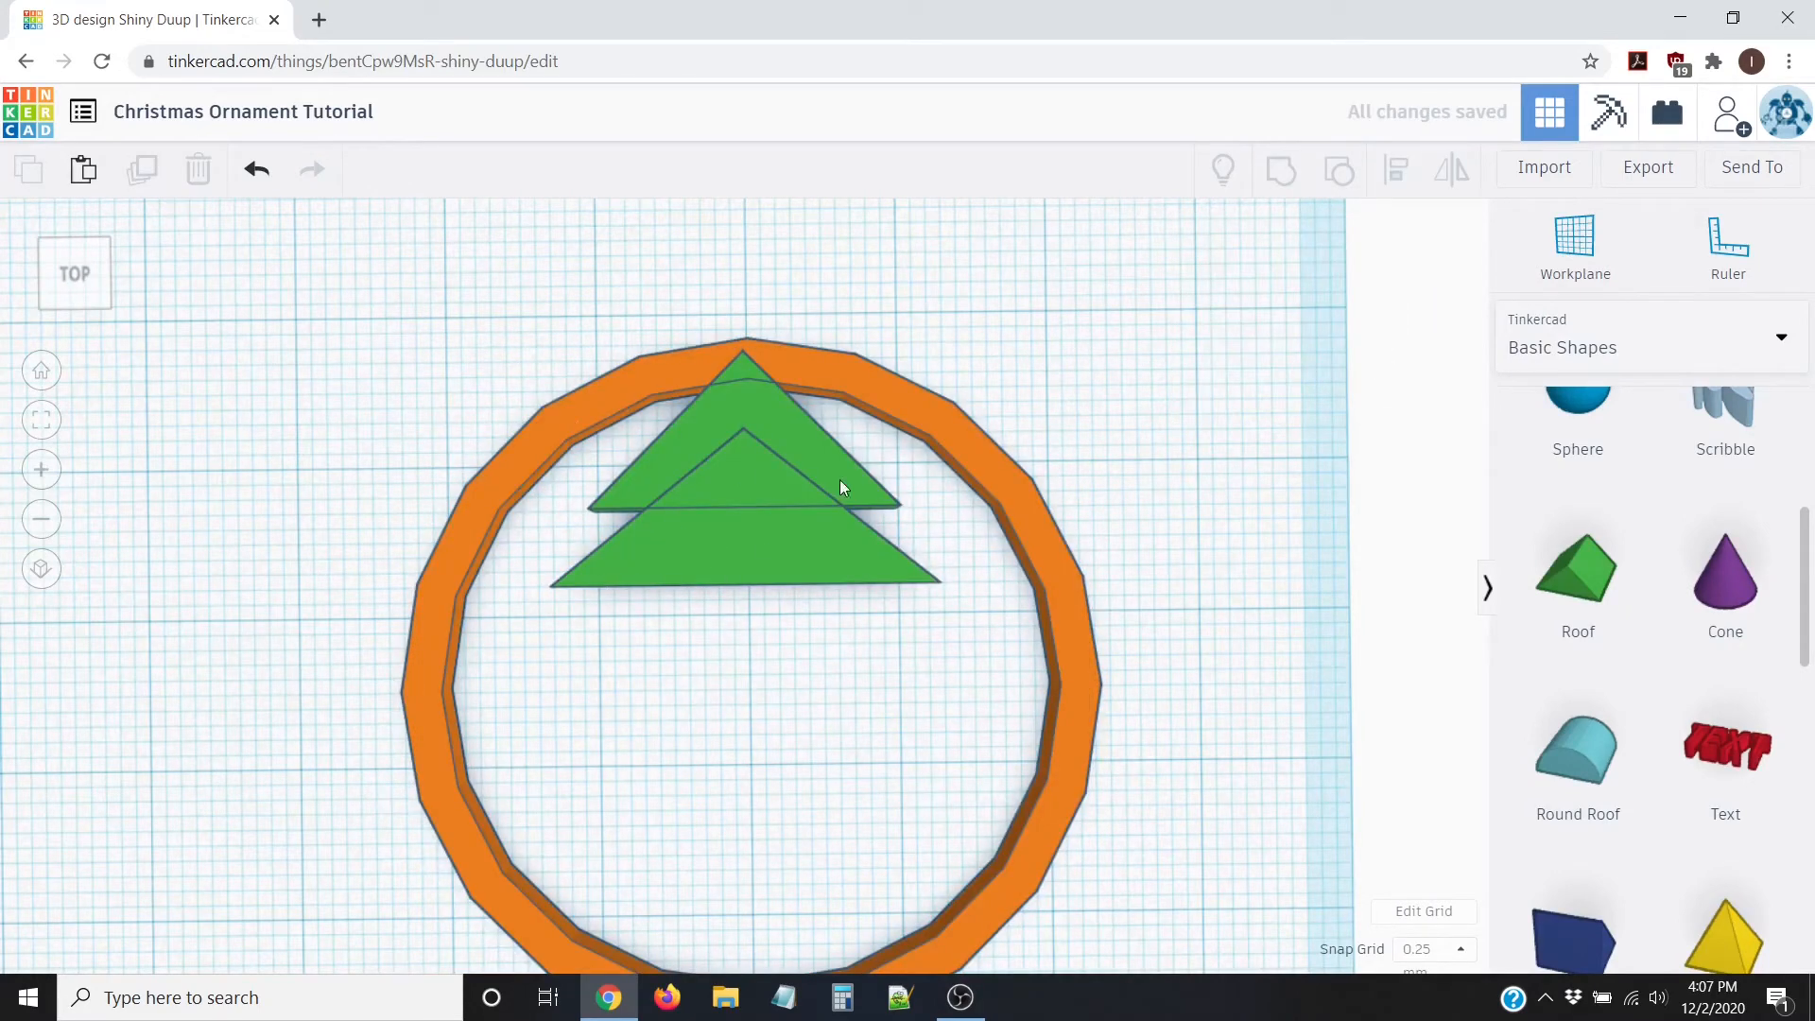
Step: Duplicate the lower green triangle and move the copy down about 4.5 mm inside the ring as a third tree tier
click(712, 566)
click(1001, 734)
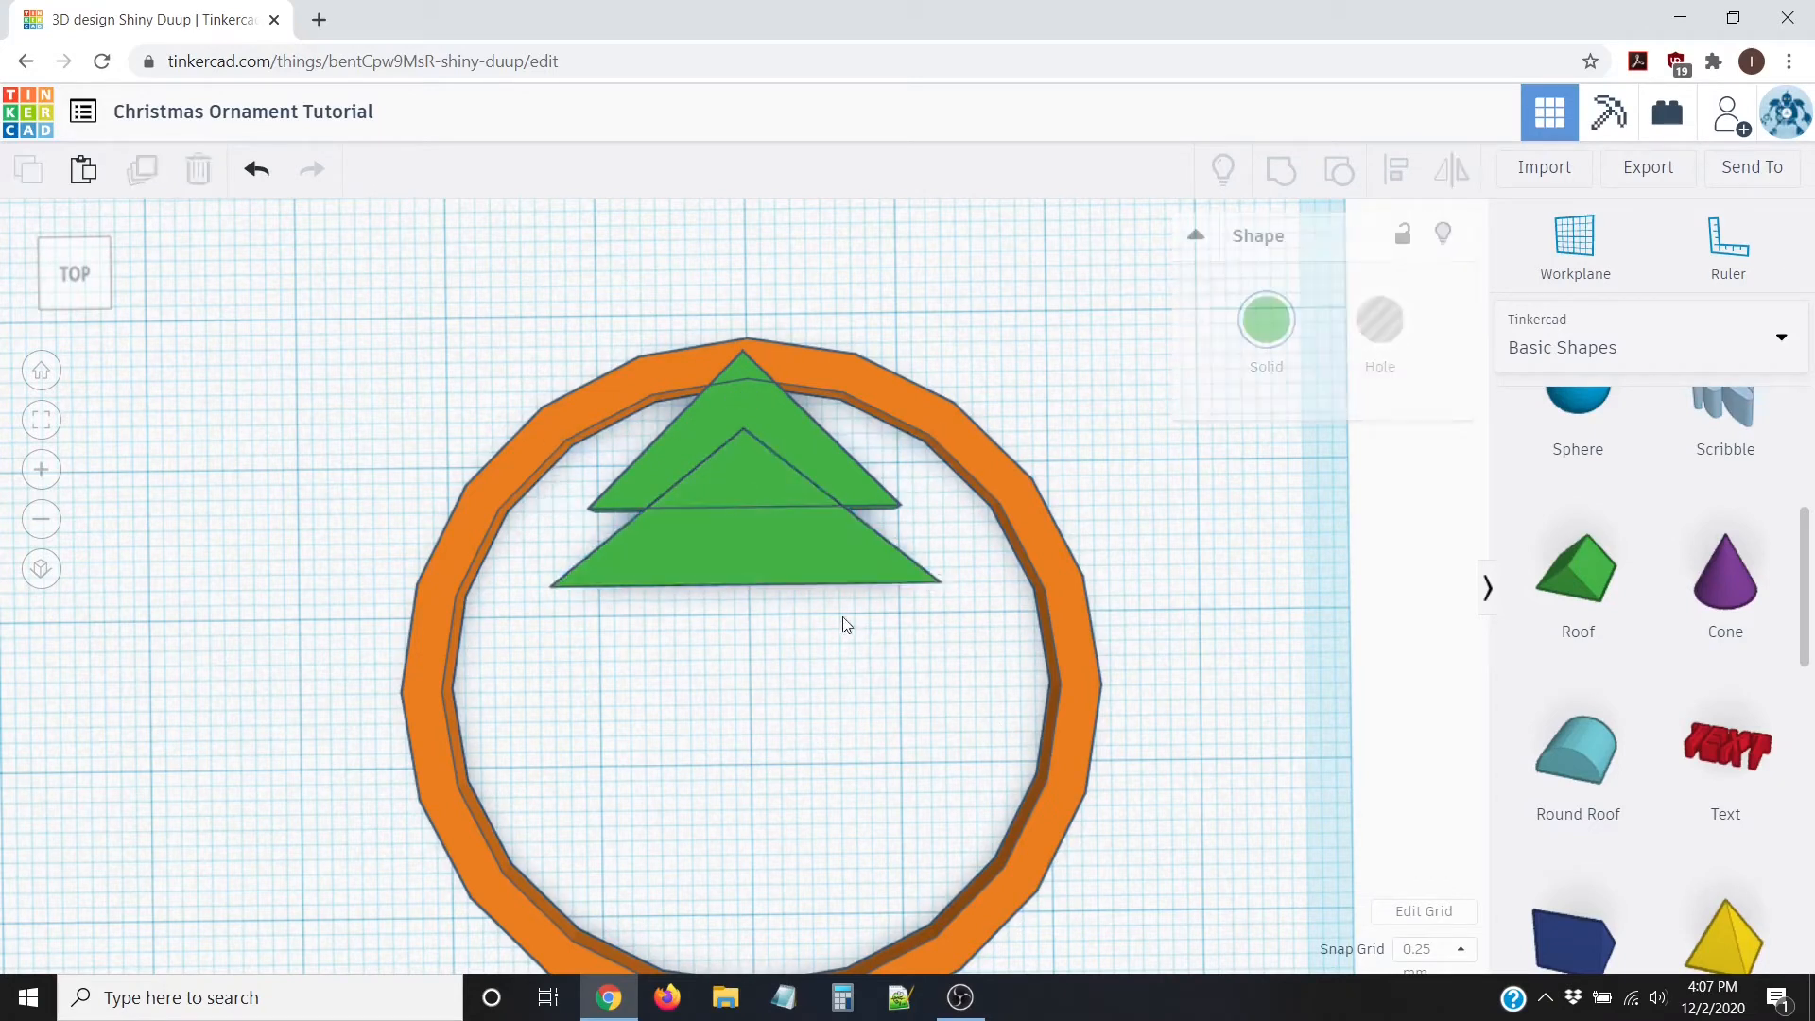
click(813, 577)
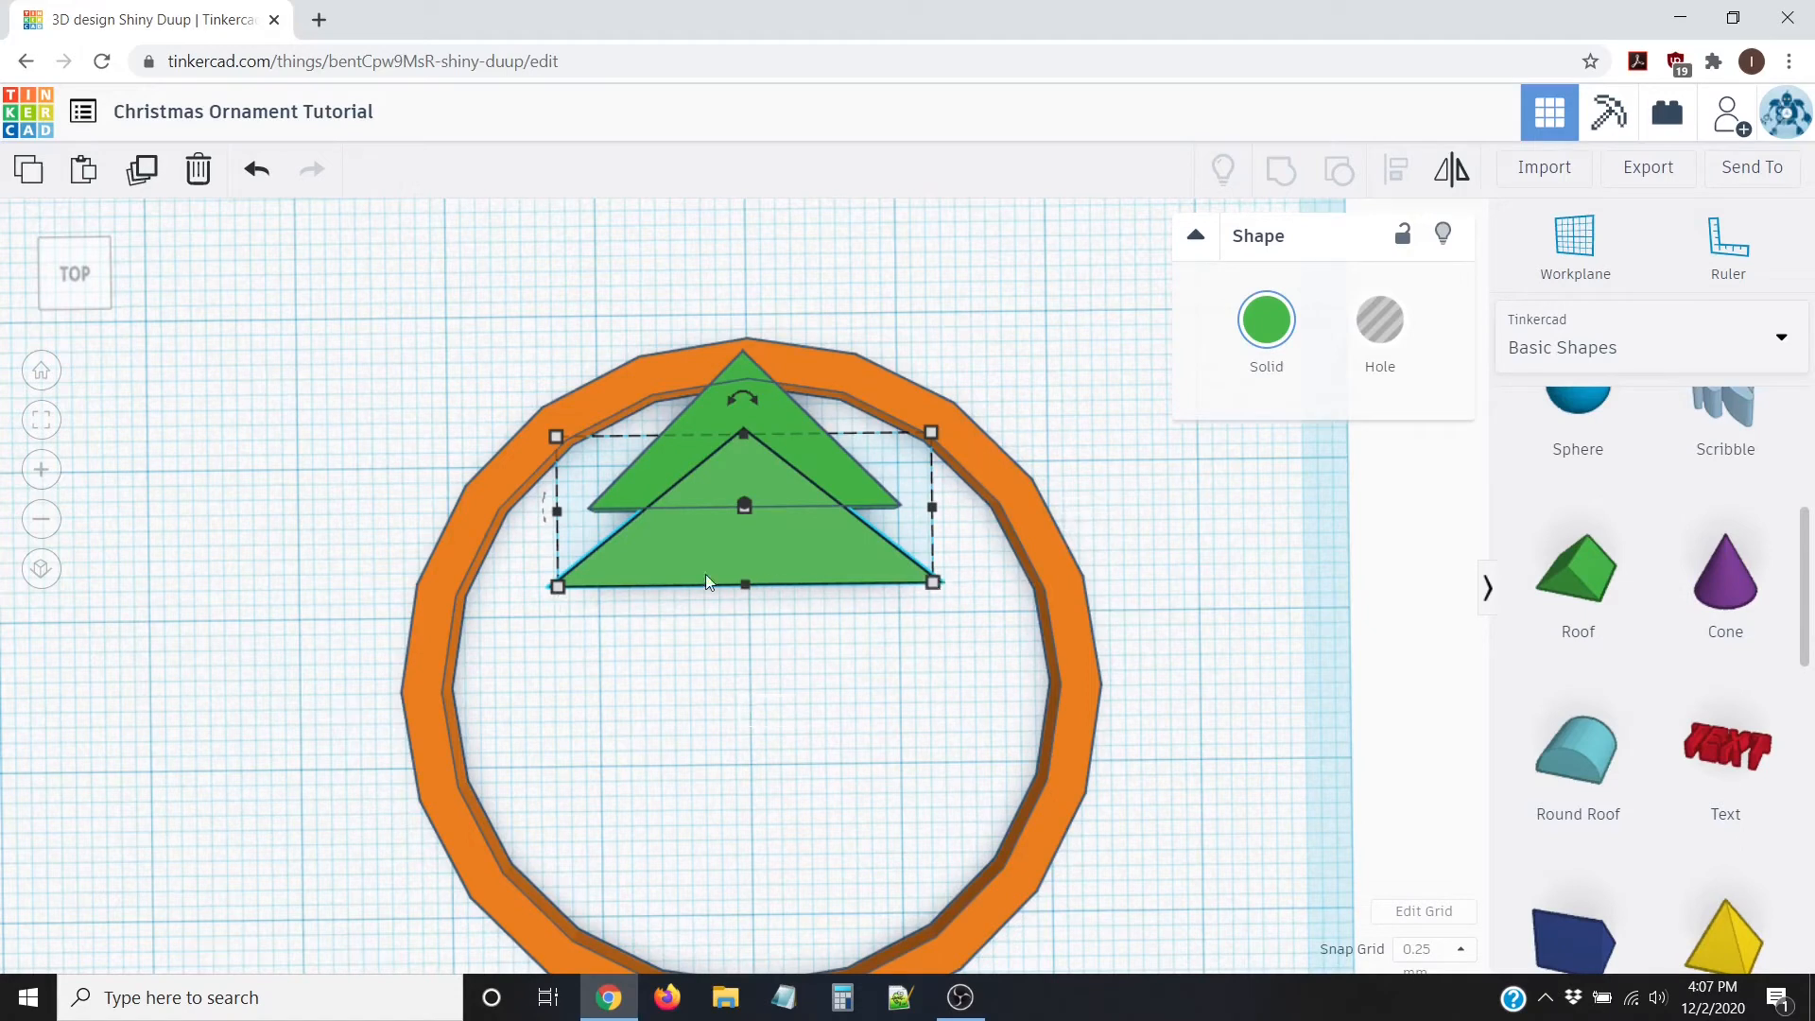
click(786, 685)
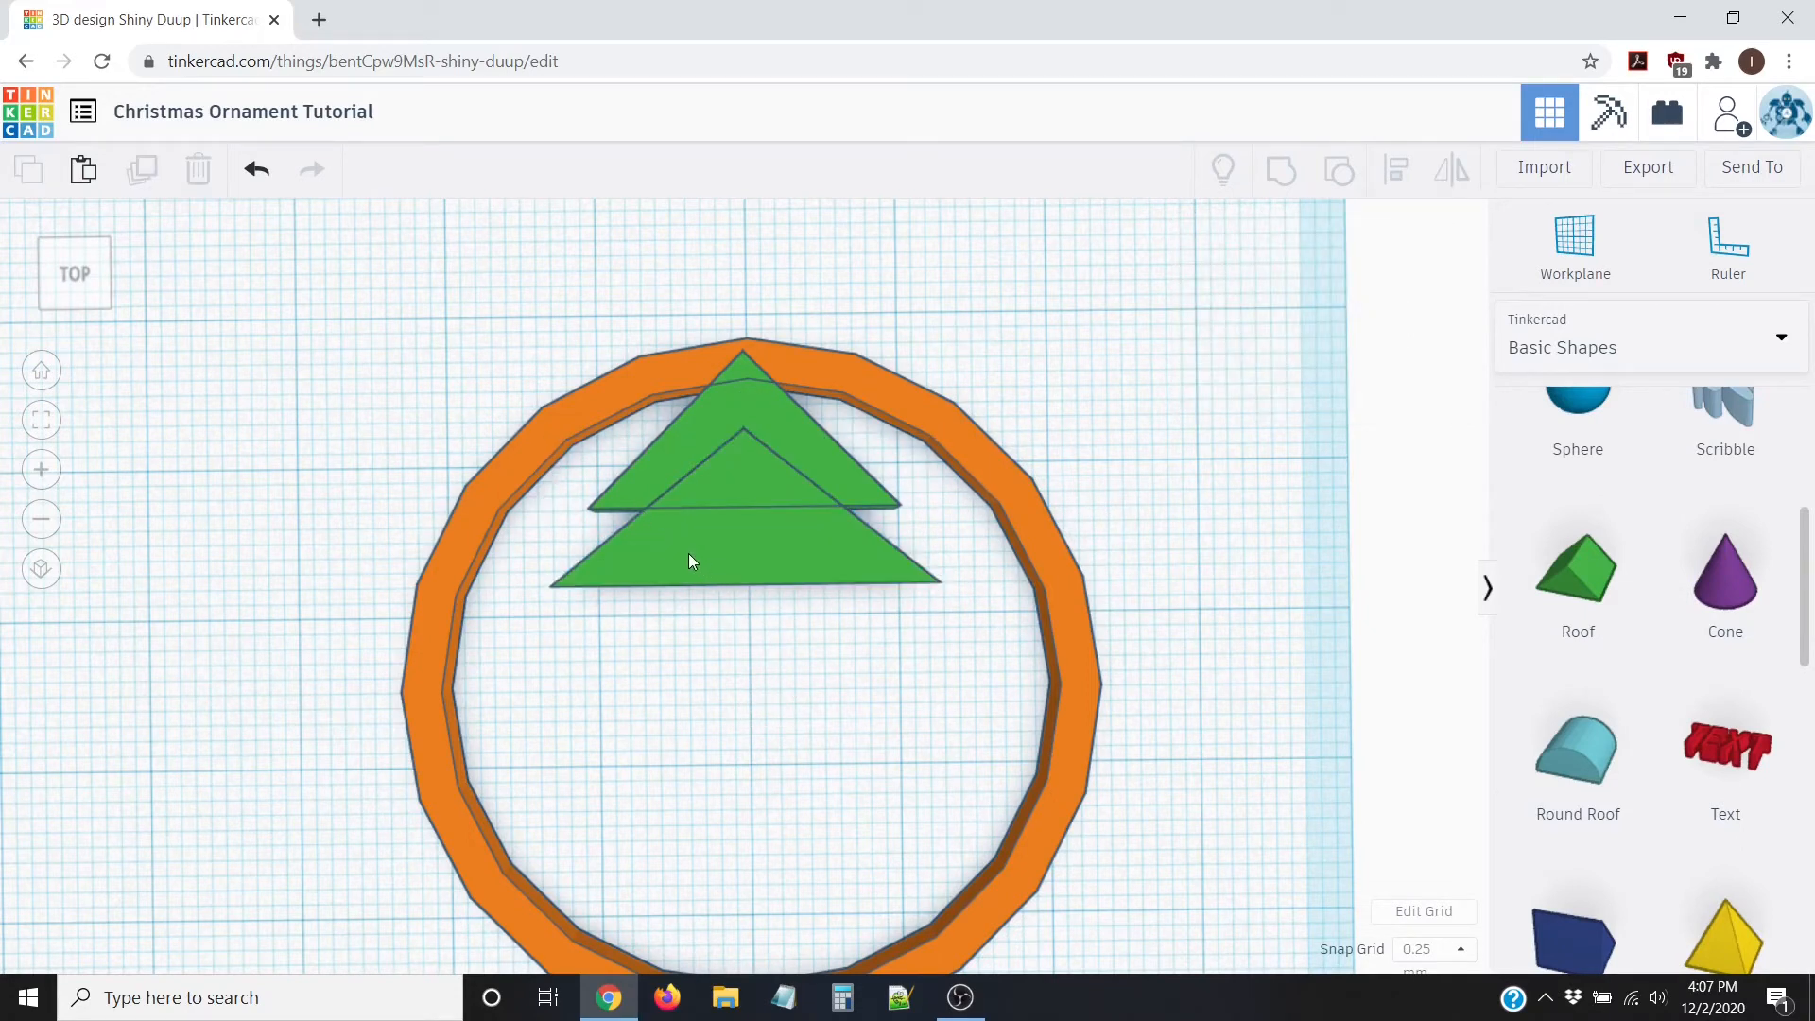
click(739, 556)
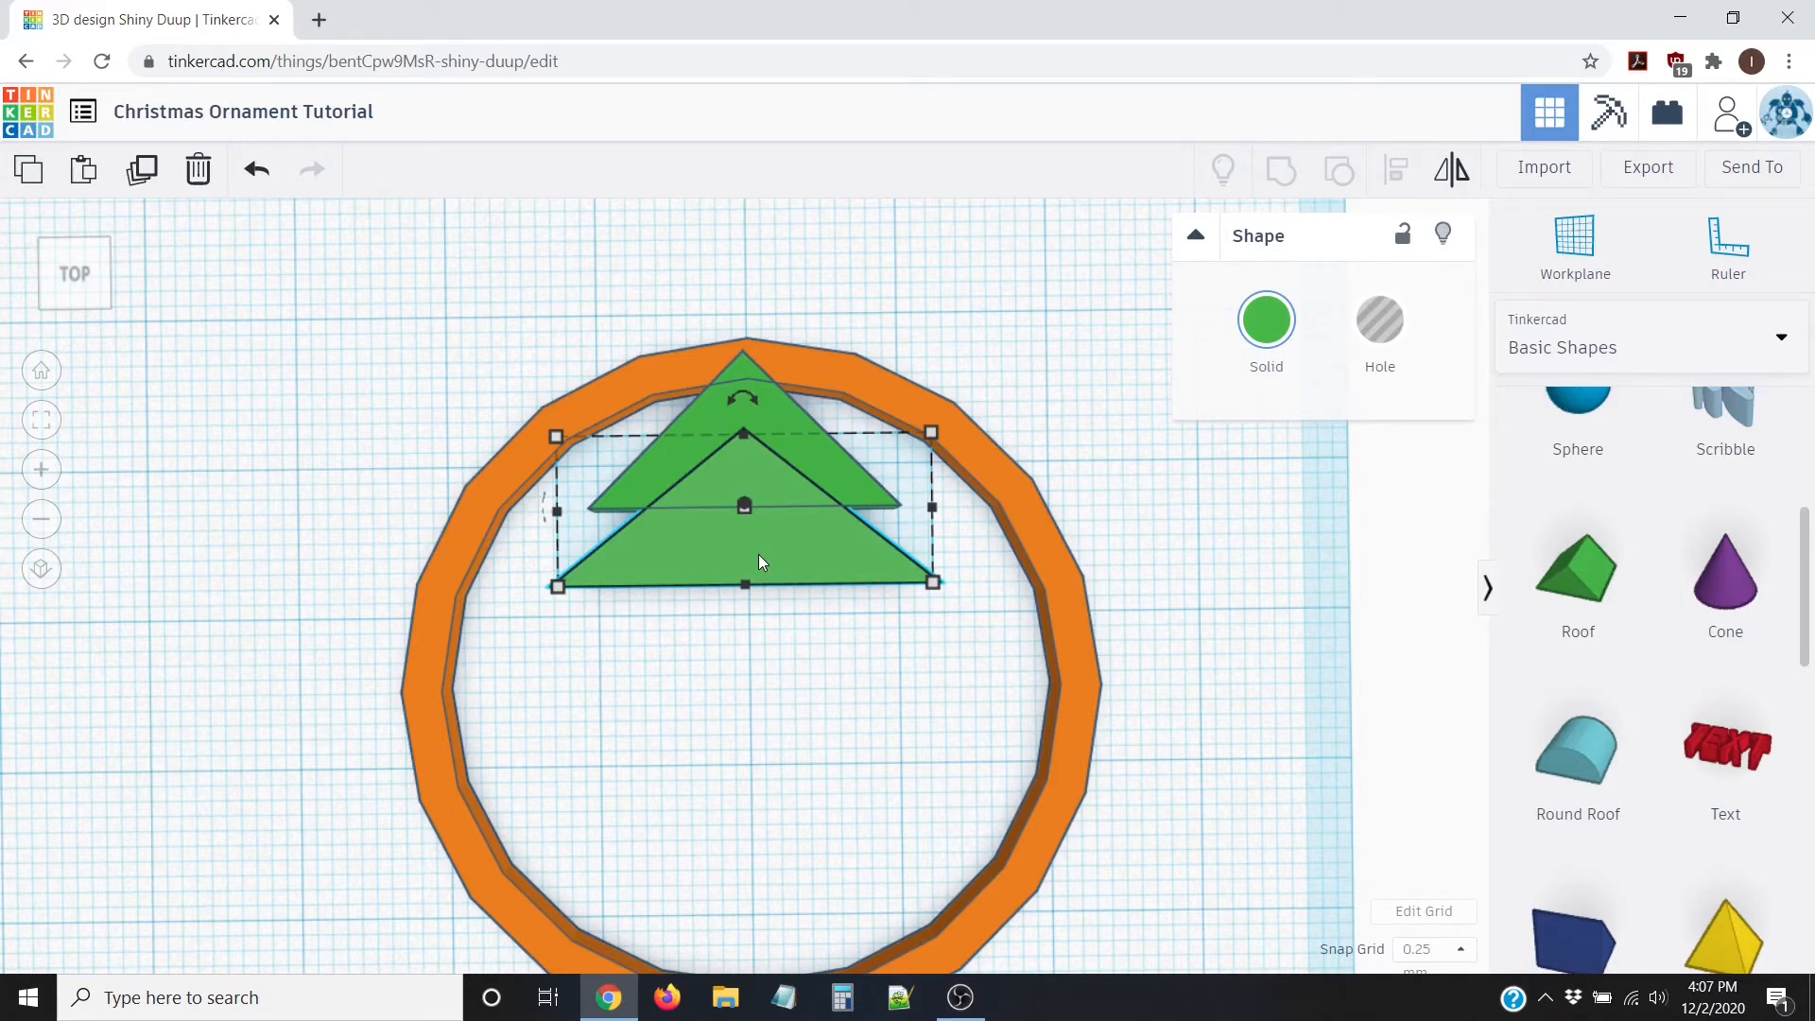
click(759, 554)
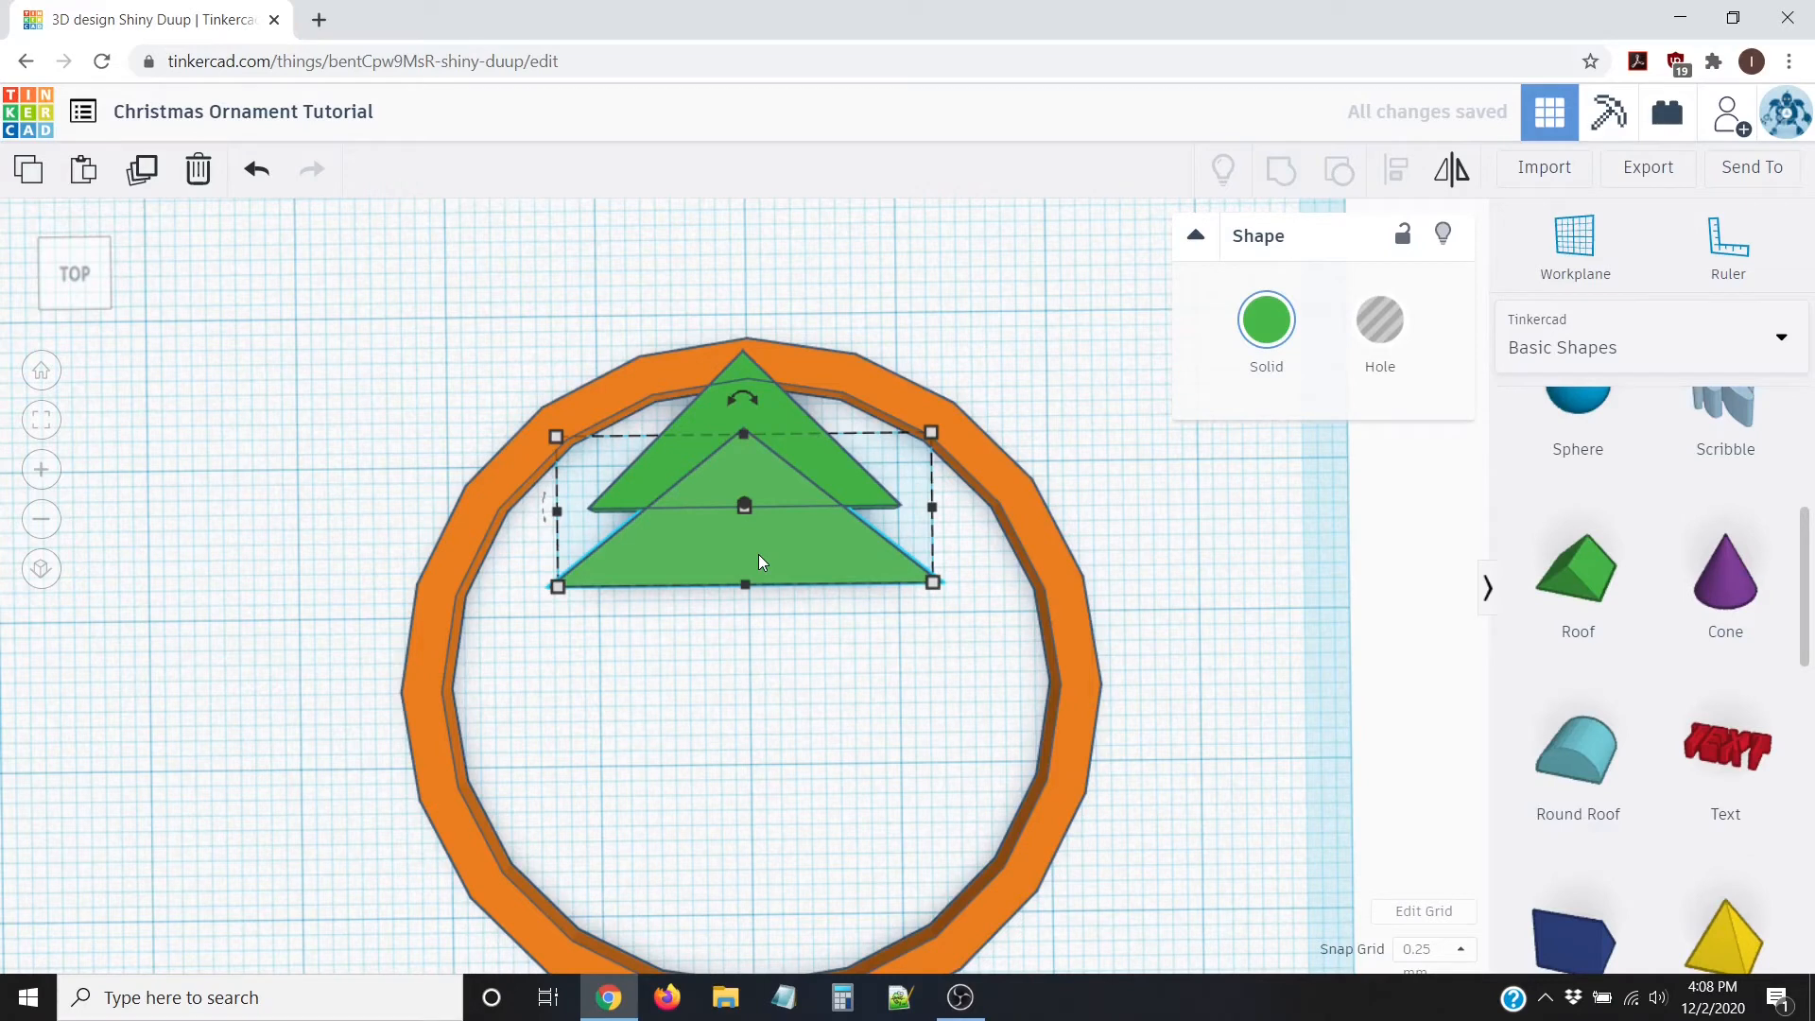
key(Down)
key(Down)
key(Down)
key(Down)
key(Down)
key(Down)
key(Down)
key(Down)
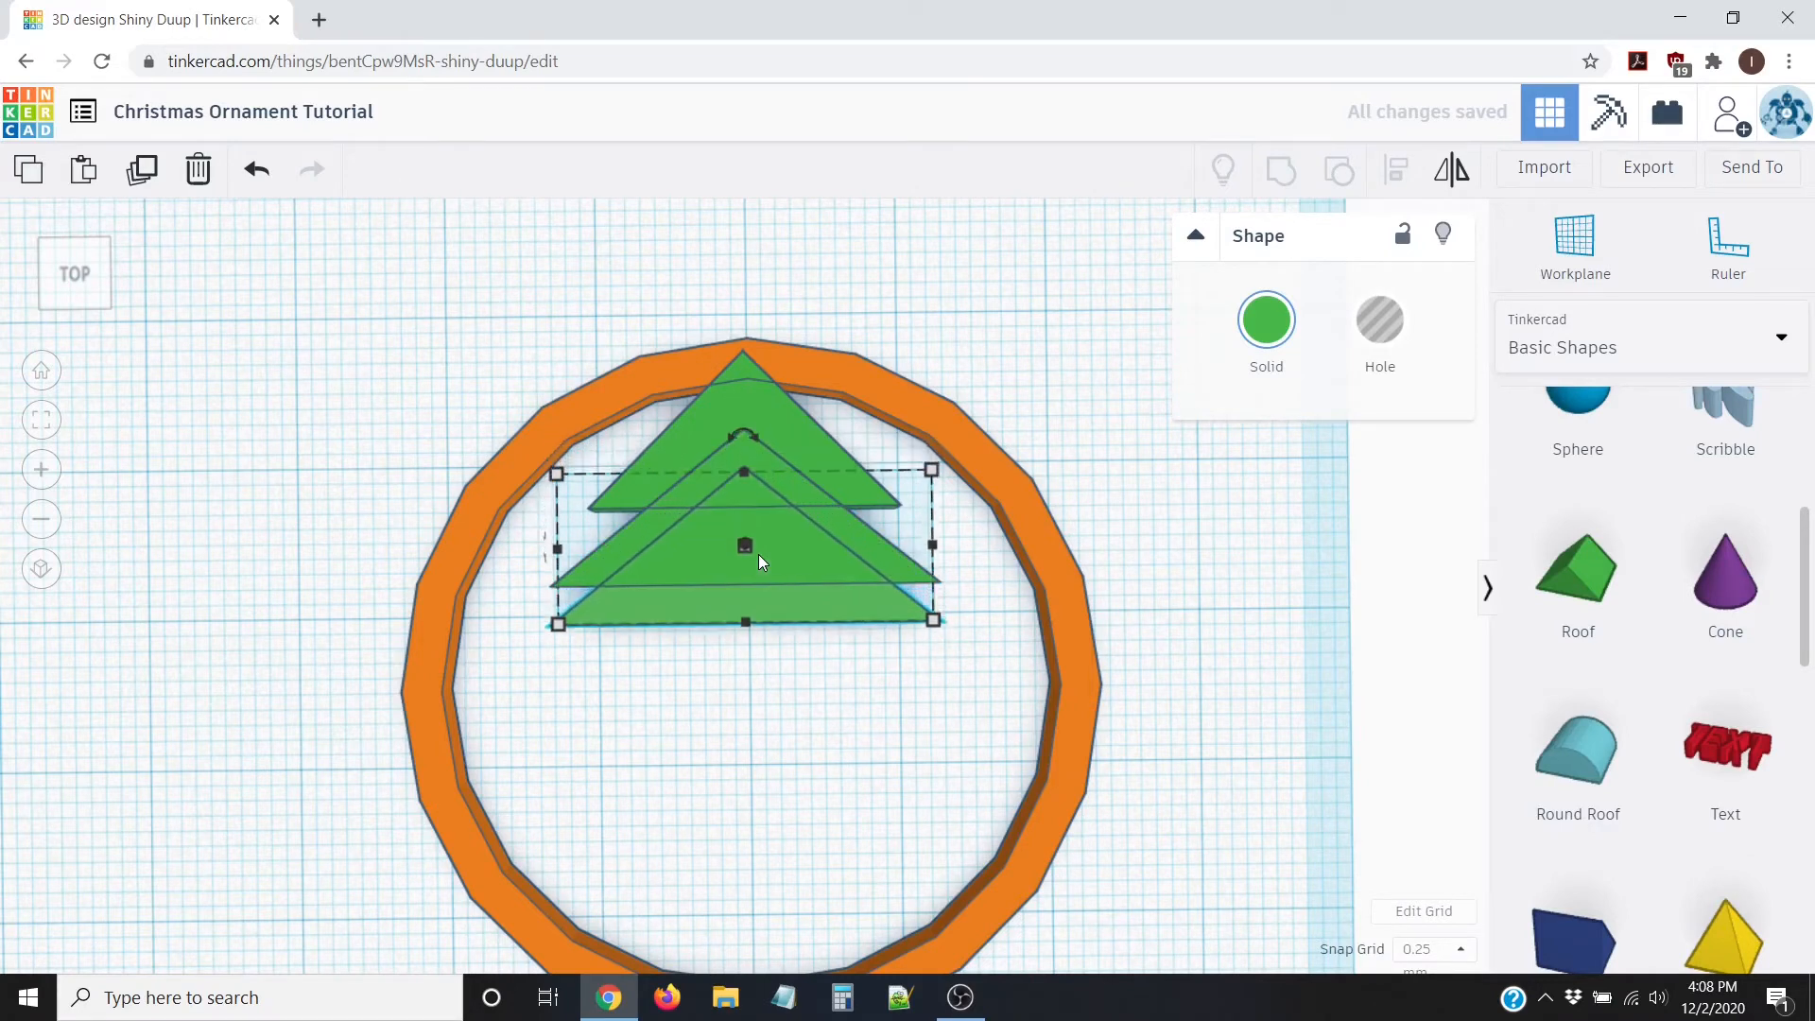
key(Down)
key(Down)
key(Down)
key(Down)
key(Down)
key(Down)
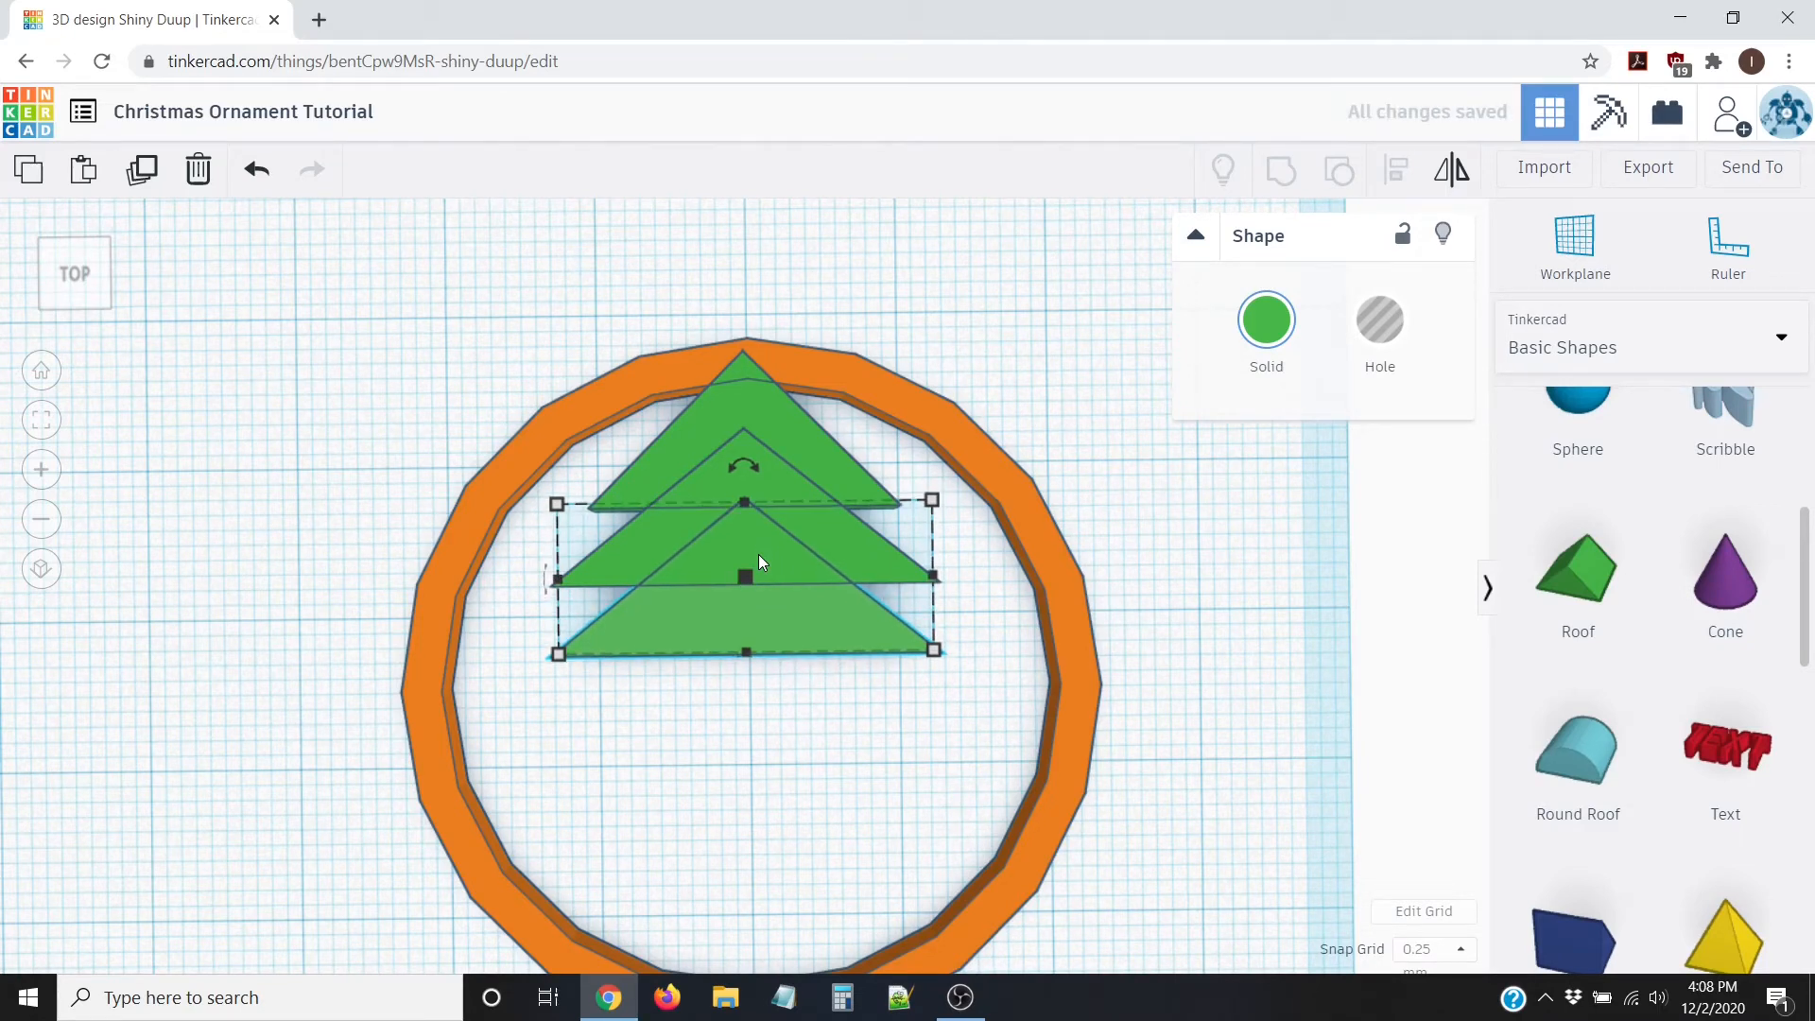
key(Up)
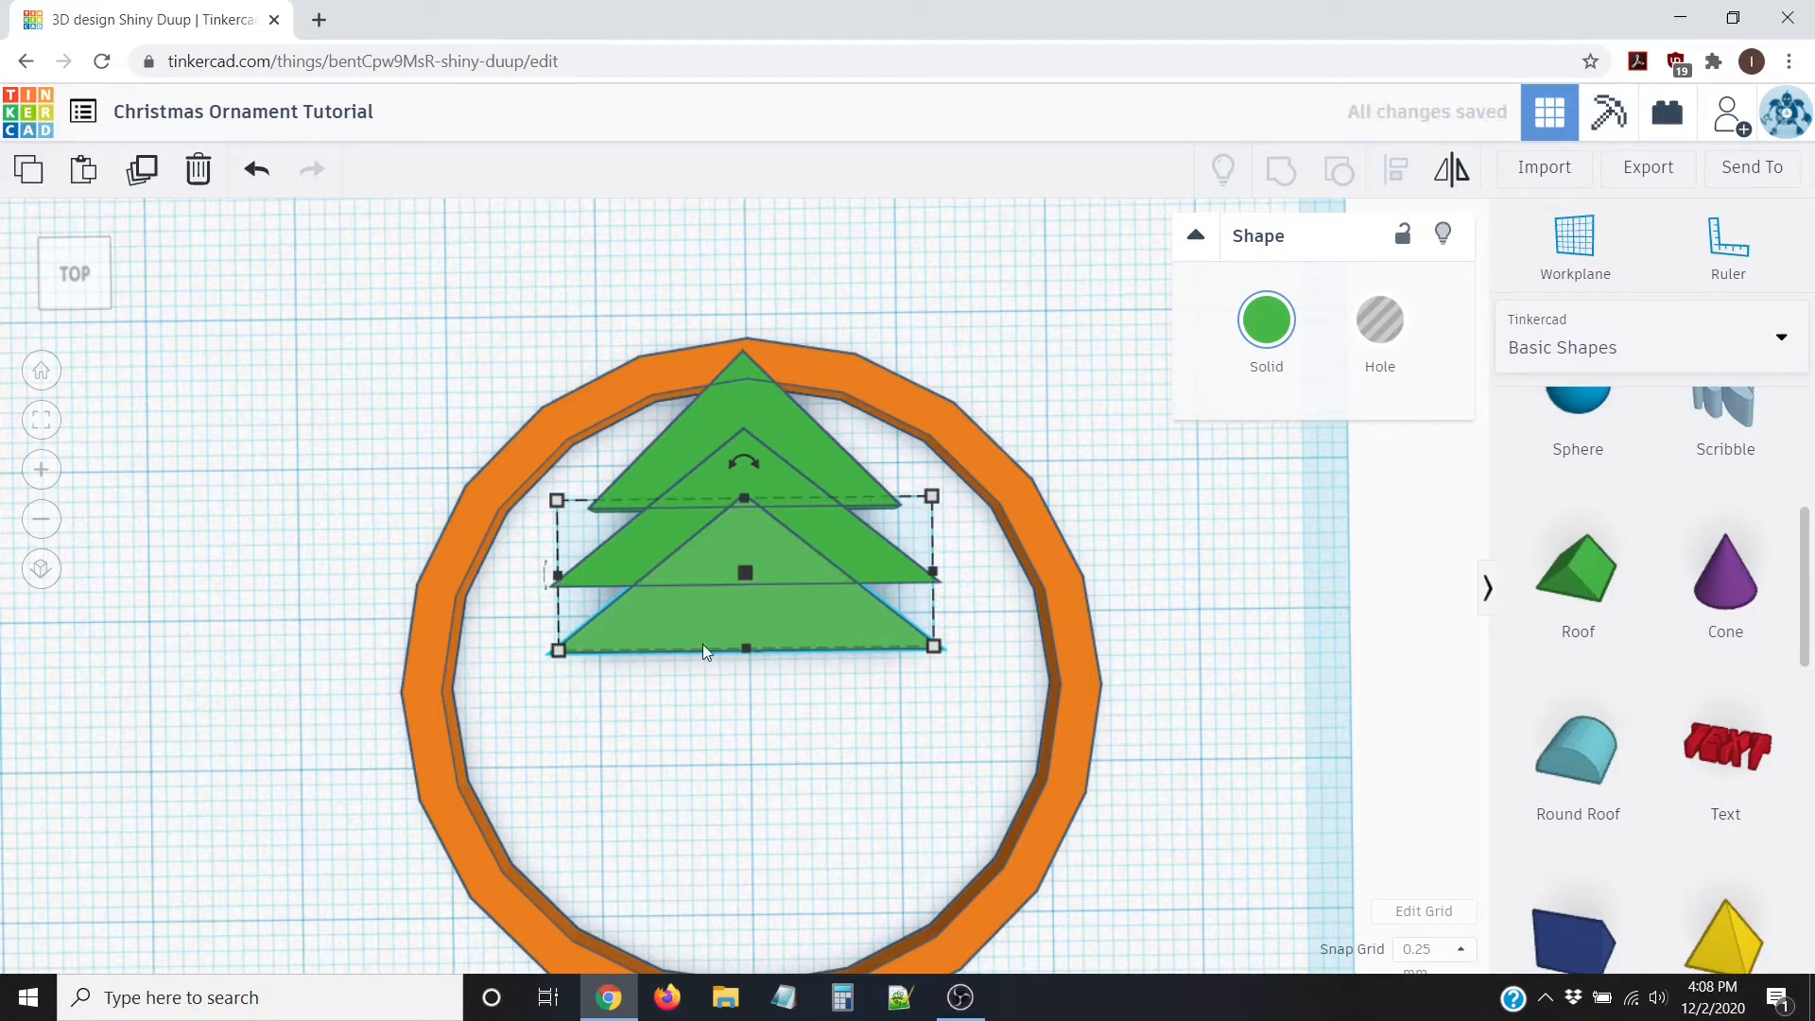
Step: Set the third tier triangle's width to 30 mm and nudge it left until its tip is centred under the tiers above
mouse_move(933, 645)
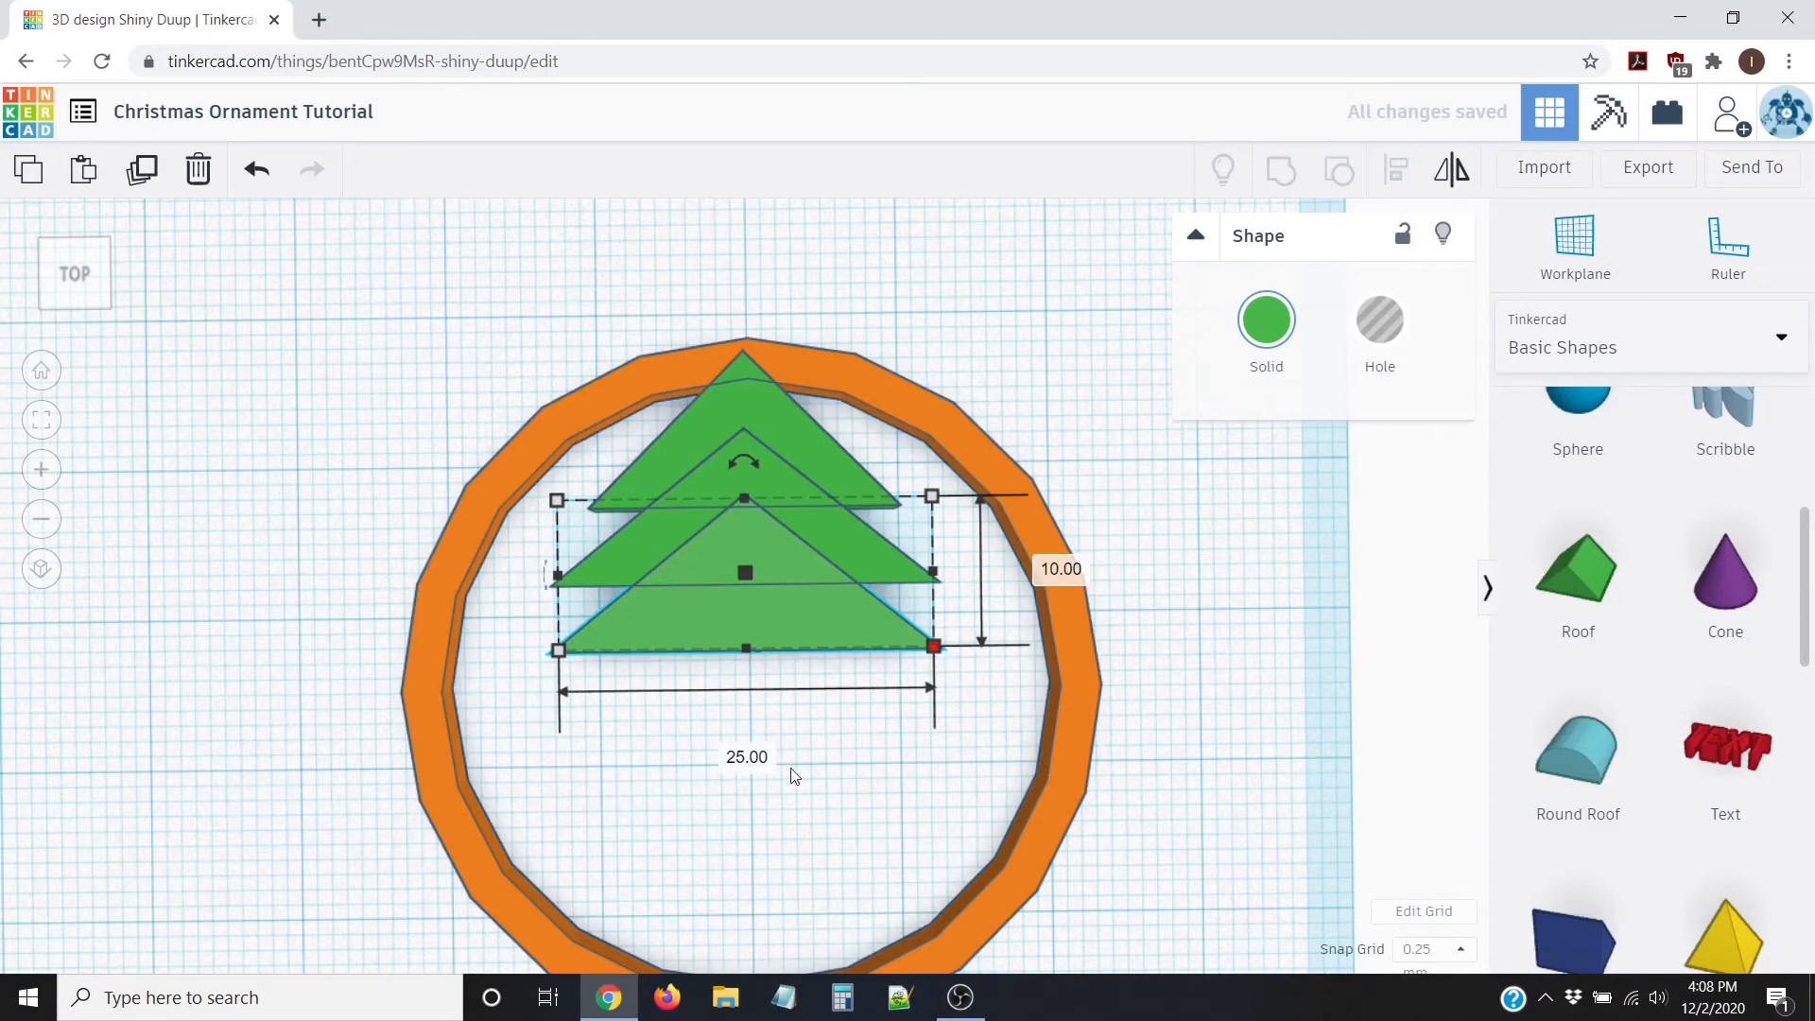
click(756, 766)
text(30)
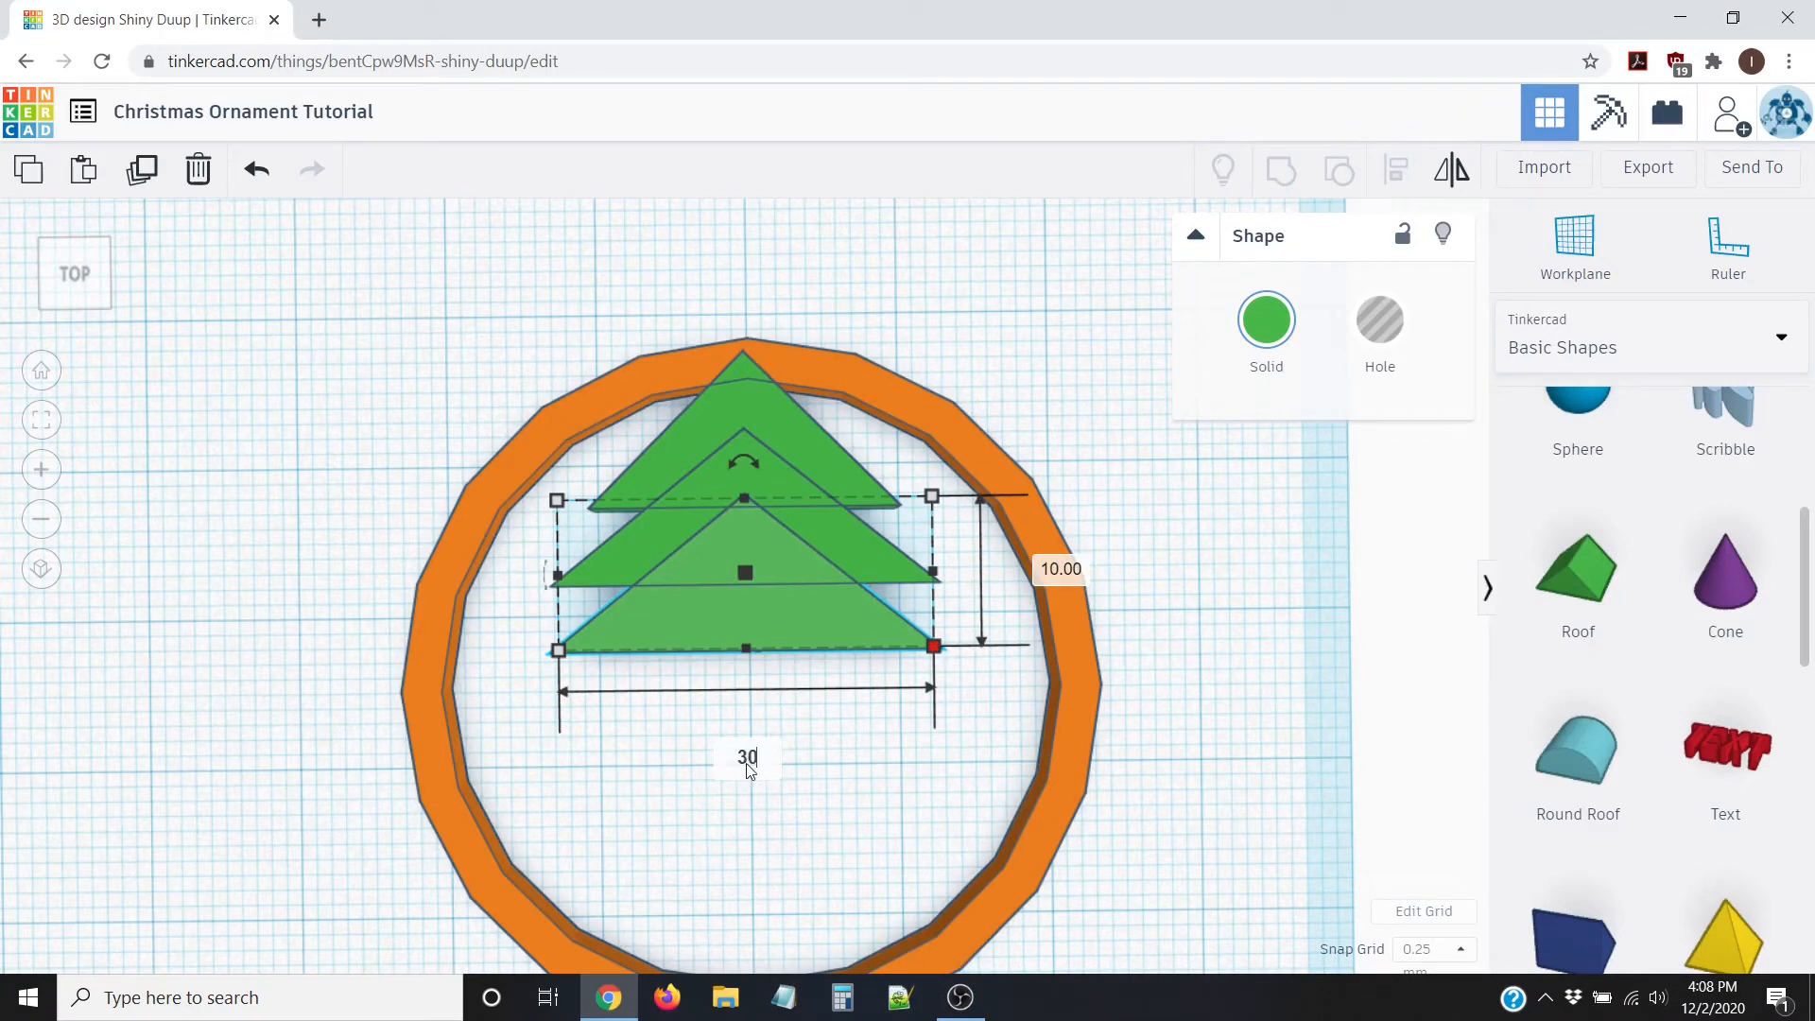
key(Return)
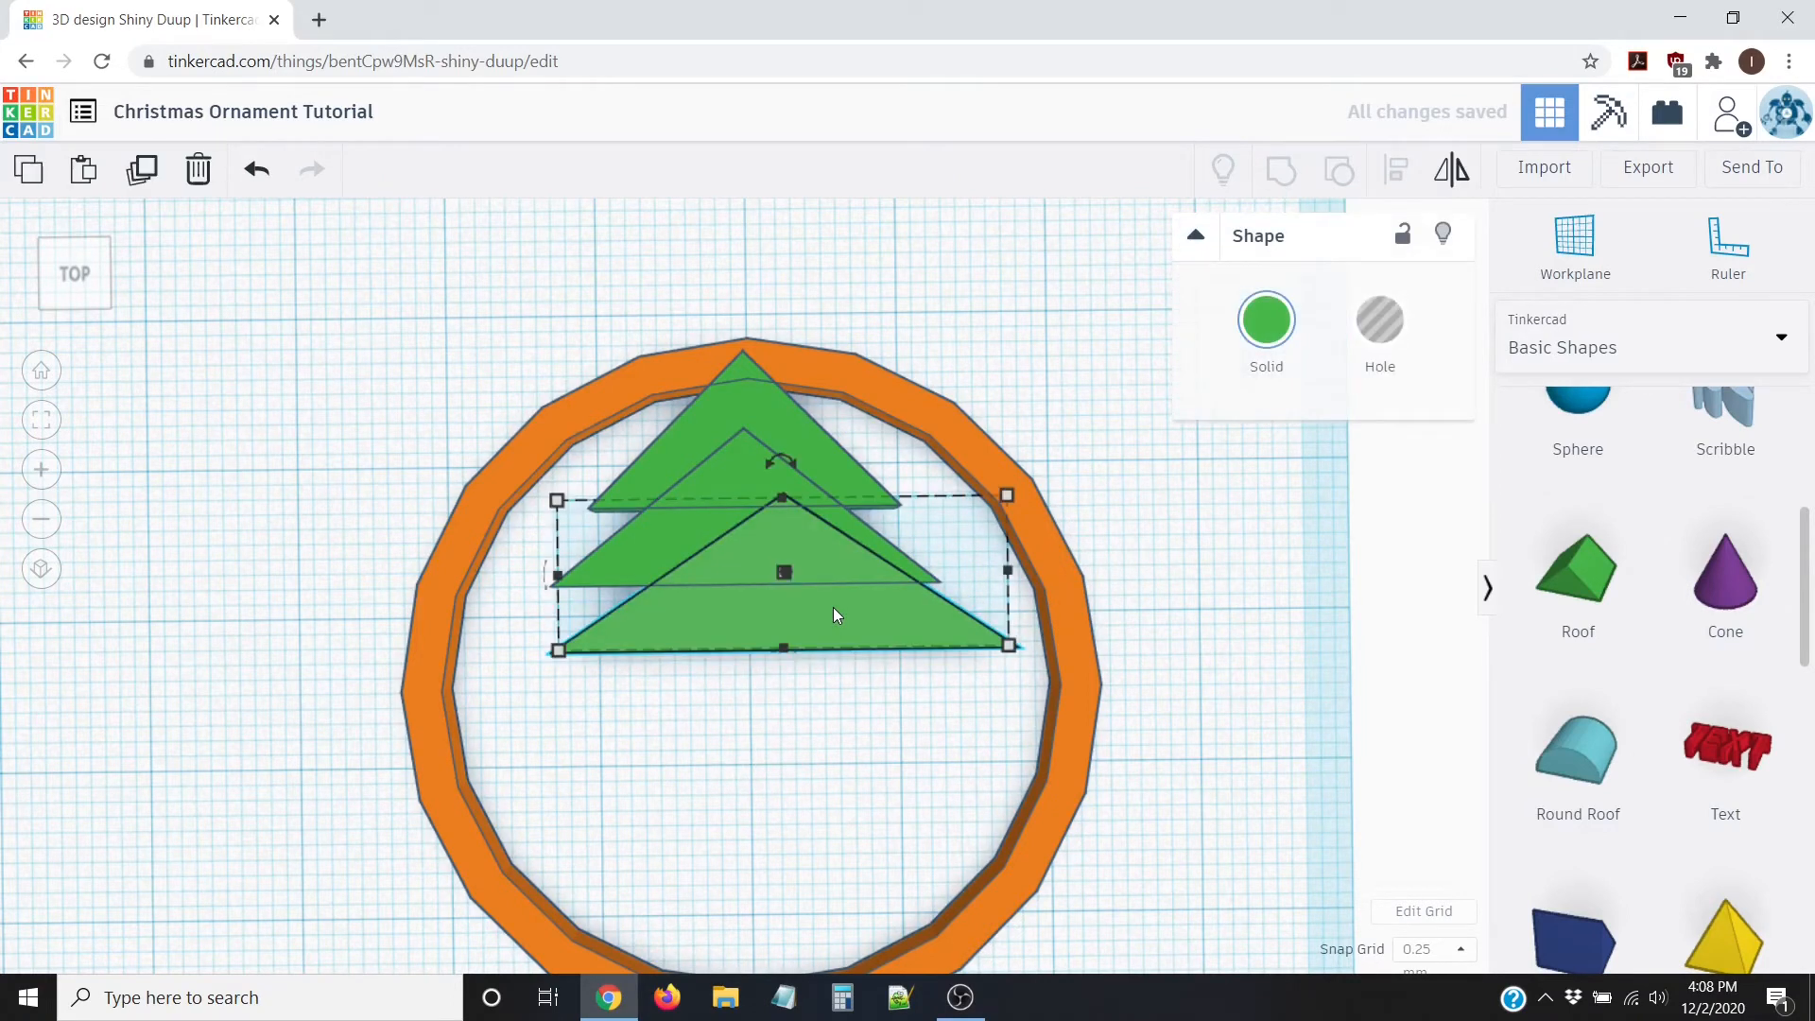
key(Left)
key(Left)
key(Left)
key(Left)
key(Left)
key(Left)
key(Left)
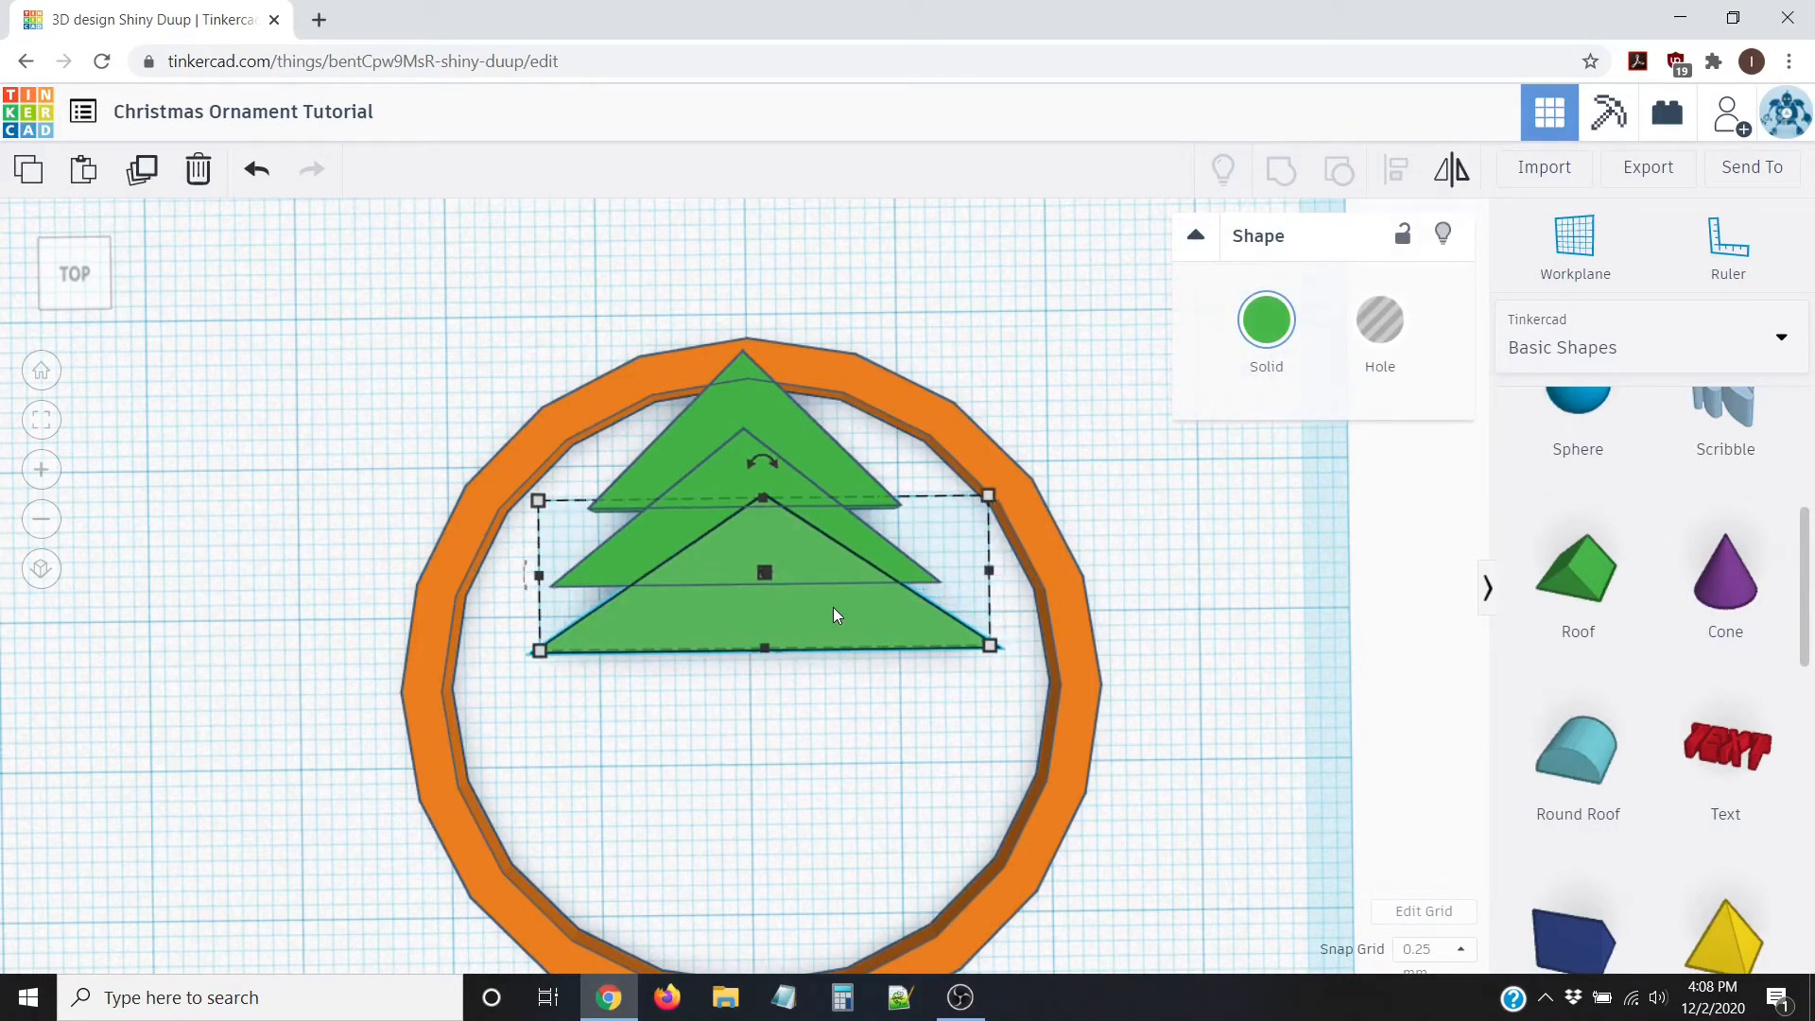
key(Left)
key(Left)
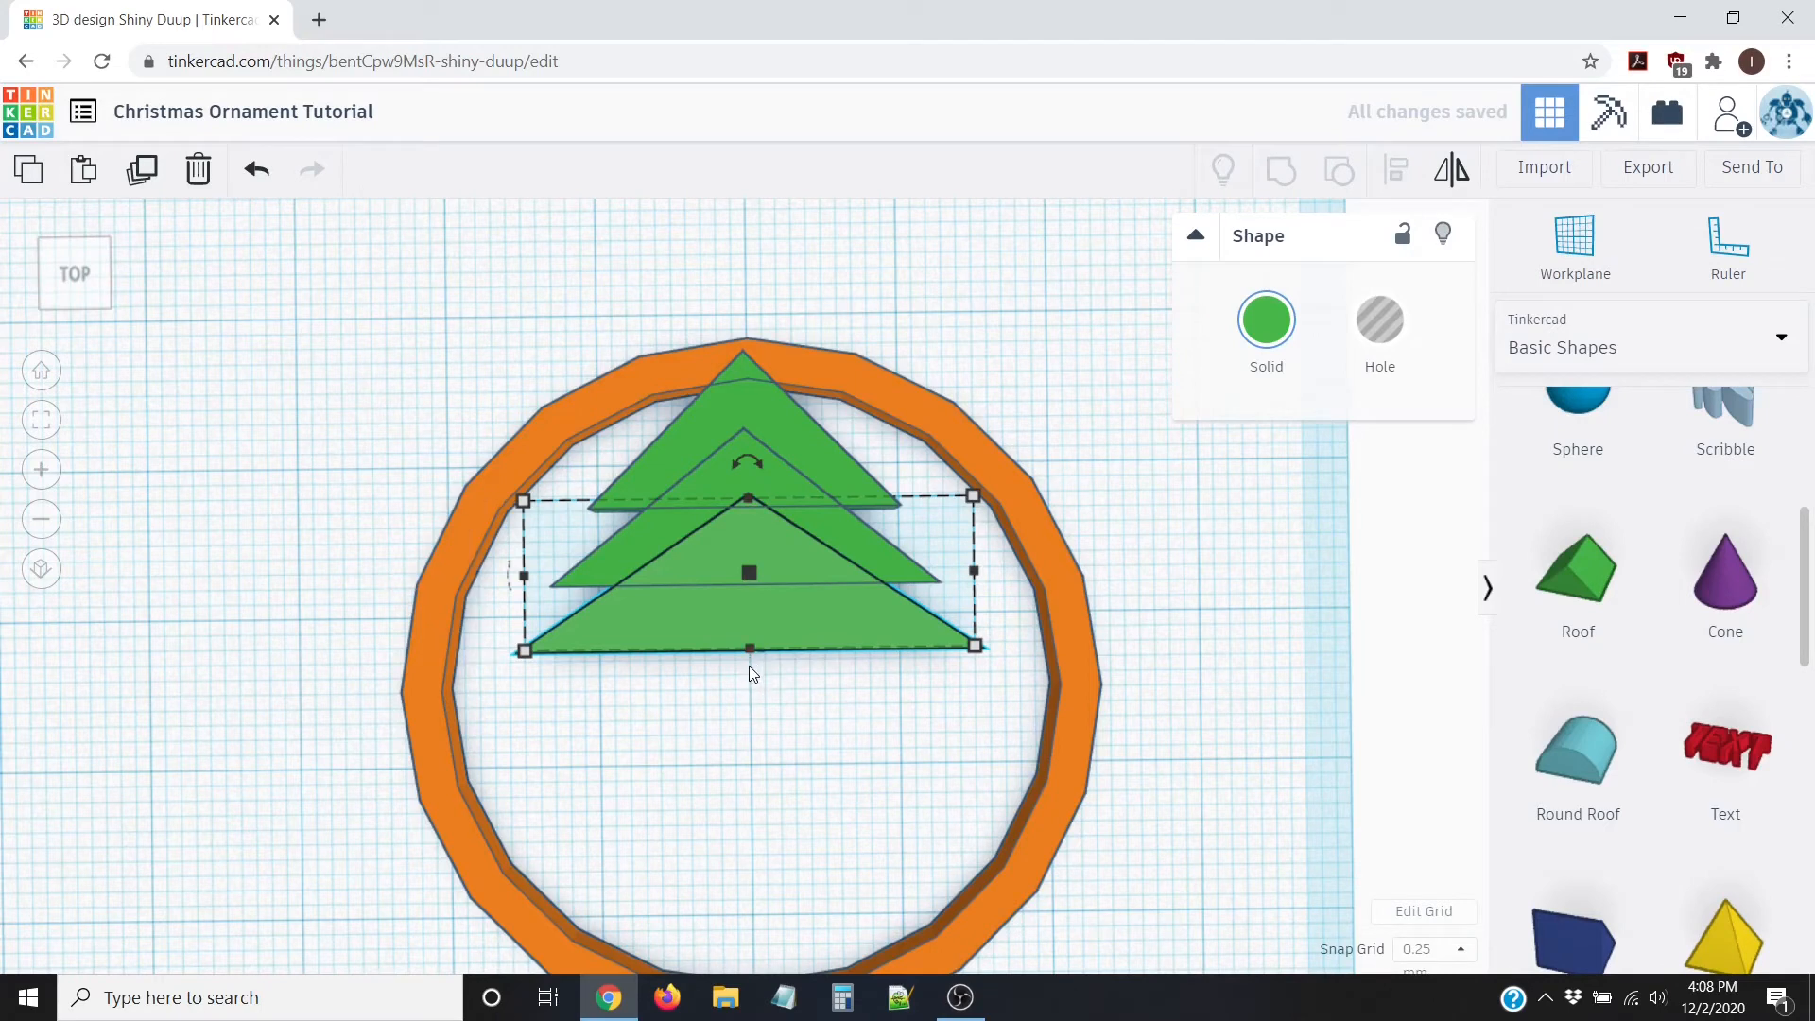
click(743, 768)
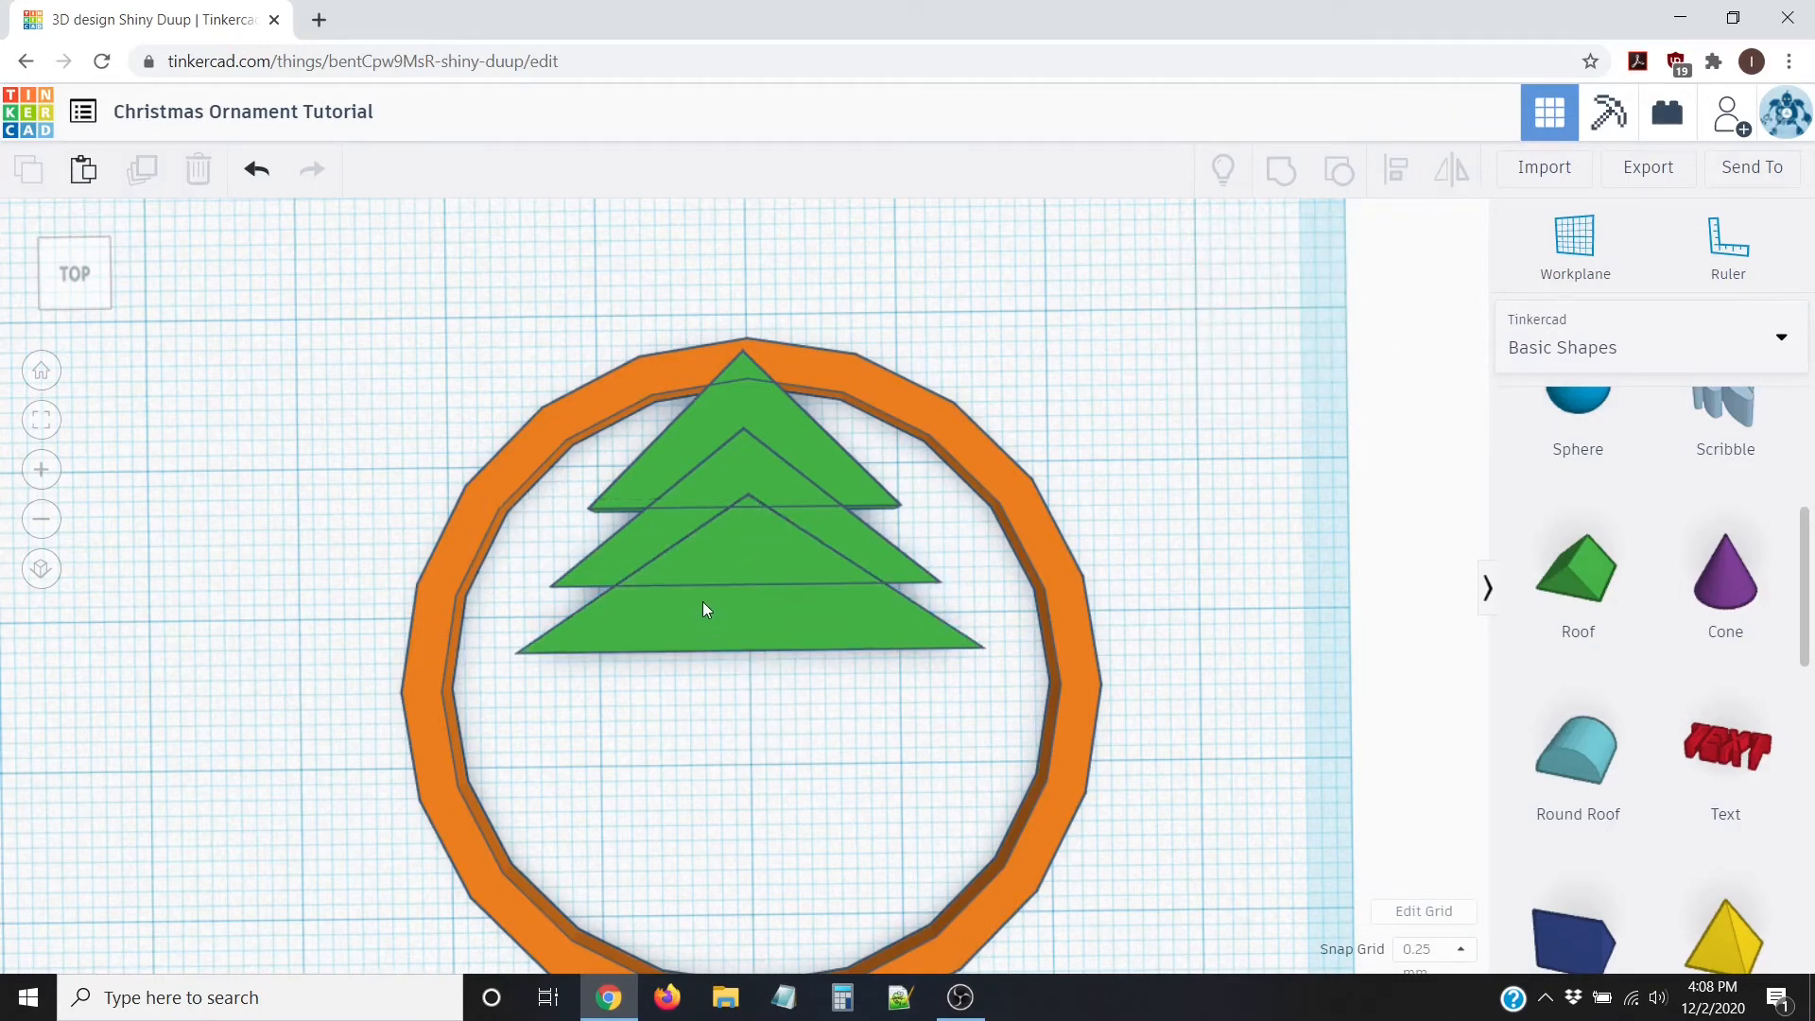
Step: Duplicate the 30 mm wide triangle and move the copy down about 4.5 mm as a fourth tree tier
click(694, 616)
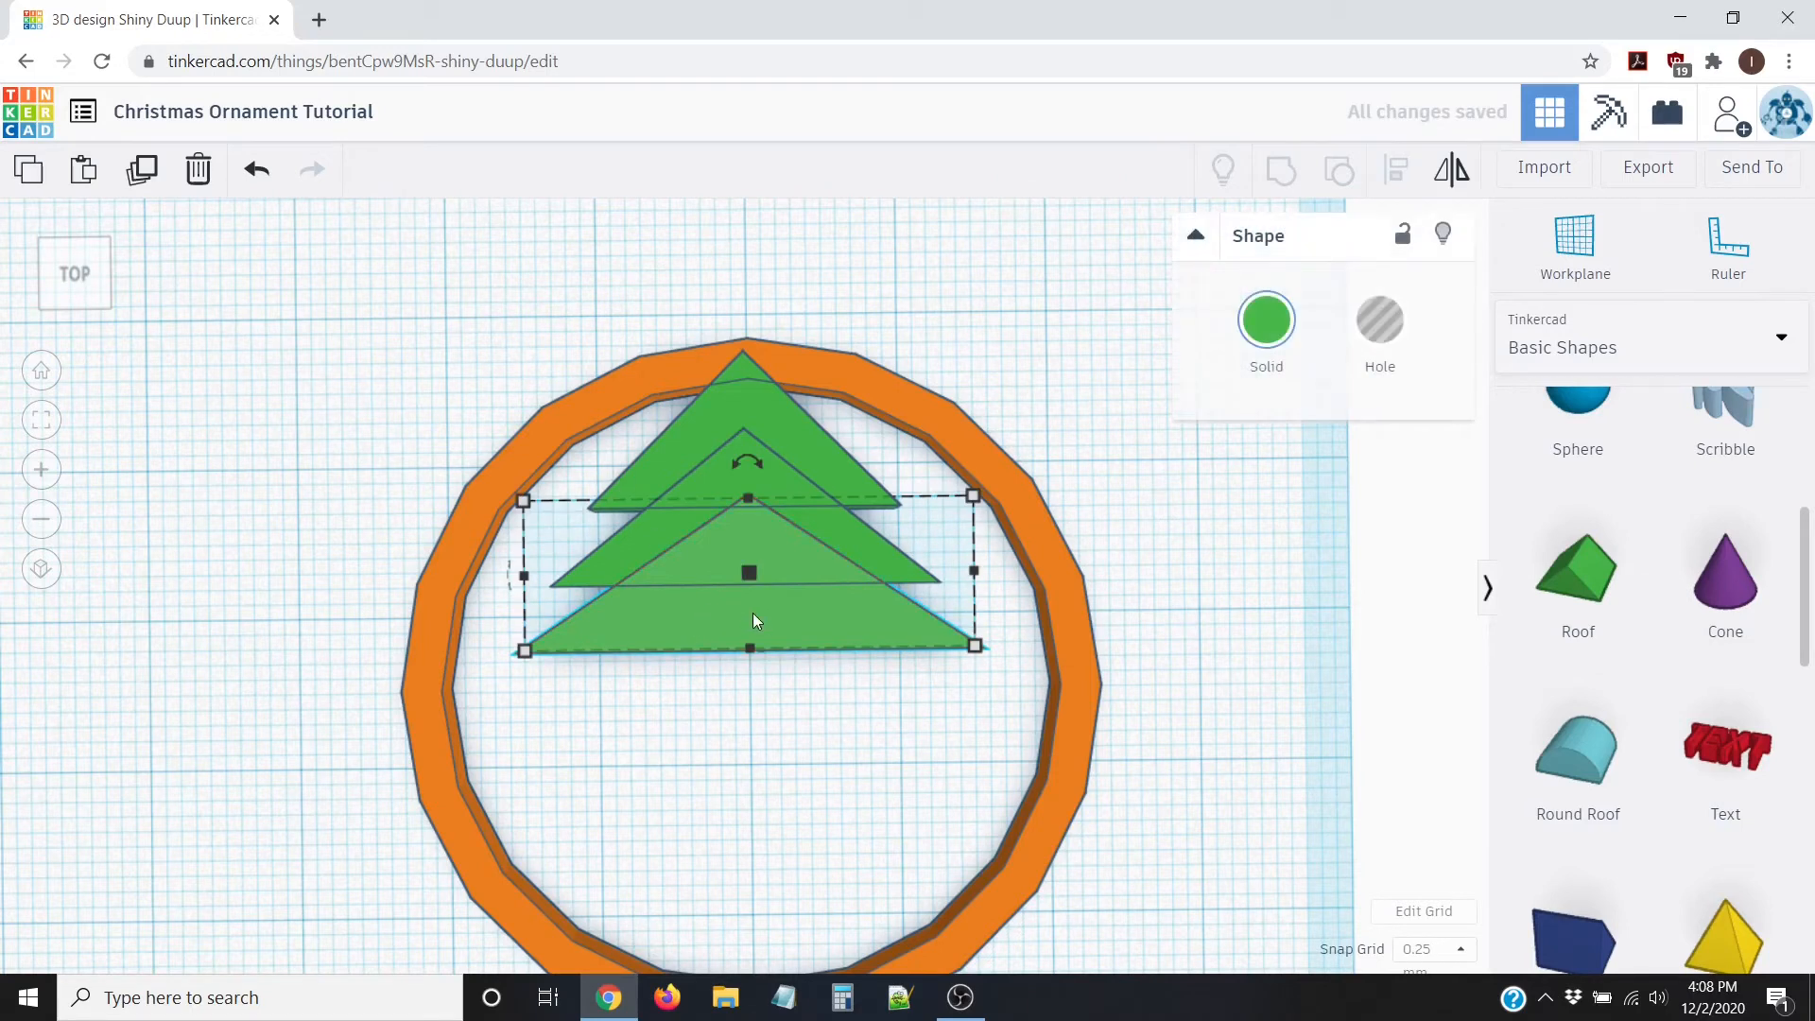
key(Down)
key(Down)
key(Down)
key(Down)
key(Down)
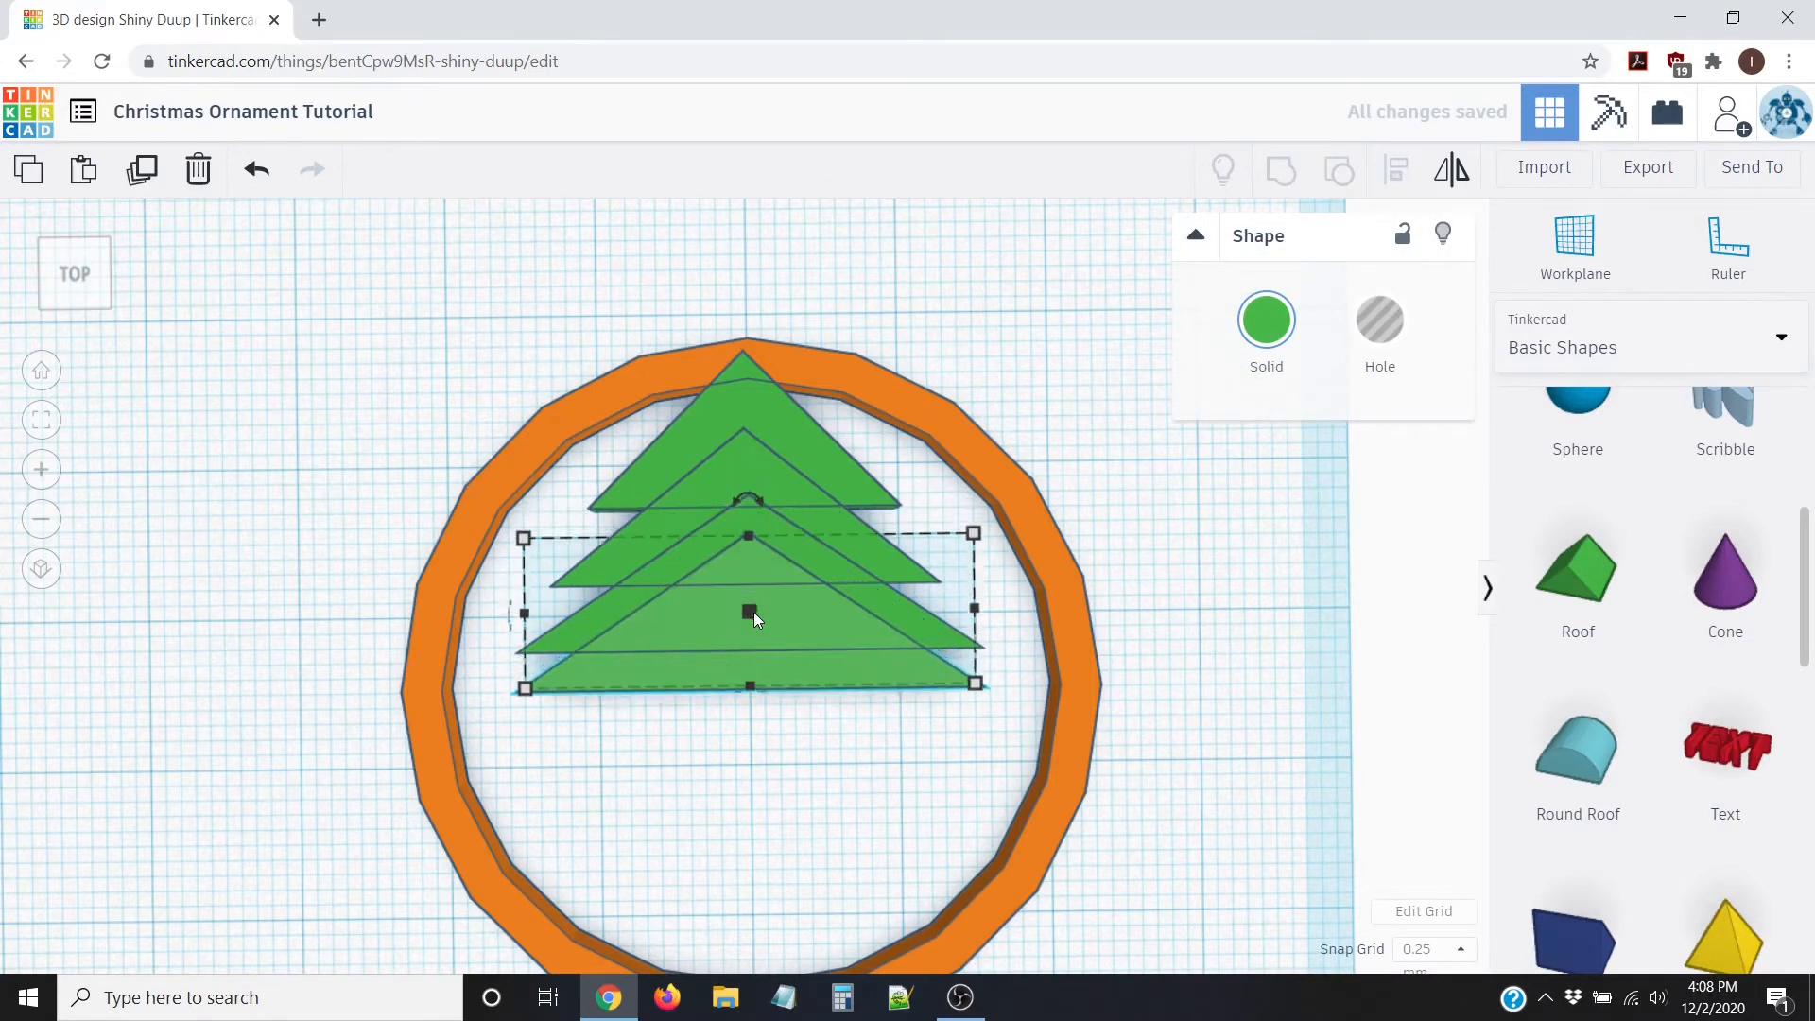
key(Up)
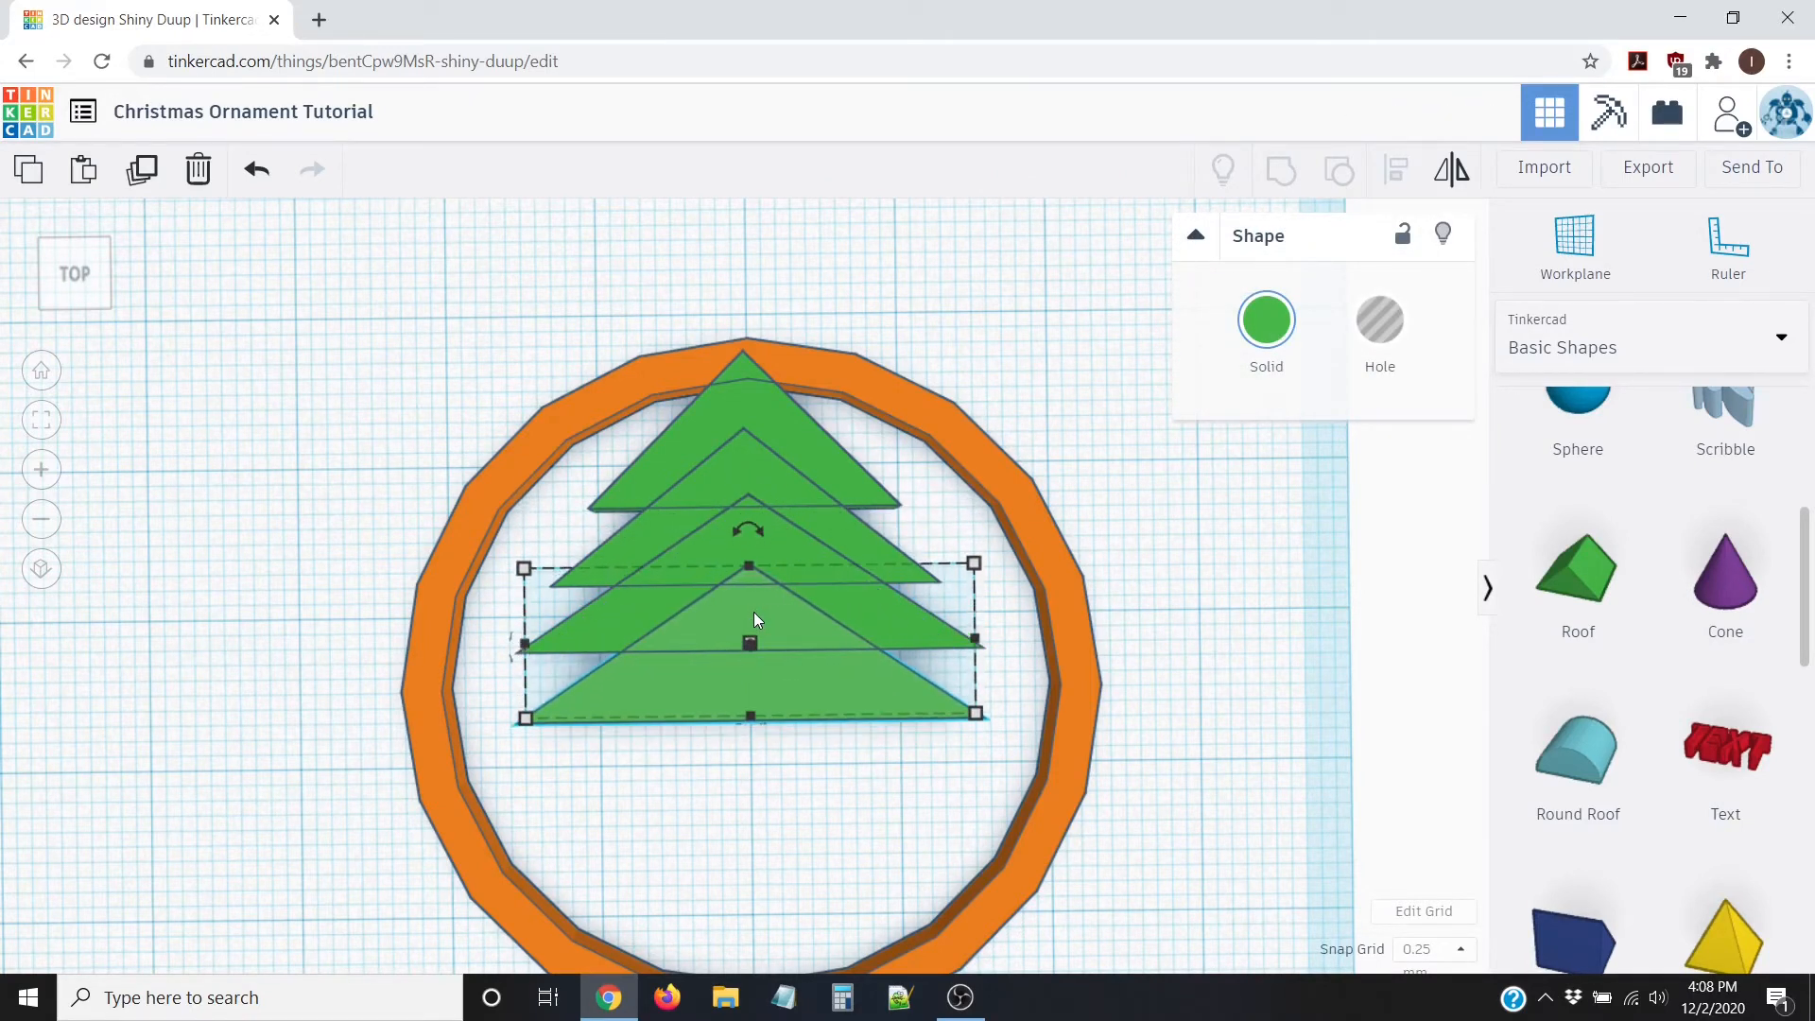
Step: Set the fourth tier triangle's width to 35 mm and nudge it left until it is centred in the tree
mouse_move(976, 712)
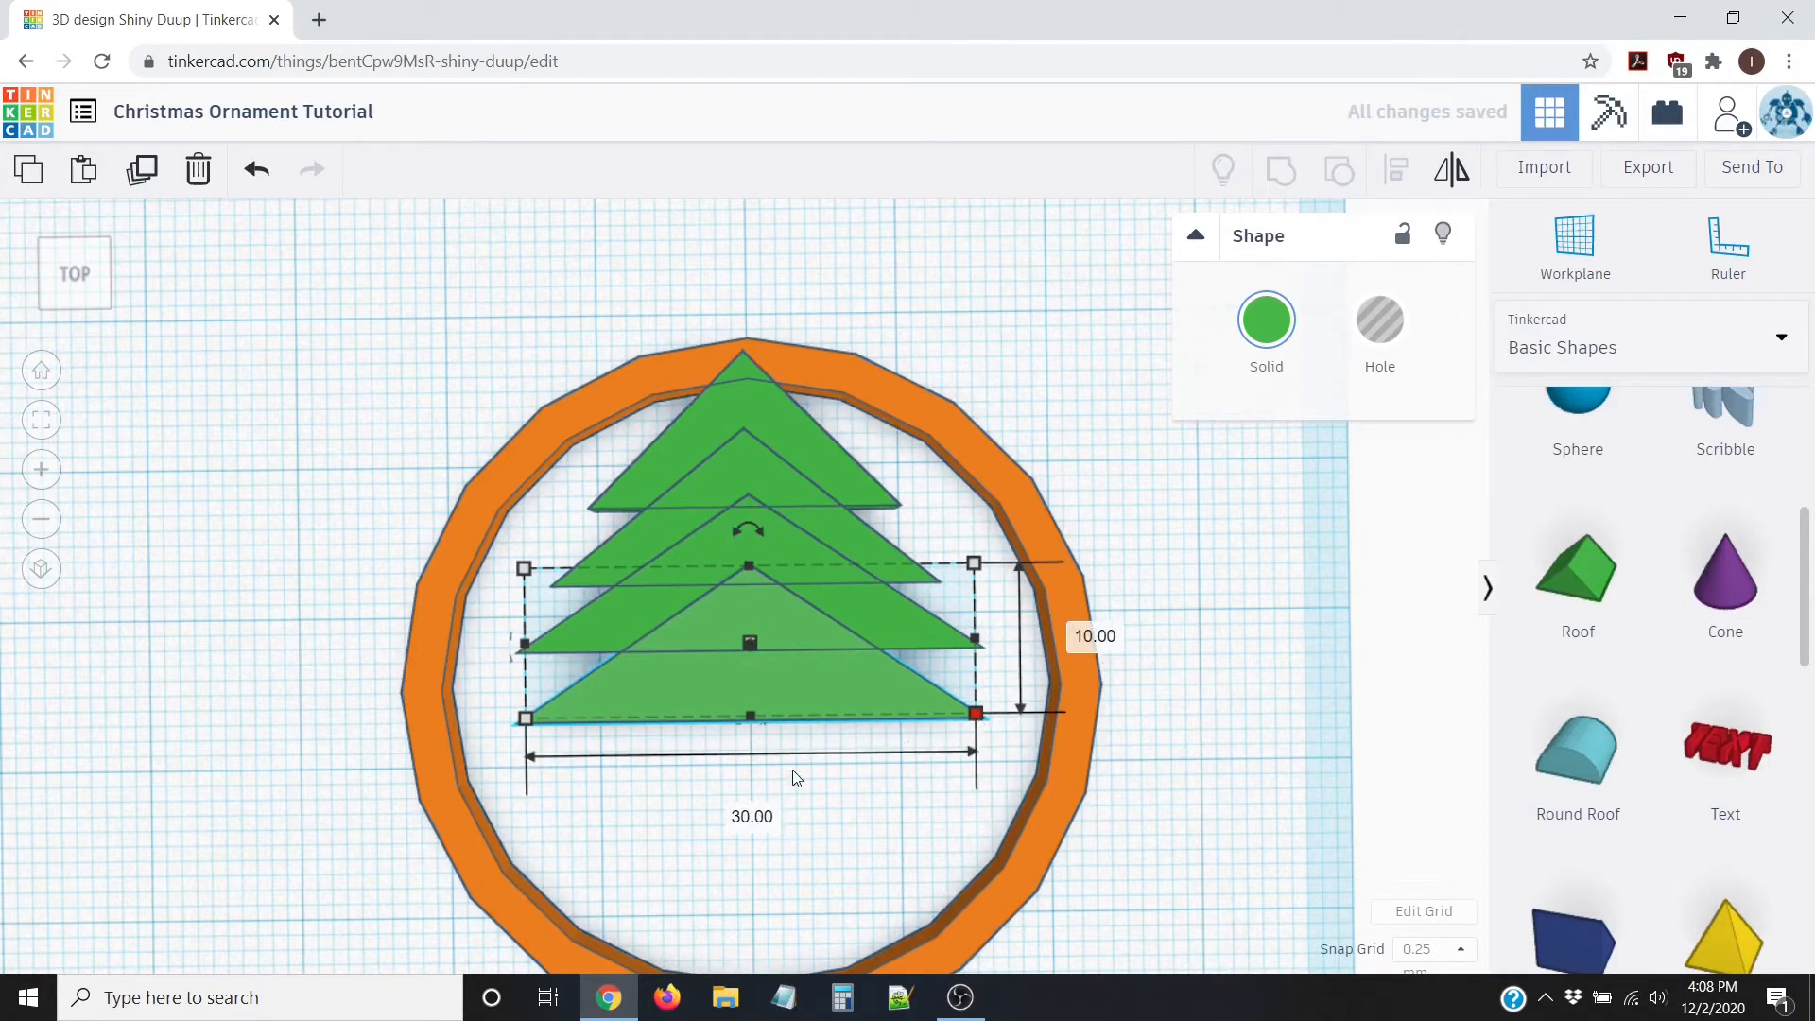
click(751, 817)
text(35)
key(Return)
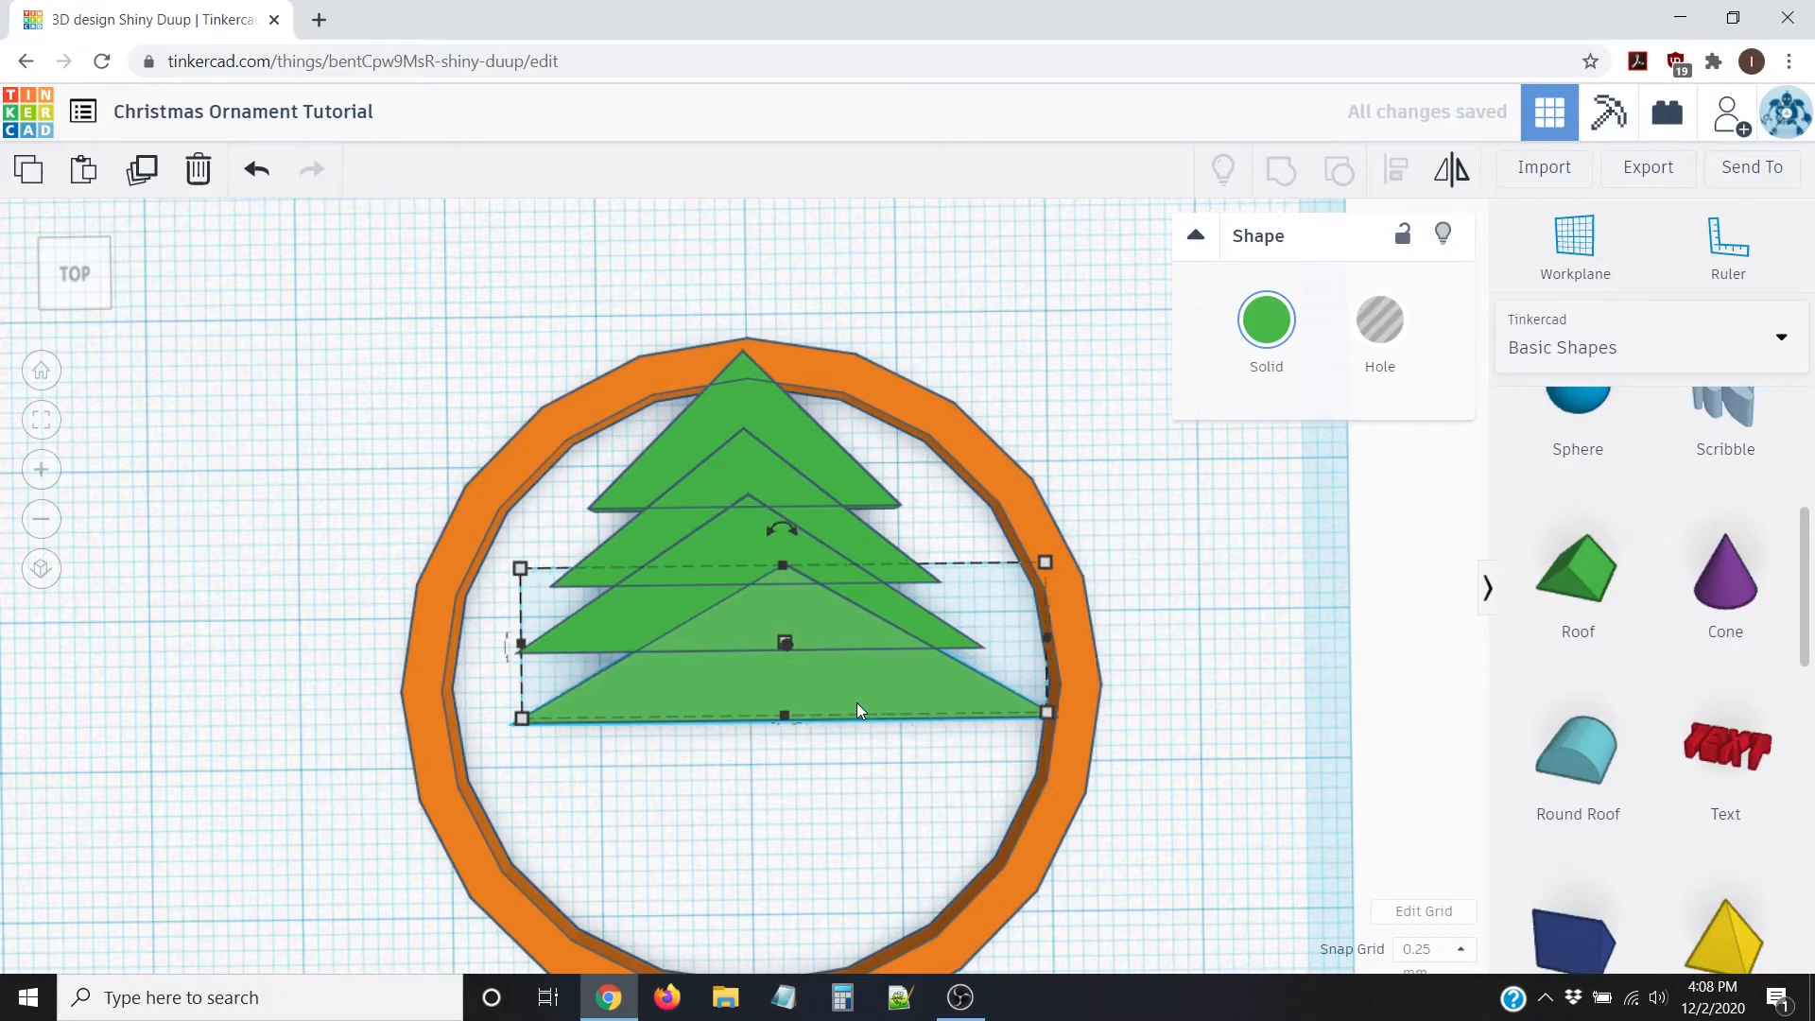
key(Left)
key(Left)
key(Left)
key(Left)
key(Left)
key(Left)
key(Left)
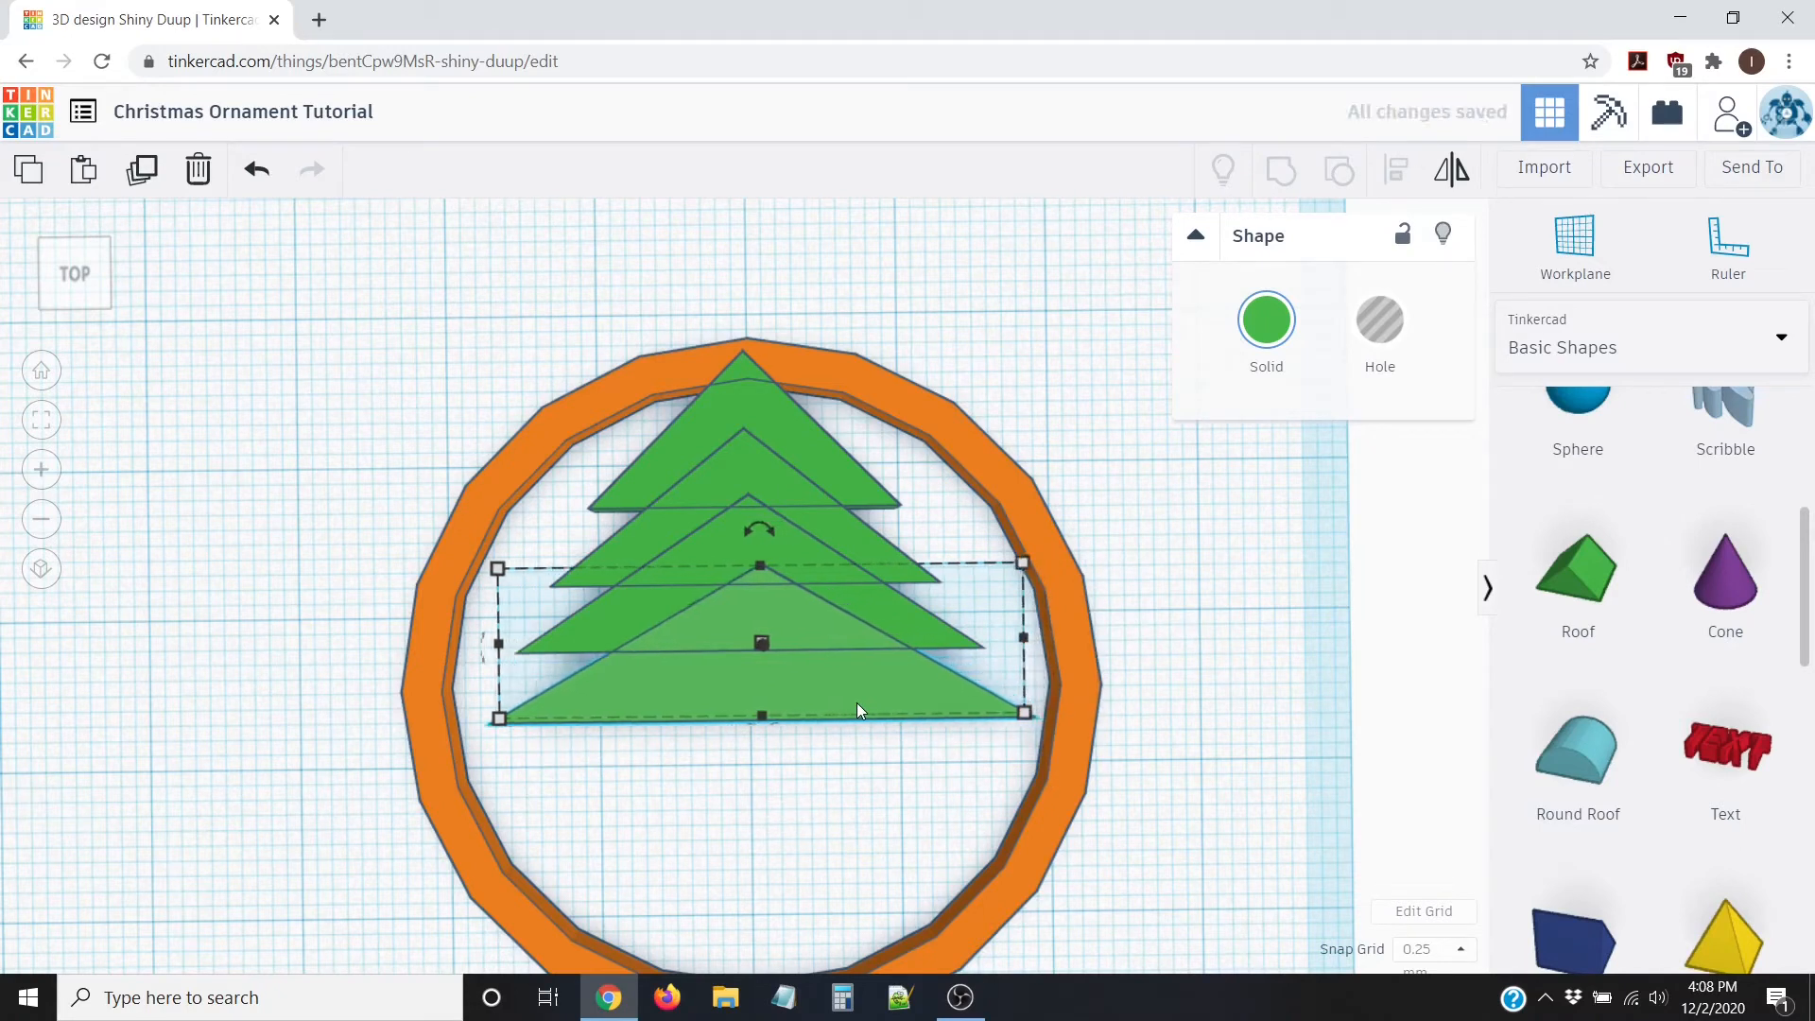
key(Left)
key(Left)
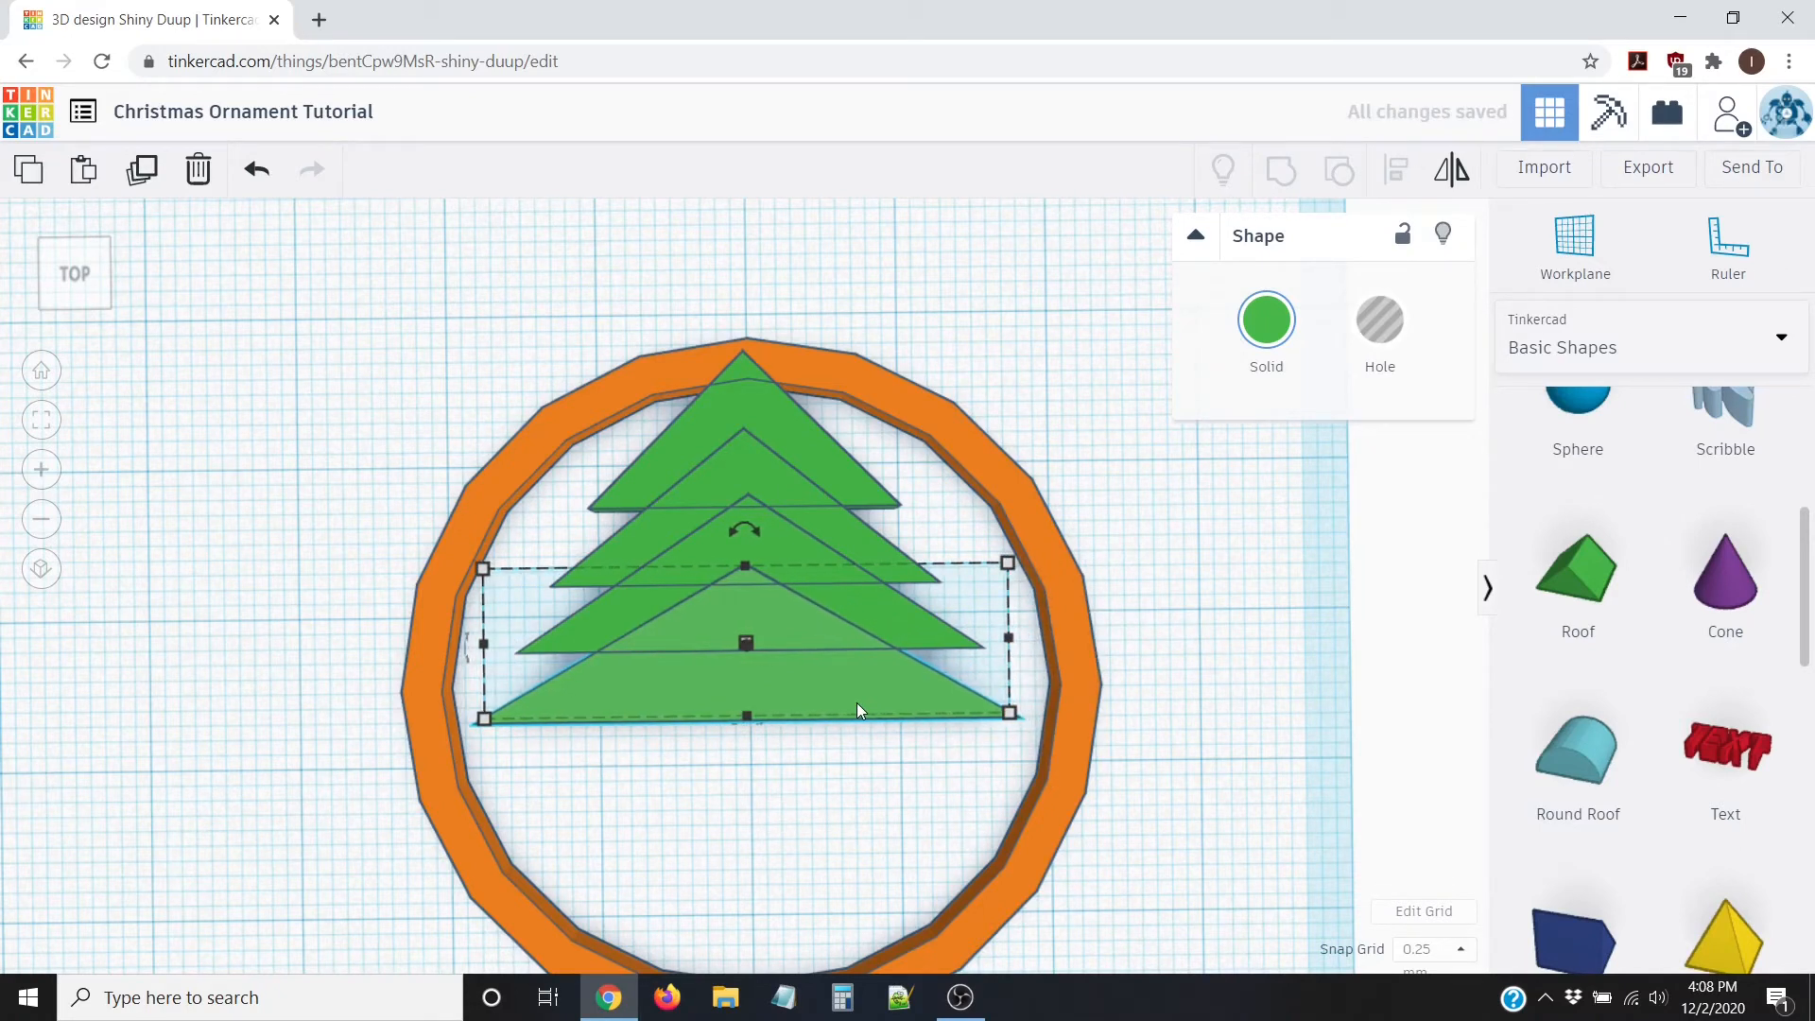
click(670, 768)
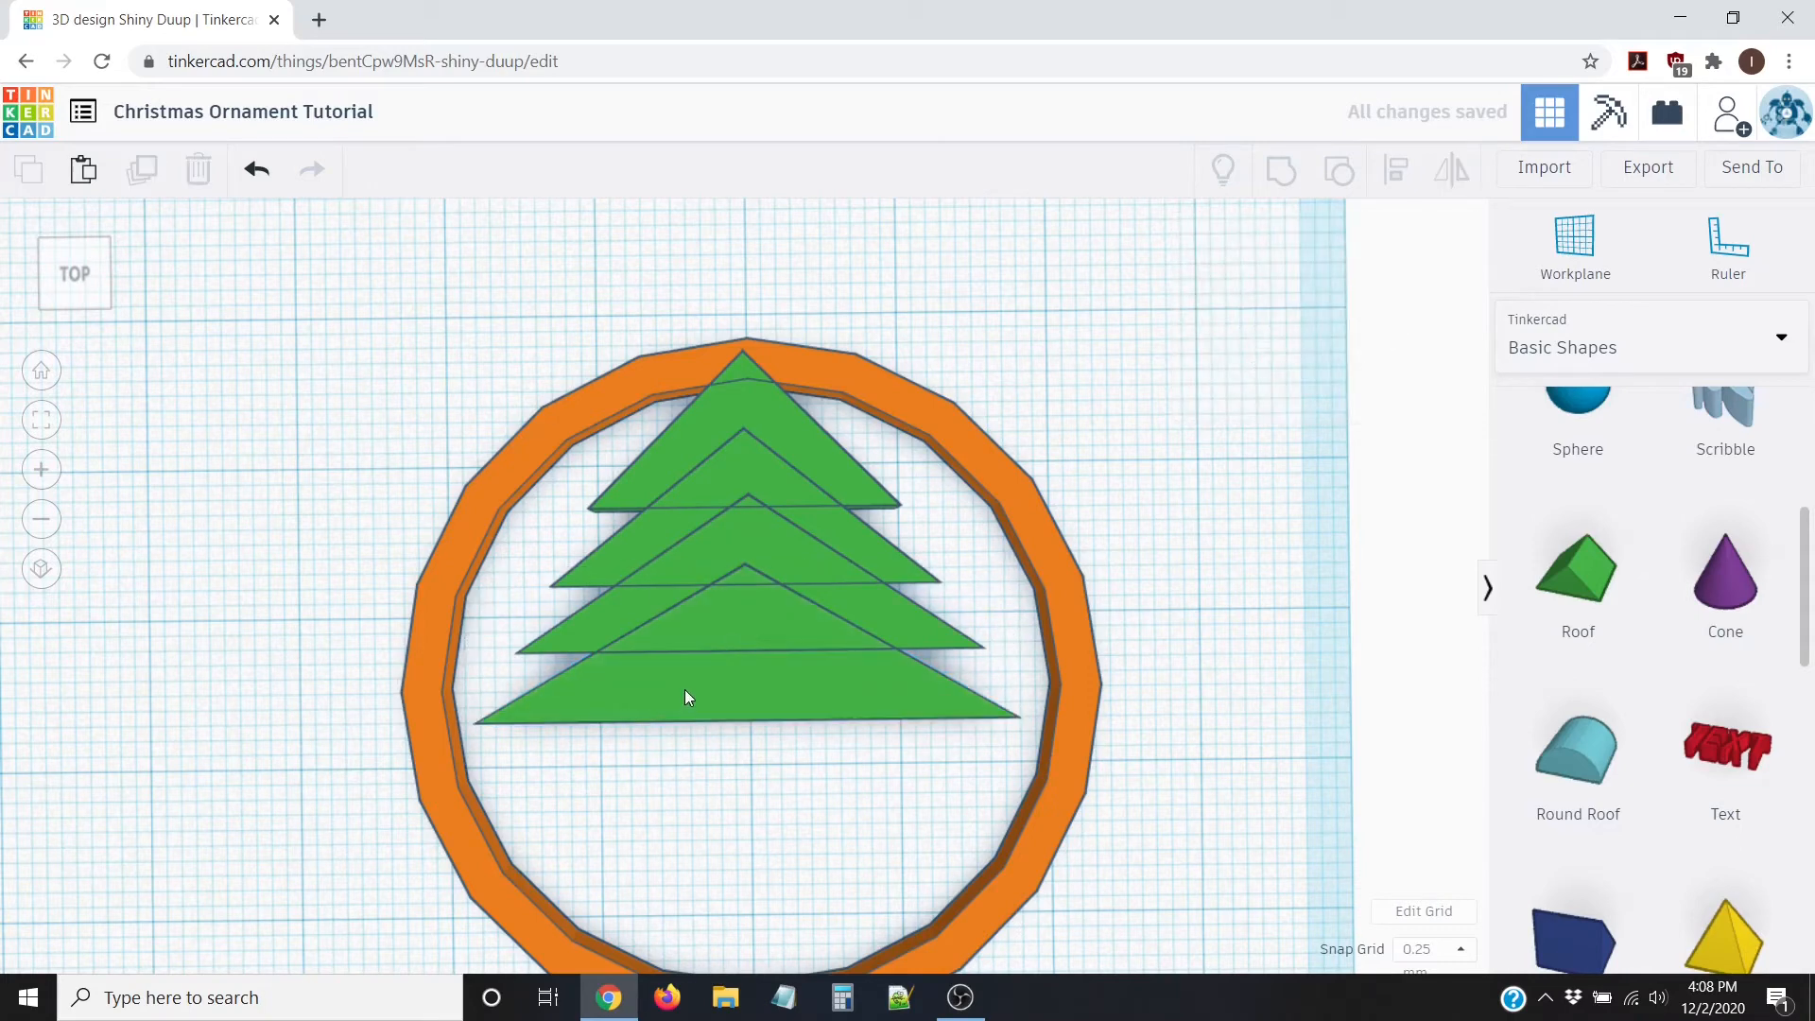
Step: Duplicate the 35 mm wide triangle and move the copy down about 4.5 mm as a fifth tree tier
click(685, 691)
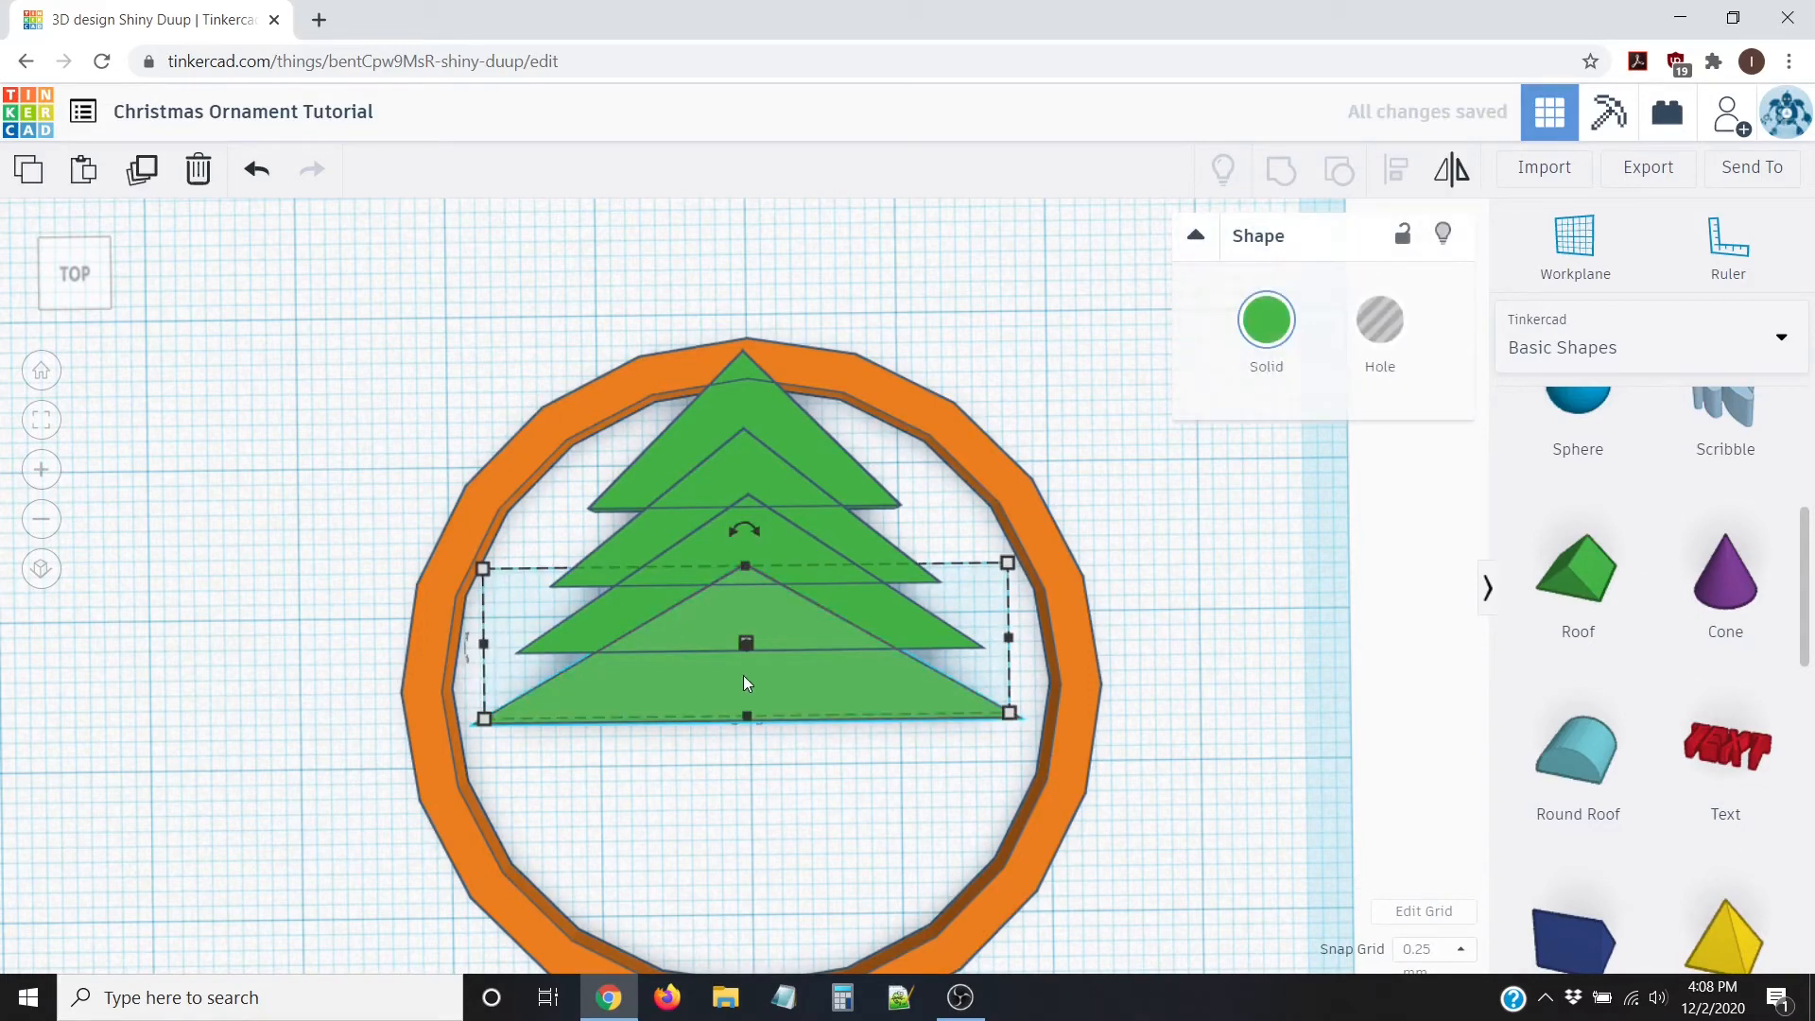
key(Down)
key(Down)
key(Down)
key(Down)
key(Down)
key(Down)
key(Up)
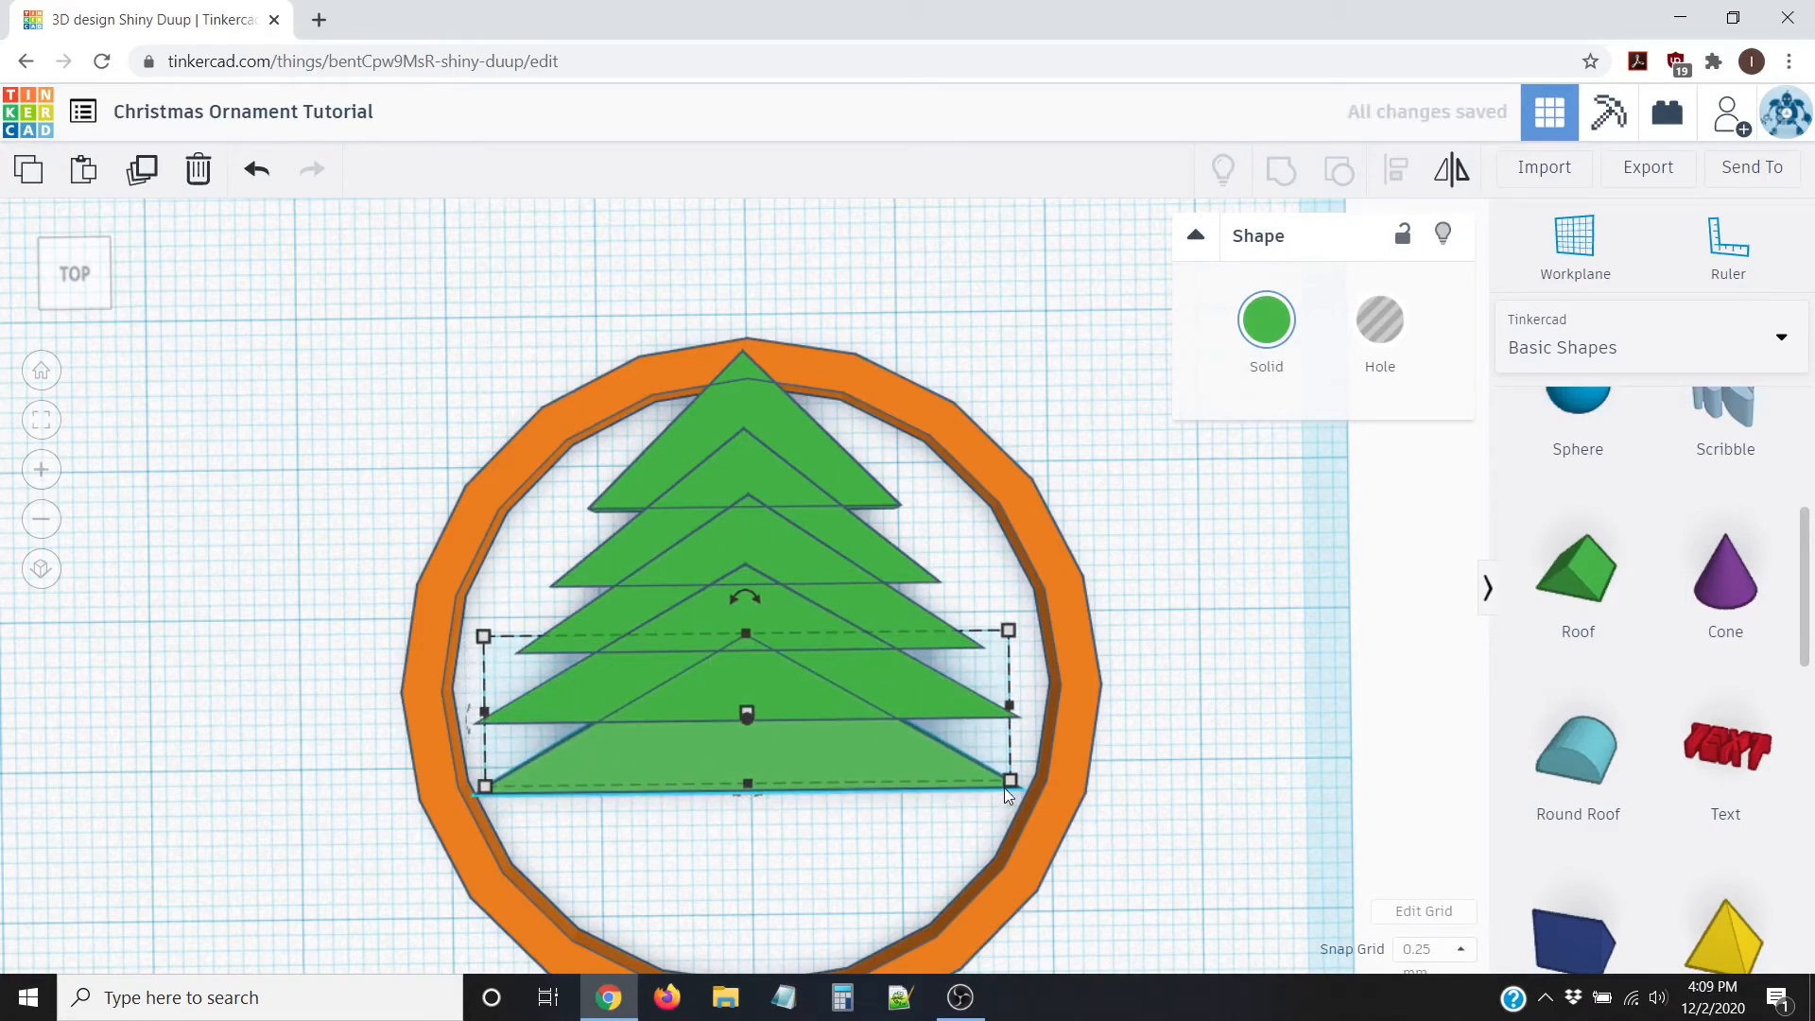
Step: Set the fifth tier triangle's width to 40 mm and nudge it left until both corners overlap the ring evenly
mouse_move(1012, 779)
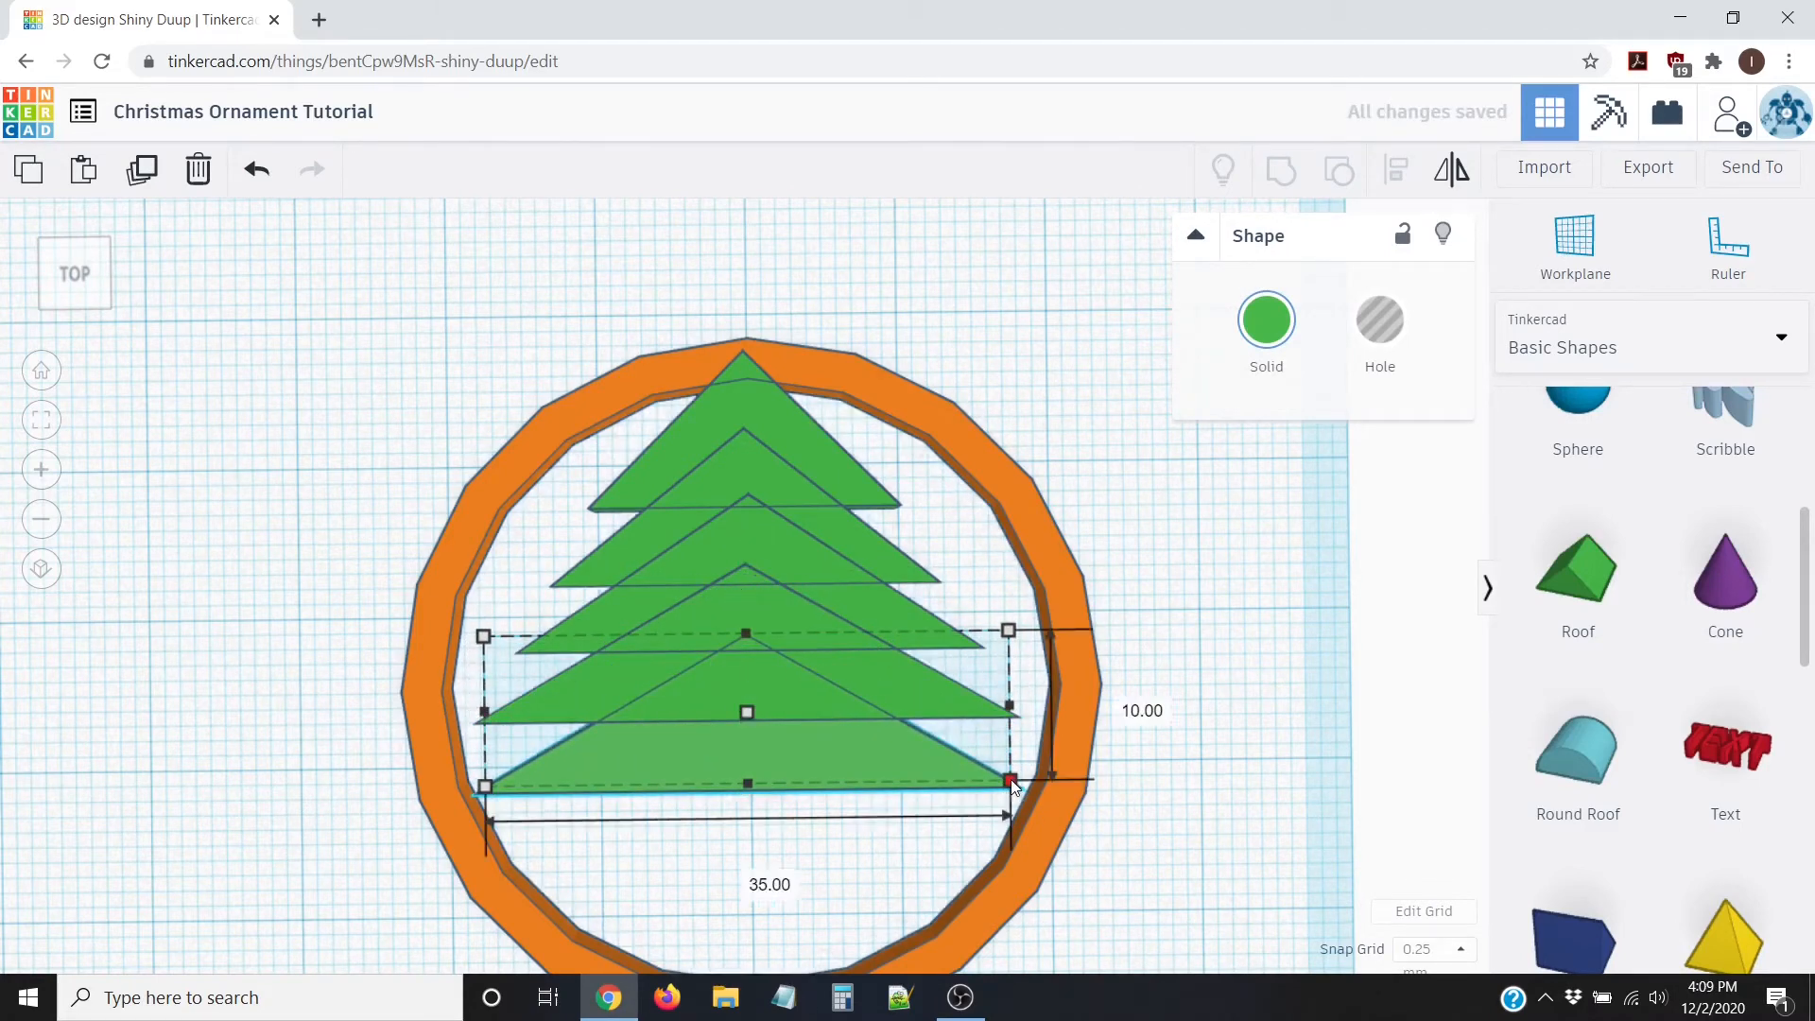
click(750, 877)
text(40)
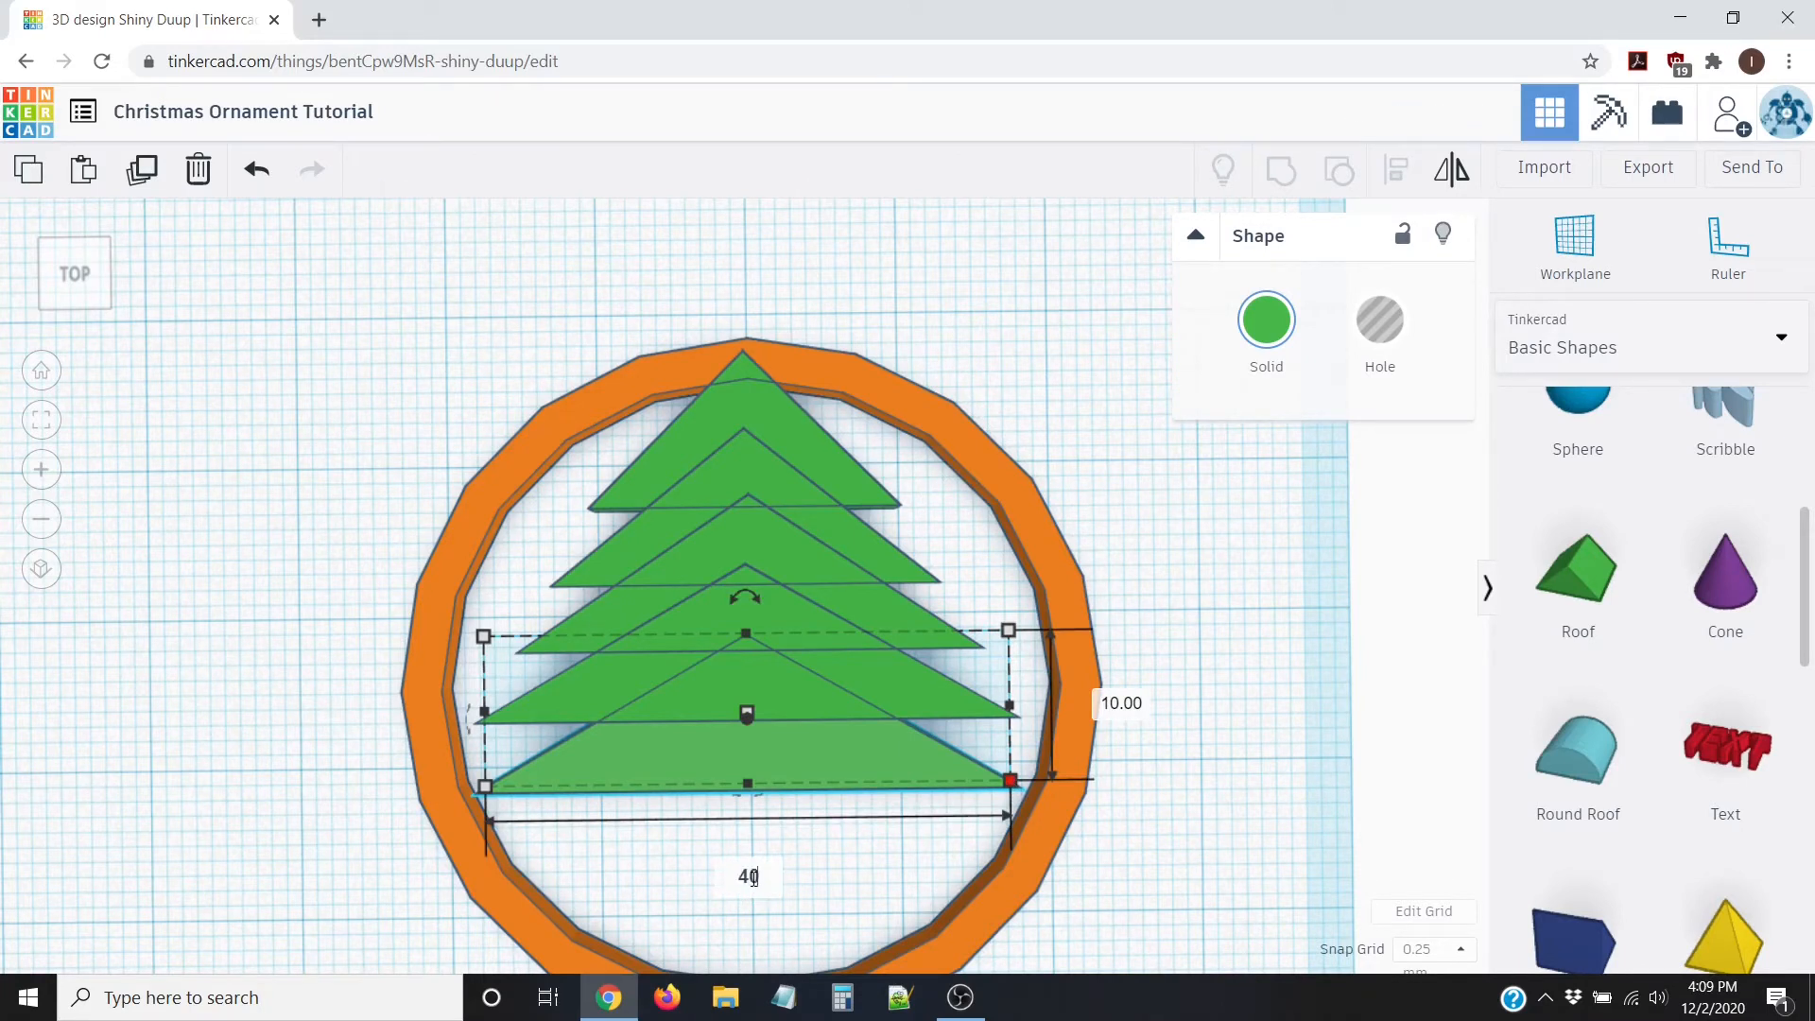
key(Return)
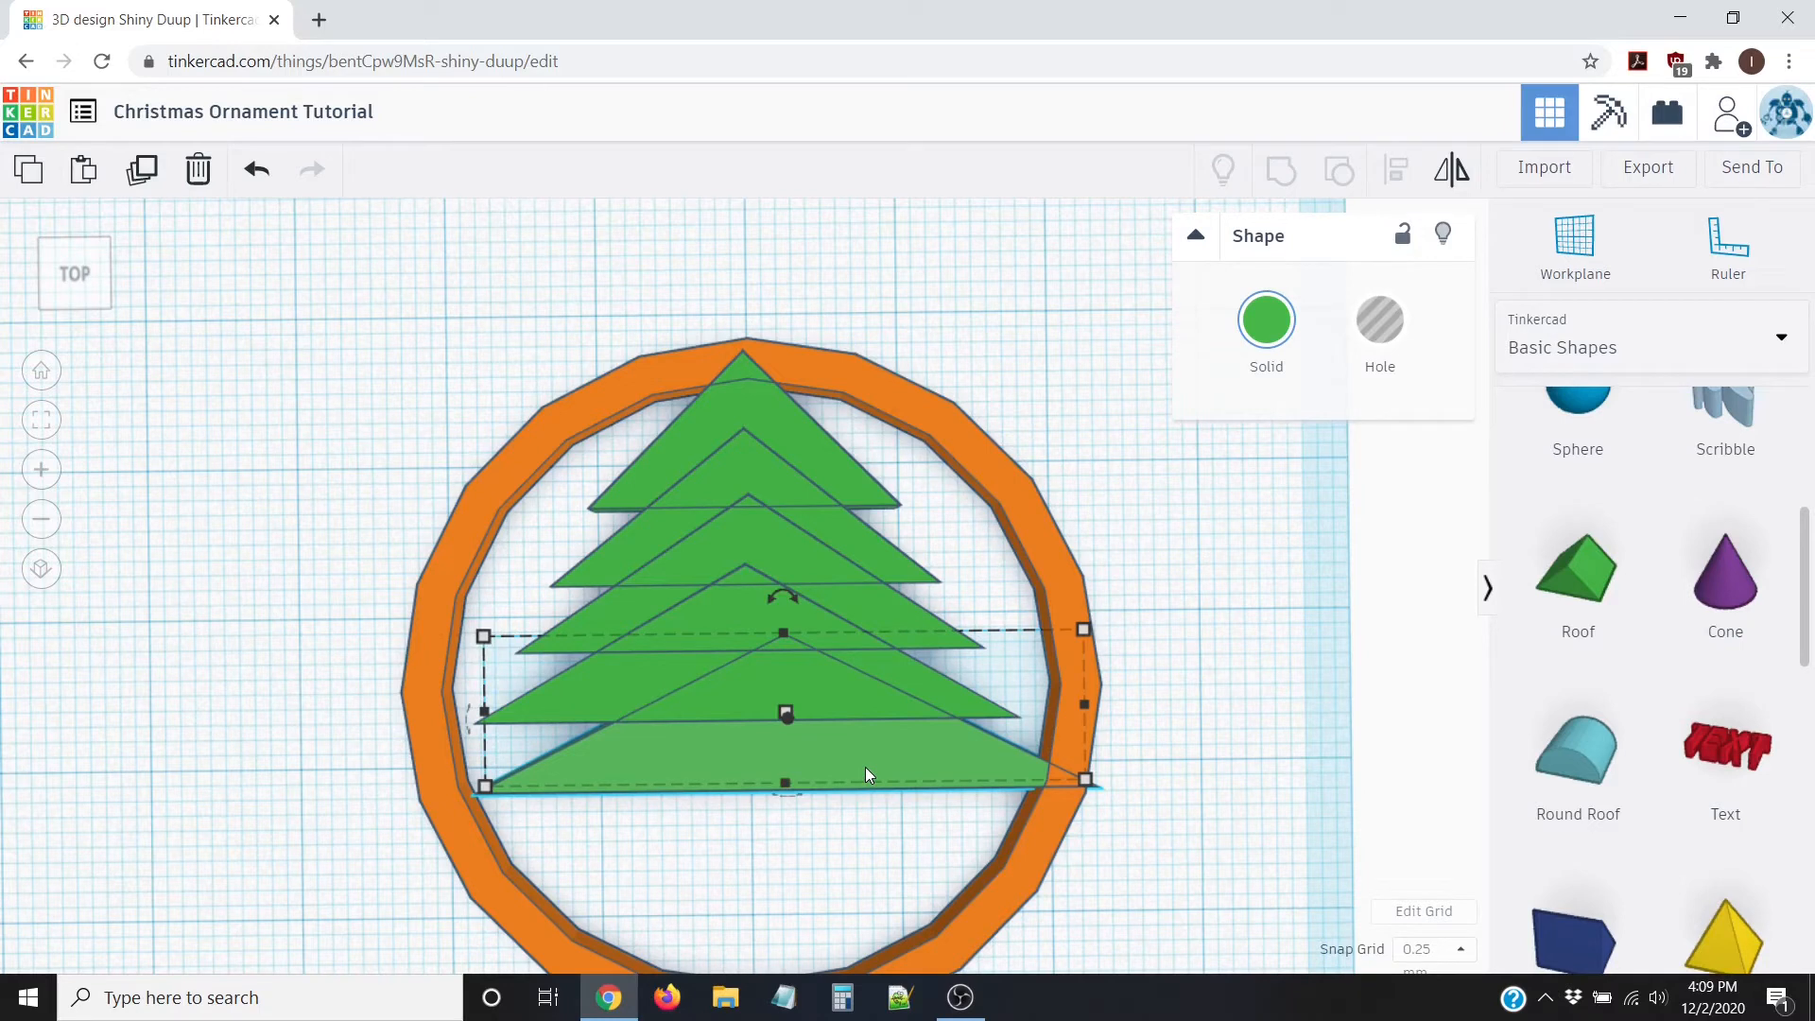
key(Left)
key(Left)
key(Left)
key(Left)
key(Left)
key(Left)
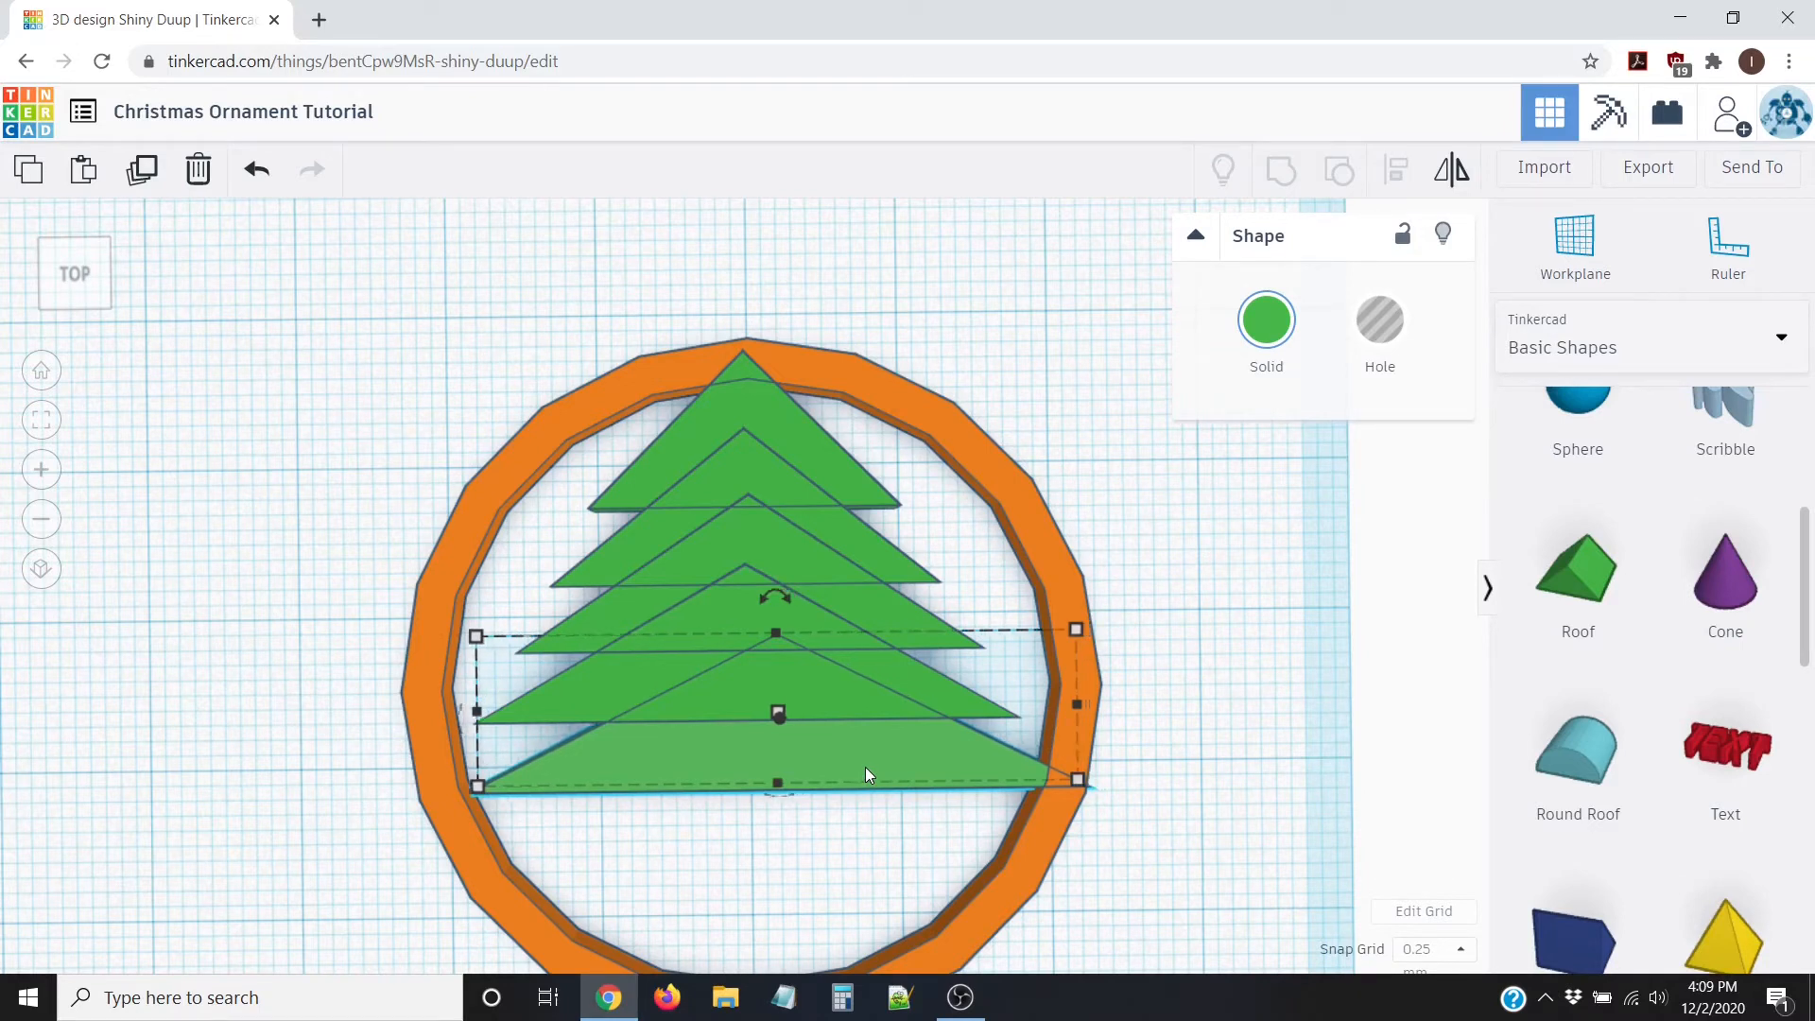
key(Left)
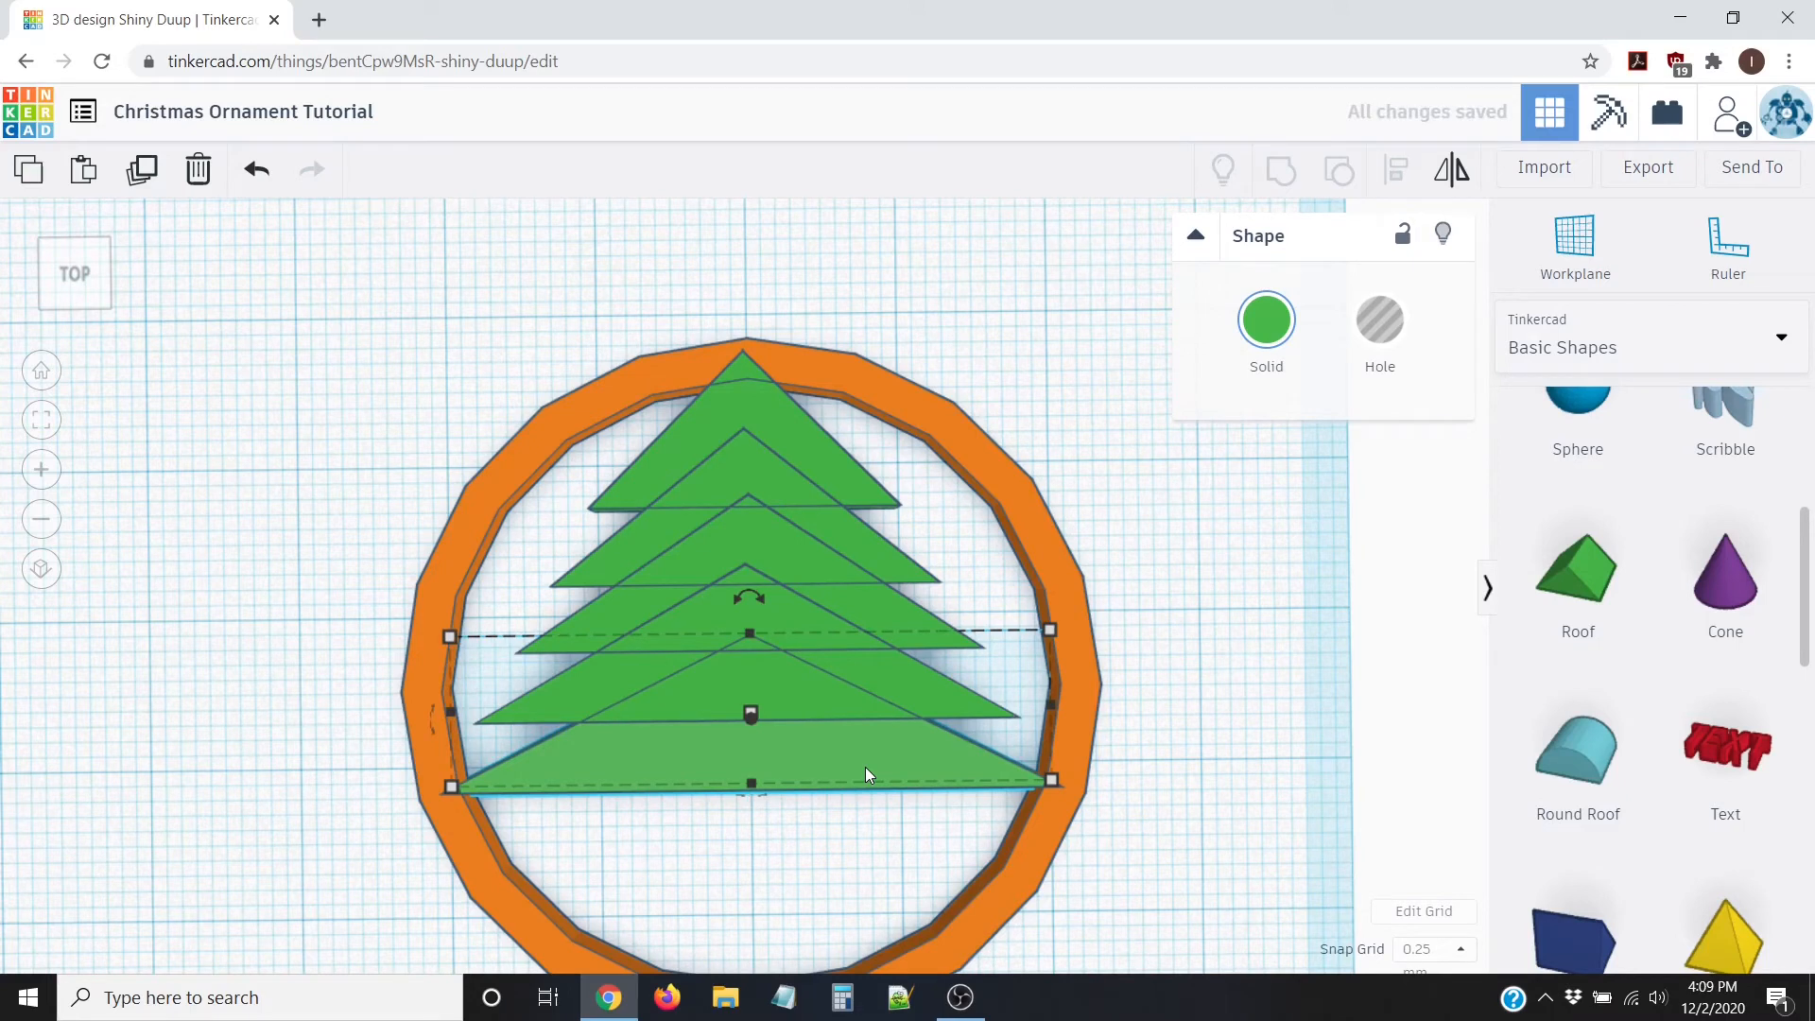
click(830, 870)
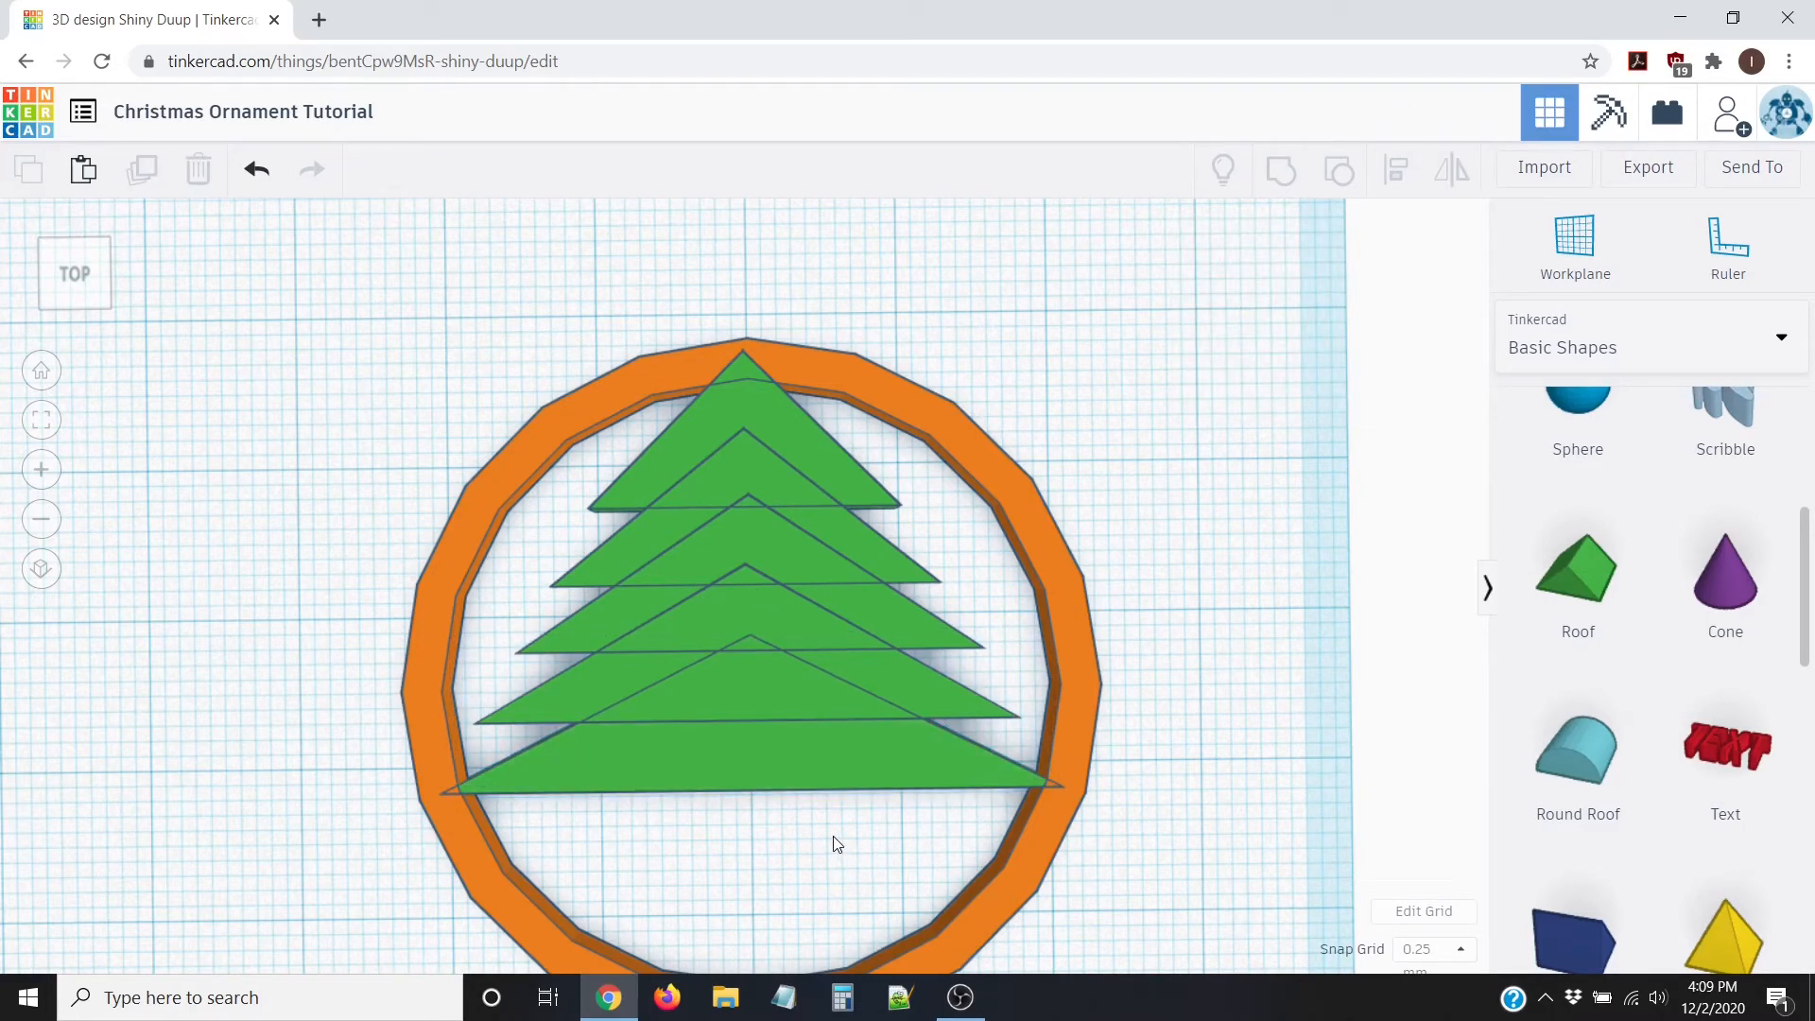
scroll(419, 334, down, 1)
scroll(420, 337, down, 3)
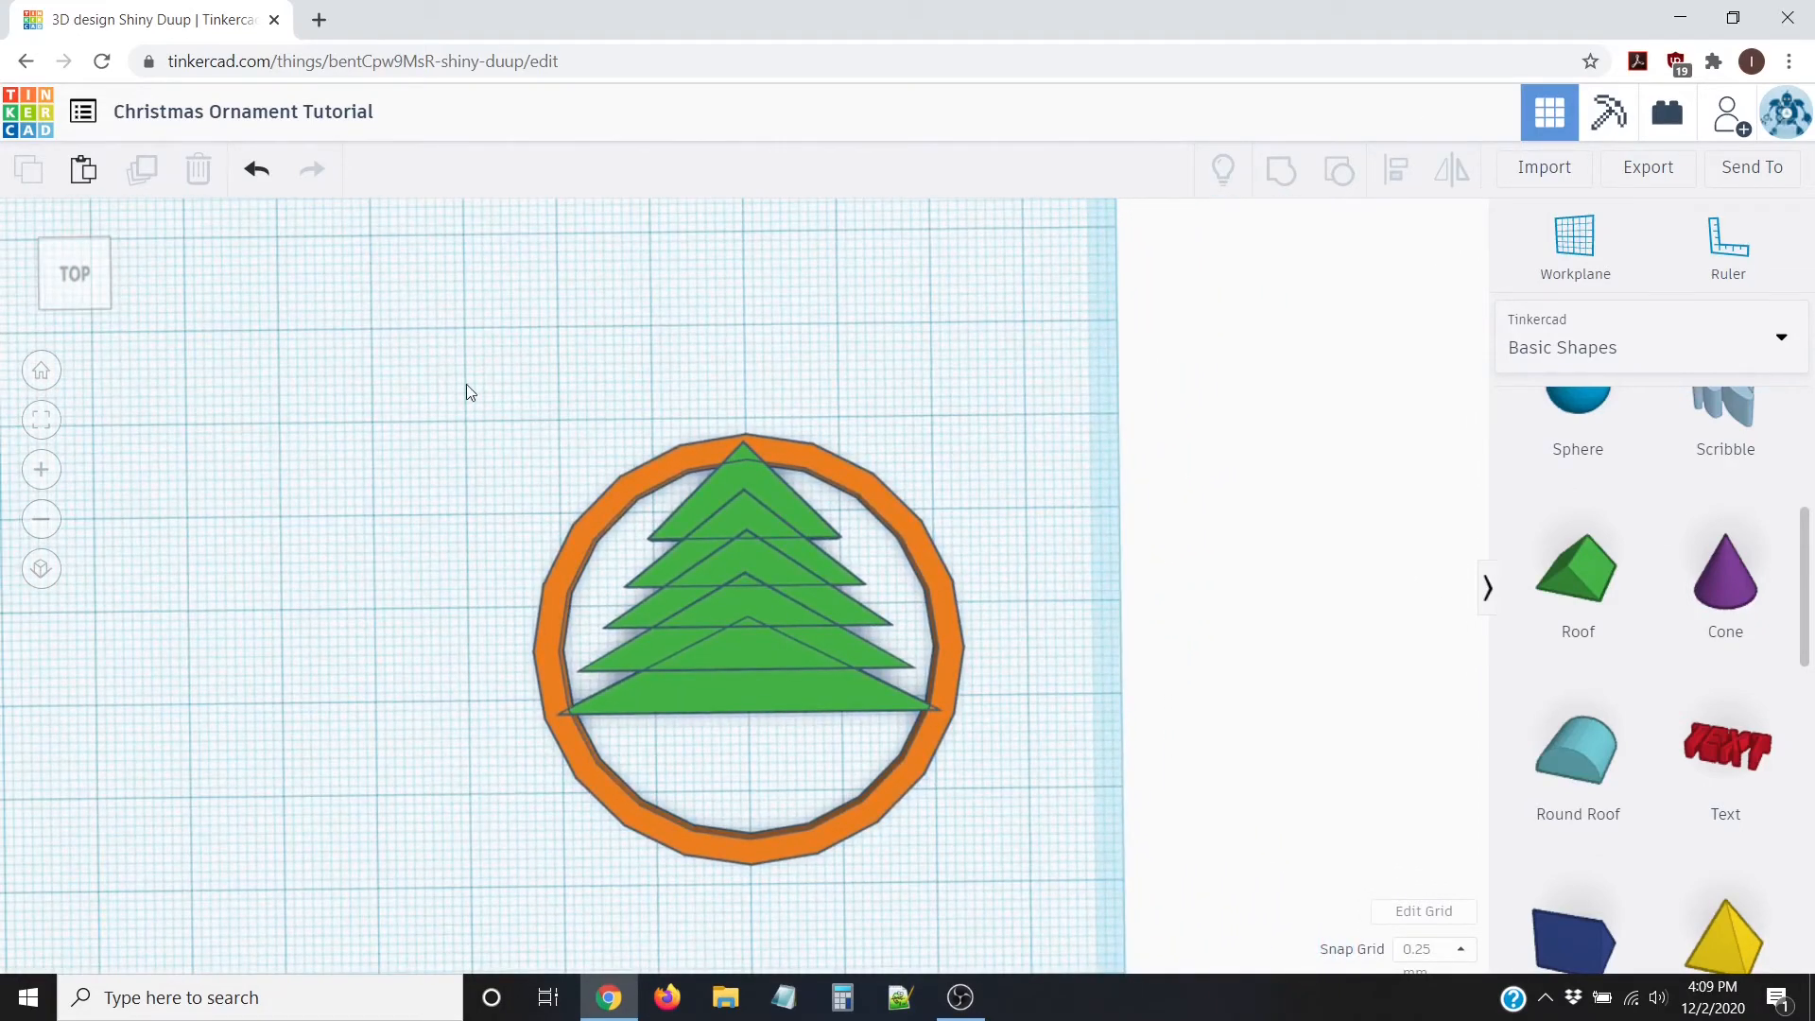
Step: Align the ring and all five tree triangles on one common centre line across their width
drag(374, 338, 1099, 906)
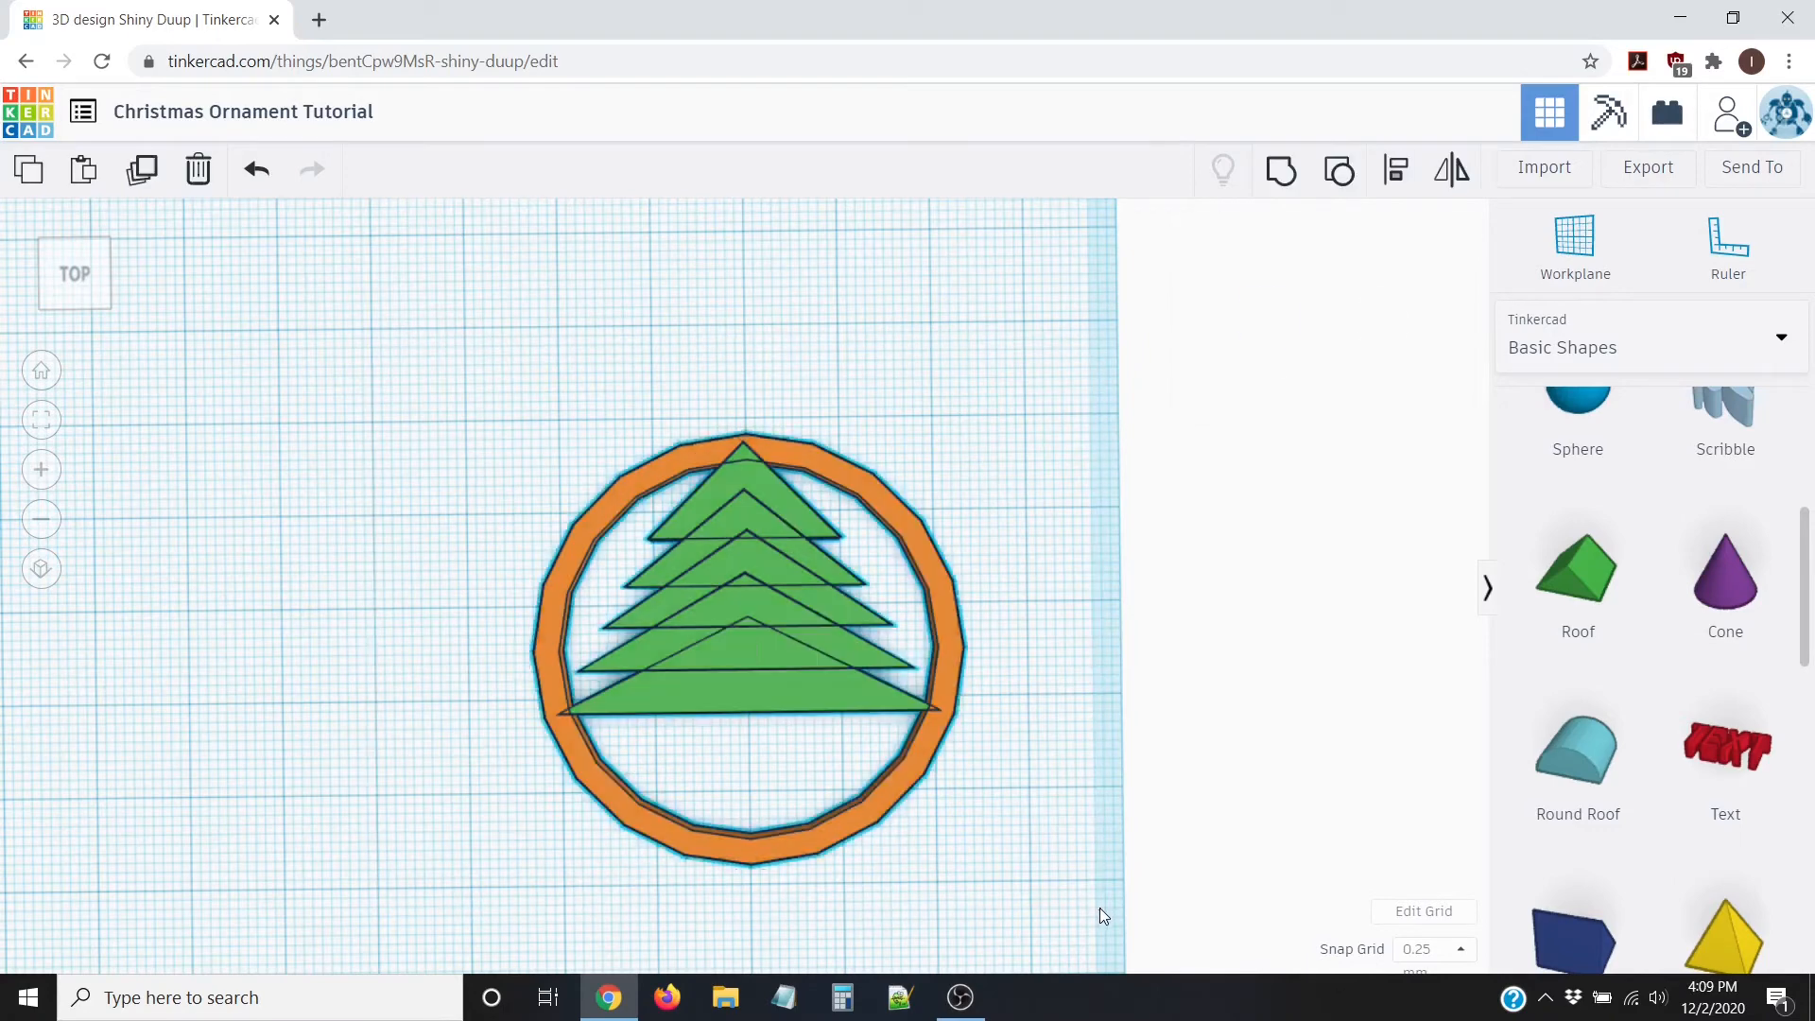
click(1402, 176)
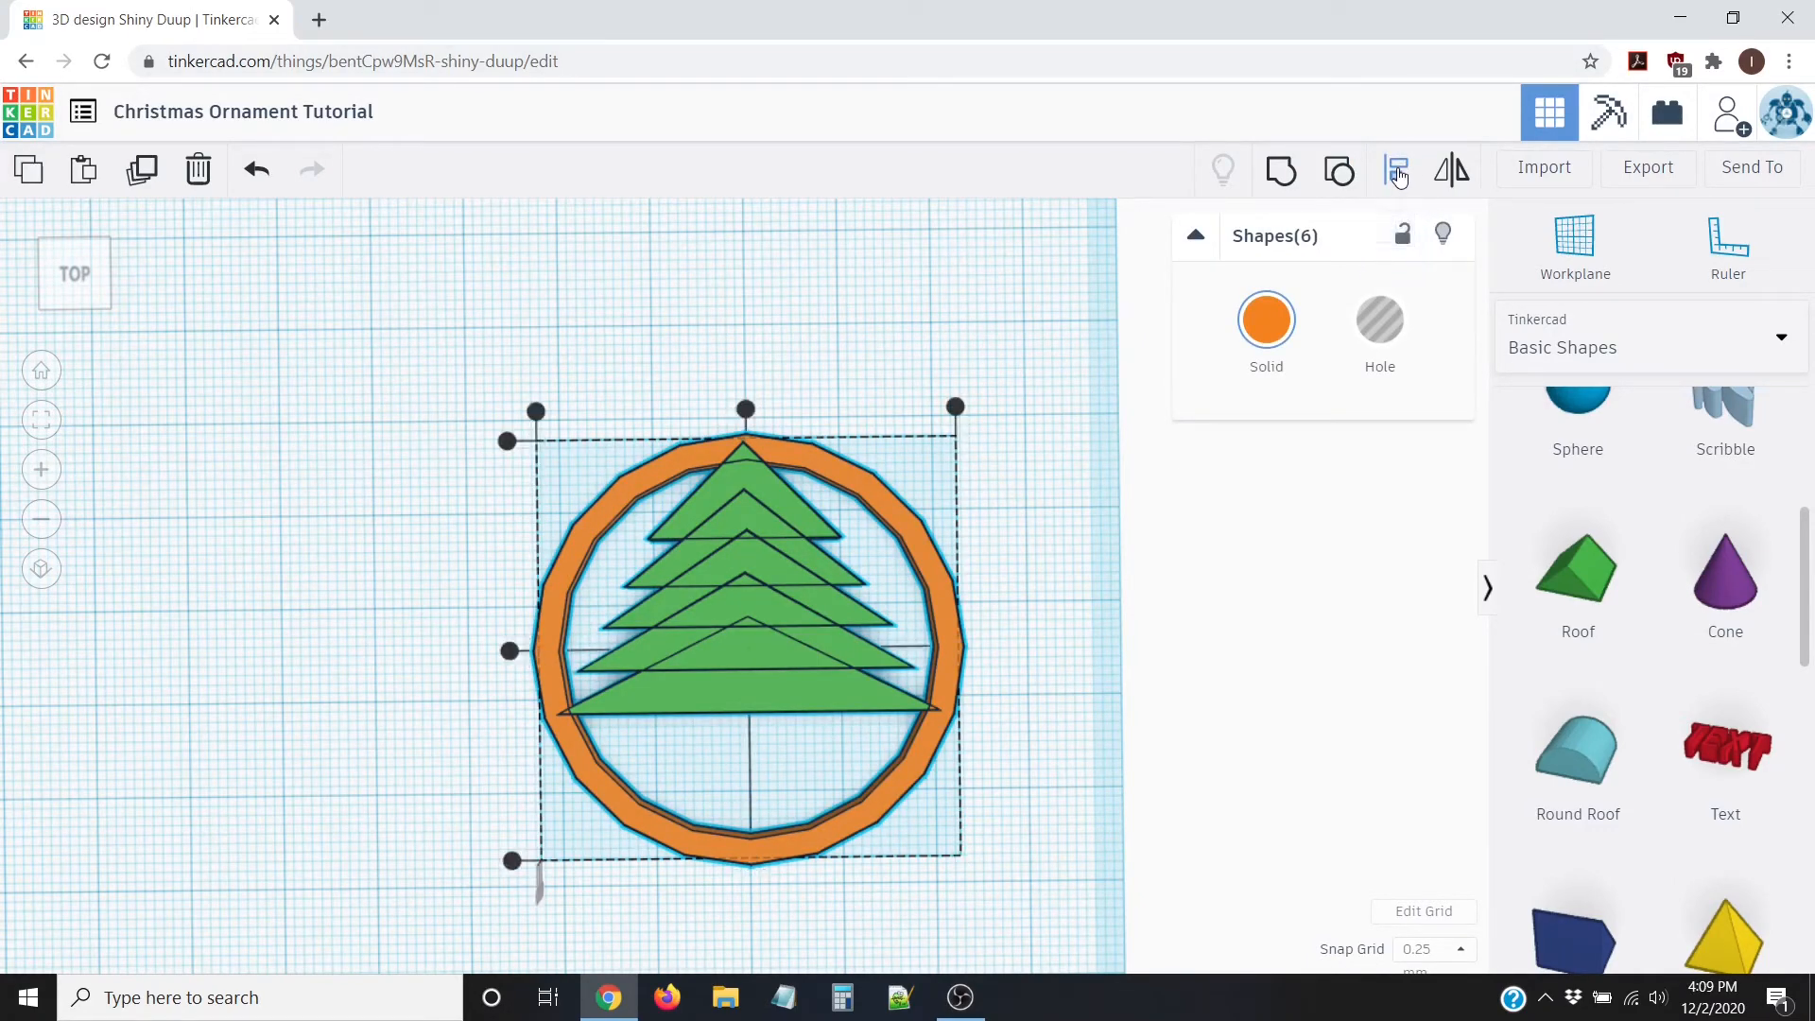
click(746, 409)
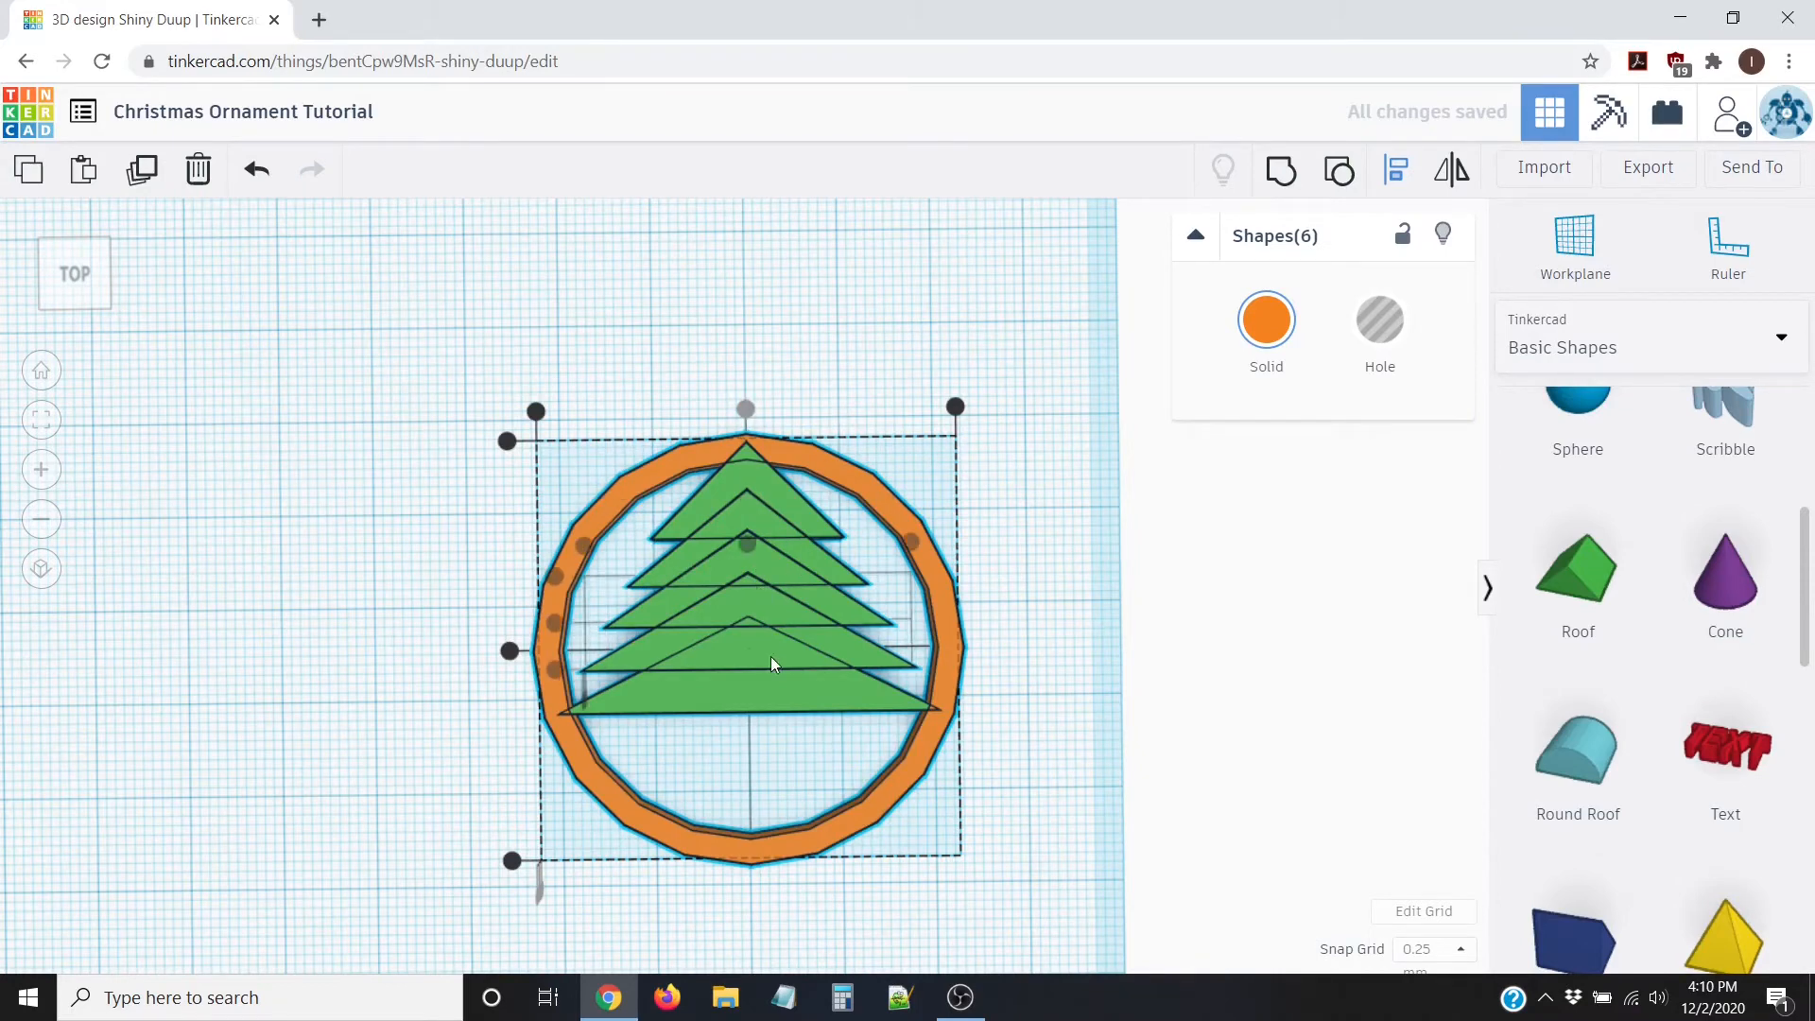
click(995, 688)
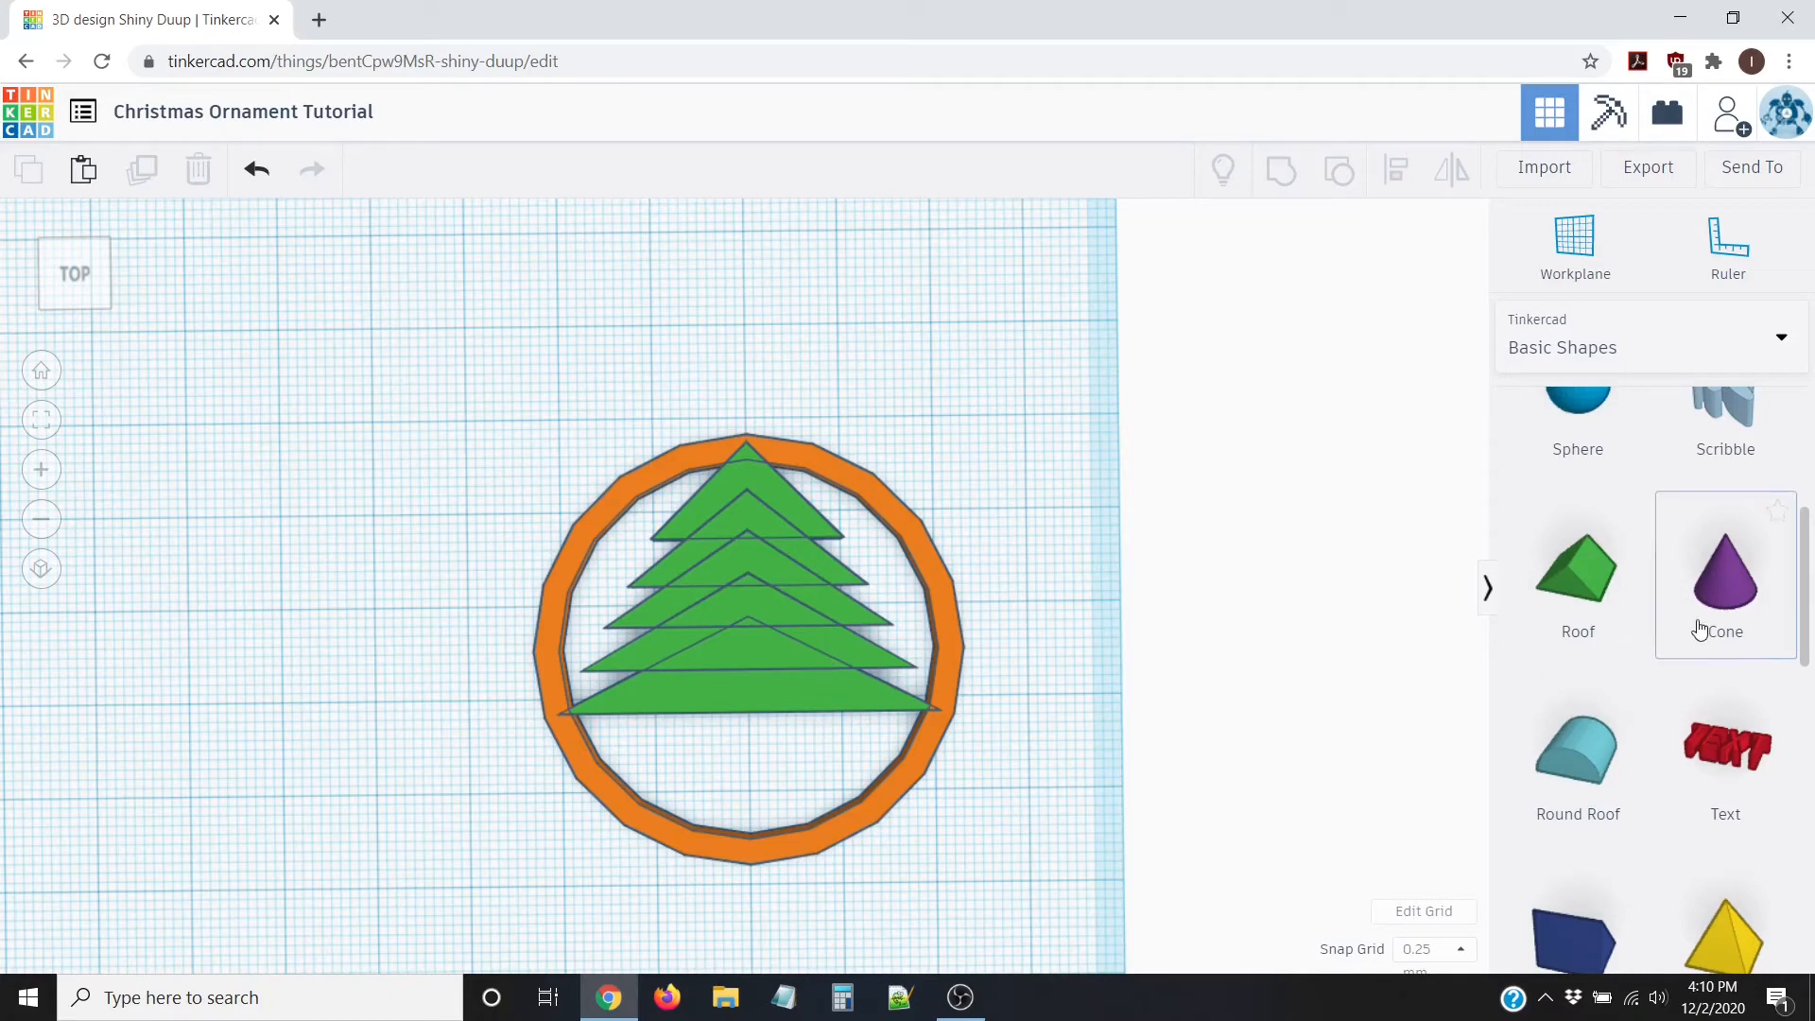
Step: Add a solid box beside the ring and set its height to 2 mm
scroll(1711, 632, up, 4)
drag(1553, 621, 1086, 641)
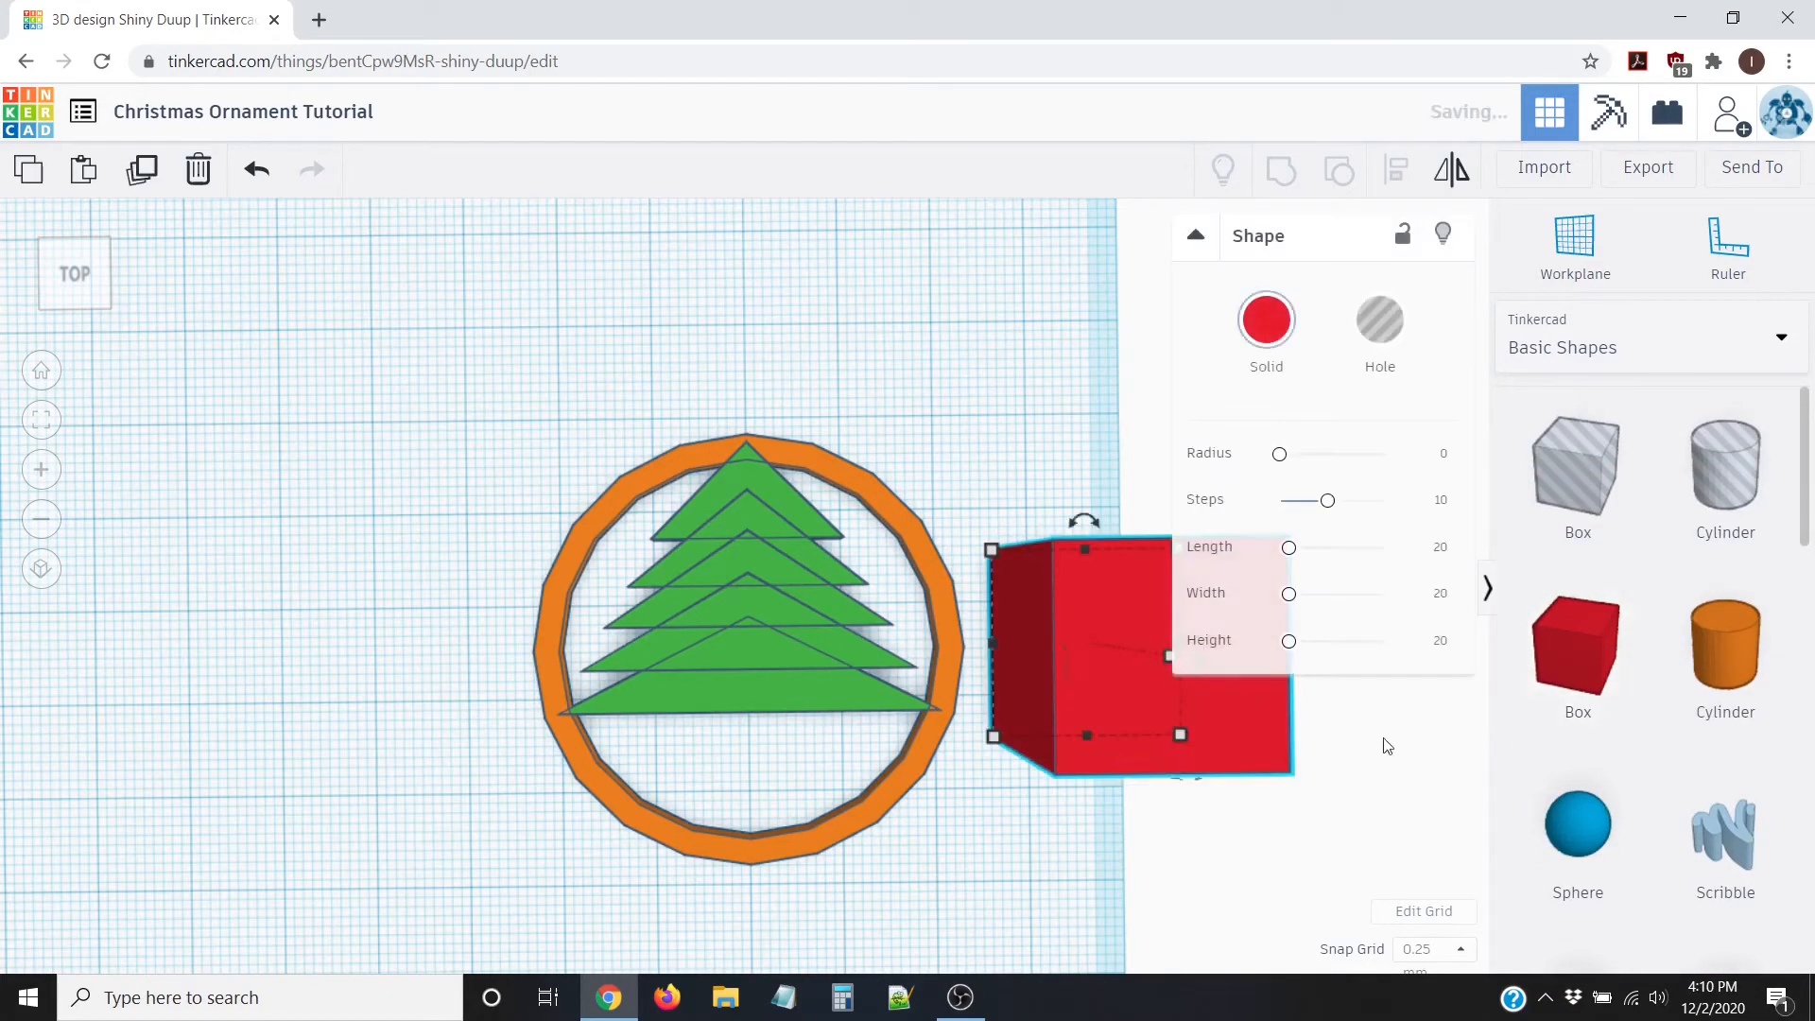
right_drag(1278, 756, 1012, 579)
scroll(1077, 694, down, 3)
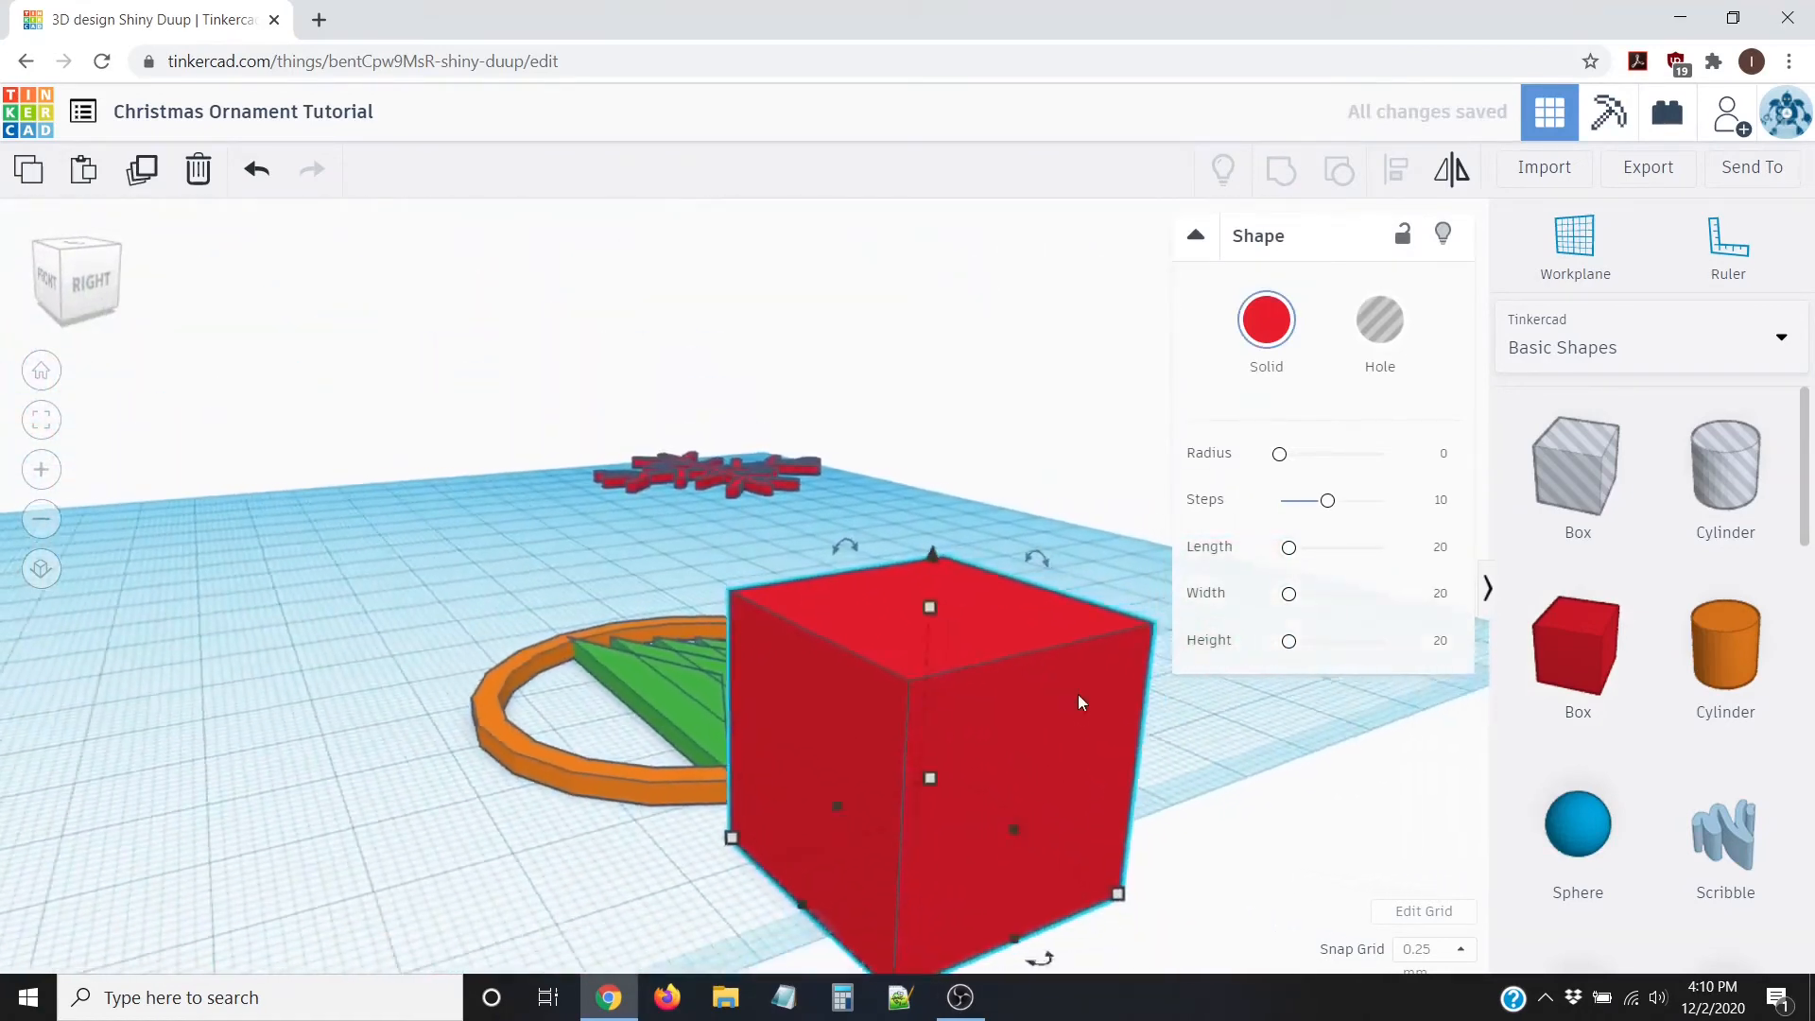
right_drag(646, 732, 752, 729)
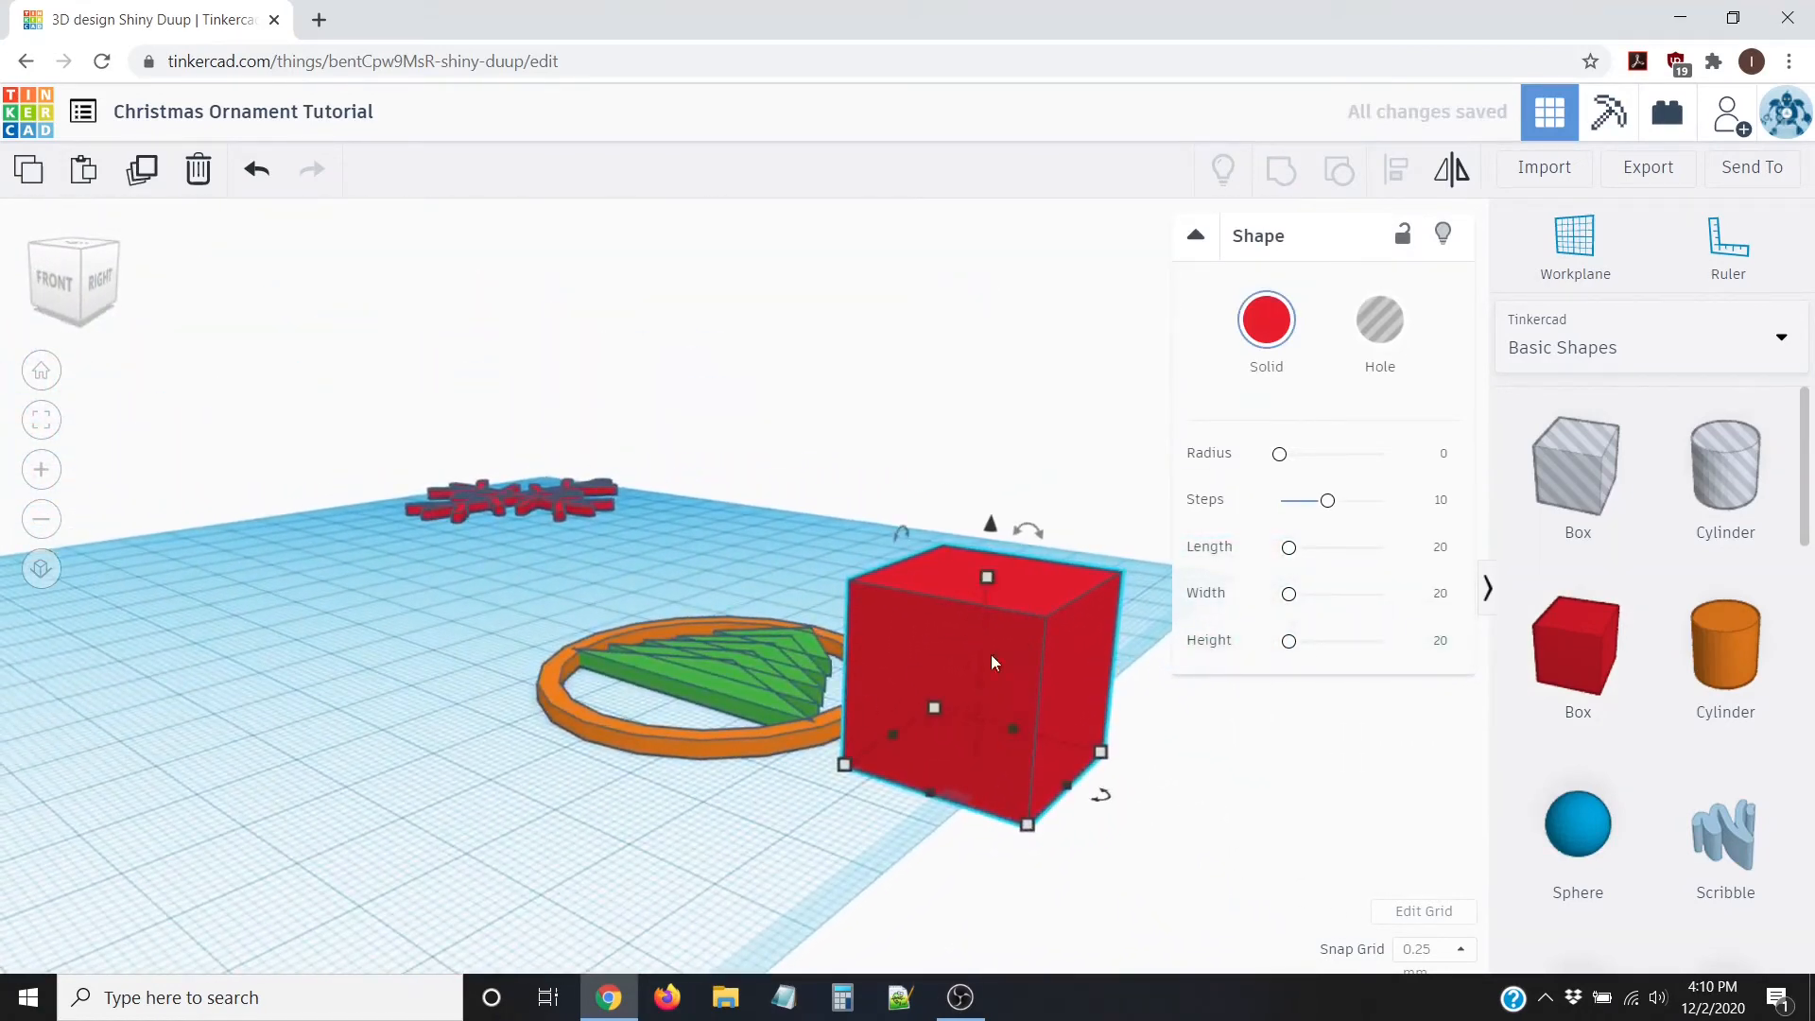
mouse_move(987, 576)
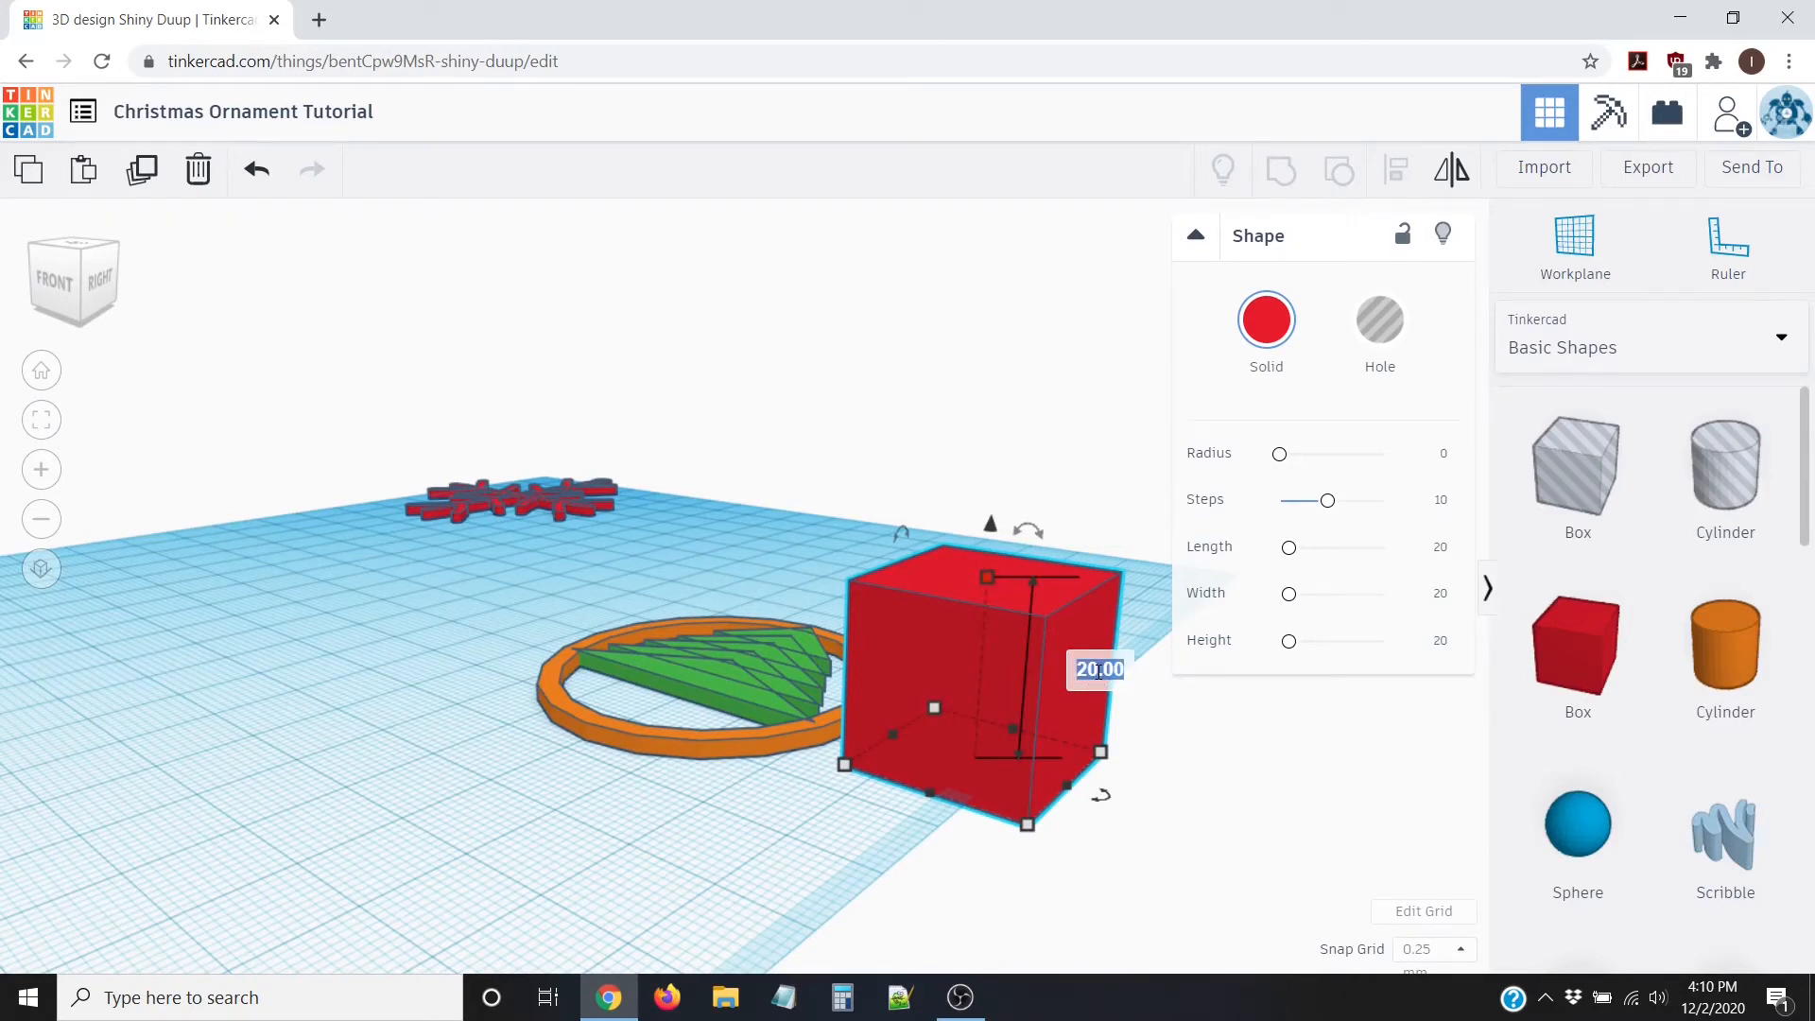
text(2)
key(Return)
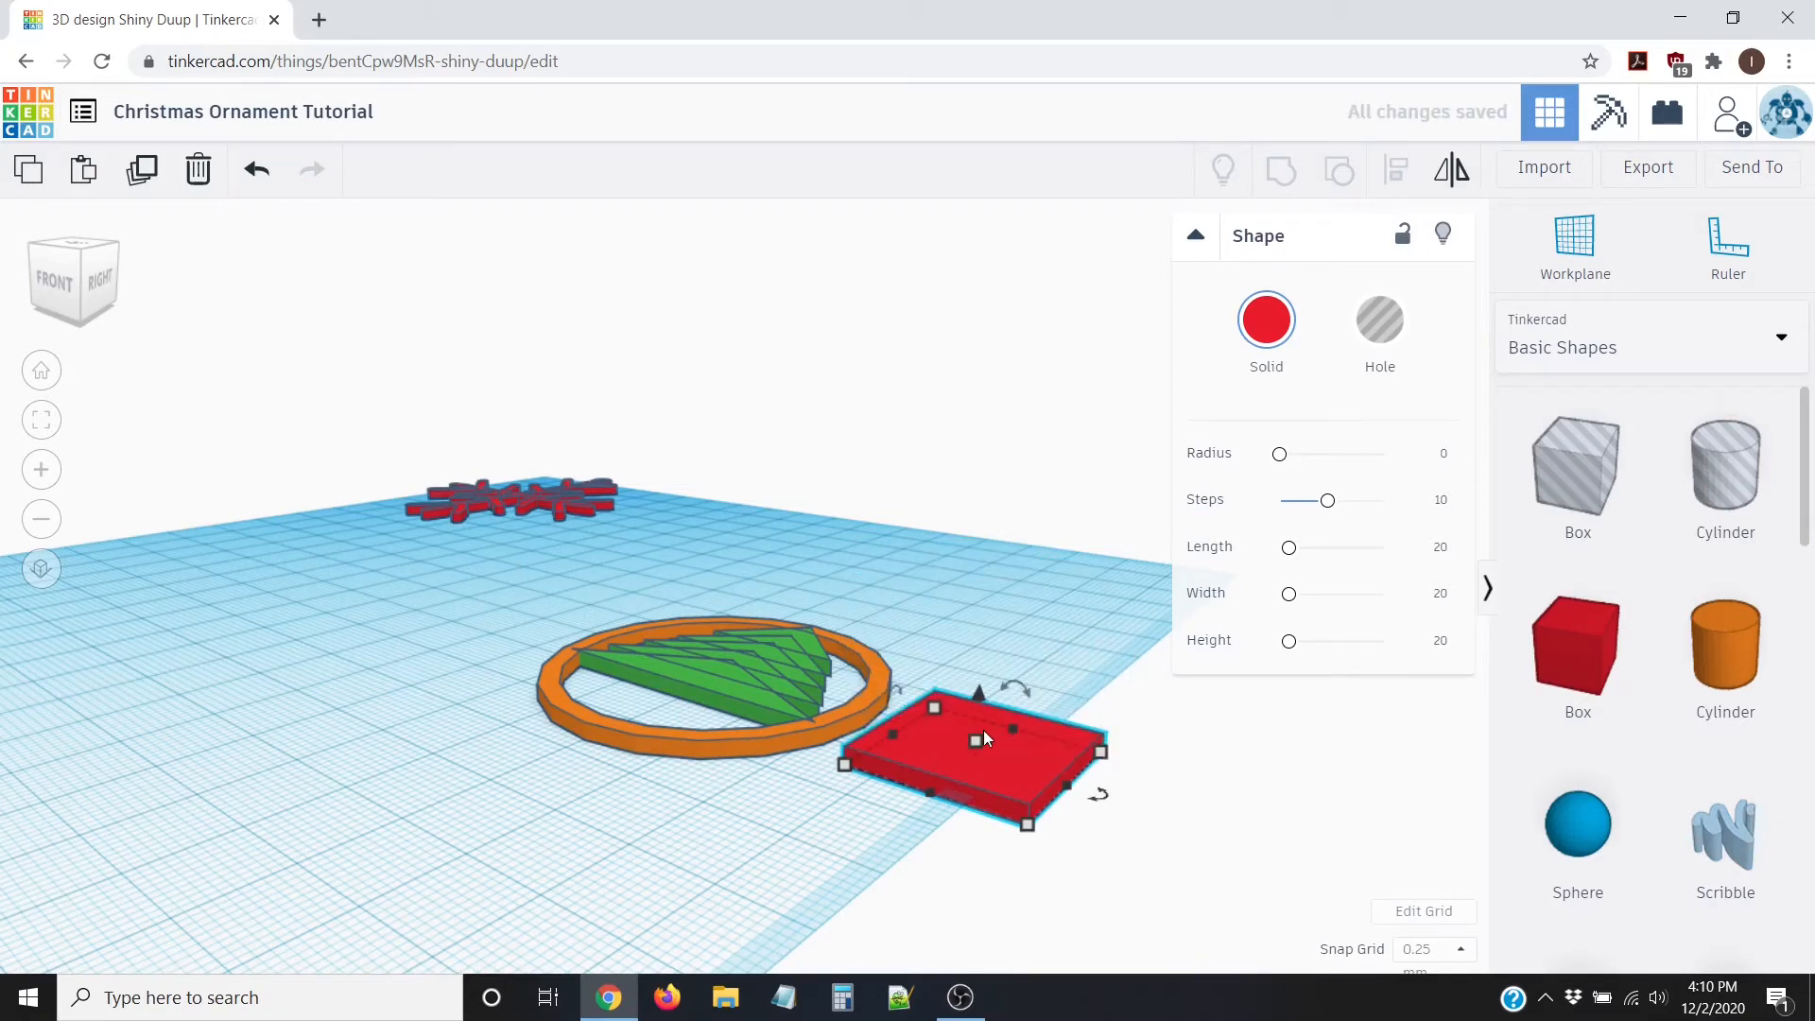
Step: Set the flat box's width and length to 15 mm each
right_drag(817, 826, 1076, 898)
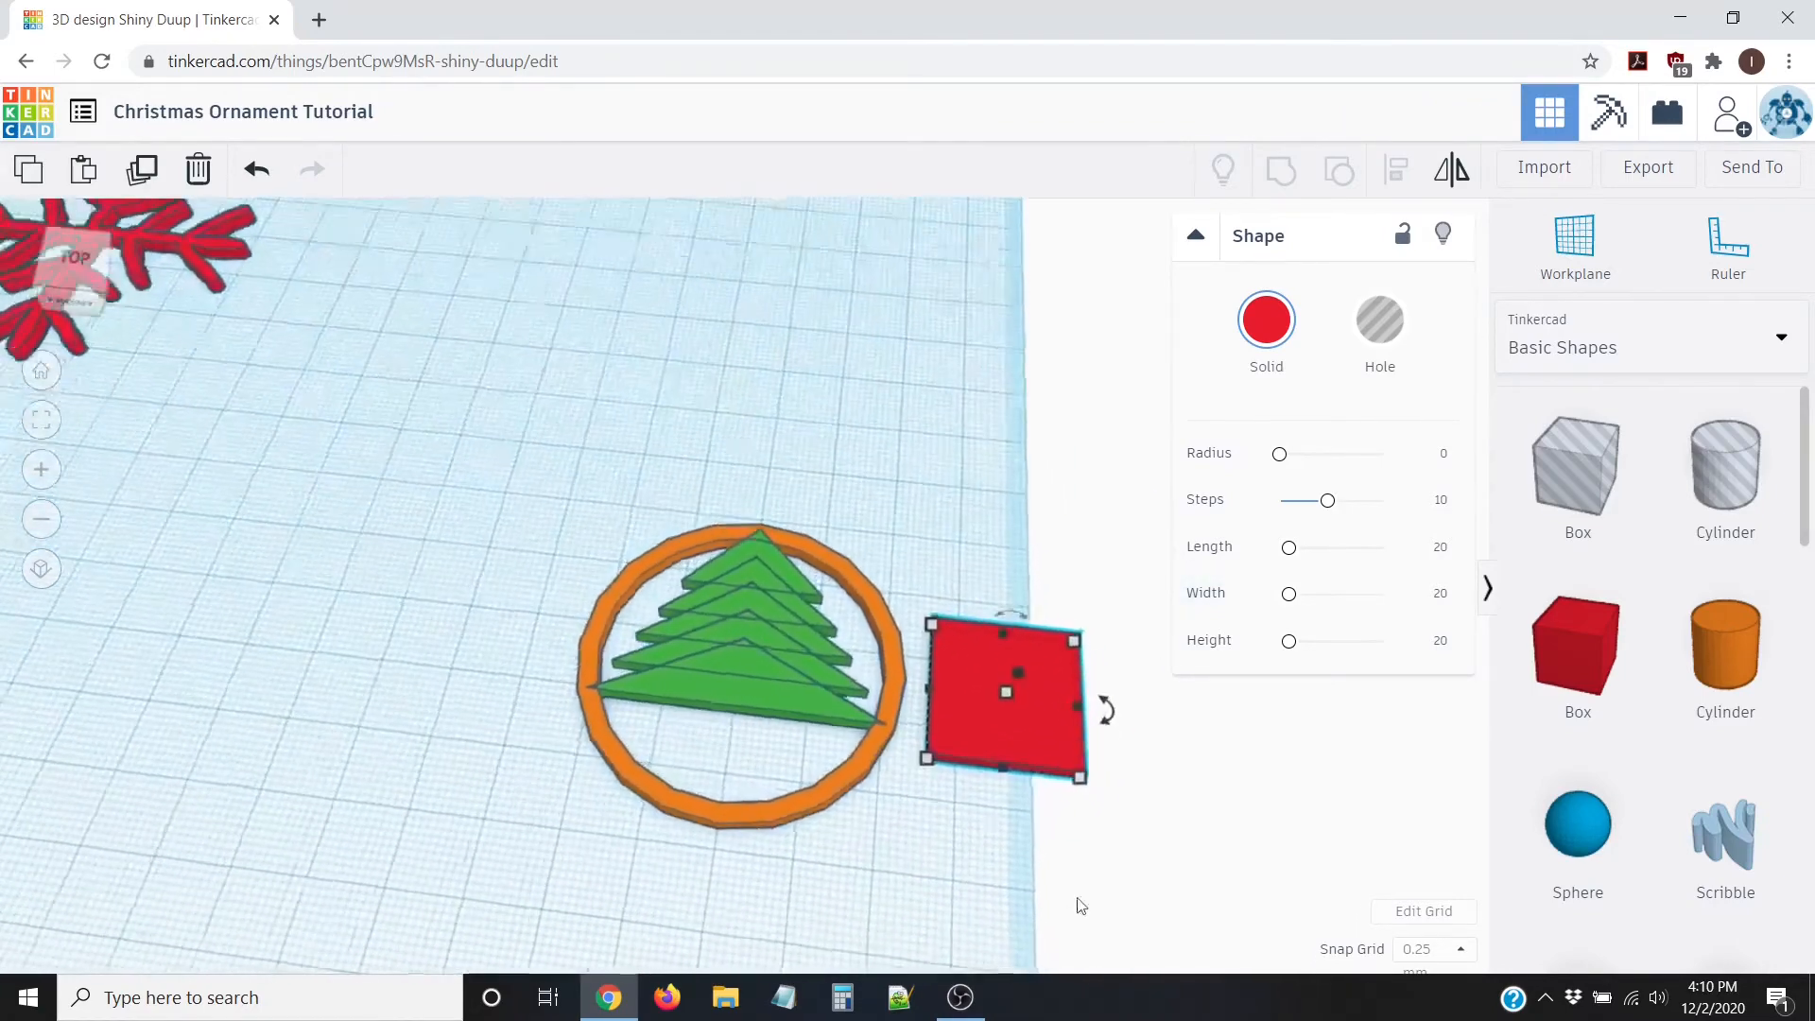
mouse_move(1079, 776)
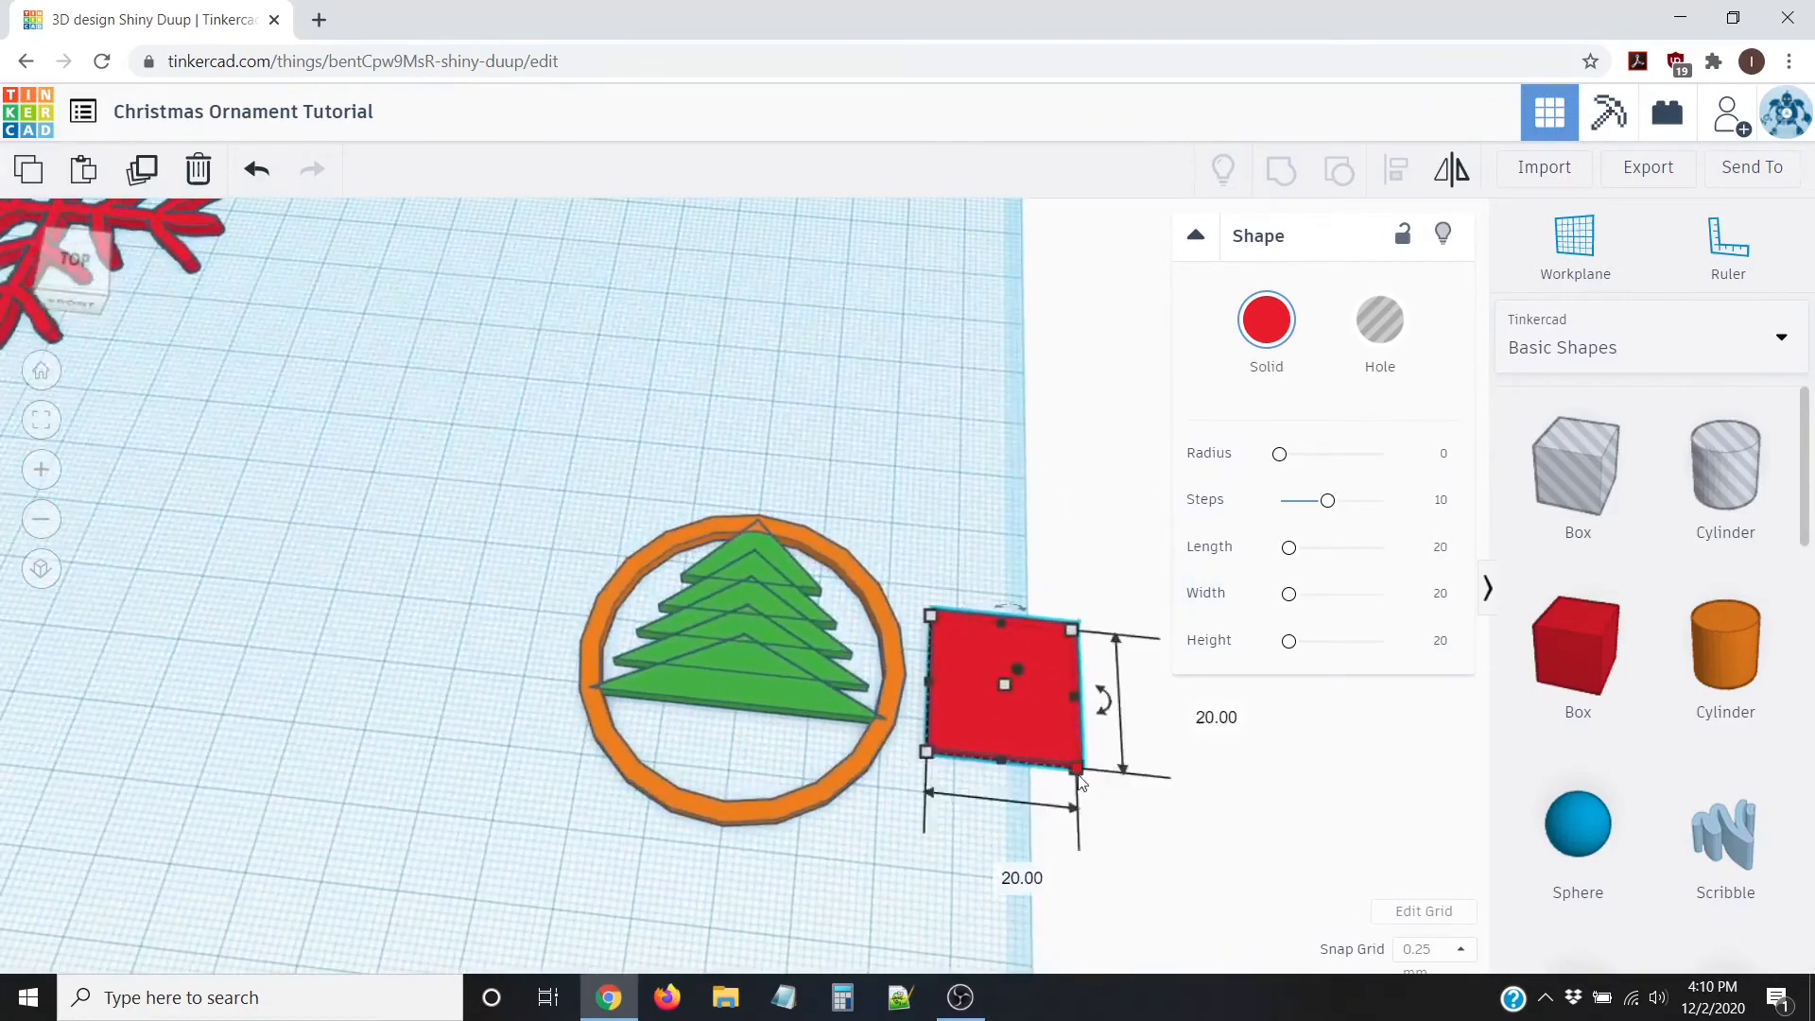
click(1001, 871)
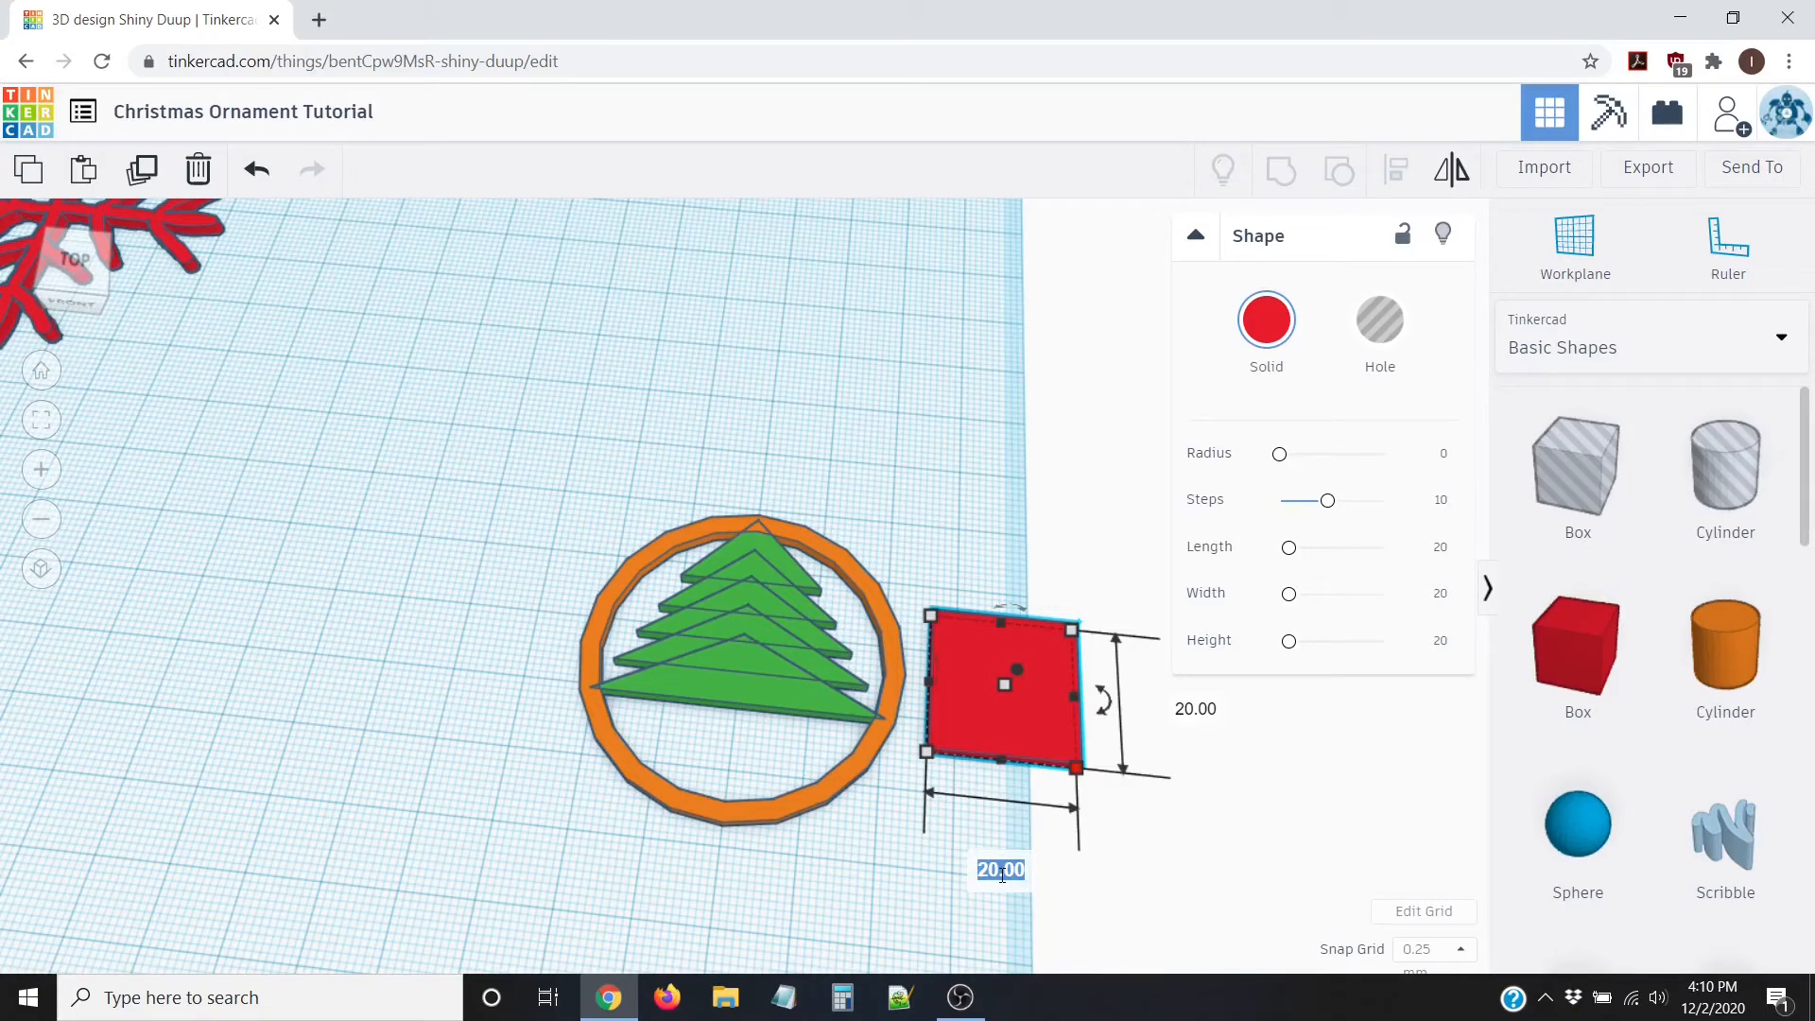
text(15)
key(Tab)
text(15)
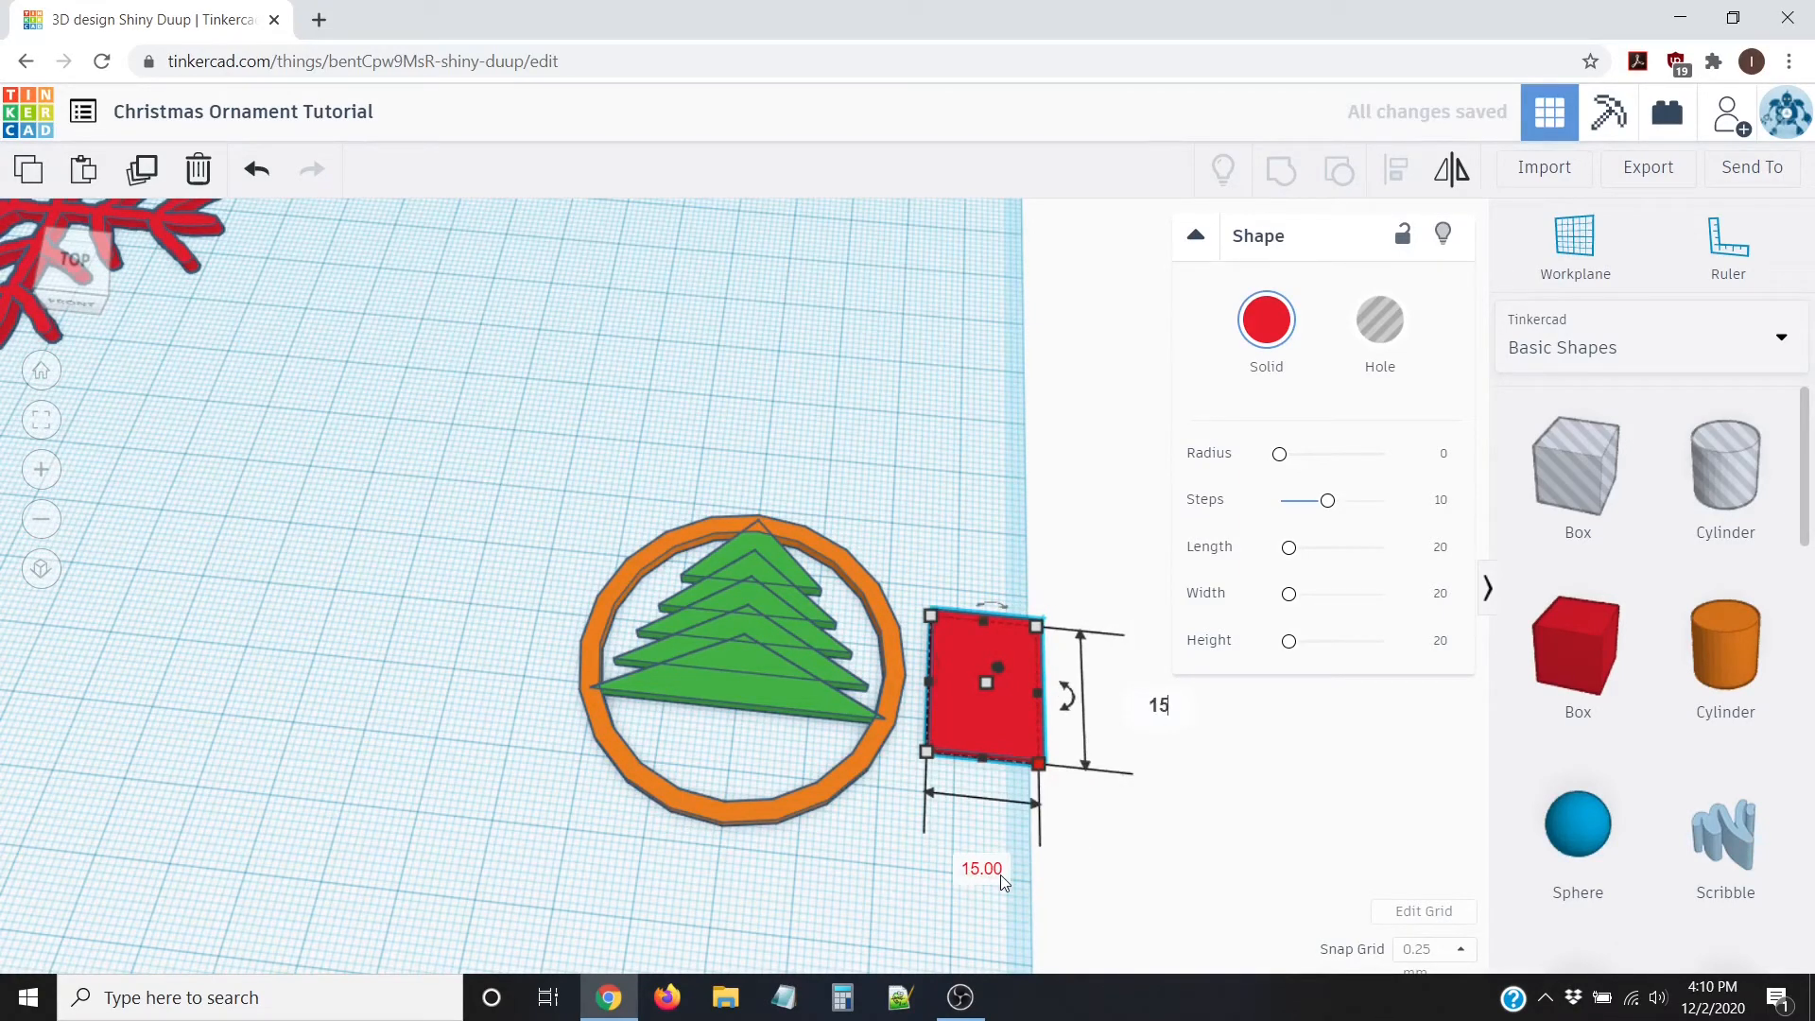
key(Return)
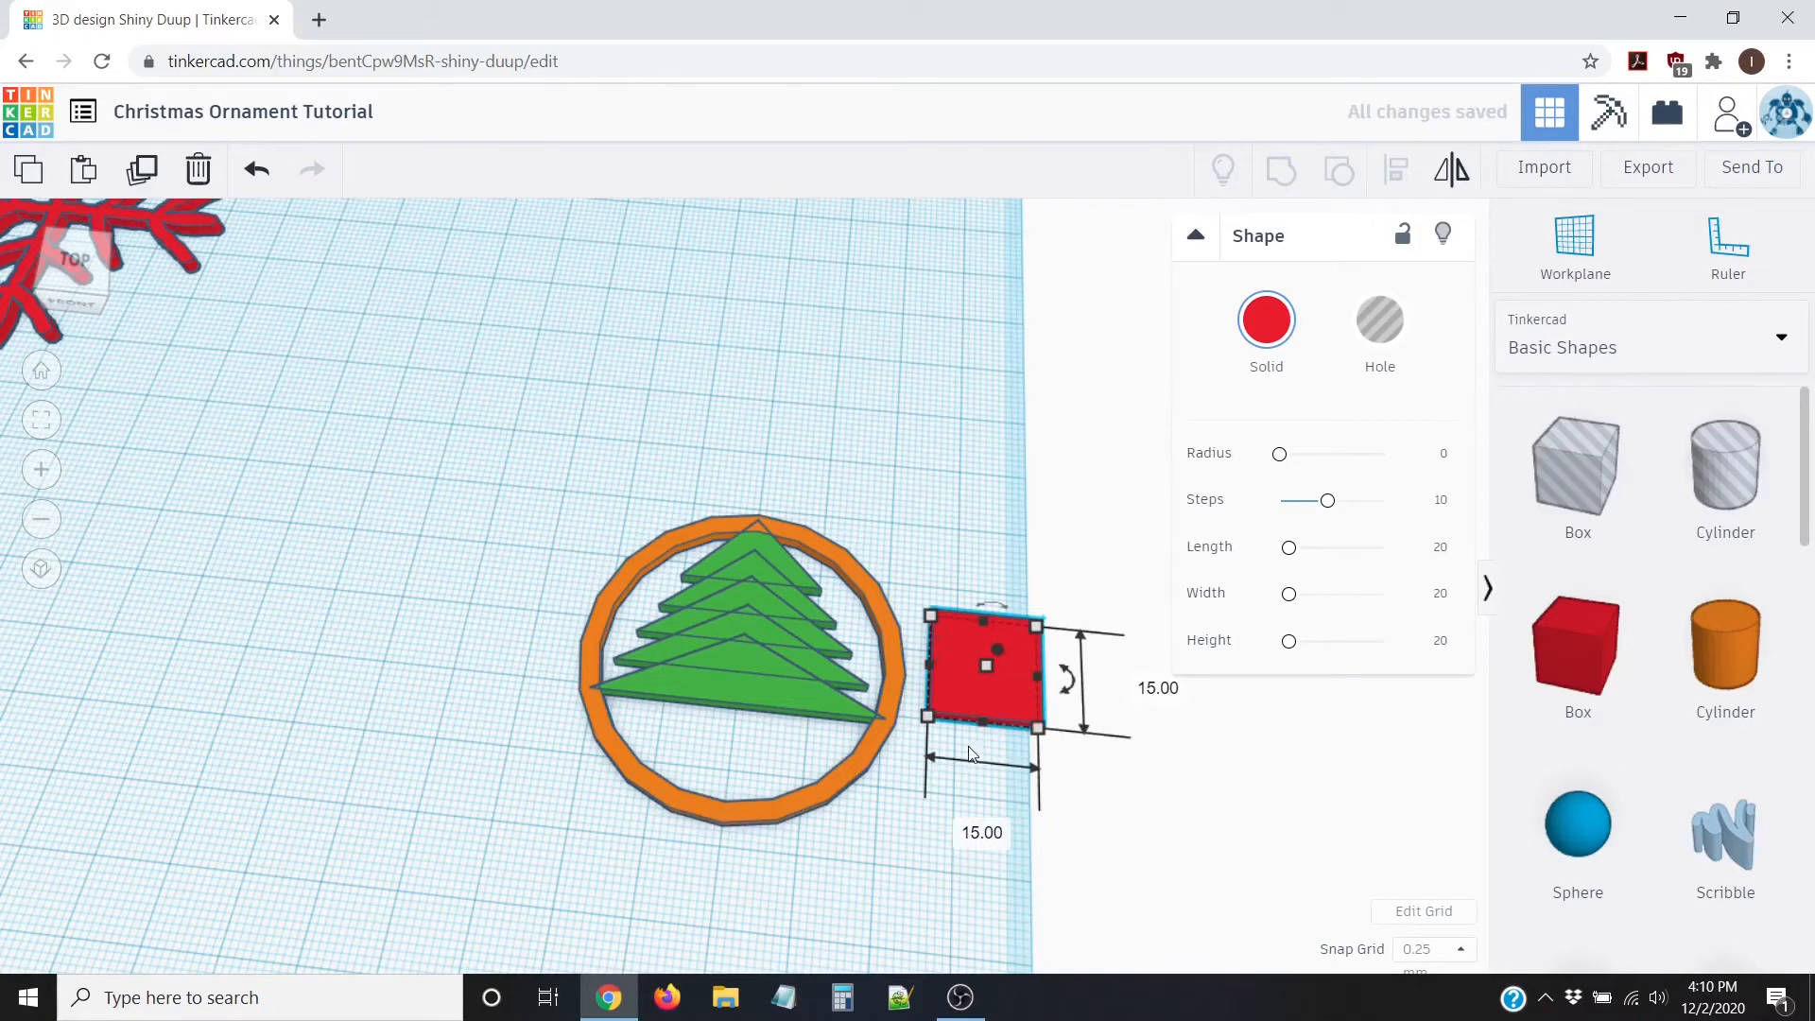
Step: Set the flat box's width to 5 mm to form the tree trunk
click(981, 833)
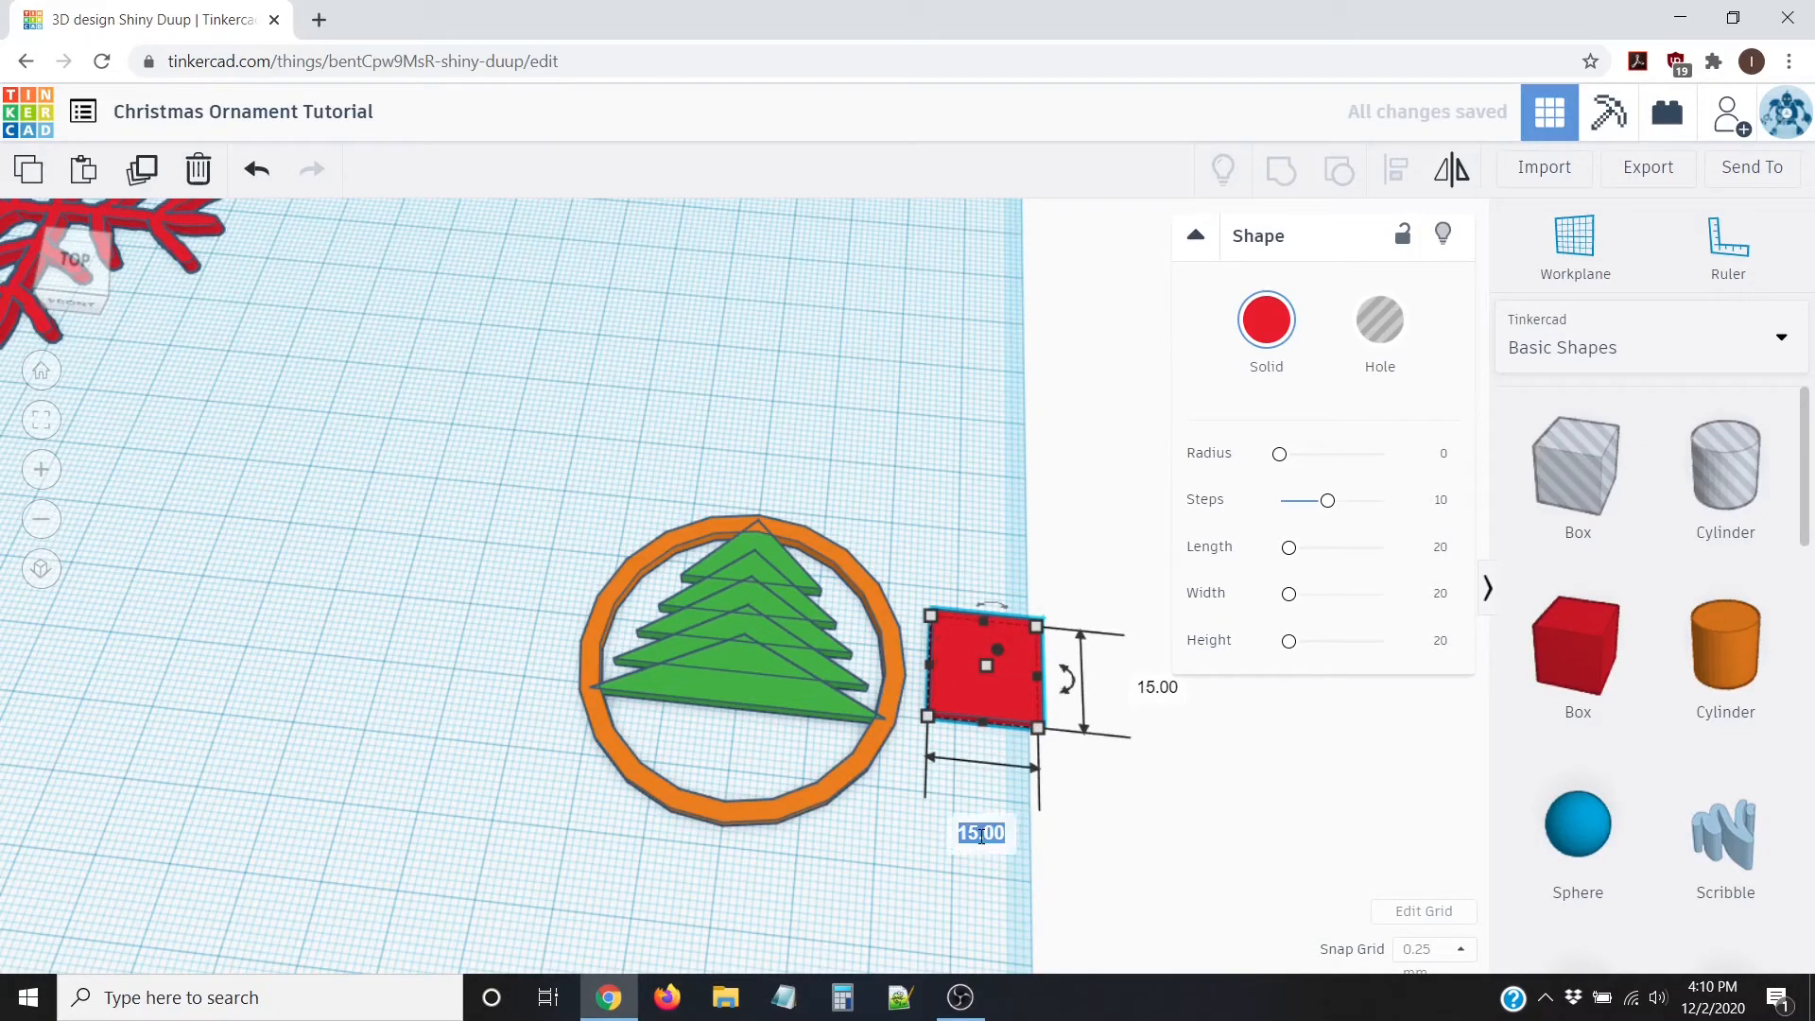
text(5)
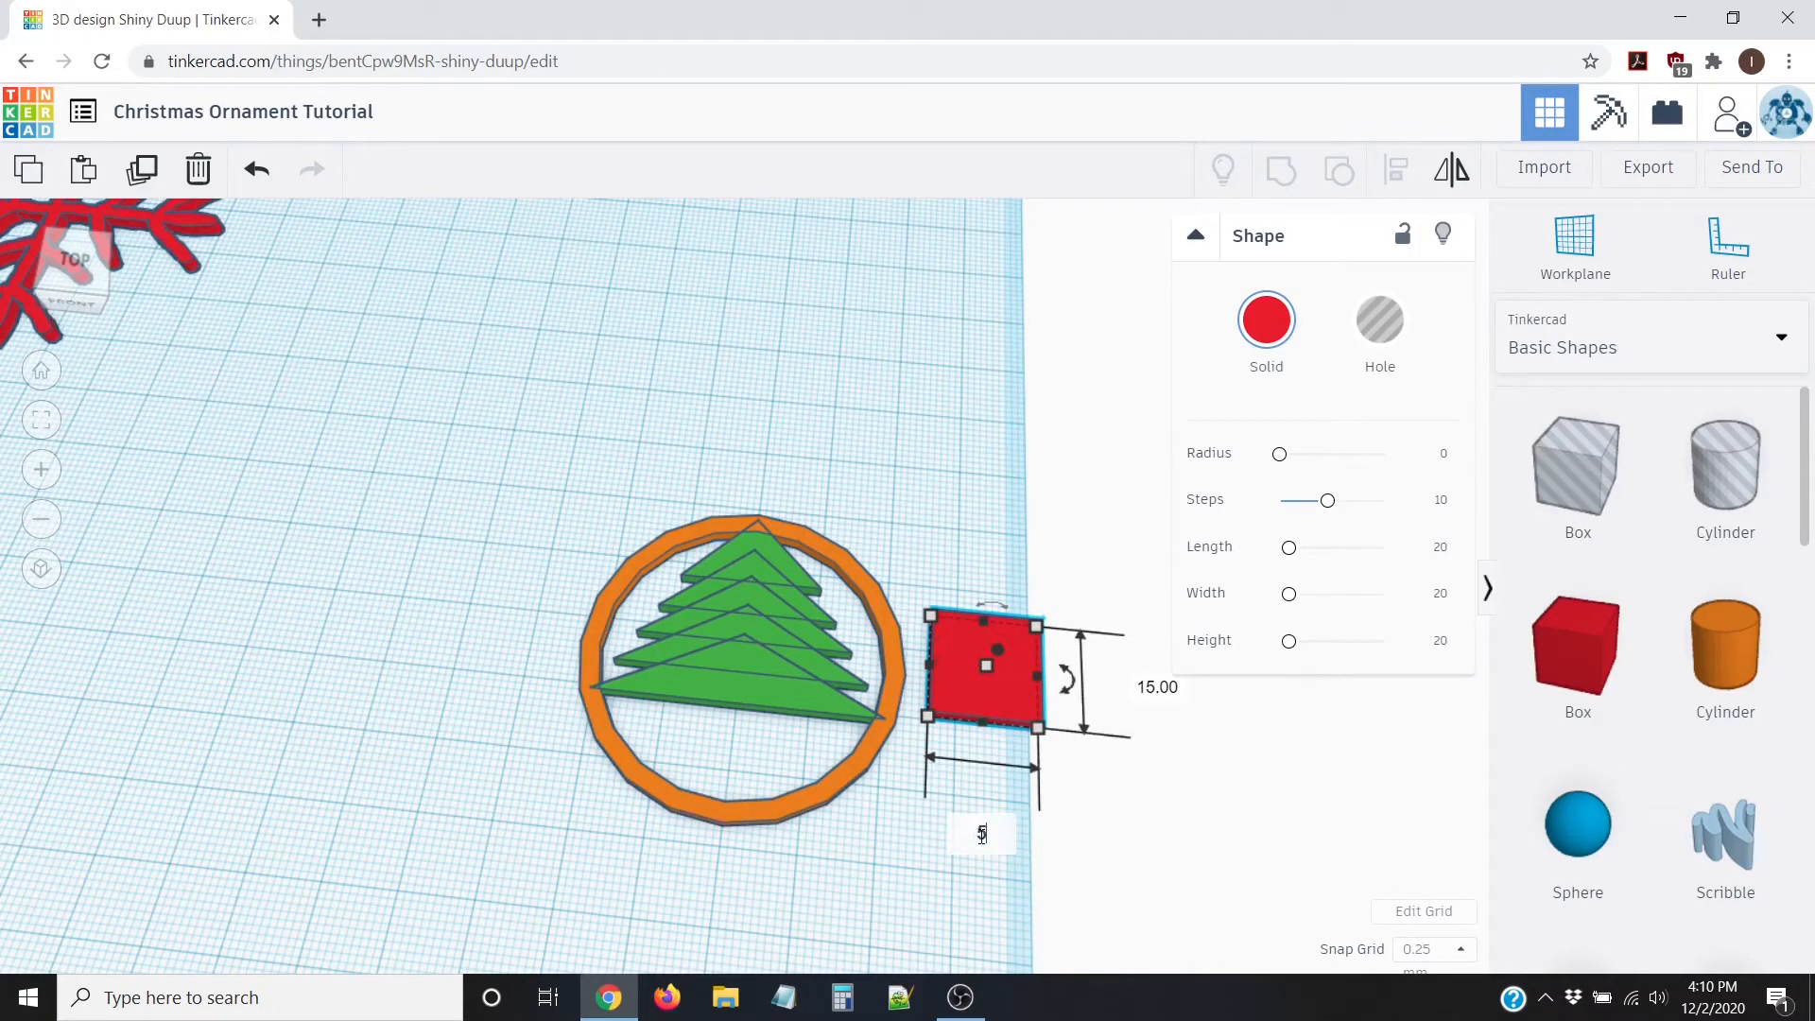
key(Tab)
text(5)
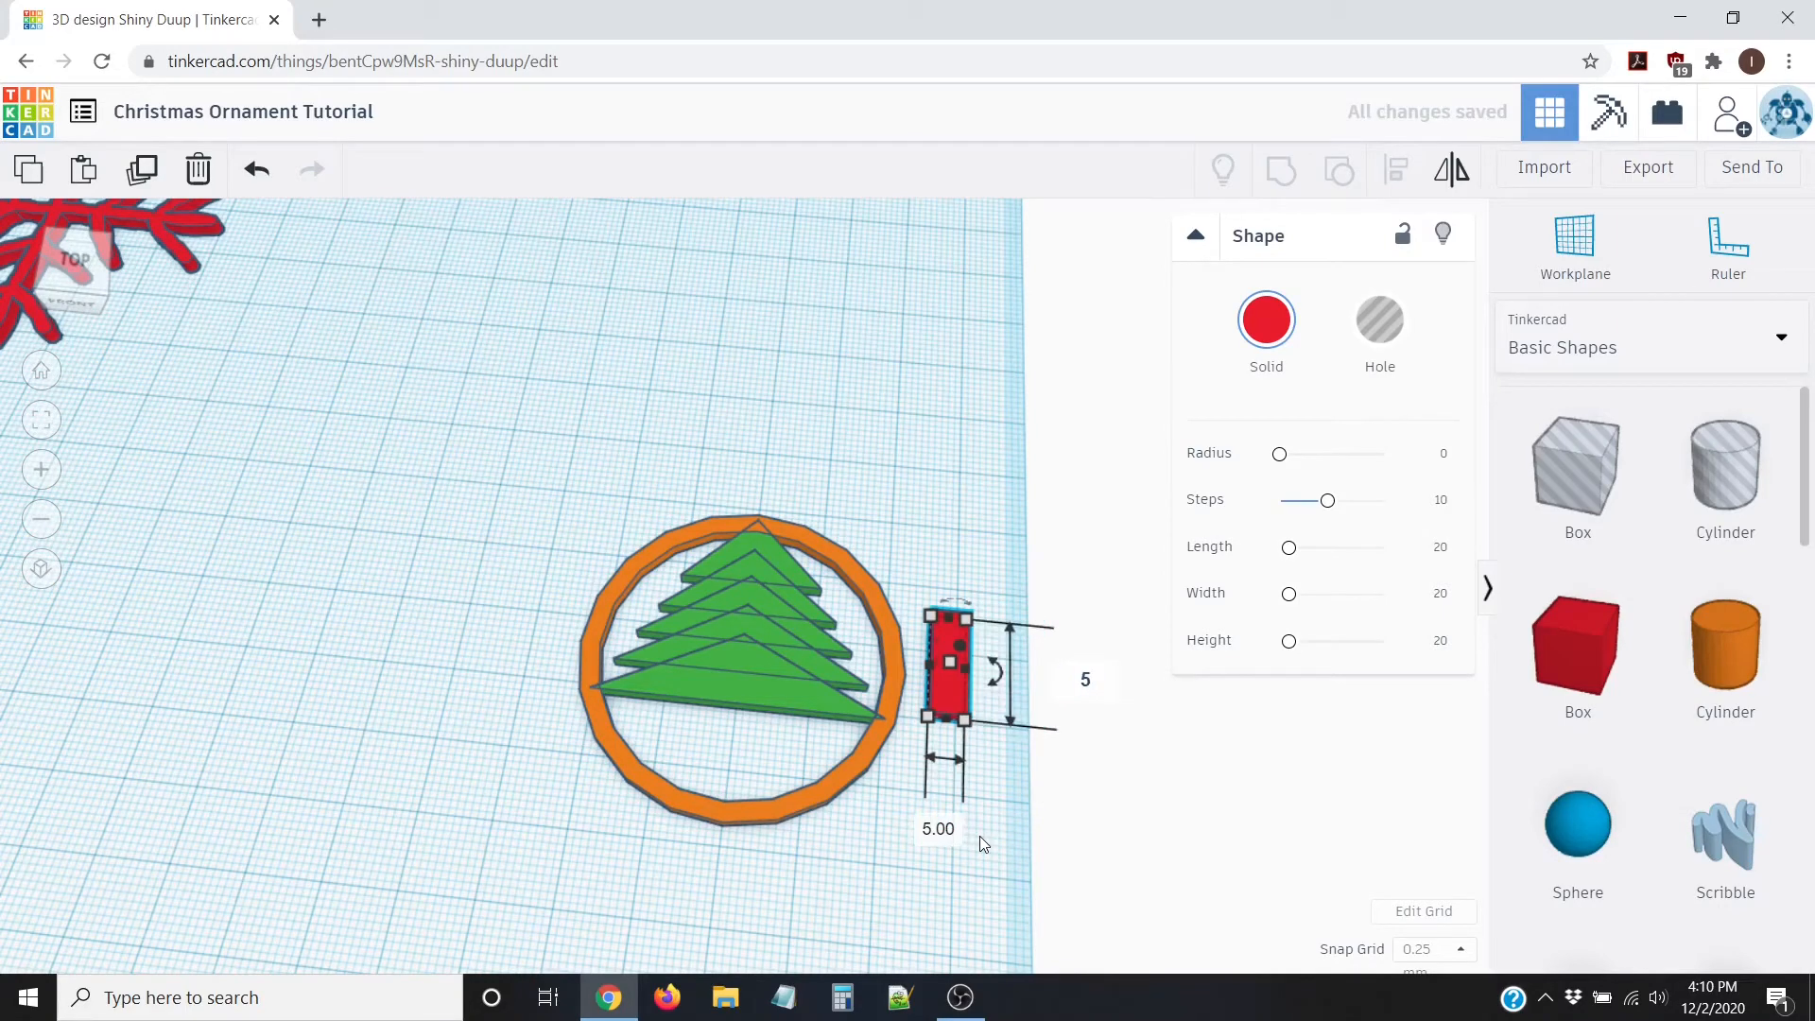
key(Return)
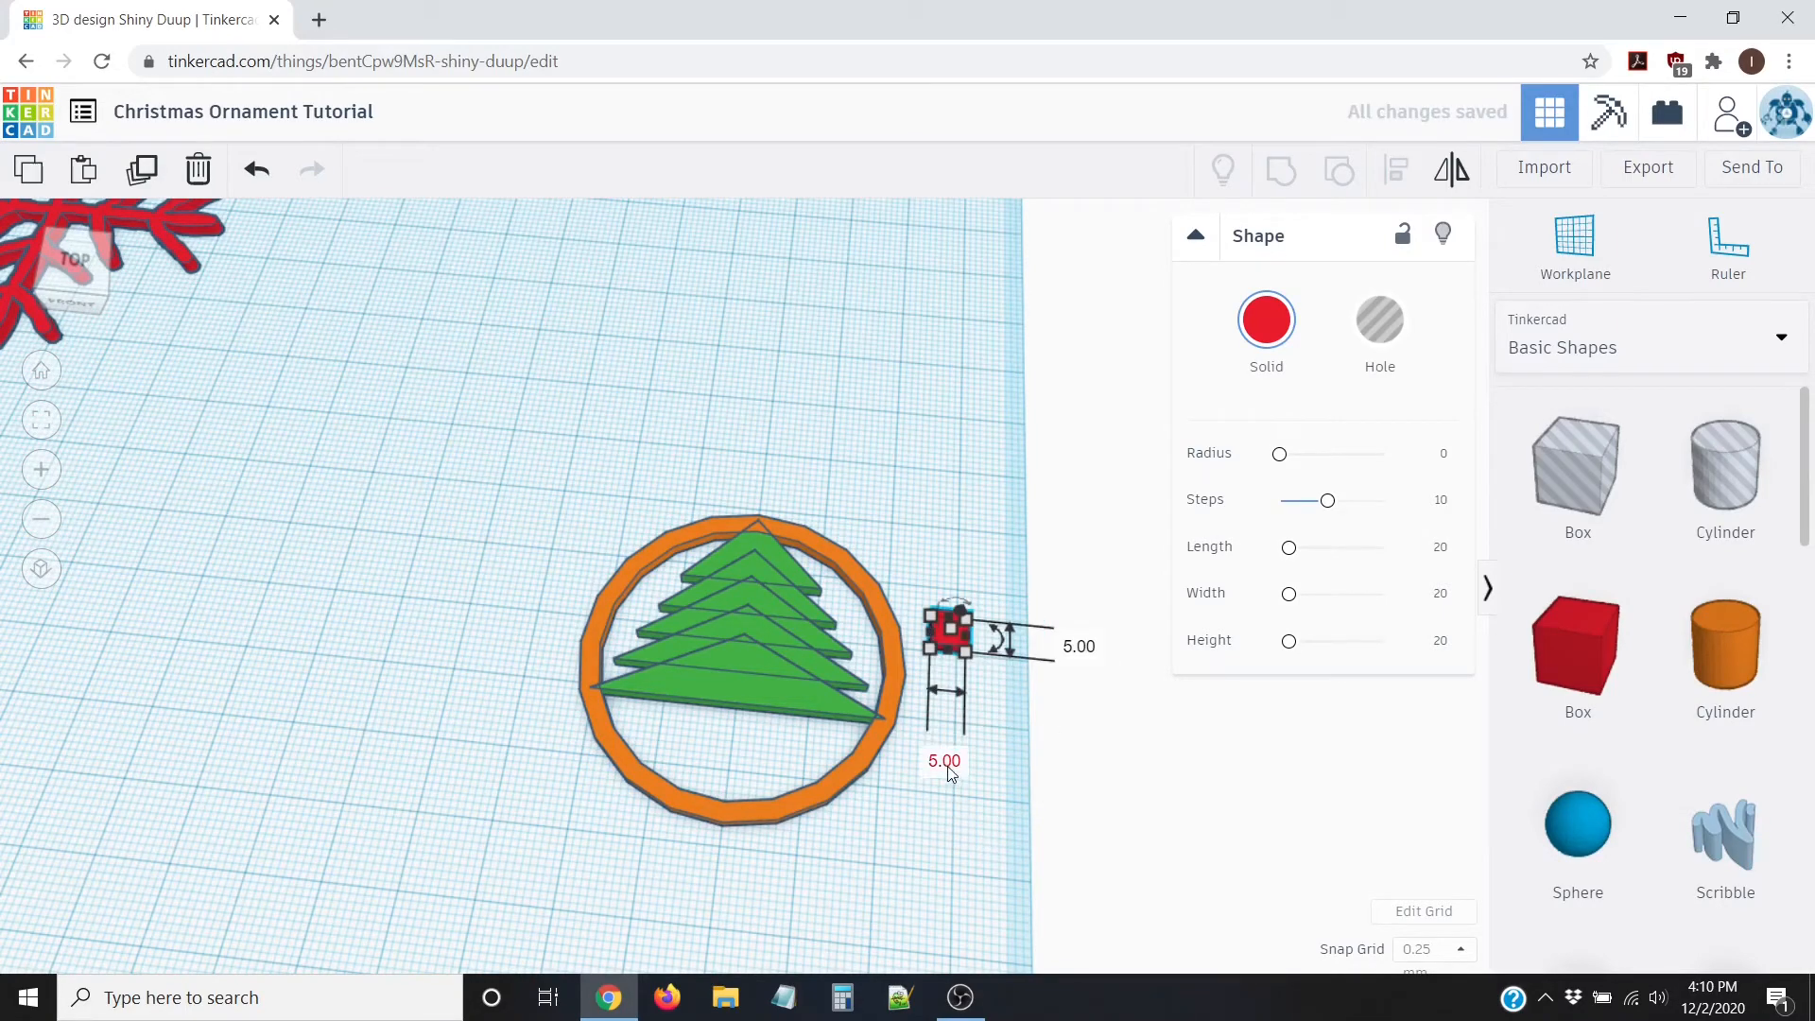
key(ctrl+z)
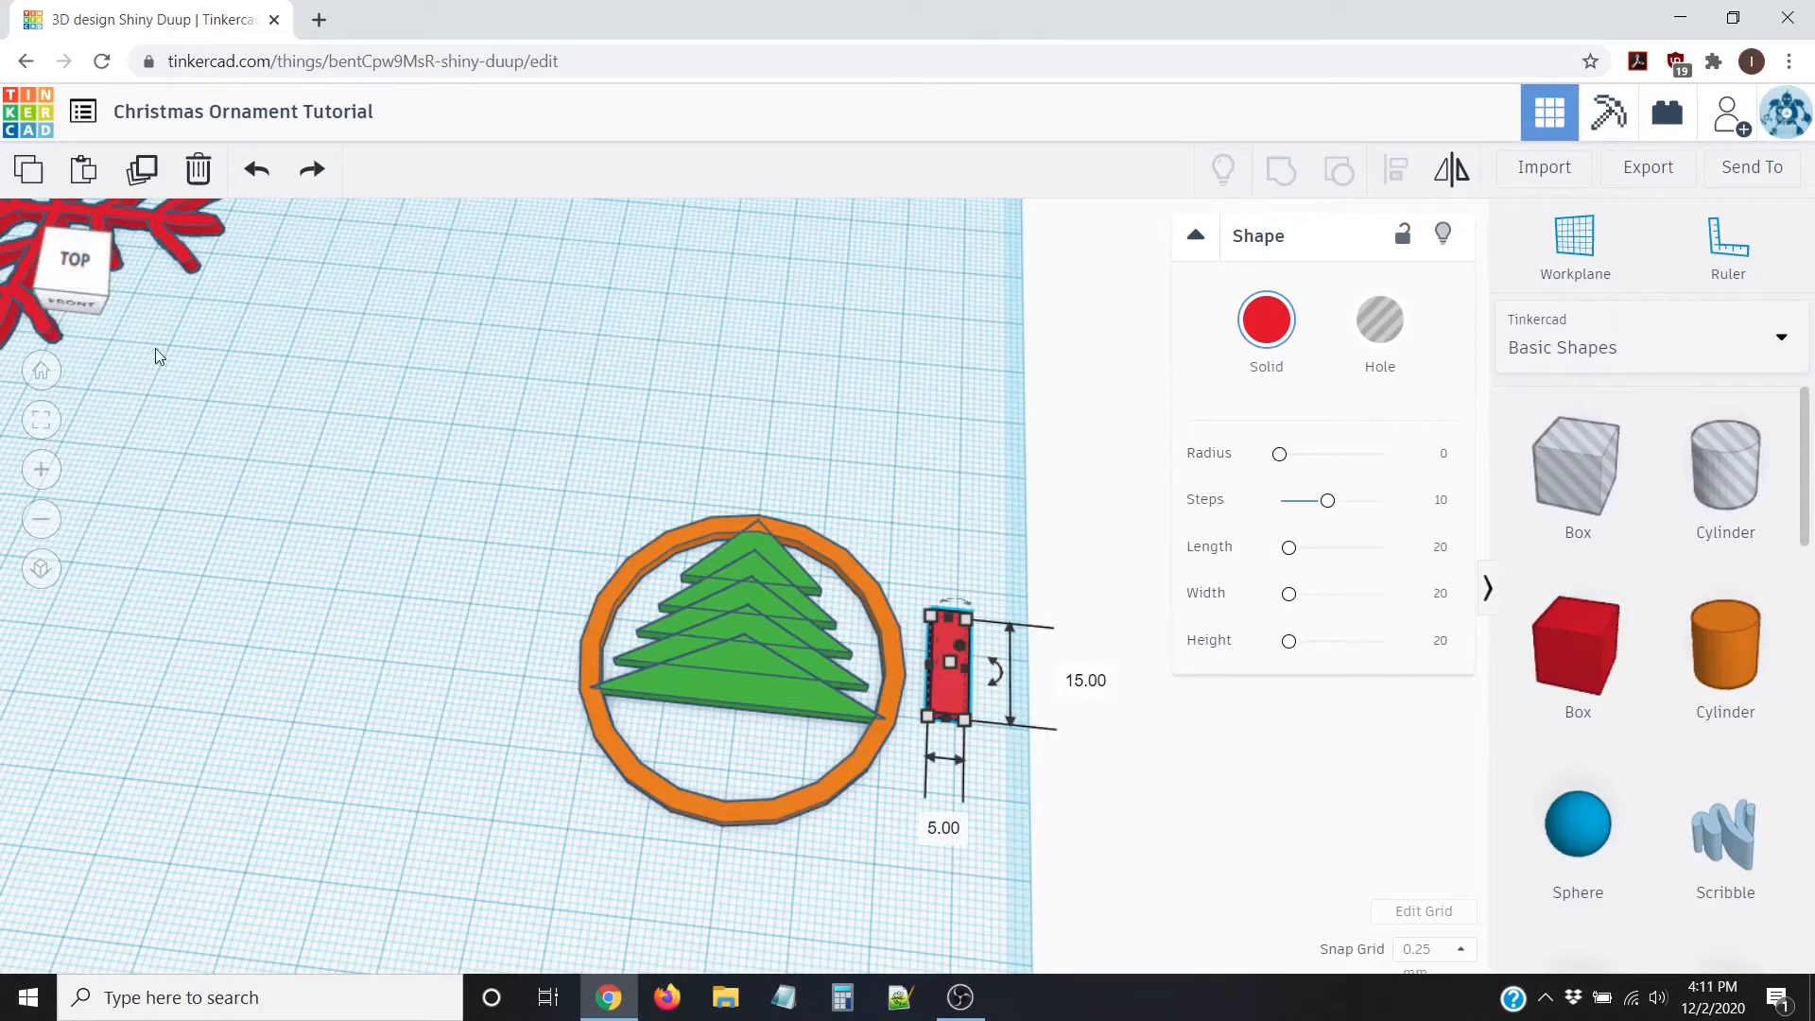
Step: In top view, nudge the trunk box down until its upper end is level with the lowest triangle's base
click(76, 263)
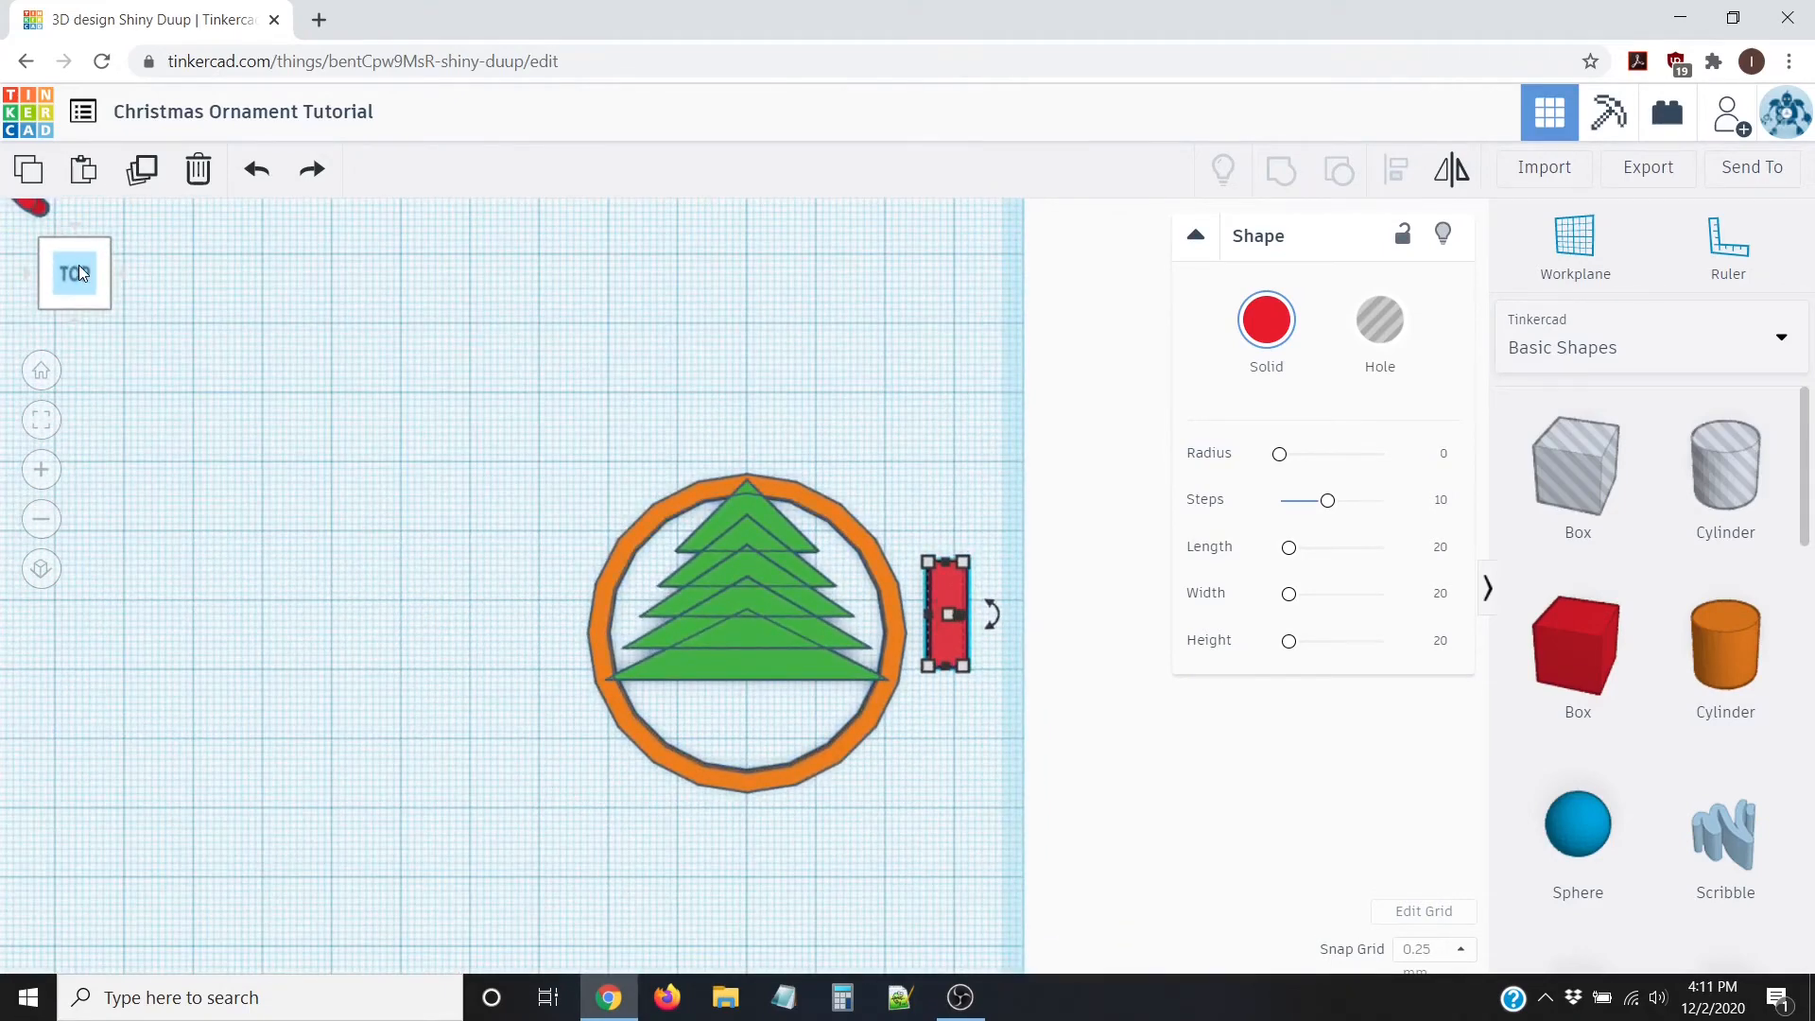
key(Down)
key(Down)
key(Down)
key(Down)
key(Down)
key(Down)
key(Down)
key(Down)
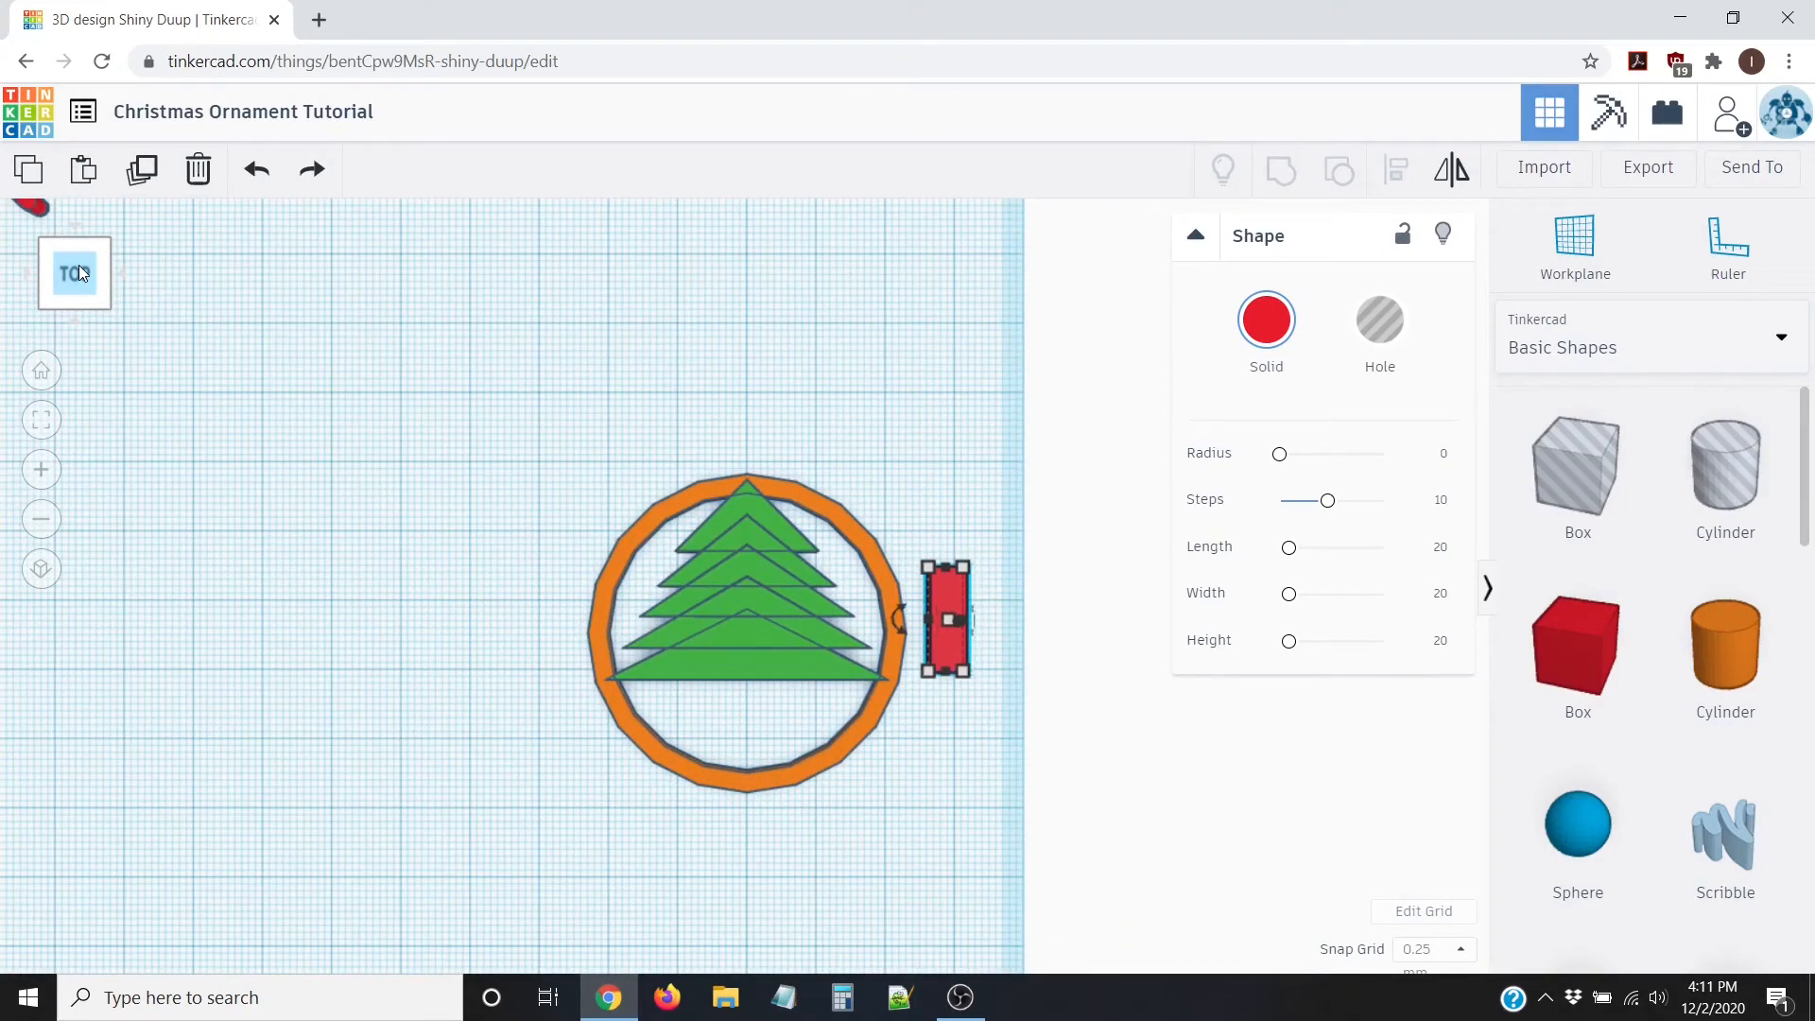
key(Down)
key(Down)
key(Down)
key(Down)
key(Down)
key(Down)
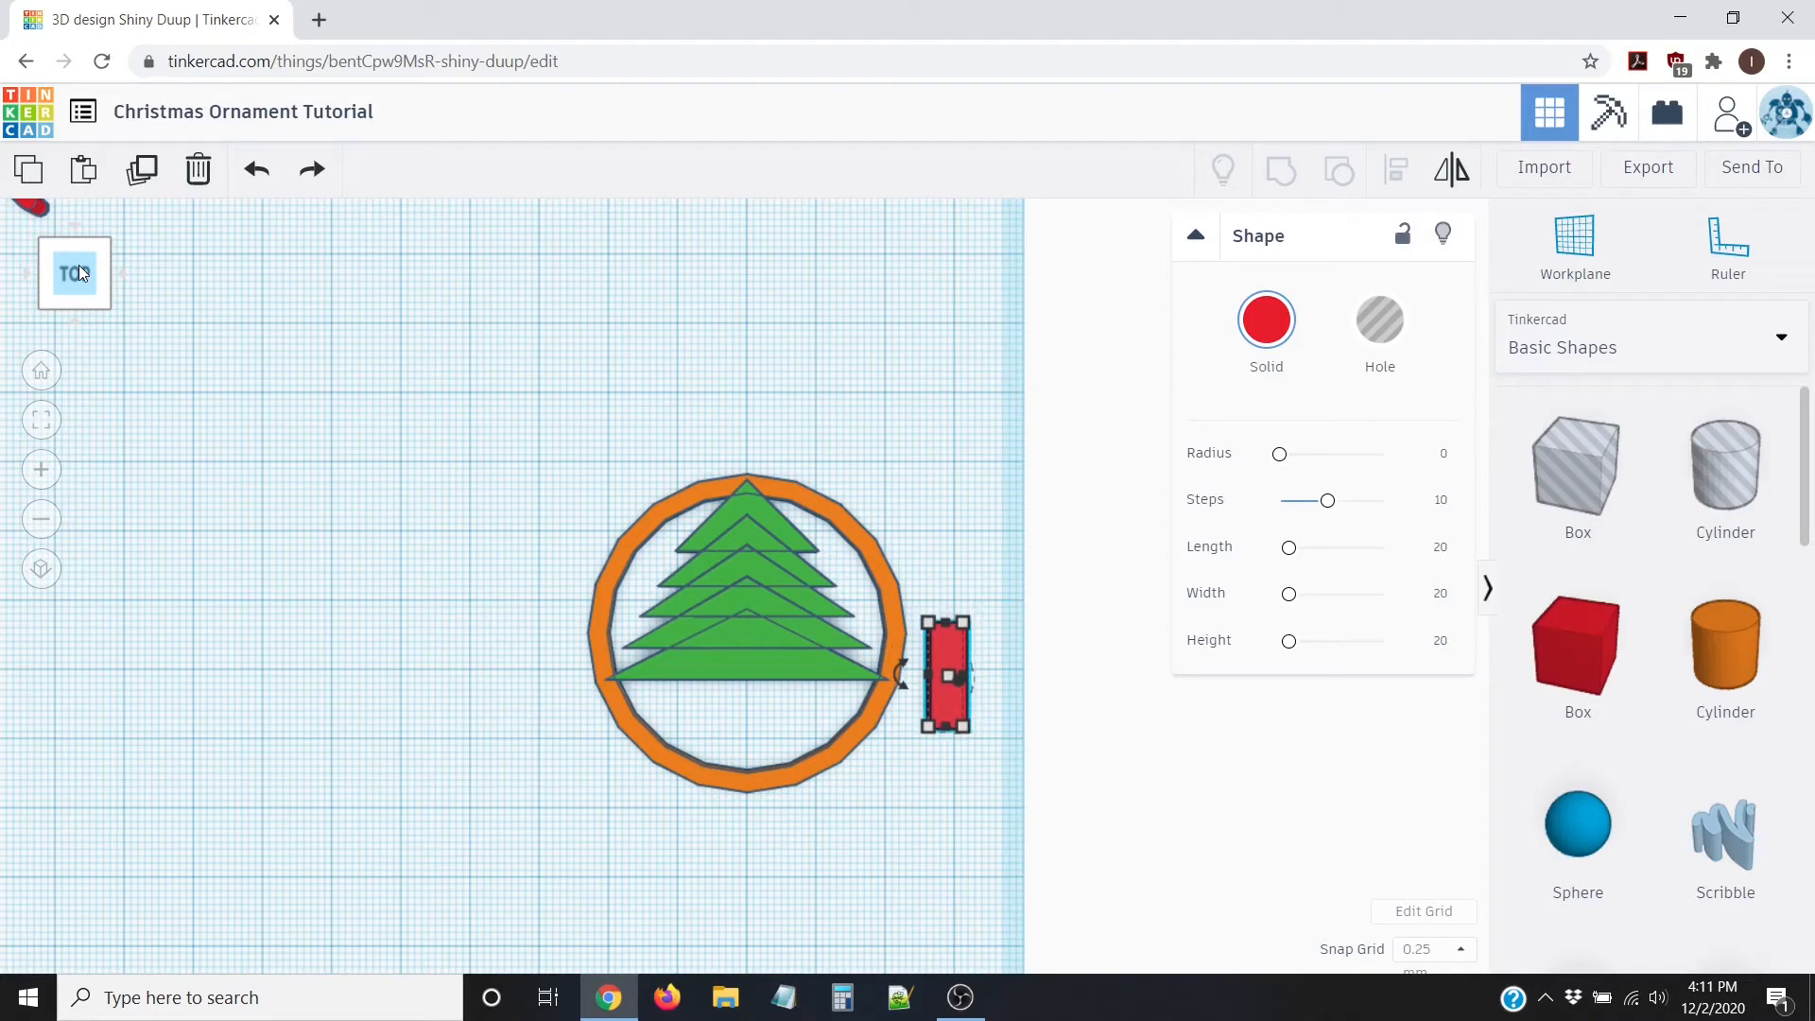
key(Down)
key(Down)
key(Down)
key(Down)
key(Down)
key(Down)
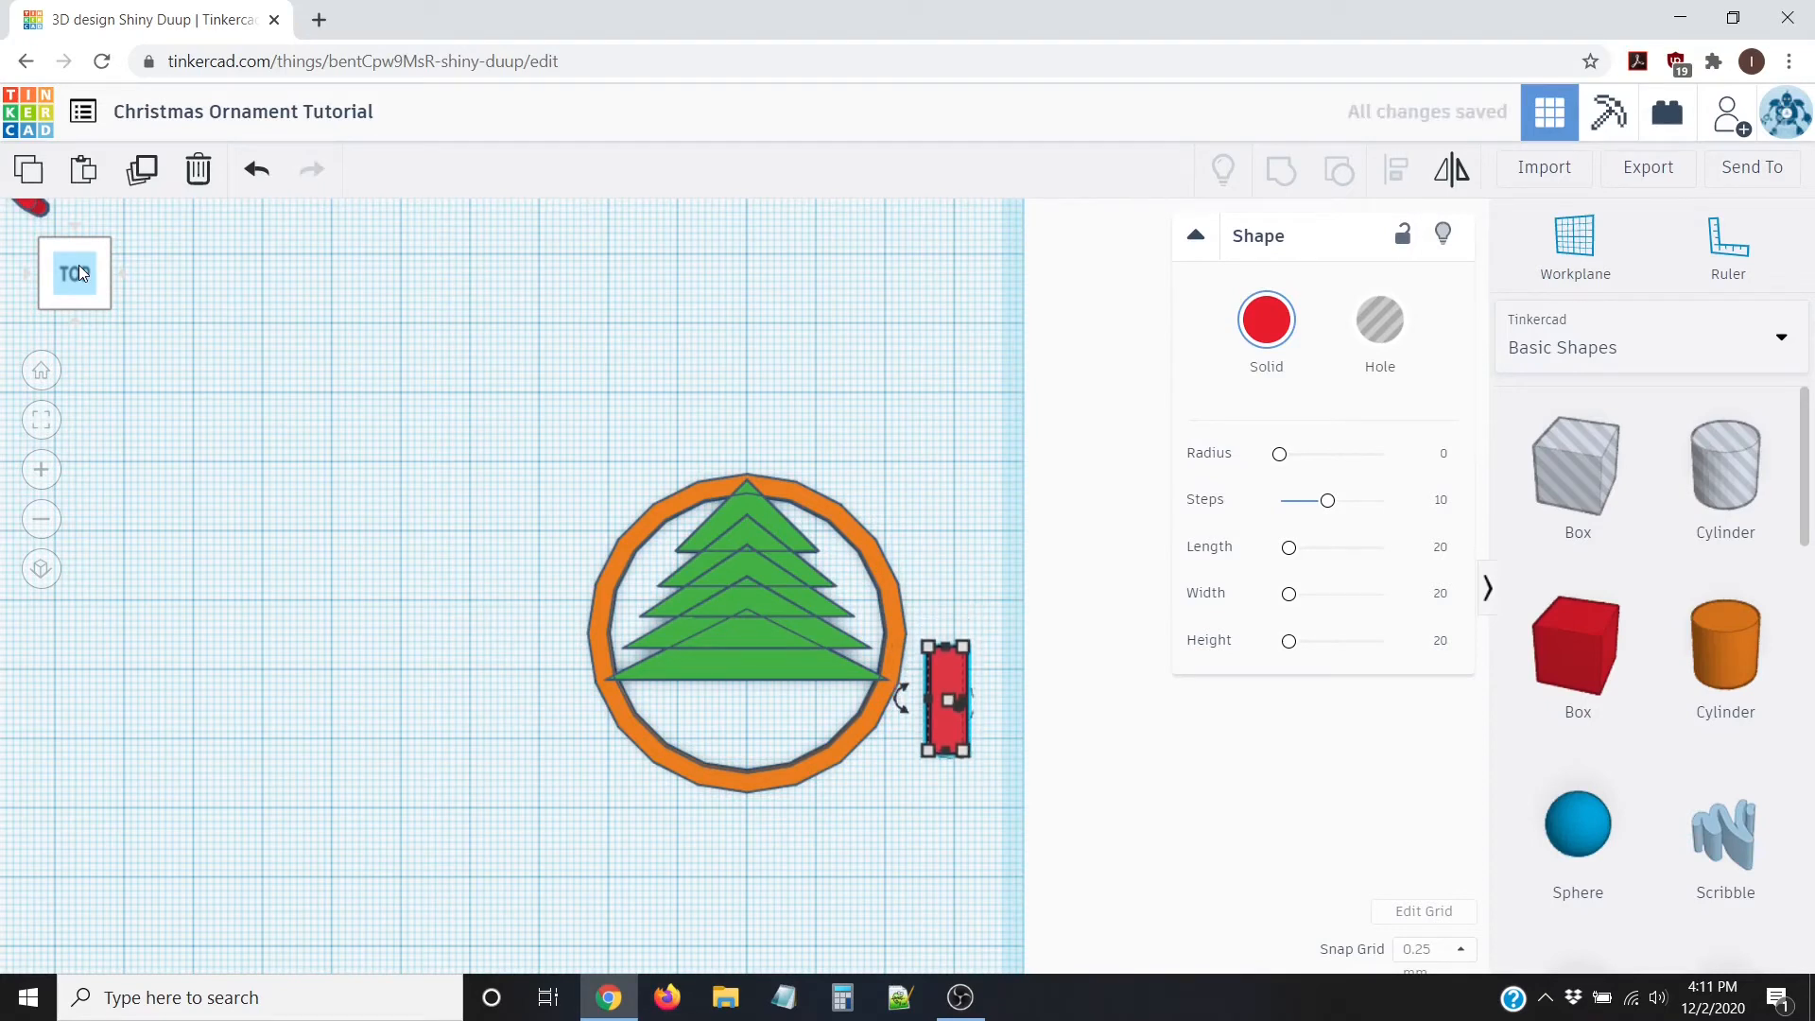
key(Down)
key(Down)
key(Down)
key(Down)
key(Down)
key(Down)
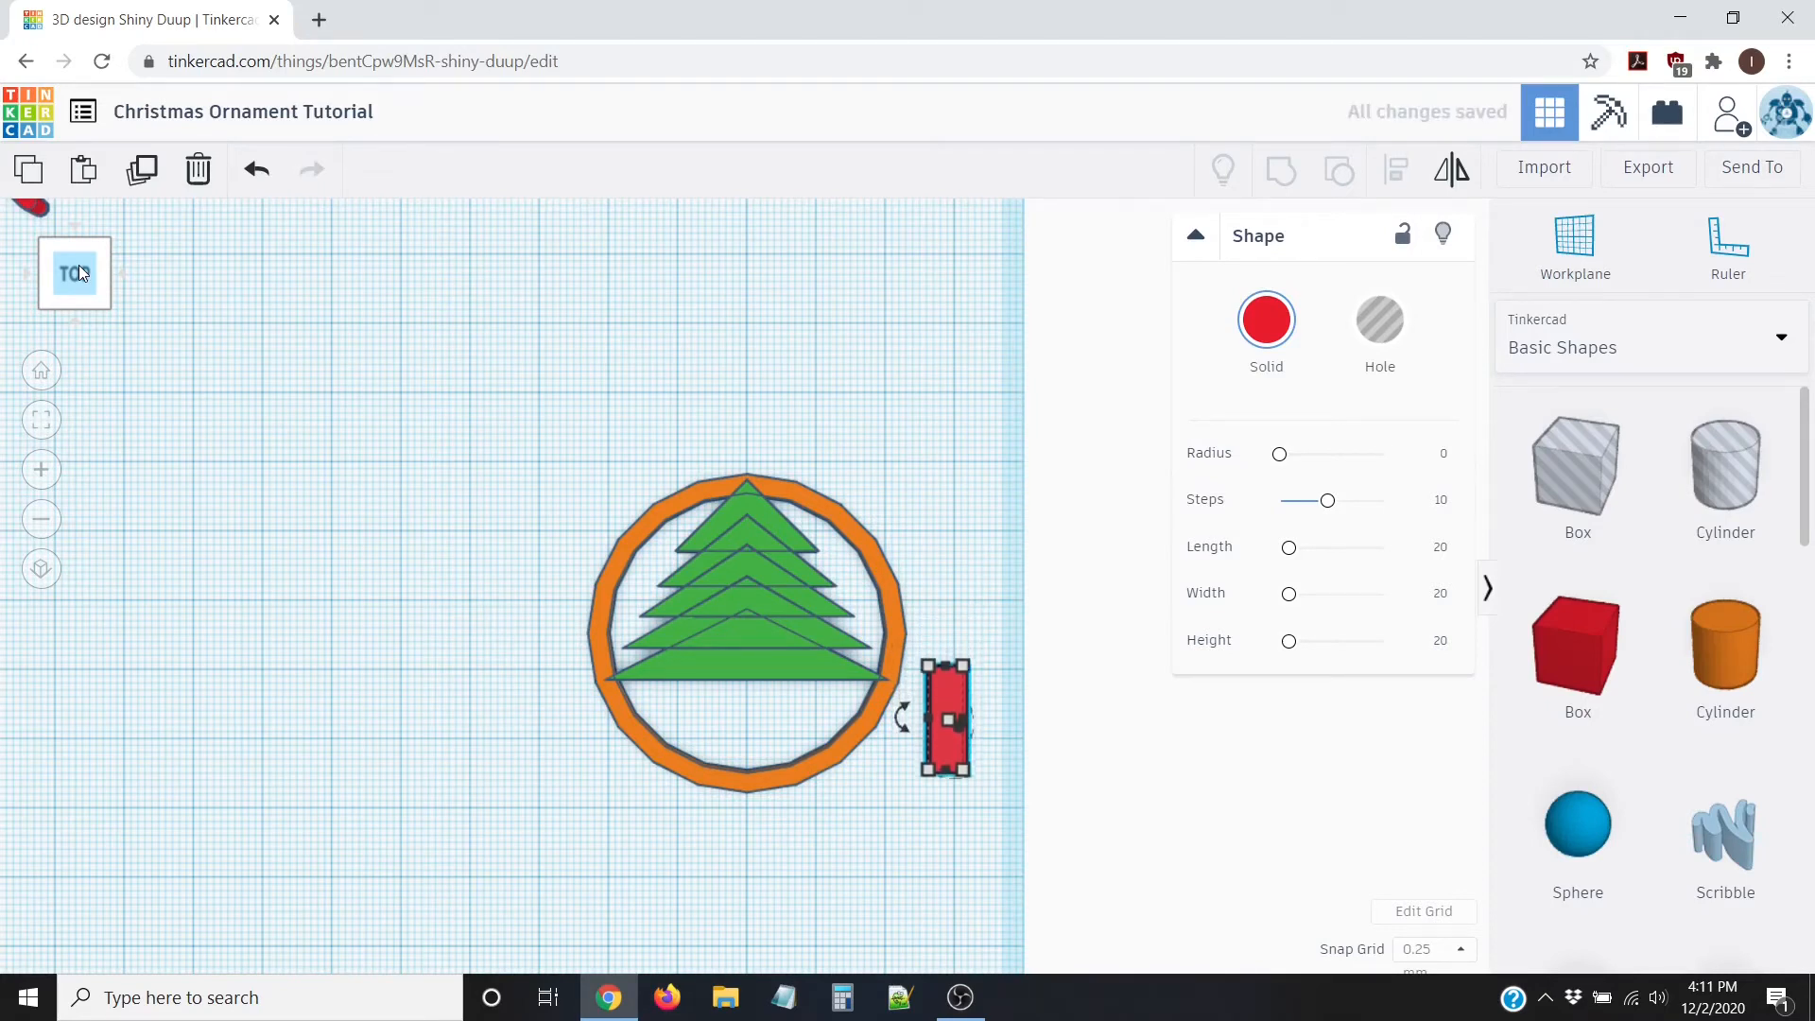
key(Down)
key(Down)
key(Down)
key(Down)
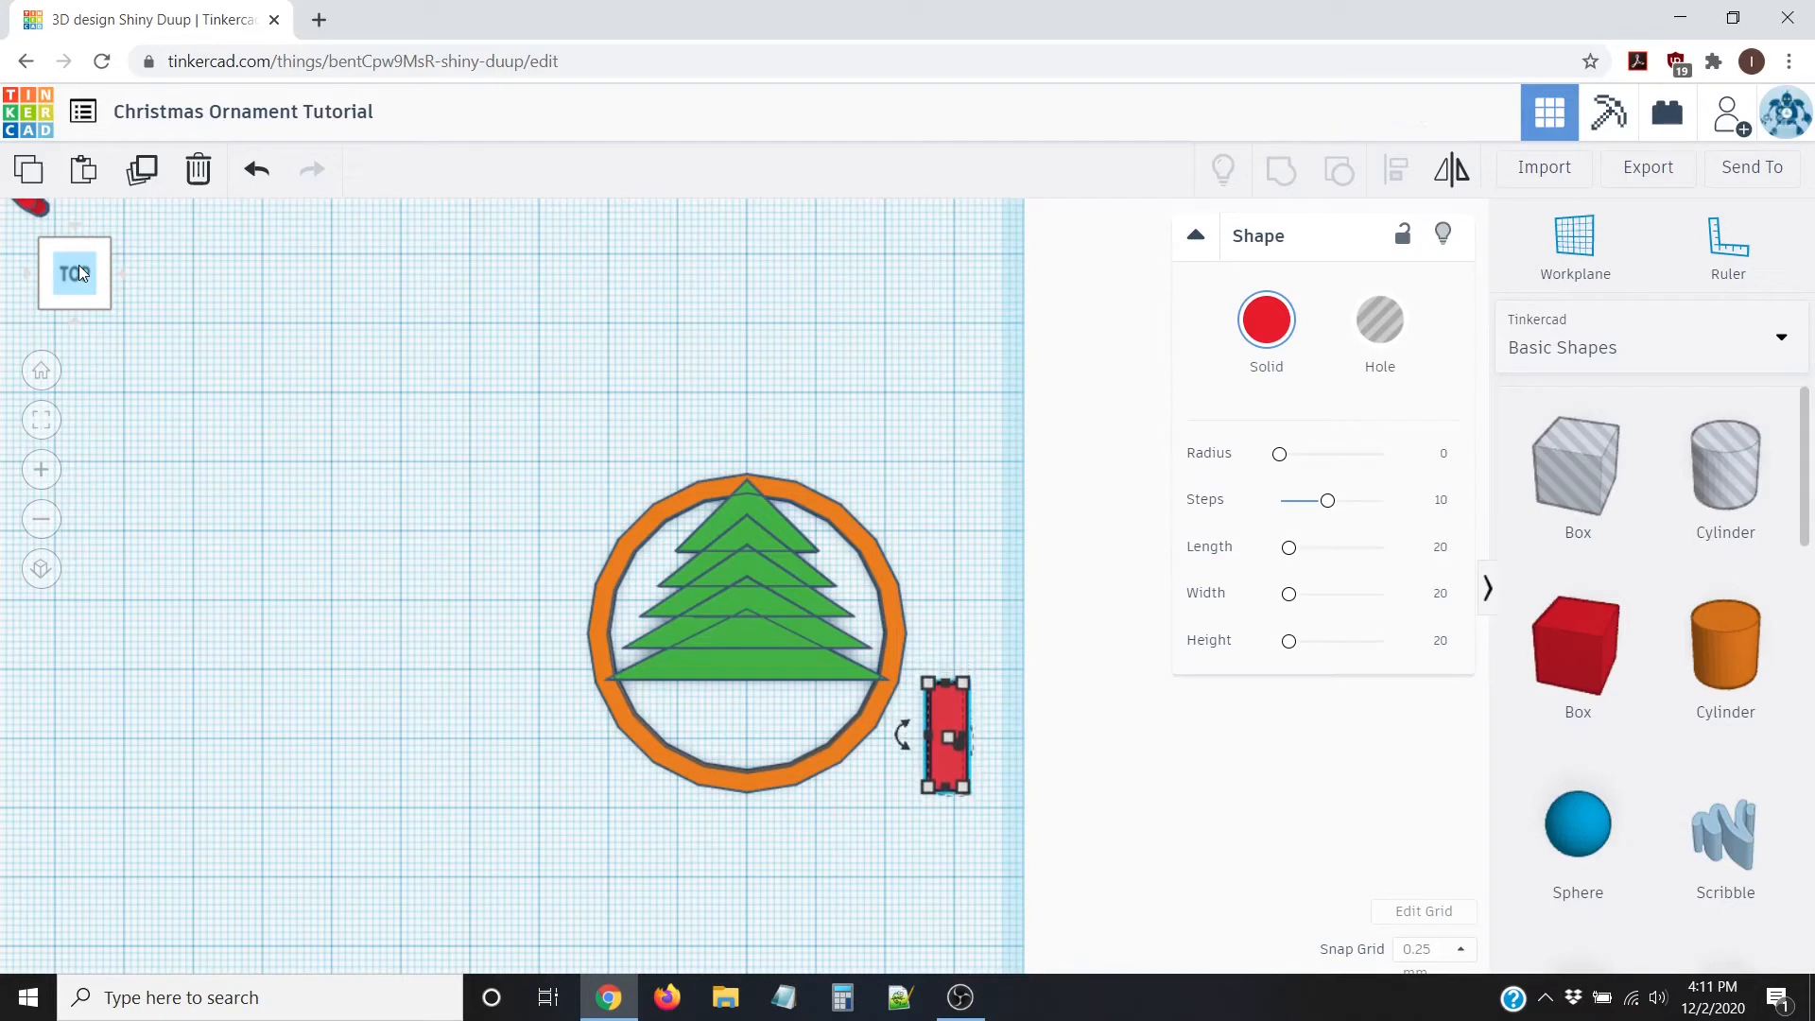
Step: Nudge the trunk box left until it is centred under the tree, between the lowest triangle and the ring
key(Left)
key(Left)
key(Left)
key(Left)
key(Left)
key(Left)
key(Left)
key(Left)
key(Left)
key(Left)
key(Left)
key(Left)
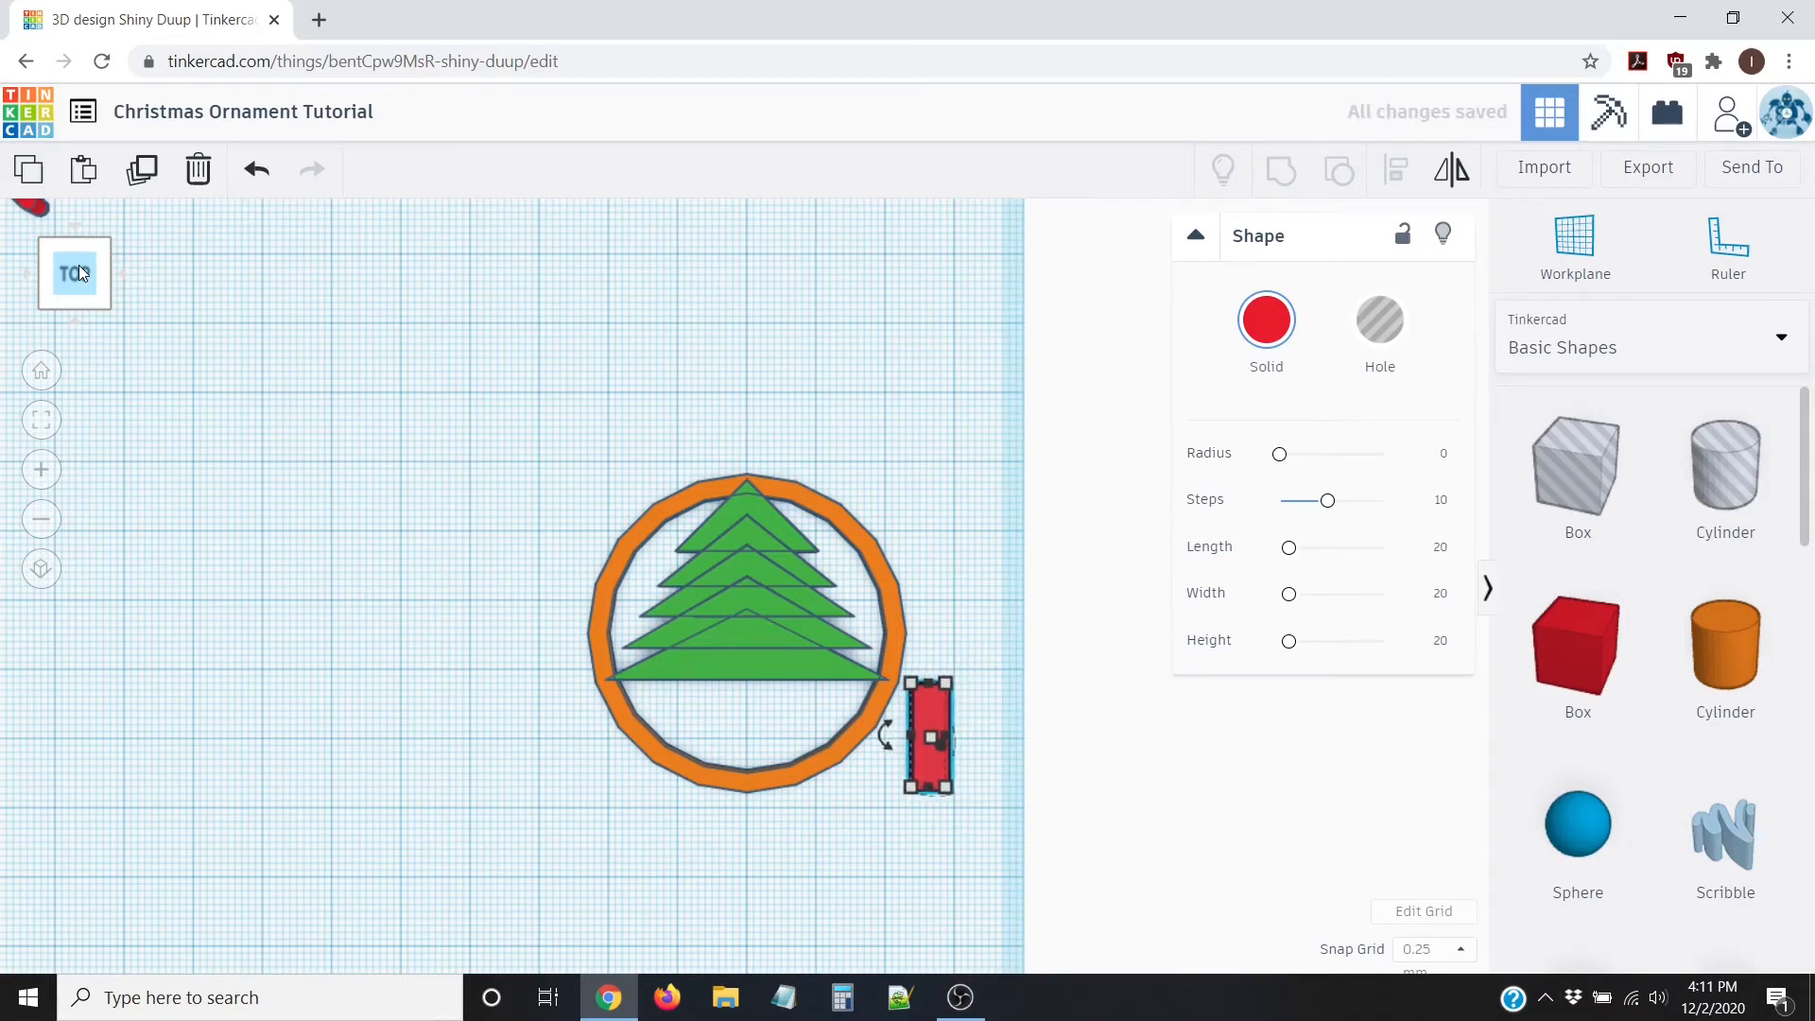
key(Left)
key(Left)
key(Left)
key(Left)
key(Left)
key(Left)
key(Left)
key(Left)
key(Left)
key(Left)
key(Left)
key(Left)
key(Left)
key(Left)
key(Left)
key(Left)
key(Left)
key(Left)
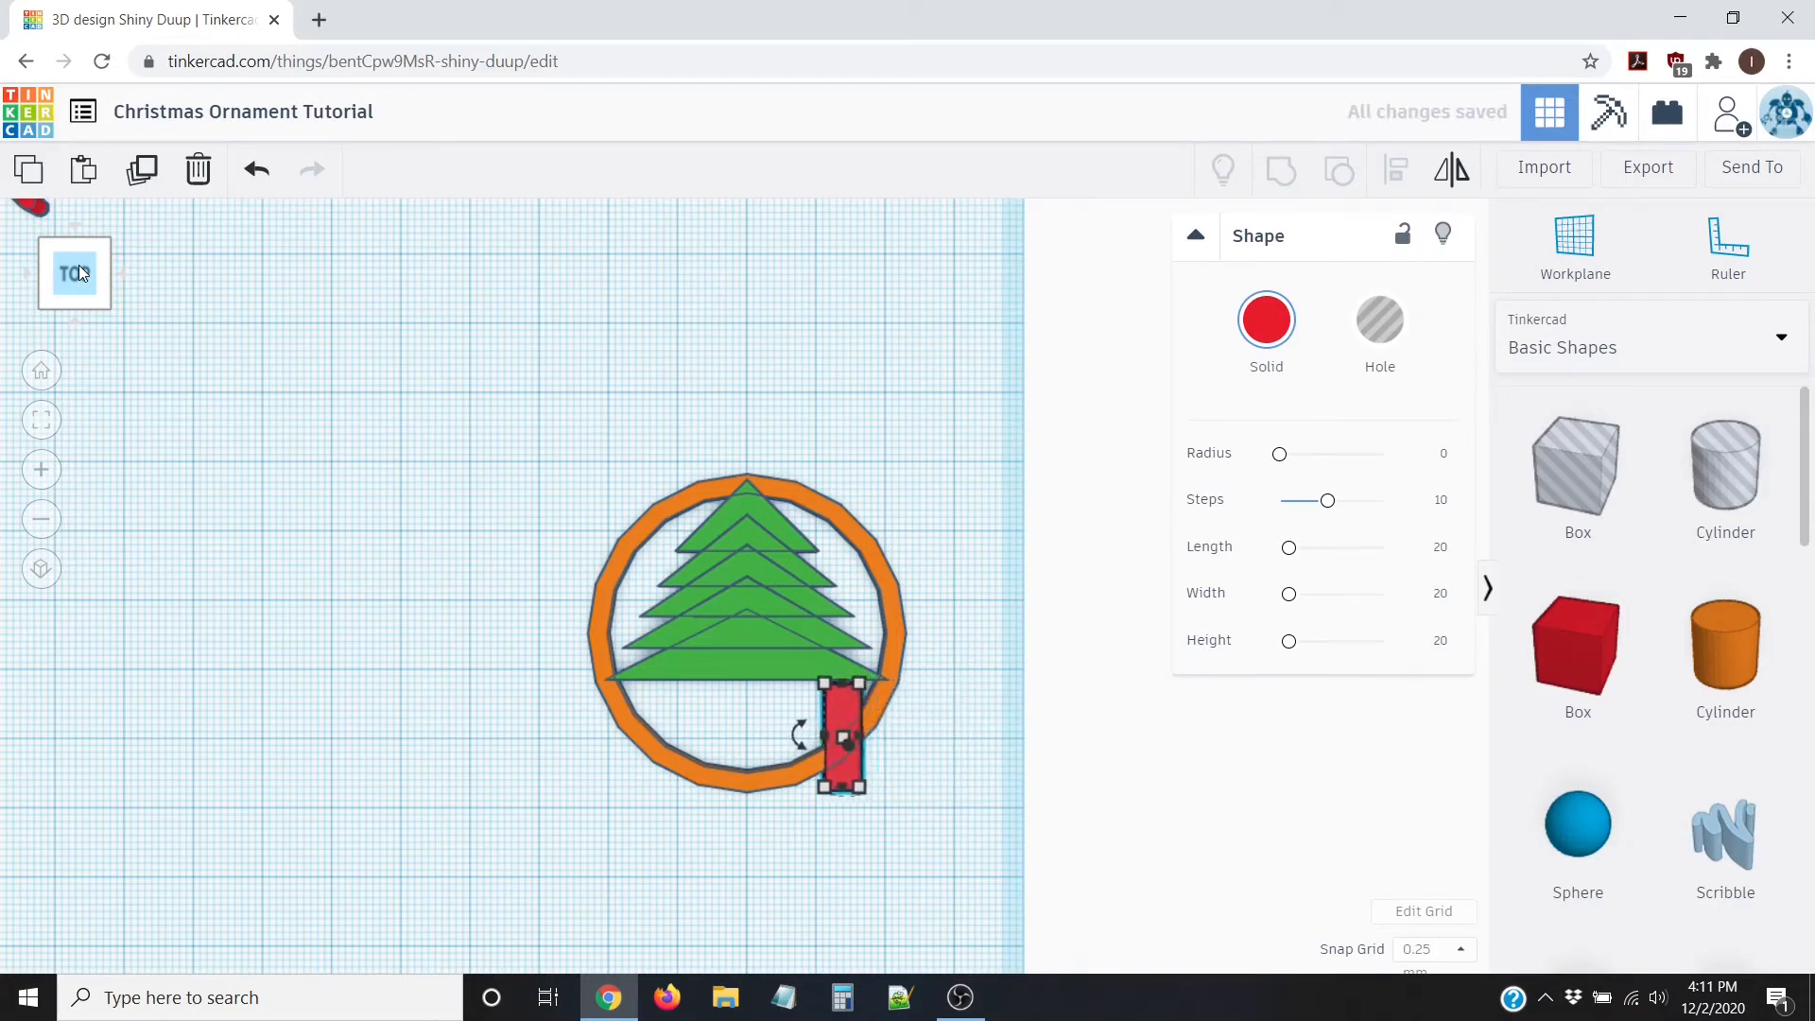
key(Left)
key(Left)
key(Left)
key(Left)
key(Left)
key(Left)
key(Left)
key(Left)
key(Left)
key(Left)
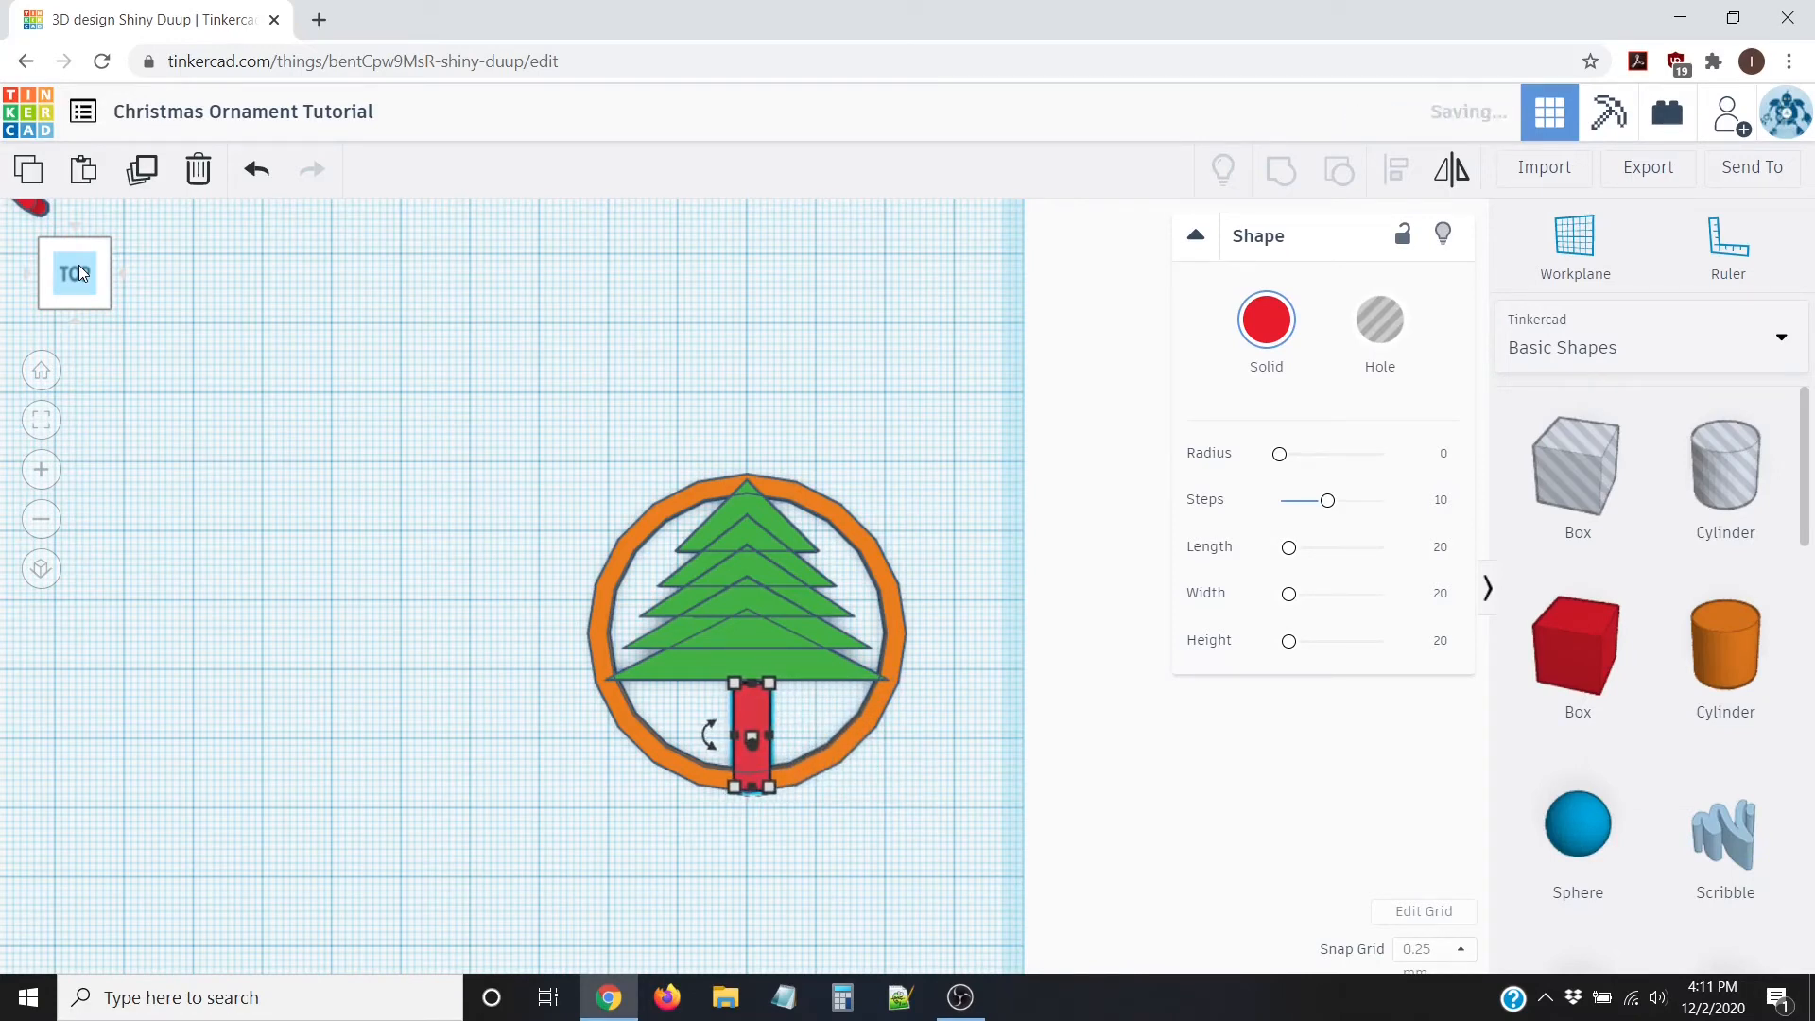
Step: Nudge the trunk up until it overlaps the lowest triangle, and check that its lower end still overlaps the ring
key(Up)
key(Up)
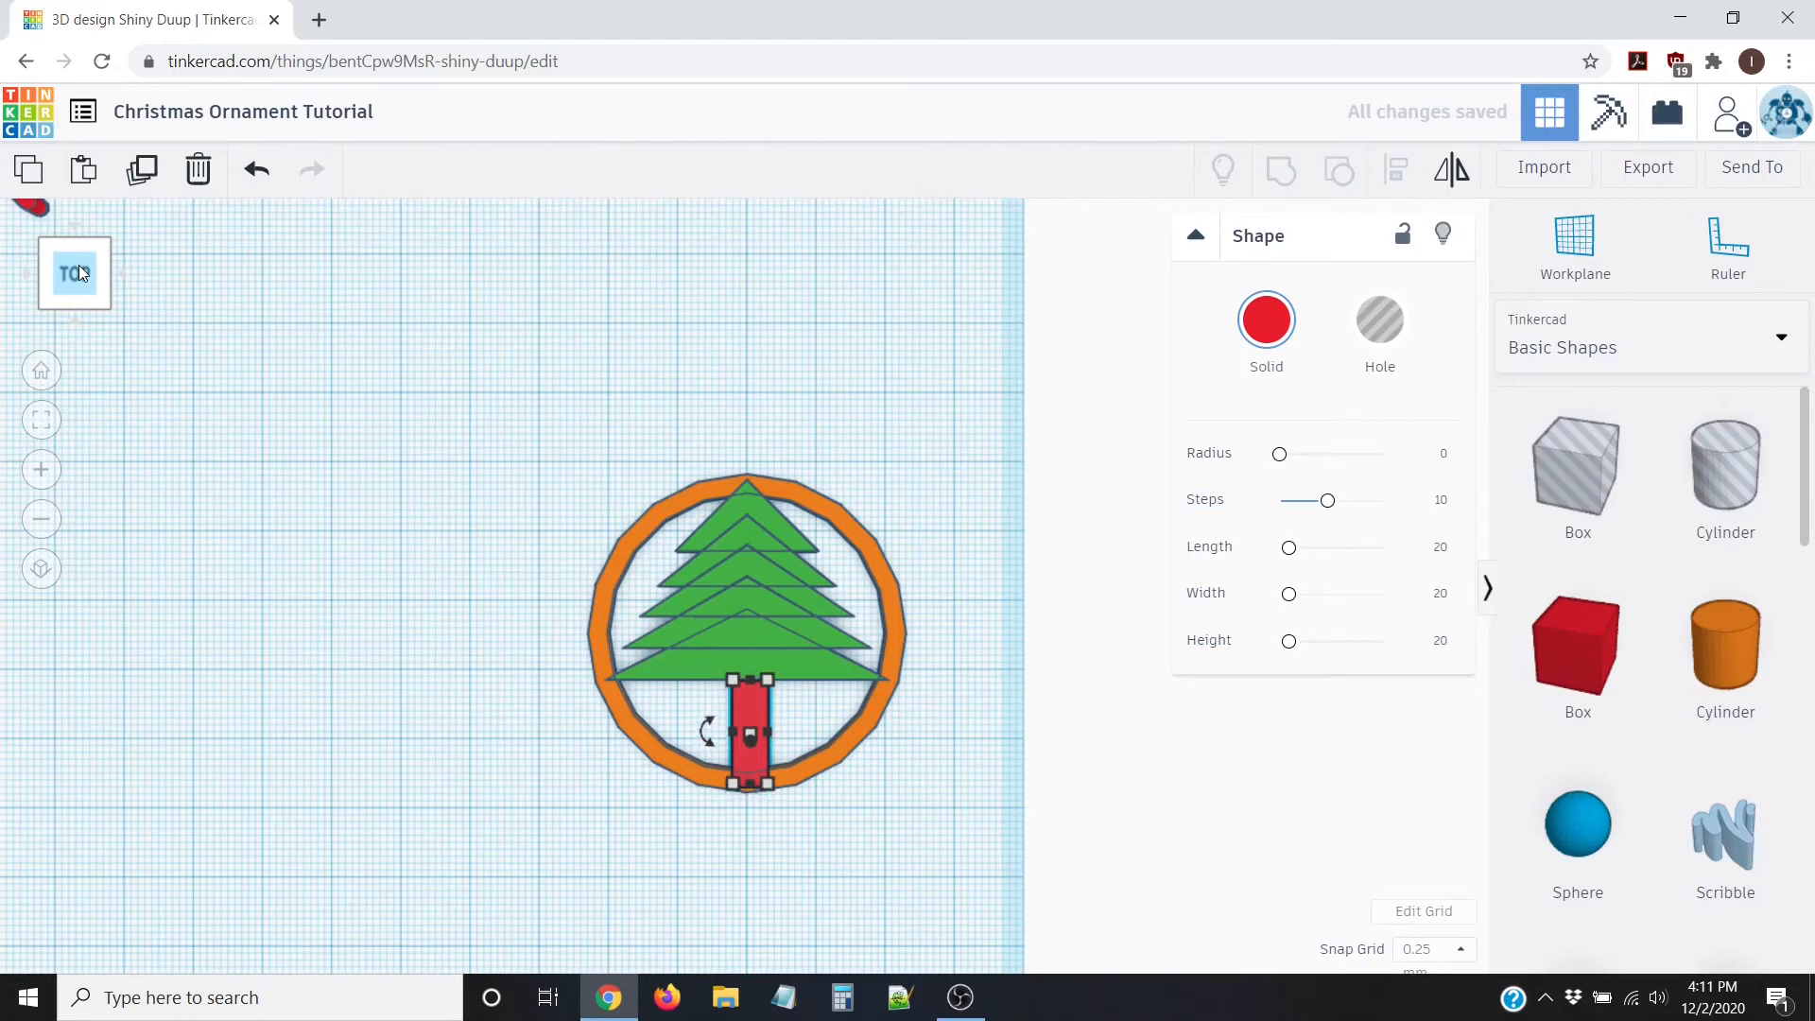
key(Up)
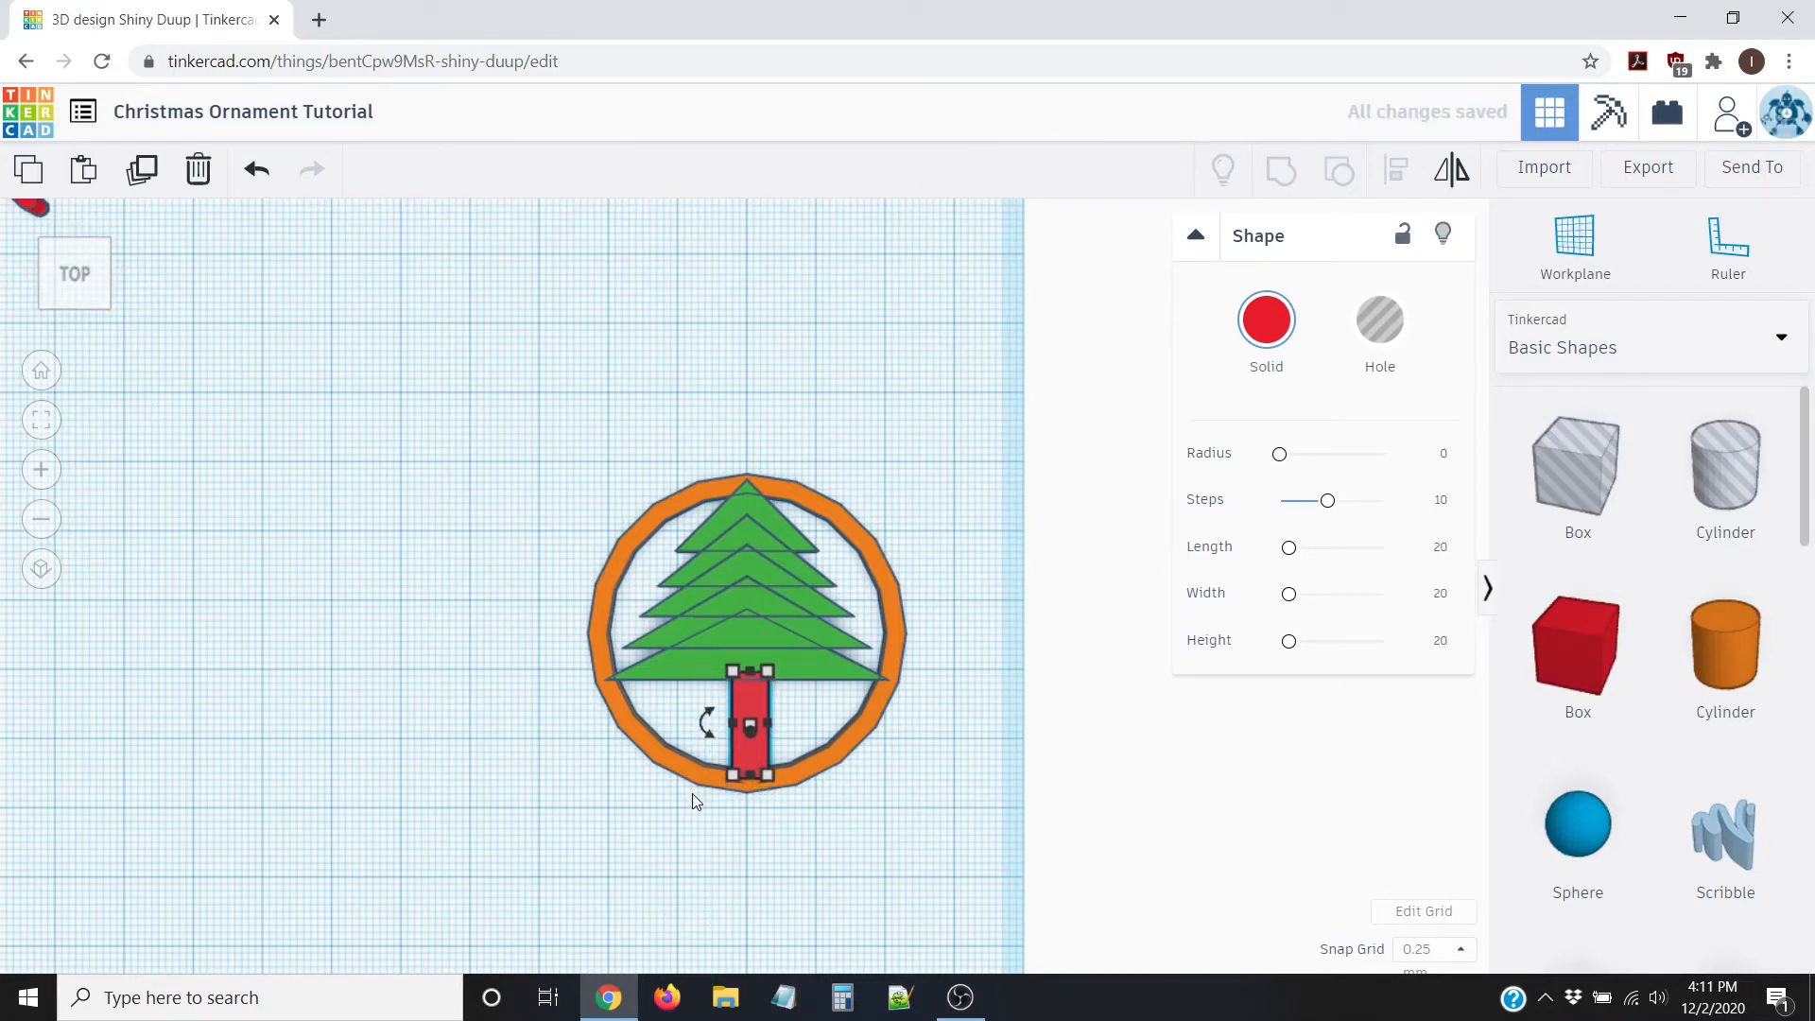
scroll(692, 792, up, 4)
scroll(454, 577, up, 5)
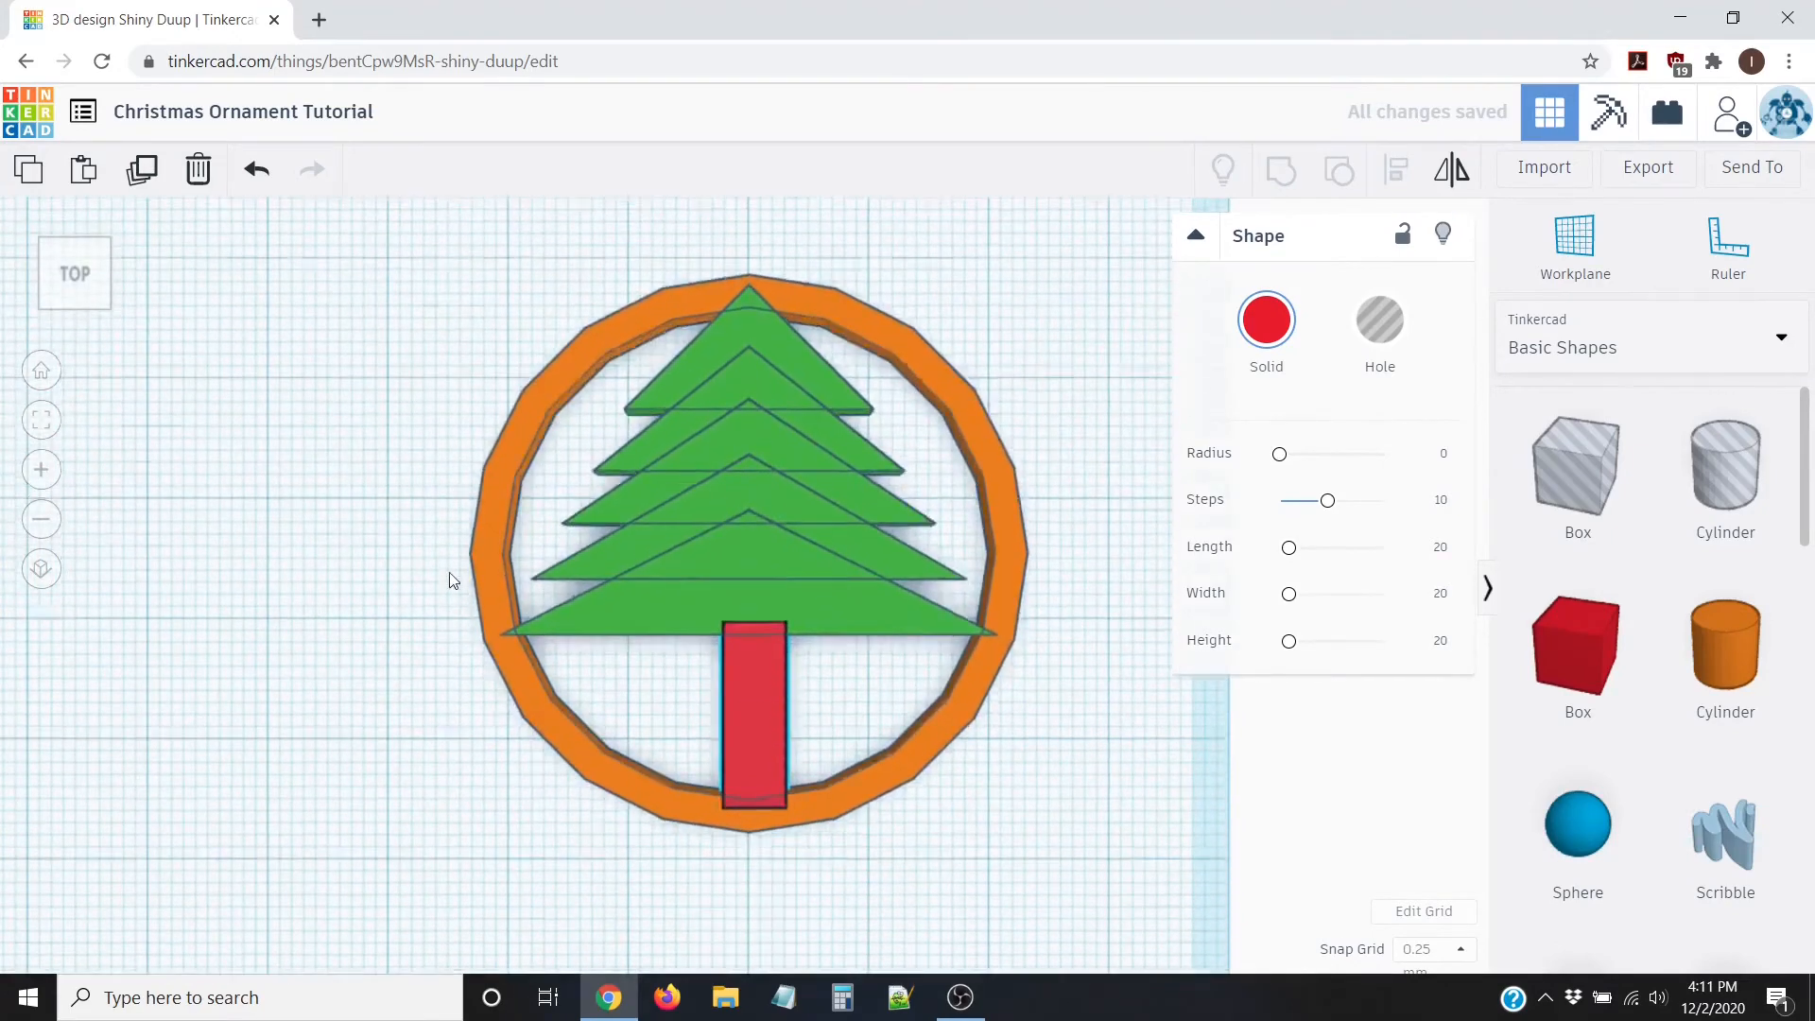
scroll(558, 509, up, 1)
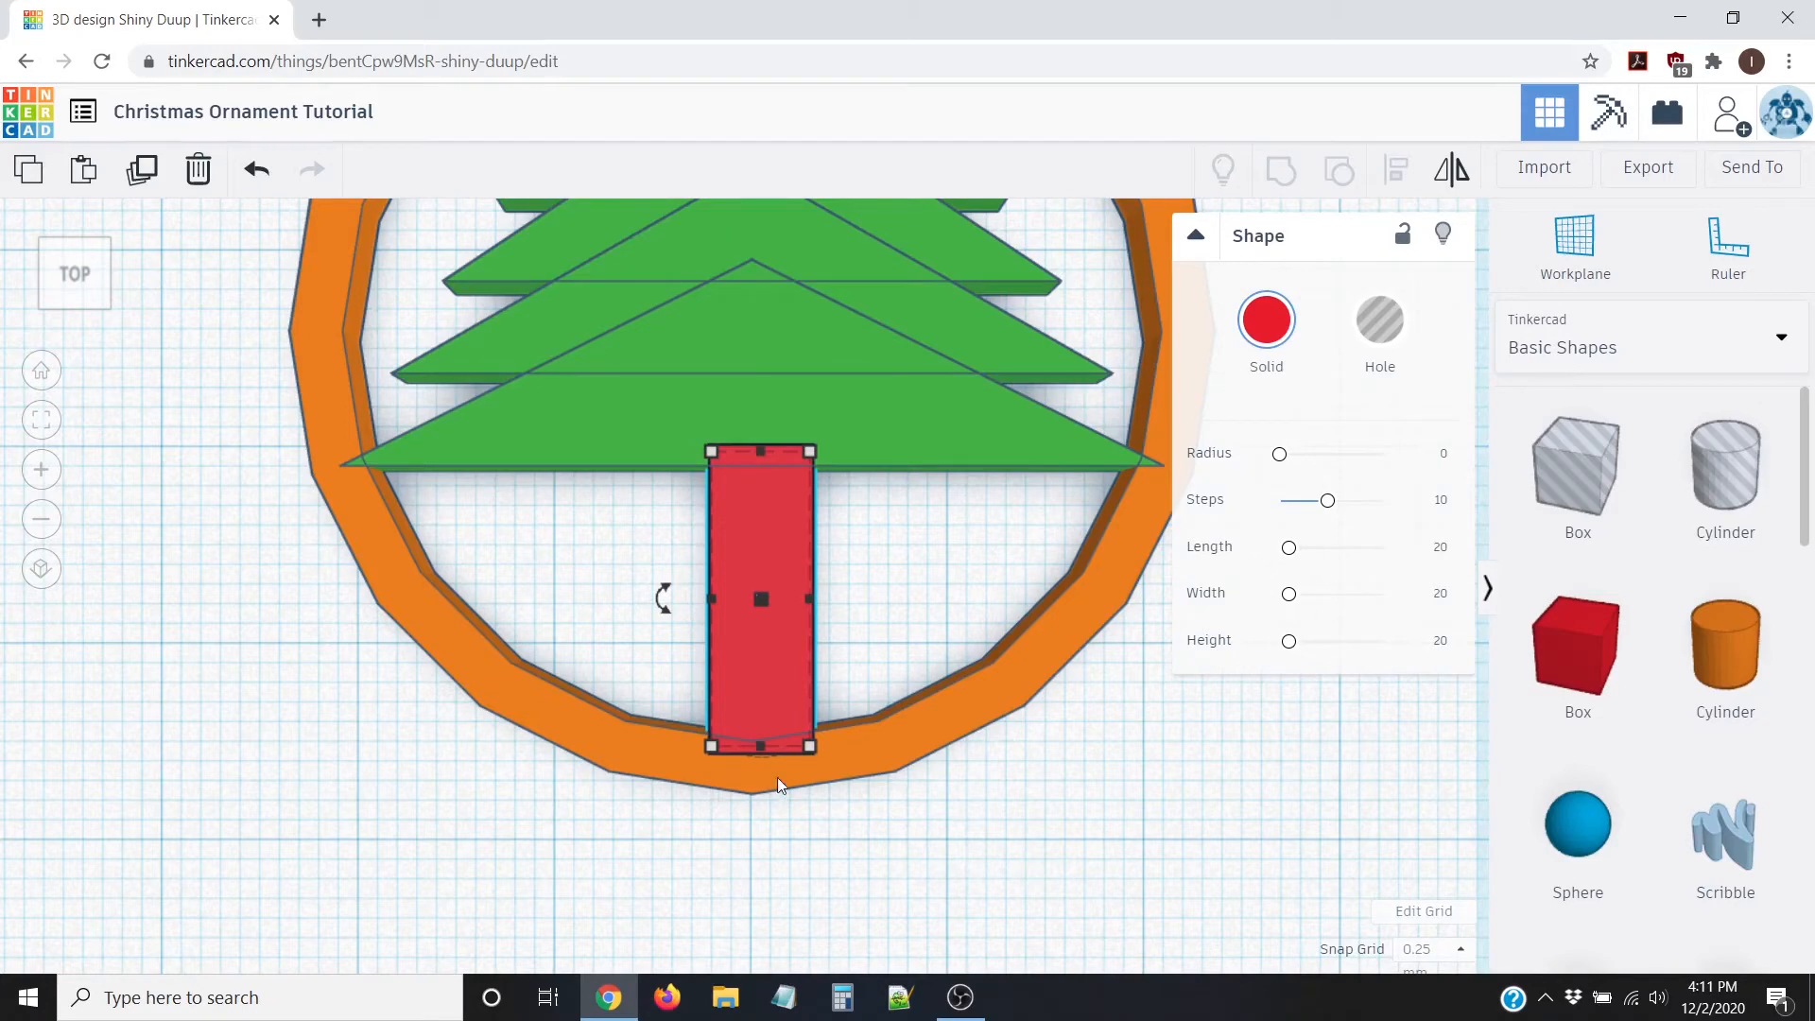
scroll(933, 724, down, 2)
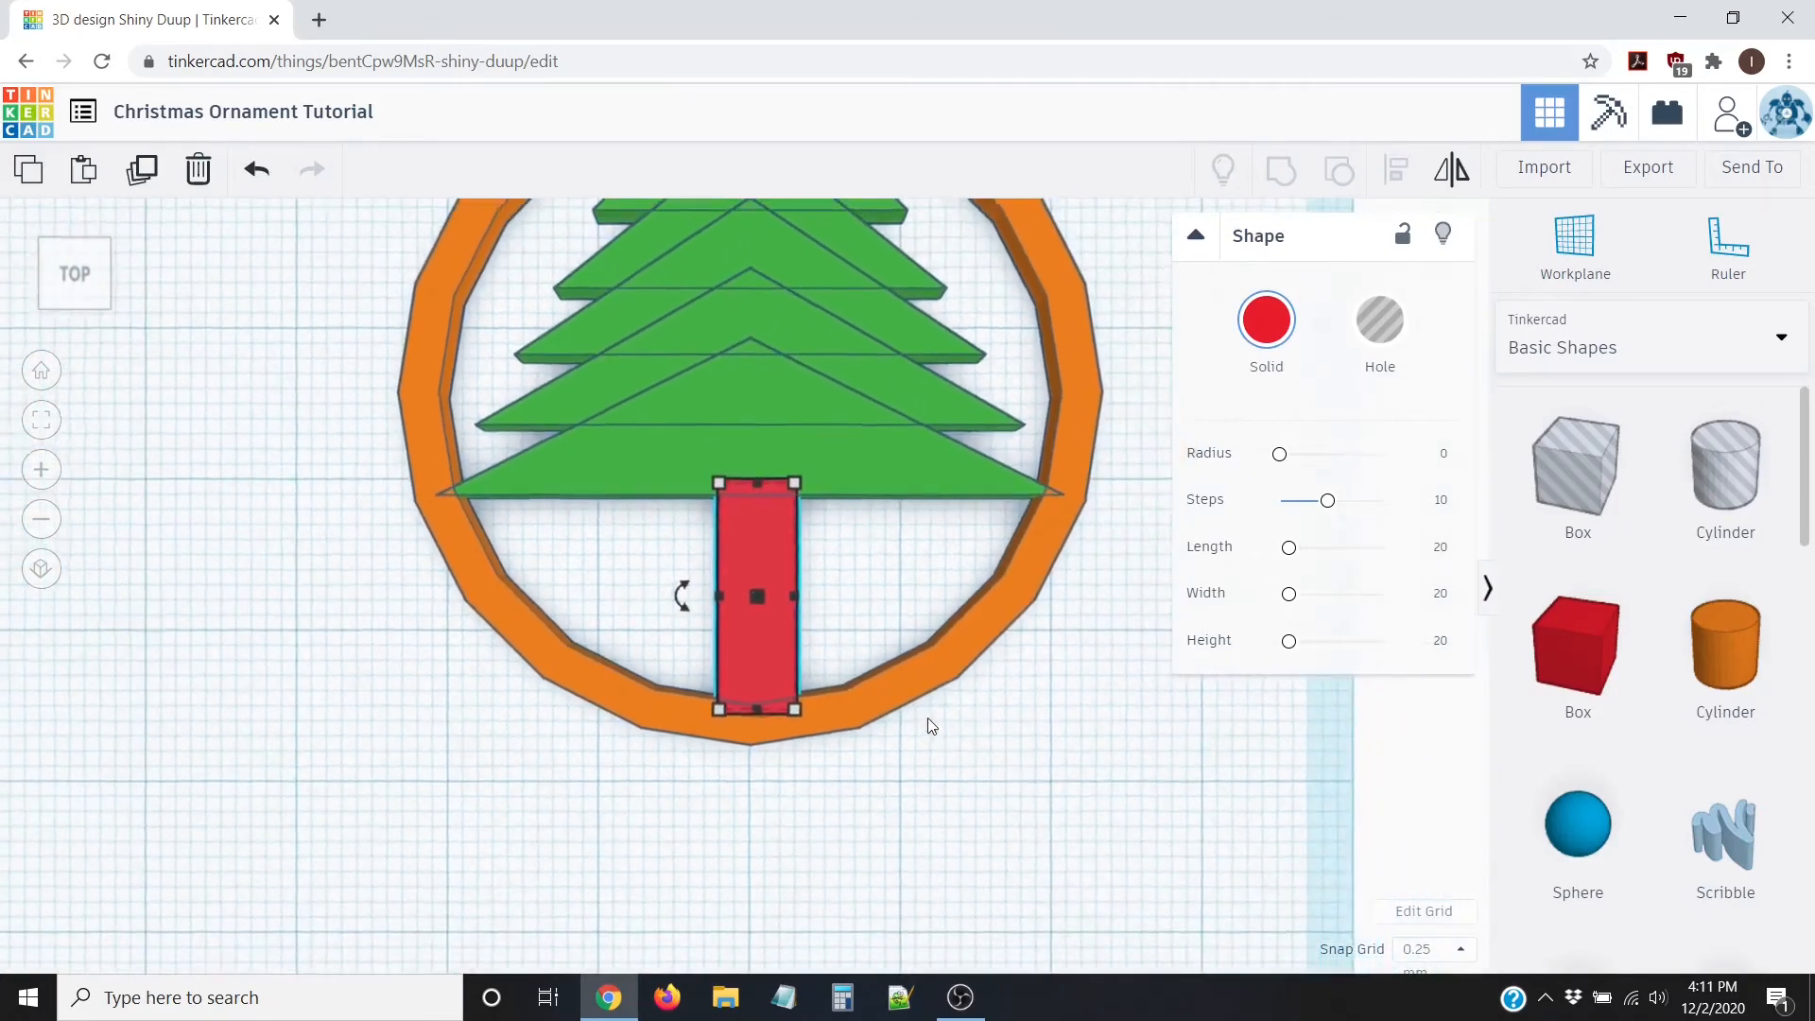
scroll(870, 690, up, 2)
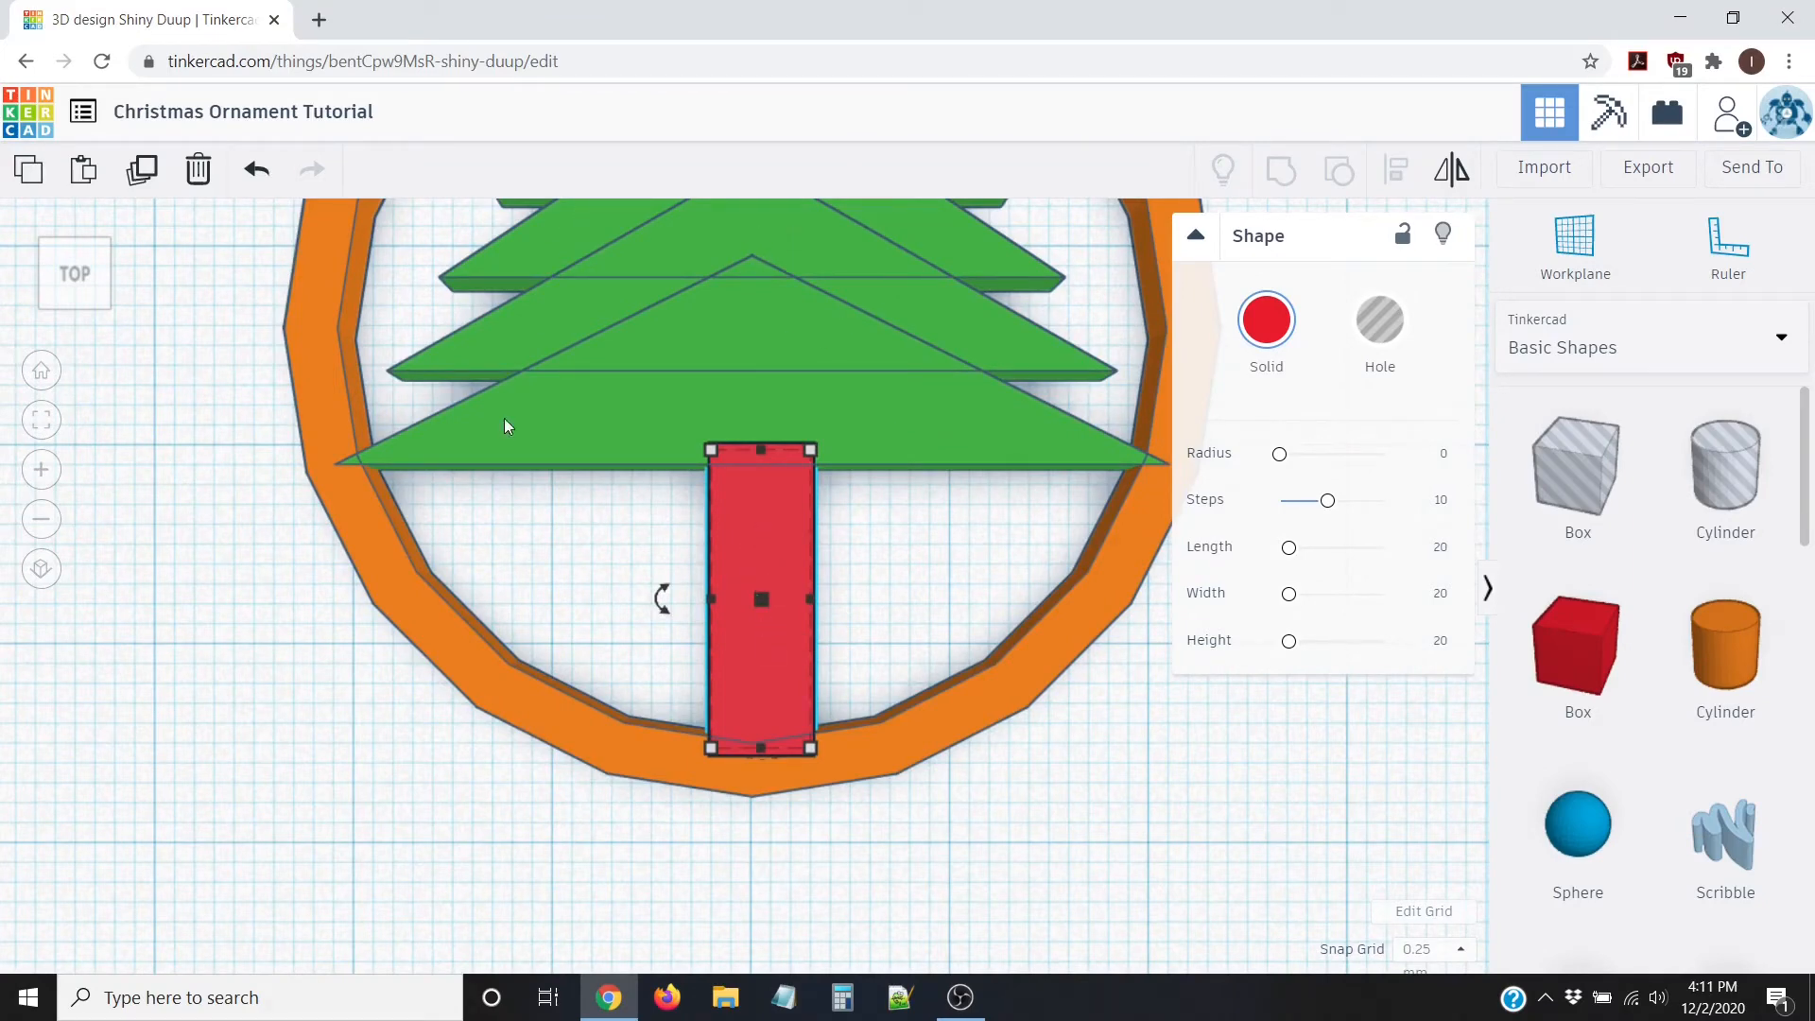
scroll(847, 515, up, 2)
scroll(802, 451, down, 3)
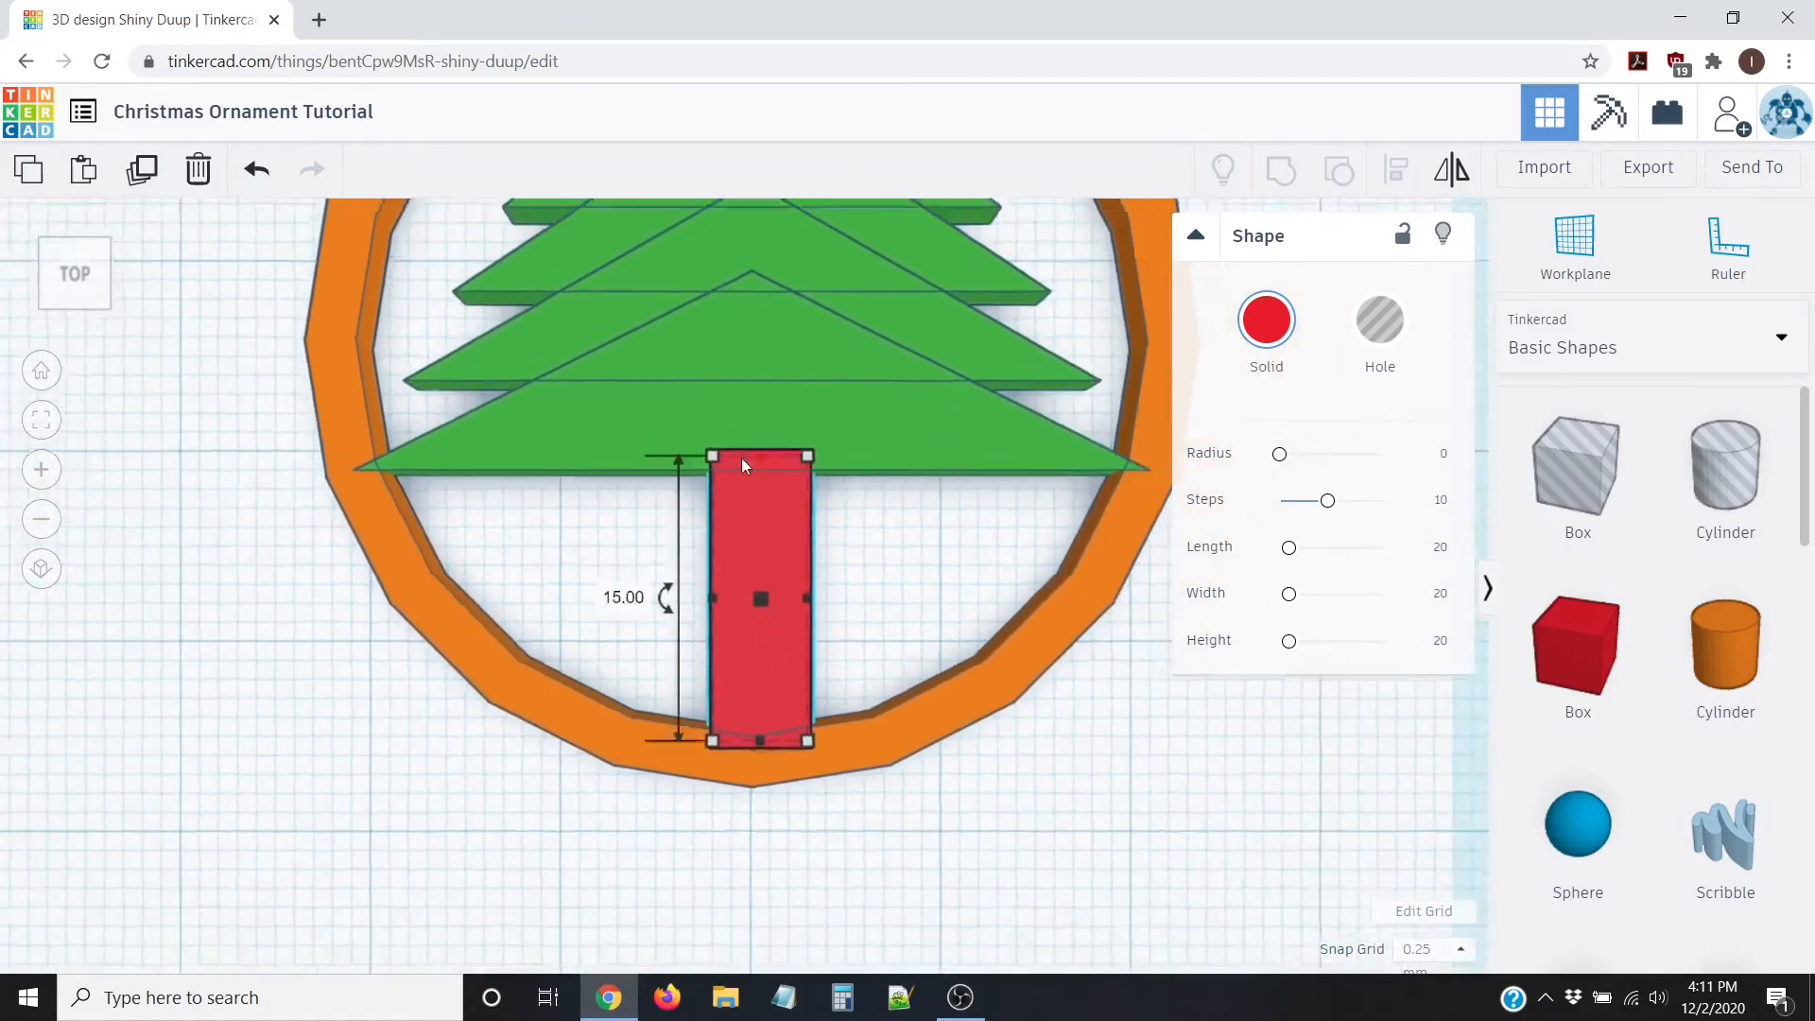
Step: Narrow the tree trunk box to a width of 2 mm
scroll(744, 463, down, 3)
scroll(768, 427, up, 1)
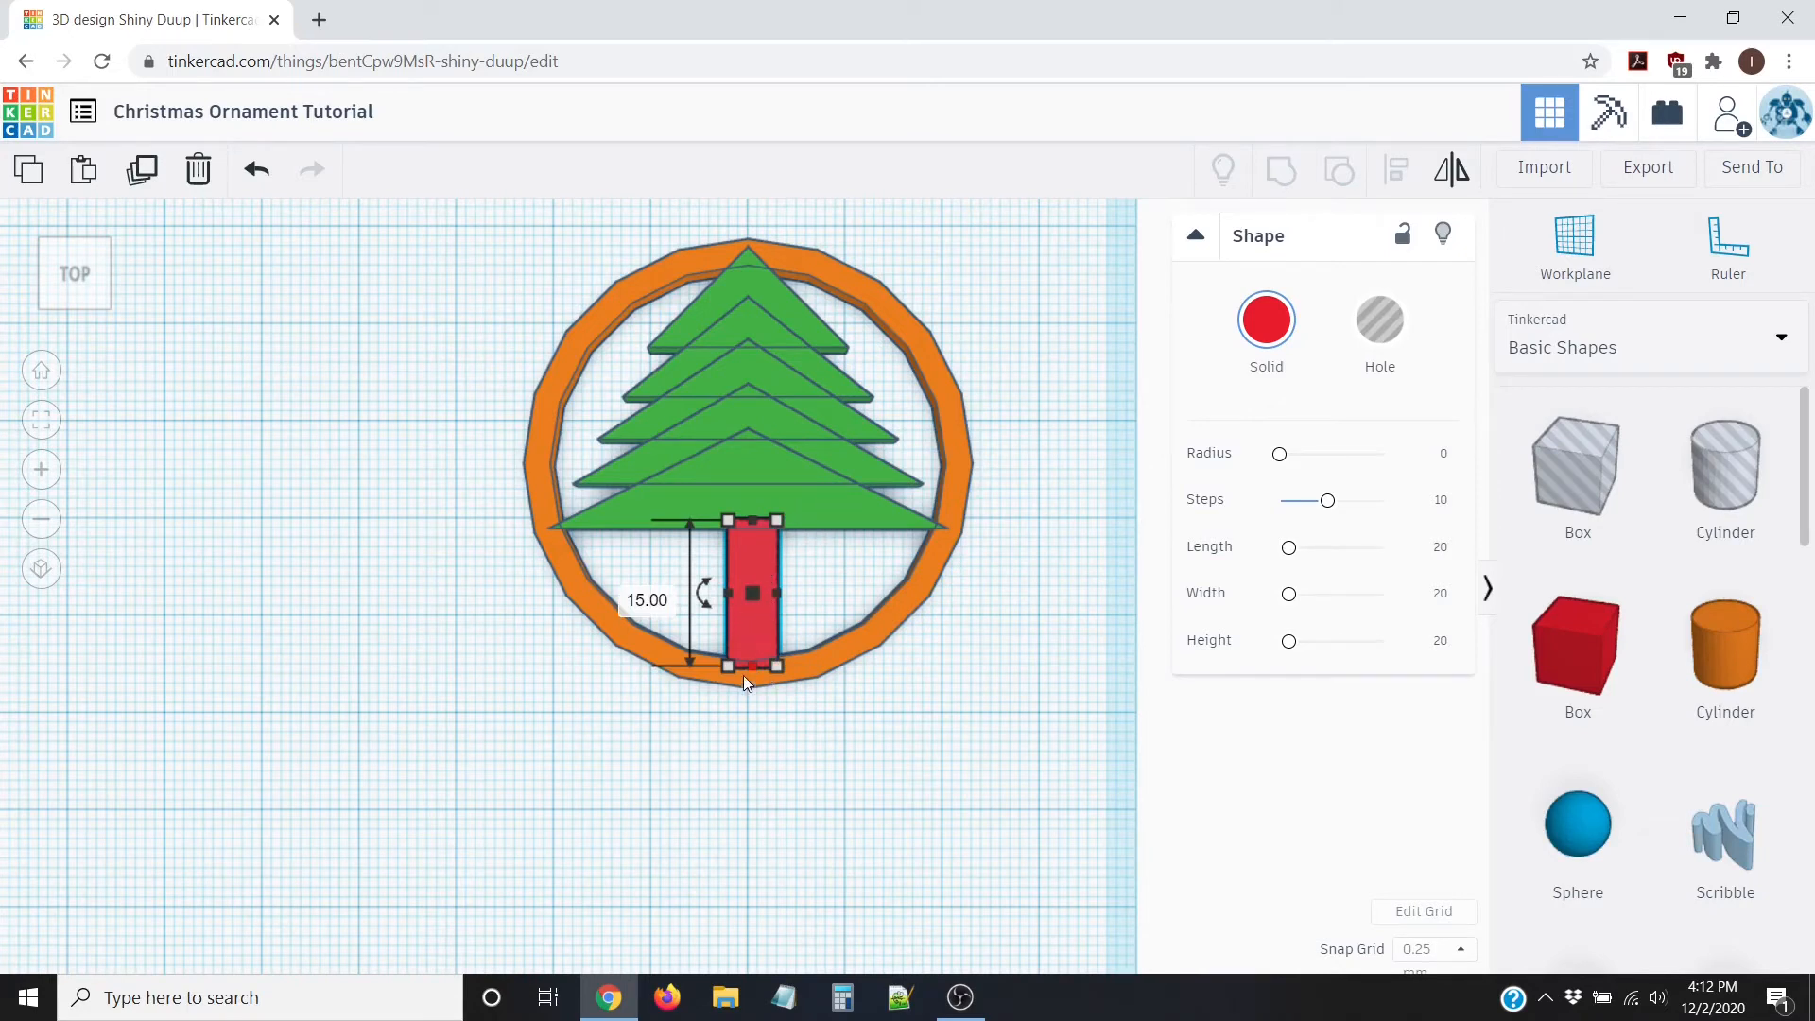
click(478, 526)
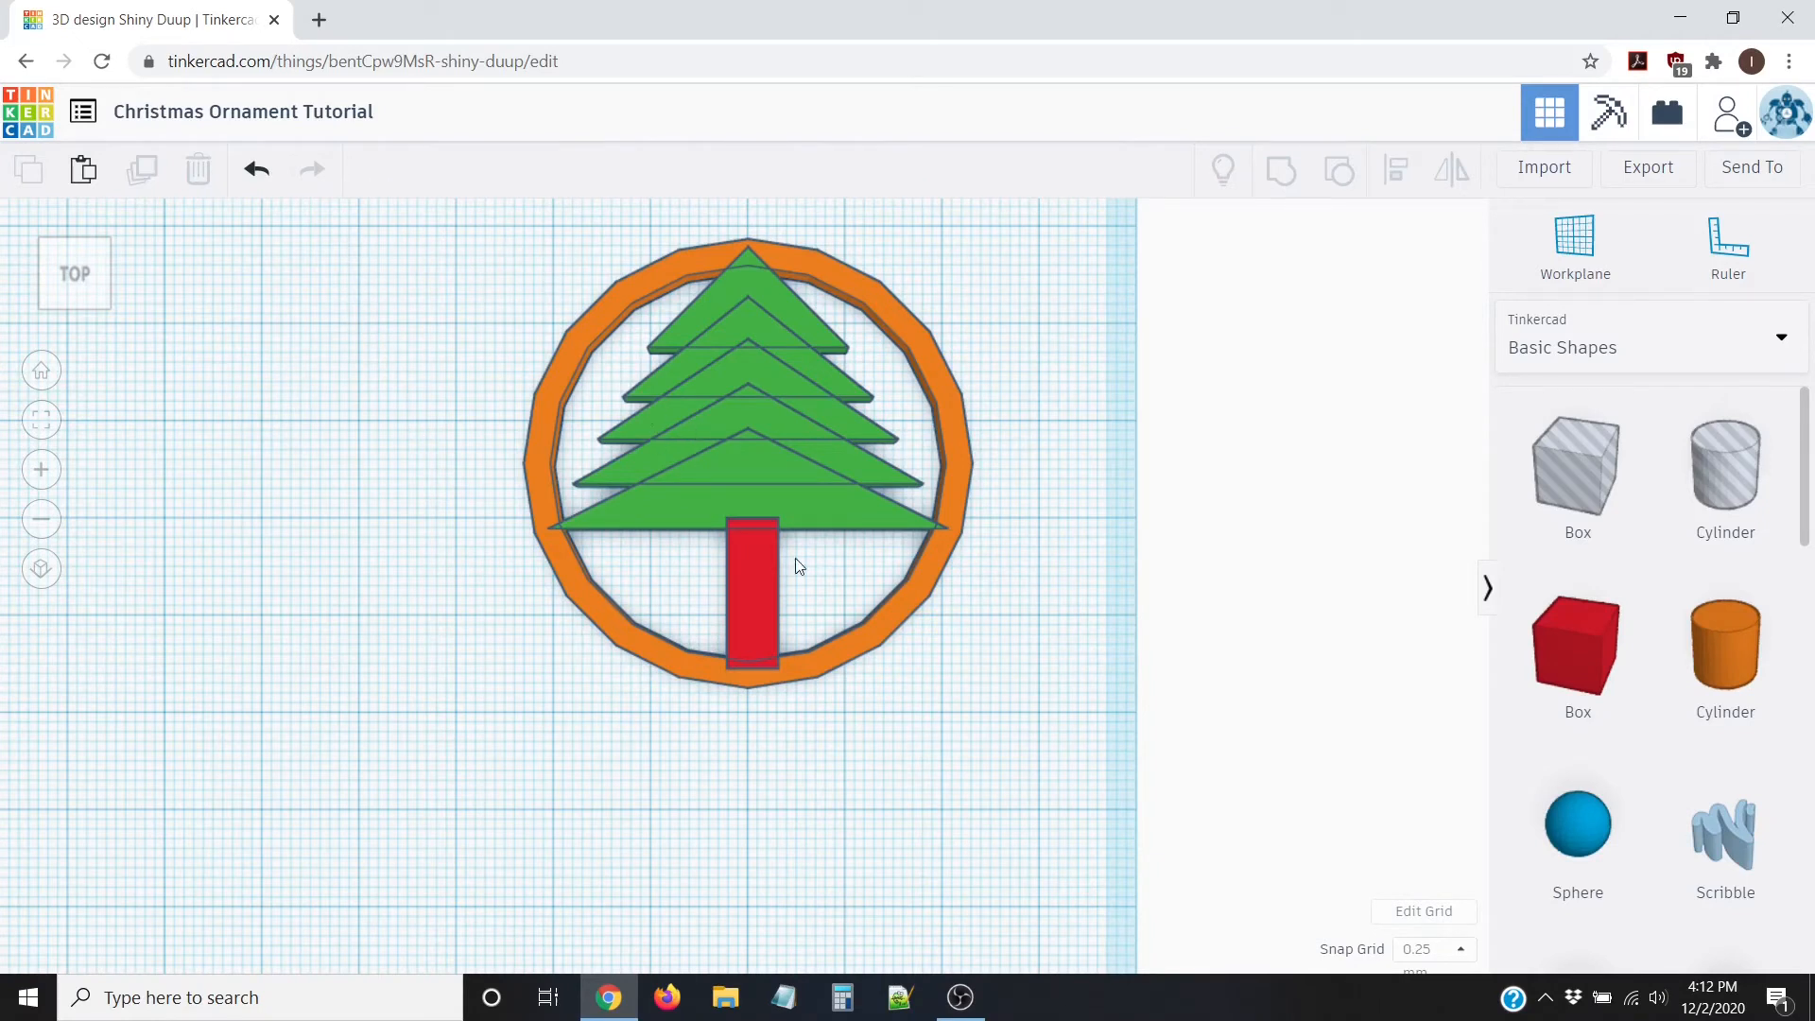
click(759, 586)
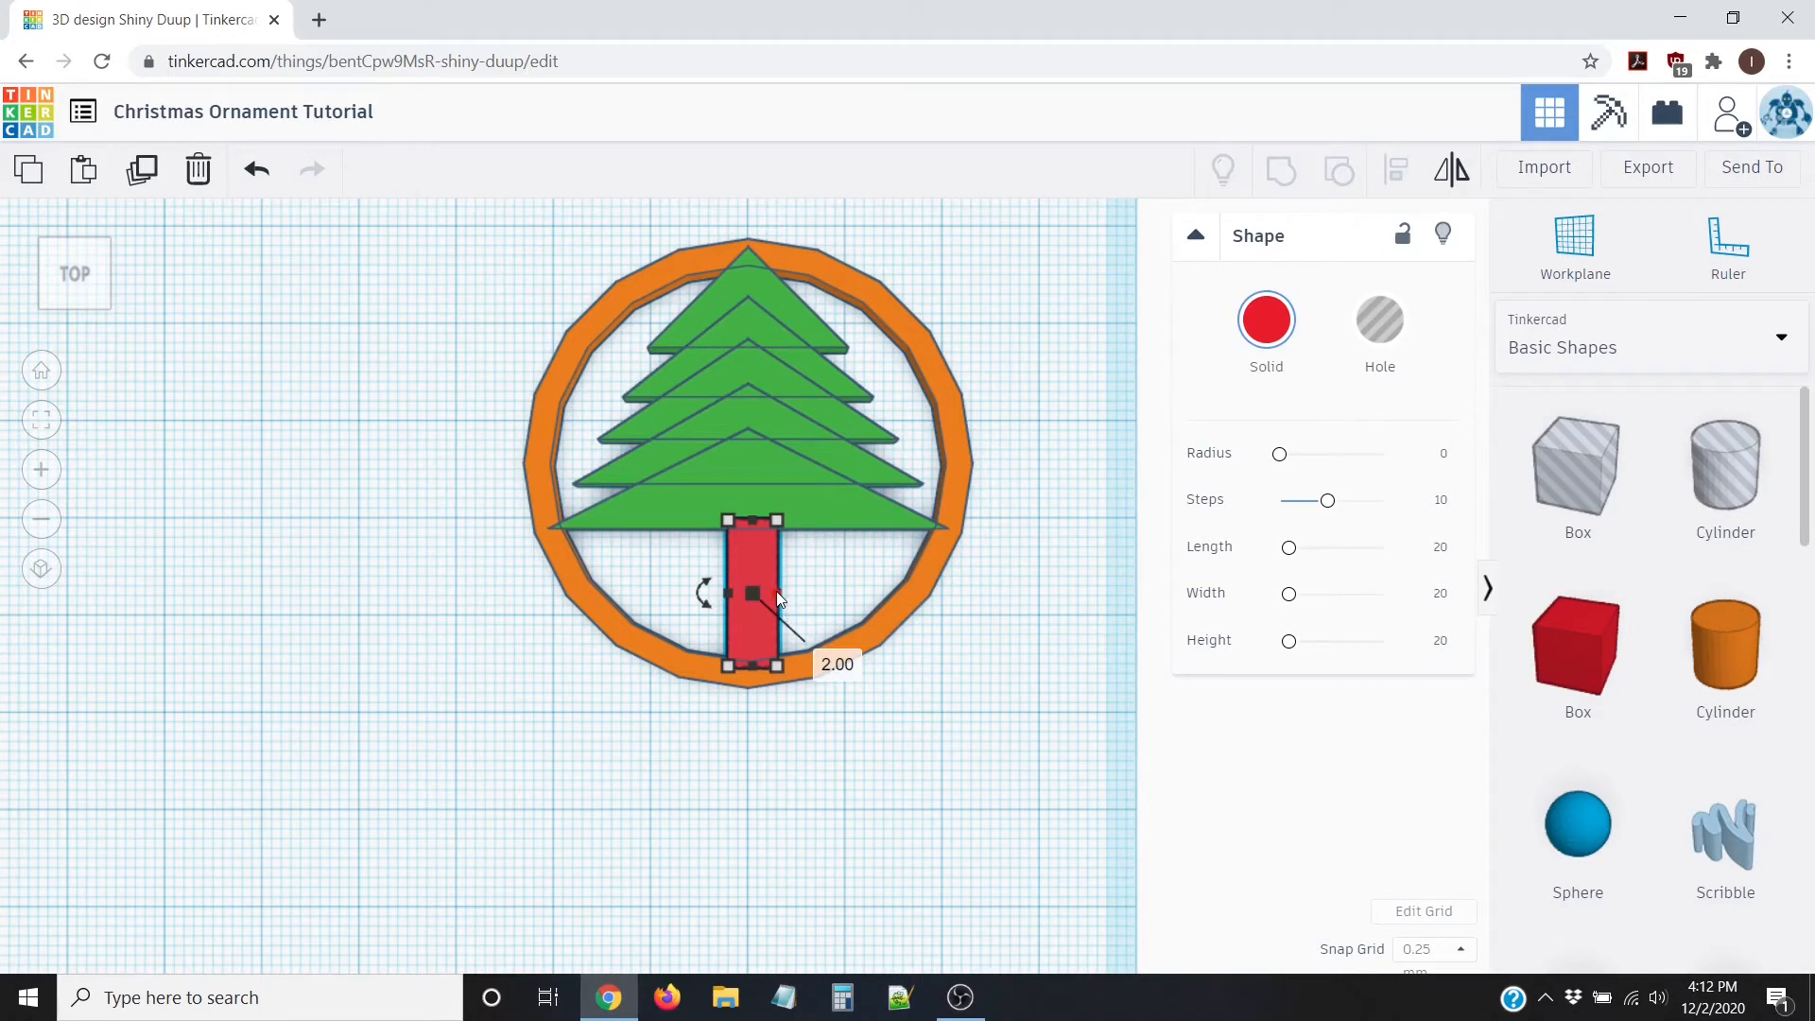
drag(773, 593, 759, 599)
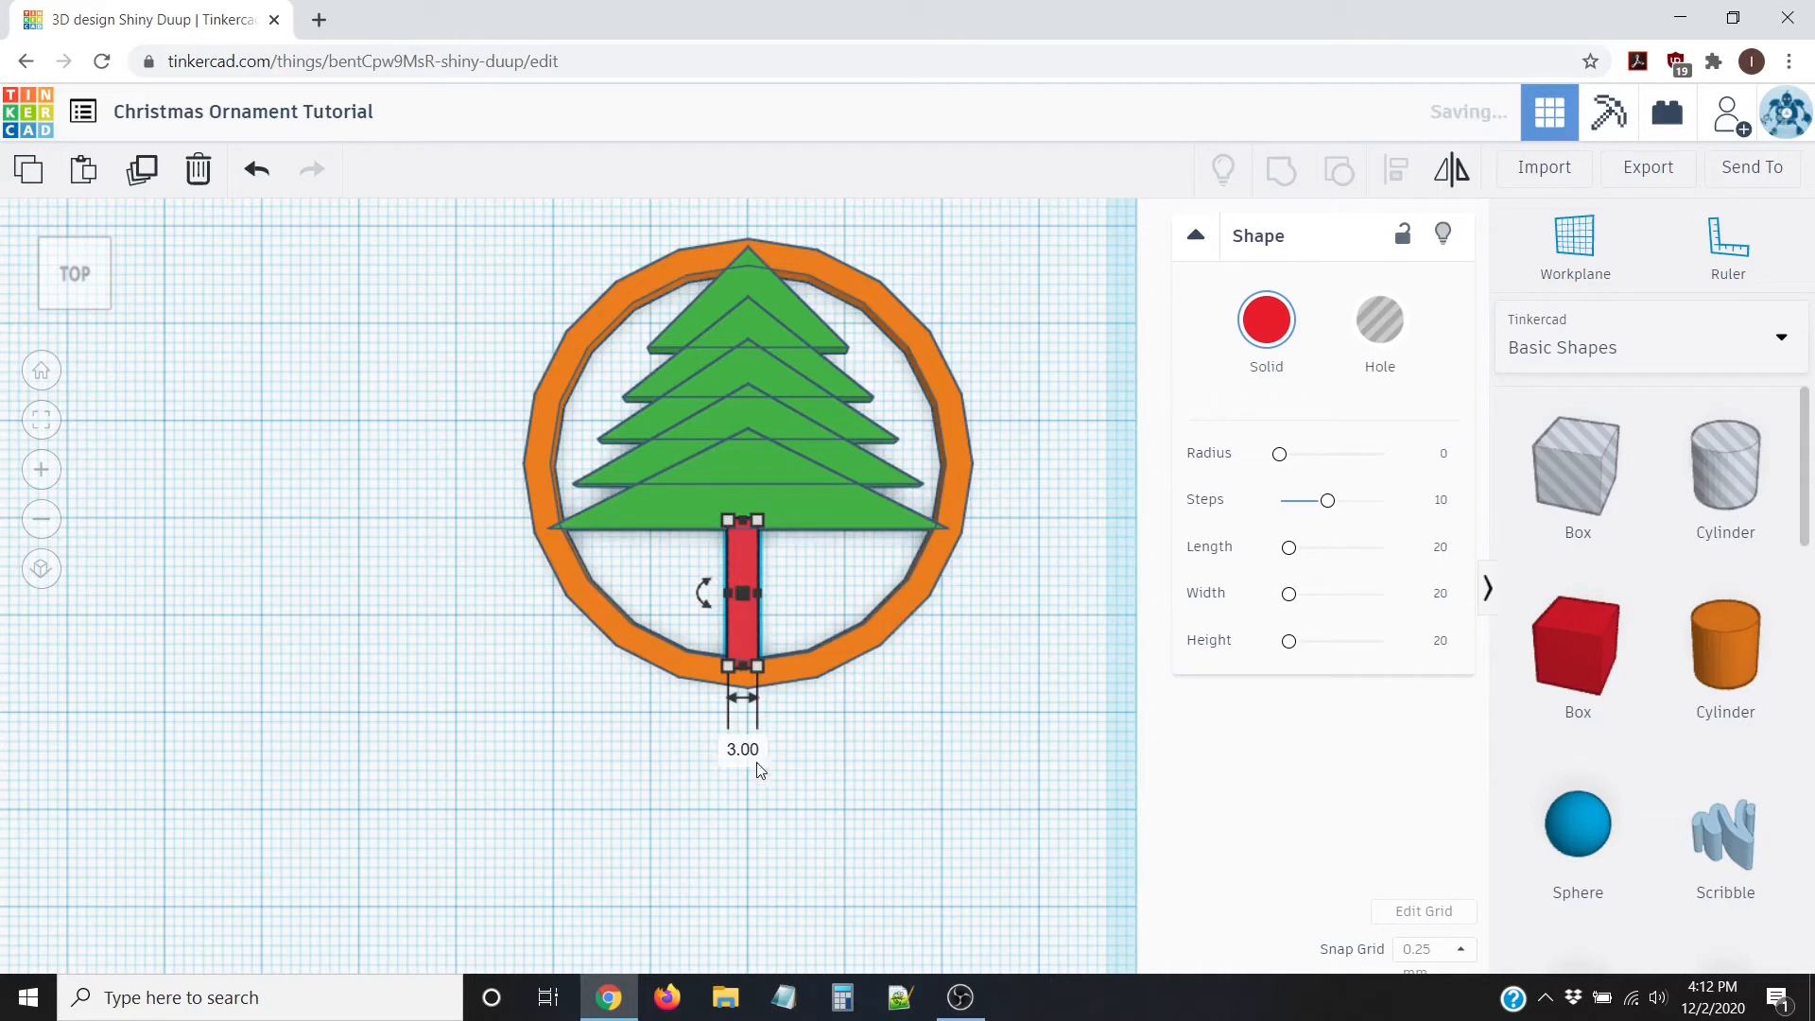
click(744, 749)
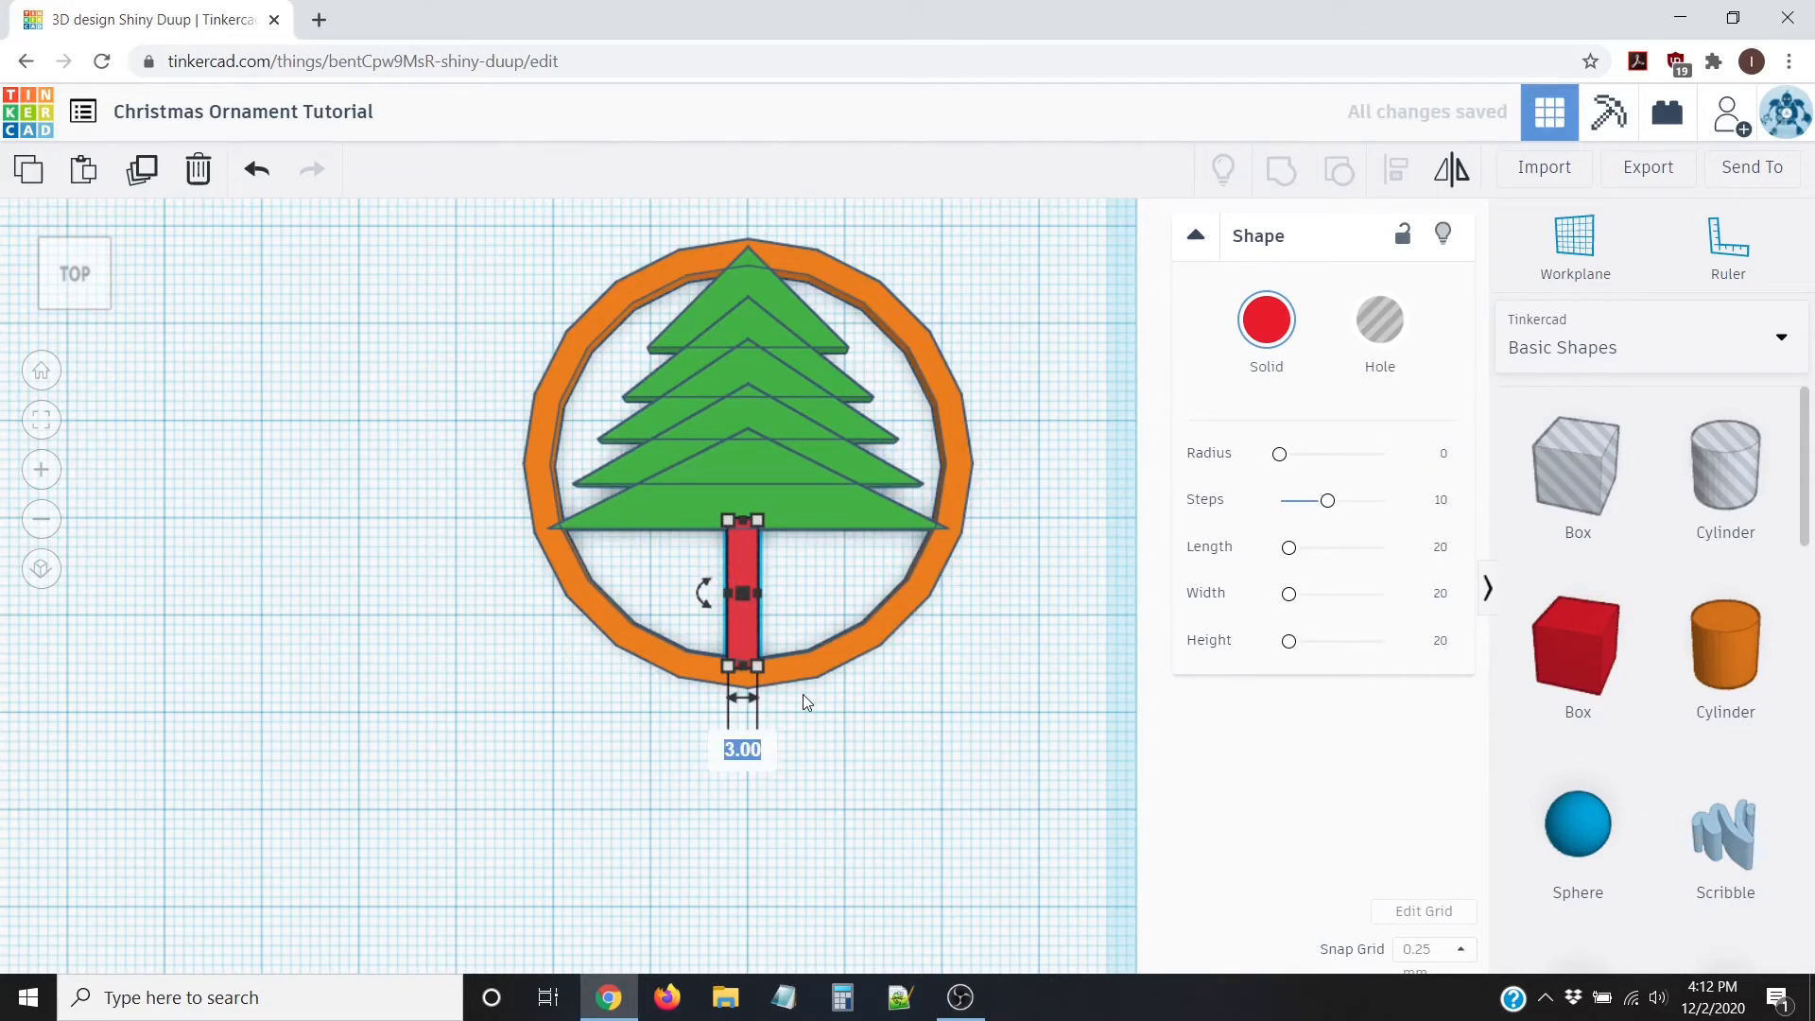
text(2)
key(Return)
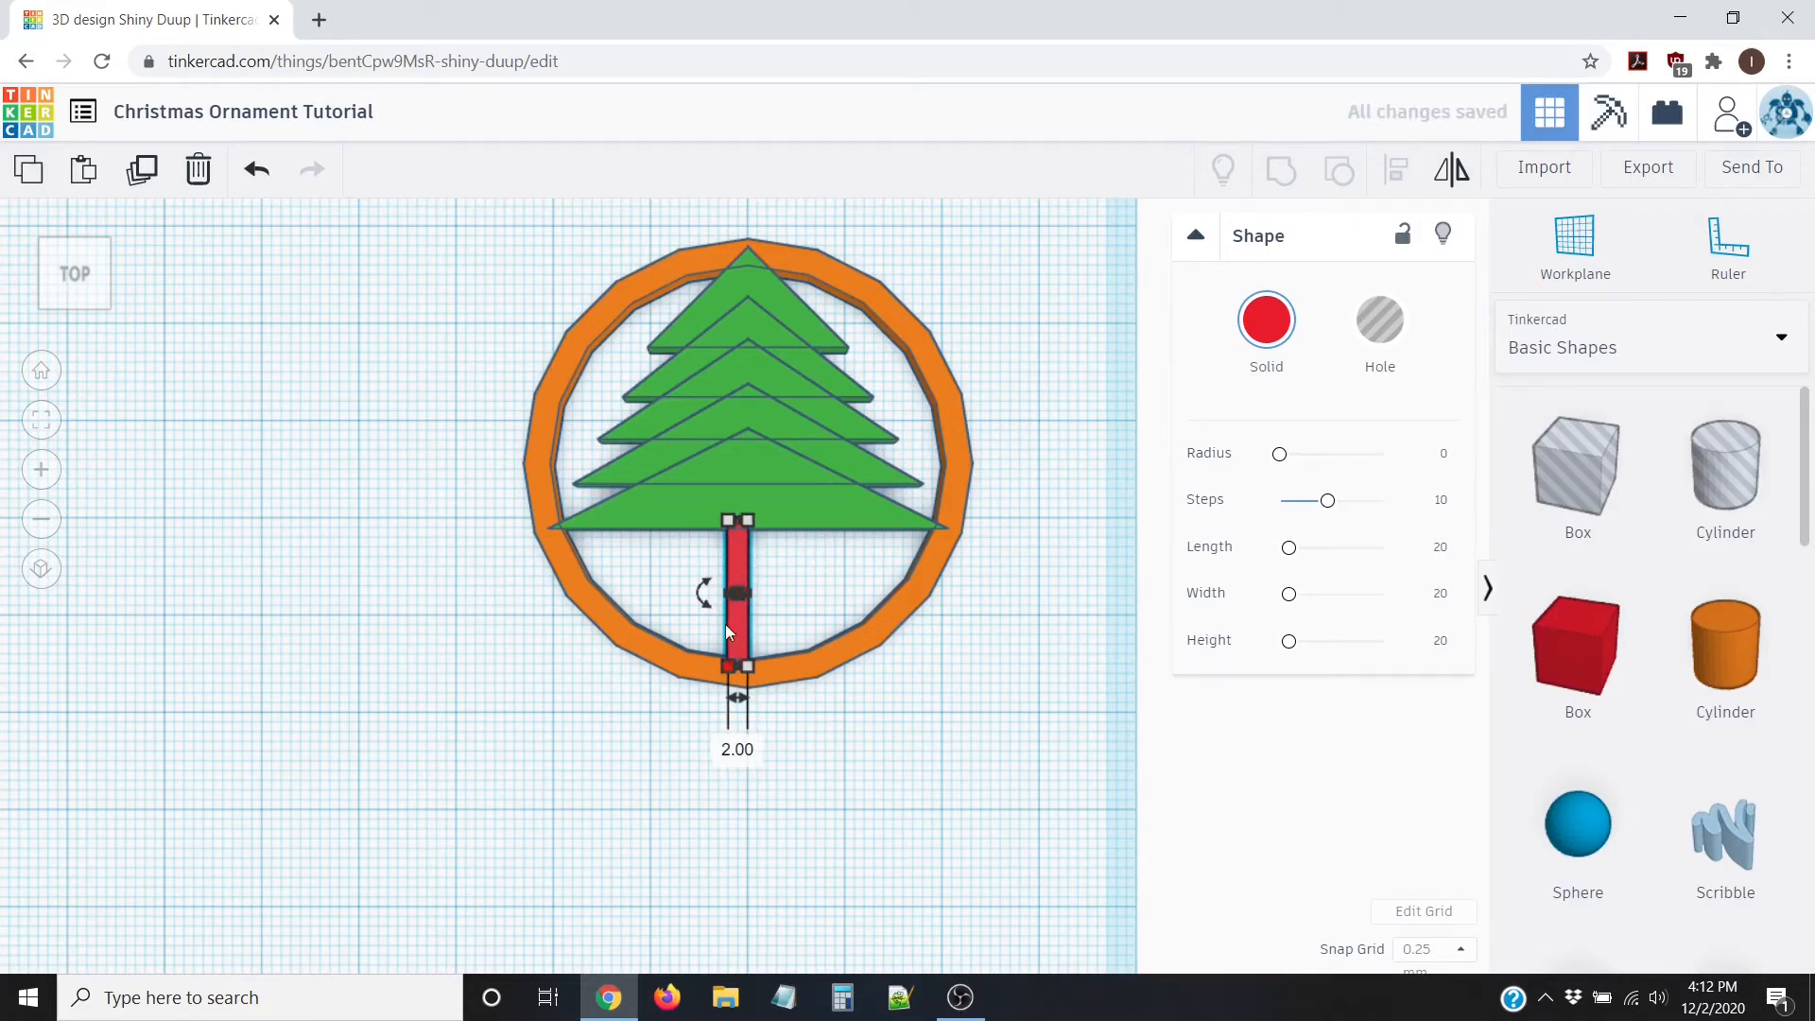
click(592, 620)
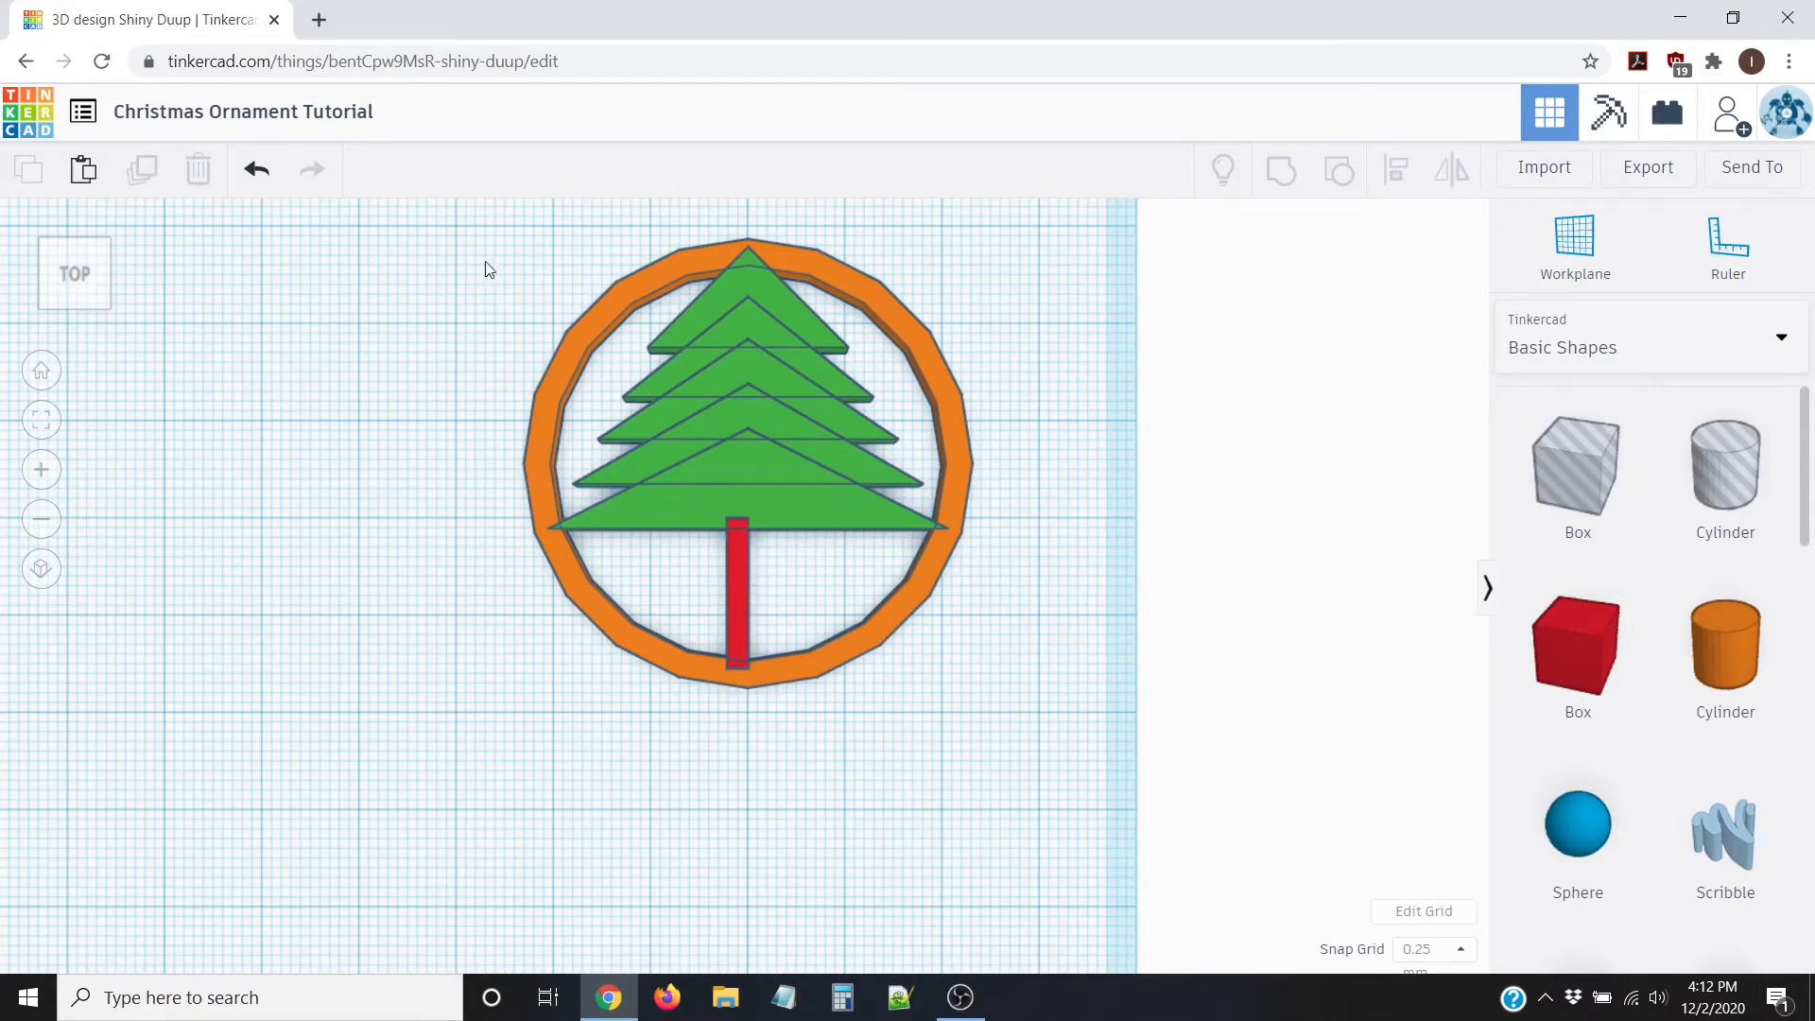
Step: Align the ring, the five triangles and the trunk on their common left-to-right centre
scroll(492, 308, down, 3)
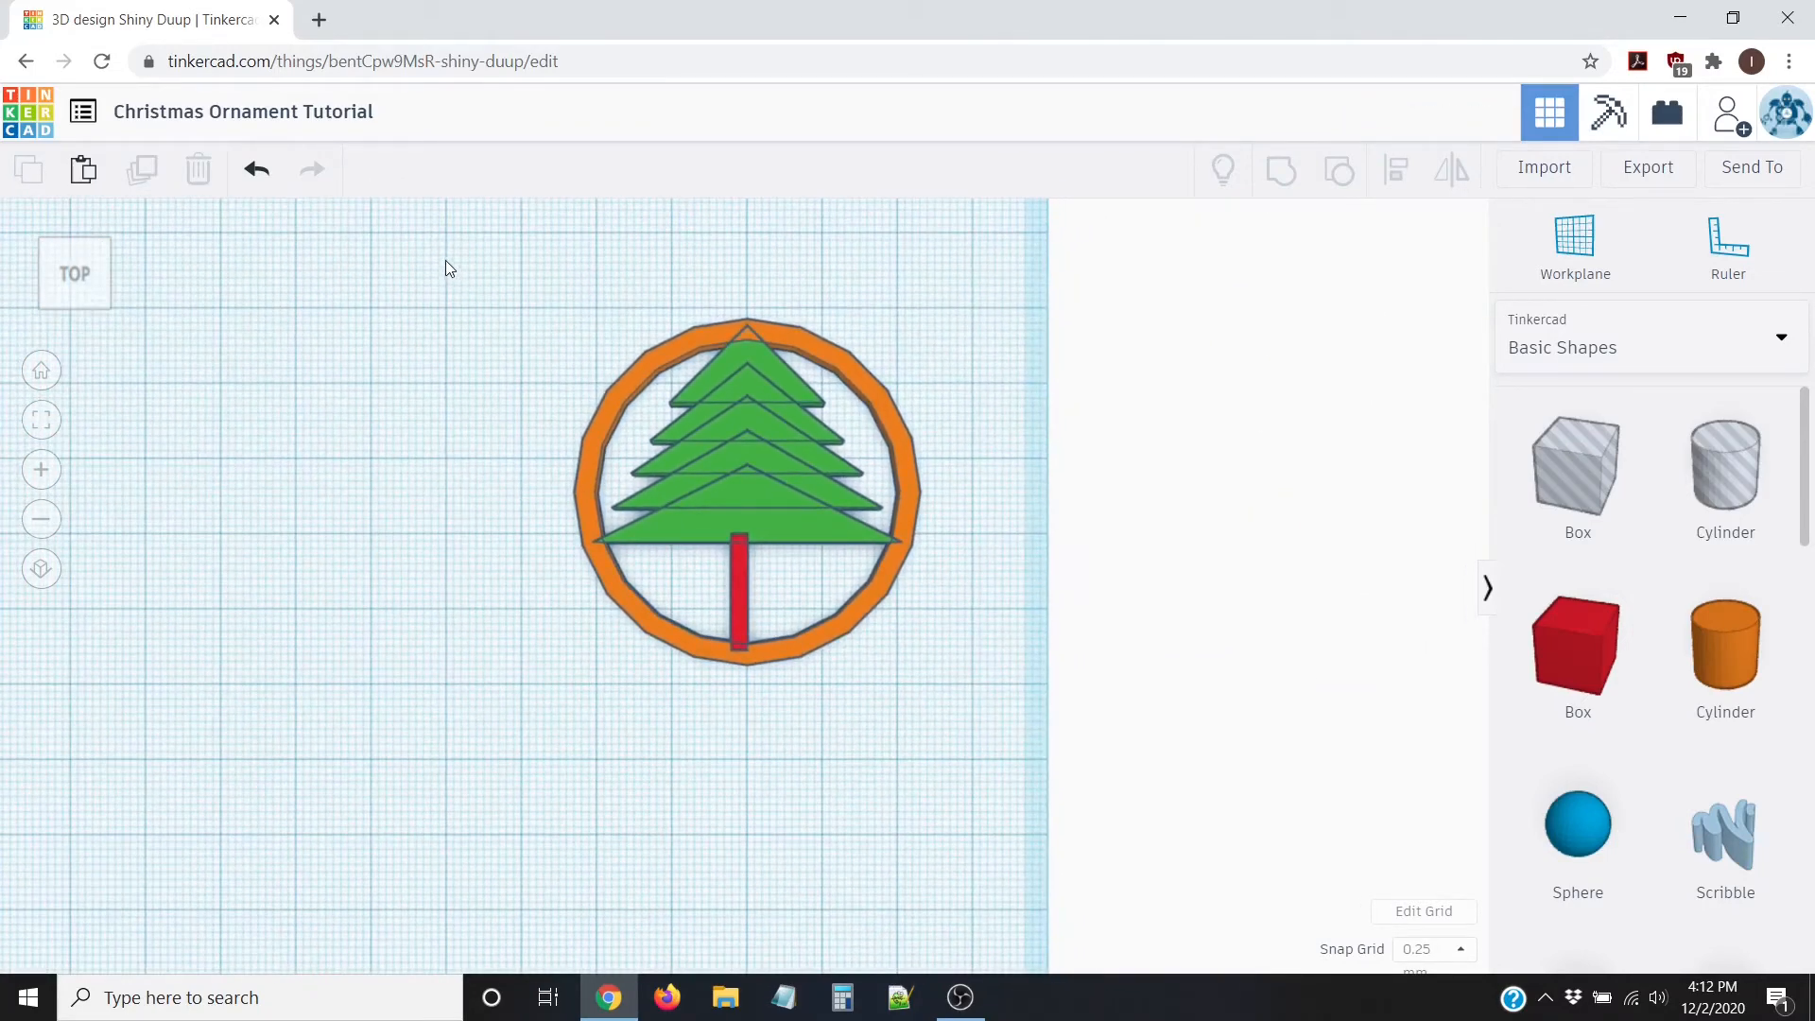
drag(448, 268, 997, 773)
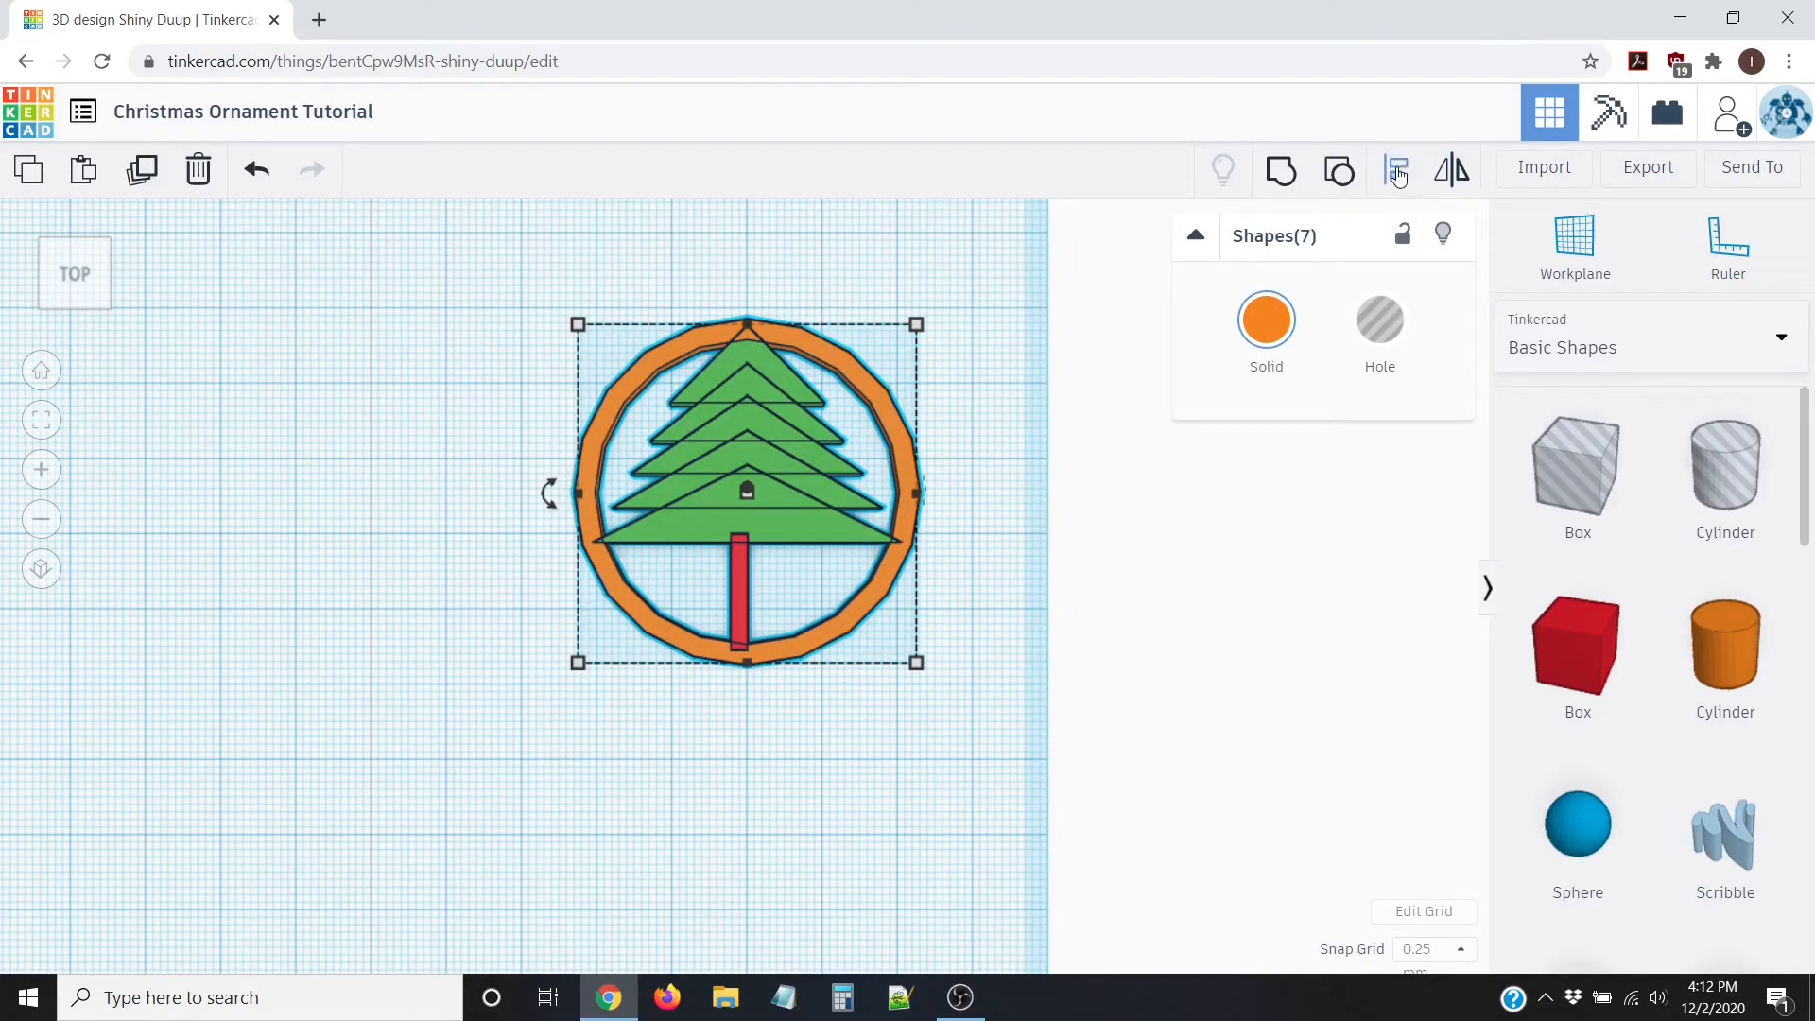
click(1399, 171)
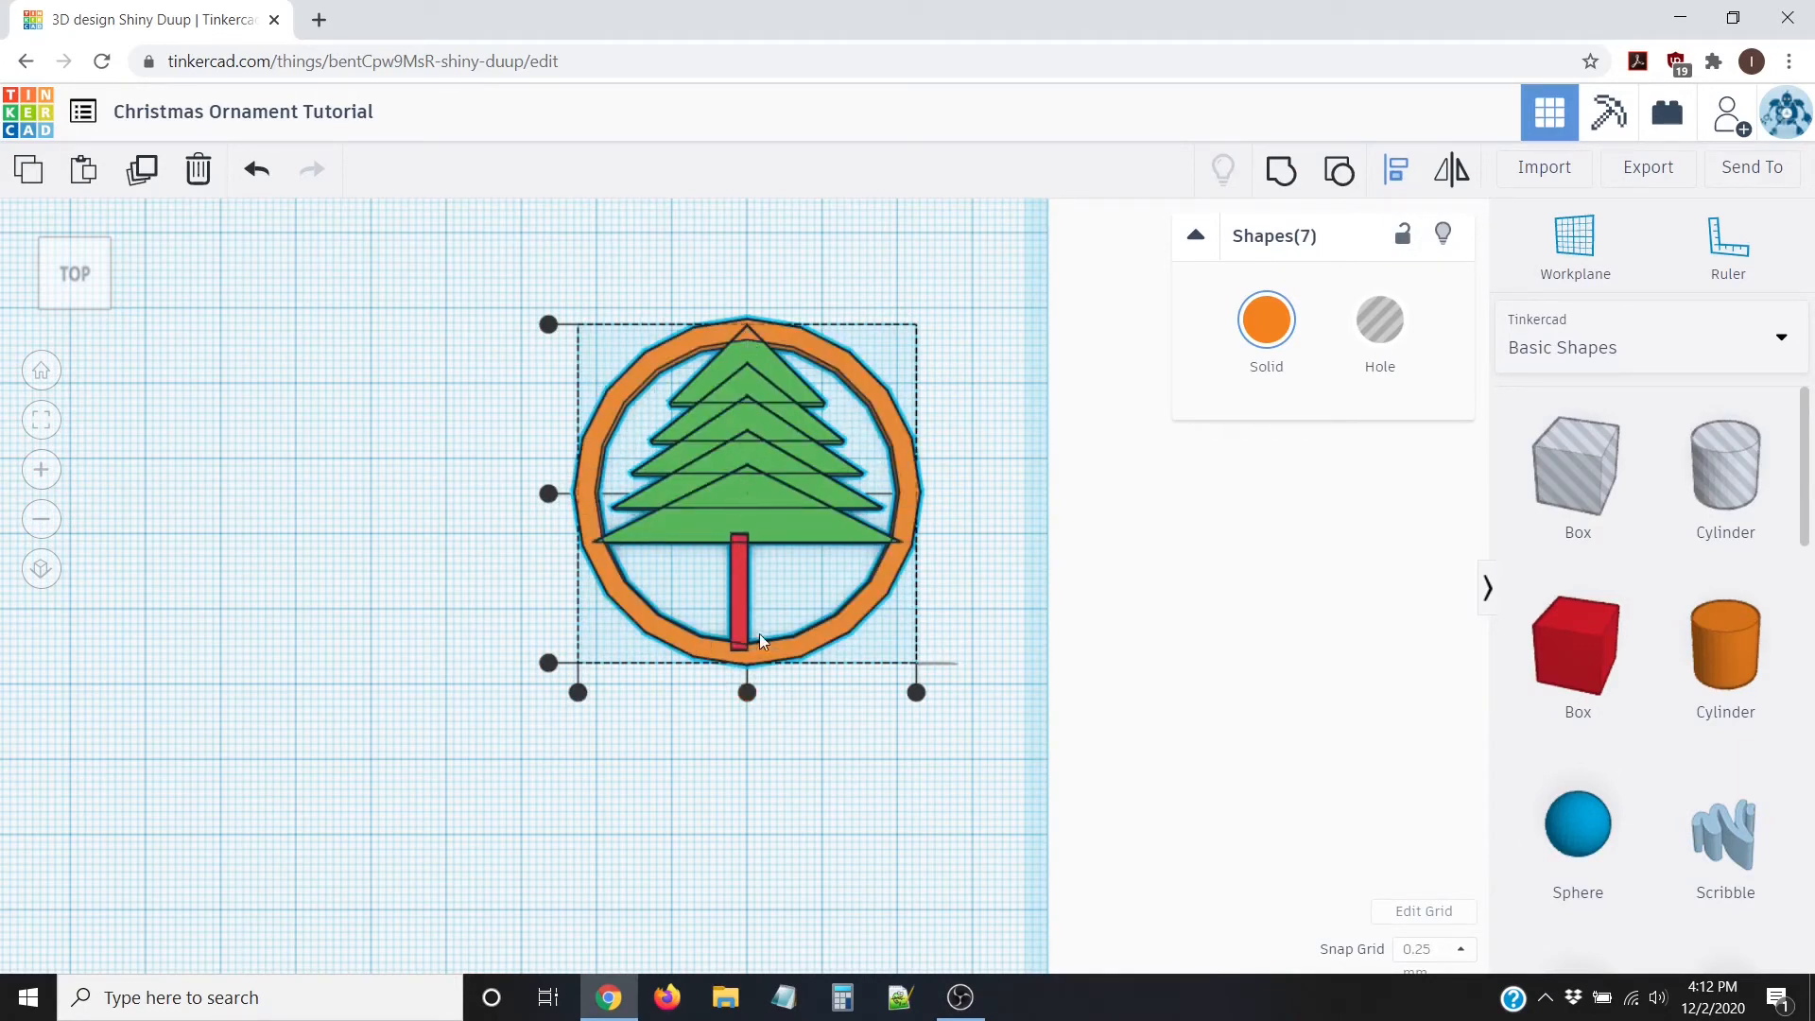
click(748, 695)
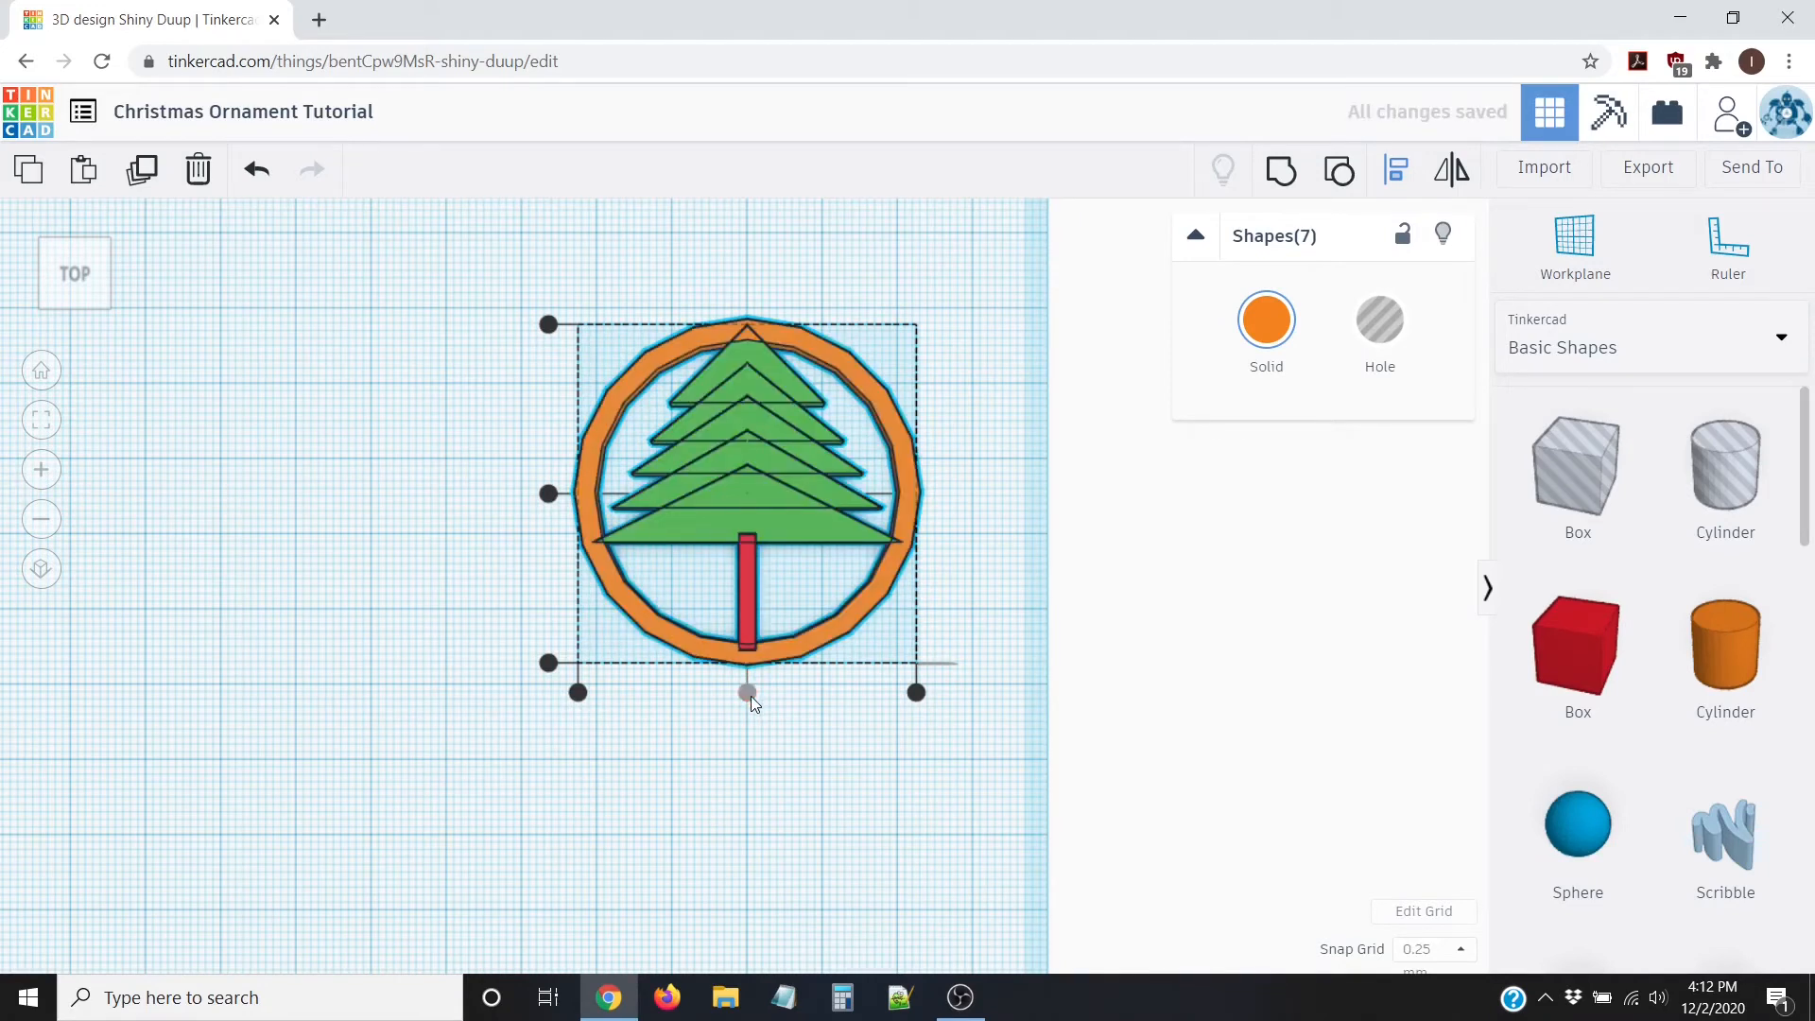
click(931, 239)
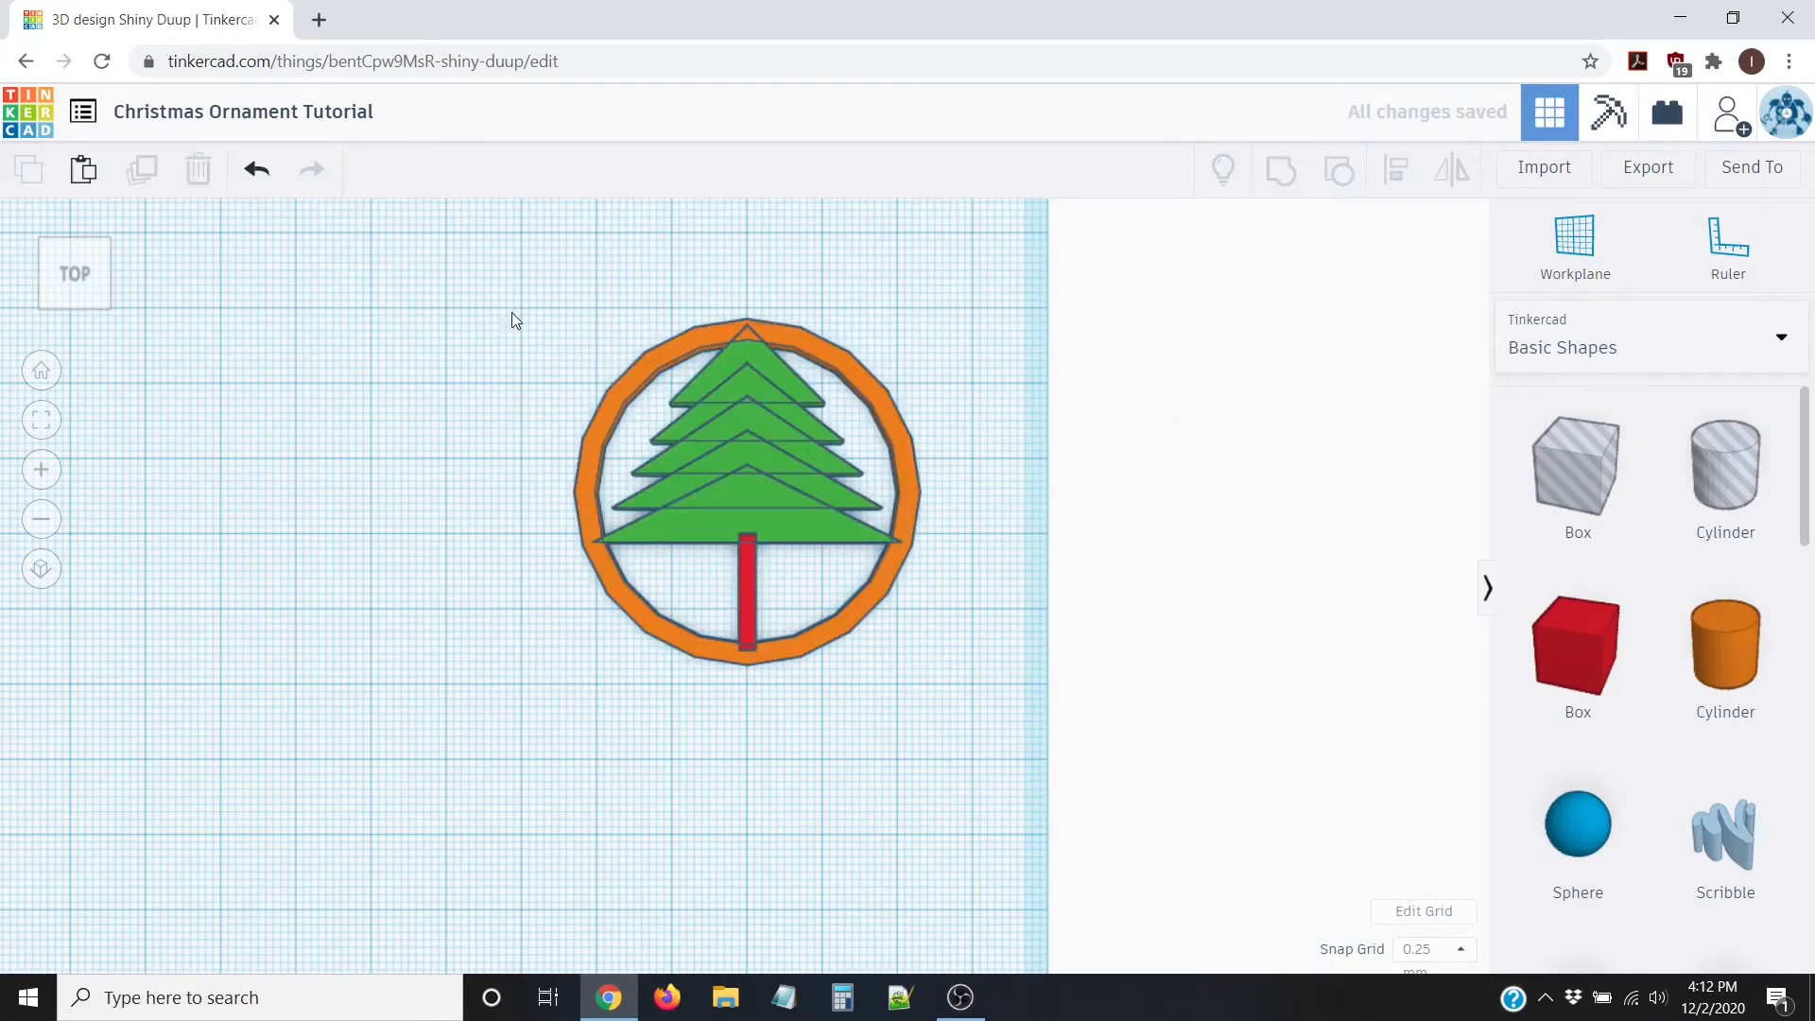
Step: Group the ring, the tree triangles and the trunk into a single shape
scroll(459, 420, down, 1)
scroll(463, 443, down, 1)
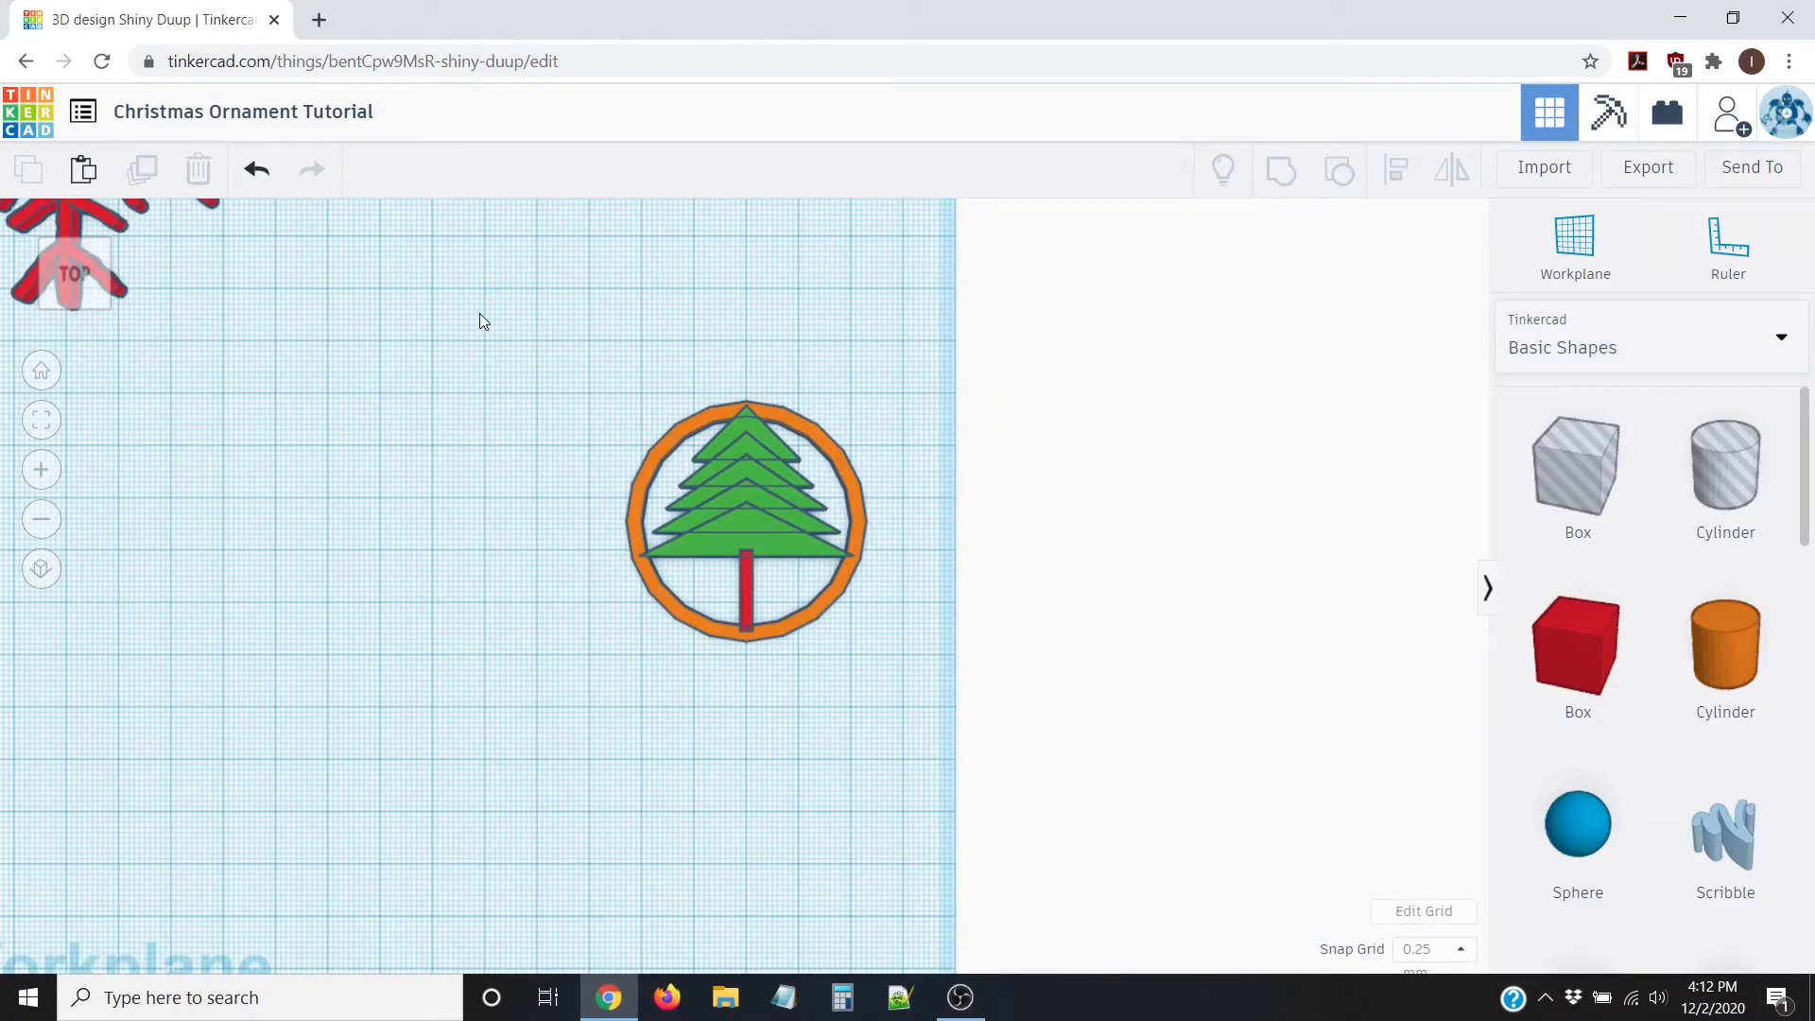
drag(480, 314, 972, 793)
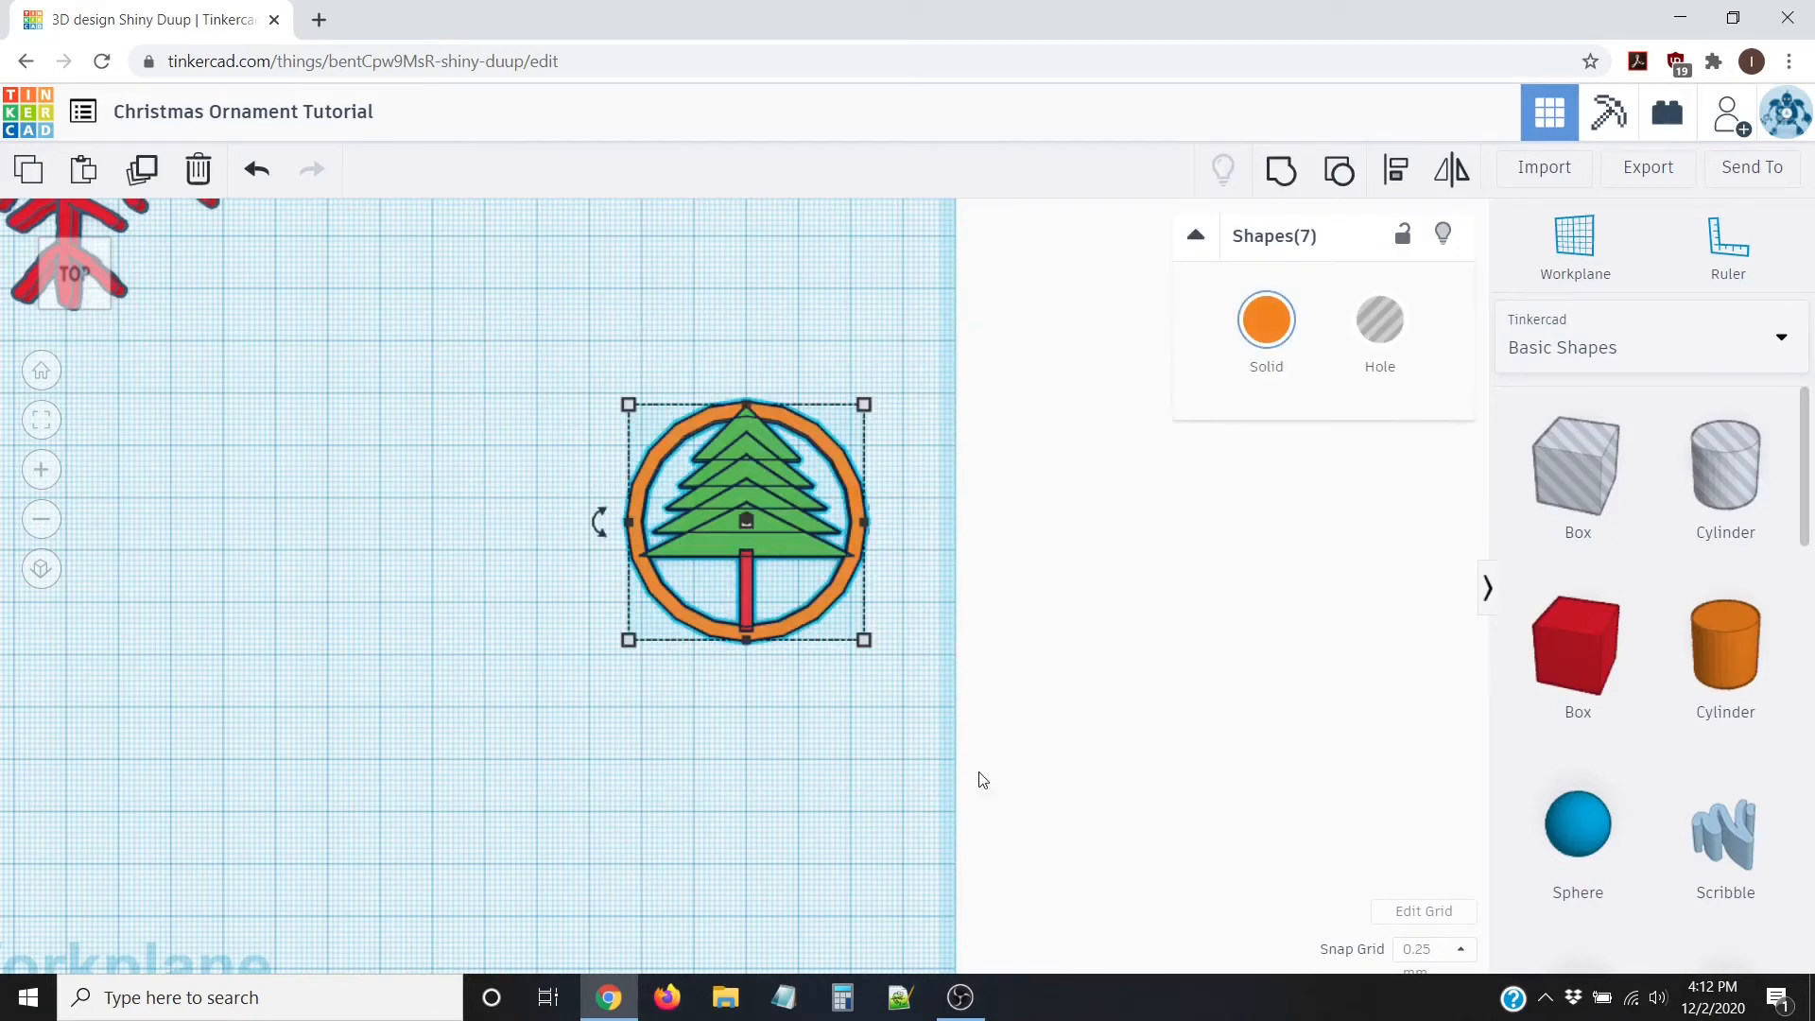
click(1284, 170)
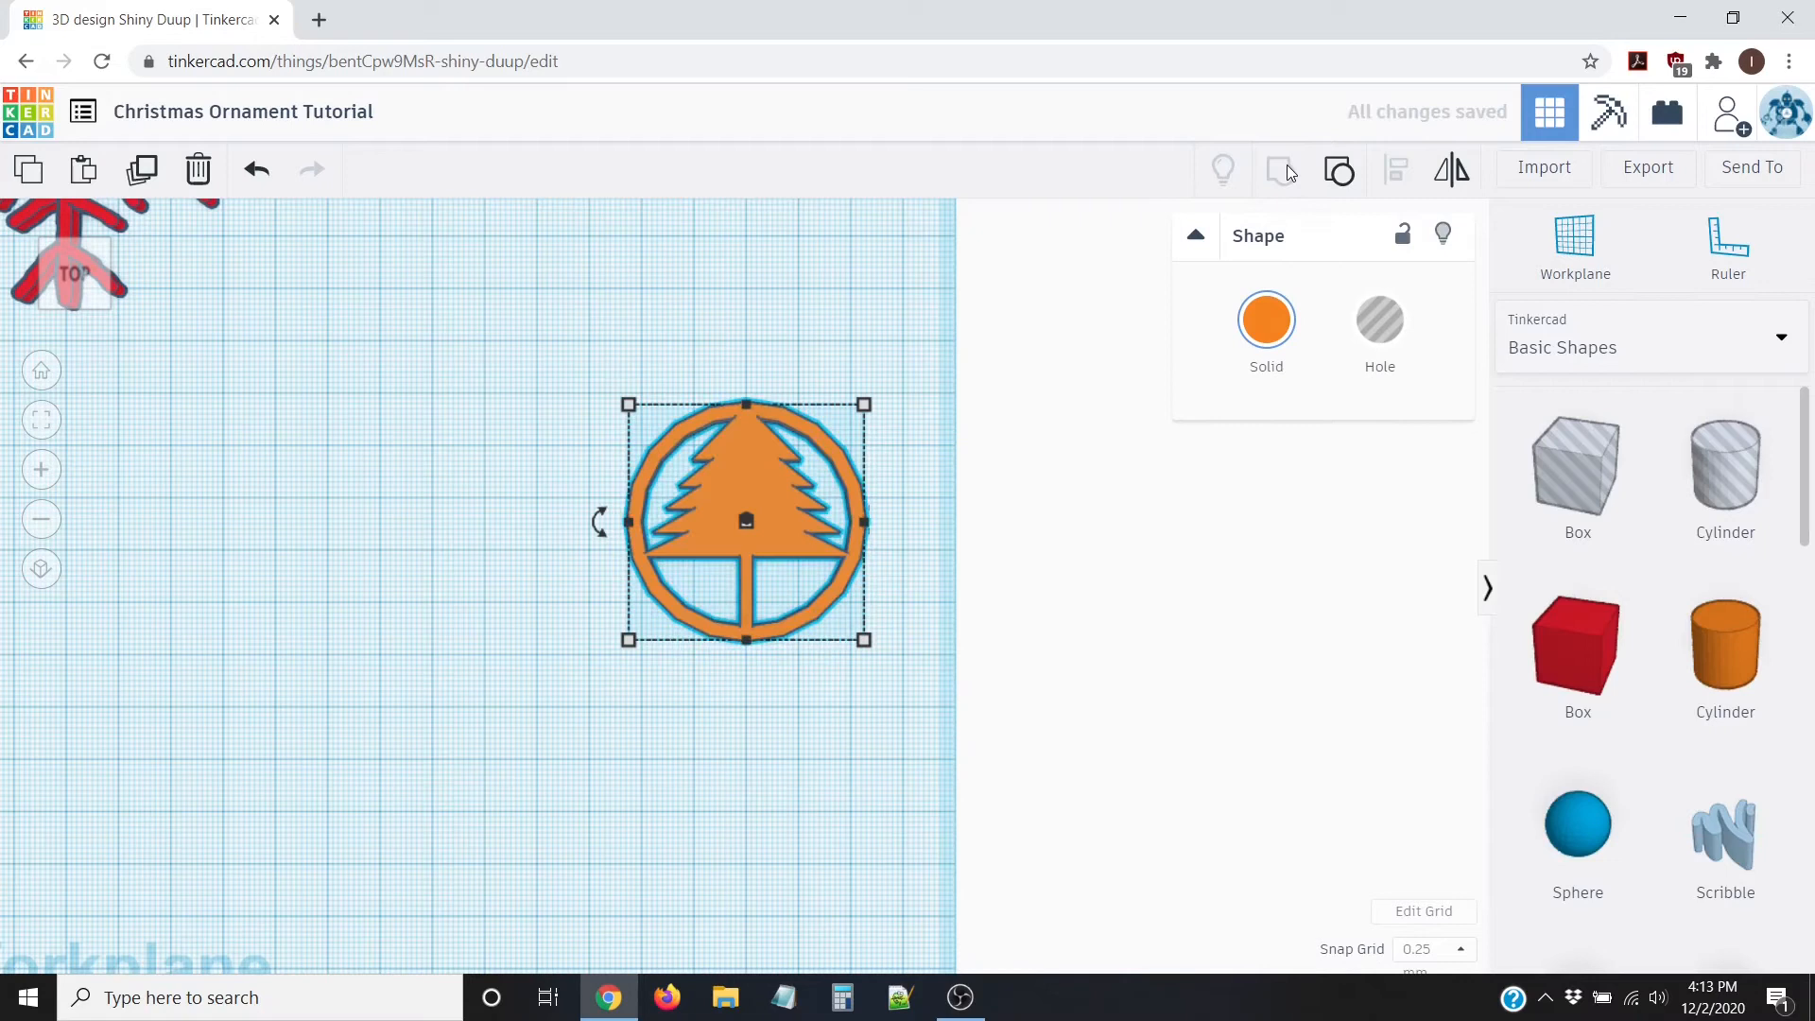
click(826, 326)
scroll(861, 331, up, 3)
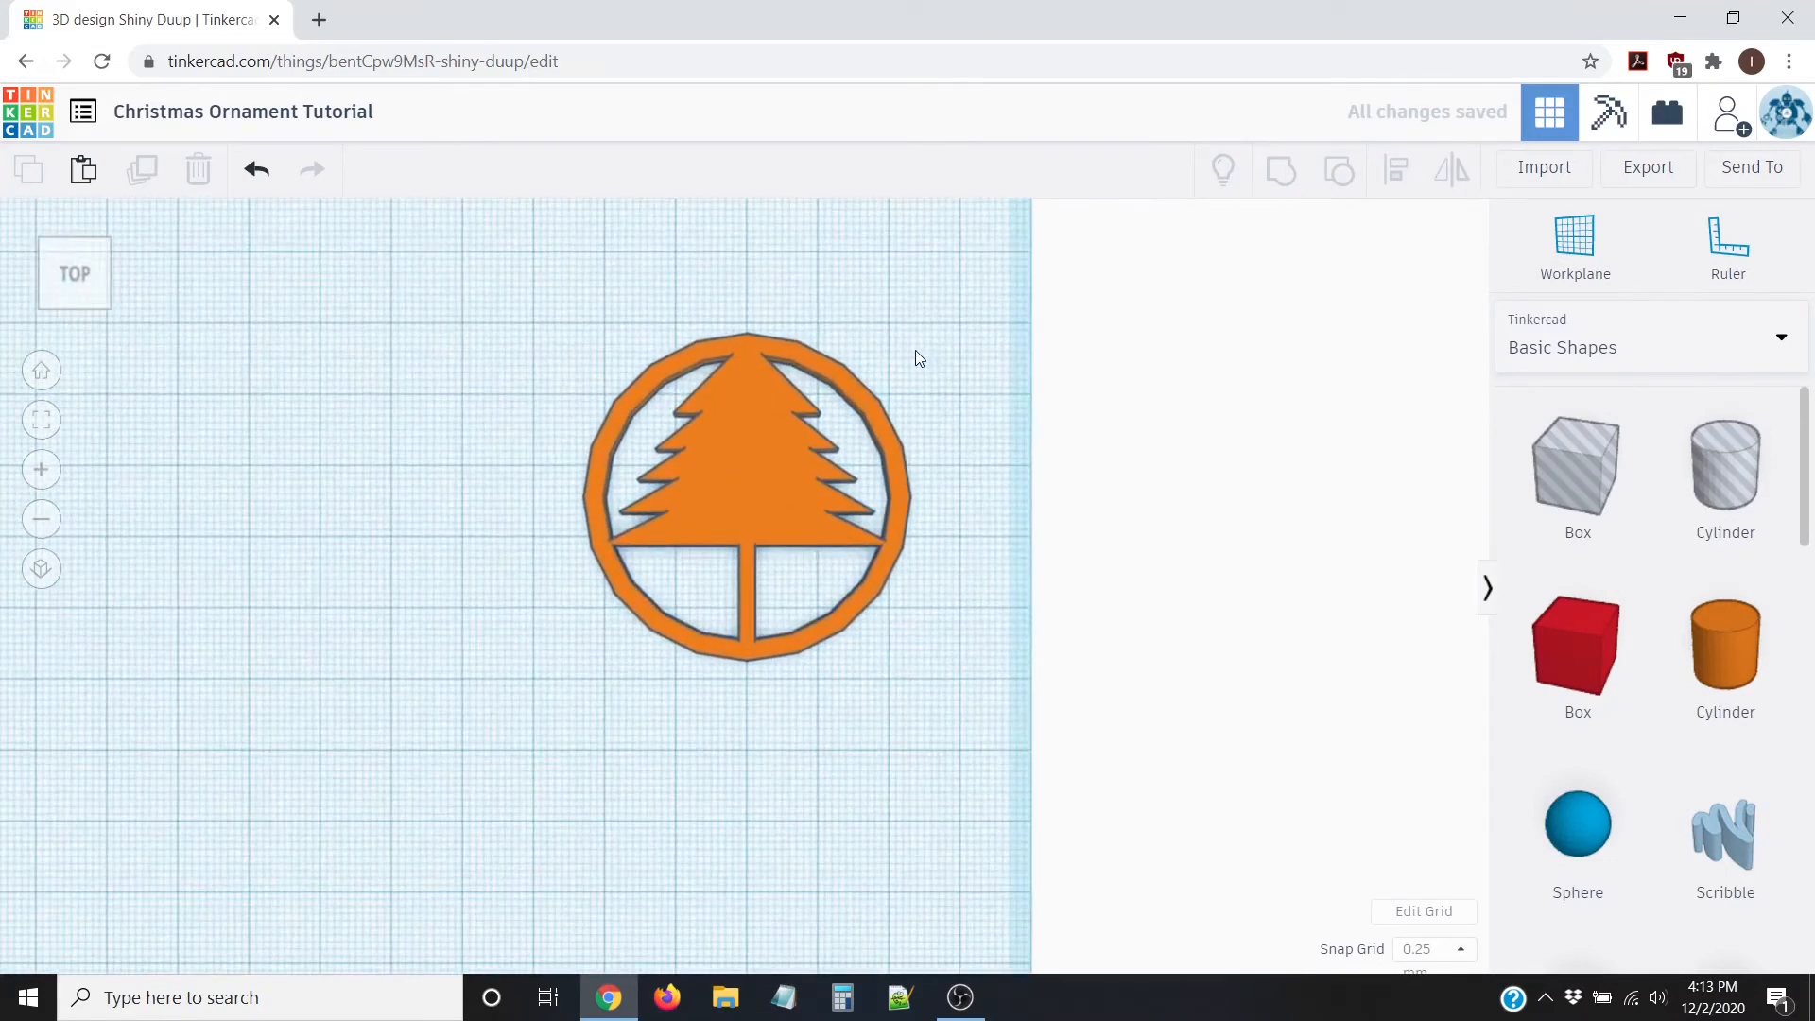
Step: Add a torus to the workplane directly above the tip of the tree ornament's ring
scroll(915, 355, down, 2)
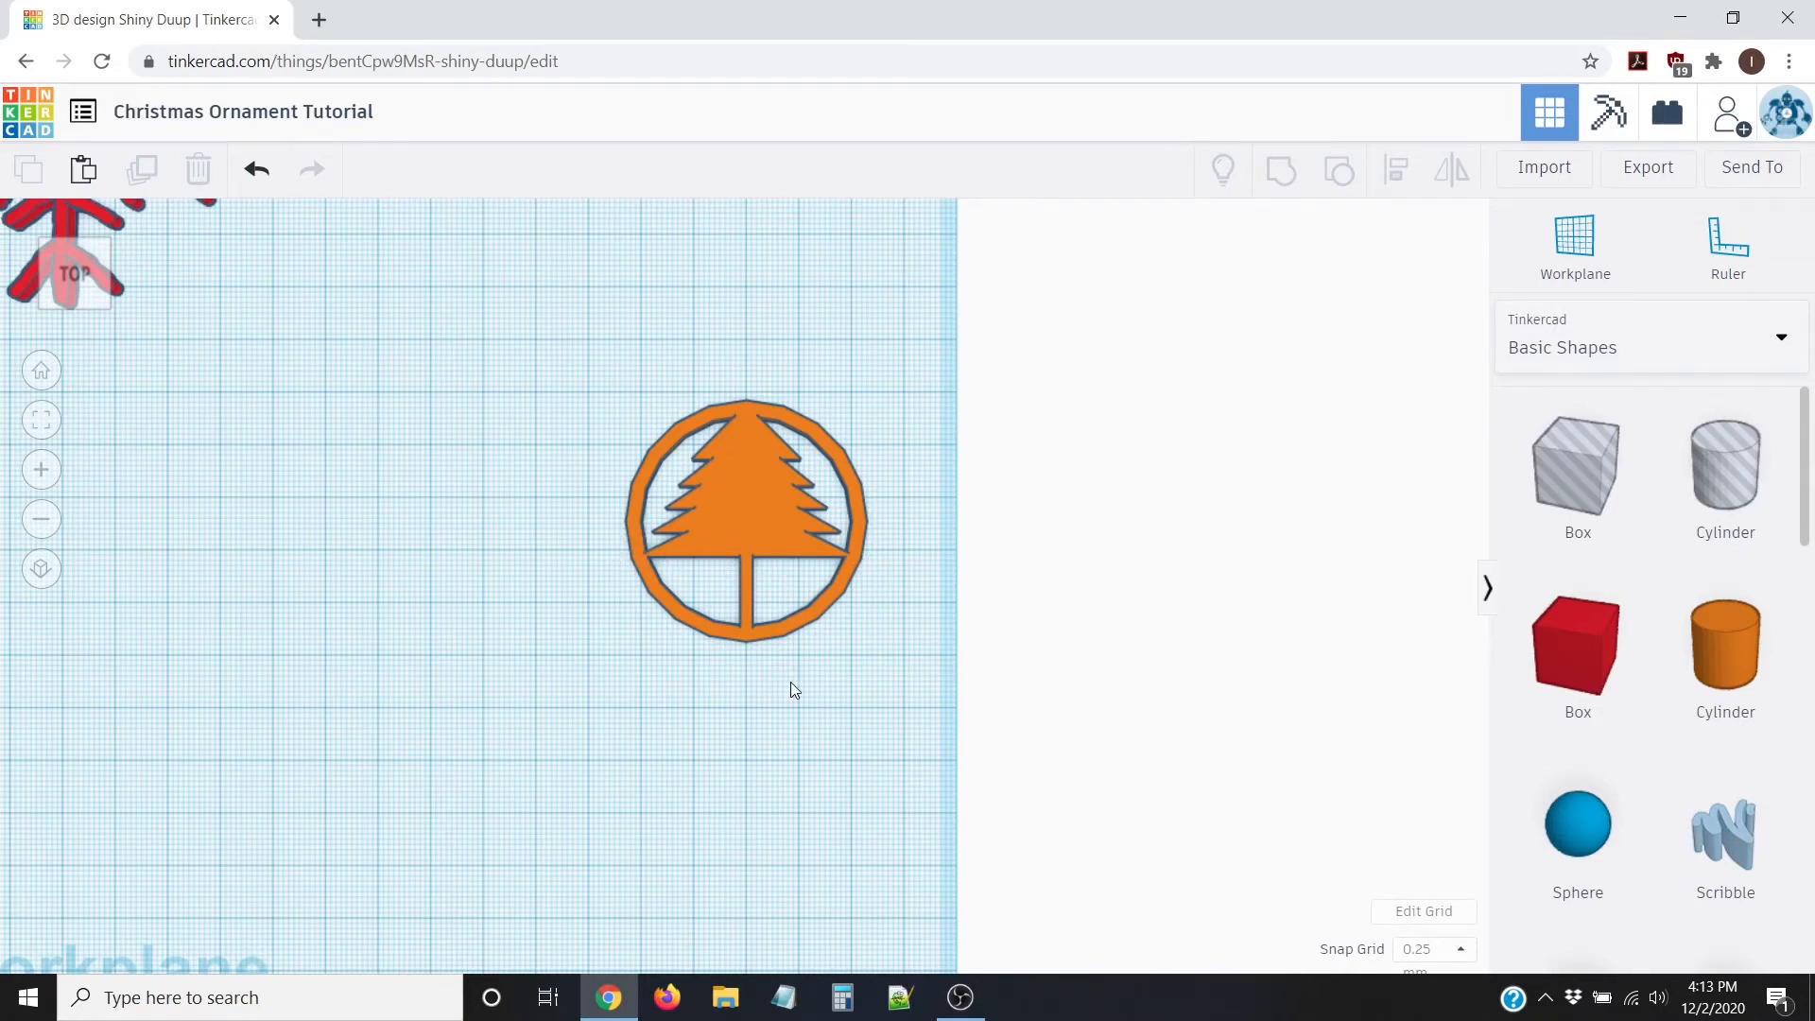
scroll(792, 682, down, 2)
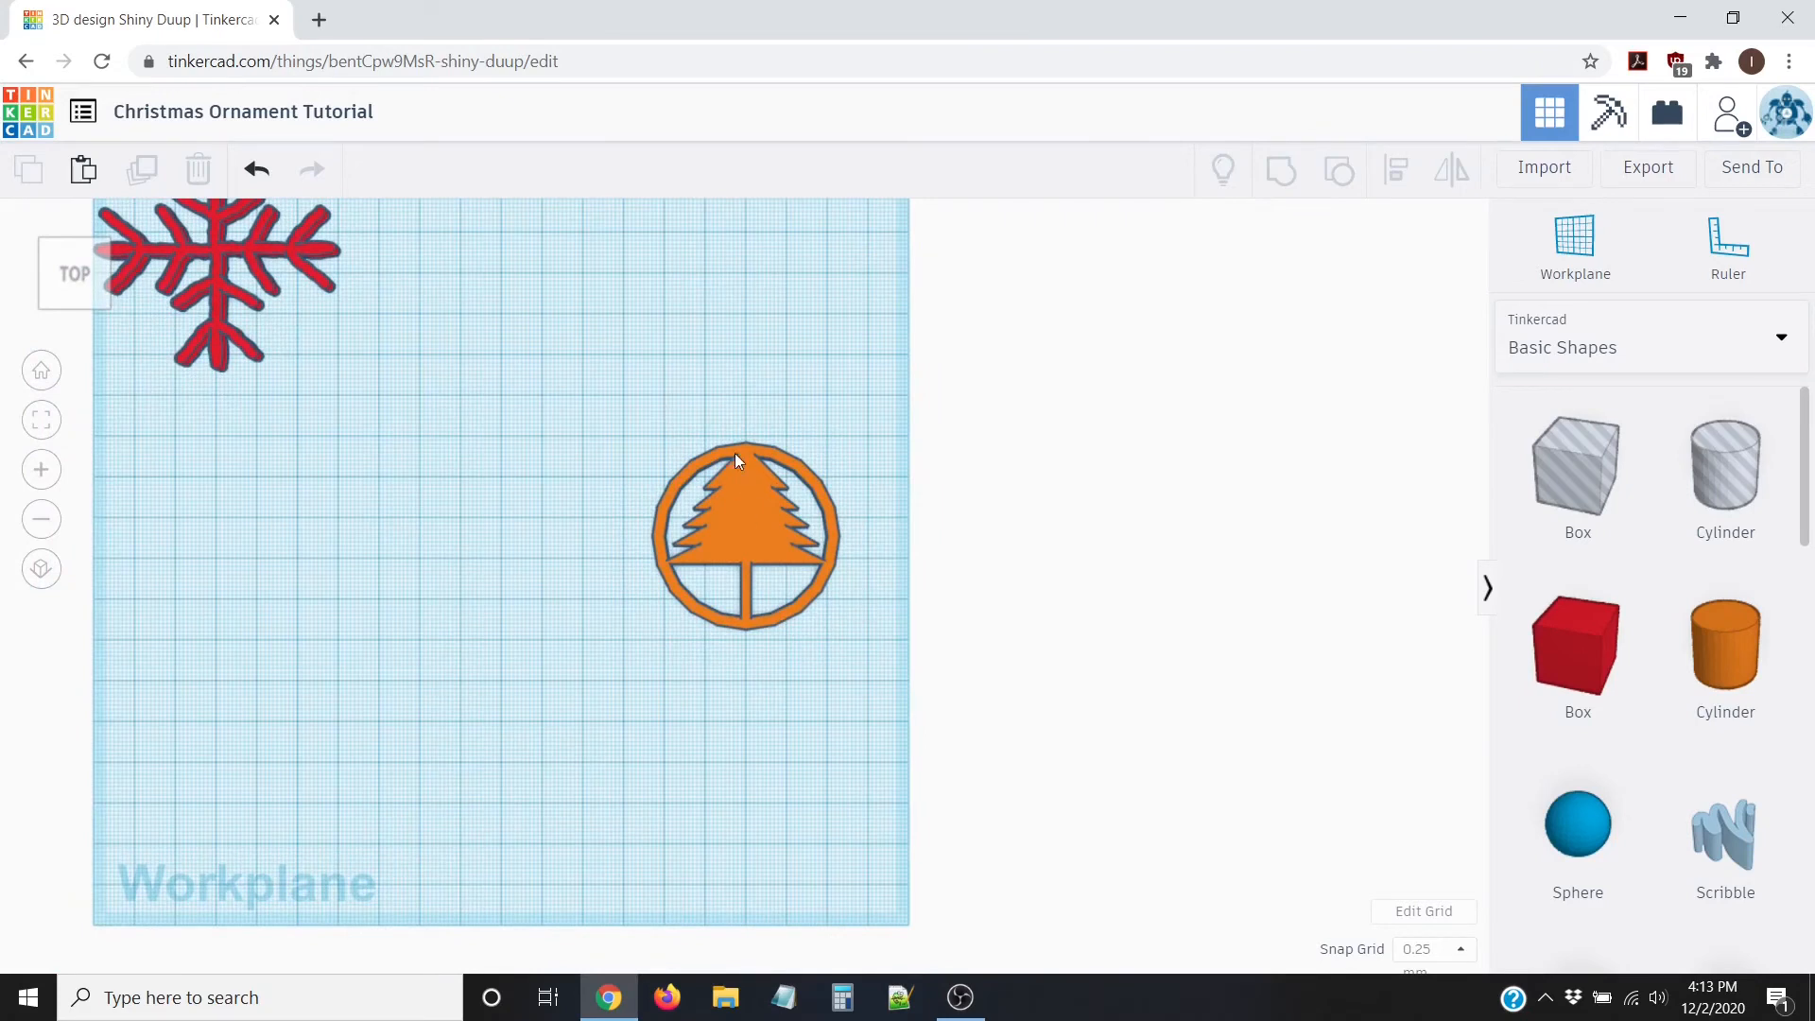
scroll(662, 558, up, 3)
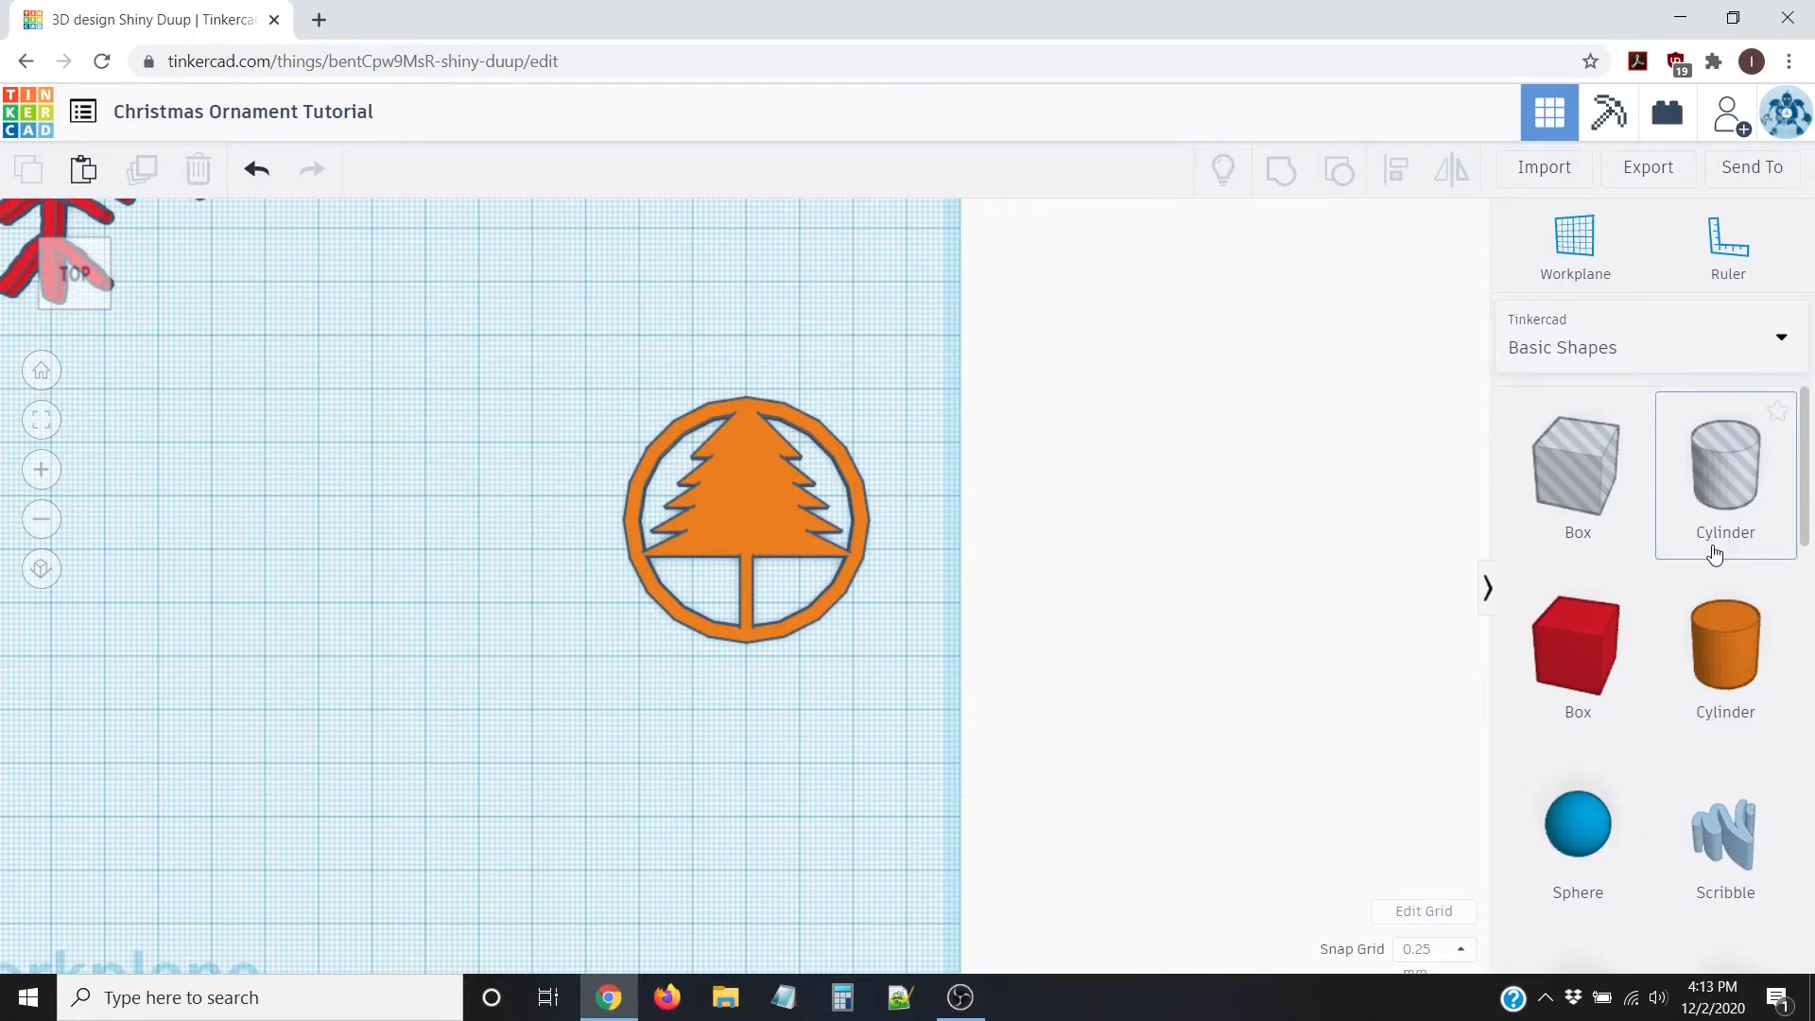
scroll(1677, 560, down, 15)
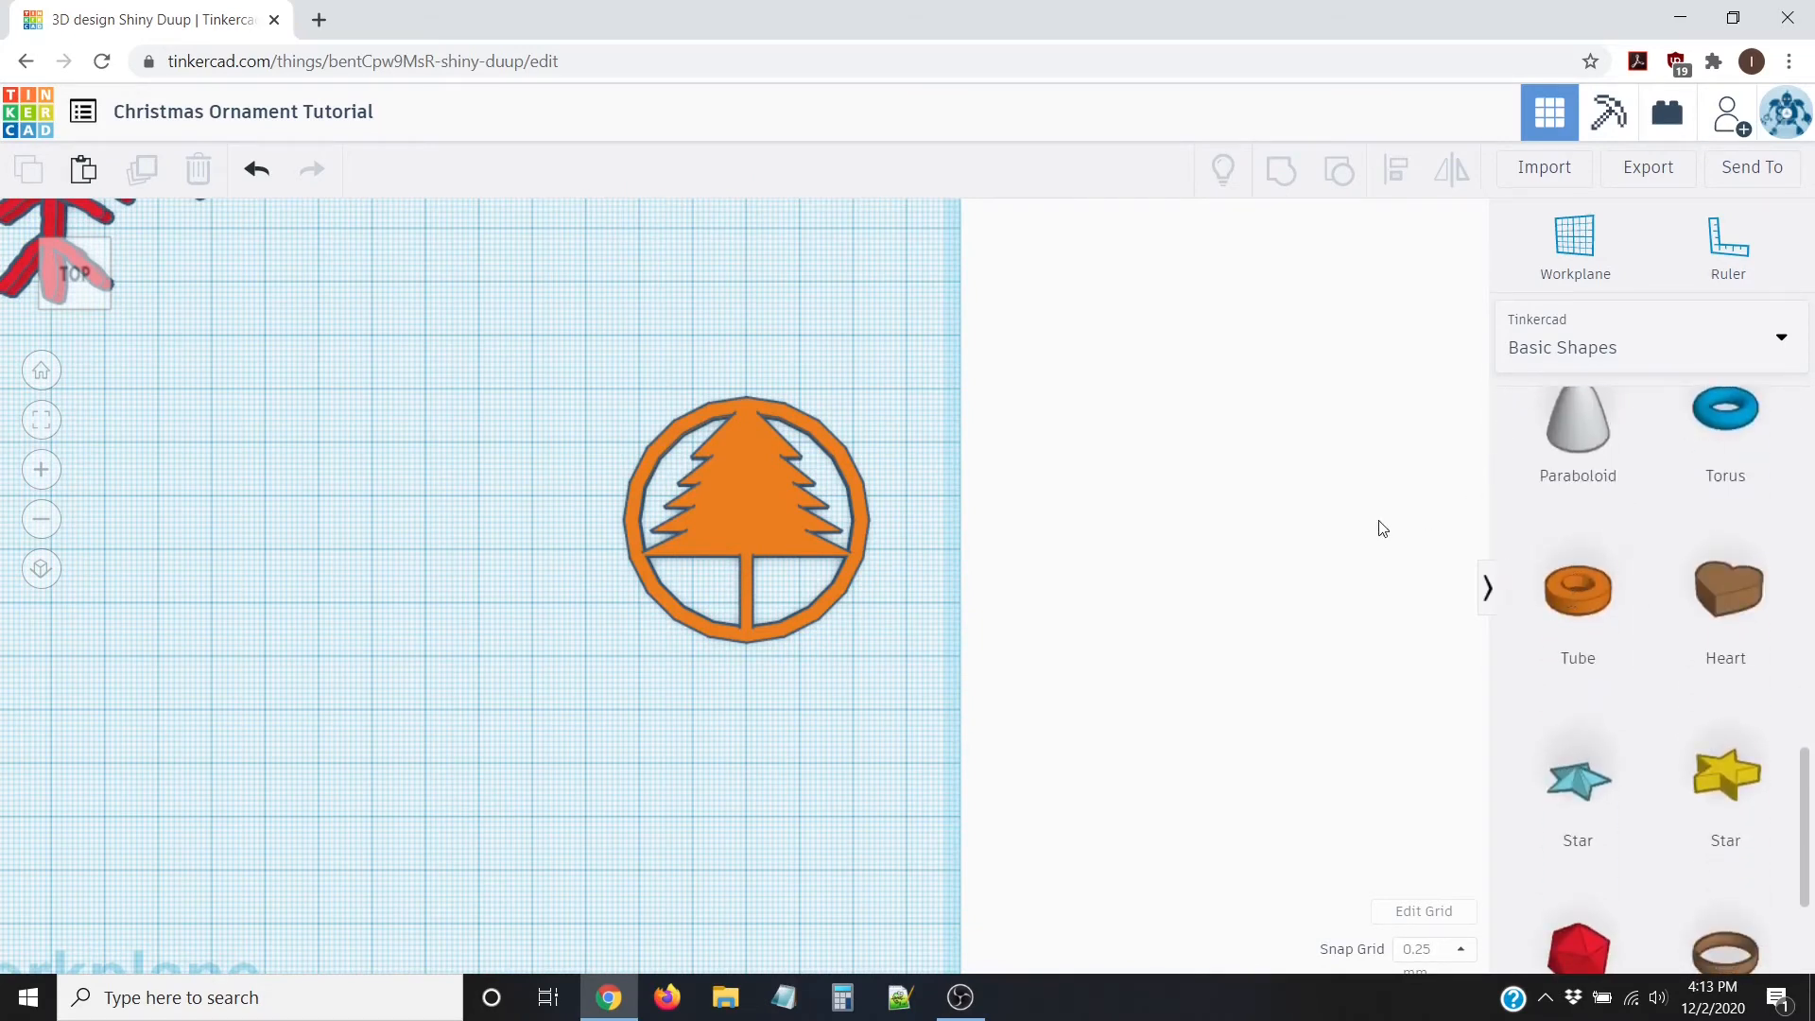
scroll(1608, 595, up, 2)
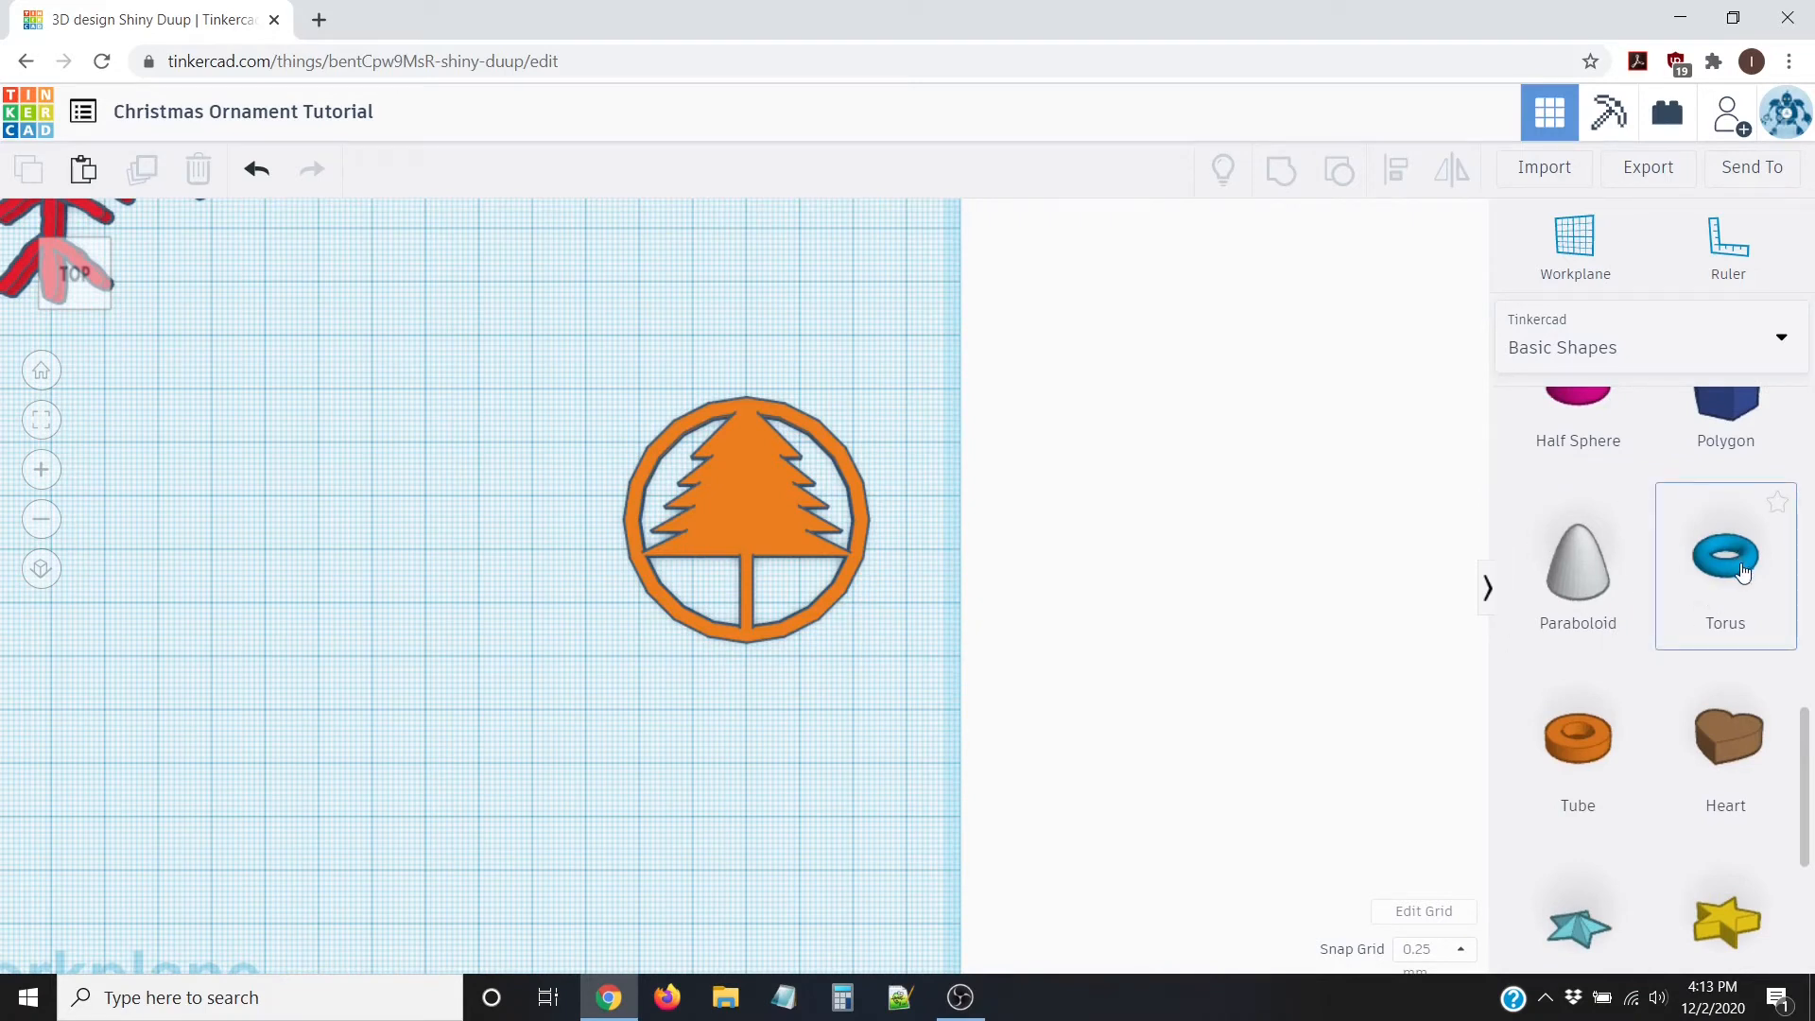
drag(1666, 570, 744, 337)
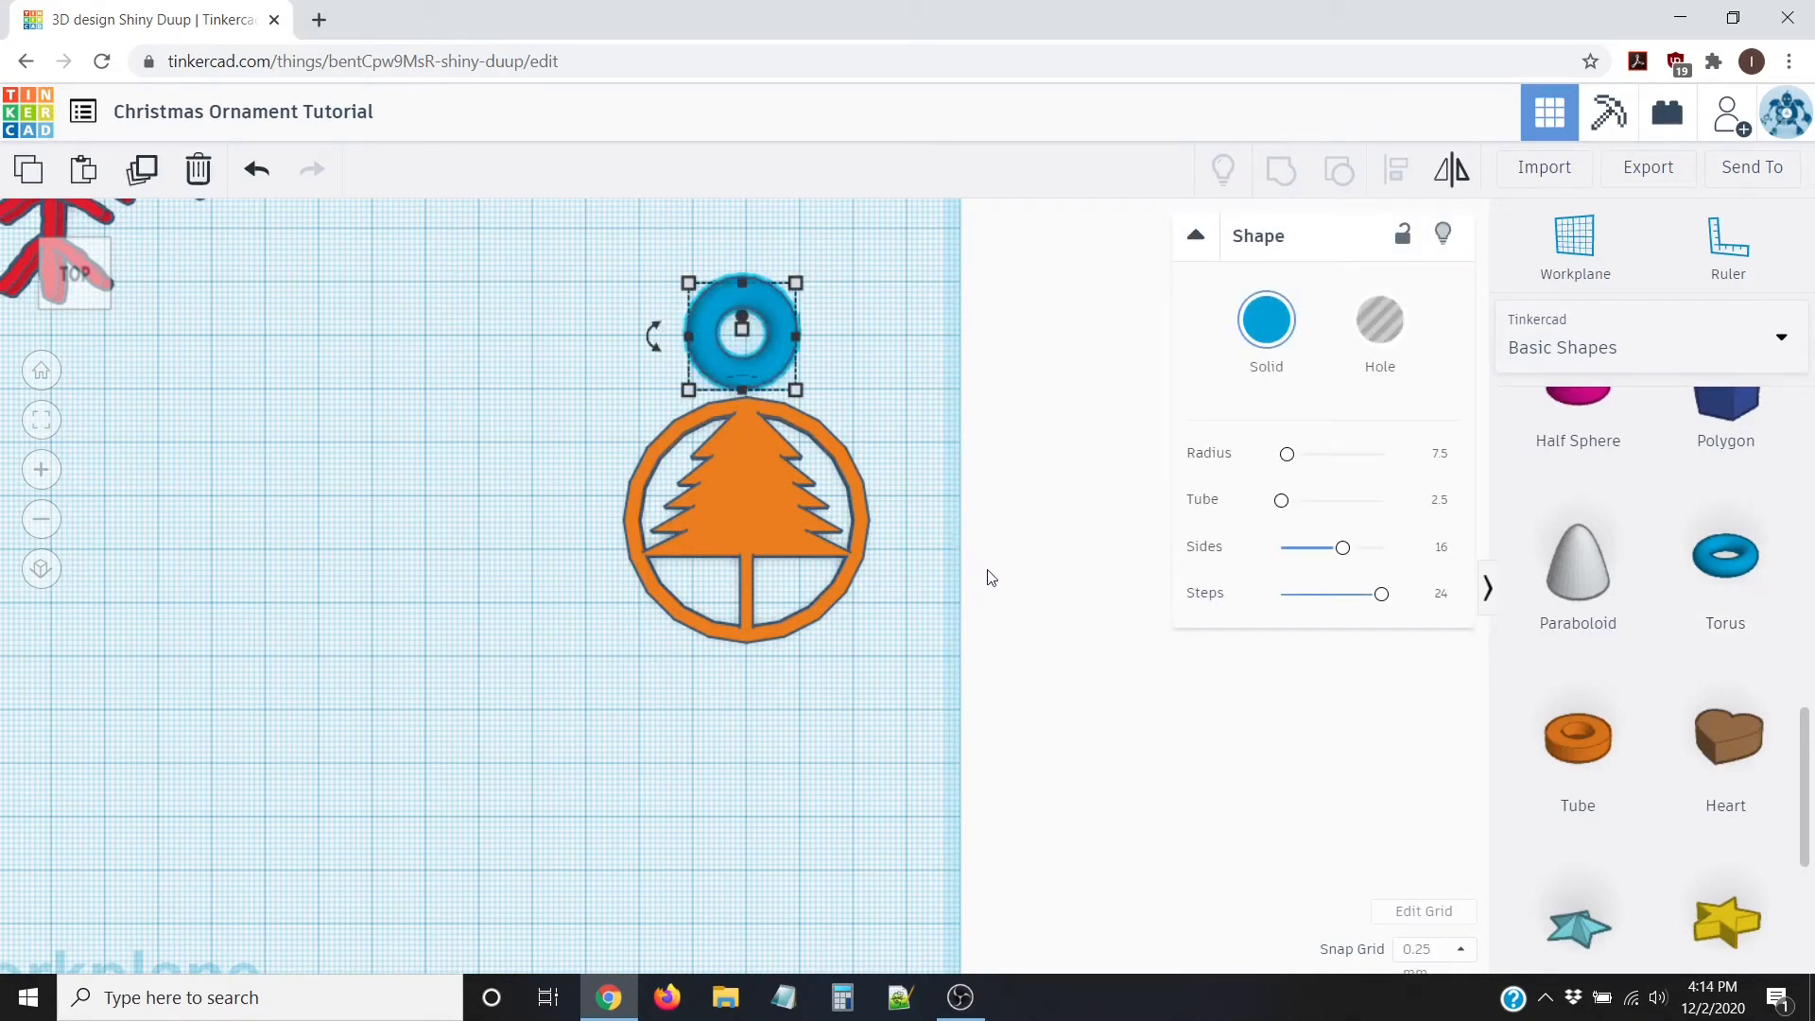
Step: Check the tree ornament's thickness and set the torus's height to 2 mm
right_drag(987, 576, 464, 355)
right_drag(870, 687, 972, 656)
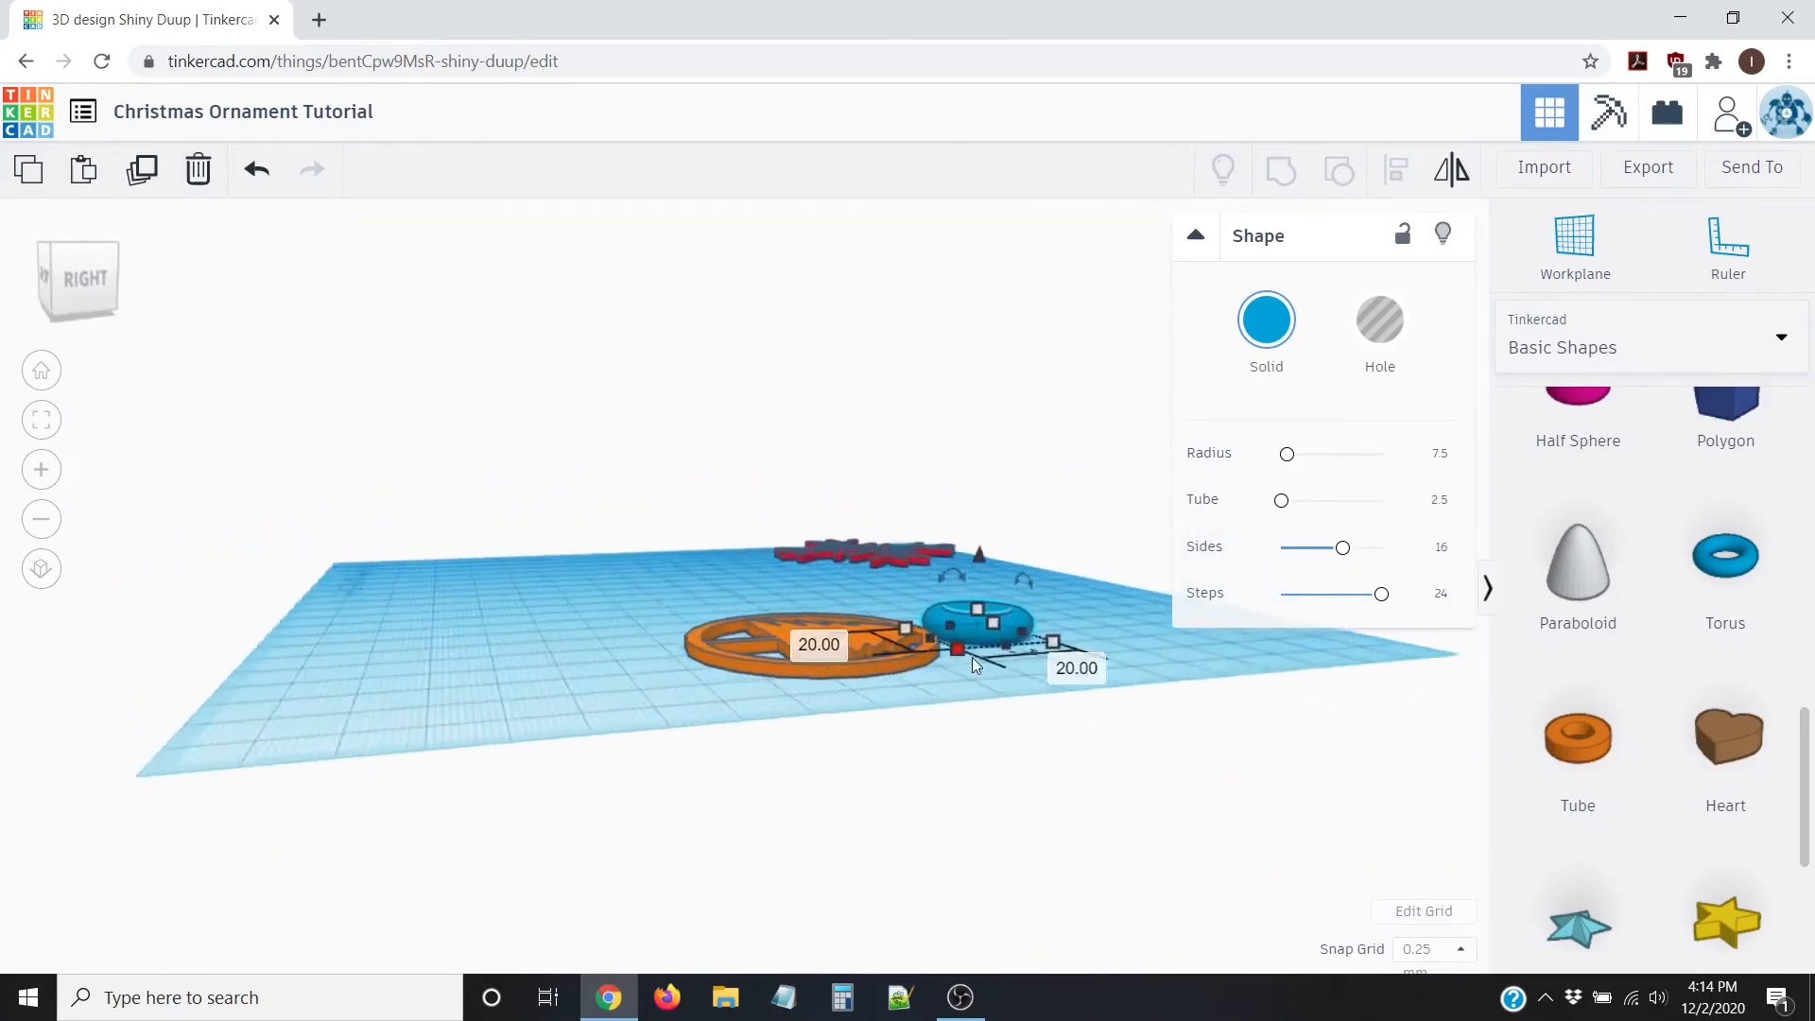
scroll(972, 656, up, 5)
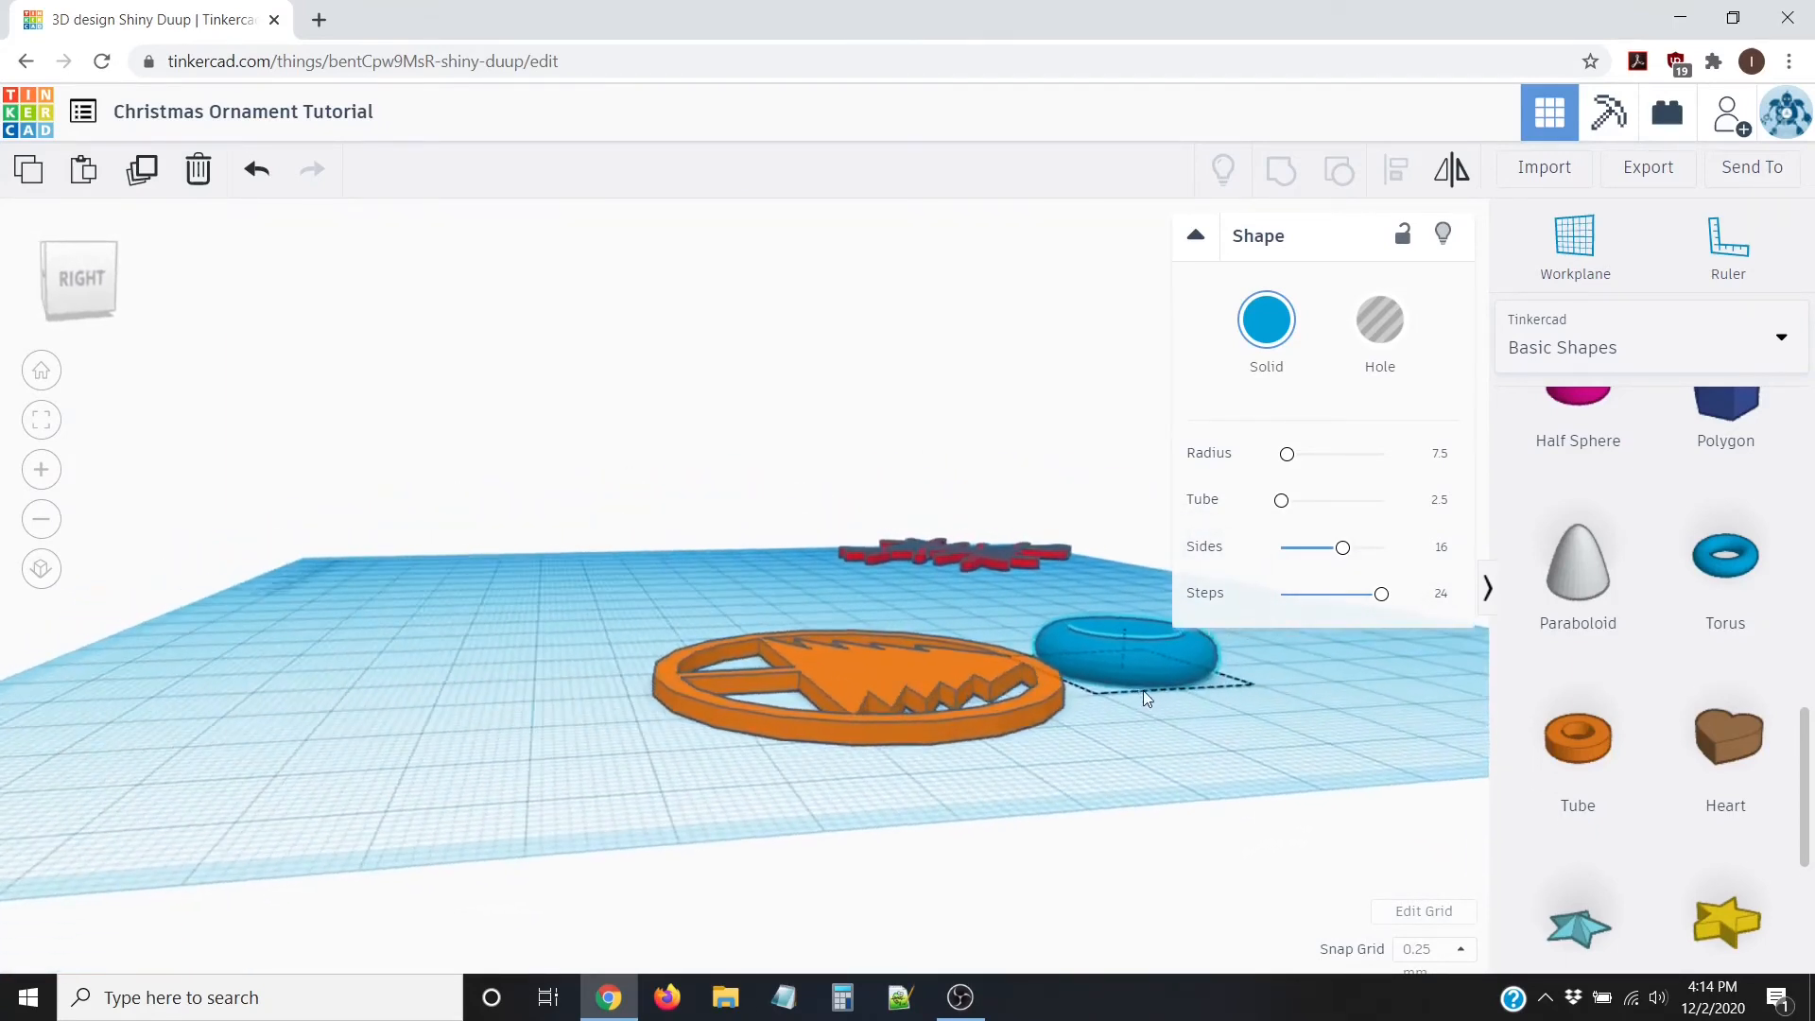
click(914, 677)
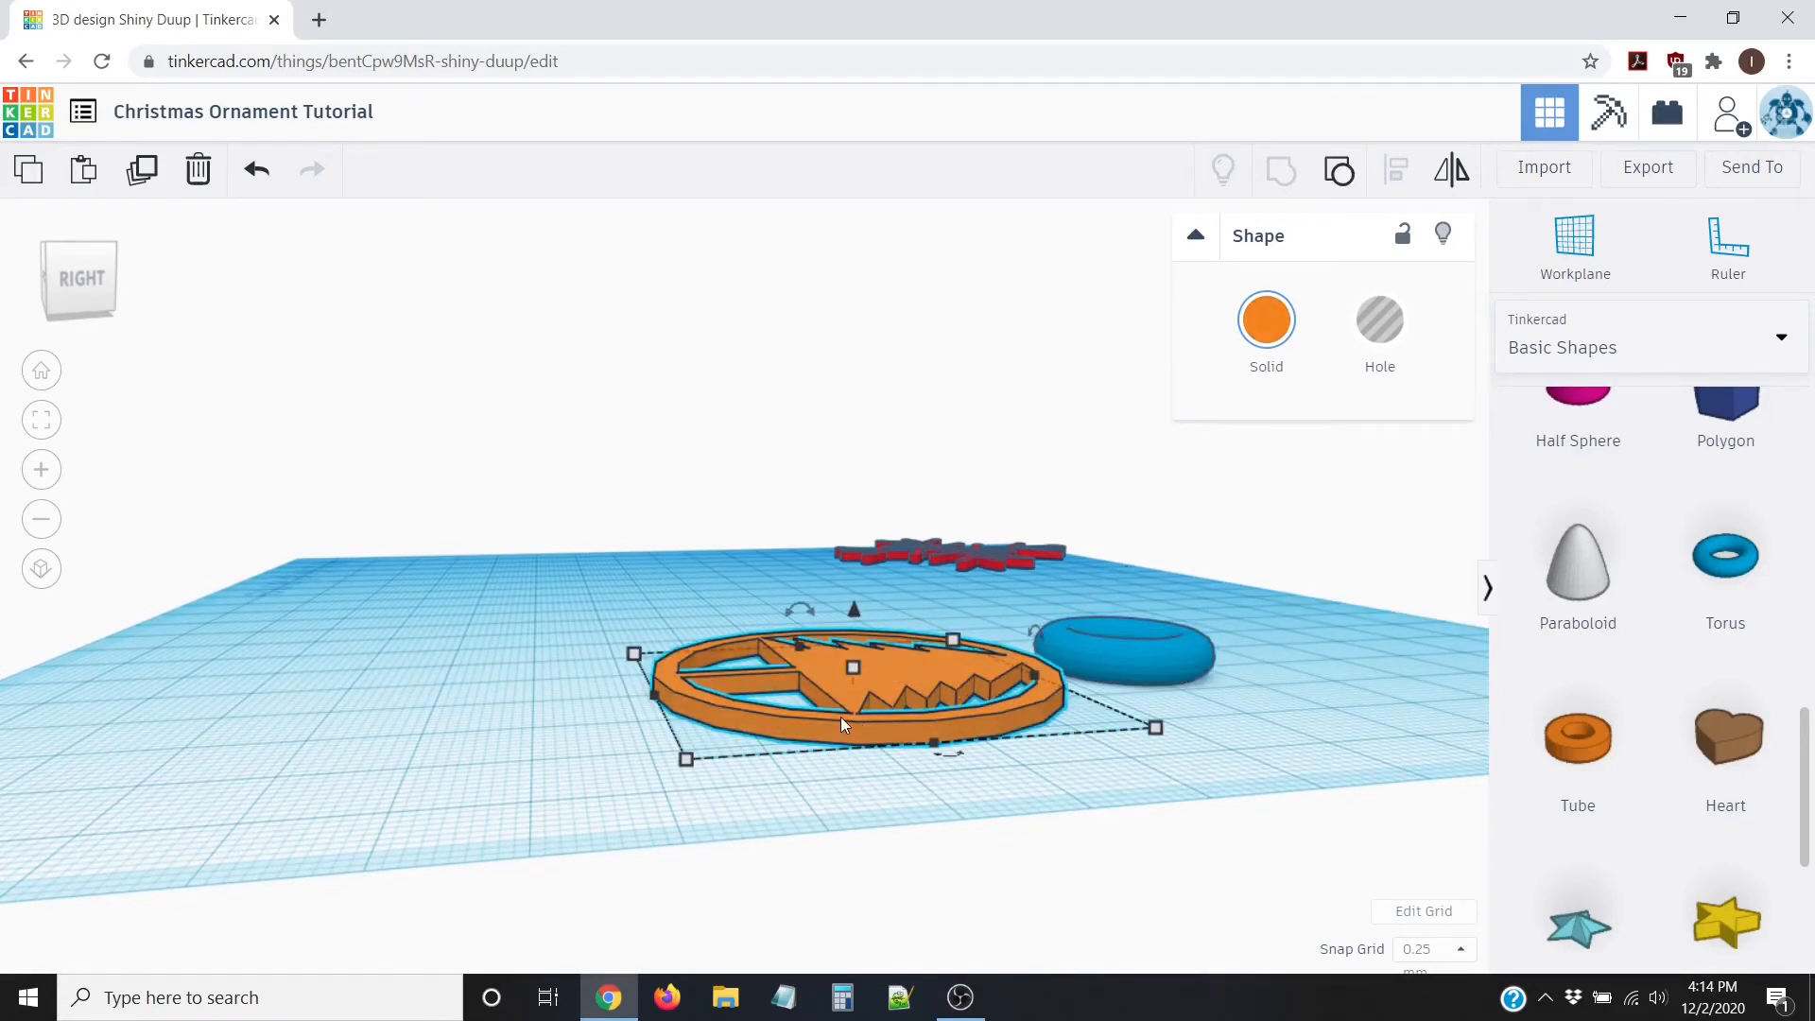
mouse_move(851, 672)
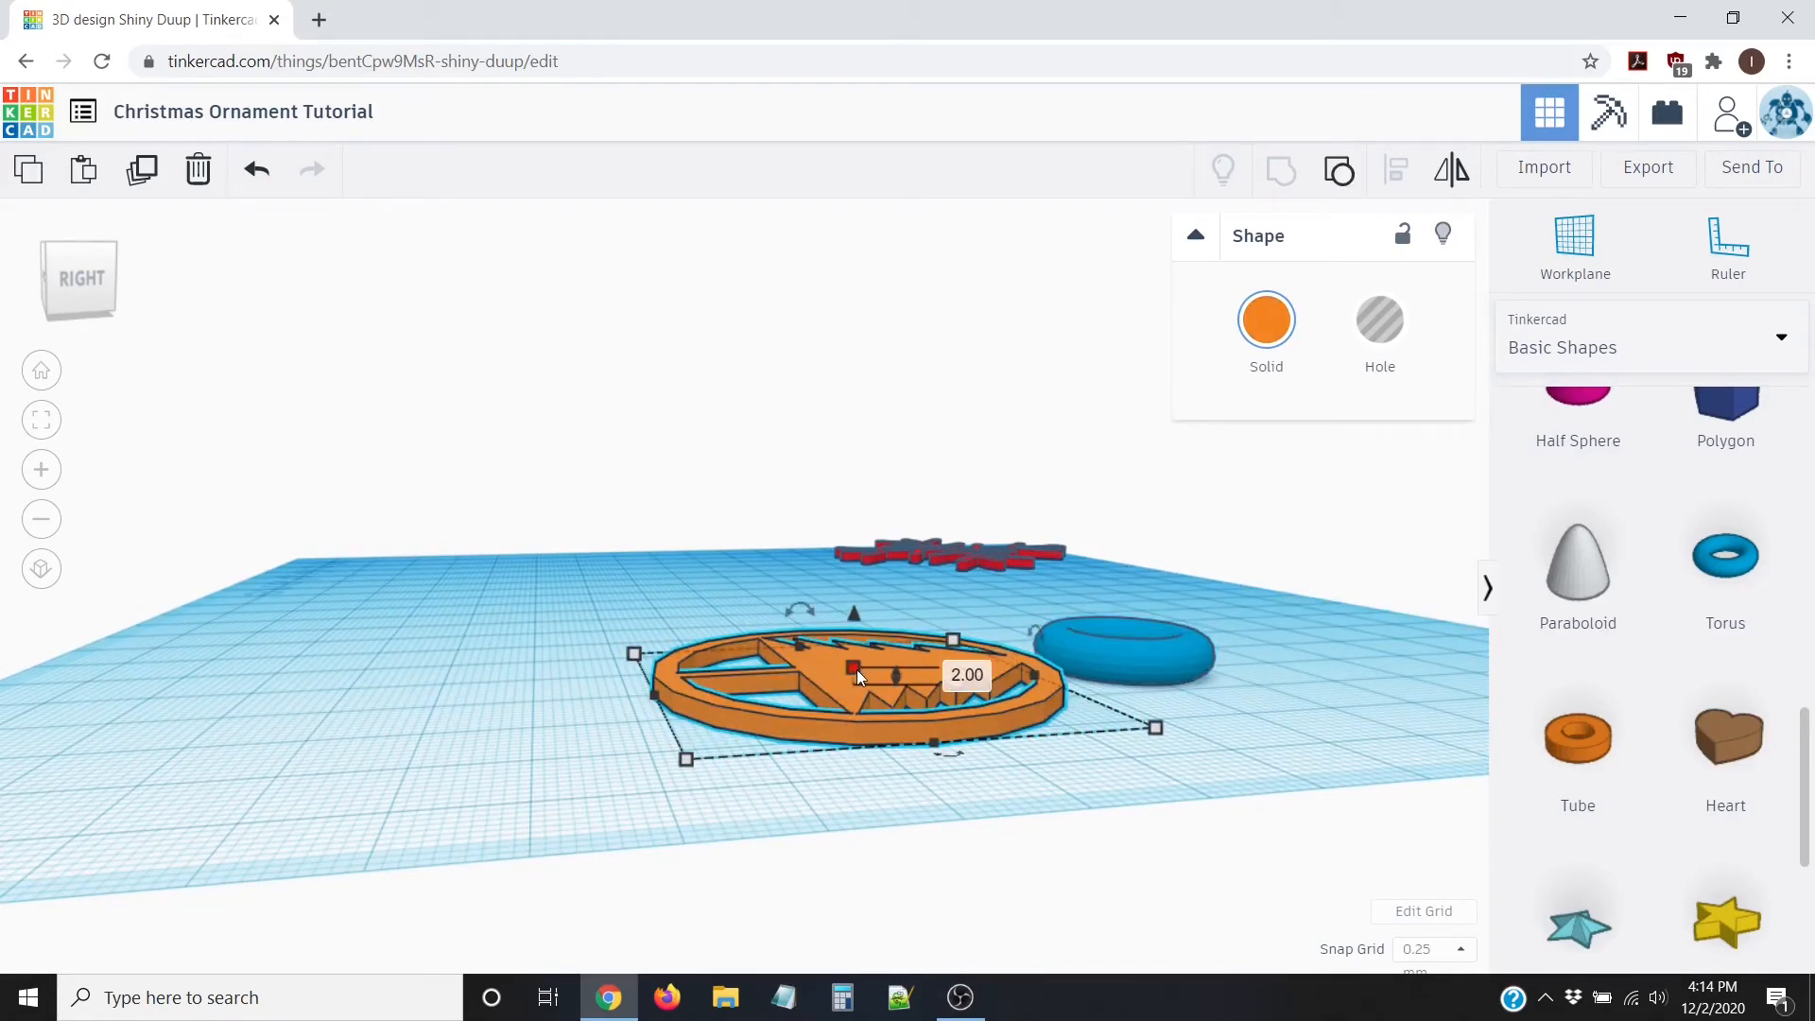
click(1141, 655)
mouse_move(1123, 631)
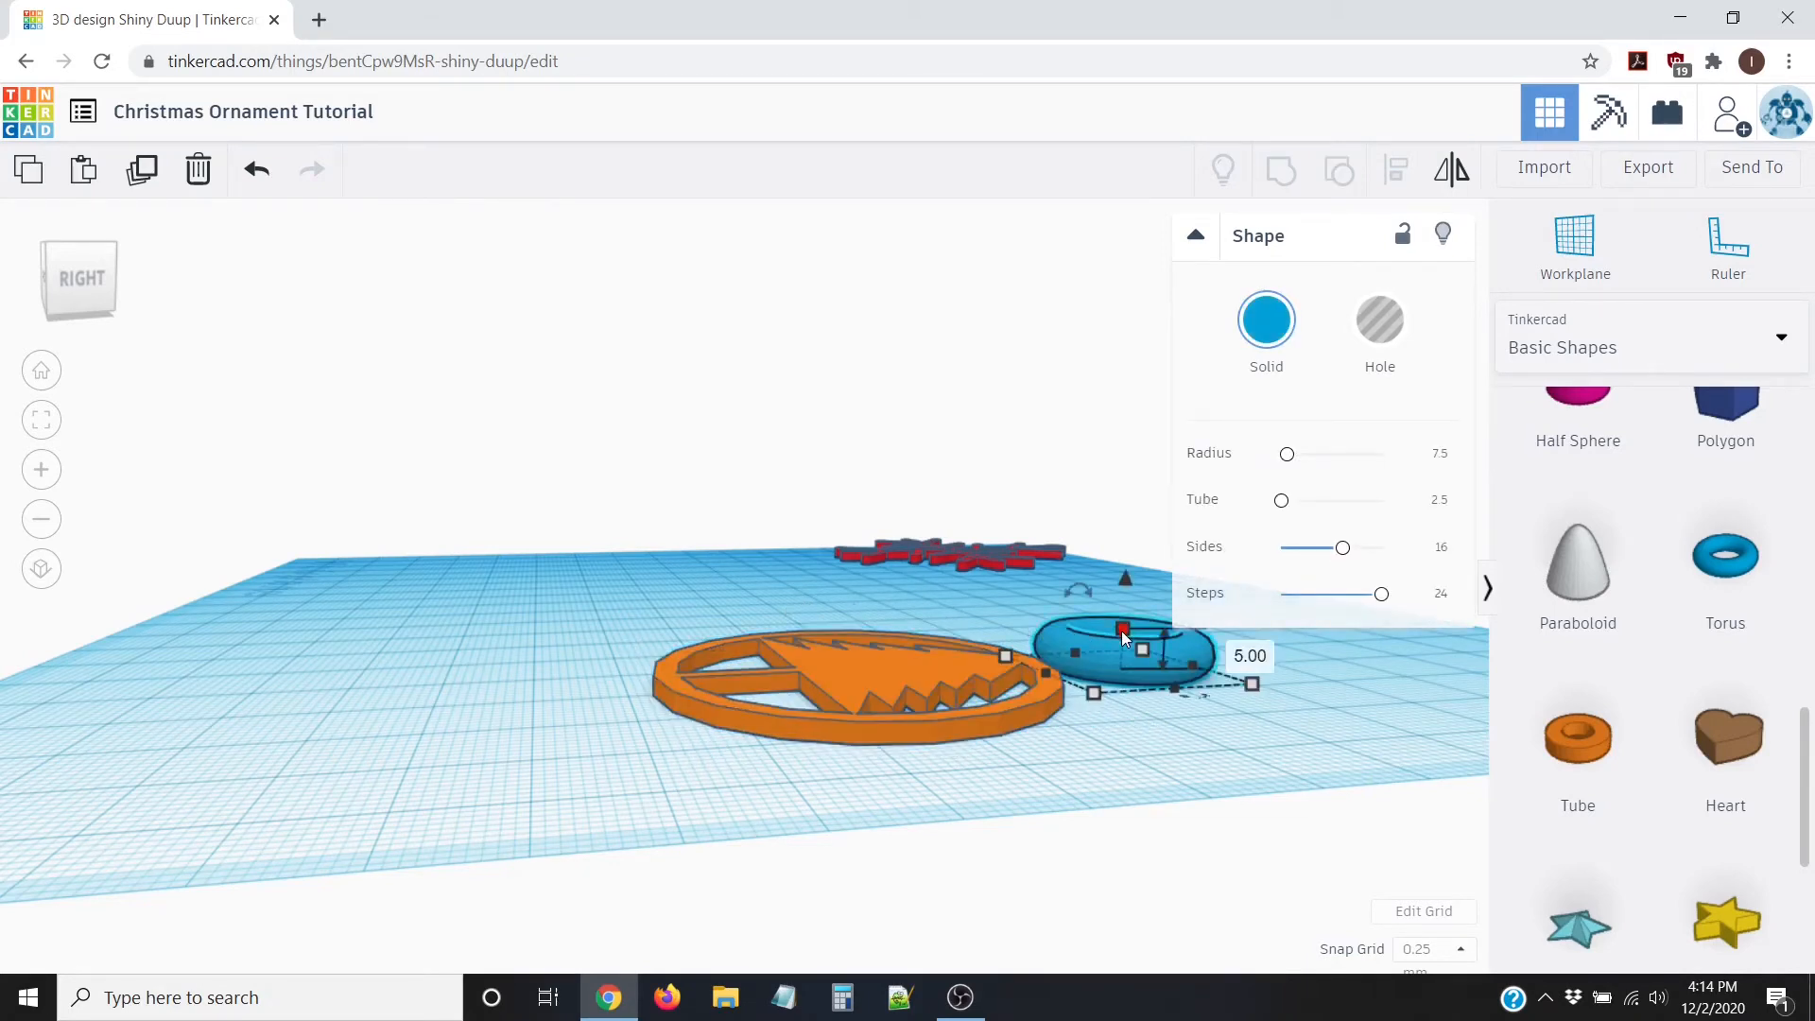
click(1233, 653)
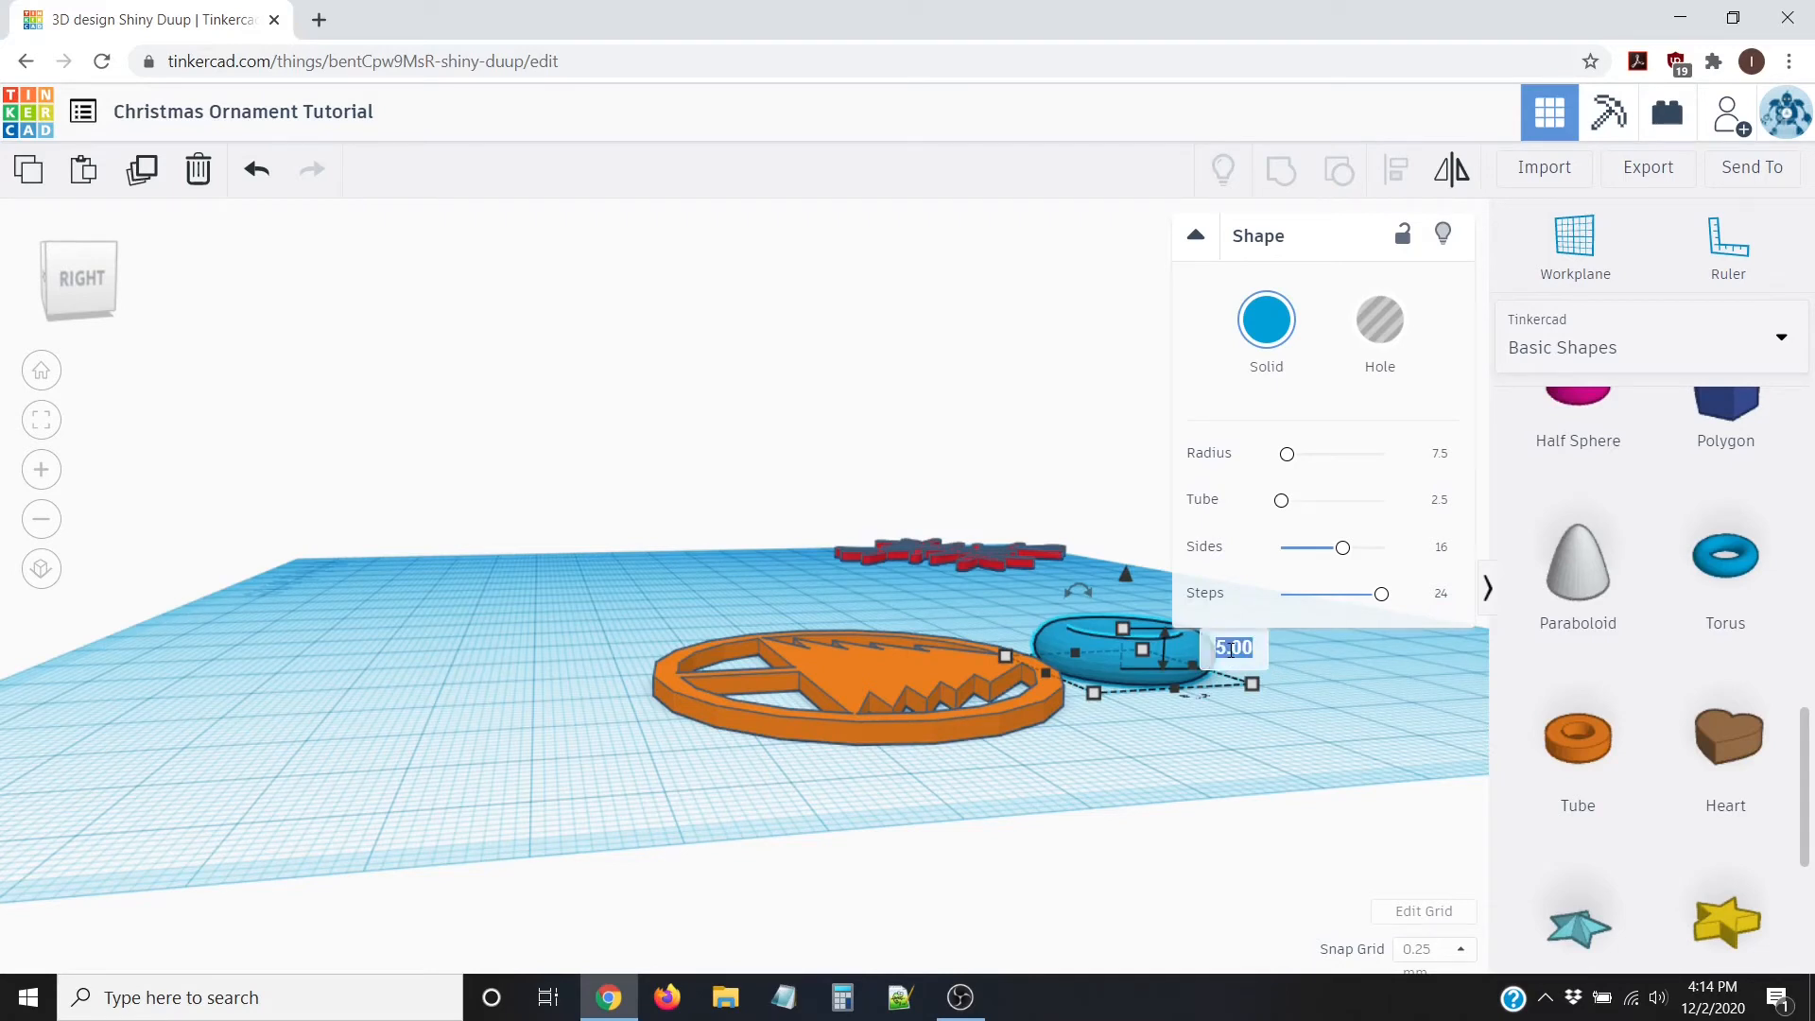
text(2)
key(Return)
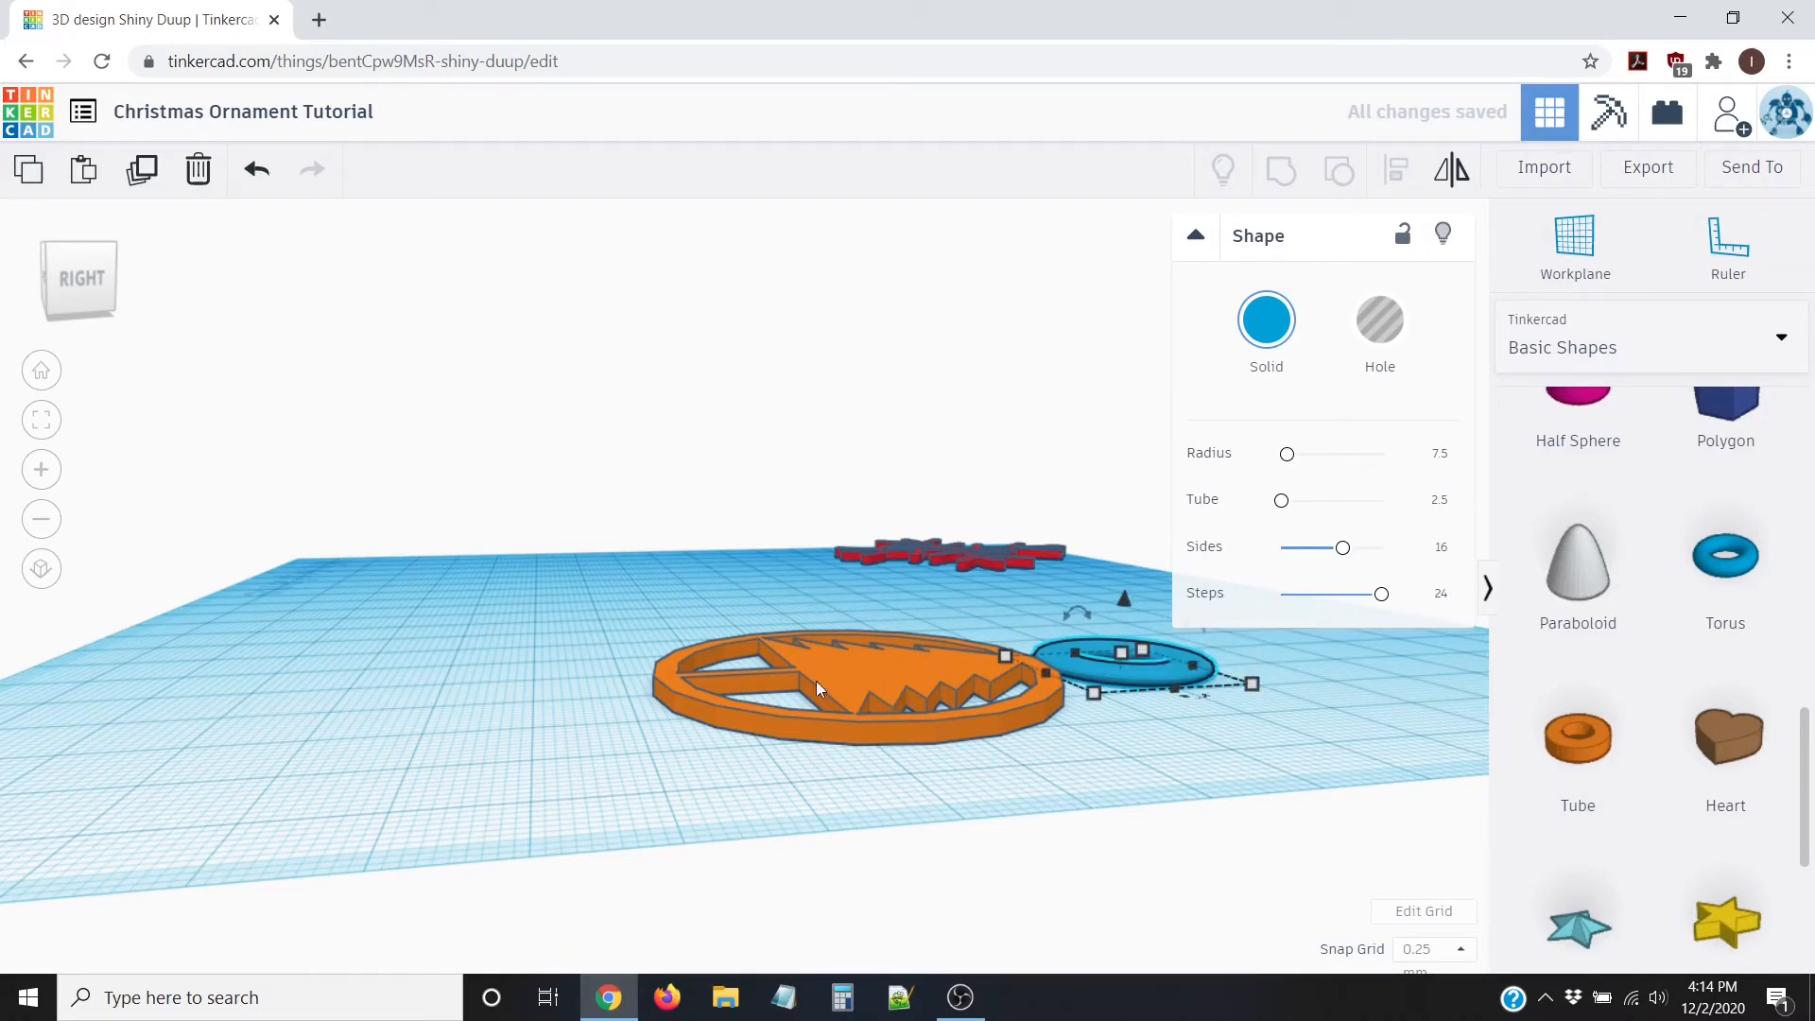
click(1012, 777)
Step: Resize the torus above the tree ornament to 10 mm wide and 10 mm long
right_drag(753, 709, 1073, 822)
scroll(1112, 909, up, 3)
scroll(775, 480, down, 3)
scroll(779, 506, up, 3)
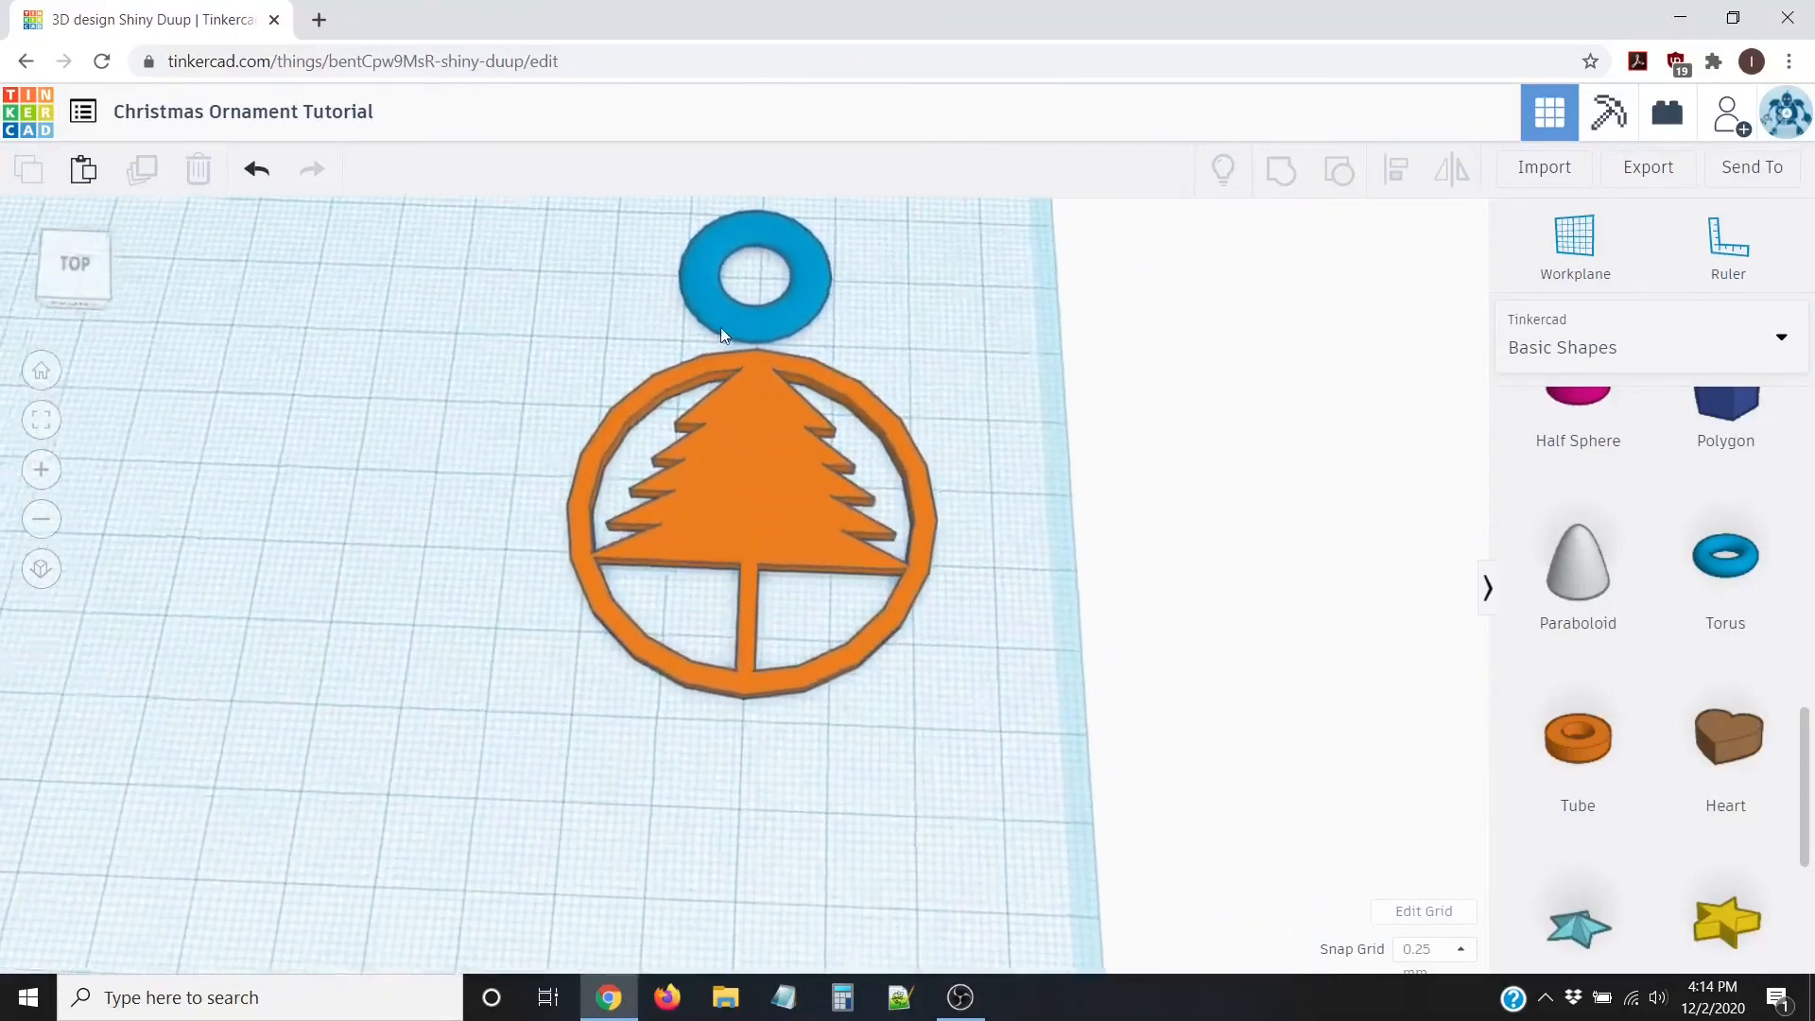
click(724, 309)
scroll(759, 351, up, 3)
scroll(764, 352, down, 2)
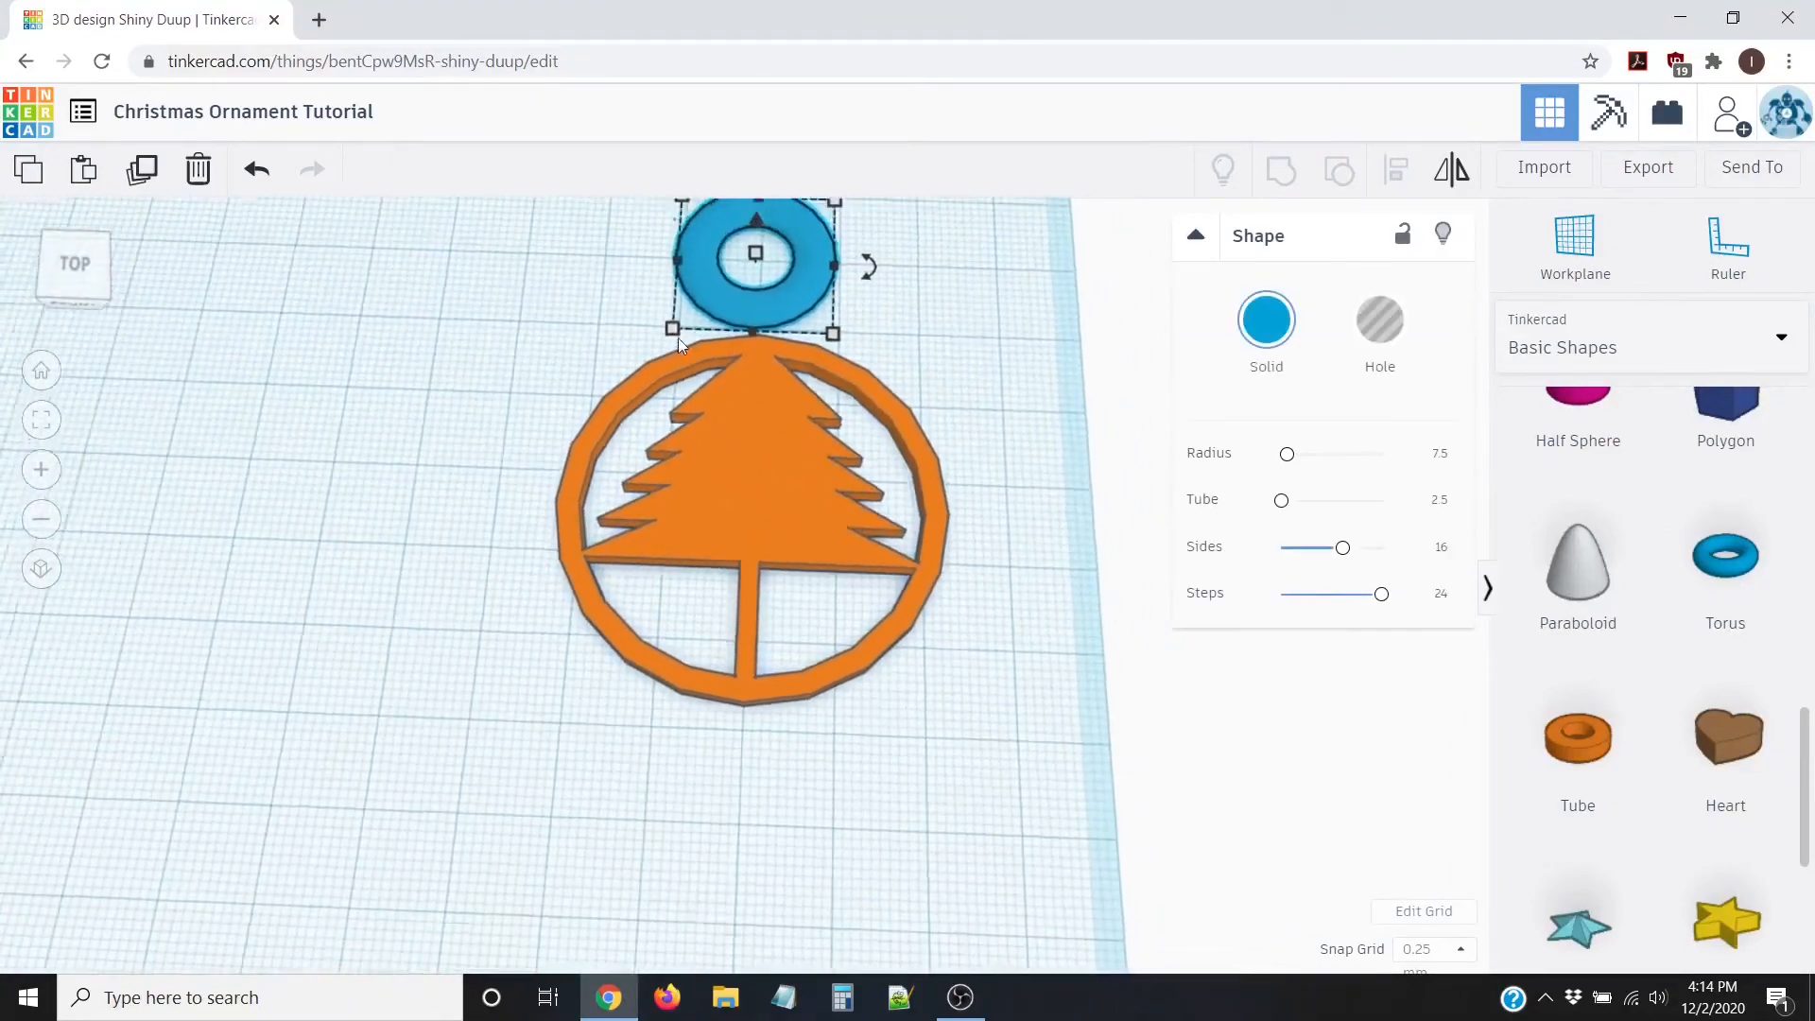
scroll(681, 331, down, 2)
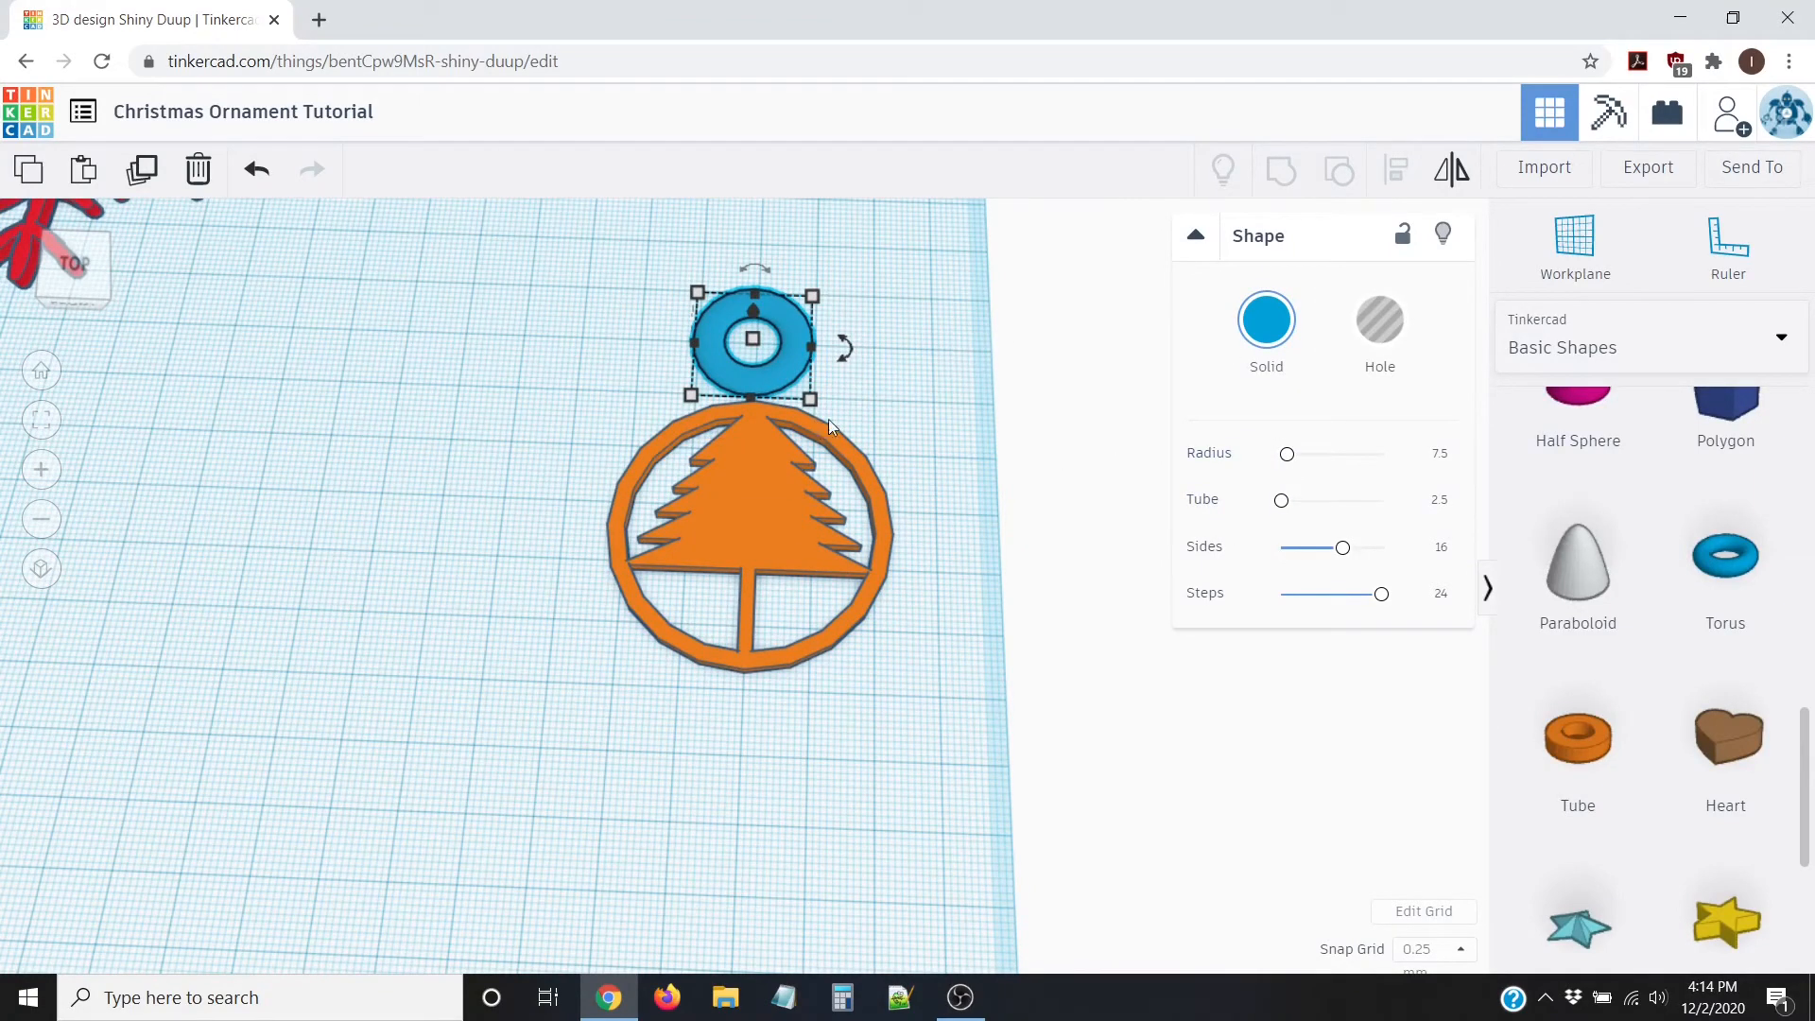
mouse_move(811, 401)
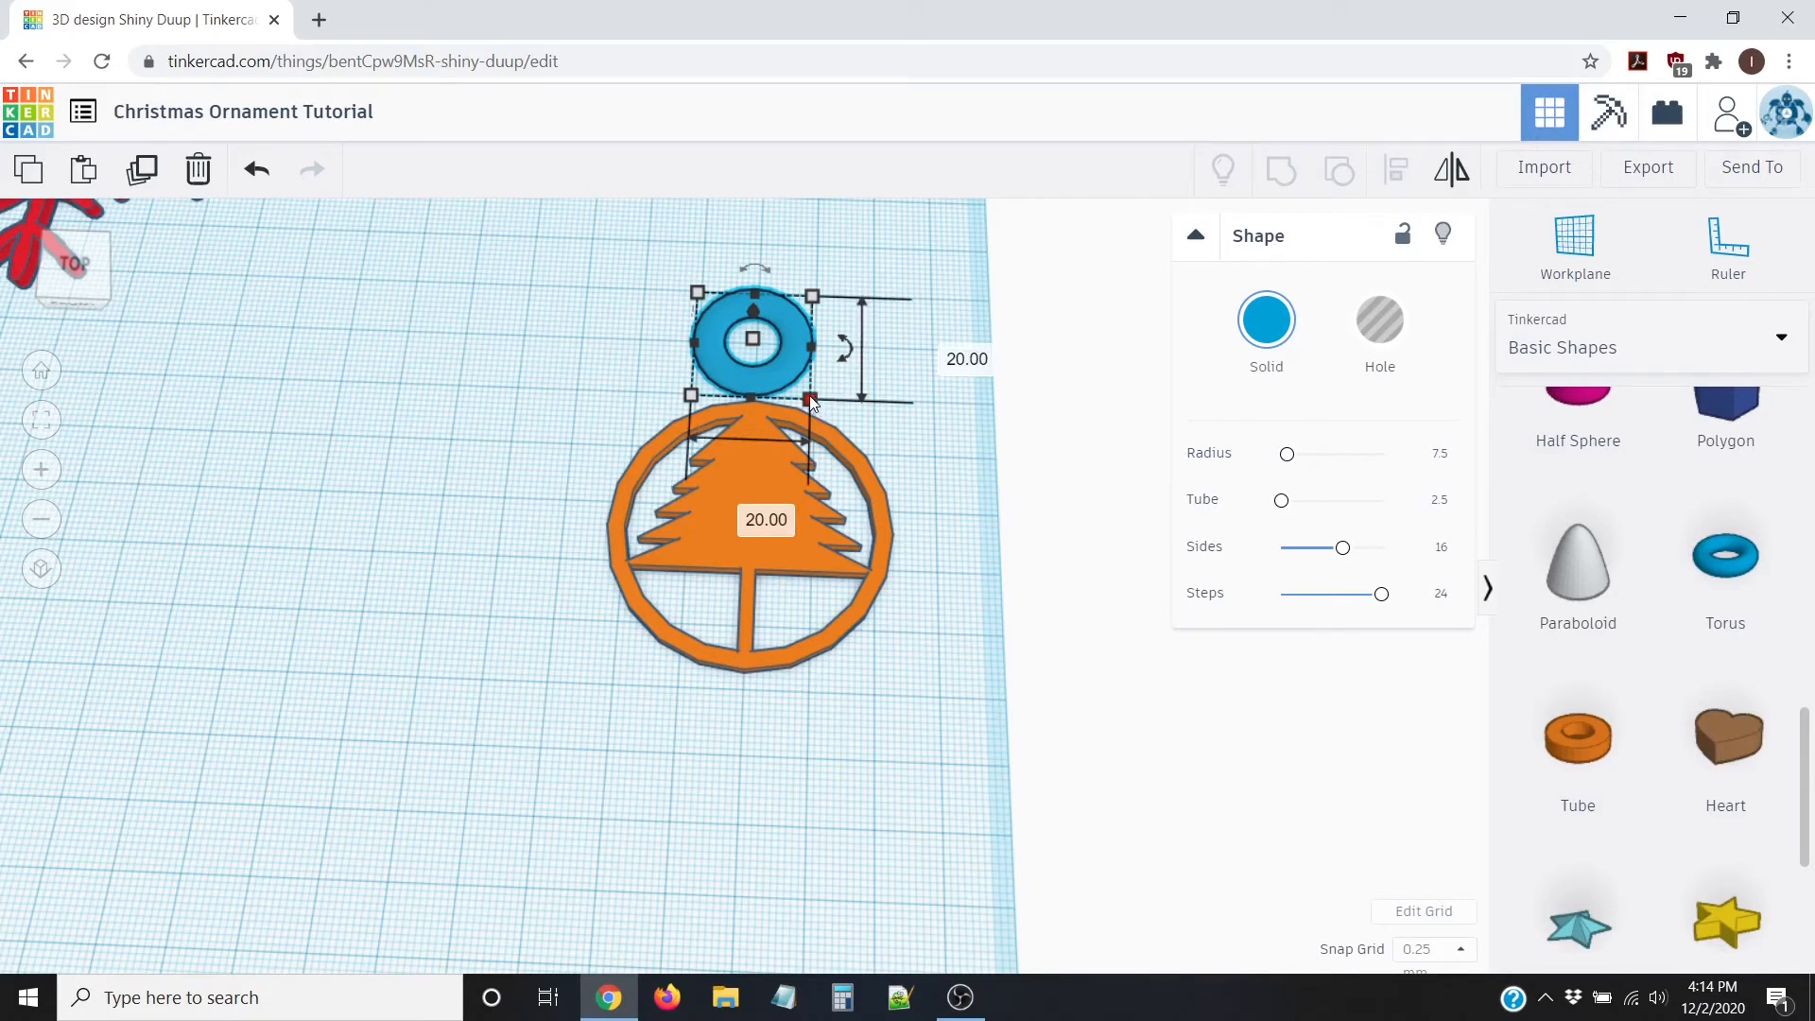
drag(812, 401, 745, 338)
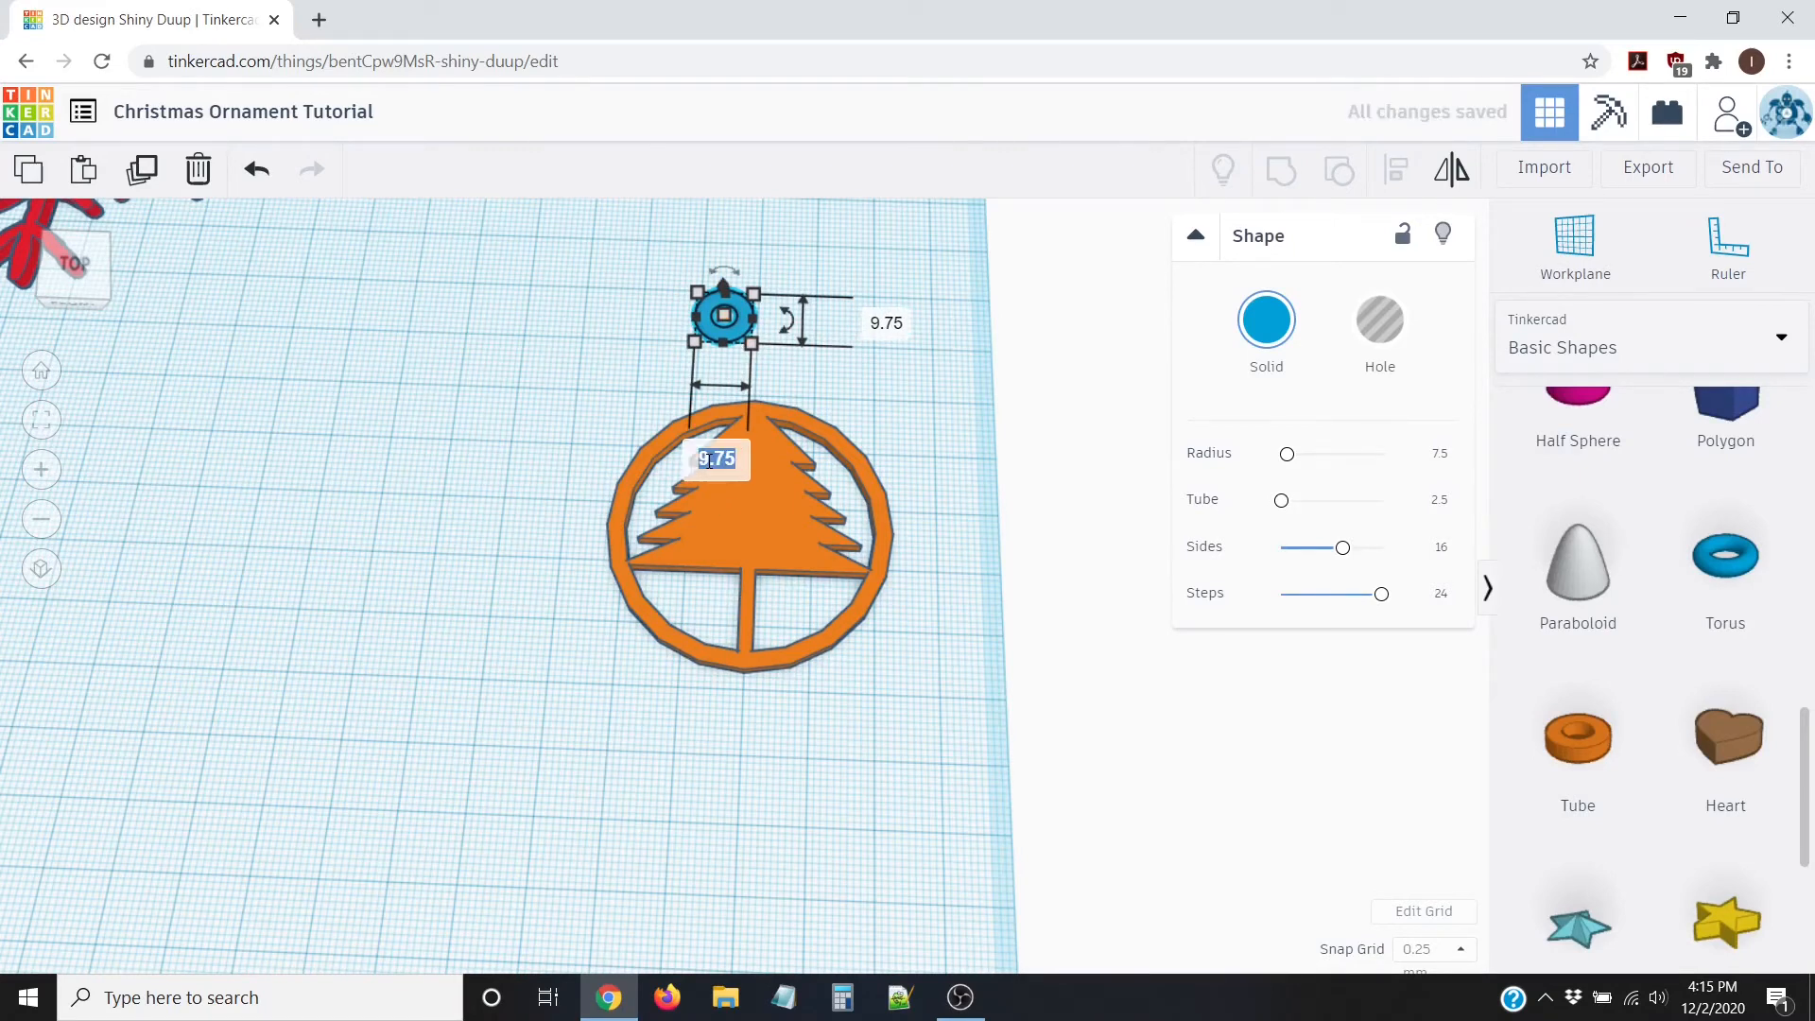
text(10)
key(Tab)
text(10)
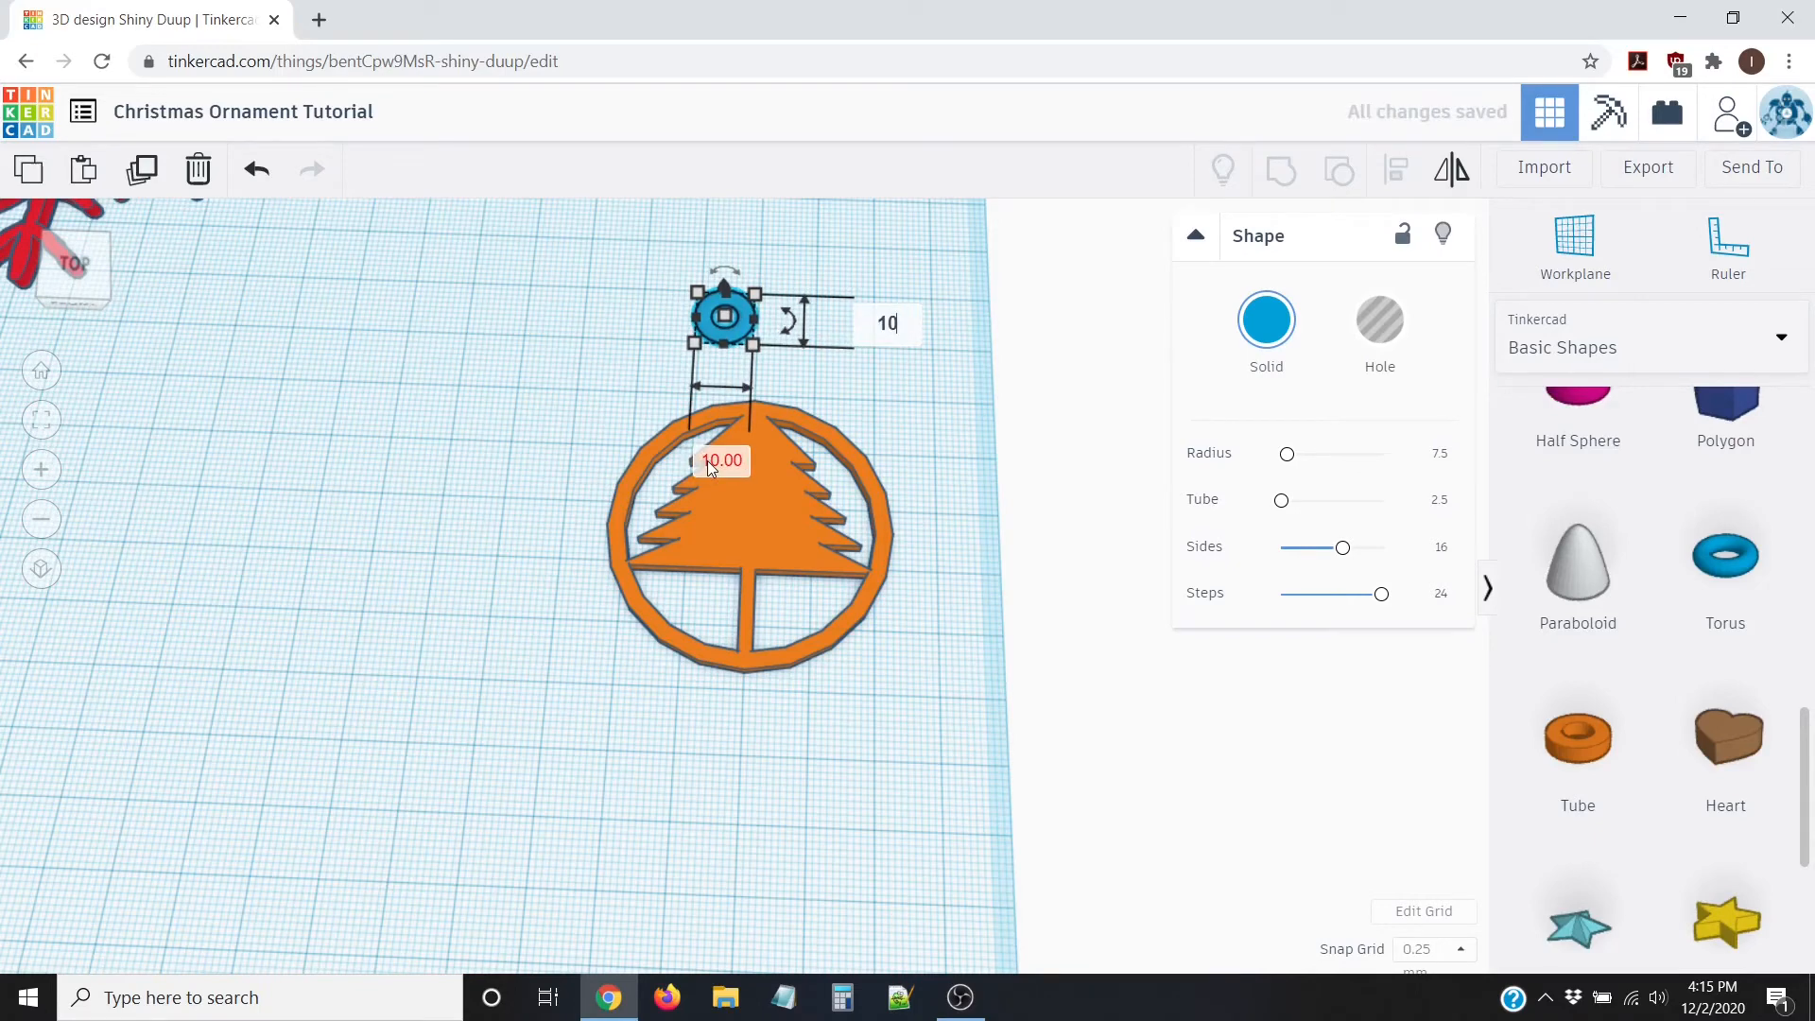
key(Return)
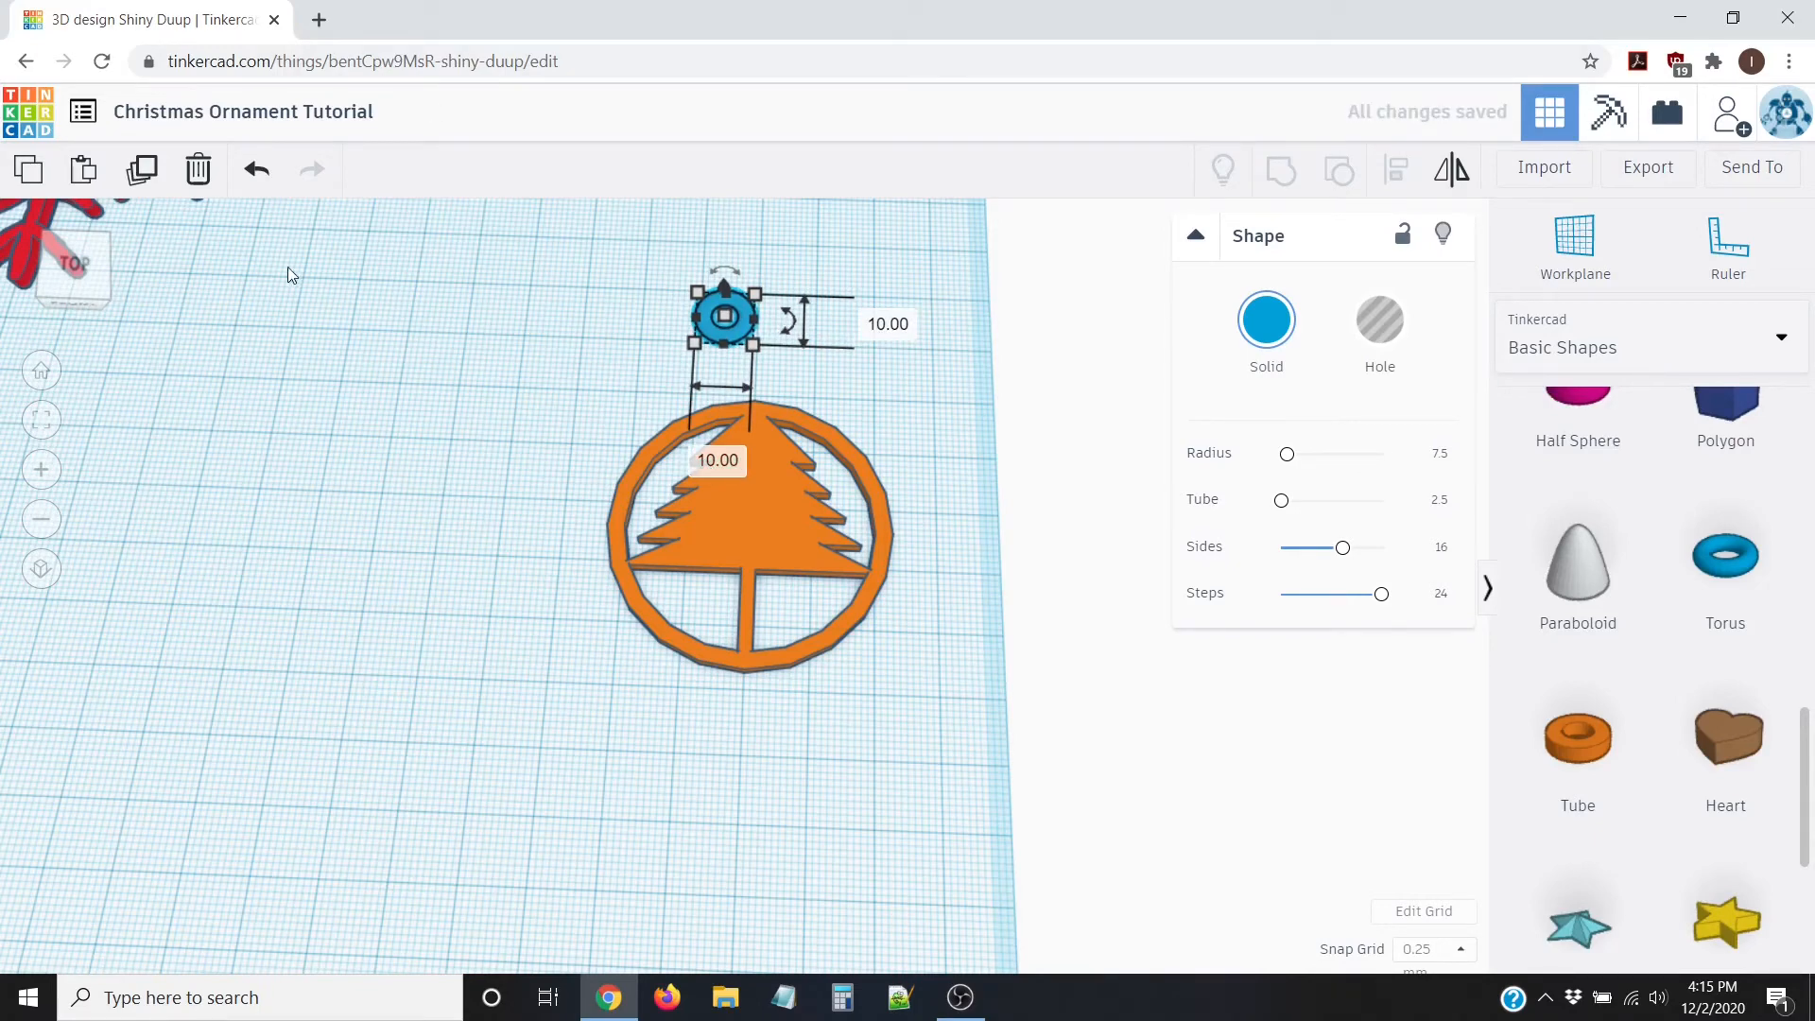
Step: Move the torus sideways until it is centred over the tip of the Christmas tree
click(73, 265)
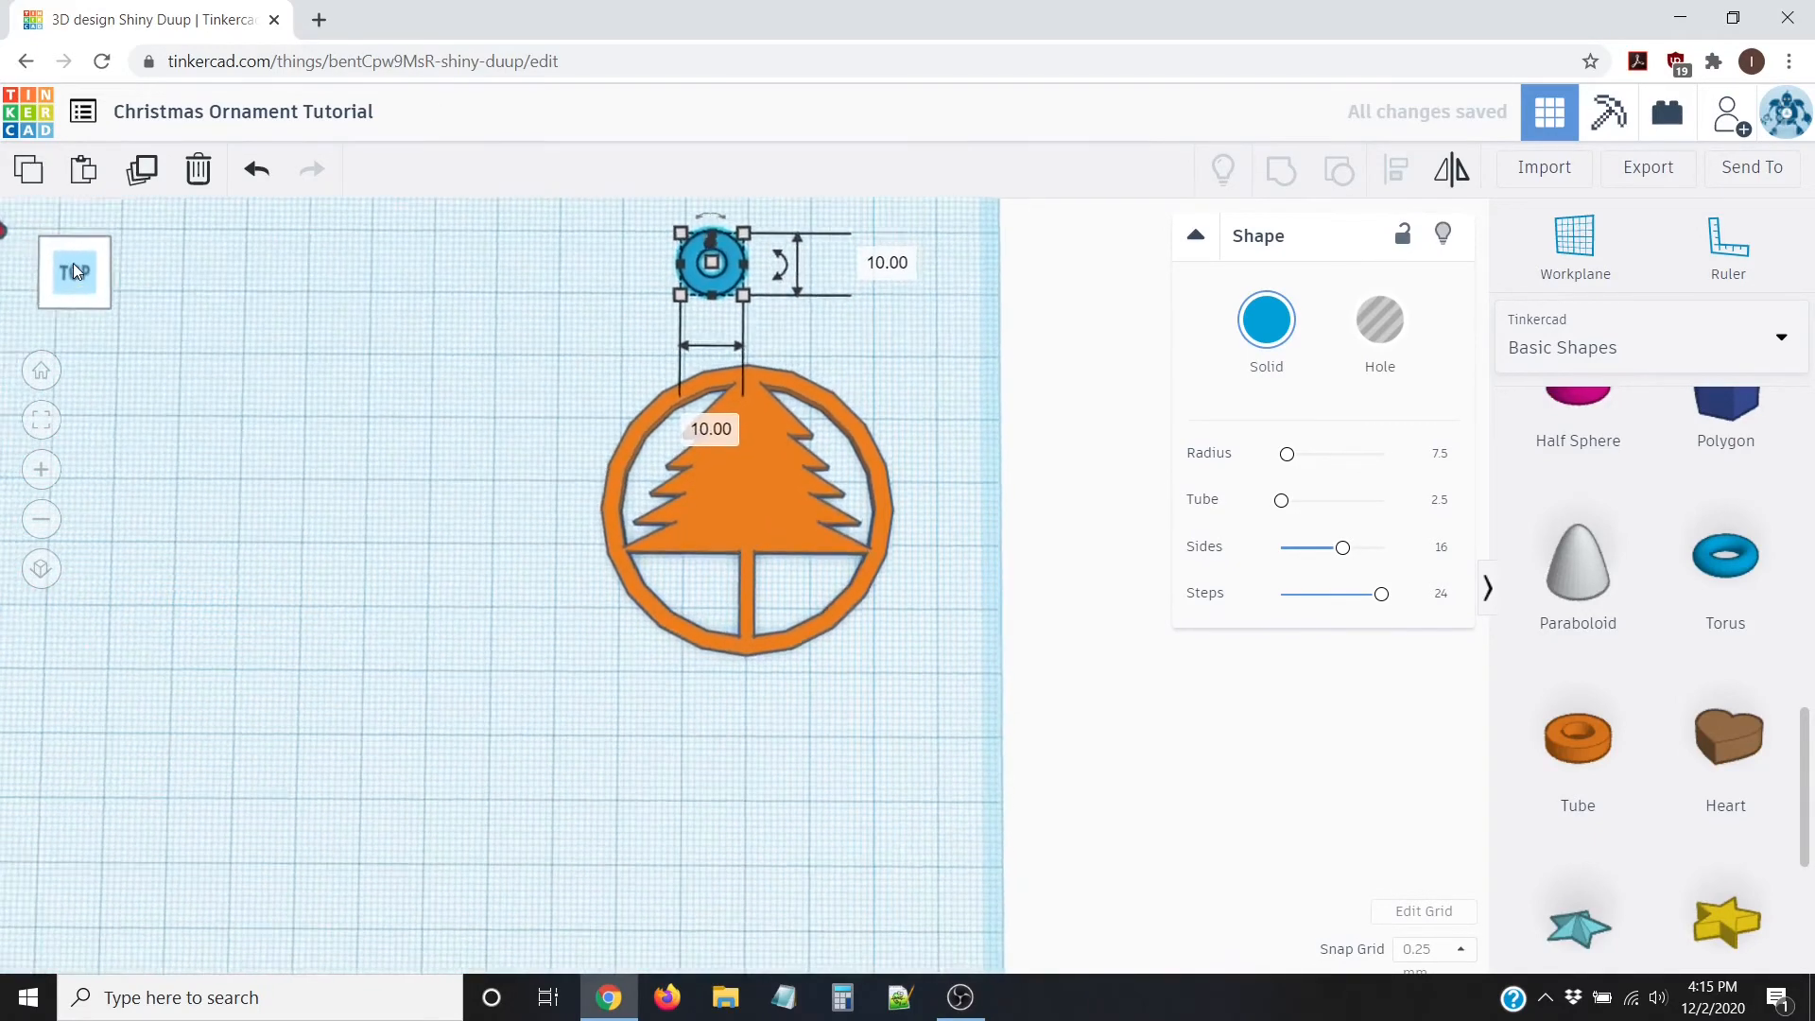
middle_drag(575, 248, 548, 468)
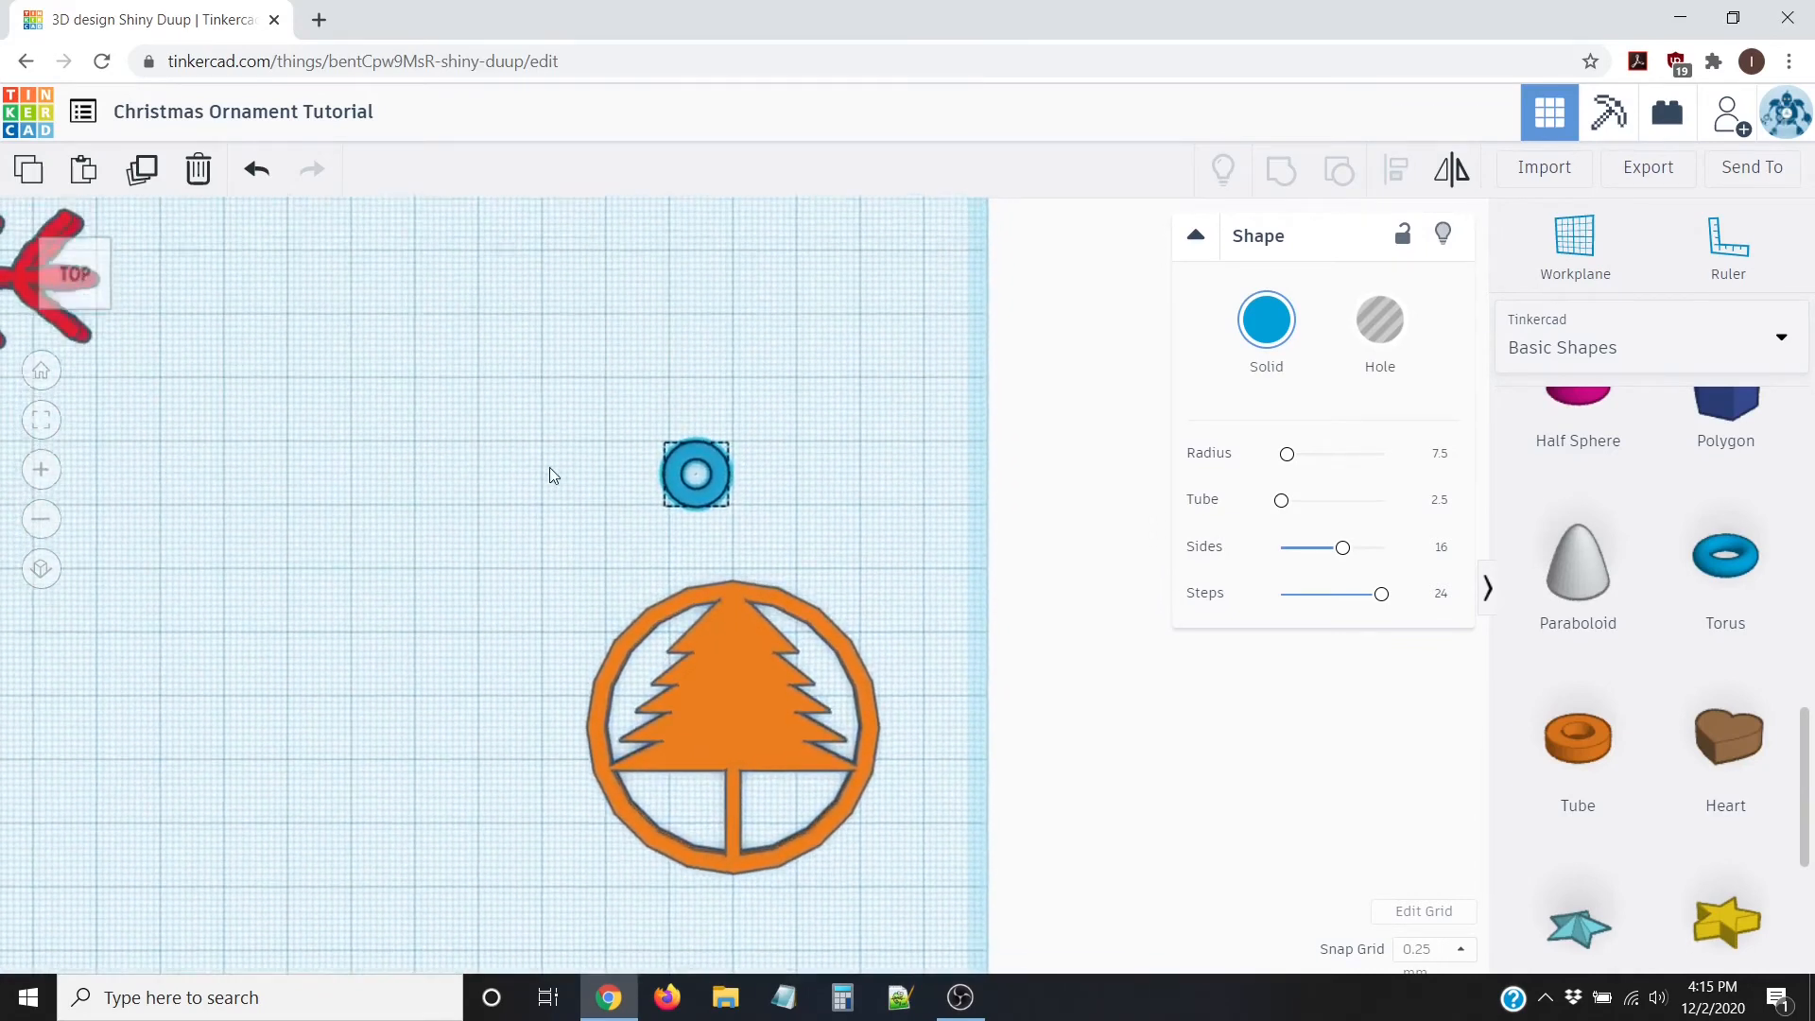
scroll(548, 487, up, 3)
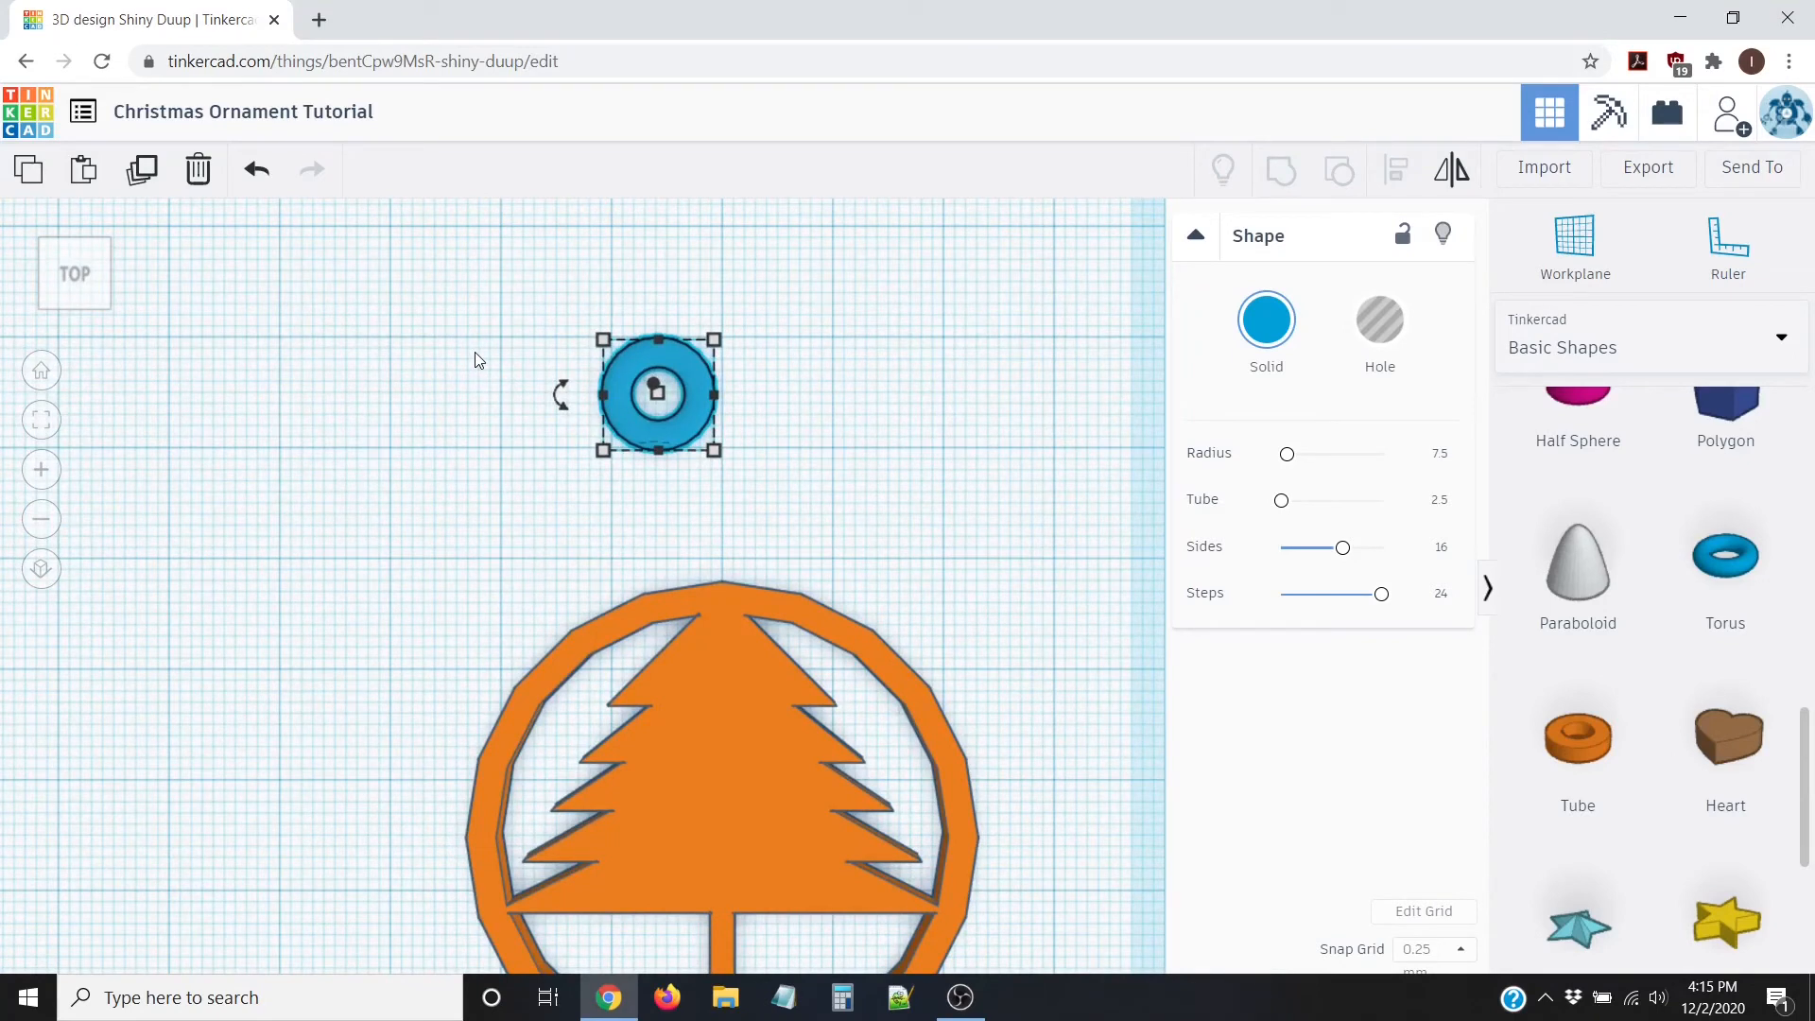
key(Right)
key(Right)
key(Right)
key(Right)
key(Right)
key(Right)
key(Right)
key(Right)
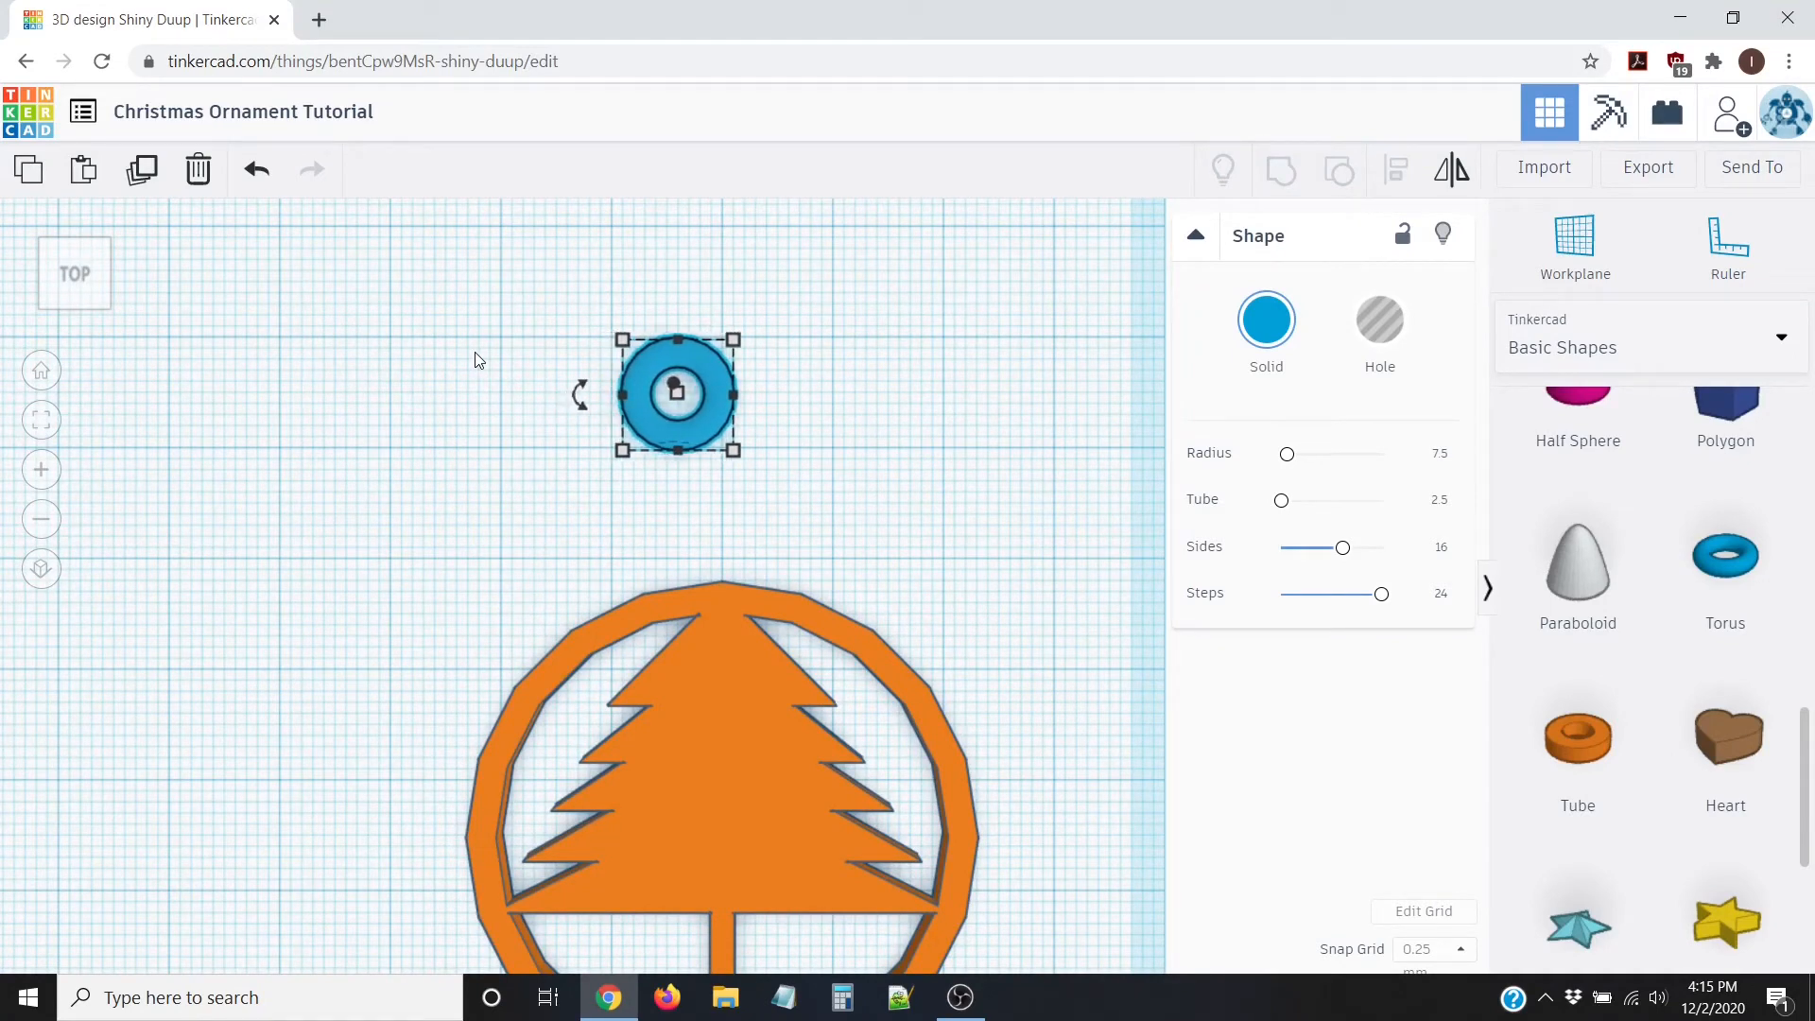
key(Right)
key(Right)
key(Right)
key(Right)
key(Right)
key(Right)
key(Right)
key(Right)
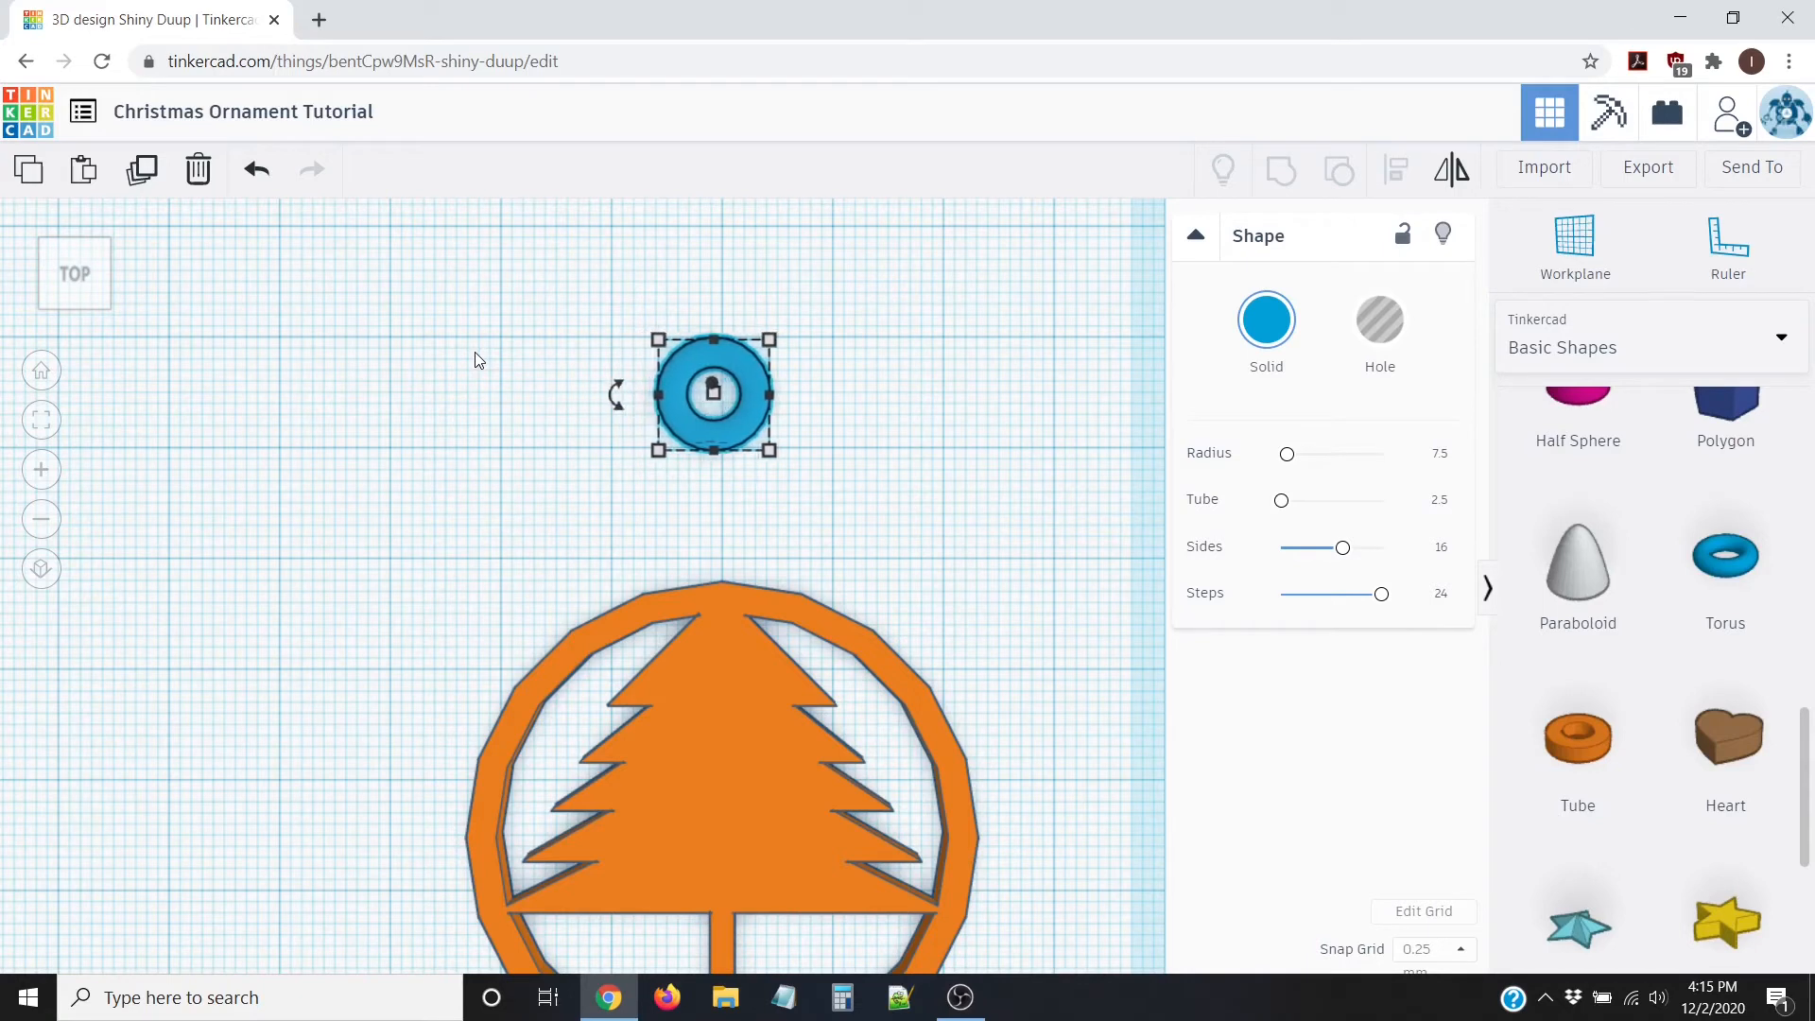
key(Right)
key(Right)
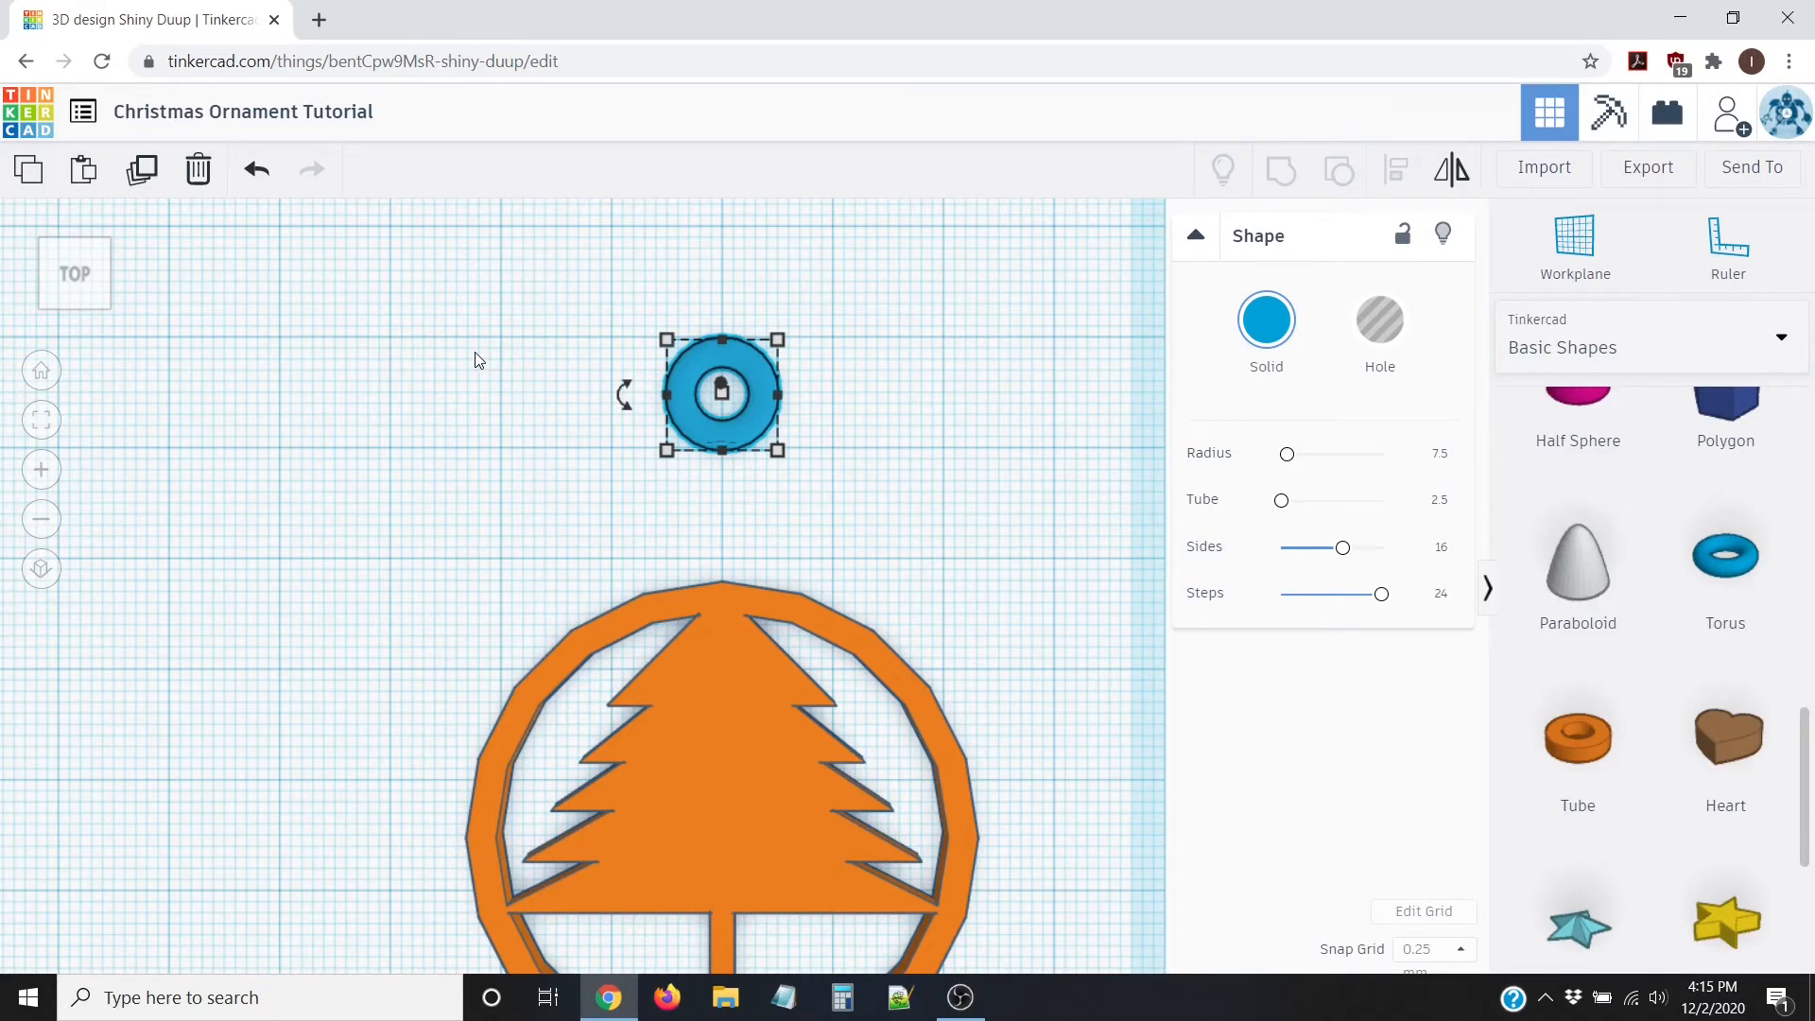
Step: Move the torus toward the tree ornament until it slightly overlaps the outer edge of the ring above the tree tip
key(Down)
key(Down)
key(Down)
key(Down)
key(Down)
key(Down)
key(Down)
key(Down)
key(Down)
key(Down)
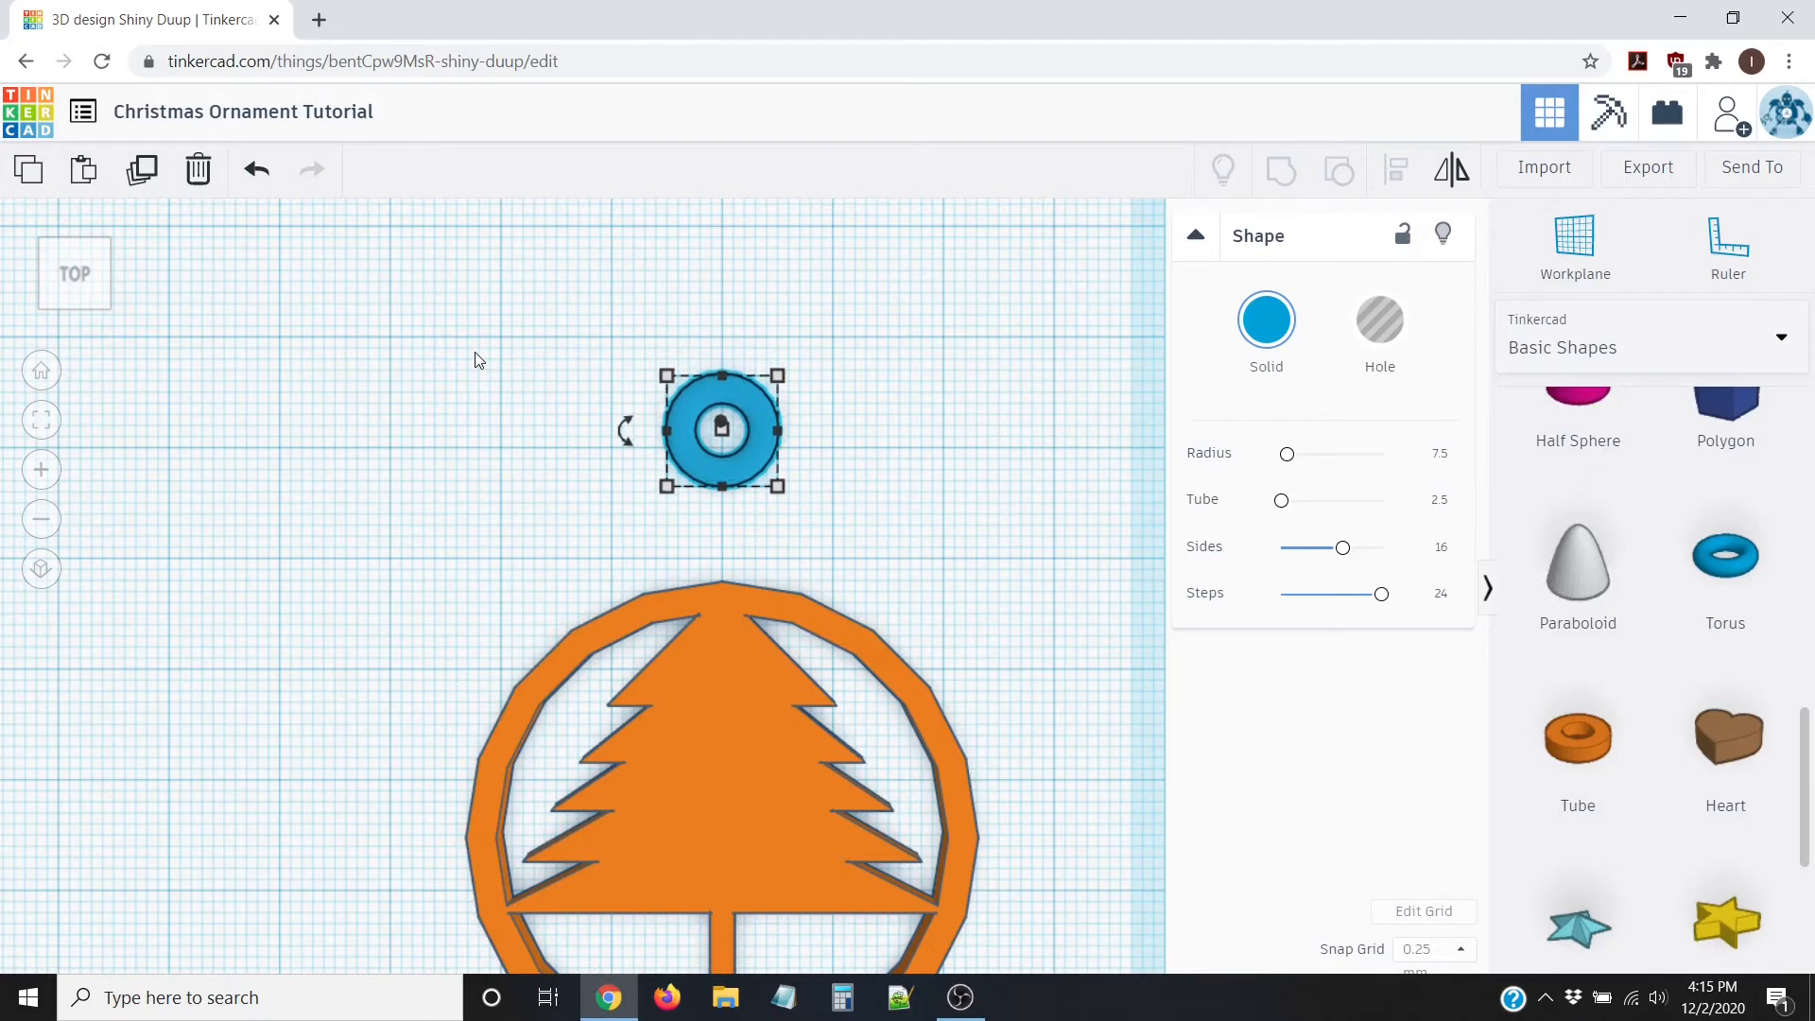
key(Down)
key(Down)
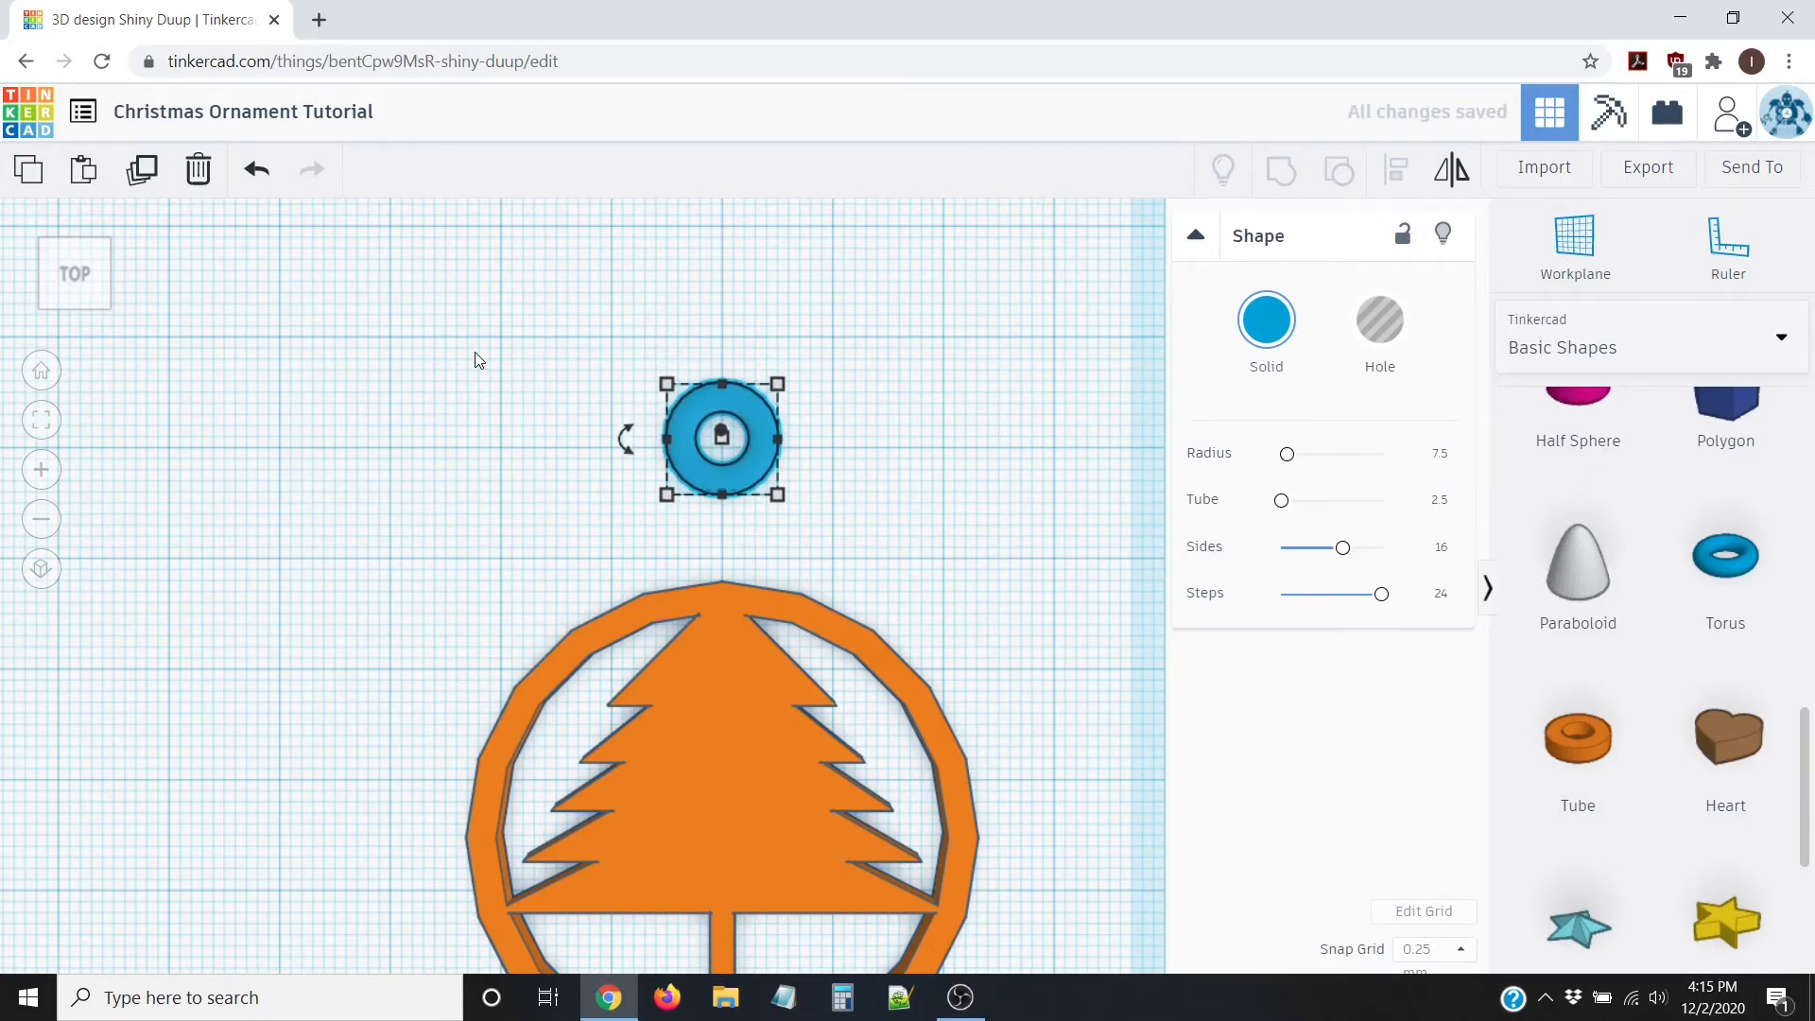
key(Down)
key(Down)
key(Down)
key(Down)
key(Down)
key(Down)
key(Down)
key(Down)
key(Down)
key(Down)
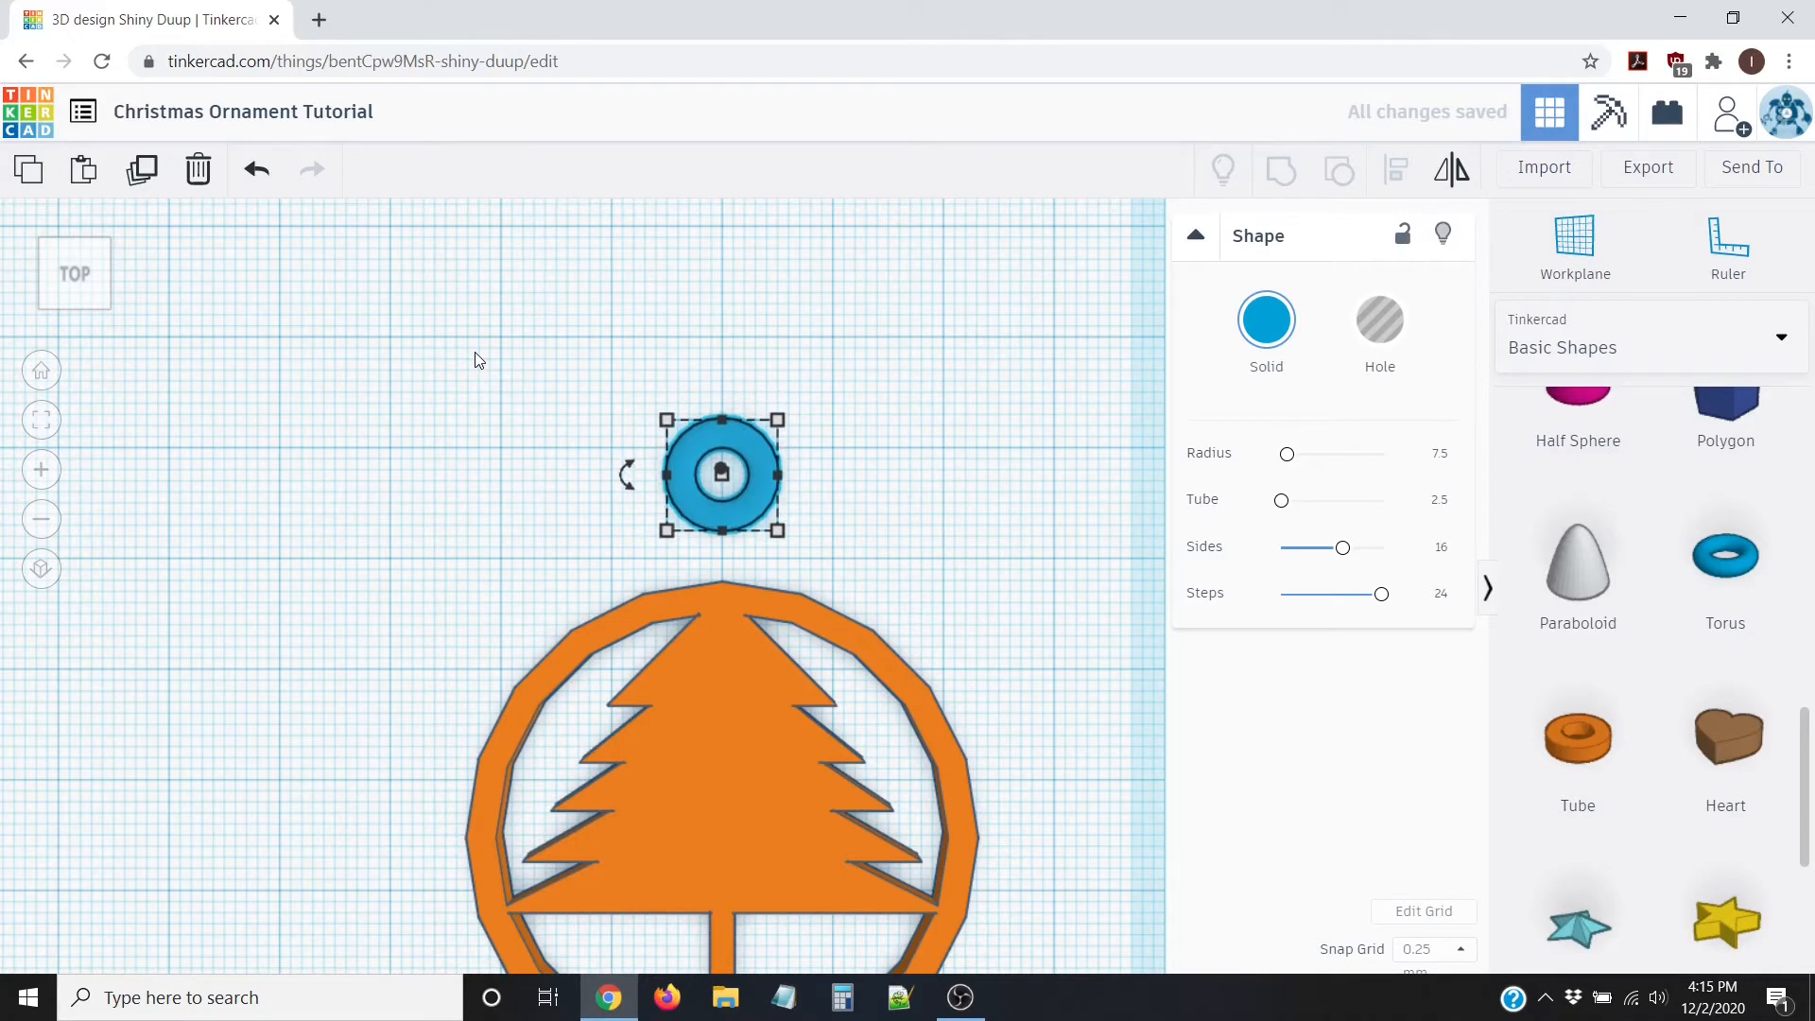
key(Down)
key(Down)
key(Down)
key(Down)
key(Down)
key(Down)
key(Down)
key(Down)
key(Down)
key(Down)
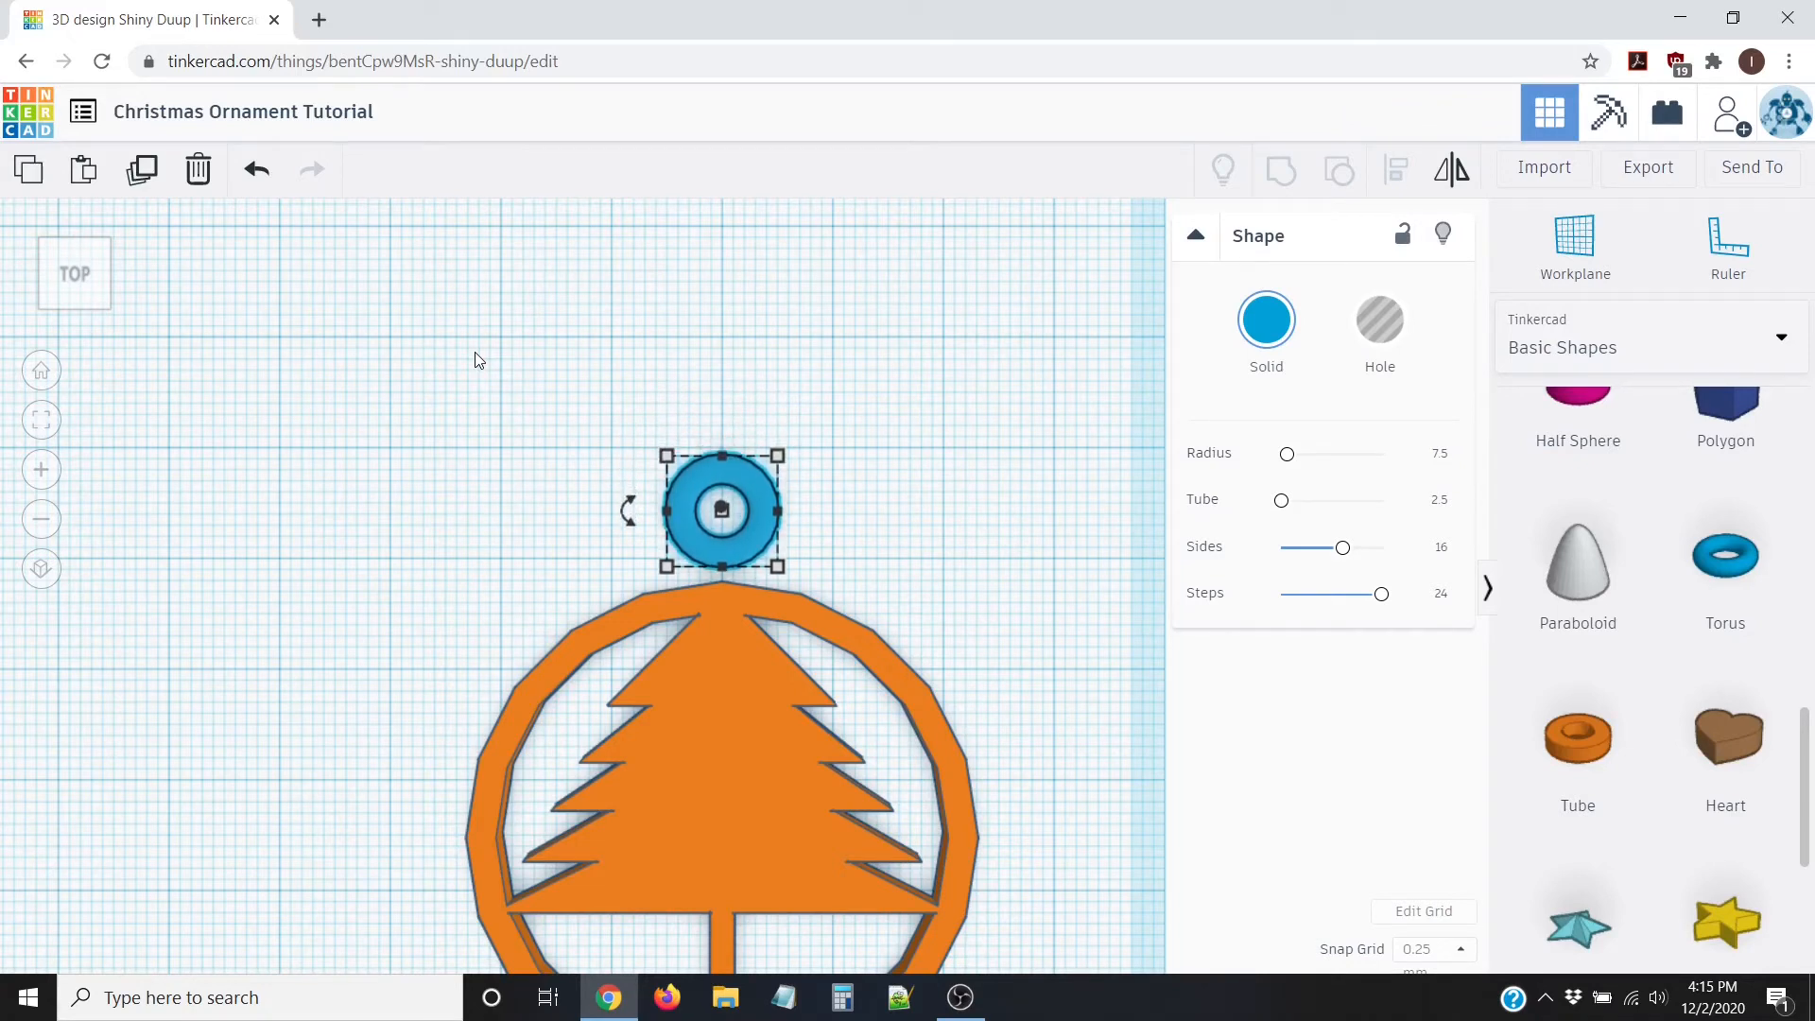
key(Down)
key(Down)
key(Down)
key(Down)
key(Down)
key(Down)
key(Down)
key(Down)
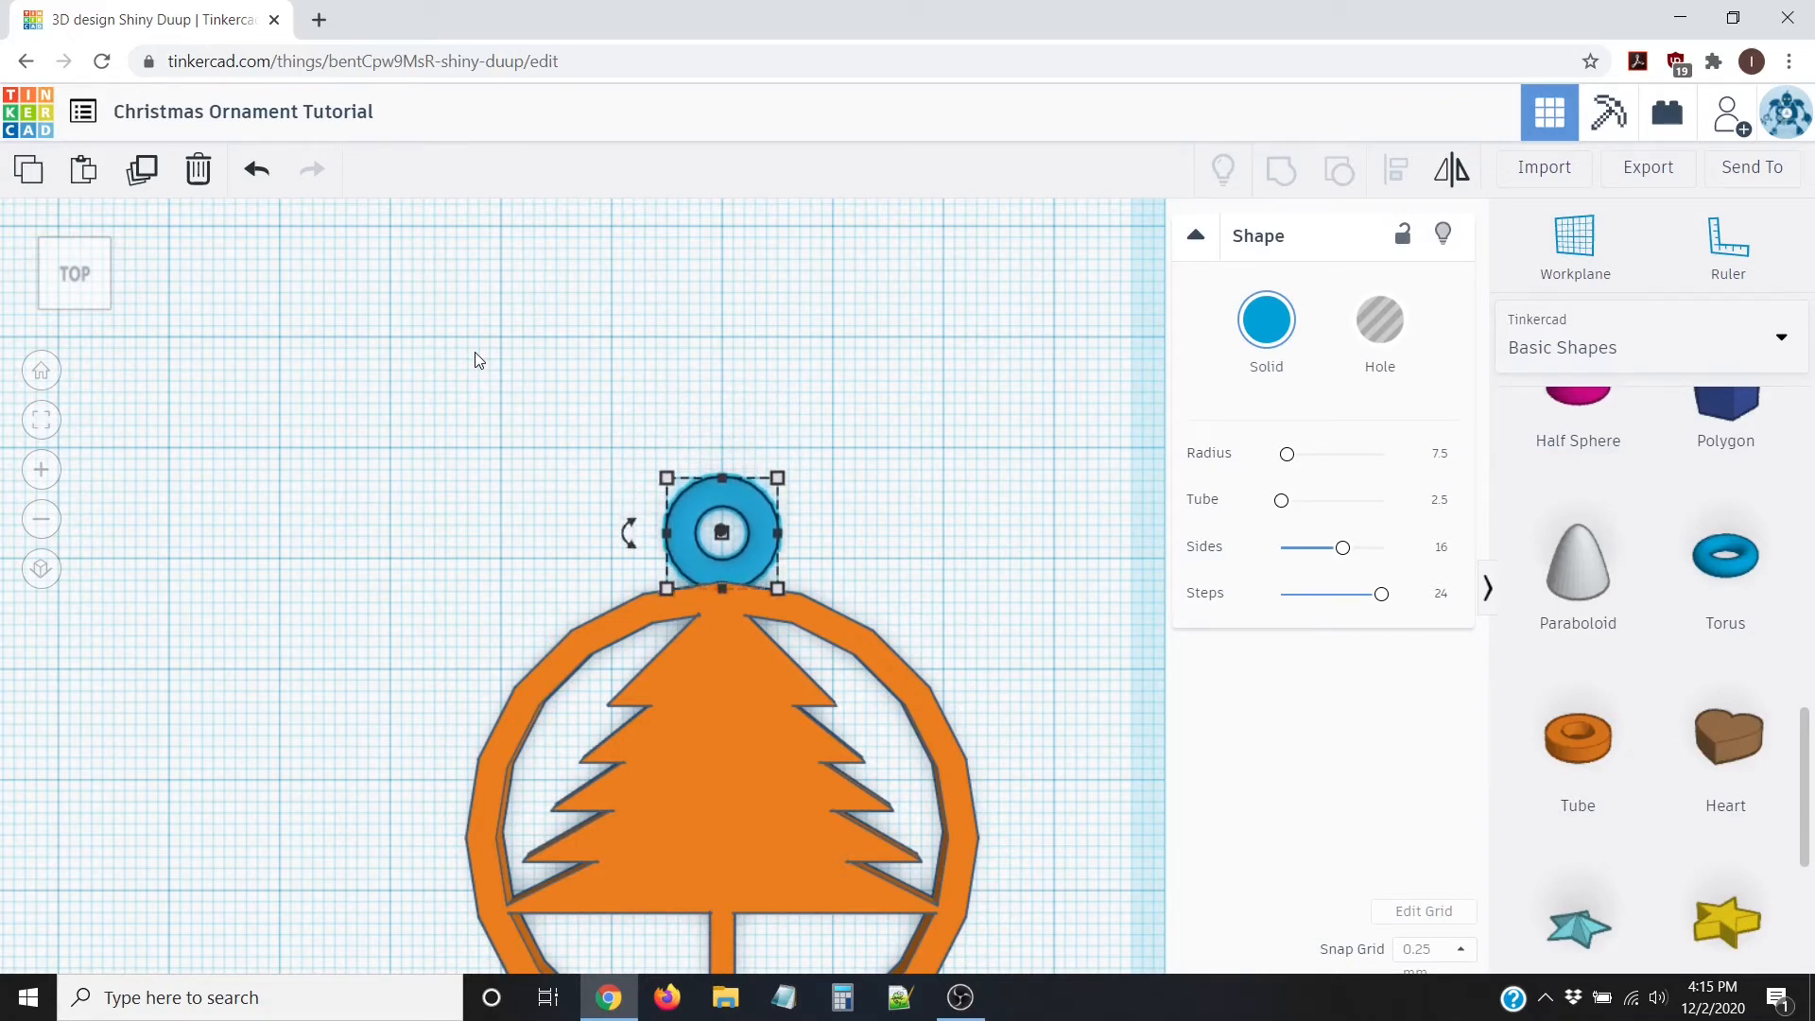
key(Down)
key(Down)
key(Down)
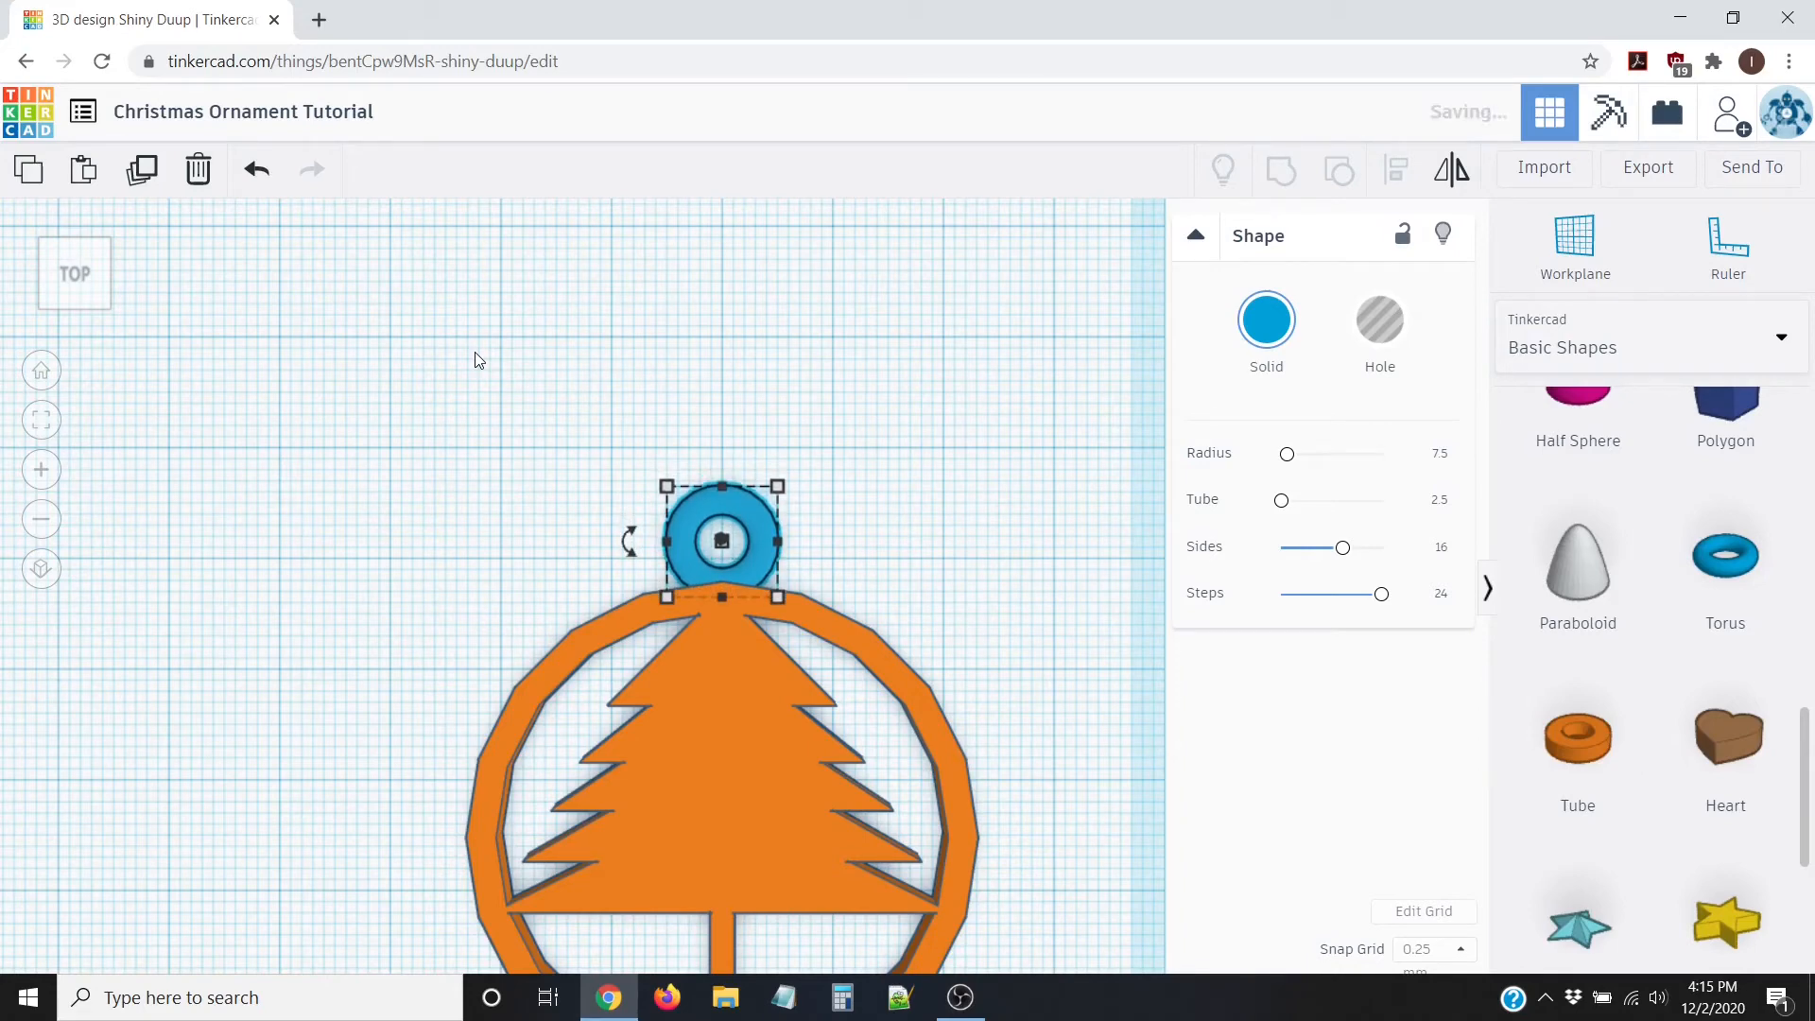
Step: Compare the torus's height with the tree ornament's thickness from the side
right_drag(865, 534, 402, 296)
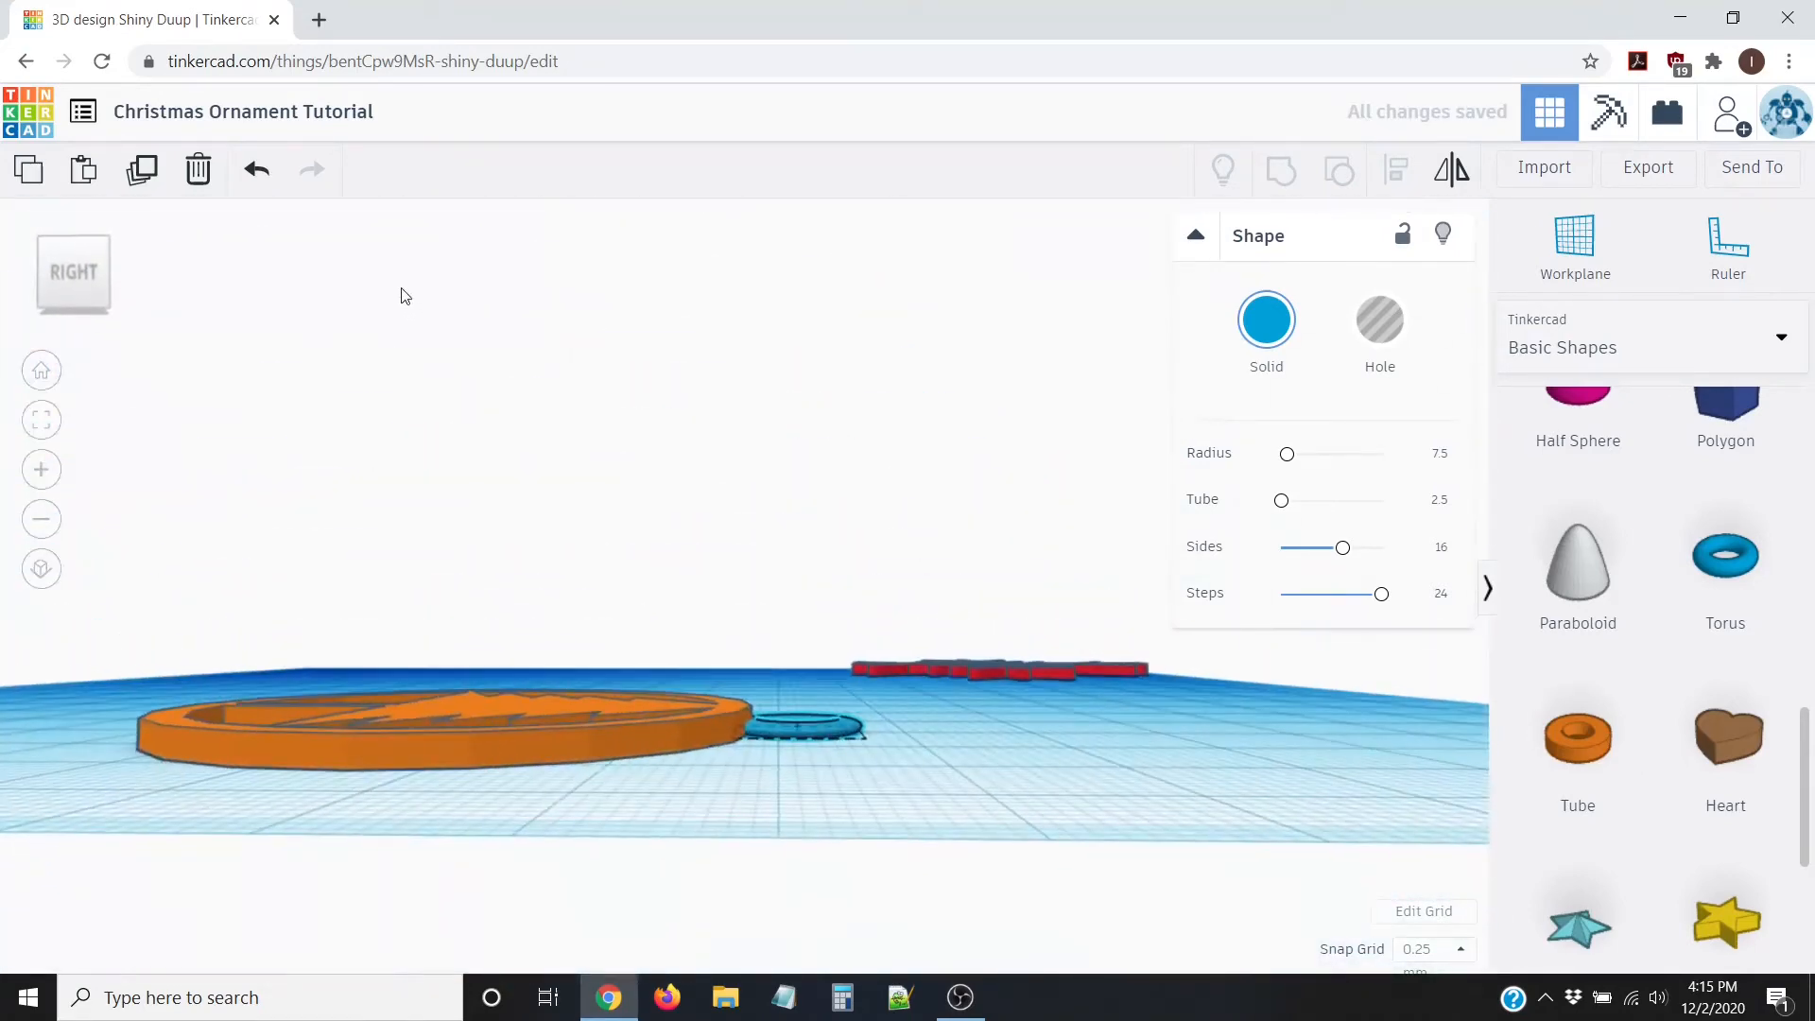
click(609, 730)
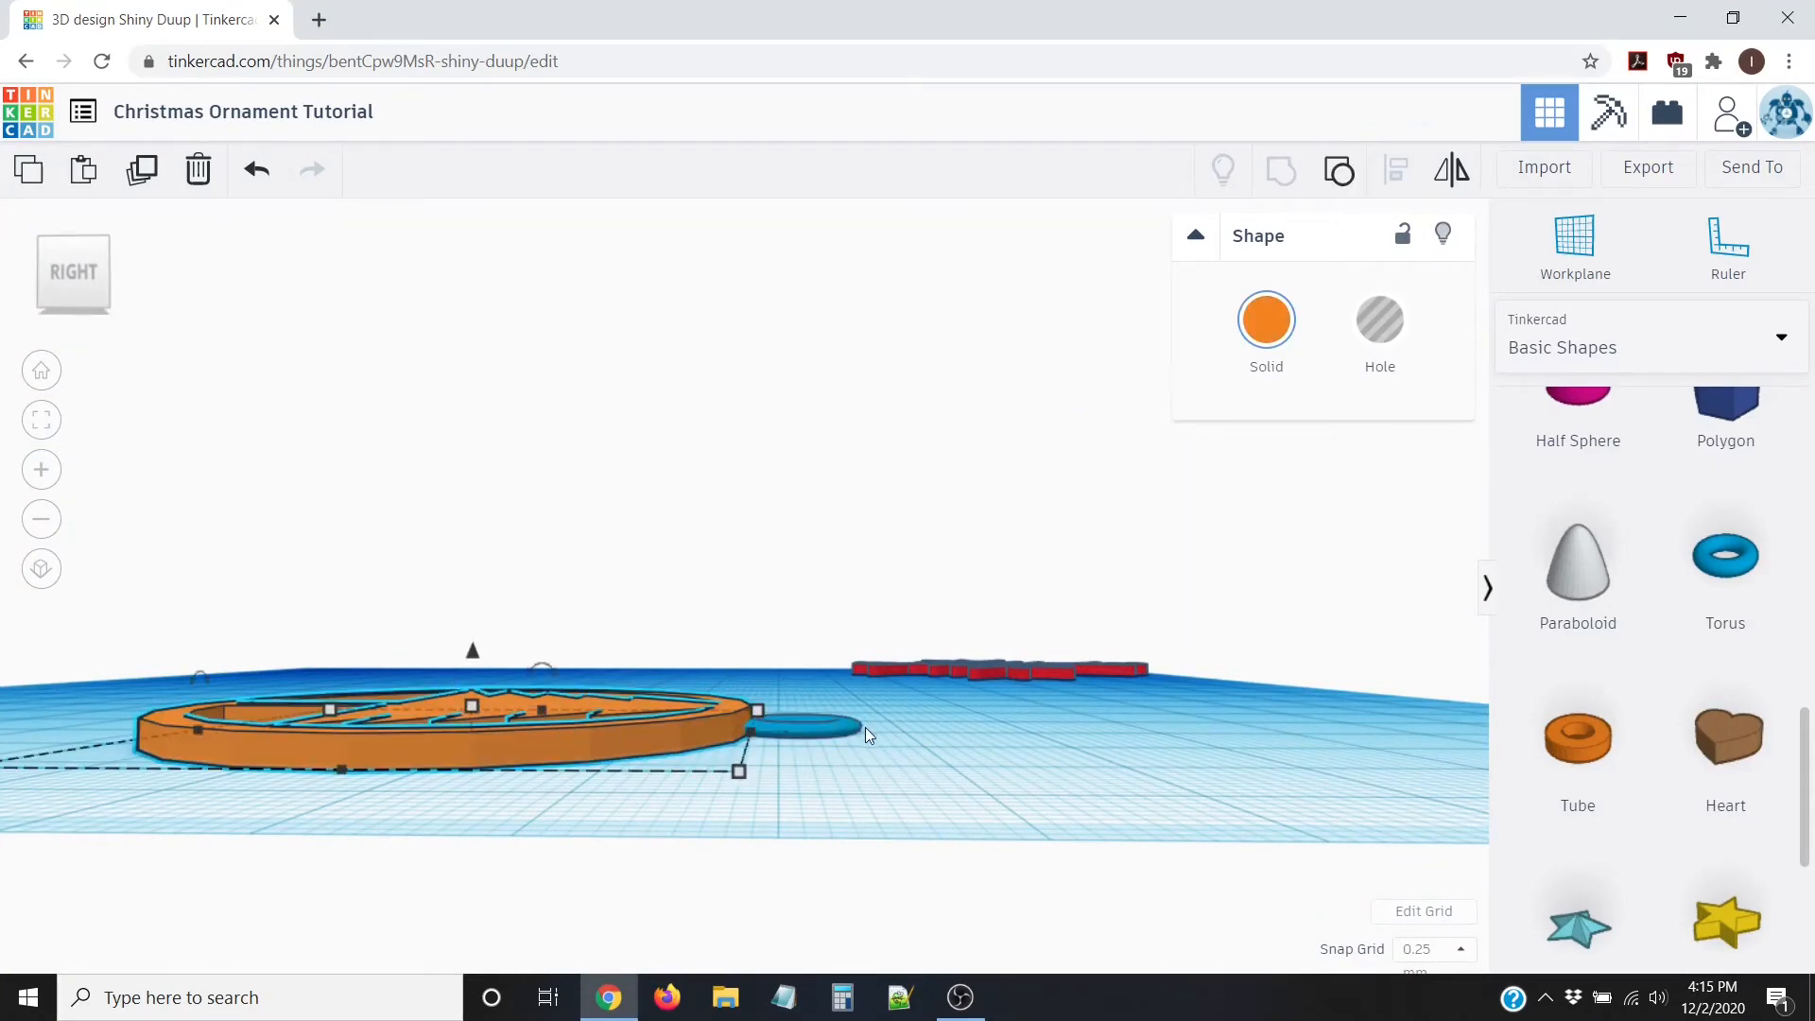
click(805, 728)
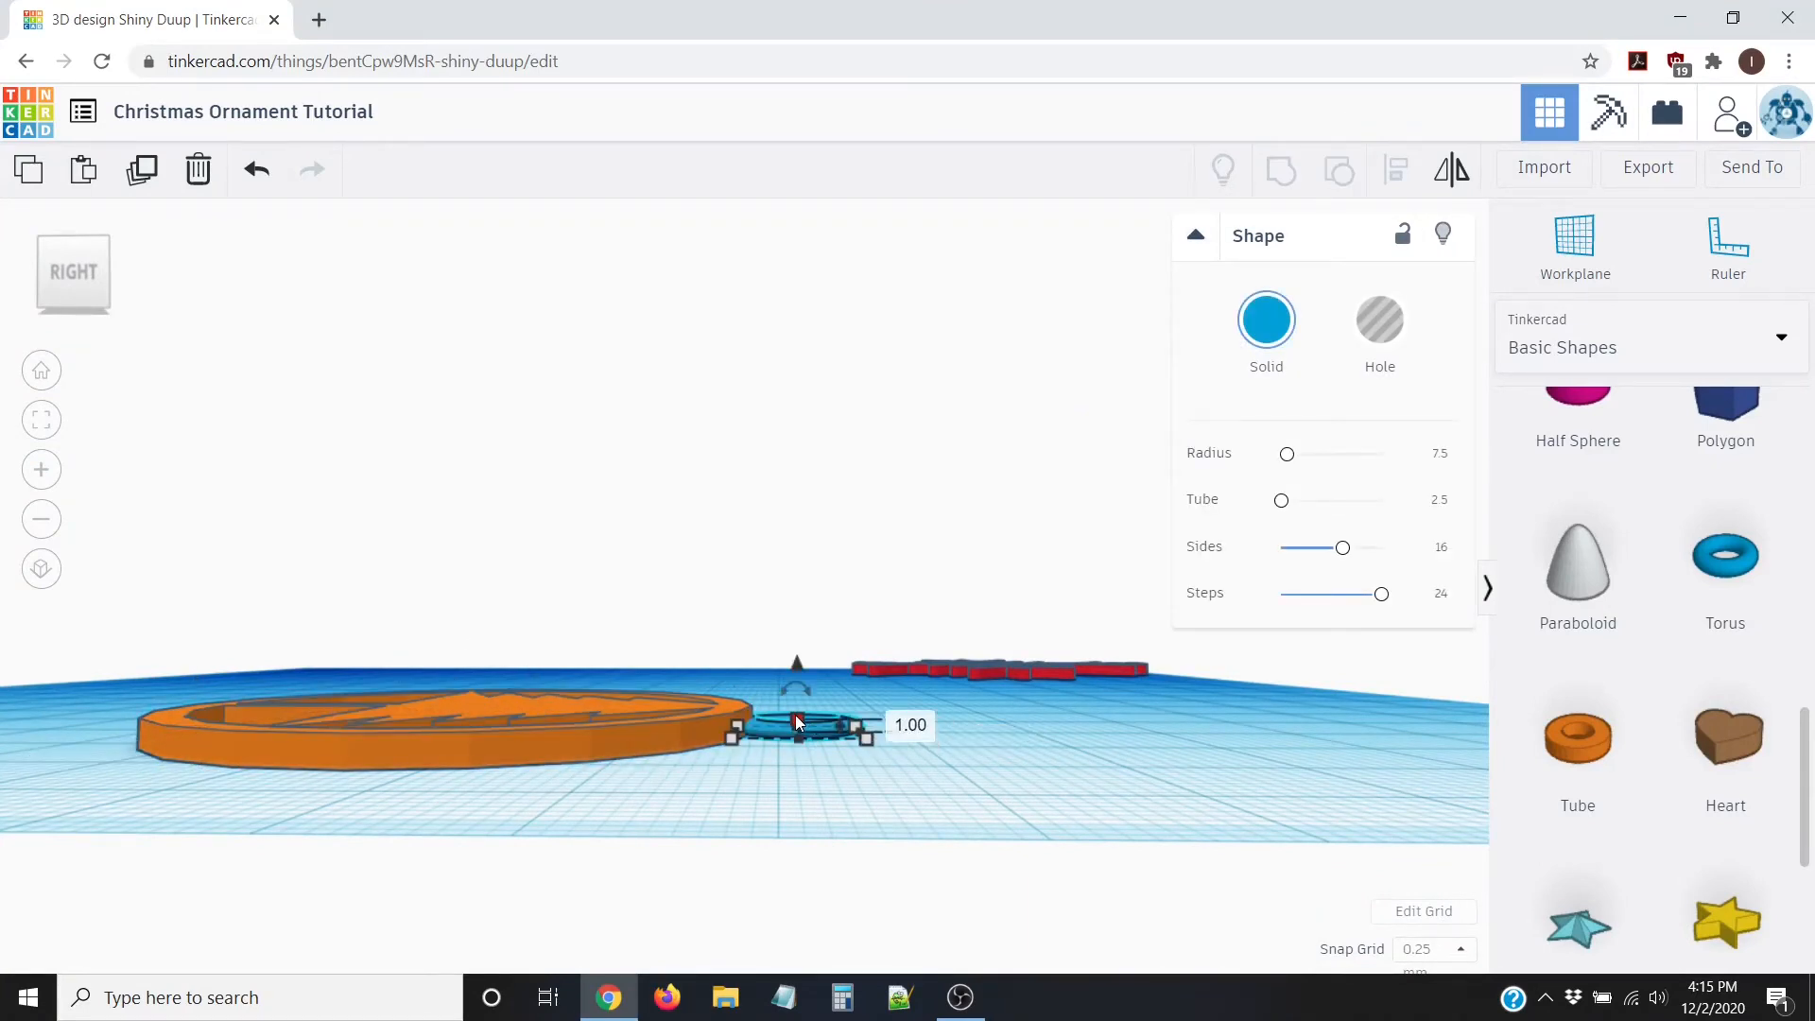
right_drag(616, 808, 781, 747)
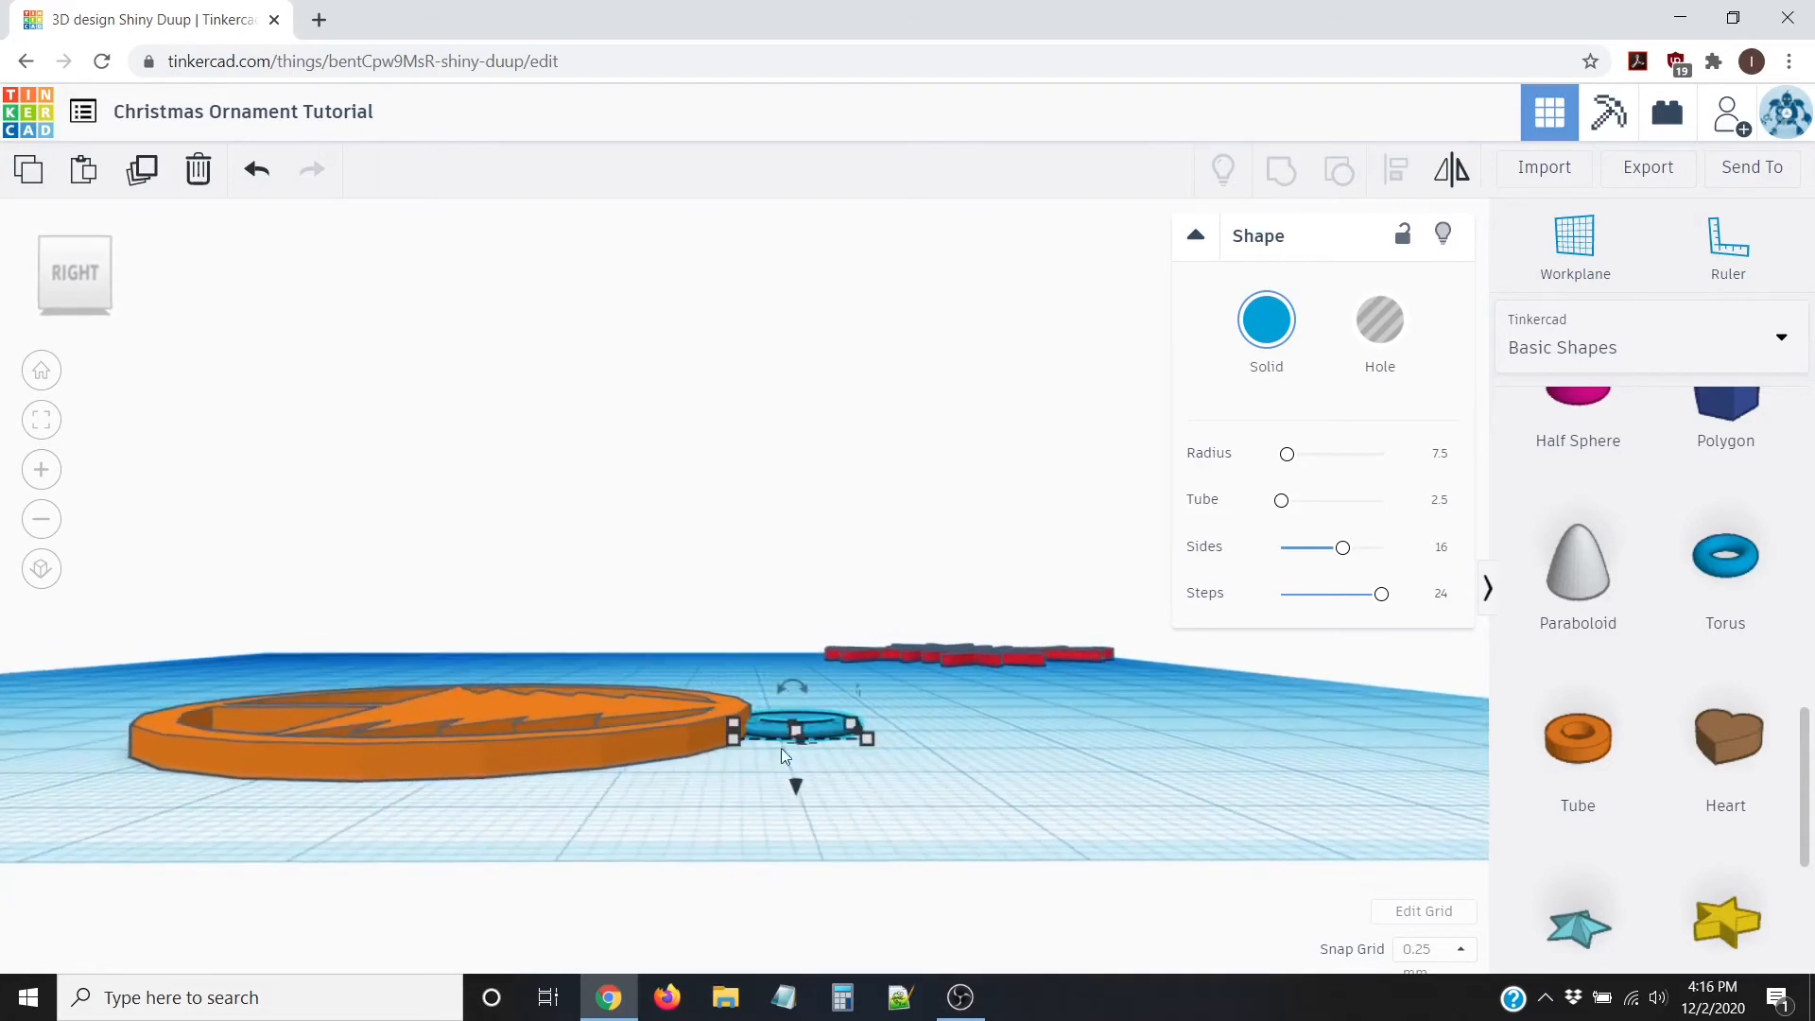
mouse_move(783, 725)
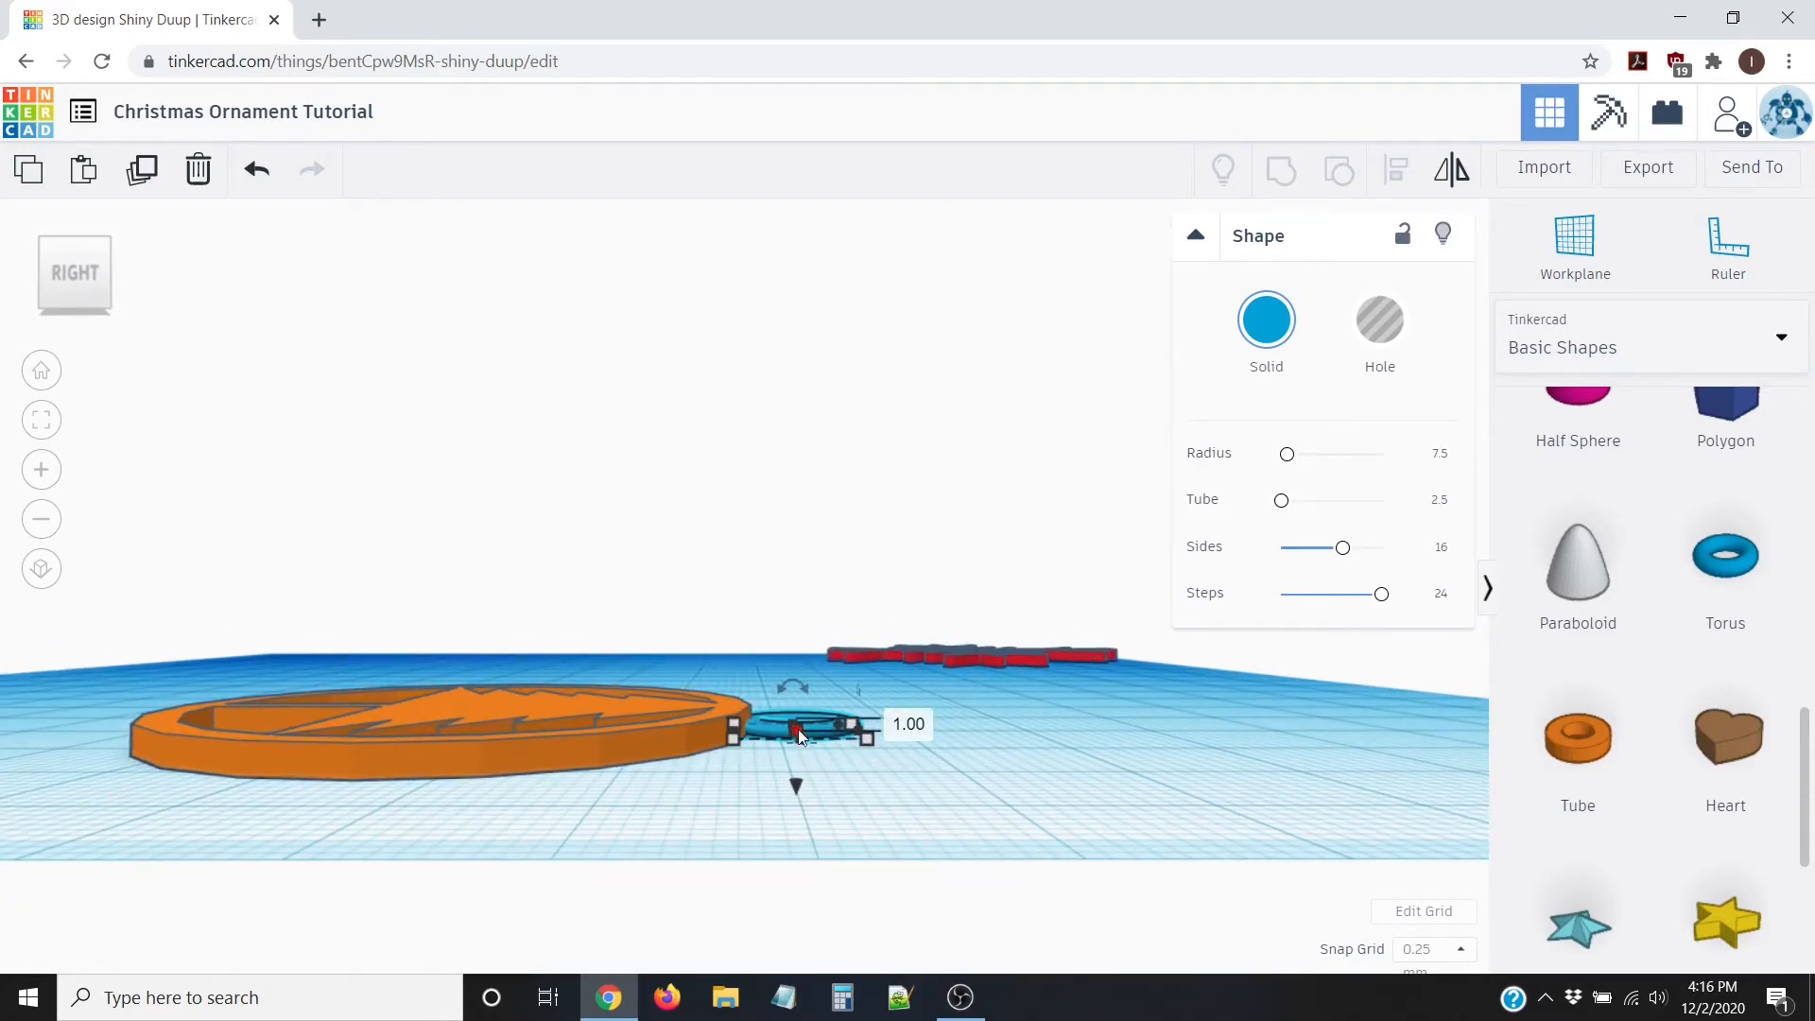
Step: Set the height of the small blue torus beside the tree ornament to 2 mm
right_drag(785, 786, 785, 711)
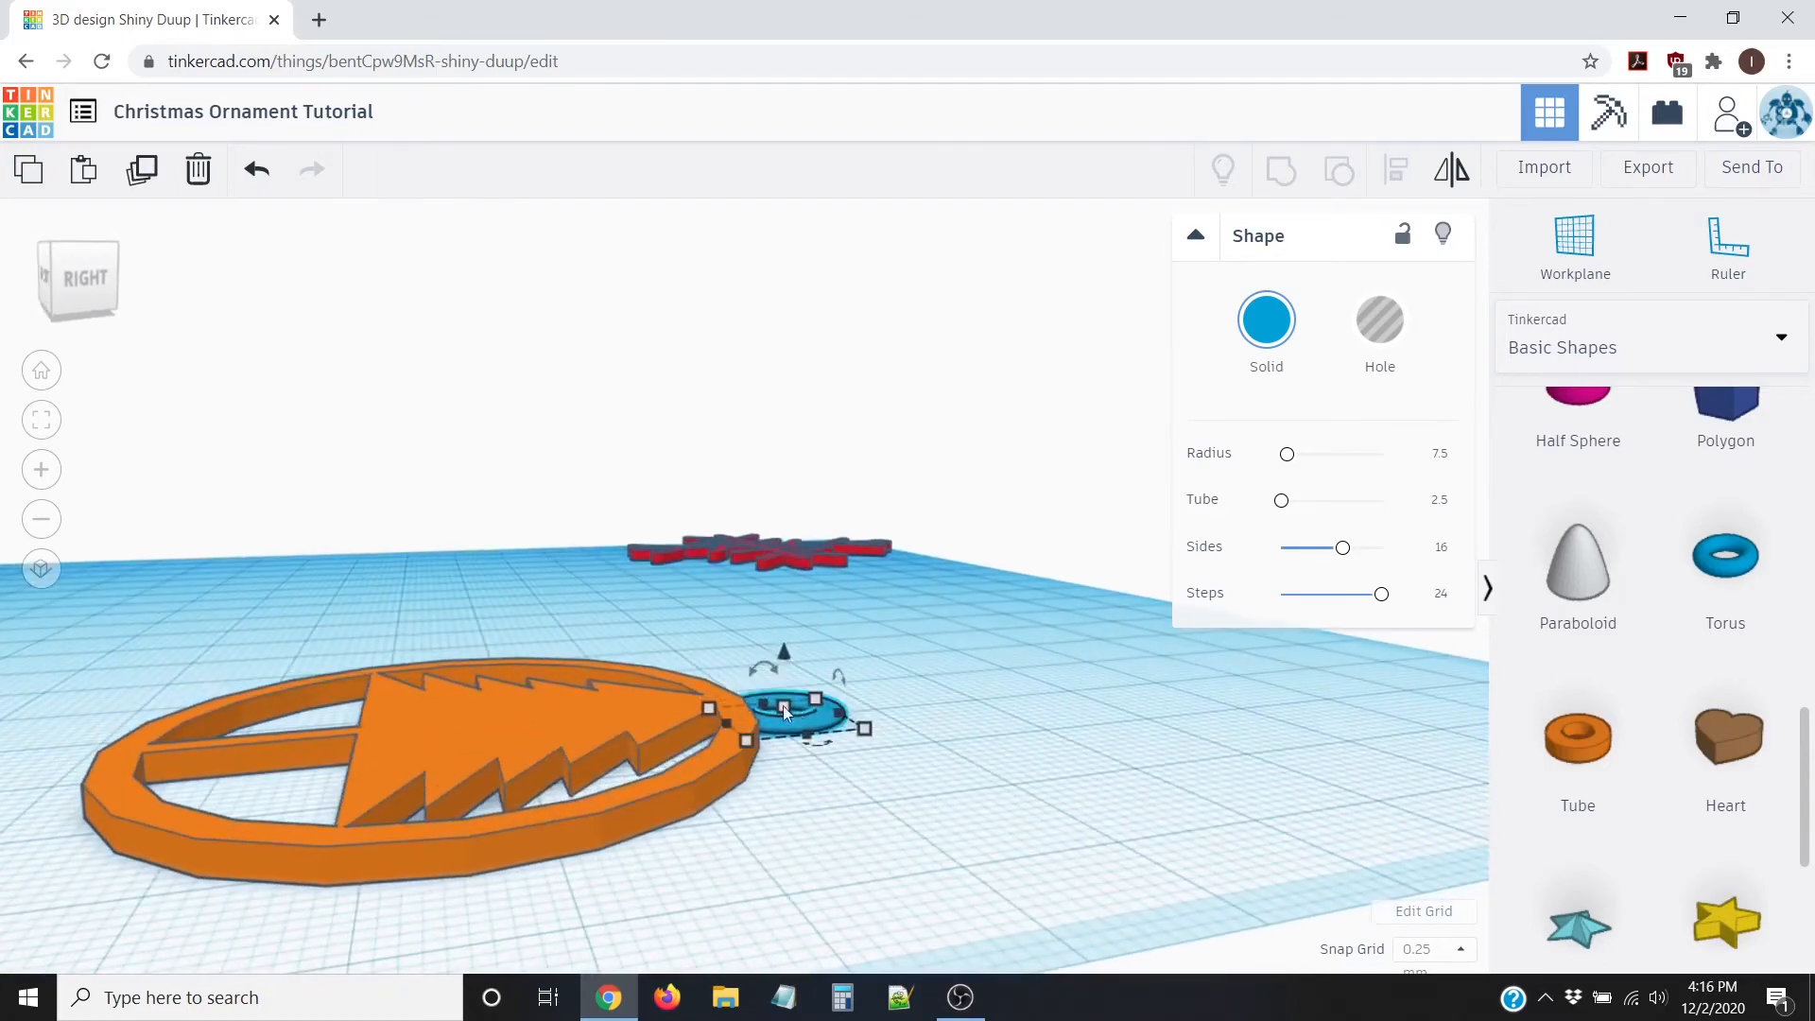
mouse_move(813, 700)
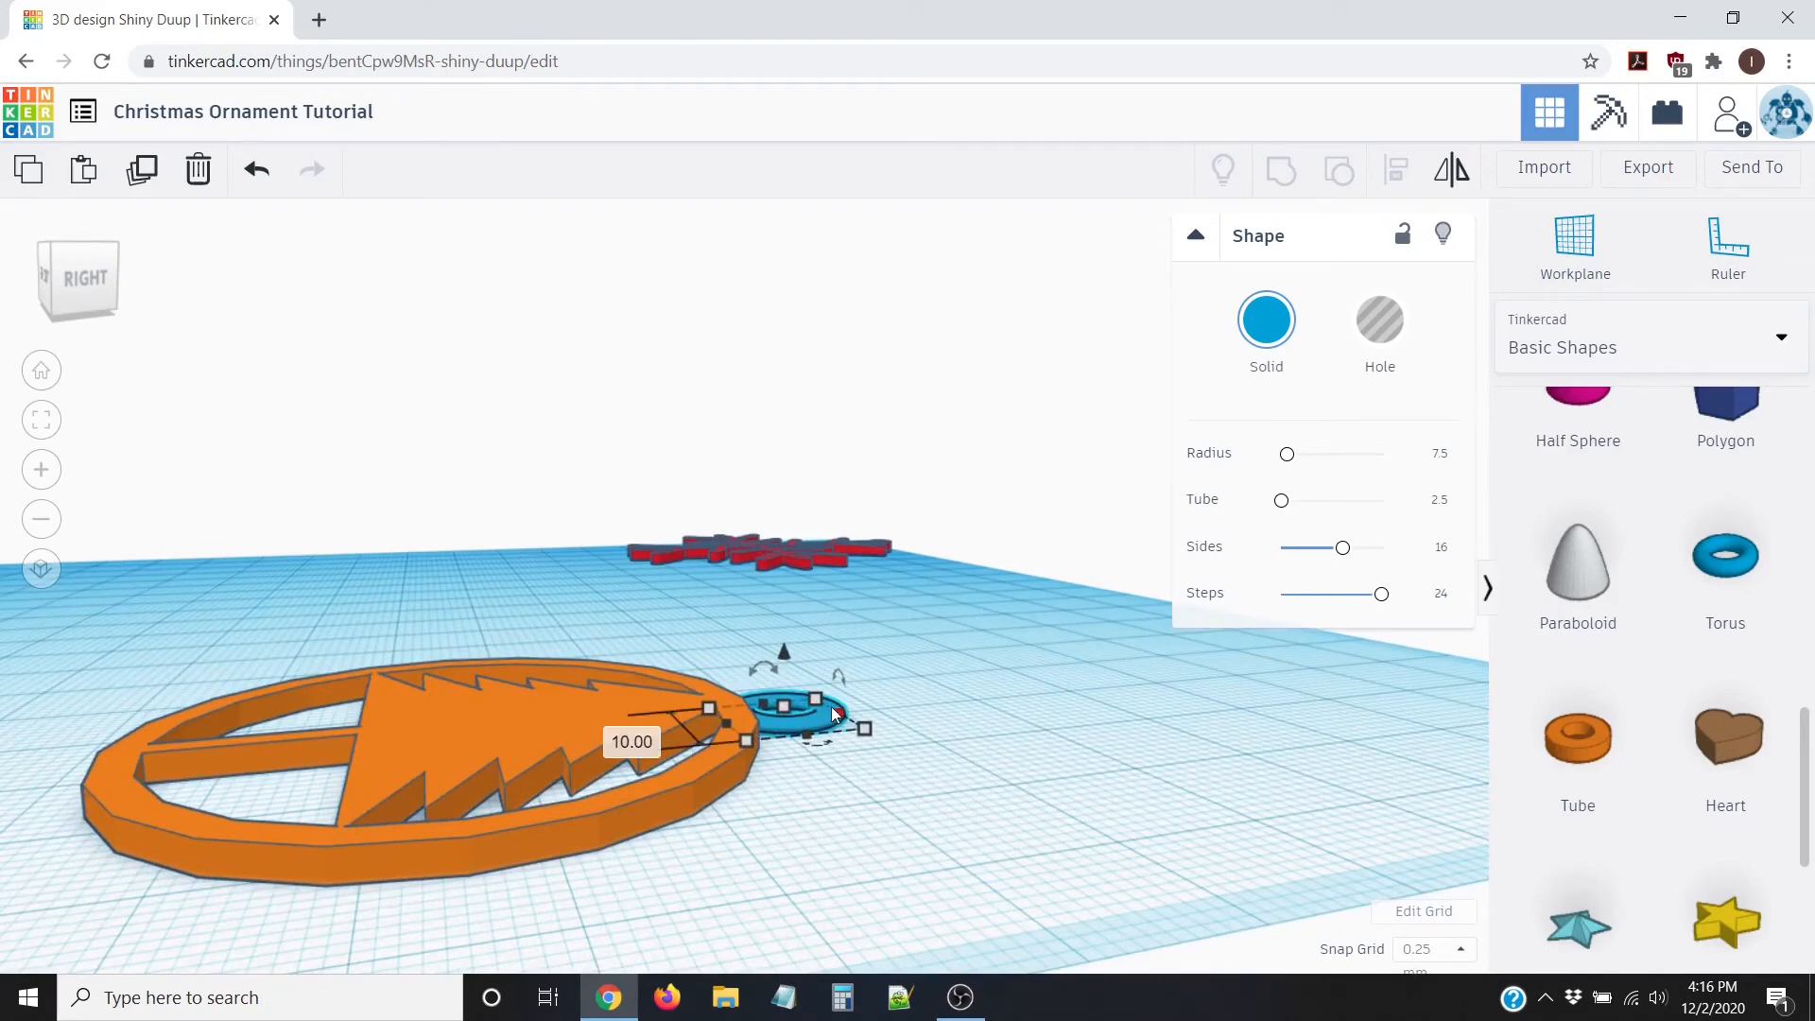
right_drag(884, 798, 855, 733)
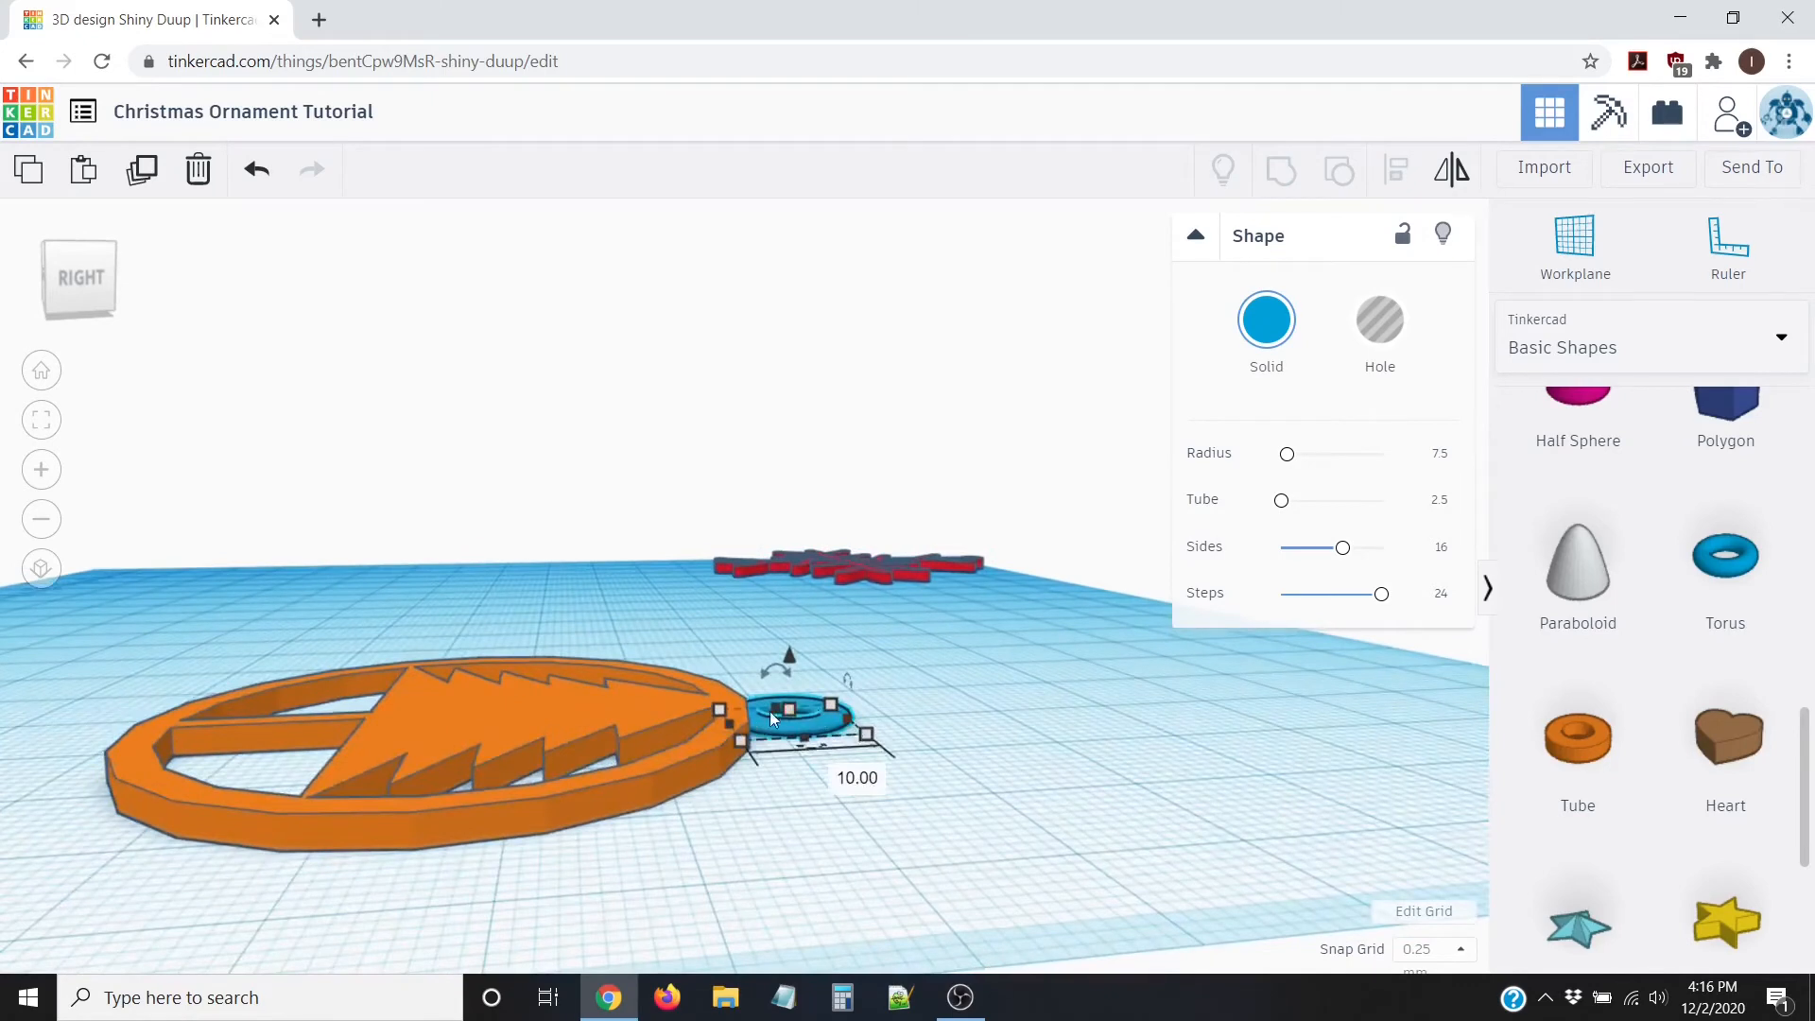
click(671, 707)
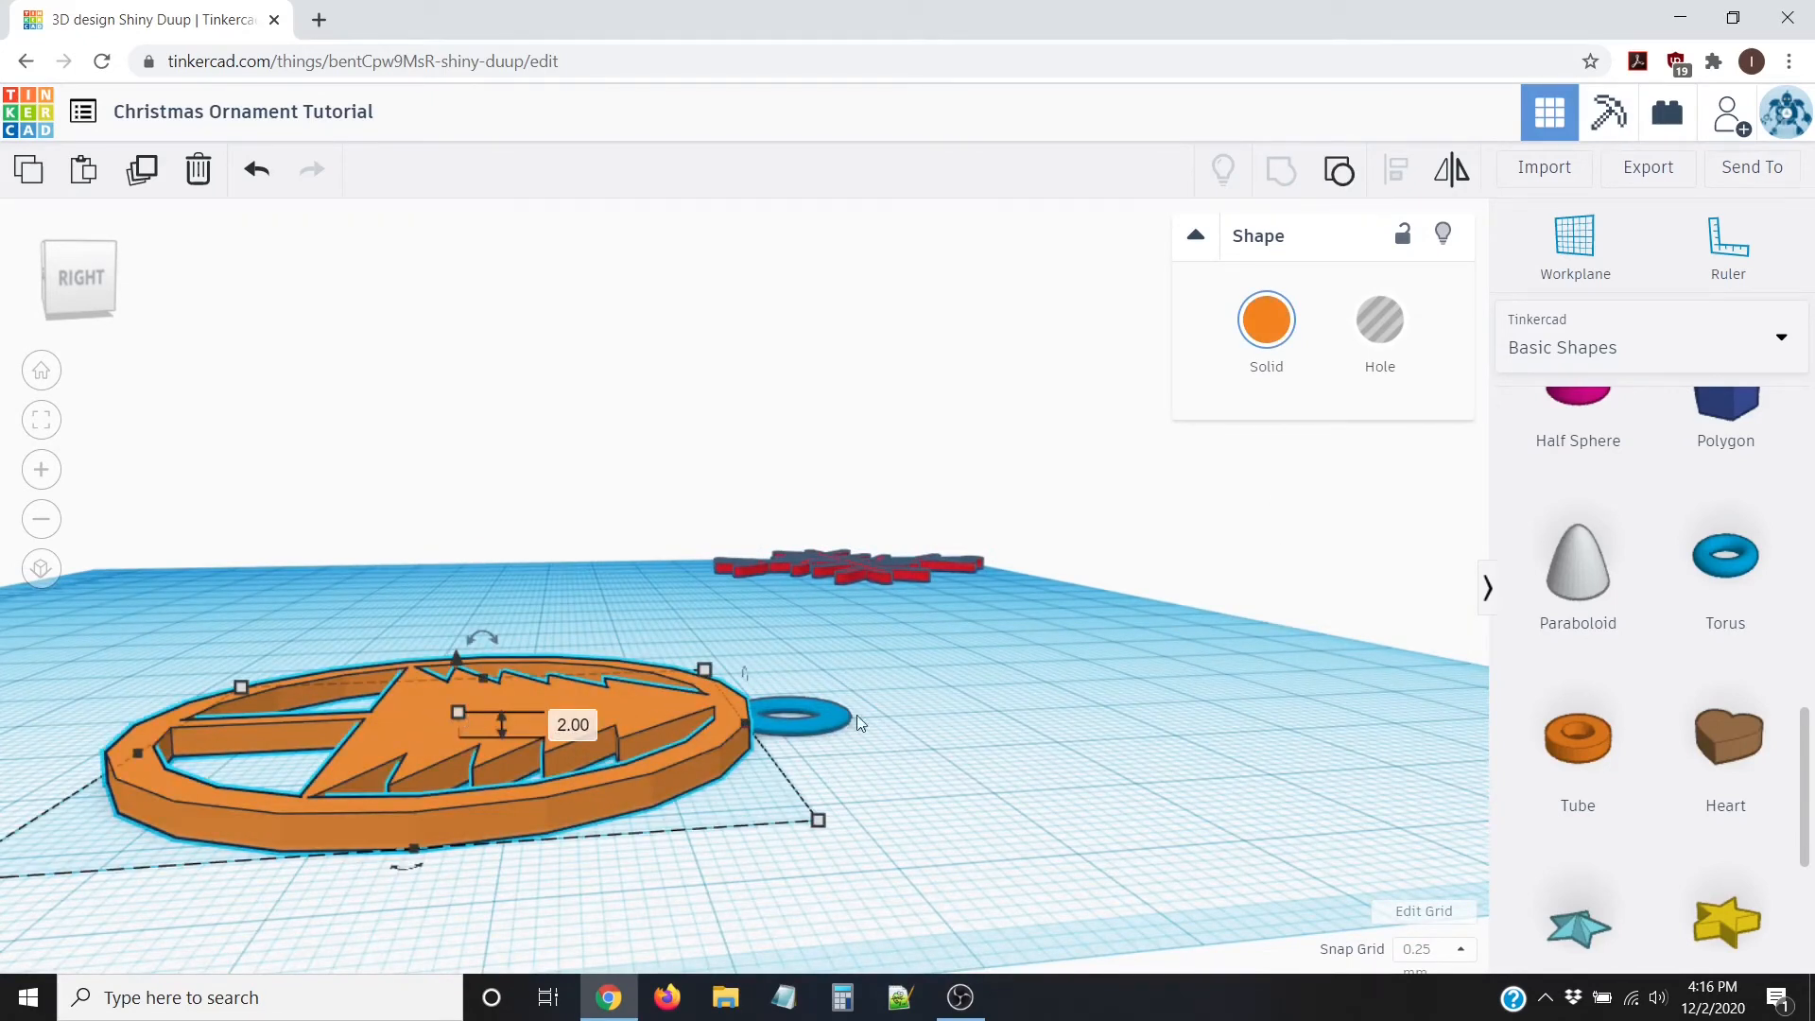
click(806, 728)
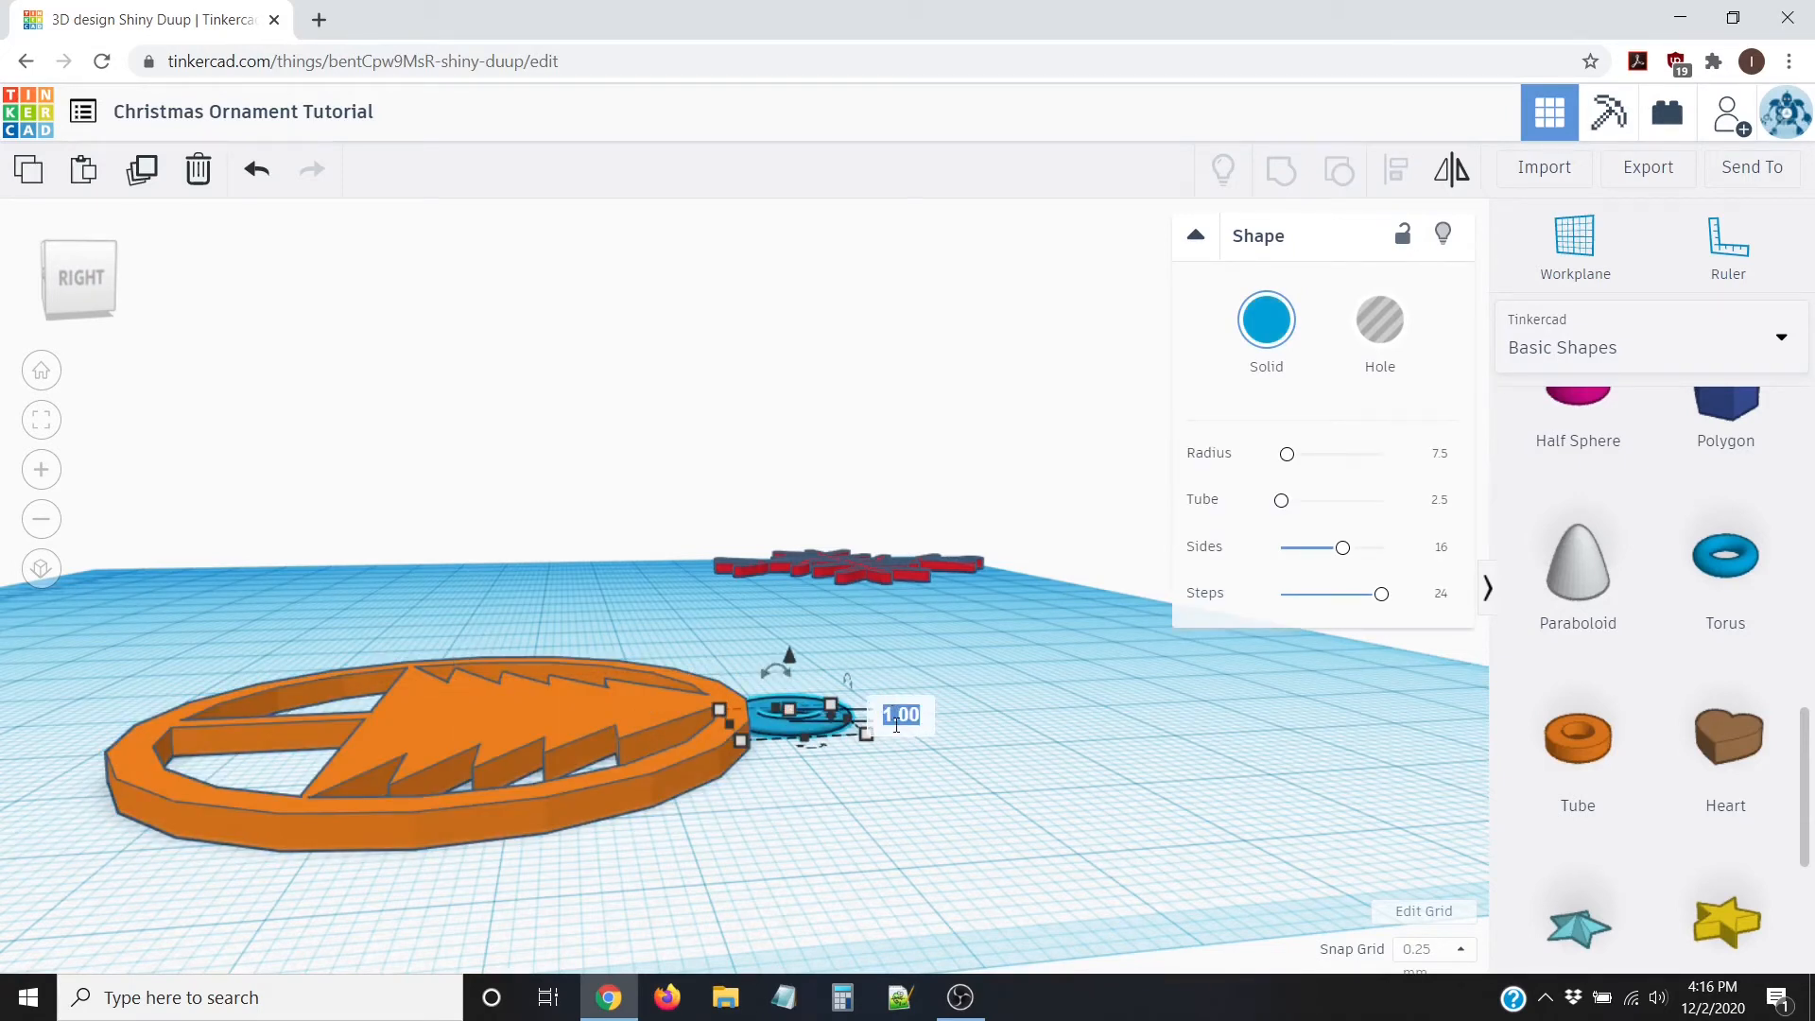
text(2)
key(Return)
Step: Nudge the blue torus three 0.25 mm grid steps toward the tree ornament so it overlaps the orange ring more
mouse_move(754, 799)
right_down()
mouse_move(803, 827)
mouse_move(750, 815)
right_up()
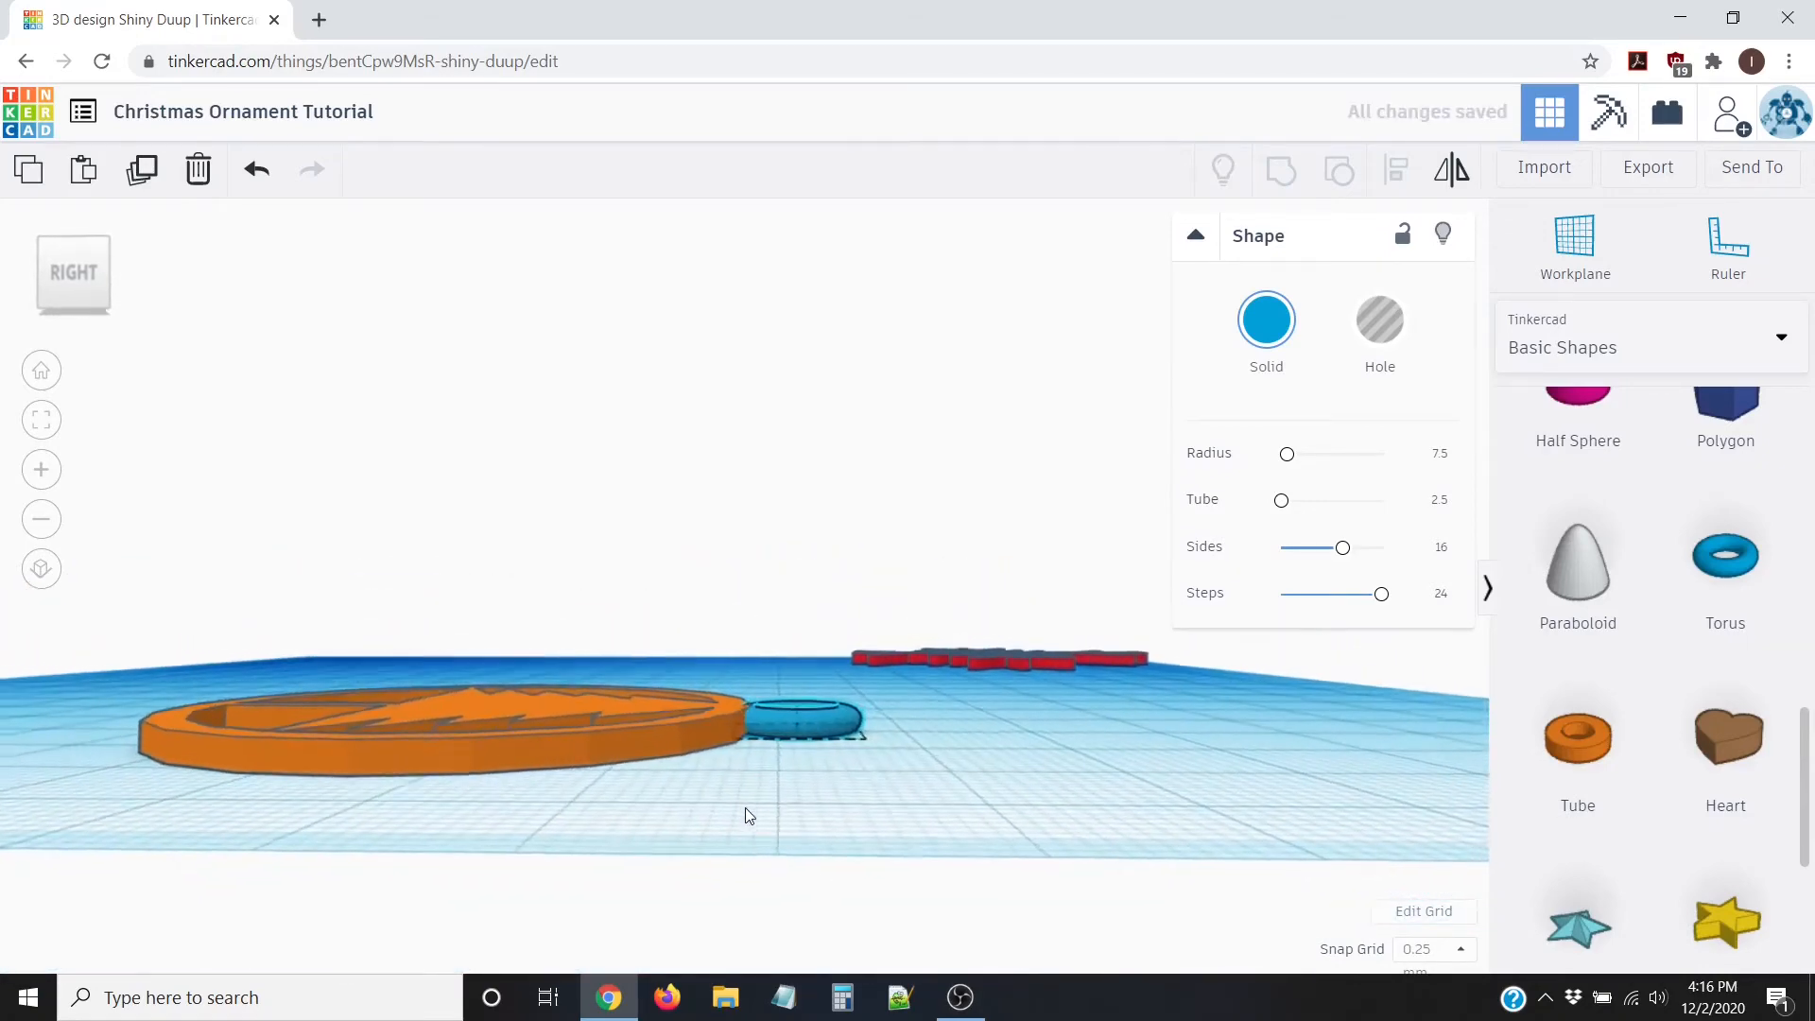
scroll(747, 804, up, 5)
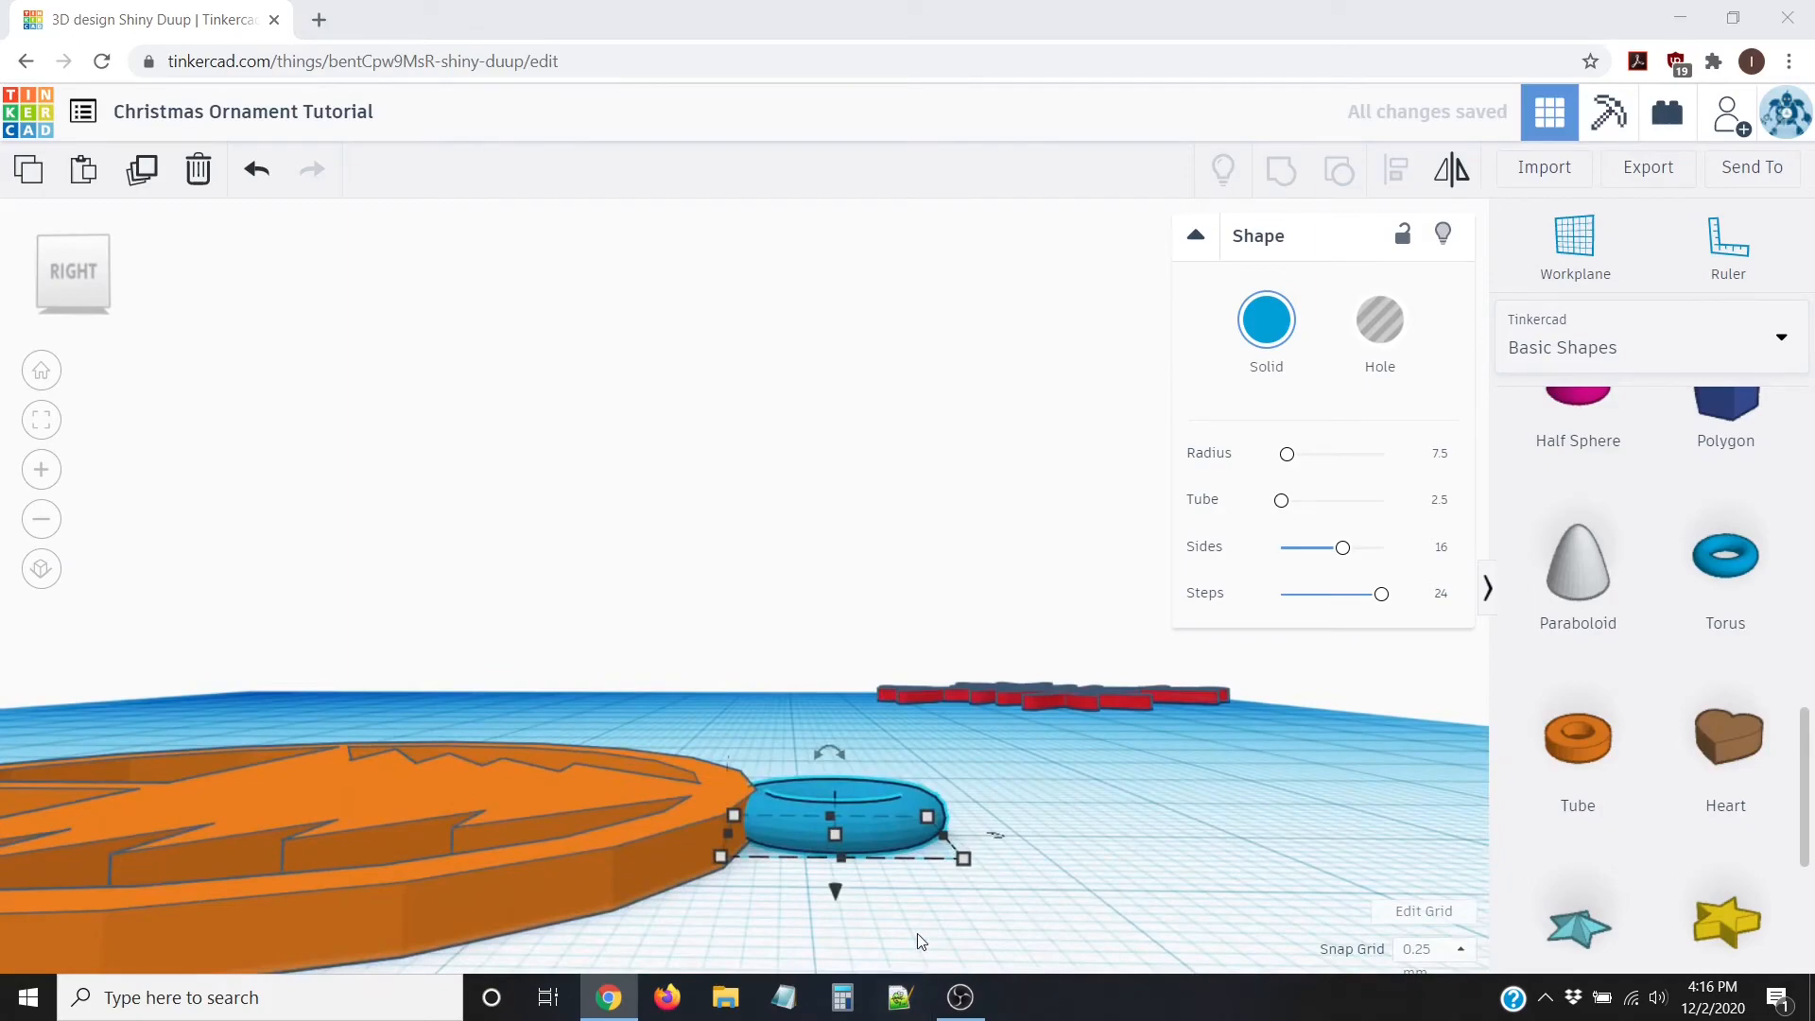
right_drag(922, 941, 1292, 969)
right_drag(903, 742, 854, 745)
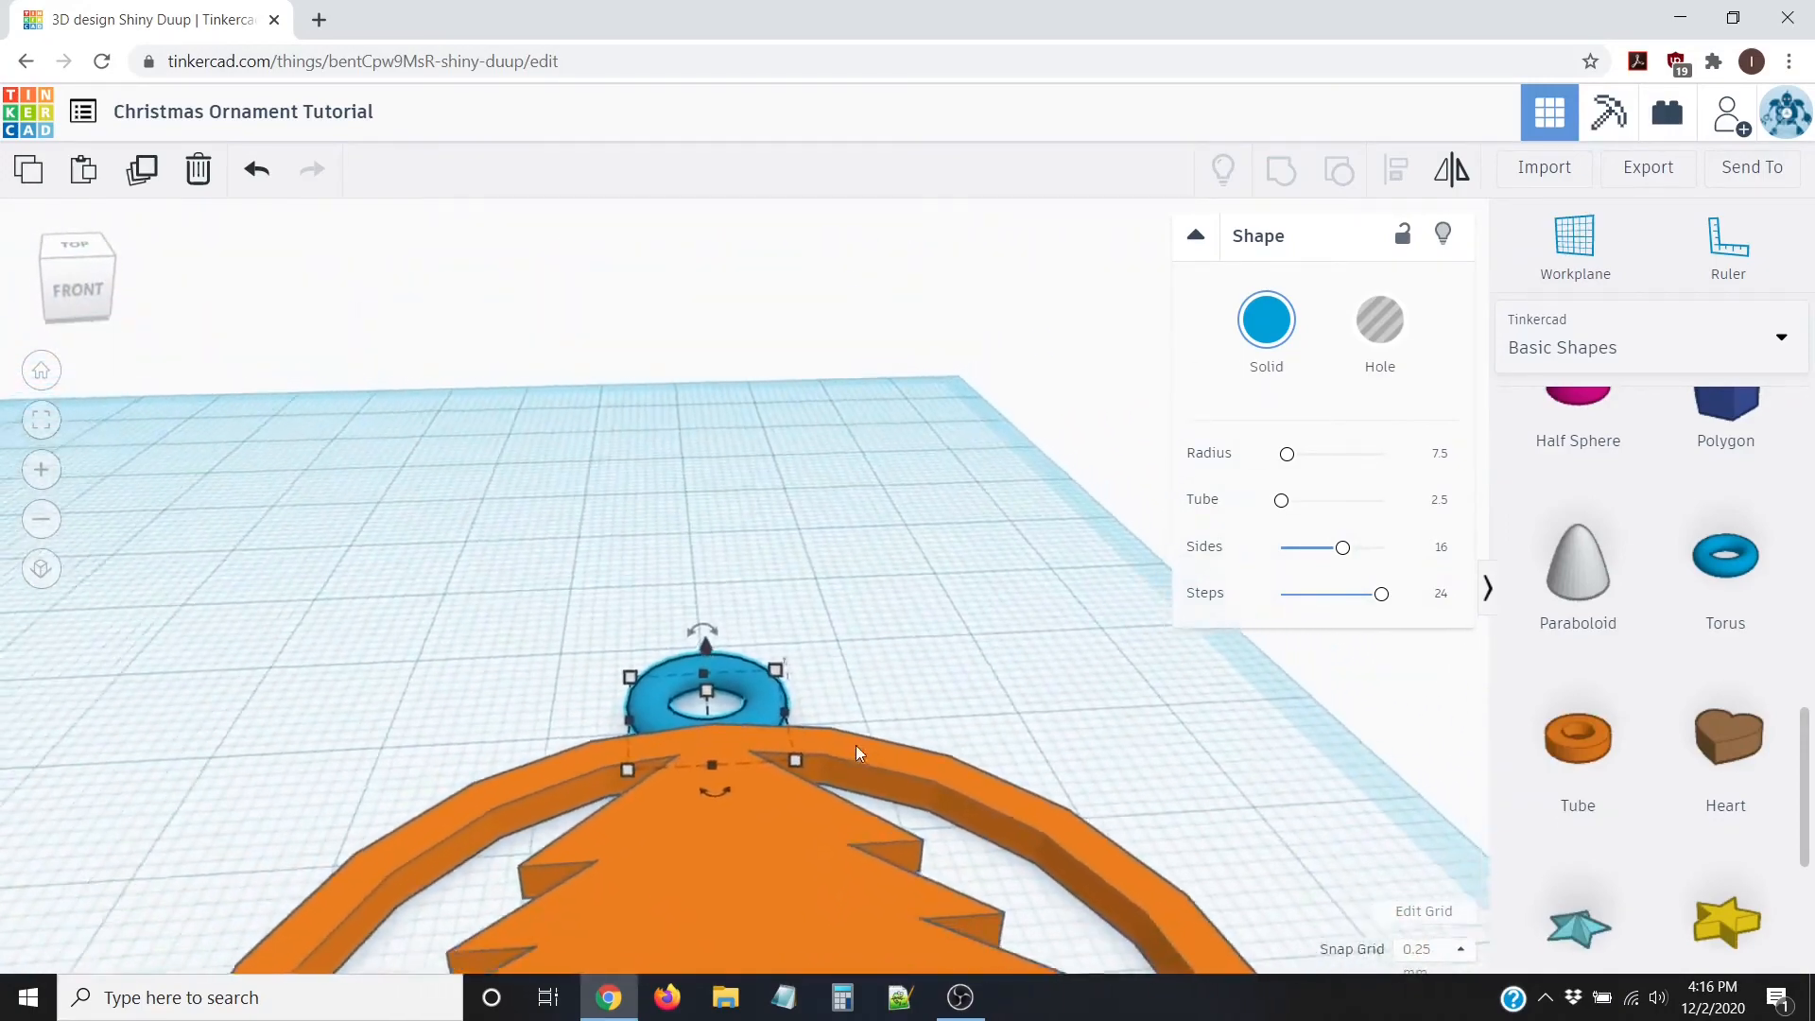
scroll(854, 746, down, 1)
right_drag(825, 660, 830, 955)
right_drag(854, 660, 815, 713)
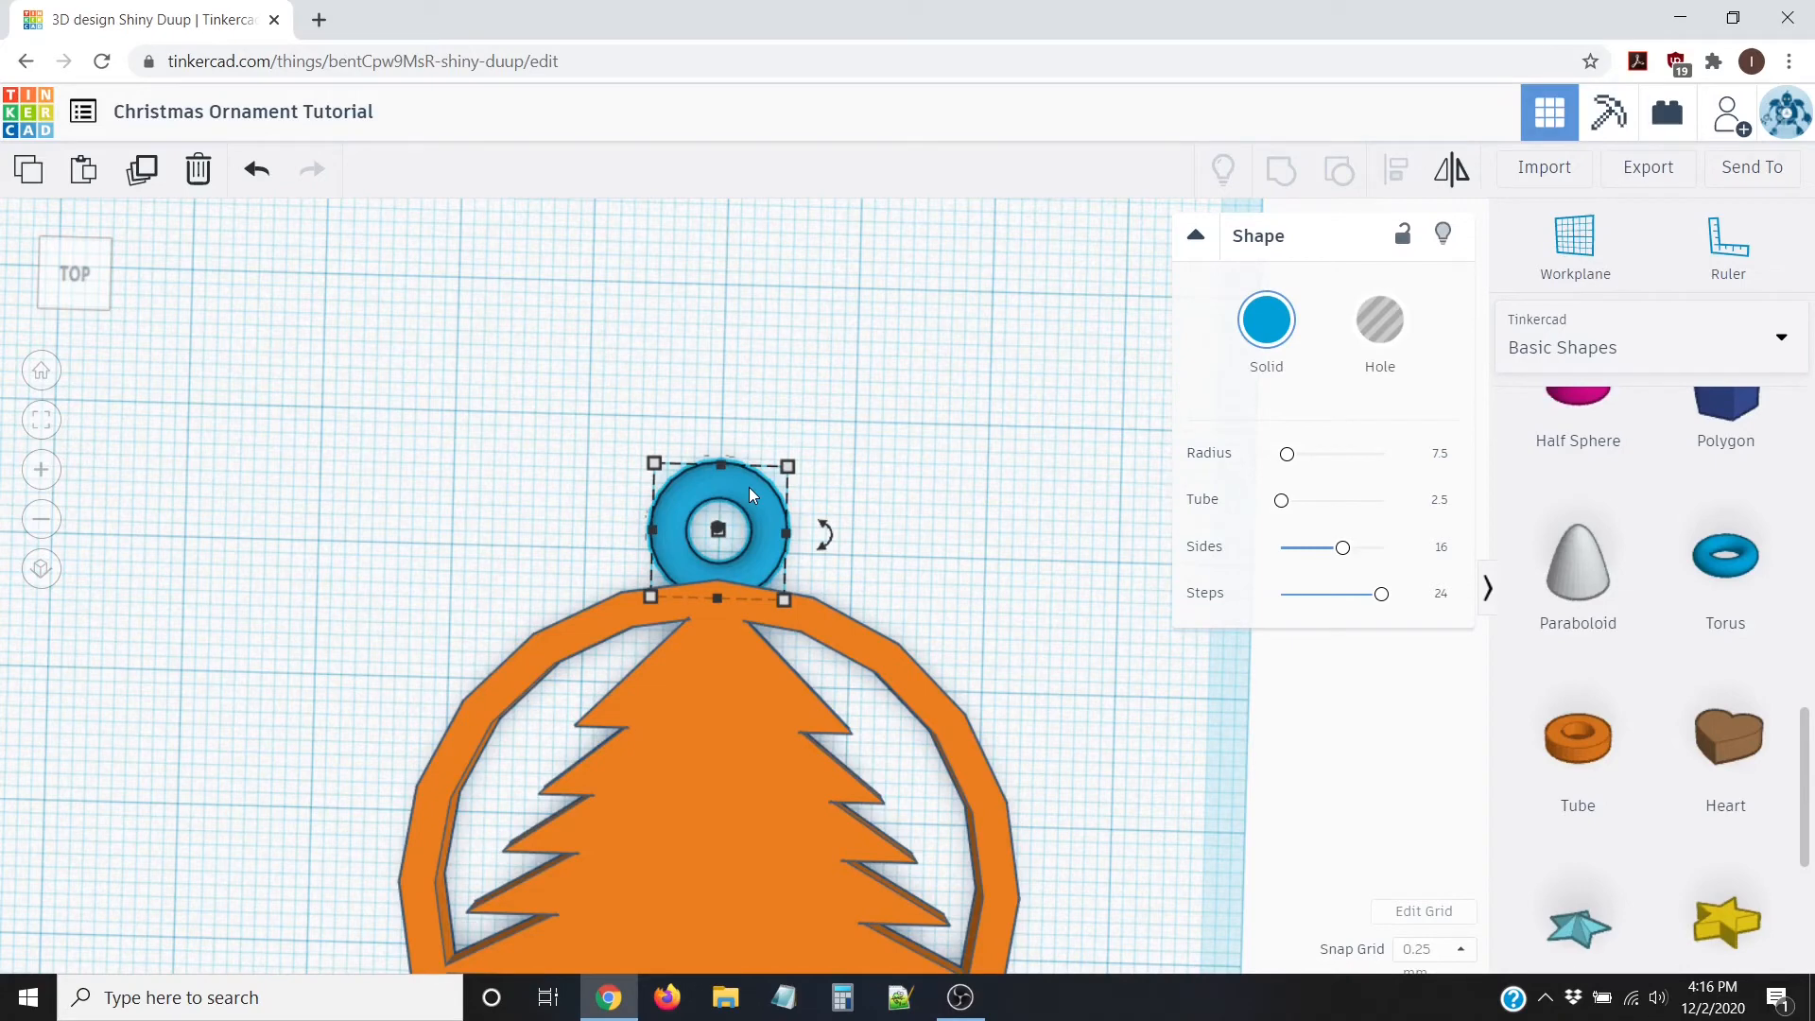
key(Down)
key(Down)
key(Down)
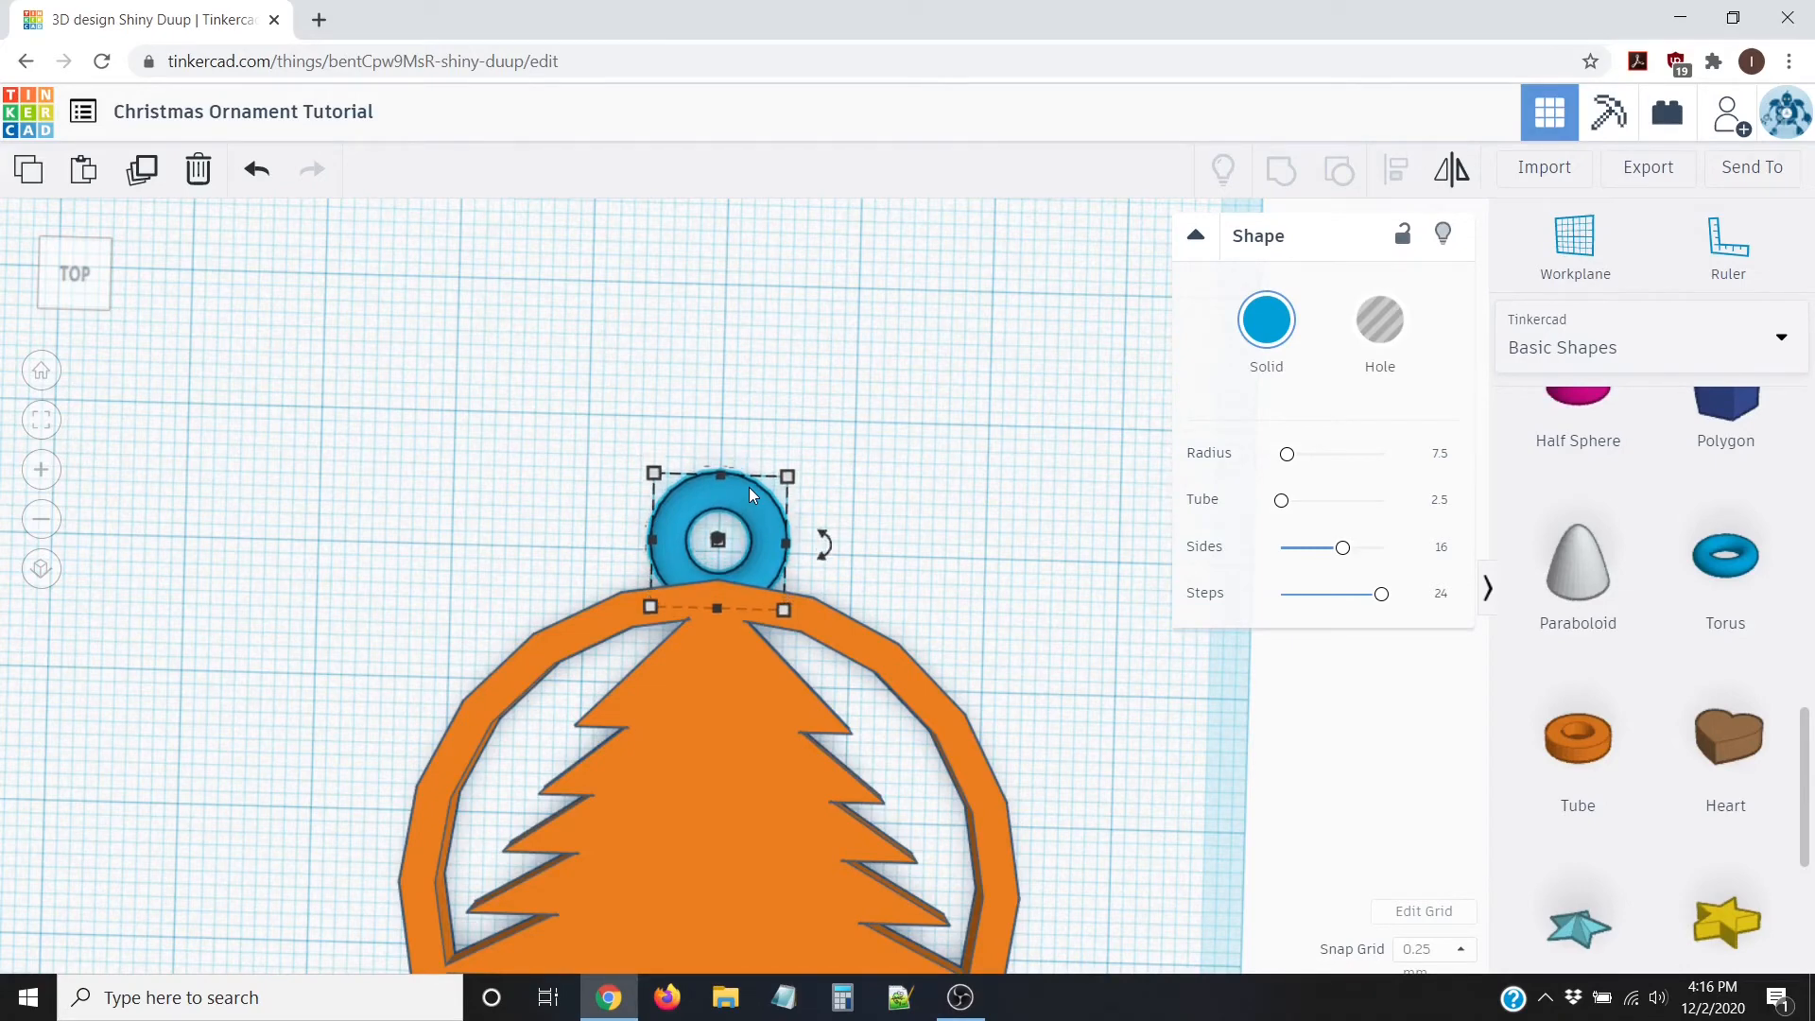
click(599, 369)
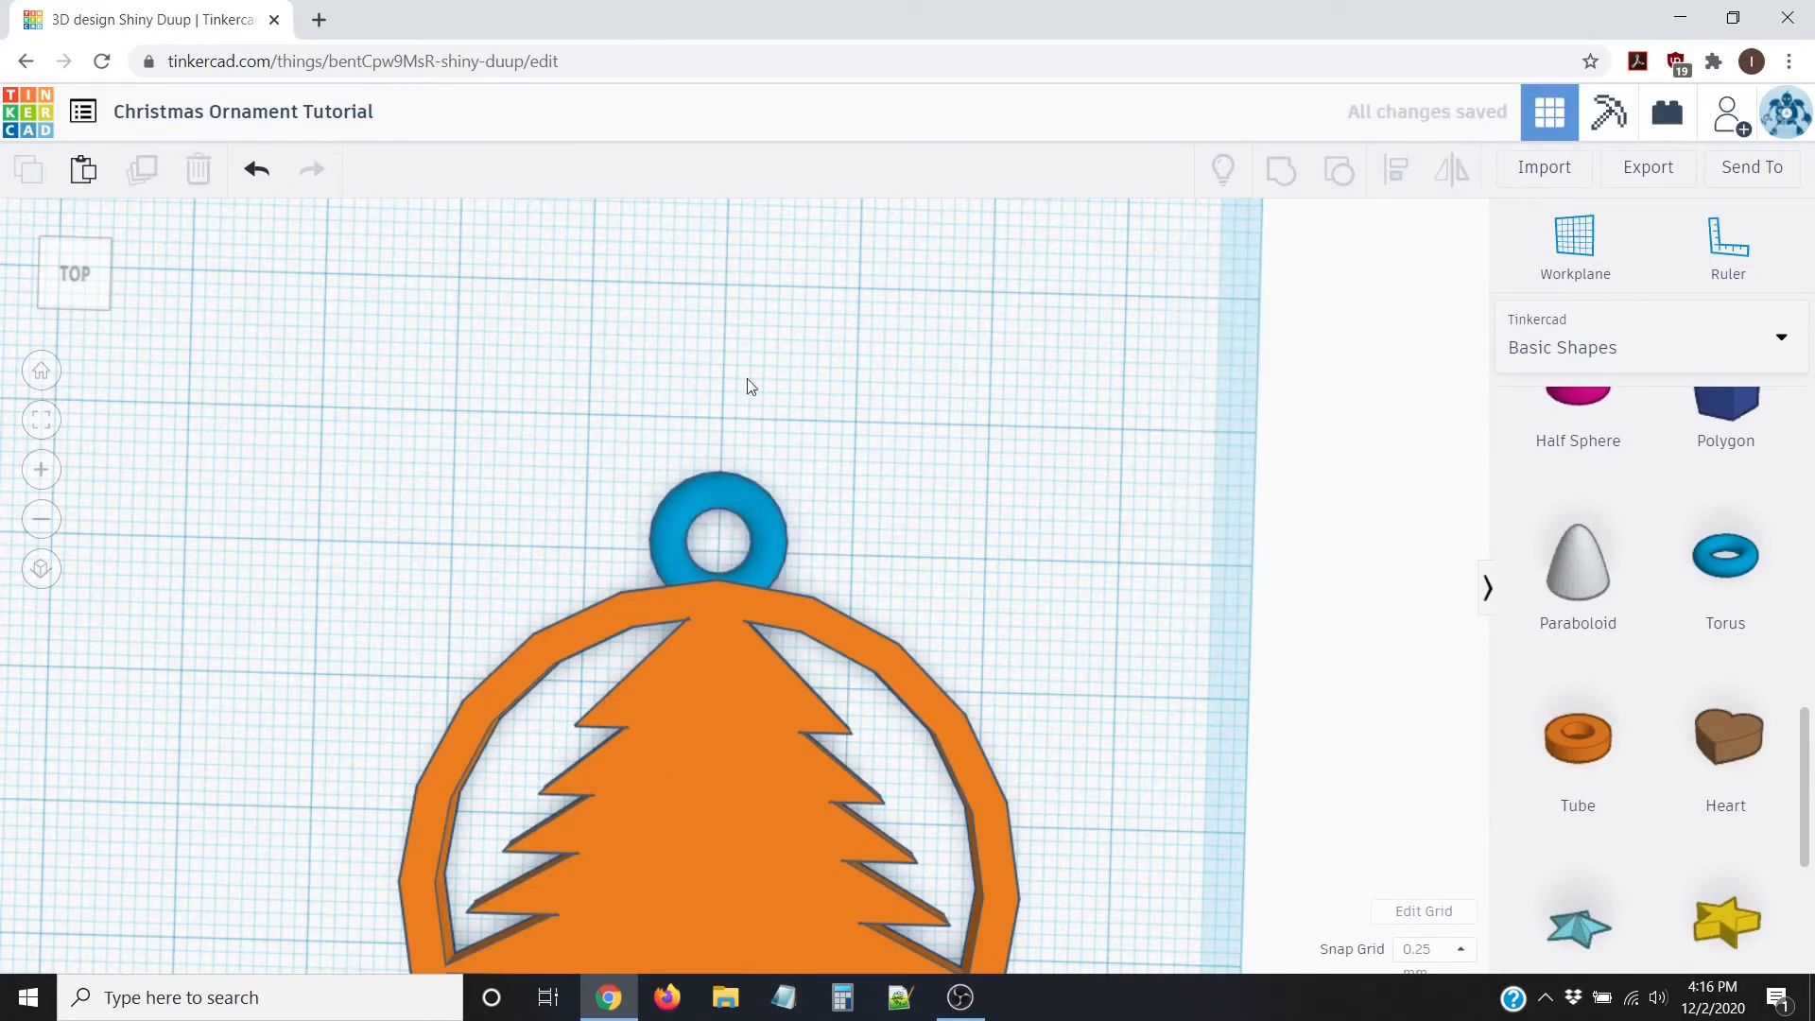
Step: Group the blue torus with the orange tree ornament into a single shape
right_drag(879, 523, 417, 652)
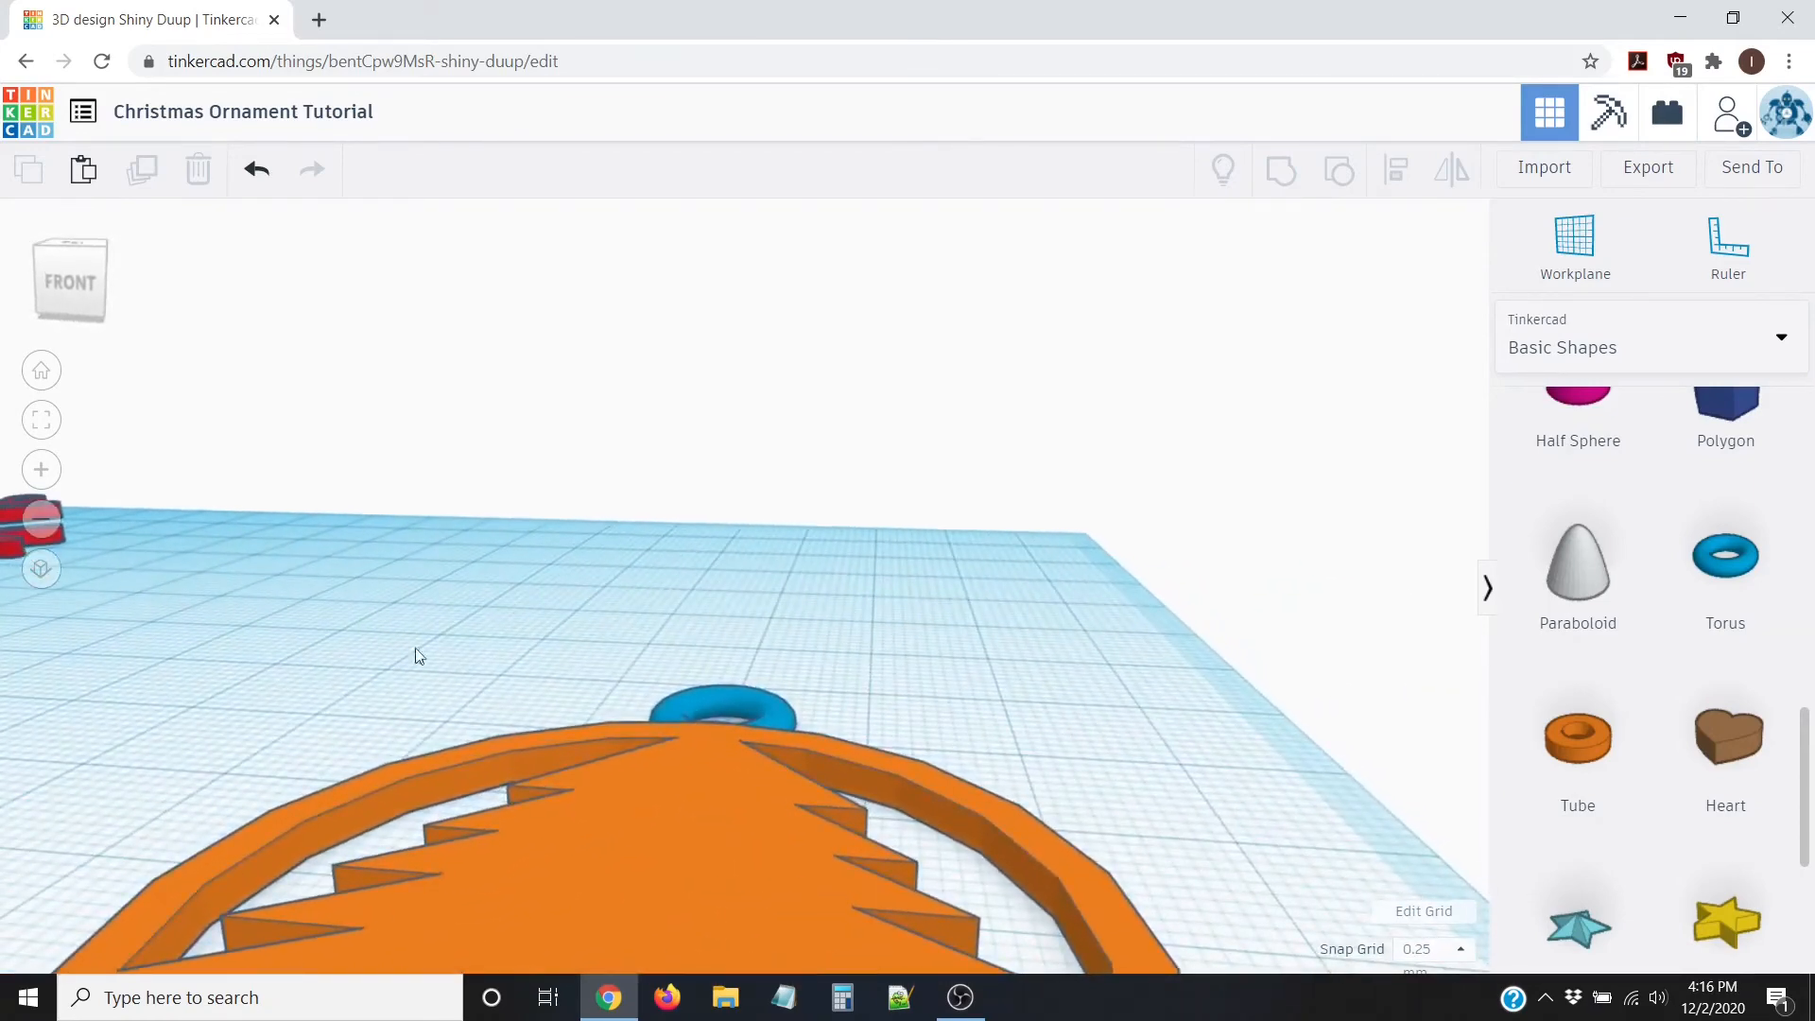
scroll(565, 636, down, 5)
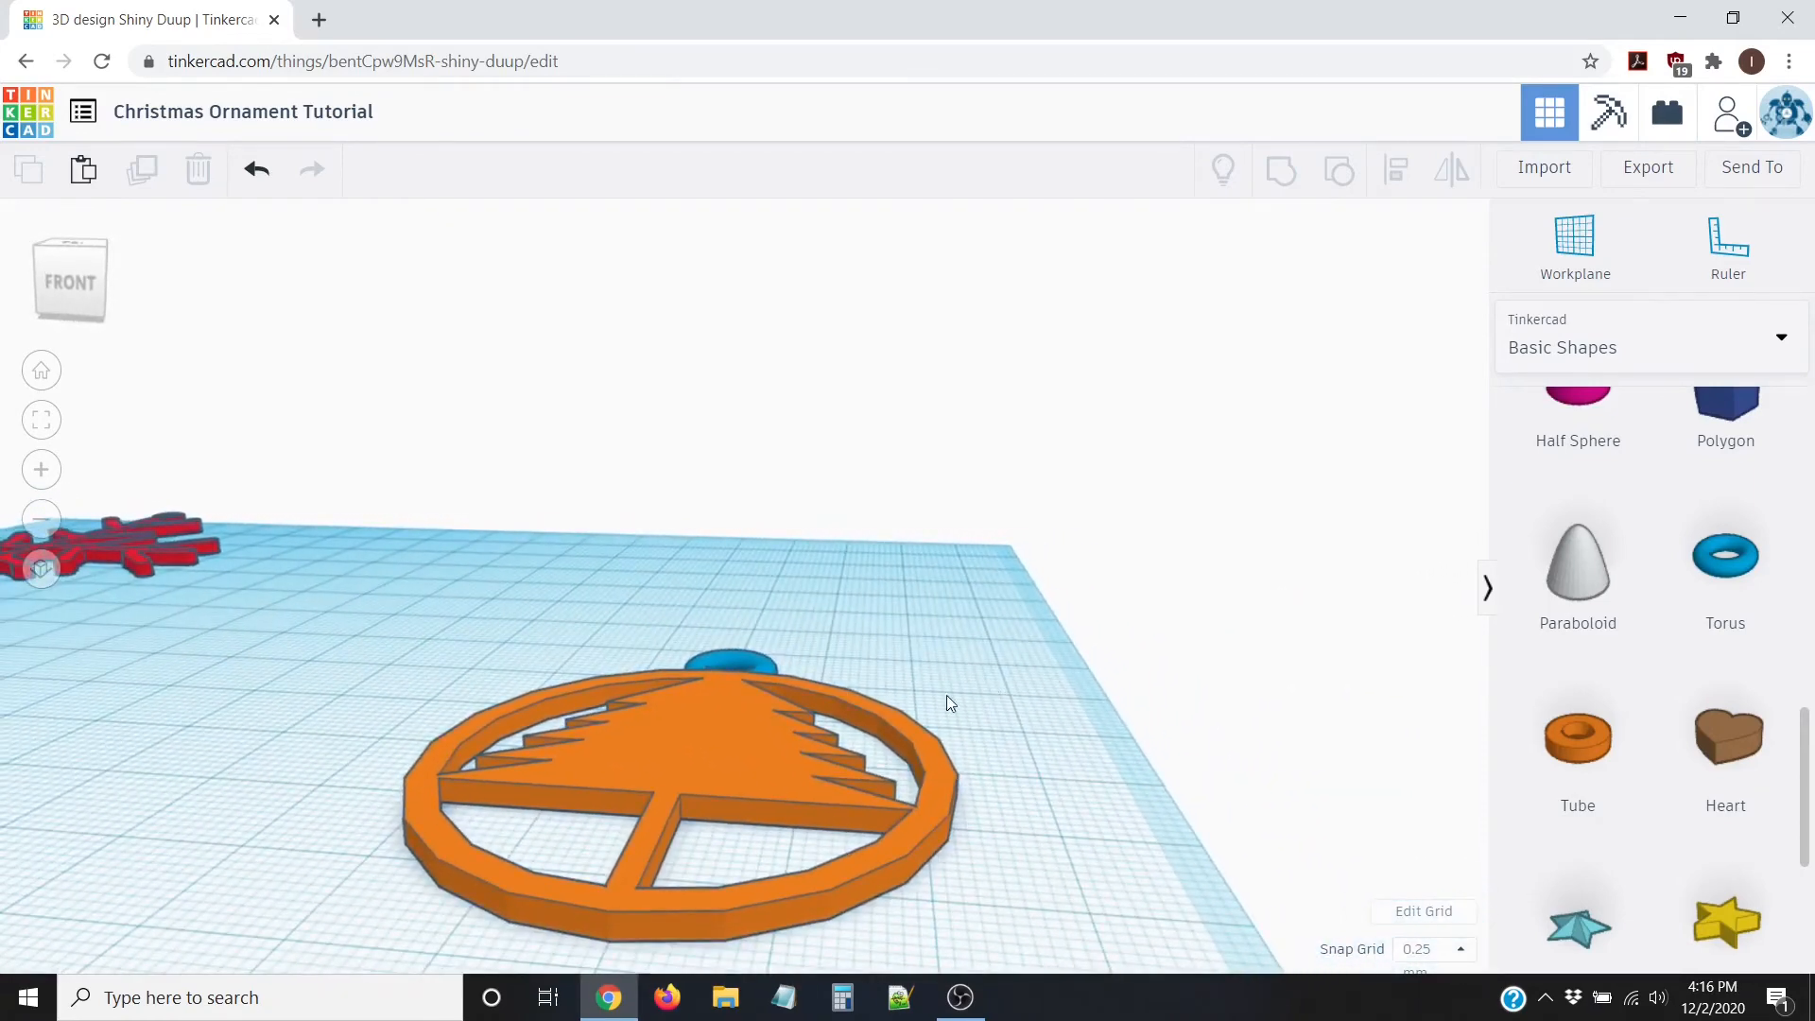
right_drag(946, 694, 1009, 832)
scroll(1008, 832, down, 4)
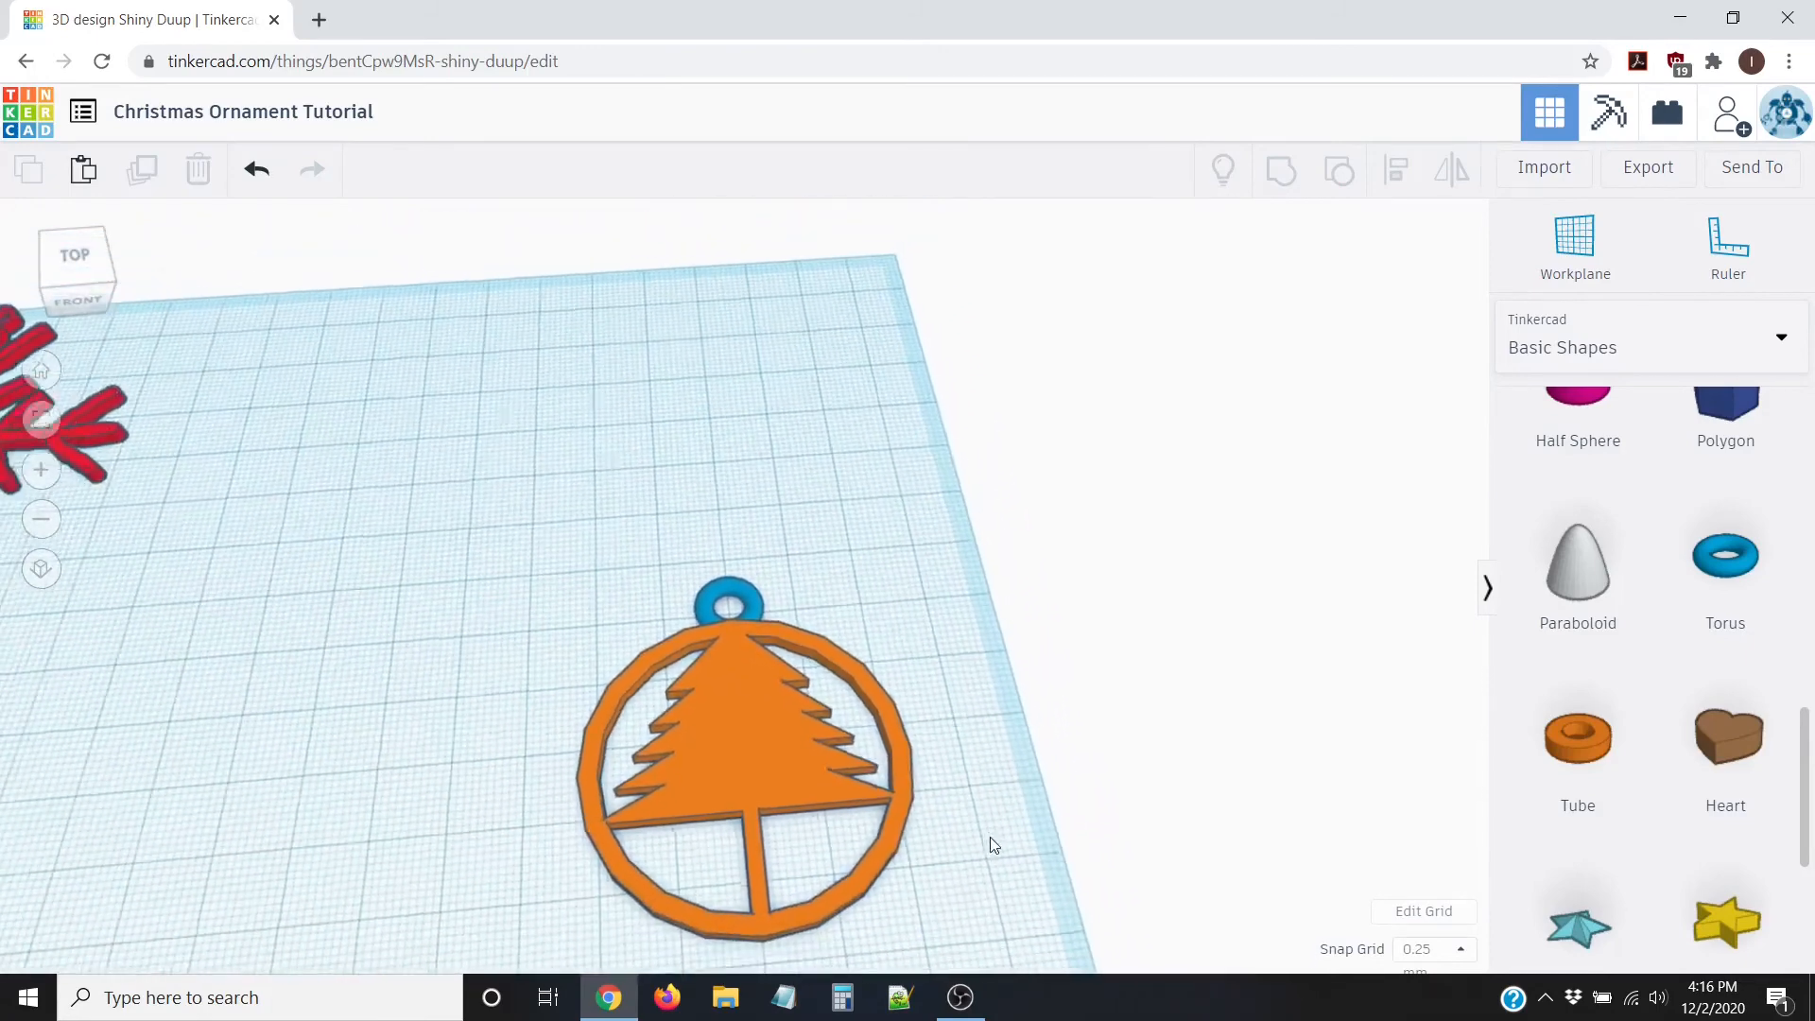
drag(465, 472, 982, 879)
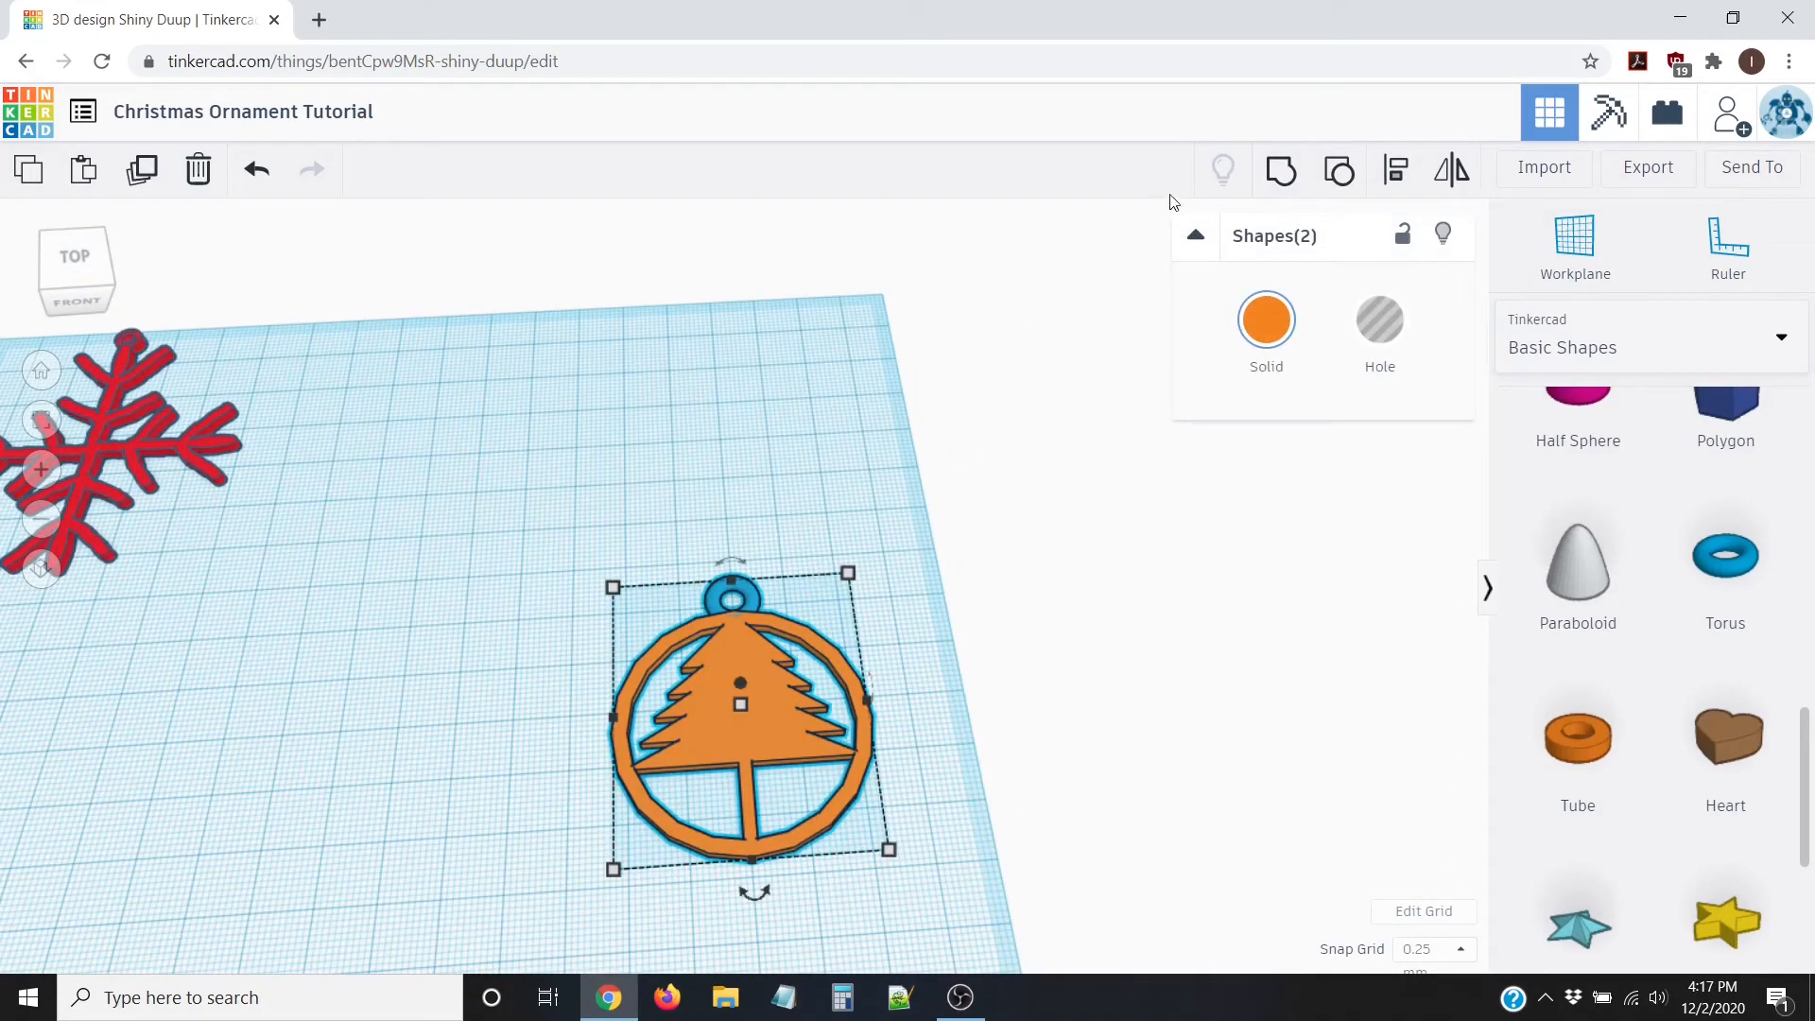
click(1281, 171)
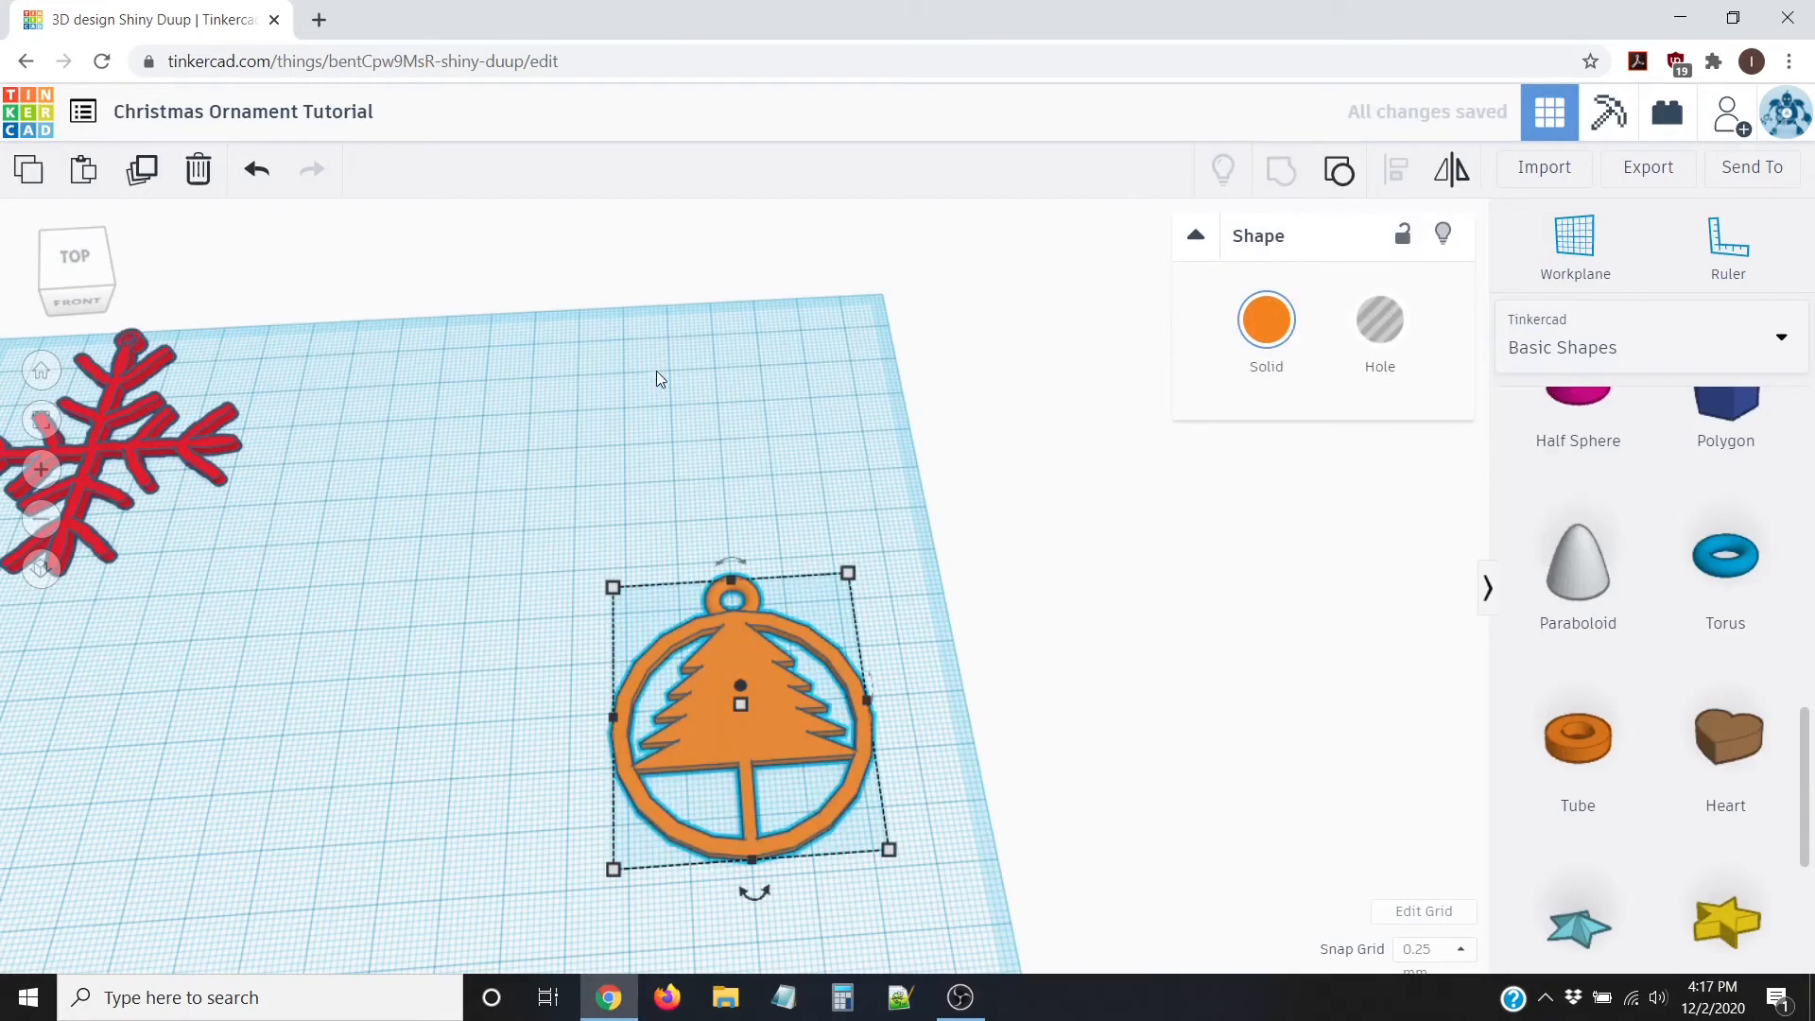
click(790, 486)
Step: Place a facet sphere from page 5 of all the shape generators on the empty front area of the workplane
right_drag(912, 735, 802, 654)
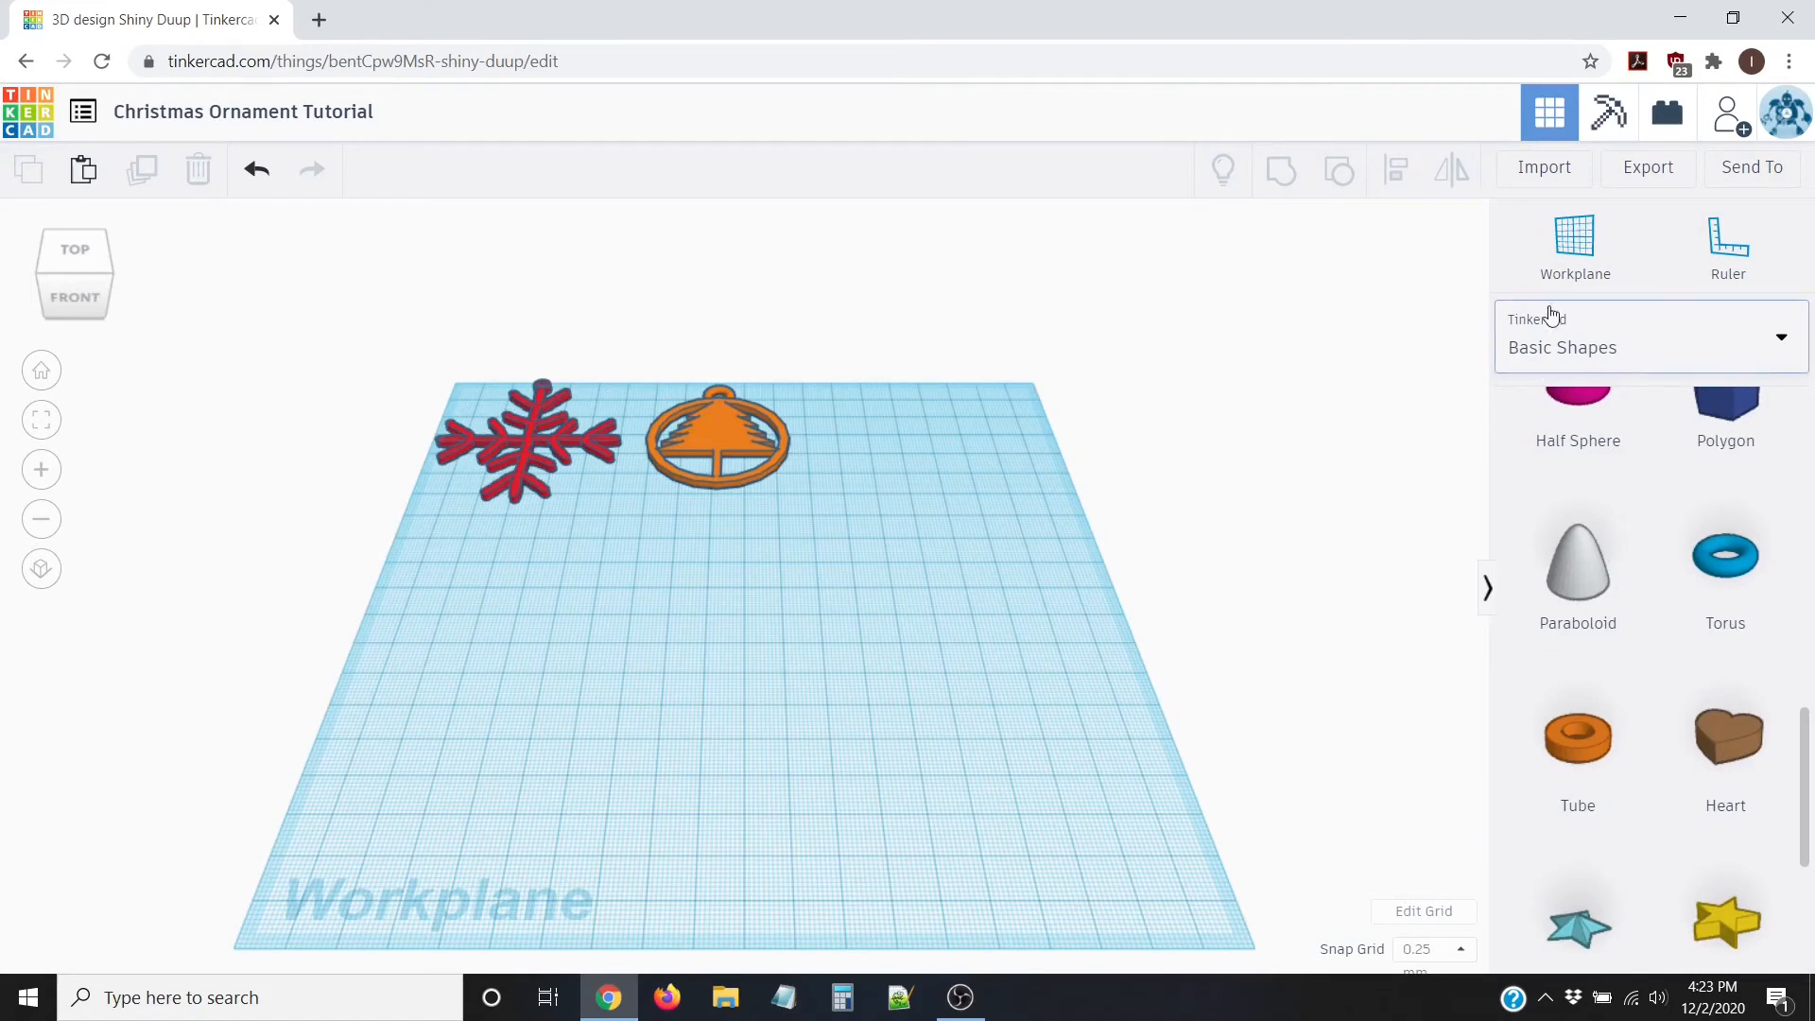
click(1638, 347)
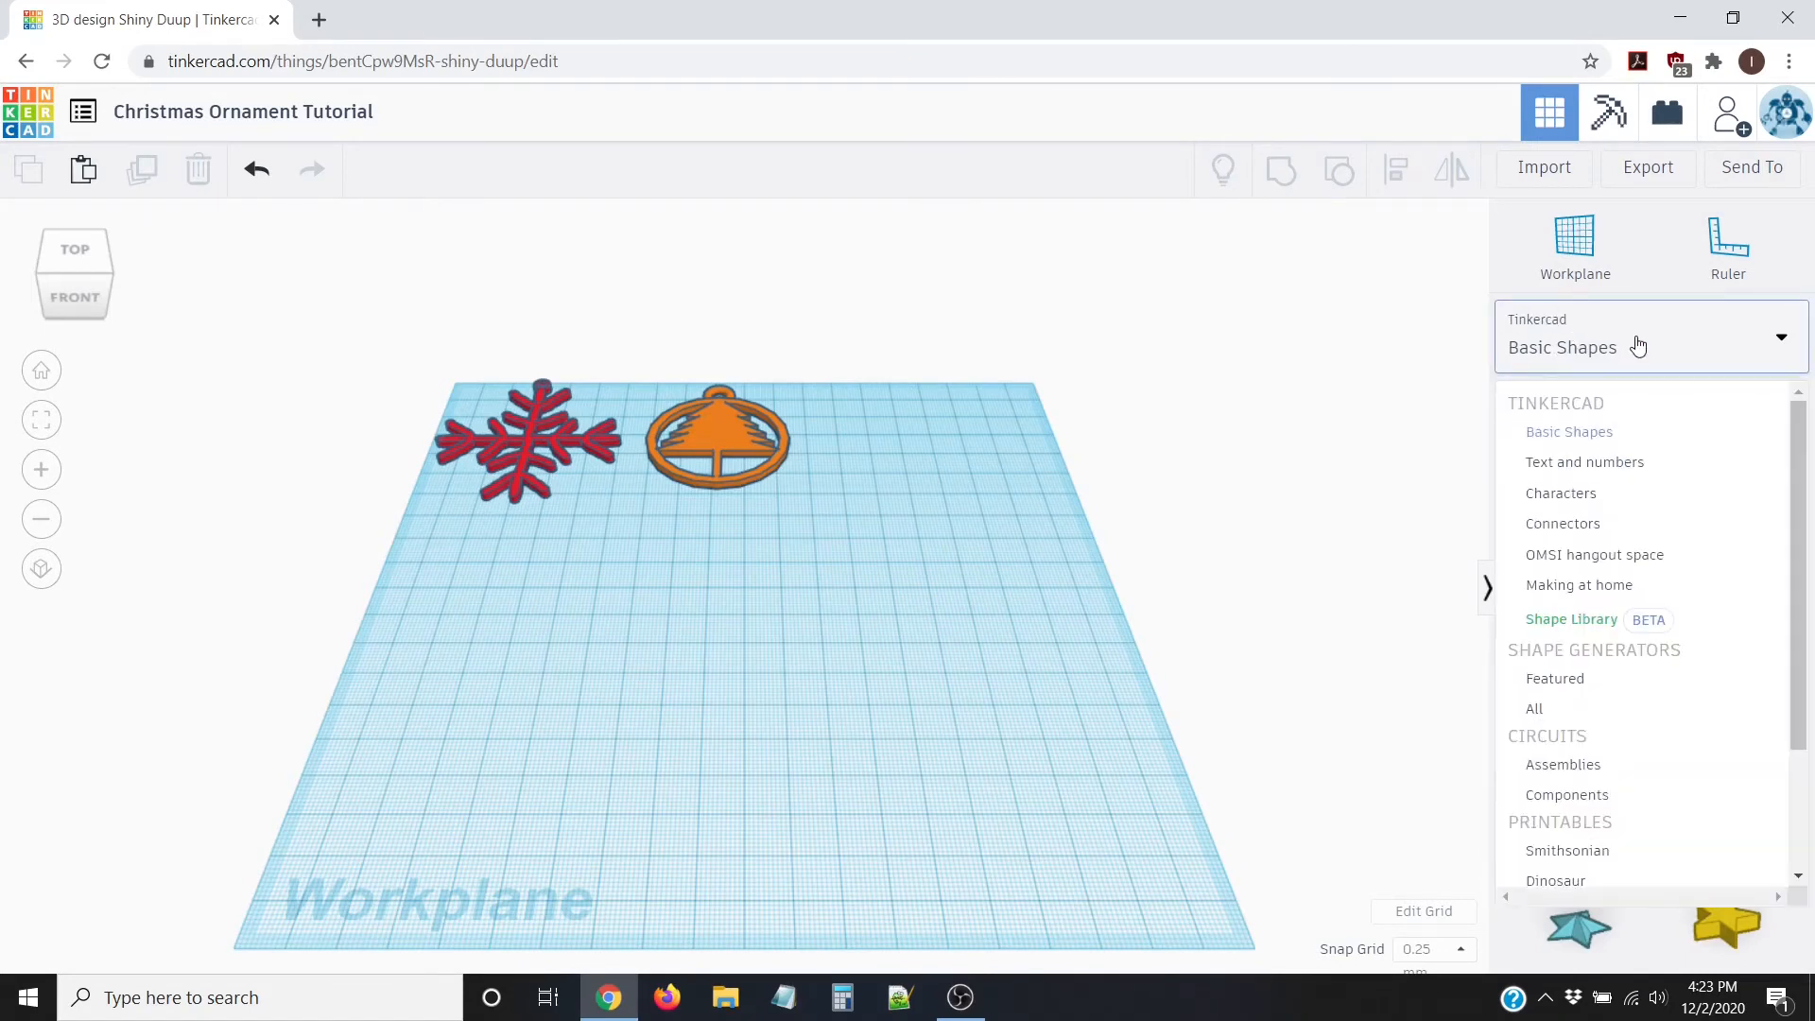
click(1552, 714)
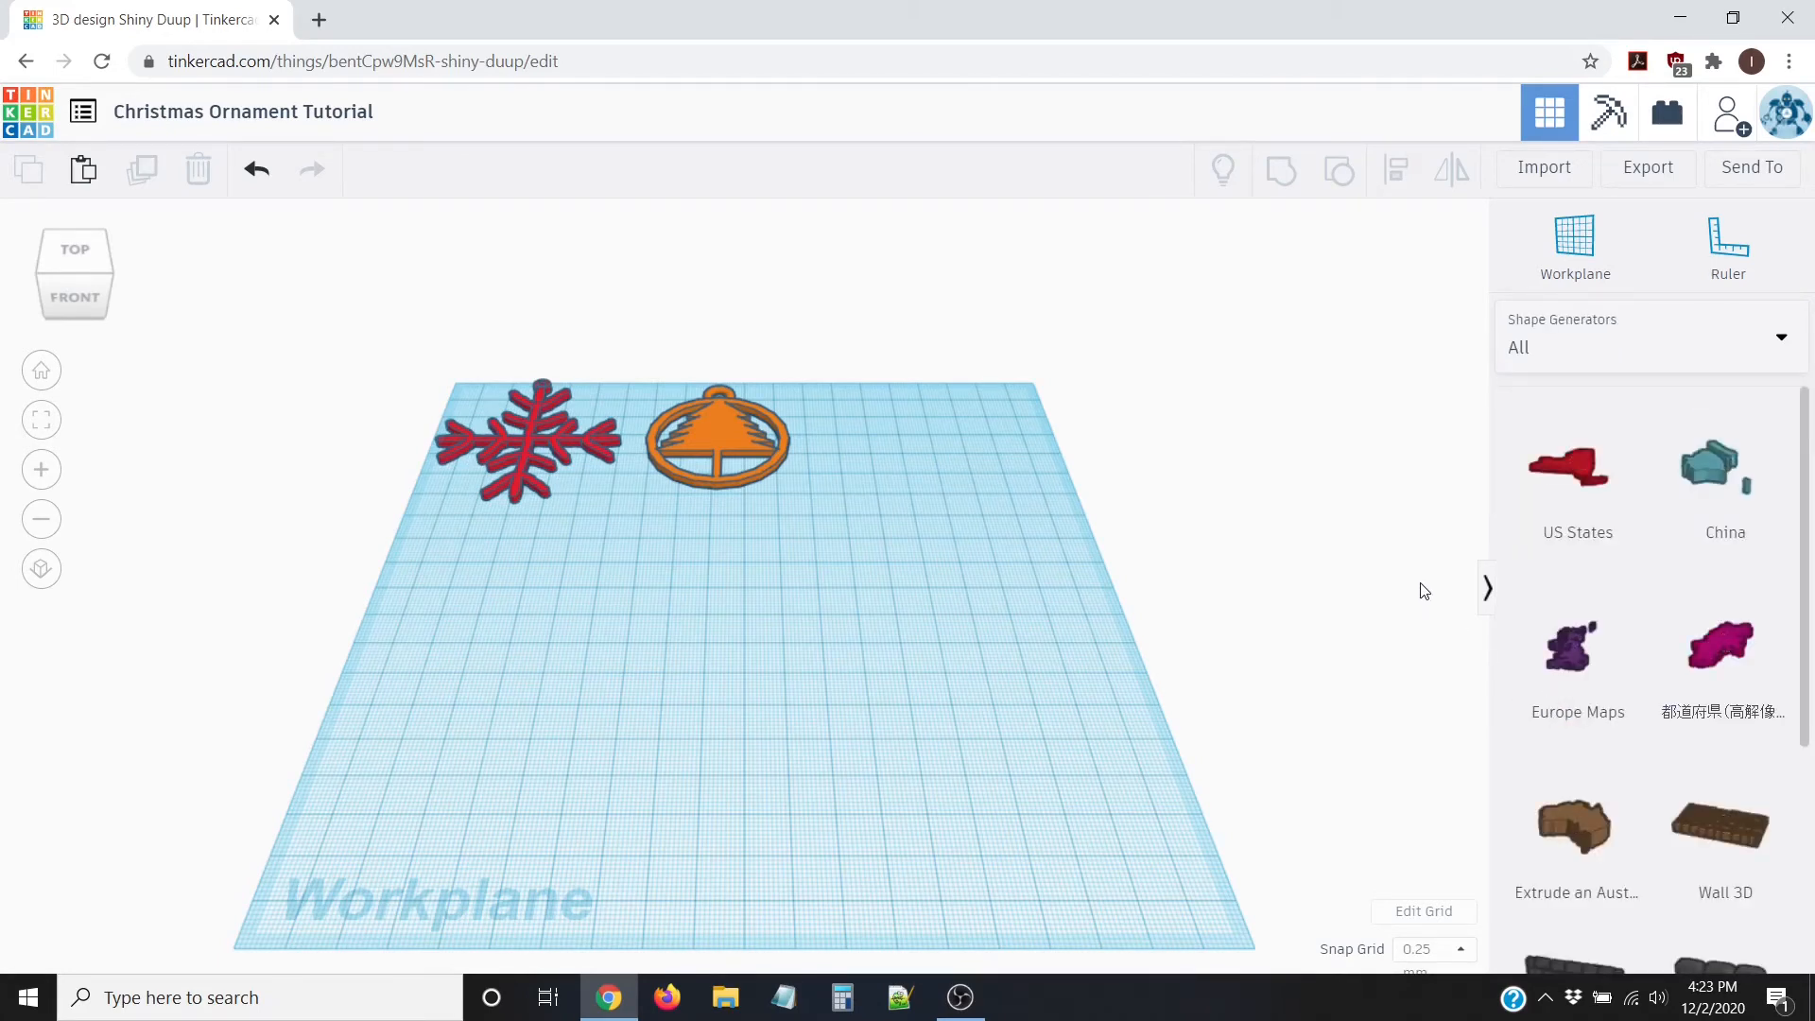
scroll(1737, 638, down, 4)
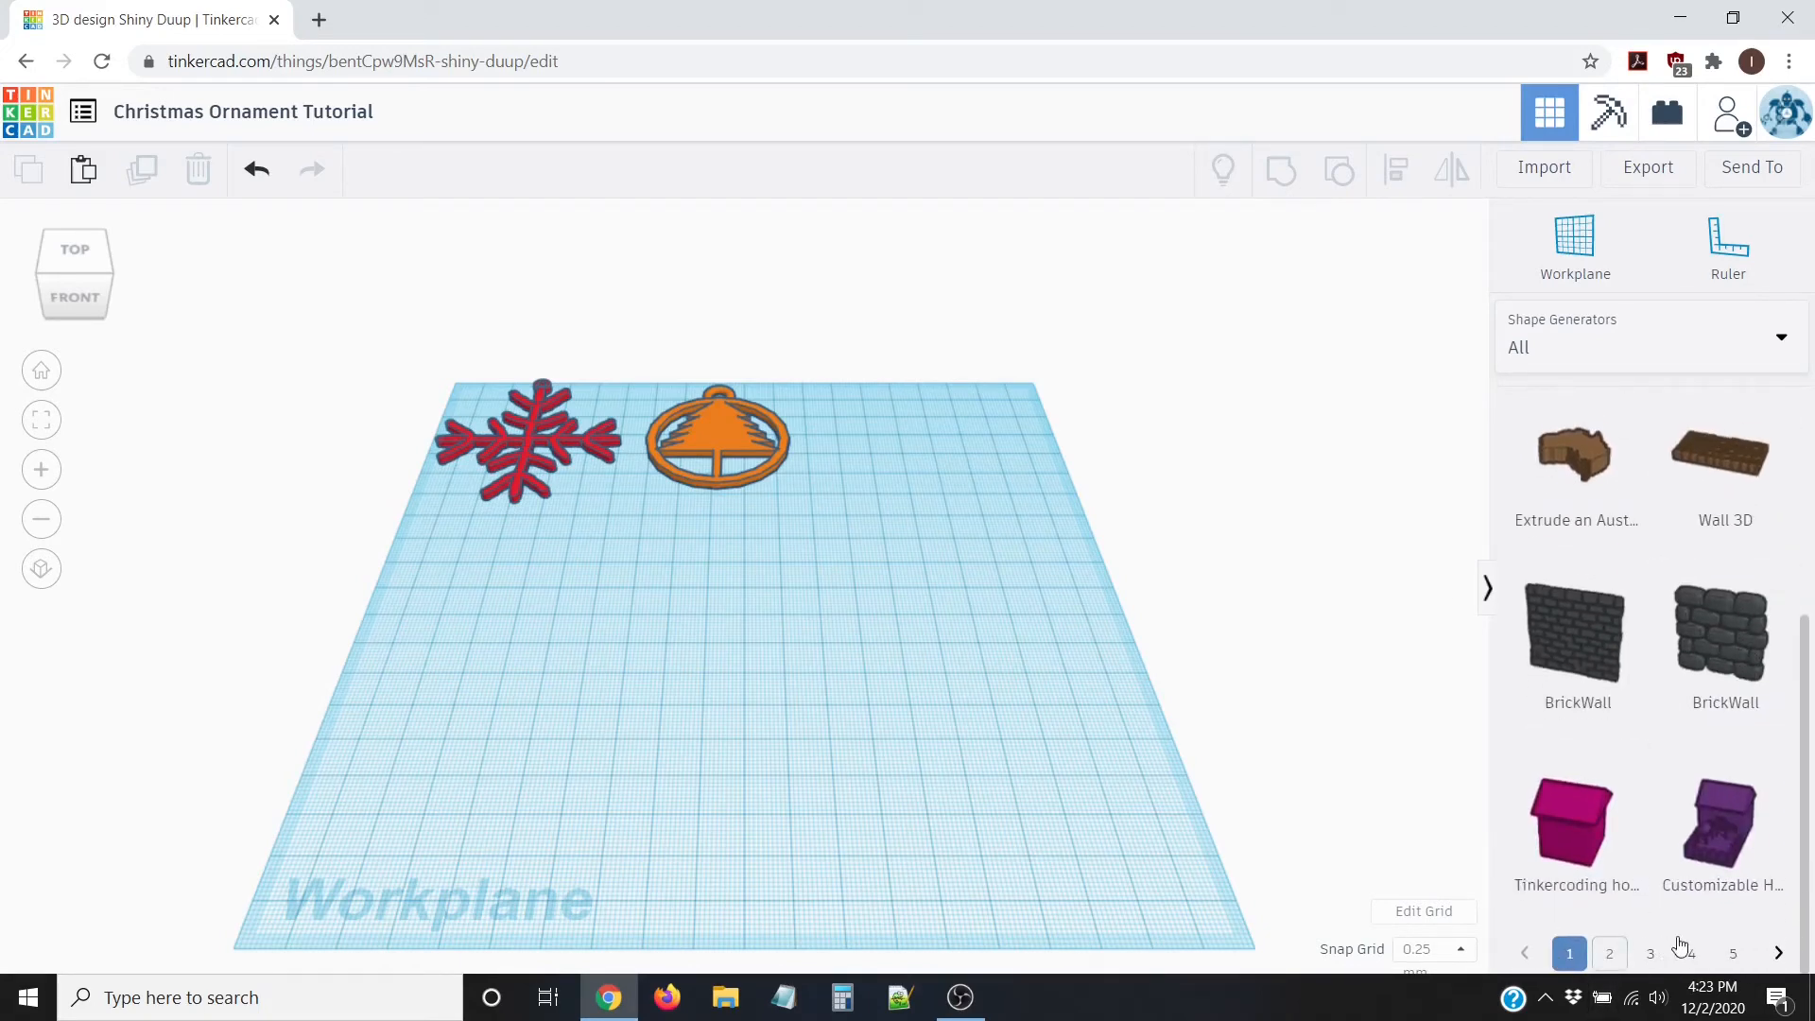
click(1734, 955)
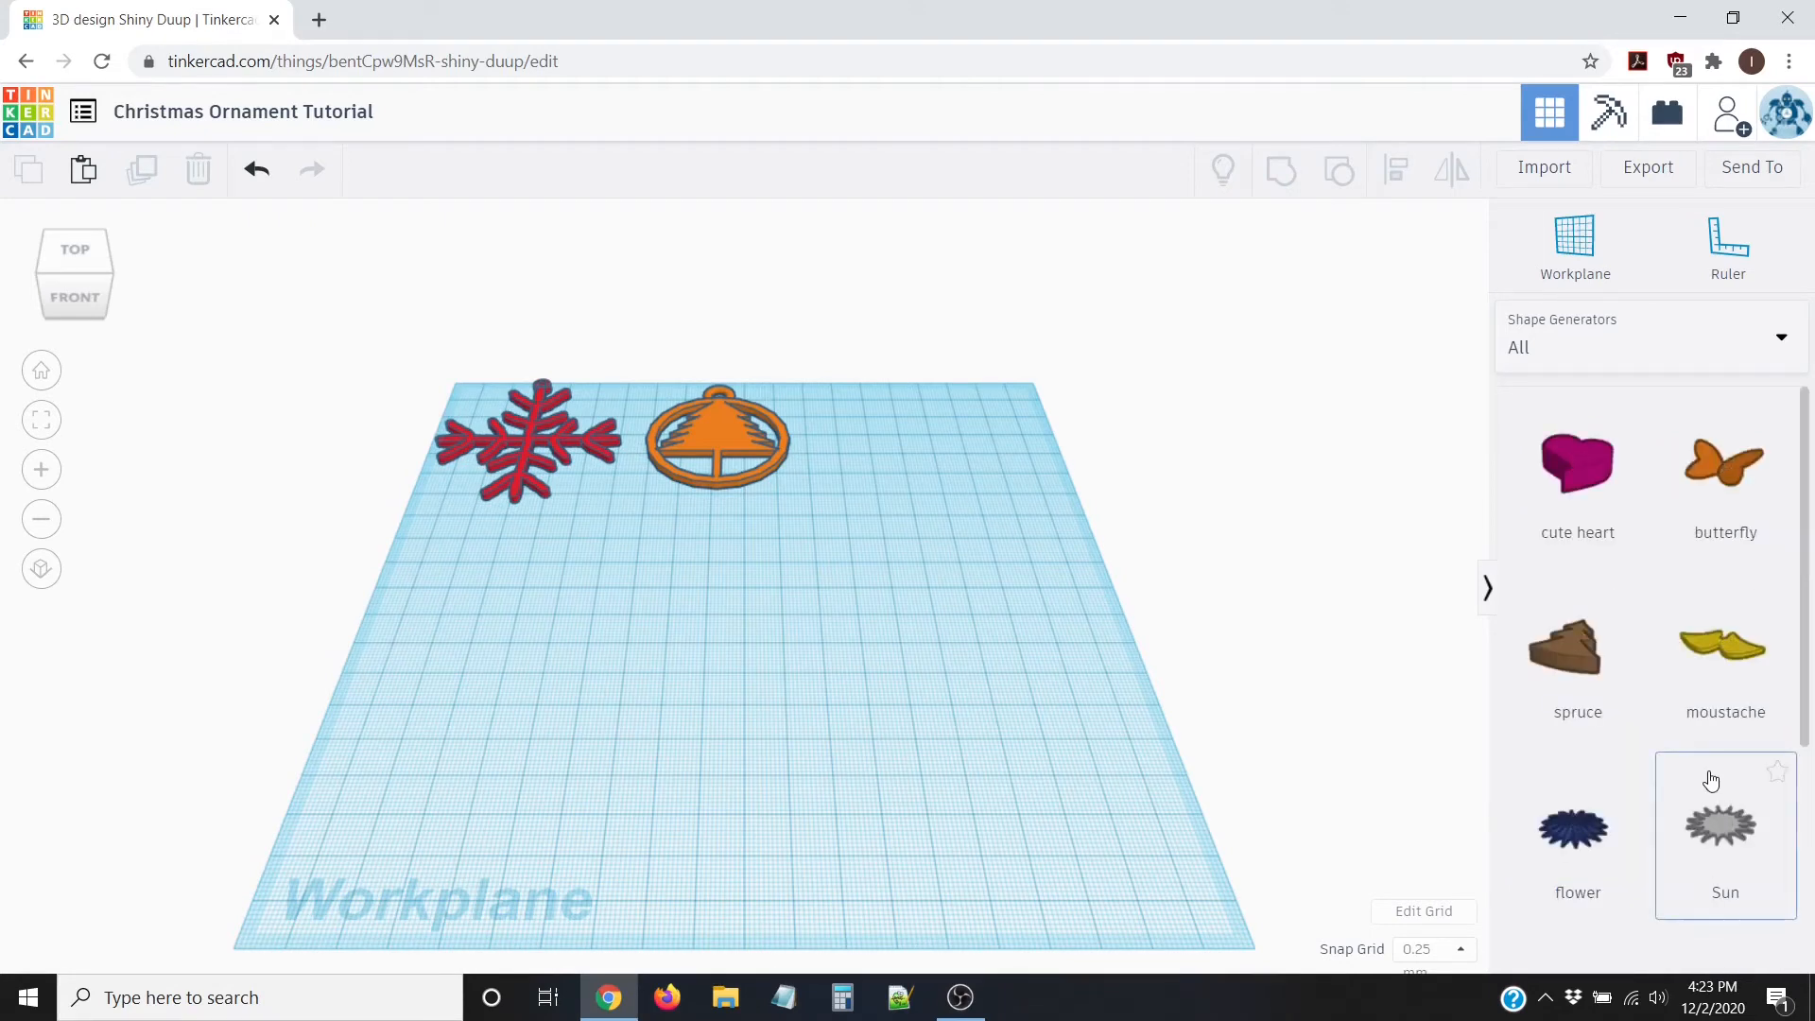
scroll(1711, 783, down, 4)
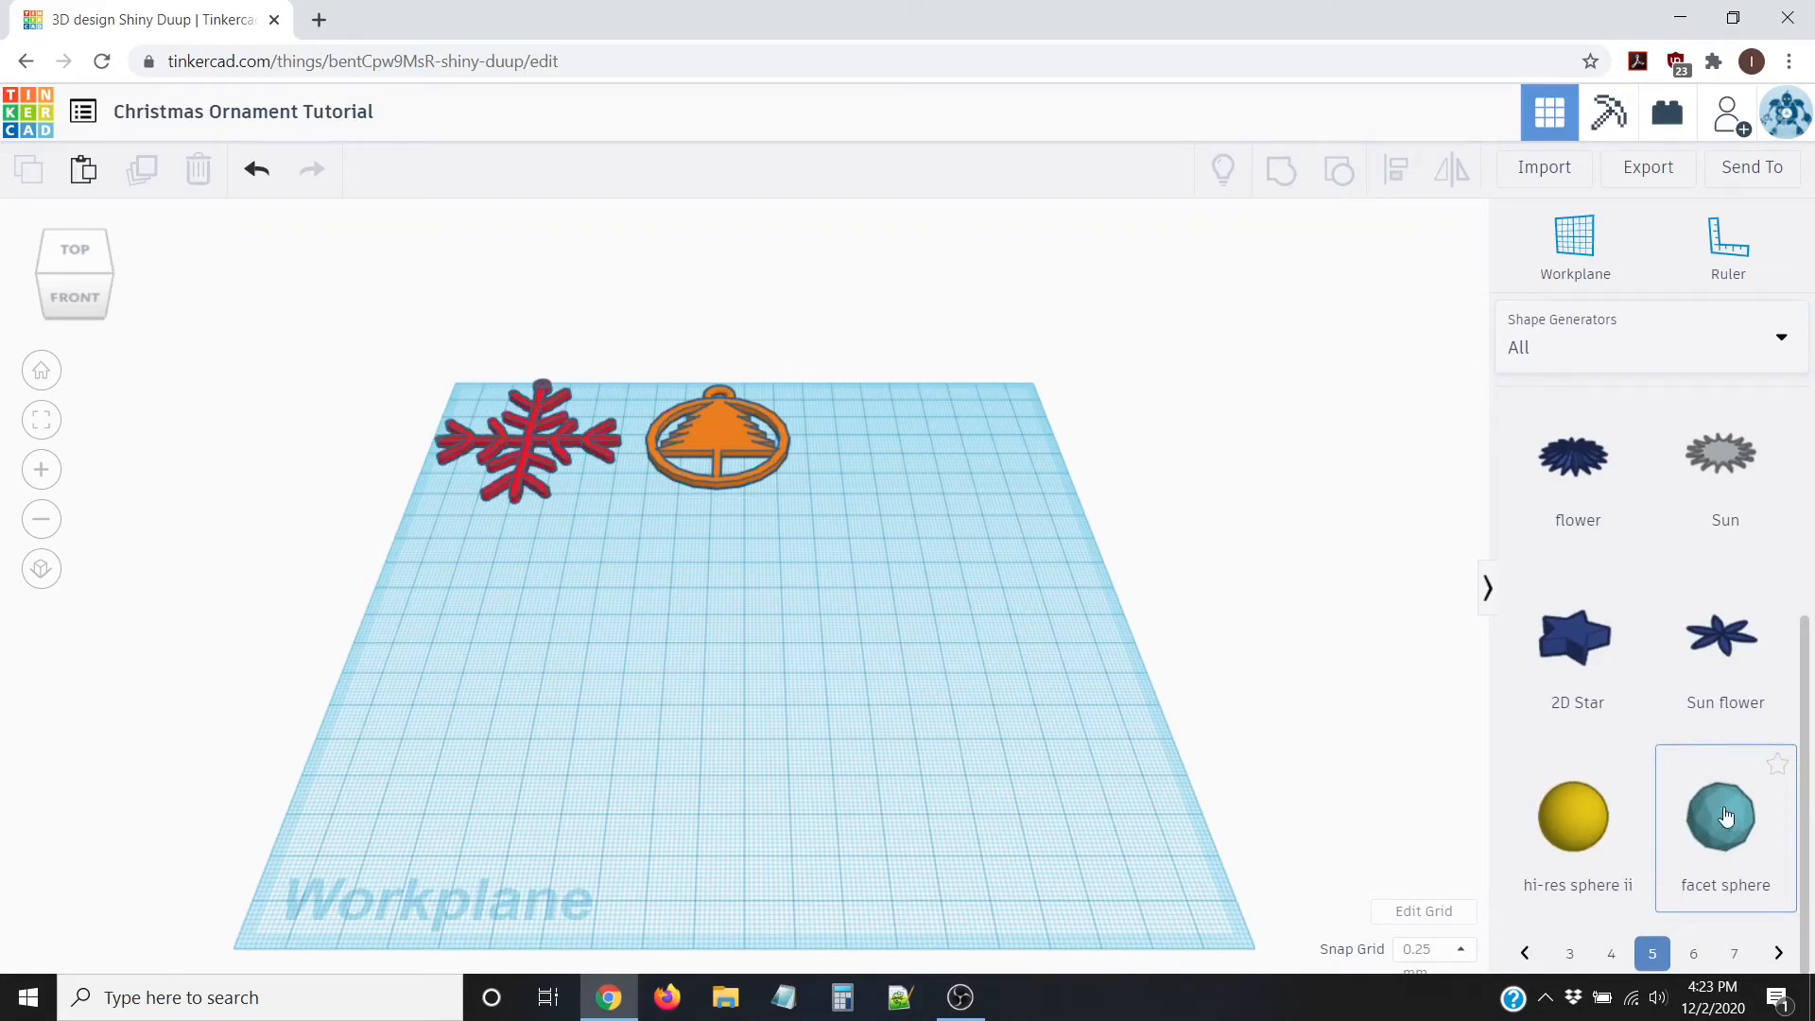
drag(1727, 813, 906, 700)
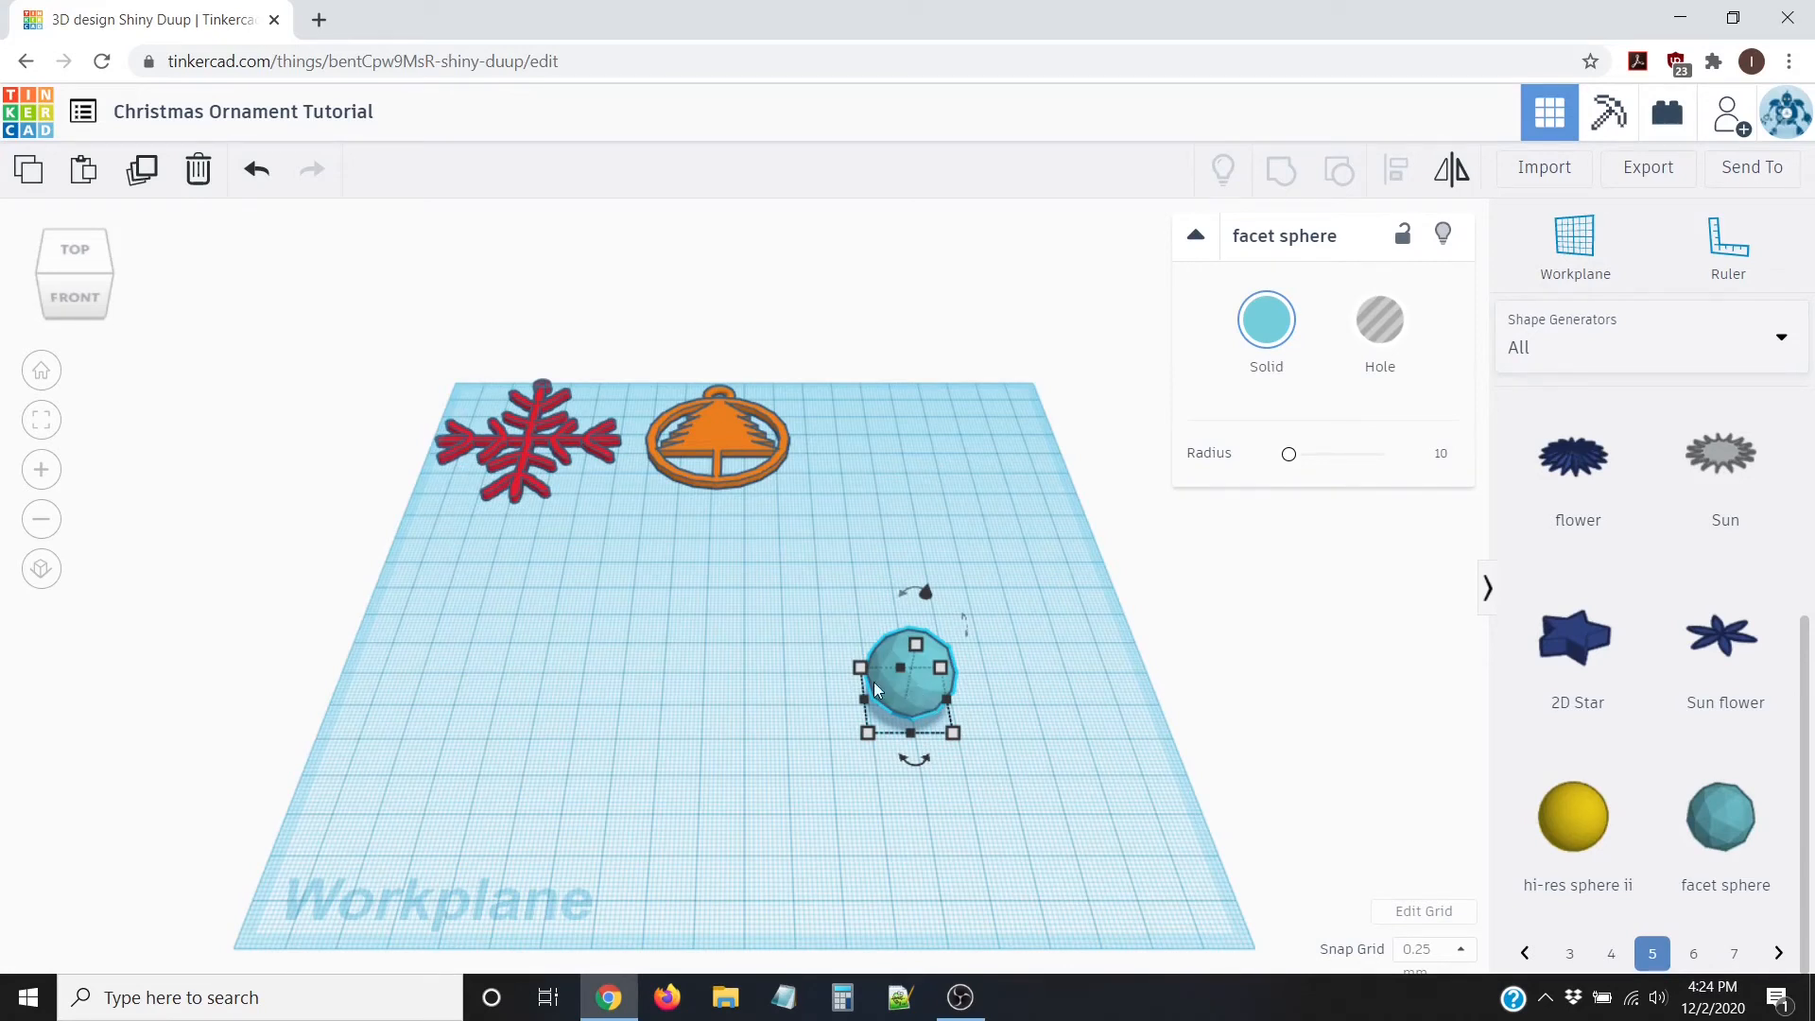
Step: Set the facet sphere's width and length to 30 mm each
mouse_move(955, 730)
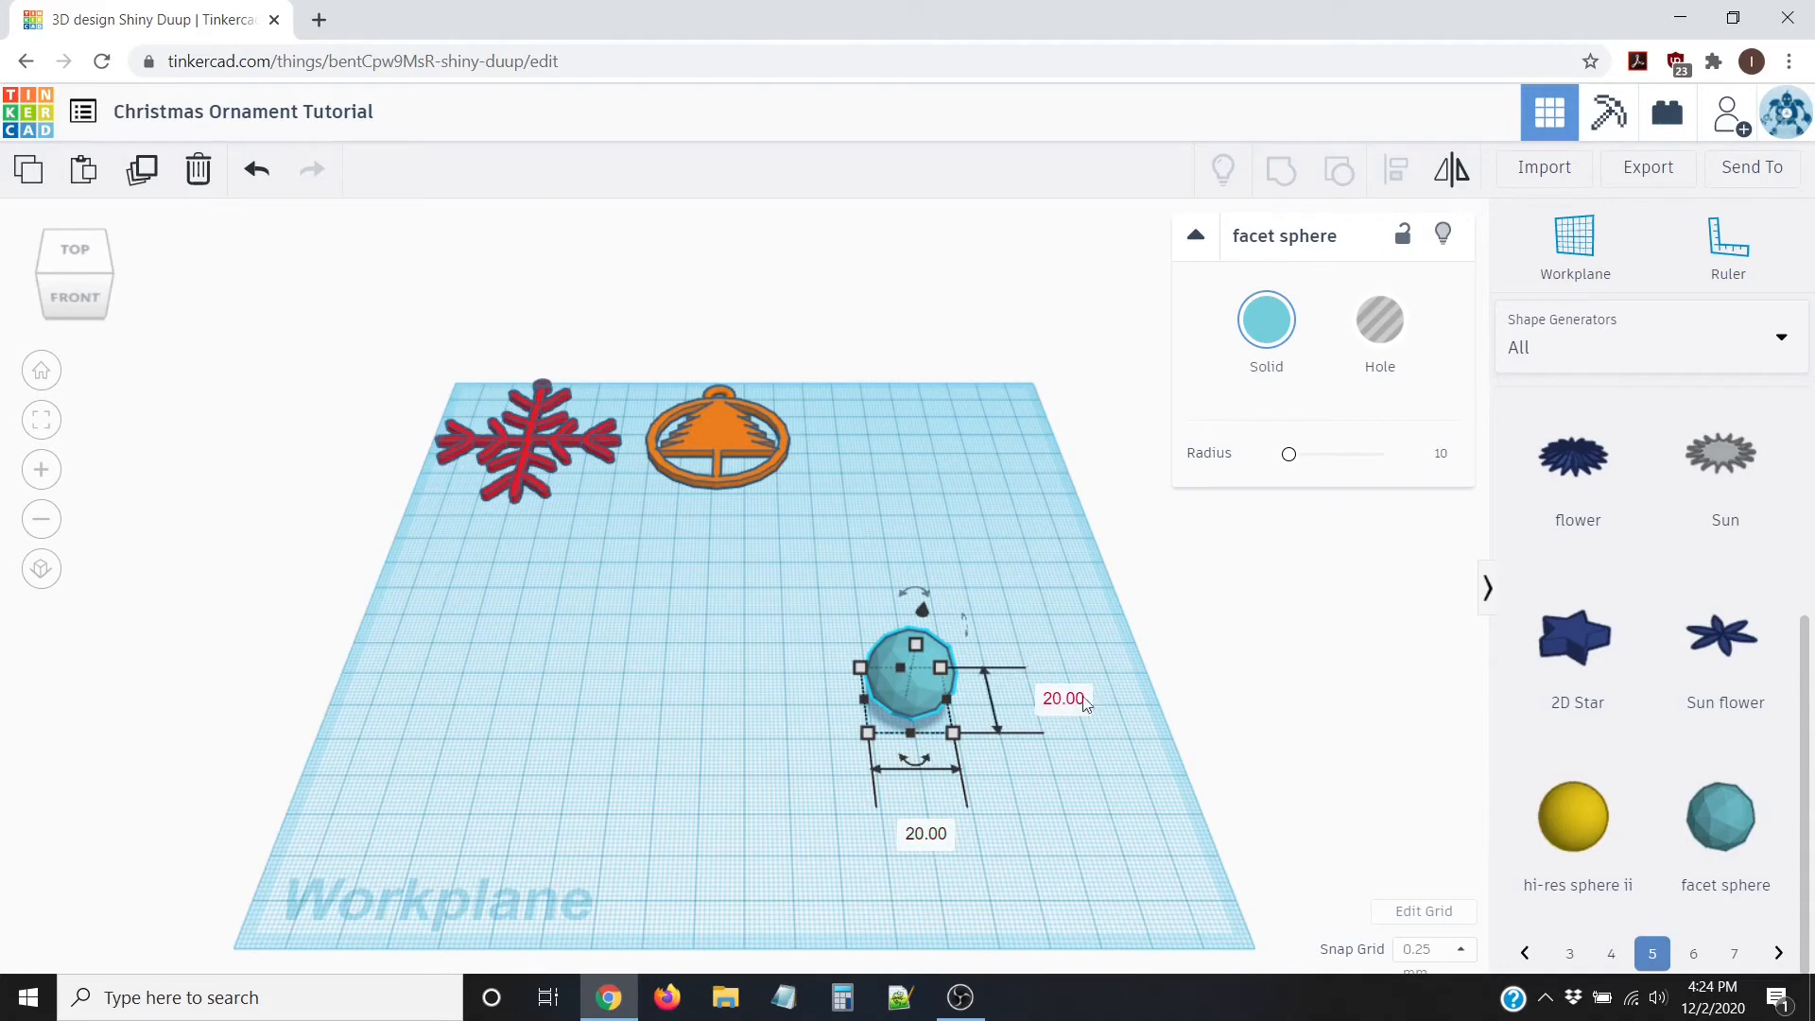
click(922, 839)
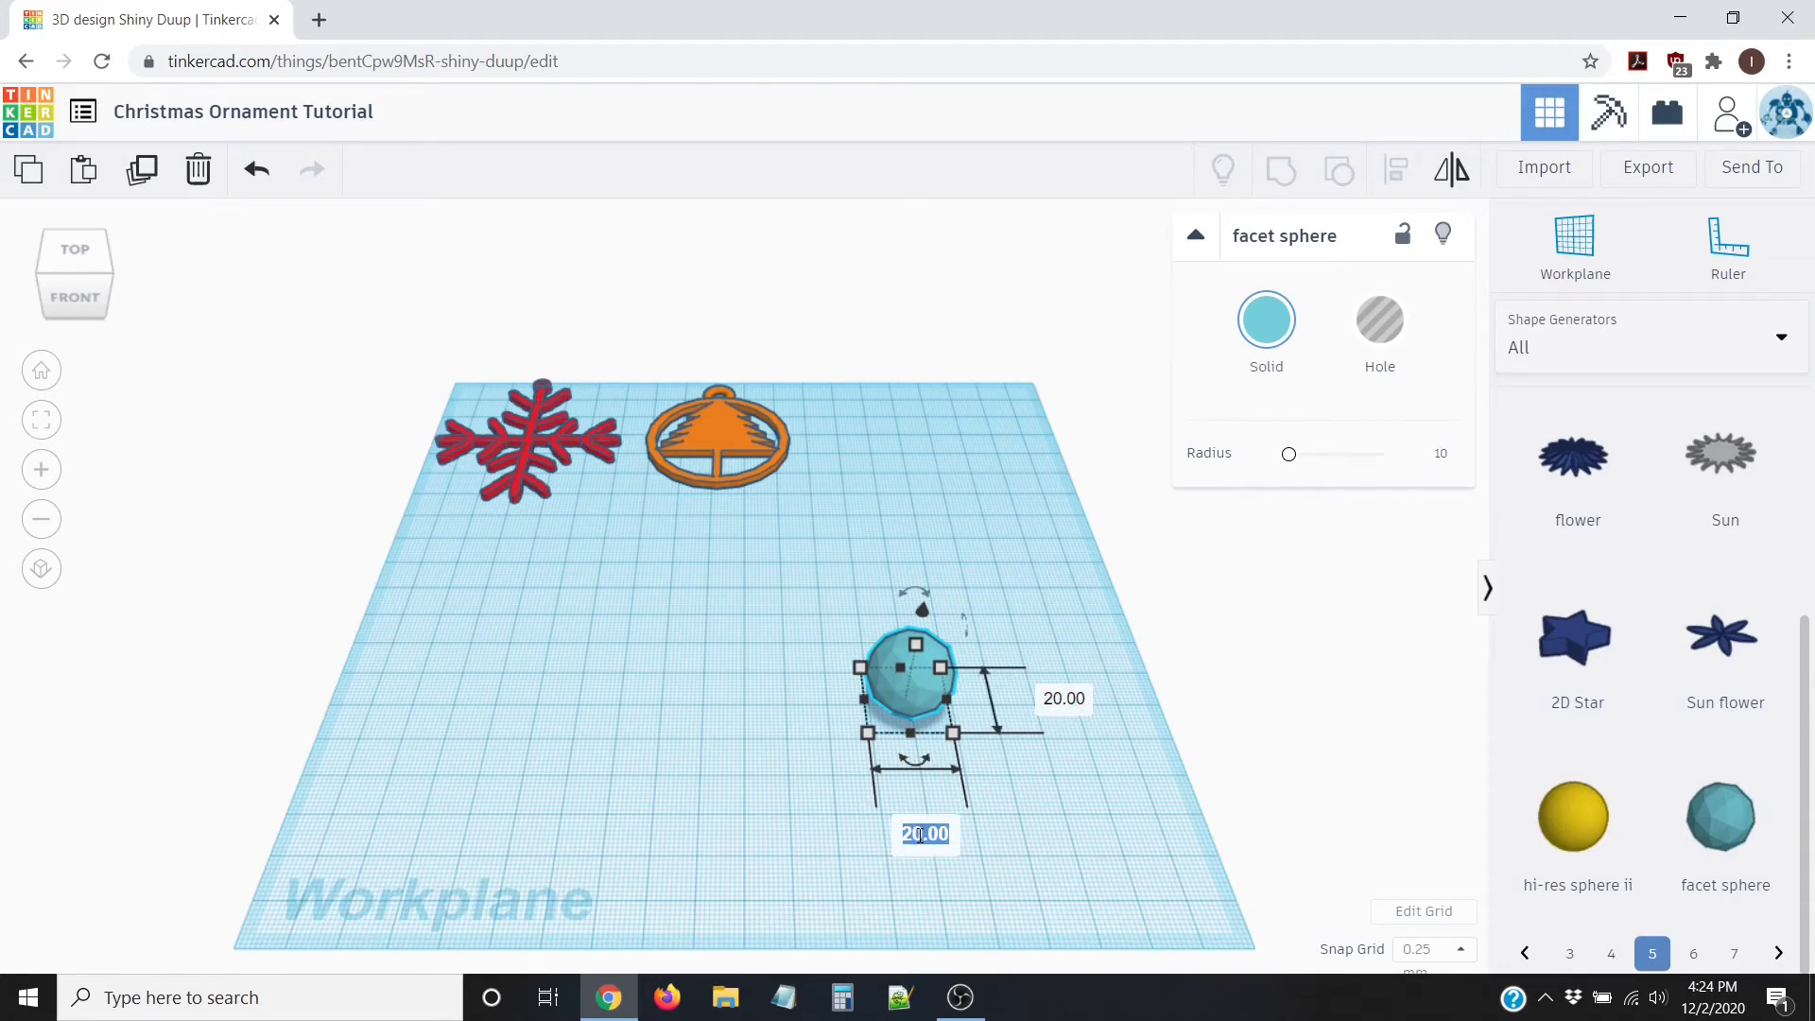
text(30)
key(Return)
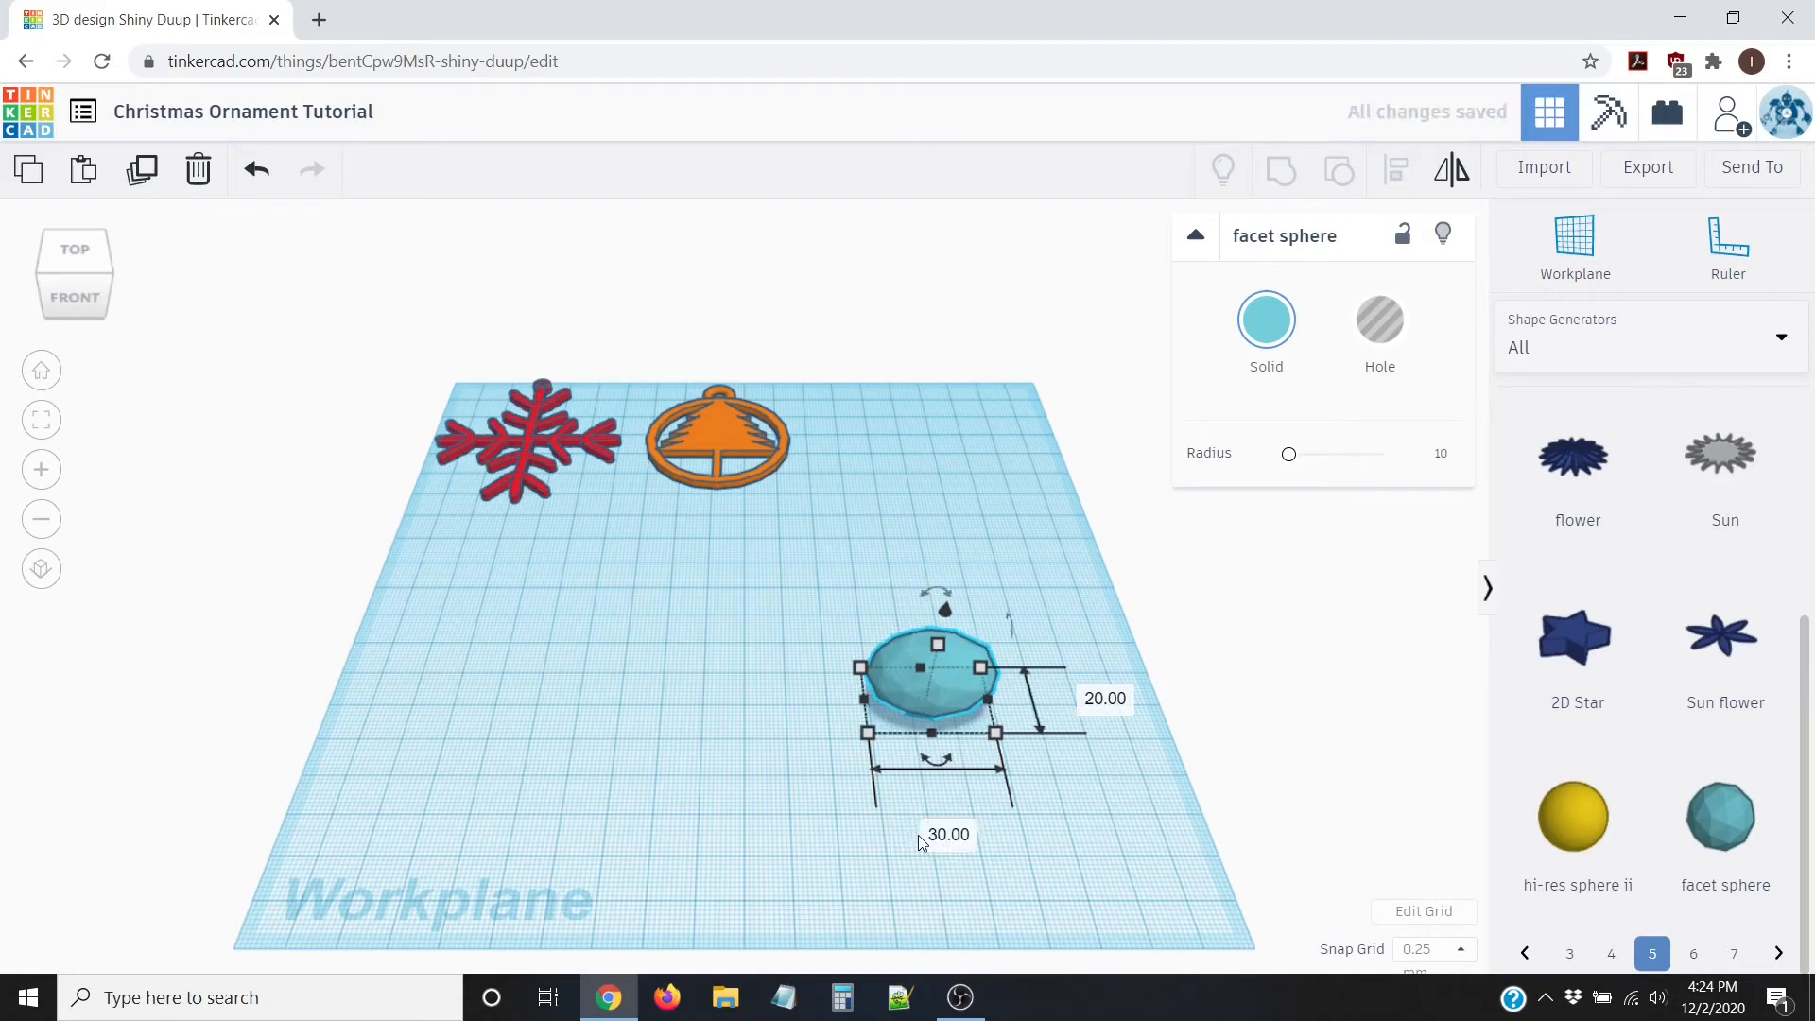
click(1105, 705)
text(30)
key(Return)
Step: Set the facet sphere's height to 5 mm to flatten it
right_drag(1197, 741, 735, 548)
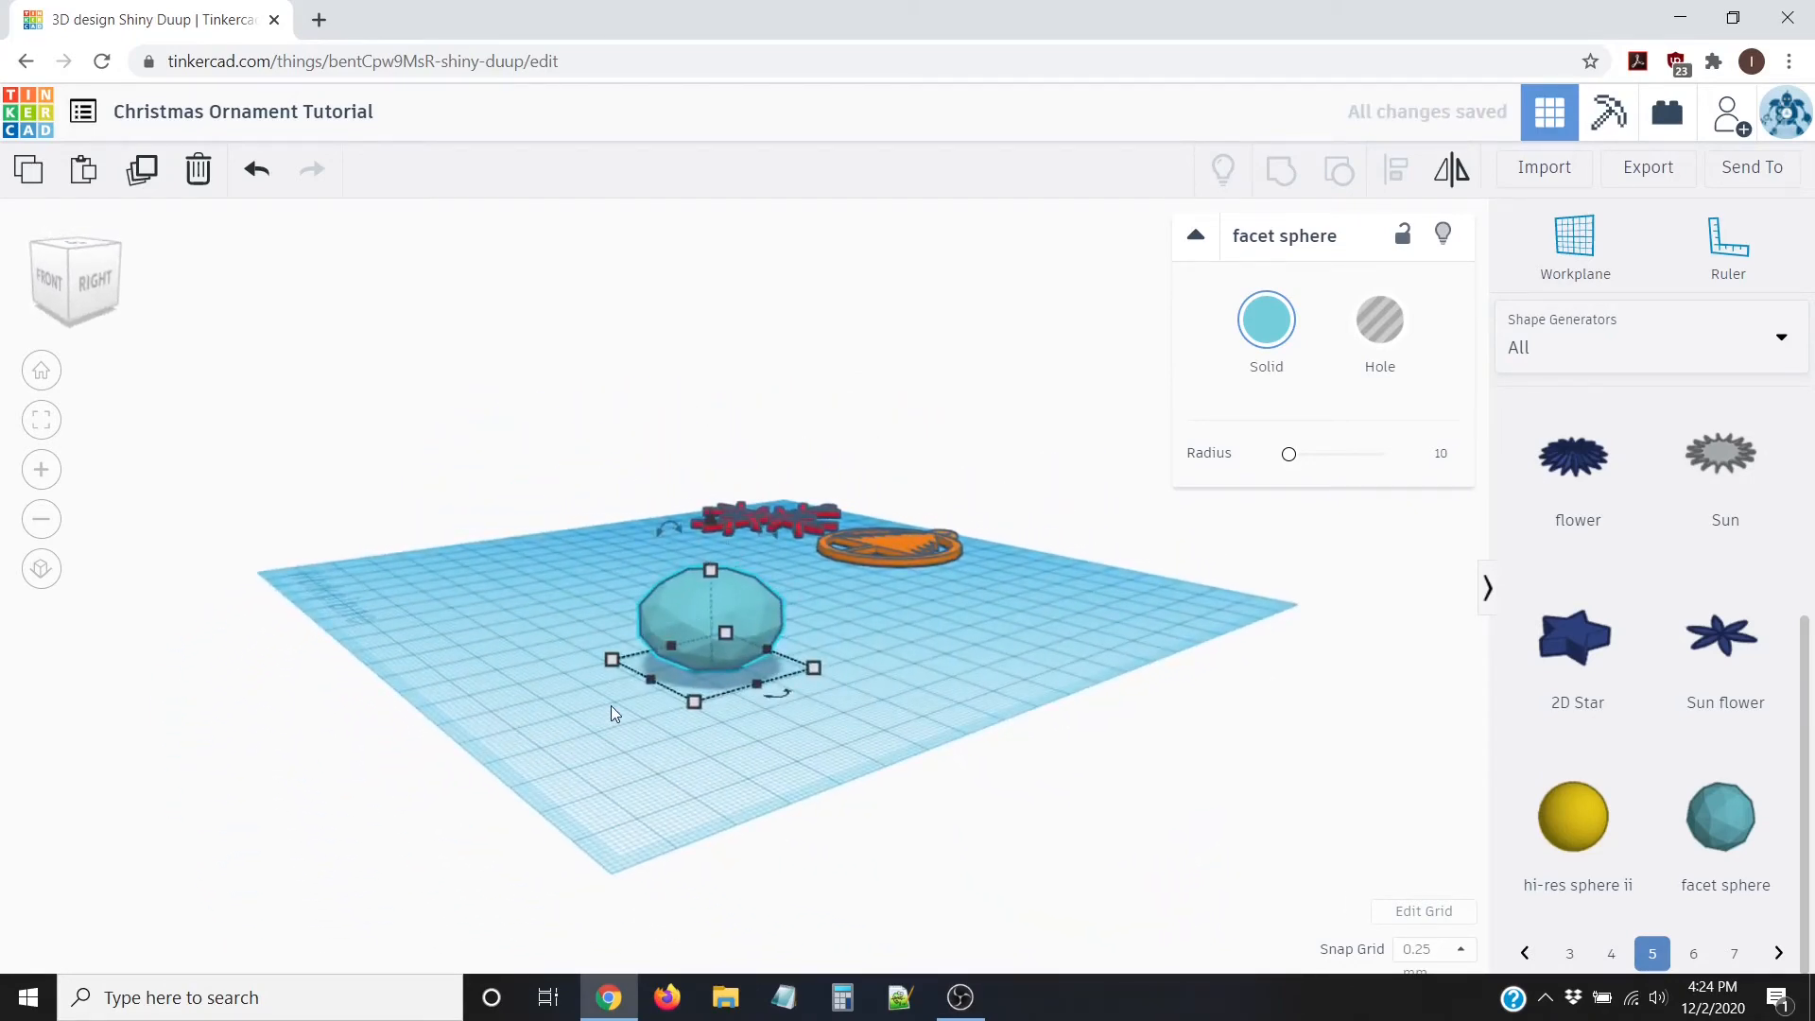
right_drag(584, 639, 814, 601)
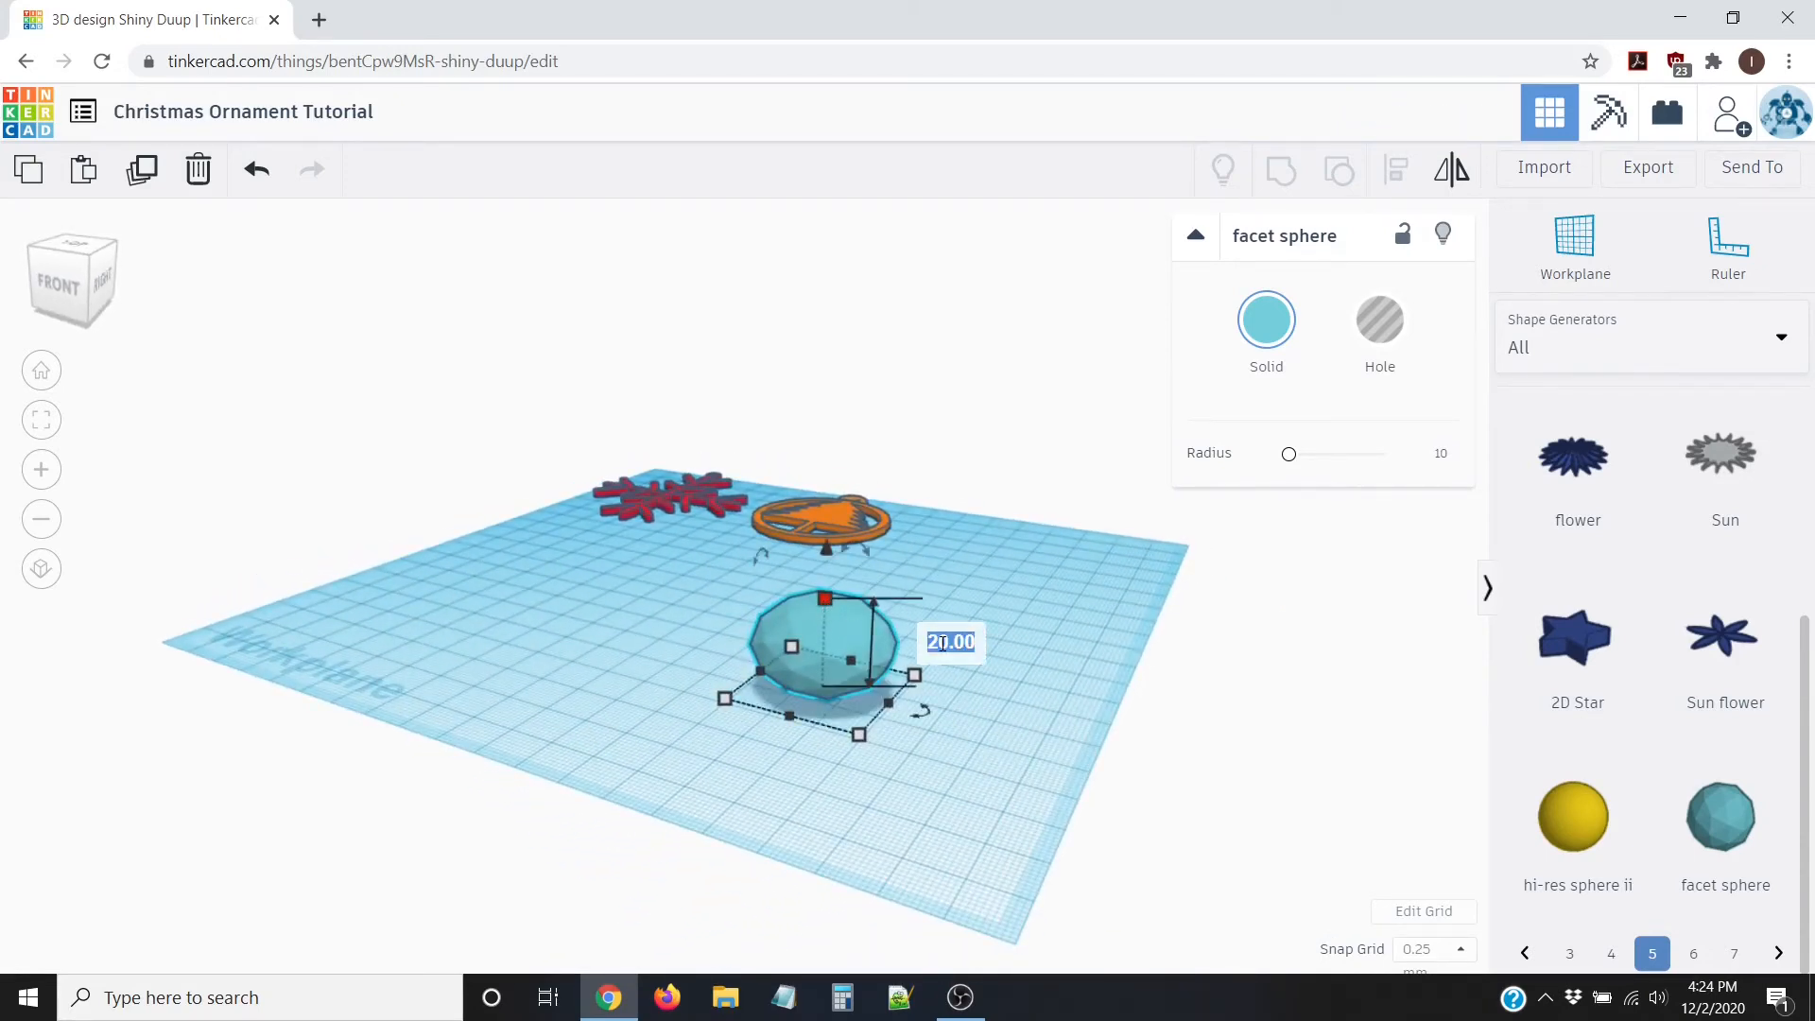
text(5)
key(Return)
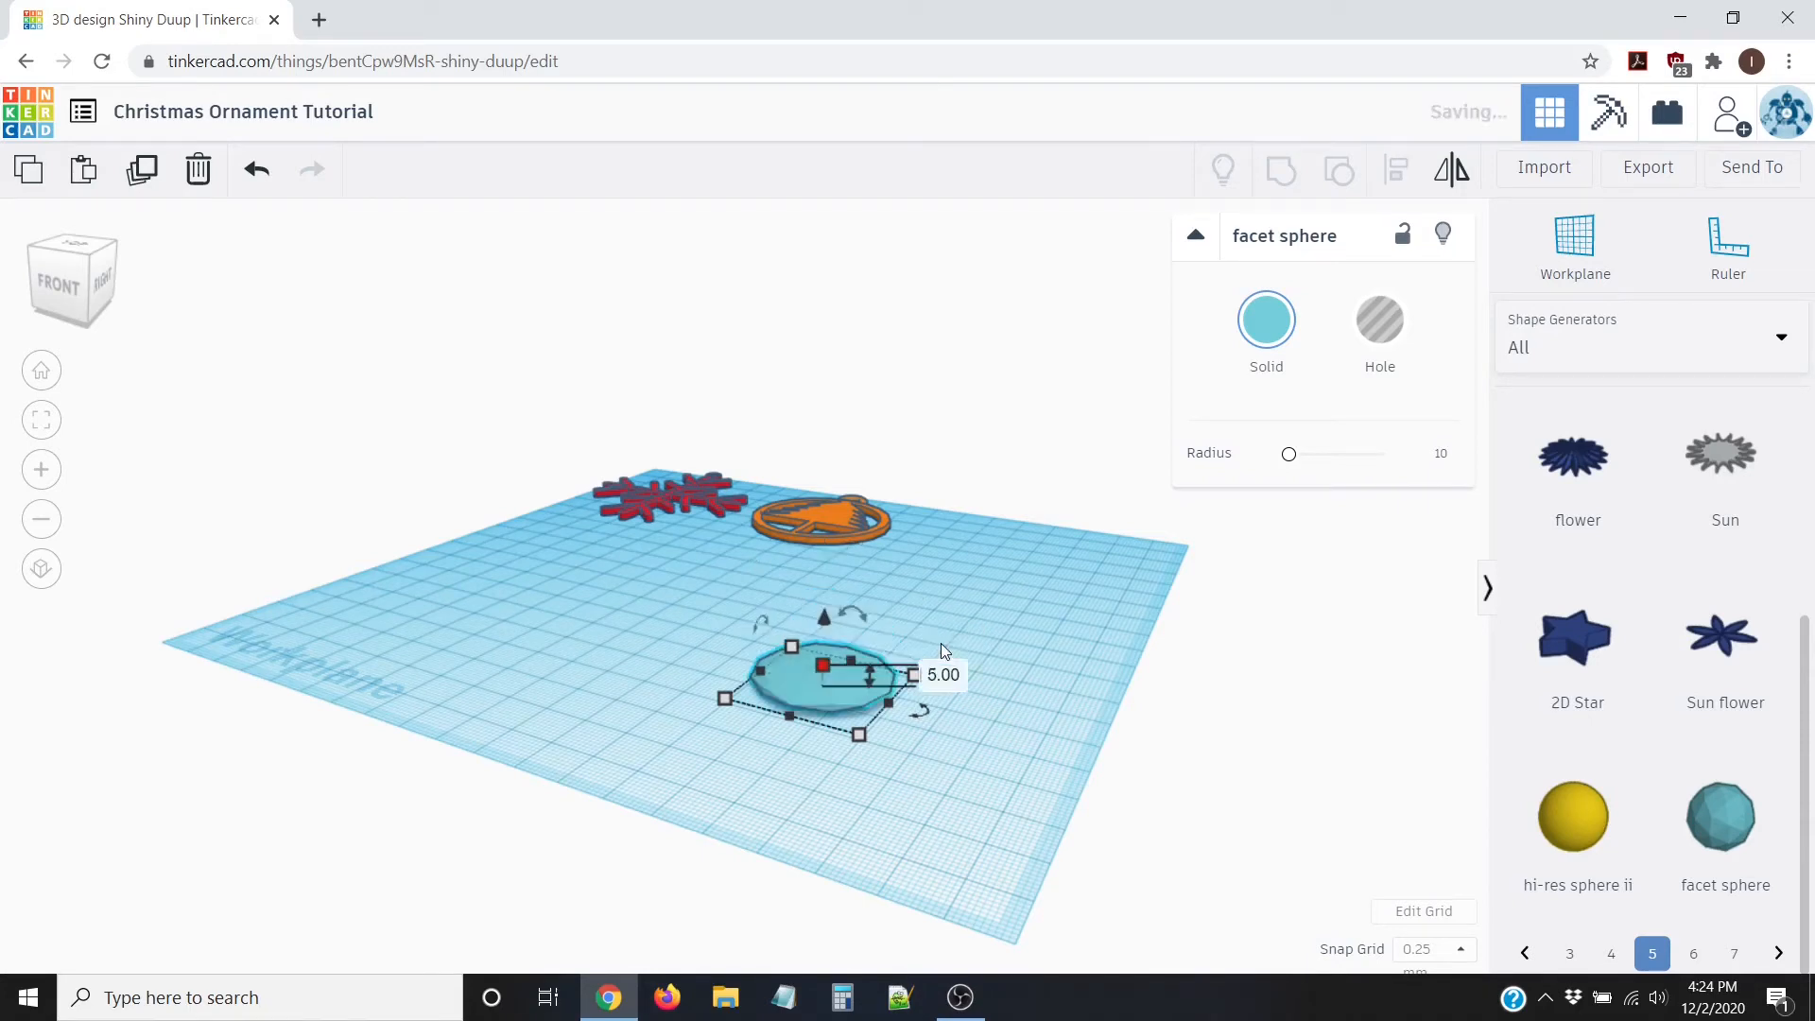
Step: Duplicate the flattened facet sphere in place
right_drag(940, 643, 868, 779)
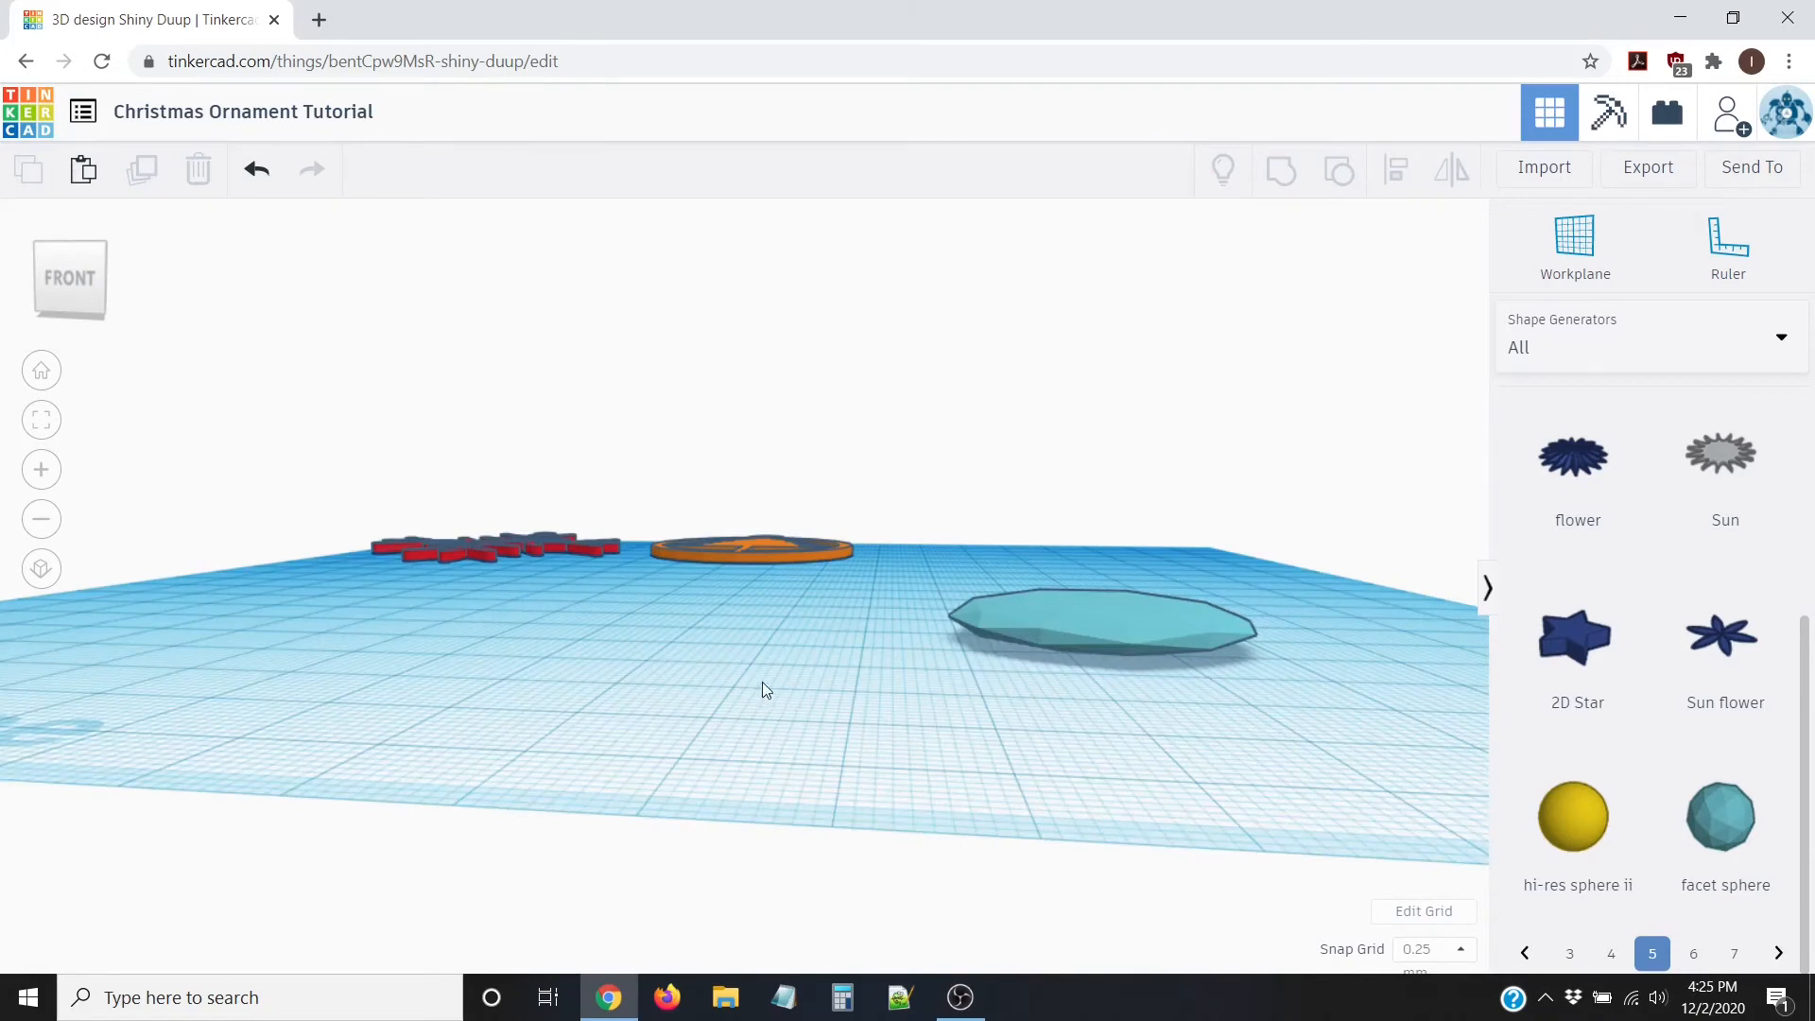
click(70, 276)
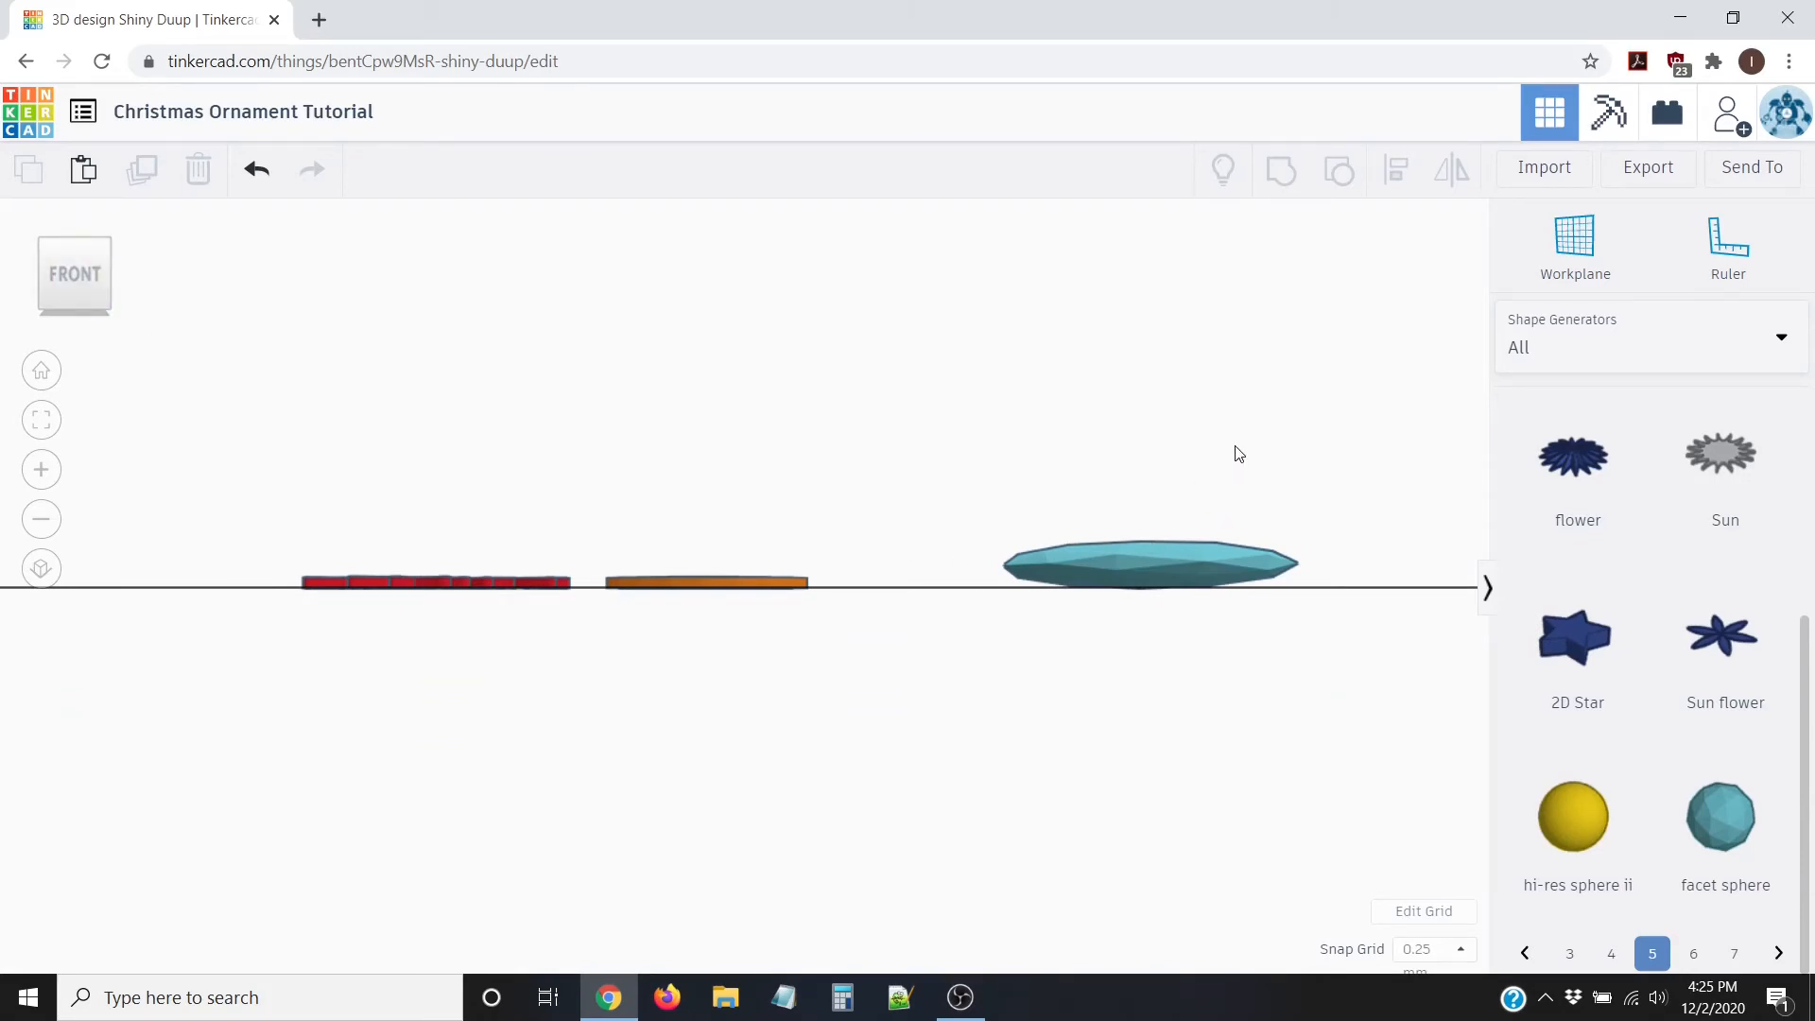
right_drag(1236, 450, 741, 472)
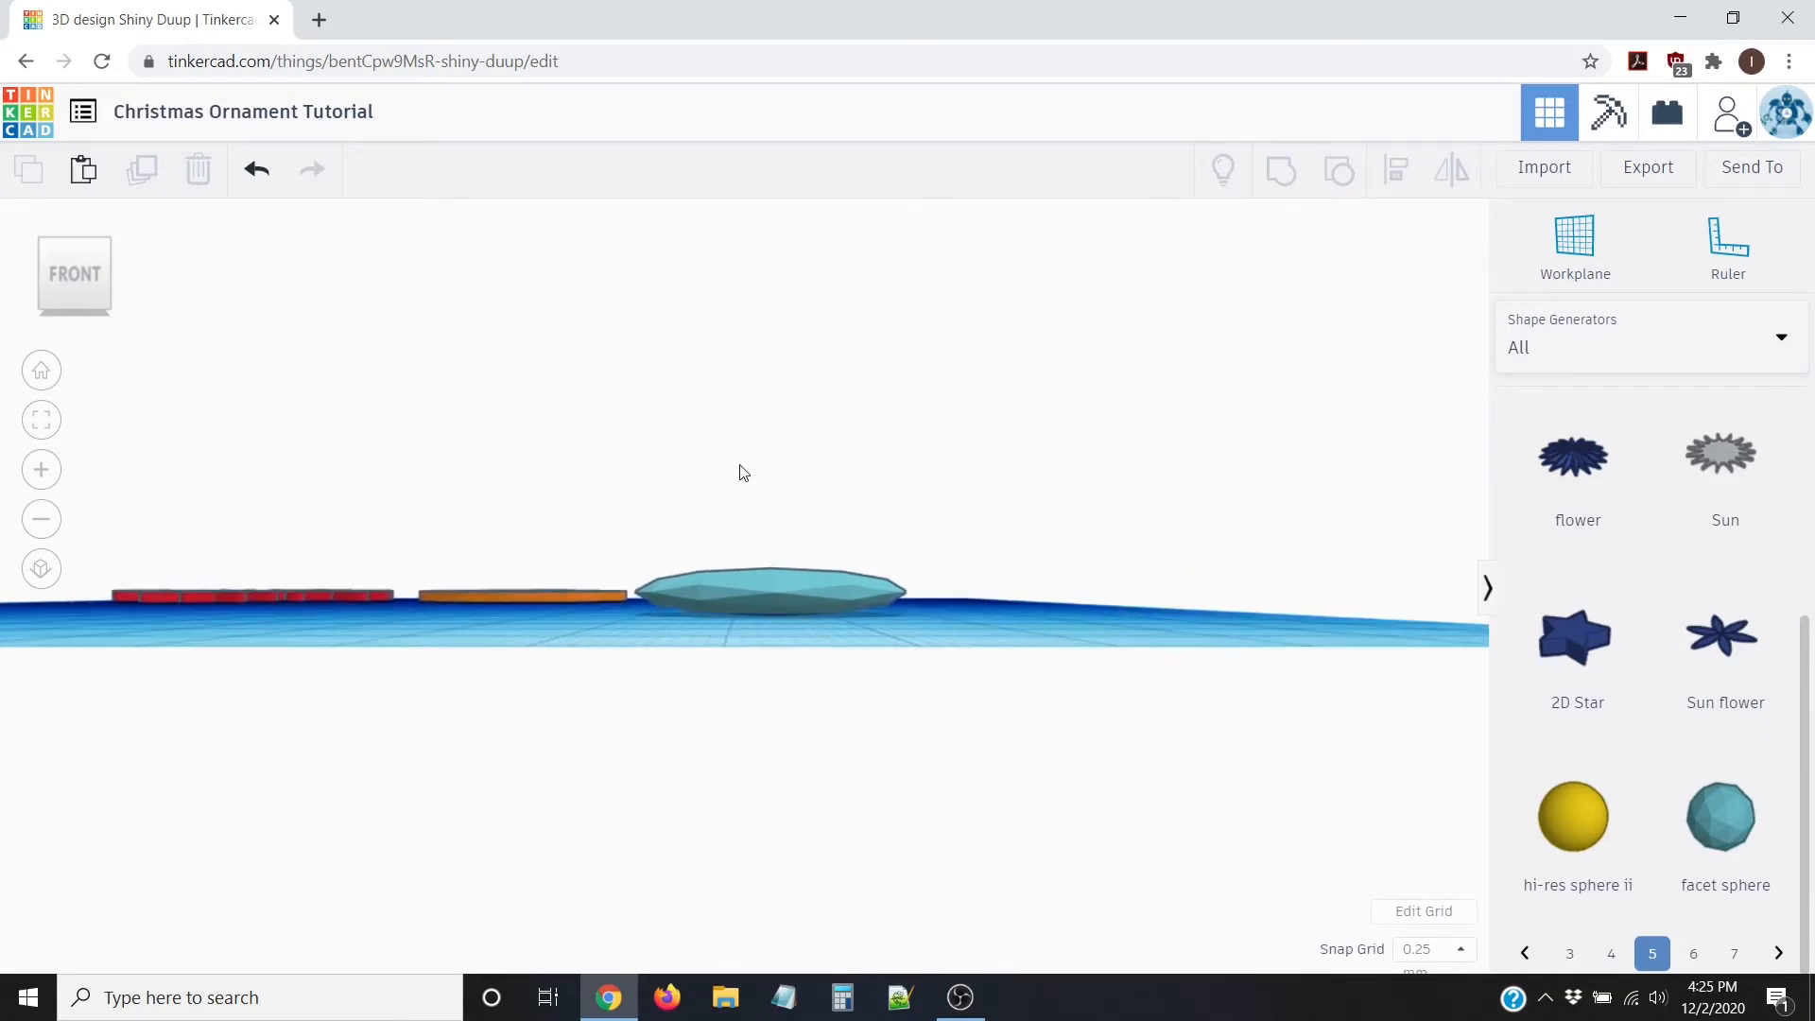
click(766, 599)
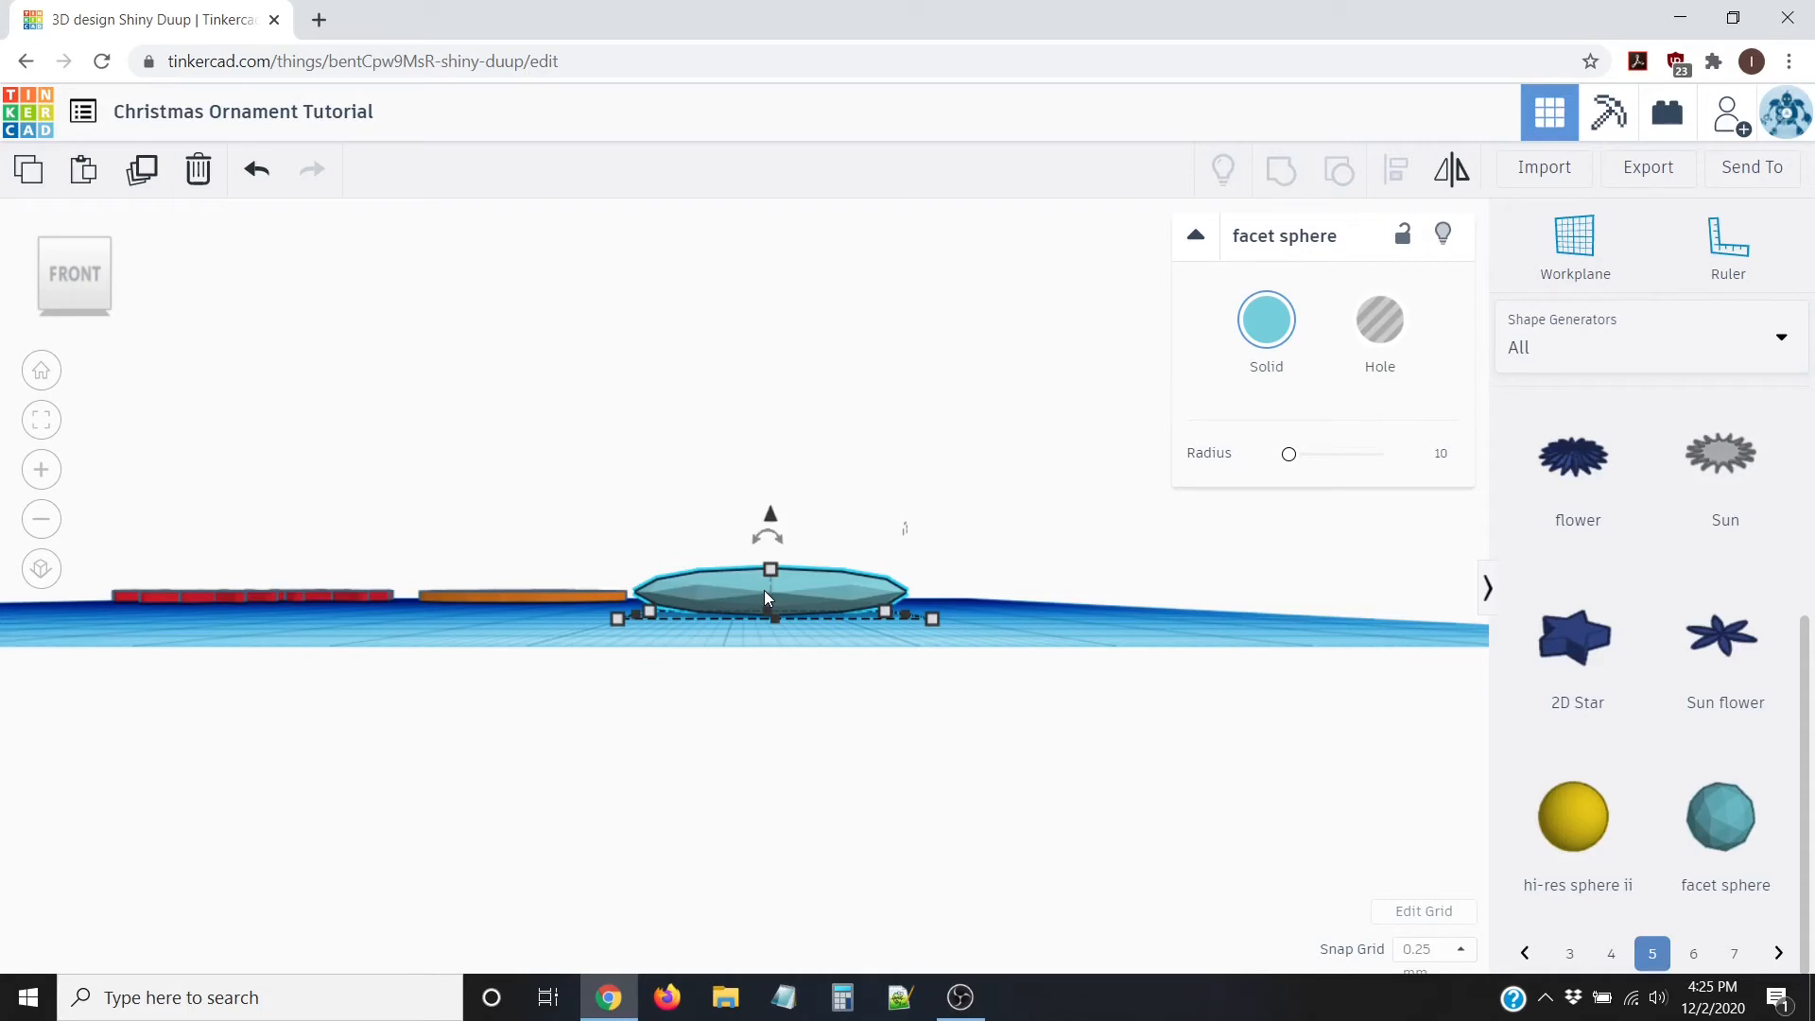
click(154, 173)
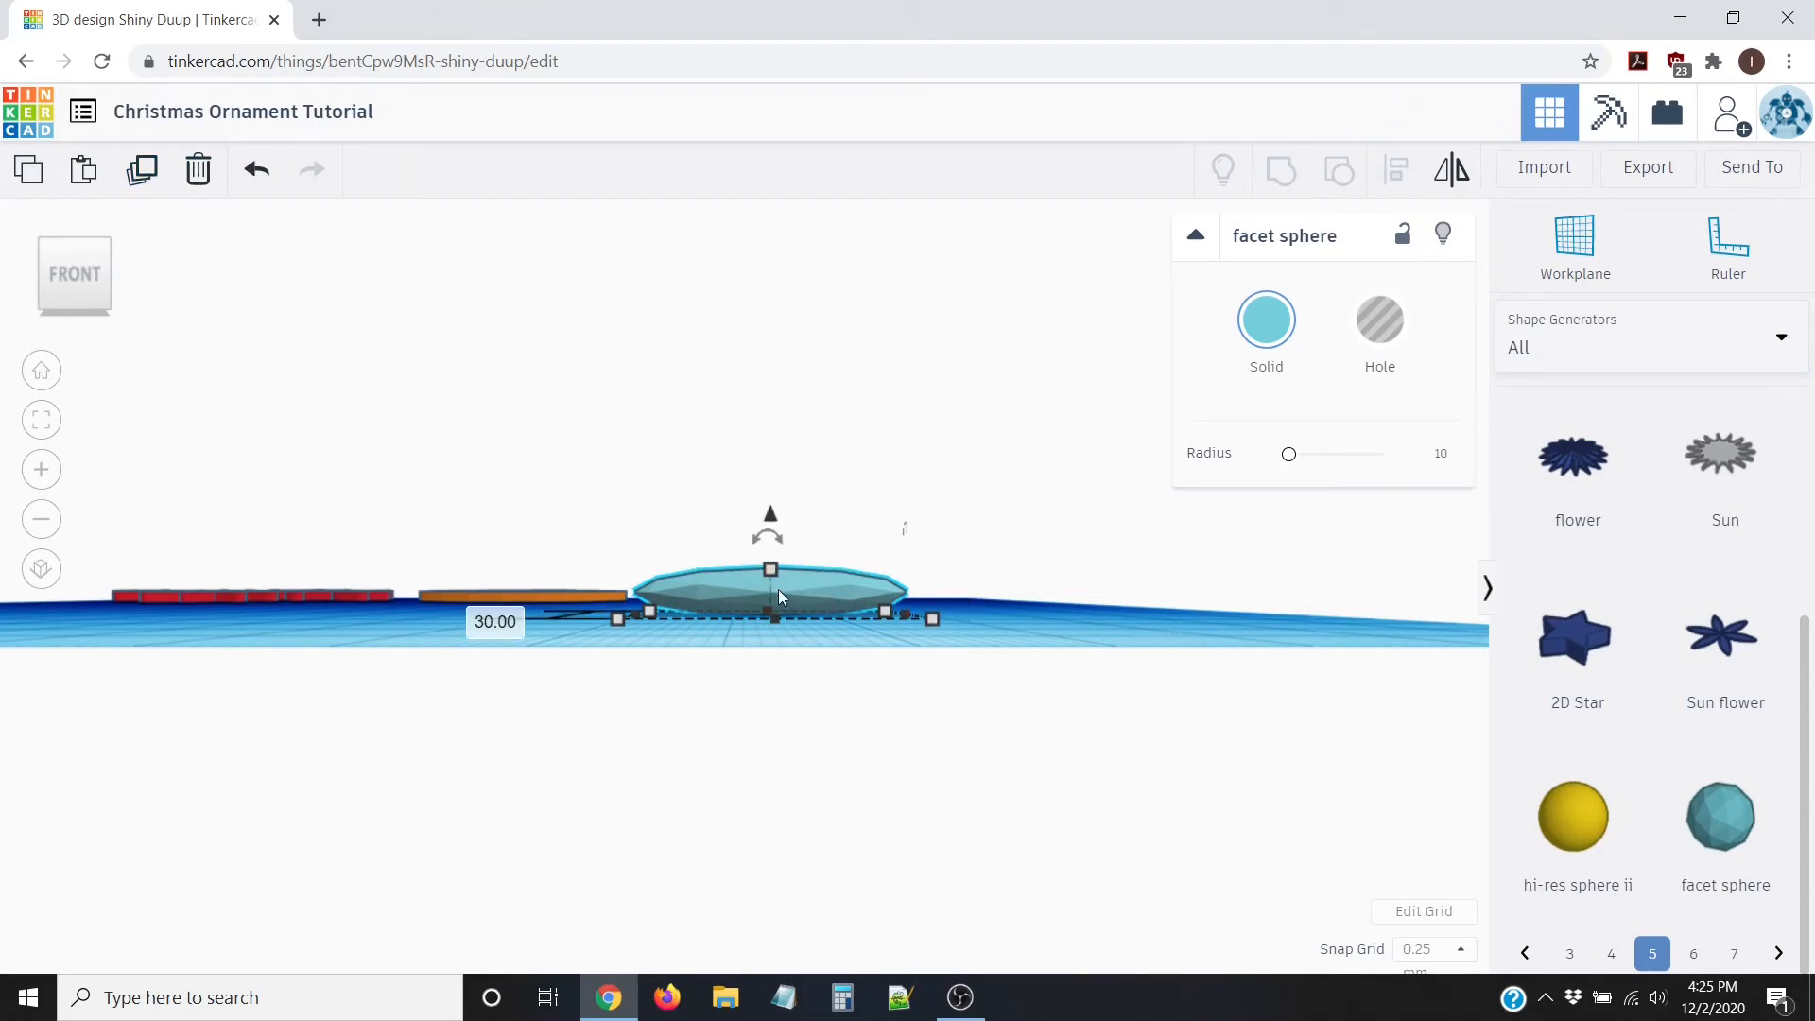
Step: Rotate the duplicated flat facet sphere 32° in the front view so it tilts across the original
mouse_move(780, 546)
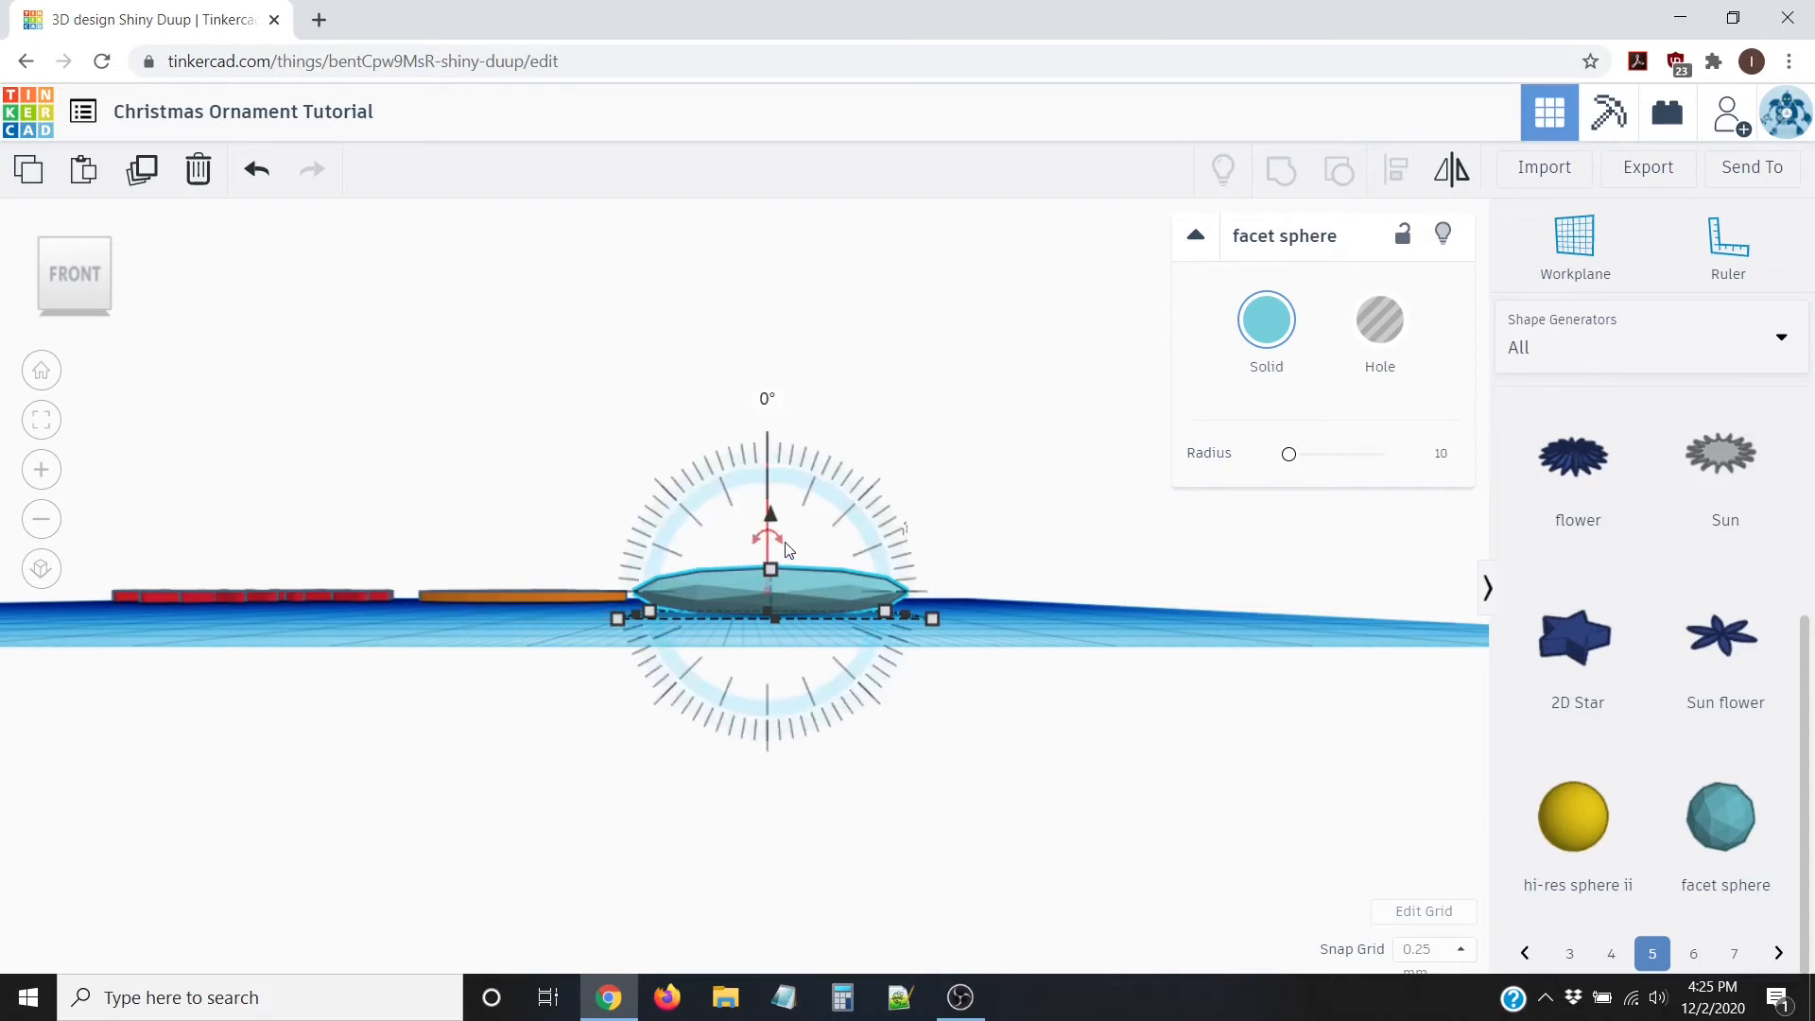
drag(777, 540, 679, 444)
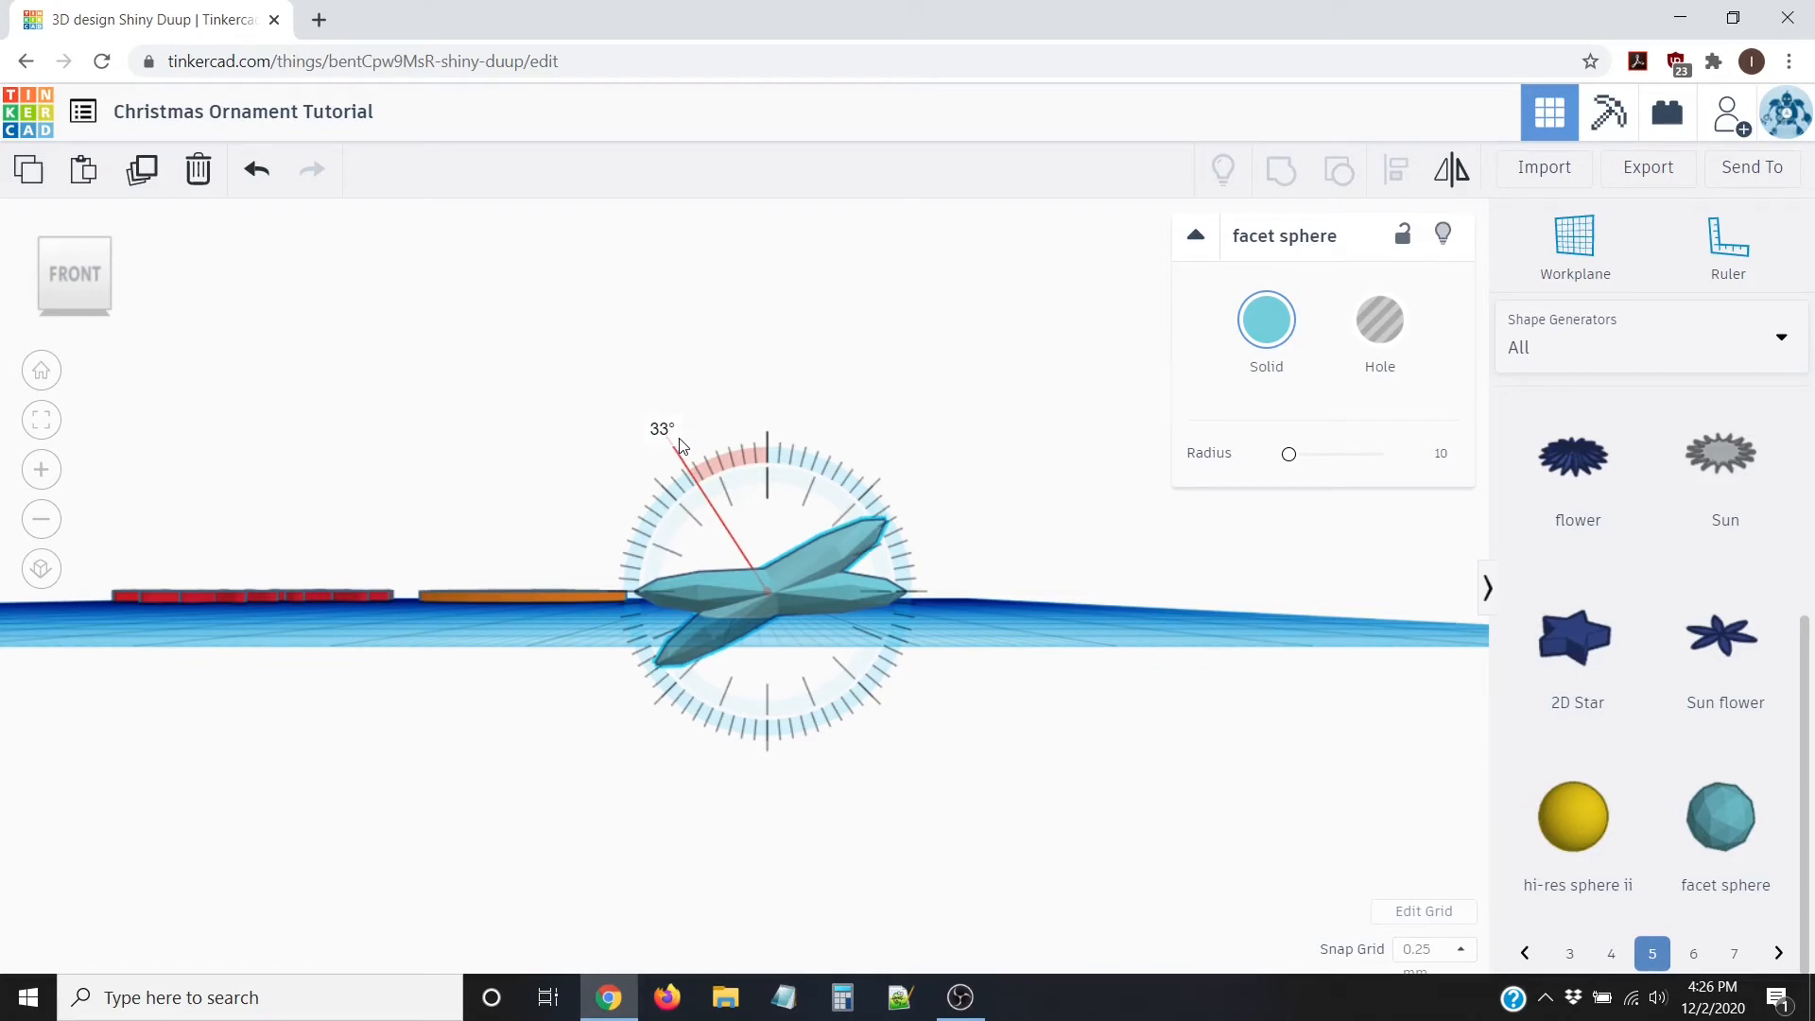
drag(679, 444, 707, 455)
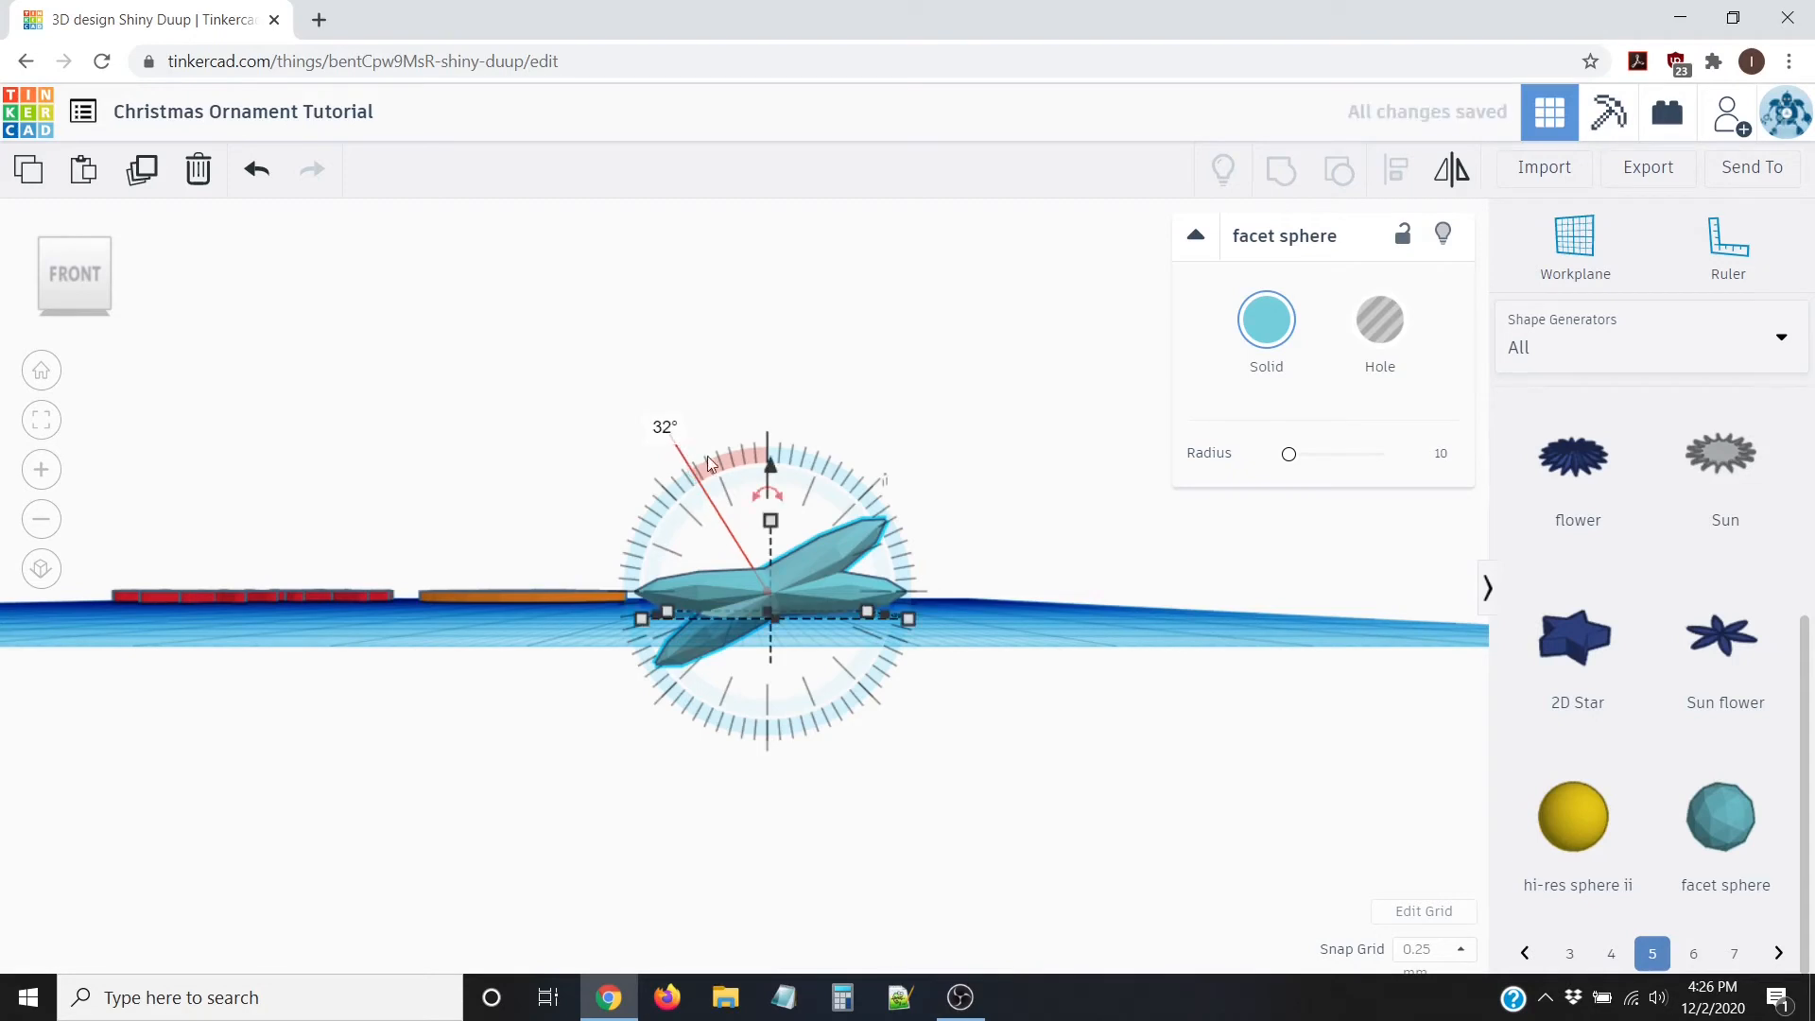
click(687, 409)
click(711, 592)
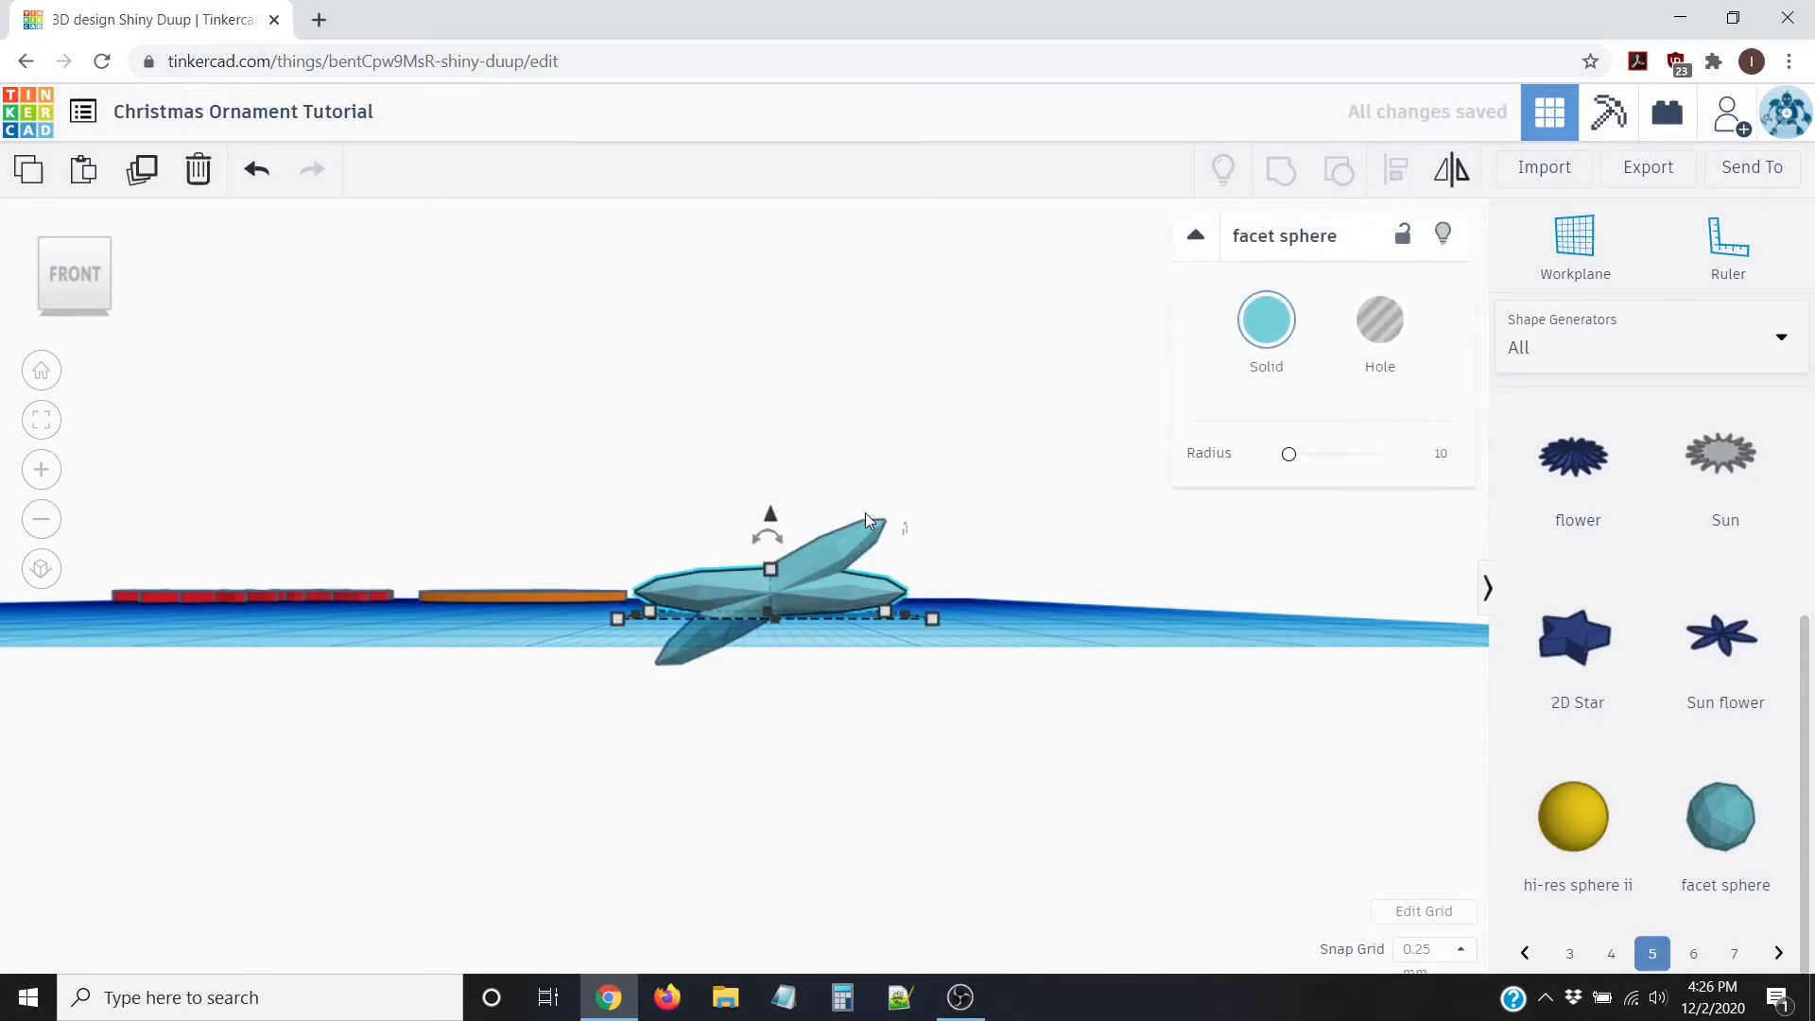
Step: Duplicate the tilted facet sphere three times, turning each copy by the same angle to form a five-sphere burst
click(846, 538)
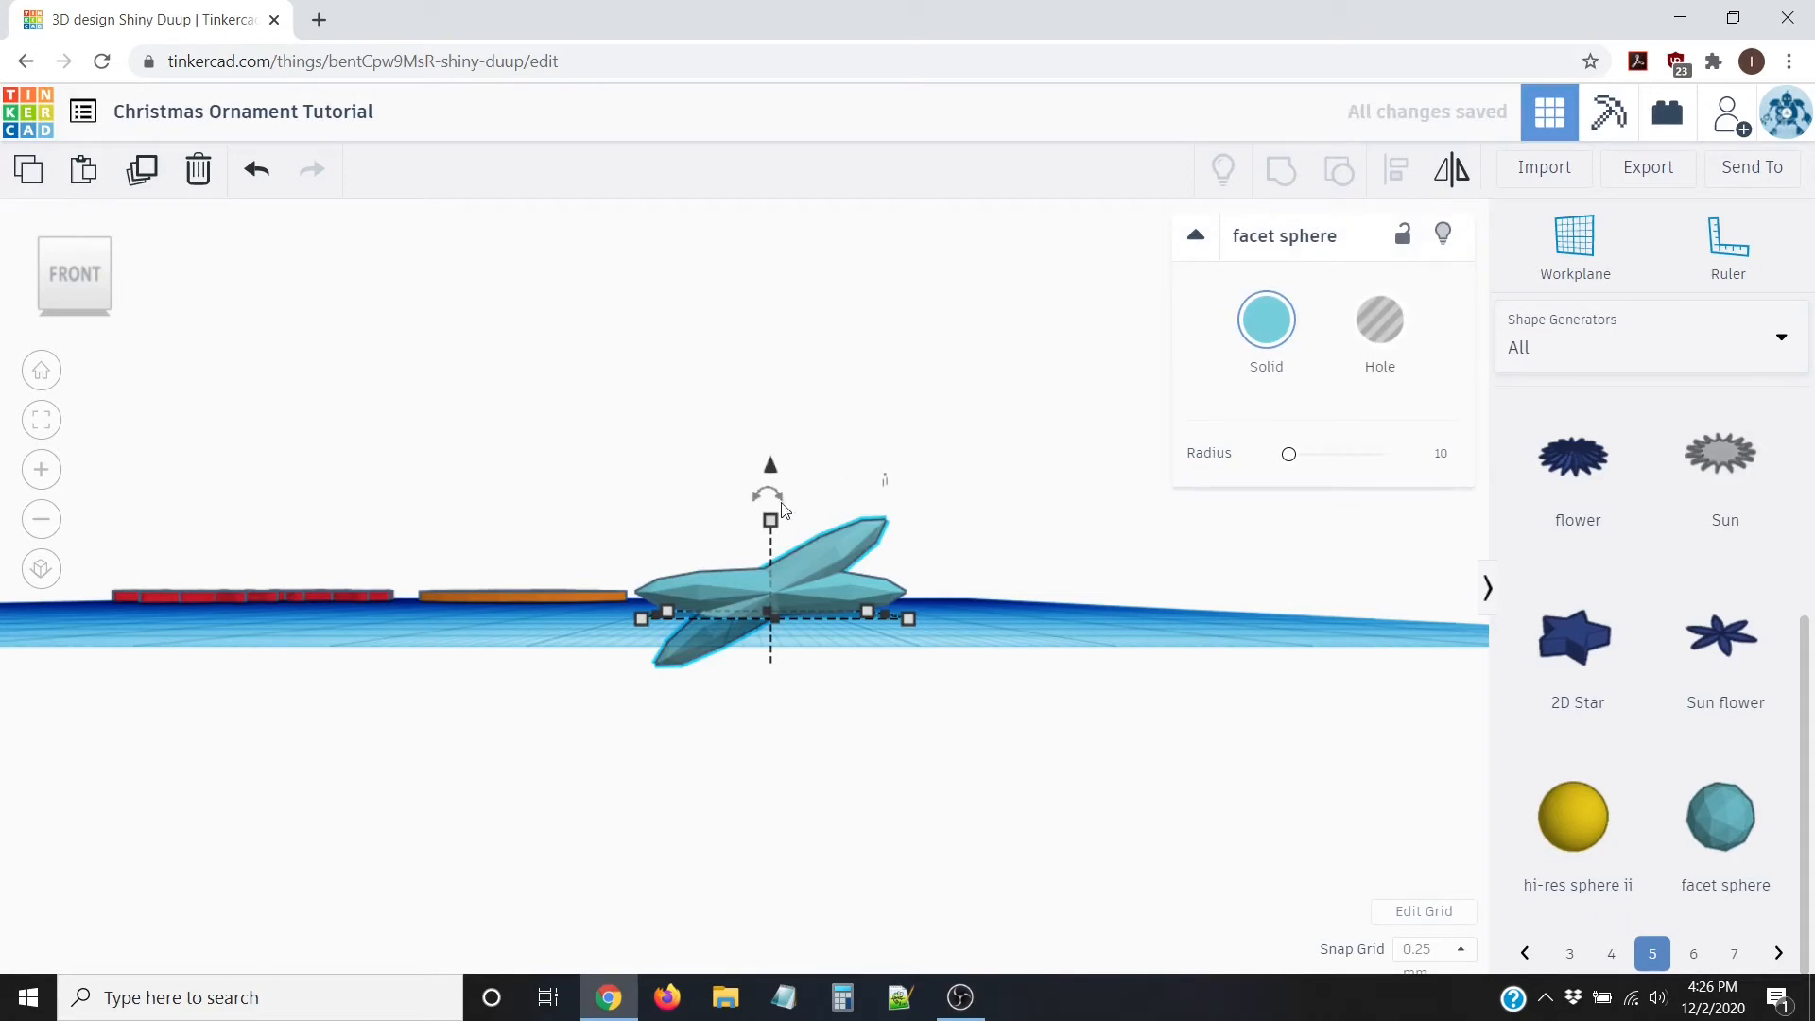
mouse_move(781, 506)
drag(783, 506, 679, 450)
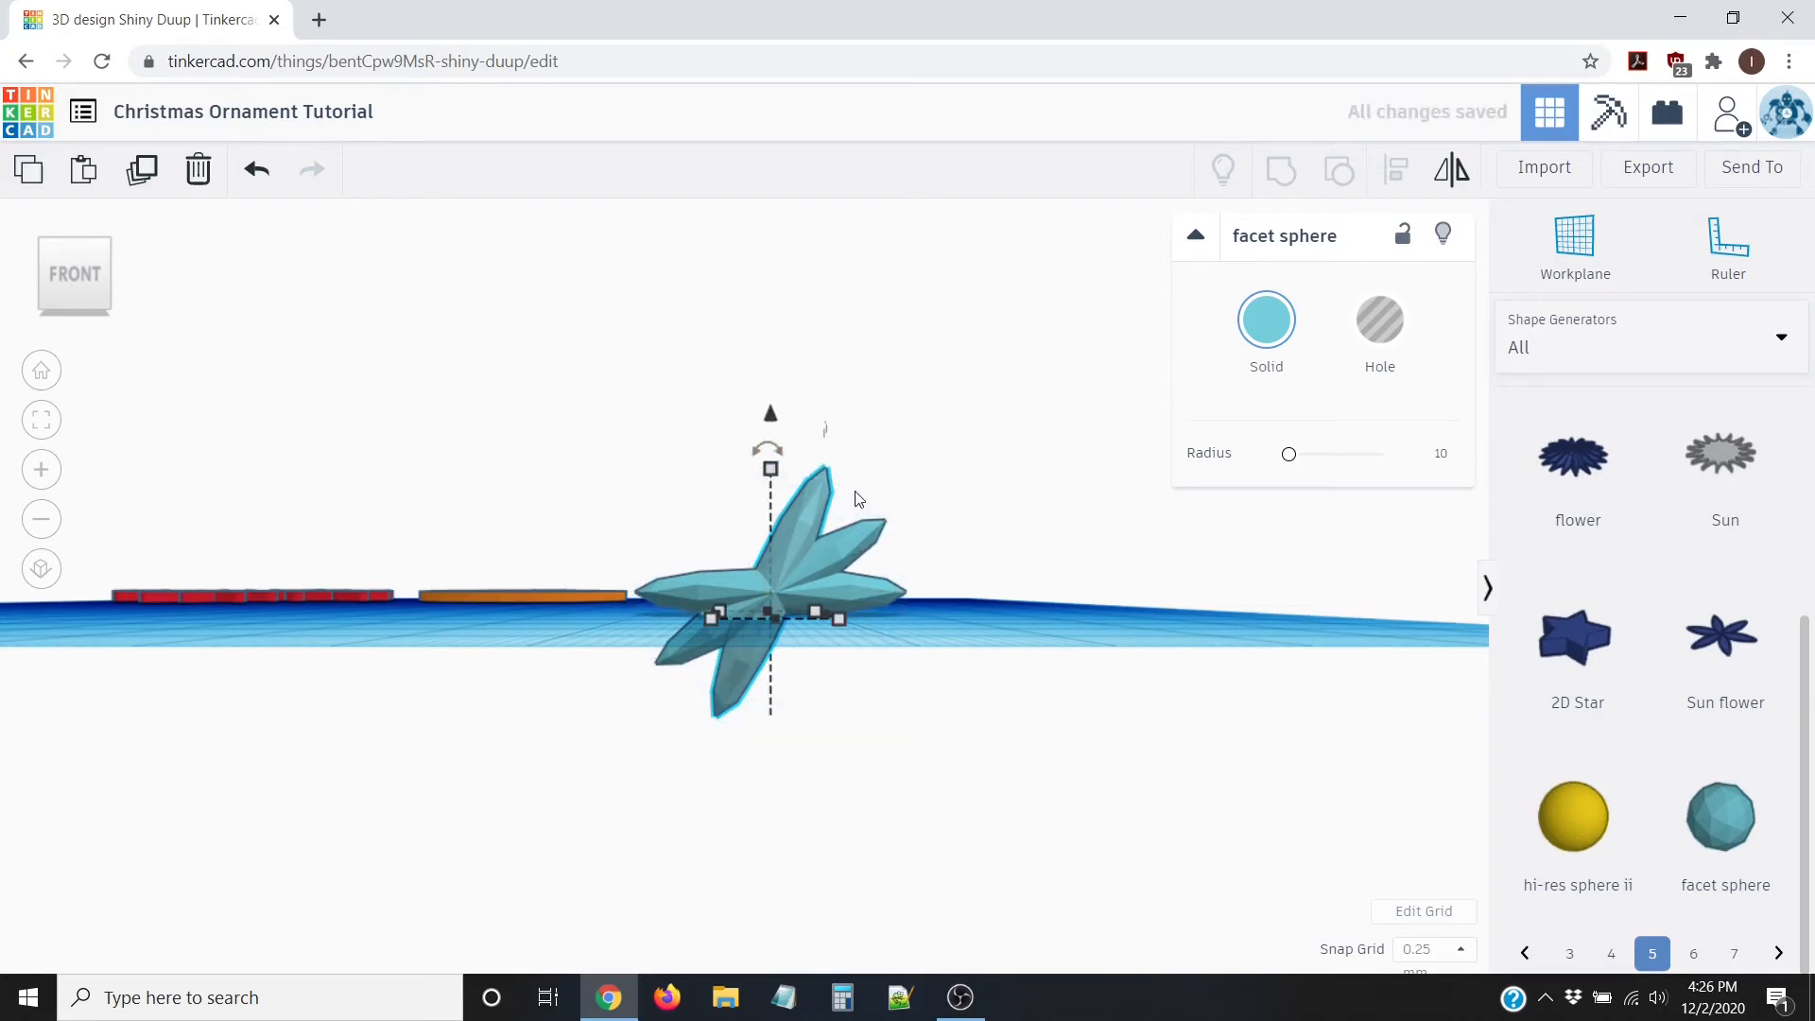
key(ctrl+d)
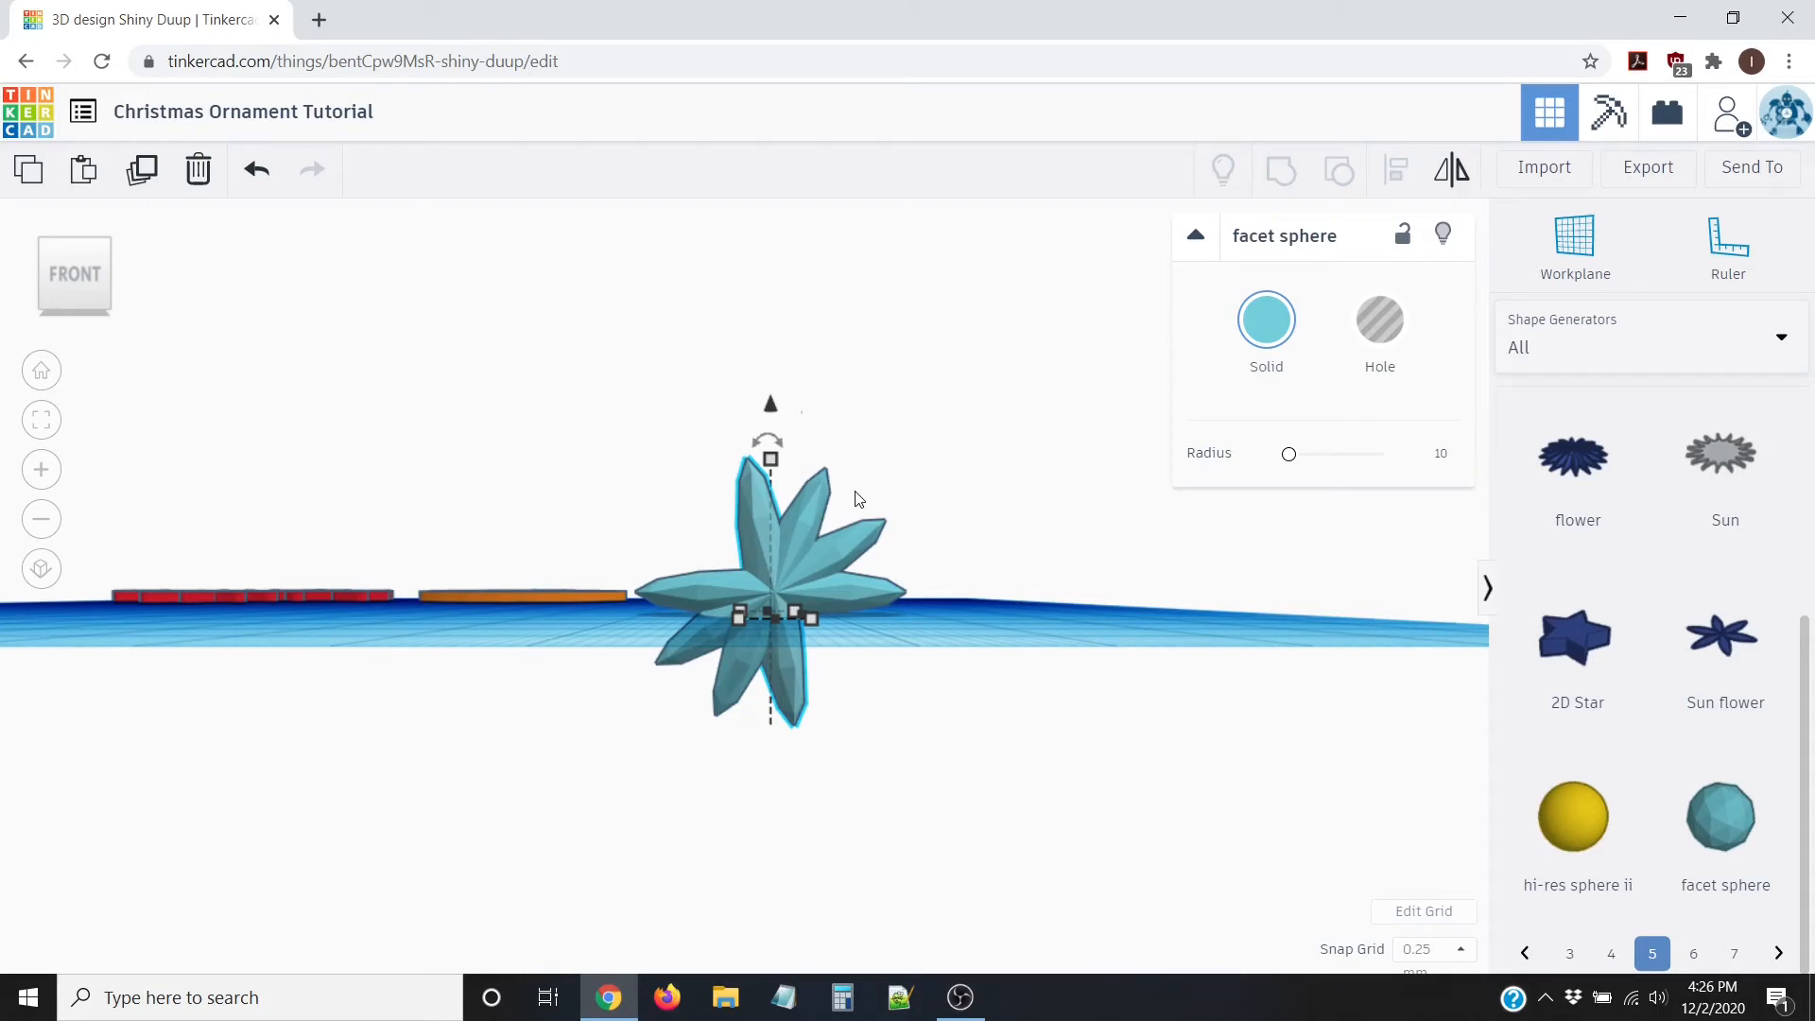
key(ctrl+d)
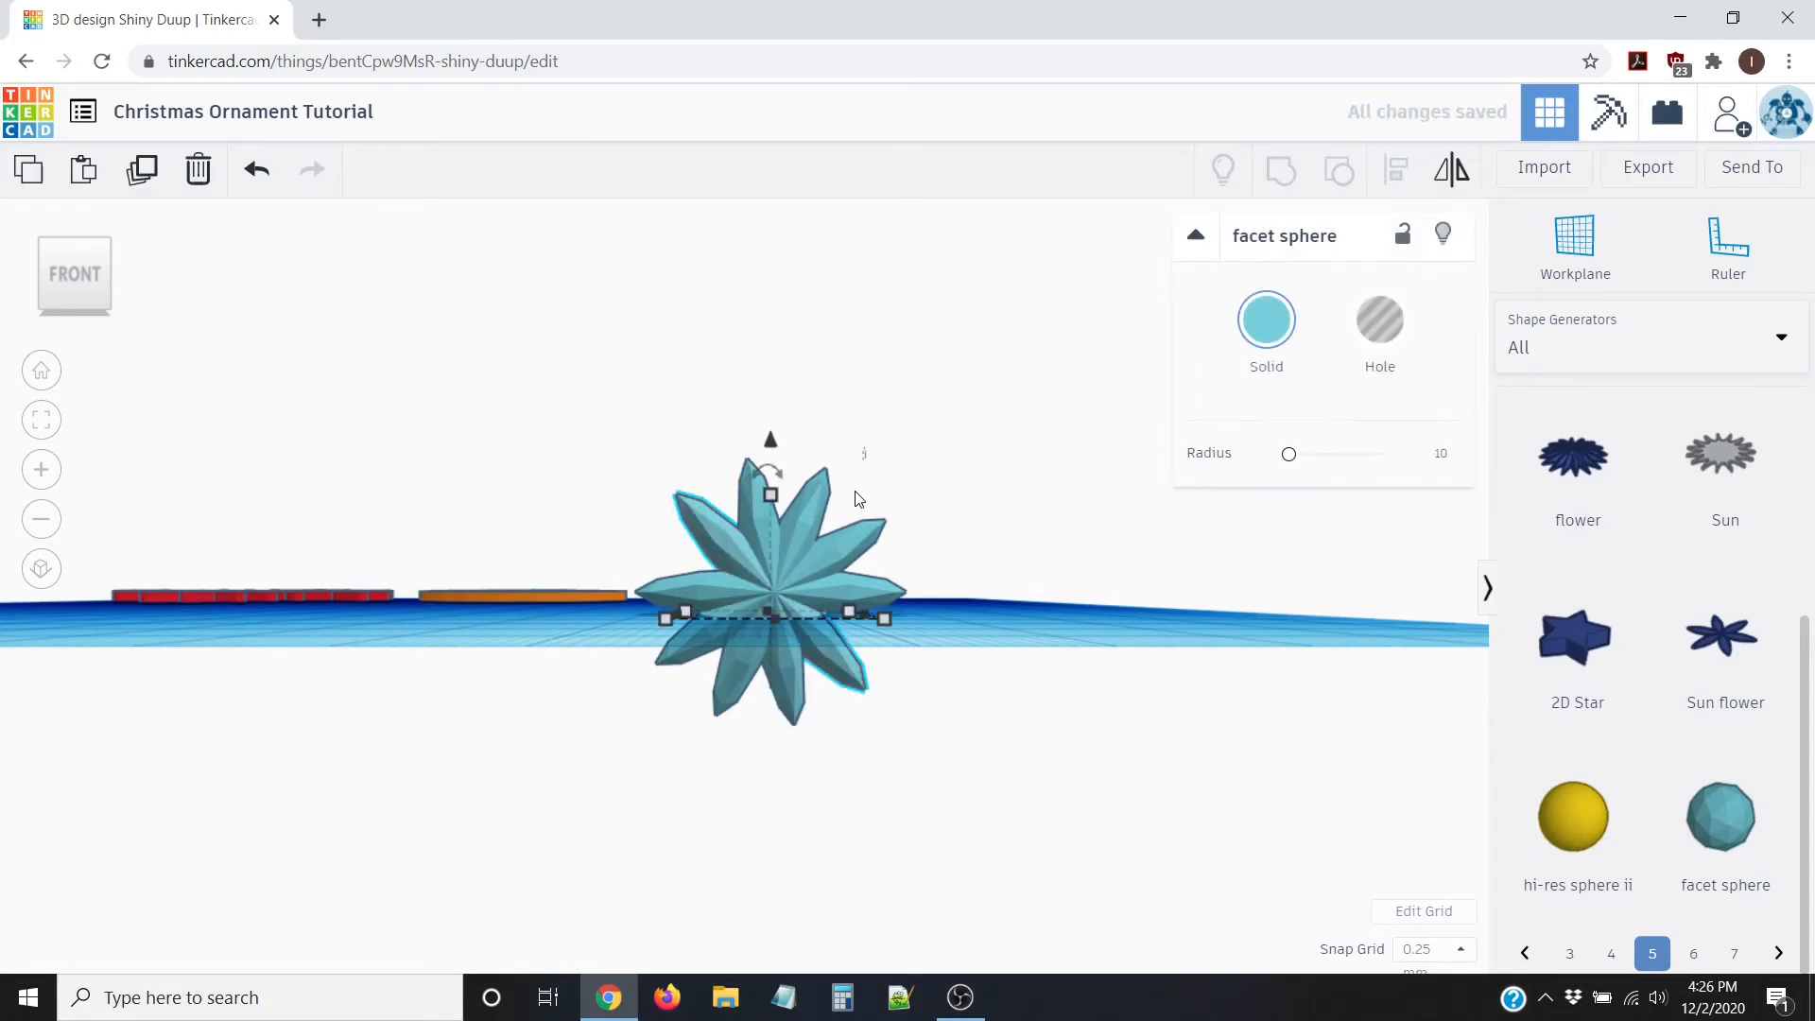
Step: Group the five crossed facet spheres into one shape
mouse_move(1033, 563)
right_down()
mouse_move(839, 587)
mouse_move(1031, 643)
mouse_move(729, 636)
mouse_move(349, 564)
mouse_move(659, 565)
mouse_move(883, 599)
mouse_move(1076, 580)
mouse_move(1018, 565)
mouse_move(785, 607)
mouse_move(656, 599)
mouse_move(1069, 601)
mouse_move(1015, 571)
right_up()
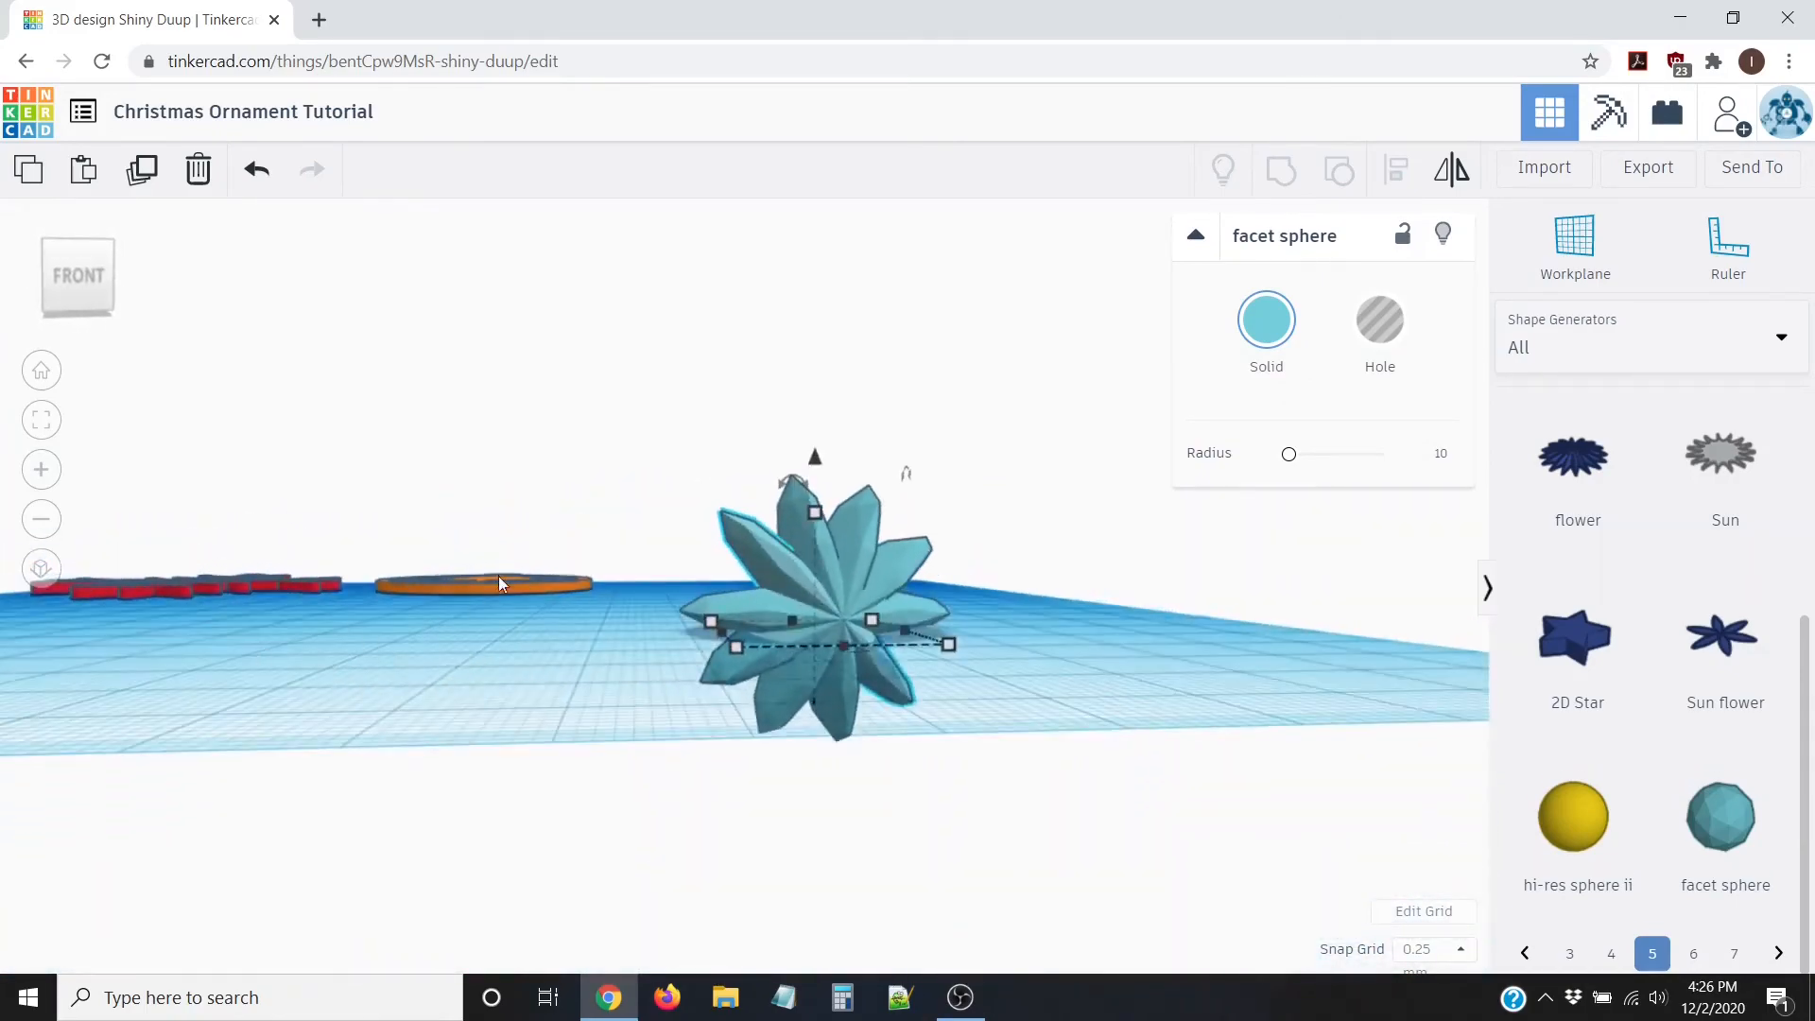
click(701, 592)
right_drag(596, 595, 532, 593)
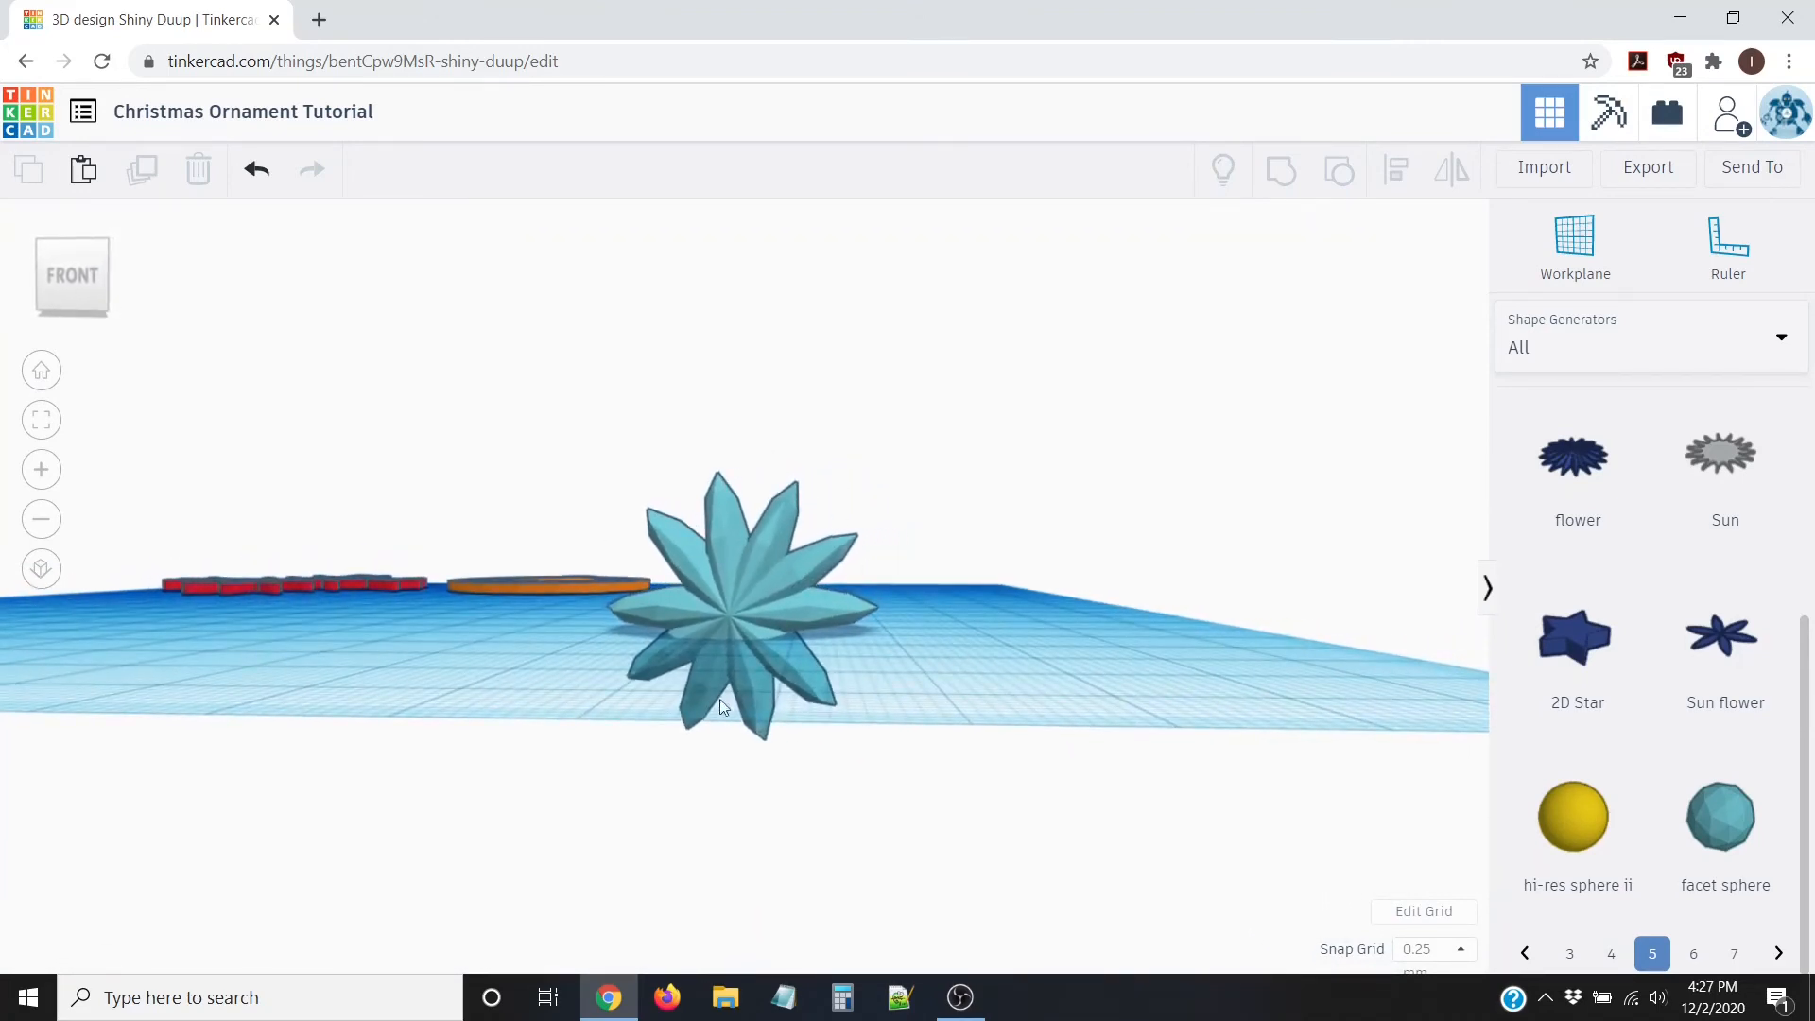
right_drag(721, 707, 579, 648)
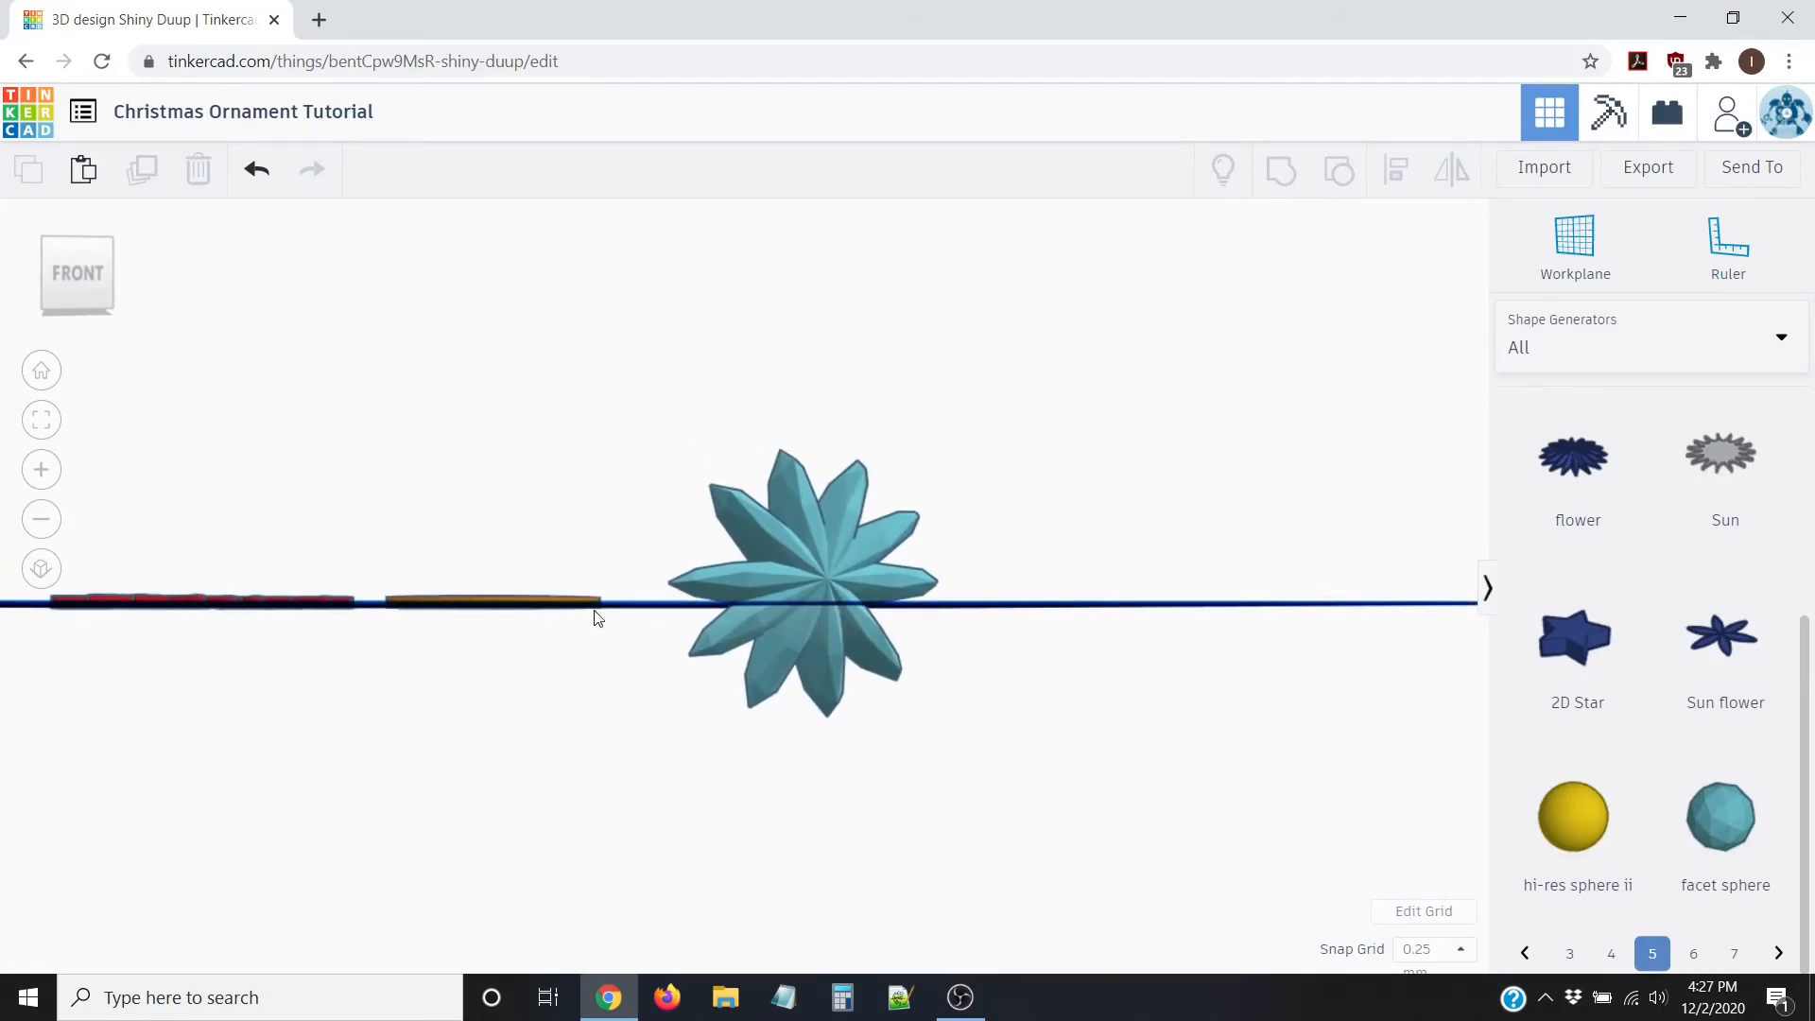
mouse_move(595, 616)
right_down()
mouse_move(563, 636)
mouse_move(587, 636)
right_up()
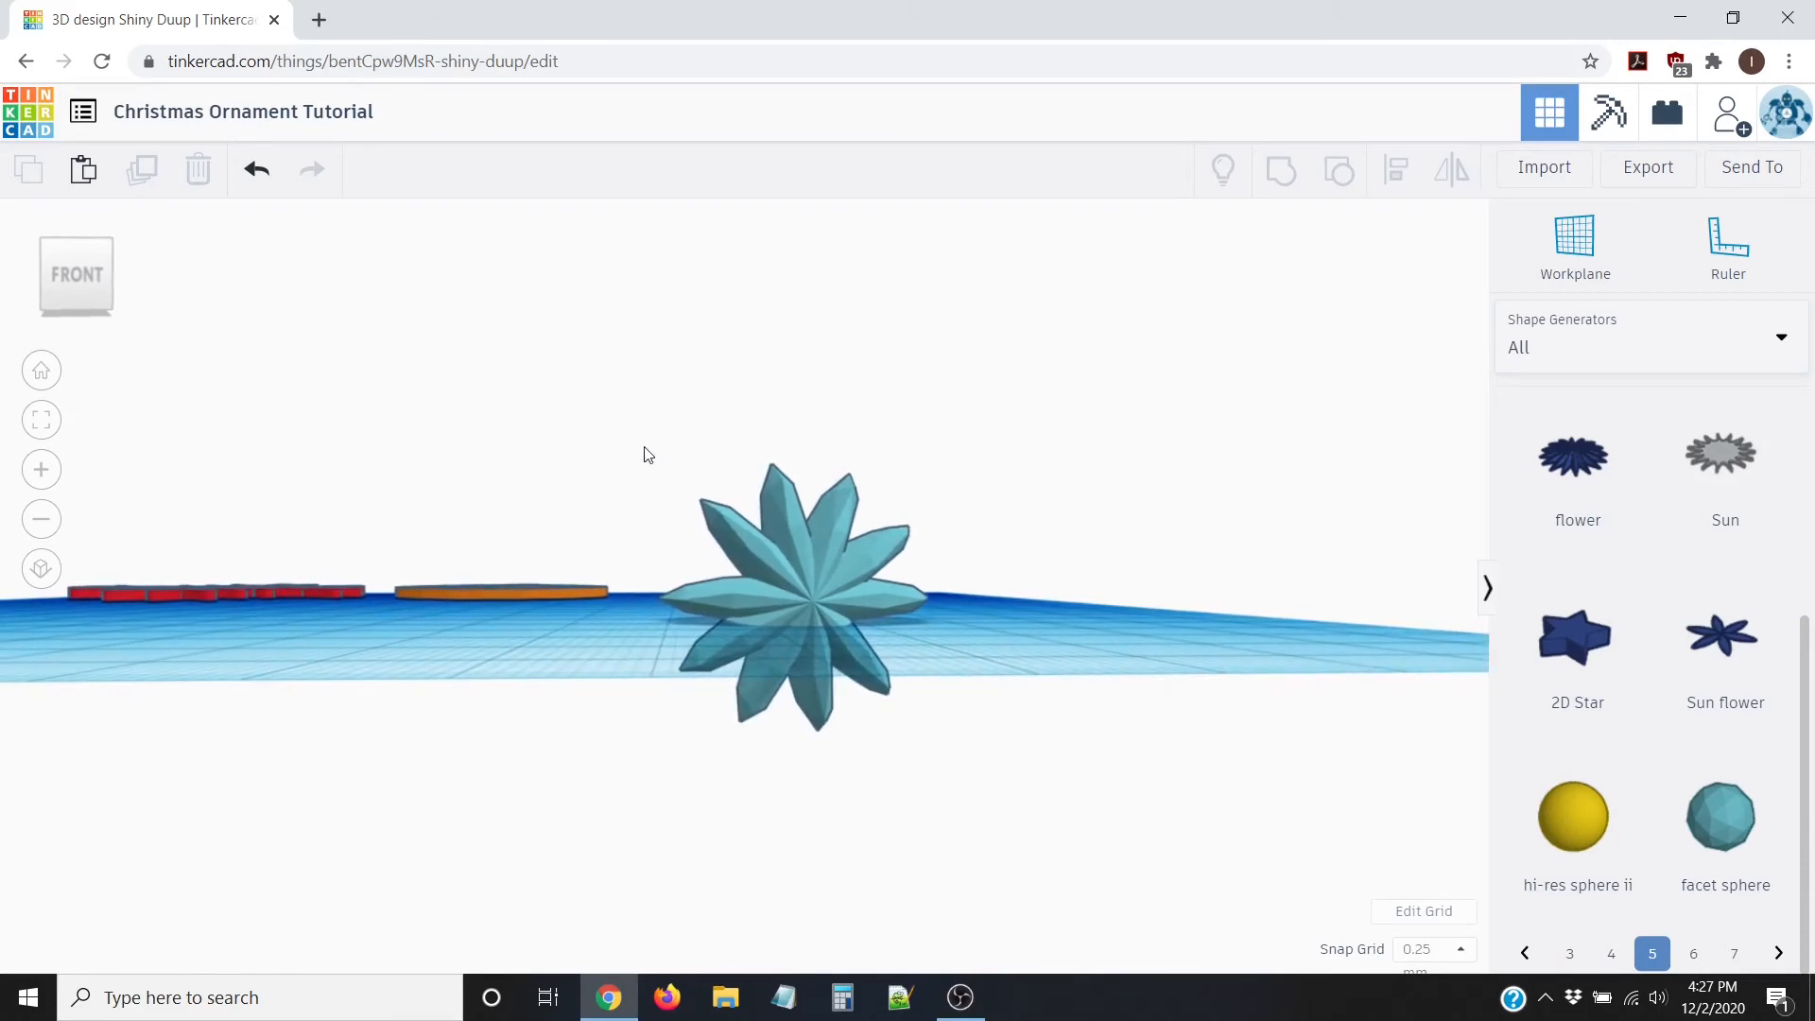
drag(624, 395, 1059, 792)
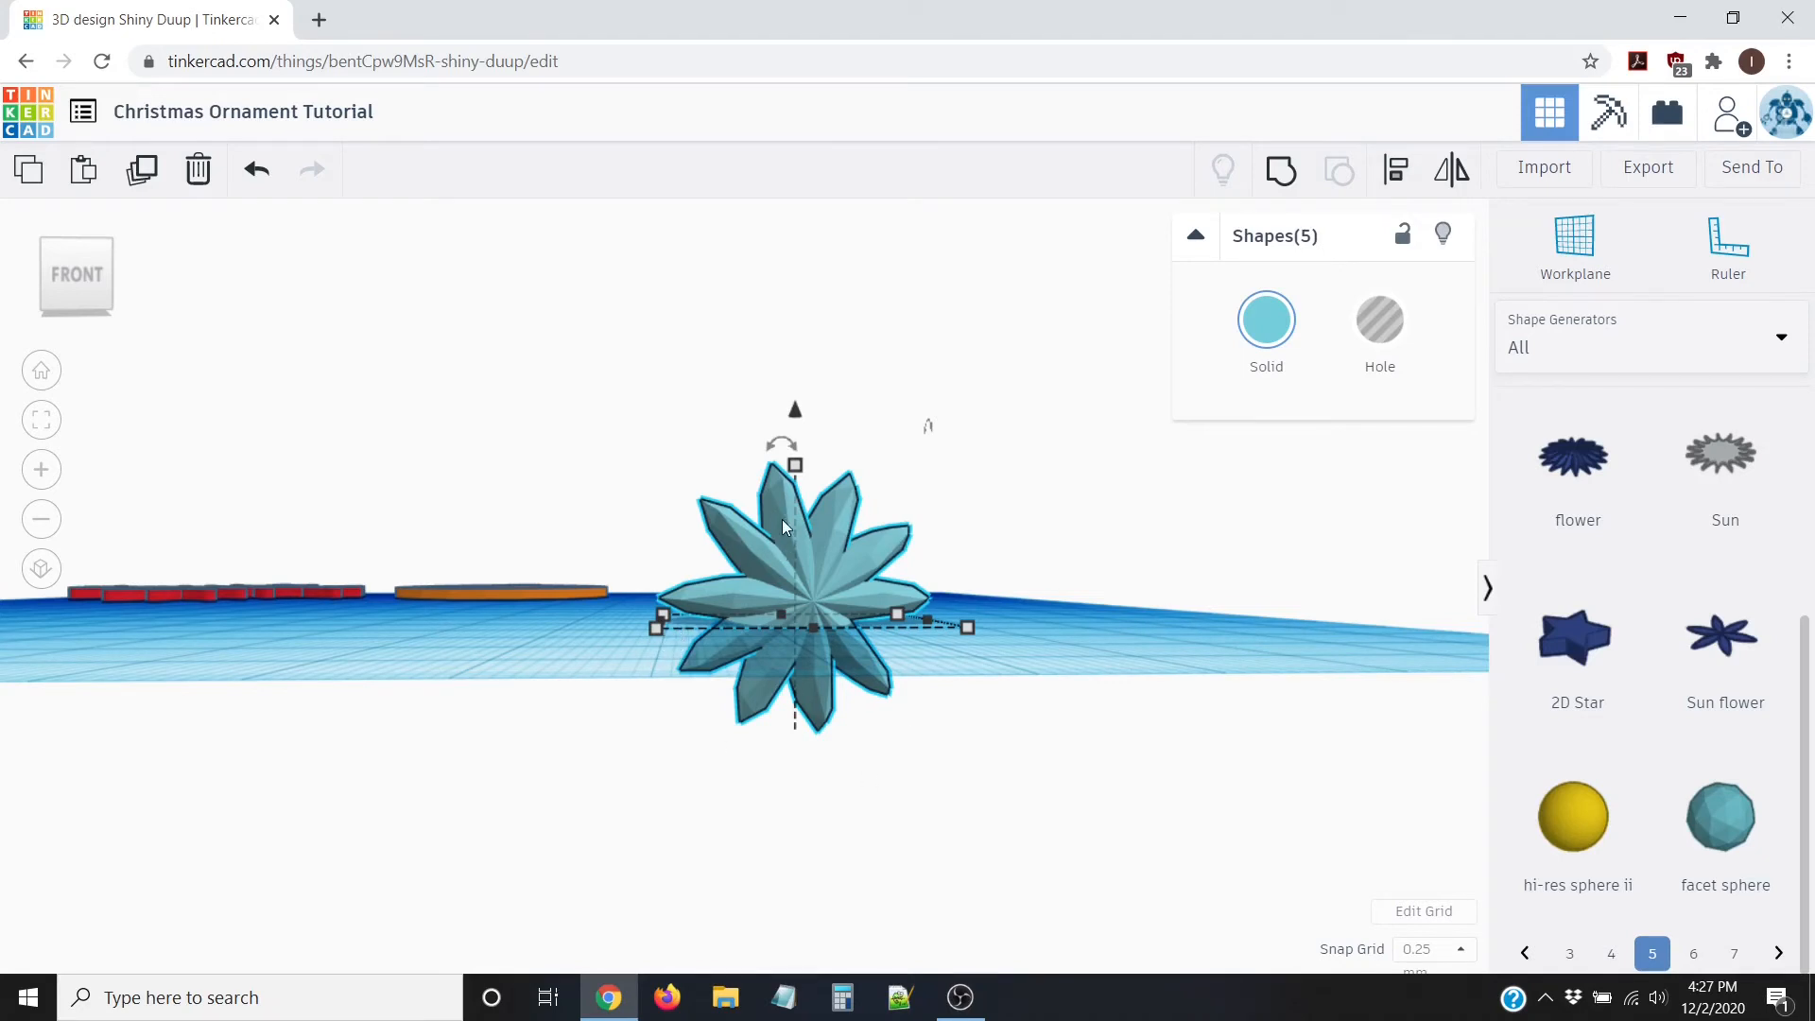
click(1286, 170)
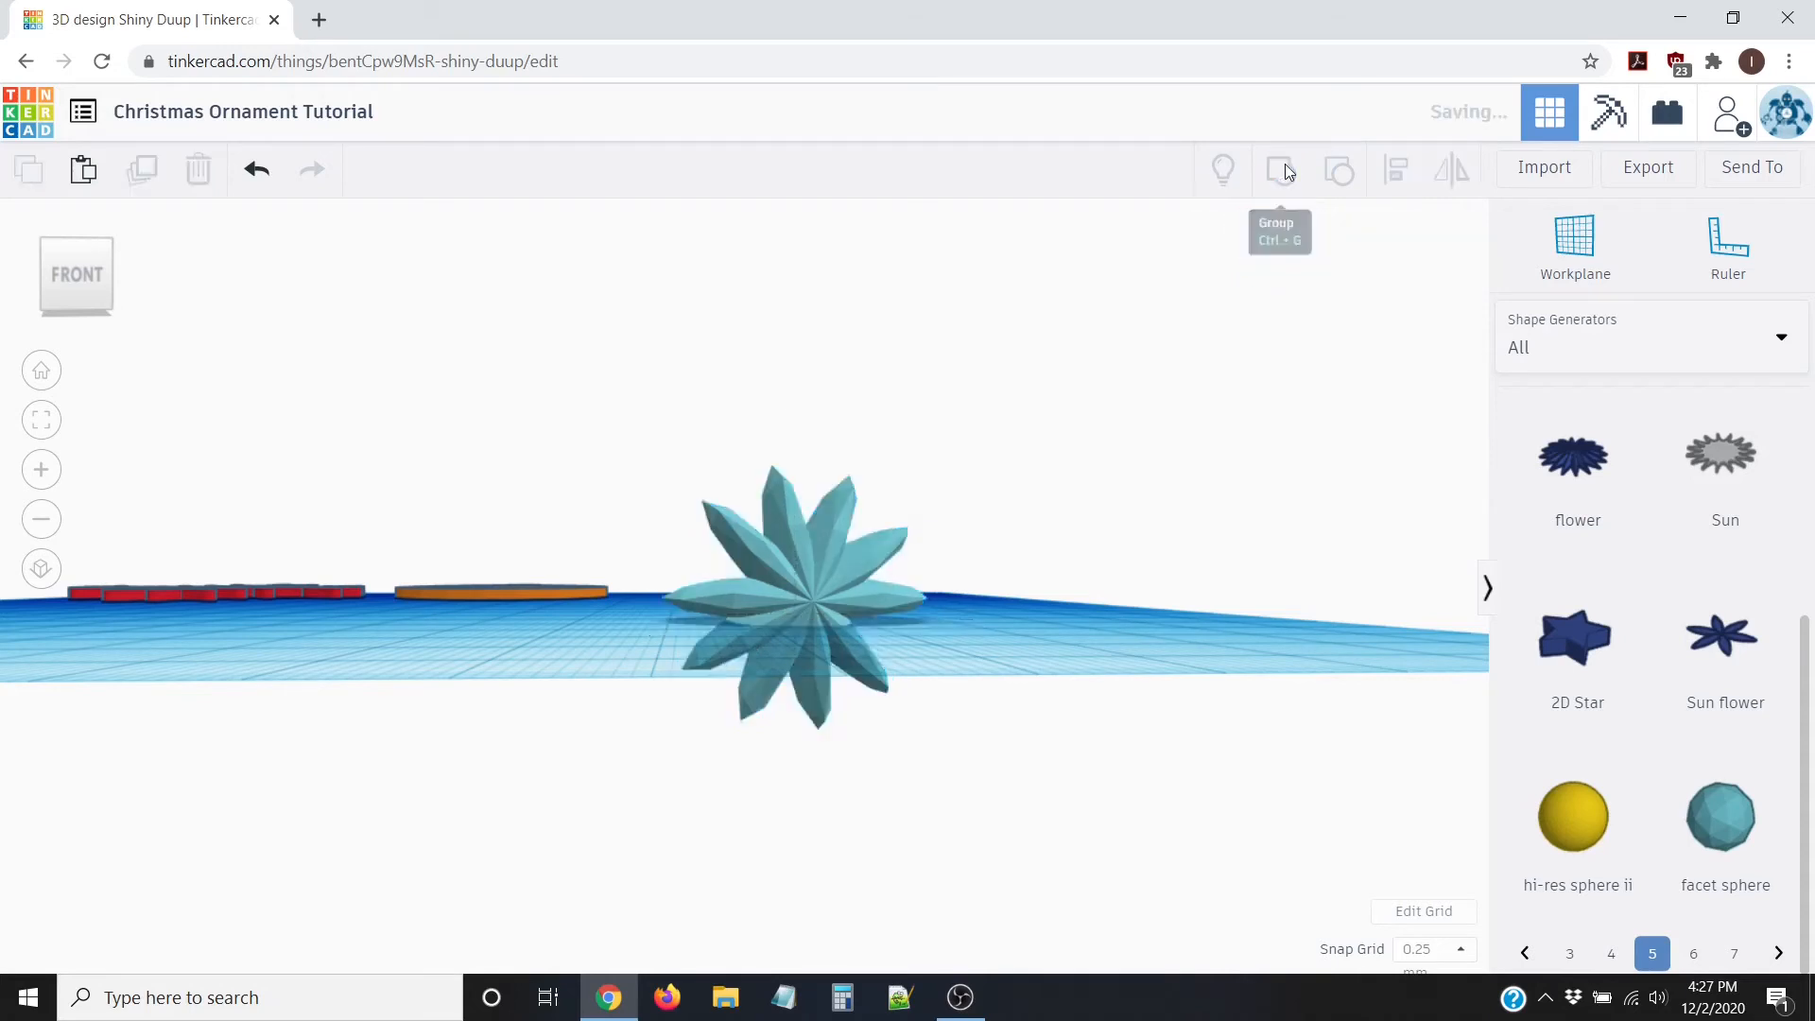
click(1030, 545)
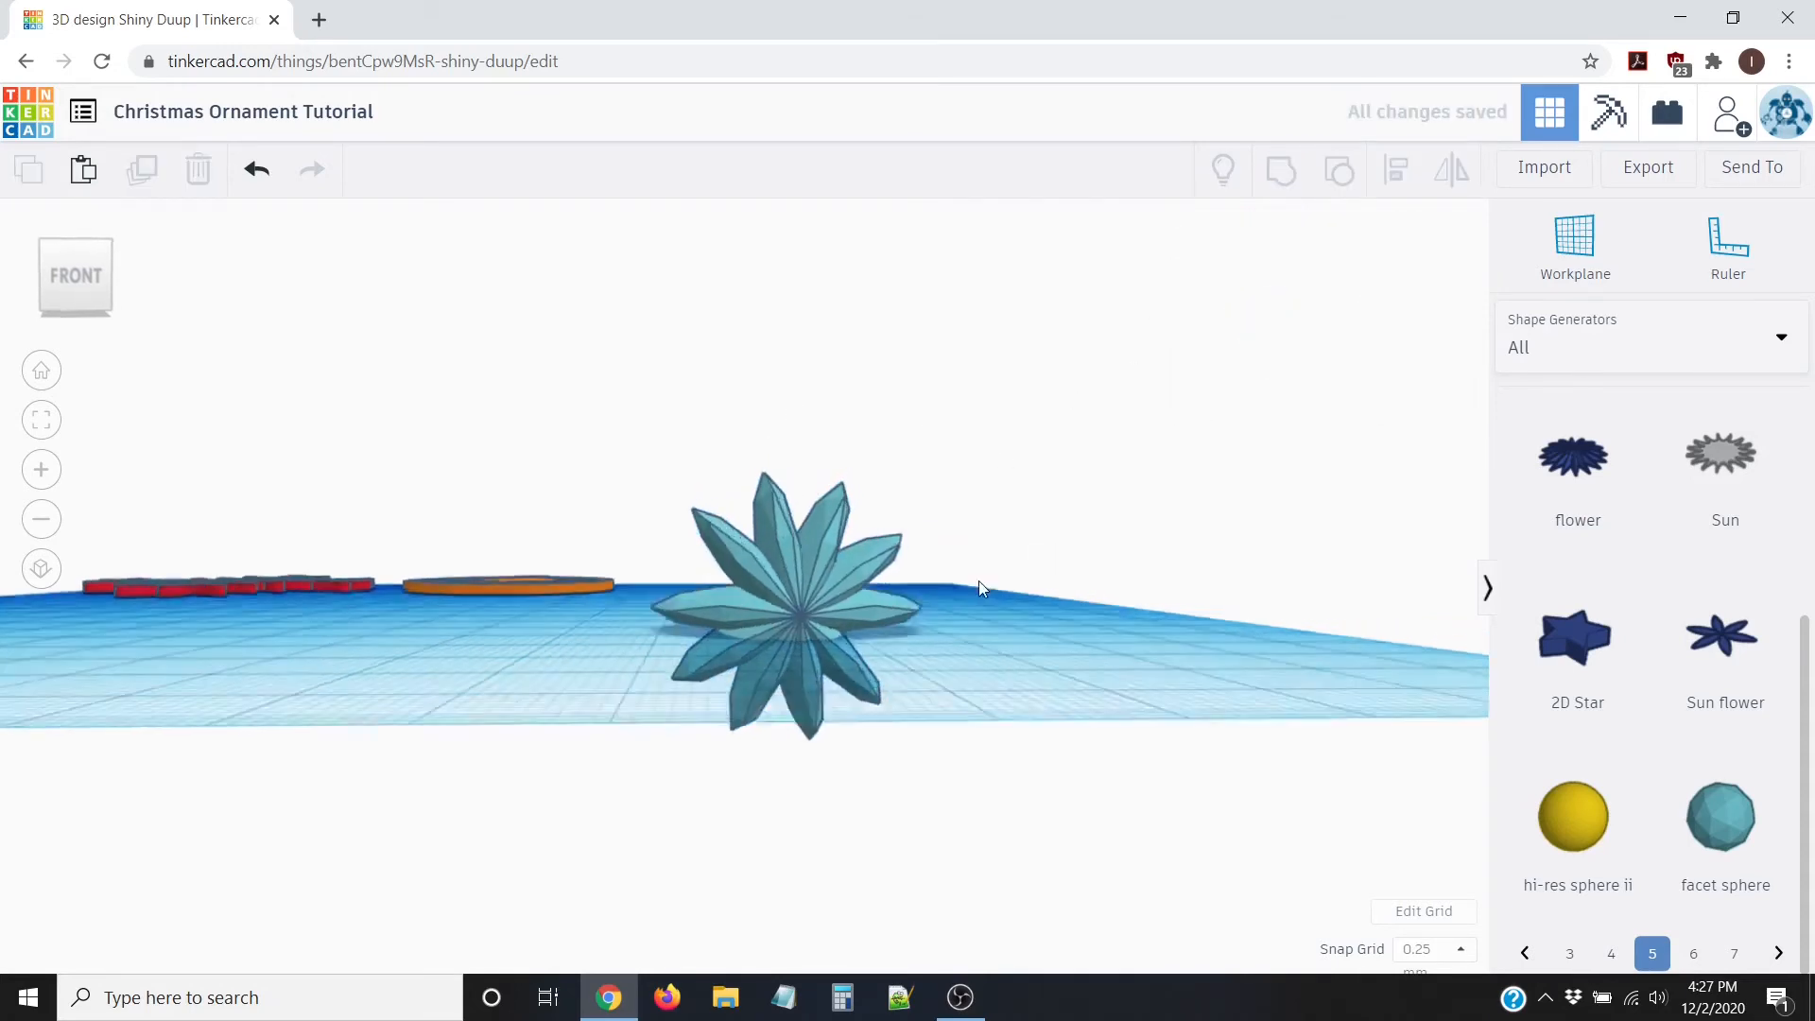
Step: Rotate the grouped ornament a quarter turn so its ribs stand vertically, and drop it onto the workplane
right_drag(978, 580, 384, 583)
click(465, 568)
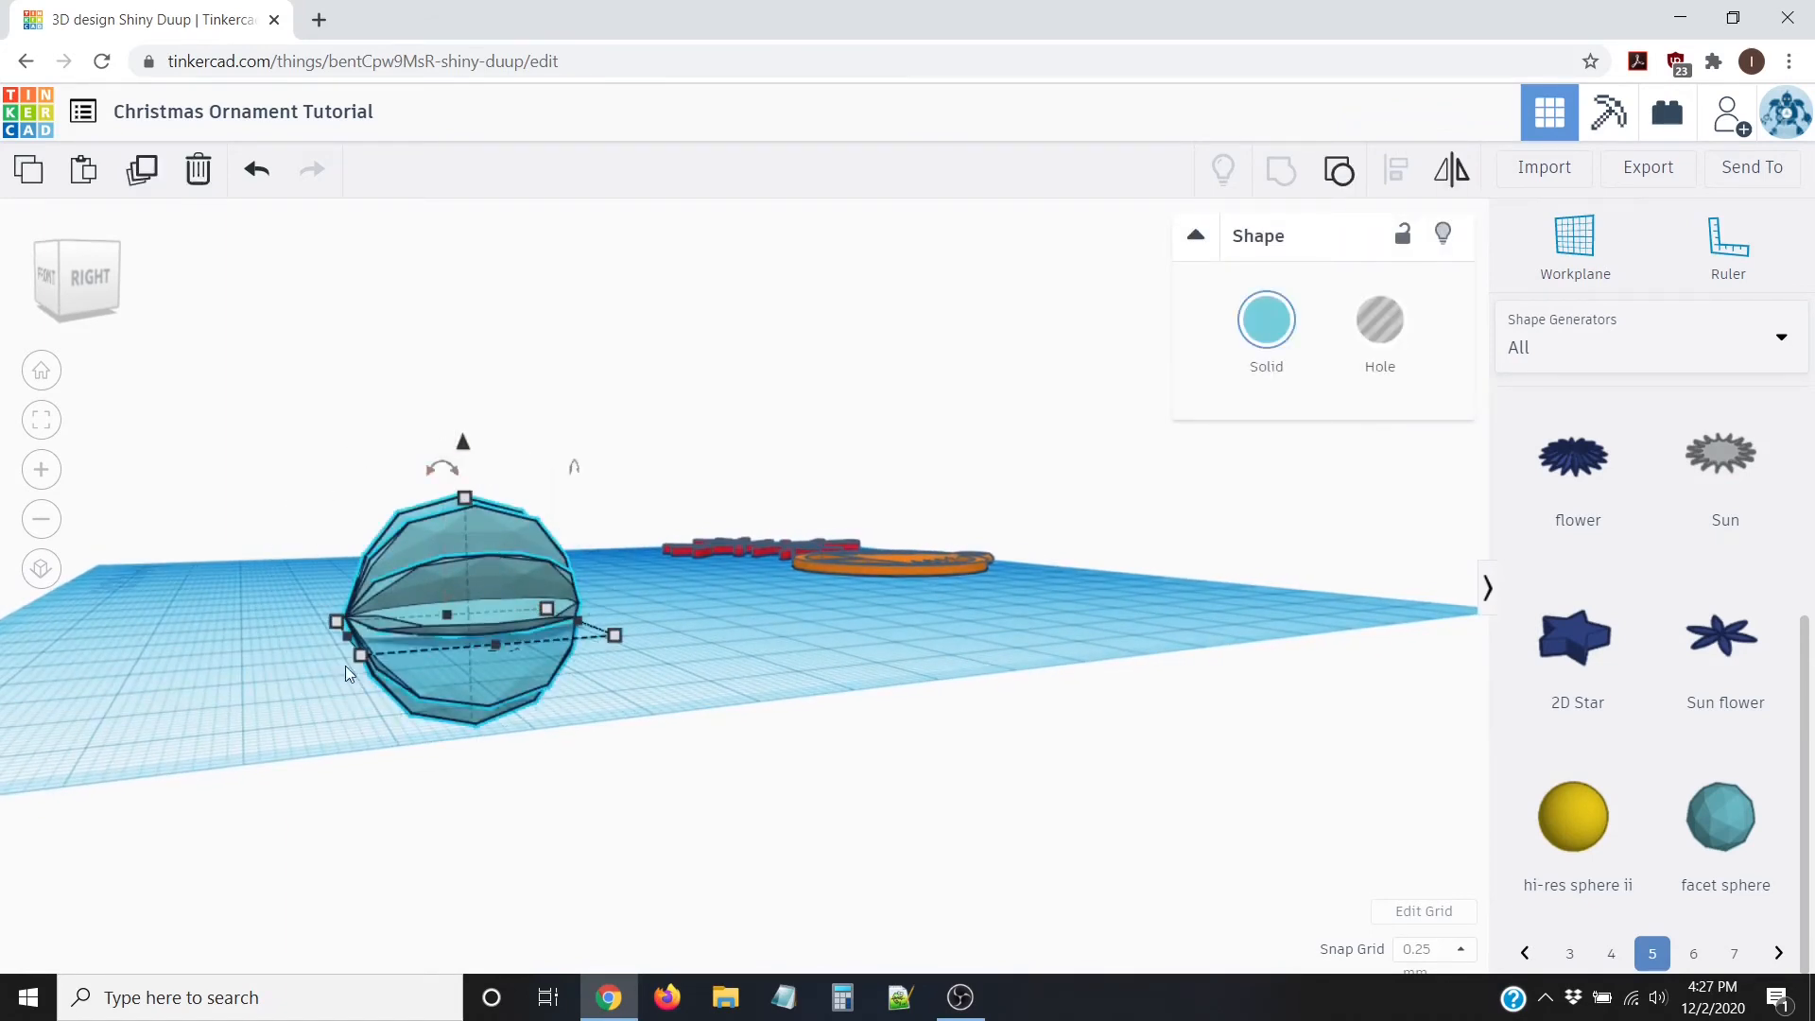
mouse_move(437, 469)
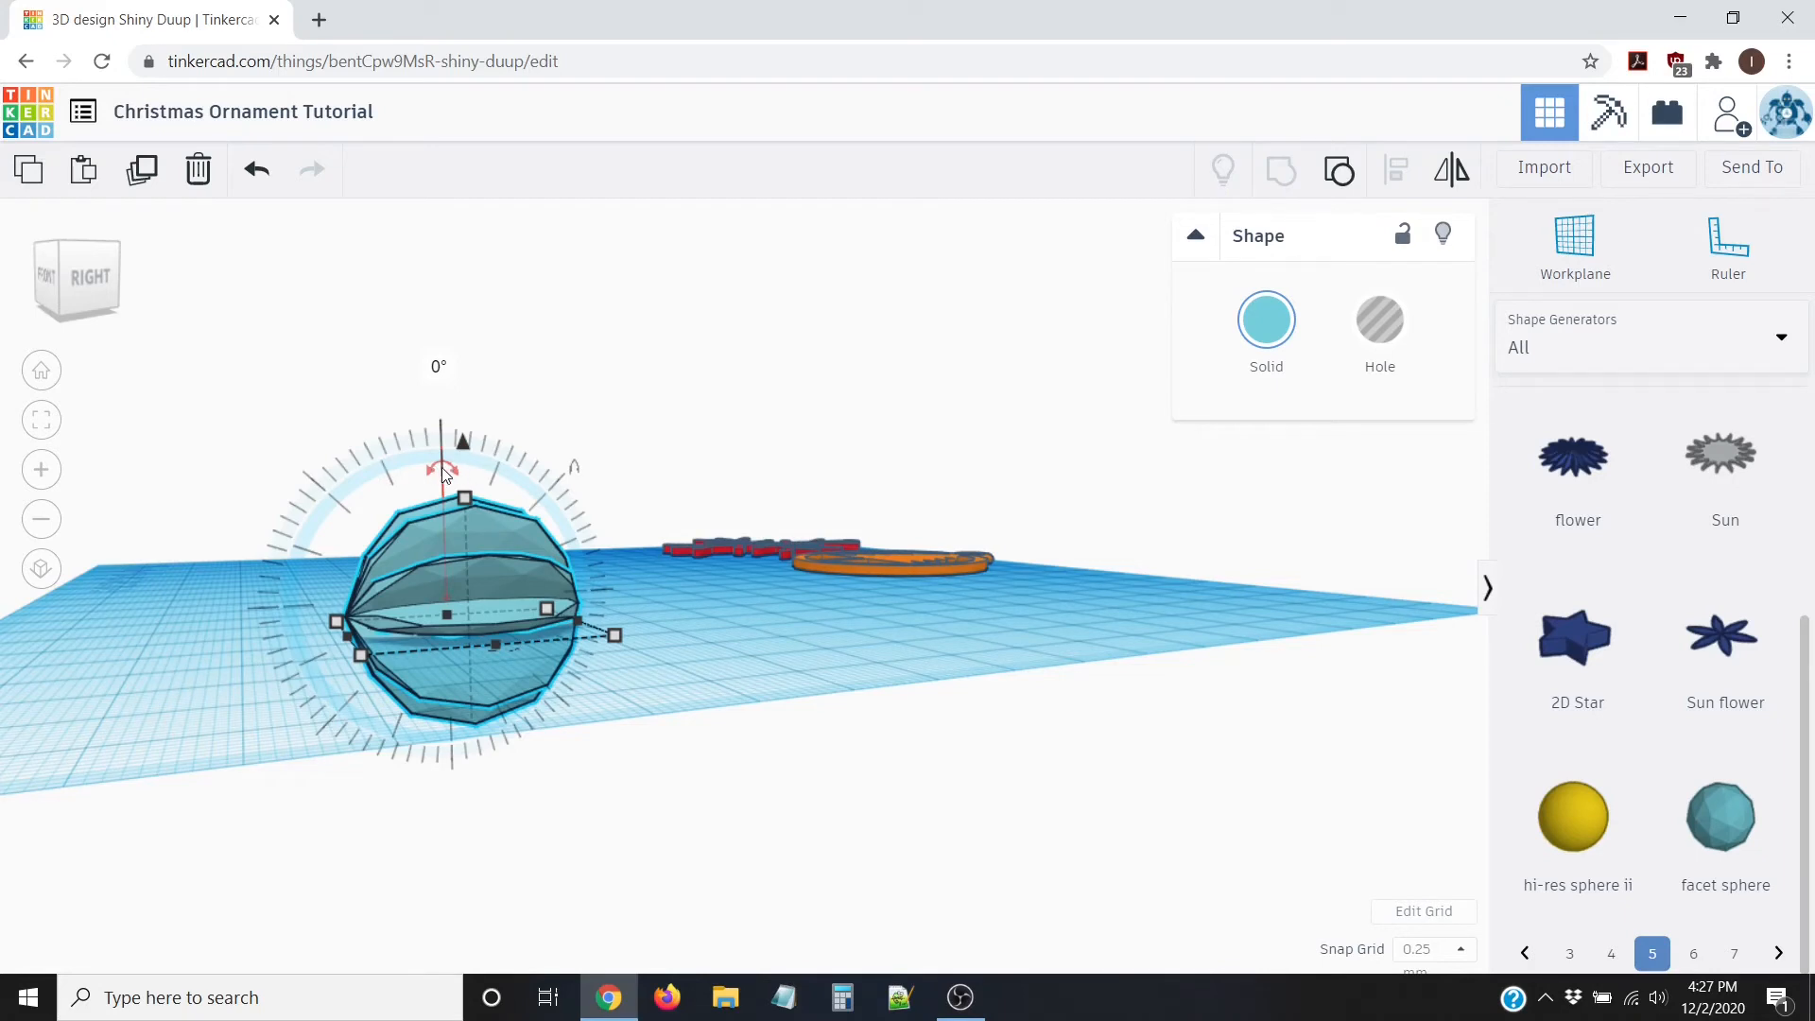
click(431, 470)
drag(433, 469, 352, 606)
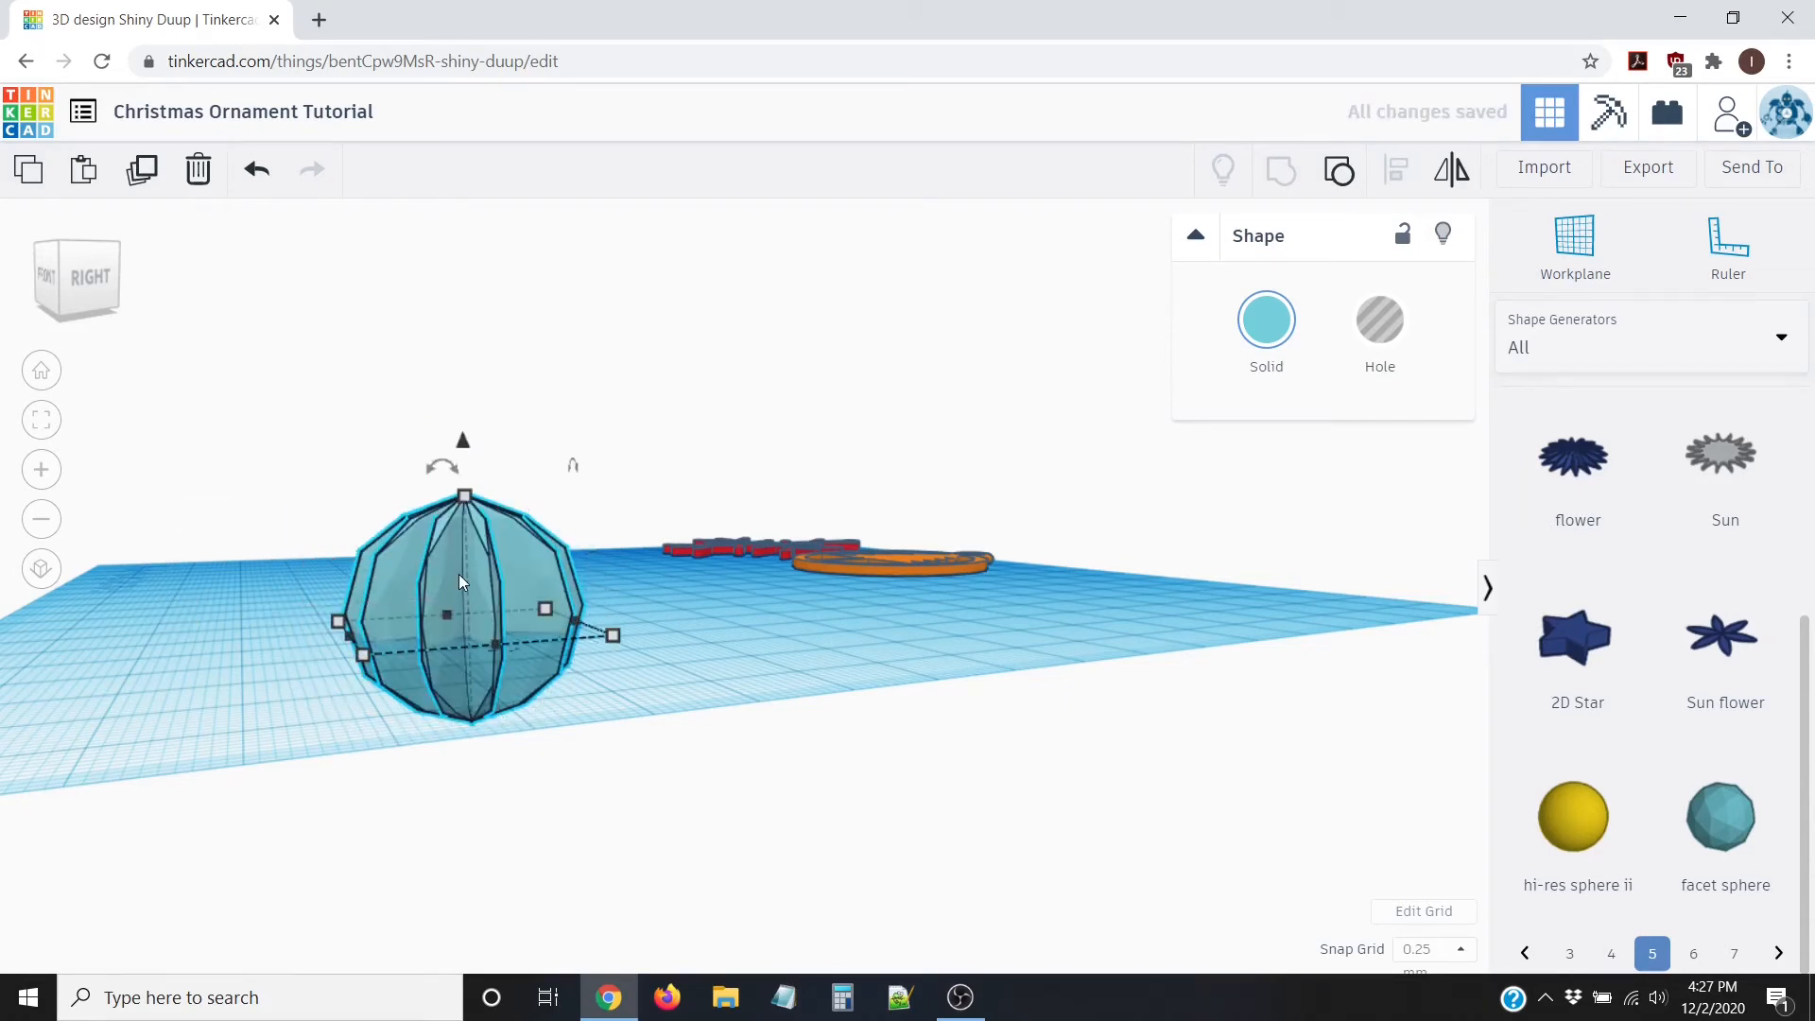
key(d)
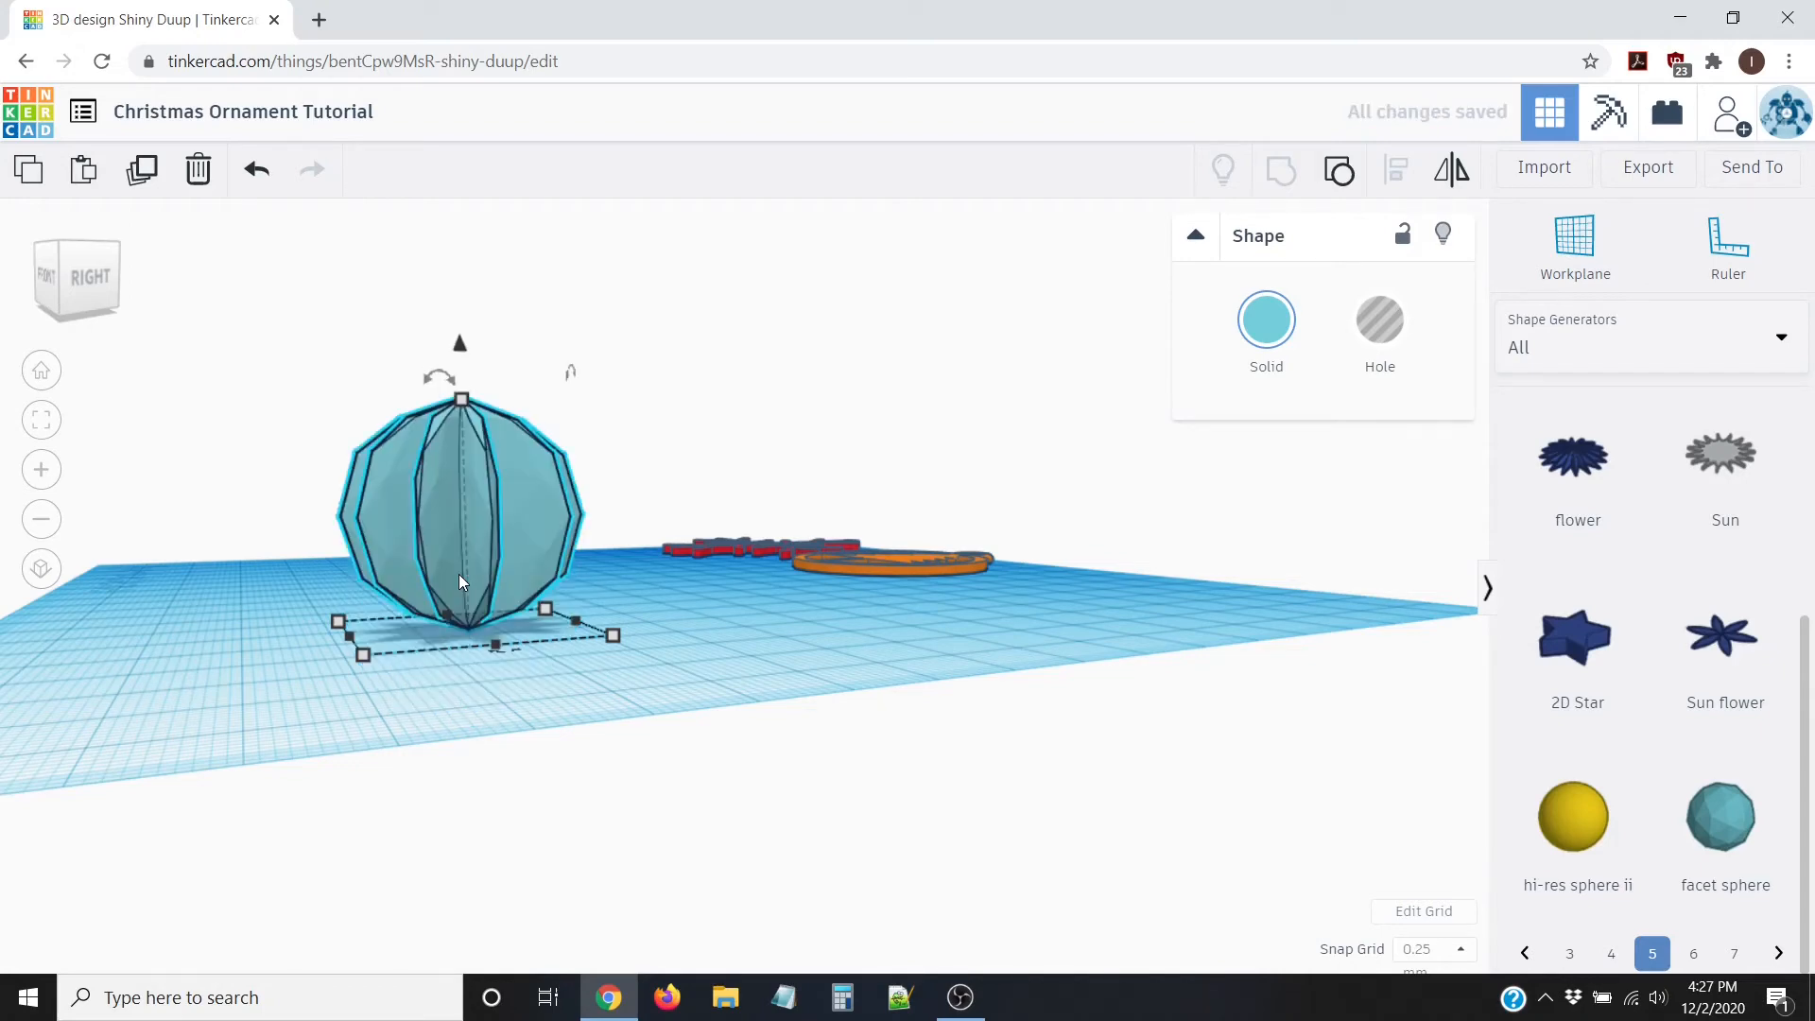
Step: Examine the ribbed ornament from several angles, including its pointed bottom where it meets the workplane
right_drag(377, 660, 594, 684)
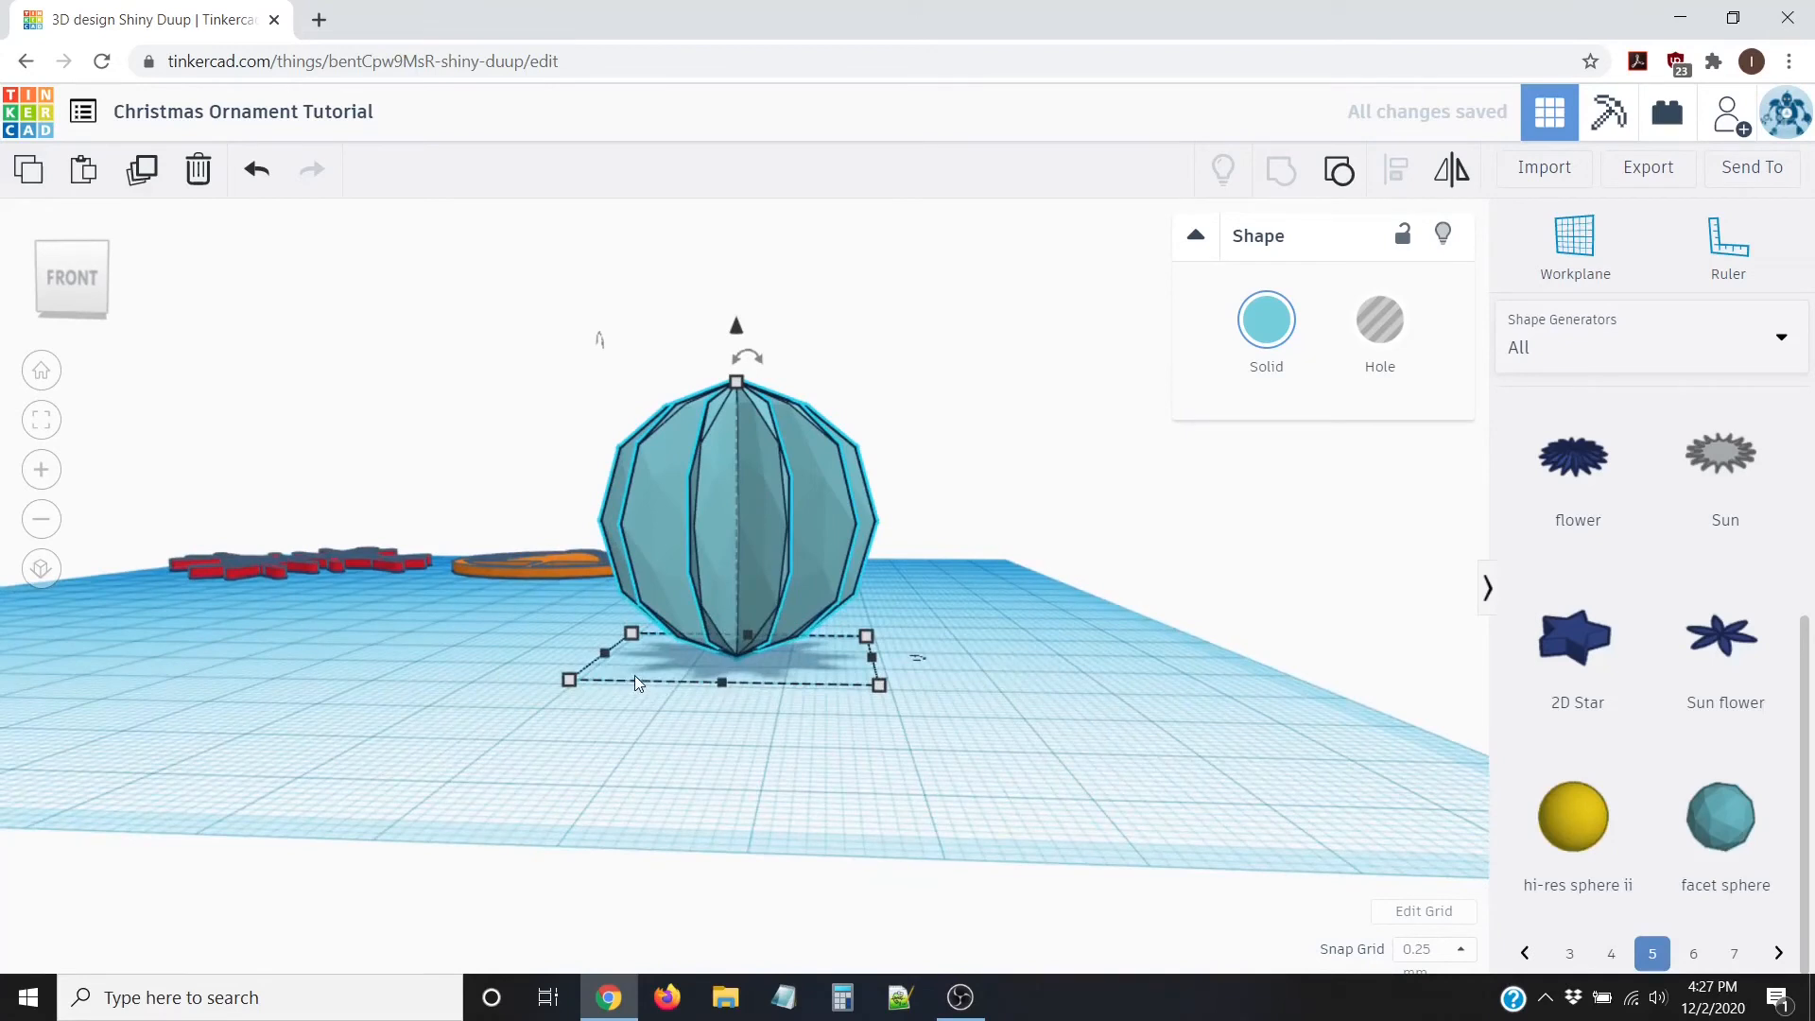
click(964, 588)
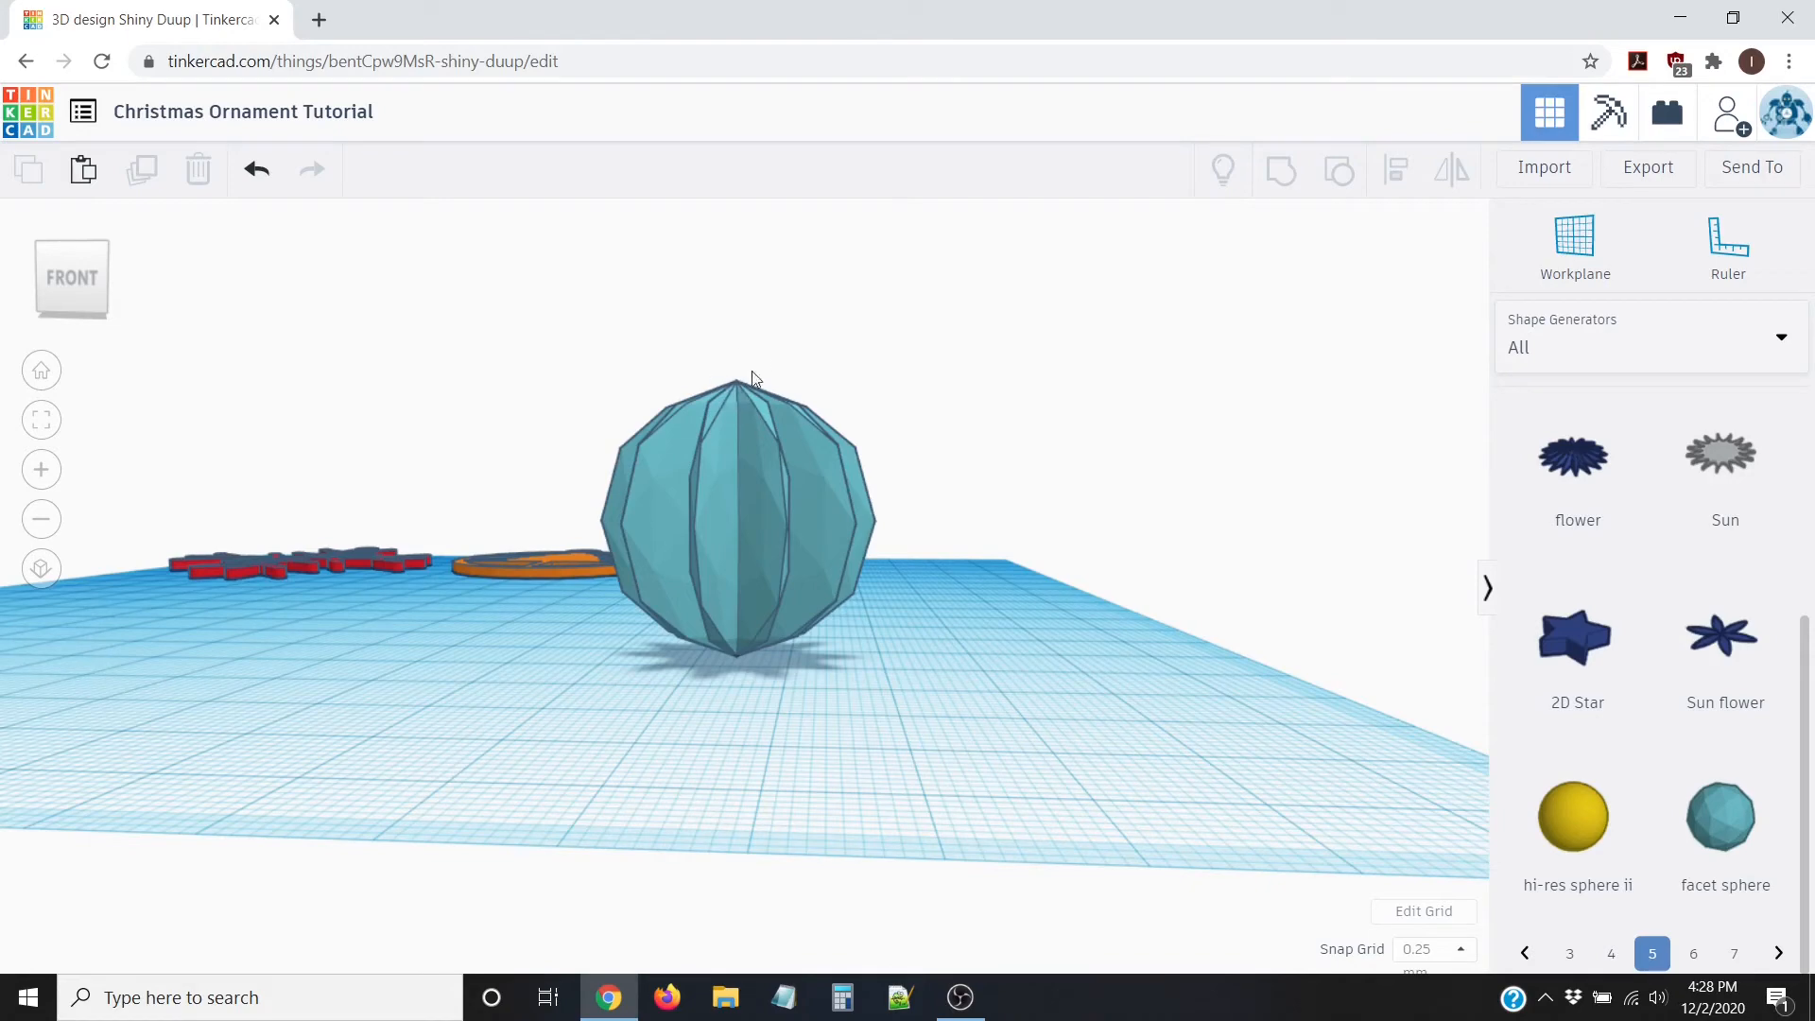
right_drag(1114, 538, 936, 632)
scroll(917, 632, up, 4)
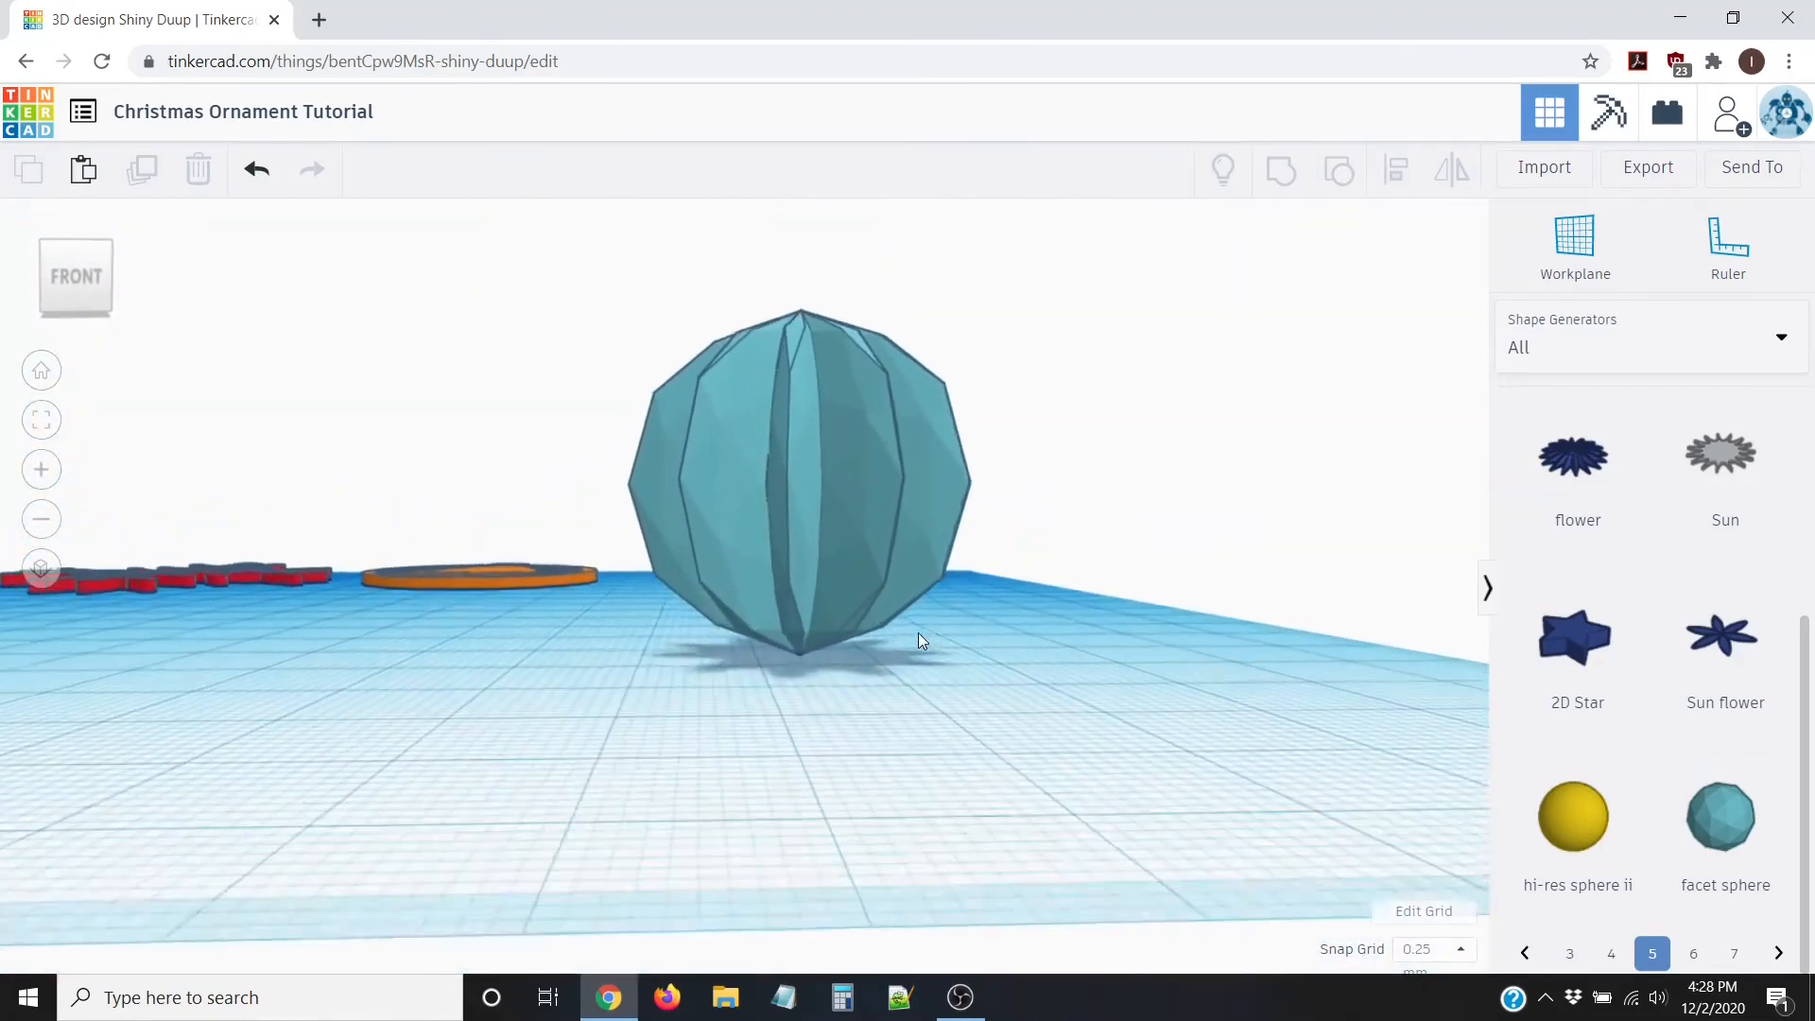
middle_drag(1093, 643, 985, 609)
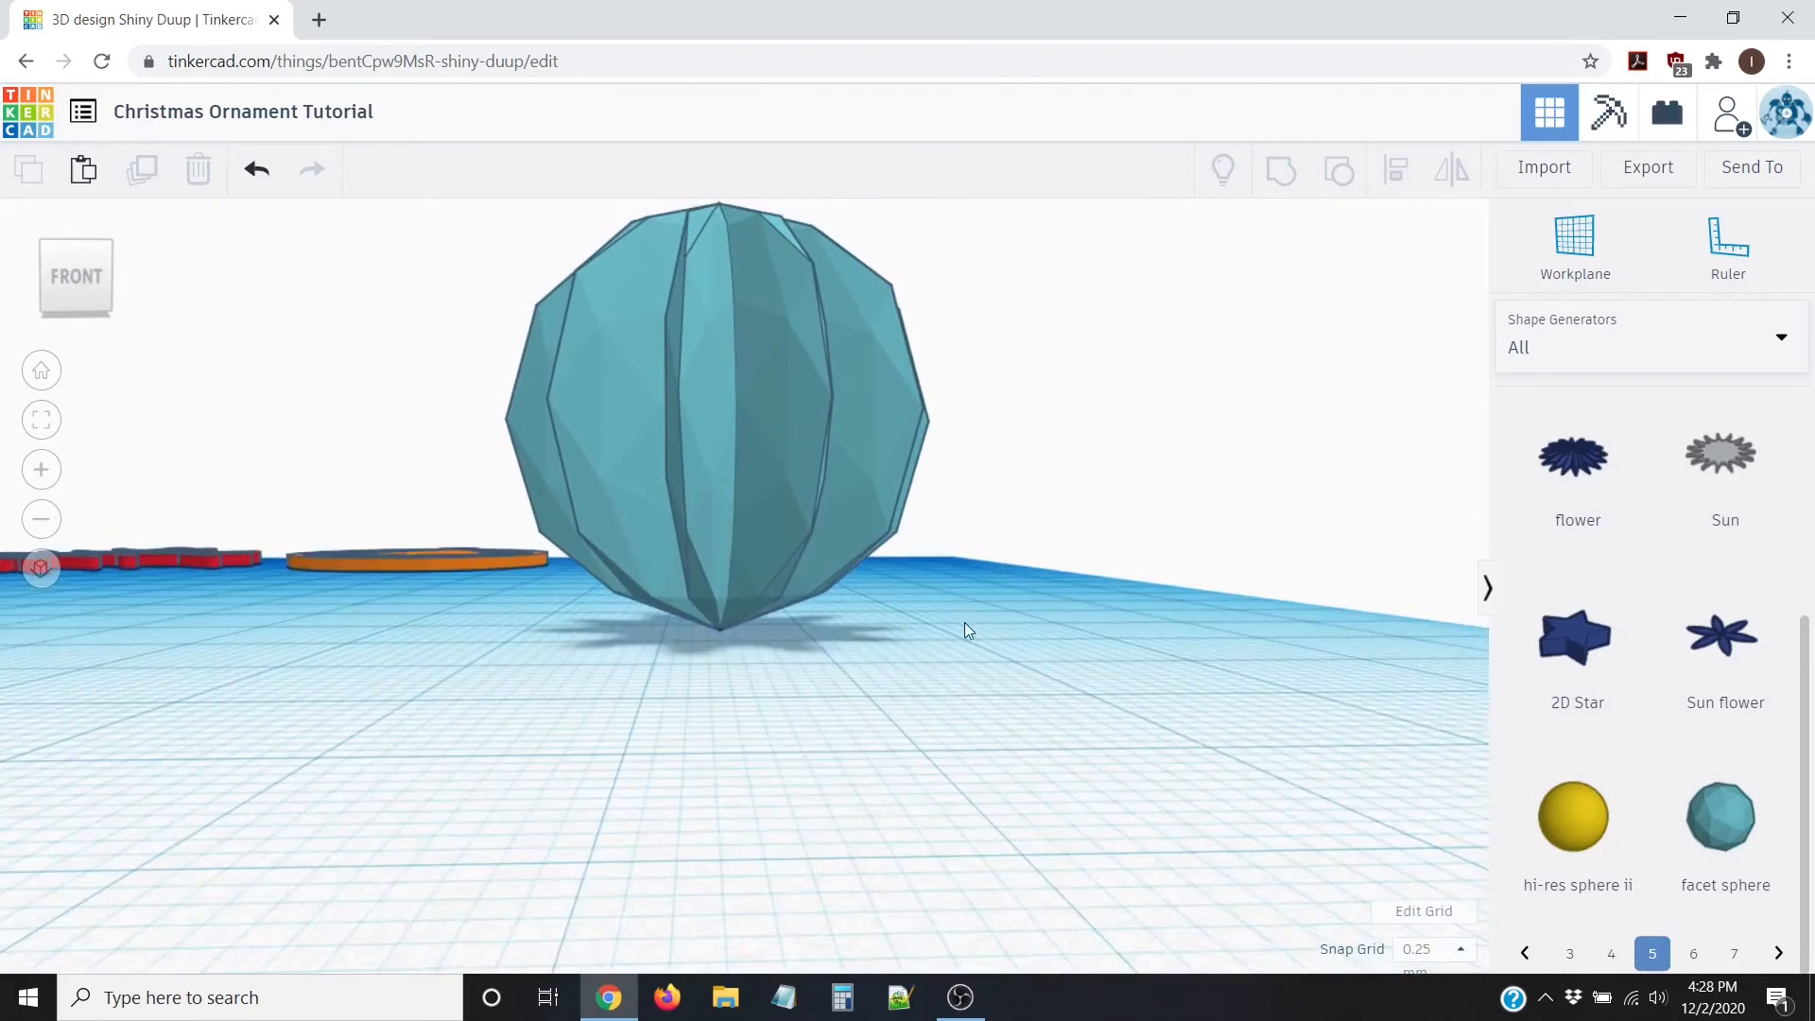
scroll(950, 624, up, 5)
right_drag(835, 606, 801, 647)
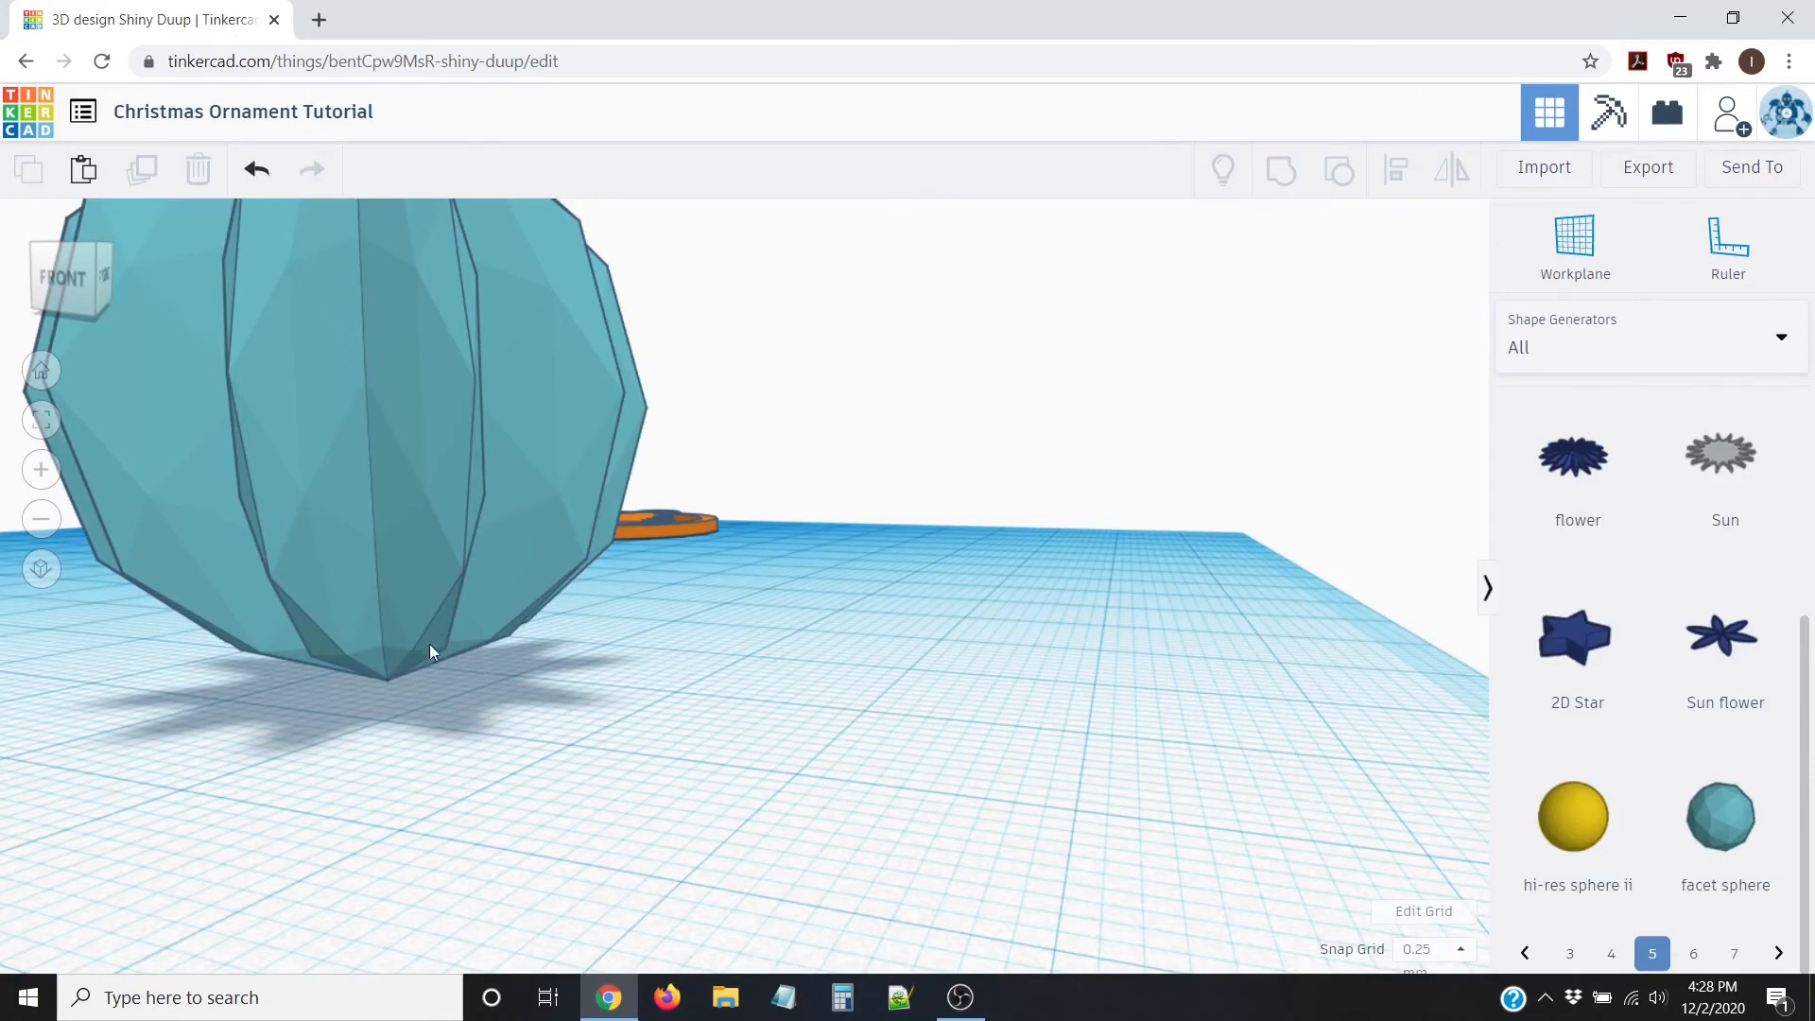
right_drag(337, 666, 440, 667)
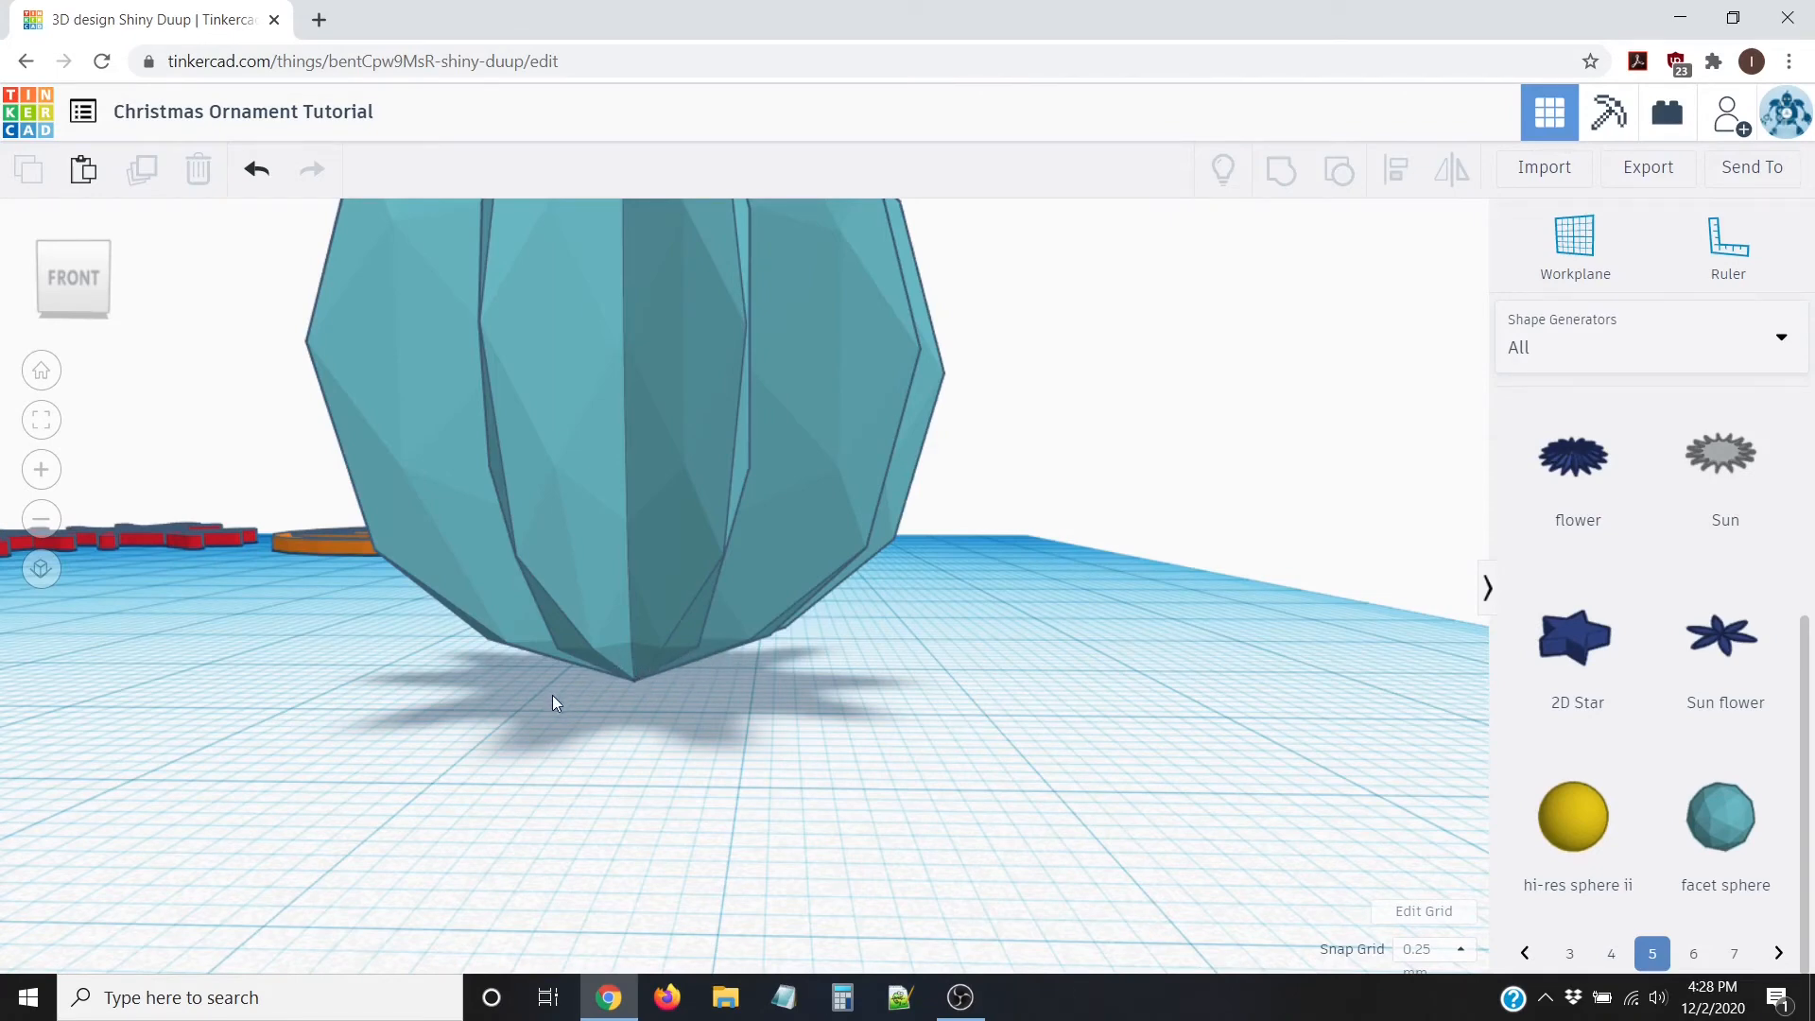
scroll(553, 695, down, 3)
scroll(549, 690, up, 3)
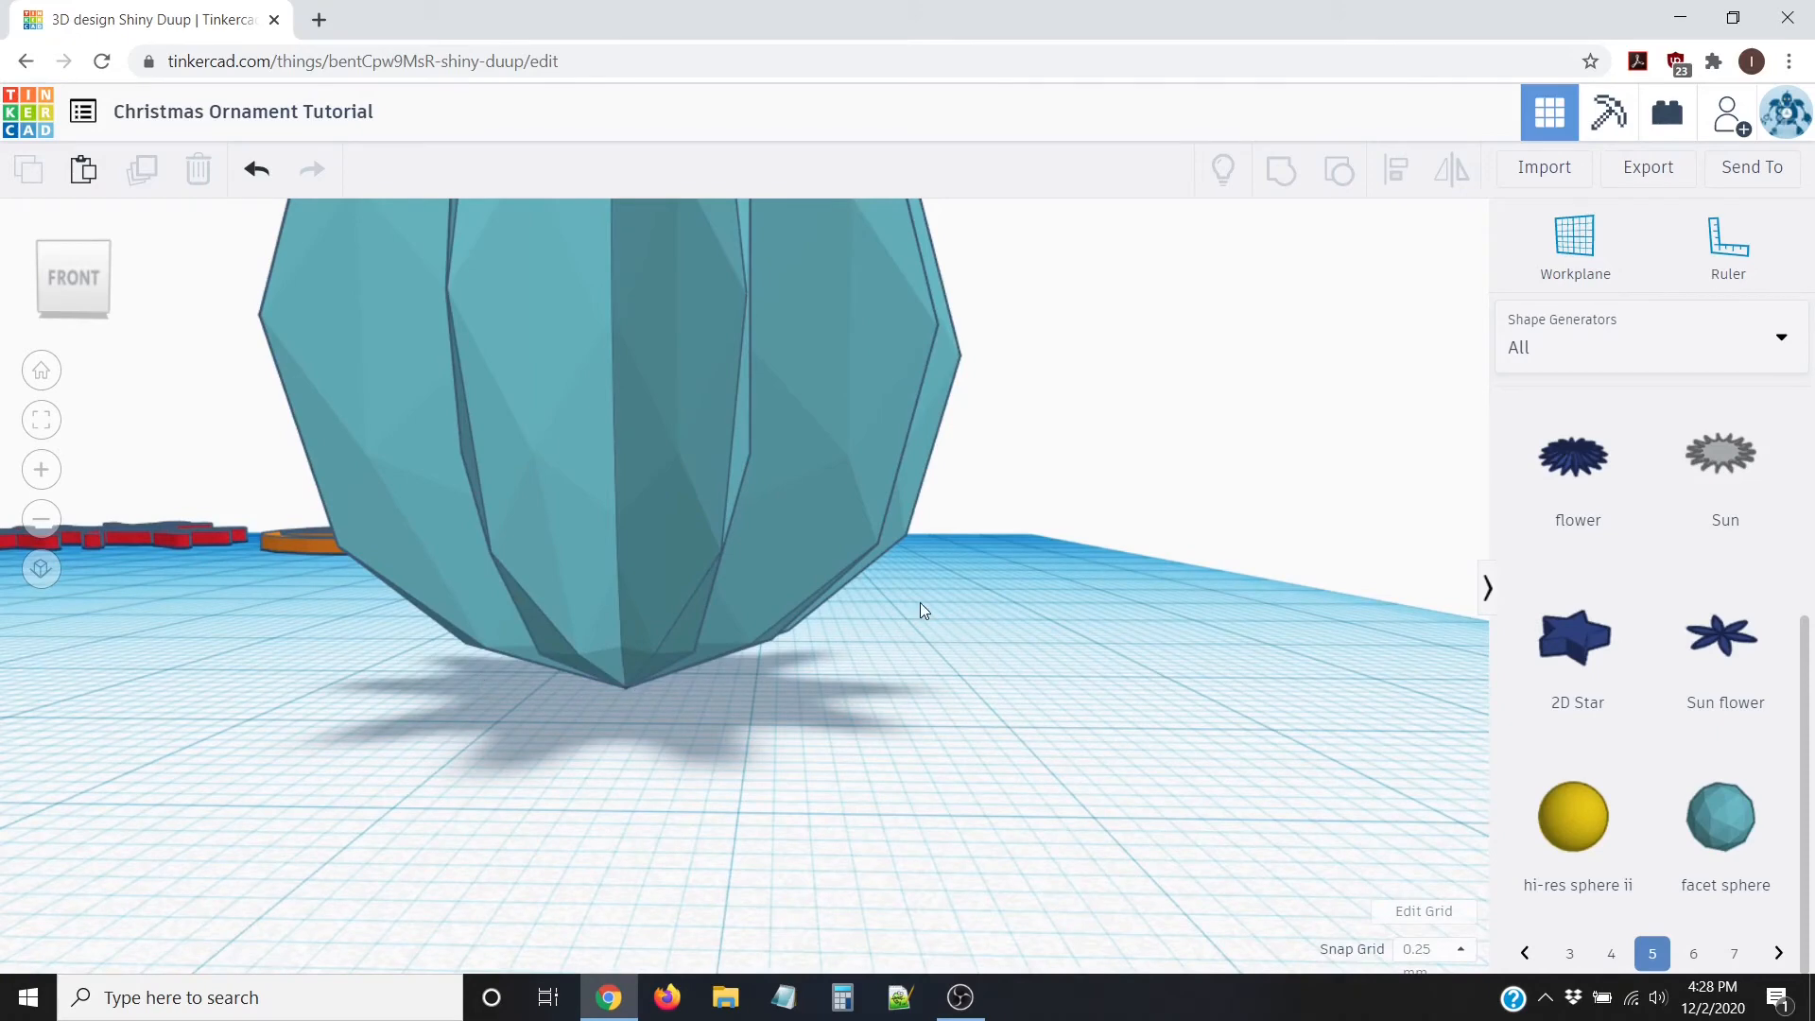
scroll(921, 600, down, 4)
right_drag(923, 588, 998, 637)
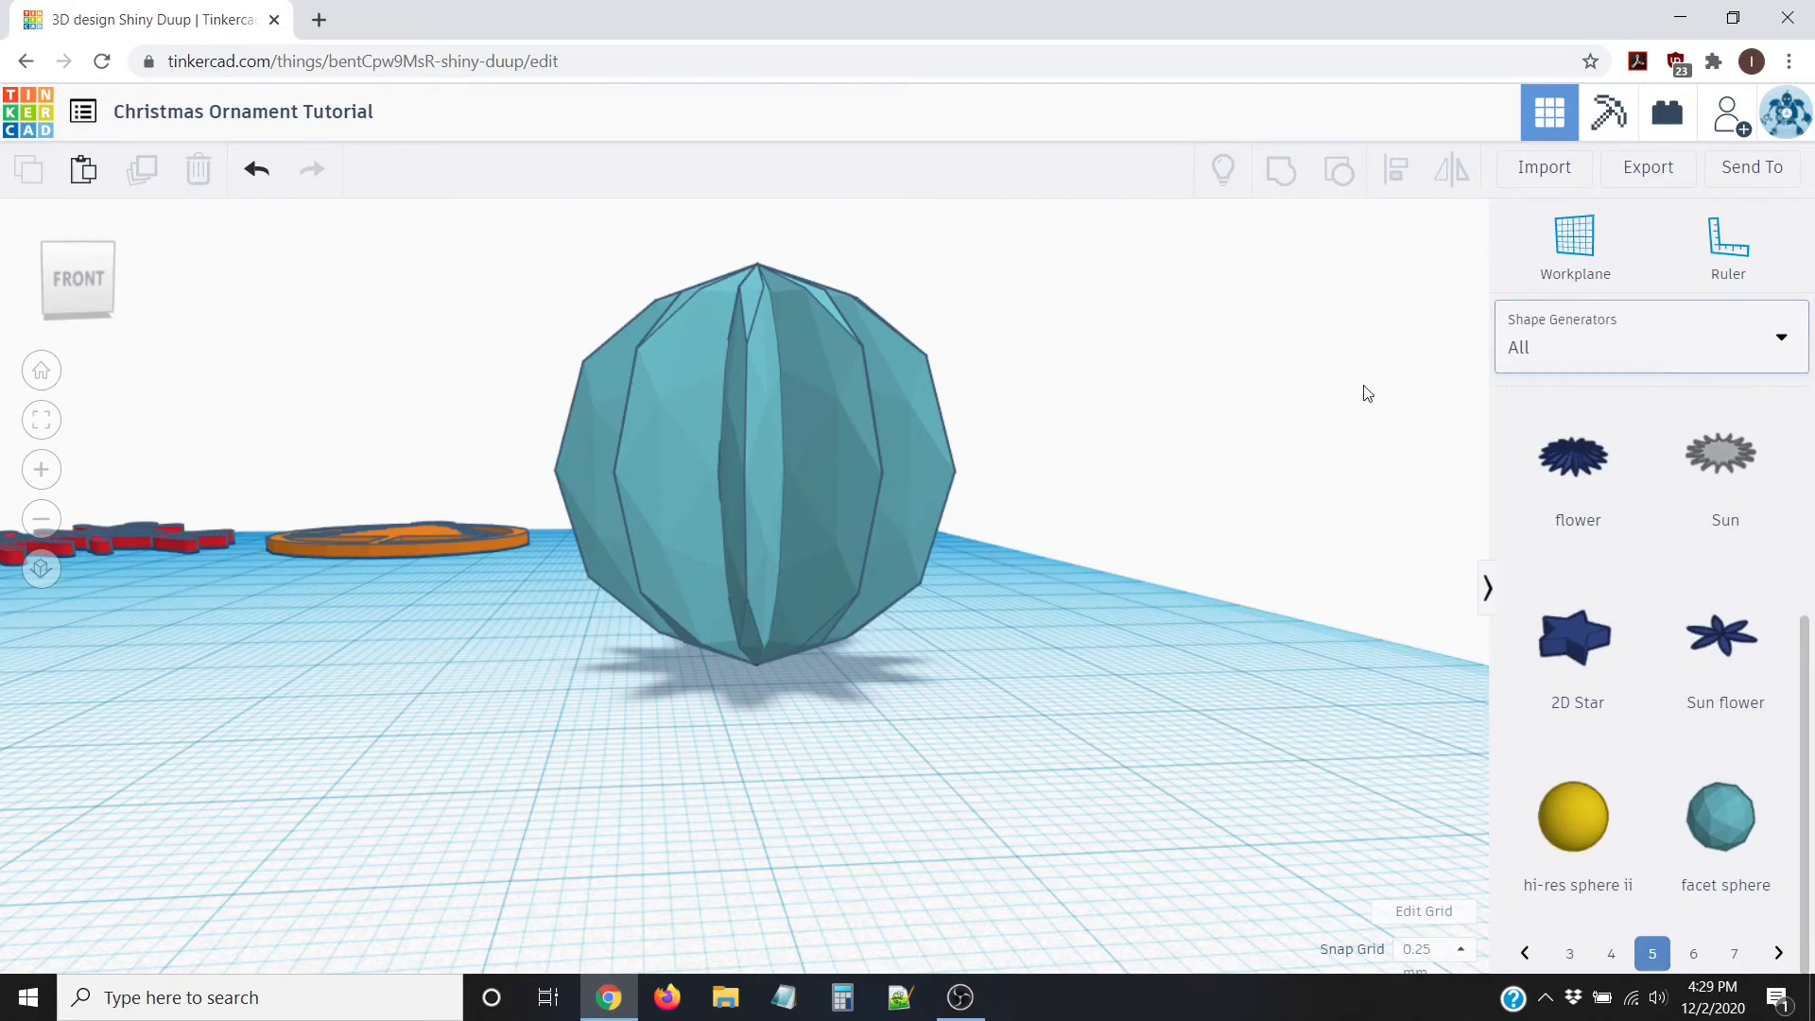
Step: Place a Tube from the Basic Shapes on the workplane in front of the ribbed ornament
click(1620, 349)
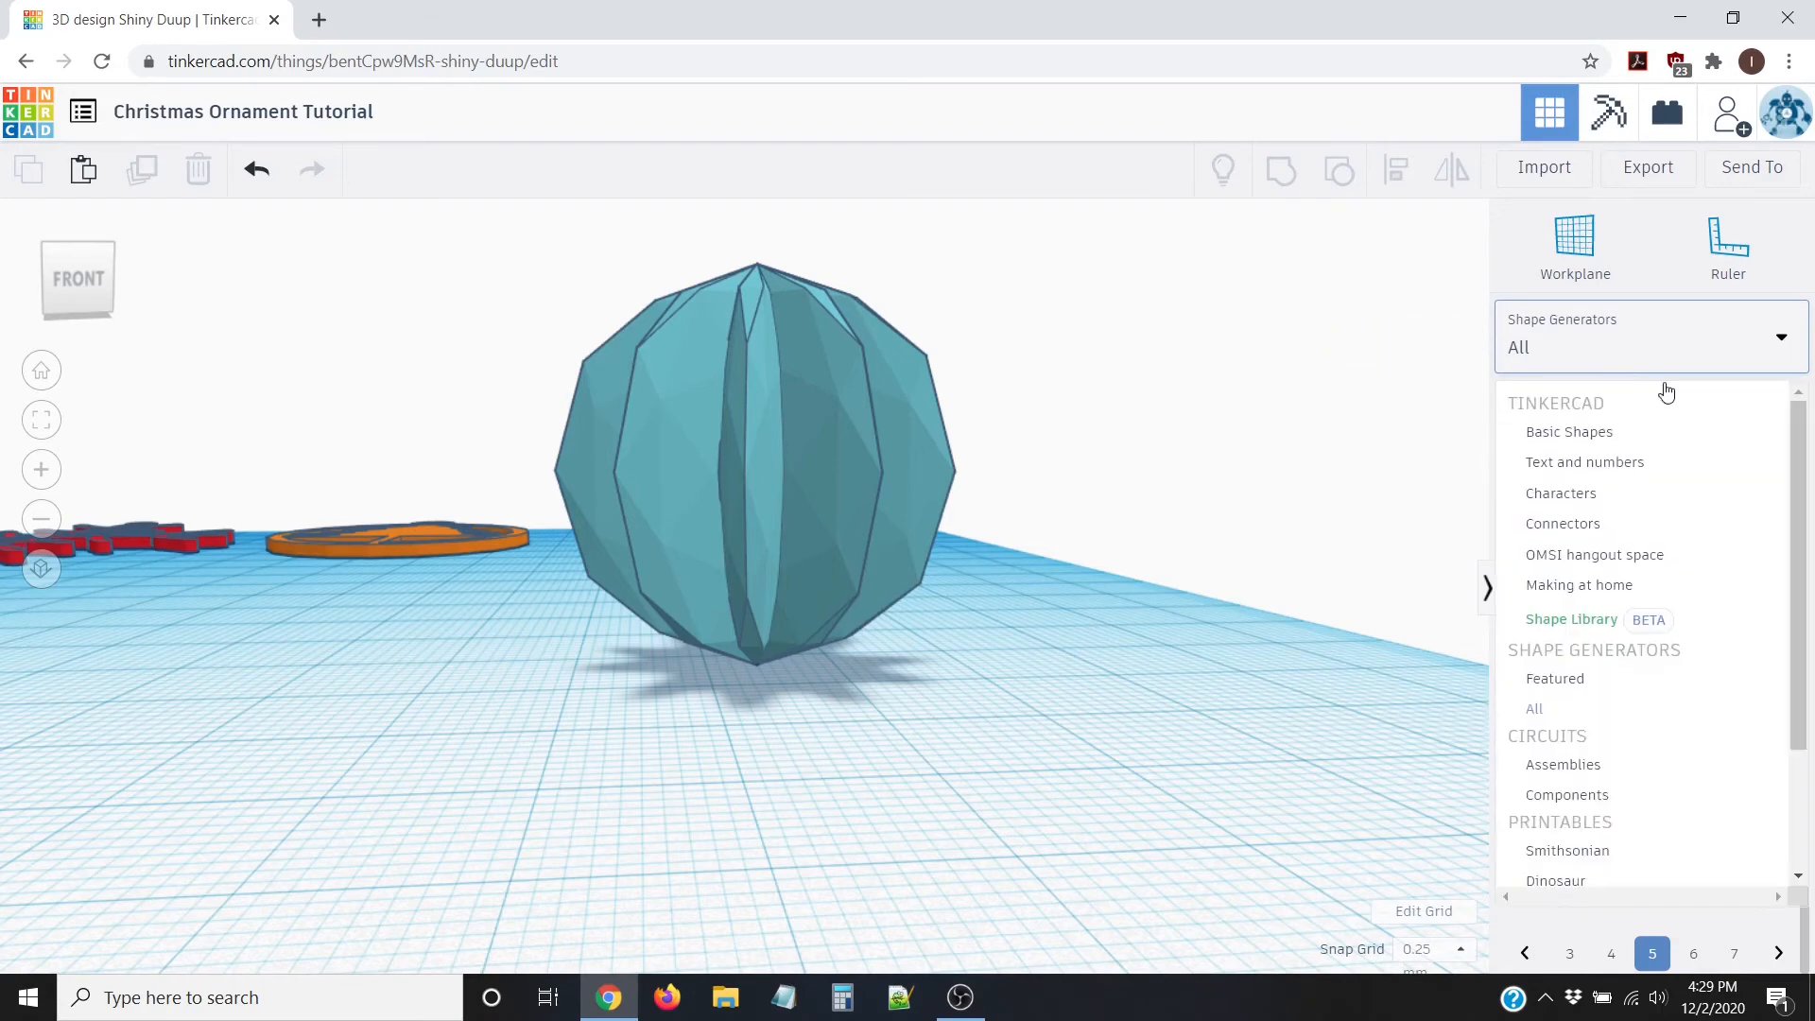
click(1615, 433)
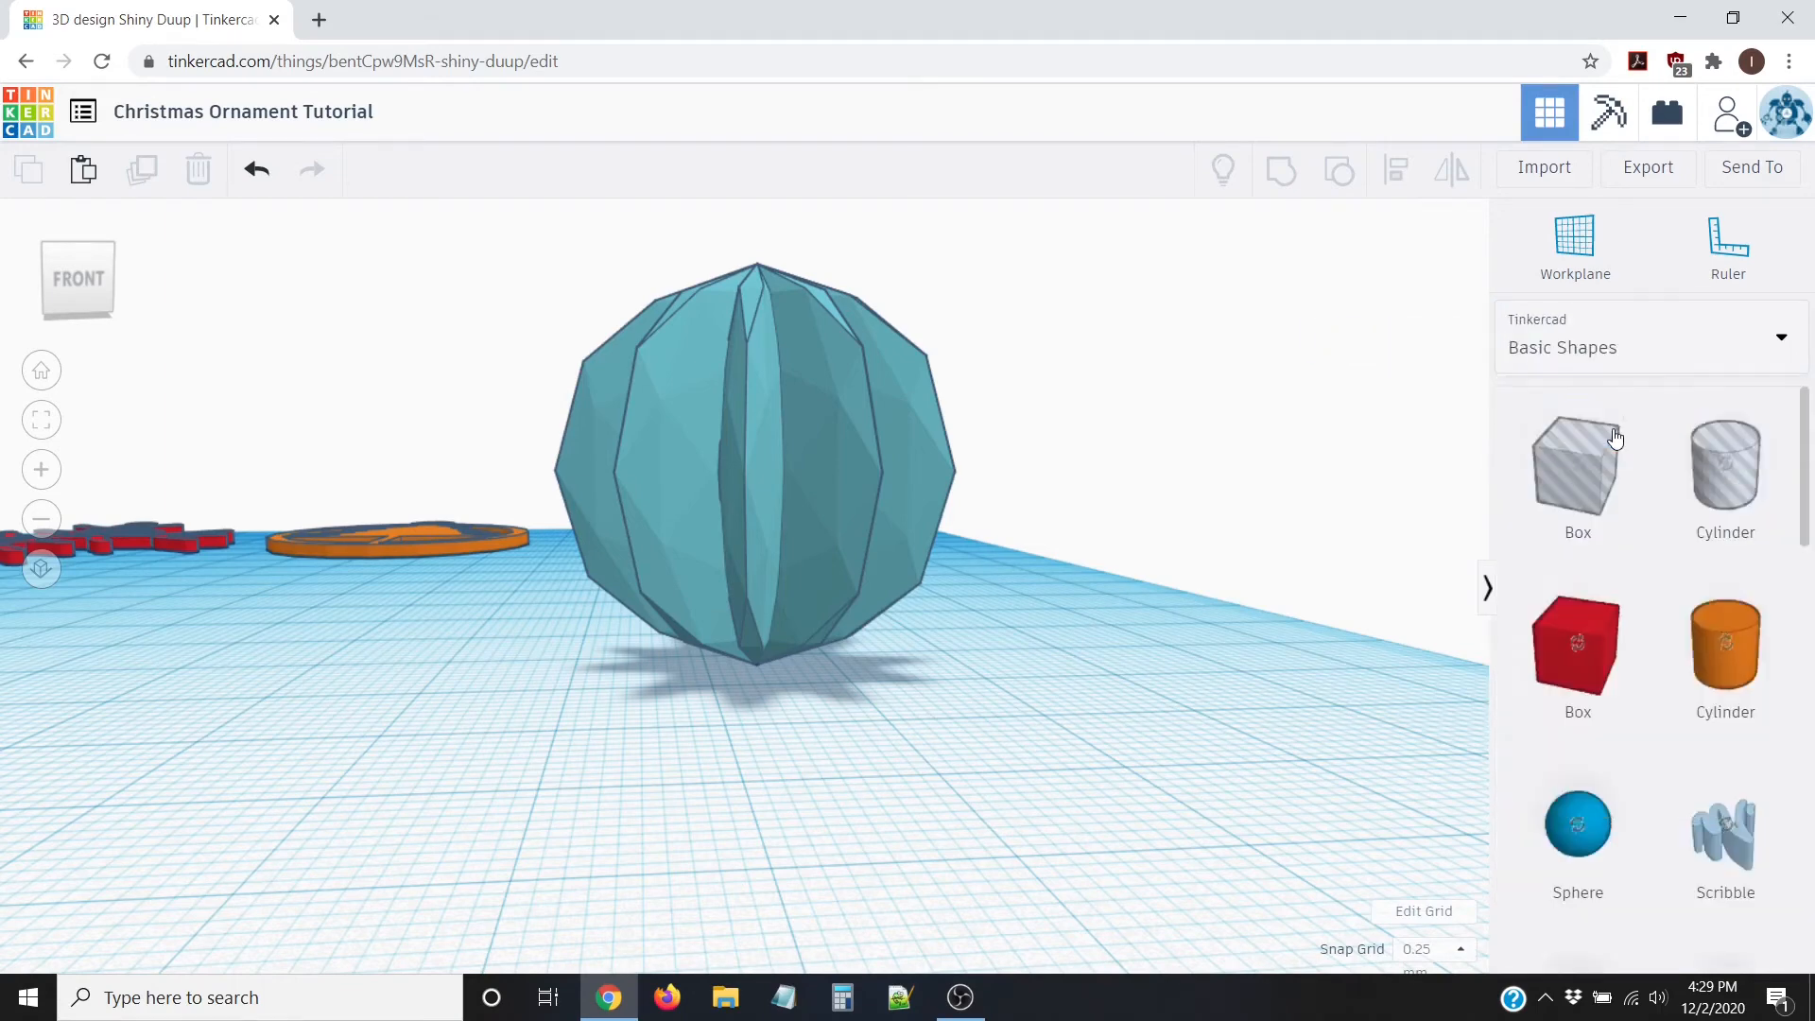
scroll(1659, 690, down, 4)
scroll(1669, 686, down, 10)
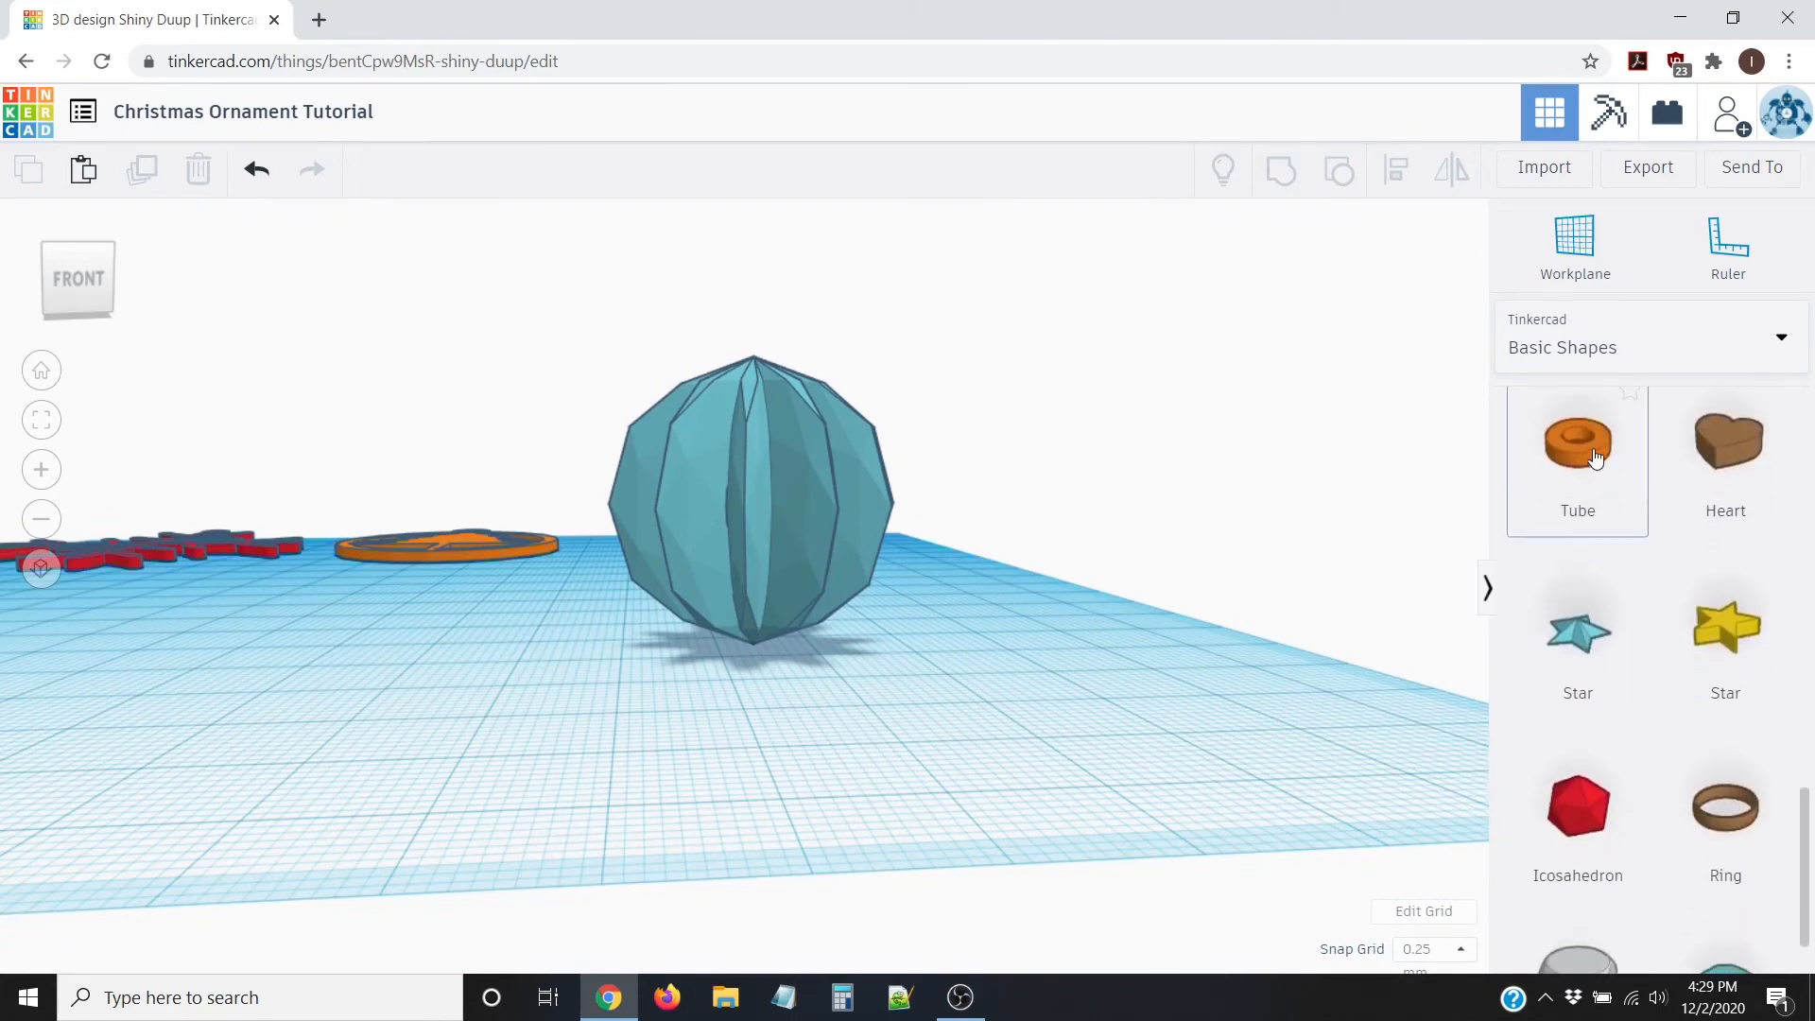
drag(1578, 444, 1047, 701)
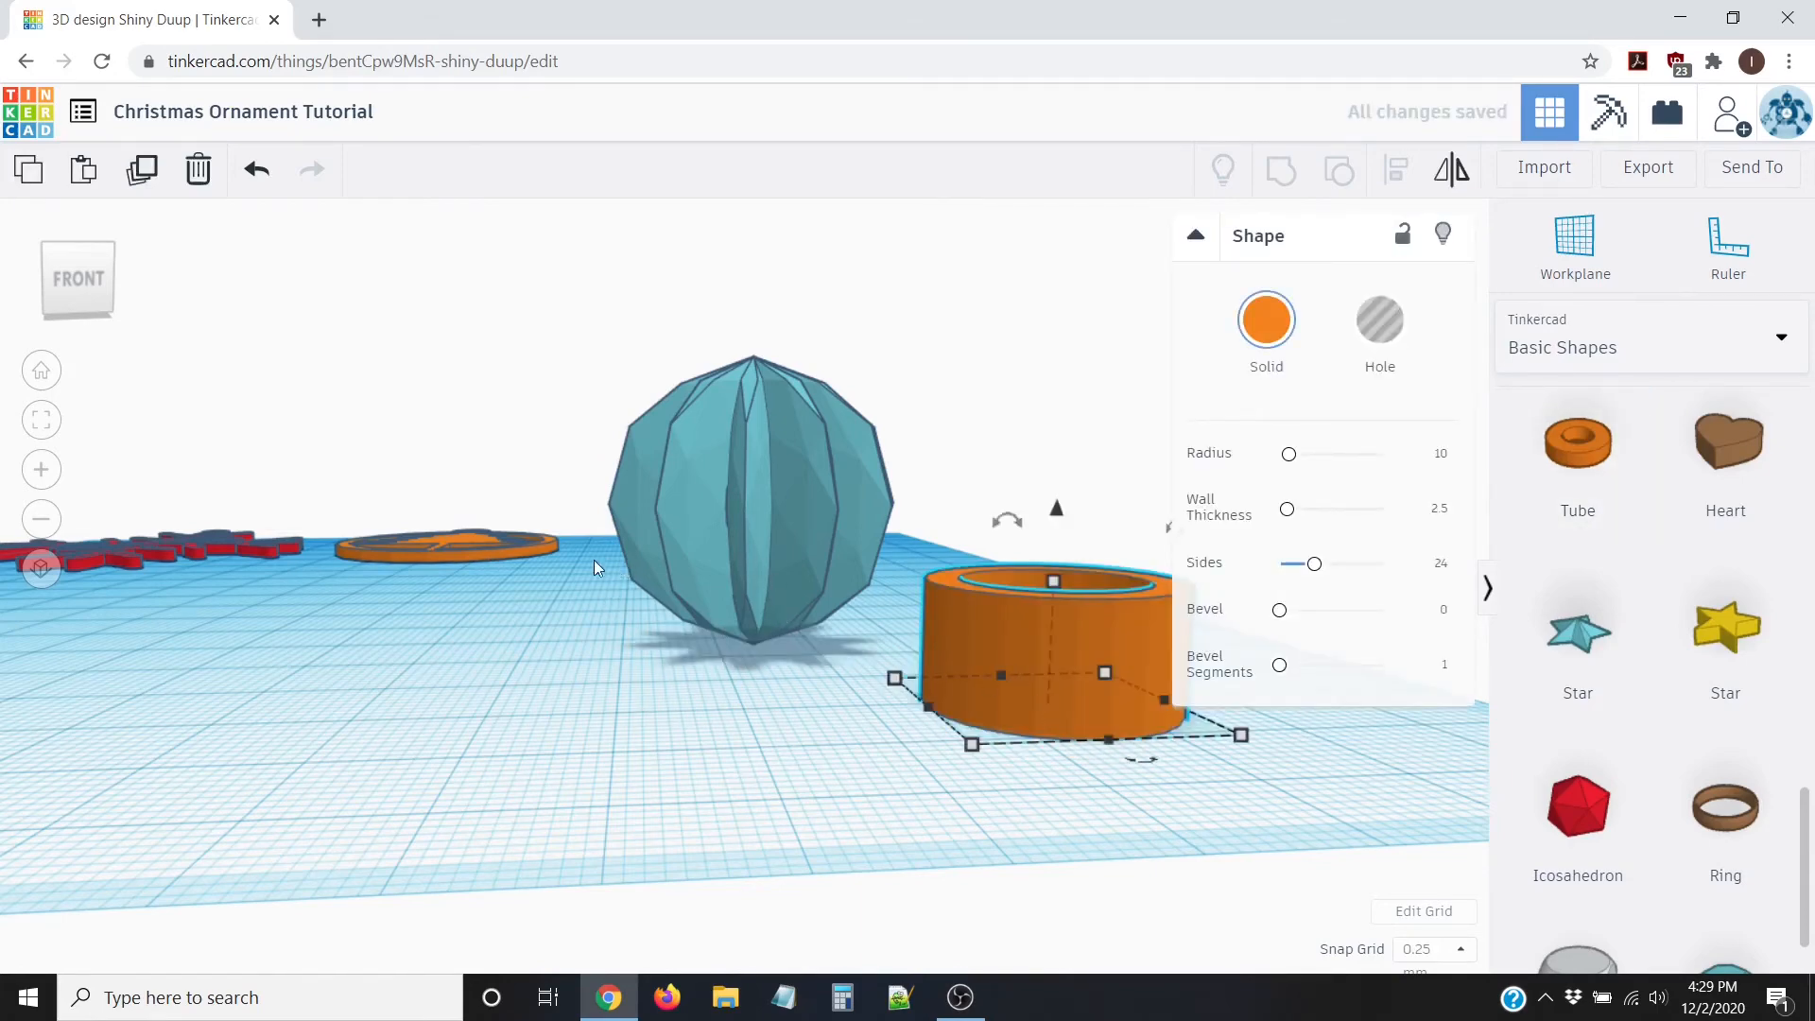
Step: Resize the tube's footprint to 10 mm wide and 10 mm long
right_drag(474, 737, 614, 789)
scroll(910, 752, down, 5)
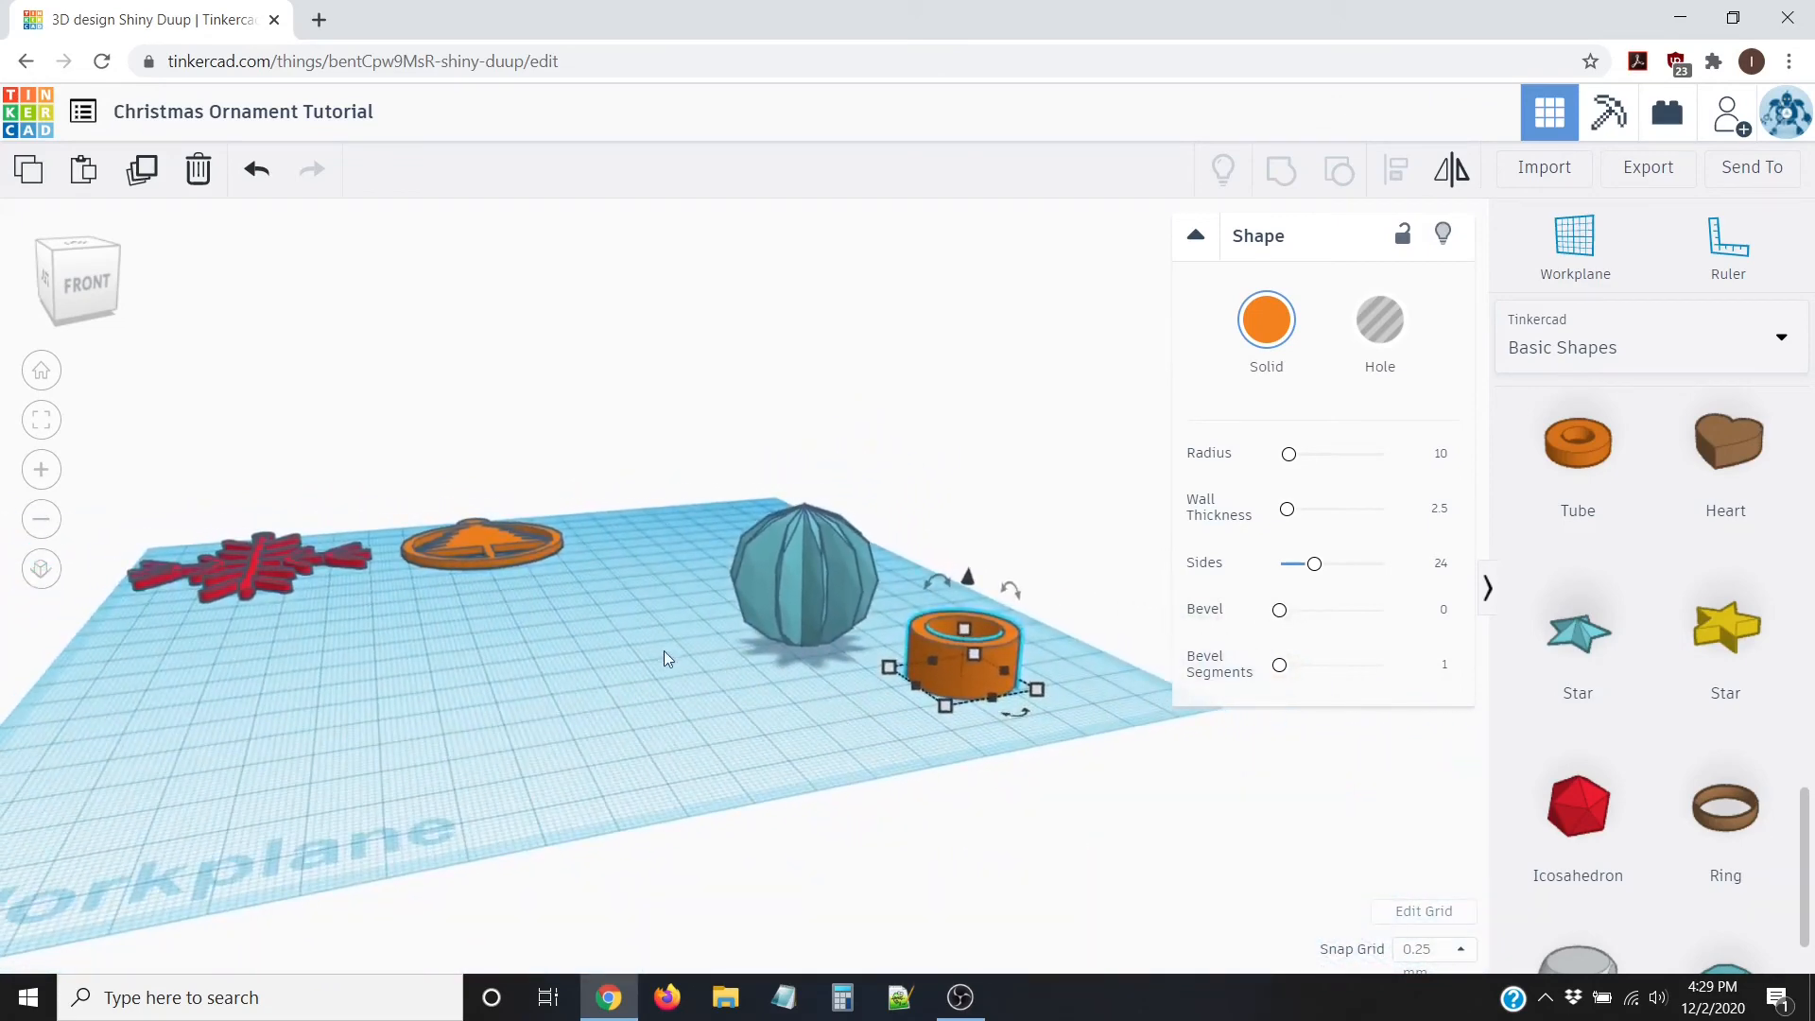
click(66, 249)
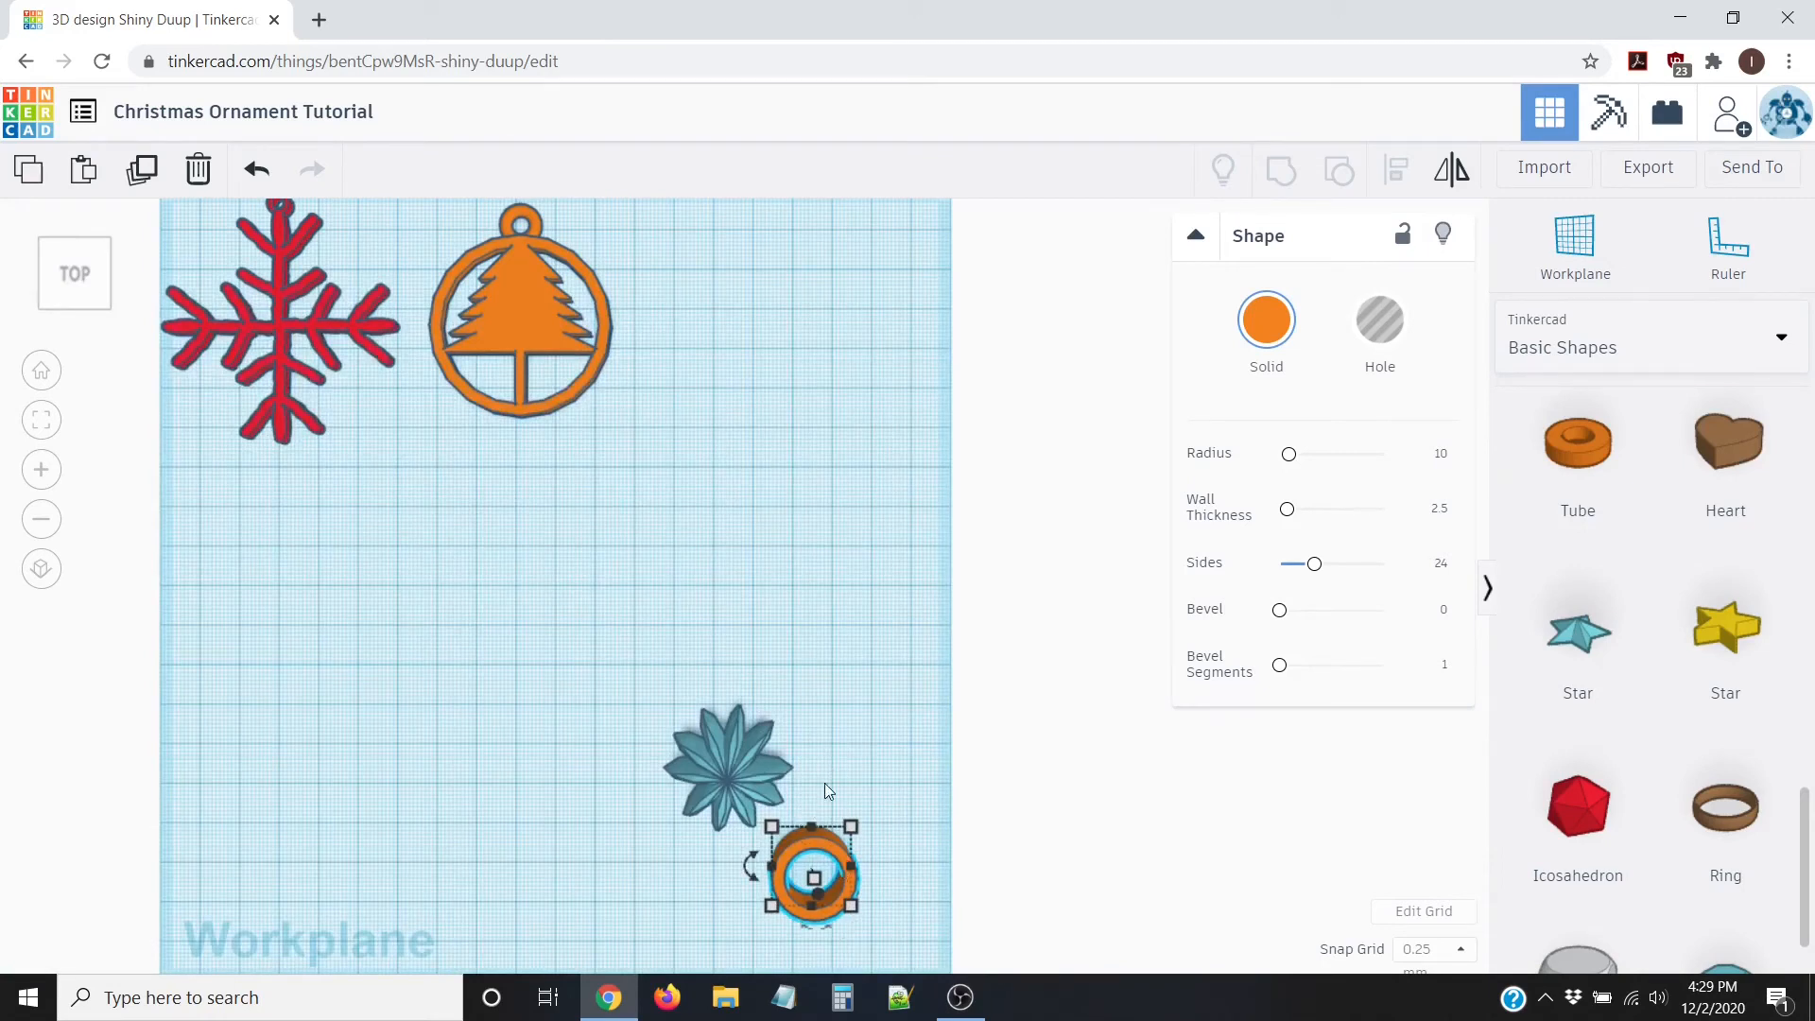
middle_drag(841, 768, 780, 474)
scroll(779, 474, up, 2)
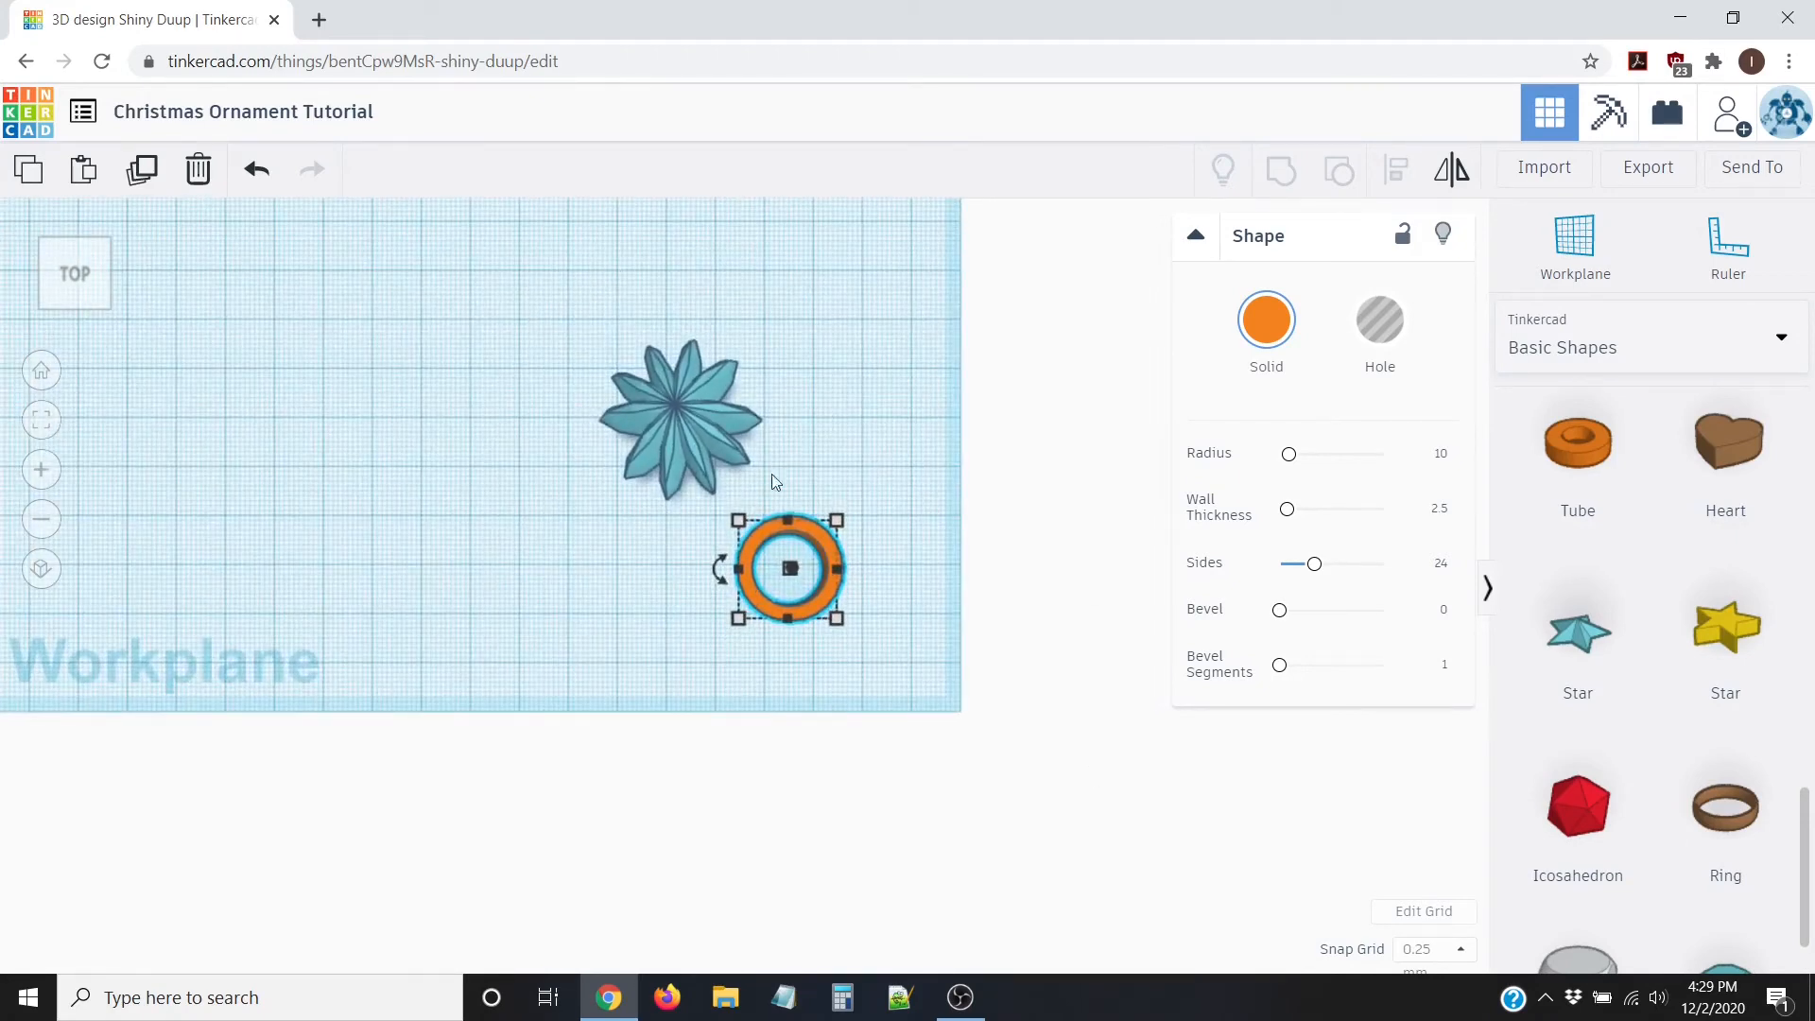
mouse_move(838, 620)
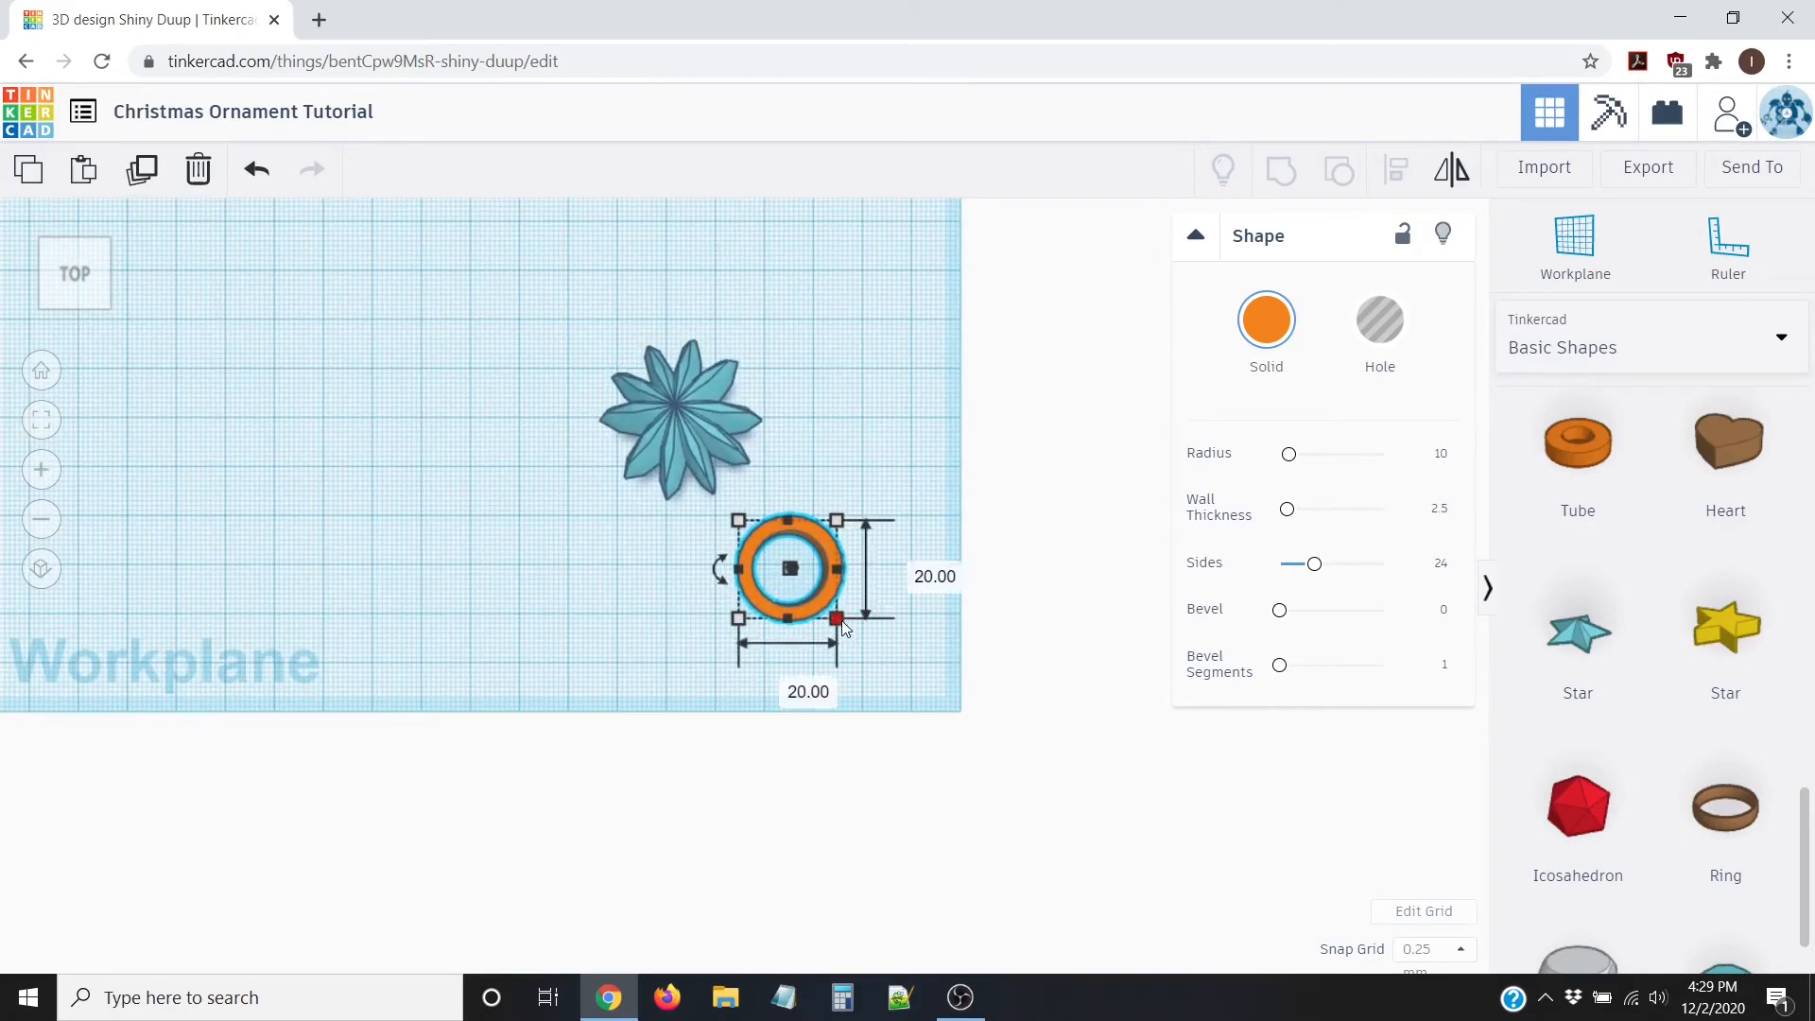
click(784, 689)
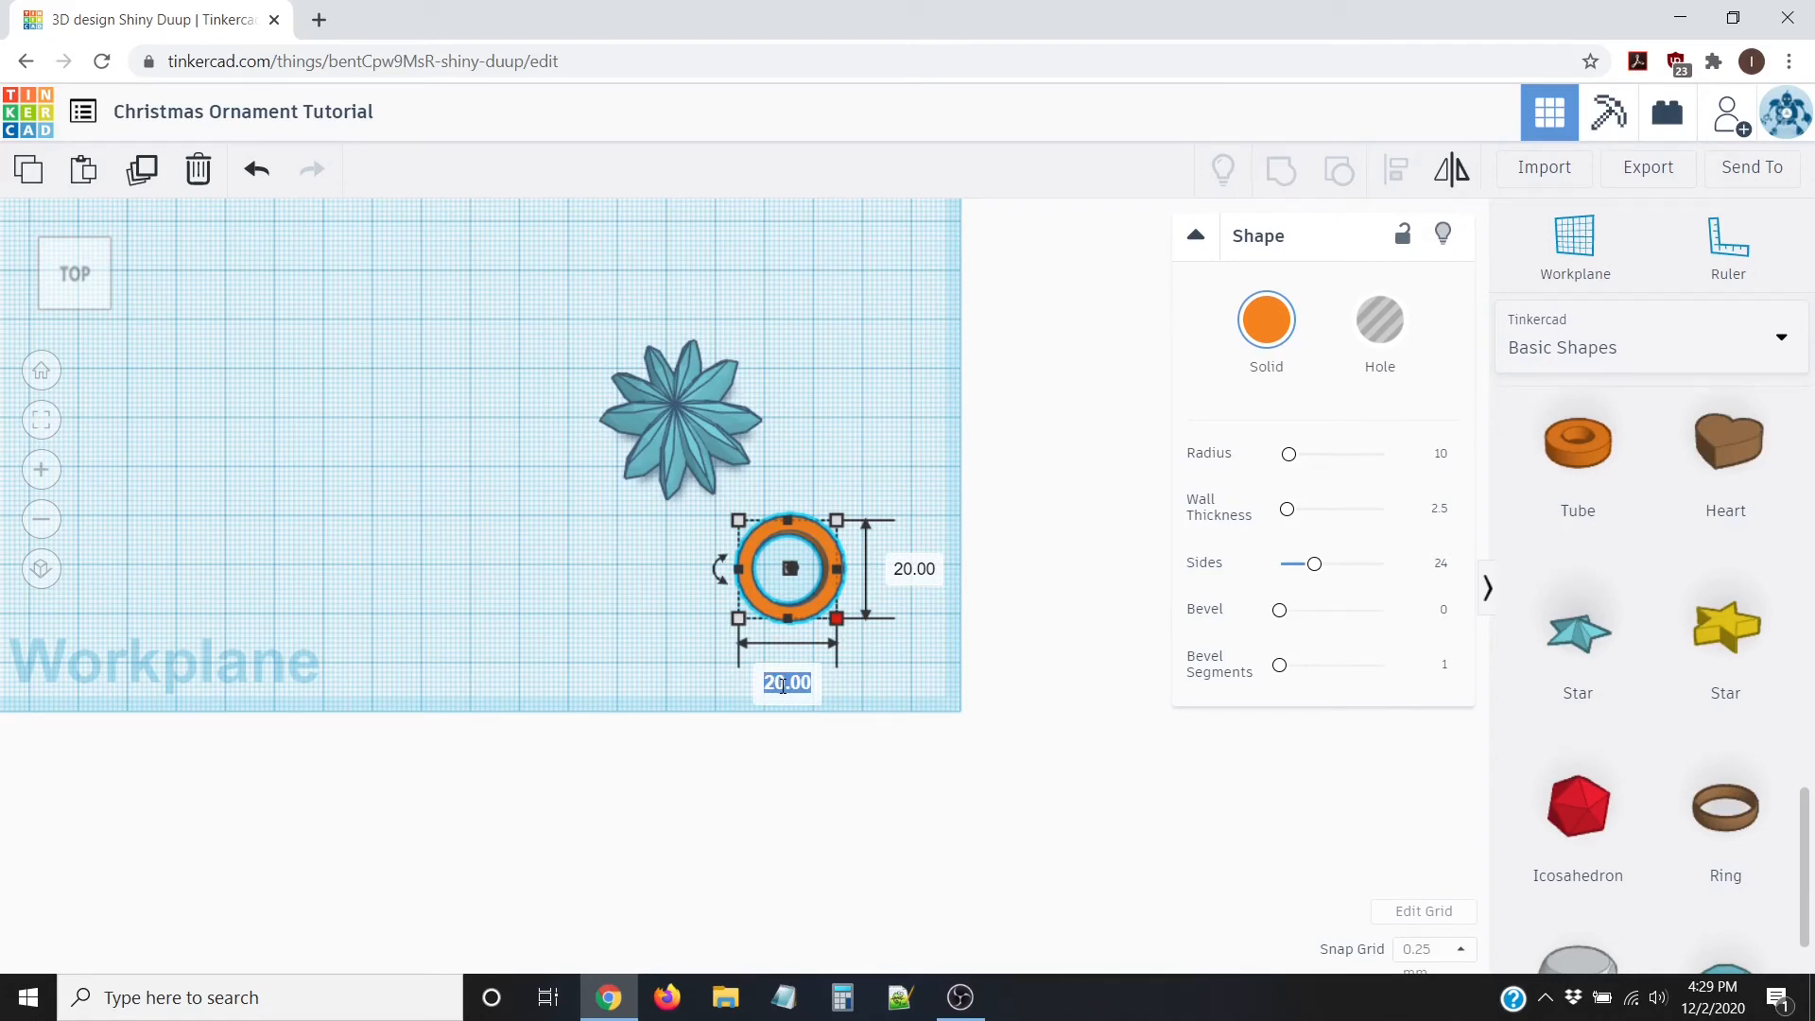
text(10)
key(Return)
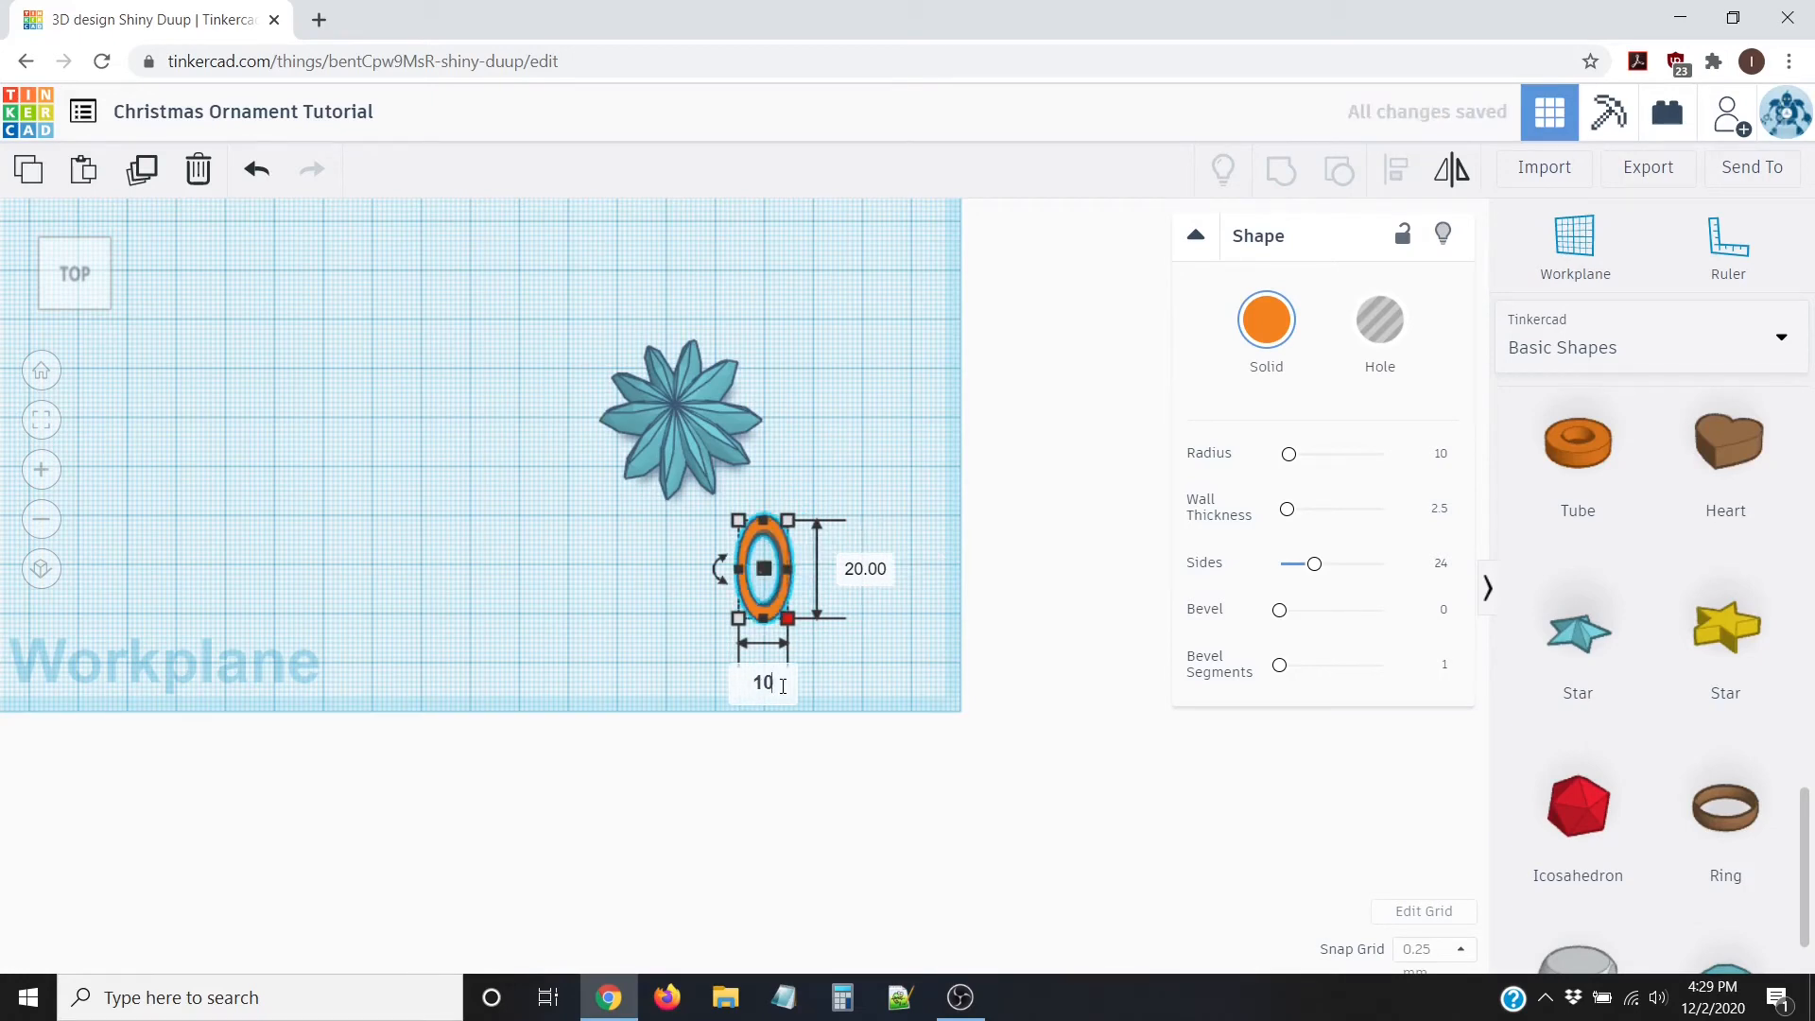
click(876, 571)
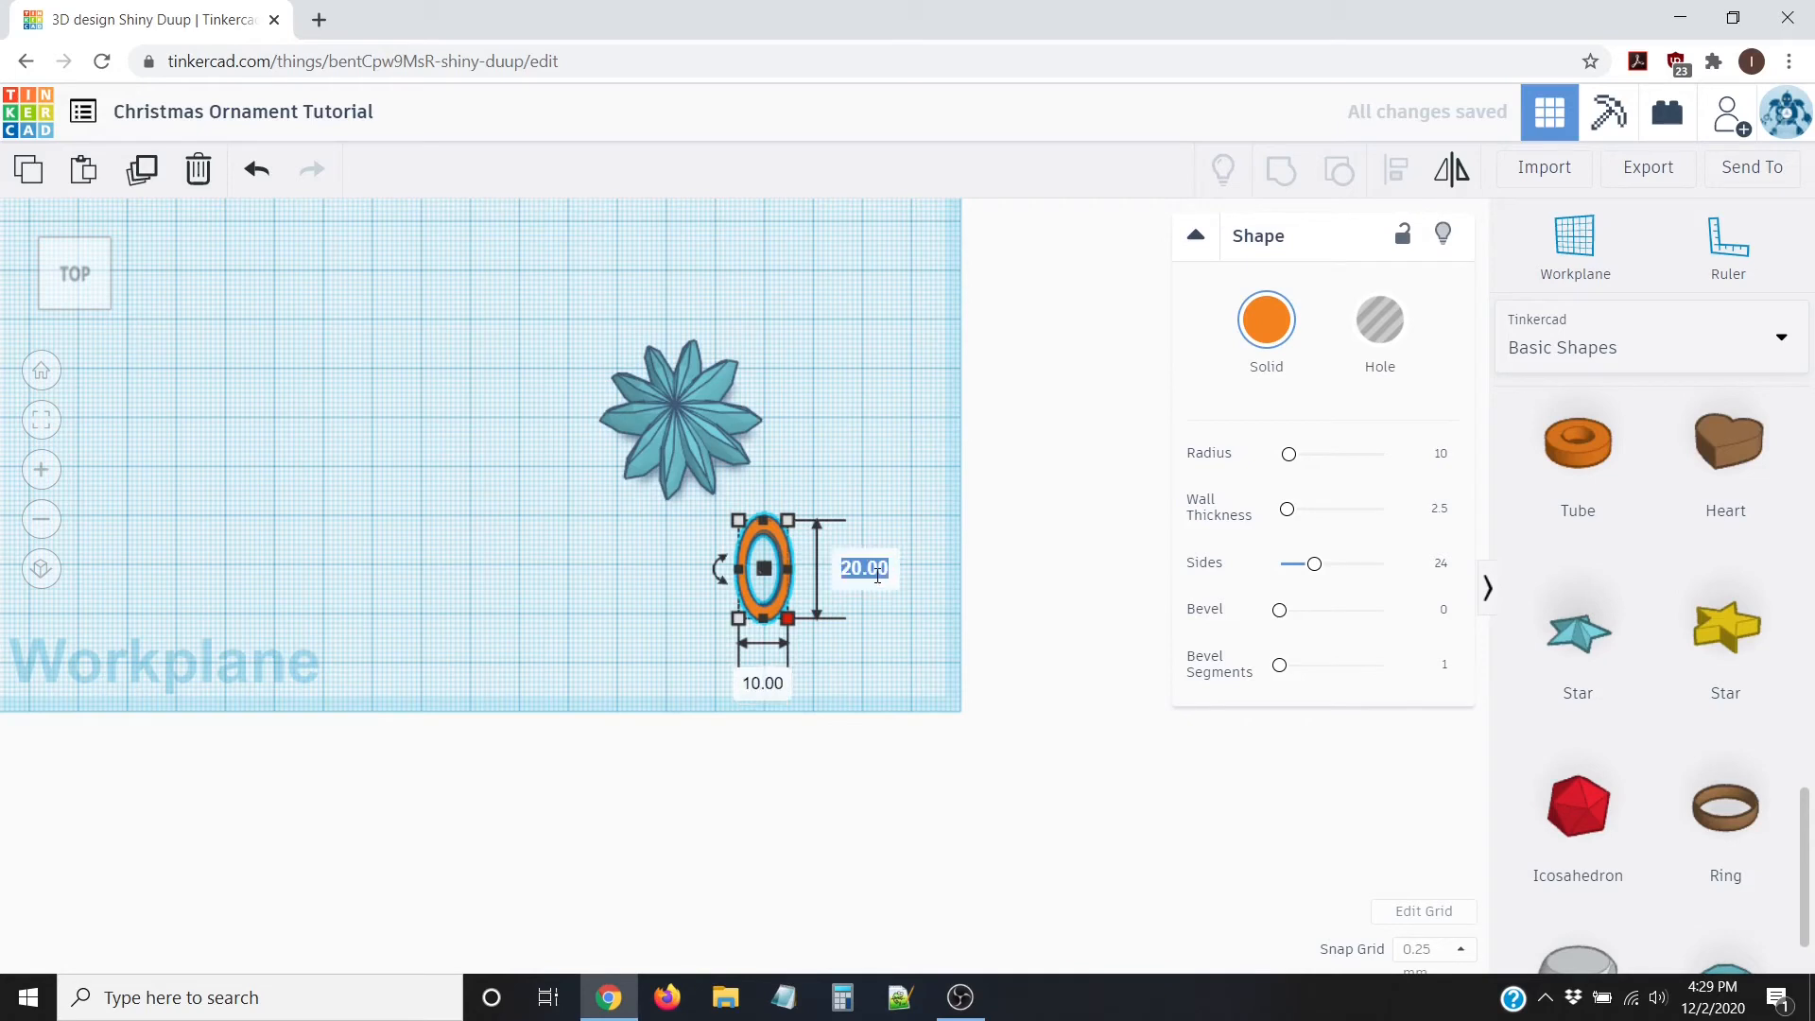
text(10)
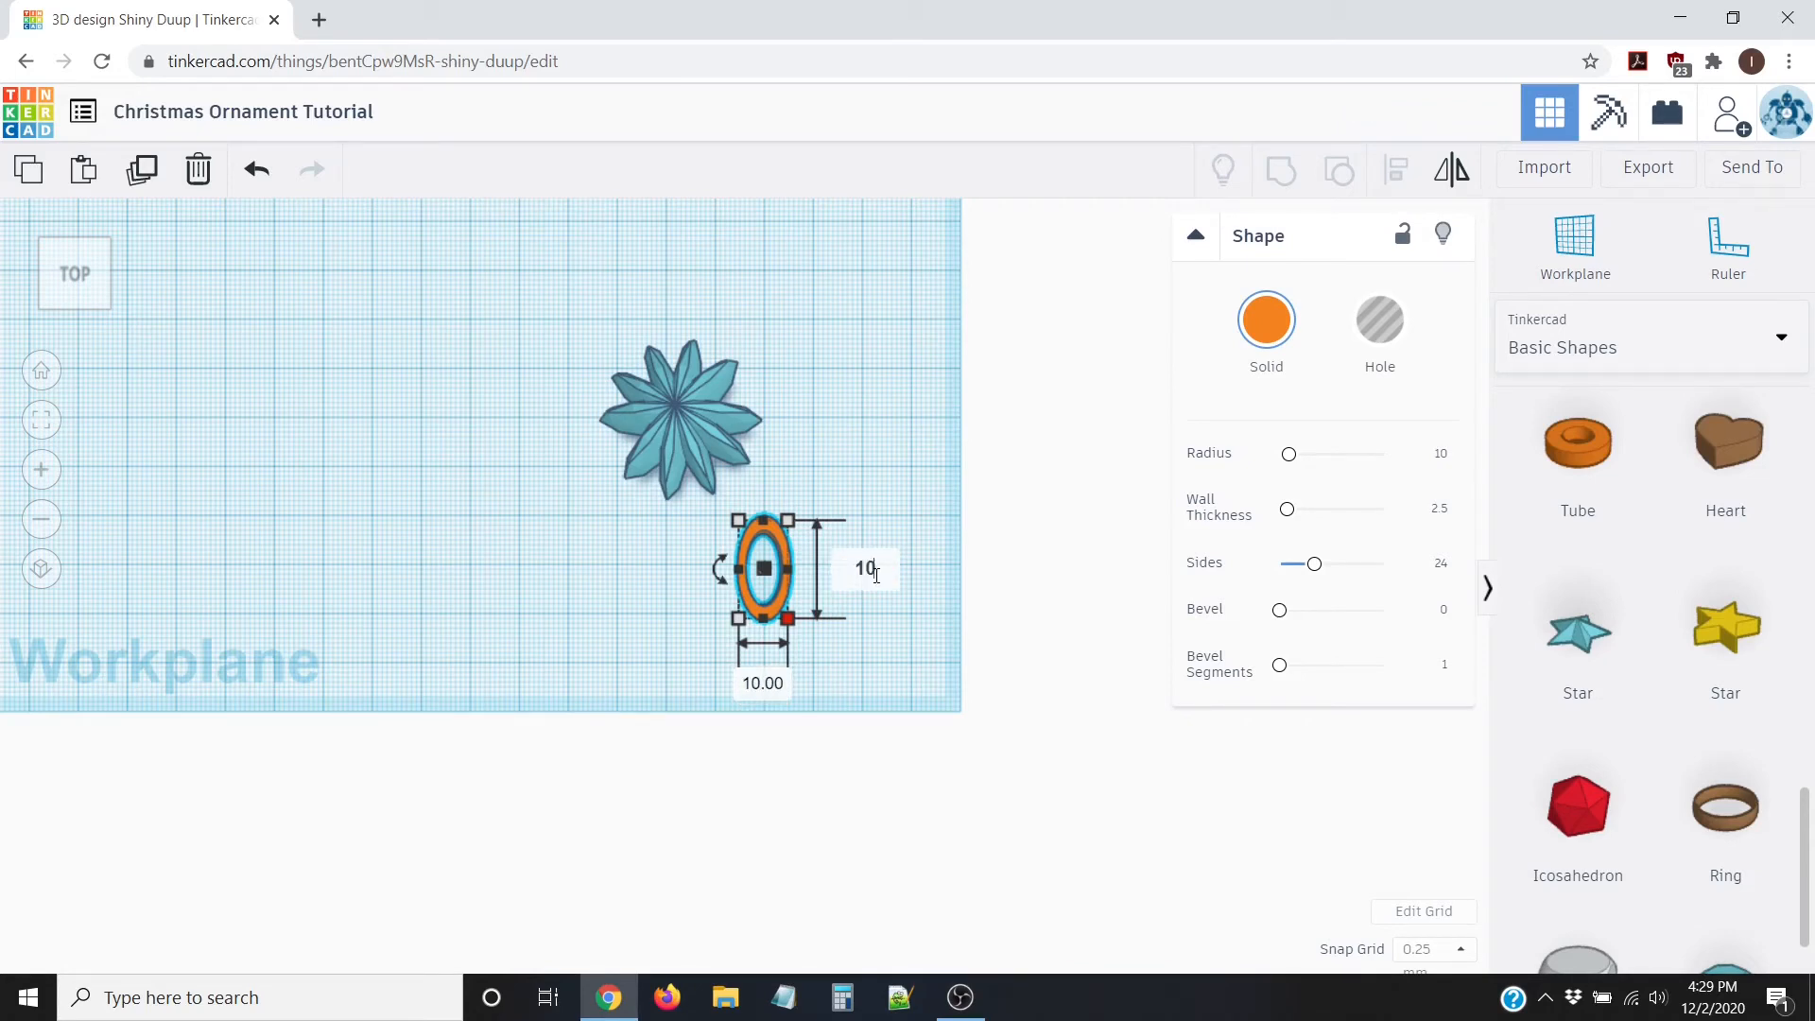
key(Return)
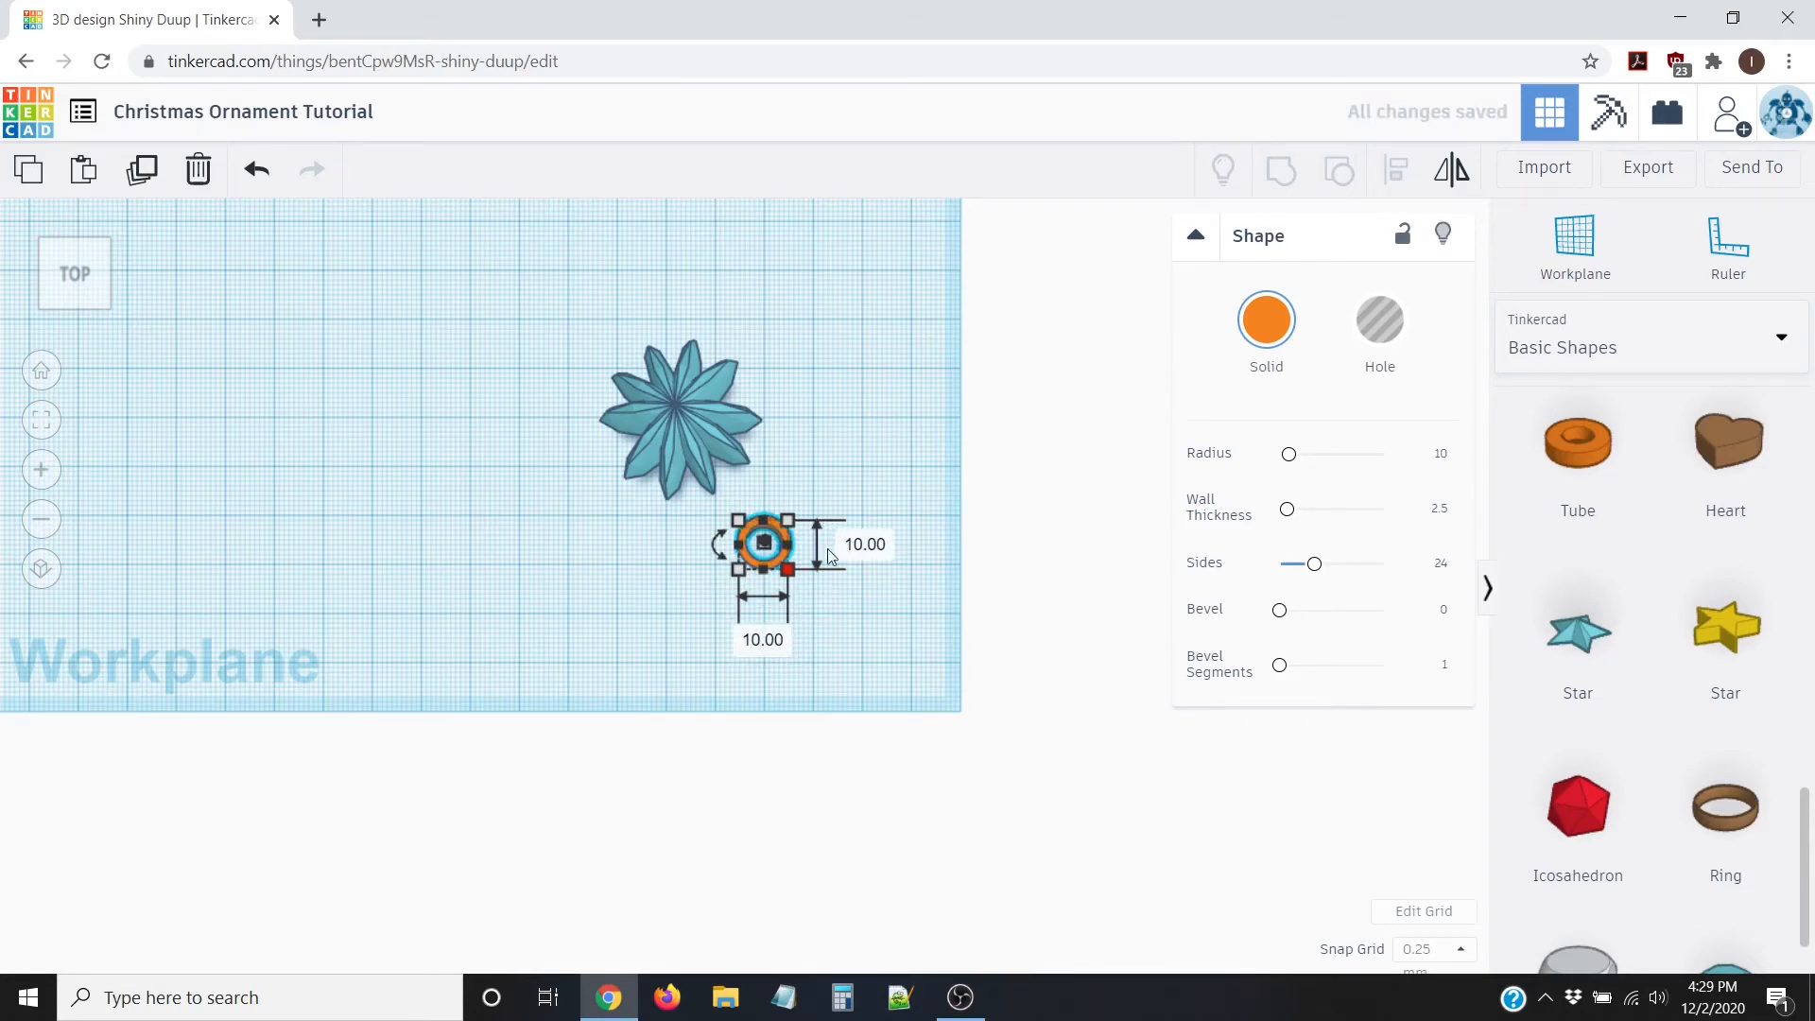
Step: Set the tube's height to 5 mm
right_drag(553, 563, 605, 502)
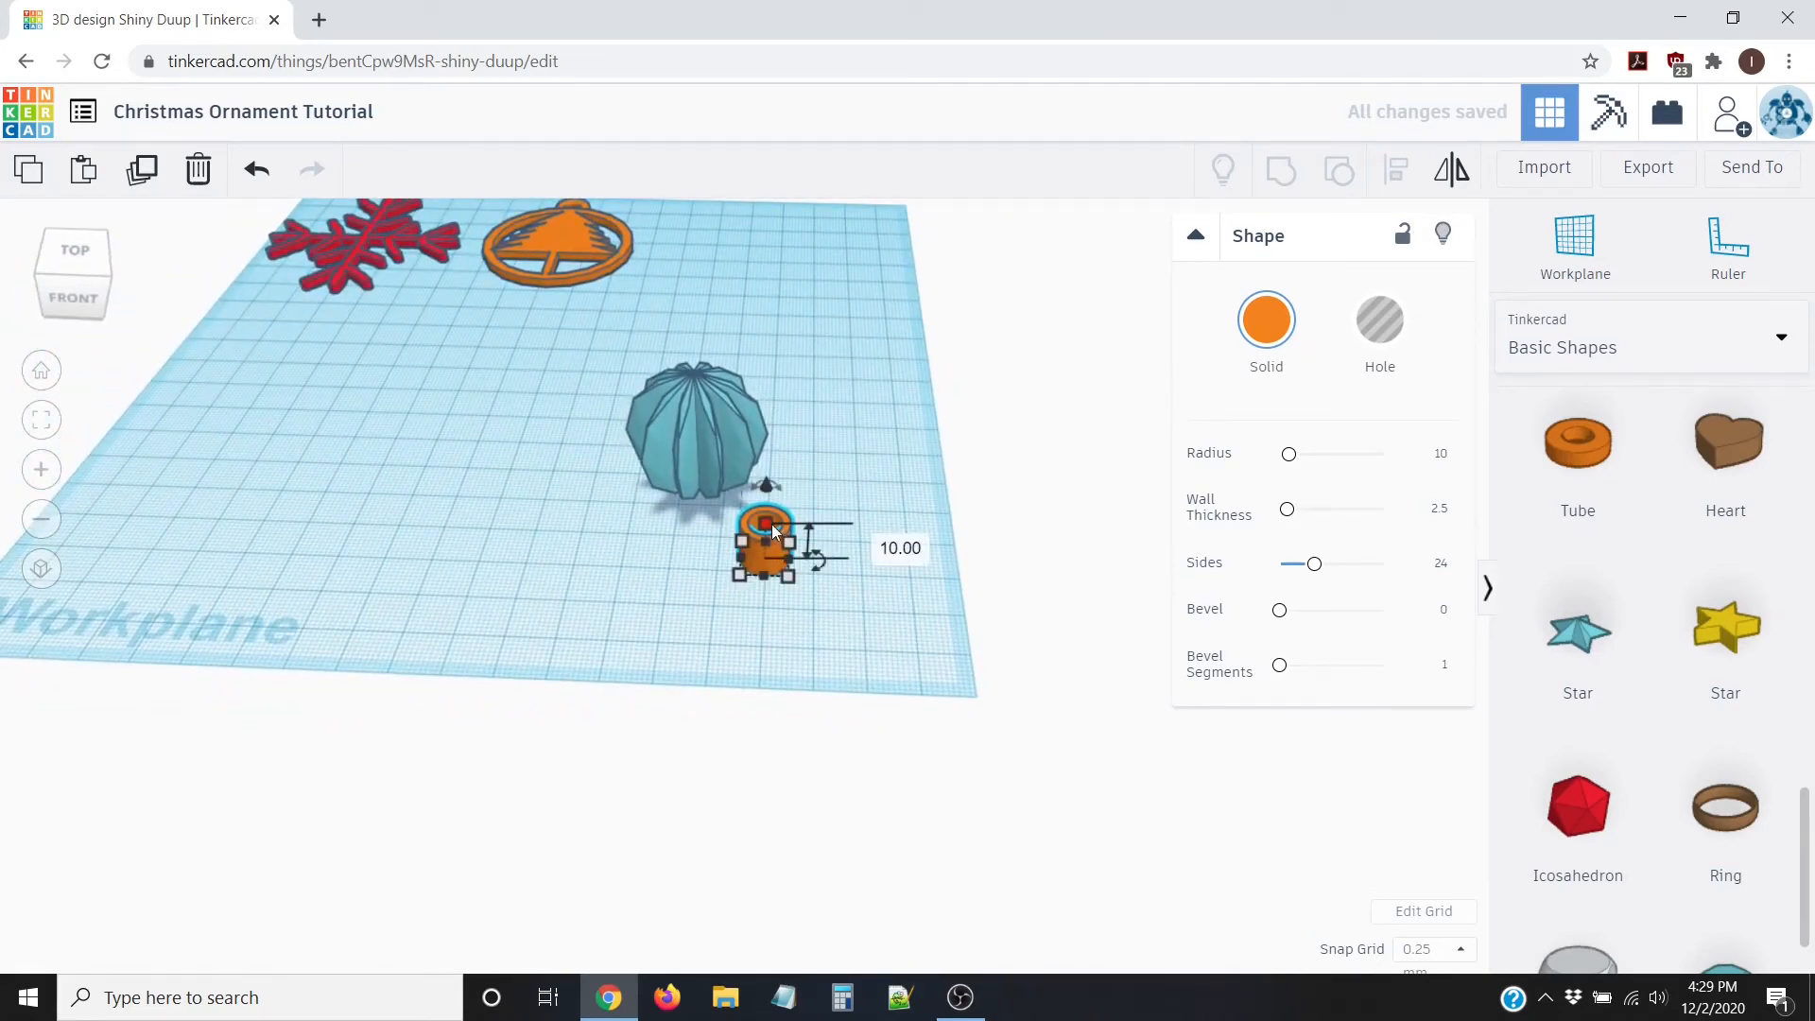
click(900, 548)
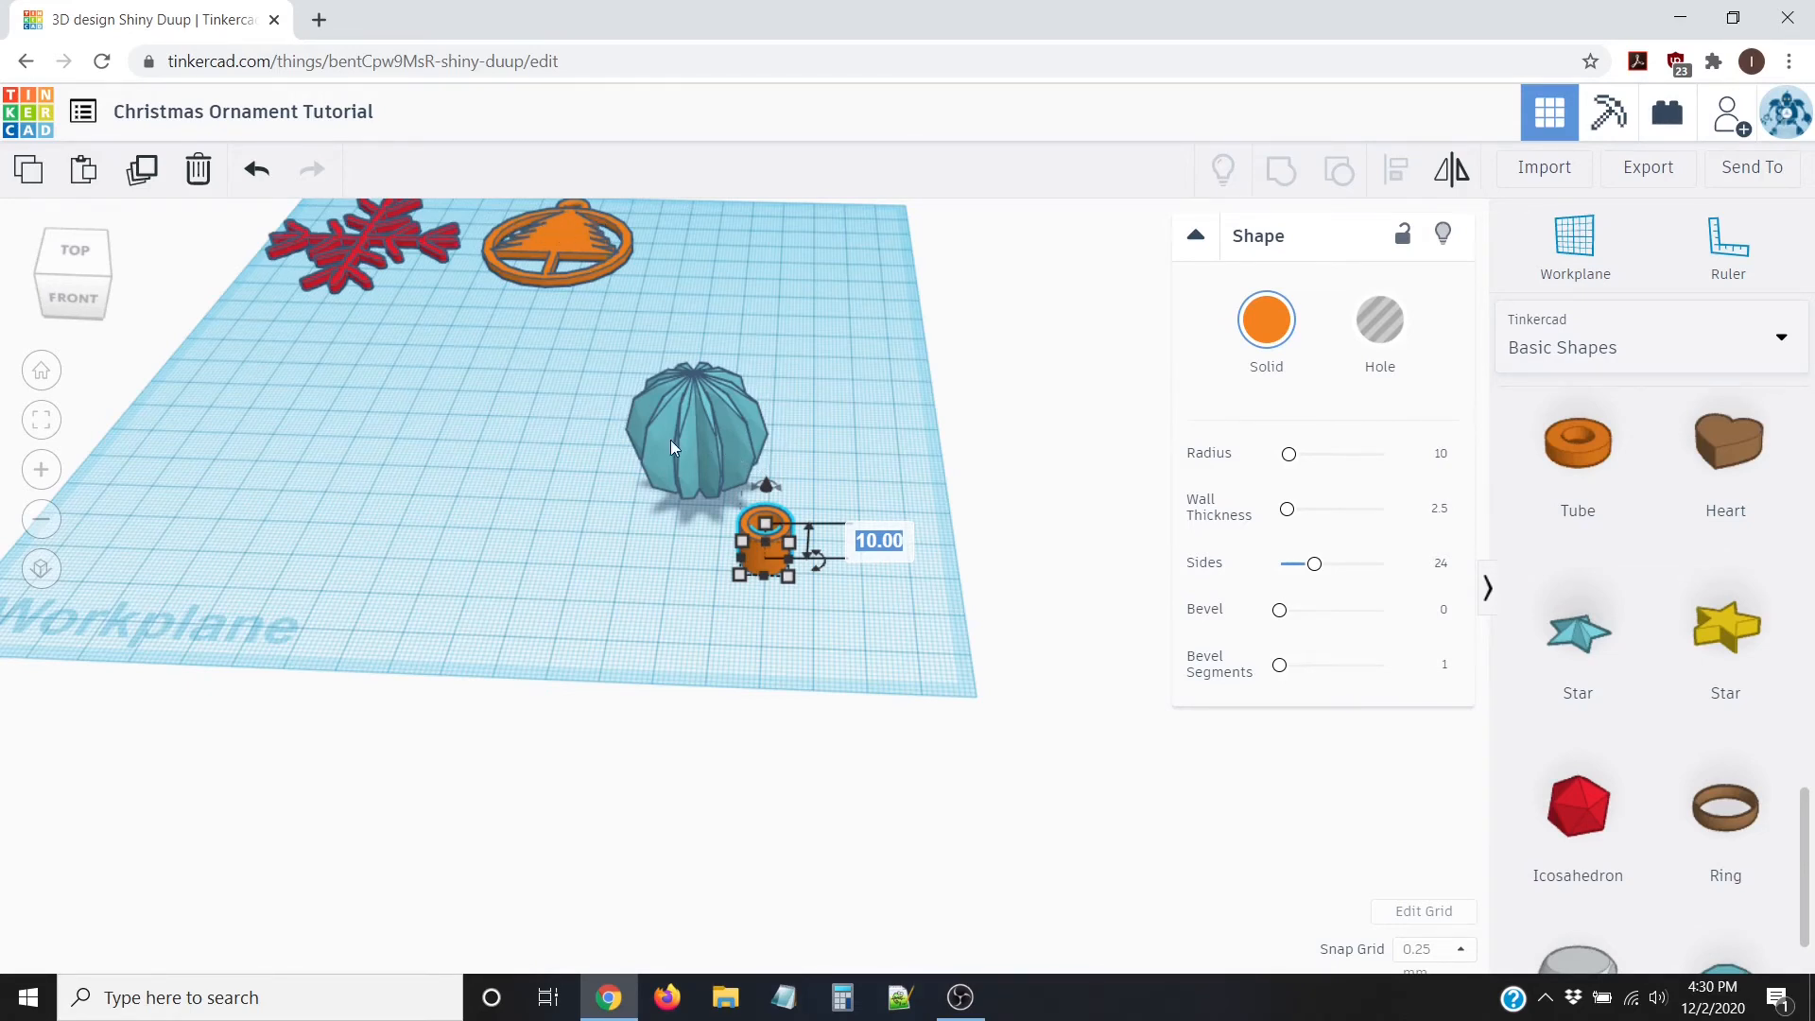
click(864, 541)
double_click(870, 541)
text(5)
key(Return)
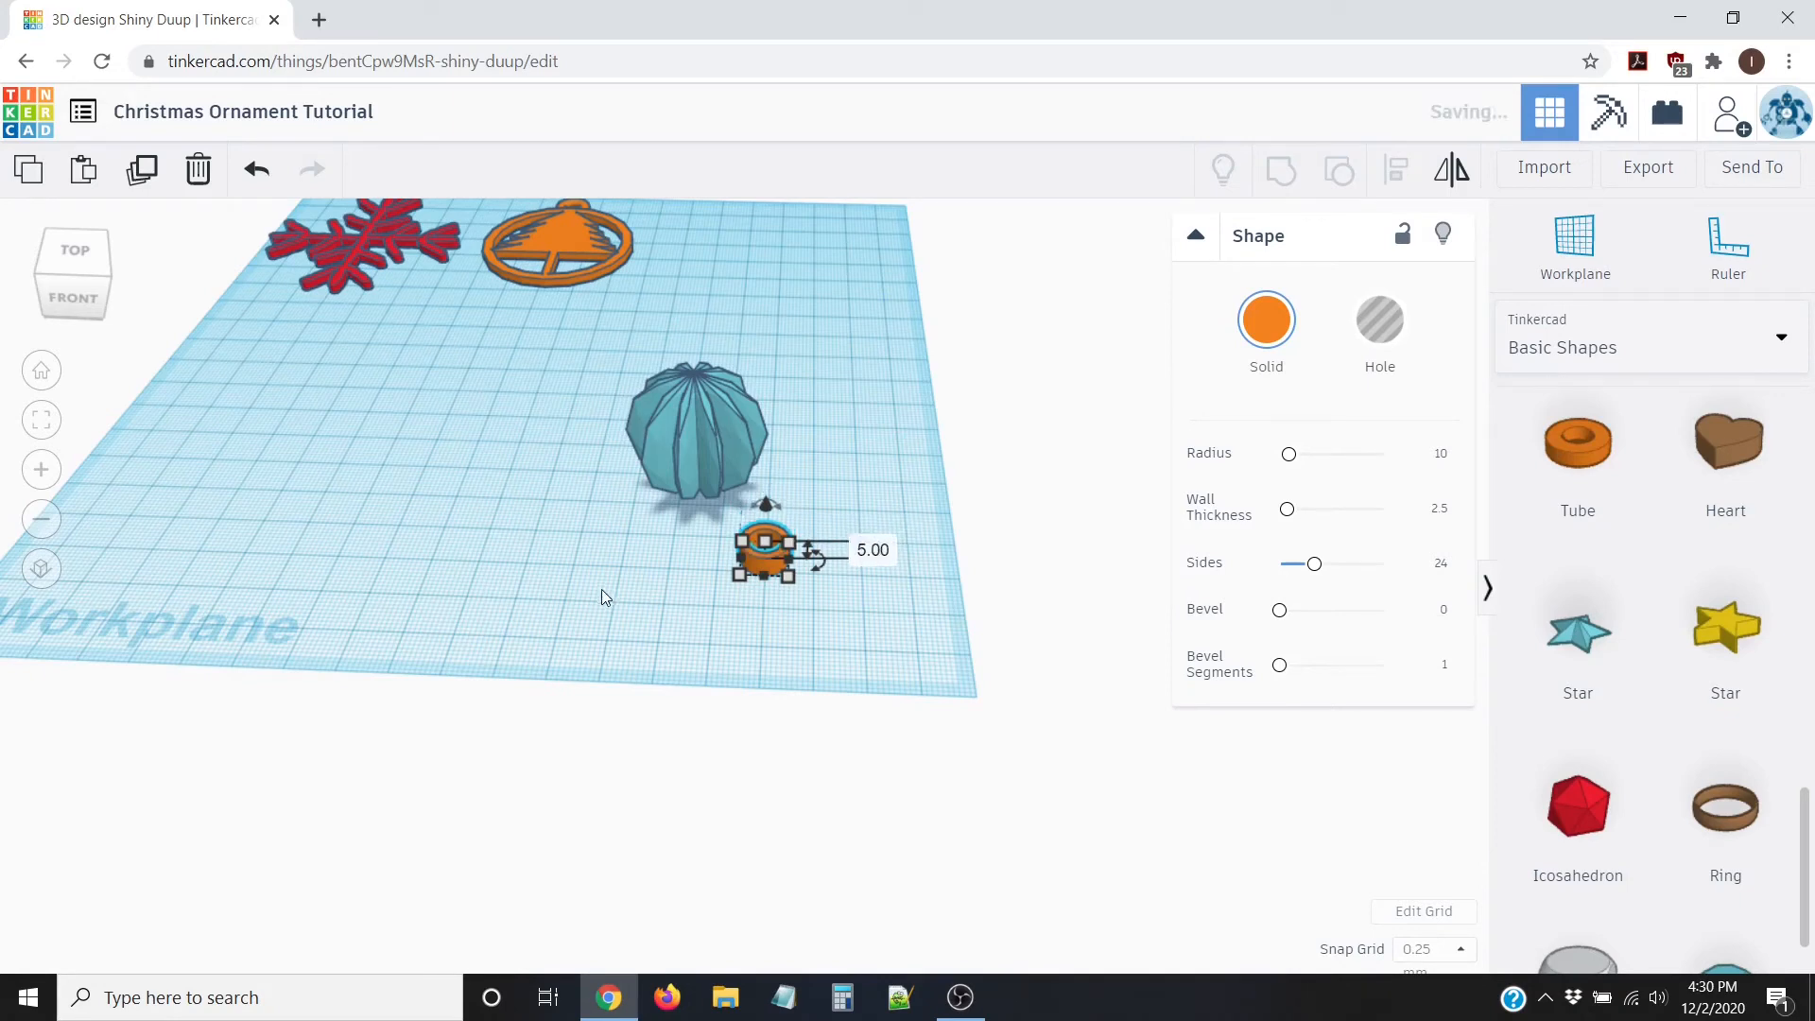
Step: Set the tube's height to 2.5 mm
right_drag(806, 587, 757, 559)
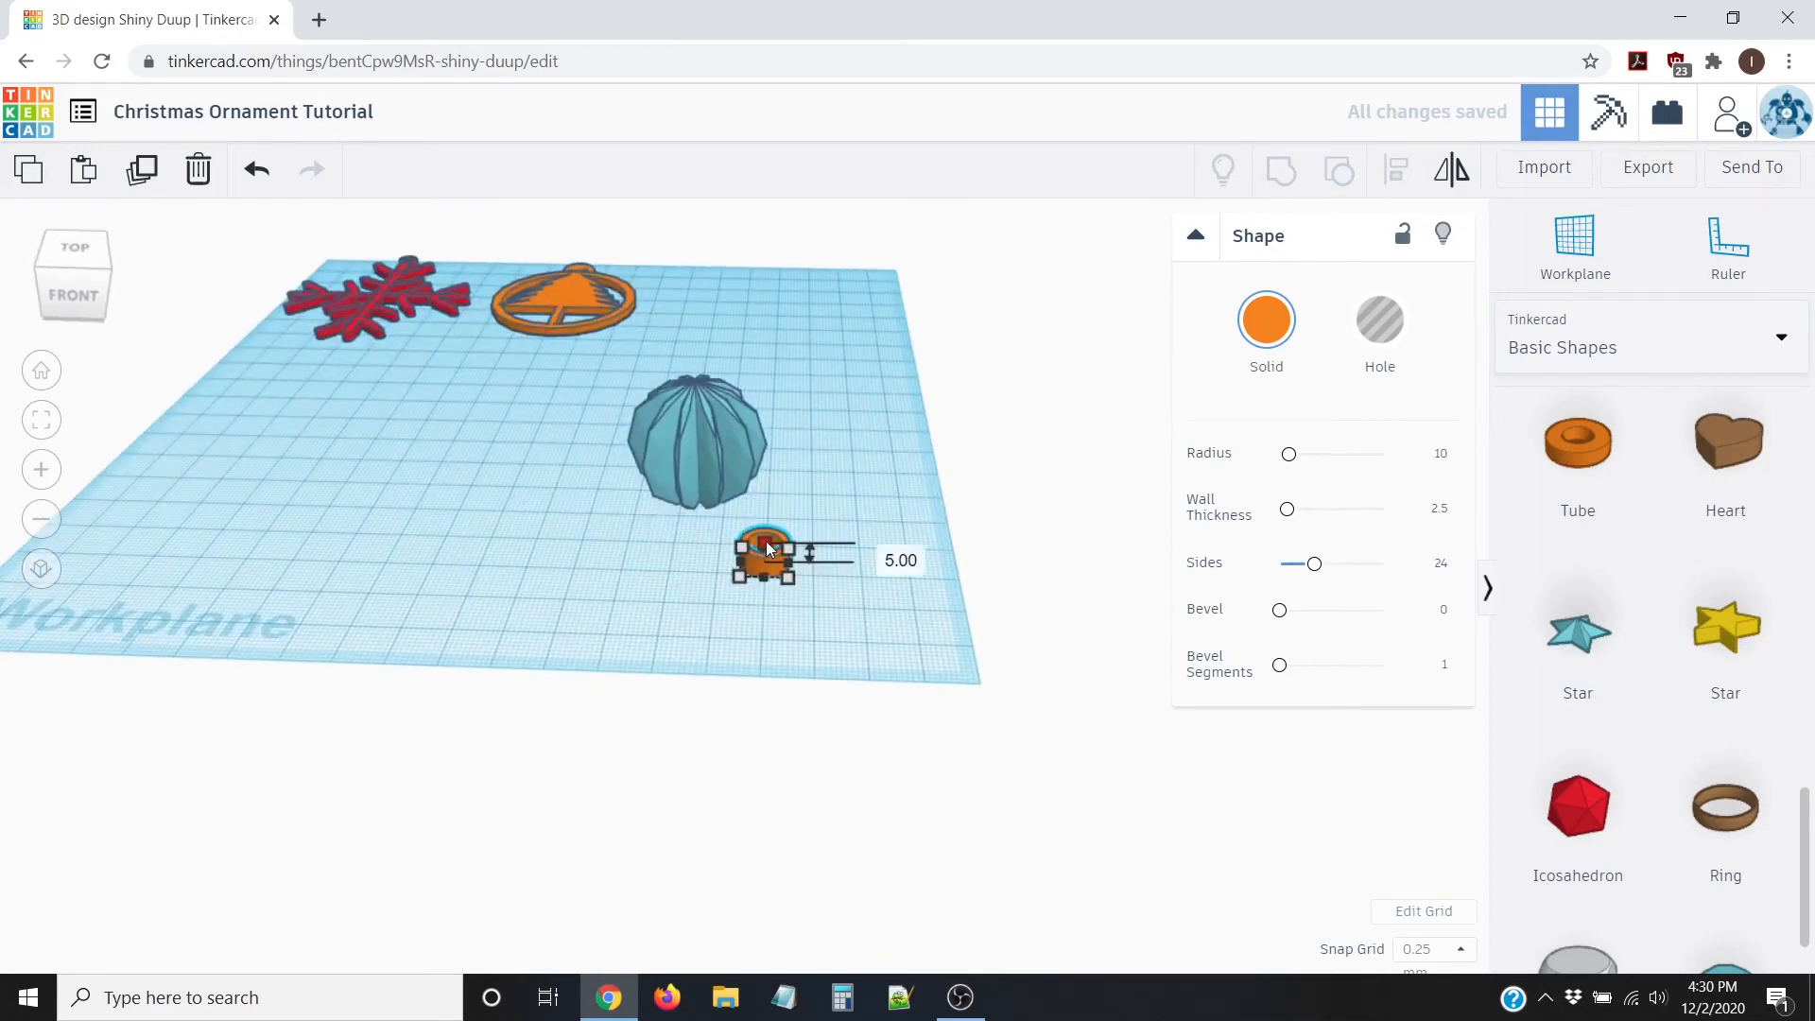
click(885, 552)
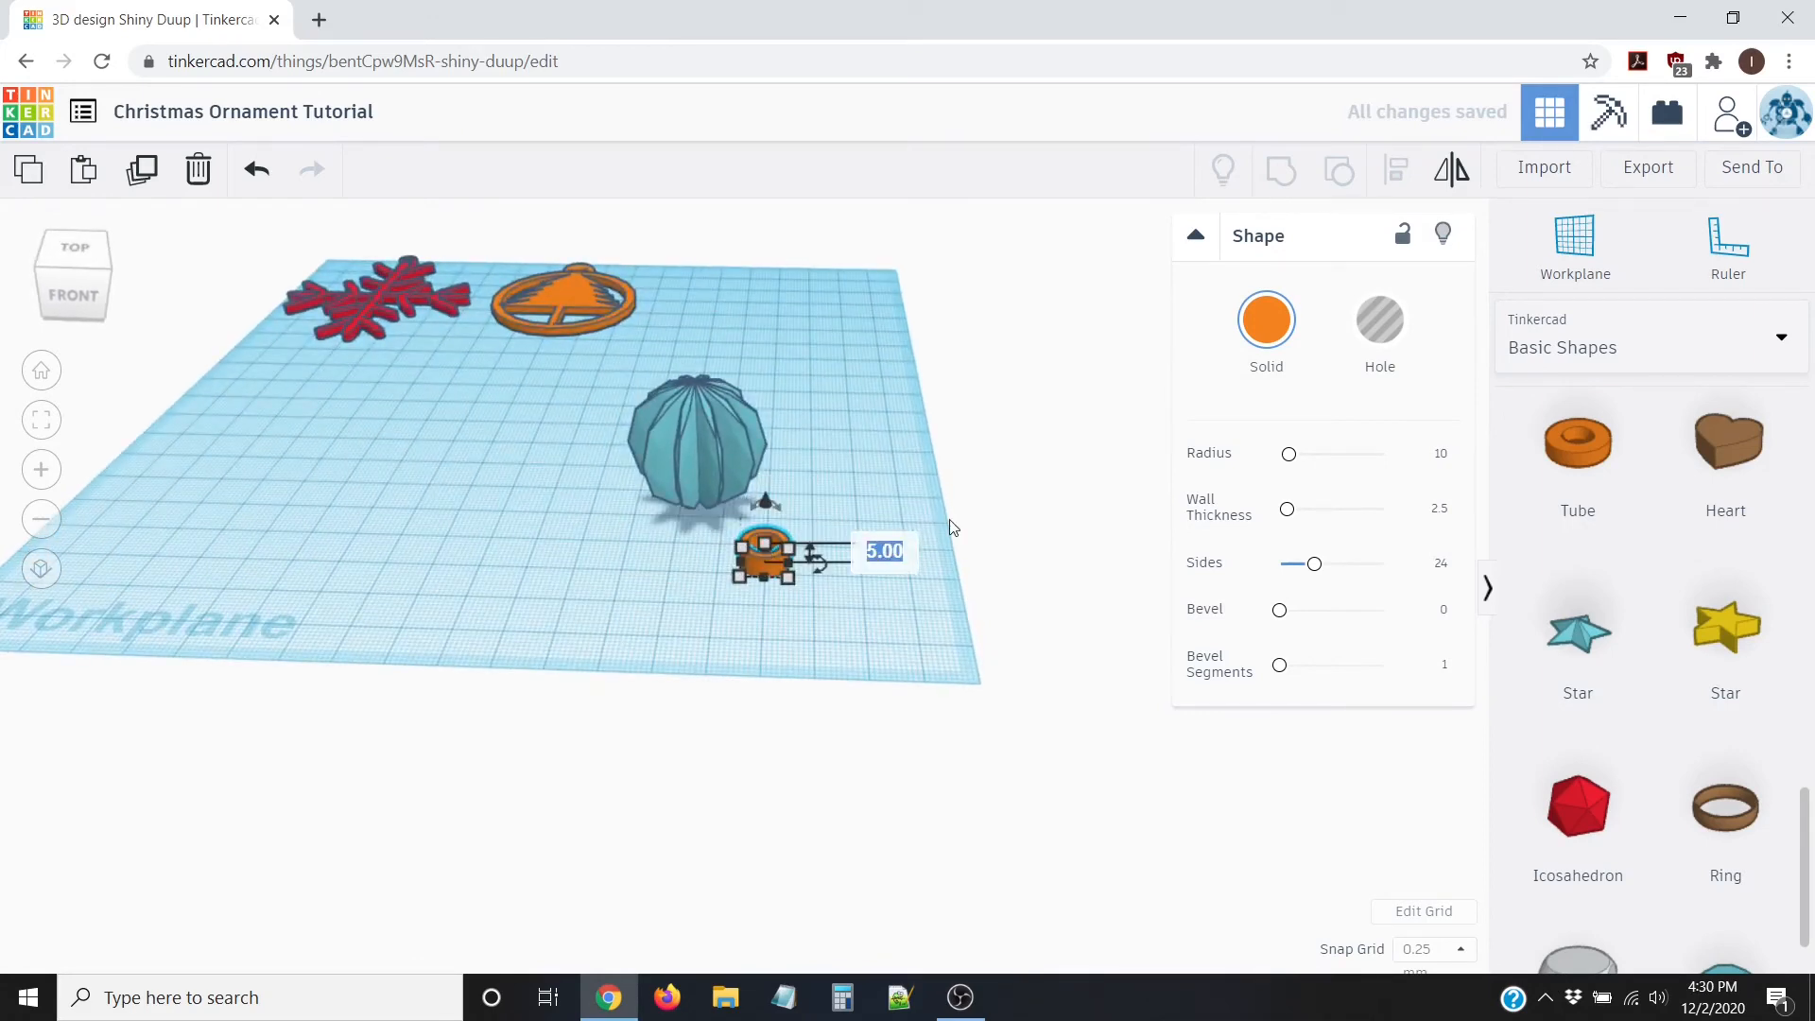
text(2.5)
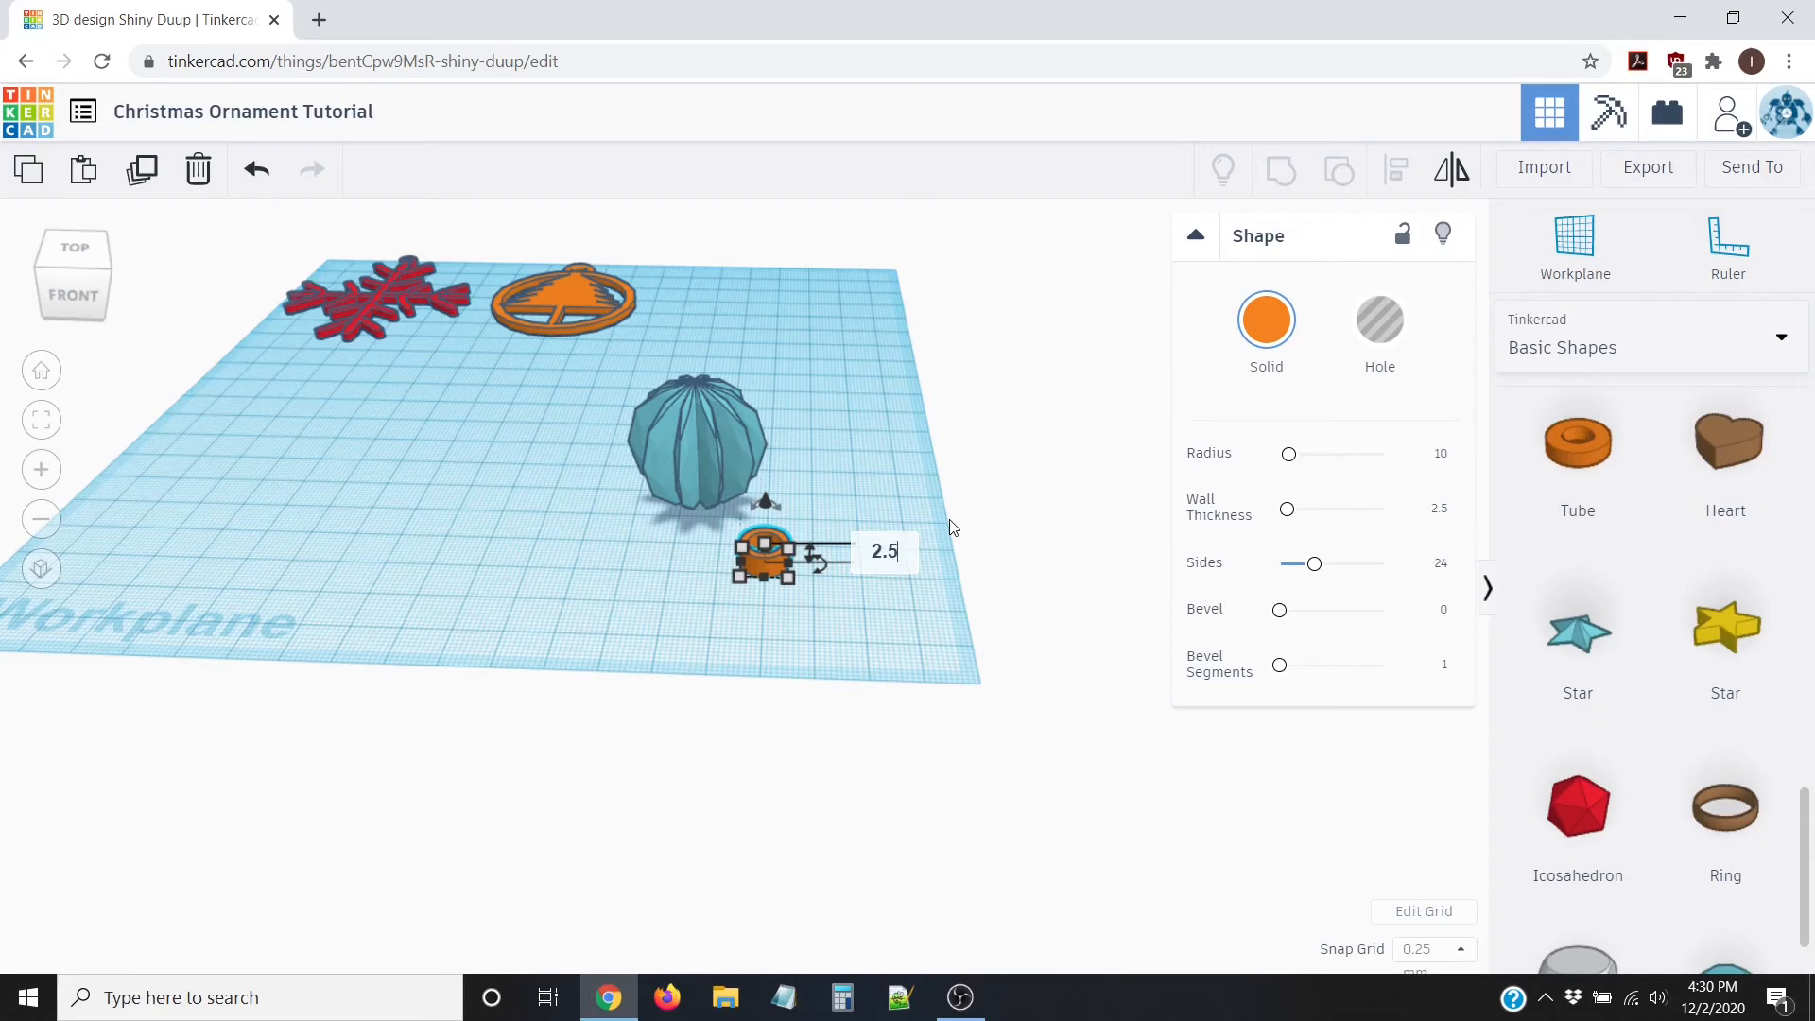
key(Return)
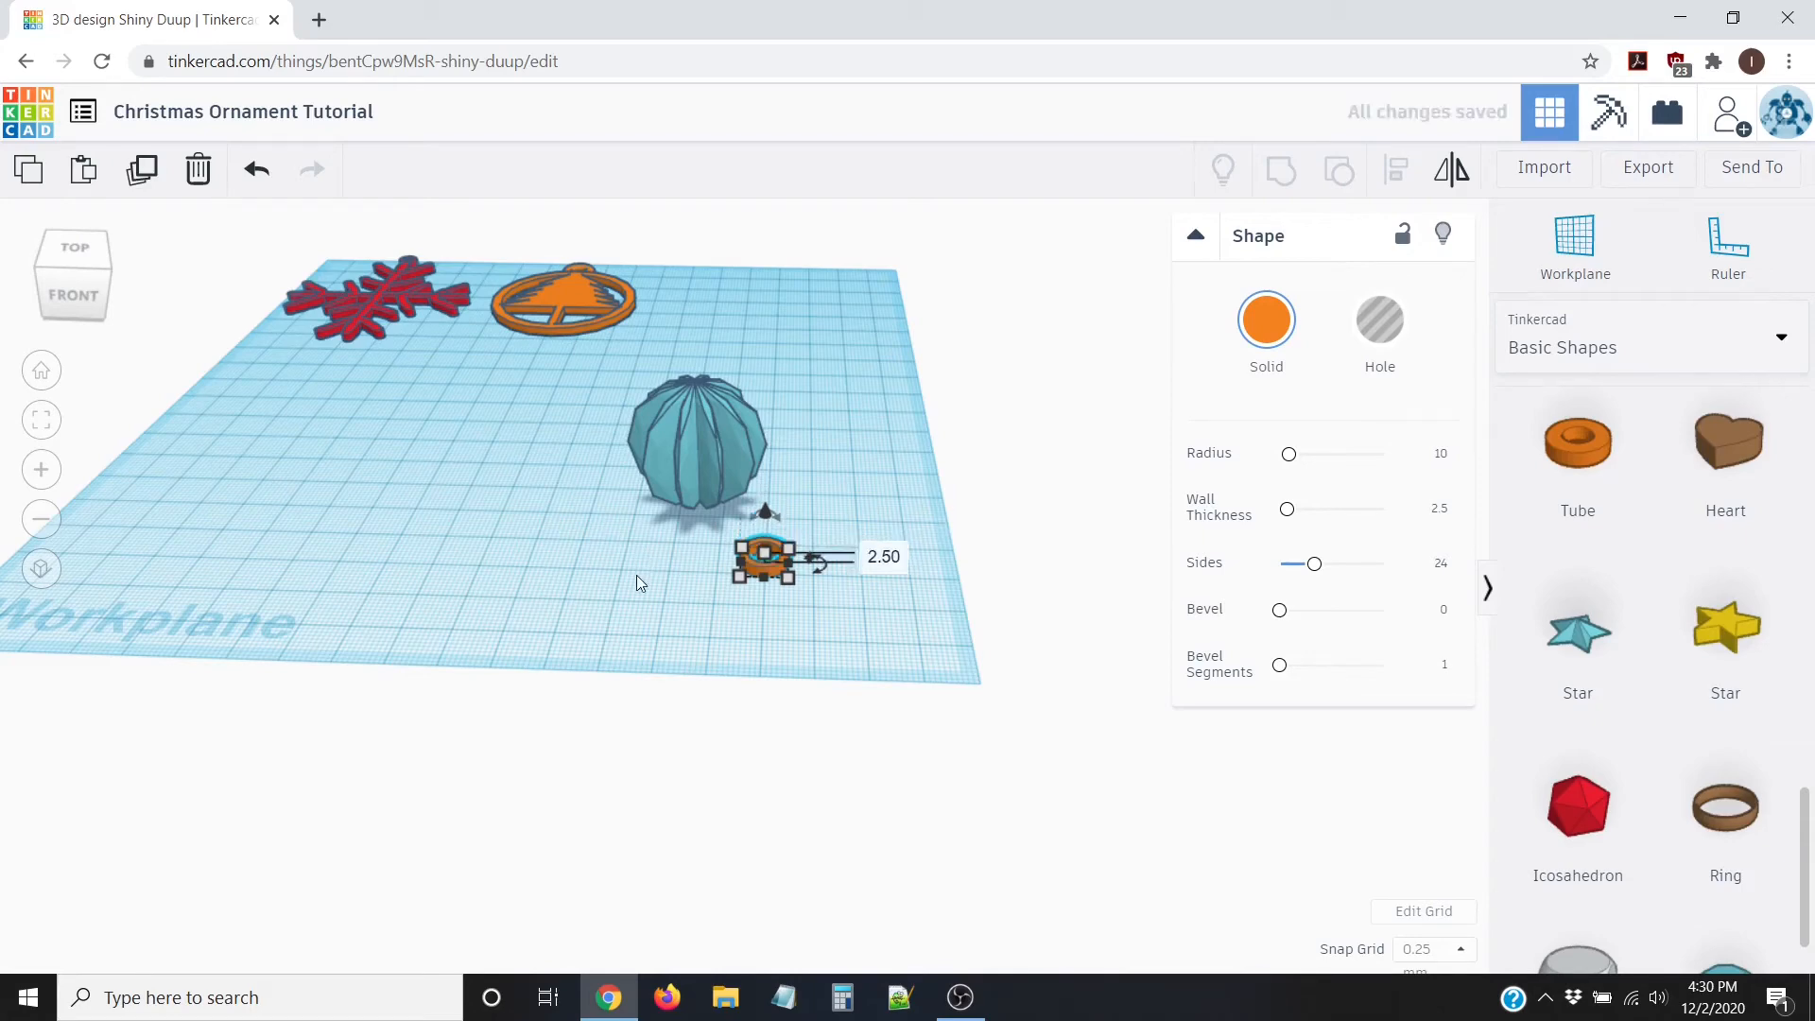
Step: Raise the tube about 28.5 mm above the workplane, to the level of the ornament's top point
scroll(649, 592, up, 5)
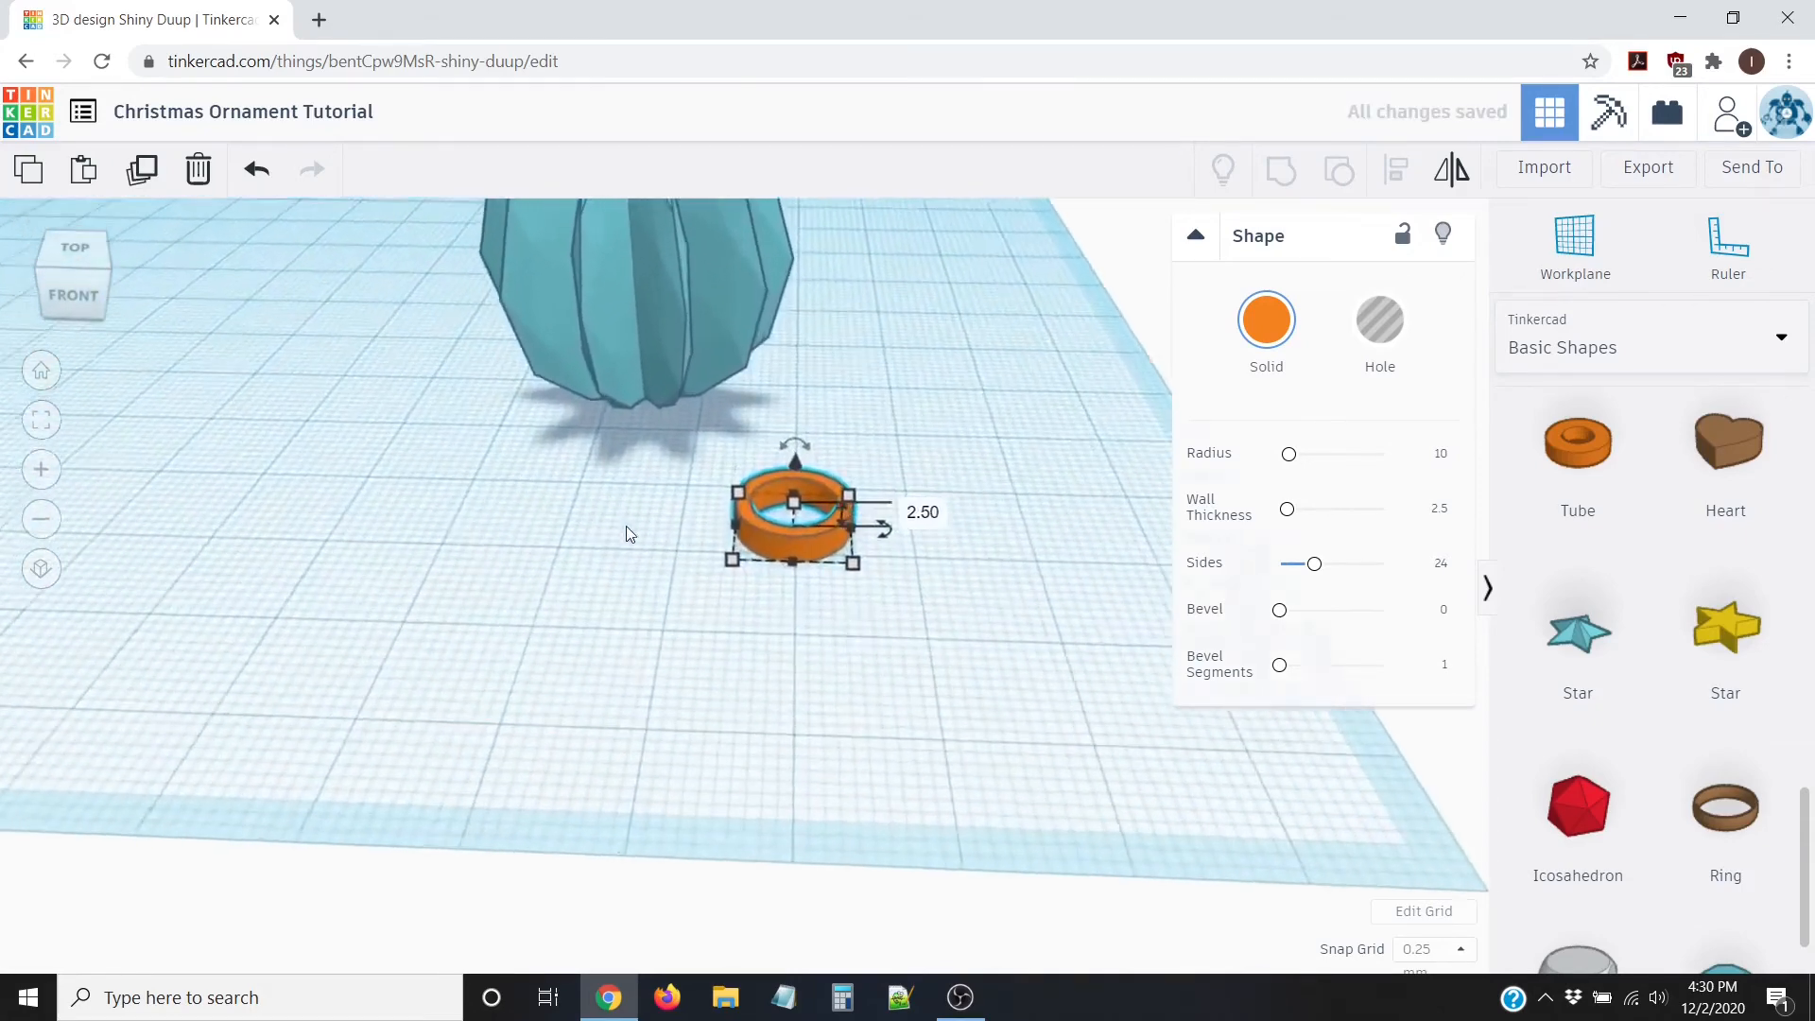
right_drag(648, 547, 654, 473)
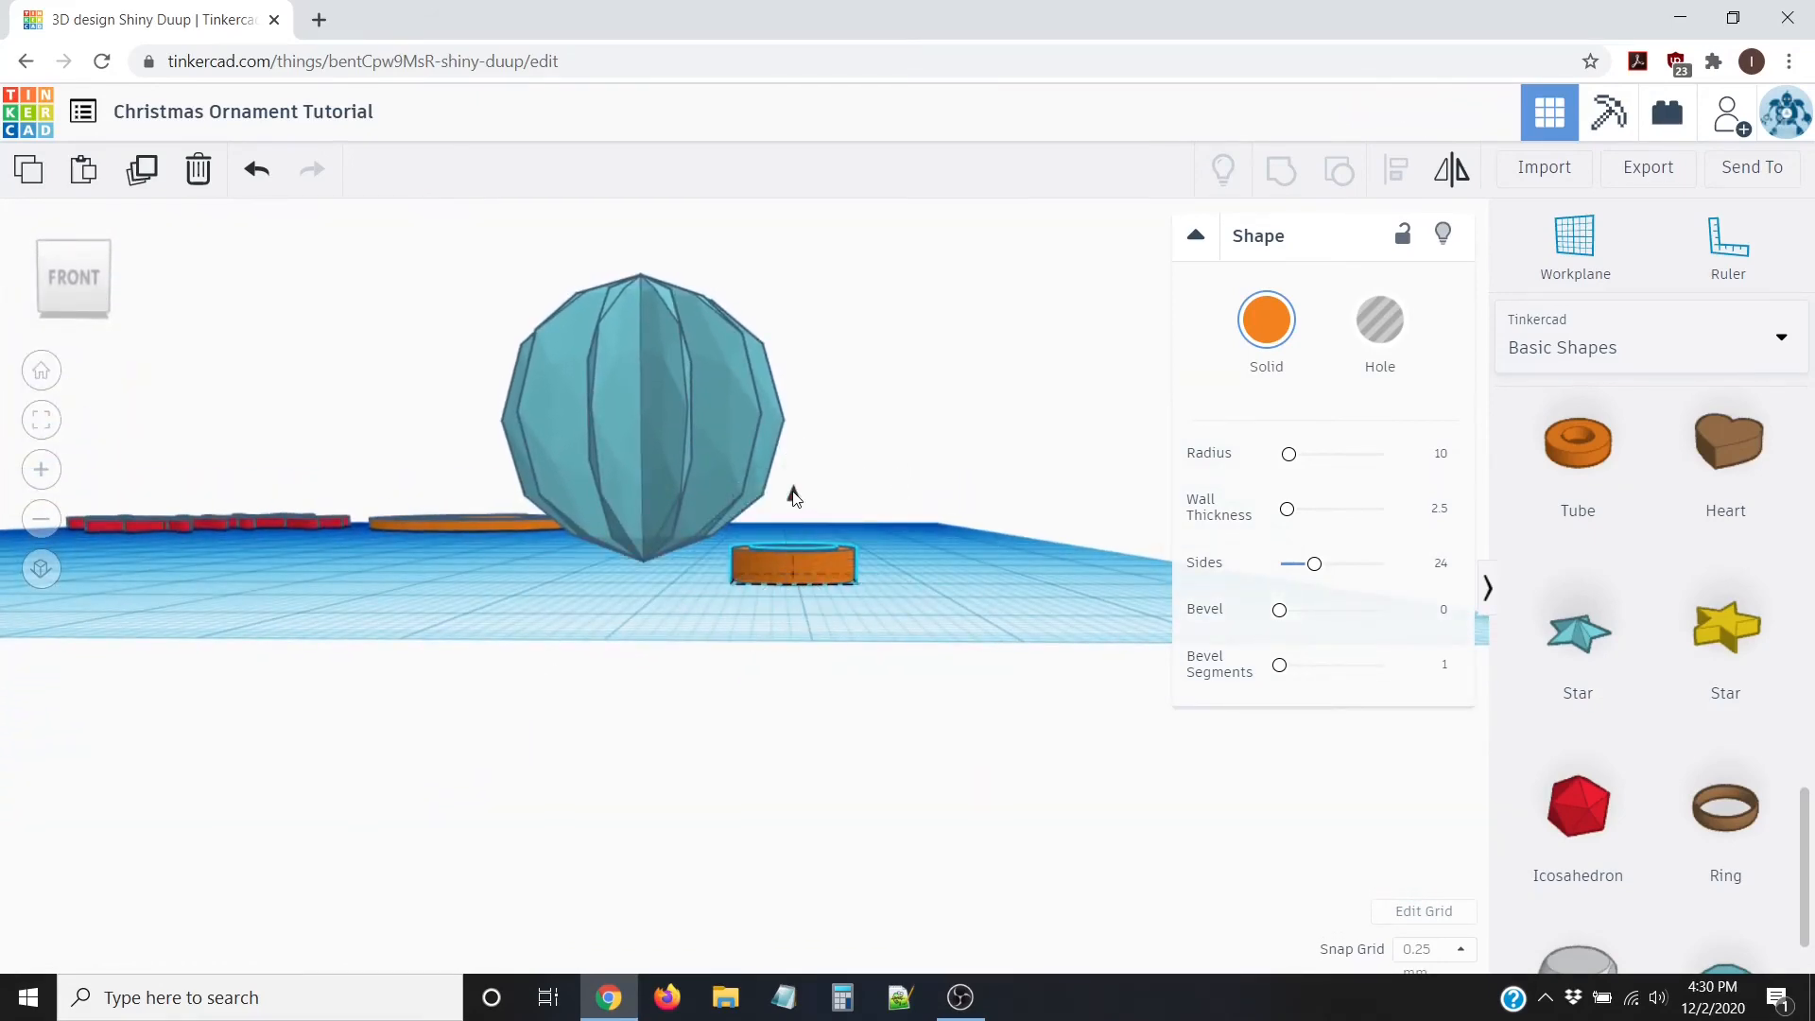
drag(794, 499, 798, 141)
scroll(820, 400, up, 2)
scroll(818, 400, down, 3)
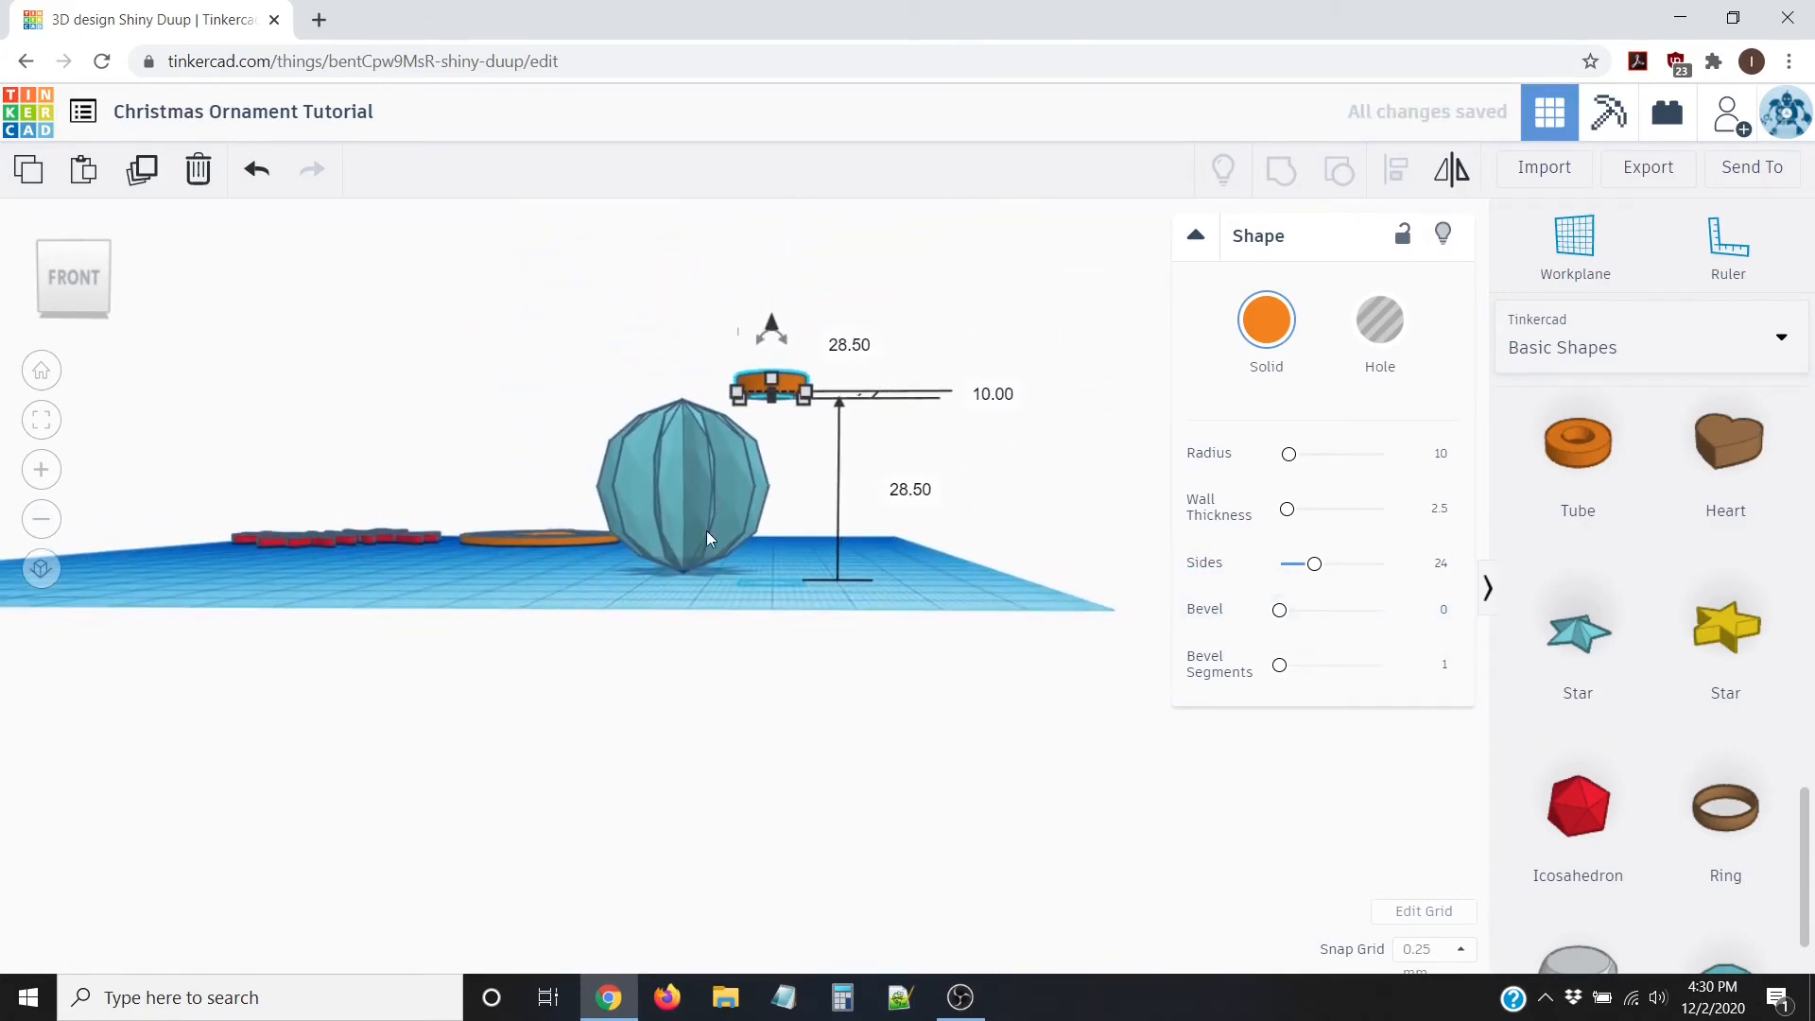
Step: Nudge the raised tube toward the back of the workplane until it lines up with the ornament's top as seen from the left side
right_drag(440, 481, 968, 576)
right_drag(793, 515, 774, 605)
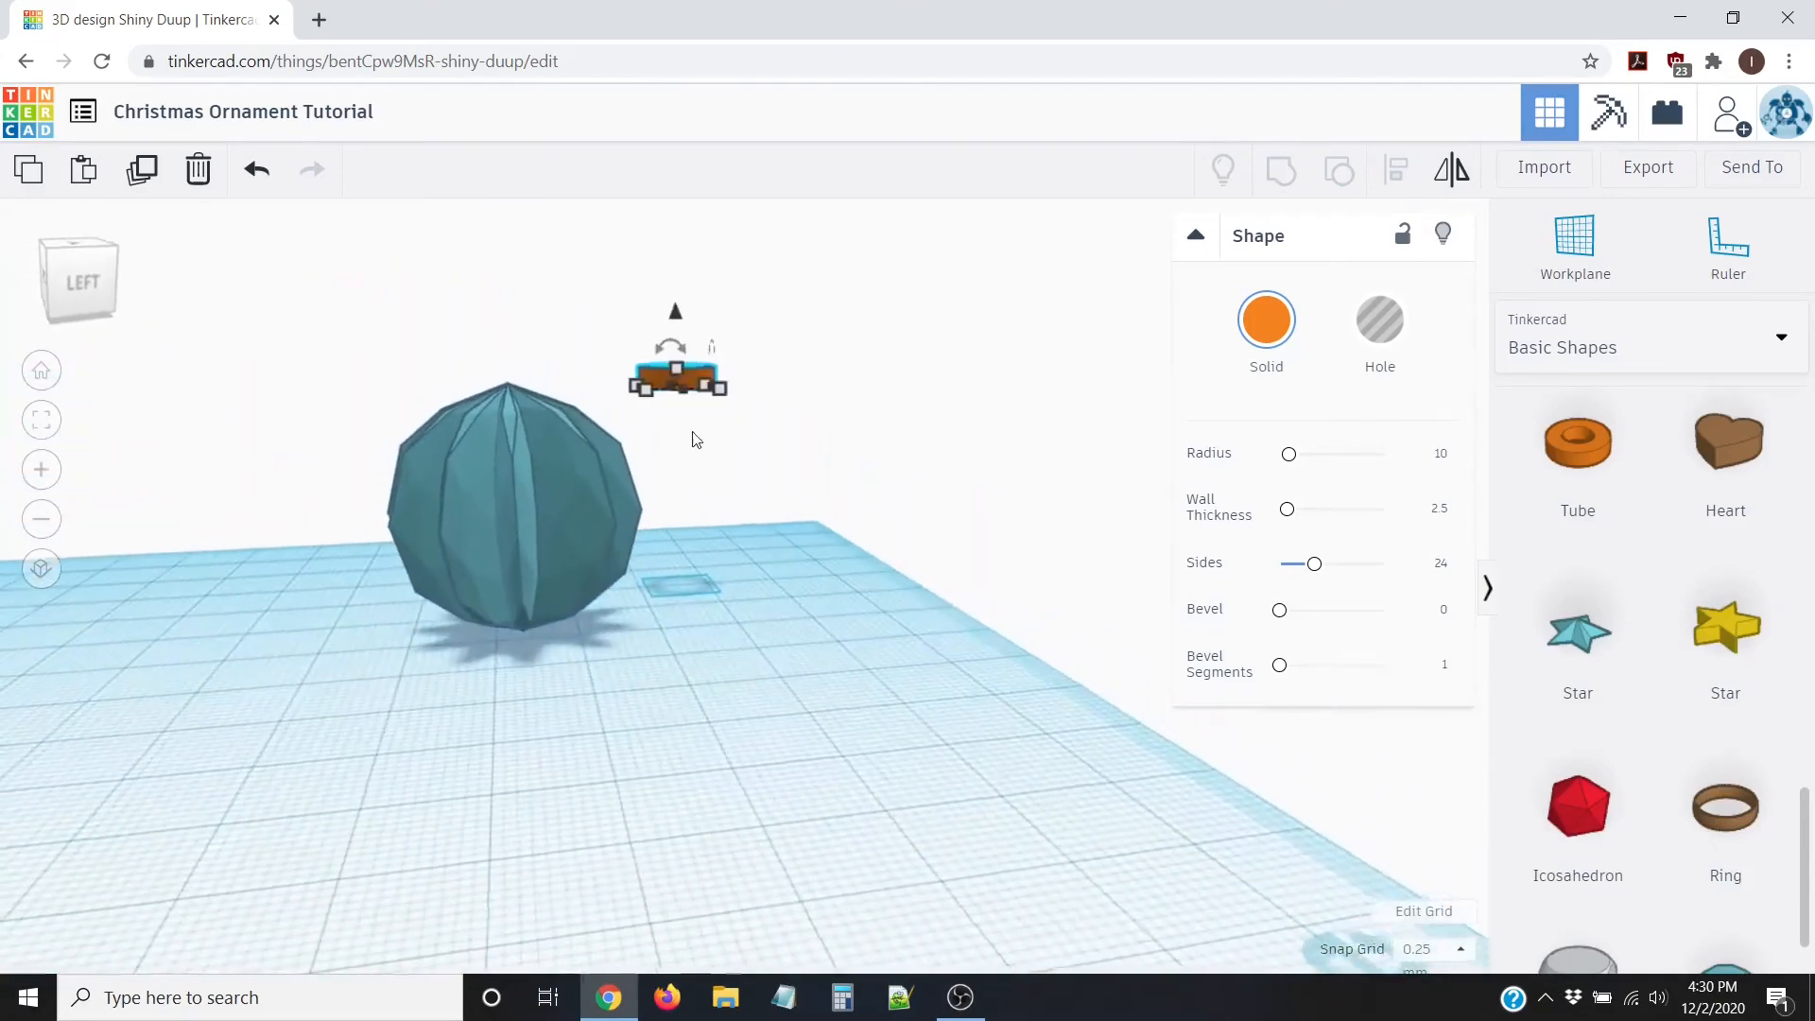
click(707, 374)
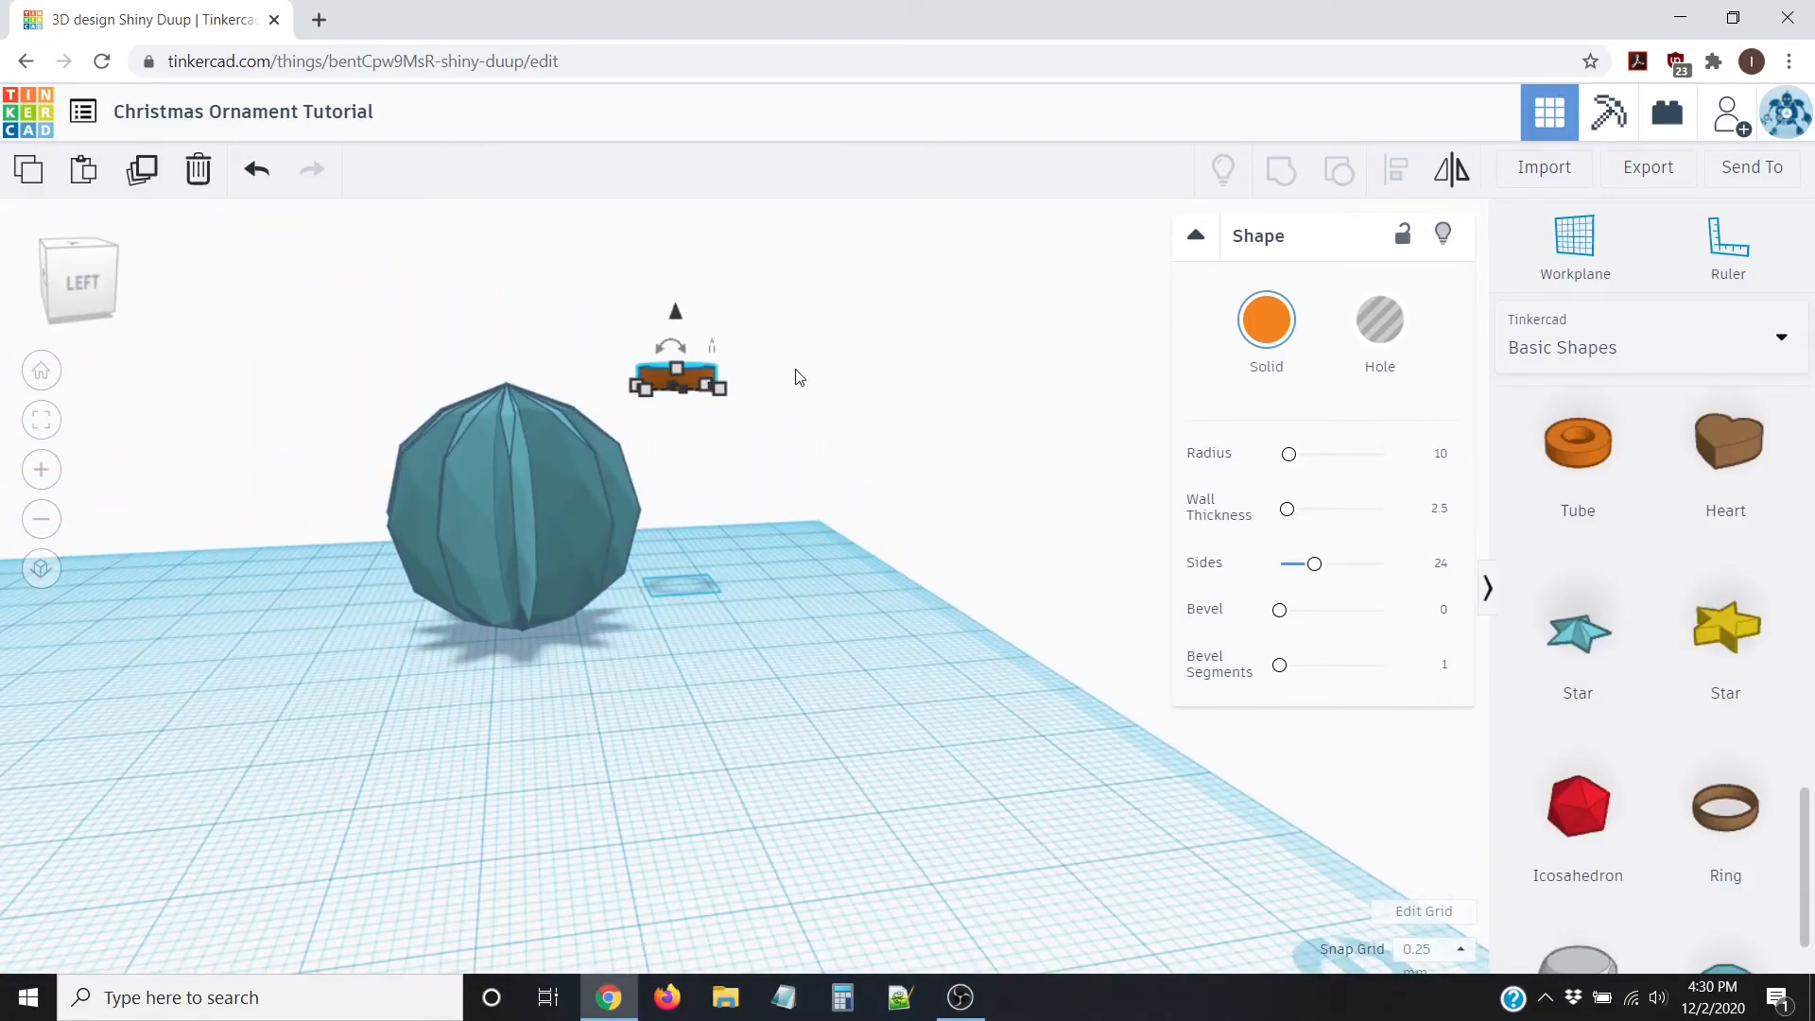
key(Left)
key(Left)
key(Left)
key(Left)
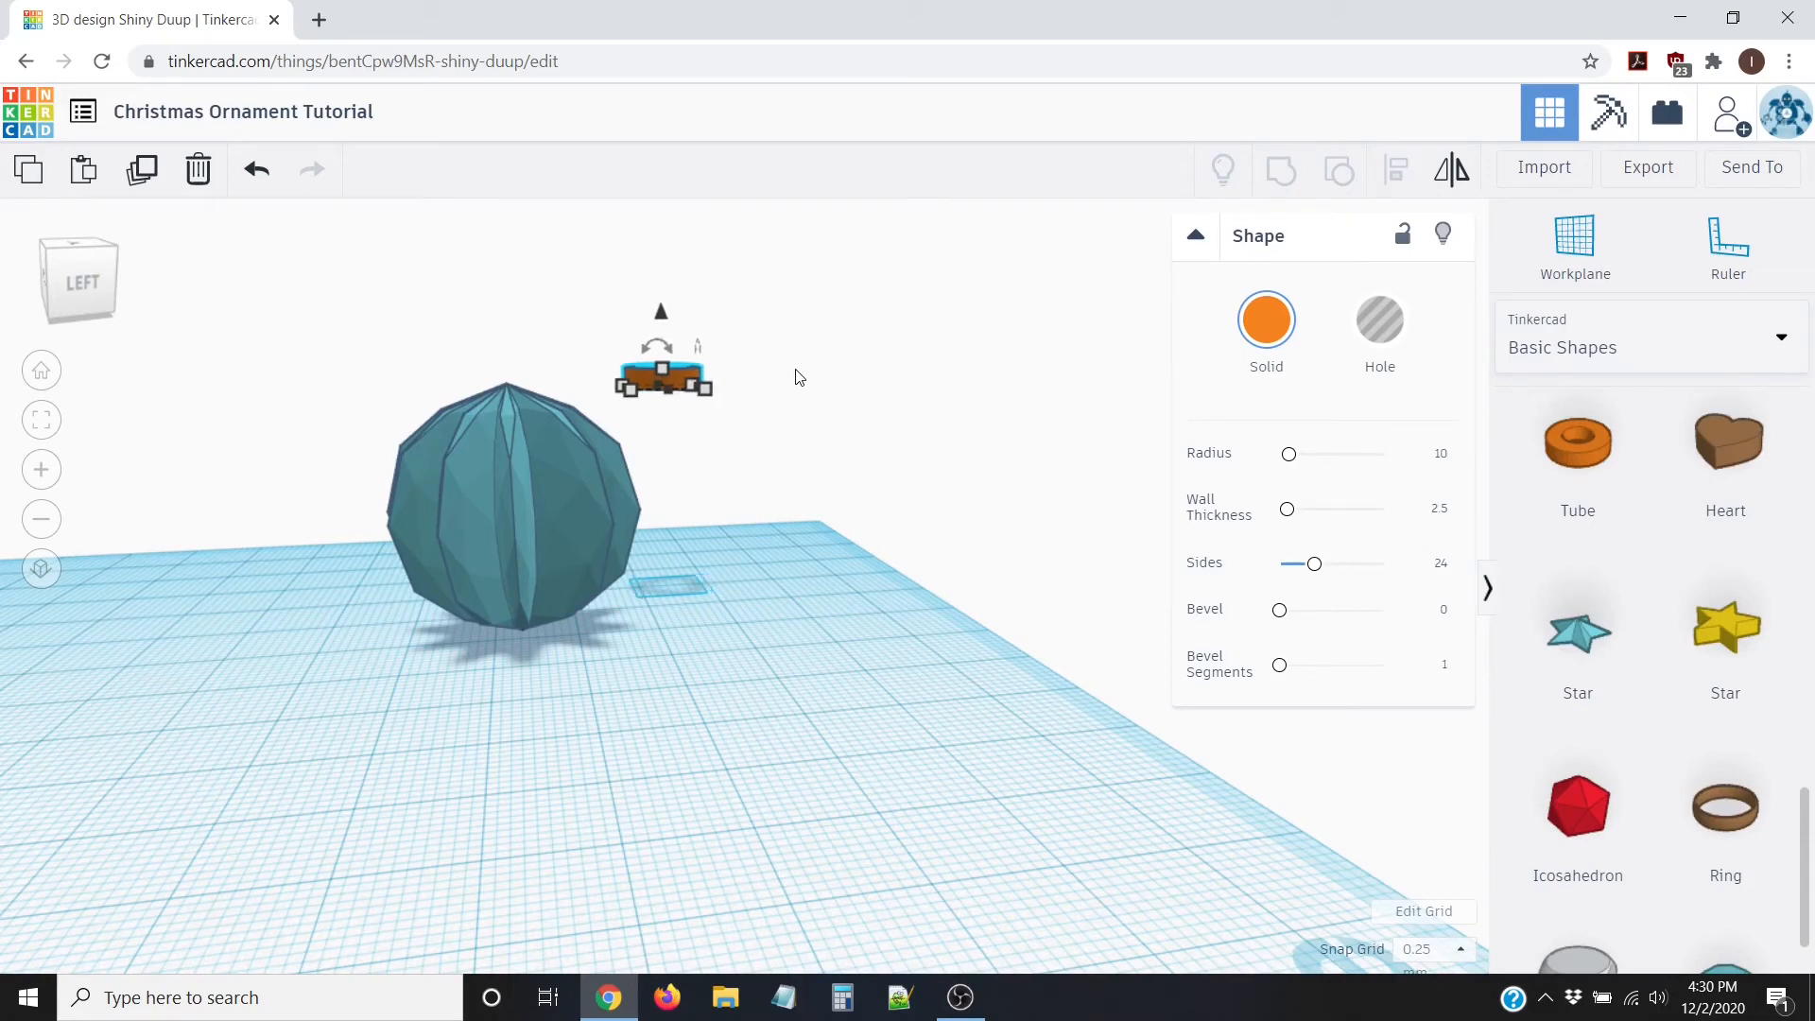
key(Left)
key(Left)
key(Left)
key(Left)
key(Left)
key(Left)
key(Left)
key(Left)
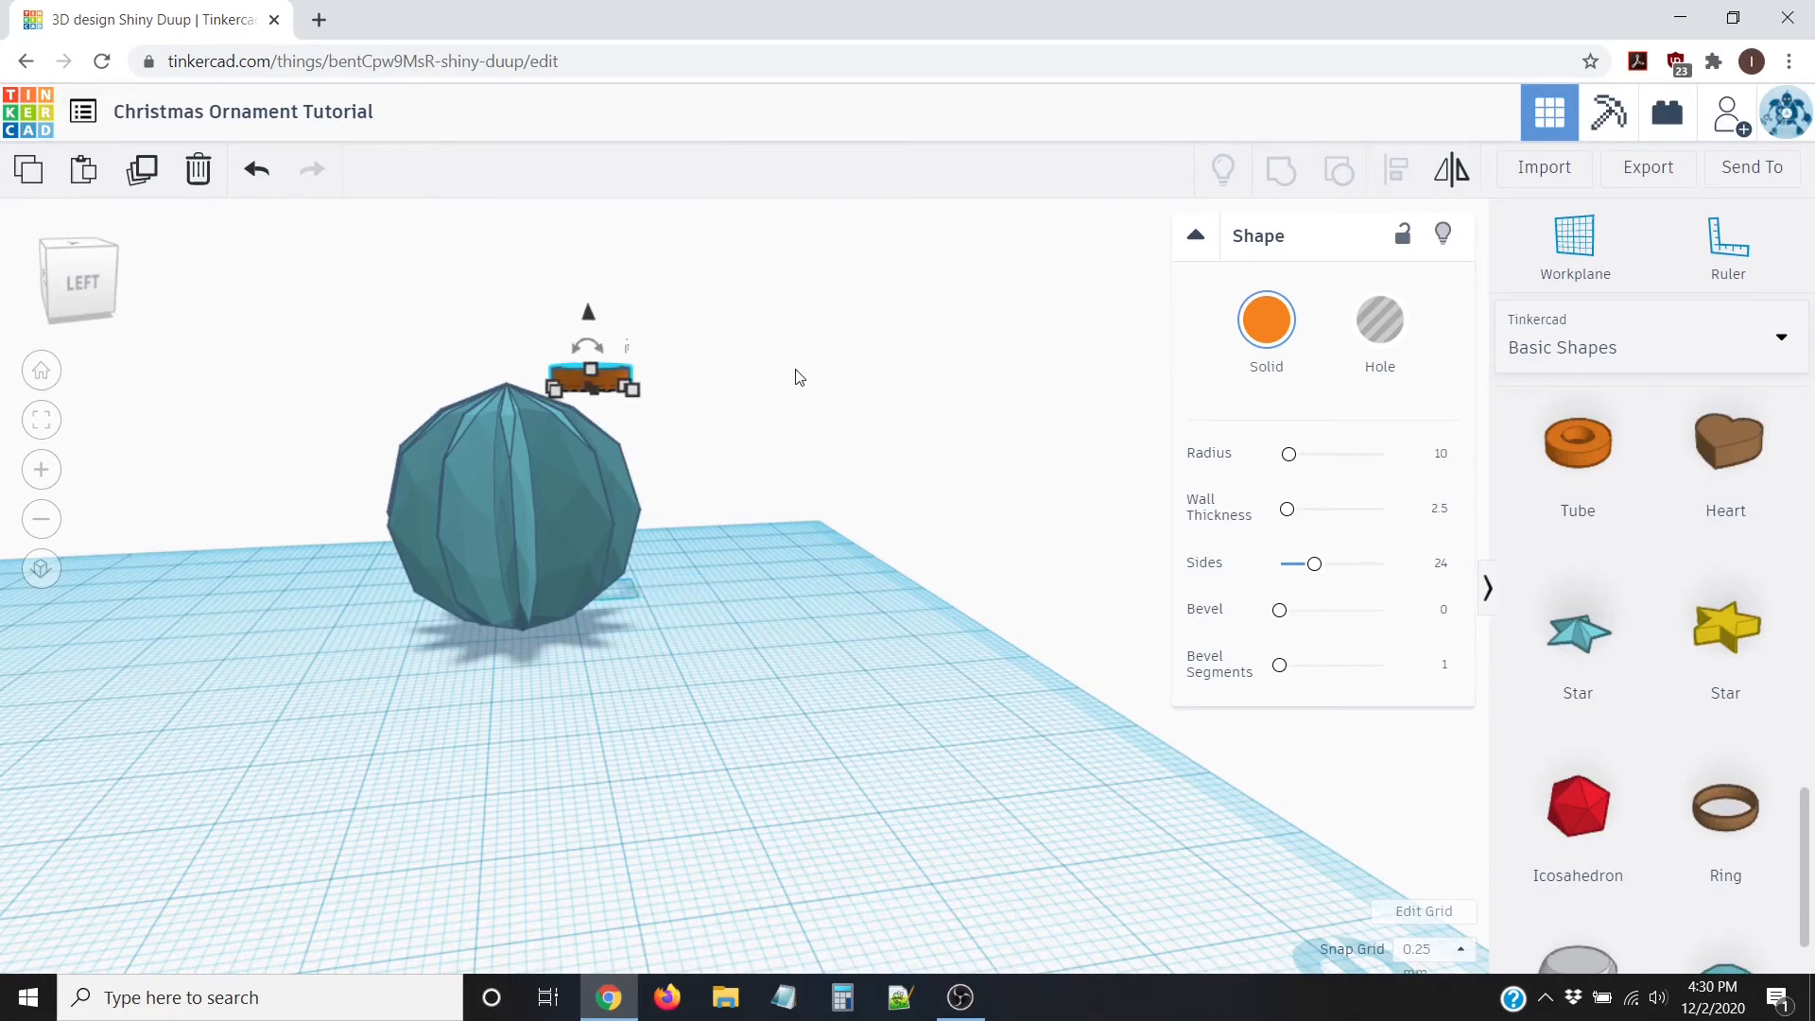
key(Left)
key(Left)
key(Left)
key(Left)
key(Left)
key(Left)
key(Left)
key(Left)
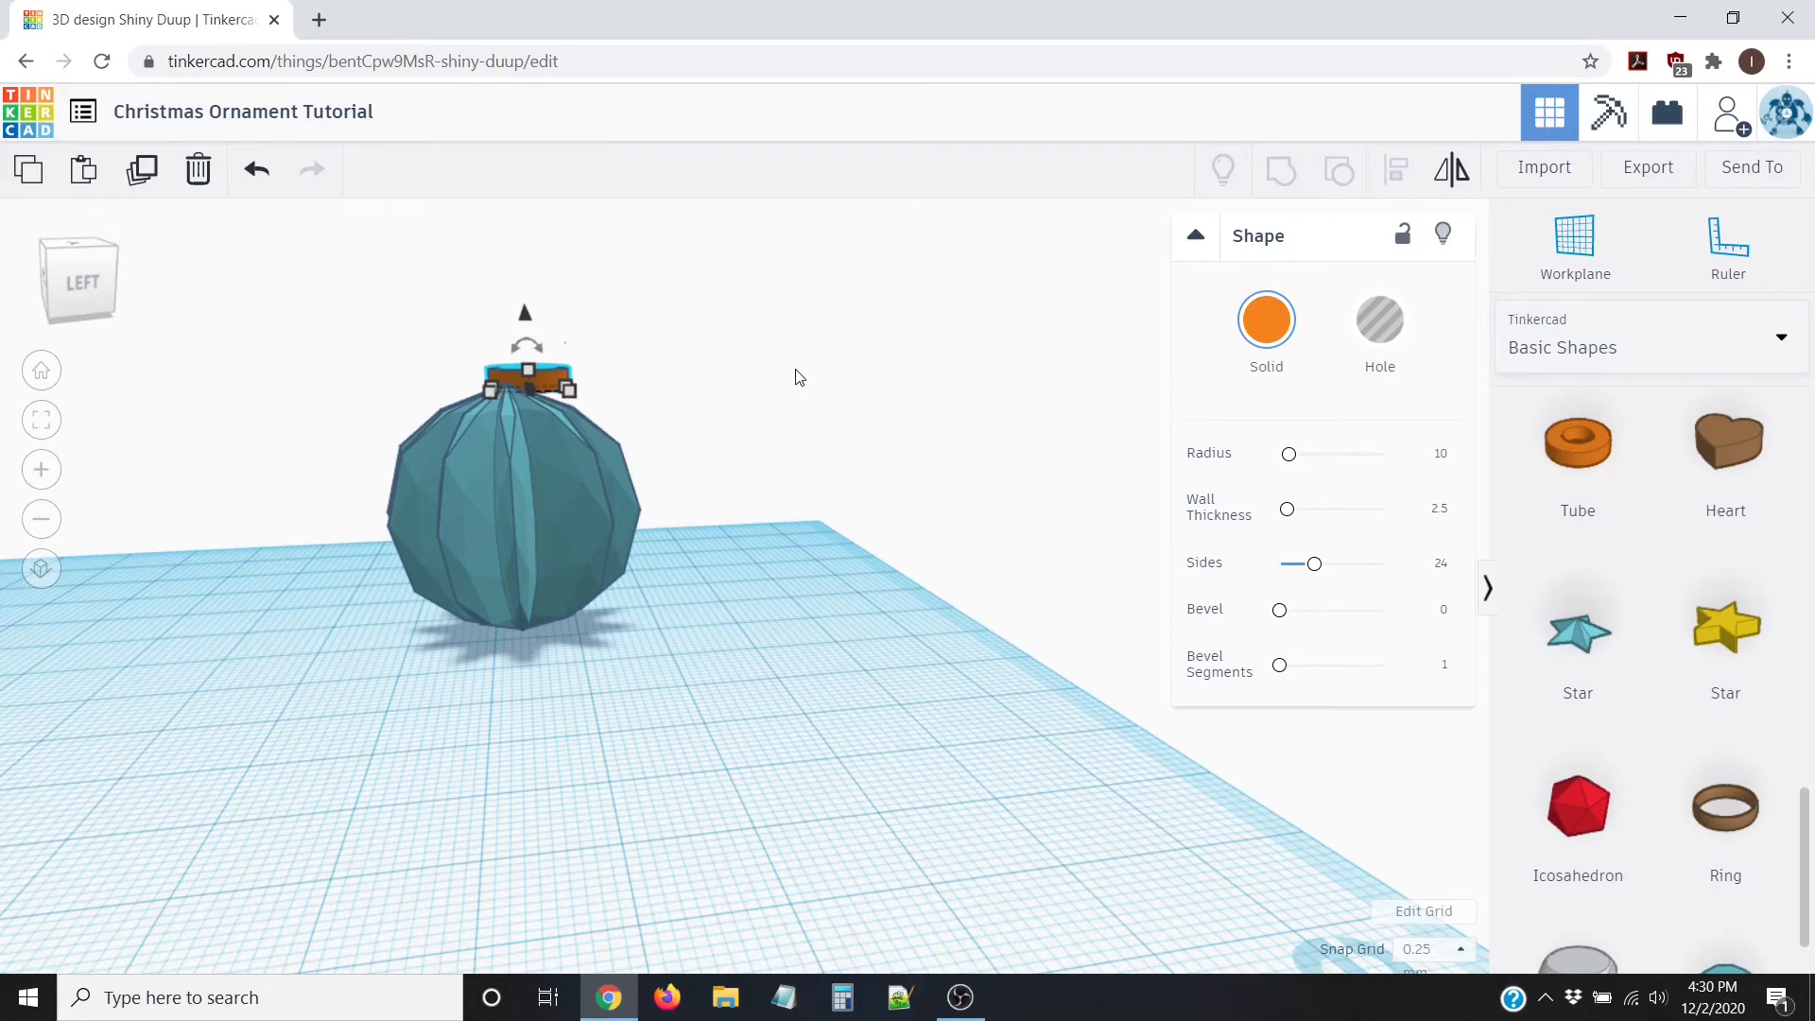
key(Left)
key(Left)
key(Left)
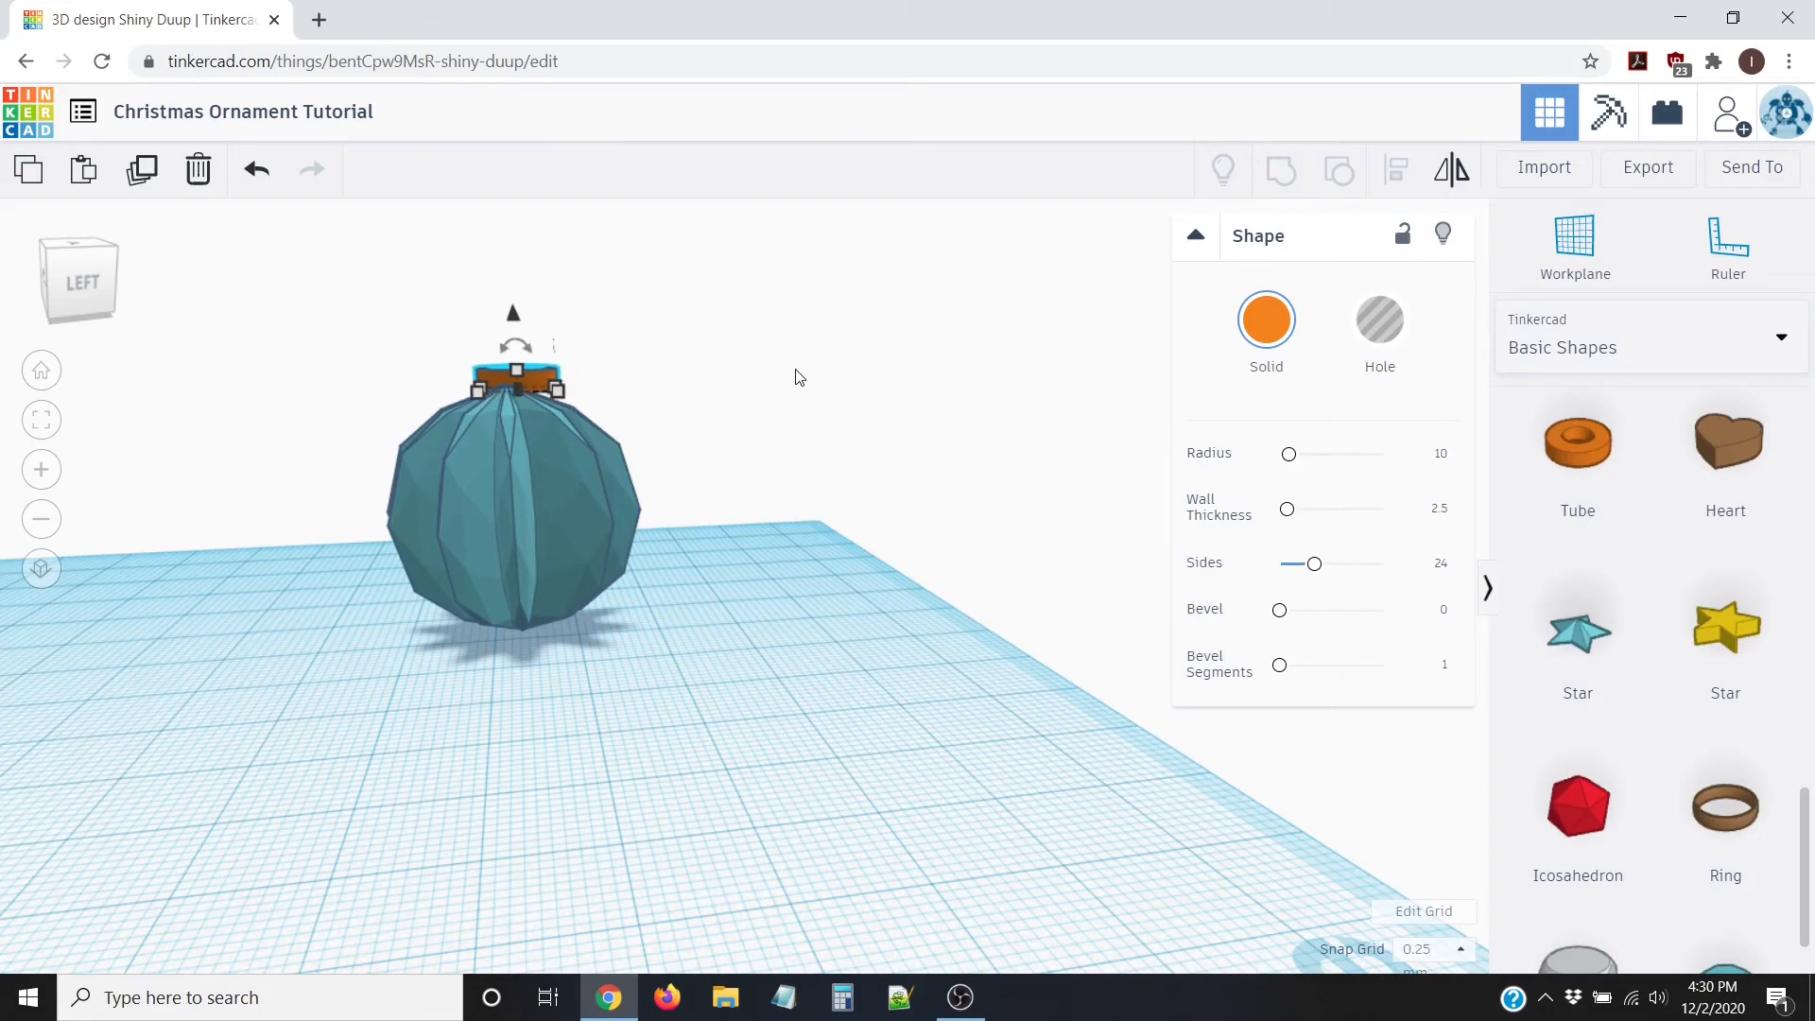
Step: Nudge the tube sideways as seen from the front until it sits over the top of the ribbed ornament
right_drag(688, 547, 812, 562)
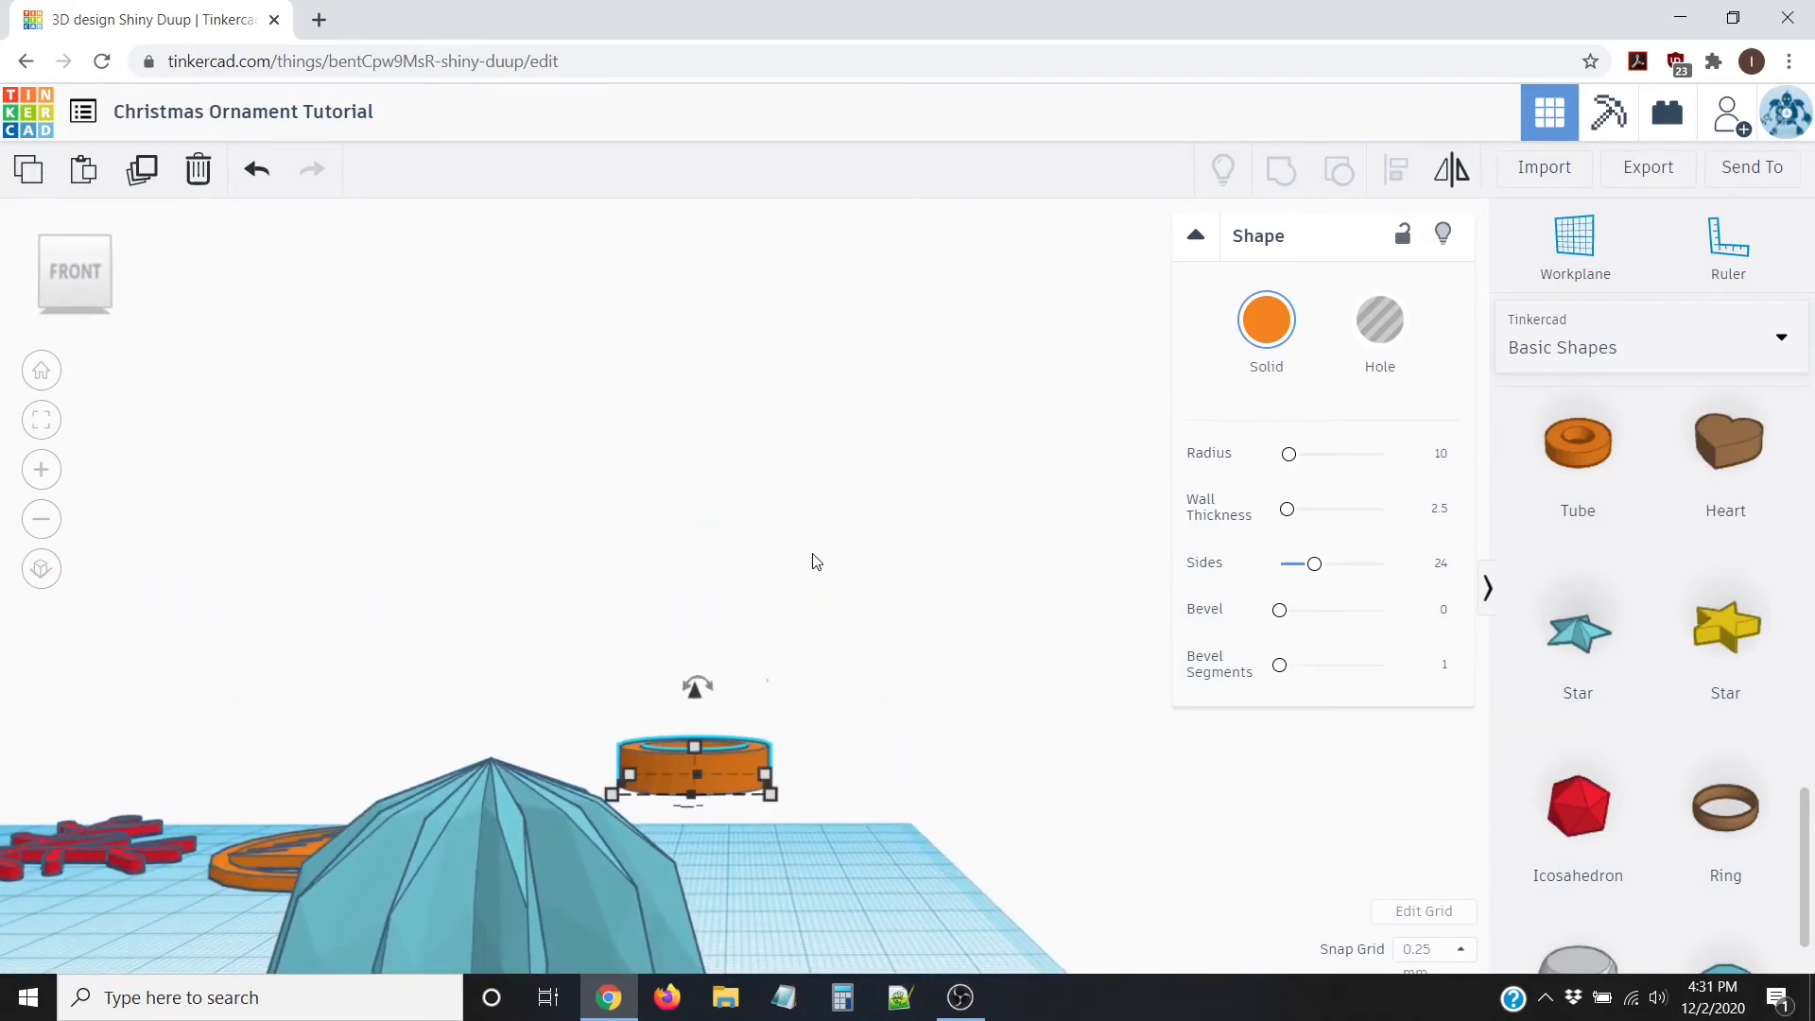
key(Left)
key(Left)
key(Left)
key(Left)
key(Left)
key(Left)
key(Left)
key(Left)
key(Left)
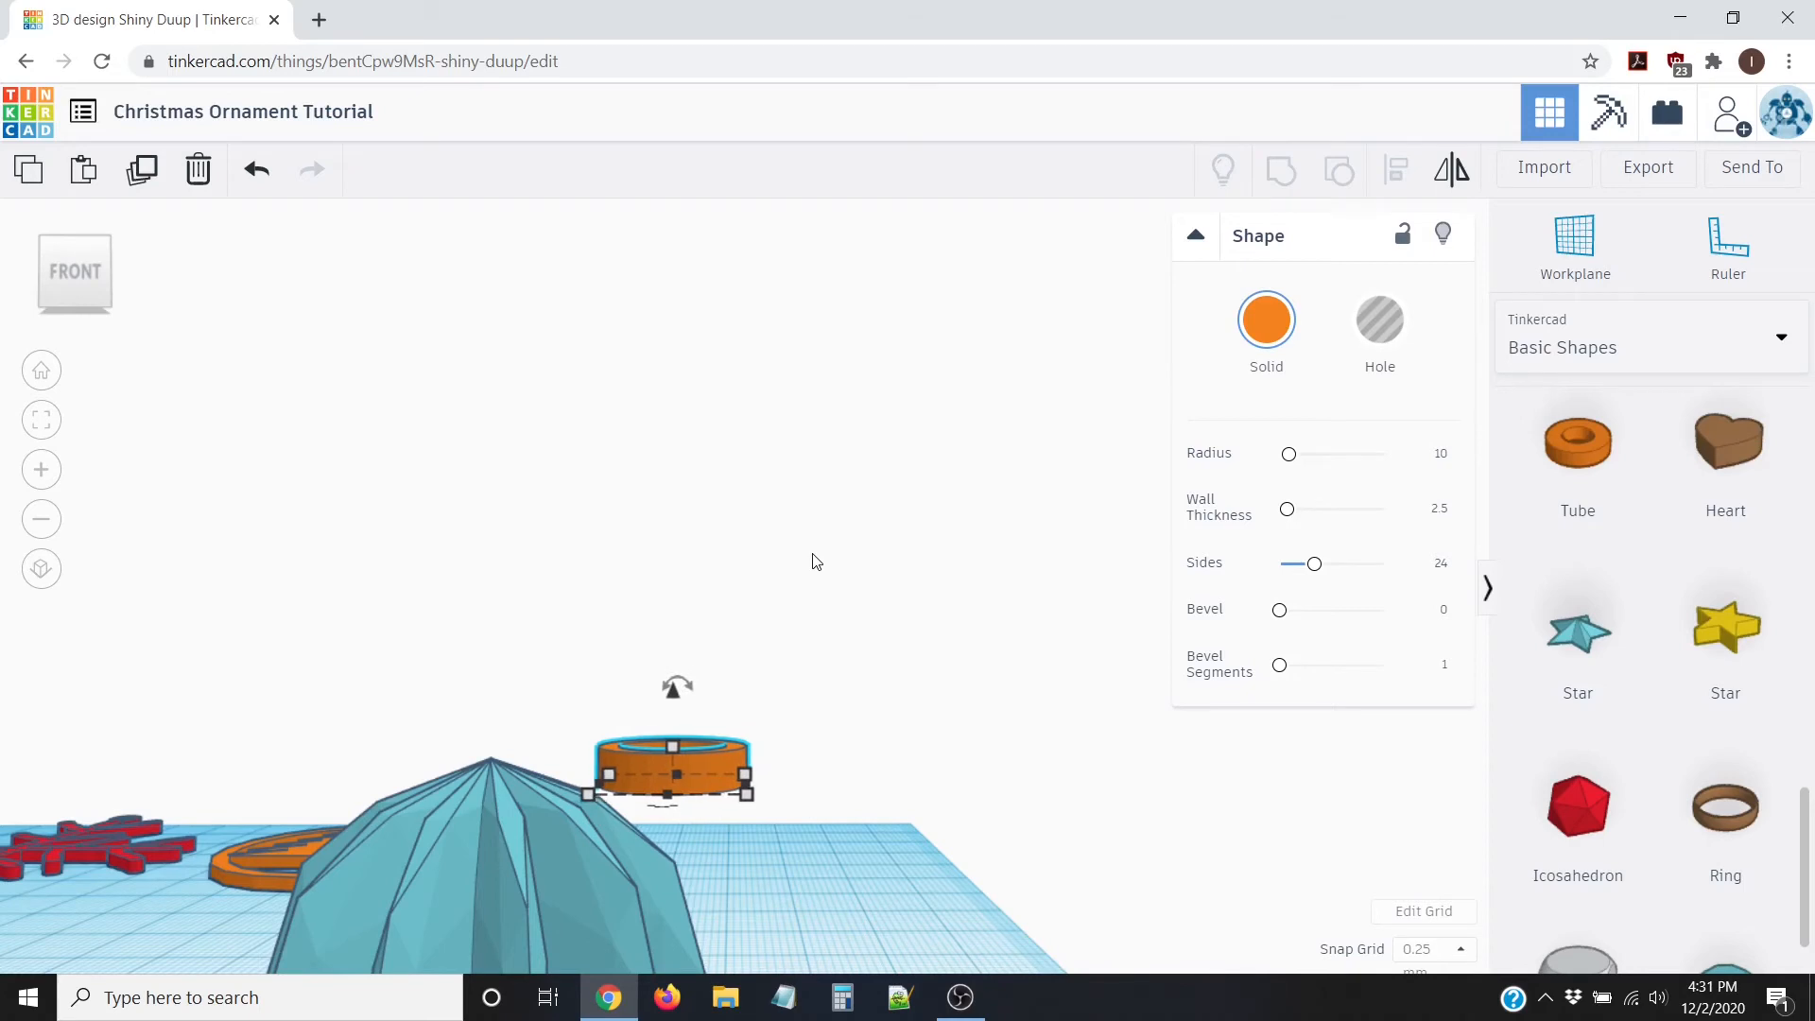
key(Left)
key(Left)
key(Left)
key(Left)
key(Left)
key(Left)
key(Left)
key(Left)
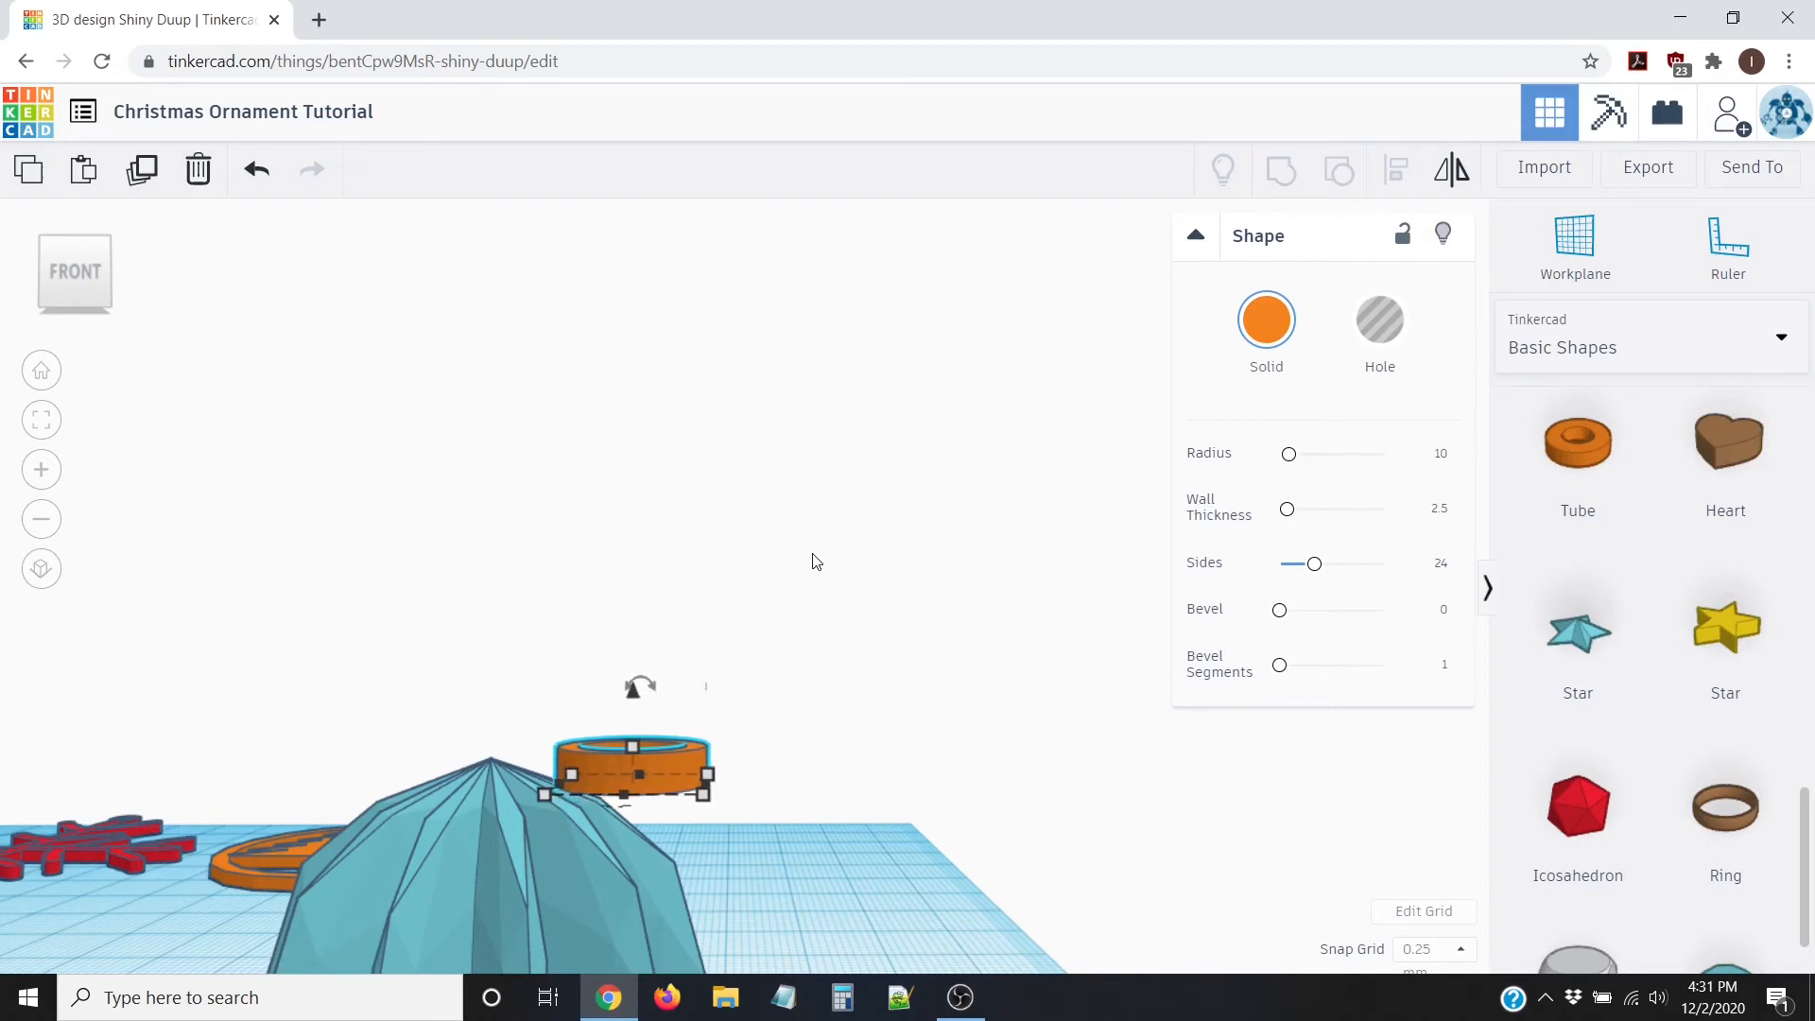
key(Left)
key(Left)
key(Left)
key(Left)
key(Left)
key(Left)
key(Left)
key(Left)
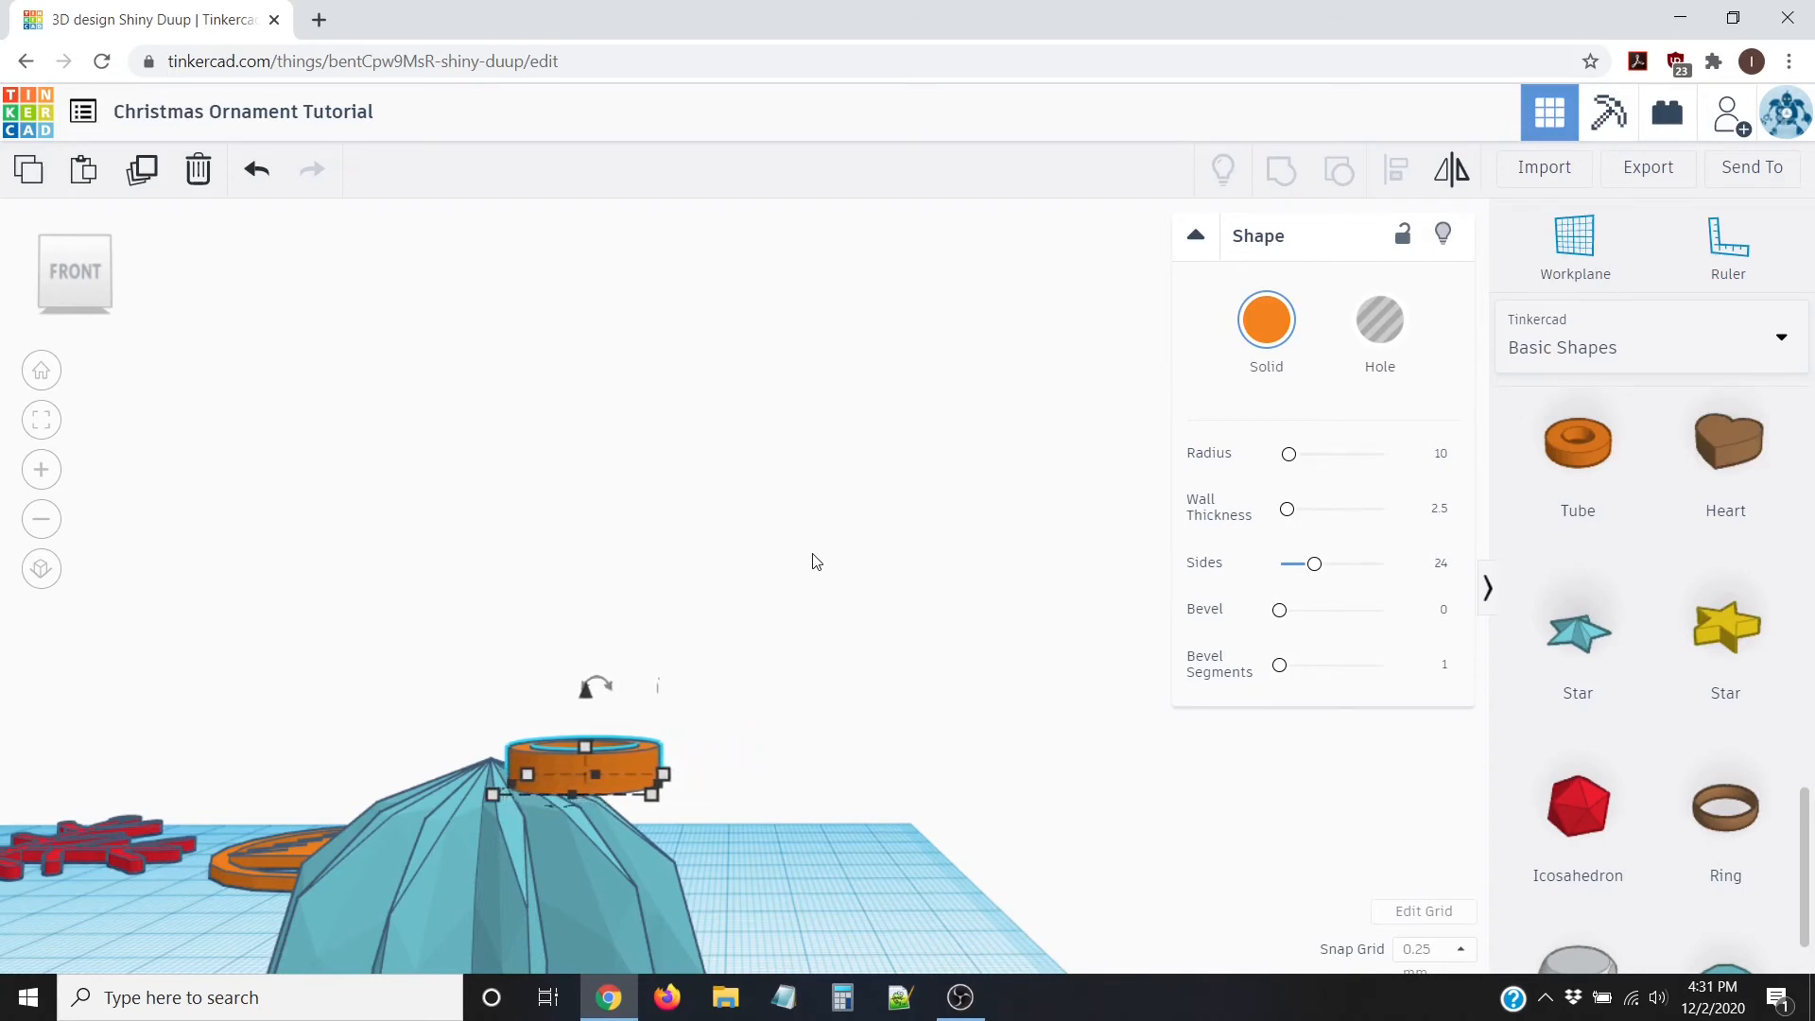
key(Left)
key(Left)
key(Left)
key(Left)
key(Left)
key(Left)
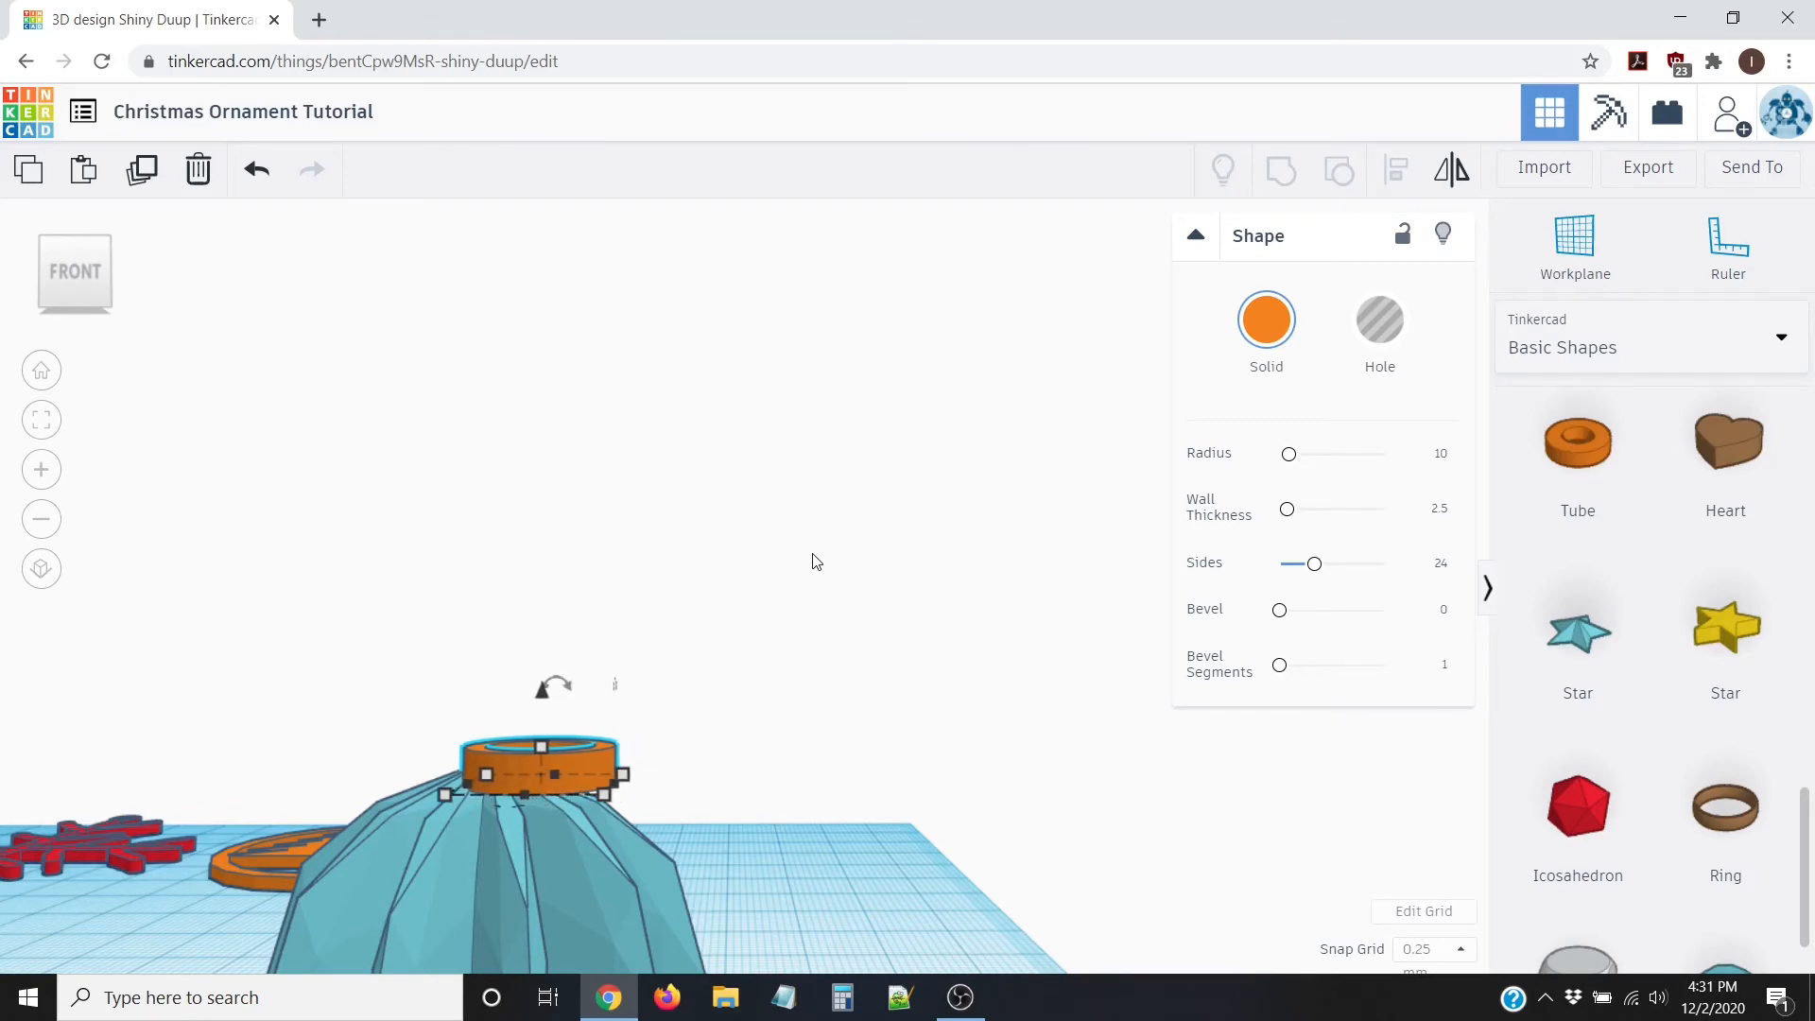
key(Right)
key(Right)
key(Right)
key(Right)
key(Right)
key(Right)
key(Right)
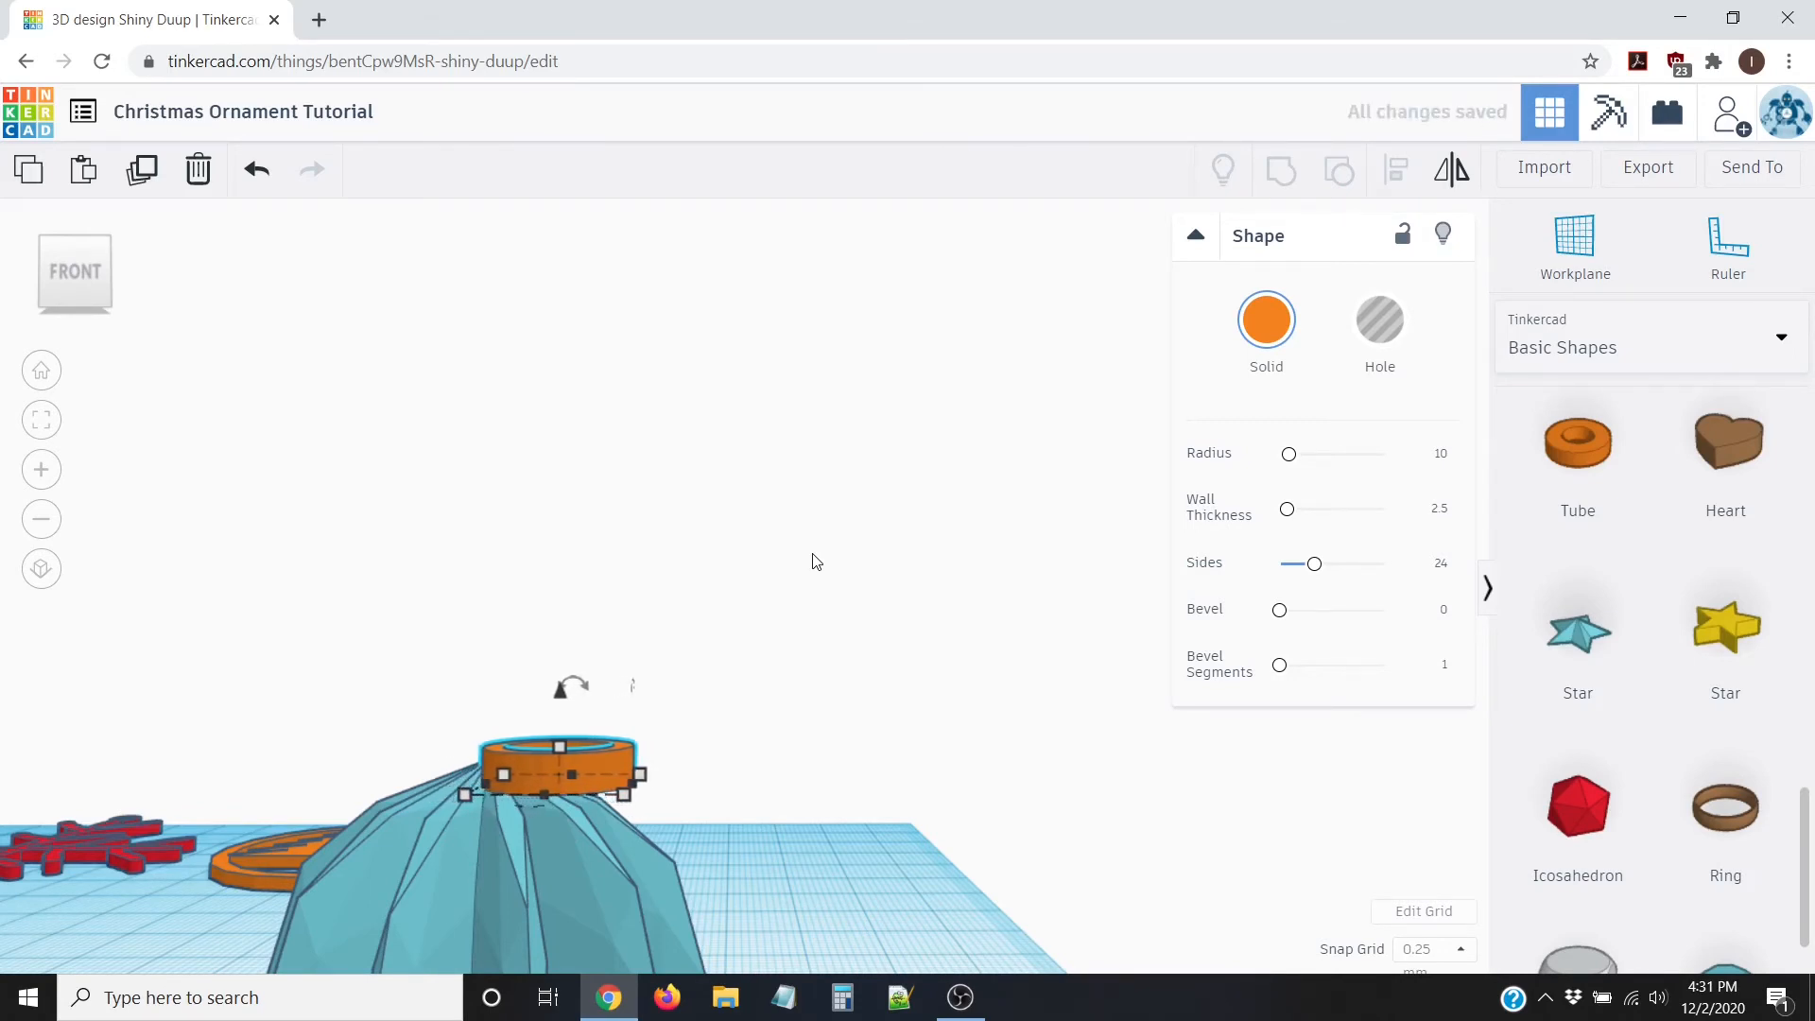
Step: Nudge the tube in the top view until its ring is centred over the point where the ornament's ribs meet
right_drag(356, 689, 410, 599)
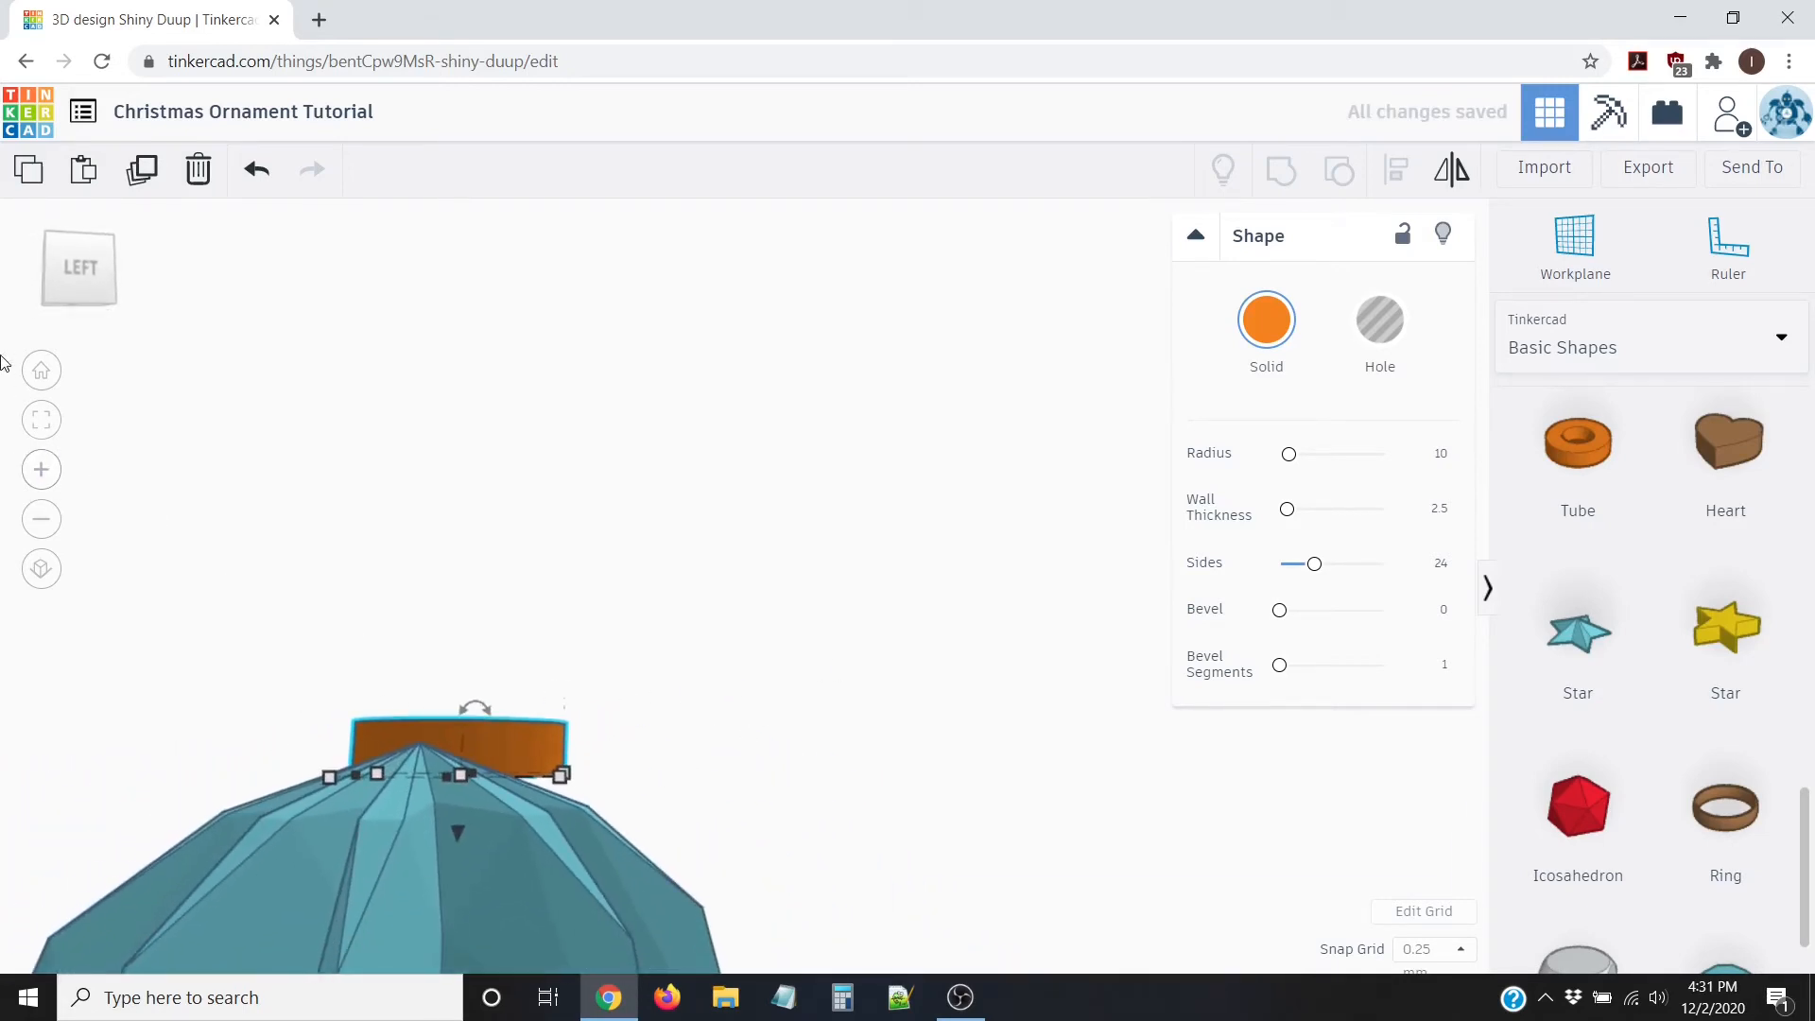
click(82, 235)
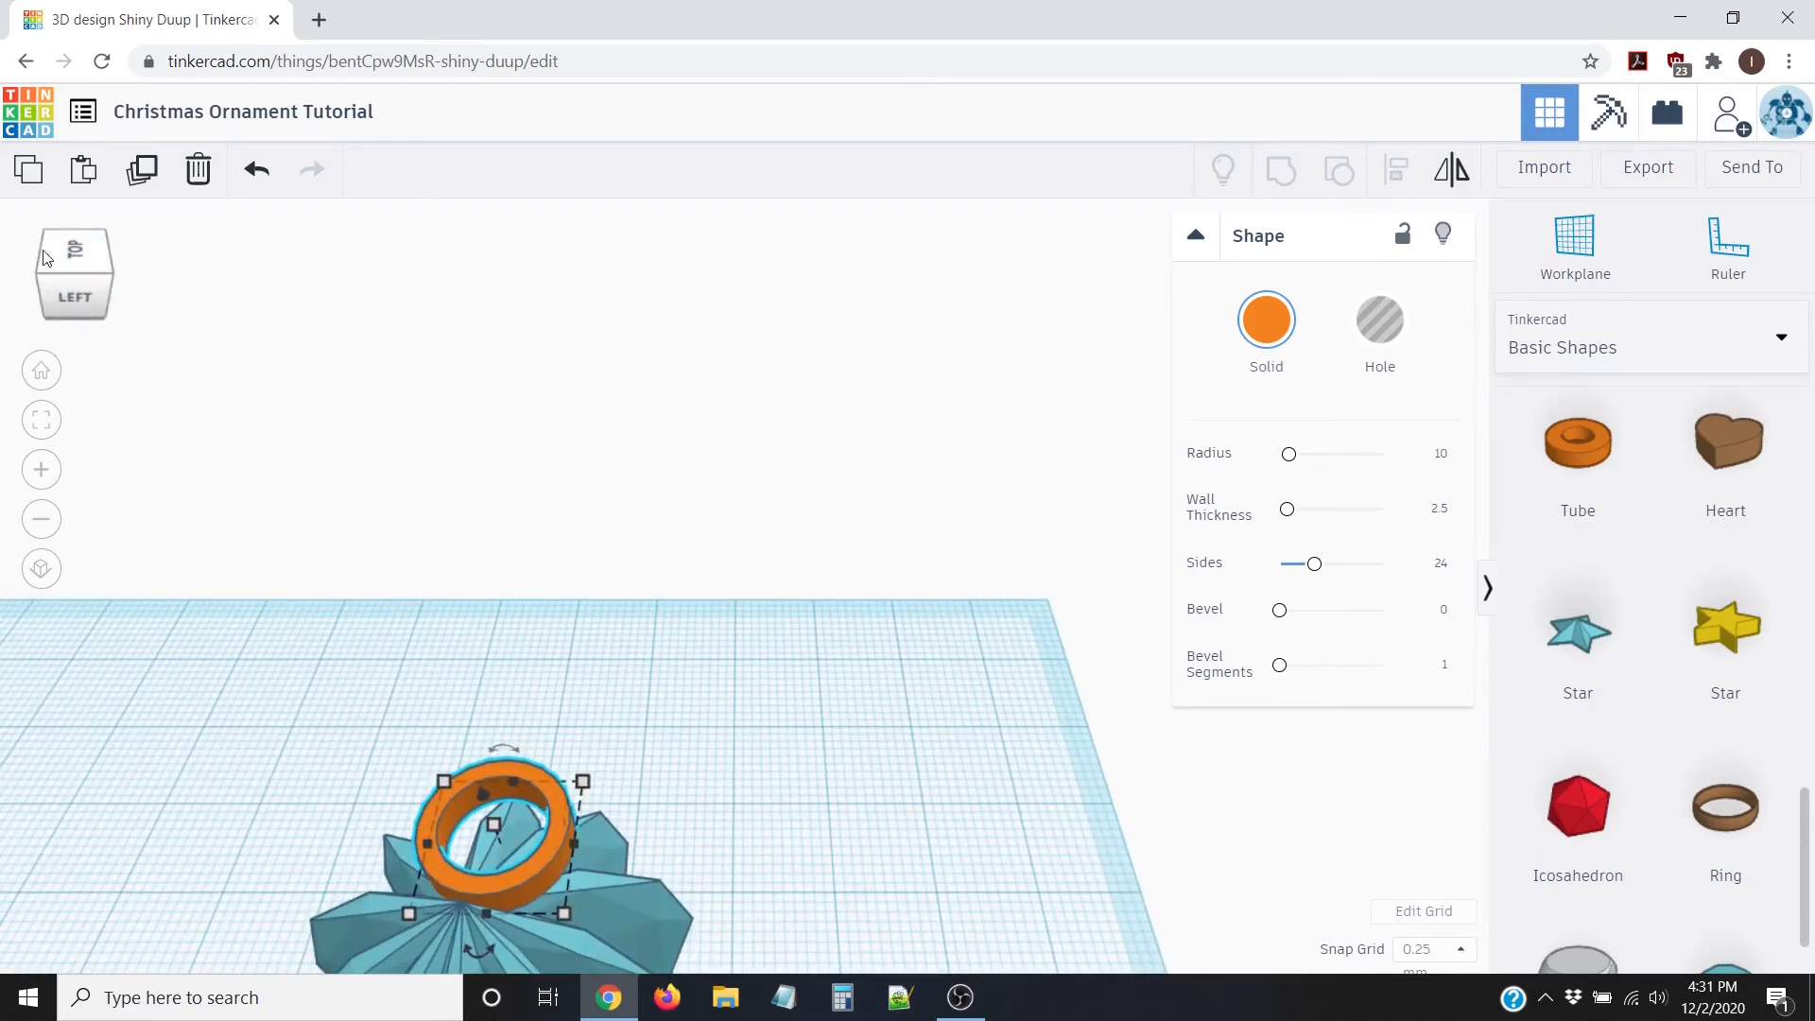
click(75, 253)
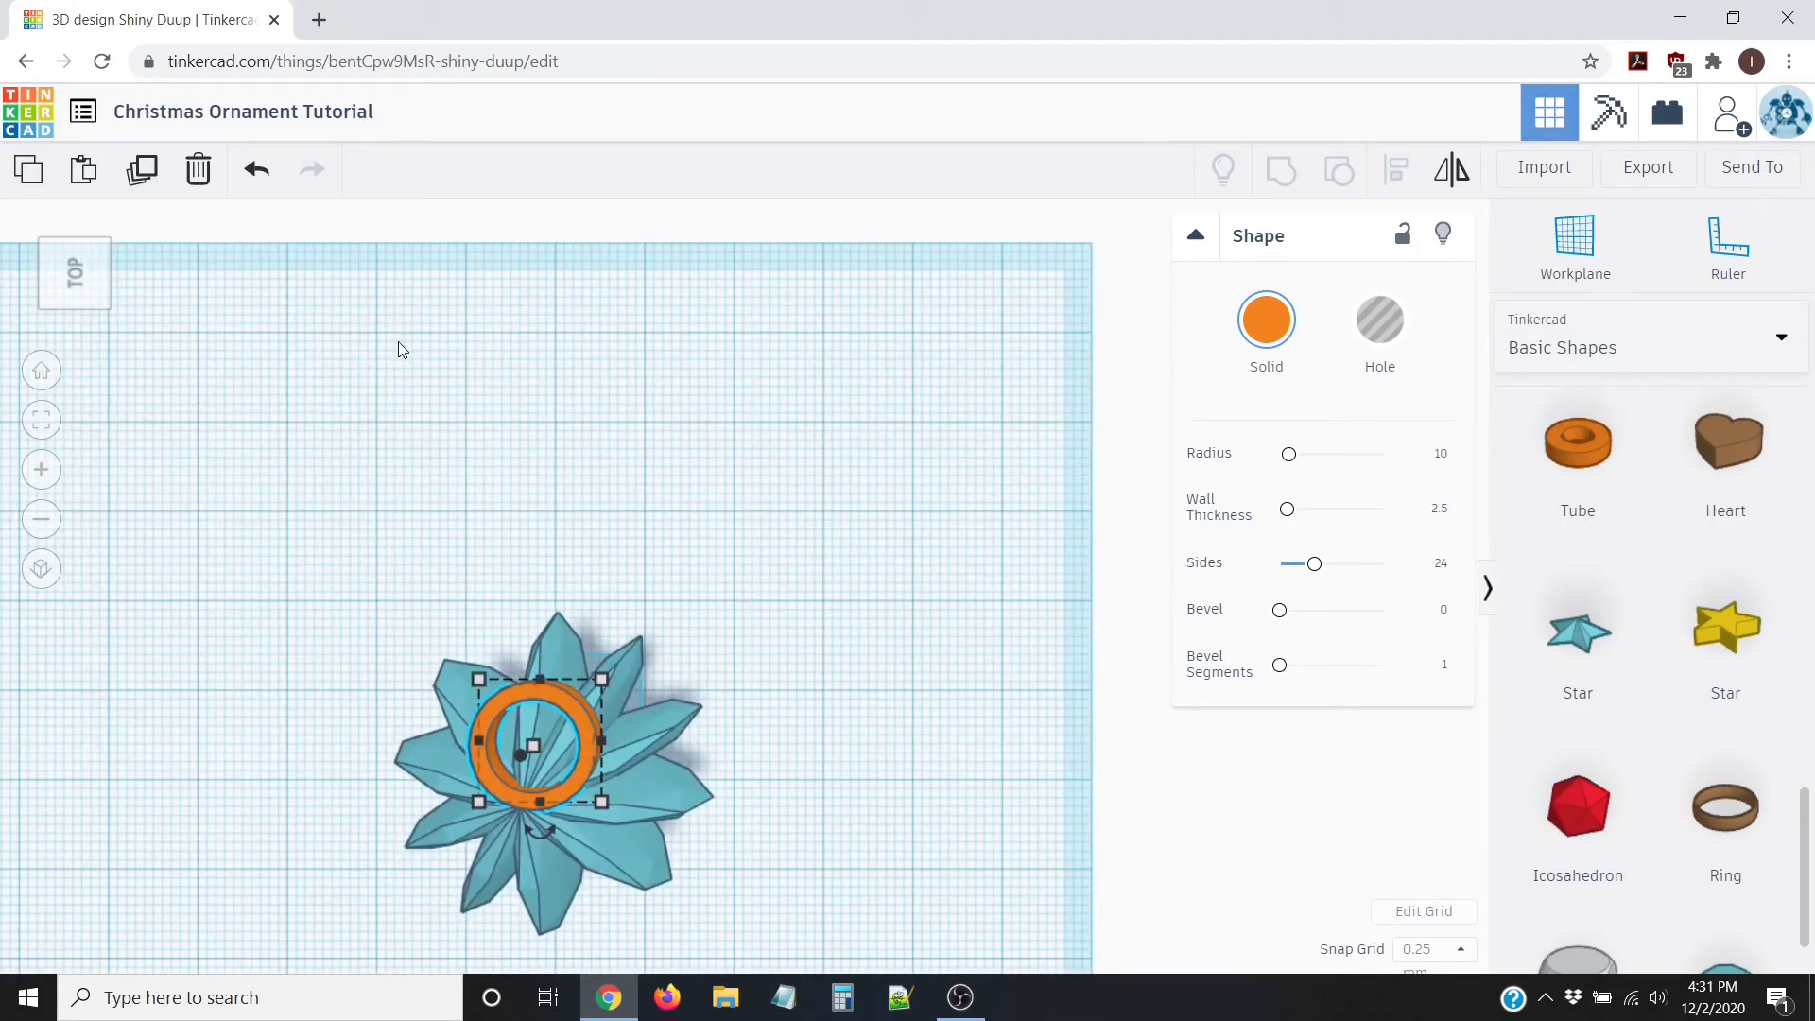
key(Down)
key(Down)
key(Down)
key(Down)
key(Down)
key(Down)
key(Down)
key(Down)
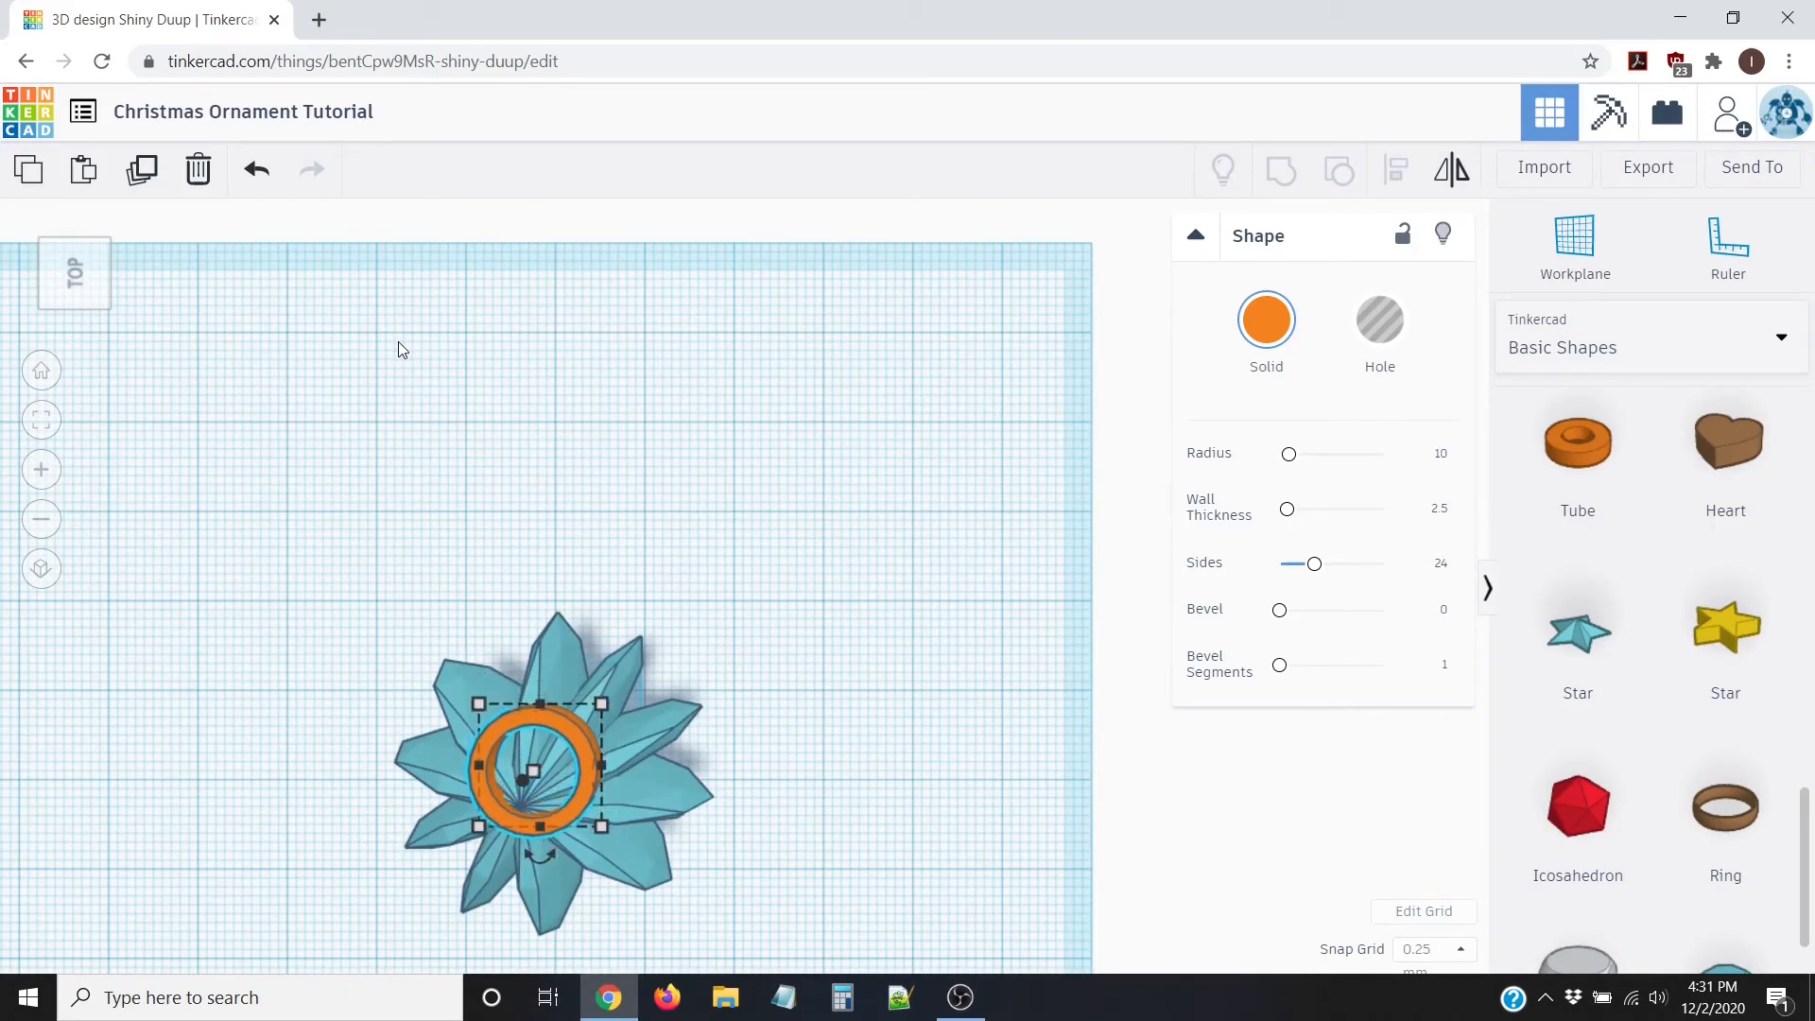
key(Left)
key(Left)
key(Left)
key(Left)
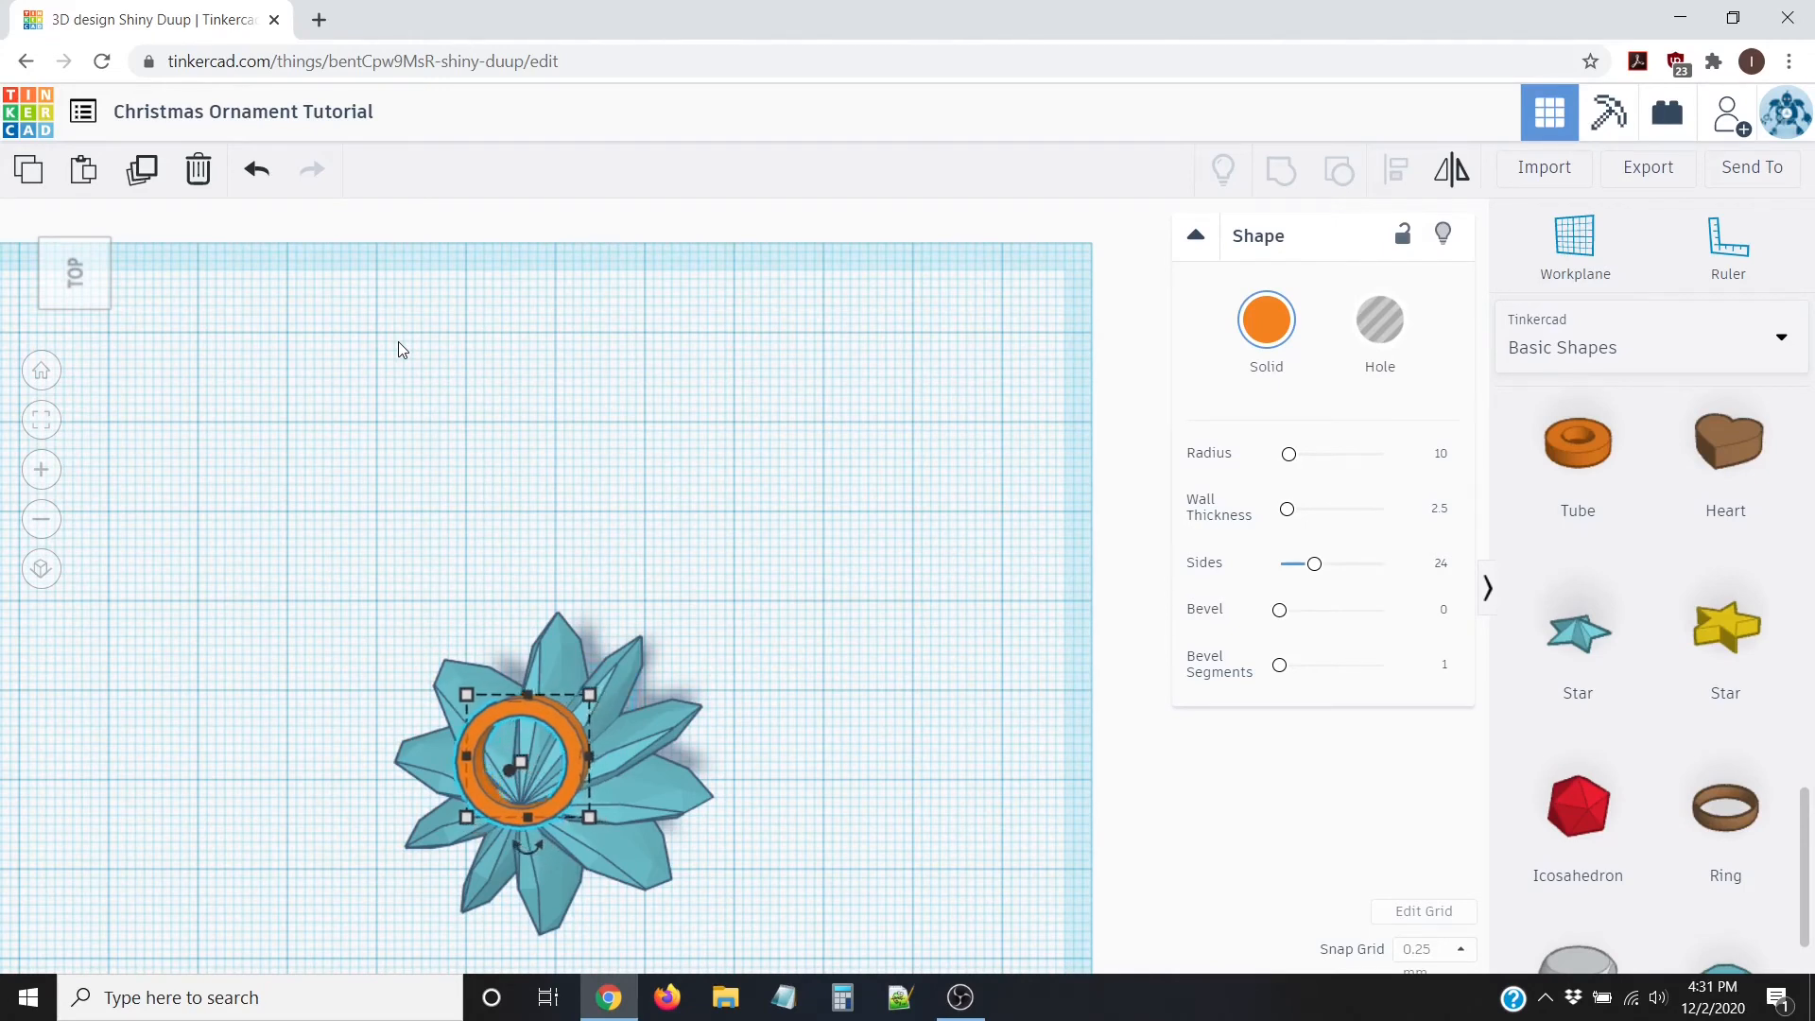
key(Up)
key(Up)
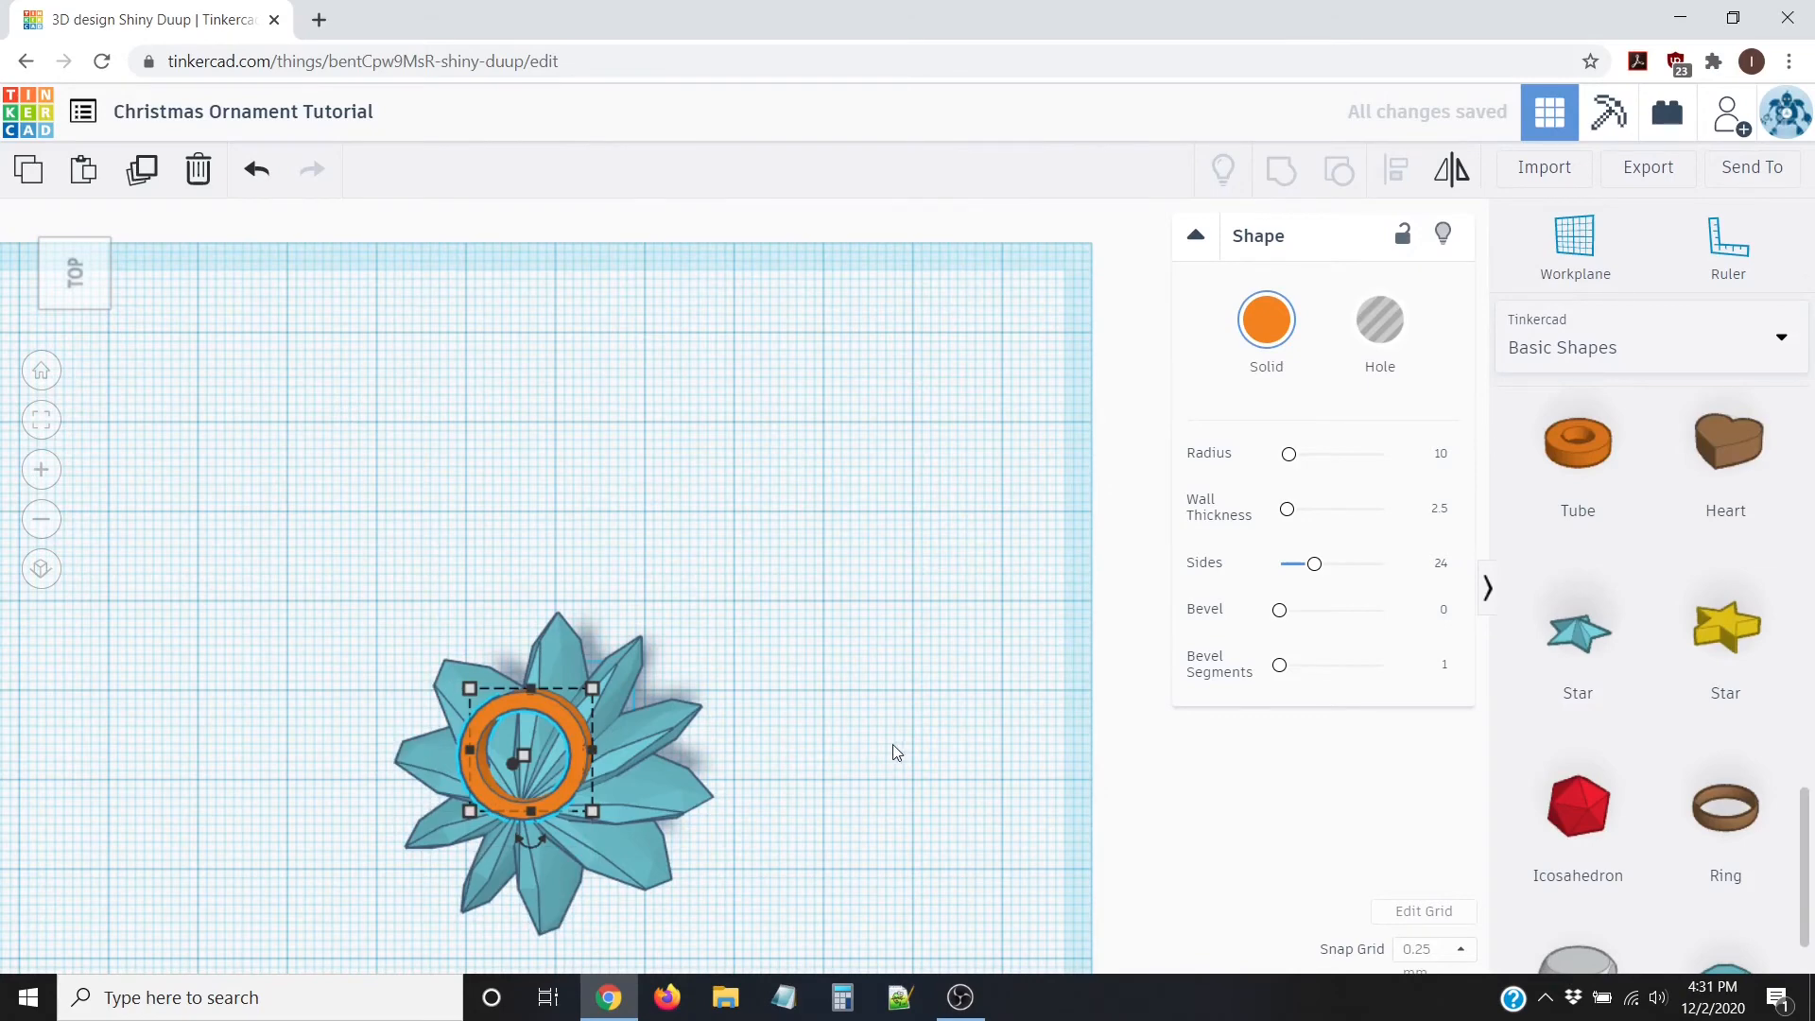
Step: Rotate the tube to stand upright on its edge and raise it by 4.25 mm, to 29 mm above the workplane
right_drag(893, 745, 484, 490)
mouse_move(572, 626)
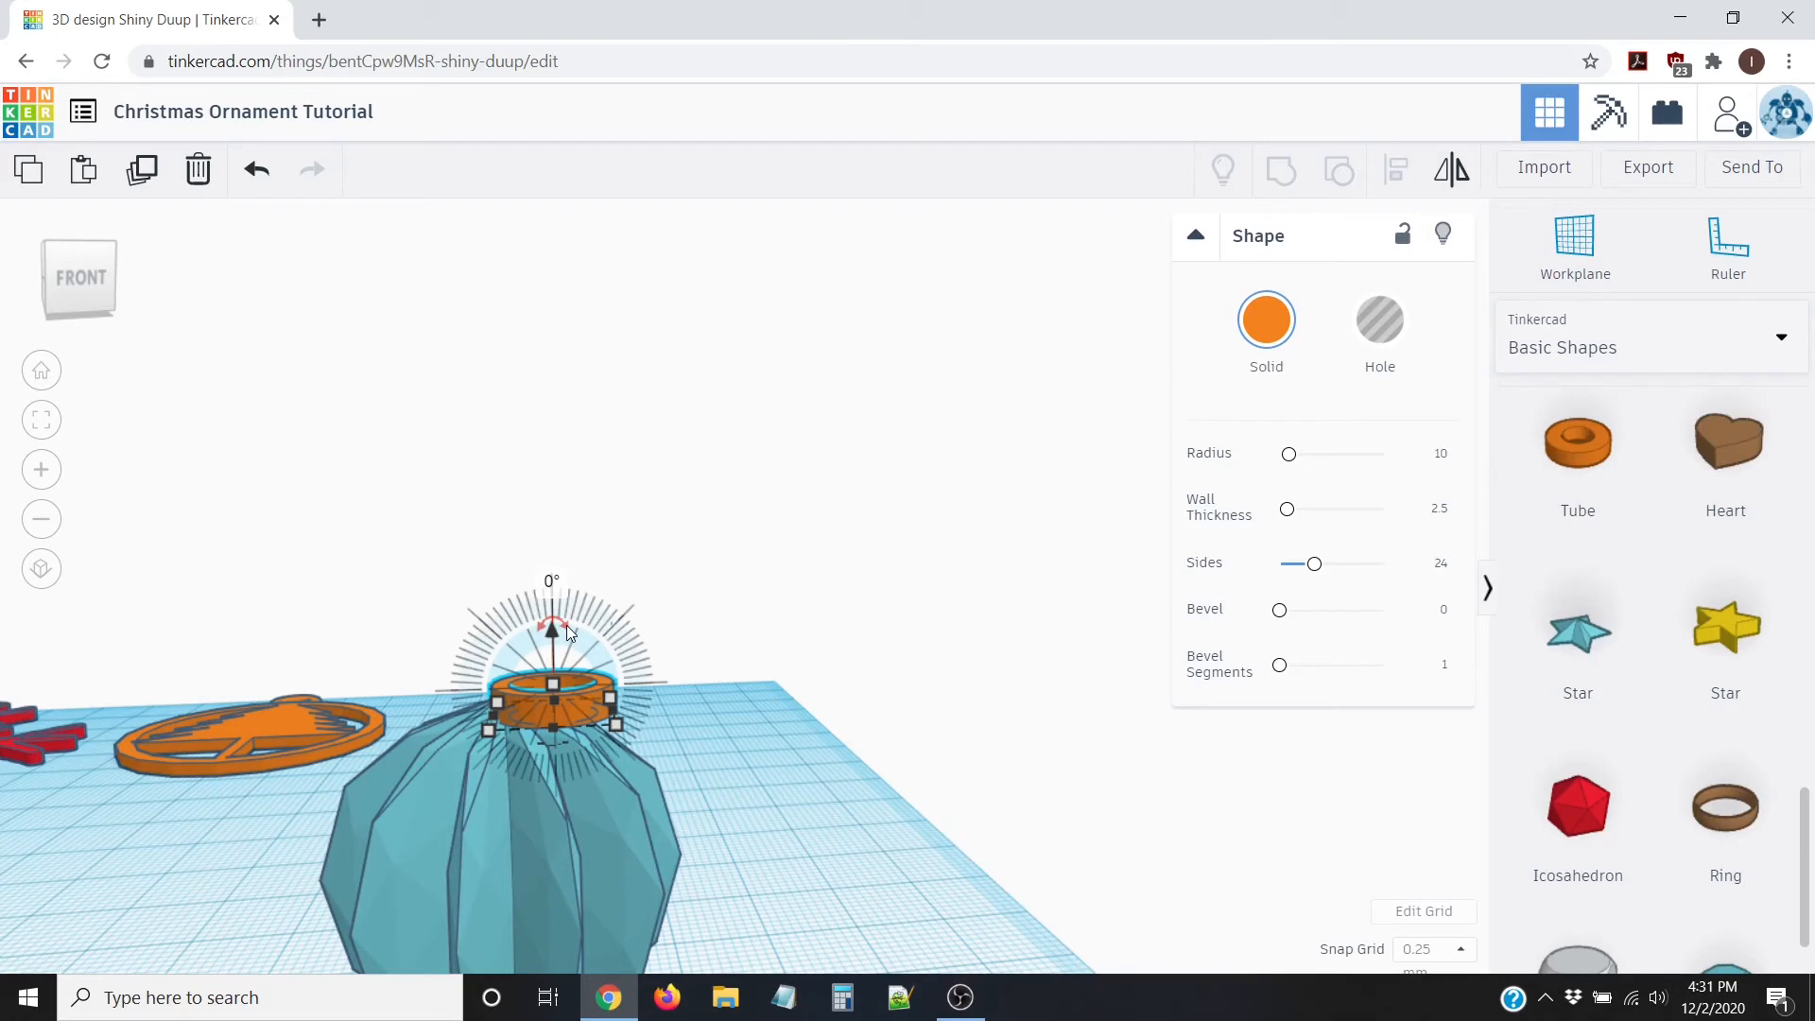
mouse_move(567, 627)
mouse_down()
mouse_move(536, 601)
mouse_move(553, 615)
mouse_up()
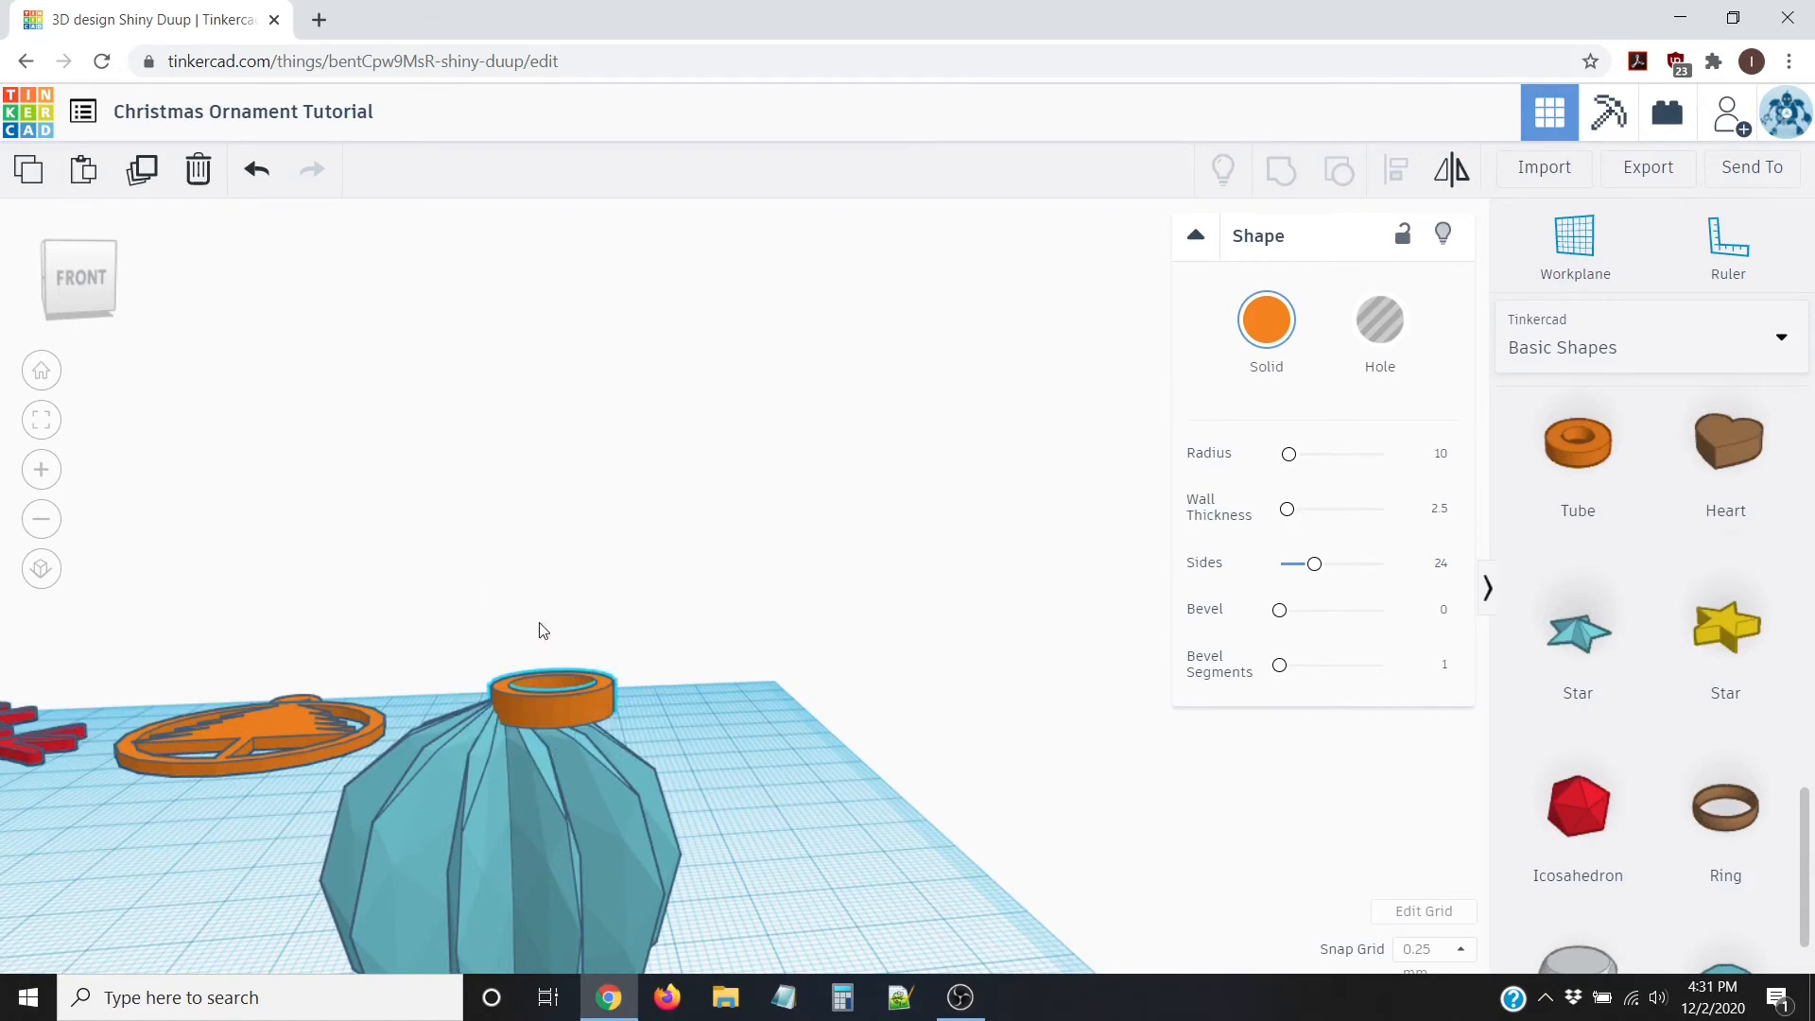
drag(570, 628, 514, 700)
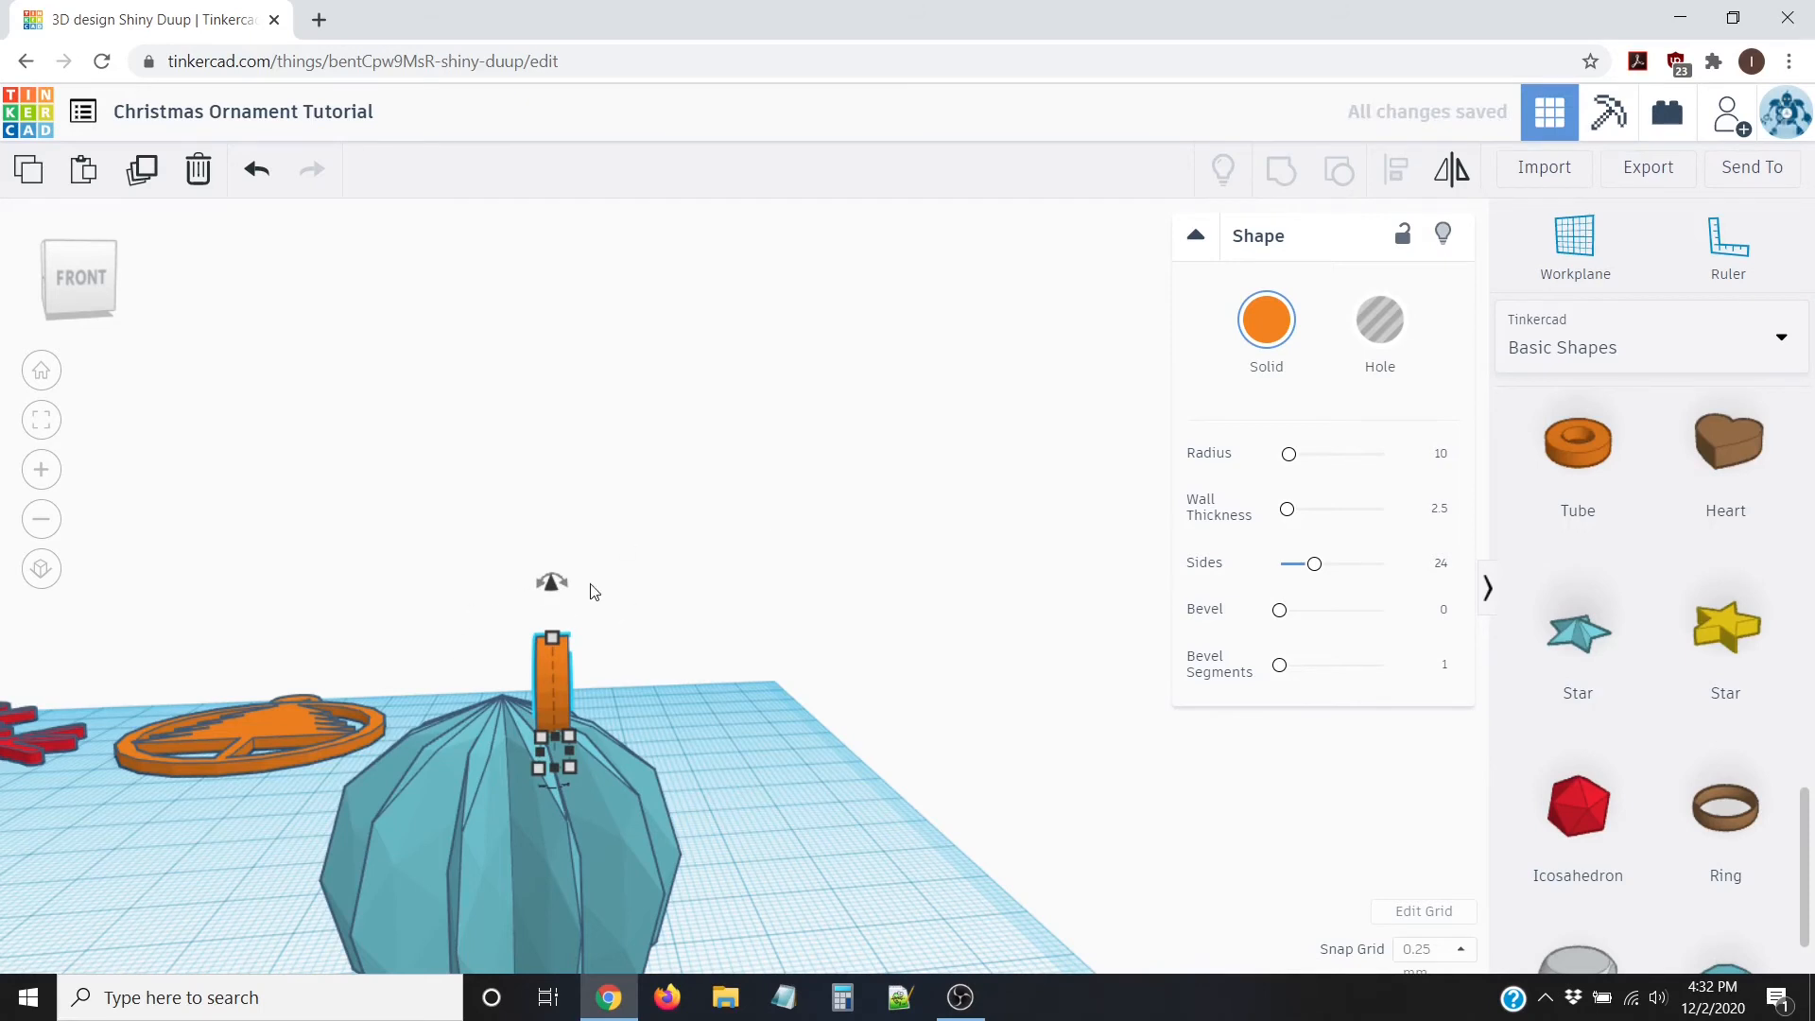
drag(550, 586, 551, 532)
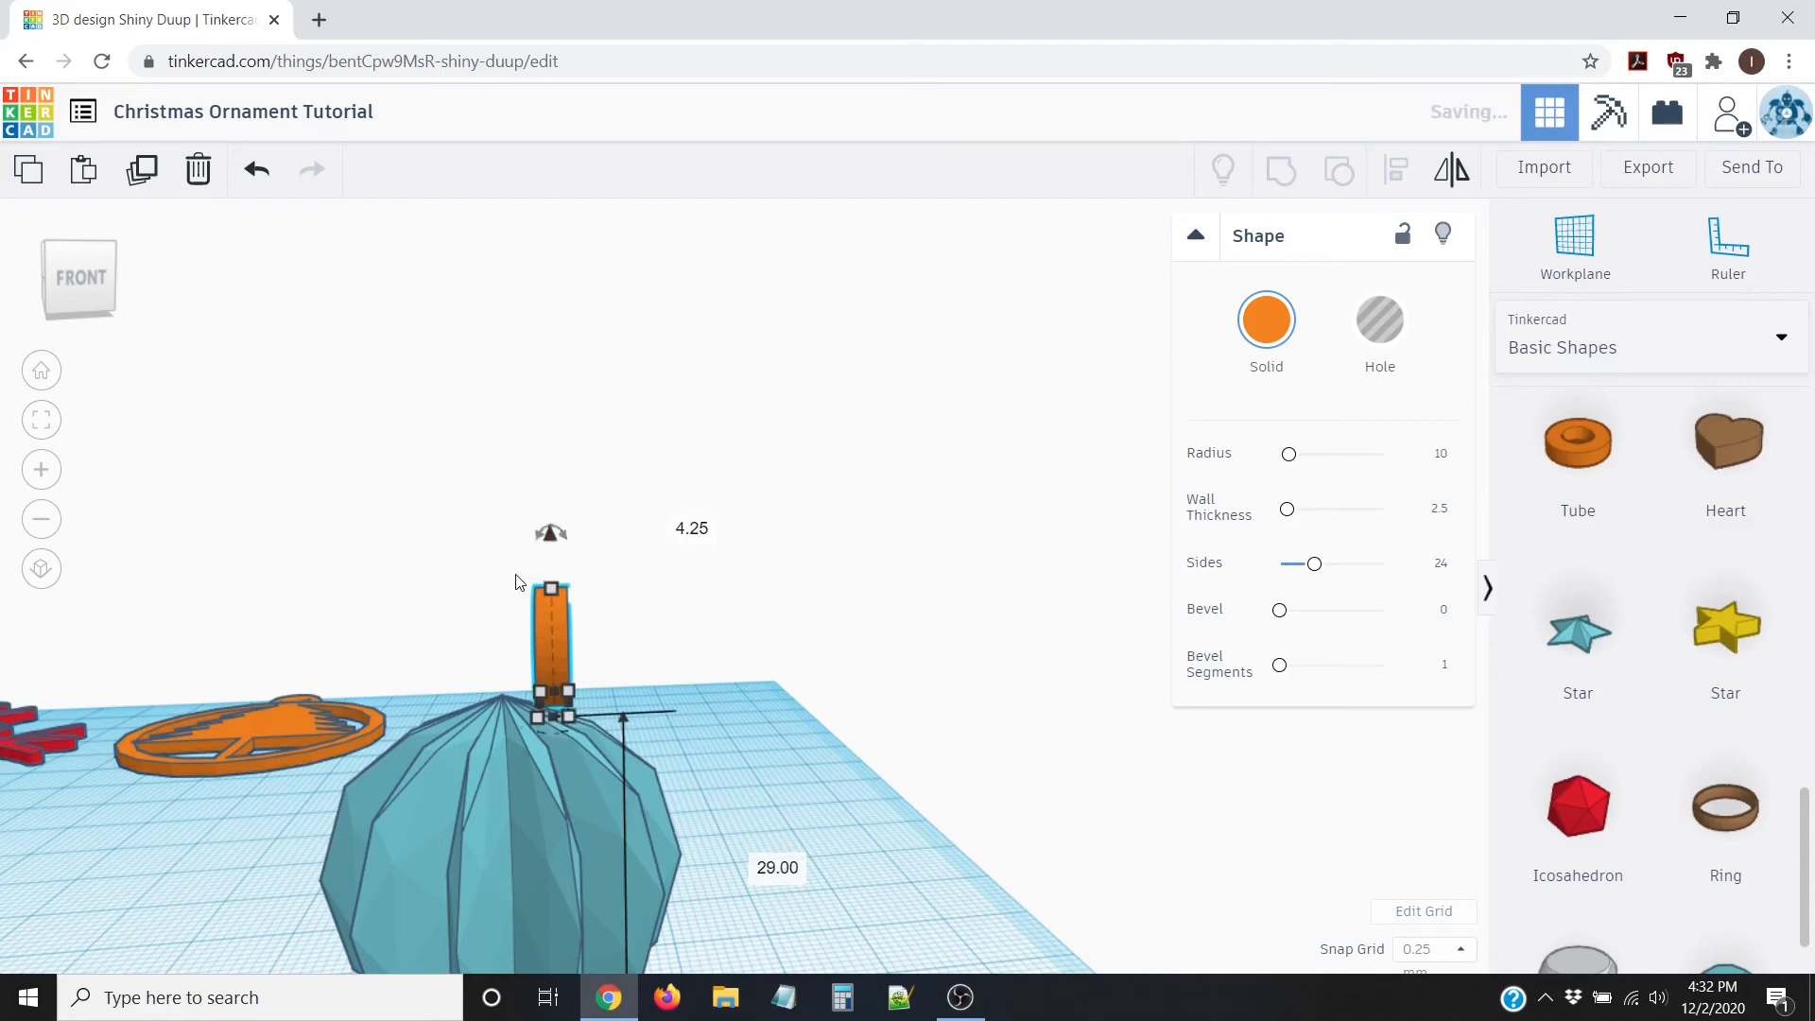
Step: Nudge the upright tube sideways as seen from the back until it sits directly over the ornament's tip
right_drag(428, 726, 665, 773)
scroll(227, 770, down, 4)
right_drag(705, 675, 1068, 693)
click(1067, 693)
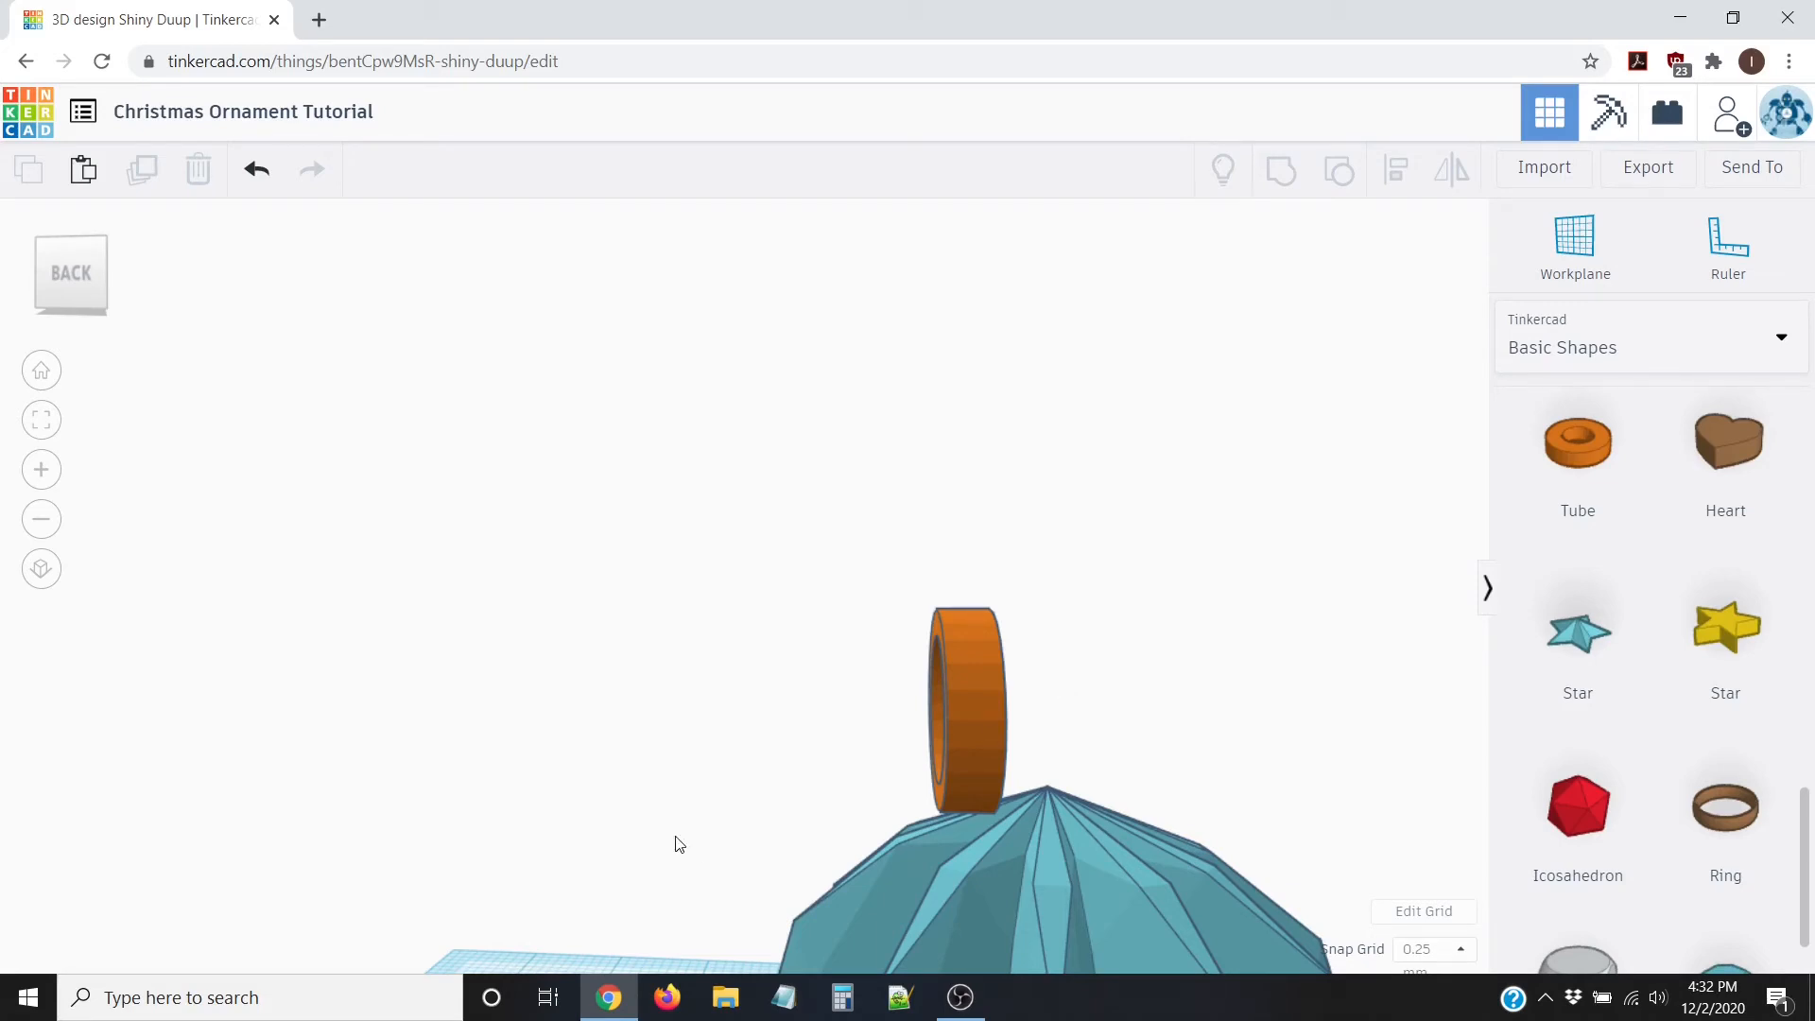
click(981, 713)
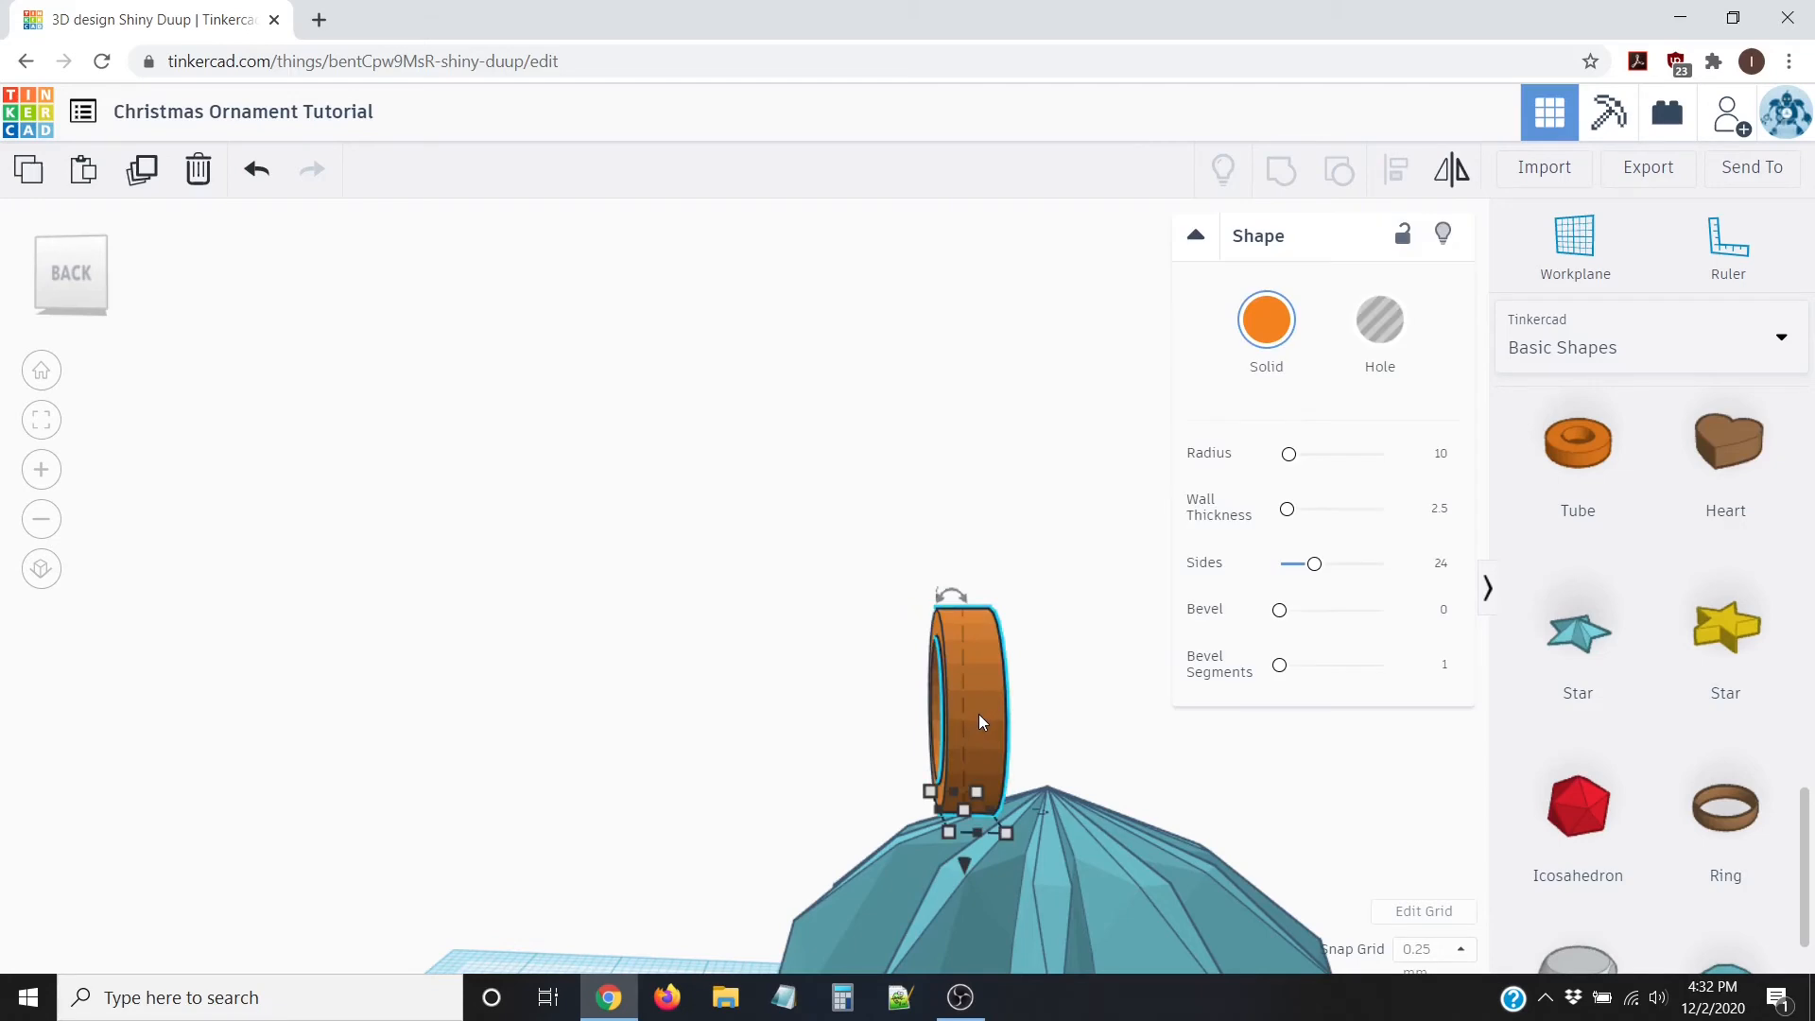
key(Right)
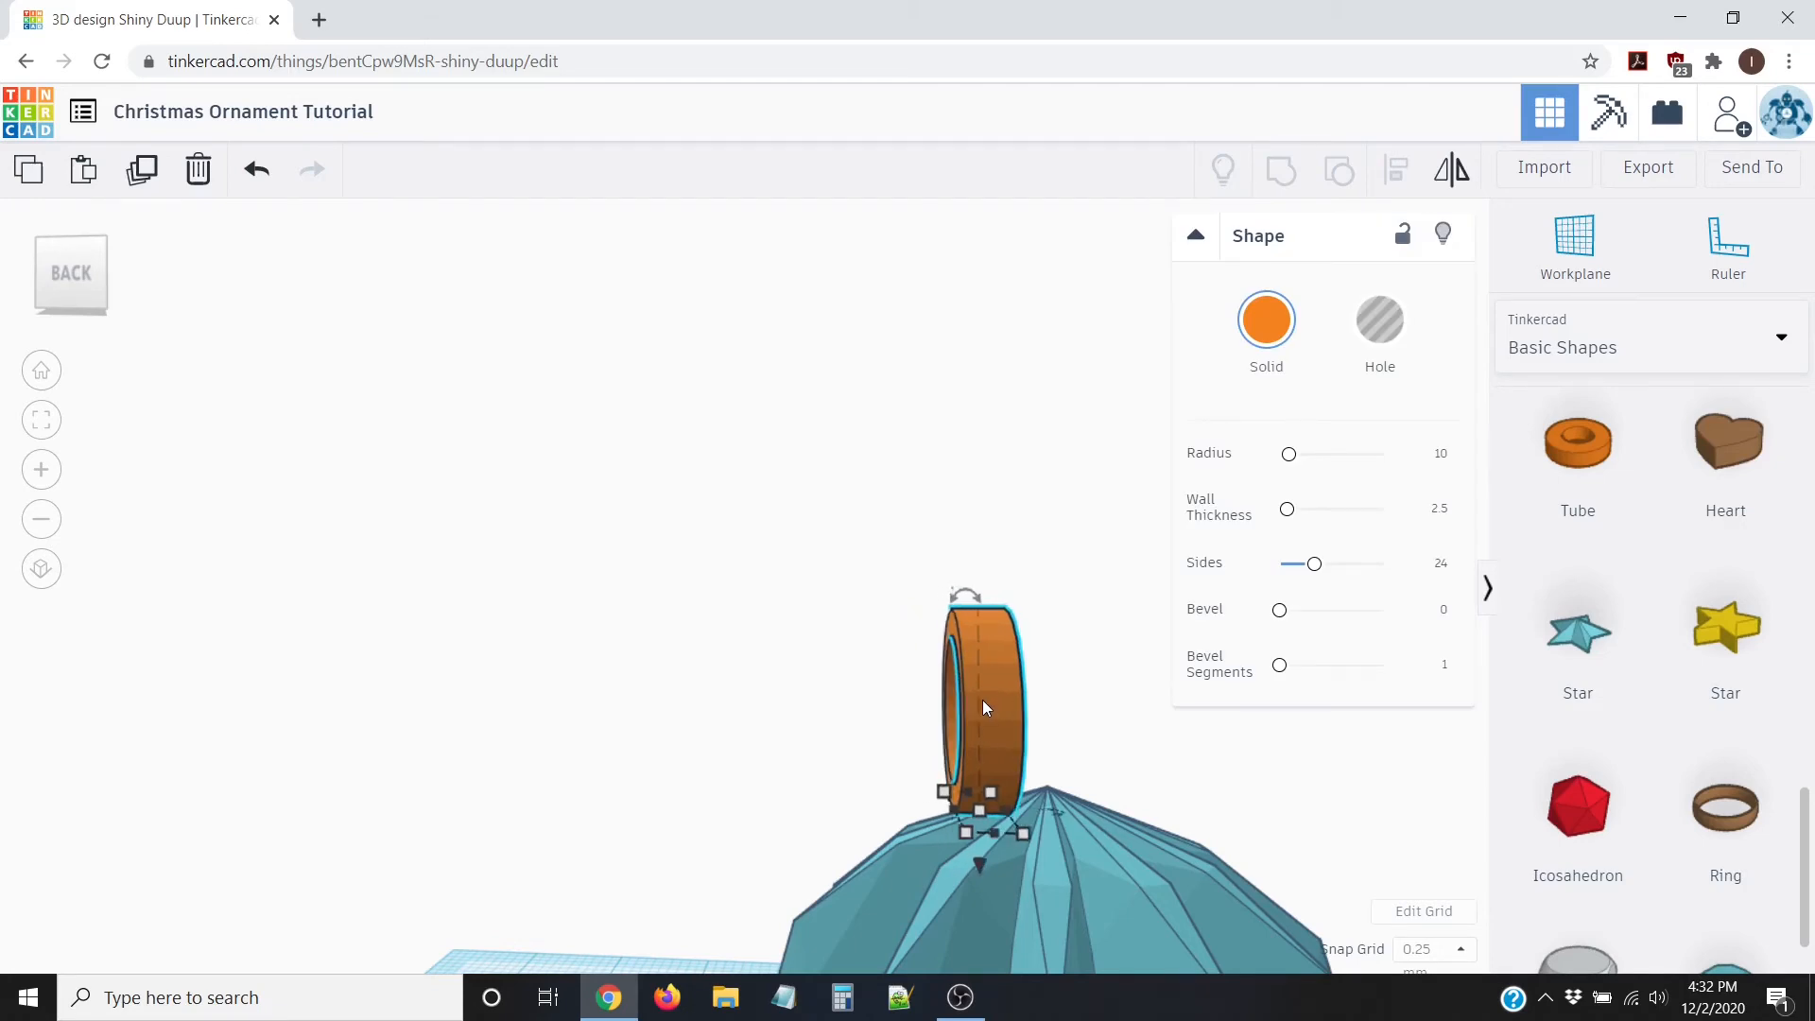
key(Right)
key(Right)
key(Right)
key(Right)
key(Right)
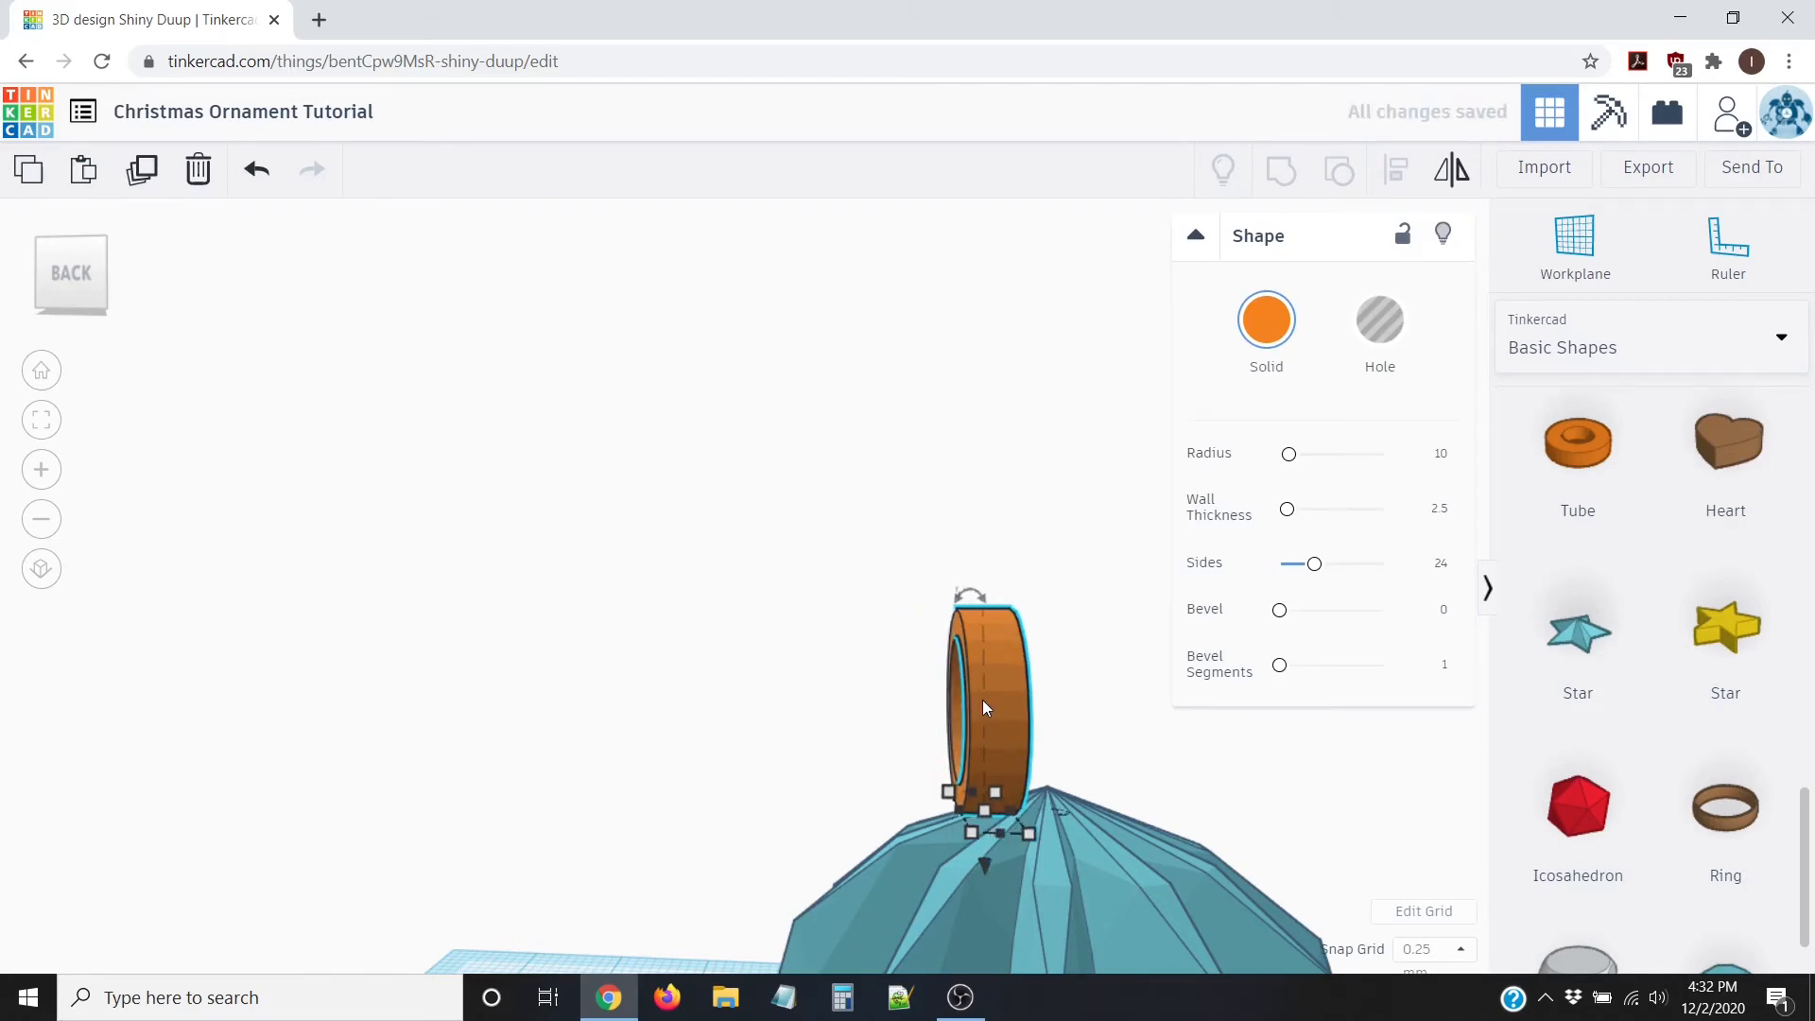
key(Right)
key(Right)
key(Right)
key(Right)
key(Right)
key(Right)
key(Right)
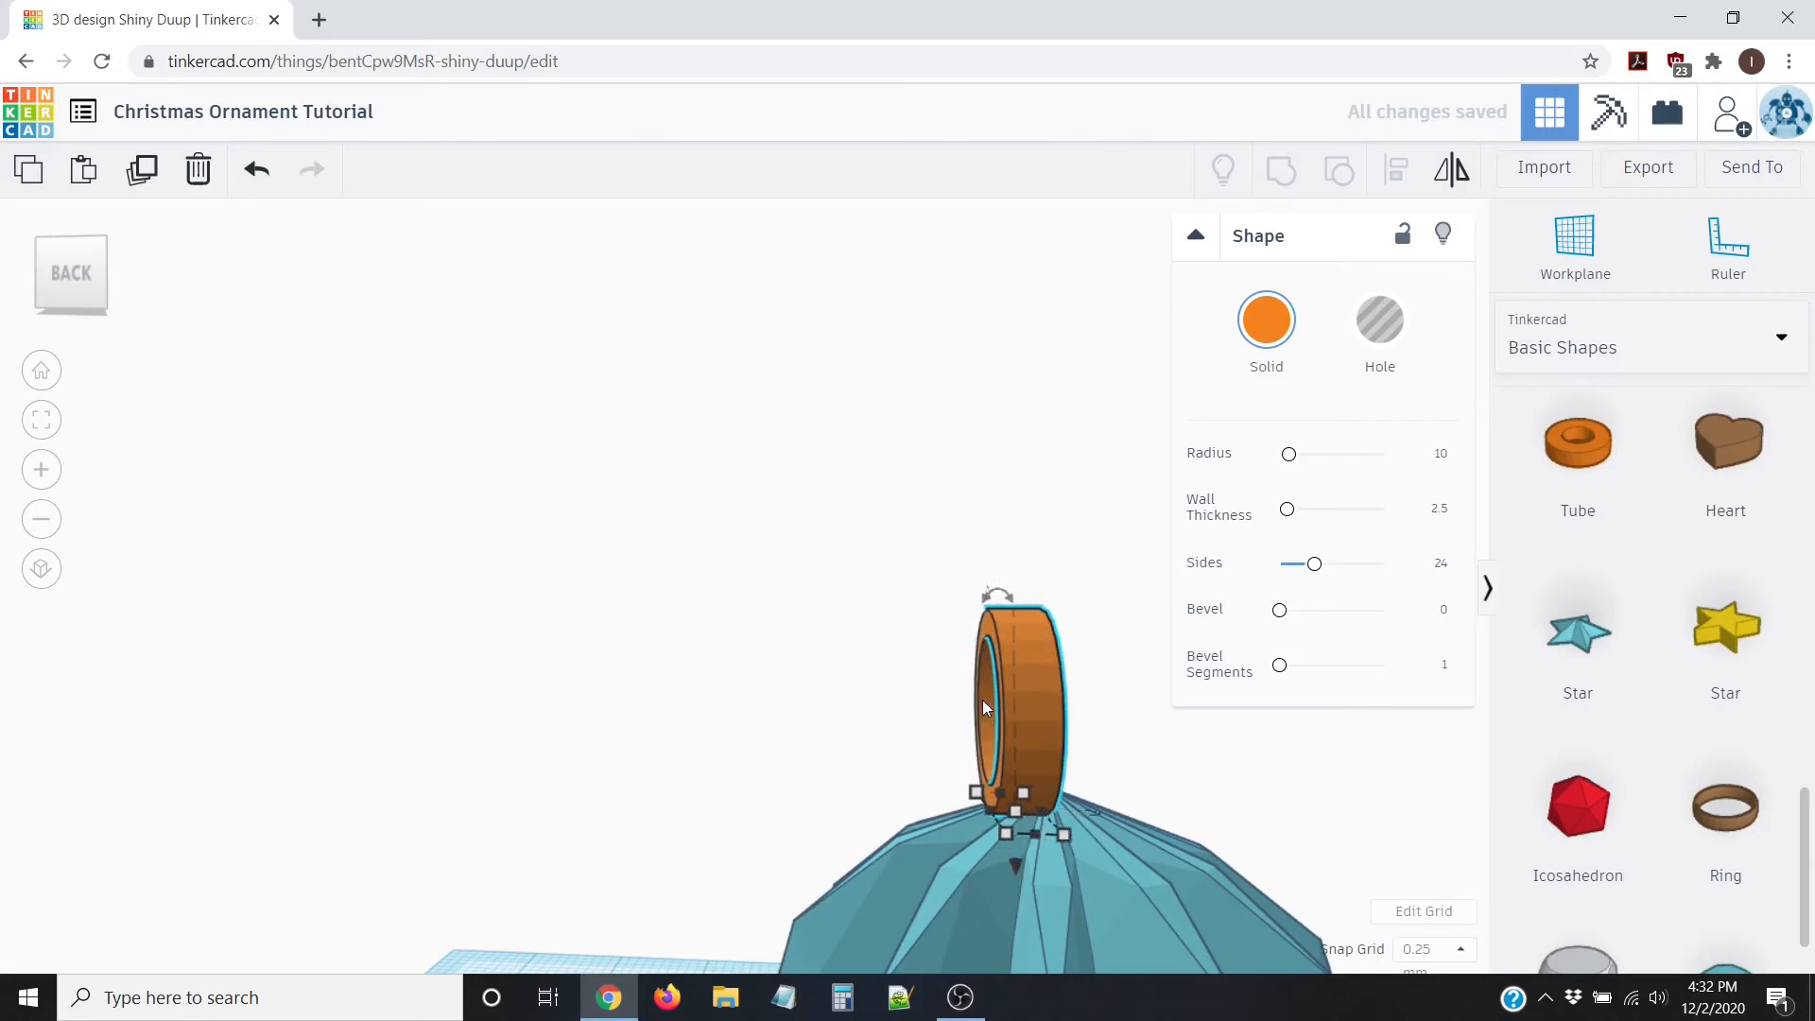
key(Right)
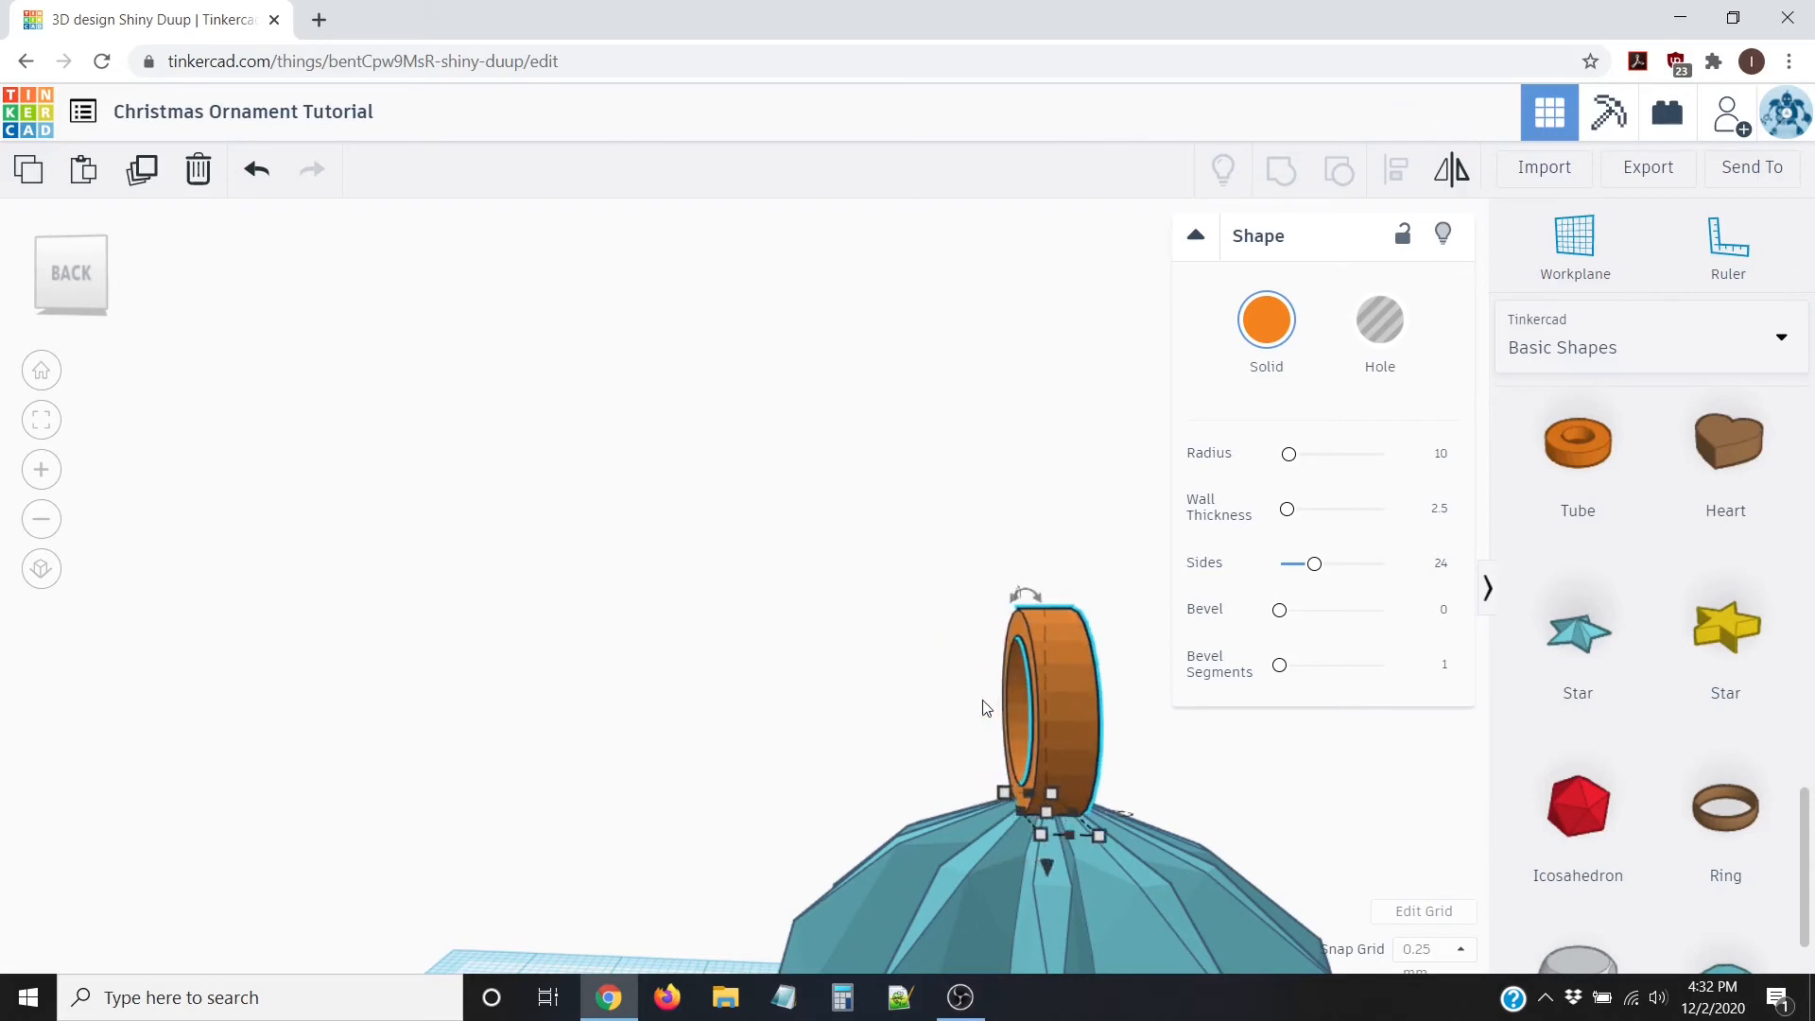
click(924, 754)
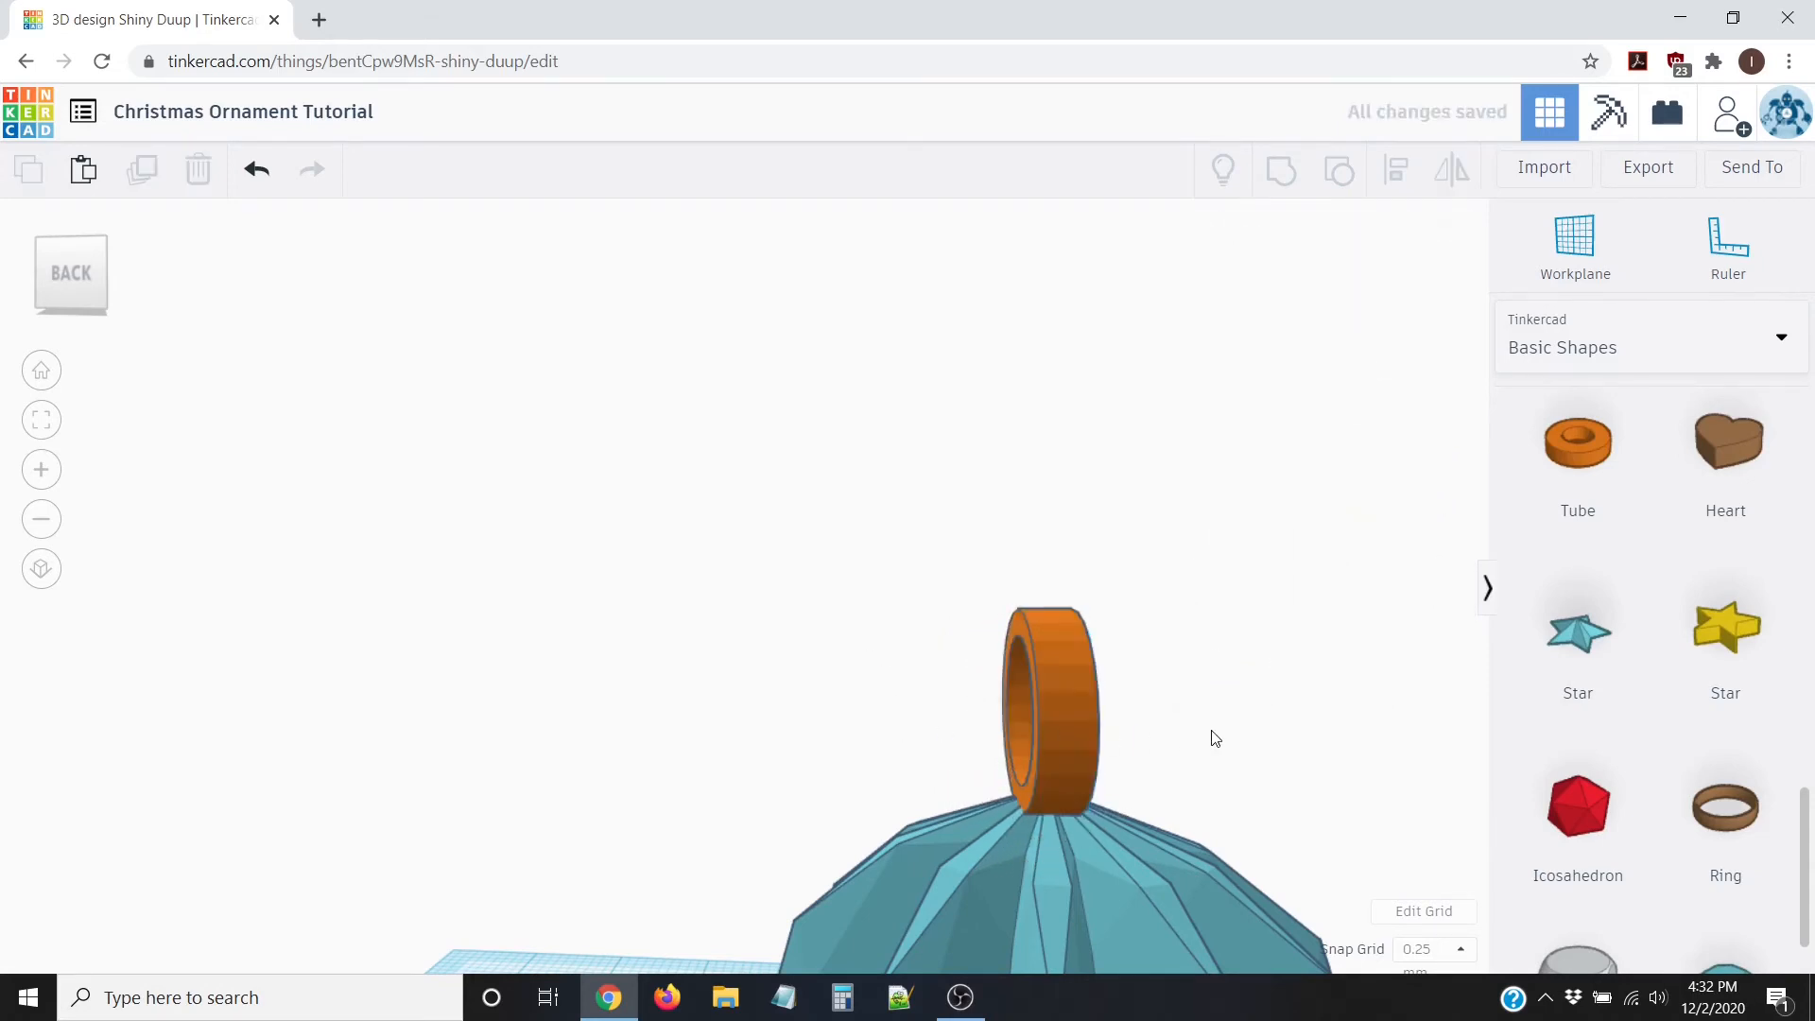
Step: Try to align the tube and the ribbed ornament by their top edges, and undo that alignment
right_drag(1255, 747, 930, 735)
scroll(317, 710, down, 3)
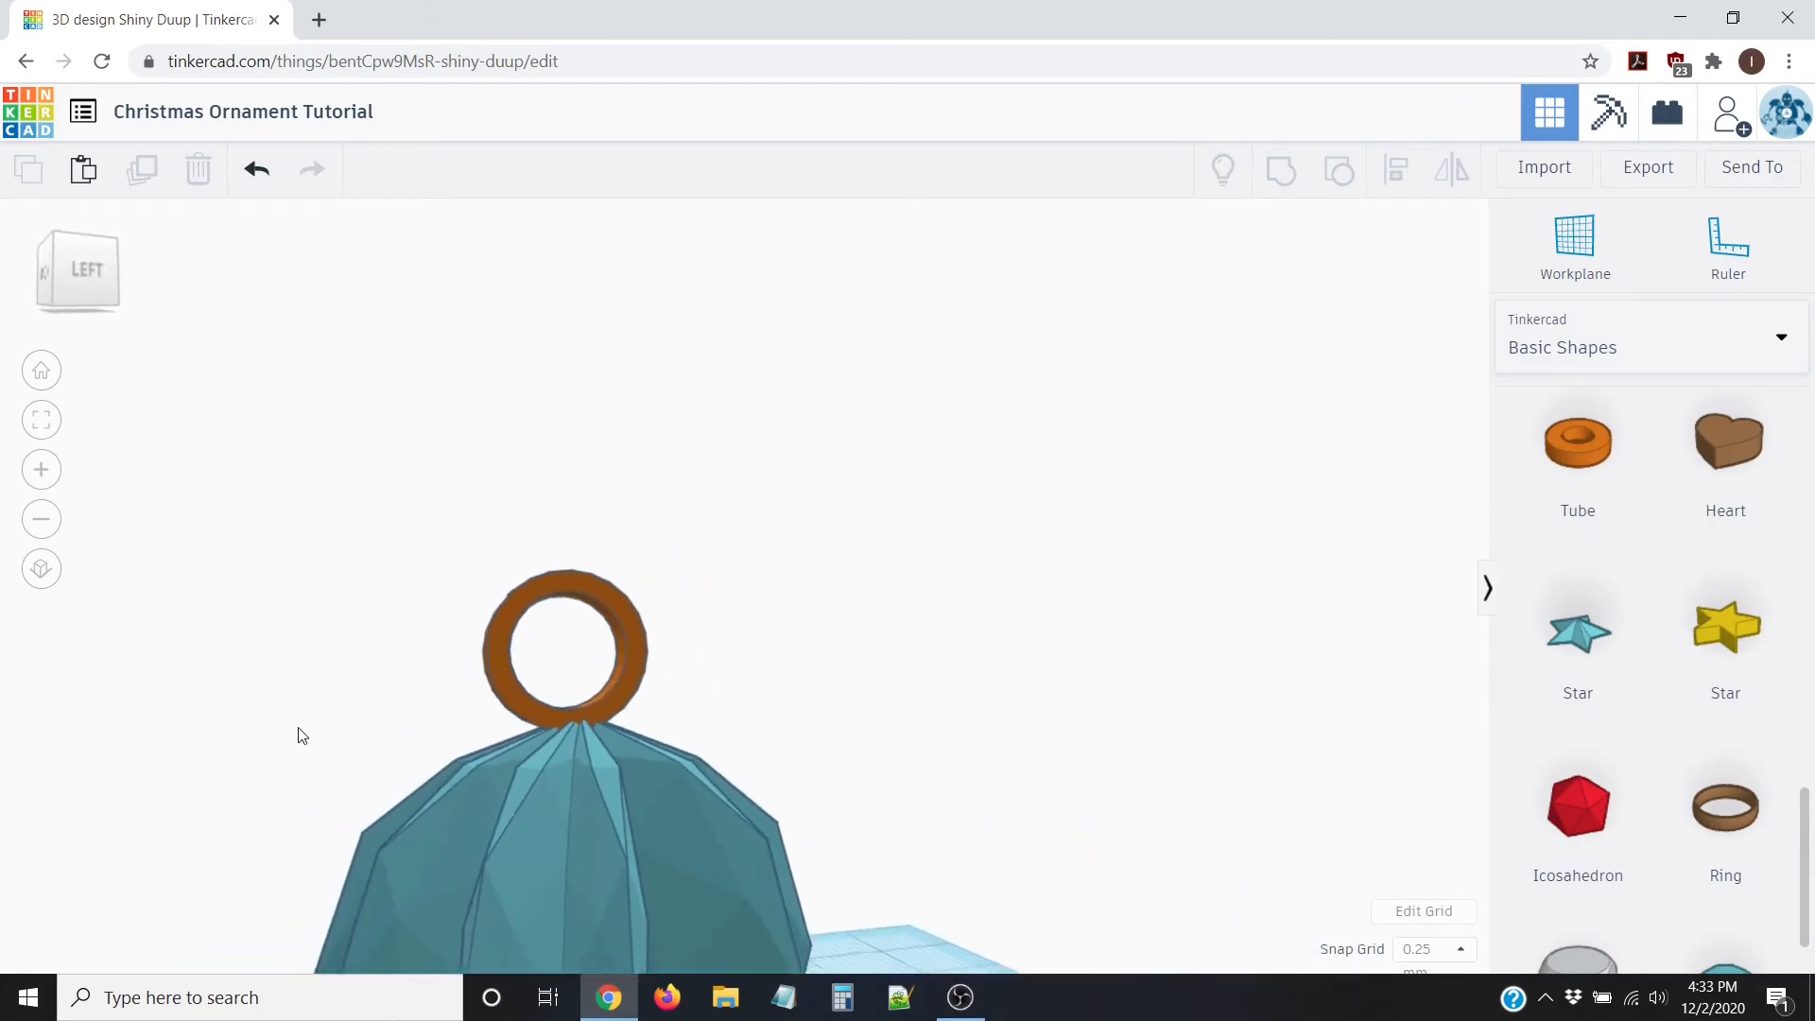
scroll(336, 700, down, 3)
scroll(425, 605, down, 2)
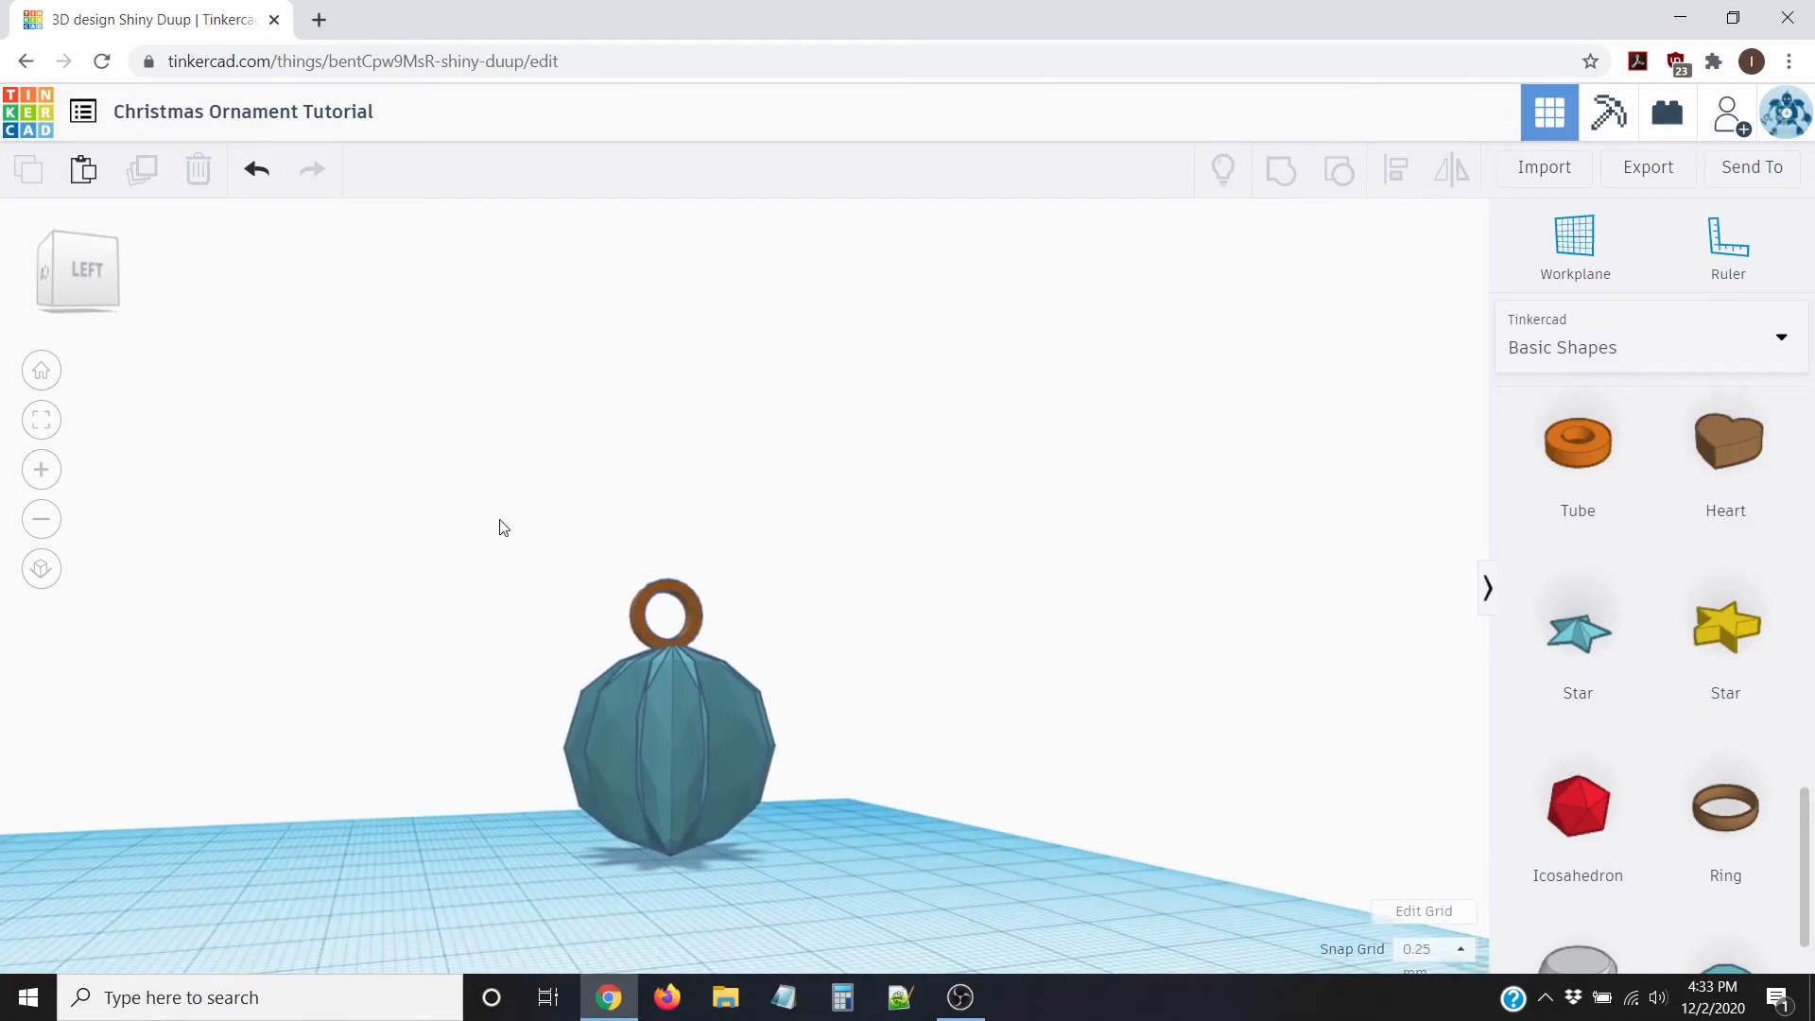
drag(501, 523, 912, 902)
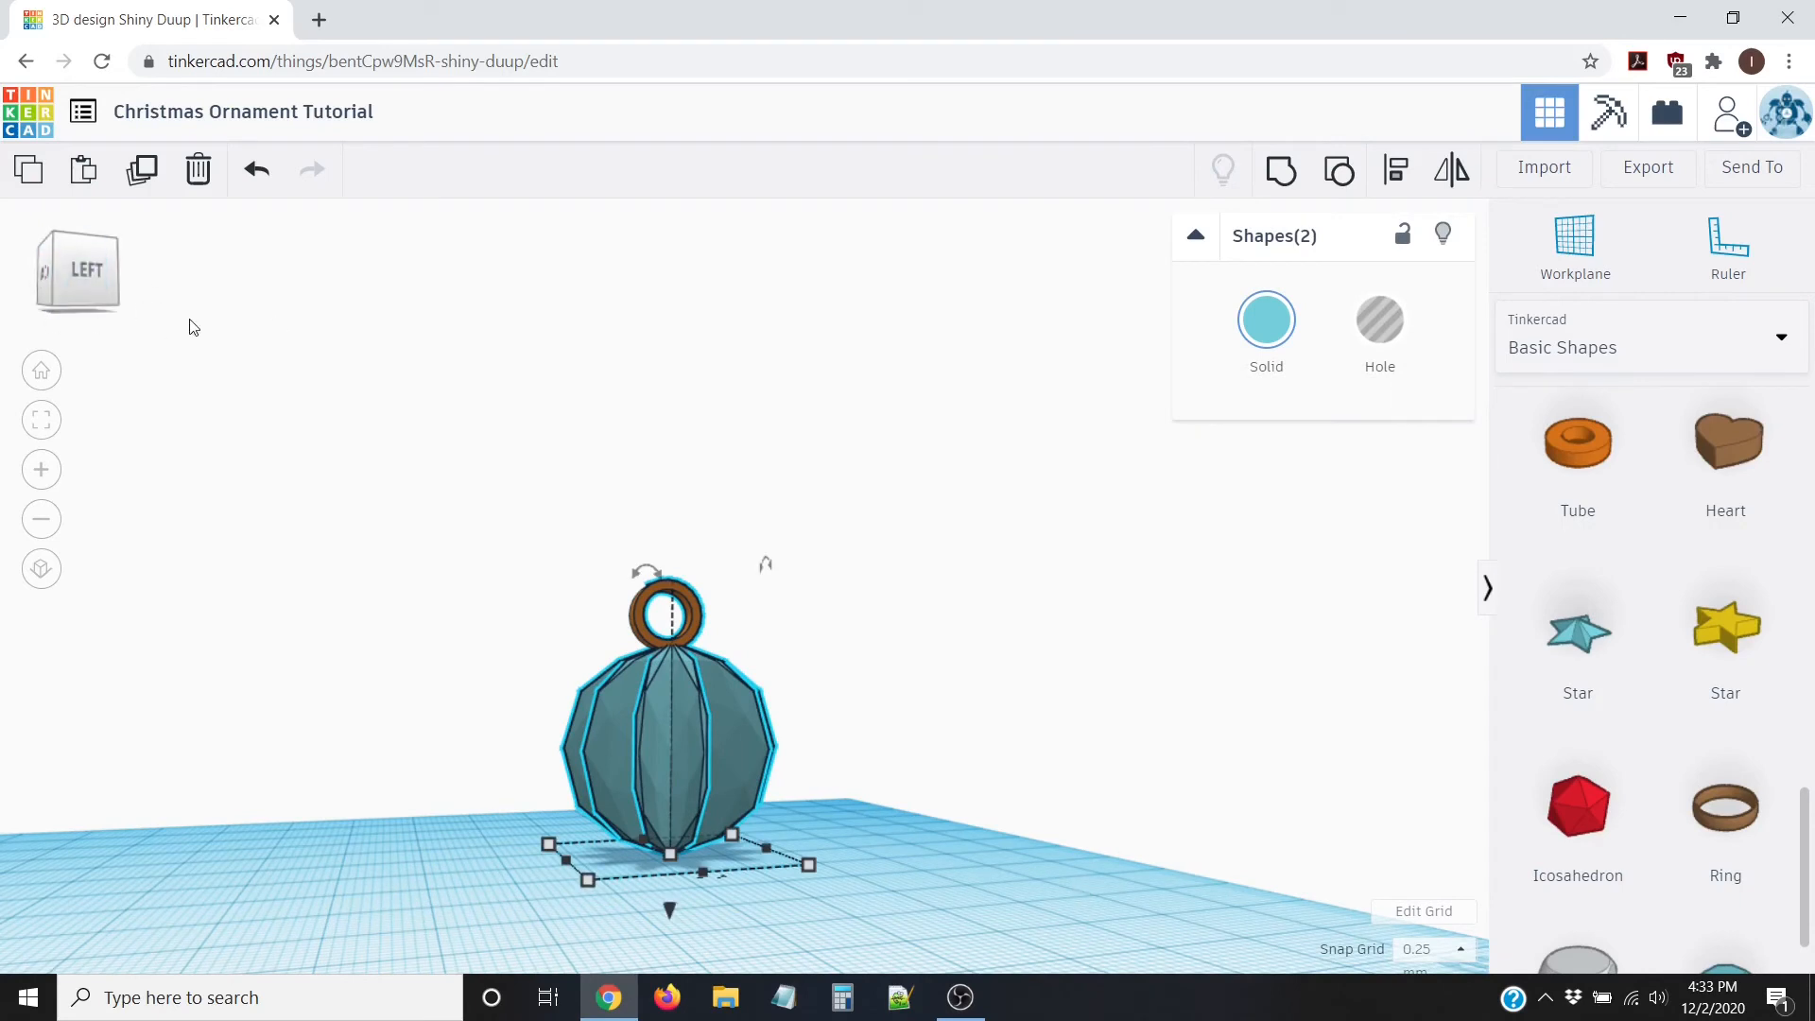
click(87, 268)
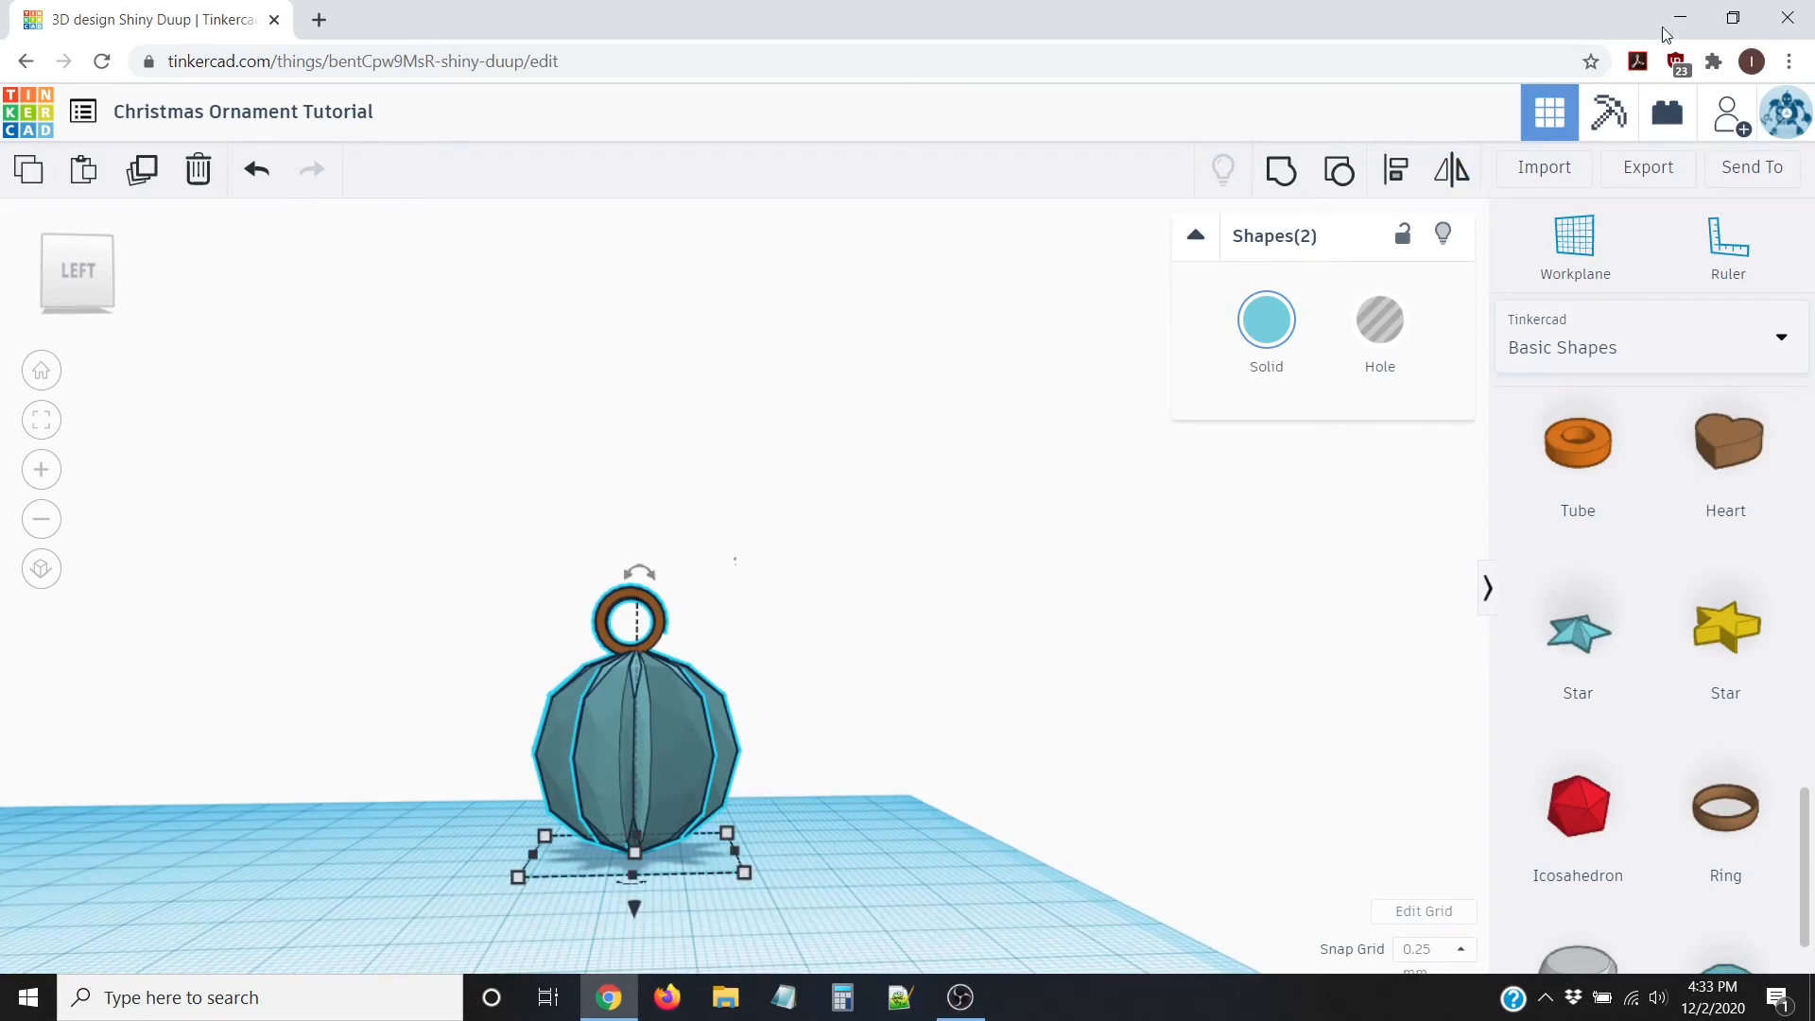
click(1400, 171)
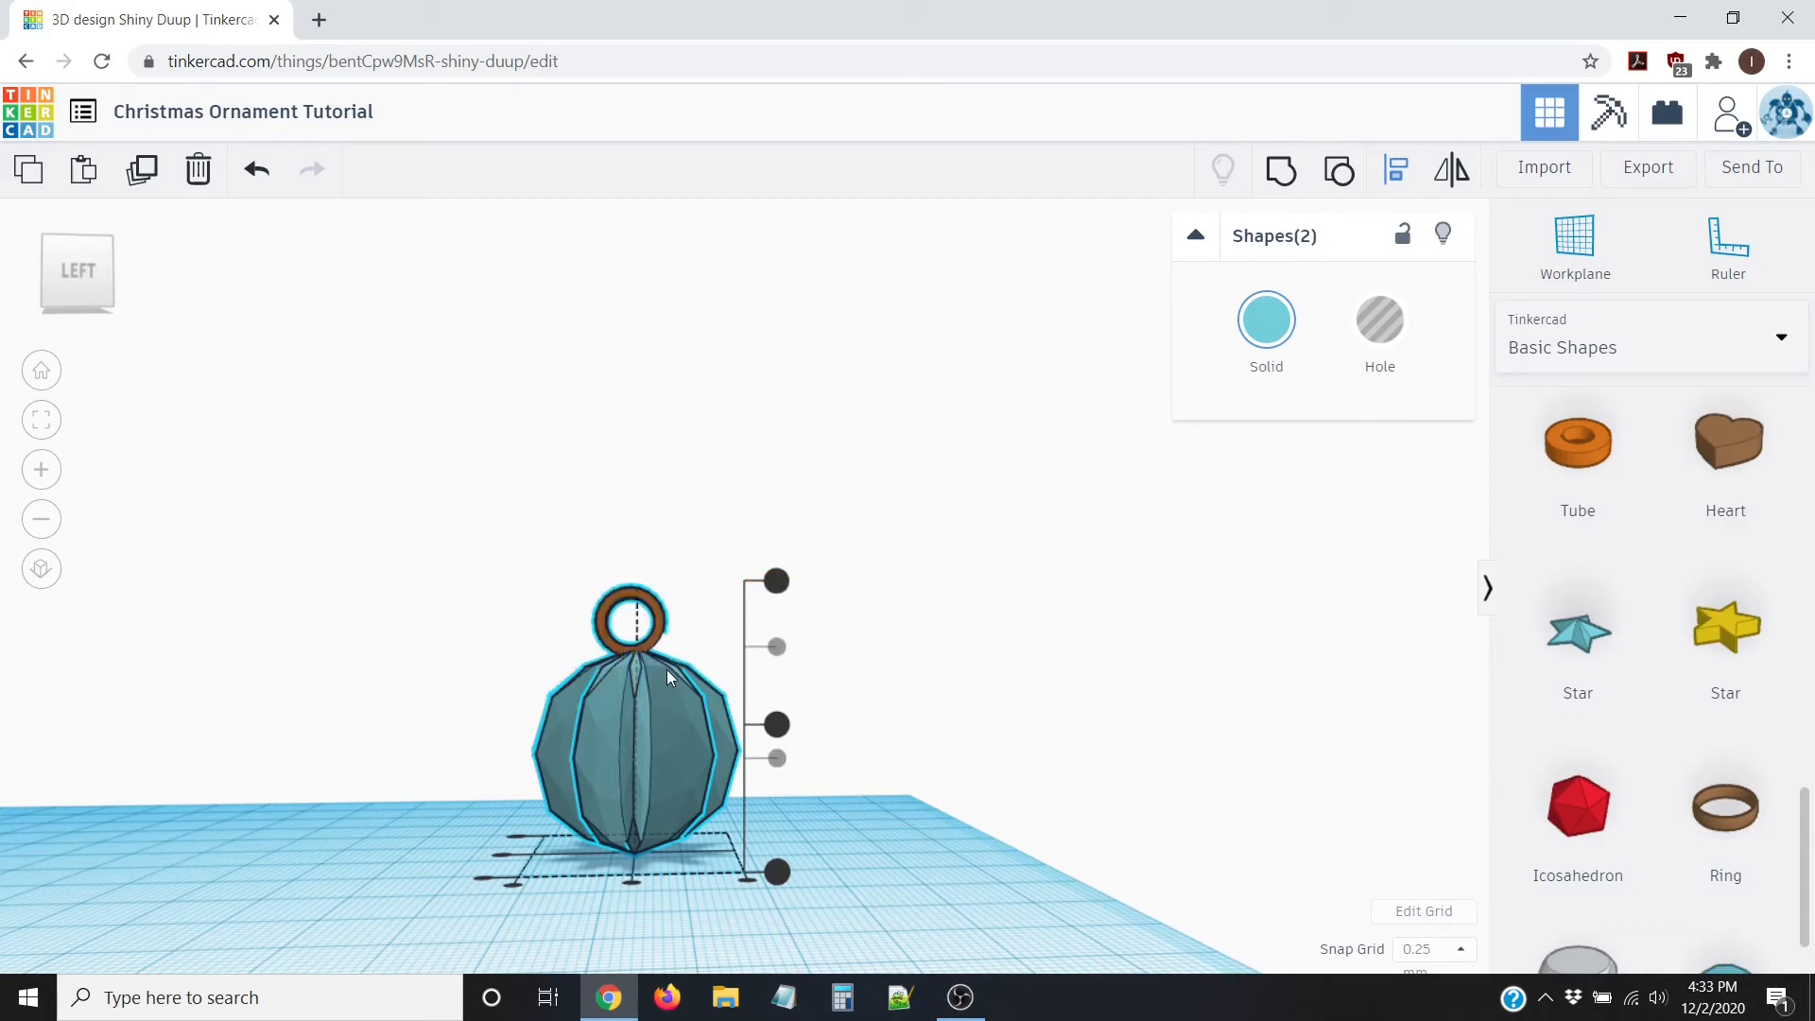
click(776, 583)
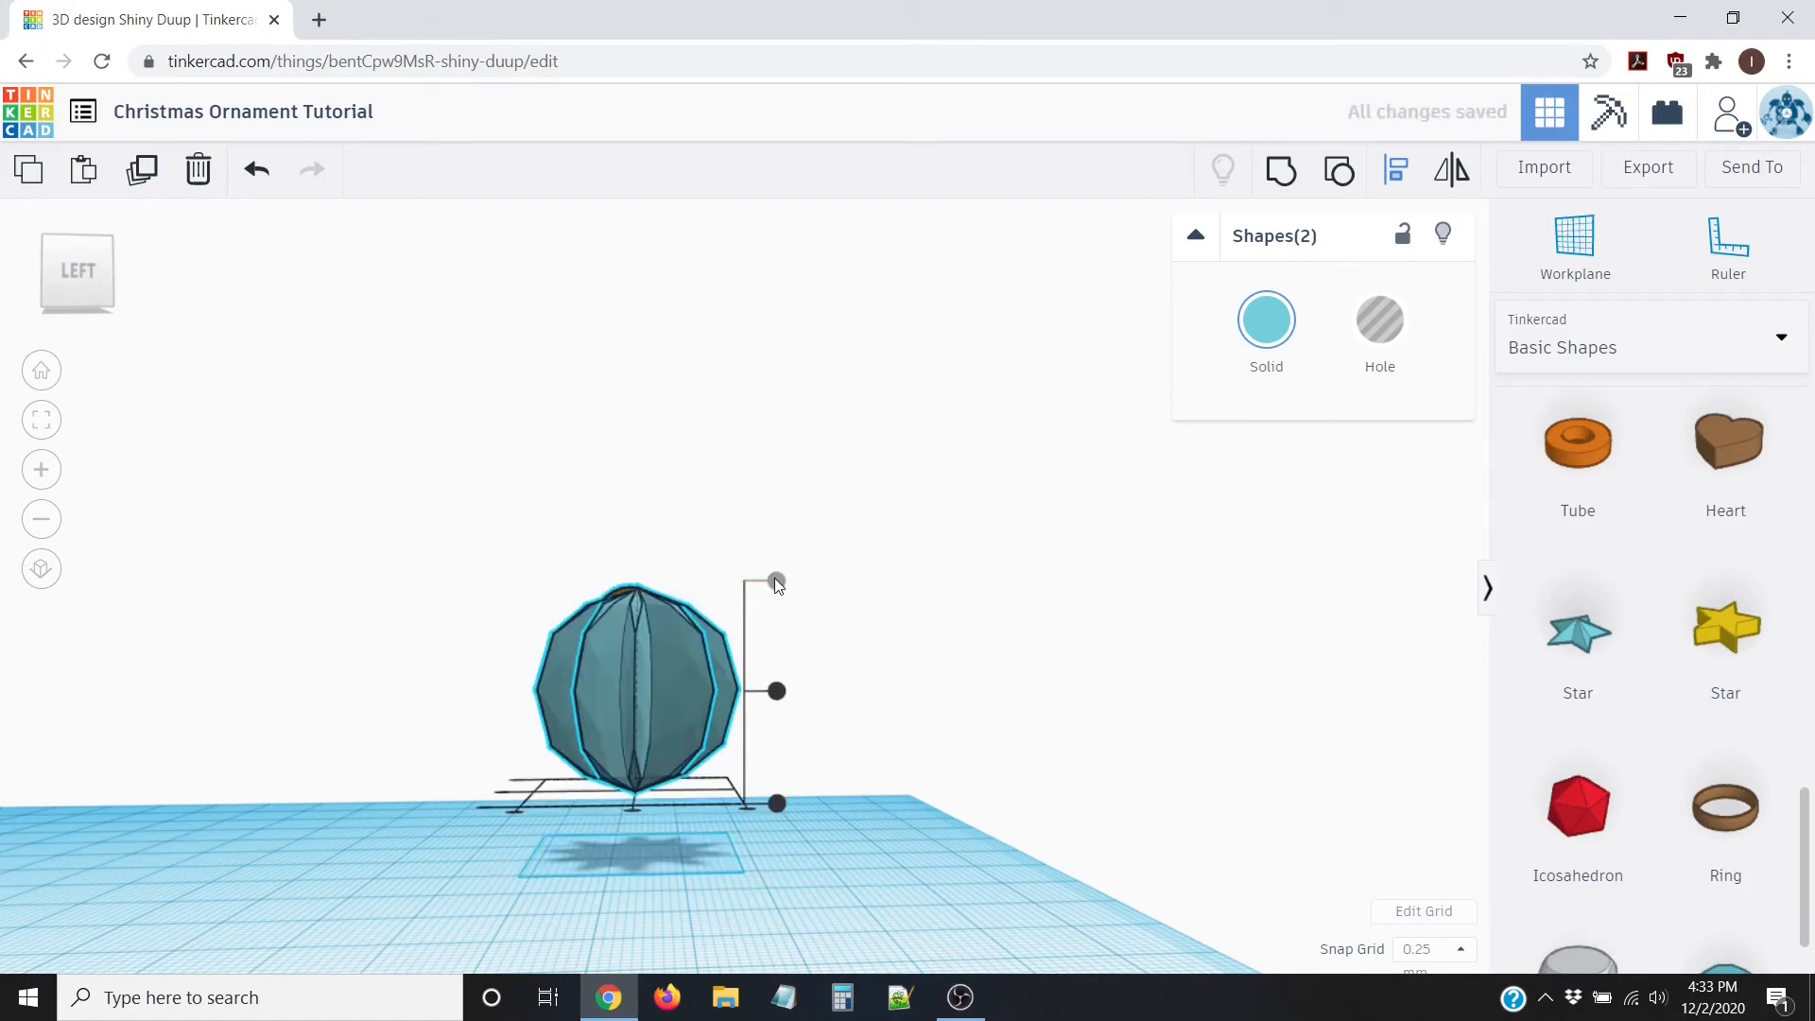
click(250, 172)
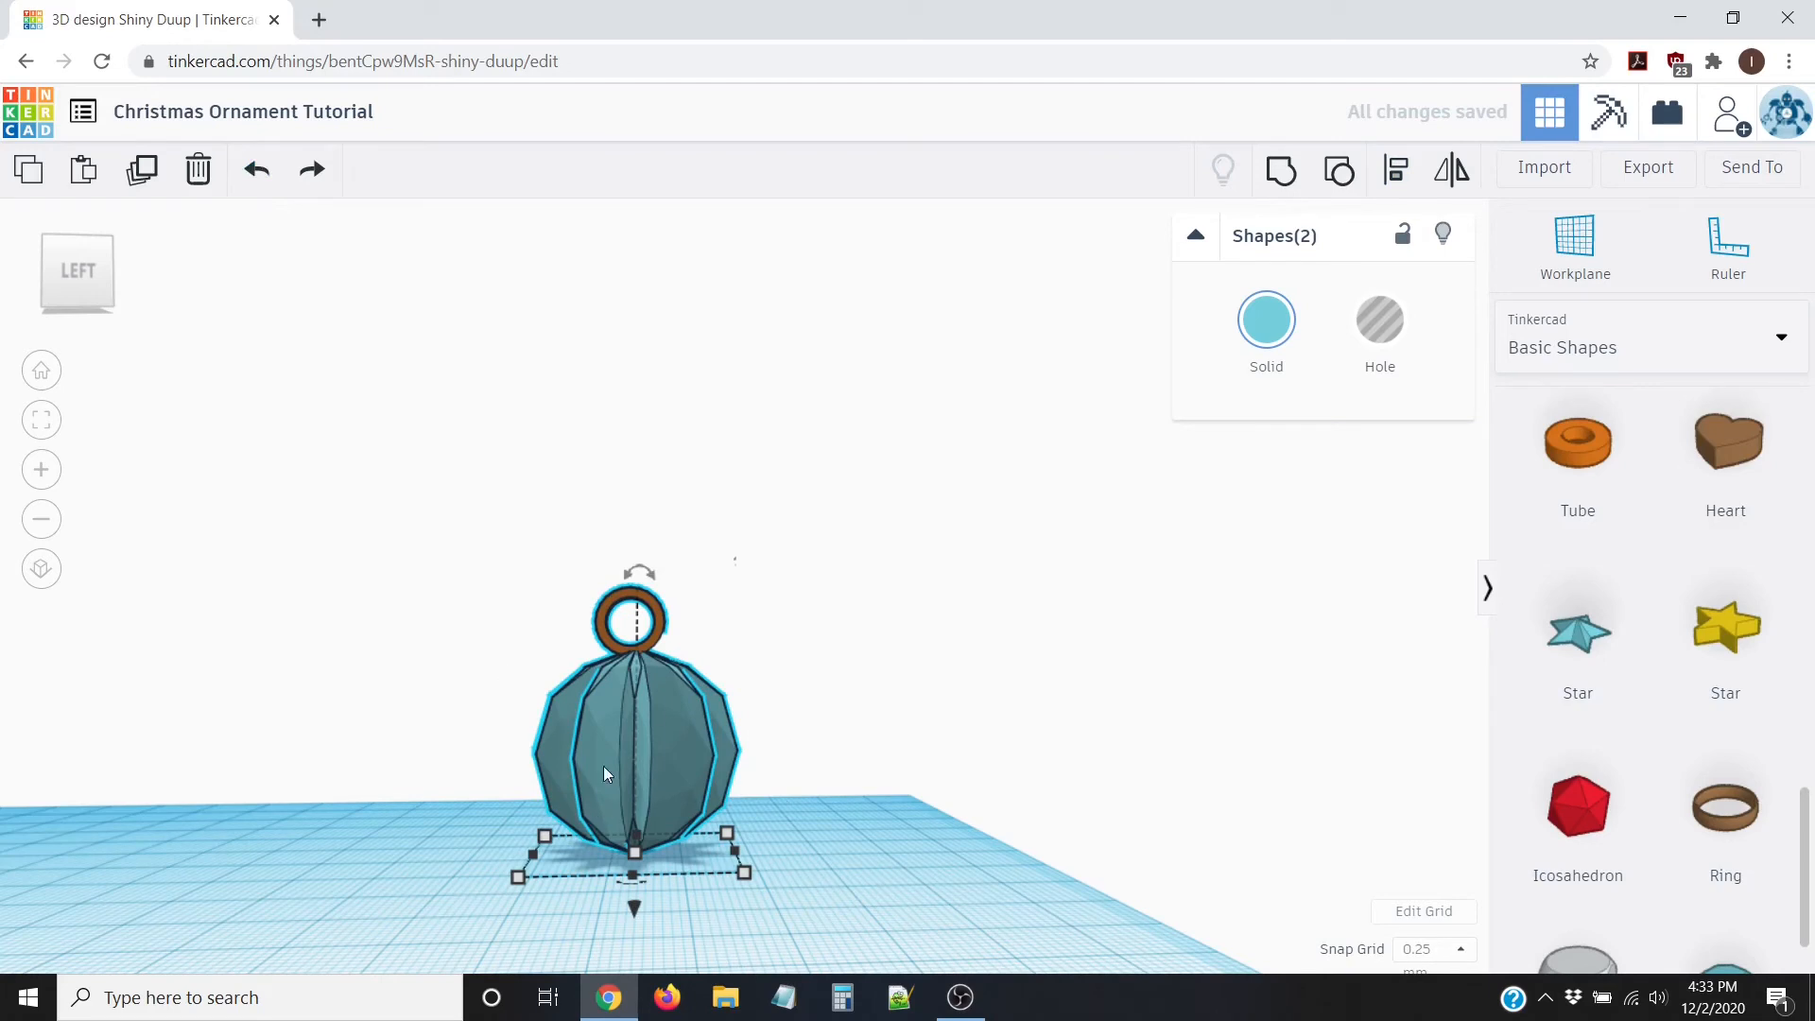
Step: Align the tube and the ribbed ornament on their horizontal centres as seen from the left side
drag(453, 480, 859, 944)
click(1395, 171)
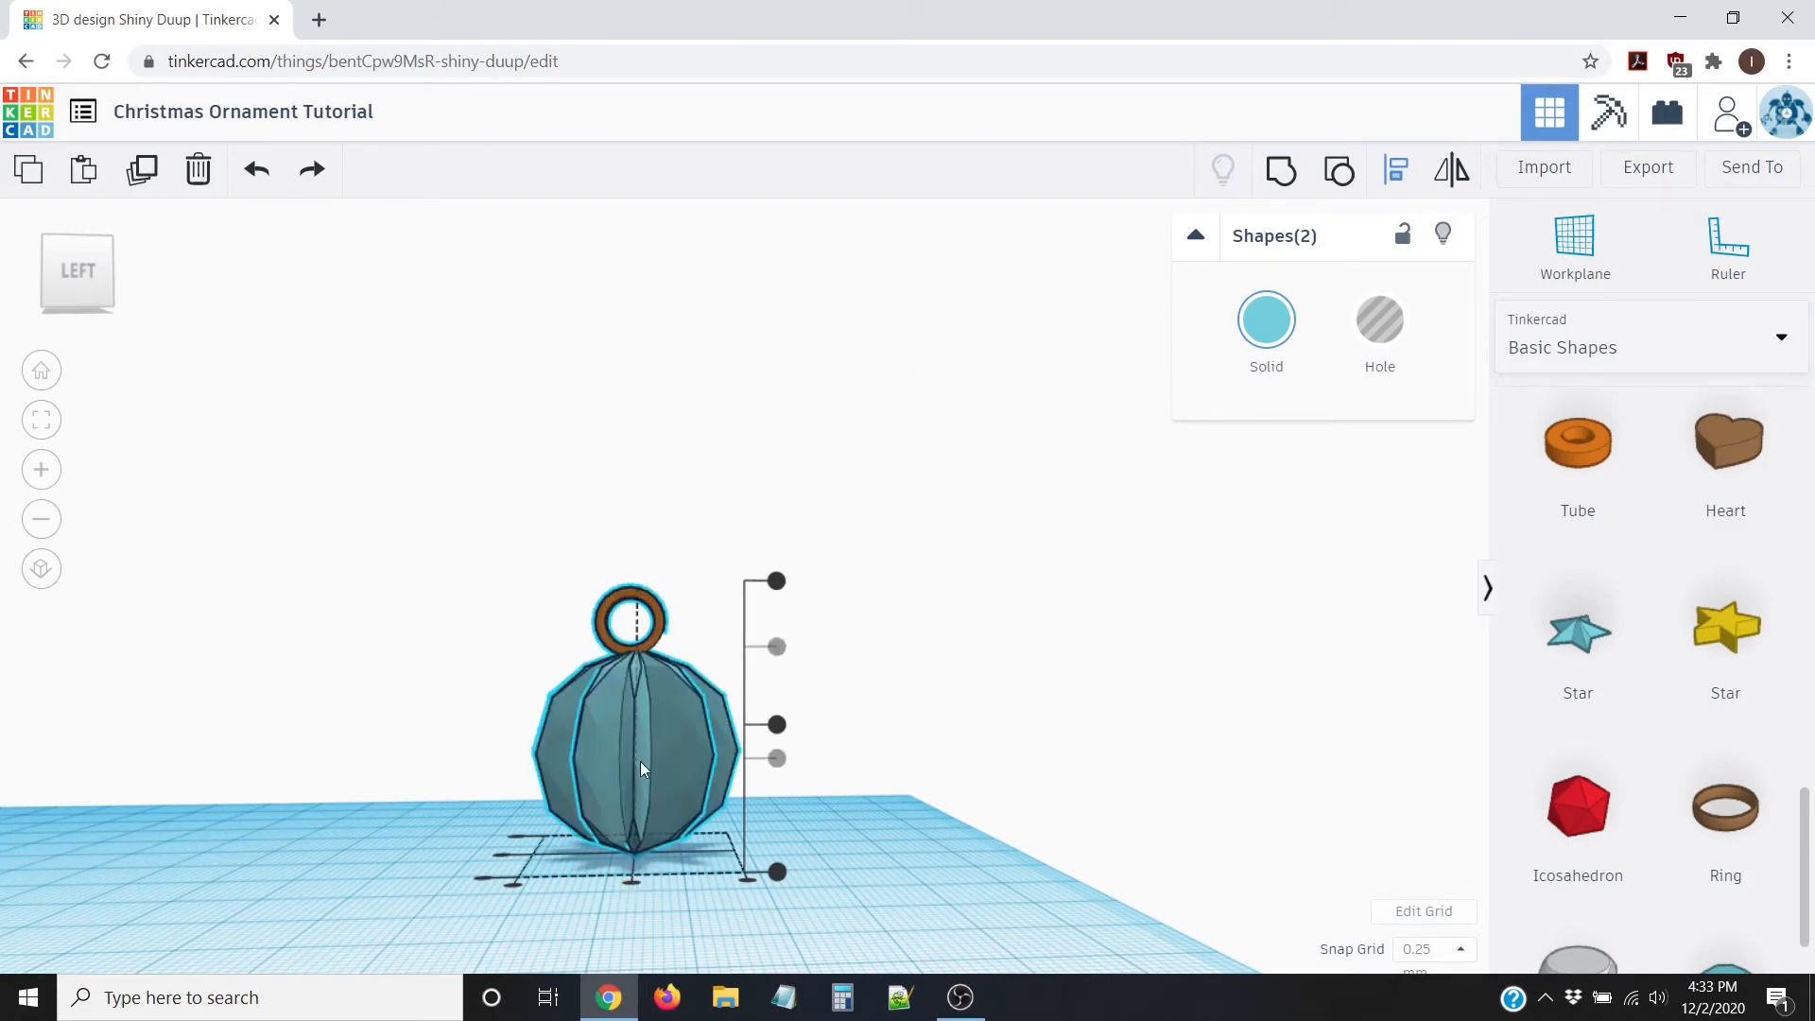
click(632, 881)
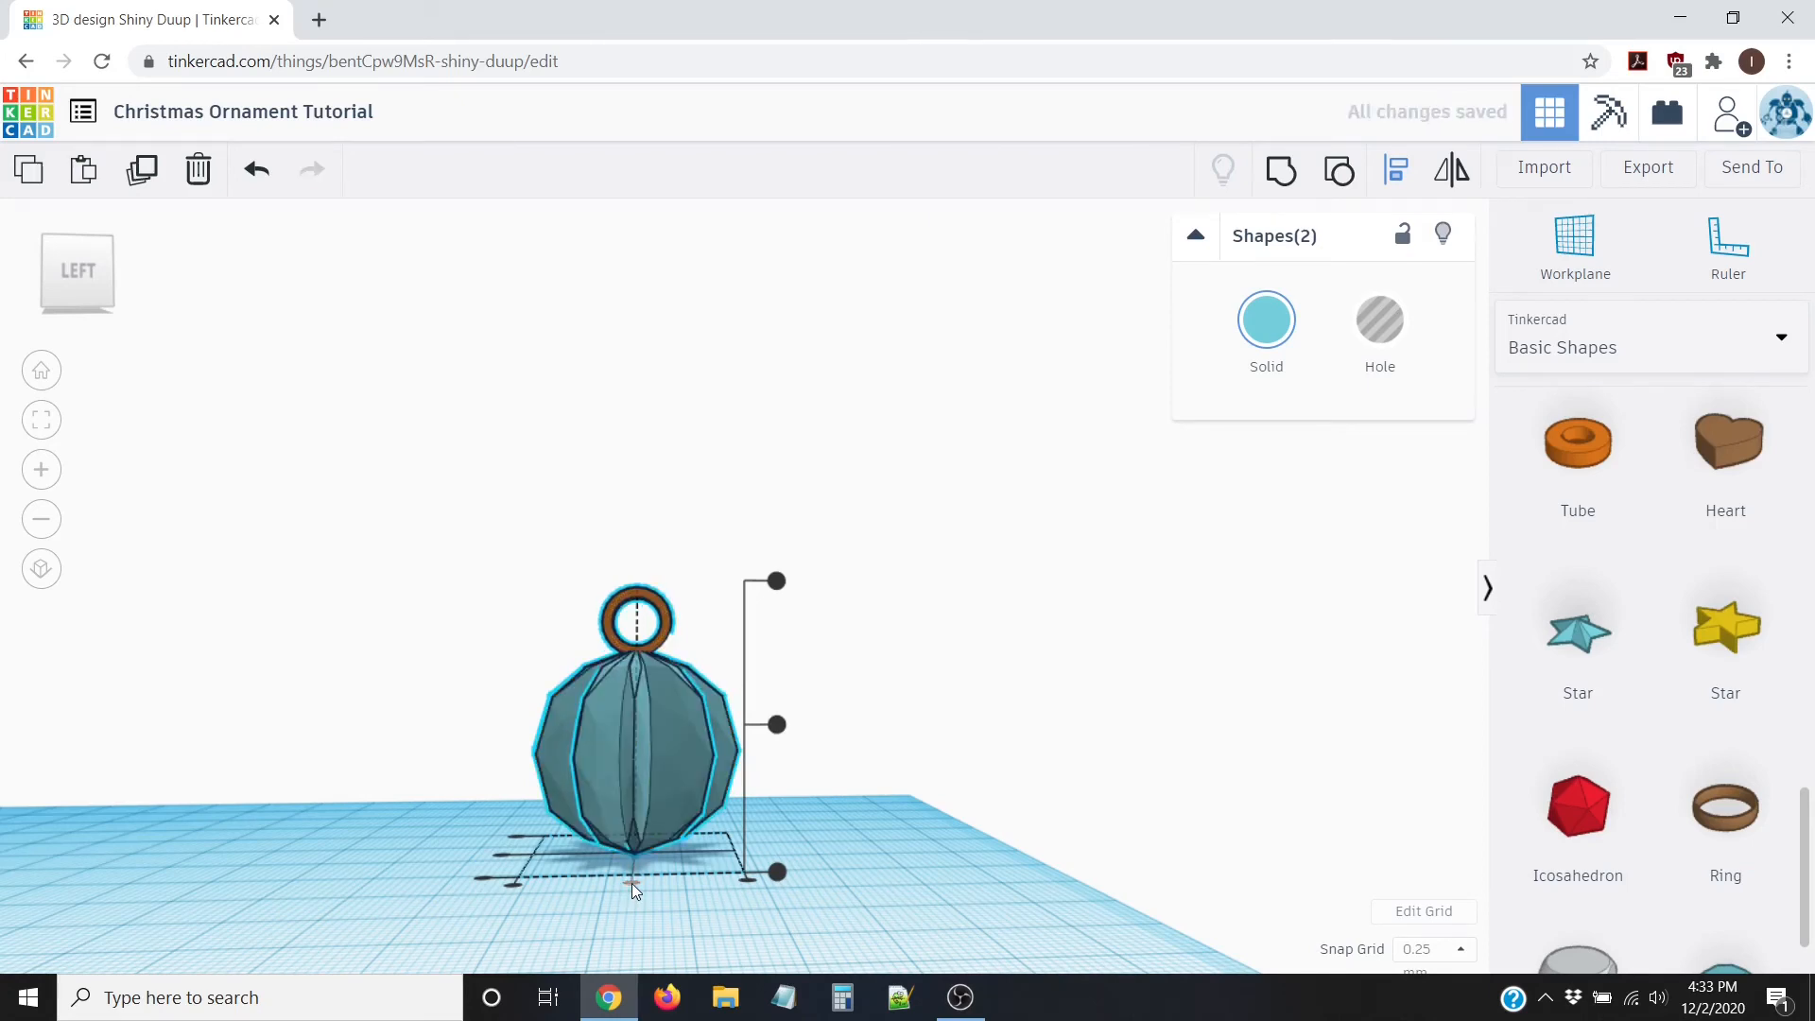
scroll(643, 886, up, 3)
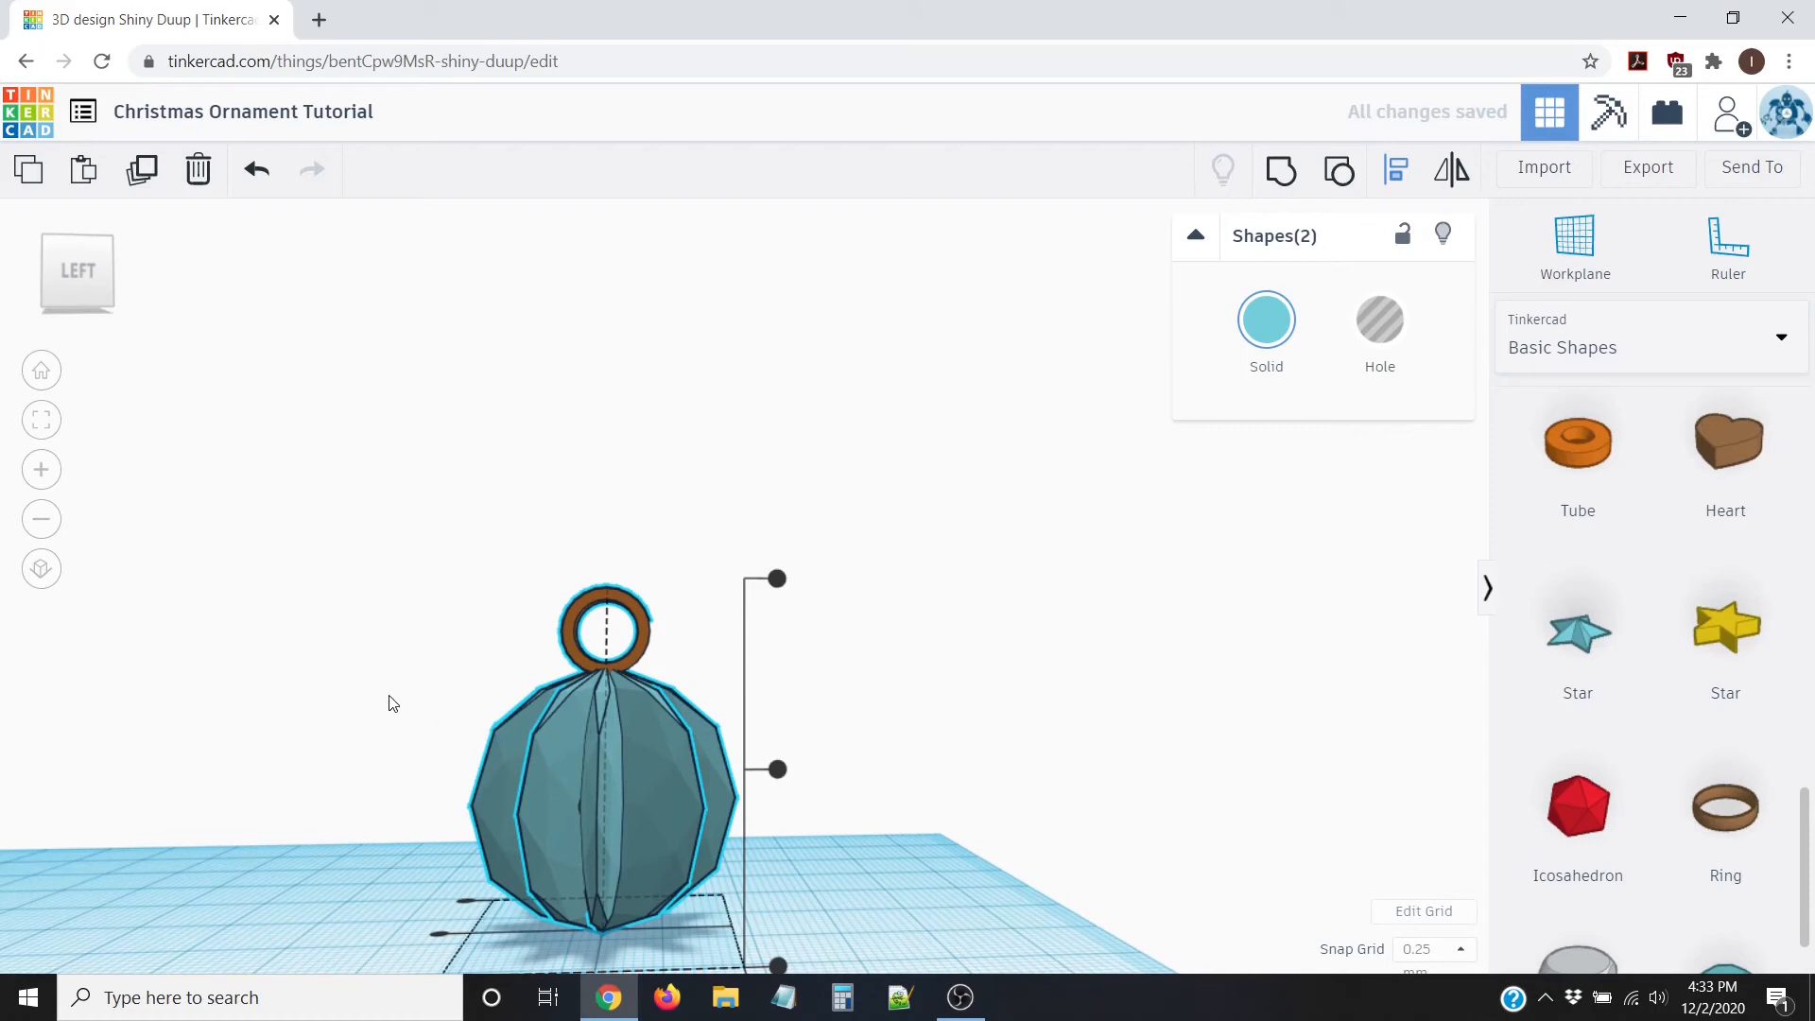
mouse_move(389, 697)
right_down()
mouse_move(432, 711)
mouse_move(455, 823)
mouse_move(392, 872)
mouse_move(368, 677)
right_up()
scroll(493, 616, up, 3)
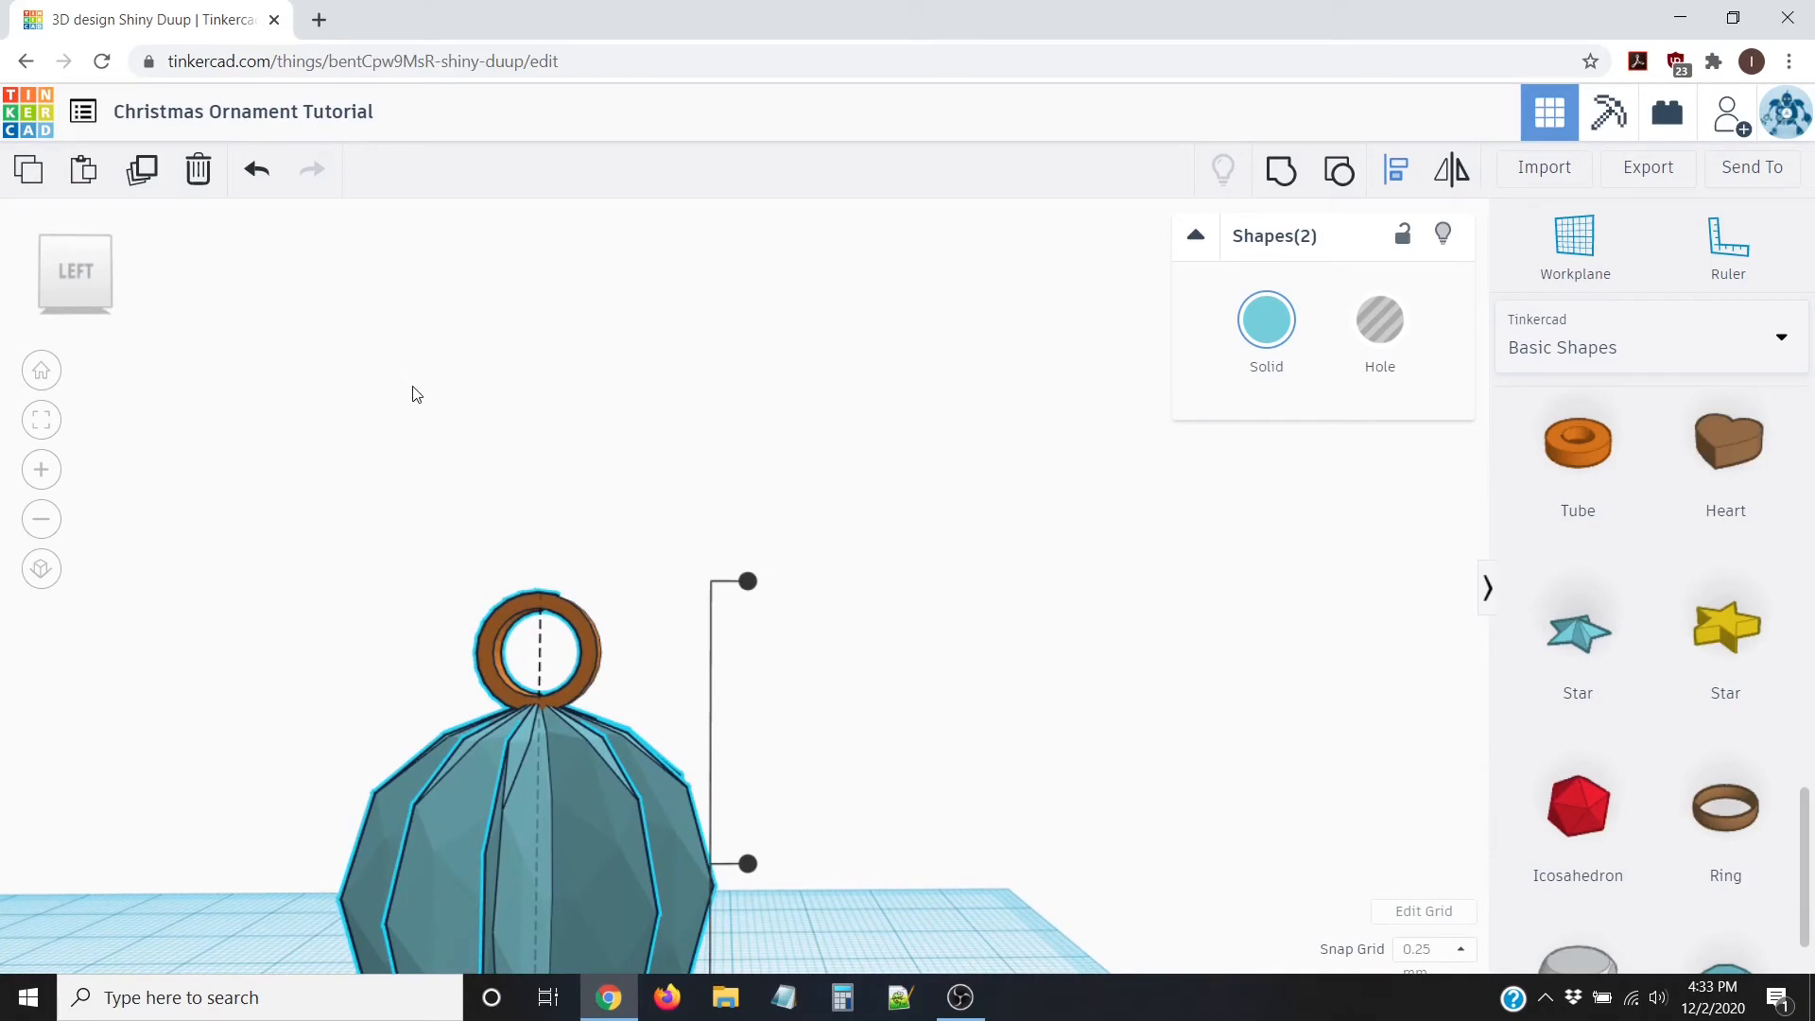
click(423, 489)
Step: Set the snap grid to 0.1 mm and keep only the hanger tube selected for fine positioning
scroll(275, 636, up, 4)
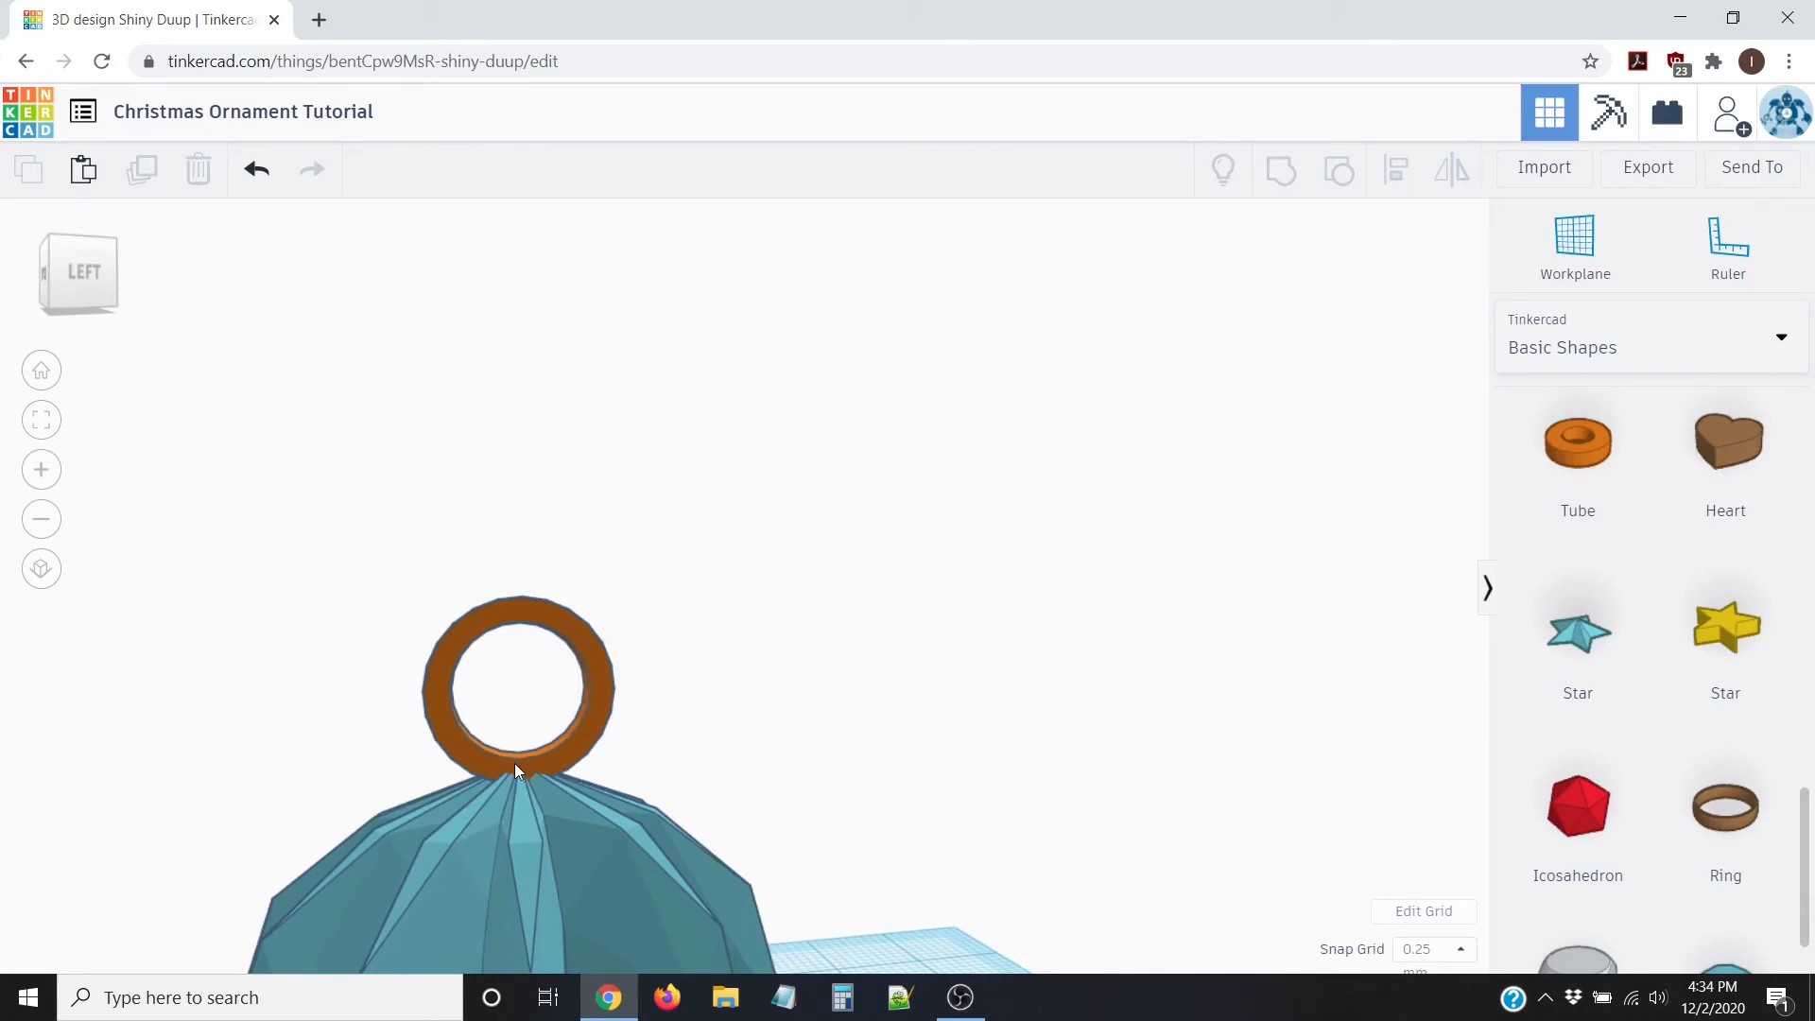
click(514, 763)
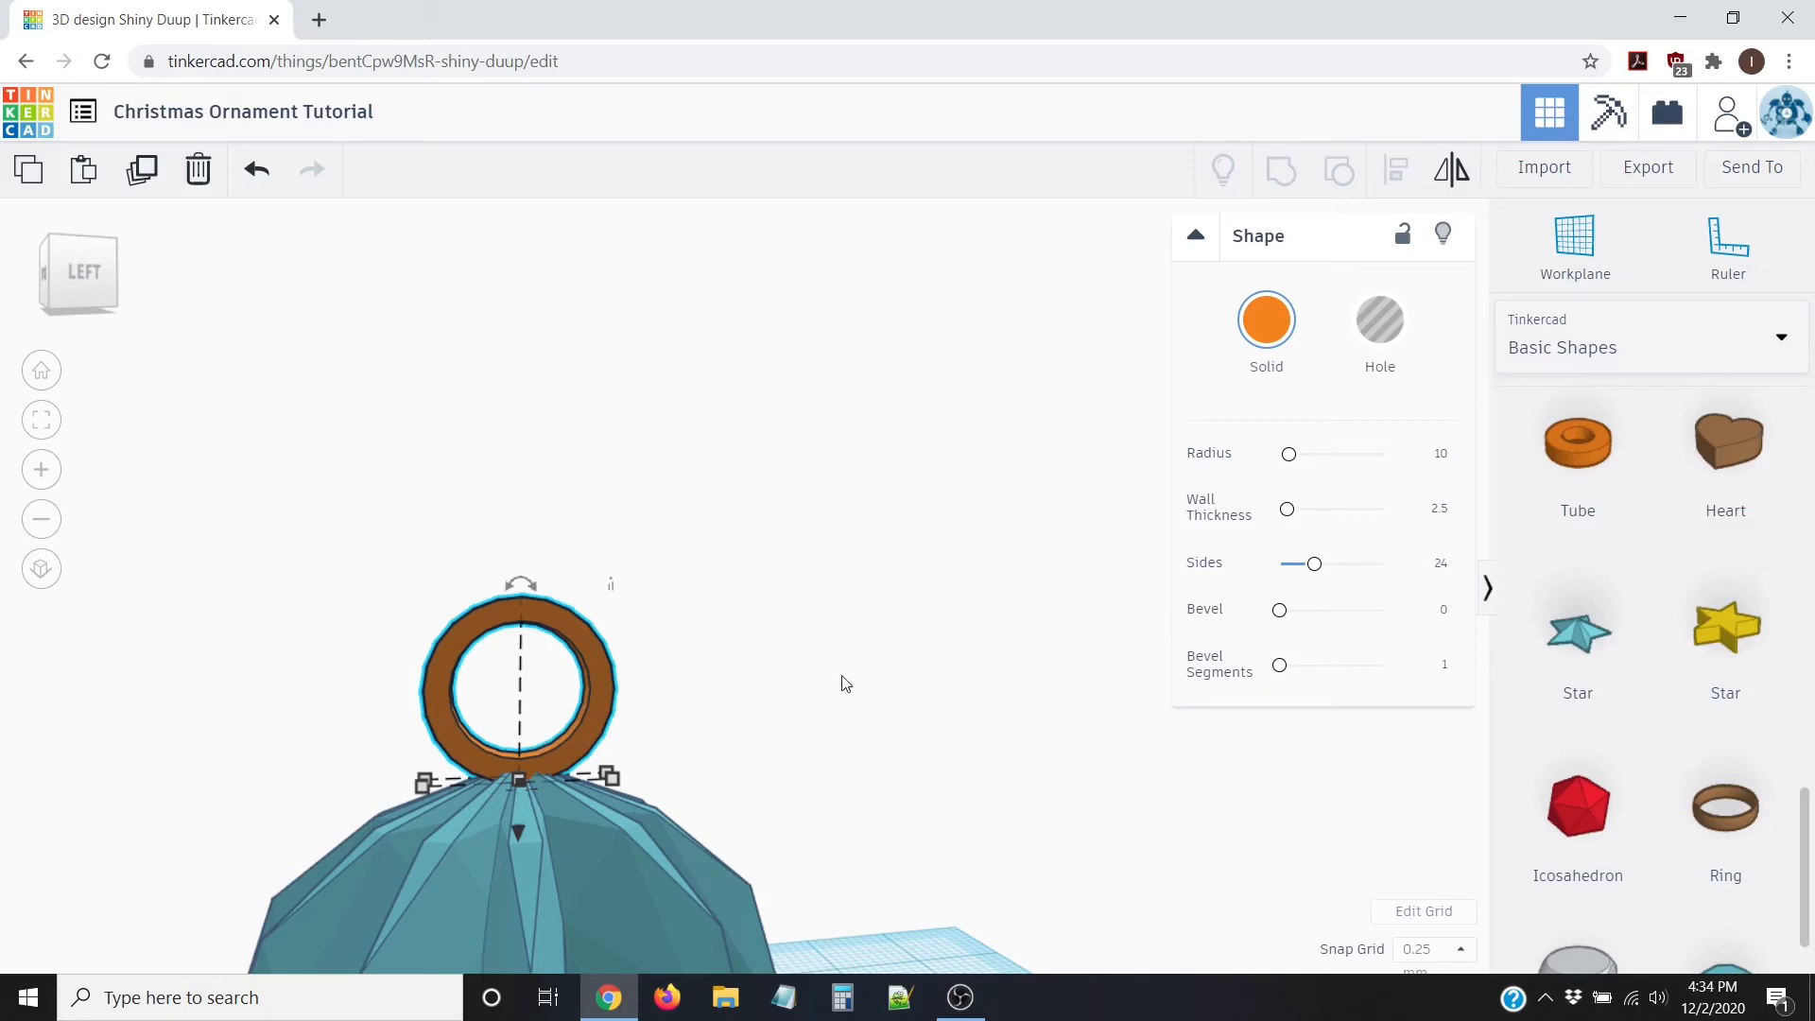
right_drag(794, 545, 772, 537)
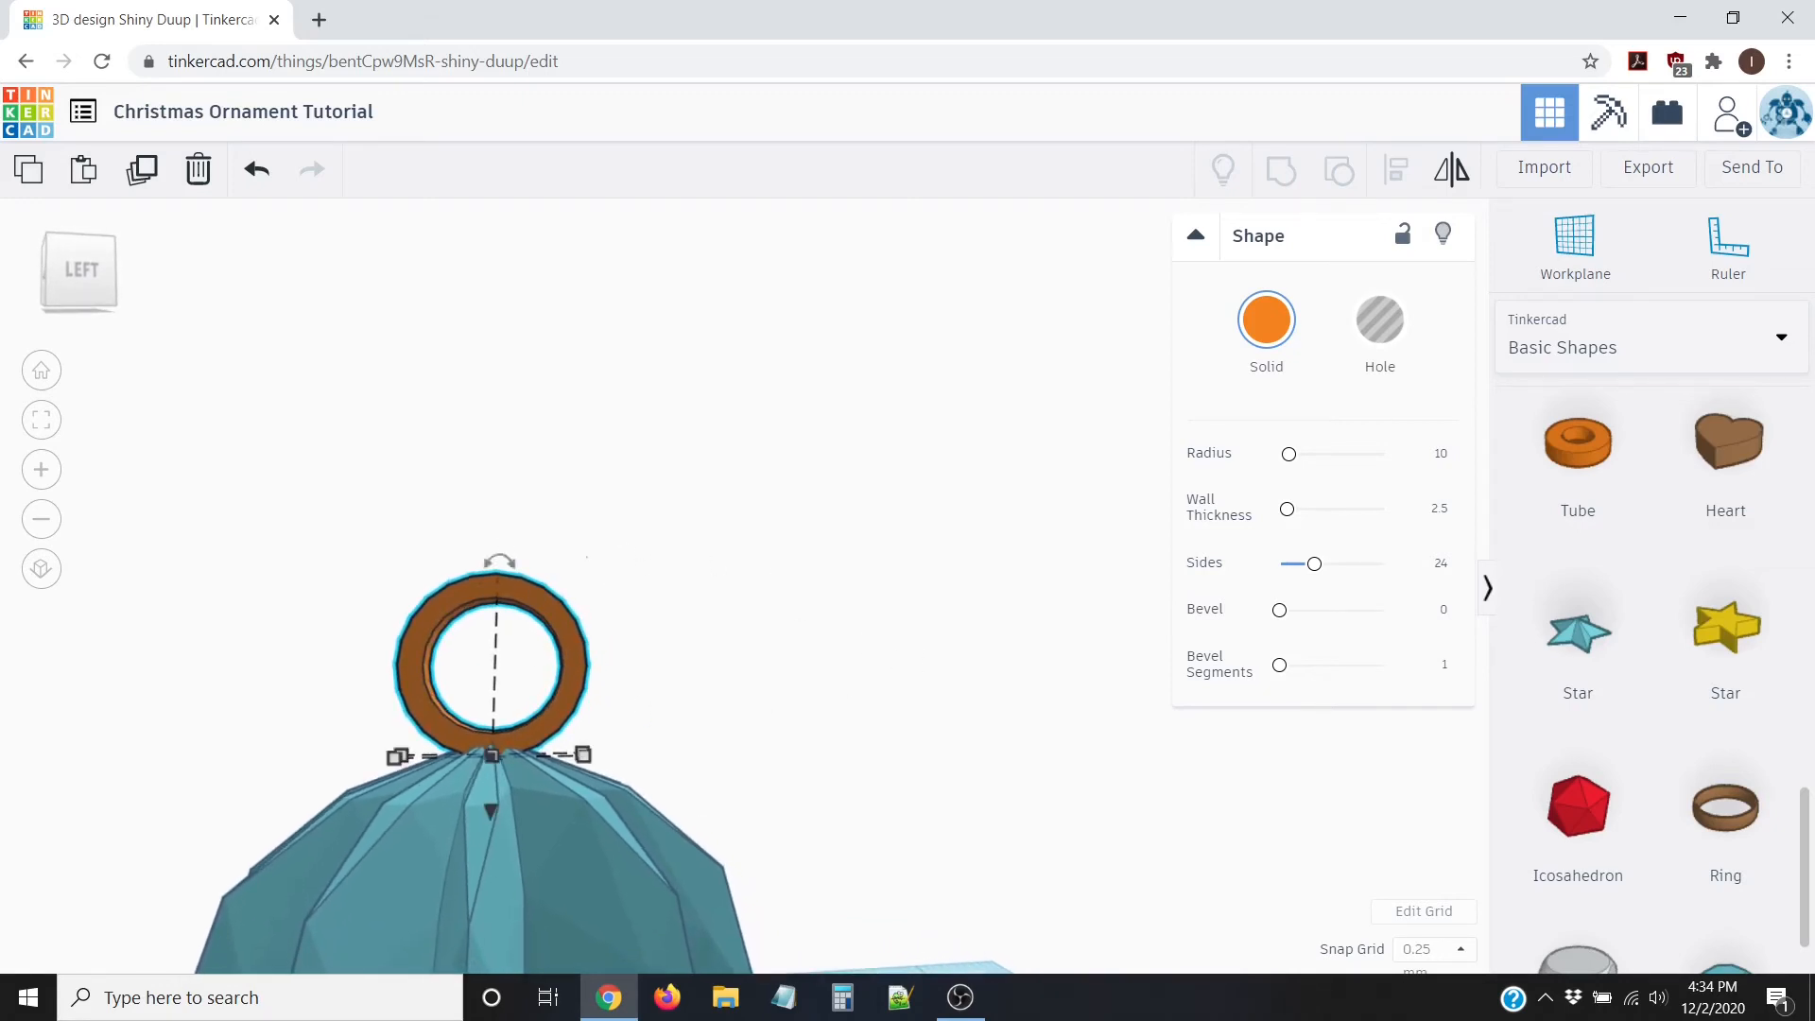
click(1433, 949)
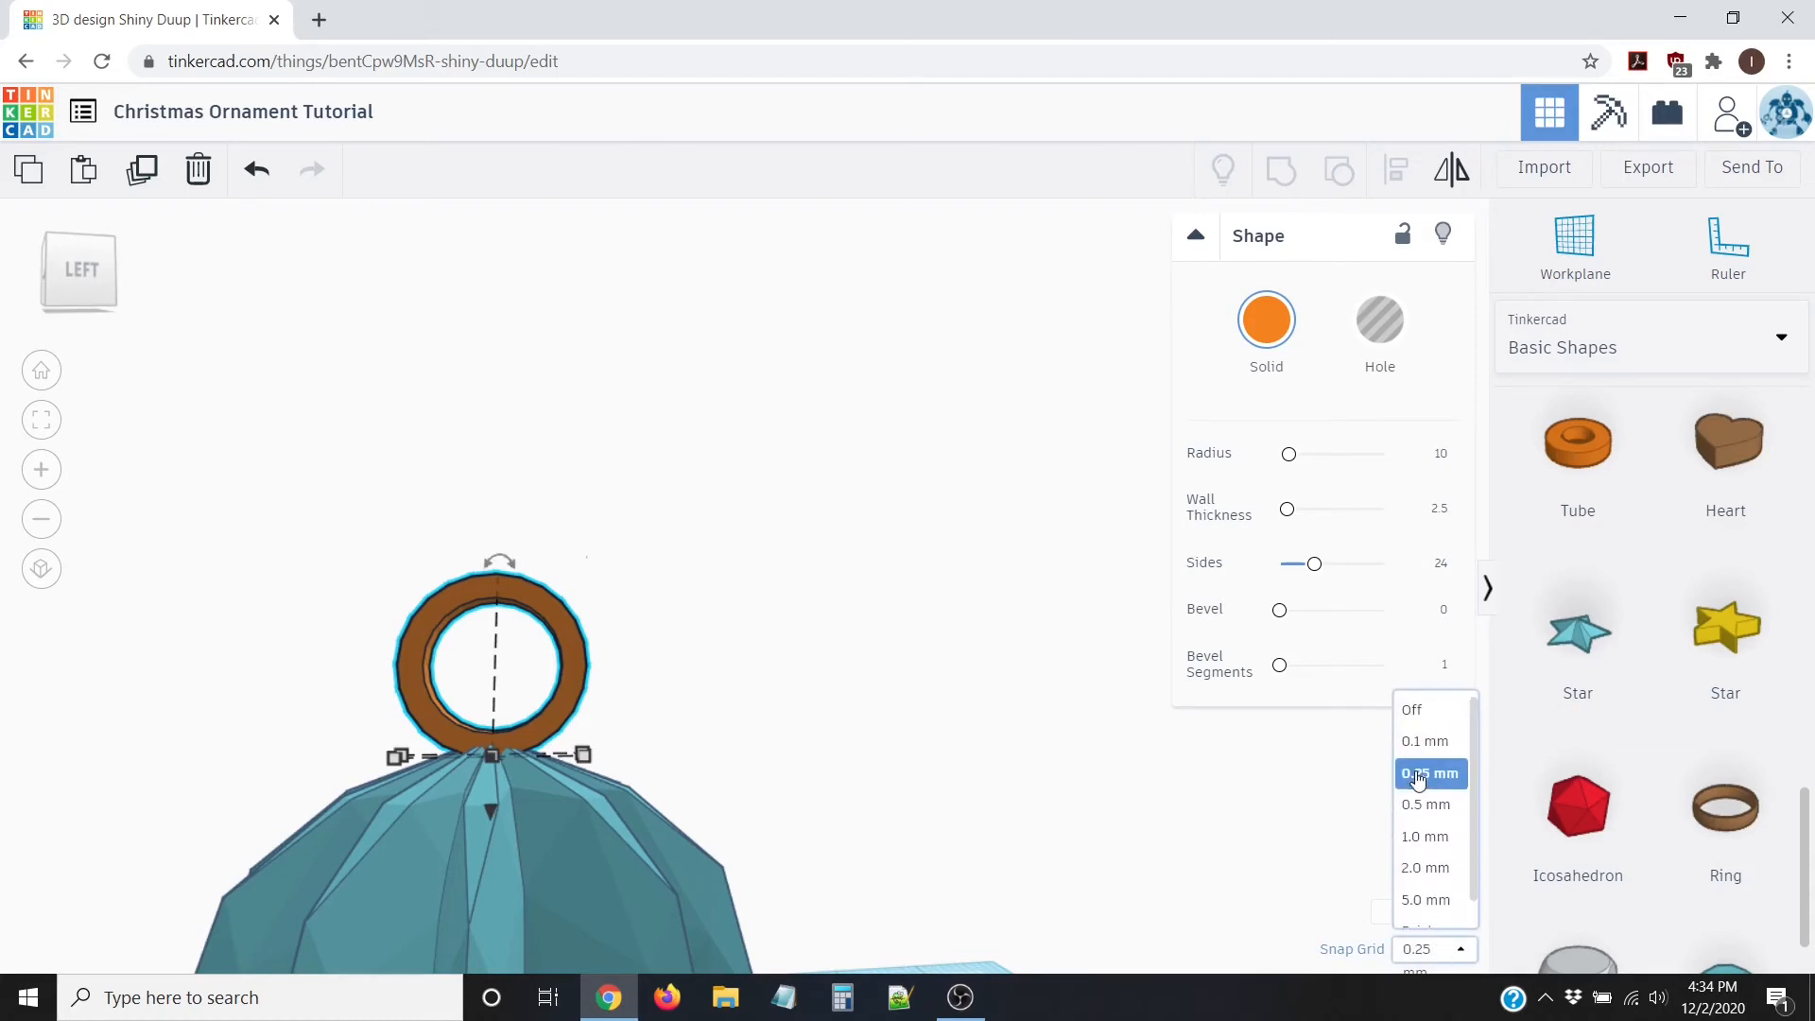
click(1433, 742)
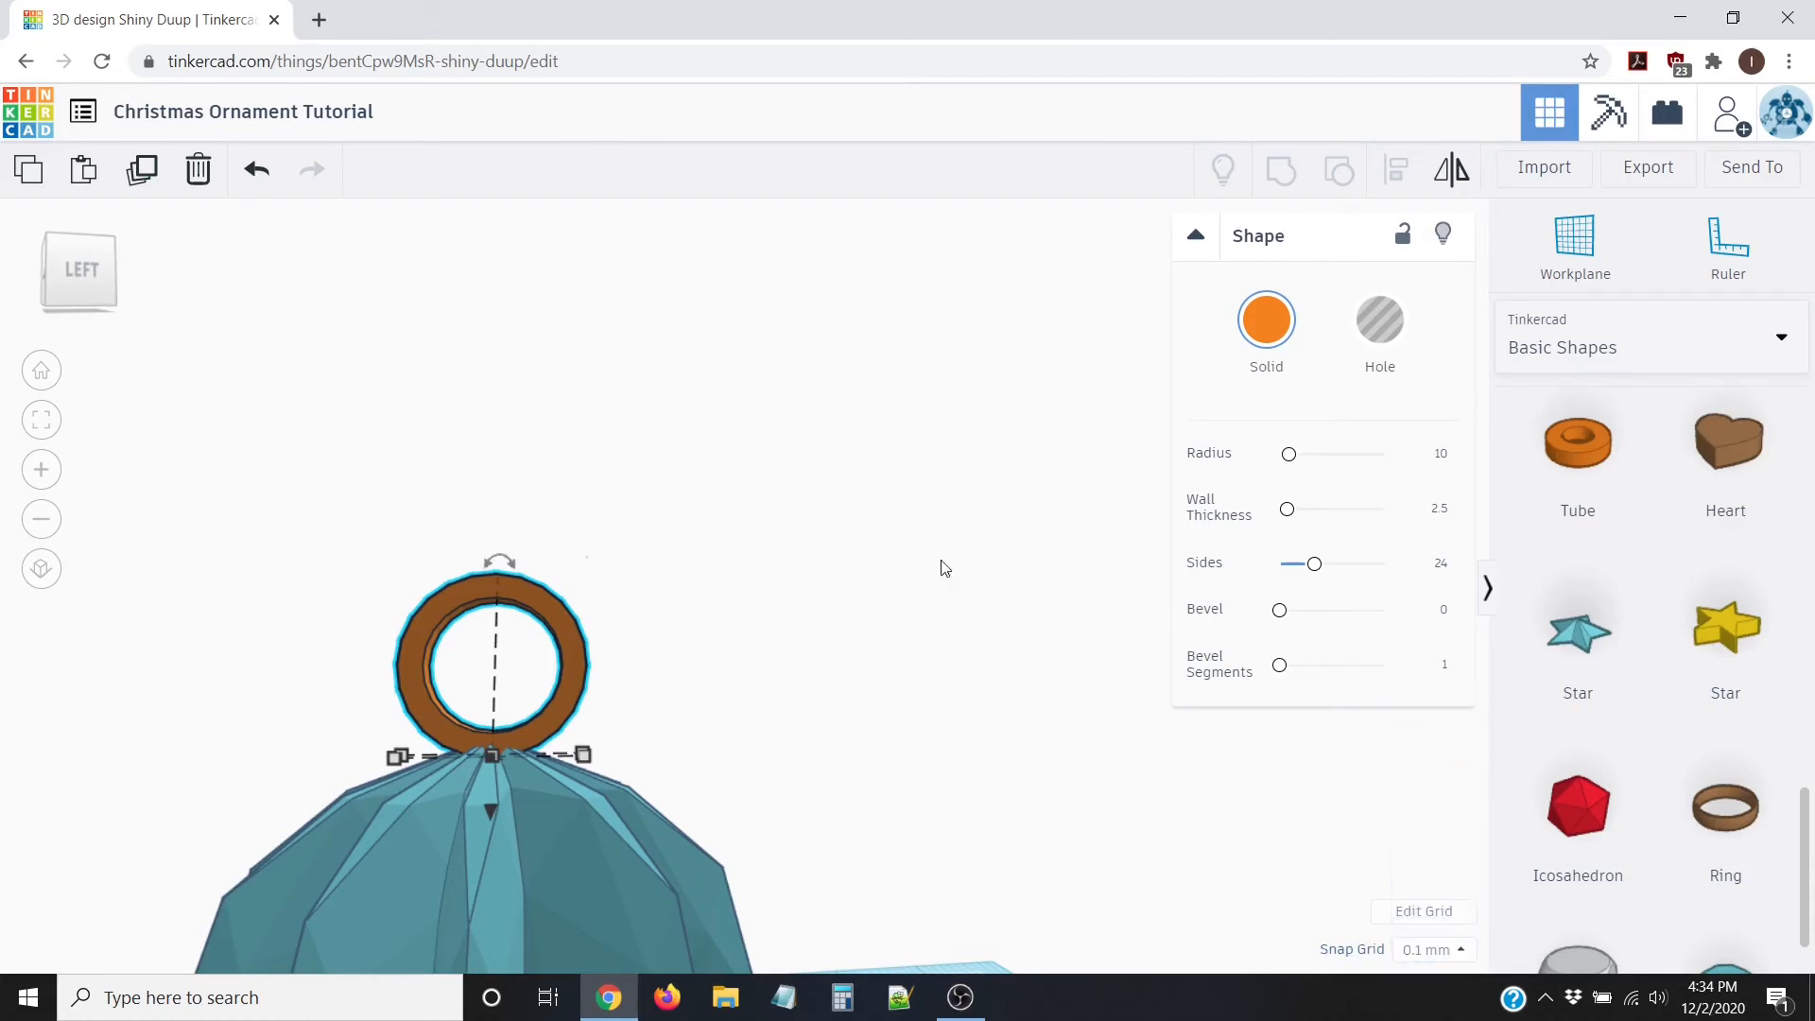
click(611, 454)
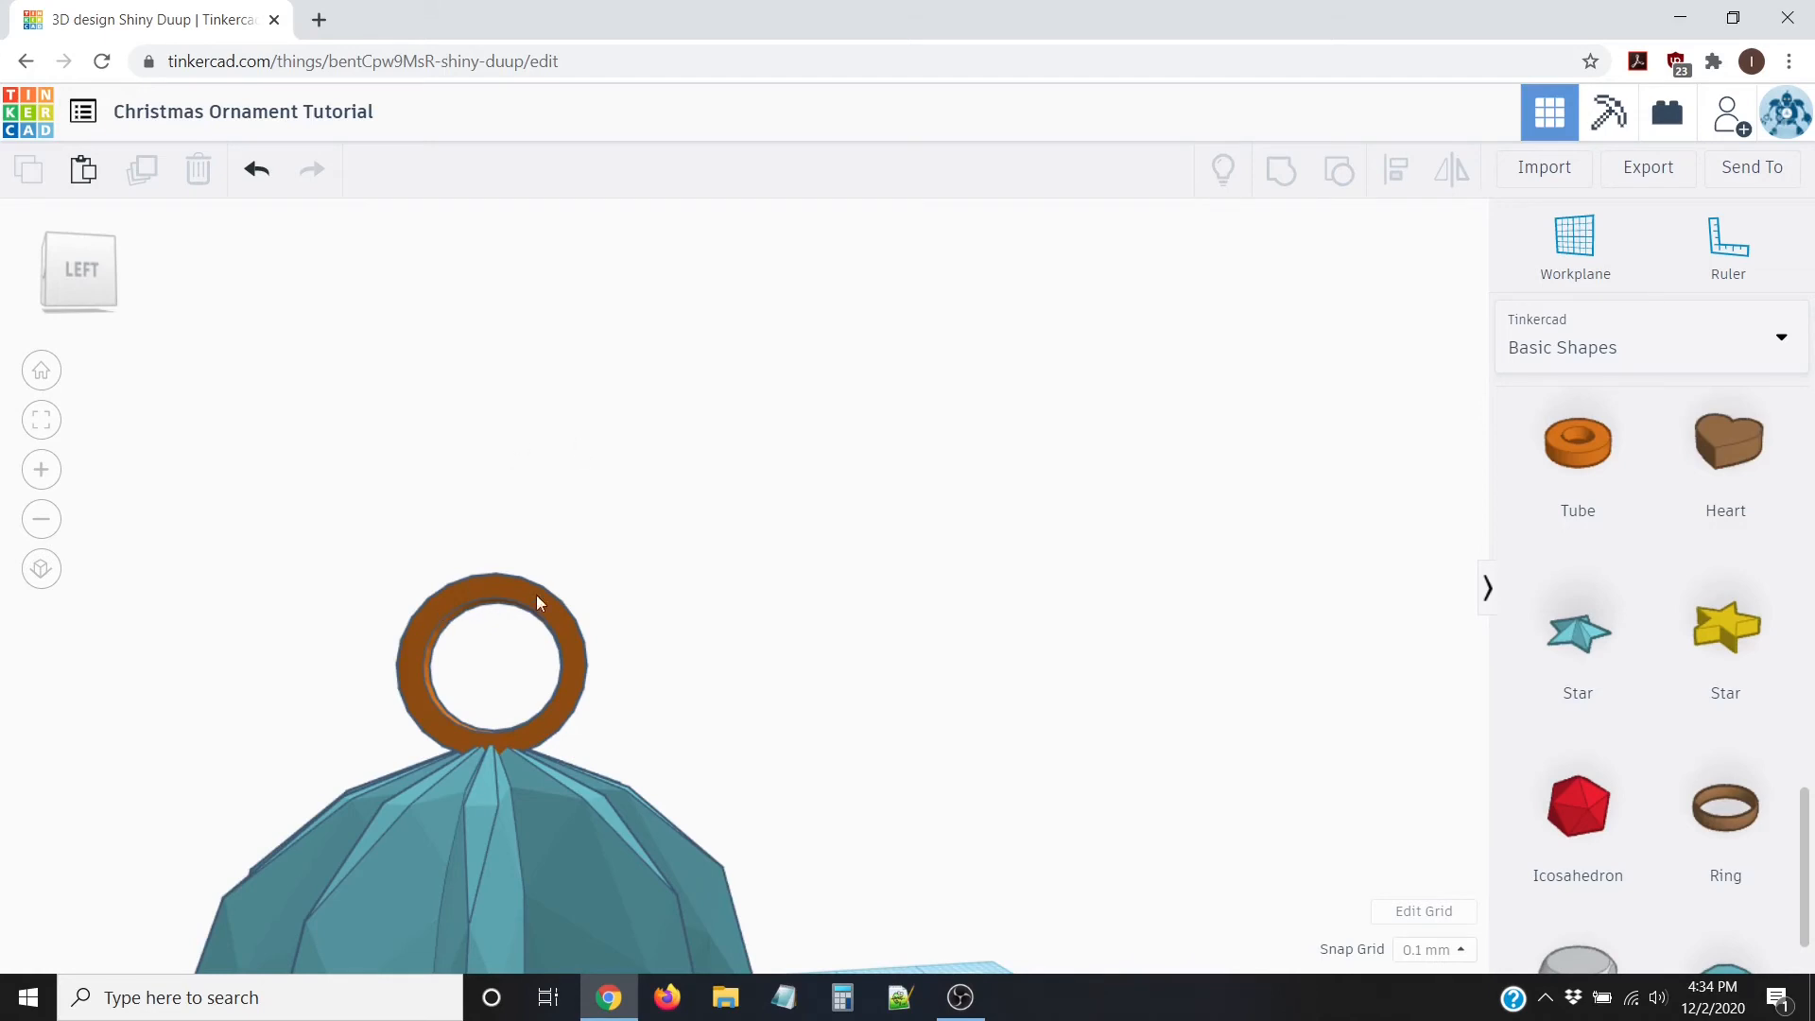
click(495, 587)
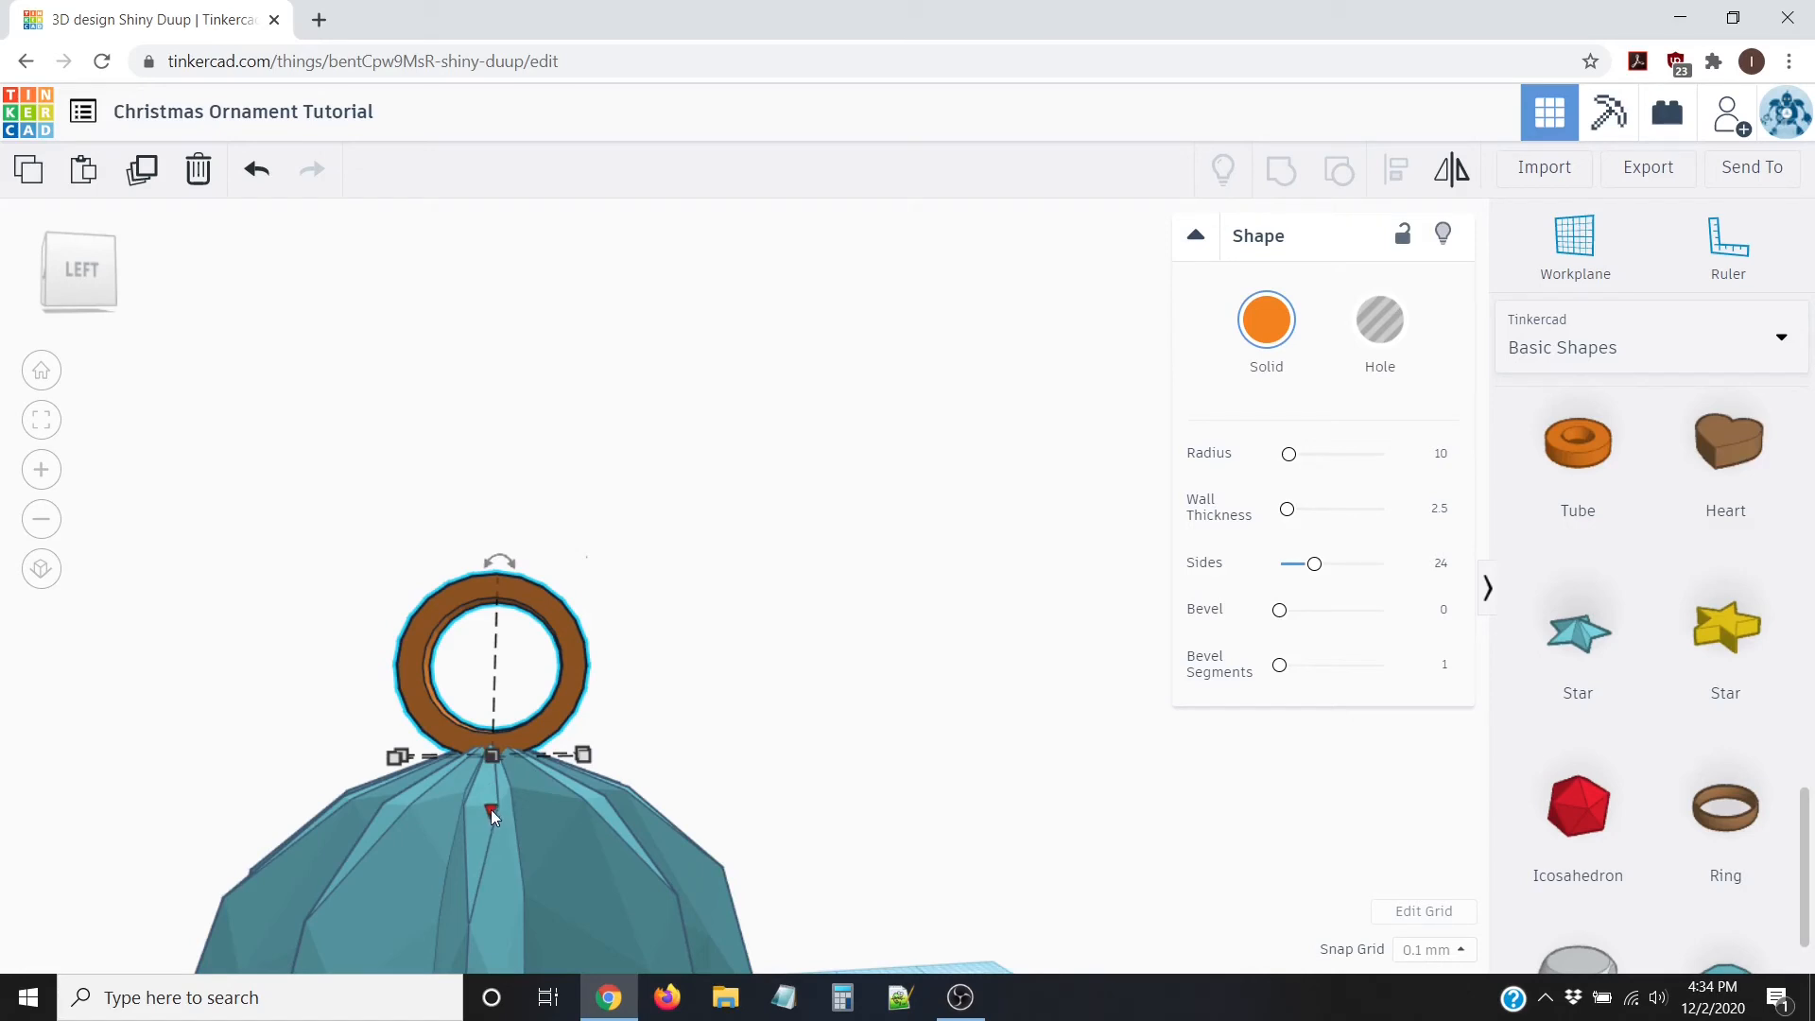
Step: Lower the hanger tube 0.3 mm so its base sinks into the ornament's tip, and deselect it
drag(491, 809, 491, 813)
mouse_move(490, 819)
mouse_down()
mouse_move(494, 849)
mouse_move(501, 814)
mouse_up()
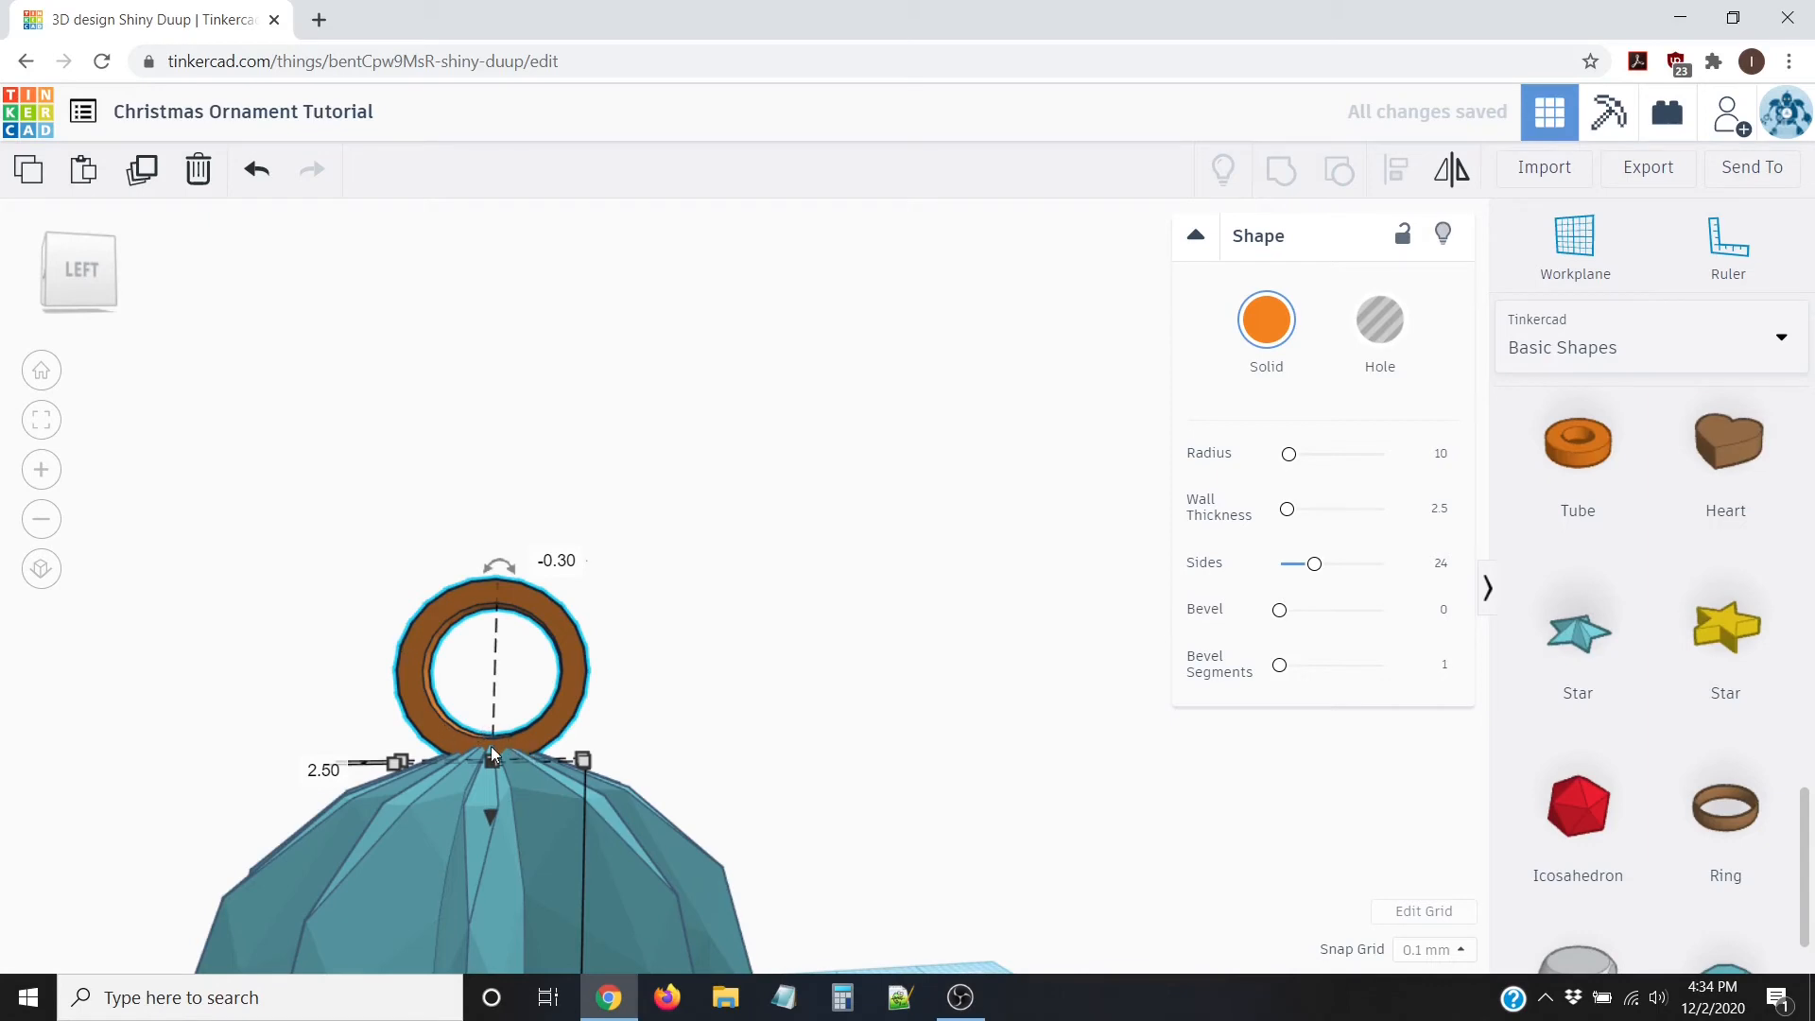
scroll(405, 747, up, 1)
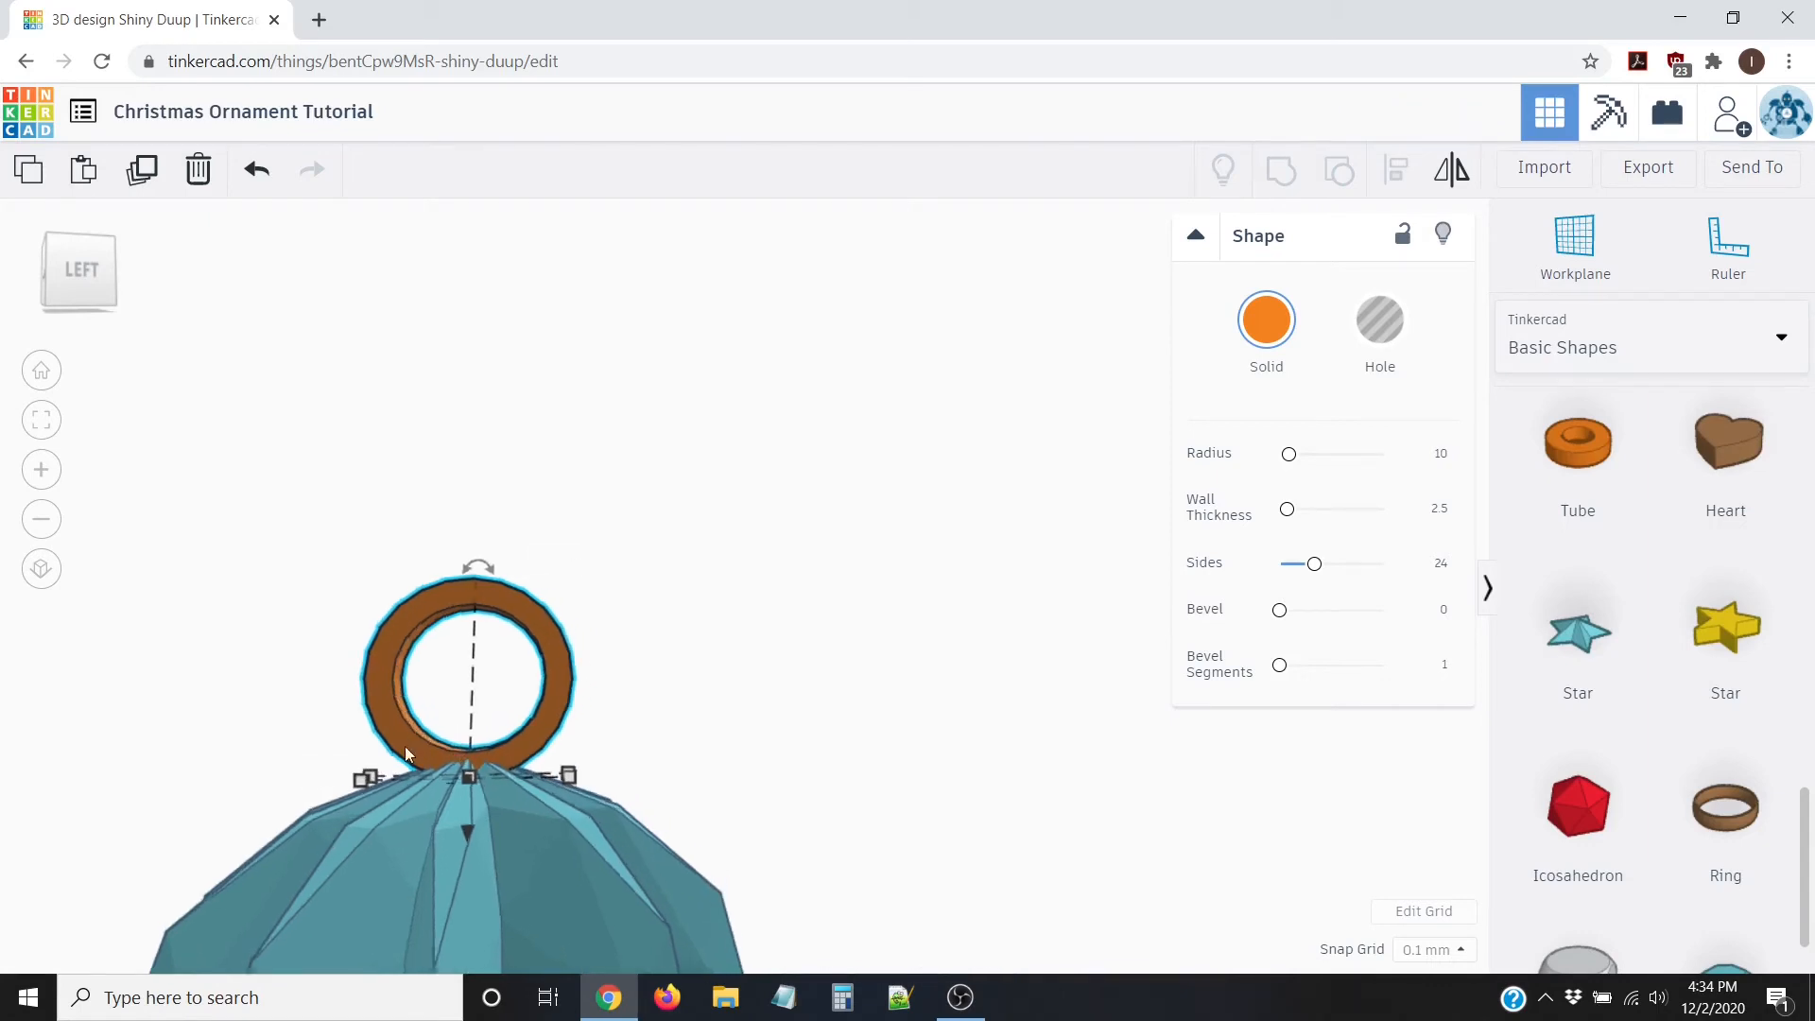
scroll(340, 729, up, 4)
scroll(304, 738, down, 4)
right_drag(207, 754, 171, 799)
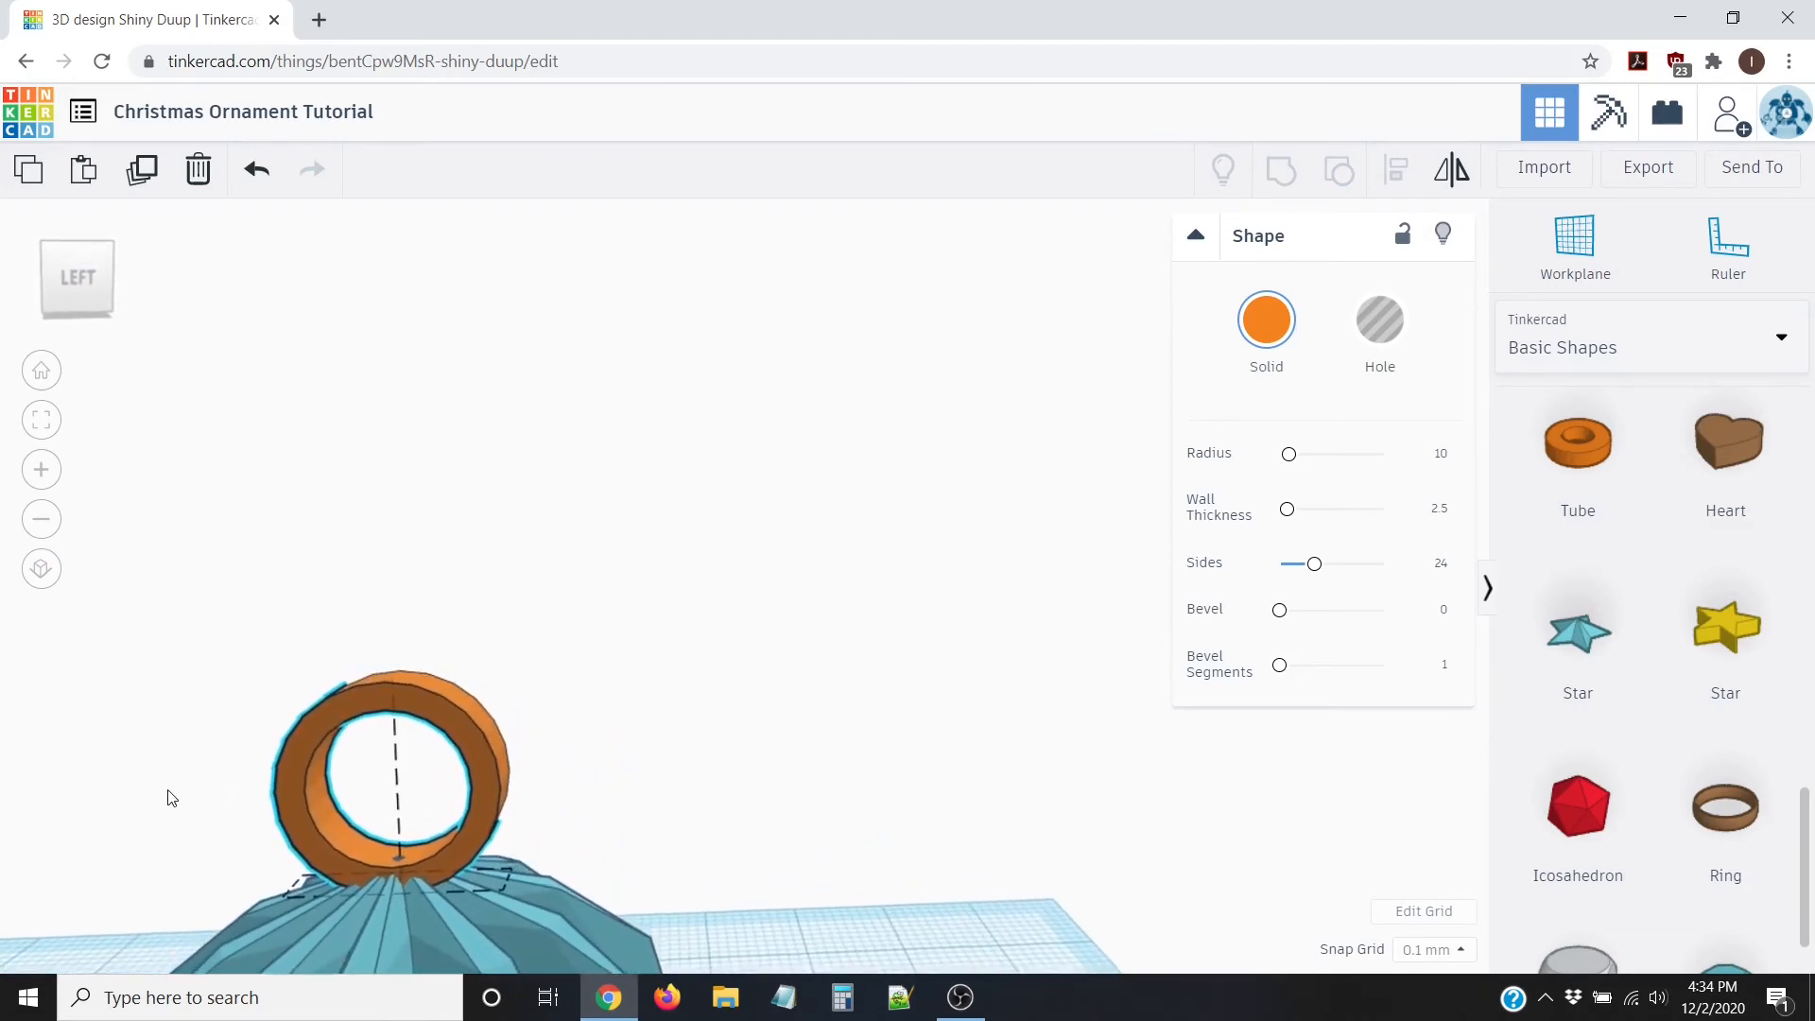
scroll(559, 845, down, 2)
right_drag(558, 845, 411, 810)
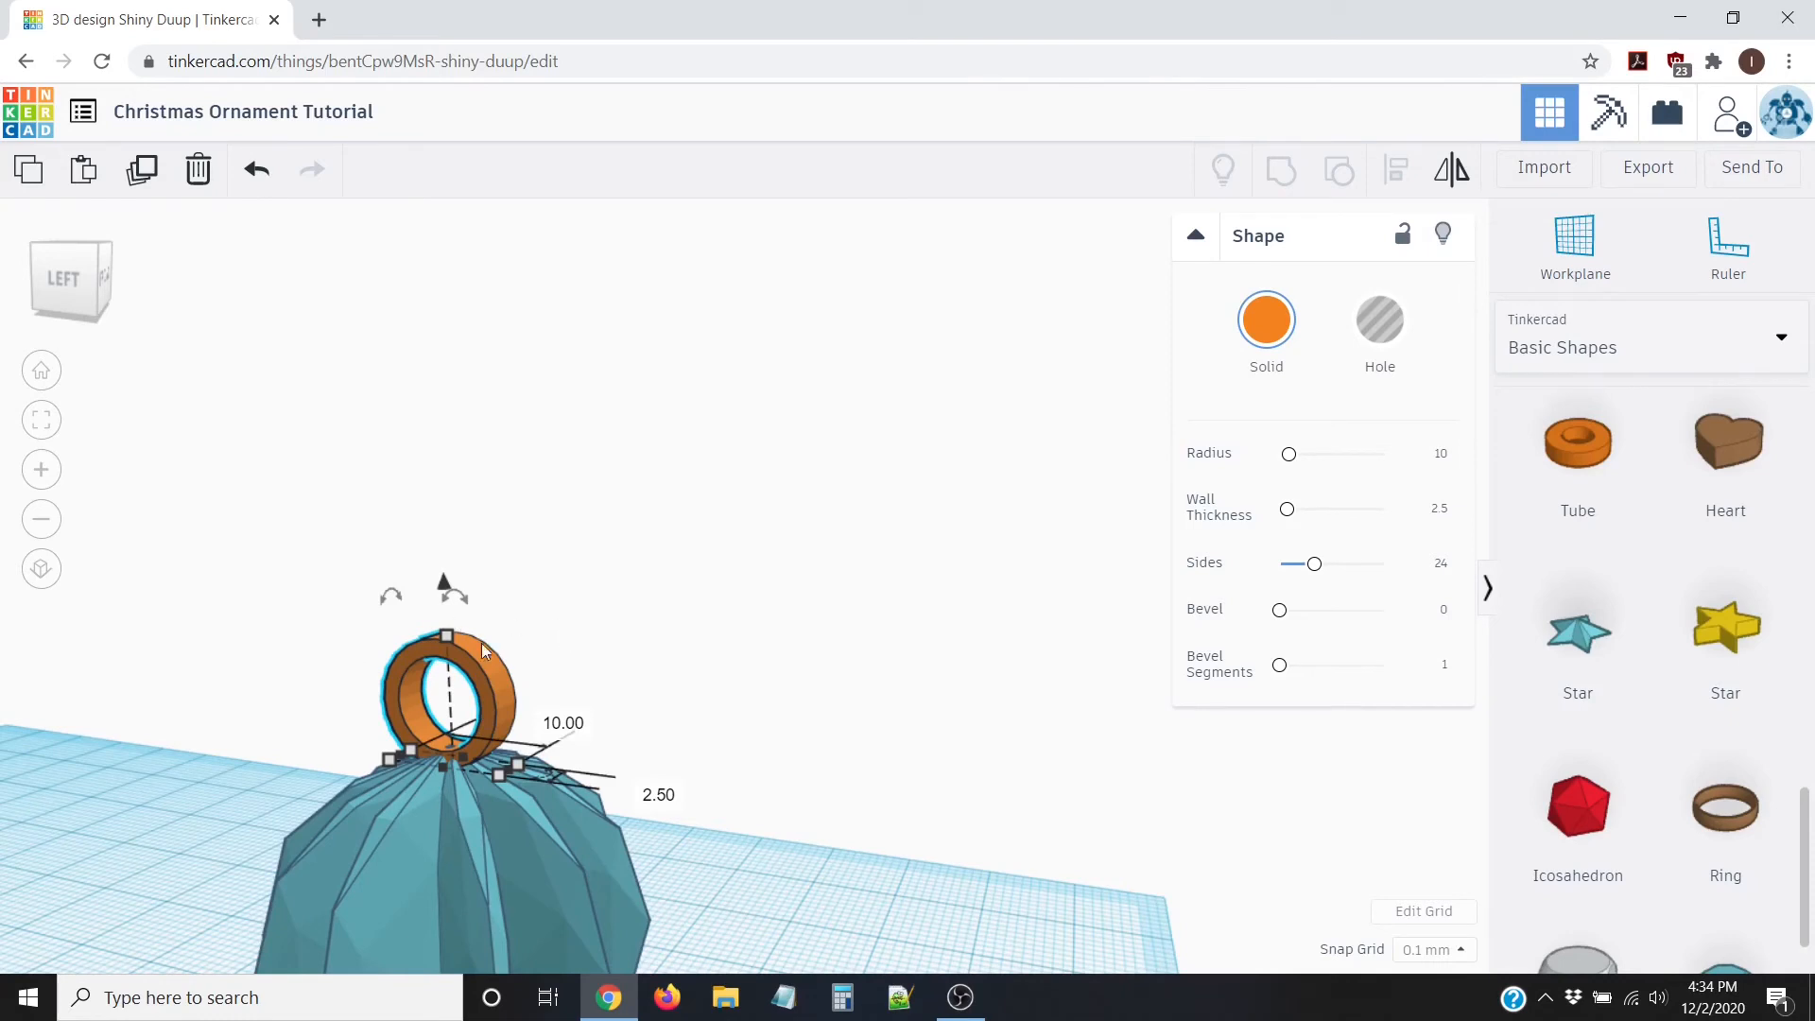
click(244, 658)
scroll(202, 689, down, 3)
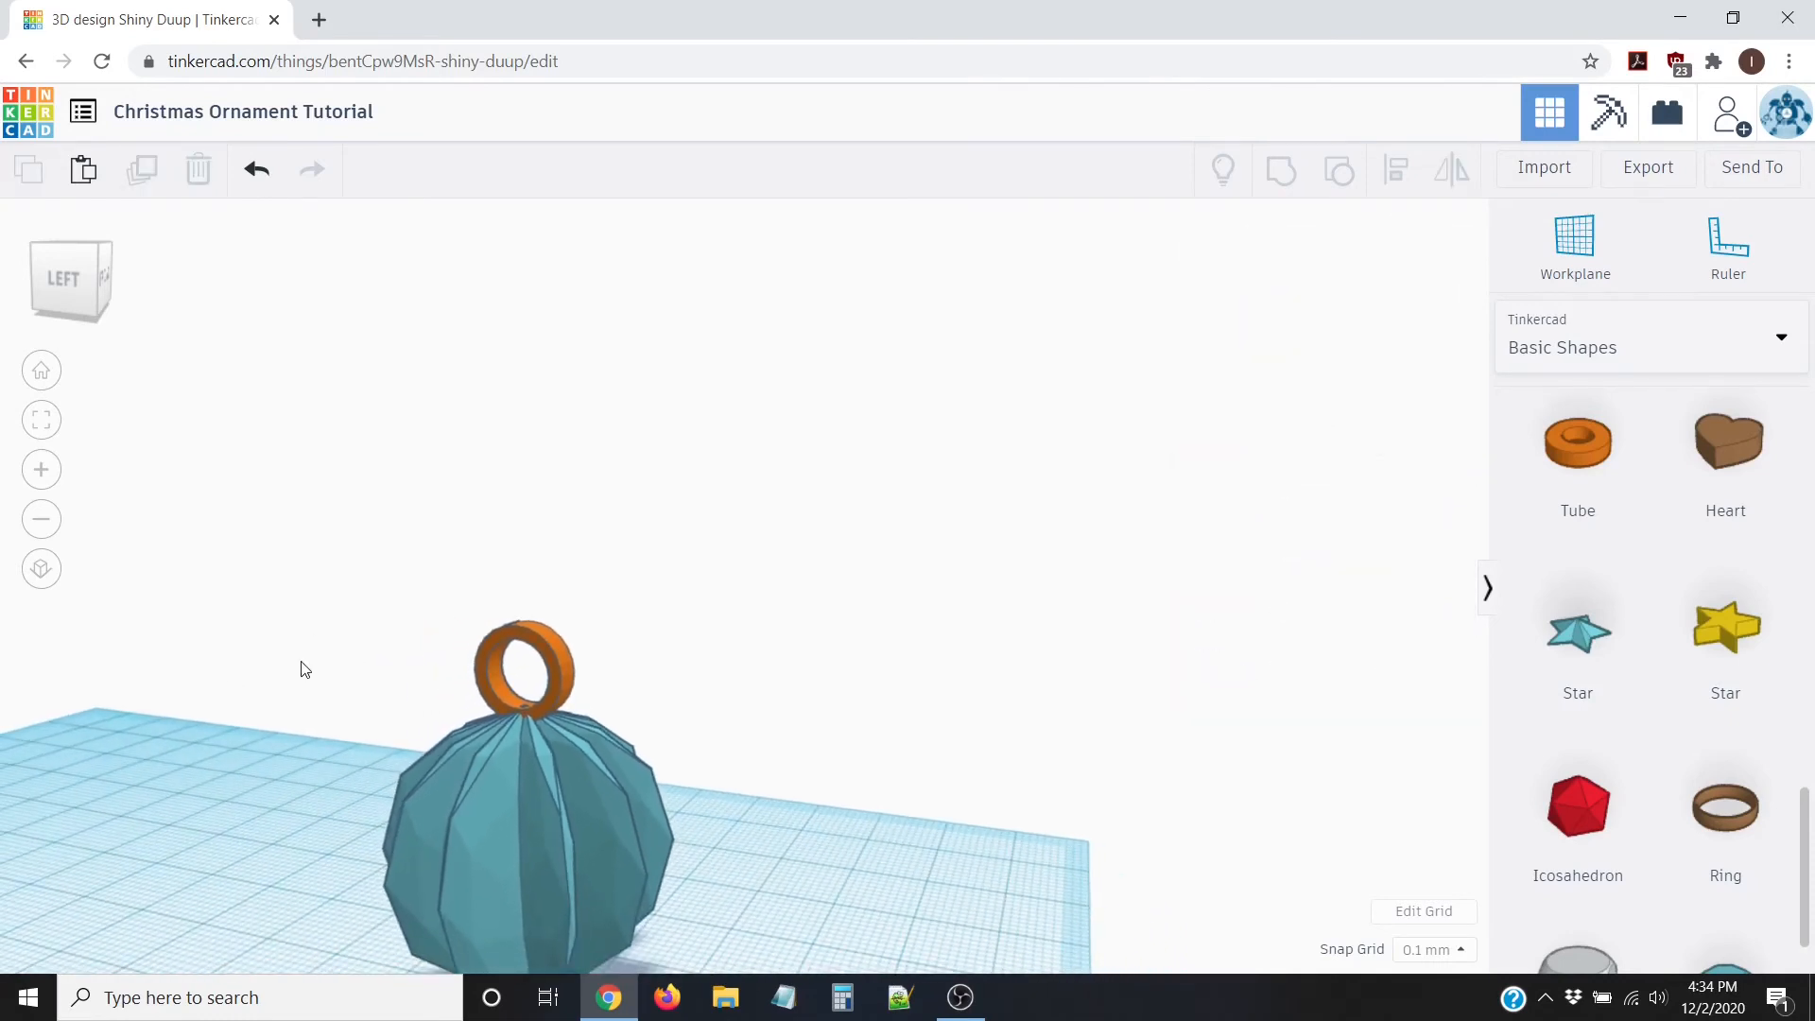
scroll(301, 700, down, 2)
right_drag(301, 703, 409, 677)
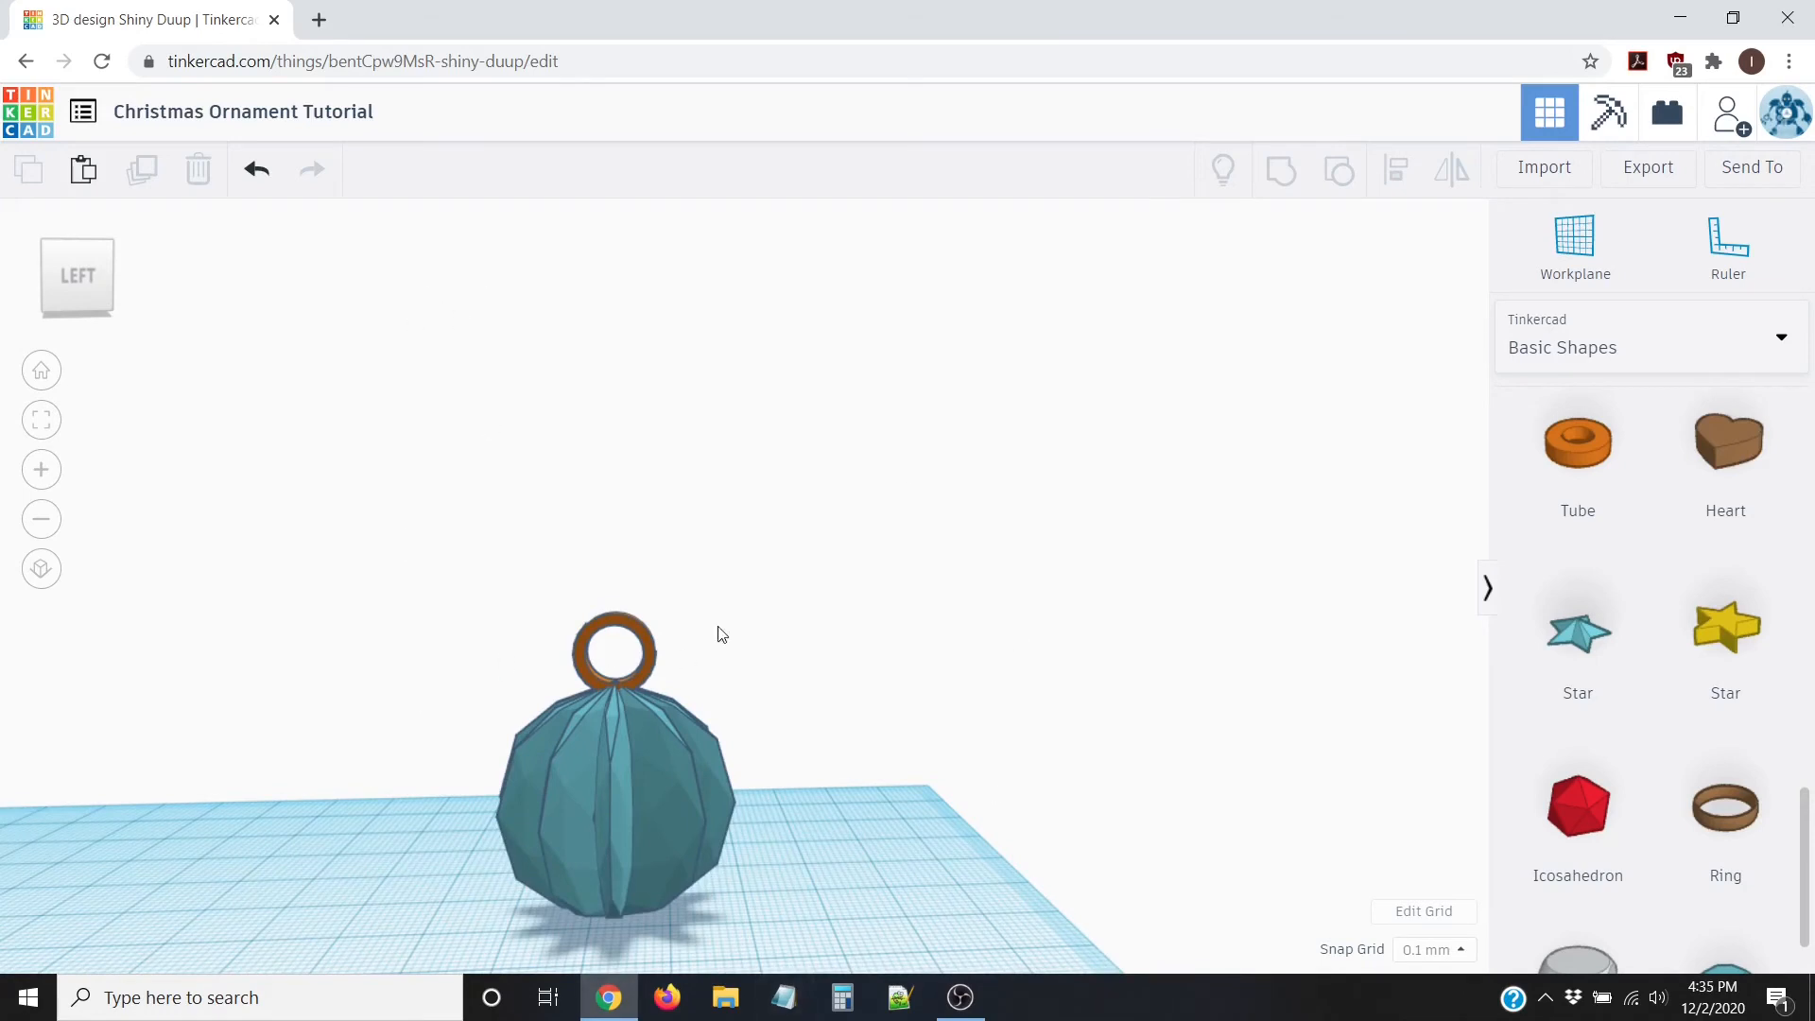
Step: Select both the ribbed ball and the hanger tube and group them into one solid ornament
drag(367, 517, 944, 941)
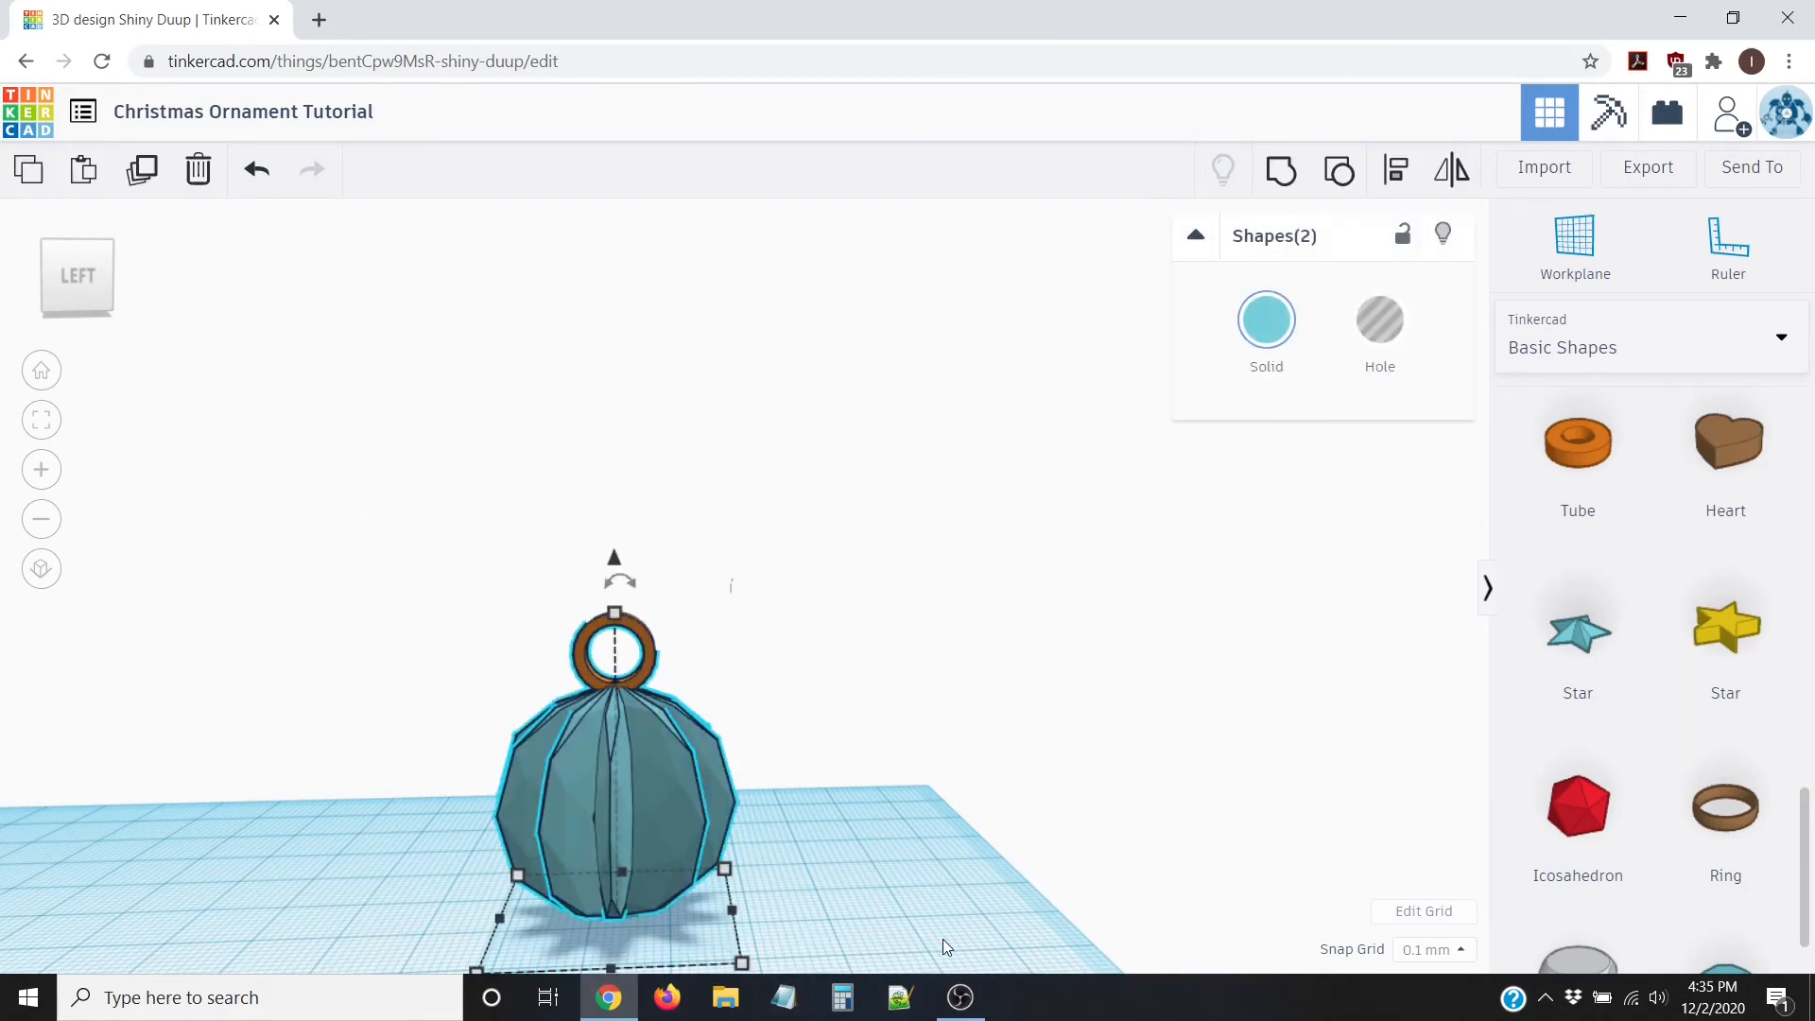
click(1283, 179)
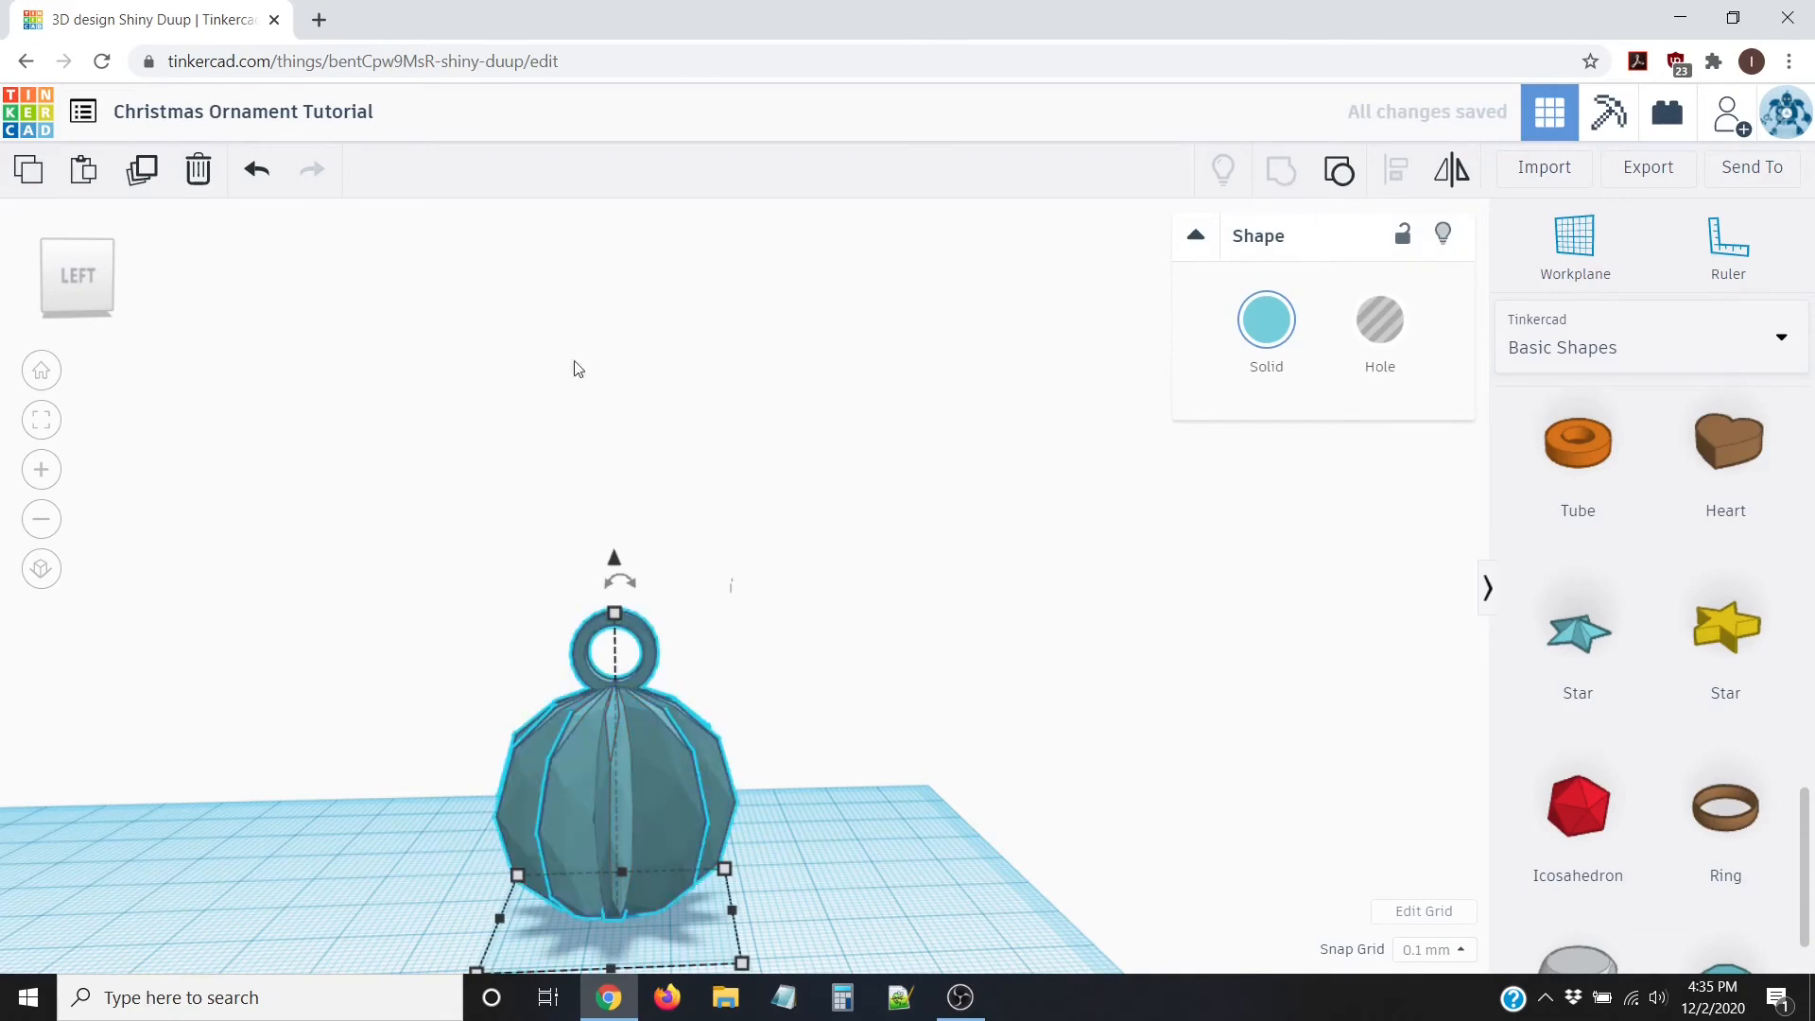
click(420, 541)
right_drag(798, 734, 871, 721)
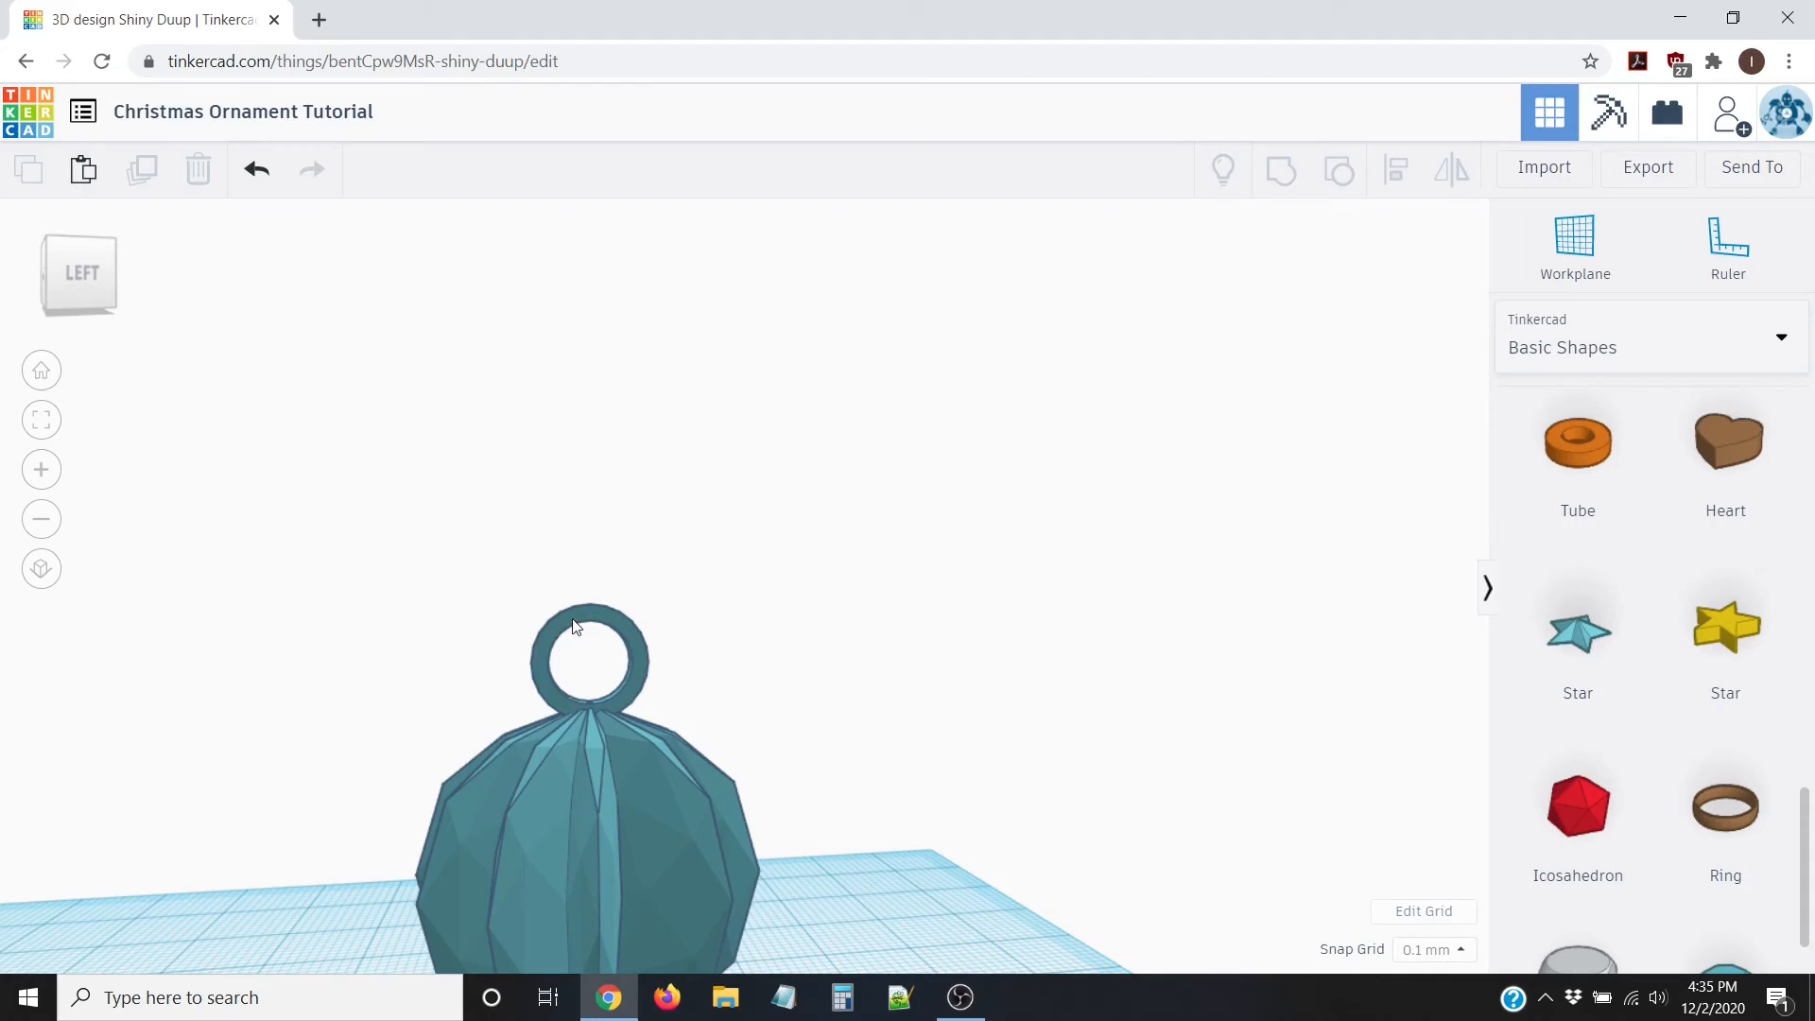
Step: Examine the grouped ball ornament and the joint of its hanger loop from near and far
right_drag(593, 630, 673, 762)
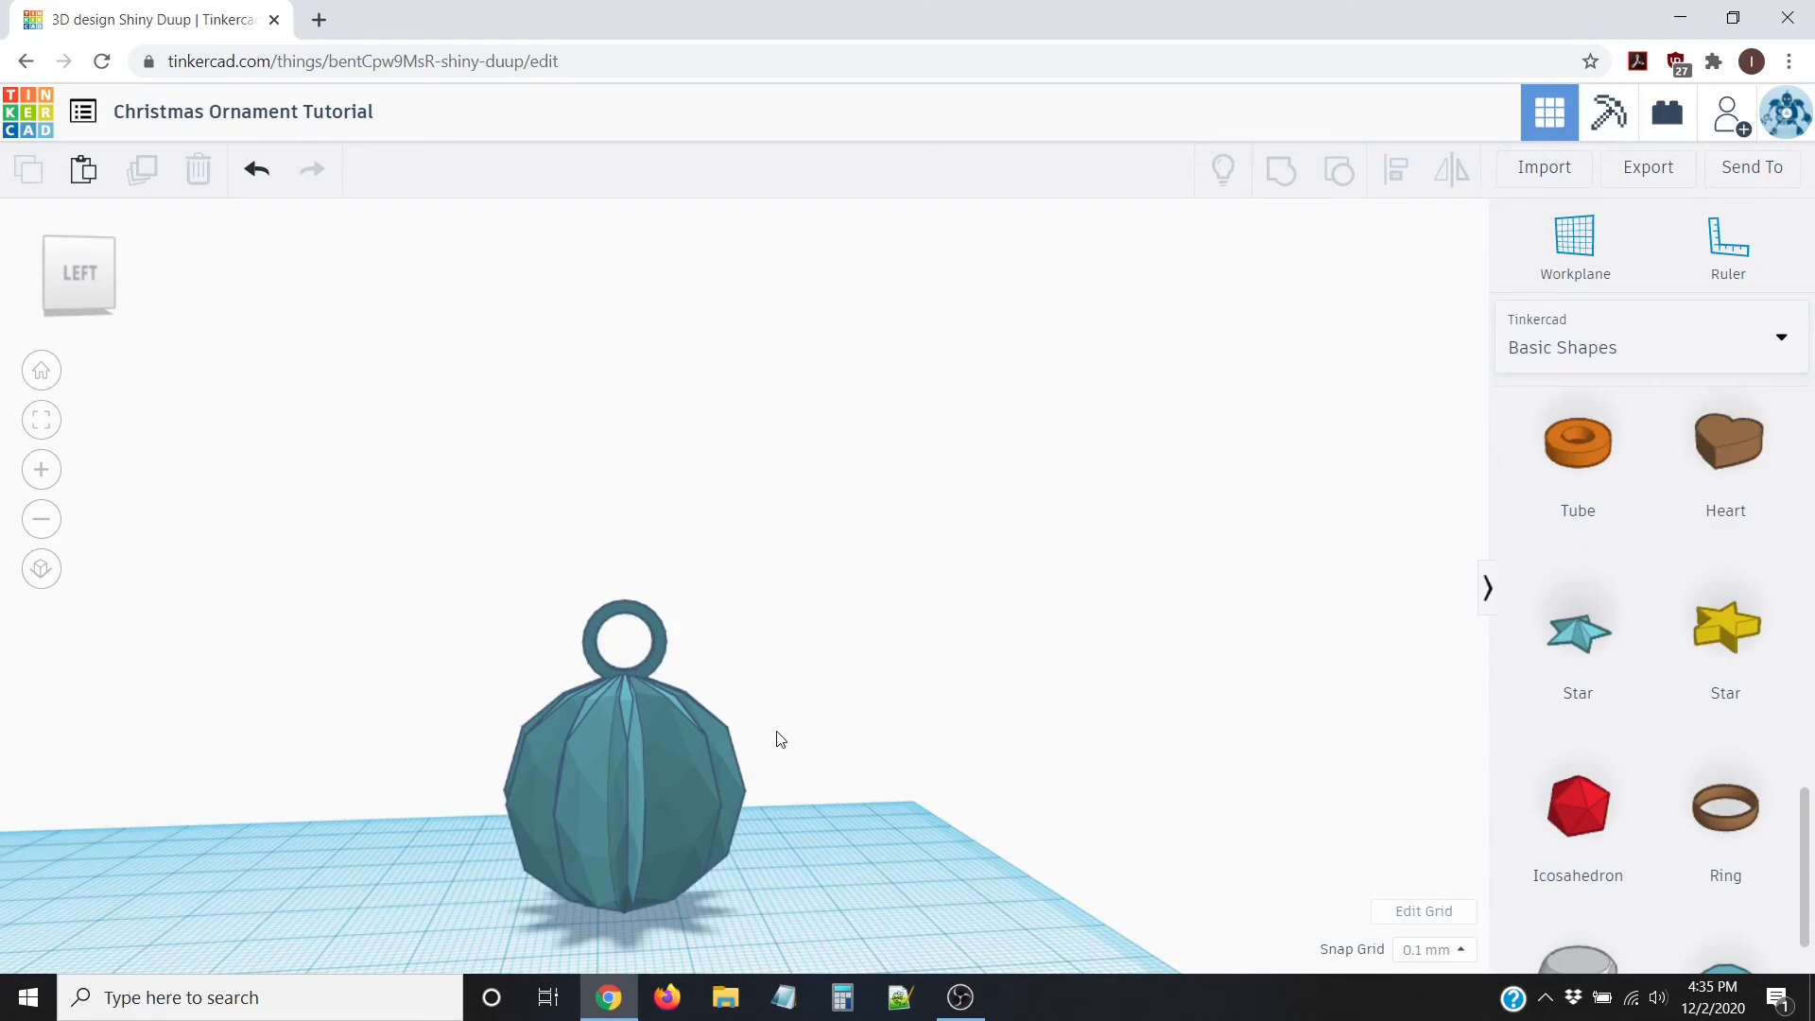
scroll(777, 740, up, 5)
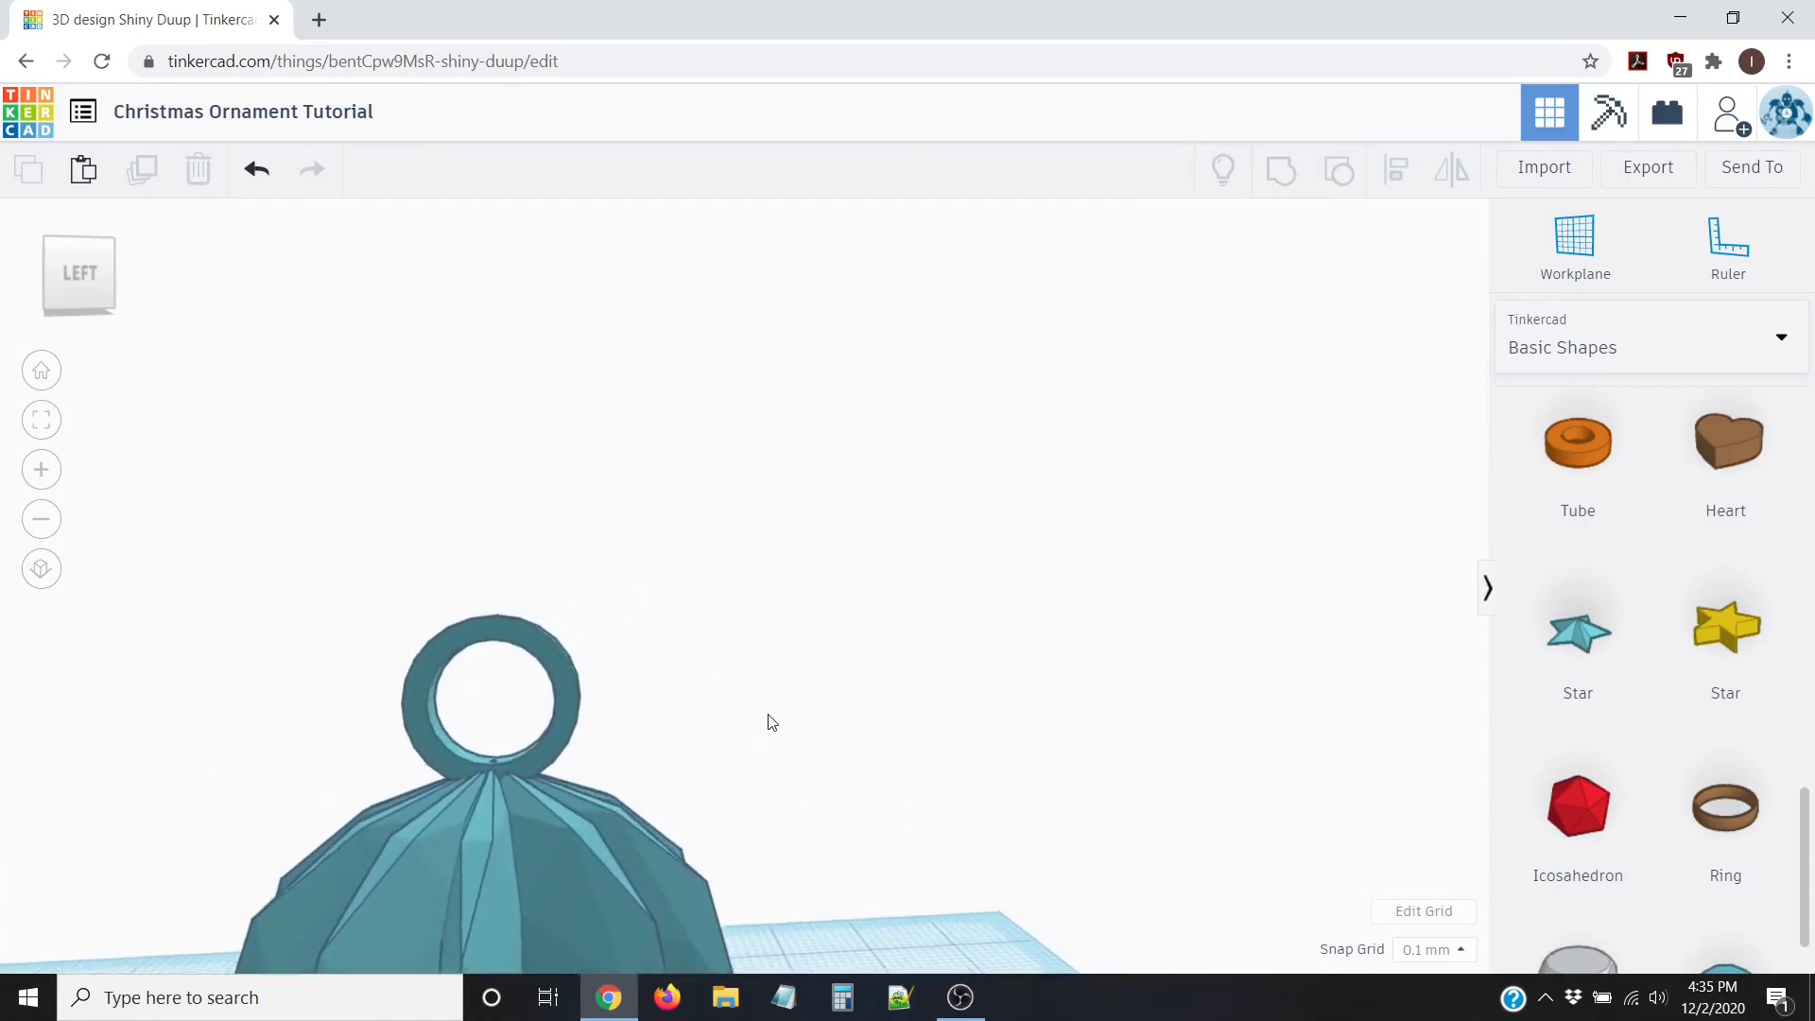
scroll(772, 722, up, 4)
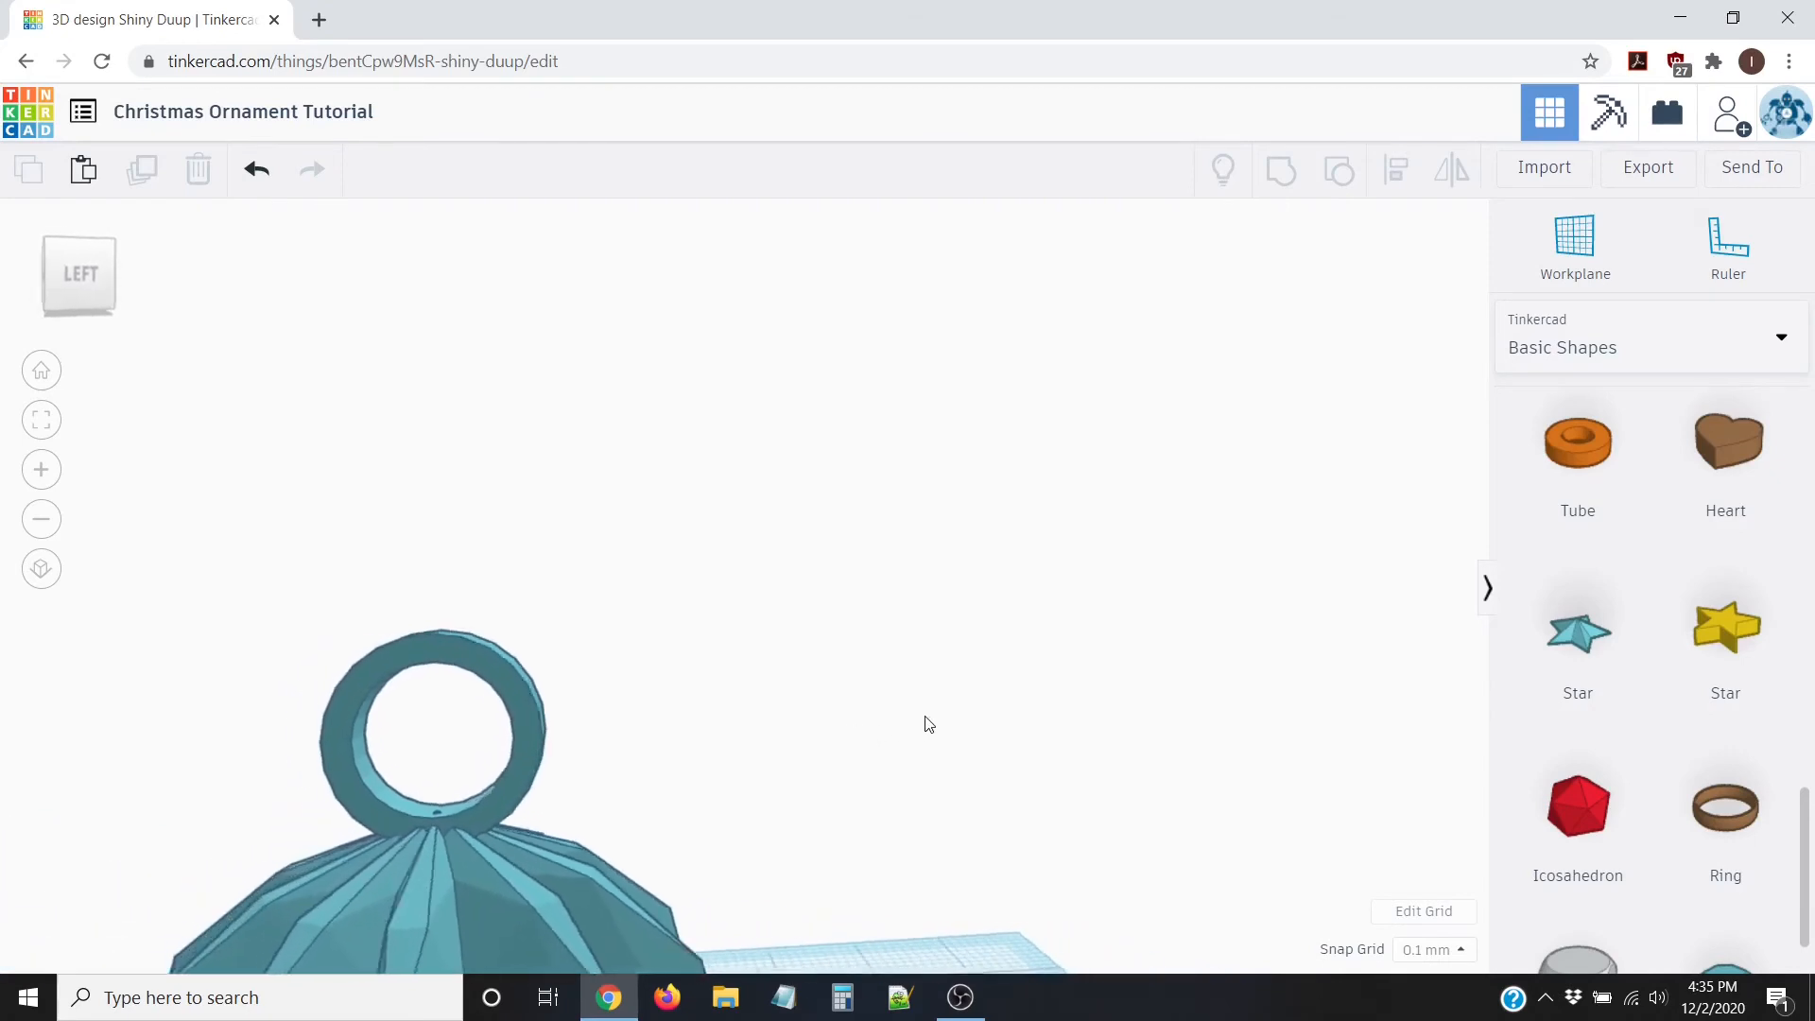
right_drag(929, 724, 686, 718)
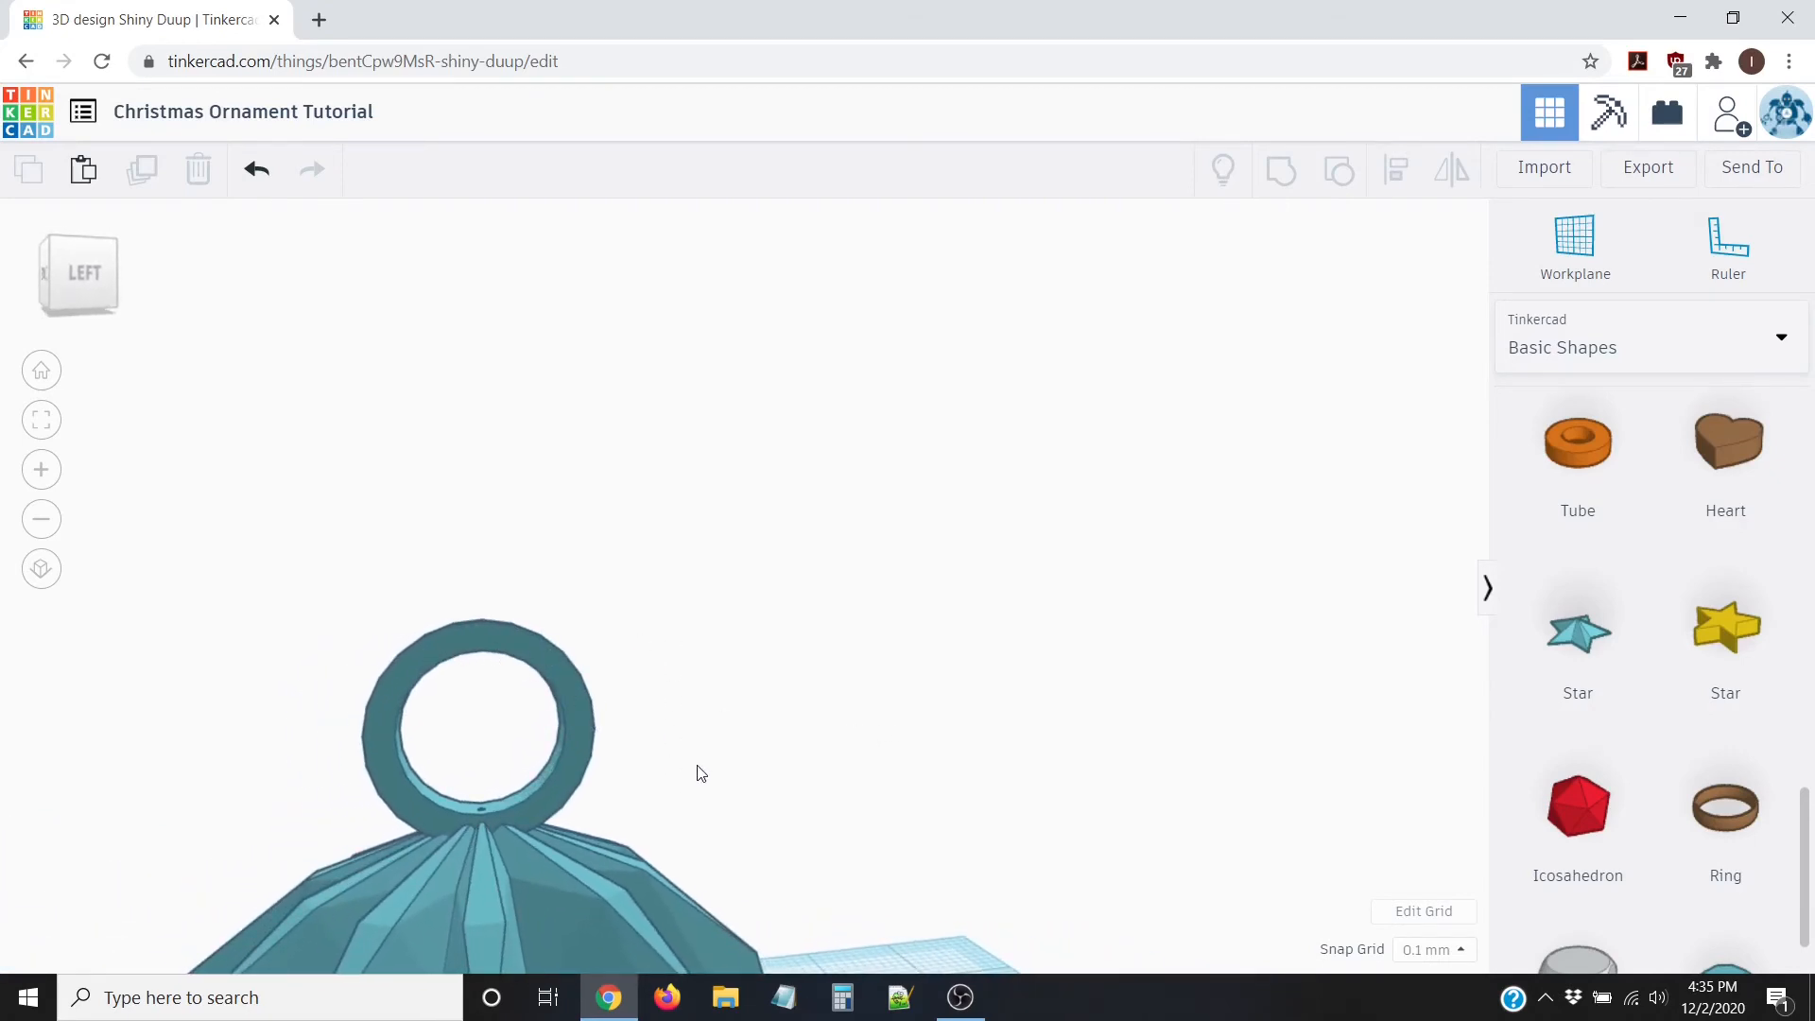
scroll(698, 768, down, 5)
right_drag(964, 838, 821, 863)
scroll(636, 844, down, 3)
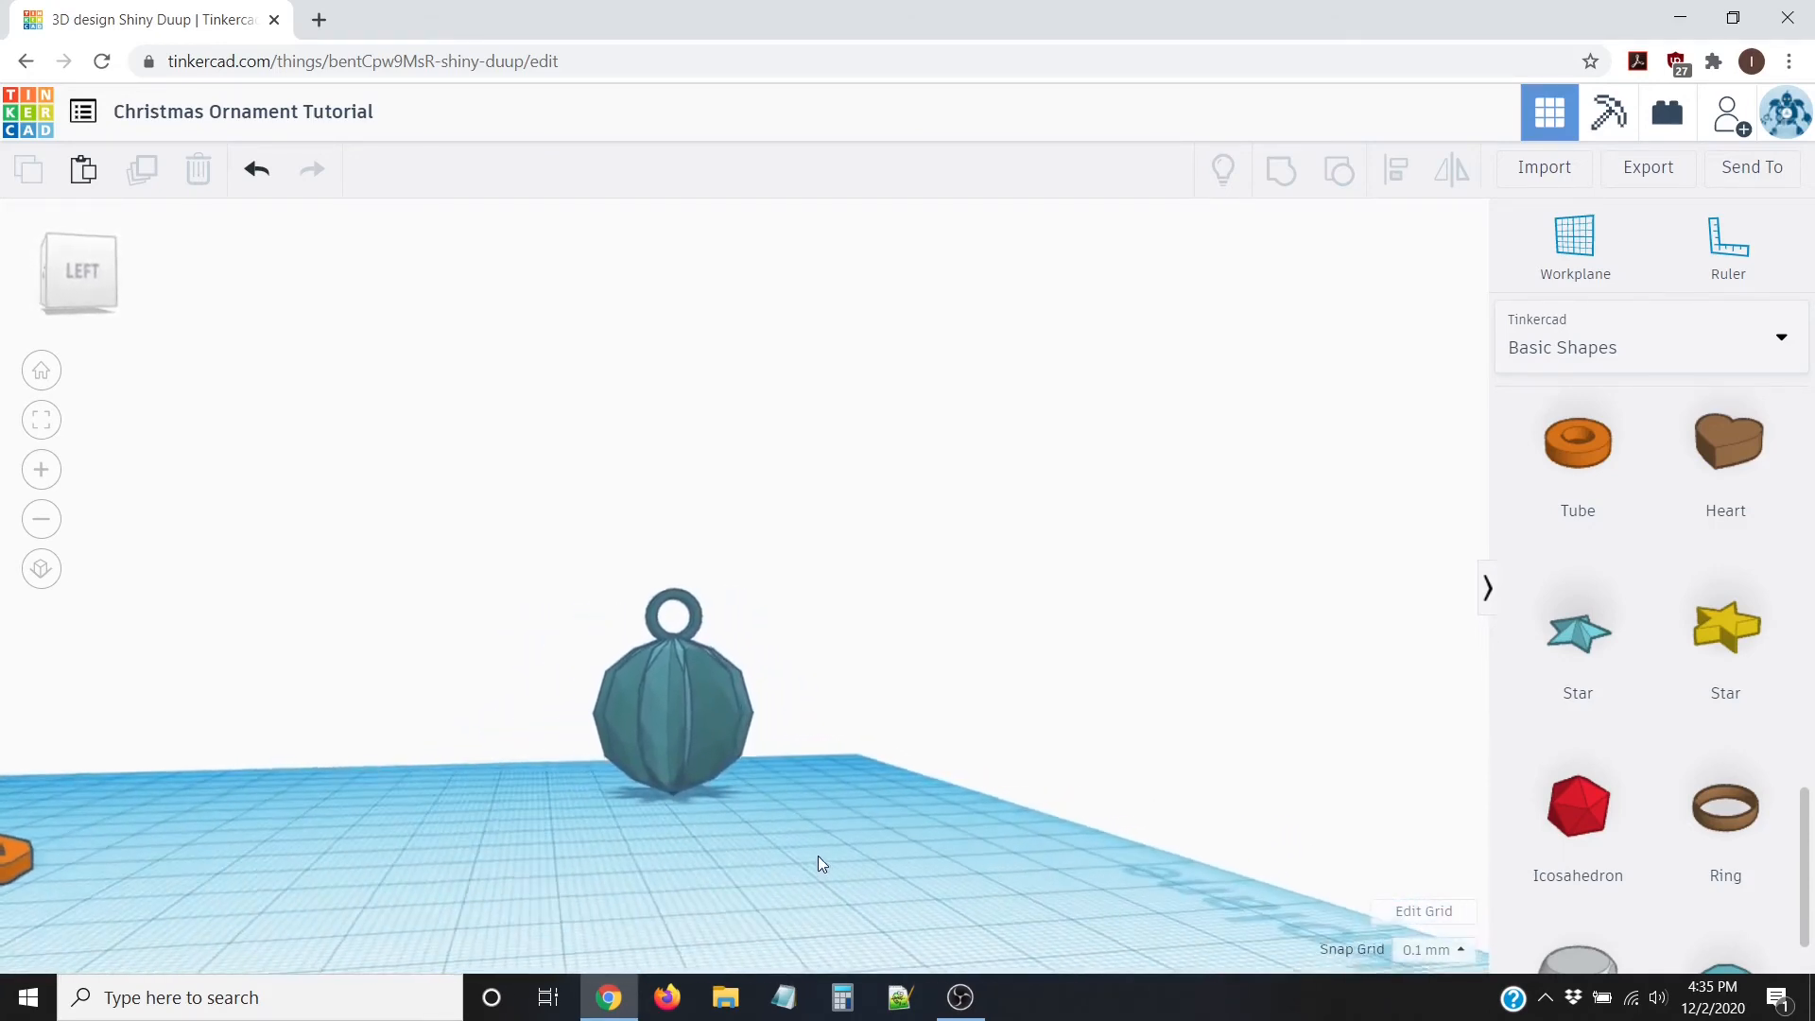
scroll(754, 754, up, 2)
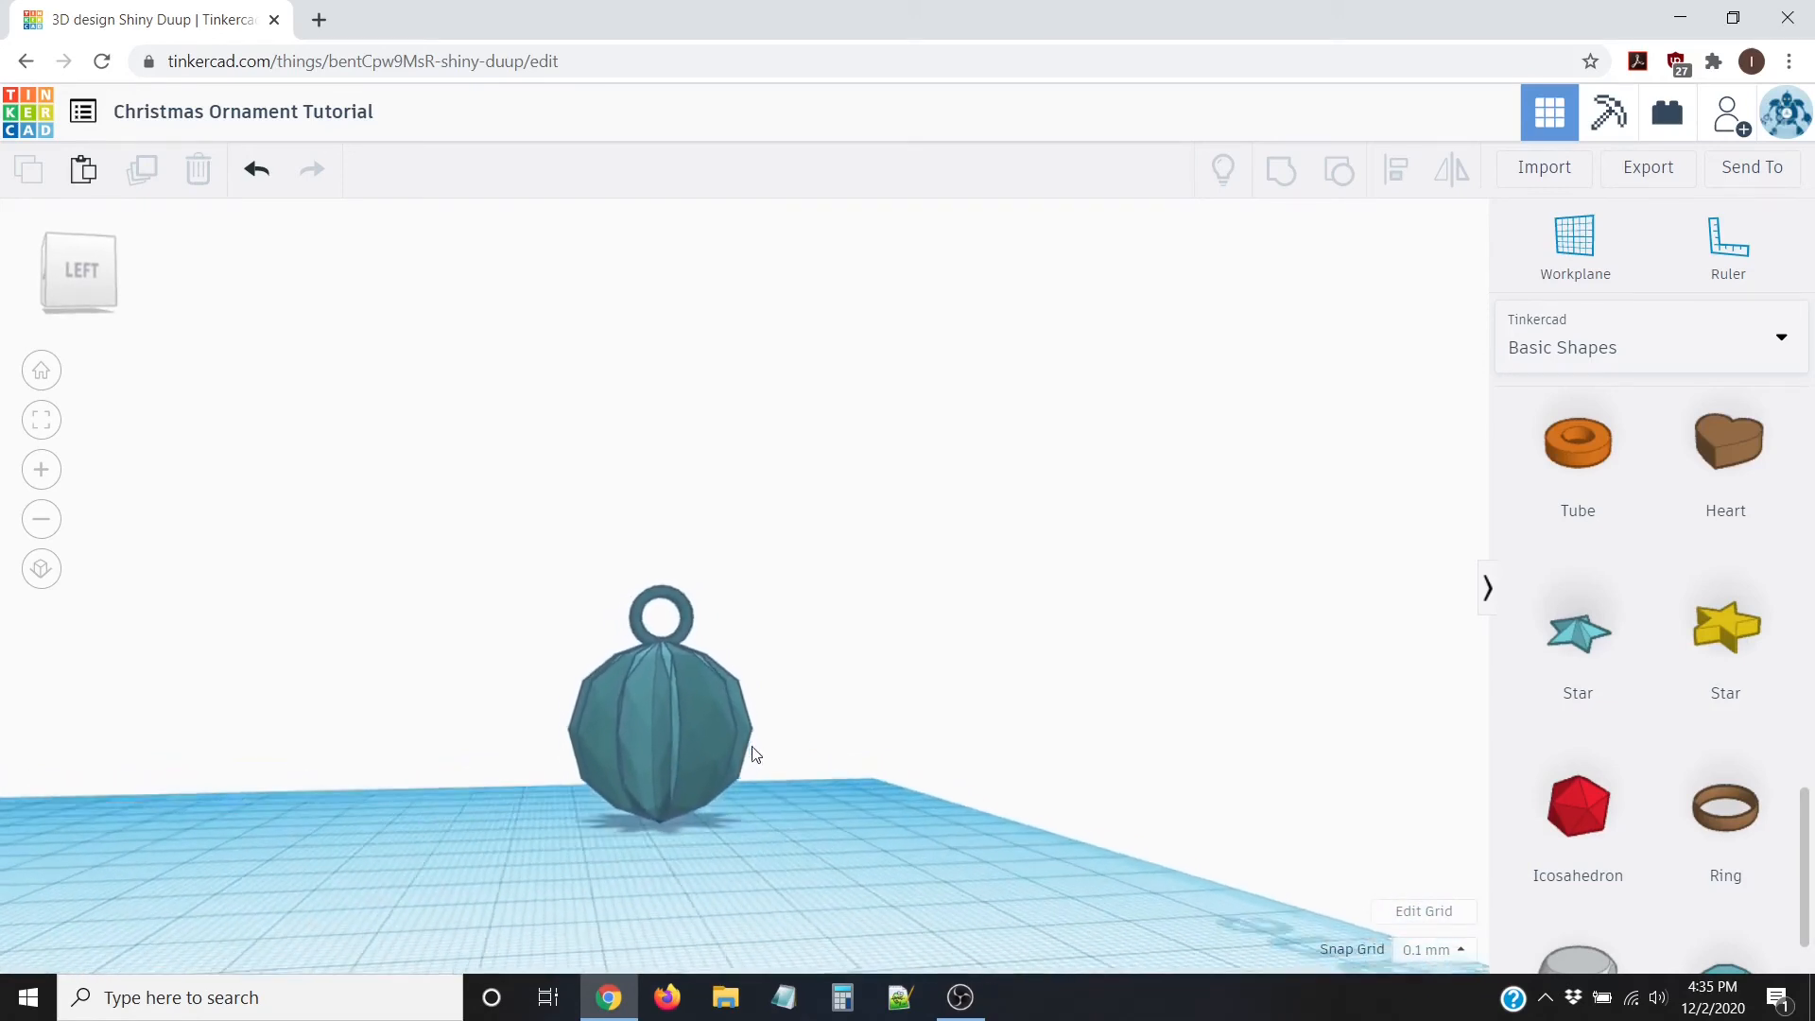
right_drag(754, 754, 463, 728)
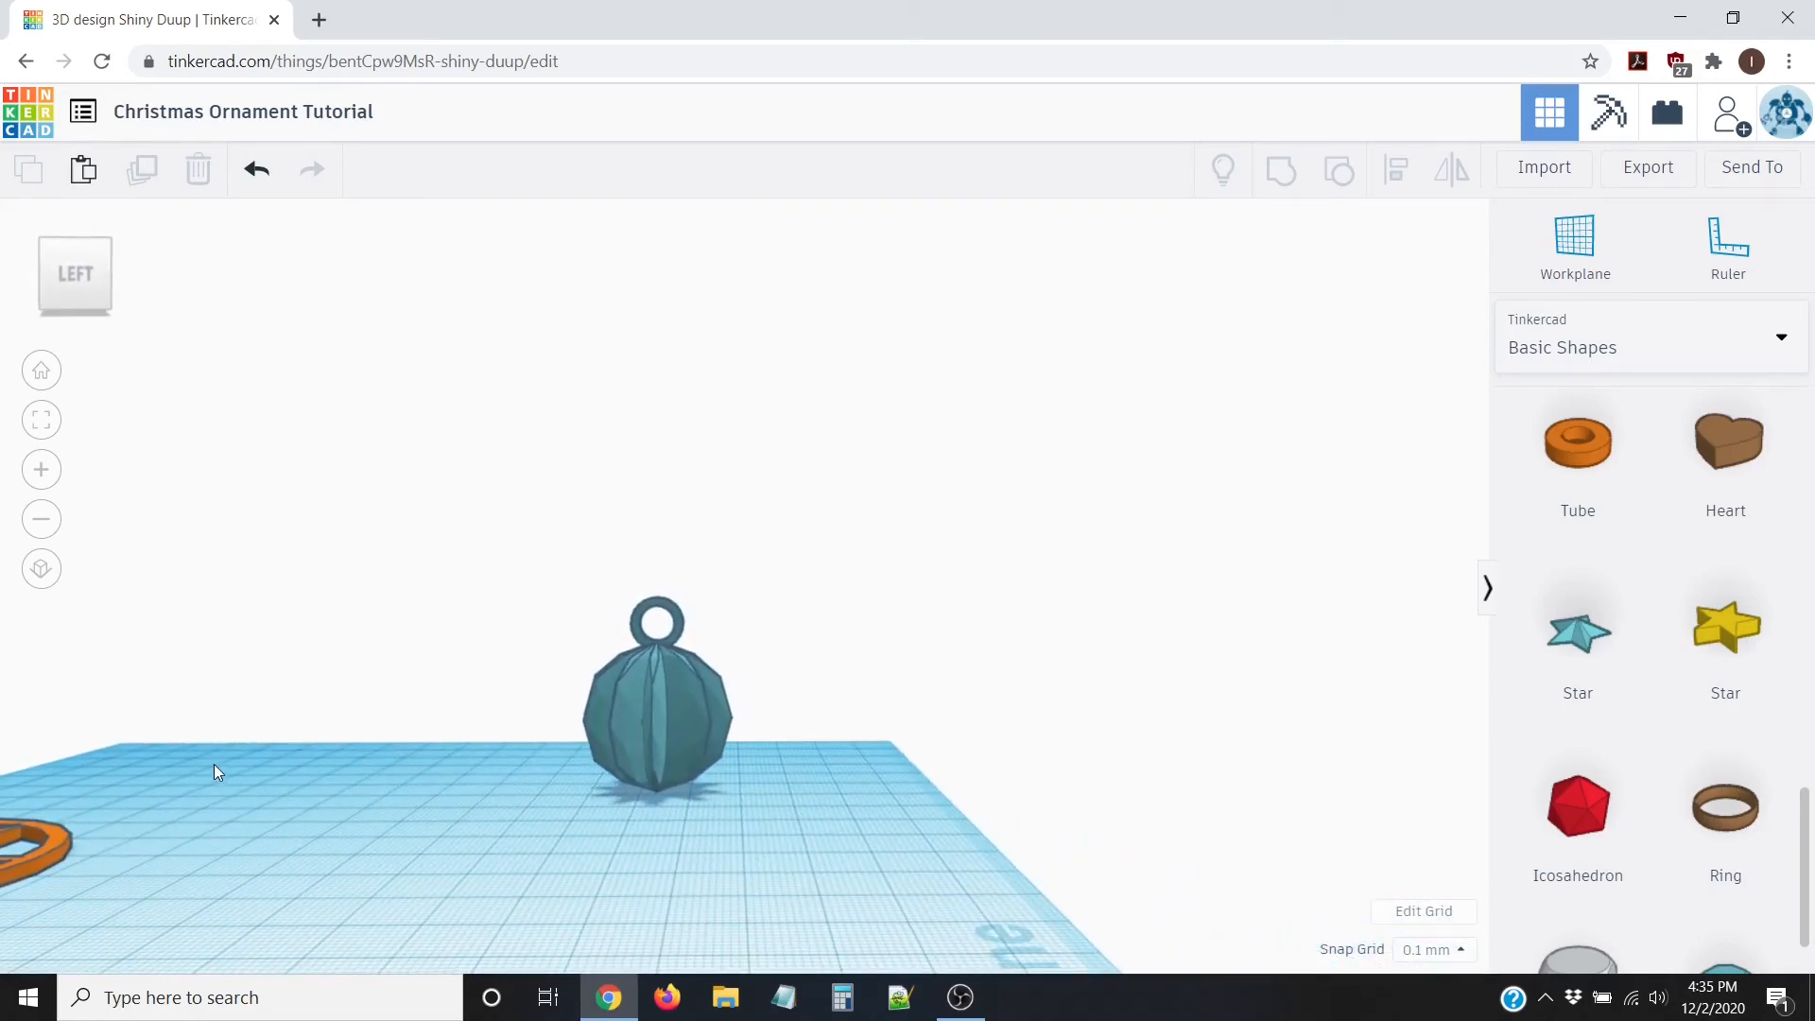
right_drag(214, 764, 837, 735)
scroll(816, 747, up, 3)
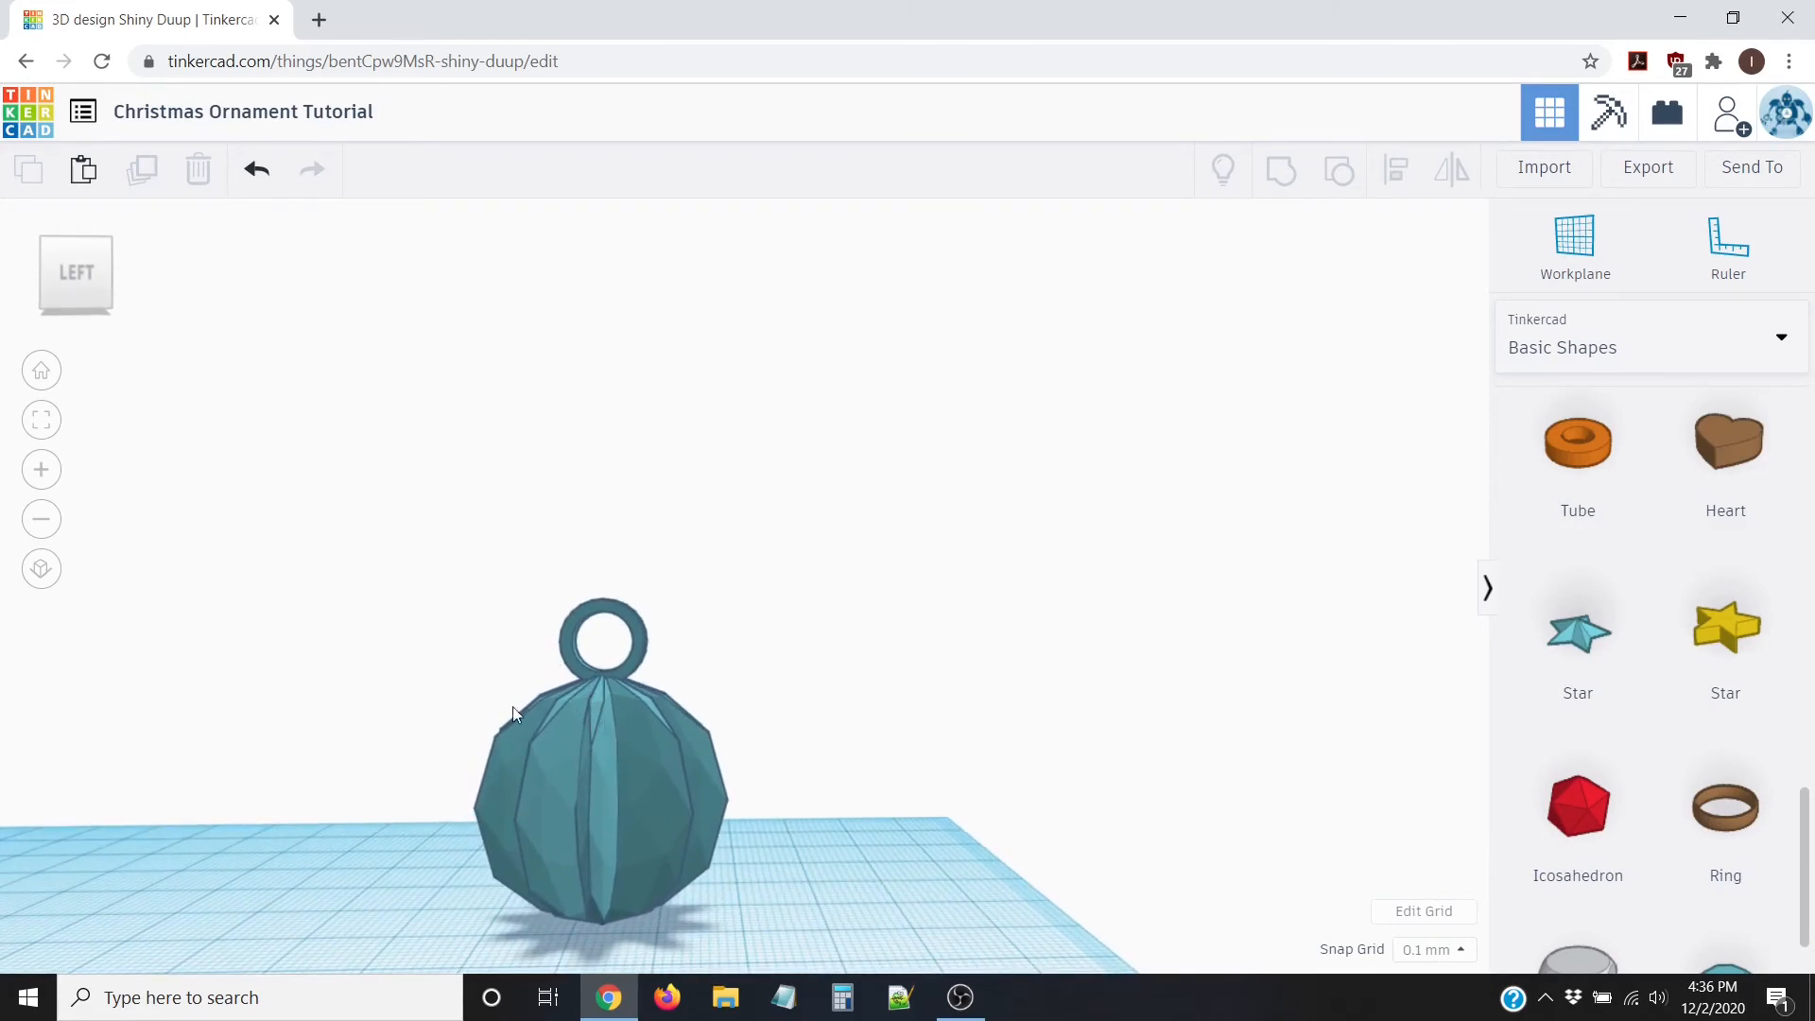
right_drag(513, 714, 609, 722)
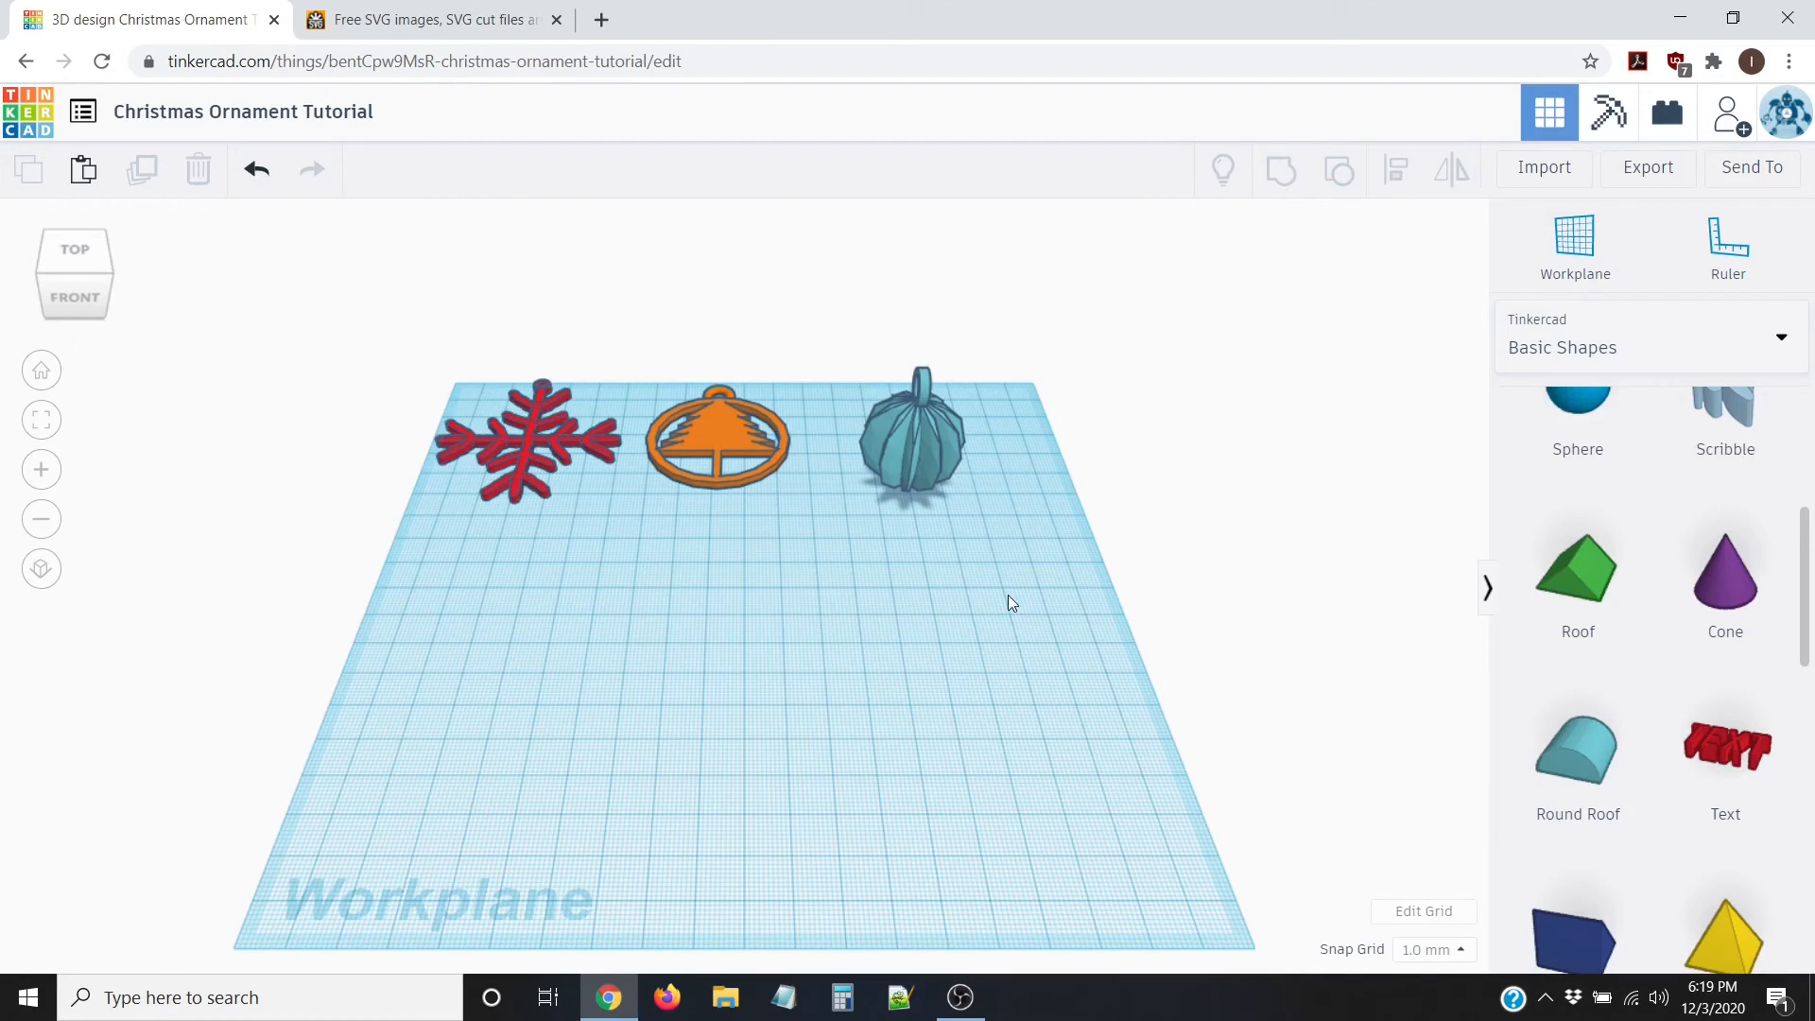
Step: Place a six-sided Polygon shape on the empty front area of the workplane
scroll(1631, 576, up, 4)
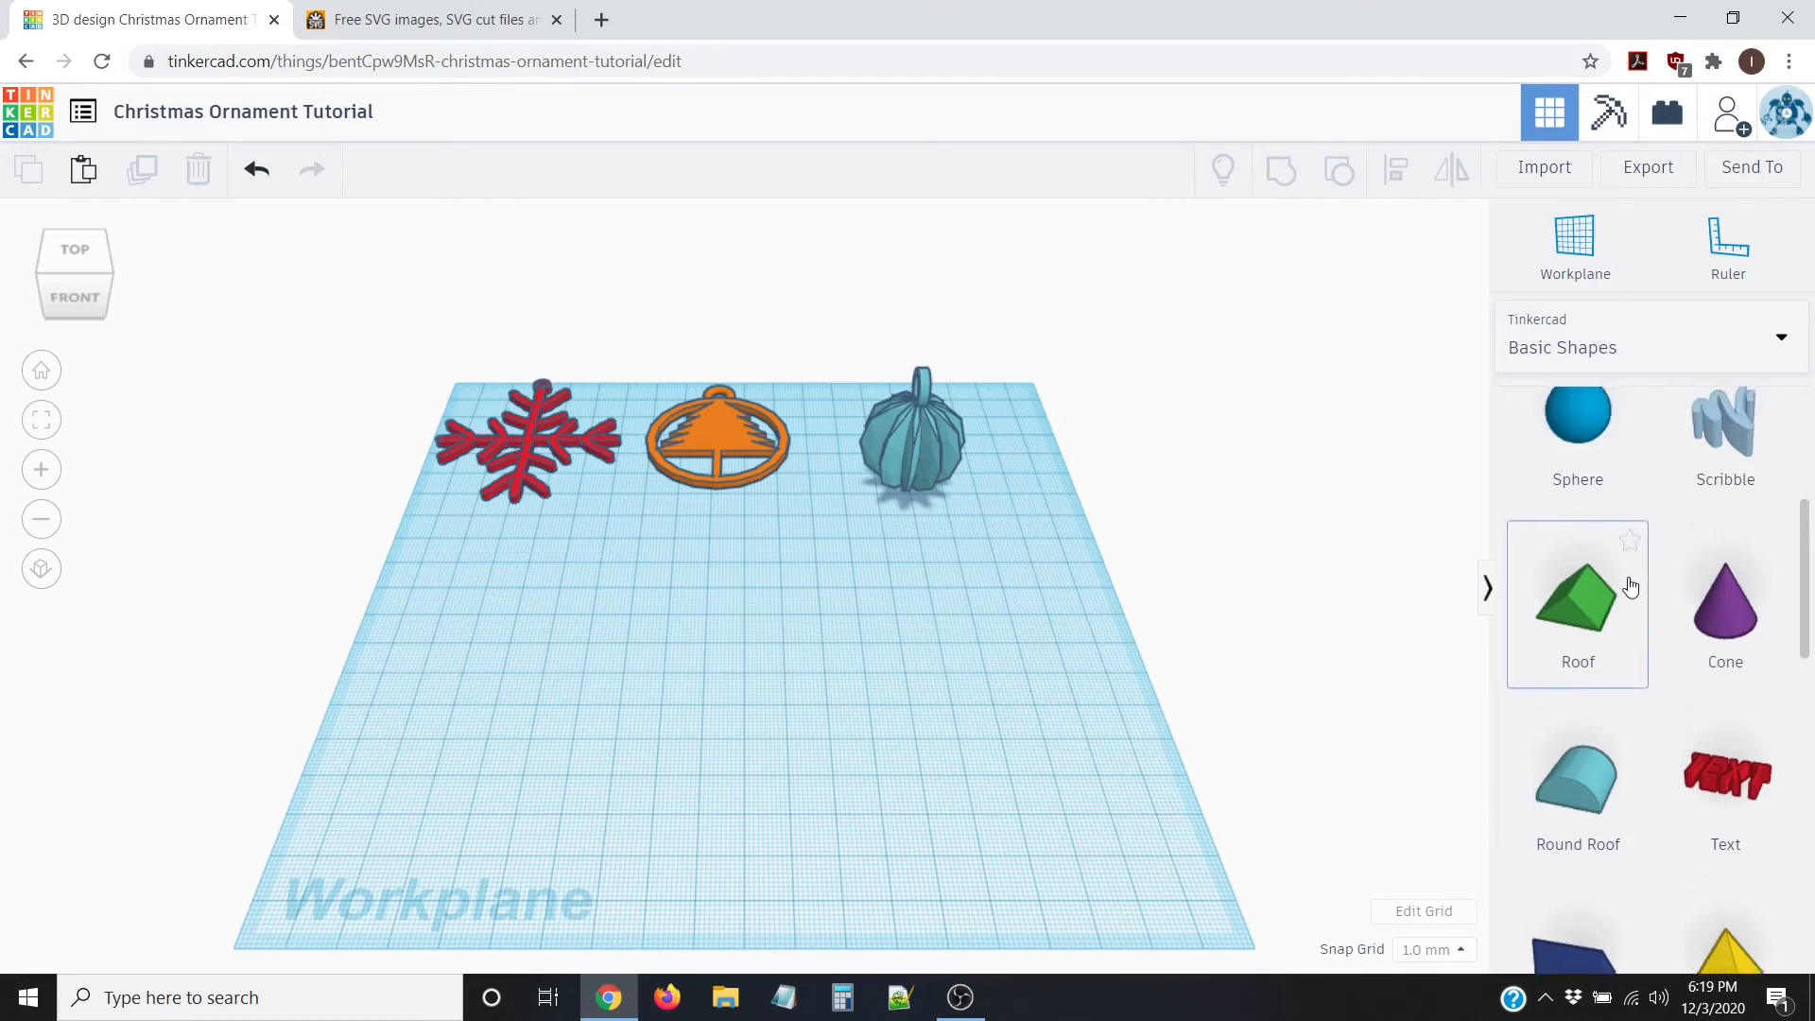
scroll(1598, 634, down, 5)
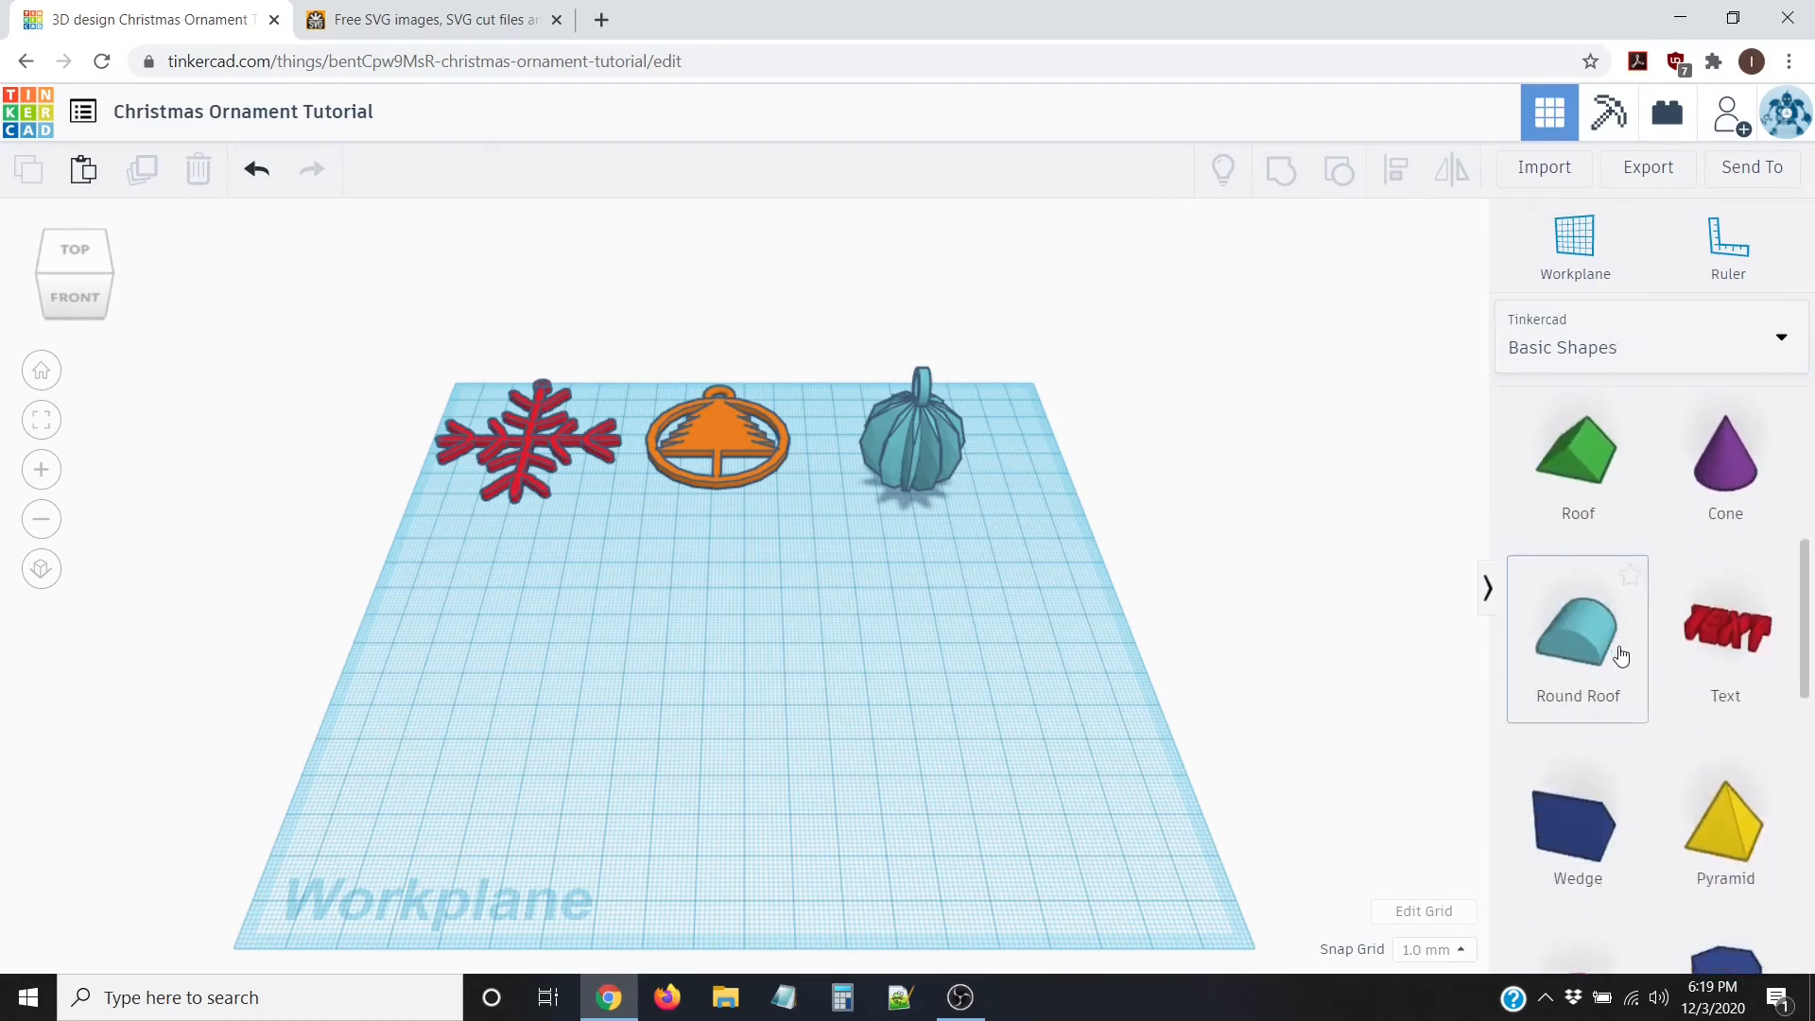
scroll(1641, 721, down, 3)
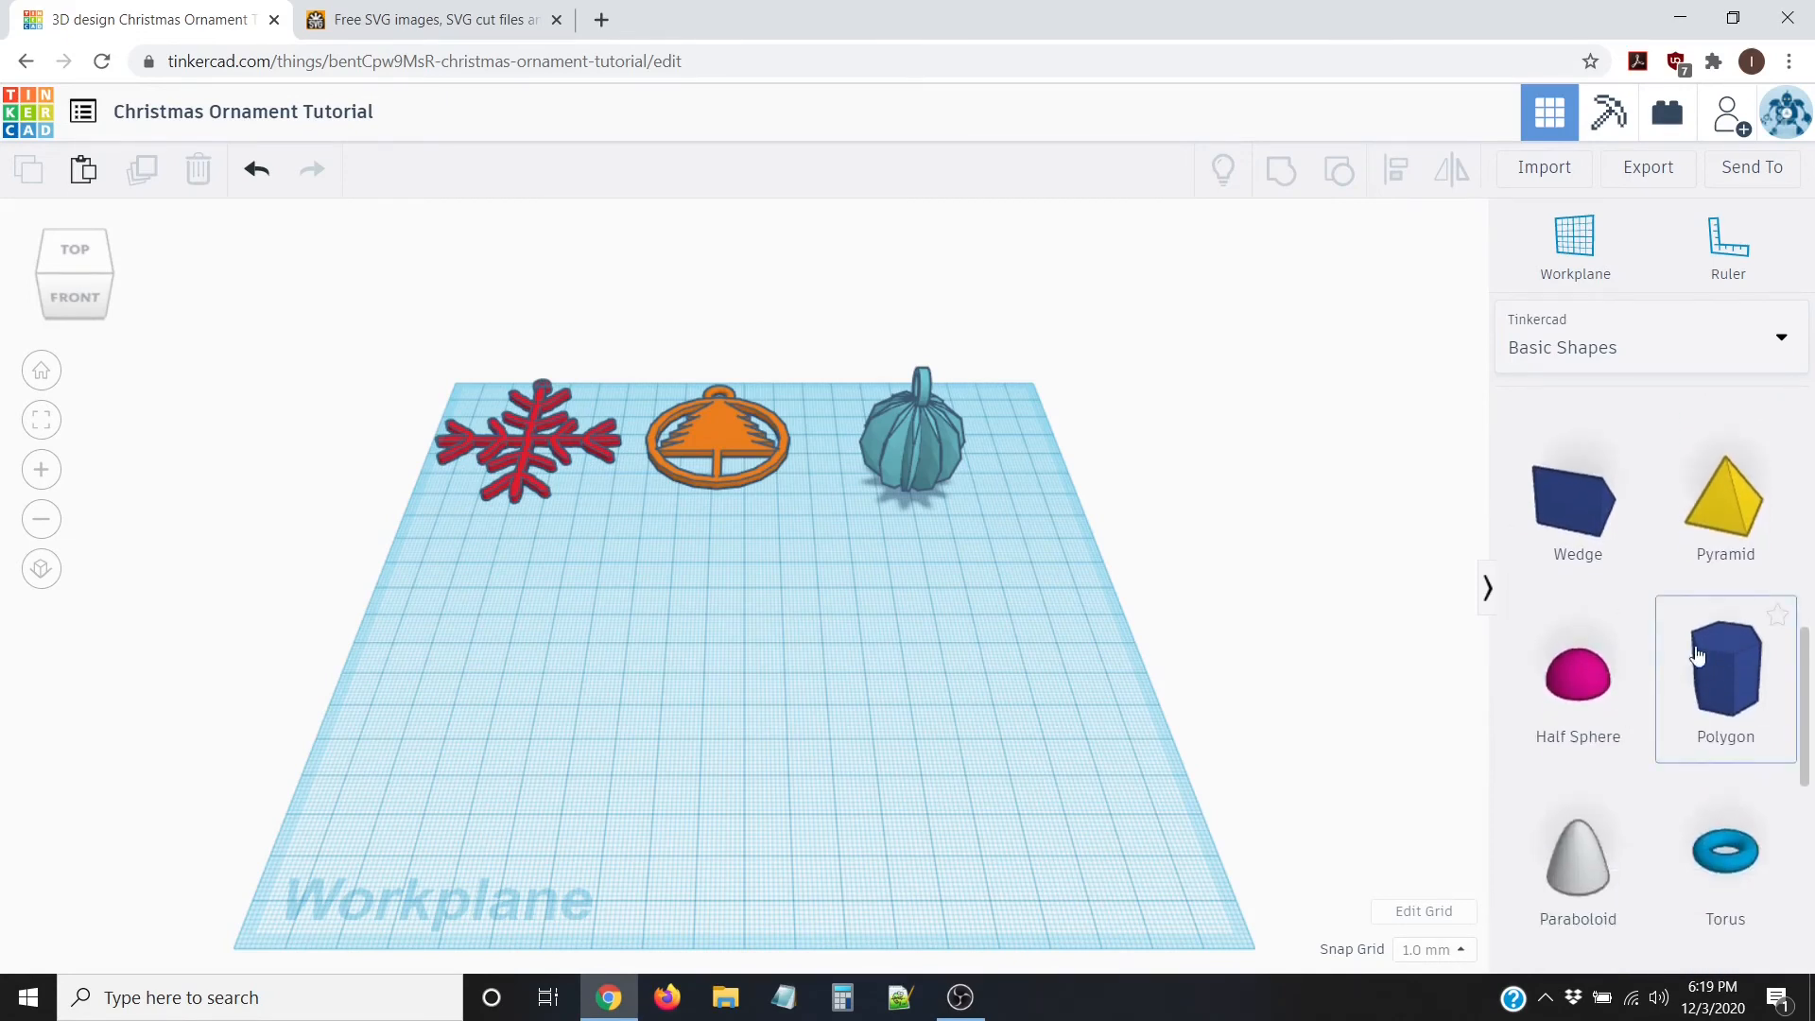
drag(1697, 658, 763, 724)
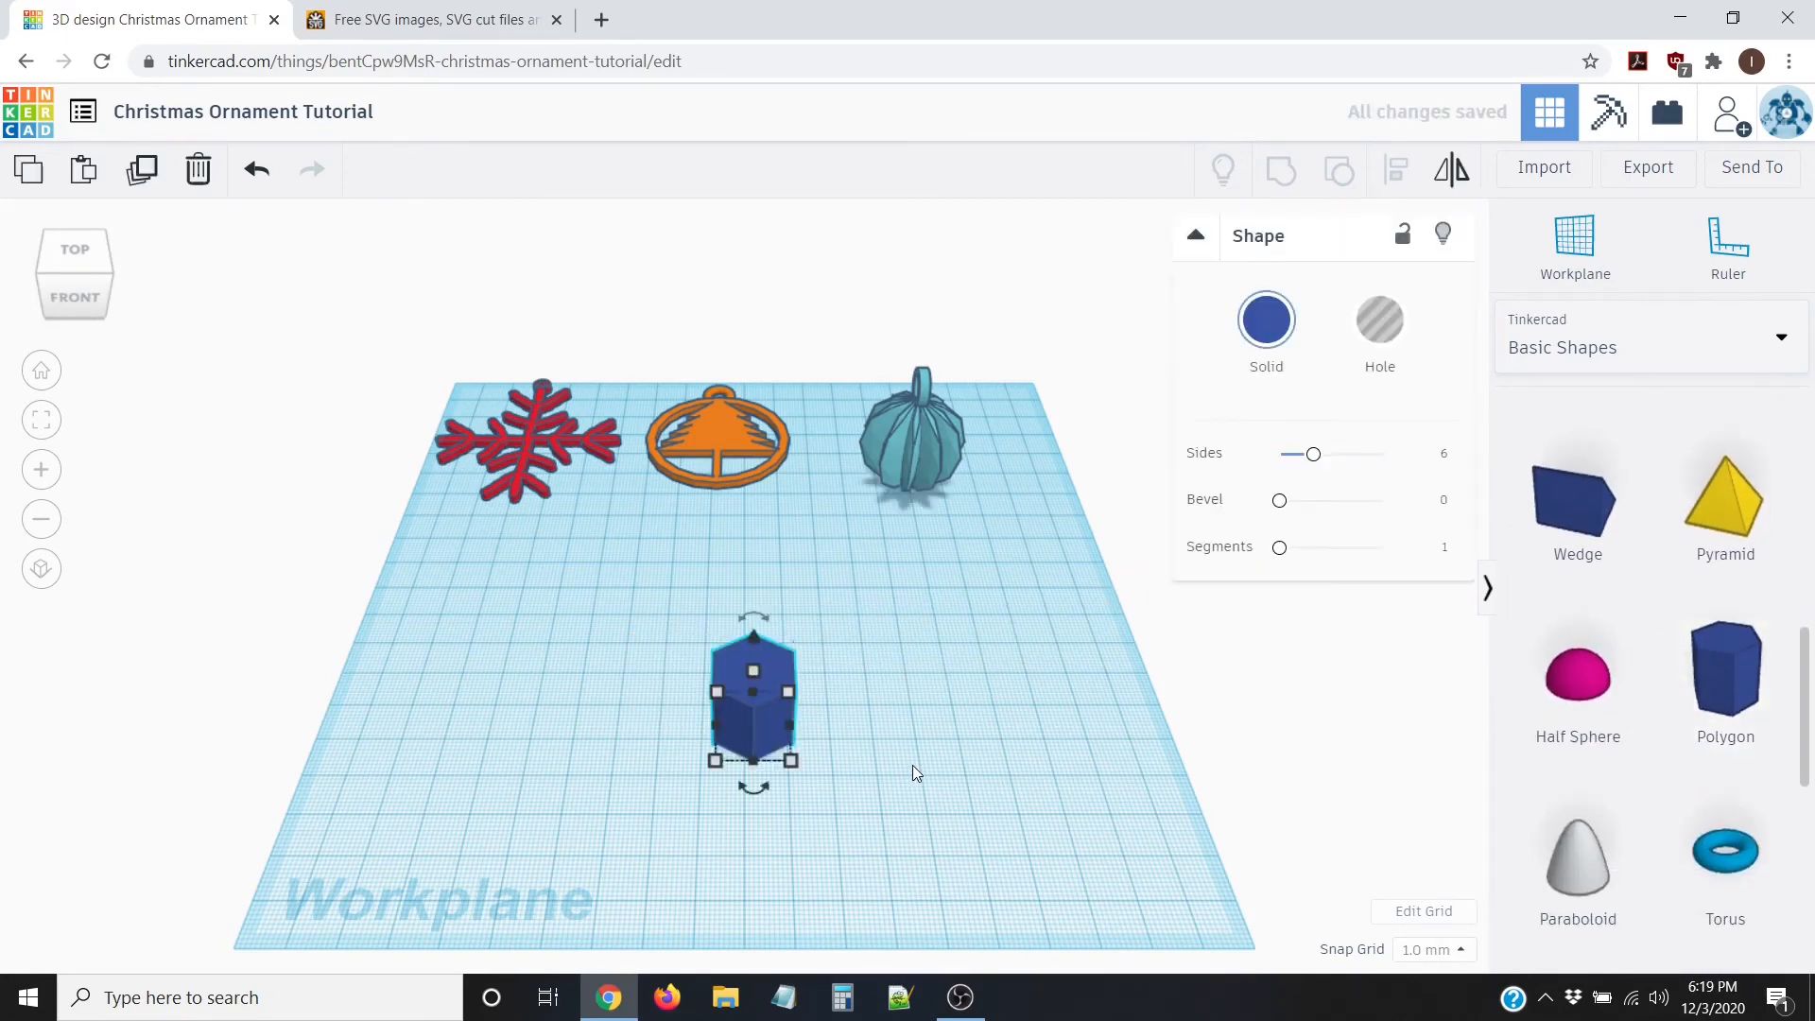
right_drag(911, 764, 833, 704)
Step: Set the polygon's height to 2 mm to make it a thin hexagonal plate
mouse_move(717, 616)
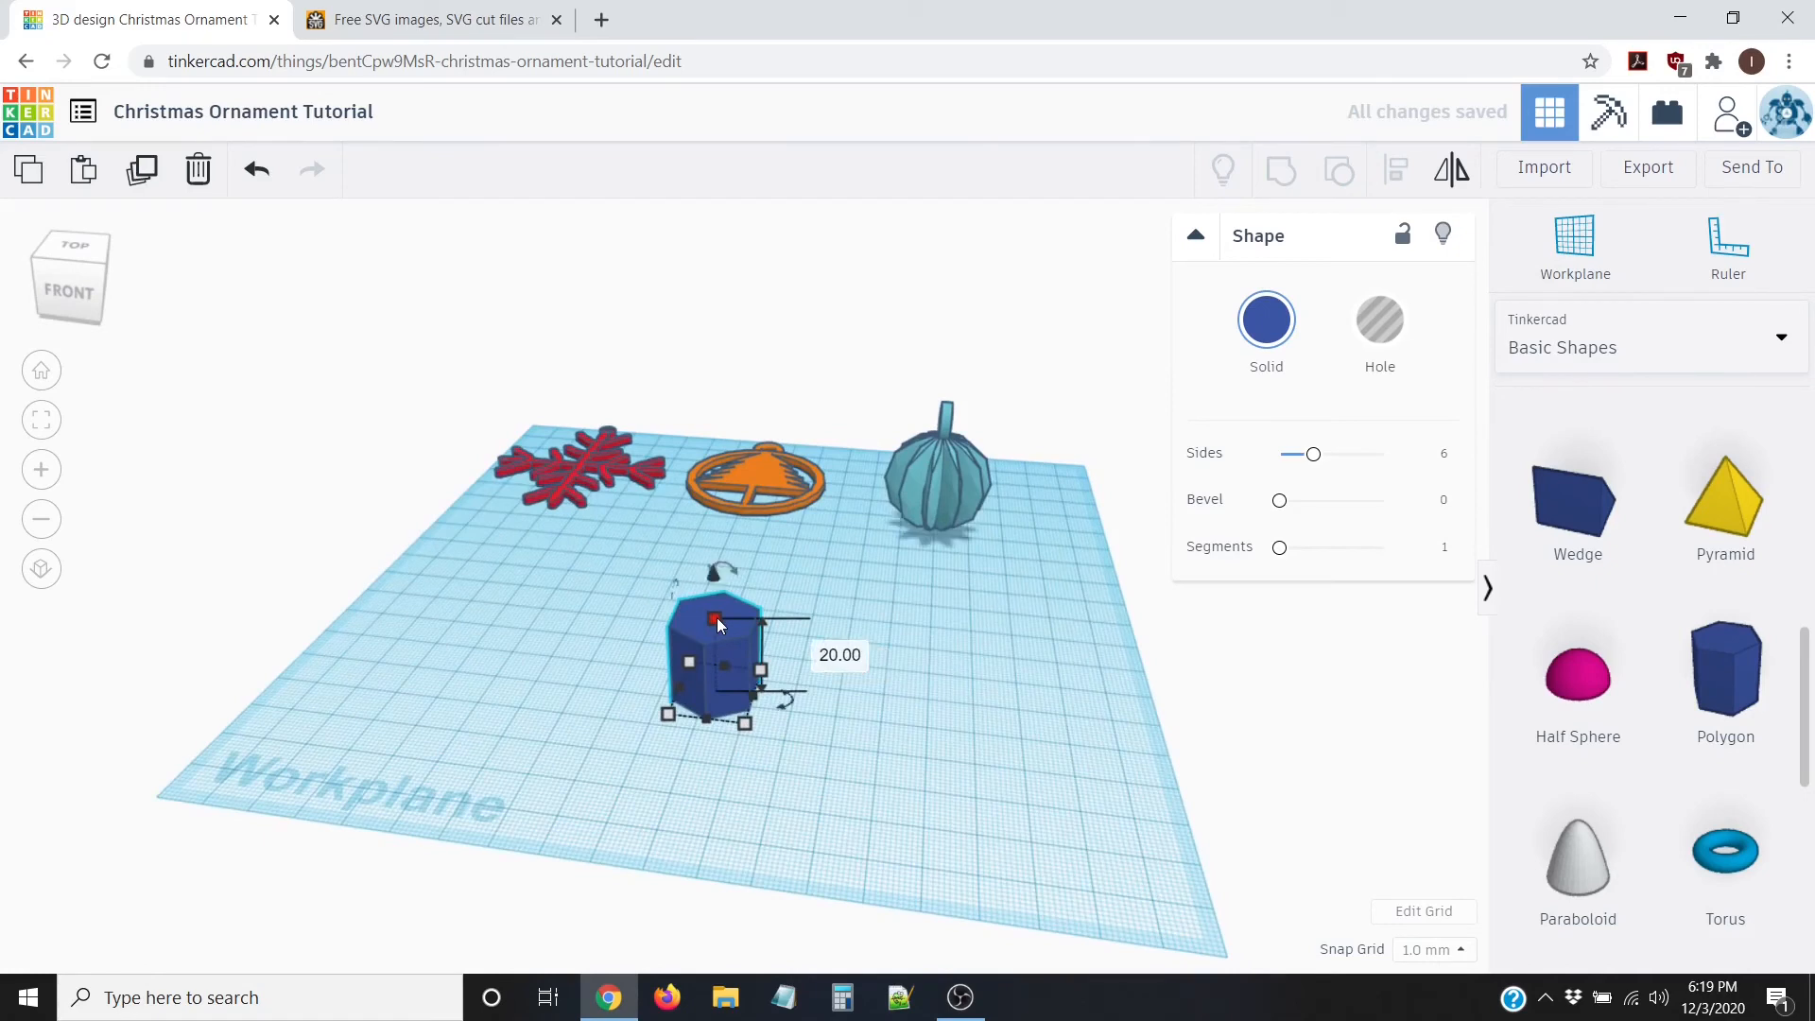
click(840, 659)
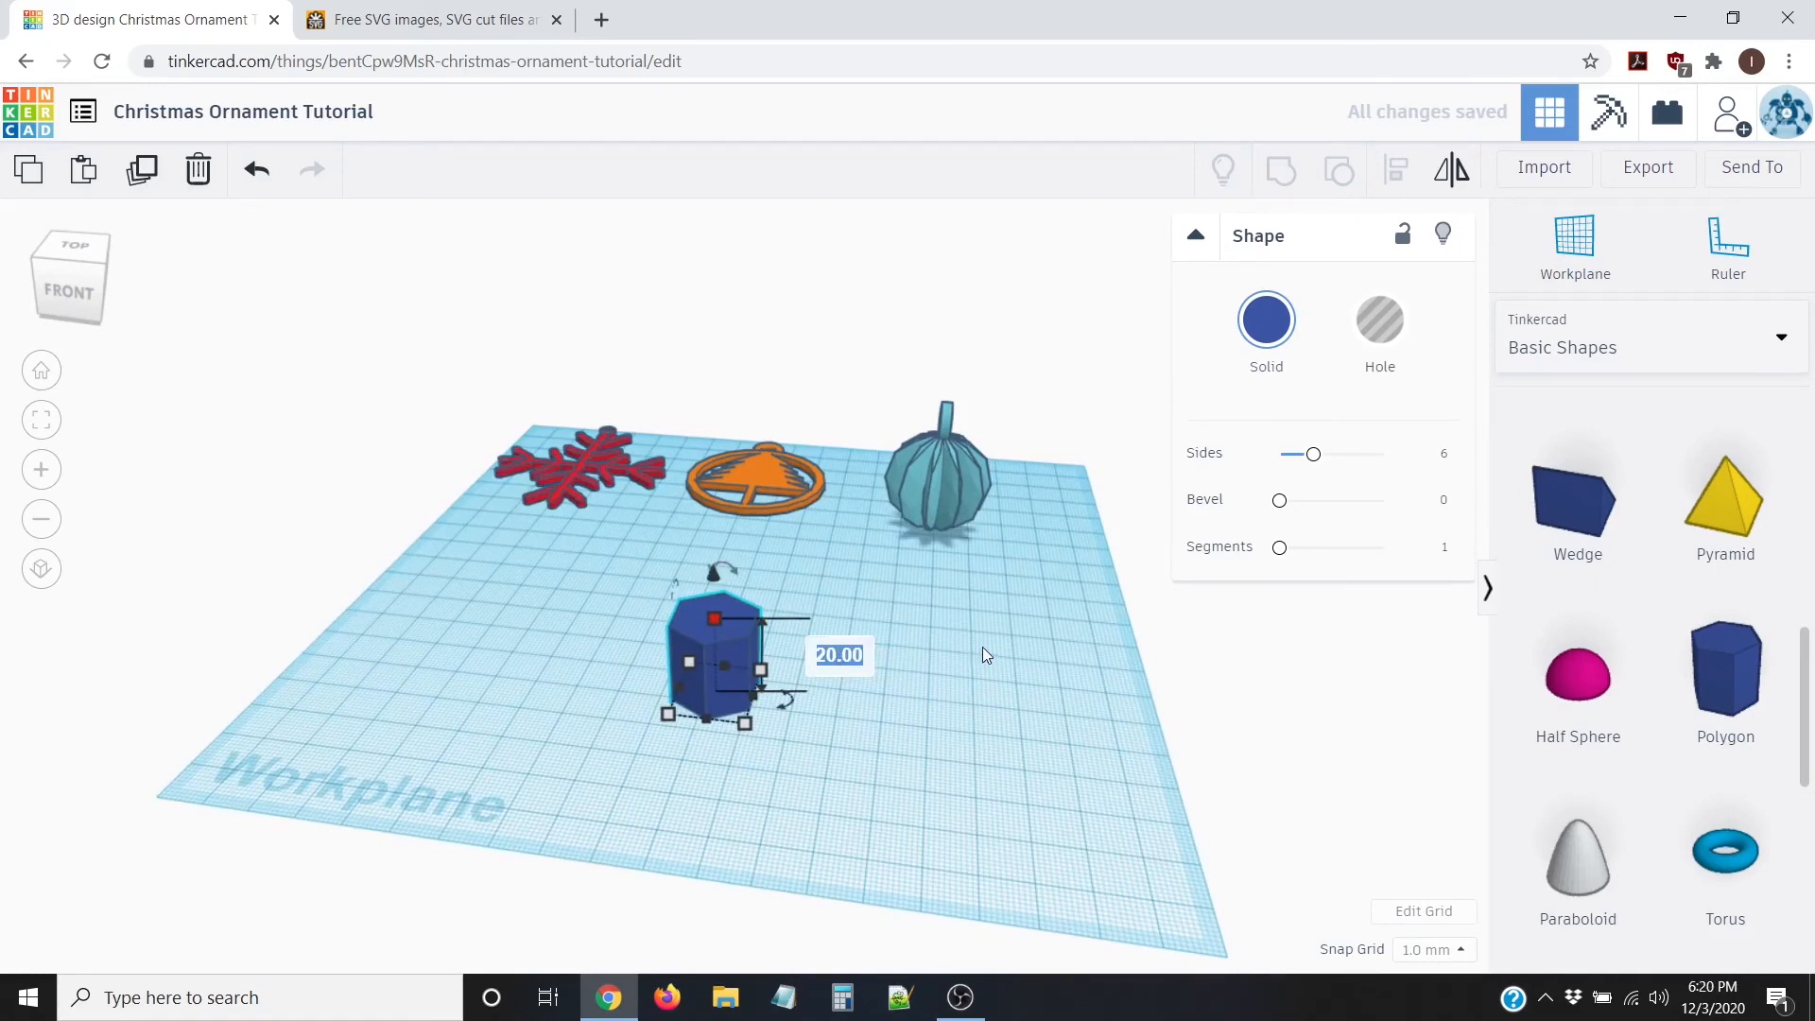
text(2)
key(Return)
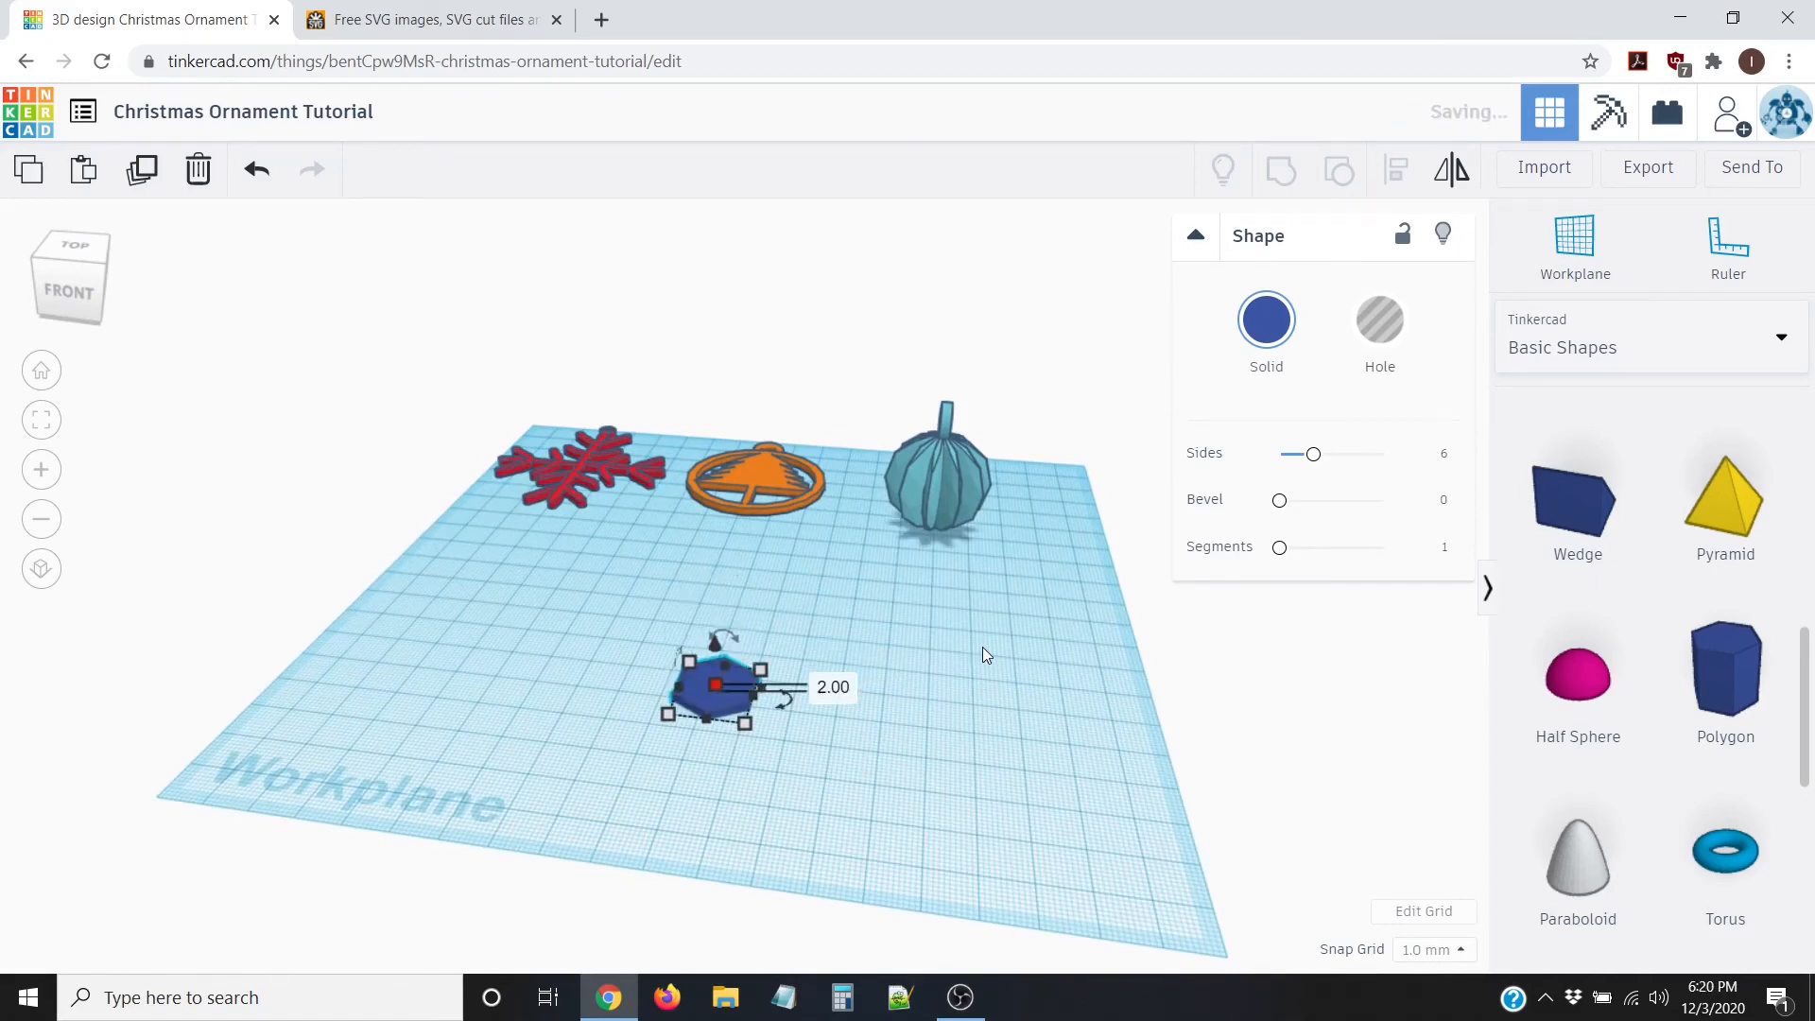
Step: Seen from above, duplicate the hexagonal plate in place and rotate the copy 22.5° counterclockwise about its centre
click(73, 244)
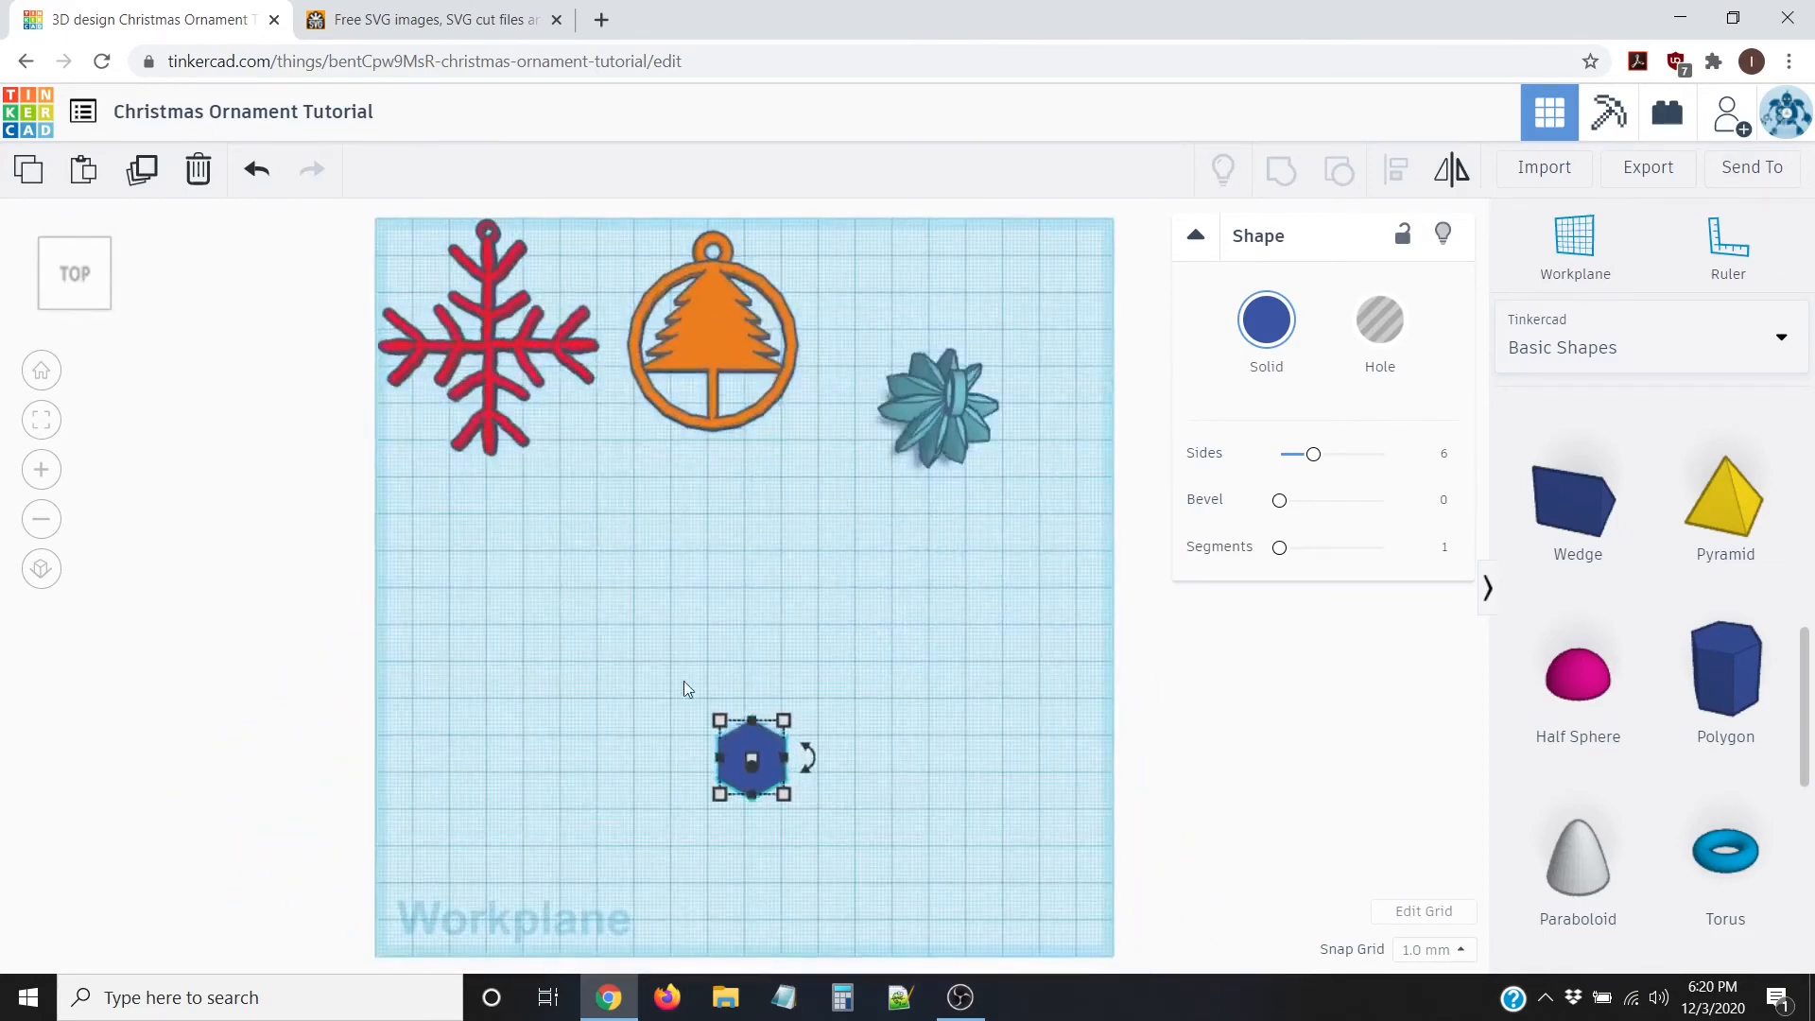
scroll(684, 681, up, 5)
middle_drag(796, 737, 768, 511)
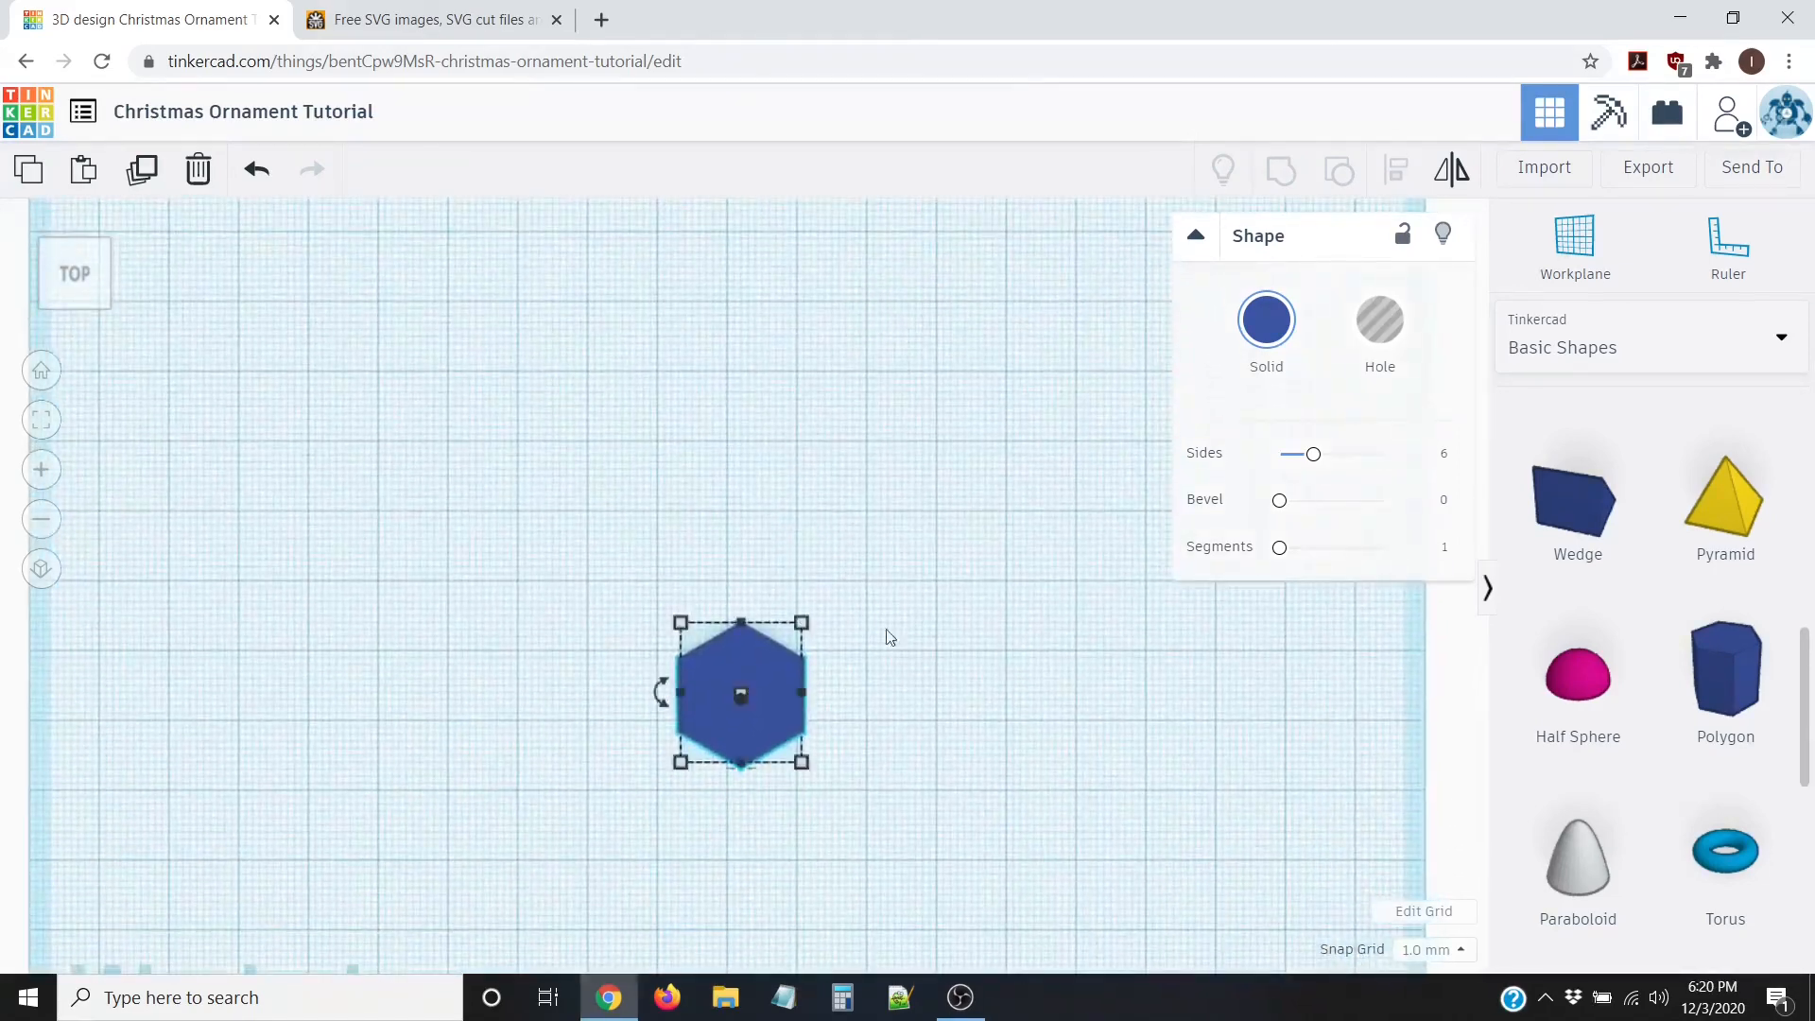
scroll(889, 637, up, 3)
middle_drag(895, 650, 924, 543)
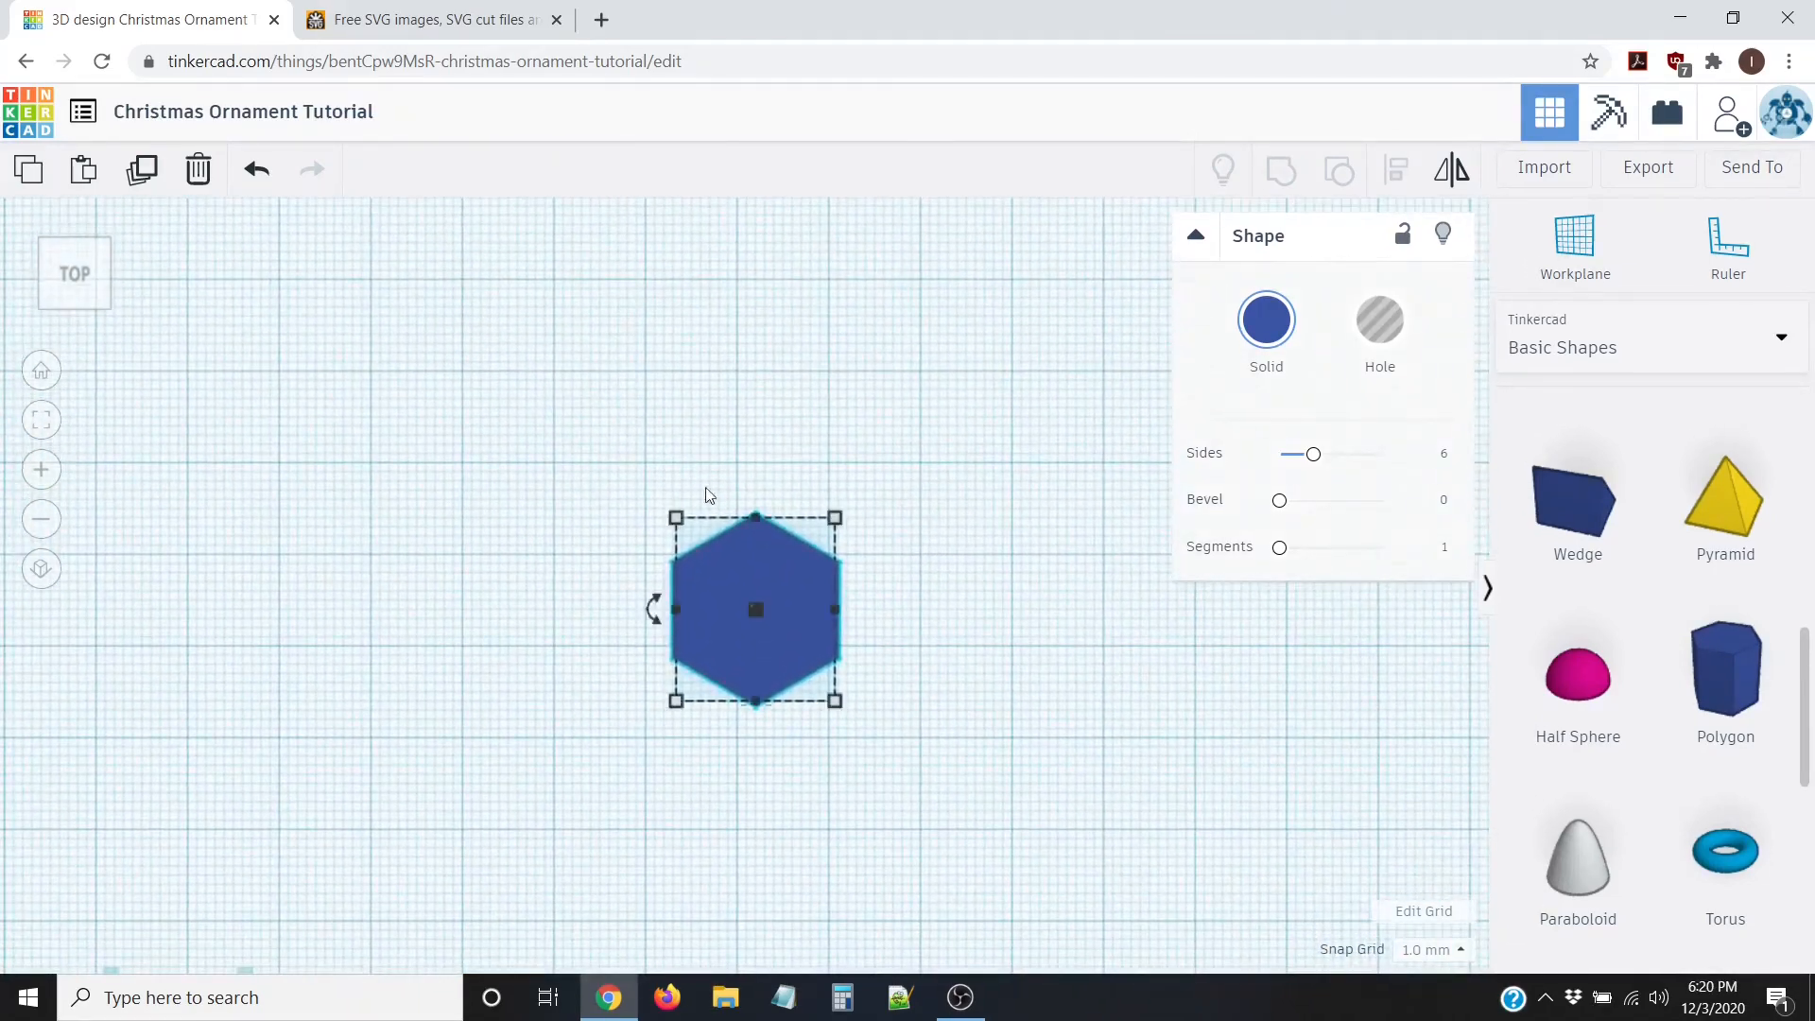
click(557, 546)
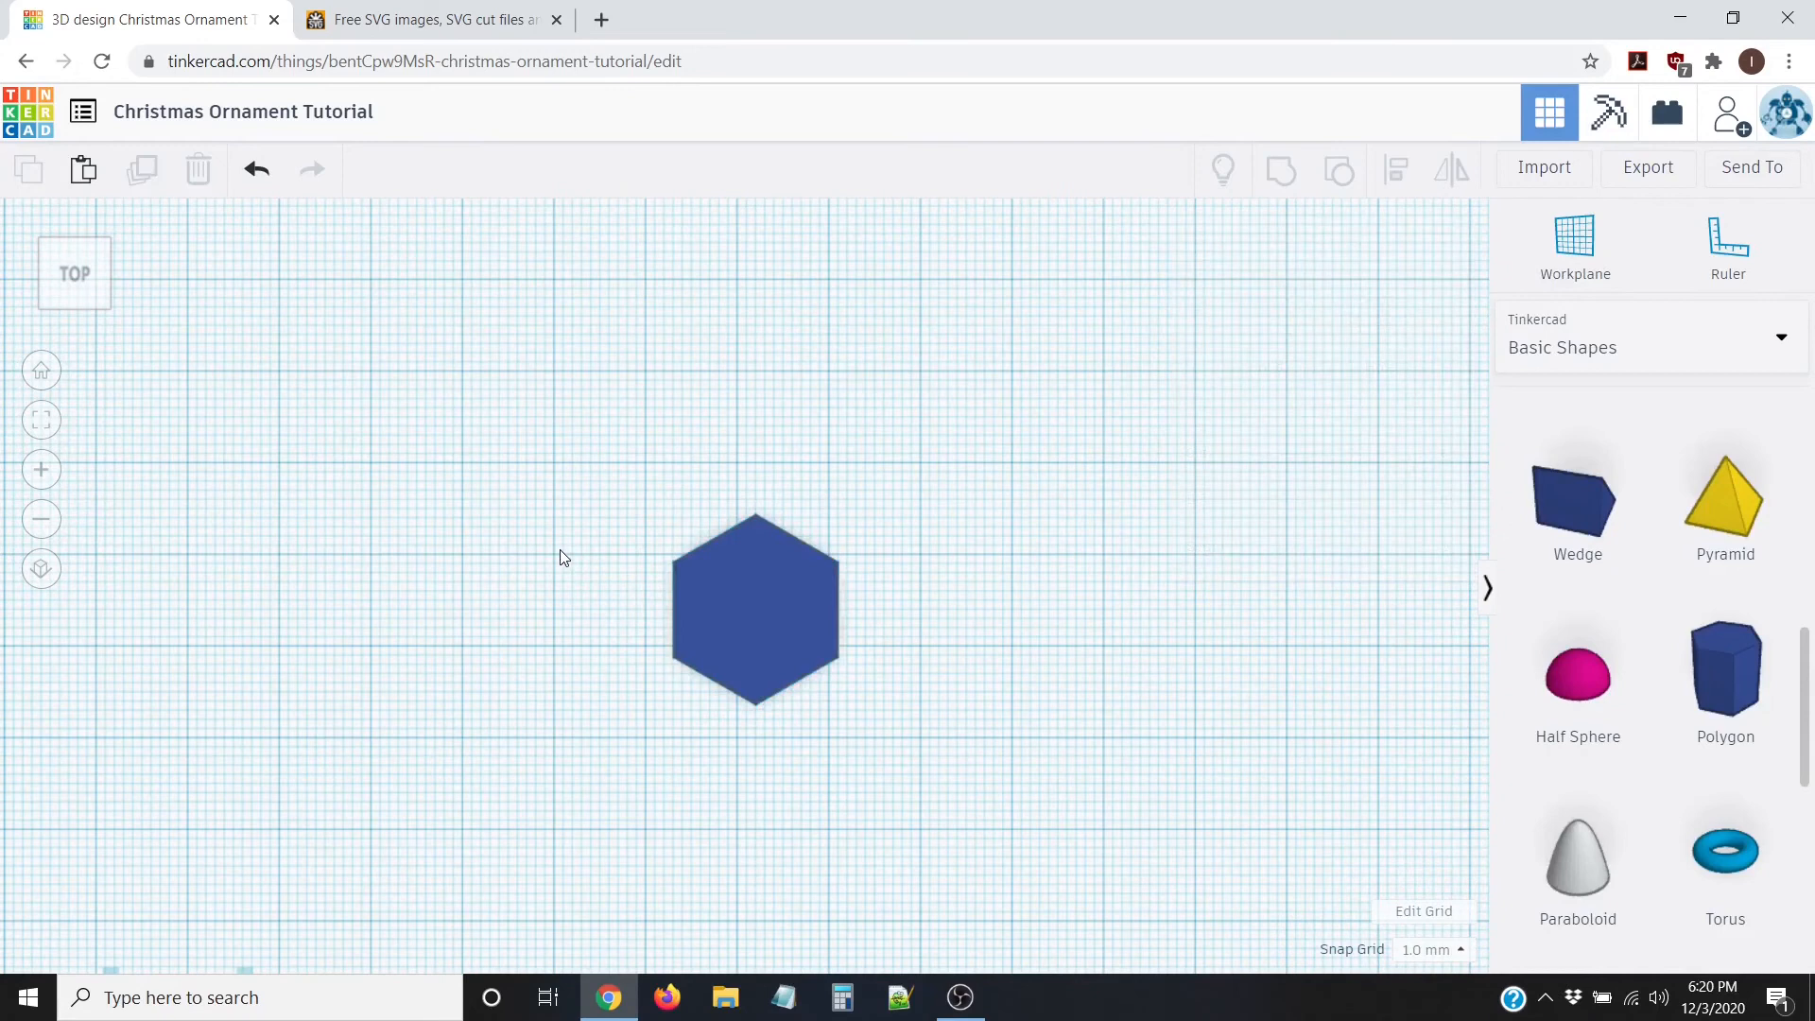
click(781, 603)
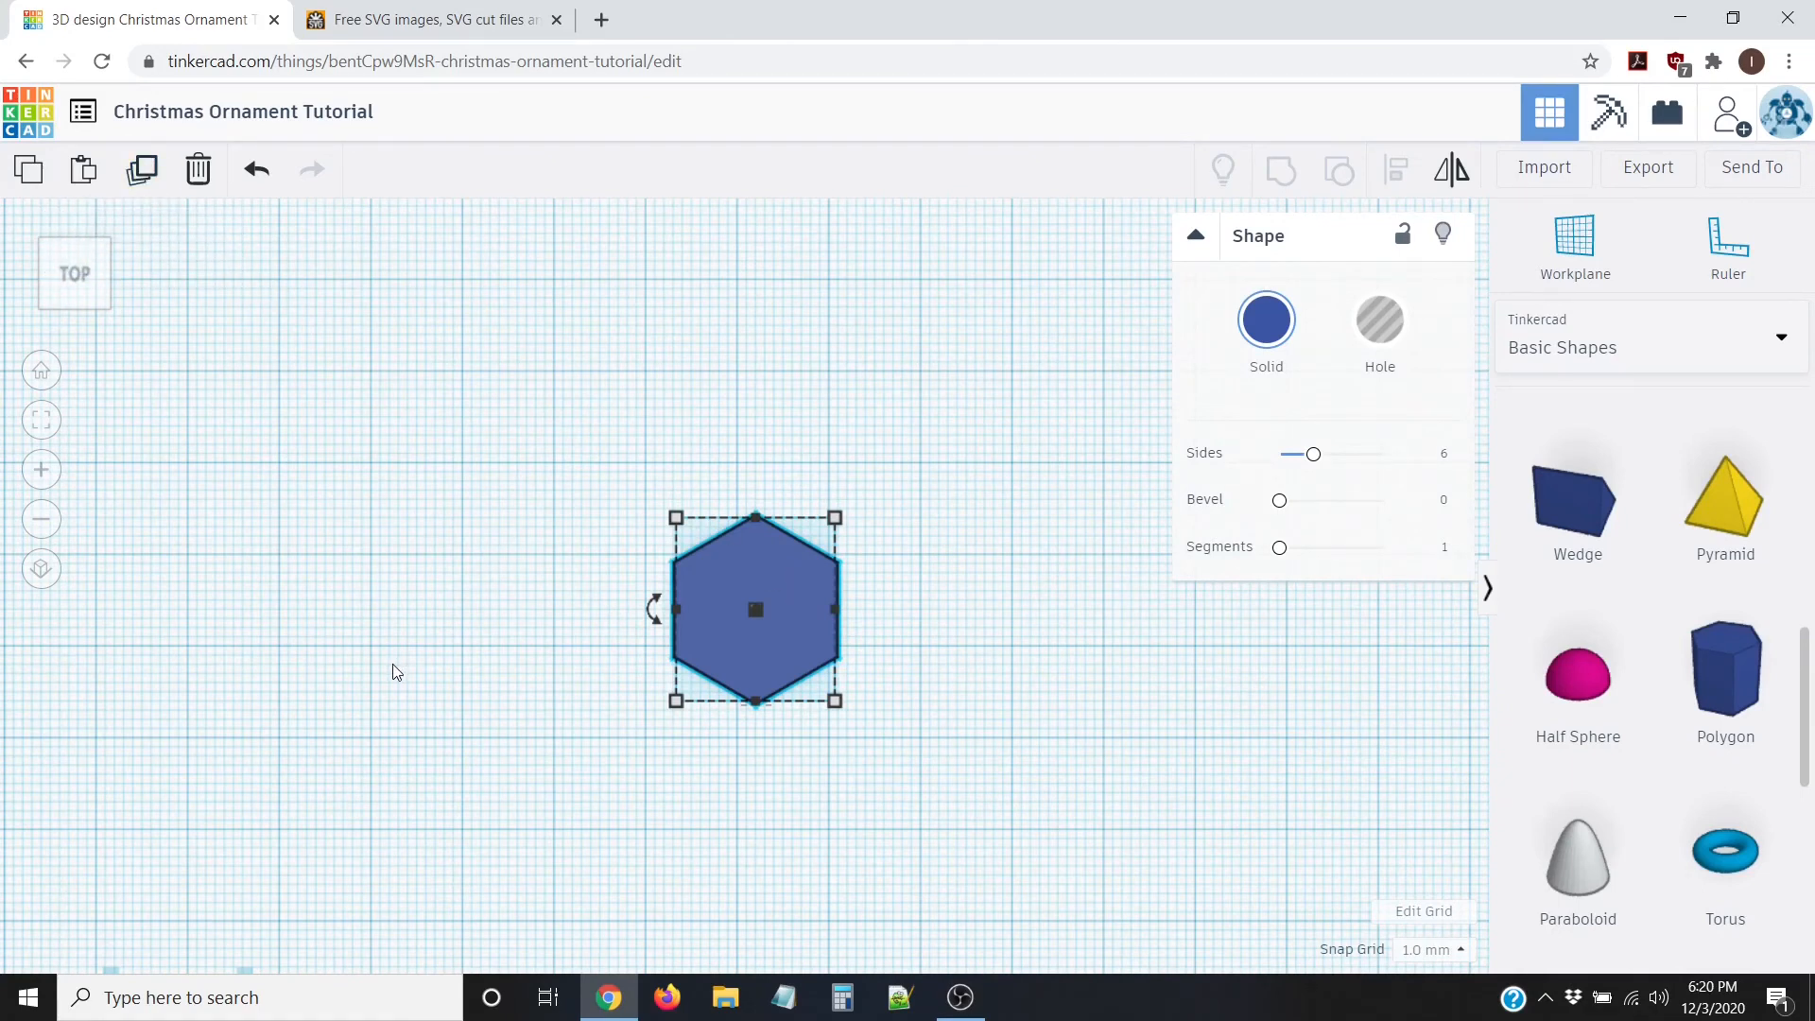
key(ctrl+d)
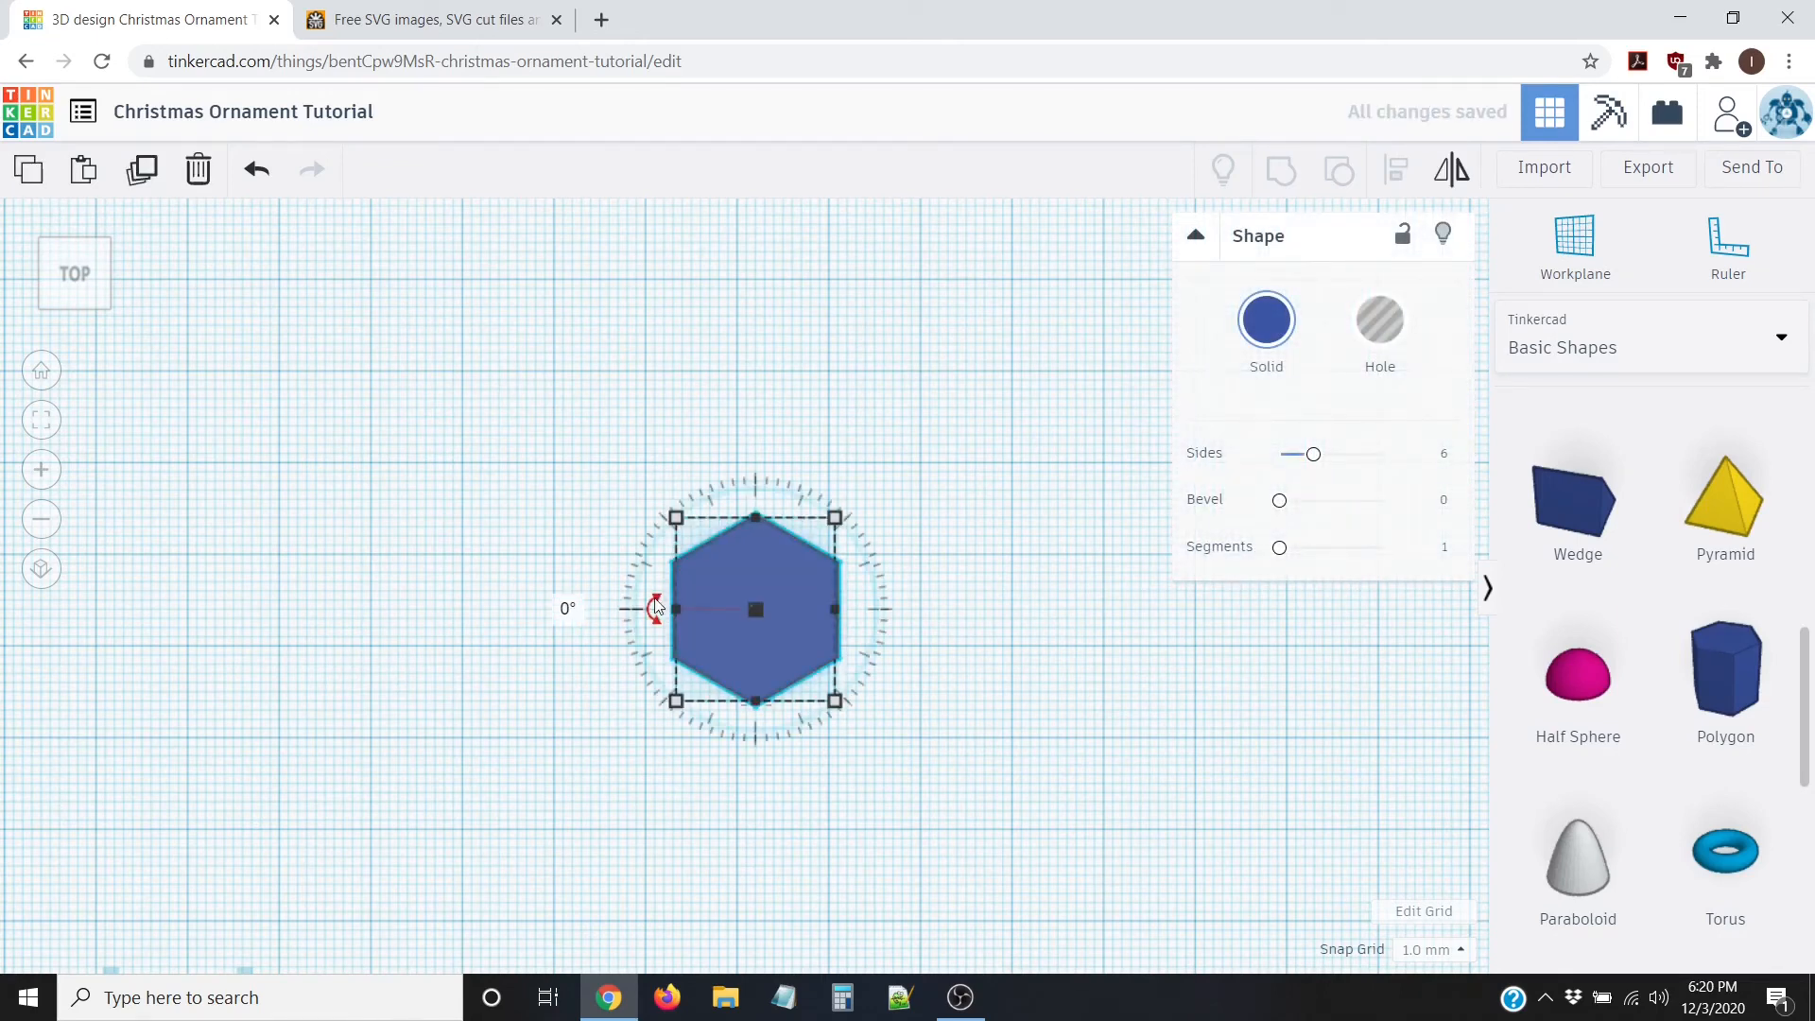
drag(659, 608, 662, 567)
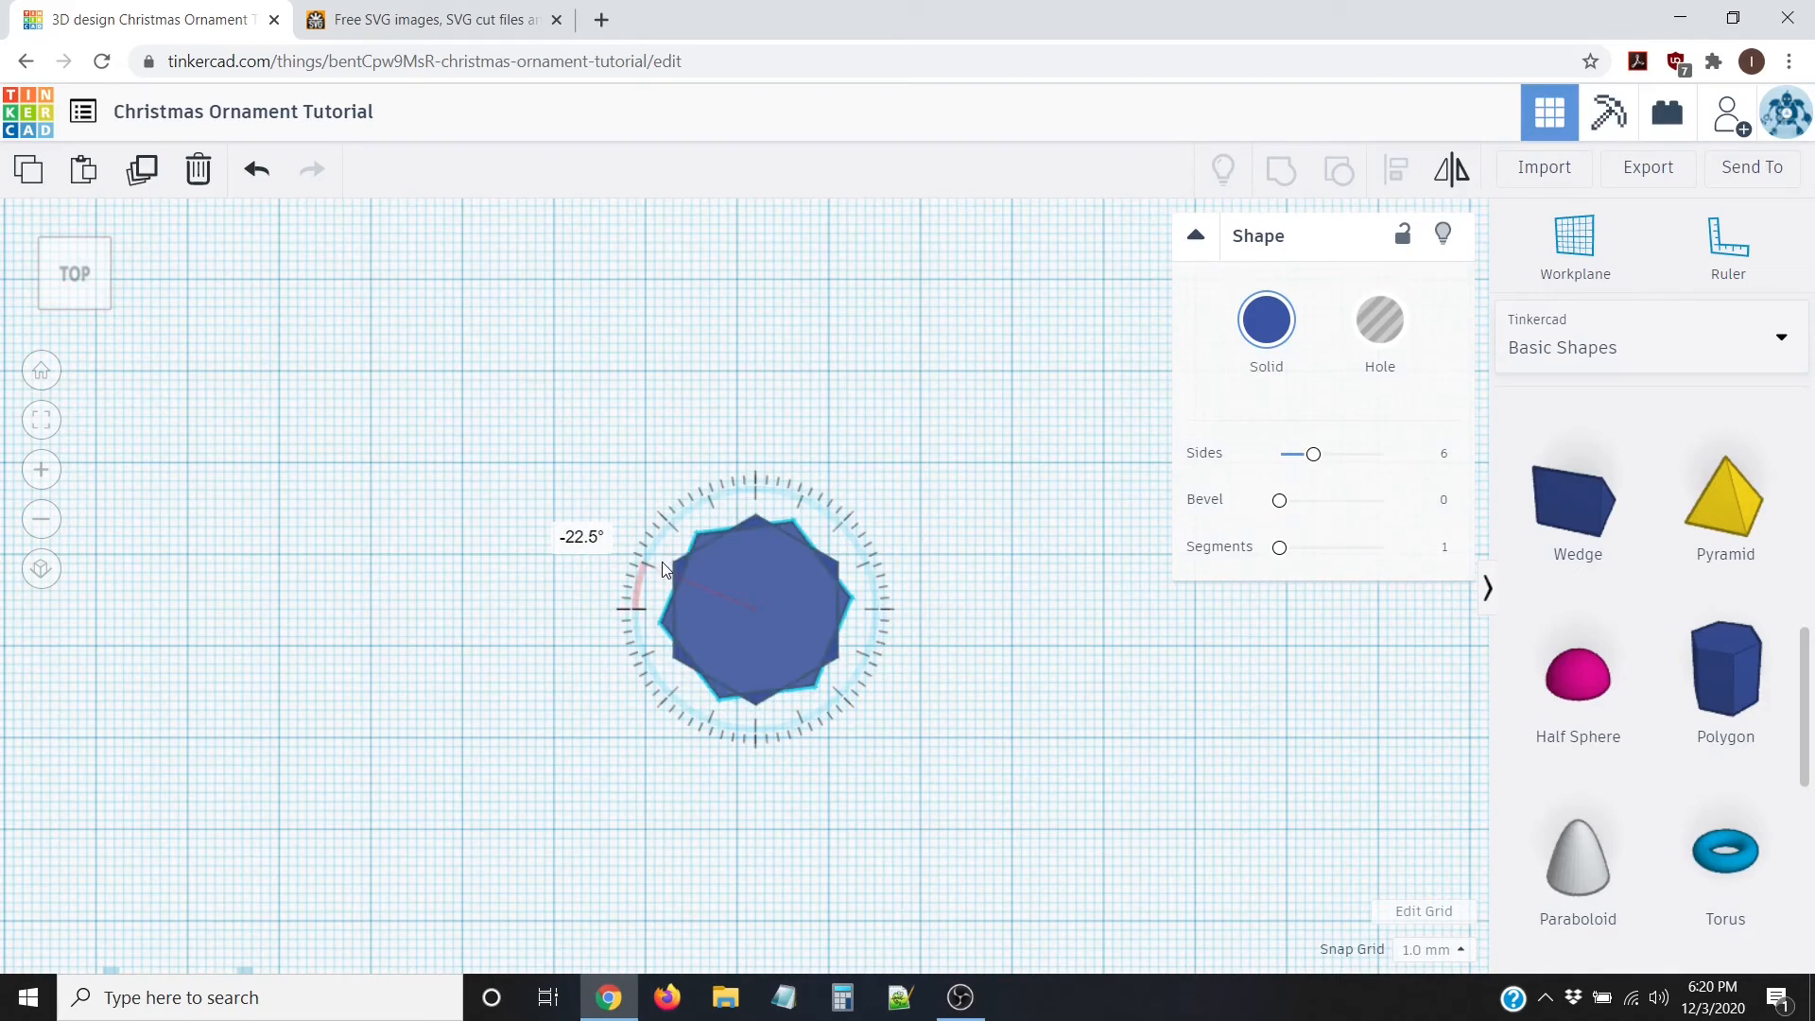
drag(649, 578, 651, 647)
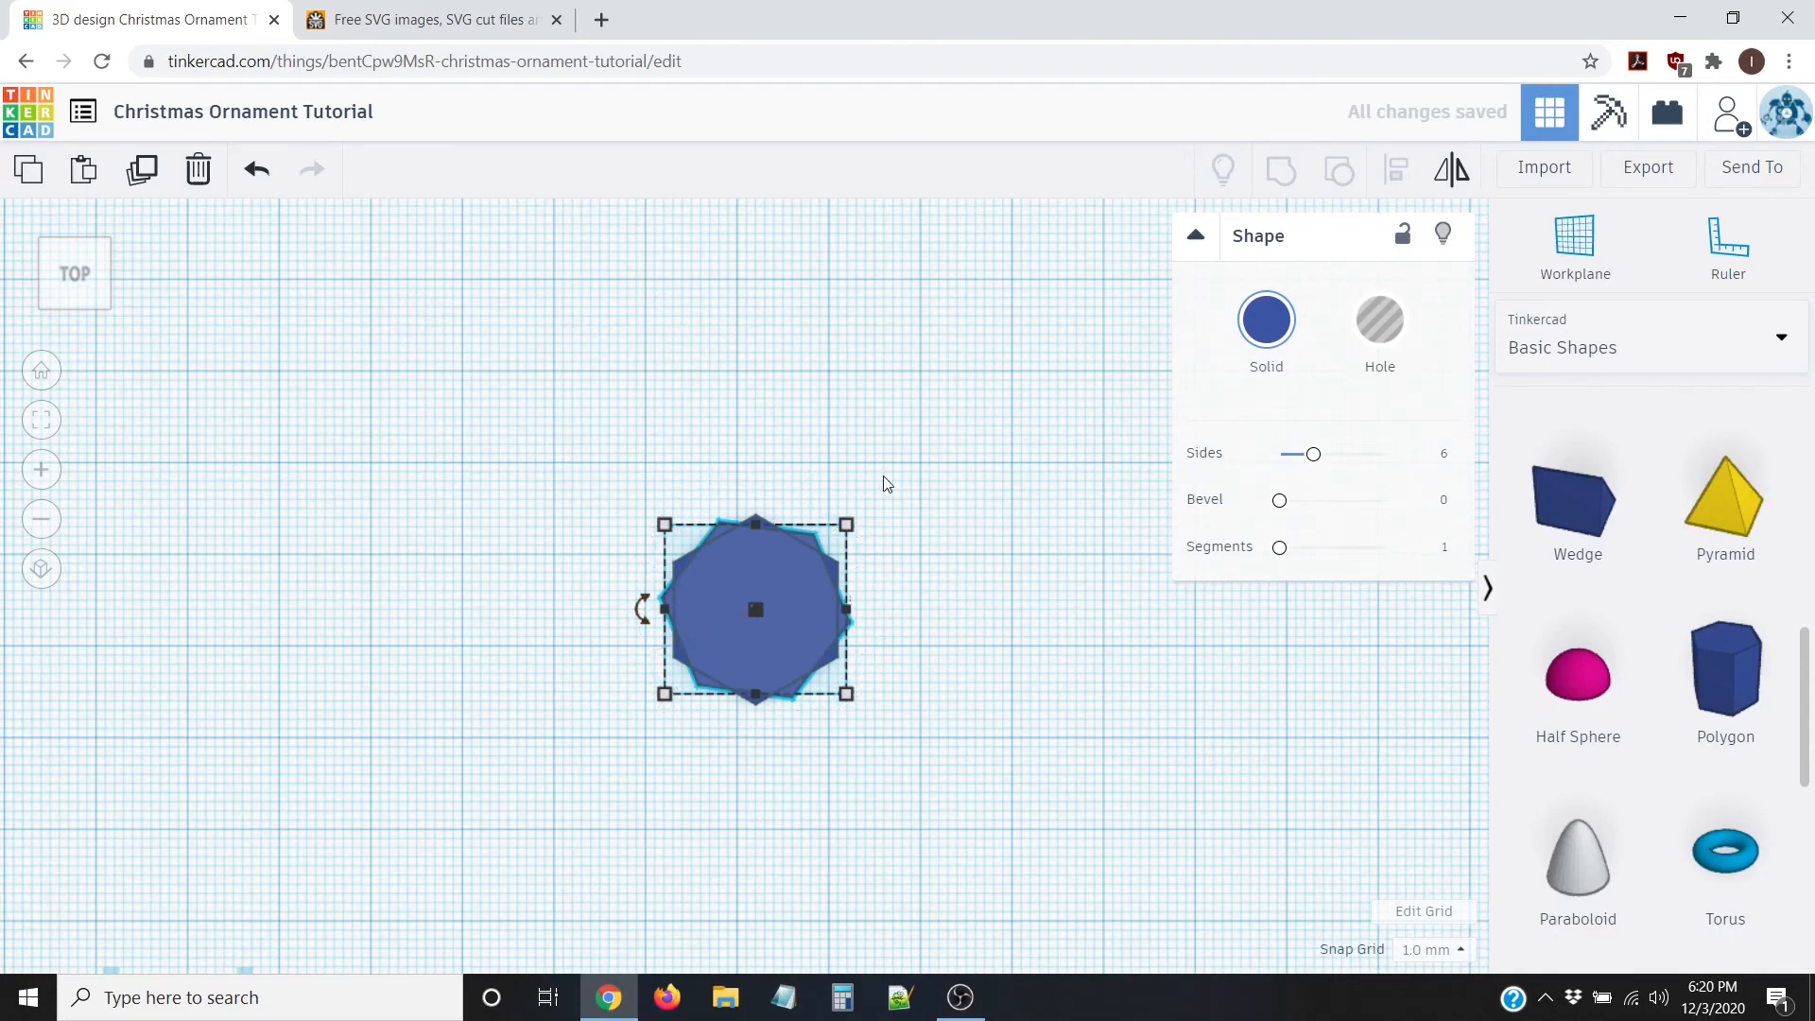
Step: Repeat the rotated duplication of the hexagon several times to form a ring of evenly spaced points
key(ctrl+d)
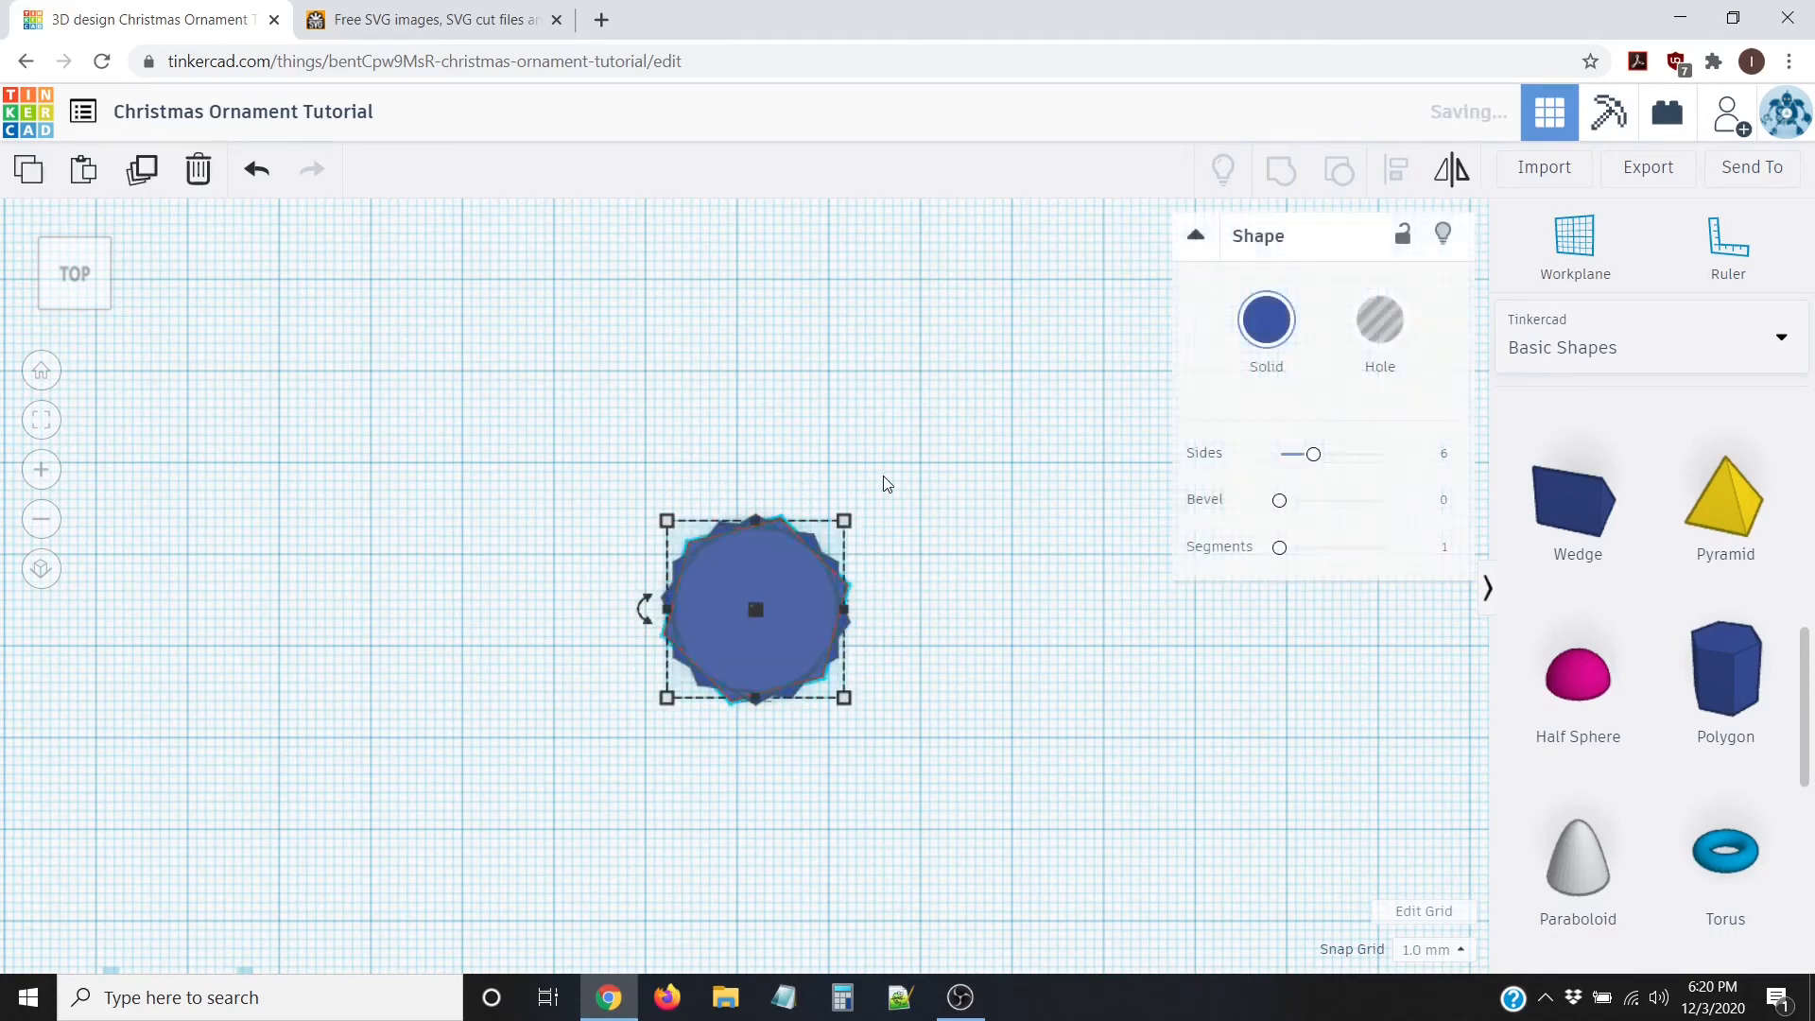
key(ctrl+d)
key(ctrl+d)
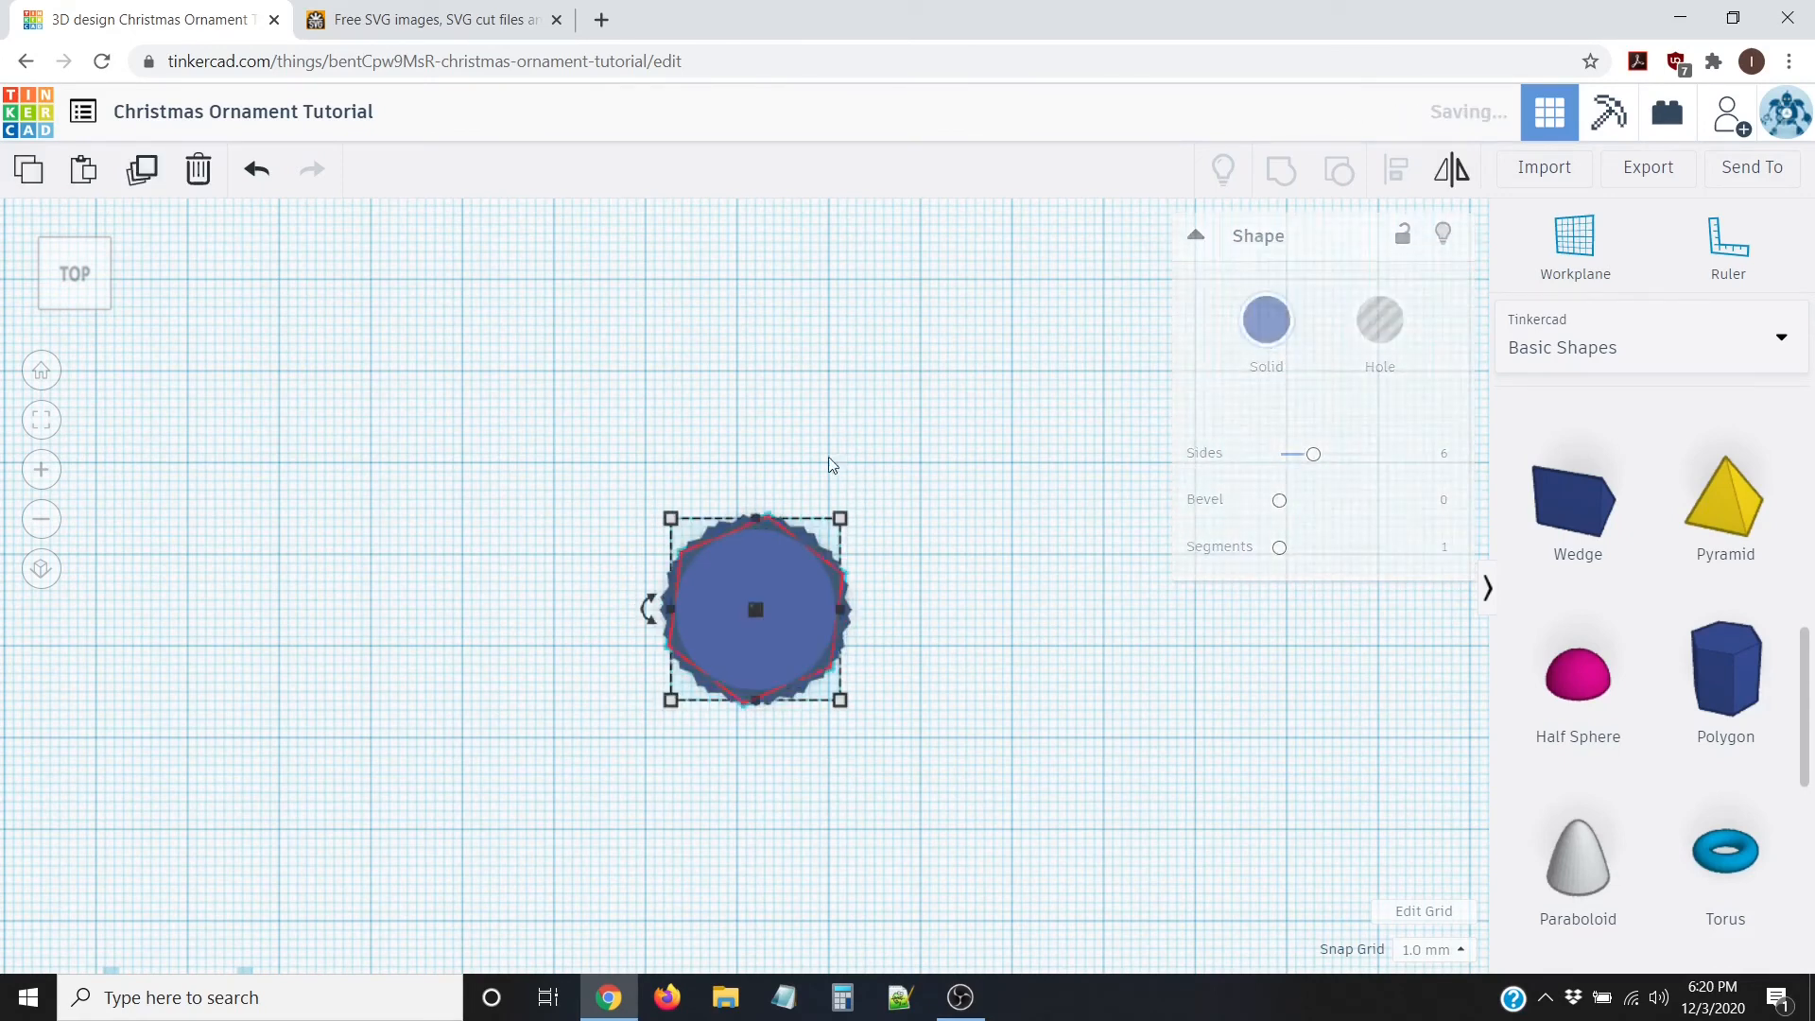
Step: Select all the rotated hexagon plates and group them into one jagged-edged disc
click(390, 537)
drag(558, 424, 898, 749)
scroll(939, 666, up, 2)
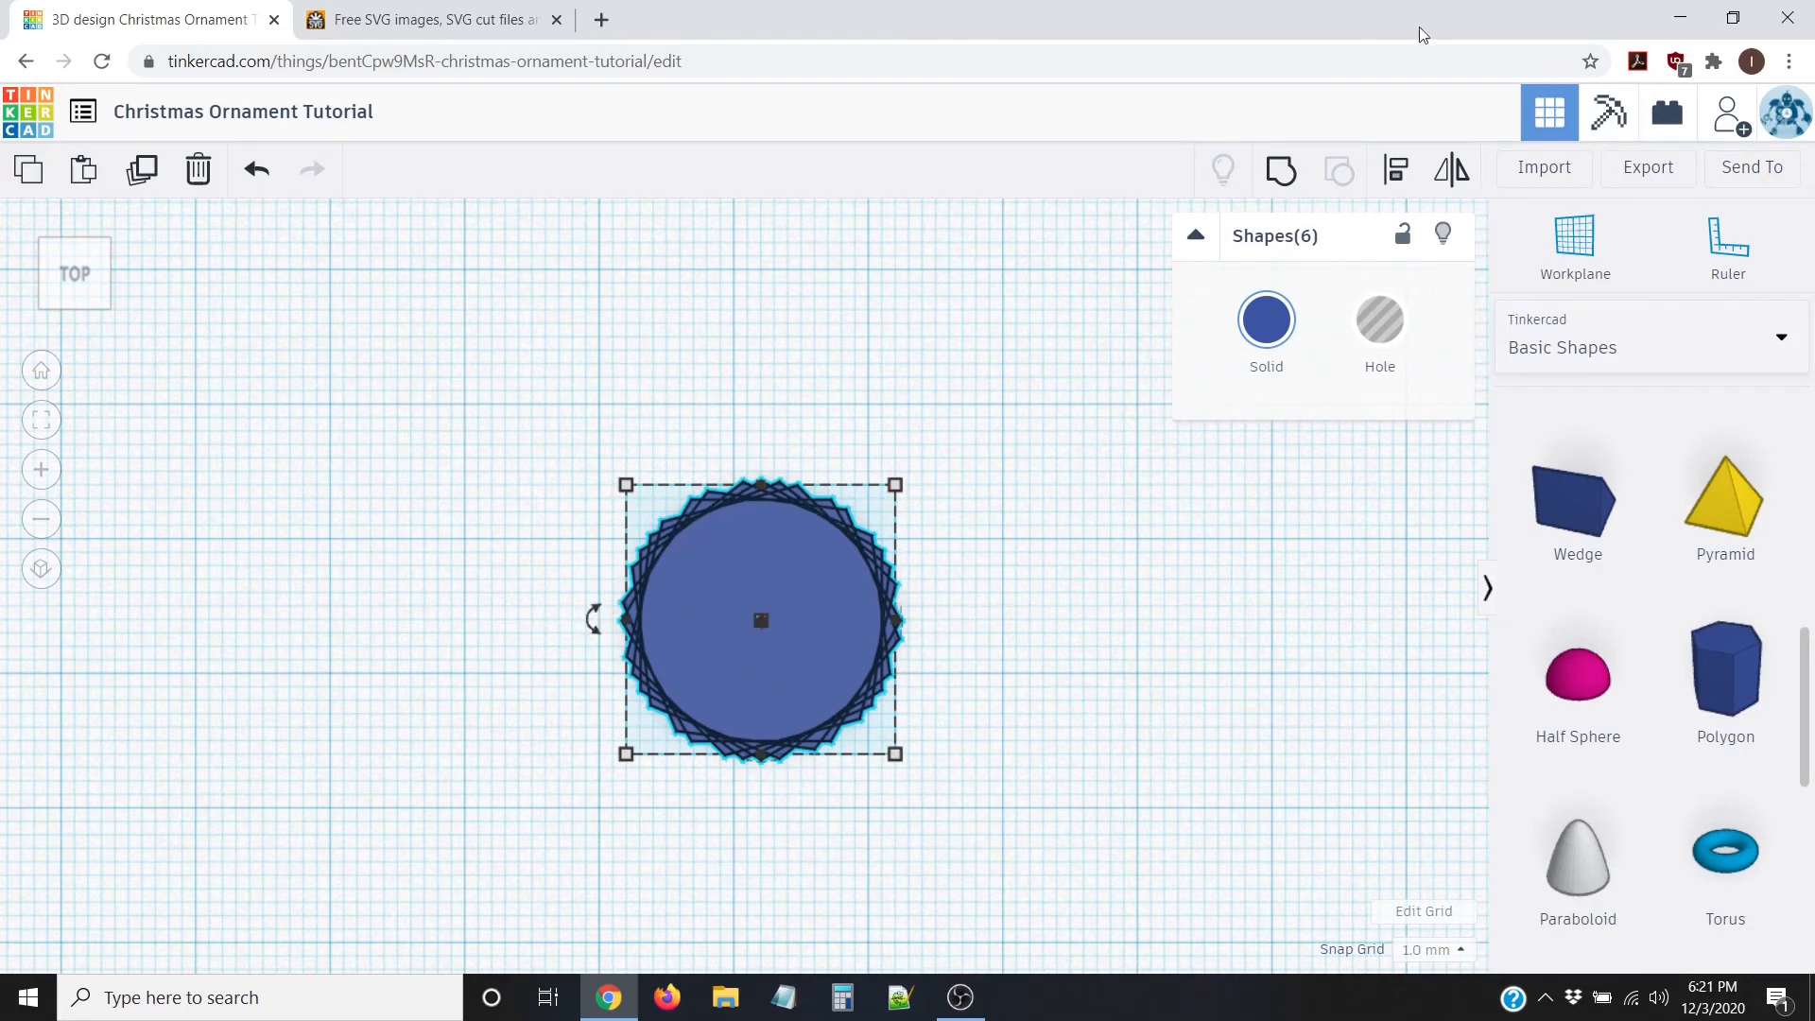
click(1281, 175)
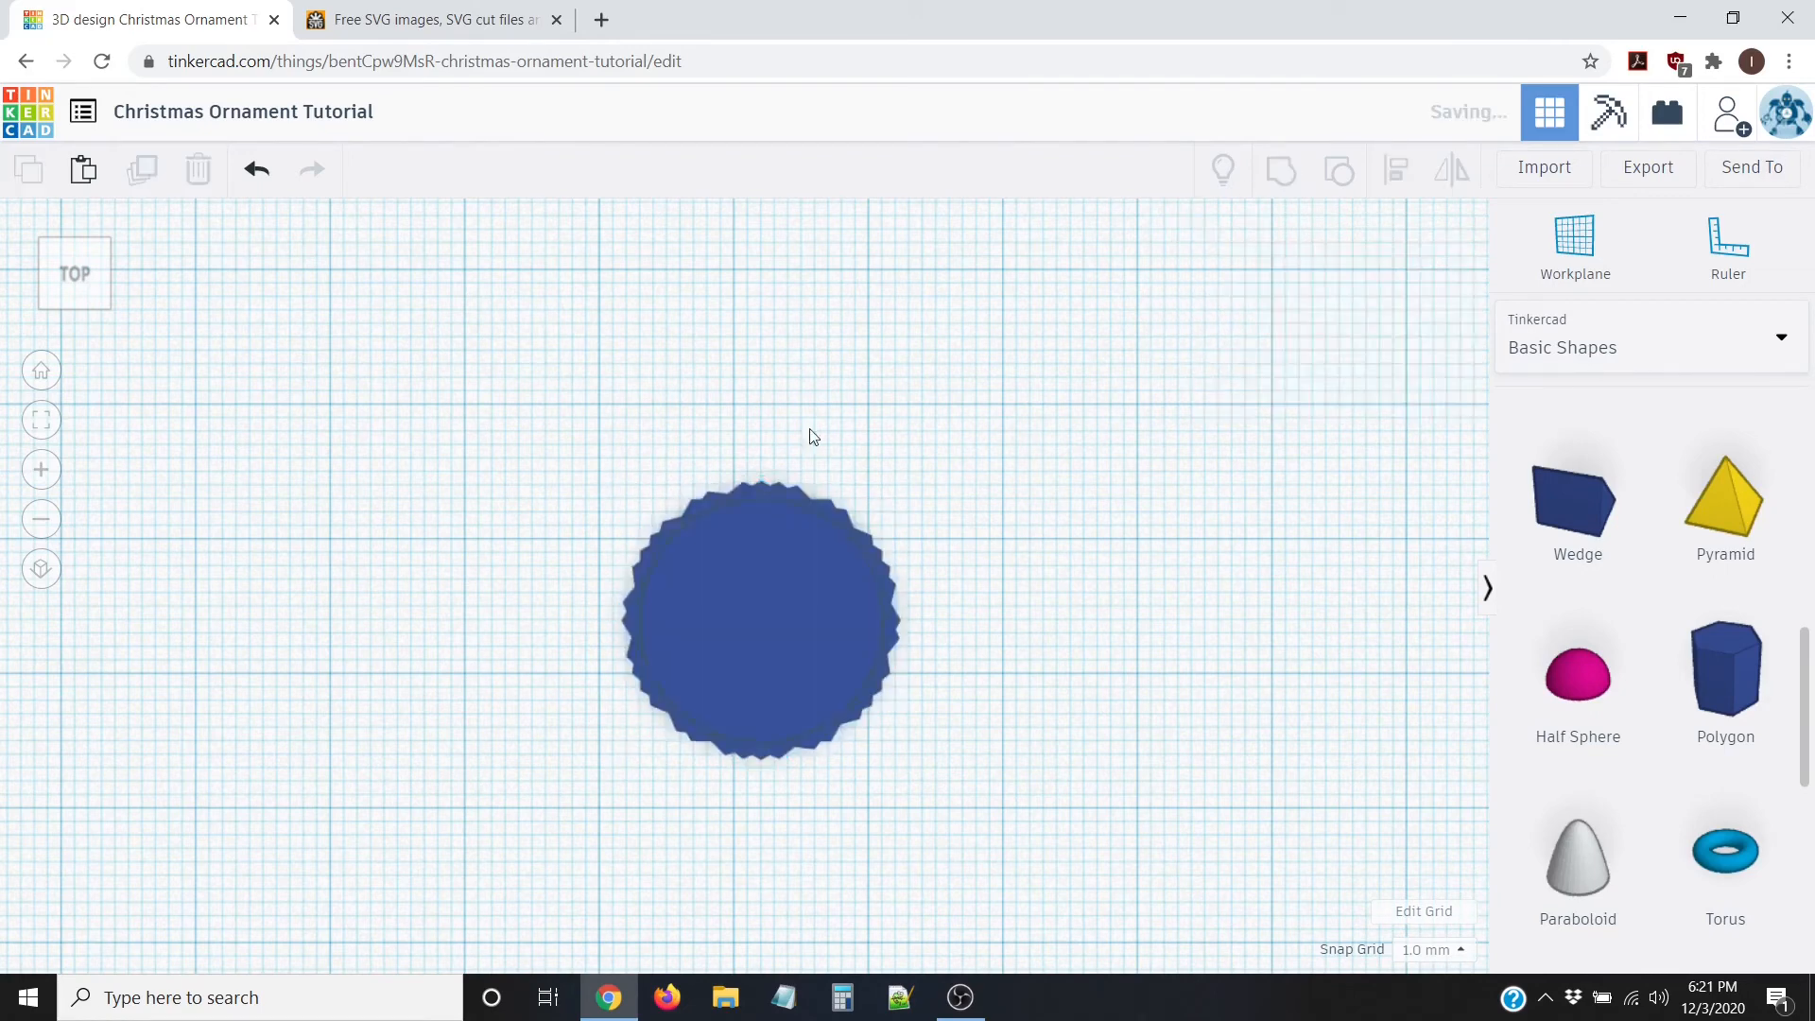
click(1026, 583)
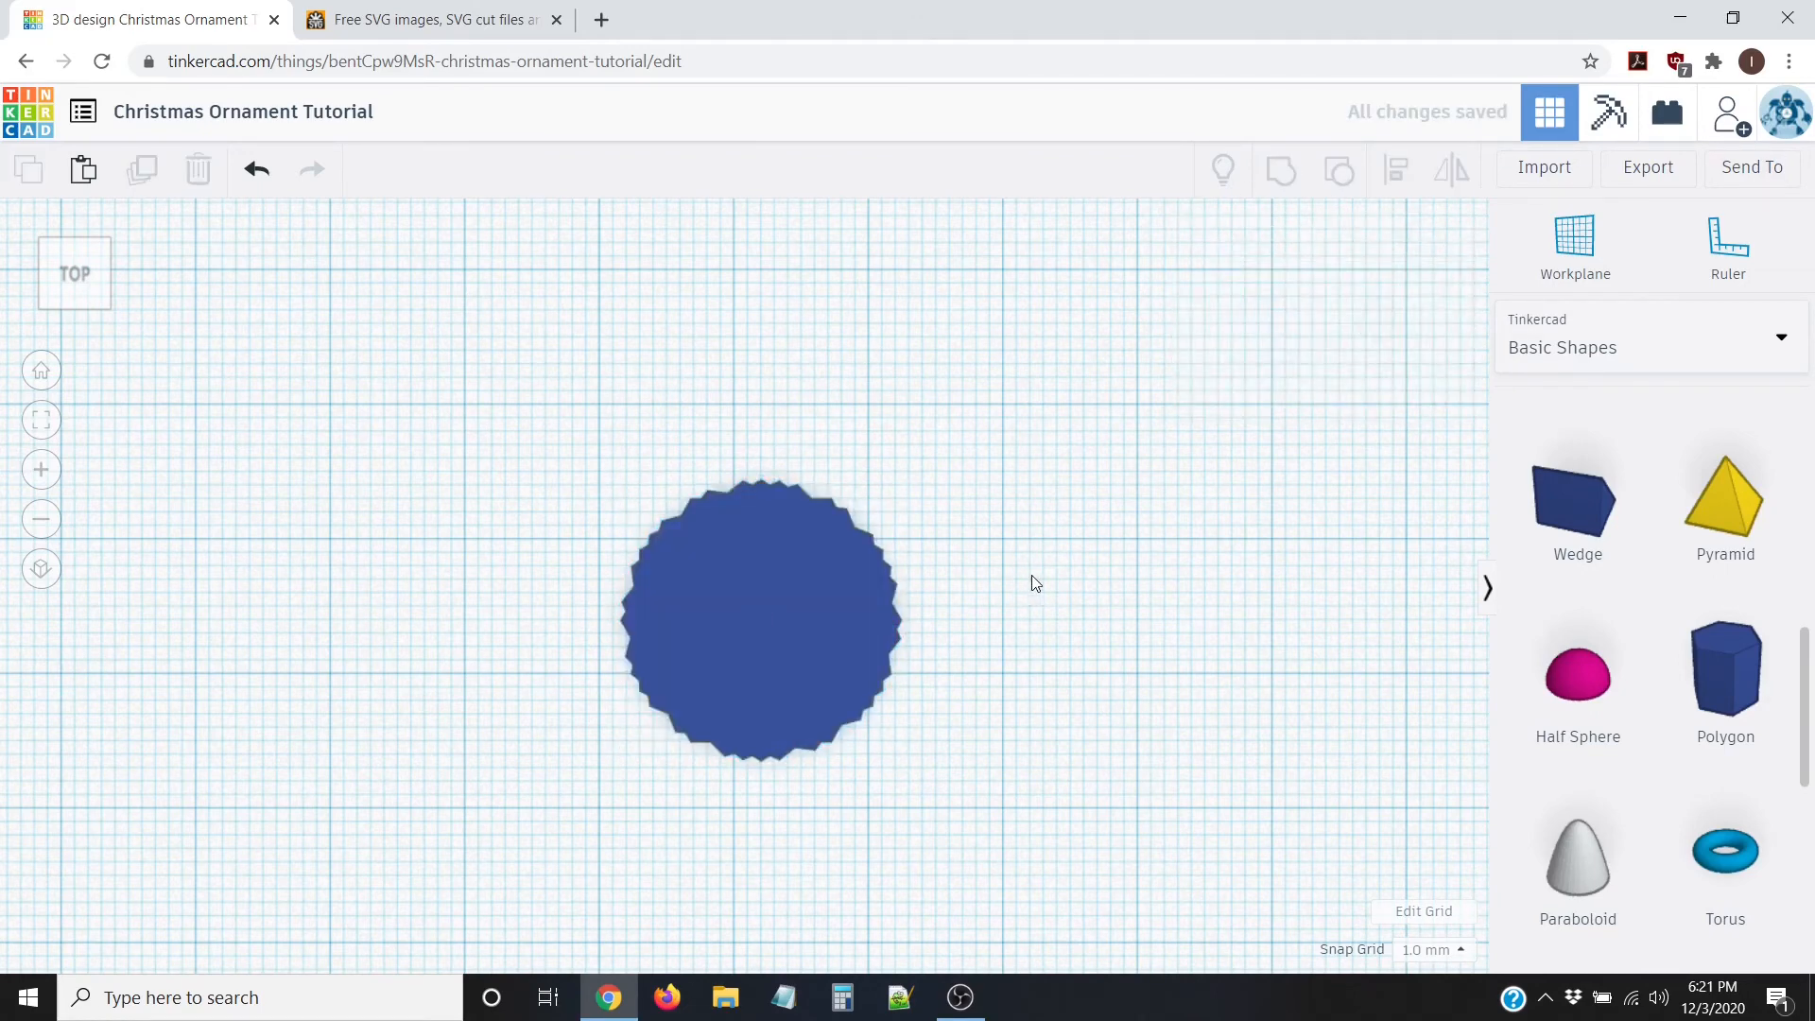
Step: Set the grouped disc's width and length to 75 mm each
click(823, 608)
scroll(834, 643, down, 1)
scroll(834, 643, down, 3)
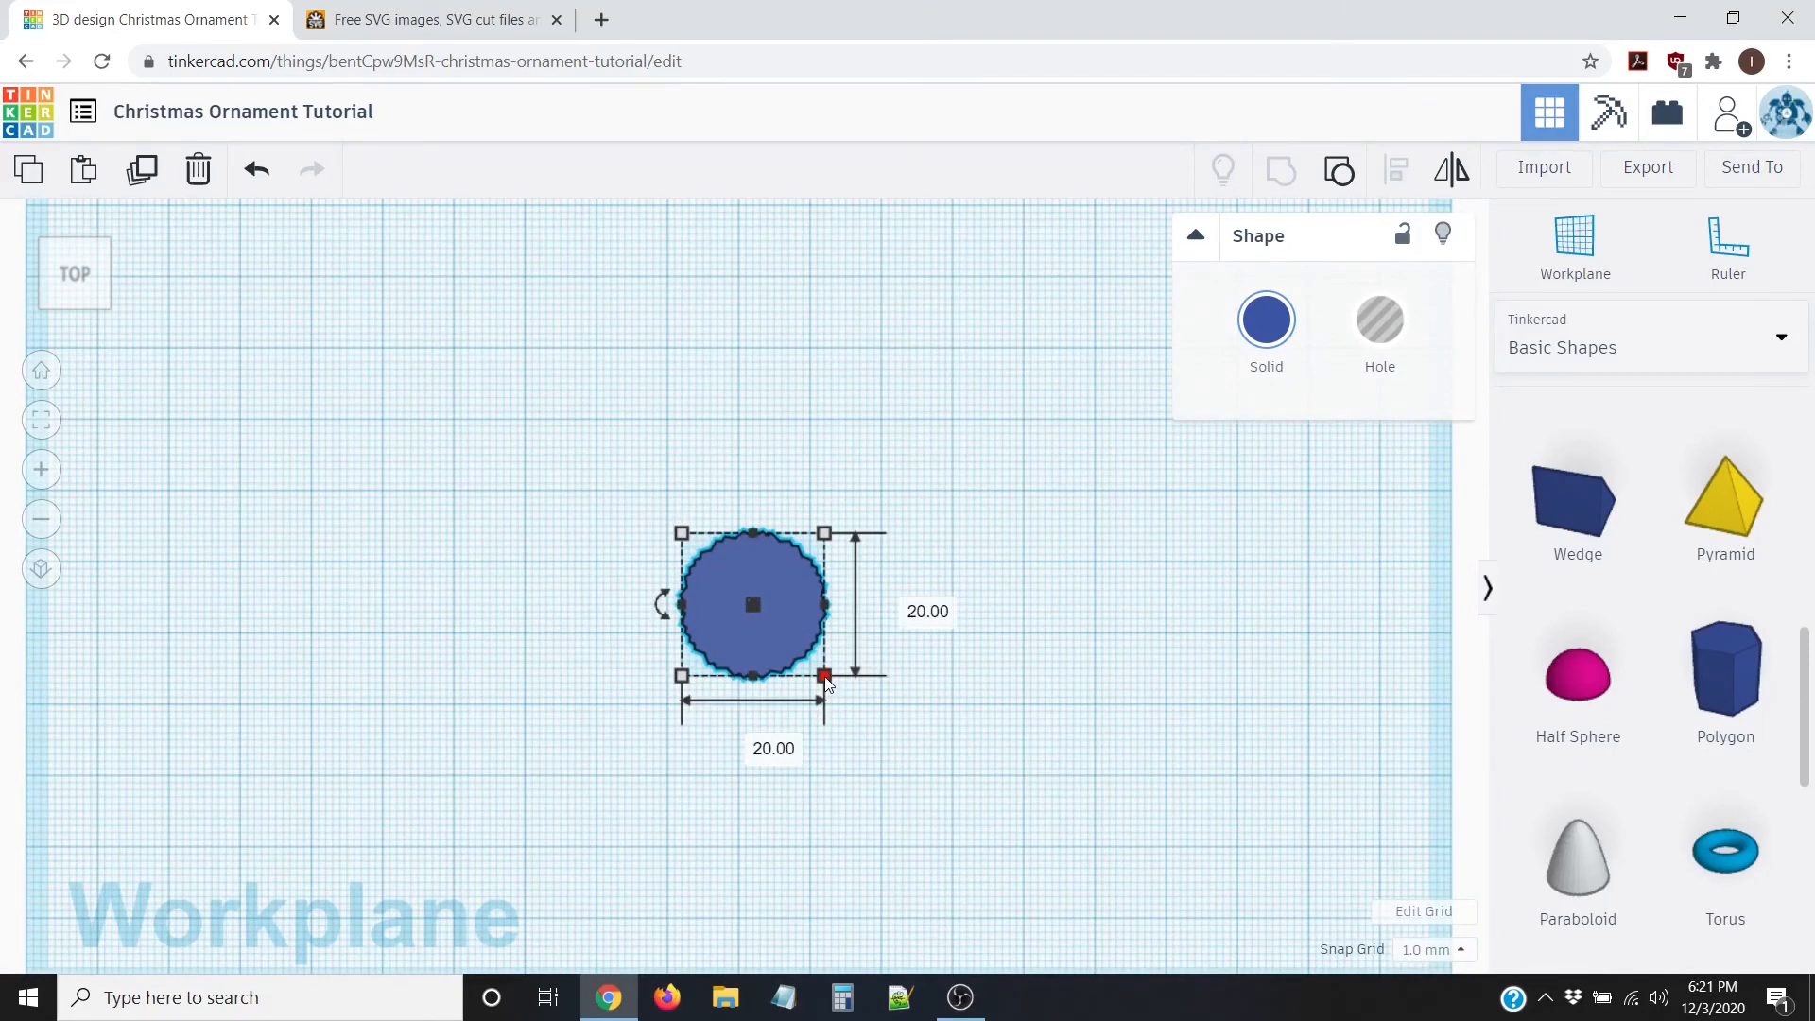
click(759, 747)
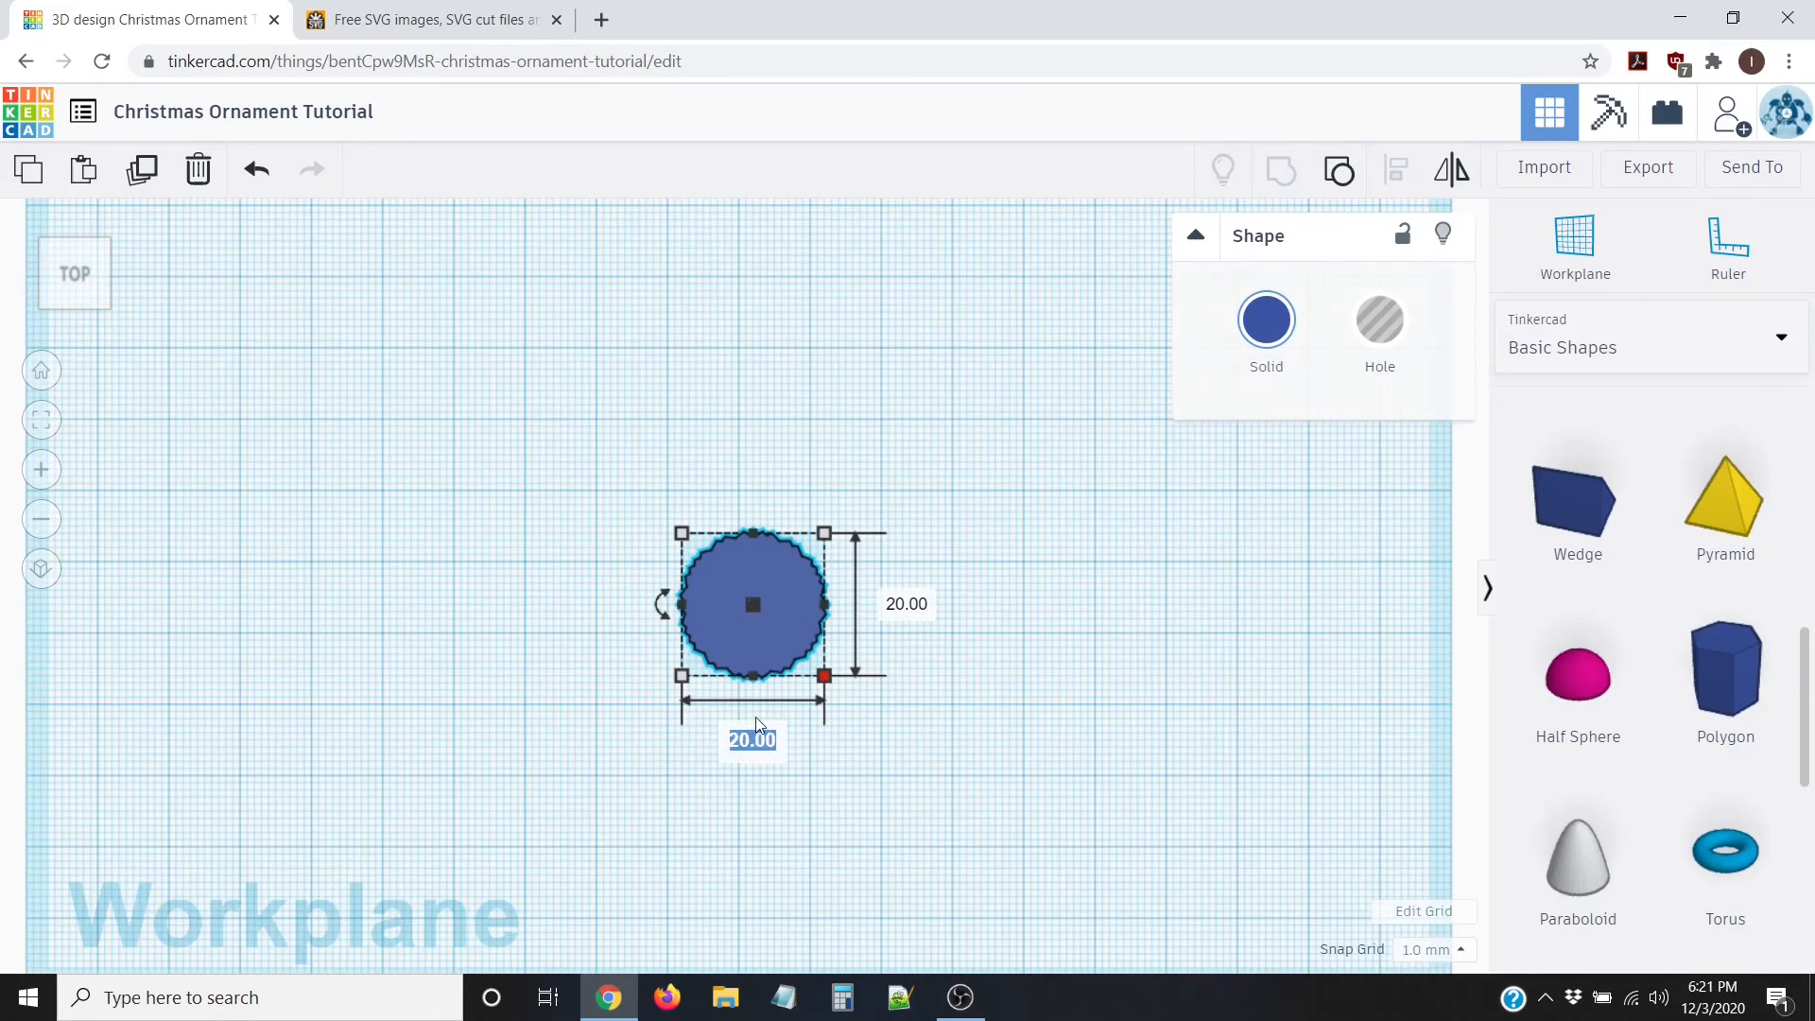
text(75)
key(Tab)
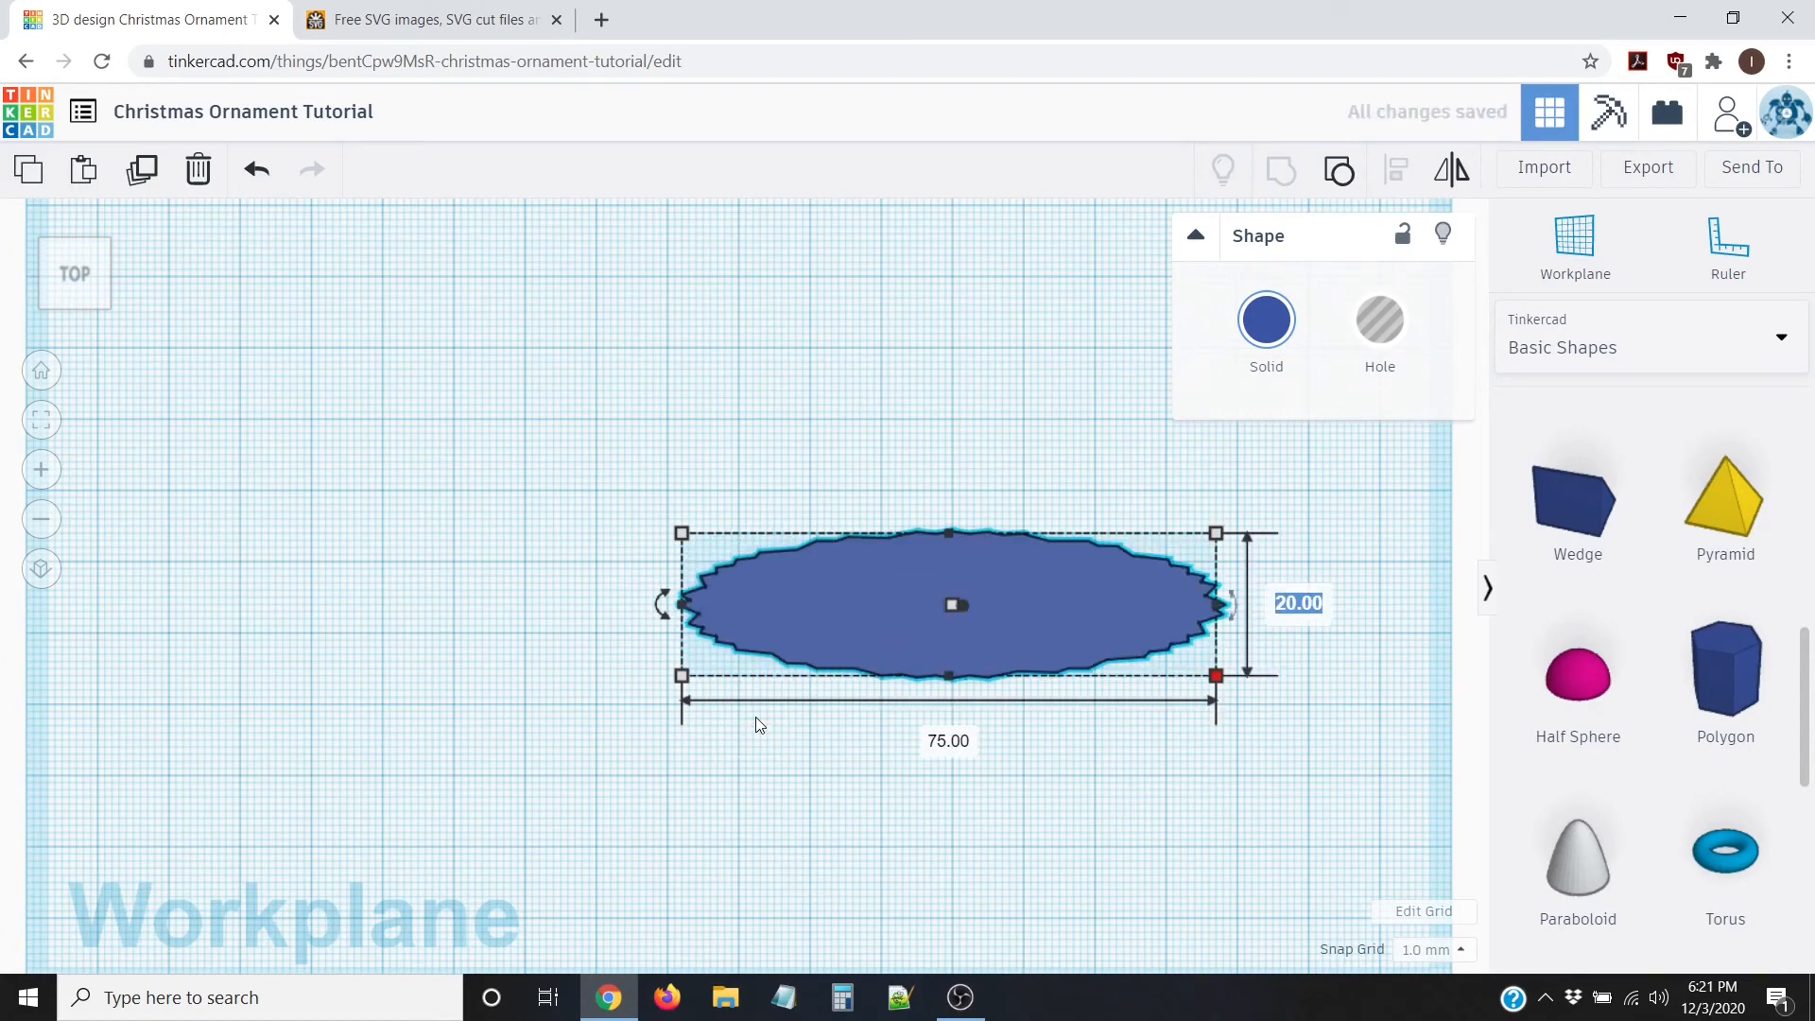
text(75)
key(Return)
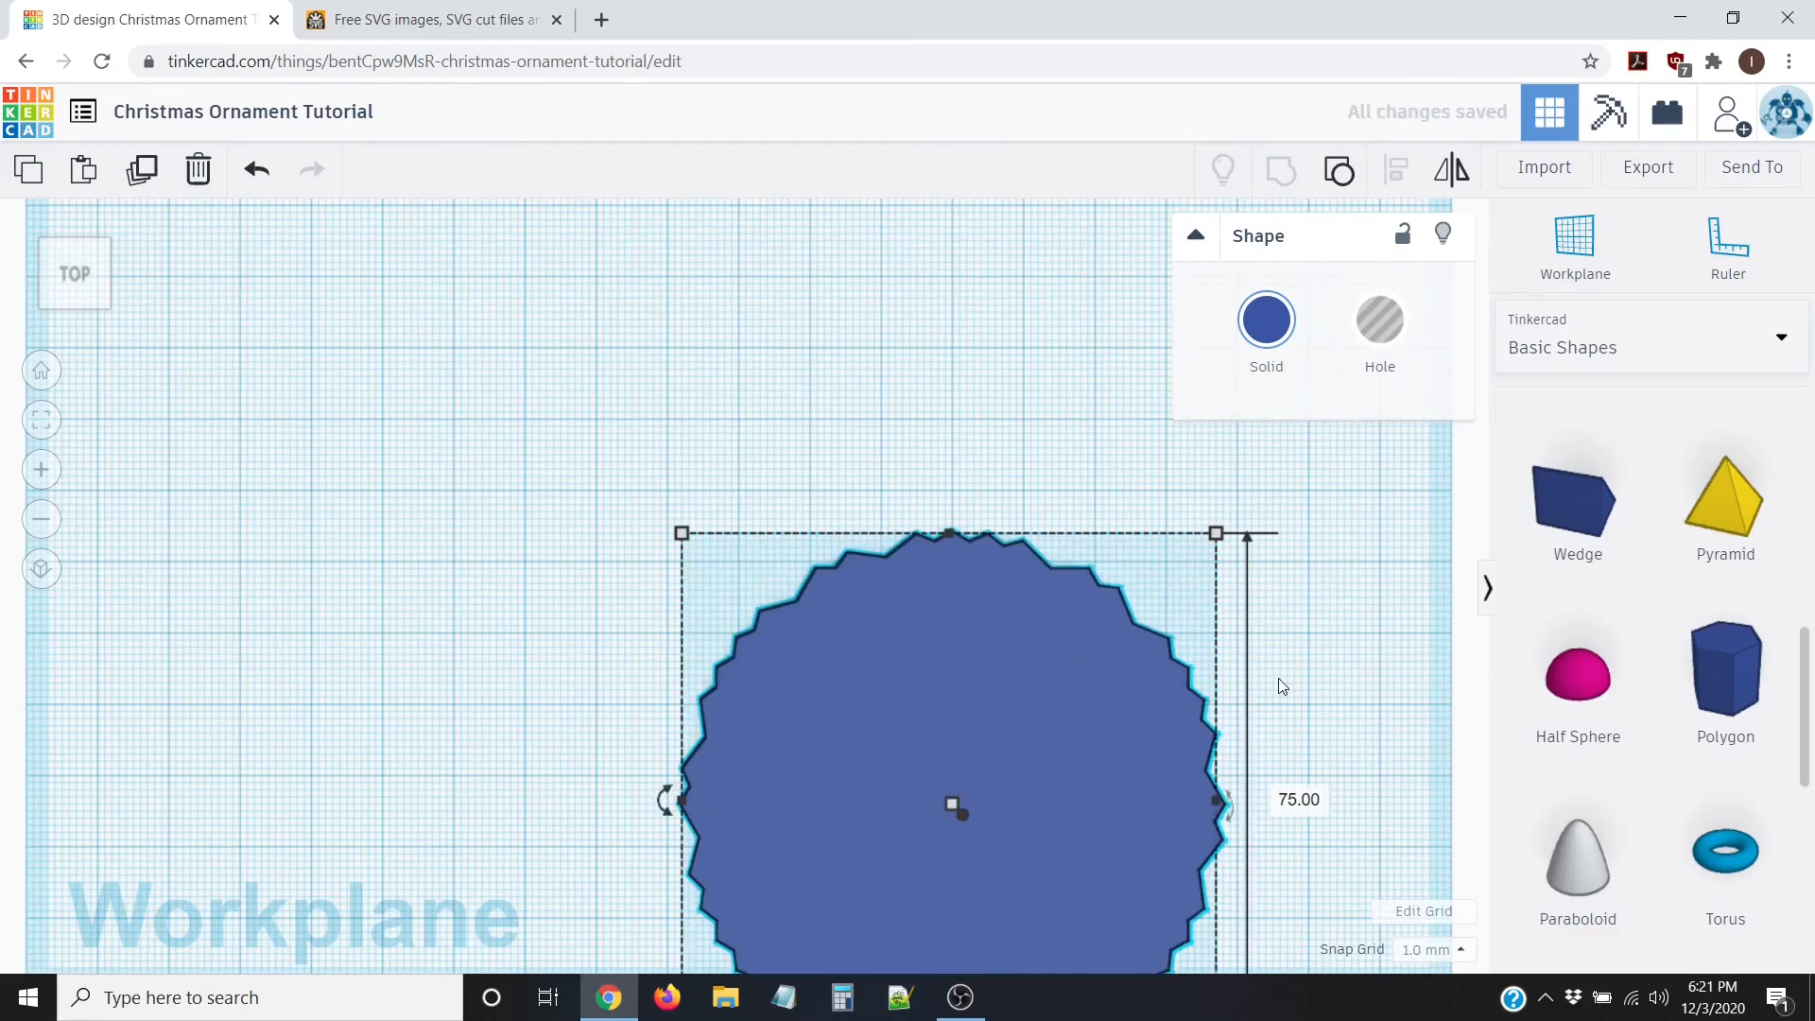
Step: Move the enlarged disc about 37 mm back so it lies completely on the workplane
scroll(1275, 672, down, 5)
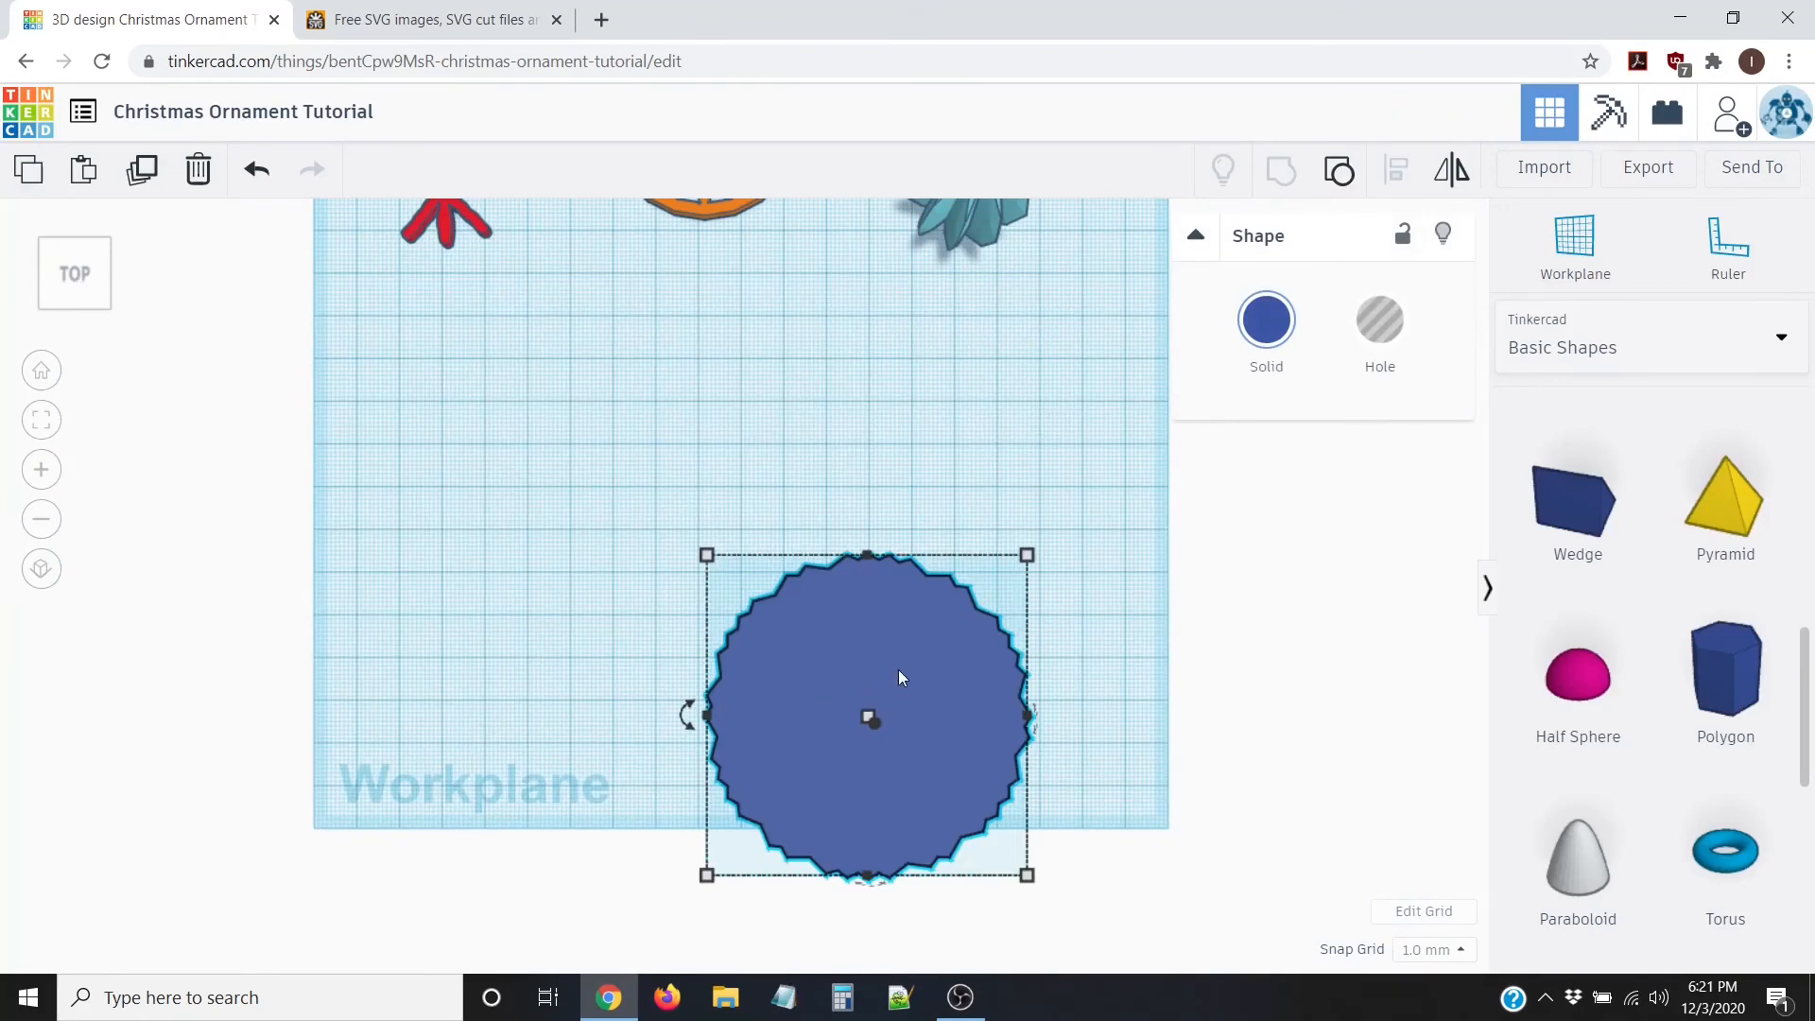
drag(898, 670, 915, 517)
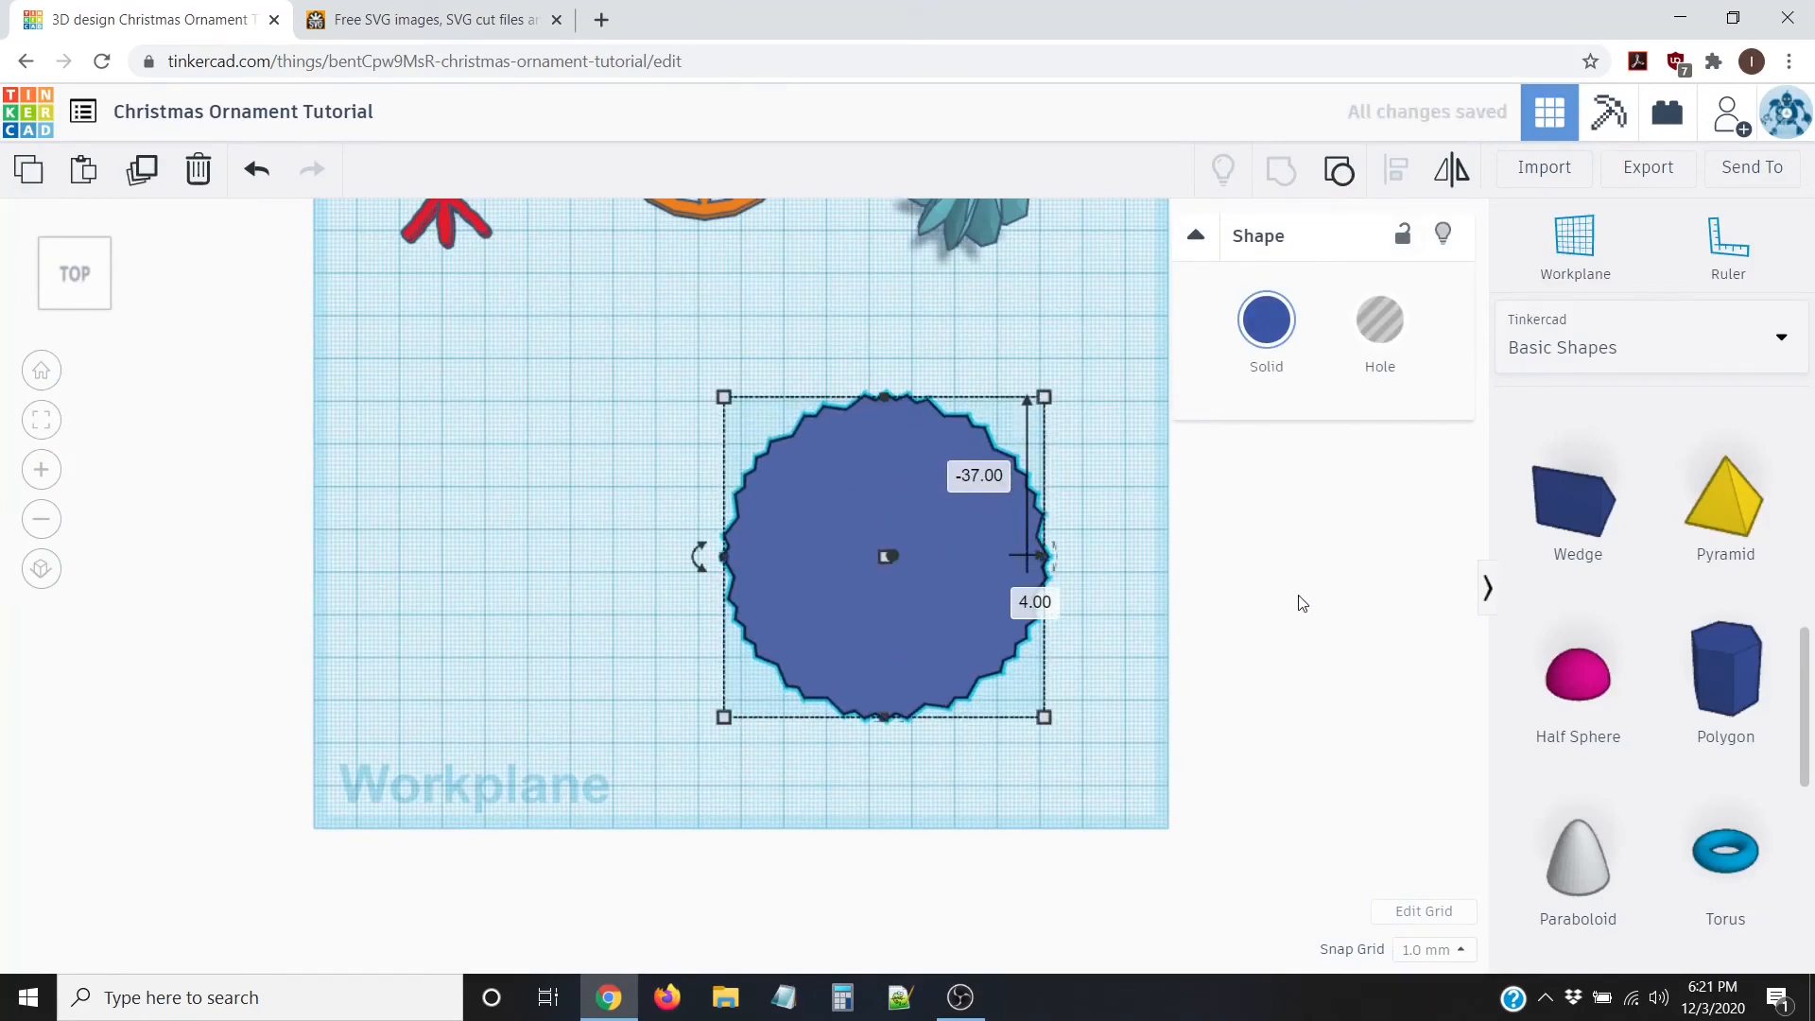
click(1139, 564)
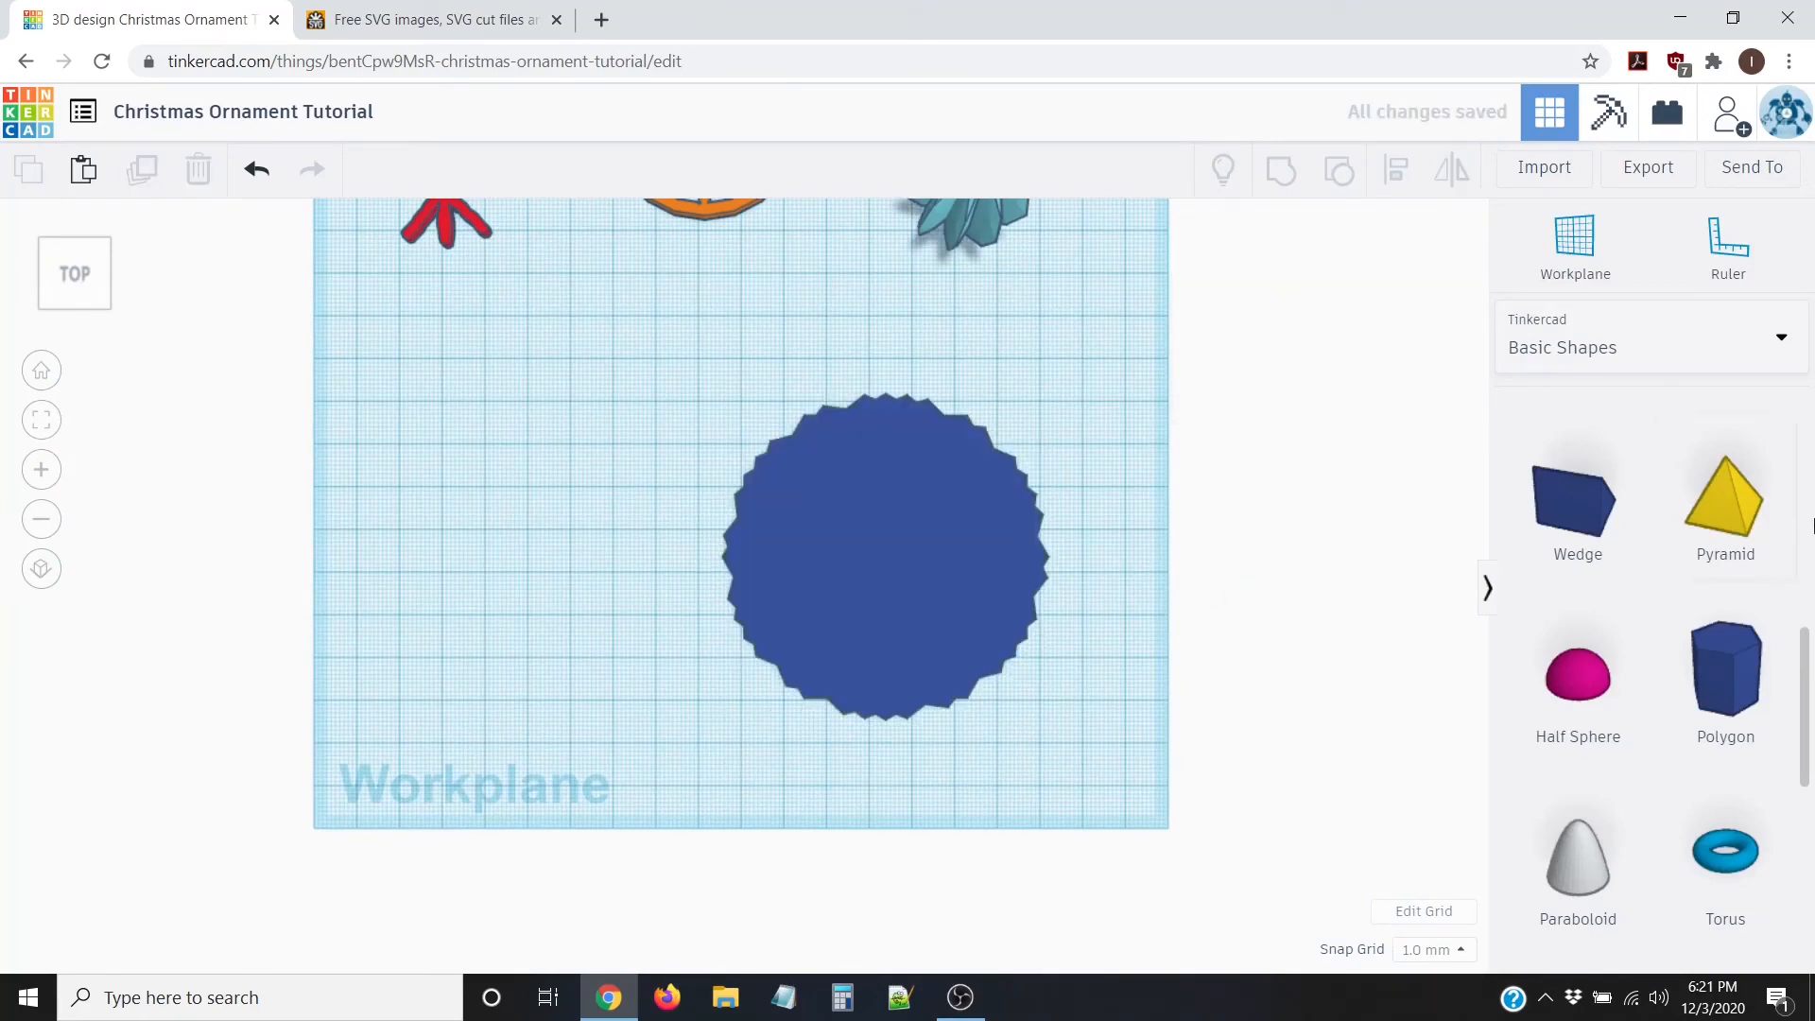
Step: Place a Text shape on the blue disc and change its wording to "Merry Christmas!"
drag(1808, 673, 1772, 555)
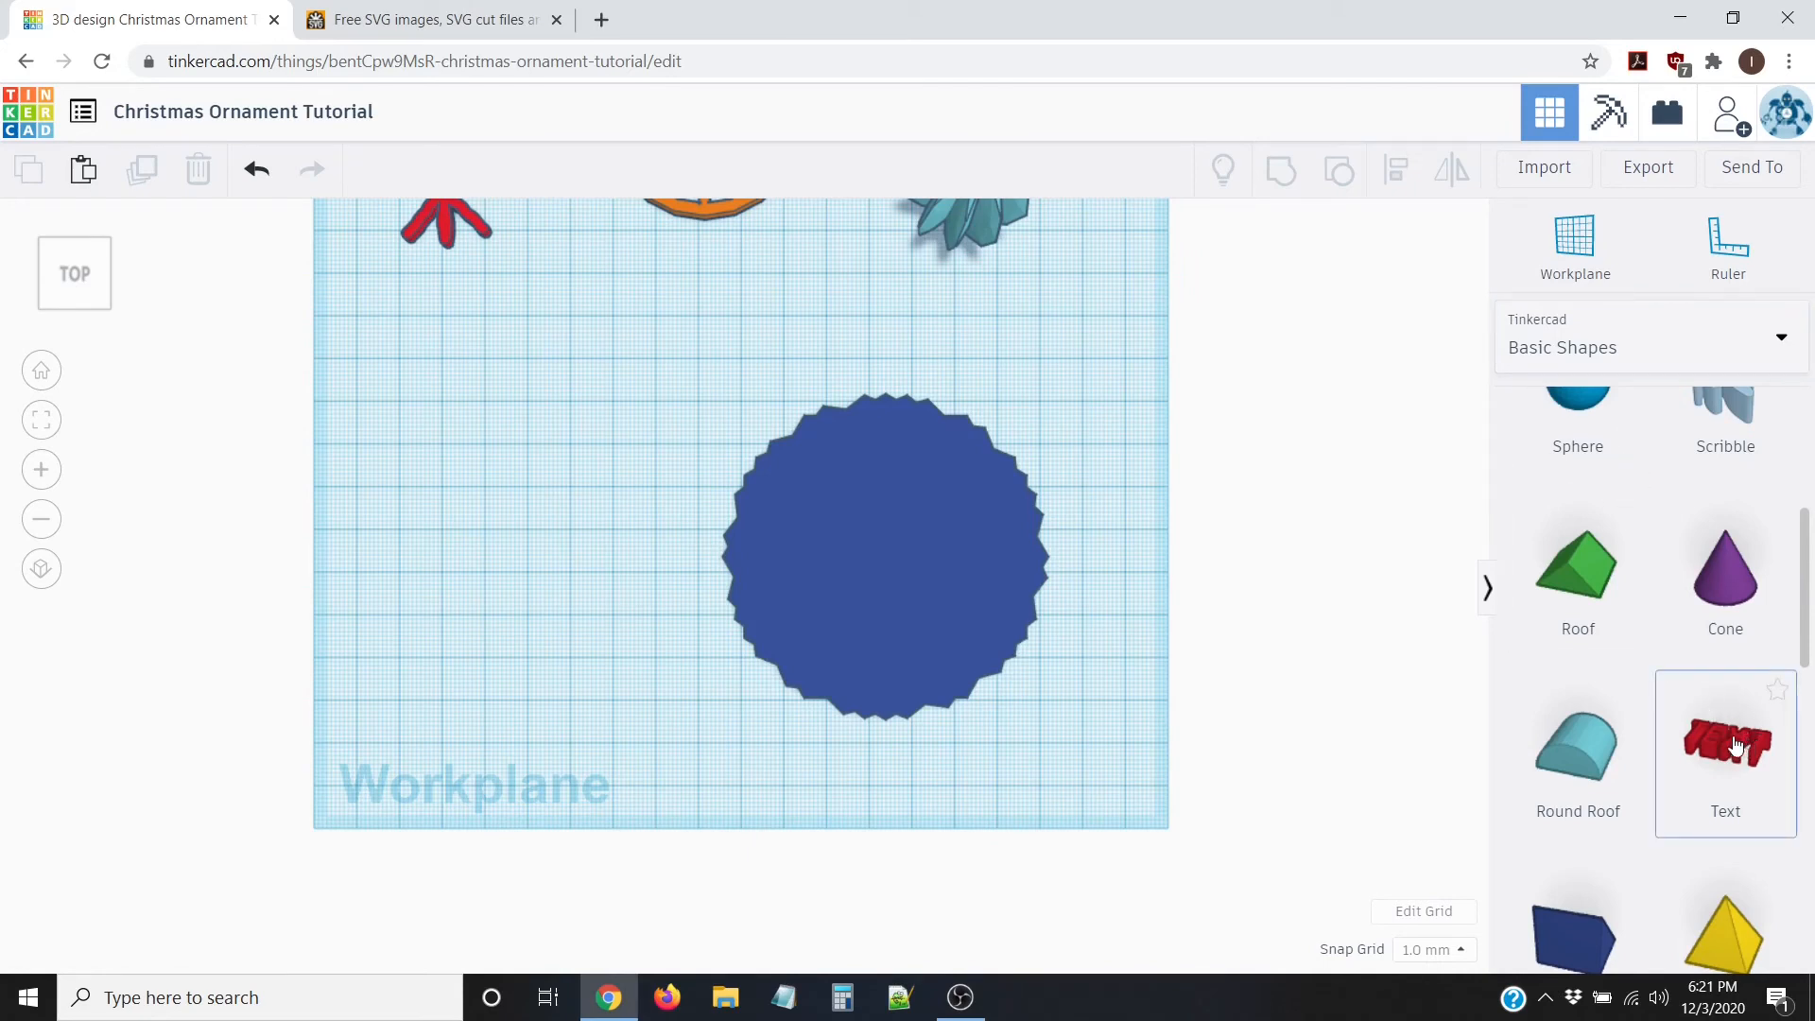
drag(1750, 742, 878, 538)
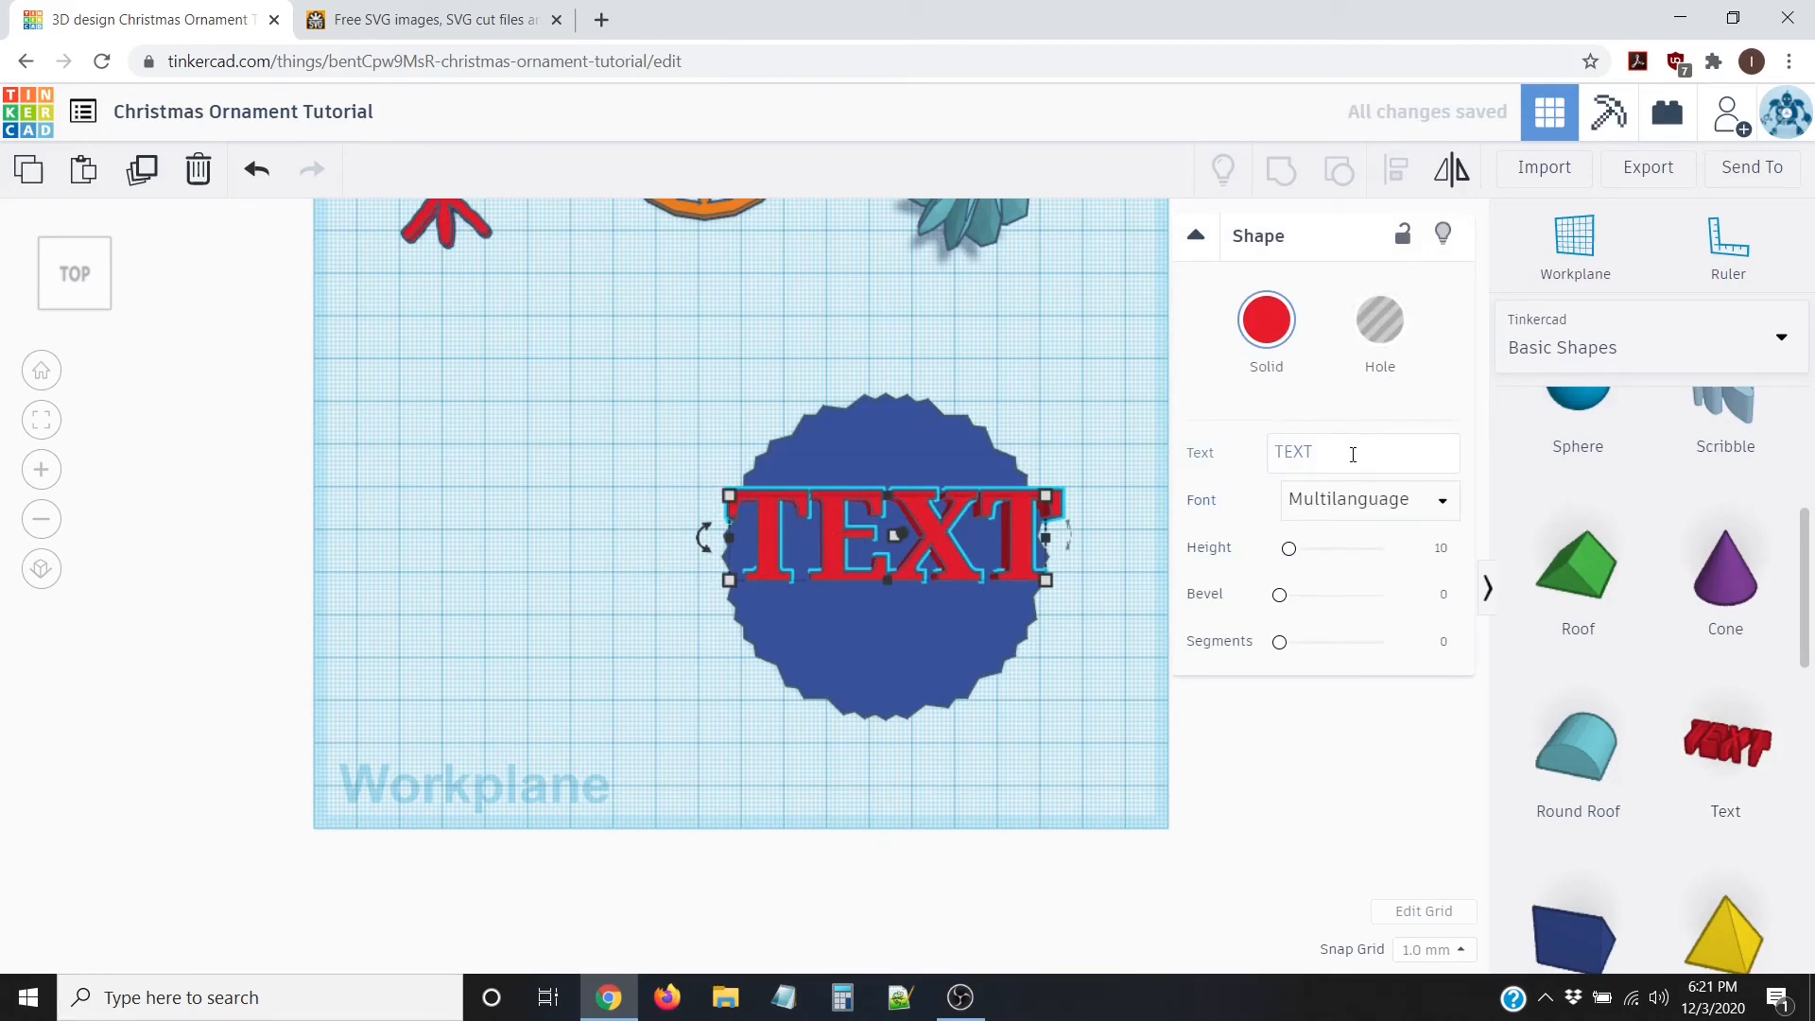
drag(1353, 455, 1279, 447)
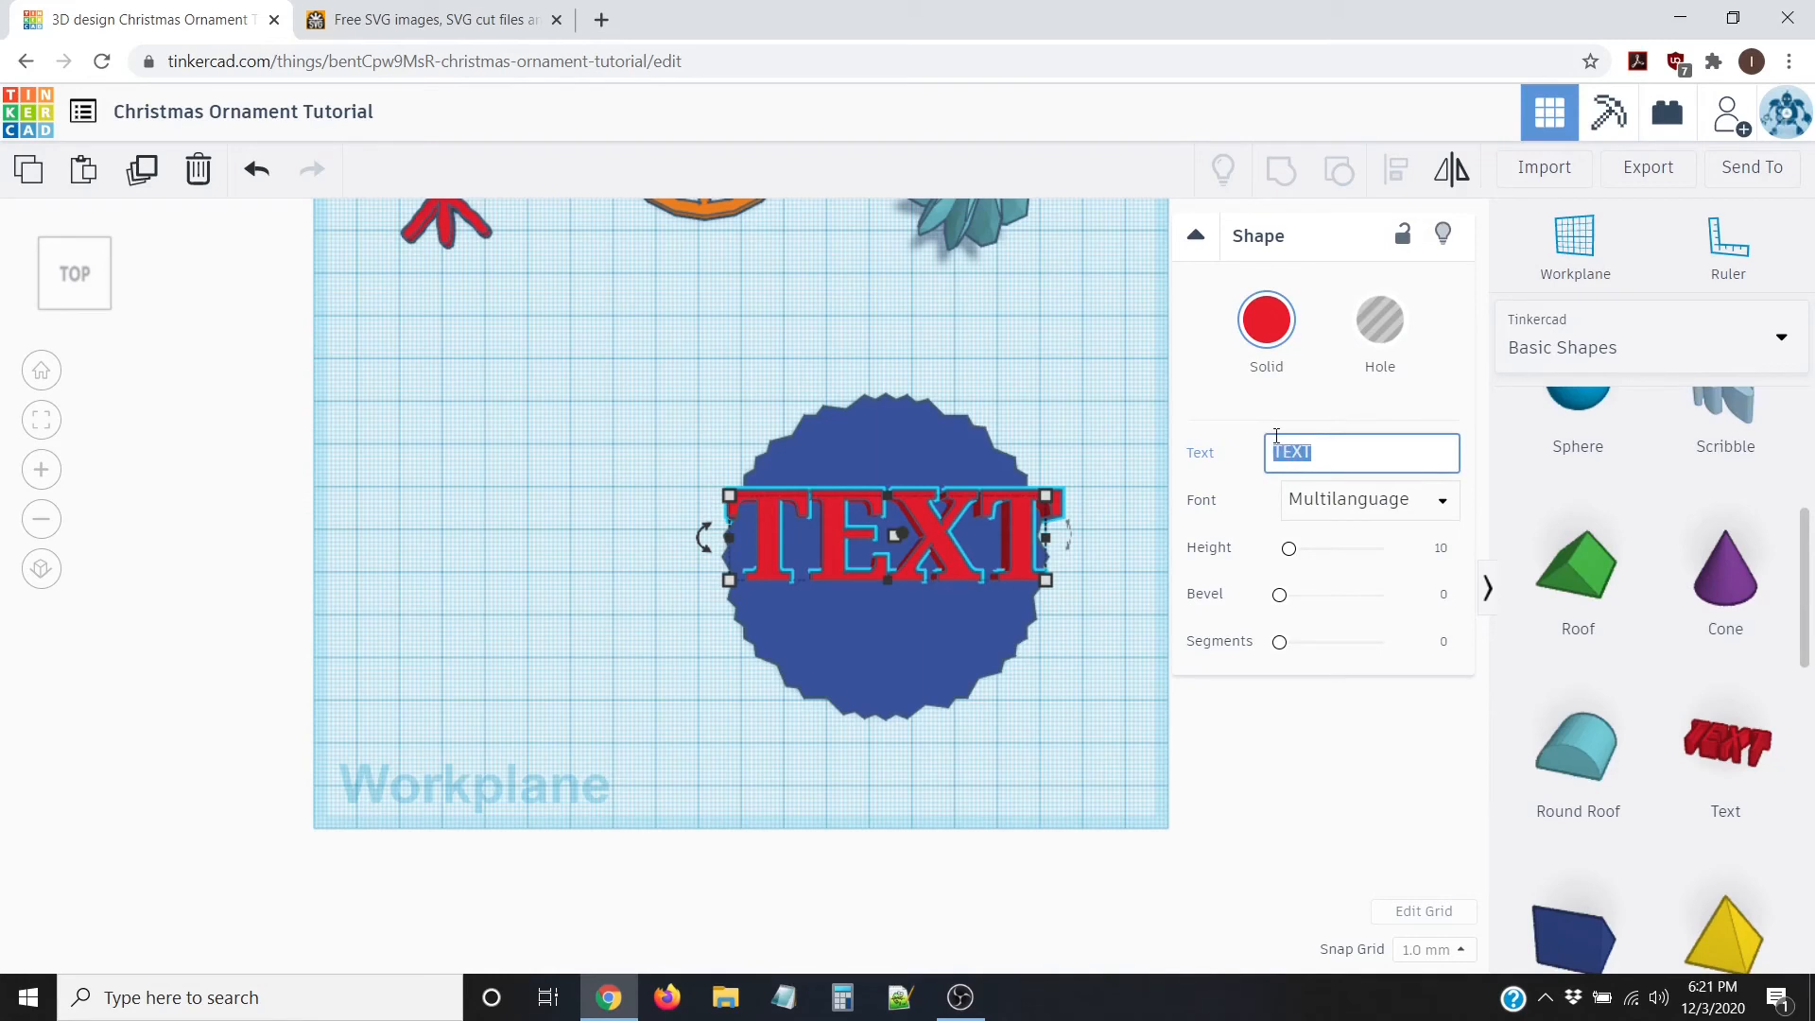
key(BackSpace)
text(M)
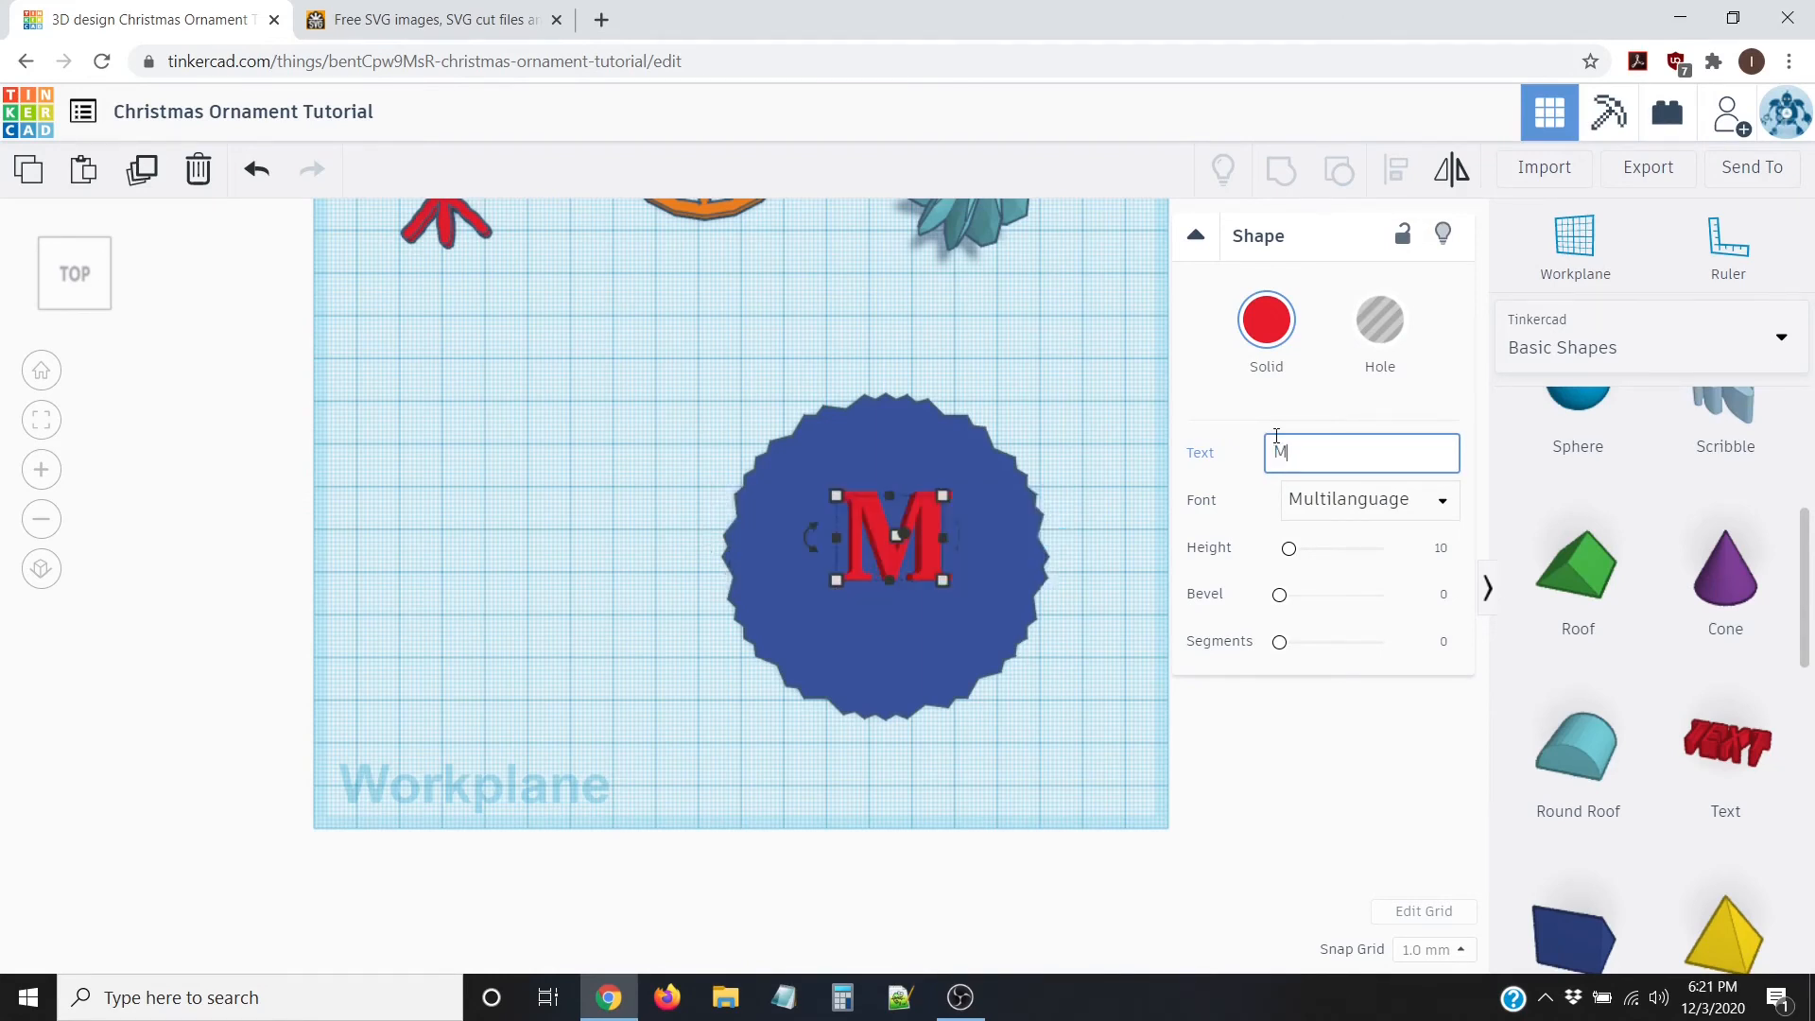
text(erry Chris)
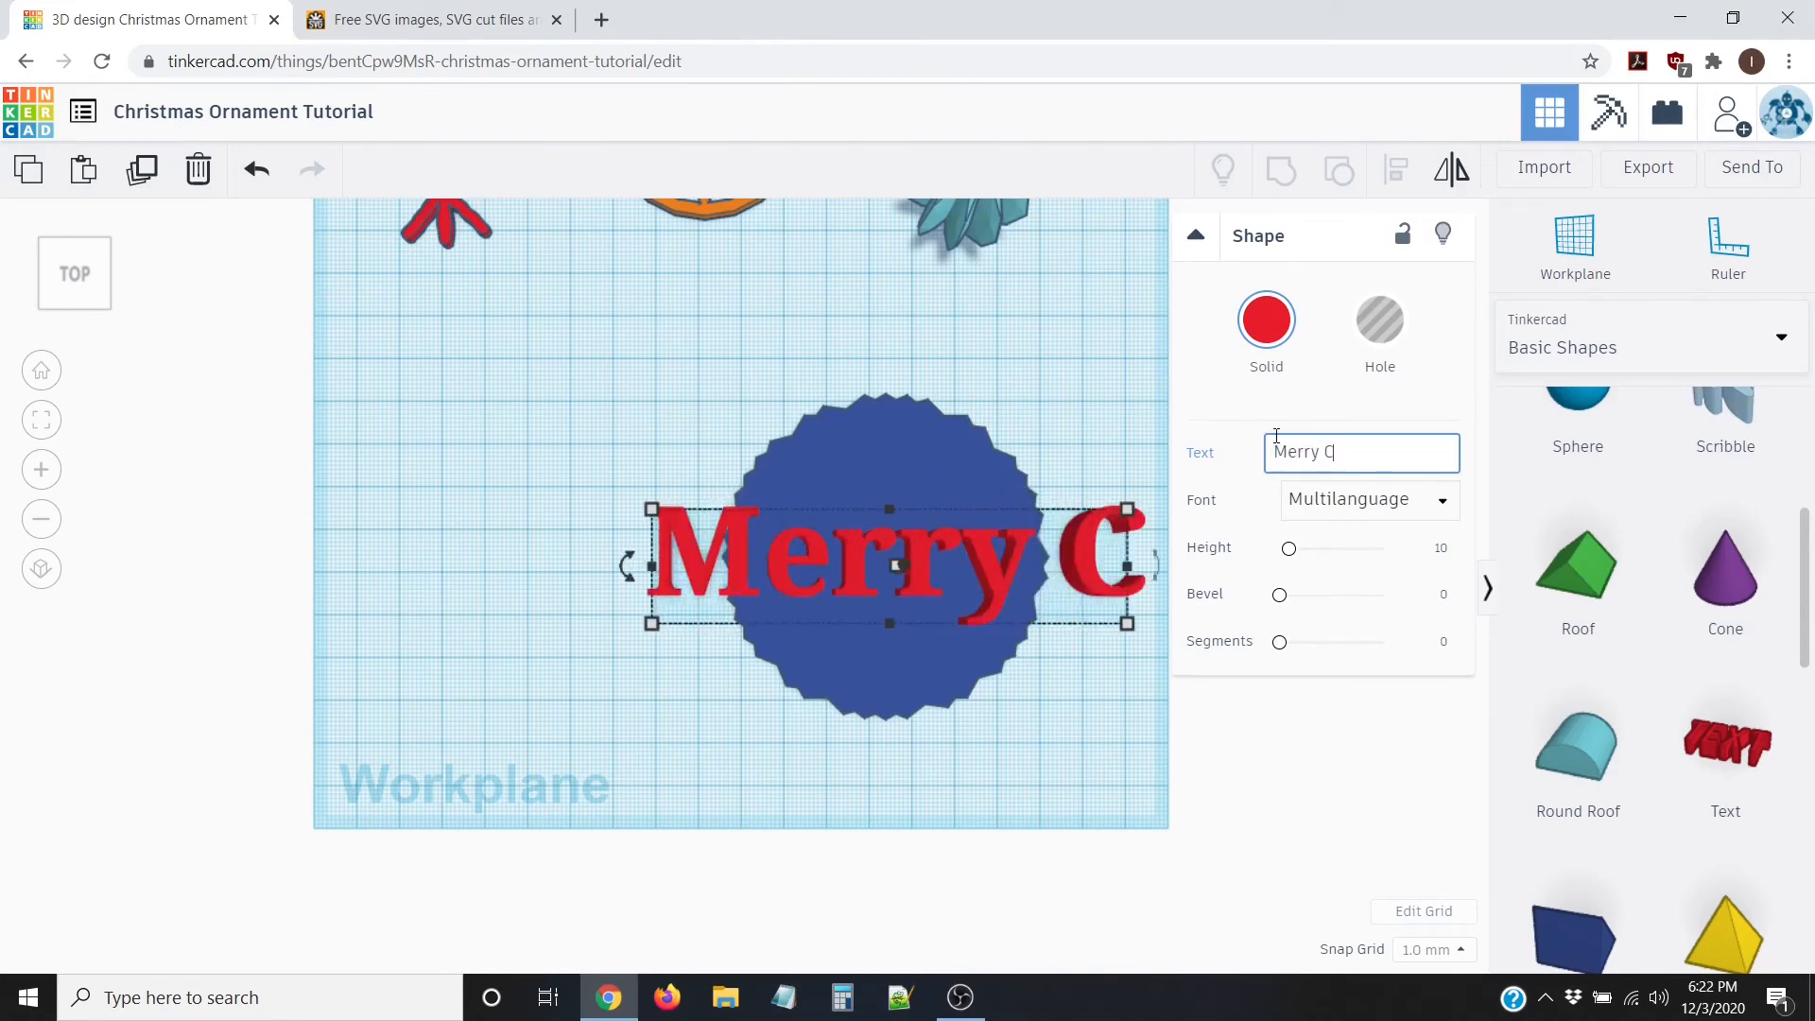
text(tmas!)
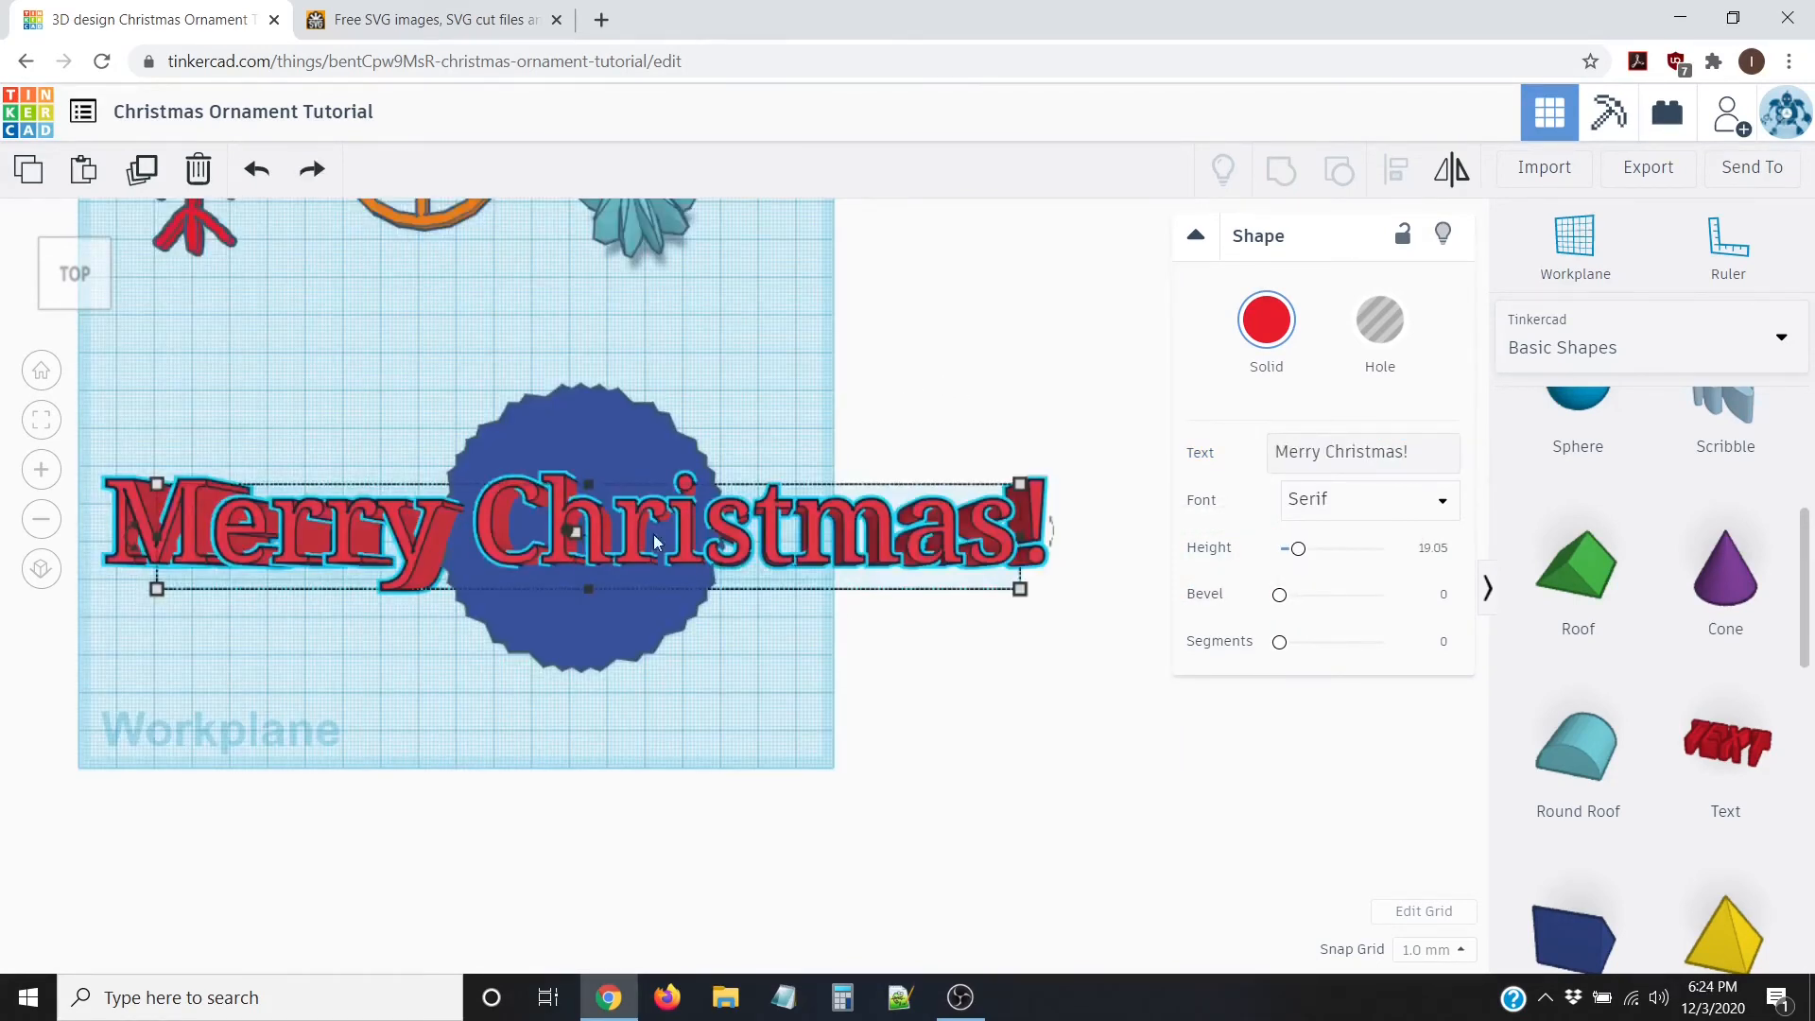
Step: Reduce the thickness of the "Merry Christmas!" text to 4 mm
right_drag(678, 757, 707, 577)
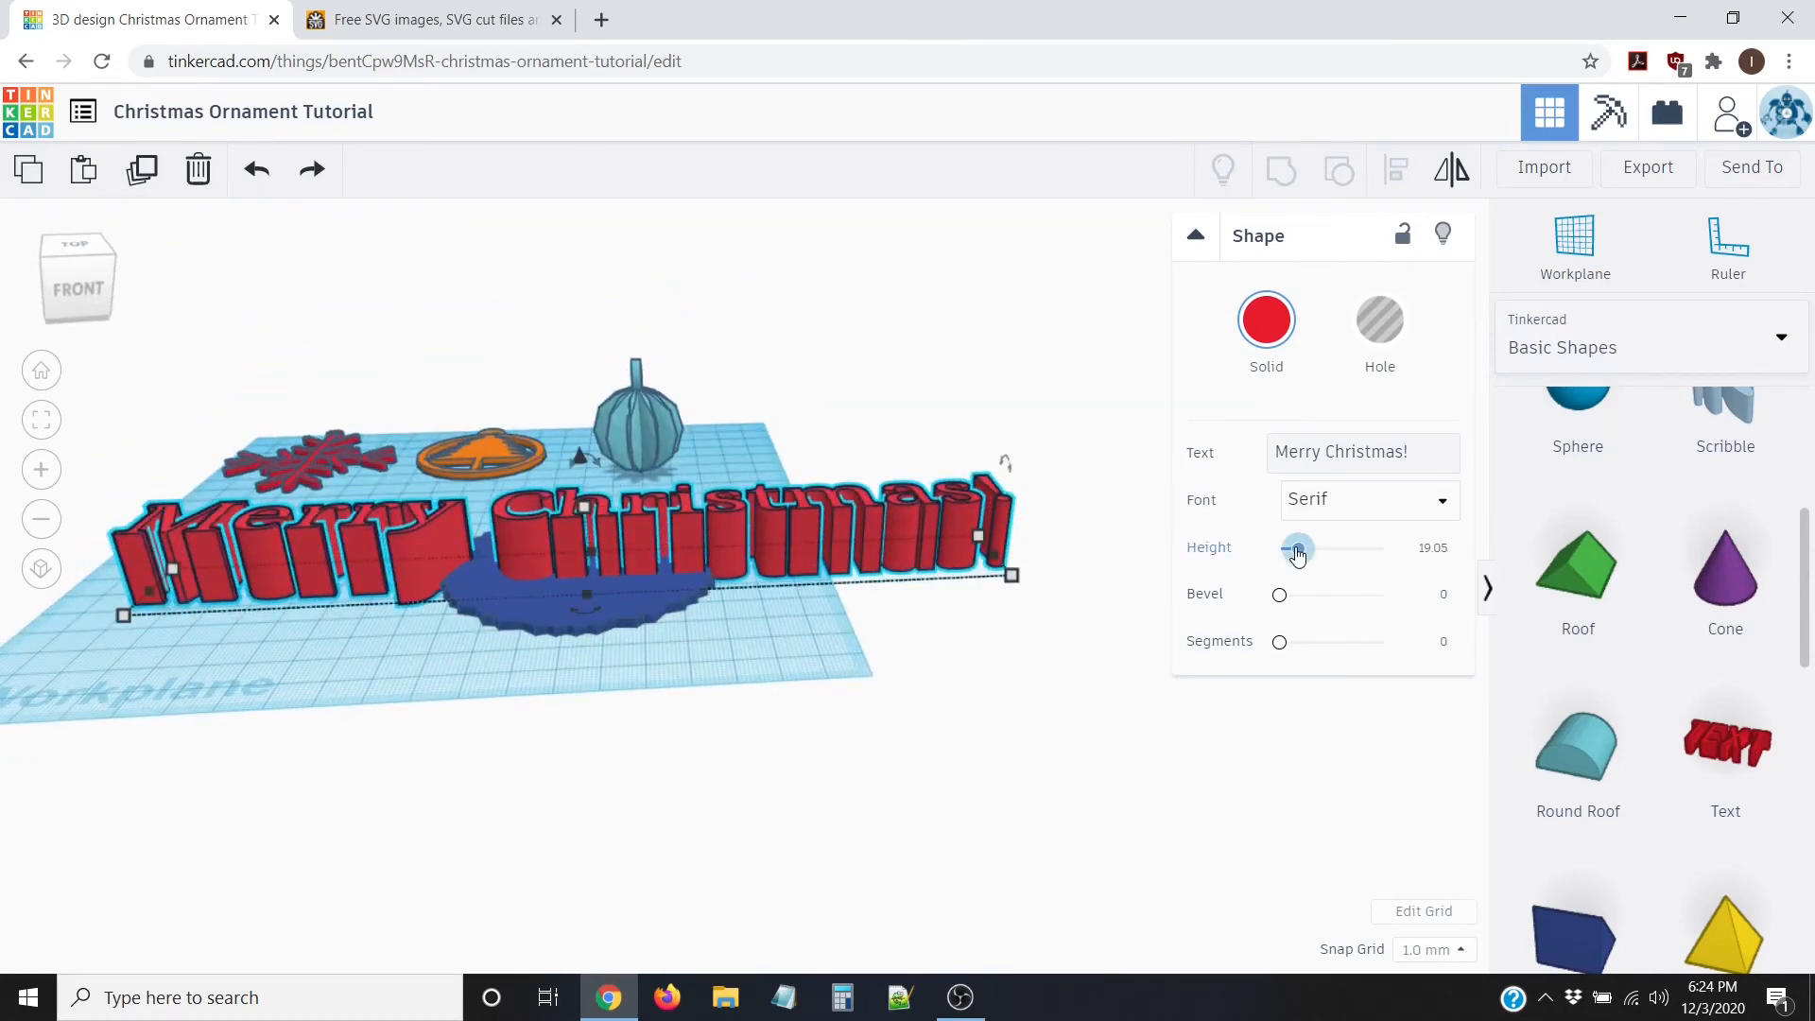
mouse_move(1298, 555)
mouse_down()
mouse_move(1360, 554)
mouse_move(1289, 555)
mouse_up()
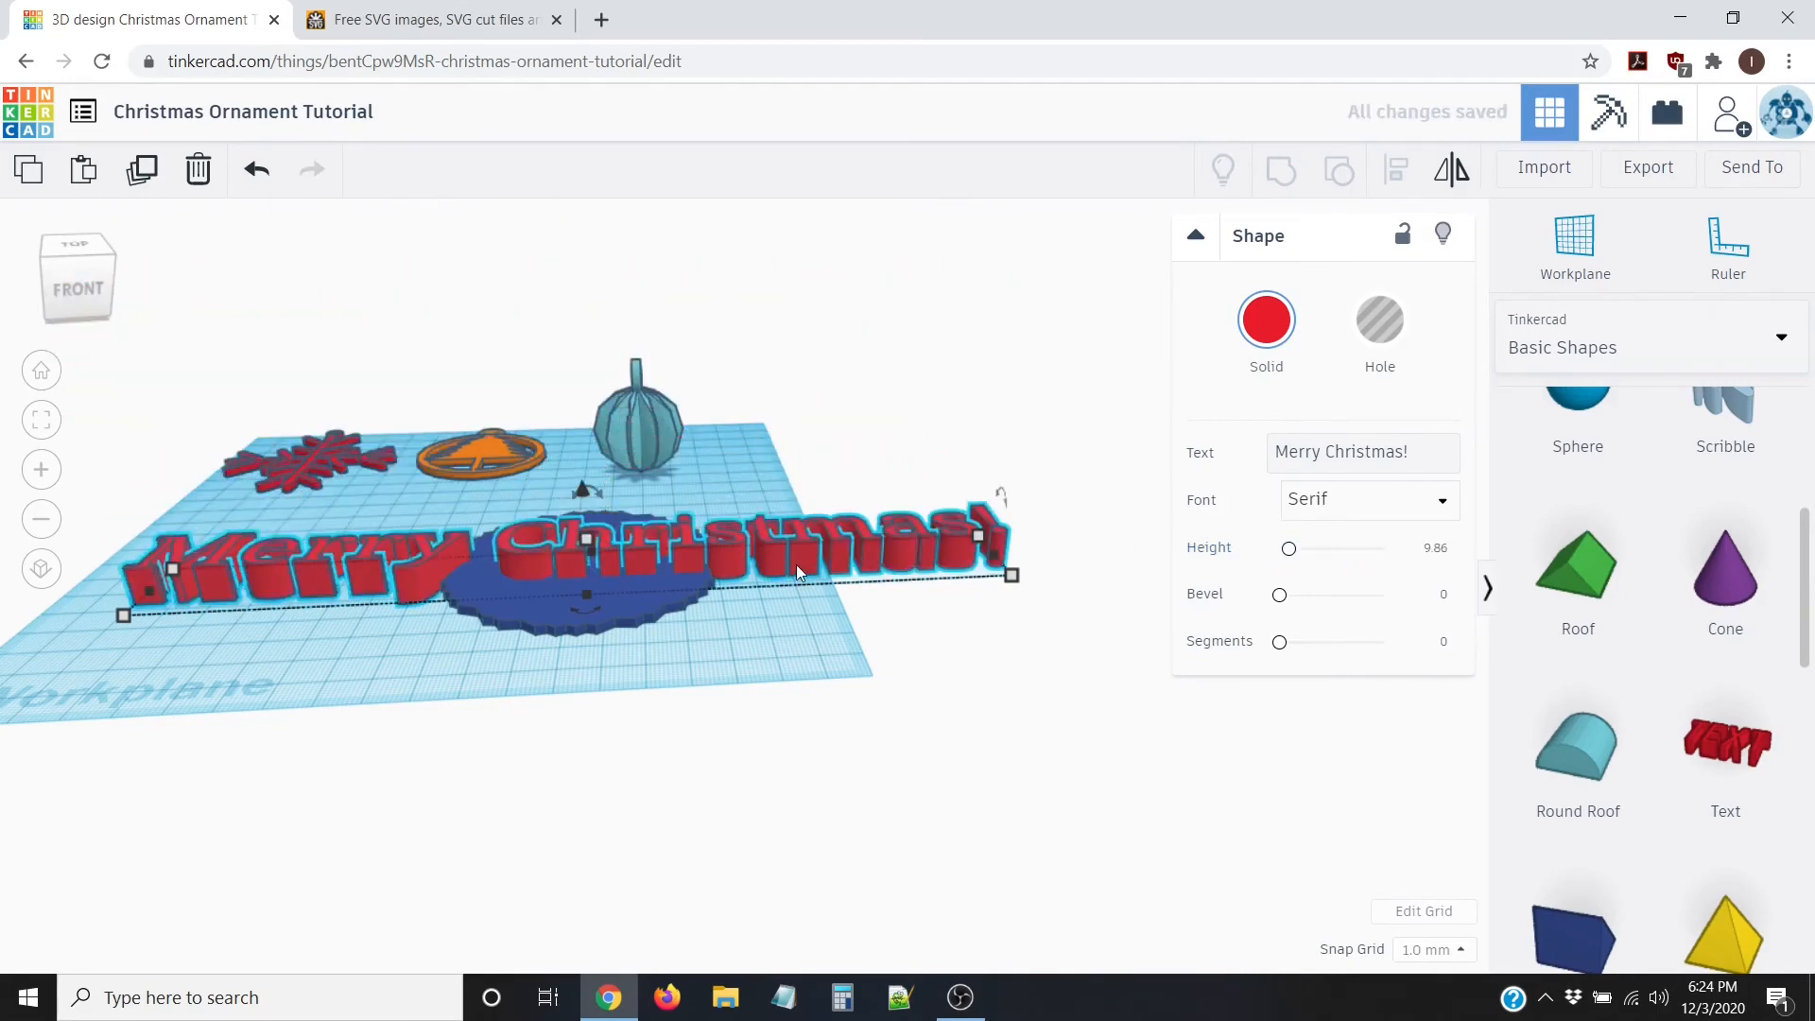
mouse_move(587, 541)
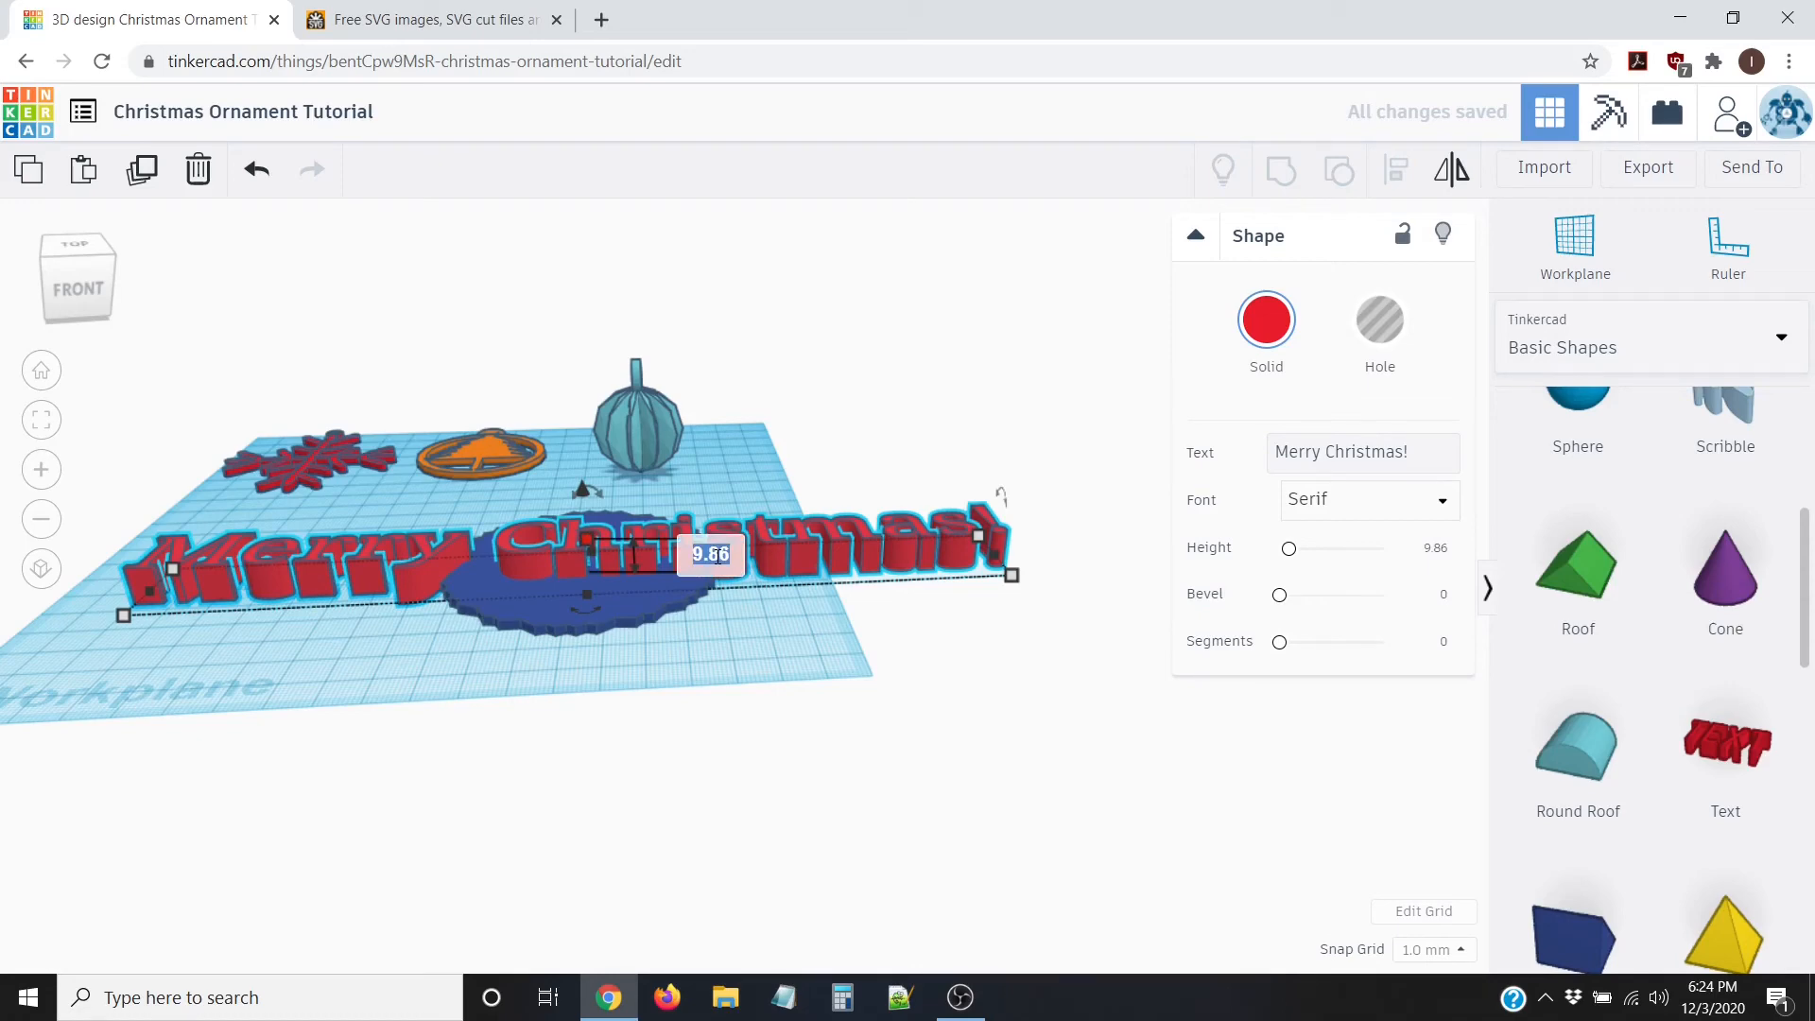
text(4)
key(Return)
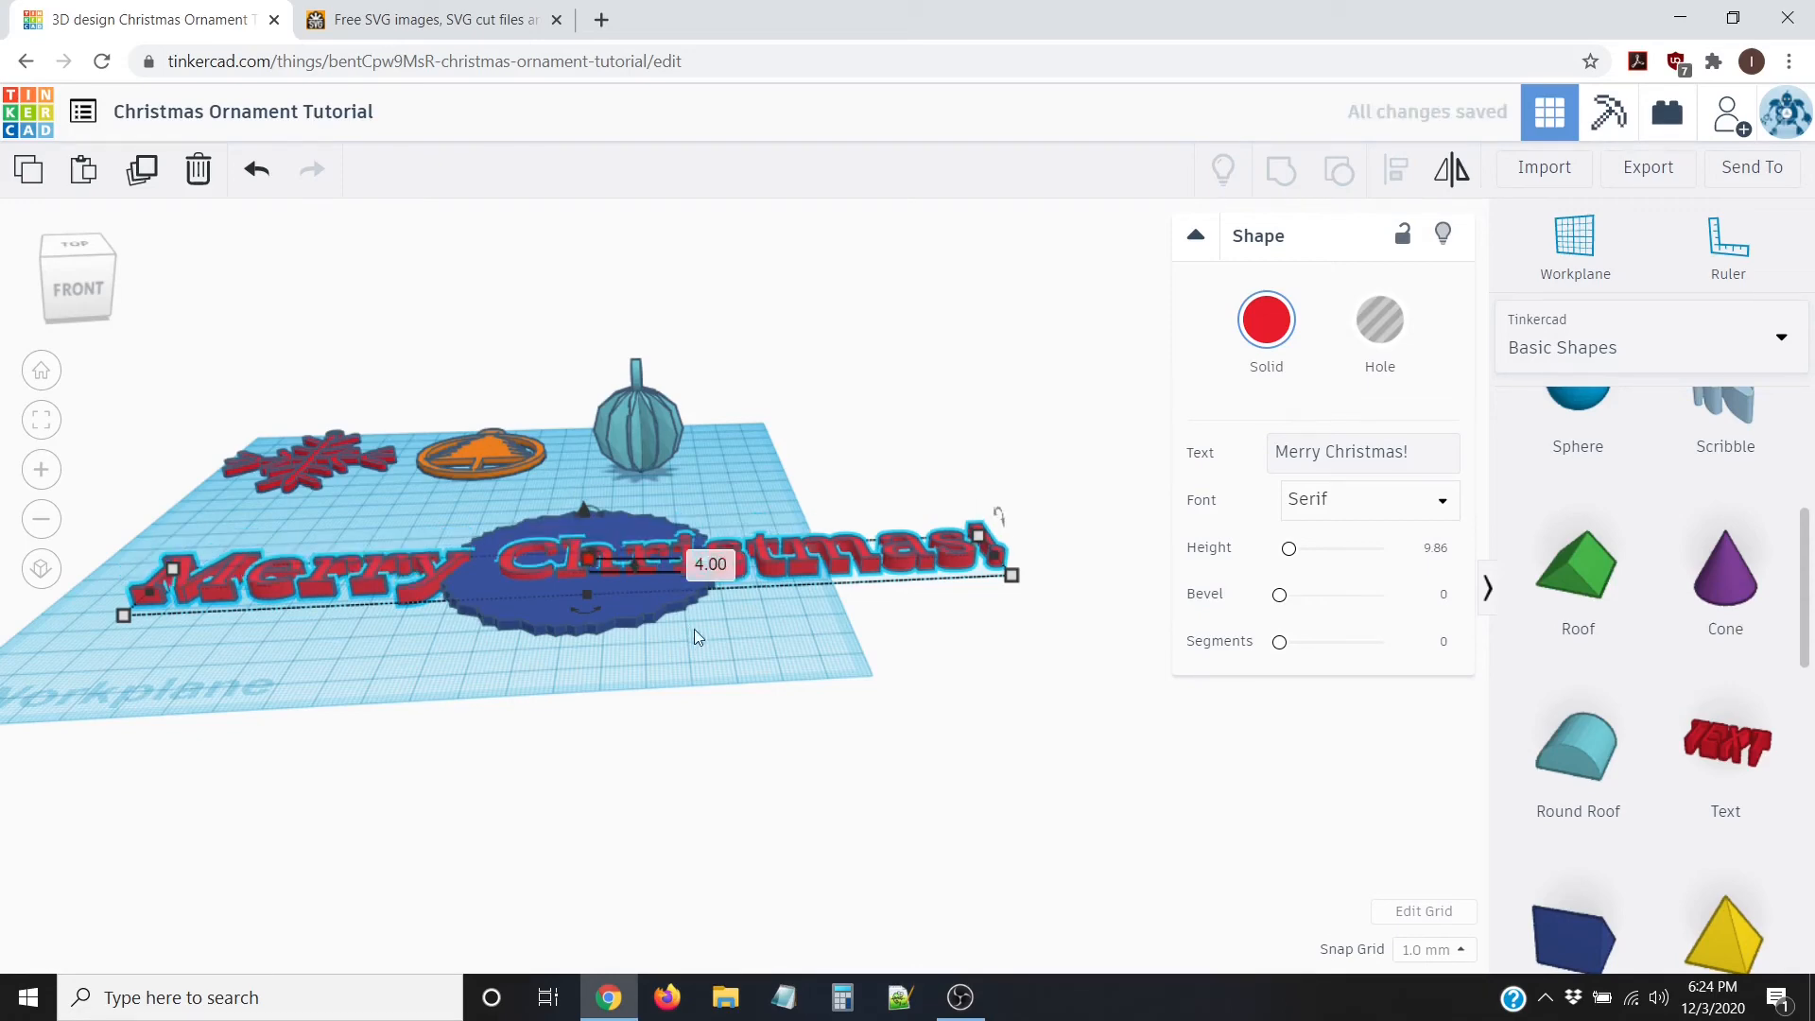
Step: Seen from above, scale the "Merry Christmas!" text down proportionally to about 84 mm wide
right_drag(694, 627, 673, 802)
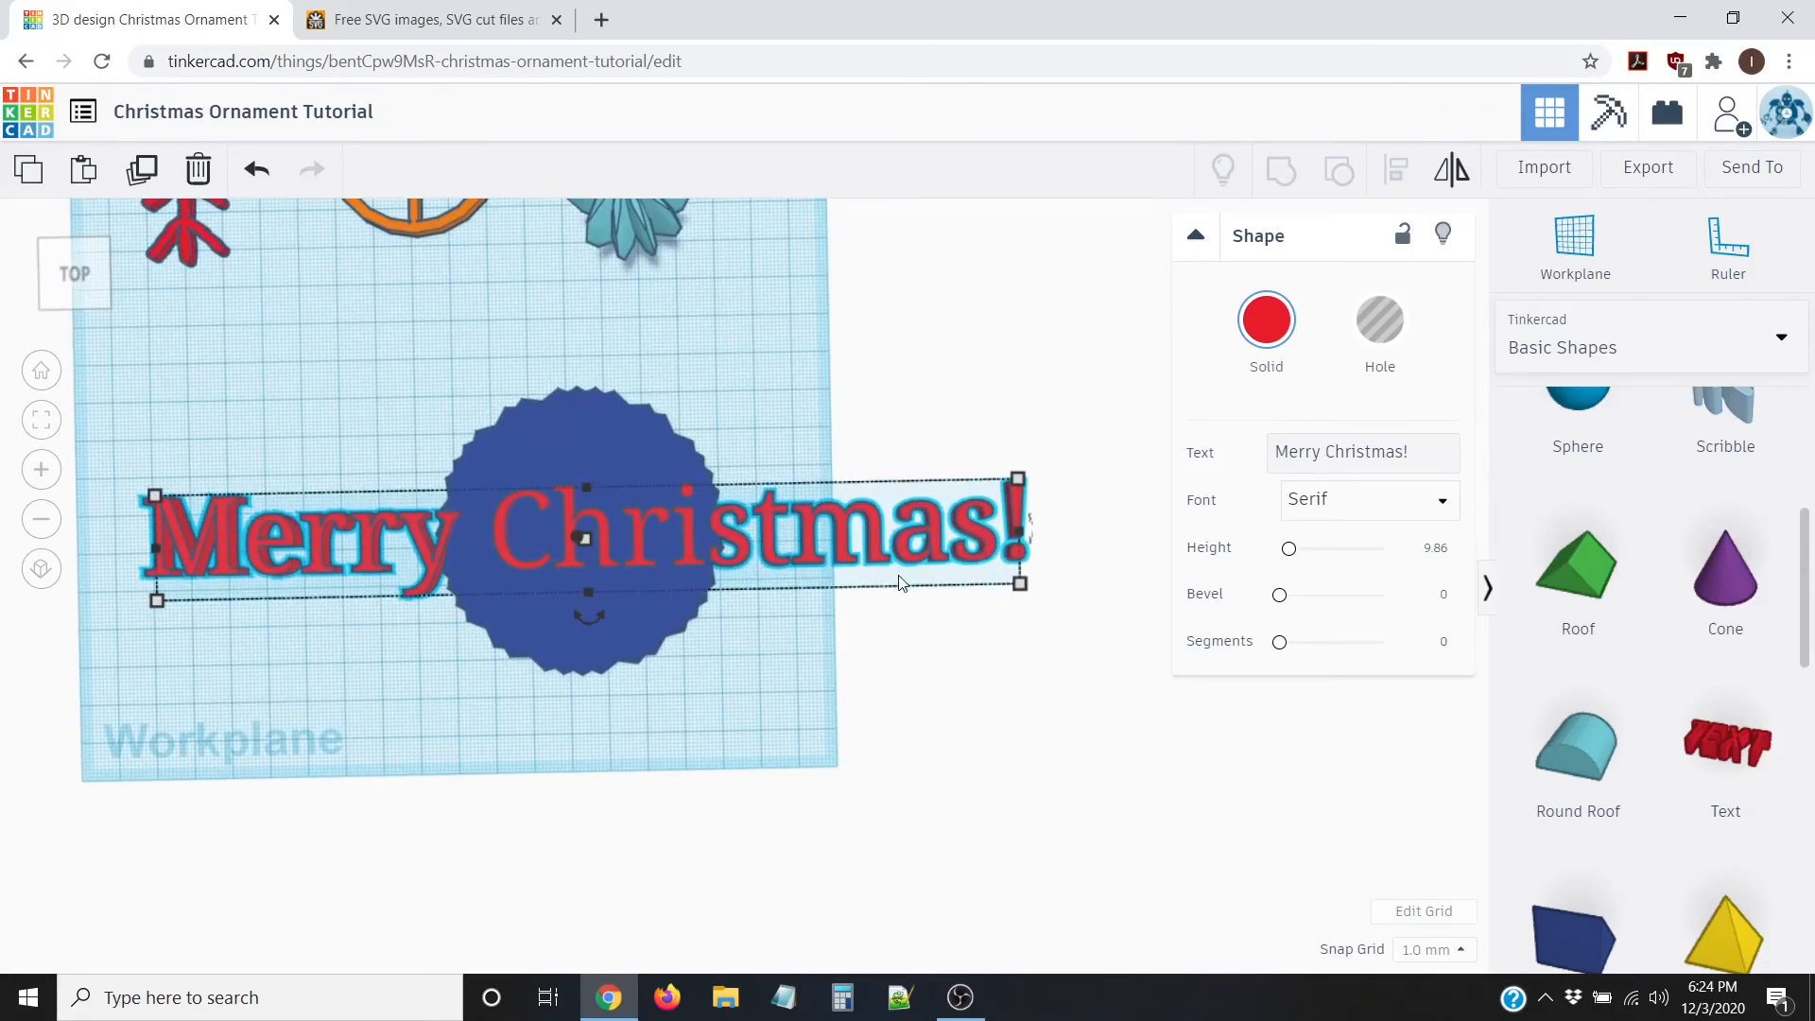
mouse_move(1020, 586)
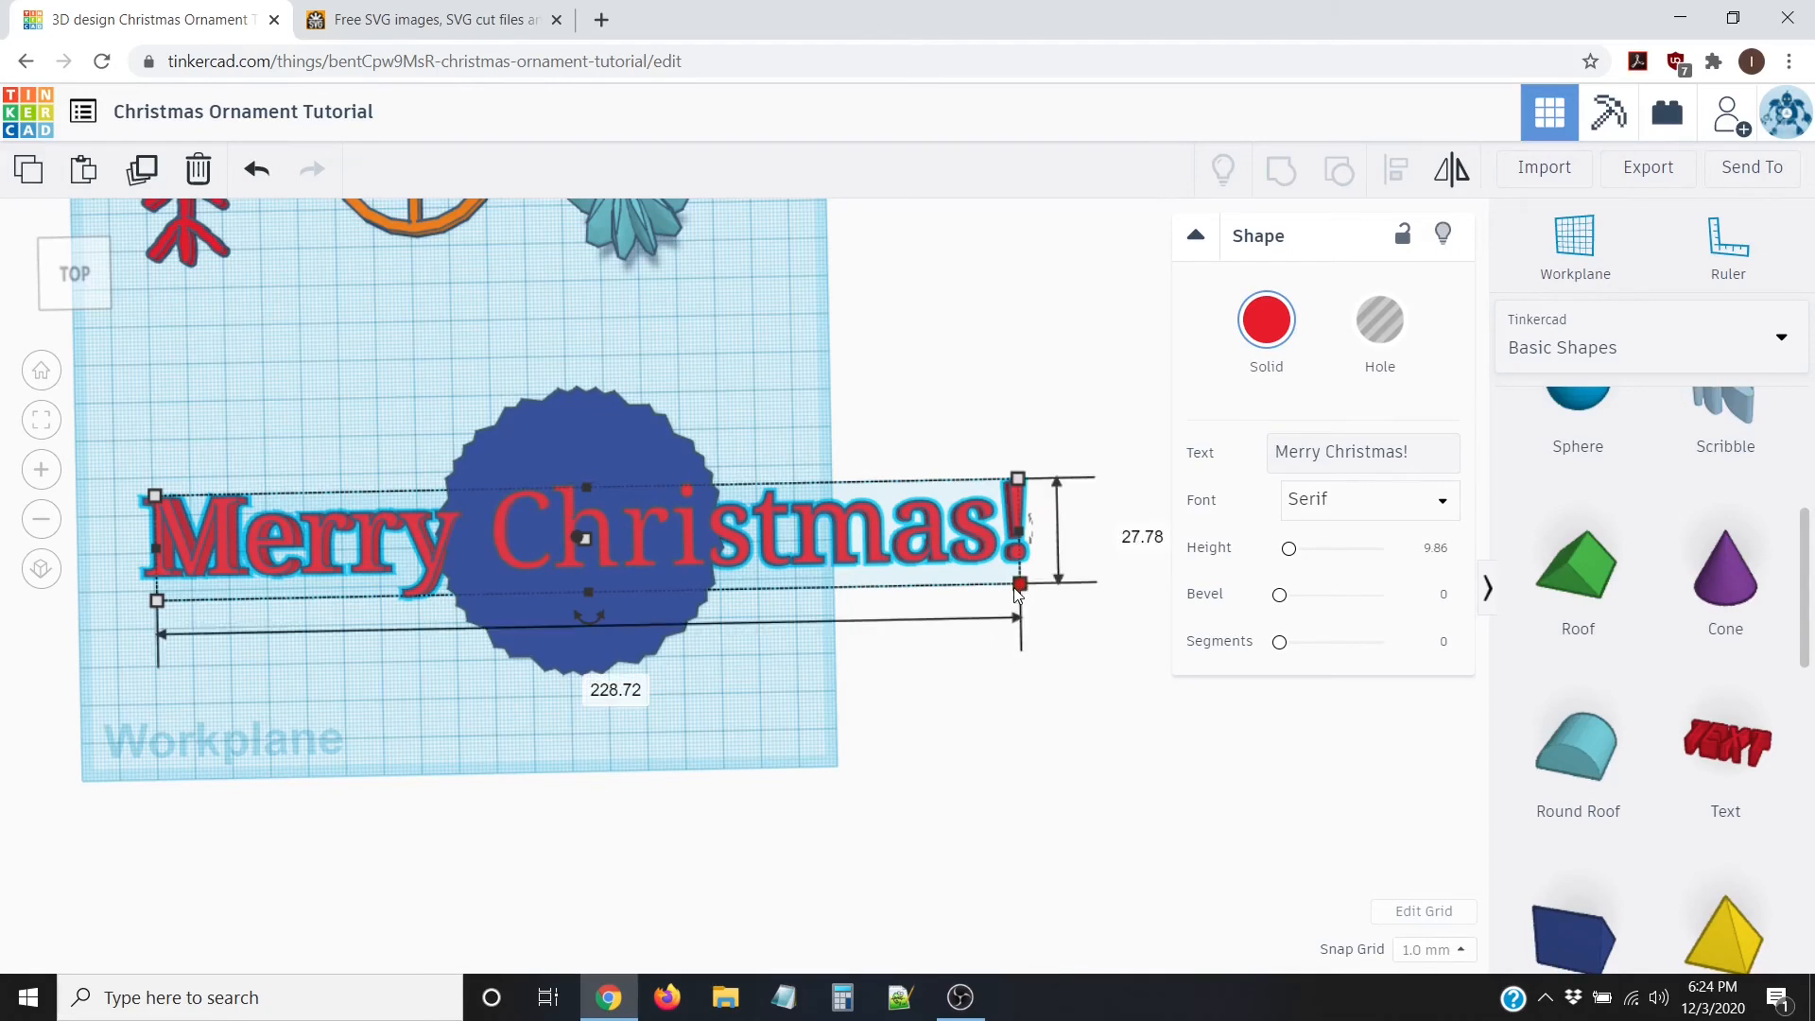
drag(1020, 587, 573, 537)
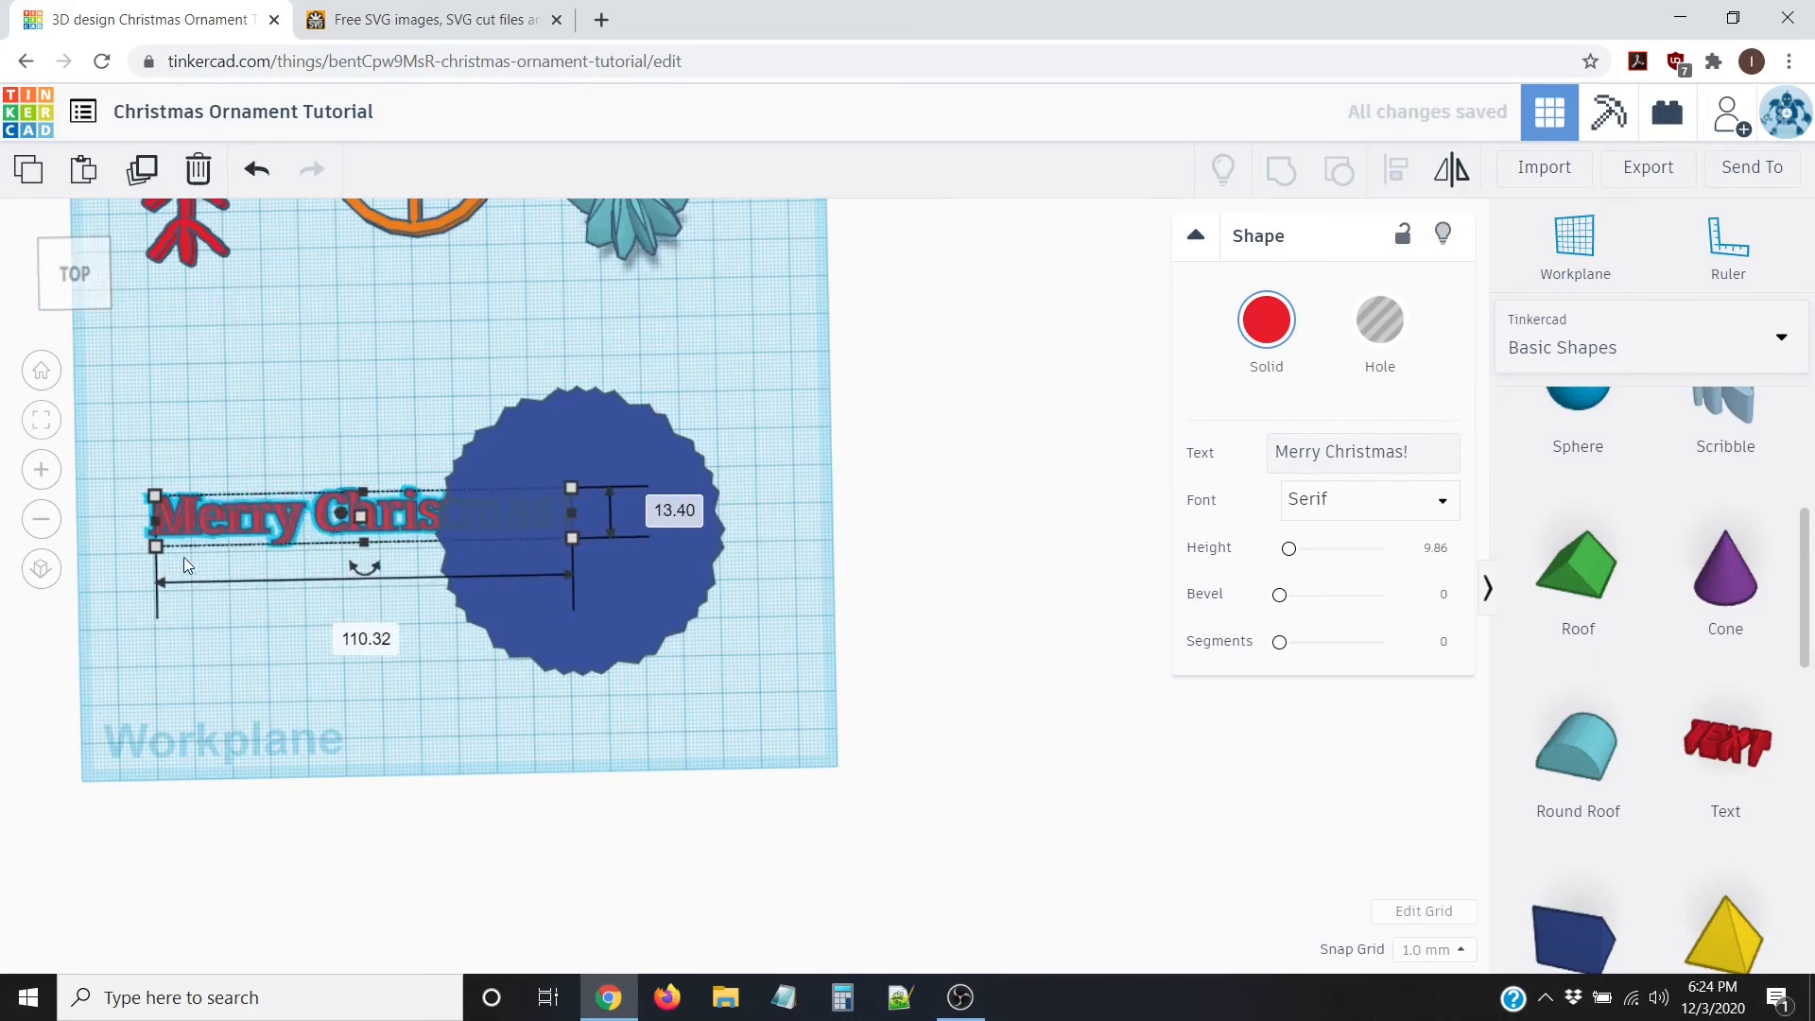
drag(570, 535, 474, 519)
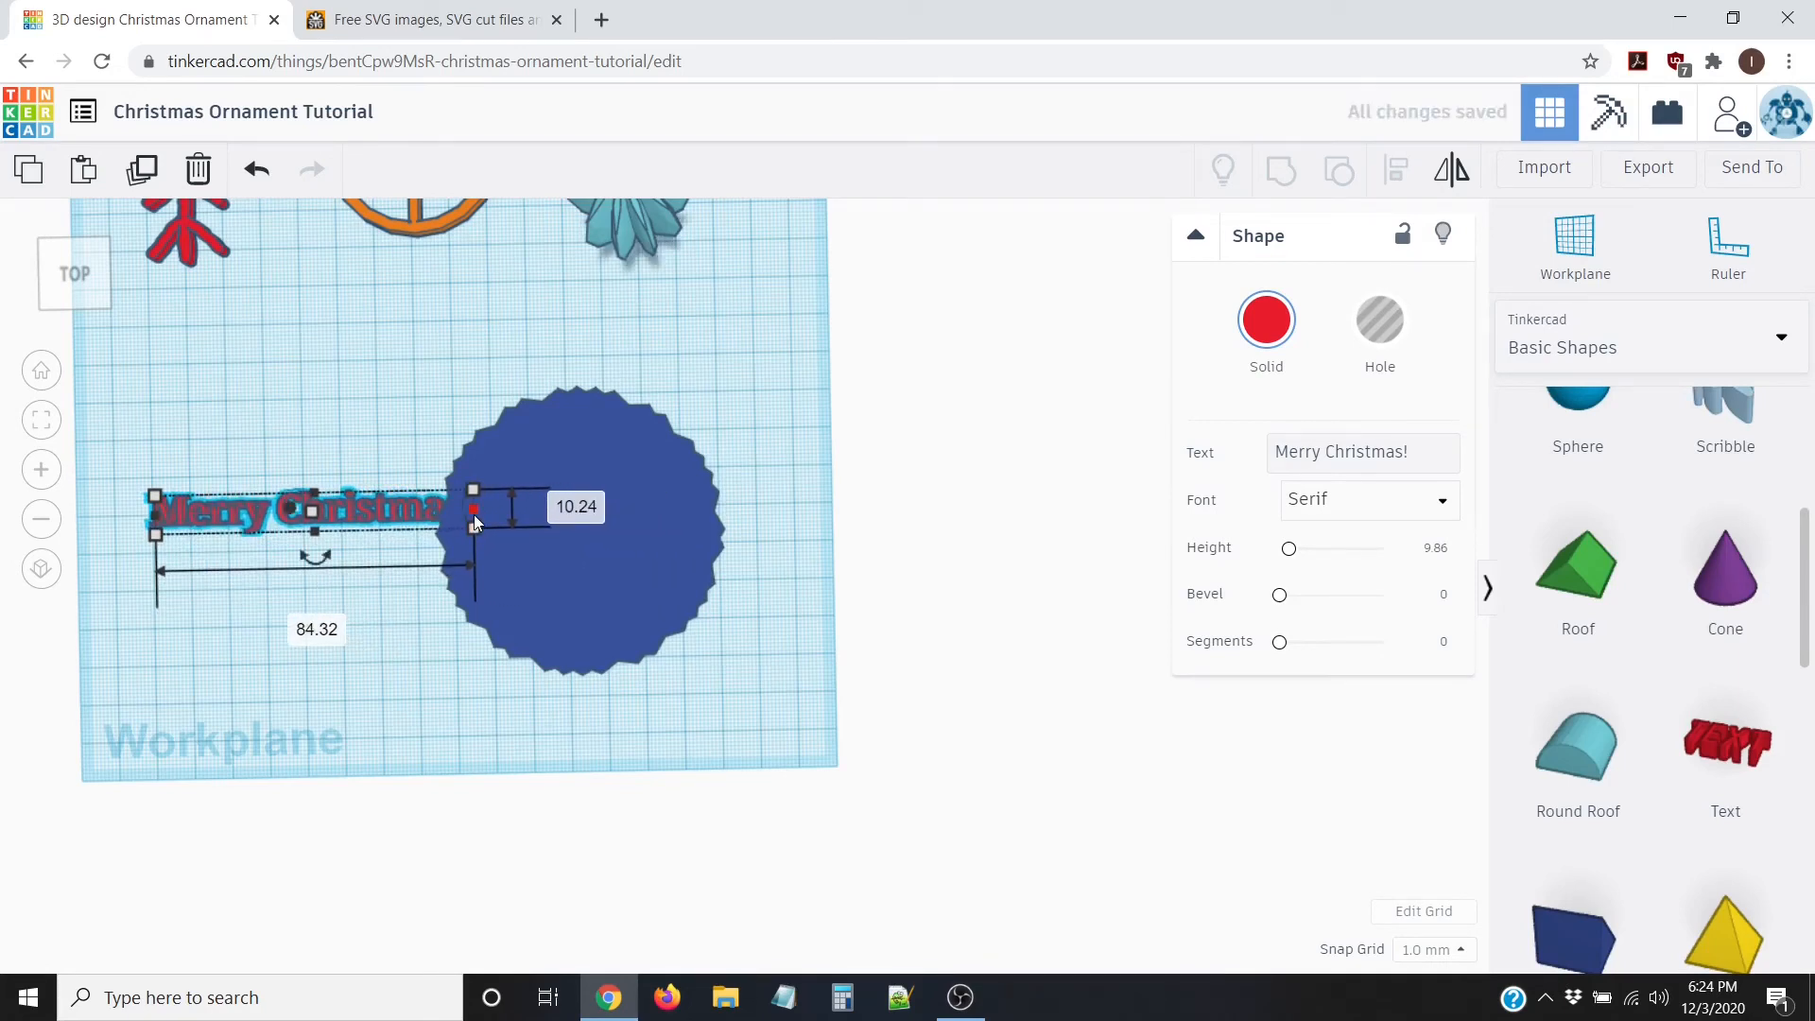
Step: Shift the "Merry Christmas!" text sideways along the workplane until it is roughly centred across the blue disc
key(Right)
key(Right)
key(Right)
key(Right)
key(Right)
key(Right)
key(Right)
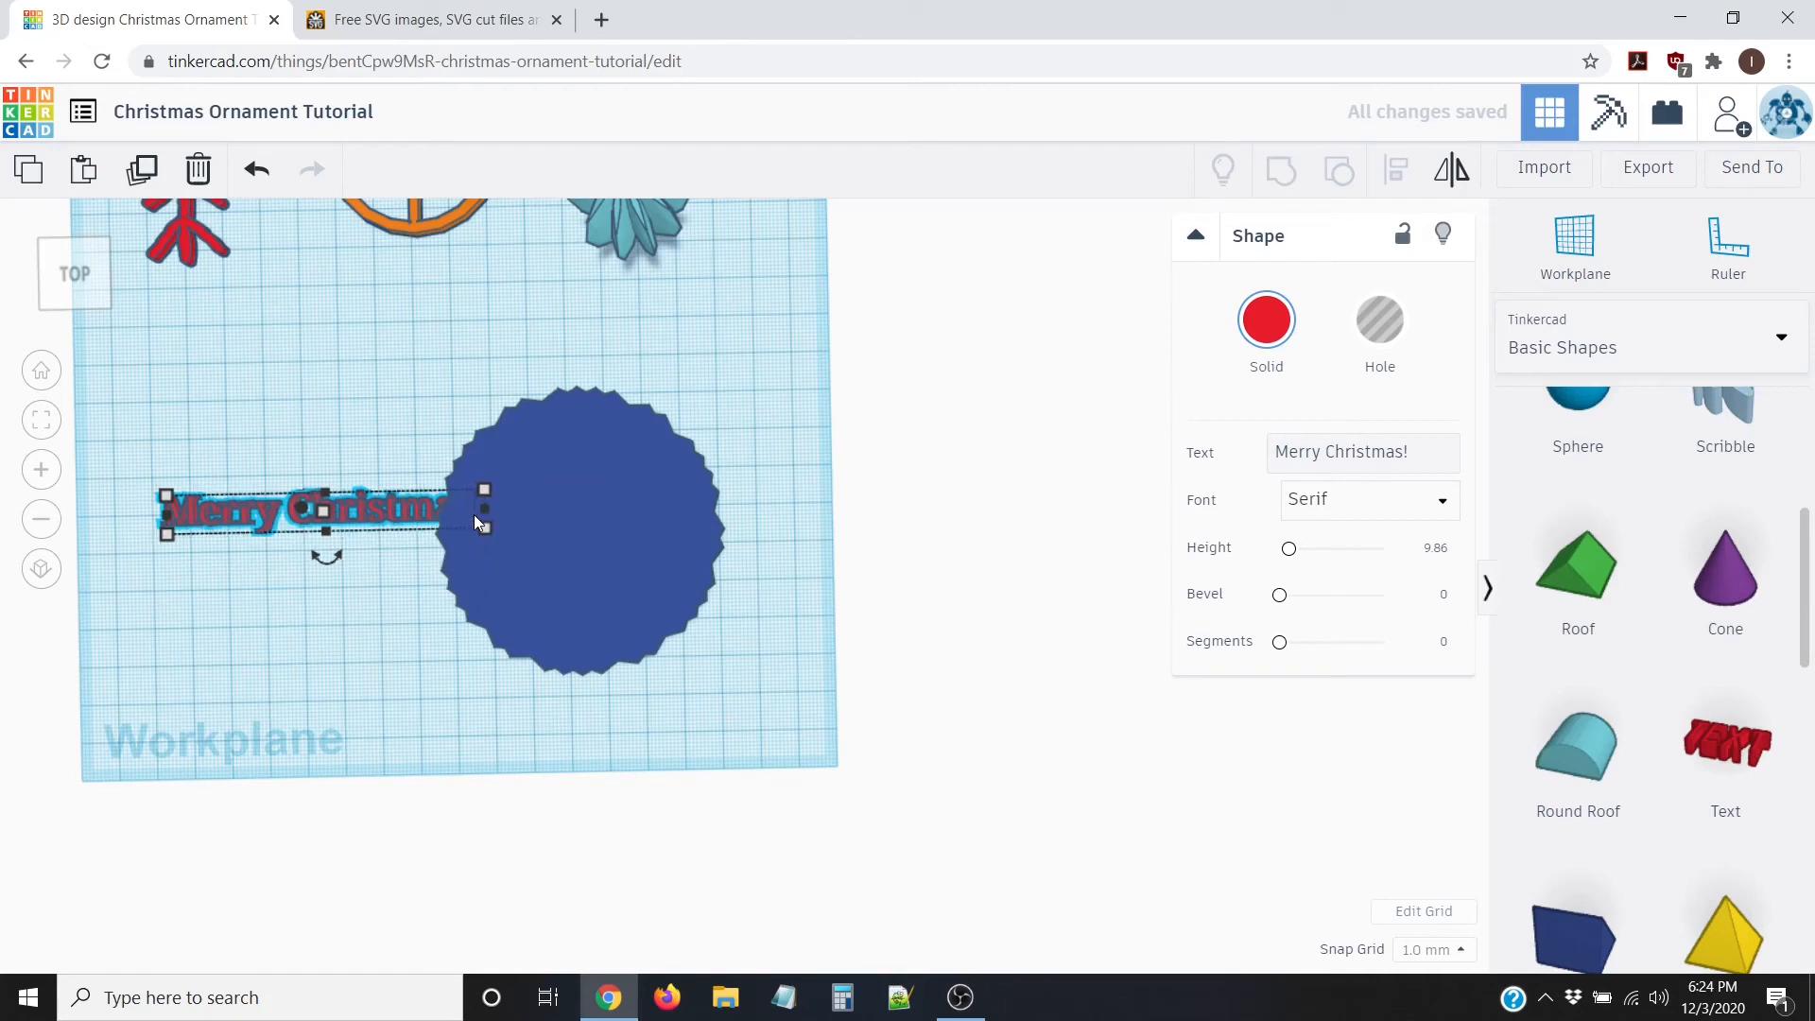
key(Right)
key(Right)
key(Right)
key(Right)
key(Right)
key(Right)
key(Right)
key(Right)
key(Right)
key(Right)
key(Right)
key(Right)
key(Right)
key(Right)
key(Right)
key(Right)
key(Right)
key(Right)
key(Right)
key(Right)
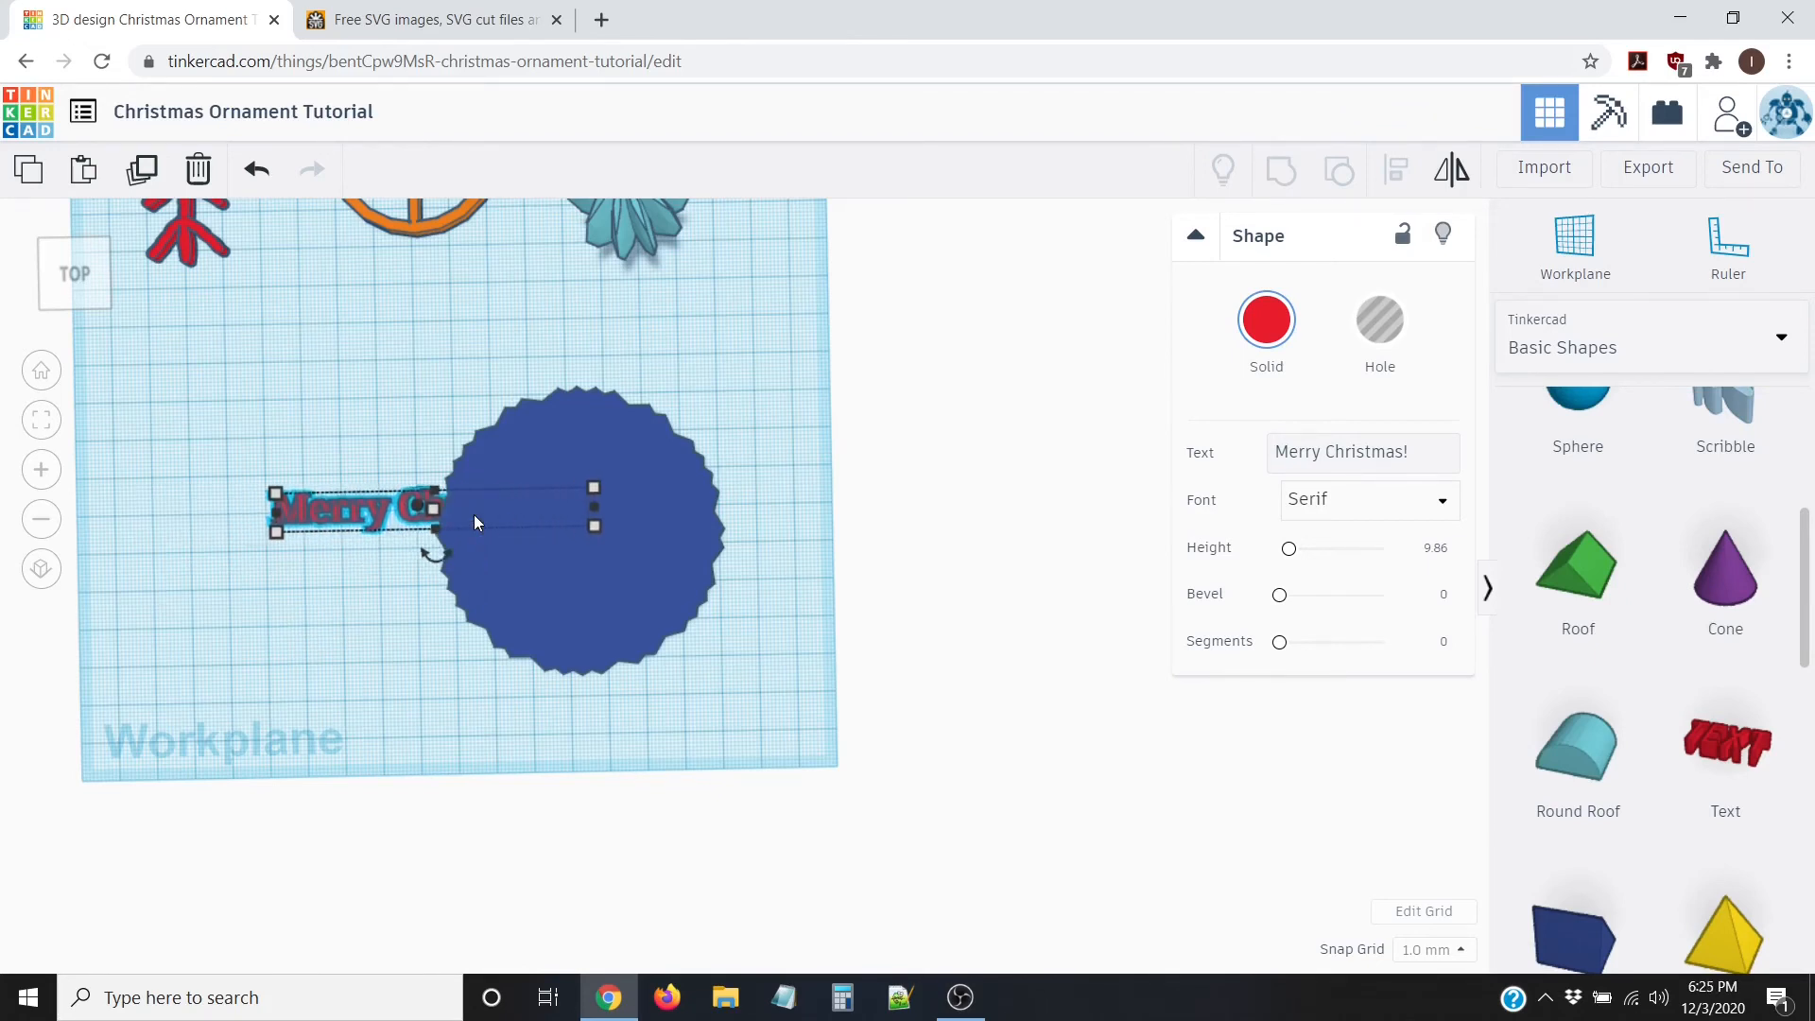
key(Right)
key(Right)
key(Right)
key(Right)
key(Right)
key(Right)
key(Right)
key(Right)
key(Right)
key(Right)
key(Right)
key(Right)
key(Right)
key(Right)
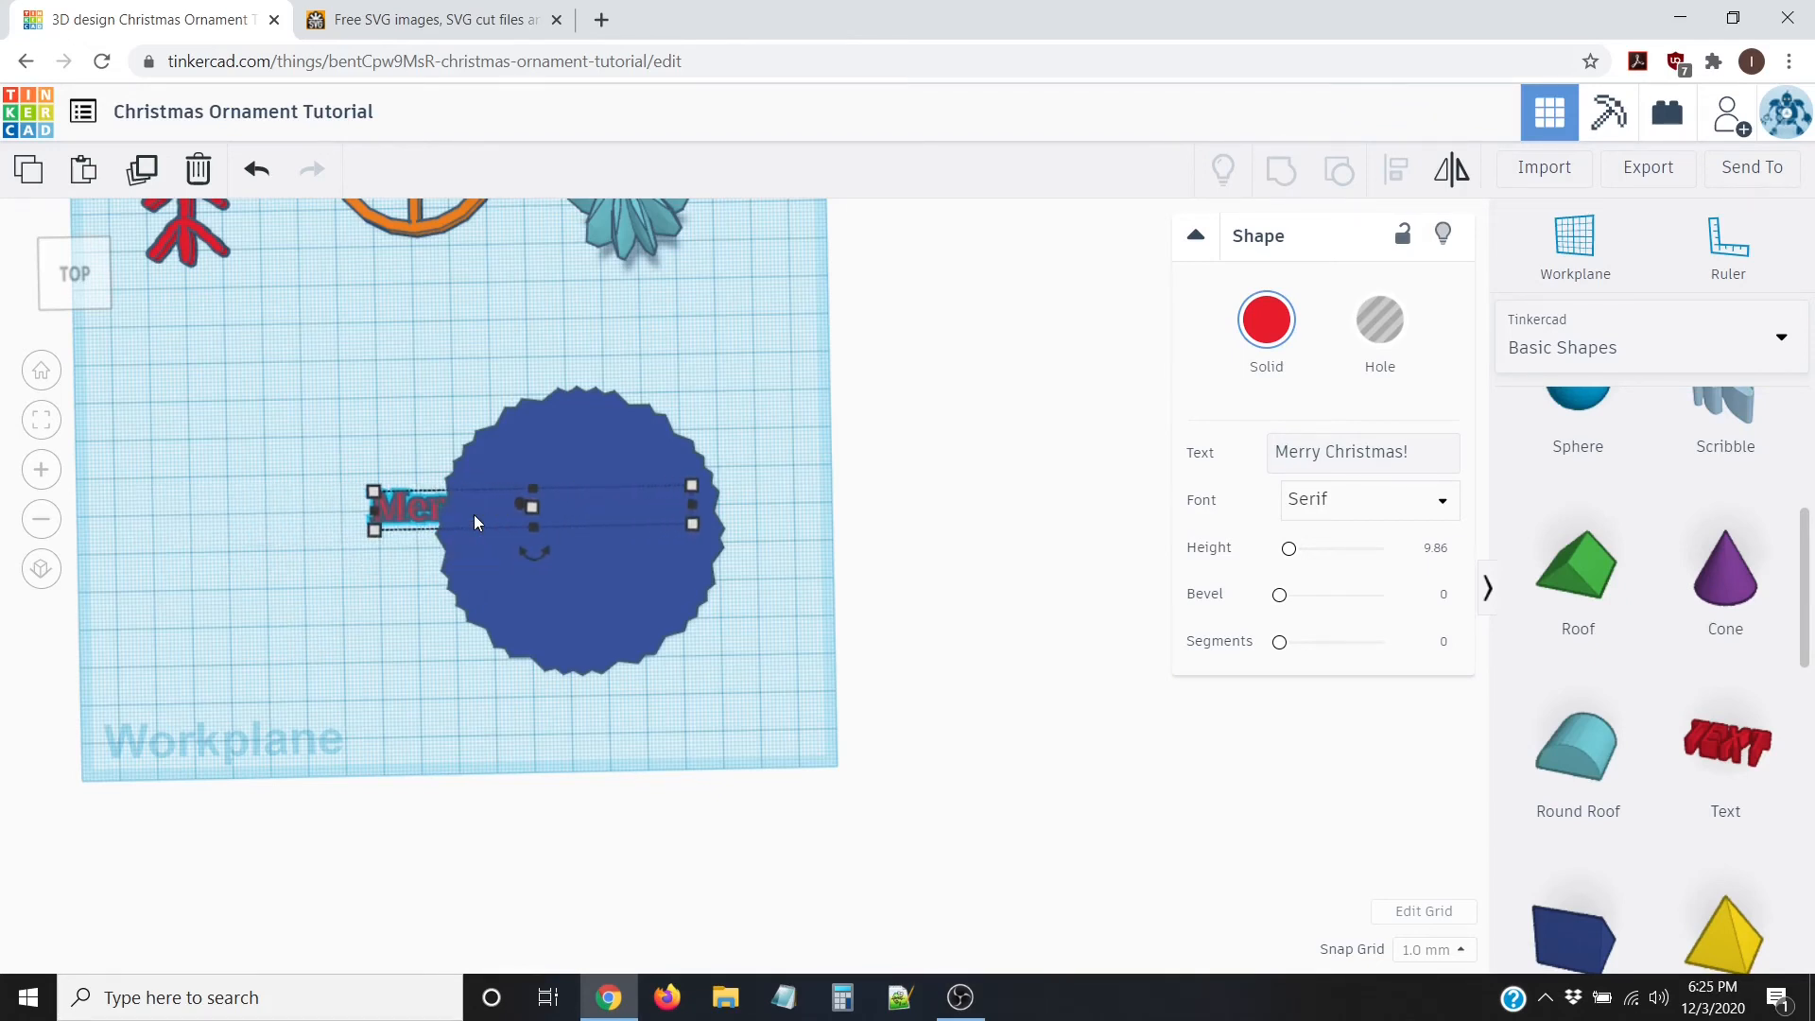
key(Right)
key(Right)
key(Right)
key(Right)
key(Right)
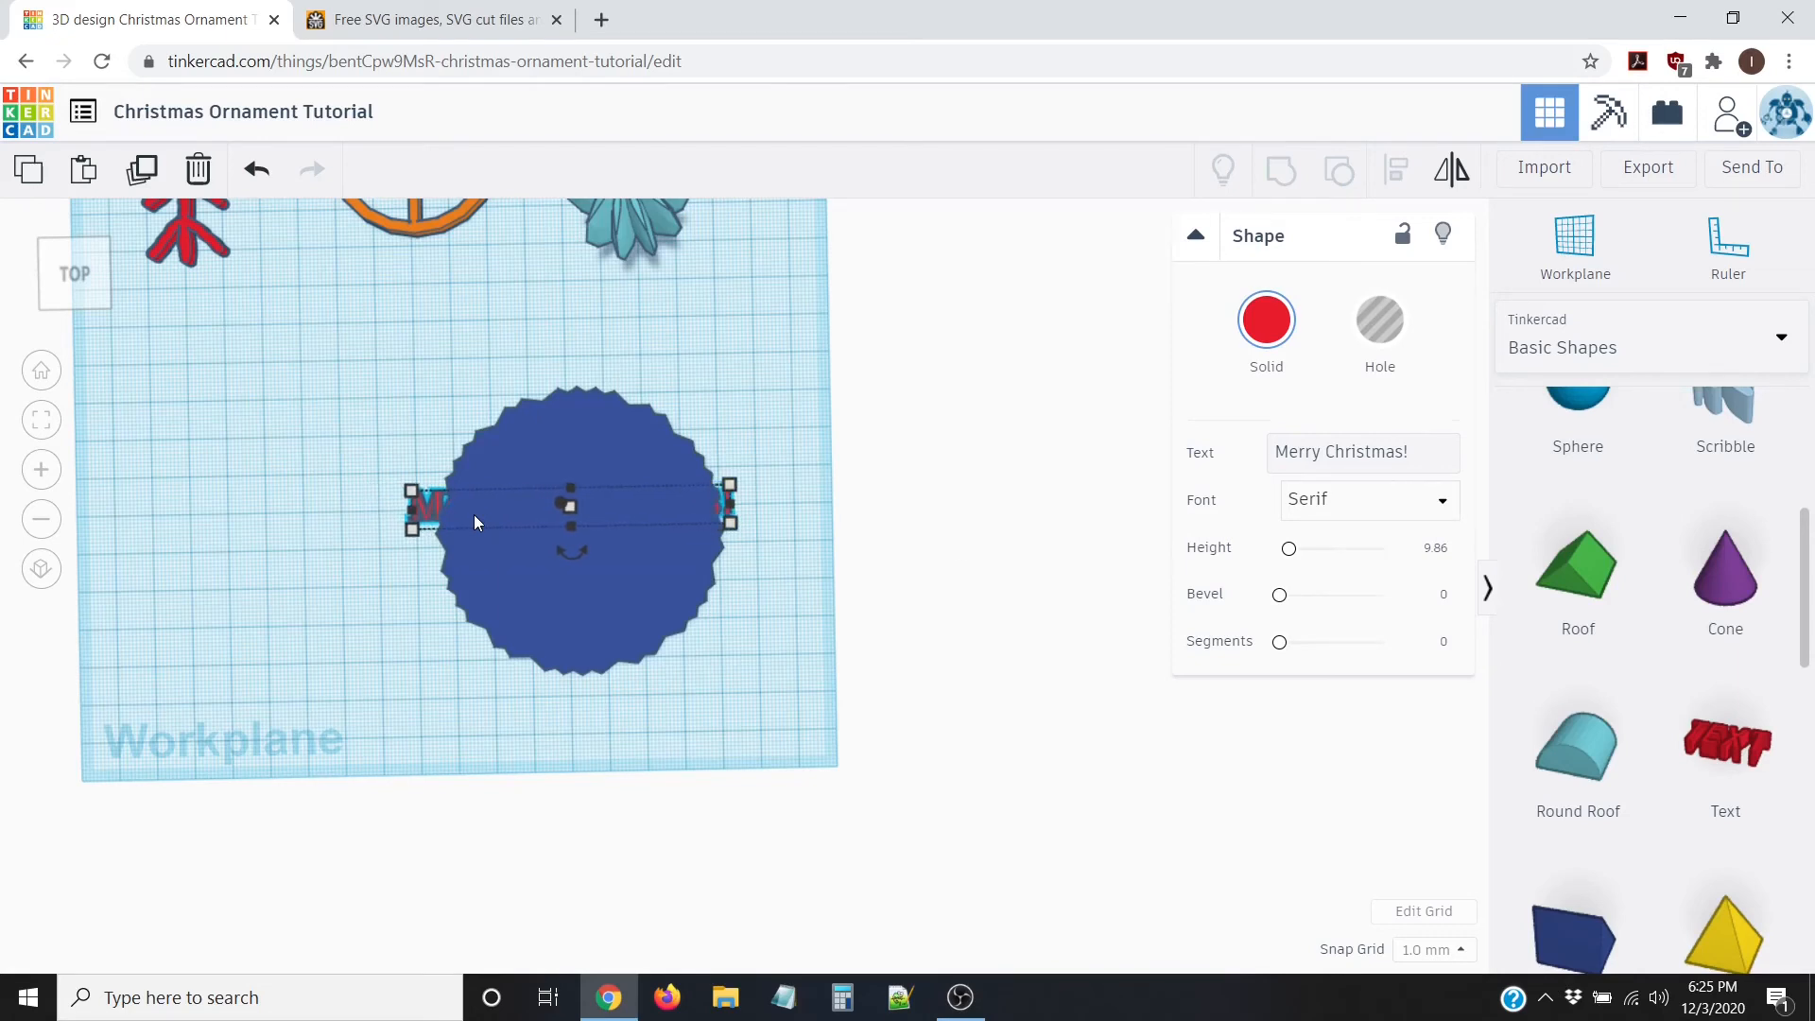
click(952, 547)
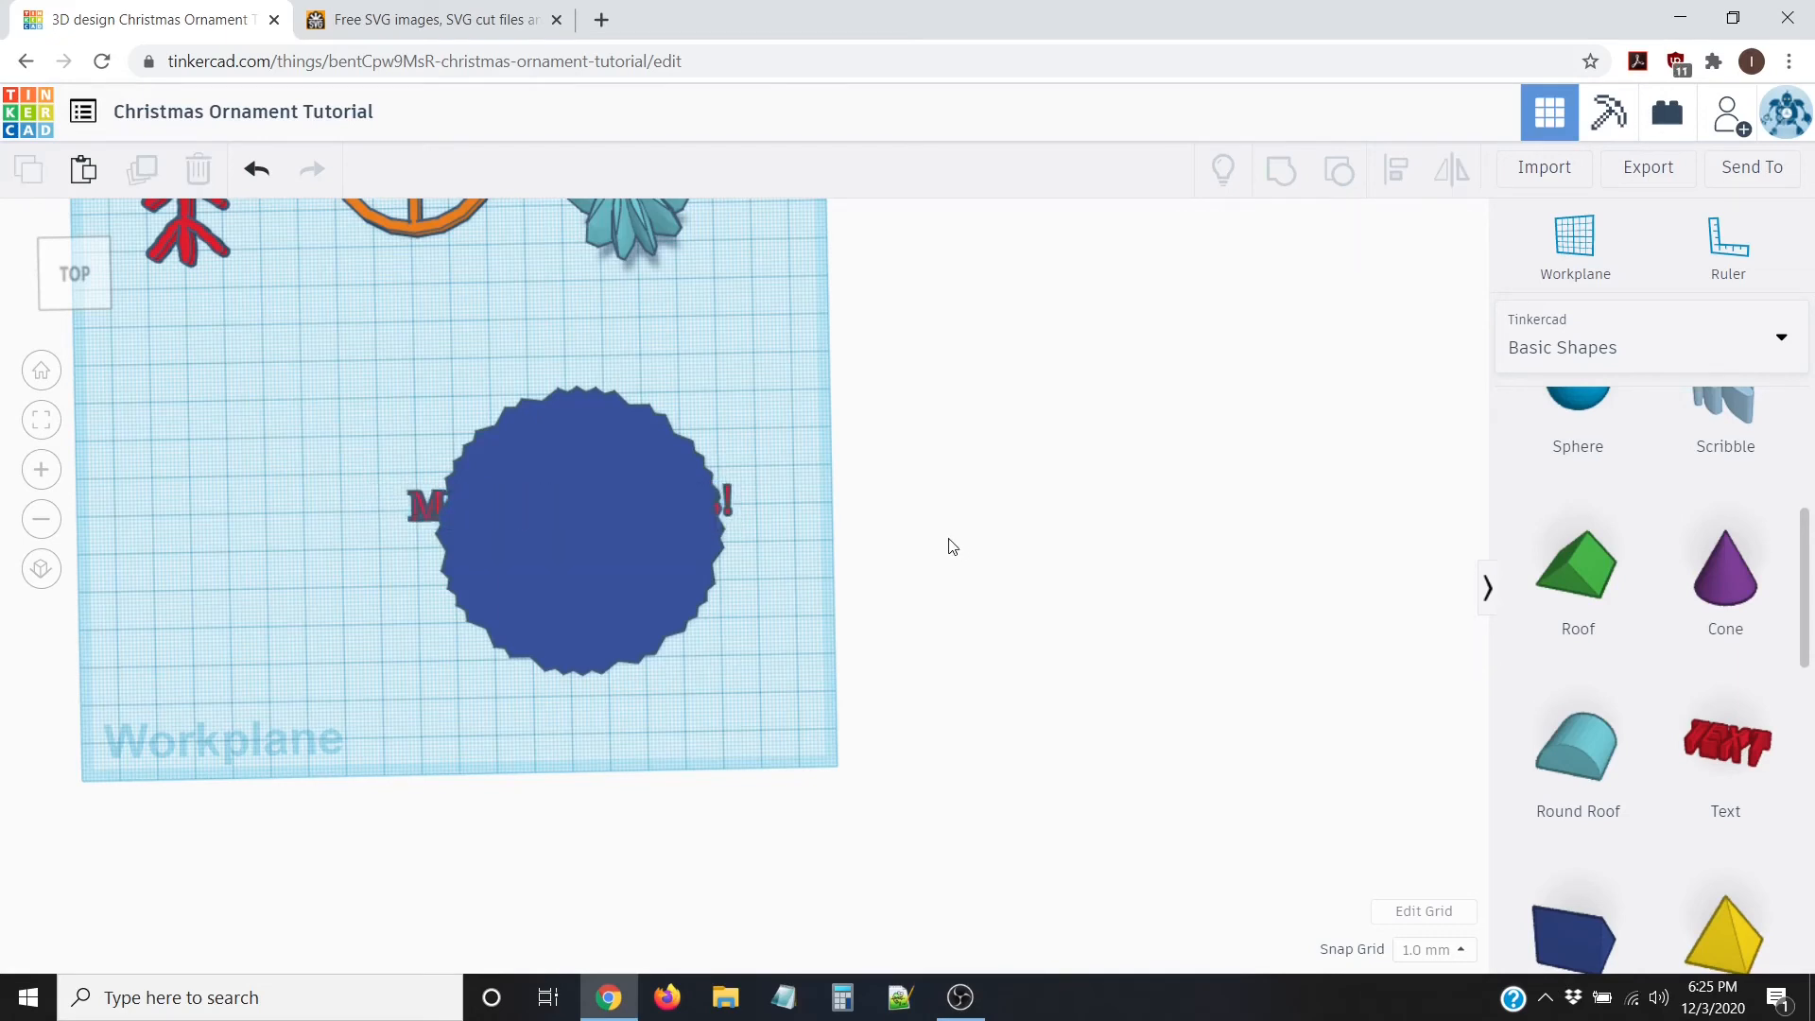
Step: Raise the "Merry Christmas!" text 1 mm so its letters stand out above the disc's surface
click(427, 509)
scroll(411, 556, up, 3)
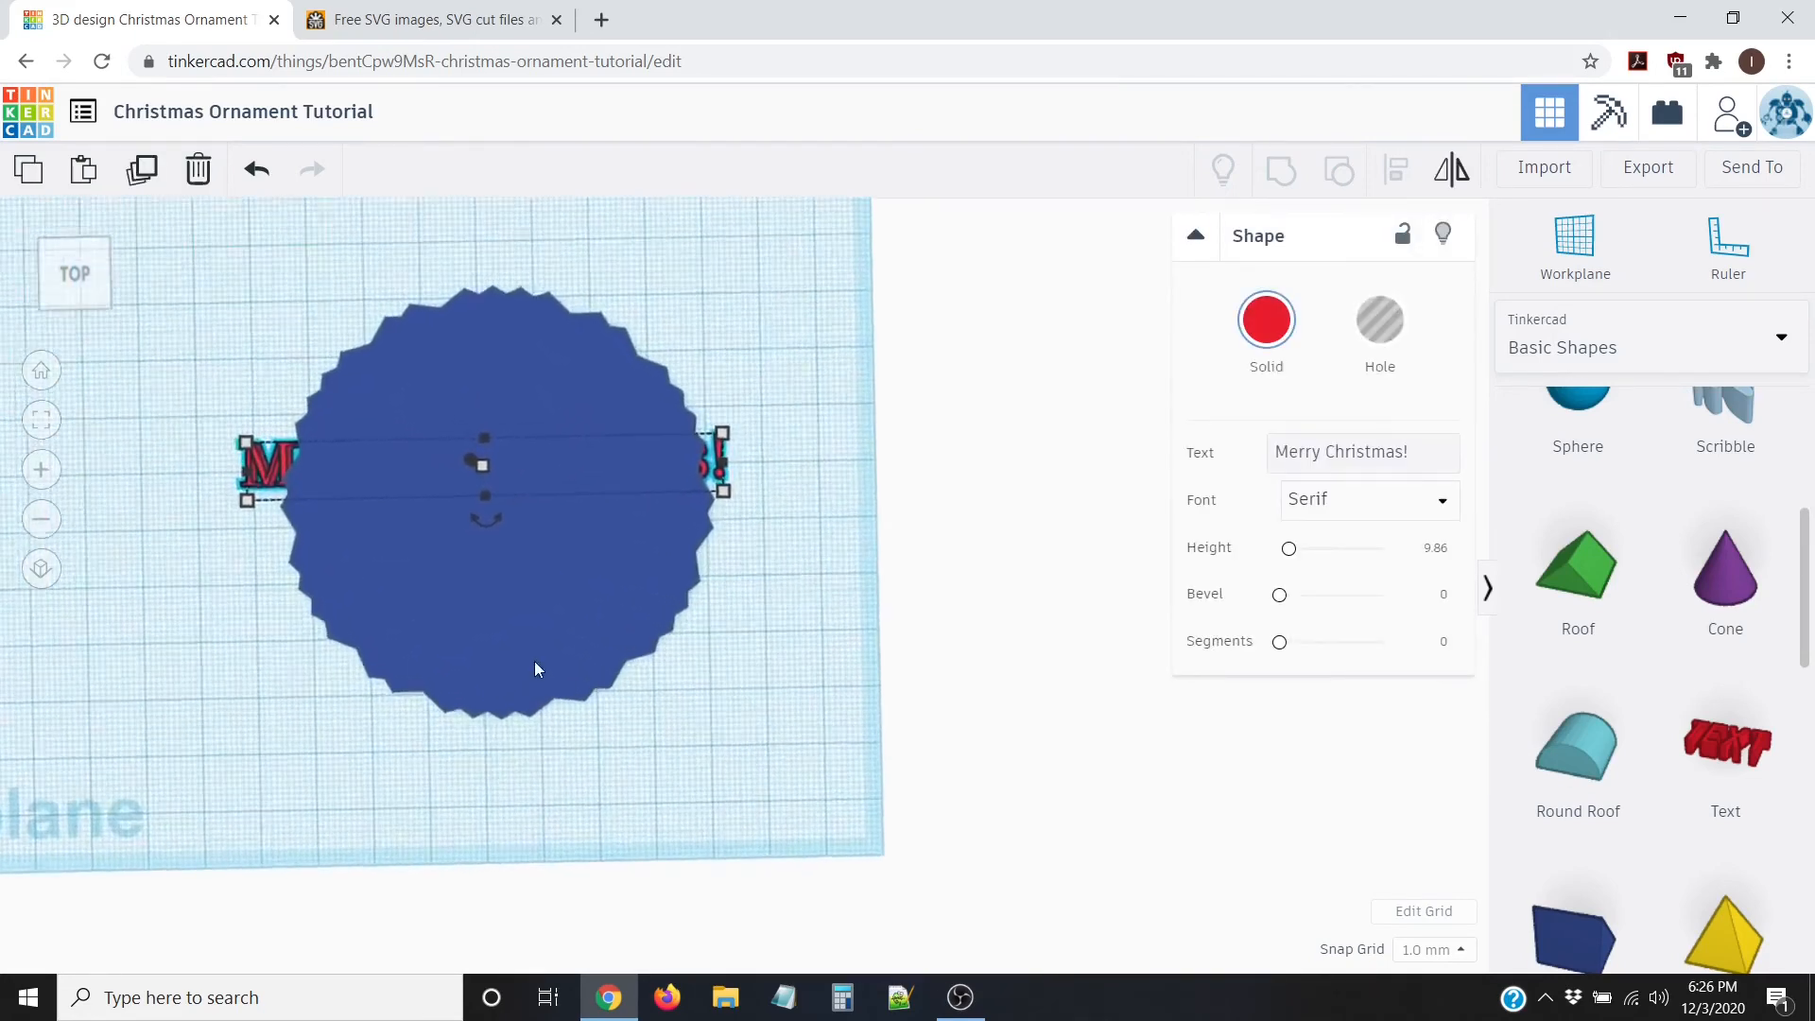
scroll(745, 770, up, 4)
right_drag(715, 758, 693, 592)
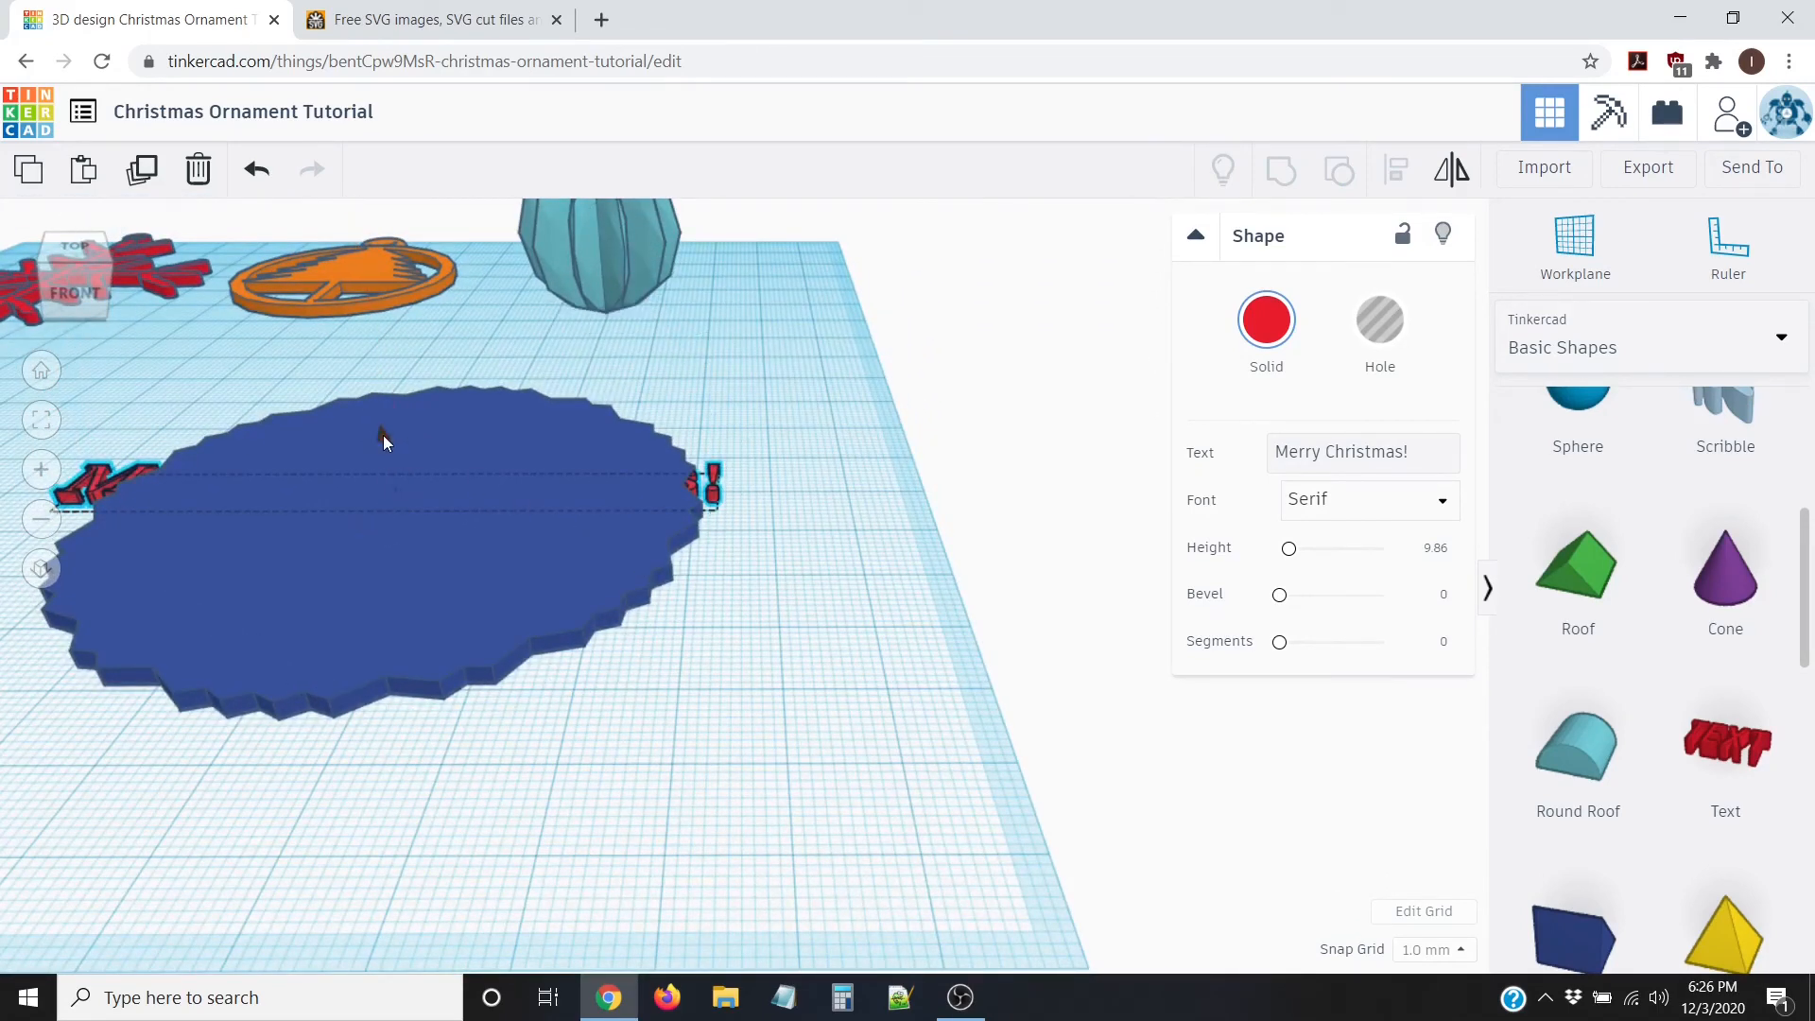
mouse_move(383, 435)
mouse_down()
mouse_move(380, 326)
mouse_move(405, 421)
mouse_up()
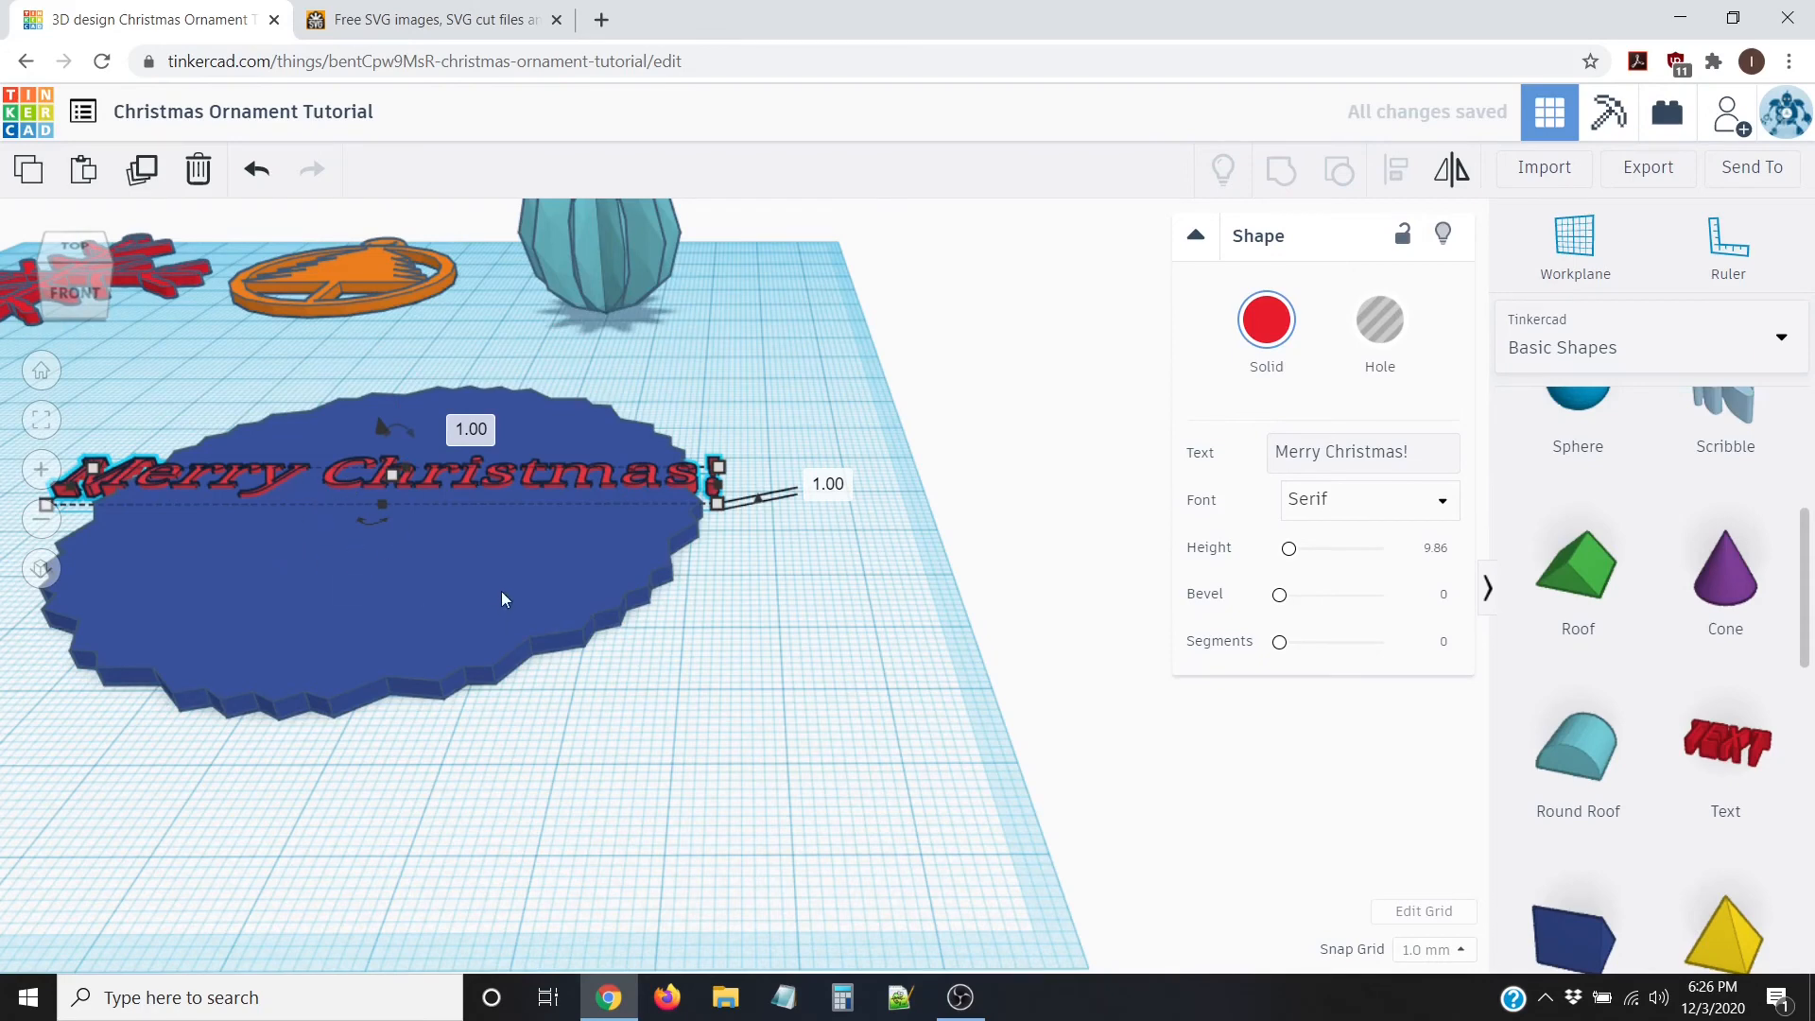
Step: Shrink the raised "Merry Christmas!" text proportionally to about 65 mm wide so it fits within the disc
scroll(586, 635, down, 4)
right_drag(563, 601, 592, 785)
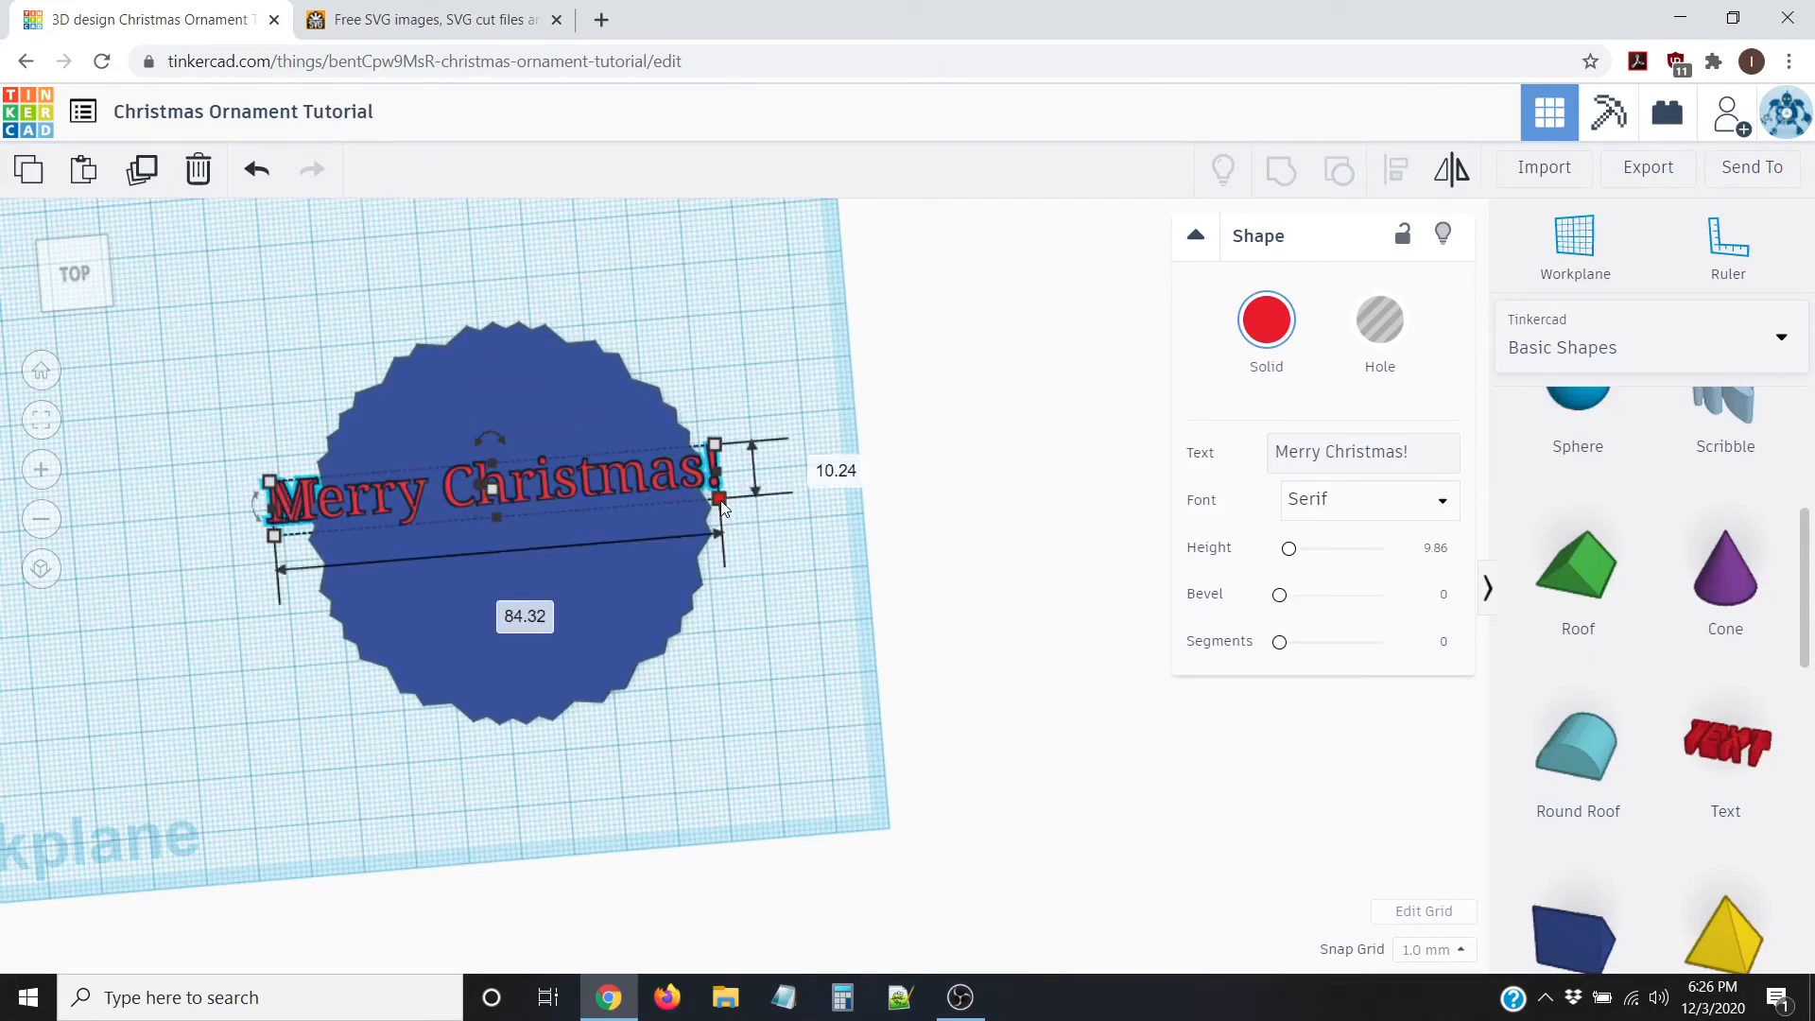
drag(722, 504, 616, 484)
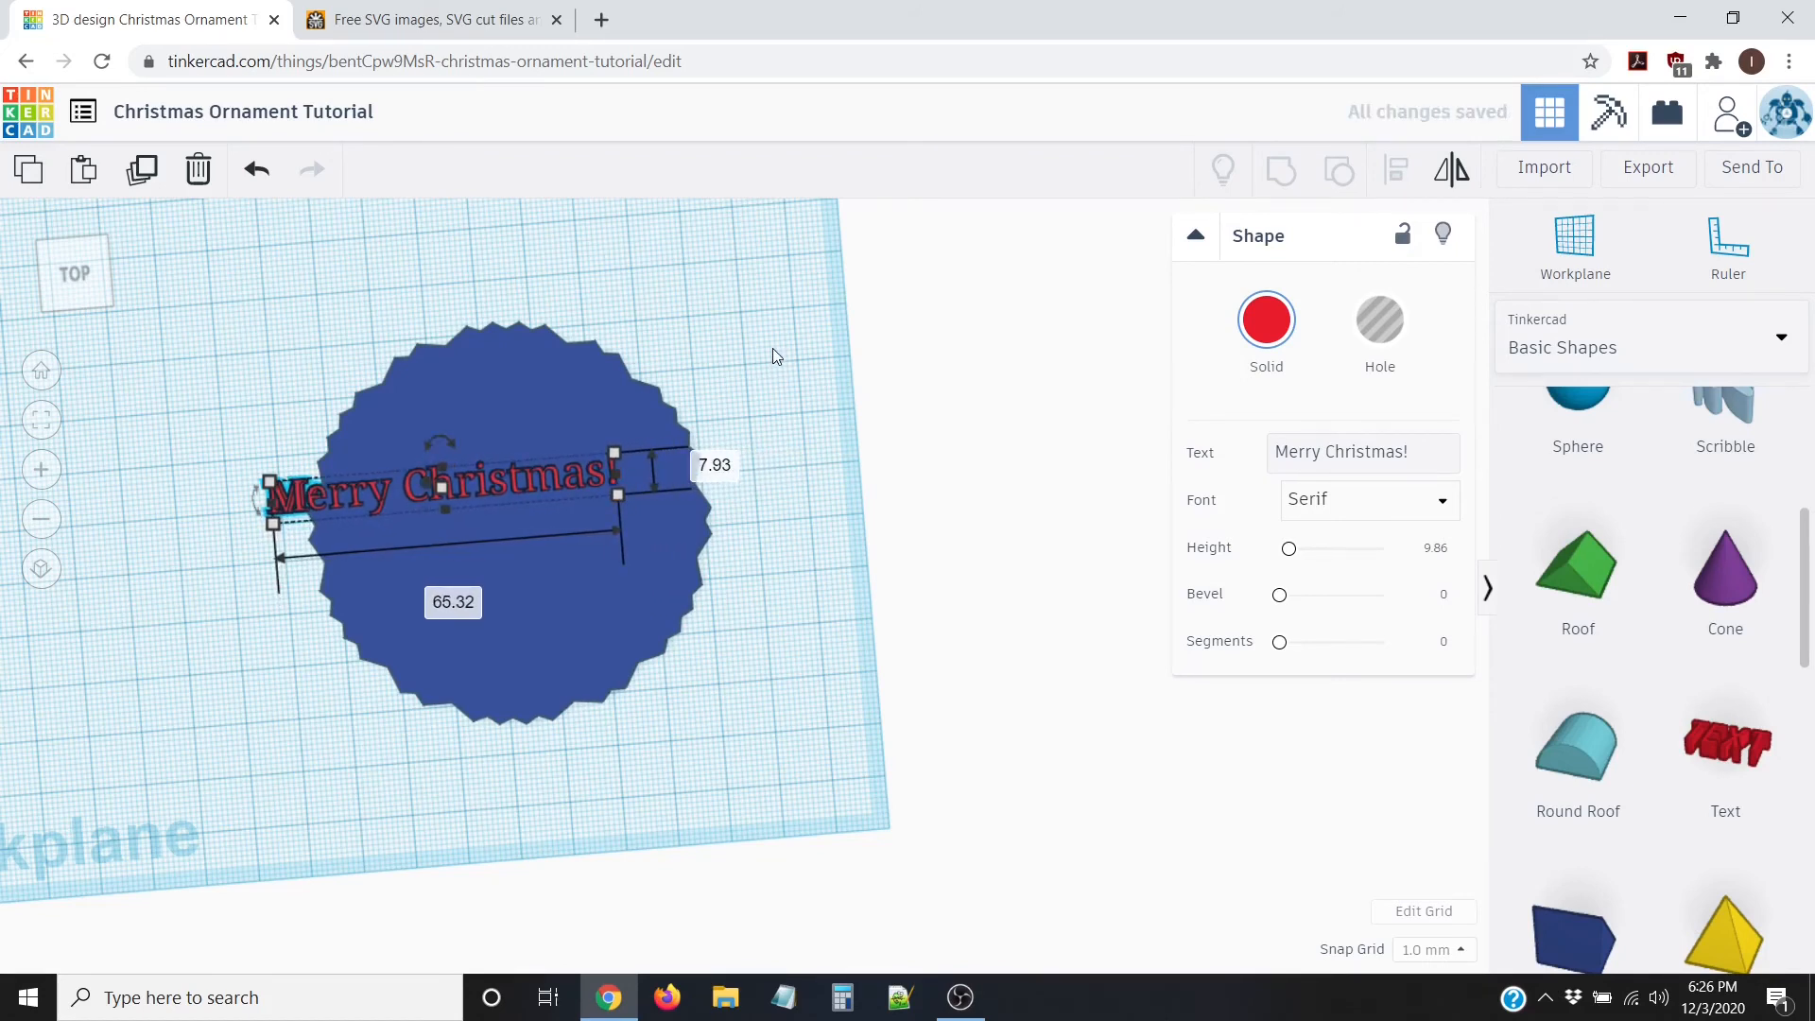
Step: Nudge the "Merry Christmas!" text sideways and towards the front edge until it sits roughly in the middle of the blue disc
key(Right)
key(Right)
key(Right)
key(Right)
key(Right)
key(Right)
key(Right)
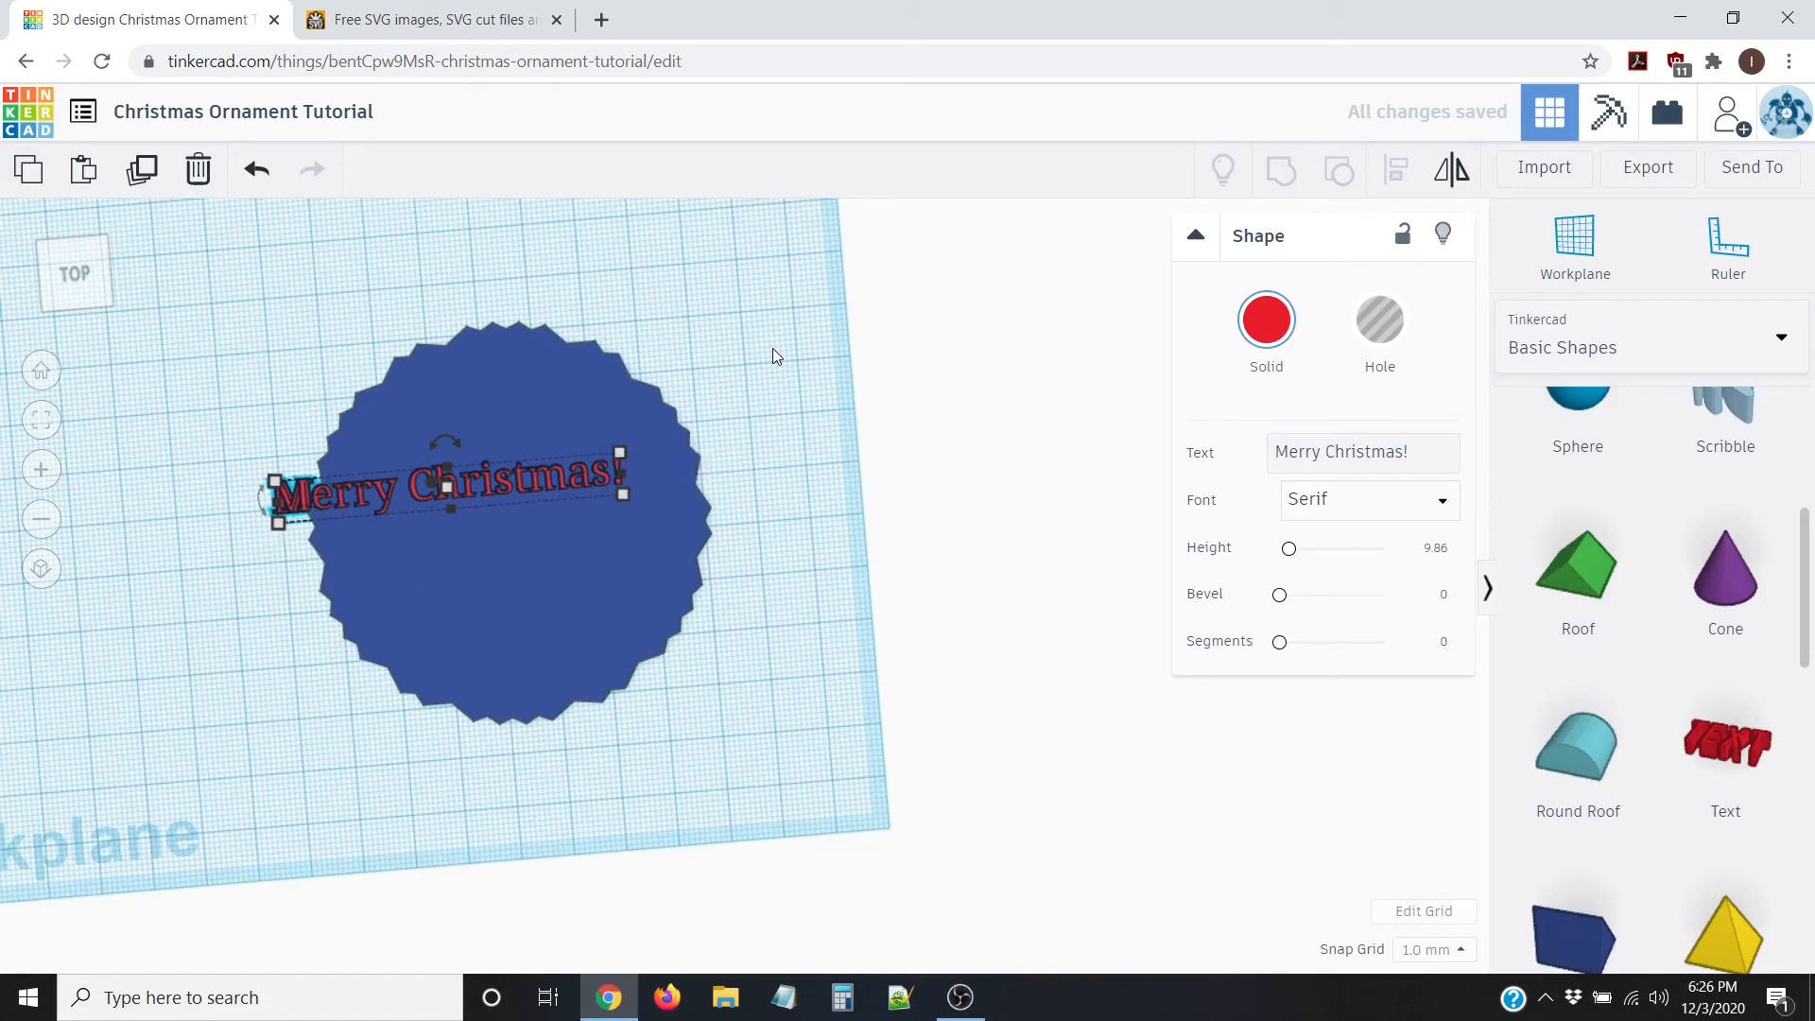
key(Right)
key(Right)
key(Right)
key(Right)
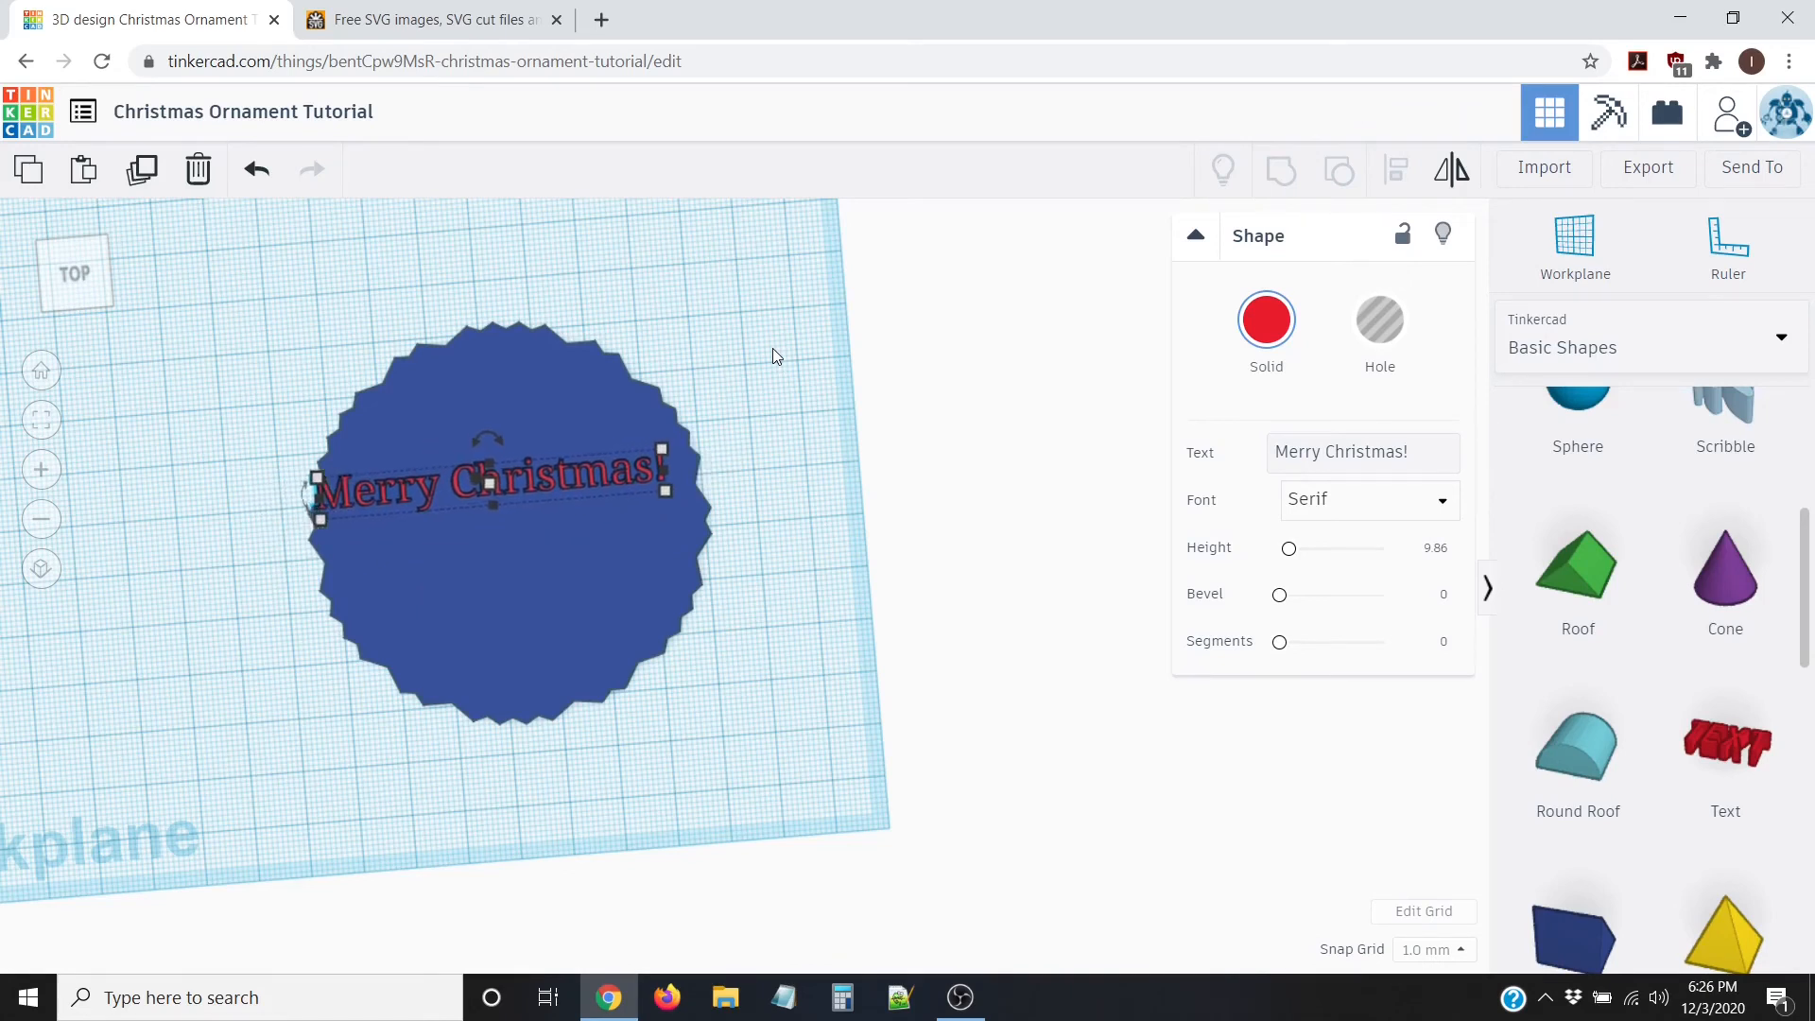
key(Down)
key(Down)
key(Down)
key(Down)
key(Down)
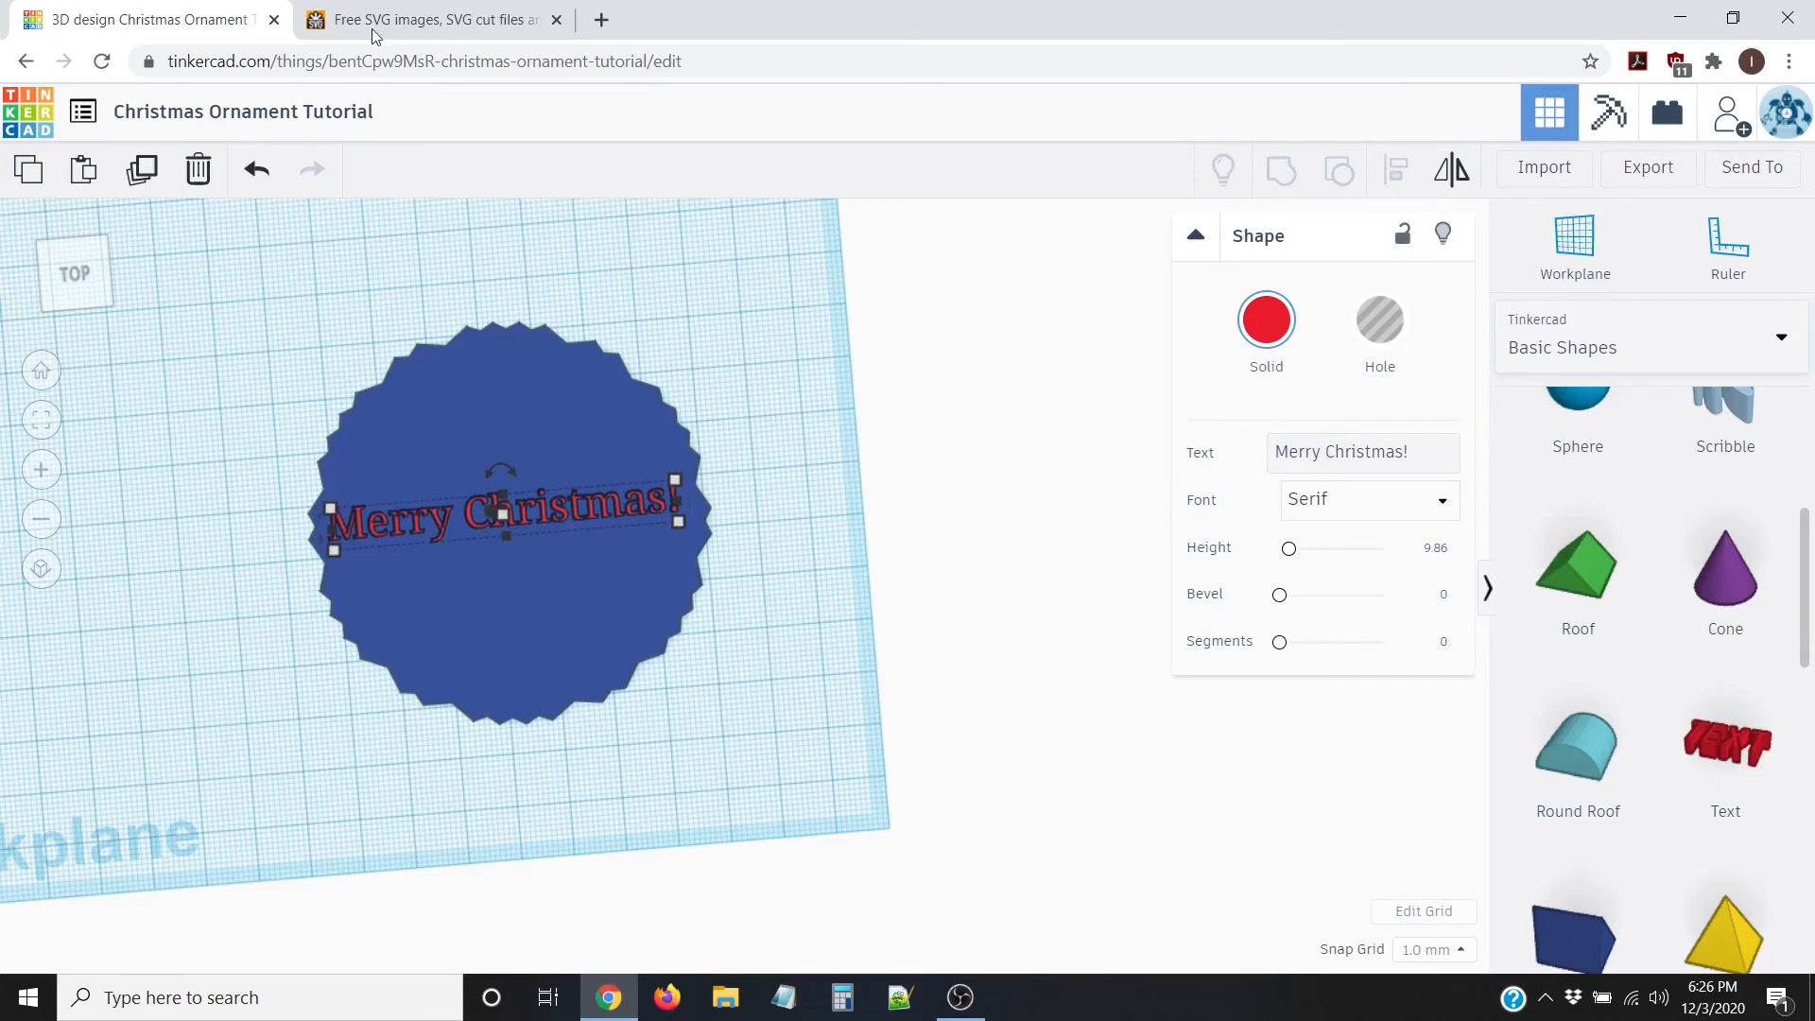
Step: Align the "Merry Christmas!" text and the blue disc on their centres in both workplane directions
click(288, 358)
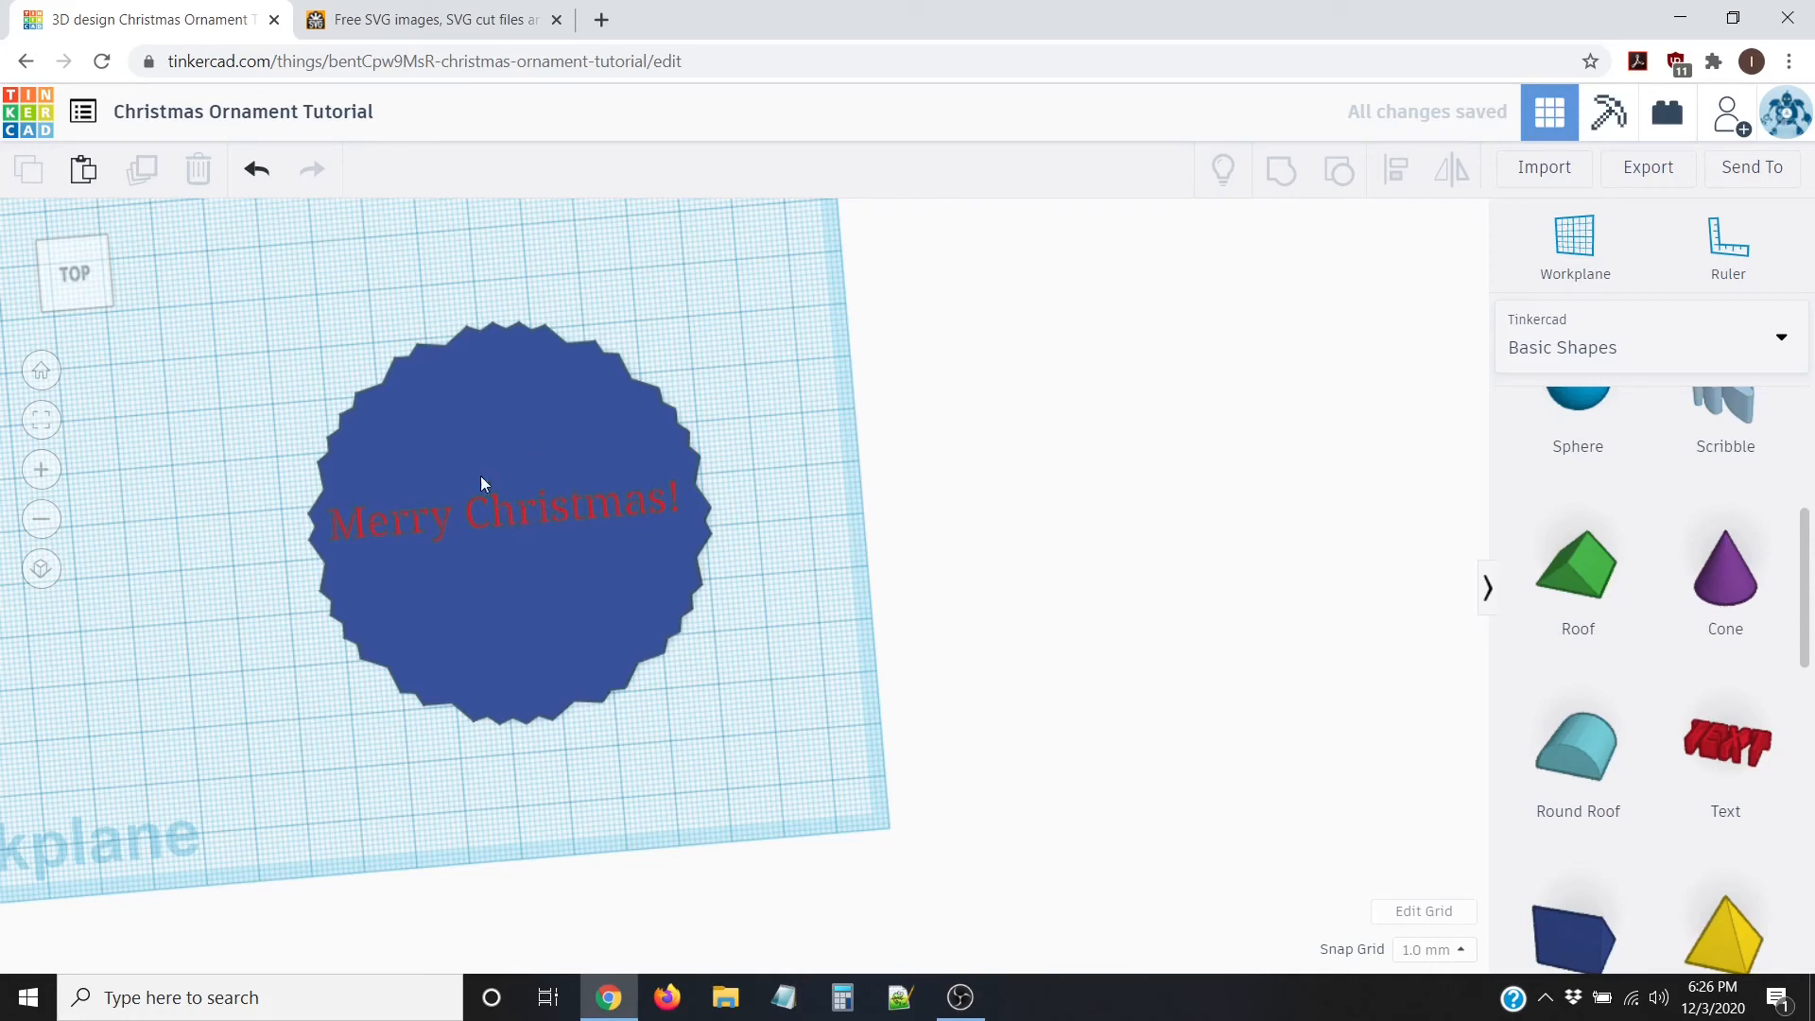
drag(207, 293, 861, 804)
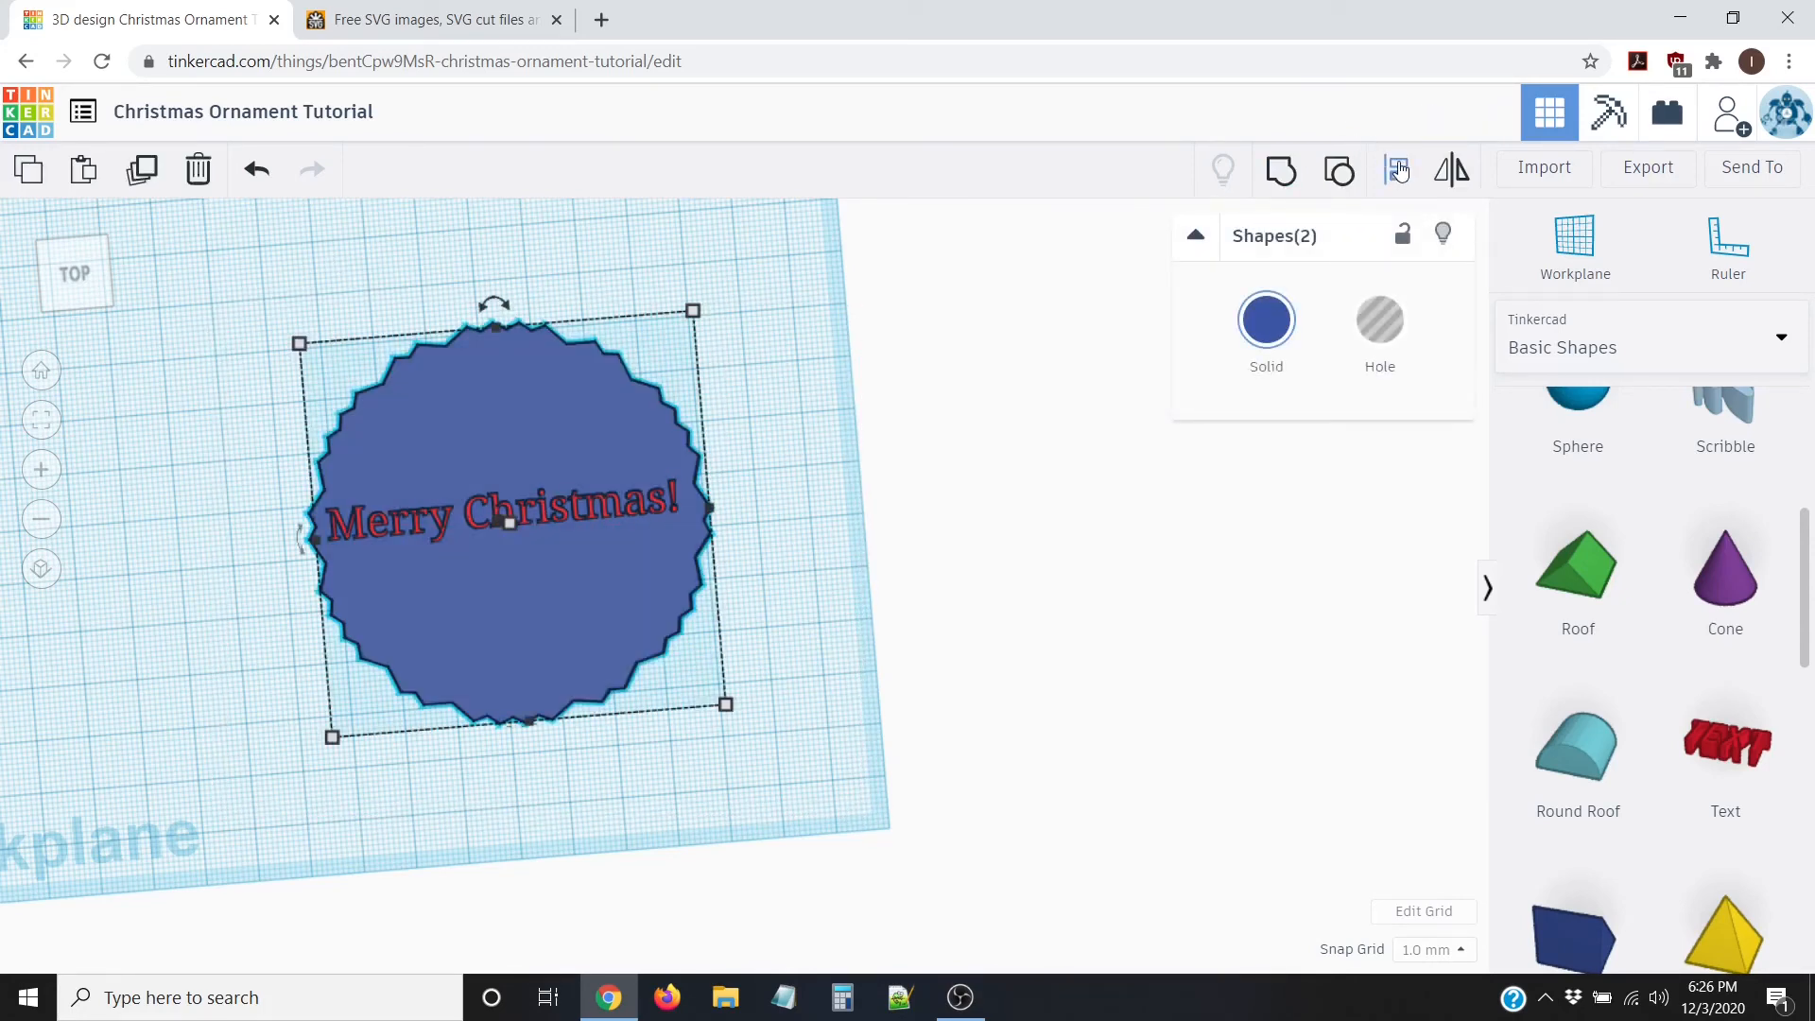
click(1398, 170)
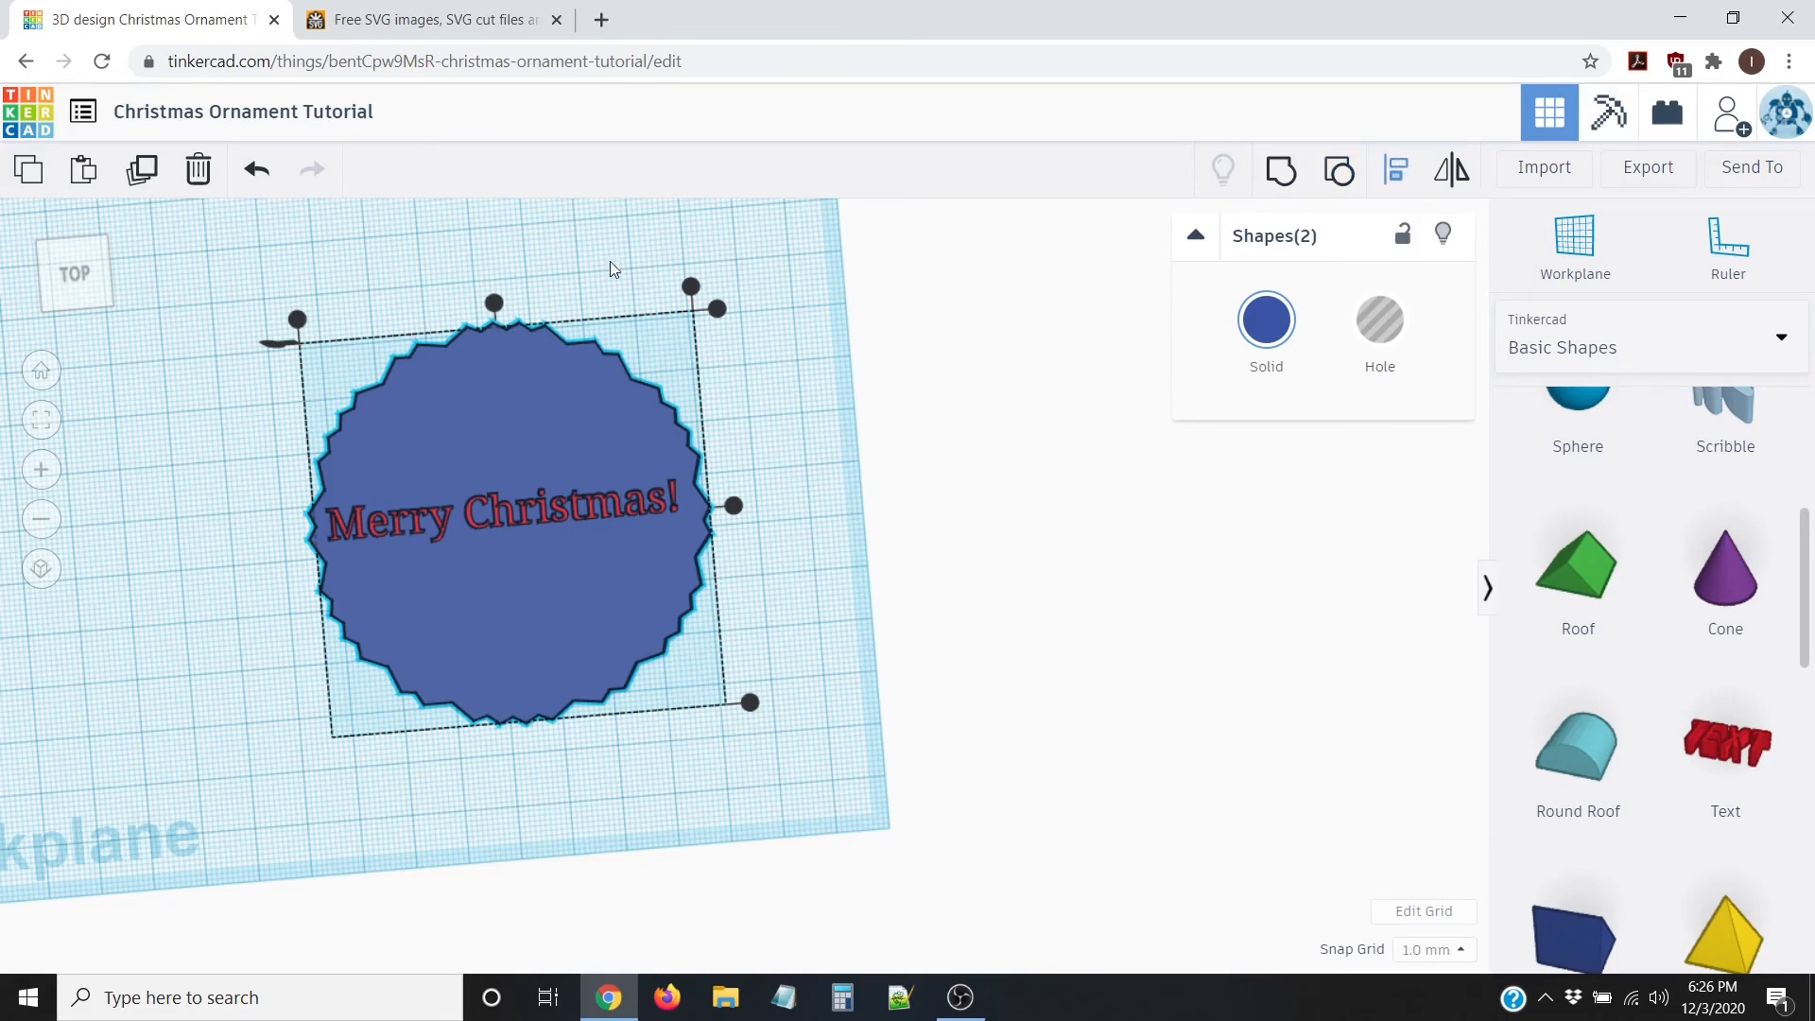
click(494, 305)
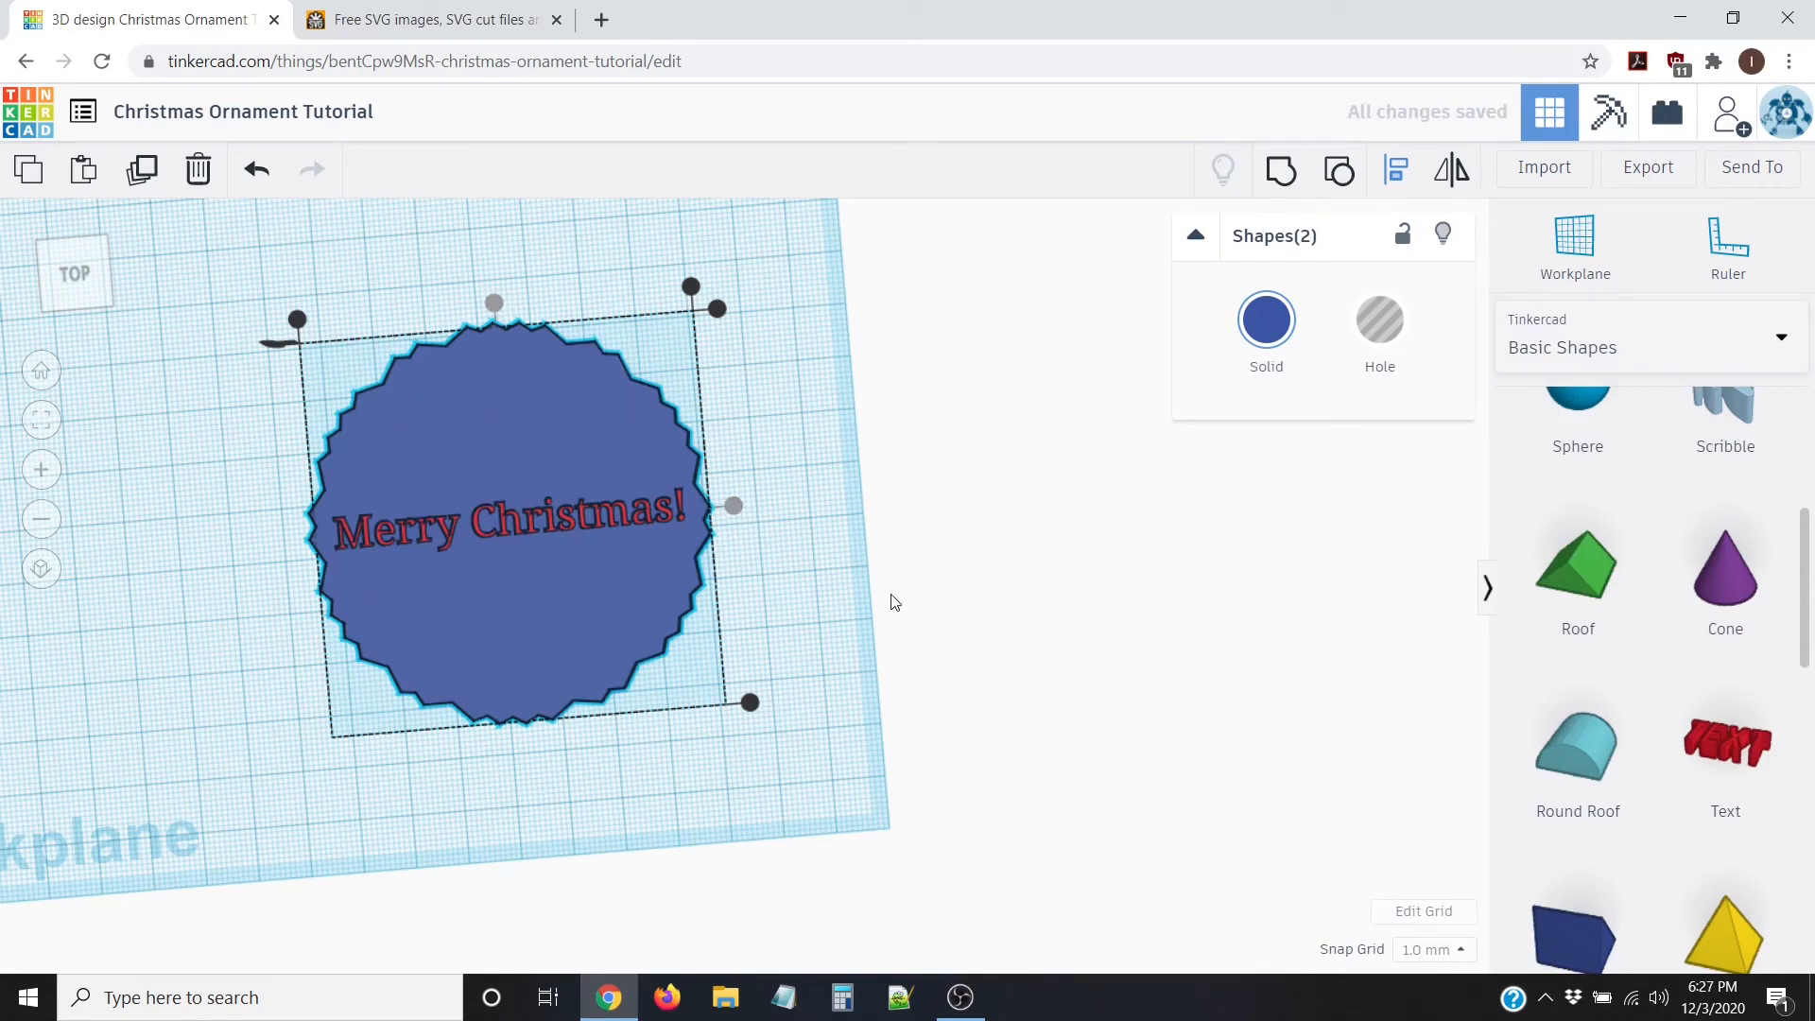
click(838, 564)
Step: Turn the "Merry Christmas!" text on the disc into a hole shape
right_drag(820, 601, 648, 410)
scroll(573, 530, up, 5)
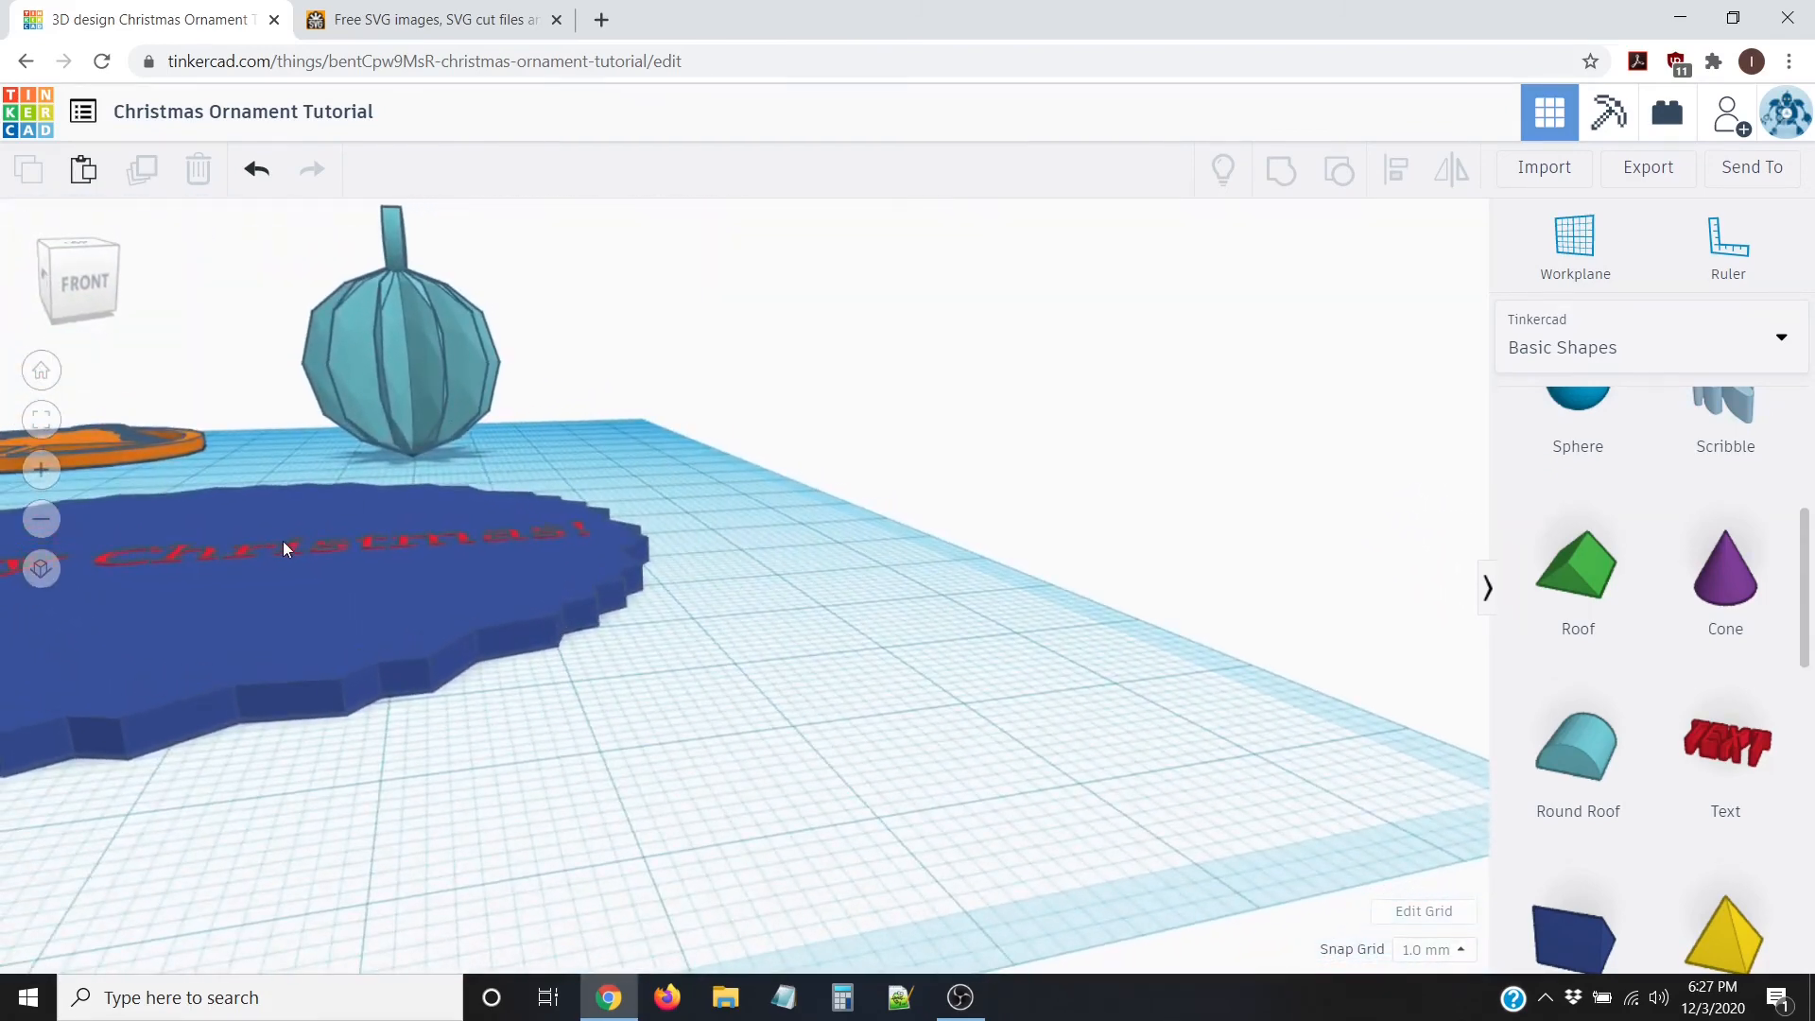
right_drag(422, 588, 352, 533)
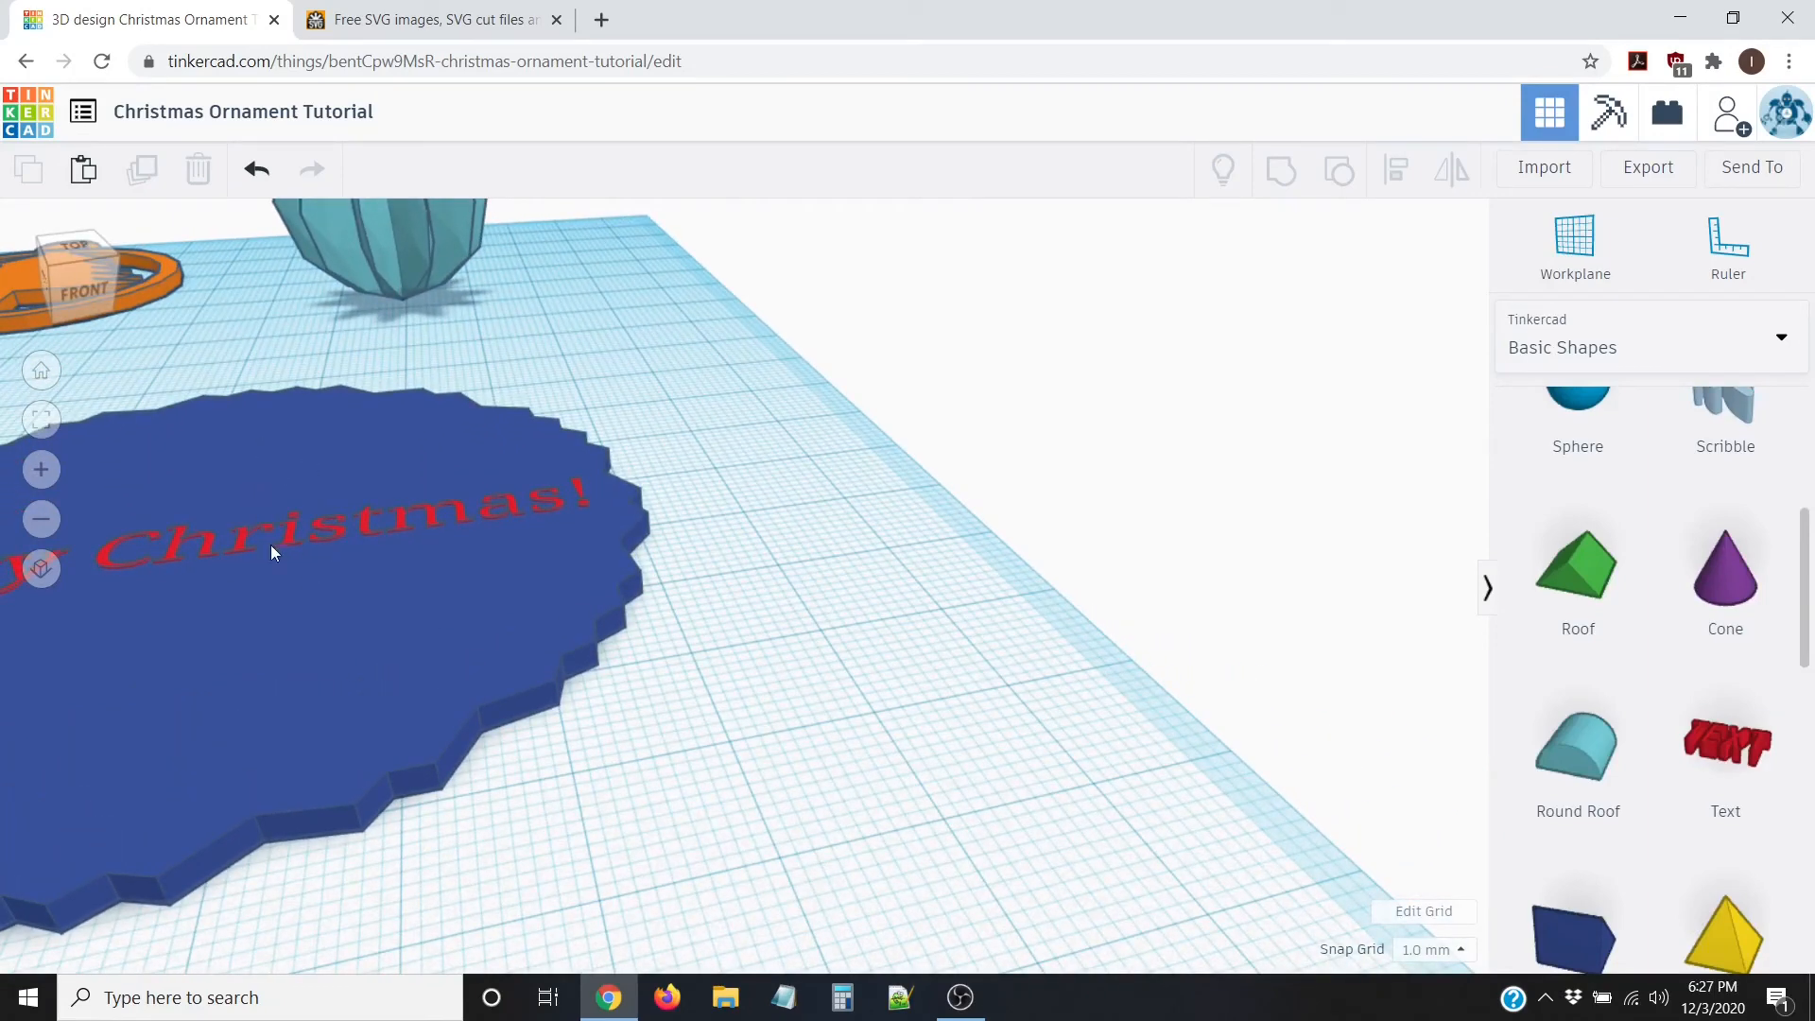
right_drag(494, 652, 225, 579)
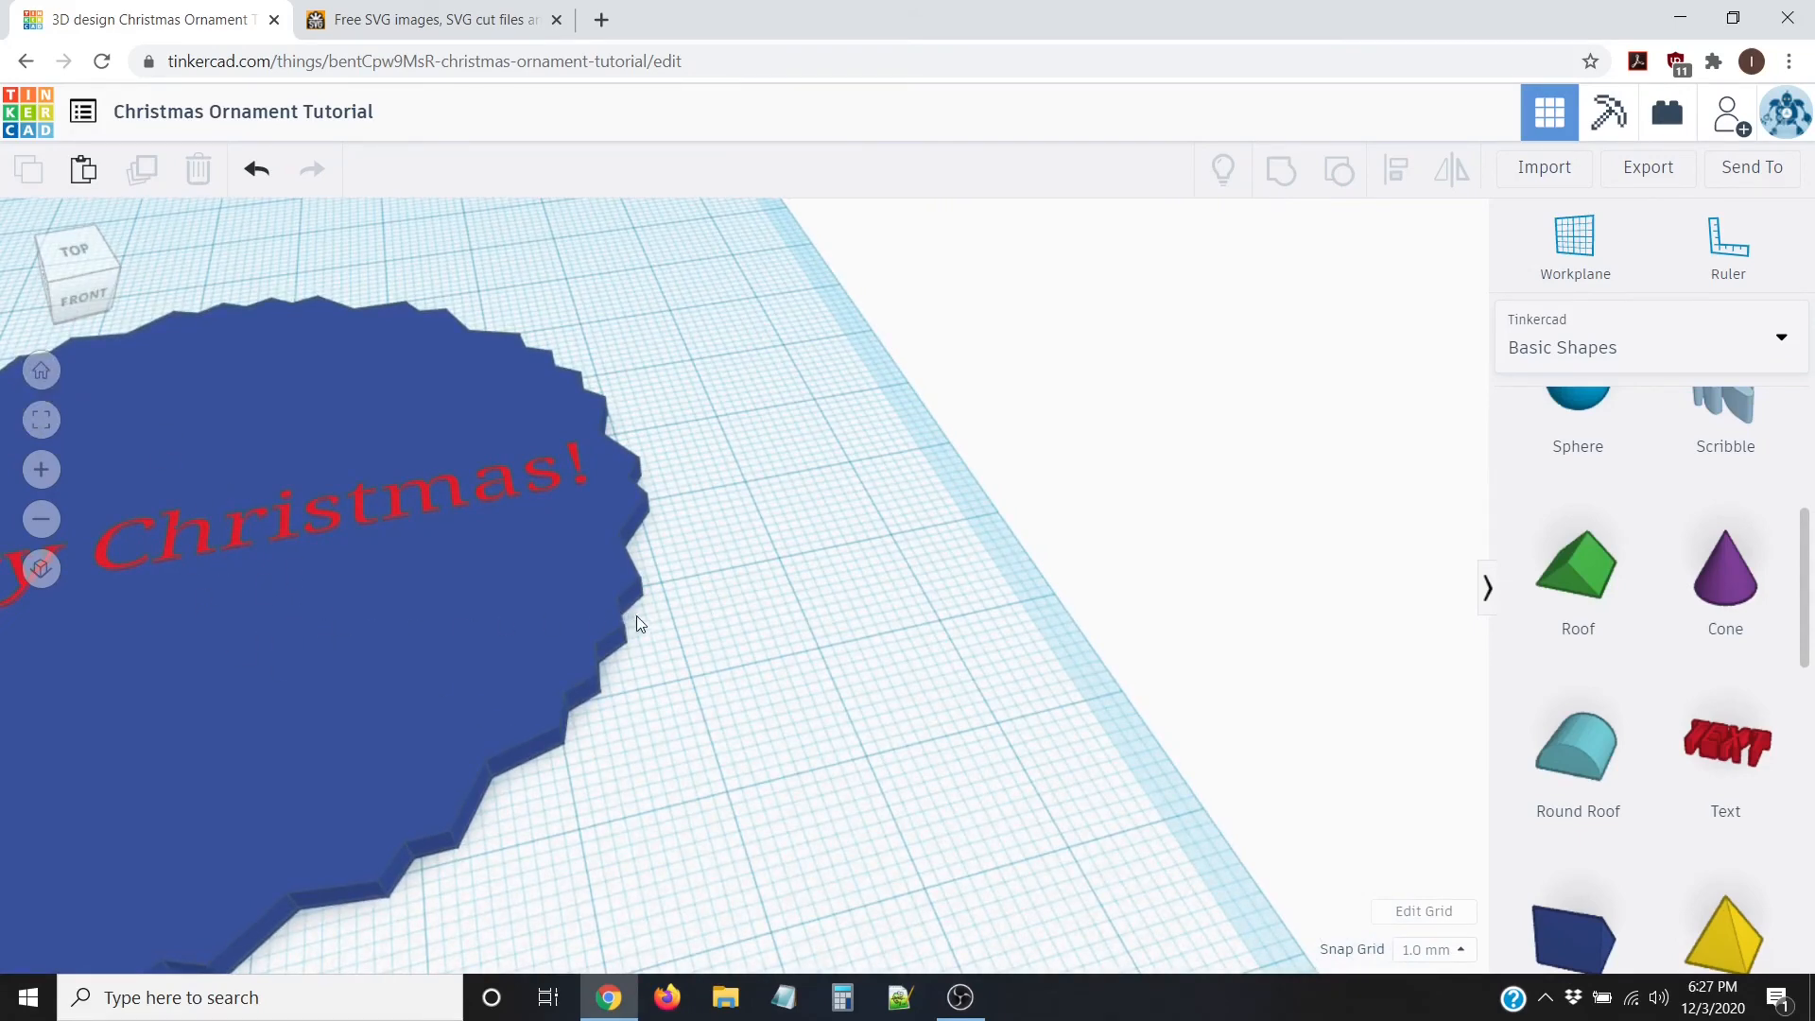
right_drag(637, 616, 525, 723)
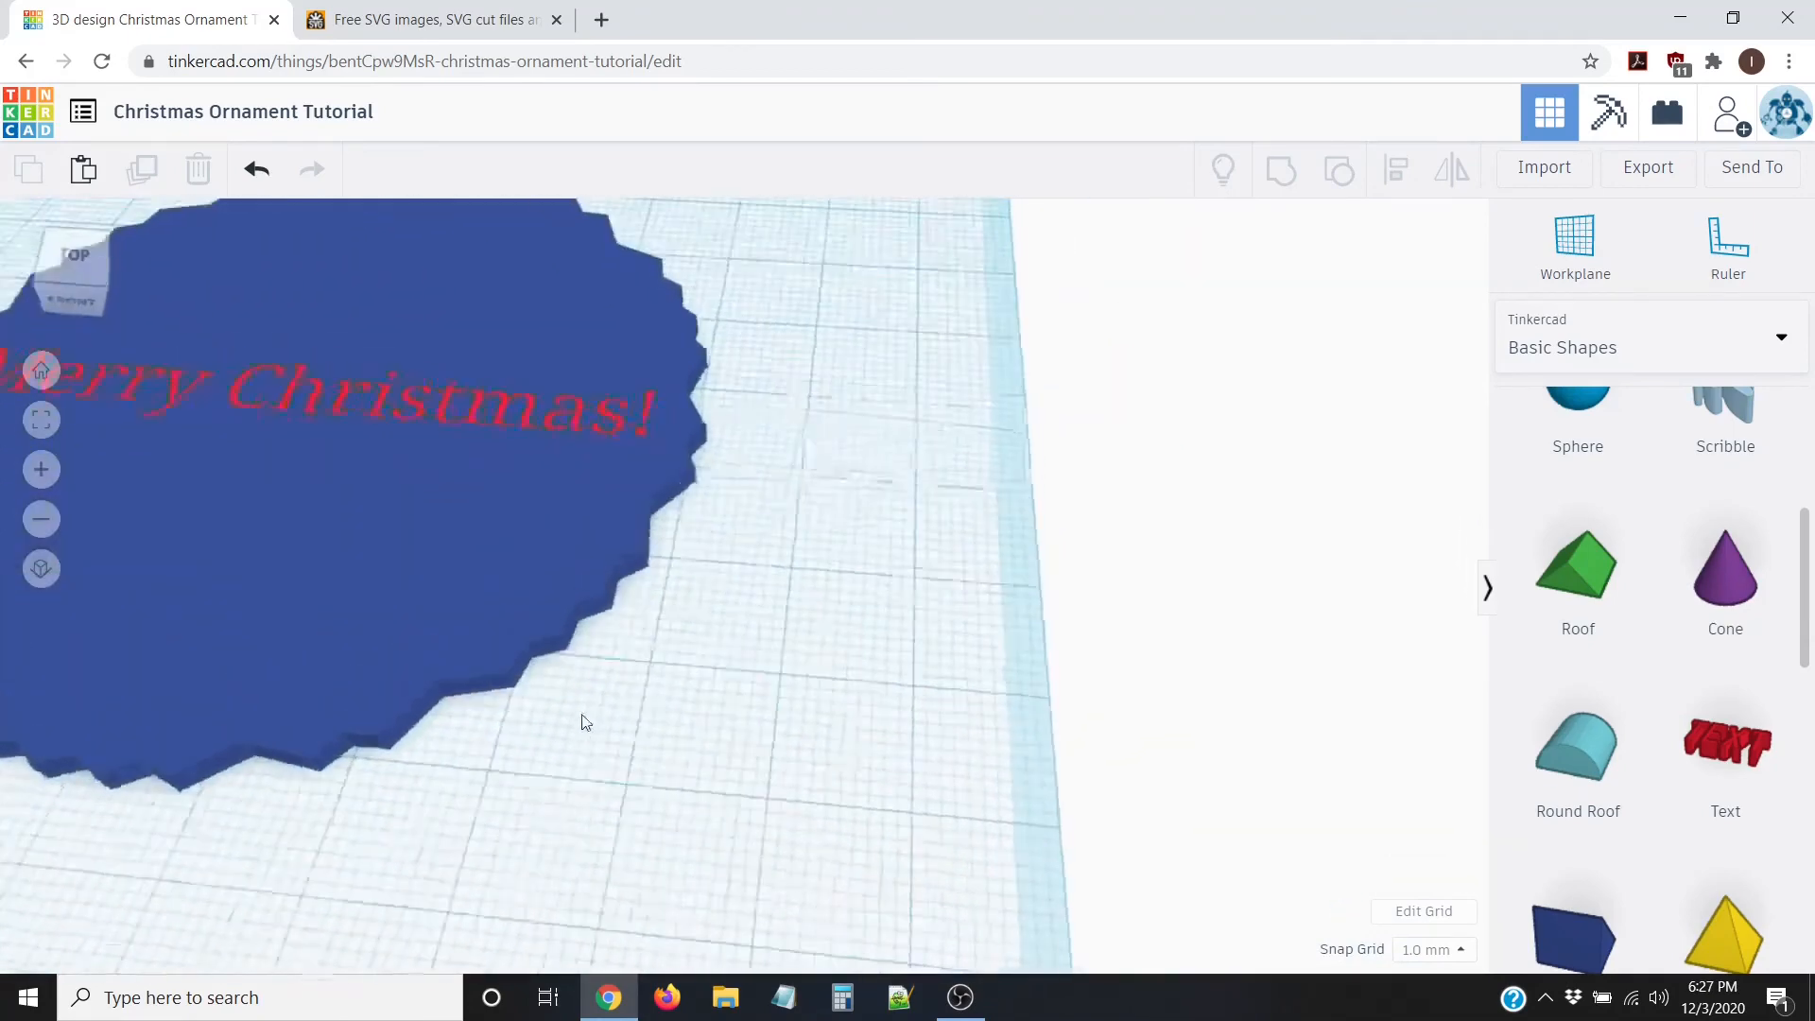
right_drag(582, 721, 579, 757)
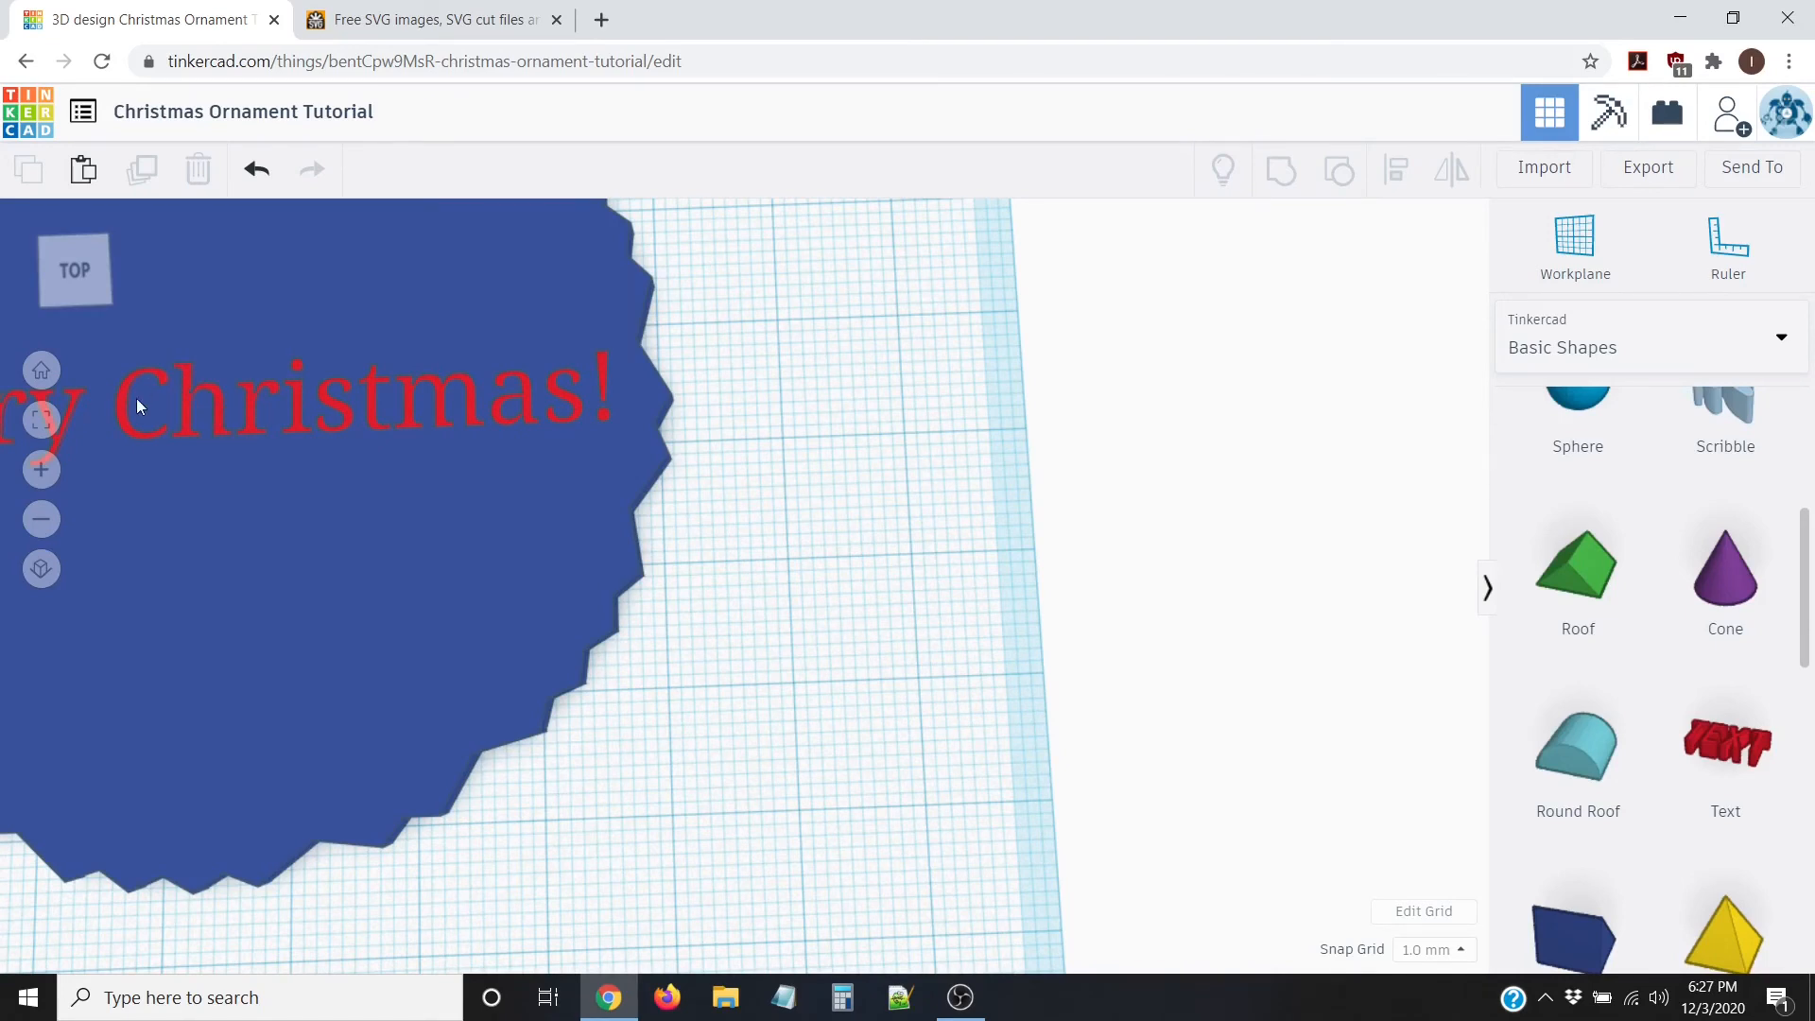
click(218, 404)
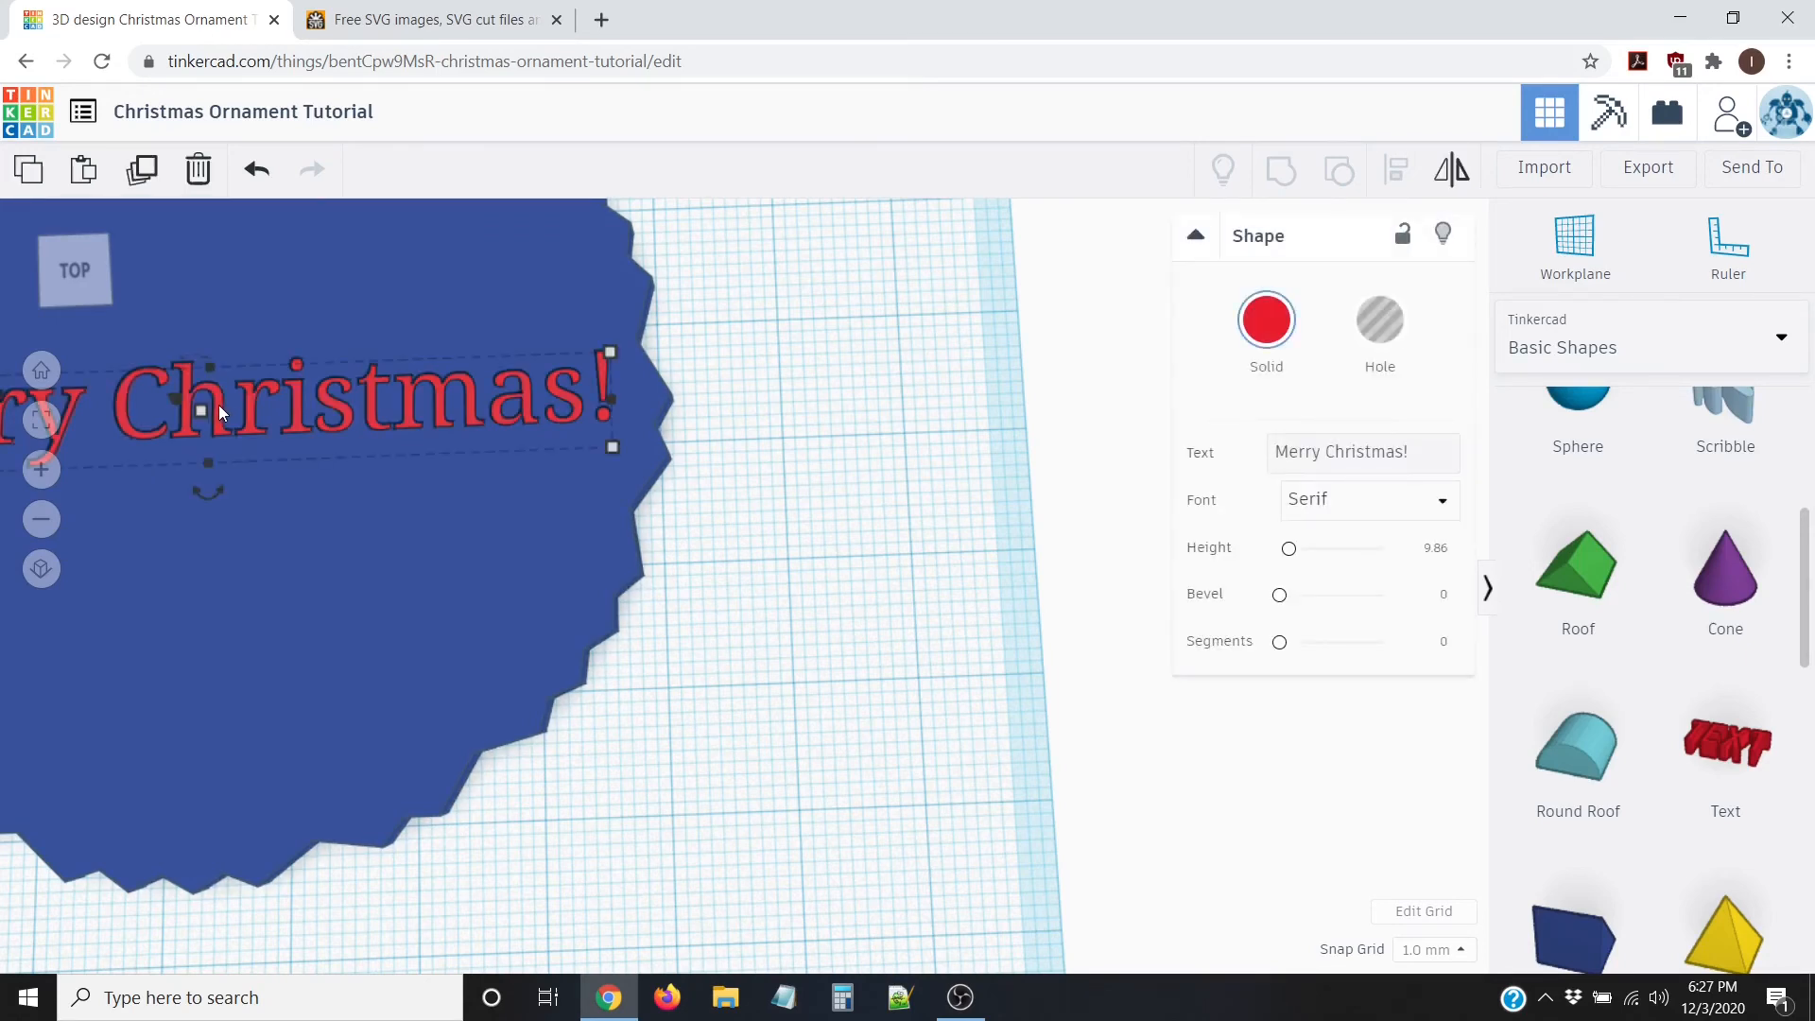
click(1375, 323)
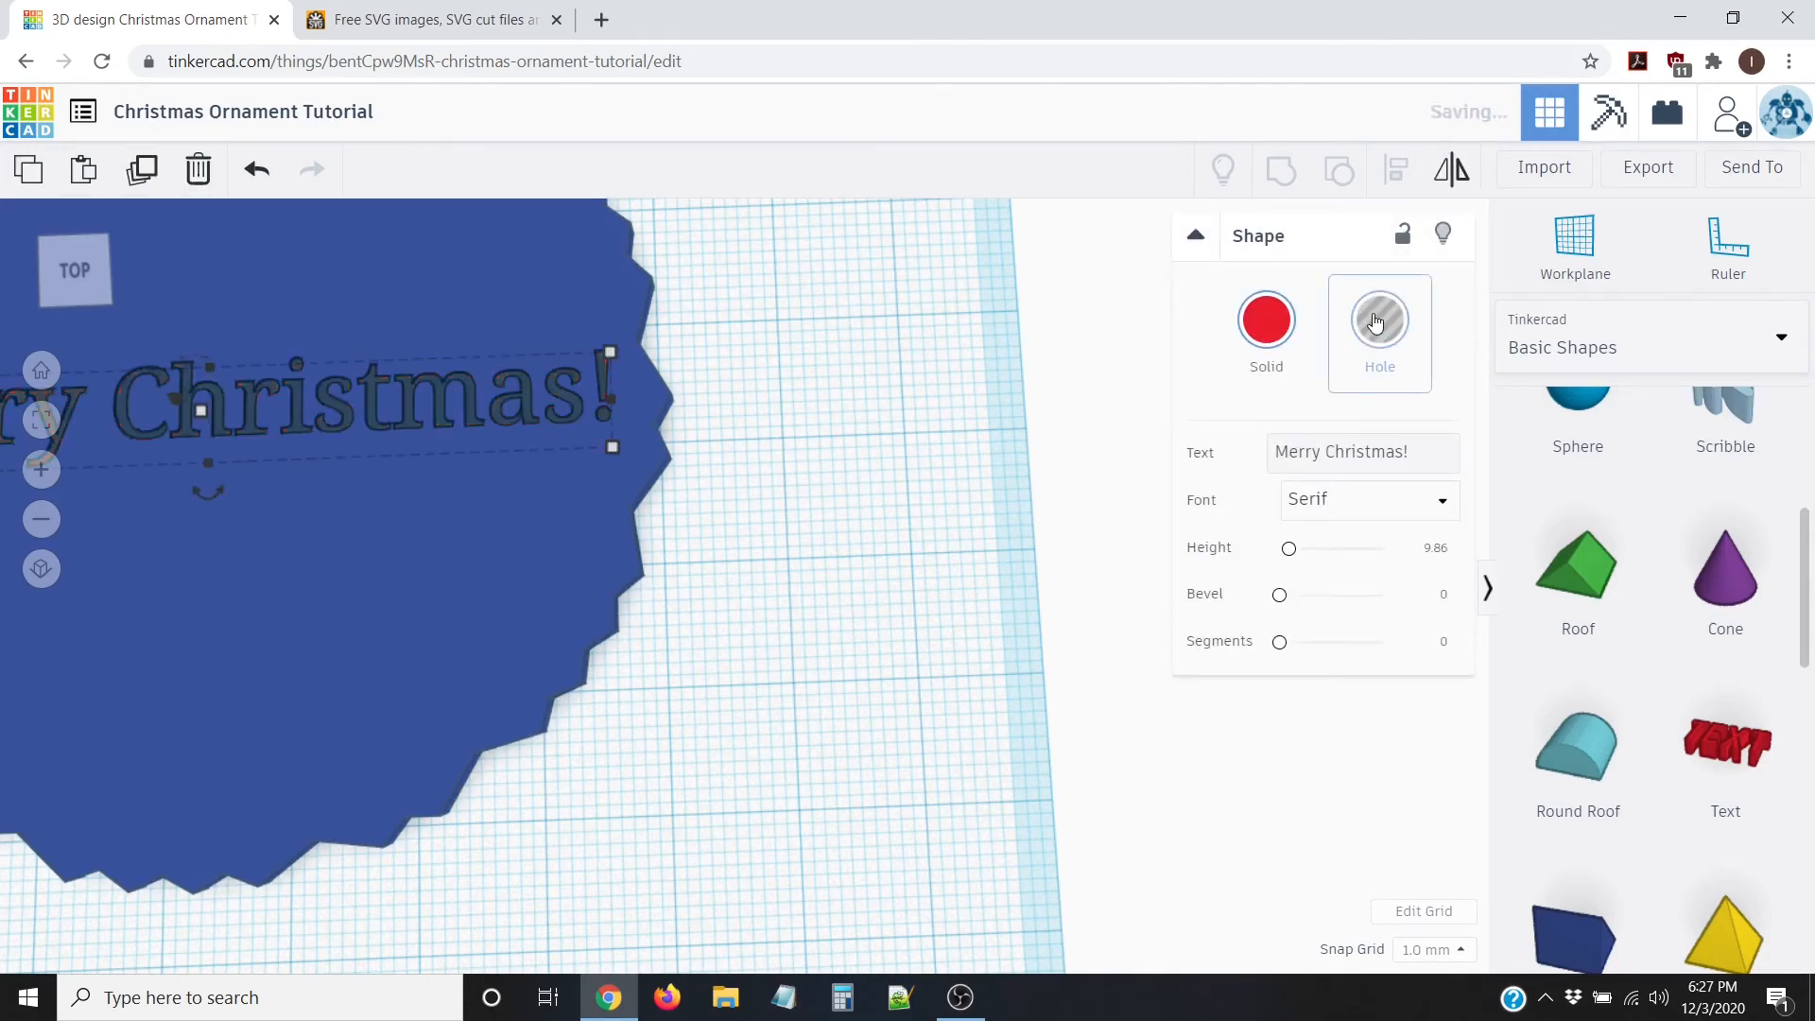
click(893, 533)
Step: Group the blue disc with the "Merry Christmas!" hole text so the lettering is cut into the disc
scroll(798, 494, up, 5)
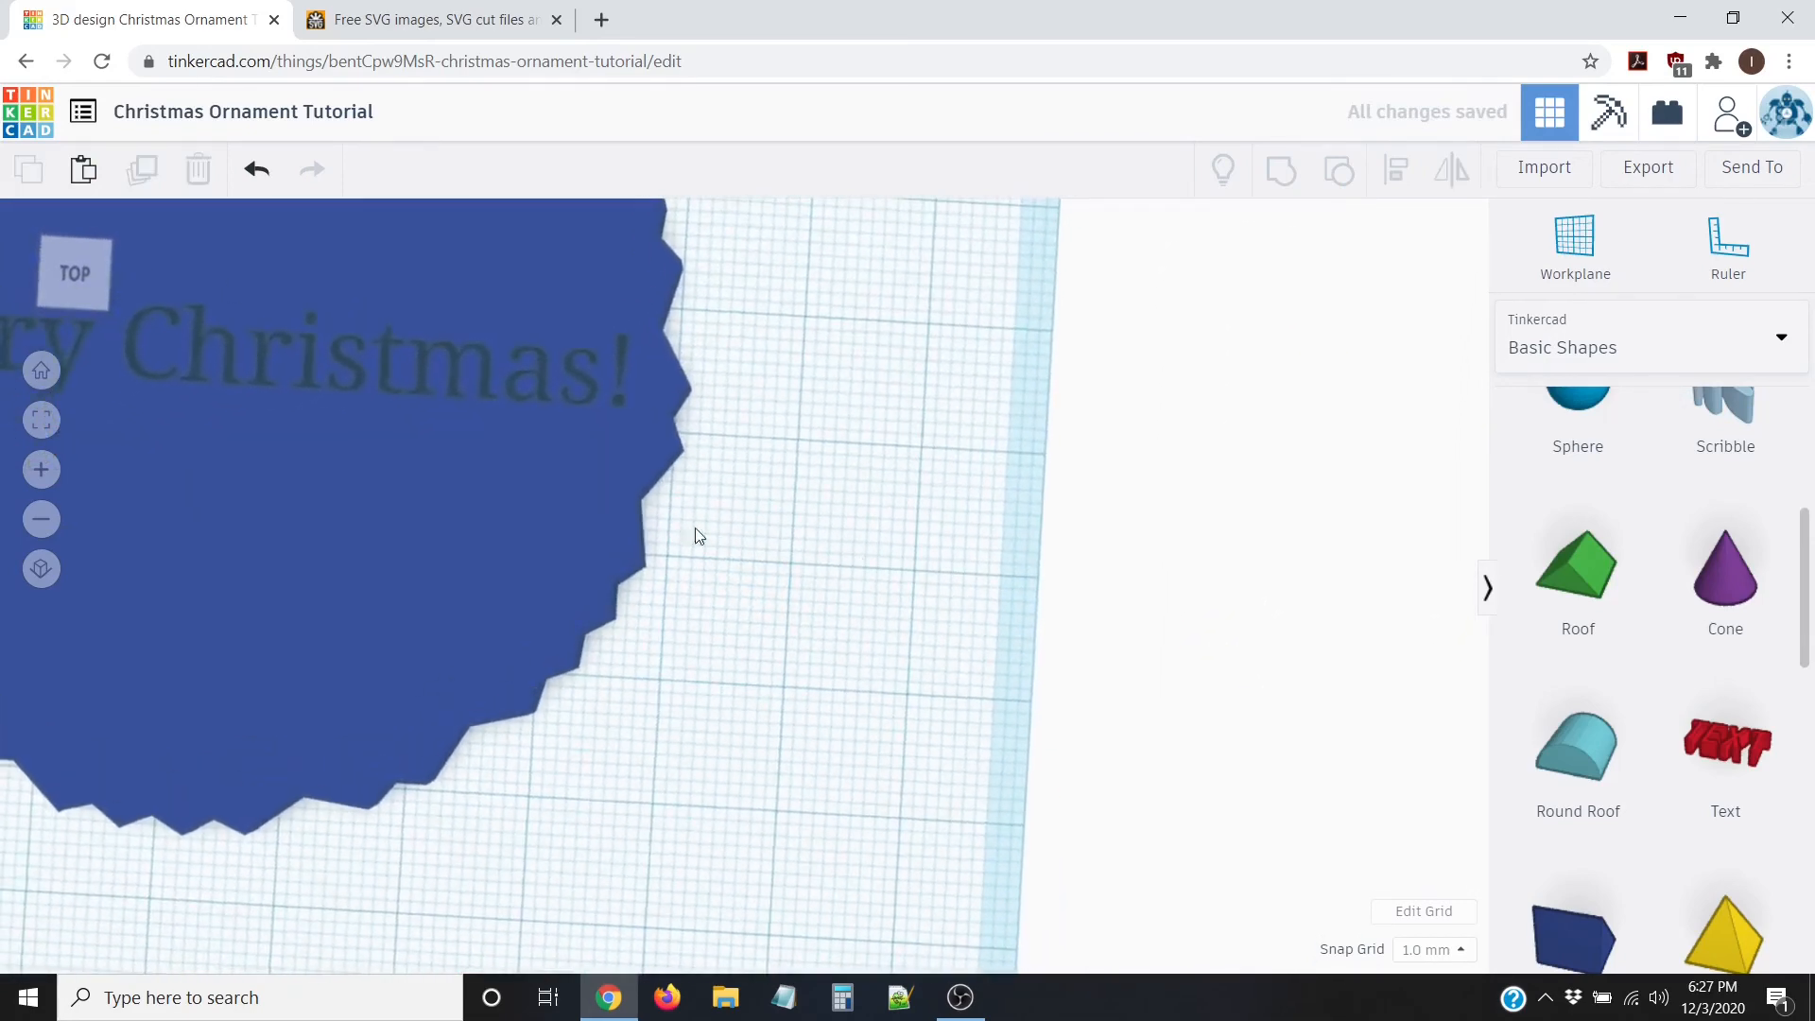
right_drag(551, 442, 570, 279)
middle_drag(570, 272, 611, 583)
right_drag(611, 584, 593, 622)
scroll(605, 699, down, 6)
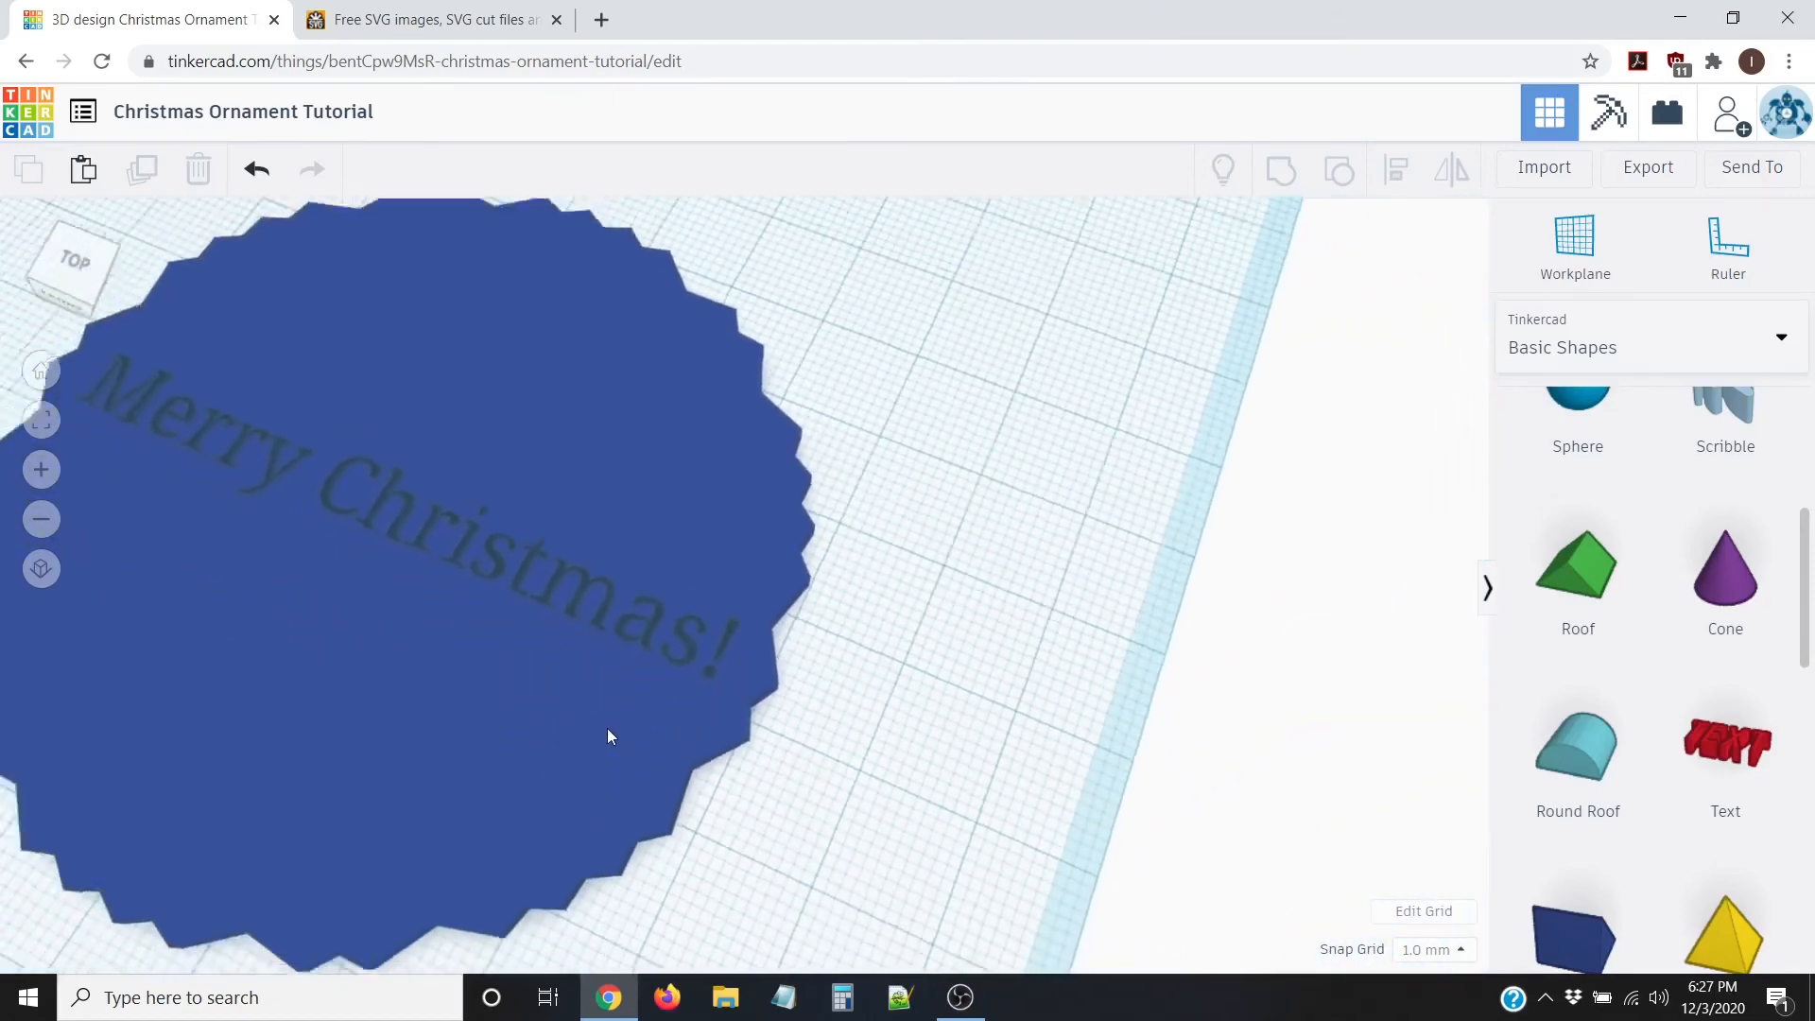
scroll(647, 746, up, 2)
scroll(639, 742, down, 5)
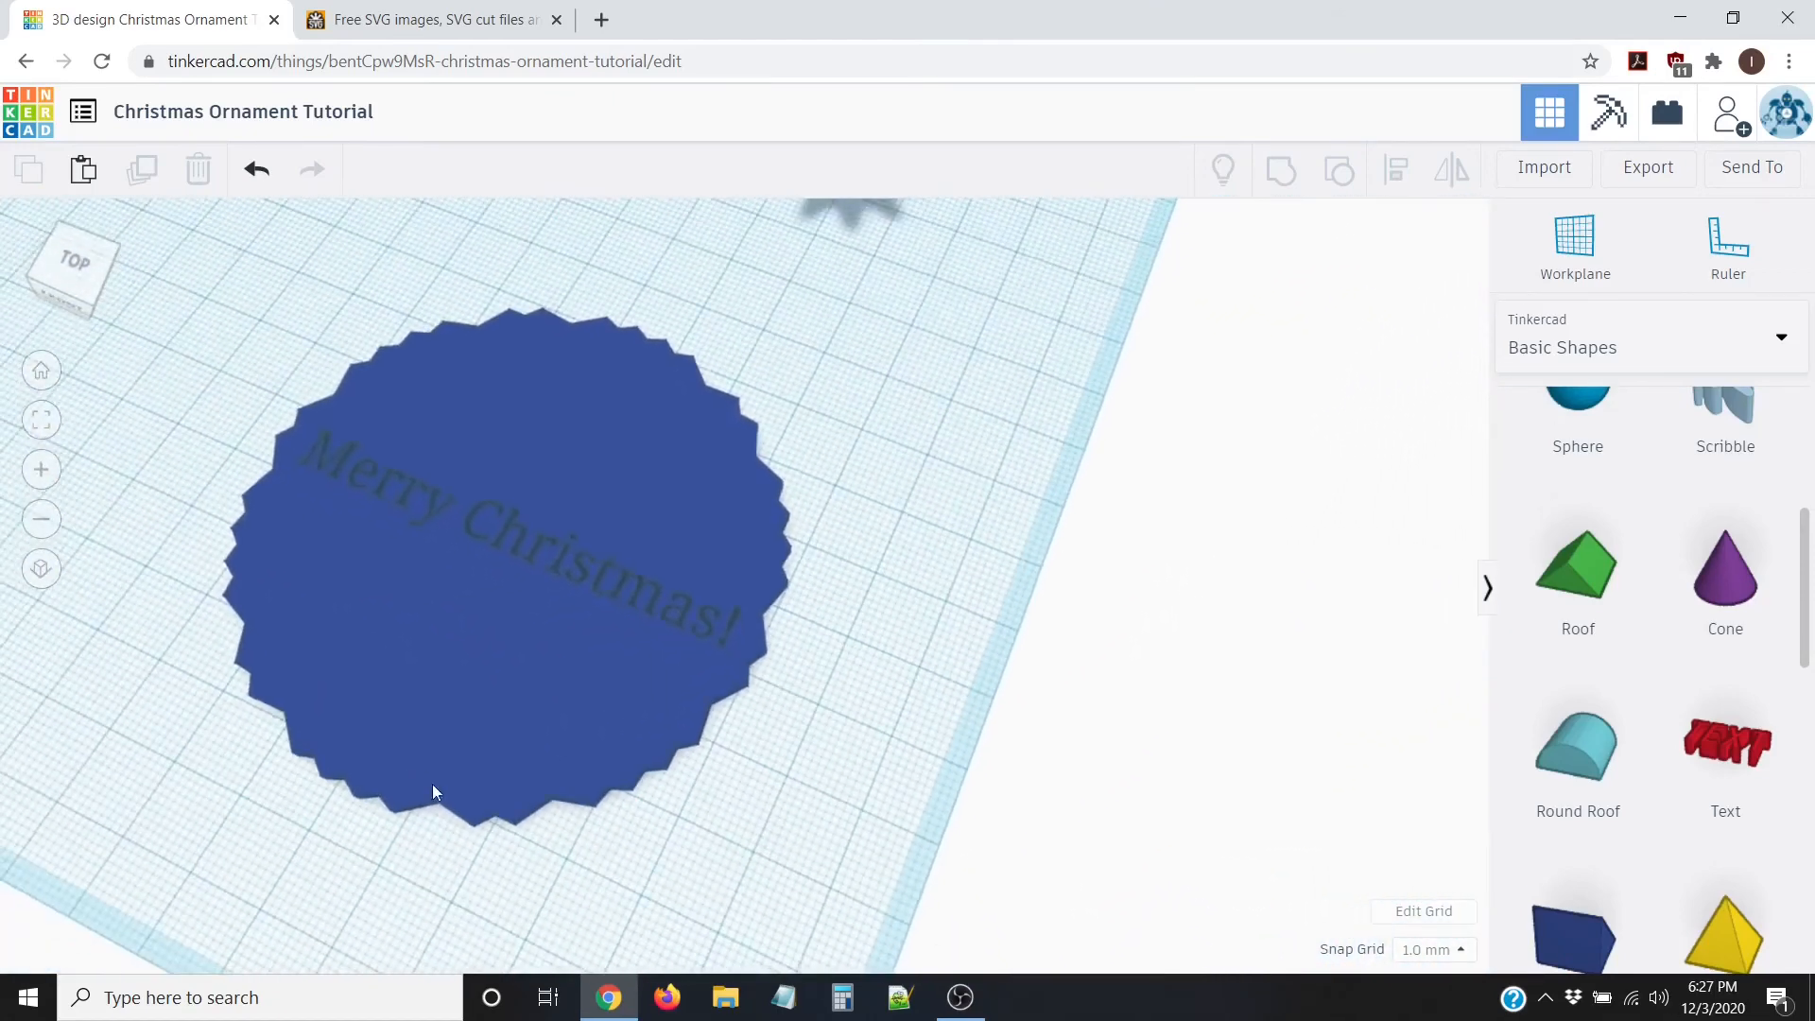
right_drag(433, 784, 511, 783)
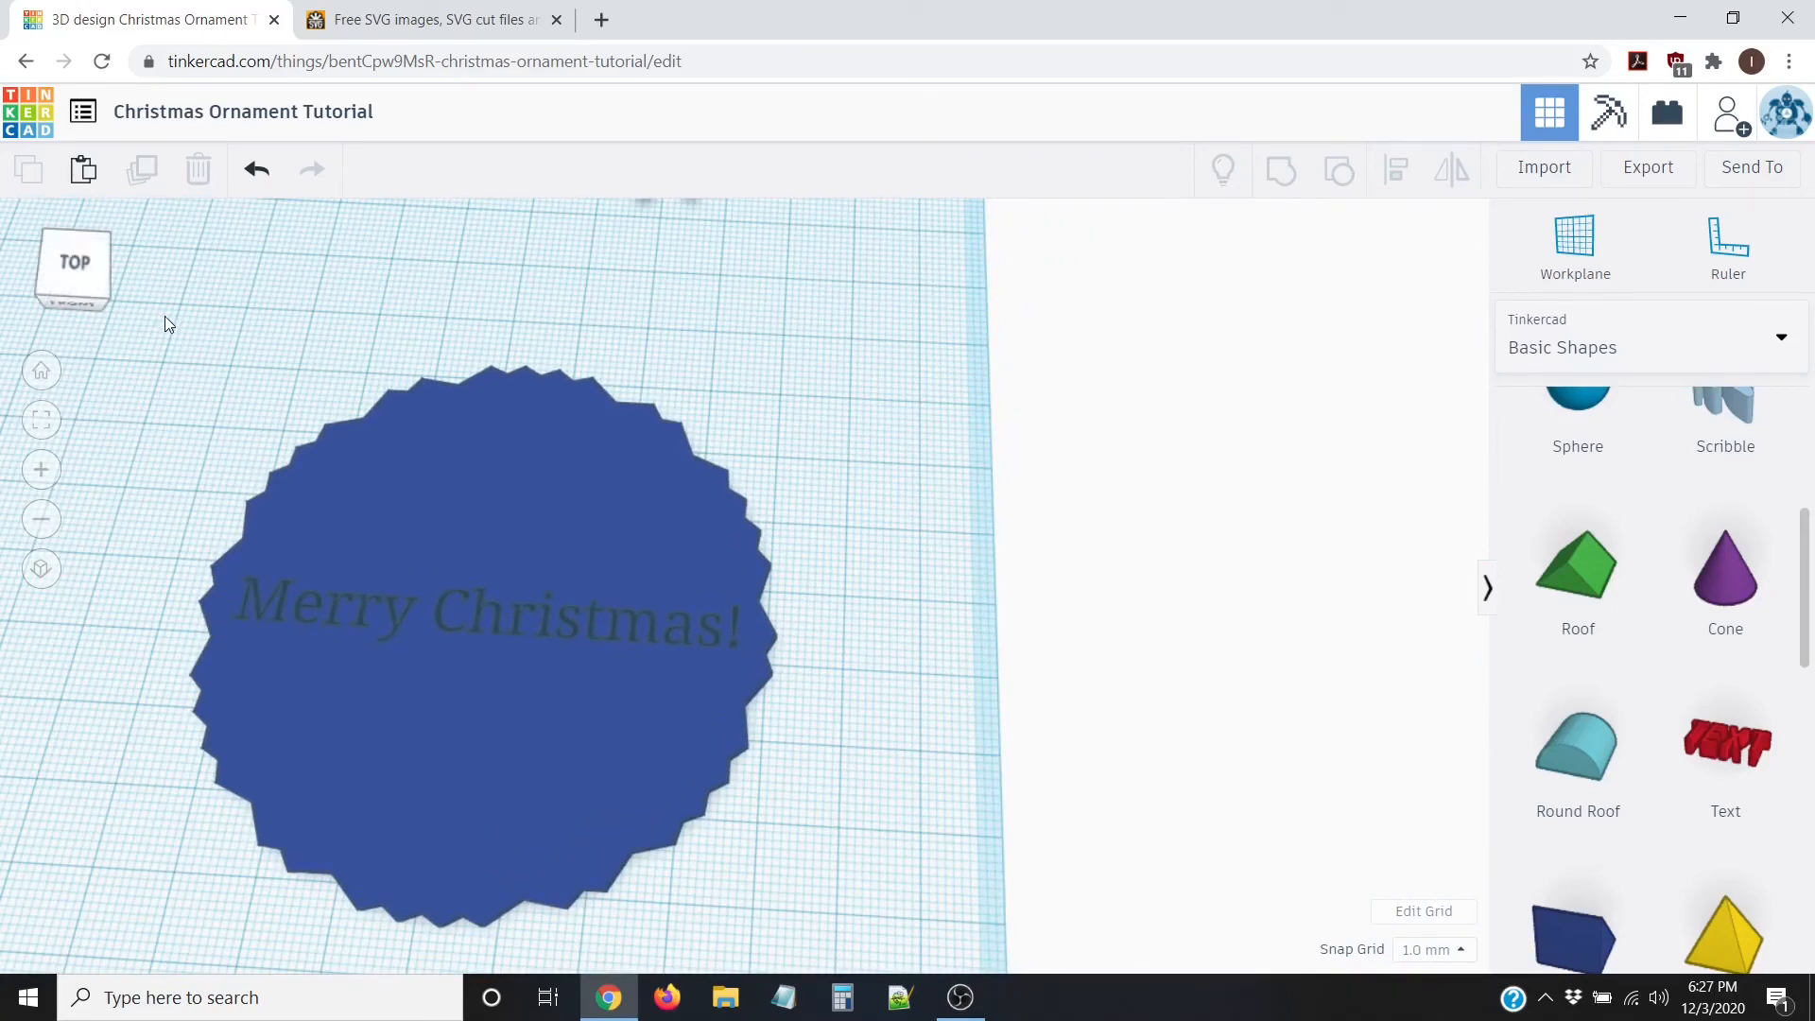
scroll(271, 398, down, 3)
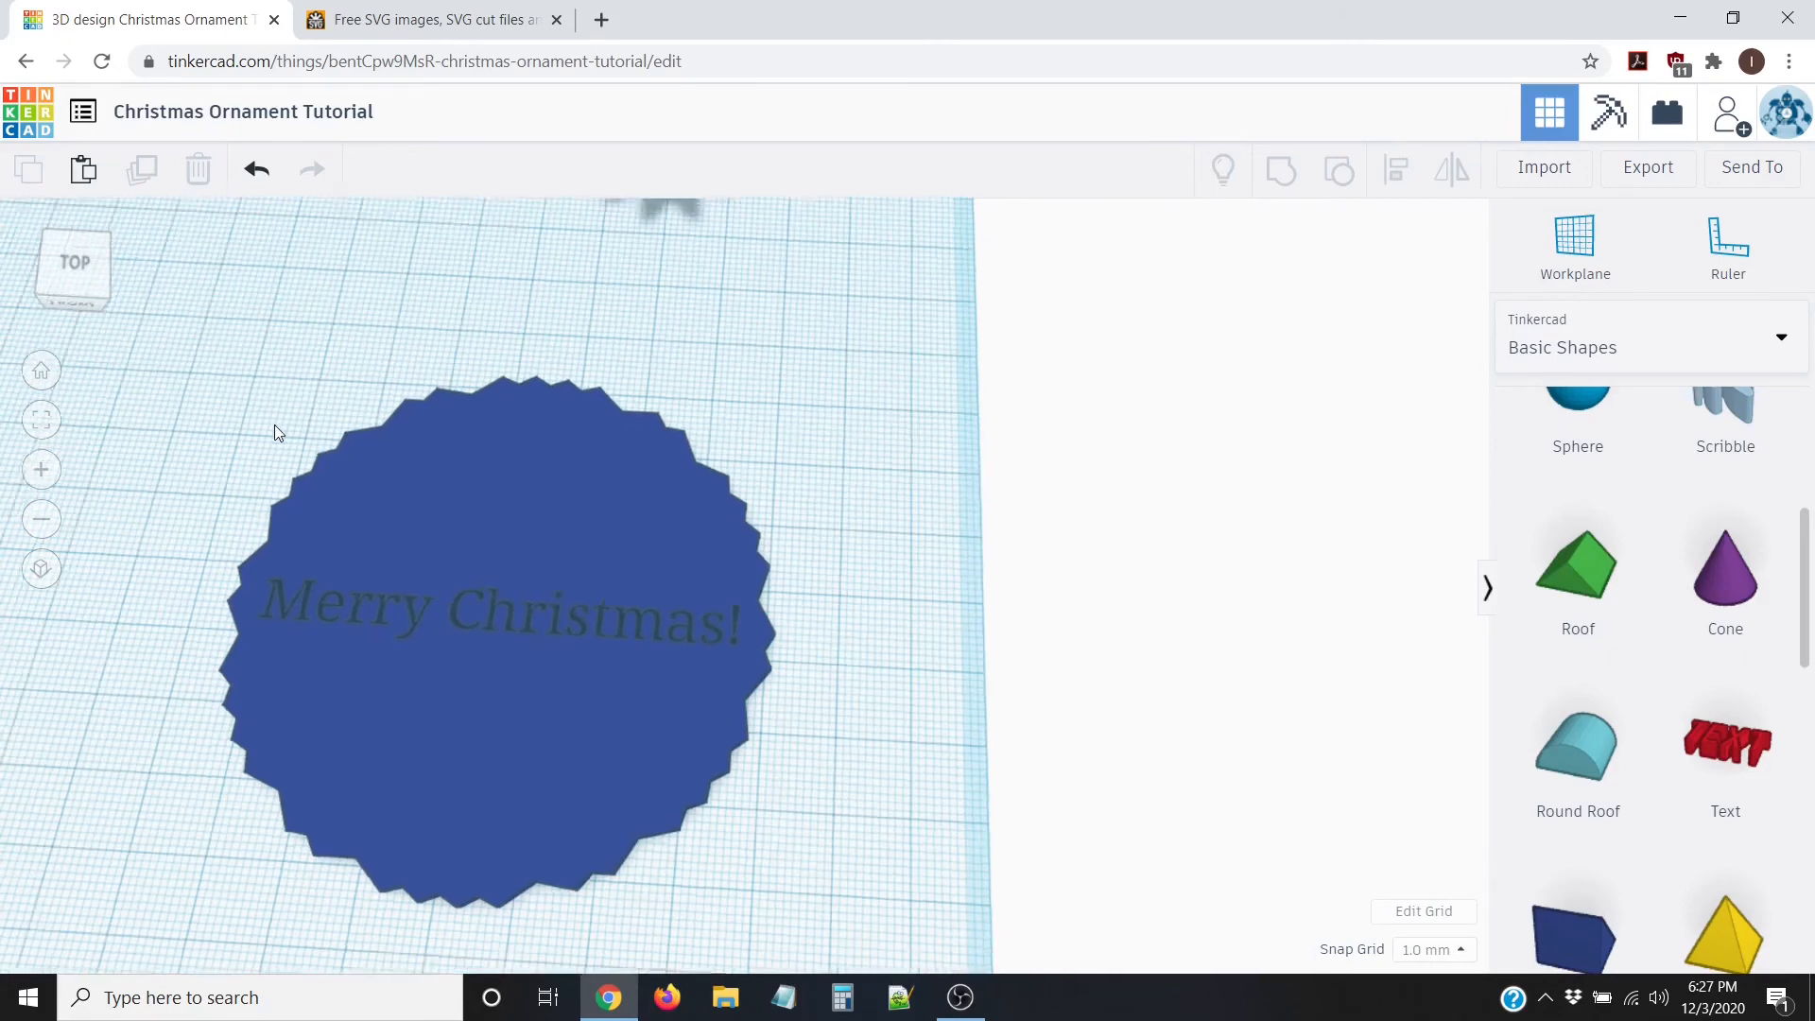
drag(299, 351, 851, 913)
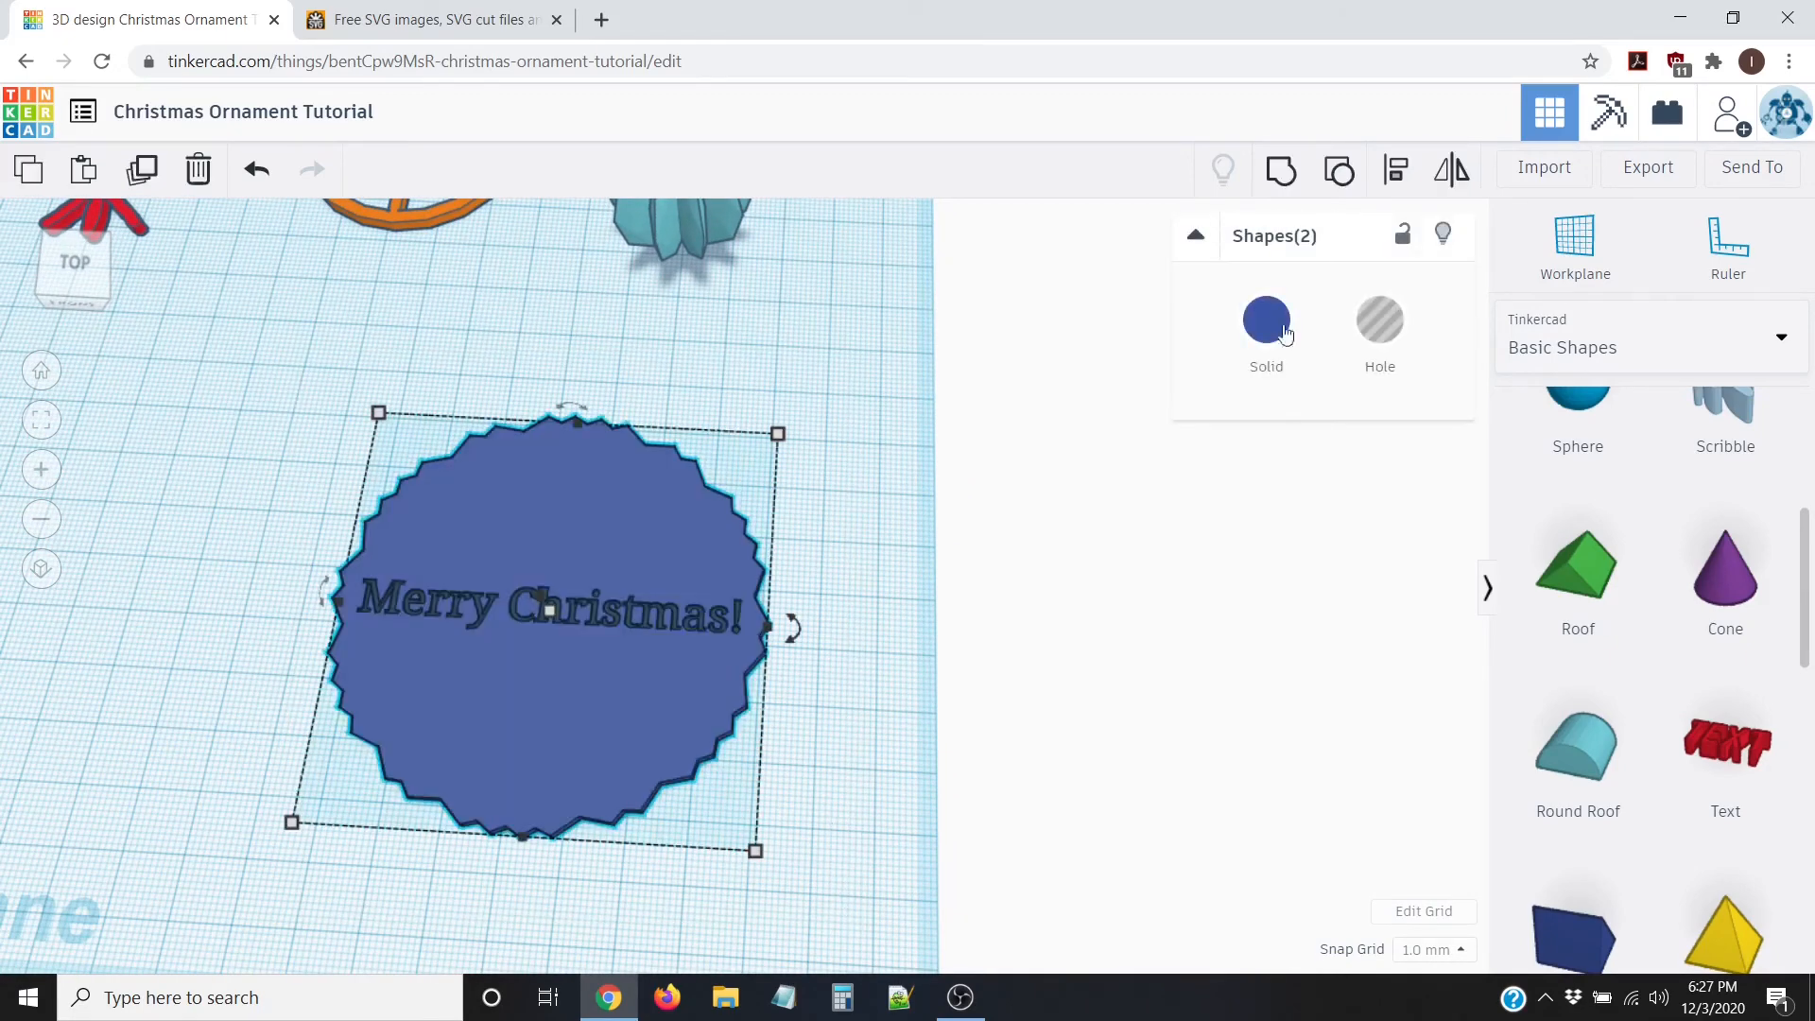
click(1281, 170)
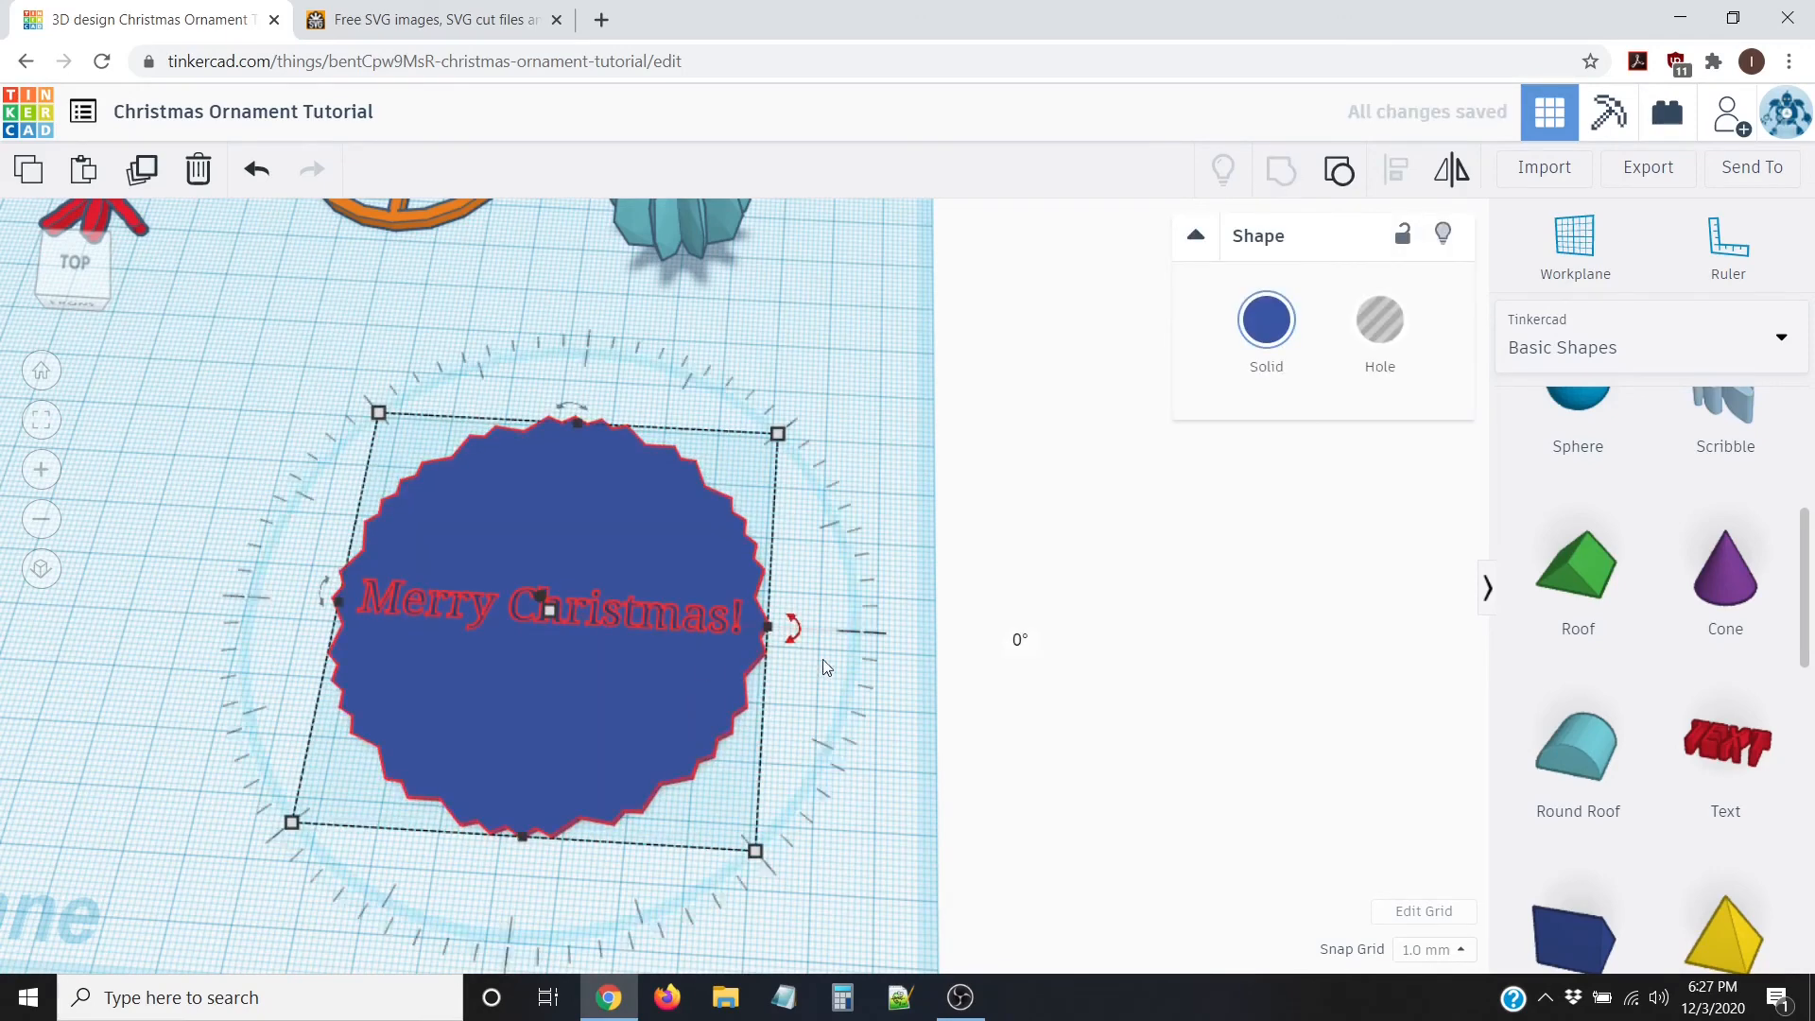
click(787, 740)
Step: Recolour the engraved "Merry Christmas!" disc with the medium green preset
mouse_move(787, 739)
right_down()
mouse_move(772, 698)
mouse_move(780, 726)
right_up()
scroll(594, 696, up, 5)
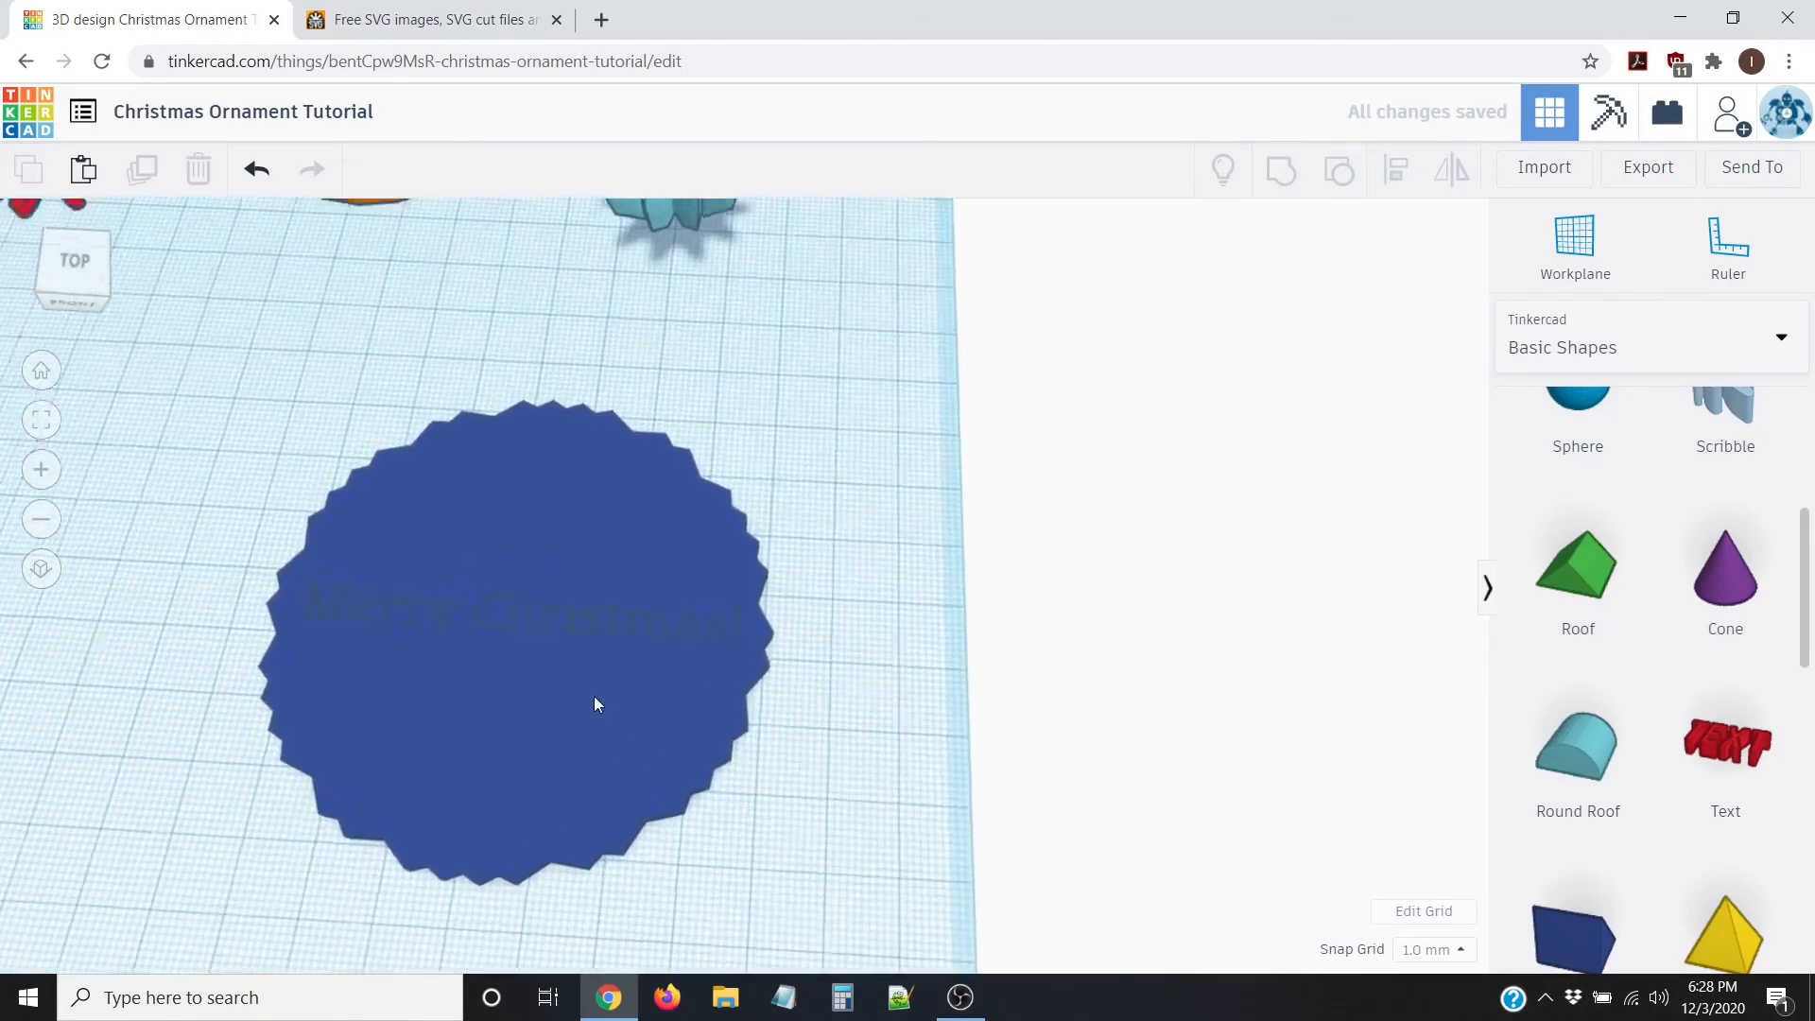
scroll(476, 721, down, 5)
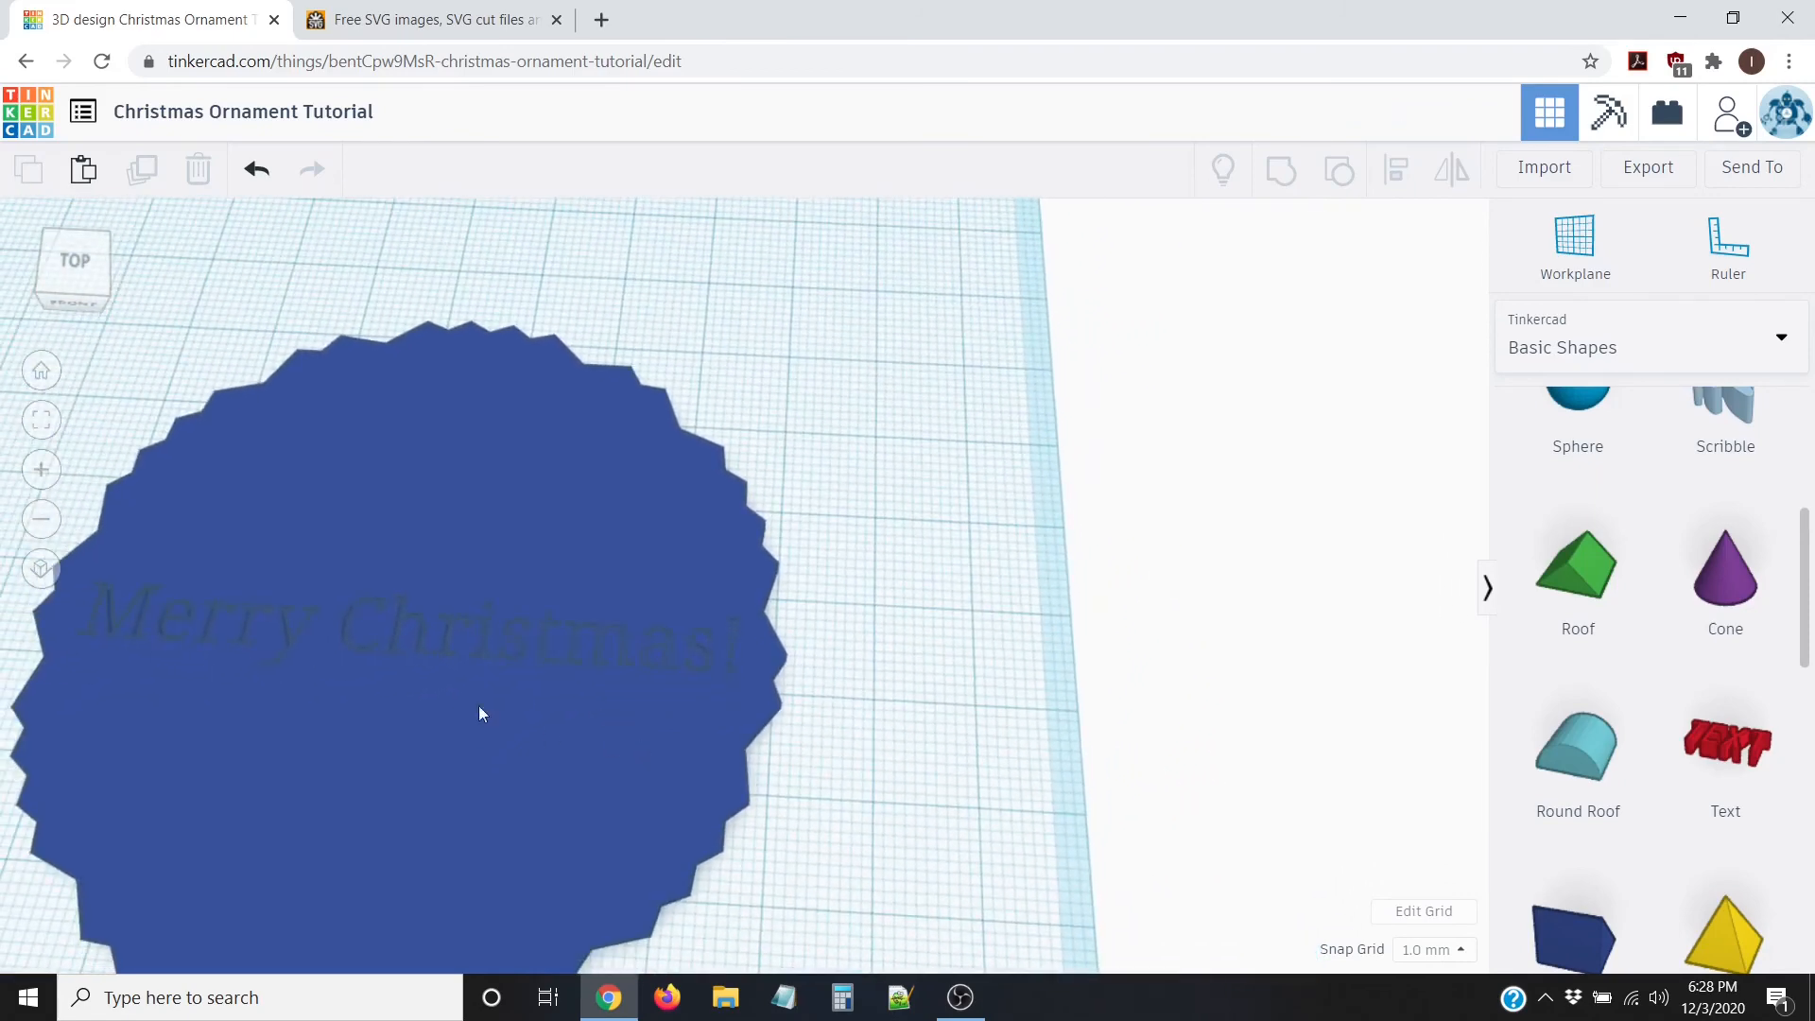
click(466, 758)
click(1275, 322)
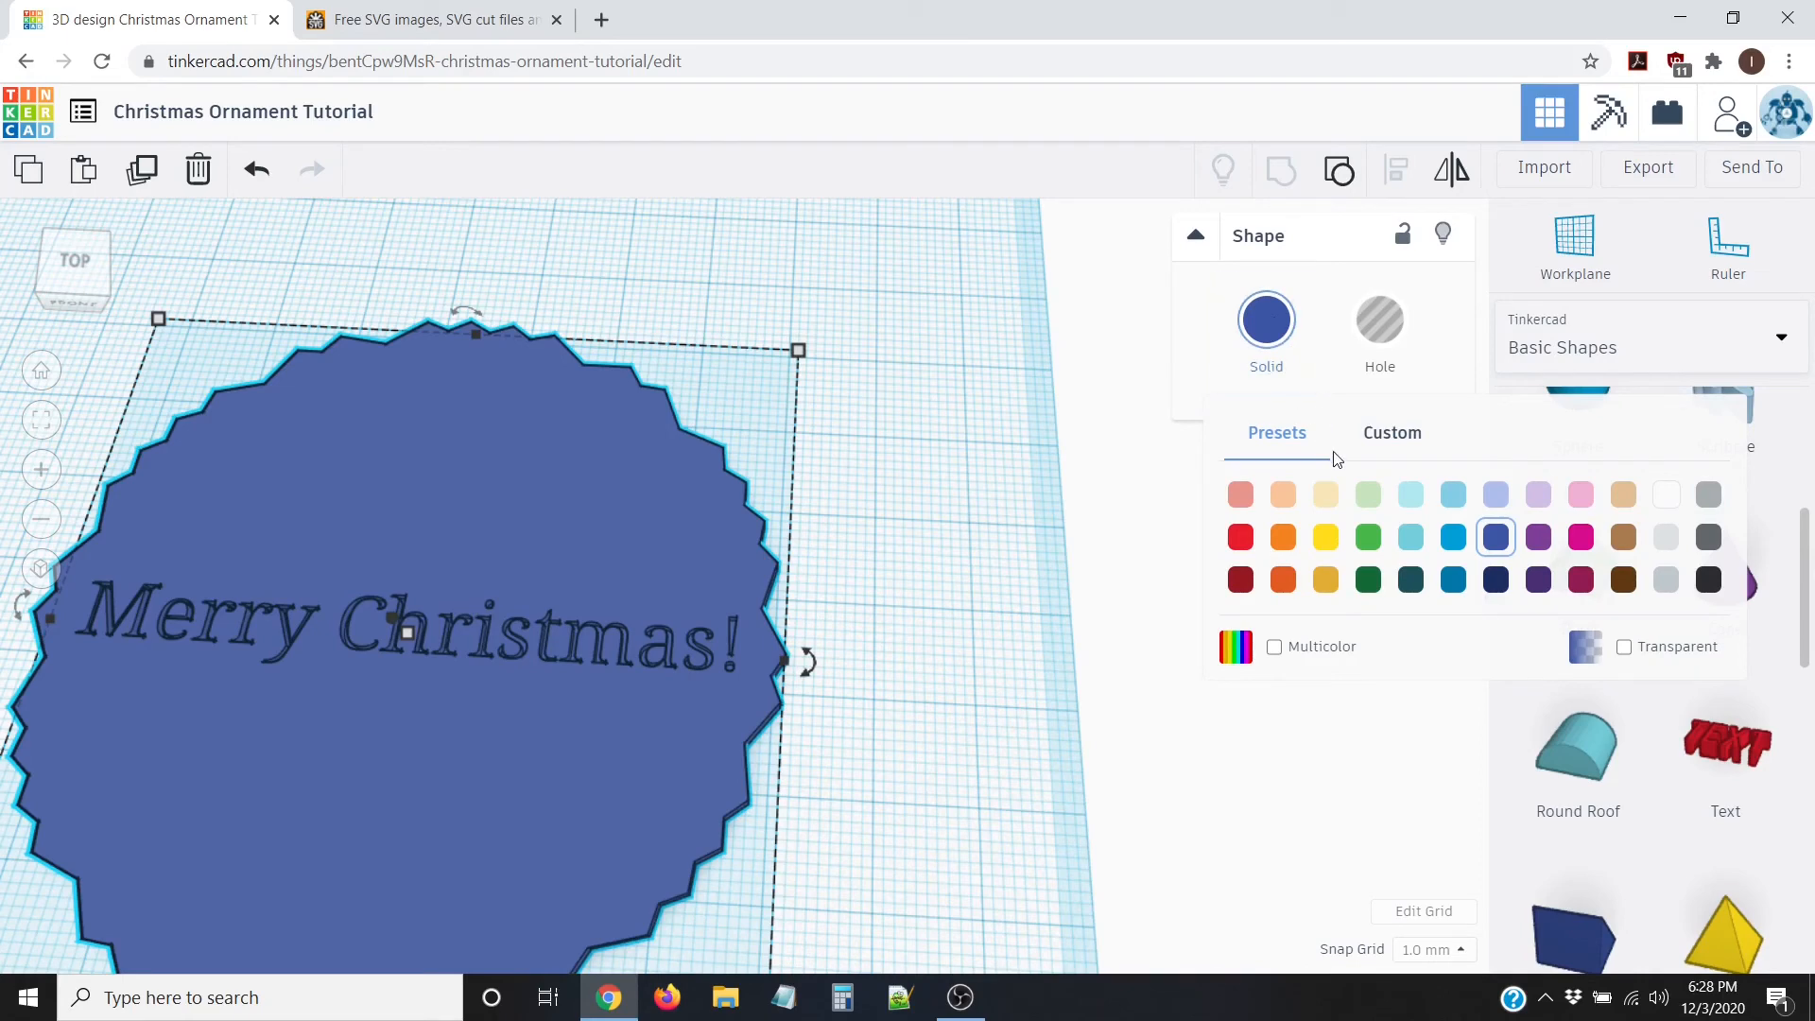
click(1370, 538)
click(913, 633)
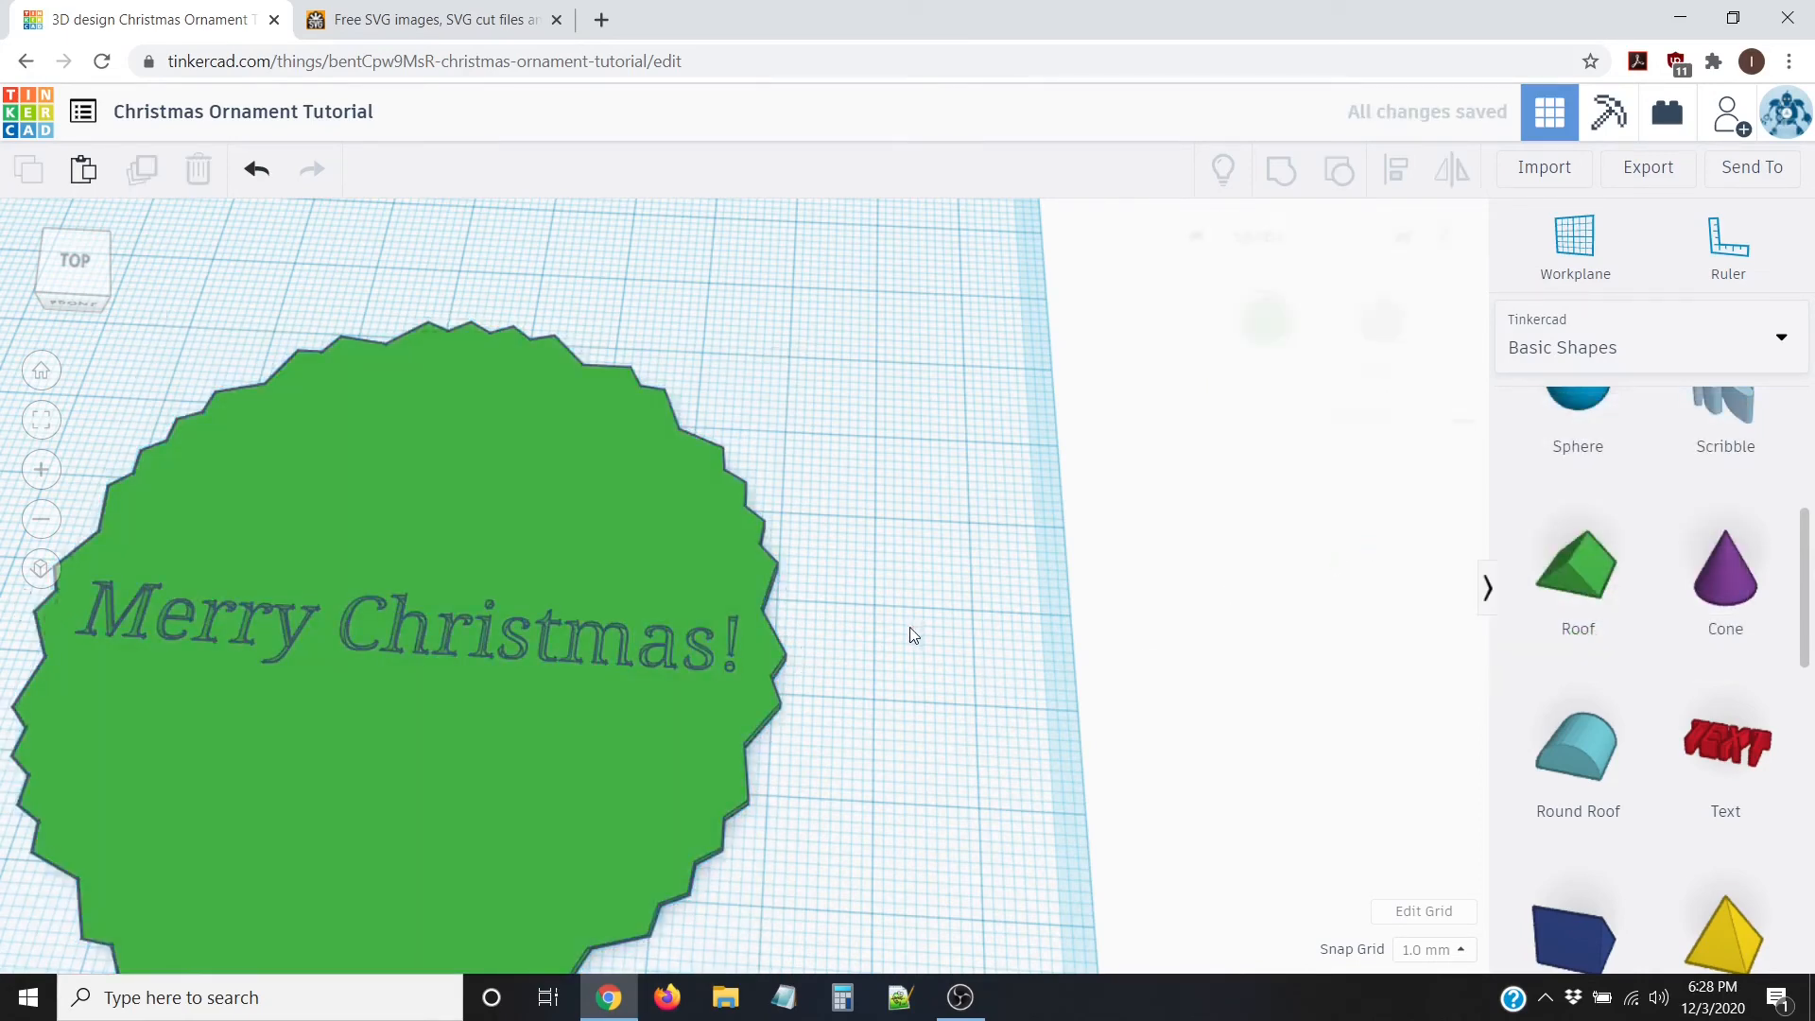
Step: Restore the home view of all the ornaments and check which file types the shape import supports
right_drag(323, 690, 246, 562)
scroll(544, 742, up, 6)
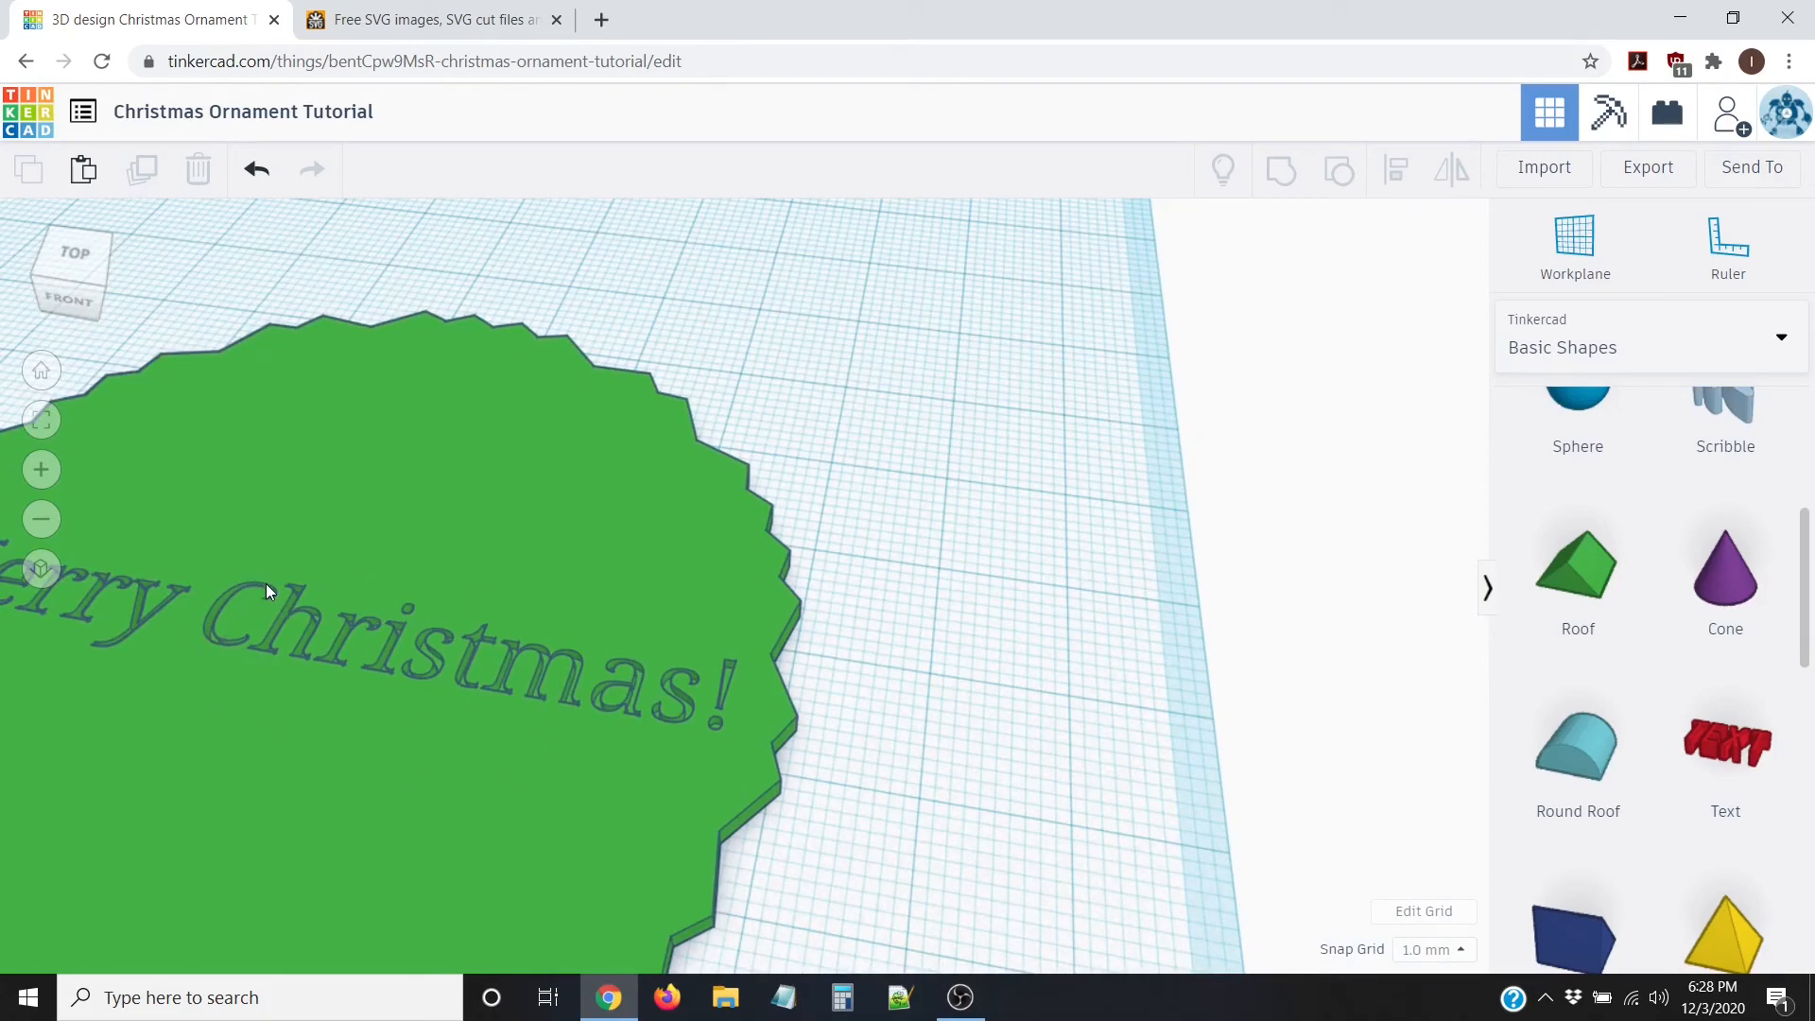
scroll(340, 727, down, 5)
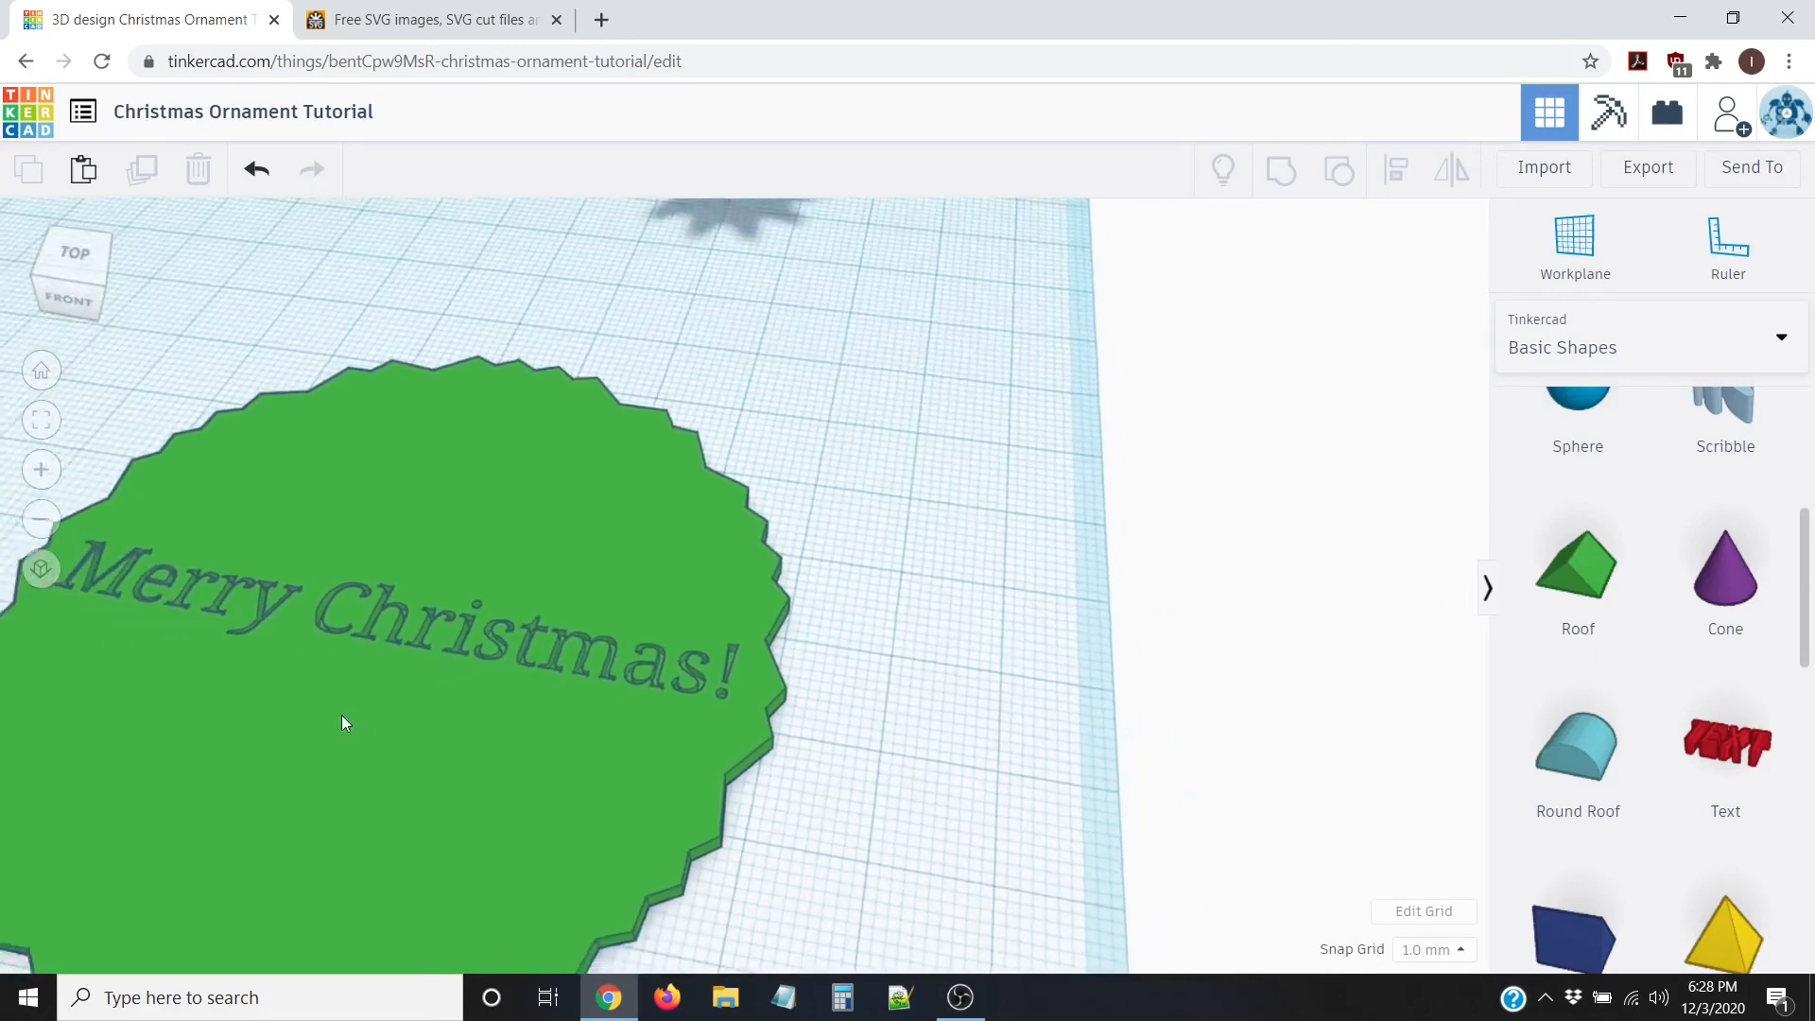
click(39, 375)
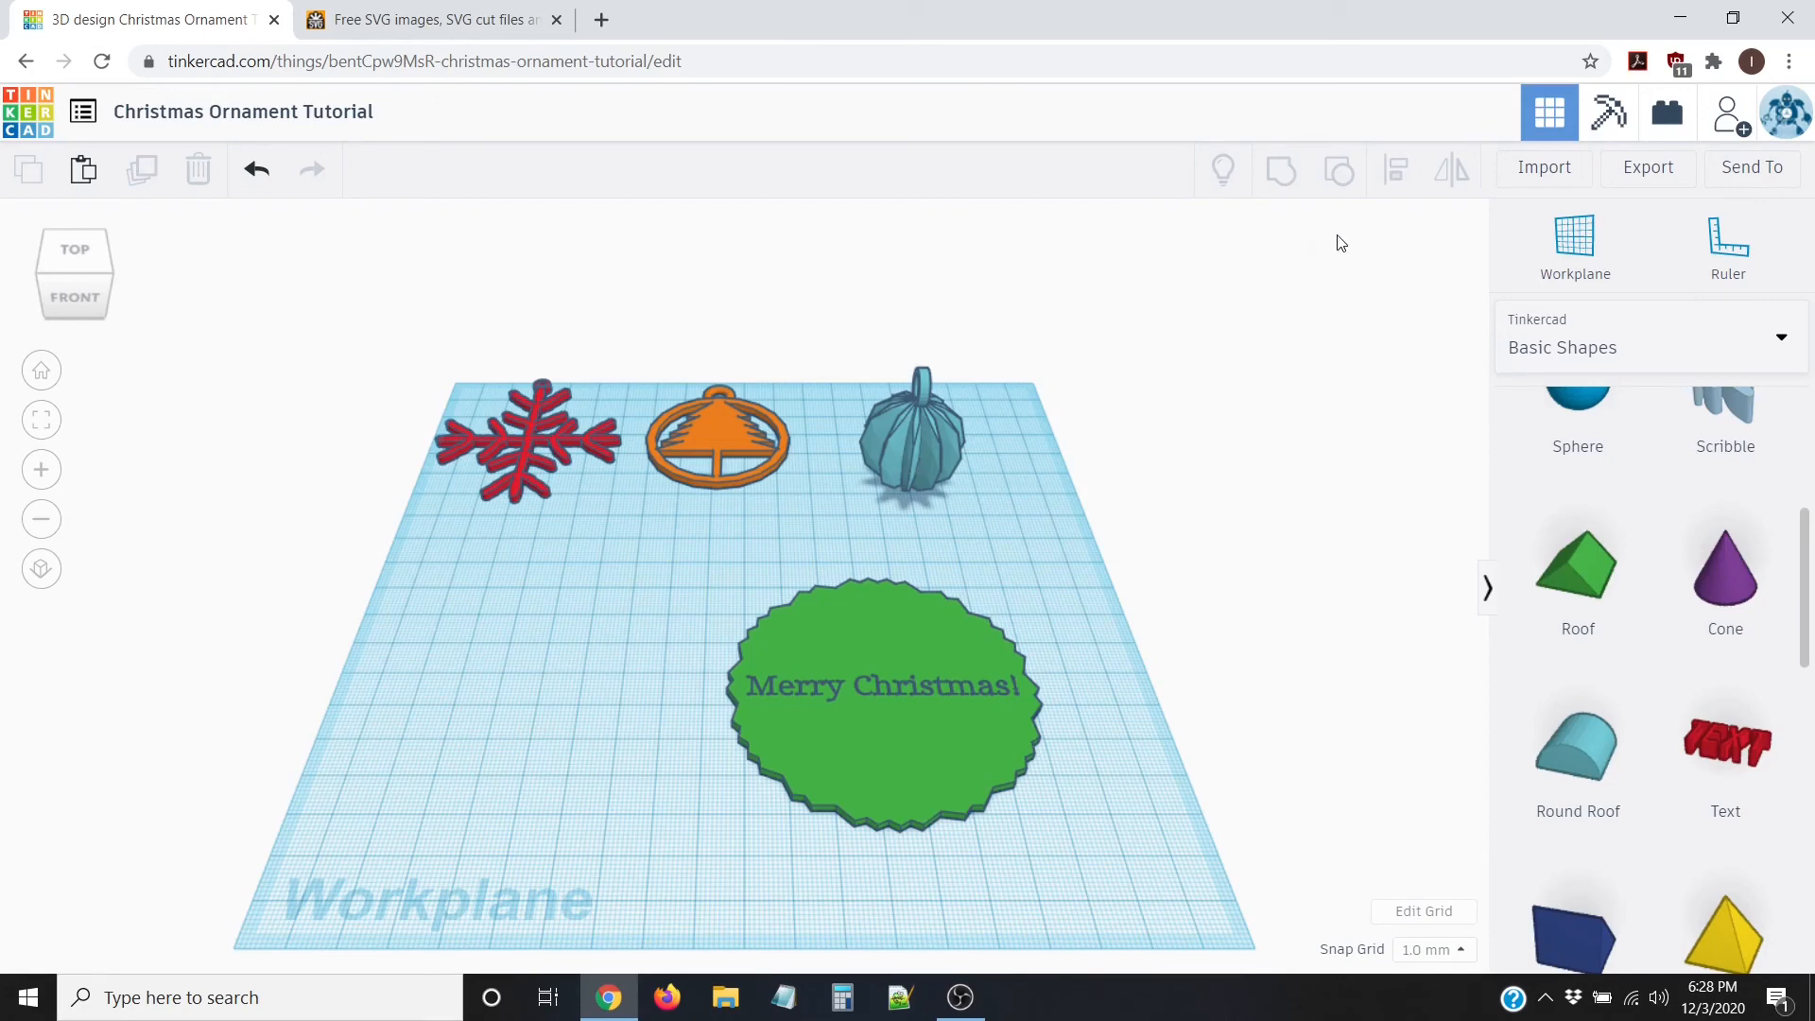
click(1551, 168)
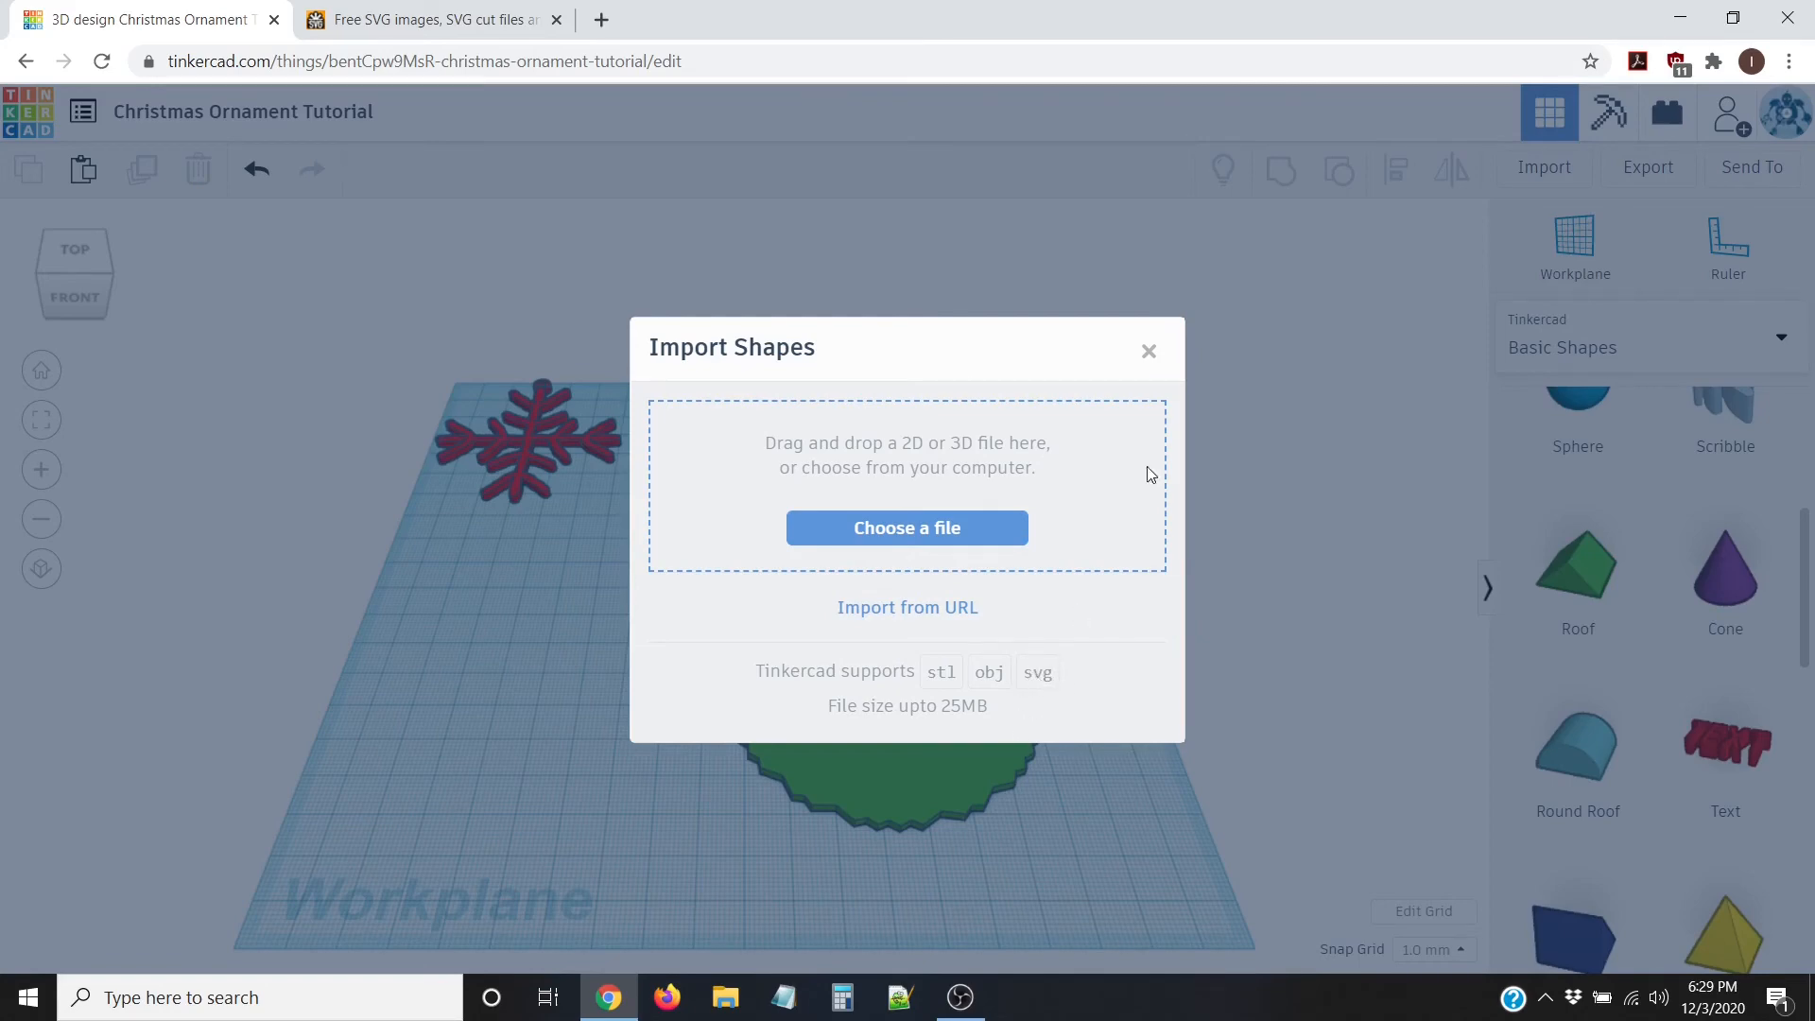
click(1149, 351)
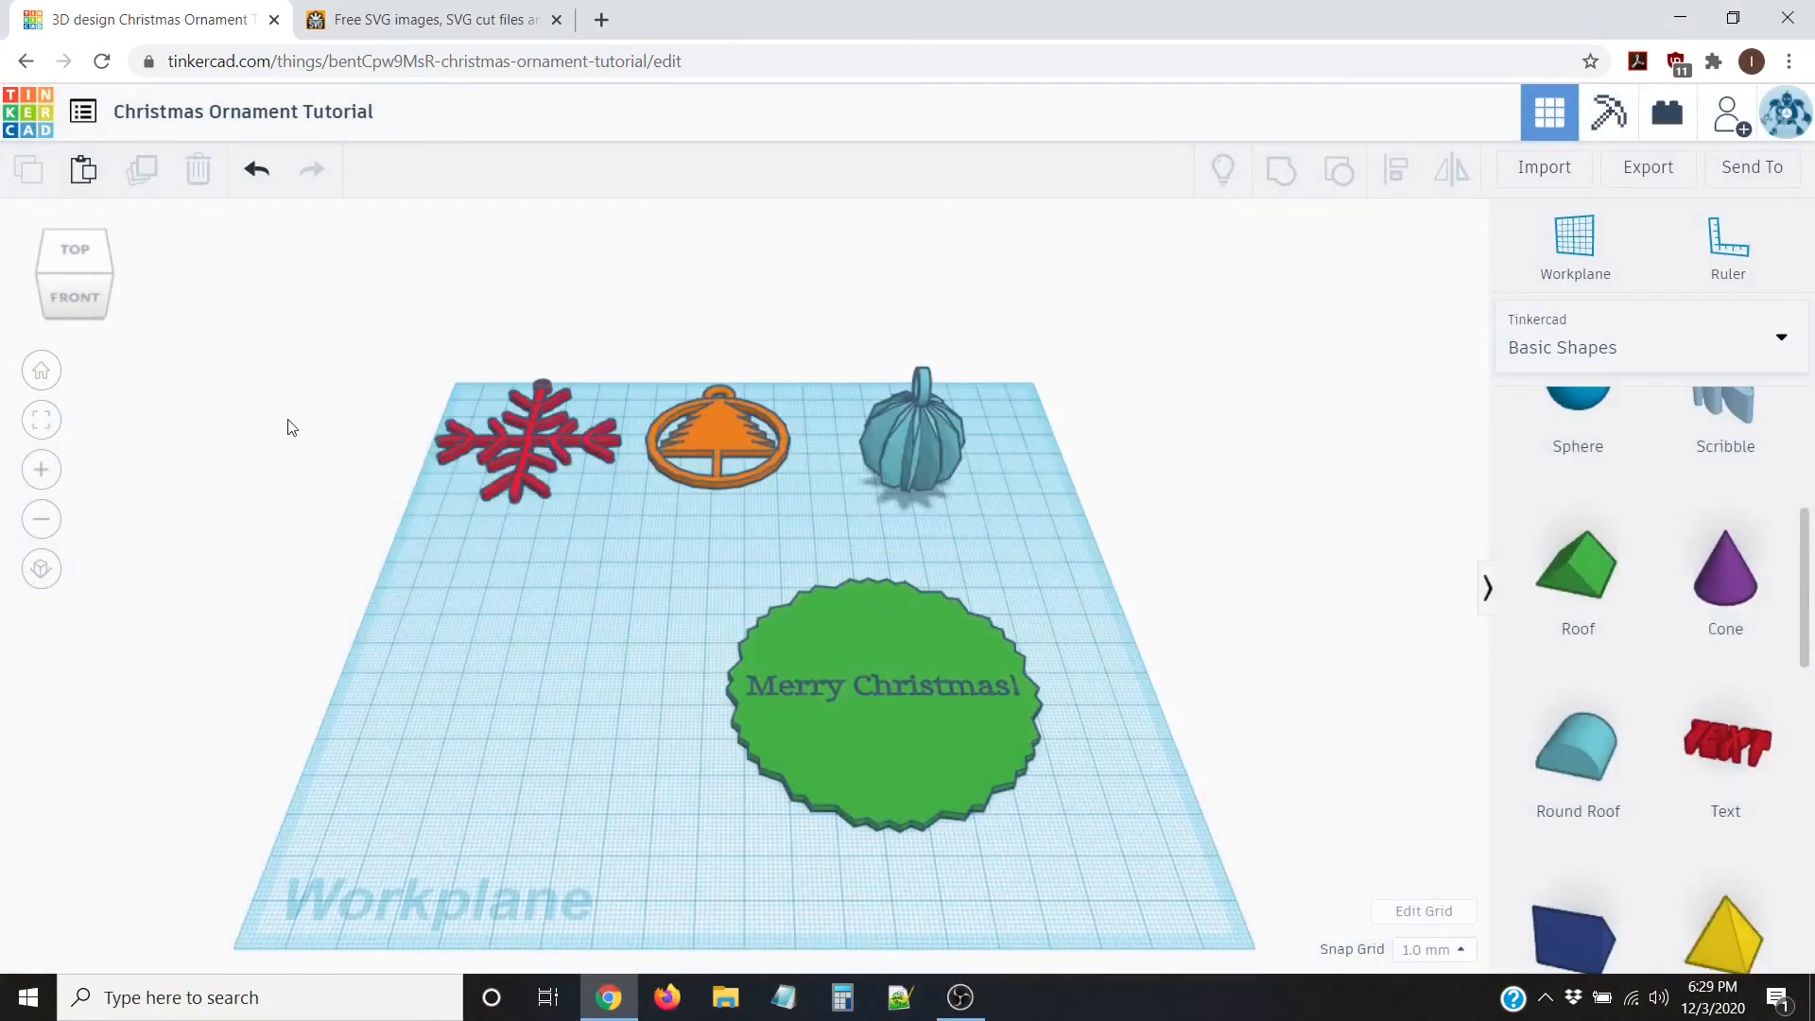
Step: Switch to the FreeSVG website and search its vector files for "Reindeer"
click(482, 32)
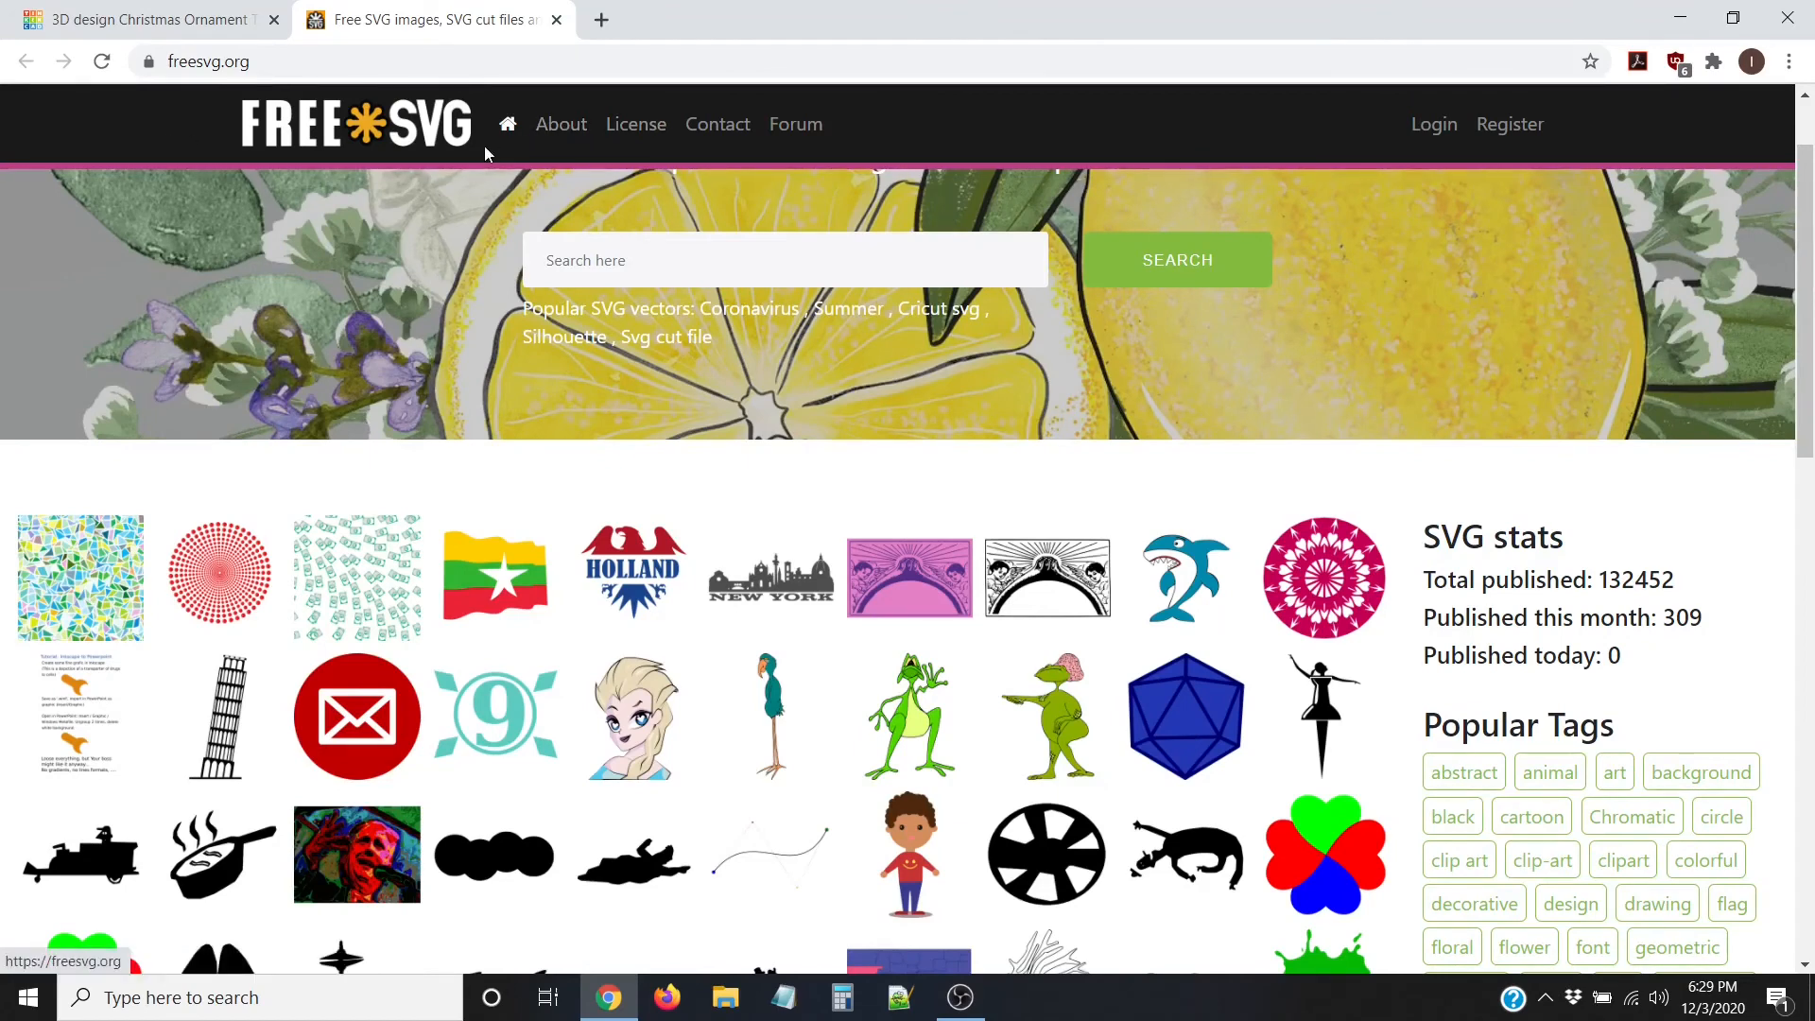
scroll(385, 457, down, 1)
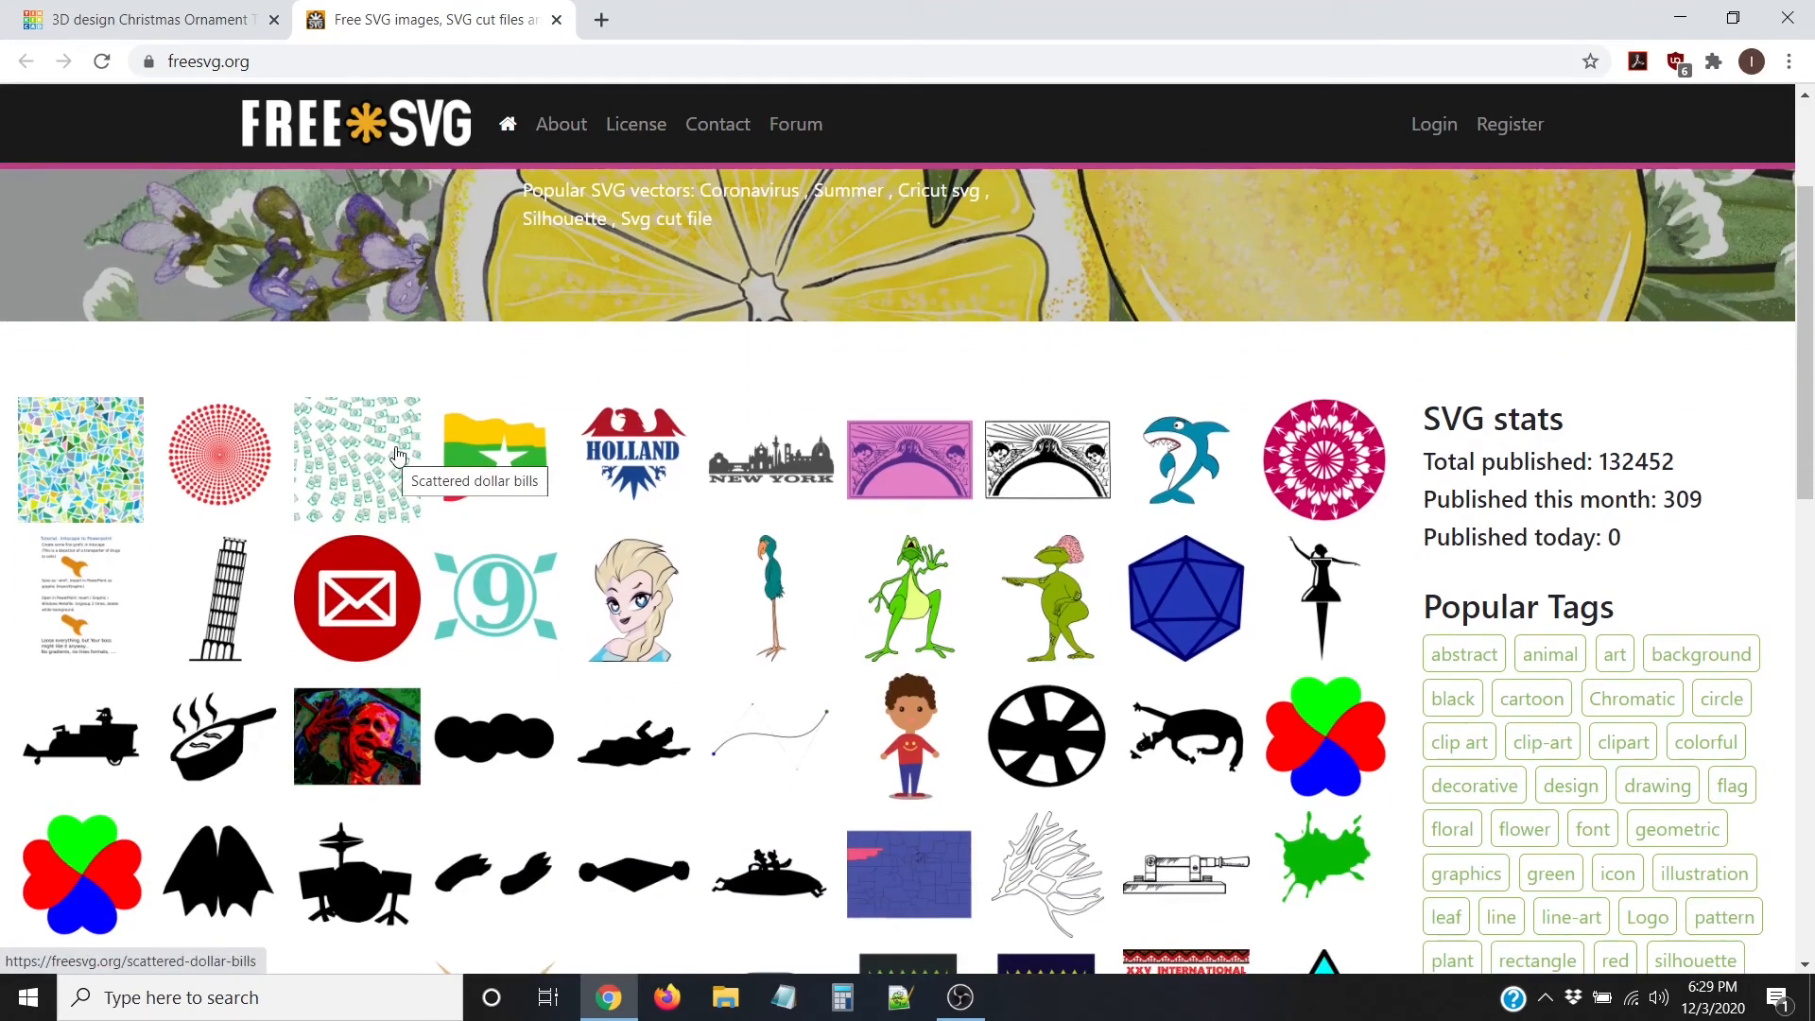
scroll(511, 452, up, 2)
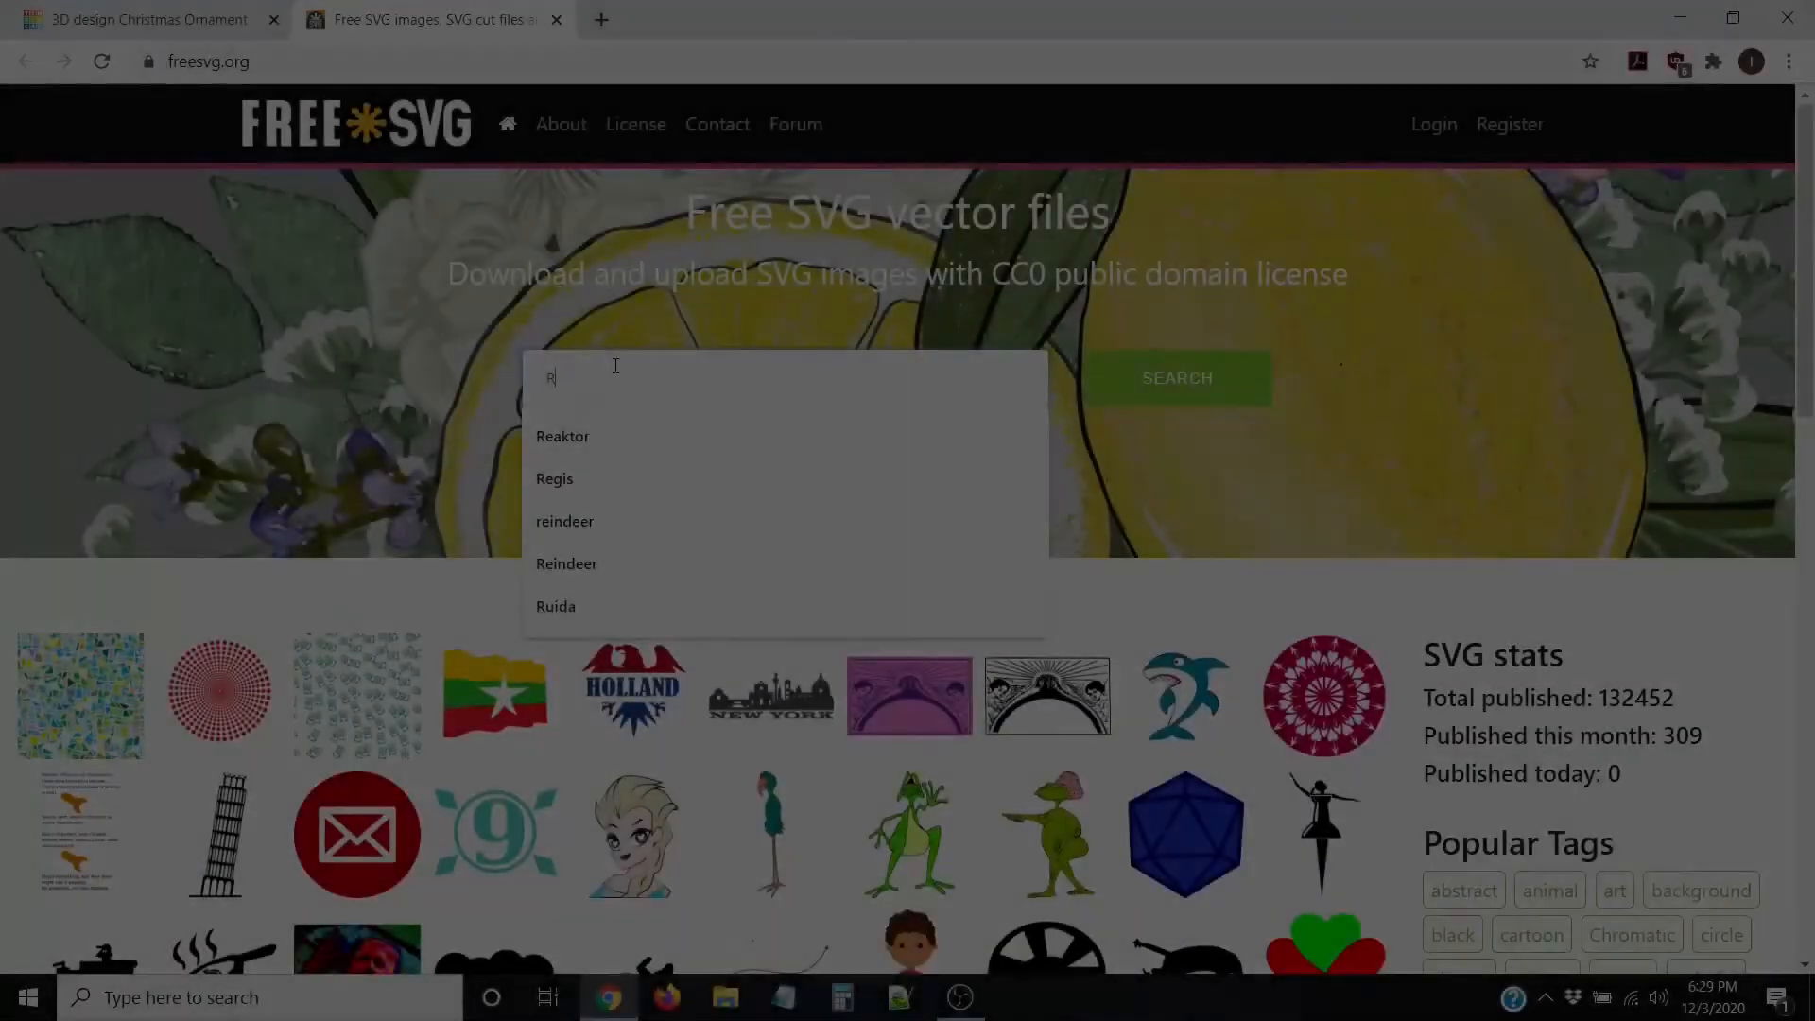
text(eindeer)
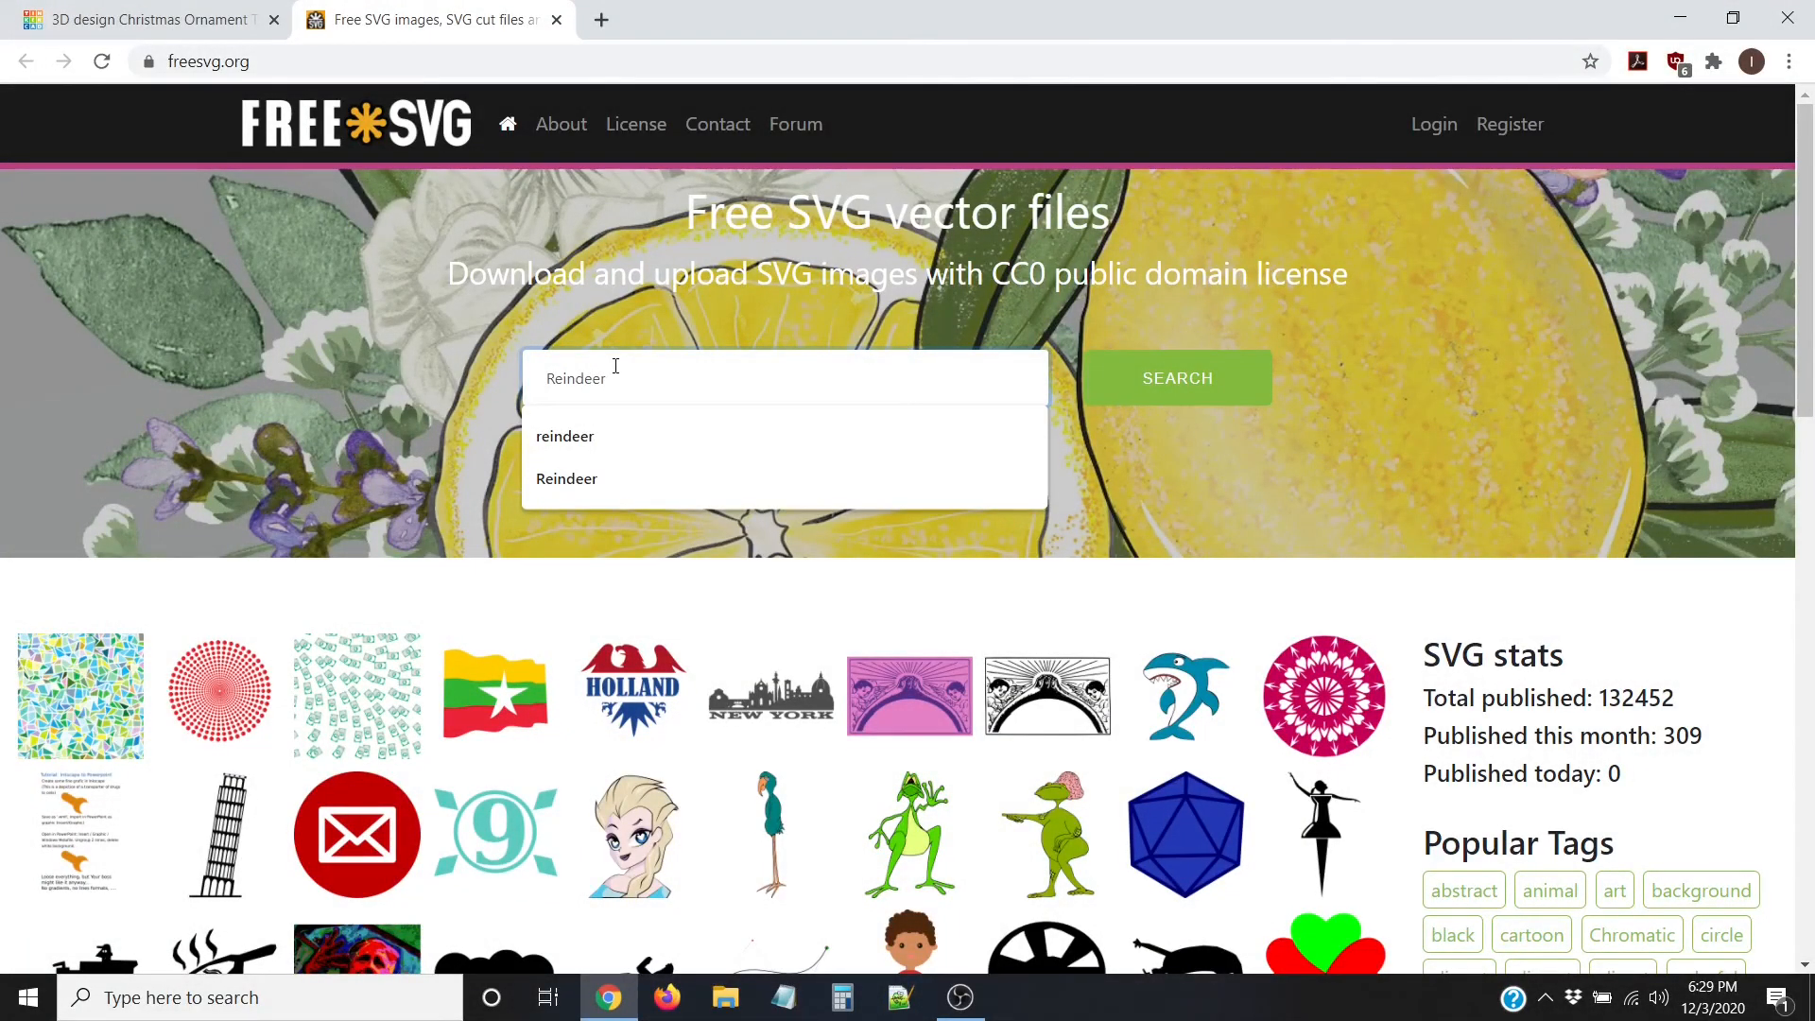
key(Return)
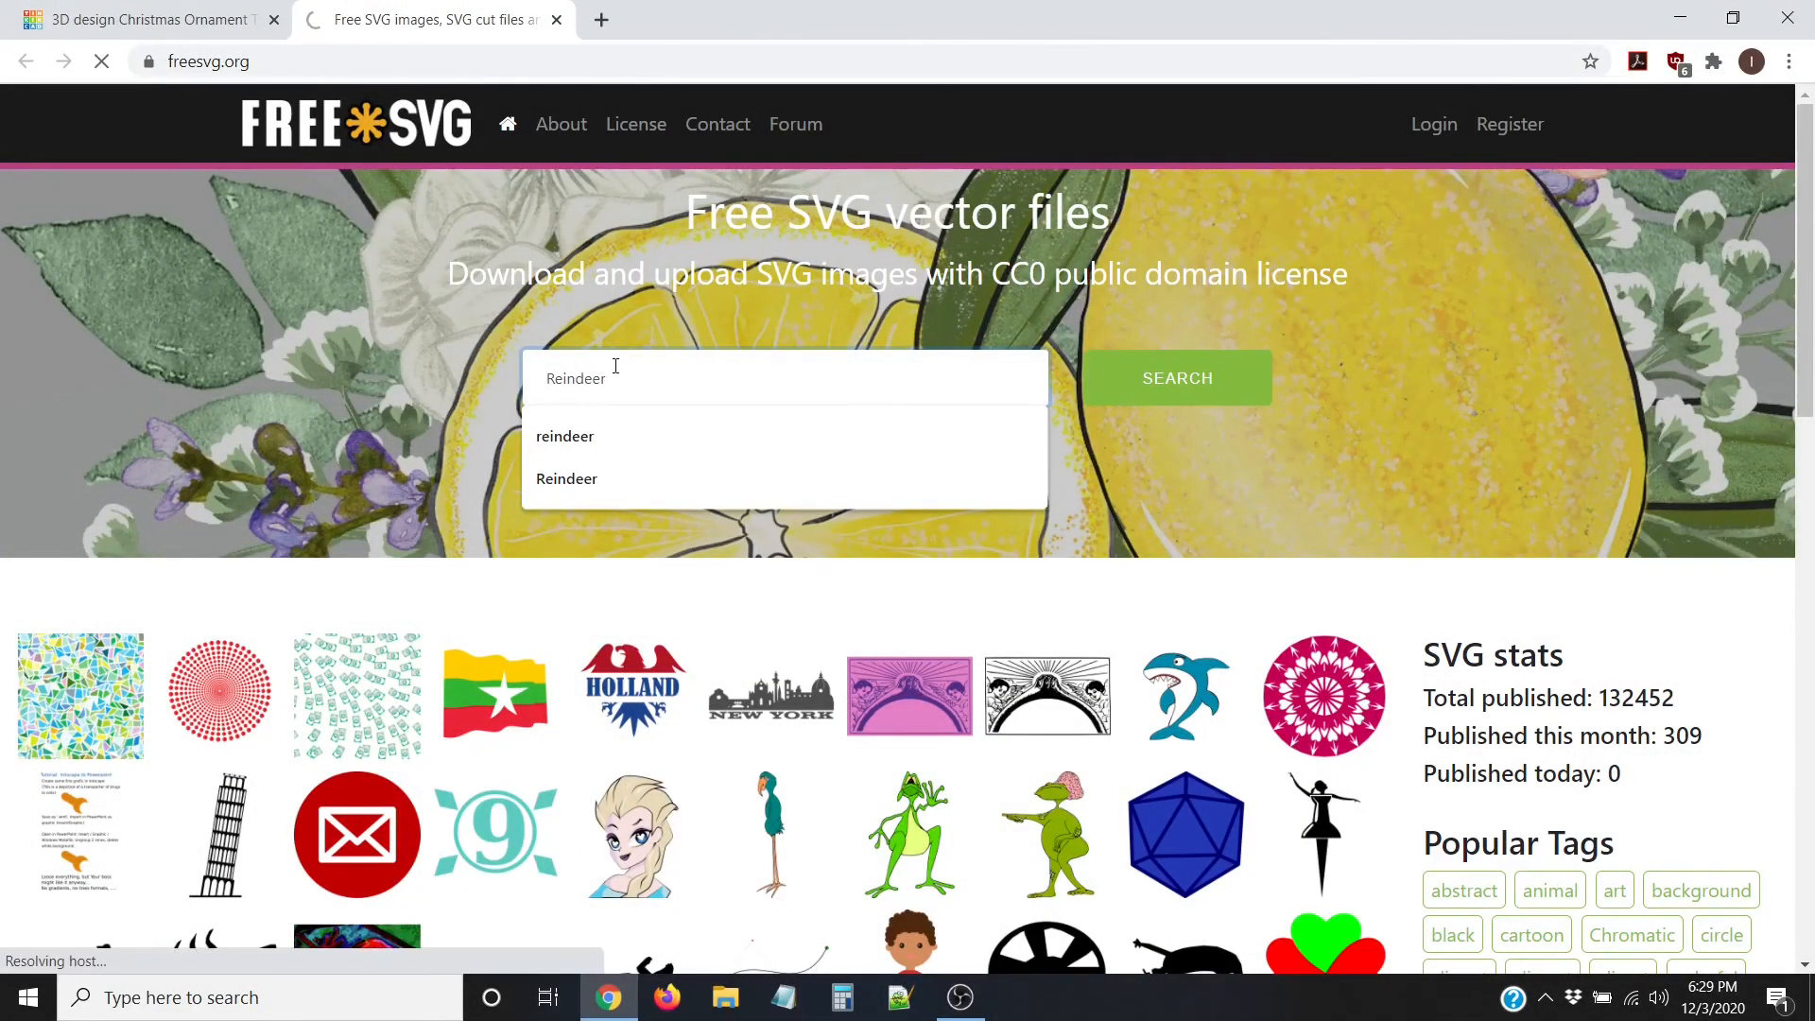
Step: Find the black reindeer head with ornaments on its antlers among the results and download its SVG file
scroll(734, 492, down, 3)
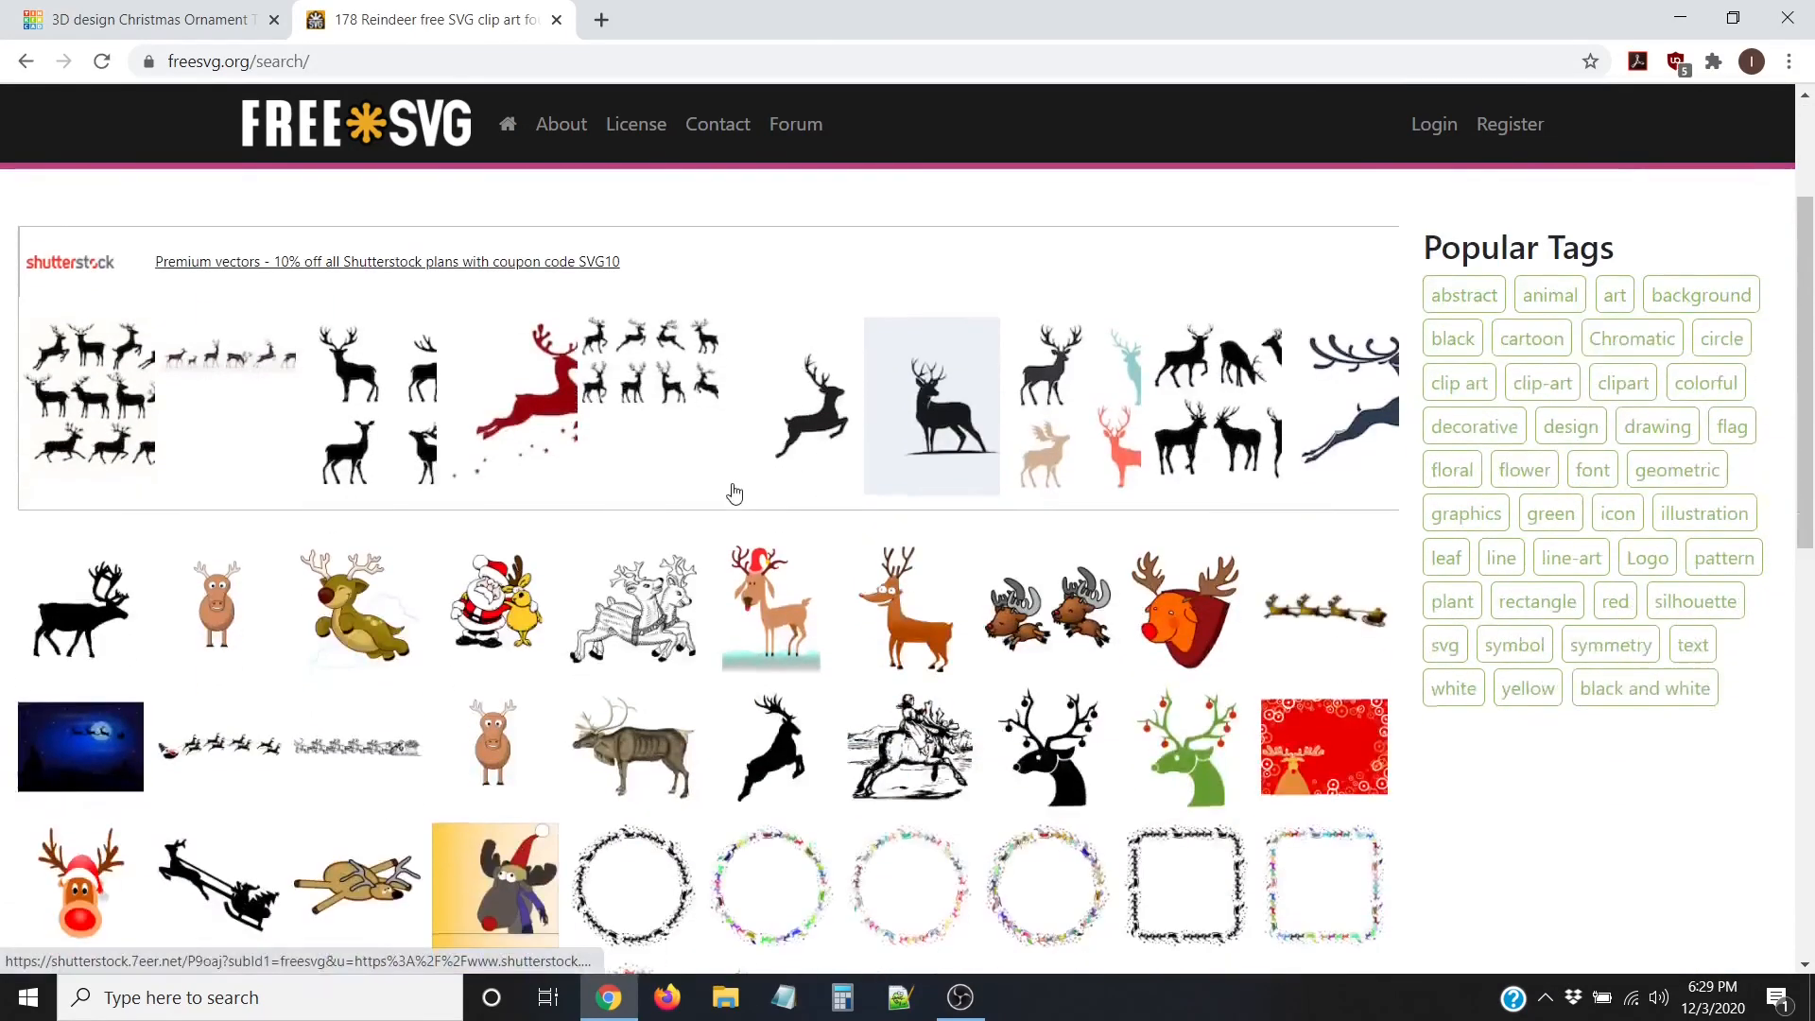
scroll(735, 492, down, 1)
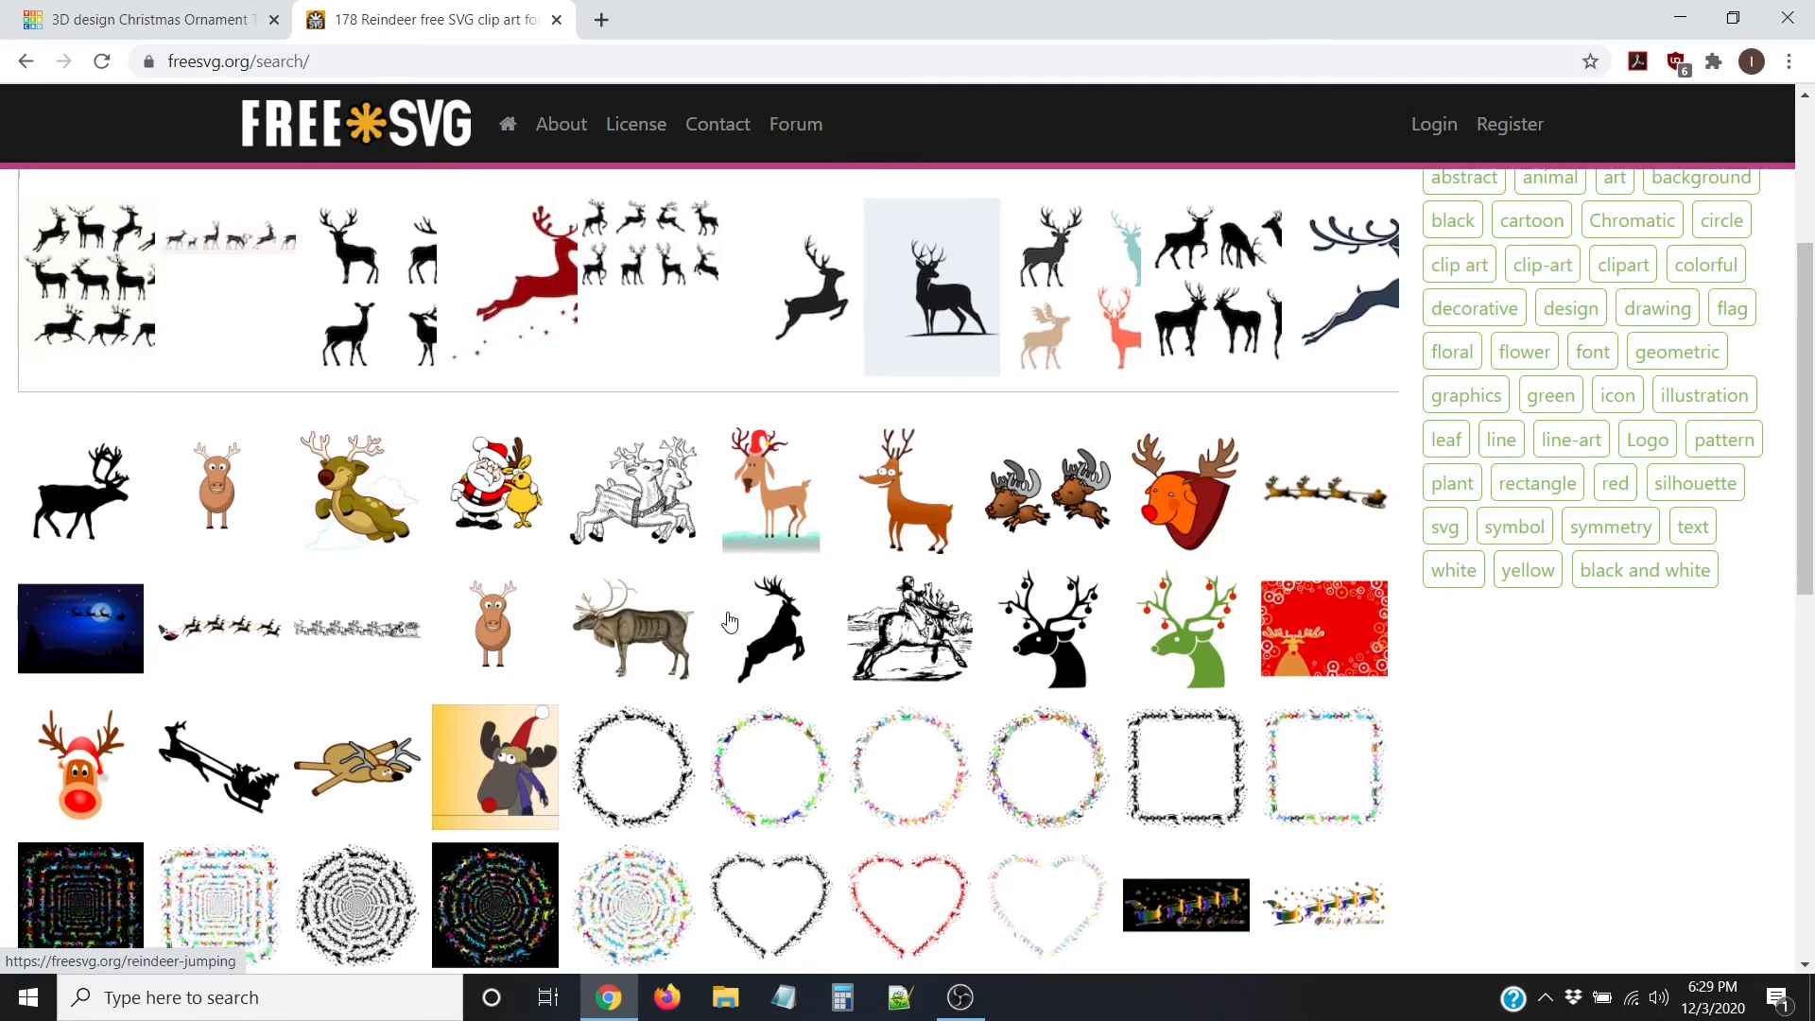
scroll(729, 621, down, 1)
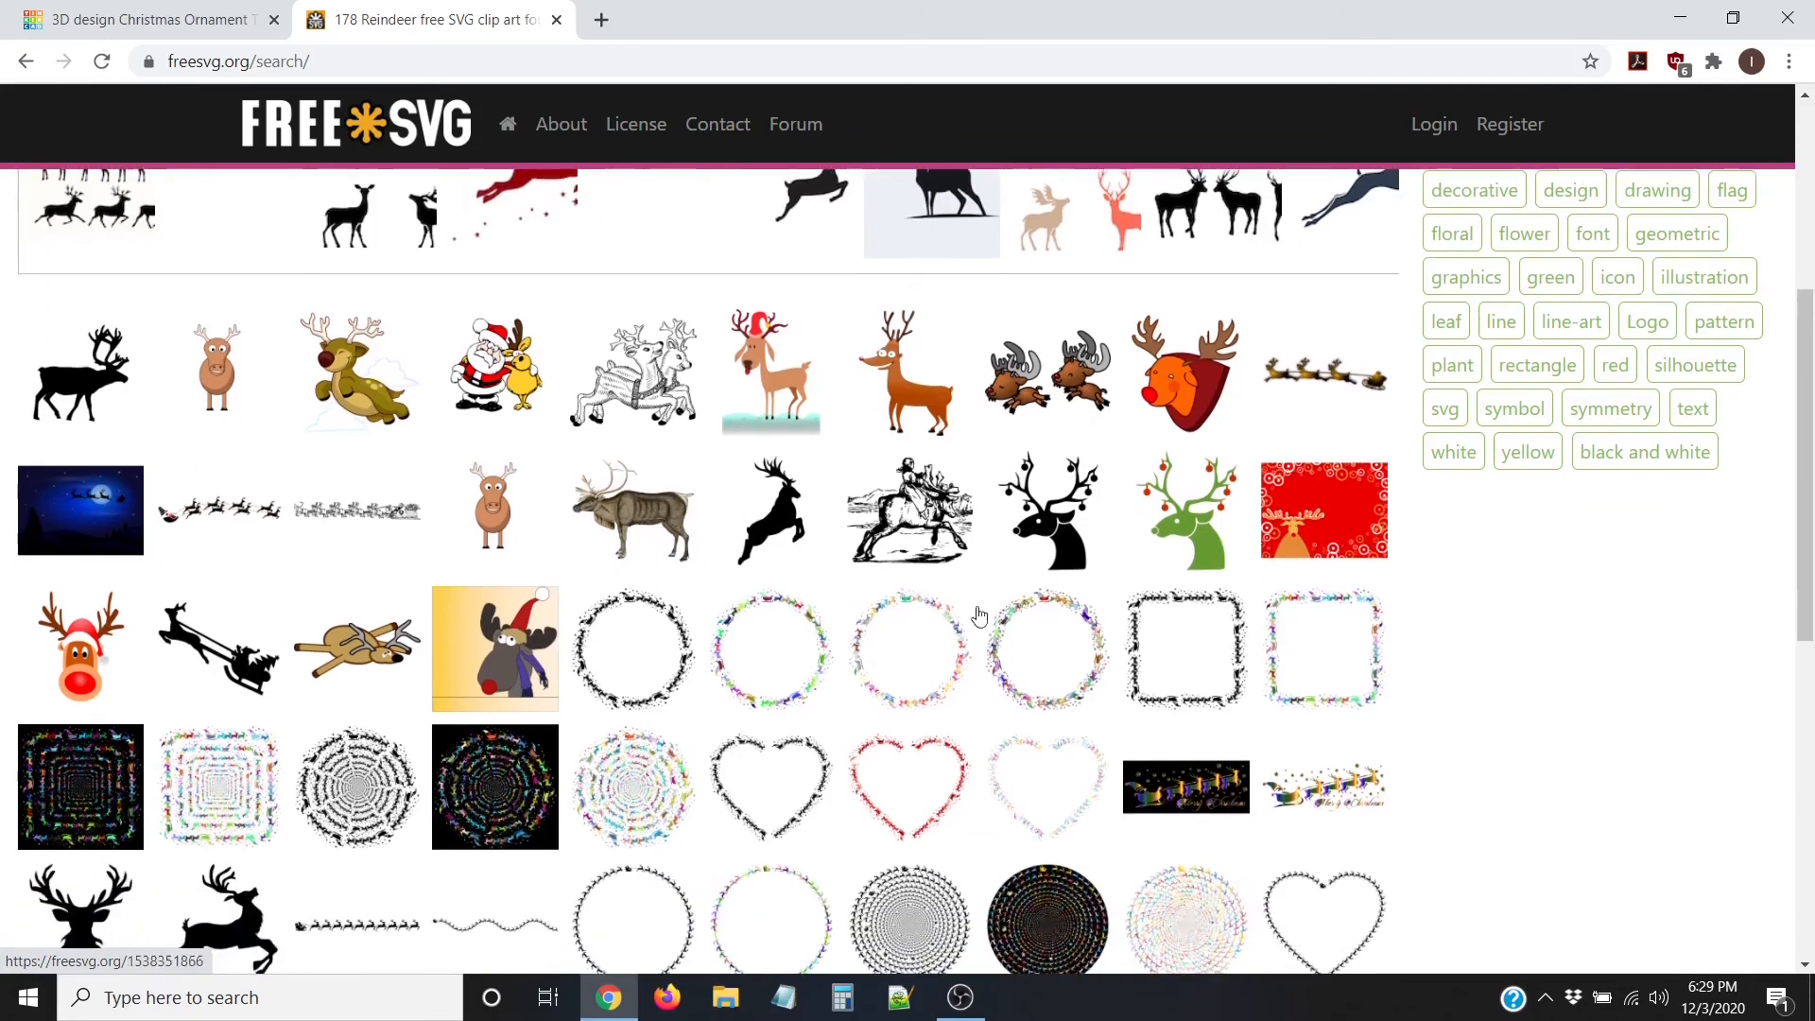
click(1052, 511)
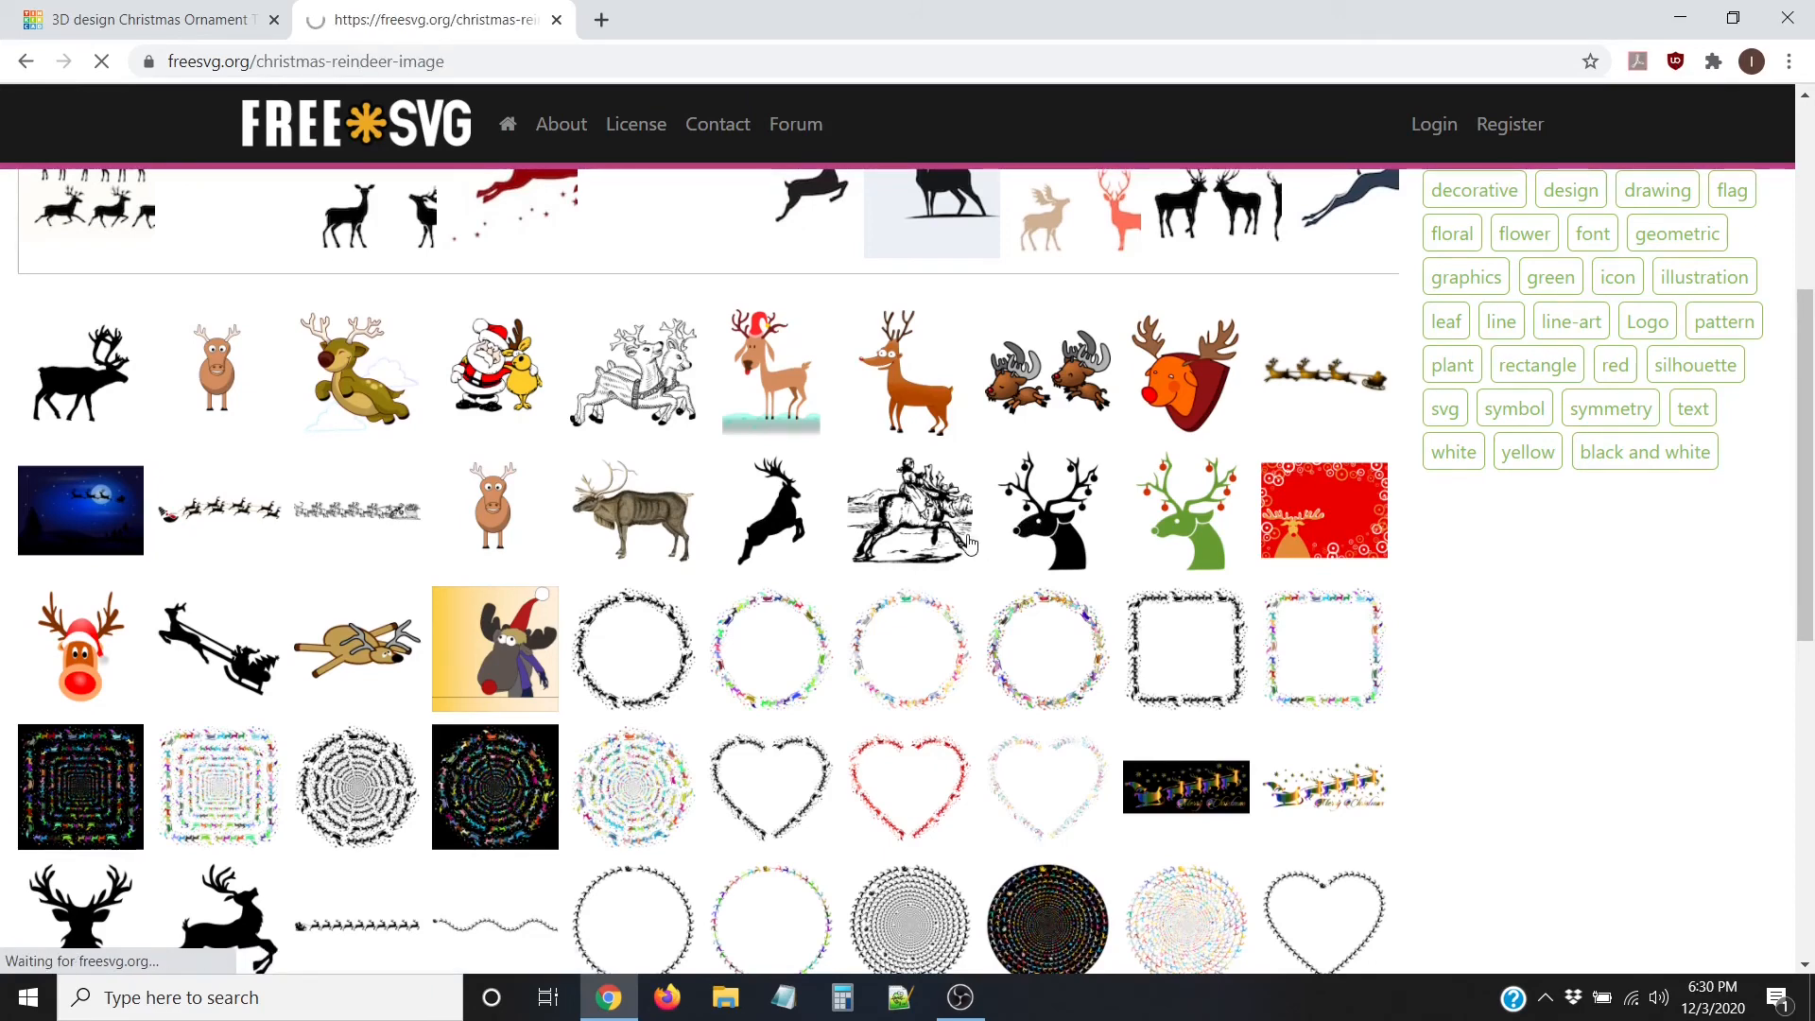
scroll(377, 470, down, 3)
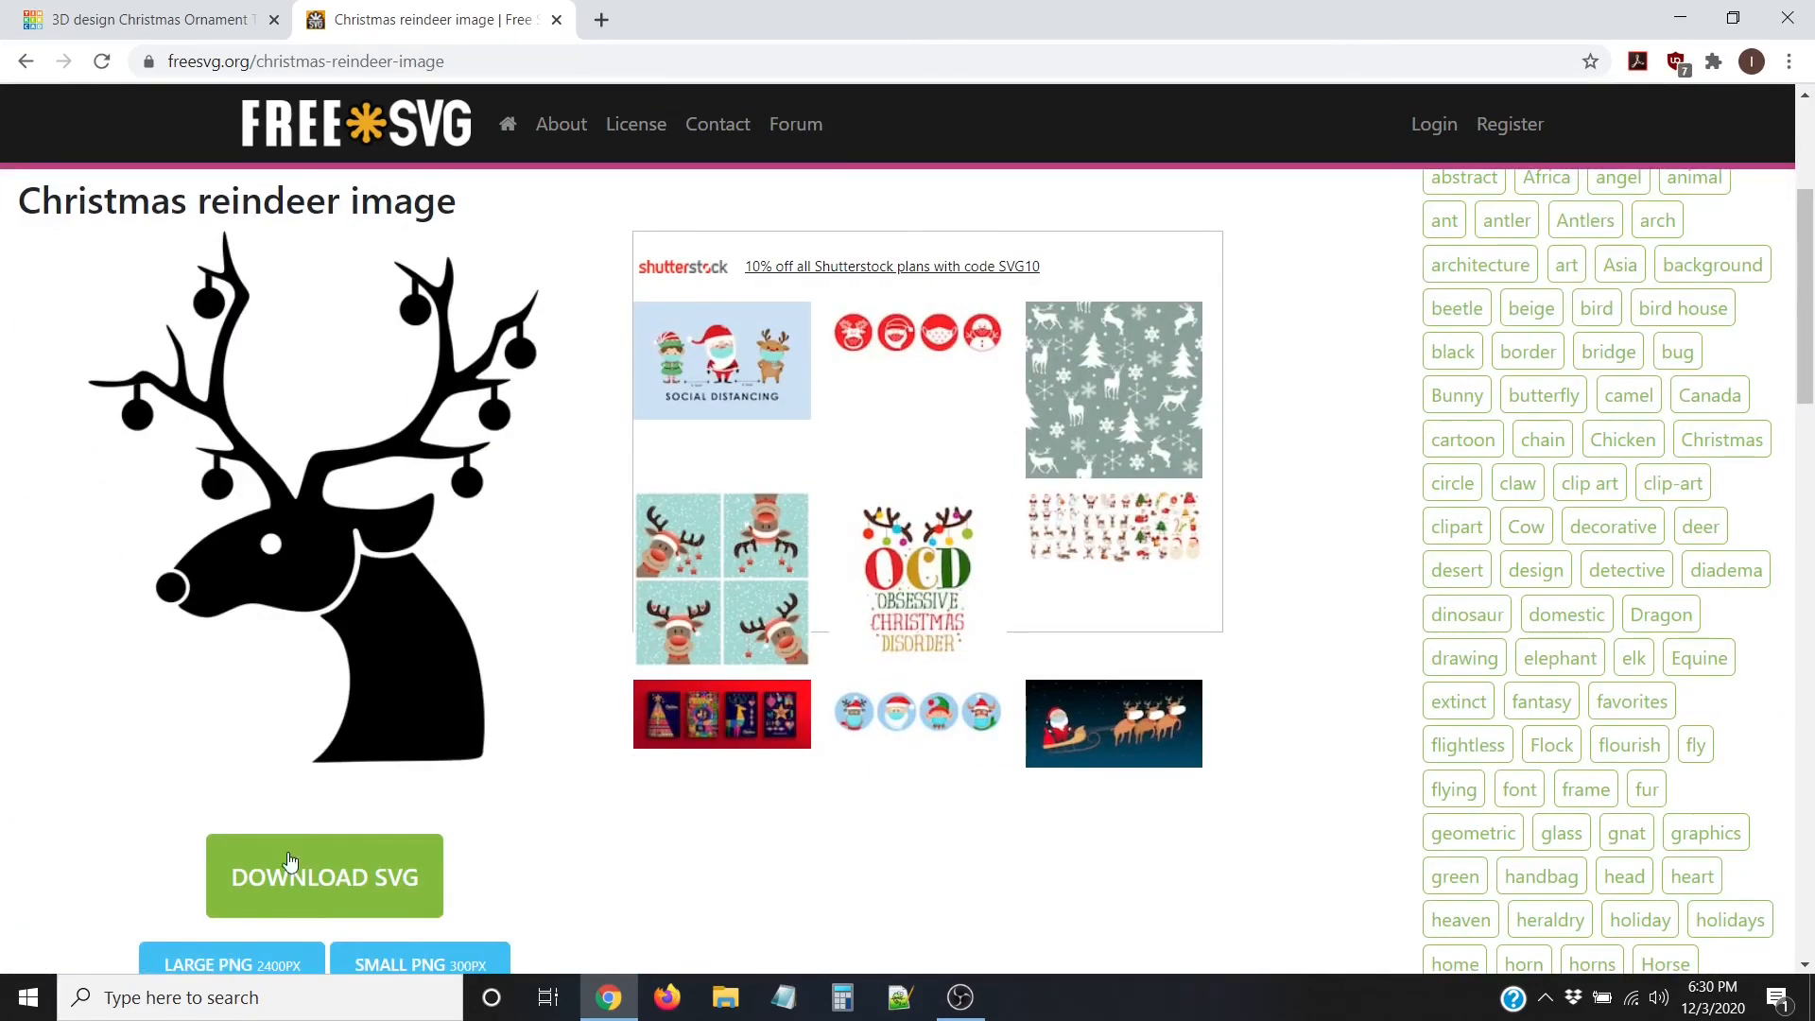
click(322, 878)
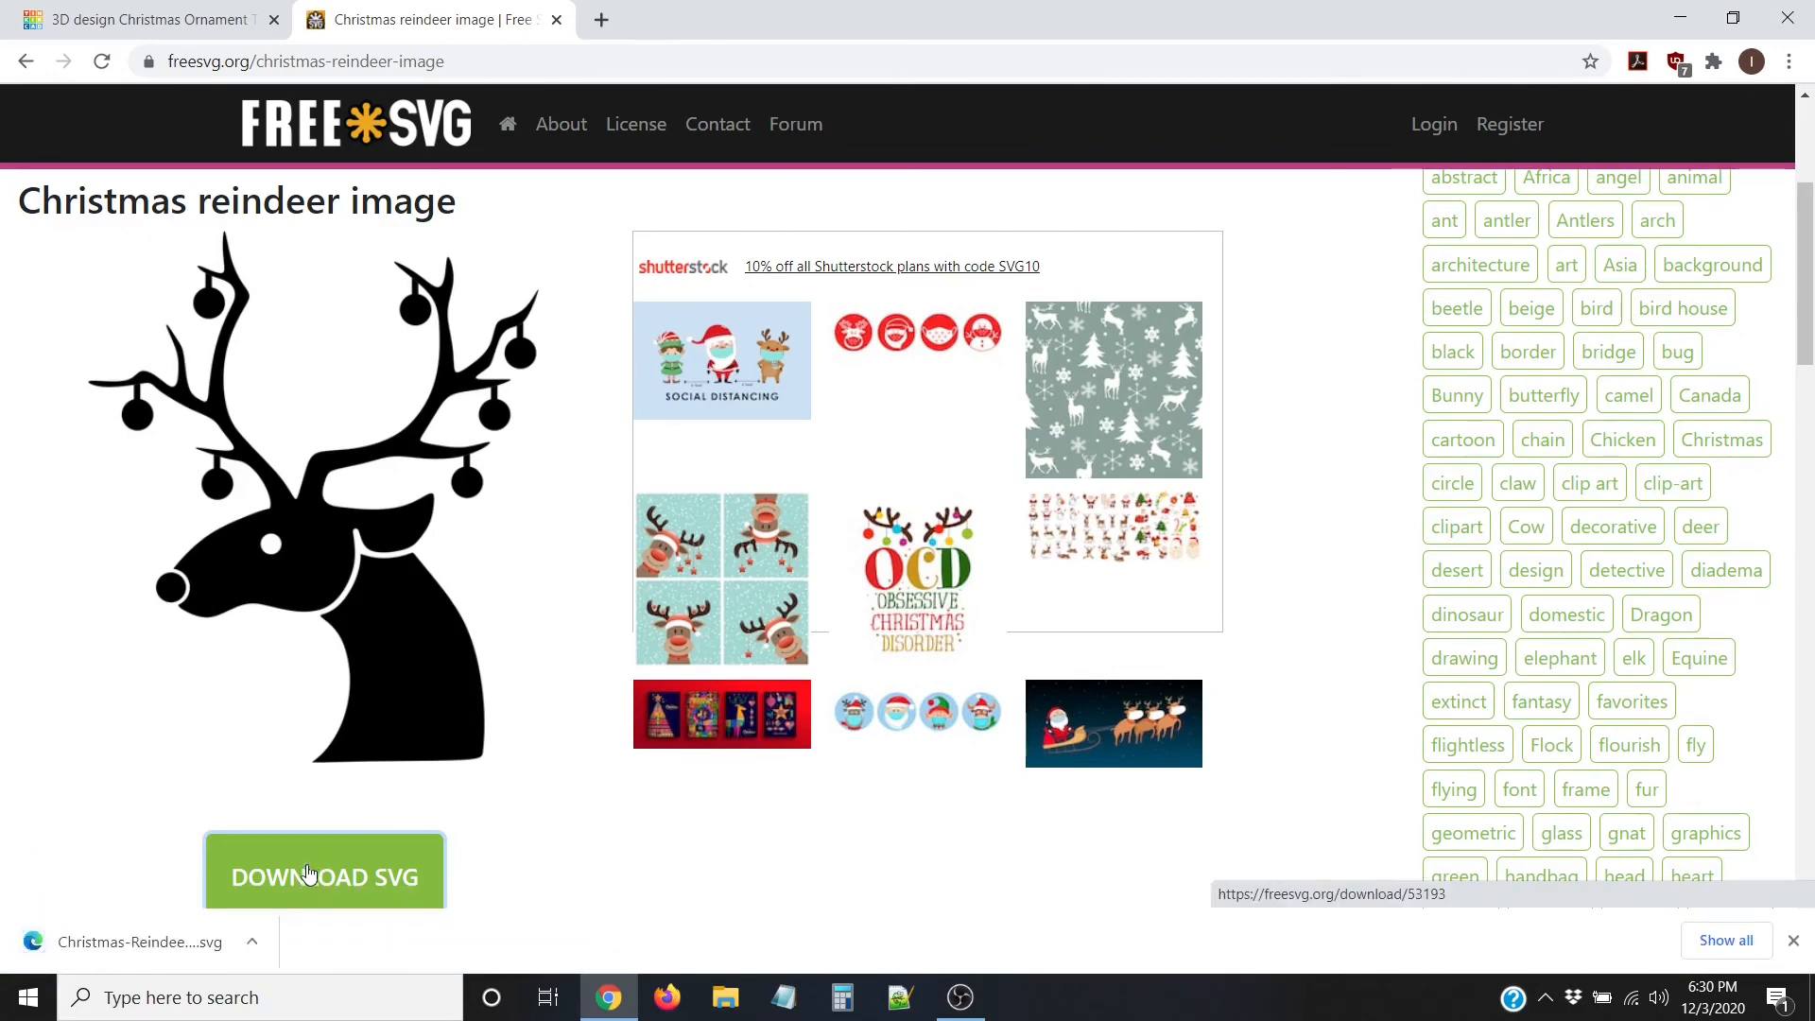
Step: Return to the Tinkercad design and load Christmas-Reindeer-Black.svg from the Downloads folder for import
click(213, 15)
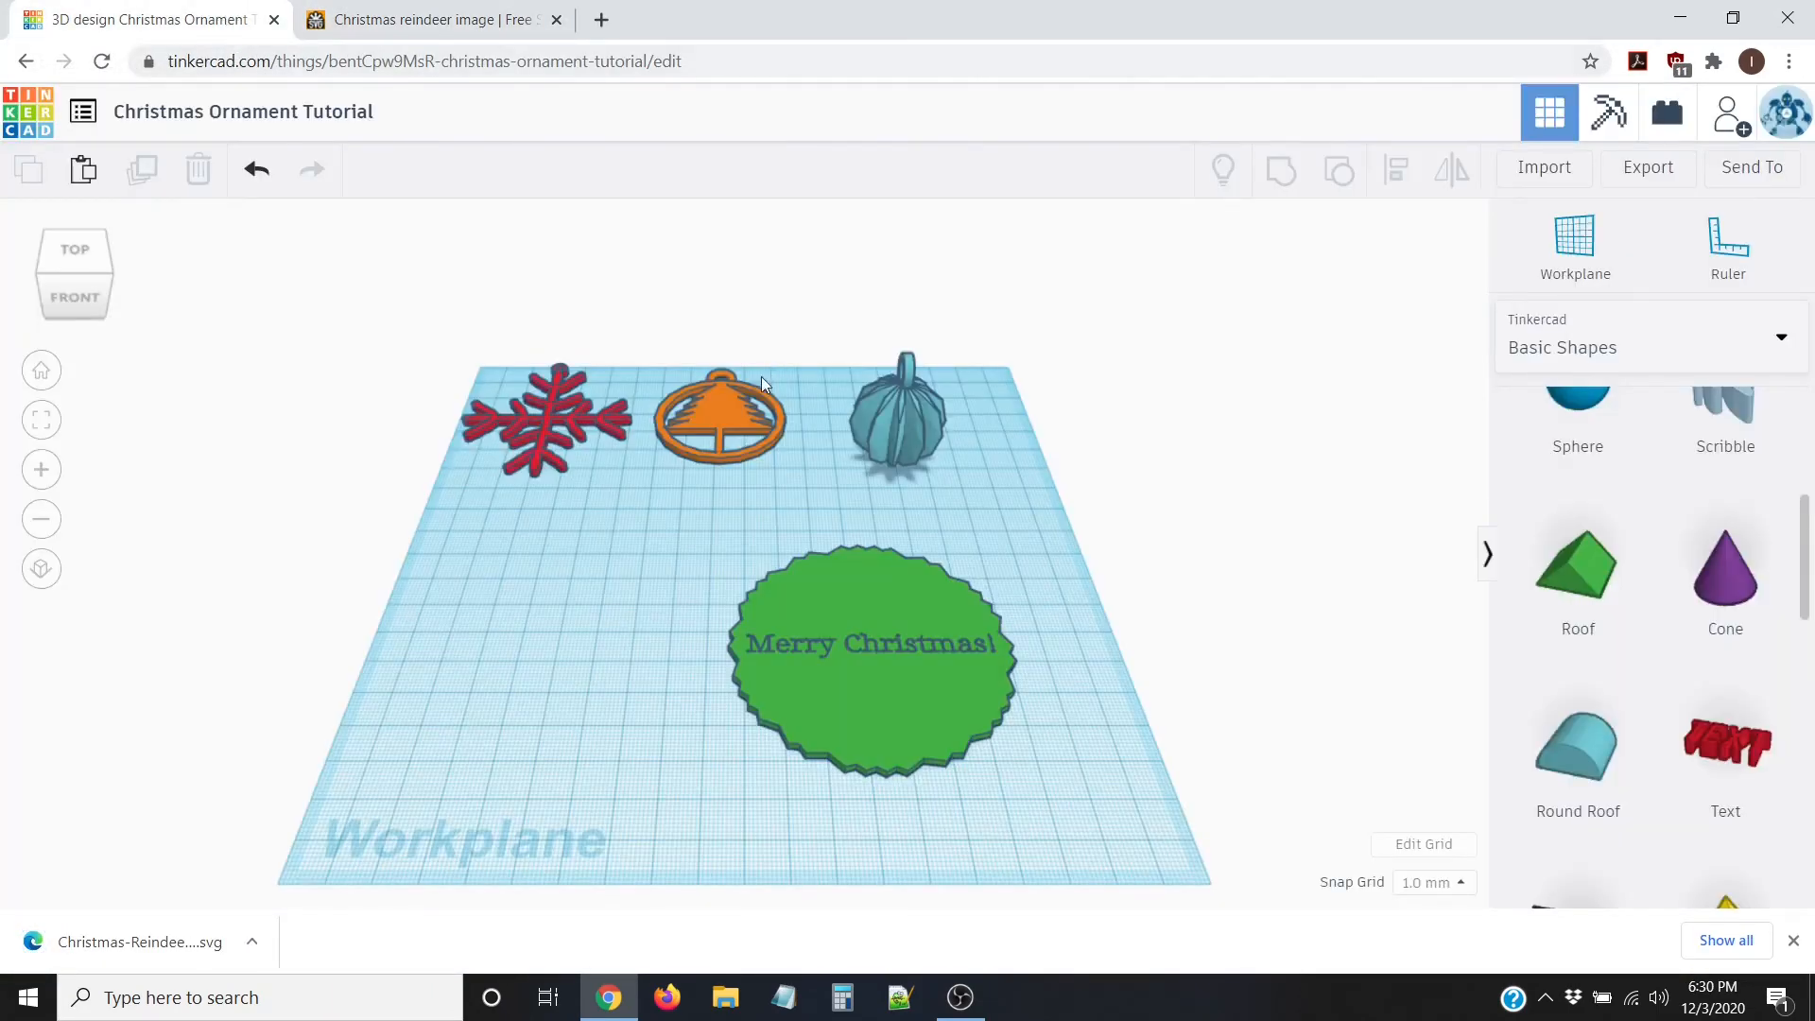
click(1544, 168)
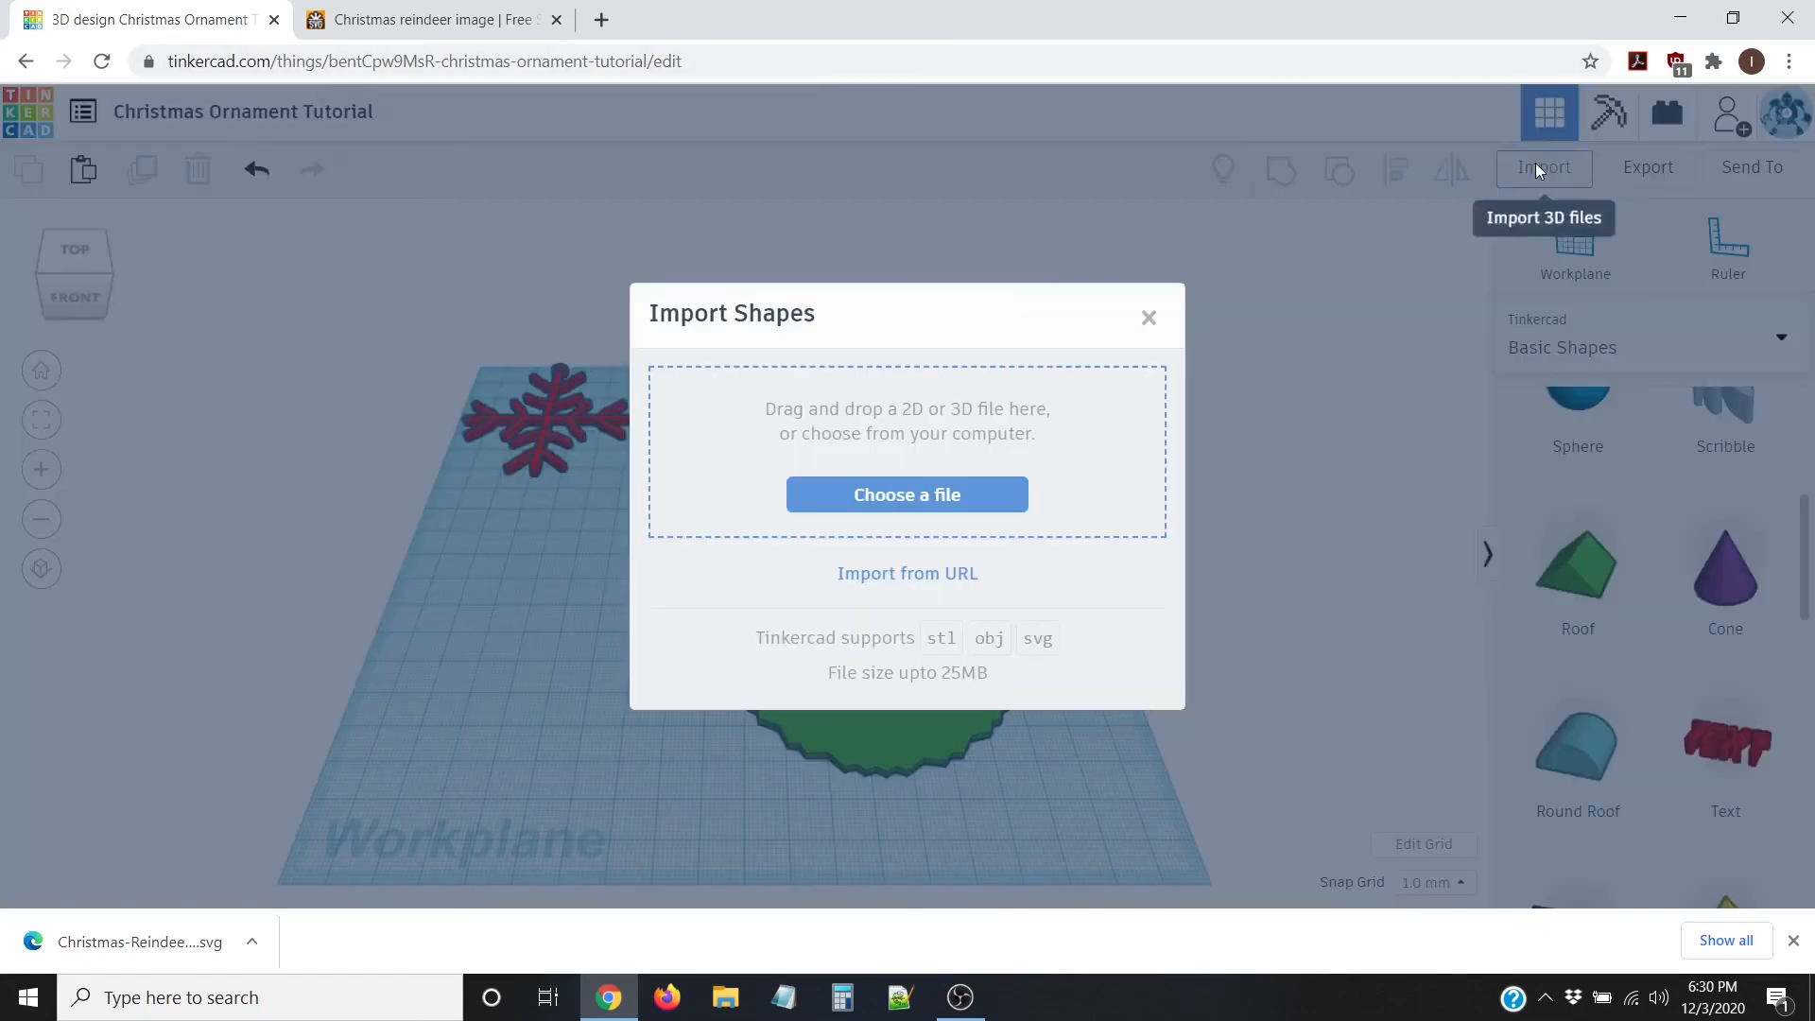
click(847, 502)
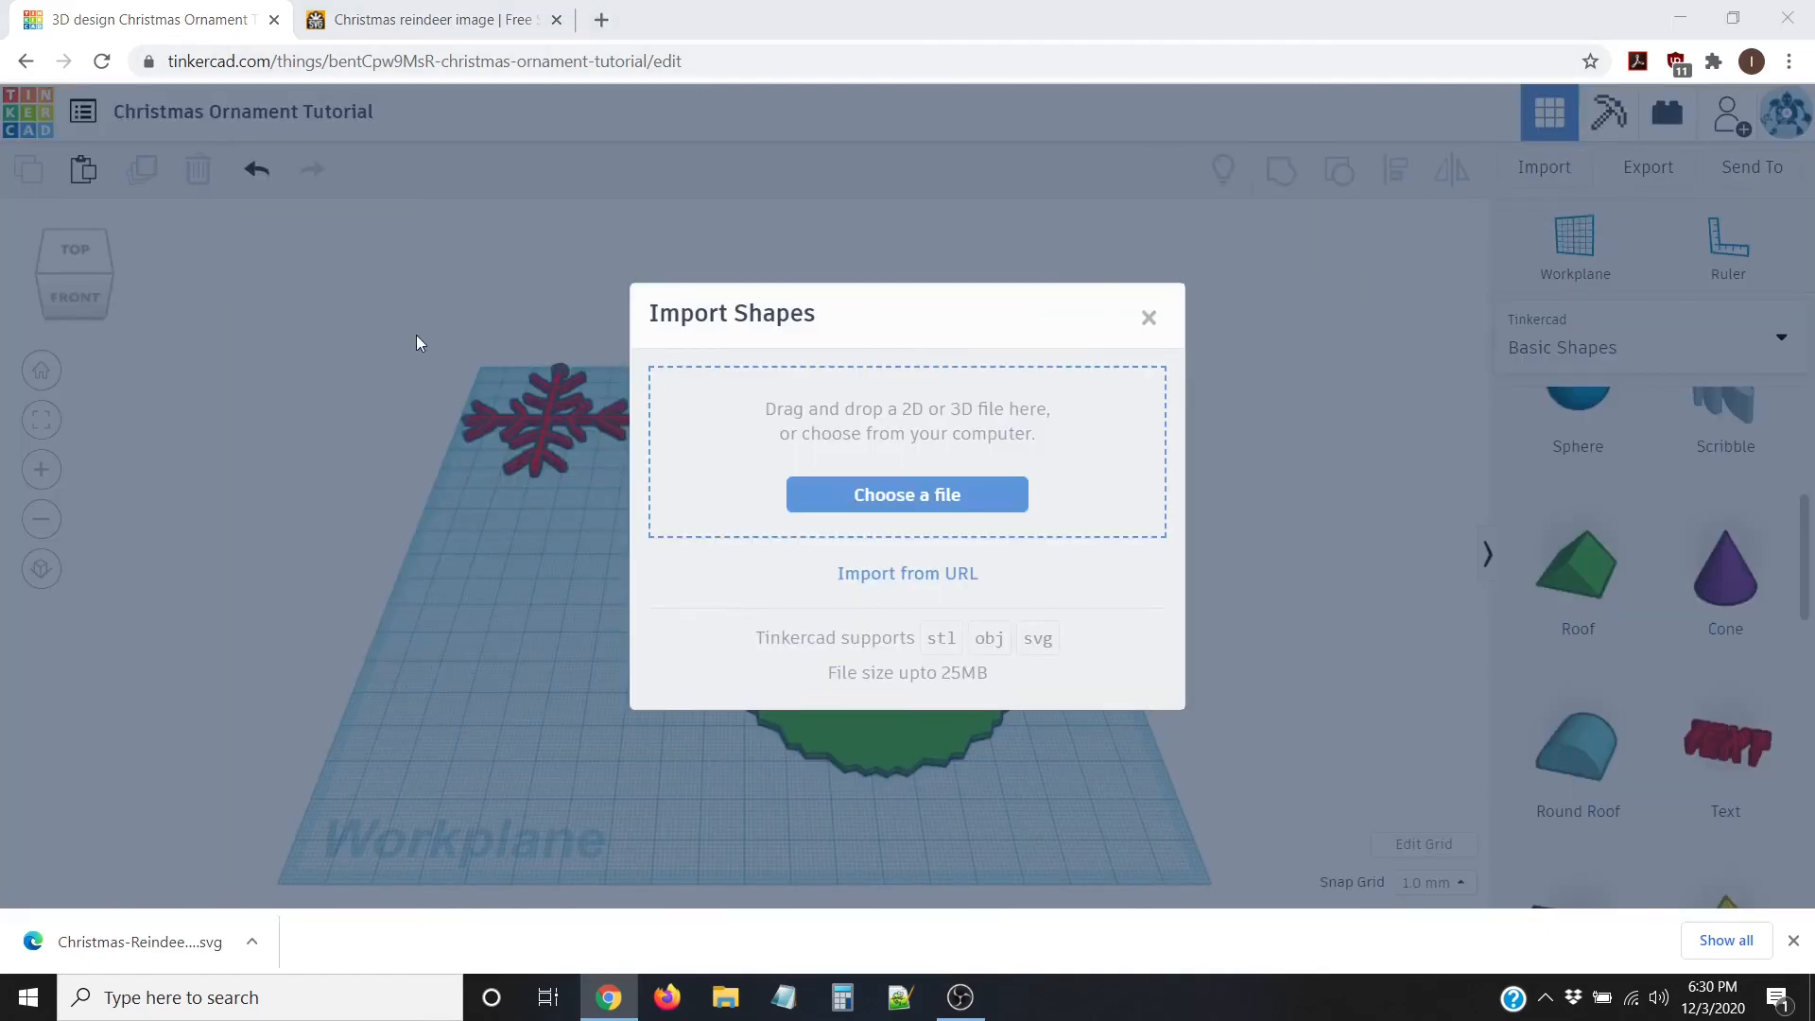
click(487, 401)
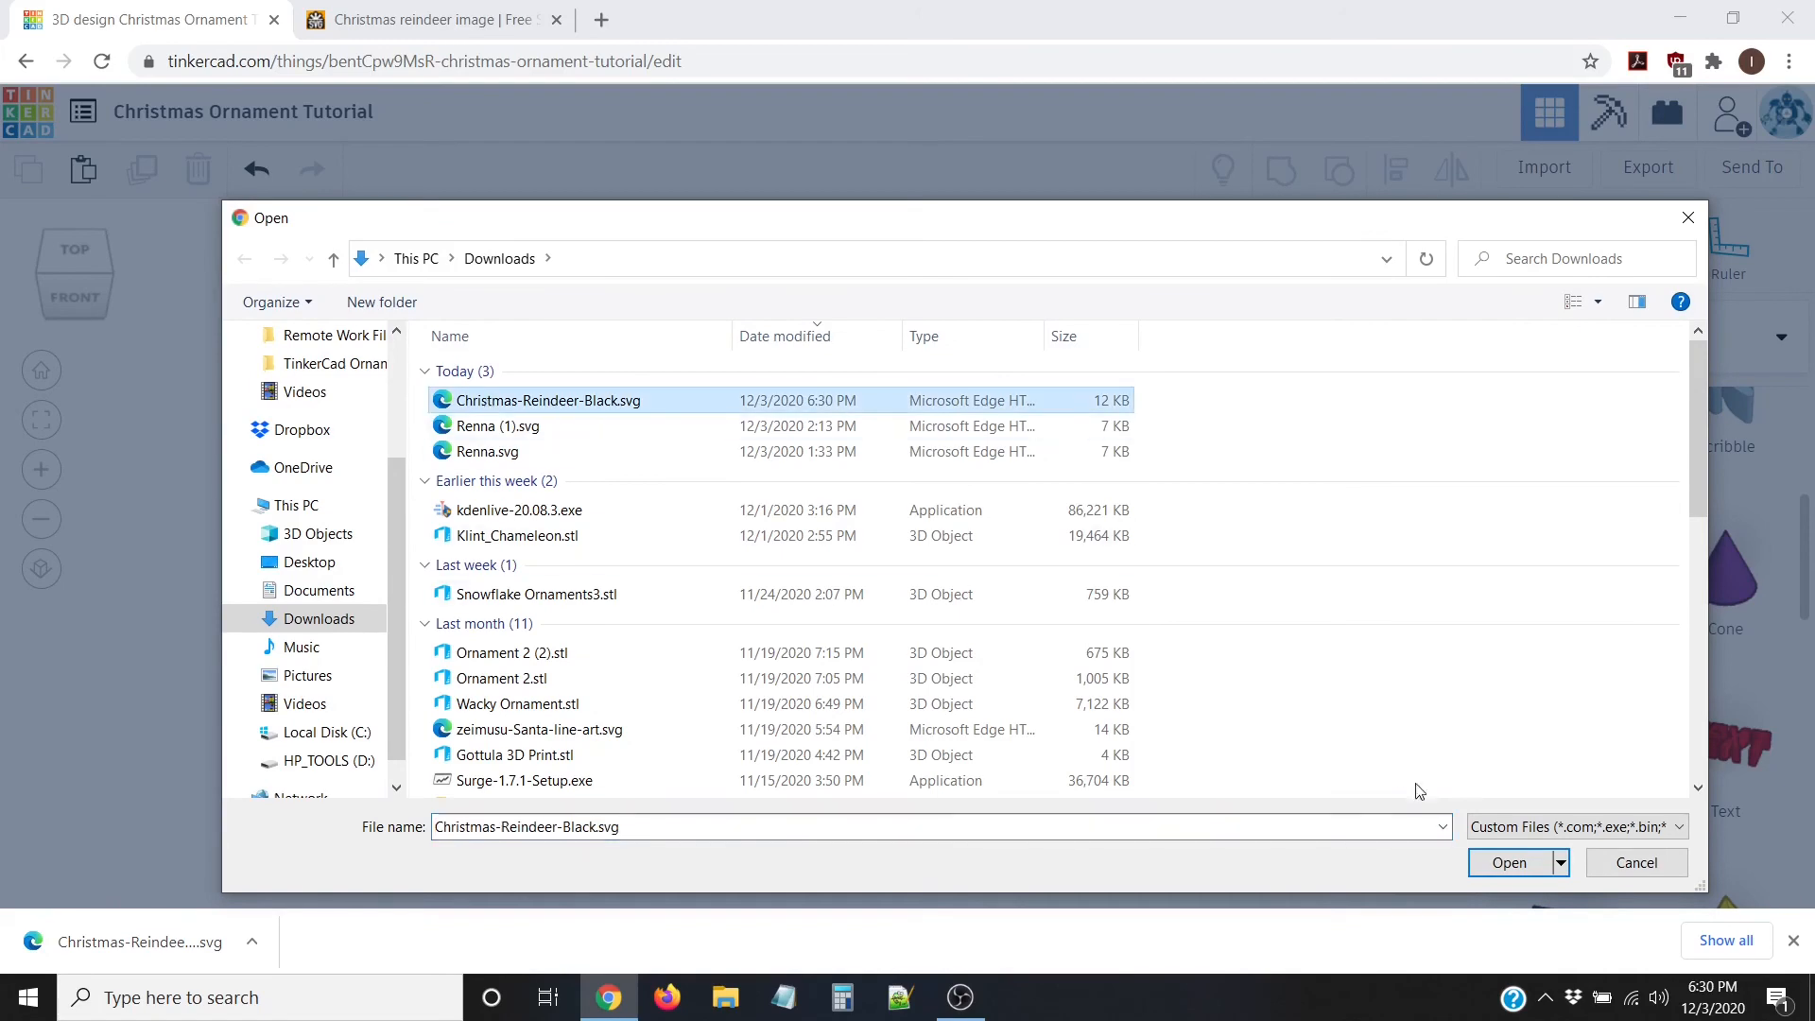
click(1502, 863)
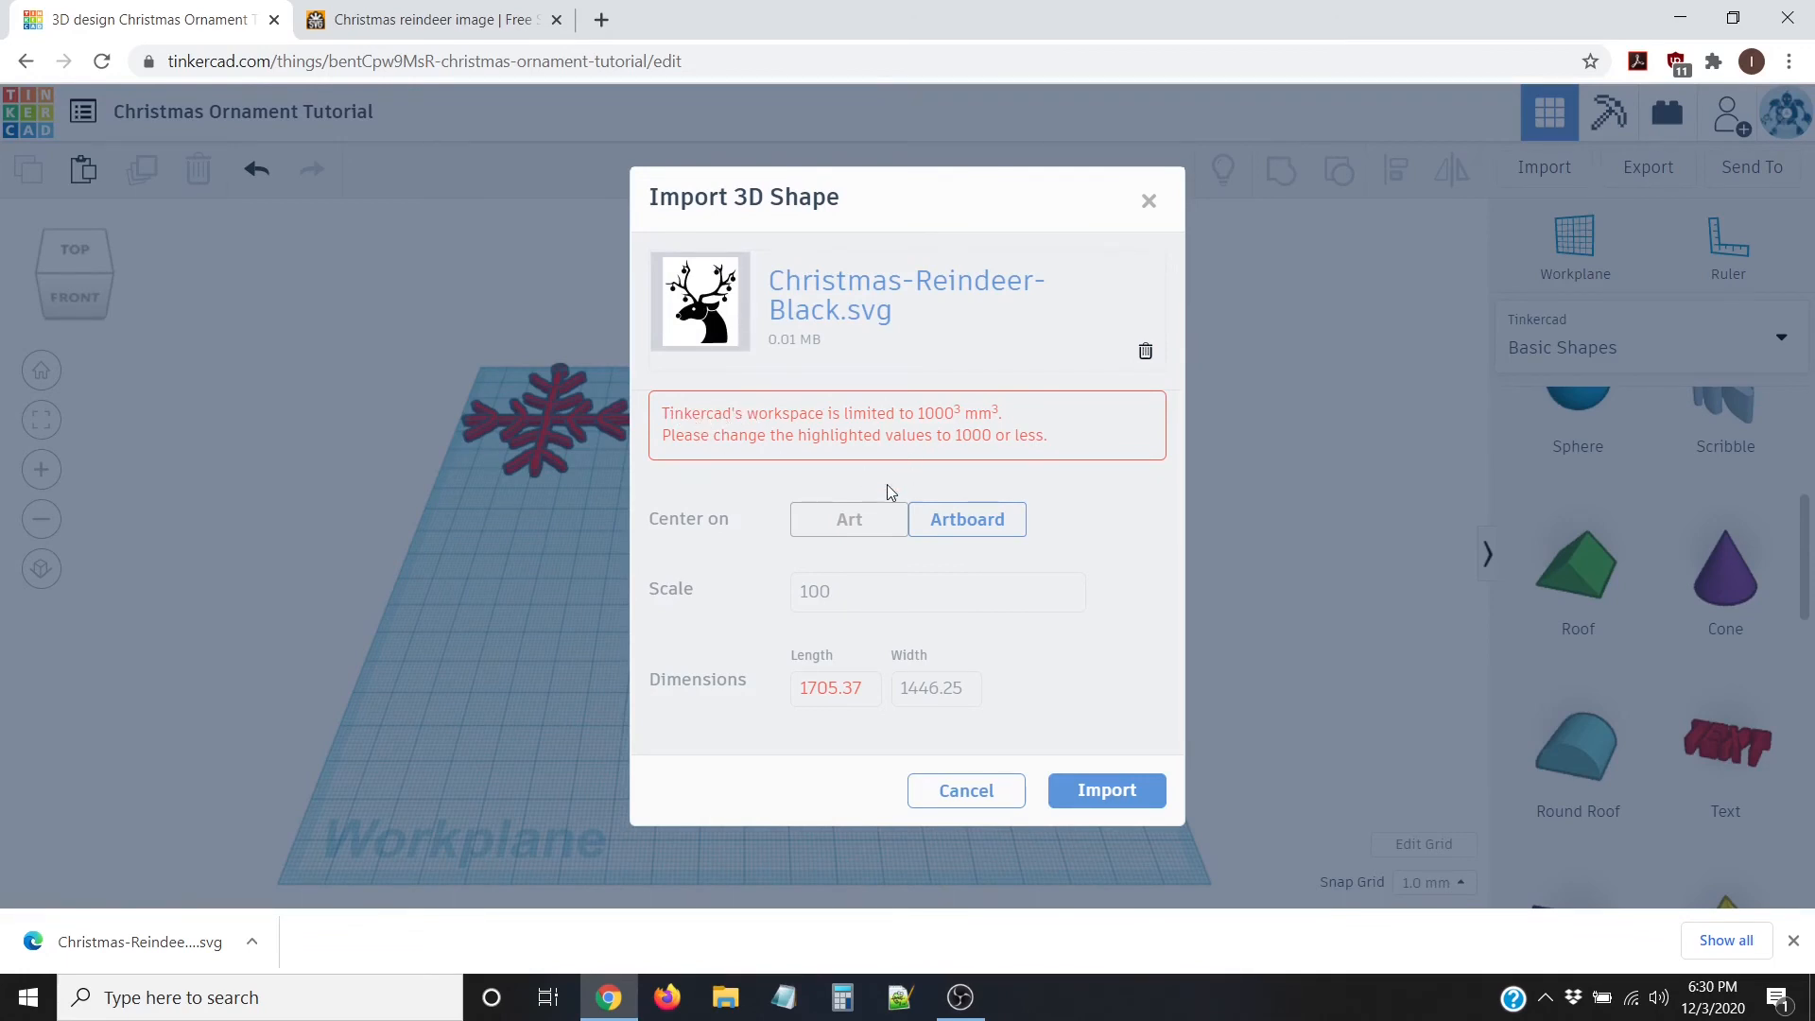
Step: Set the reindeer's import scale to 10, keep it centred on Artboard, and import it
click(838, 600)
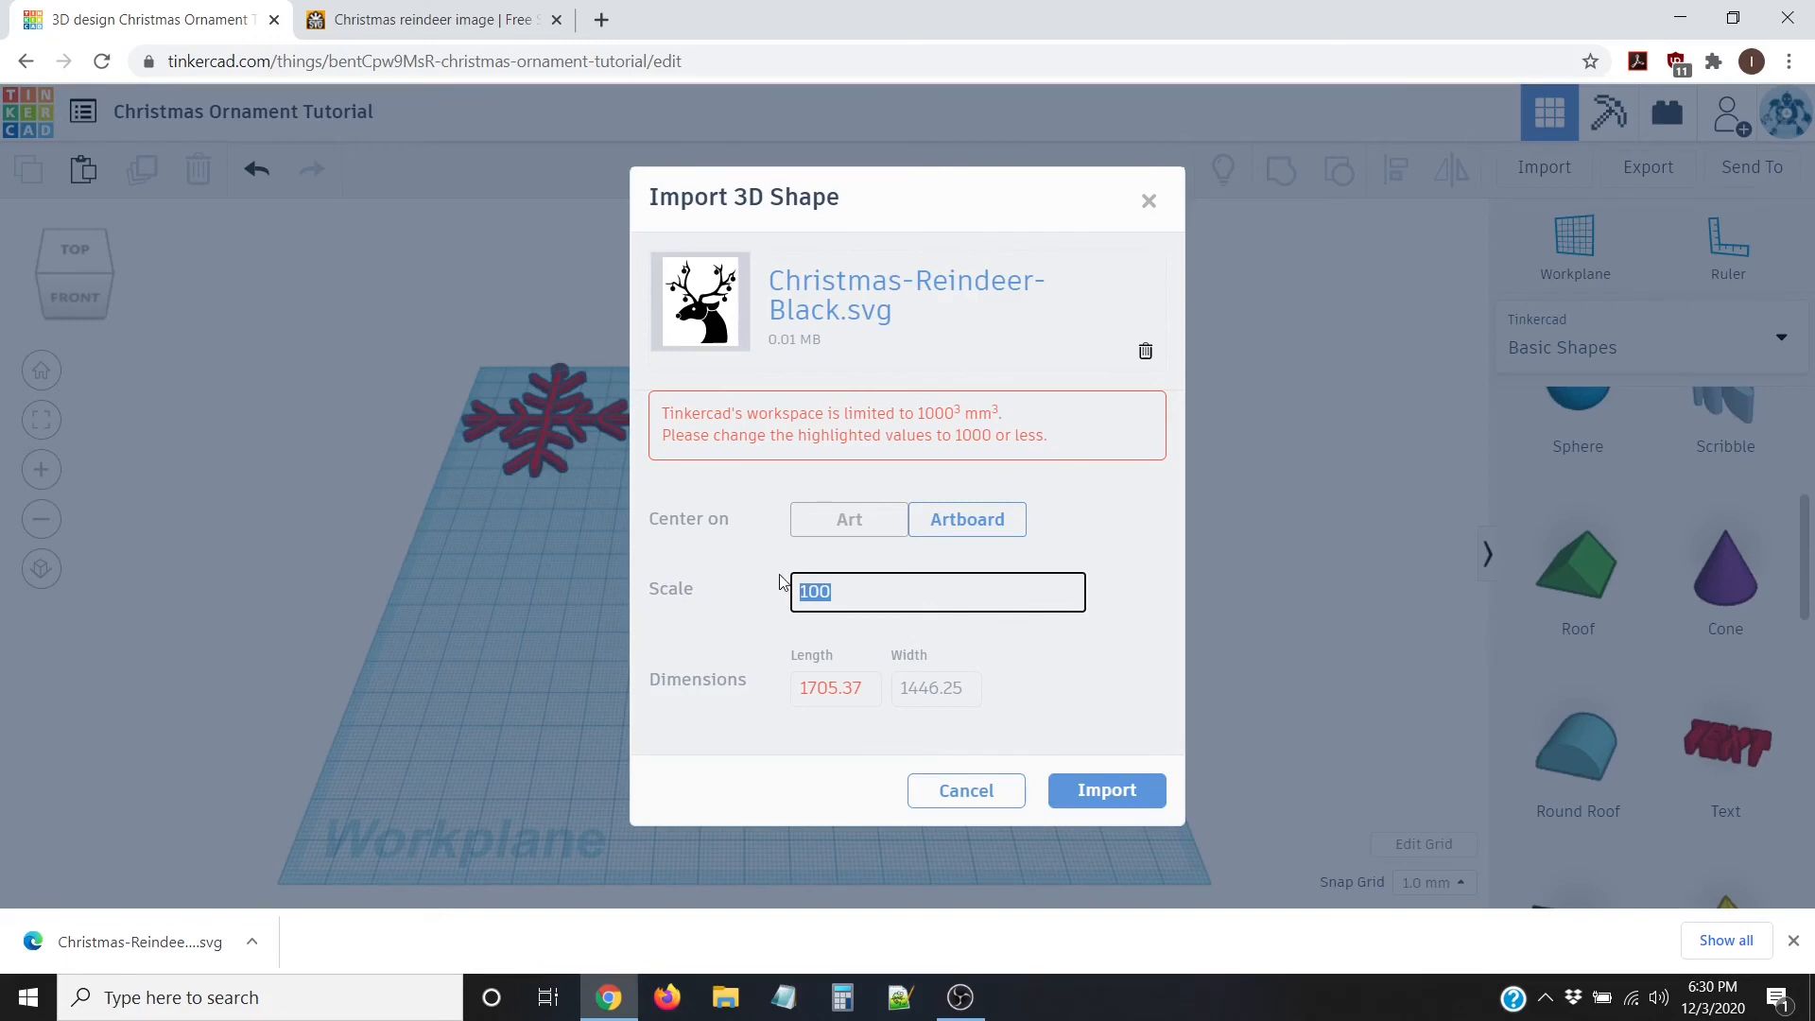
text(10)
click(872, 520)
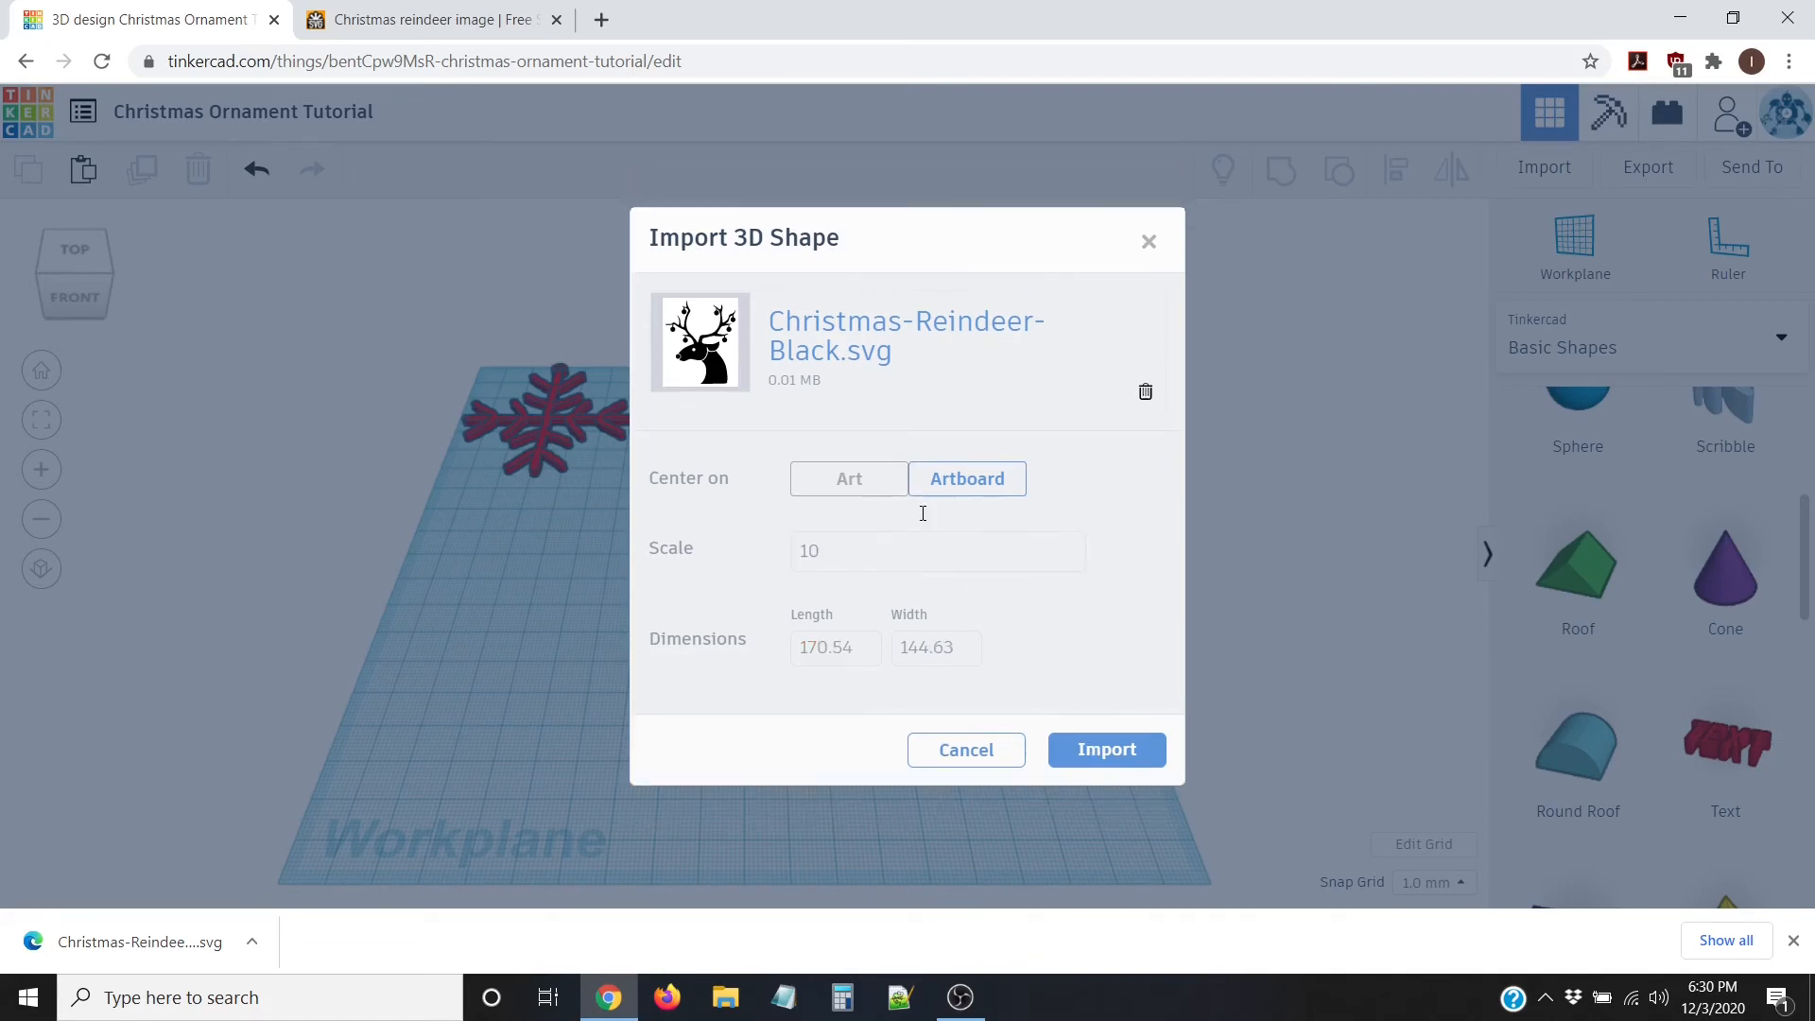
click(1102, 751)
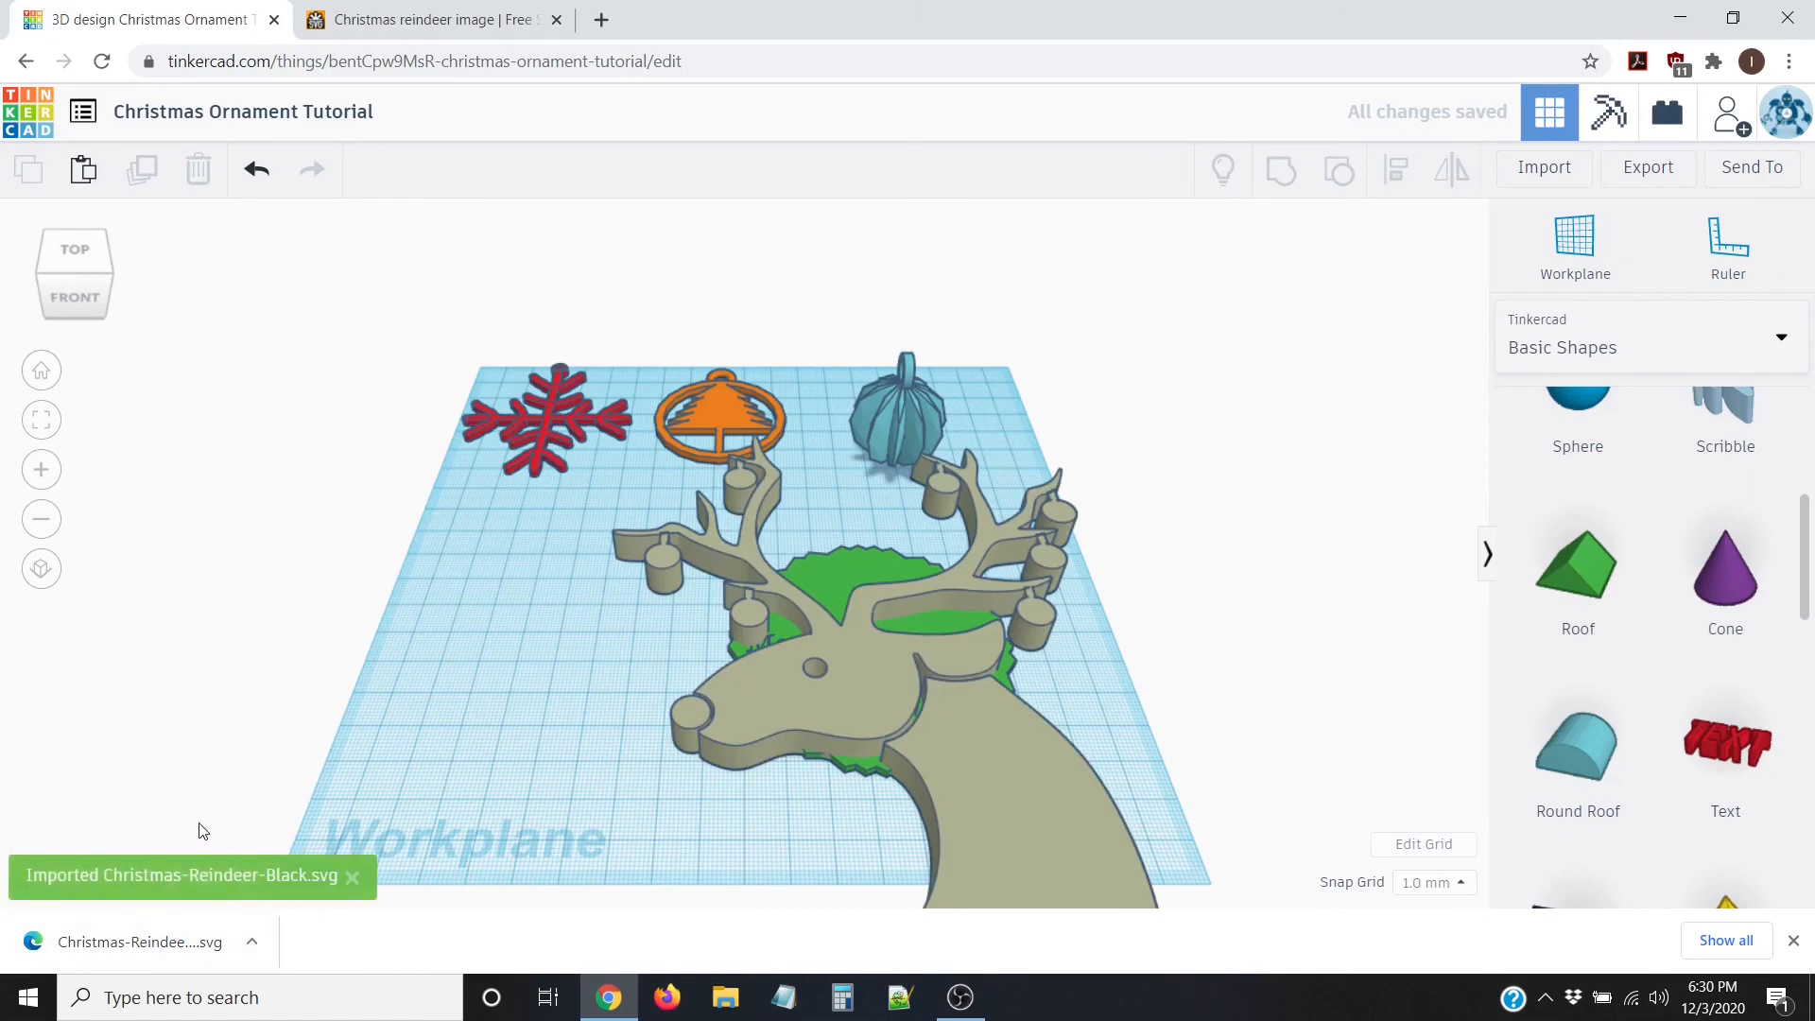
Step: Move the imported reindeer off the "Merry Christmas!" disc to the empty area beside the workplane
scroll(963, 681, down, 3)
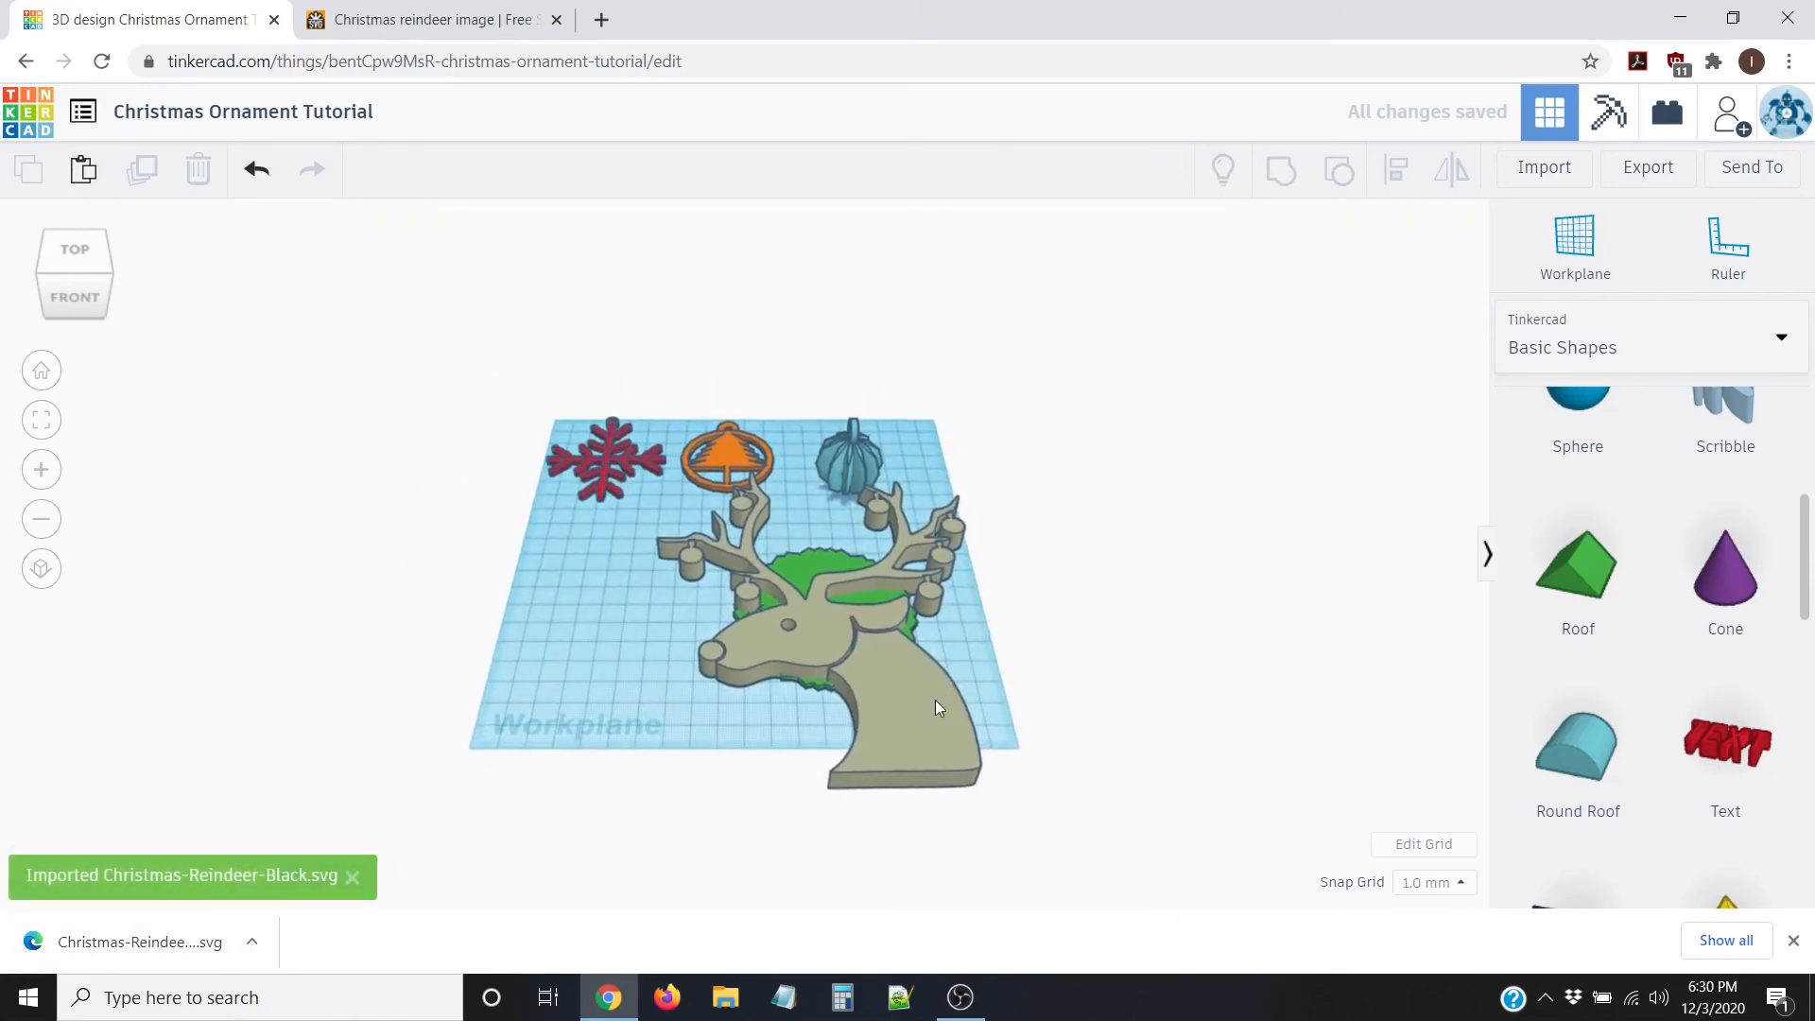
drag(919, 700, 1220, 652)
right_drag(1220, 652, 1280, 689)
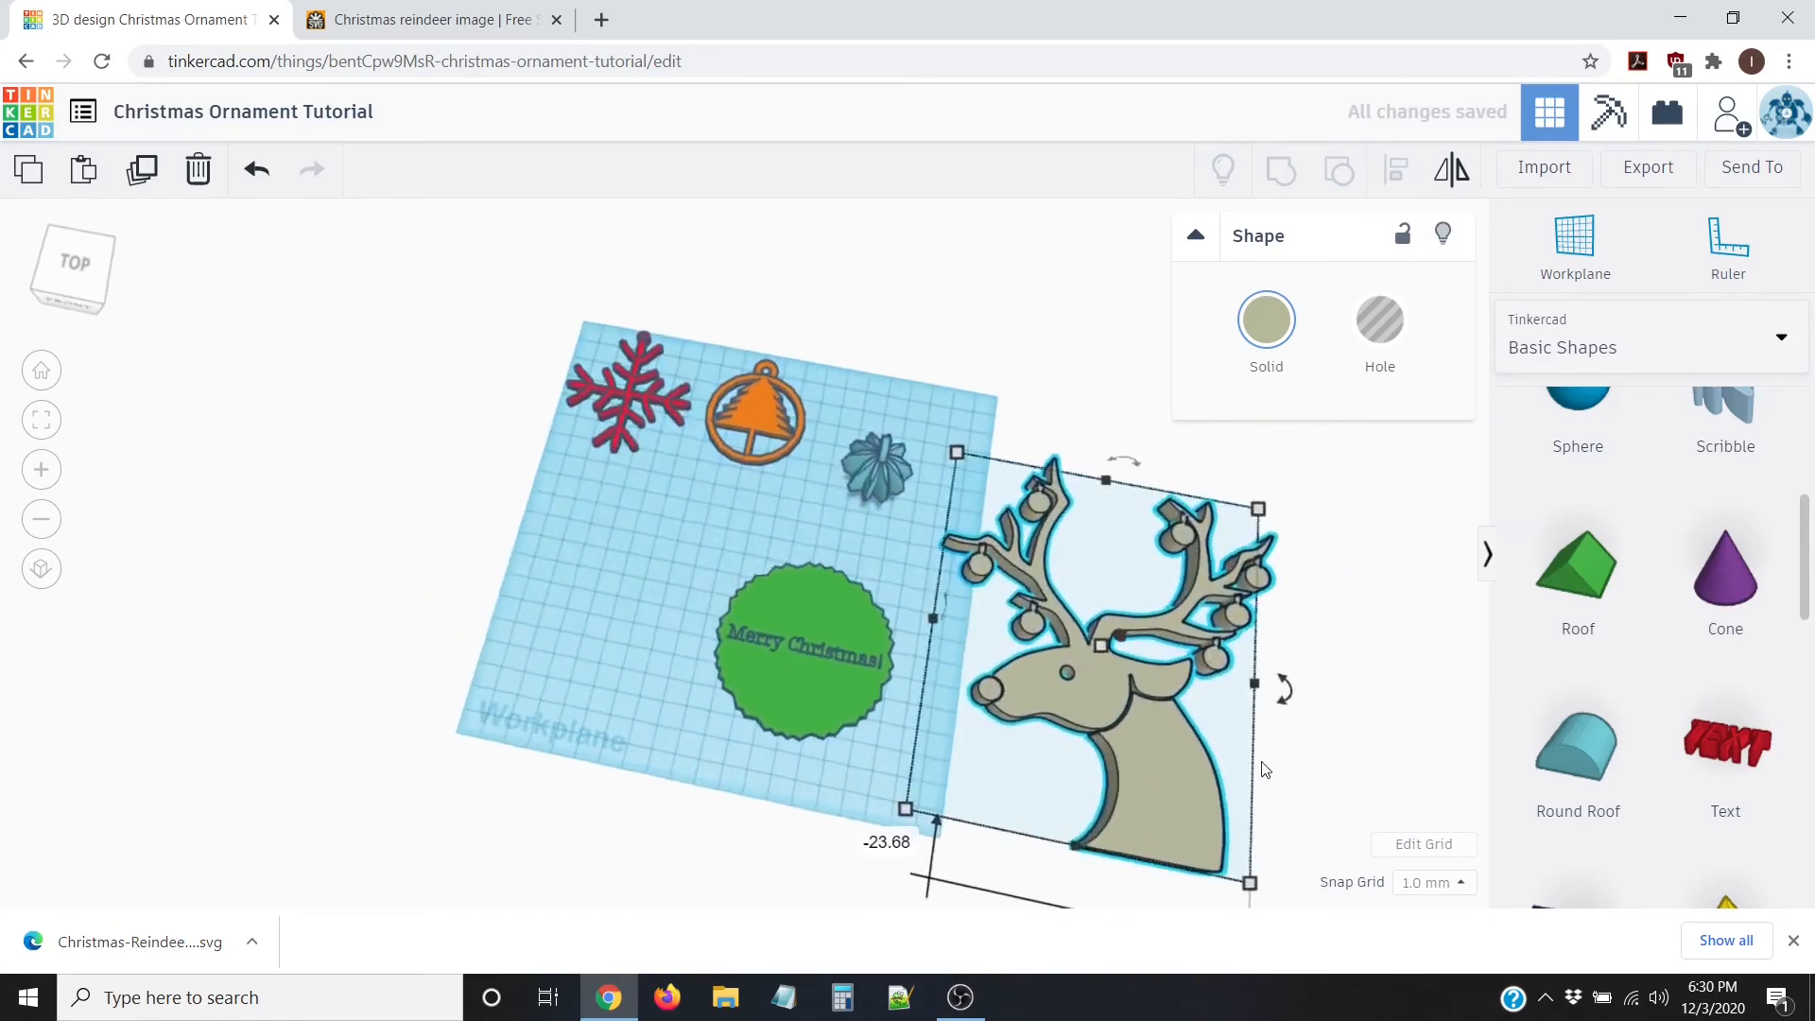
scroll(1110, 697, up, 3)
middle_drag(1296, 555, 813, 350)
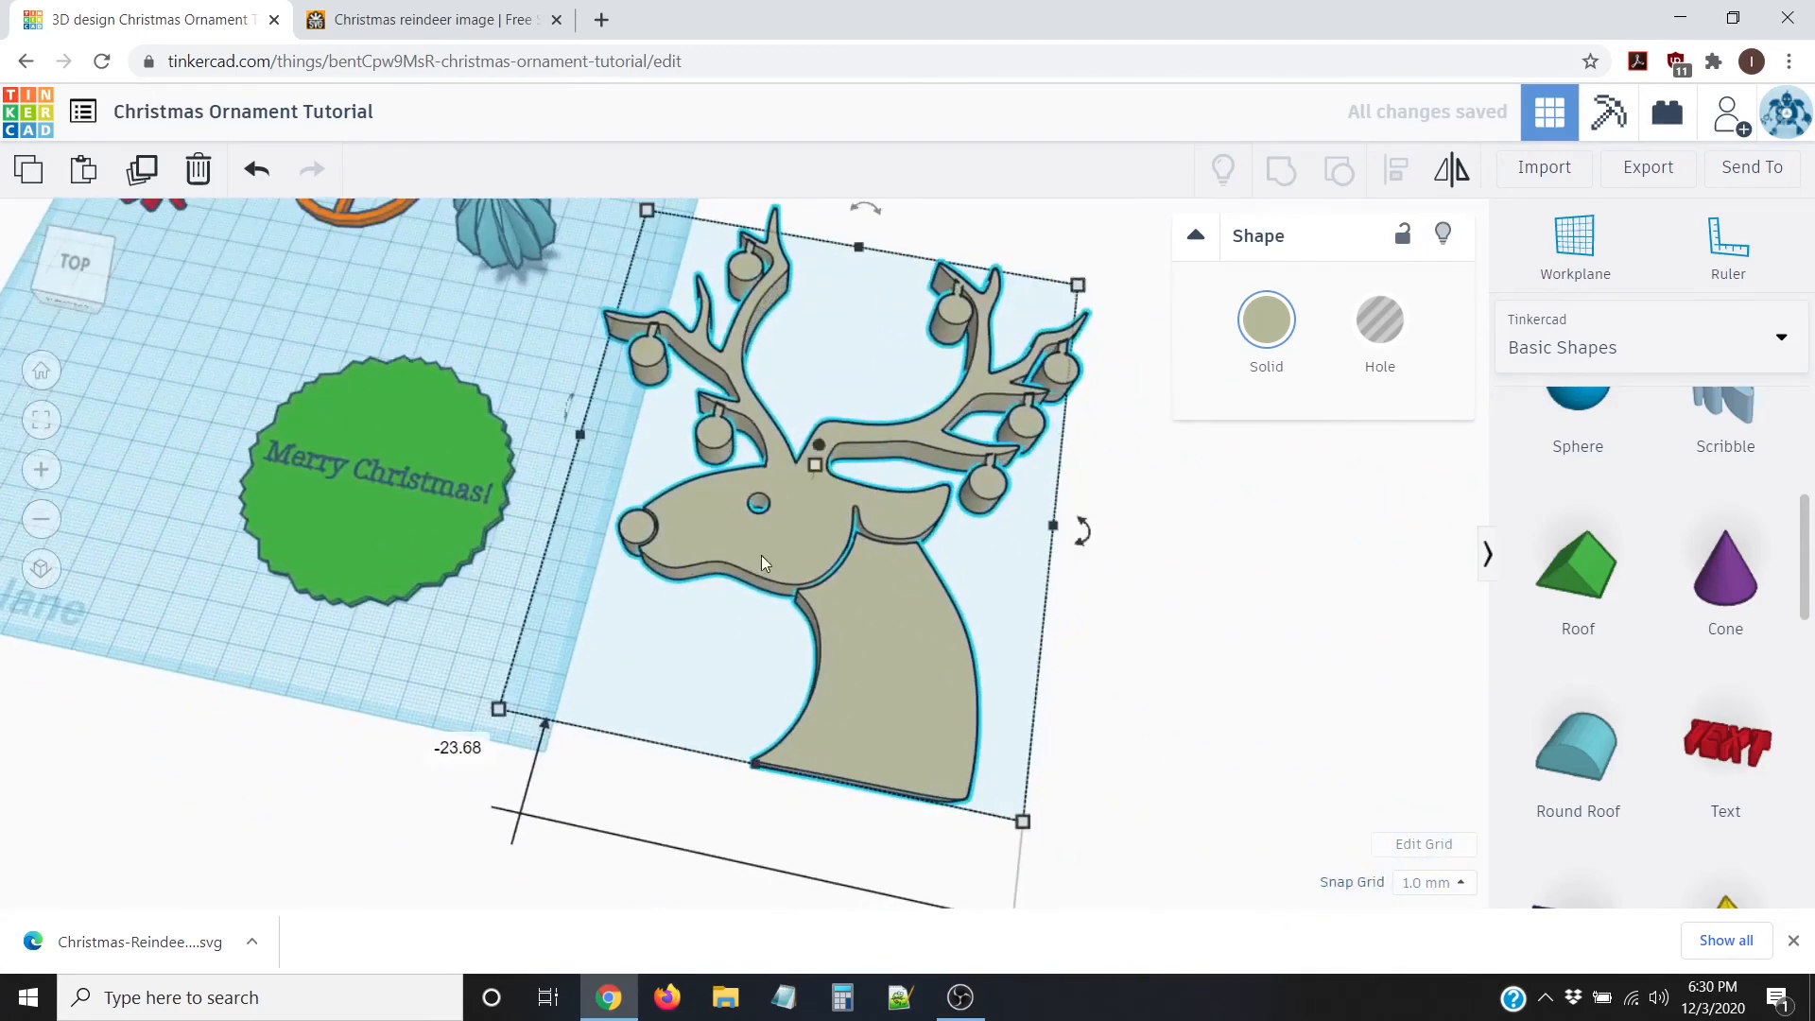
Step: Scale the reindeer down proportionally to about 30 mm wide and 35 mm long
right_drag(1007, 653, 1163, 693)
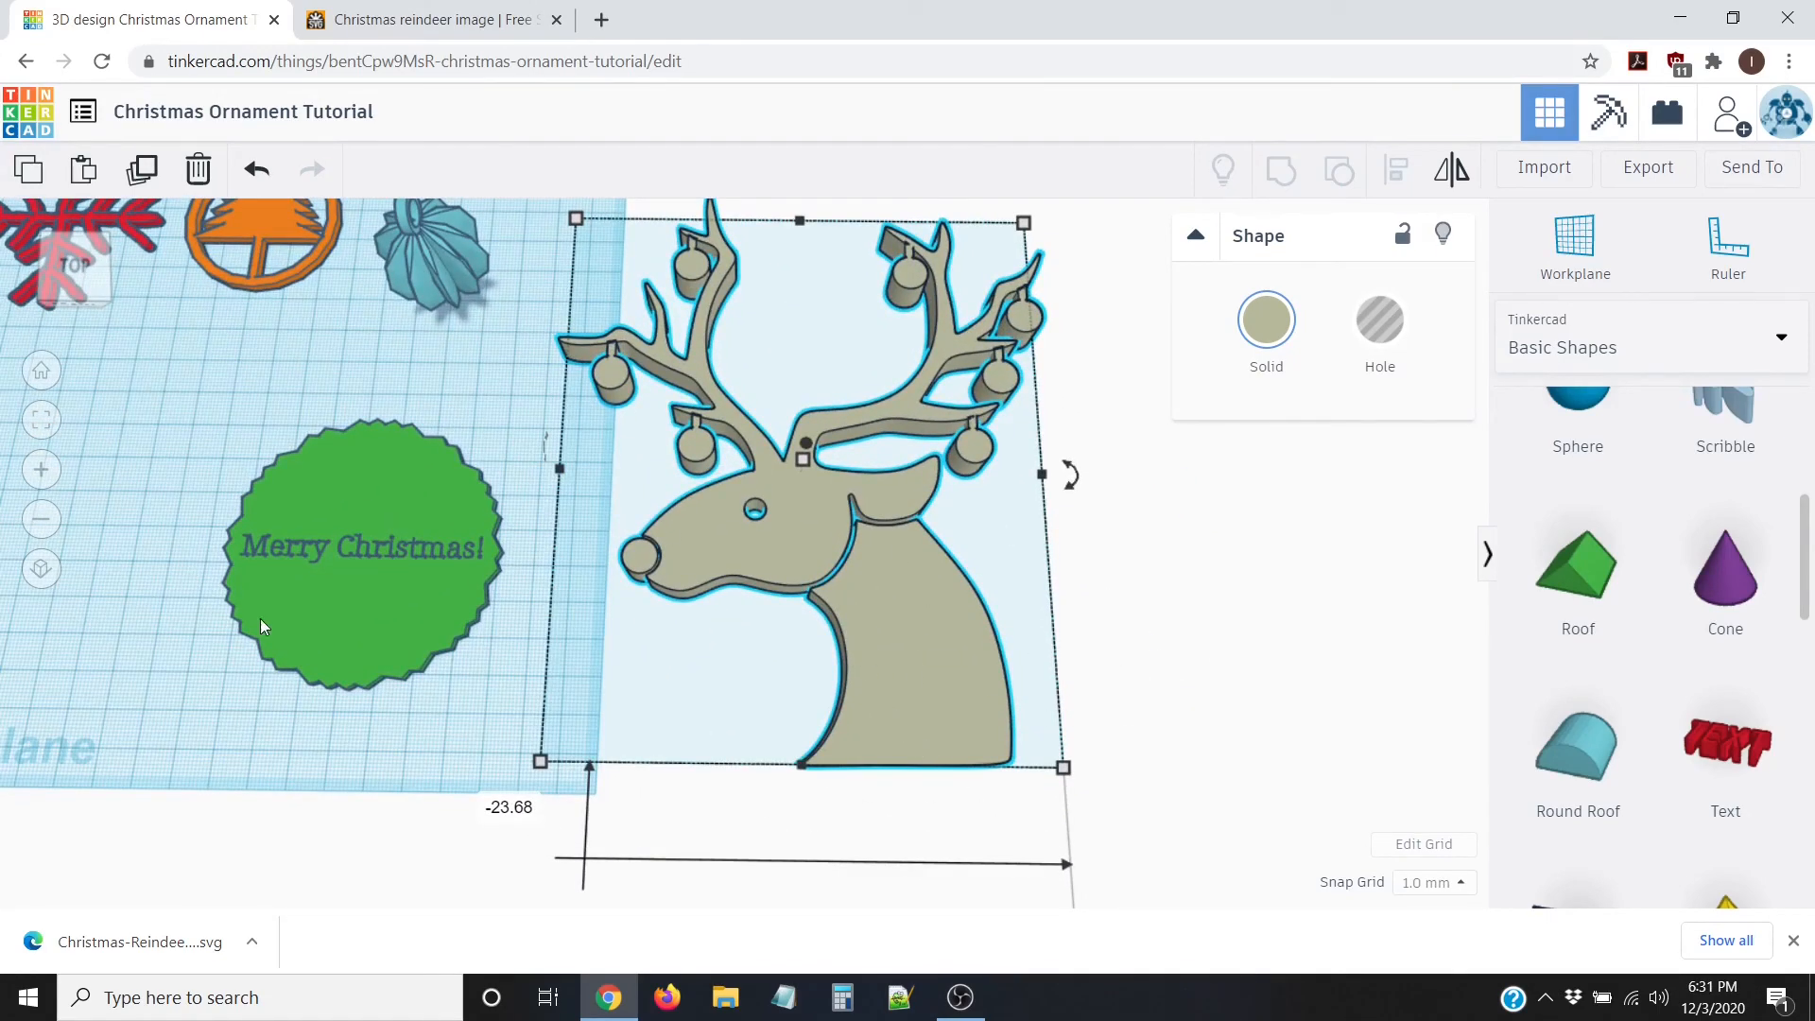
right_drag(388, 758, 409, 593)
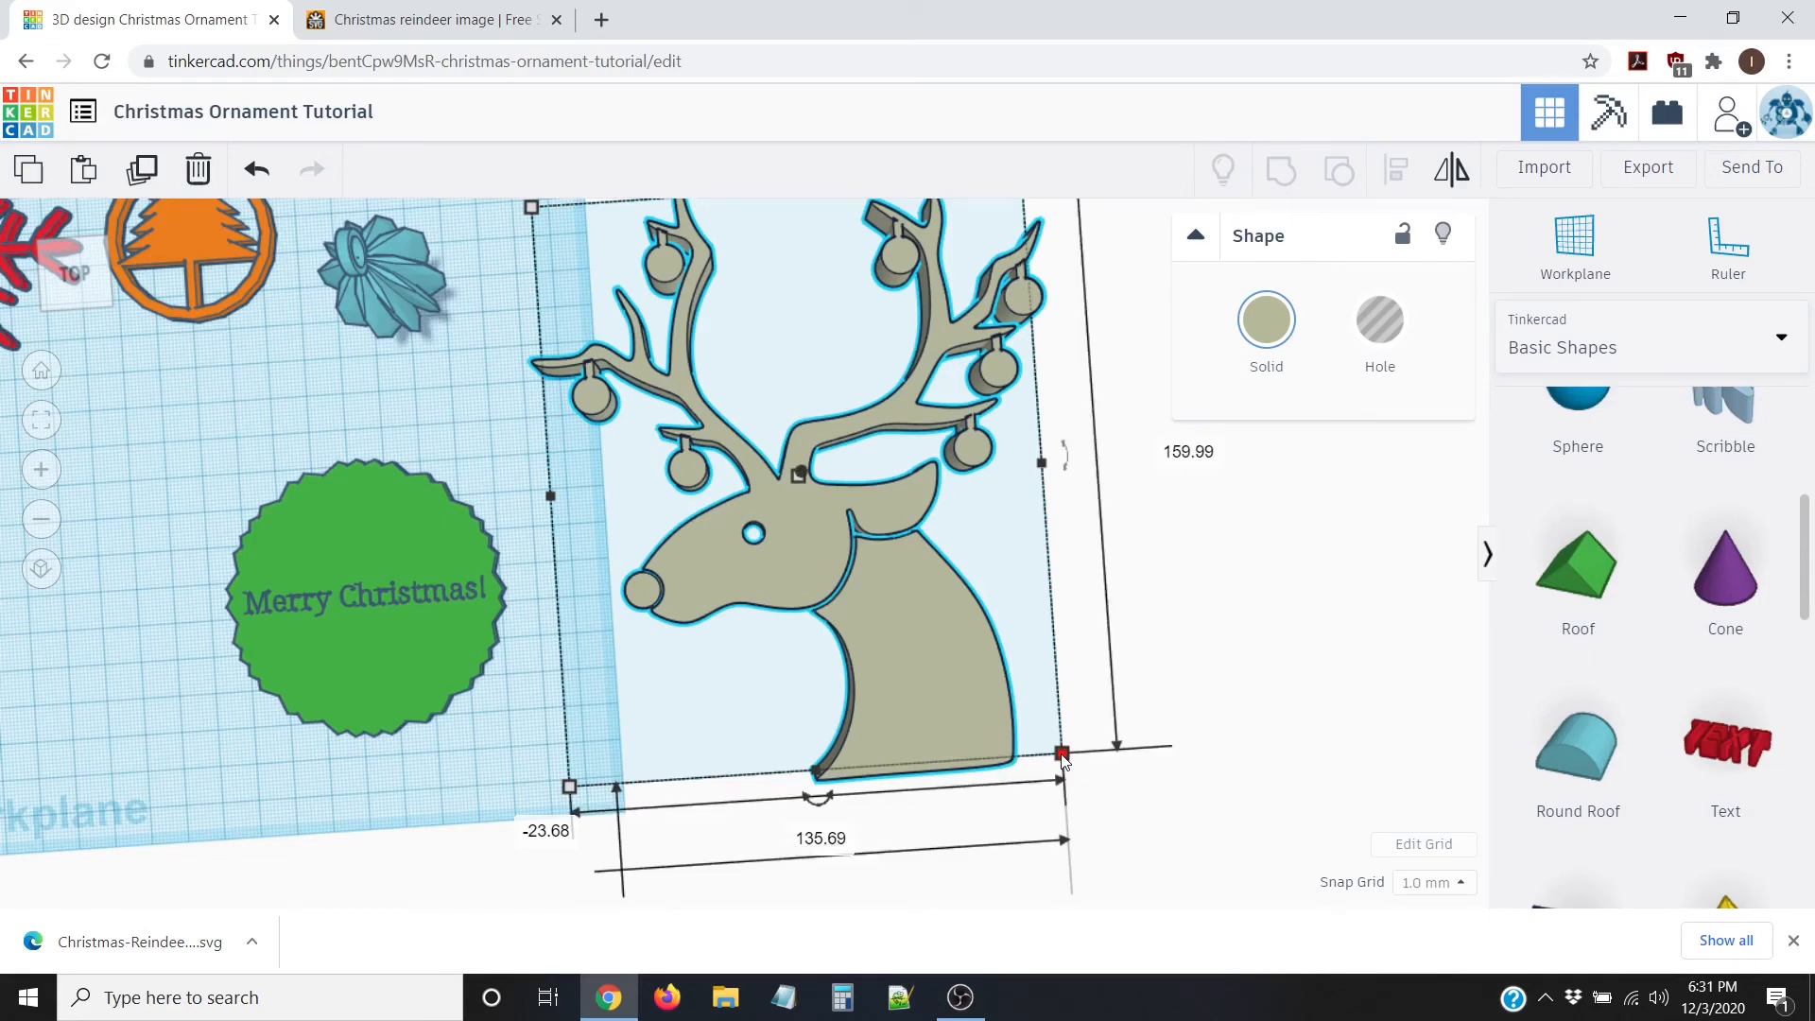
drag(1062, 753, 641, 239)
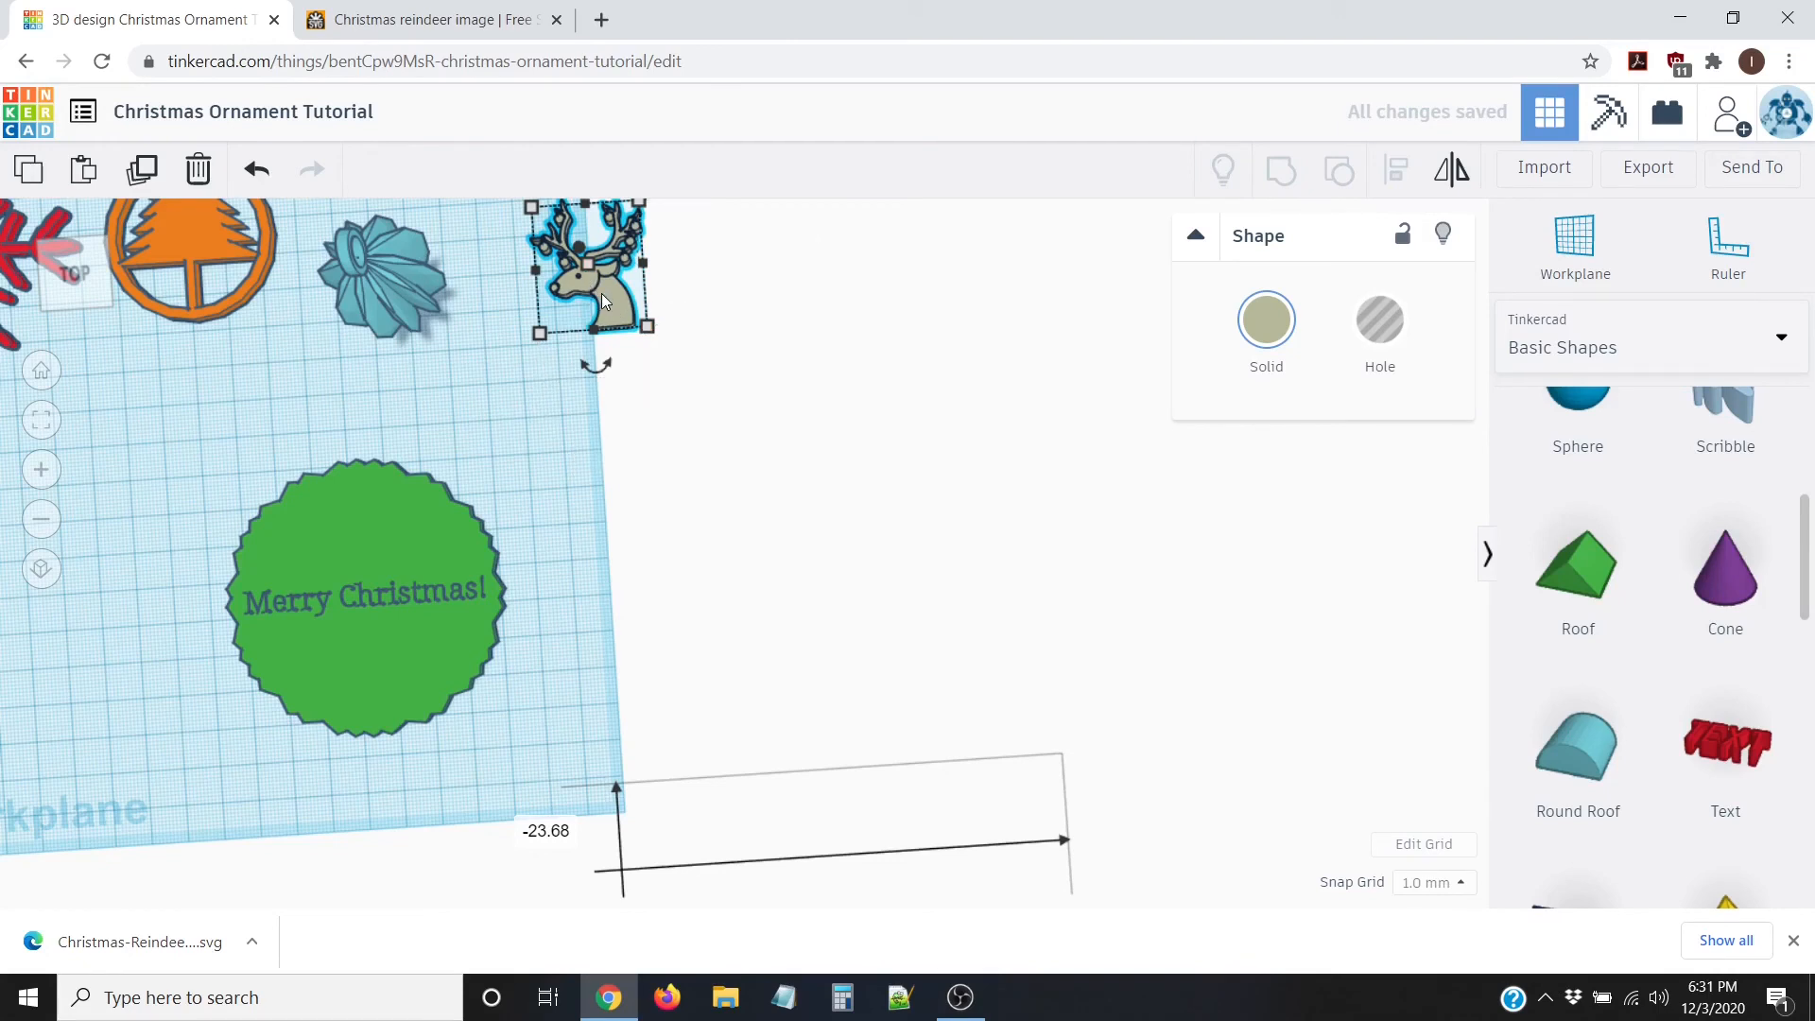
Step: Move the small reindeer onto the green disc, centred beneath the "Merry Christmas!" lettering
key(Down)
key(Down)
key(Down)
key(Down)
key(Down)
key(Down)
key(Down)
key(Down)
key(Down)
key(Down)
key(Down)
key(Down)
key(Down)
key(Down)
key(Down)
key(Down)
key(Down)
key(Down)
key(Down)
key(Down)
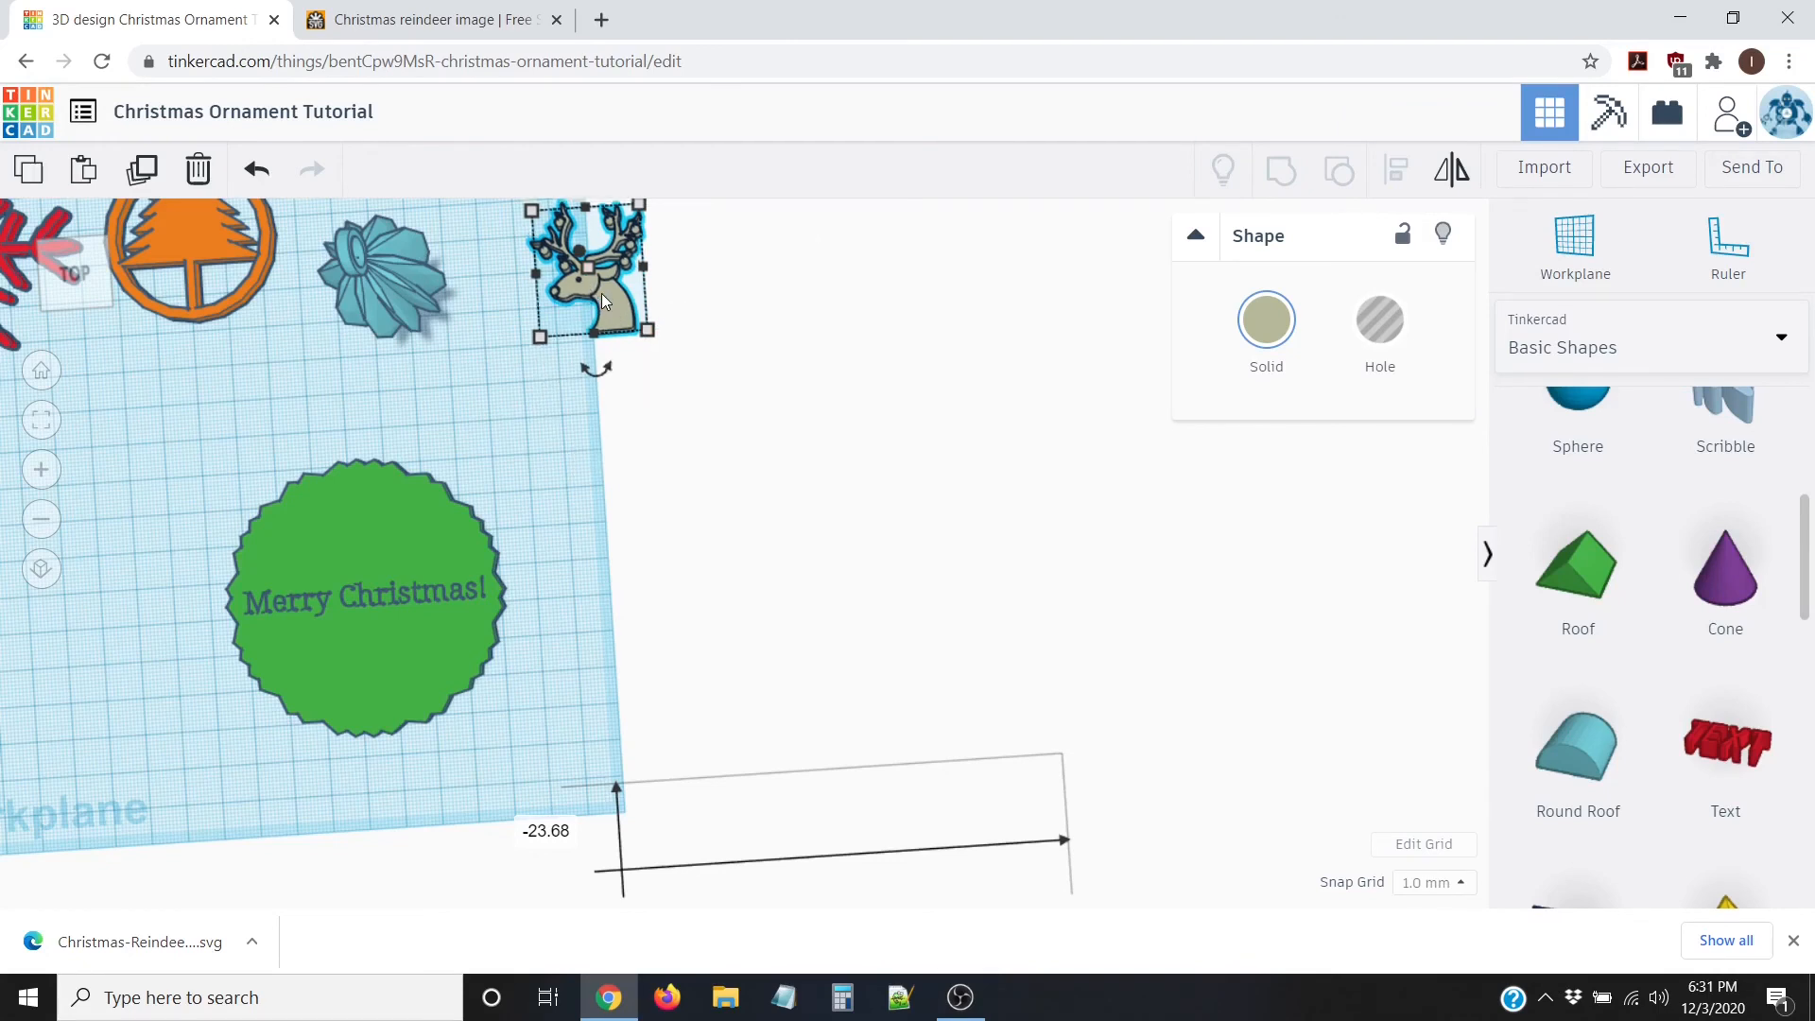
key(Down)
key(Down)
key(Down)
key(Down)
key(Down)
key(Down)
key(Down)
key(Down)
key(Down)
key(Down)
key(Down)
key(Down)
key(Down)
key(Down)
key(Down)
key(Down)
key(Down)
key(Down)
key(Down)
key(Down)
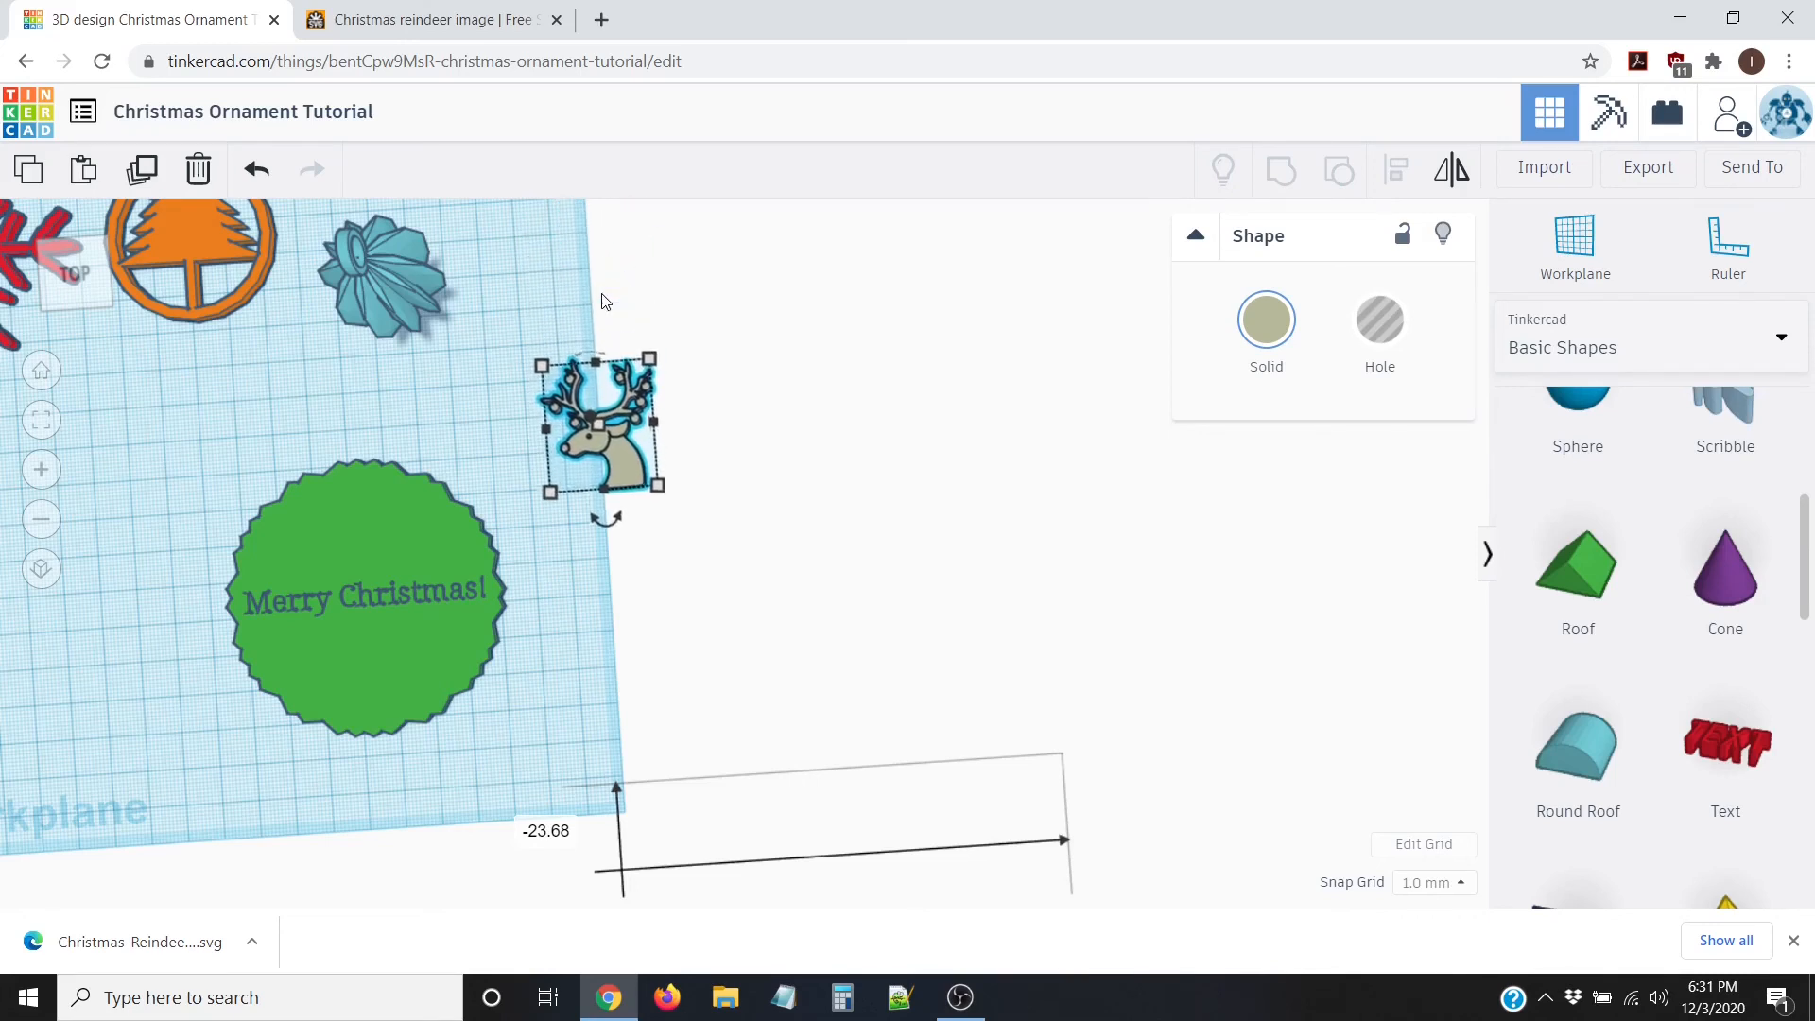
key(Down)
key(Down)
key(Down)
key(Down)
key(Down)
key(Down)
key(Down)
key(Down)
key(Down)
key(Down)
key(Down)
key(Down)
key(Down)
key(Down)
key(Down)
key(Down)
key(Down)
key(Down)
key(Down)
key(Down)
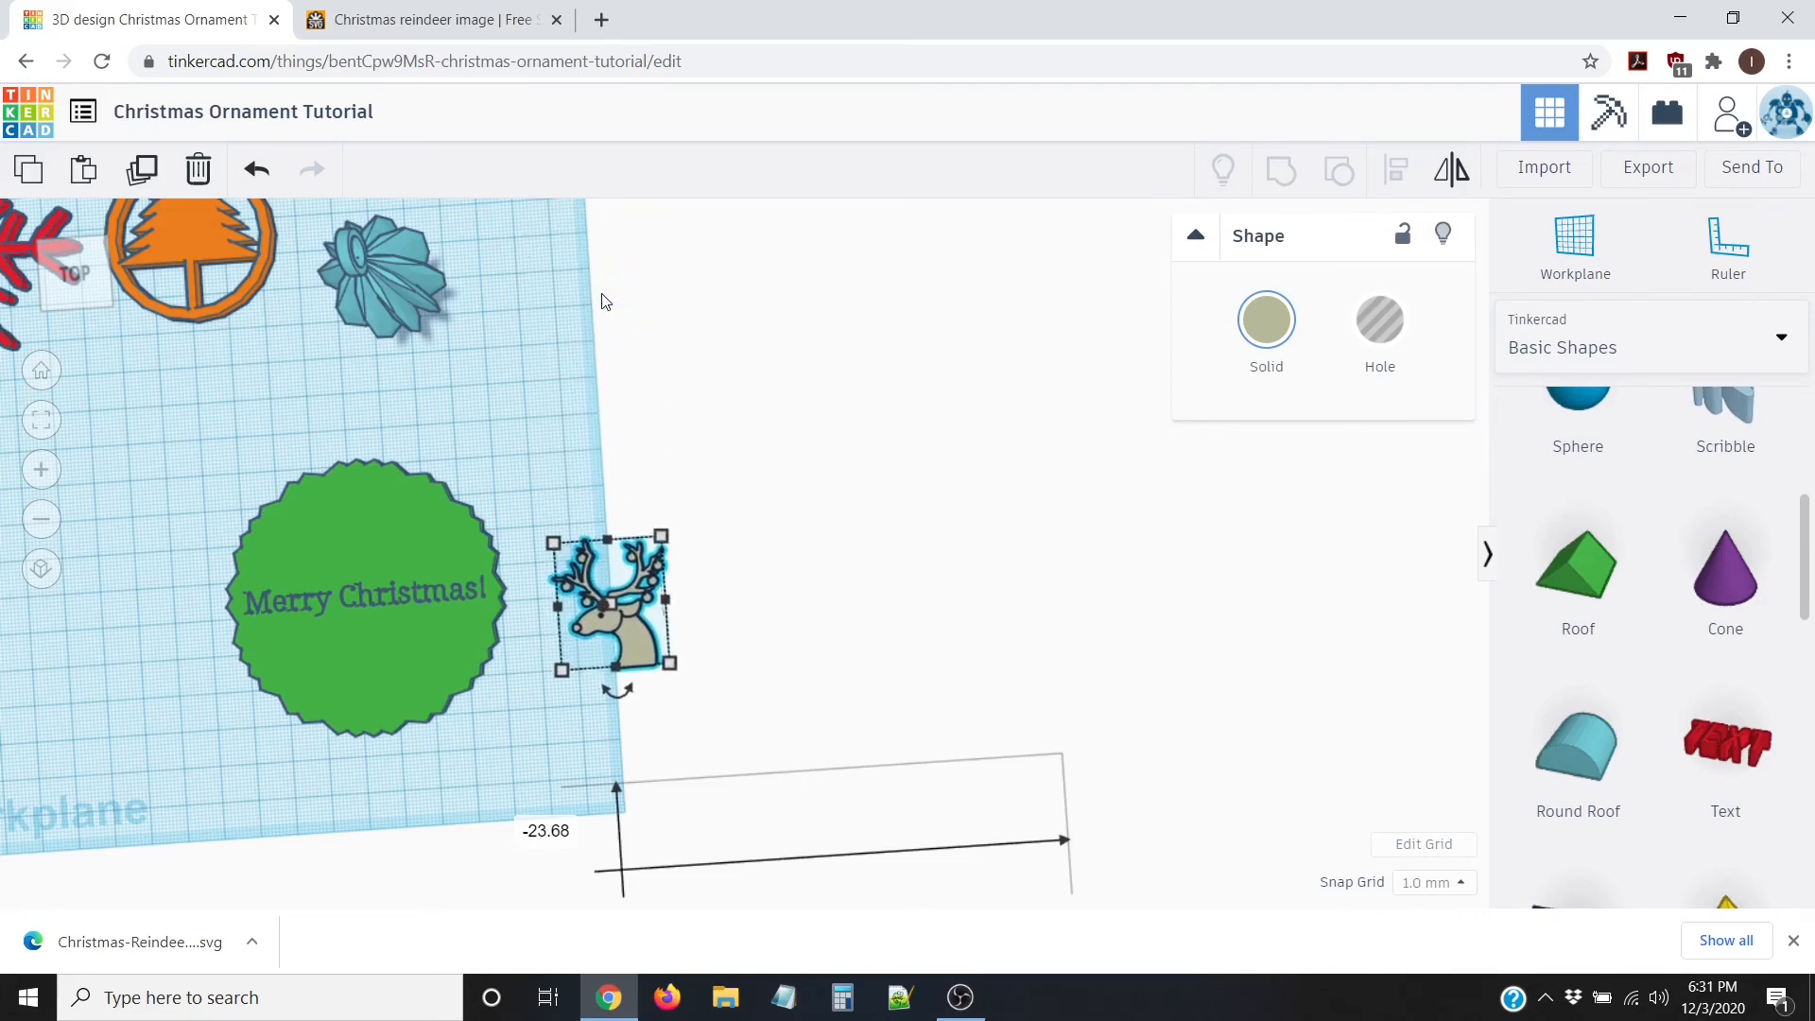
key(Left)
key(Left)
key(Left)
key(Left)
key(Left)
key(Left)
key(Left)
key(Left)
key(Left)
key(Left)
key(Left)
key(Left)
key(Left)
key(Left)
key(Left)
key(Left)
key(Left)
key(Left)
key(Left)
key(Left)
key(Left)
key(Left)
key(Left)
key(Left)
key(Left)
key(Left)
key(Left)
key(Left)
key(Left)
key(Left)
key(Left)
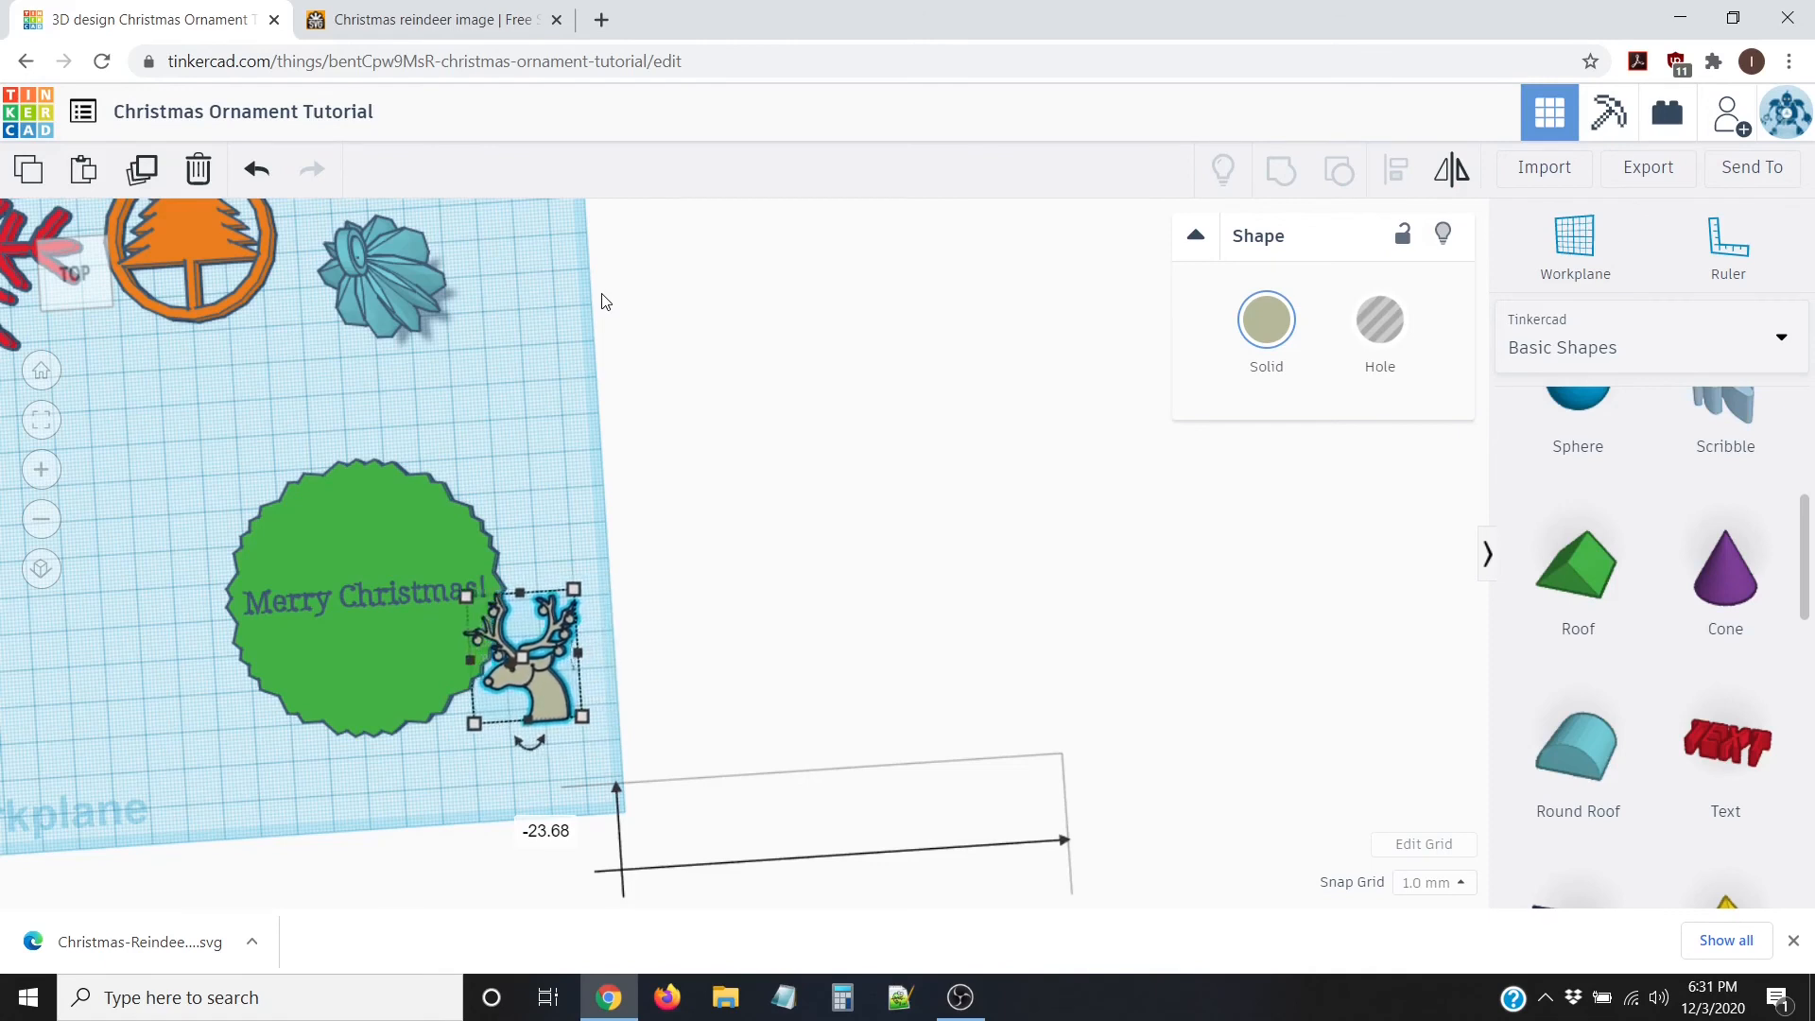
key(Left)
key(Left)
key(Left)
key(Left)
key(Left)
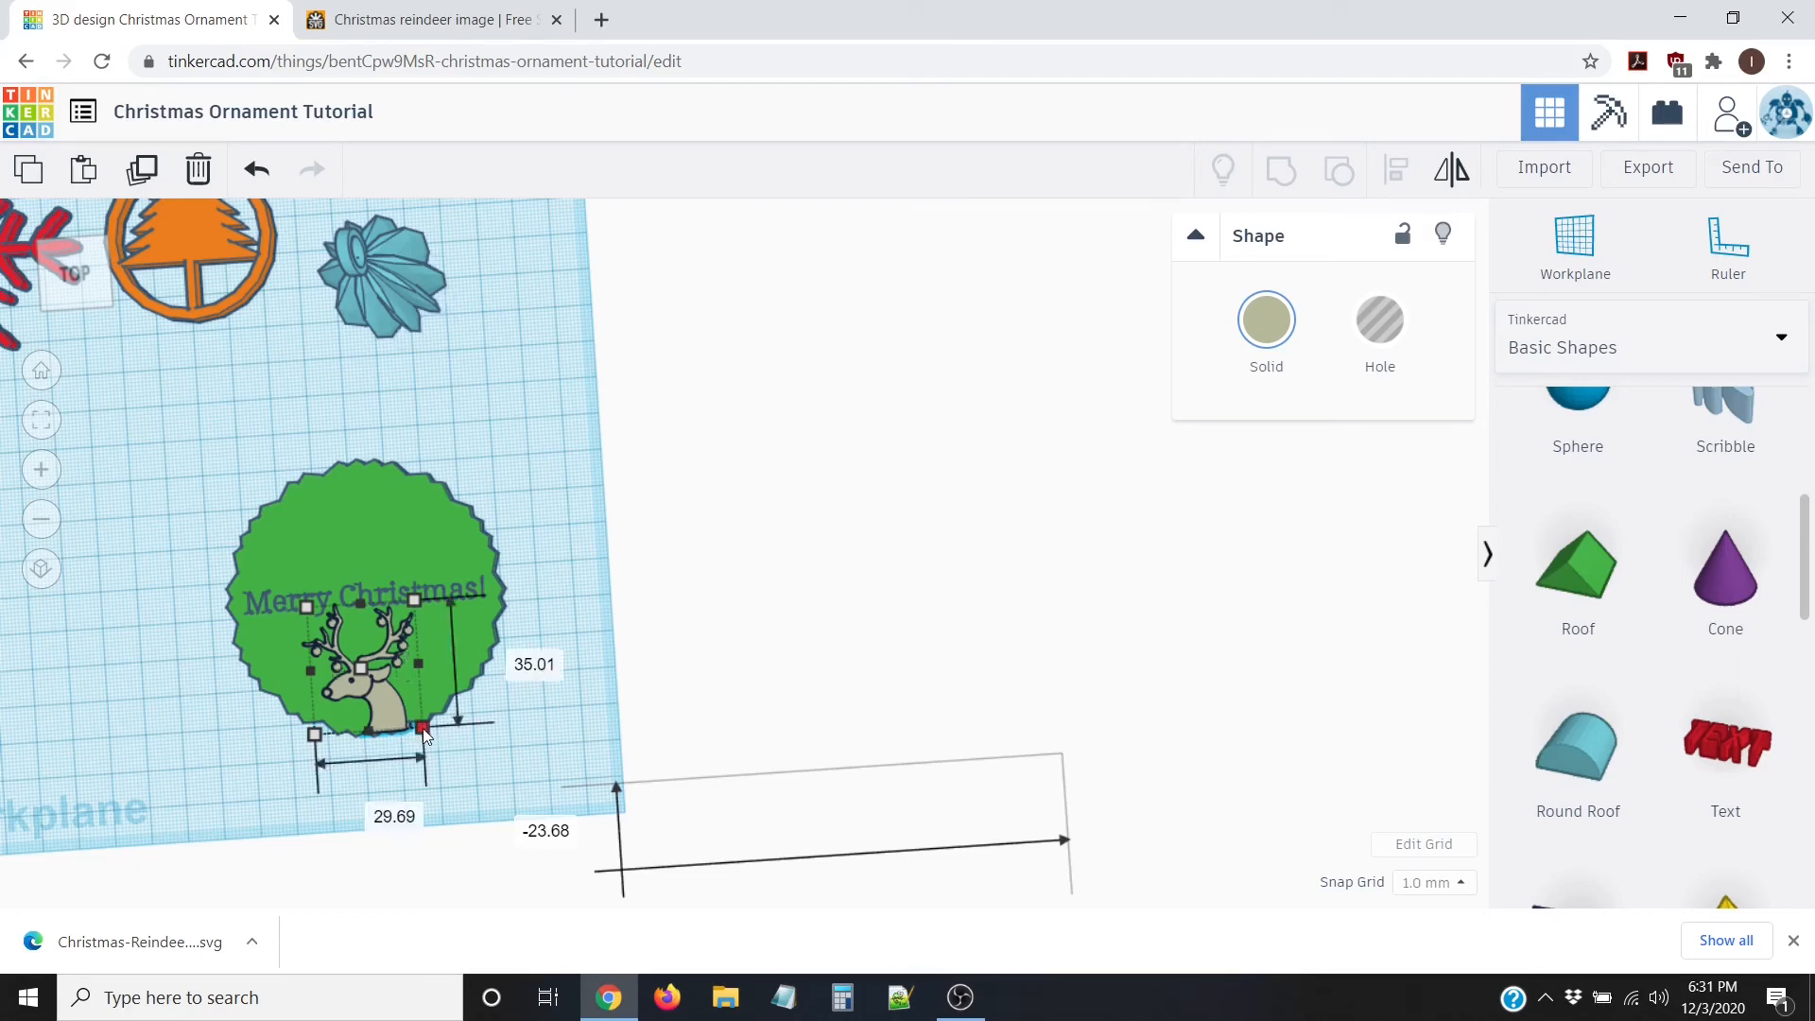
Step: Shrink the reindeer proportionally to about 27.7 by 32.7 mm so it fits below the lettering, and deselect it
drag(418, 724, 417, 719)
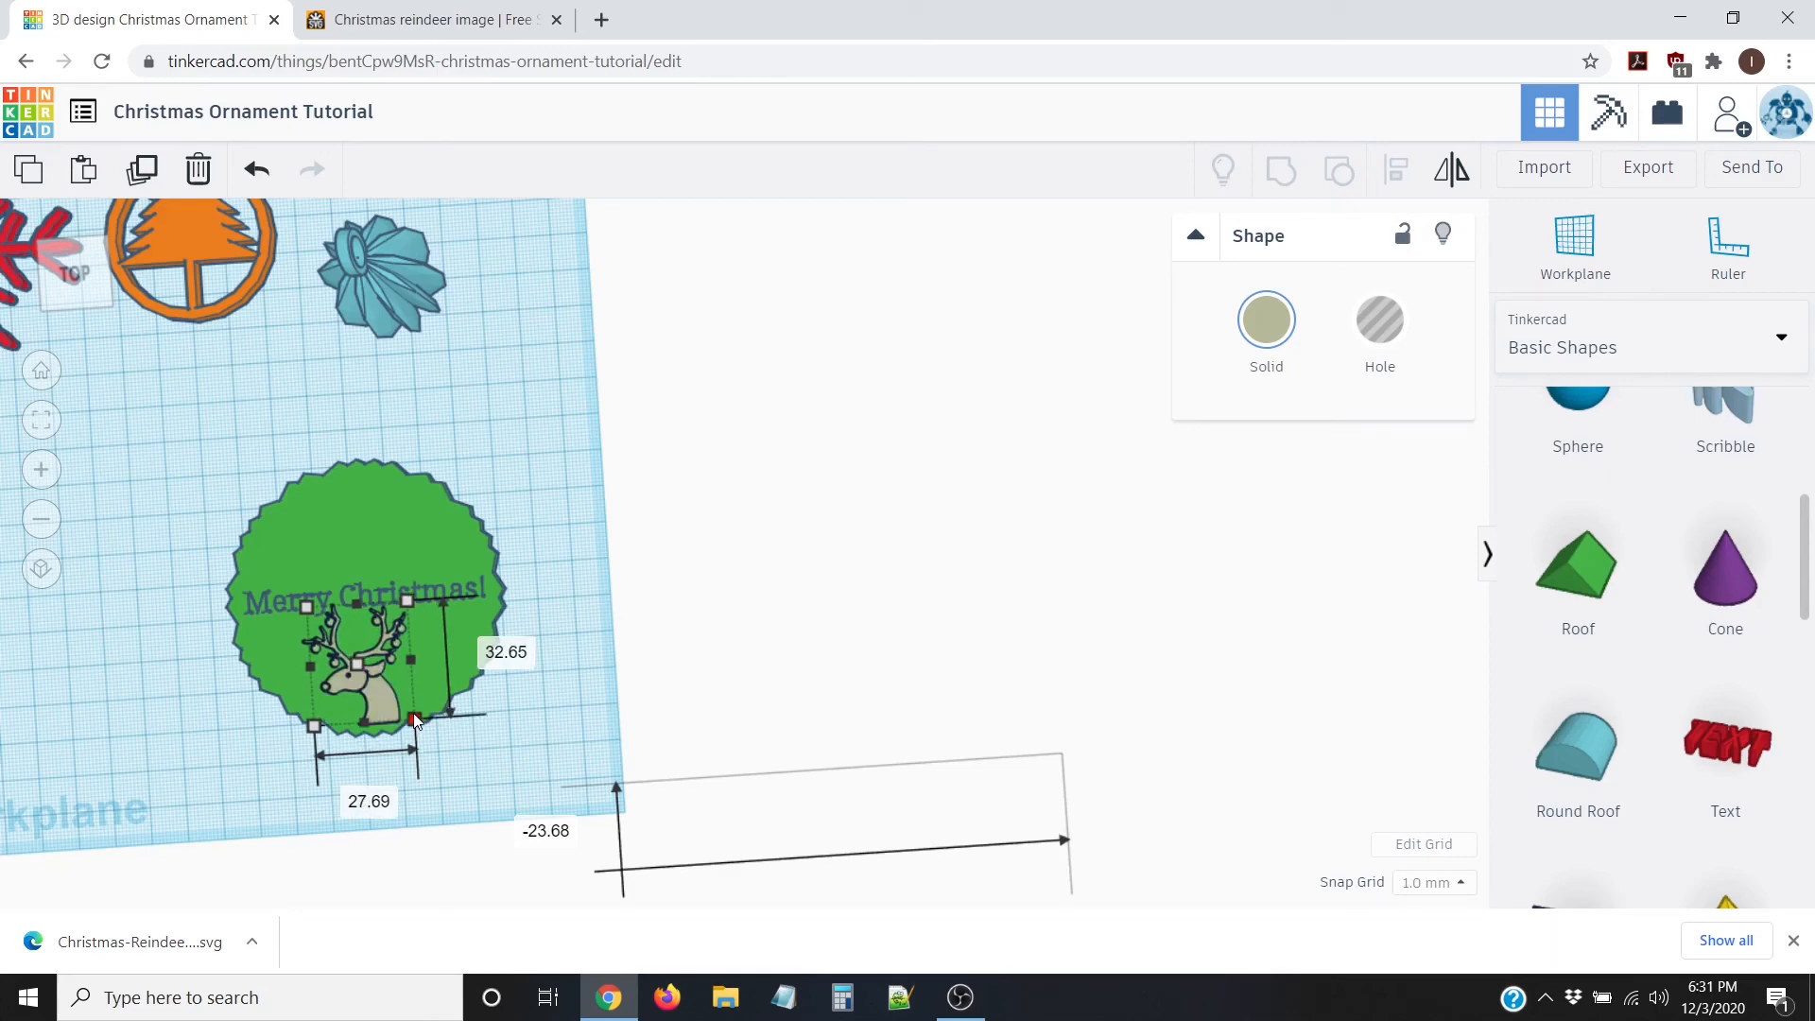
click(638, 685)
Step: Examine from above and from the side how the reindeer fits below the lettering and sits in the disc's surface
scroll(427, 726, up, 5)
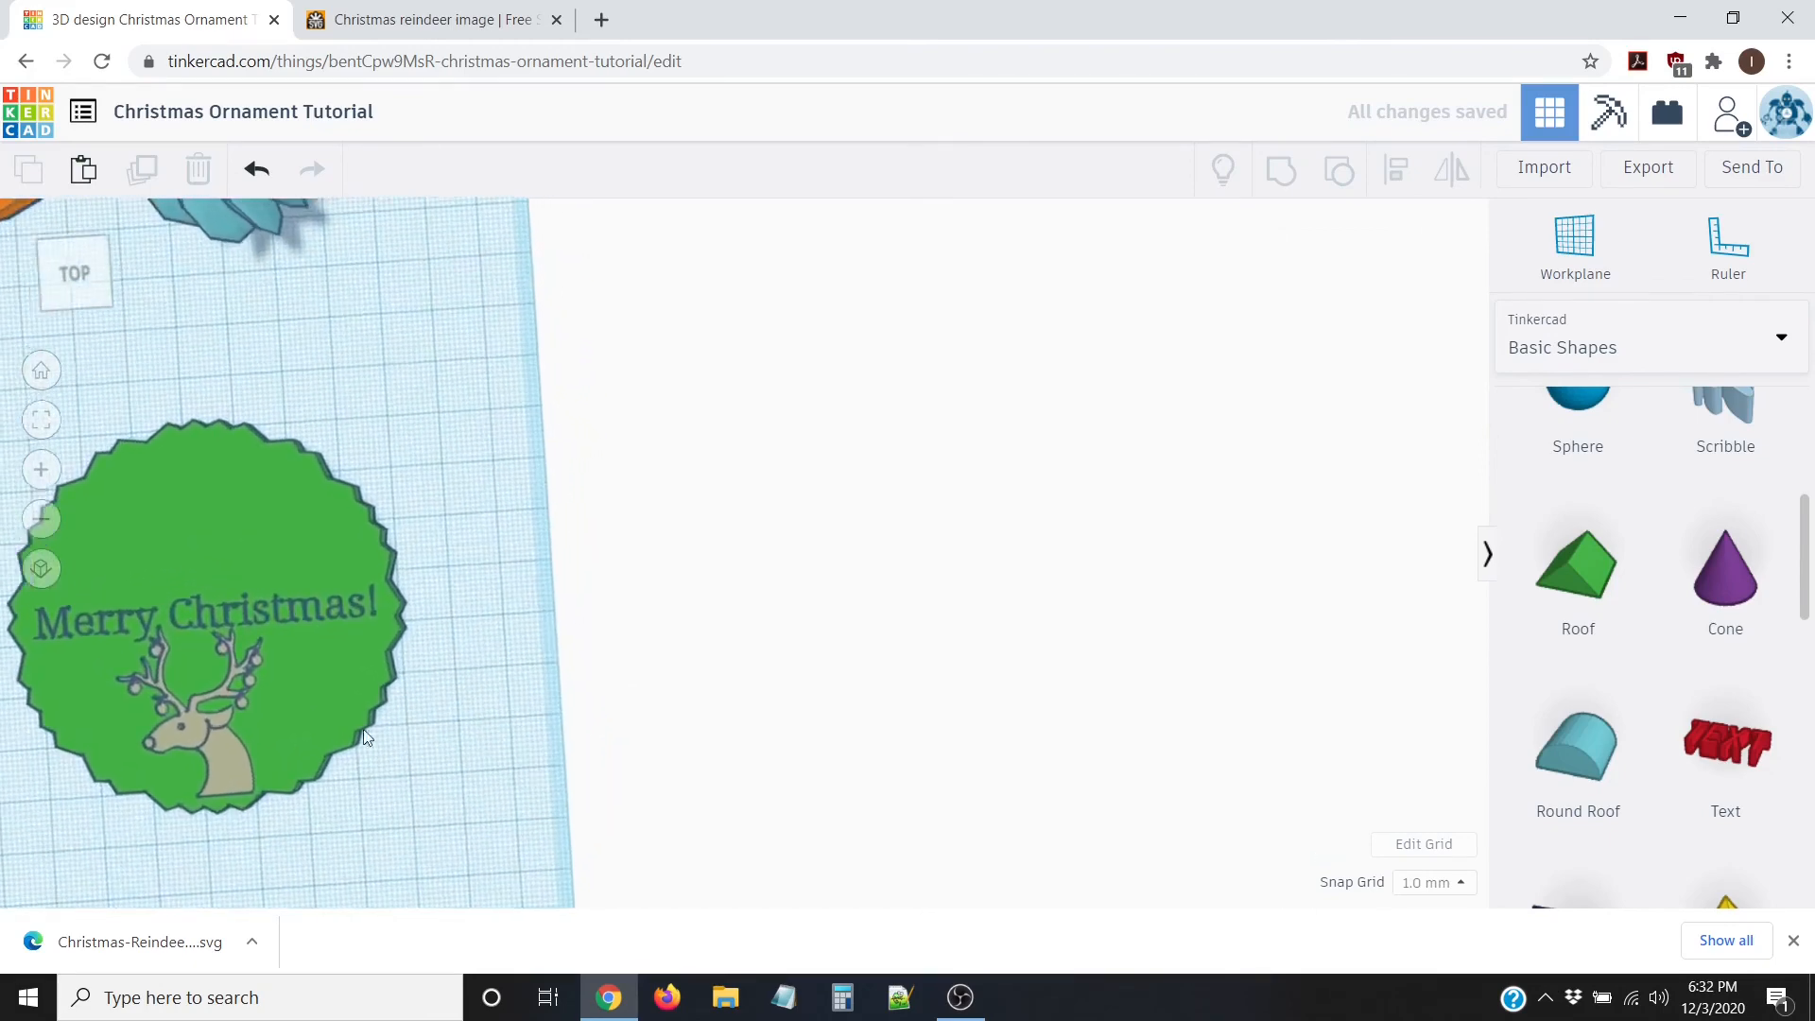
scroll(383, 698, up, 5)
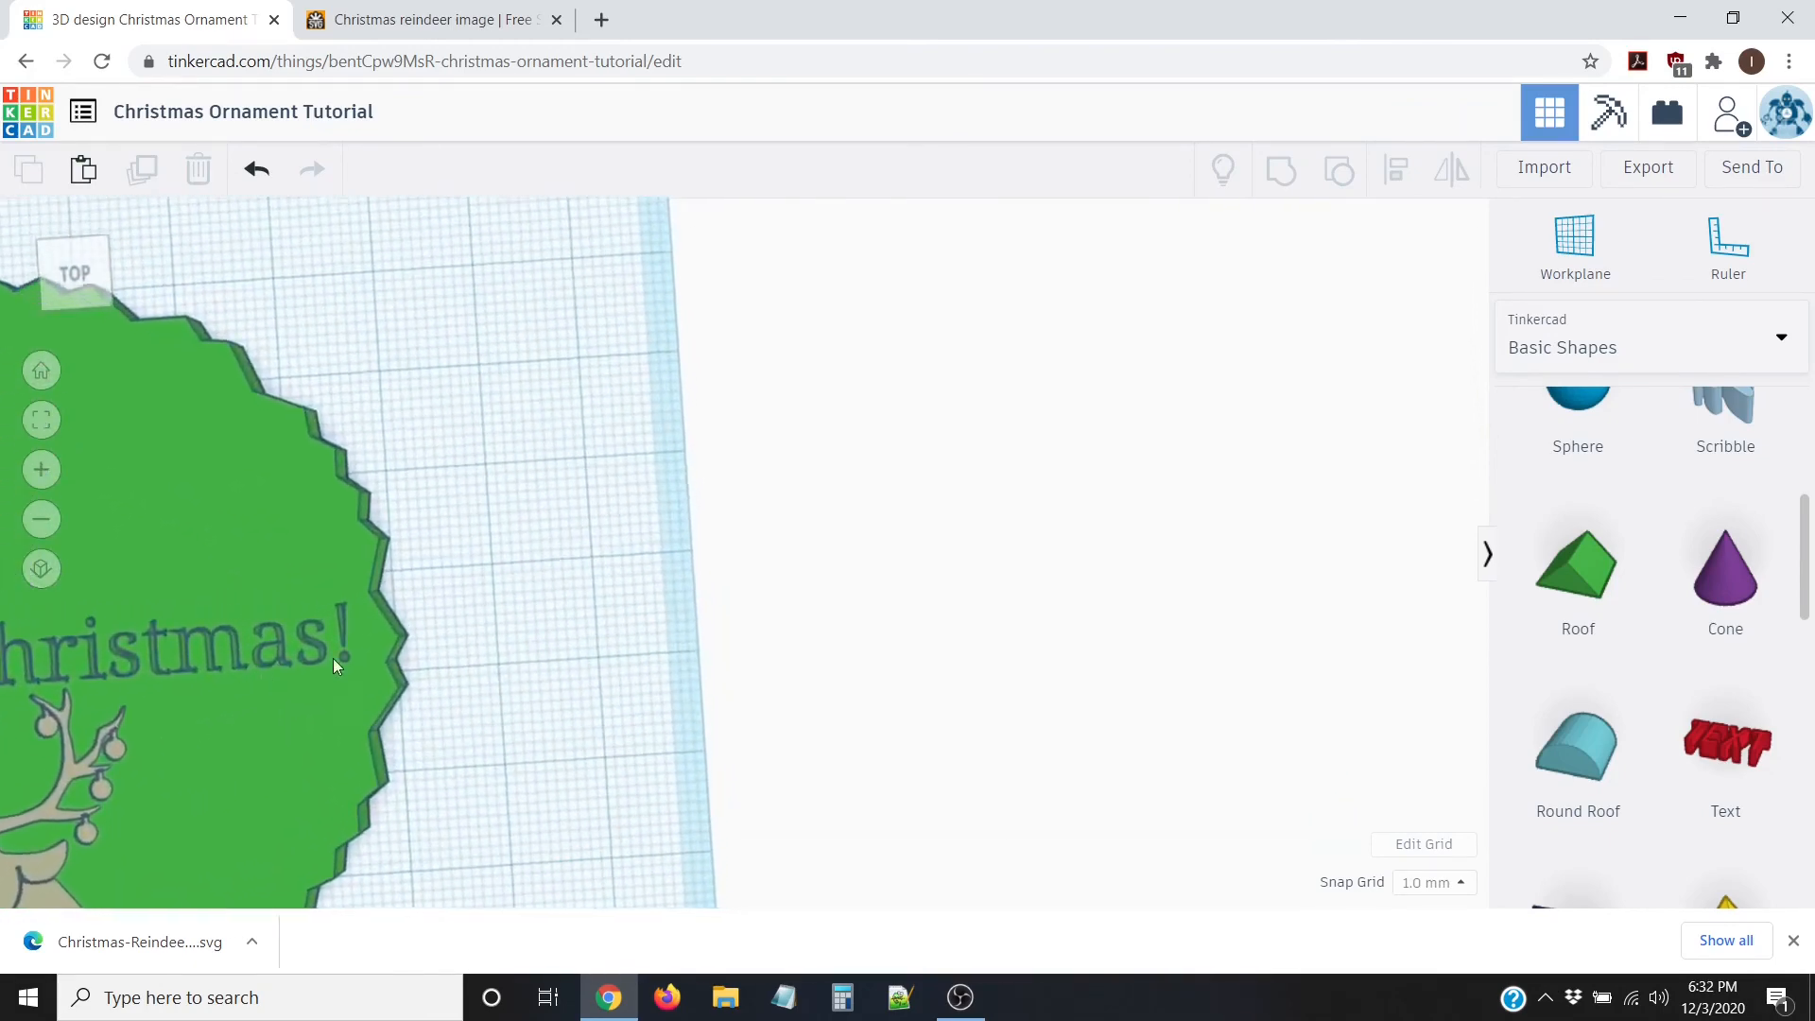
scroll(480, 637, down, 5)
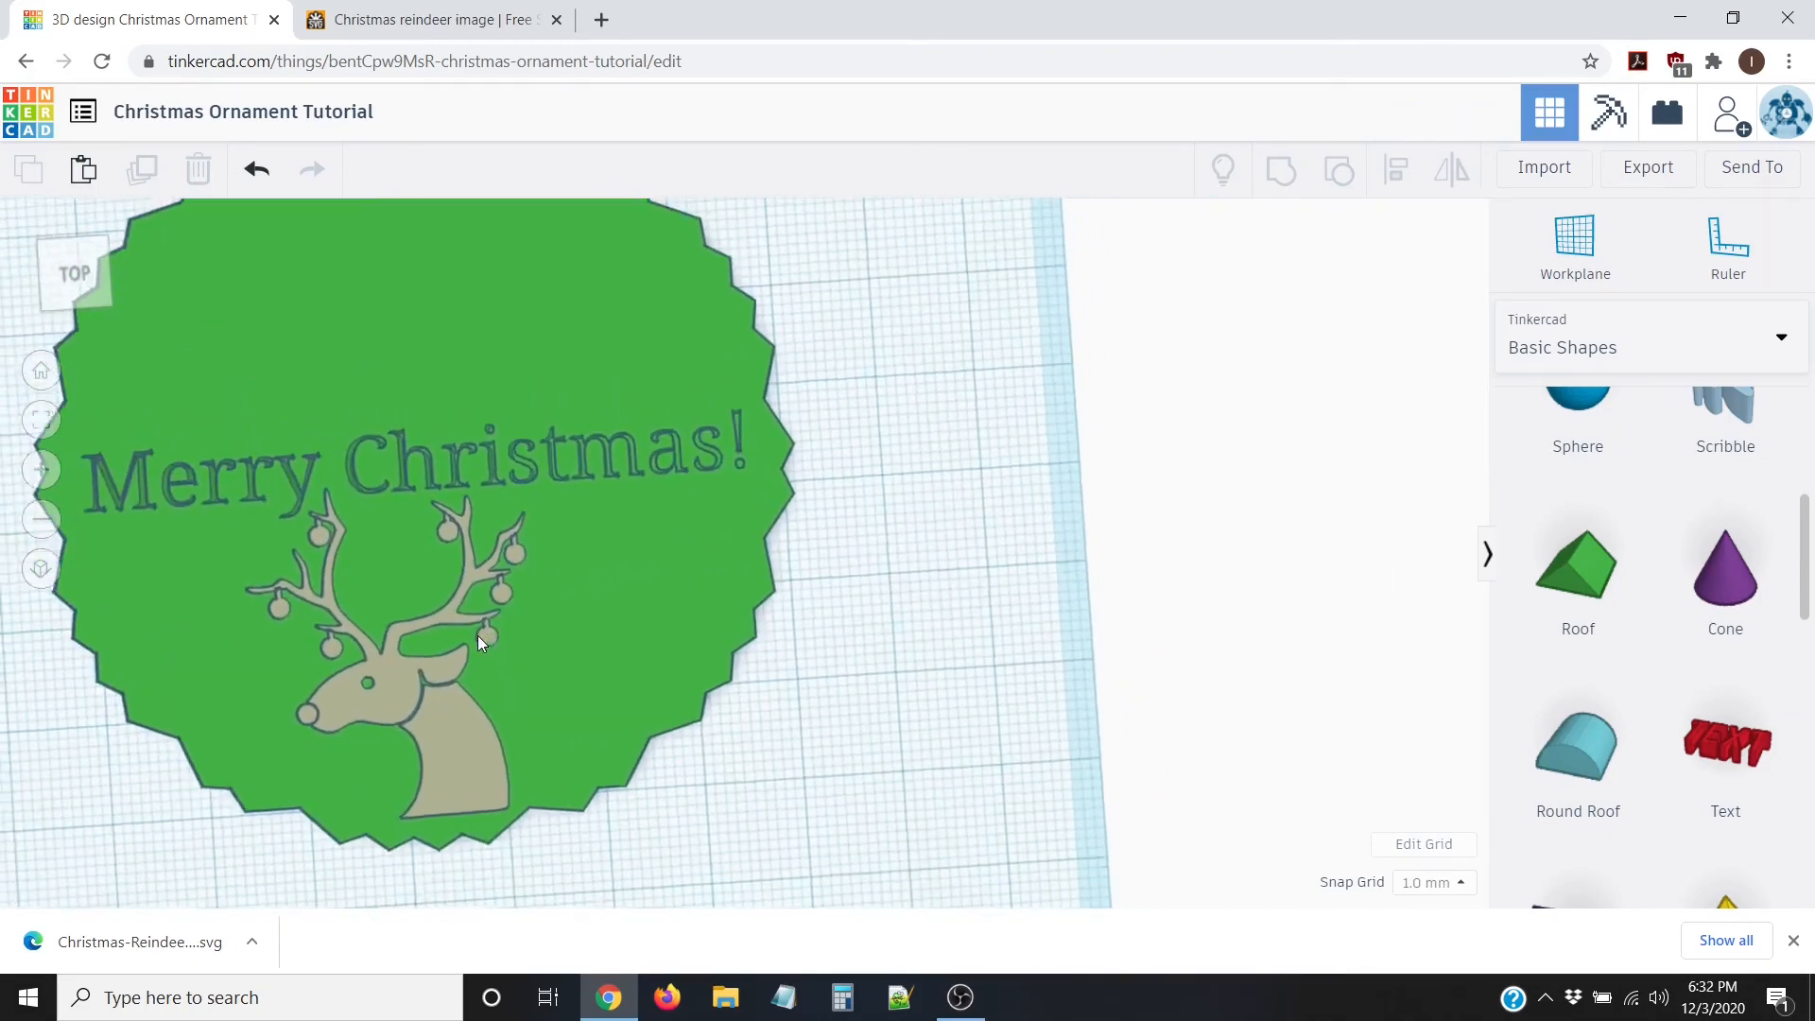
scroll(528, 641, up, 3)
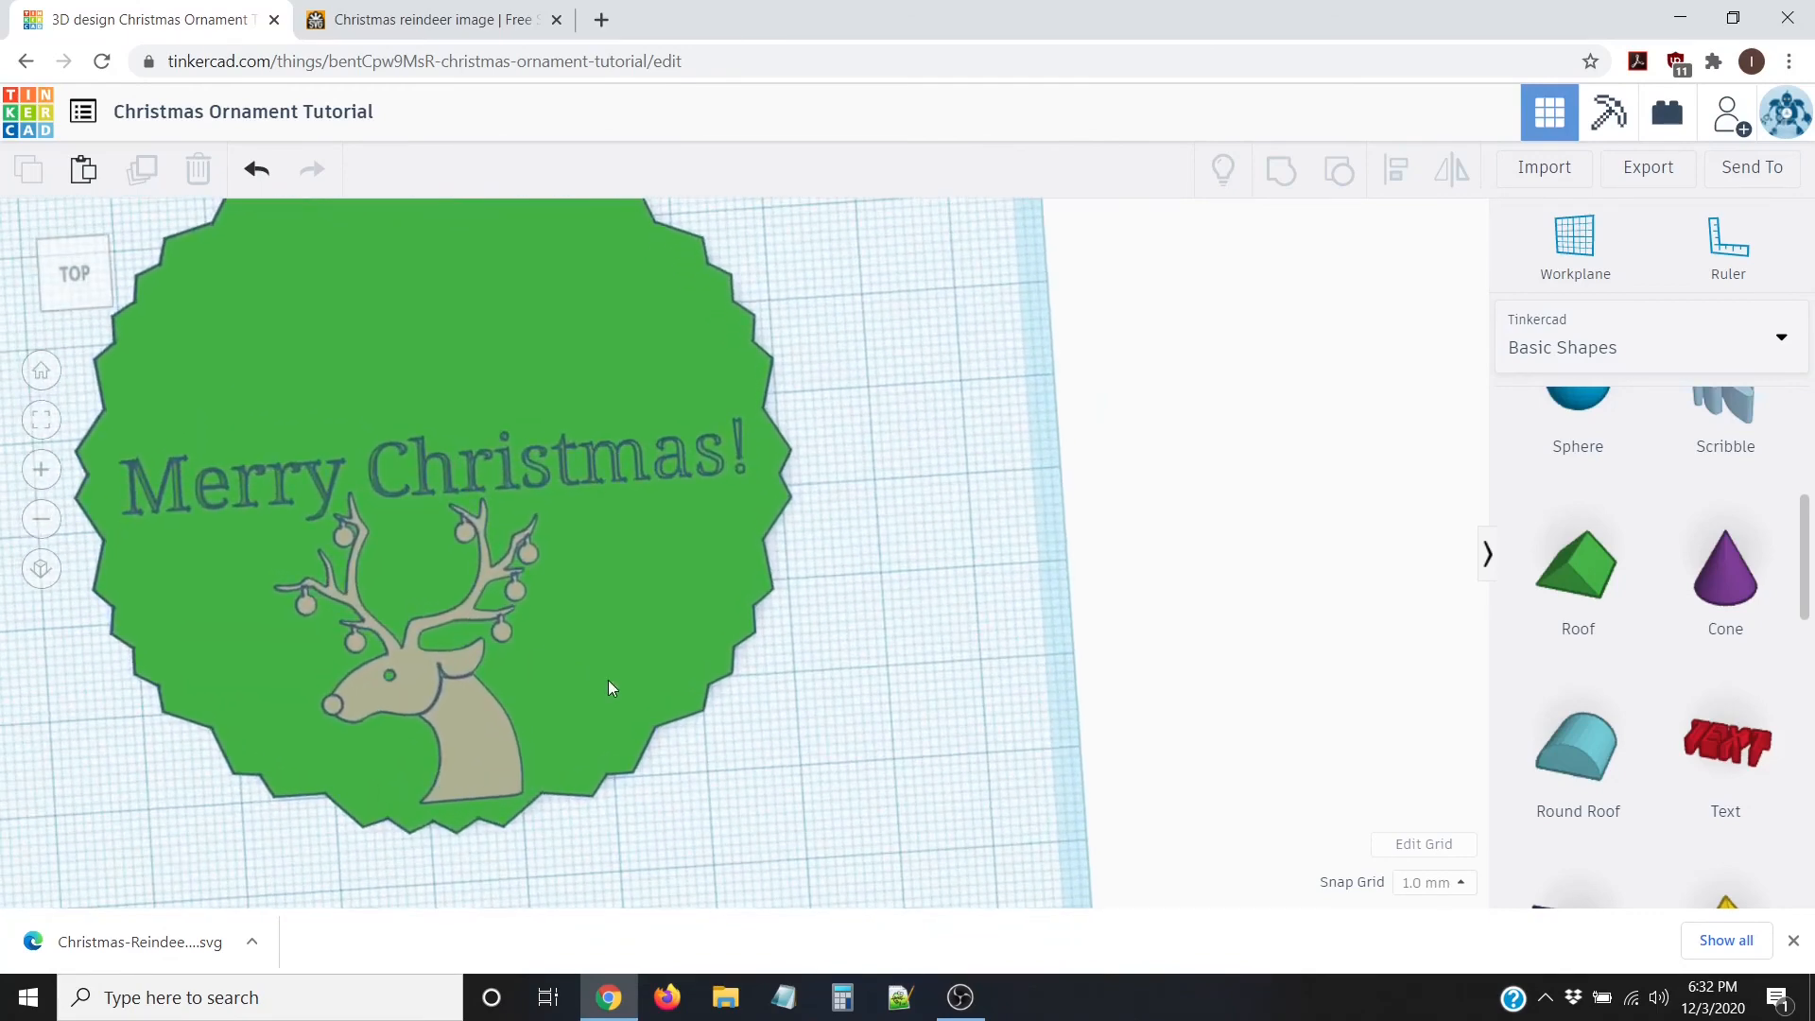
right_drag(609, 679, 458, 609)
scroll(444, 567, down, 5)
right_drag(434, 547, 408, 518)
scroll(410, 323, up, 4)
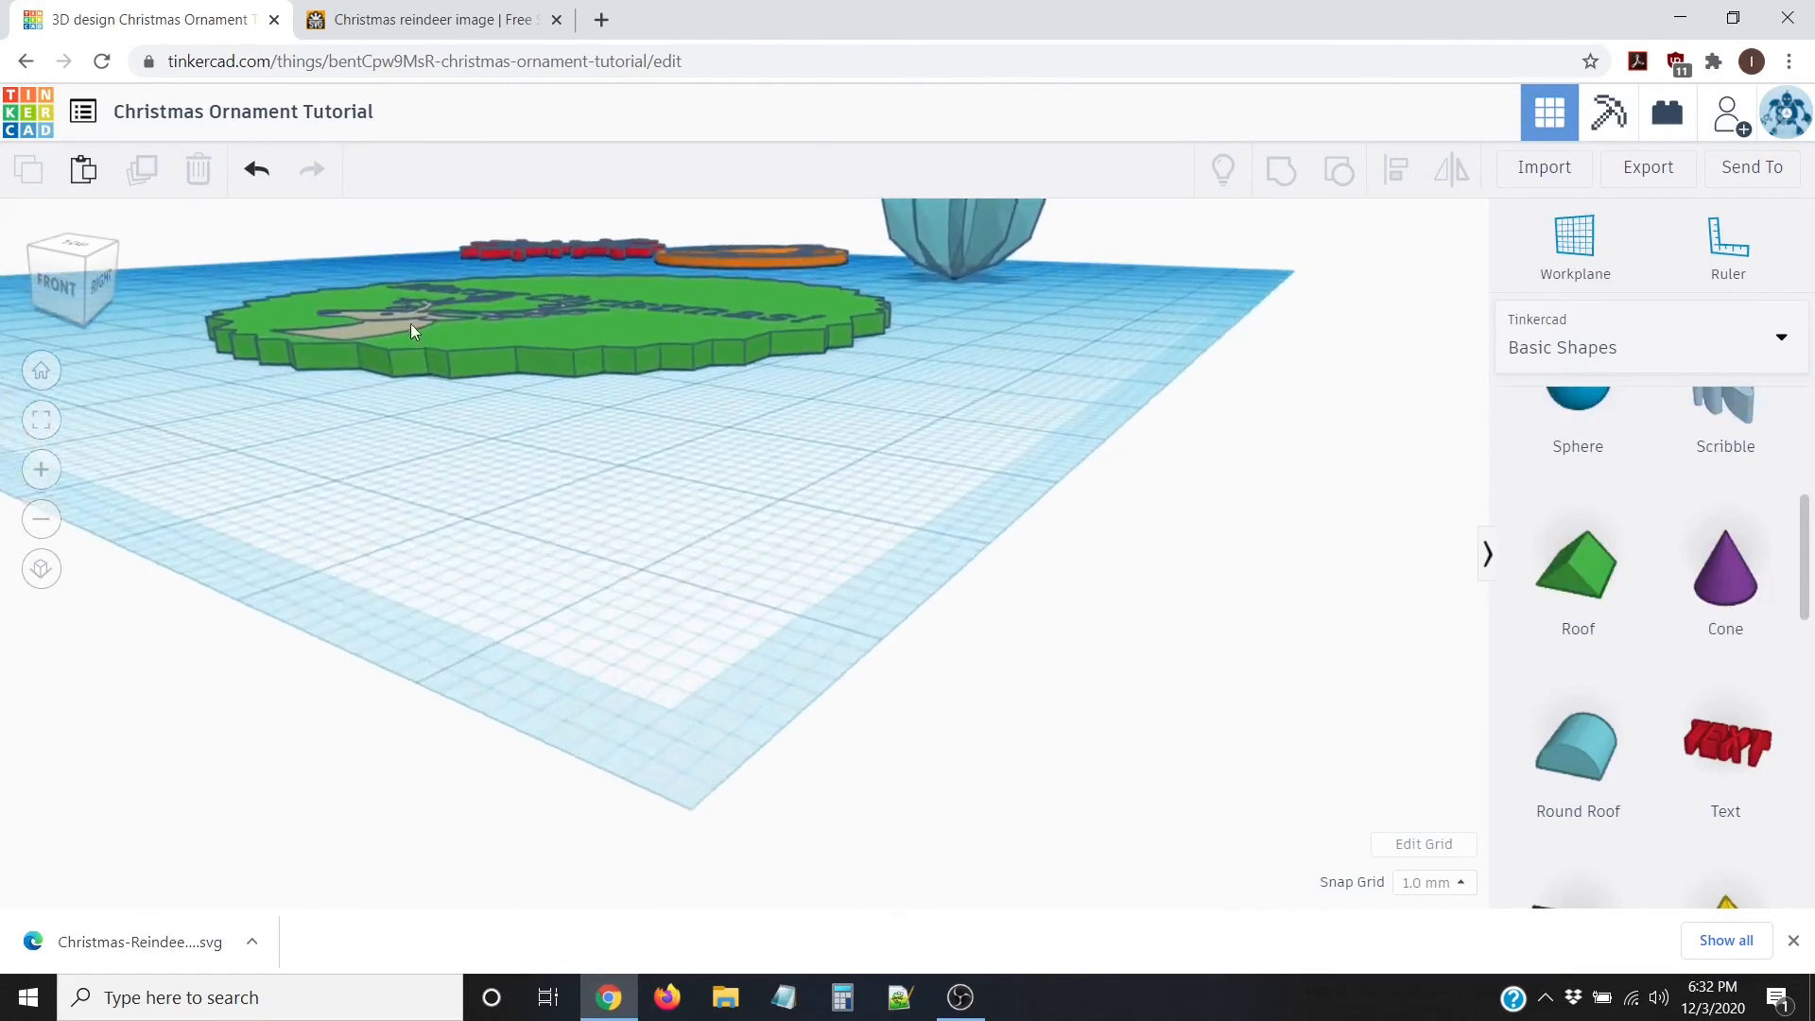
scroll(400, 315, down, 4)
scroll(480, 373, down, 3)
scroll(497, 390, up, 3)
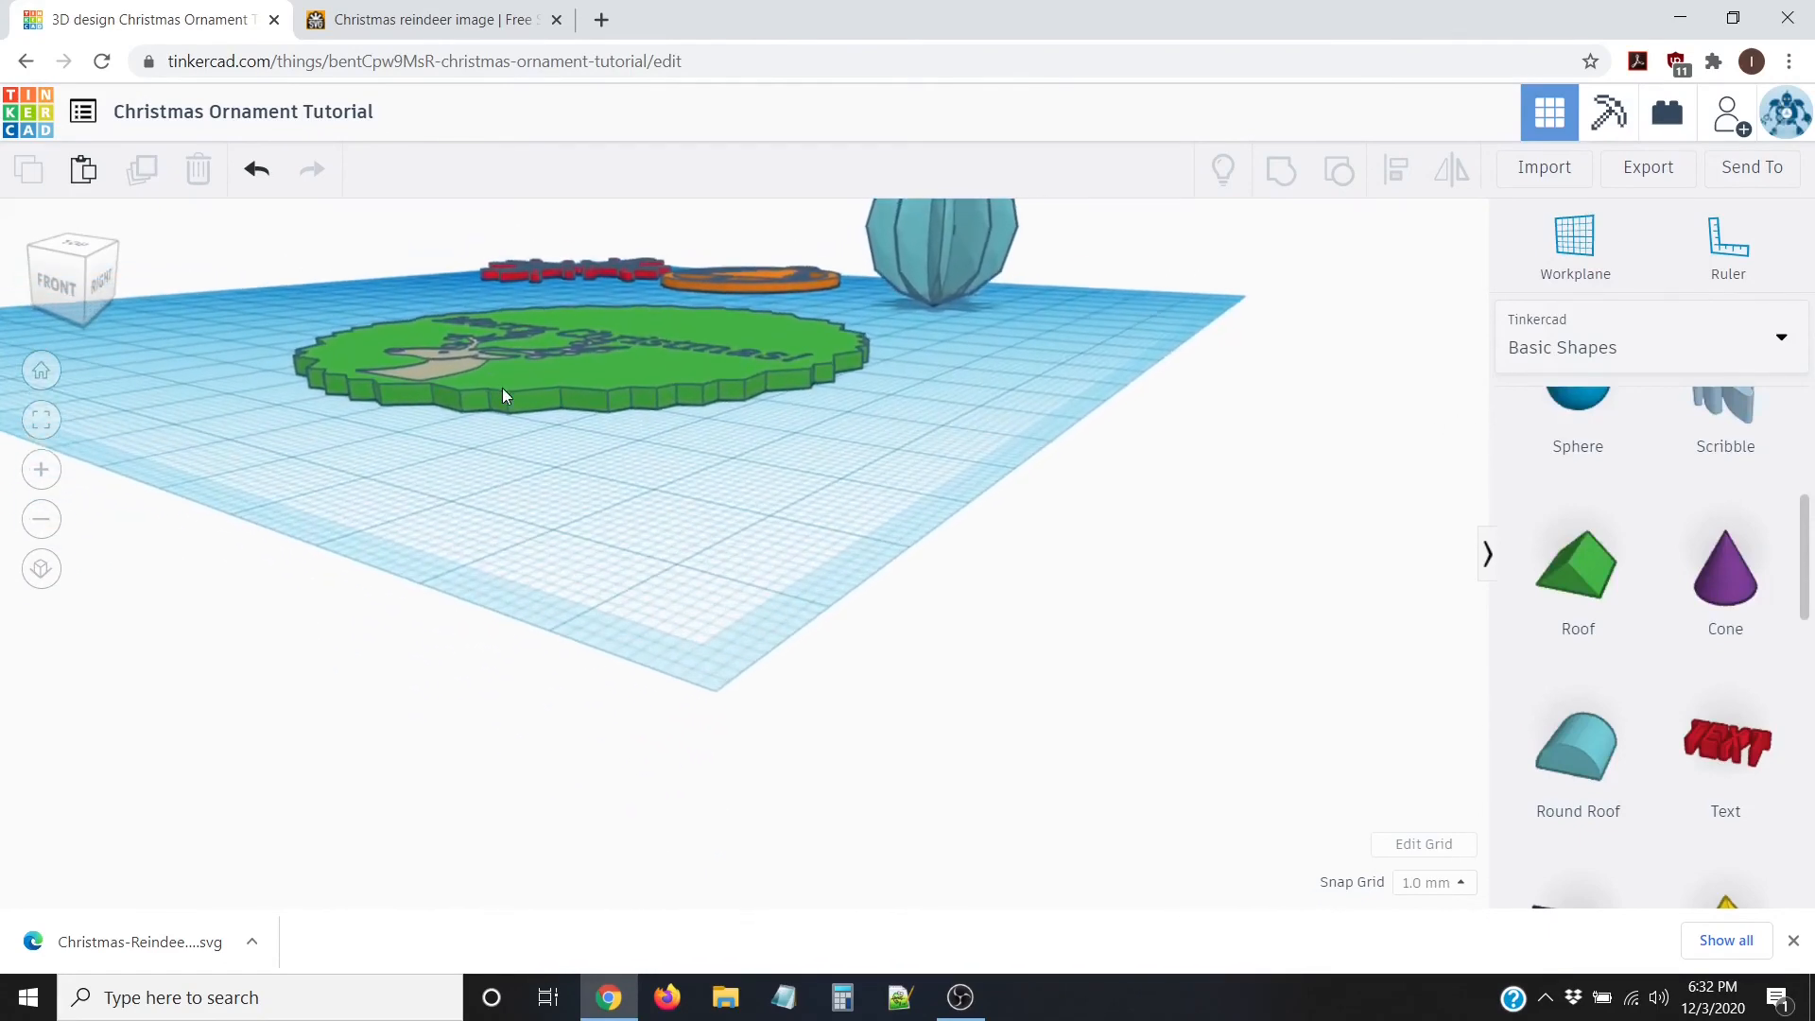
right_drag(541, 337, 515, 397)
scroll(524, 378, up, 4)
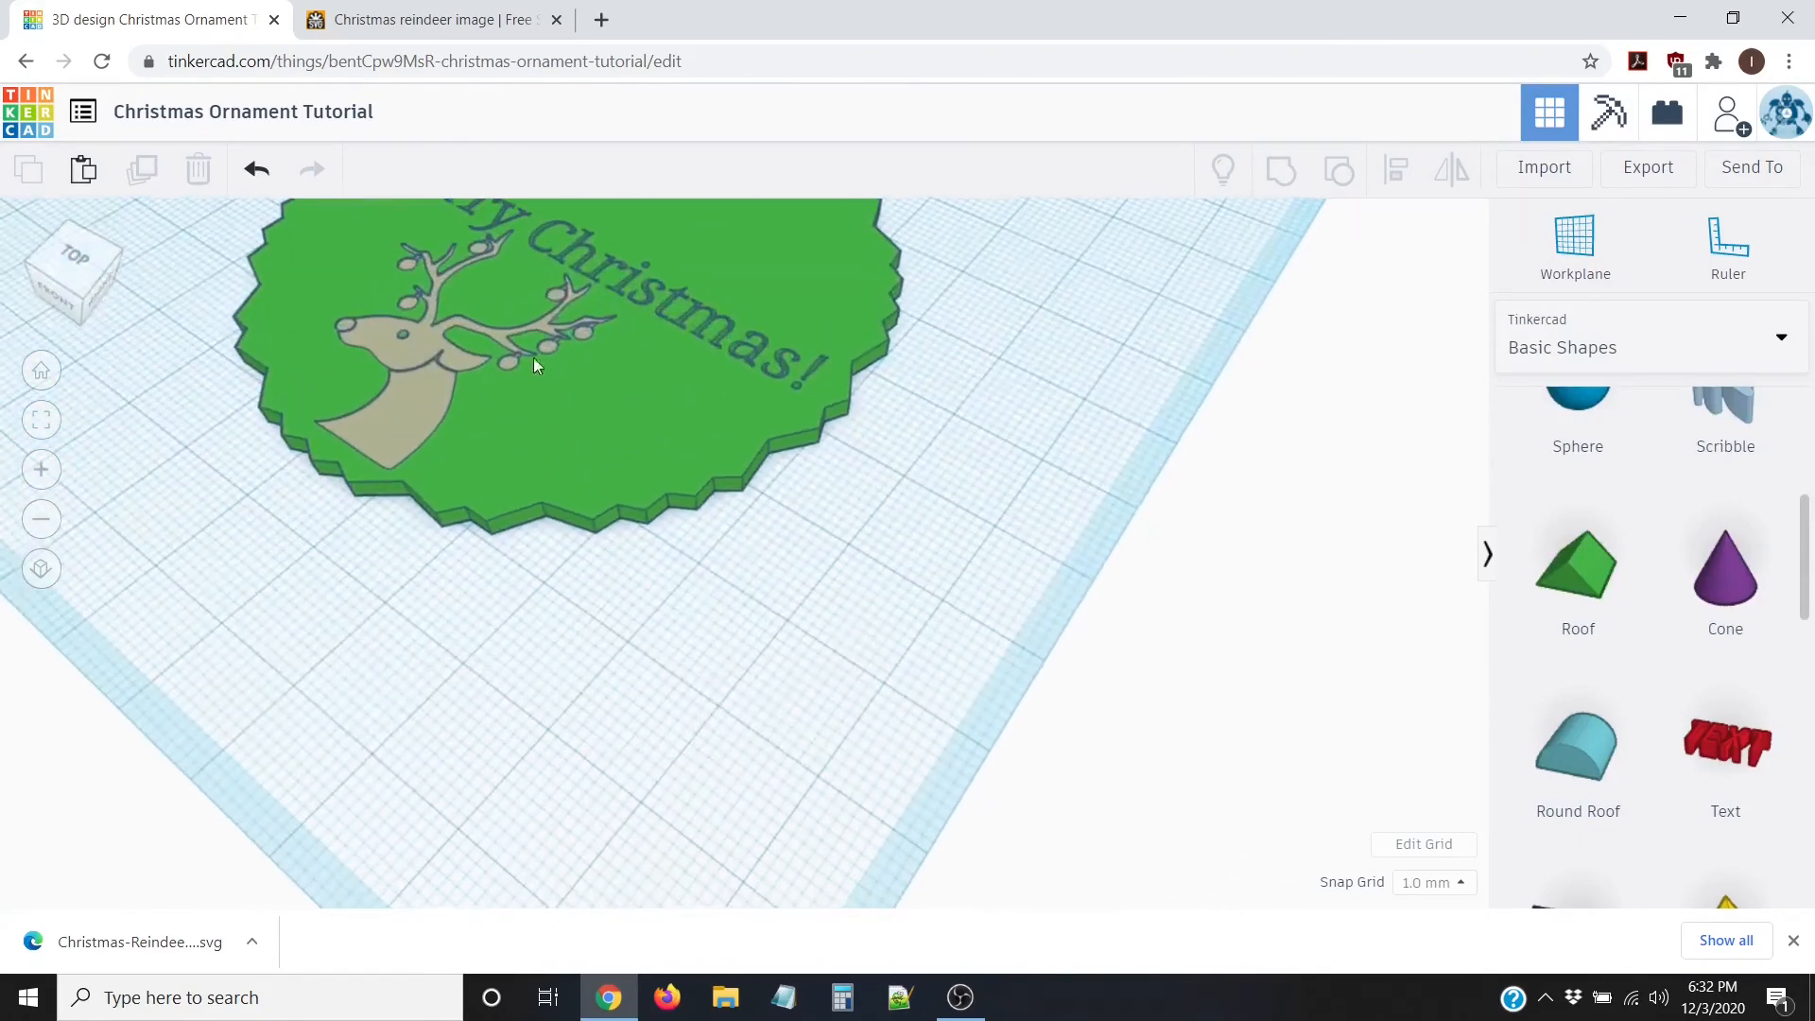
Step: Raise the reindeer so that it stands out above the green disc's surface
click(416, 383)
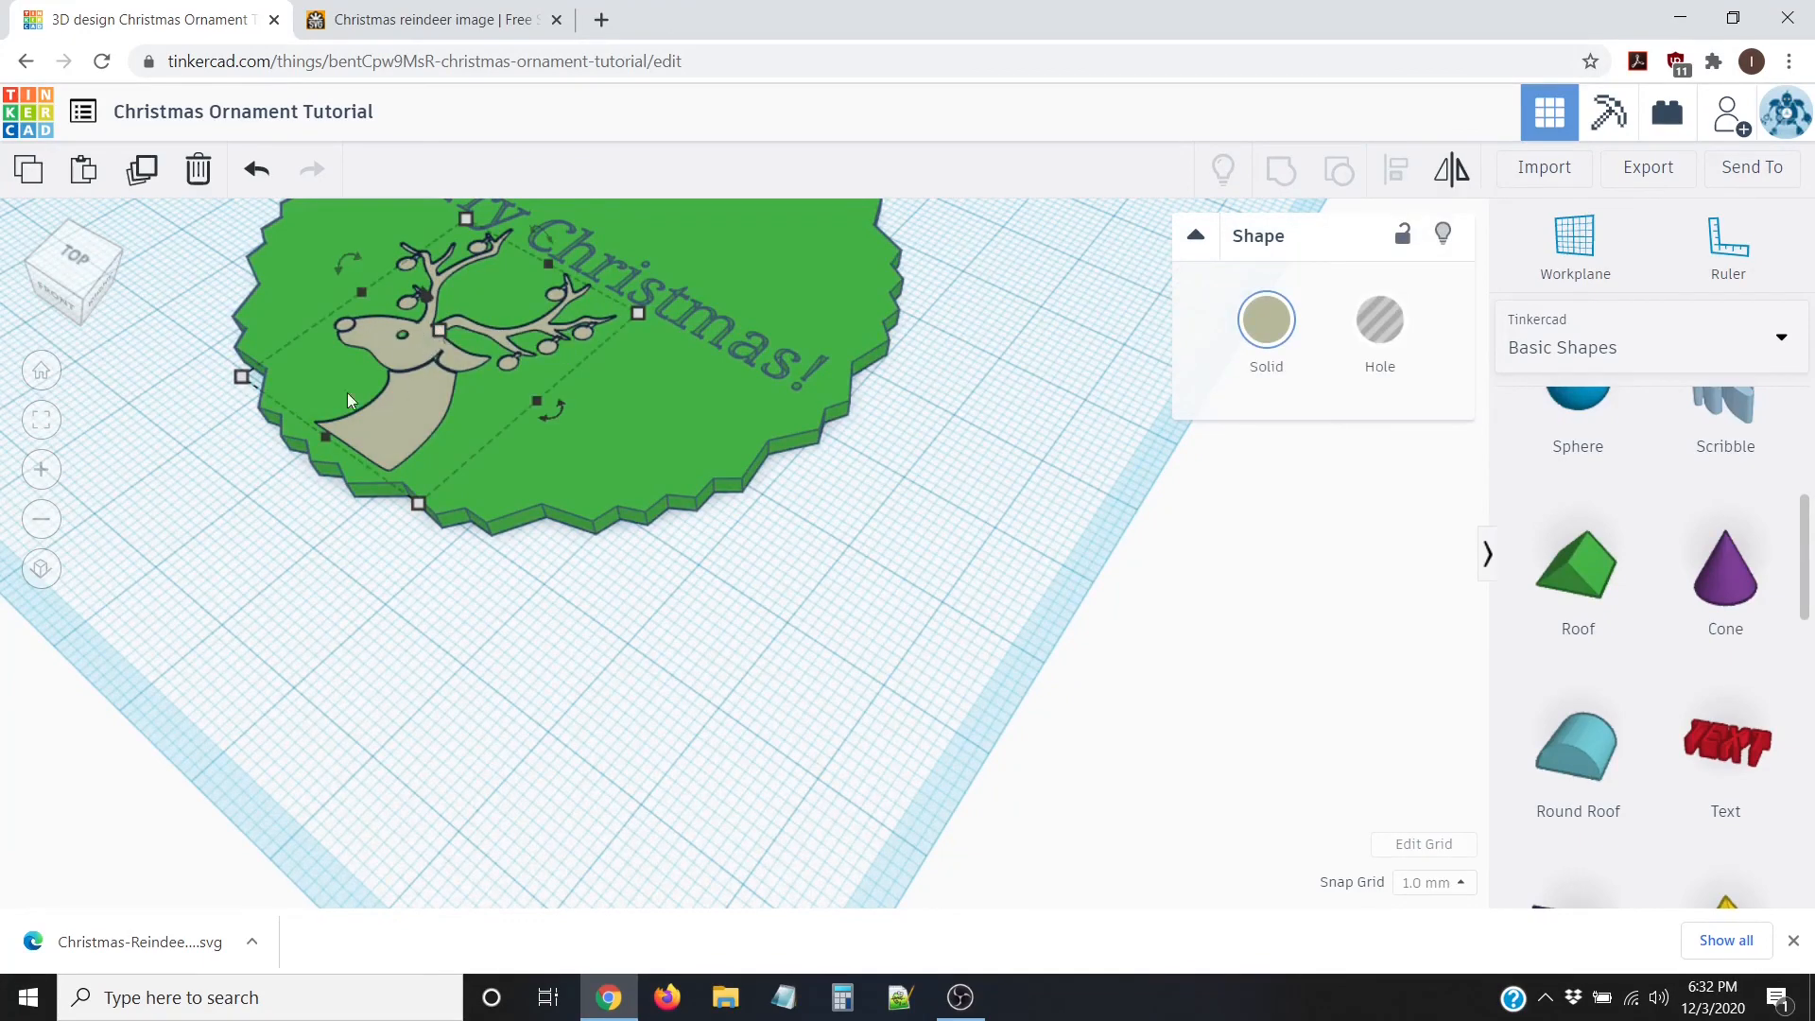
scroll(337, 480, down, 3)
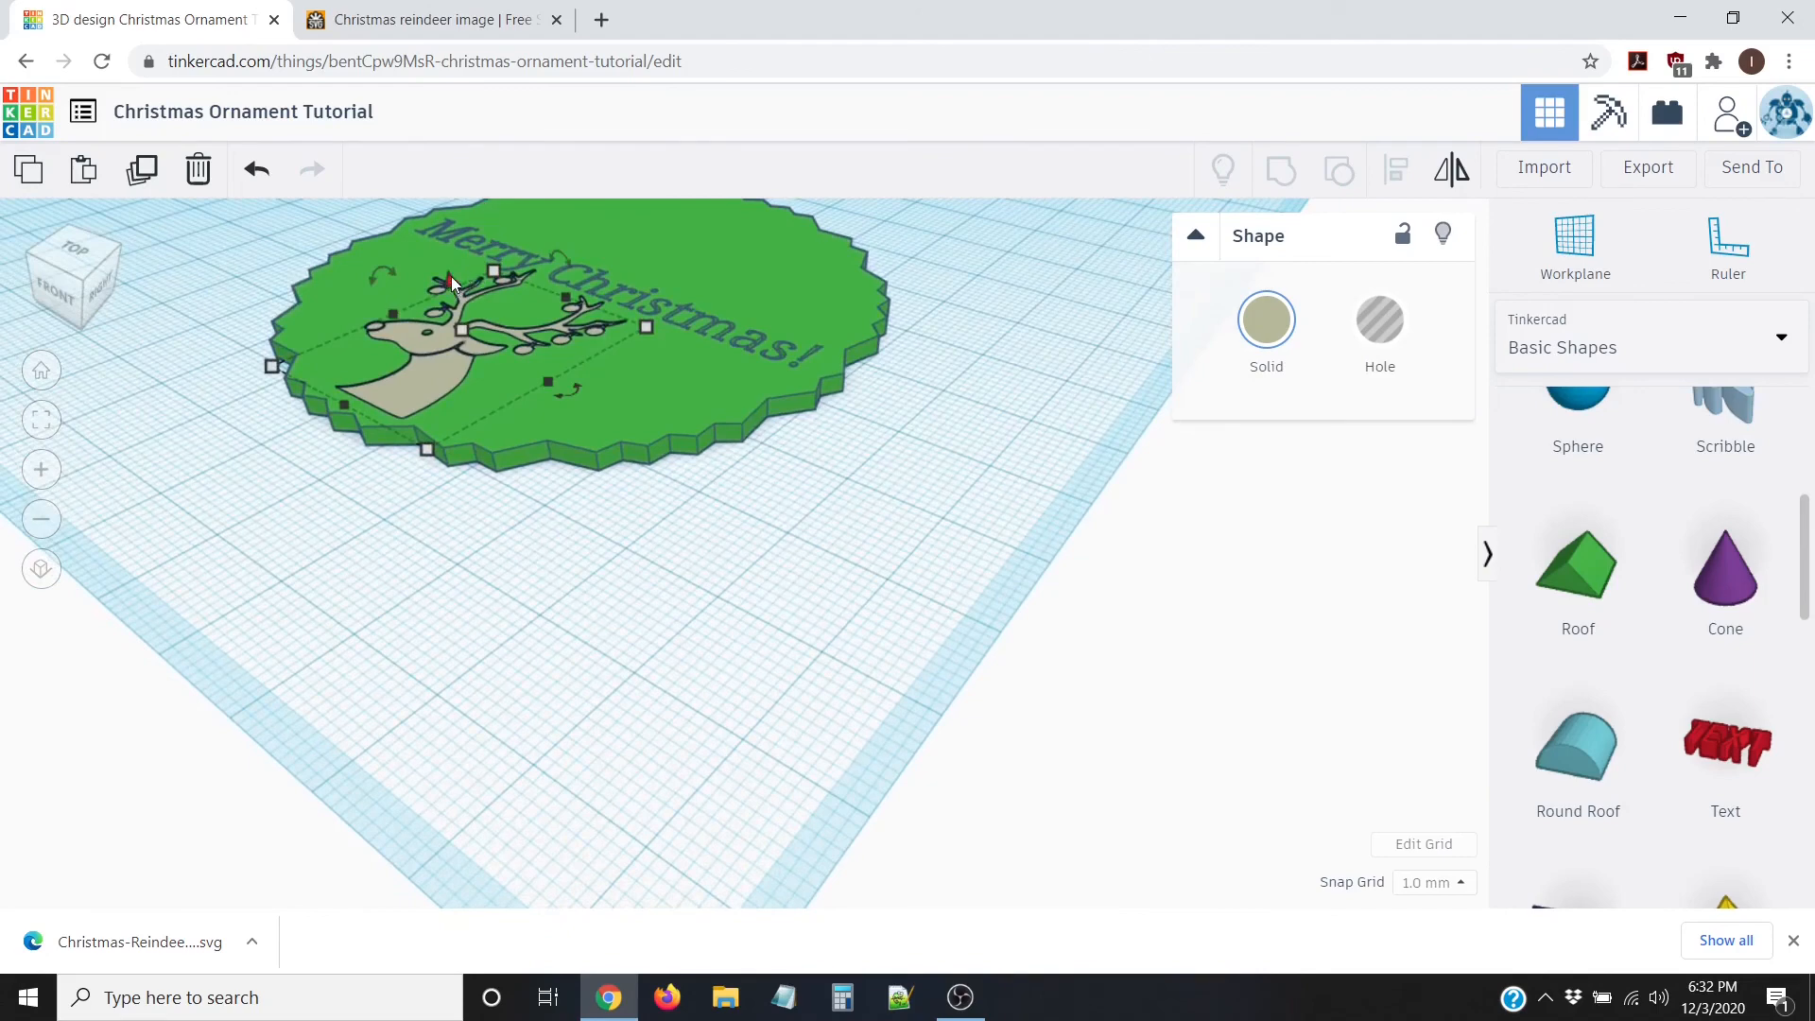
scroll(440, 286, up, 3)
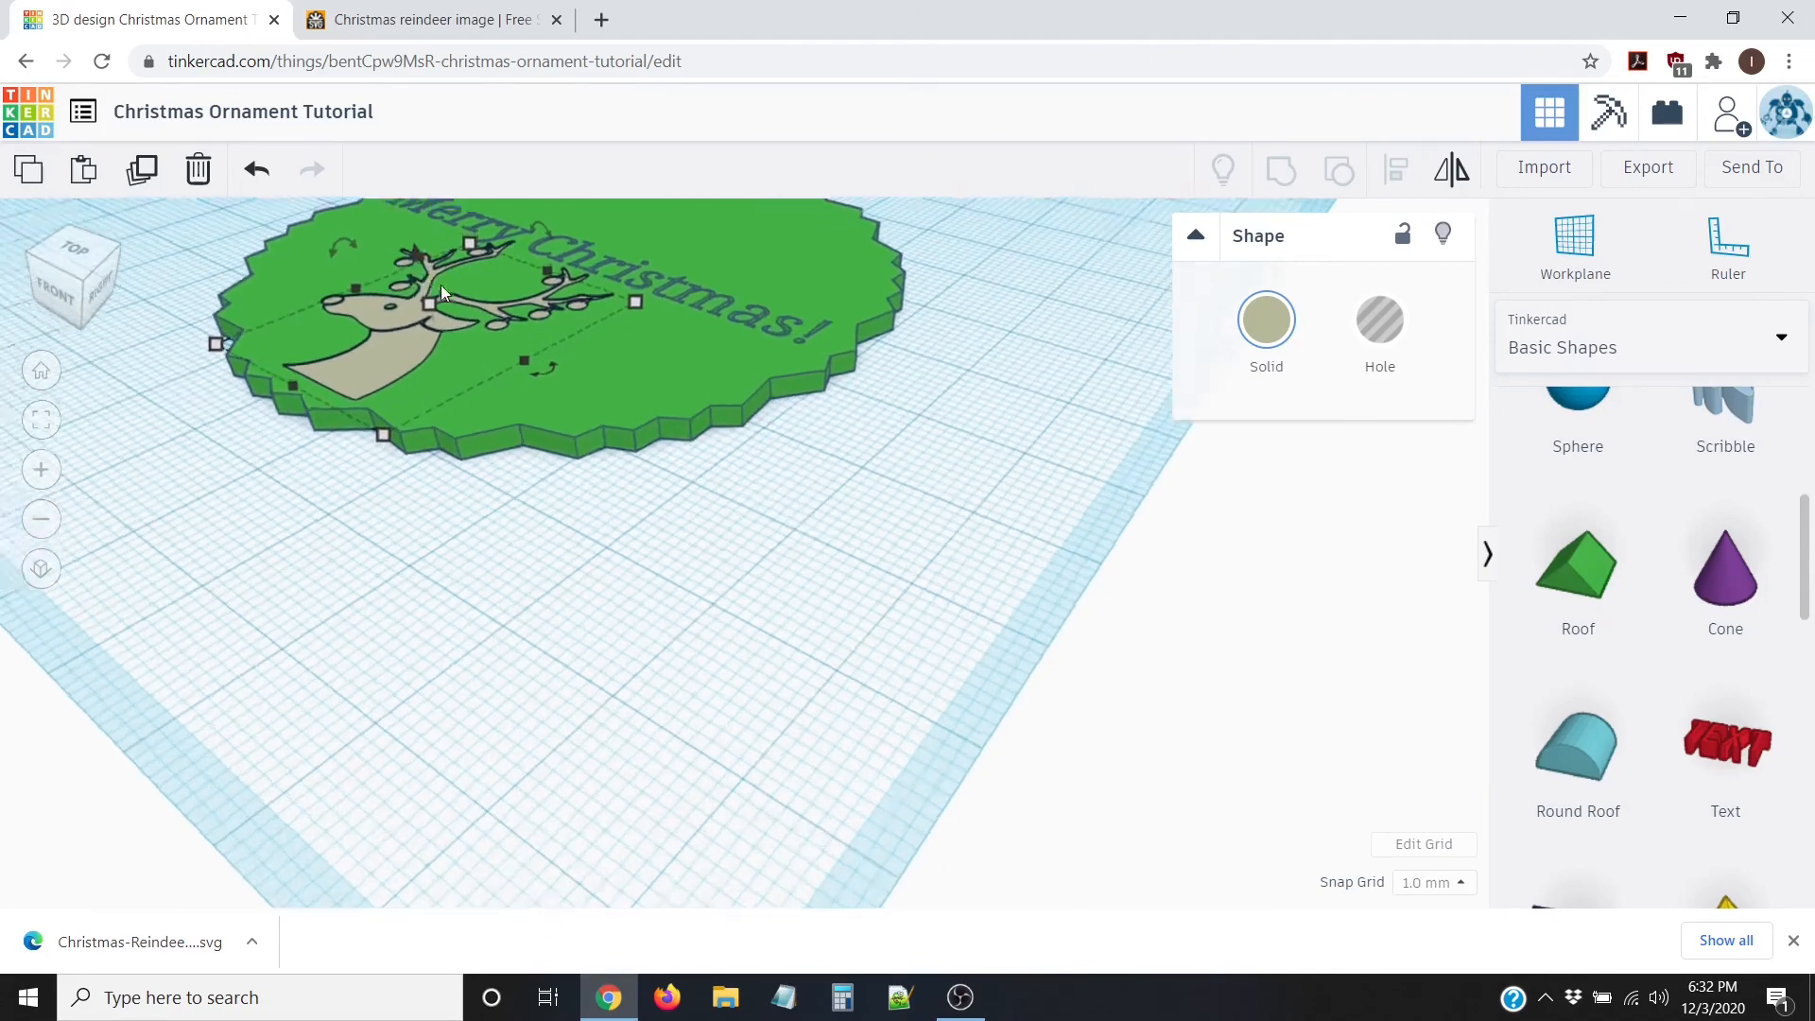
middle_drag(444, 291, 738, 425)
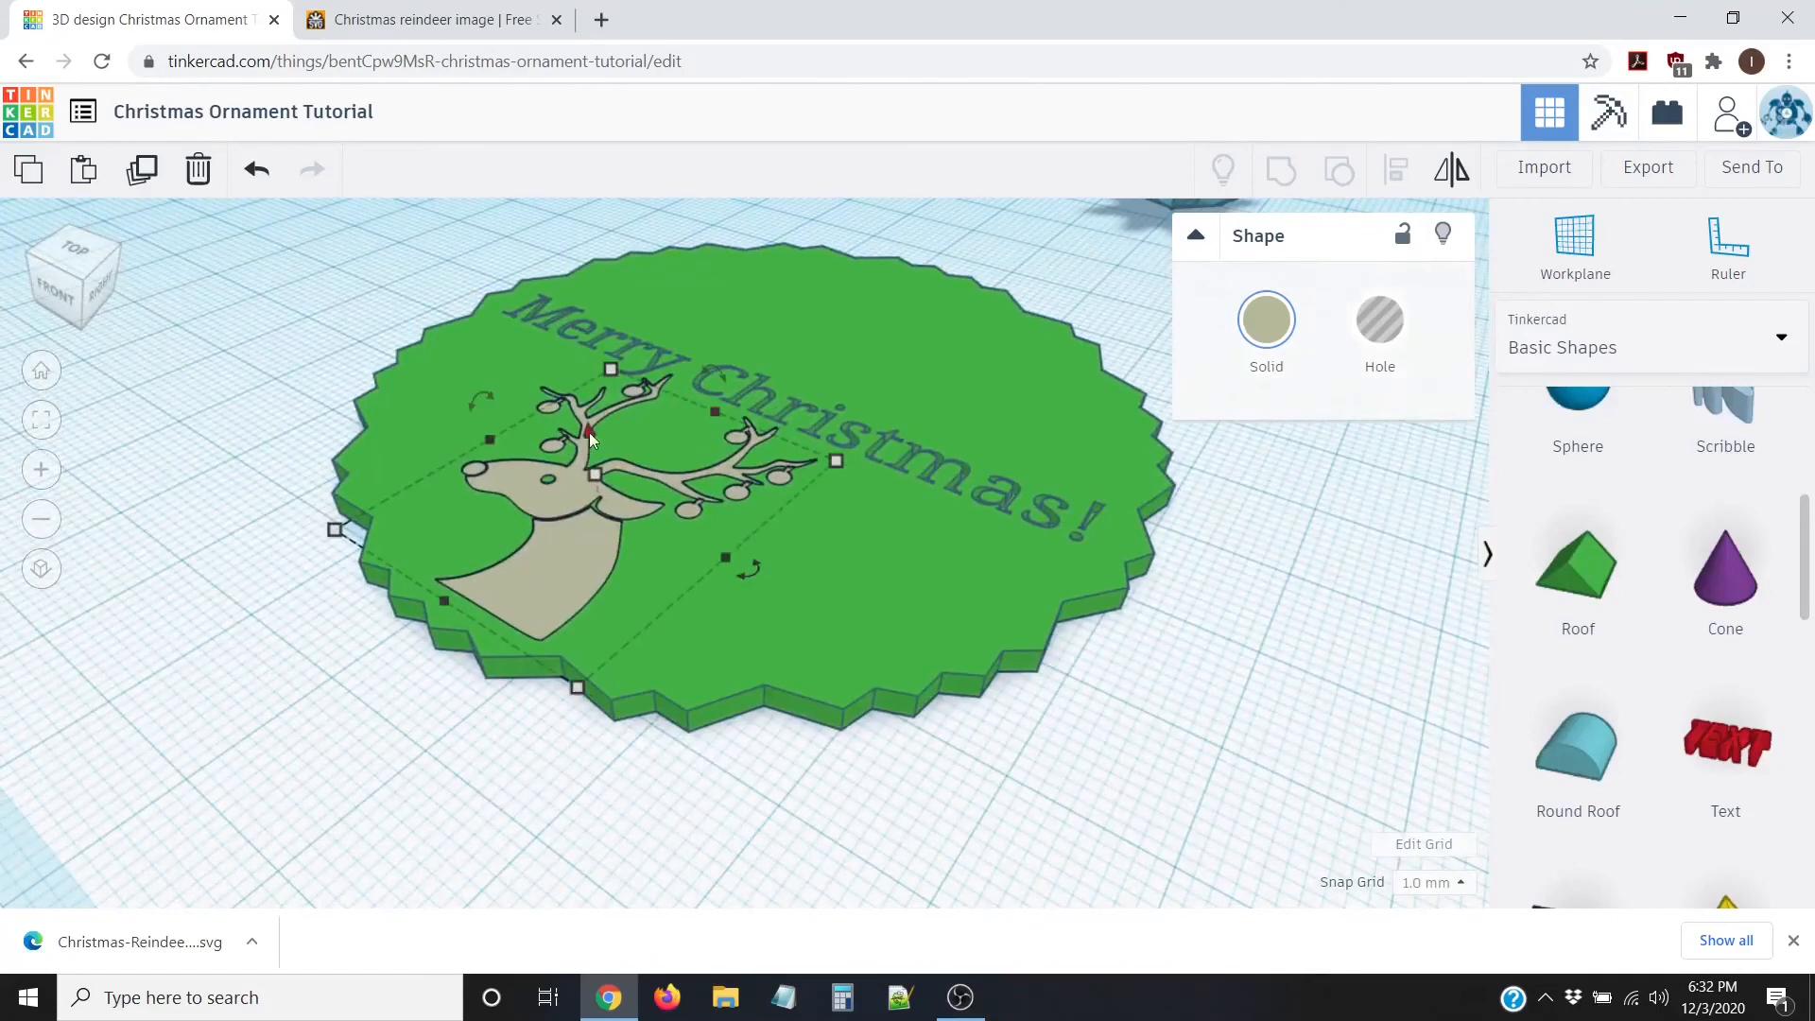
mouse_move(588, 433)
mouse_down()
mouse_move(576, 362)
mouse_move(588, 412)
mouse_up()
right_drag(588, 412, 552, 559)
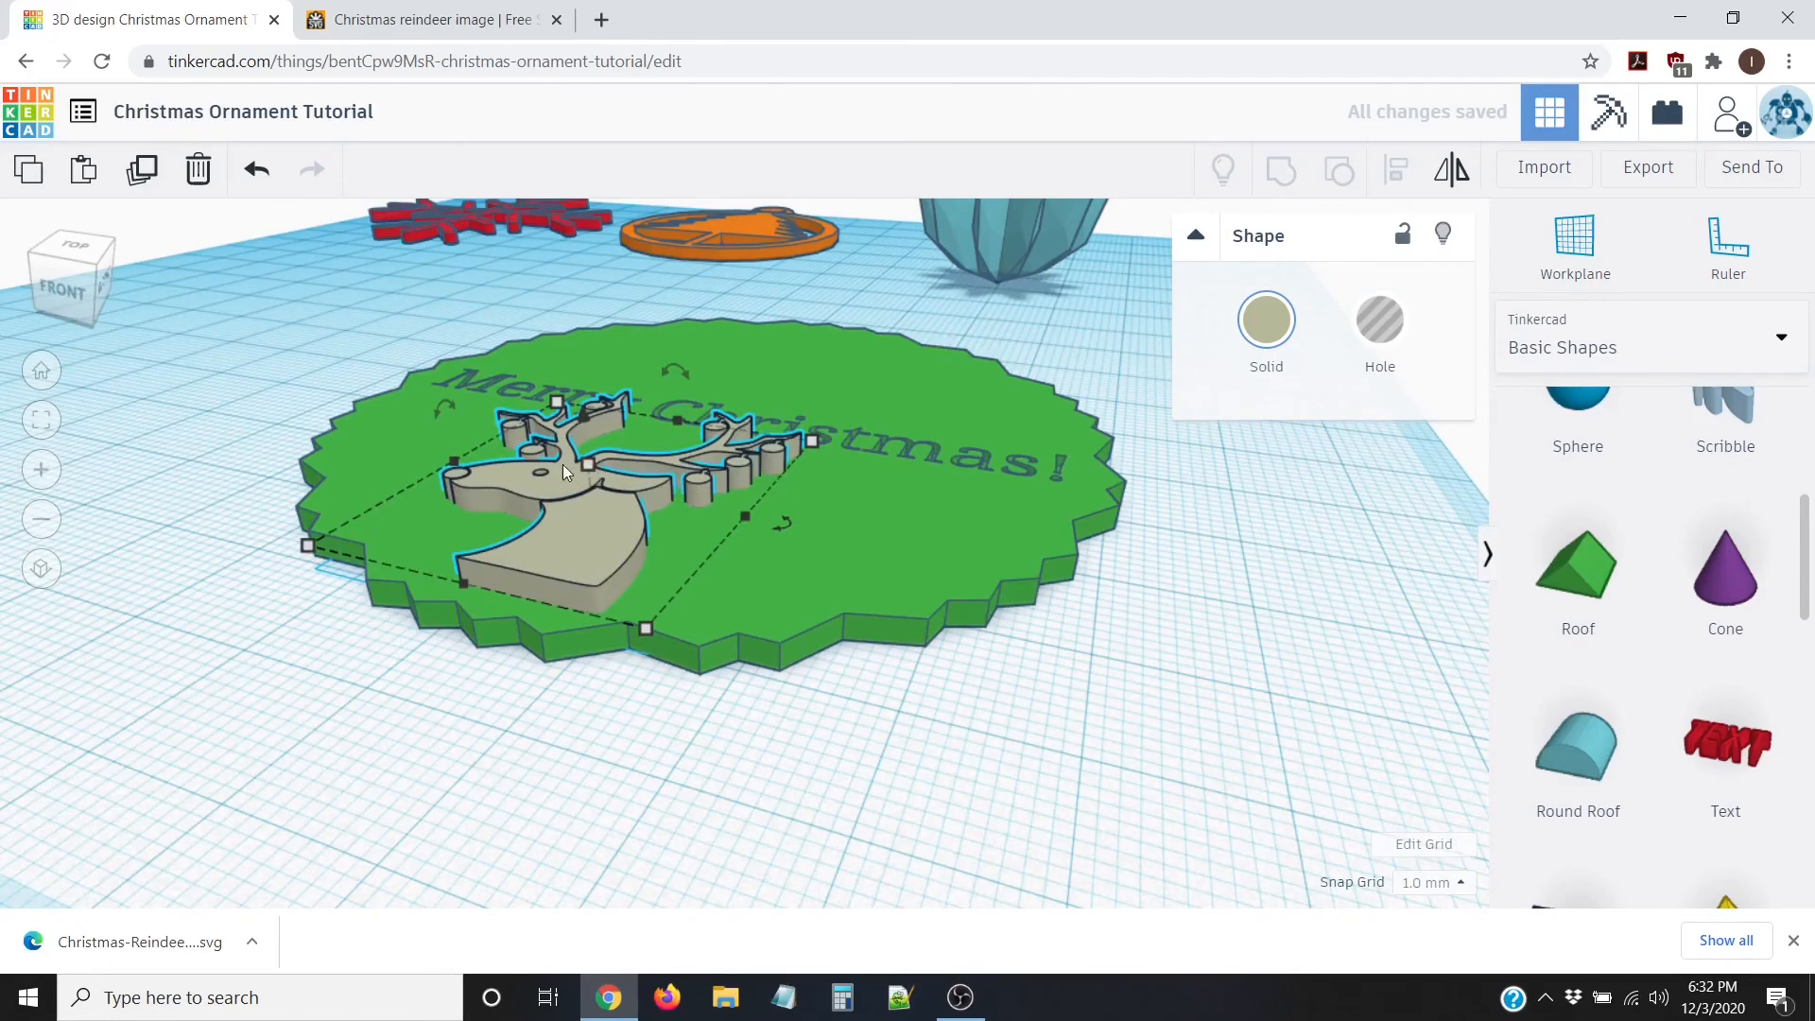
Step: Set the reindeer's height to 3 mm and lower it slightly into the green disc
mouse_move(586, 463)
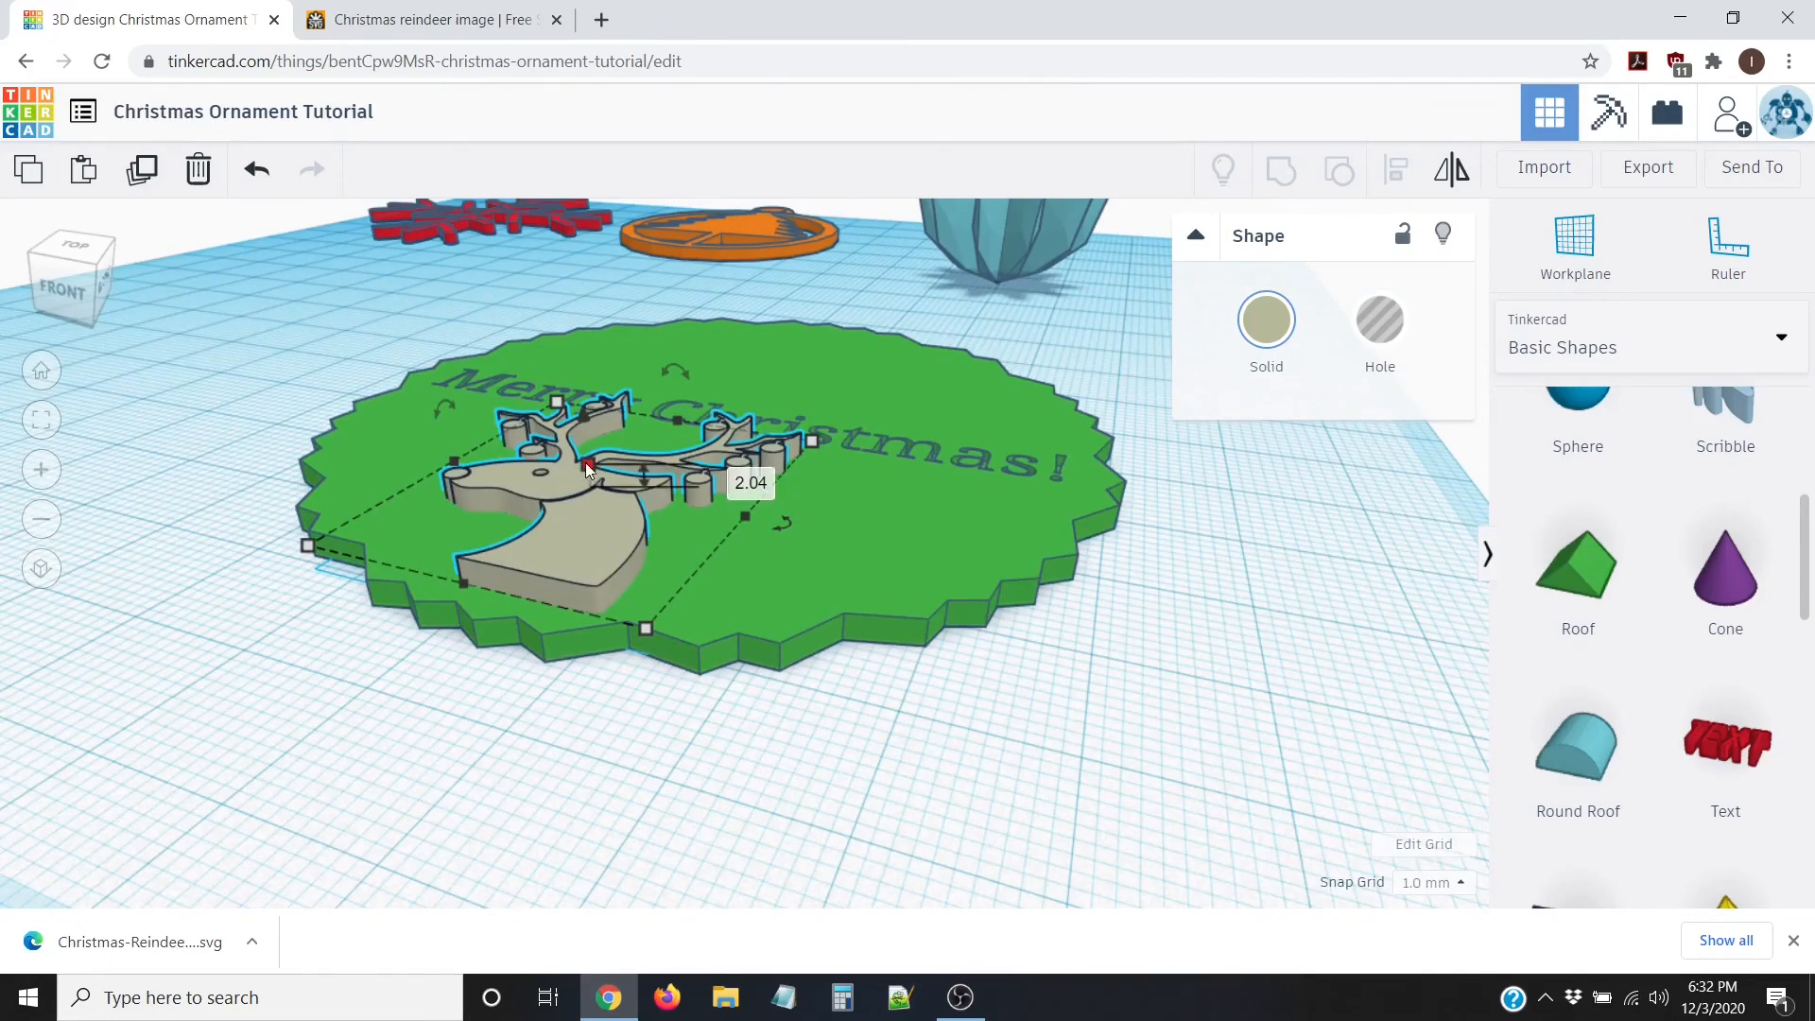
click(735, 475)
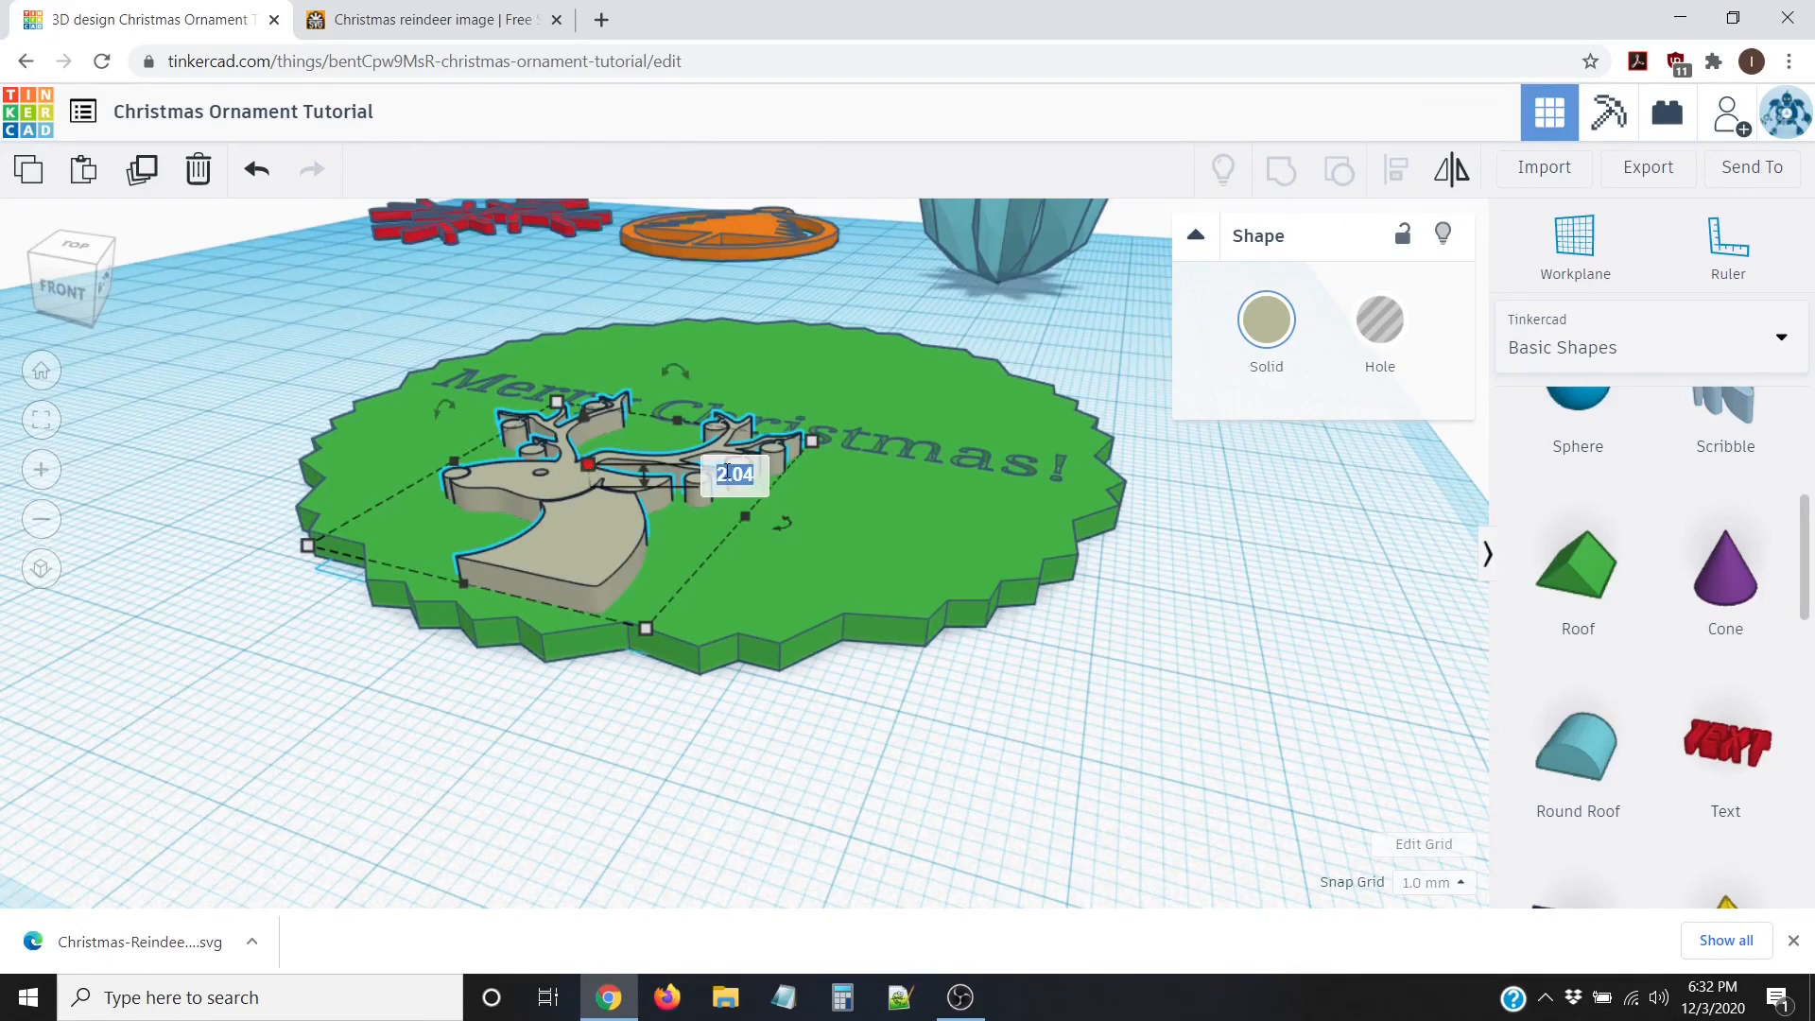
text(3)
key(Return)
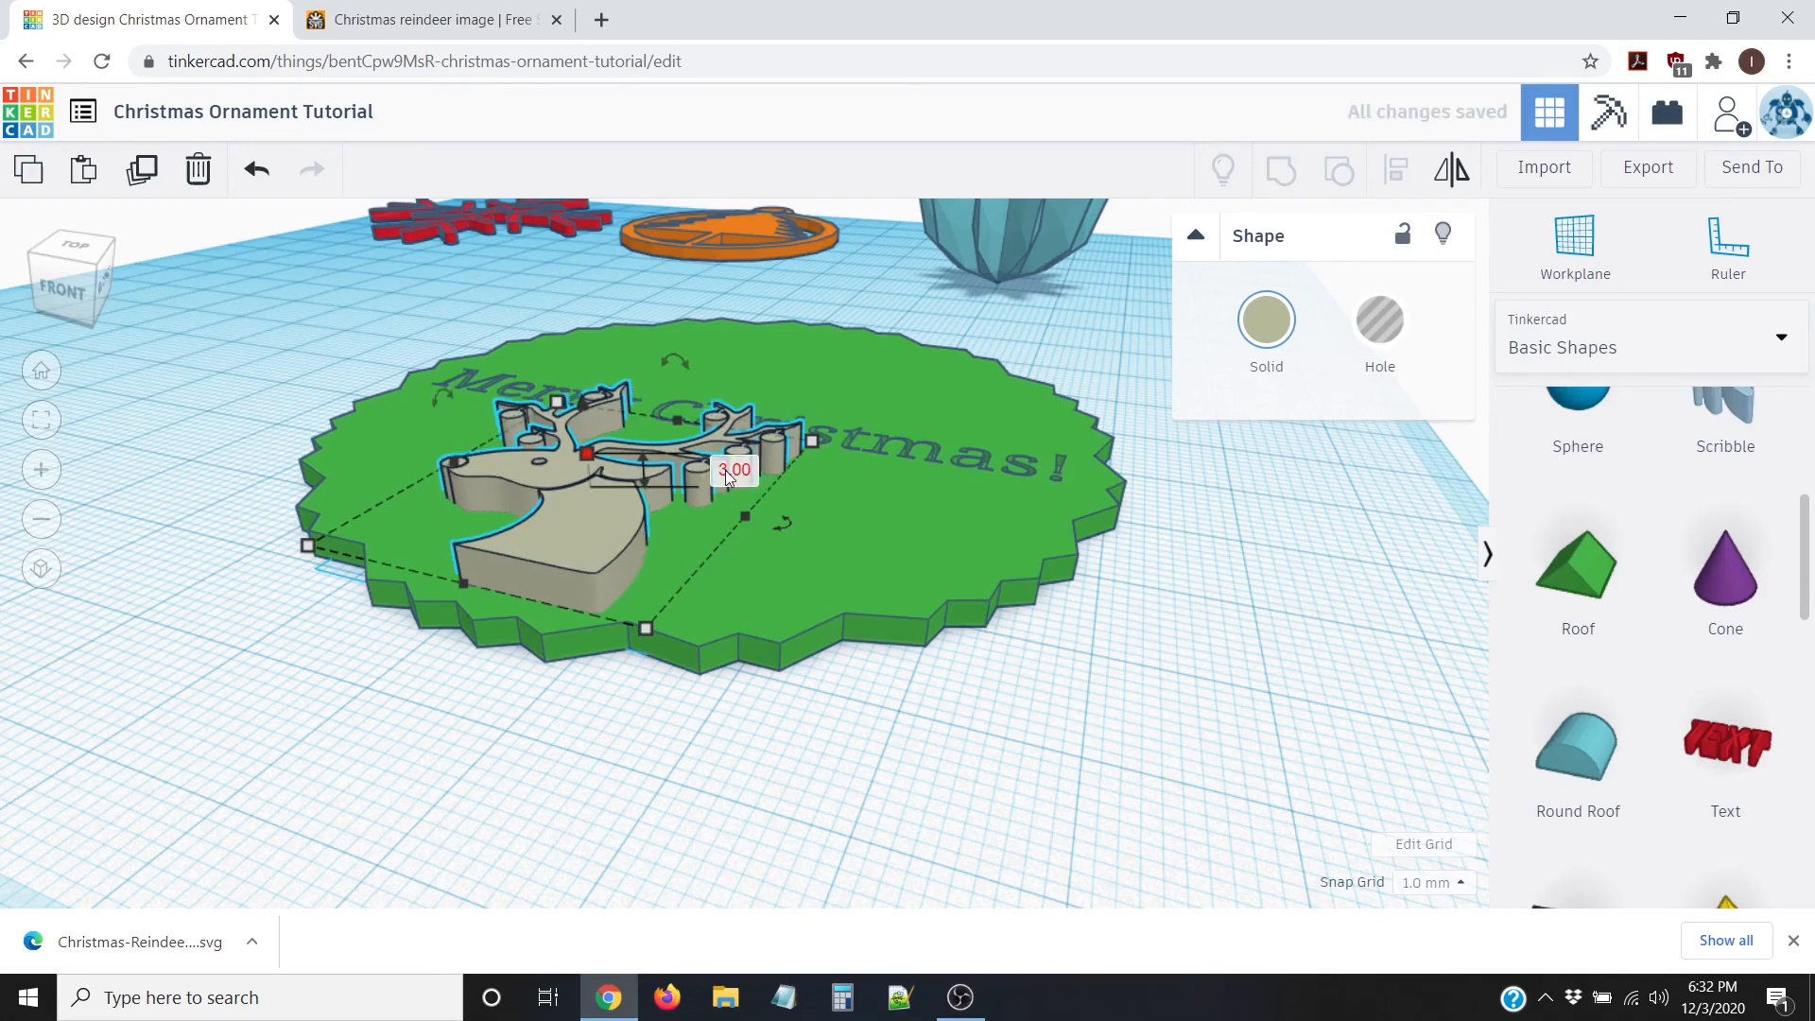
click(718, 565)
click(584, 495)
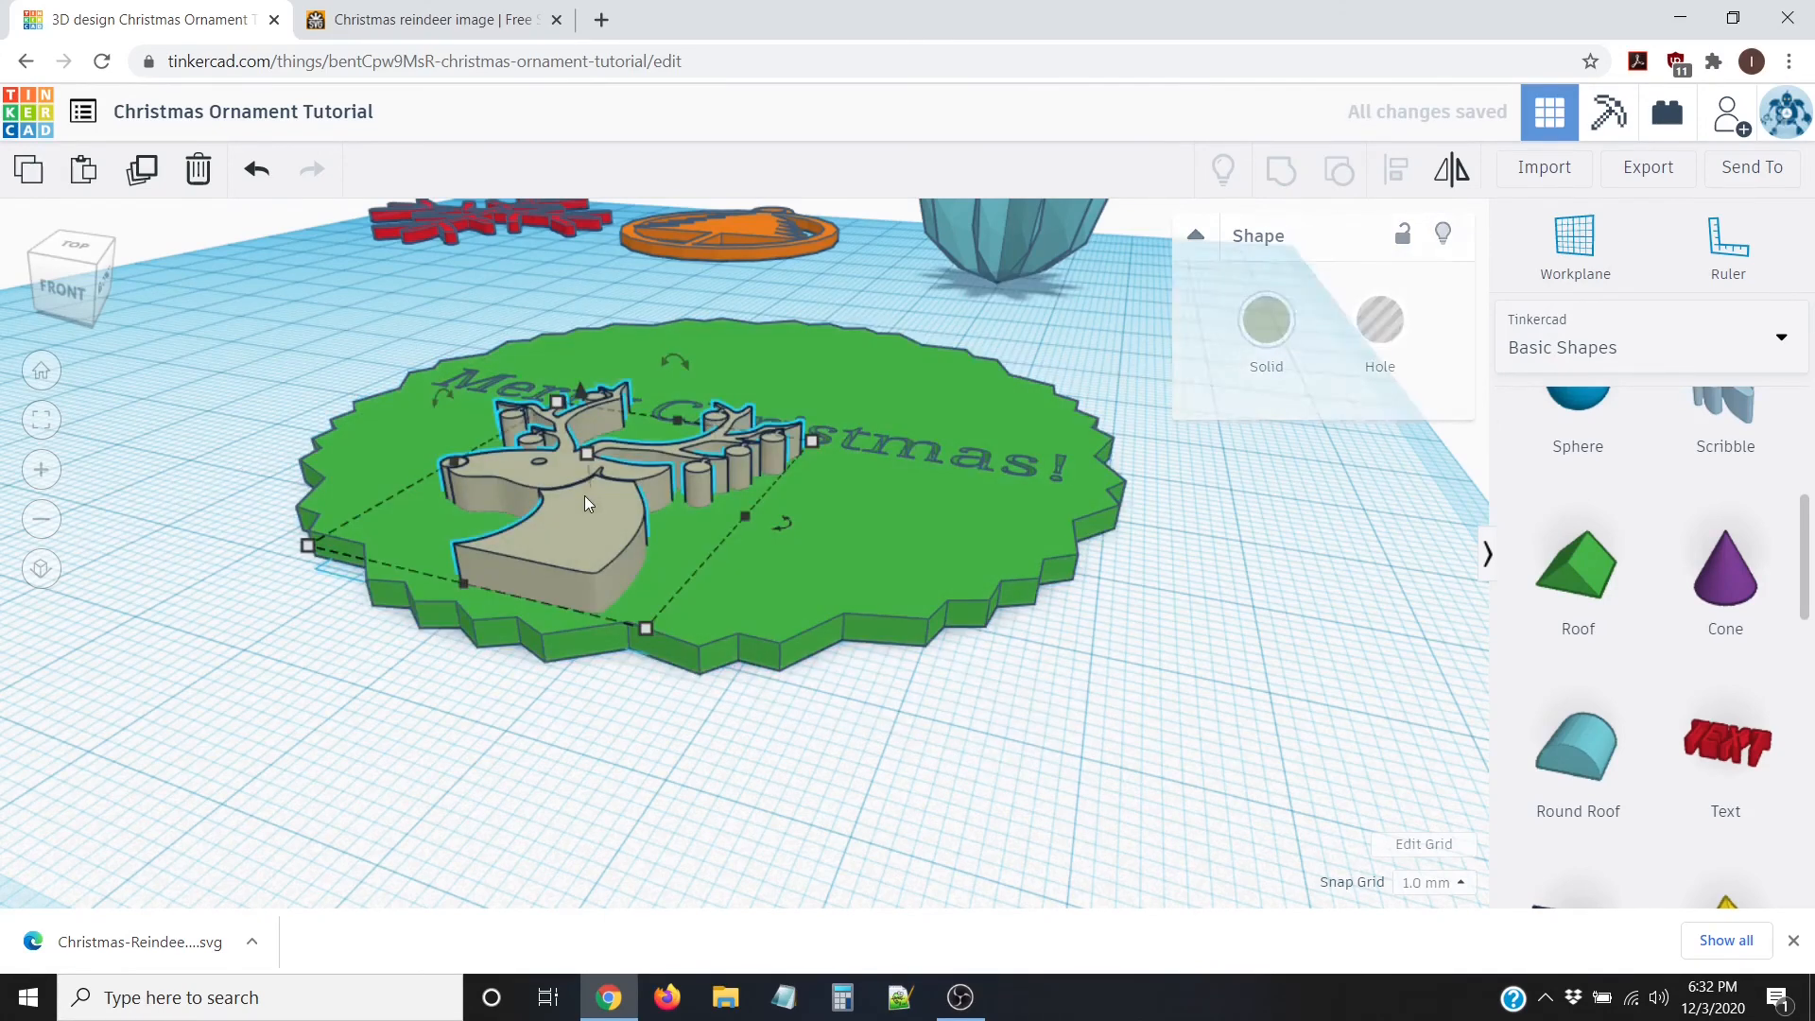
drag(580, 394, 581, 410)
Step: Align the reindeer with the green disc so that it is centred across the disc's width, and deselect both
right_drag(707, 575, 984, 814)
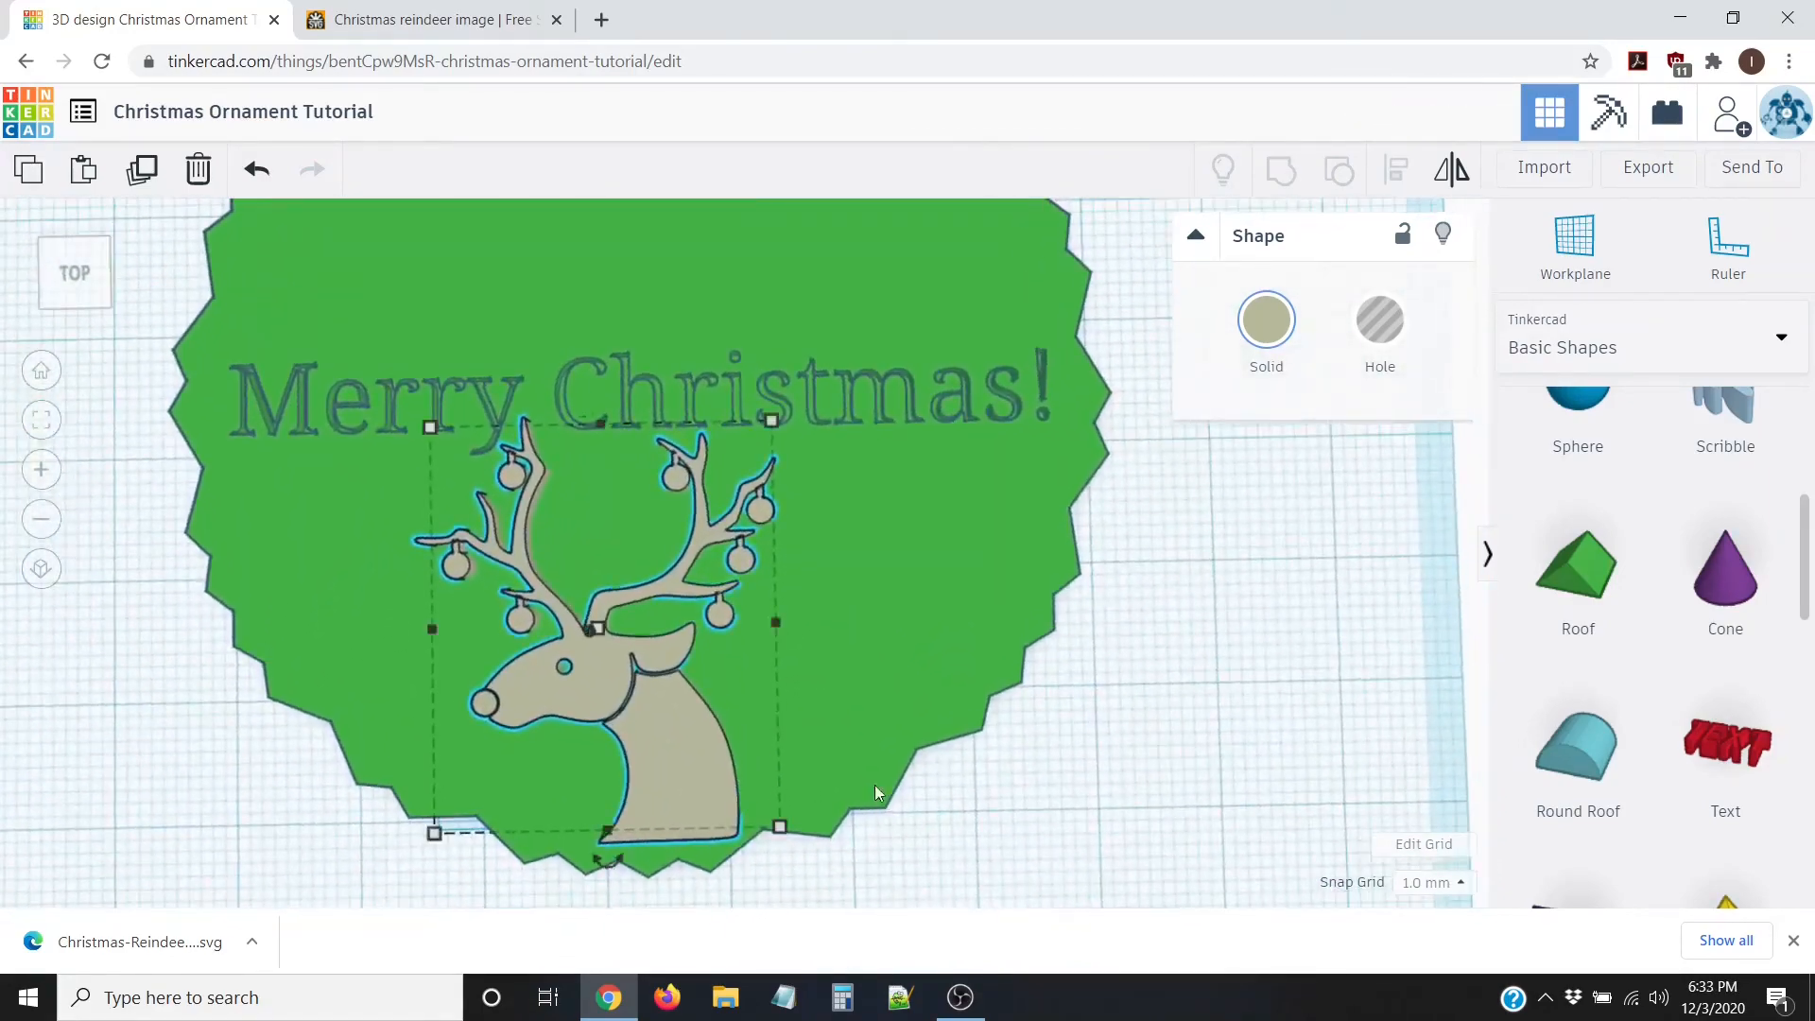
scroll(875, 784, down, 5)
click(612, 552)
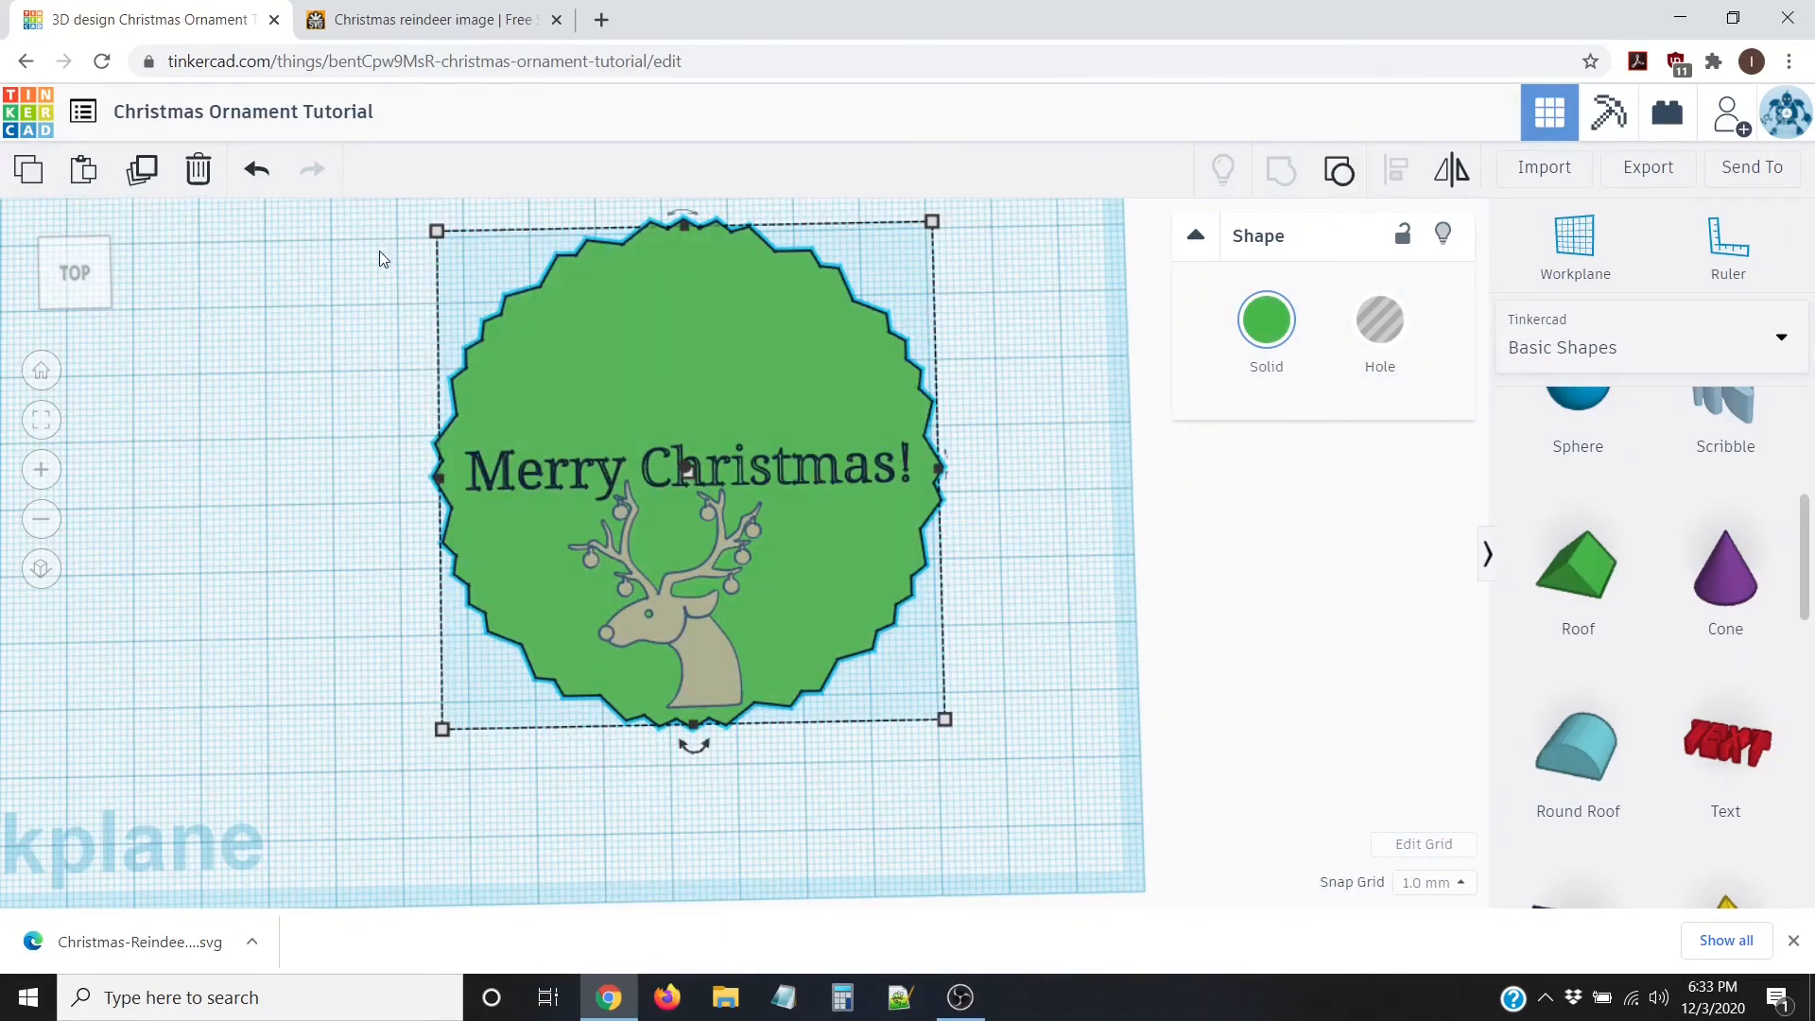
click(354, 209)
drag(366, 208, 1095, 825)
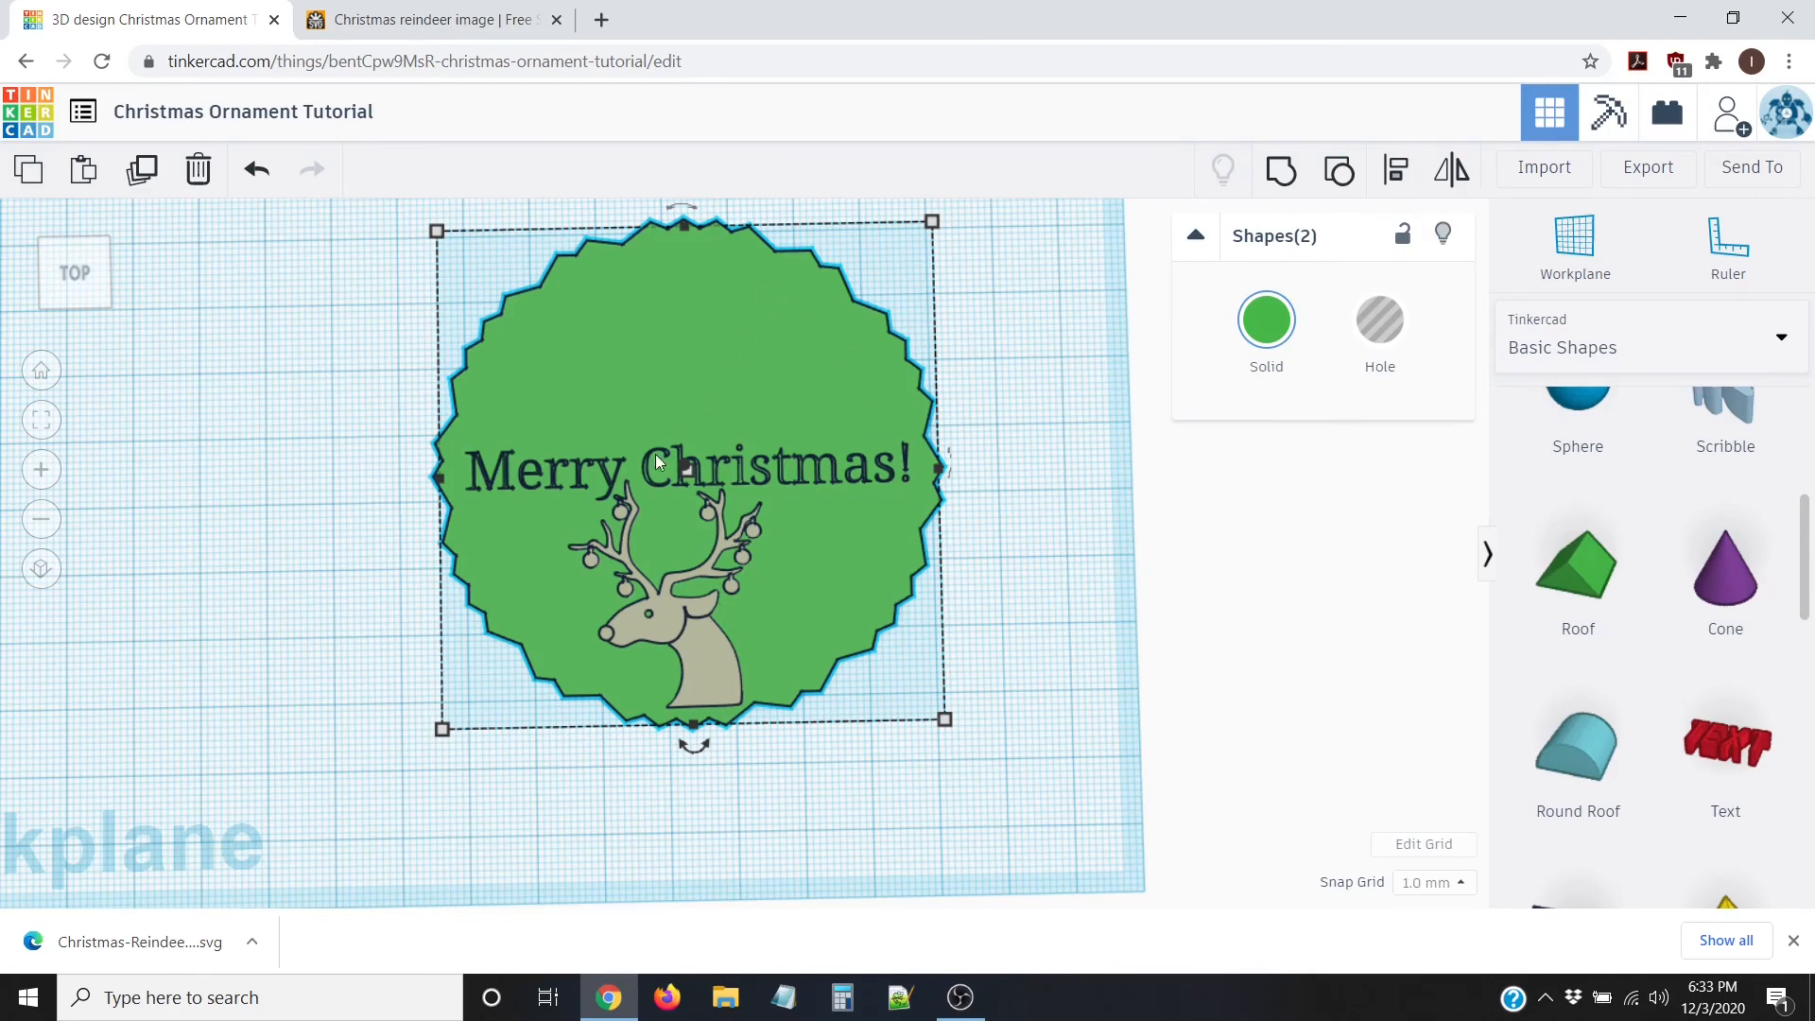
click(1396, 171)
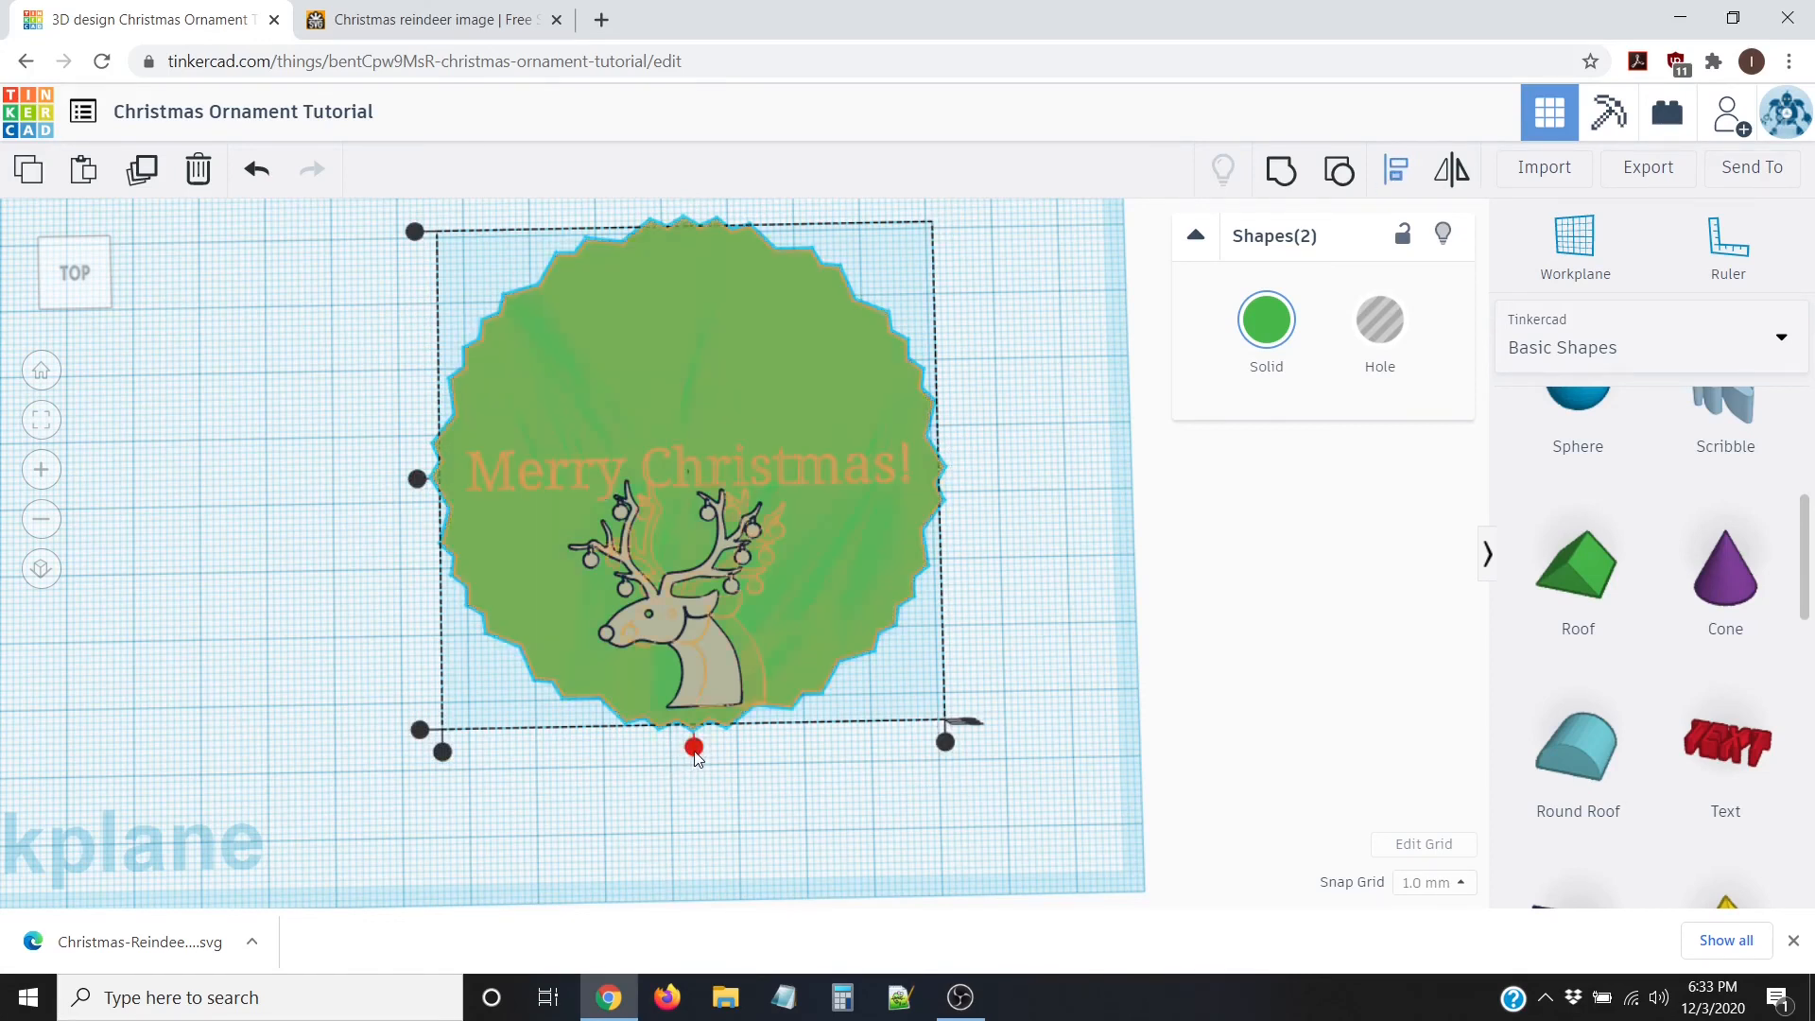
click(695, 749)
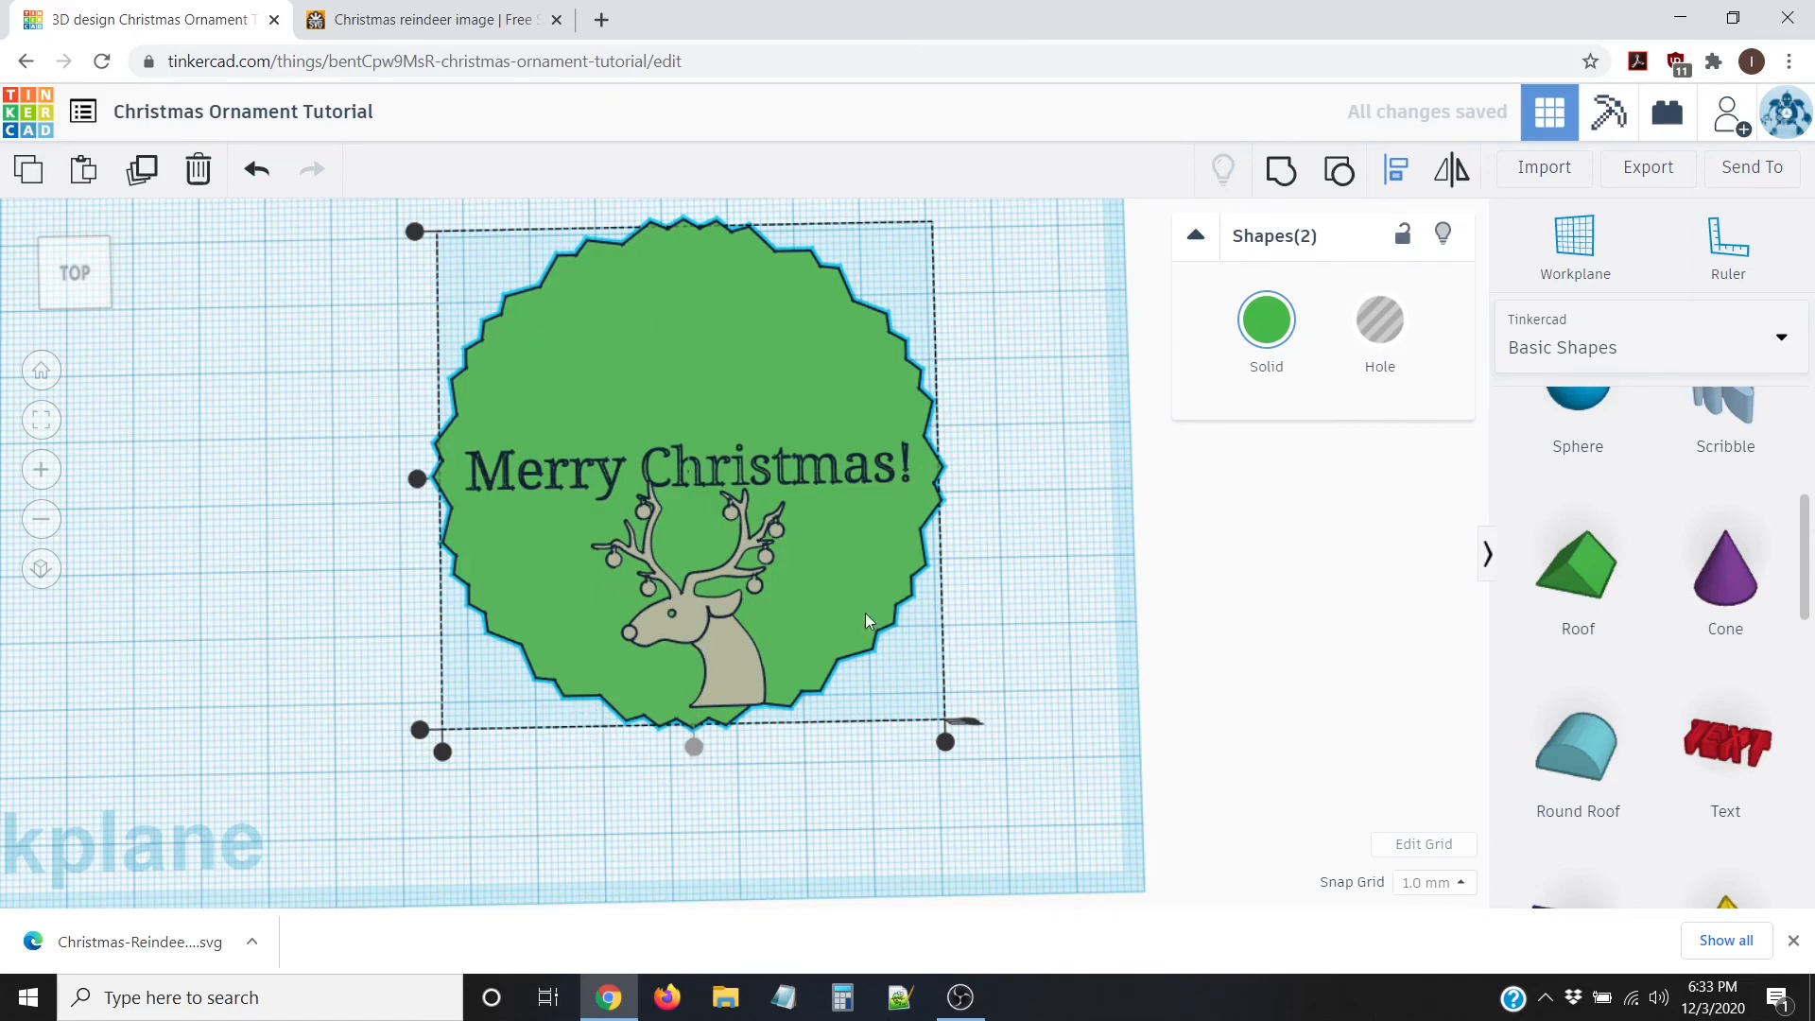
click(1013, 560)
Step: Shrink the reindeer to about 24.6 by 29 mm and nudge it 3 mm down, clear of the "Merry Christmas!" lettering
click(729, 666)
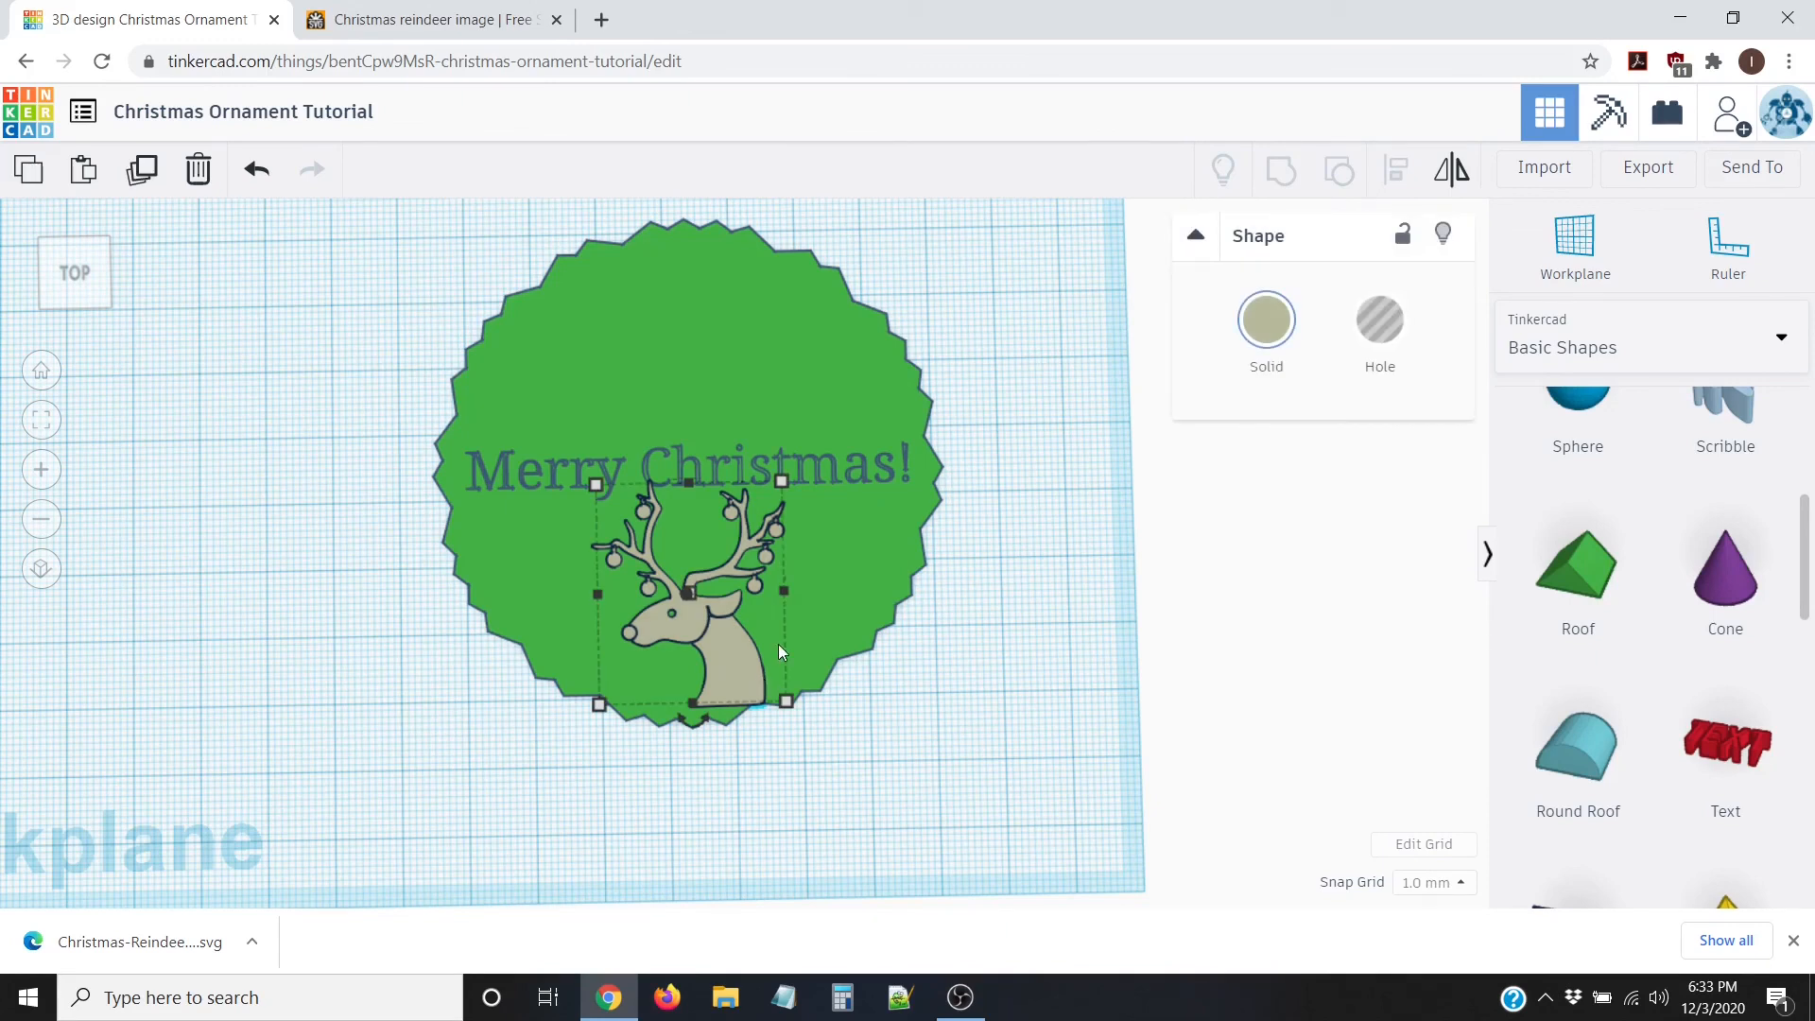
drag(787, 701, 762, 675)
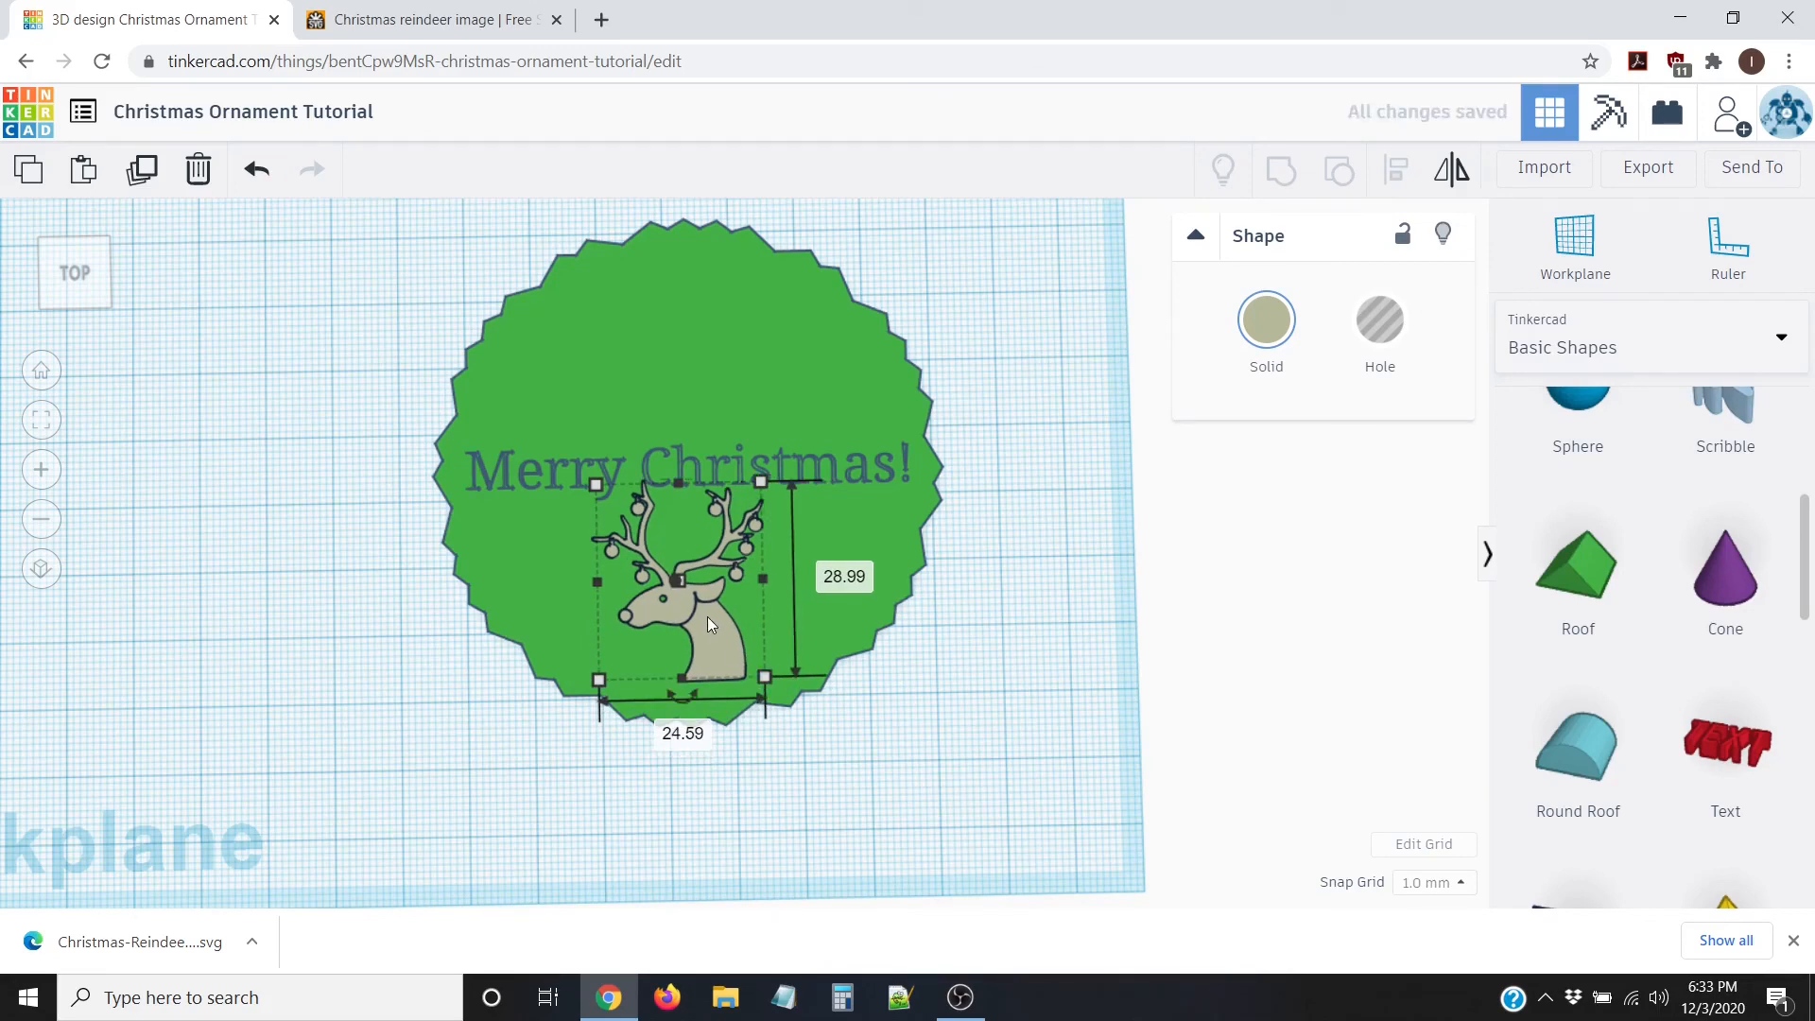
key(Down)
key(Down)
key(Down)
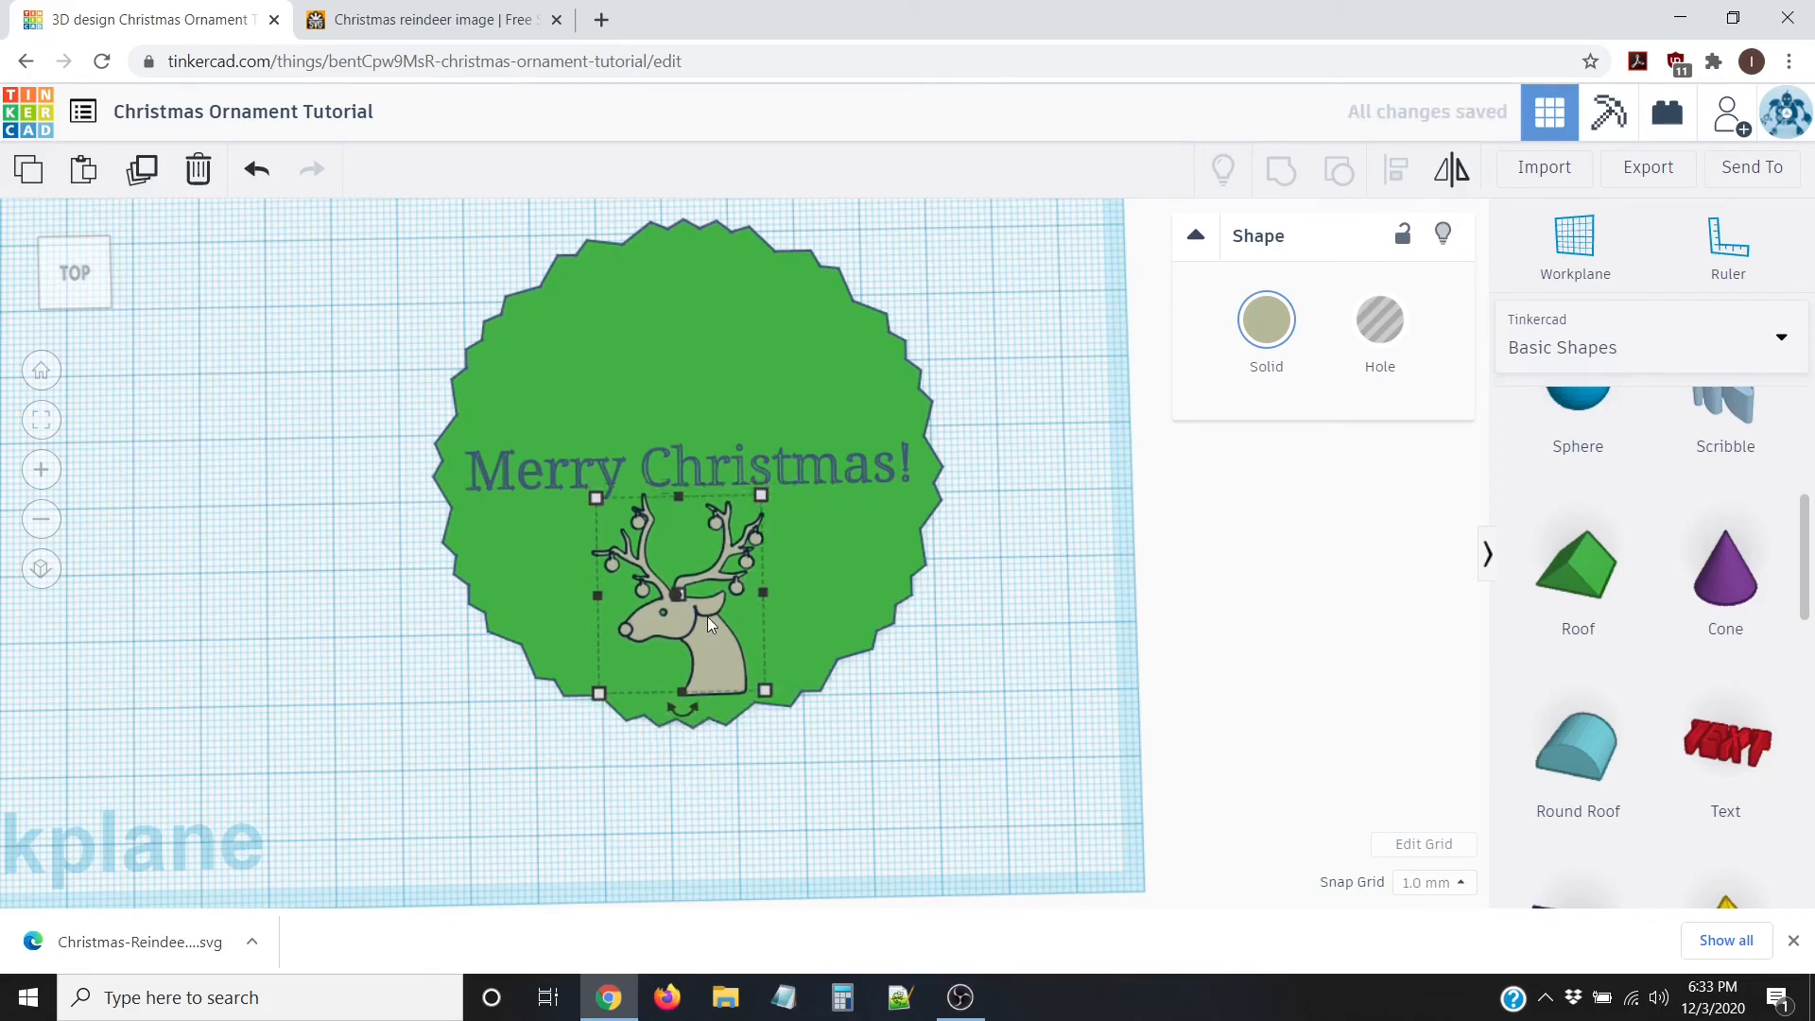
click(1021, 585)
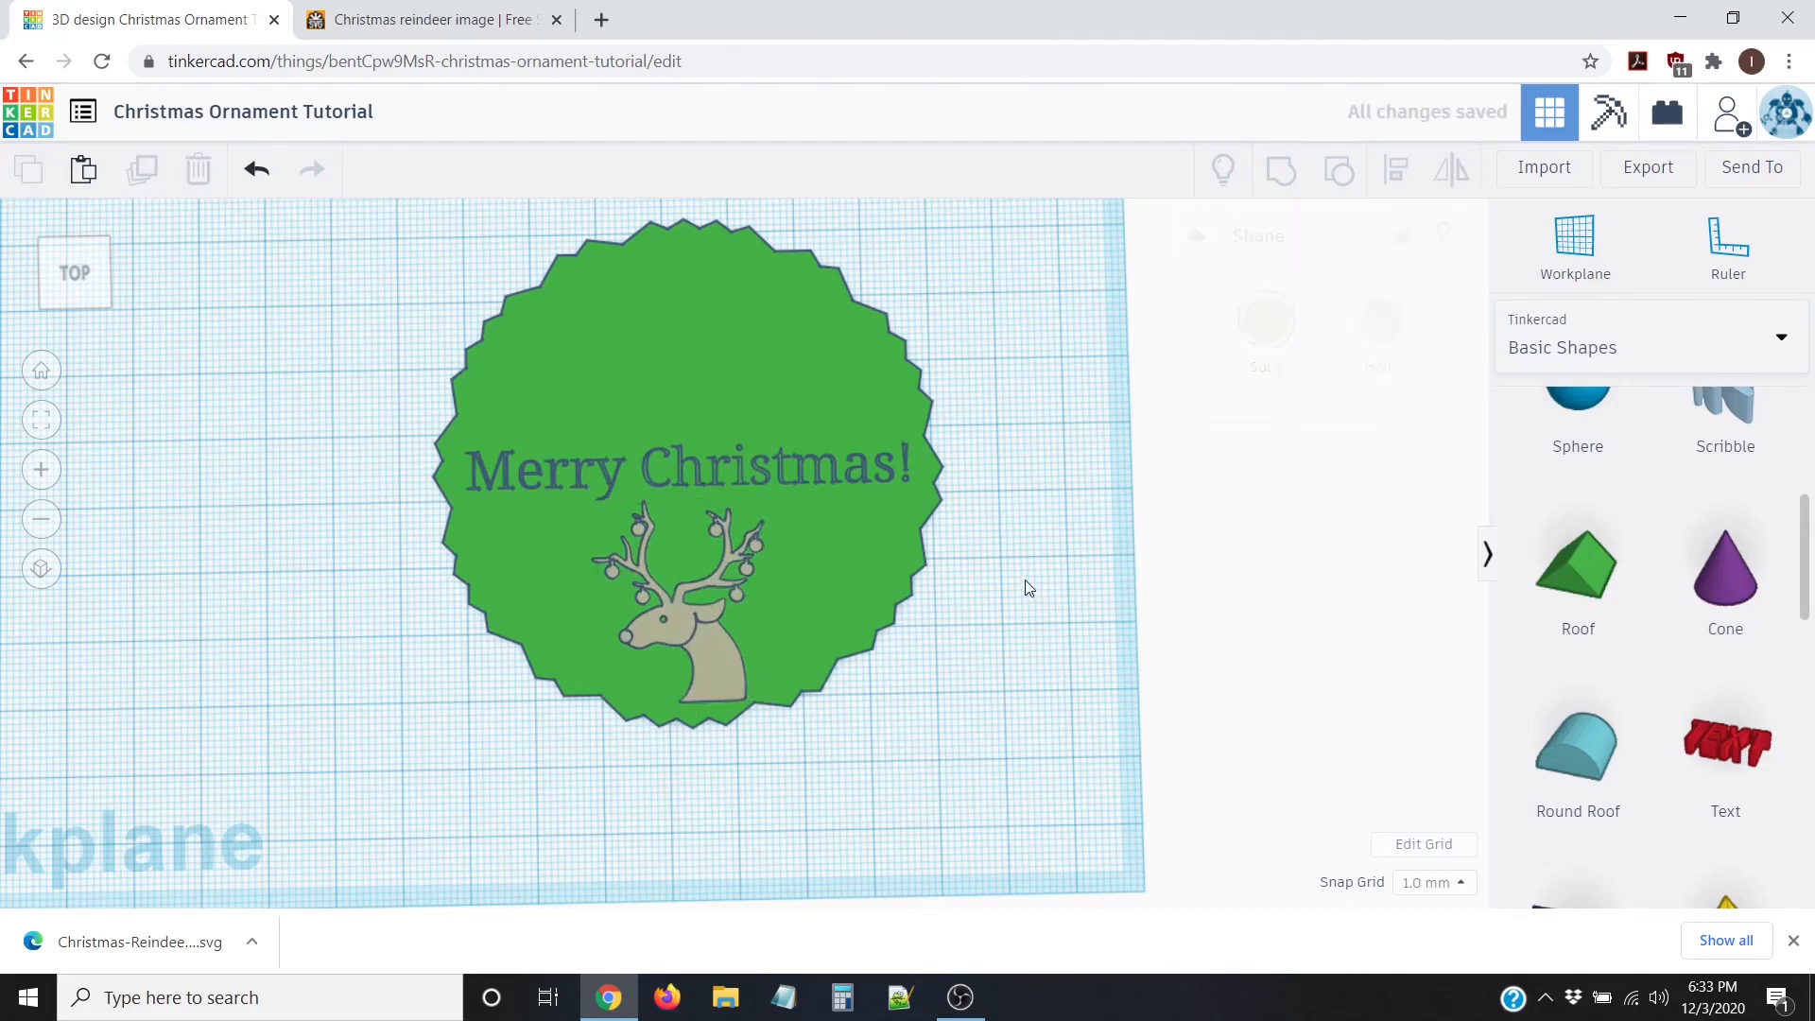
Step: Group the reindeer and the engraved green disc into one solid ornament
right_drag(915, 688, 741, 724)
scroll(741, 719, down, 2)
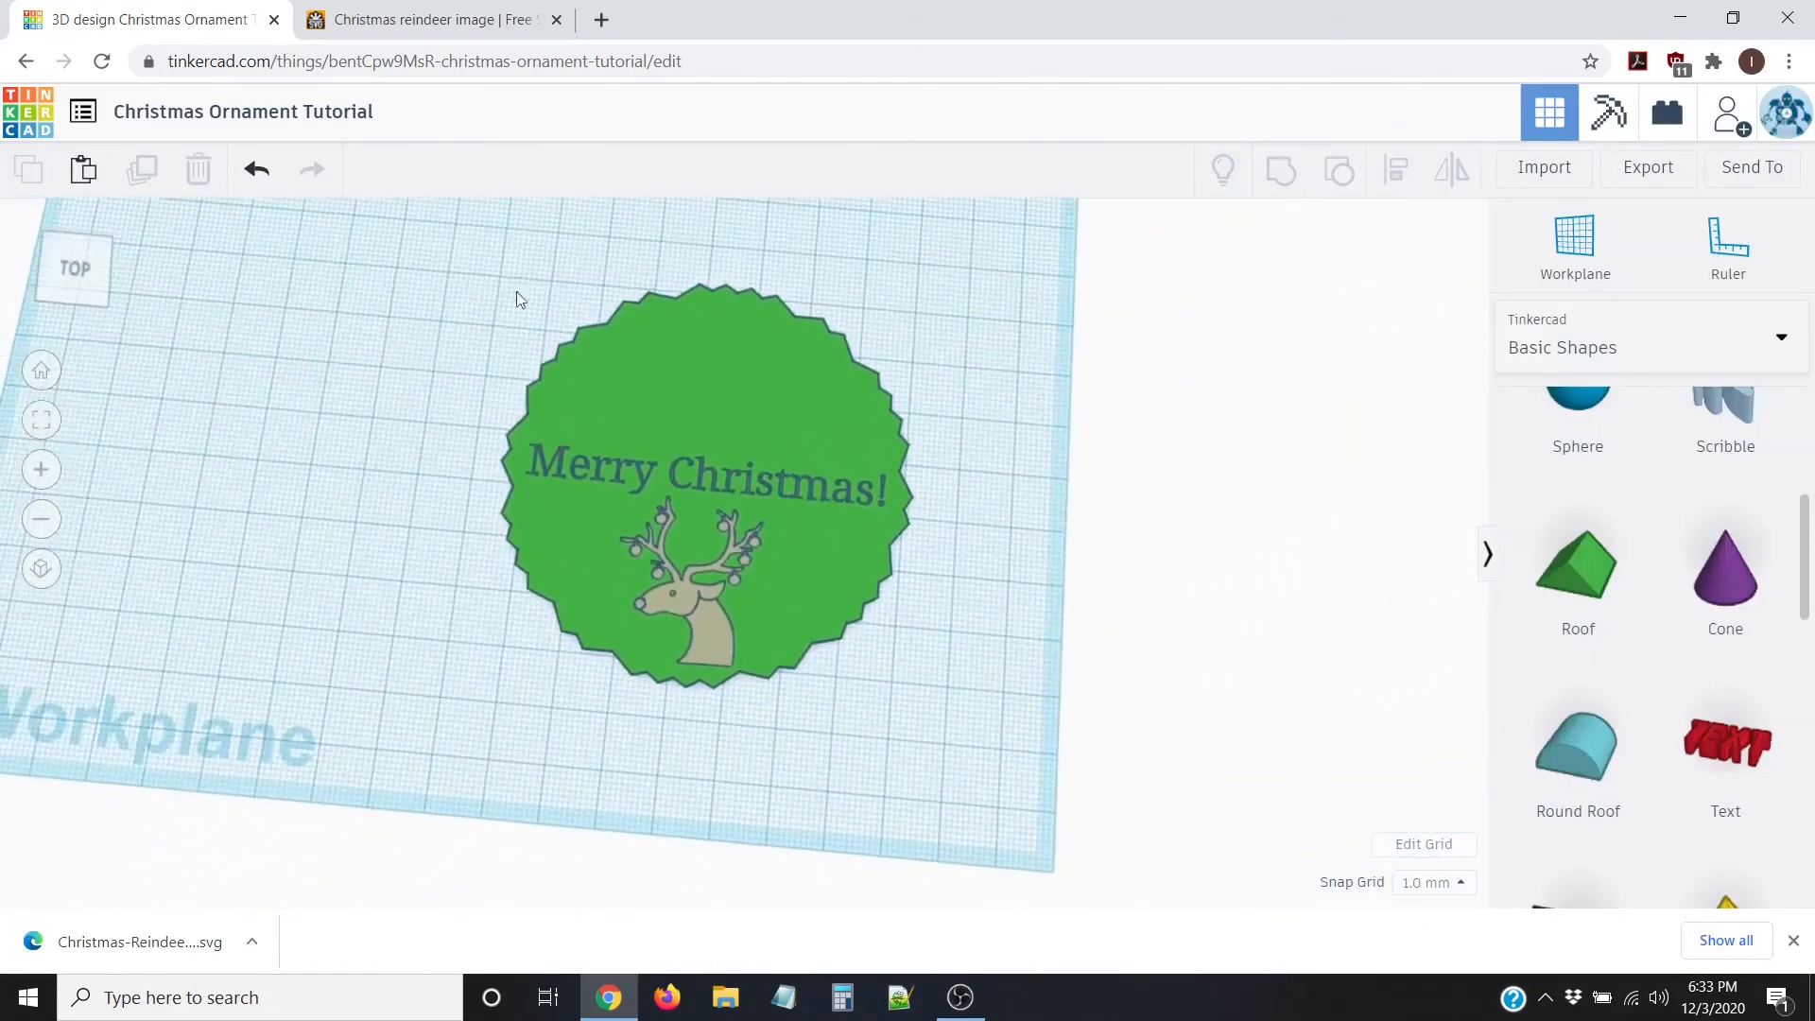
drag(492, 260, 963, 780)
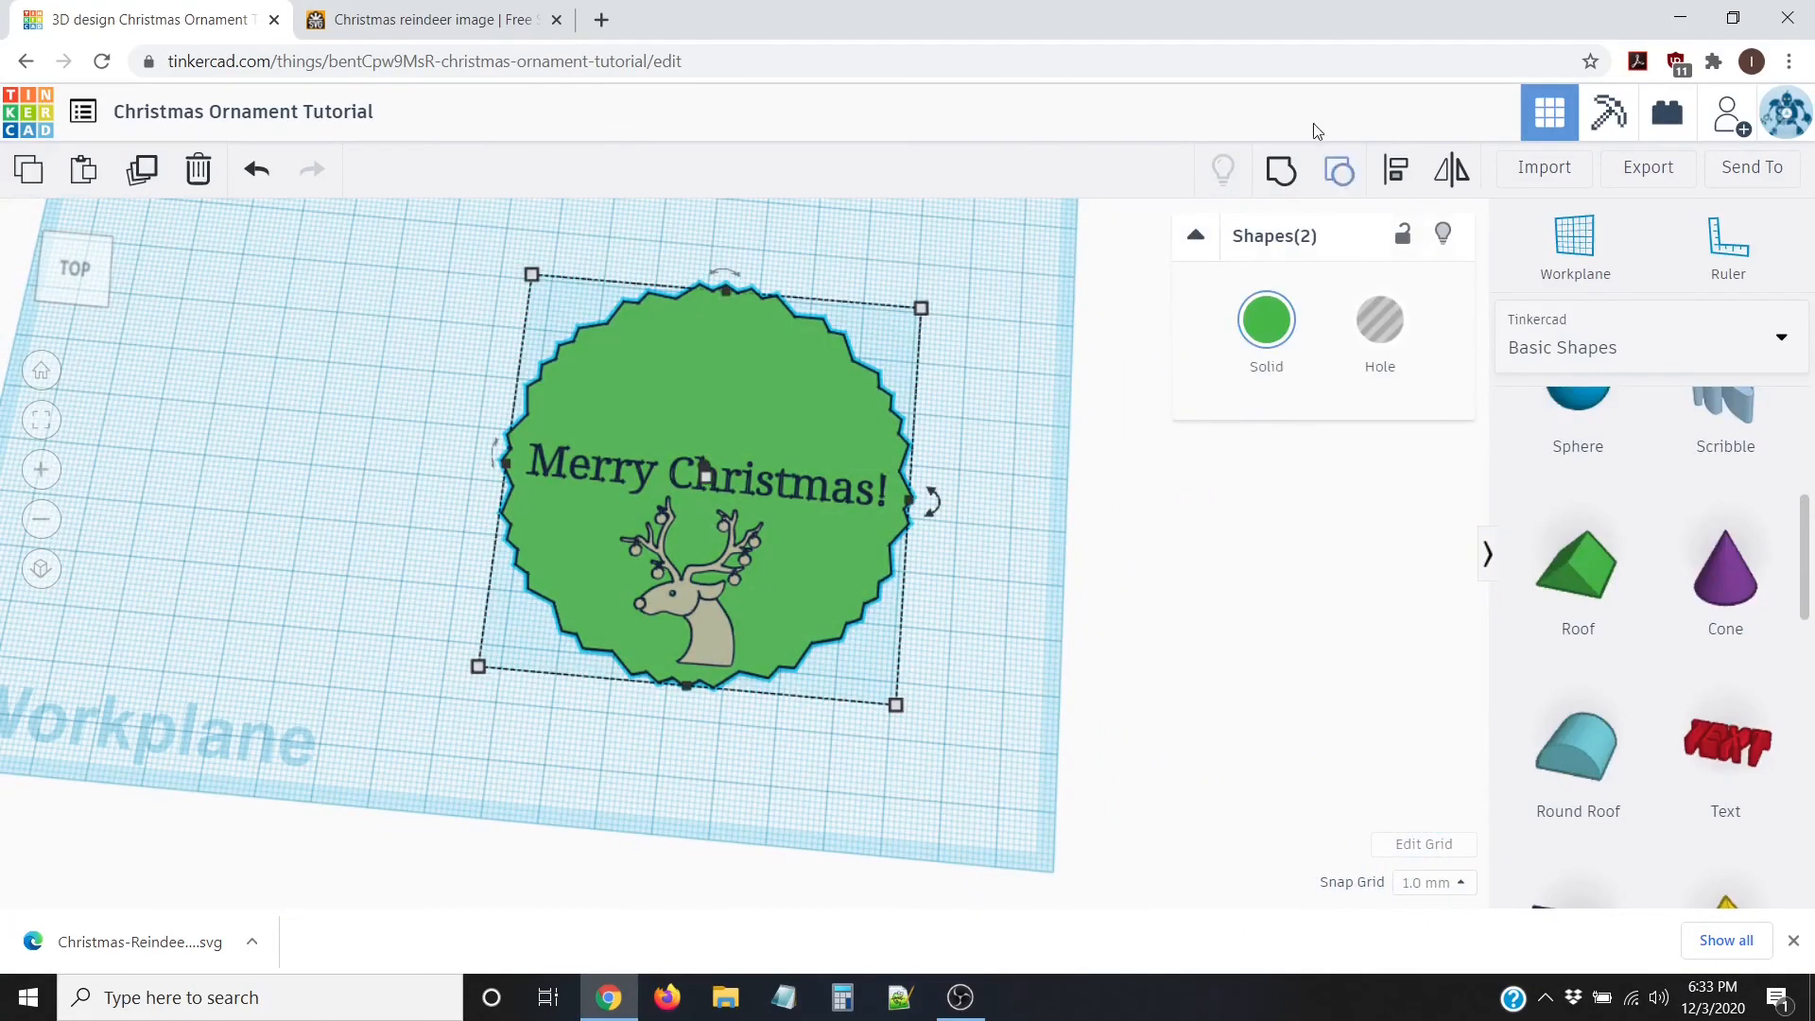
click(1281, 170)
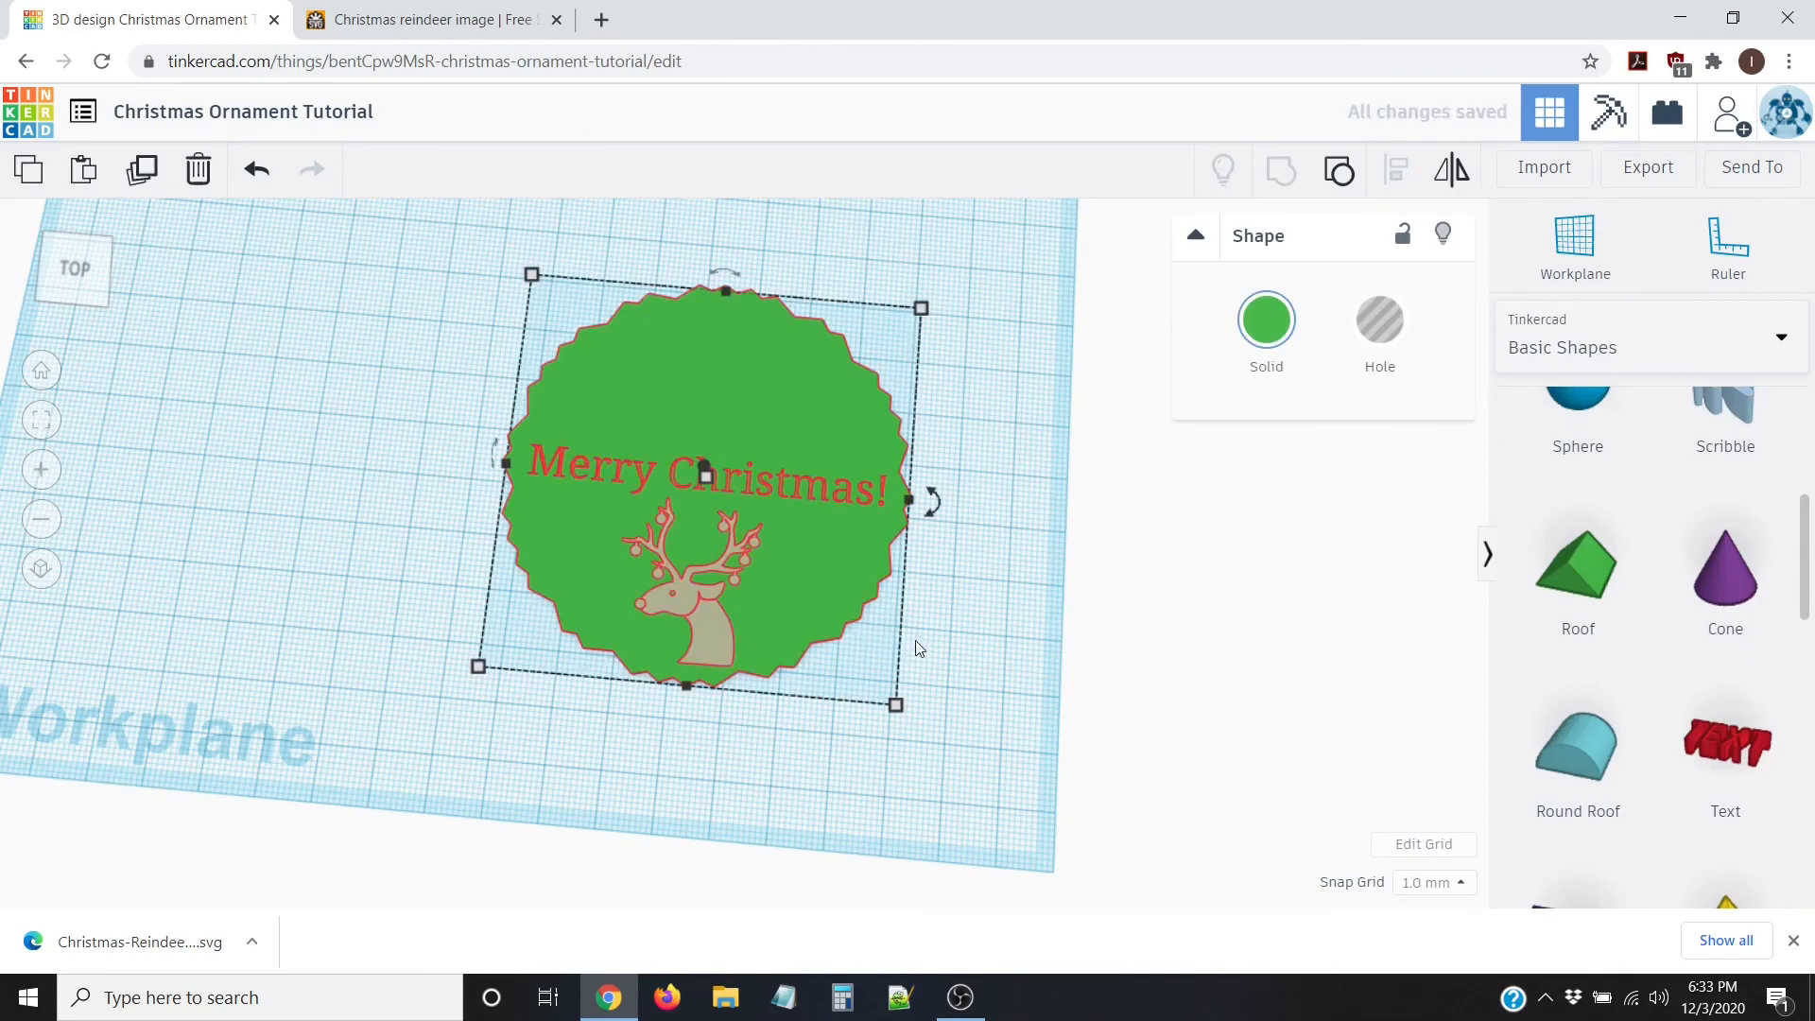
click(885, 621)
right_drag(887, 621, 948, 754)
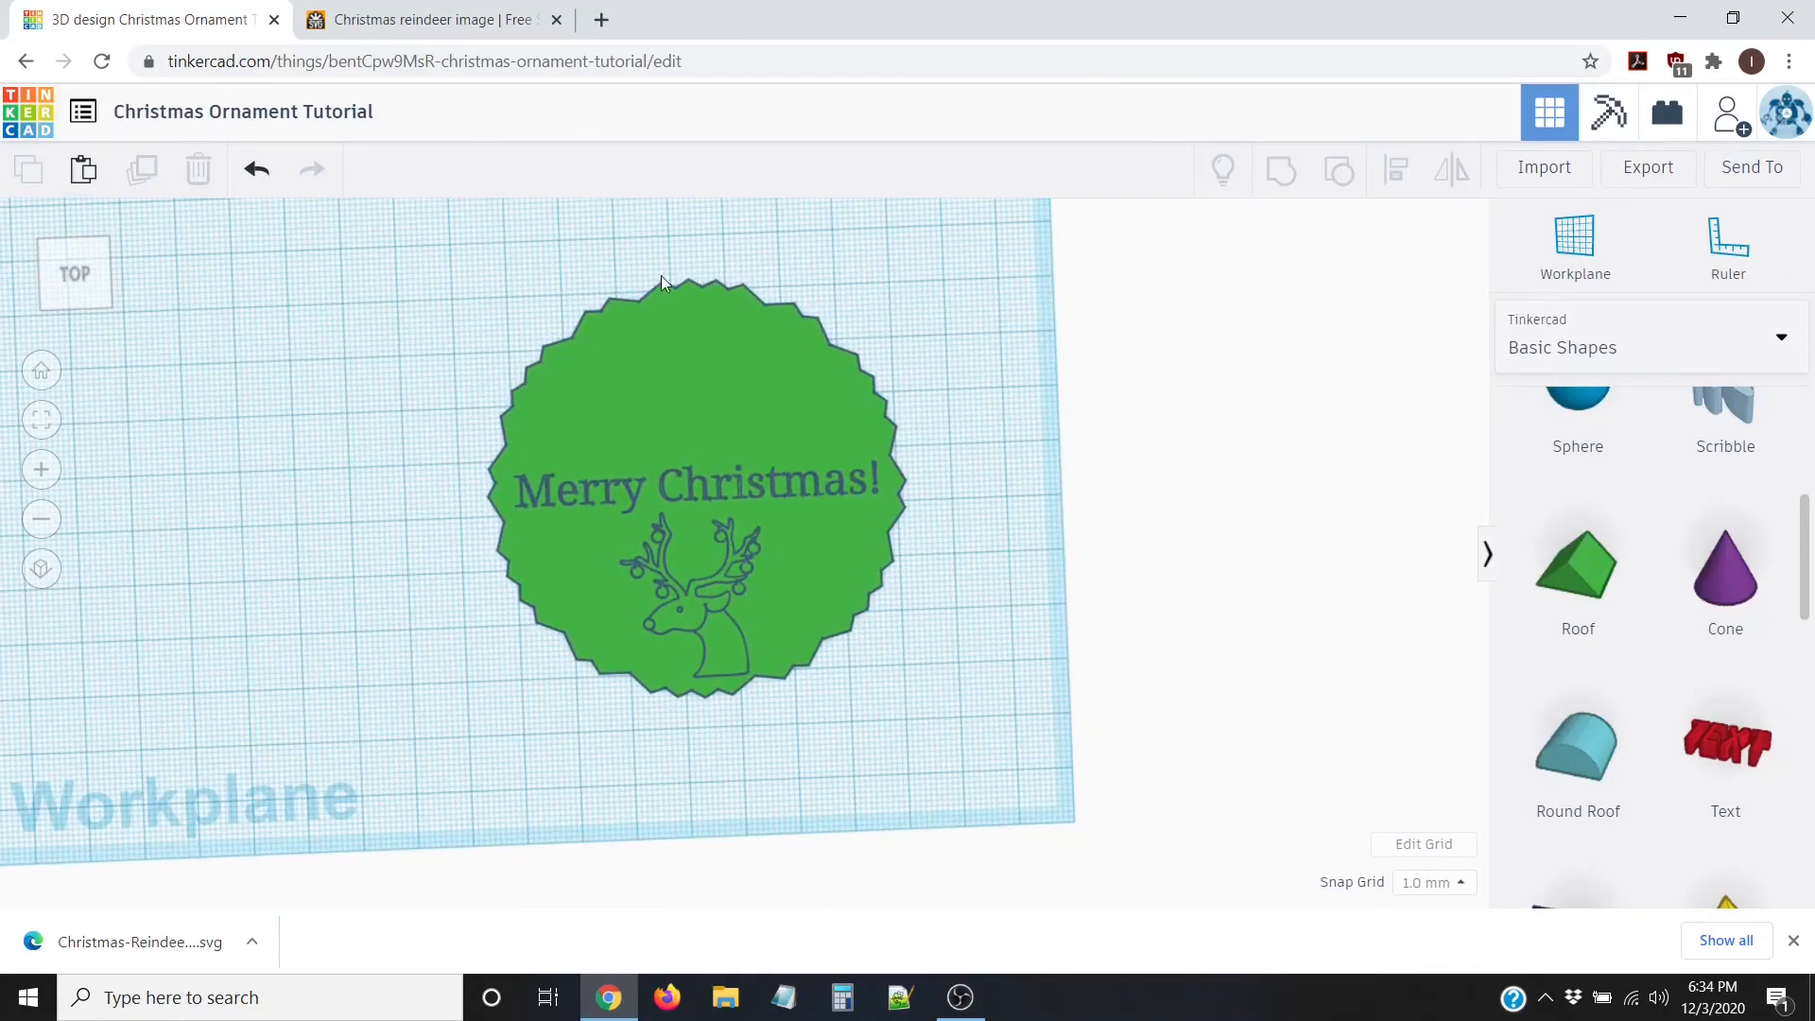
scroll(747, 473, up, 5)
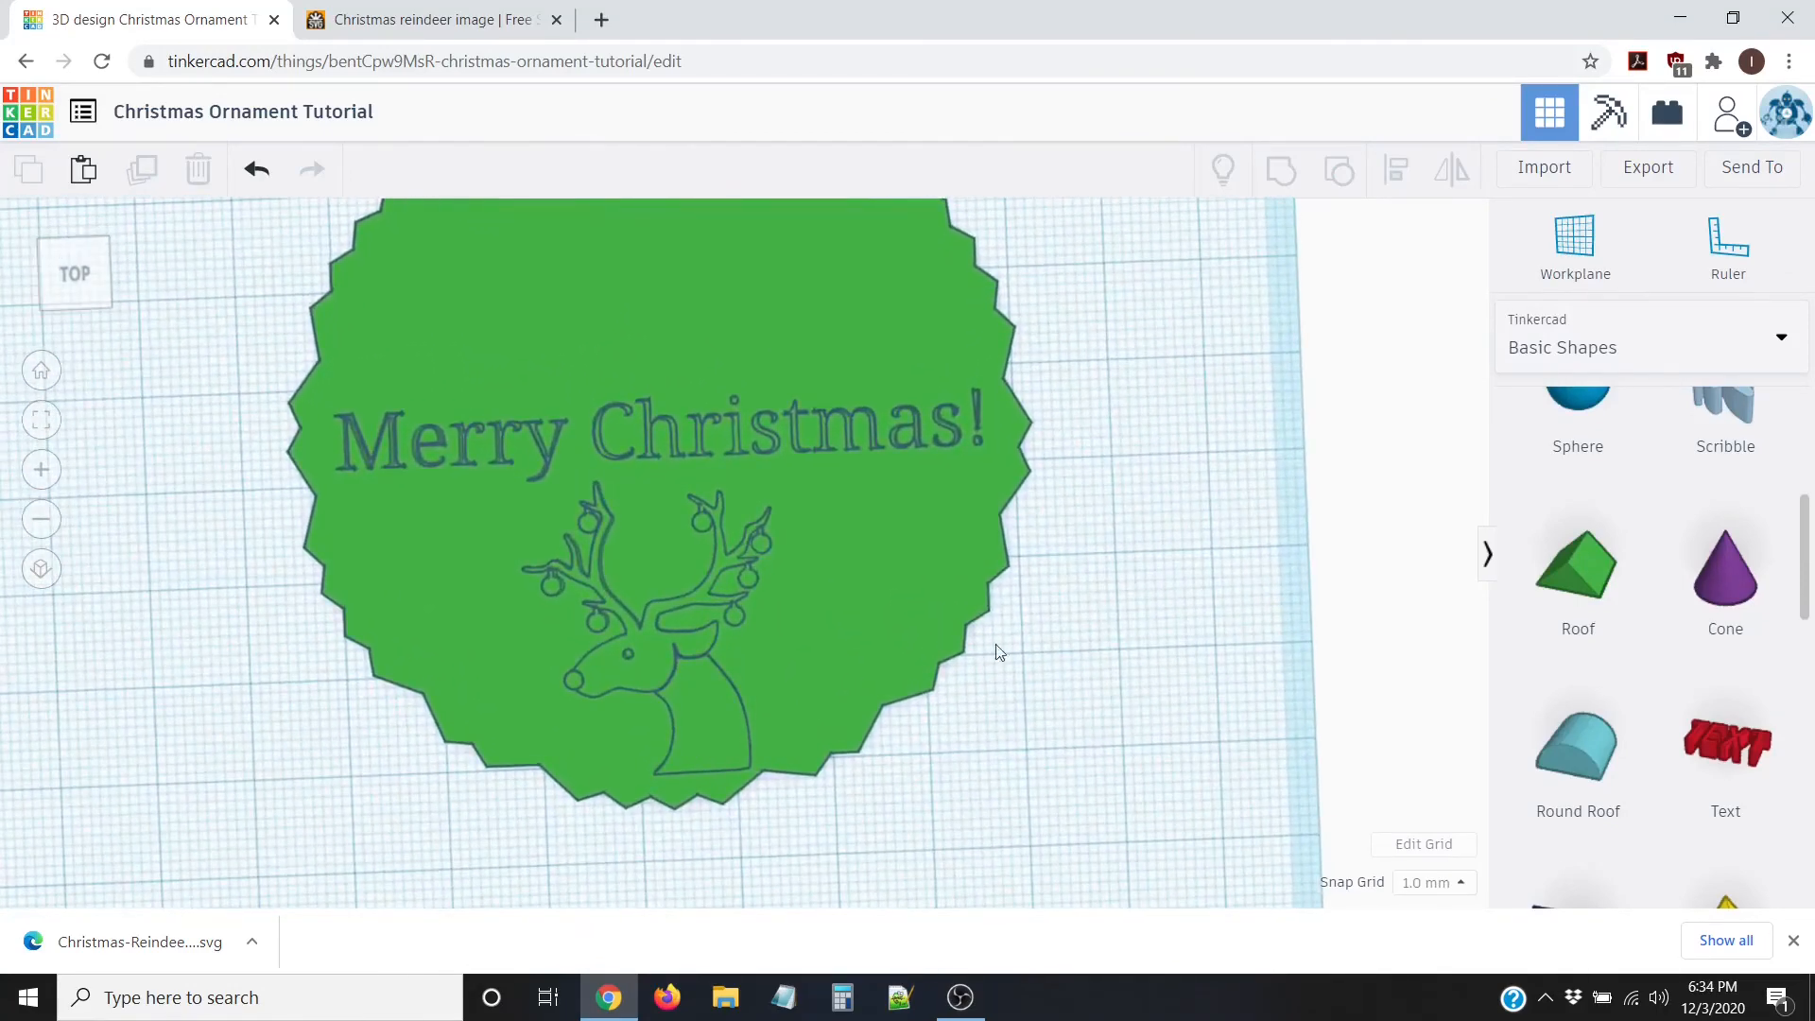
Step: Add a Tube from the basic shapes to the workplane beside the green ornament
drag(1808, 561, 1814, 675)
scroll(1811, 673, down, 3)
drag(1578, 716, 1196, 317)
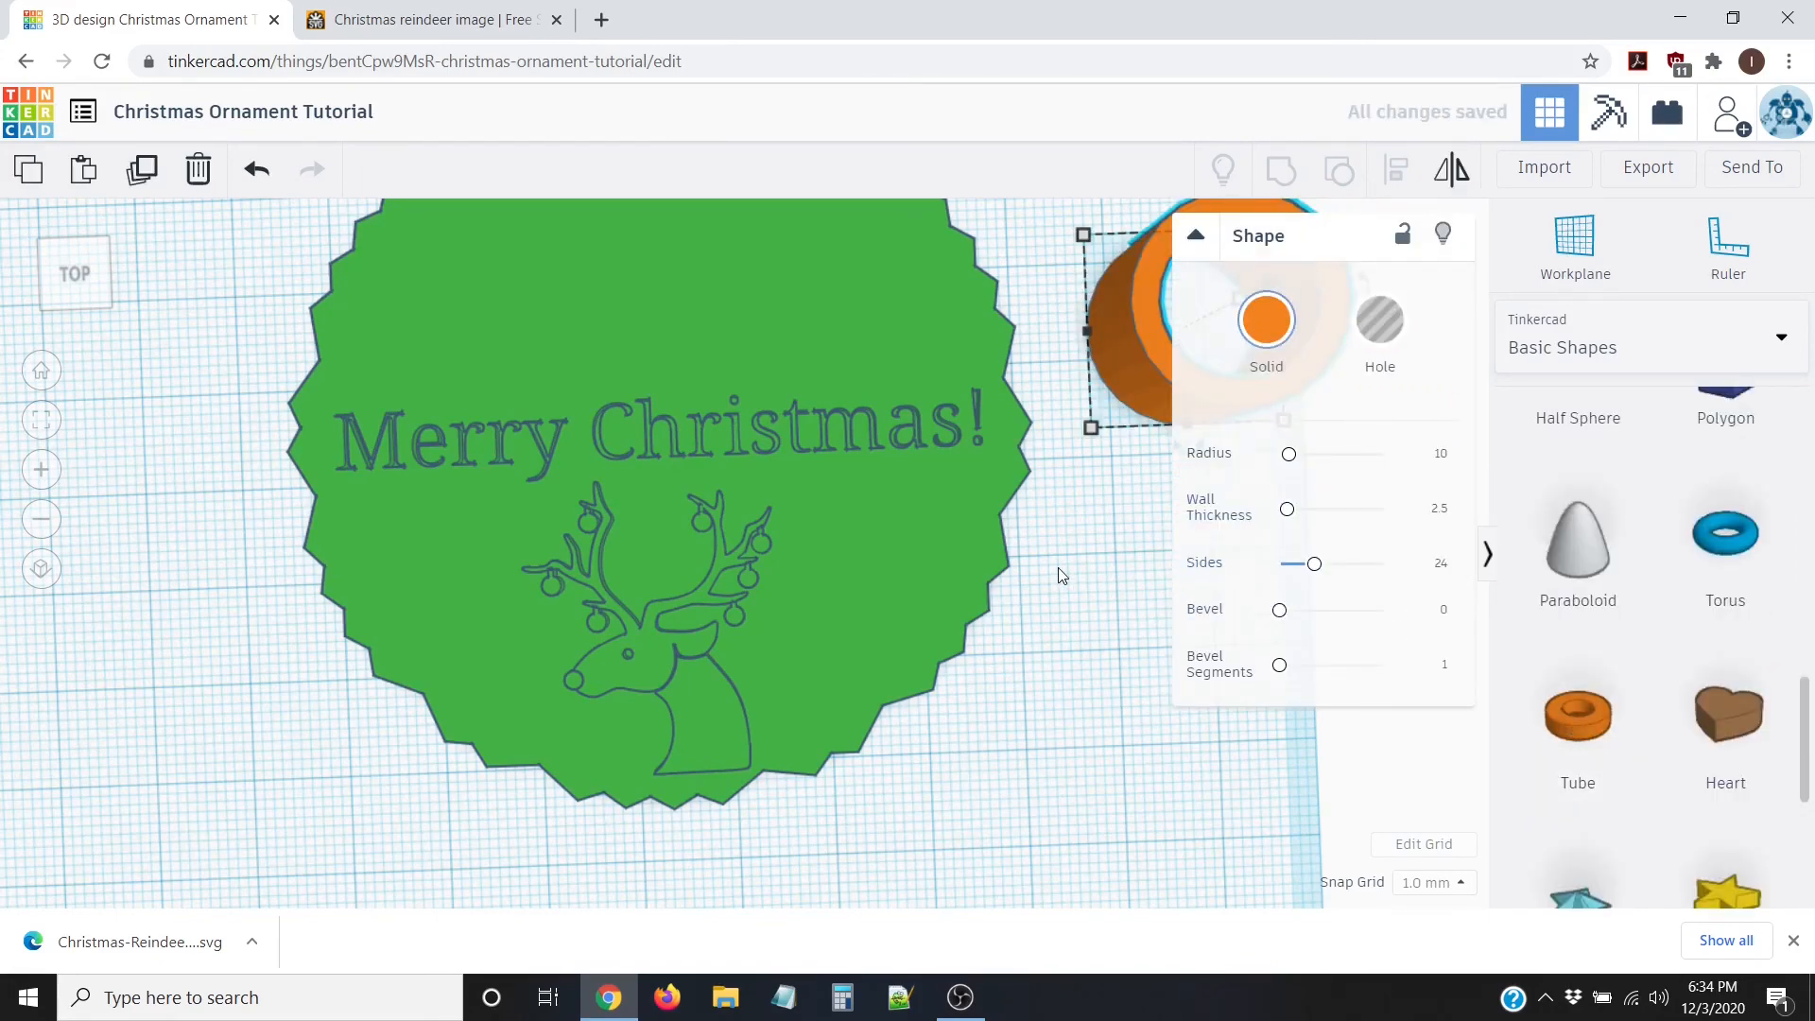
click(1062, 576)
scroll(1016, 508, down, 3)
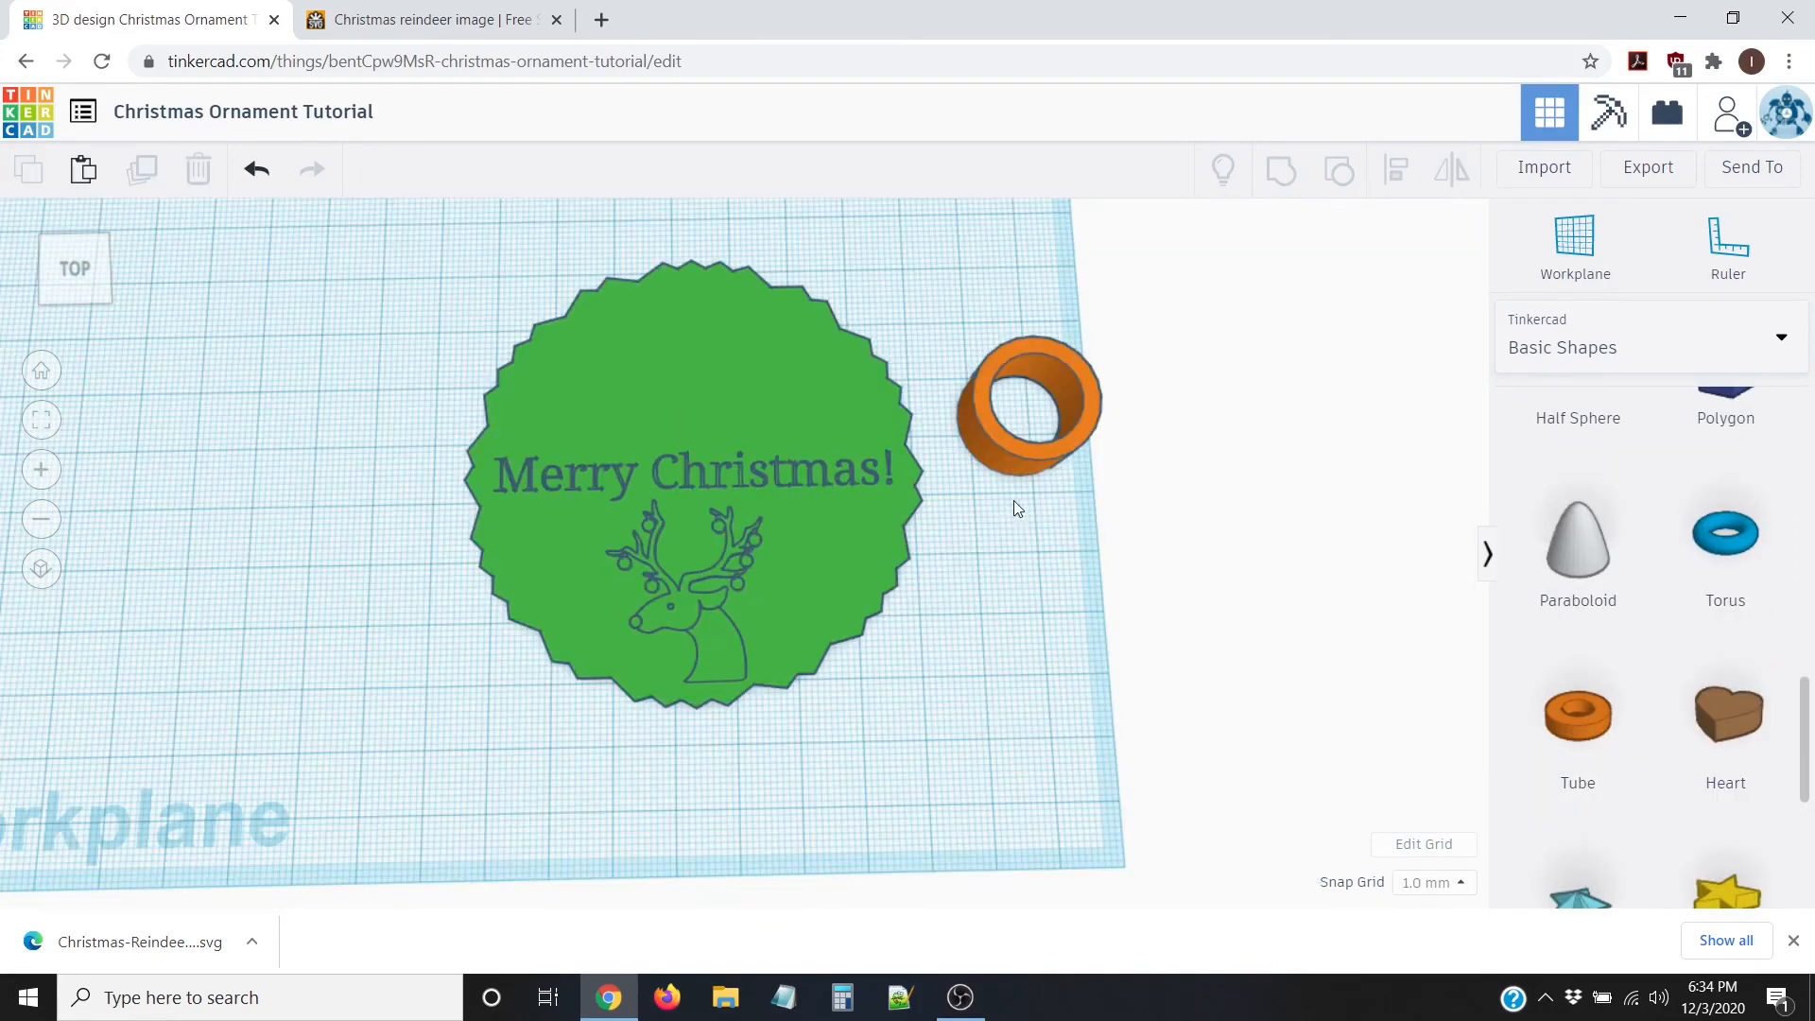
Step: Set the tube's width and length to 5 mm each
click(1029, 454)
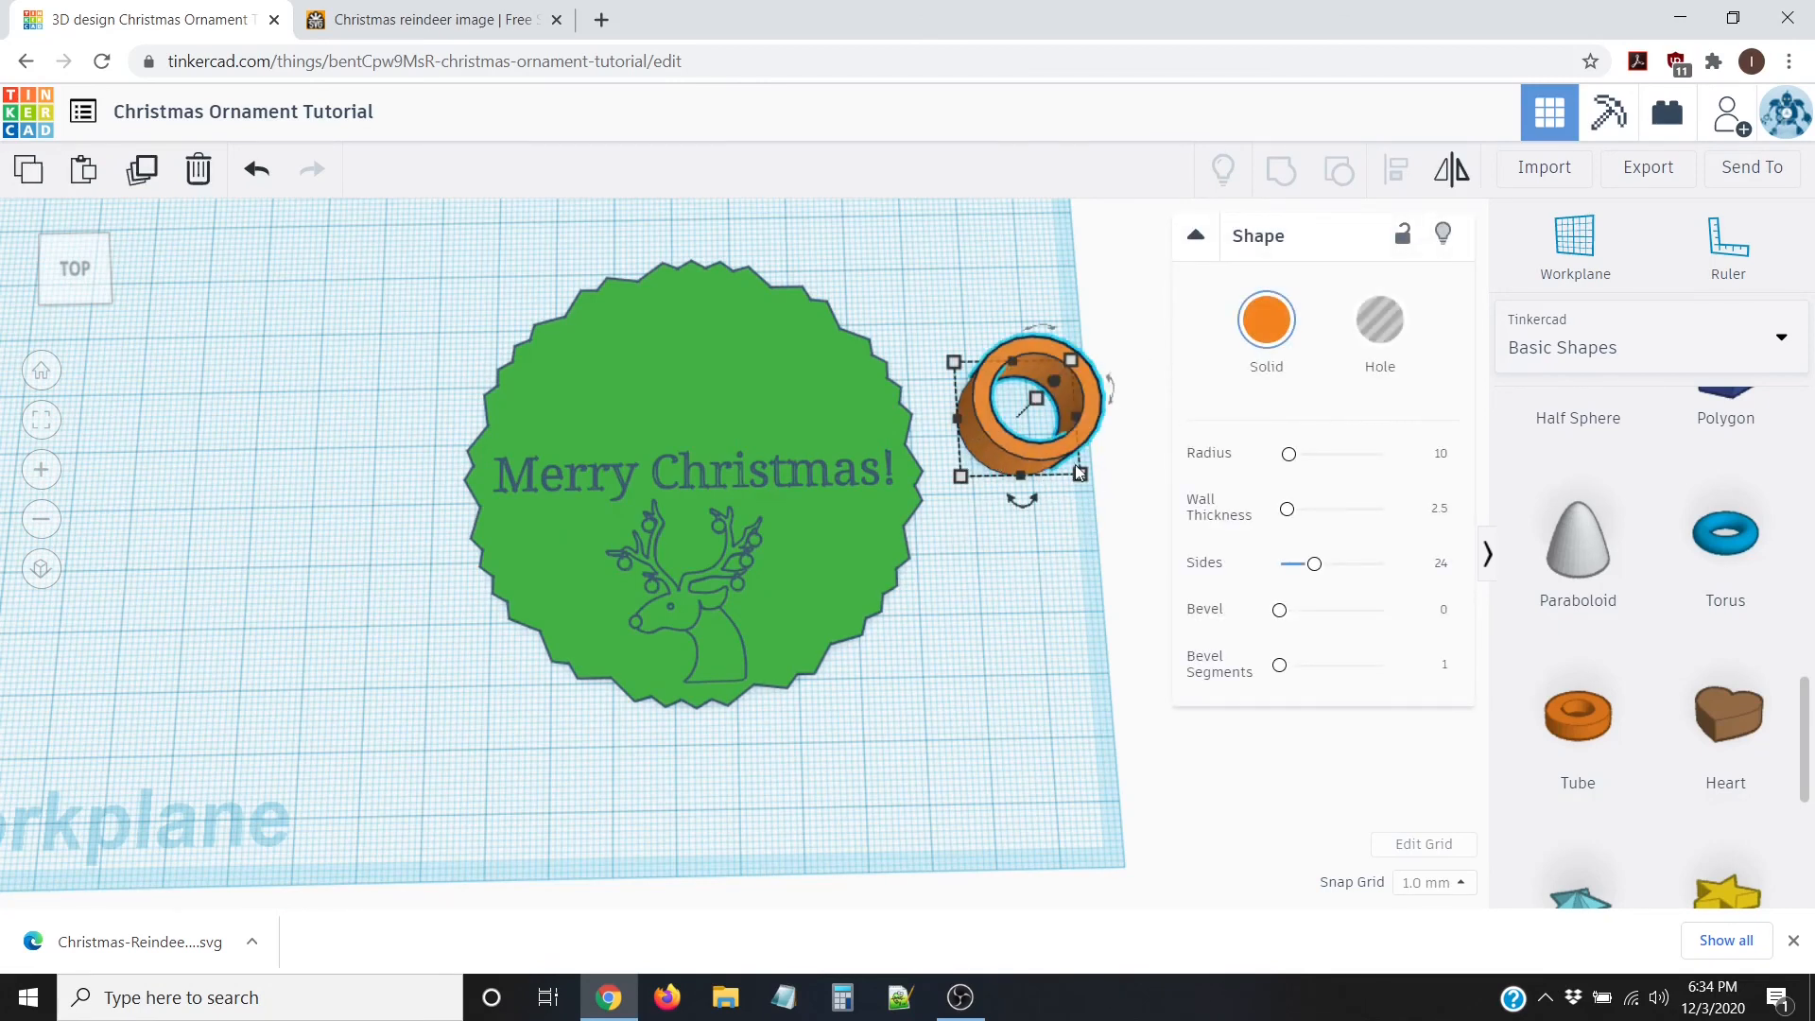
mouse_move(1080, 474)
click(1027, 564)
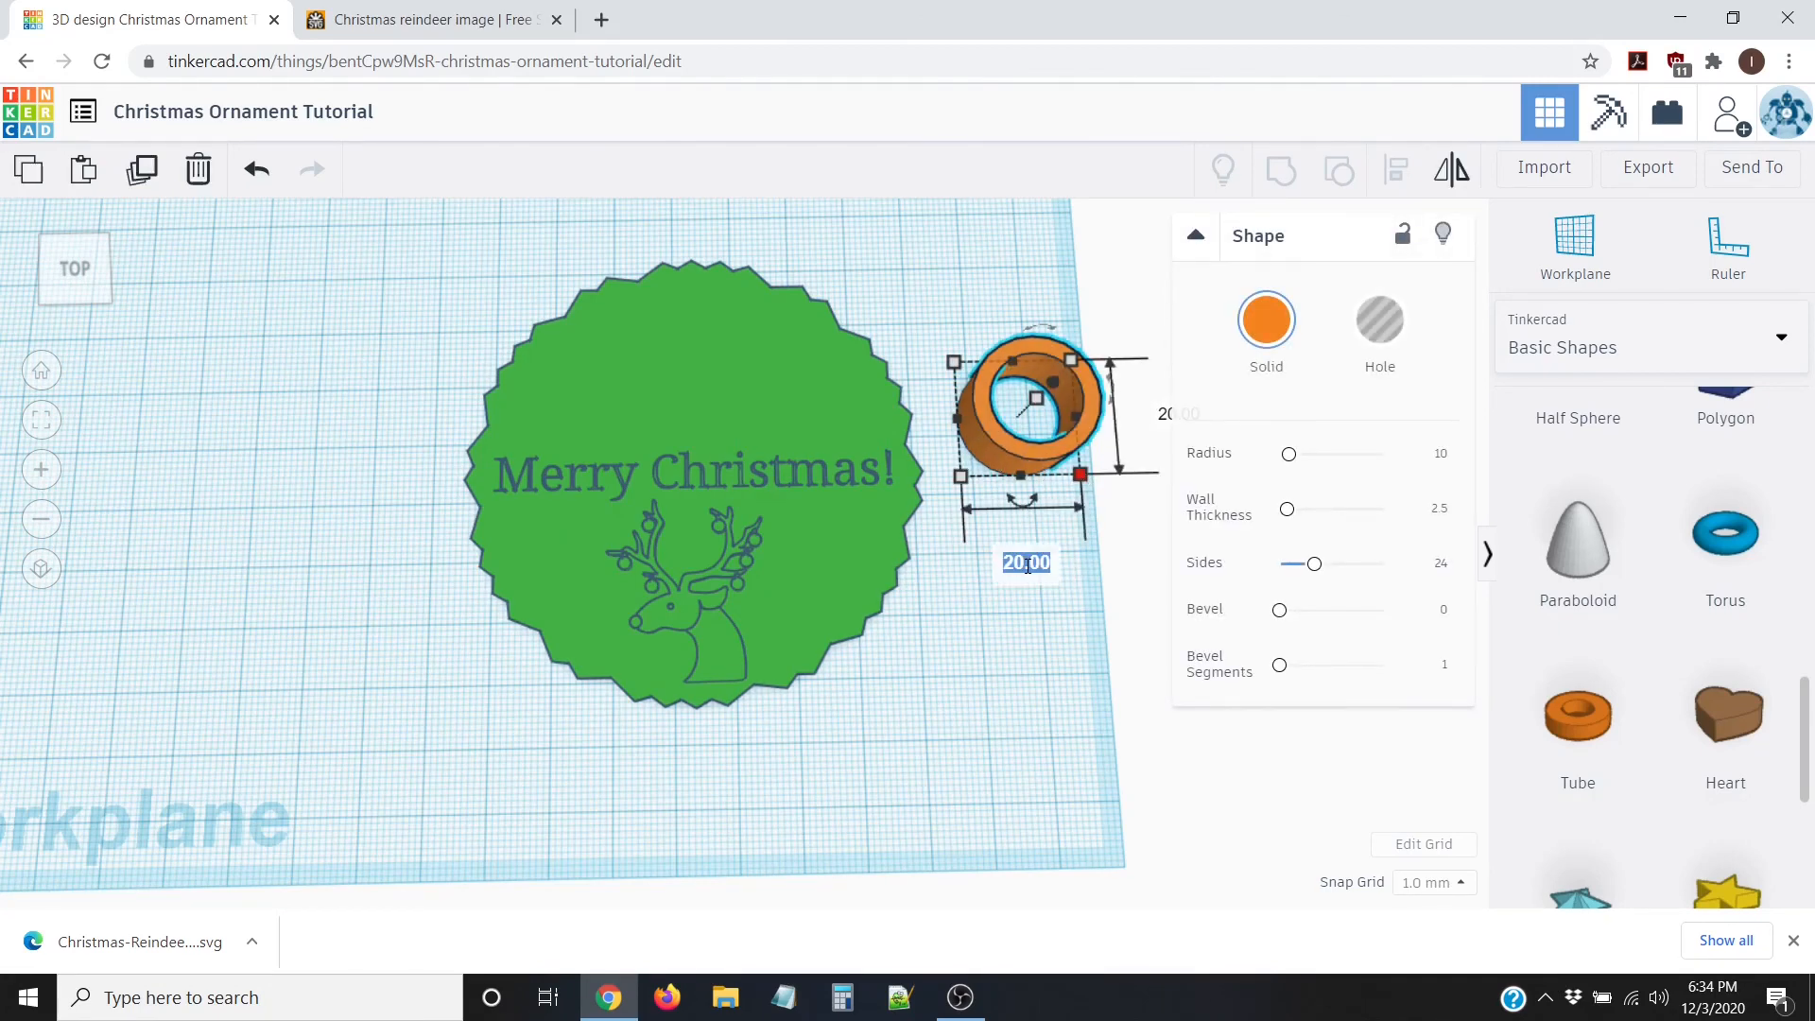
text(5)
key(Tab)
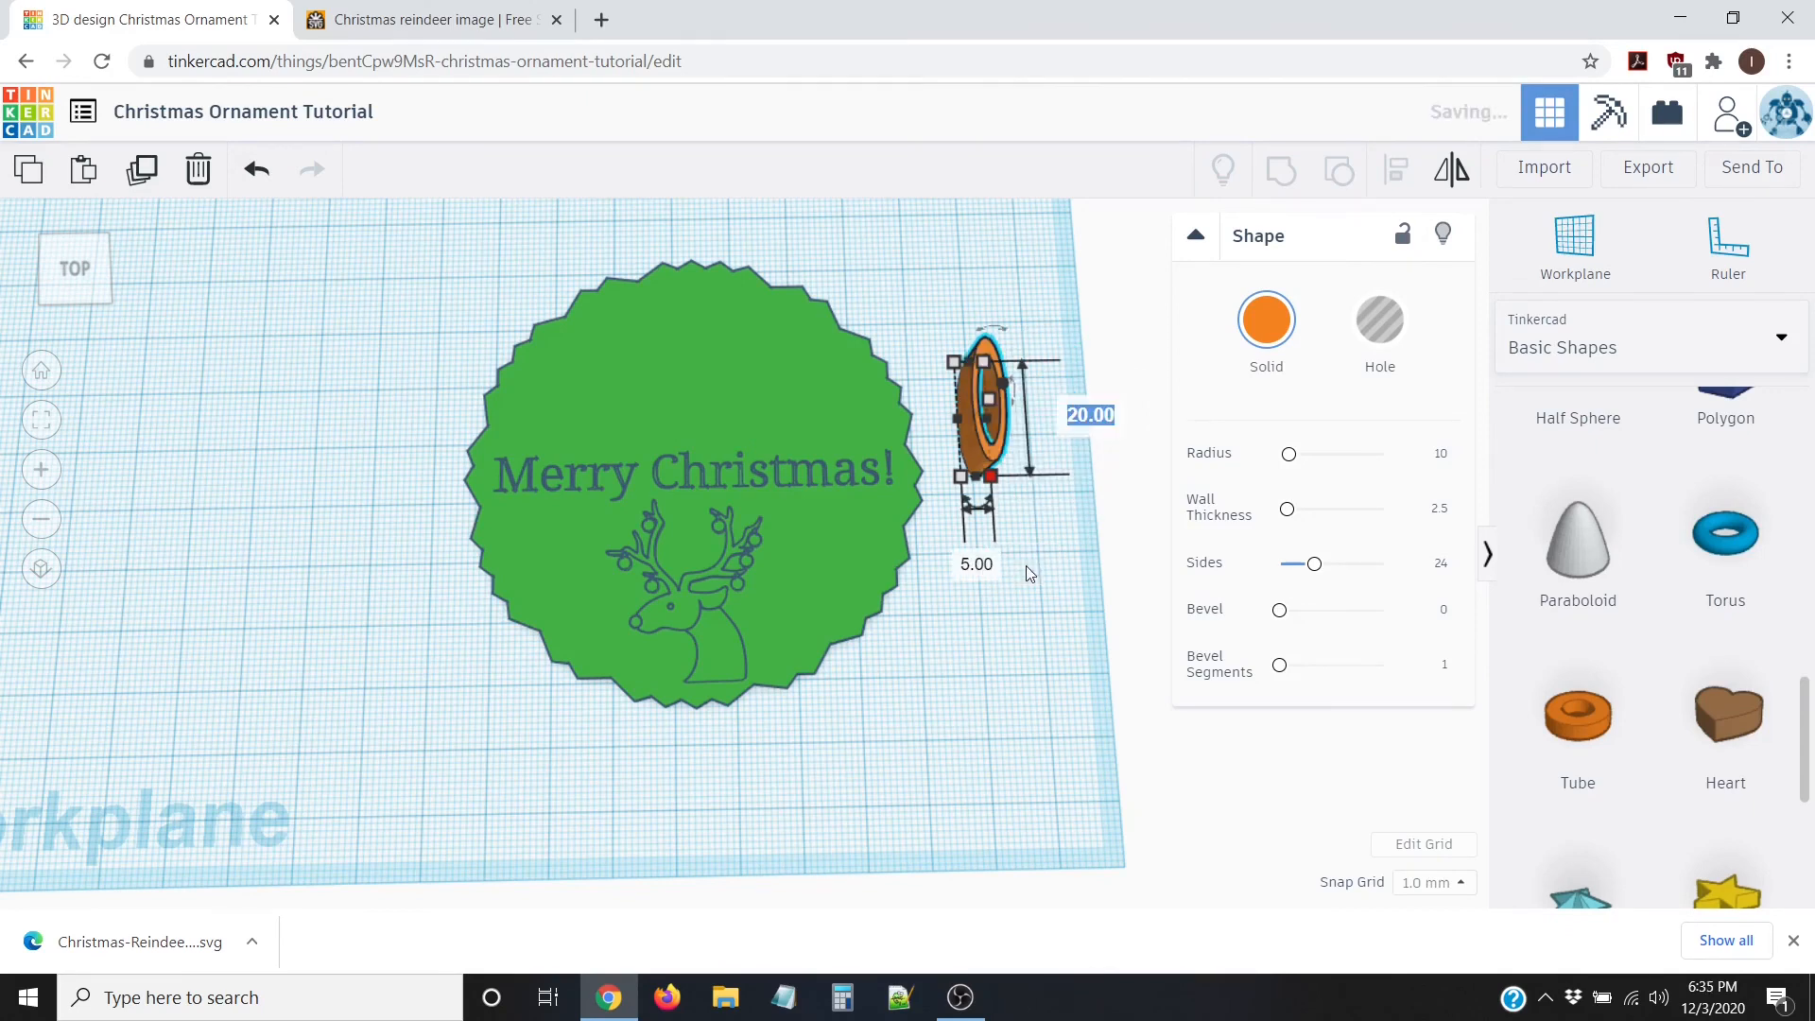
text(5)
key(Return)
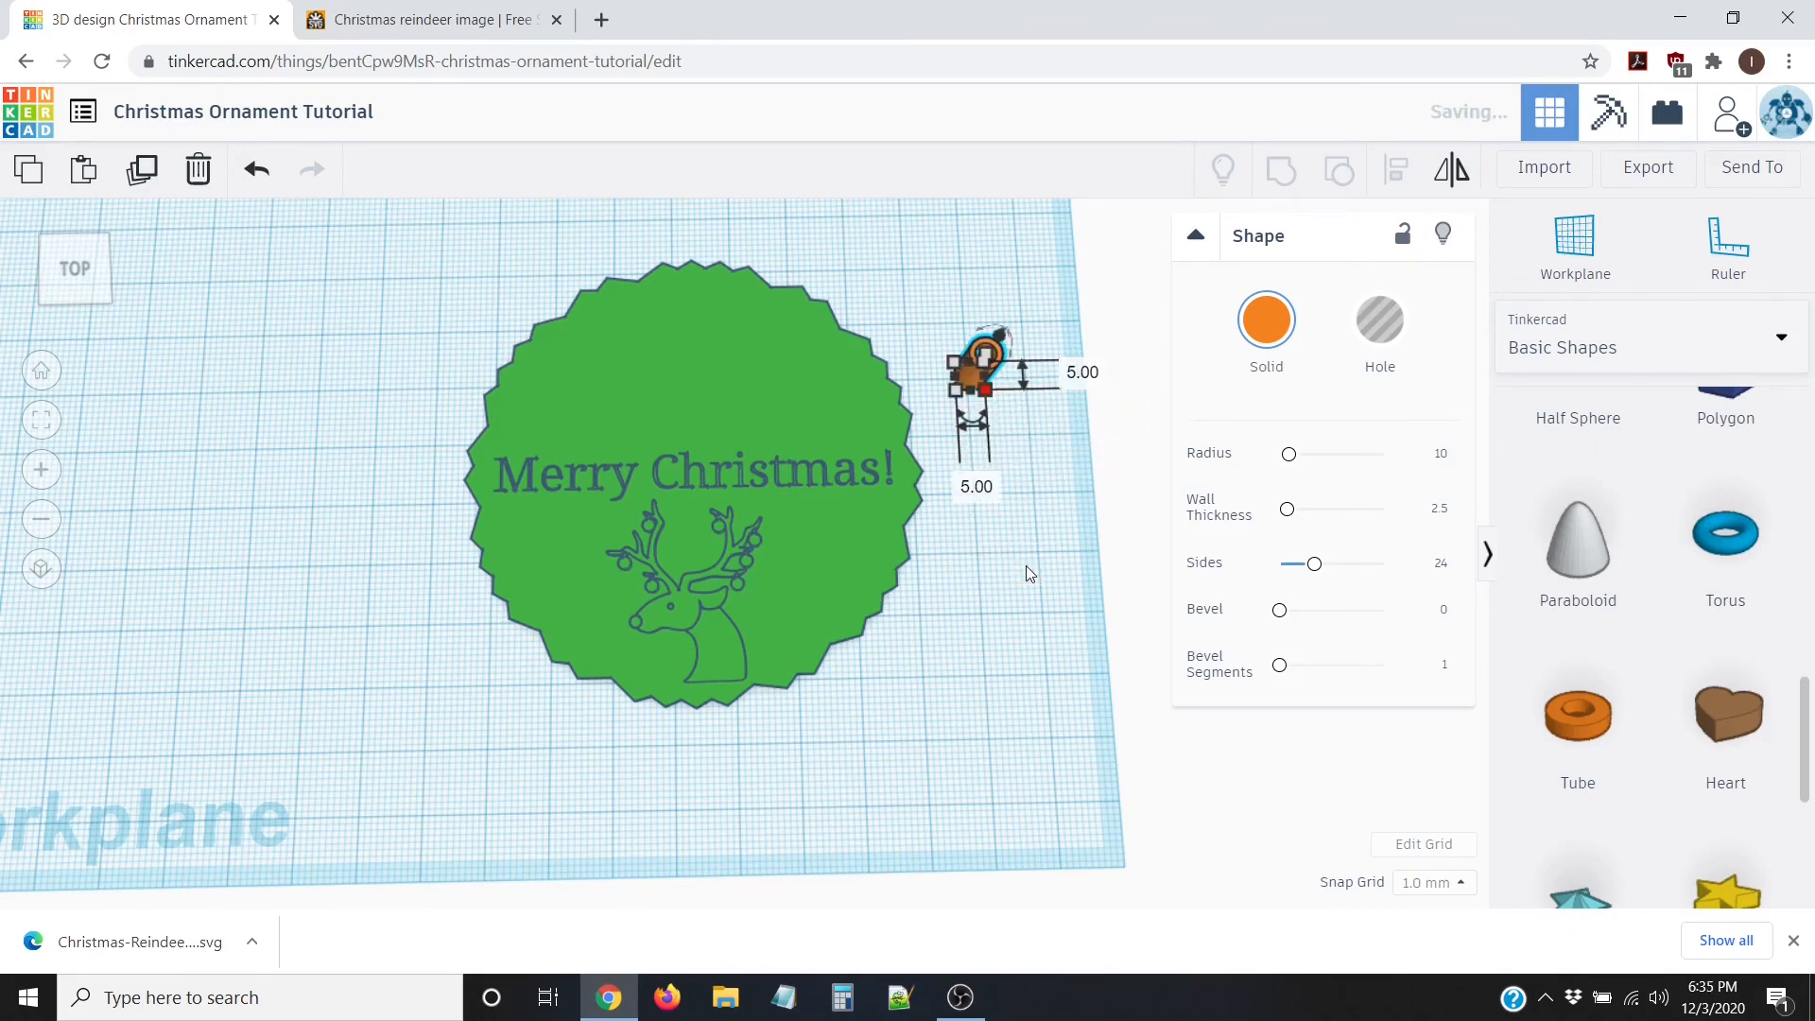
Step: Set the total height of the grouped green ornament to 4 mm
right_drag(907, 510, 931, 448)
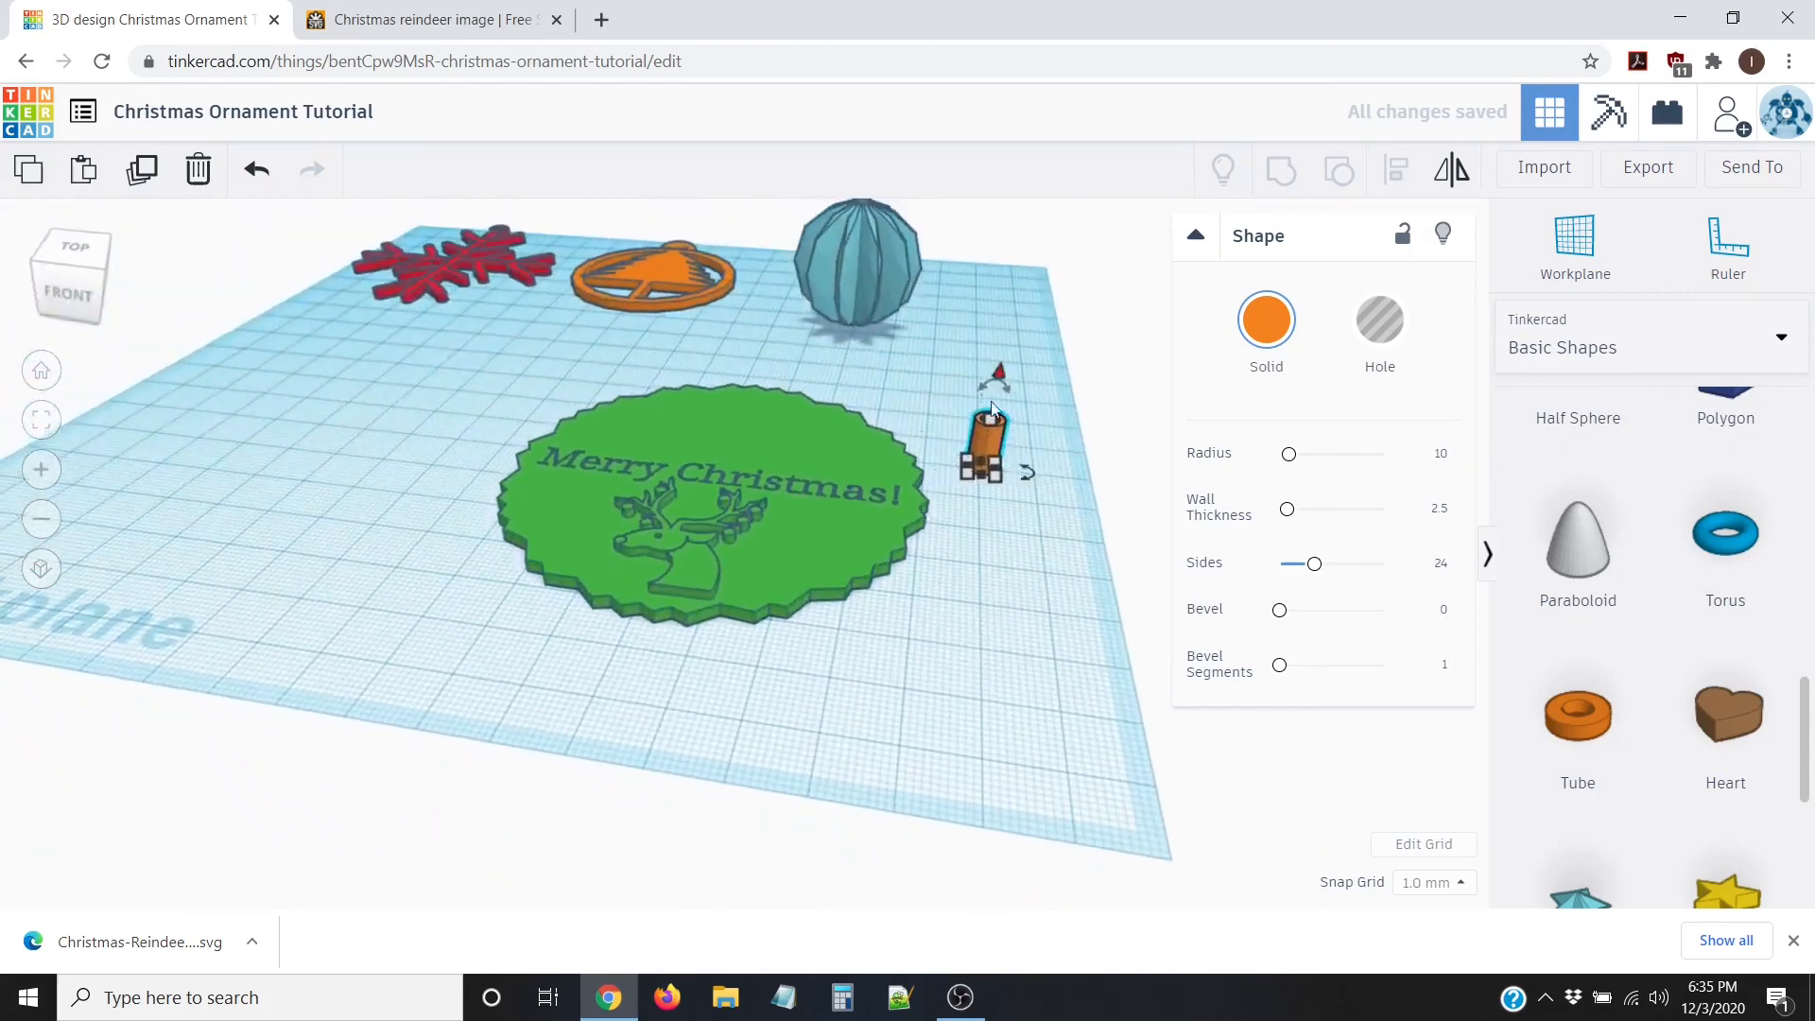
click(791, 506)
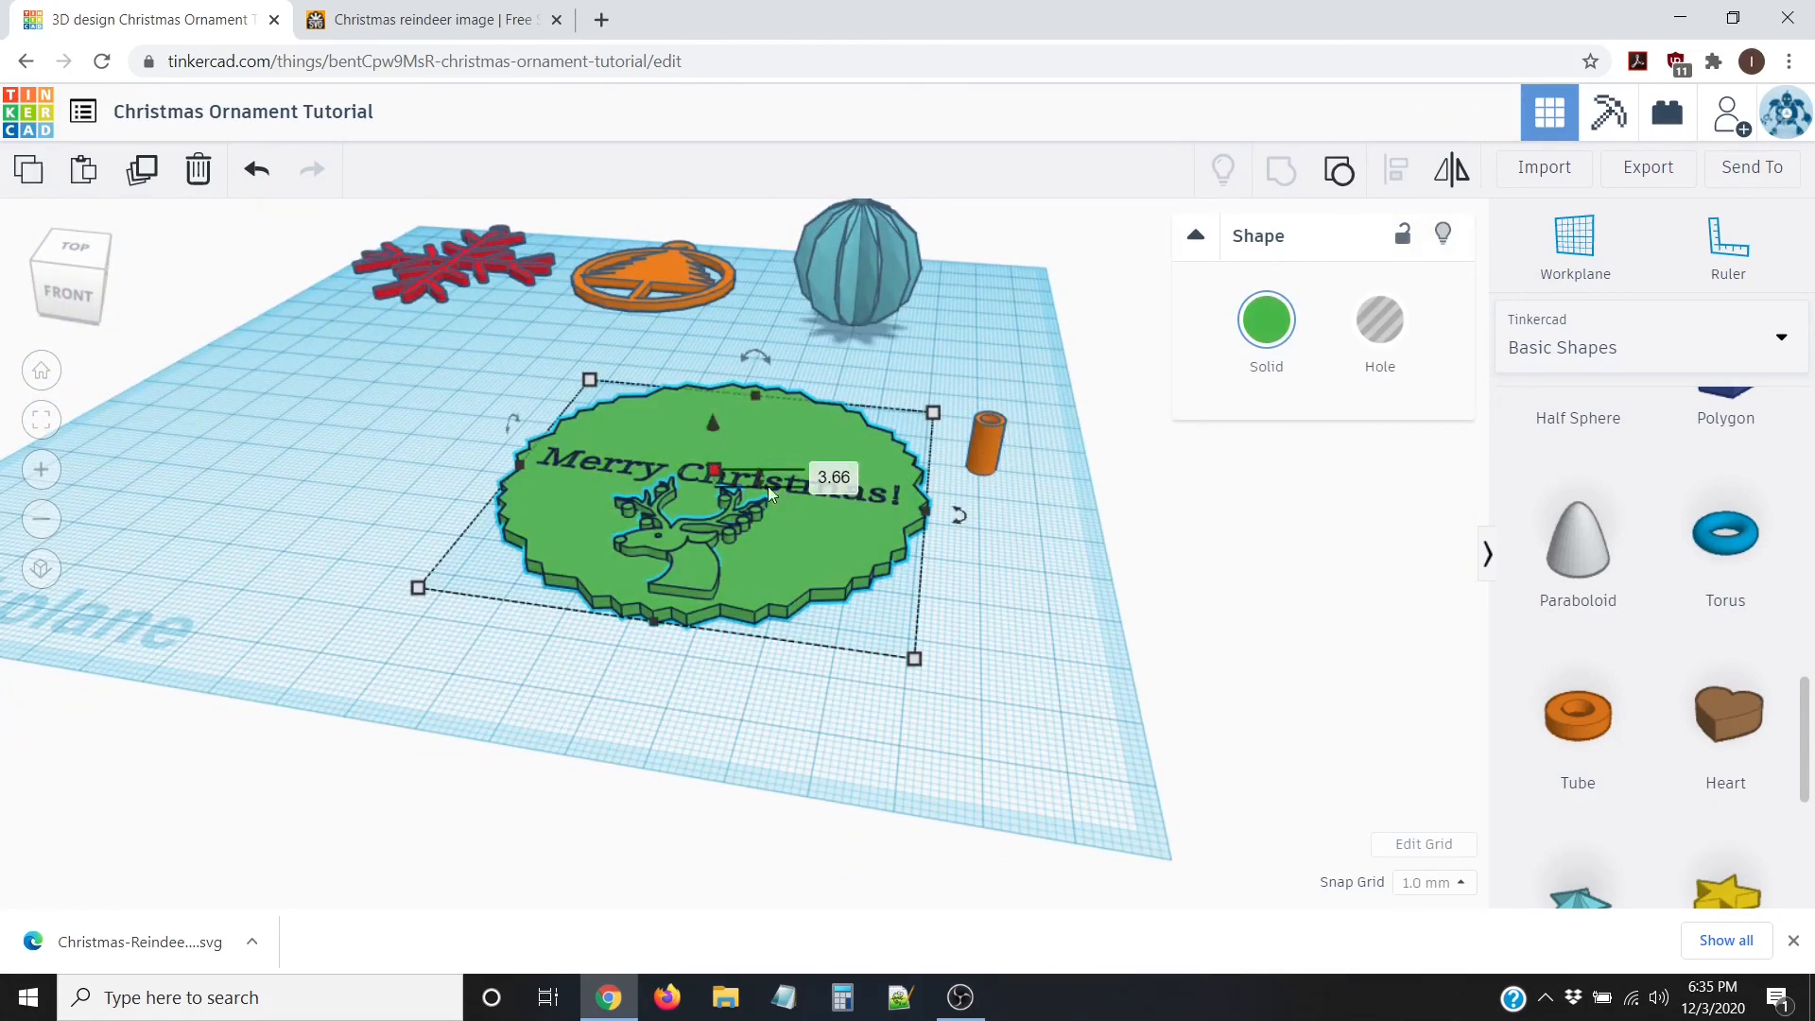
click(839, 479)
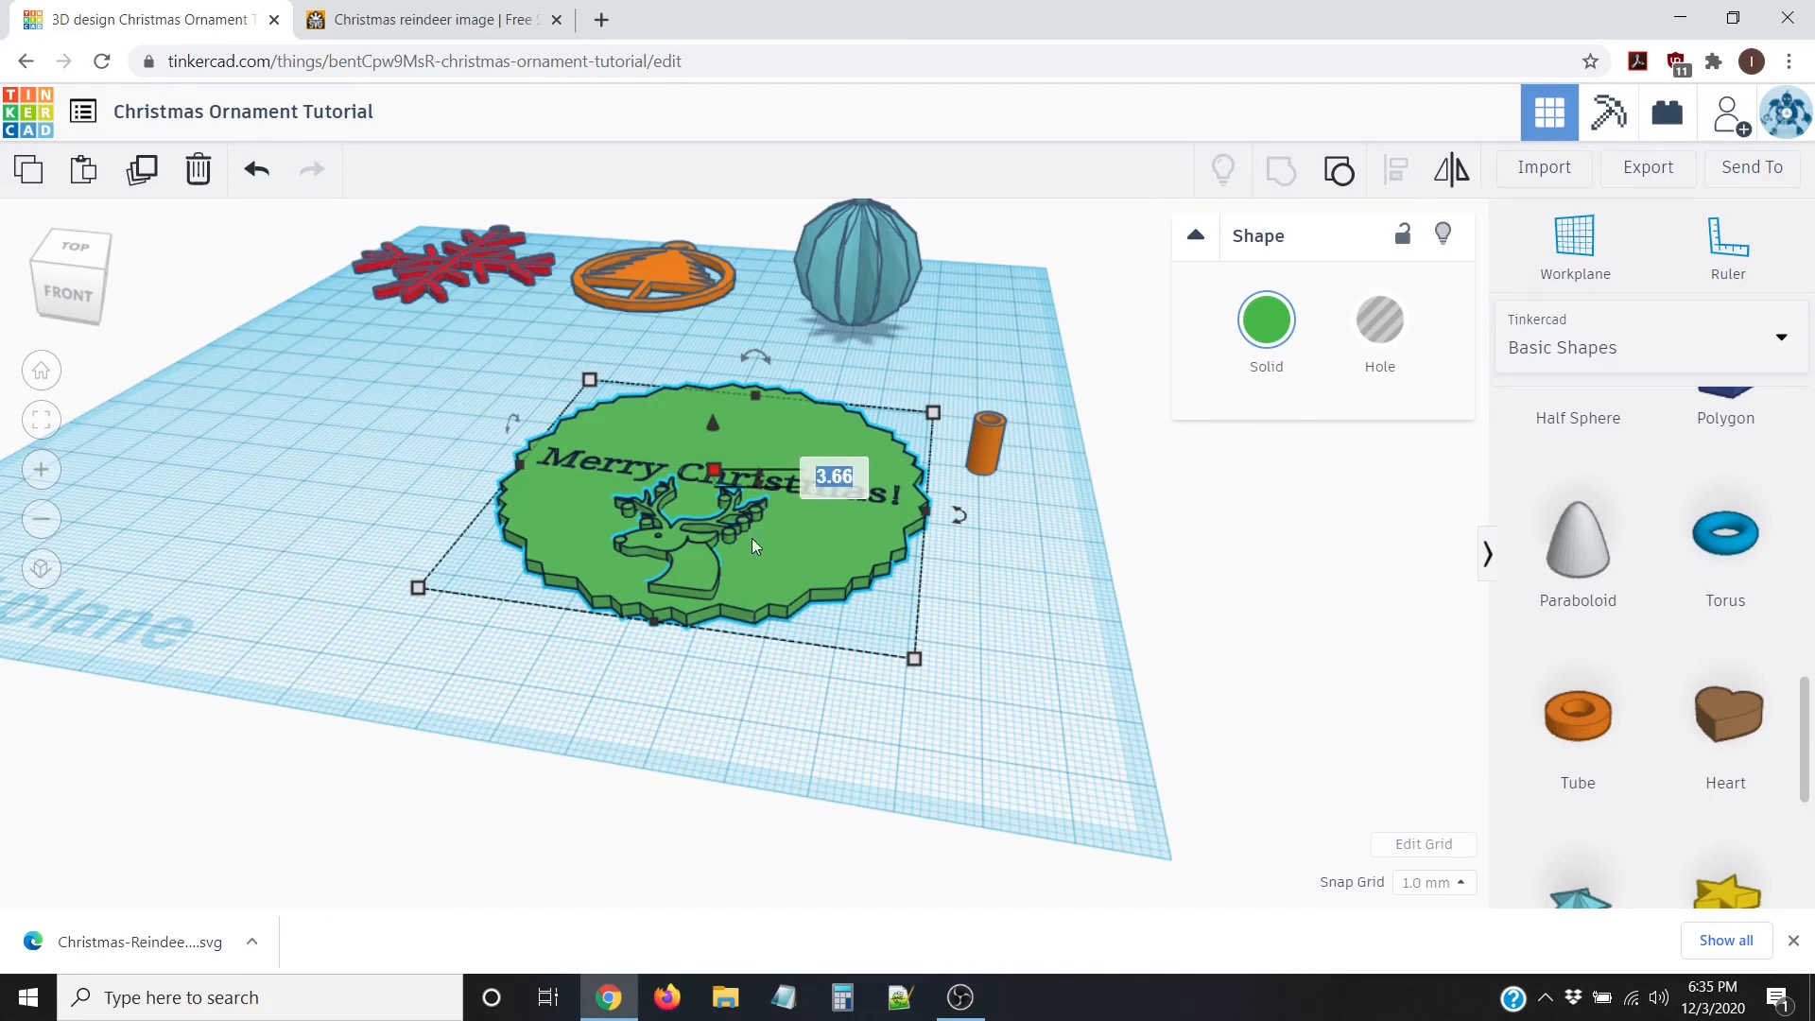
text(4)
key(Return)
Step: Set the orange tube's height to 4 mm
right_drag(791, 589, 934, 465)
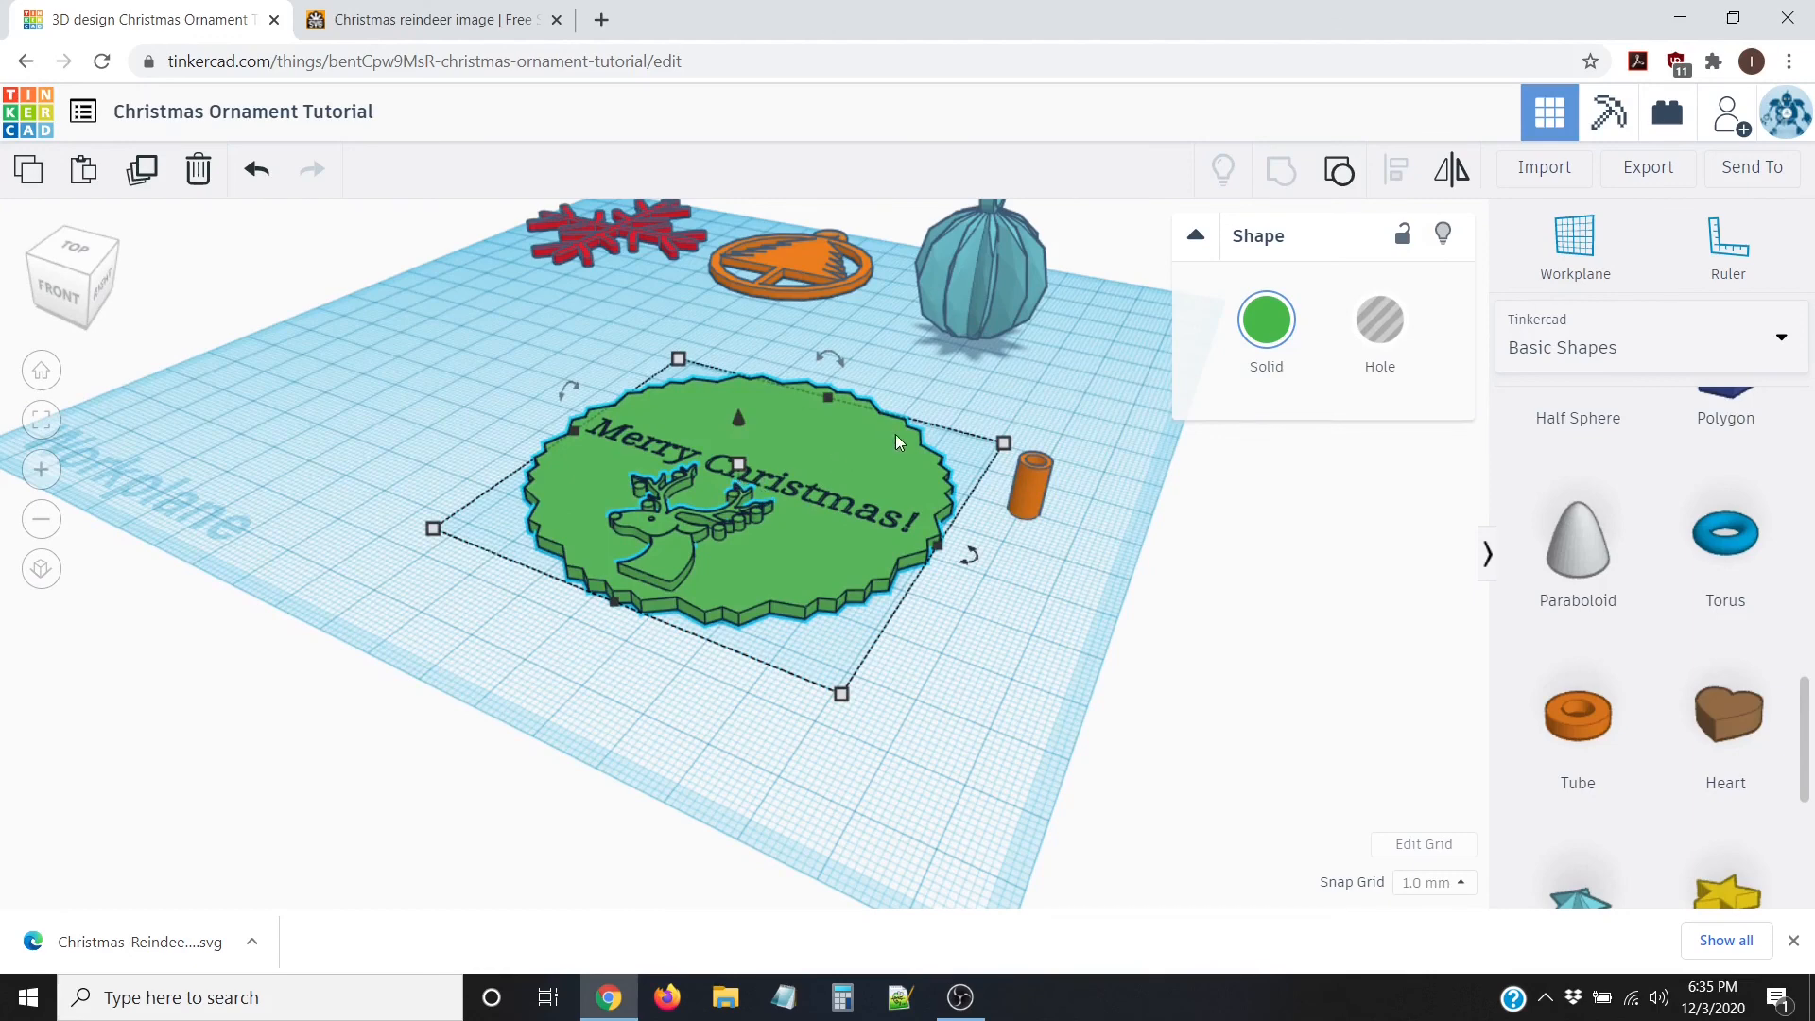
click(1022, 469)
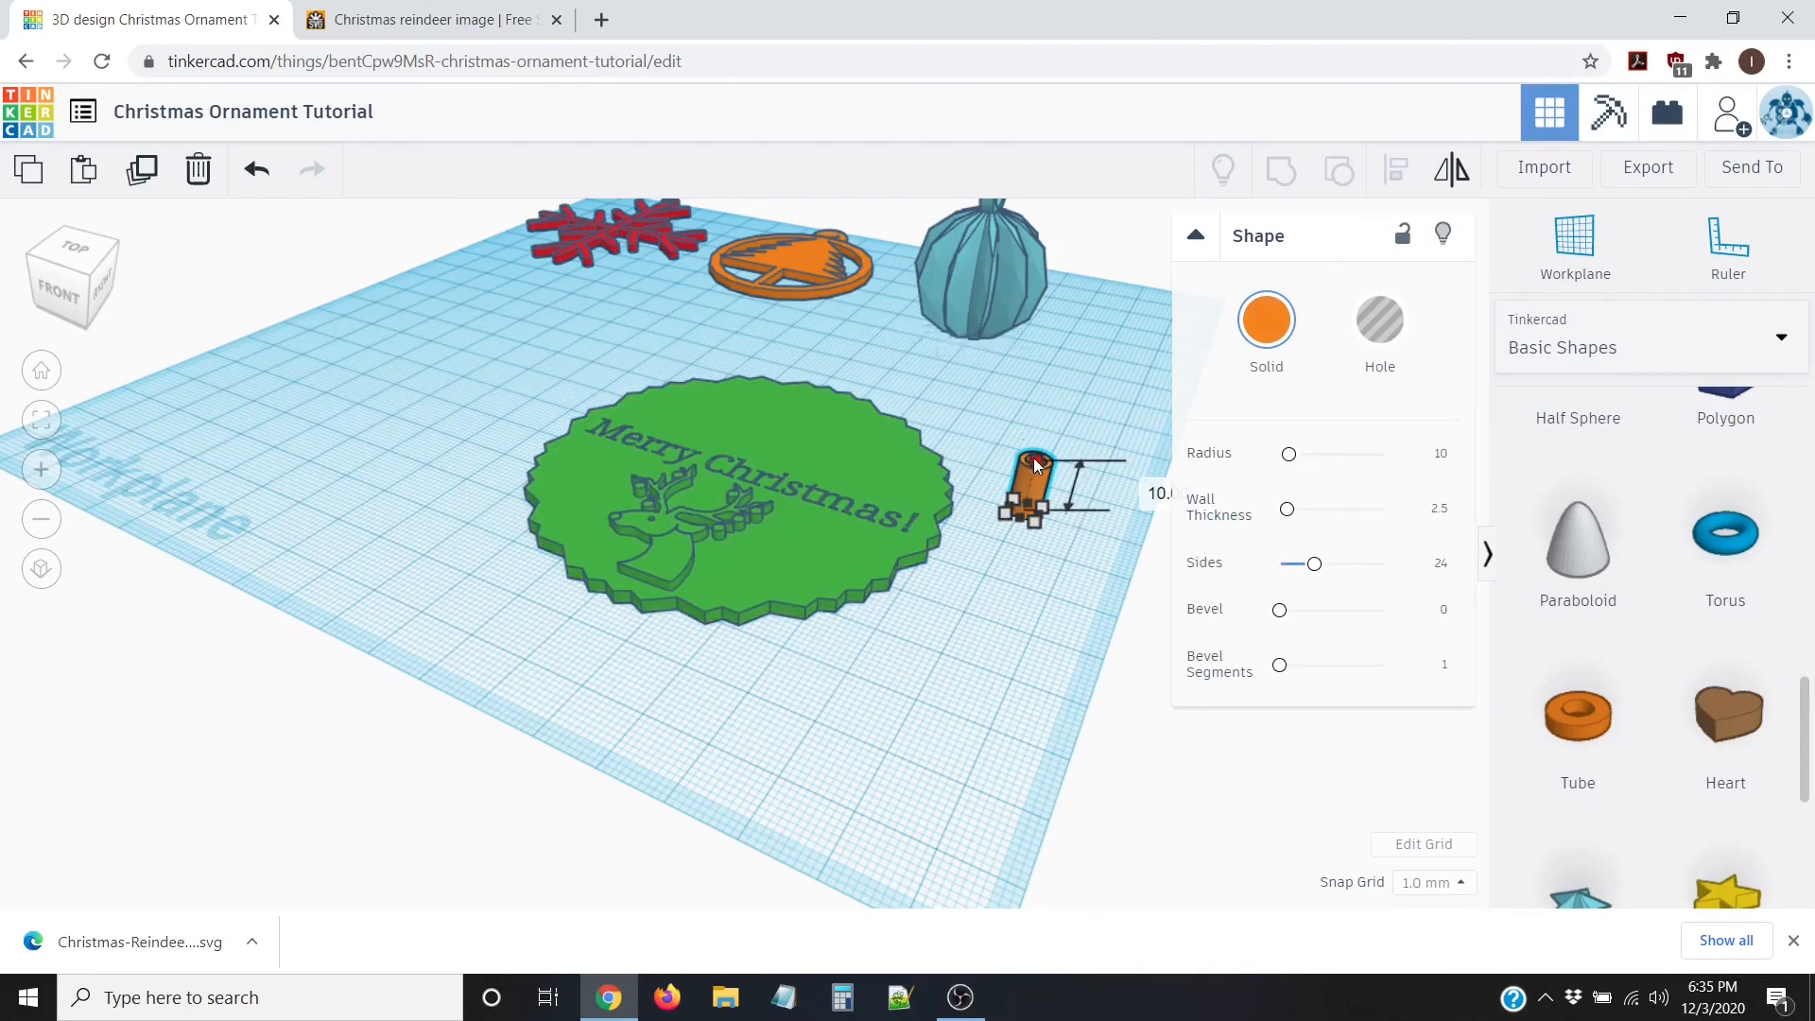
click(1141, 486)
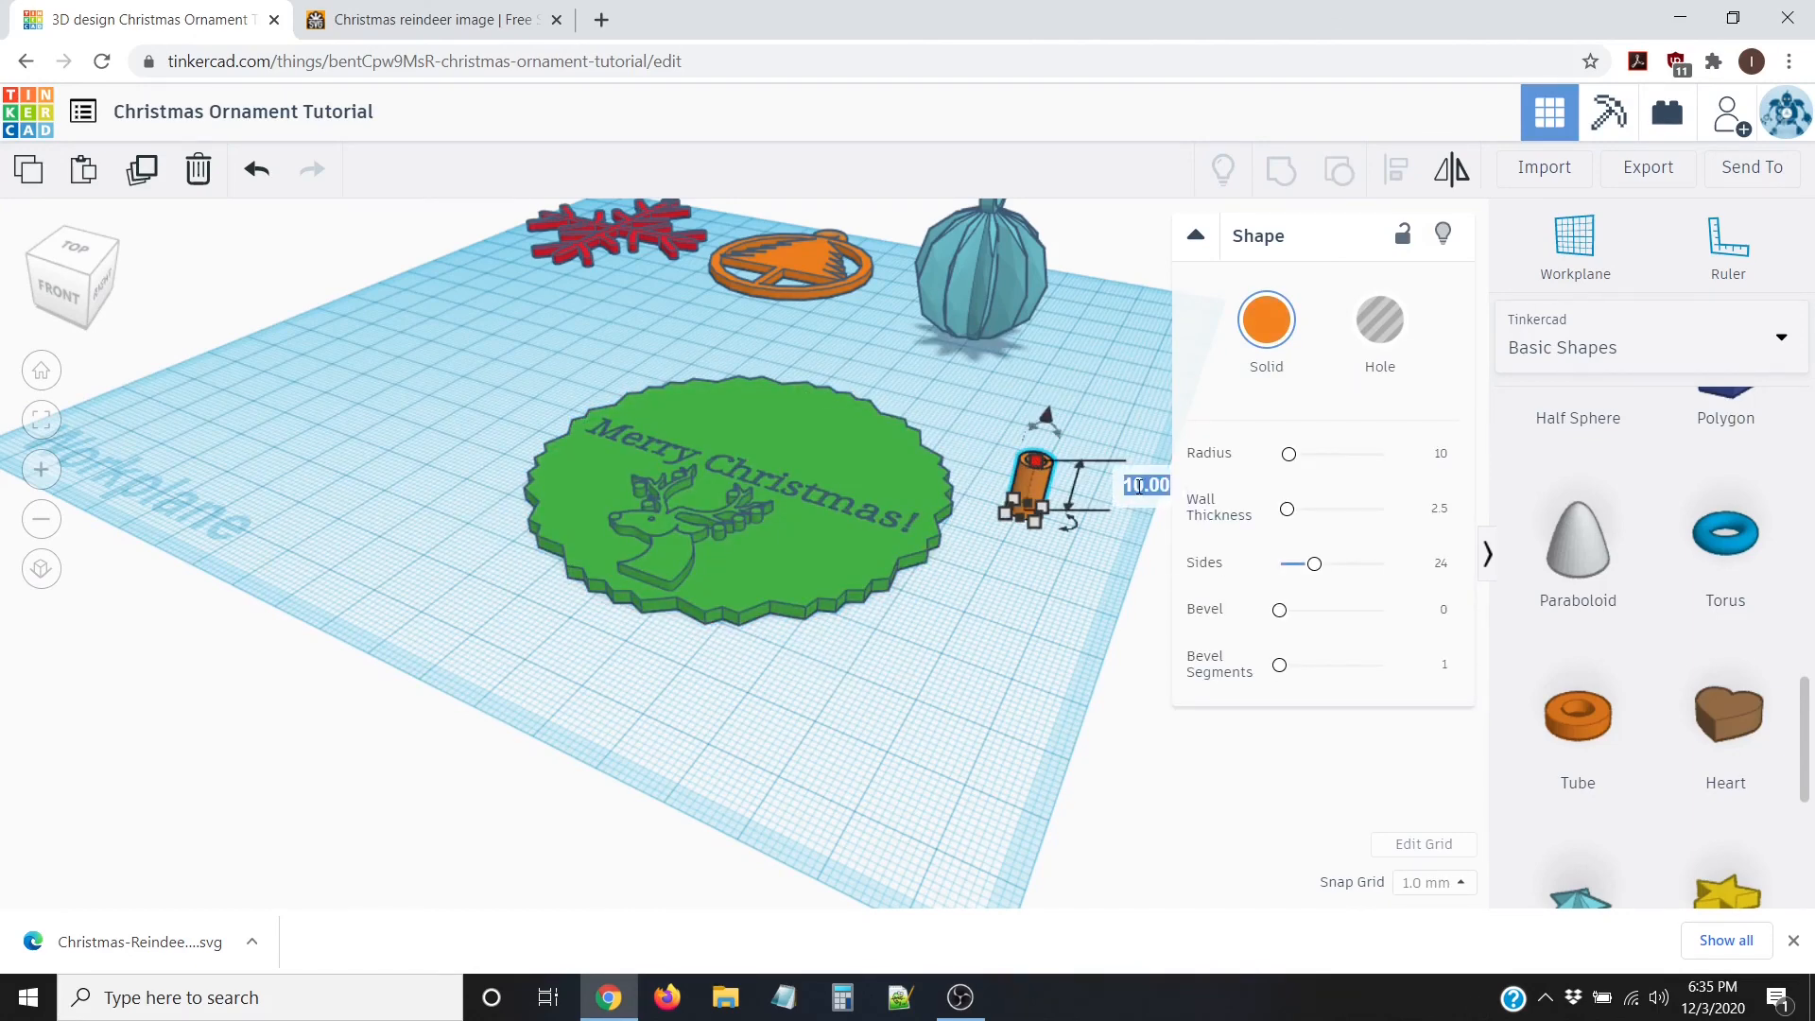
text(4)
key(Return)
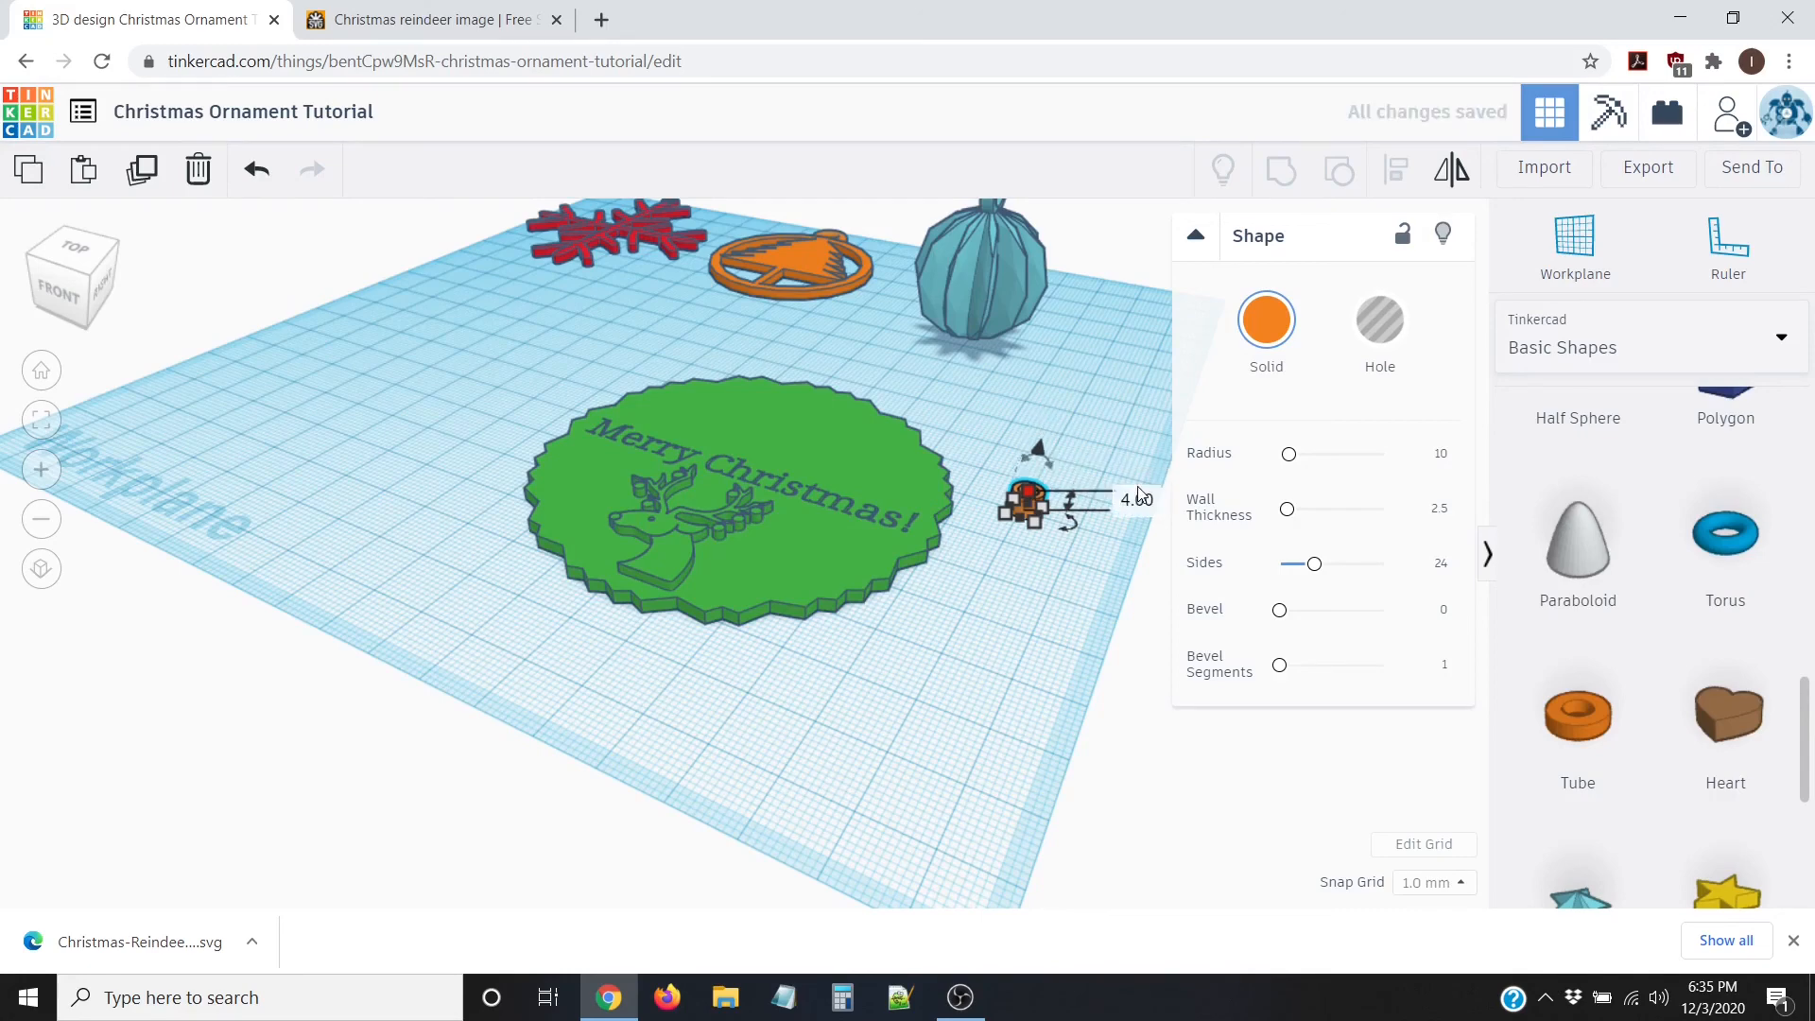
Step: Move the tube from beside the green ornament to the middle of the disc's upper edge above the text
right_drag(930, 581, 1071, 709)
click(1004, 404)
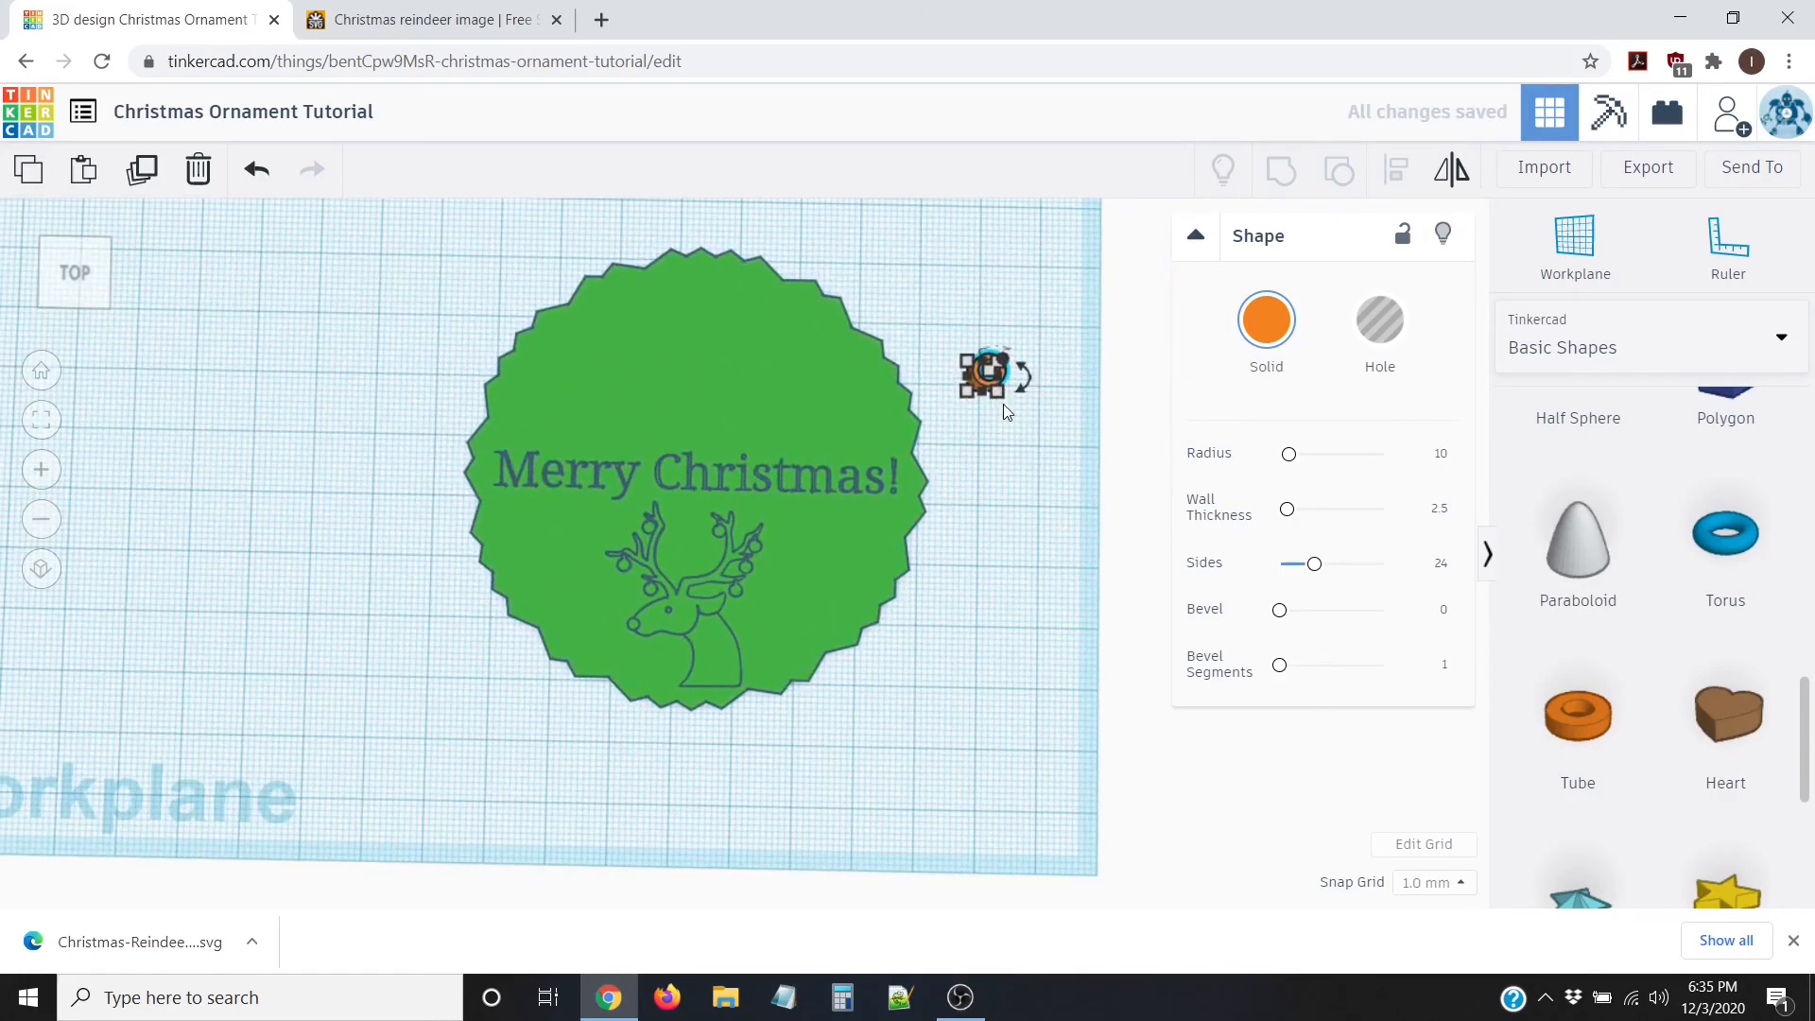
key(Up)
key(Up)
key(Up)
key(Up)
key(Up)
key(Up)
key(Up)
key(Up)
key(Up)
key(Up)
key(Up)
key(Up)
key(Up)
key(Up)
key(Up)
key(Up)
key(Up)
key(Up)
key(Up)
key(Up)
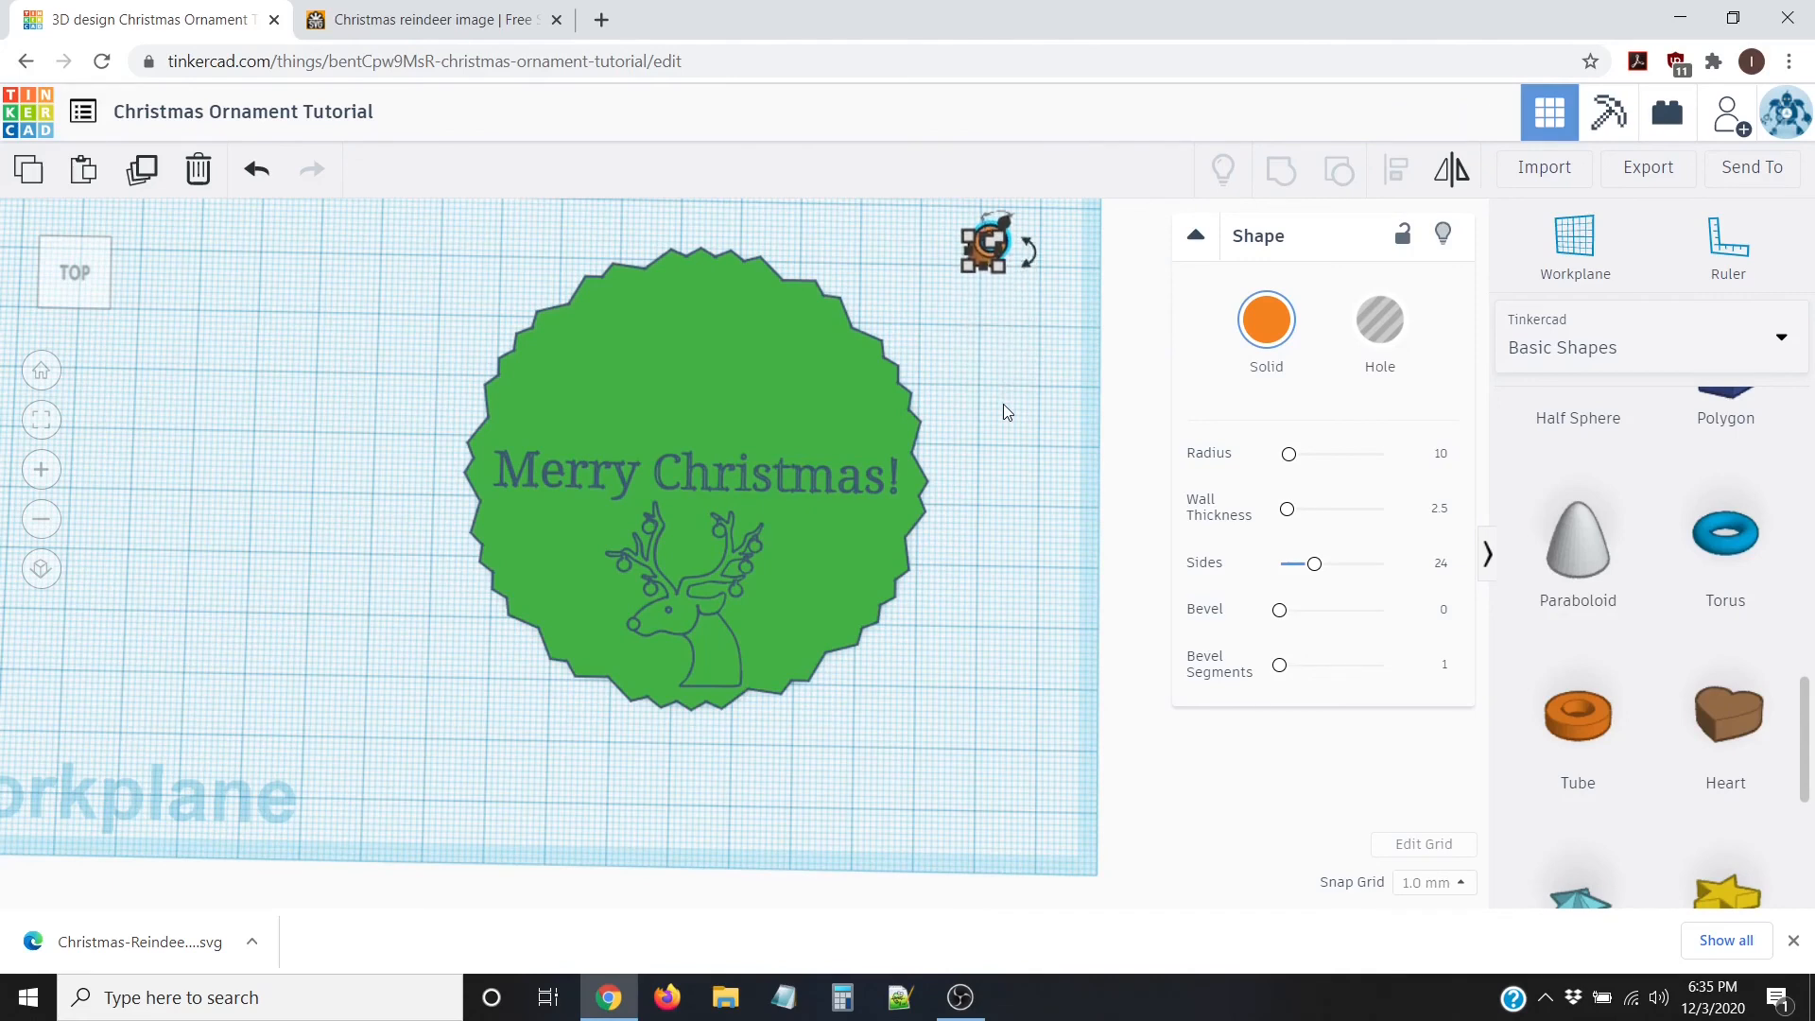
key(Left)
key(Left)
key(Left)
key(Left)
key(Left)
key(Left)
key(Left)
key(Left)
key(Left)
key(Left)
key(Left)
key(Left)
key(Left)
key(Left)
key(Left)
key(Left)
key(Left)
key(Left)
key(Left)
key(Left)
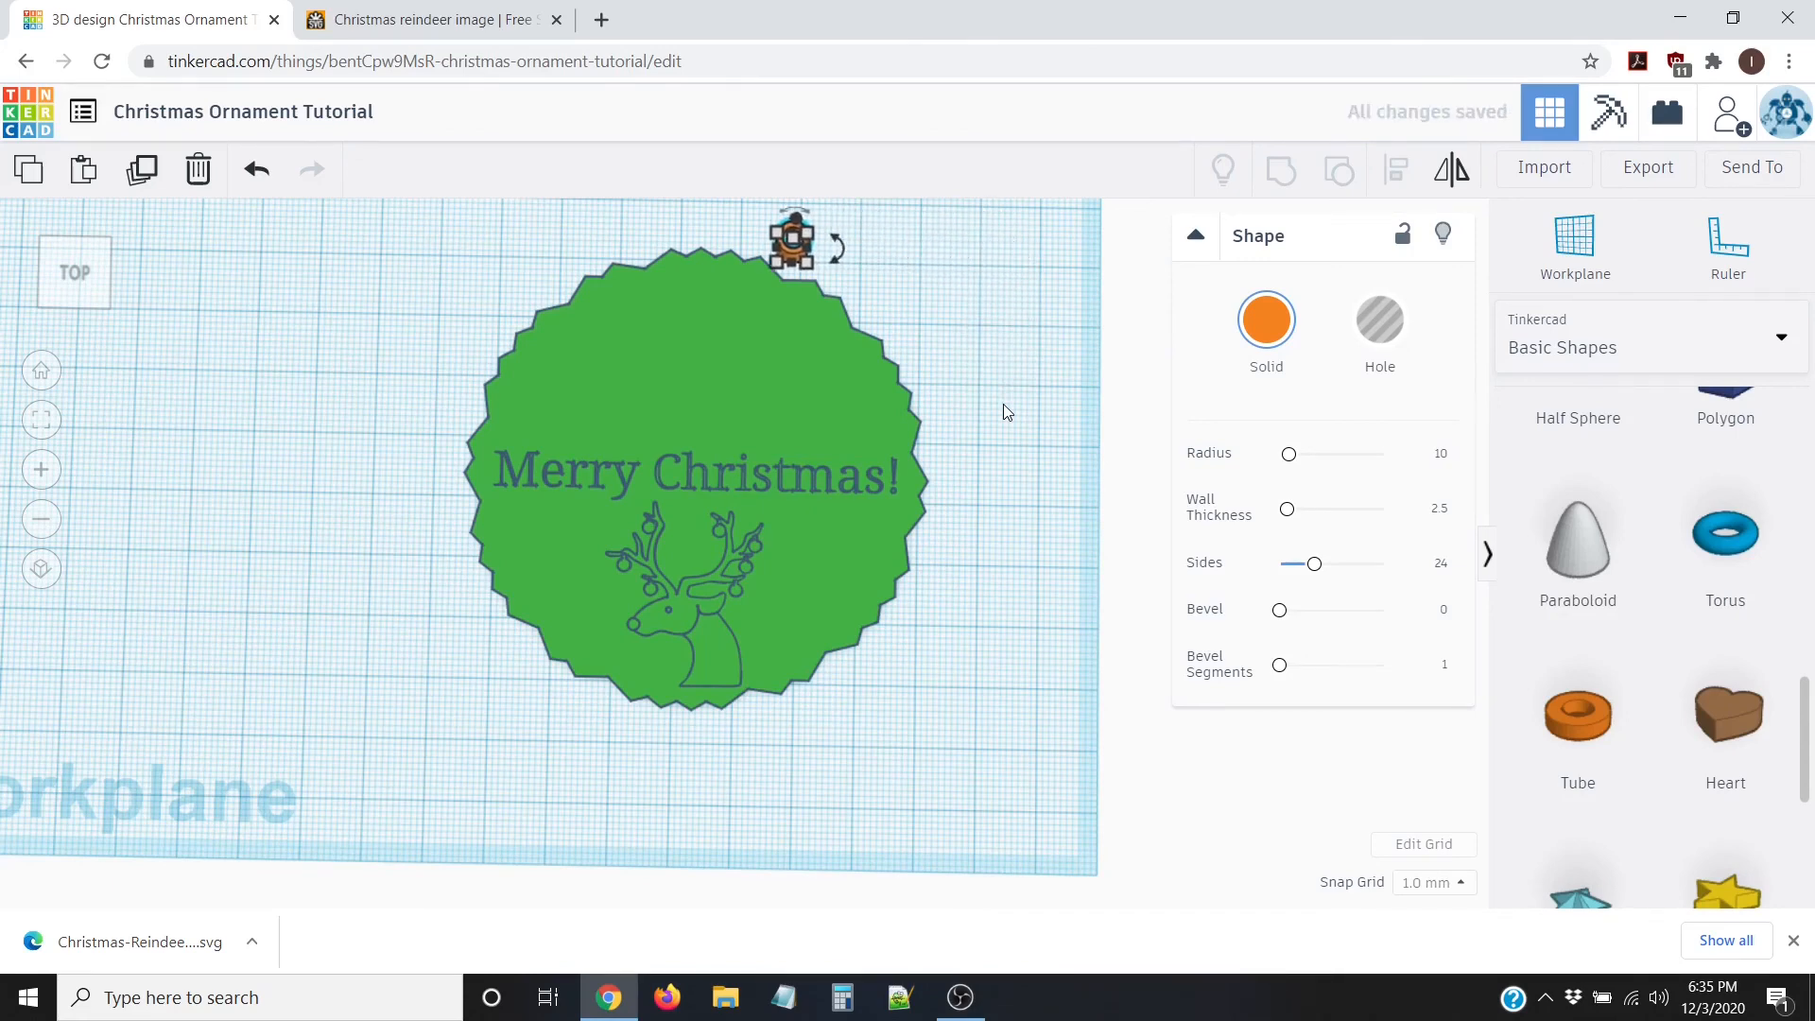
key(Left)
key(Left)
key(Left)
key(Left)
key(Left)
key(Left)
key(Left)
key(Left)
key(Left)
key(Left)
key(Left)
key(Left)
key(Left)
key(Left)
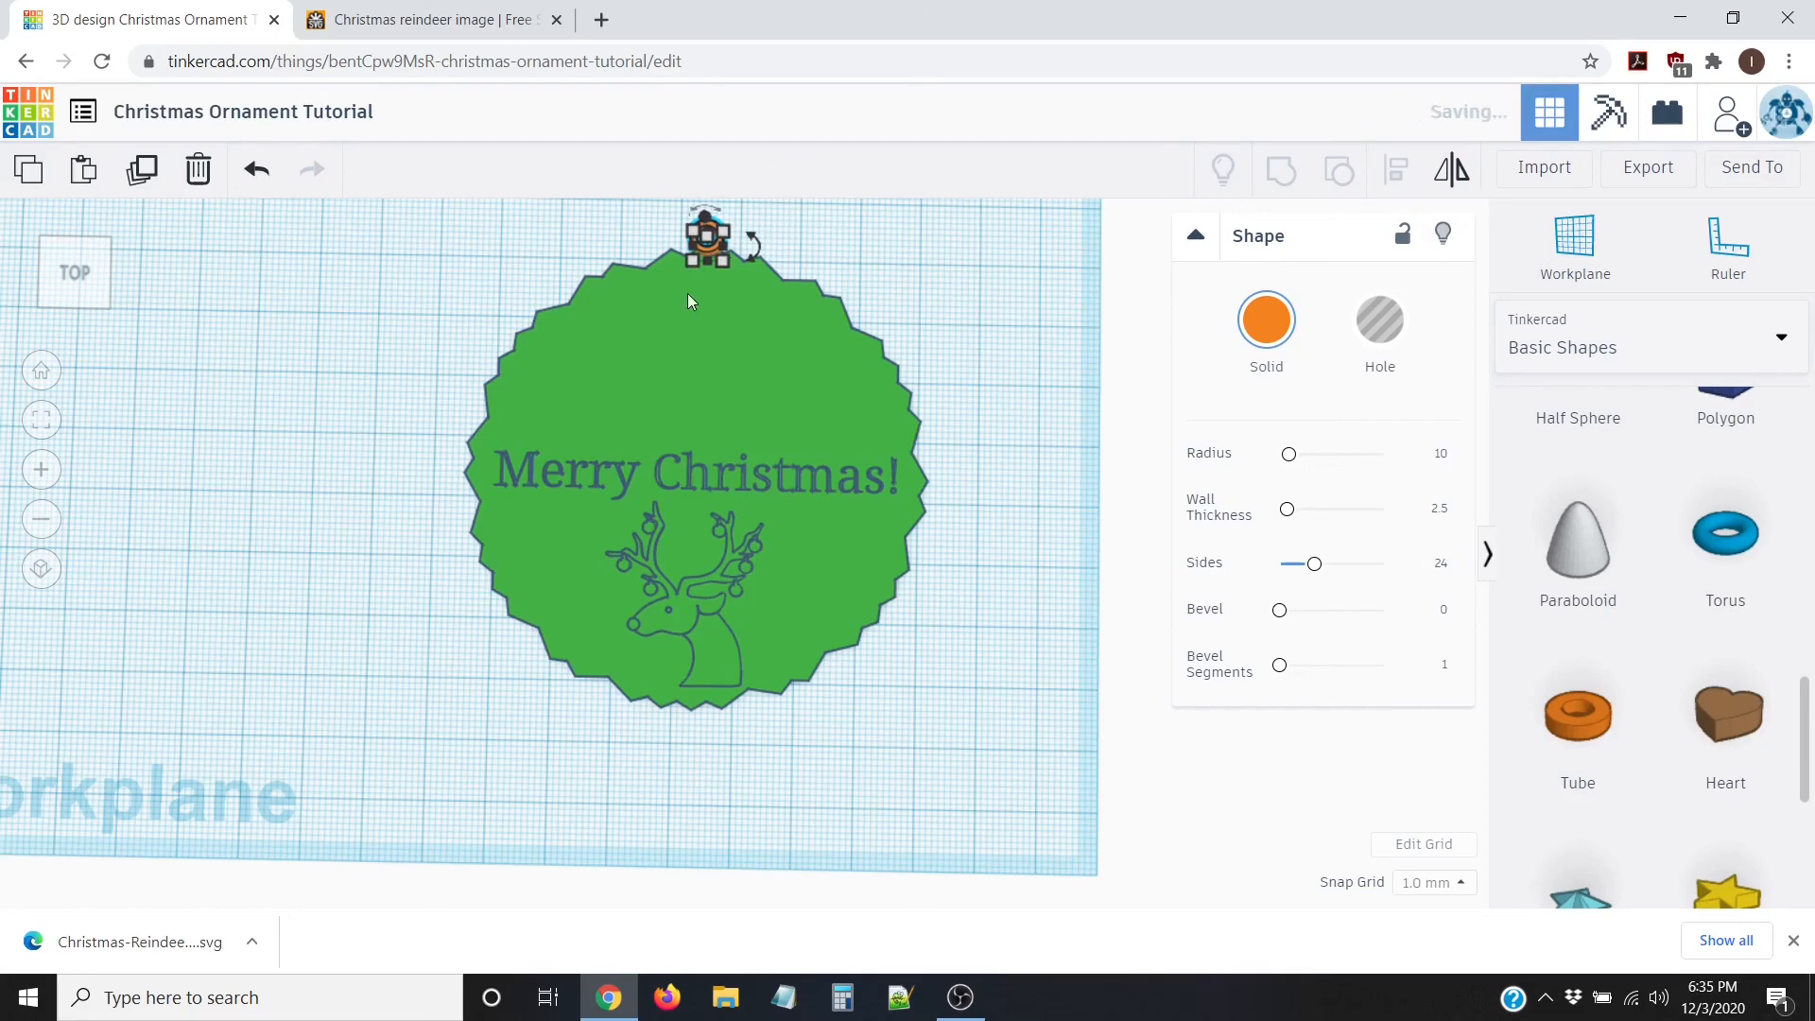
Step: Nudge the tube 1 mm sideways so it sits over the central peak of the disc's upper edge
scroll(639, 232, up, 10)
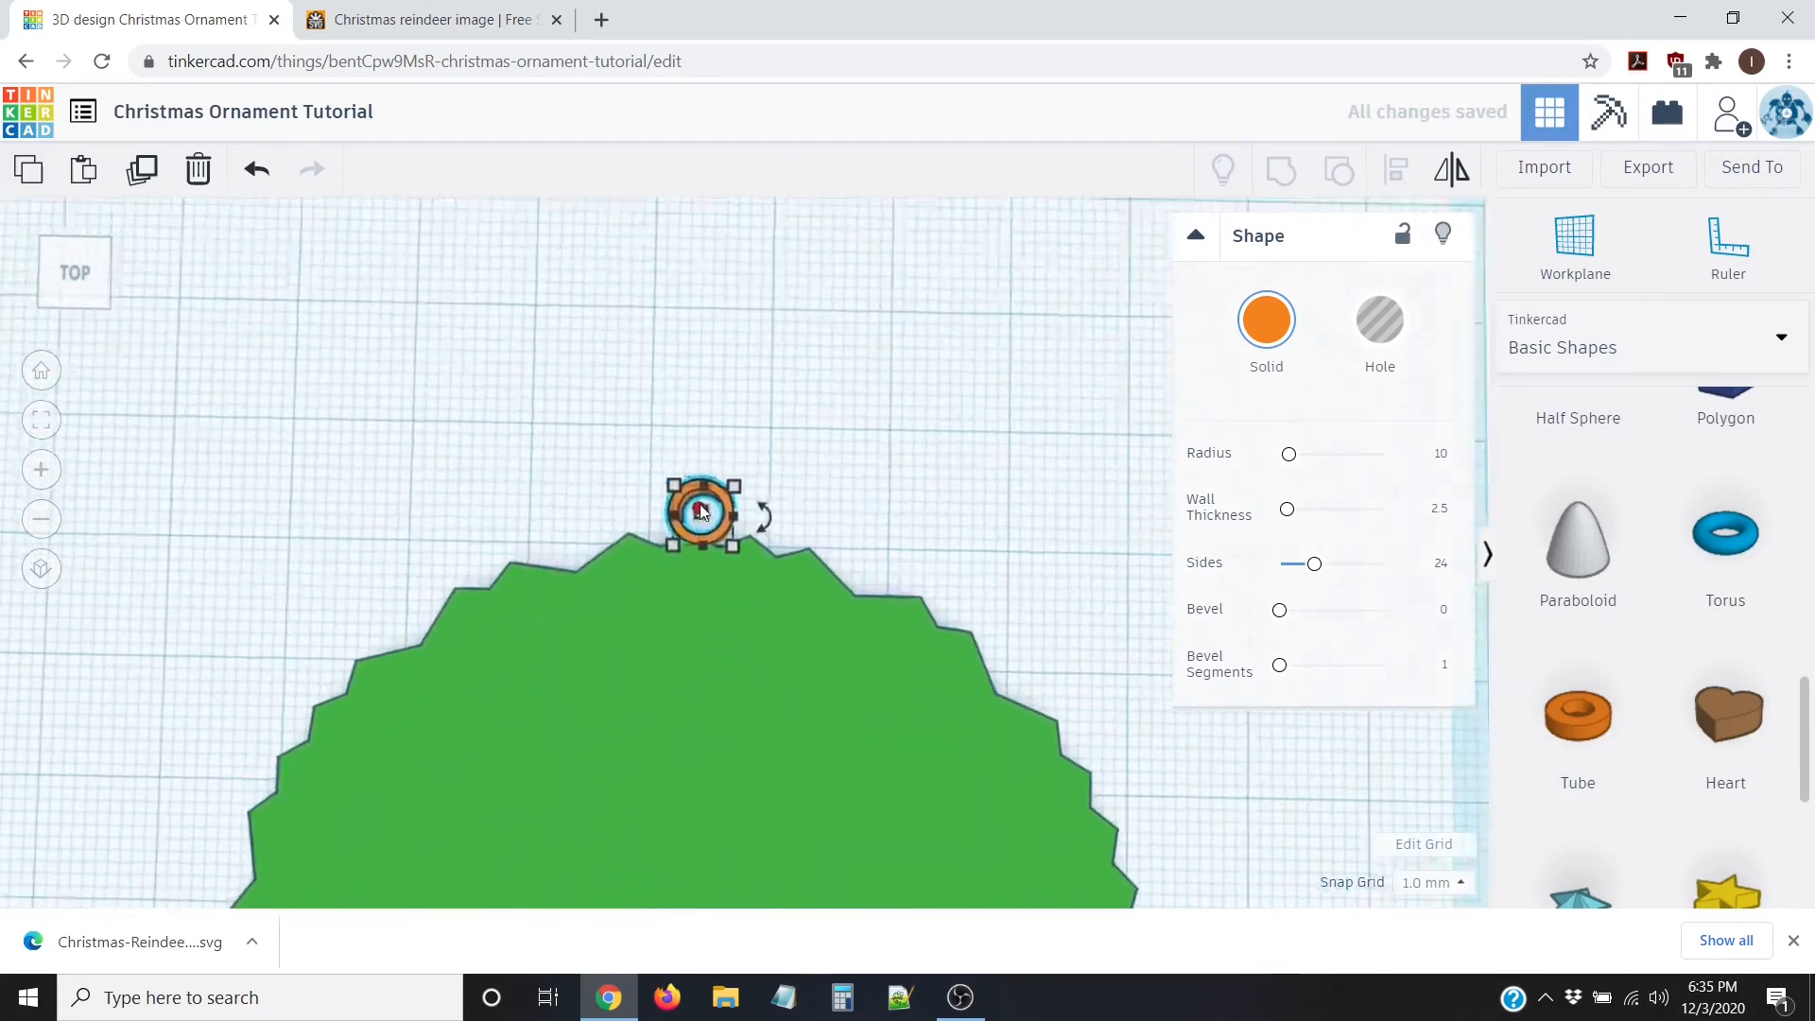
scroll(649, 405, up, 8)
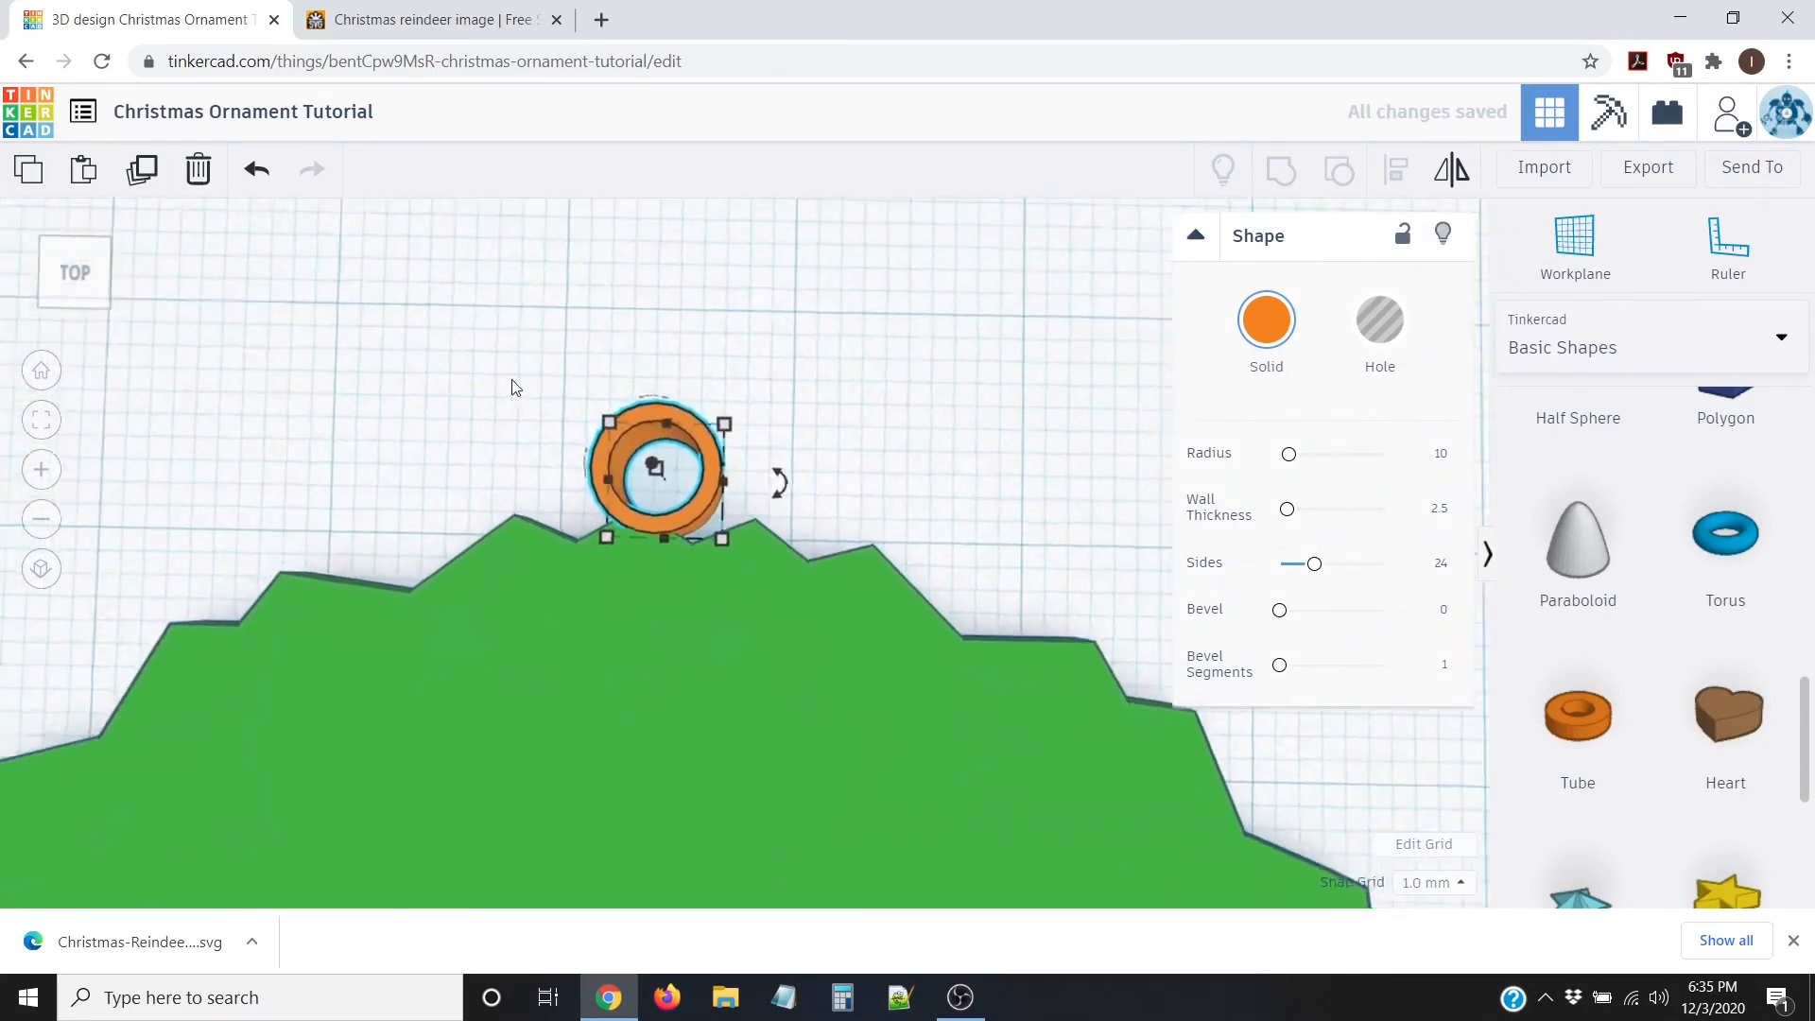
scroll(529, 425, down, 5)
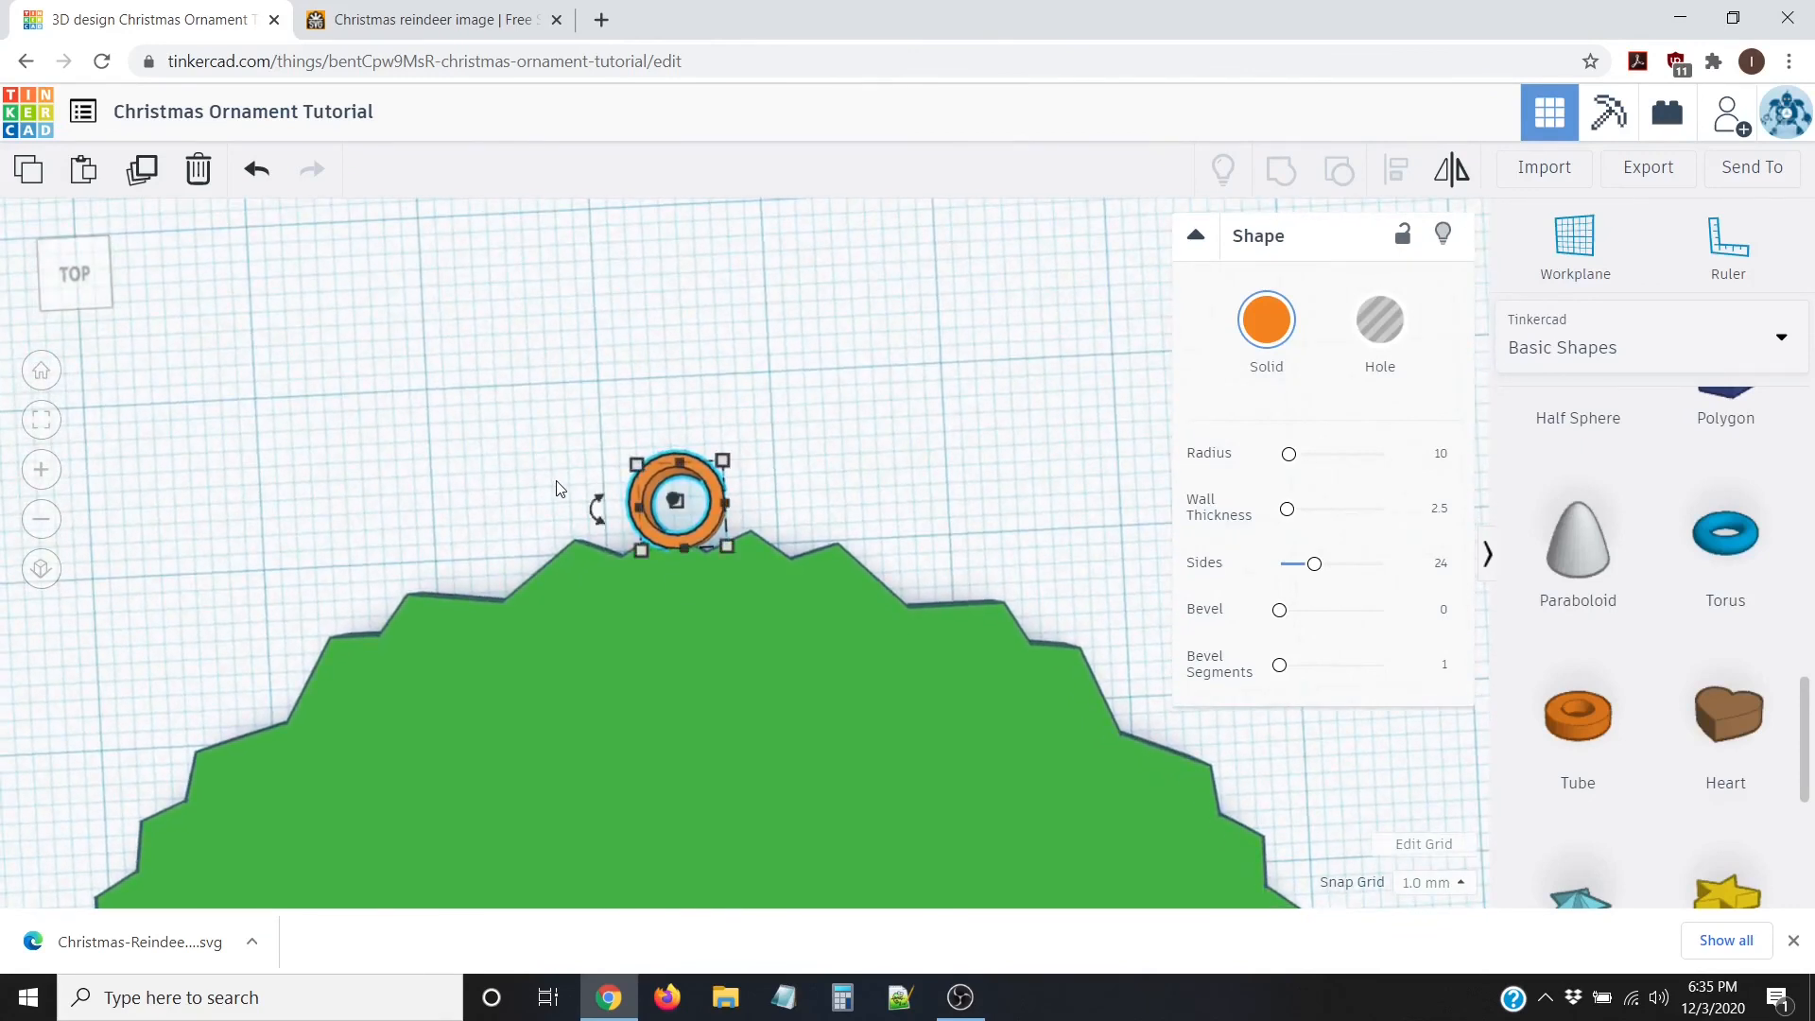
key(Left)
key(Left)
key(Right)
key(Down)
key(Up)
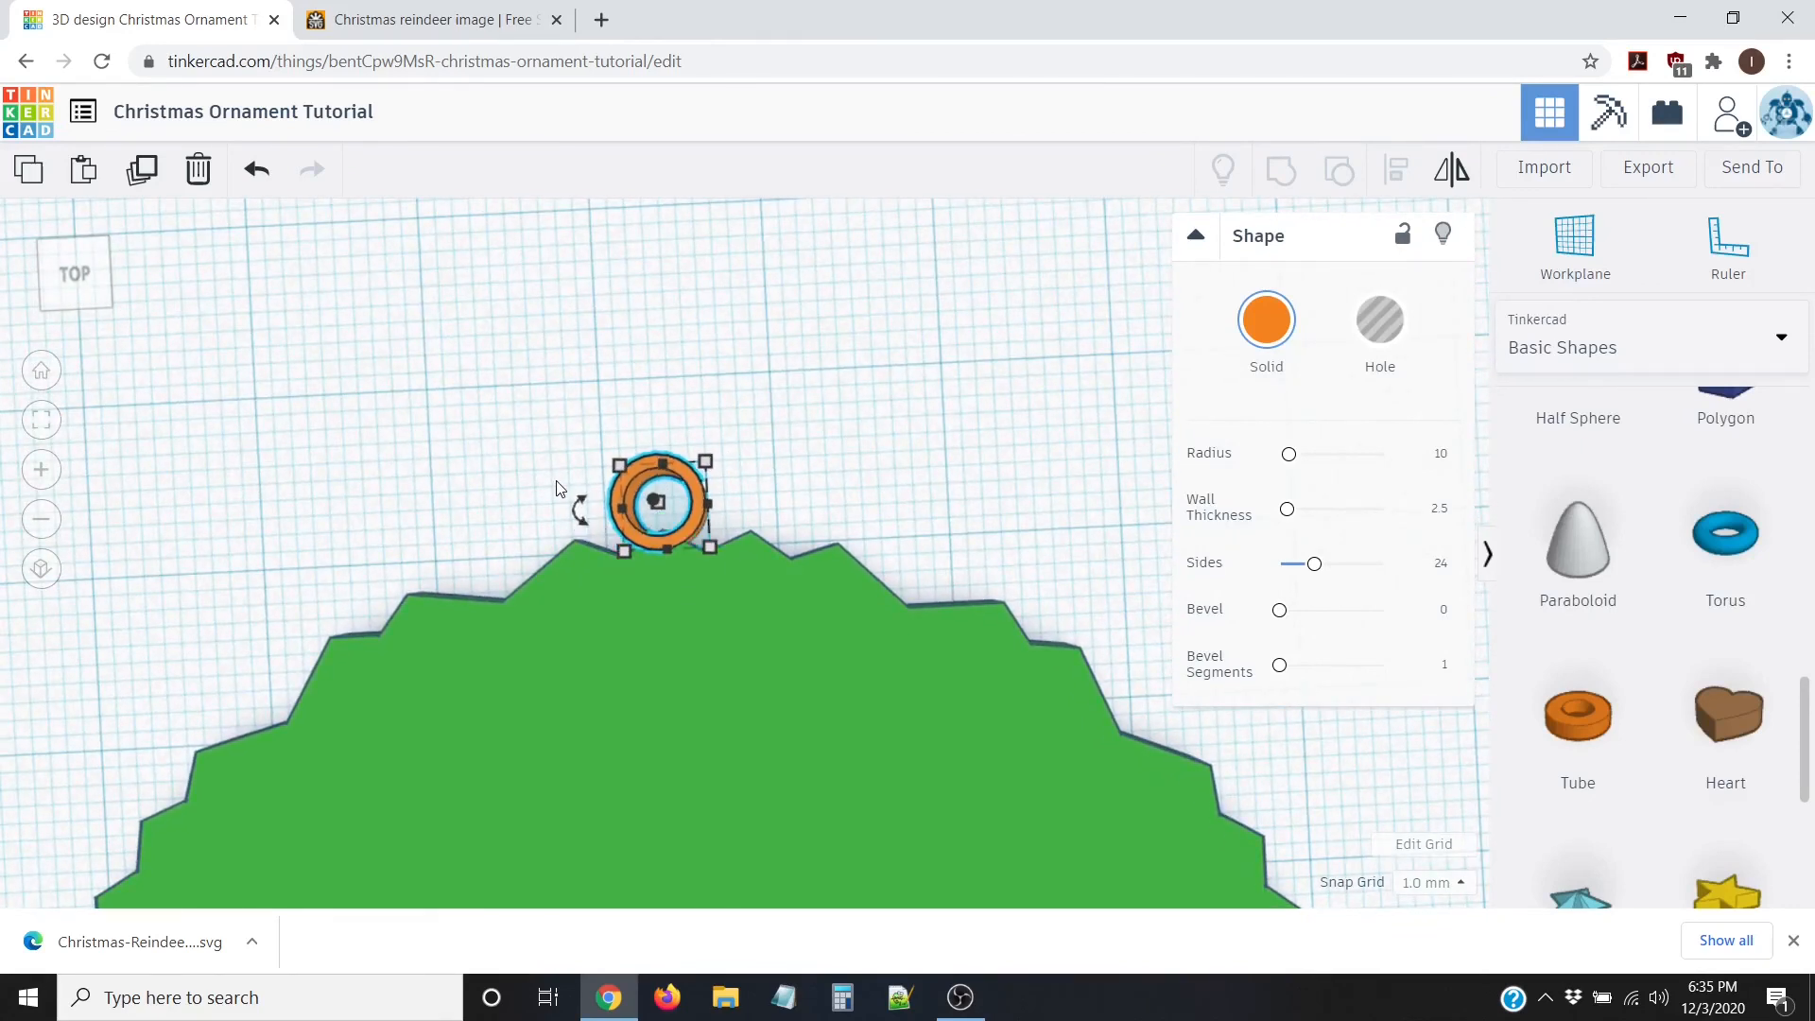
click(564, 432)
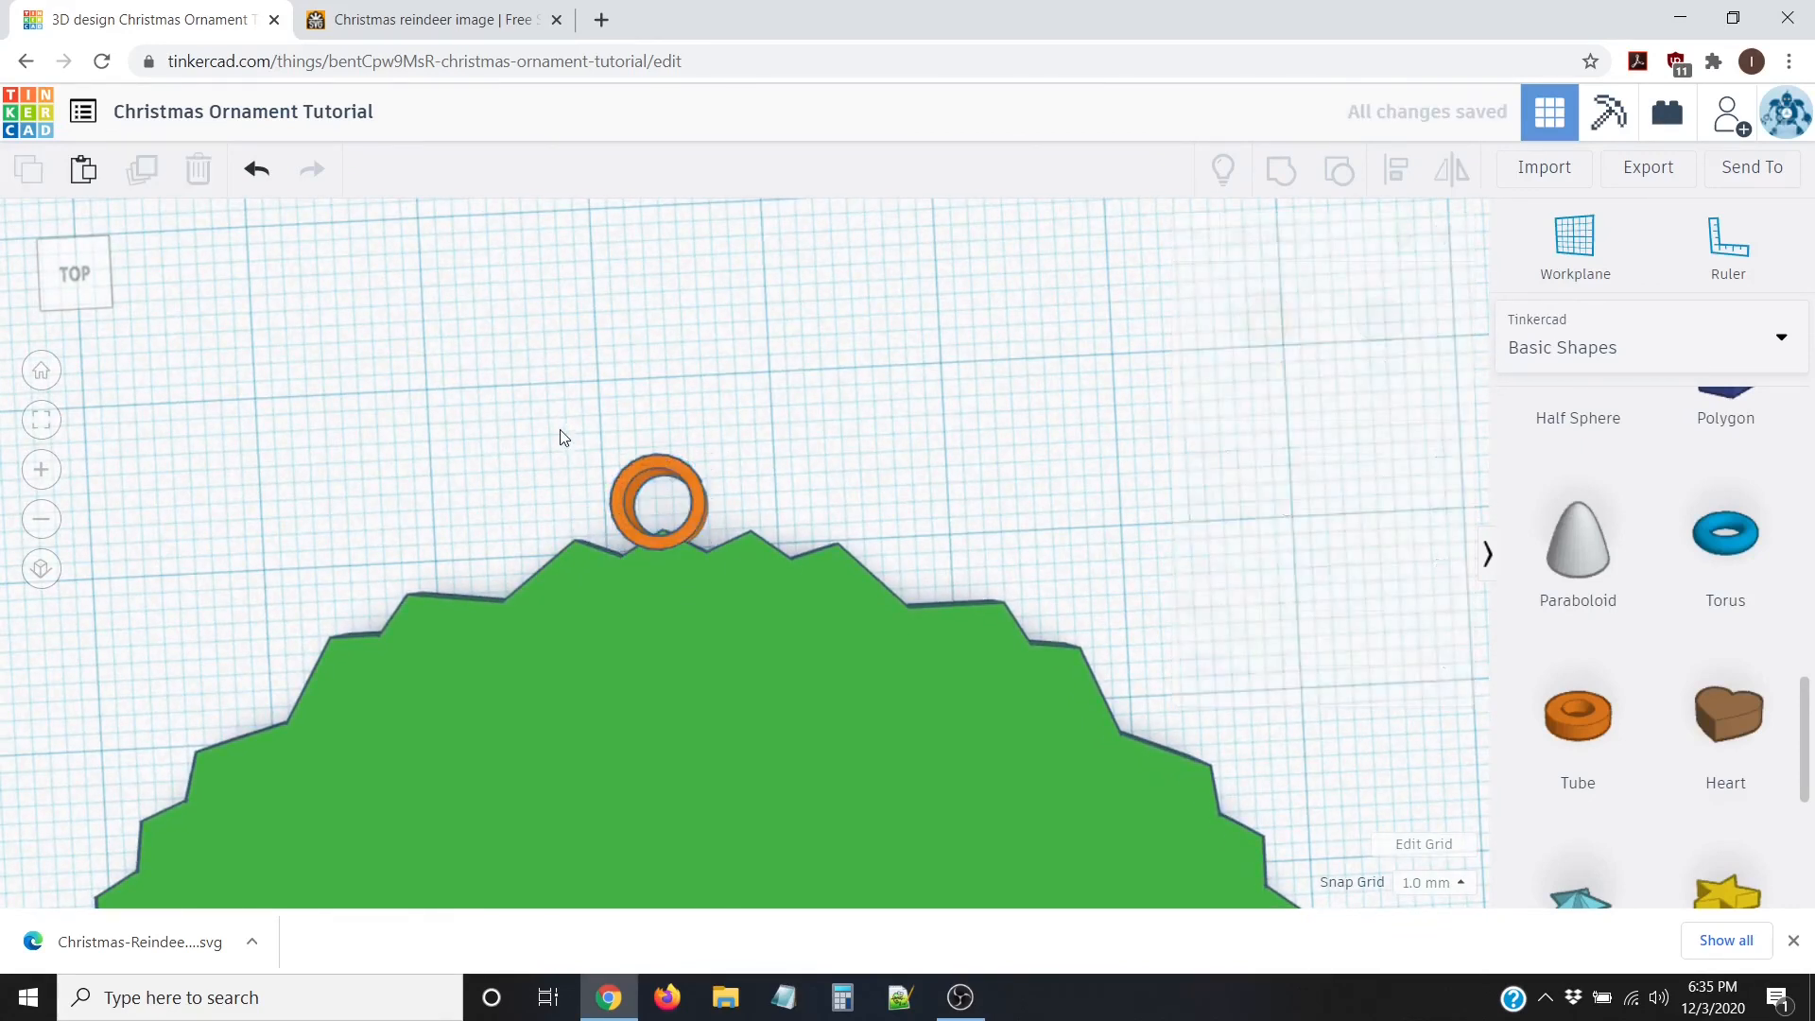
Step: Select the tube and the green disc together and align them to their common centre across the width
scroll(565, 458, down, 6)
scroll(536, 526, down, 4)
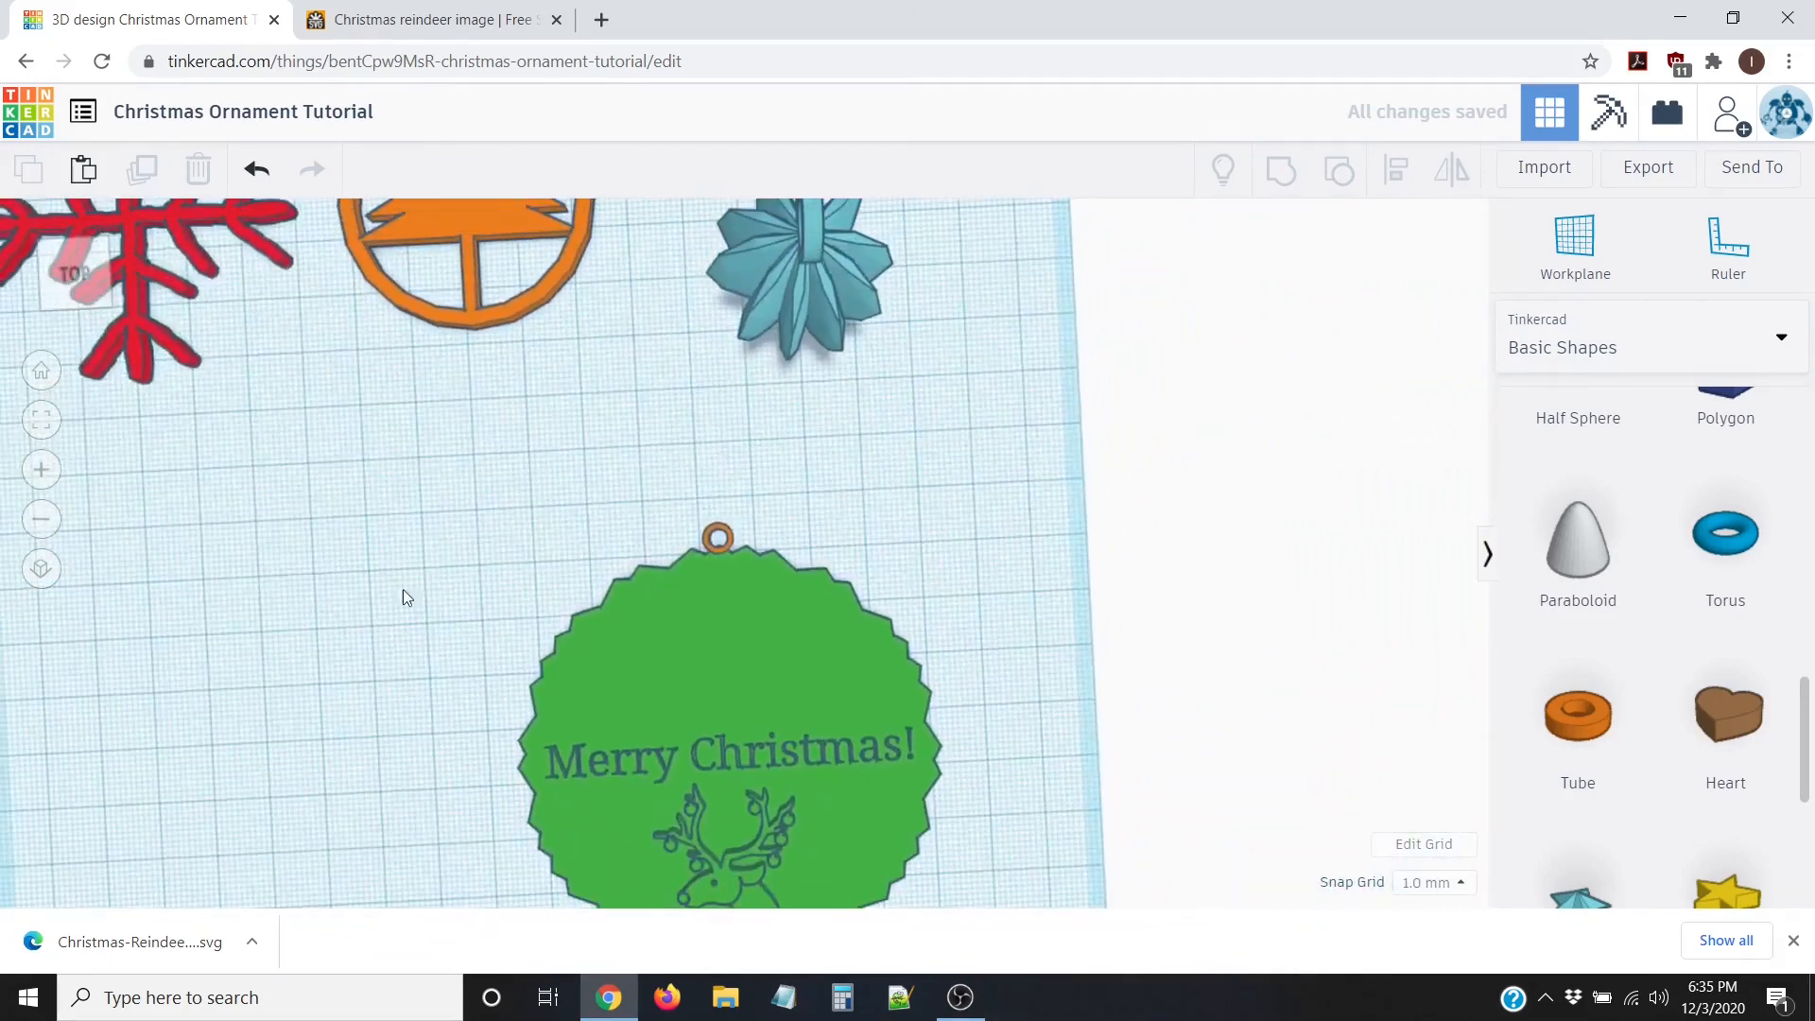
drag(607, 572, 975, 910)
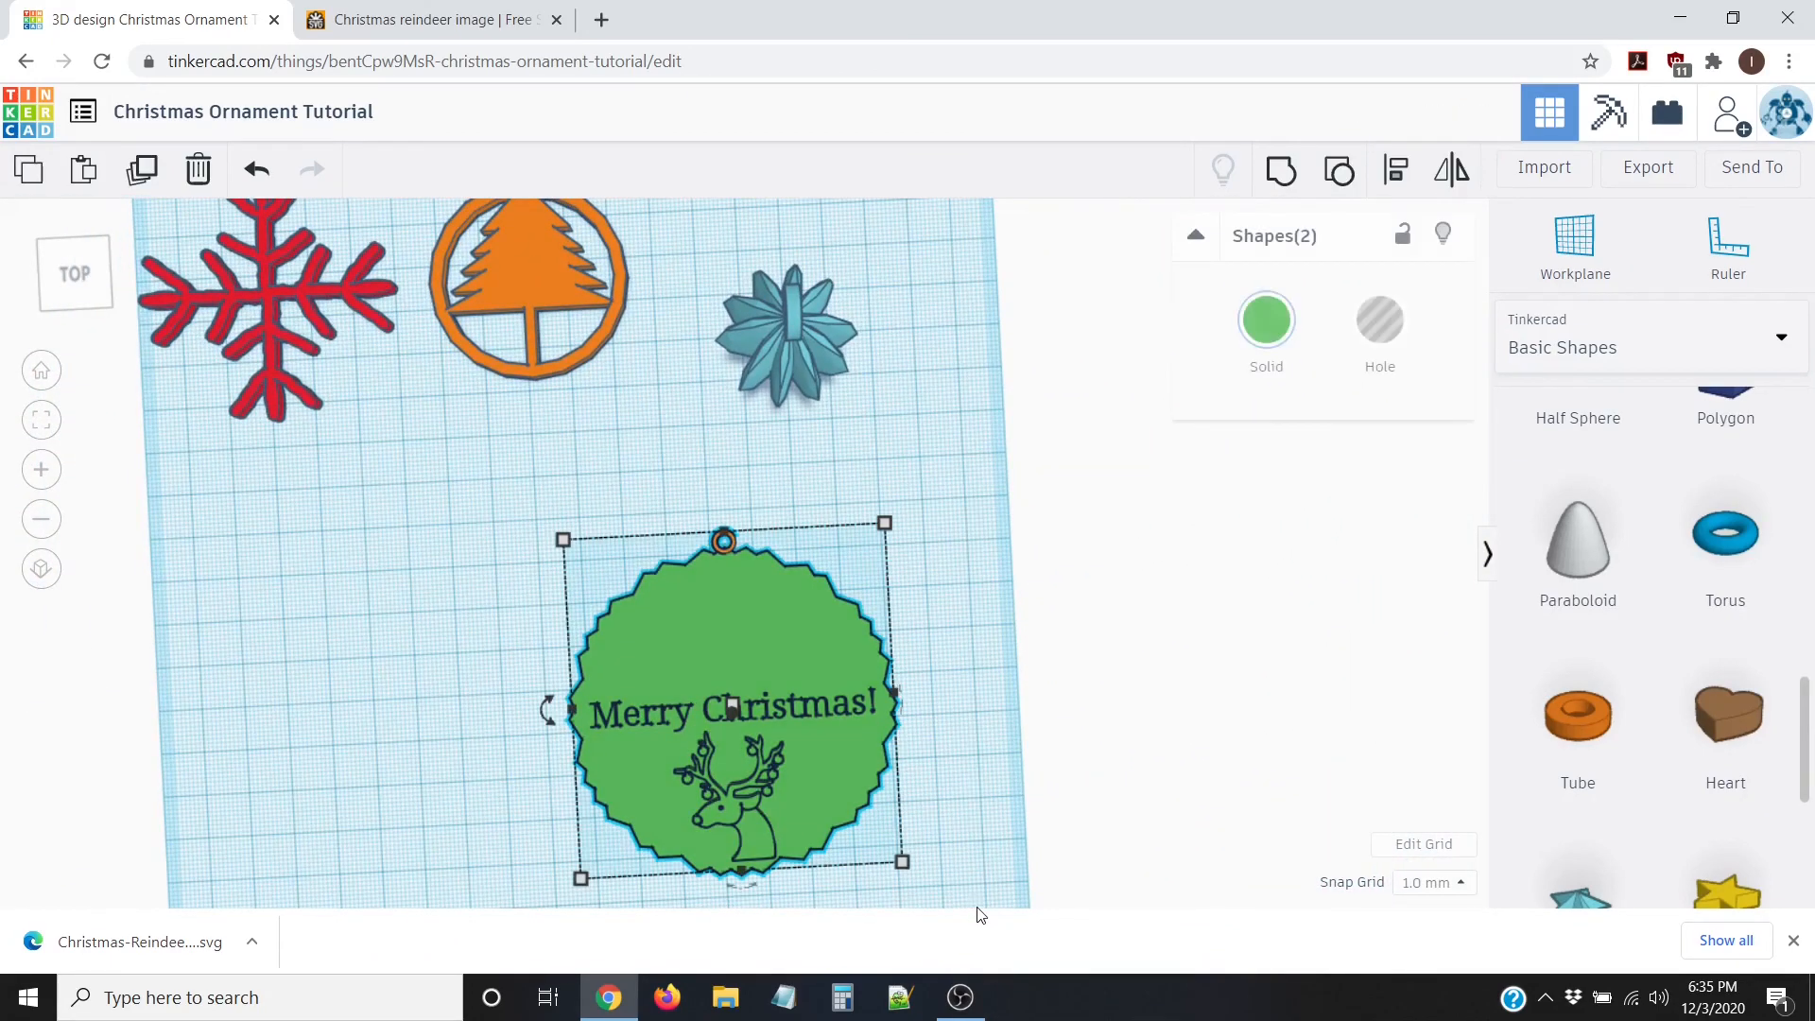
click(1396, 180)
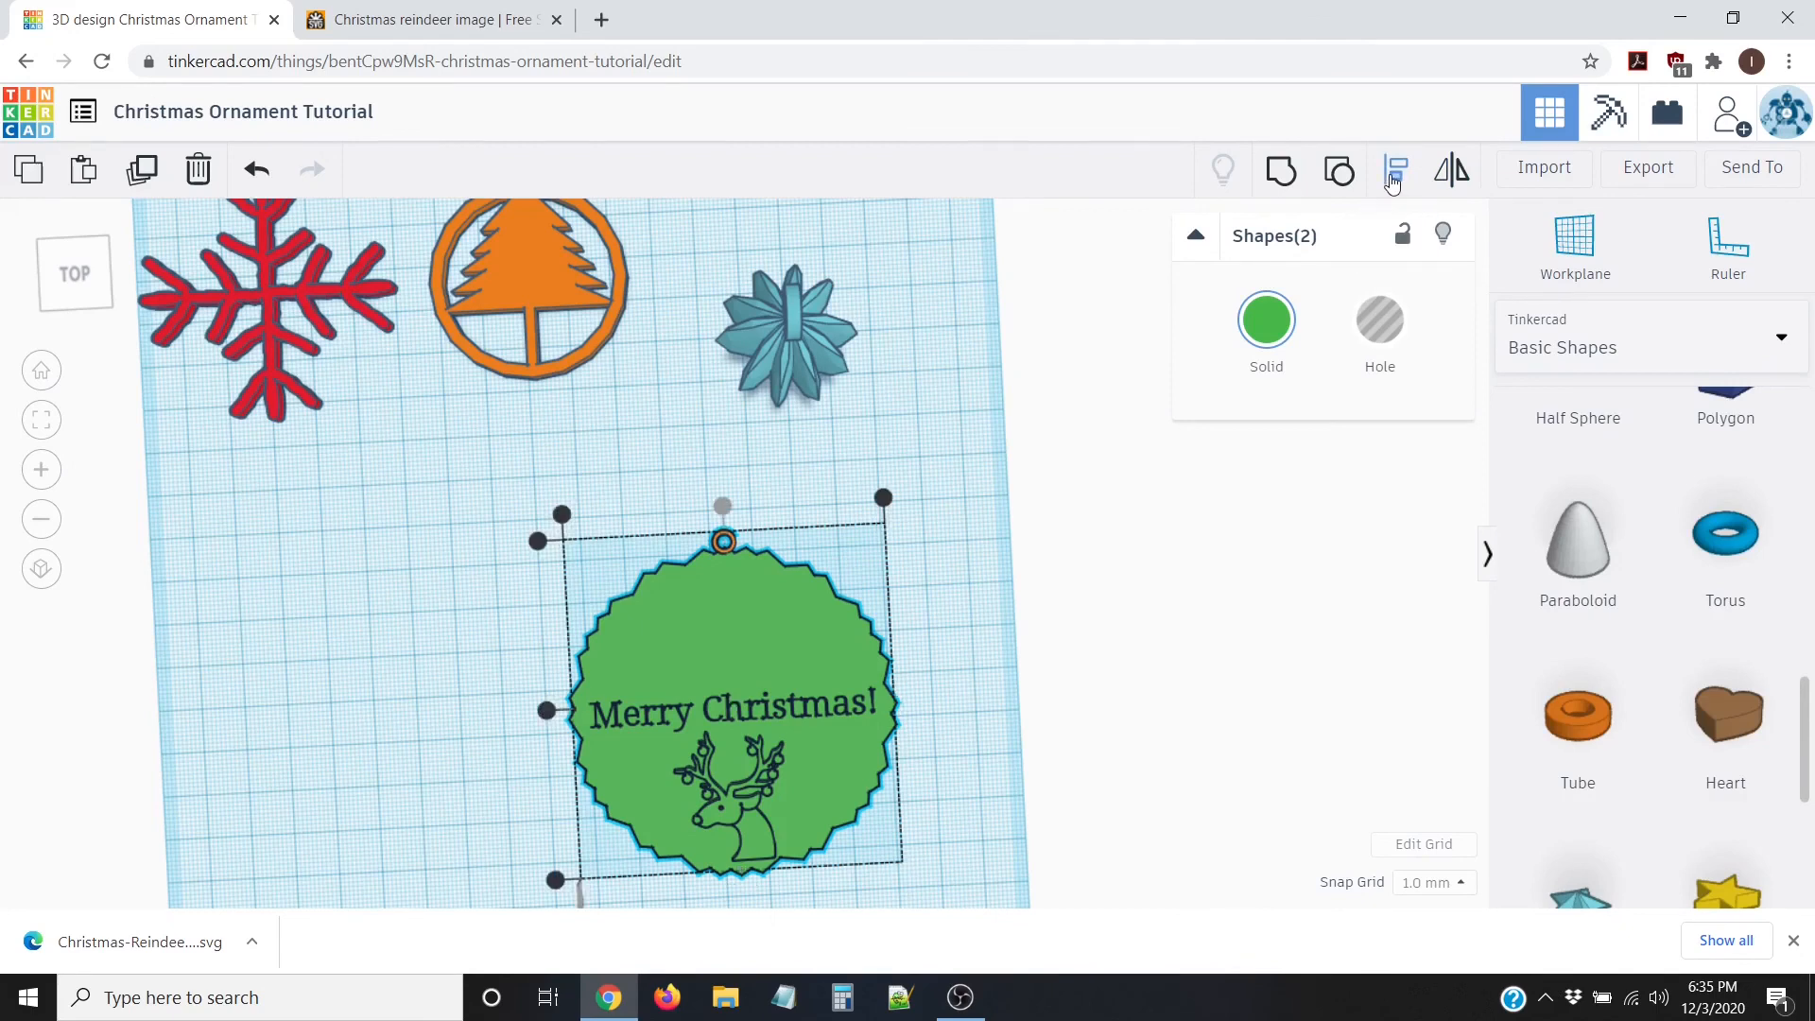
click(724, 509)
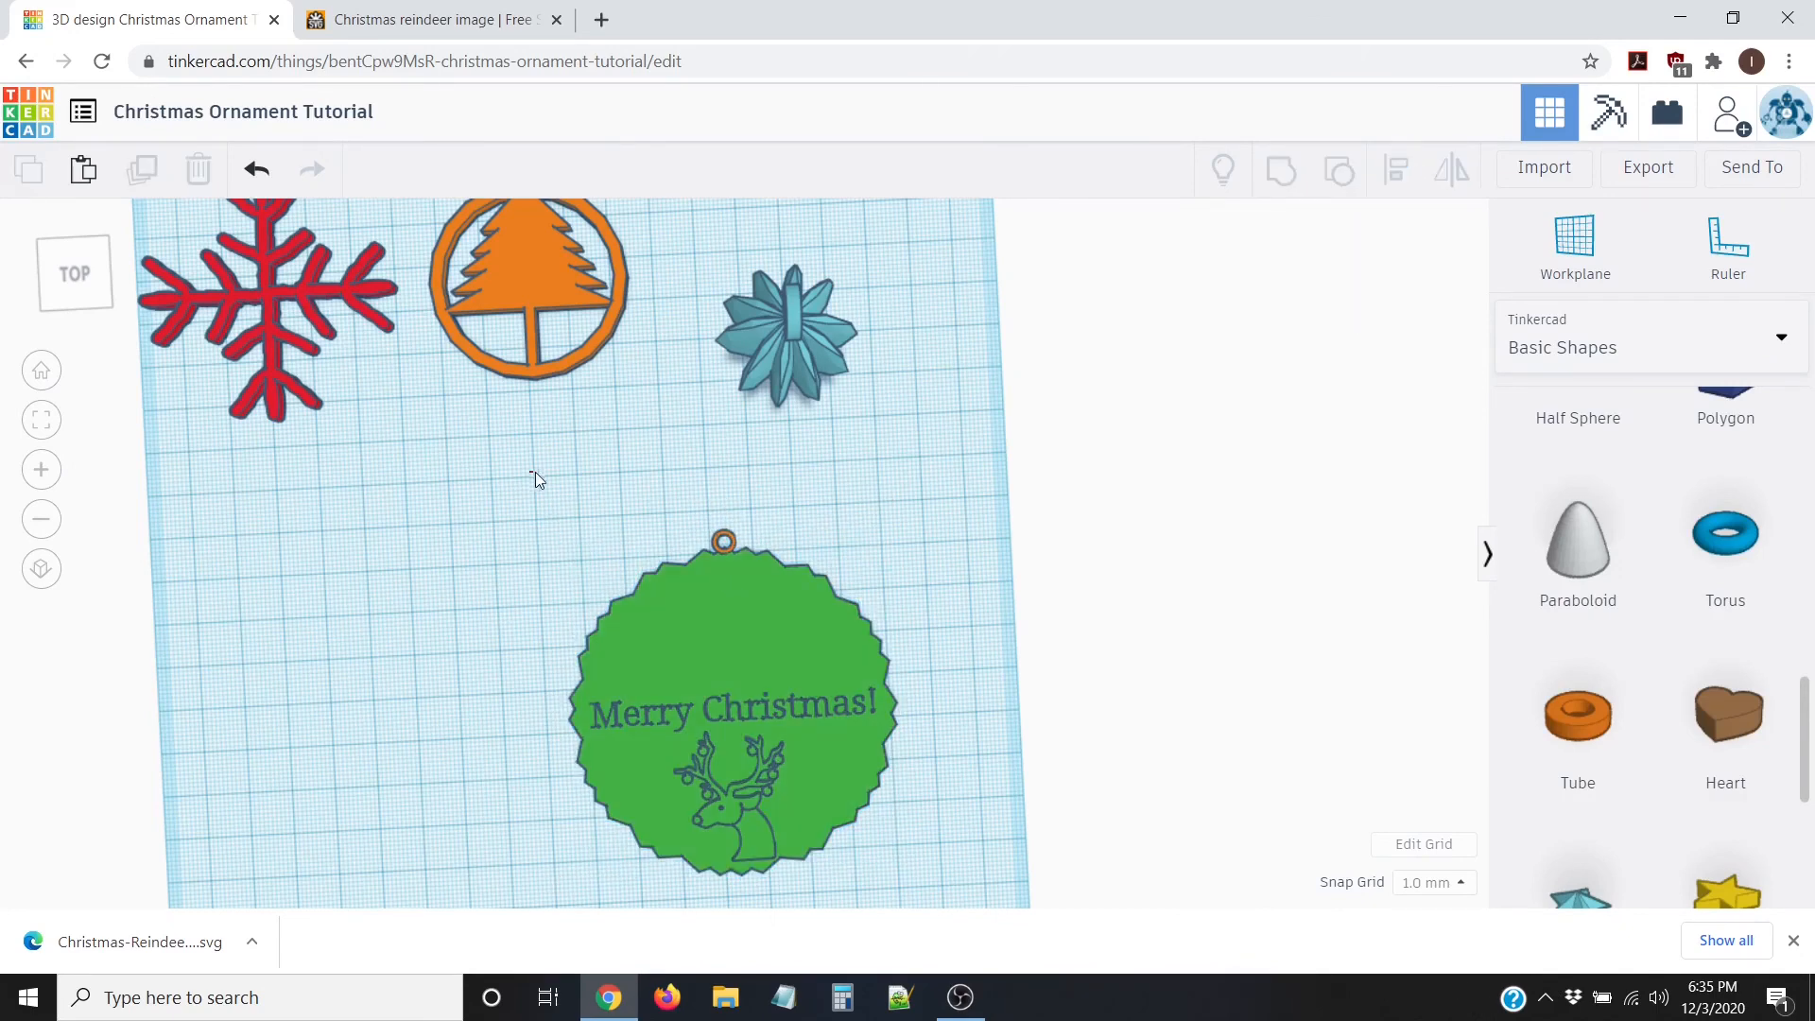
Step: Try to align the upper edges of the tube and the green disc, and undo that alignment
drag(535, 473, 1021, 922)
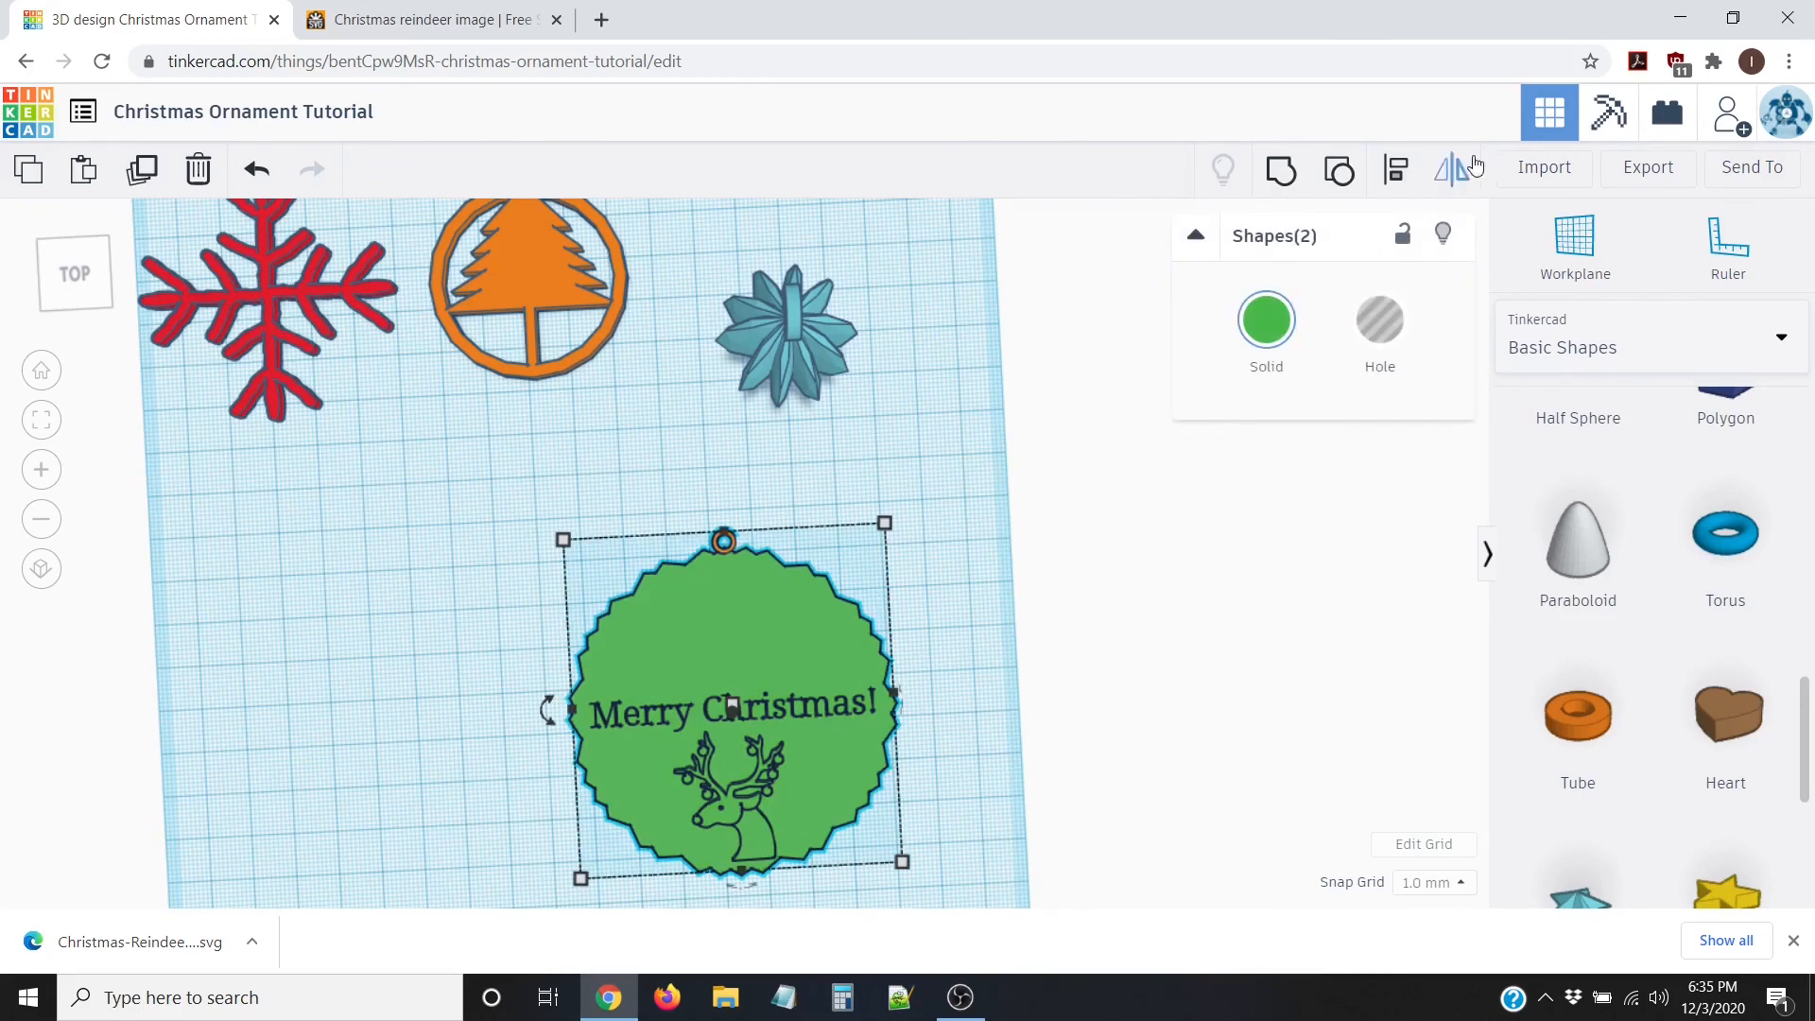
click(1397, 170)
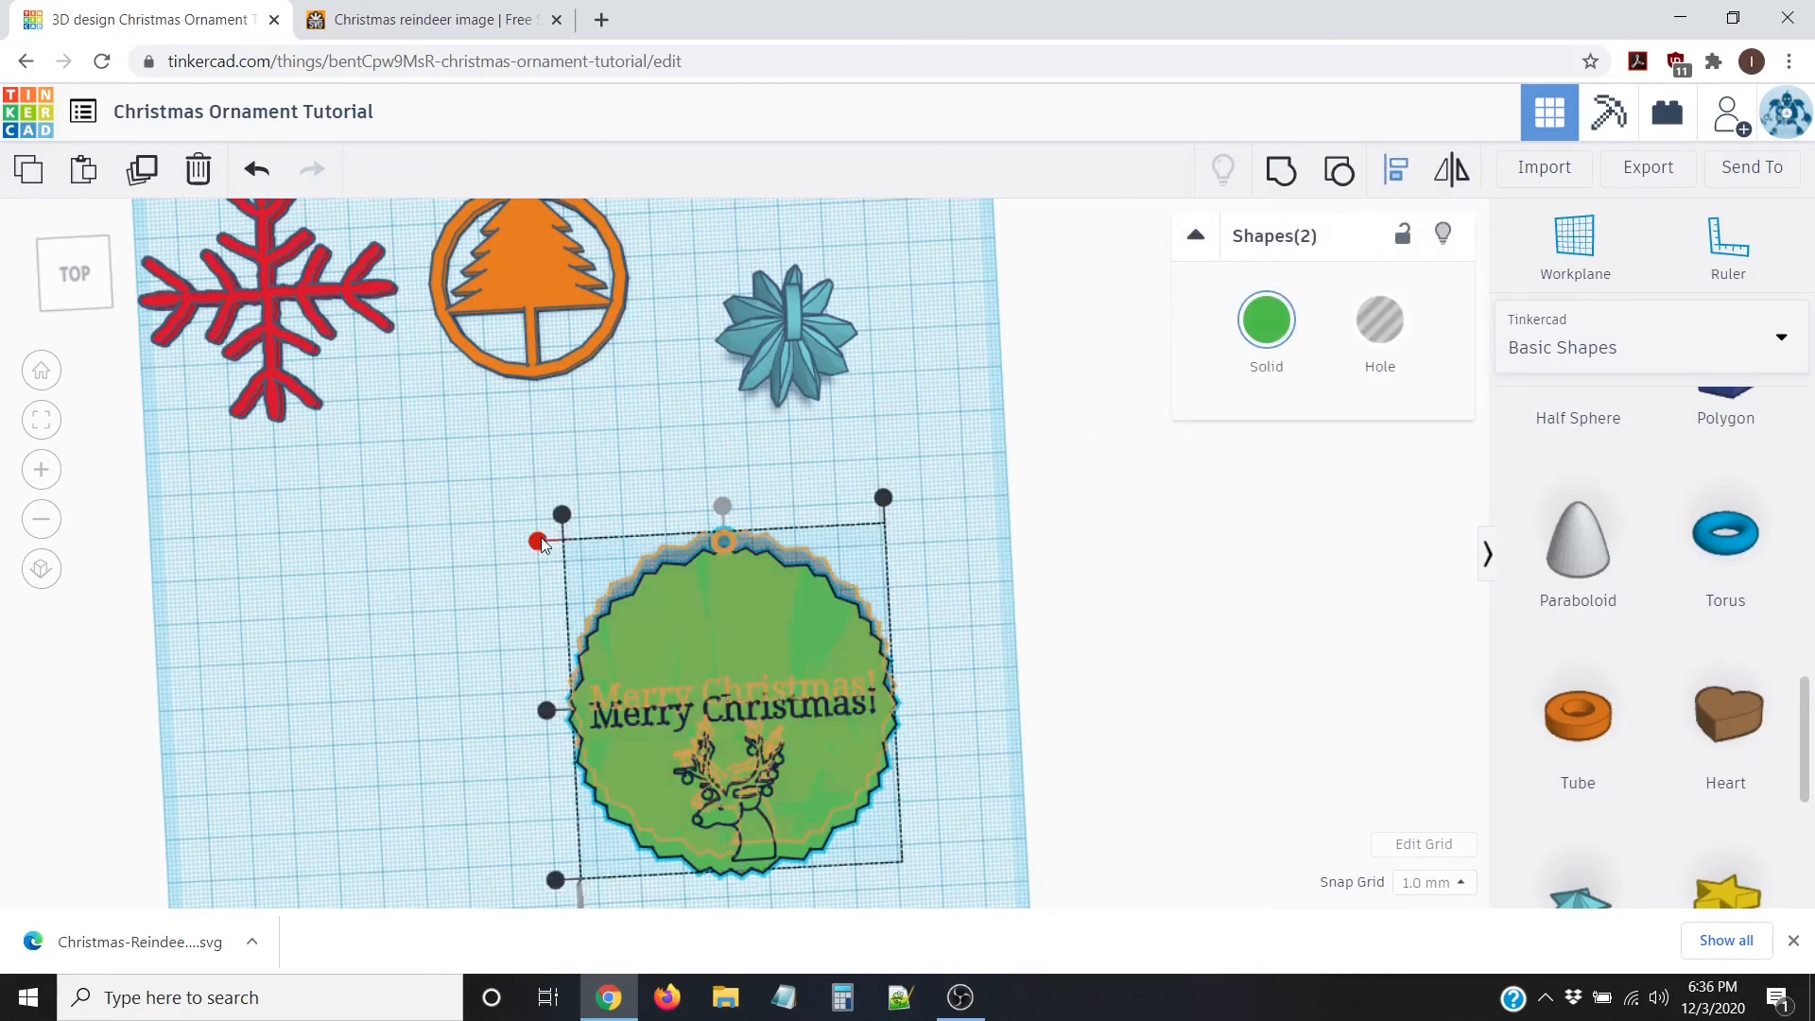
click(538, 542)
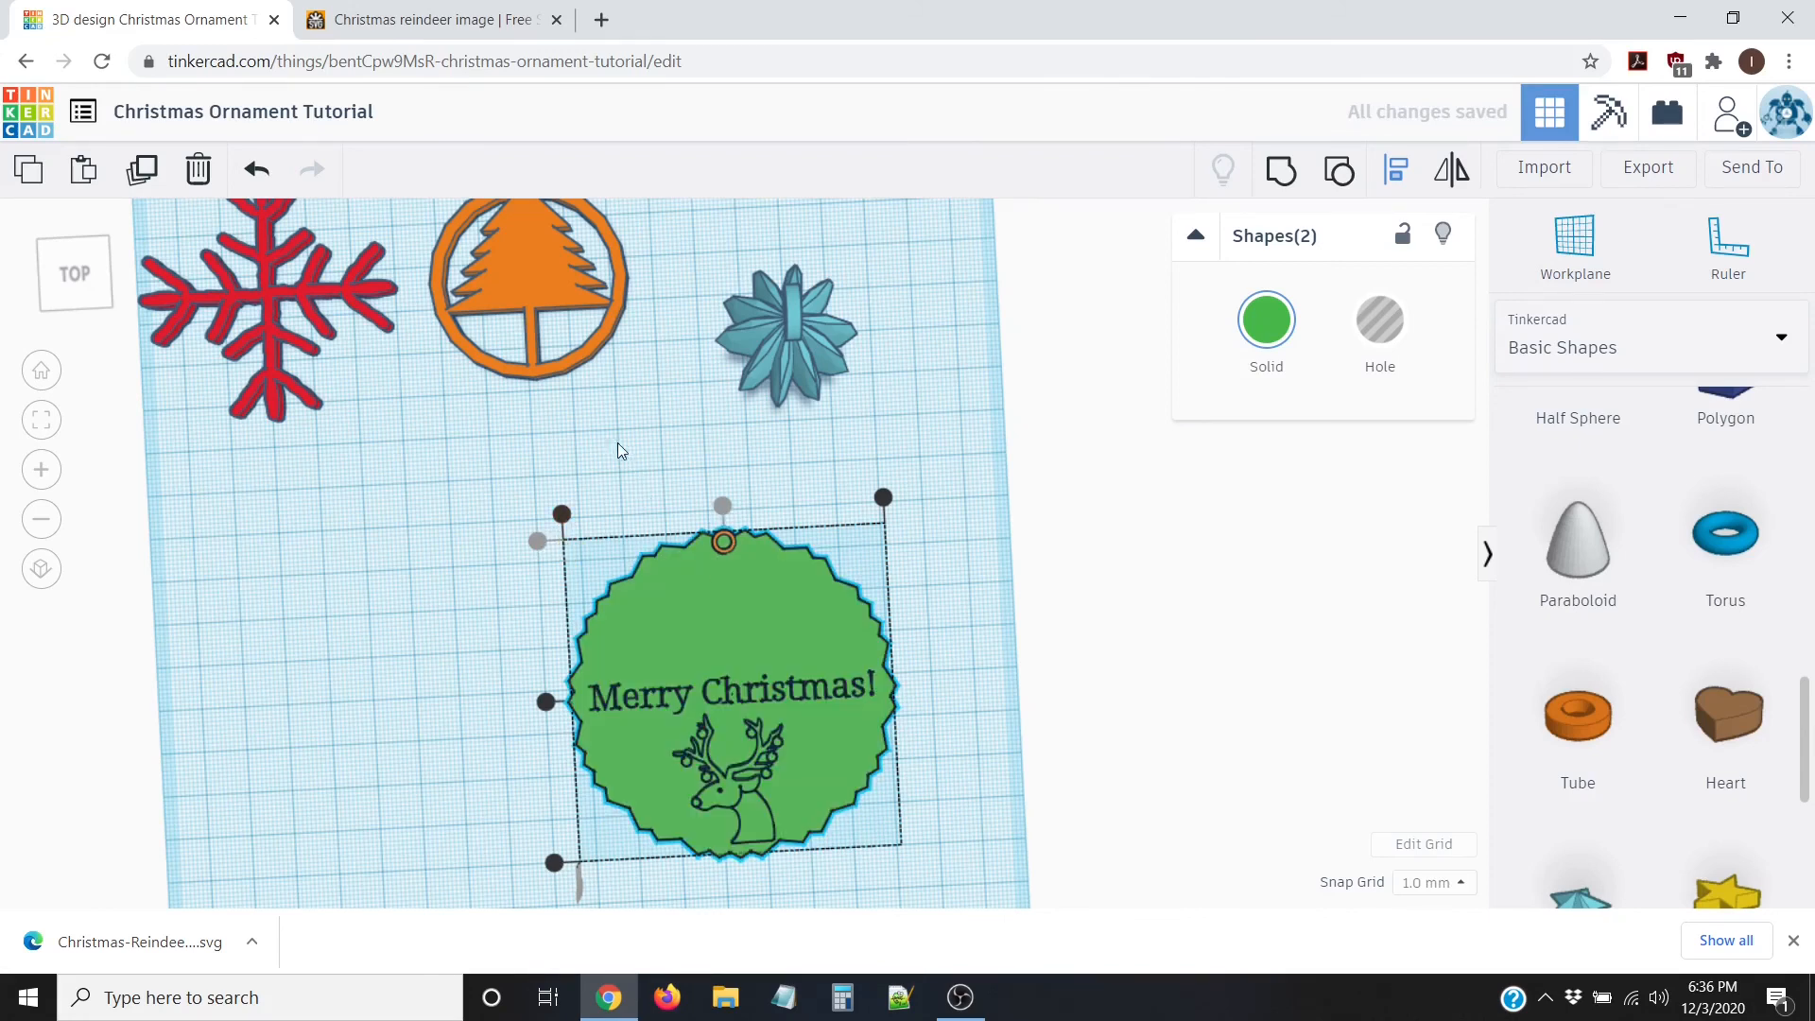
click(257, 169)
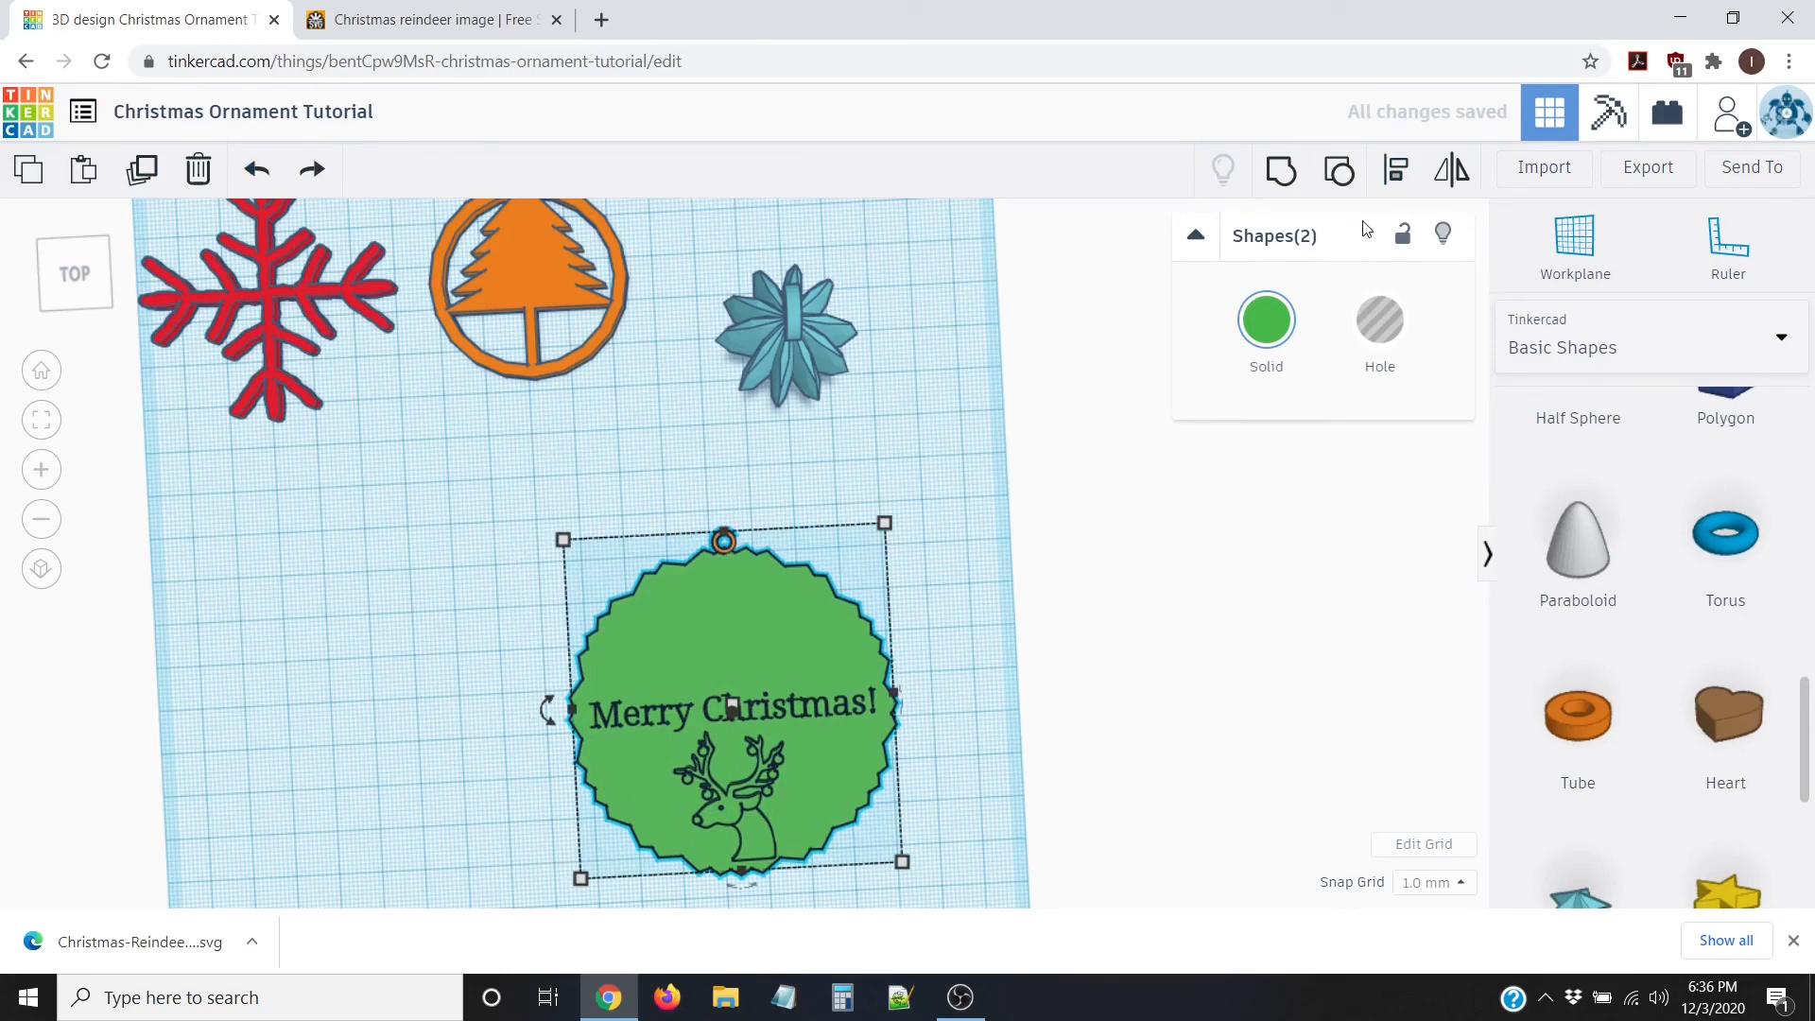
click(1398, 172)
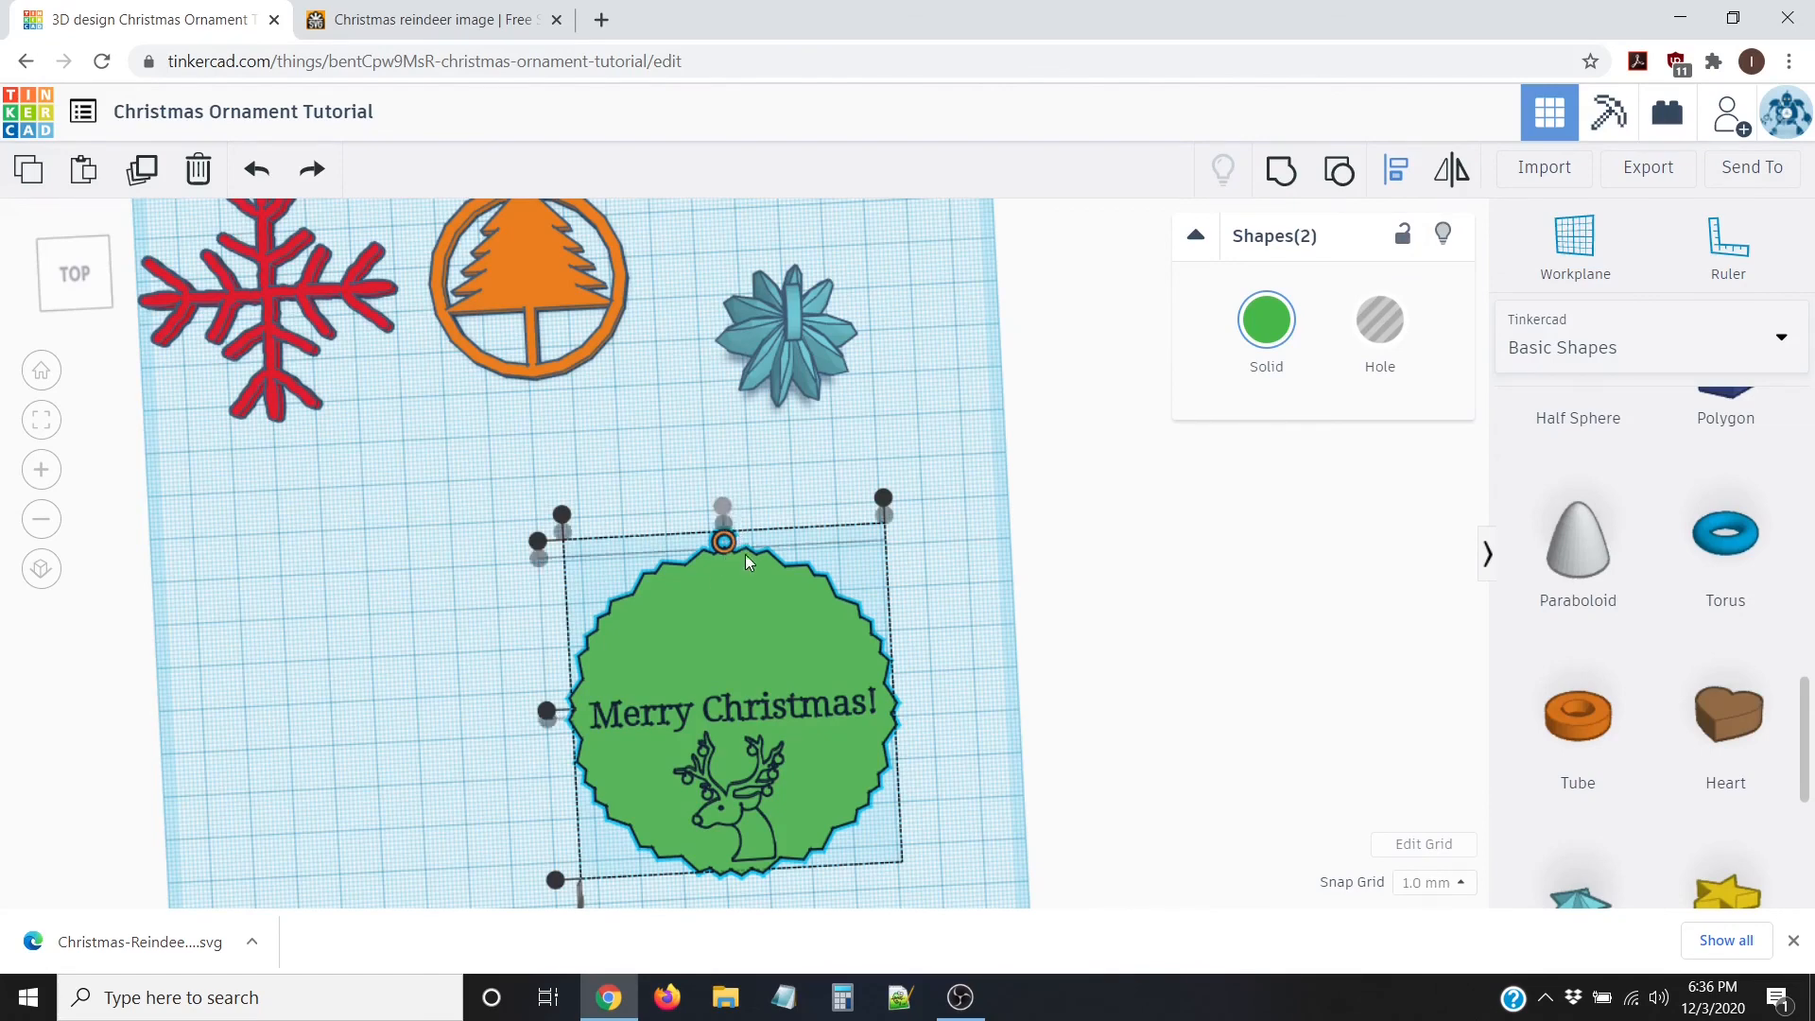
click(904, 454)
Step: Set the snap grid to 0.1 mm for fine positioning of the tube
scroll(679, 569, up, 8)
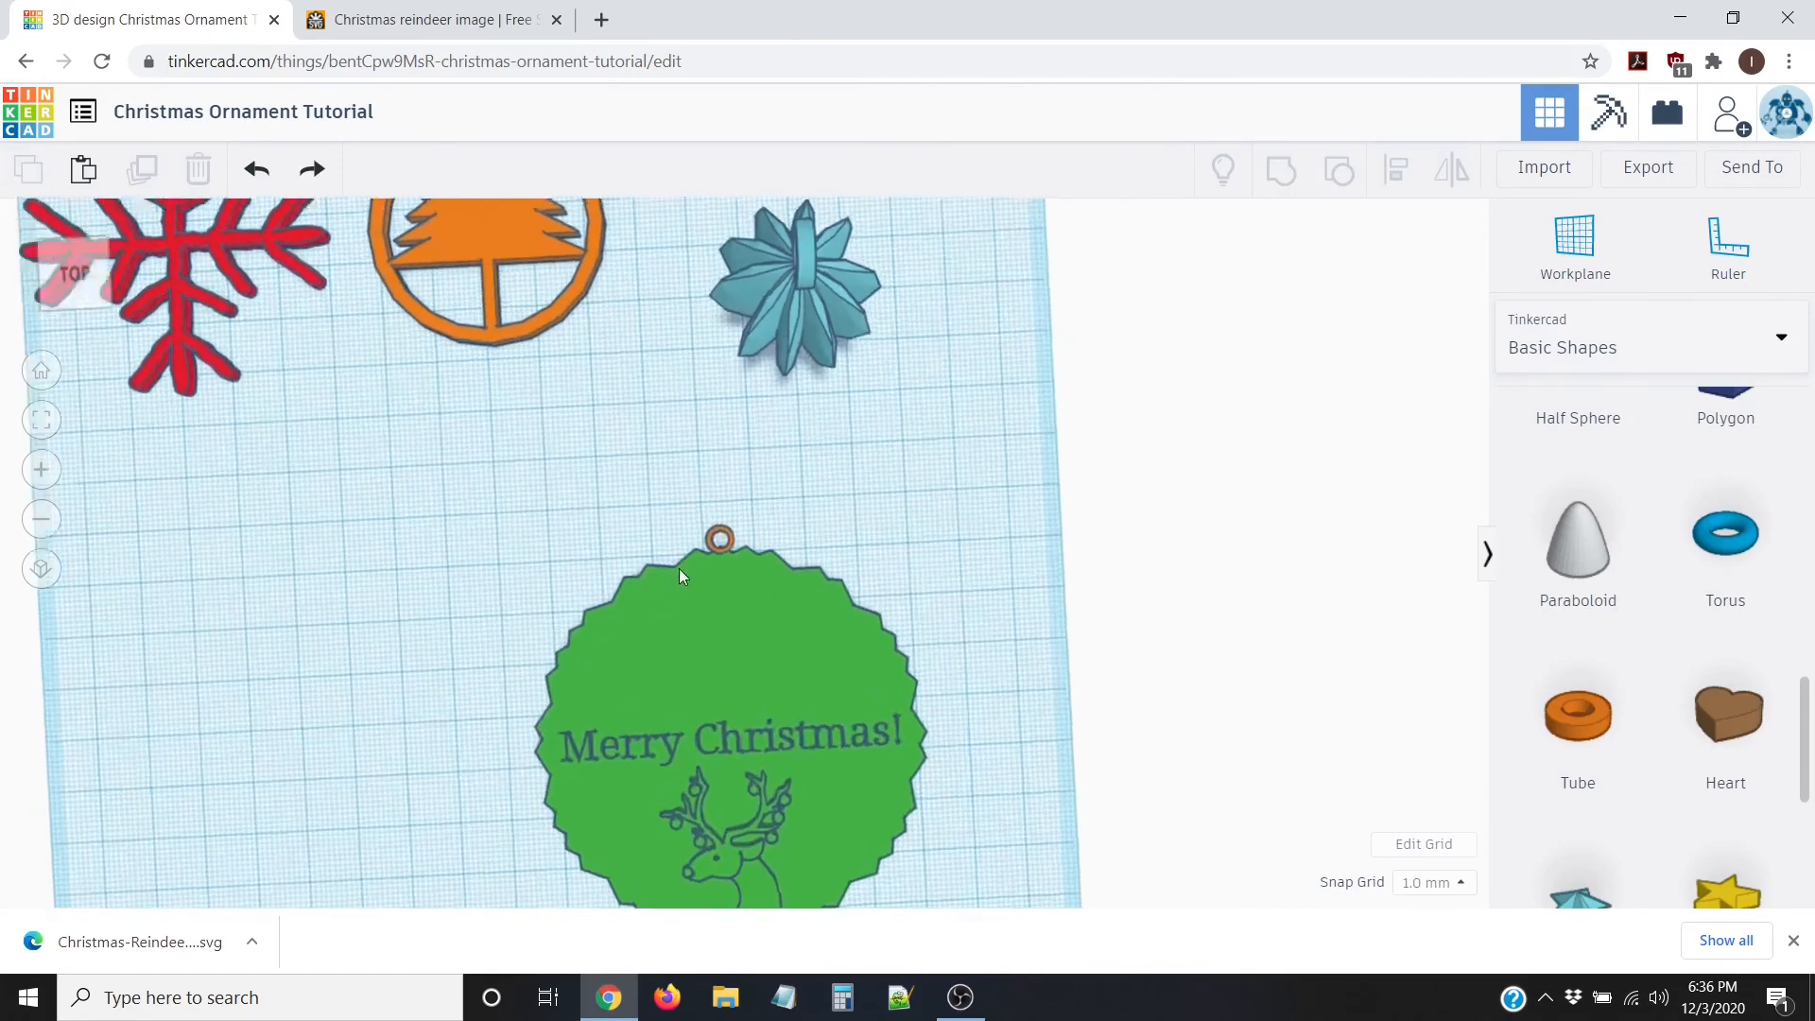
scroll(681, 563, up, 5)
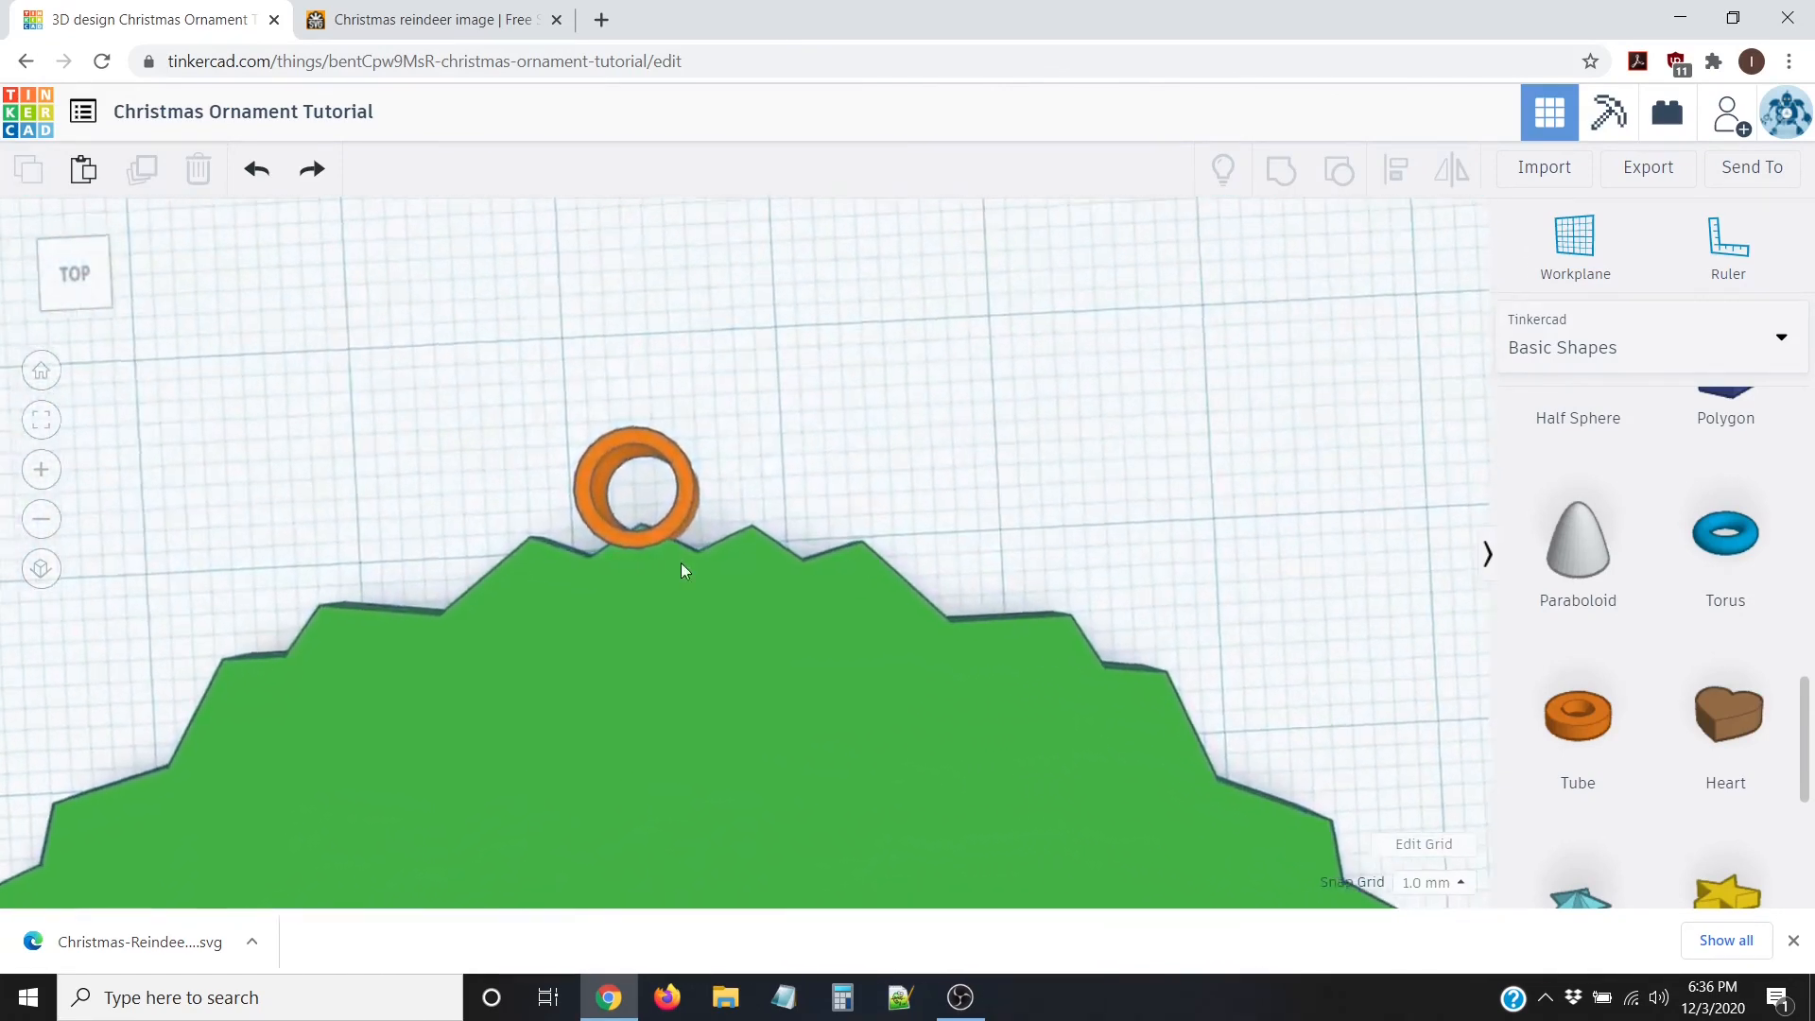
middle_drag(762, 584, 1008, 601)
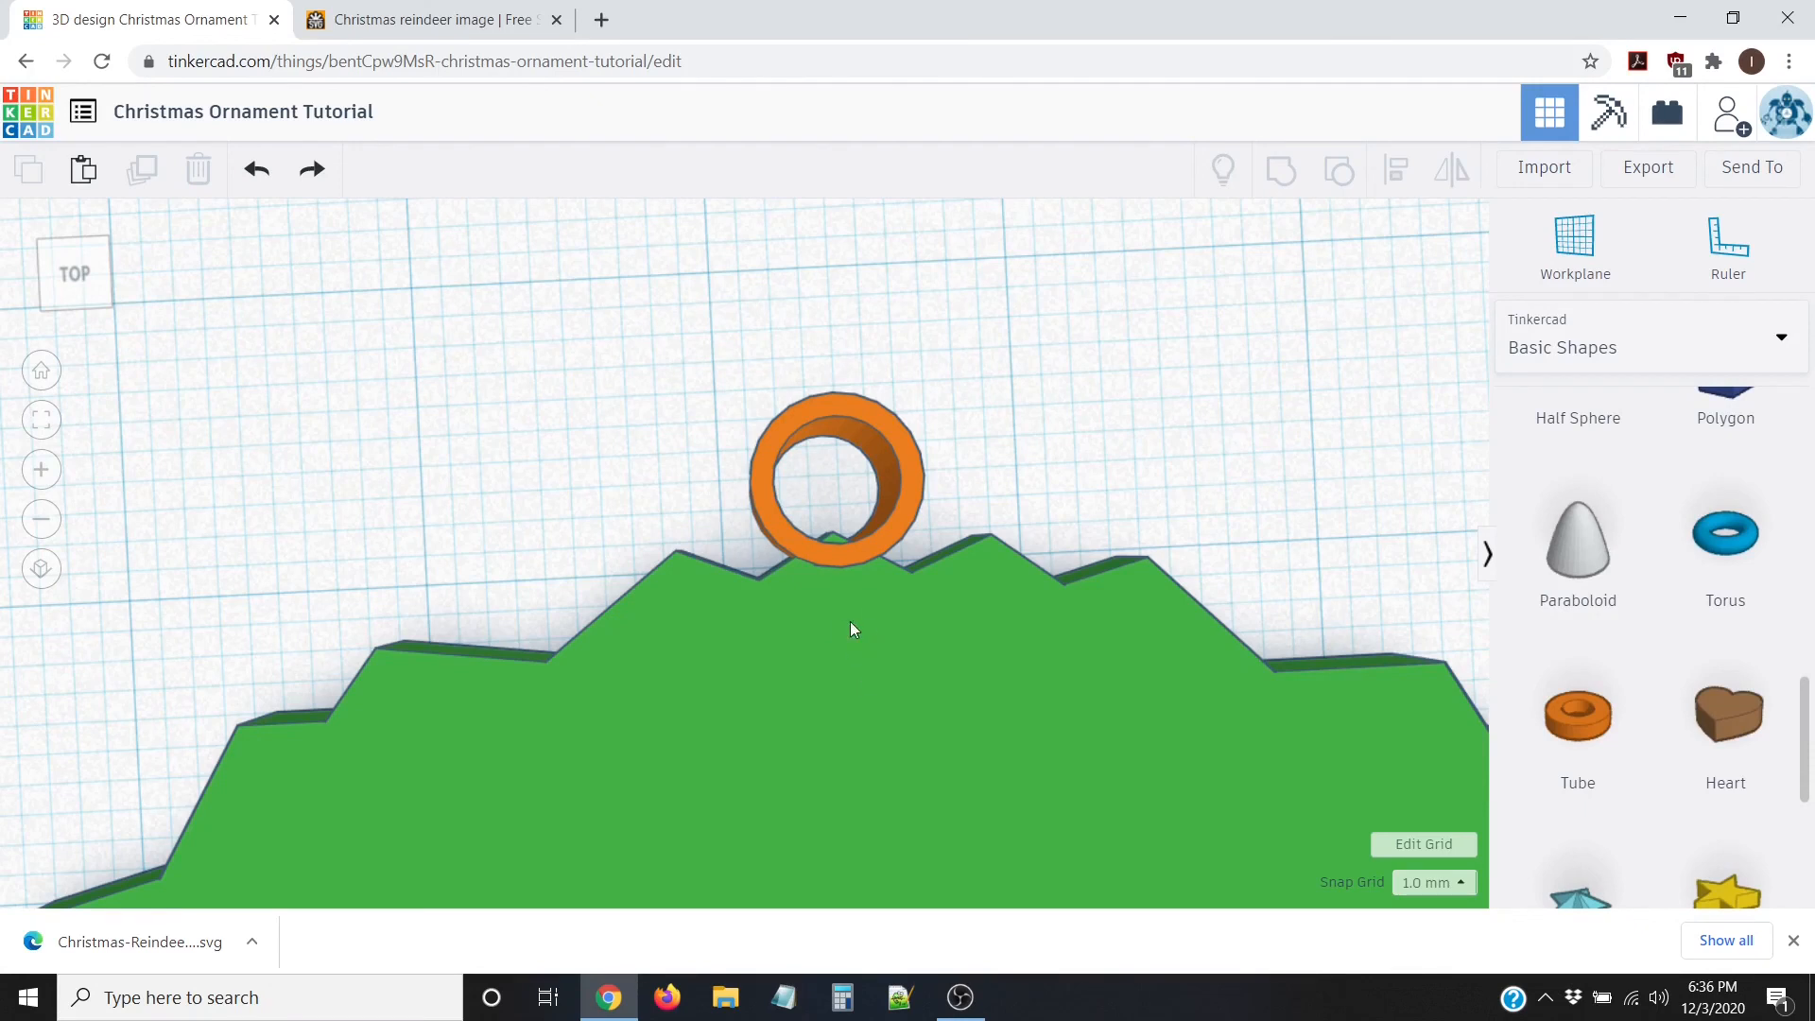
click(1454, 883)
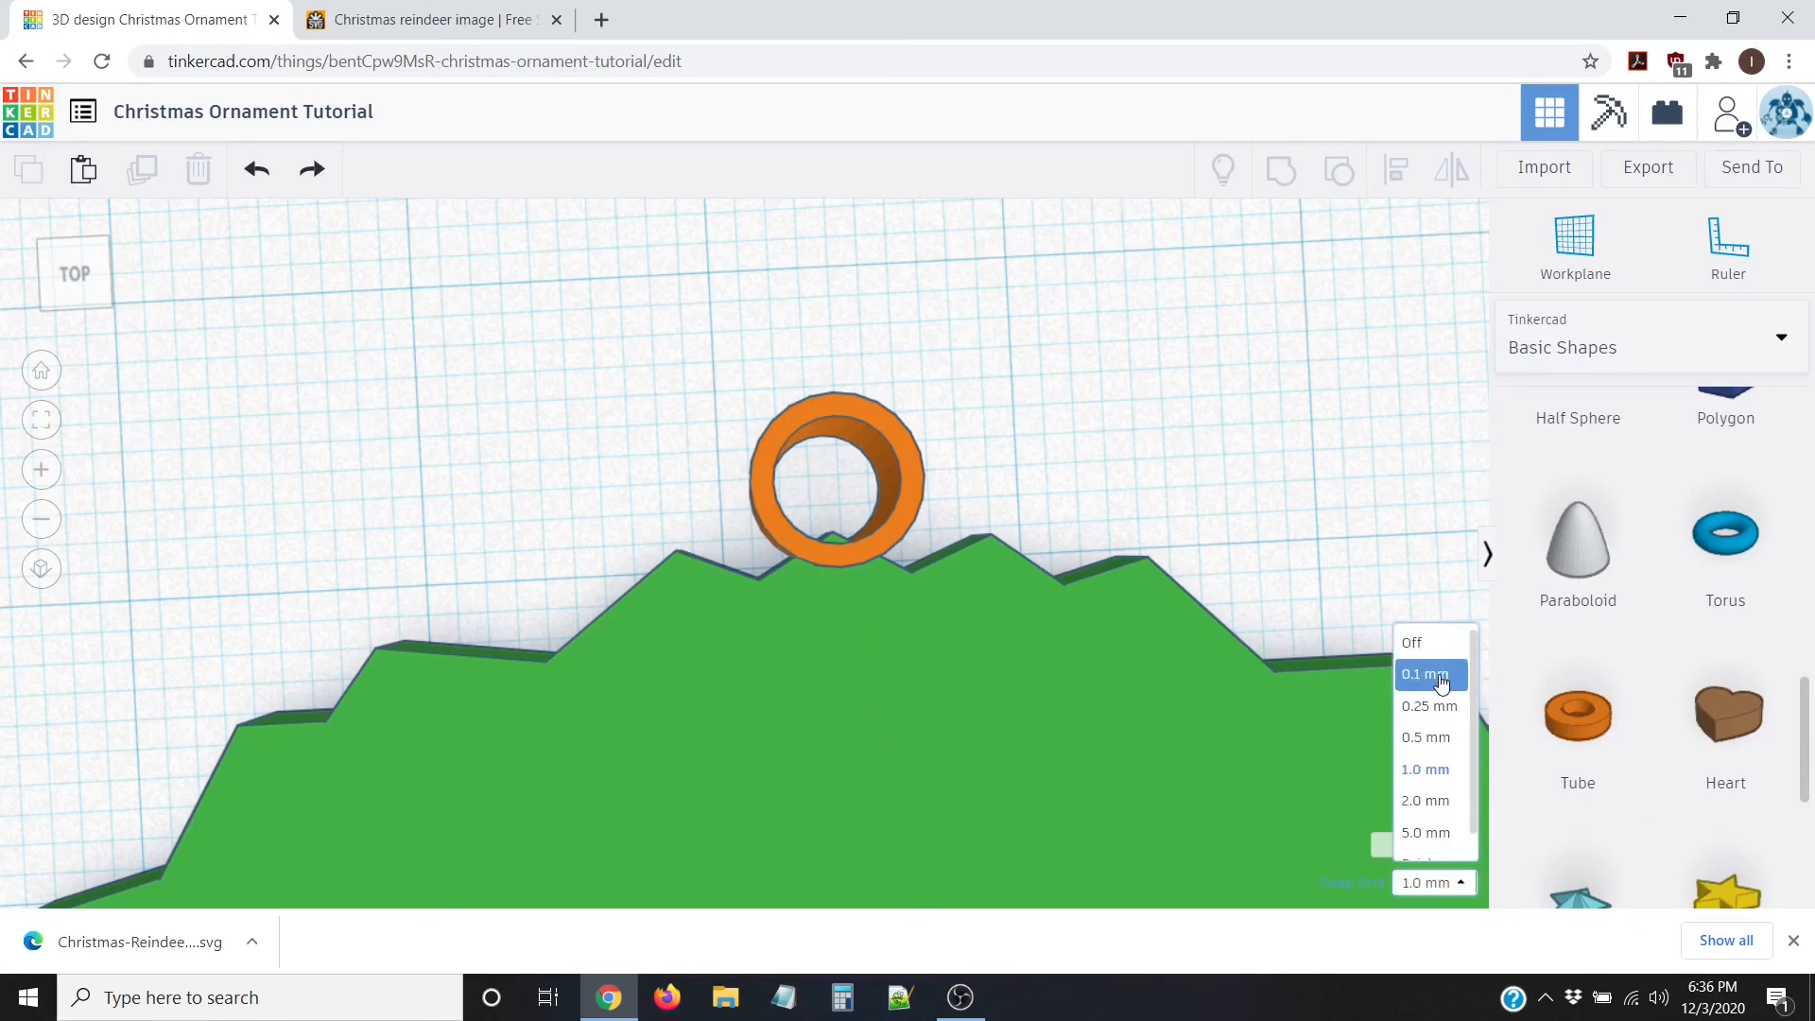
click(1441, 683)
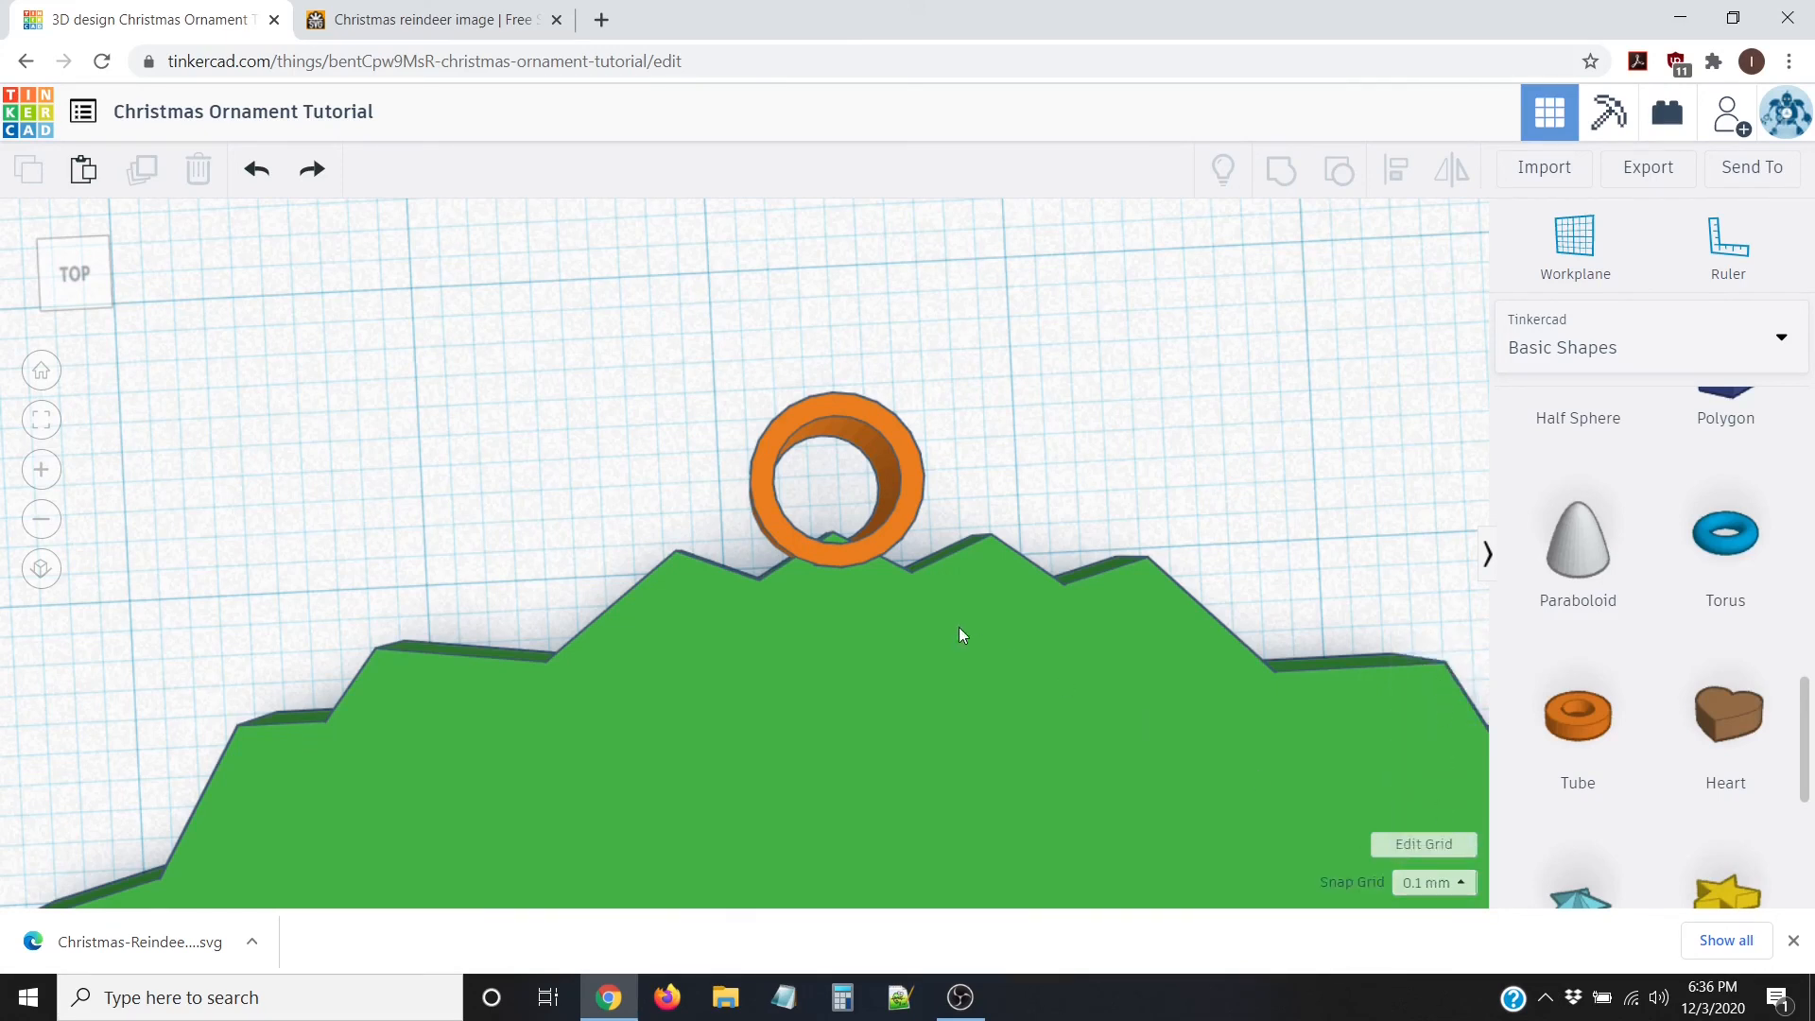
Step: Nudge the tube outward in 0.1 mm increments so its hole clears the disc's peak while its wall still overlaps the edge
click(821, 560)
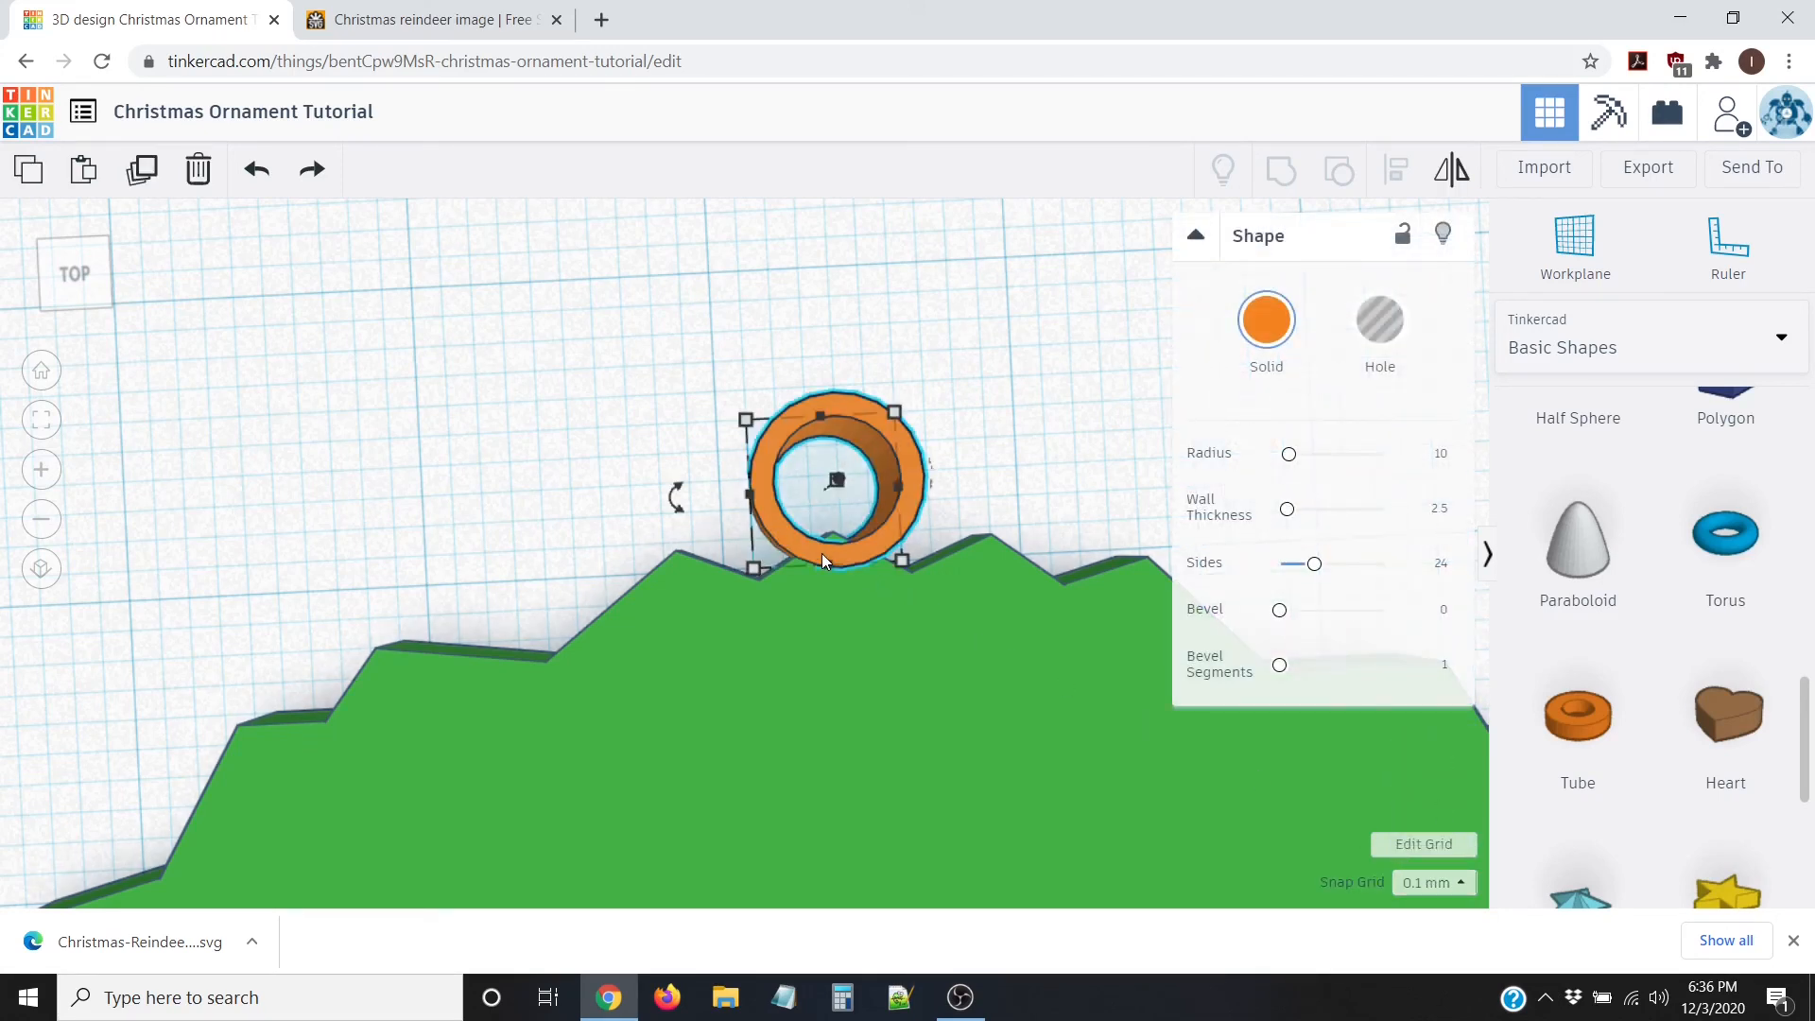
key(Up)
key(Up)
key(Up)
key(Up)
key(Up)
key(Up)
key(Up)
key(Up)
key(Up)
key(Up)
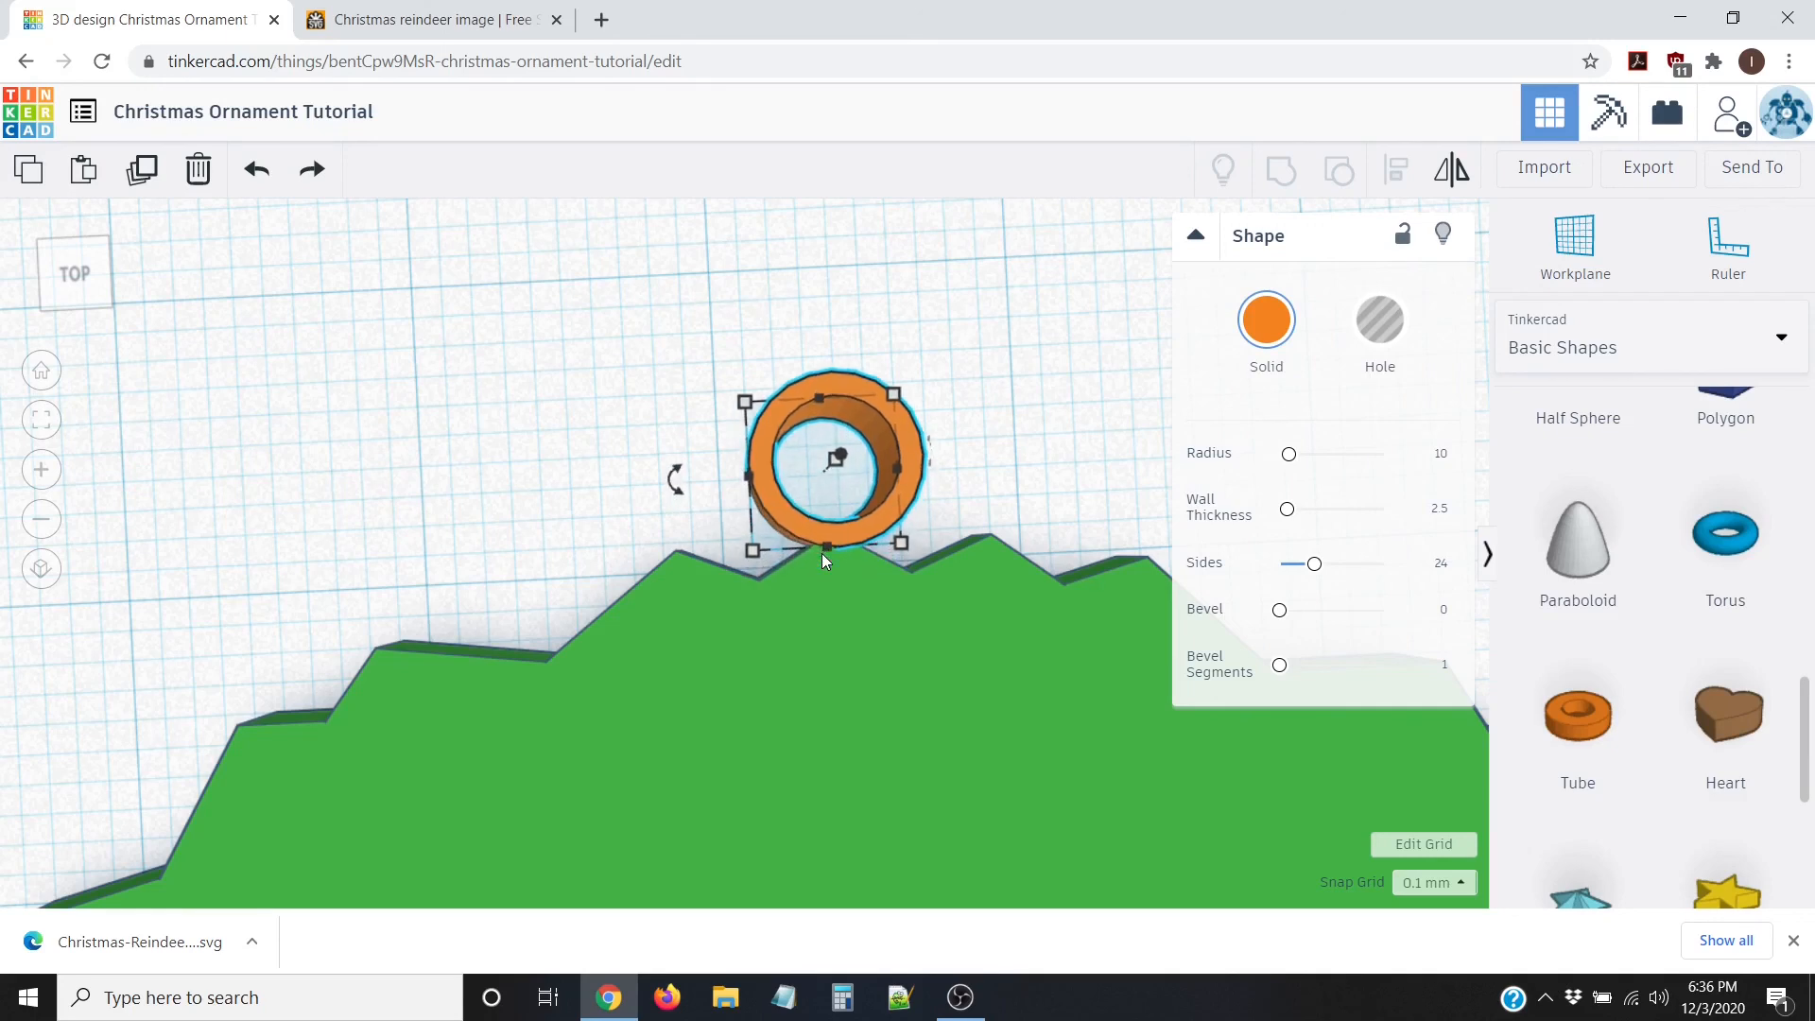
key(Down)
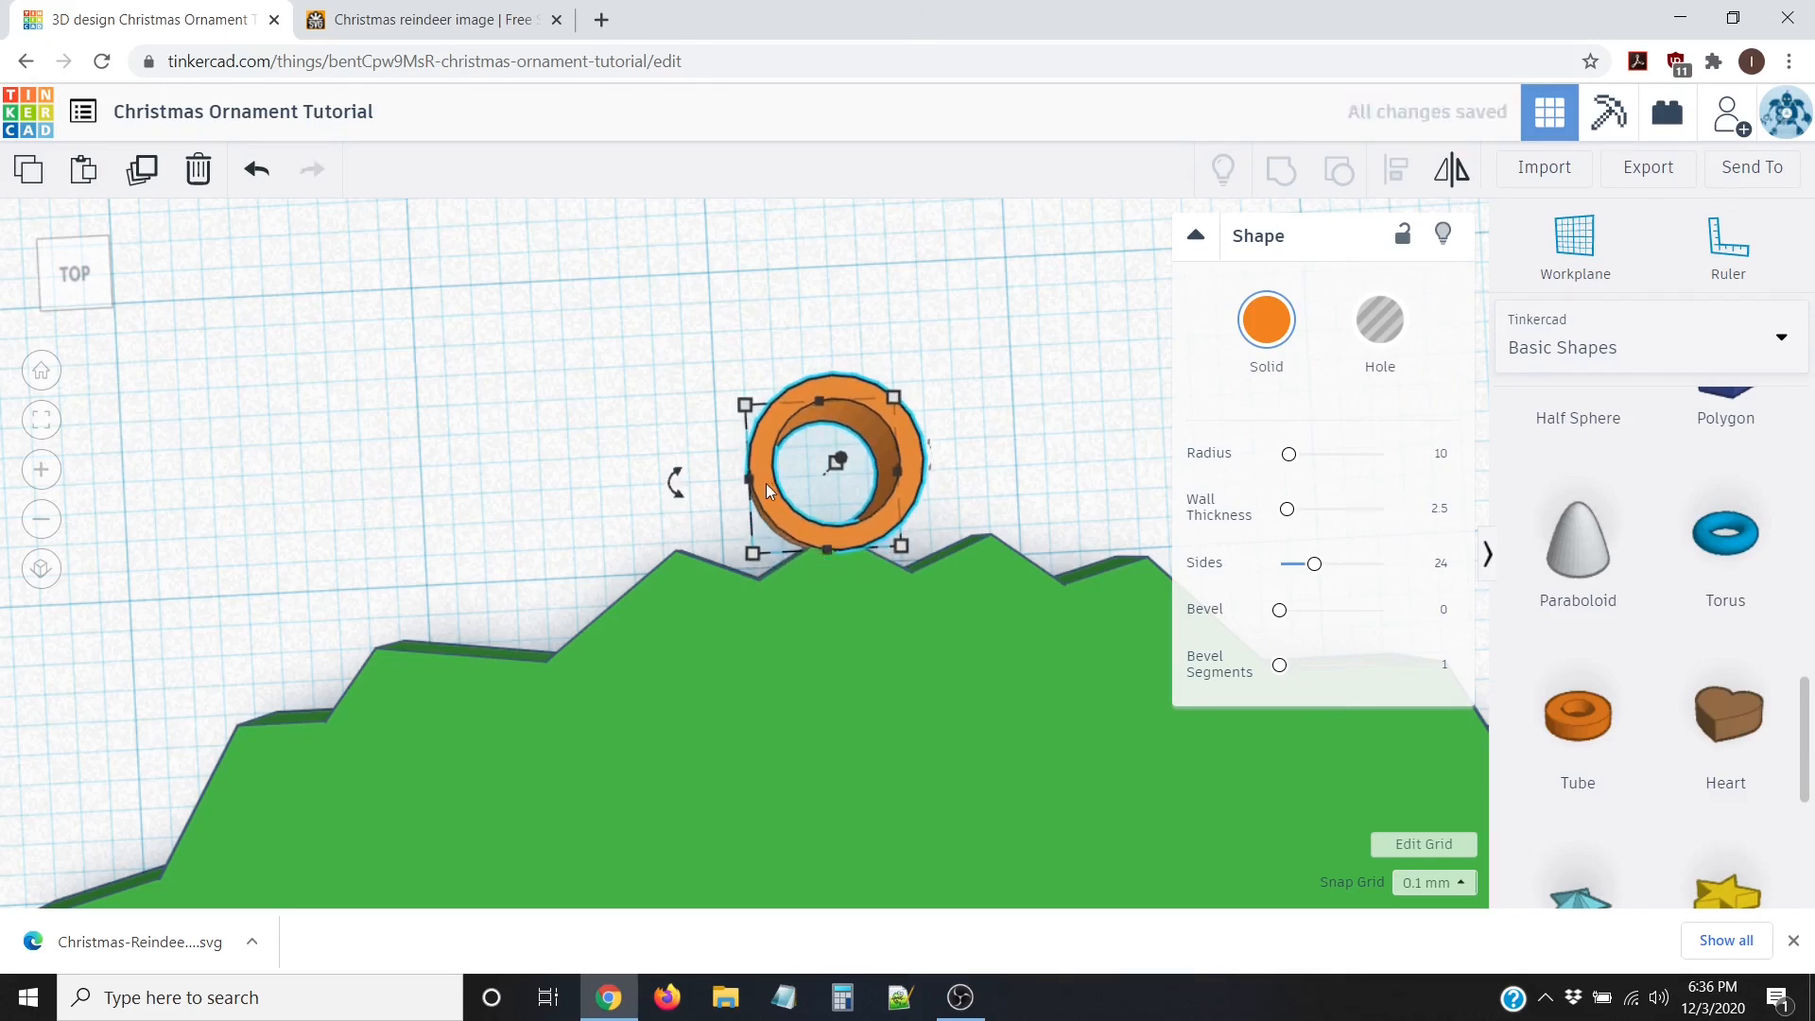
key(Down)
key(Down)
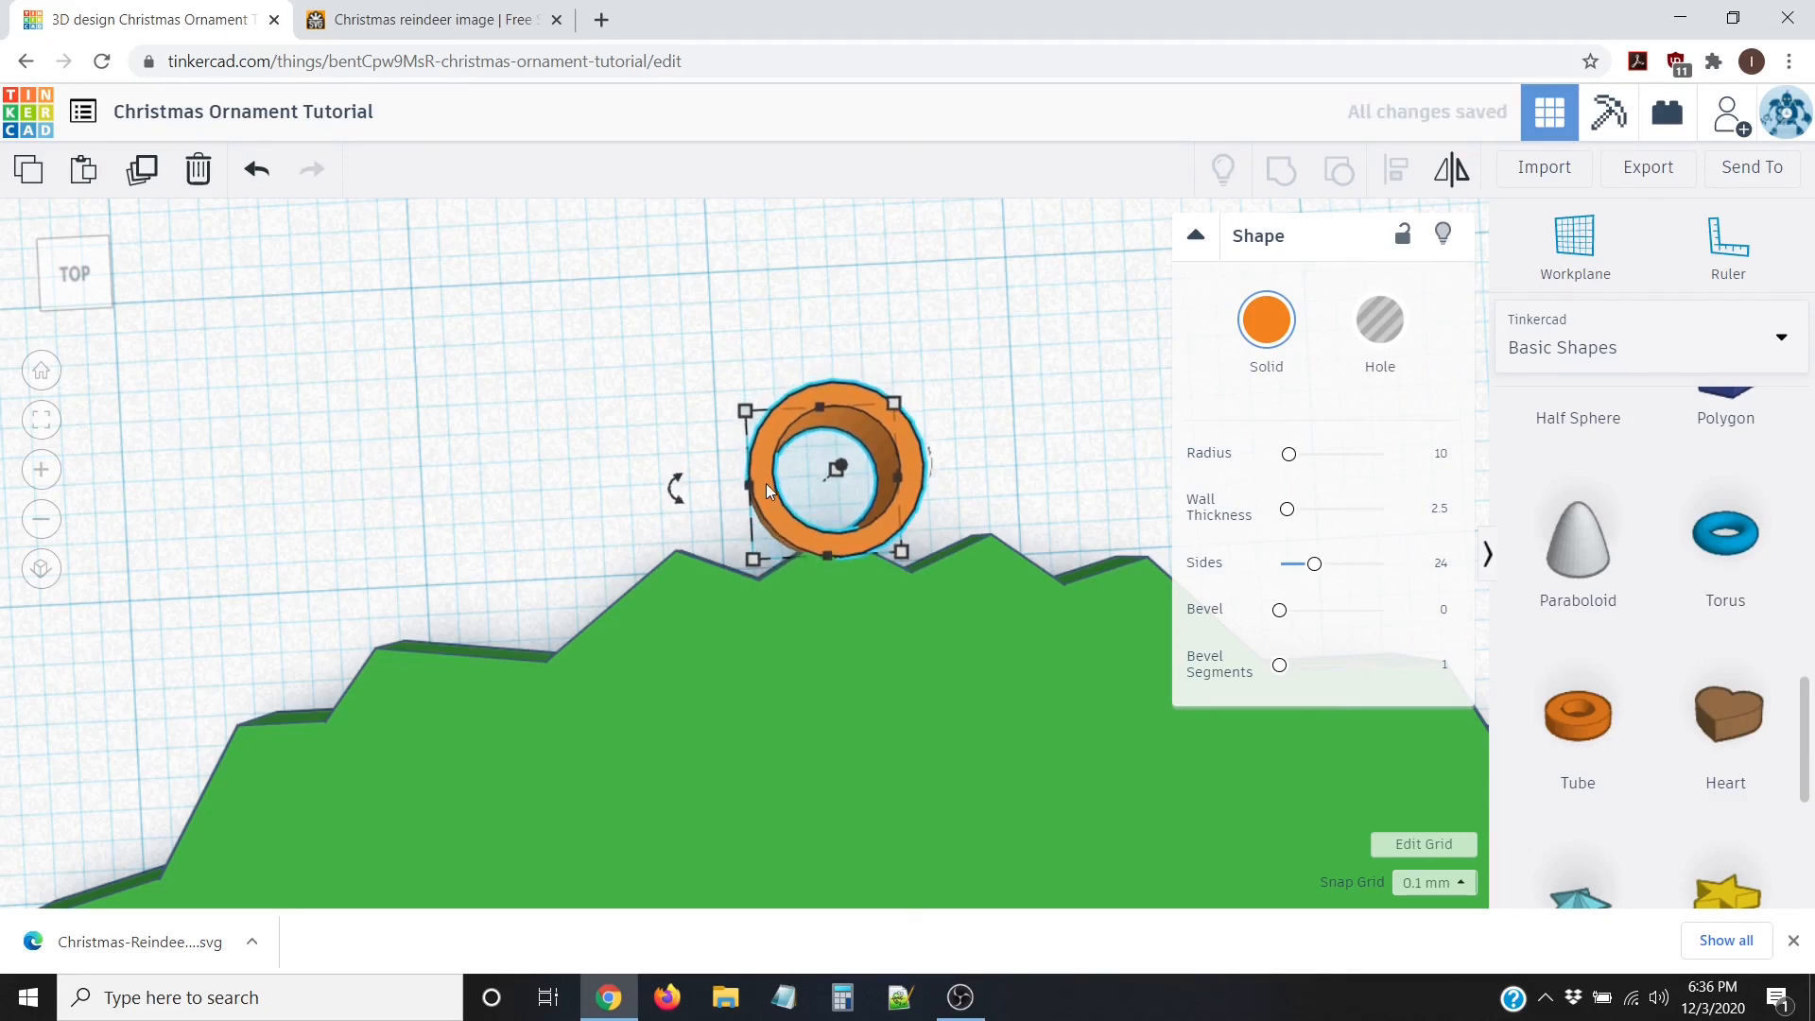
Step: Examine up close how far the tube's wall overlaps the edge of the green disc
click(730, 571)
right_drag(837, 386, 802, 508)
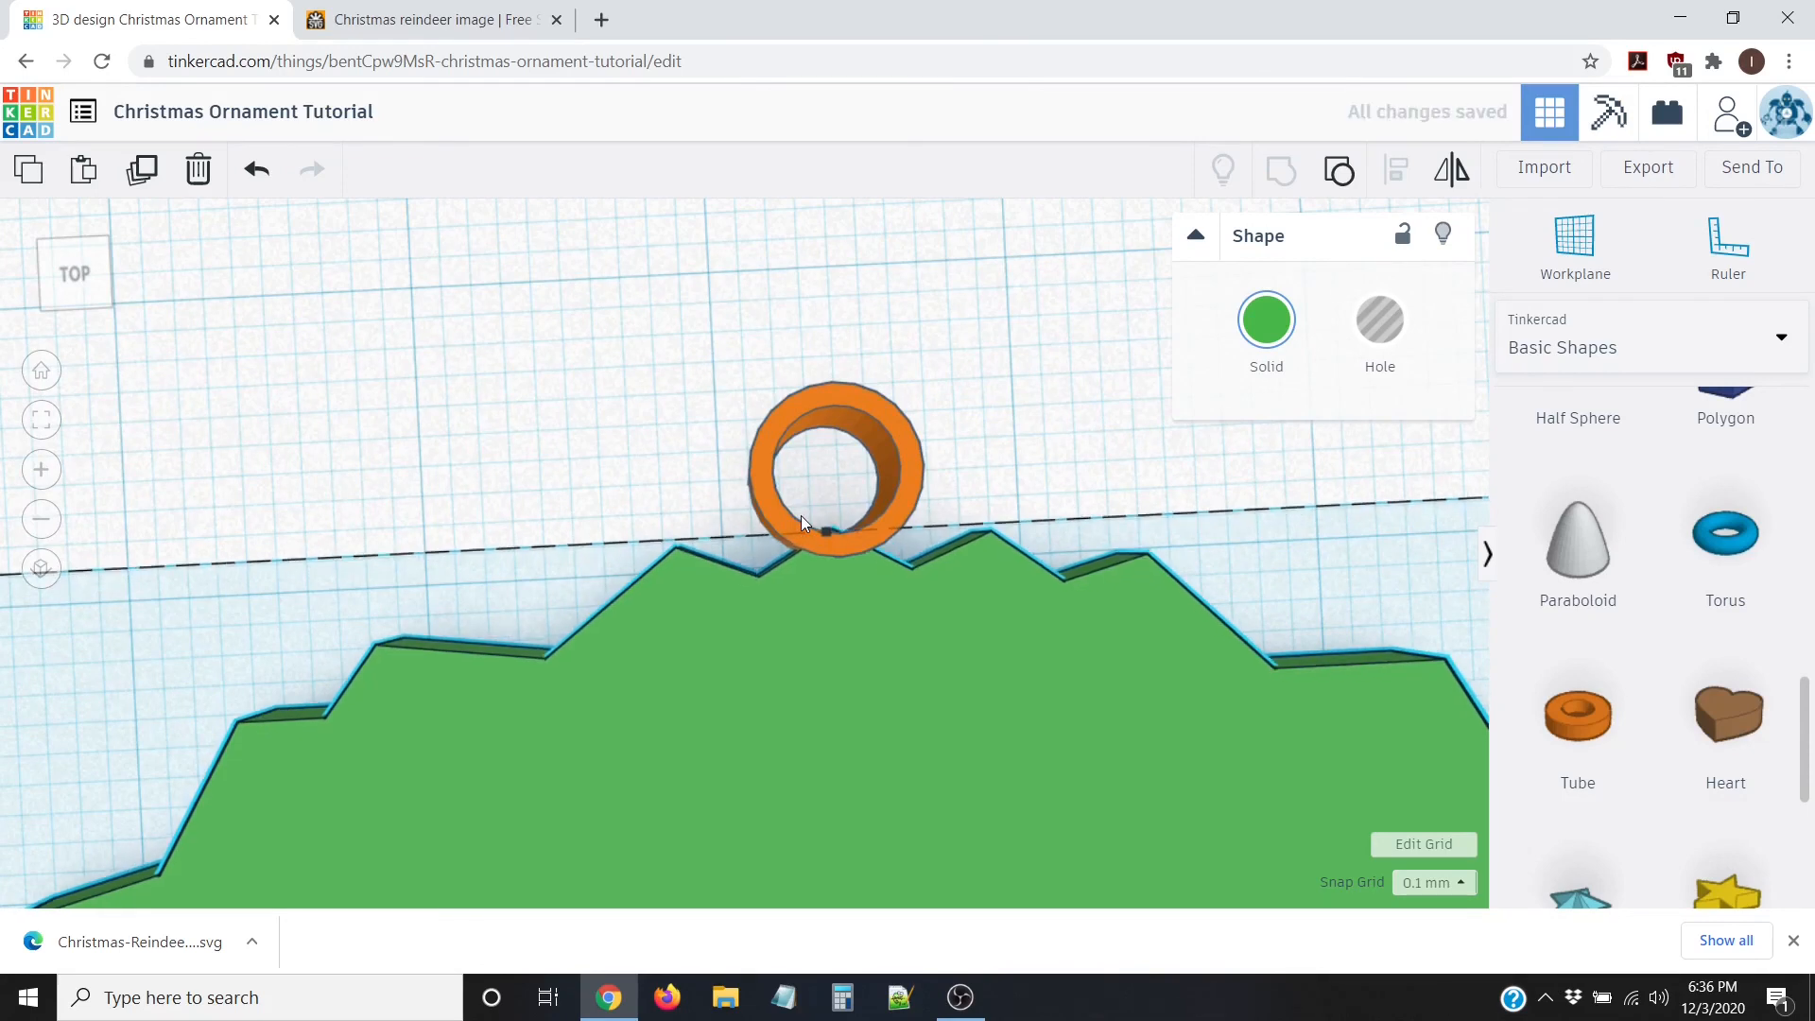
click(781, 518)
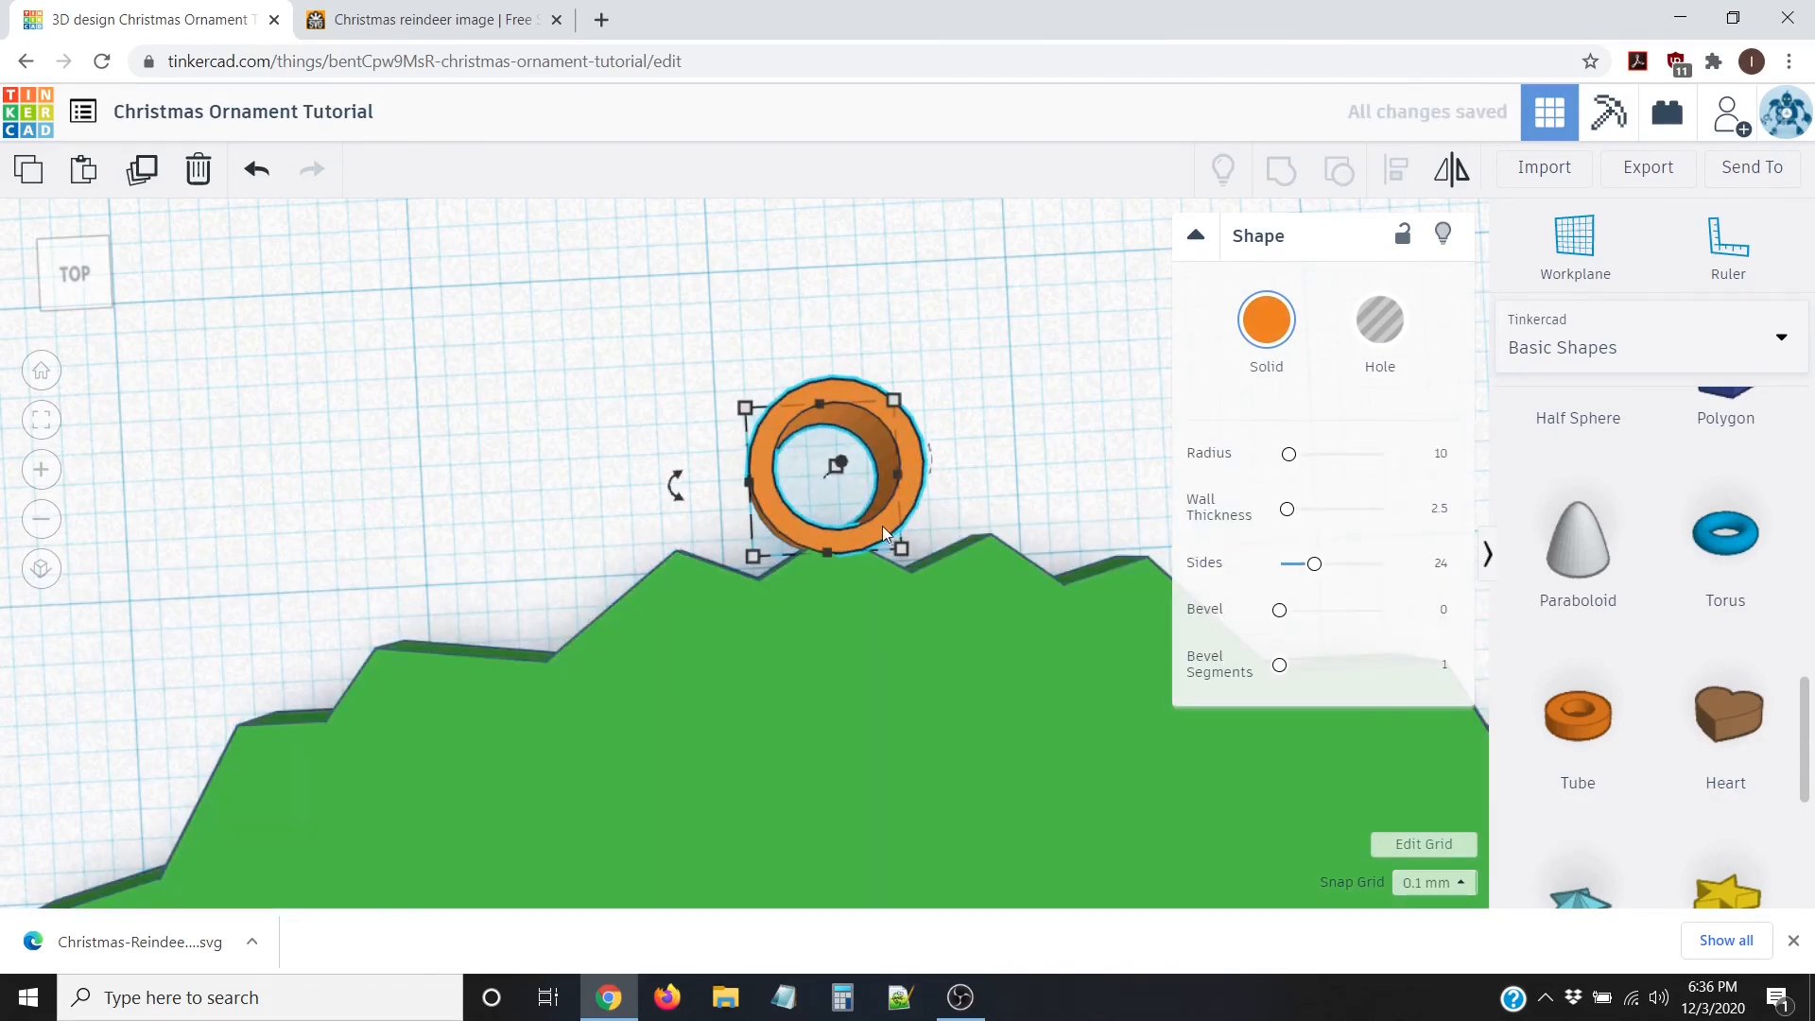
scroll(882, 526, up, 5)
middle_drag(907, 627, 807, 793)
scroll(807, 792, up, 3)
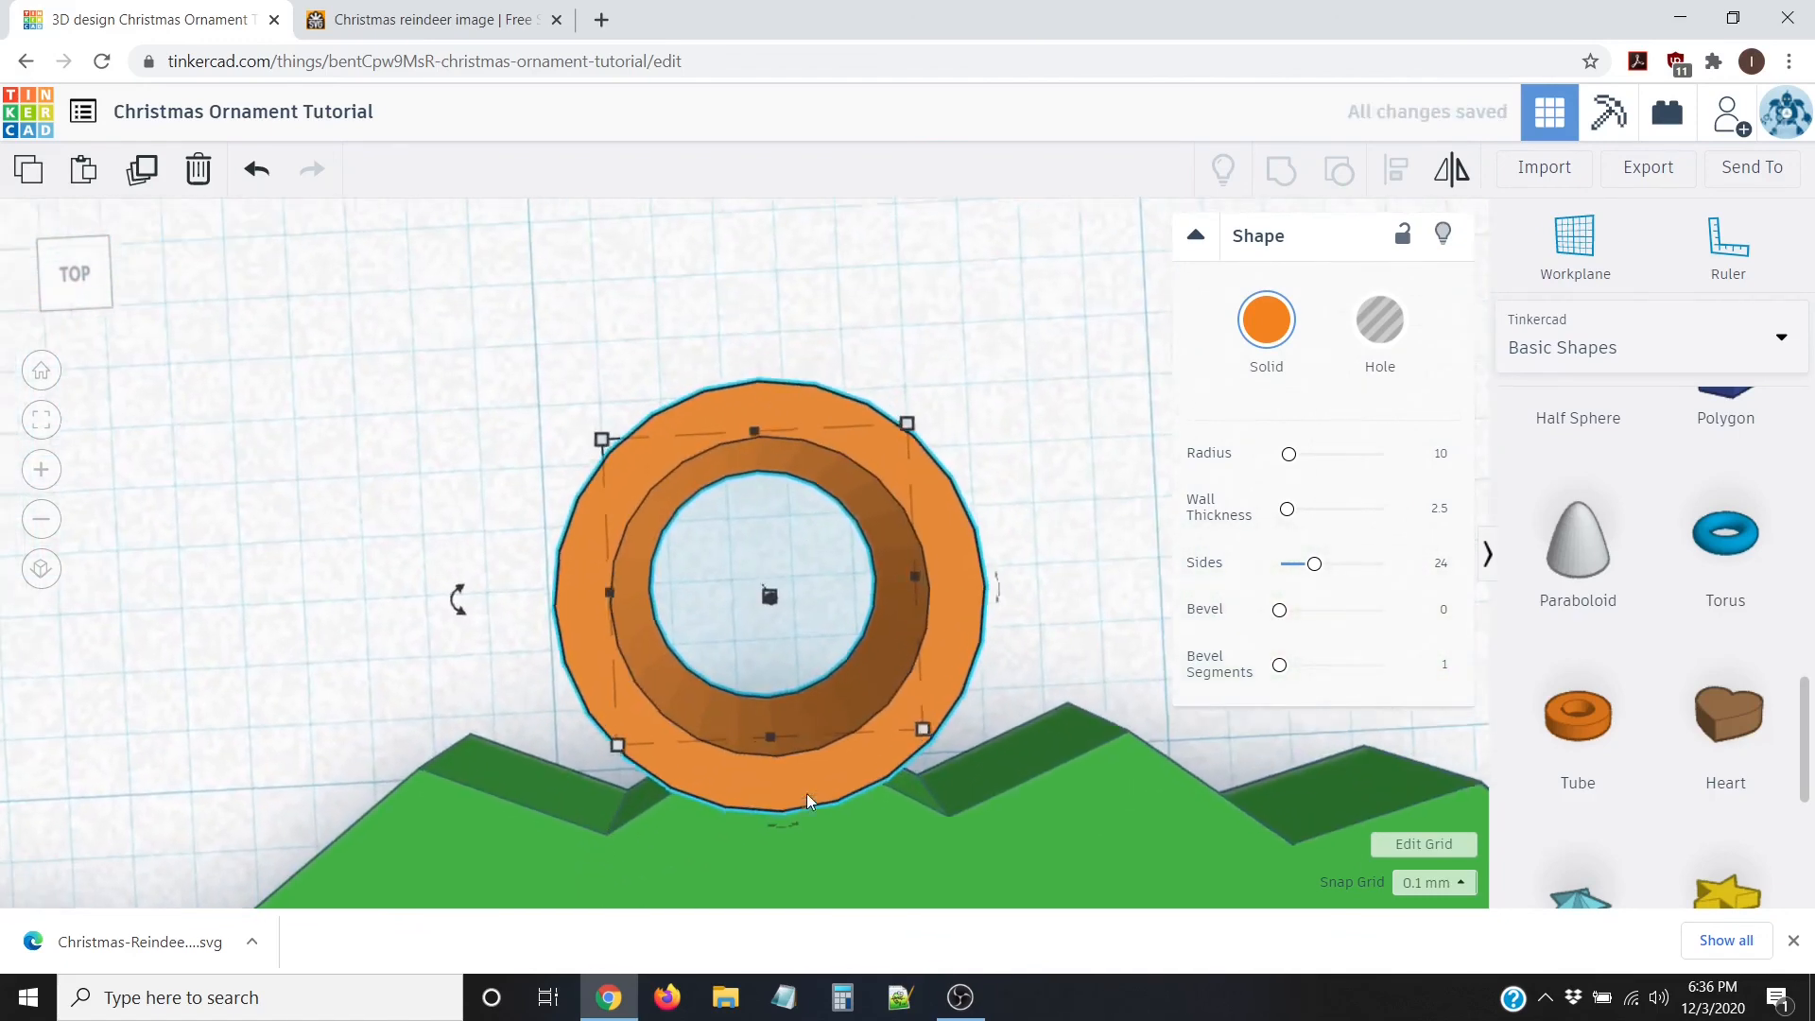
scroll(806, 786, down, 5)
scroll(797, 790, up, 2)
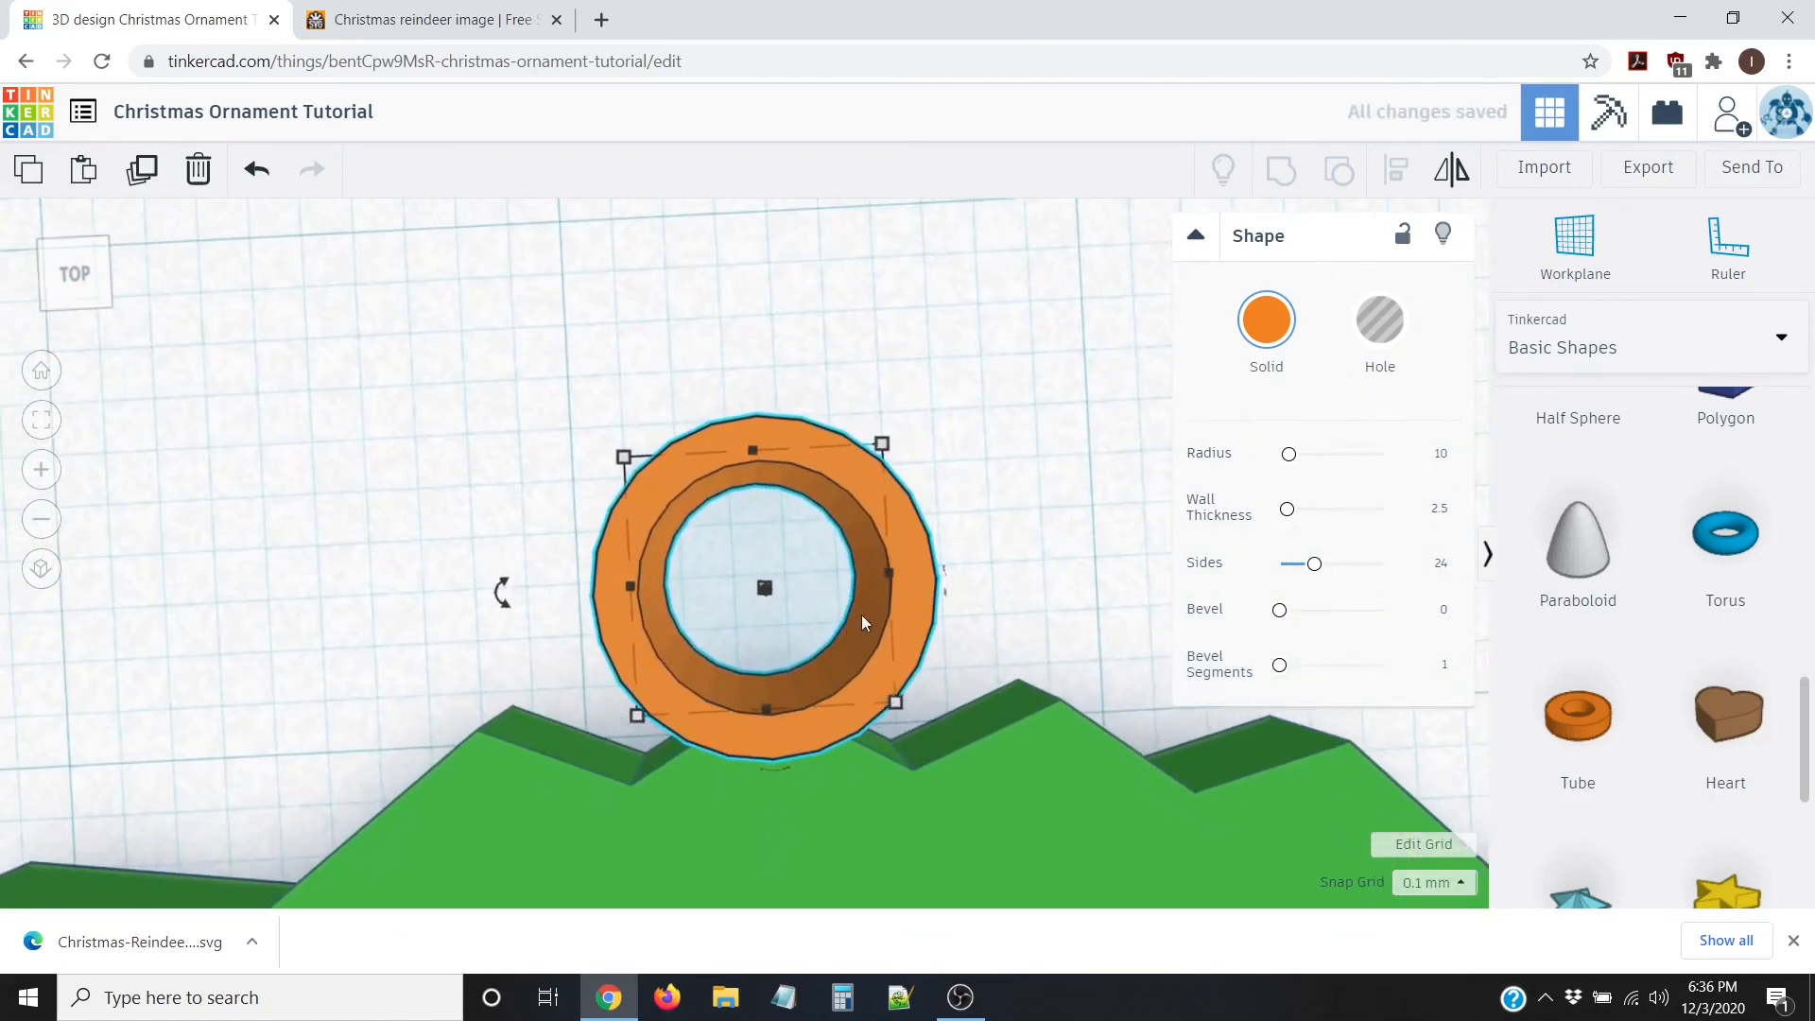
Step: Try the tube a few 0.1 mm increments further onto the green disc, and move it back outward
key(Down)
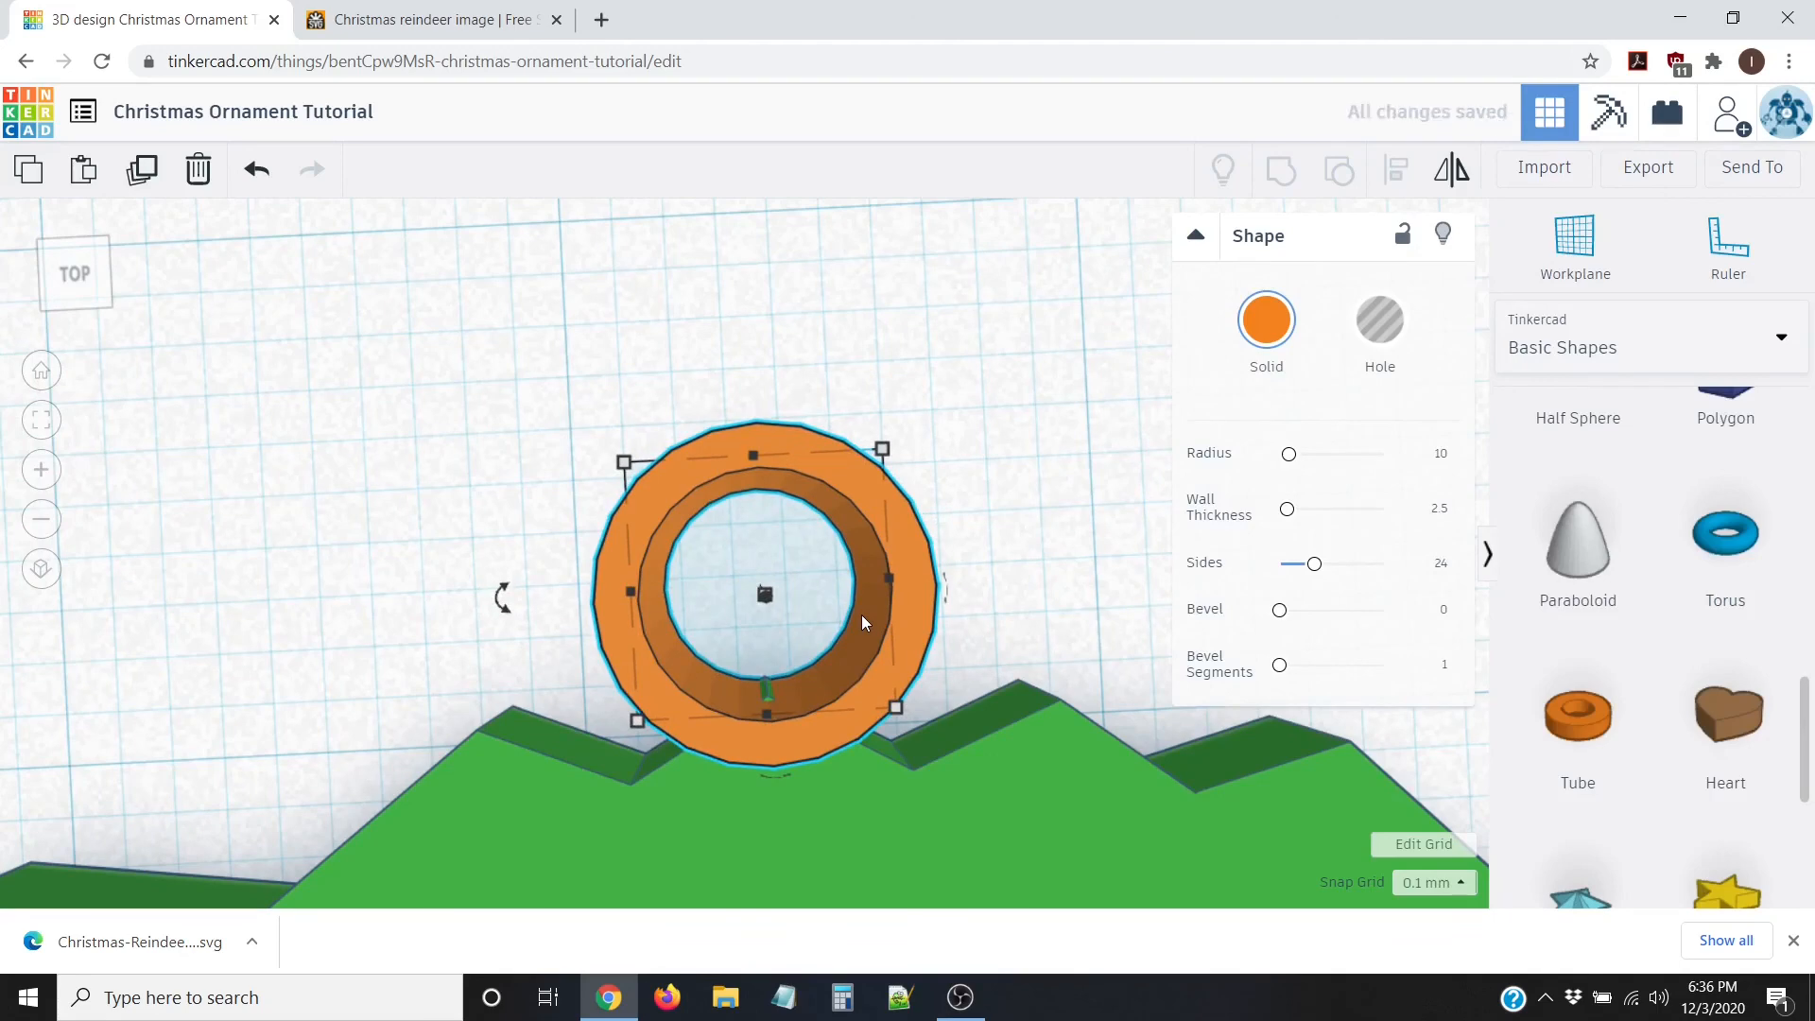
key(Down)
key(Down)
key(Down)
key(Up)
key(Up)
key(Up)
key(Up)
Step: Examine how the tube's size compares with the whole green disc, from a distance and up close
right_drag(894, 772, 815, 571)
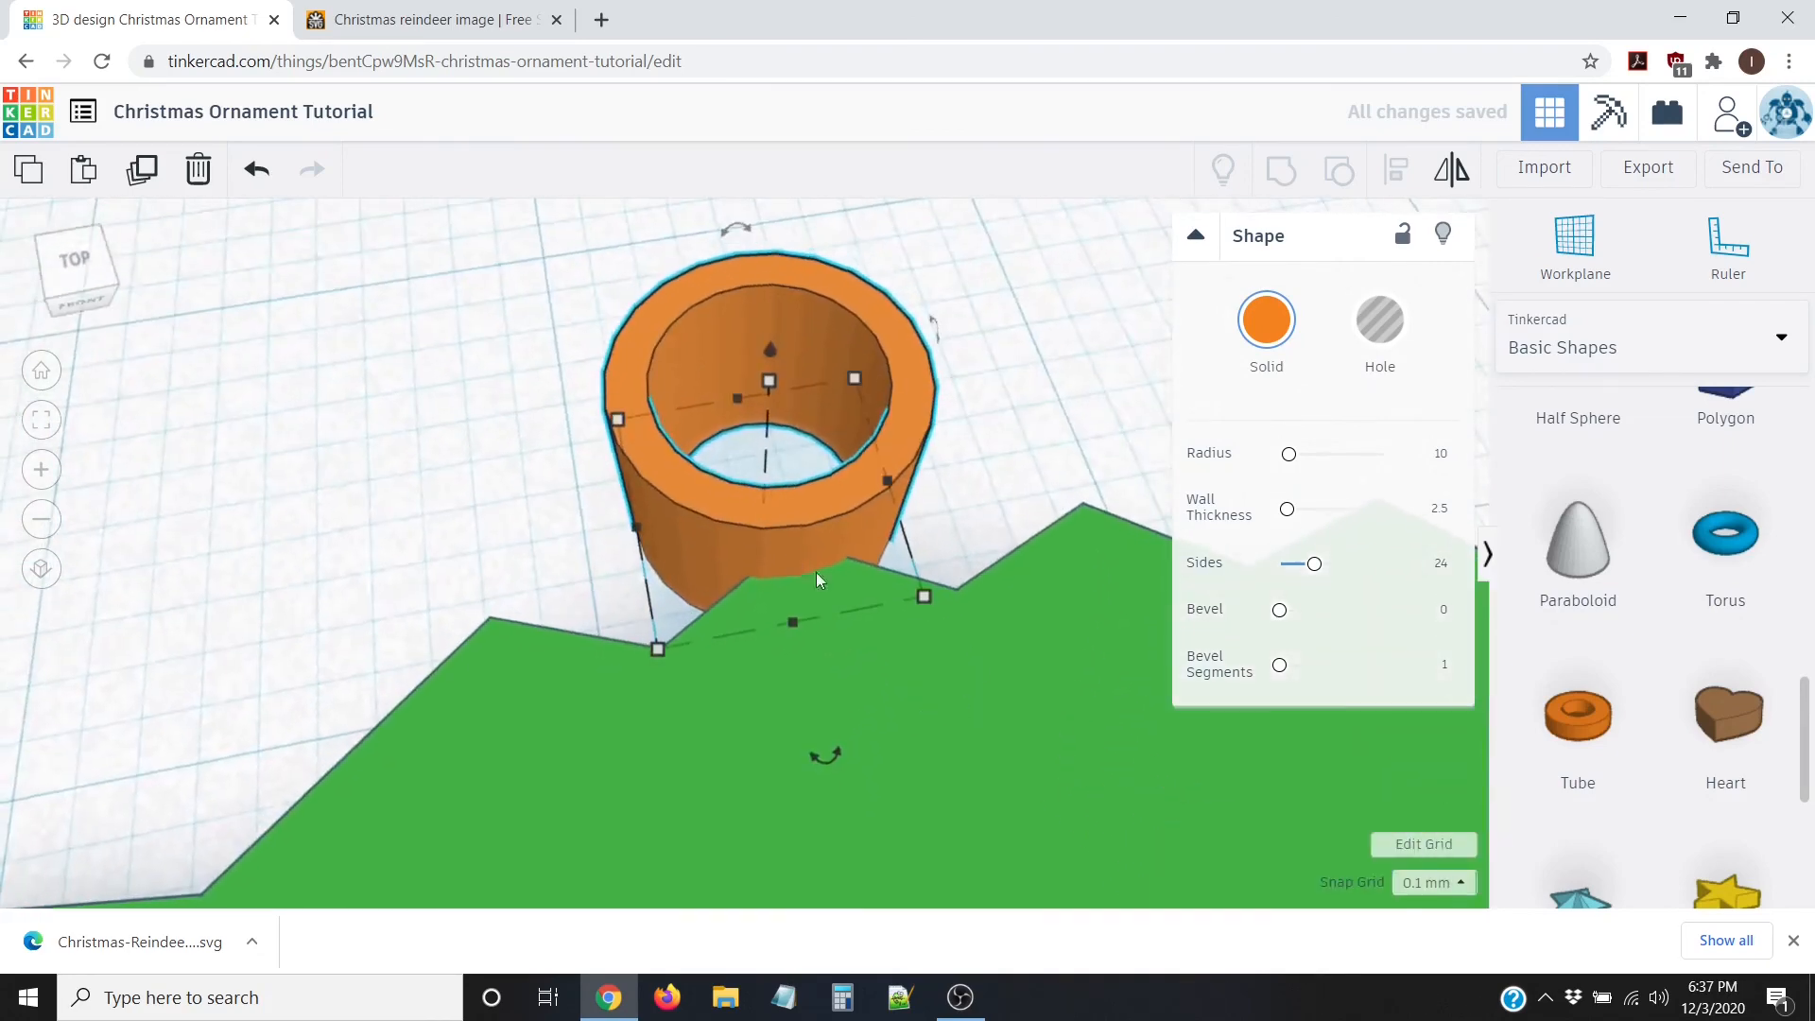
scroll(445, 615, down, 6)
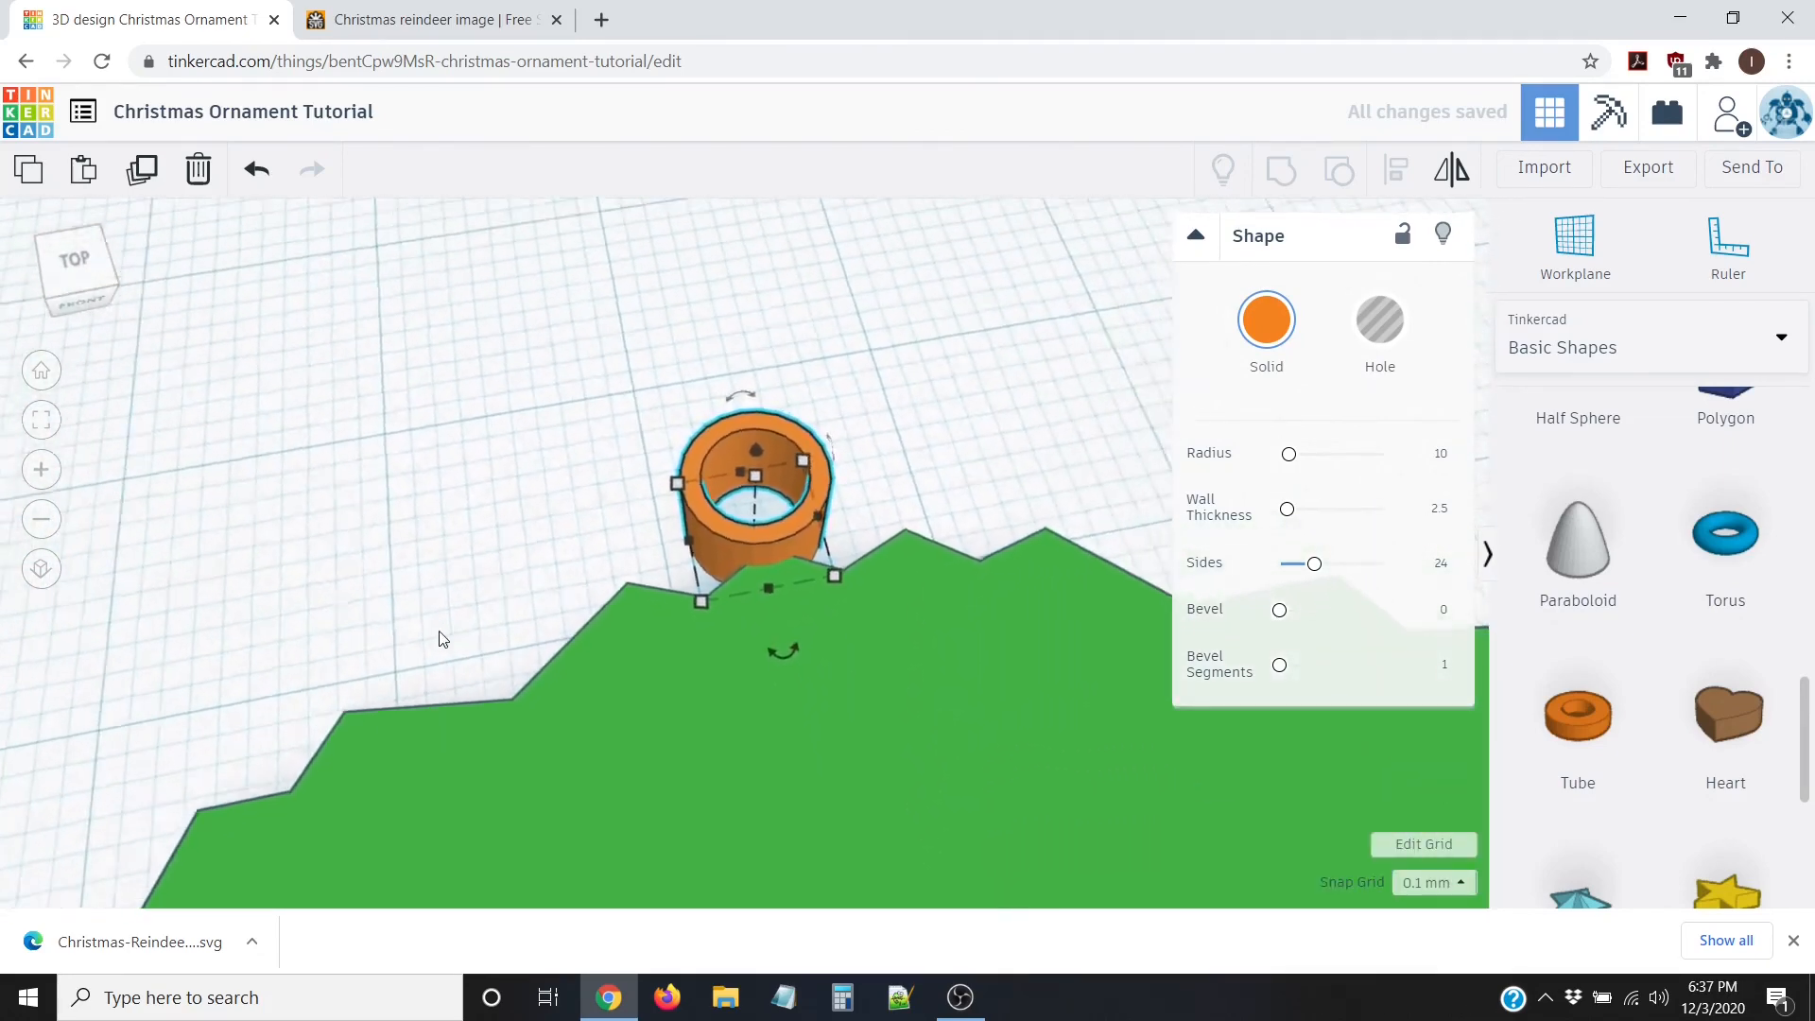
scroll(444, 614, down, 5)
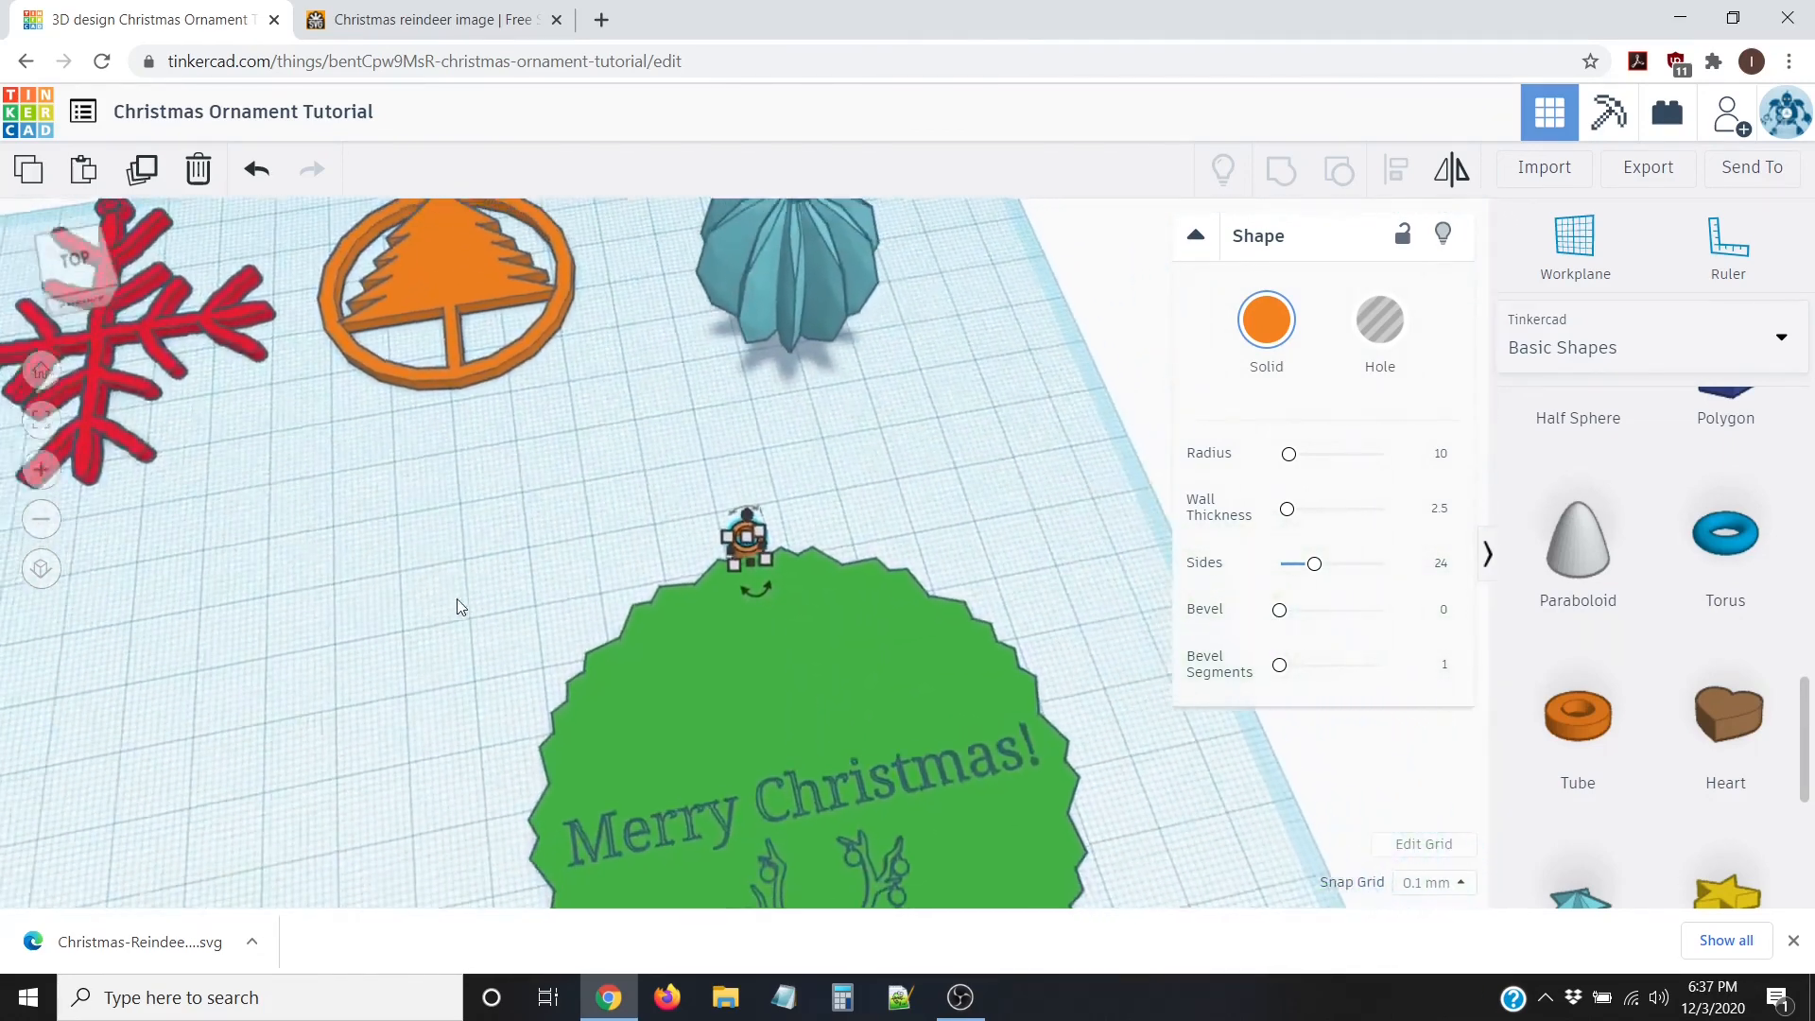
click(535, 627)
scroll(660, 748, down, 5)
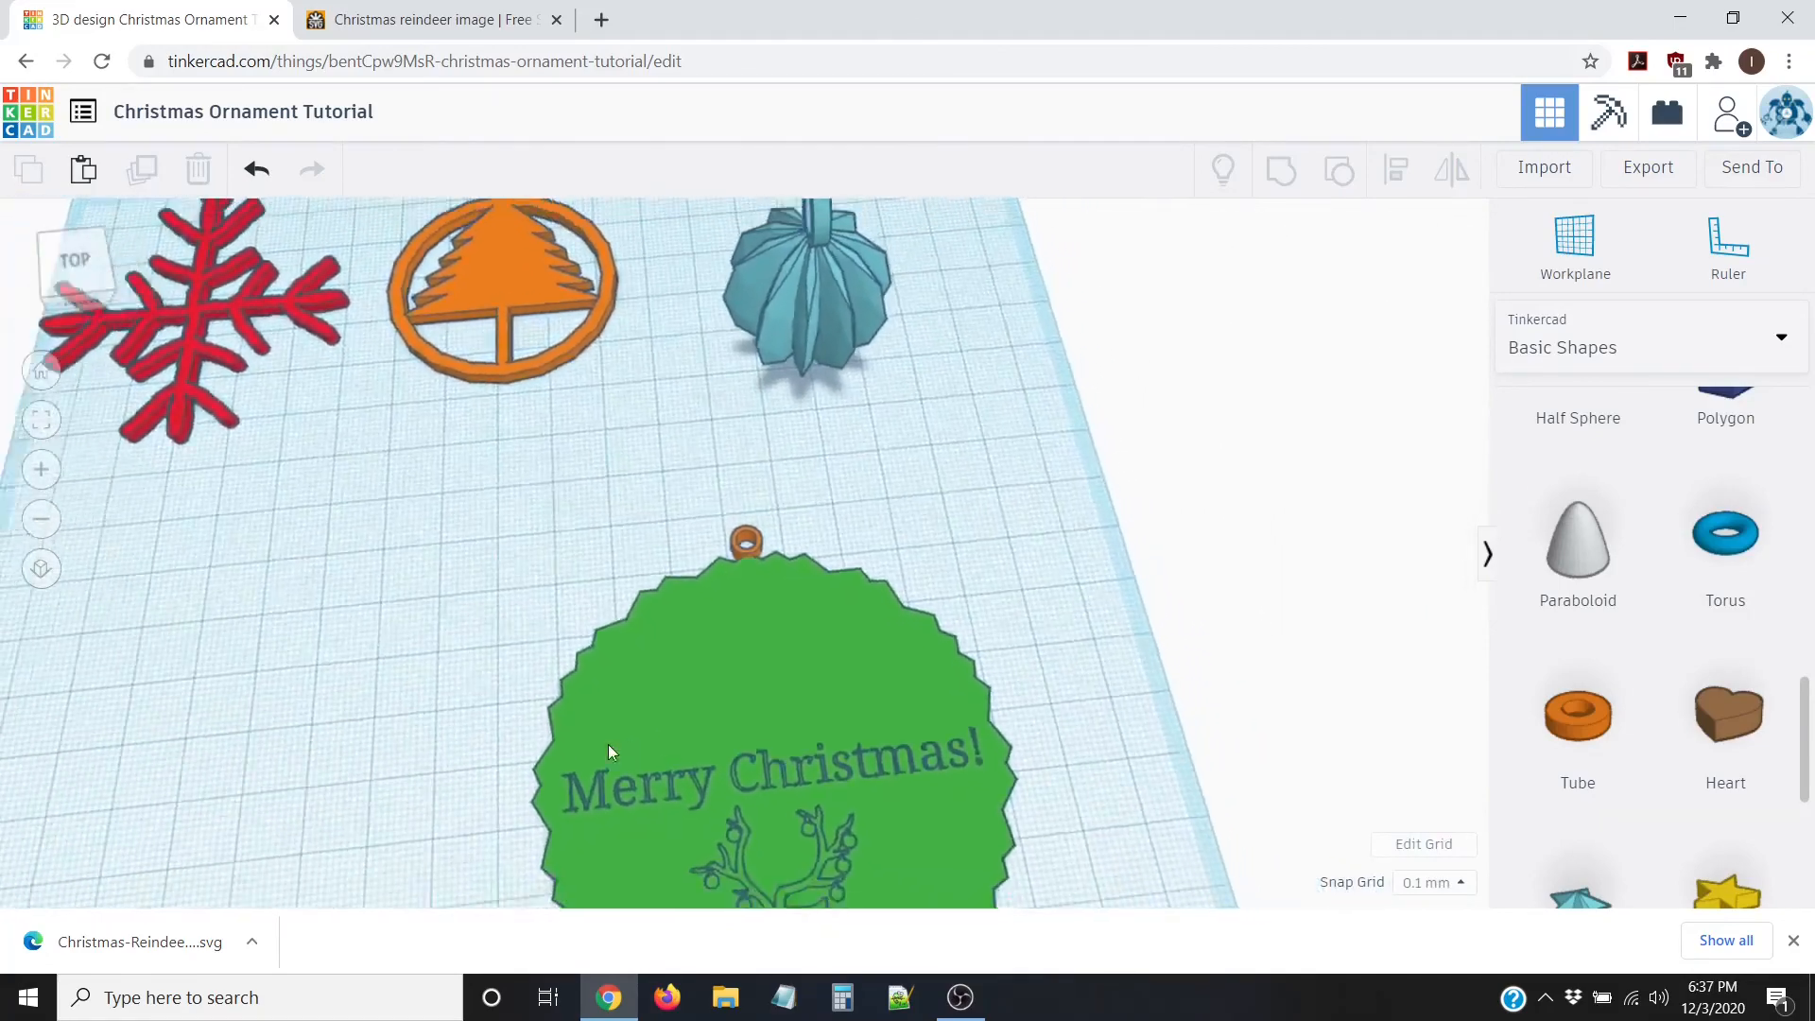
scroll(764, 542, up, 8)
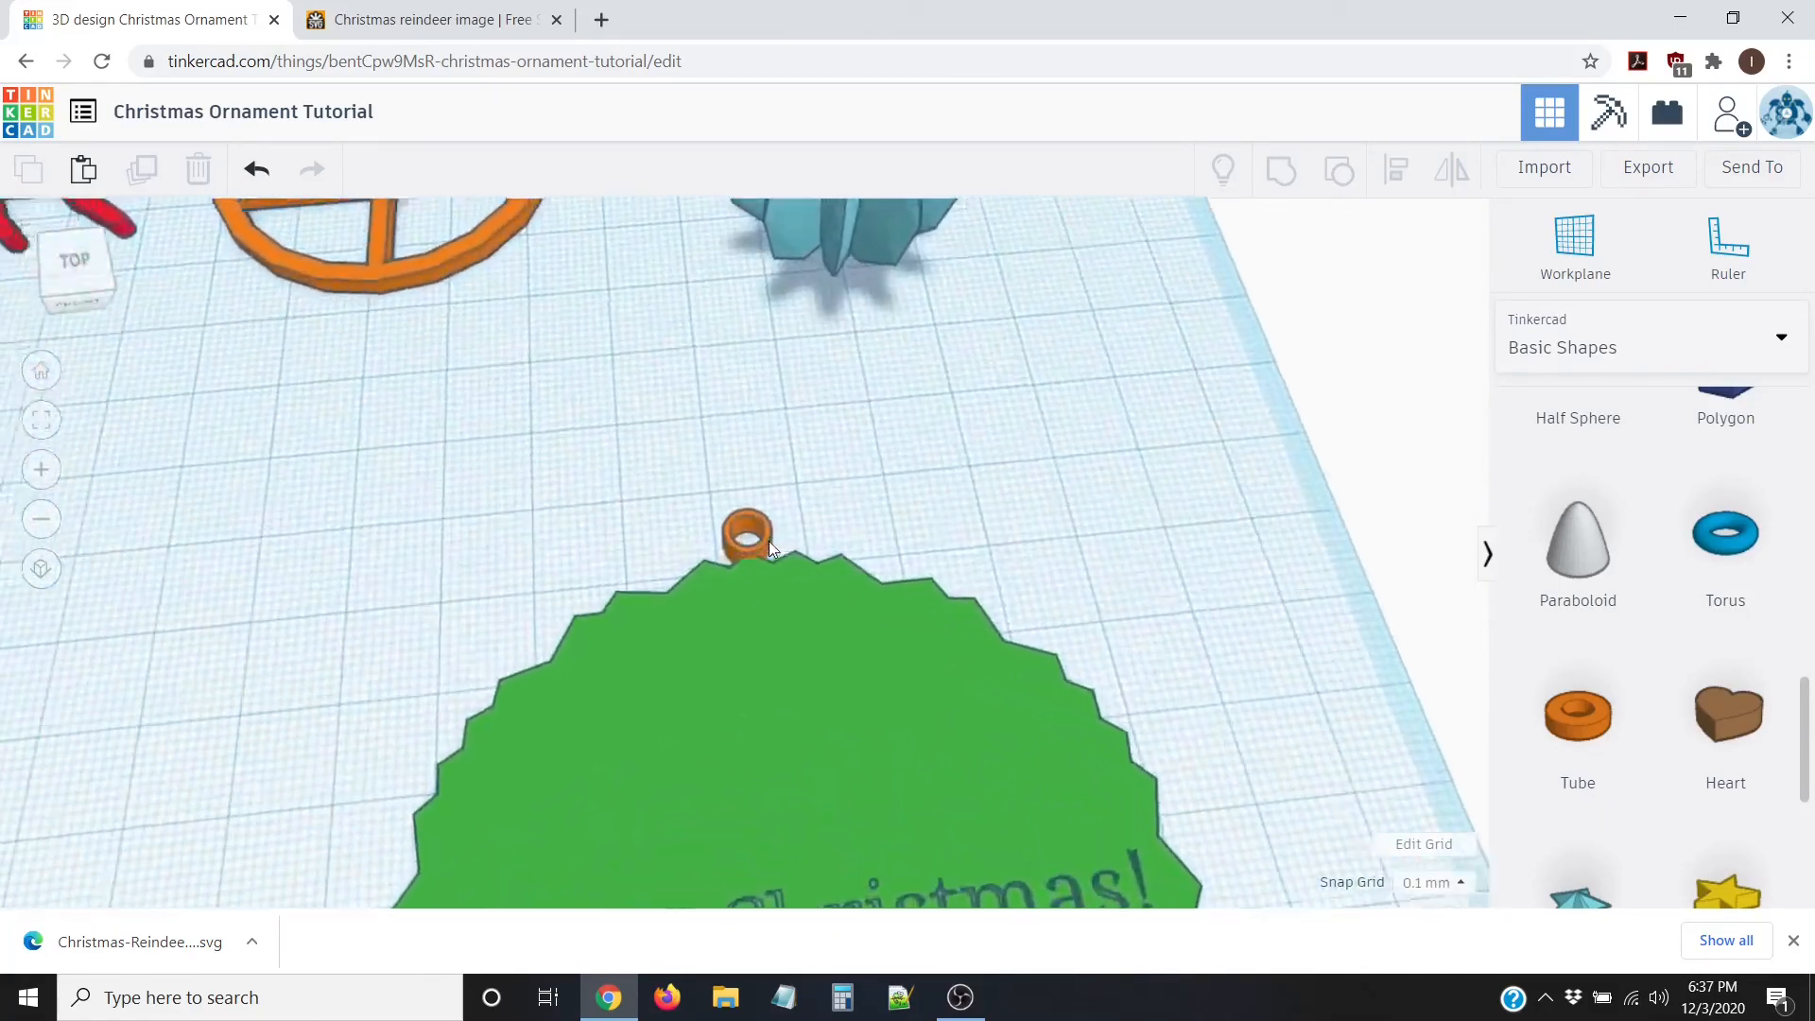
scroll(776, 534, up, 5)
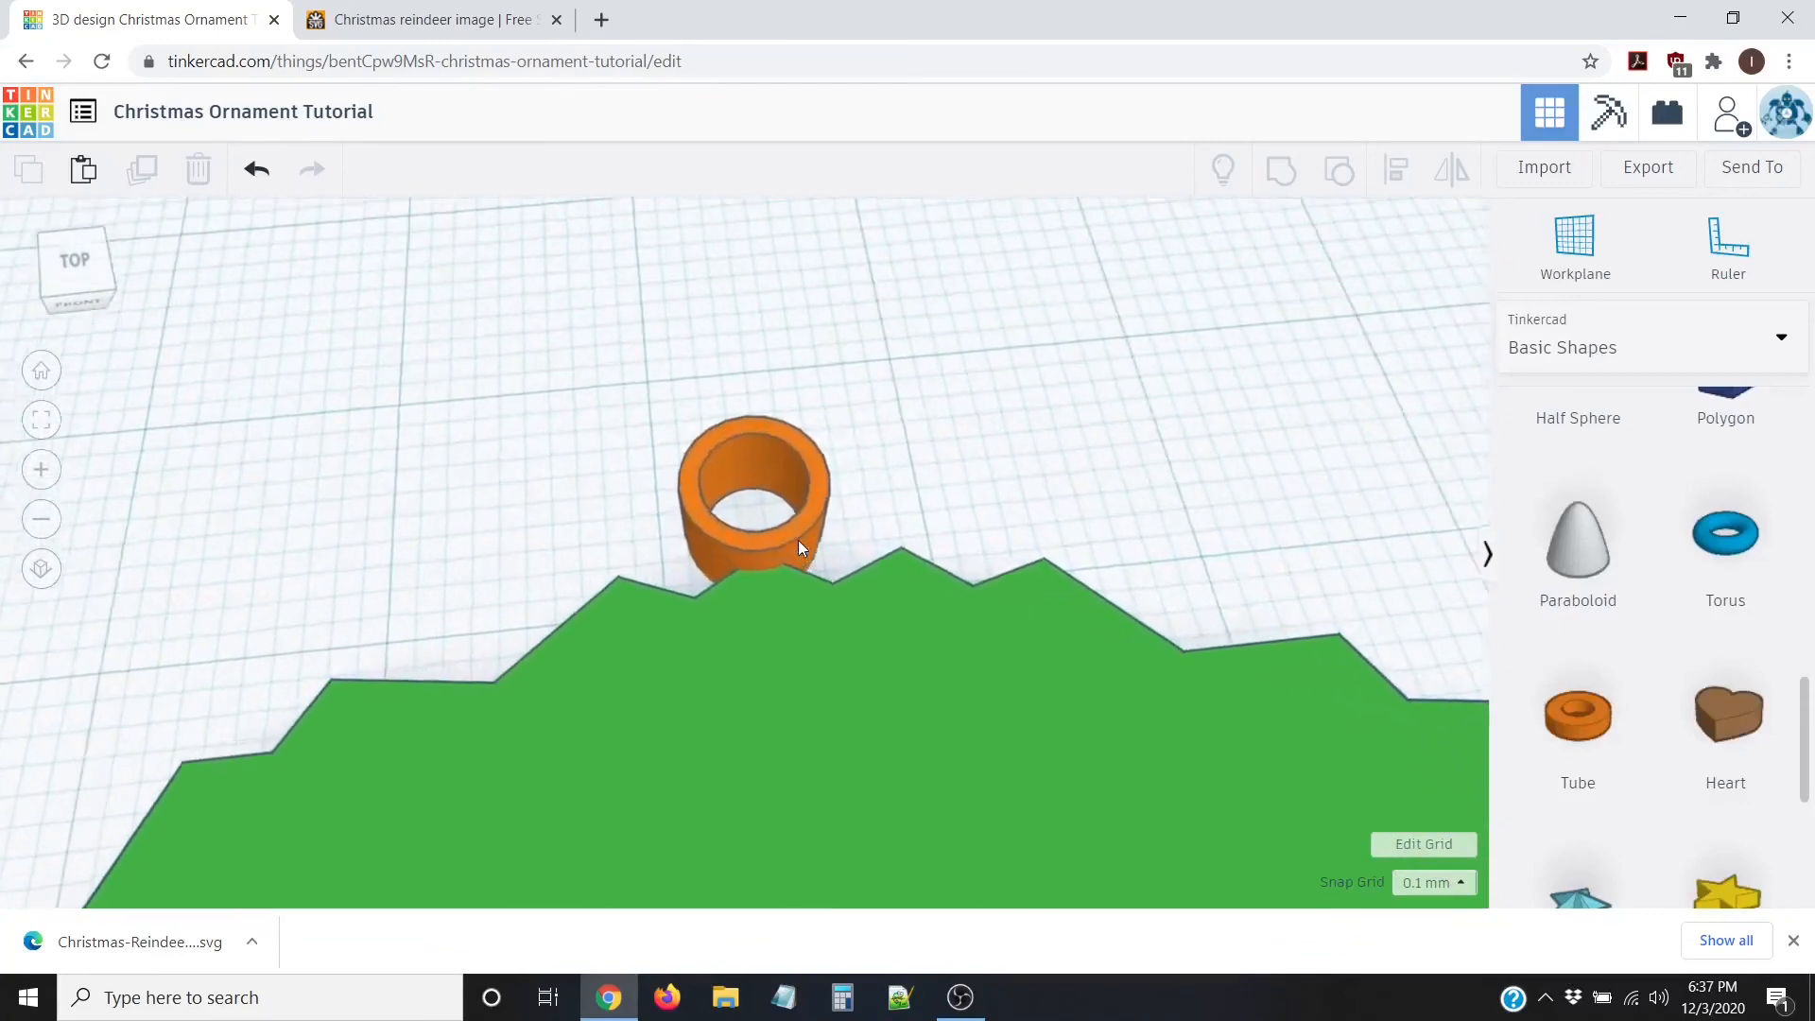
Step: Resize the tube to 8 mm wide and 8 mm deep
click(797, 535)
click(834, 589)
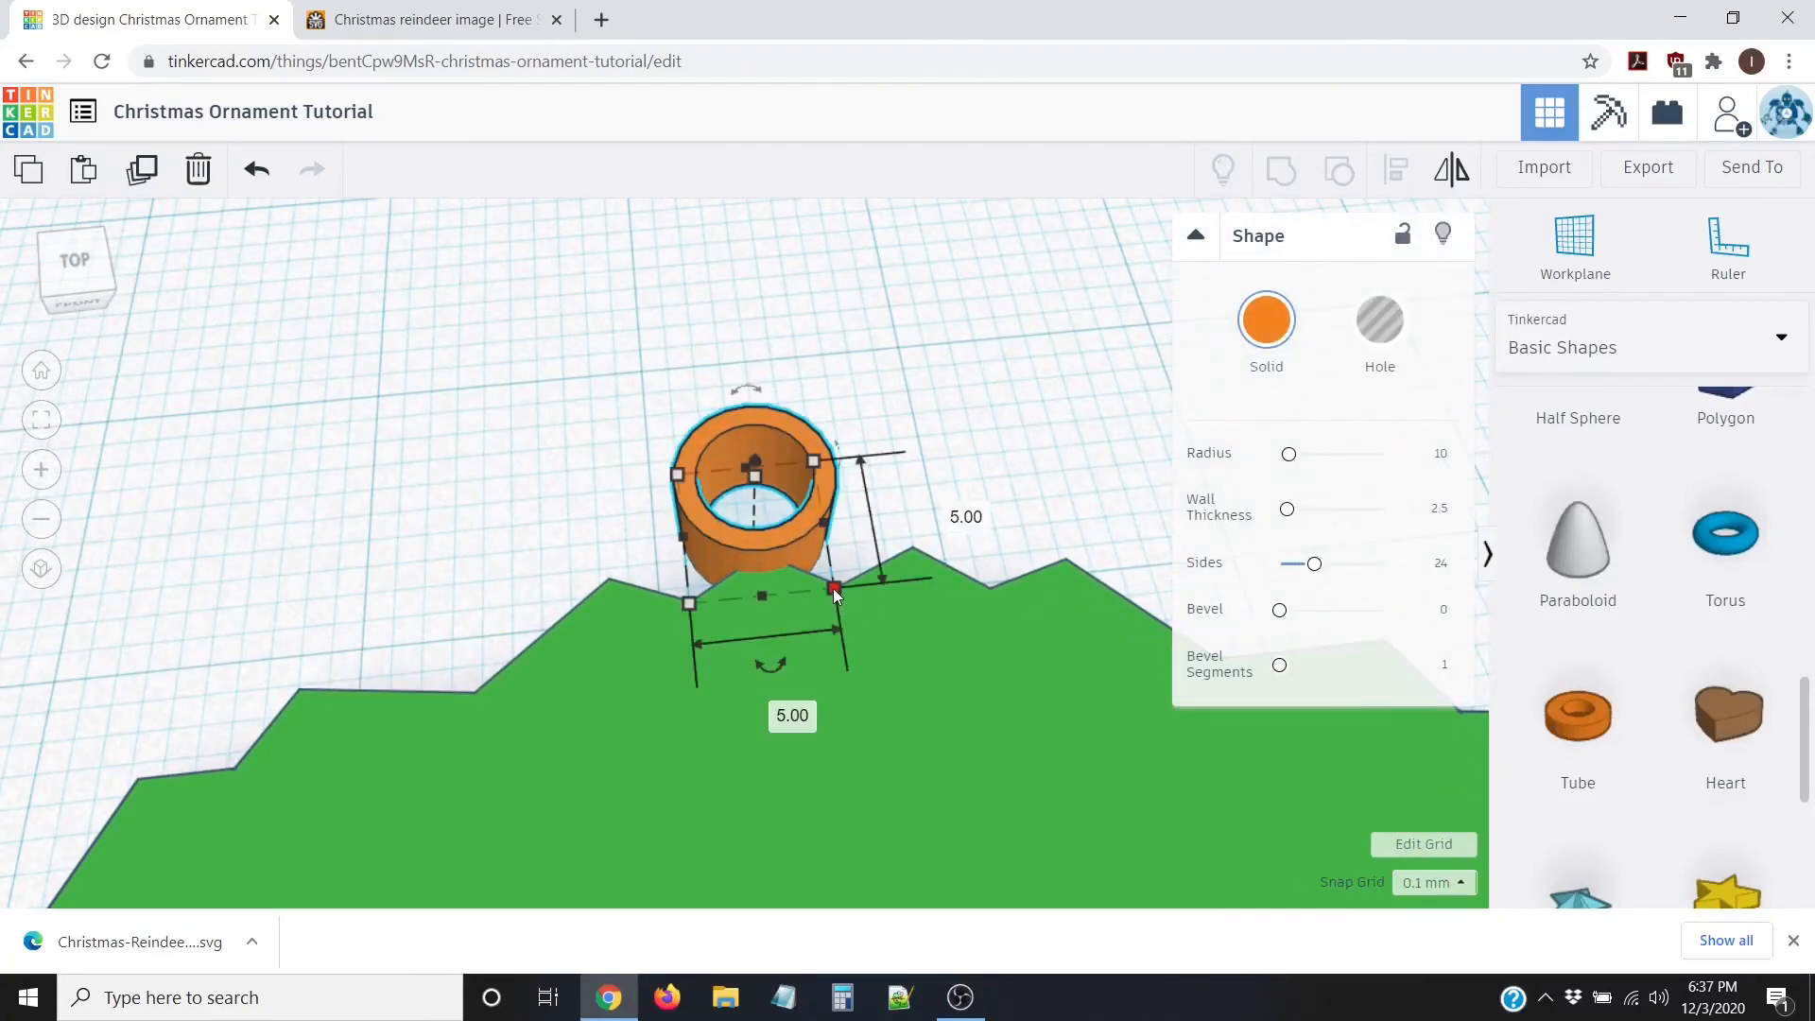
click(768, 713)
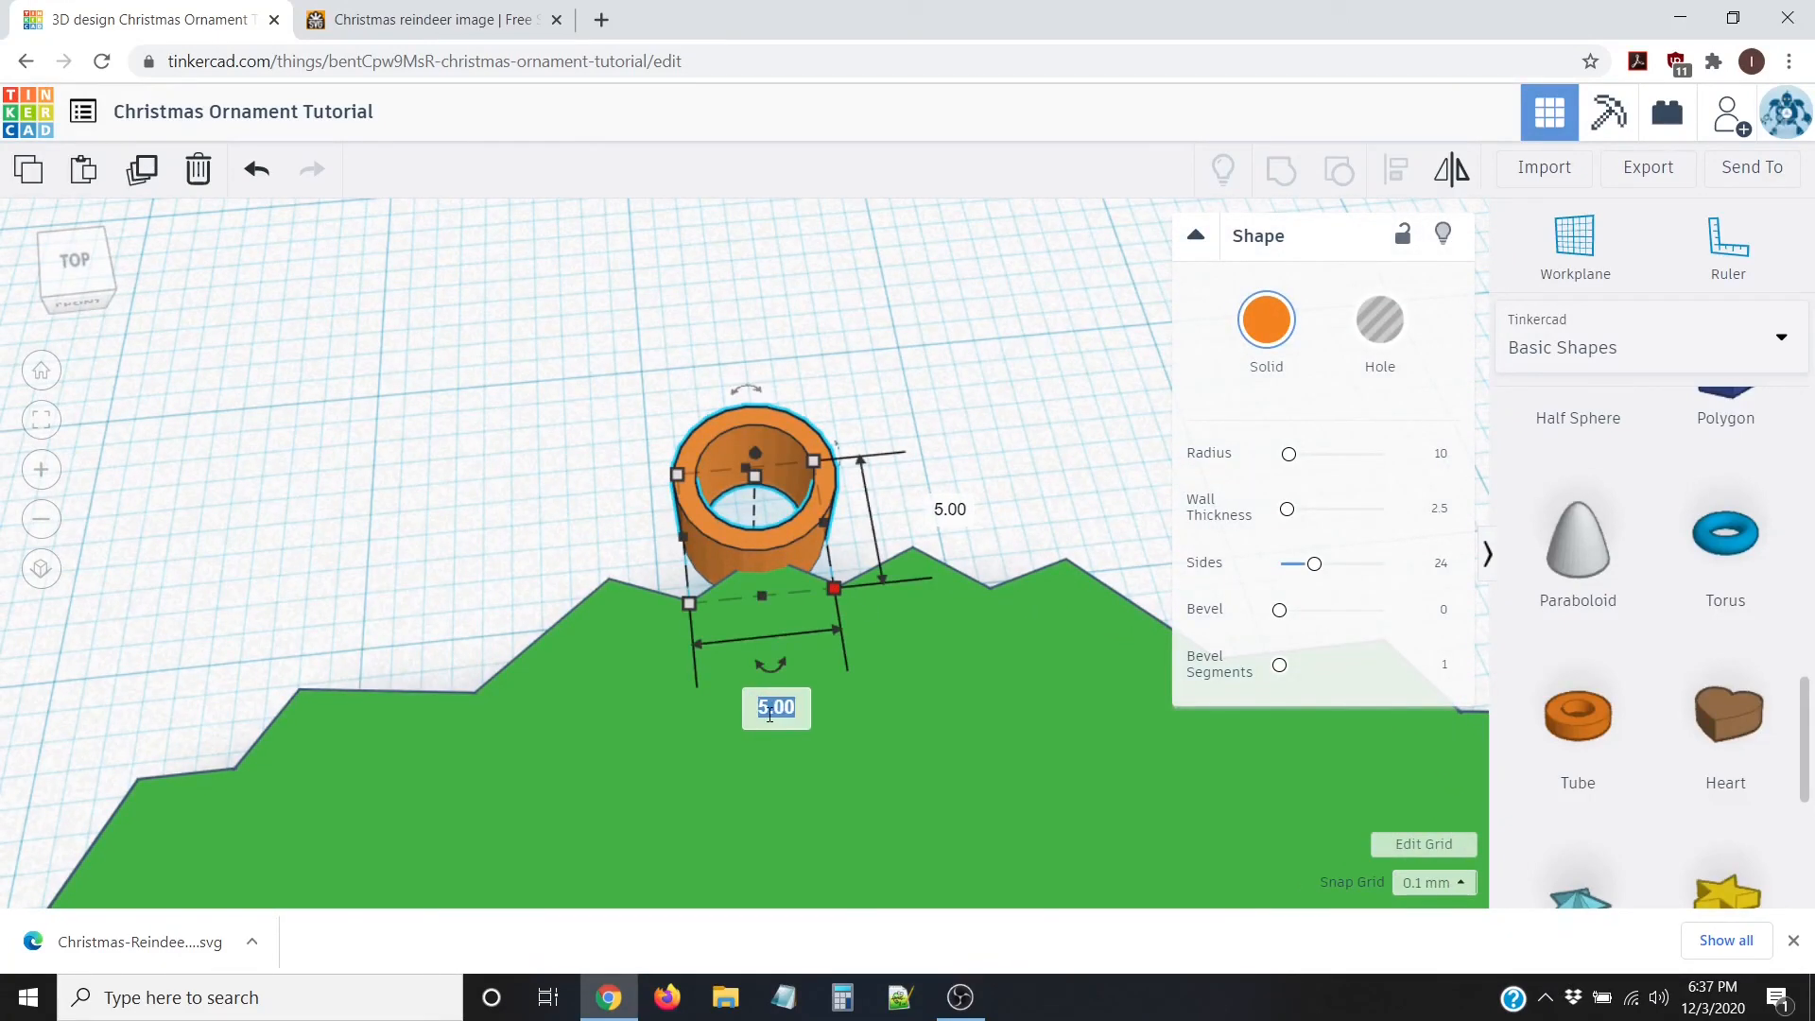
text(8)
key(Tab)
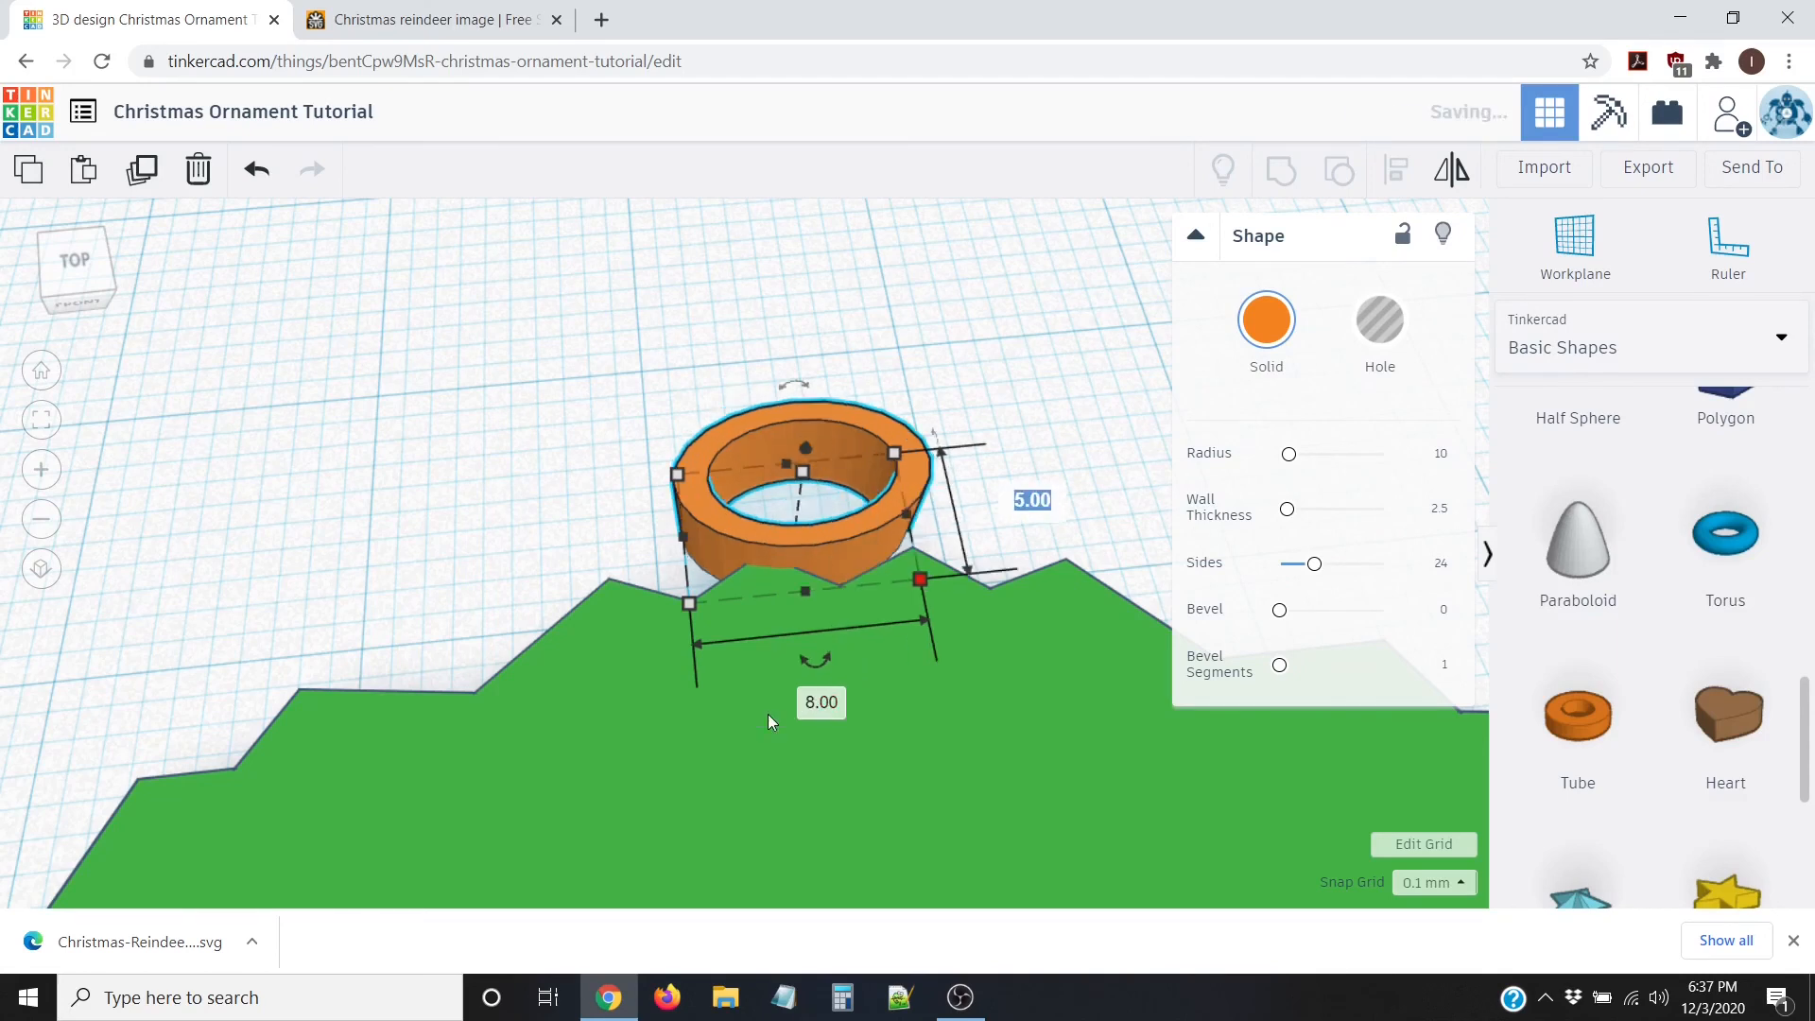
text(8)
key(Return)
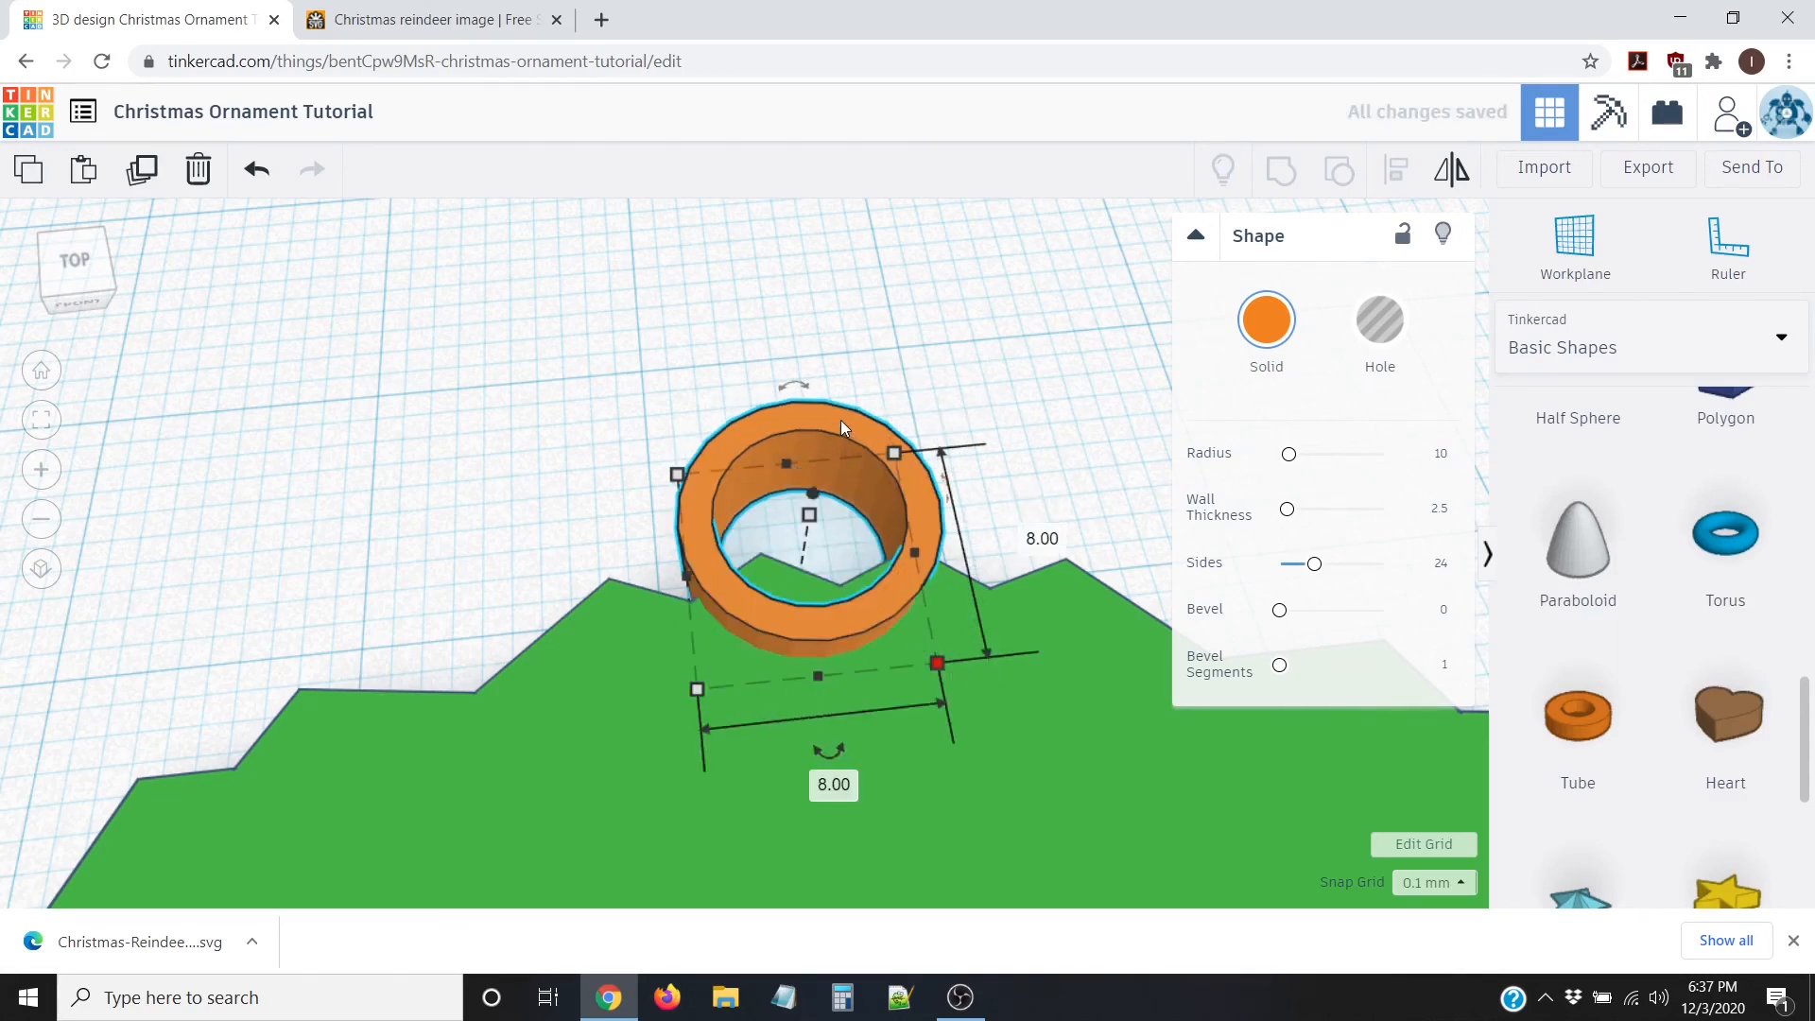
Step: Nudge the enlarged tube outward in 0.1 mm increments, partly off the green disc's edge
key(Up)
key(Up)
key(Up)
key(Up)
key(Up)
key(Up)
key(Up)
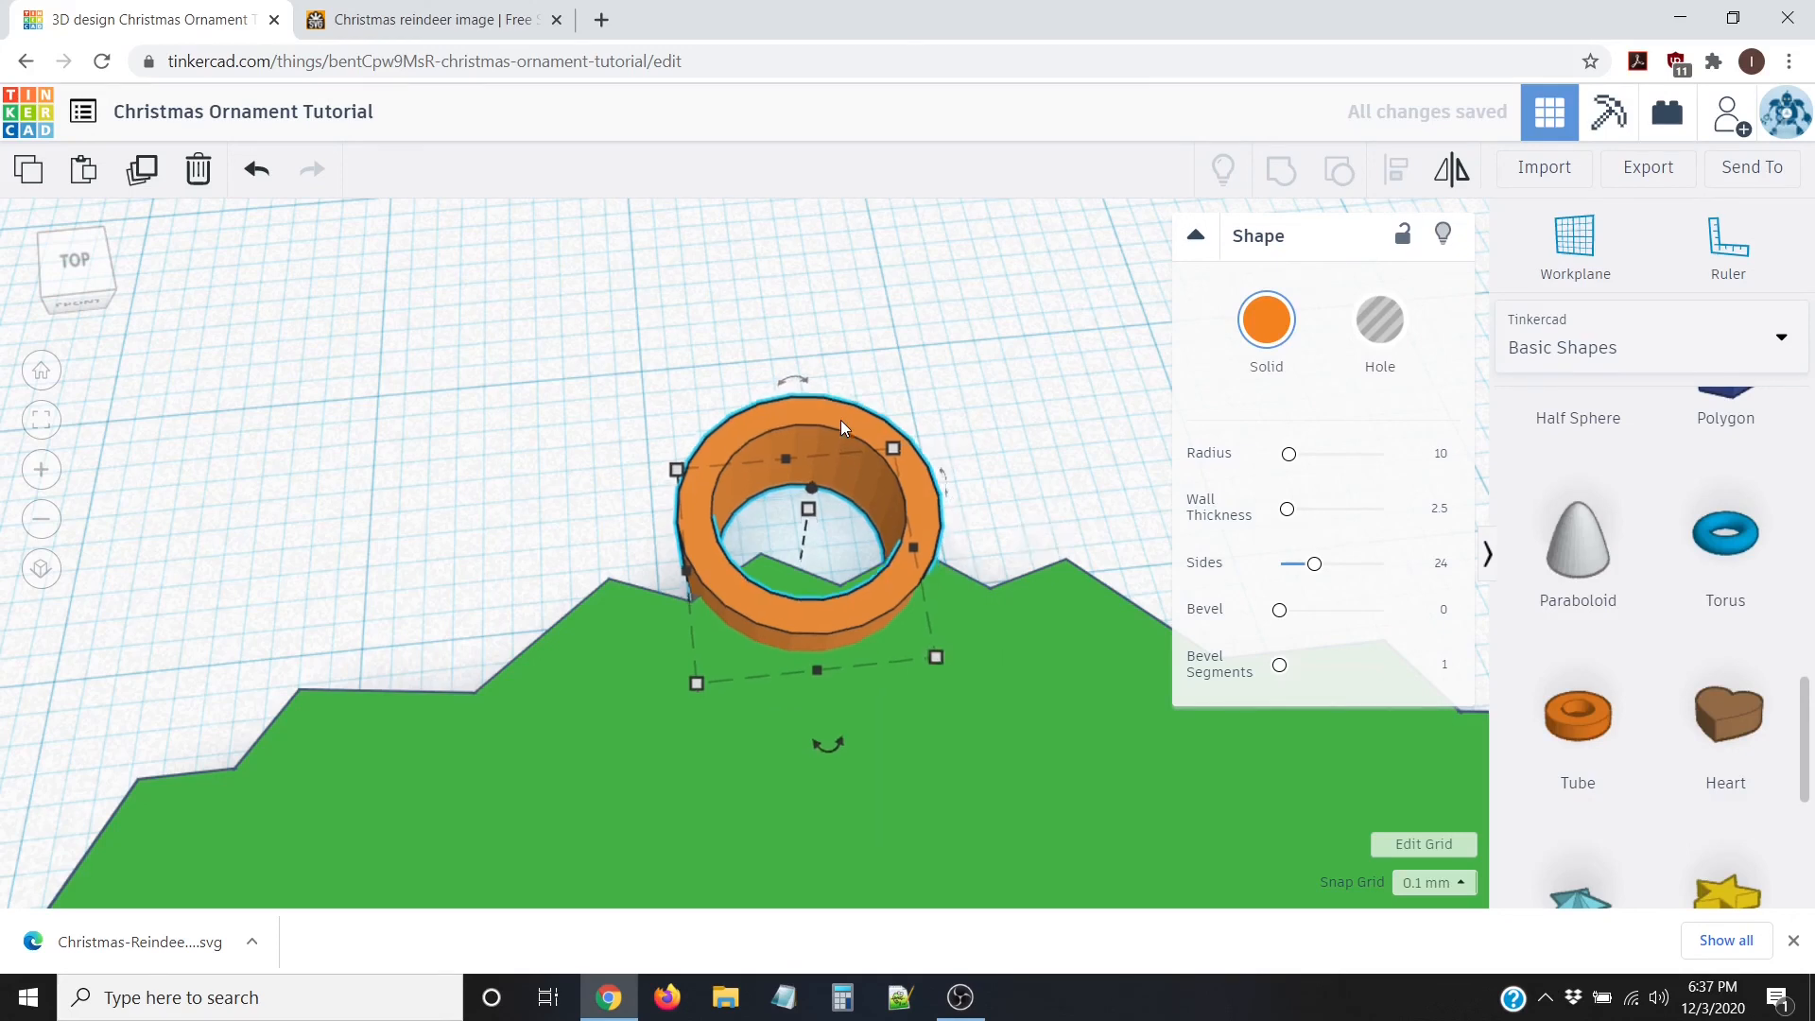
key(Up)
key(Up)
key(Up)
key(Up)
key(Up)
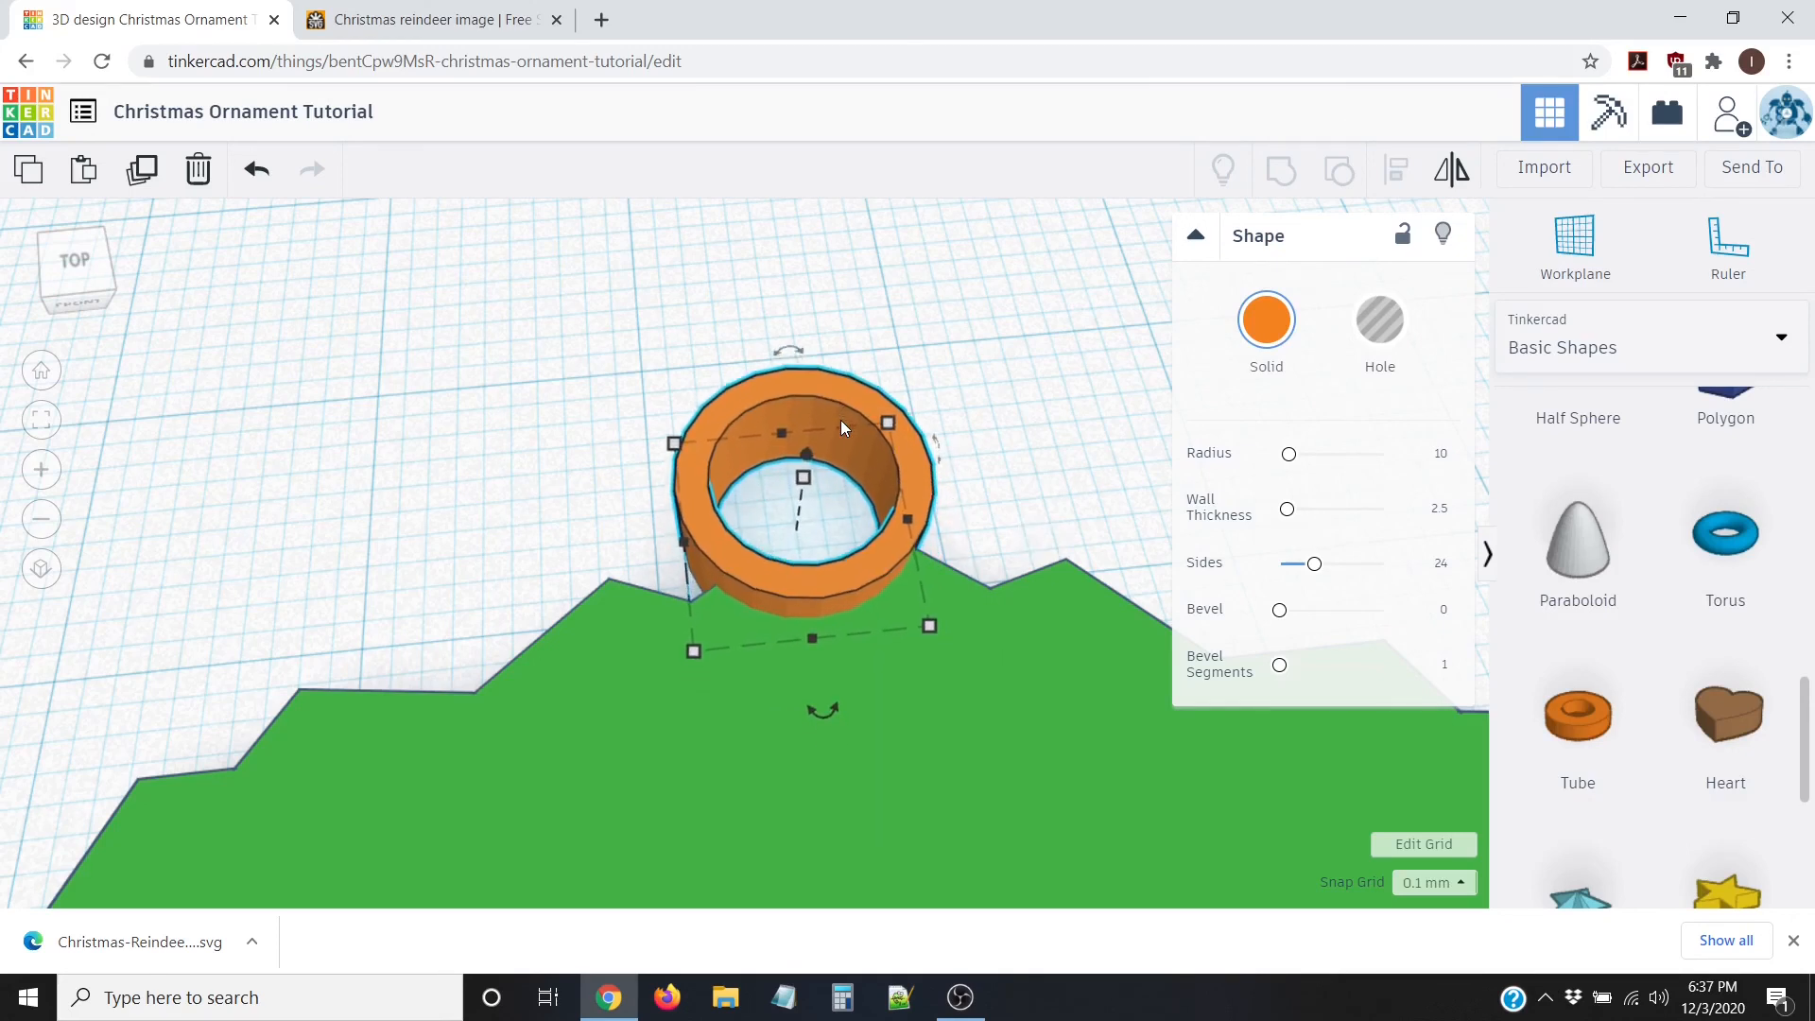
Step: Nudge the tube to the left in 0.1 mm increments until it is centred over the disc's small middle peak
key(Left)
key(Left)
key(Left)
key(Left)
key(Left)
key(Left)
key(Left)
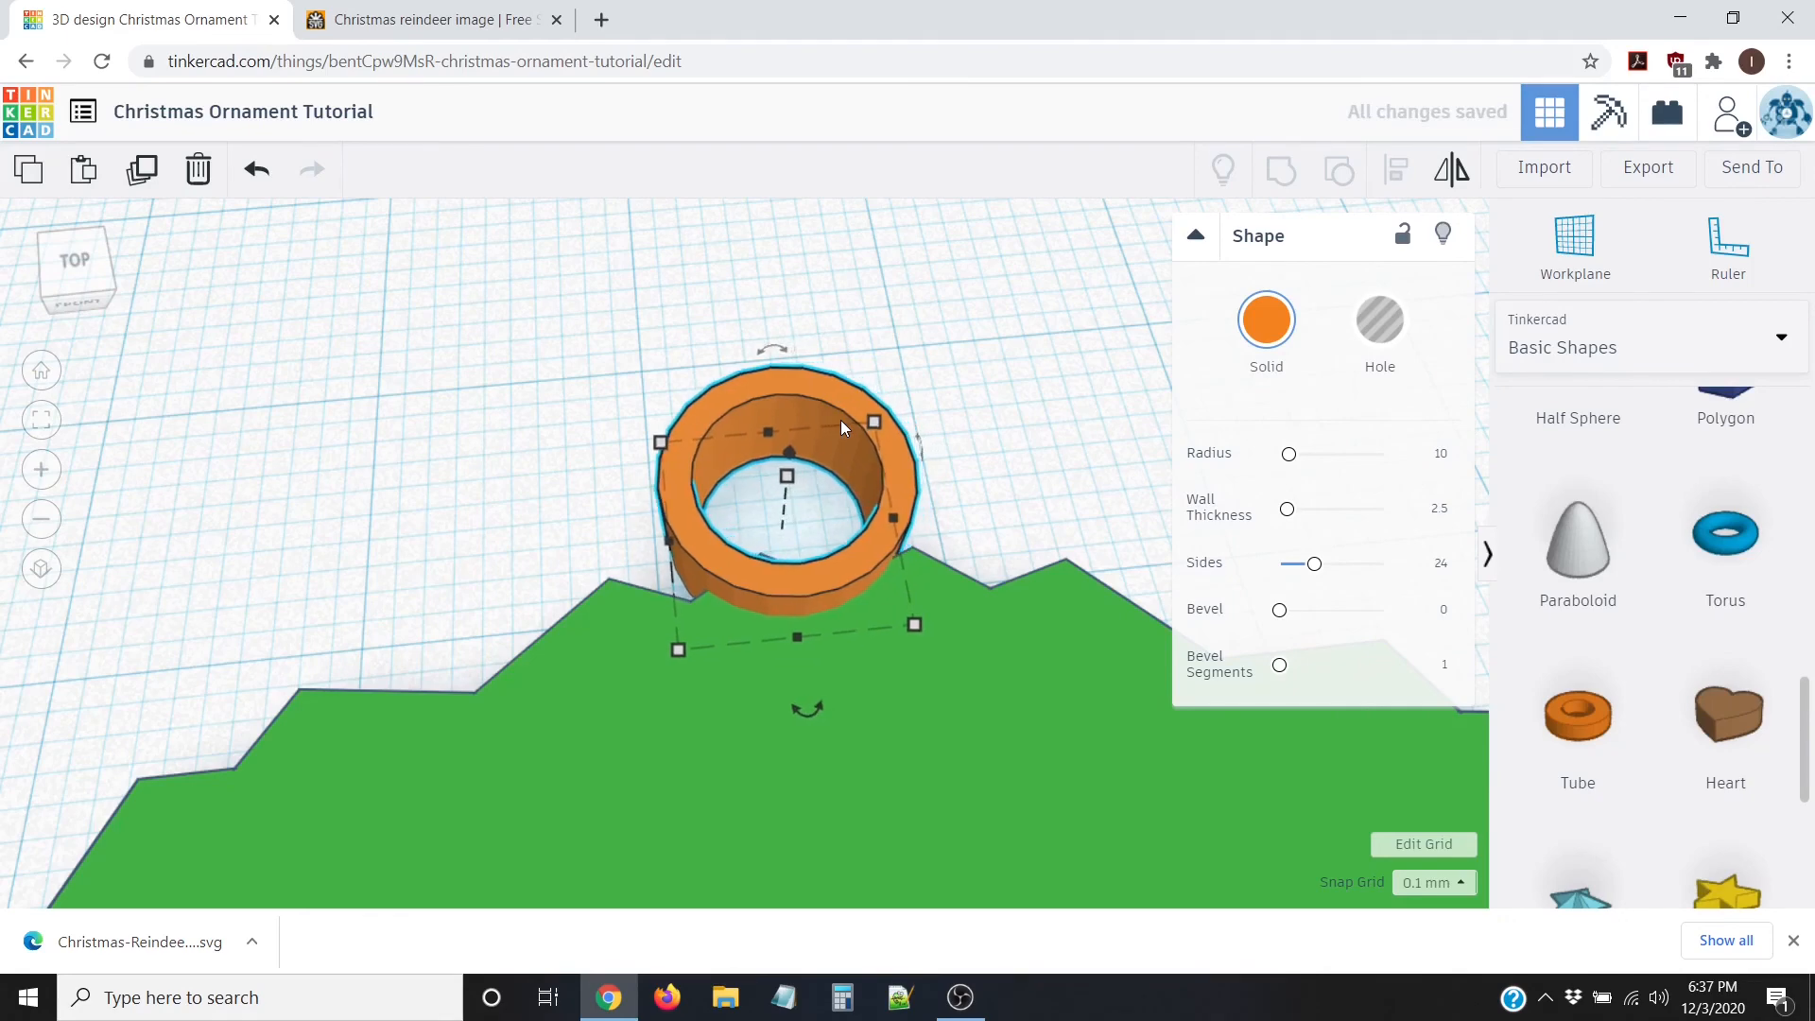
key(Left)
key(Left)
key(Left)
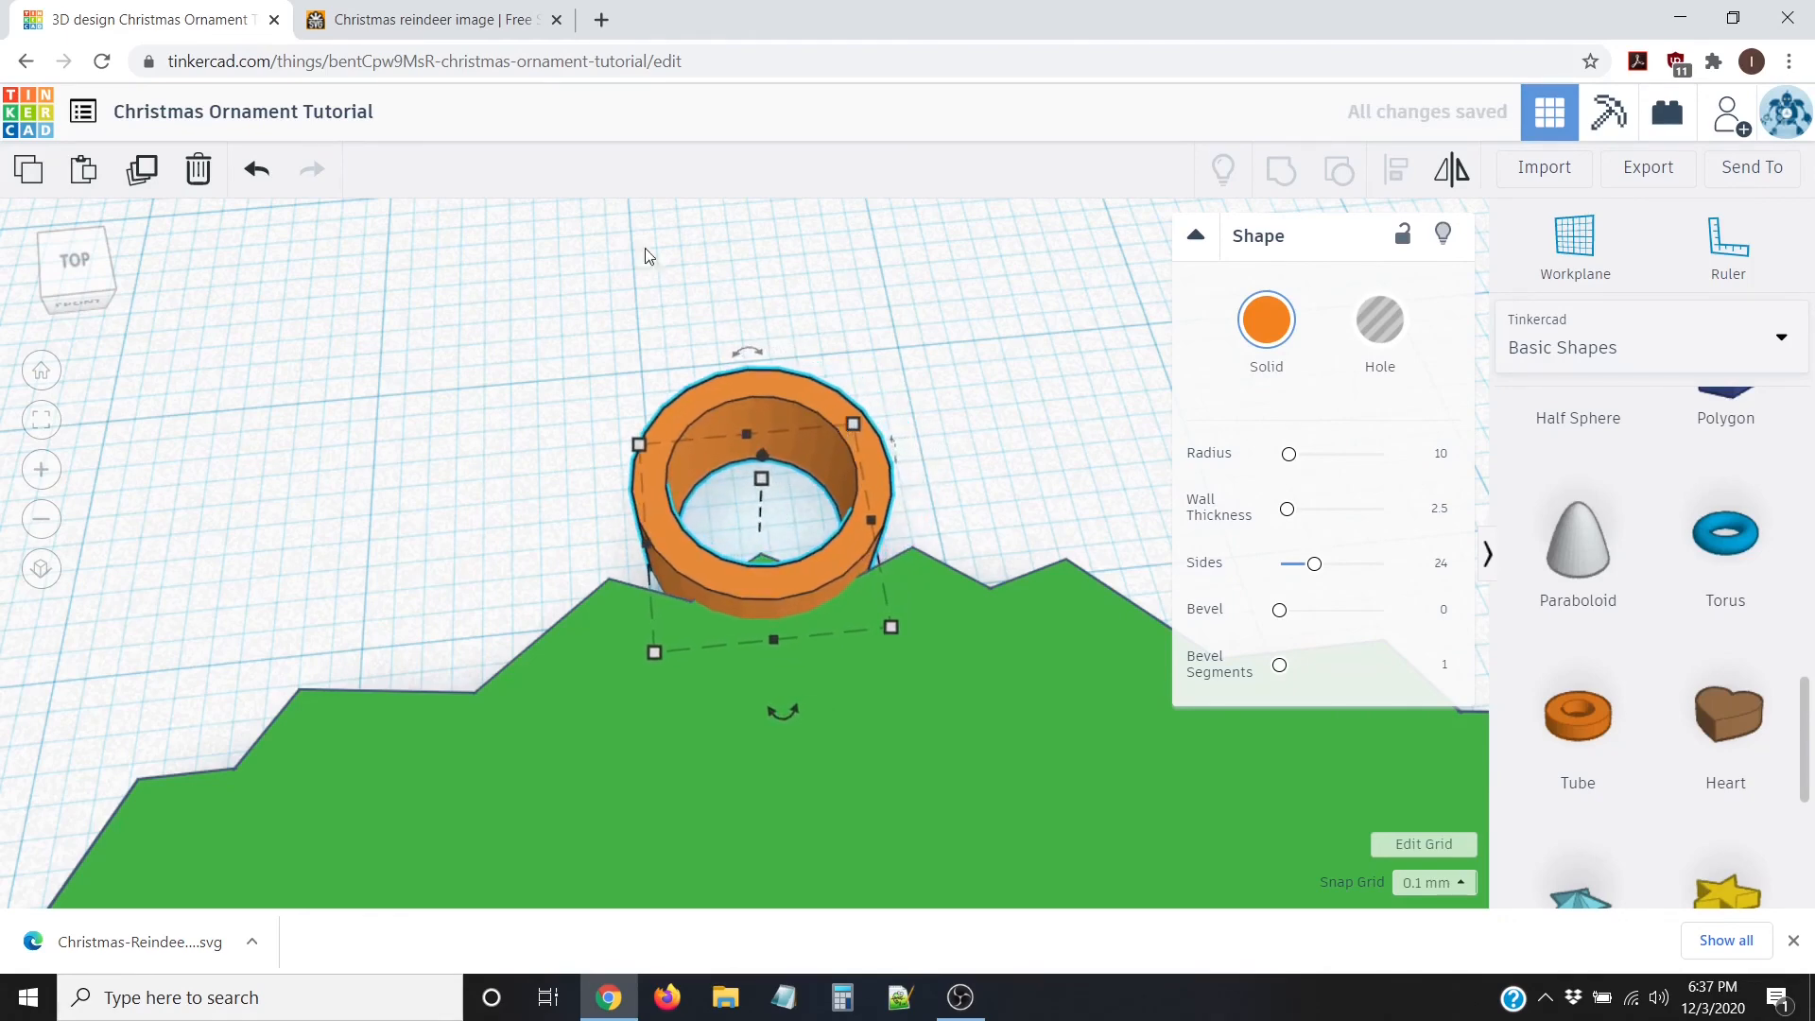
Step: Nudge the tube further outward in 0.1 mm increments until its hole clears the disc's peak while its wall still overlaps the edge
right_drag(523, 395, 503, 724)
scroll(768, 598, up, 5)
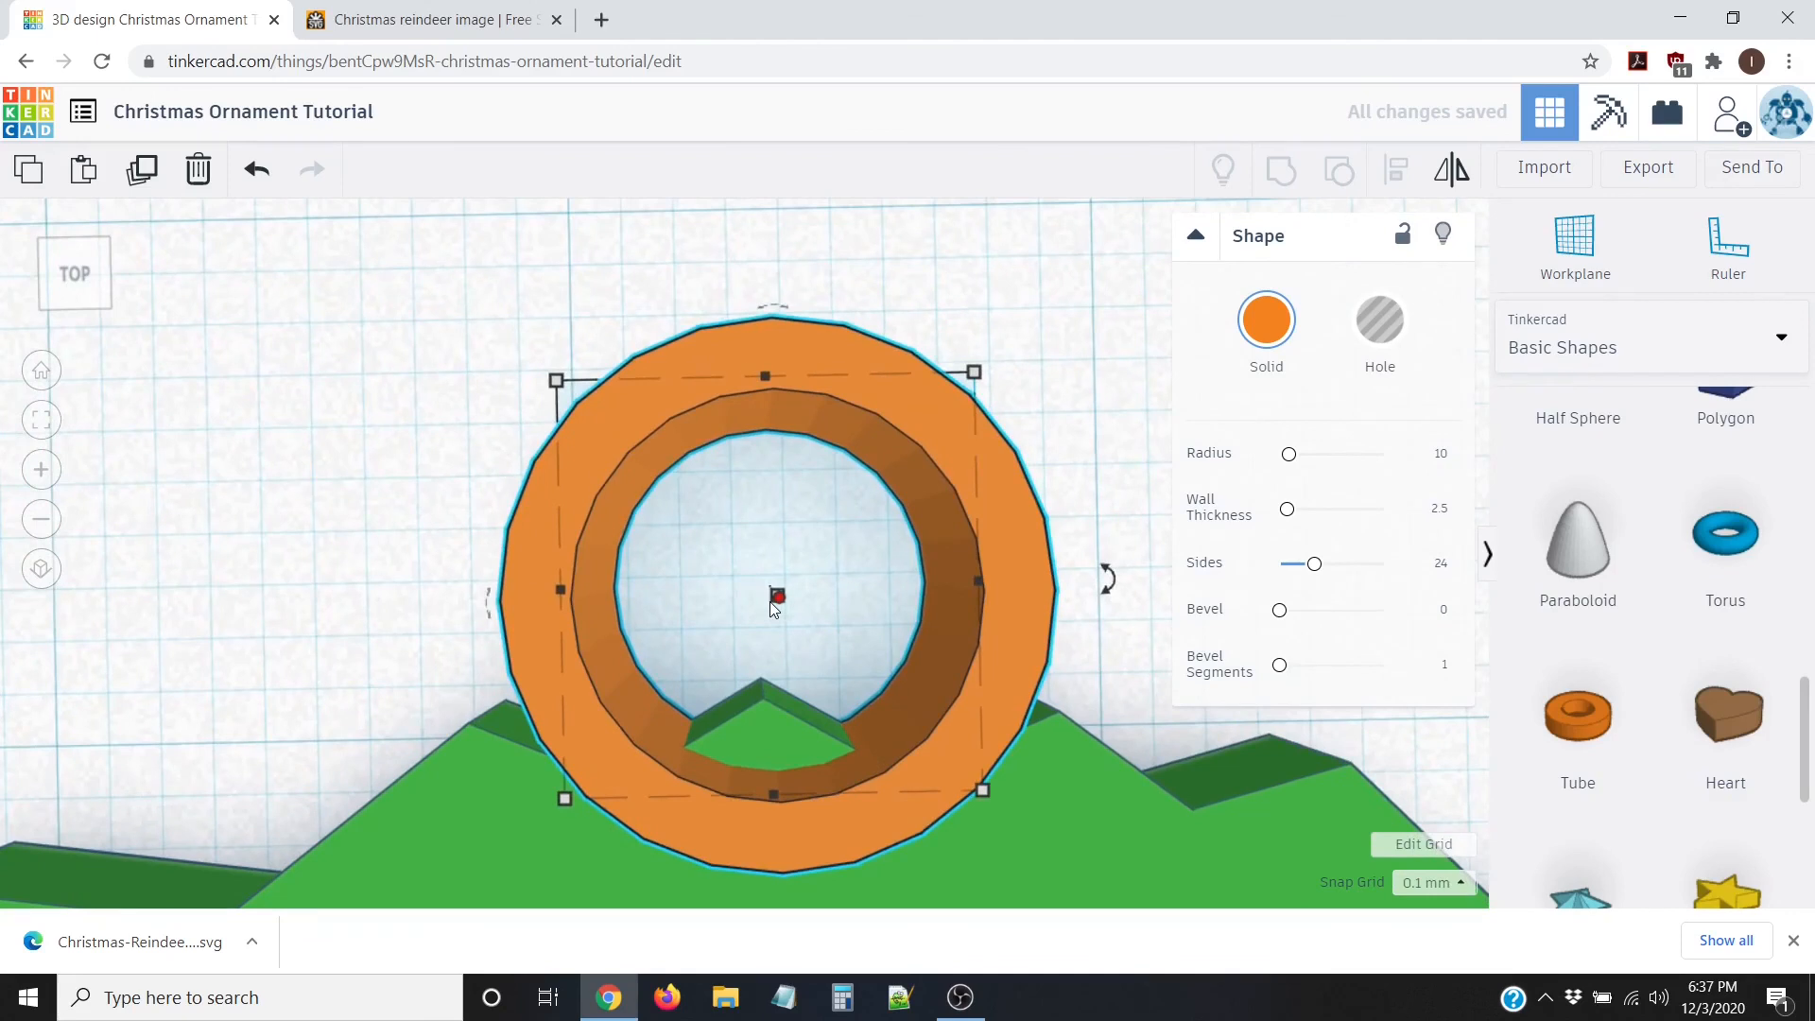
key(Up)
key(Up)
key(Up)
key(Up)
key(Up)
key(Up)
key(Up)
key(Up)
key(Up)
key(Up)
key(Up)
key(Up)
key(Up)
key(Up)
key(Up)
key(Up)
key(Up)
key(Up)
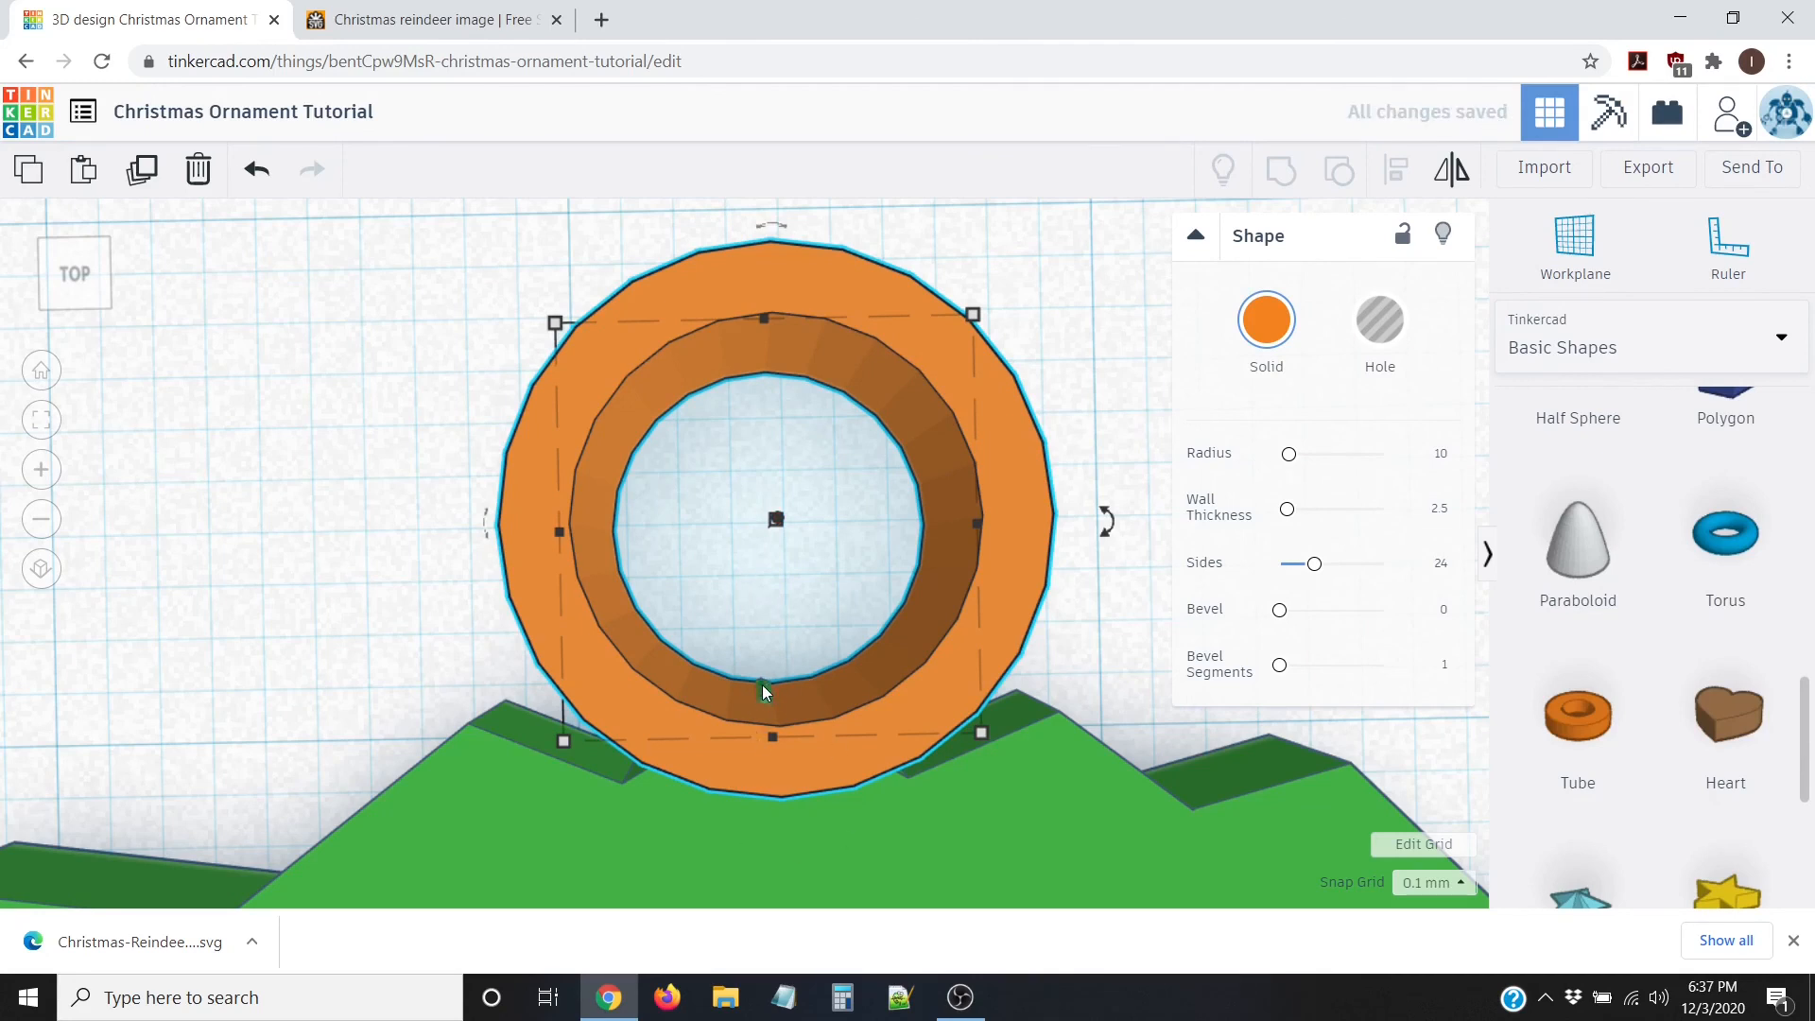
key(Up)
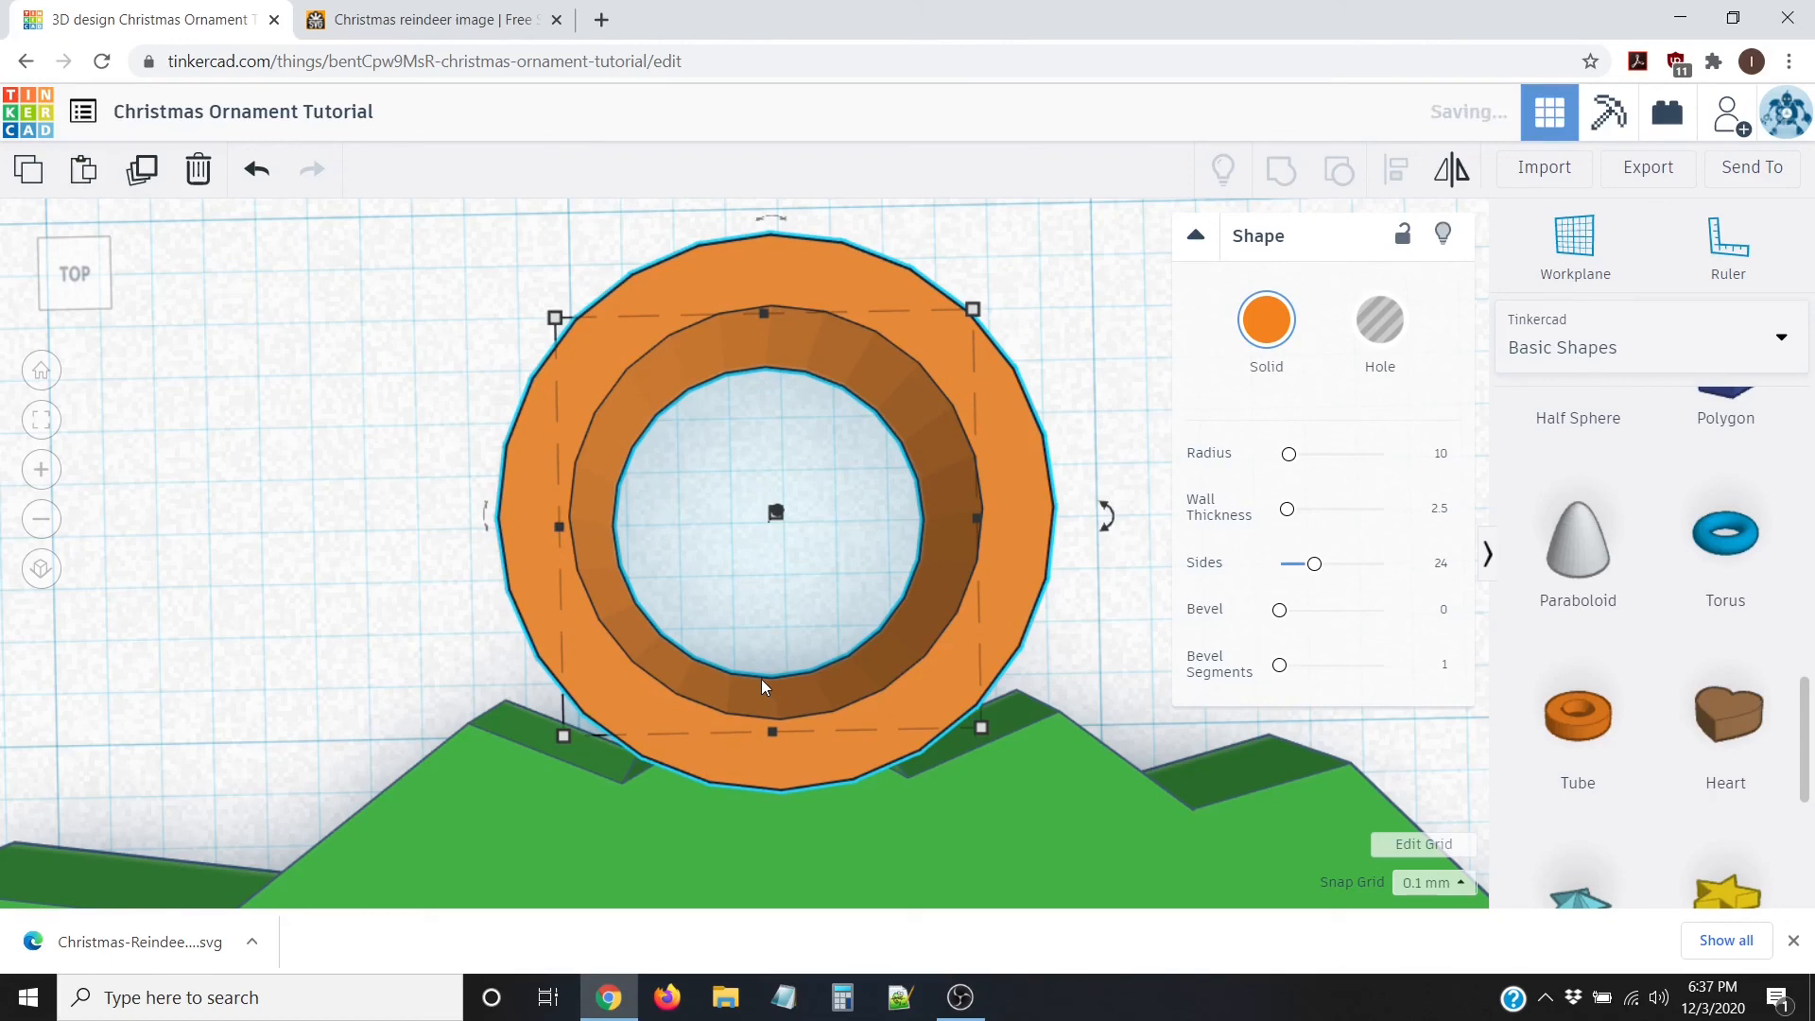
Step: Group the tube and the green "Merry Christmas!" disc into one shape, and deselect it
scroll(936, 736, down, 4)
right_drag(933, 739, 916, 769)
scroll(900, 739, down, 3)
scroll(879, 747, down, 5)
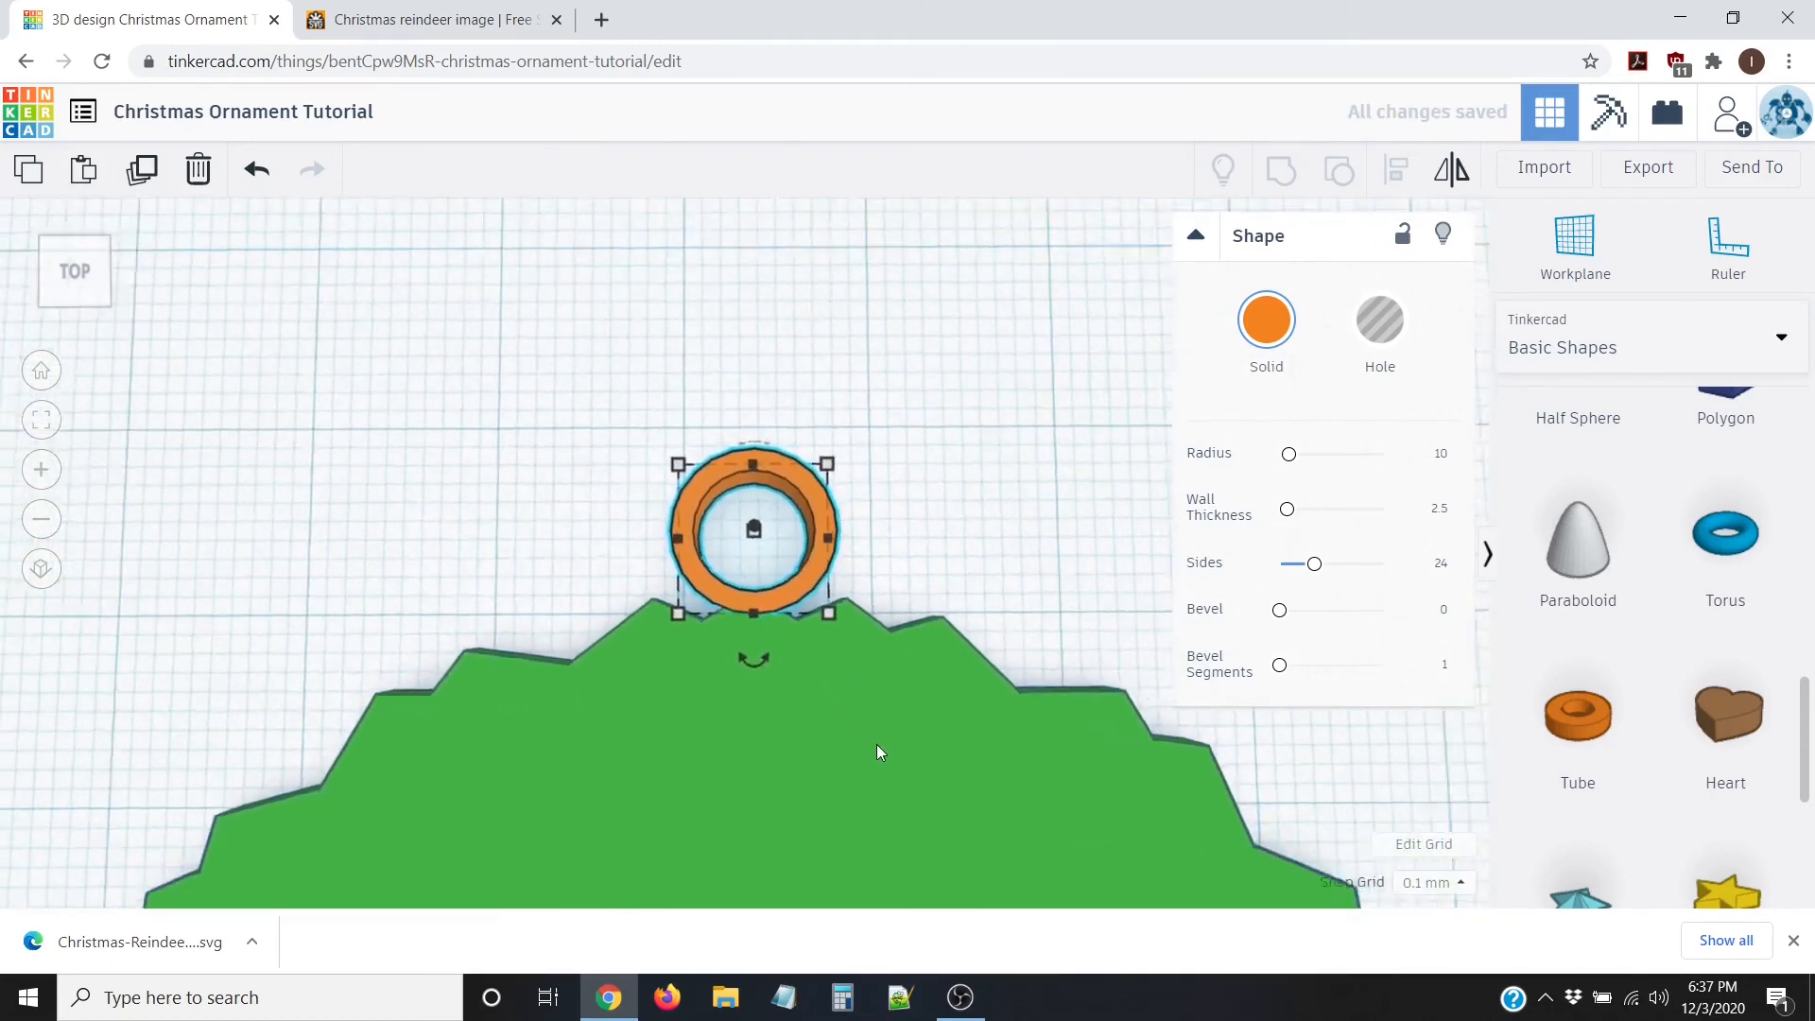
scroll(529, 596, down, 6)
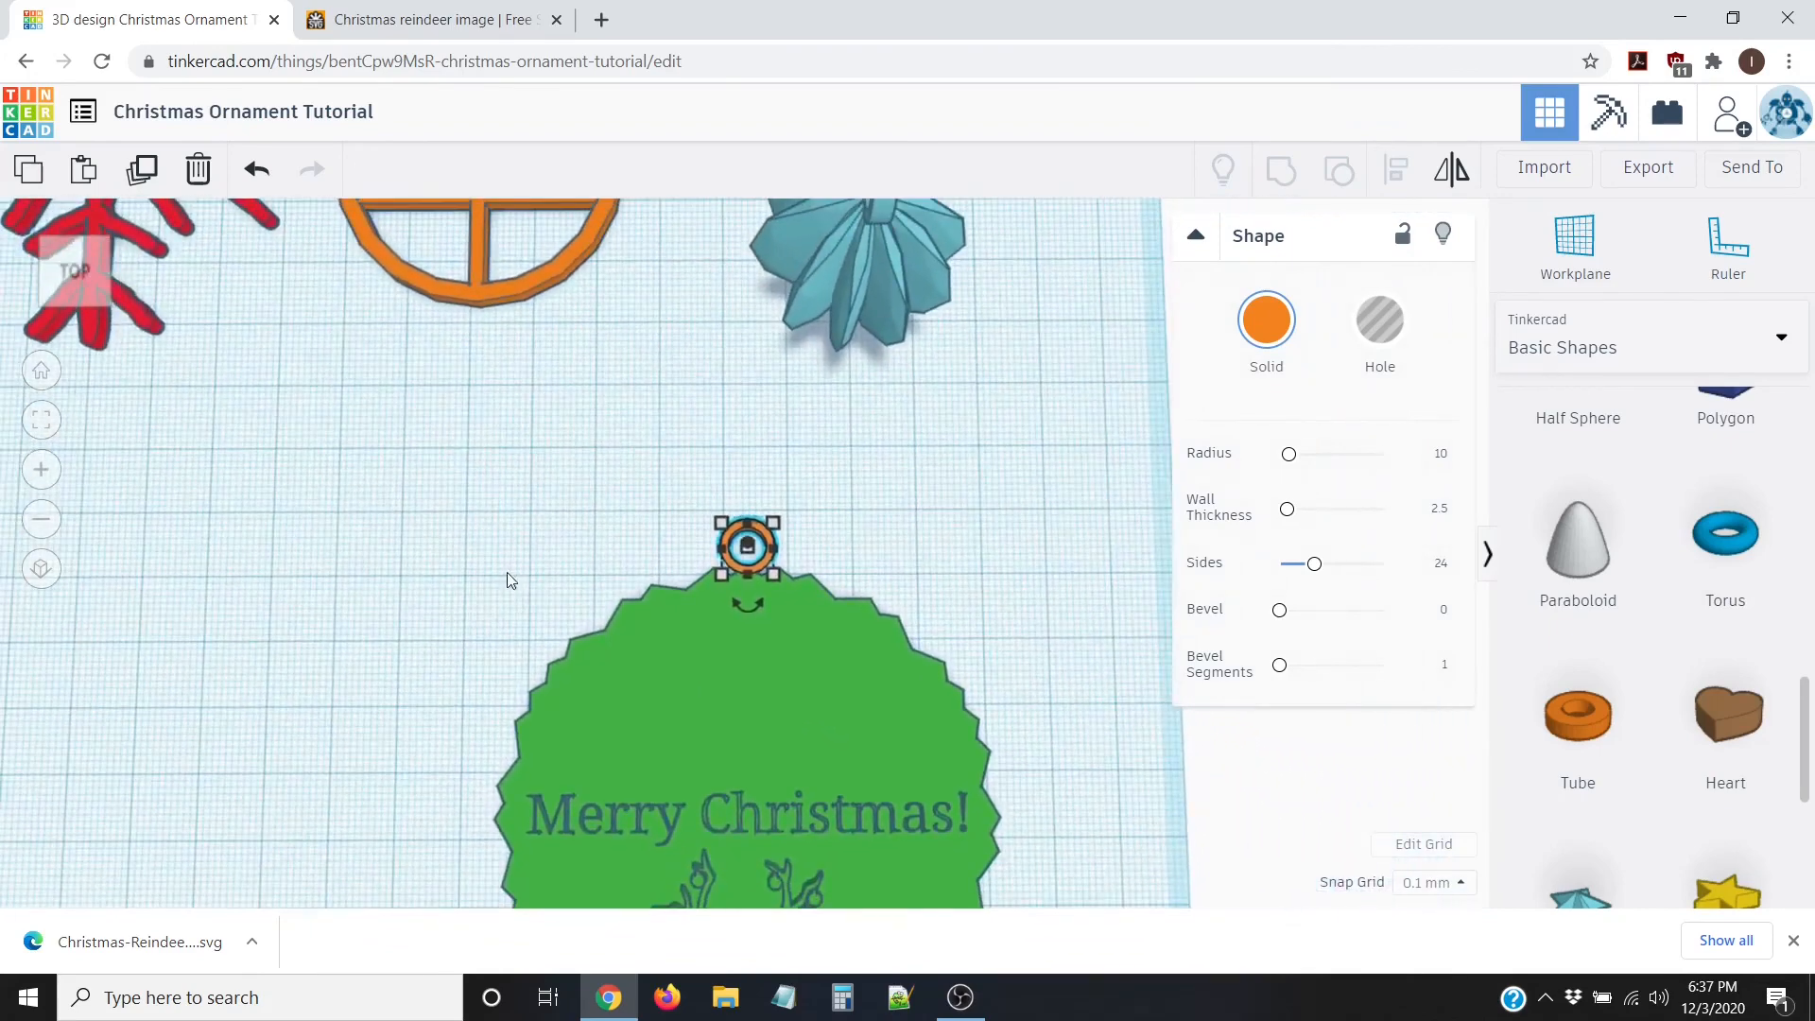
click(512, 567)
drag(501, 516, 979, 907)
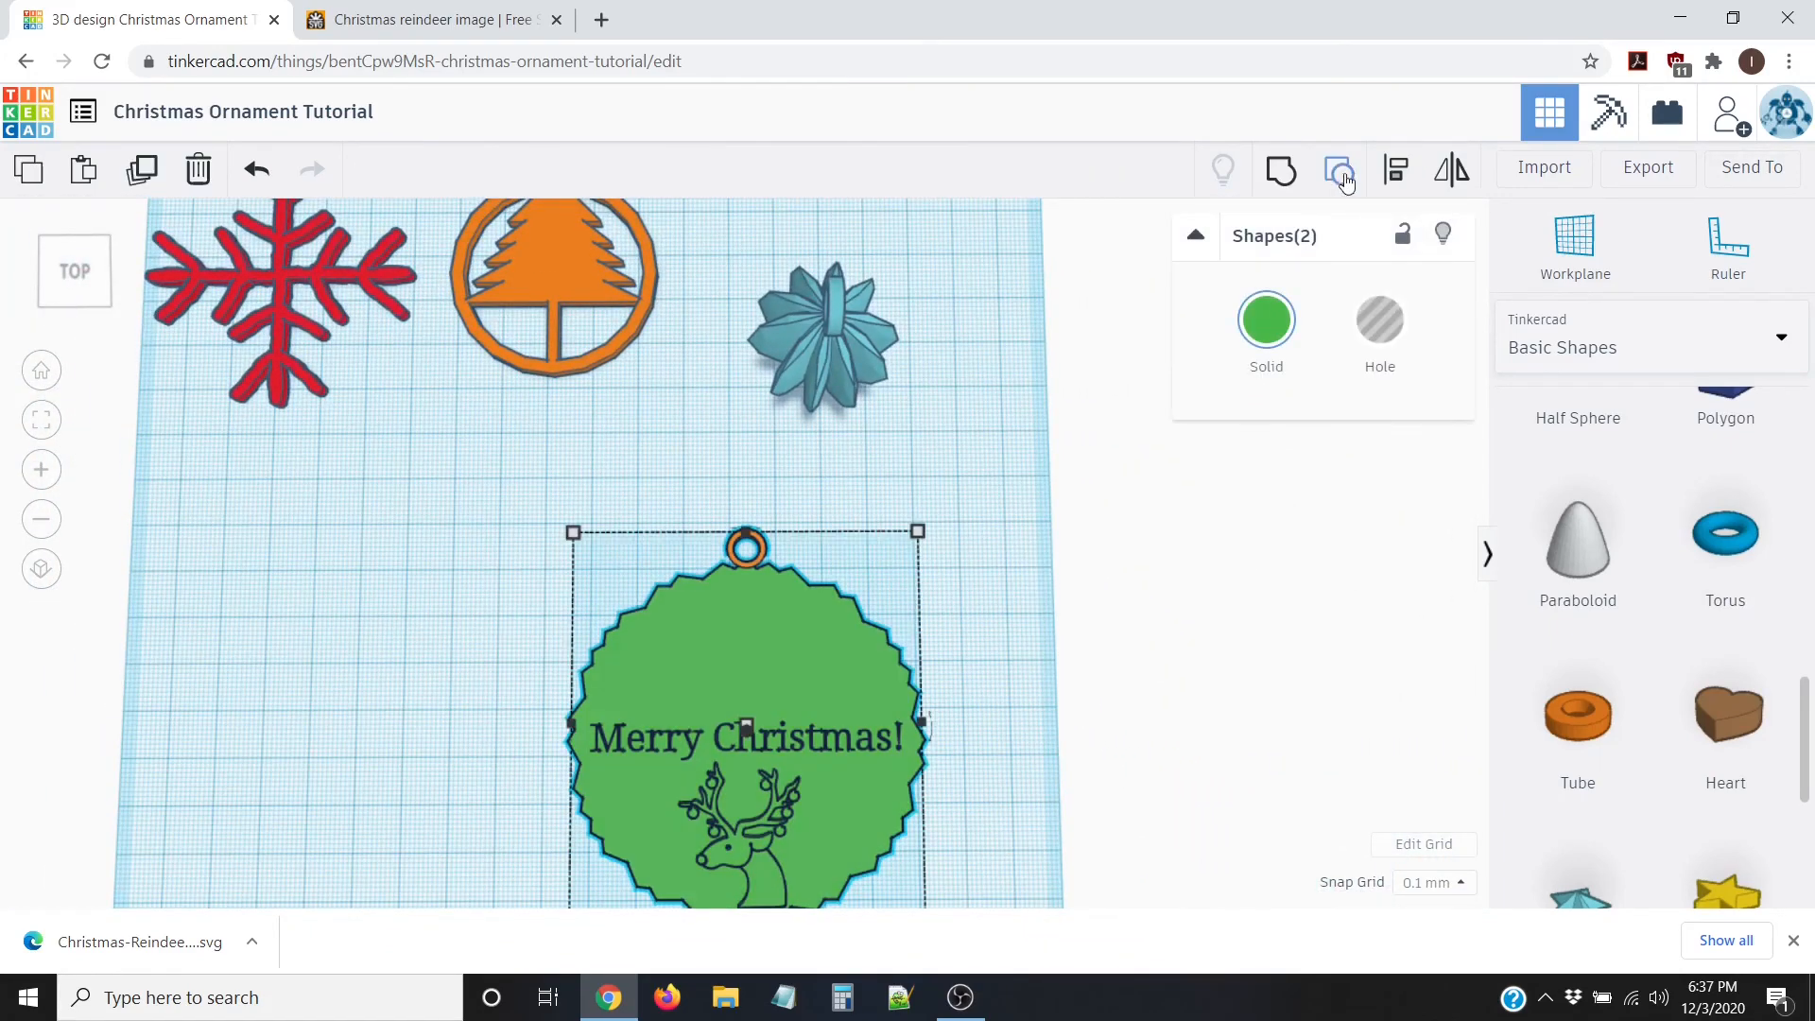
click(1284, 174)
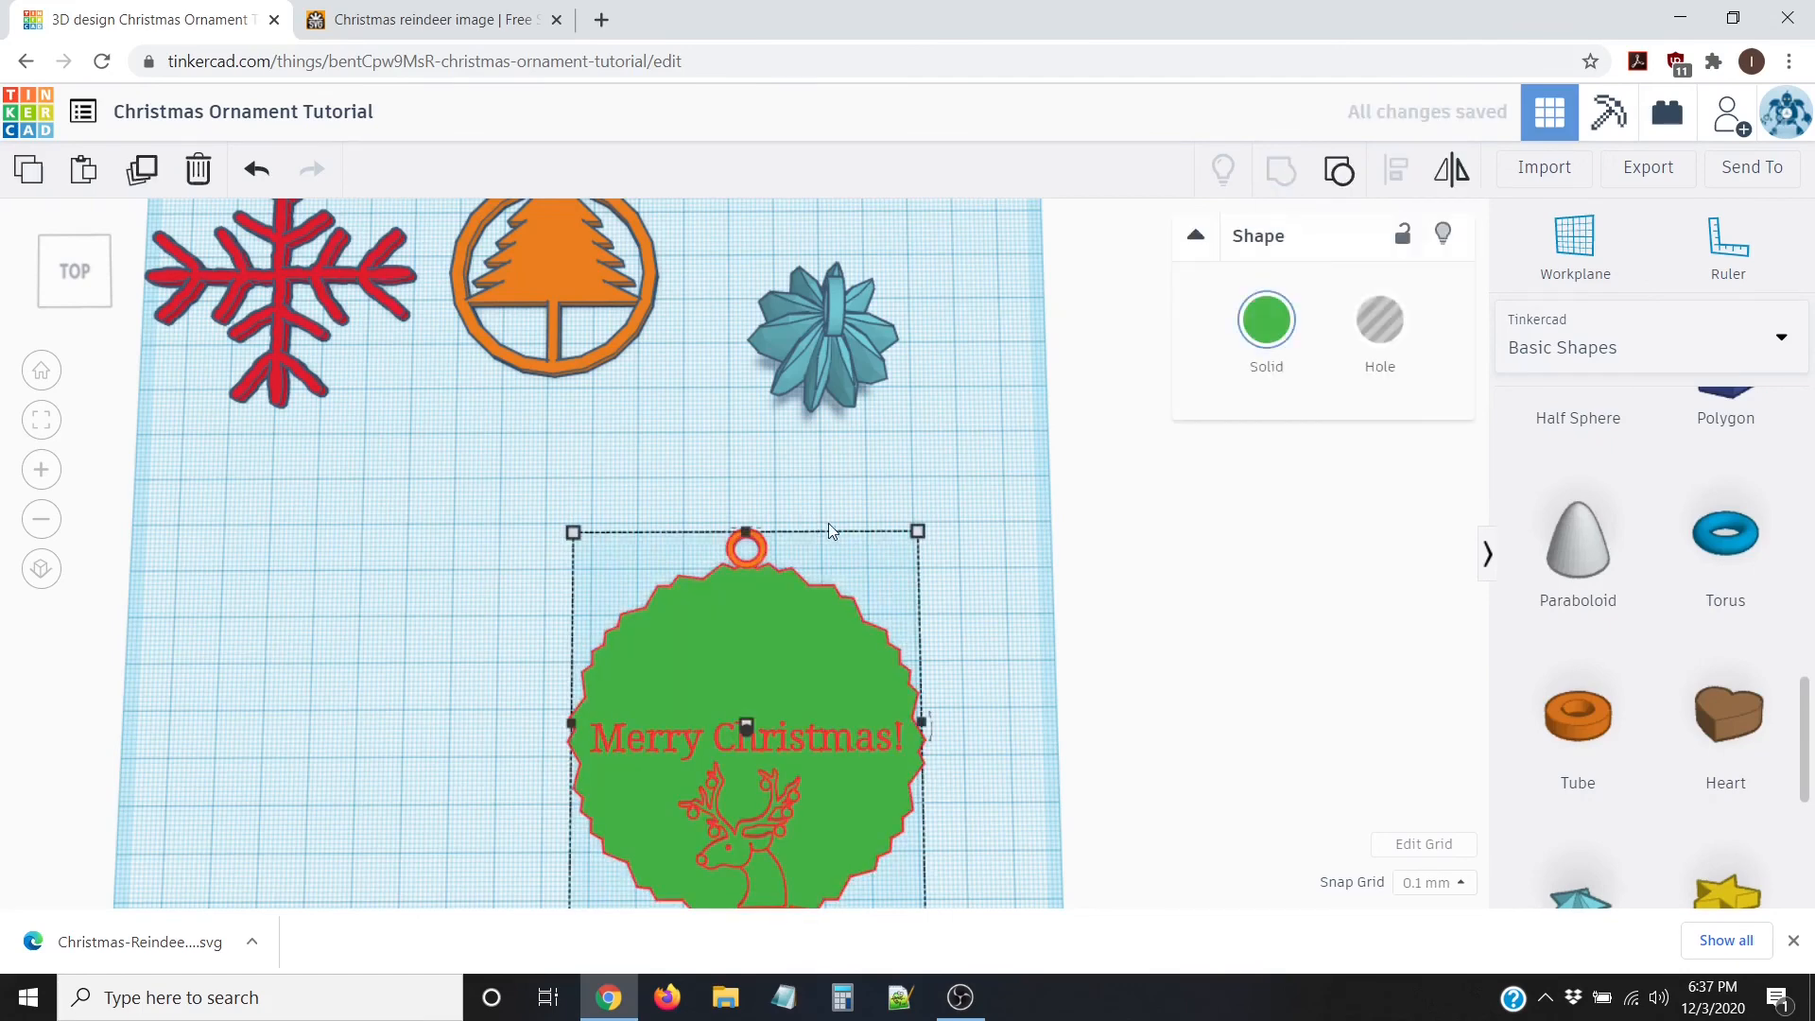
click(980, 616)
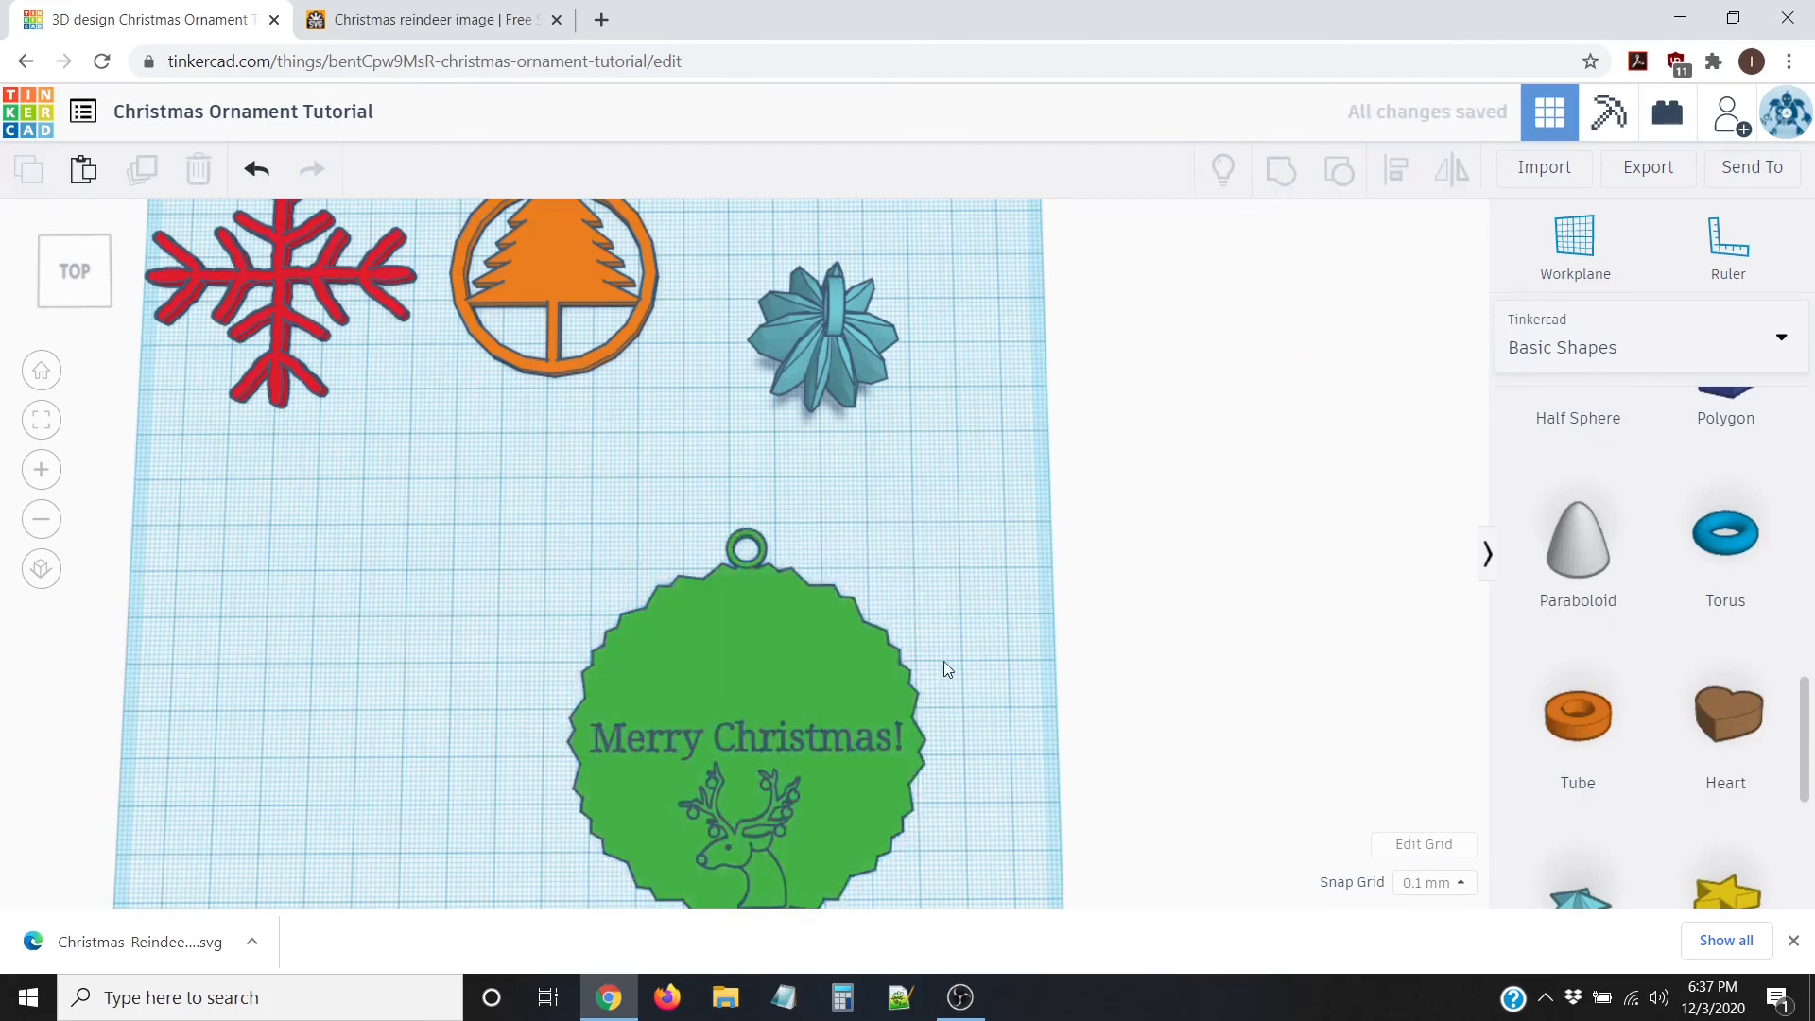
Step: Examine the finished reindeer ornament from several angles alongside the other three ornaments on the workplane
right_drag(814, 742, 747, 739)
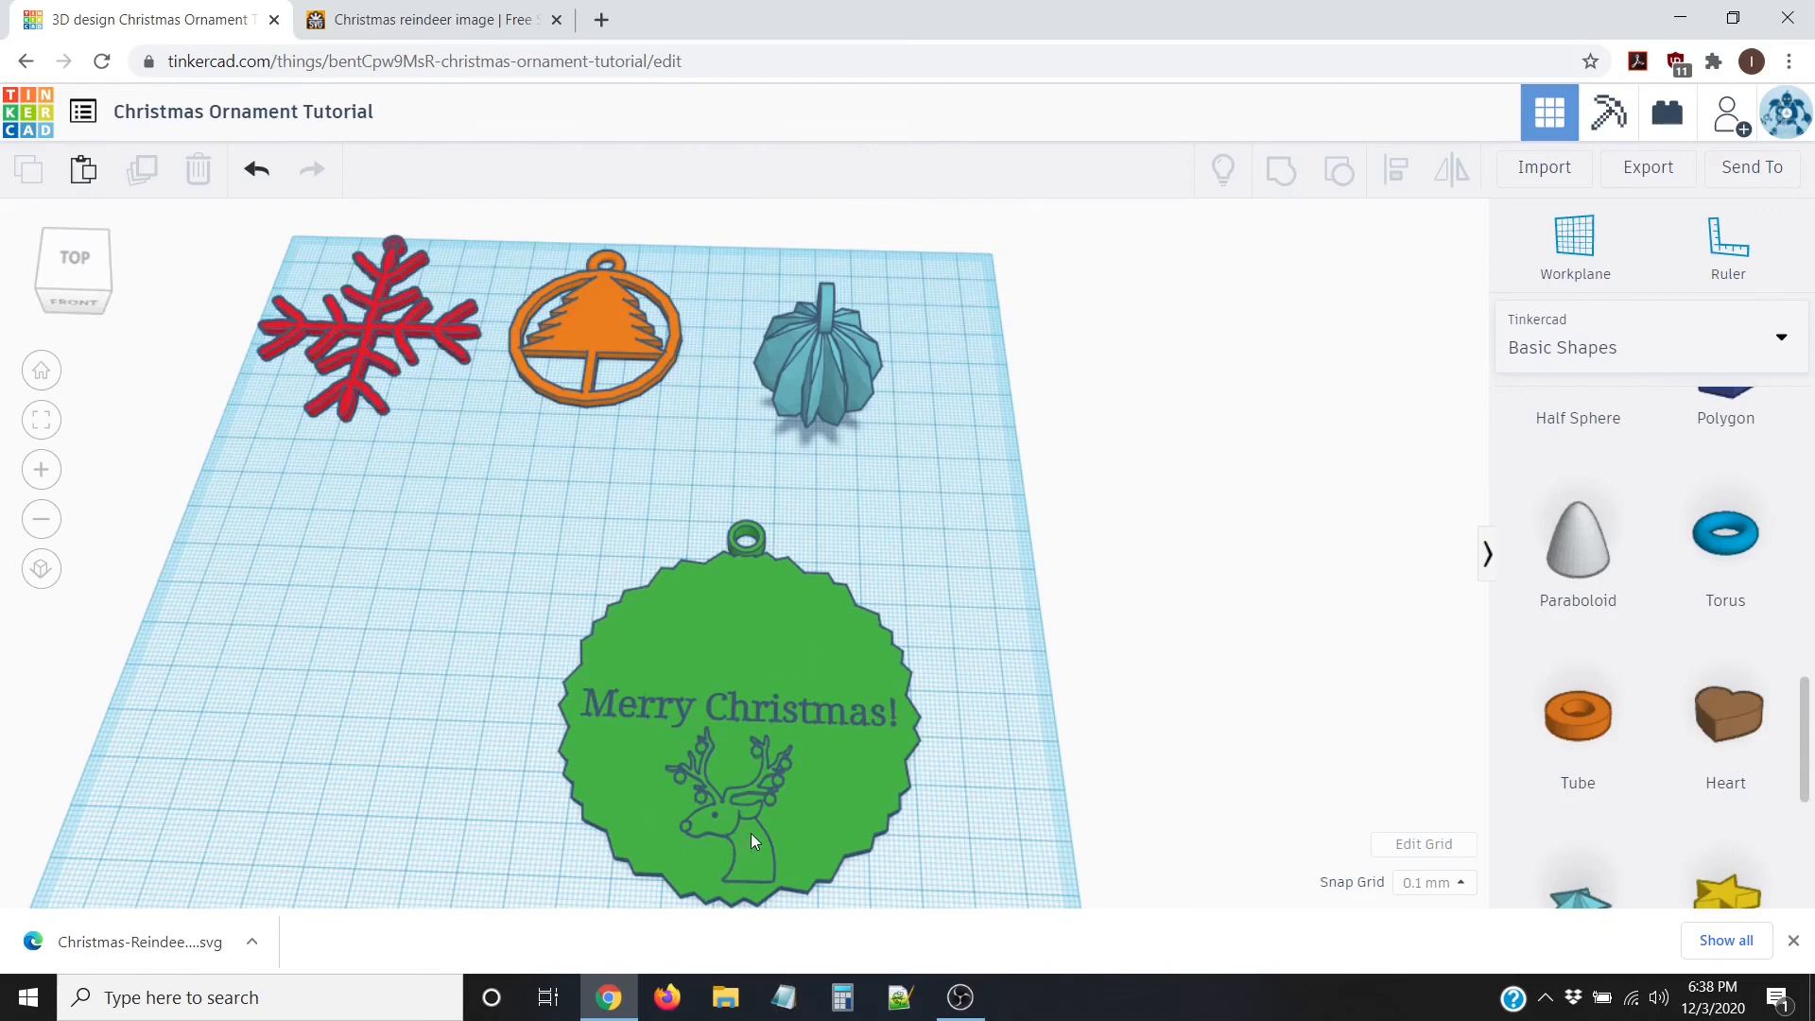
right_drag(796, 853, 673, 793)
scroll(718, 819, down, 3)
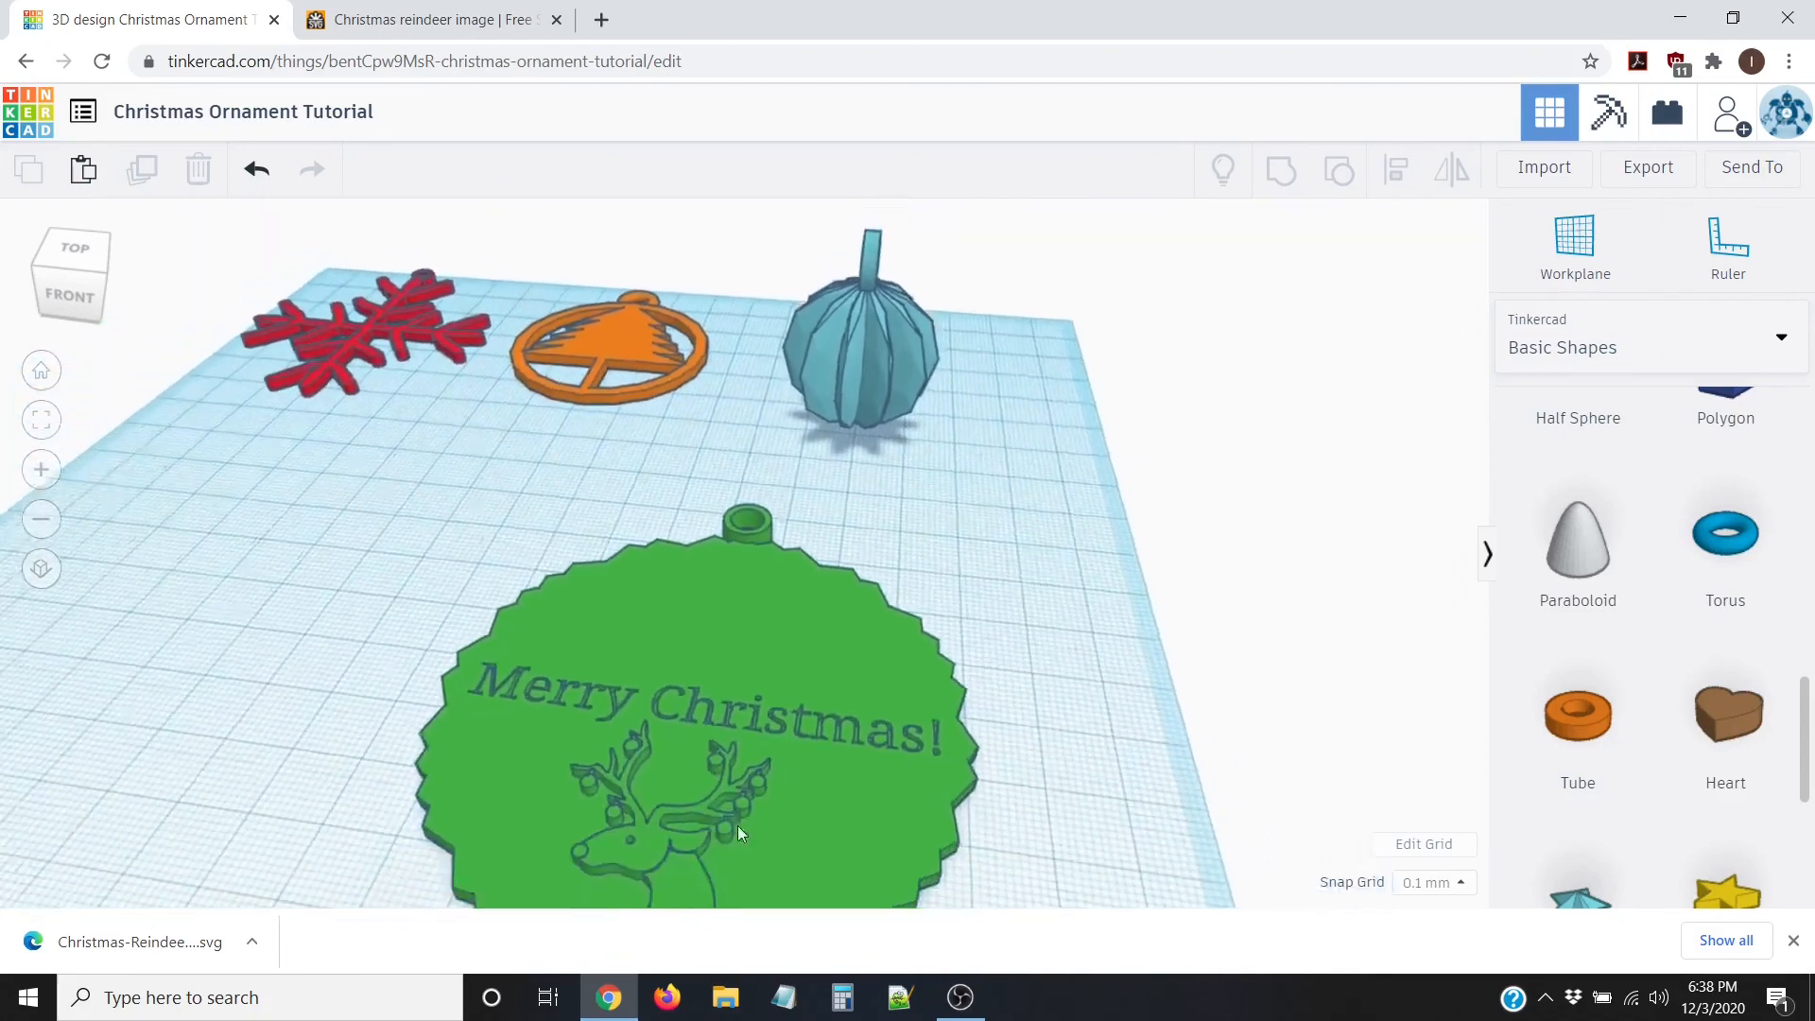
mouse_move(737, 825)
right_down()
mouse_move(667, 794)
mouse_move(615, 706)
mouse_move(603, 722)
mouse_move(422, 677)
mouse_move(768, 715)
mouse_move(741, 826)
mouse_move(758, 837)
right_up()
scroll(757, 745, down, 2)
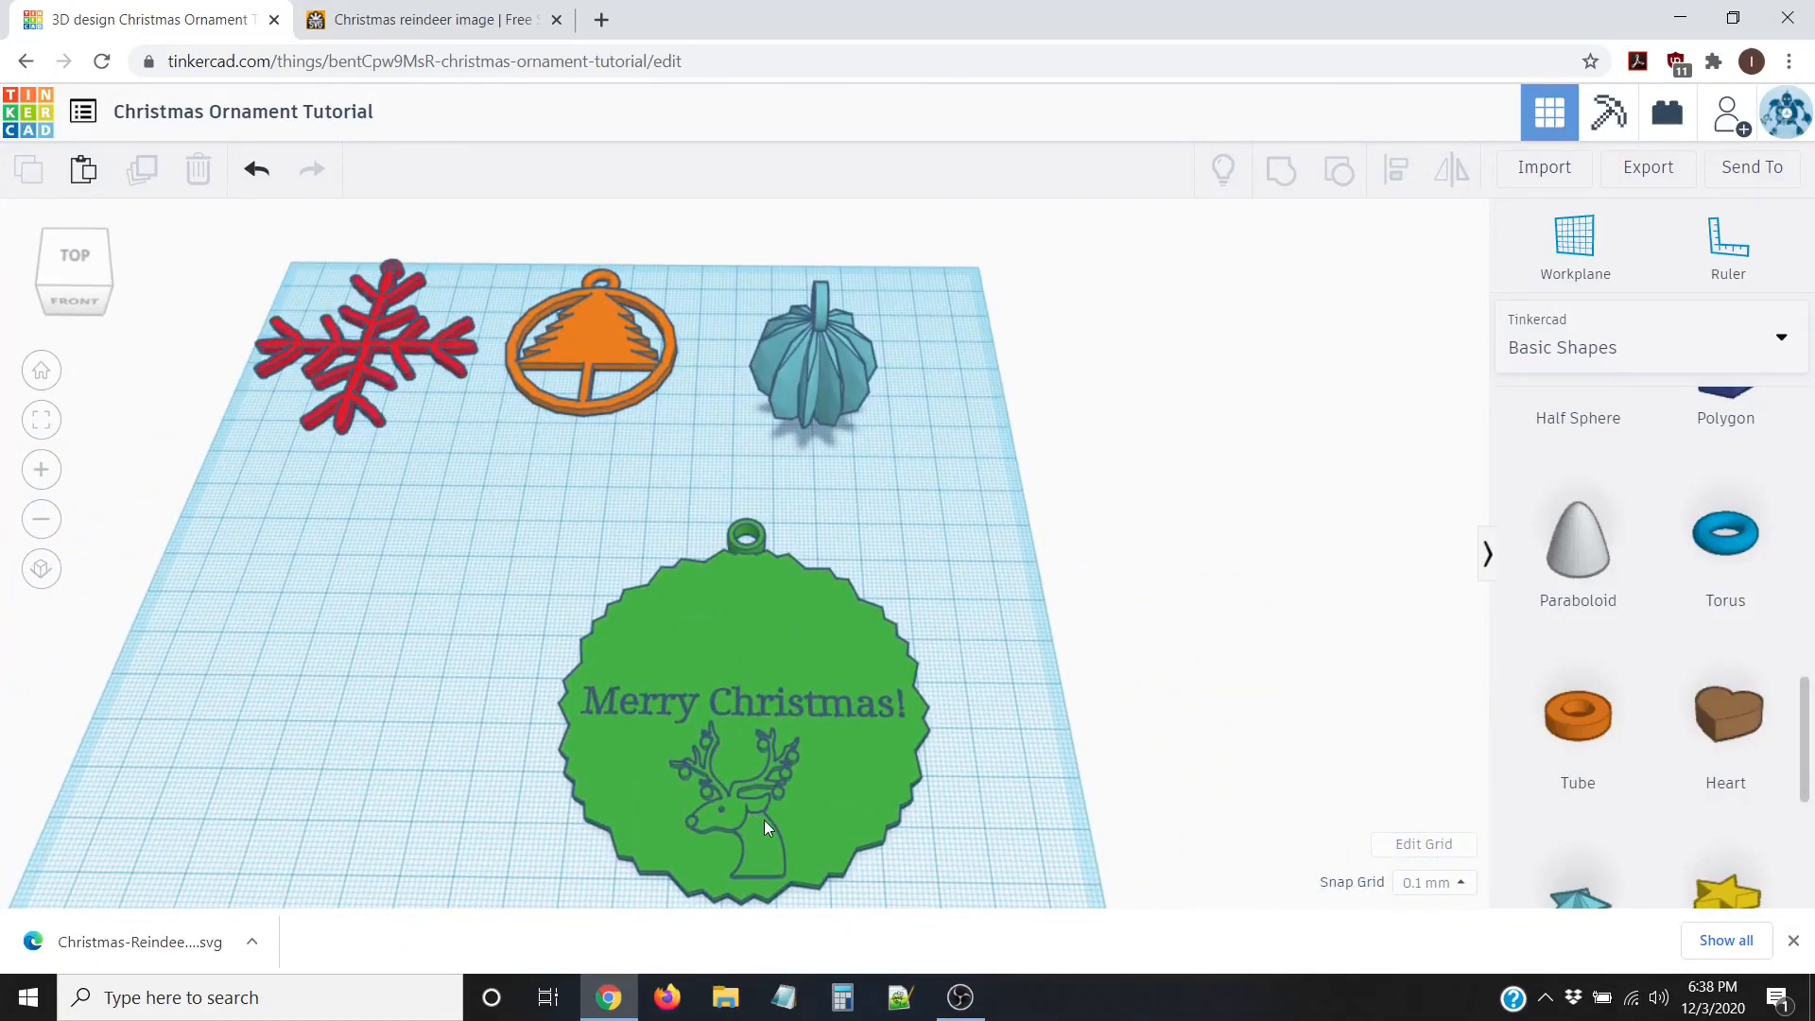
scroll(788, 827, down, 3)
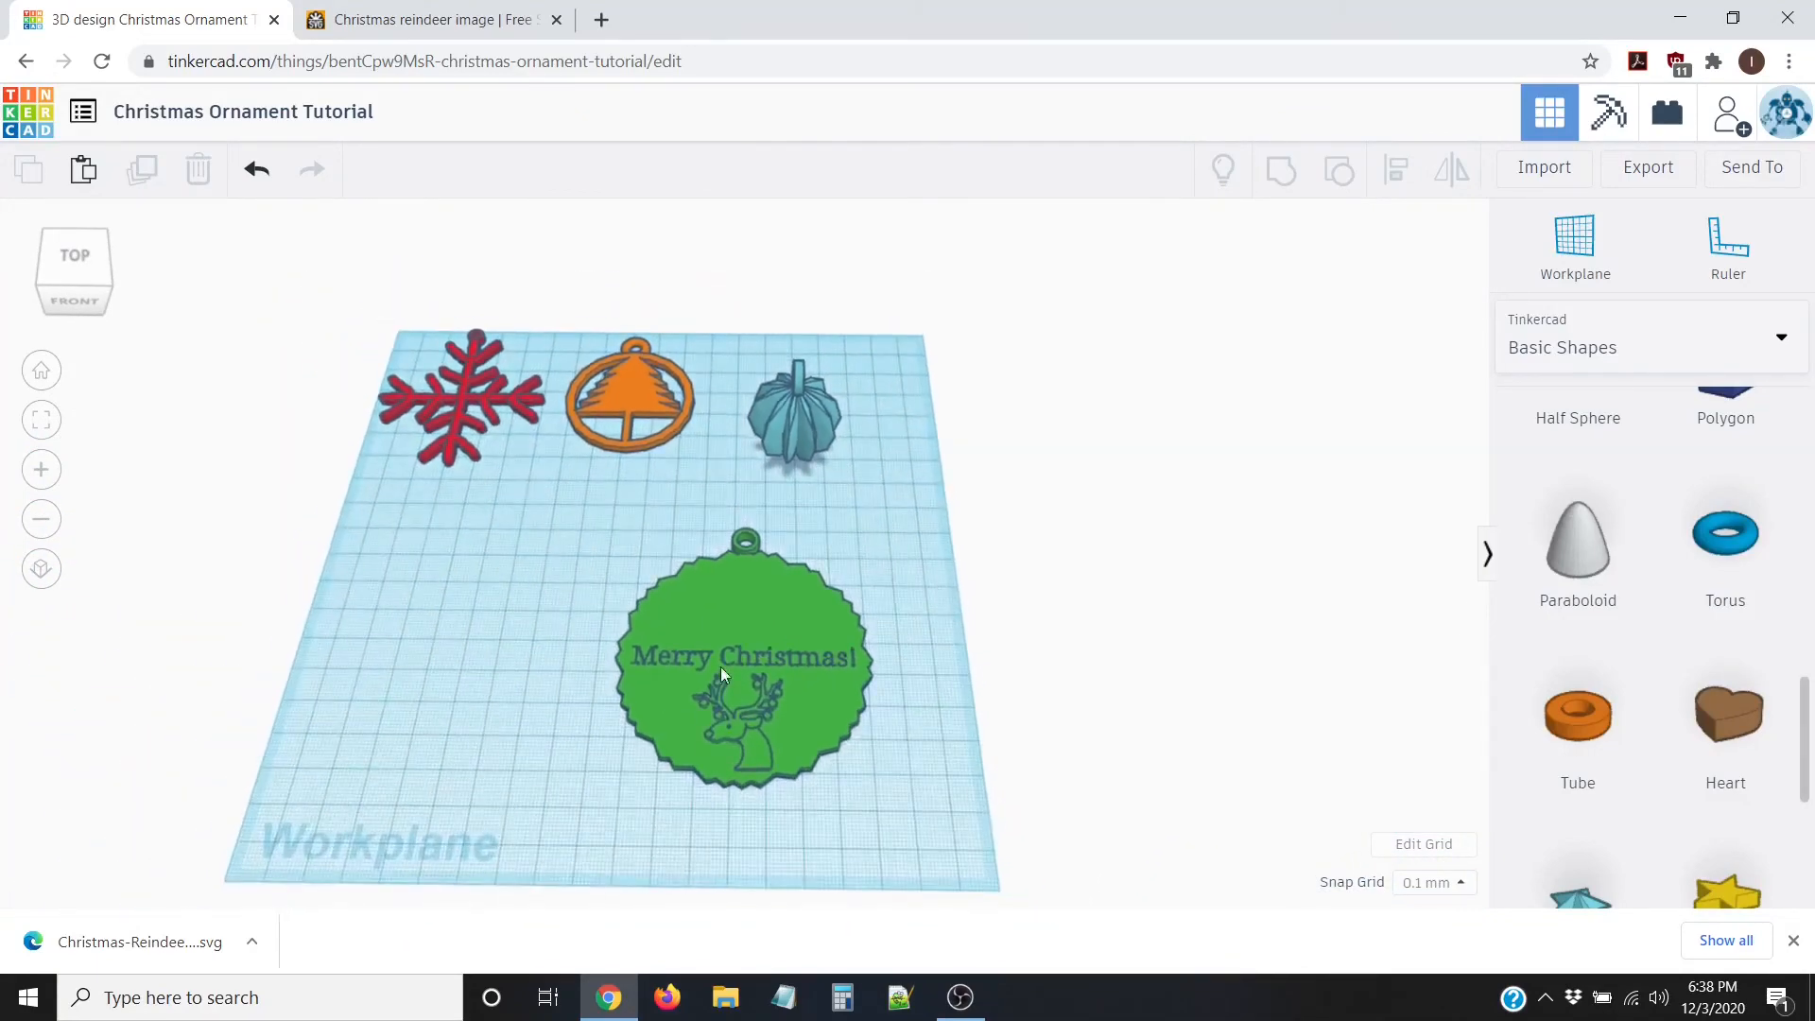